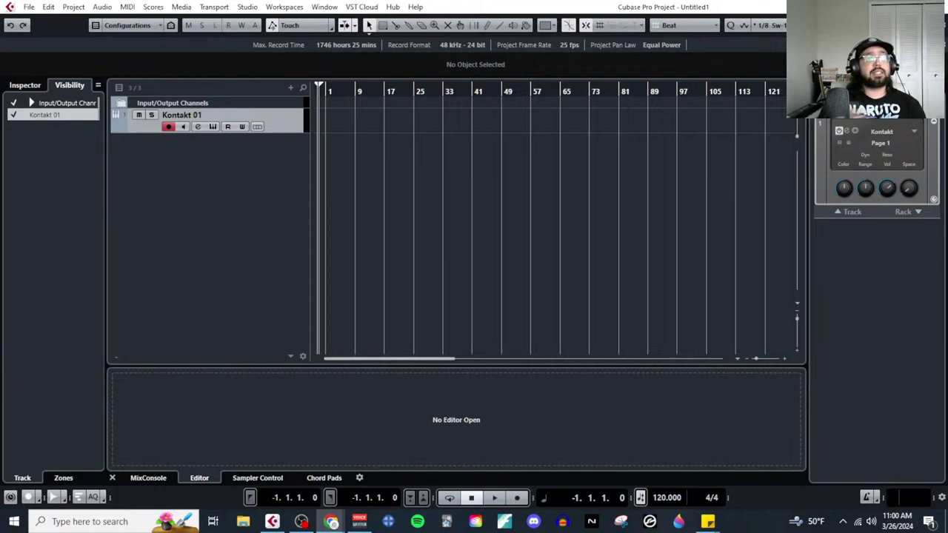
# Step: Focus the Cubase project window with the empty Kontakt 01 track
pyautogui.click(221, 266)
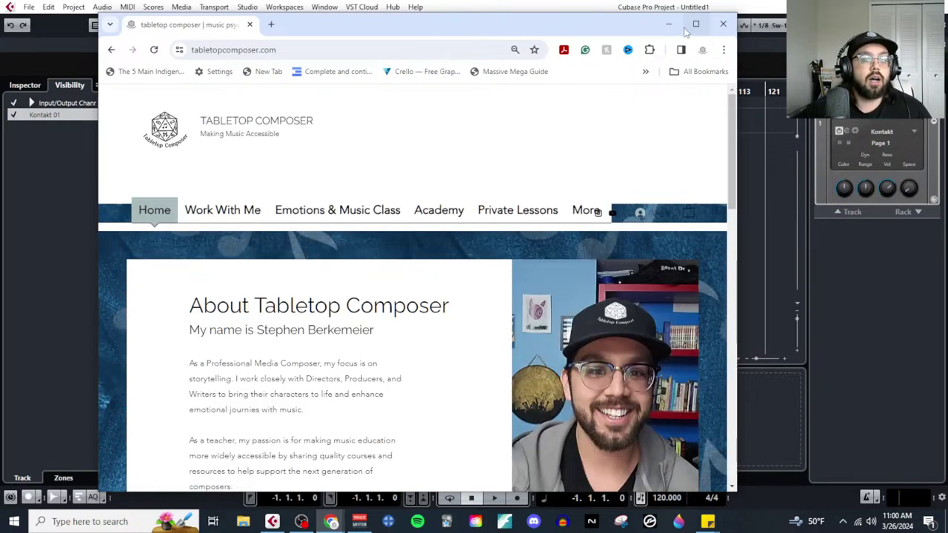
# Step: Maximize Chrome and open the My Composing Workflow e-book page from the Book Shop
pyautogui.click(696, 24)
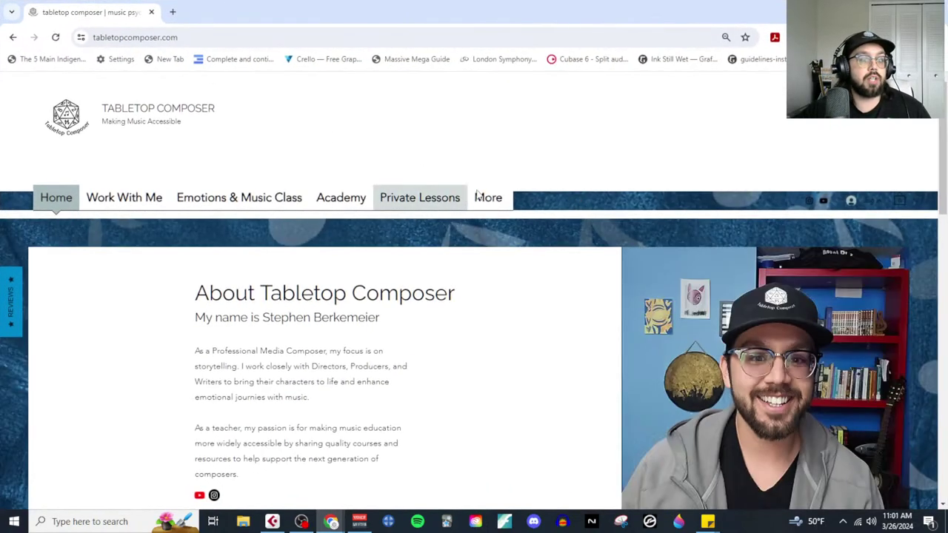
pyautogui.moveTo(488, 197)
pyautogui.click(494, 228)
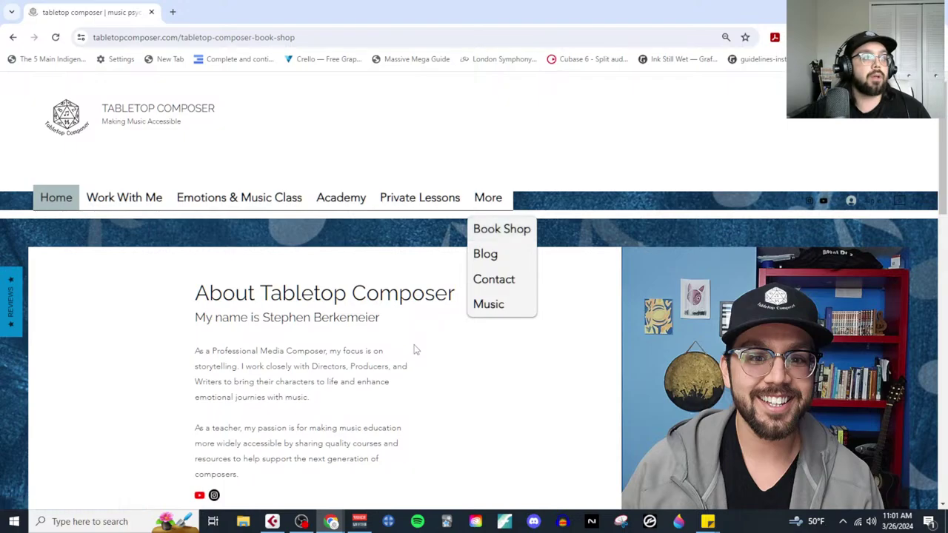
pyautogui.scroll(-1, 362, 447)
pyautogui.scroll(-1, 362, 447)
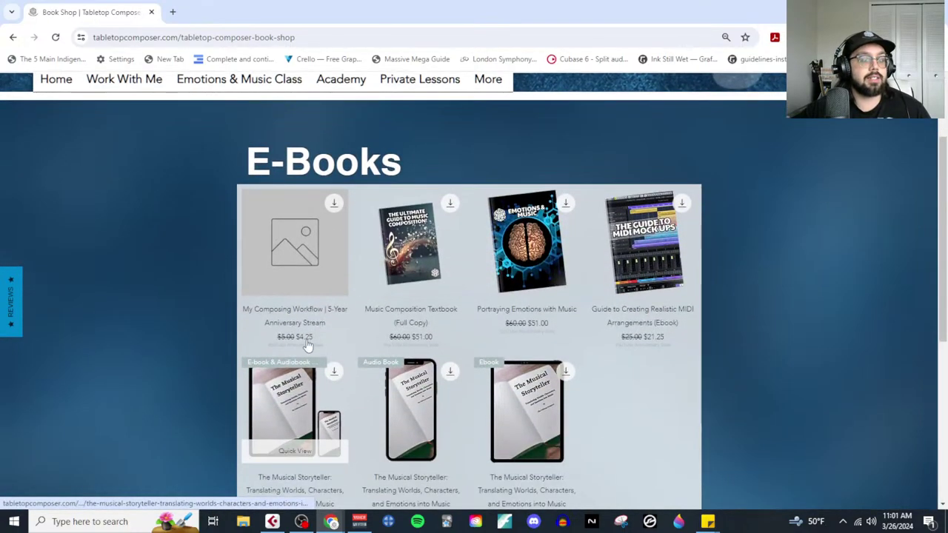
pyautogui.click(320, 316)
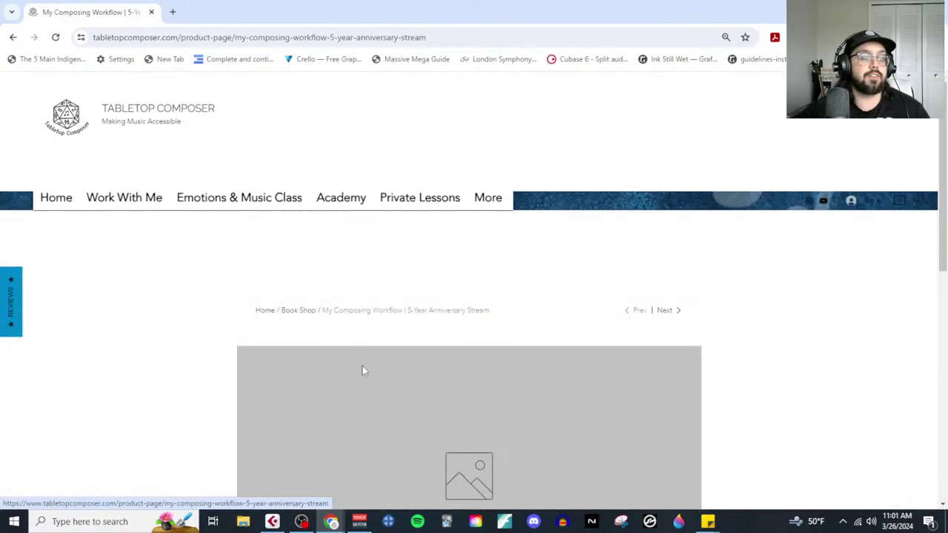
pyautogui.scroll(-3, 364, 370)
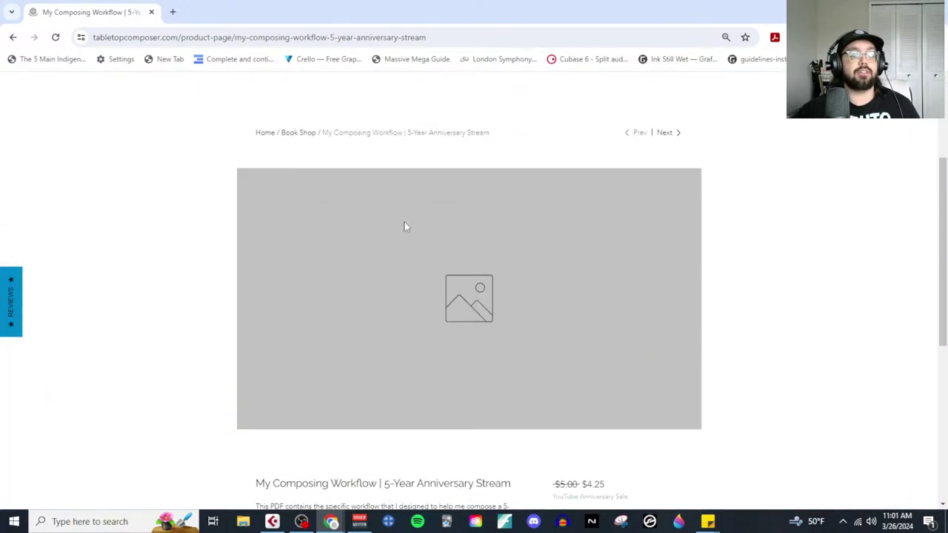
# Step: Copy the product page's web address and close the browser
pyautogui.click(323, 37)
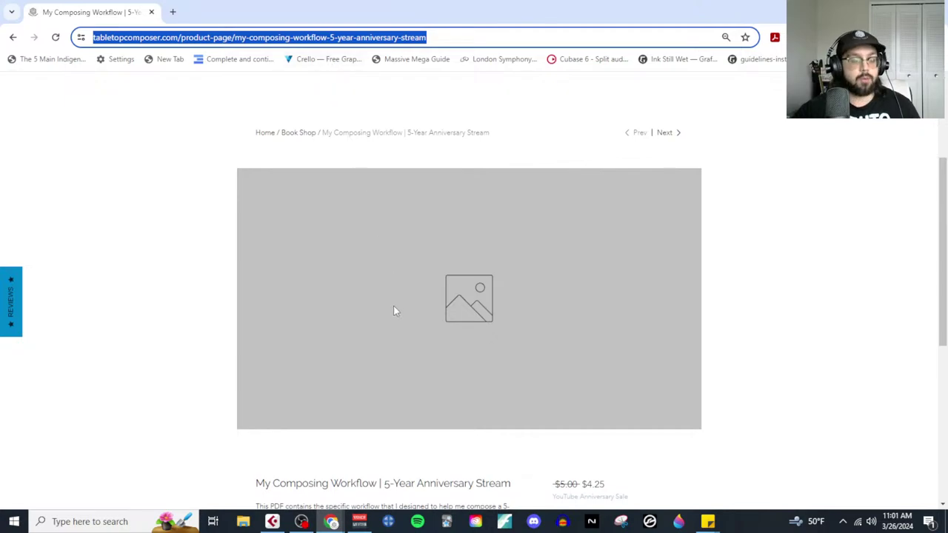
pyautogui.scroll(-2, 393, 306)
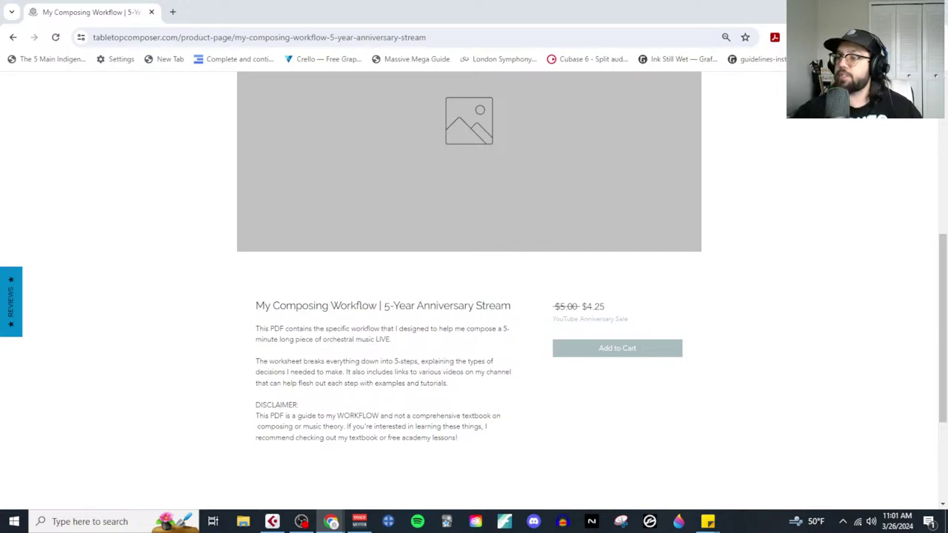
pyautogui.hotkey('ctrl', 'l')
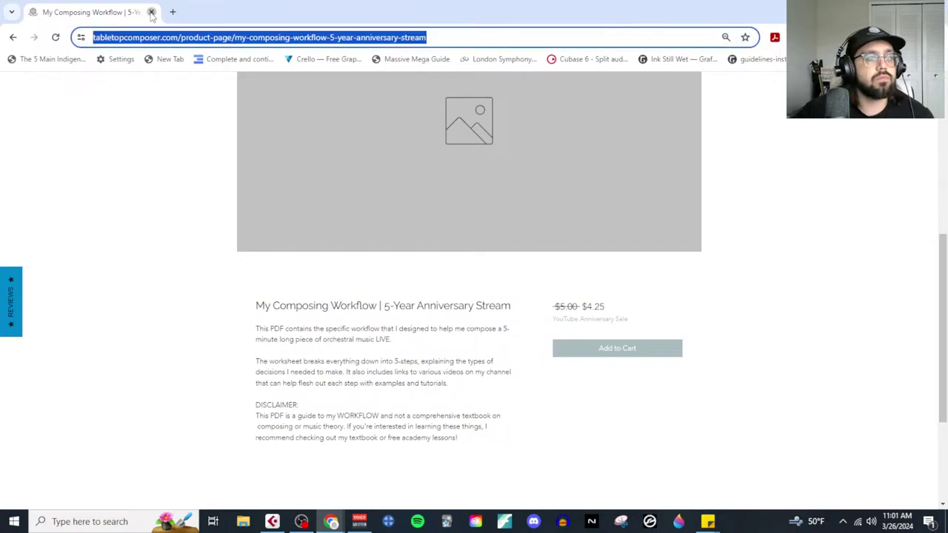
pyautogui.click(151, 12)
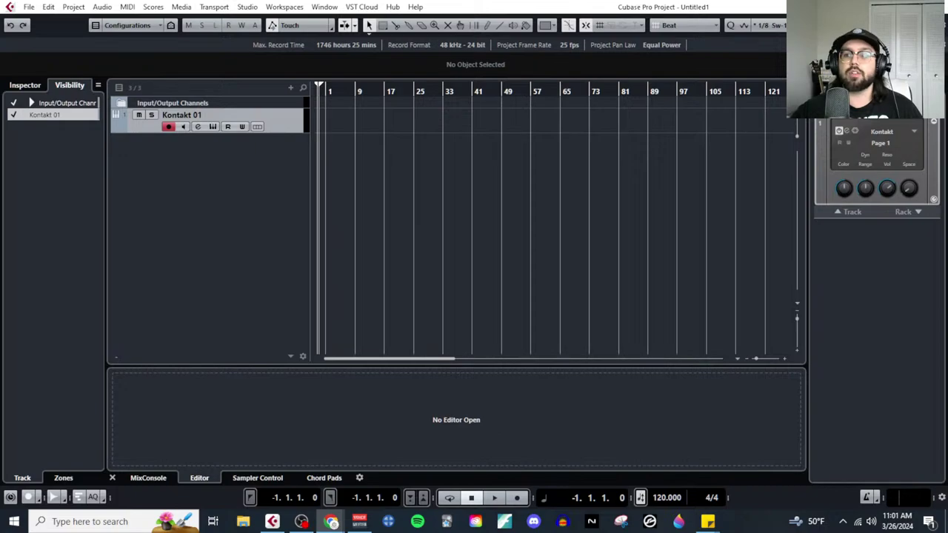
# Step: Review Step 1 of the Live Composing Process doc, highlighting the 5-minute length bullet
pyautogui.click(331, 521)
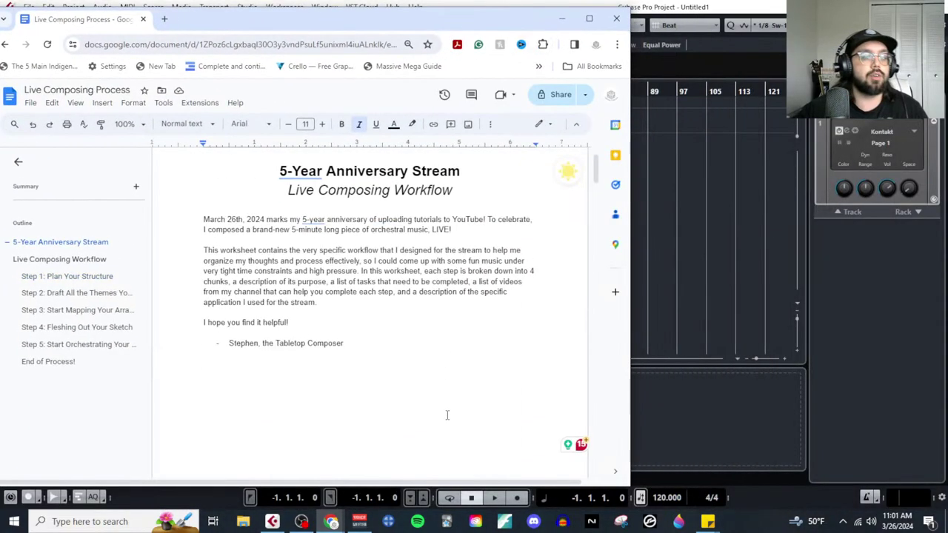
pyautogui.scroll(-1, 447, 415)
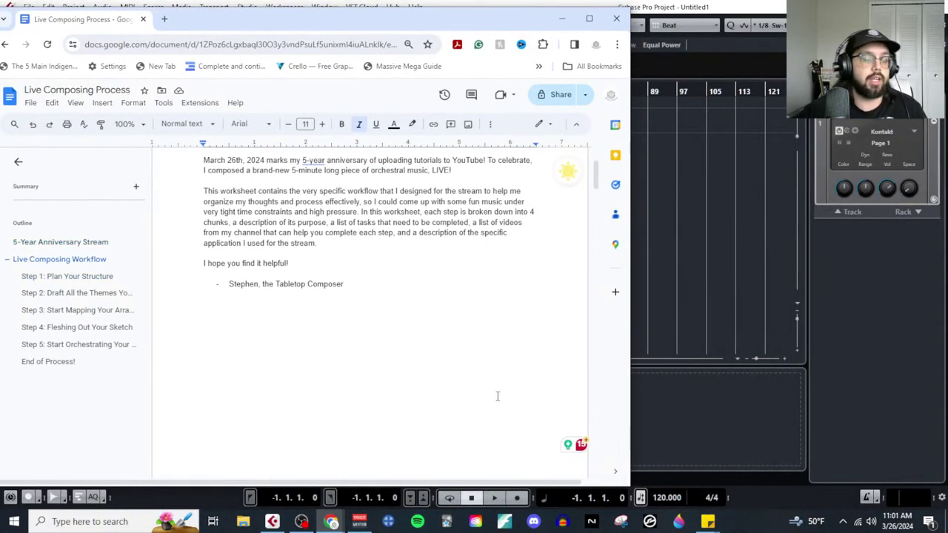
pyautogui.scroll(2, 497, 395)
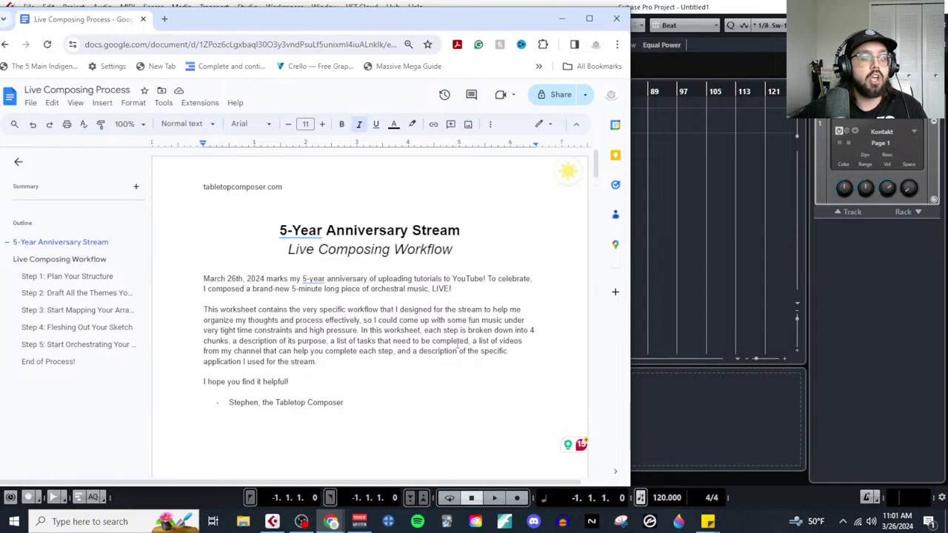
pyautogui.scroll(-10, 426, 319)
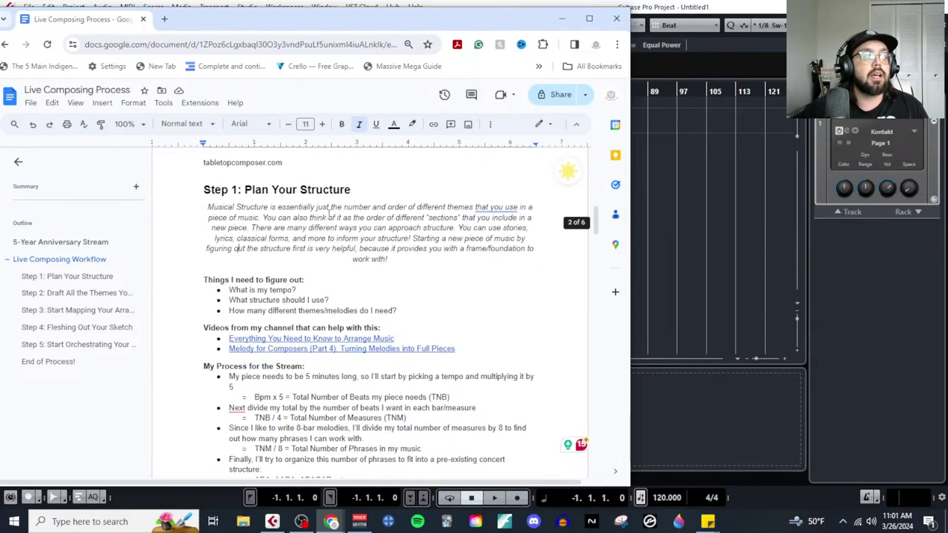
pyautogui.moveTo(193, 190); pyautogui.dragTo(364, 190)
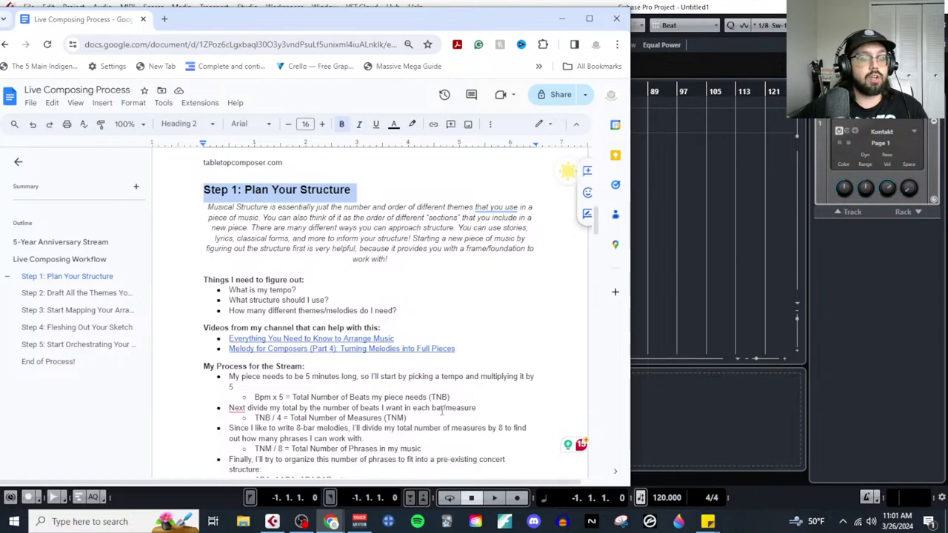
pyautogui.moveTo(229, 377); pyautogui.dragTo(236, 386)
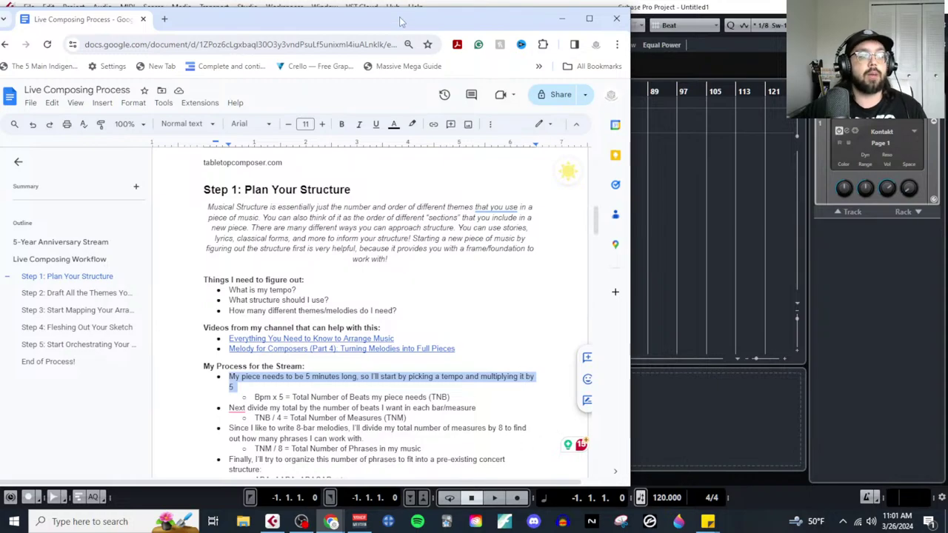
pyautogui.moveTo(399, 28); pyautogui.dragTo(511, 22)
pyautogui.scroll(-2, 427, 408)
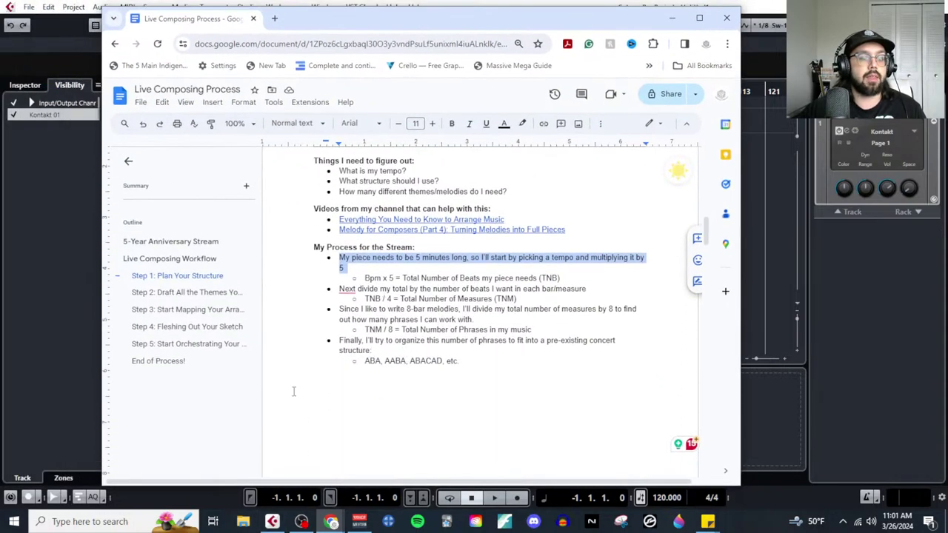
# Step: Set the Cubase project tempo to 60 BPM and search Windows for Calculator
pyautogui.click(656, 502)
pyautogui.doubleClick(657, 500)
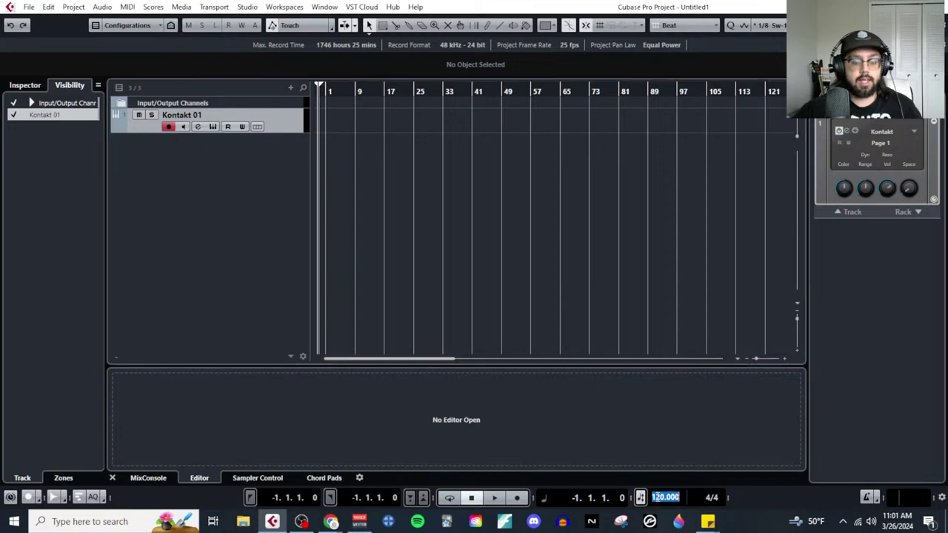
pyautogui.write('60')
pyautogui.press('Return')
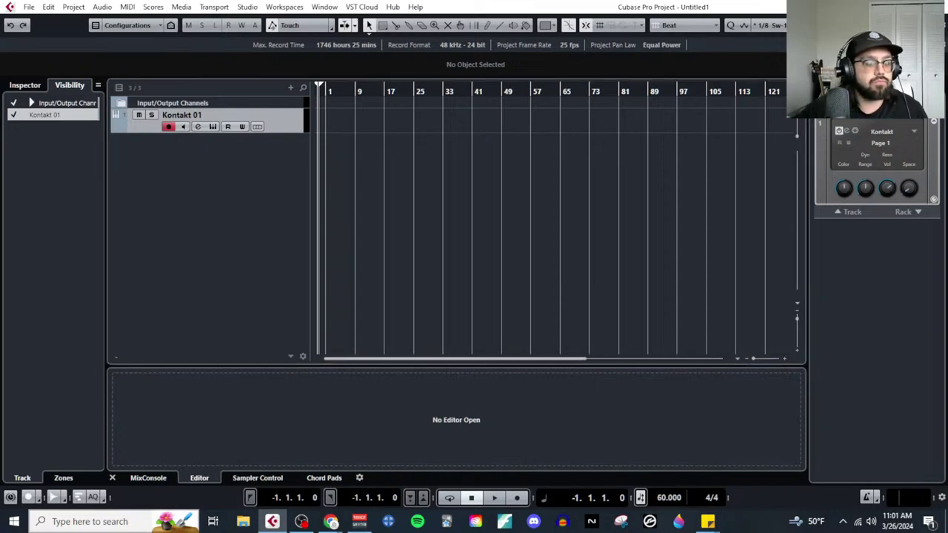
pyautogui.click(131, 526)
pyautogui.write('ca')
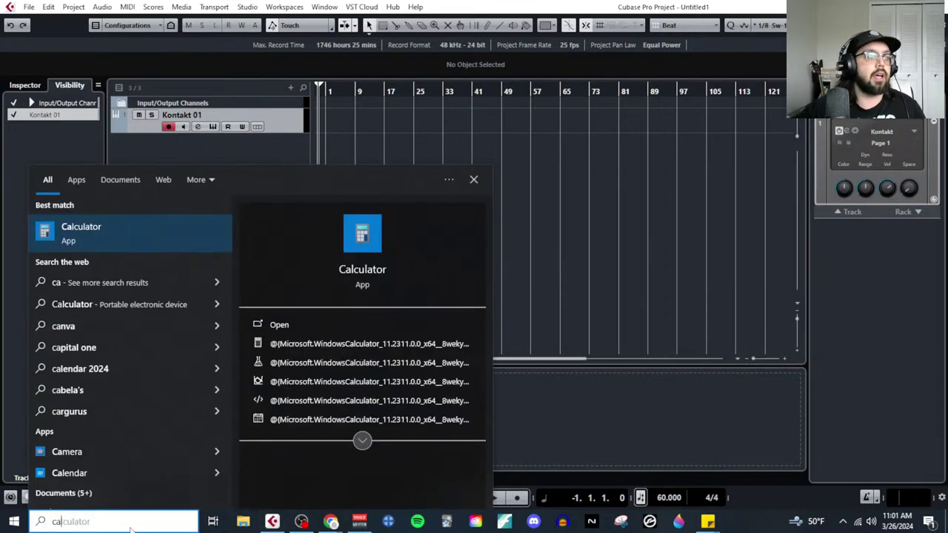
# Step: Launch Calculator and compute 60 × 5 = 300 total beats
pyautogui.click(133, 234)
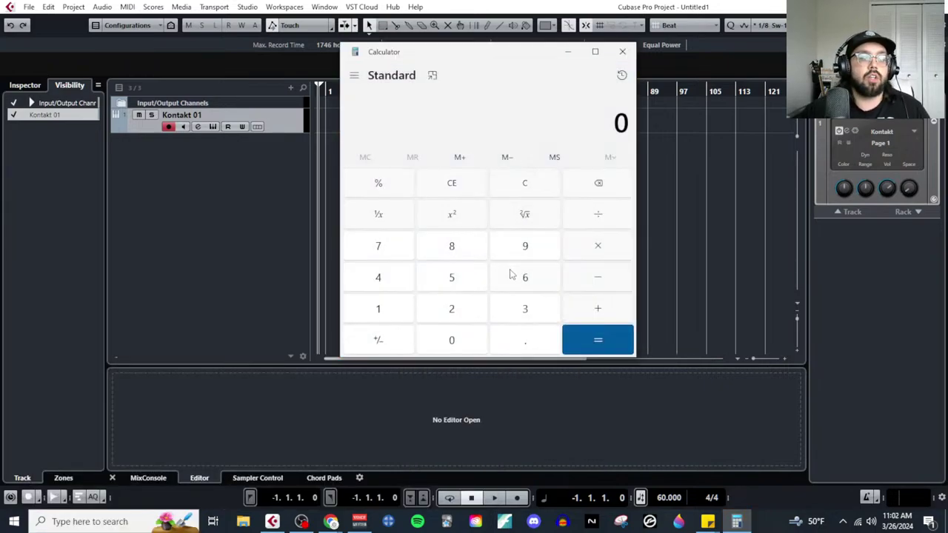
pyautogui.click(523, 279)
pyautogui.click(465, 341)
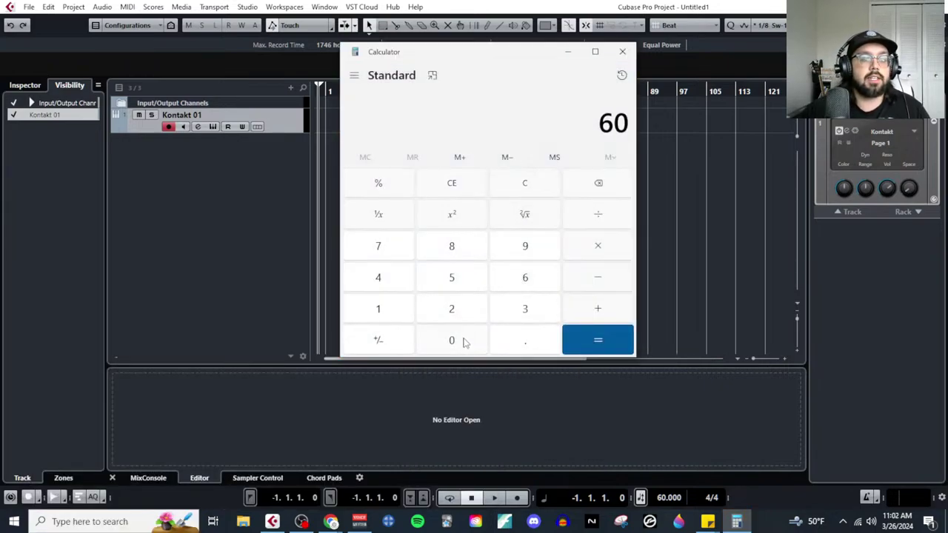
pyautogui.click(605, 253)
pyautogui.click(471, 282)
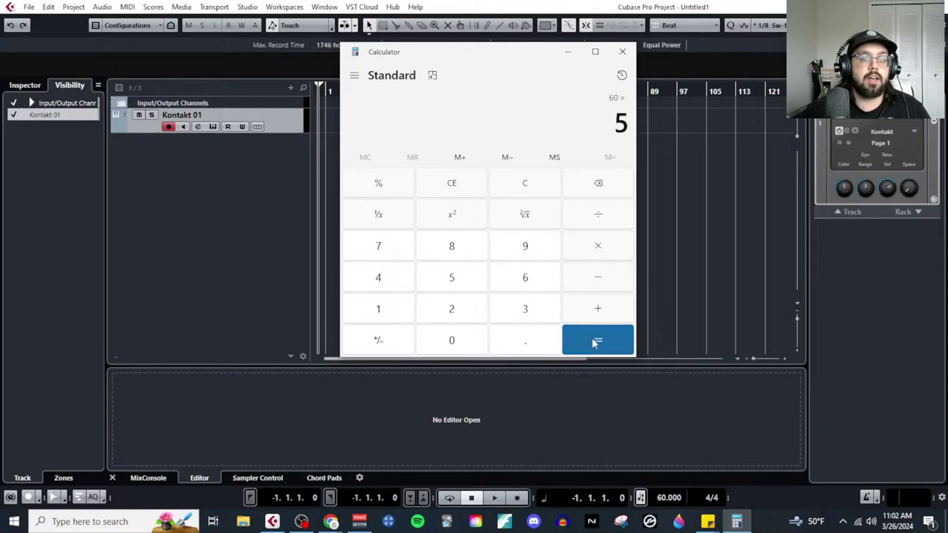
pyautogui.click(595, 342)
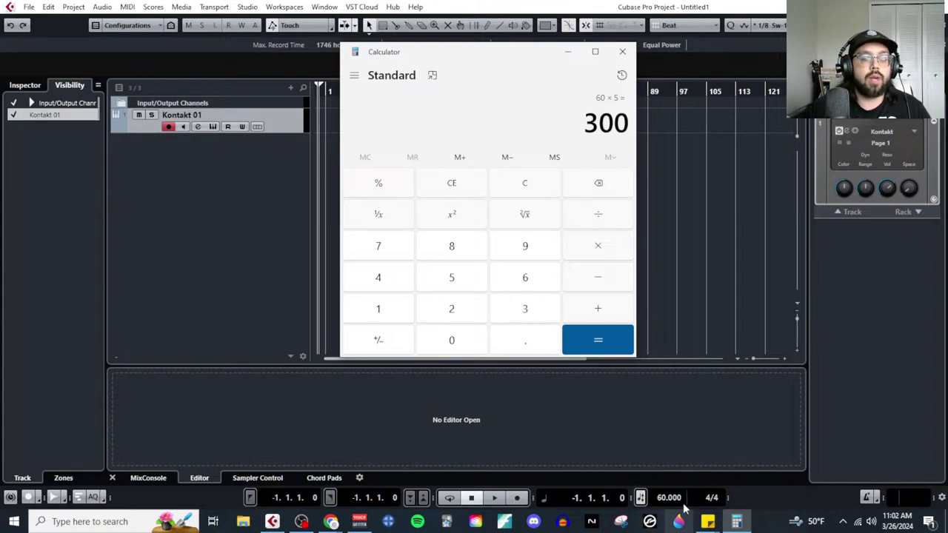
# Step: Divide by 4 for 75 measures and by 8 for 9.375 phrases, then move Calculator right
pyautogui.click(605, 217)
pyautogui.click(394, 277)
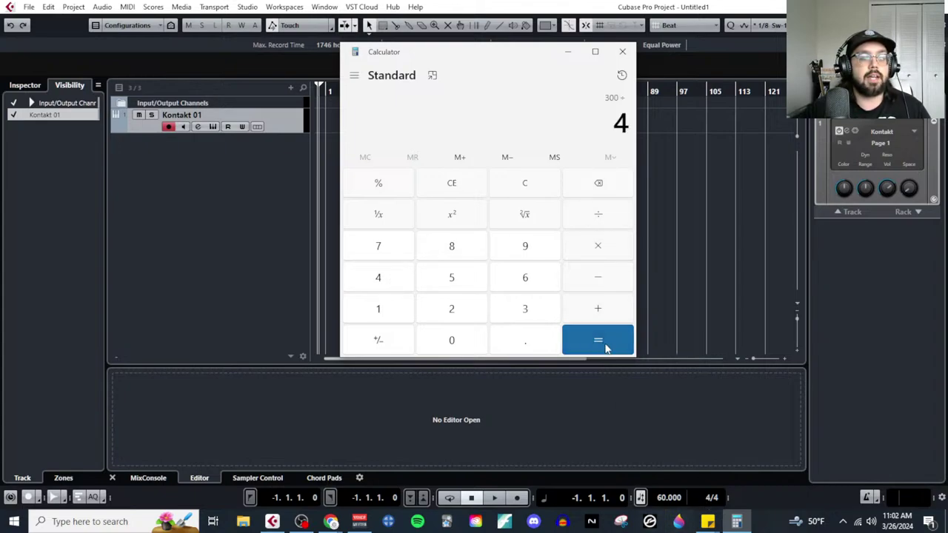
pyautogui.click(619, 353)
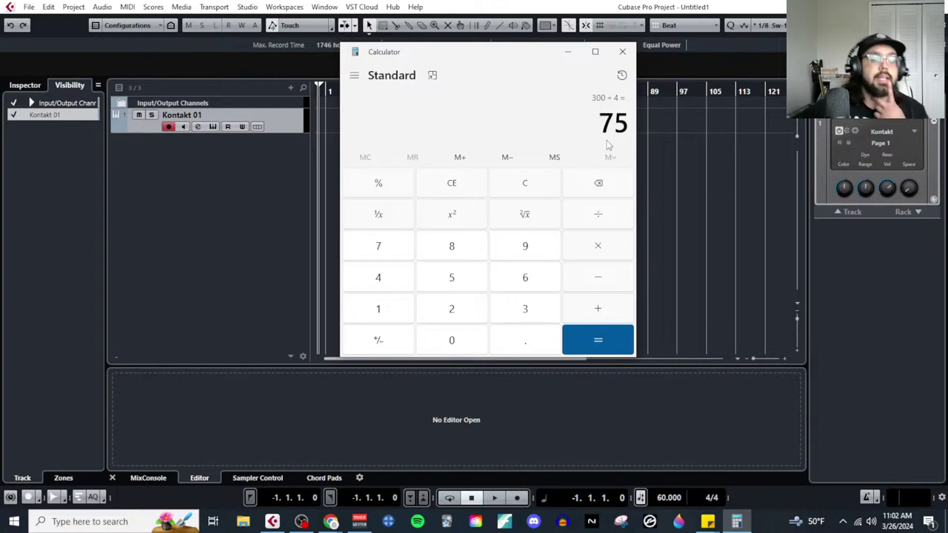
pyautogui.click(604, 222)
pyautogui.click(451, 248)
pyautogui.click(619, 341)
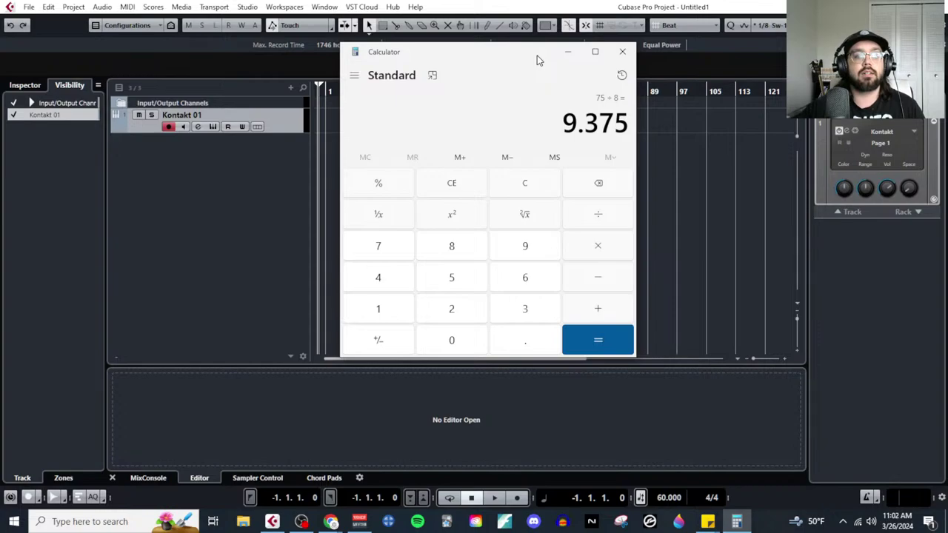
pyautogui.moveTo(538, 60); pyautogui.dragTo(889, 86)
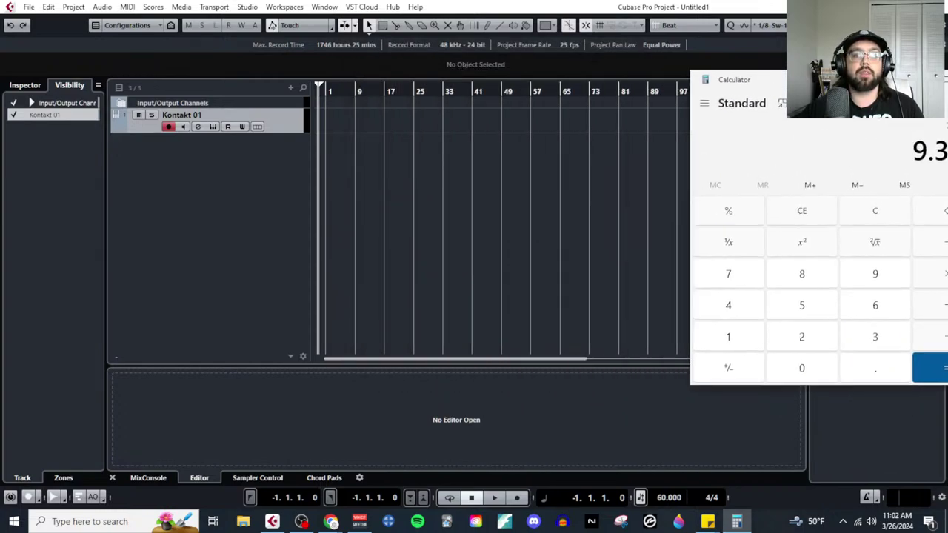
# Step: Set a cycle range from bar 1 to bar 76 and zoom so it fills the view
pyautogui.click(888, 79)
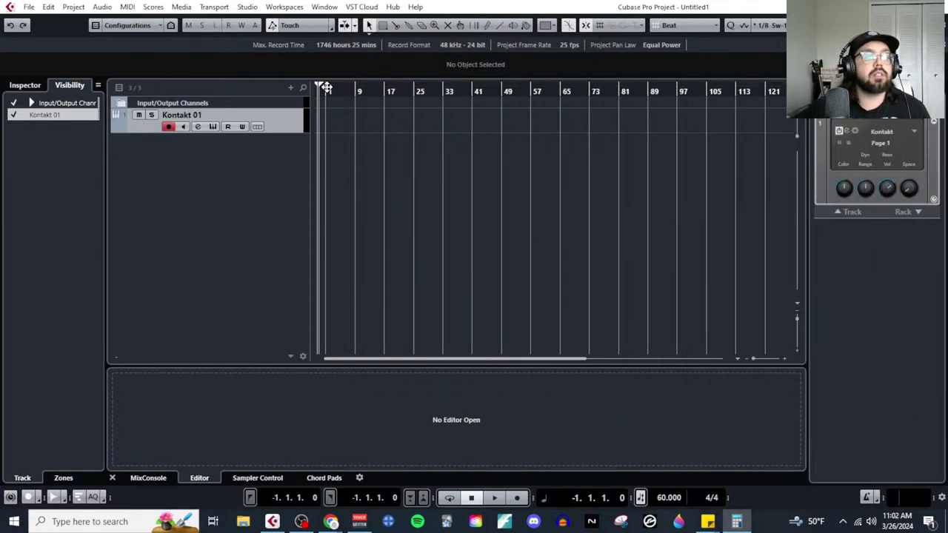
pyautogui.moveTo(327, 84); pyautogui.dragTo(398, 164)
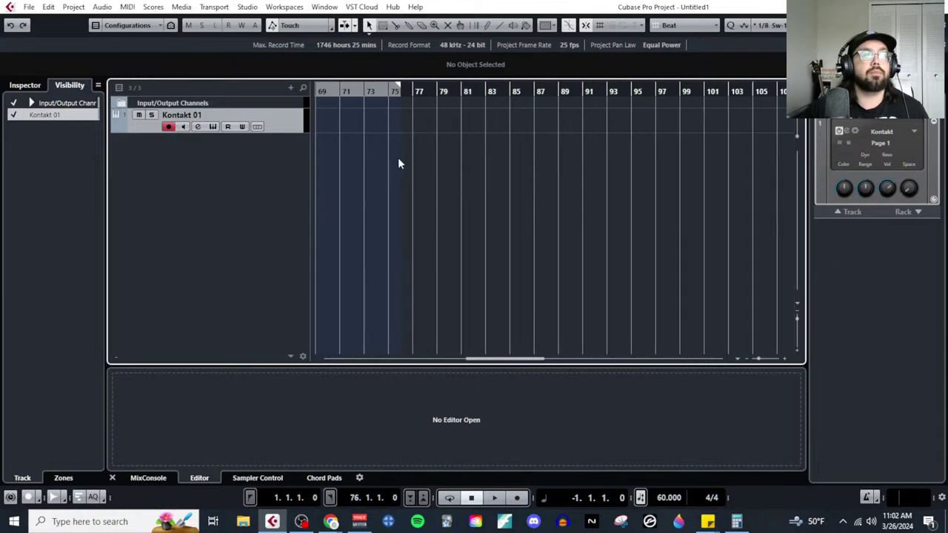
pyautogui.press('g')
pyautogui.press('g')
pyautogui.press('h')
pyautogui.press('h')
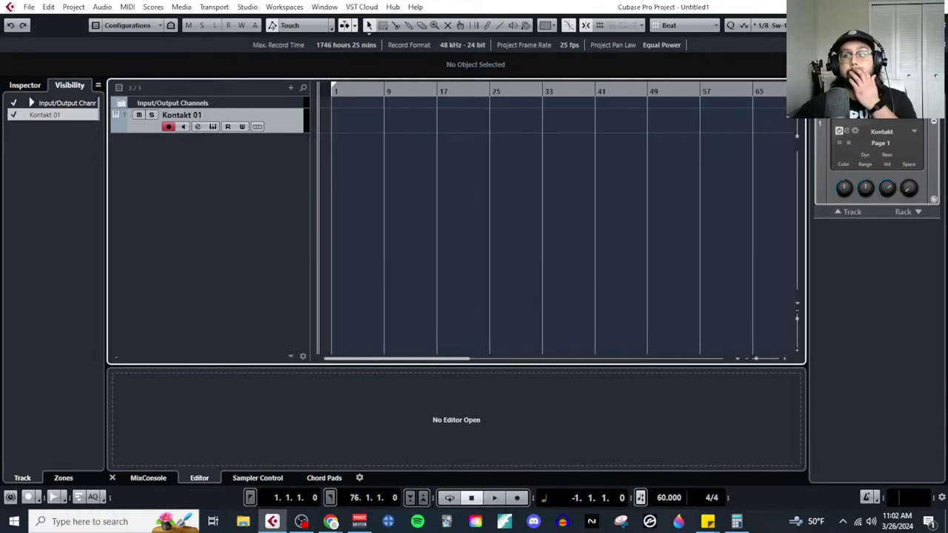
# Step: Check the 9.375 result in Calculator, then open the Project Notepad
pyautogui.click(736, 521)
pyautogui.moveTo(835, 112); pyautogui.dragTo(466, 97)
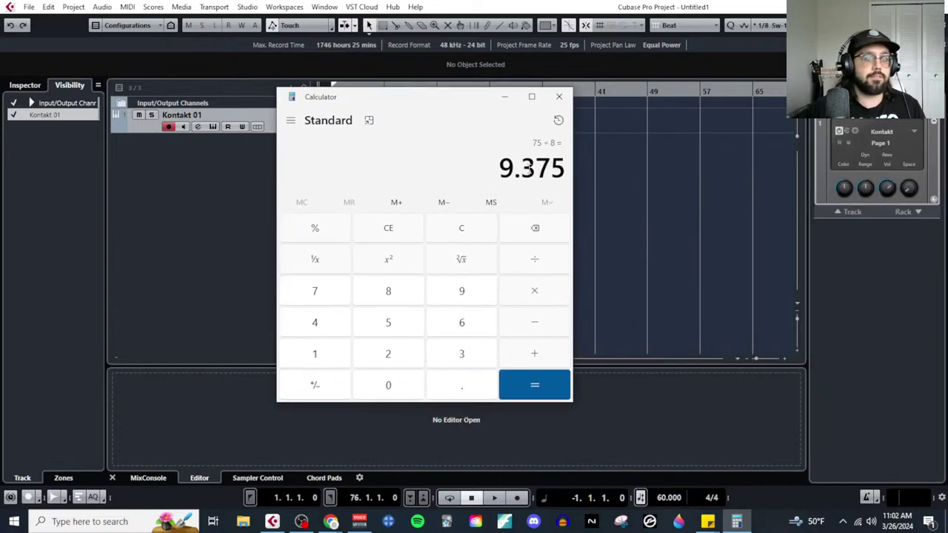
pyautogui.moveTo(372, 524)
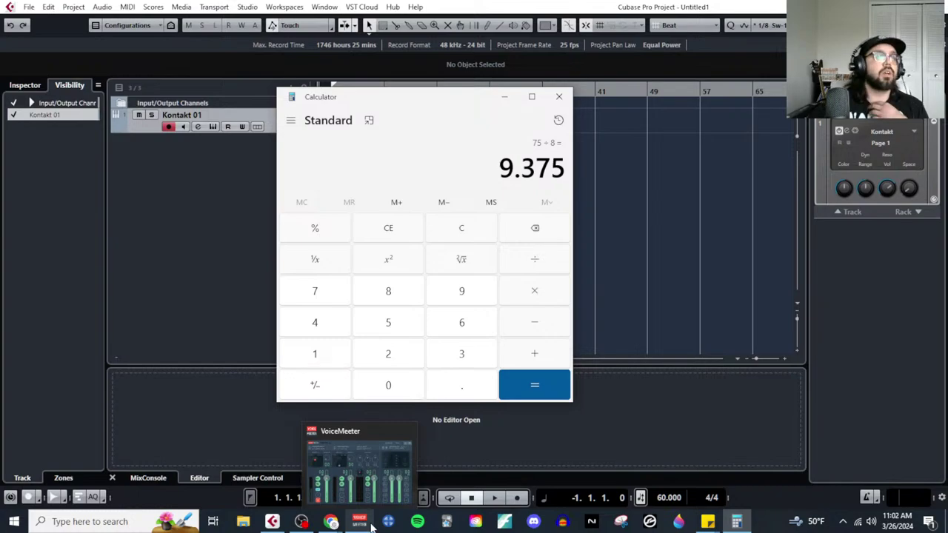
pyautogui.click(68, 28)
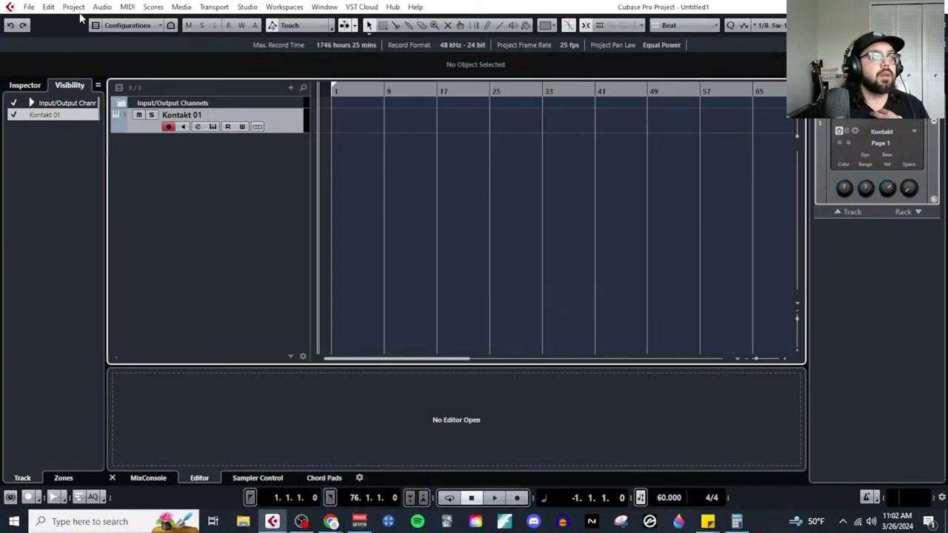
pyautogui.click(74, 7)
pyautogui.click(124, 215)
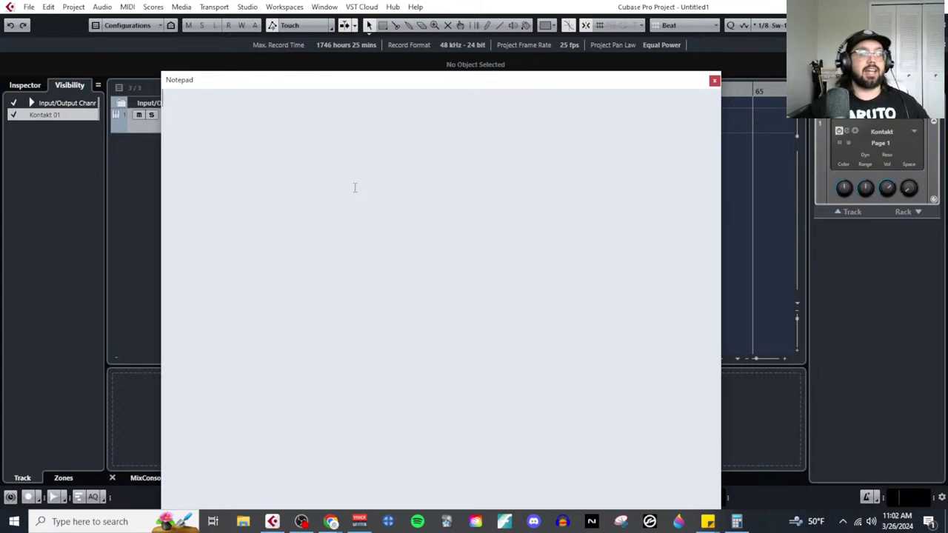
pyautogui.moveTo(436, 86); pyautogui.dragTo(442, 66)
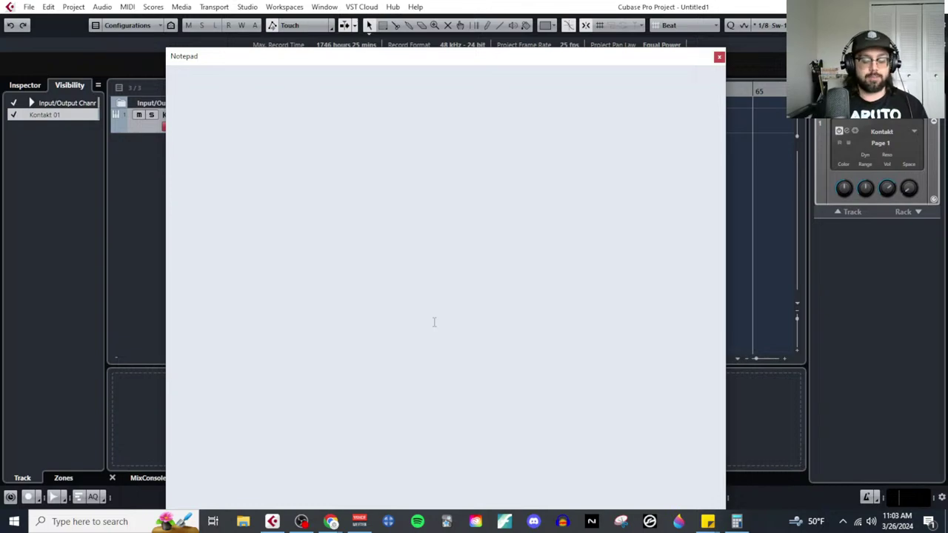
pyautogui.write('Step ')
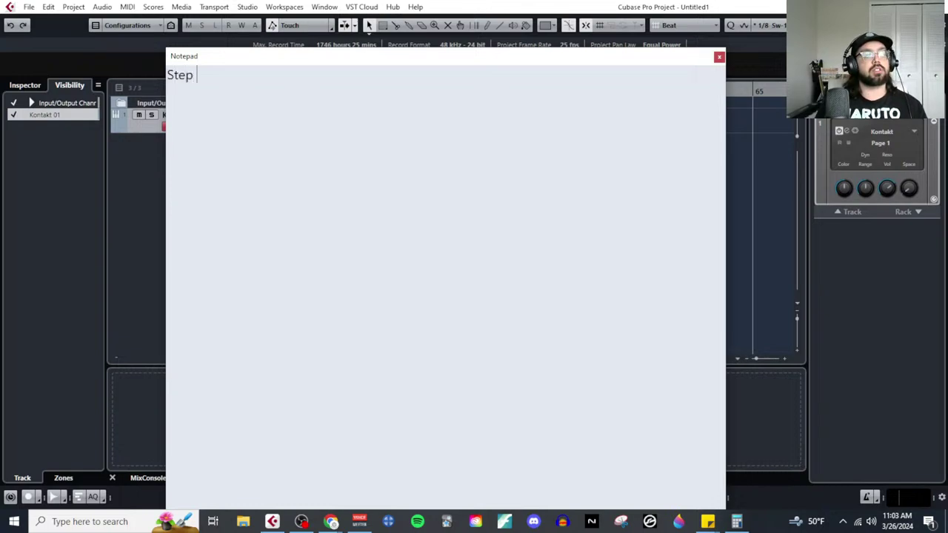
pyautogui.write('1: STruc')
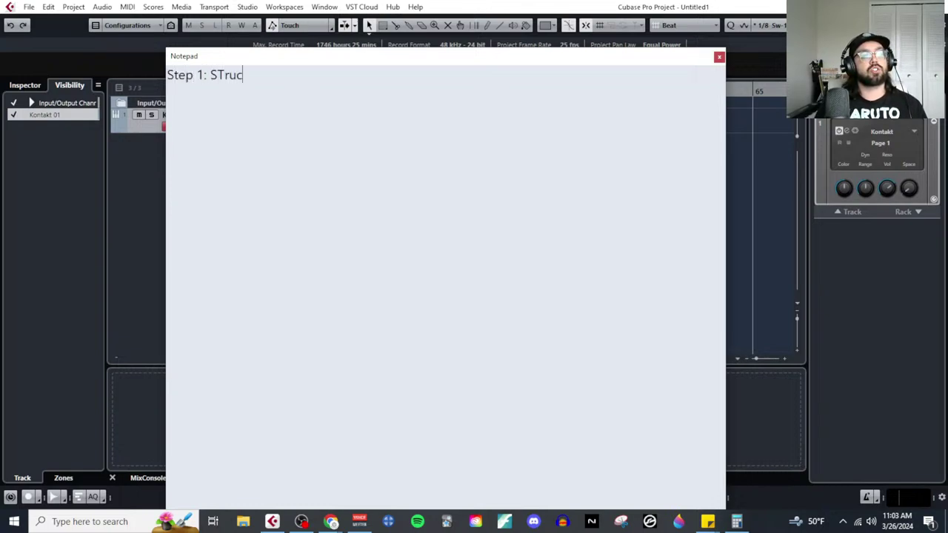
pyautogui.press('BackSpace')
pyautogui.press('BackSpace')
pyautogui.press('BackSpace')
pyautogui.press('BackSpace')
pyautogui.write('tructure')
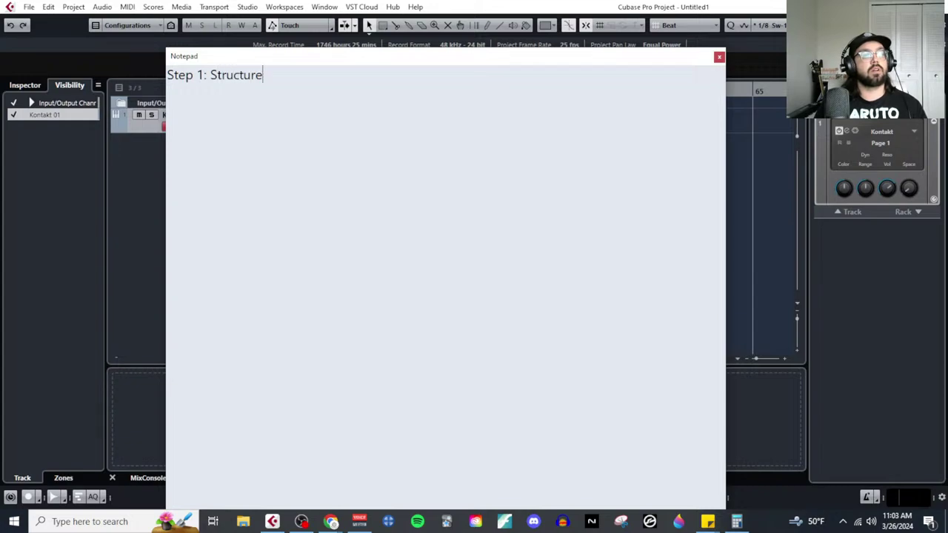
pyautogui.press('Return')
pyautogui.write('- Some Math:')
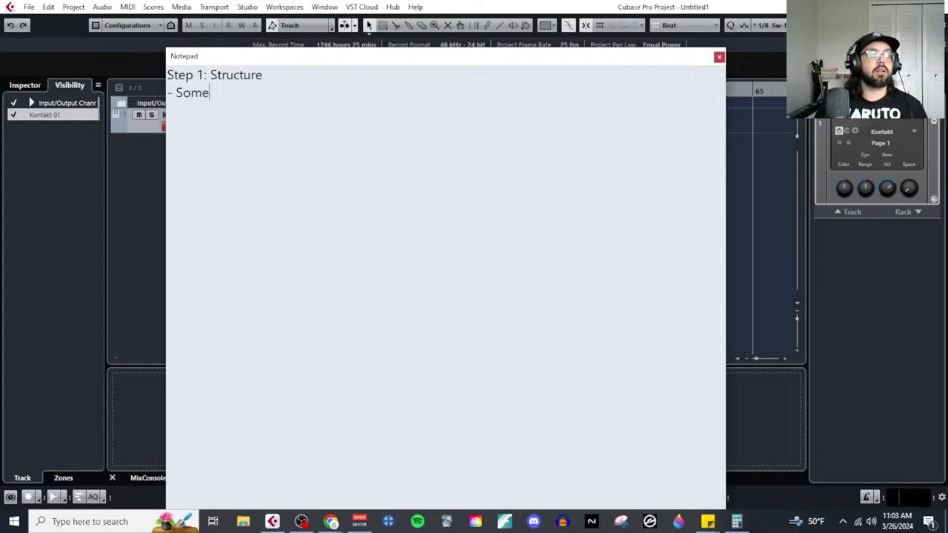
pyautogui.press('Return')
pyautogui.write('- ')
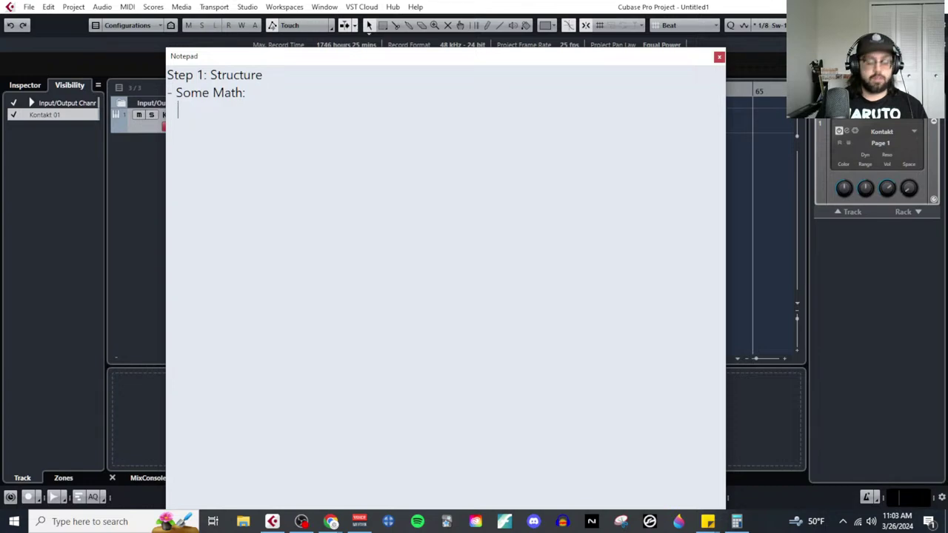
pyautogui.write('5 minutes =')
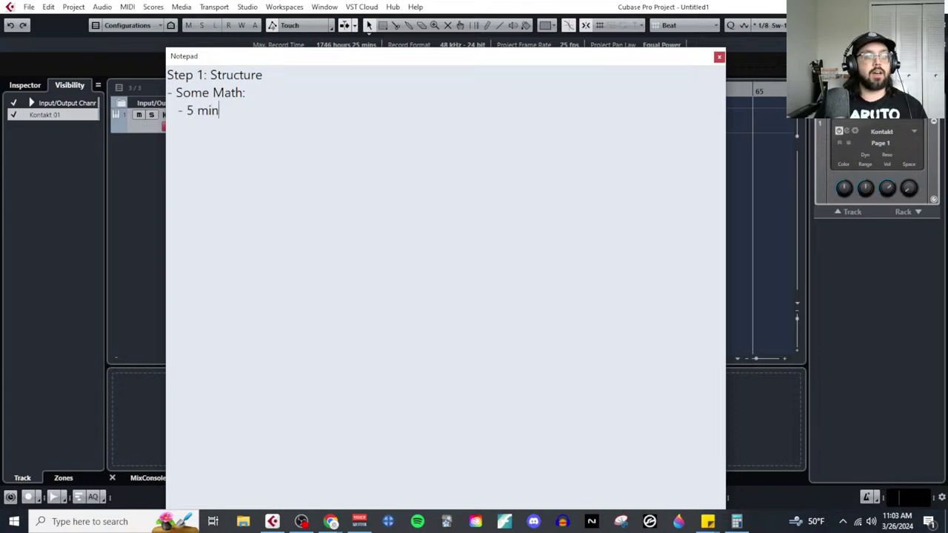
pyautogui.press('BackSpace')
pyautogui.press('BackSpace')
pyautogui.press('BackSpace')
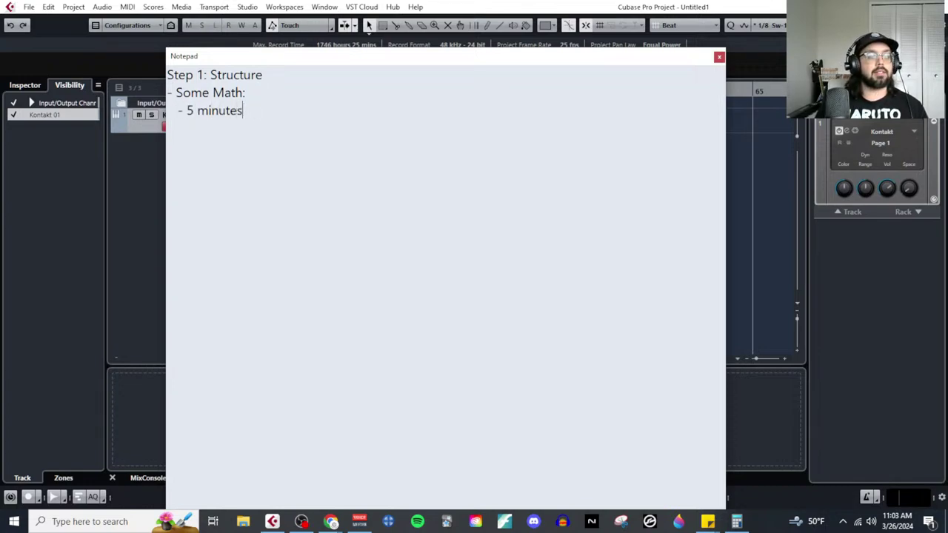
pyautogui.write('(@60b')
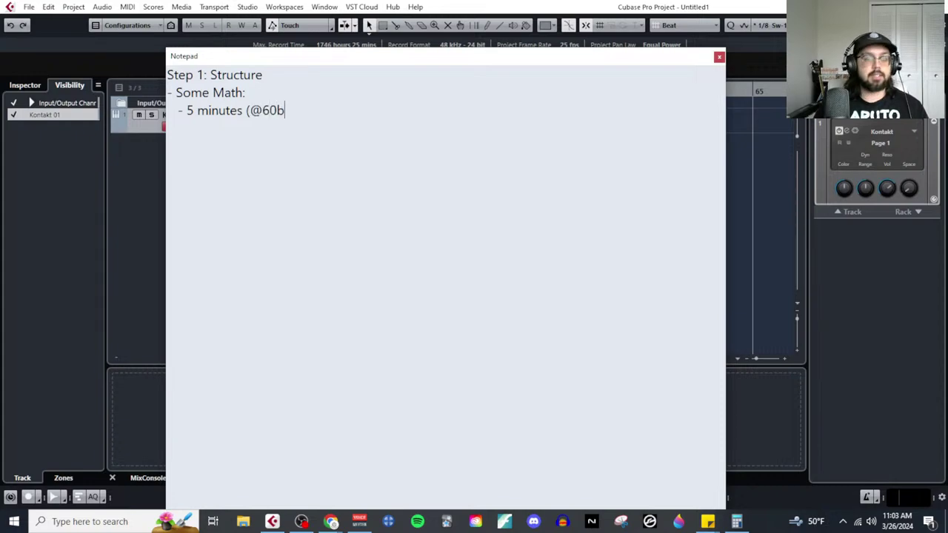
pyautogui.write('pm) = ')
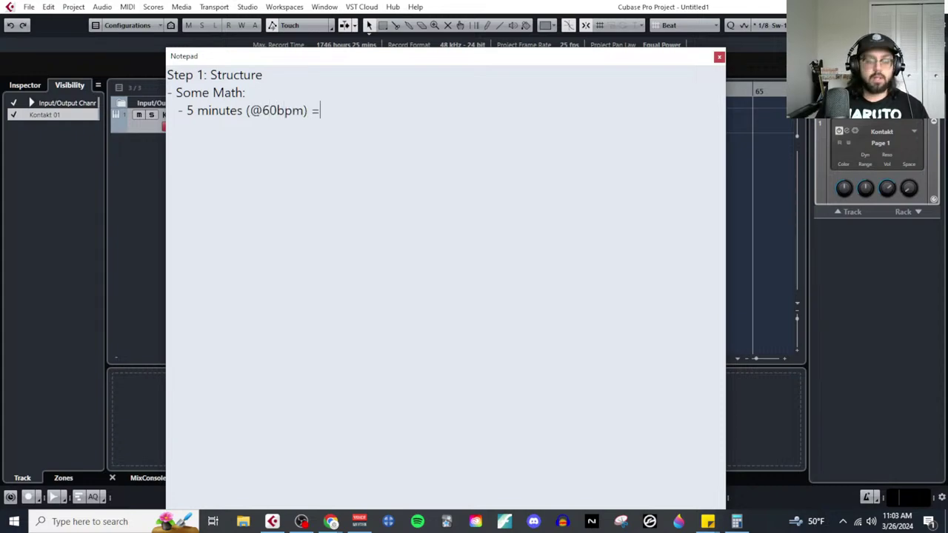
pyautogui.write('75')
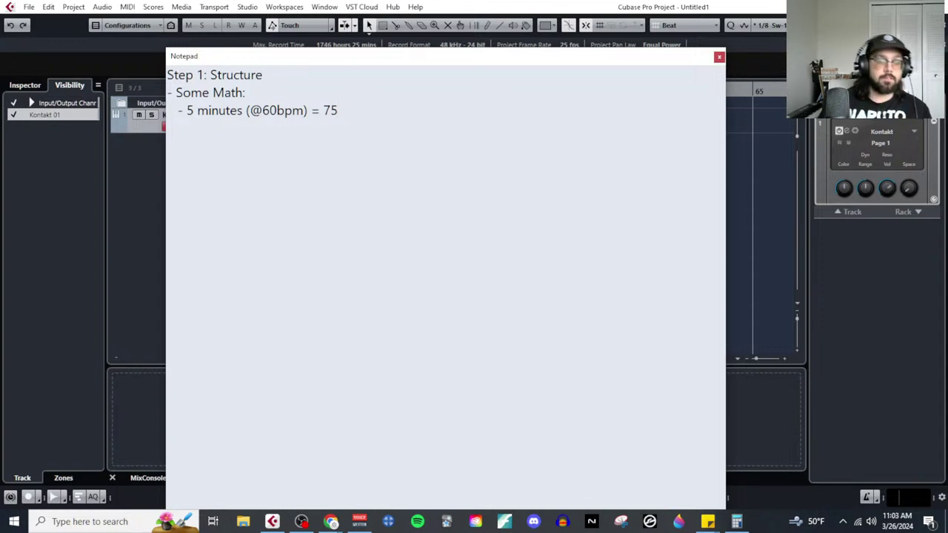
pyautogui.press('BackSpace')
pyautogui.press('BackSpace')
pyautogui.write('300 ')
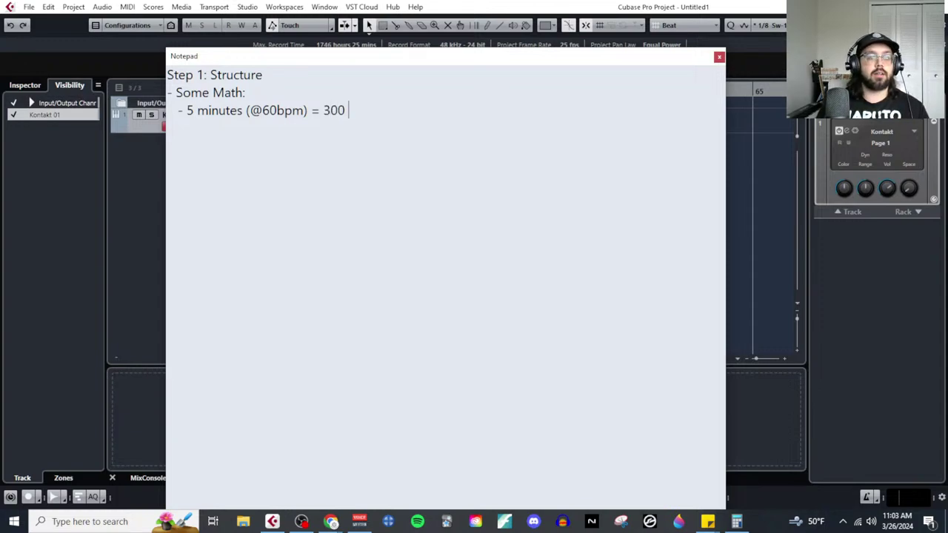
pyautogui.write('beats /')
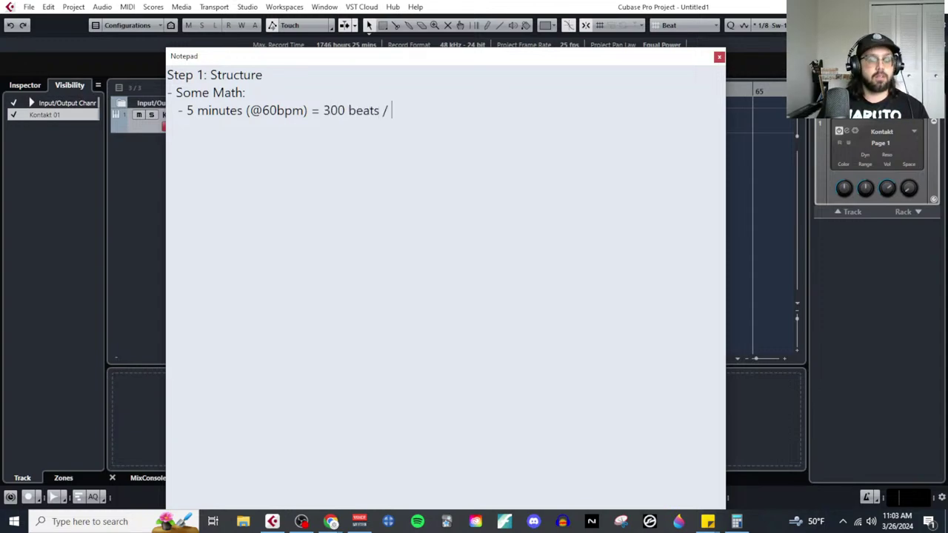
pyautogui.write(' 75 mea')
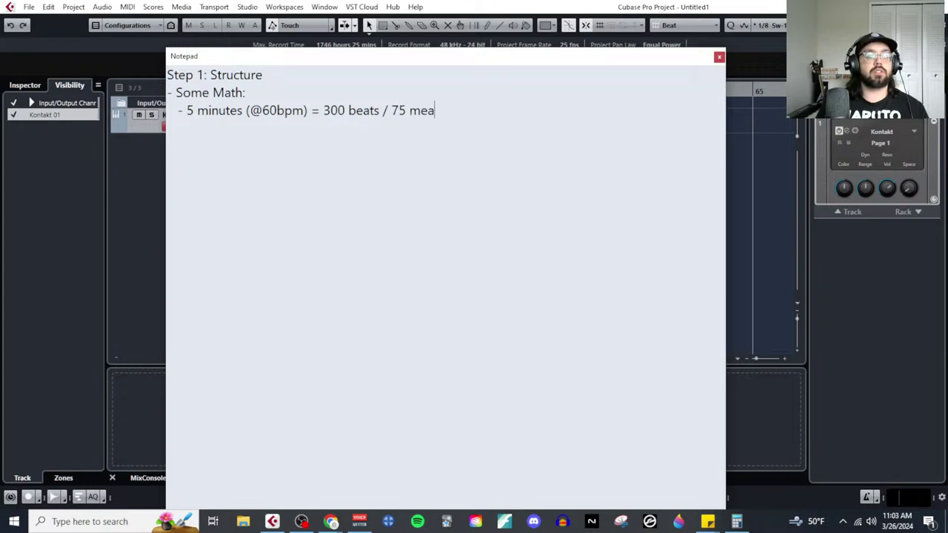
pyautogui.write('sures / 9')
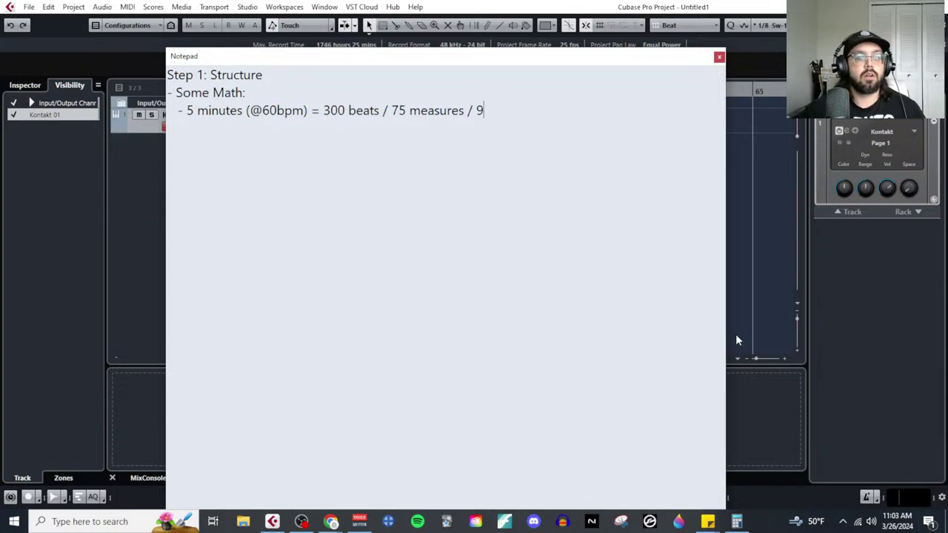
pyautogui.write('.37 phrases')
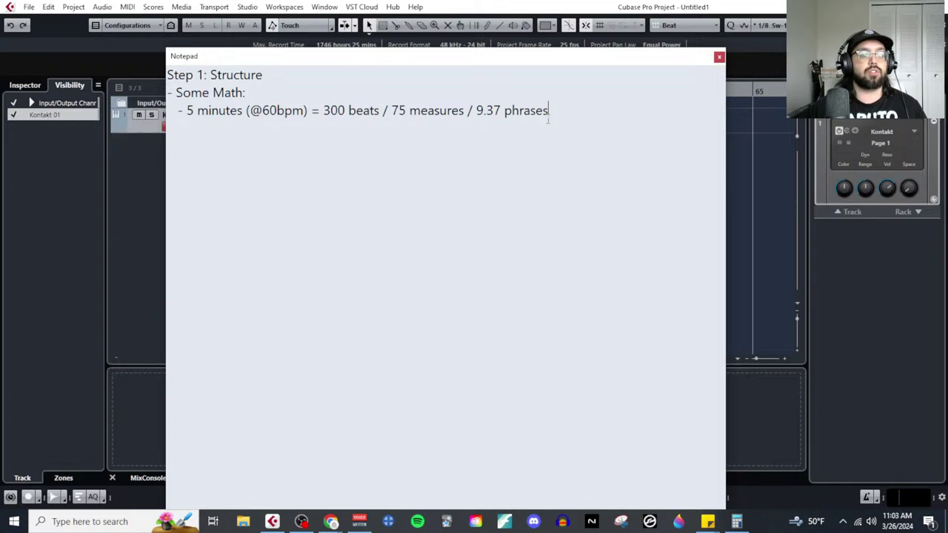
pyautogui.press('Return')
pyautogui.press('Return')
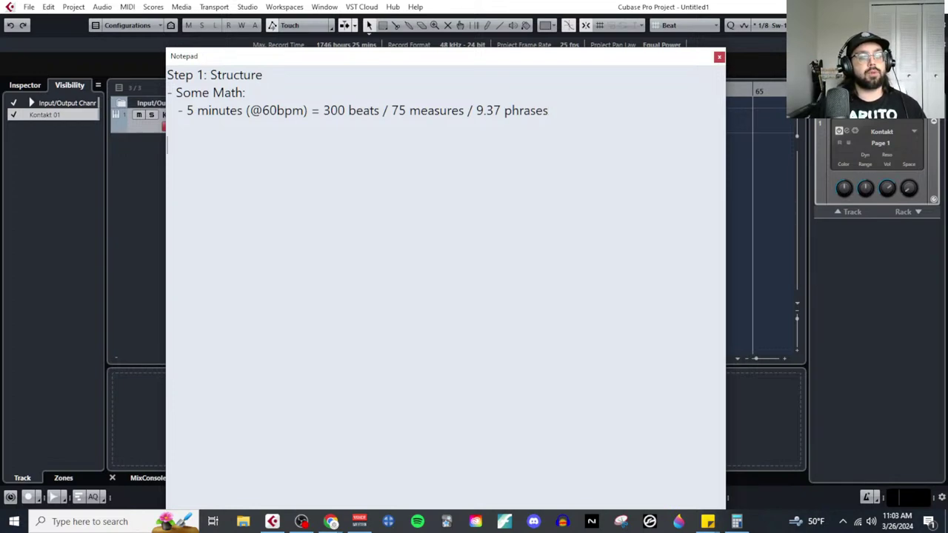
# Step: Add the ABA' outline: A = 2 Phrases, B = 2 phrases, A' = 2 phrases
pyautogui.write('Ver')
pyautogui.press('BackSpace')
pyautogui.press('BackSpace')
pyautogui.press('BackSpace')
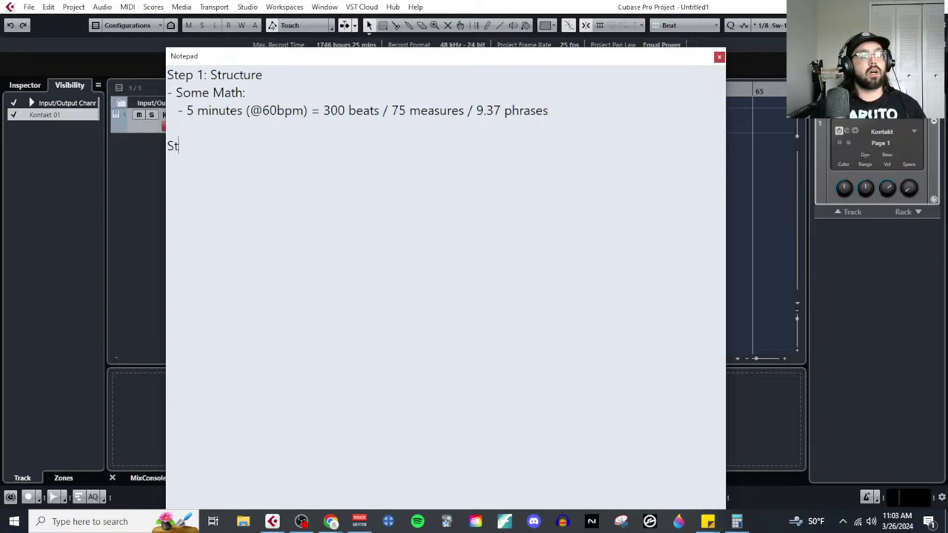
pyautogui.write("ABA'")
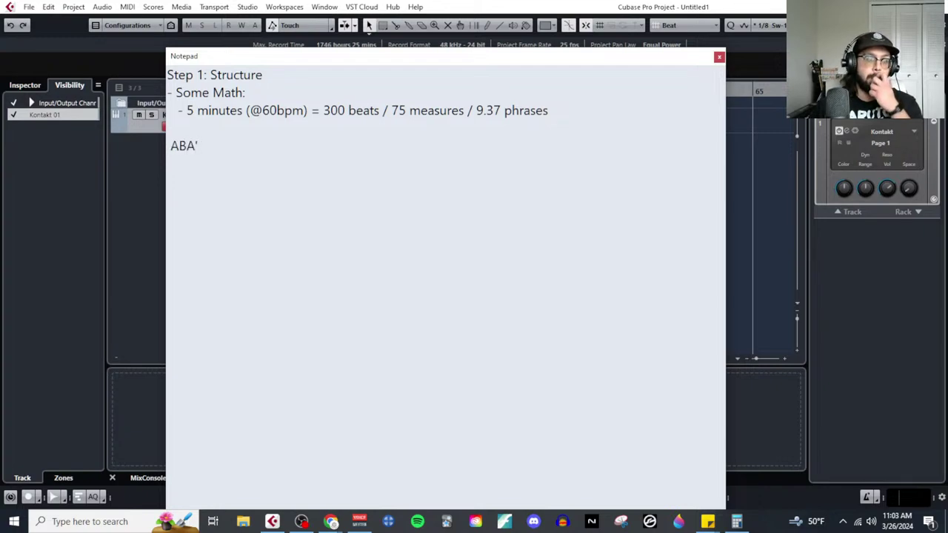
pyautogui.press('Return')
pyautogui.write('A')
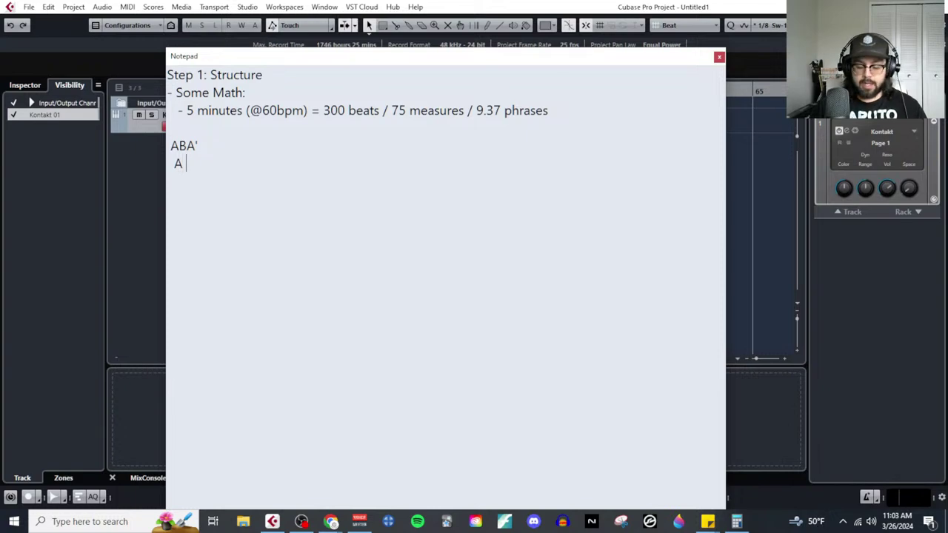
pyautogui.write(' = 2 Phrases')
pyautogui.press('Return')
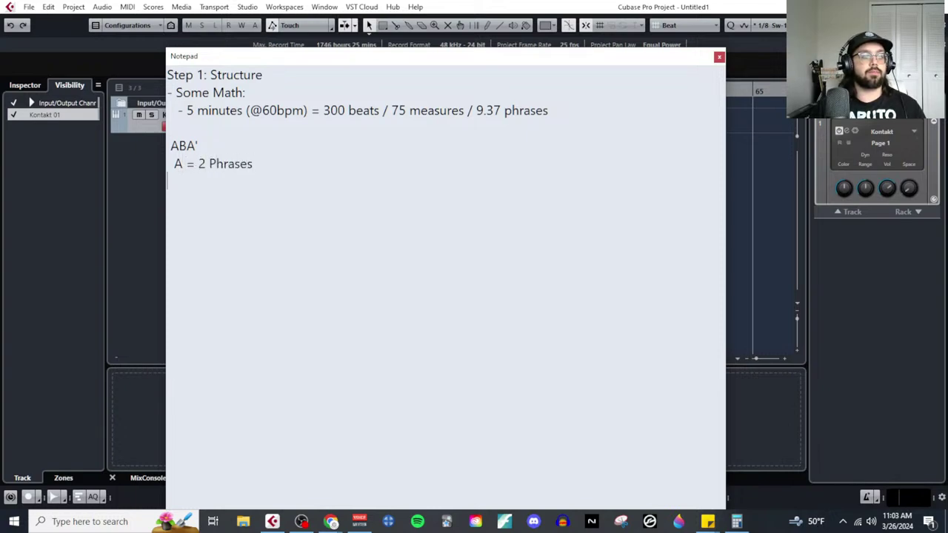
pyautogui.write('B = 2')
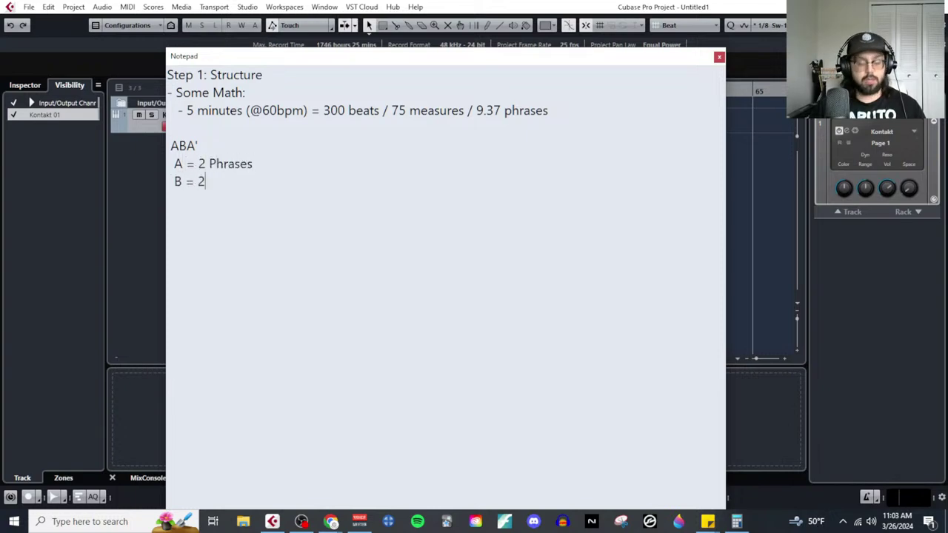
pyautogui.write(' phrases')
pyautogui.press('Return')
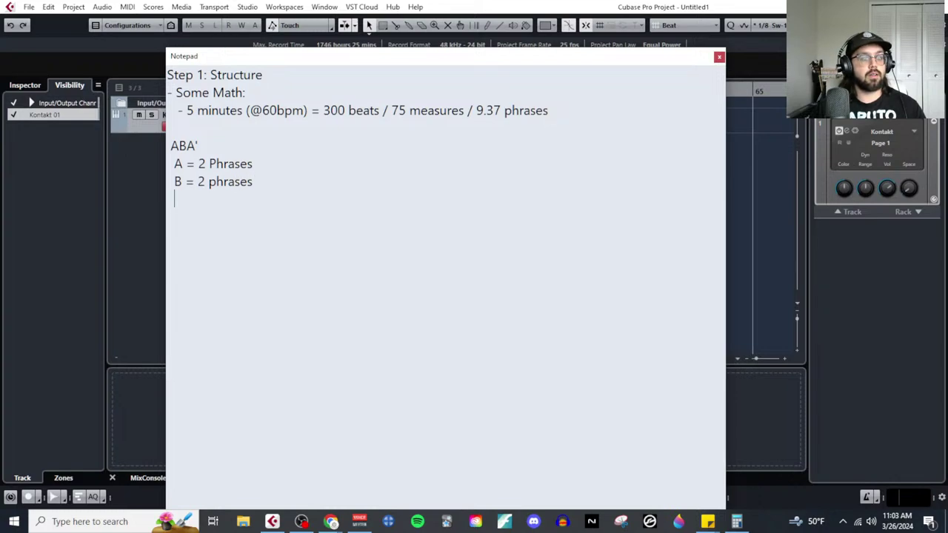
pyautogui.write("A' = 2 phrases")
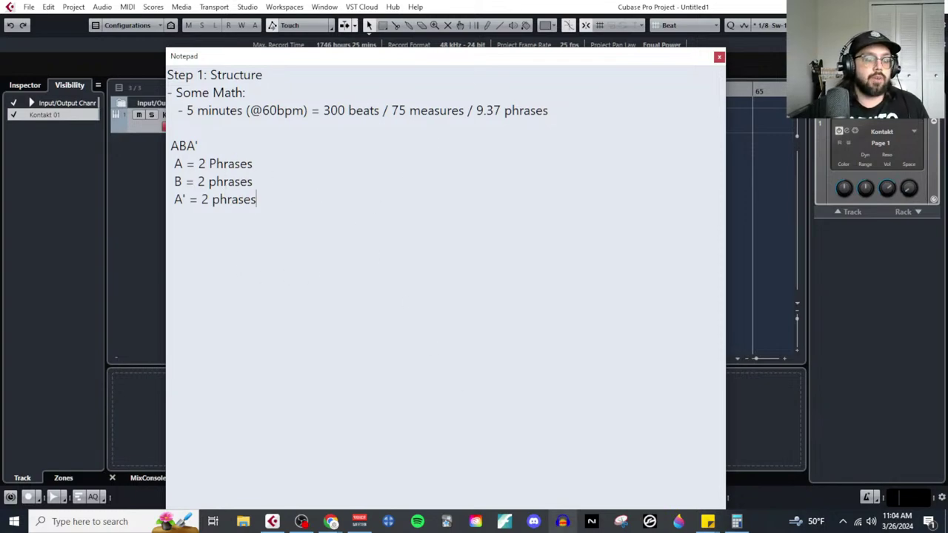
# Step: In Calculator, compute 6 × 8 = 48 measures, then 48 − 75 = −27
pyautogui.click(737, 521)
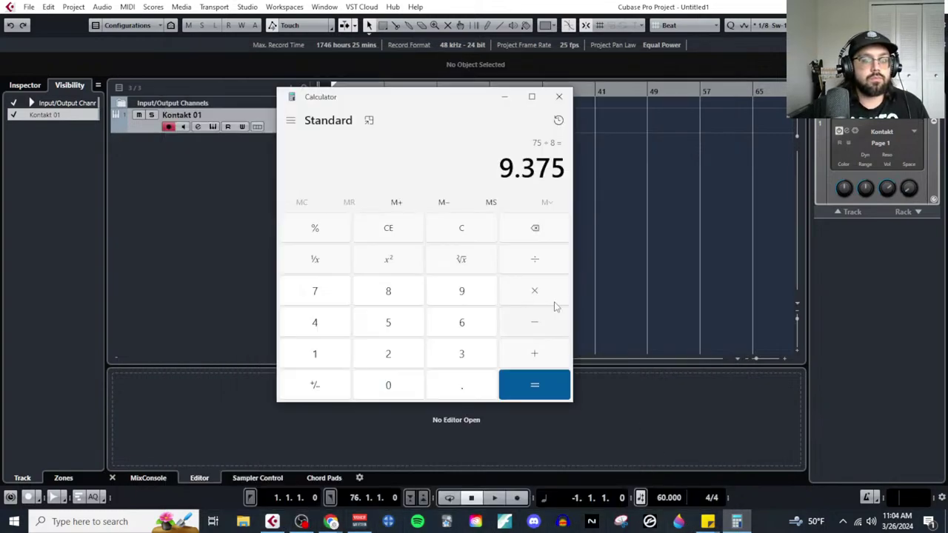
pyautogui.click(486, 311)
pyautogui.click(542, 290)
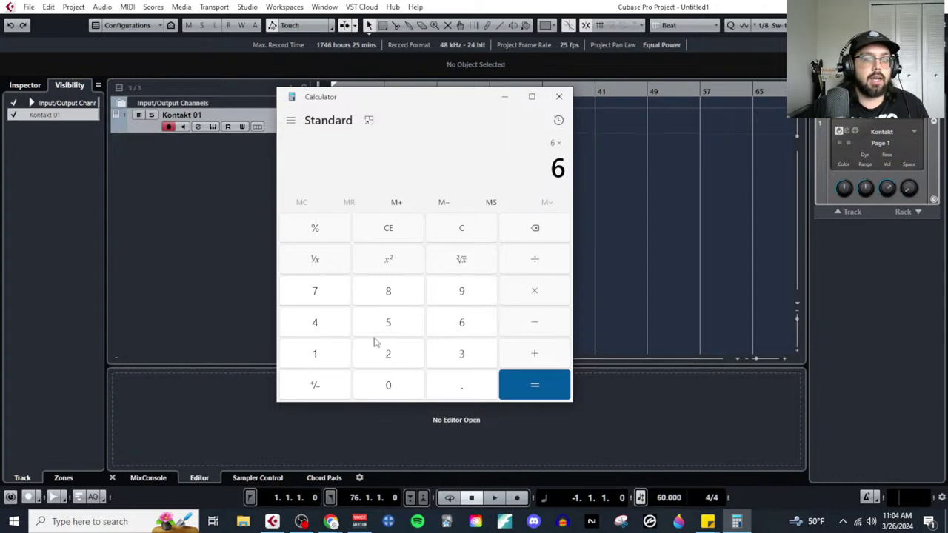
pyautogui.moveTo(437, 103); pyautogui.dragTo(580, 108)
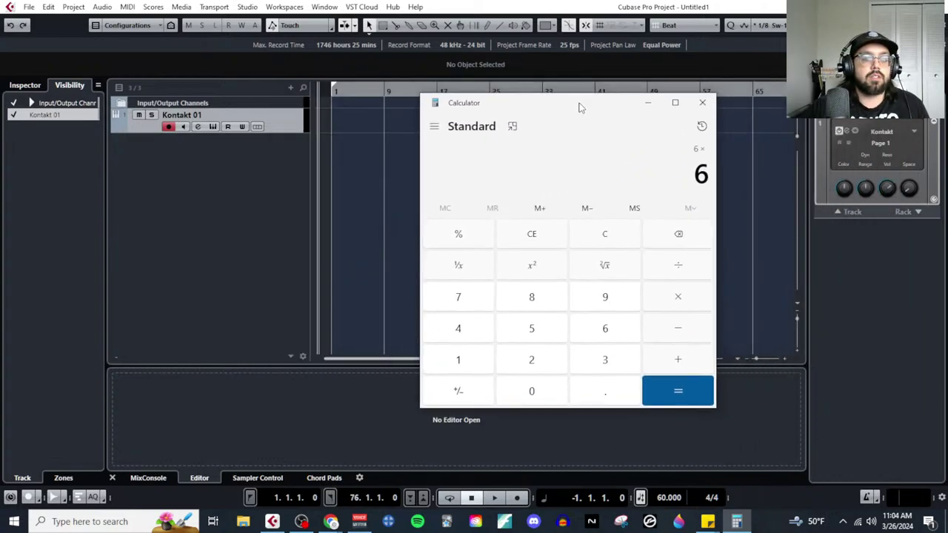
pyautogui.click(553, 307)
pyautogui.click(675, 396)
pyautogui.click(682, 337)
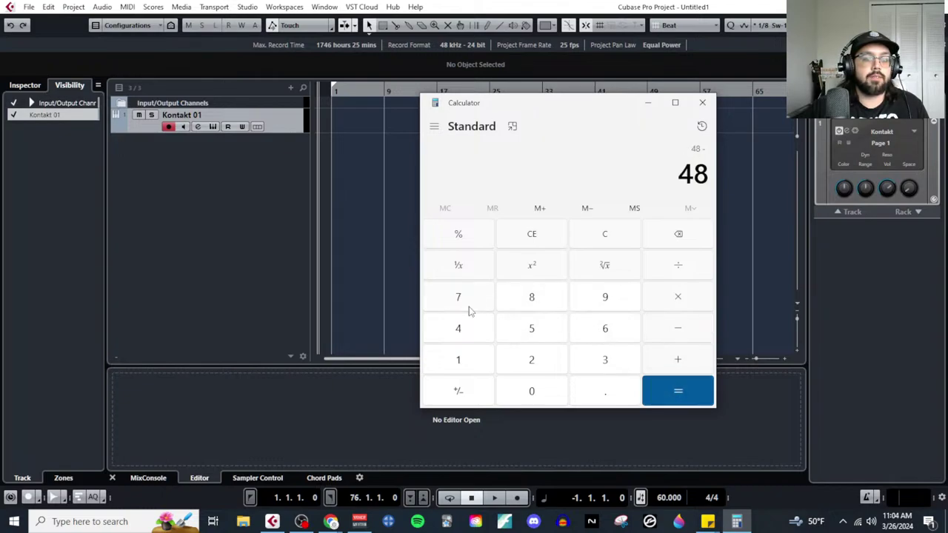
pyautogui.click(471, 309)
pyautogui.click(520, 332)
pyautogui.click(696, 398)
# Step: Turn the result into 27, divide by 8 to get 3.375 phrases, then close Calculator
pyautogui.click(672, 297)
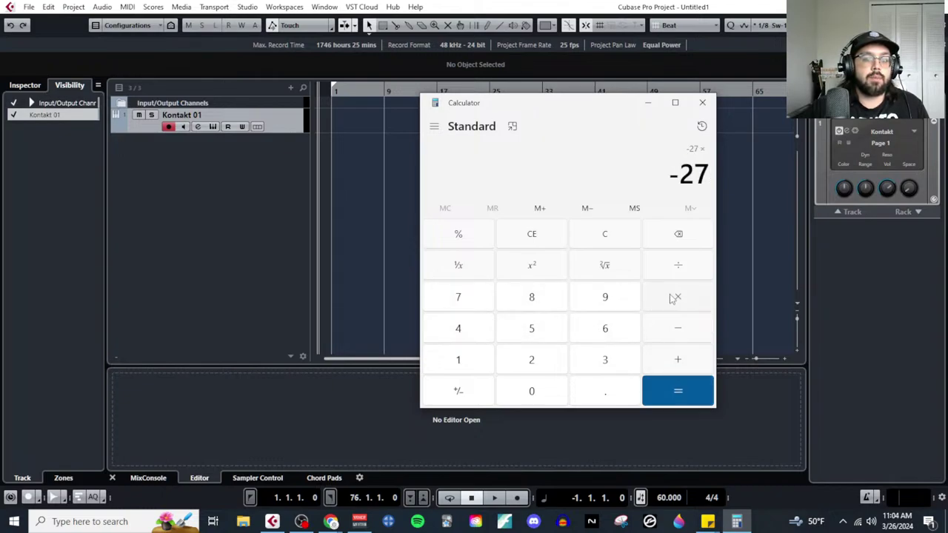
pyautogui.click(459, 391)
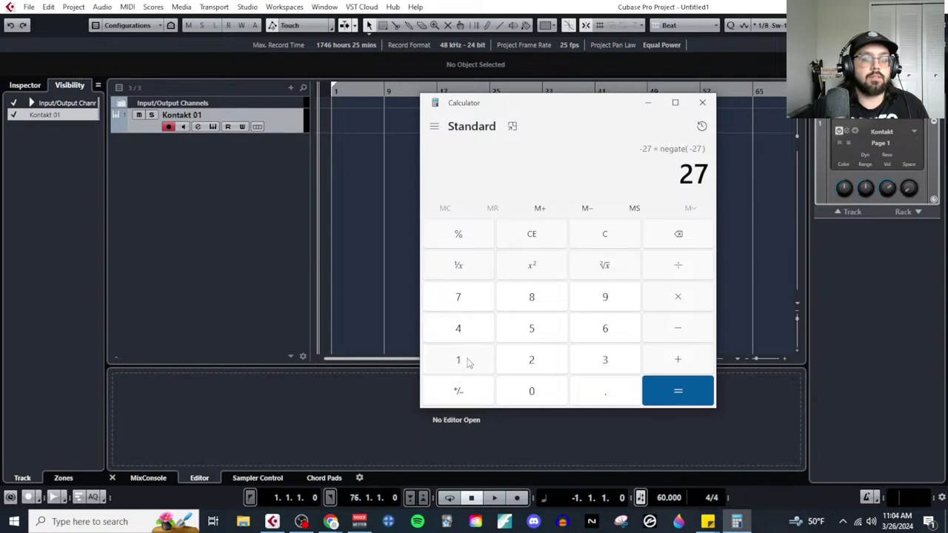
pyautogui.click(461, 360)
pyautogui.click(696, 402)
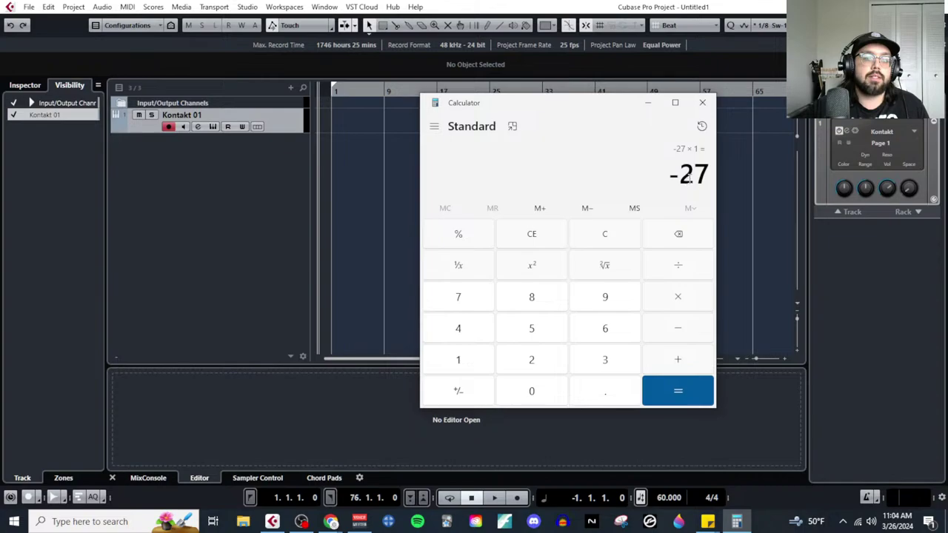
pyautogui.click(515, 362)
pyautogui.click(479, 305)
pyautogui.click(679, 266)
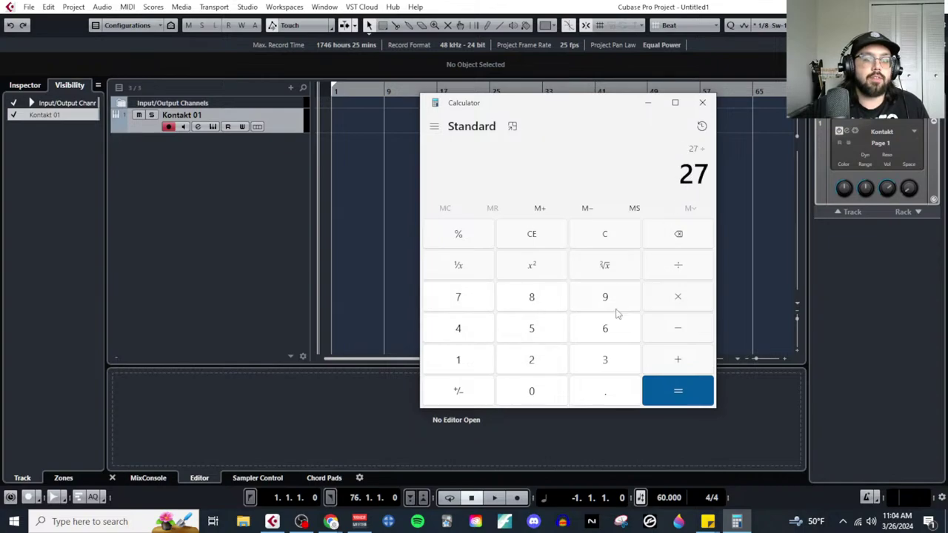
pyautogui.click(560, 307)
pyautogui.click(676, 398)
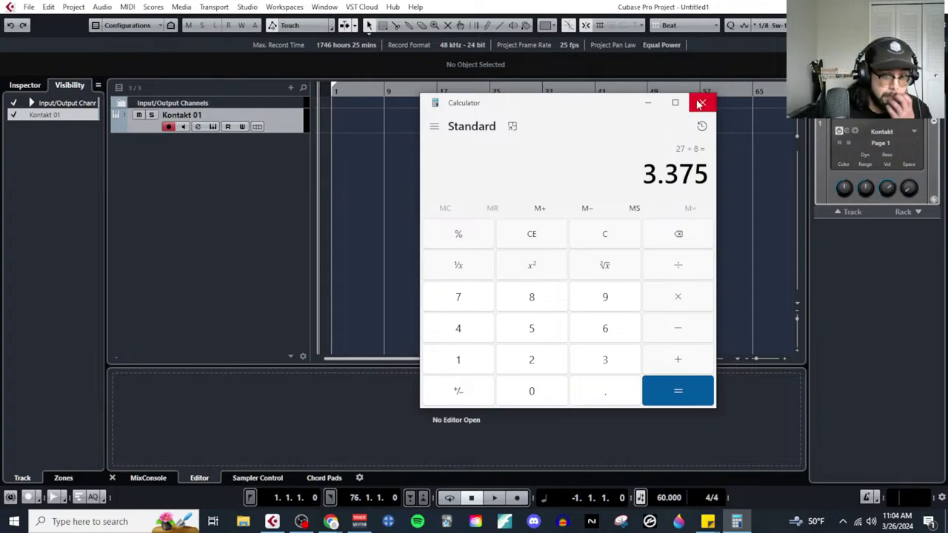
pyautogui.click(701, 103)
# Step: Overwrite the ABA' outline and its phrase lines in the notepad with 'ABACAD'
pyautogui.hotkey('alt', 'Tab')
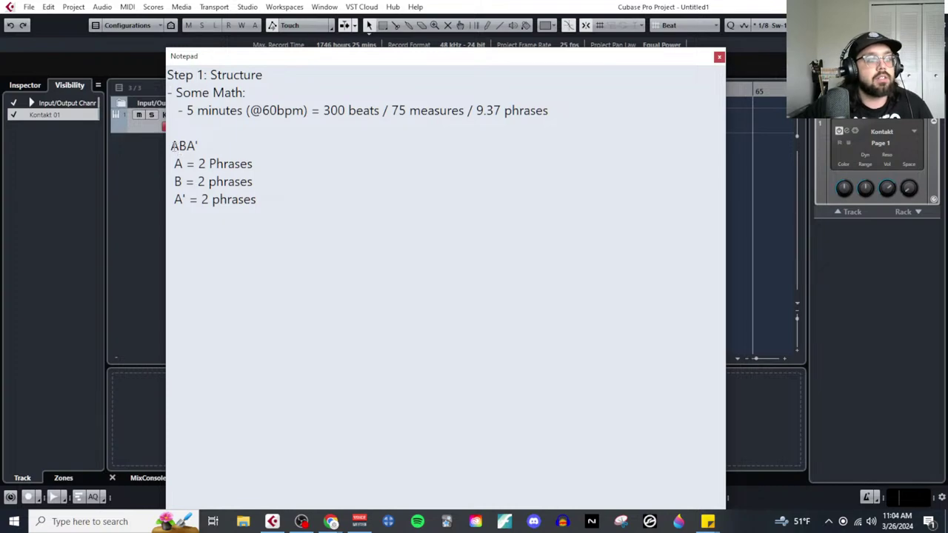
pyautogui.moveTo(172, 148); pyautogui.dragTo(251, 209)
pyautogui.write('AB')
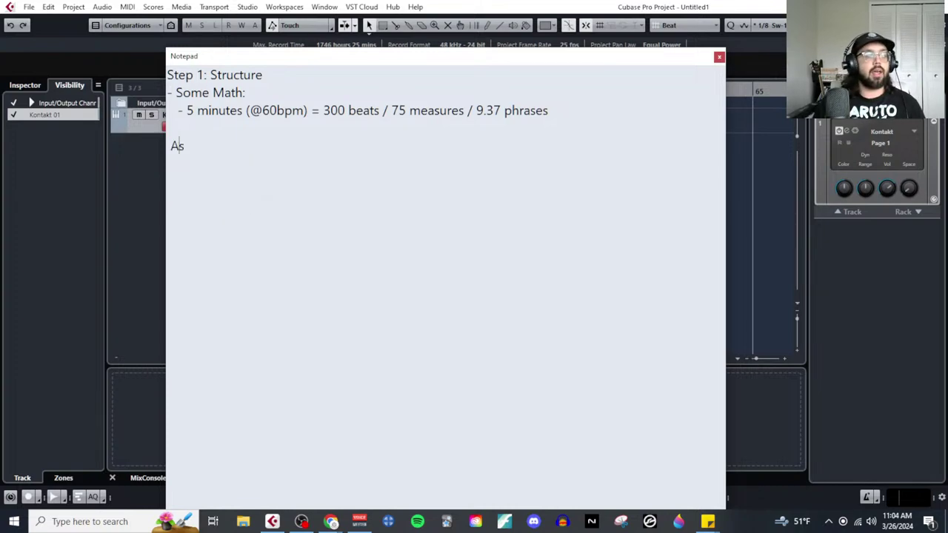
pyautogui.write('ACAD')
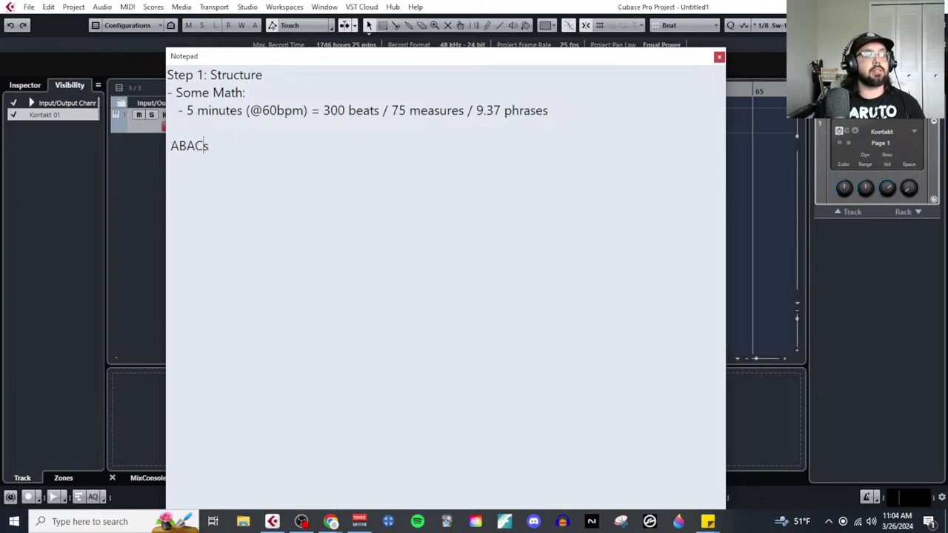
pyautogui.press('Delete')
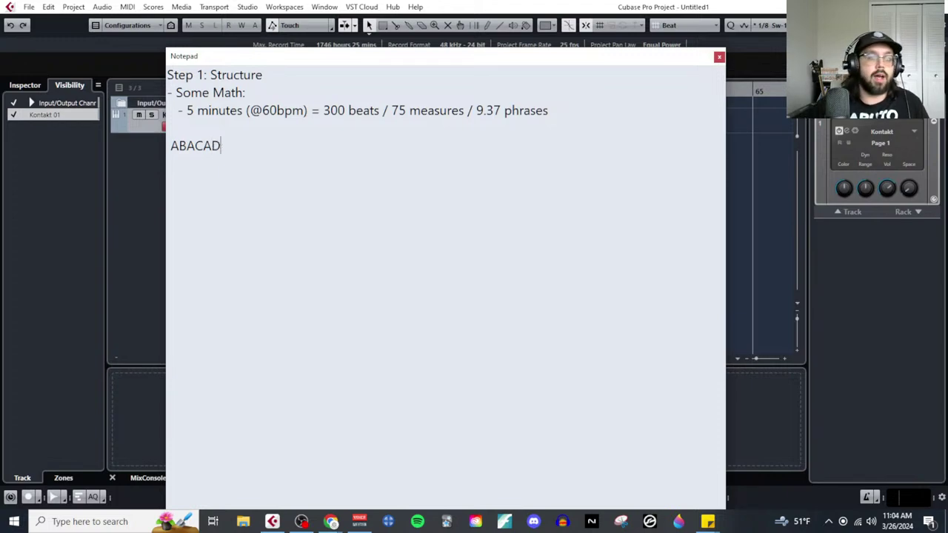
pyautogui.moveTo(221, 147); pyautogui.dragTo(171, 146)
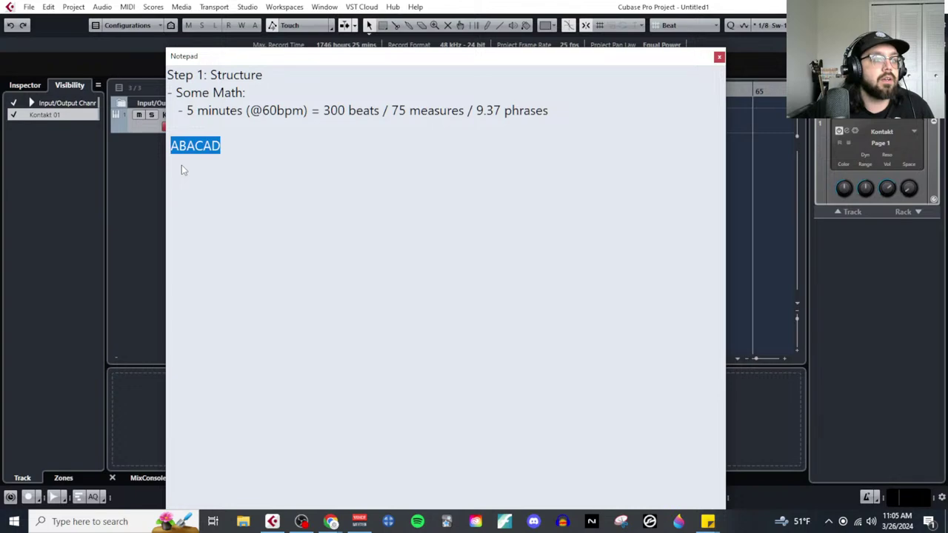
pyautogui.press('Right')
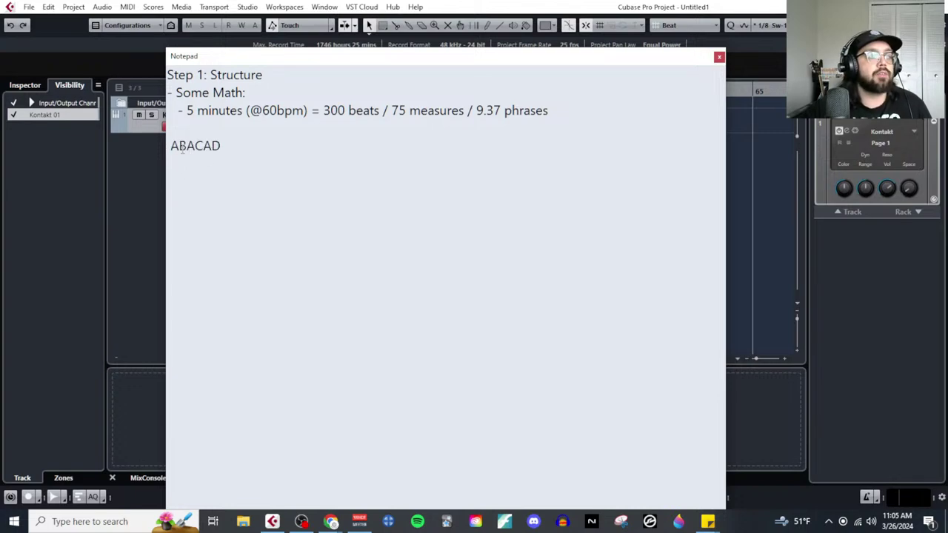
pyautogui.moveTo(180, 147); pyautogui.dragTo(203, 147)
pyautogui.click(221, 147)
pyautogui.press('BackSpace')
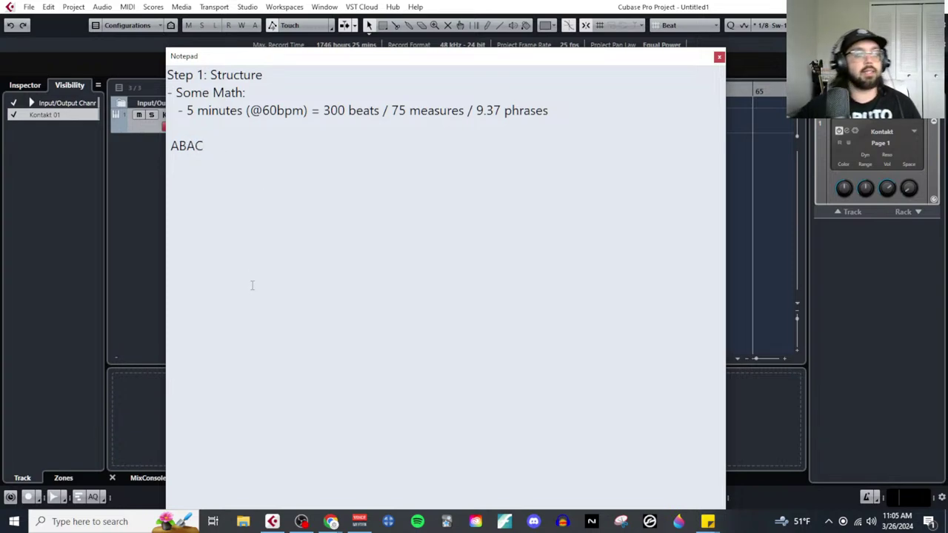
pyautogui.press('Return')
pyautogui.write('- ')
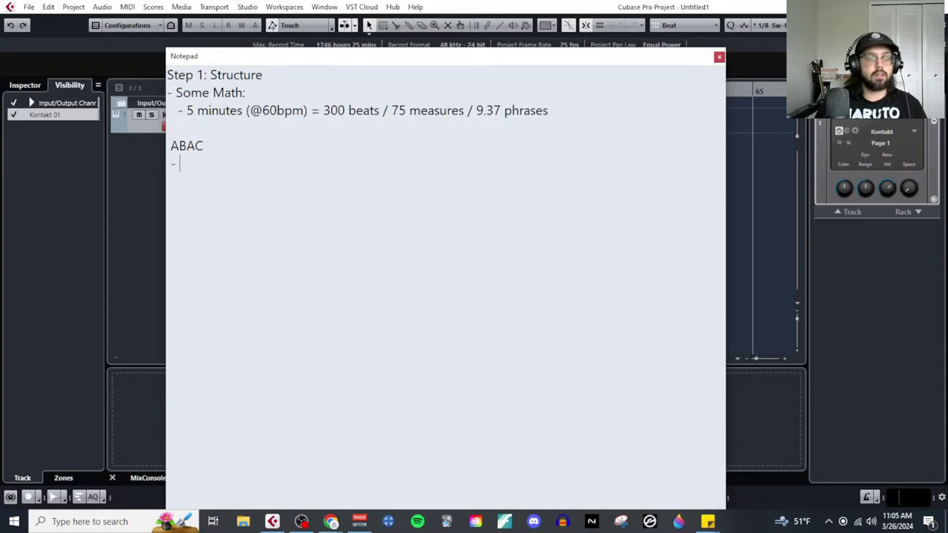
pyautogui.write('A = 2')
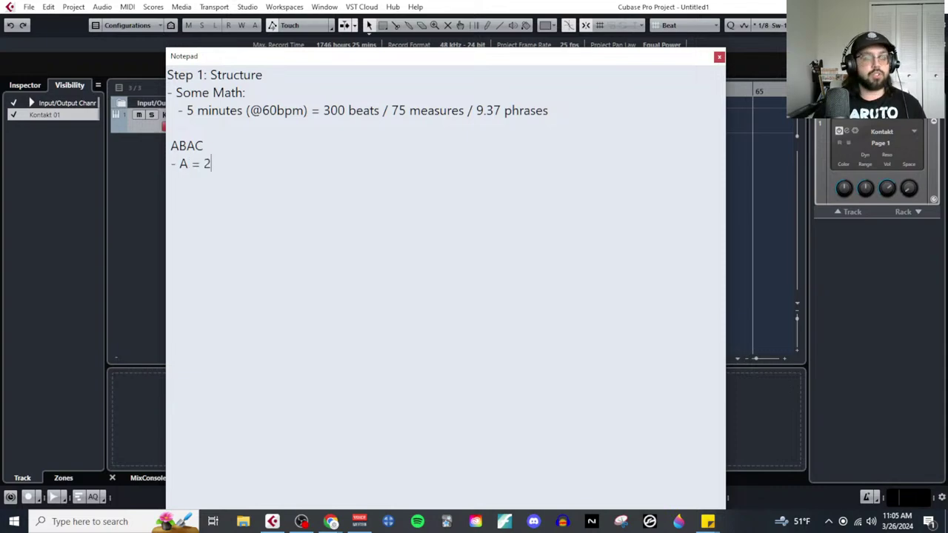
pyautogui.press('Return')
pyautogui.write('- B = 2')
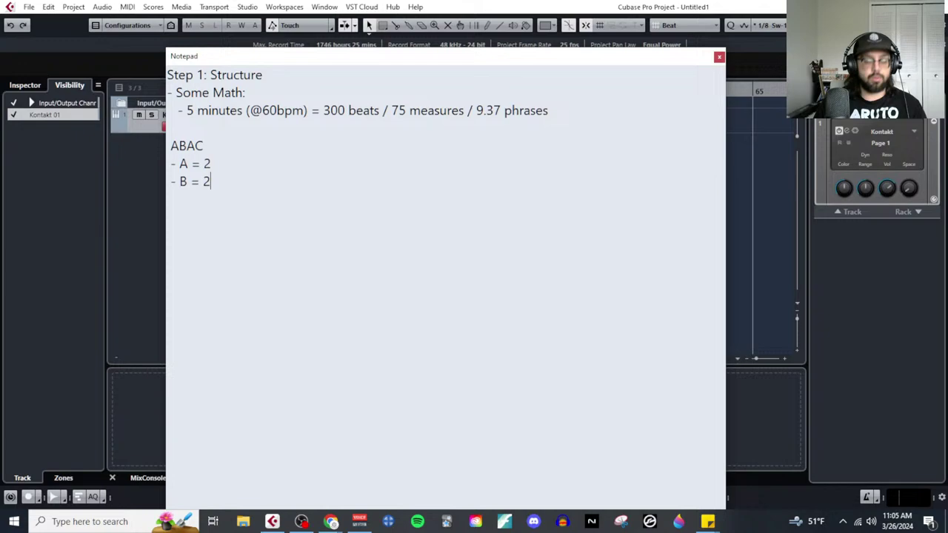
pyautogui.press('Return')
pyautogui.write('- ')
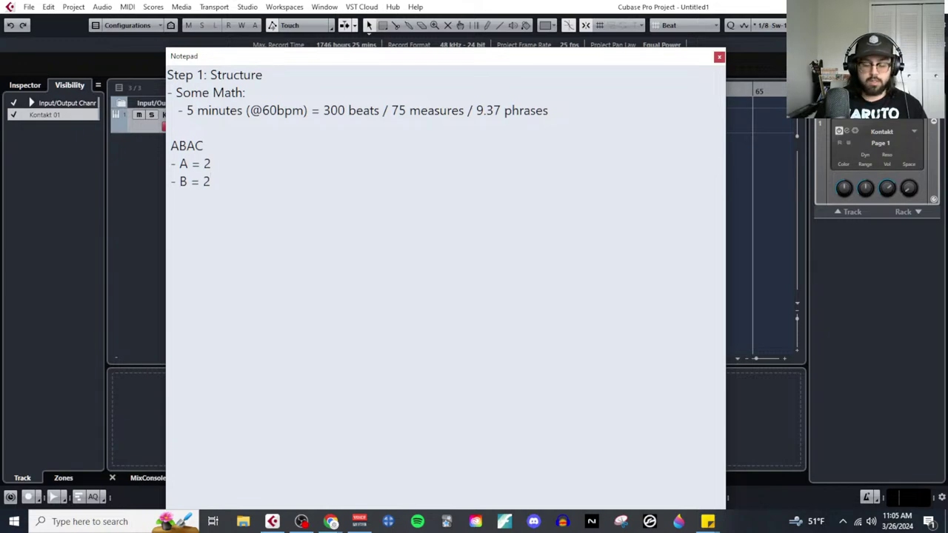
pyautogui.write('C')
pyautogui.press('BackSpace')
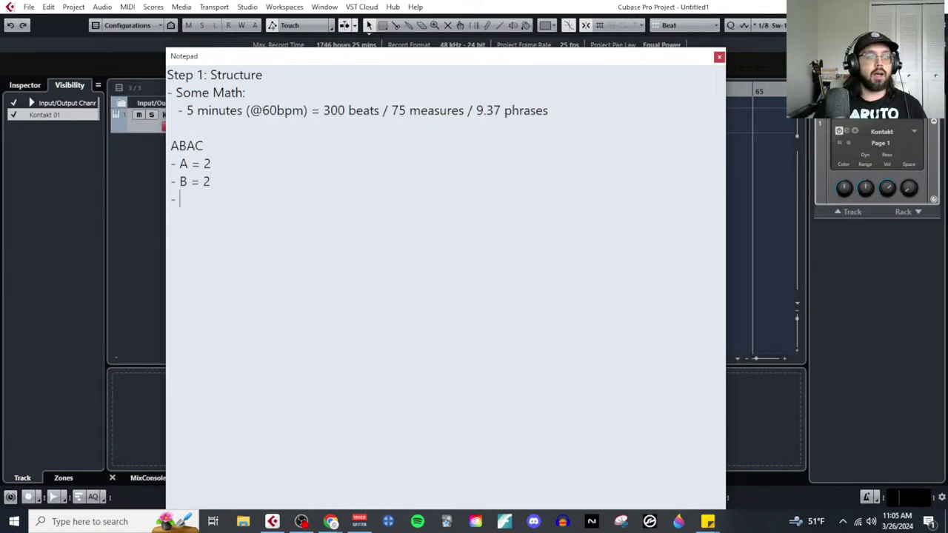
pyautogui.write("A' = 2")
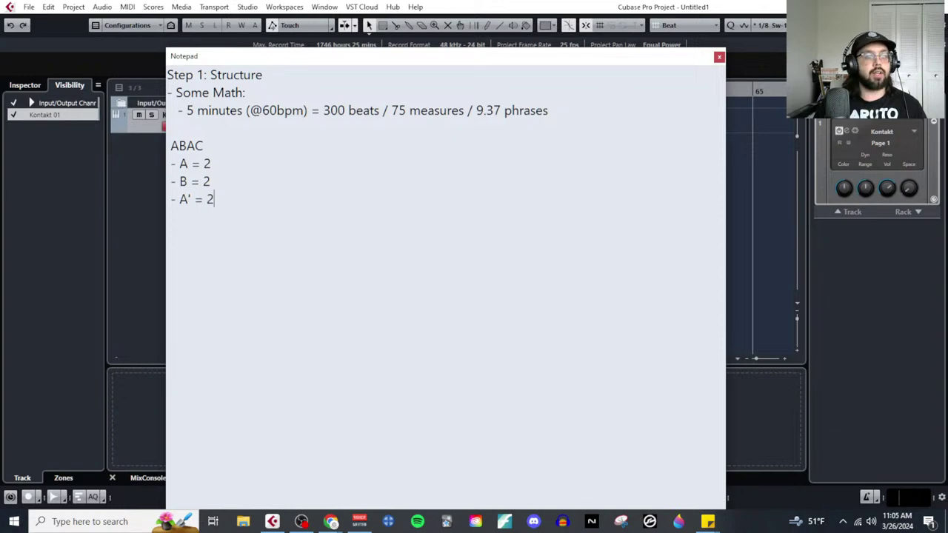
pyautogui.press('Return')
pyautogui.write('- ')
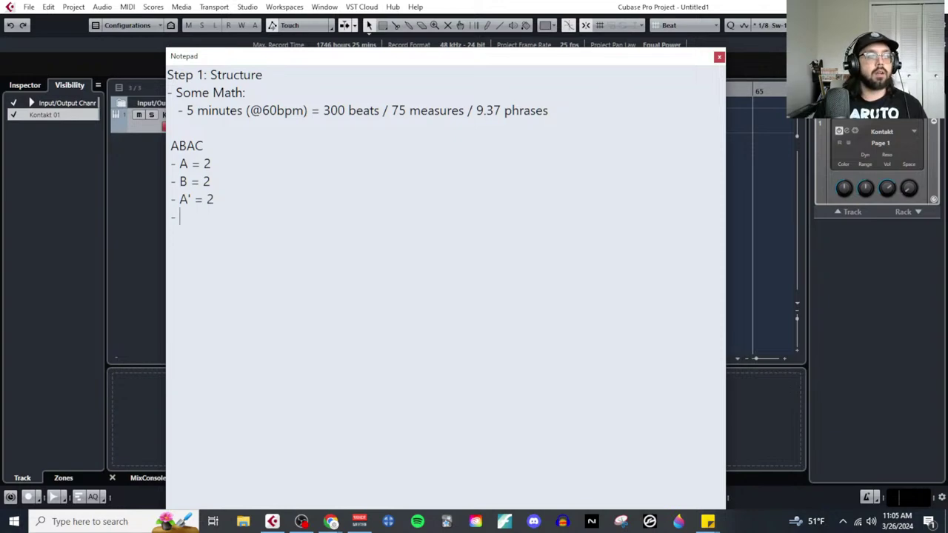
pyautogui.write('C = 2 phrase')
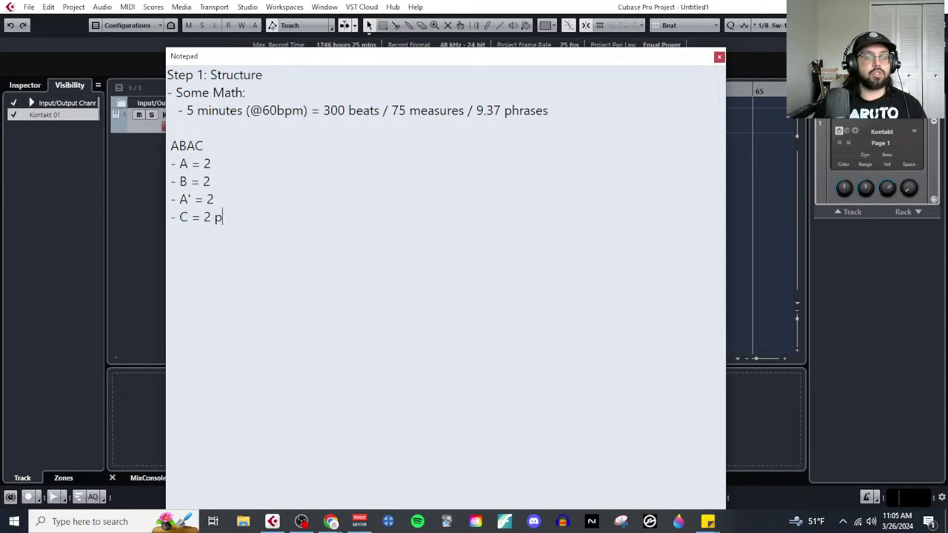
pyautogui.press('BackSpace')
pyautogui.press('BackSpace')
pyautogui.press('BackSpace')
pyautogui.press('BackSpace')
pyautogui.press('BackSpace')
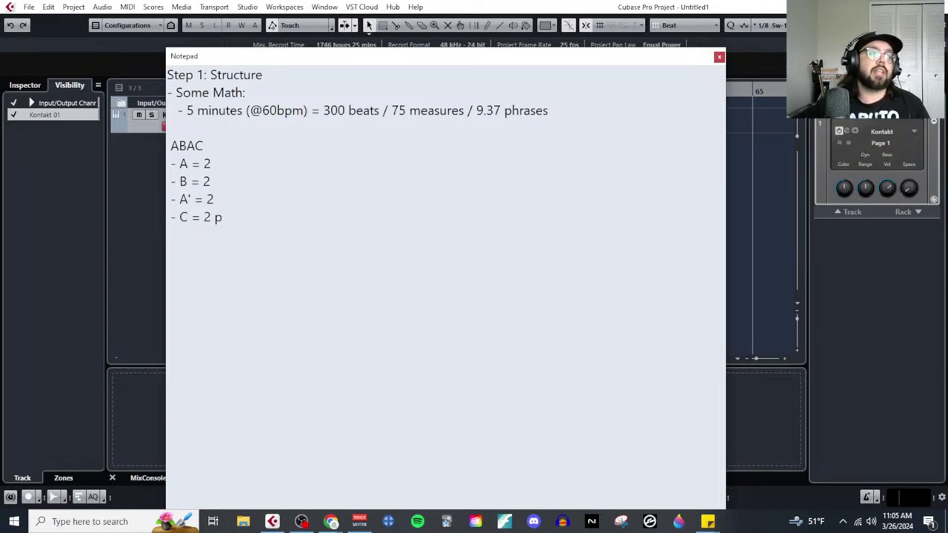
pyautogui.press('BackSpace')
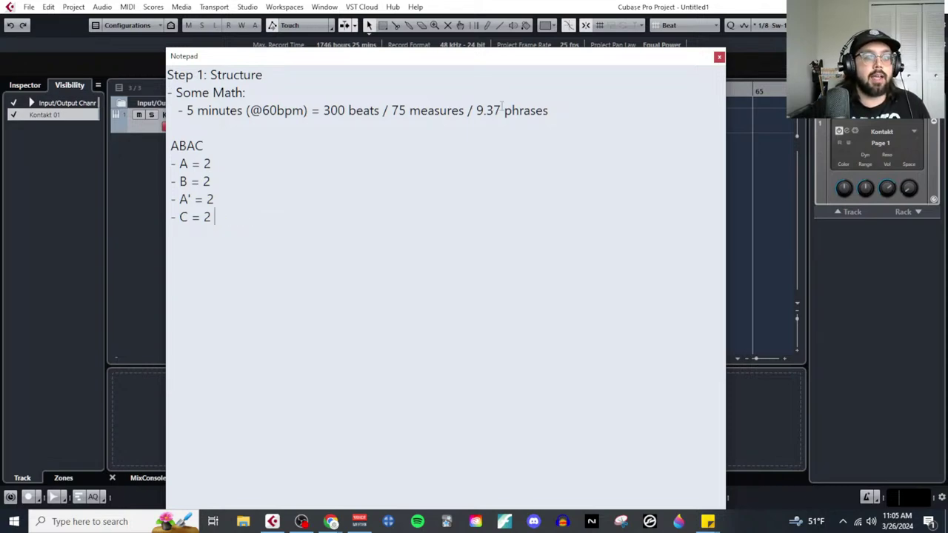
pyautogui.moveTo(501, 110); pyautogui.dragTo(475, 110)
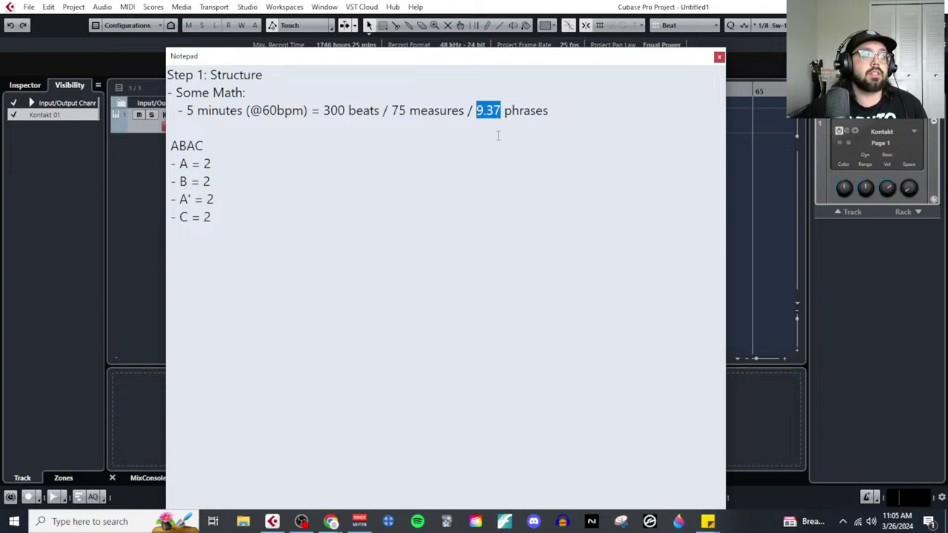
pyautogui.moveTo(251, 219); pyautogui.dragTo(168, 146)
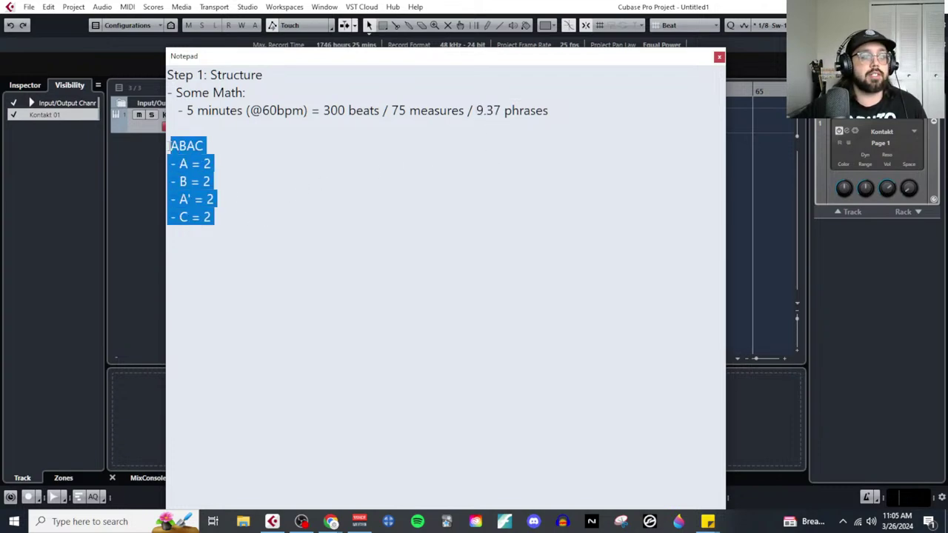
pyautogui.click(210, 164)
pyautogui.doubleClick(177, 146)
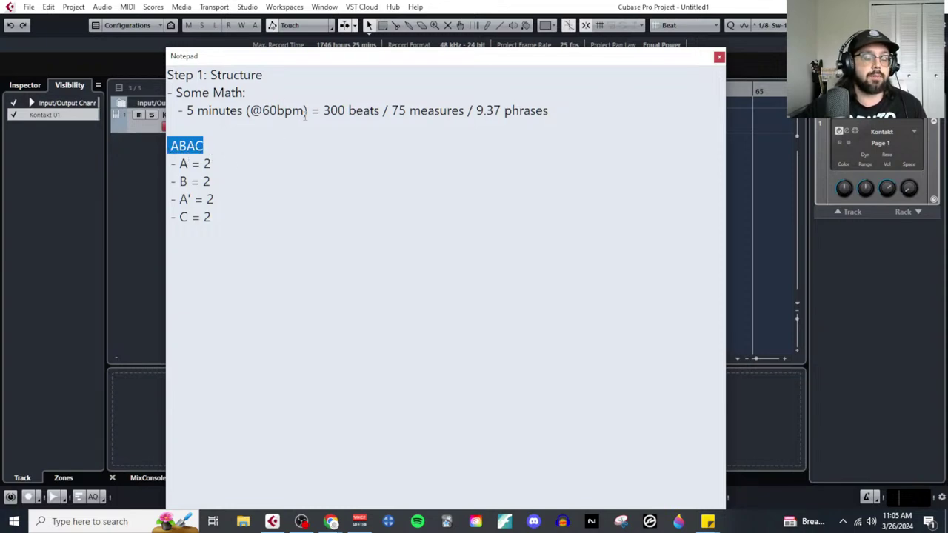
pyautogui.click(186, 146)
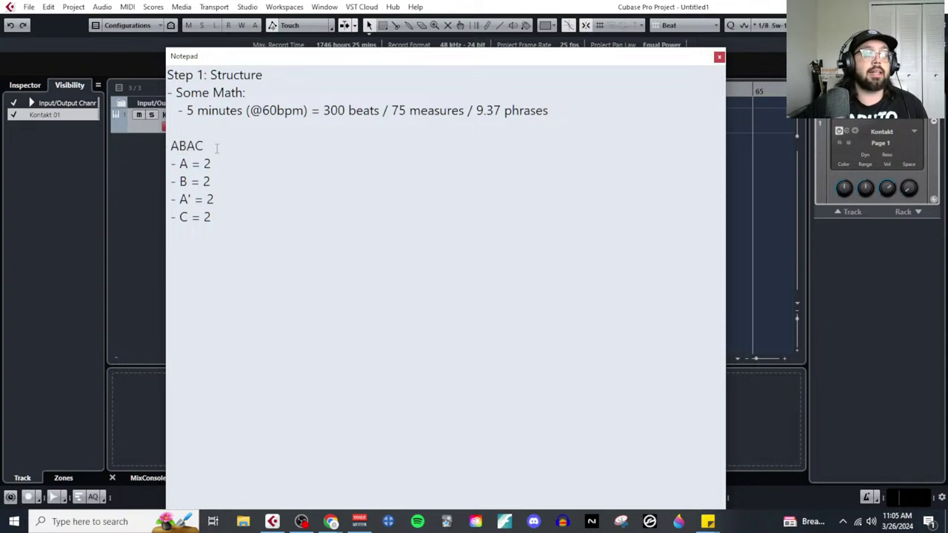
pyautogui.moveTo(332, 522)
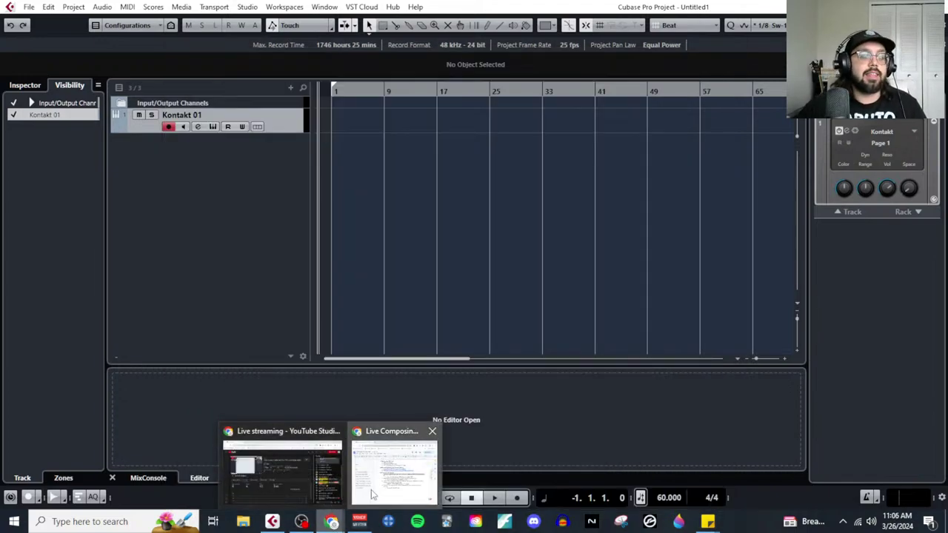
# Step: Bring the Live Composing Process doc up full-screen and highlight the structure intro and process steps
pyautogui.click(359, 495)
pyautogui.scroll(3, 354, 256)
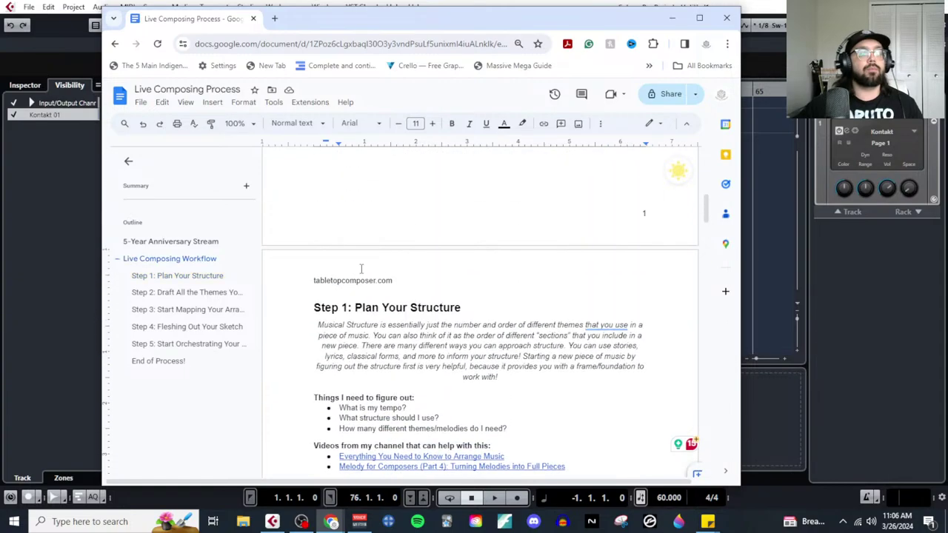
pyautogui.click(699, 17)
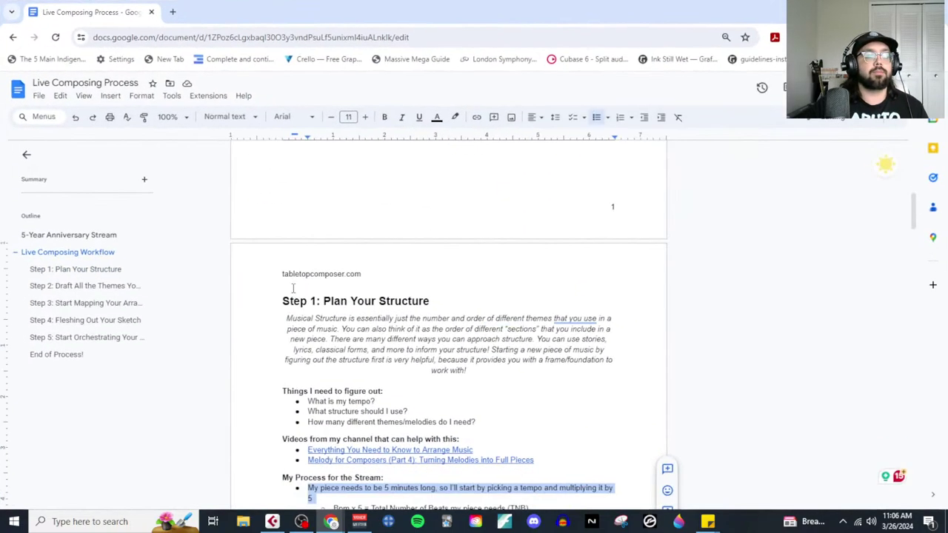
pyautogui.scroll(-2, 296, 287)
pyautogui.moveTo(286, 200); pyautogui.dragTo(520, 256)
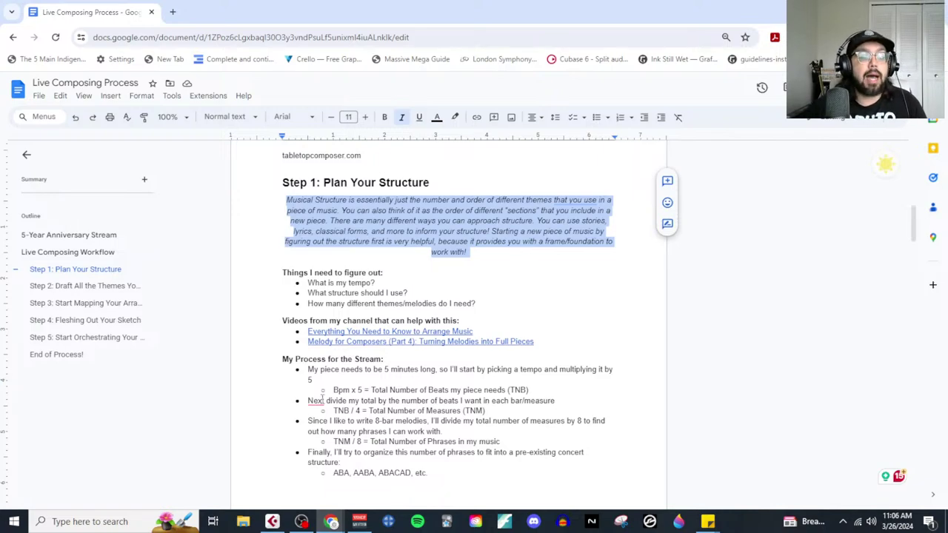
pyautogui.moveTo(298, 369); pyautogui.dragTo(444, 474)
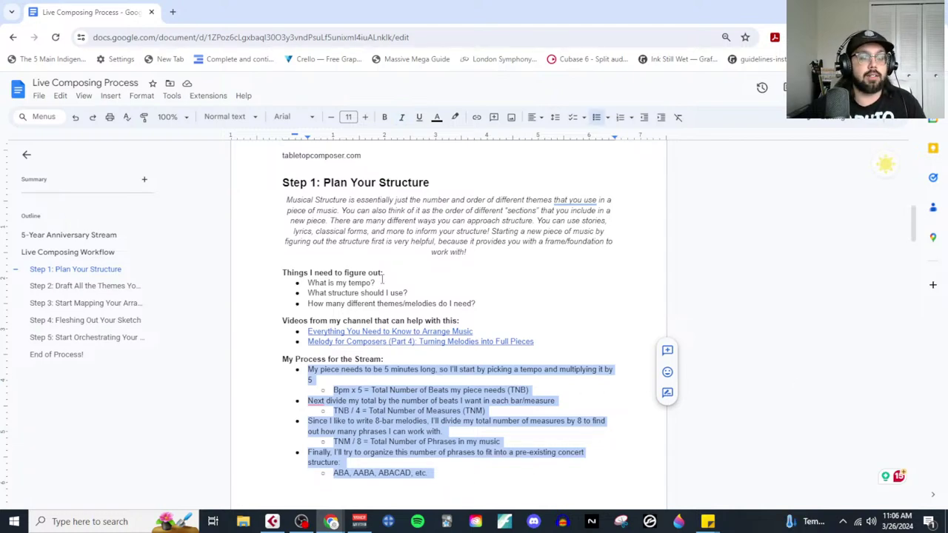
# Step: Scroll through Step 1, highlighting the 'Things I need to figure out' questions on structure and themes
pyautogui.scroll(-3, 412, 365)
pyautogui.scroll(-15, 419, 402)
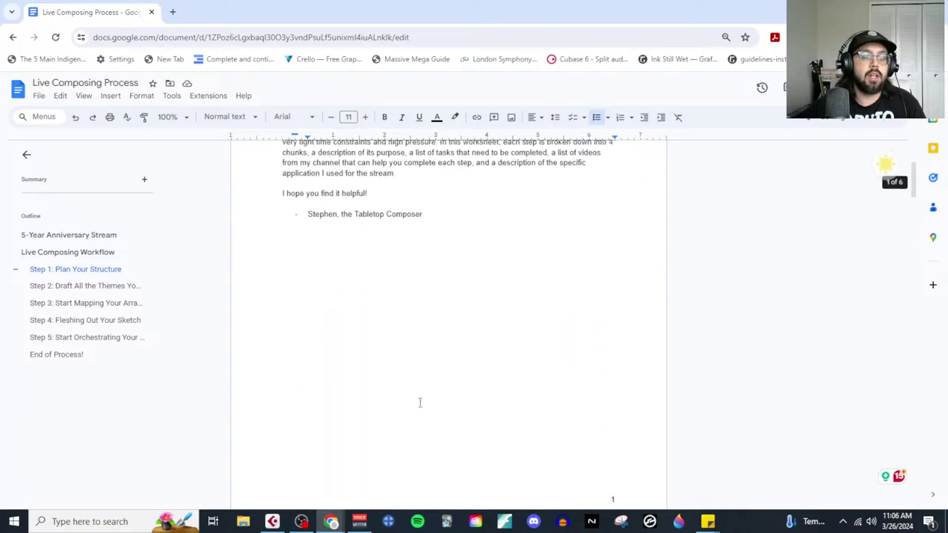
pyautogui.scroll(-15, 419, 402)
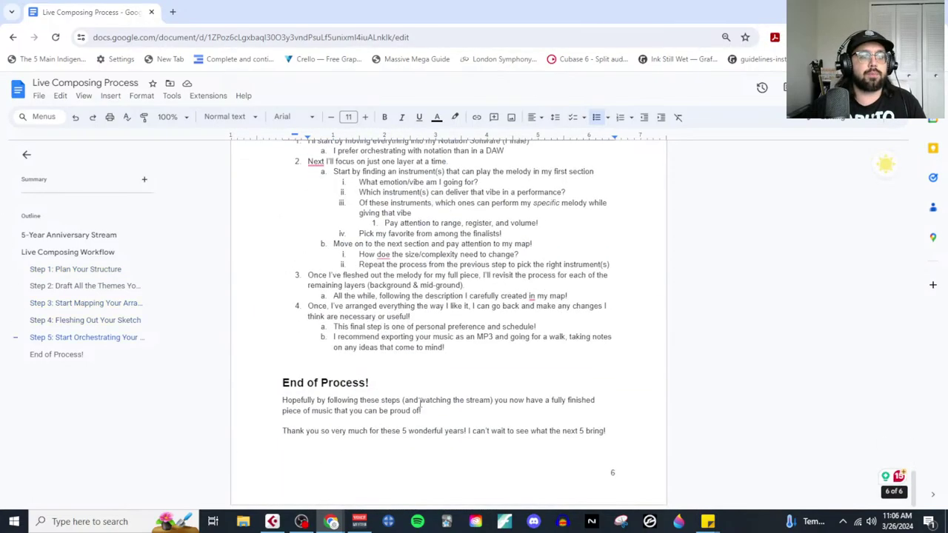
pyautogui.scroll(20, 419, 402)
pyautogui.scroll(20, 419, 402)
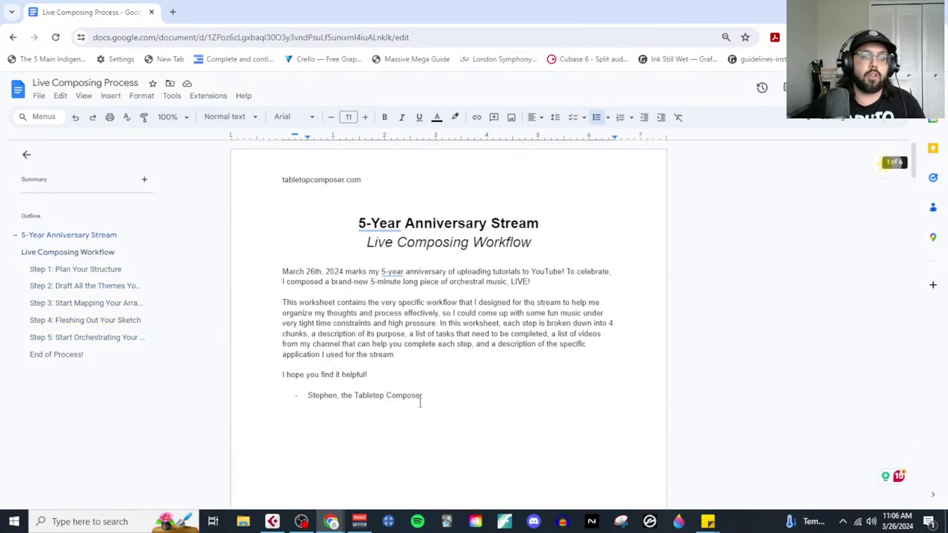
pyautogui.scroll(-8, 419, 402)
pyautogui.scroll(-3, 420, 402)
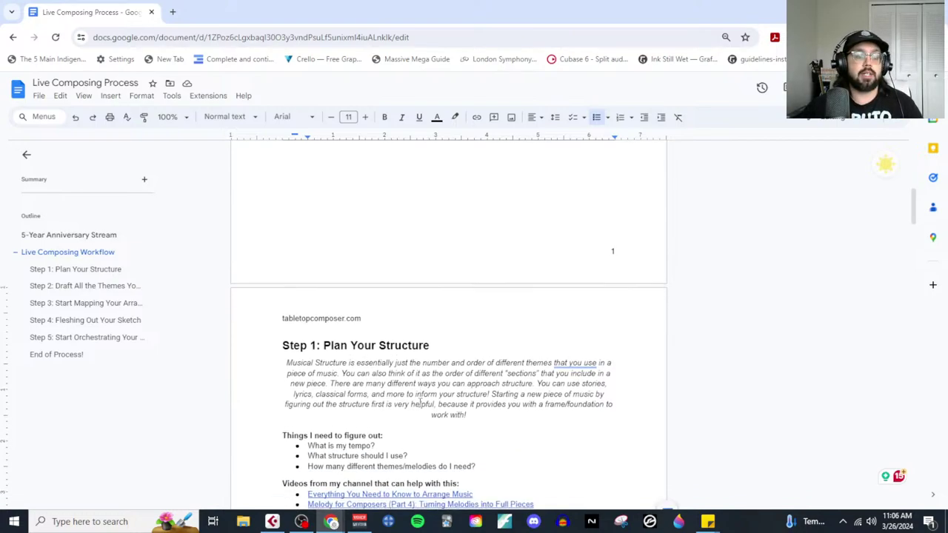
pyautogui.moveTo(435, 473); pyautogui.dragTo(406, 378)
pyautogui.moveTo(283, 261); pyautogui.dragTo(477, 305)
pyautogui.moveTo(412, 294); pyautogui.dragTo(303, 295)
pyautogui.moveTo(480, 303); pyautogui.dragTo(299, 308)
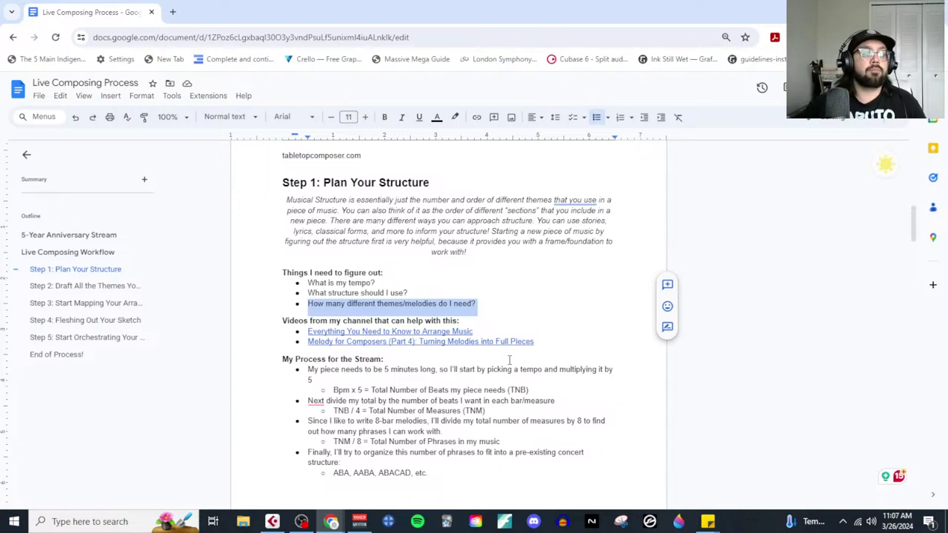
pyautogui.click(508, 308)
pyautogui.scroll(-1, 433, 426)
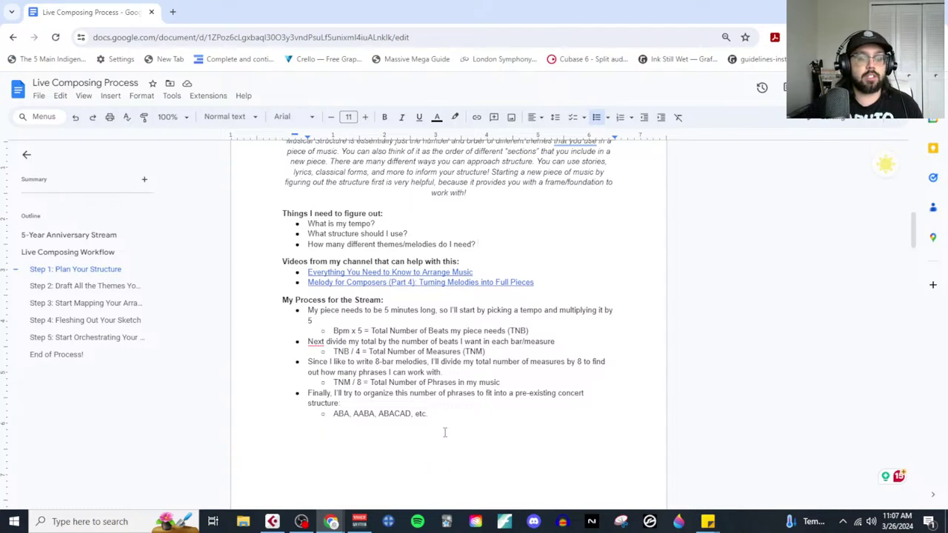
pyautogui.scroll(-2, 444, 426)
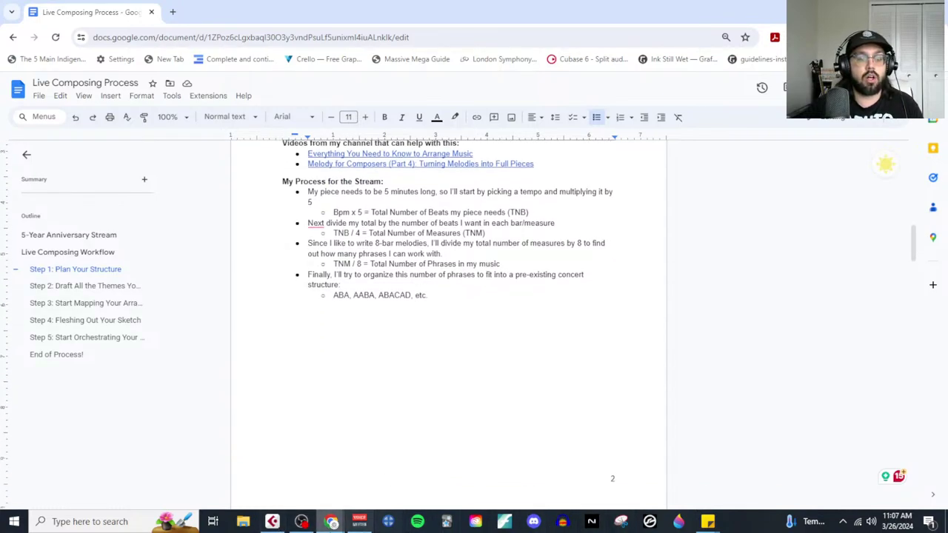
# Step: In the Cubase notepad, split the ABAC line away from the Some Math notes
pyautogui.moveTo(335, 512)
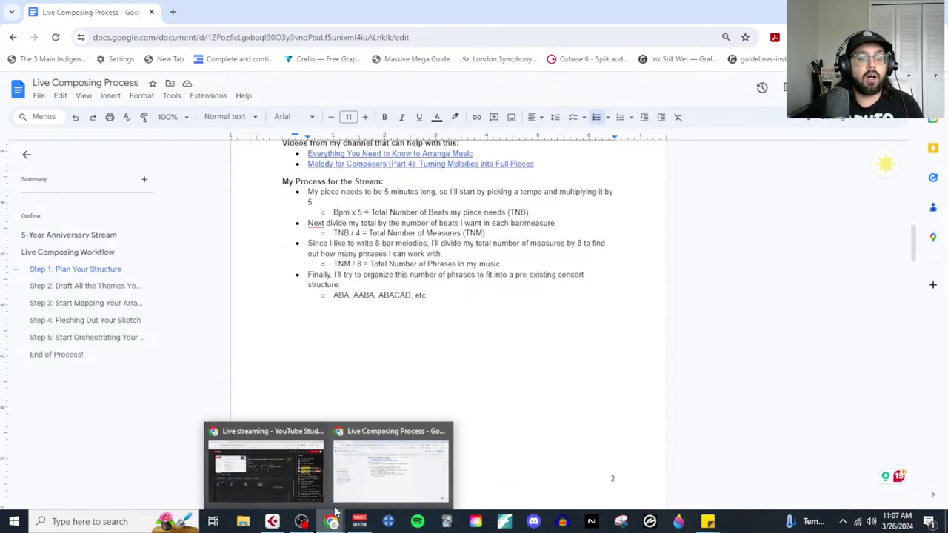
pyautogui.click(273, 521)
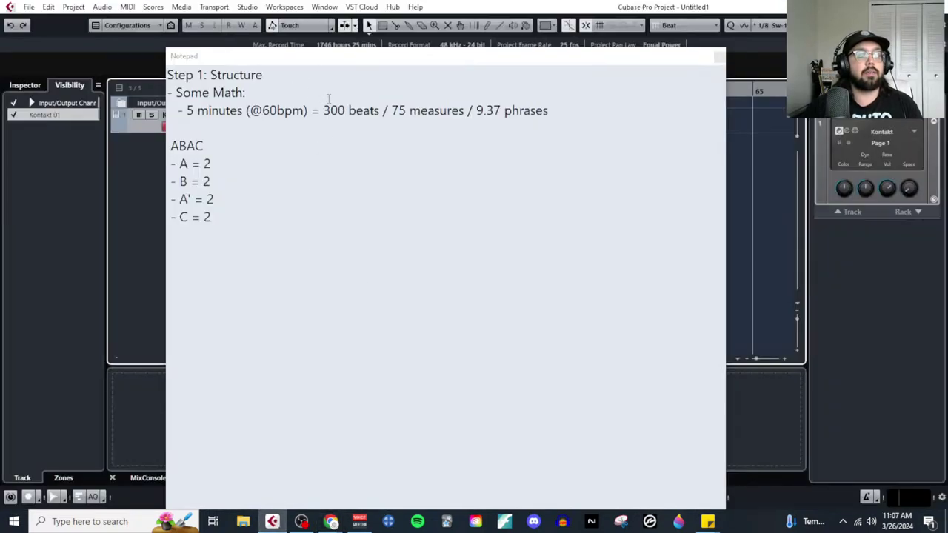
pyautogui.click(168, 74)
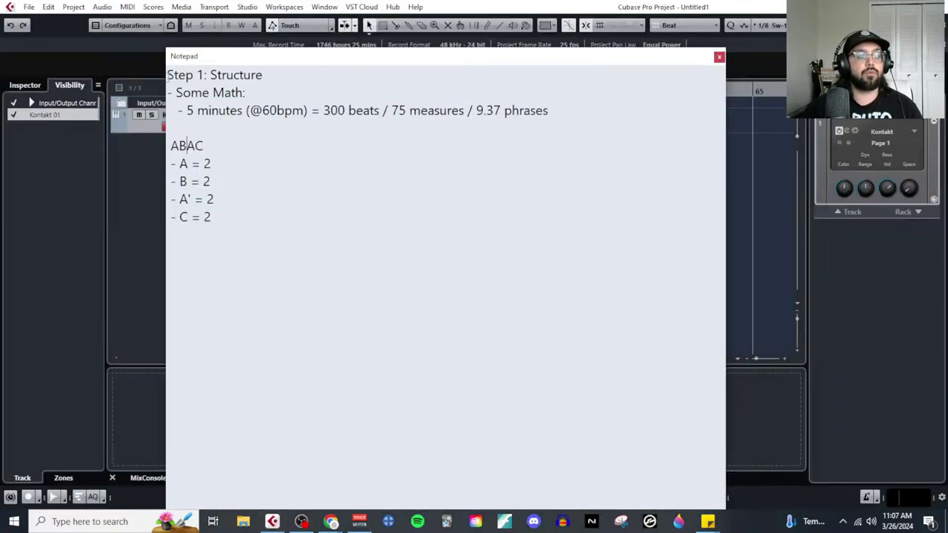
pyautogui.press('Return')
pyautogui.press('Return')
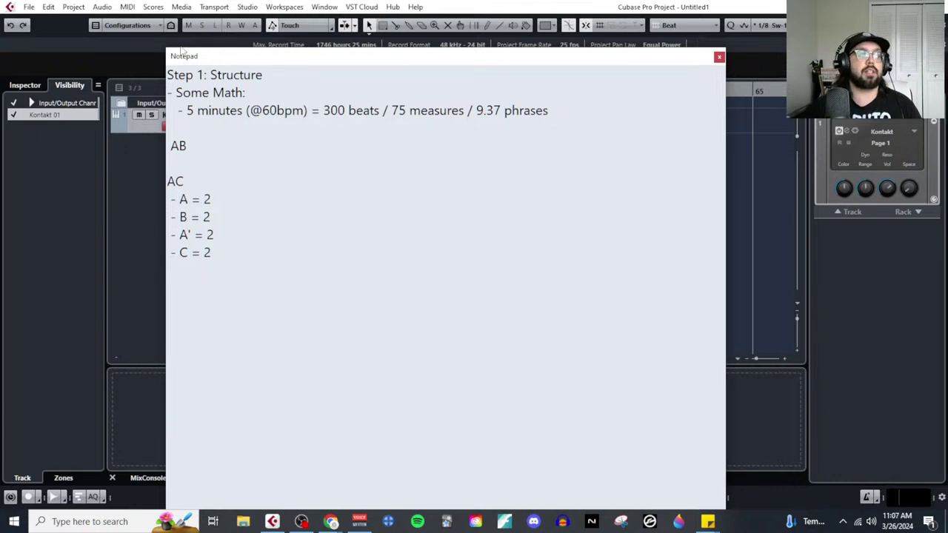
pyautogui.click(177, 92)
pyautogui.write('ABAC')
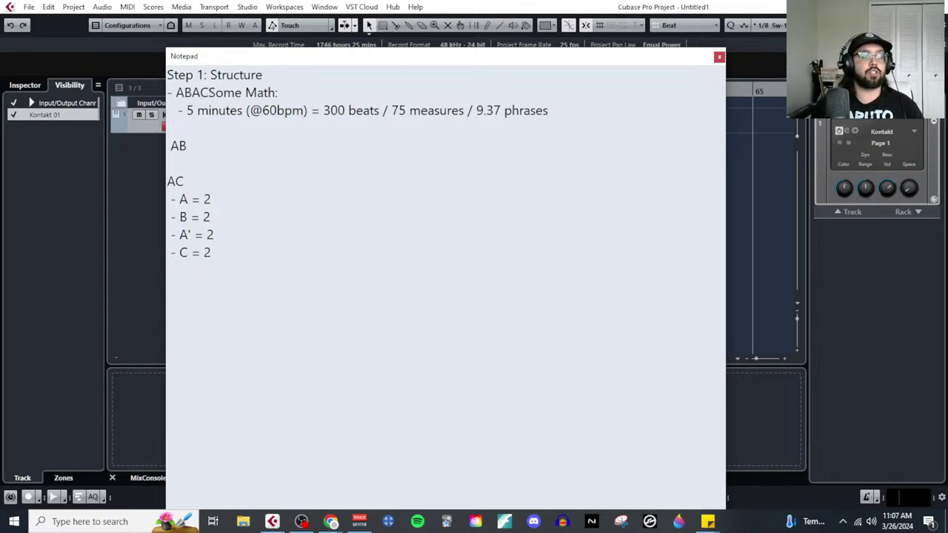
pyautogui.press('Return')
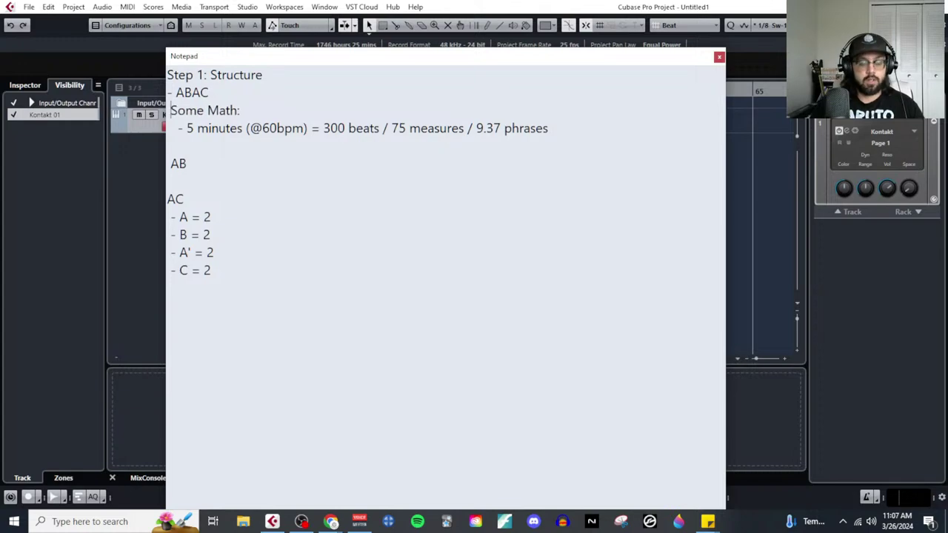
pyautogui.write('- Each')
pyautogui.press('BackSpace')
pyautogui.press('BackSpace')
pyautogui.press('BackSpace')
pyautogui.press('BackSpace')
pyautogui.press('BackSpace')
pyautogui.press('BackSpace')
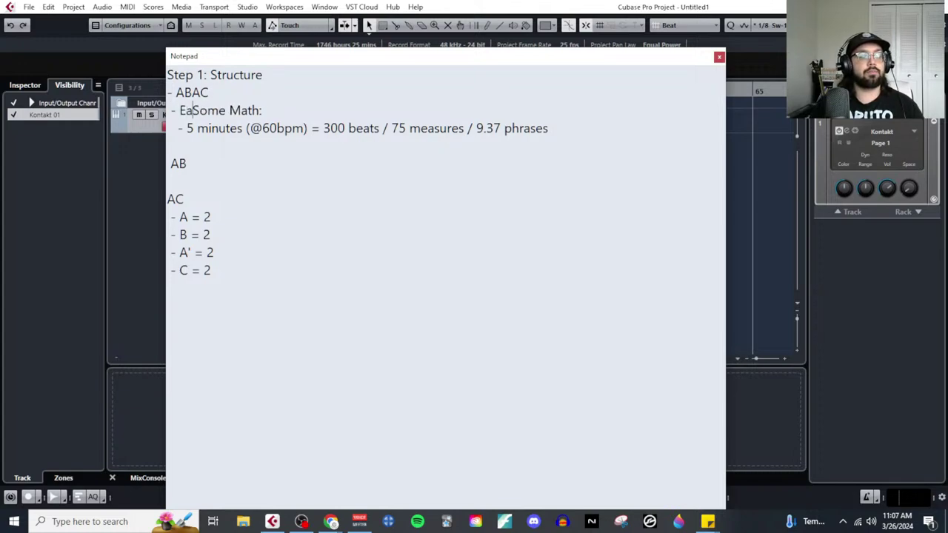
# Step: Annotate the ABAC line with '(2 phrases each section @ 60bpm in 4/4)'
pyautogui.click(208, 92)
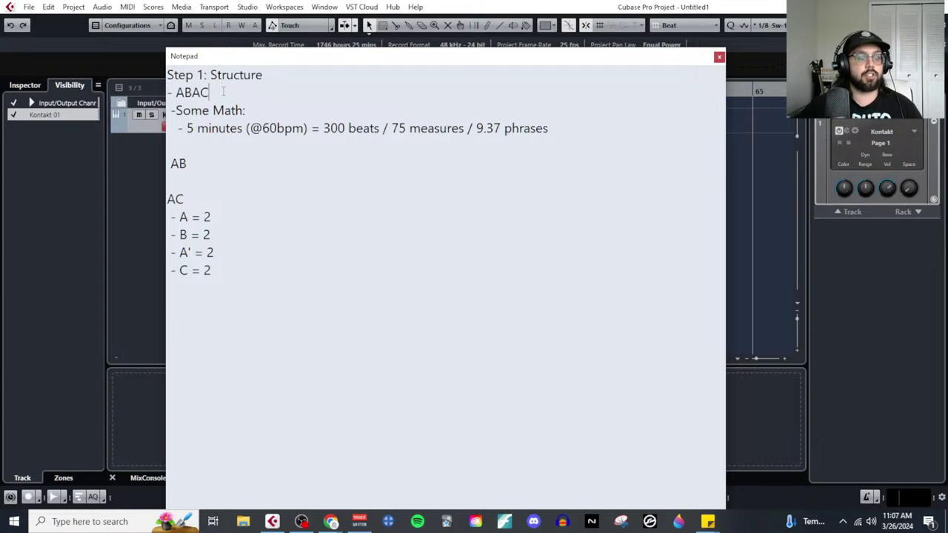
pyautogui.write('(2 phrases ')
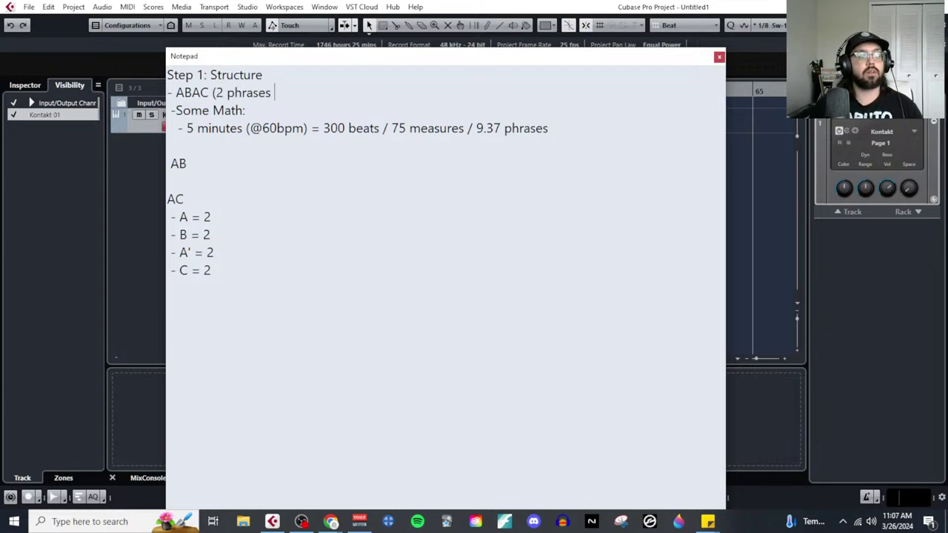
pyautogui.write('each section')
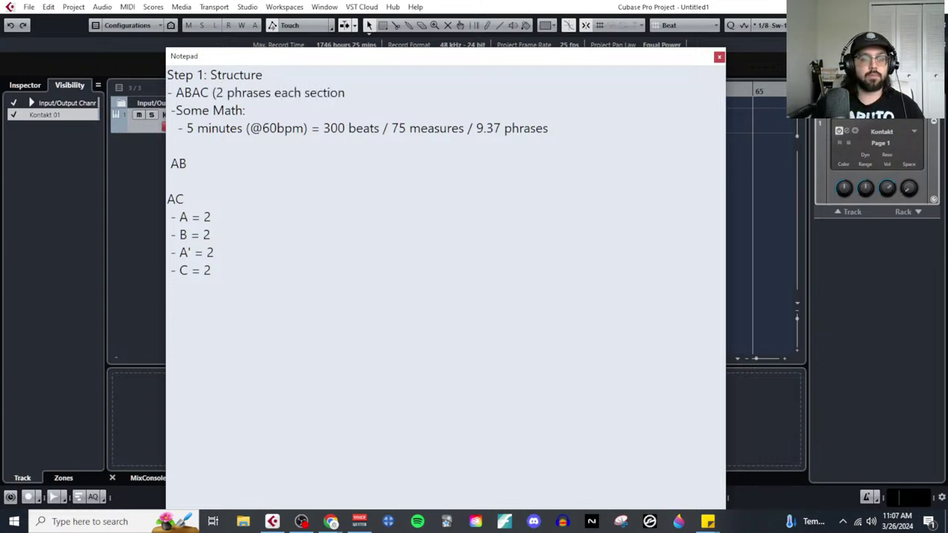
pyautogui.write(' @ 60bpm)')
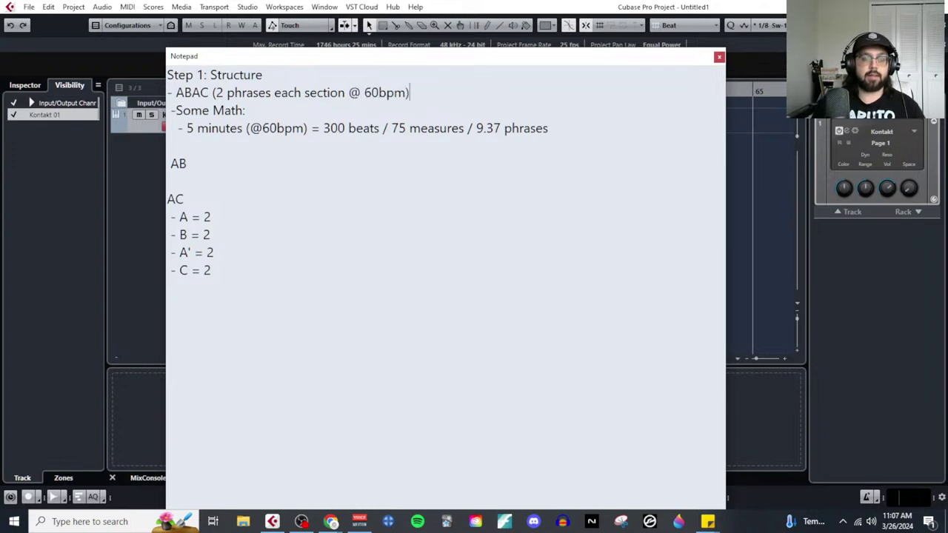
pyautogui.press('BackSpace')
pyautogui.write('in ')
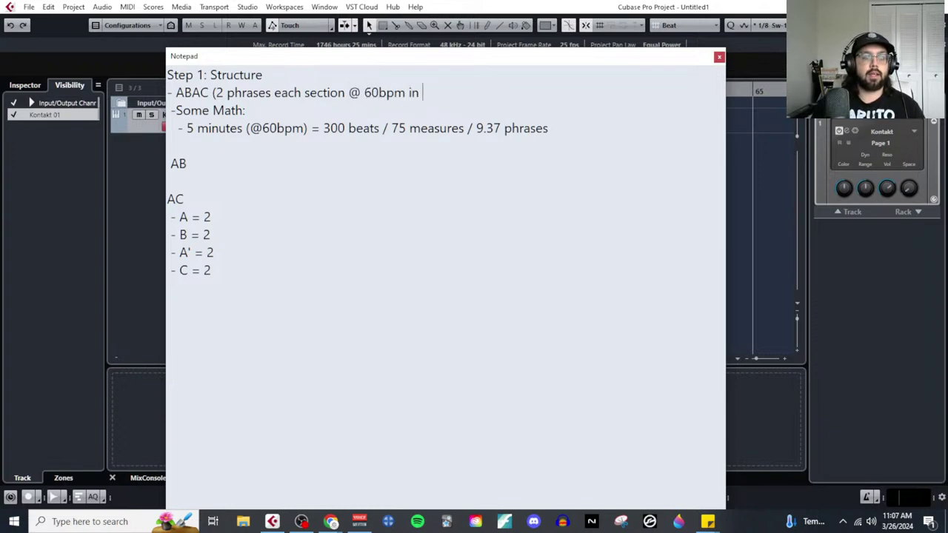
pyautogui.write('4/4 tim')
pyautogui.press('BackSpace')
pyautogui.press('BackSpace')
pyautogui.press('BackSpace')
pyautogui.press('BackSpace')
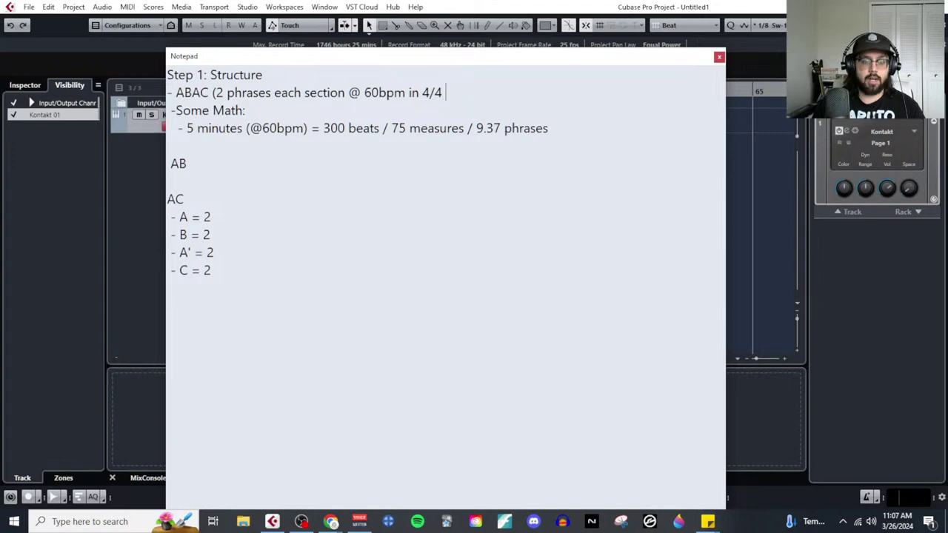
pyautogui.write(')')
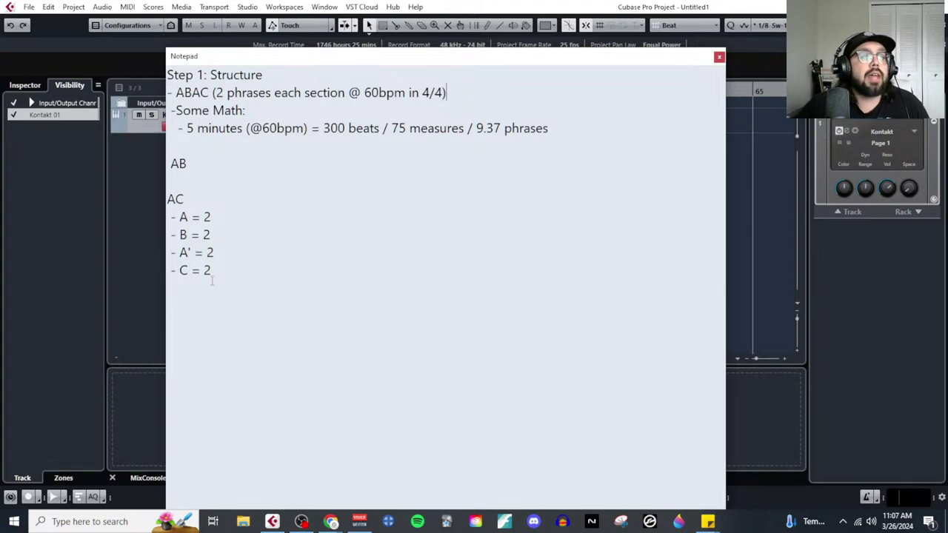
# Step: Delete the old math and section notes and add a '- plus intro' line
pyautogui.moveTo(212, 270); pyautogui.dragTo(174, 111)
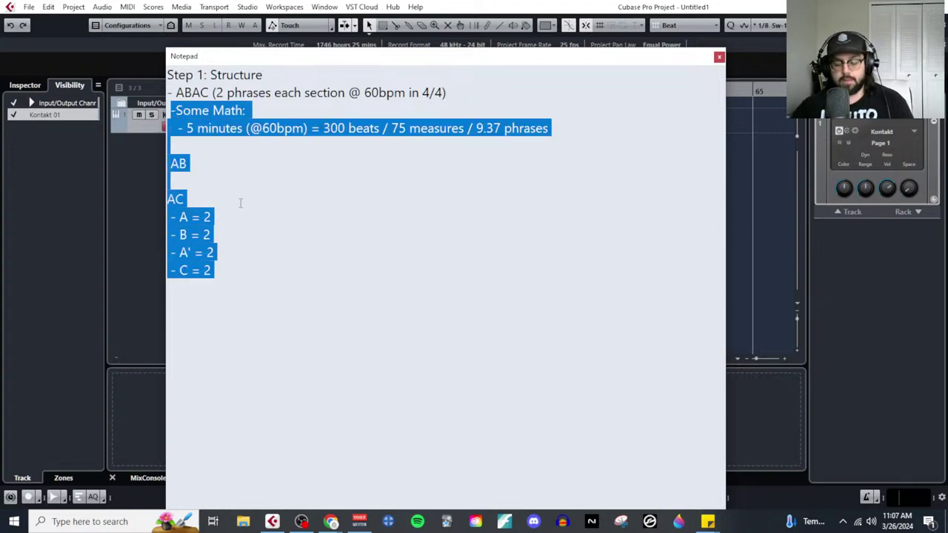
pyautogui.press('BackSpace')
pyautogui.press('Return')
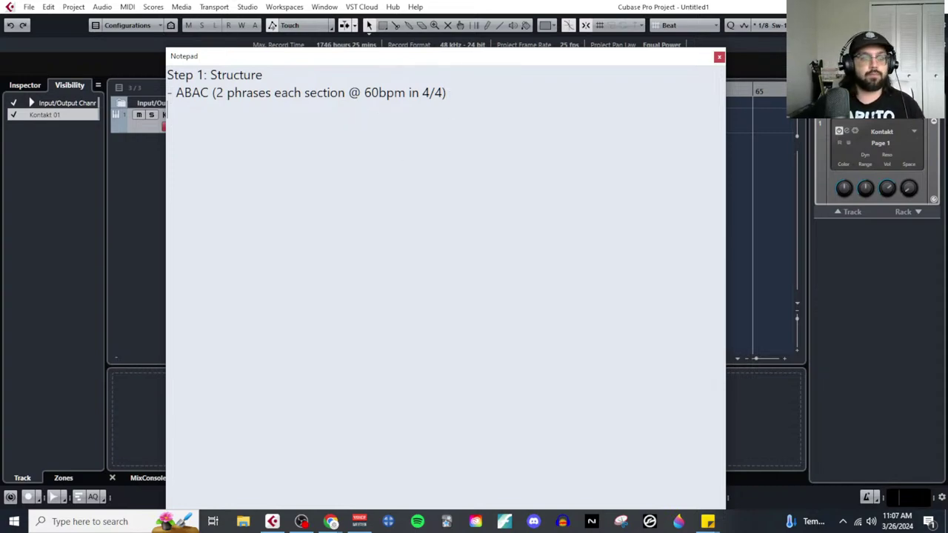
pyautogui.write('- plus intro')
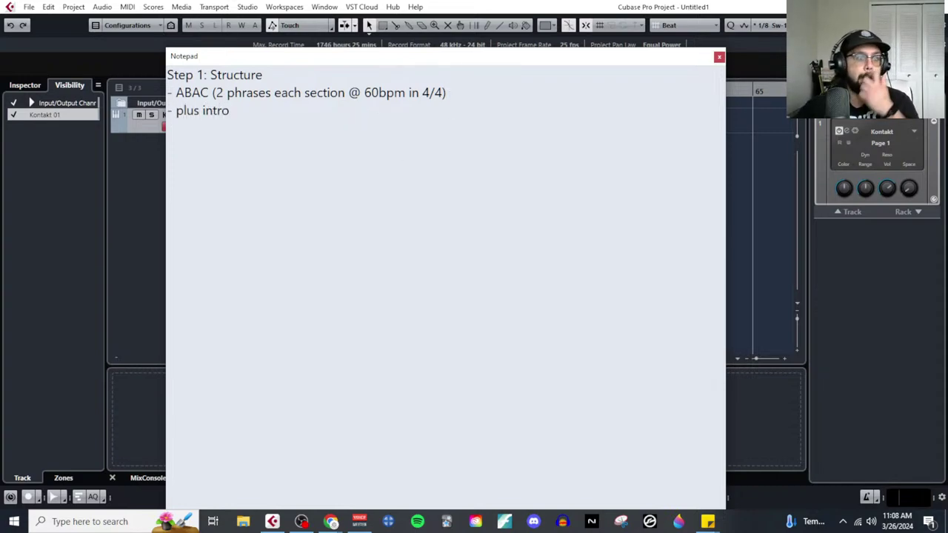
pyautogui.press('Return')
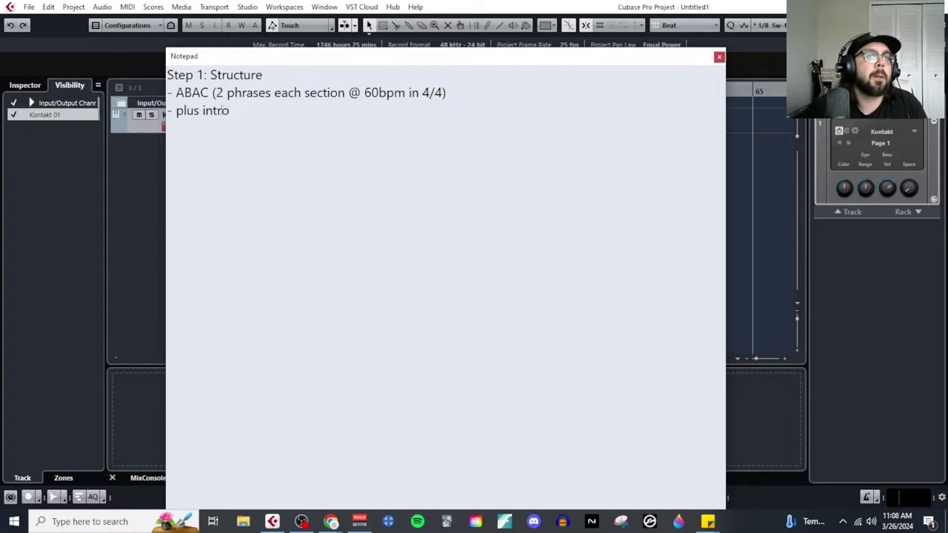
# Step: Type the heading 'Step 2: Sketch Themes' below the intro line
pyautogui.moveTo(210, 93); pyautogui.dragTo(174, 93)
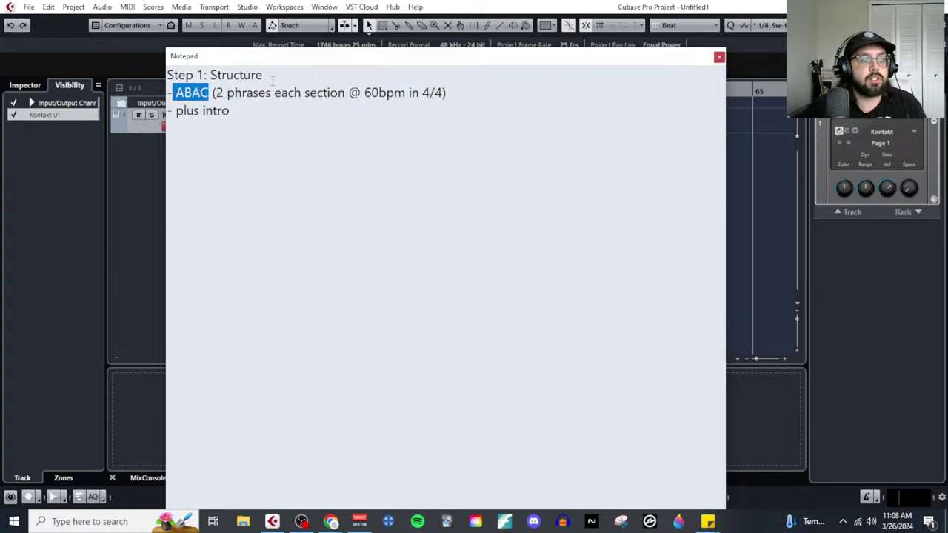
pyautogui.click(268, 118)
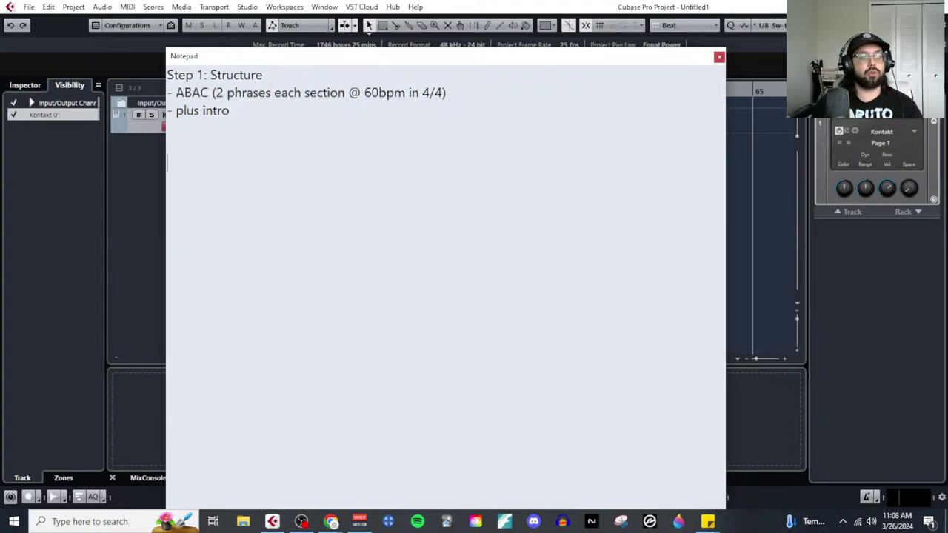
pyautogui.write('Step 2: ')
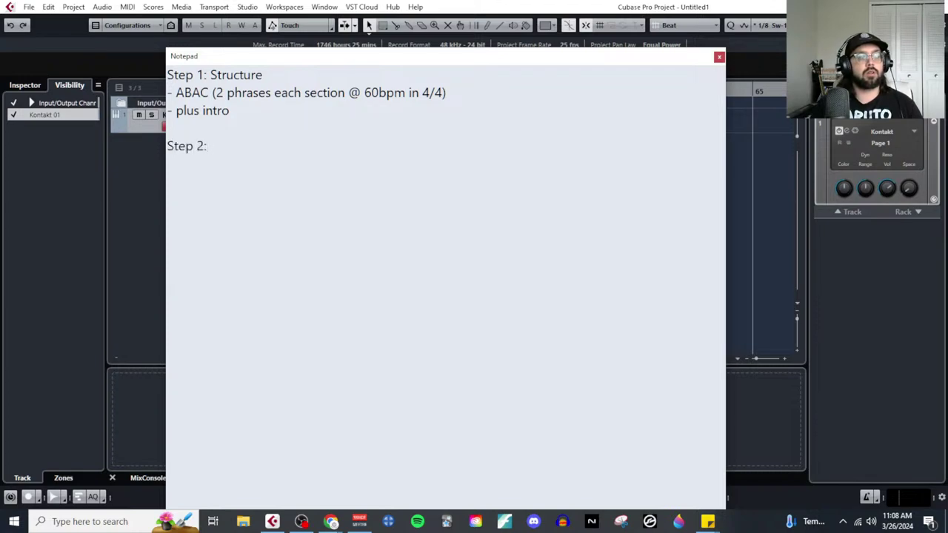
pyautogui.write('Sketch Themes')
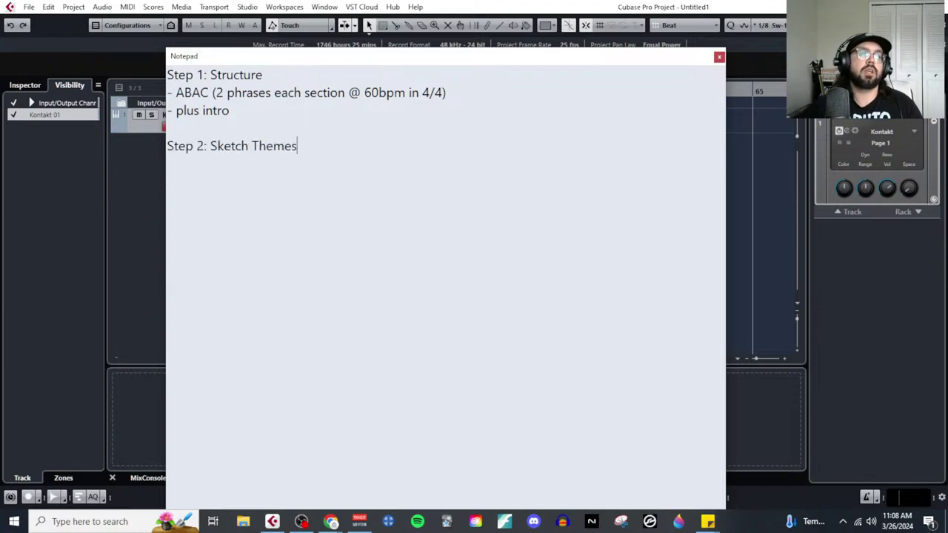
pyautogui.moveTo(331, 521)
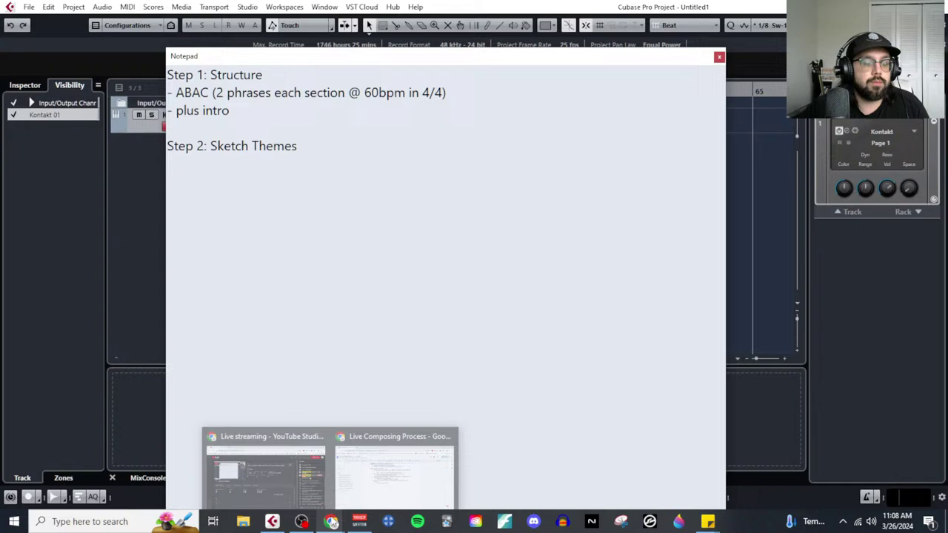
pyautogui.click(385, 485)
pyautogui.scroll(-5, 354, 326)
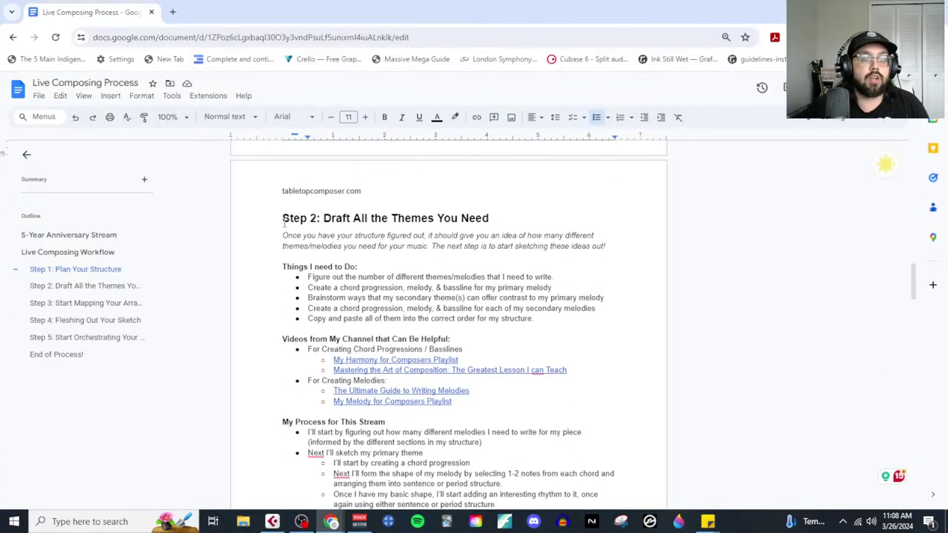
pyautogui.tripleClick(284, 220)
pyautogui.scroll(-2, 563, 326)
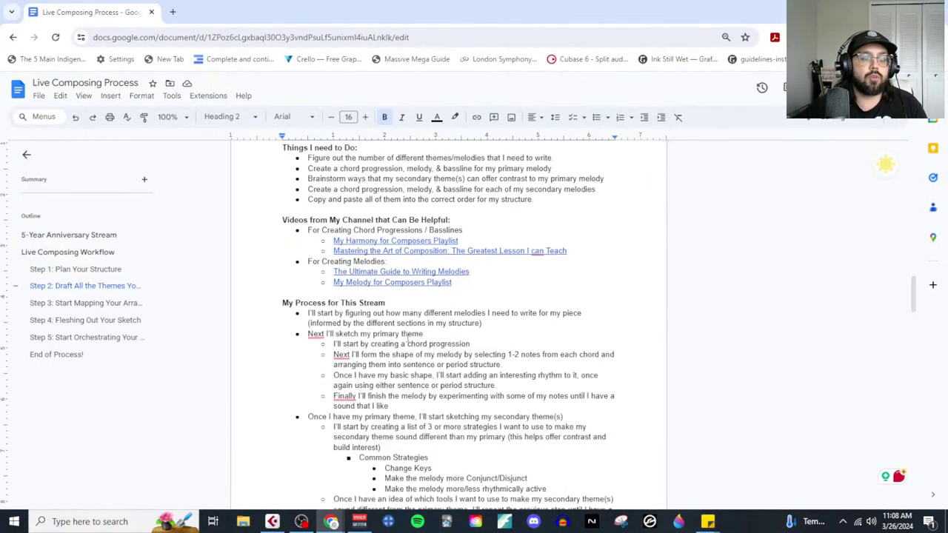
pyautogui.scroll(-5, 407, 339)
pyautogui.scroll(2, 389, 482)
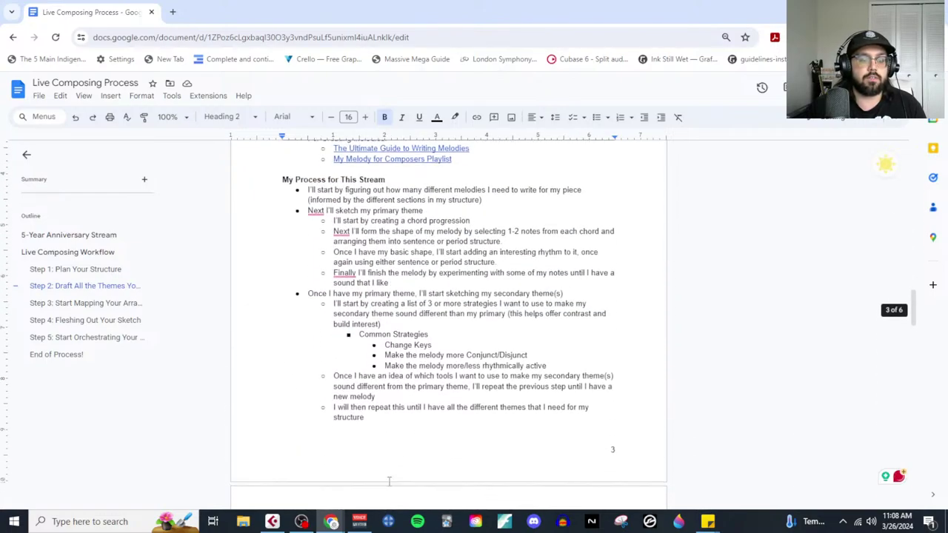
# Step: Add '- A Theme (Binary)', '- B Theme (Binary)' and '- C Theme (Binary)' lines, then close the notes
pyautogui.click(863, 11)
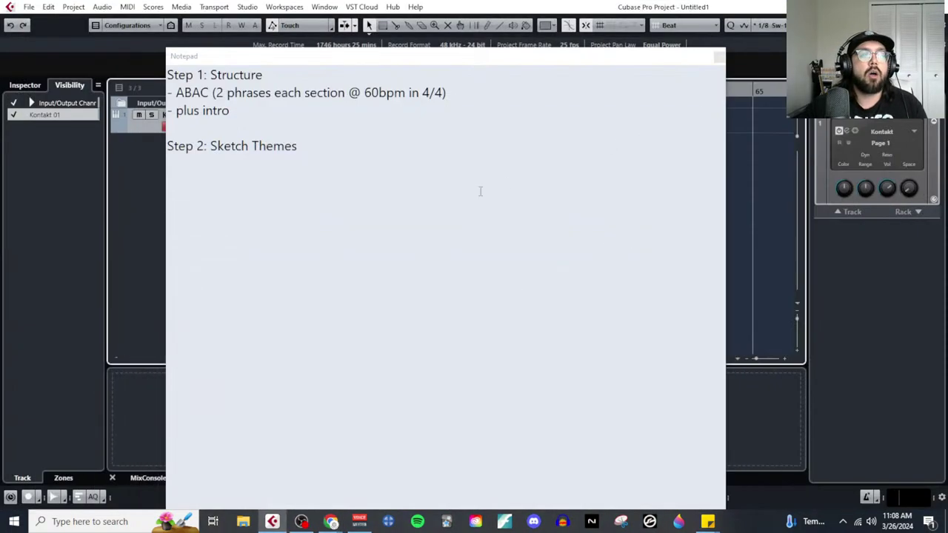
pyautogui.click(311, 151)
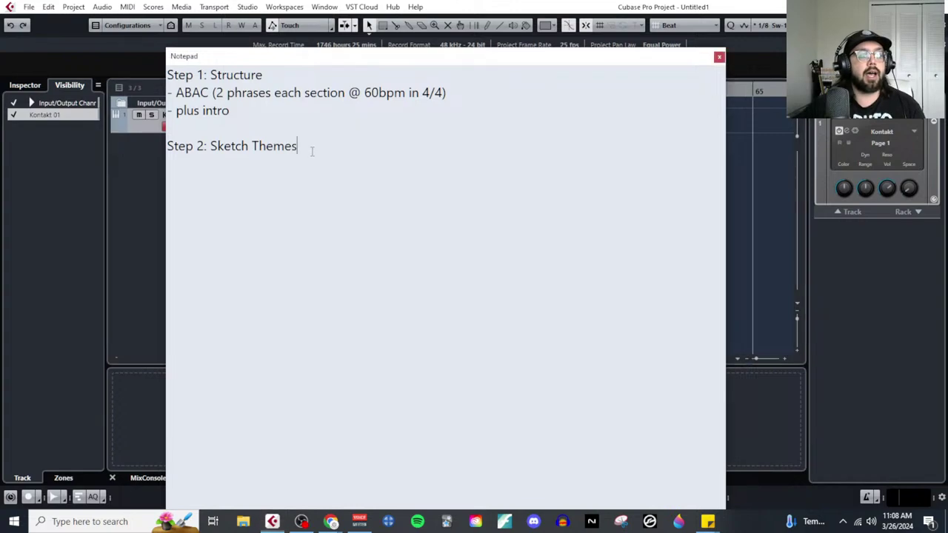
pyautogui.press('Return')
pyautogui.write('- A')
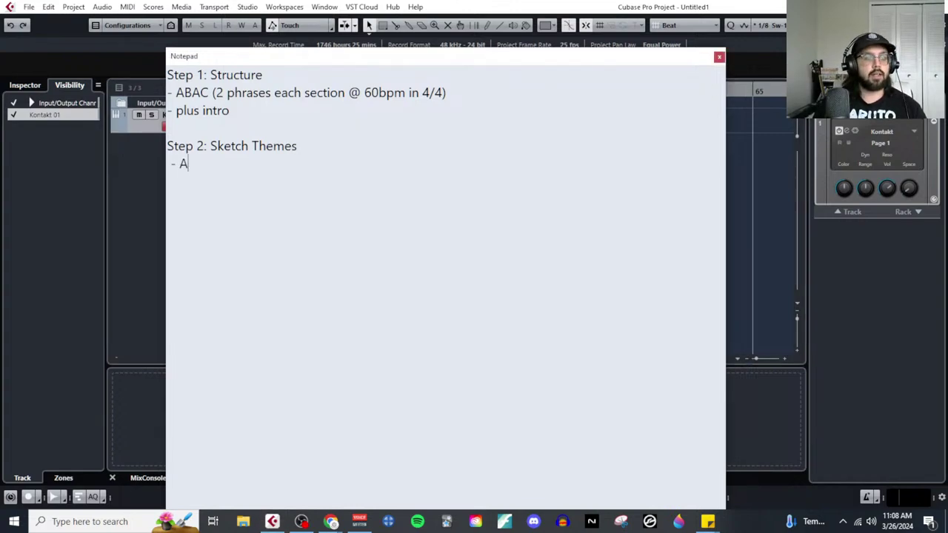
pyautogui.write(' Theme (Binary)')
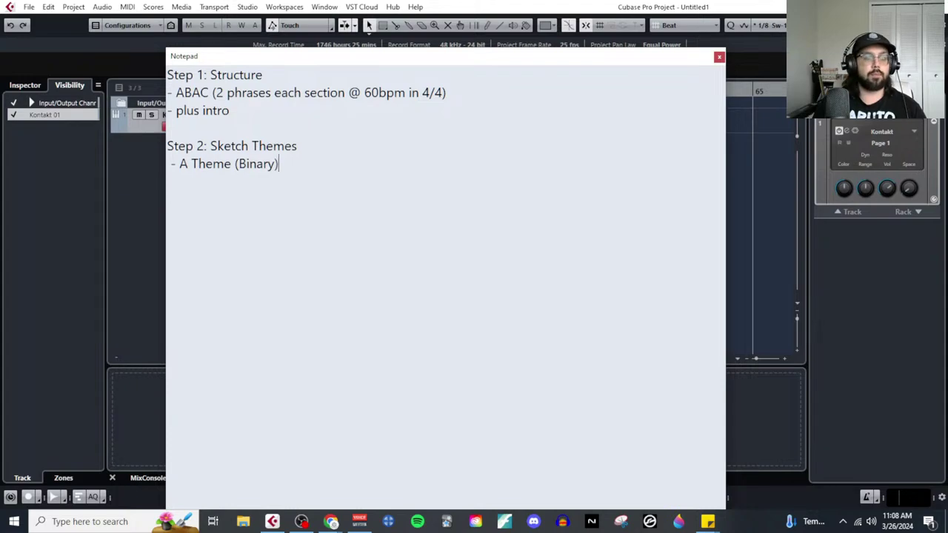
pyautogui.press('Return')
pyautogui.write('- B Theme')
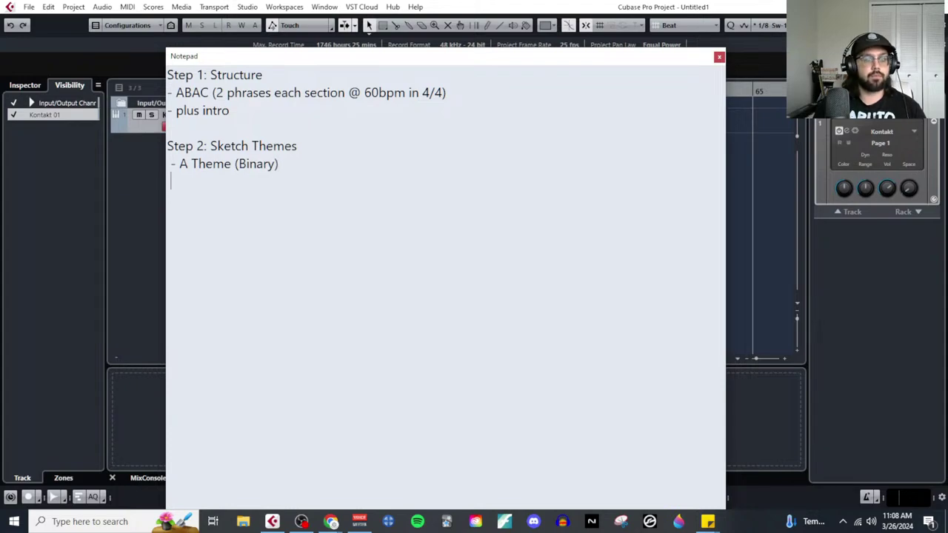
pyautogui.write(' (Binary')
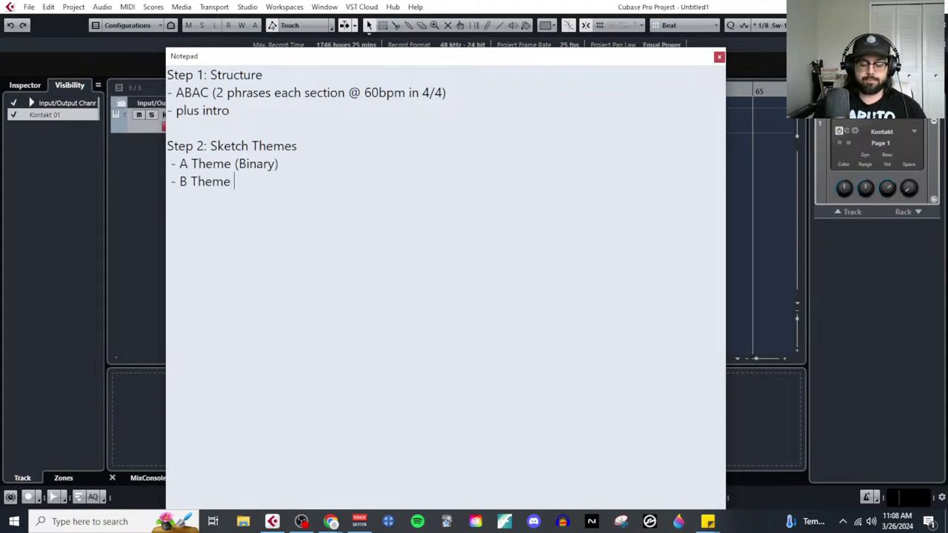
pyautogui.write(')')
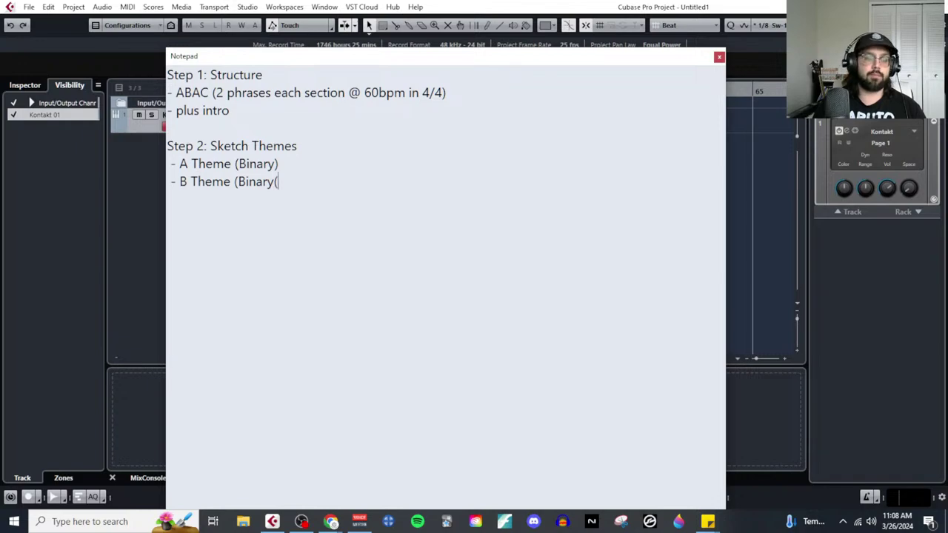
pyautogui.press('Return')
pyautogui.write('- ')
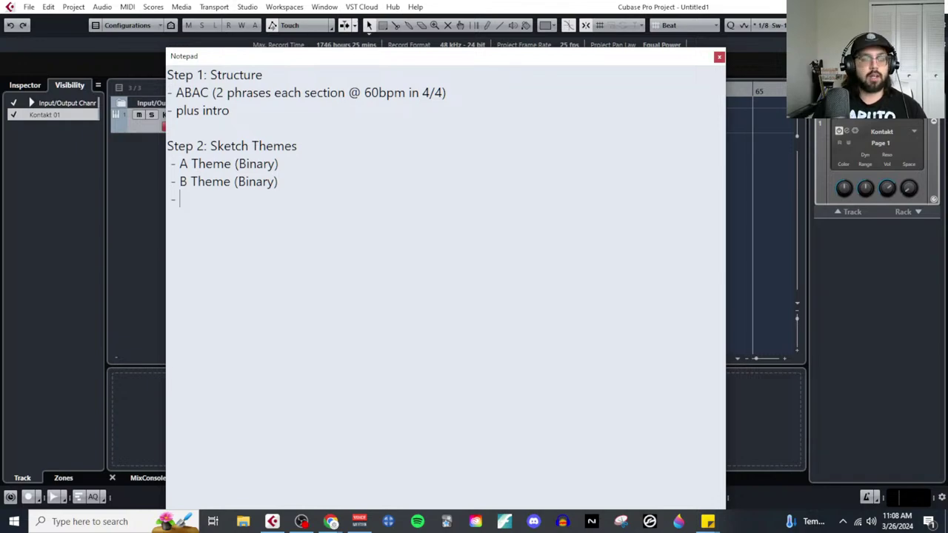
pyautogui.write('C Theme (Binary)')
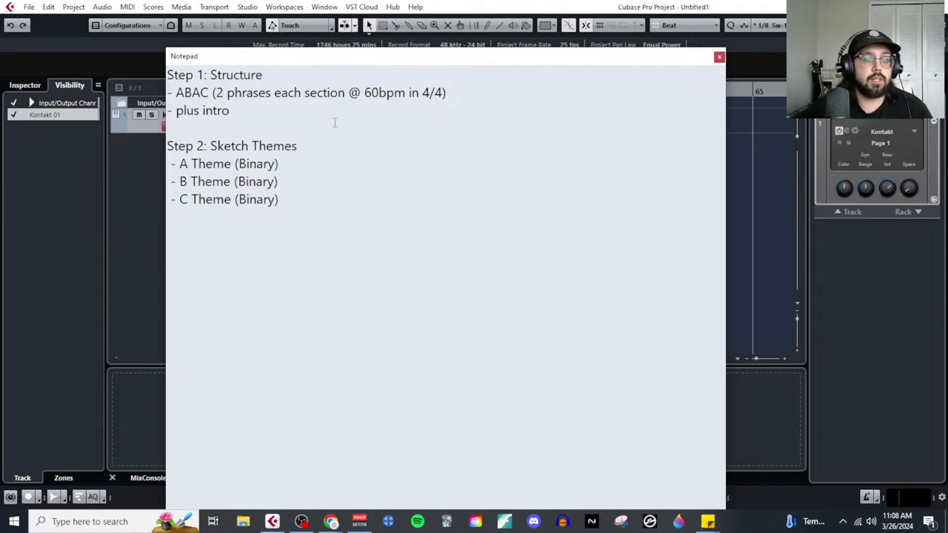
pyautogui.click(719, 57)
# Step: Draw a new MIDI part on Kontakt 01 from bar 1 to bar 9
pyautogui.rightClick(400, 141)
pyautogui.click(491, 134)
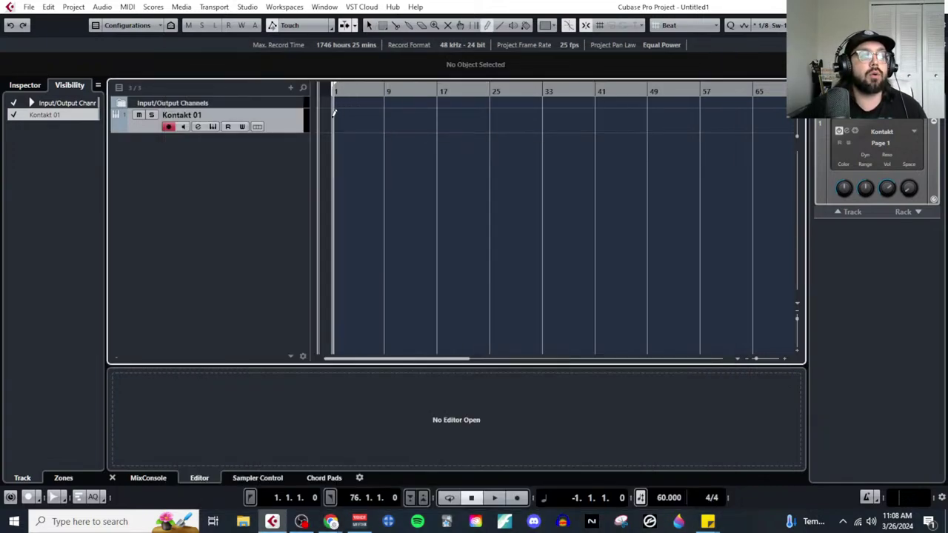
pyautogui.press('h')
pyautogui.press('h')
pyautogui.press('h')
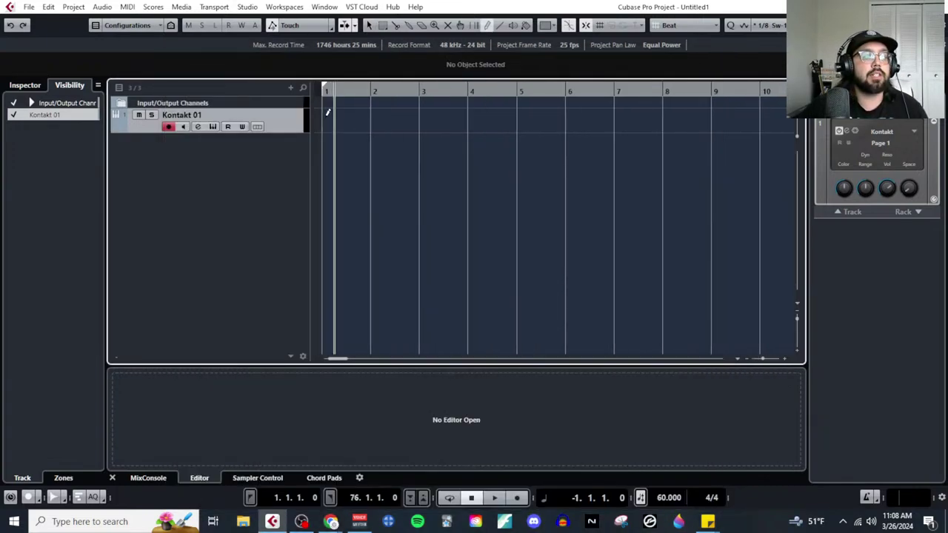
pyautogui.moveTo(328, 115); pyautogui.dragTo(711, 115)
# Step: Open the part in the Key Editor and set the quantize grid to 1/1
pyautogui.click(127, 7)
pyautogui.click(160, 21)
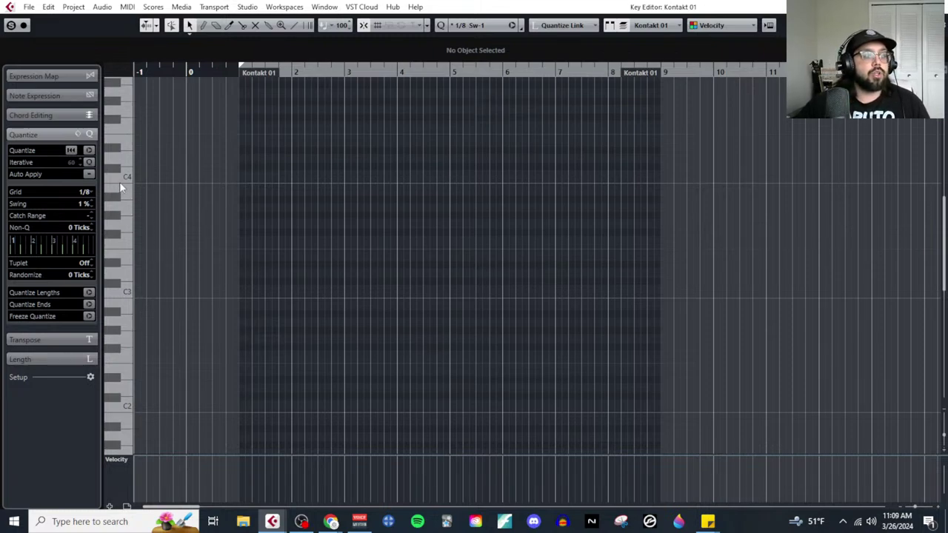
pyautogui.click(84, 191)
pyautogui.click(93, 206)
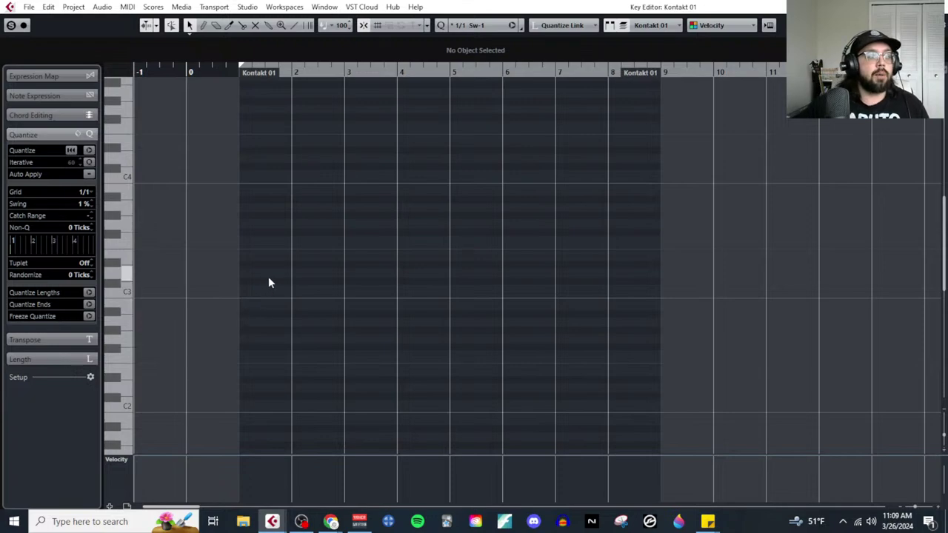
pyautogui.scroll(2, 267, 280)
# Step: Draw whole-bar chords A2–C3–E3 in bar 1 and A2–D3–F#3 in bar 2
pyautogui.rightClick(221, 323)
pyautogui.click(235, 323)
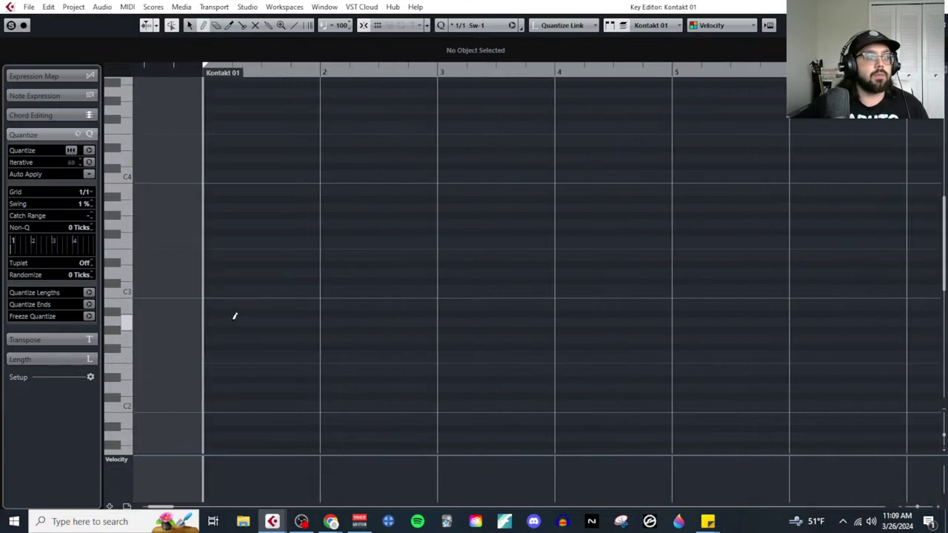
pyautogui.click(232, 322)
pyautogui.click(232, 290)
pyautogui.click(235, 256)
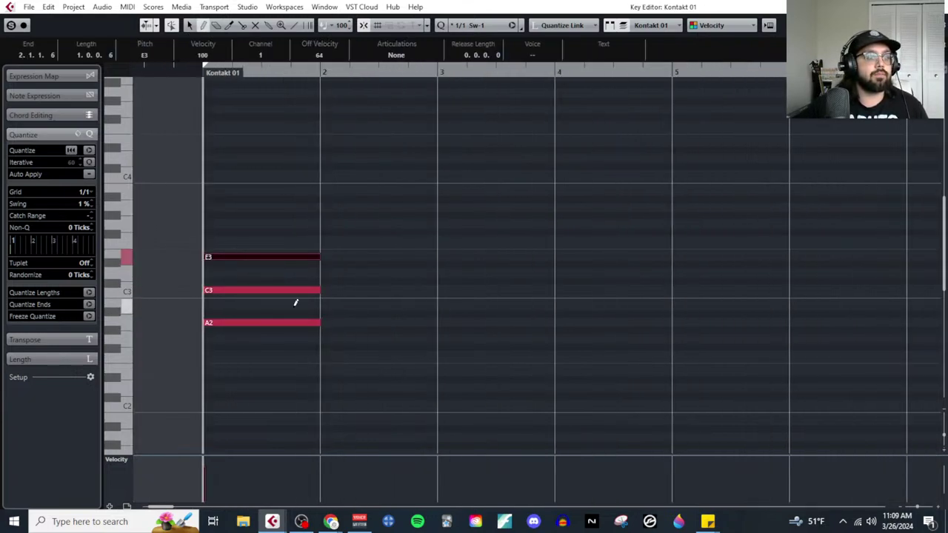
pyautogui.click(342, 323)
pyautogui.click(341, 273)
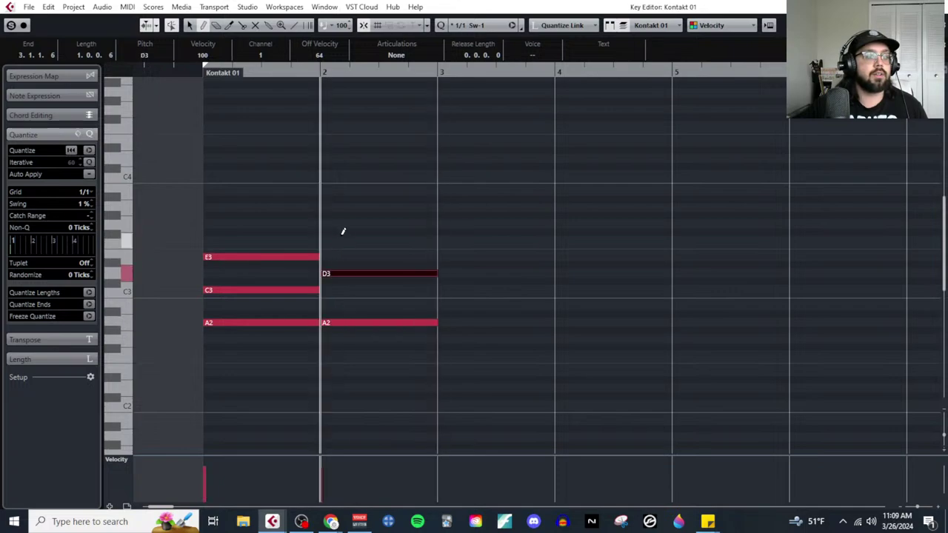
pyautogui.click(343, 233)
# Step: Zoom out and select the six notes of the bar 1 and bar 2 chords
pyautogui.rightClick(508, 229)
pyautogui.click(511, 229)
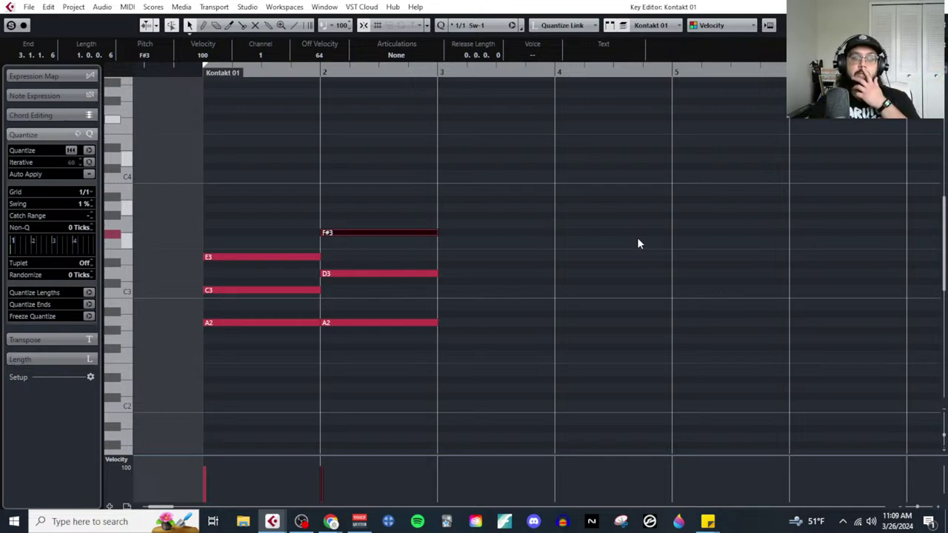
pyautogui.press('g')
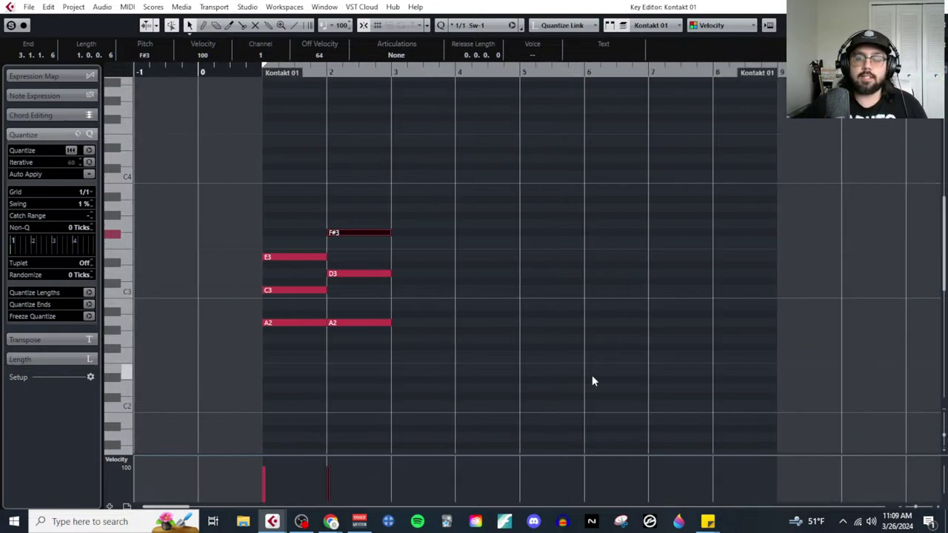
pyautogui.click(463, 434)
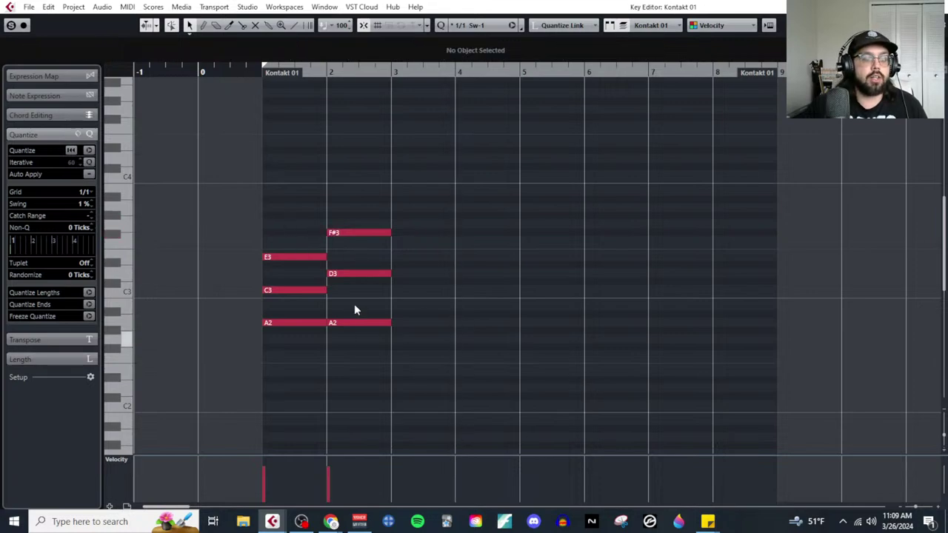
pyautogui.moveTo(218, 172); pyautogui.dragTo(376, 338)
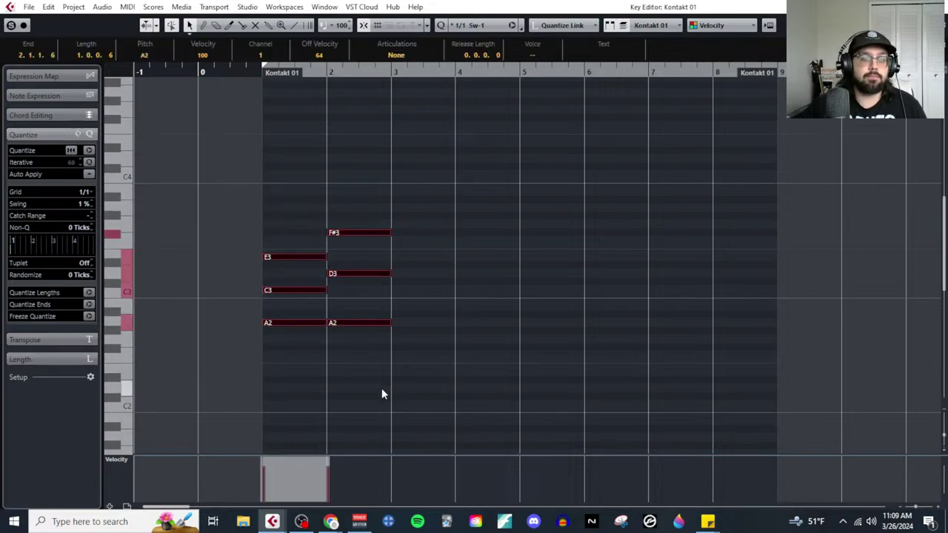
# Step: Draw an A2–C3–E3 chord in bar 3 and an A2–C#3–F#3 chord in bar 4
pyautogui.rightClick(429, 335)
pyautogui.click(436, 331)
pyautogui.click(428, 323)
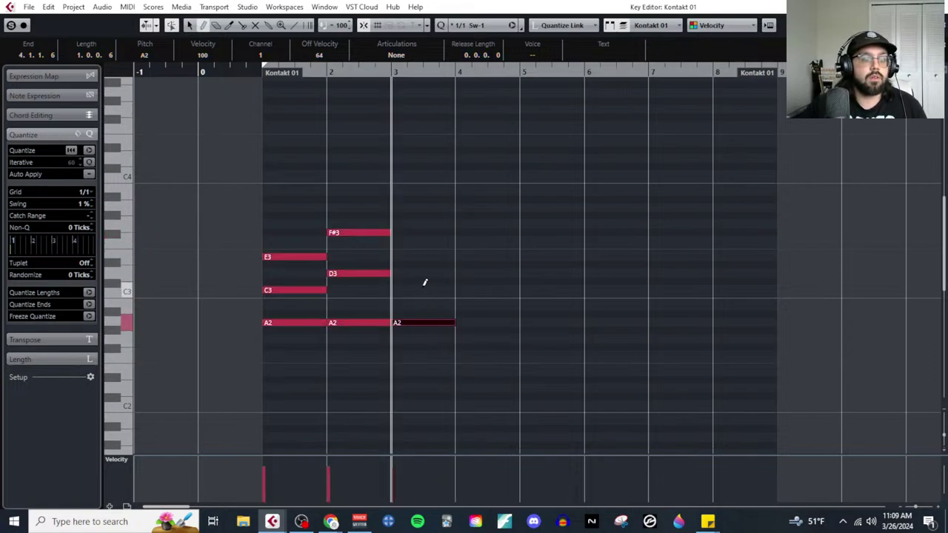
pyautogui.click(423, 290)
pyautogui.click(421, 256)
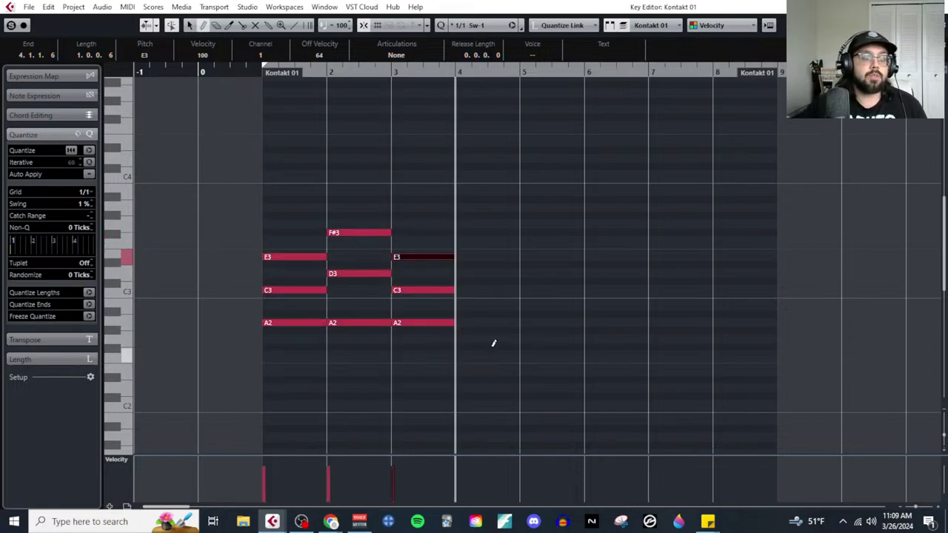
pyautogui.click(489, 322)
pyautogui.click(487, 281)
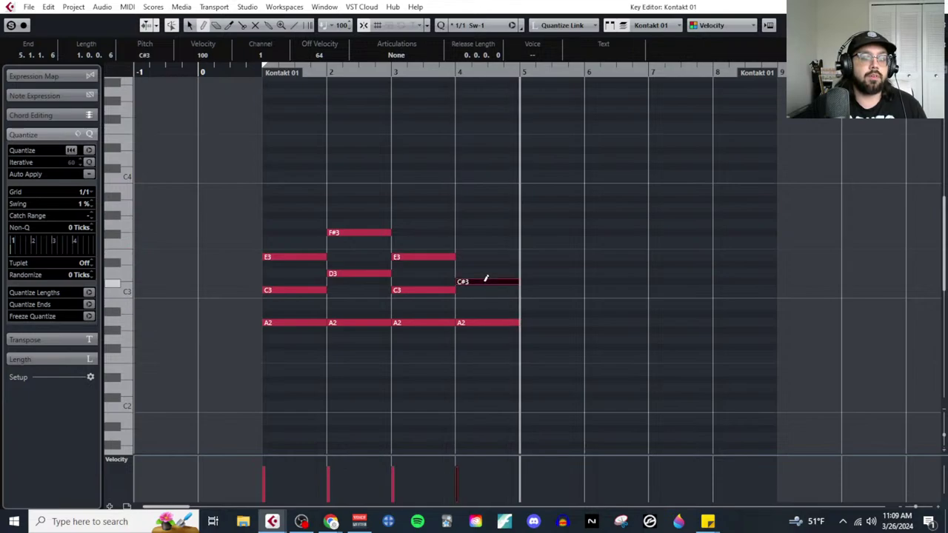
pyautogui.click(483, 232)
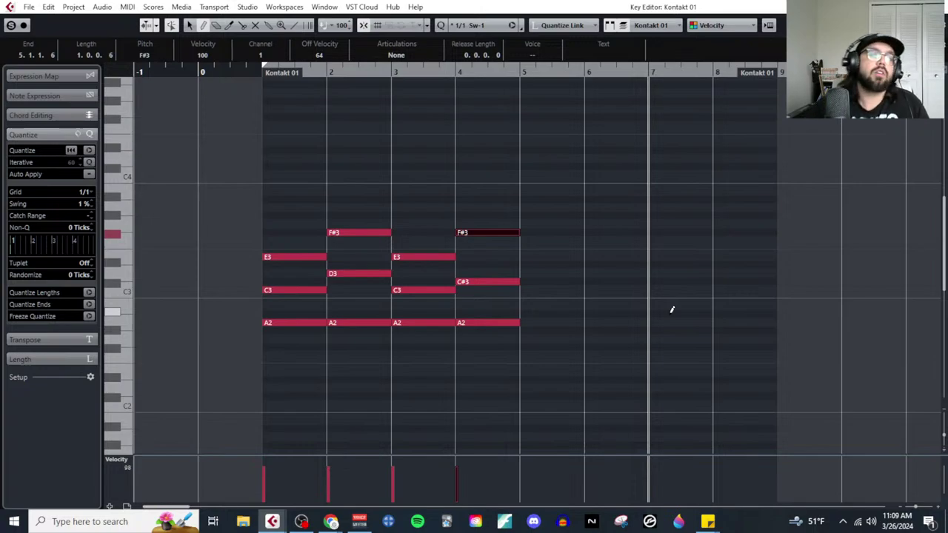
pyautogui.click(511, 288)
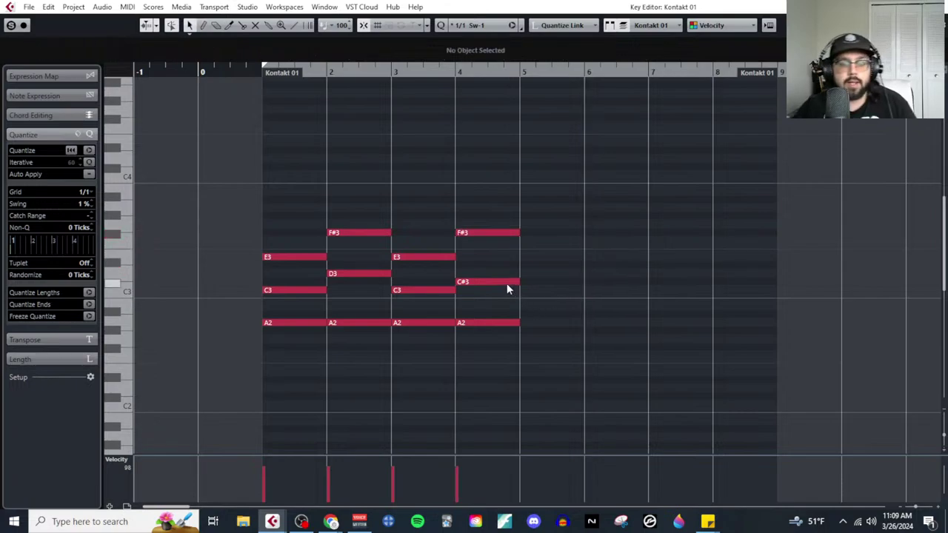
# Step: Transpose the bar-4 C#3 and F#3 notes so the chord becomes A2–D3–F3
pyautogui.click(508, 286)
pyautogui.press('Down')
pyautogui.click(500, 234)
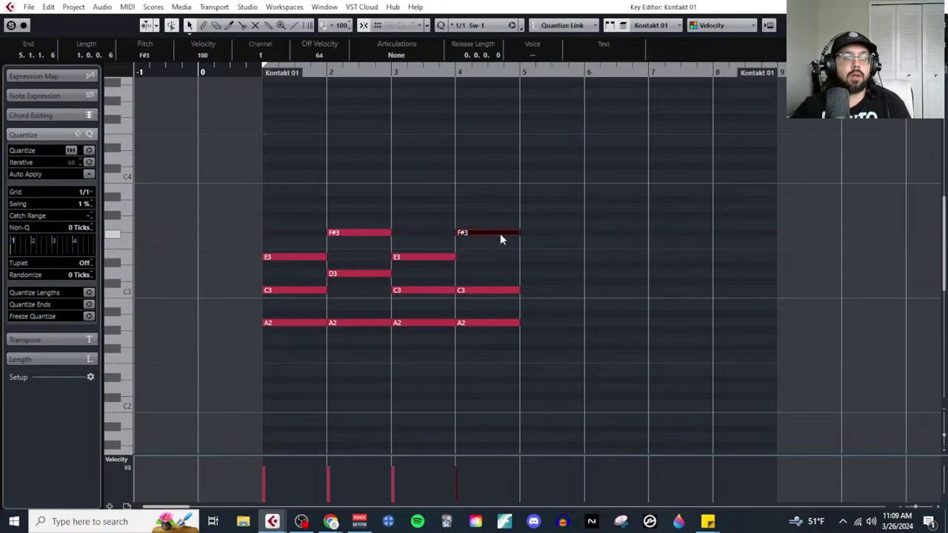
pyautogui.press('Down')
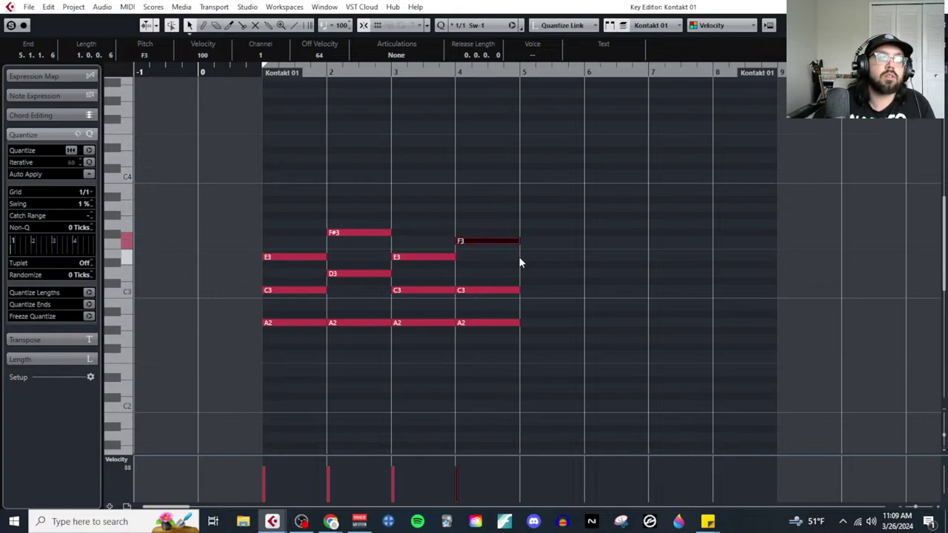
pyautogui.click(499, 290)
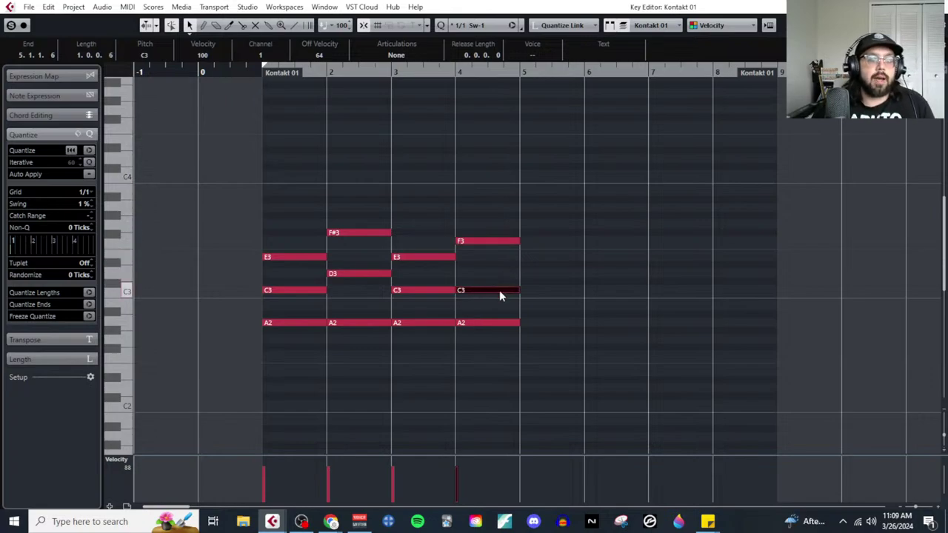
pyautogui.press('Up')
pyautogui.press('Up')
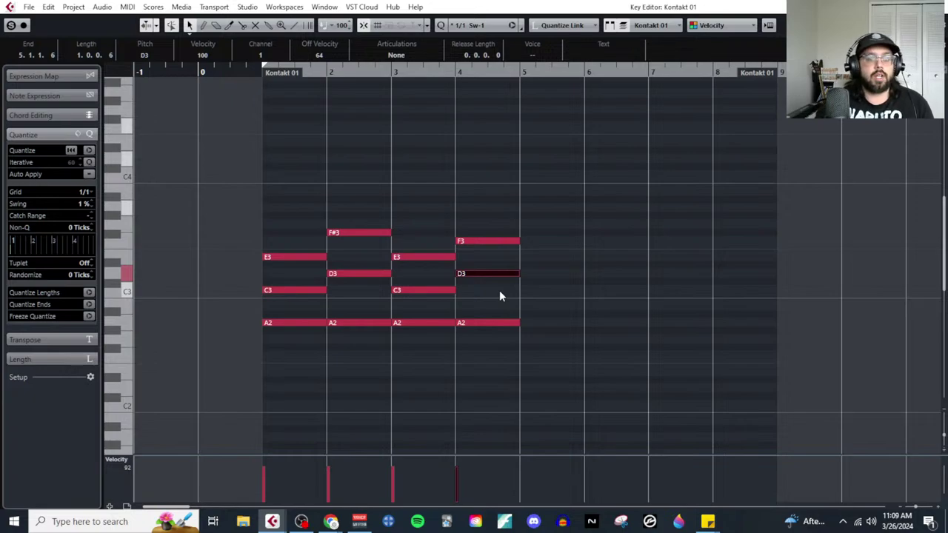
# Step: Select each chord of bars 1–4 in turn to compare them
pyautogui.click(518, 286)
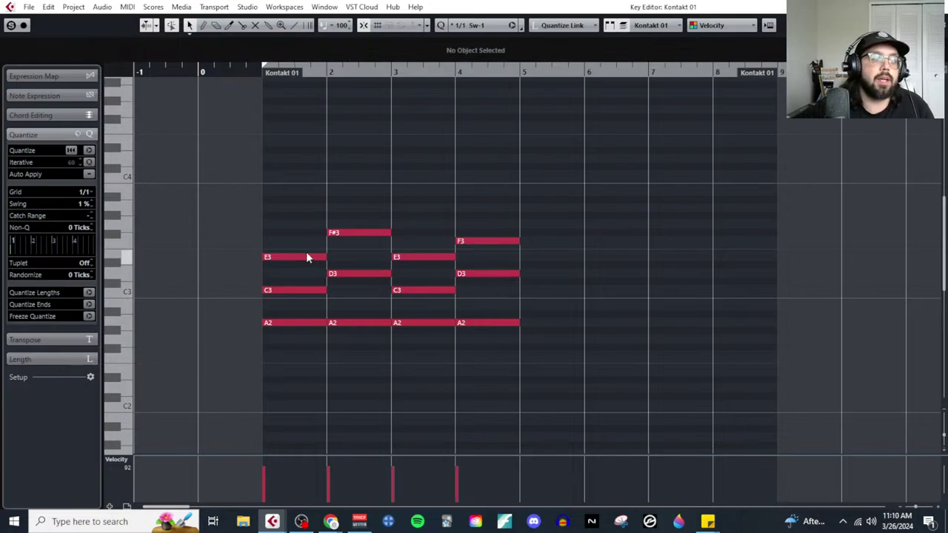
pyautogui.moveTo(277, 212); pyautogui.dragTo(363, 363)
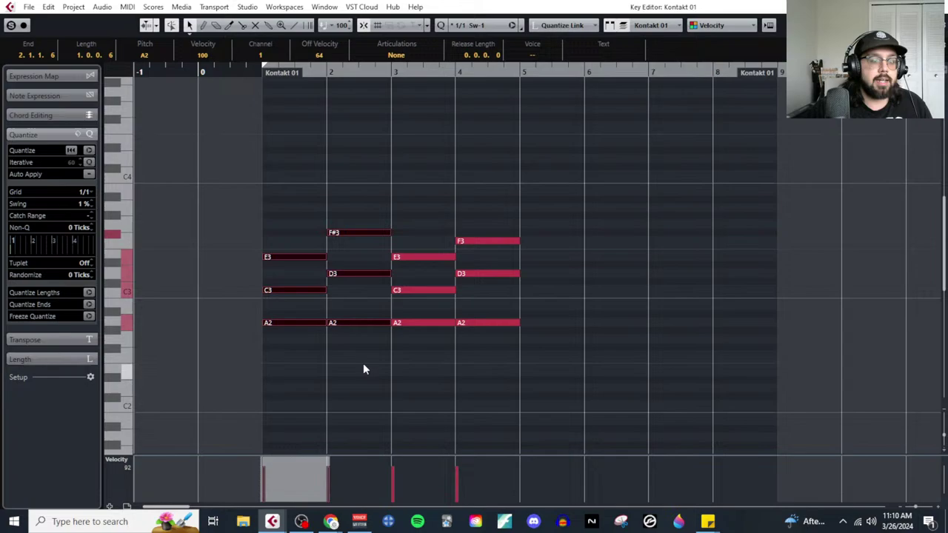
pyautogui.click(434, 209)
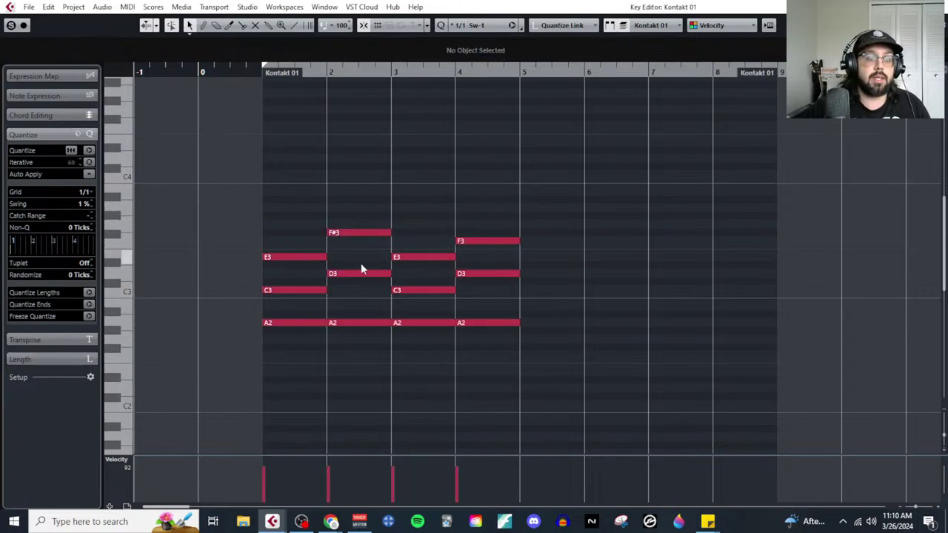
pyautogui.moveTo(269, 214); pyautogui.dragTo(299, 326)
pyautogui.moveTo(355, 187); pyautogui.dragTo(369, 357)
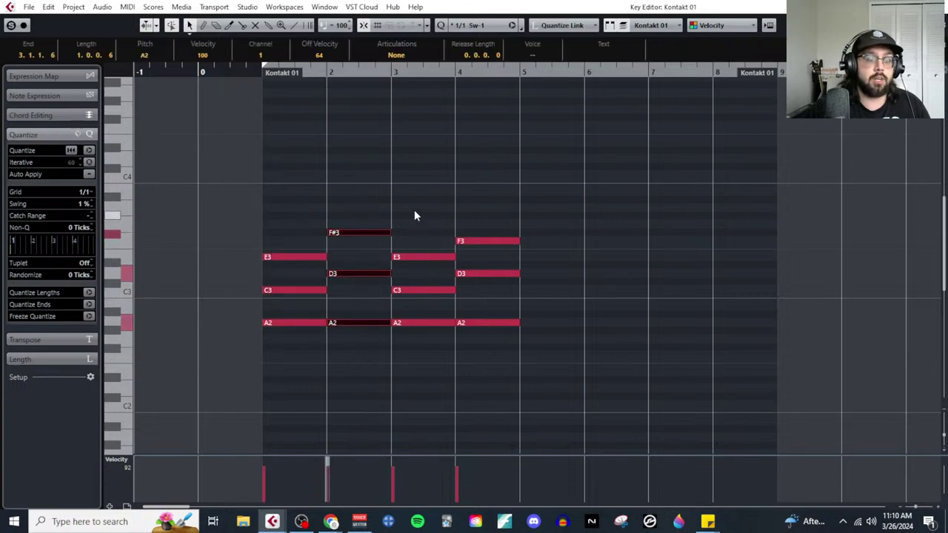
pyautogui.moveTo(415, 211); pyautogui.dragTo(417, 338)
pyautogui.moveTo(501, 191); pyautogui.dragTo(507, 362)
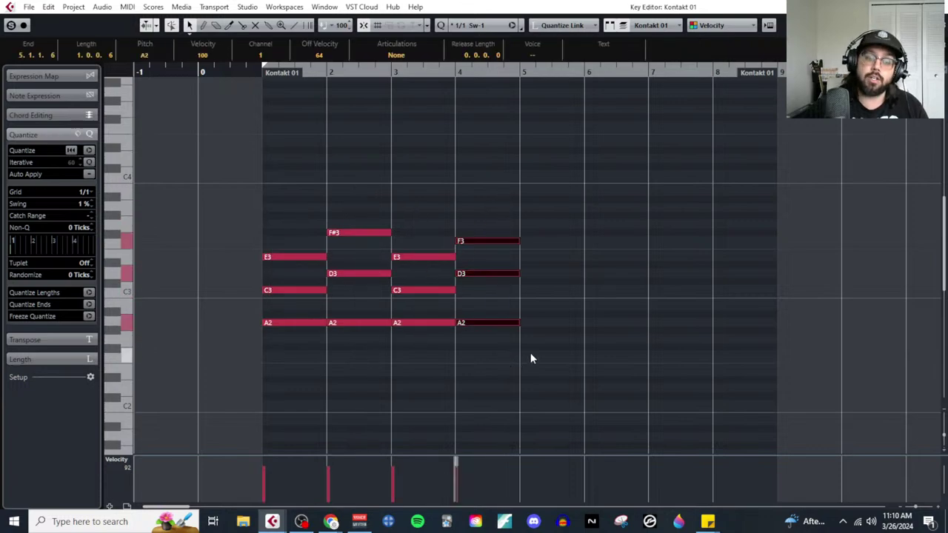
pyautogui.click(530, 353)
# Step: Compare the bar-4 F3 against the bar-2 F#3, then reselect the chords of bars 1–4
pyautogui.click(477, 240)
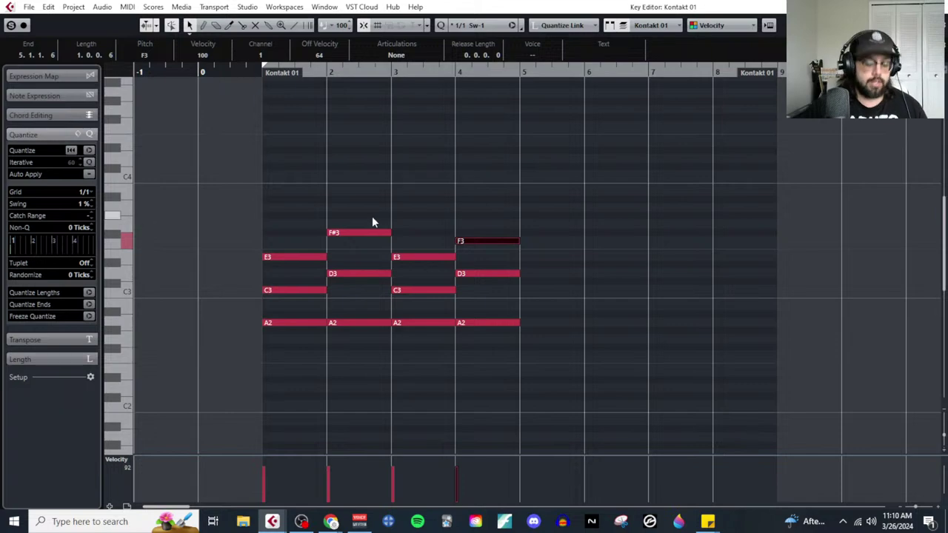
pyautogui.keyDown('shift'); pyautogui.click(374, 233); pyautogui.keyUp('shift')
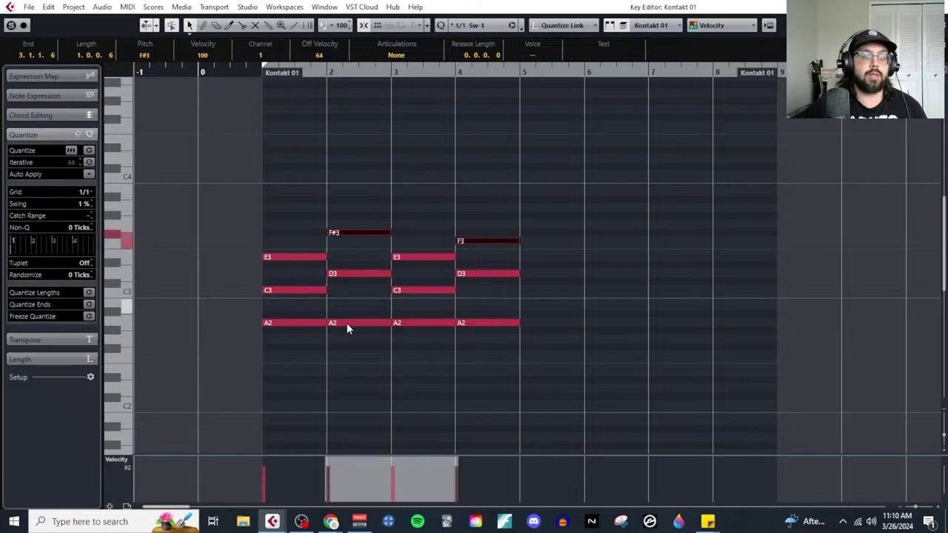
pyautogui.click(605, 363)
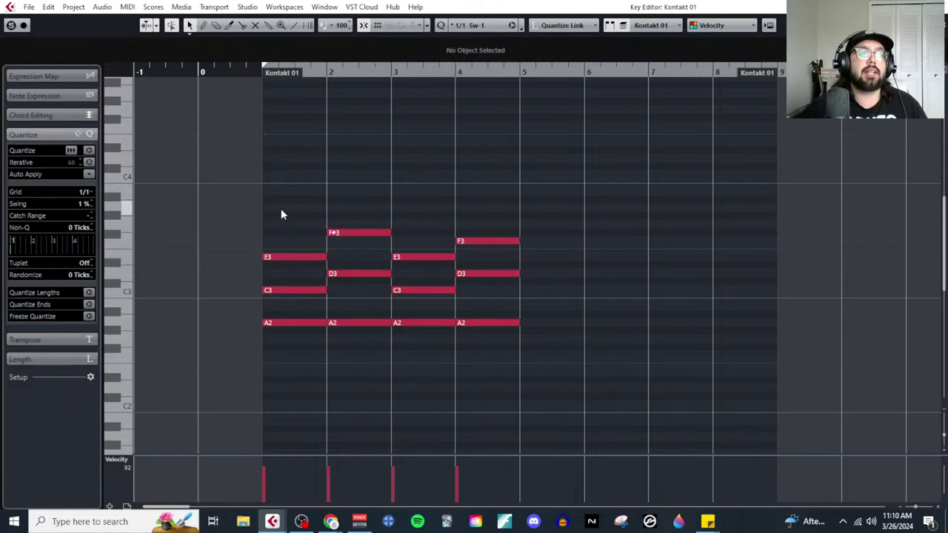
pyautogui.moveTo(274, 199); pyautogui.dragTo(352, 354)
pyautogui.moveTo(416, 203); pyautogui.dragTo(494, 389)
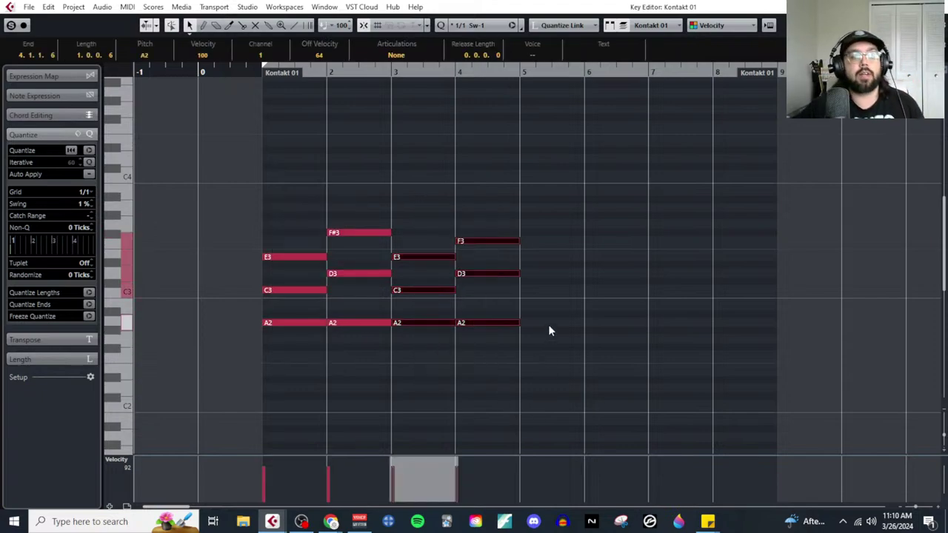
# Step: Draw a G2–B2–E3 chord in bar 5 and an A2–C3–E3 chord in bar 6
pyautogui.rightClick(533, 300)
pyautogui.click(547, 293)
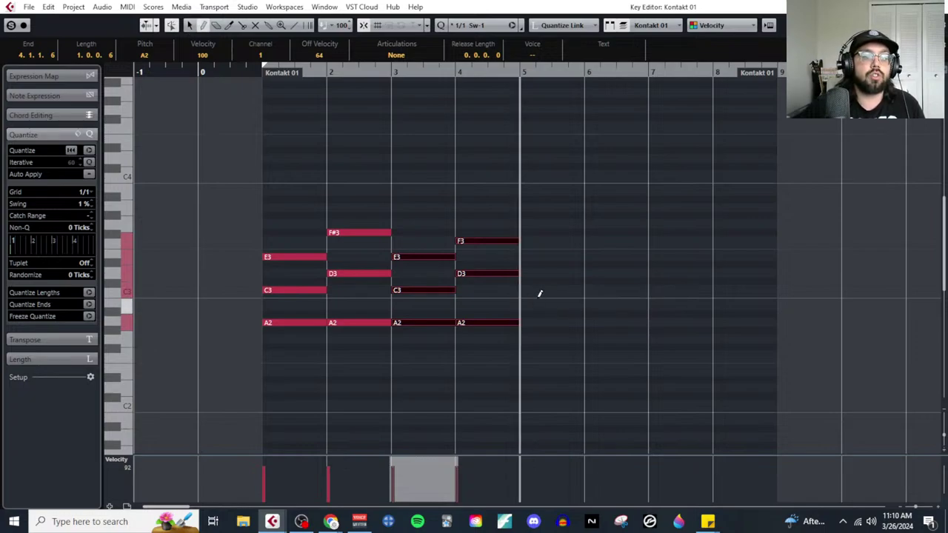
pyautogui.click(535, 252)
pyautogui.click(538, 302)
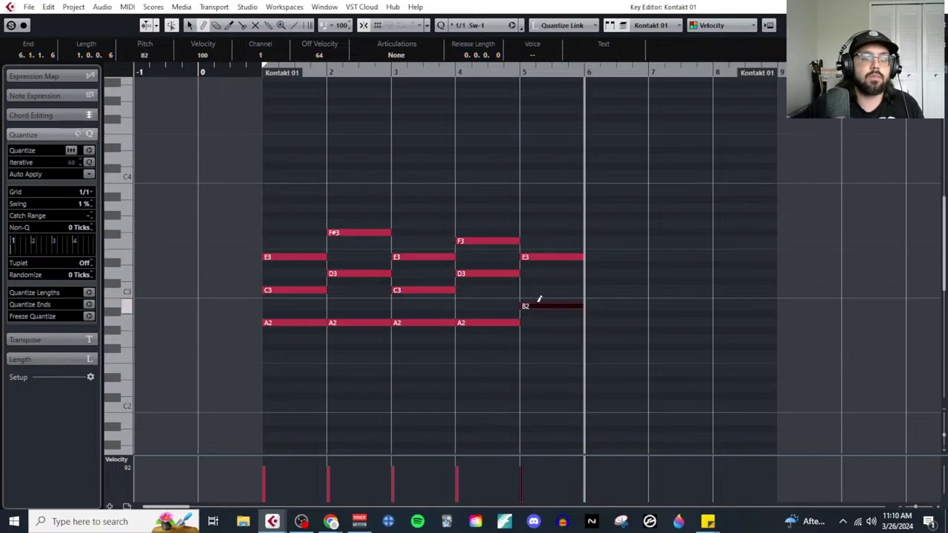
pyautogui.click(538, 338)
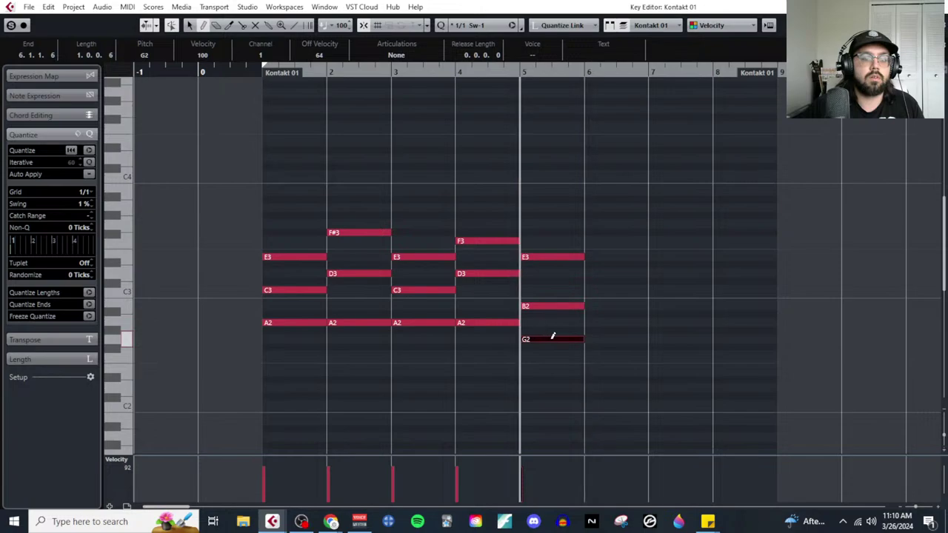
pyautogui.click(610, 322)
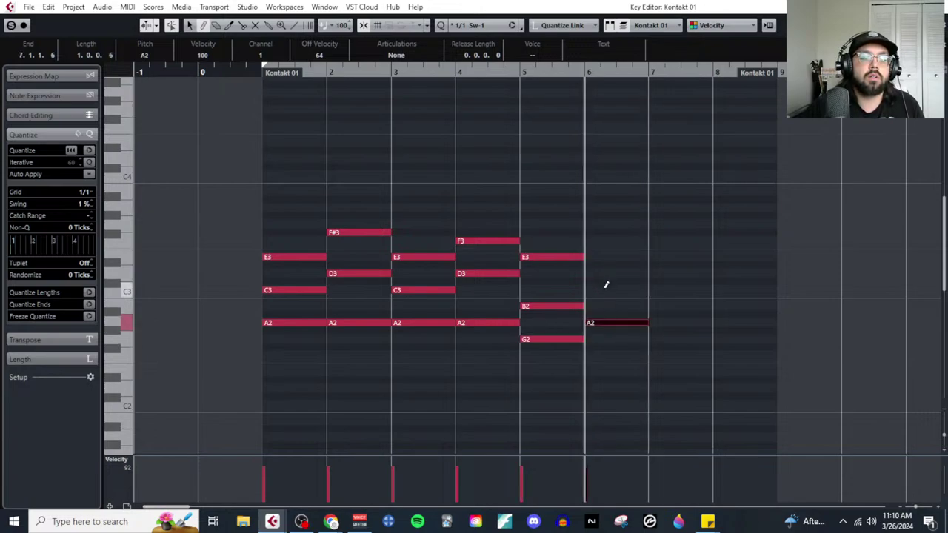
pyautogui.click(605, 290)
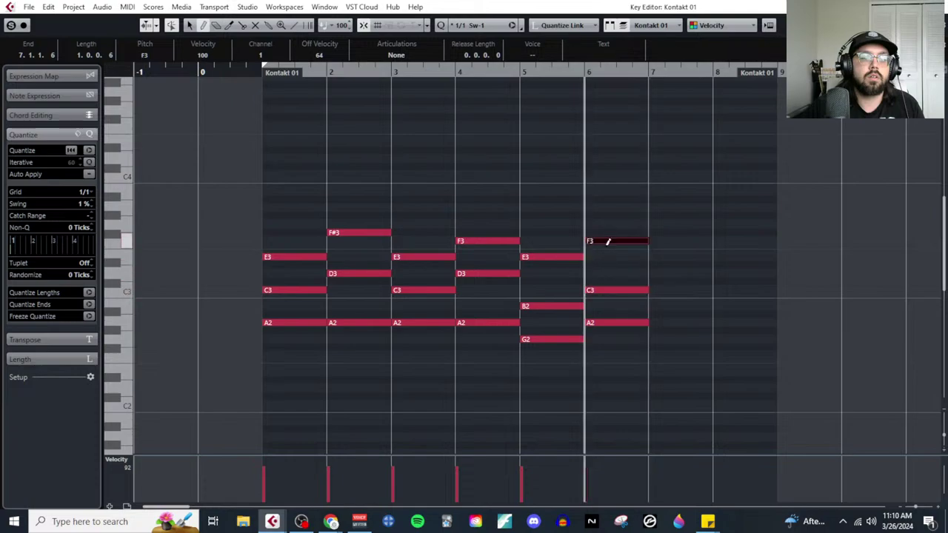
pyautogui.click(608, 257)
# Step: Lower the bar-6 chord to G2–B2–D3
pyautogui.rightClick(675, 267)
pyautogui.click(680, 268)
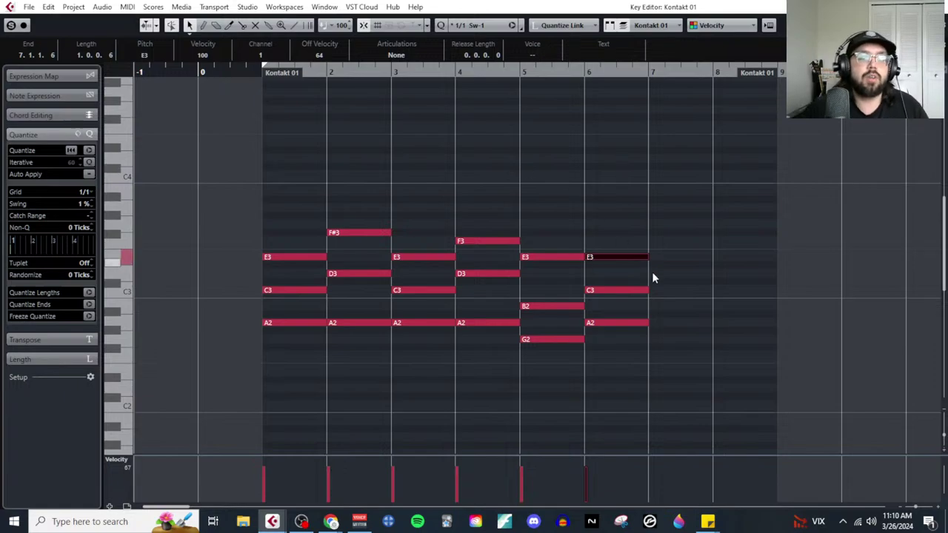
pyautogui.click(641, 306)
pyautogui.moveTo(627, 322); pyautogui.dragTo(627, 340)
pyautogui.moveTo(620, 294); pyautogui.dragTo(619, 305)
pyautogui.moveTo(620, 259); pyautogui.dragTo(621, 279)
# Step: Draw a G#2–B2–E3 chord in bar 7 and stretch it to the part's end at bar 9
pyautogui.rightClick(679, 314)
pyautogui.click(691, 315)
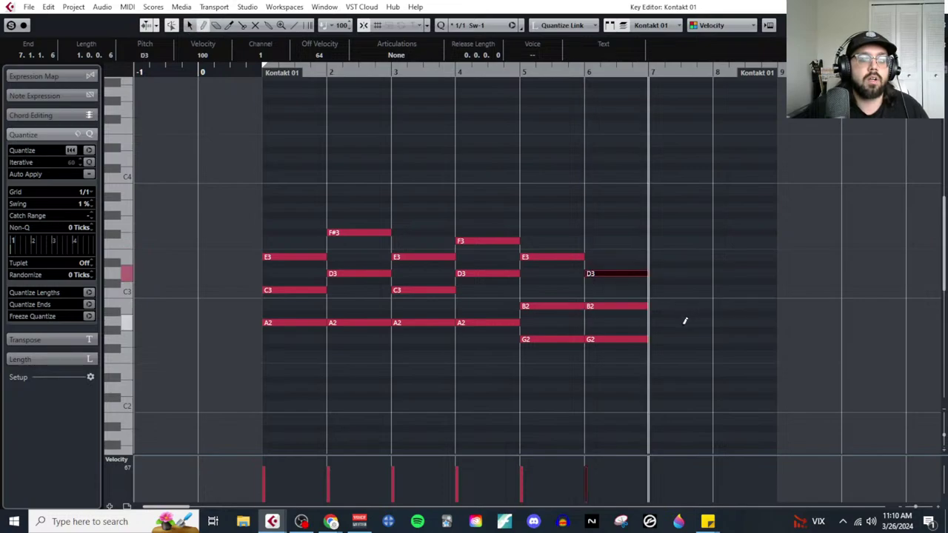
pyautogui.click(671, 330)
pyautogui.click(670, 305)
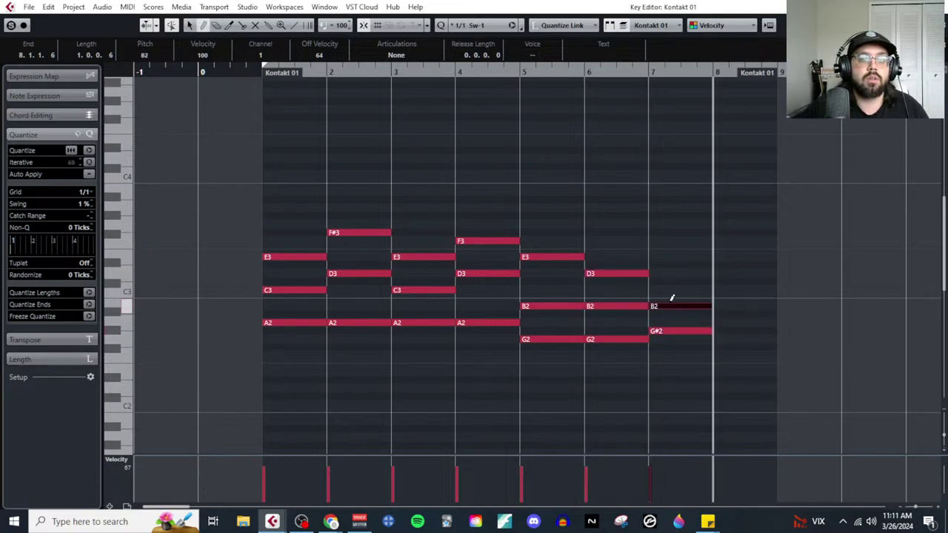
pyautogui.click(664, 255)
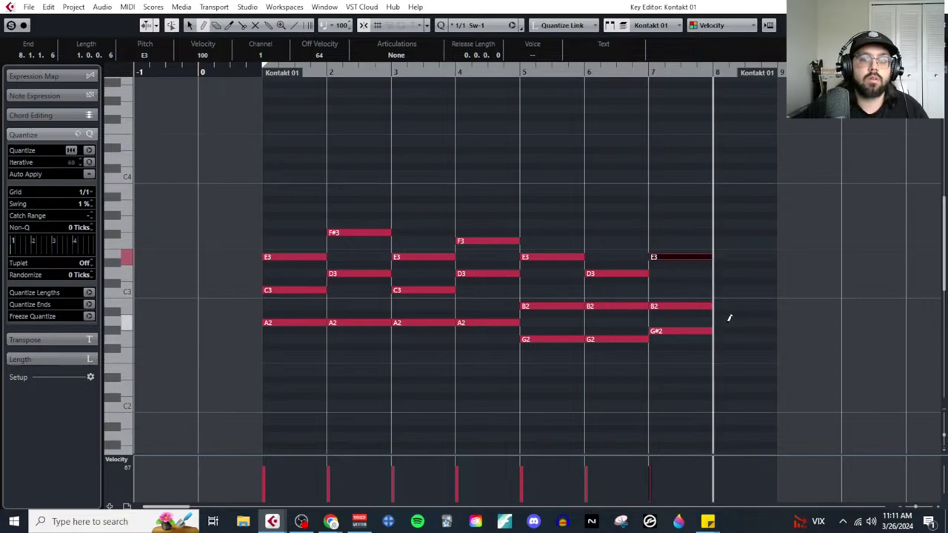
pyautogui.press('1')
pyautogui.moveTo(697, 236)
pyautogui.mouseDown()
pyautogui.moveTo(722, 337)
pyautogui.moveTo(770, 330)
pyautogui.mouseUp()
pyautogui.click(880, 303)
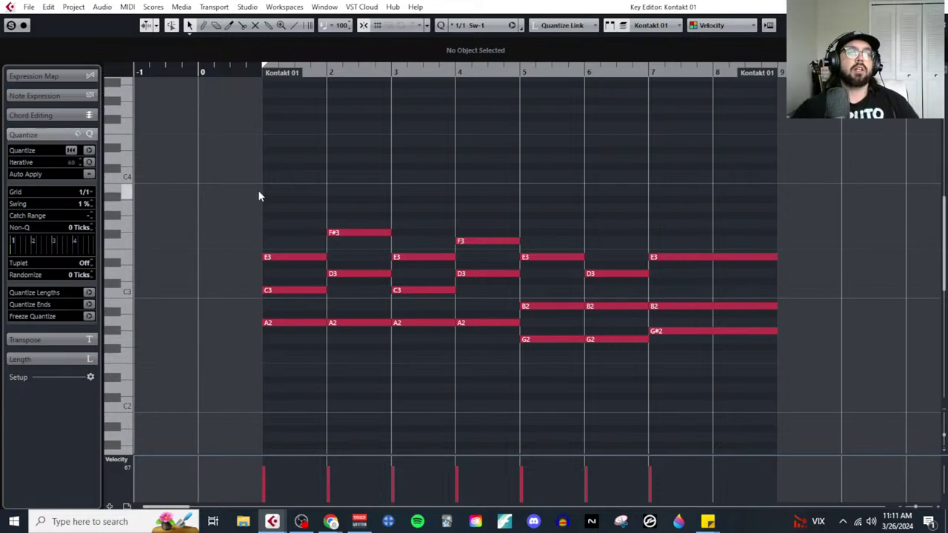
pyautogui.moveTo(259, 191); pyautogui.dragTo(358, 349)
pyautogui.moveTo(409, 202); pyautogui.dragTo(483, 356)
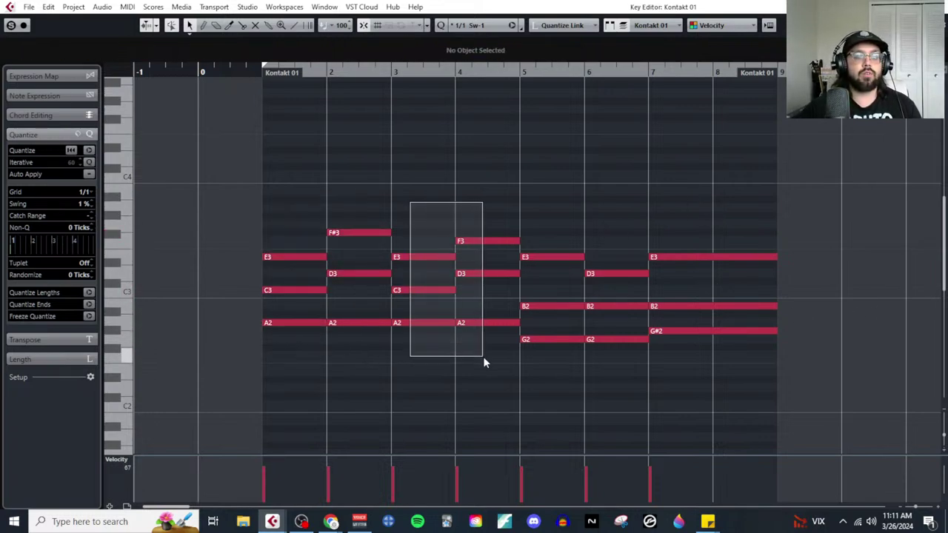
pyautogui.moveTo(540, 207); pyautogui.dragTo(622, 368)
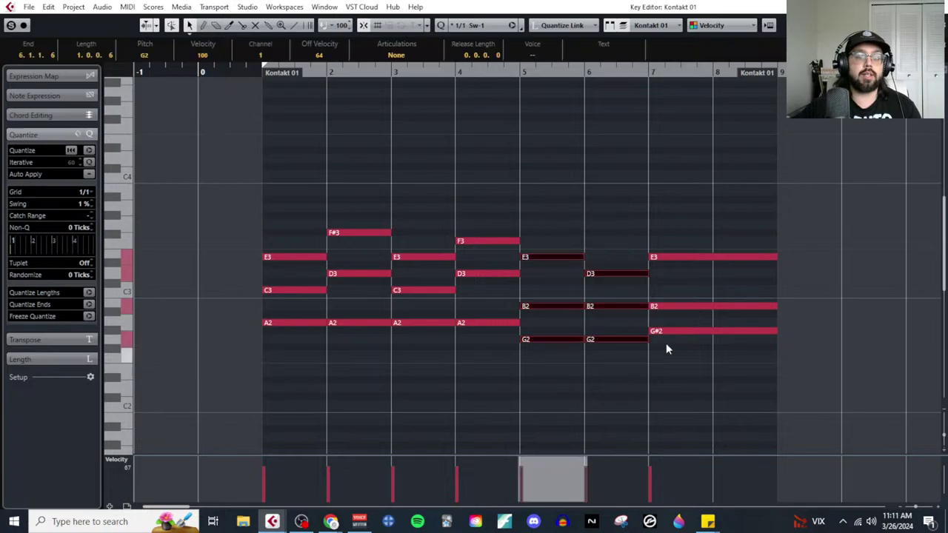
pyautogui.moveTo(676, 184); pyautogui.dragTo(781, 356)
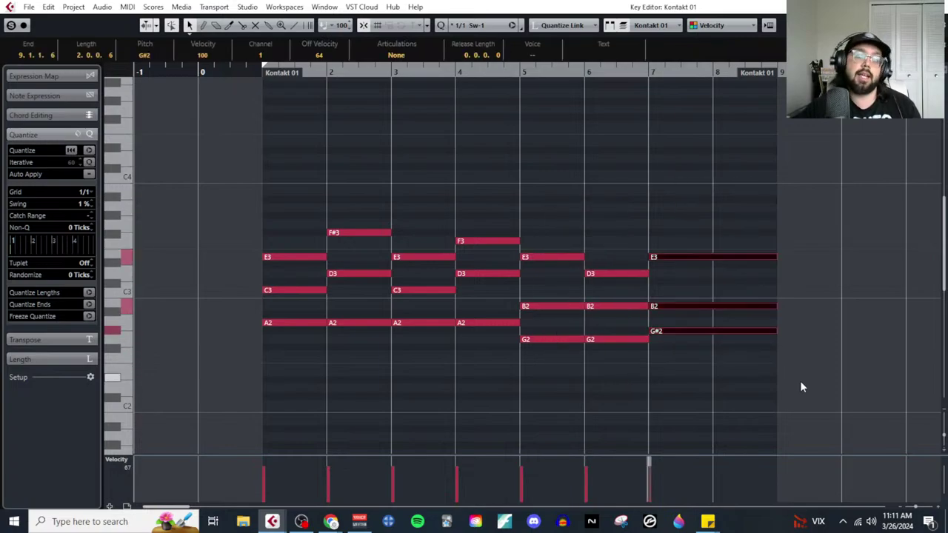
pyautogui.click(796, 376)
pyautogui.moveTo(696, 195); pyautogui.dragTo(778, 399)
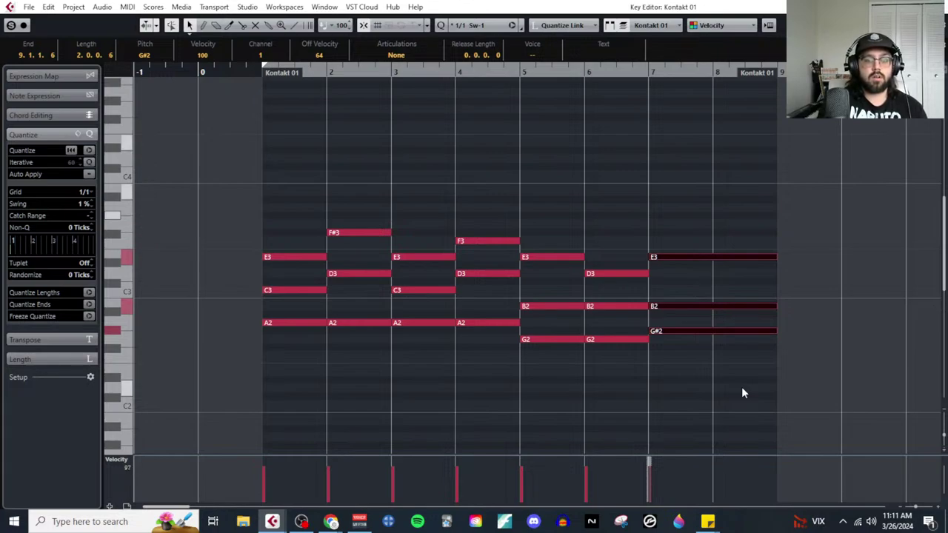
pyautogui.click(742, 388)
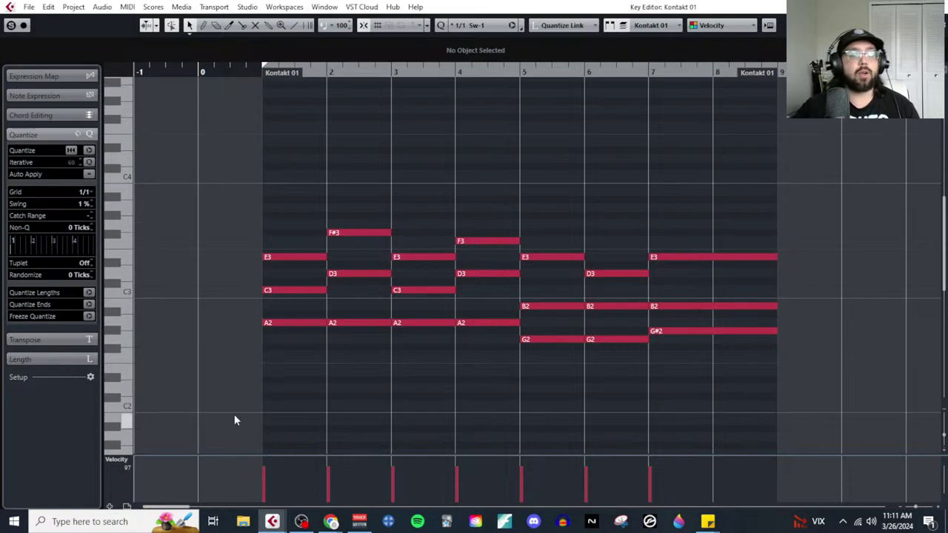
pyautogui.scroll(-2, 309, 402)
# Step: Draw bass notes A1, D2, A1, D2, E2, G1 and a two-bar E2, then select the chord notes
pyautogui.rightClick(289, 356)
pyautogui.click(302, 356)
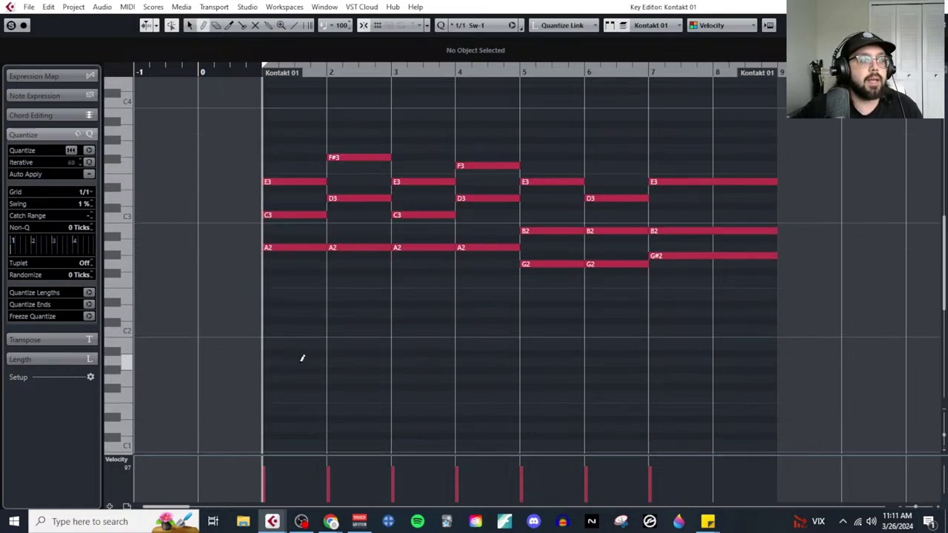
pyautogui.click(301, 360)
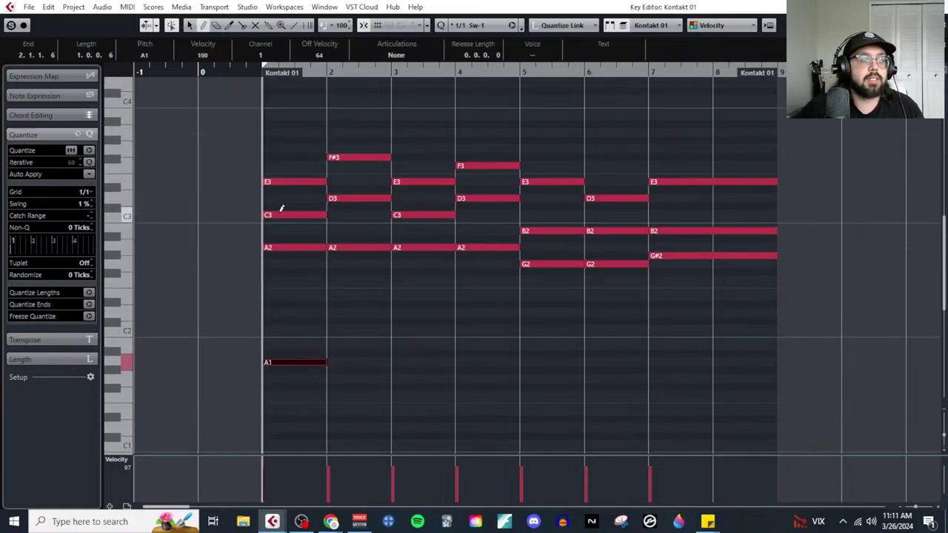
pyautogui.click(345, 313)
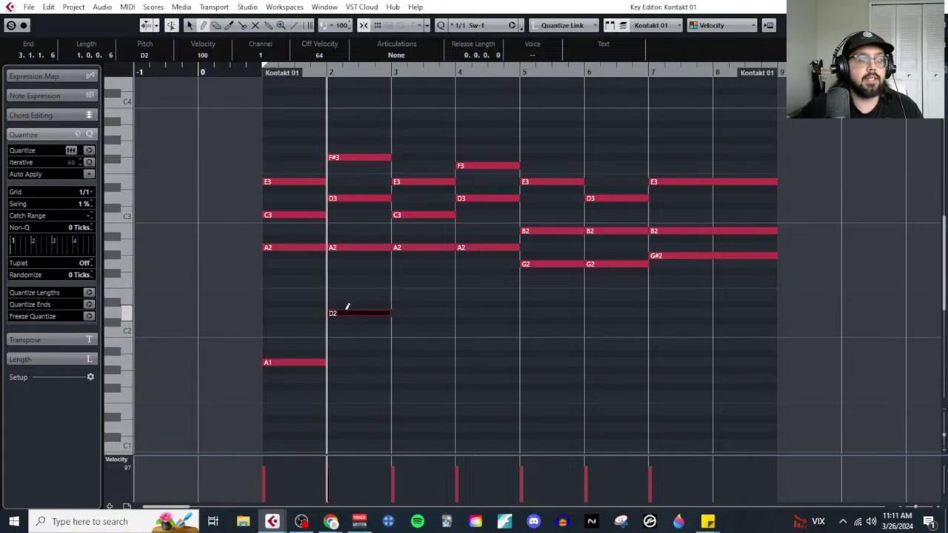
pyautogui.click(417, 361)
pyautogui.click(471, 312)
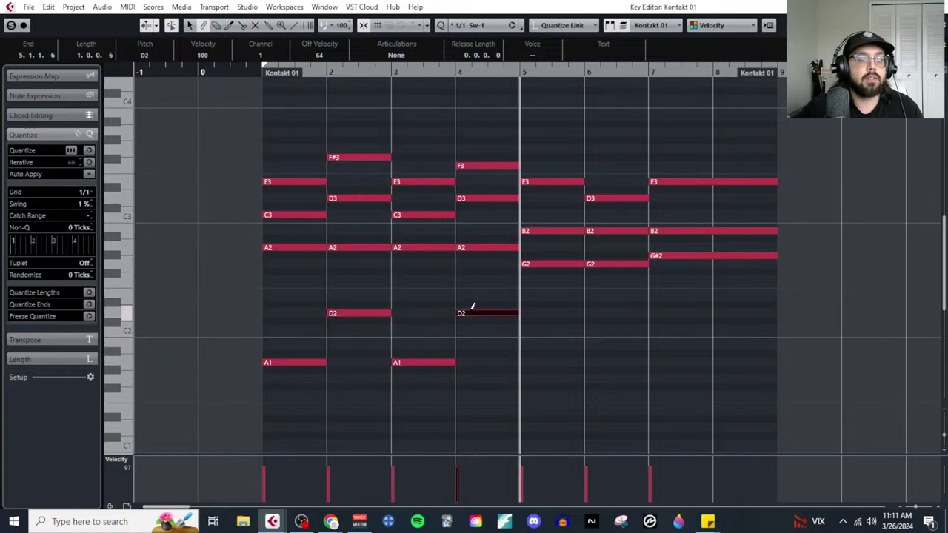
pyautogui.click(539, 296)
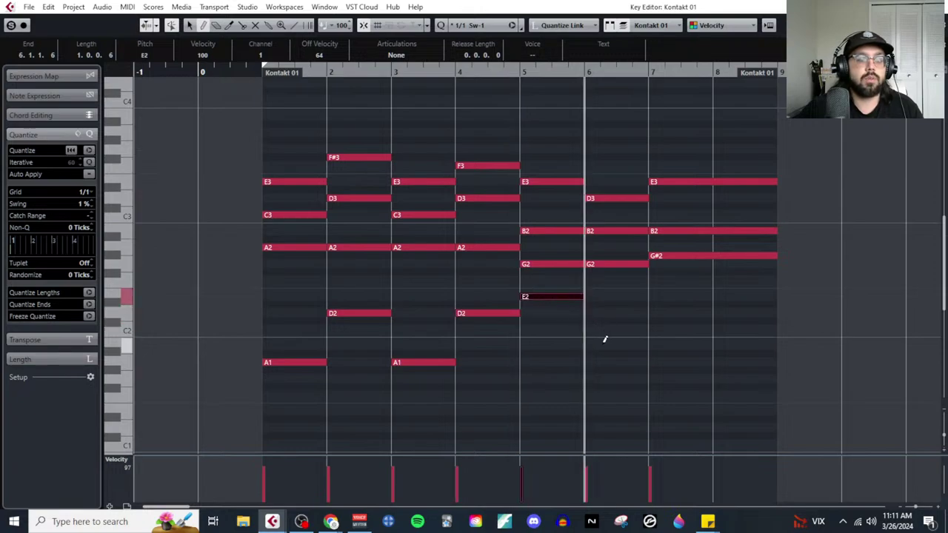
pyautogui.click(612, 377)
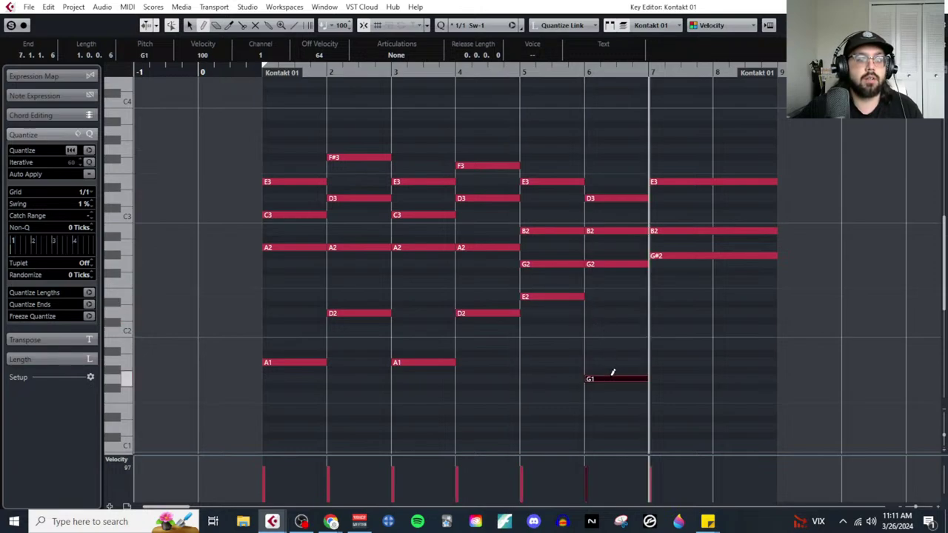
pyautogui.click(672, 296)
pyautogui.moveTo(745, 289); pyautogui.dragTo(778, 296)
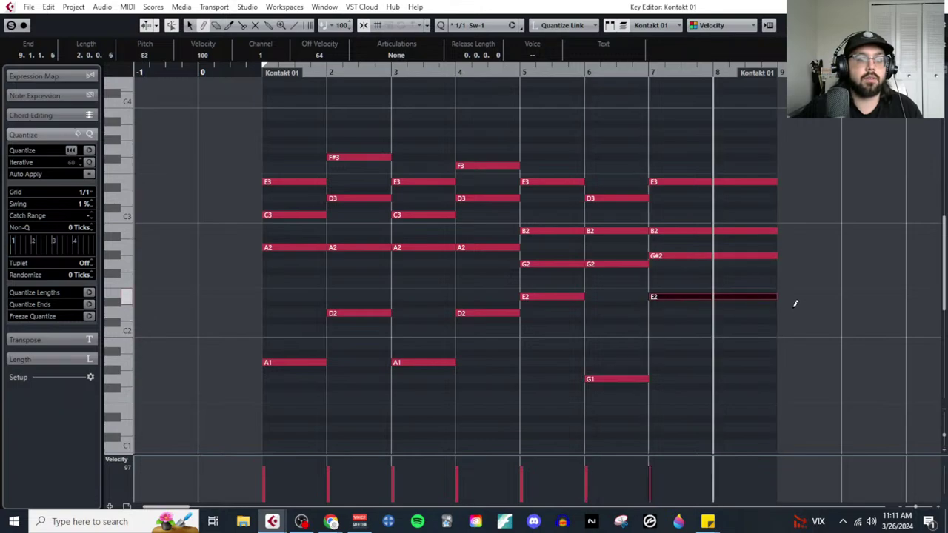
pyautogui.press('1')
pyautogui.moveTo(282, 134)
pyautogui.mouseDown()
pyautogui.moveTo(603, 234)
pyautogui.moveTo(747, 265)
pyautogui.mouseUp()
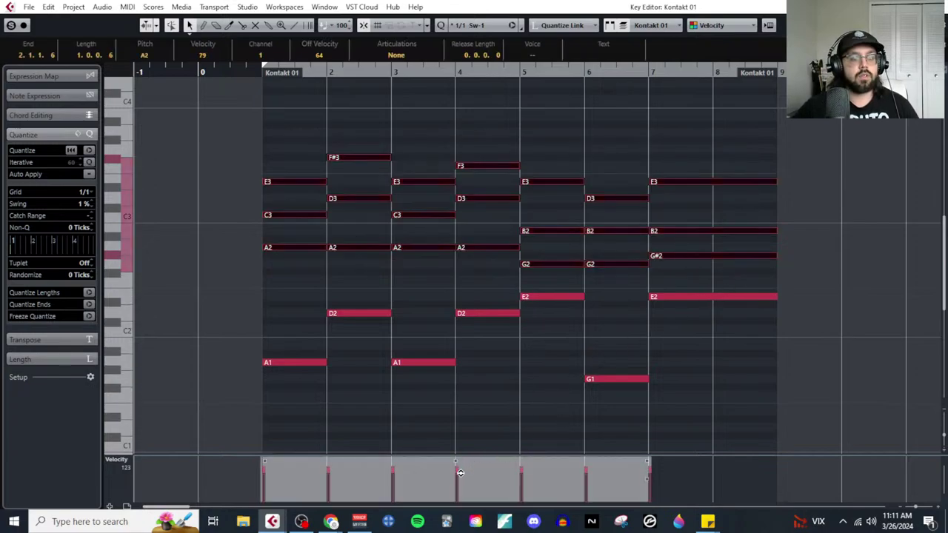
# Step: Play back the softened chords with the bass line, showing the Transport panel with F2
pyautogui.click(476, 394)
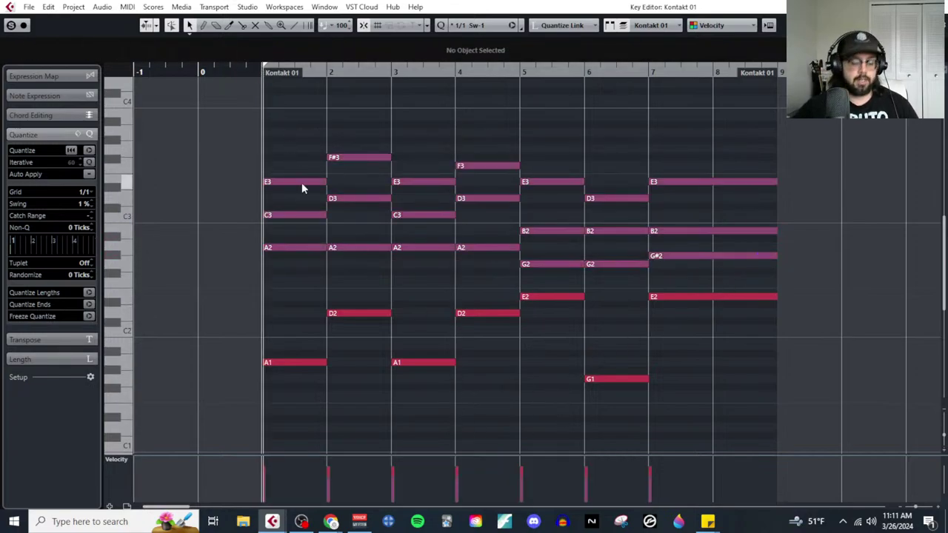
pyautogui.press('F2')
pyautogui.press('space')
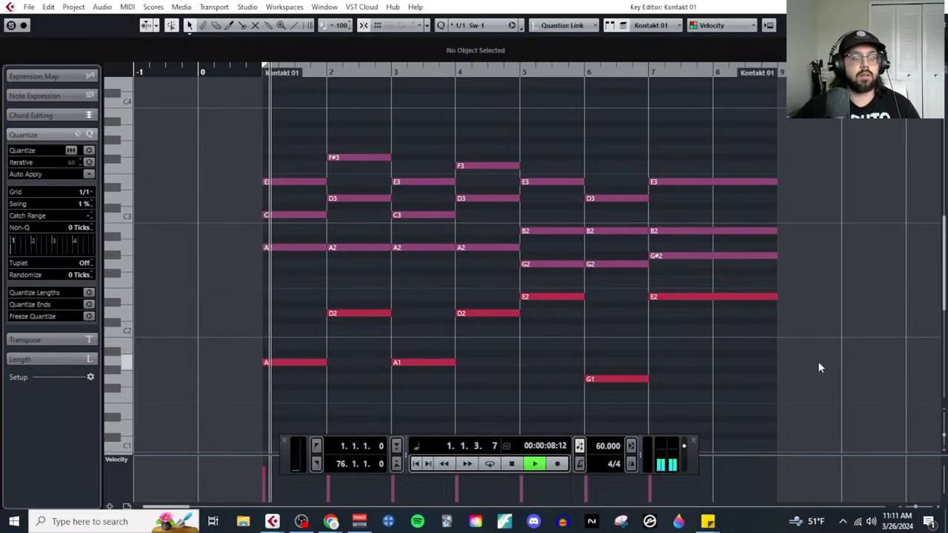
pyautogui.moveTo(298, 128); pyautogui.dragTo(745, 270)
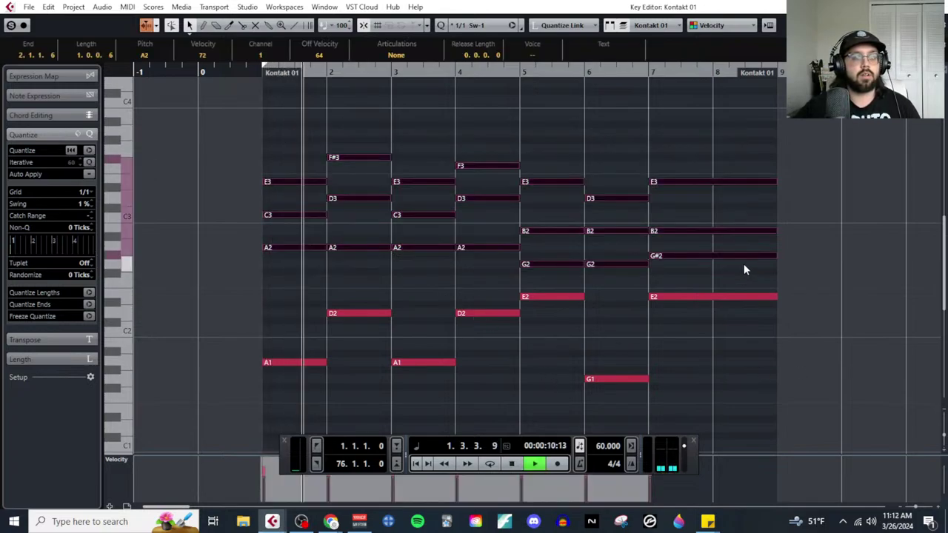
pyautogui.press('F2')
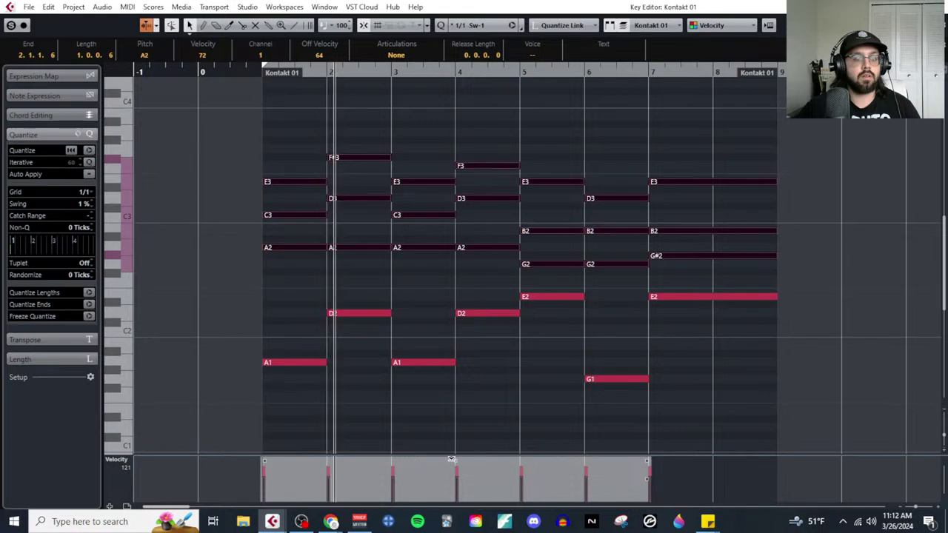
pyautogui.click(449, 430)
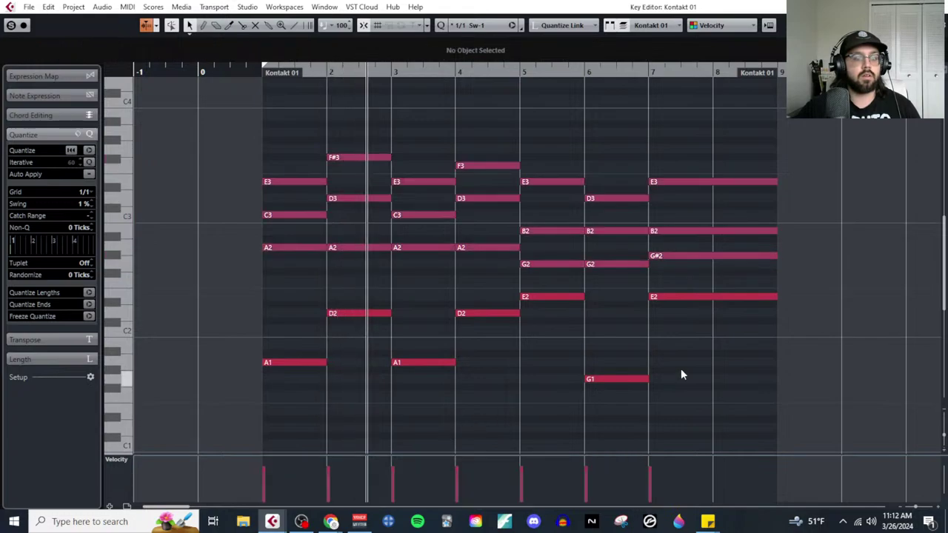
pyautogui.press('F2')
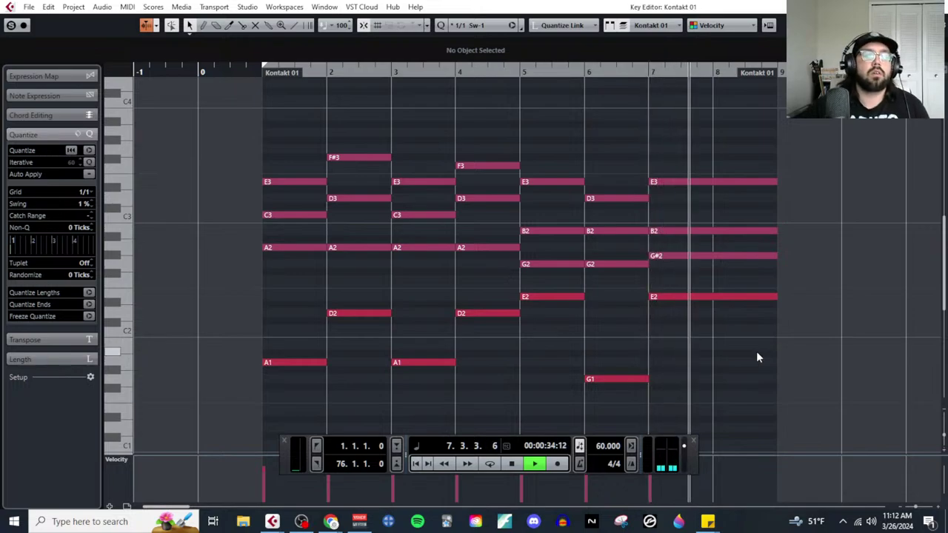
# Step: Stop playback and review the chord notes and bass notes by selecting them
pyautogui.press('space')
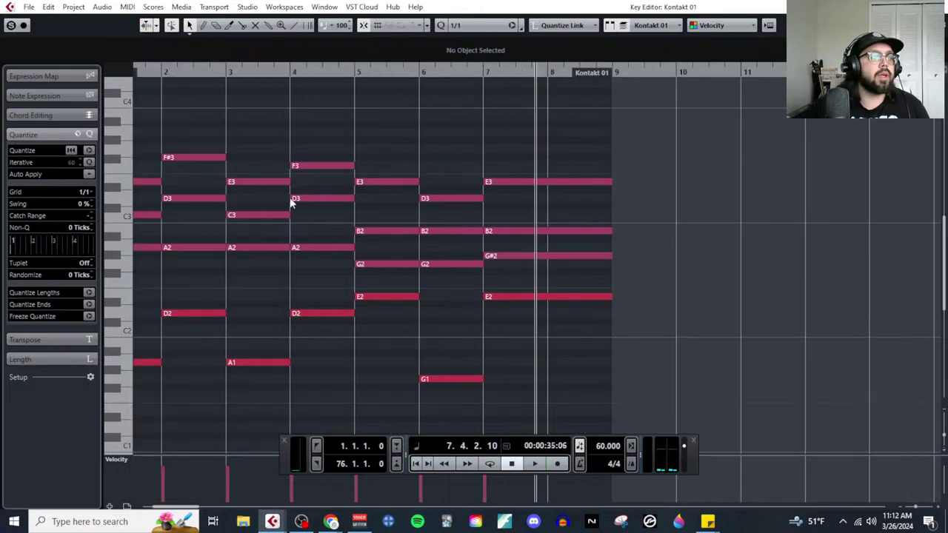
pyautogui.hscroll(-3, 452, 185)
pyautogui.moveTo(274, 140); pyautogui.dragTo(753, 271)
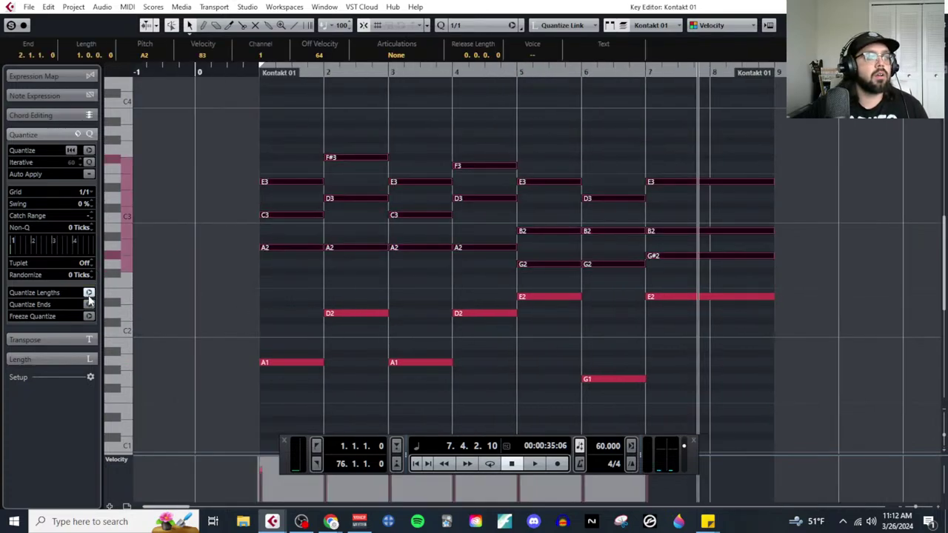
pyautogui.click(436, 389)
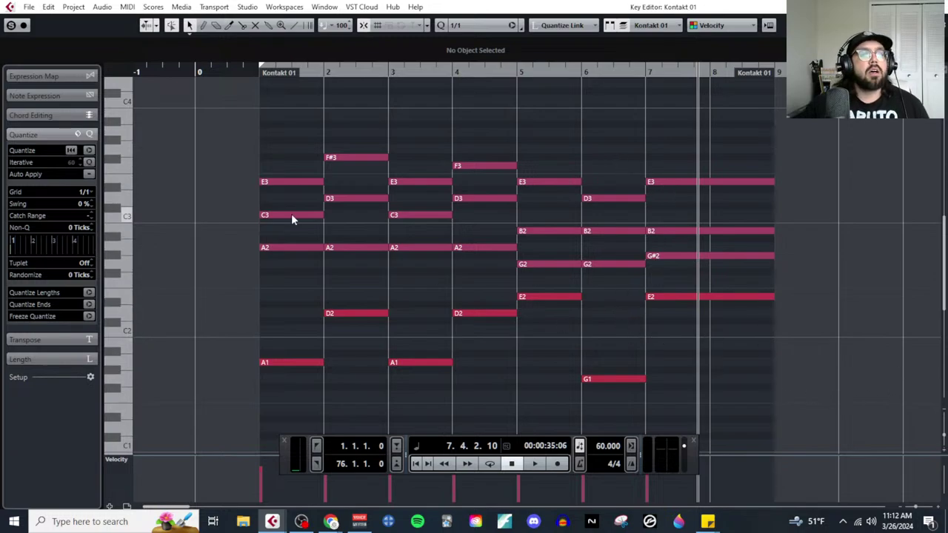
pyautogui.moveTo(273, 128); pyautogui.dragTo(742, 275)
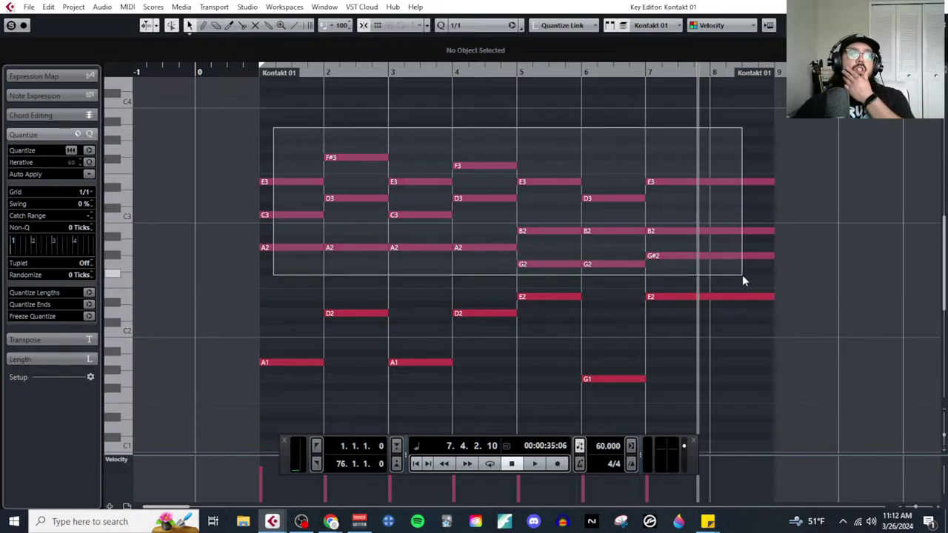
pyautogui.moveTo(303, 290); pyautogui.dragTo(788, 415)
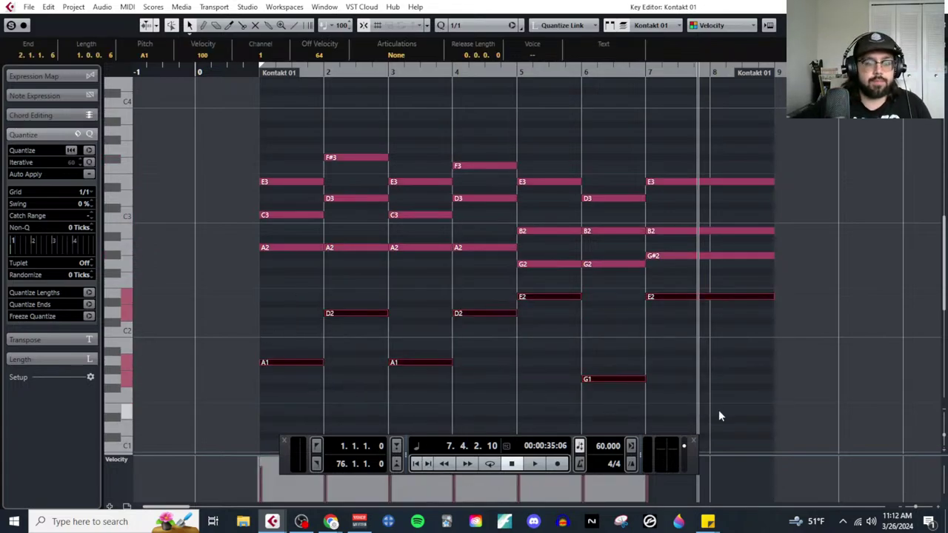
# Step: Deselect all notes and bring up the quantize grid resolution list
pyautogui.scroll(-2, 548, 393)
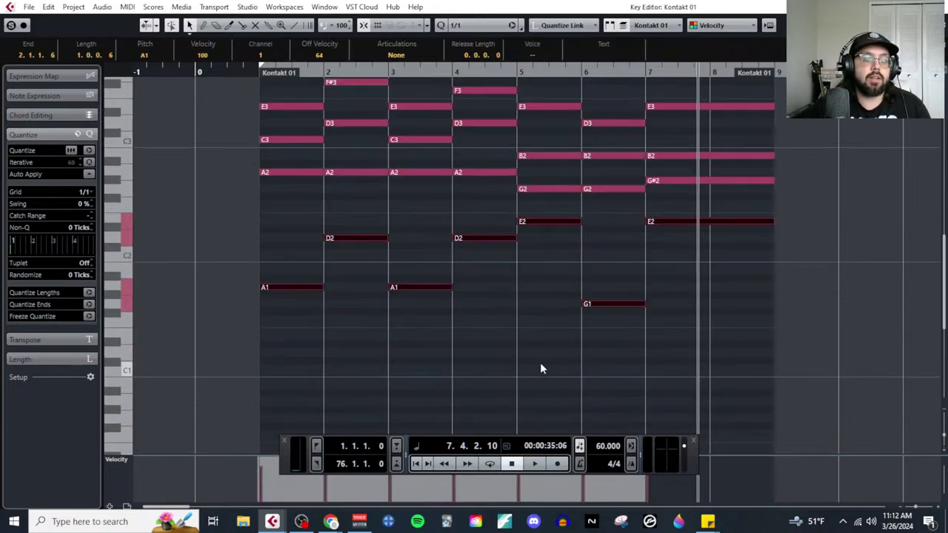
pyautogui.scroll(2, 459, 308)
pyautogui.click(452, 296)
pyautogui.scroll(2, 351, 293)
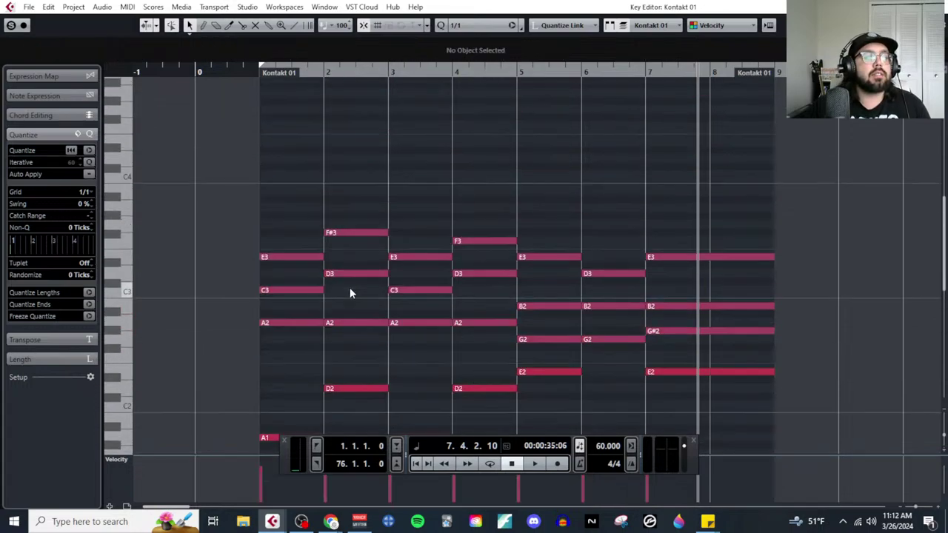
pyautogui.click(84, 191)
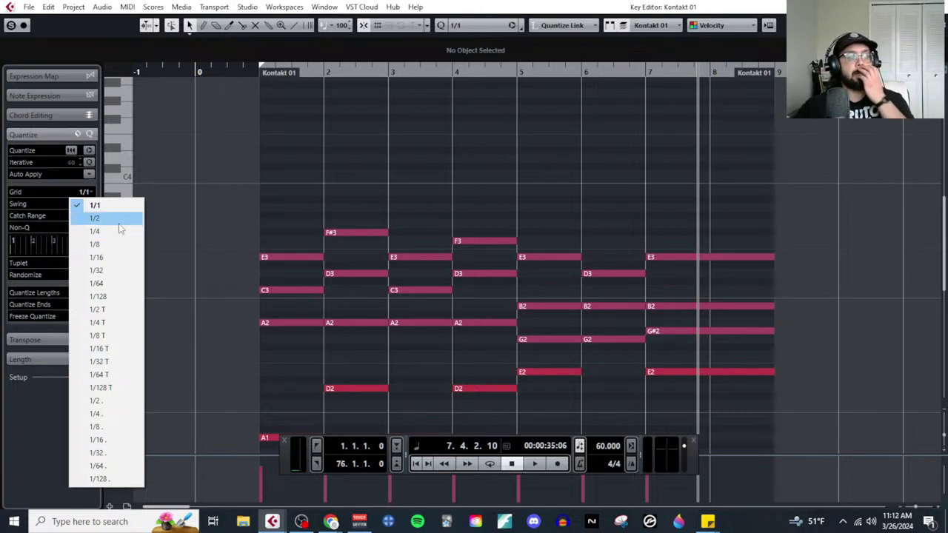
# Step: Set the quantize grid to 1/2 and switch to the Draw tool
pyautogui.click(119, 219)
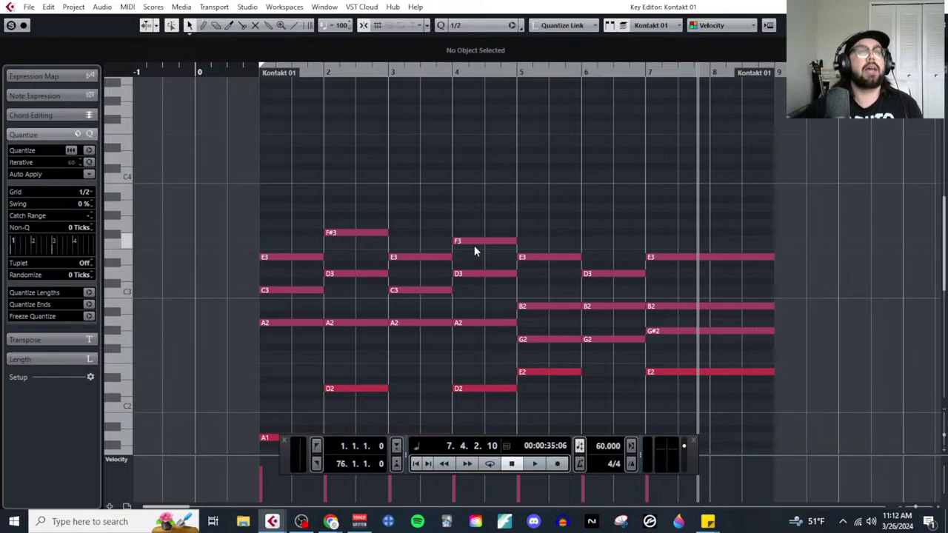
pyautogui.scroll(-4, 518, 283)
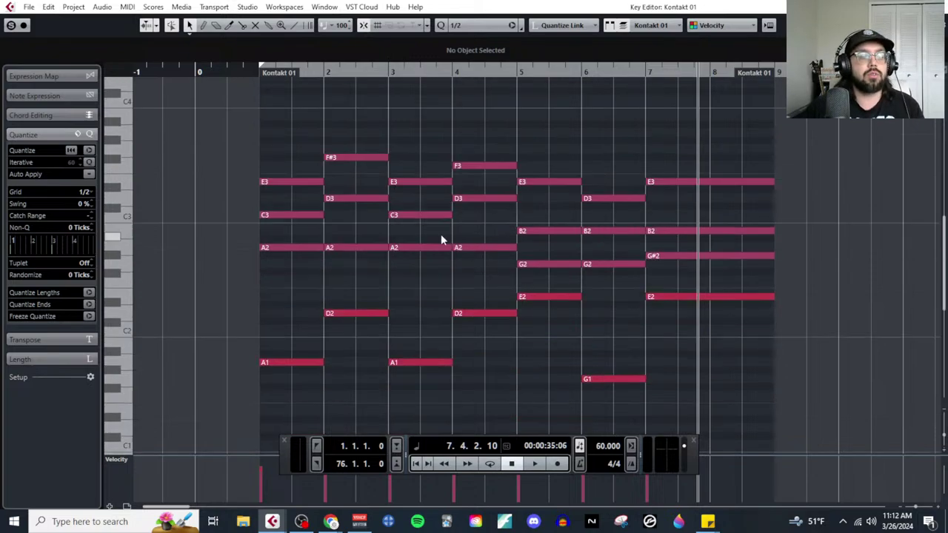
pyautogui.scroll(4, 590, 312)
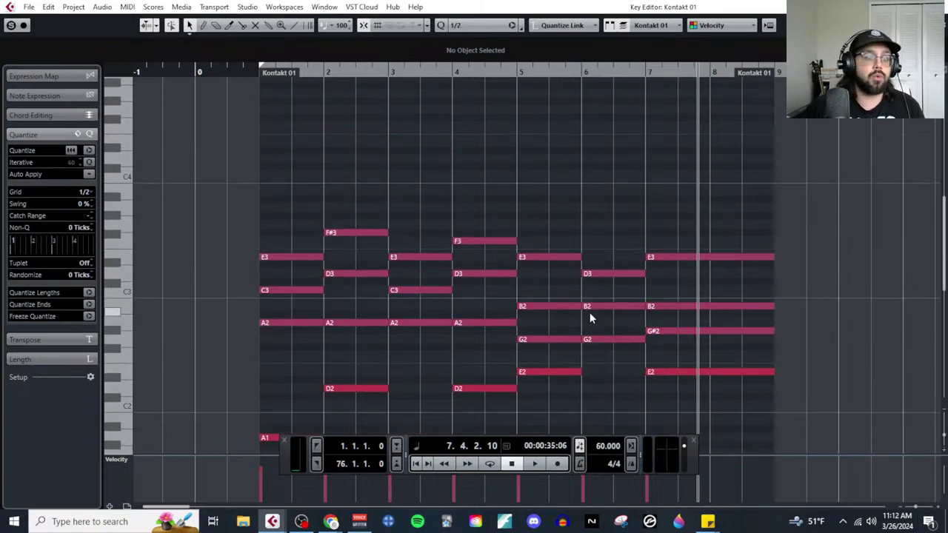
pyautogui.rightClick(259, 218)
pyautogui.click(275, 214)
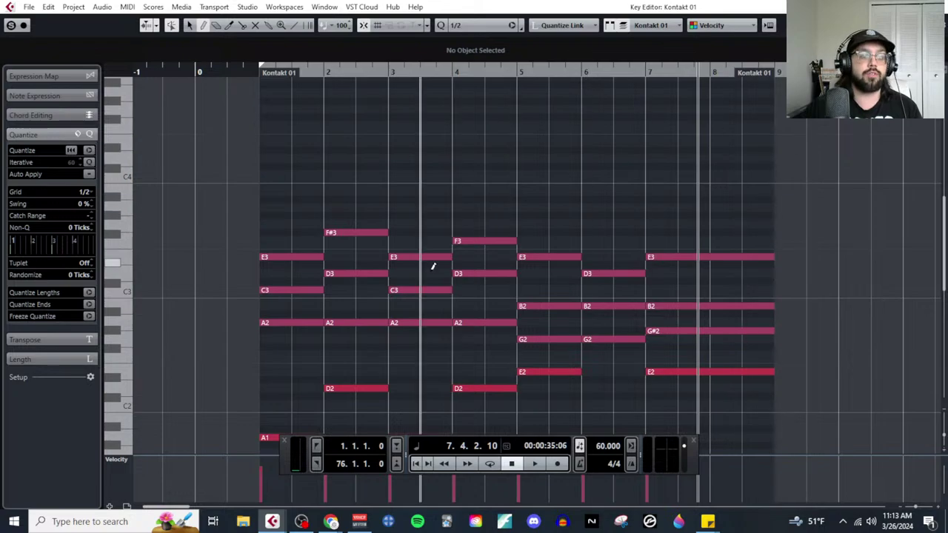
# Step: Draw half notes C4, E4, F#4, D4 across bars 1–2 and select them
pyautogui.click(282, 174)
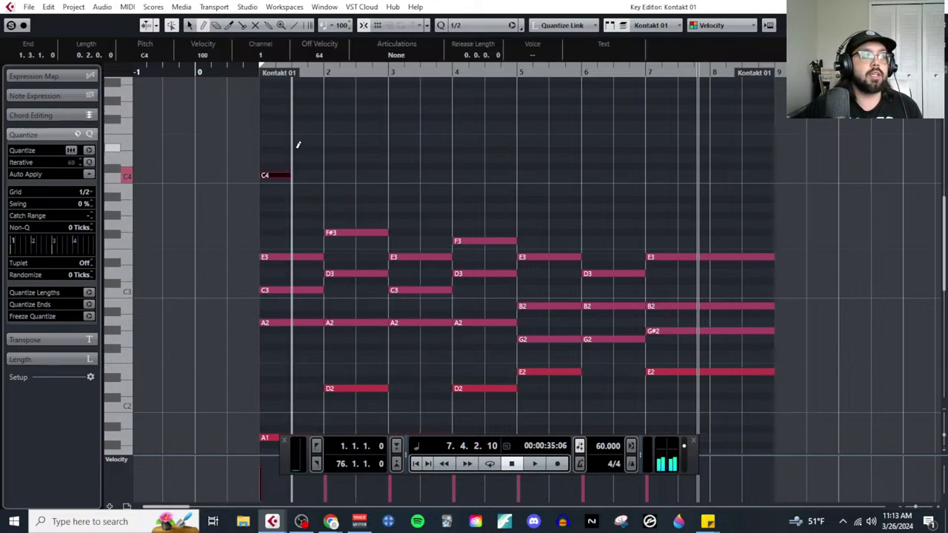
pyautogui.click(305, 142)
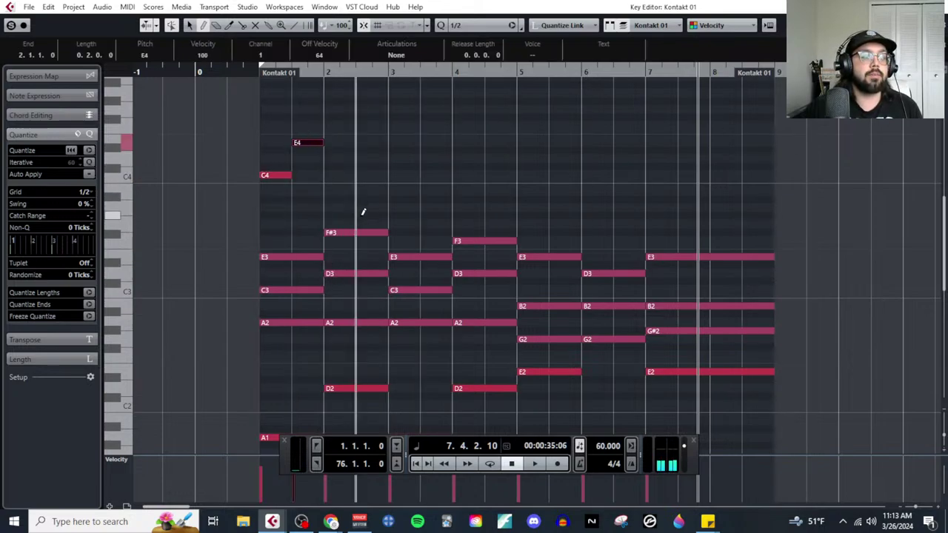
pyautogui.click(333, 117)
pyautogui.click(362, 158)
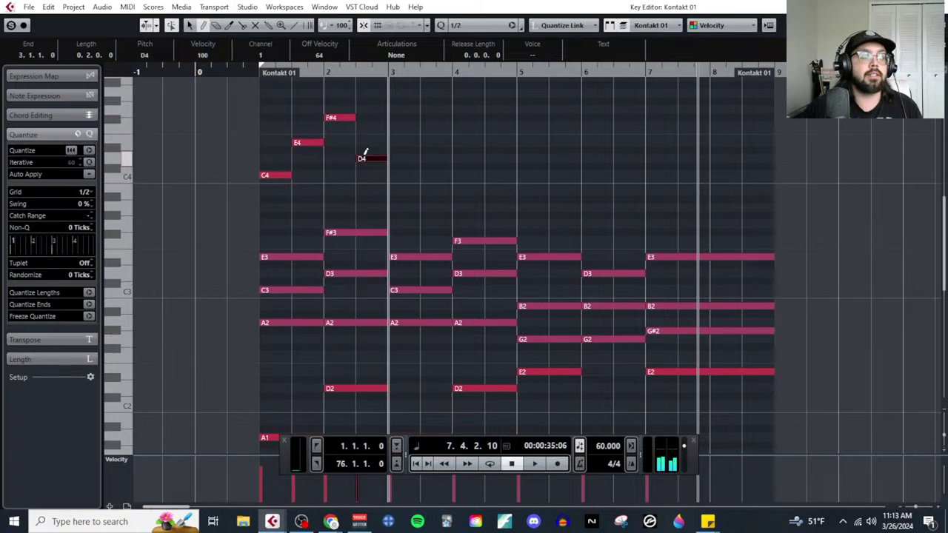
pyautogui.press('1')
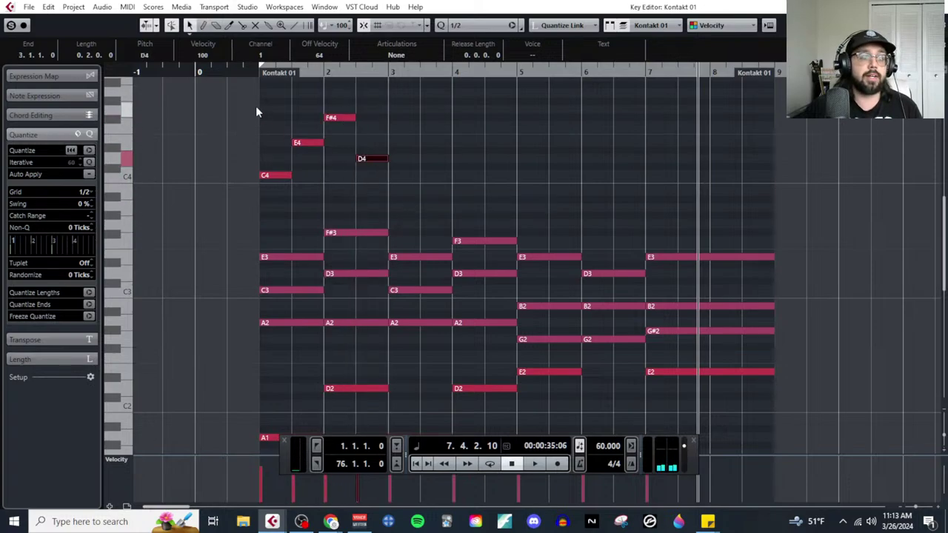
pyautogui.moveTo(256, 111); pyautogui.dragTo(388, 197)
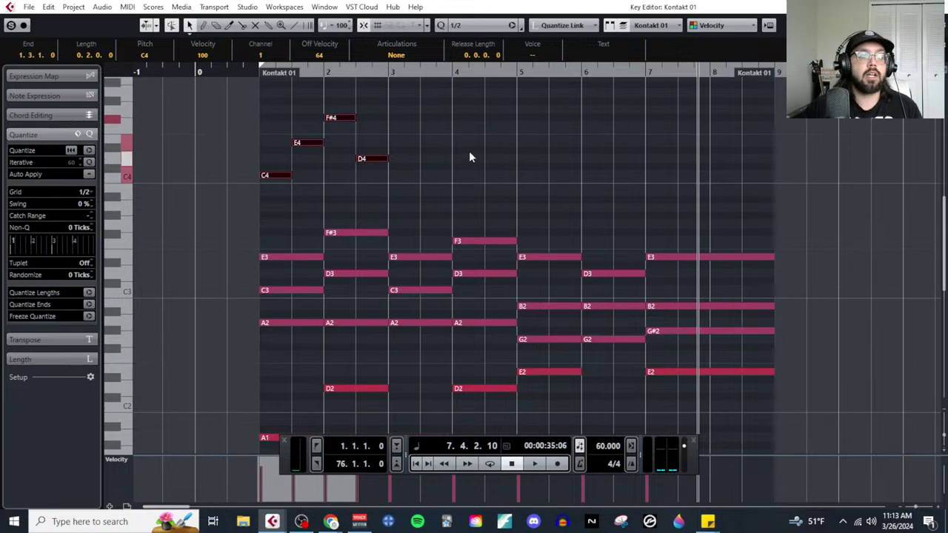
# Step: Draw half notes B3, E4, G4, D4 across bars 5–6 and select them
pyautogui.rightClick(528, 174)
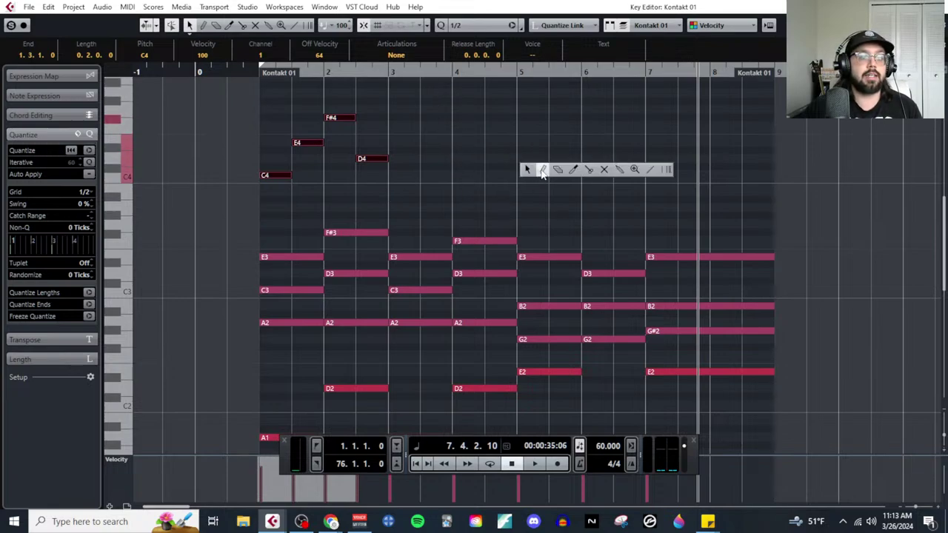
pyautogui.click(541, 169)
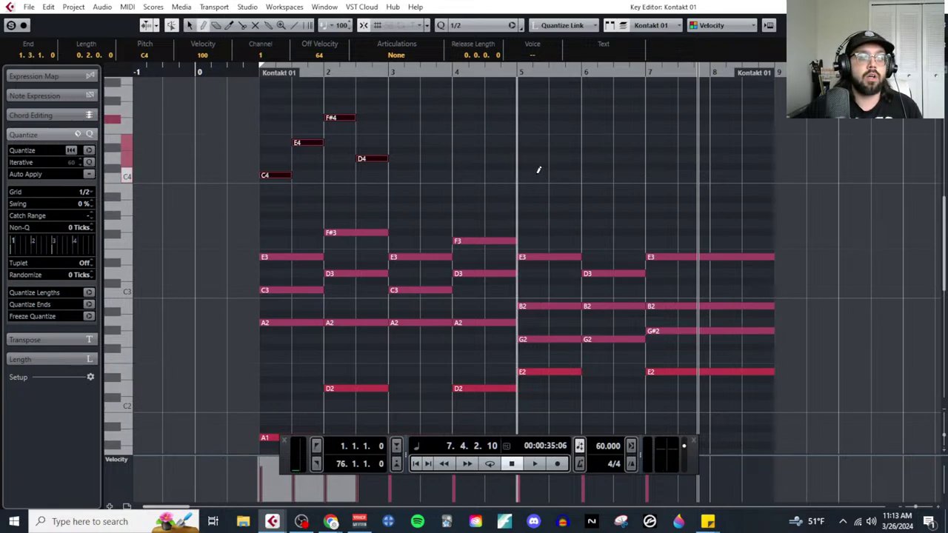
pyautogui.click(535, 190)
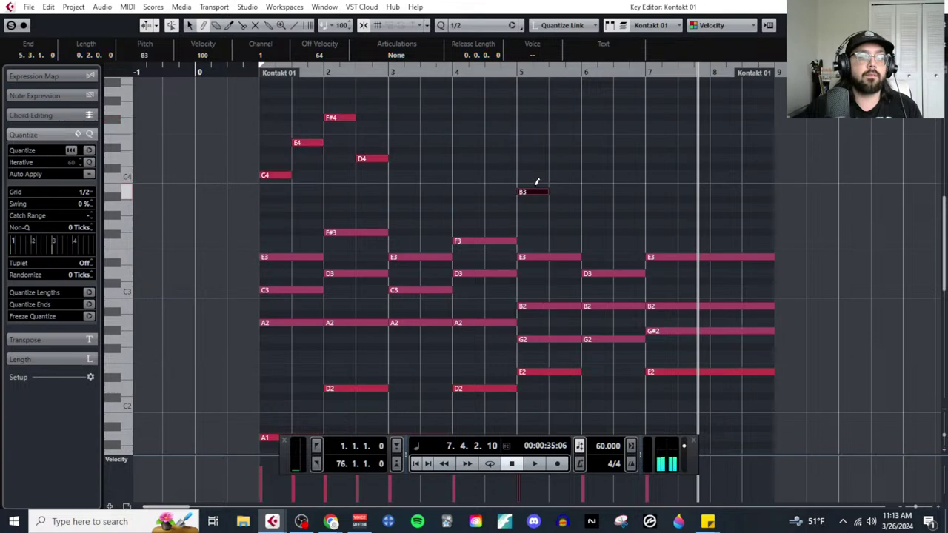
pyautogui.click(563, 140)
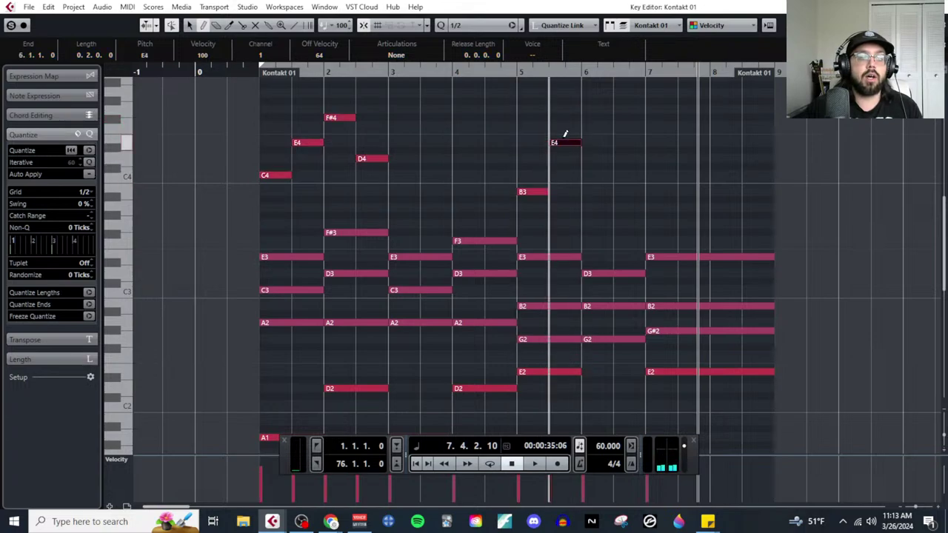
pyautogui.click(591, 109)
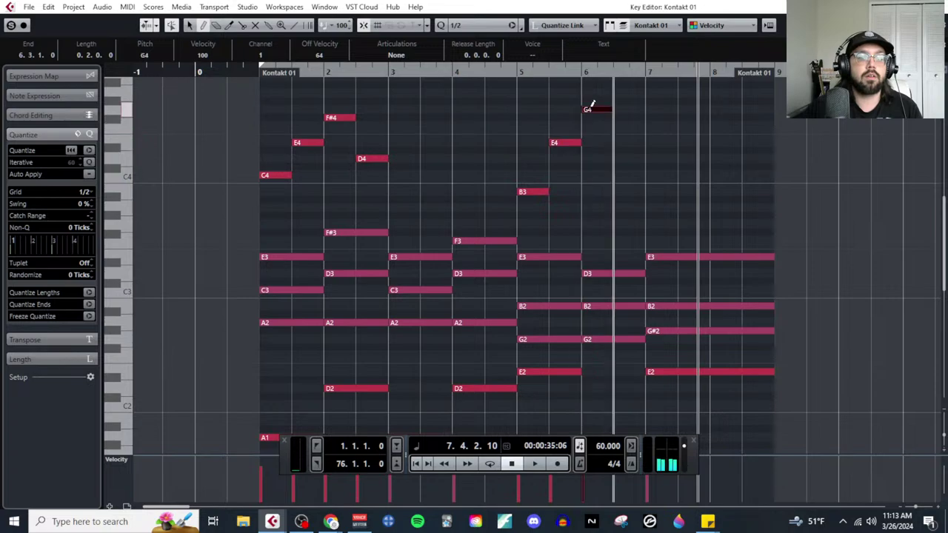
pyautogui.click(623, 157)
pyautogui.press('1')
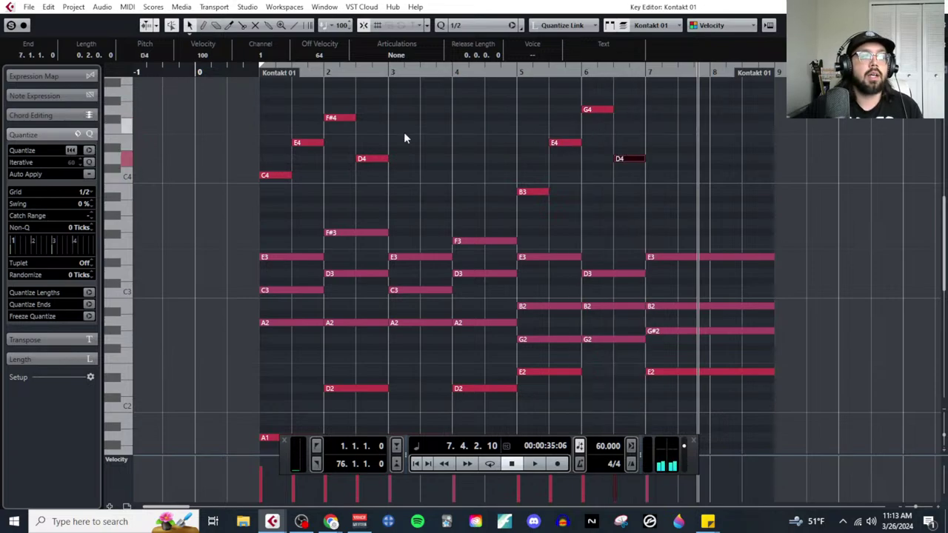
pyautogui.click(358, 172)
pyautogui.moveTo(525, 93); pyautogui.dragTo(648, 210)
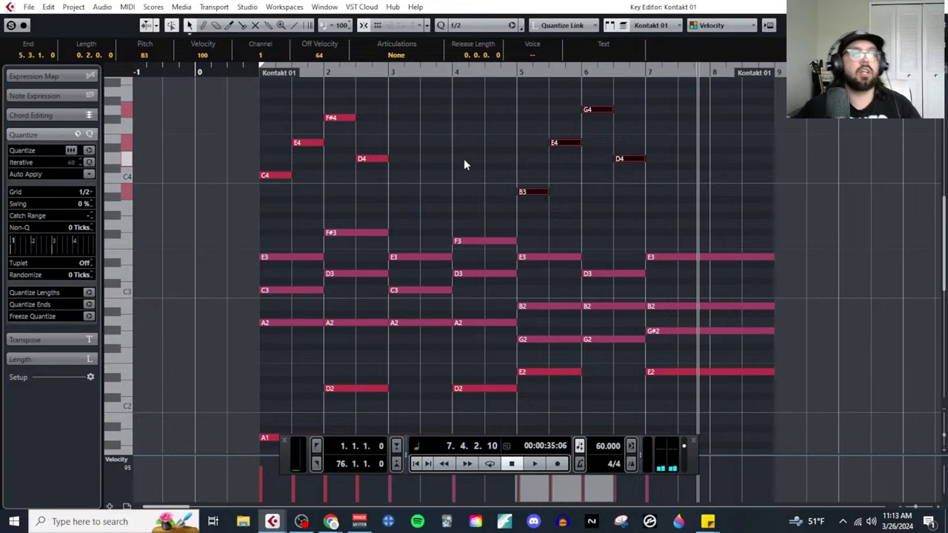
# Step: Draw half notes E4, C4, D4, A3 across bars 3–4 with the pencil
pyautogui.rightClick(399, 167)
pyautogui.click(417, 161)
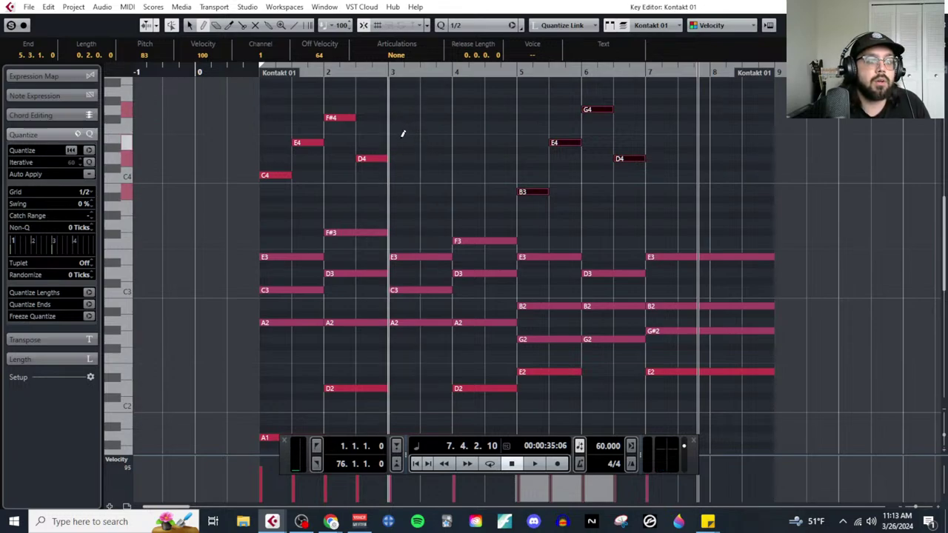
pyautogui.click(402, 141)
pyautogui.click(445, 173)
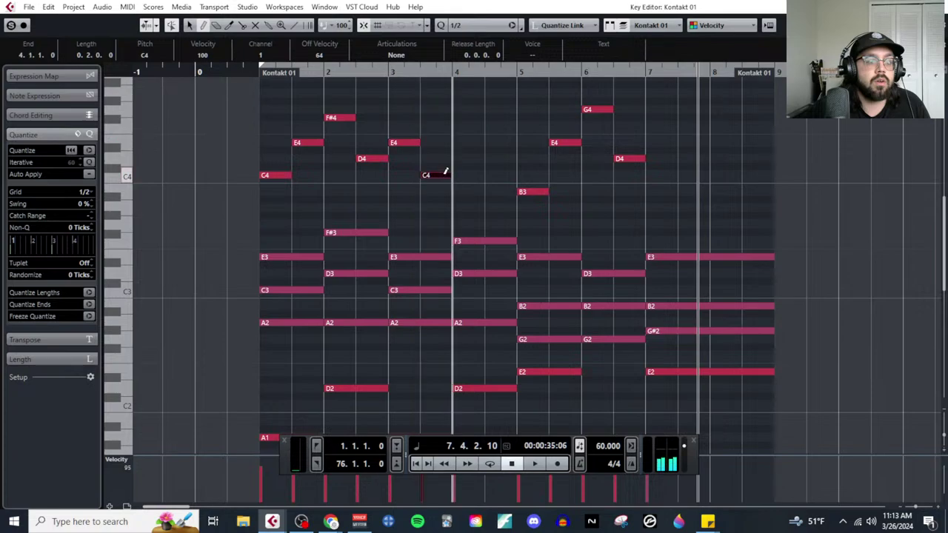
pyautogui.click(463, 157)
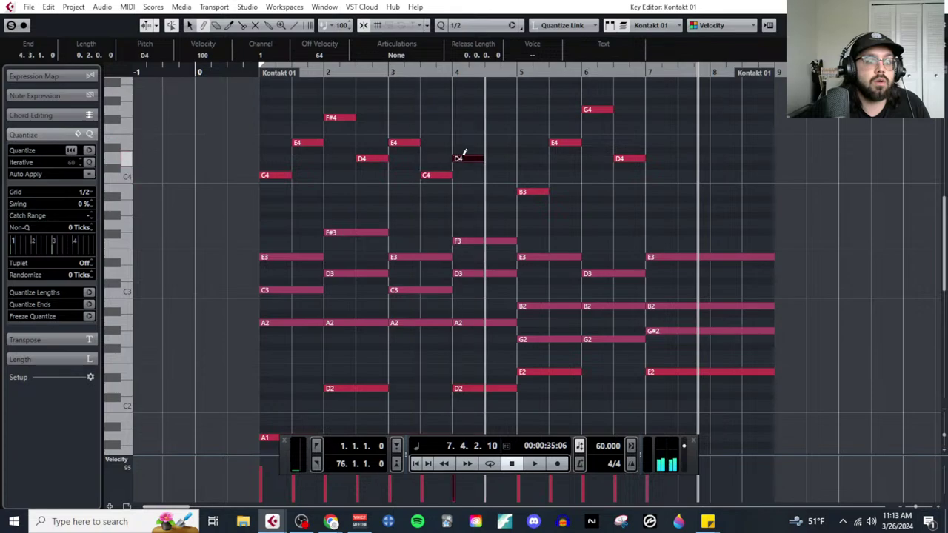
pyautogui.click(496, 207)
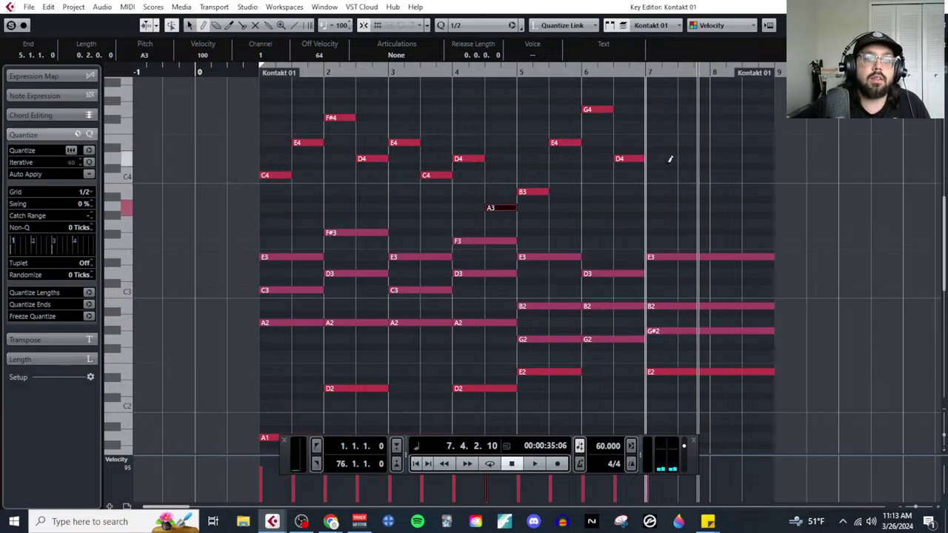
# Step: Select the melody notes in bars 1–6 to check them, then deselect all
pyautogui.press('1')
pyautogui.moveTo(266, 107); pyautogui.dragTo(380, 197)
pyautogui.moveTo(406, 103); pyautogui.dragTo(508, 219)
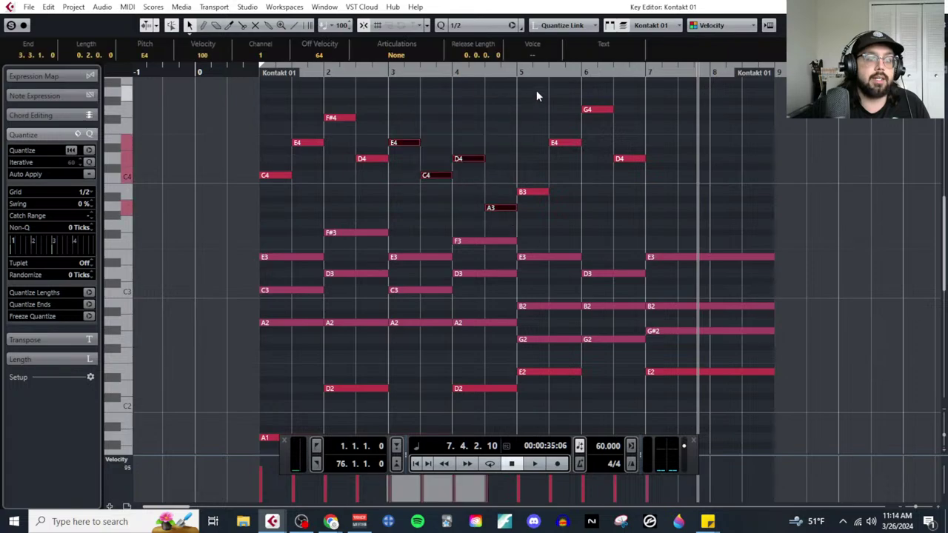
pyautogui.moveTo(538, 95); pyautogui.dragTo(642, 204)
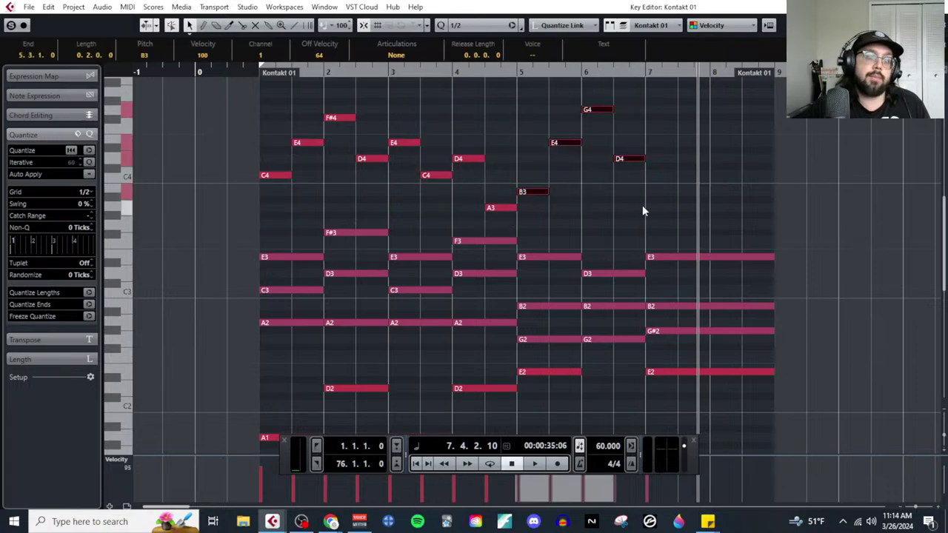
pyautogui.click(720, 181)
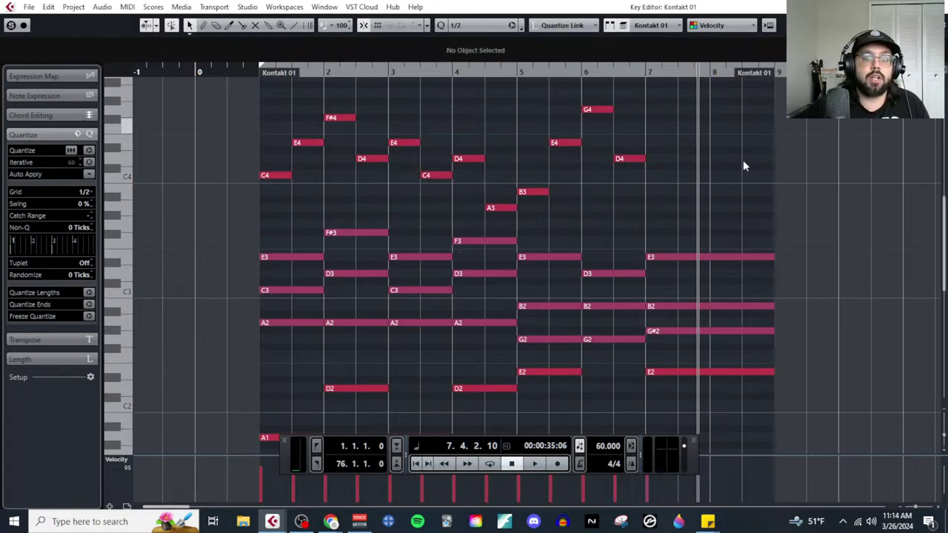
# Step: Draw a whole-bar E4 in bar 7 and a held G#4 spanning bar 8
pyautogui.rightClick(669, 209)
pyautogui.click(682, 200)
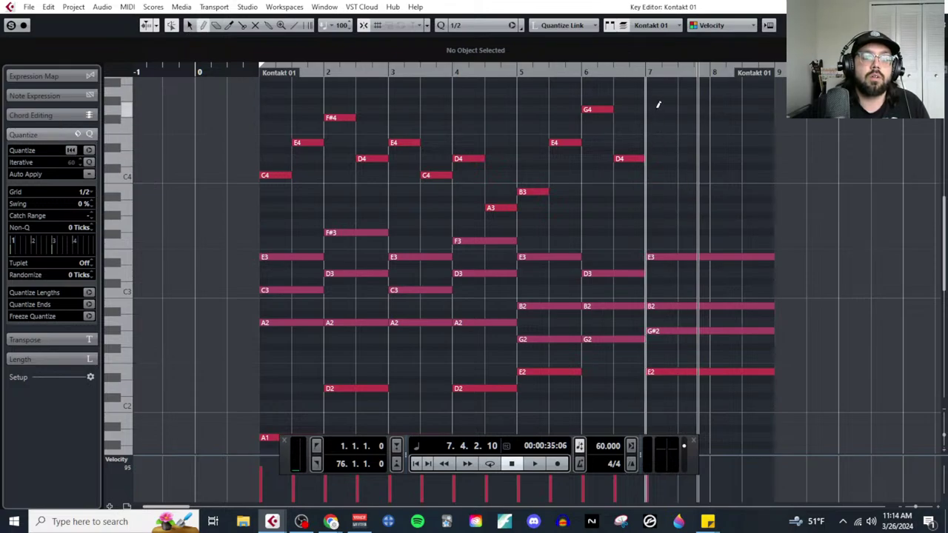
pyautogui.click(656, 141)
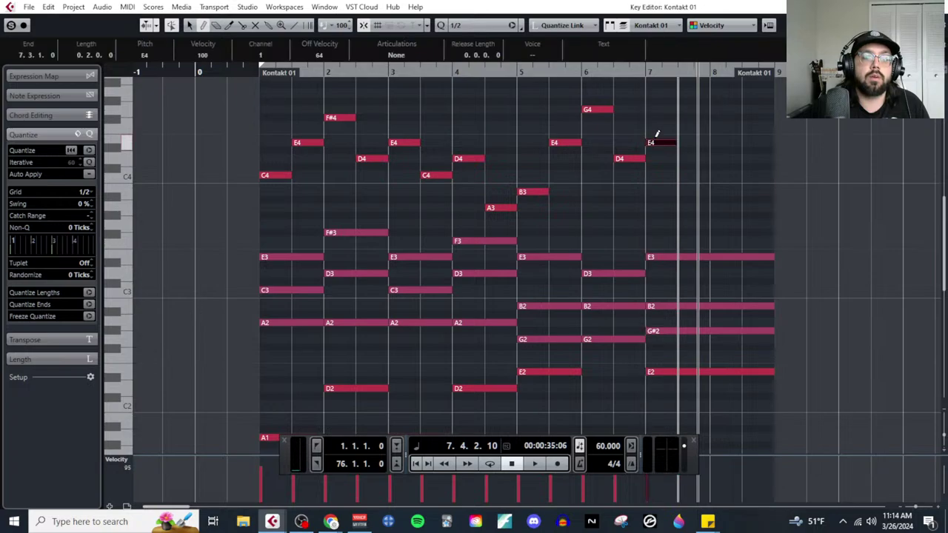
pyautogui.moveTo(683, 136); pyautogui.dragTo(707, 140)
pyautogui.moveTo(717, 100); pyautogui.dragTo(770, 97)
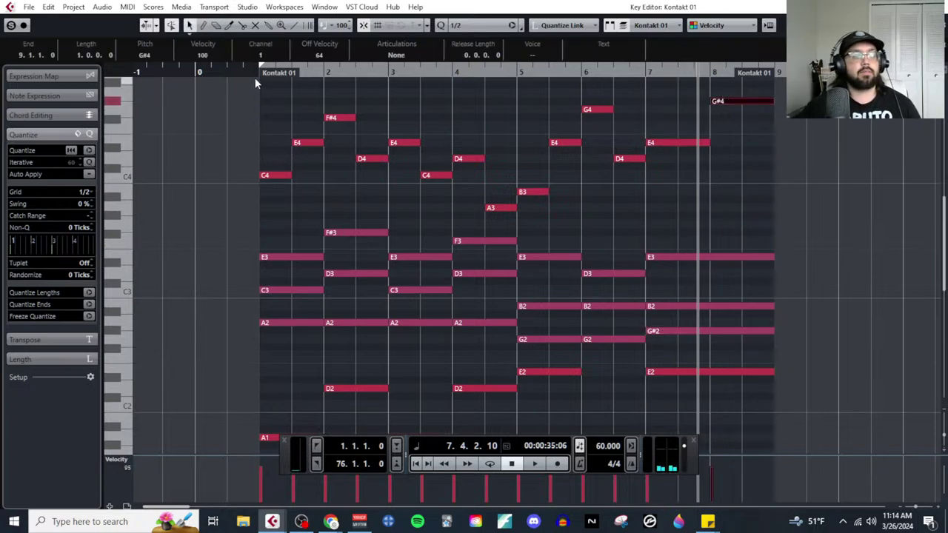
# Step: Play the Kontakt 01 part from bar 1 with melody, chords and bass
pyautogui.press('Home')
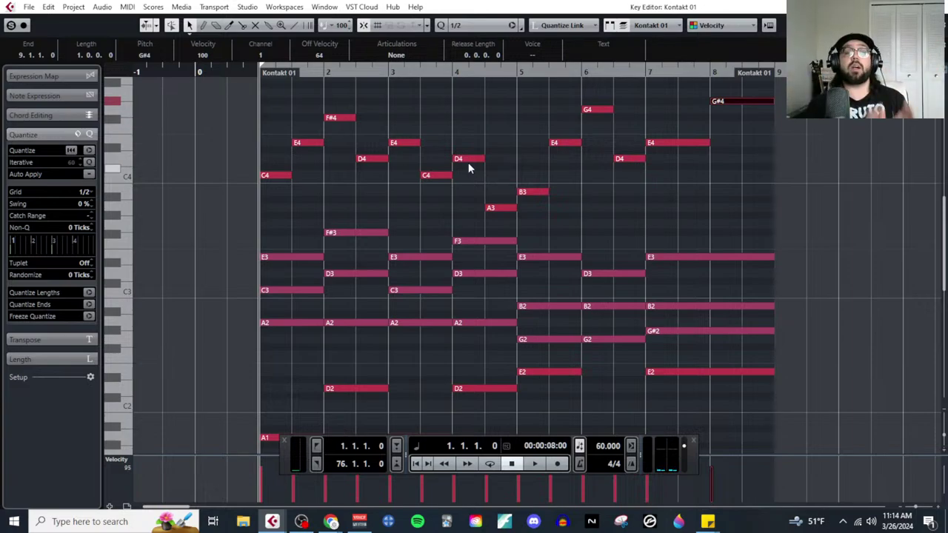
pyautogui.press('space')
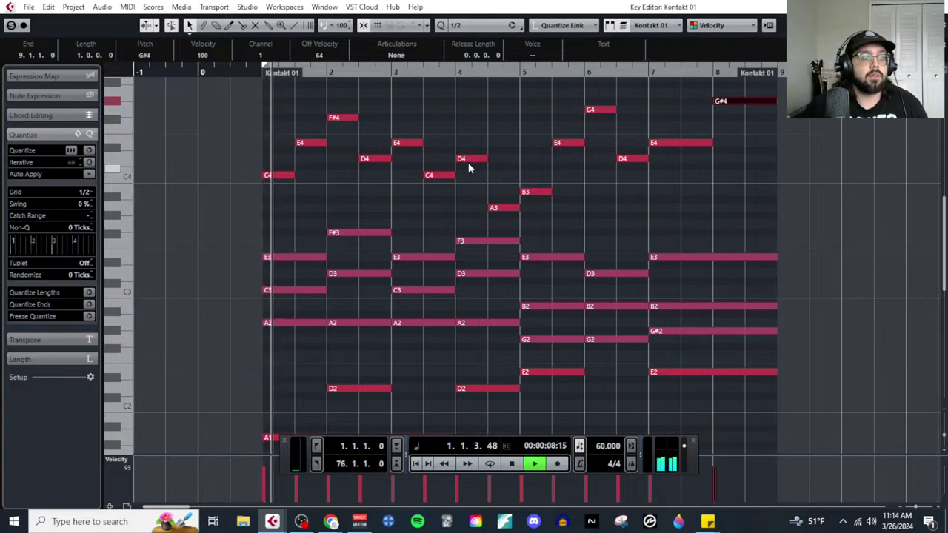
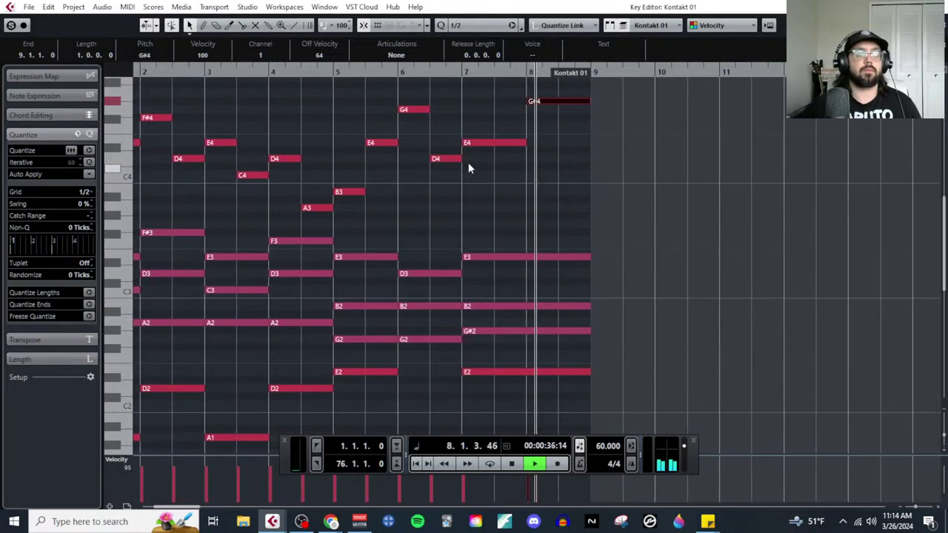
# Step: Stop playback, select the melody notes and set the quantize grid to 1/8
pyautogui.click(491, 201)
pyautogui.press('g')
pyautogui.press('space')
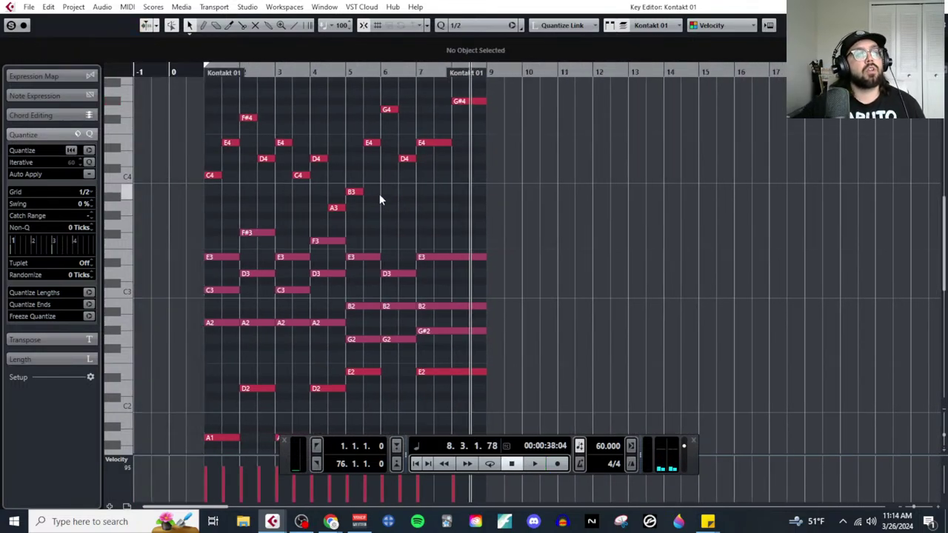
pyautogui.press('h')
pyautogui.hscroll(-2, 253, 145)
pyautogui.scroll(4, 264, 165)
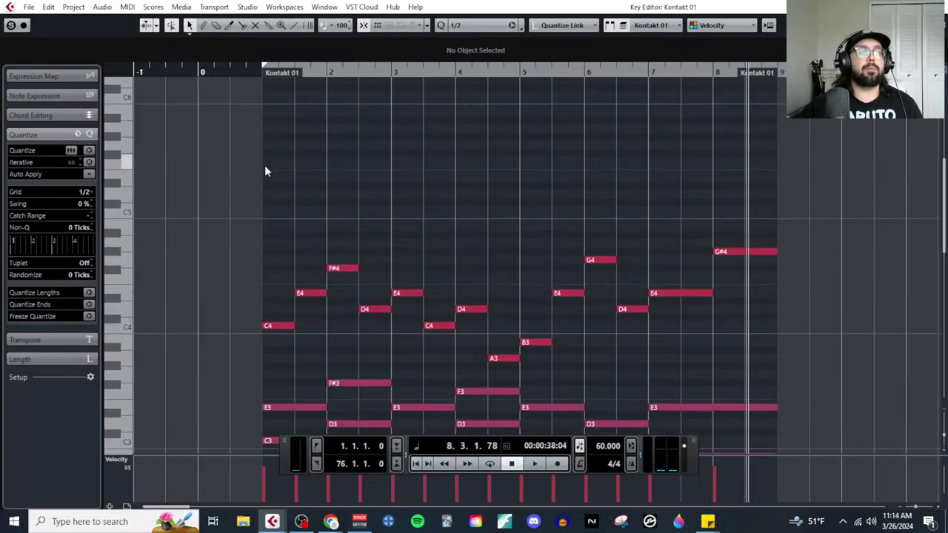
pyautogui.moveTo(257, 178); pyautogui.dragTo(804, 363)
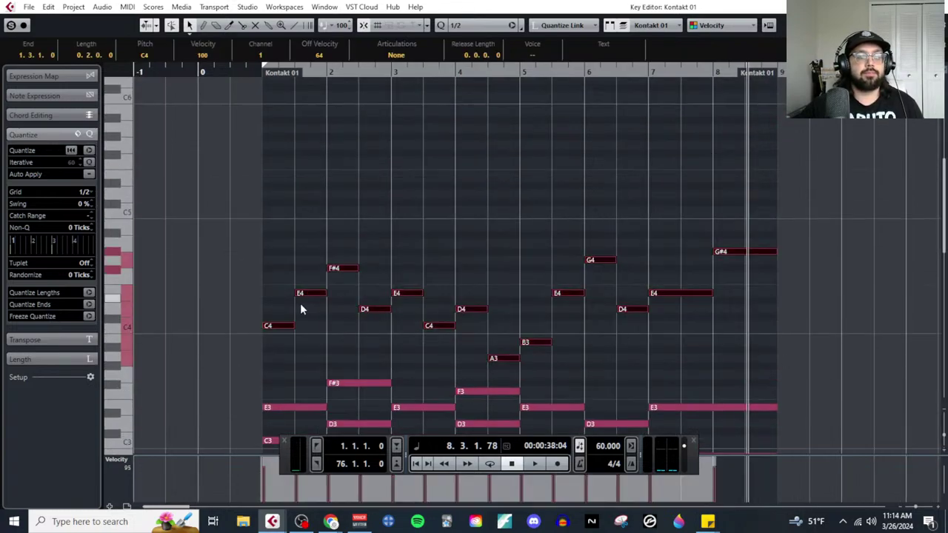
pyautogui.press('h')
pyautogui.click(84, 192)
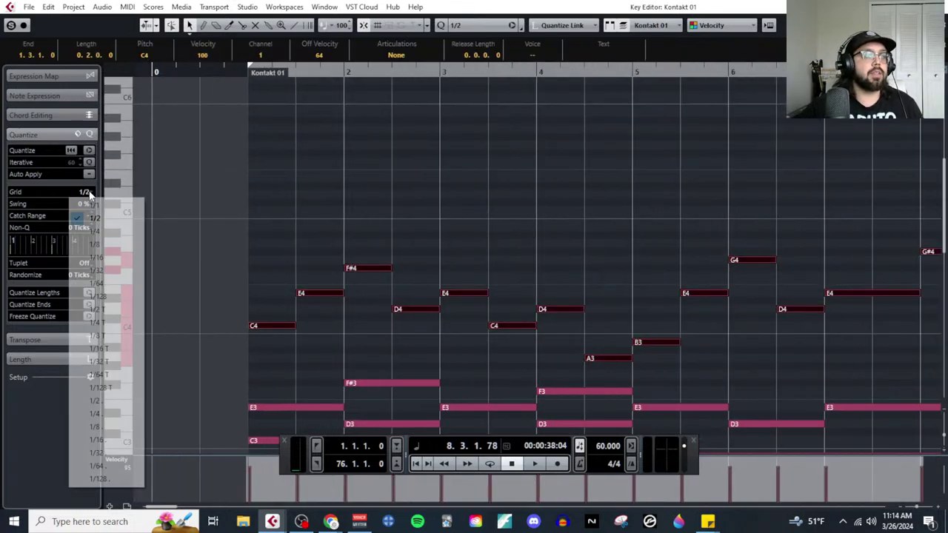
pyautogui.click(100, 244)
# Step: Cut the opening melody into eighths: three C4s, three E4s, two F#4s, two D4s
pyautogui.press('h')
pyautogui.rightClick(253, 362)
pyautogui.click(310, 362)
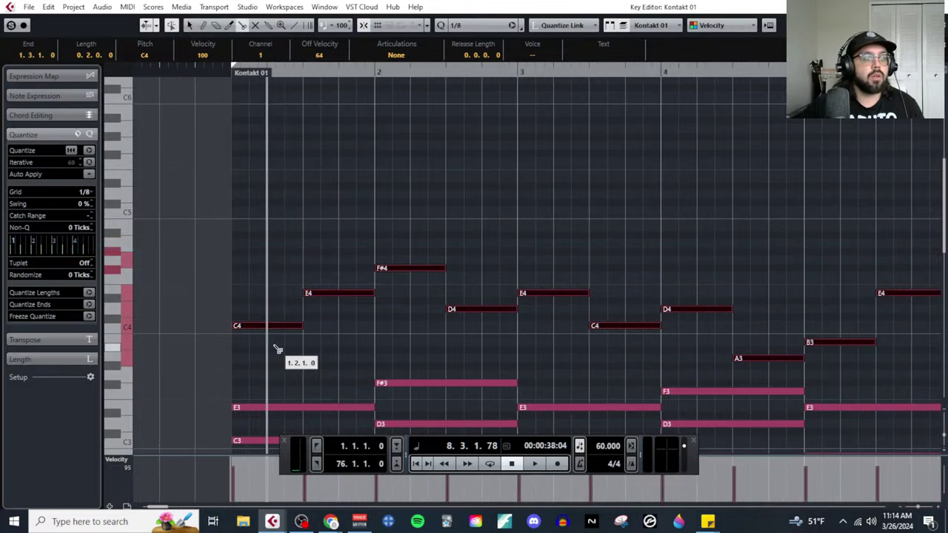
pyautogui.click(255, 328)
pyautogui.click(267, 328)
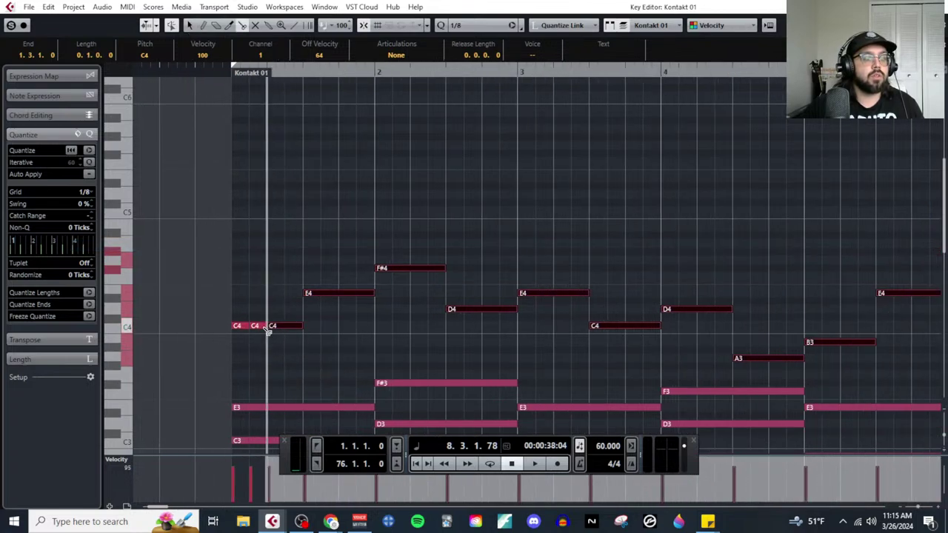
pyautogui.click(339, 295)
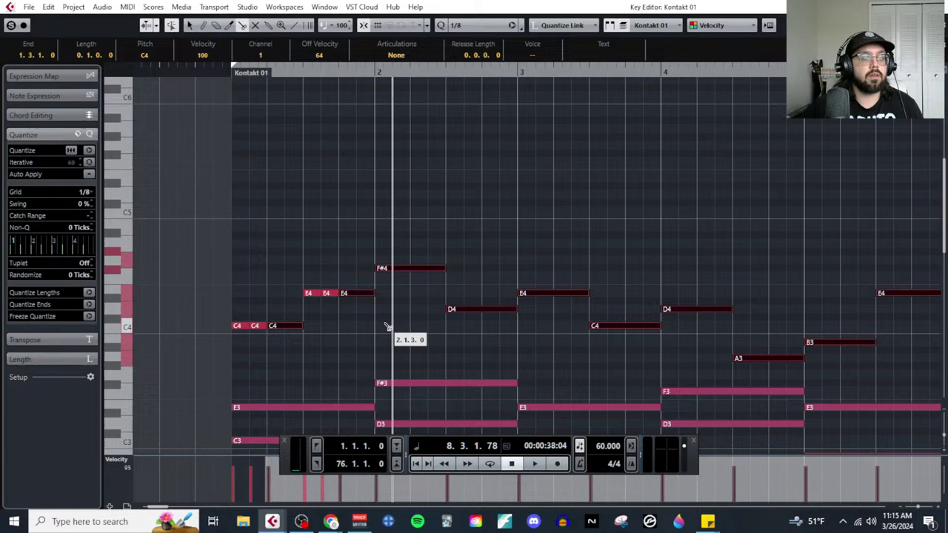
pyautogui.click(412, 269)
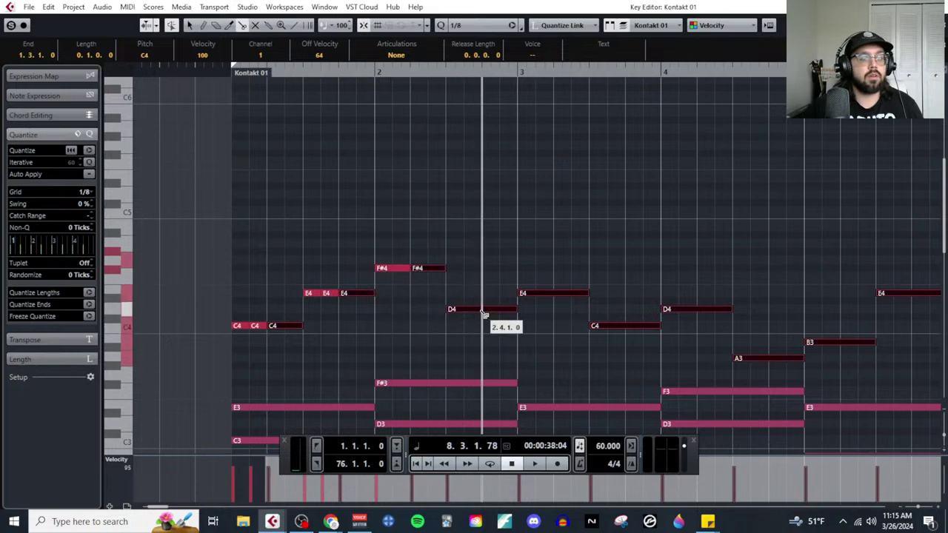
pyautogui.click(500, 312)
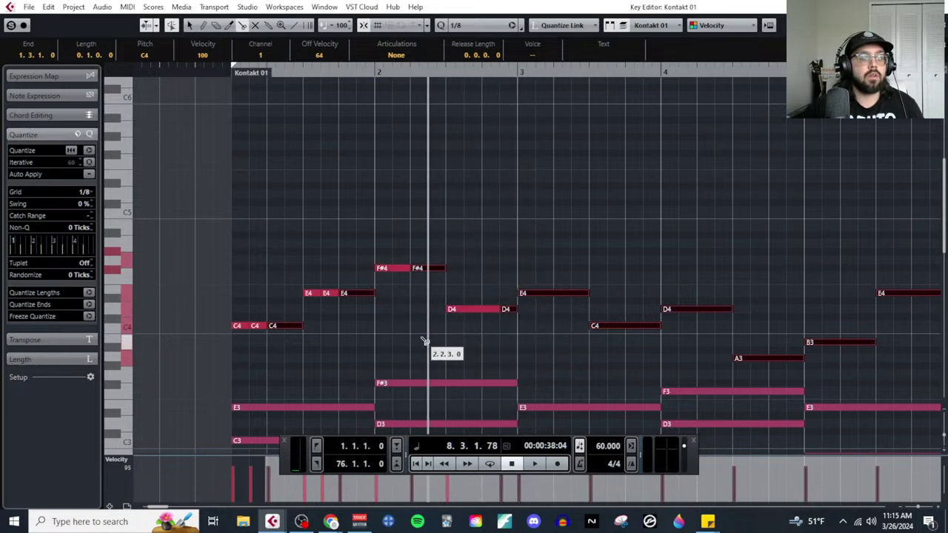
# Step: Split the B3, E4, G4 and D4 notes in bars 5–6 into repeated eighth notes
pyautogui.press('1')
pyautogui.scroll(-2, 385, 326)
pyautogui.moveTo(264, 250); pyautogui.dragTo(471, 351)
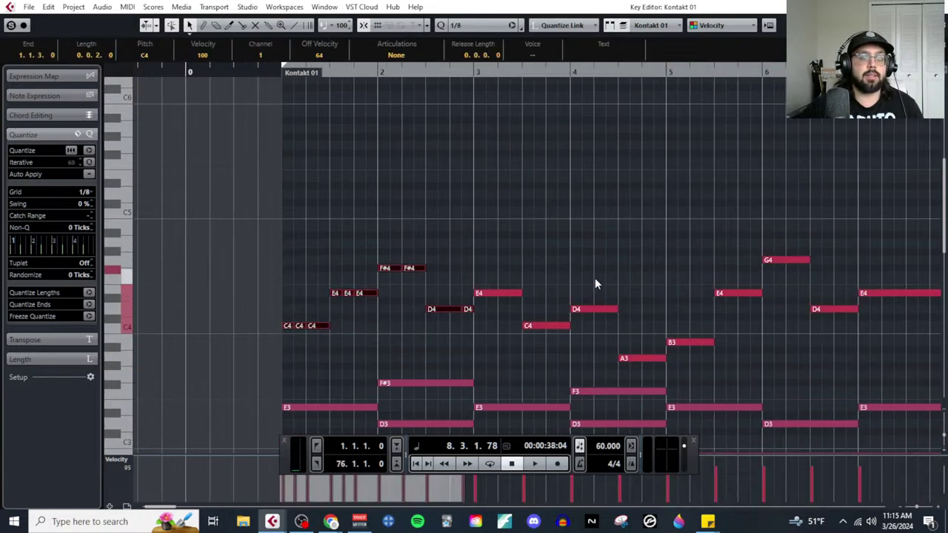
pyautogui.moveTo(499, 247); pyautogui.dragTo(629, 365)
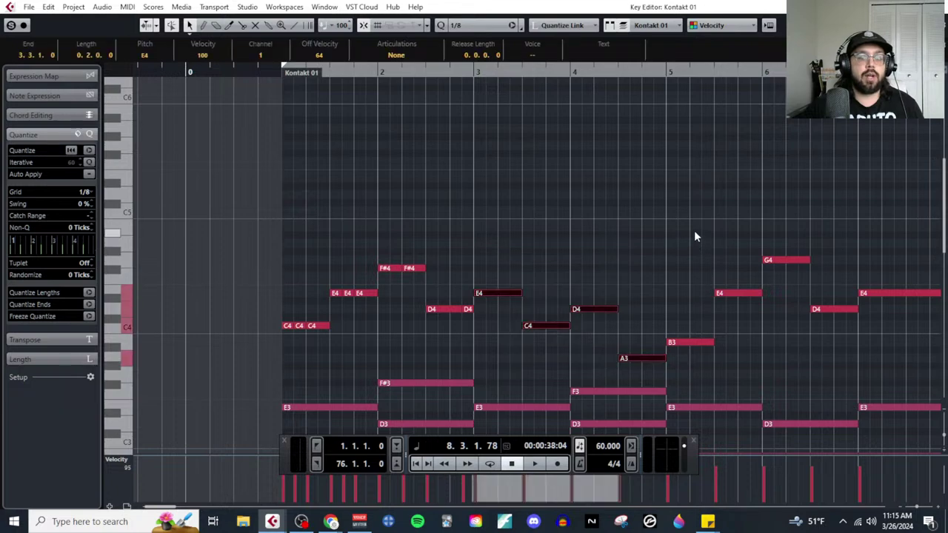
pyautogui.moveTo(696, 232); pyautogui.dragTo(820, 361)
pyautogui.rightClick(714, 382)
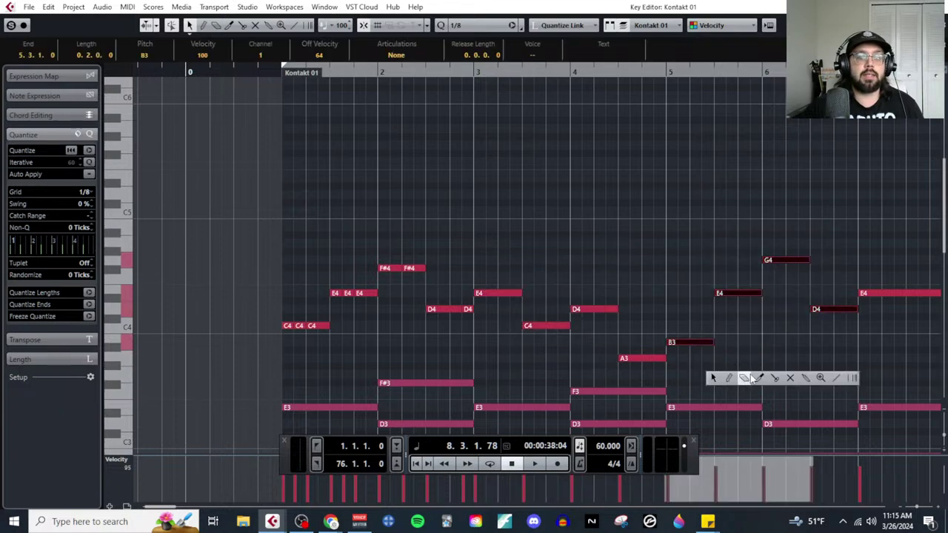
pyautogui.click(777, 379)
pyautogui.click(679, 343)
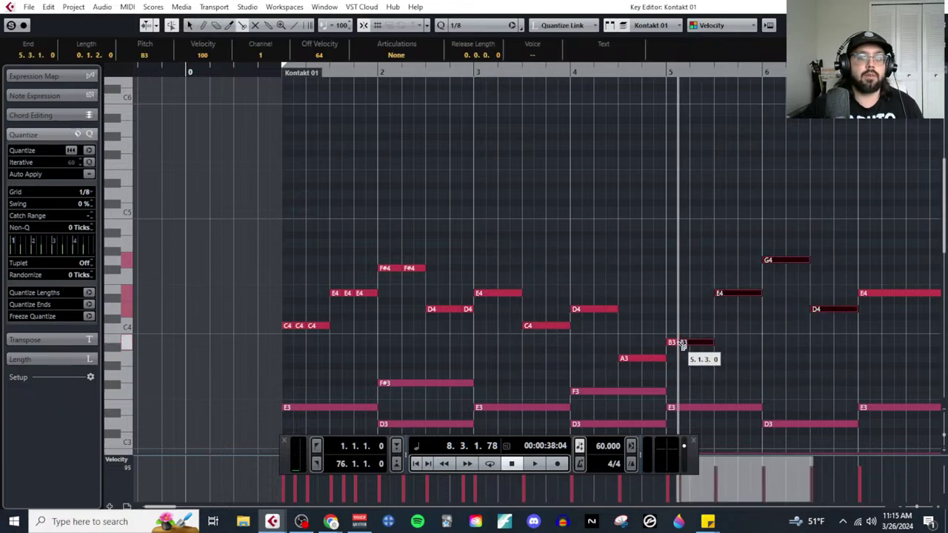
pyautogui.click(727, 294)
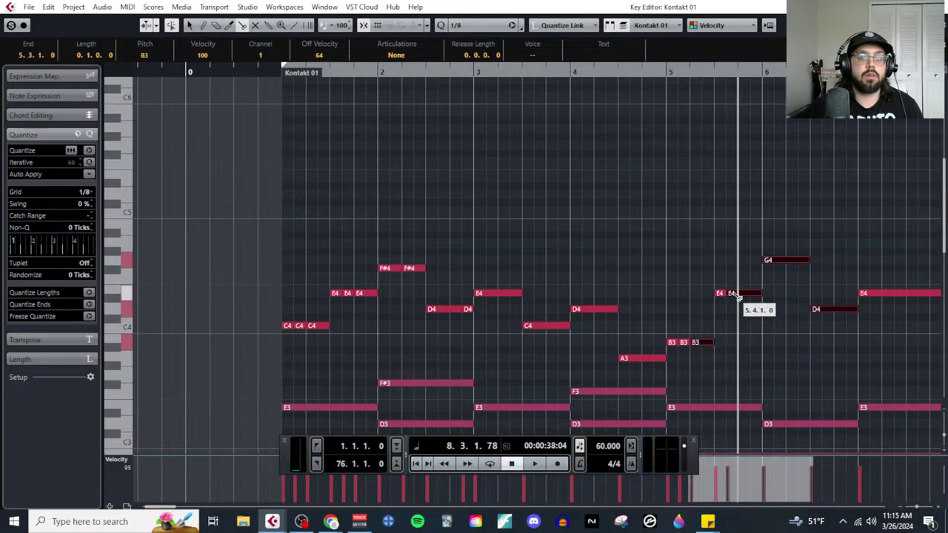
pyautogui.click(739, 293)
pyautogui.click(791, 261)
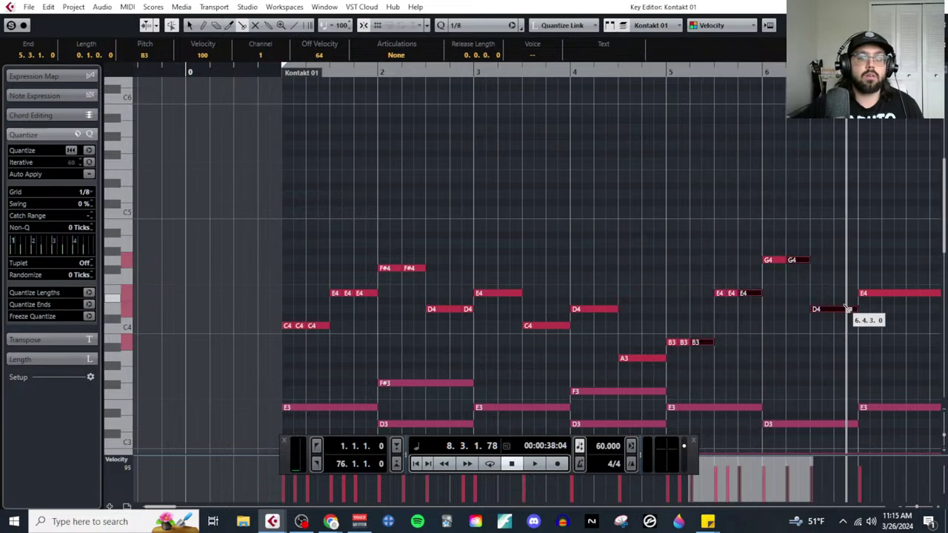
pyautogui.click(852, 309)
# Step: Select the E4, C4 and D4 notes in bars 3–4 and pick the Cut tool
pyautogui.press('1')
pyautogui.moveTo(510, 272); pyautogui.dragTo(615, 352)
pyautogui.rightClick(528, 362)
pyautogui.click(571, 362)
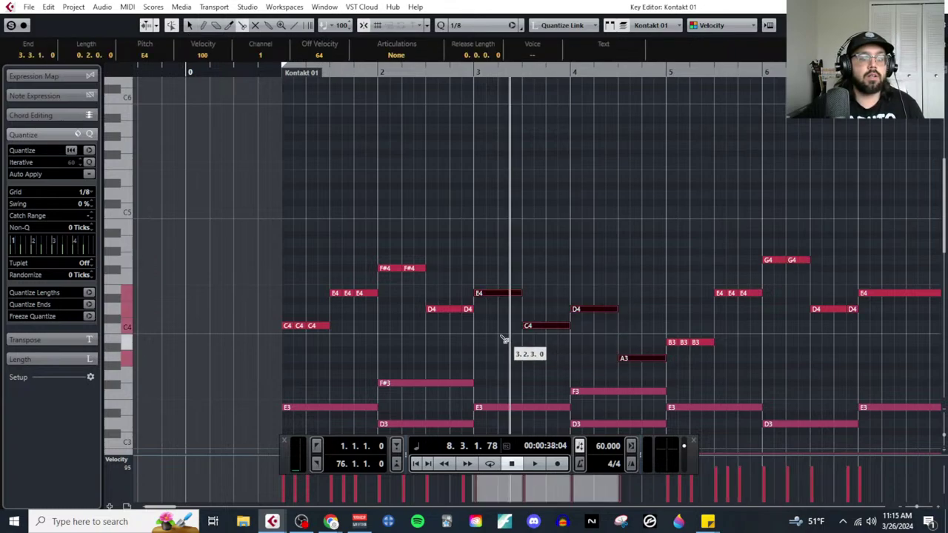
pyautogui.scroll(2, 511, 333)
pyautogui.scroll(-1, 275, 356)
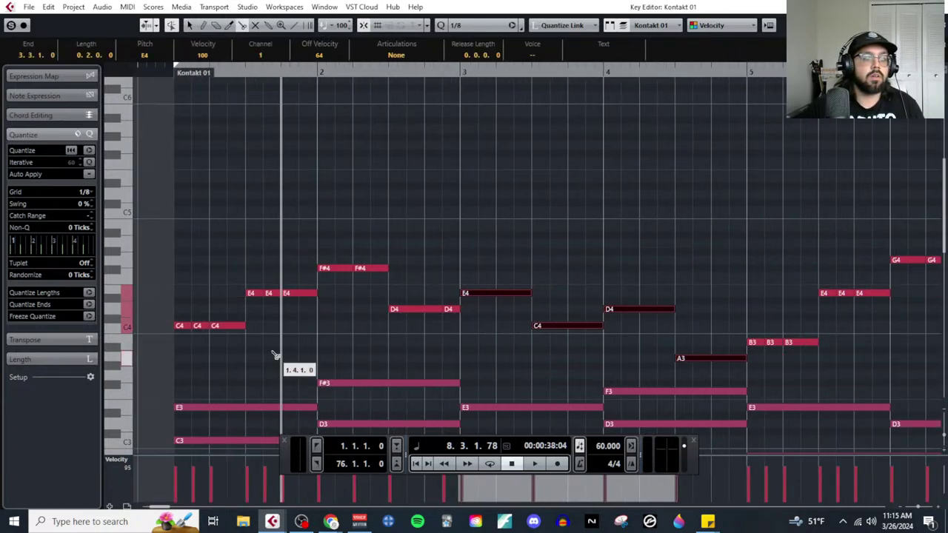
pyautogui.hscroll(-3, 264, 343)
pyautogui.click(81, 193)
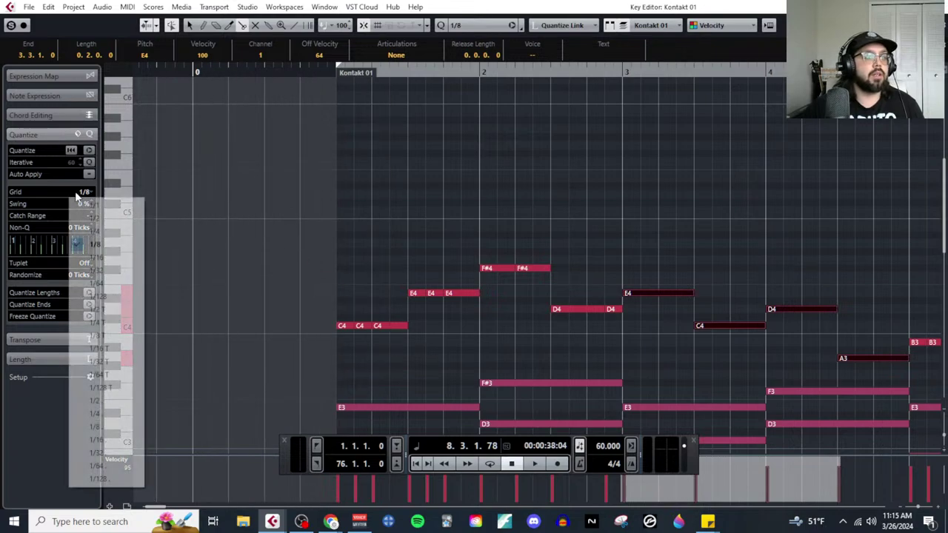
# Step: Switch the grid to 1/8 triplet and split the opening C4 into four triplet notes
pyautogui.click(122, 335)
pyautogui.scroll(1, 372, 356)
pyautogui.rightClick(372, 357)
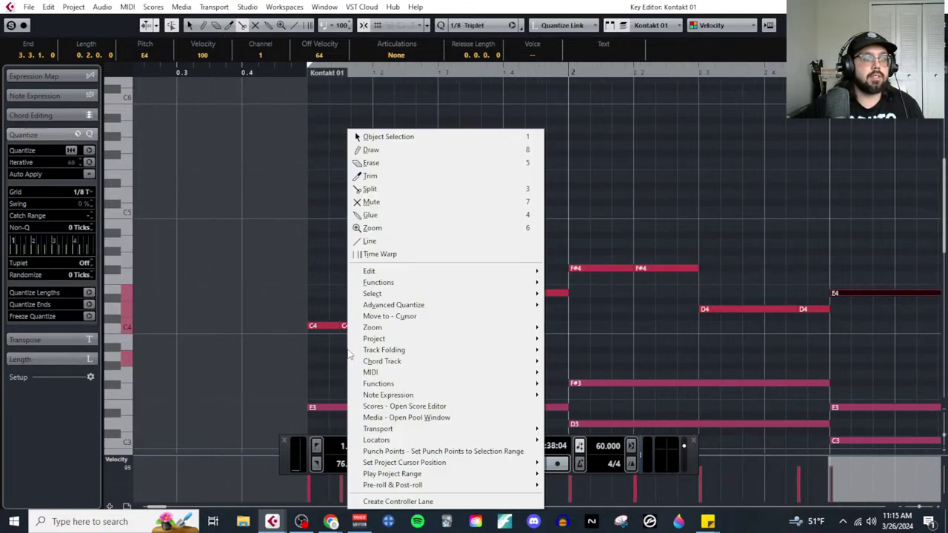
pyautogui.scroll(1, 321, 369)
pyautogui.rightClick(343, 367)
pyautogui.click(435, 366)
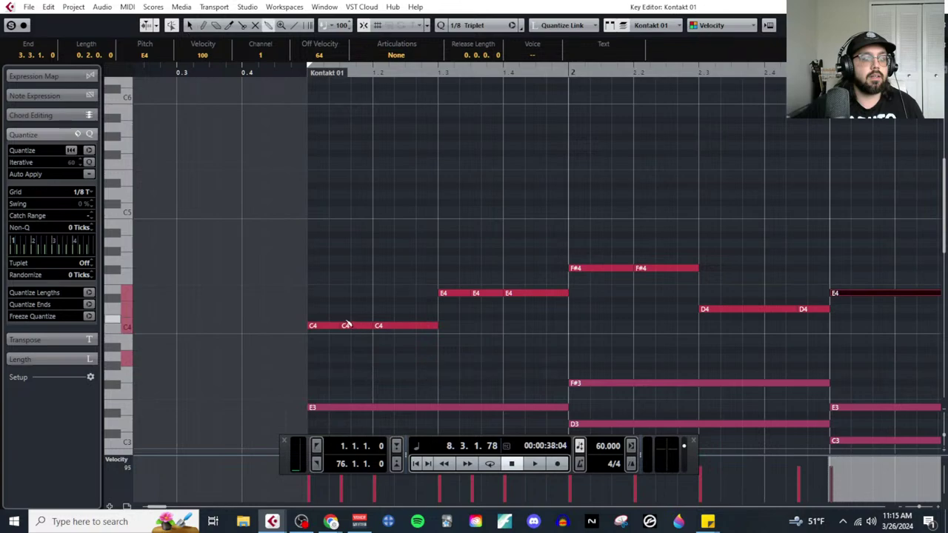
pyautogui.rightClick(337, 348)
pyautogui.click(392, 343)
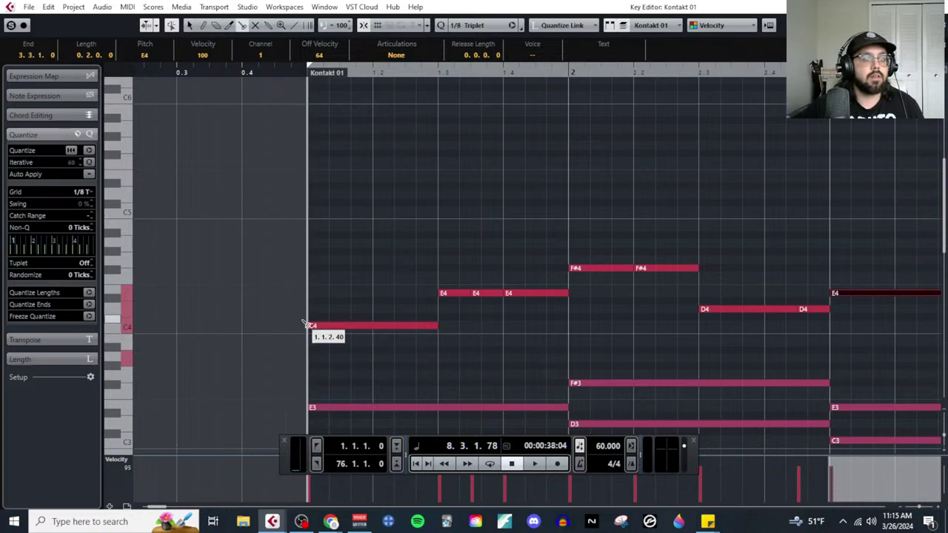
pyautogui.click(332, 326)
pyautogui.click(351, 327)
pyautogui.click(374, 326)
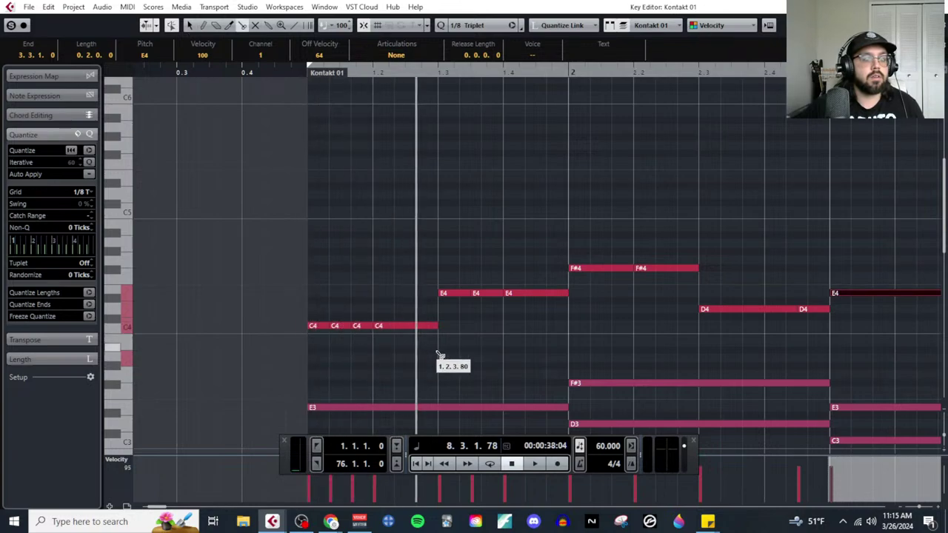
# Step: Glue the first E4 notes back together, then re-split the E4 into four triplet pieces
pyautogui.rightClick(484, 343)
pyautogui.click(487, 343)
pyautogui.rightClick(486, 336)
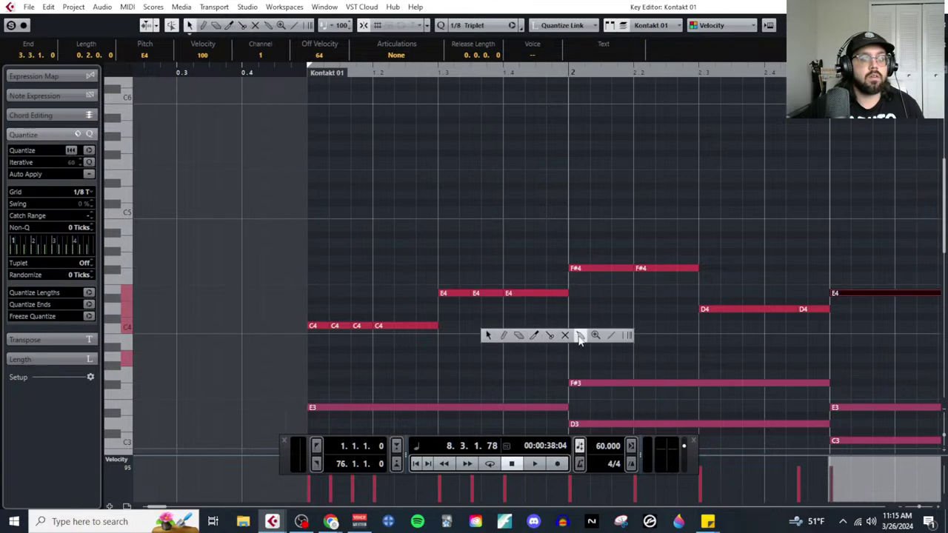
pyautogui.click(580, 335)
pyautogui.click(468, 293)
pyautogui.rightClick(470, 321)
pyautogui.click(532, 320)
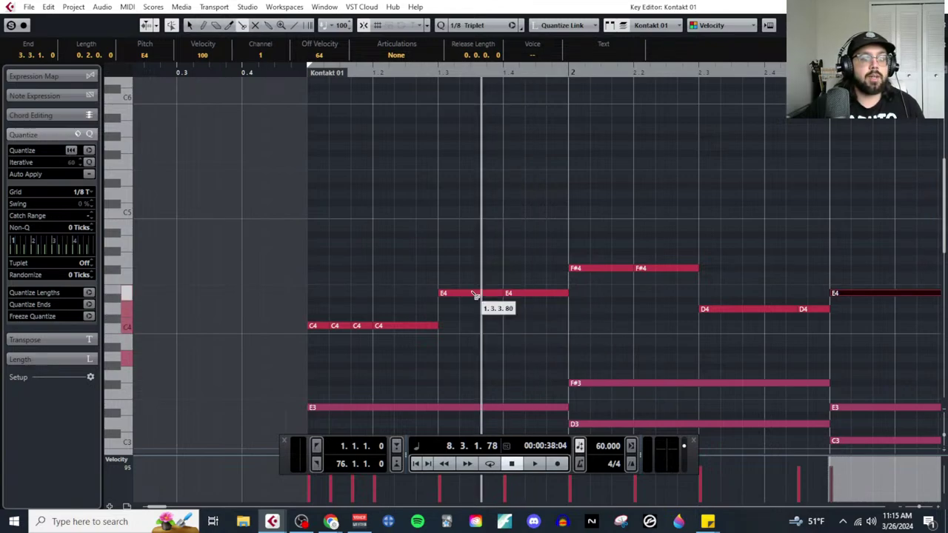
pyautogui.click(461, 293)
pyautogui.click(482, 293)
# Step: Split the bar-5 B3 and the E4 after it into four pieces each
pyautogui.scroll(-1, 503, 311)
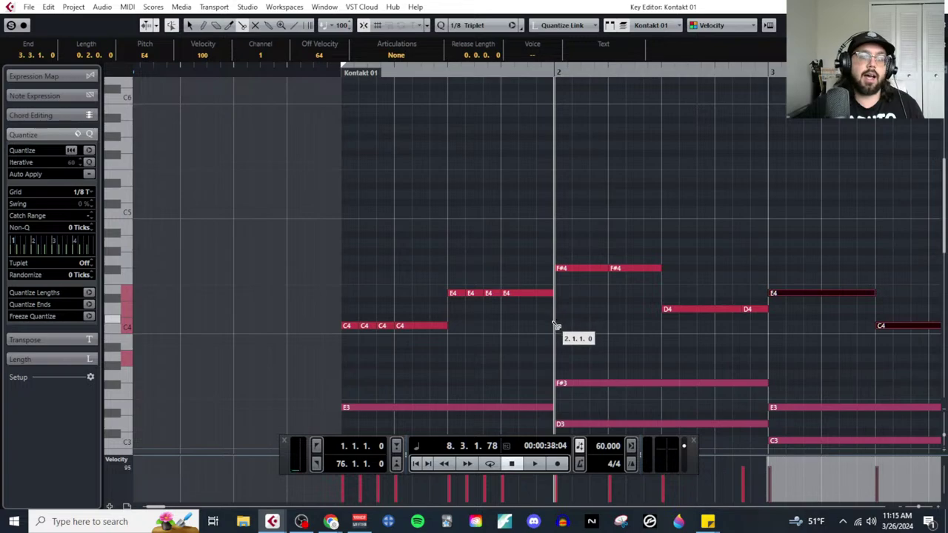
pyautogui.scroll(-1, 556, 326)
pyautogui.scroll(1, 528, 333)
pyautogui.scroll(-1, 620, 345)
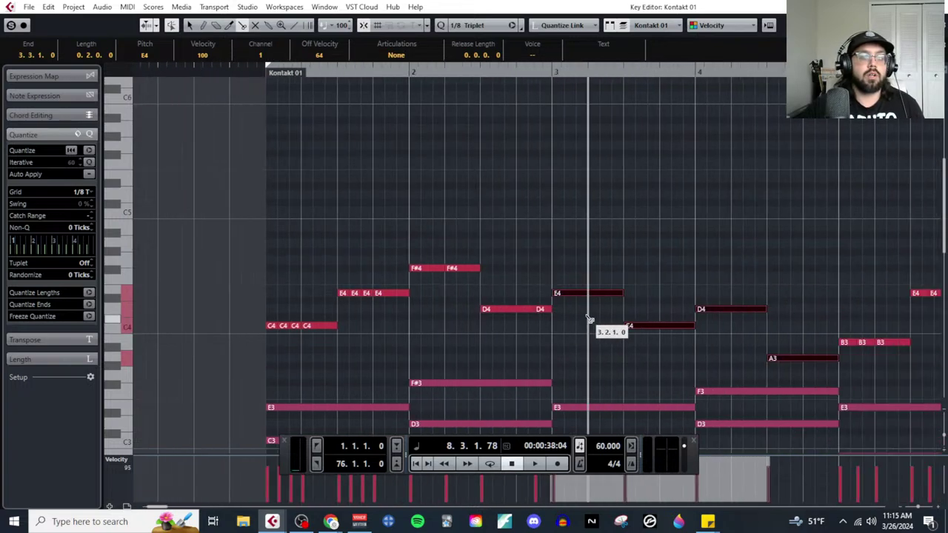
pyautogui.hscroll(2, 703, 338)
pyautogui.rightClick(704, 352)
pyautogui.click(783, 360)
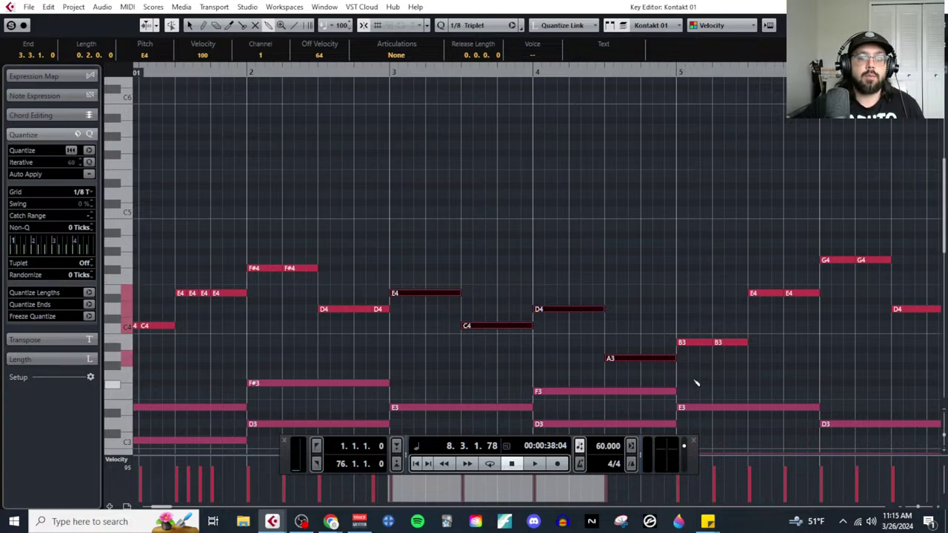
pyautogui.rightClick(696, 383)
pyautogui.click(776, 377)
pyautogui.click(690, 342)
pyautogui.click(702, 342)
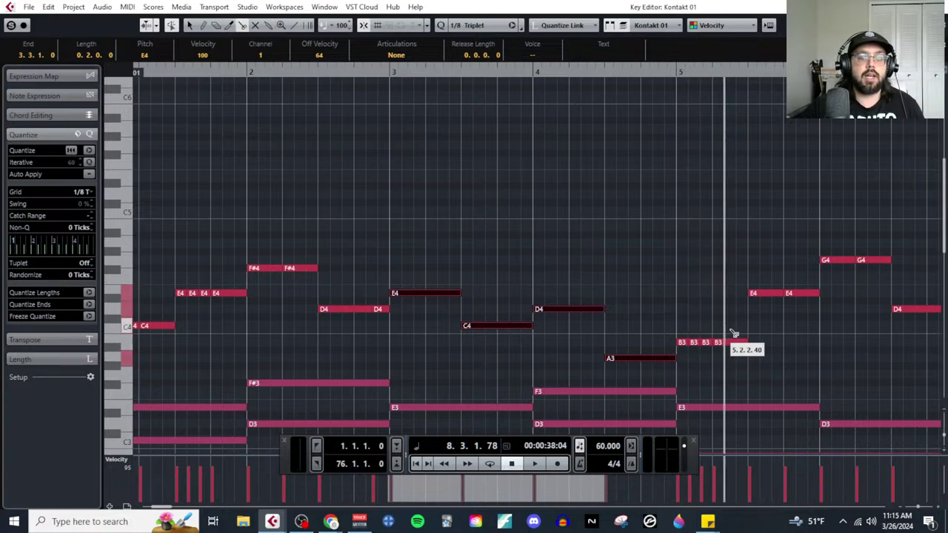
pyautogui.click(761, 293)
pyautogui.click(772, 293)
# Step: Split the long E4 note in bar 3 in two
pyautogui.hscroll(2, 667, 359)
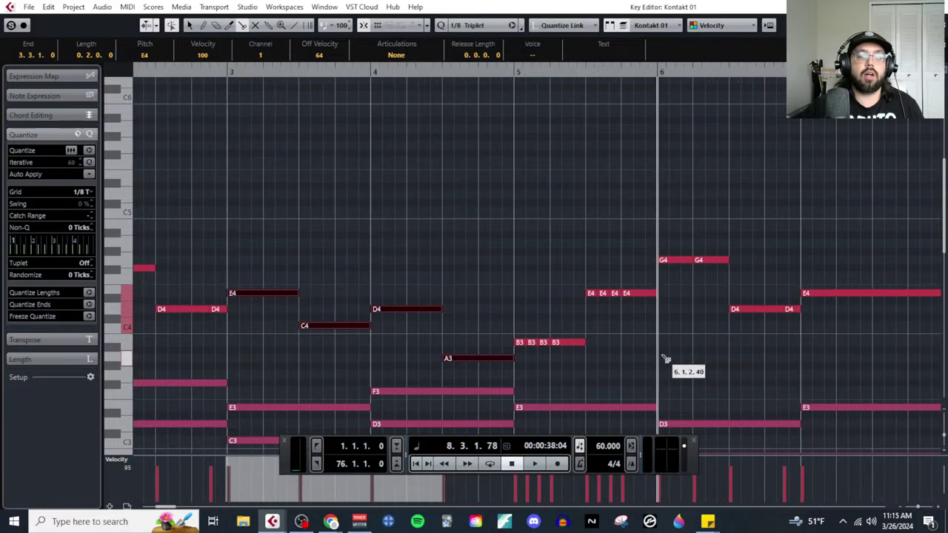
pyautogui.scroll(-1, 665, 359)
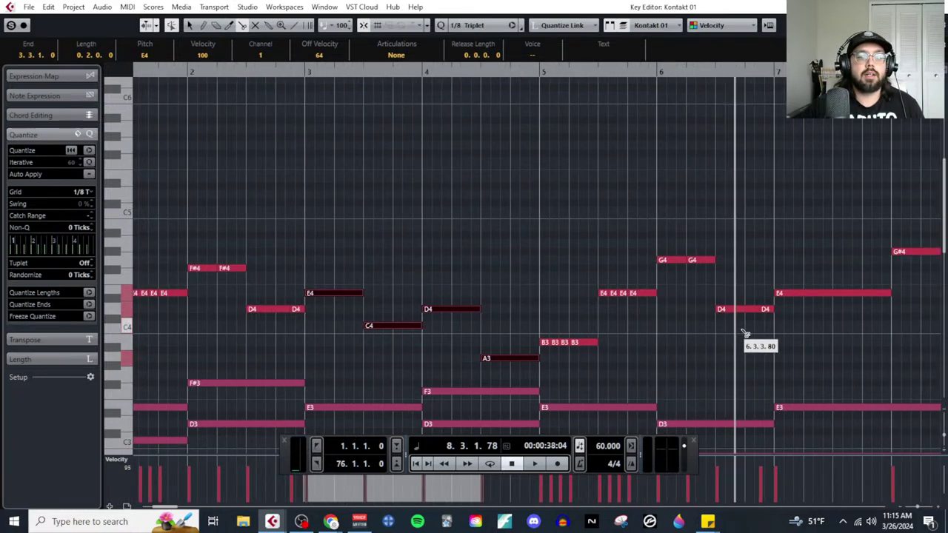
pyautogui.hscroll(-3, 645, 350)
pyautogui.scroll(1, 511, 347)
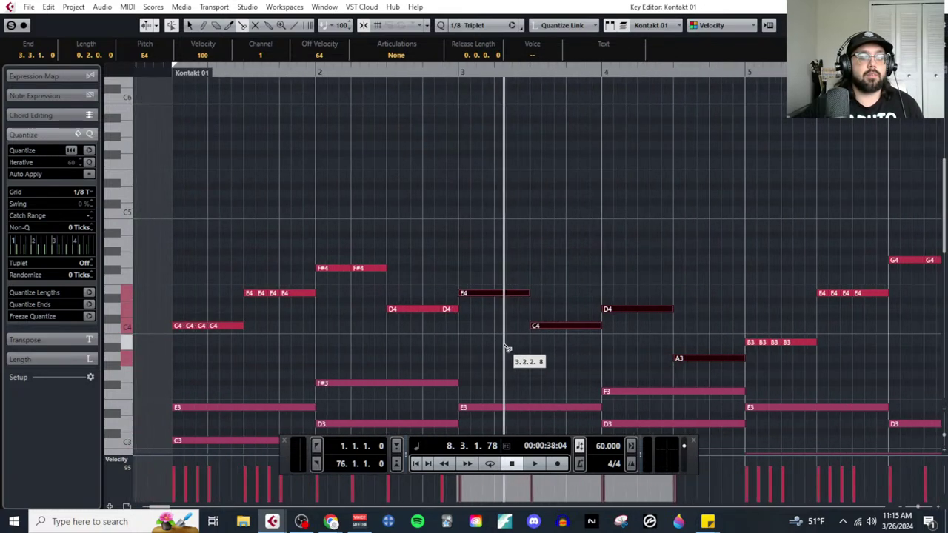
pyautogui.click(496, 294)
# Step: On a 1/8 grid, cut the bar-3 E4, bar-4 D4 and bar-7 E4 (twice) into shorter notes
pyautogui.click(81, 193)
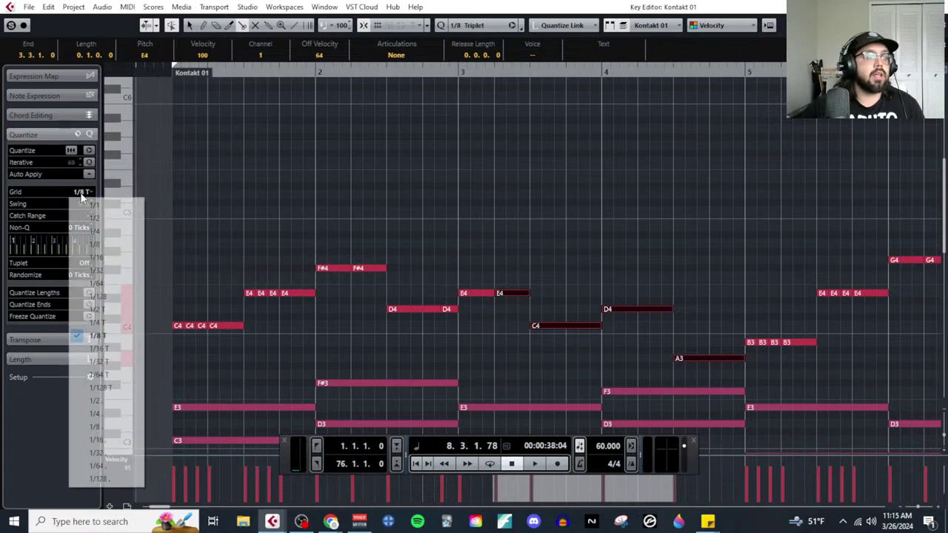
pyautogui.click(110, 244)
pyautogui.click(516, 294)
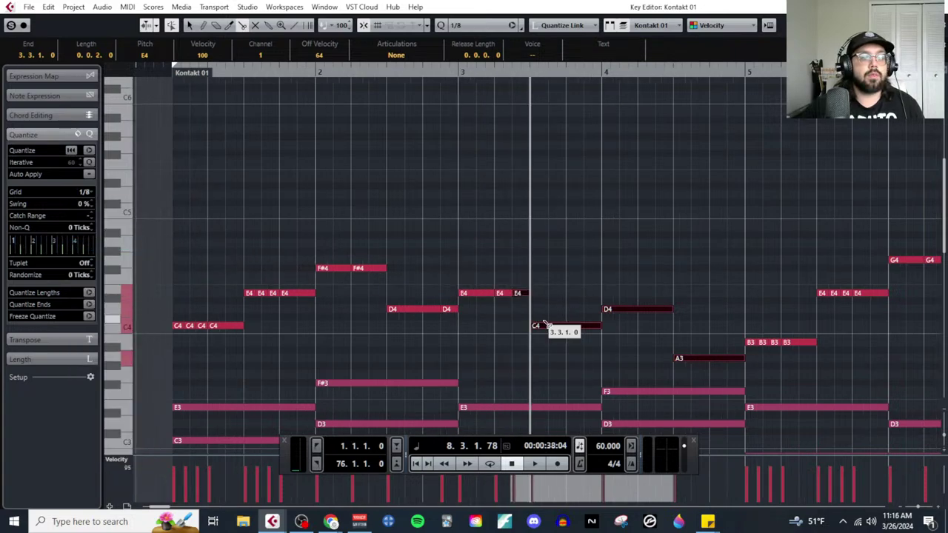
pyautogui.click(658, 309)
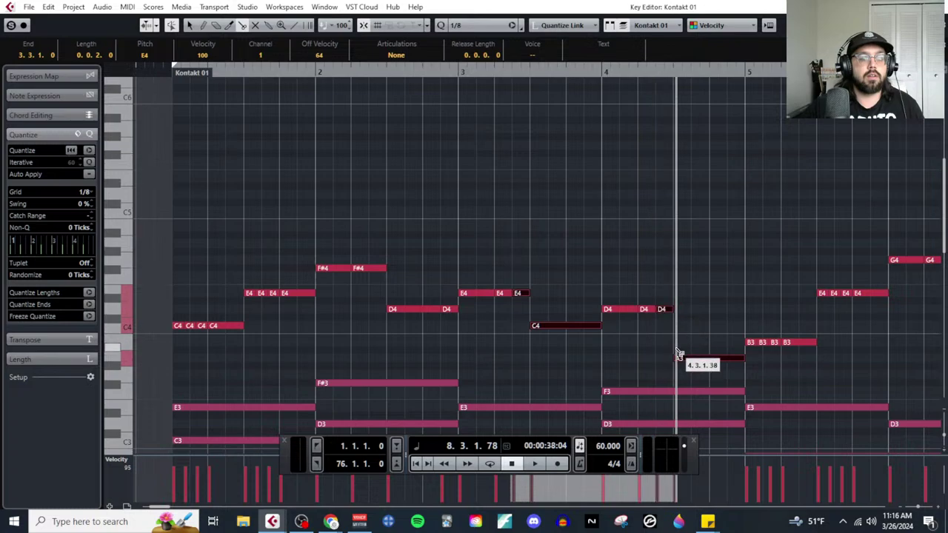
pyautogui.scroll(-1, 670, 351)
pyautogui.hscroll(3, 663, 345)
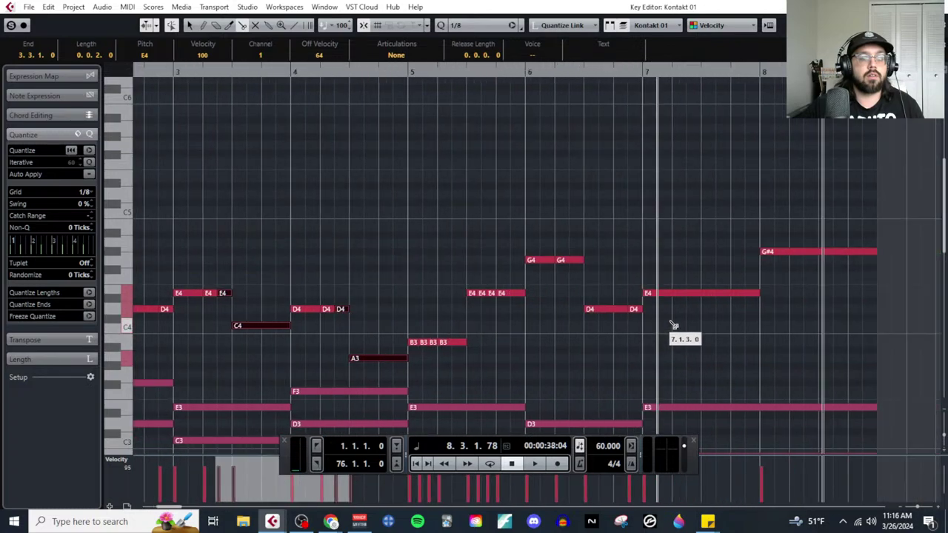
pyautogui.click(705, 294)
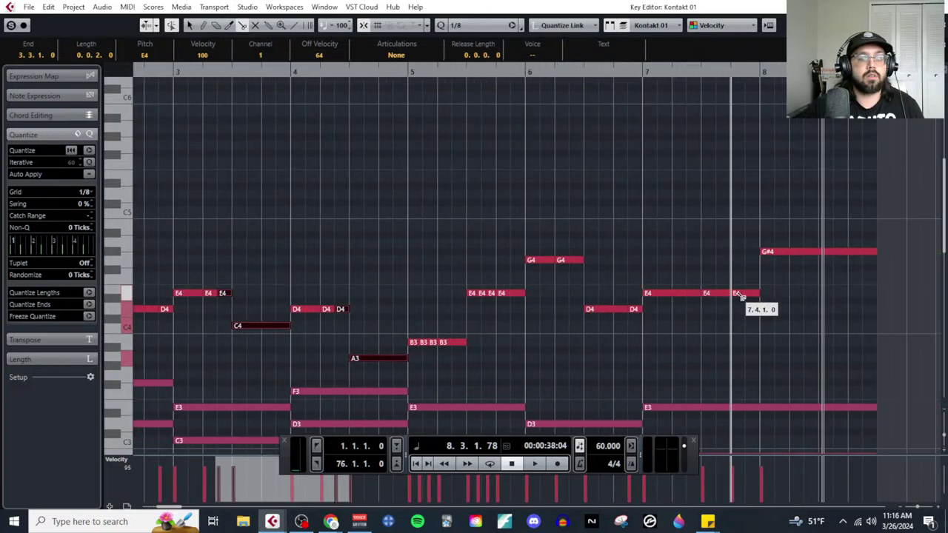
pyautogui.click(748, 295)
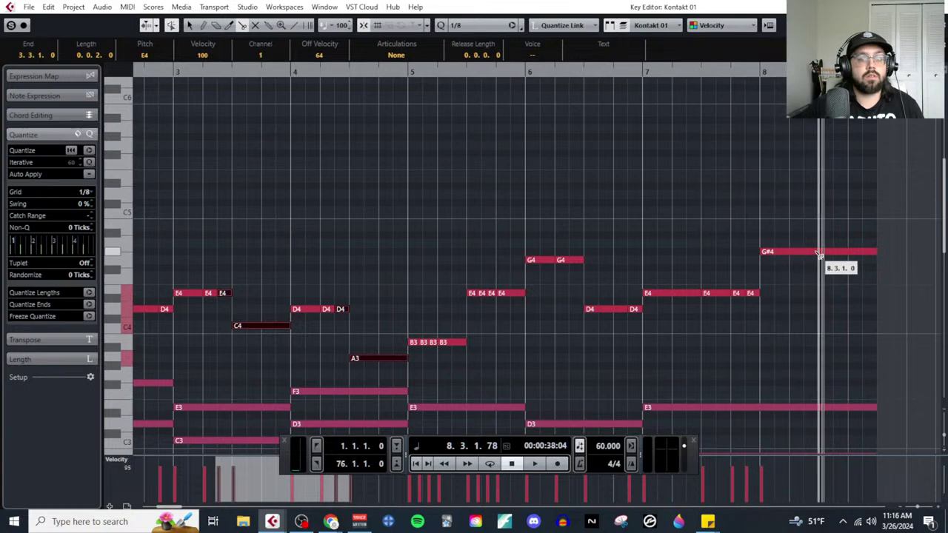
pyautogui.hscroll(-5, 571, 328)
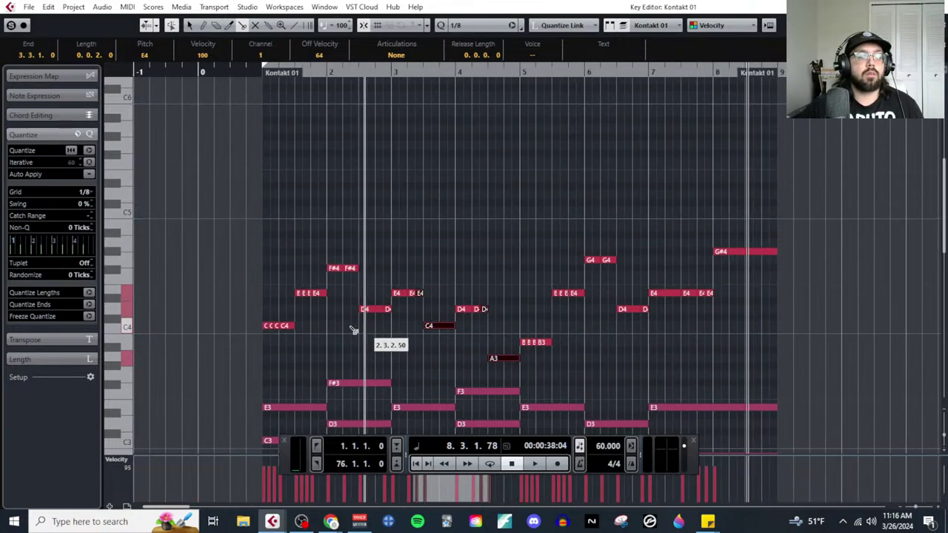
pyautogui.scroll(2, 353, 329)
pyautogui.press('space')
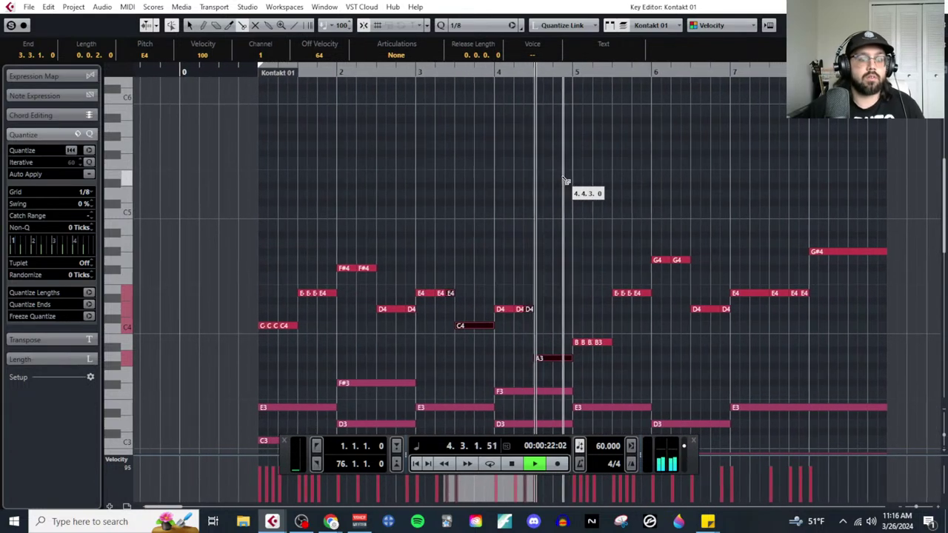
pyautogui.press('space')
pyautogui.scroll(-5, 559, 226)
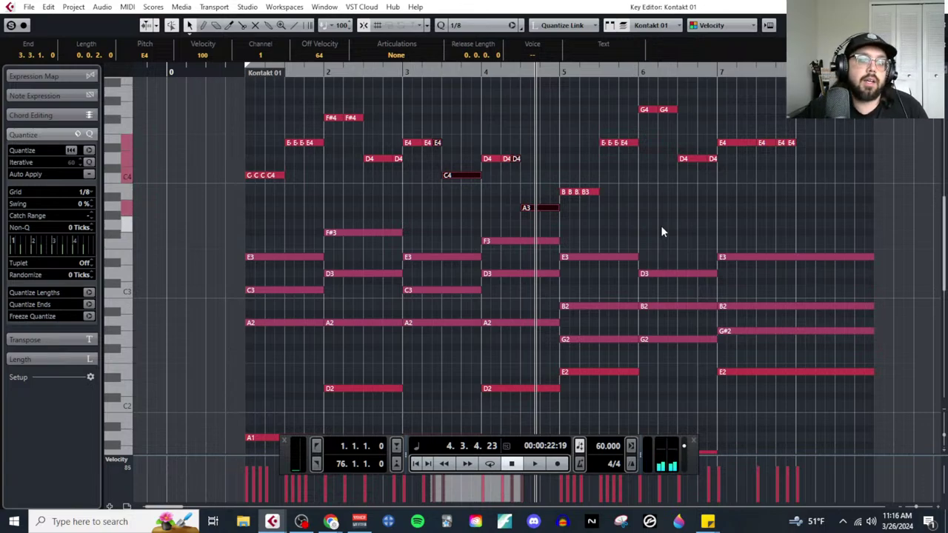
# Step: Raise the bar-4 F3 chord note a semitone to F#3
pyautogui.click(497, 241)
pyautogui.press('Up')
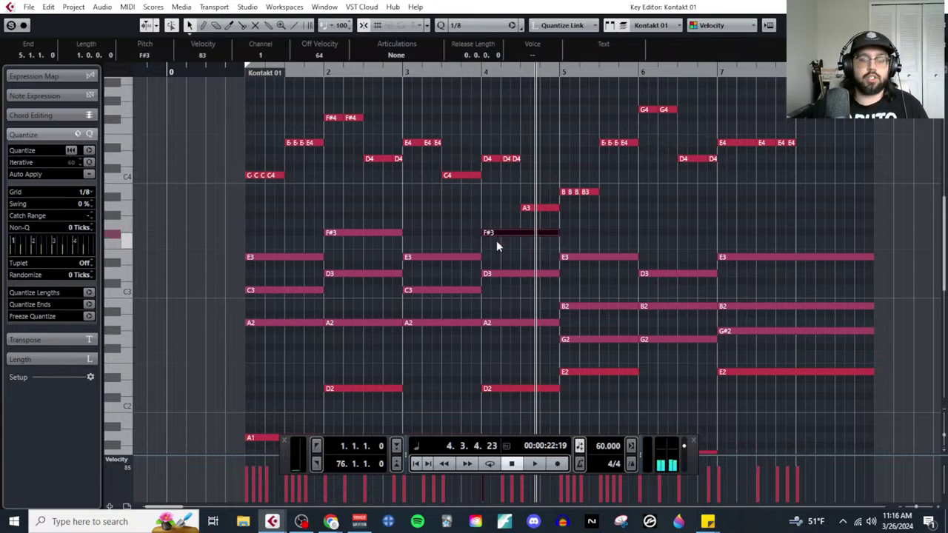
pyautogui.click(553, 170)
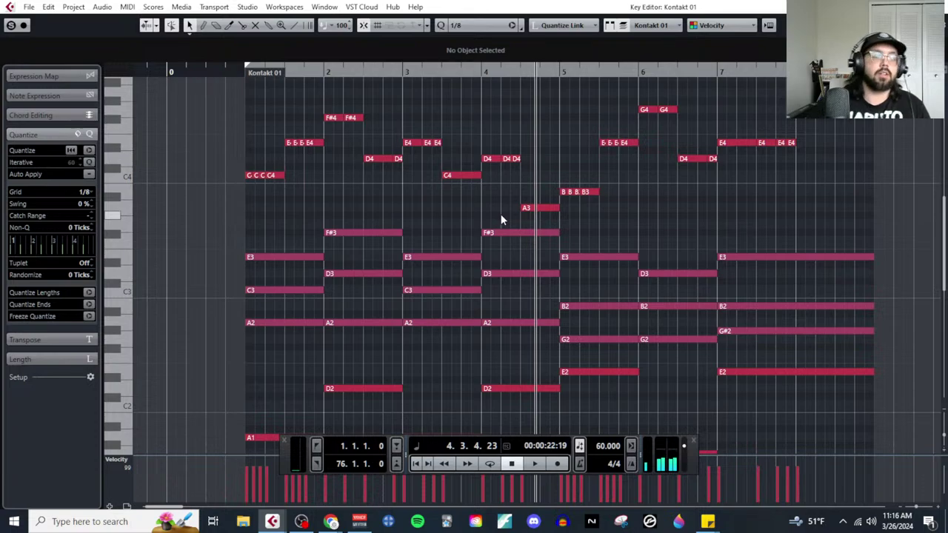
# Step: Play the part back while zooming out to all eight bars, then zoom into the opening
pyautogui.press('space')
pyautogui.press('g')
pyautogui.press('g')
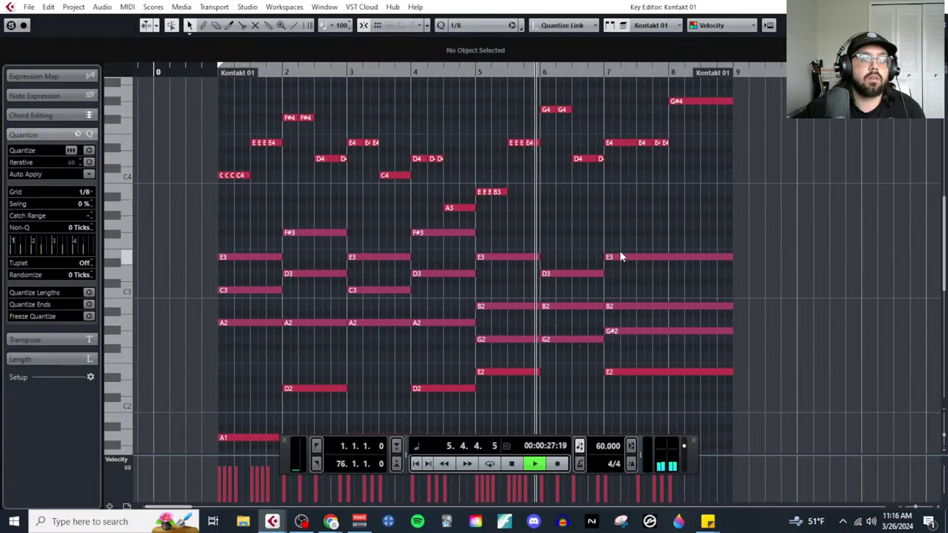
pyautogui.press('g')
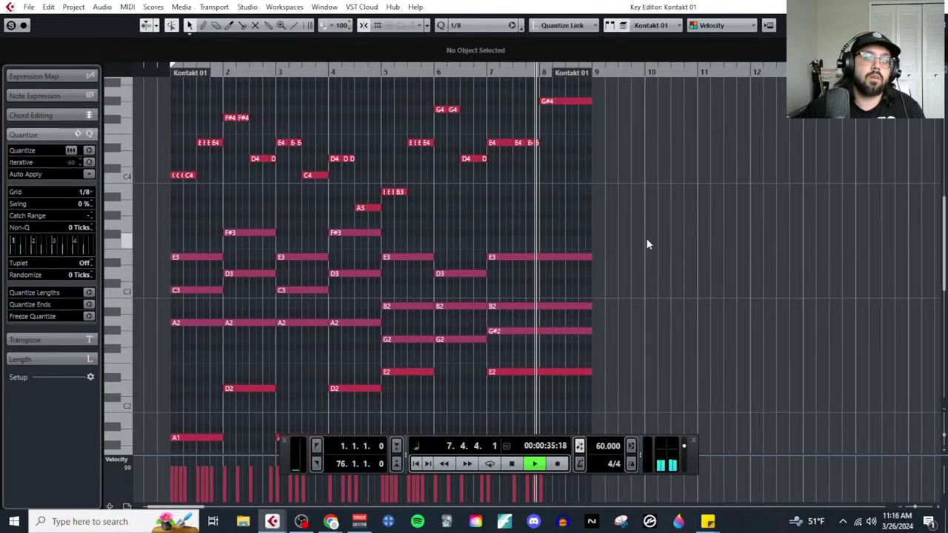
pyautogui.press('space')
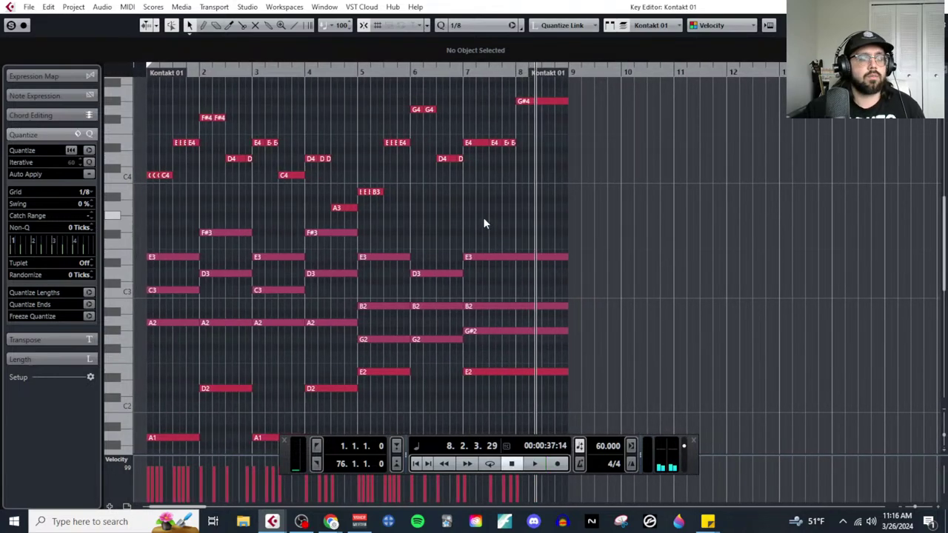
pyautogui.press('g')
pyautogui.press('h')
pyautogui.press('h')
pyautogui.press('h')
pyautogui.press('h')
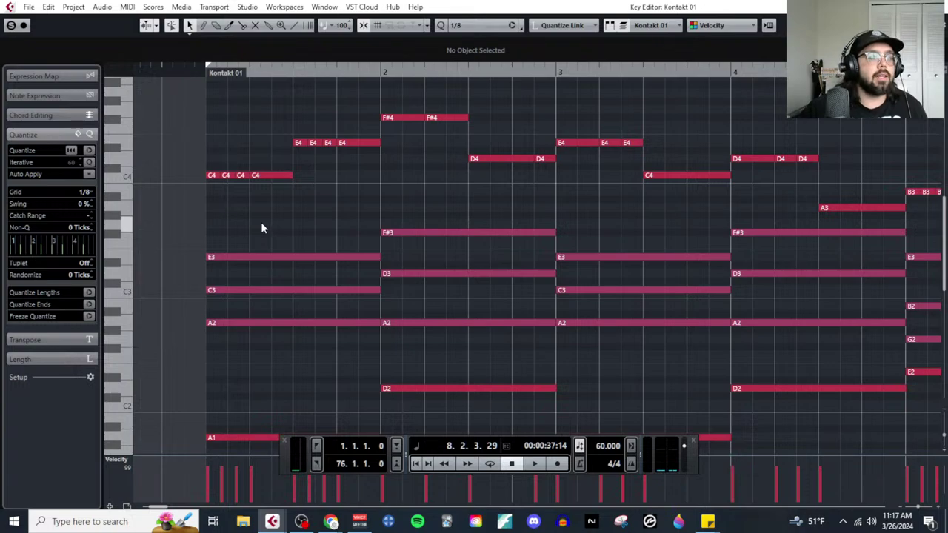
# Step: Lower the three opening C4 notes in bar 1 to A3
pyautogui.click(228, 178)
pyautogui.press('g')
pyautogui.press('g')
pyautogui.press('g')
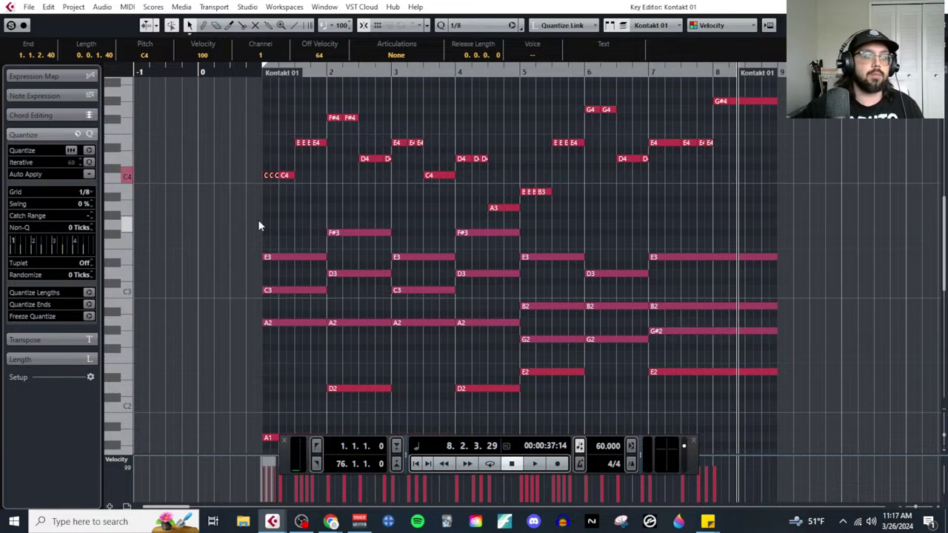
pyautogui.press('h')
pyautogui.press('h')
pyautogui.press('h')
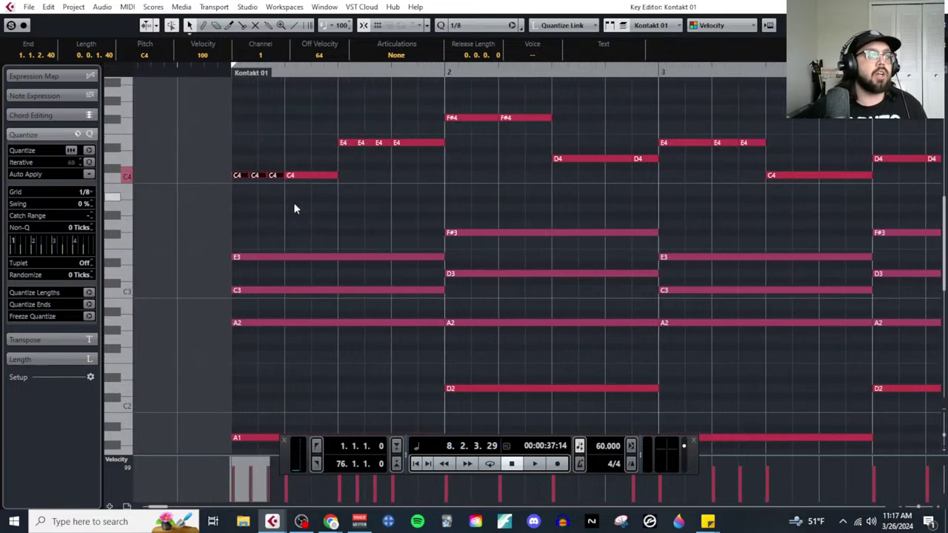
pyautogui.press('Down')
pyautogui.press('Down')
pyautogui.press('Down')
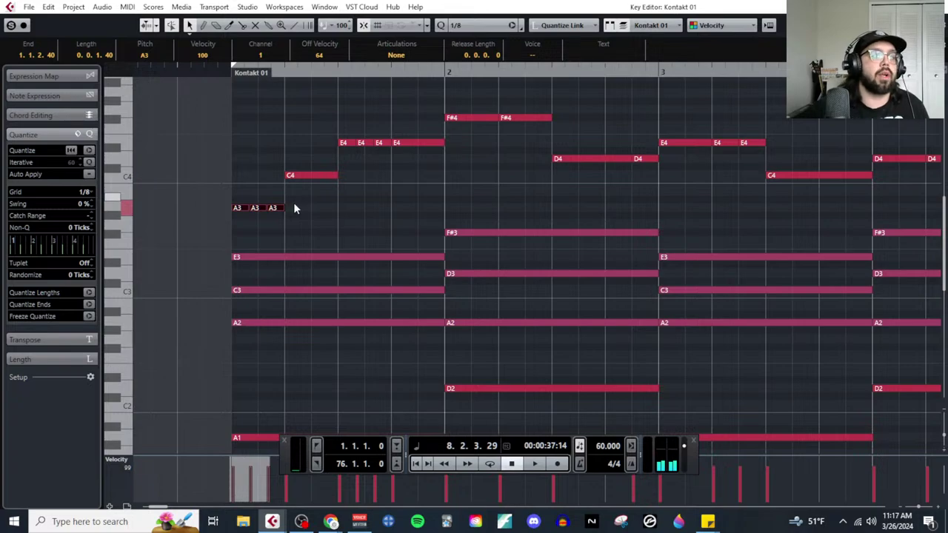
# Step: Try a rising run: raise the A3s to B3 and C#4, and an E4 up to G4
pyautogui.click(261, 208)
pyautogui.press('Up')
pyautogui.press('Up')
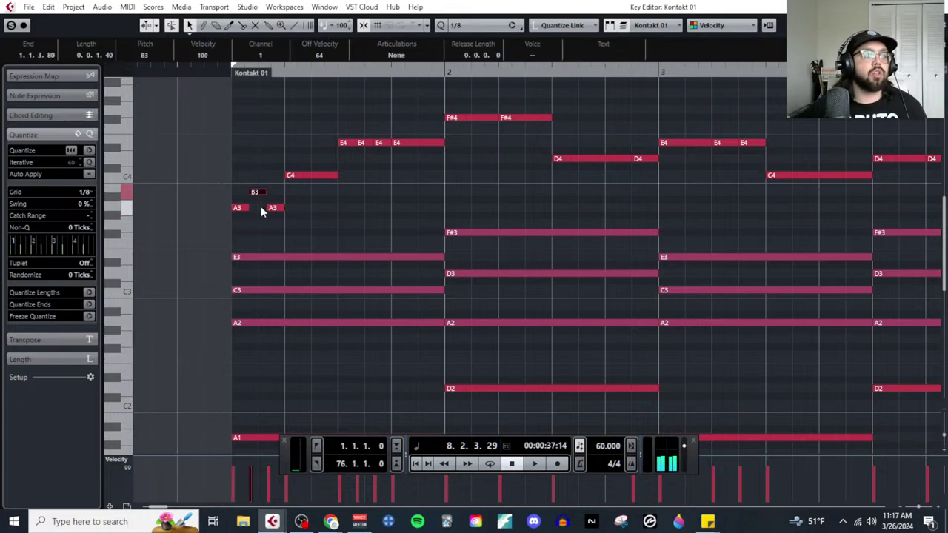
pyautogui.press('Right')
pyautogui.press('Up')
pyautogui.press('Up')
pyautogui.press('Up')
pyautogui.press('Up')
pyautogui.press('Up')
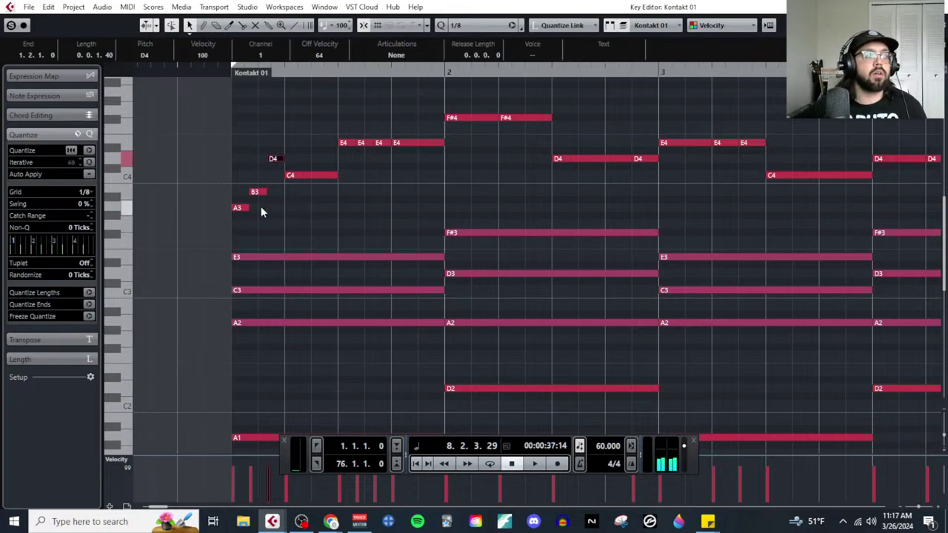
pyautogui.moveTo(238, 137); pyautogui.dragTo(274, 222)
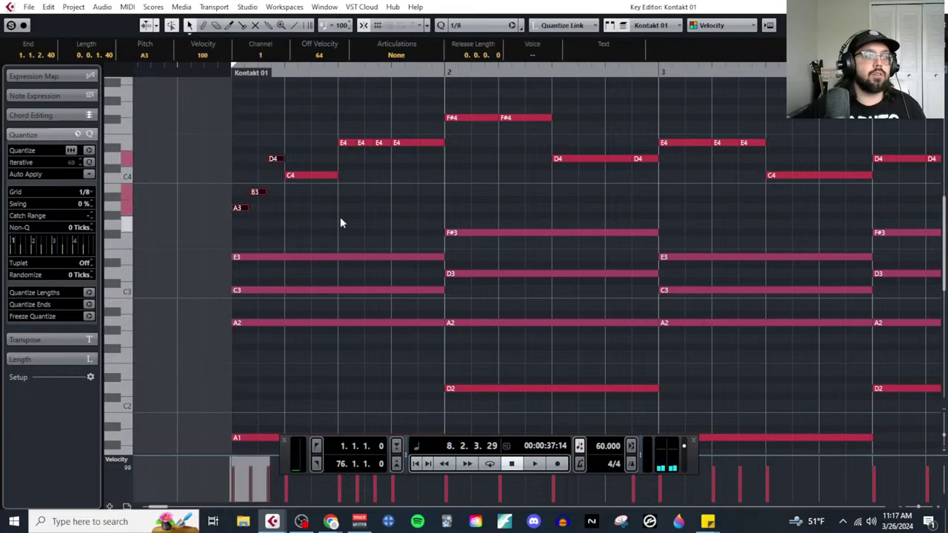
pyautogui.moveTo(337, 137); pyautogui.dragTo(380, 154)
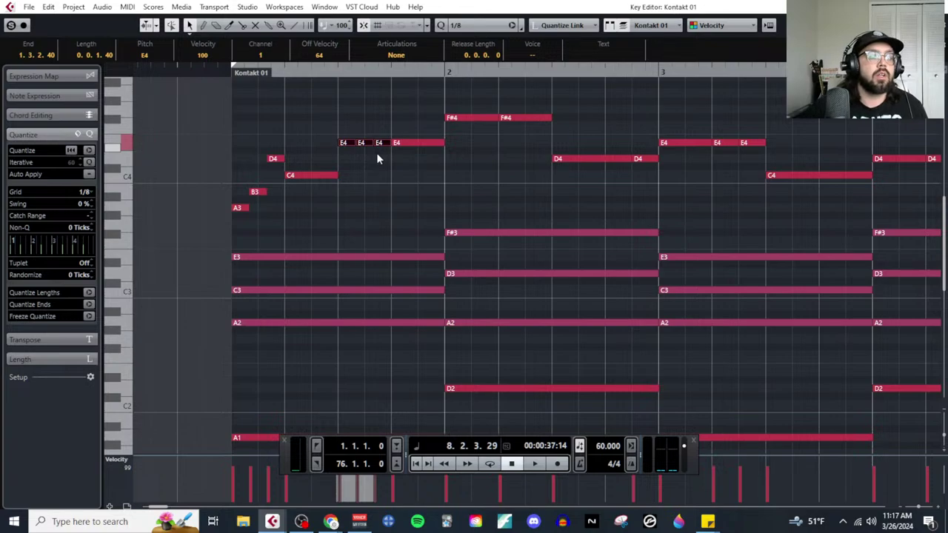
pyautogui.click(372, 162)
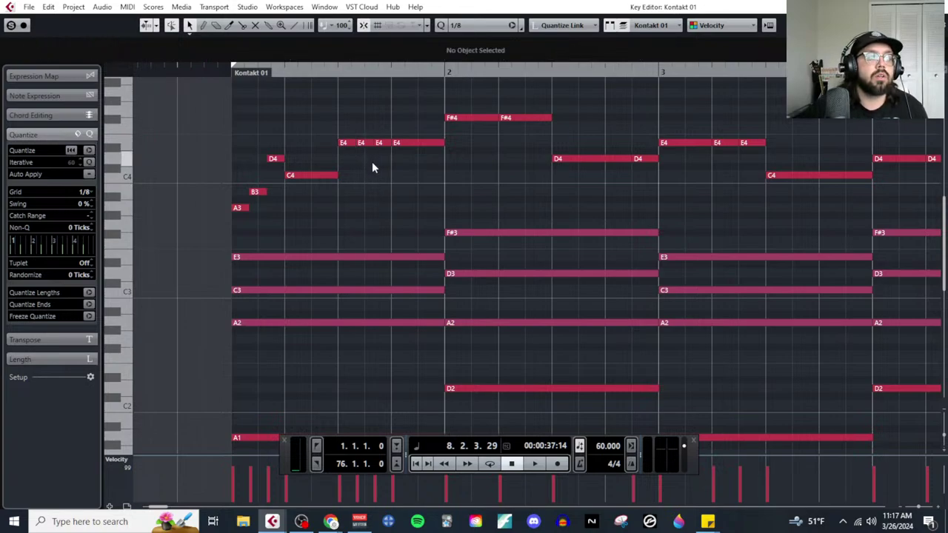
pyautogui.click(364, 145)
pyautogui.press('Right')
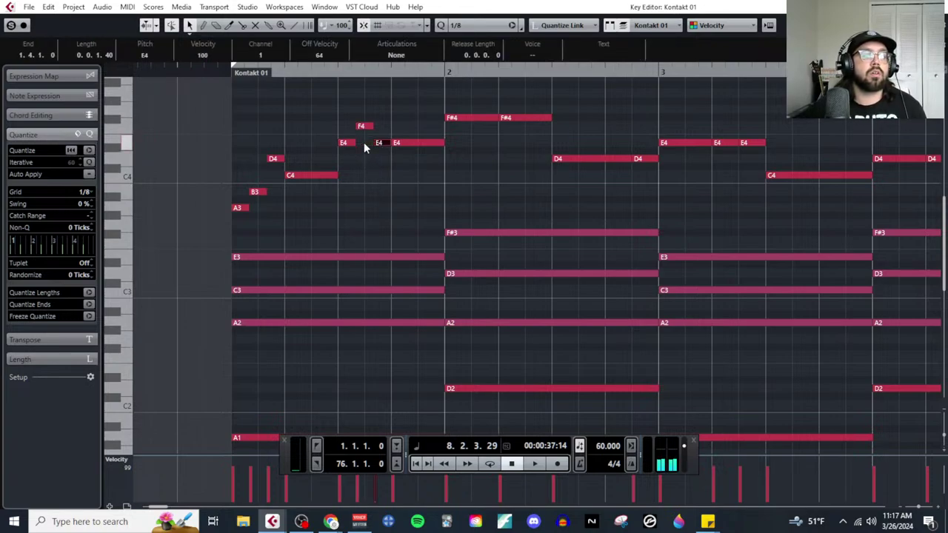
pyautogui.press('Up')
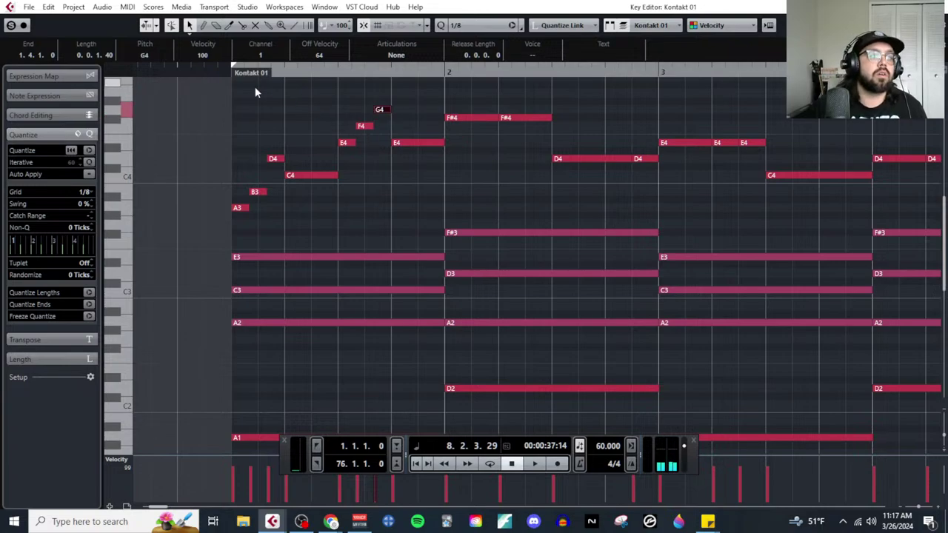
# Step: Play the rising run from the start, then revert the G4 back to E4
pyautogui.click(226, 73)
pyautogui.press('space')
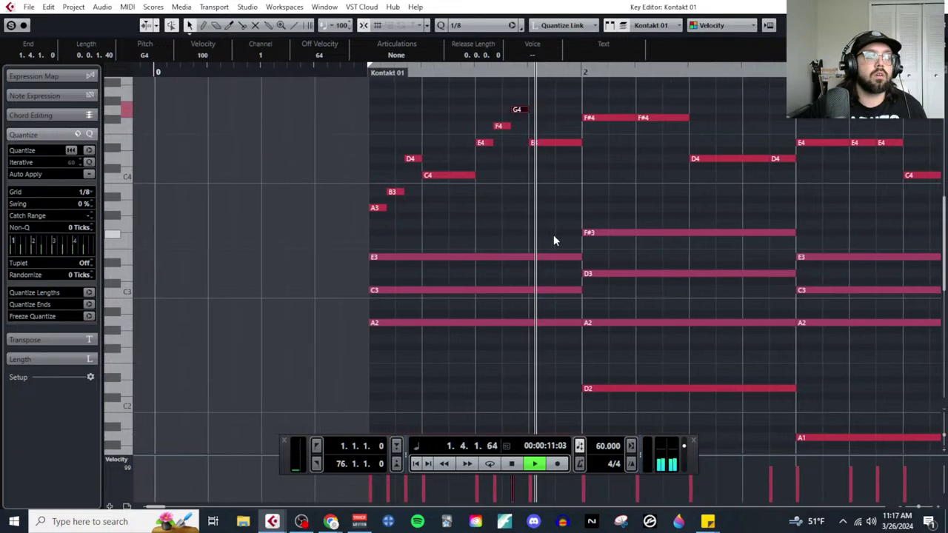
pyautogui.press('space')
pyautogui.press('Down')
pyautogui.press('Down')
pyautogui.press('Down')
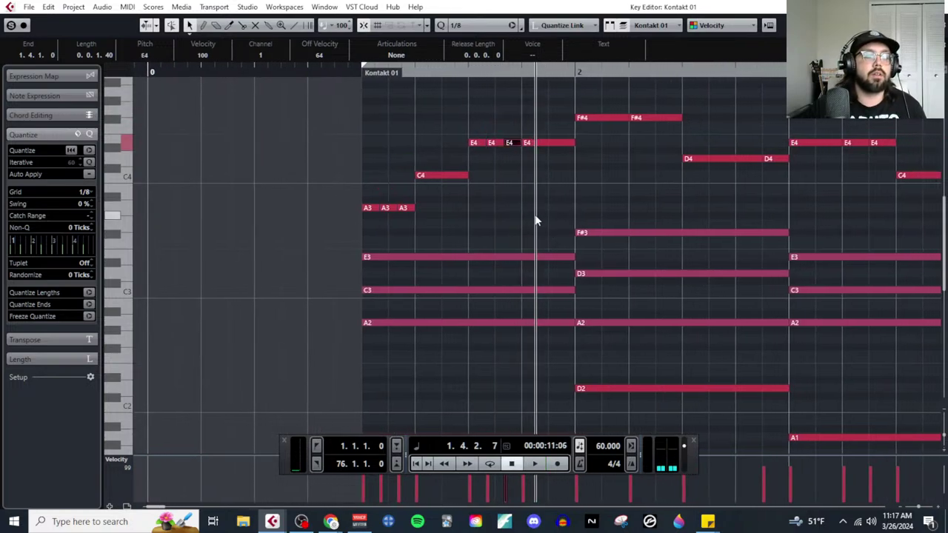
# Step: Rework bar 1 from A3, raising the short D4 to E4 and the C4 to D4, then play it
pyautogui.press('Up')
pyautogui.press('Up')
pyautogui.press('Up')
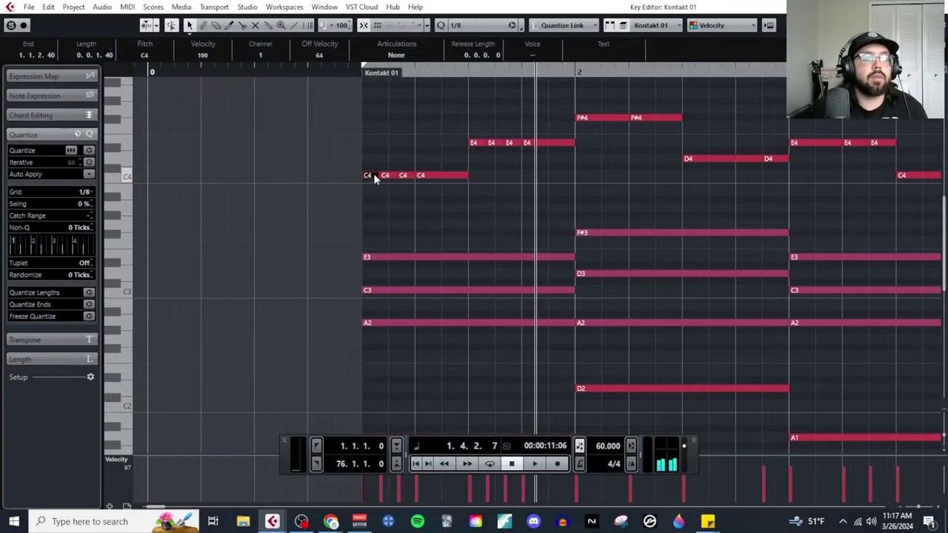
pyautogui.moveTo(373, 174); pyautogui.dragTo(383, 192)
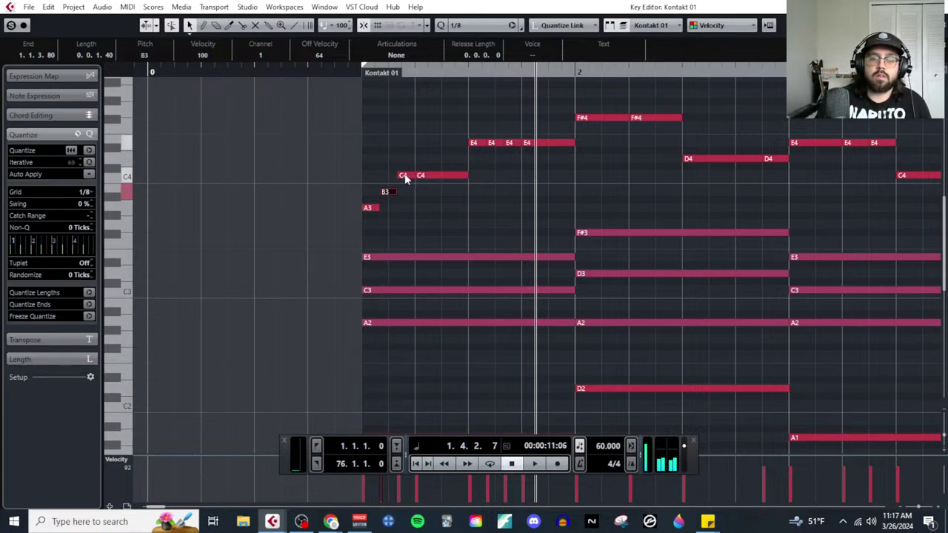
pyautogui.hotkey('ctrl', 'z')
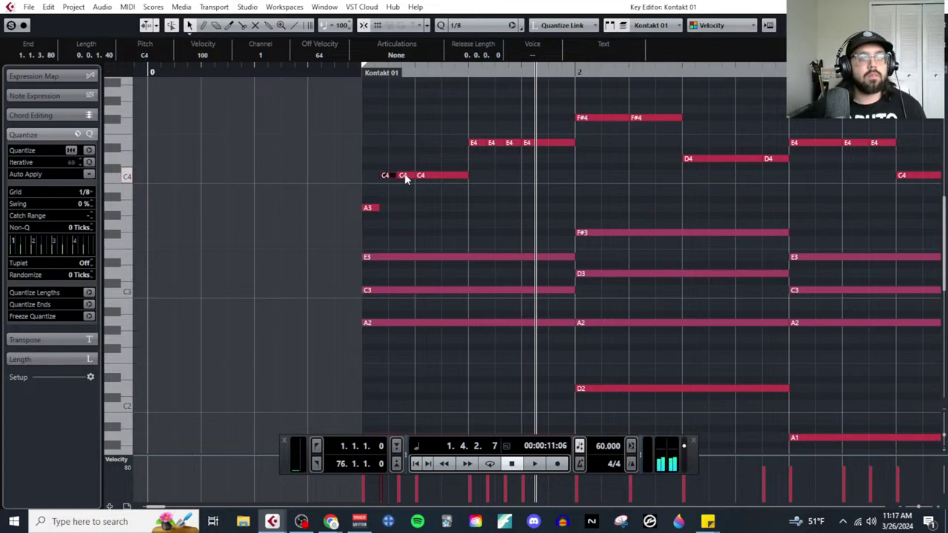
pyautogui.press('Up')
pyautogui.press('Up')
pyautogui.press('Right')
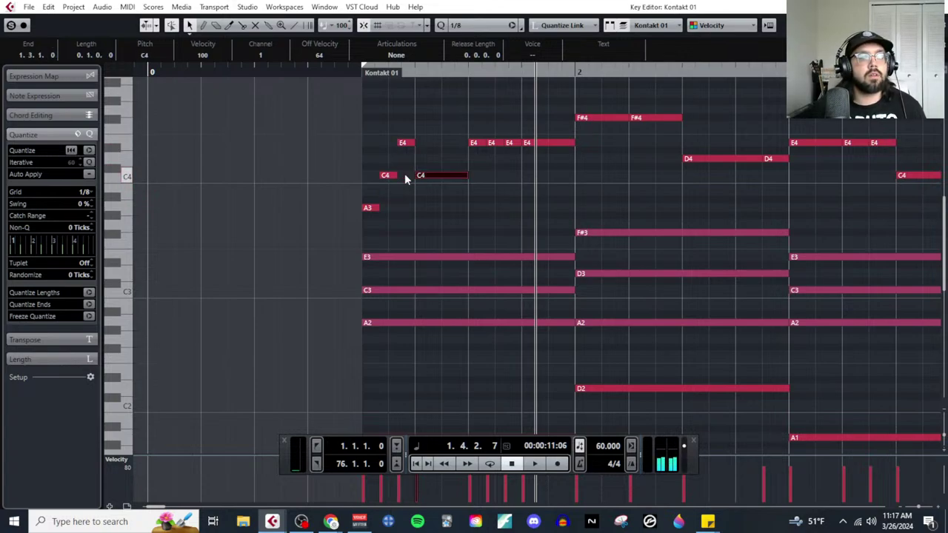
pyautogui.press('Up')
pyautogui.press('Up')
pyautogui.press('KP_1')
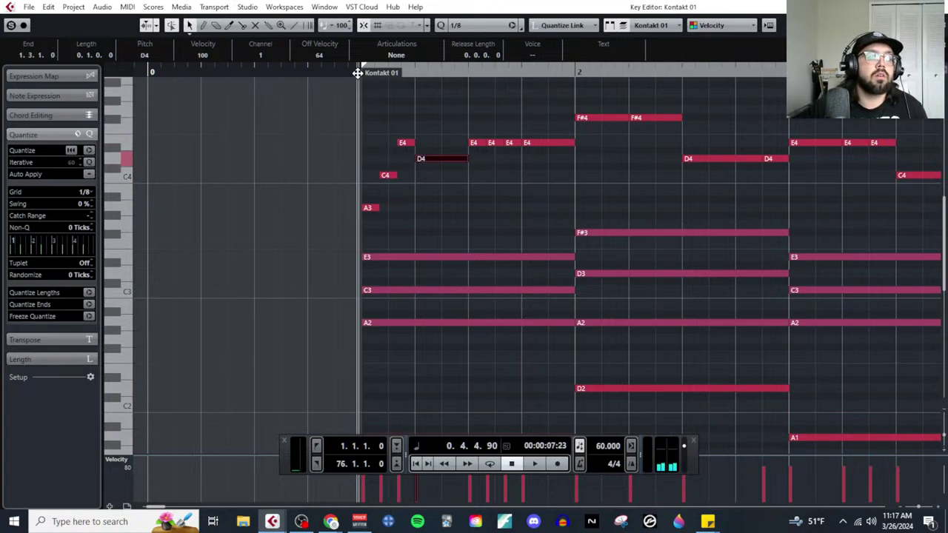
pyautogui.press('space')
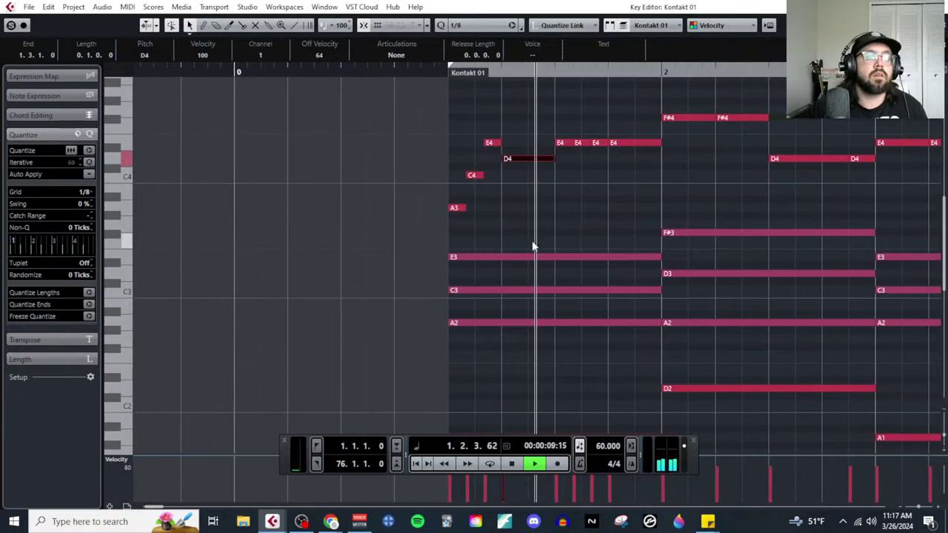
pyautogui.press('space')
# Step: Erase the extra E4, raise the other E4 to A4, lengthen the D4 and start A4 later
pyautogui.scroll(3, 555, 230)
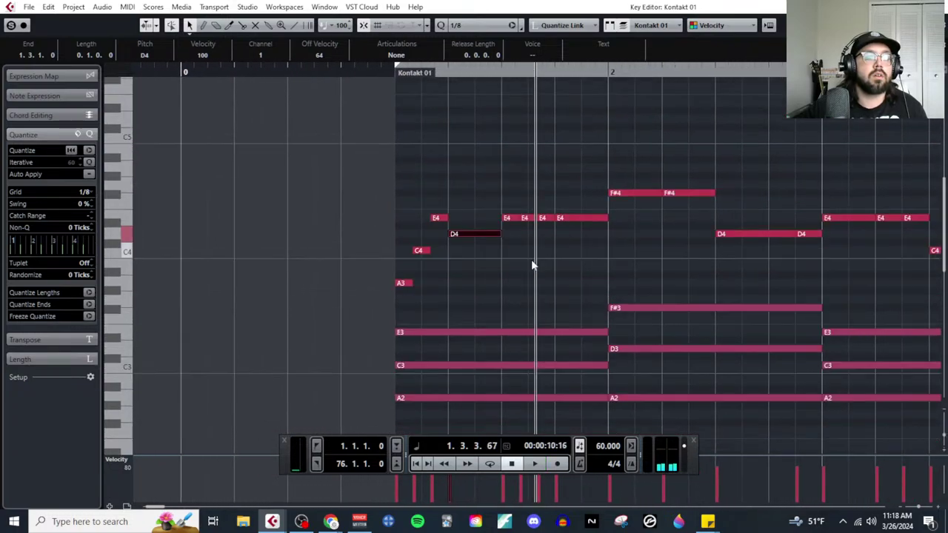
pyautogui.rightClick(506, 255)
pyautogui.click(596, 256)
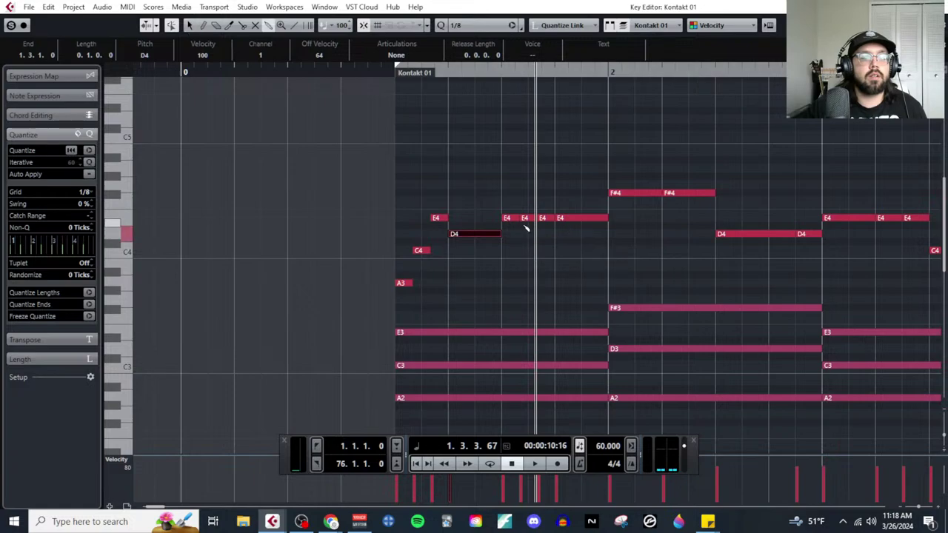
pyautogui.click(521, 218)
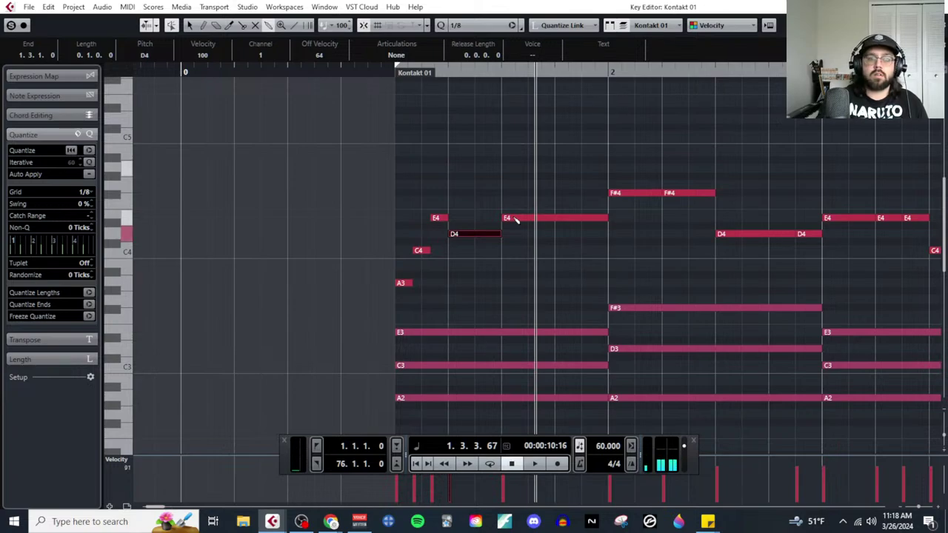
pyautogui.press('1')
pyautogui.click(516, 220)
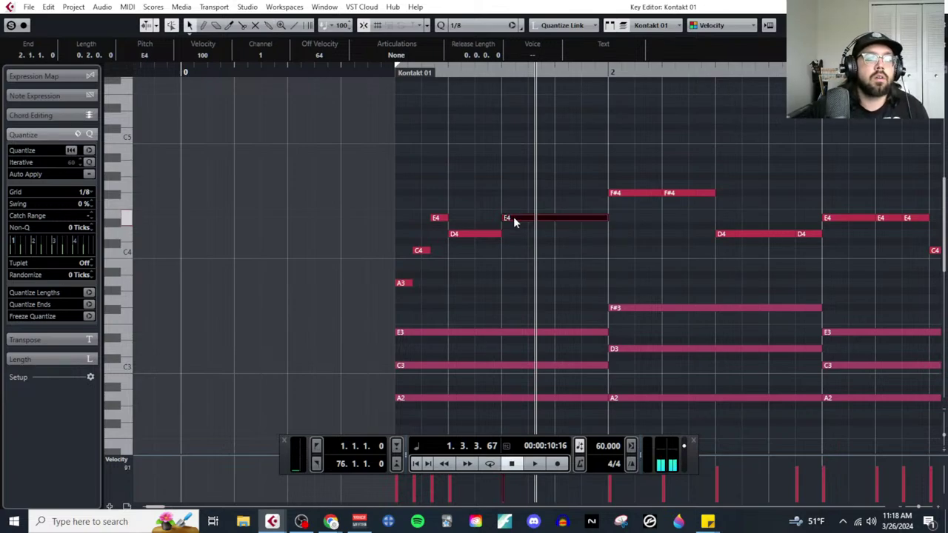
pyautogui.press('Up')
pyautogui.press('Up')
pyautogui.press('Up')
pyautogui.press('Up')
pyautogui.press('Up')
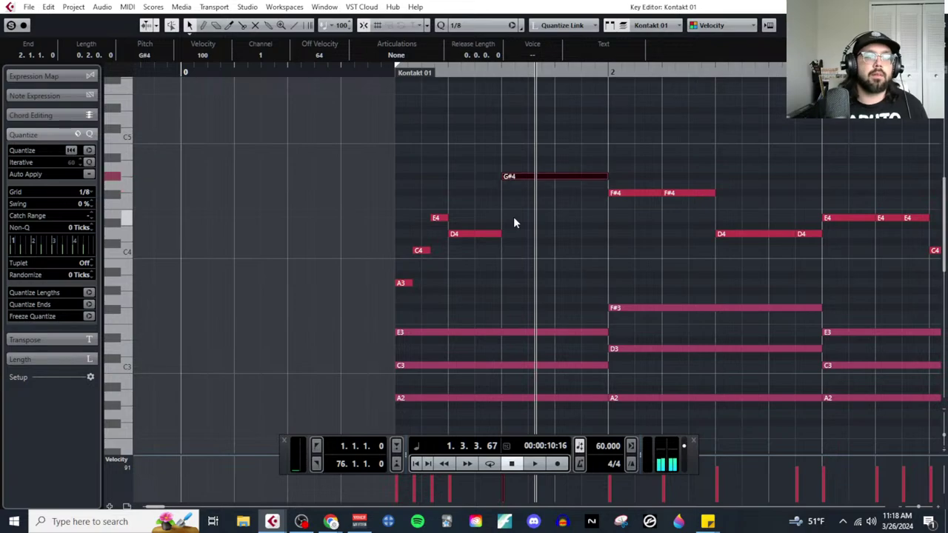
pyautogui.click(397, 75)
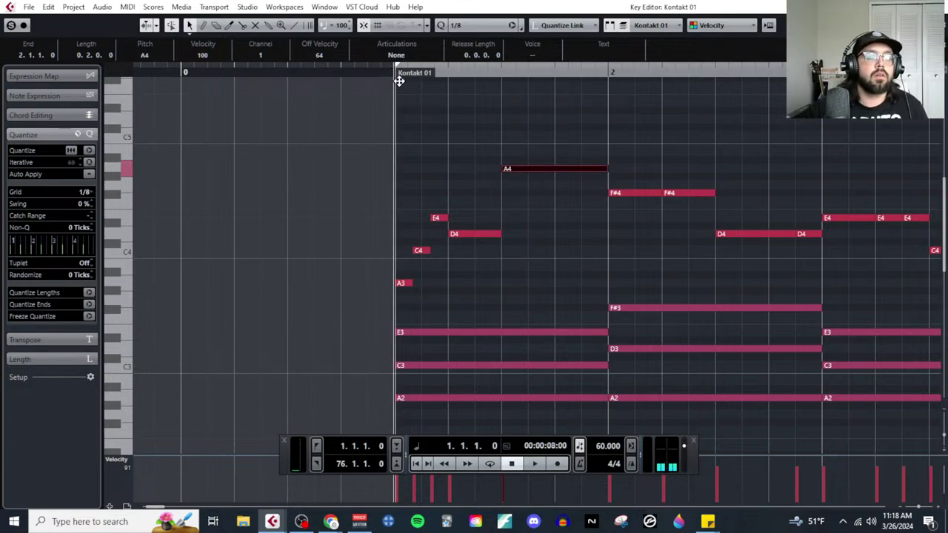
pyautogui.press('space')
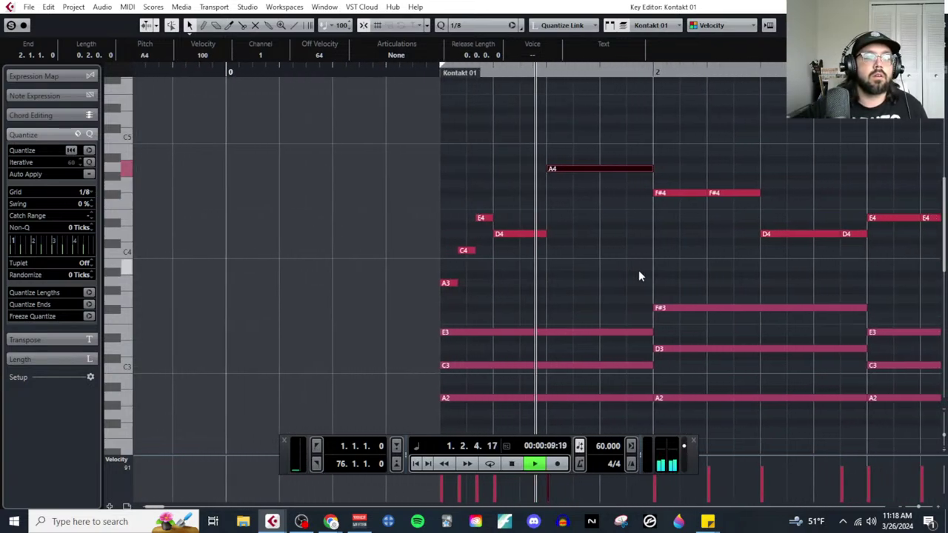
pyautogui.press('space')
pyautogui.moveTo(484, 234); pyautogui.dragTo(511, 235)
pyautogui.moveTo(488, 169); pyautogui.dragTo(514, 168)
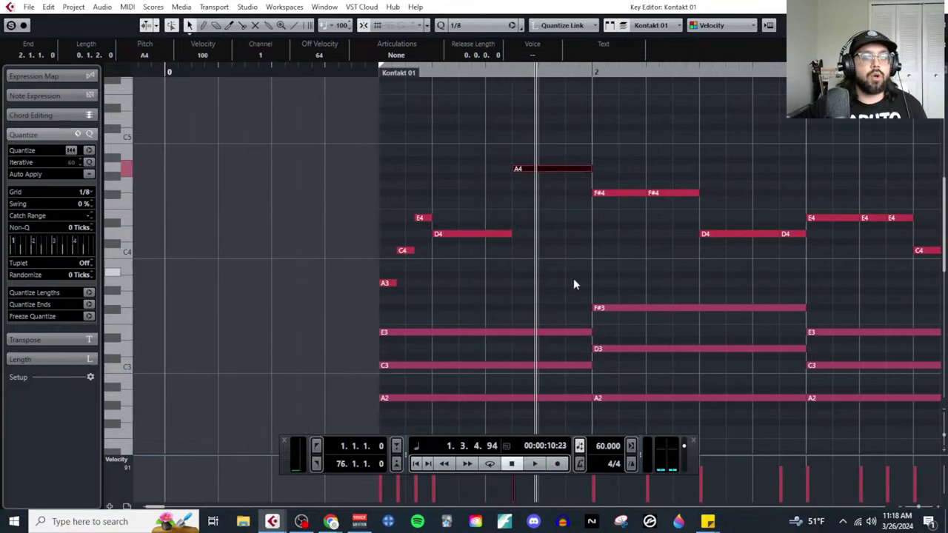
# Step: Review bars 1–8, play from bar 1, then shorten bar 1's A4 by starting it later
pyautogui.press('g')
pyautogui.hscroll(1, 819, 280)
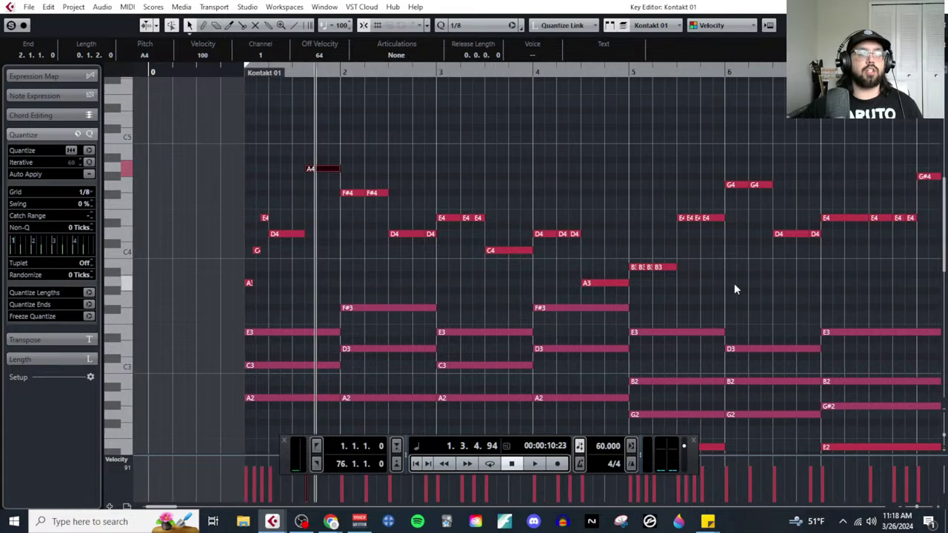
pyautogui.press('g')
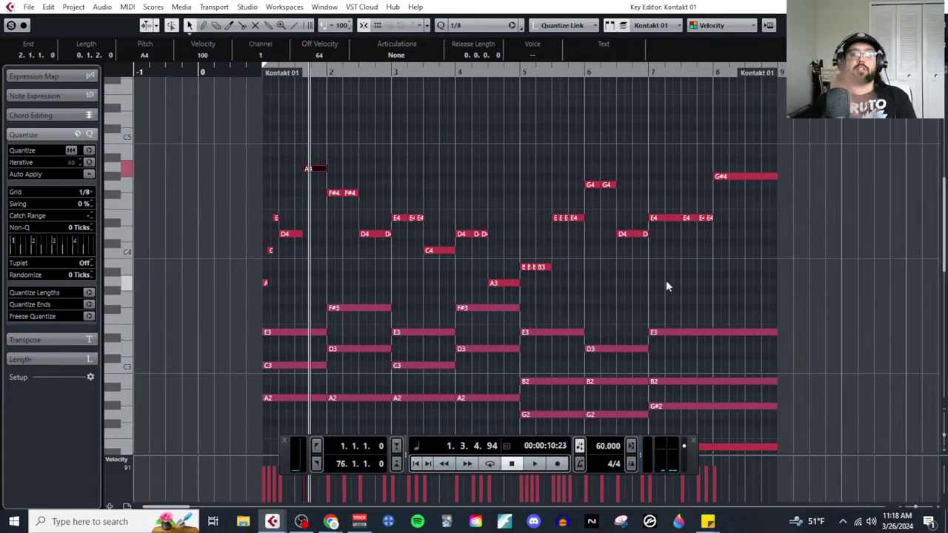
pyautogui.press('h')
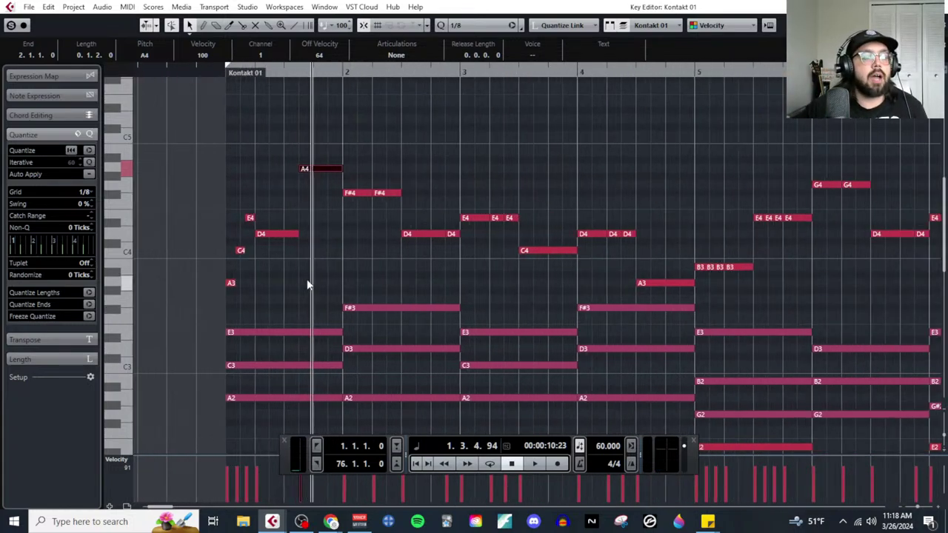
pyautogui.hscroll(-2, 341, 208)
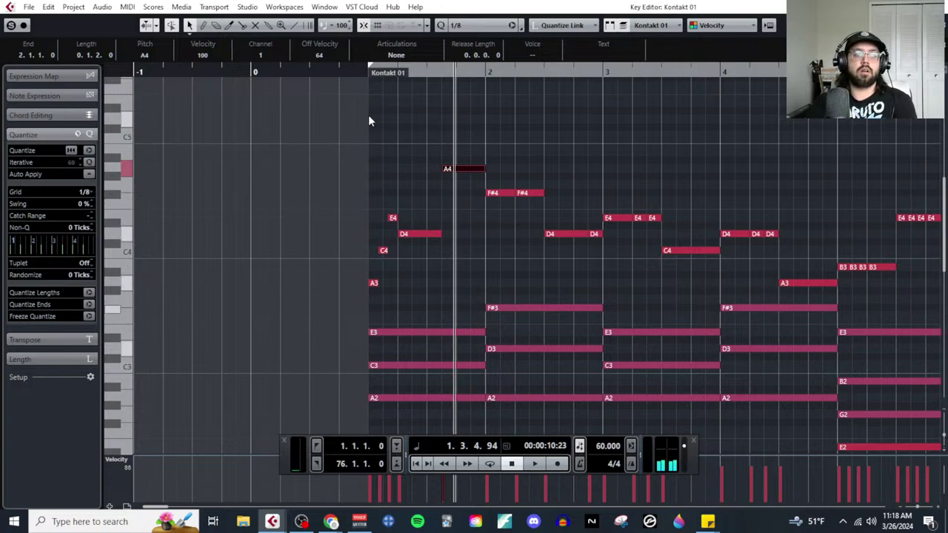
pyautogui.click(368, 72)
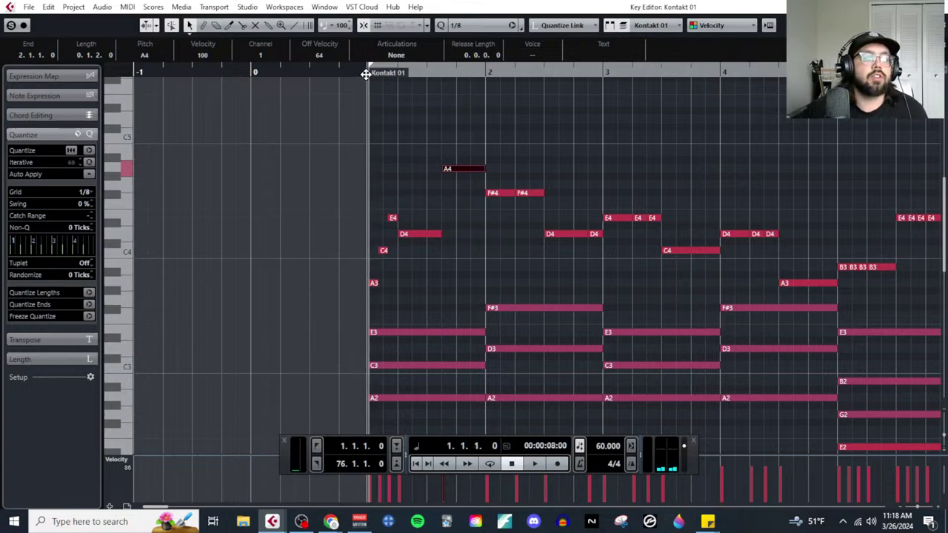
pyautogui.press('space')
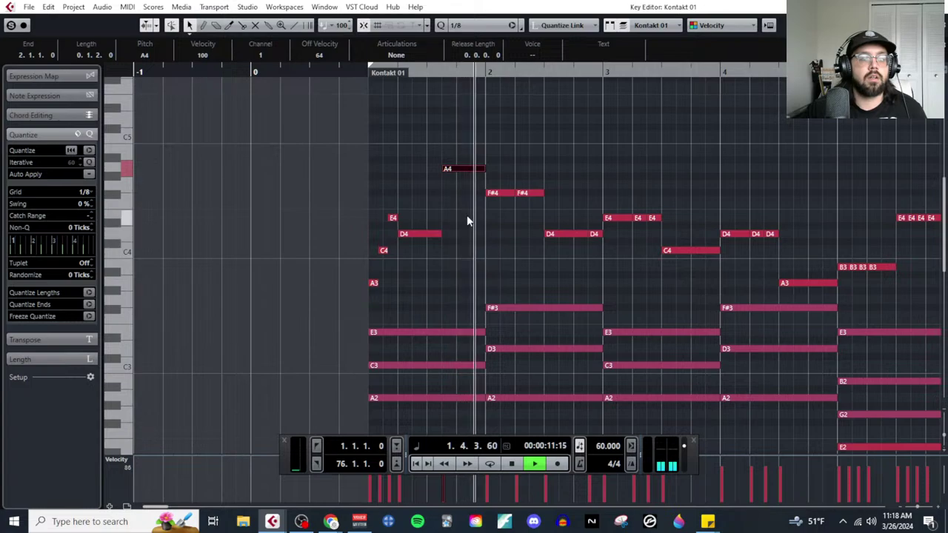
pyautogui.press('space')
pyautogui.moveTo(453, 171)
pyautogui.mouseDown()
pyautogui.moveTo(441, 170)
pyautogui.moveTo(458, 170)
pyautogui.mouseUp()
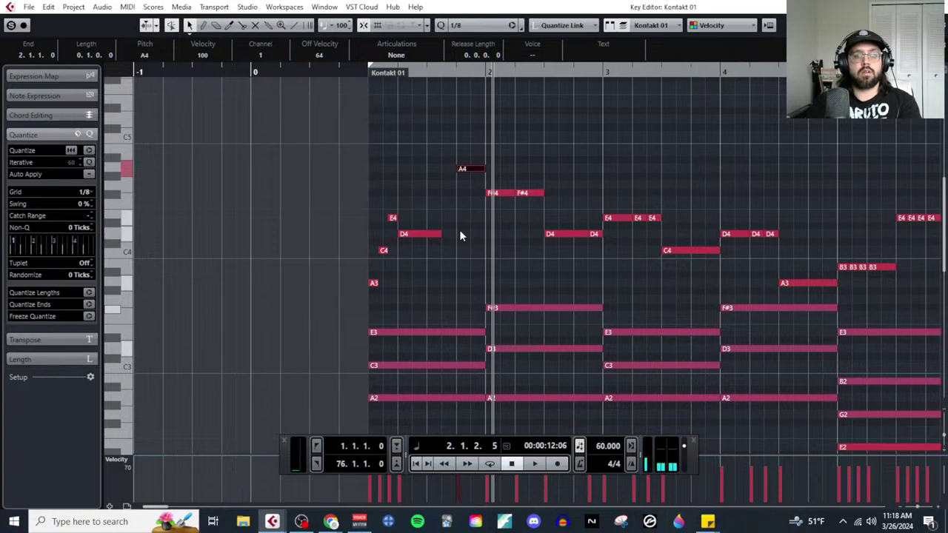
# Step: Turn bar 2's second F#4 into a shorter E4 and change the note-editing tool
pyautogui.click(529, 203)
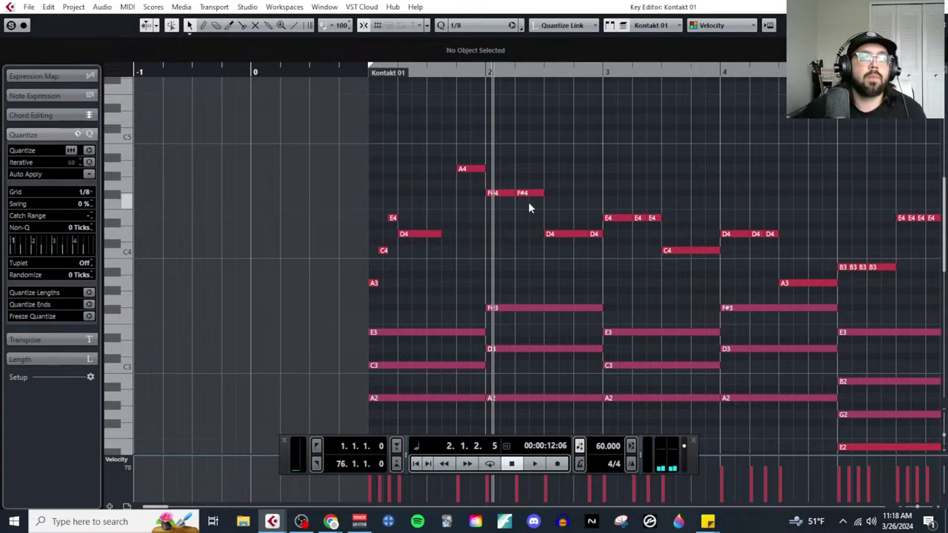
pyautogui.moveTo(516, 192); pyautogui.dragTo(533, 217)
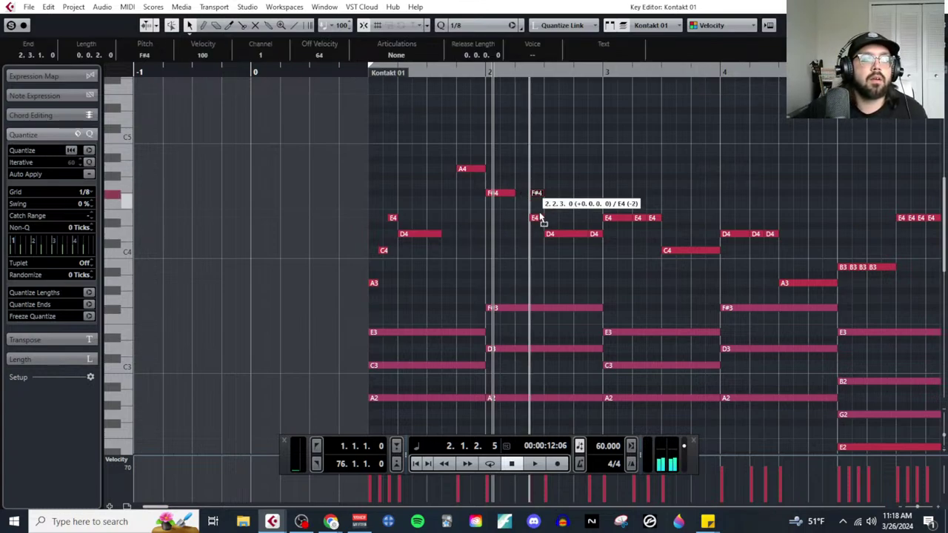
pyautogui.rightClick(559, 236)
pyautogui.click(643, 275)
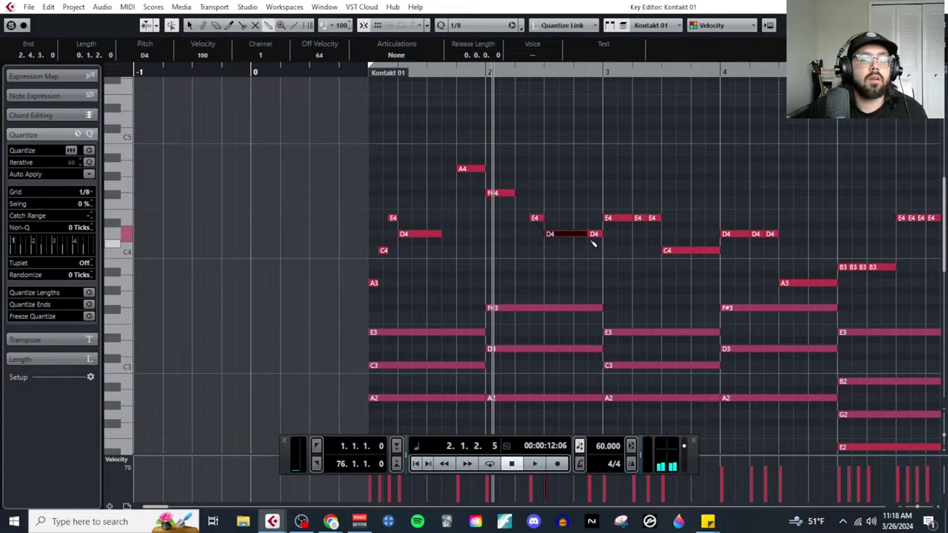
pyautogui.click(557, 239)
# Step: Play from bar 1, then shorten bar 2's D4 and lengthen the F#4
pyautogui.click(362, 70)
pyautogui.press('space')
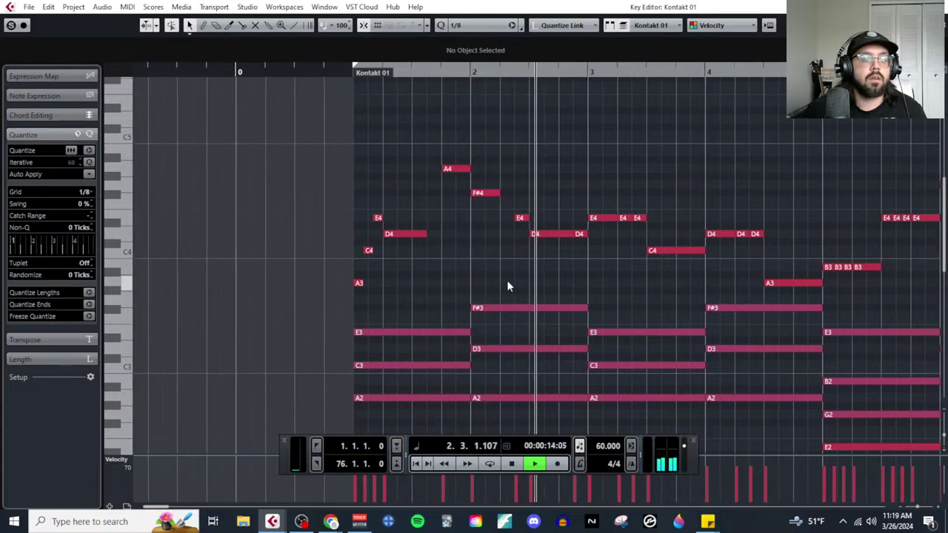
pyautogui.press('space')
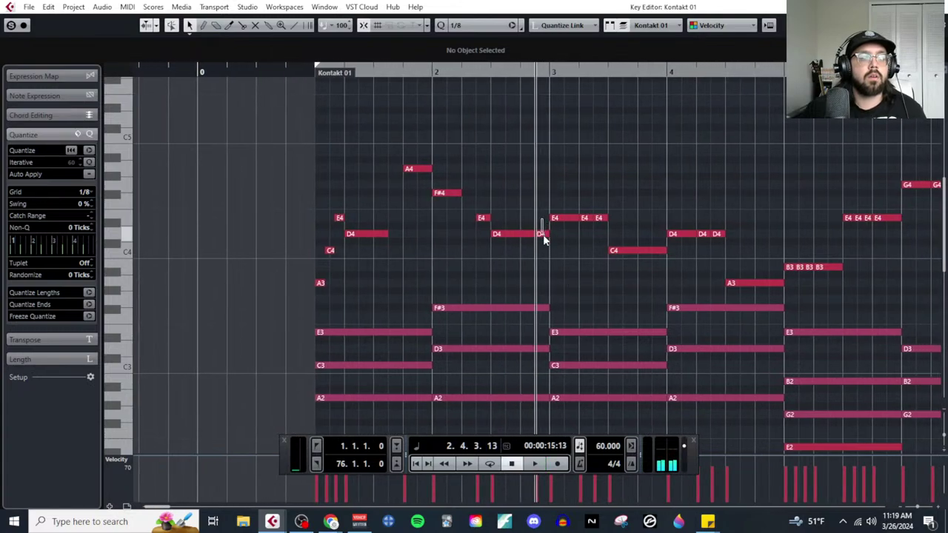
pyautogui.moveTo(543, 234); pyautogui.dragTo(540, 240)
pyautogui.moveTo(459, 194); pyautogui.dragTo(468, 196)
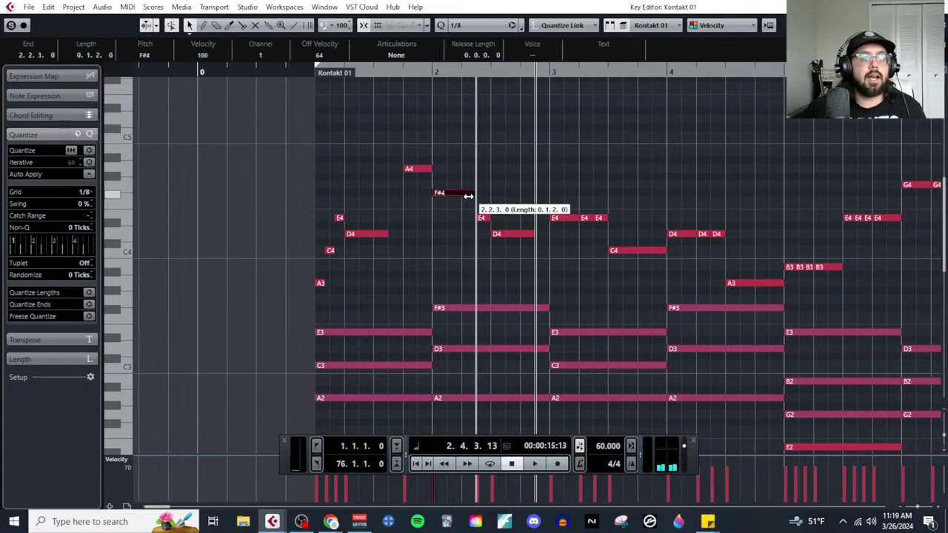
# Step: Delete the old melody notes in bars 3–4
pyautogui.press('g')
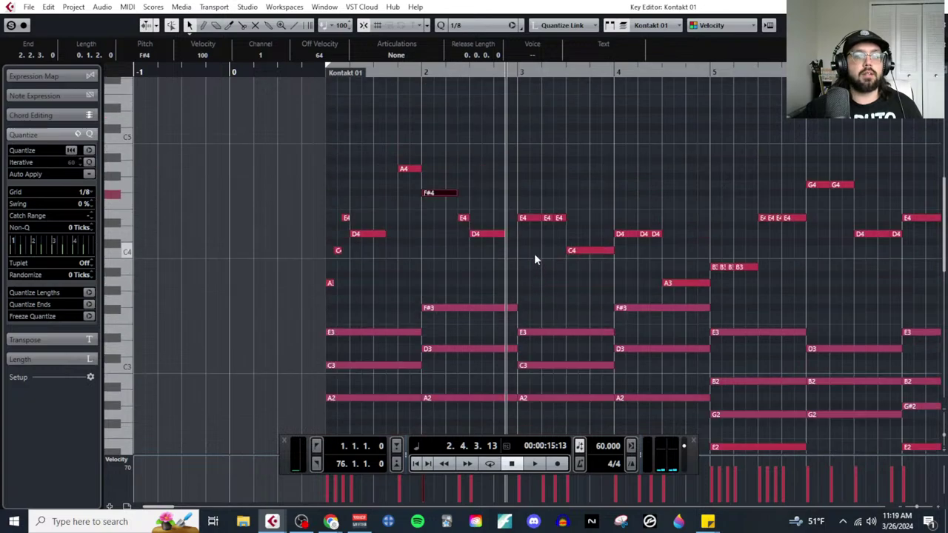
pyautogui.moveTo(525, 197); pyautogui.dragTo(683, 285)
pyautogui.press('g')
pyautogui.press('g')
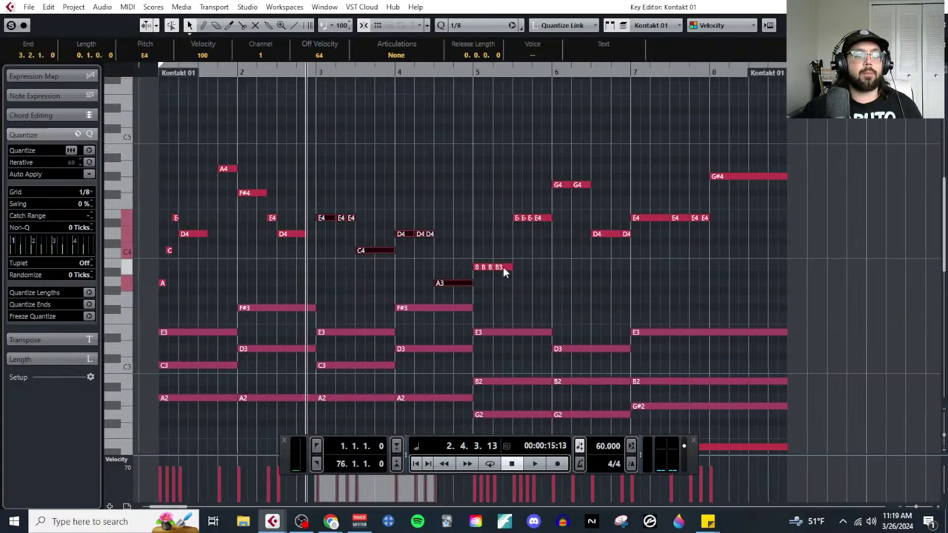
pyautogui.press('g')
pyautogui.moveTo(467, 176); pyautogui.dragTo(703, 269)
pyautogui.press('Delete')
# Step: Select the bars 1–2 melody notes and move the playhead to bar 3
pyautogui.moveTo(187, 138); pyautogui.dragTo(341, 292)
pyautogui.press('h')
pyautogui.press('h')
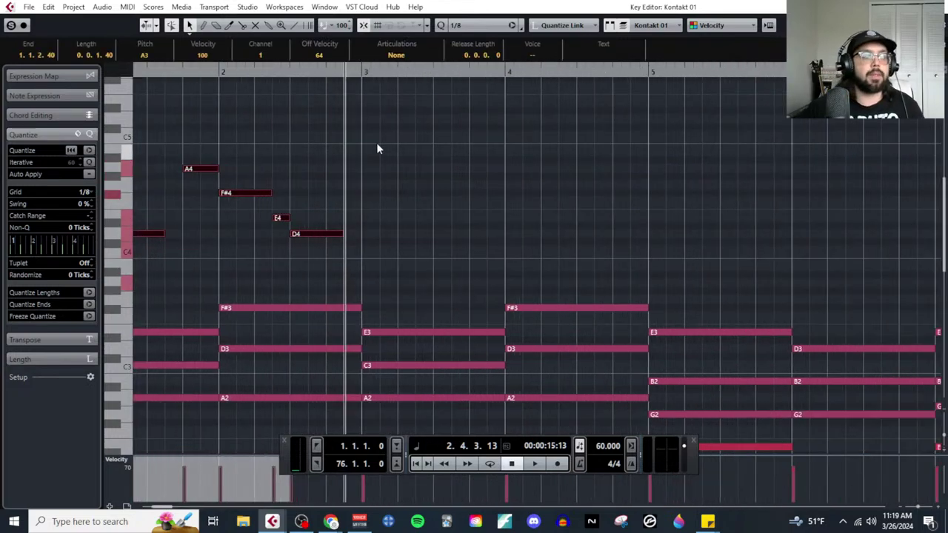
pyautogui.click(362, 72)
pyautogui.hotkey('ctrl', 'v')
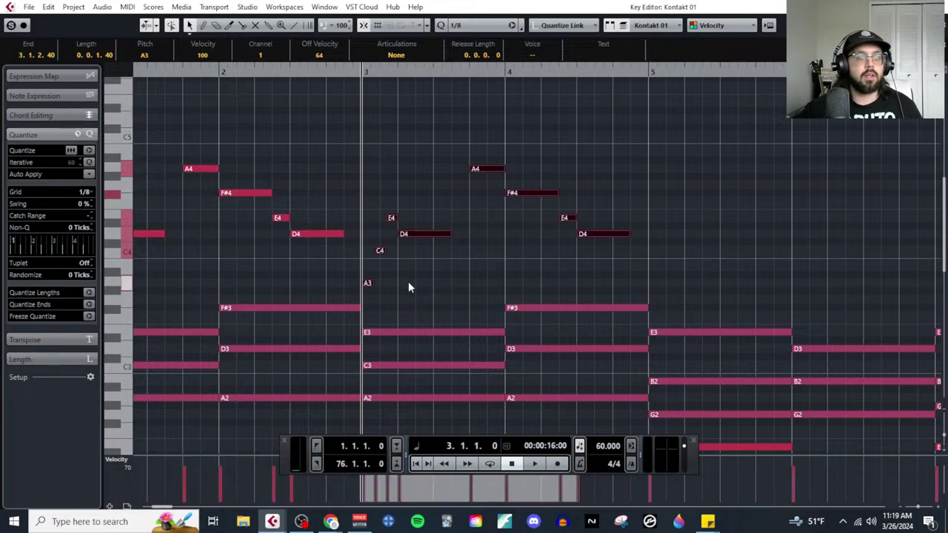
pyautogui.press('g')
pyautogui.click(430, 282)
pyautogui.hscroll(-3, 433, 284)
pyautogui.hscroll(-2, 433, 284)
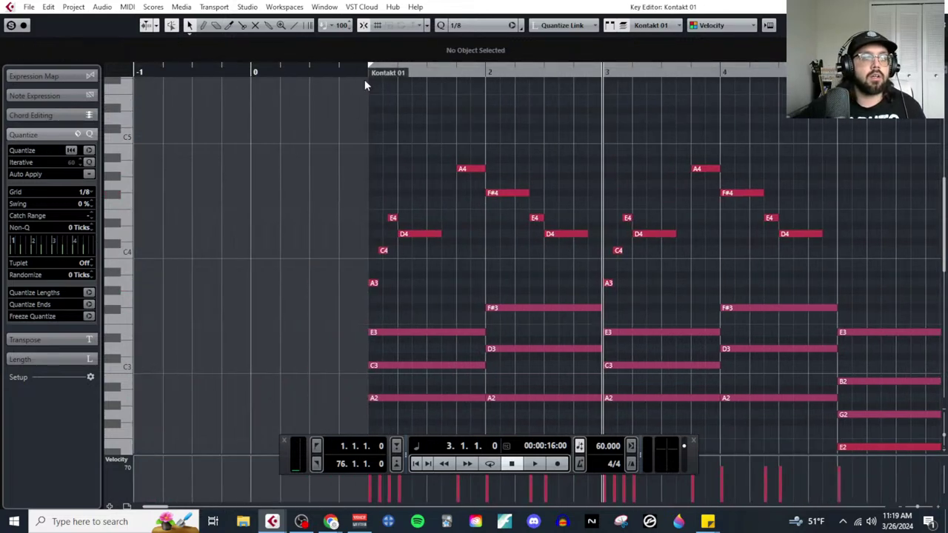
pyautogui.click(366, 71)
pyautogui.press('space')
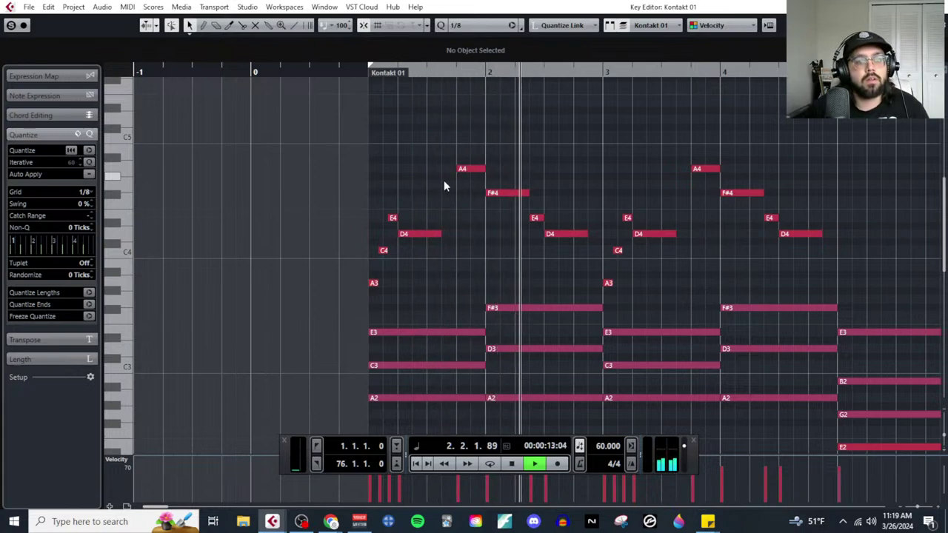
pyautogui.hscroll(1, 443, 180)
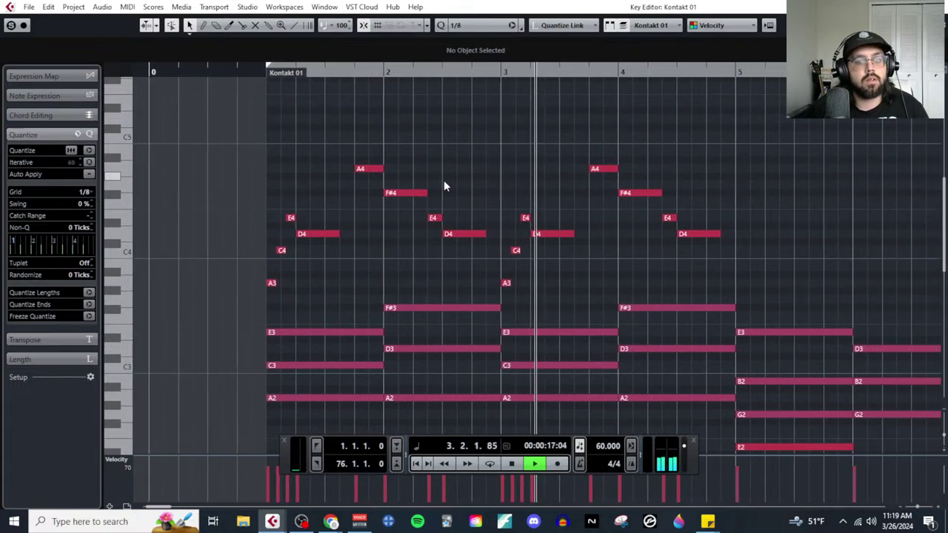
pyautogui.press('space')
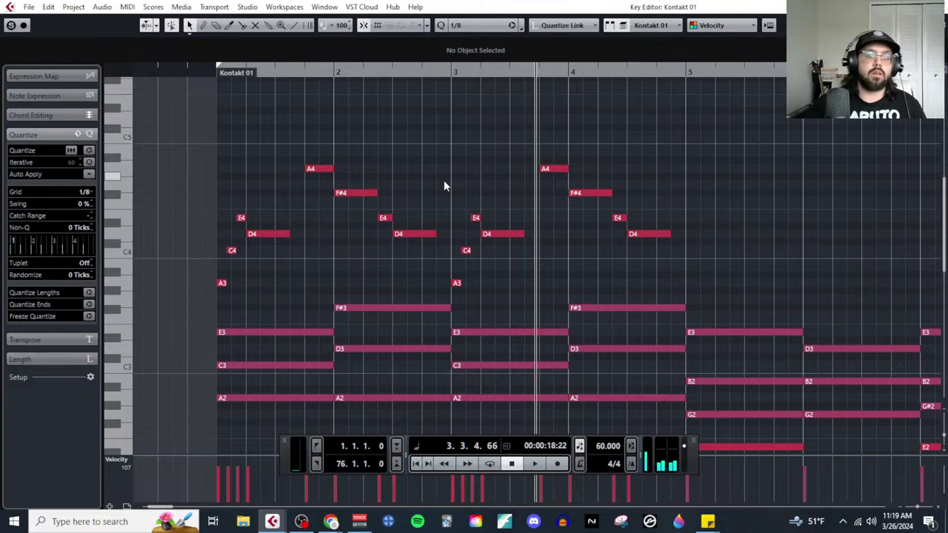
pyautogui.press('h')
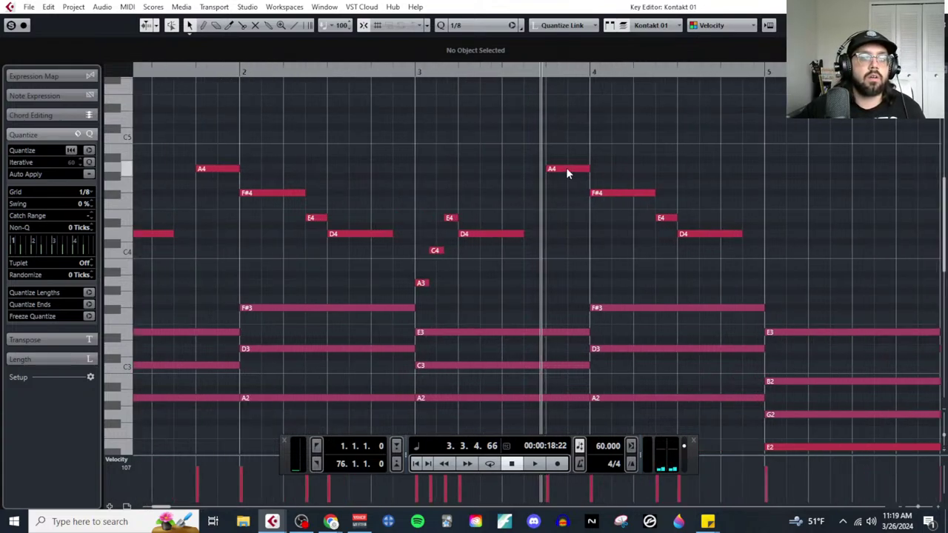
# Step: Draw an eighth-note A4 on the last beat of bar 3 with the Draw tool
pyautogui.click(565, 167)
pyautogui.moveTo(619, 190)
pyautogui.mouseDown()
pyautogui.moveTo(620, 124)
pyautogui.moveTo(630, 194)
pyautogui.mouseUp()
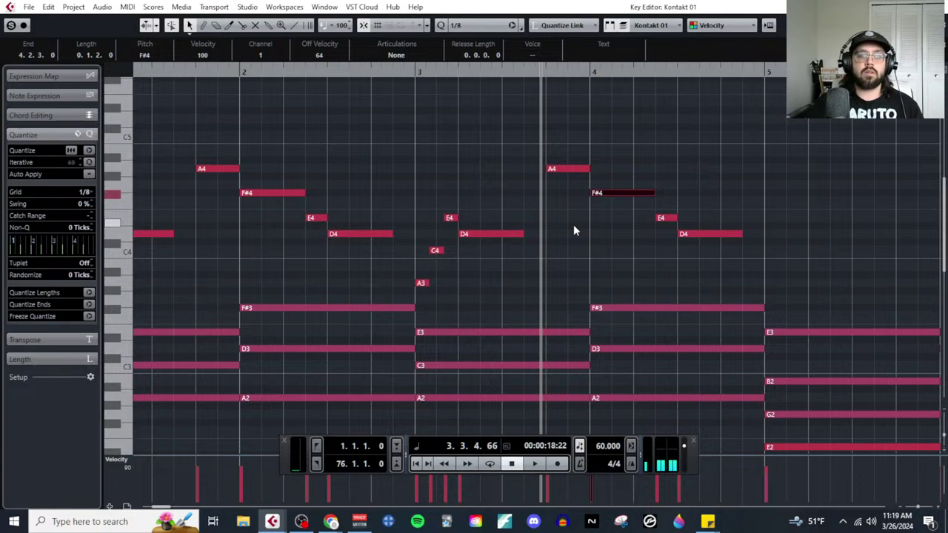
pyautogui.press('h')
pyautogui.rightClick(551, 193)
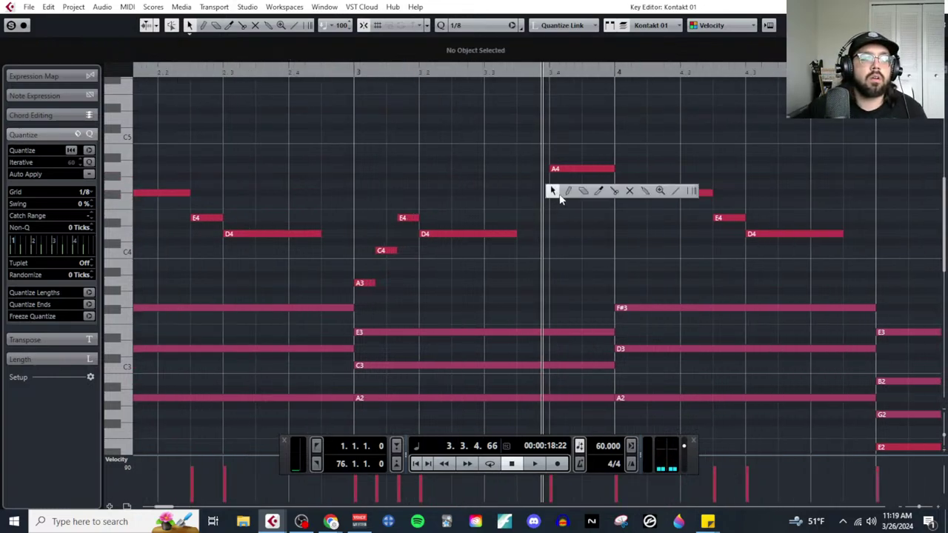
pyautogui.click(568, 190)
pyautogui.click(524, 168)
# Step: Raise the later A4 in bar 3 to C5, then view the whole phrase from the start
pyautogui.rightClick(550, 191)
pyautogui.click(552, 191)
pyautogui.click(570, 170)
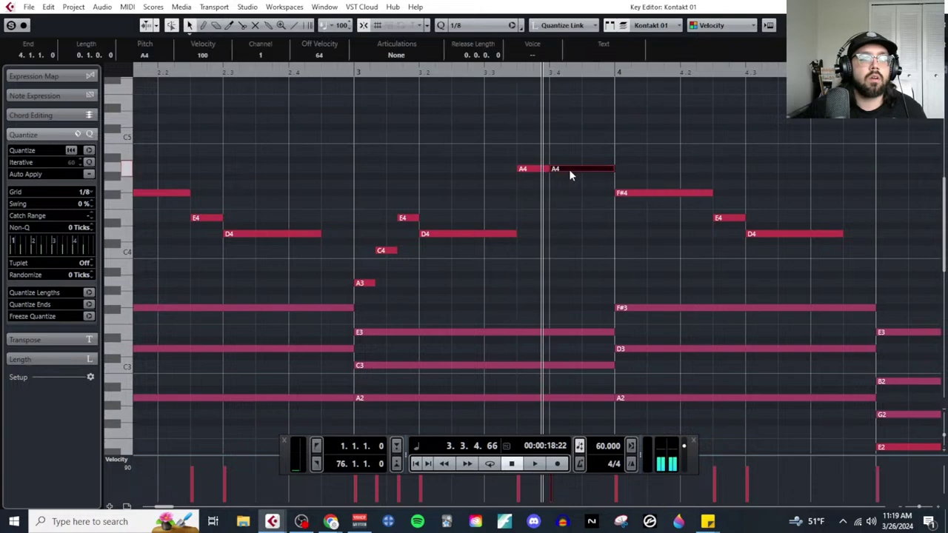
pyautogui.moveTo(570, 175); pyautogui.dragTo(571, 144)
pyautogui.press('g')
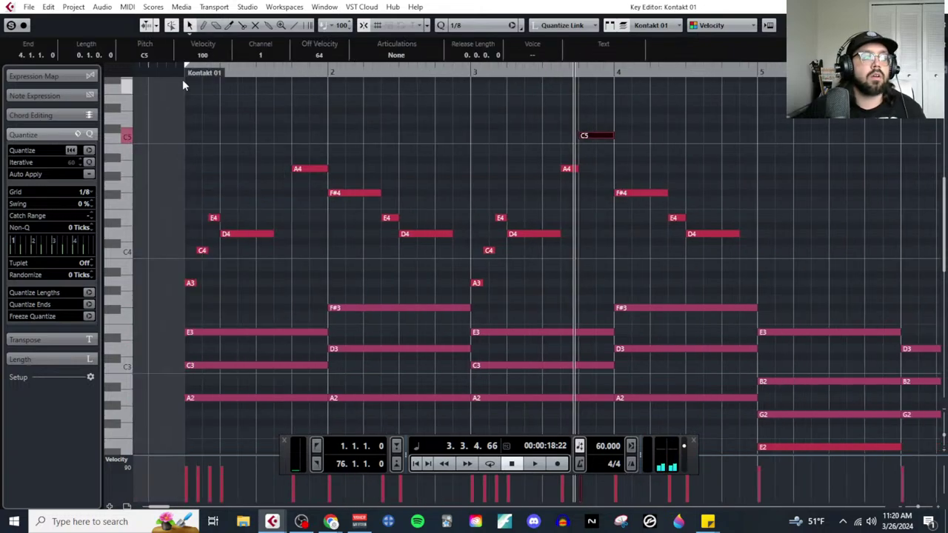
pyautogui.press('Home')
pyautogui.press('space')
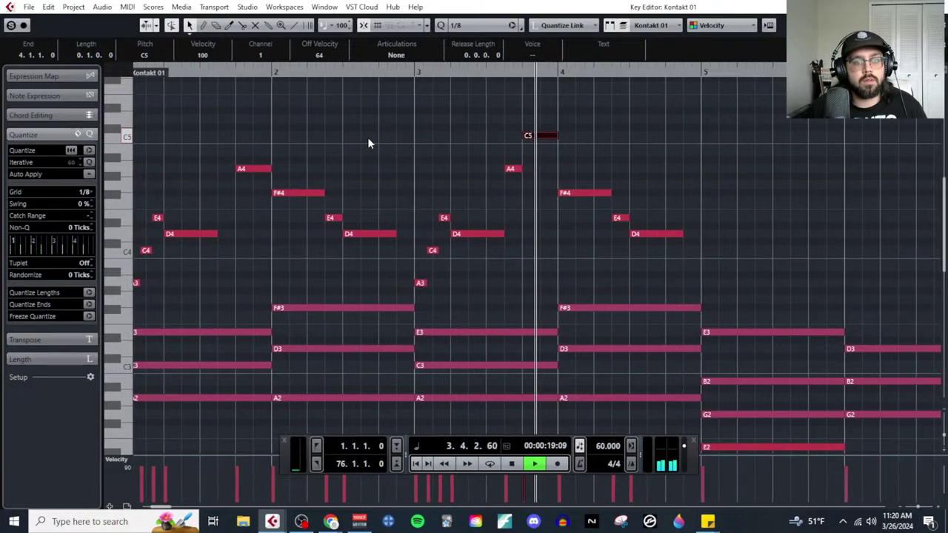
pyautogui.press('space')
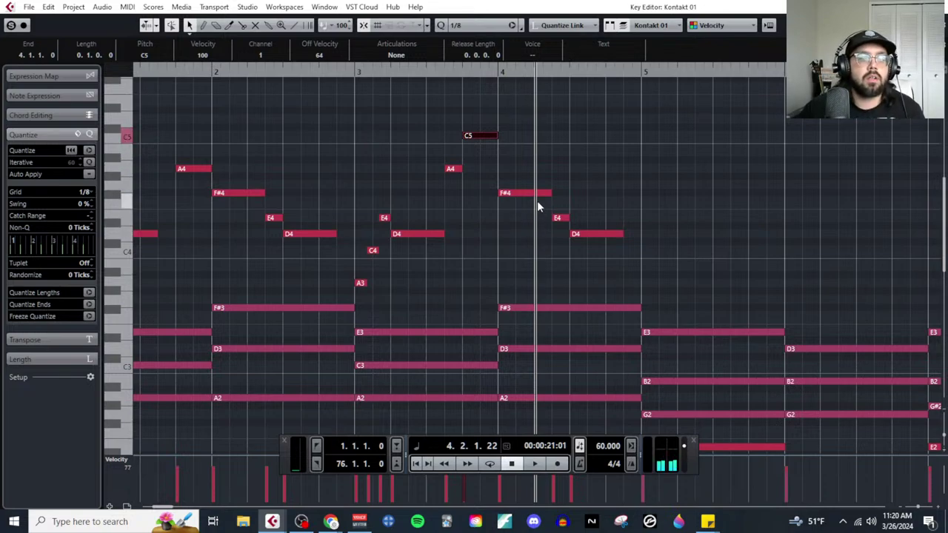
# Step: Move bar 4's opening F#4 up to A4 and the next E4 up to F#4, then select the D4
pyautogui.moveTo(525, 194); pyautogui.dragTo(526, 169)
pyautogui.scroll(2, 524, 190)
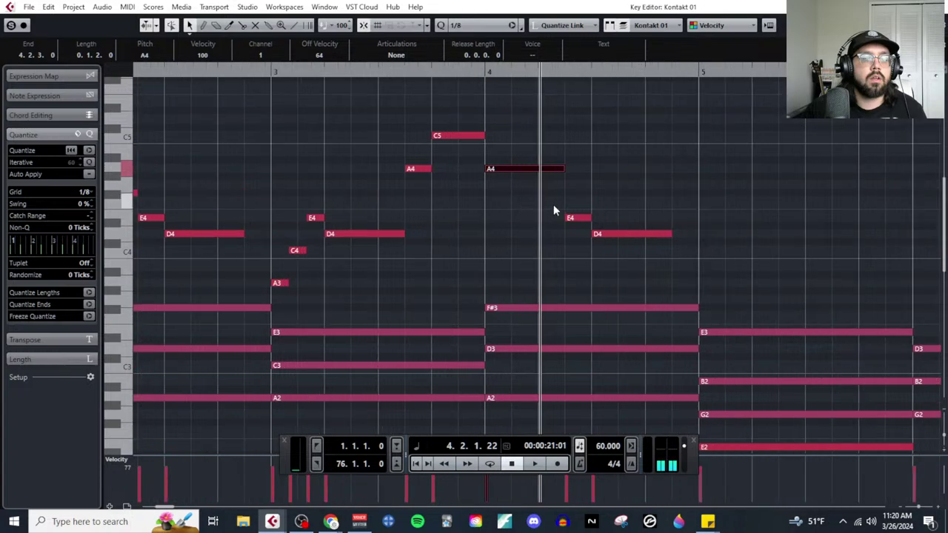
pyautogui.moveTo(578, 218); pyautogui.dragTo(583, 194)
pyautogui.click(613, 234)
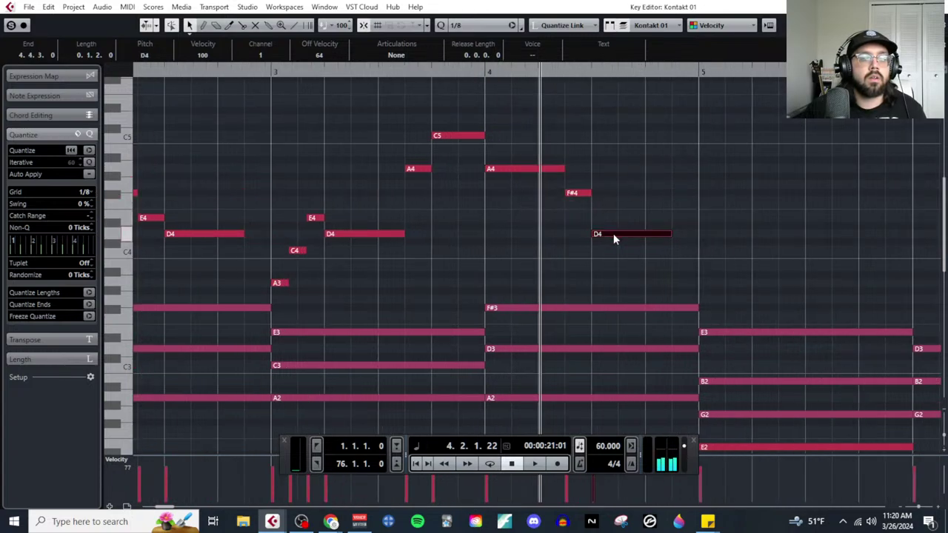
pyautogui.scroll(-2, 537, 240)
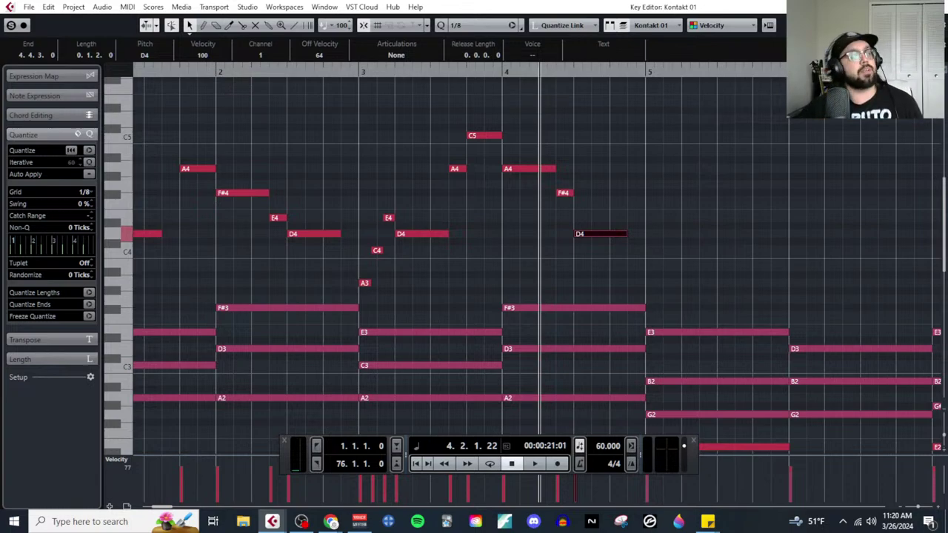
pyautogui.hscroll(-3, 572, 224)
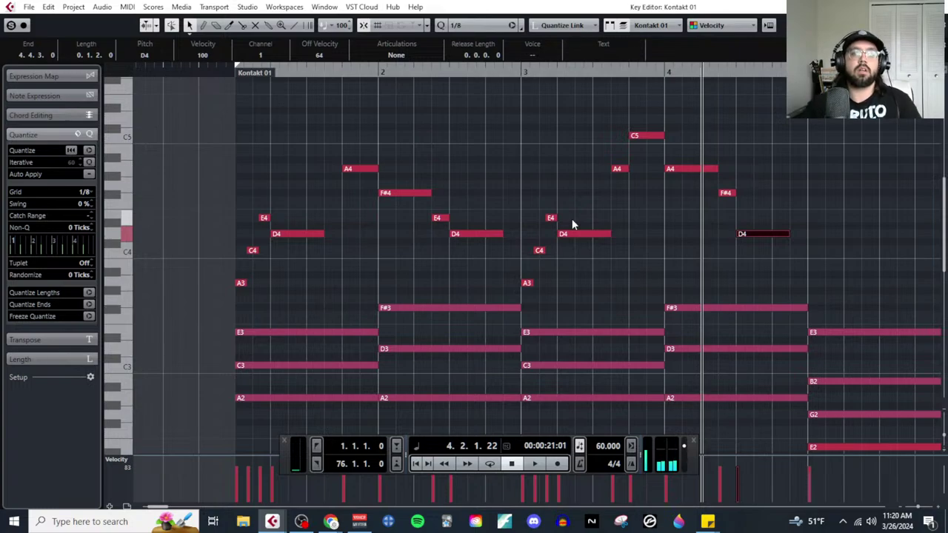
# Step: Hold the C5 over the barline and turn the A4 into a short B4 starting at 4.1.3
pyautogui.scroll(3, 685, 142)
pyautogui.click(662, 136)
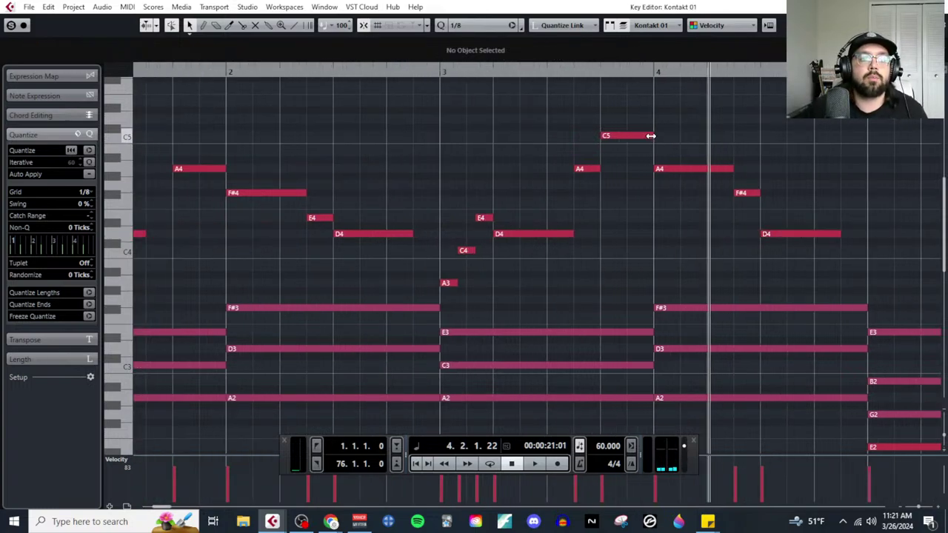
pyautogui.moveTo(650, 136); pyautogui.dragTo(706, 136)
pyautogui.click(690, 181)
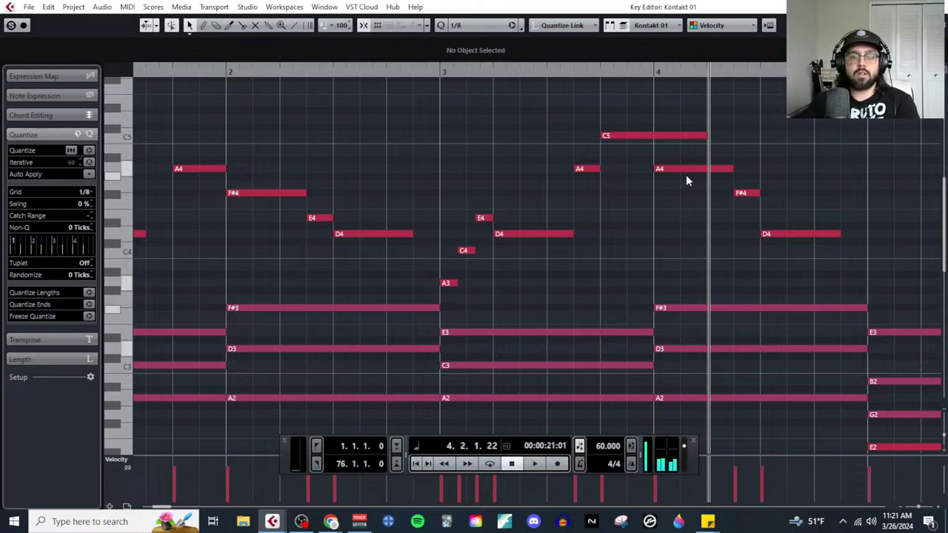
pyautogui.moveTo(657, 169); pyautogui.dragTo(707, 169)
pyautogui.press('Up')
pyautogui.press('Right')
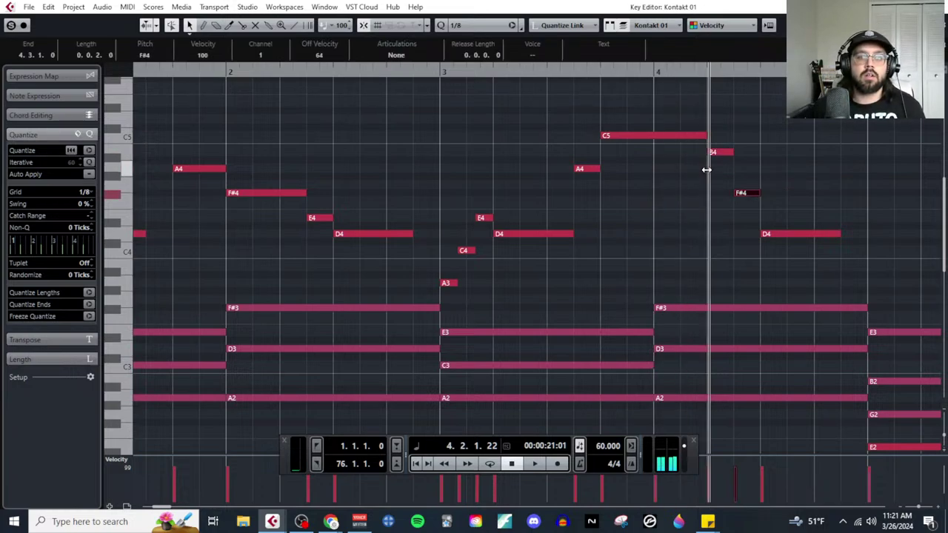
# Step: Delete bar 4's D4, lengthen the A4 to two beats, and select bar 1's melody notes
pyautogui.click(790, 230)
pyautogui.press('Delete')
pyautogui.moveTo(758, 168); pyautogui.dragTo(841, 169)
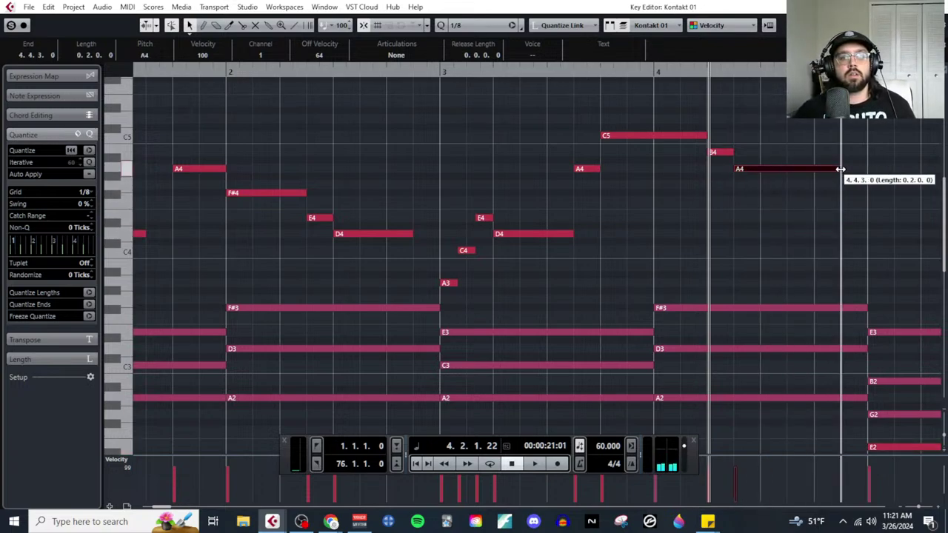
pyautogui.scroll(-4, 715, 230)
pyautogui.moveTo(267, 135); pyautogui.dragTo(478, 257)
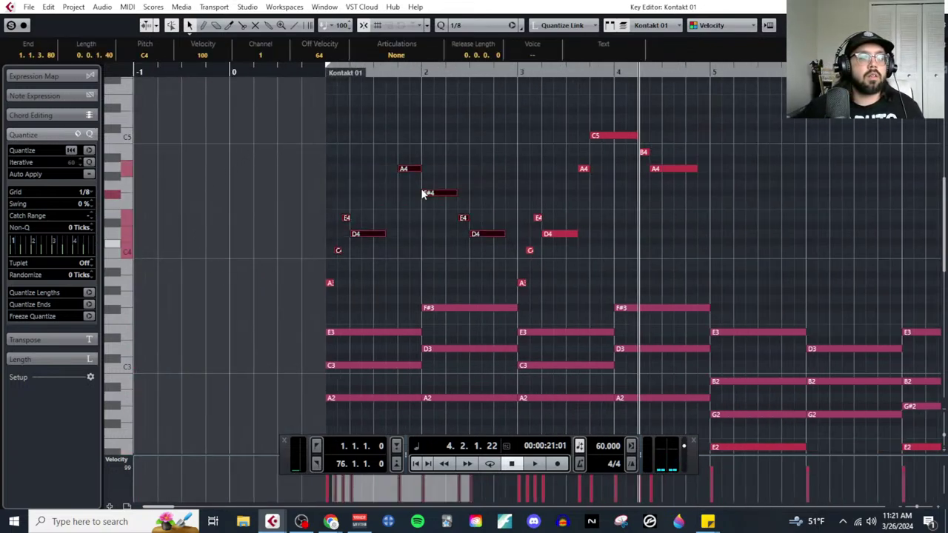
# Step: Play the melody from the start of the part and stop
pyautogui.click(326, 72)
pyautogui.press('space')
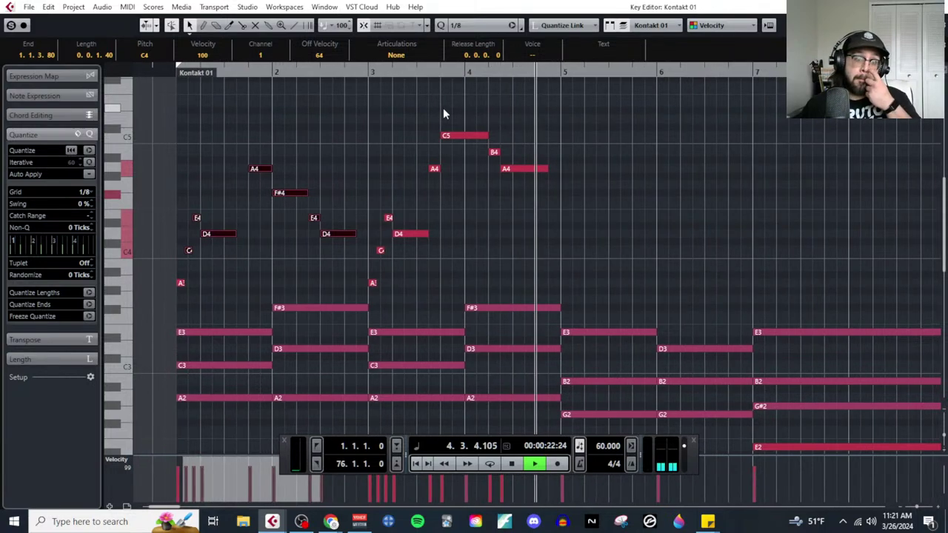
pyautogui.press('space')
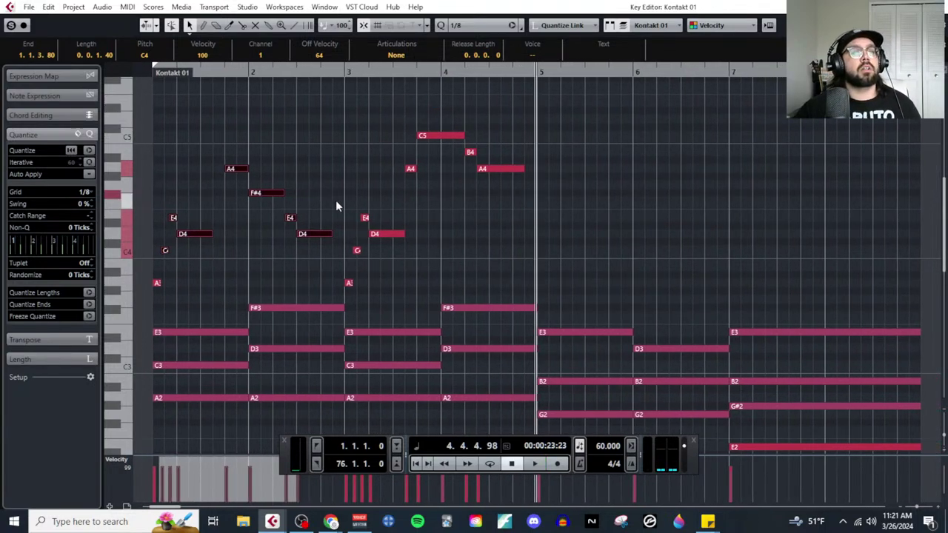
# Step: Select the bars 1–4 melody notes including C5, B4, A4 and transpose them up an octave
pyautogui.hscroll(-2, 336, 200)
pyautogui.moveTo(208, 182); pyautogui.dragTo(399, 289)
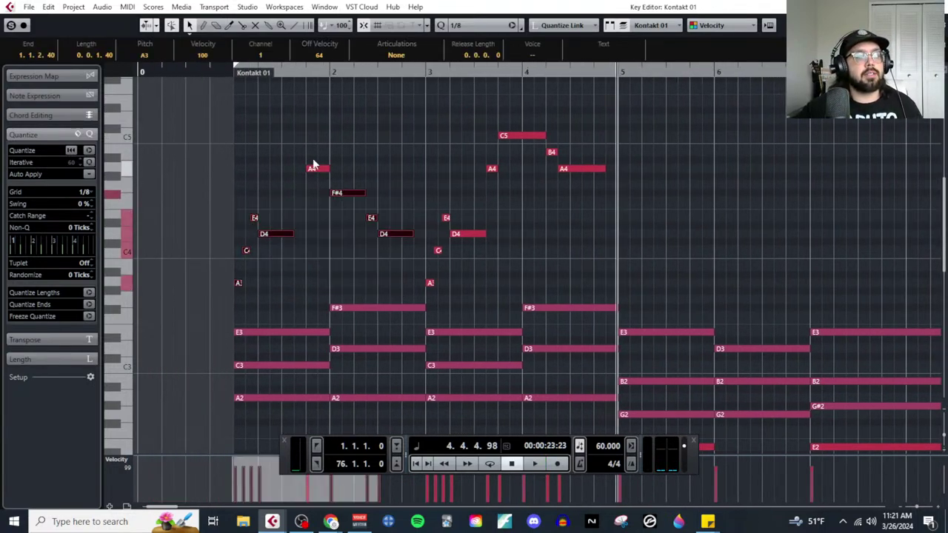
pyautogui.moveTo(427, 134); pyautogui.dragTo(493, 282)
pyautogui.moveTo(466, 90); pyautogui.dragTo(607, 197)
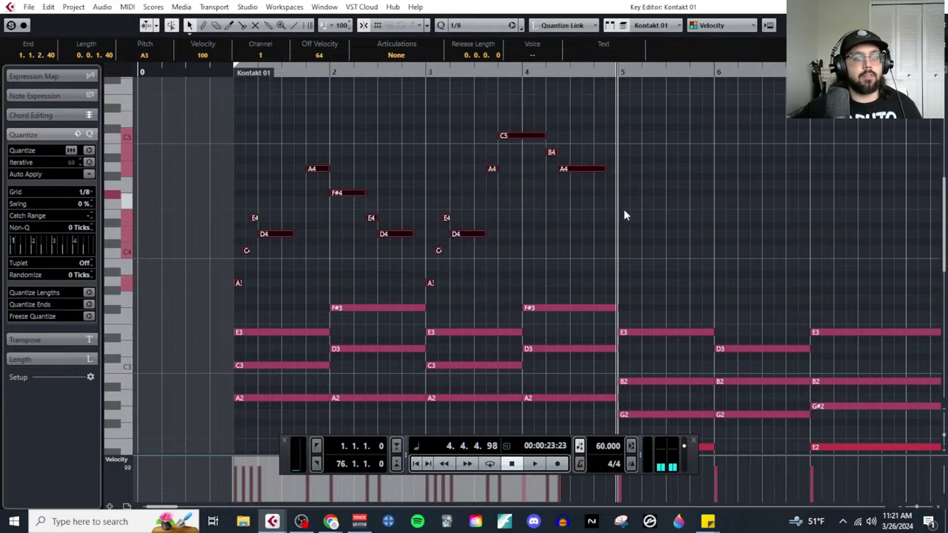
pyautogui.hotkey('shift', 'Up')
pyautogui.scroll(2, 659, 234)
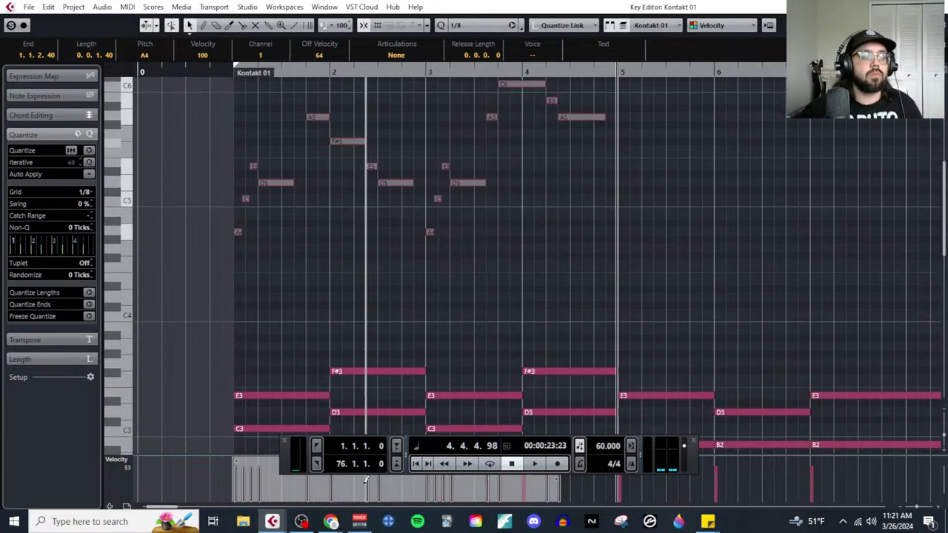
# Step: Record a new take from the project start, playing the melody at its original octave
pyautogui.click(140, 69)
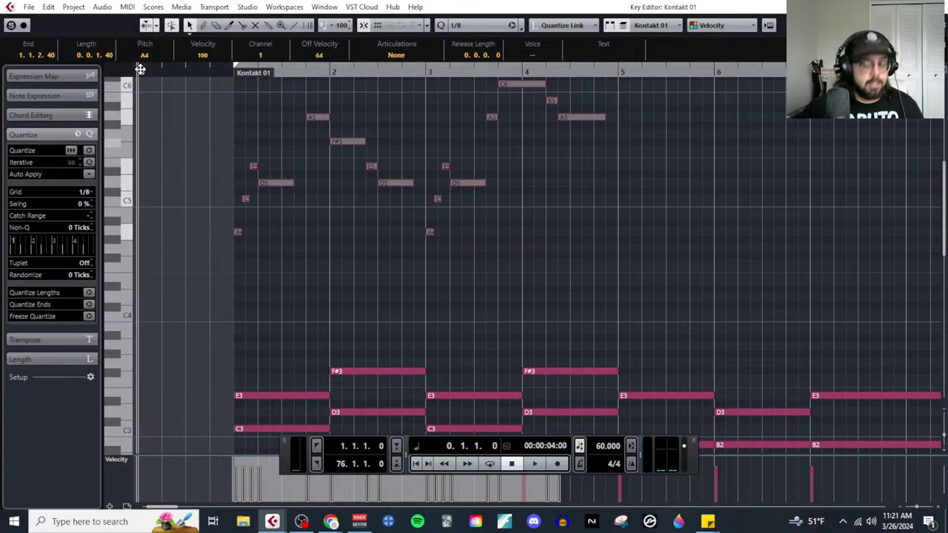
pyautogui.click(558, 464)
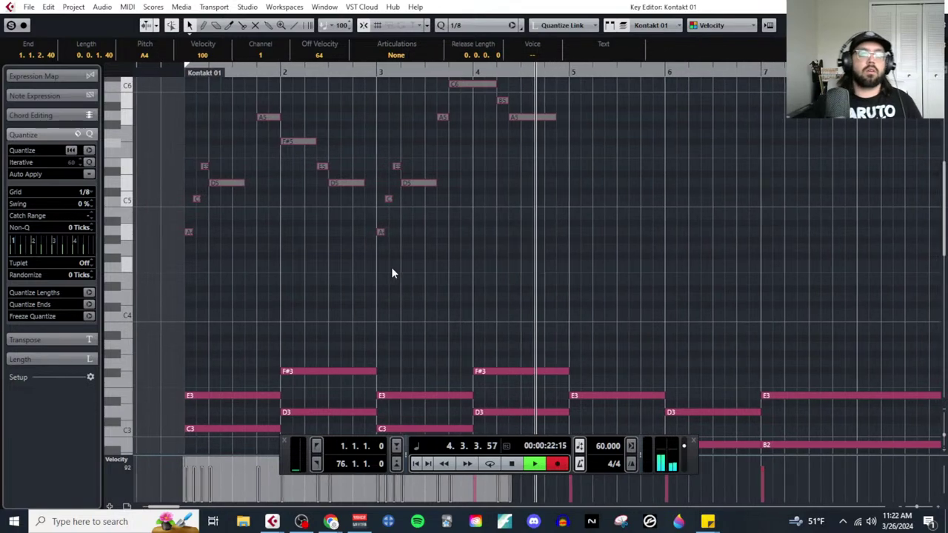
pyautogui.press('space')
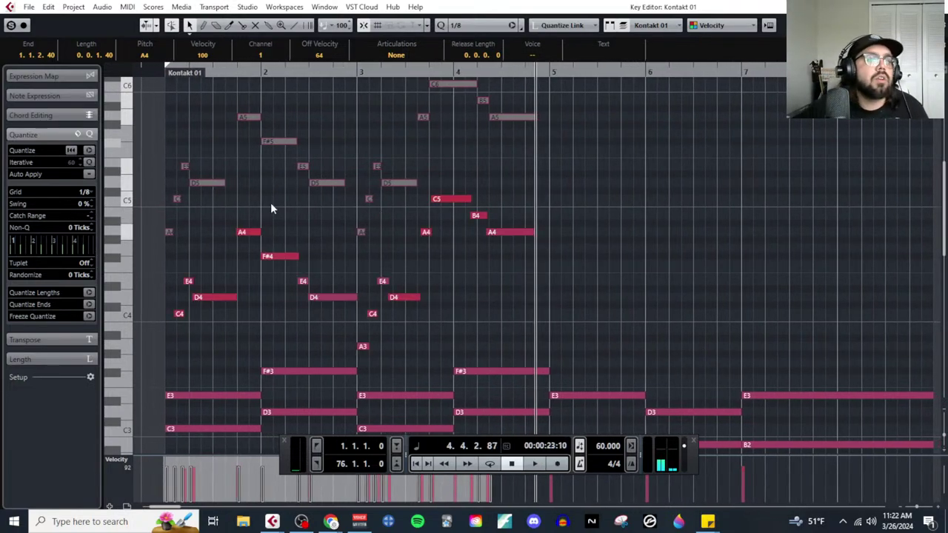
pyautogui.click(271, 205)
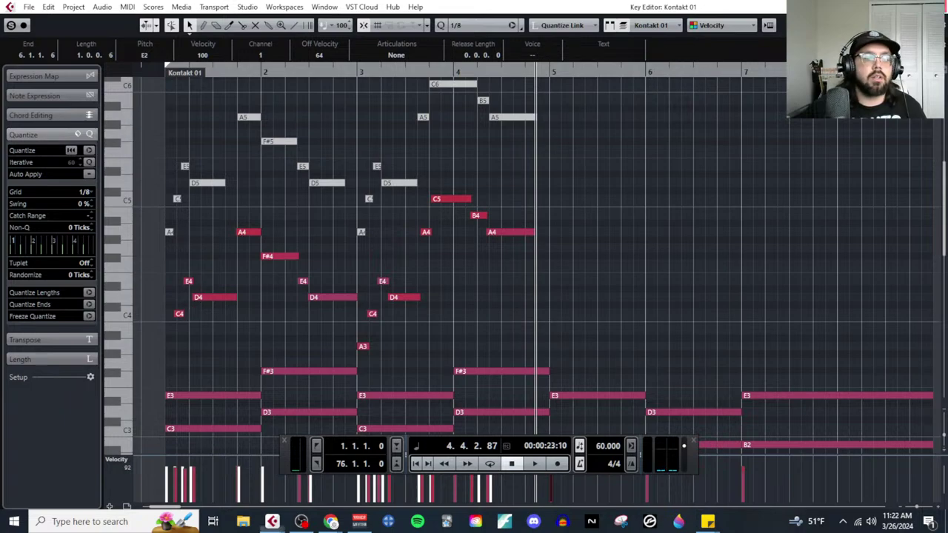
# Step: Return to the project window and select the Kontakt 01 MIDI part
pyautogui.press('Escape')
pyautogui.rightClick(404, 134)
pyautogui.click(449, 144)
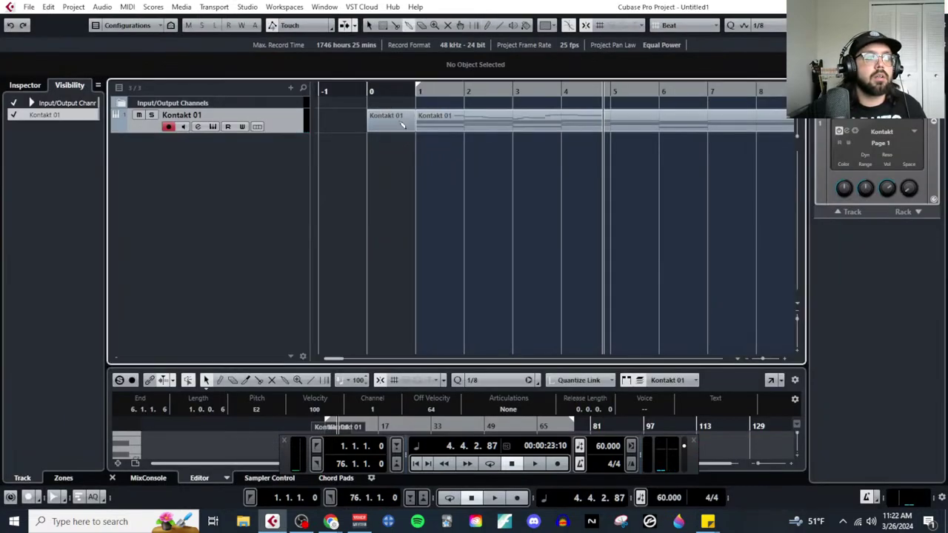
pyautogui.rightClick(434, 148)
pyautogui.click(444, 151)
pyautogui.click(458, 129)
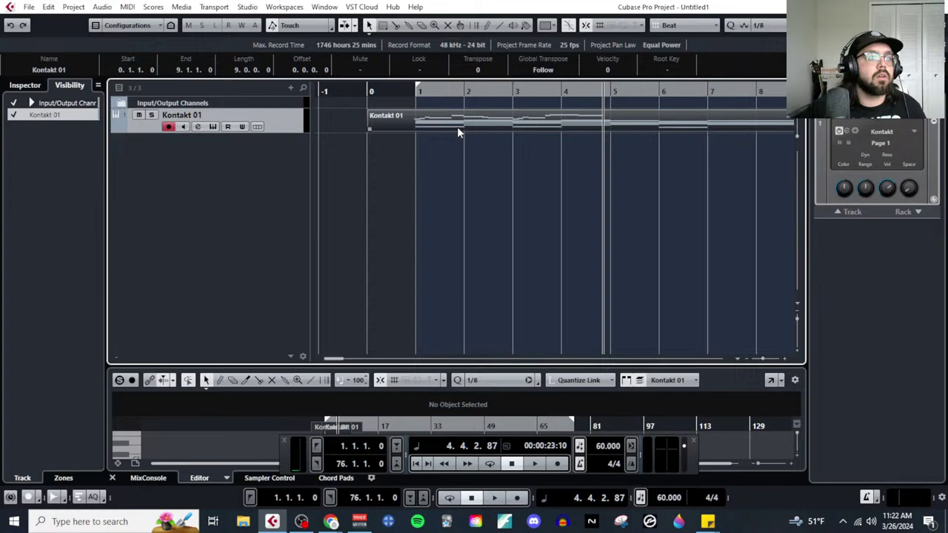
# Step: Open the part in the Key Editor via MIDI > Open Key Editor and select the E4, D4, C4 pickup
pyautogui.click(127, 7)
pyautogui.click(145, 23)
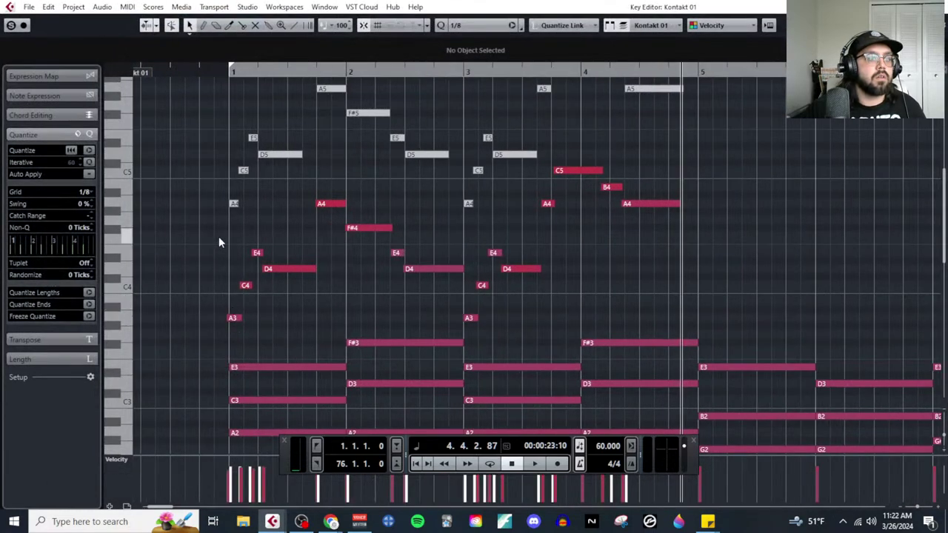
pyautogui.moveTo(219, 241); pyautogui.dragTo(317, 306)
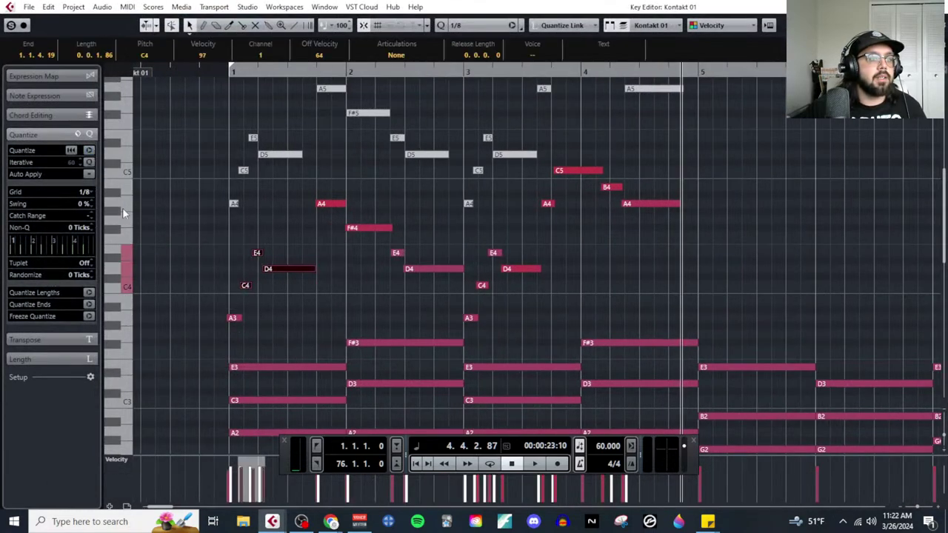
# Step: Set the grid to 1/8 T and quantize the pickup notes to eighth-note triplets
pyautogui.click(84, 192)
pyautogui.click(125, 330)
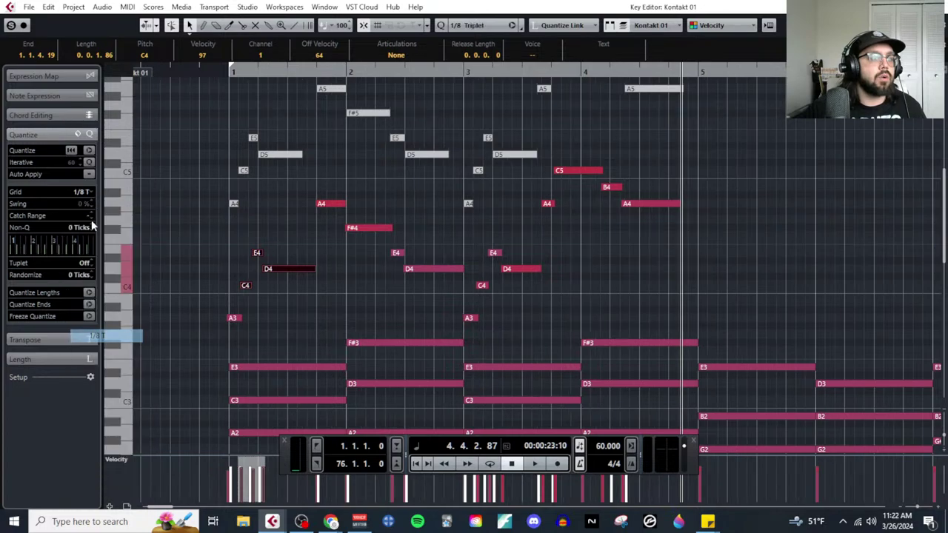
pyautogui.click(89, 162)
pyautogui.click(237, 318)
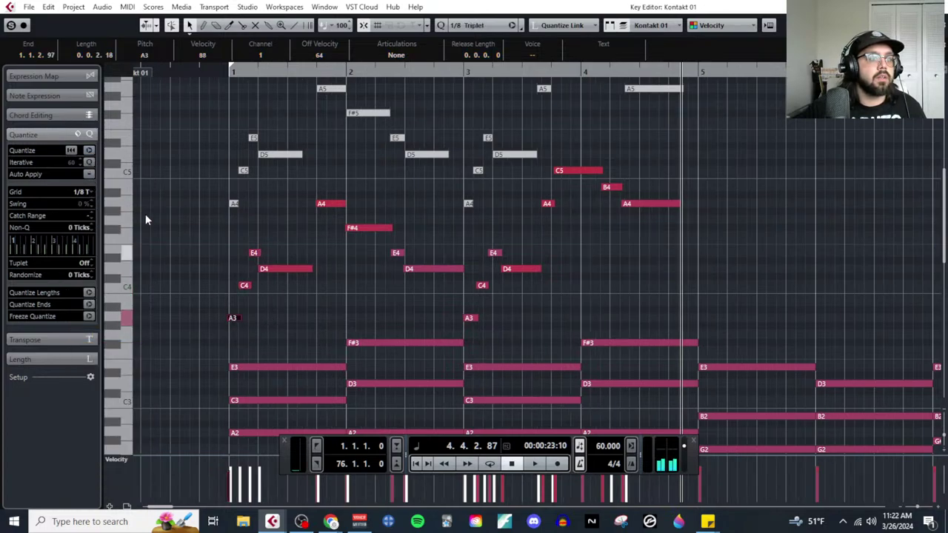
# Step: Play from the start, then lengthen the D4 slightly and move the A4 a little later
pyautogui.press('Home')
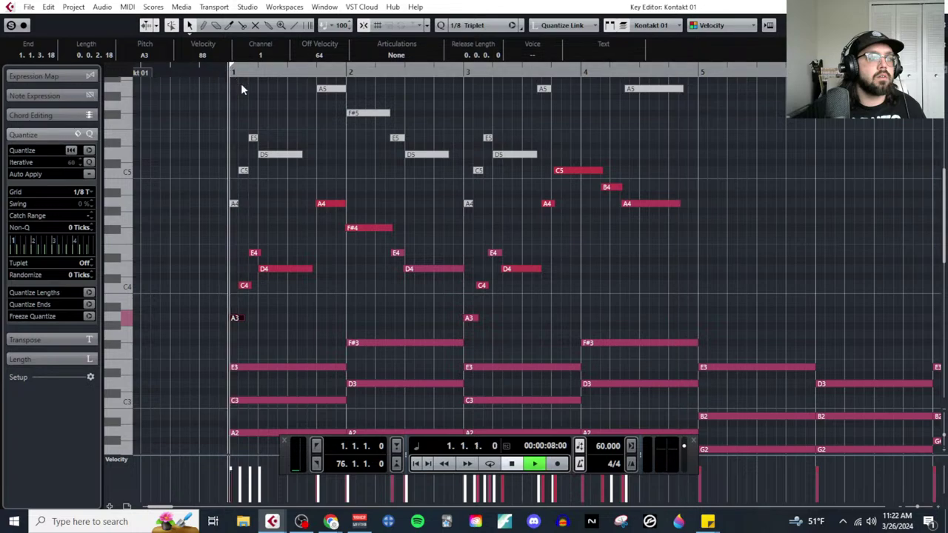
pyautogui.press('space')
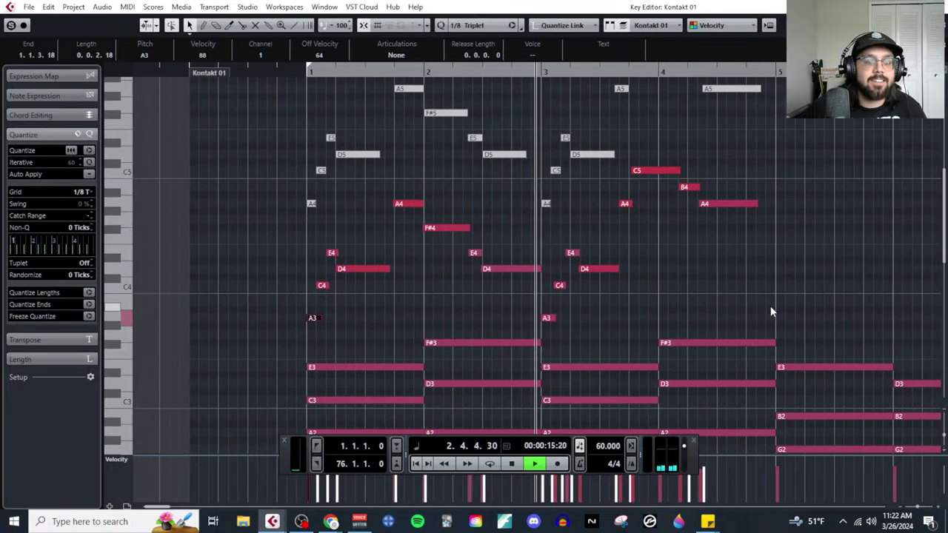
pyautogui.scroll(3, 731, 306)
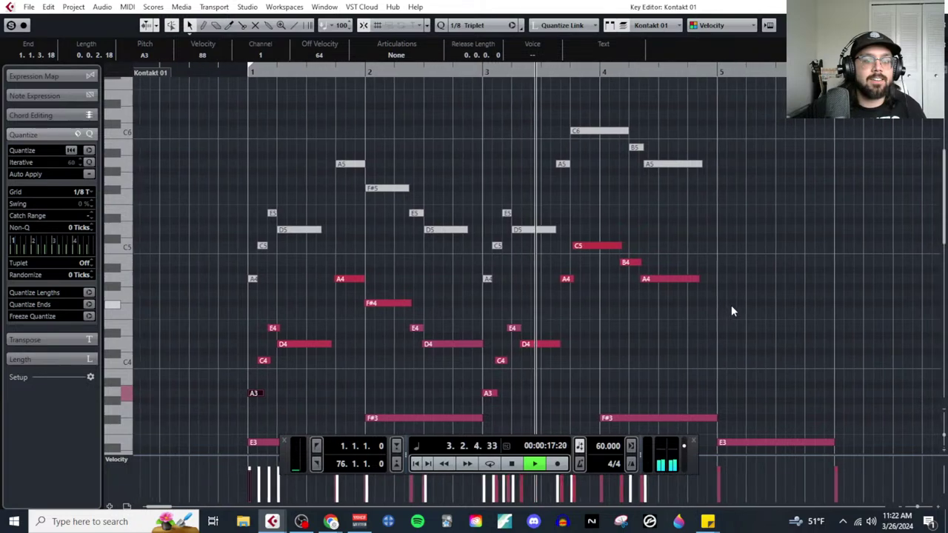
pyautogui.press('space')
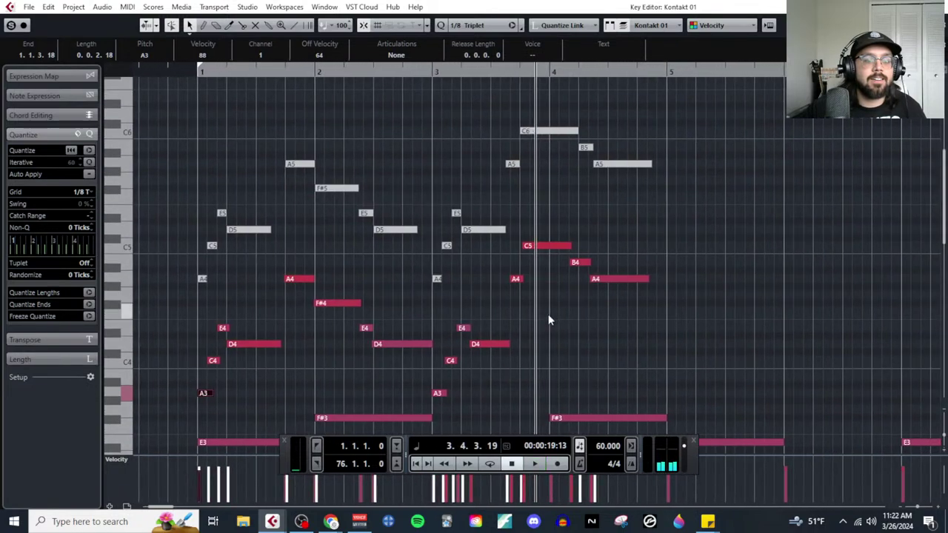
pyautogui.scroll(3, 548, 314)
pyautogui.moveTo(472, 344); pyautogui.dragTo(495, 345)
pyautogui.moveTo(492, 281); pyautogui.dragTo(521, 250)
pyautogui.scroll(-2, 444, 244)
# Step: Play from bar 3, move the A4 one step later and trim the C5 to start at bar 4
pyautogui.click(342, 91)
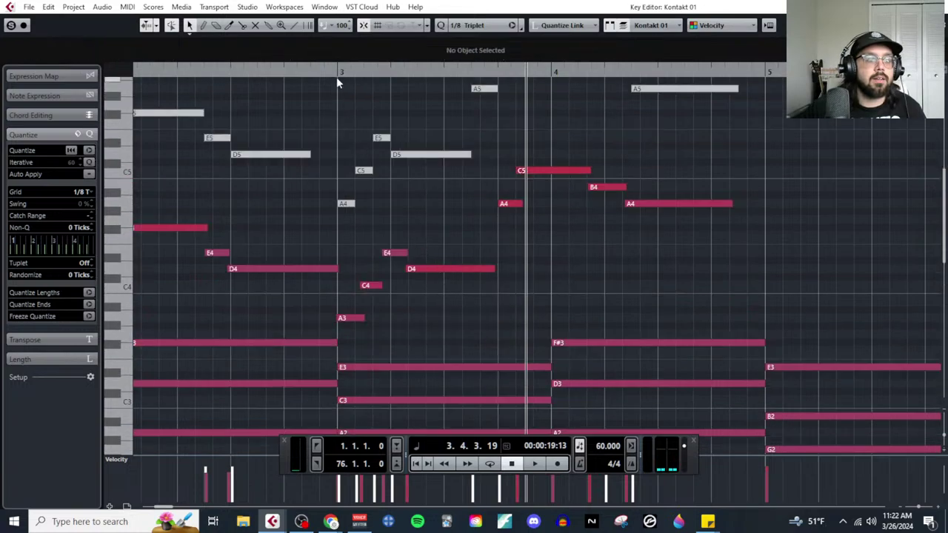
pyautogui.click(336, 77)
pyautogui.press('space')
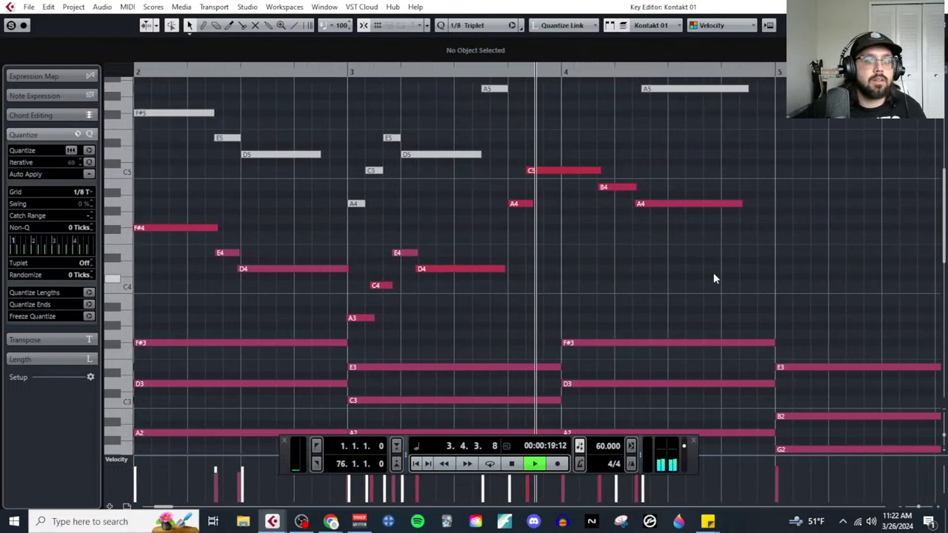
pyautogui.press('space')
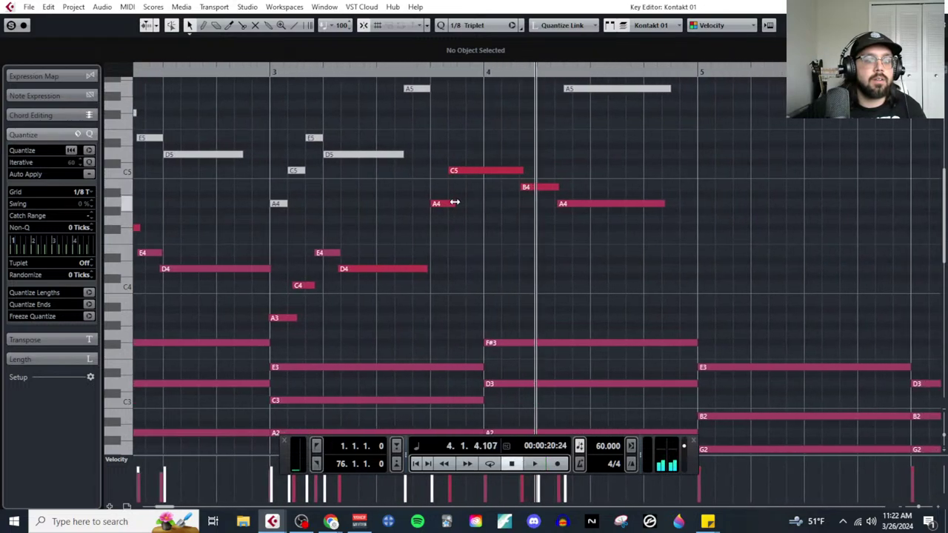
pyautogui.moveTo(450, 204); pyautogui.dragTo(468, 205)
pyautogui.moveTo(449, 171); pyautogui.dragTo(485, 171)
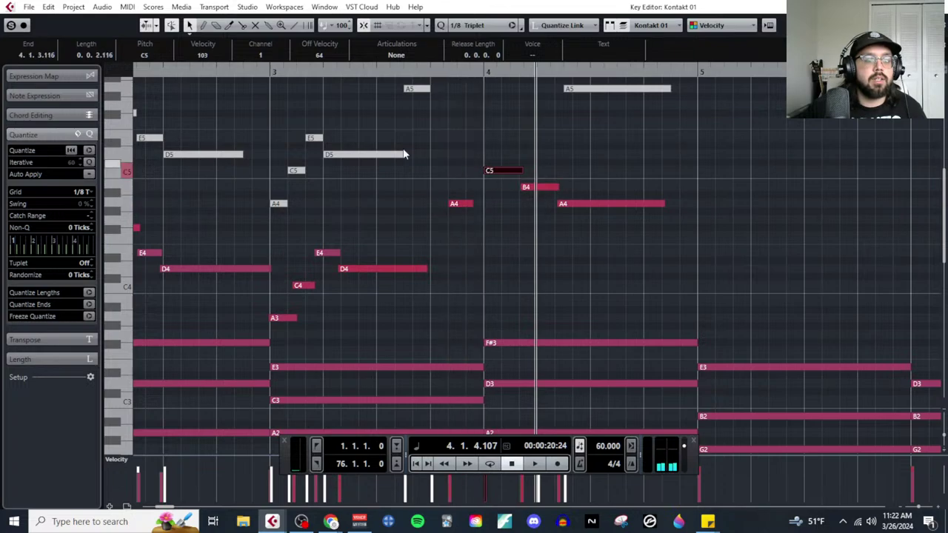
# Step: Replay from bar 3 and extend the A4 to start earlier
pyautogui.click(284, 84)
pyautogui.press('space')
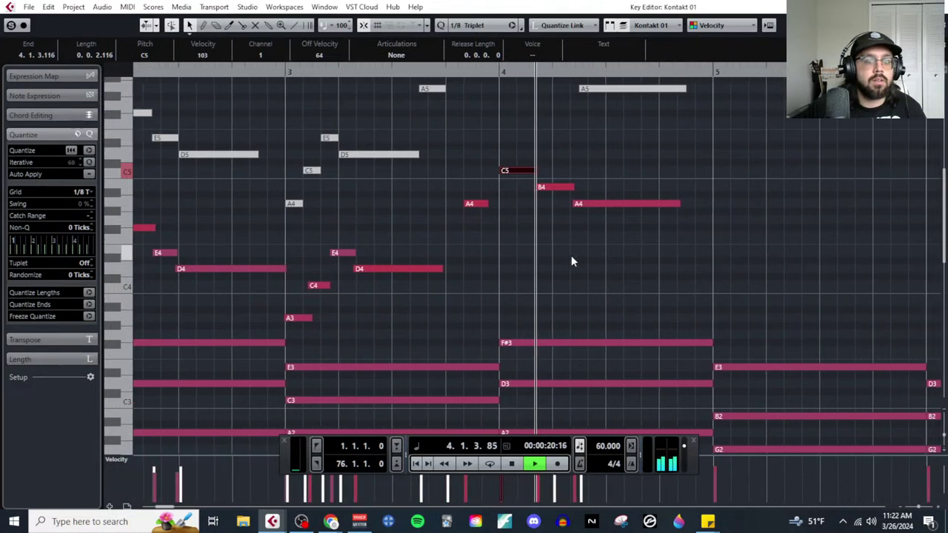
pyautogui.press('space')
pyautogui.click(418, 217)
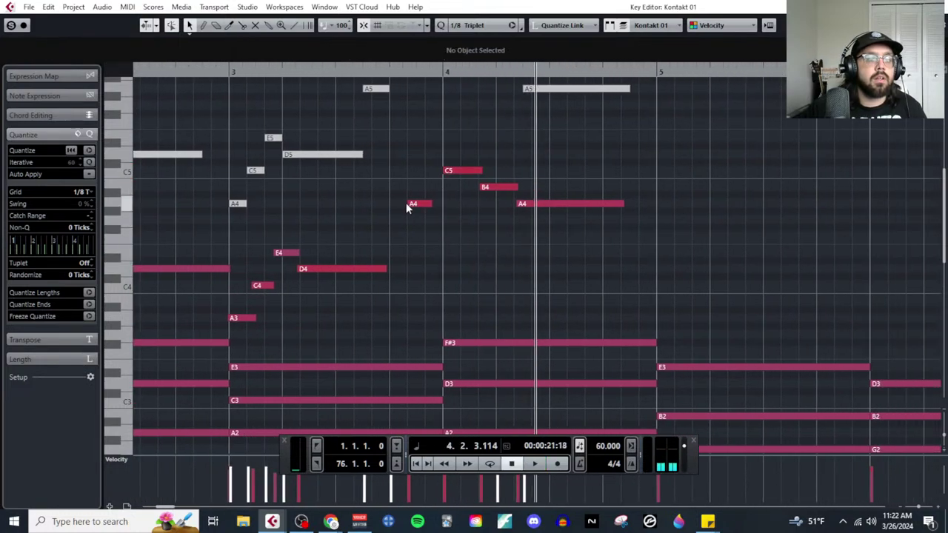
pyautogui.moveTo(409, 203); pyautogui.dragTo(391, 203)
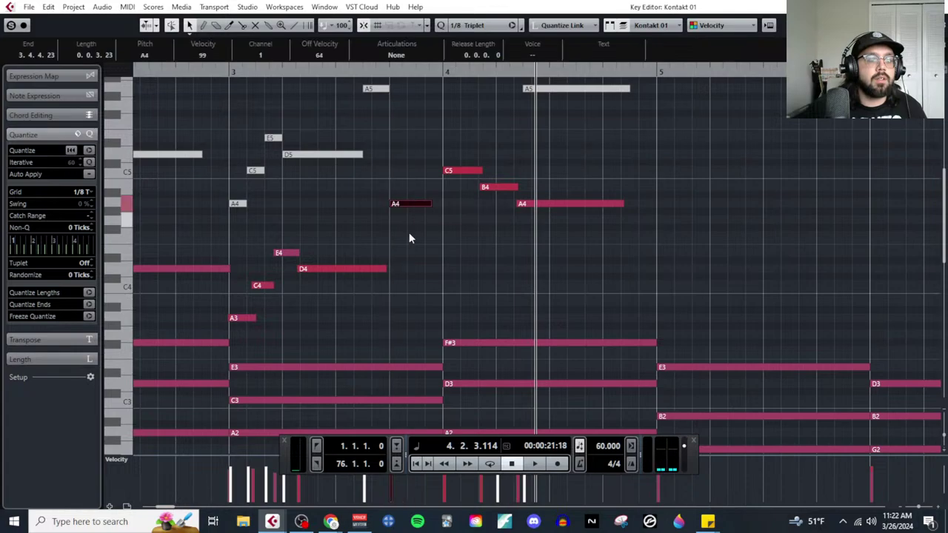
# Step: Shorten the A3 at bar 3 and shift the C4 and E4 slightly earlier
pyautogui.scroll(-2, 385, 255)
pyautogui.scroll(2, 375, 280)
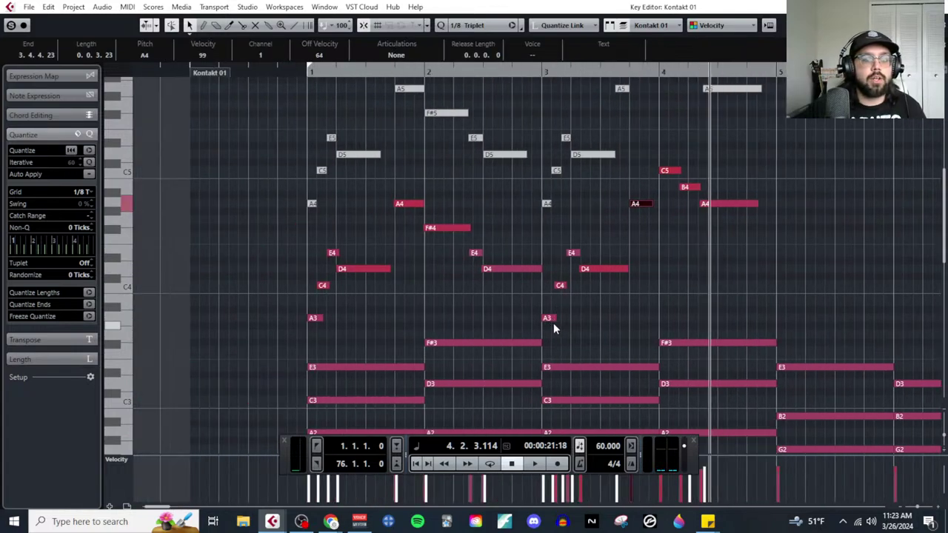
pyautogui.scroll(-1, 553, 323)
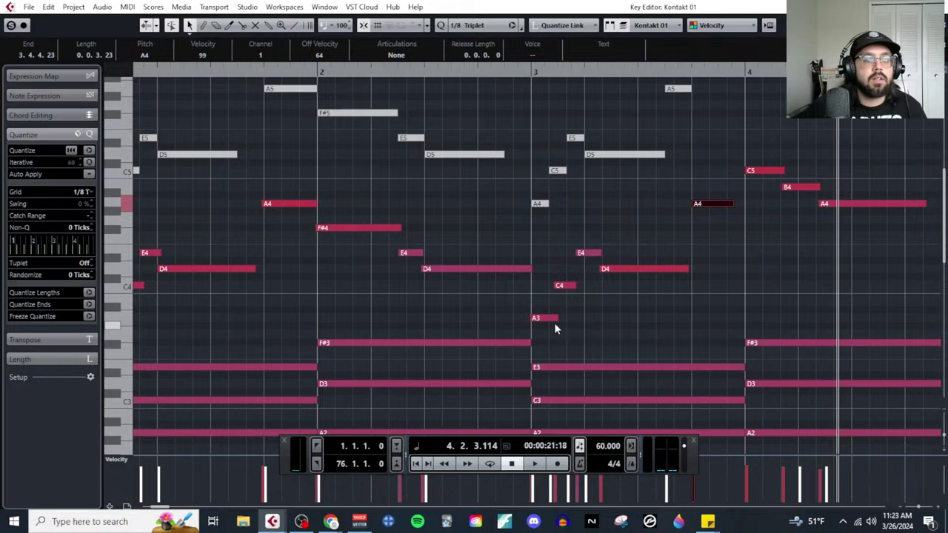
pyautogui.moveTo(556, 319); pyautogui.dragTo(548, 317)
pyautogui.moveTo(565, 286); pyautogui.dragTo(560, 286)
pyautogui.moveTo(588, 254); pyautogui.dragTo(601, 271)
pyautogui.scroll(-2, 623, 284)
pyautogui.scroll(3, 687, 237)
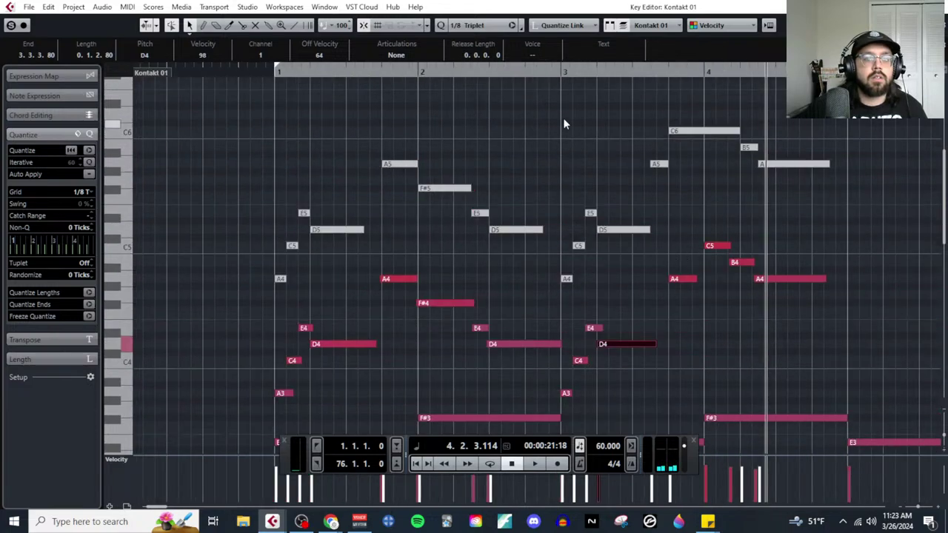
# Step: Play from bar 3, then move the A4 one triplet step earlier
pyautogui.click(561, 71)
pyautogui.press('space')
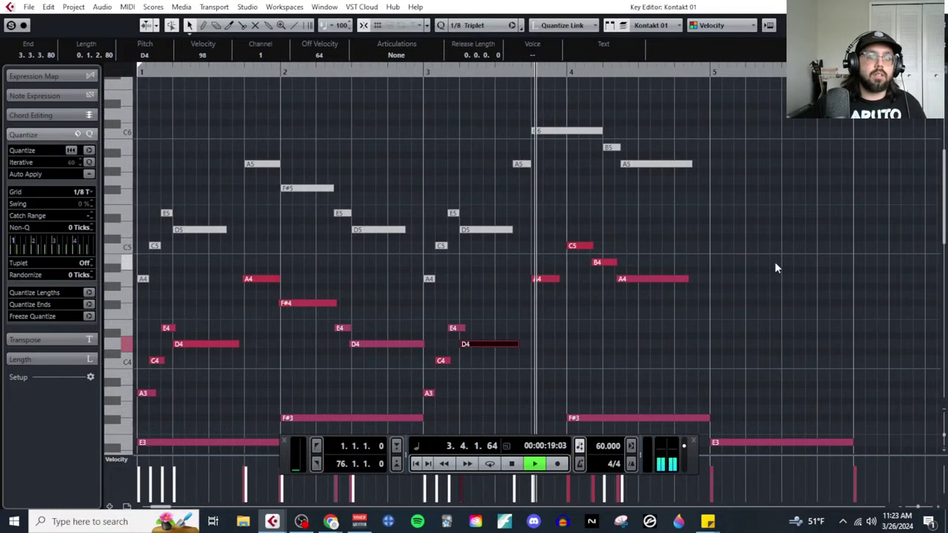
pyautogui.press('space')
pyautogui.scroll(2, 529, 333)
pyautogui.scroll(1, 529, 333)
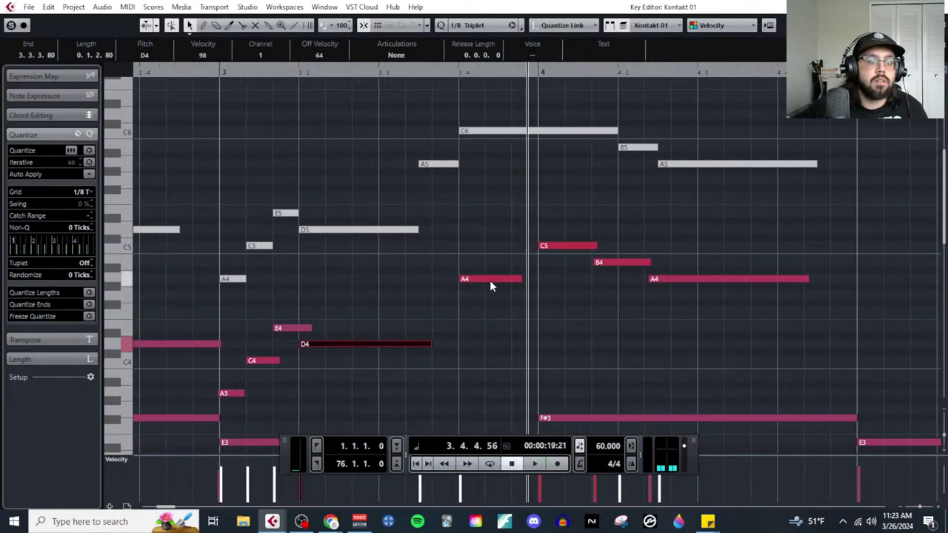
pyautogui.moveTo(491, 280); pyautogui.dragTo(468, 279)
# Step: Set the grid back to 1/8, move the A4 to 3.3.3, and start the C5 before bar 4
pyautogui.click(96, 193)
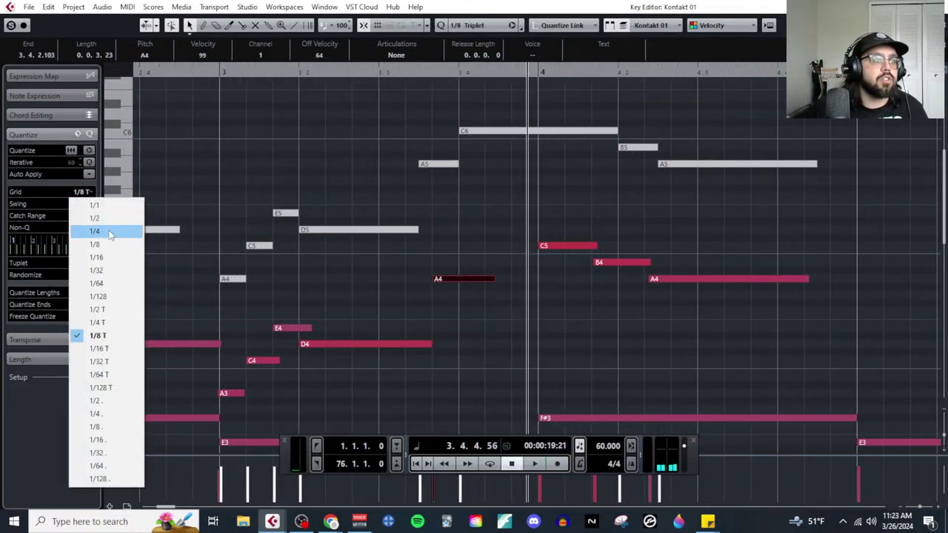
pyautogui.click(89, 246)
pyautogui.moveTo(461, 277); pyautogui.dragTo(446, 283)
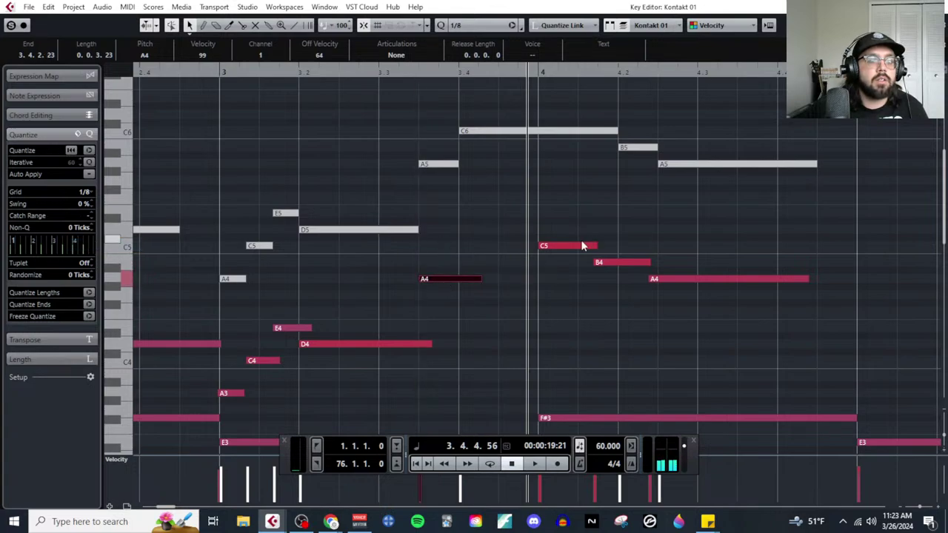
pyautogui.moveTo(541, 245); pyautogui.dragTo(460, 245)
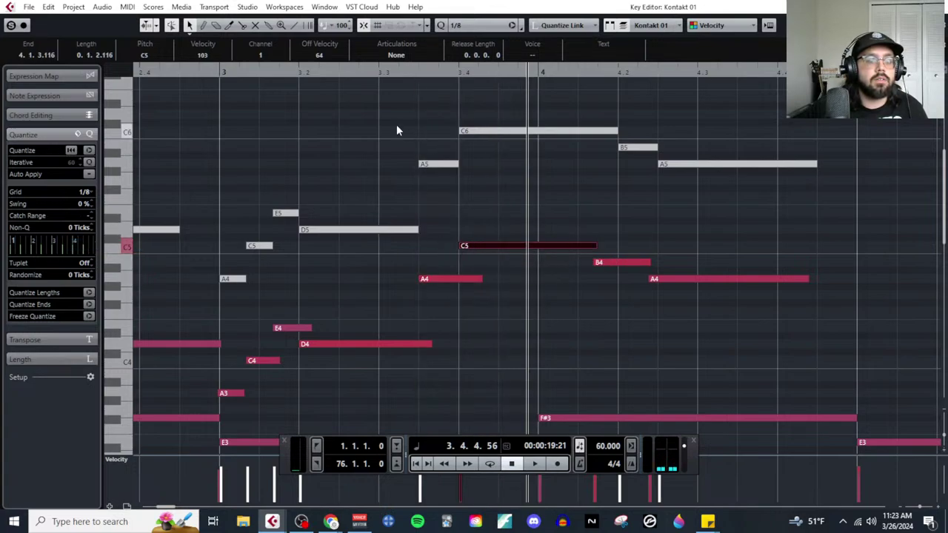
pyautogui.click(415, 79)
# Step: Audition the changes twice, then move the B4 earlier and lengthen it
pyautogui.press('space')
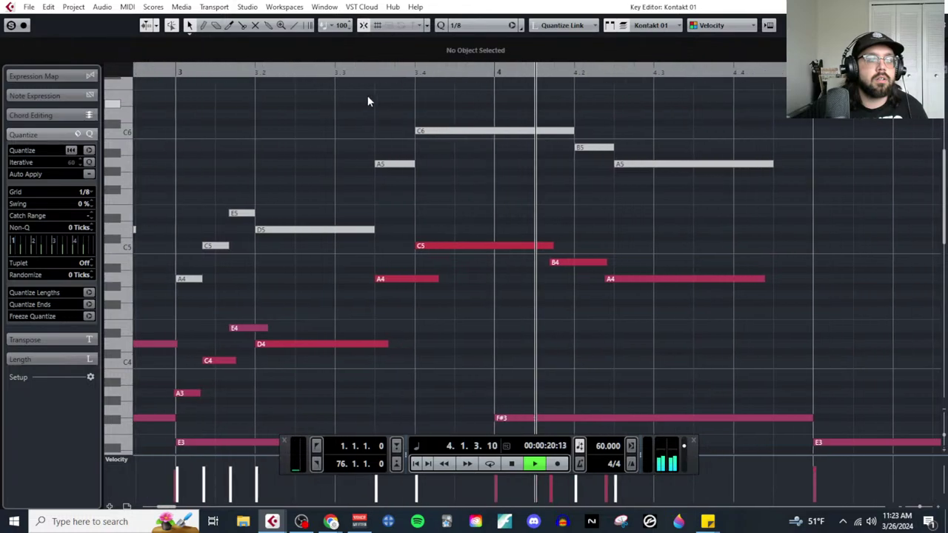
pyautogui.press('space')
pyautogui.scroll(3, 400, 204)
pyautogui.scroll(-2, 445, 230)
pyautogui.press('space')
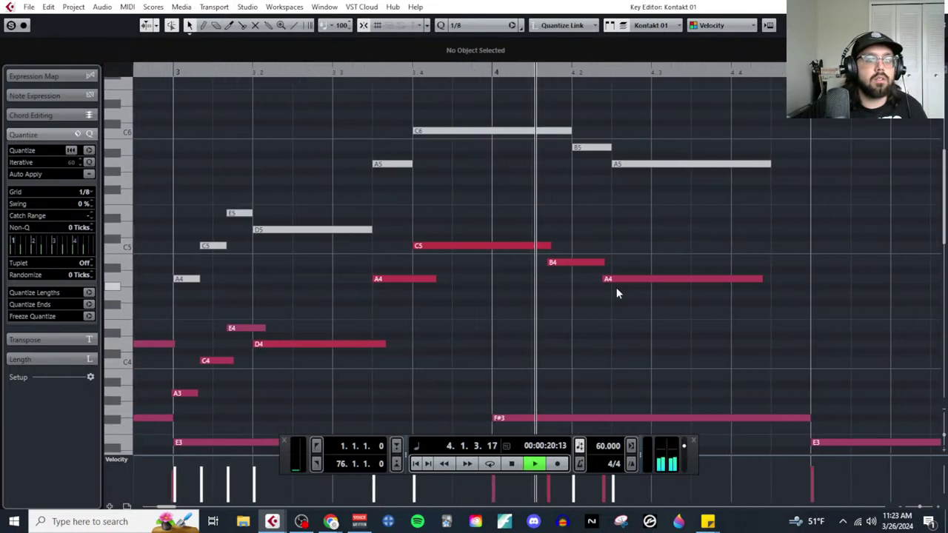
pyautogui.press('space')
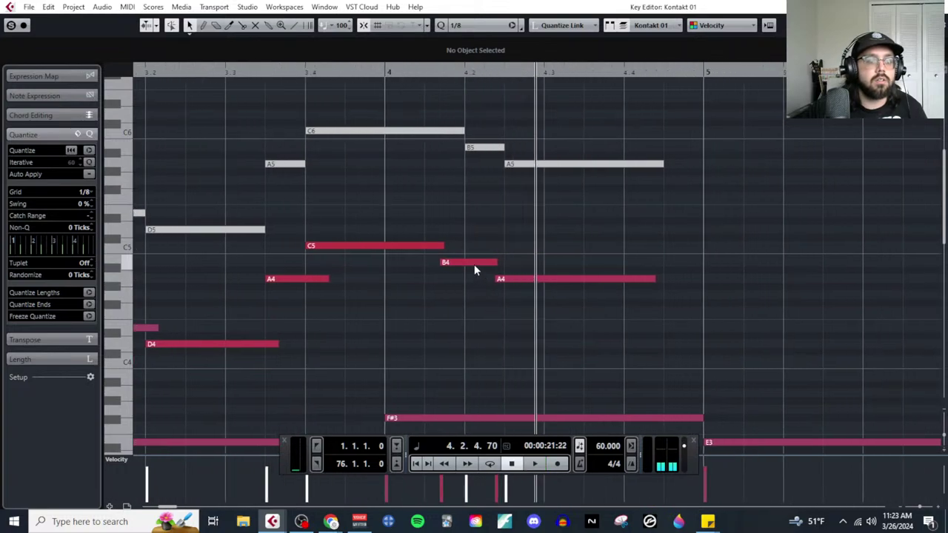
pyautogui.moveTo(474, 264)
pyautogui.mouseDown()
pyautogui.moveTo(461, 265)
pyautogui.moveTo(491, 263)
pyautogui.mouseUp()
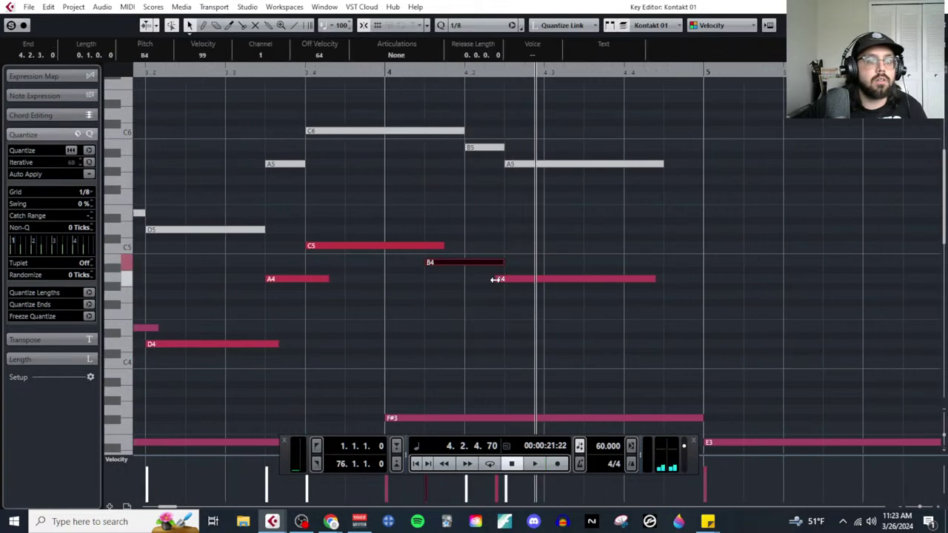
pyautogui.press('Right')
# Step: Select the C5 and play the melody over chords and bass from the beginning
pyautogui.scroll(-3, 465, 274)
pyautogui.click(449, 245)
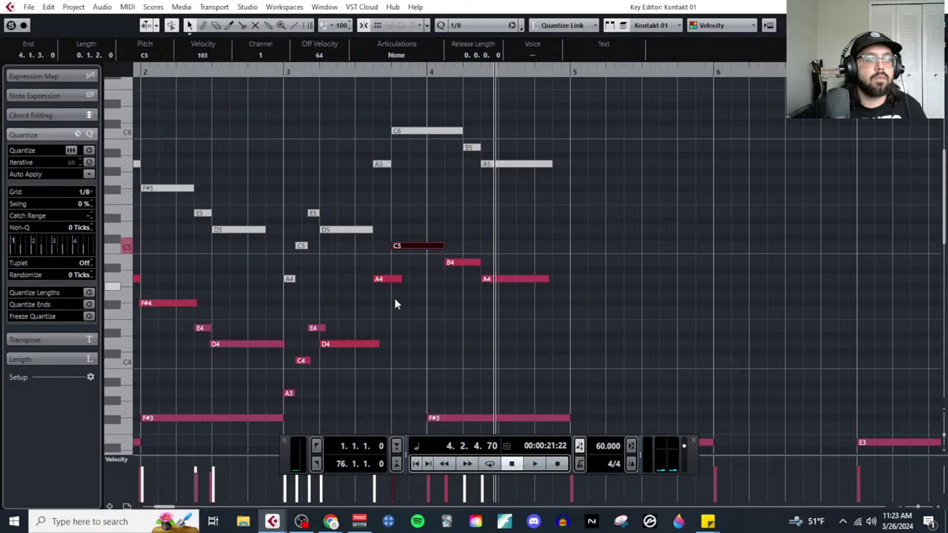
pyautogui.scroll(-2, 337, 269)
pyautogui.press('Home')
pyautogui.scroll(-3, 557, 221)
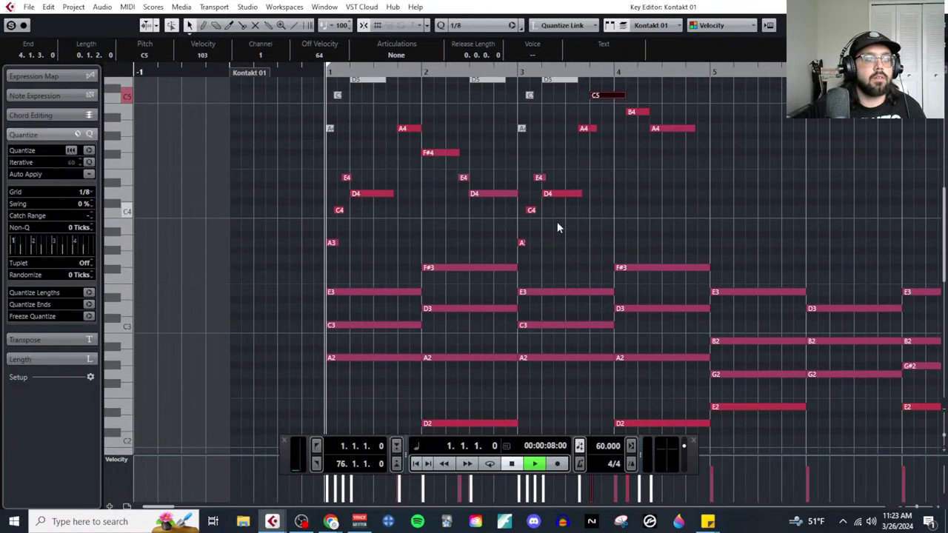
pyautogui.press('space')
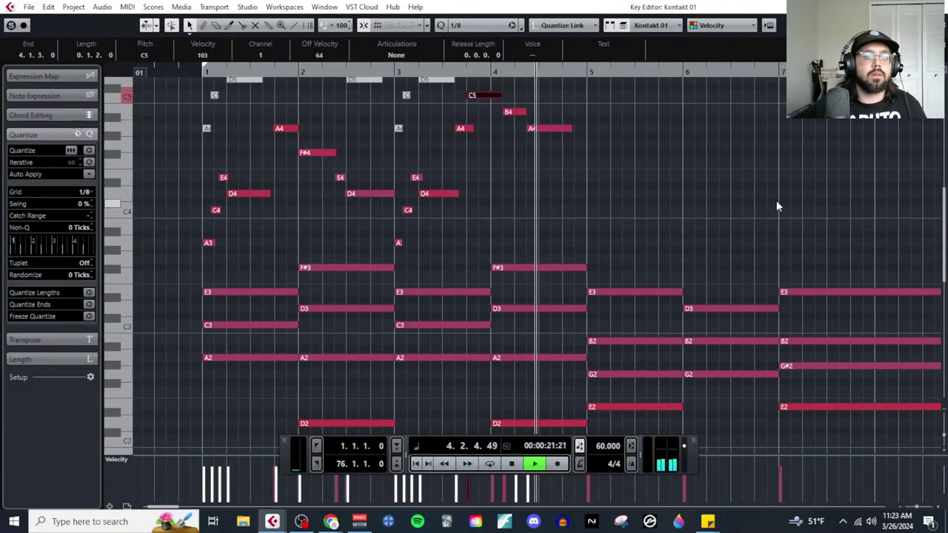
pyautogui.press('space')
pyautogui.scroll(5, 426, 229)
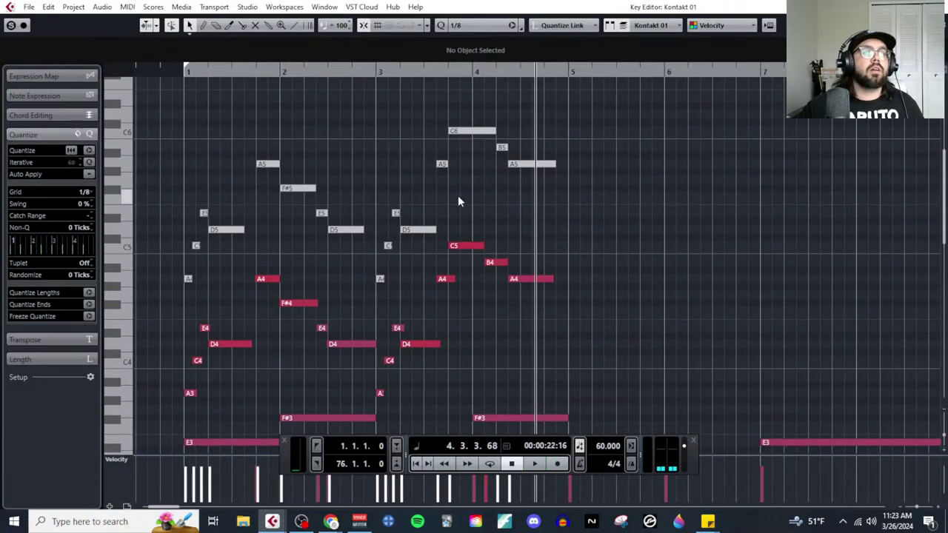
# Step: Select the grey upper-octave melody copy (C6, B5, A5, F#5 and others) and delete it
pyautogui.moveTo(148, 185); pyautogui.dragTo(219, 291)
pyautogui.moveTo(380, 259); pyautogui.dragTo(392, 258)
pyautogui.moveTo(366, 205); pyautogui.dragTo(418, 290)
pyautogui.moveTo(398, 106); pyautogui.dragTo(629, 208)
pyautogui.press('Delete')
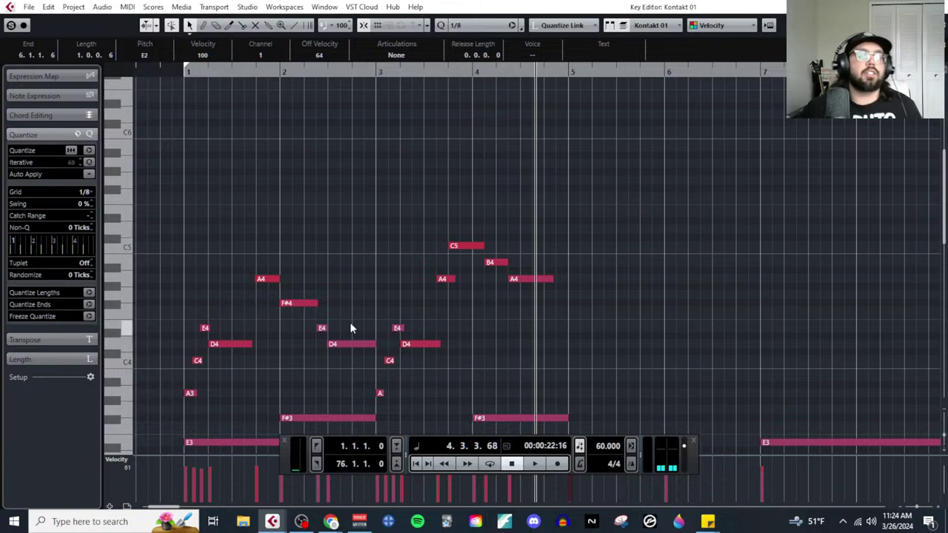
pyautogui.scroll(3, 440, 338)
pyautogui.scroll(-3, 482, 304)
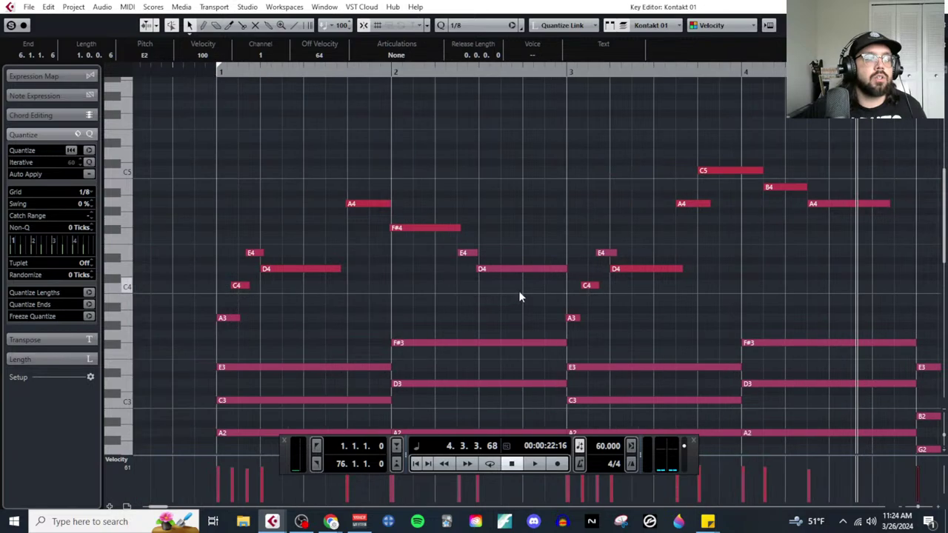
# Step: Shift C5–B4–A4 one eighth later, lengthen C5 to two beats, and trim A4 at bar 5
pyautogui.moveTo(691, 205); pyautogui.dragTo(716, 204)
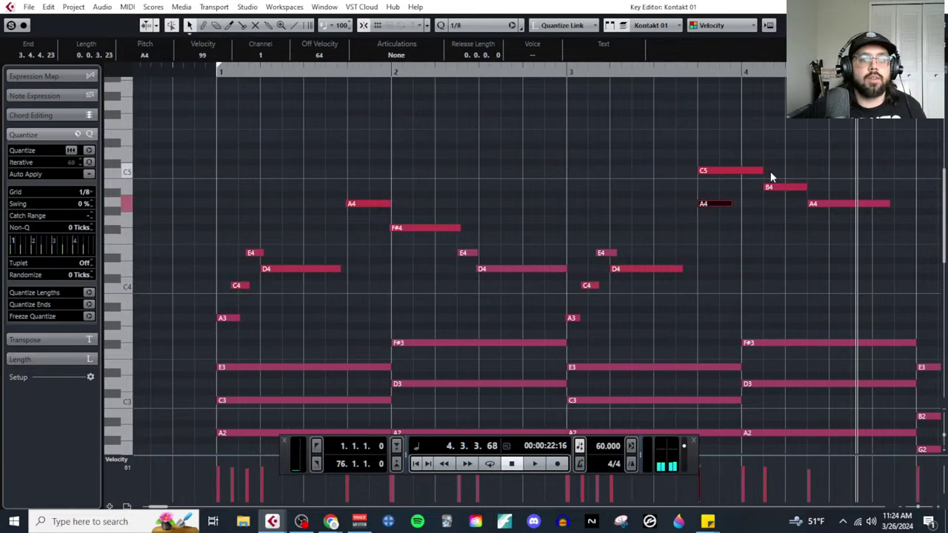
pyautogui.scroll(-2, 741, 170)
pyautogui.click(722, 170)
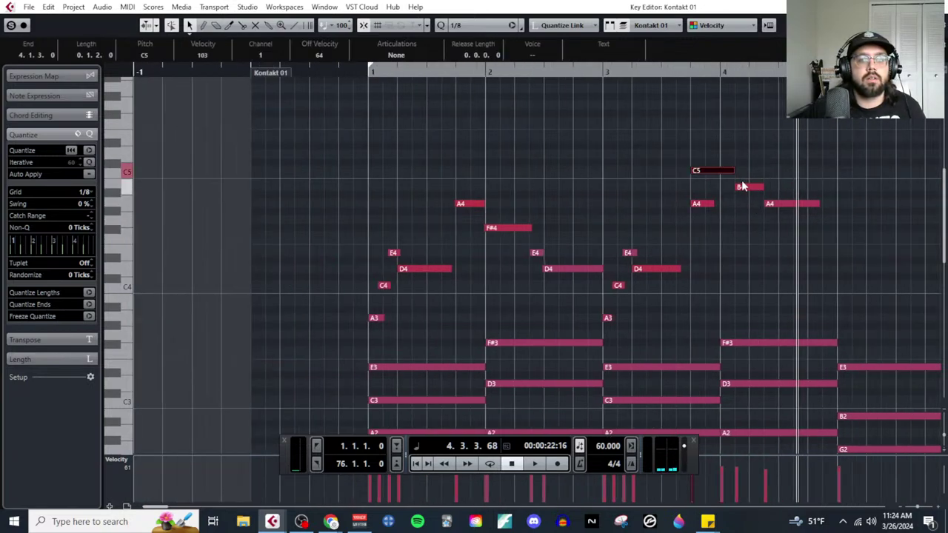
pyautogui.moveTo(750, 175); pyautogui.dragTo(800, 216)
pyautogui.moveTo(719, 172); pyautogui.dragTo(780, 186)
pyautogui.click(761, 171)
pyautogui.moveTo(849, 203); pyautogui.dragTo(839, 202)
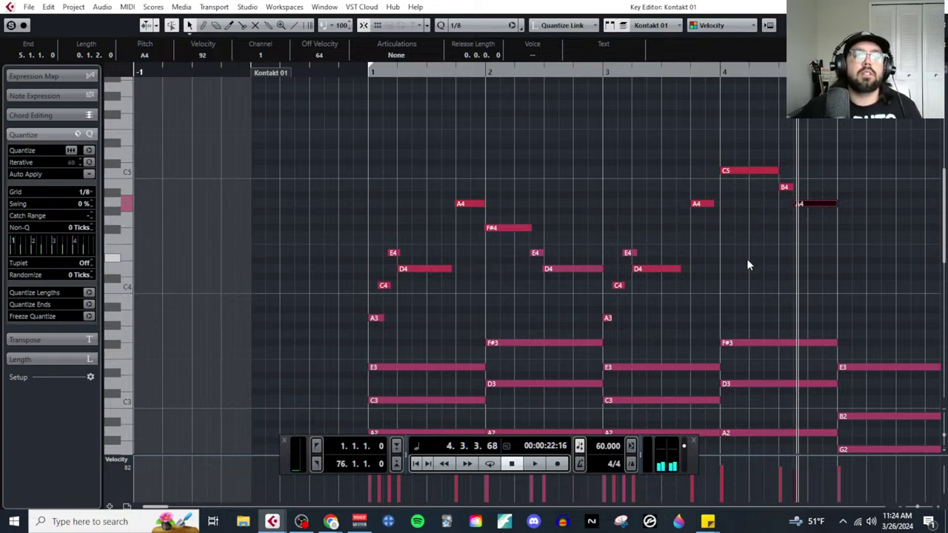
# Step: Zoom out to show bars 1–7 and select the melody notes in bars 1–4
pyautogui.press('g')
pyautogui.moveTo(239, 158); pyautogui.dragTo(427, 317)
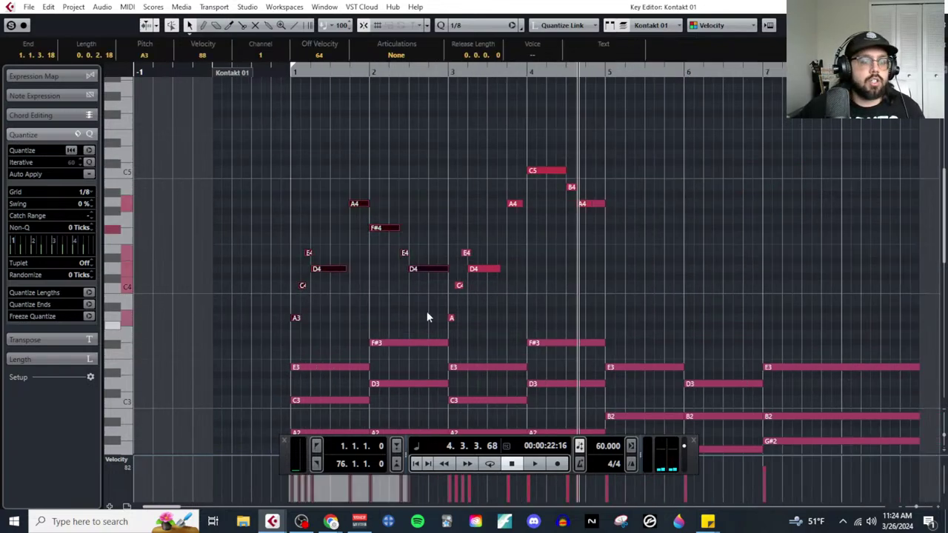
pyautogui.moveTo(453, 142); pyautogui.dragTo(631, 324)
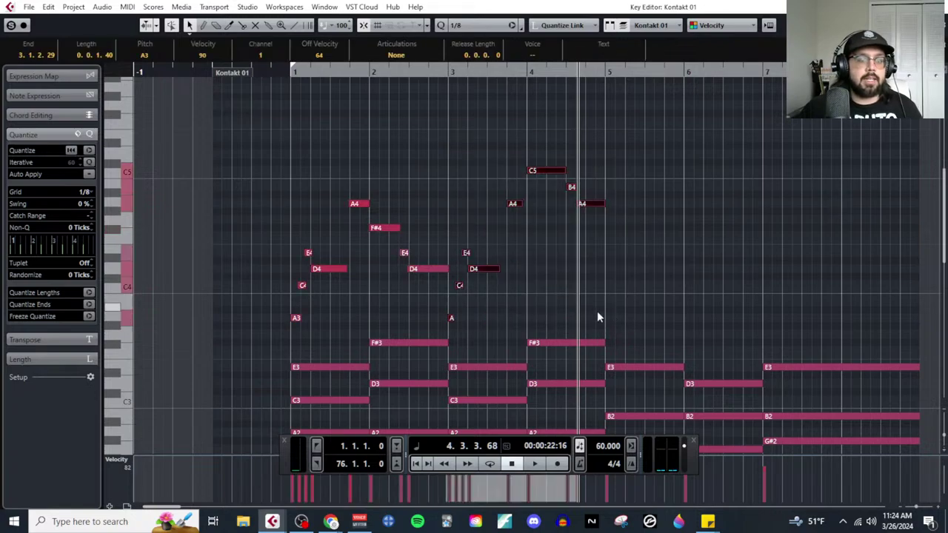
pyautogui.hscroll(3, 464, 296)
pyautogui.keyDown('ctrl'); pyautogui.scroll(2, 474, 263); pyautogui.keyUp('ctrl')
pyautogui.scroll(-4, 444, 237)
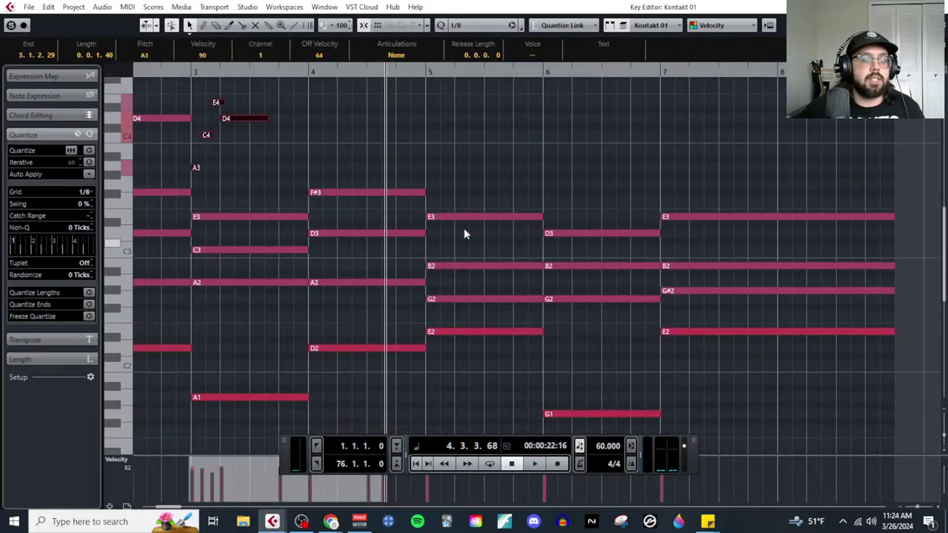
pyautogui.scroll(3, 464, 234)
# Step: Switch to the Draw tool and bring up the browser's open windows
pyautogui.press('8')
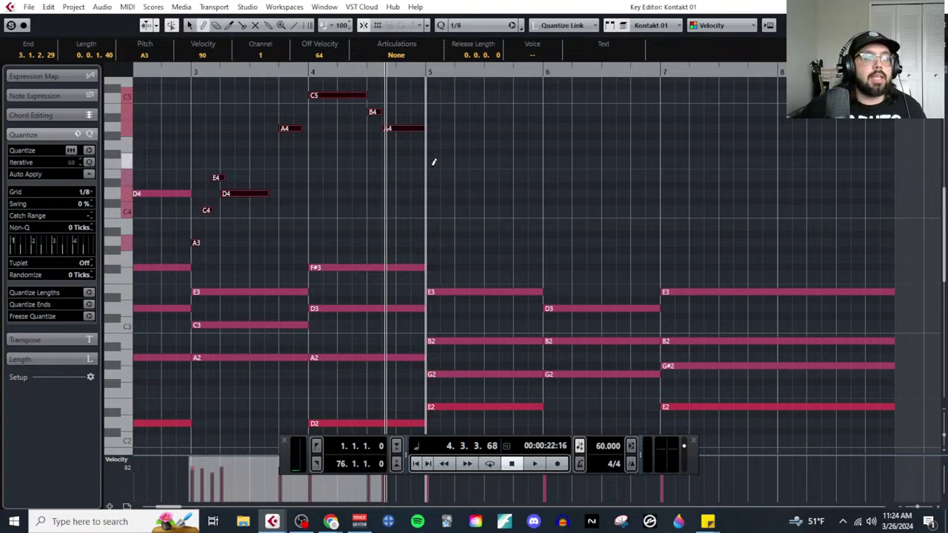
pyautogui.scroll(2, 481, 226)
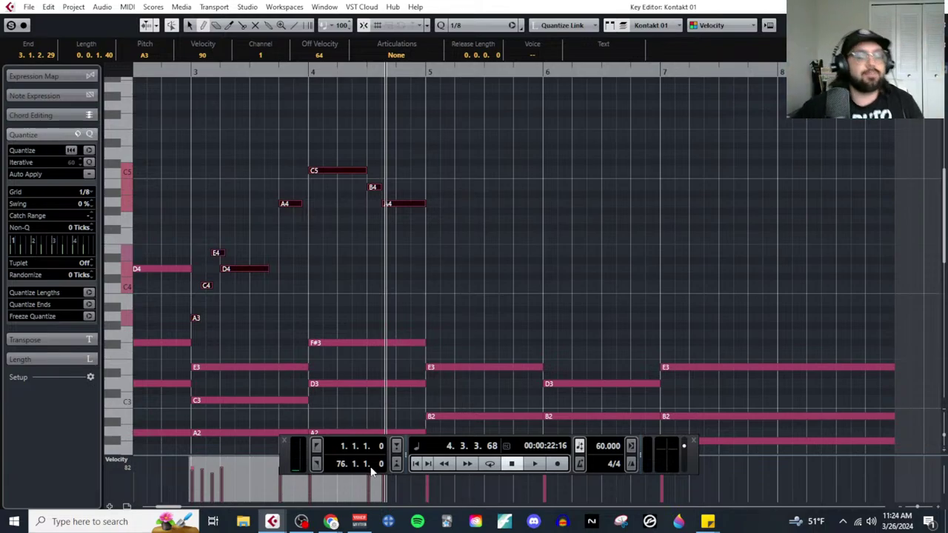
pyautogui.click(339, 522)
pyautogui.click(392, 466)
pyautogui.scroll(10, 419, 362)
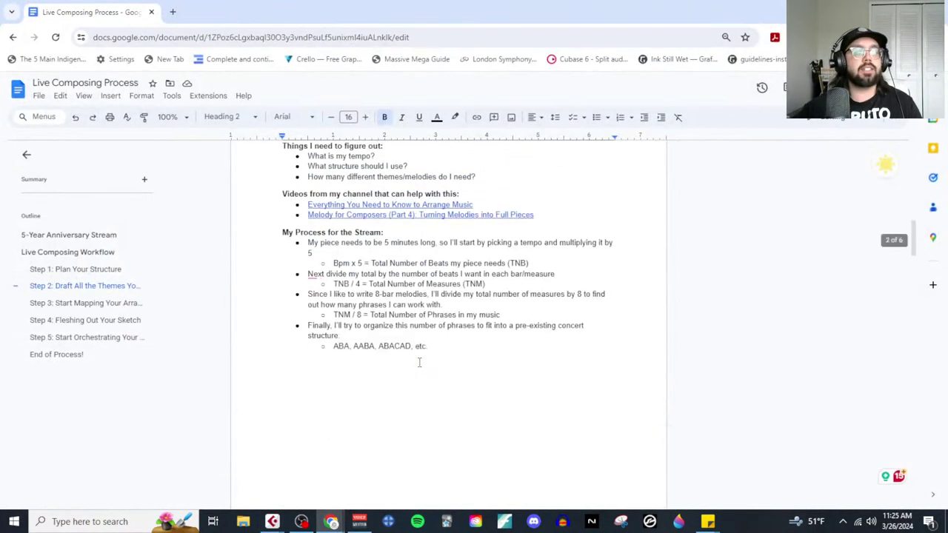
pyautogui.scroll(-10, 419, 362)
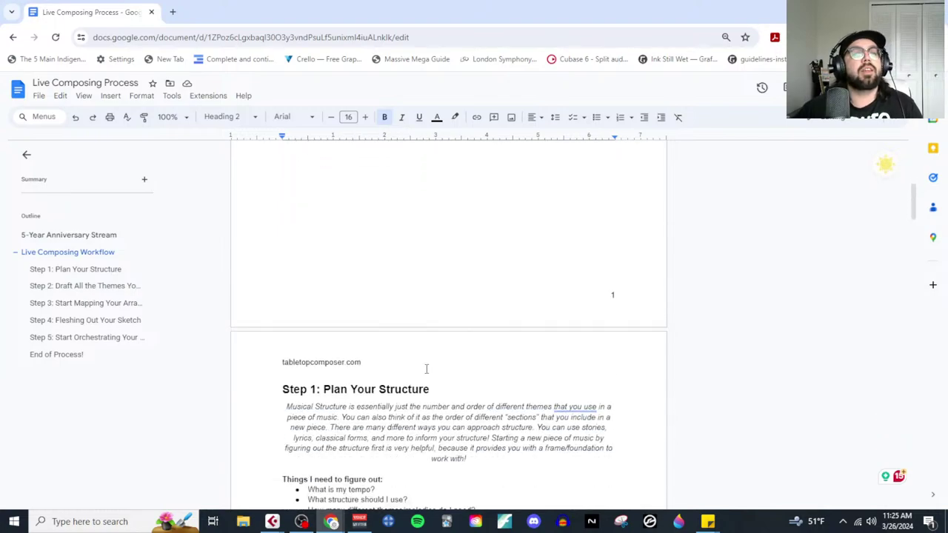
pyautogui.scroll(-1, 426, 368)
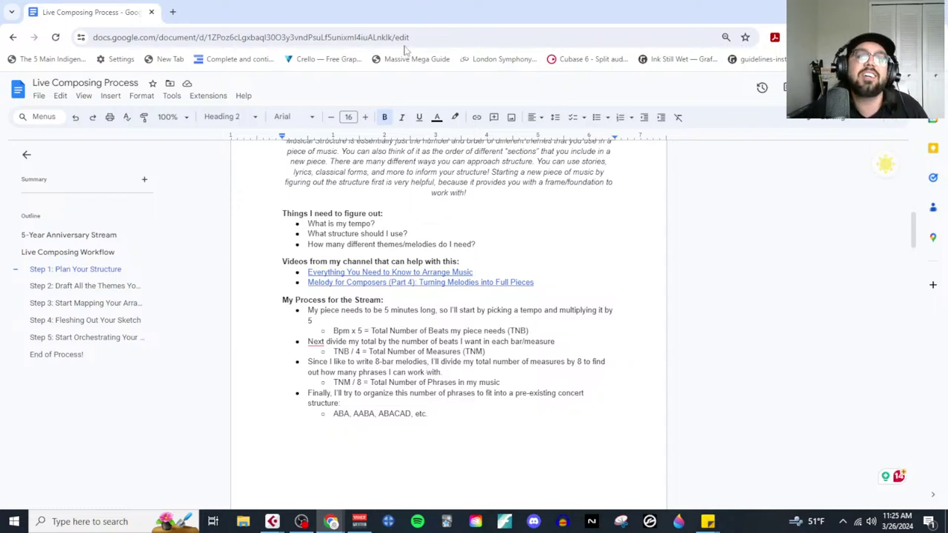
pyautogui.hotkey('alt', 'Tab')
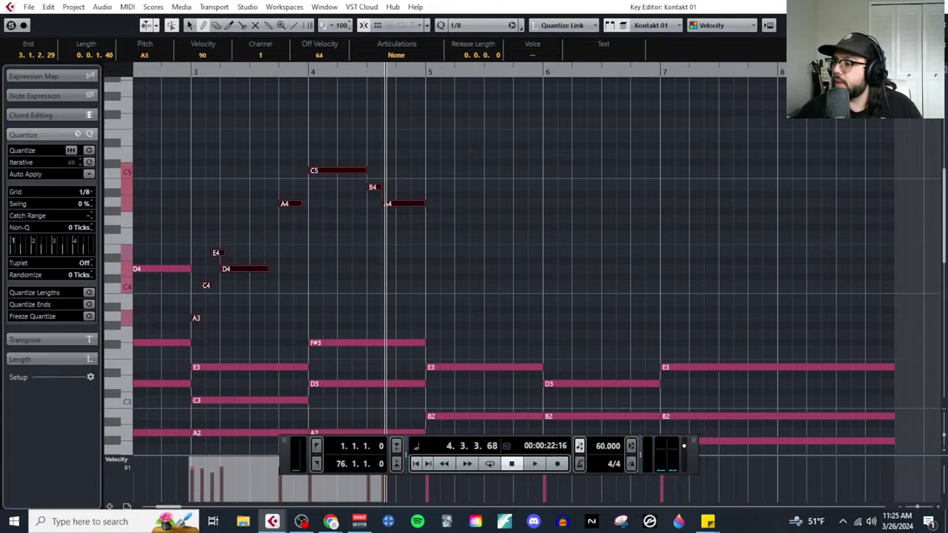
# Step: With the Draw tool, draw half-bar E4 and G4 notes in bar 5, undoing a stray A4
pyautogui.scroll(-3, 385, 222)
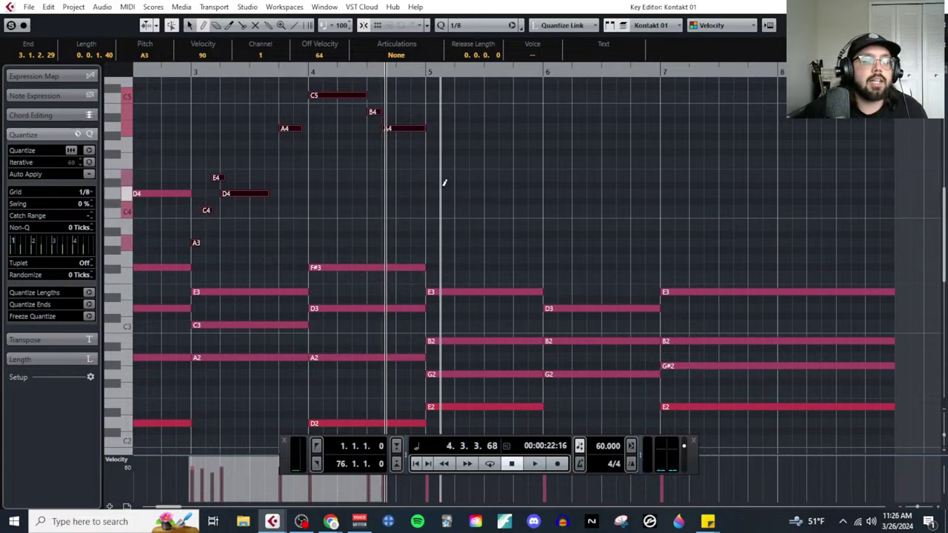
pyautogui.press('h')
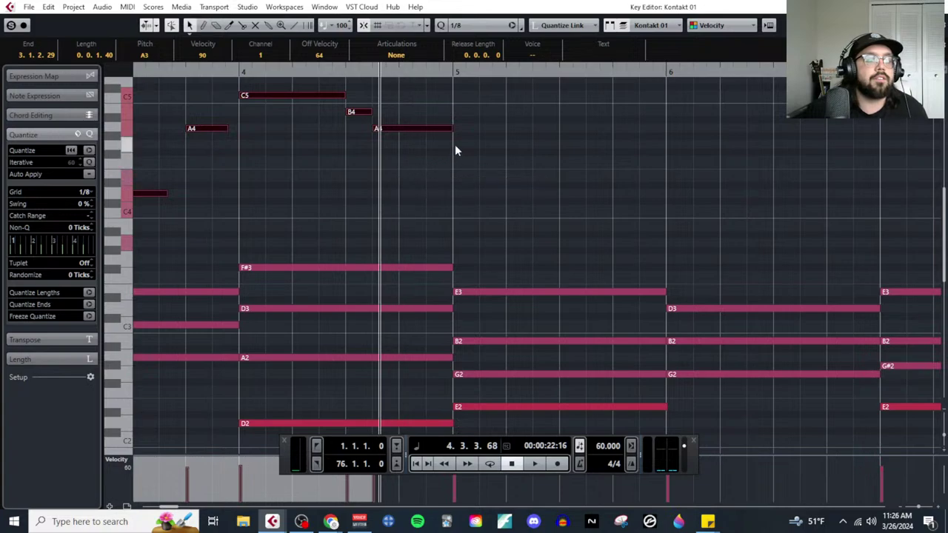
pyautogui.rightClick(462, 162)
pyautogui.click(475, 165)
pyautogui.scroll(3, 479, 181)
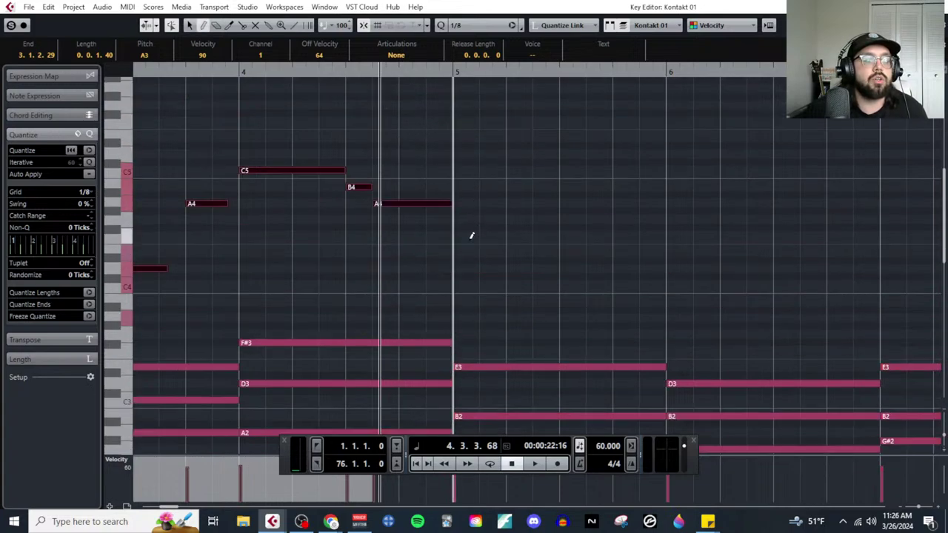
pyautogui.moveTo(461, 251)
pyautogui.mouseDown()
pyautogui.moveTo(540, 240)
pyautogui.moveTo(571, 261)
pyautogui.mouseUp()
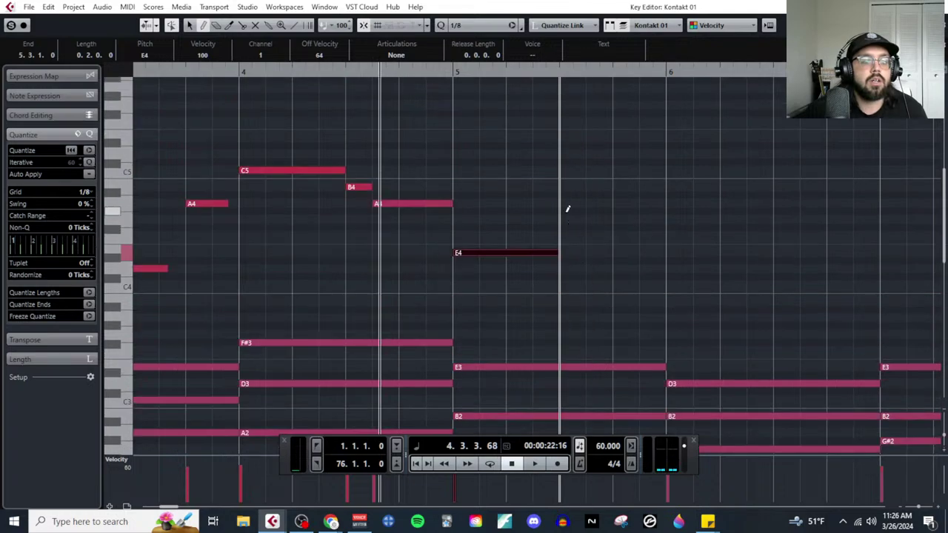
pyautogui.moveTo(569, 199); pyautogui.dragTo(642, 199)
pyautogui.hotkey('ctrl', 'z')
pyautogui.moveTo(575, 215); pyautogui.dragTo(660, 214)
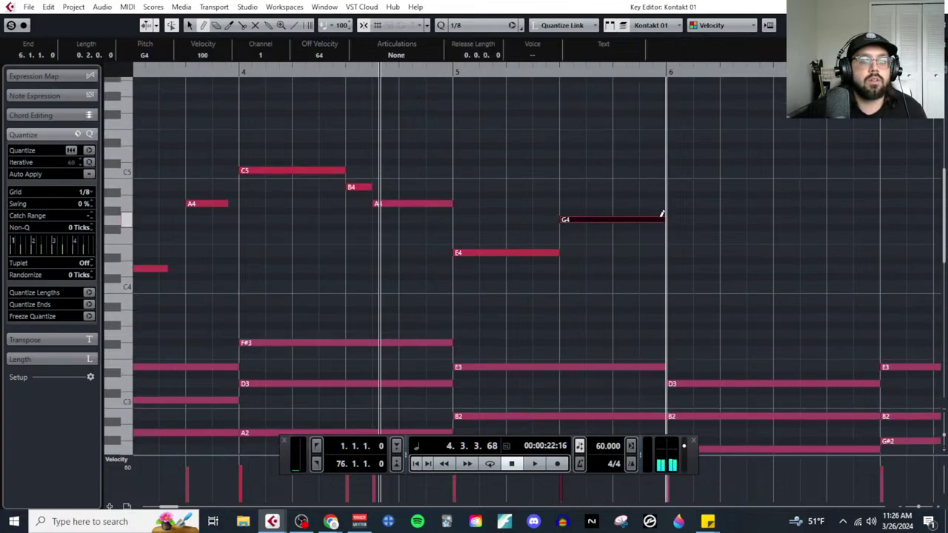
pyautogui.scroll(-4, 745, 231)
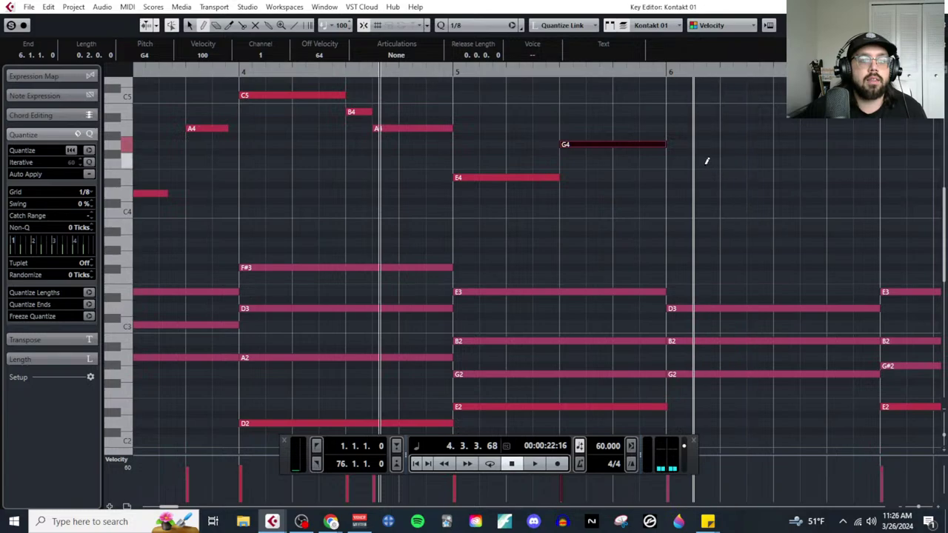
# Step: Draw a B4 at the start of bar 6 and a D4 in its second half
pyautogui.moveTo(674, 111); pyautogui.dragTo(774, 111)
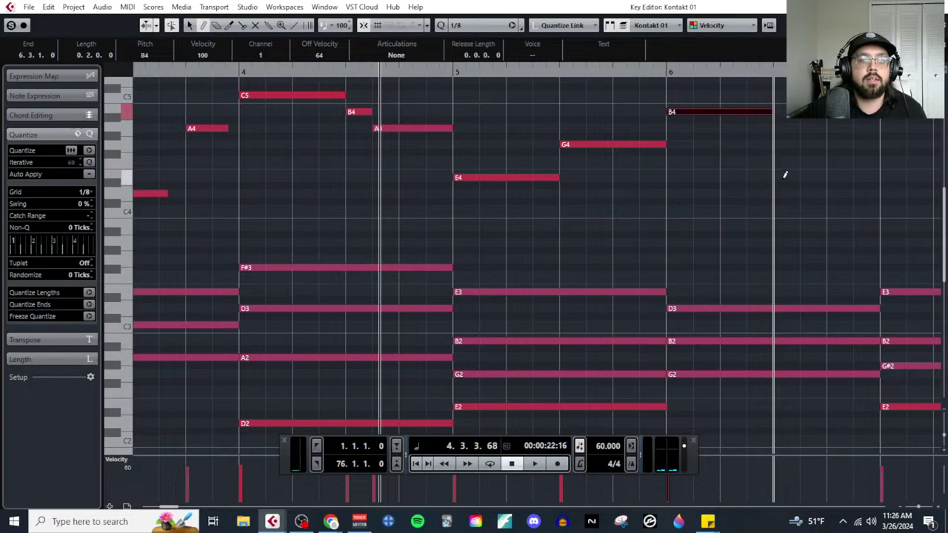
pyautogui.moveTo(782, 193); pyautogui.dragTo(880, 193)
pyautogui.scroll(-3, 731, 224)
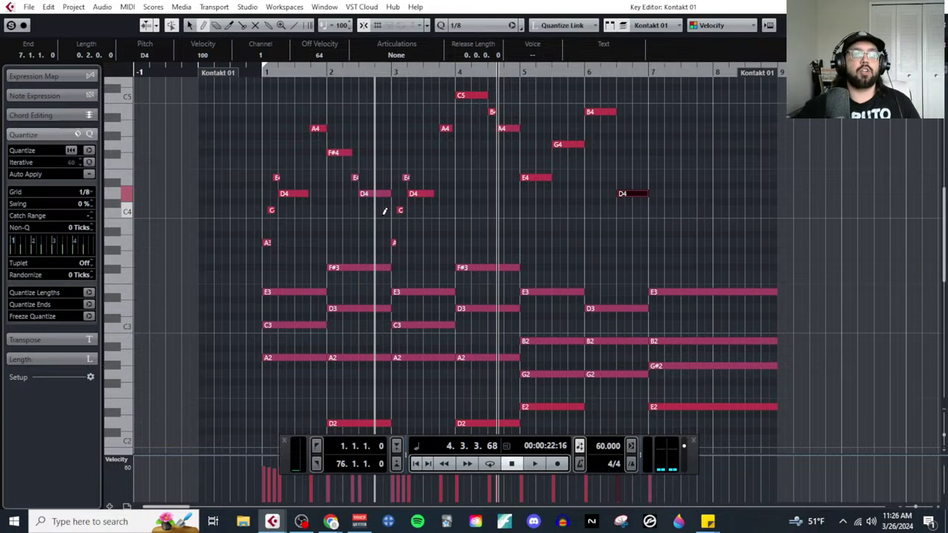
pyautogui.press('1')
pyautogui.moveTo(244, 102)
pyautogui.mouseDown()
pyautogui.moveTo(360, 252)
pyautogui.moveTo(372, 250)
pyautogui.mouseUp()
pyautogui.moveTo(394, 84); pyautogui.dragTo(509, 246)
pyautogui.moveTo(539, 93); pyautogui.dragTo(655, 220)
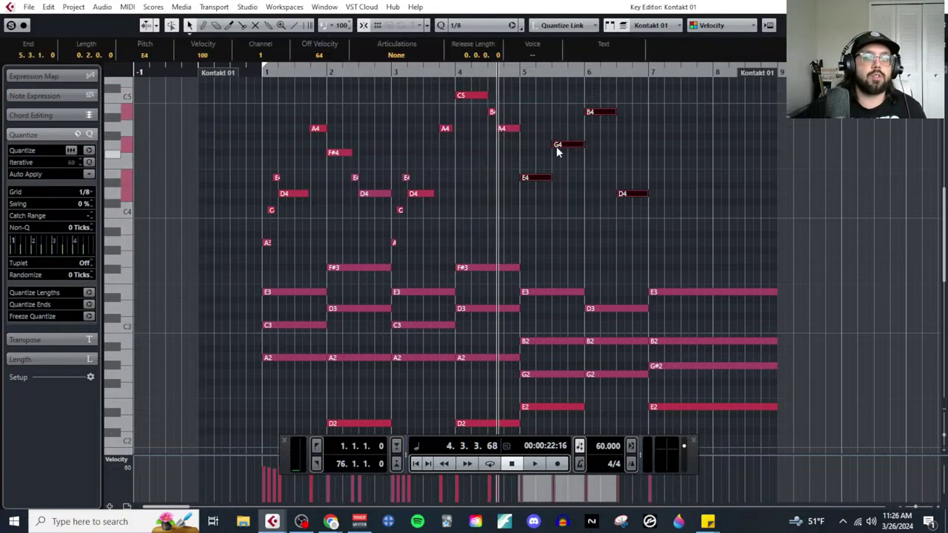
pyautogui.scroll(3, 565, 203)
pyautogui.click(566, 203)
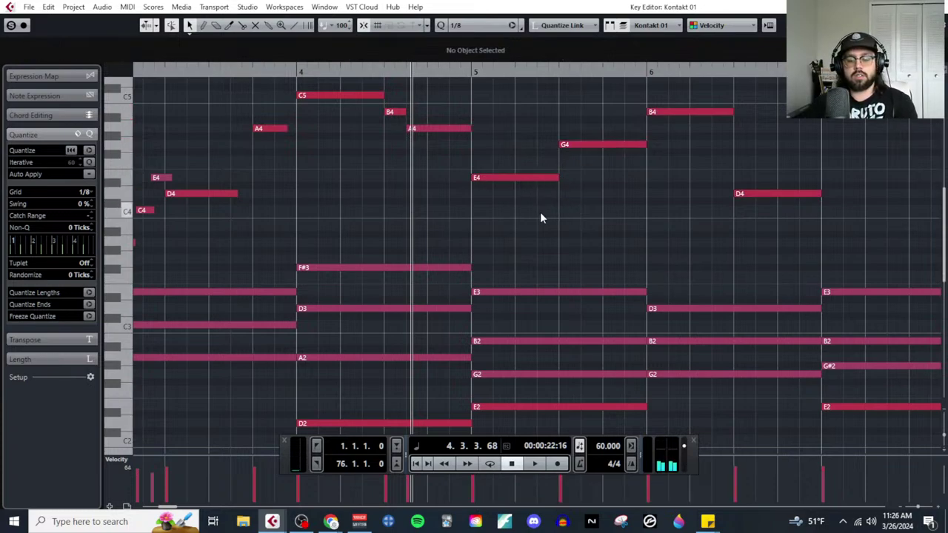
pyautogui.scroll(-4, 540, 211)
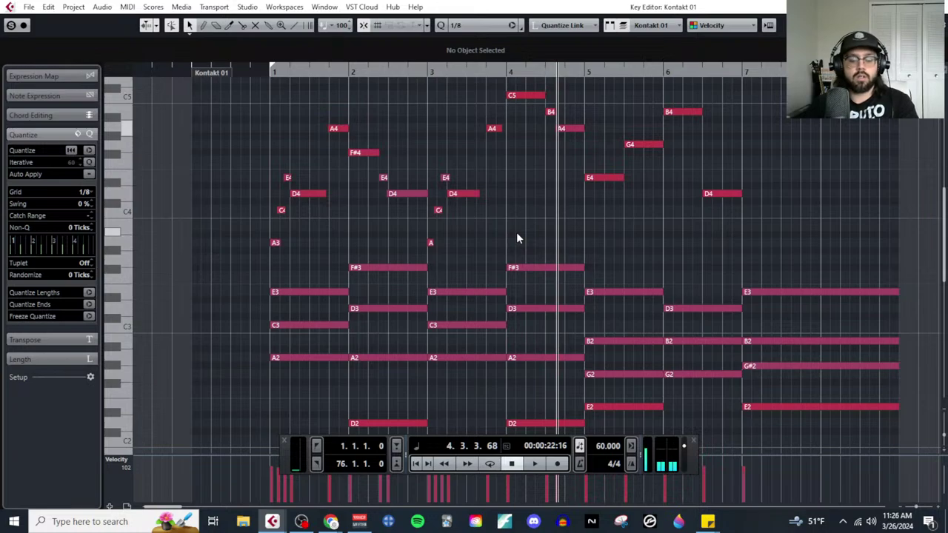
pyautogui.keyDown('ctrl'); pyautogui.scroll(2, 640, 193); pyautogui.keyUp('ctrl')
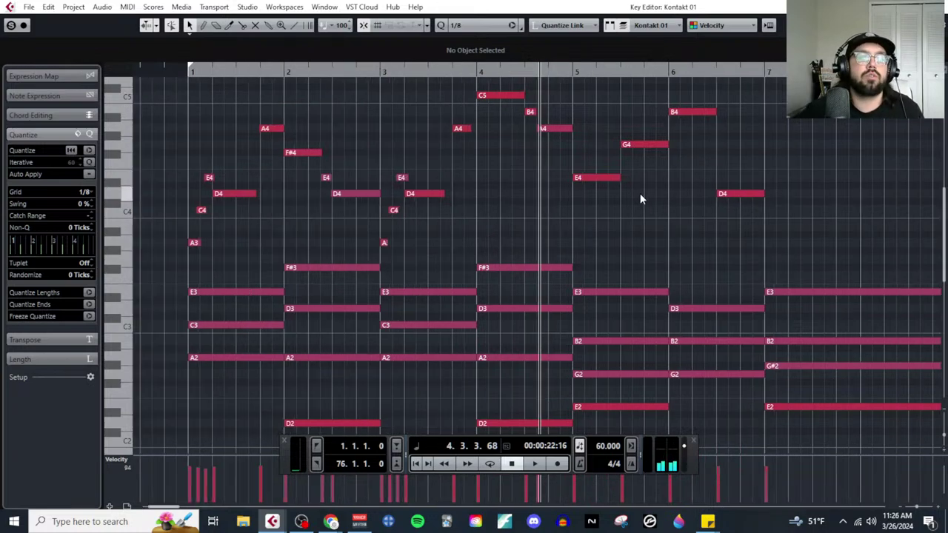
# Step: Transpose bar 5's E4 to B4 and G4 to E4, bar 6's B4 to G4, then audition from bar 5
pyautogui.click(583, 180)
pyautogui.moveTo(582, 180); pyautogui.dragTo(586, 112)
pyautogui.click(622, 144)
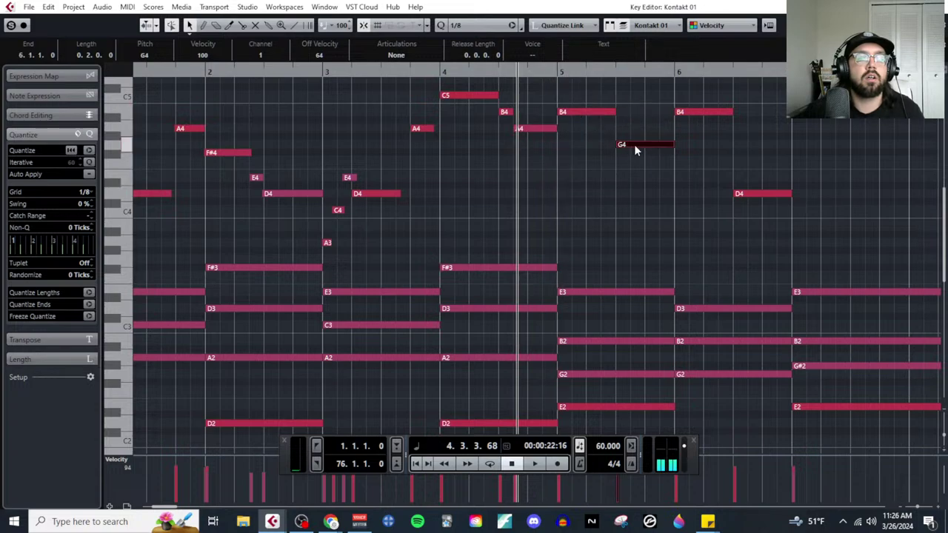
pyautogui.moveTo(651, 145); pyautogui.dragTo(656, 181)
pyautogui.moveTo(692, 112); pyautogui.dragTo(691, 146)
pyautogui.click(758, 195)
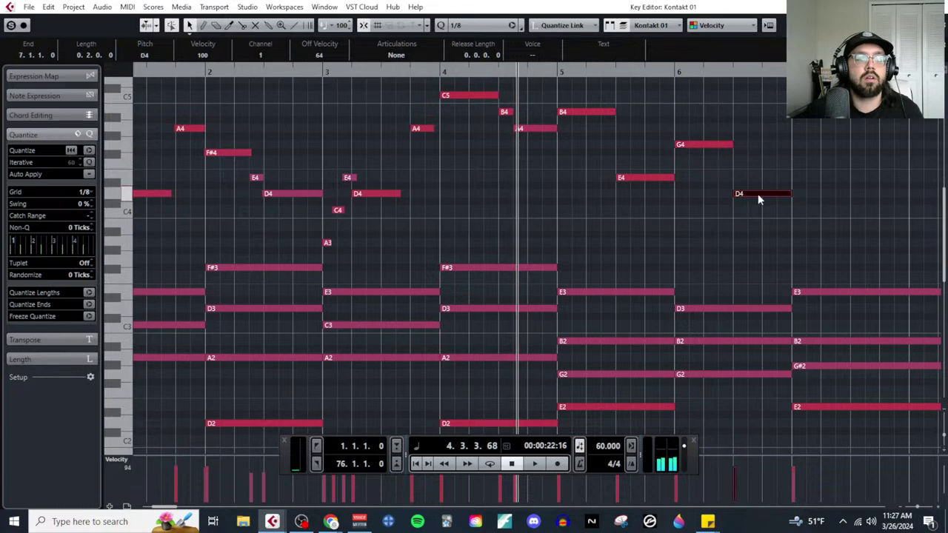
pyautogui.click(555, 72)
pyautogui.press('space')
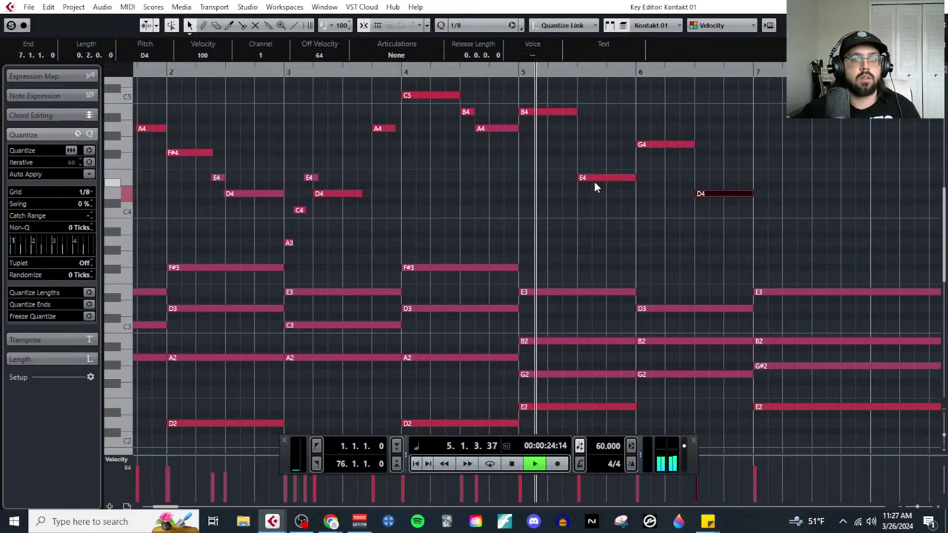
pyautogui.press('space')
# Step: Split the bar 5 B4 and E4 notes, moving both split-off pieces to A4
pyautogui.rightClick(608, 153)
pyautogui.click(607, 153)
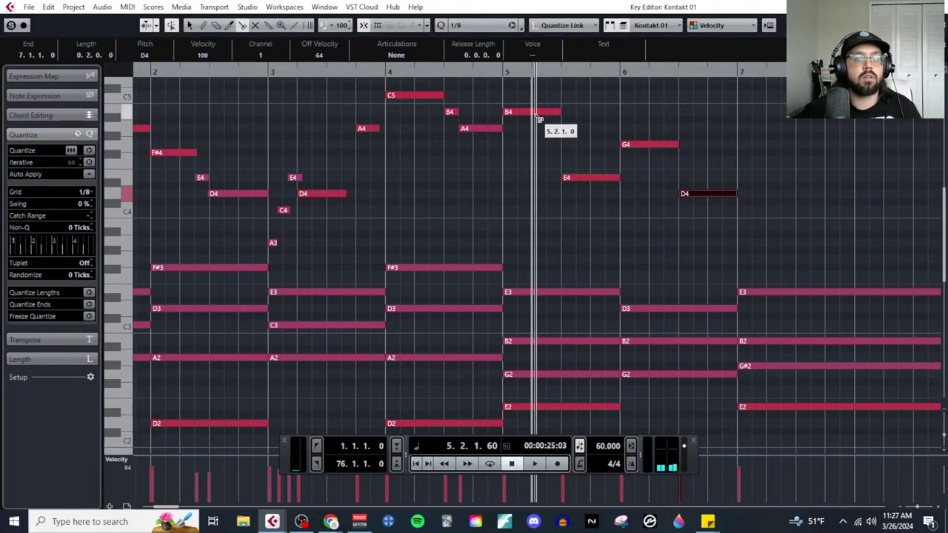
pyautogui.keyDown('alt'); pyautogui.click(536, 113); pyautogui.keyUp('alt')
pyautogui.moveTo(547, 112); pyautogui.dragTo(550, 128)
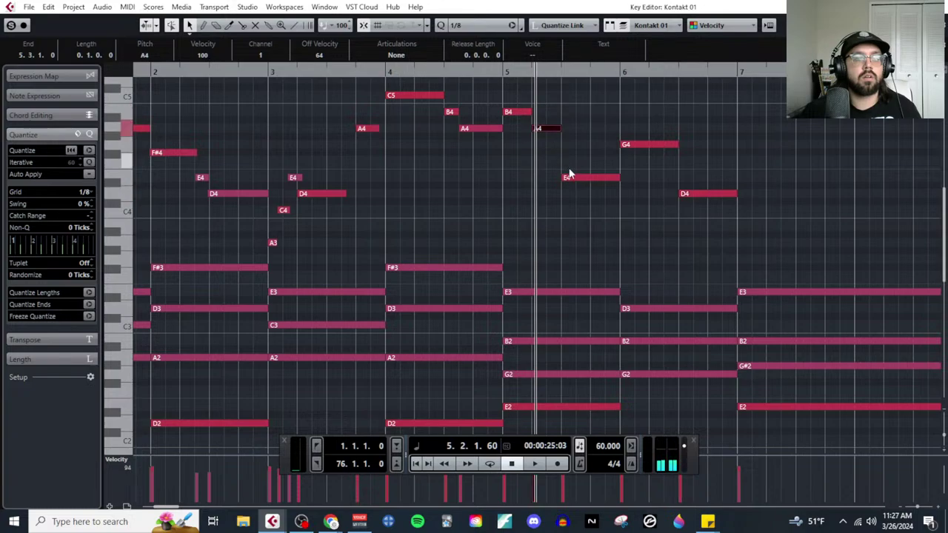
pyautogui.click(575, 177)
pyautogui.rightClick(608, 203)
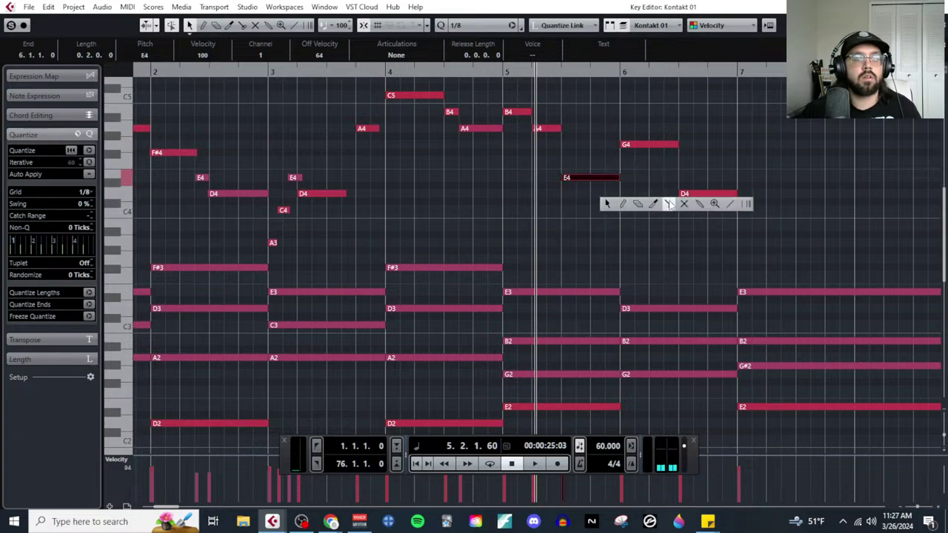
pyautogui.click(669, 204)
pyautogui.click(609, 179)
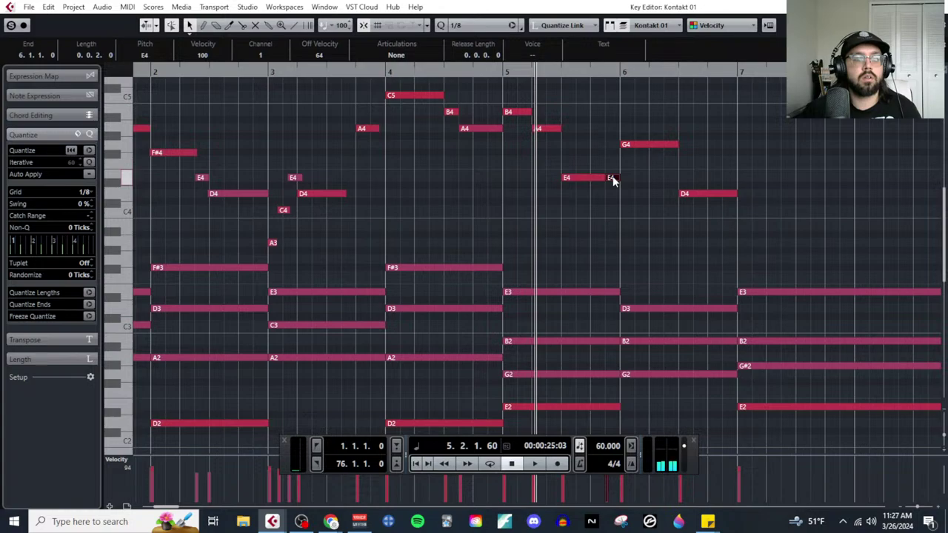
pyautogui.moveTo(613, 180); pyautogui.dragTo(614, 129)
# Step: Split the bar 6 G4 near its end and lower the short piece to F#4
pyautogui.click(642, 145)
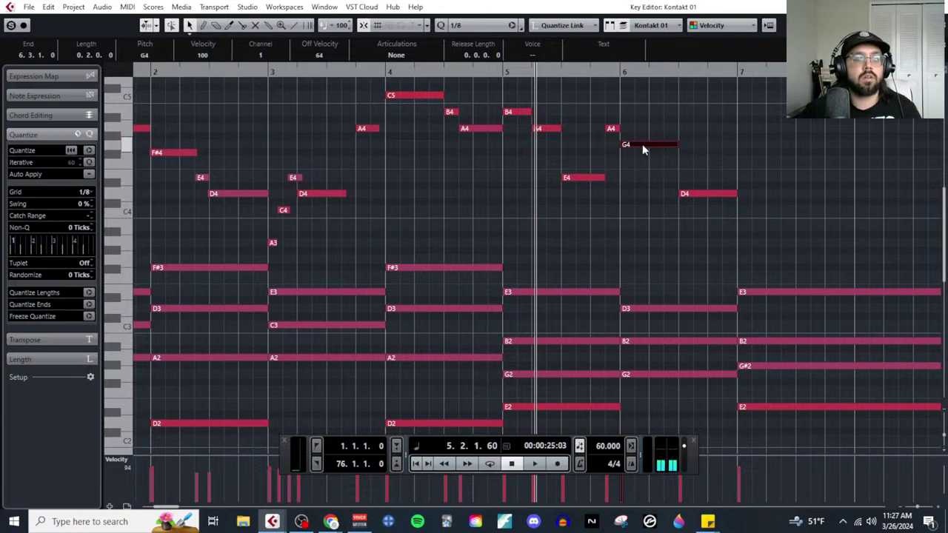
pyautogui.rightClick(667, 178)
pyautogui.click(729, 178)
pyautogui.click(665, 145)
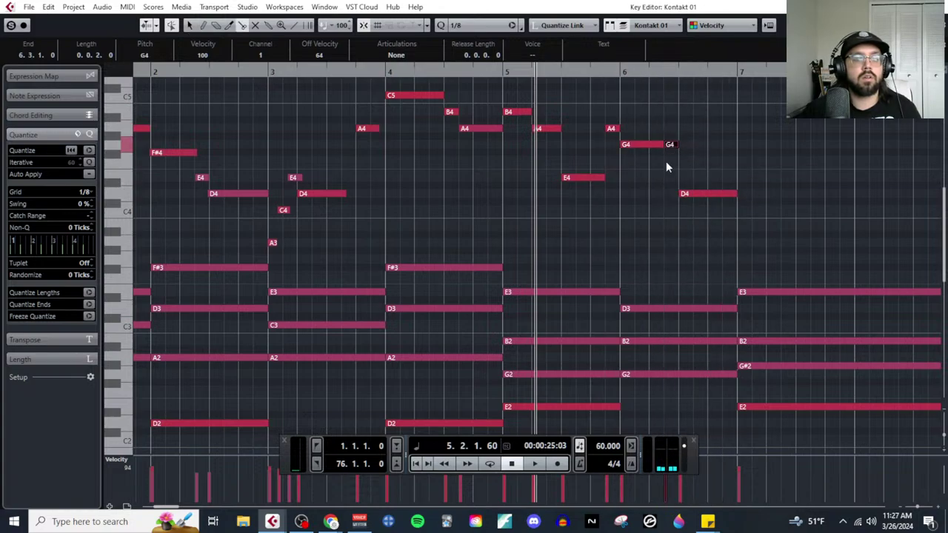
pyautogui.moveTo(671, 146); pyautogui.dragTo(675, 156)
pyautogui.click(698, 197)
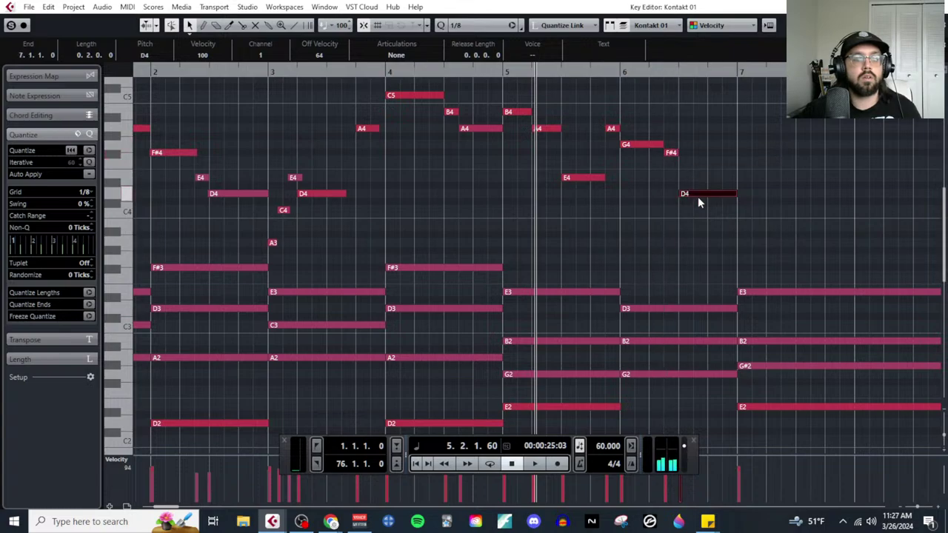
pyautogui.scroll(-2, 659, 211)
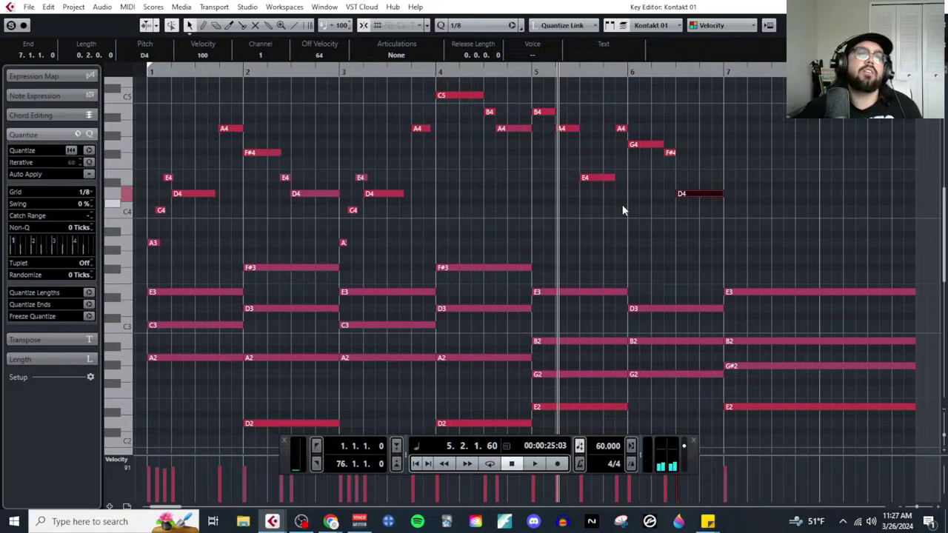
# Step: Zoom in on bar 5 and extend the opening B4 to length 0.1.2.0, ending at 5.2.3
pyautogui.keyDown('ctrl'); pyautogui.scroll(3, 552, 222); pyautogui.keyUp('ctrl')
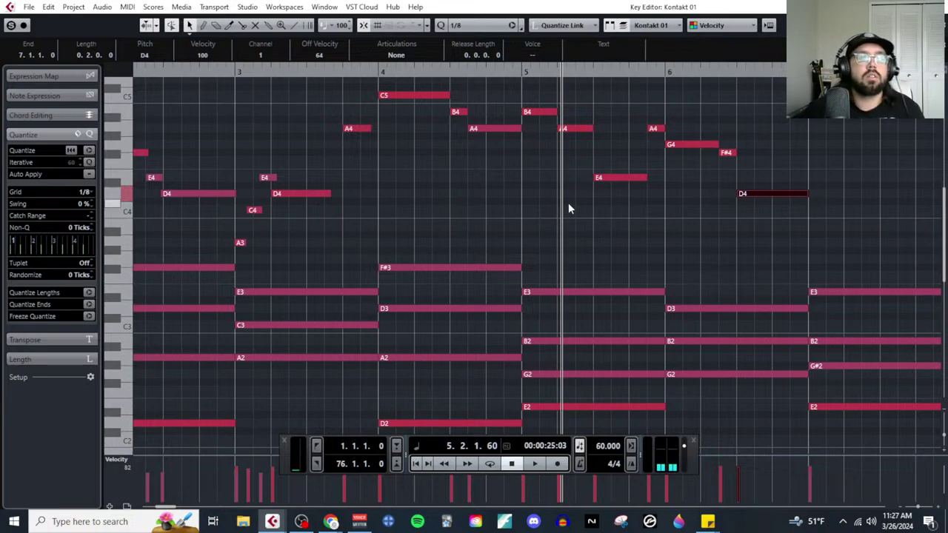
pyautogui.press('h')
pyautogui.moveTo(554, 111); pyautogui.dragTo(569, 120)
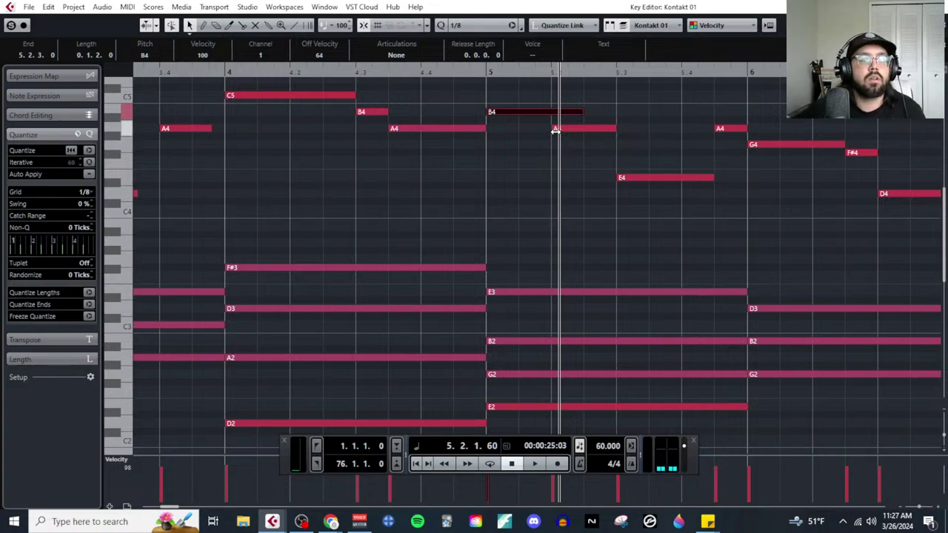
# Step: Delay the second A4's start, then split the bar 5 E4 and raise both halves to G4
pyautogui.moveTo(555, 129); pyautogui.dragTo(587, 129)
pyautogui.rightClick(627, 193)
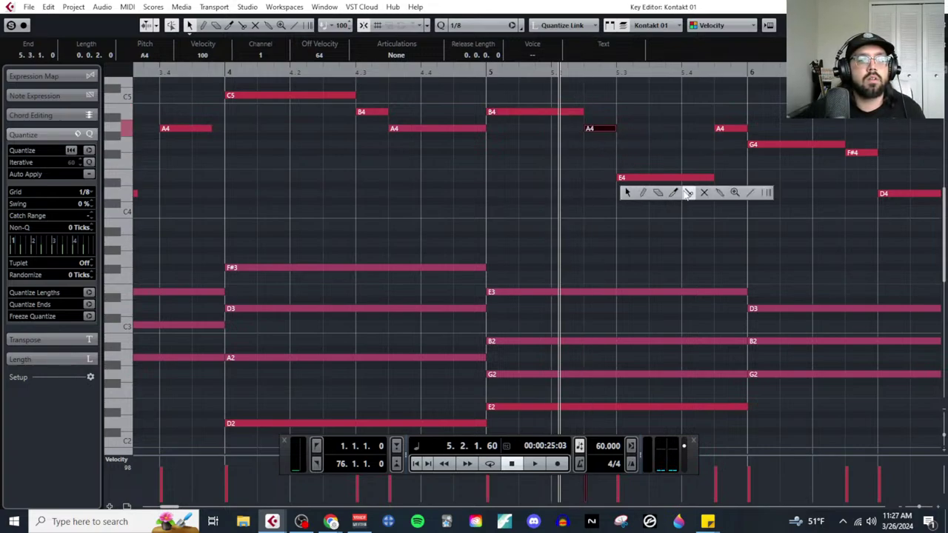
pyautogui.click(689, 194)
pyautogui.click(650, 178)
pyautogui.press('1')
pyautogui.moveTo(638, 176); pyautogui.dragTo(642, 144)
pyautogui.moveTo(669, 177); pyautogui.dragTo(674, 146)
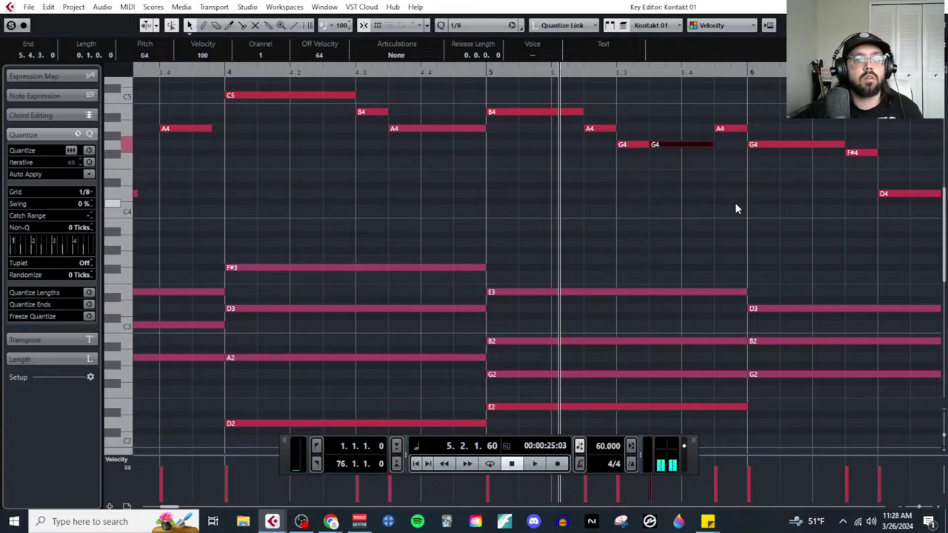
pyautogui.scroll(-1, 736, 199)
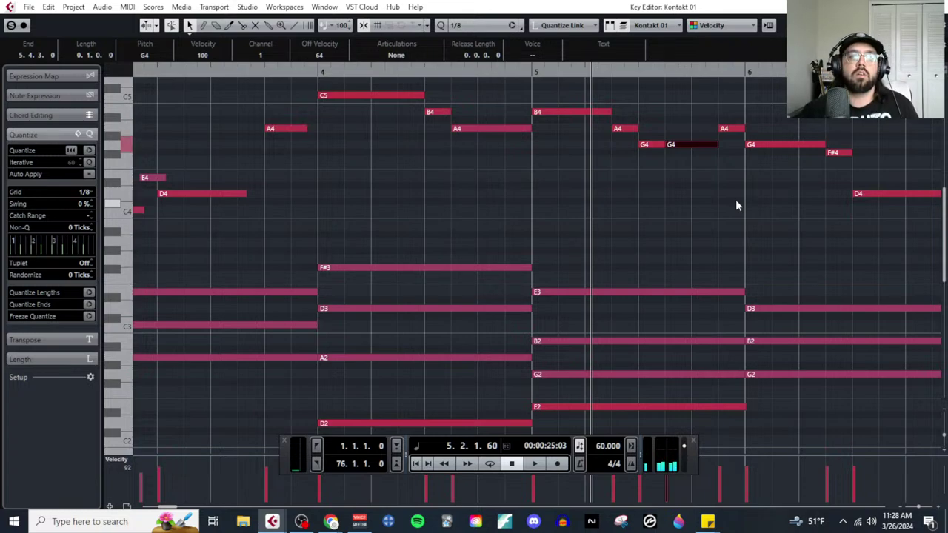
# Step: Raise the bar 6 G4 to B4 and F#4 to G4, then audition from bar 5
pyautogui.moveTo(766, 145); pyautogui.dragTo(768, 112)
pyautogui.hscroll(3, 747, 157)
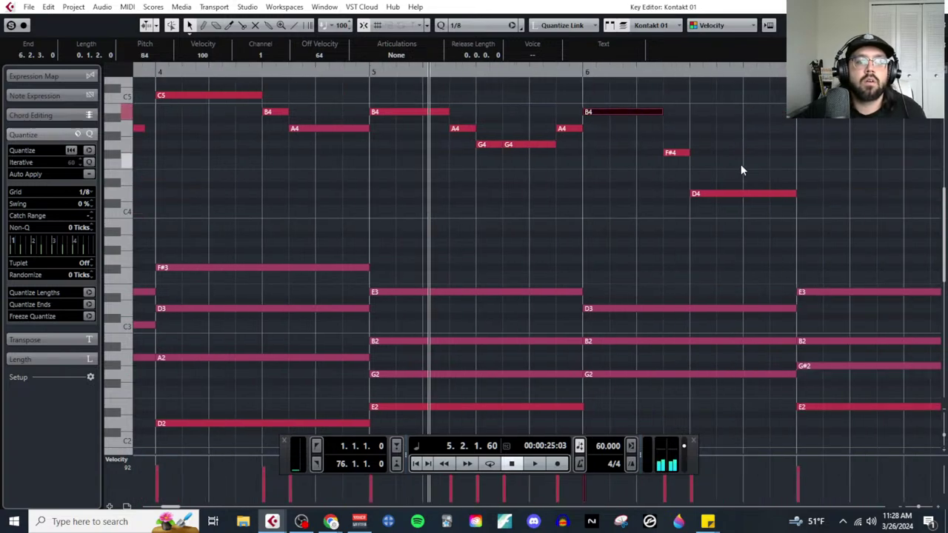
pyautogui.click(677, 151)
pyautogui.press('Up')
pyautogui.click(709, 194)
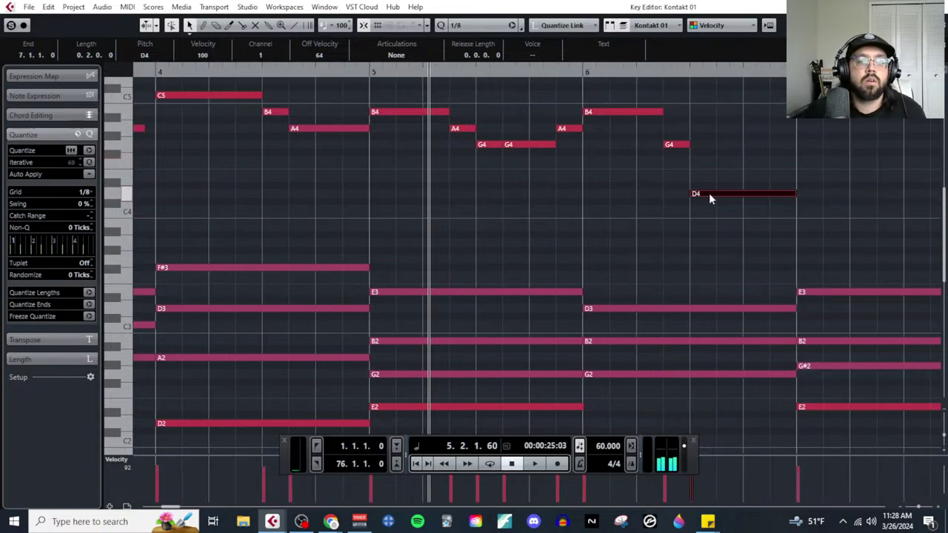
pyautogui.press('g')
pyautogui.click(394, 72)
pyautogui.press('space')
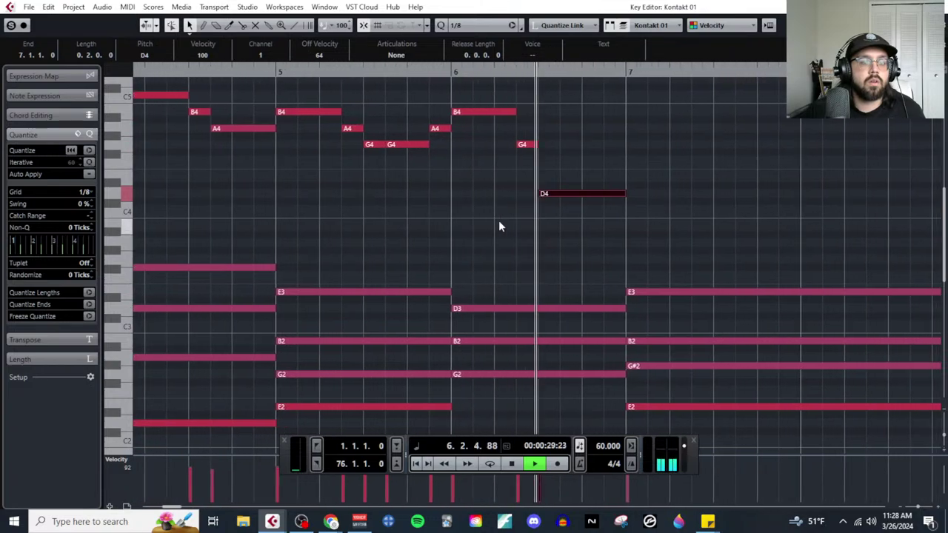
pyautogui.press('space')
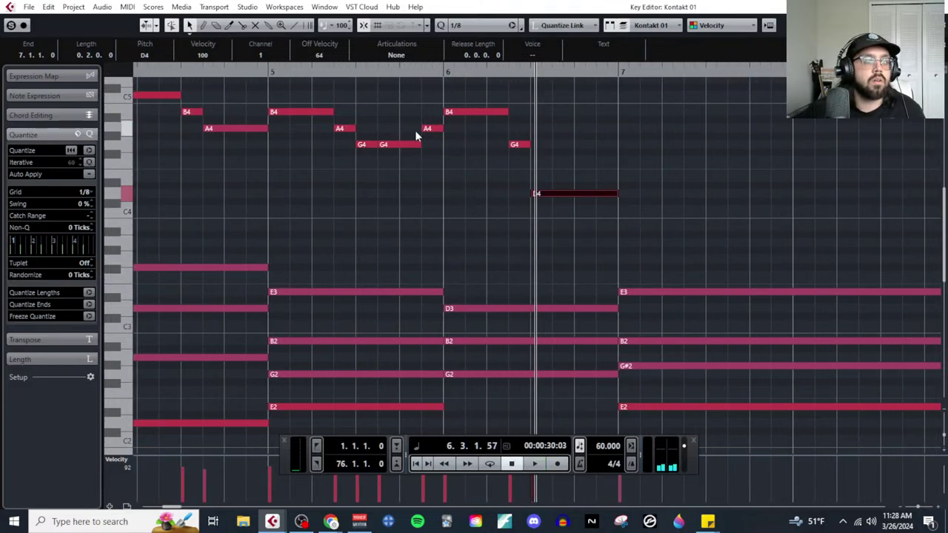
# Step: Delete the A4 before bar 6, start the bar 6 B4 later at 6.1.3, and replay from bar 5
pyautogui.click(429, 129)
pyautogui.press('Delete')
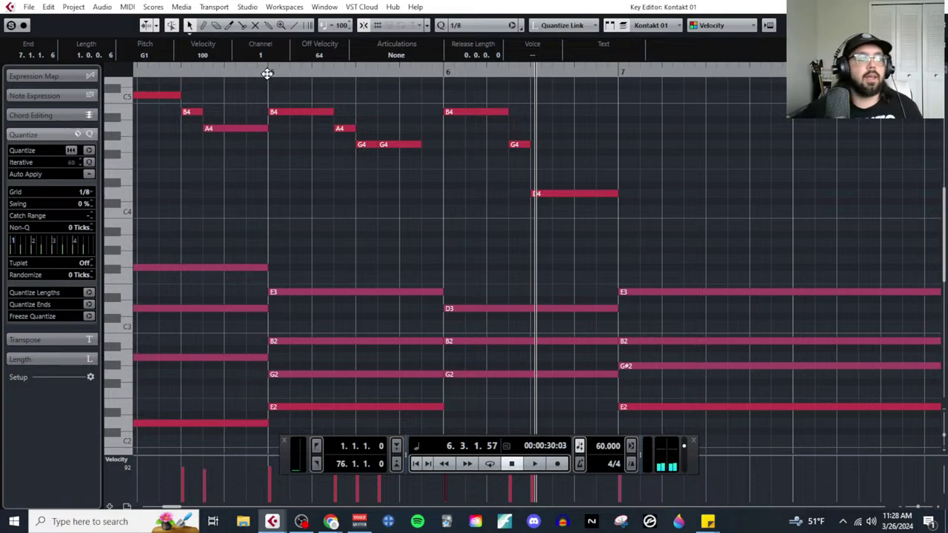
pyautogui.click(267, 74)
pyautogui.press('space')
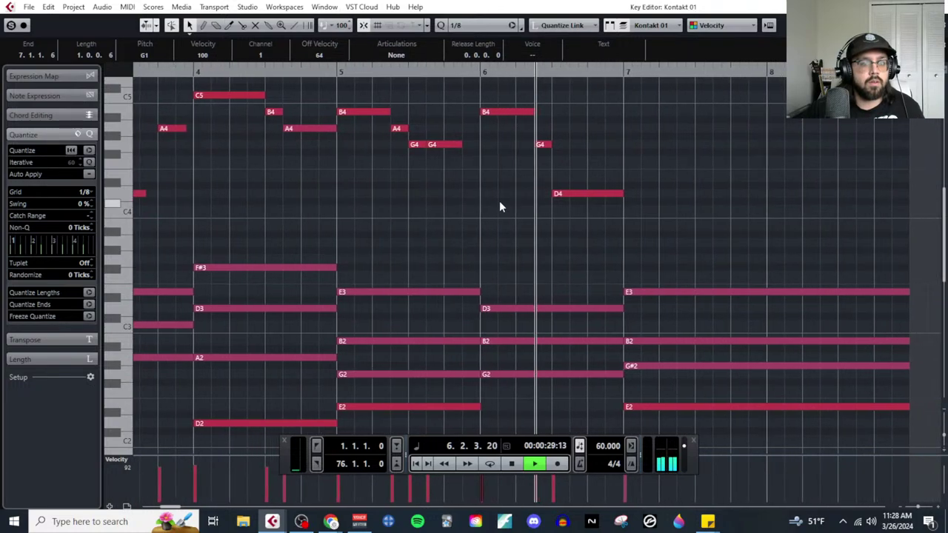
pyautogui.press('space')
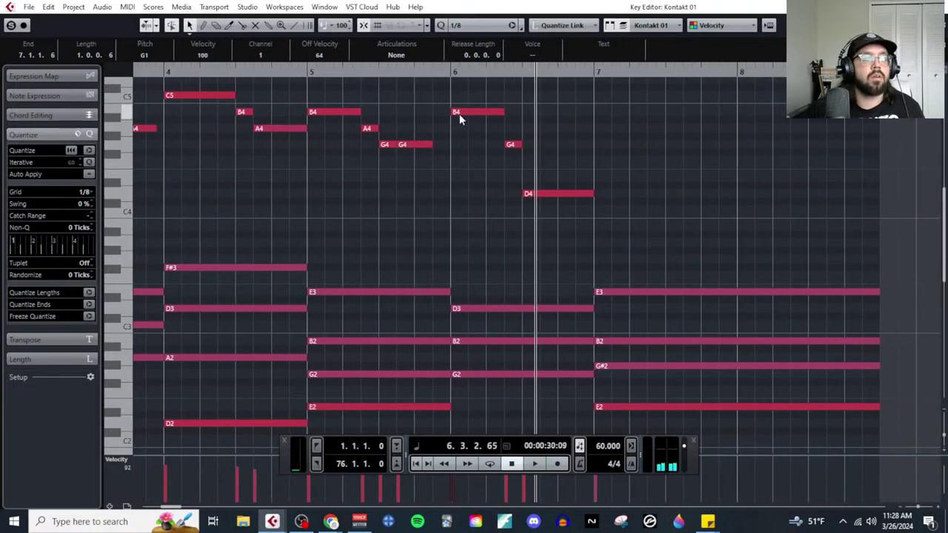
pyautogui.moveTo(452, 112); pyautogui.dragTo(472, 112)
pyautogui.click(311, 72)
pyautogui.press('space')
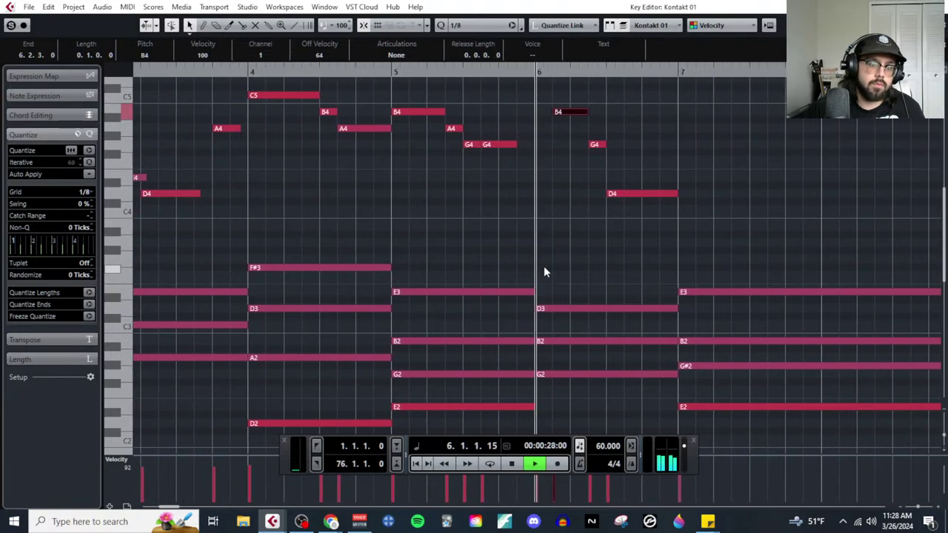
pyautogui.press('space')
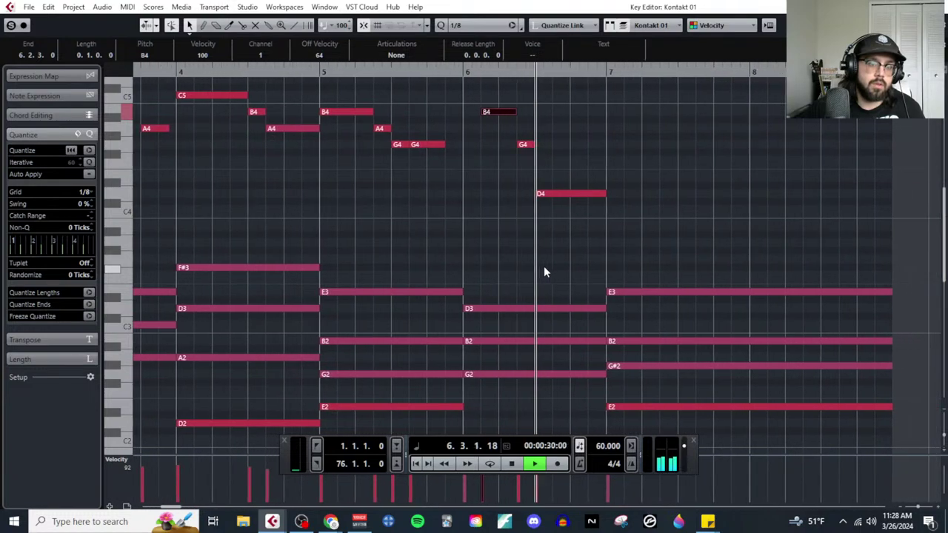
pyautogui.hscroll(-5, 543, 272)
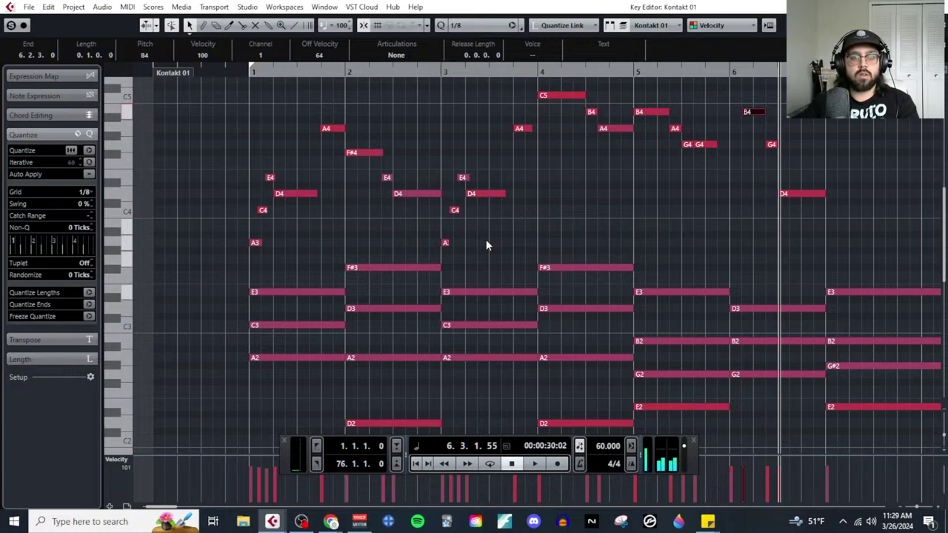
# Step: With the Draw tool, add a short B4 in bar 6 and adjust the note after it
pyautogui.rightClick(734, 165)
pyautogui.click(750, 164)
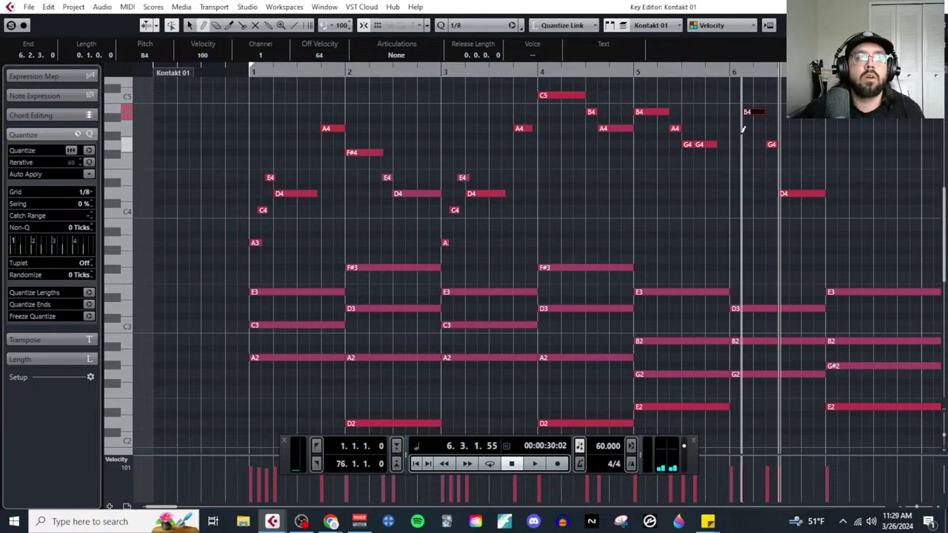
pyautogui.click(723, 112)
pyautogui.scroll(3, 730, 141)
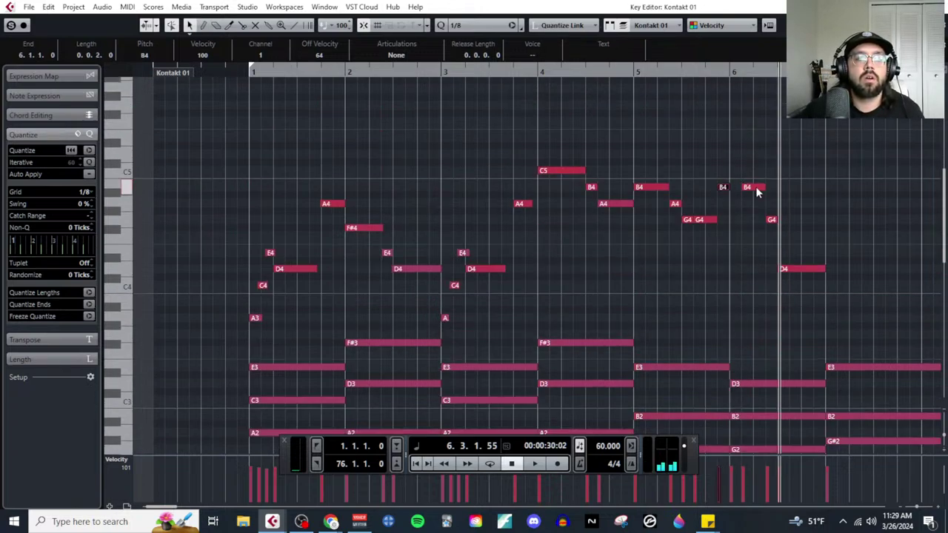
pyautogui.moveTo(755, 186); pyautogui.dragTo(778, 155)
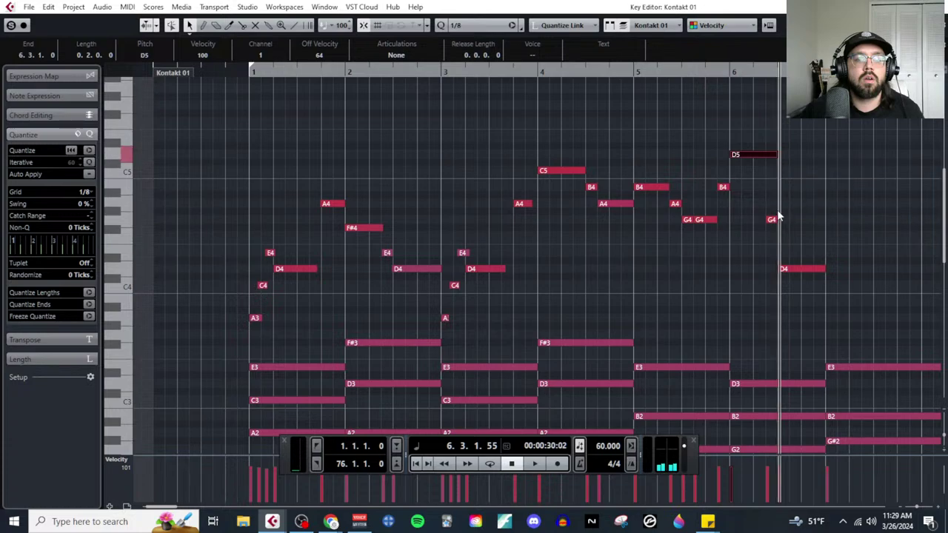
# Step: Delete the short G4, raise the closing D4 to G4, and audition from bar 5
pyautogui.click(771, 220)
pyautogui.press('Delete')
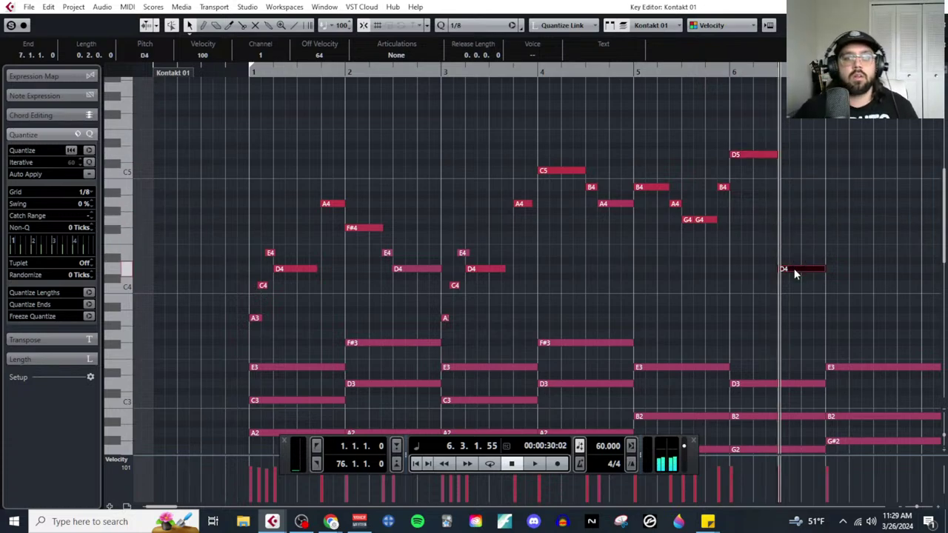
pyautogui.moveTo(794, 268); pyautogui.dragTo(798, 230)
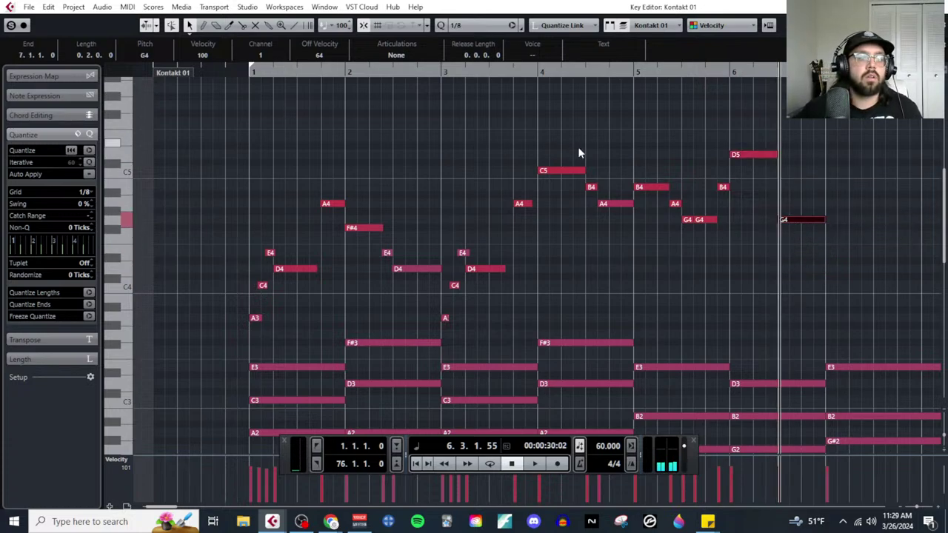
pyautogui.click(634, 72)
pyautogui.press('space')
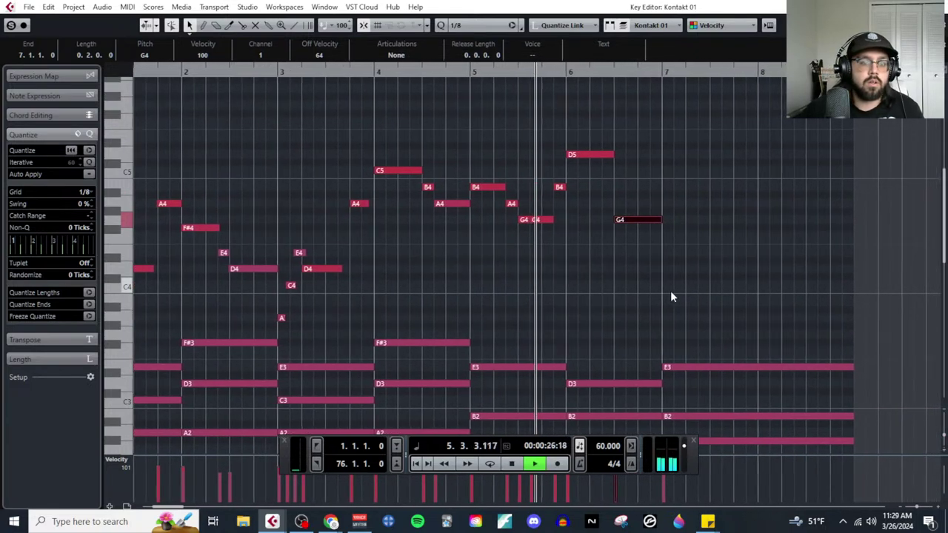
pyautogui.press('space')
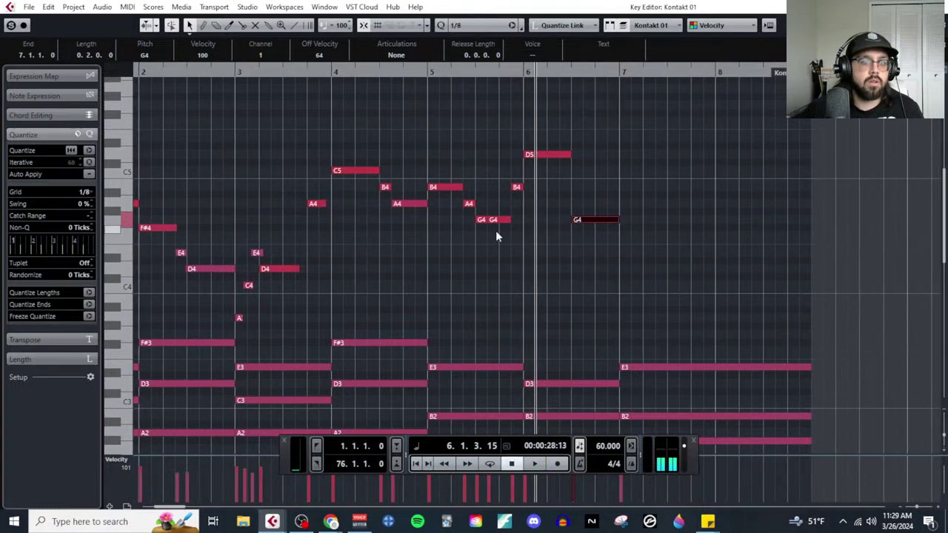
pyautogui.scroll(3, 495, 231)
# Step: Set the grid to 1/8 triplets, end the second G4 at 5.4.3, and shorten the B4
pyautogui.click(83, 192)
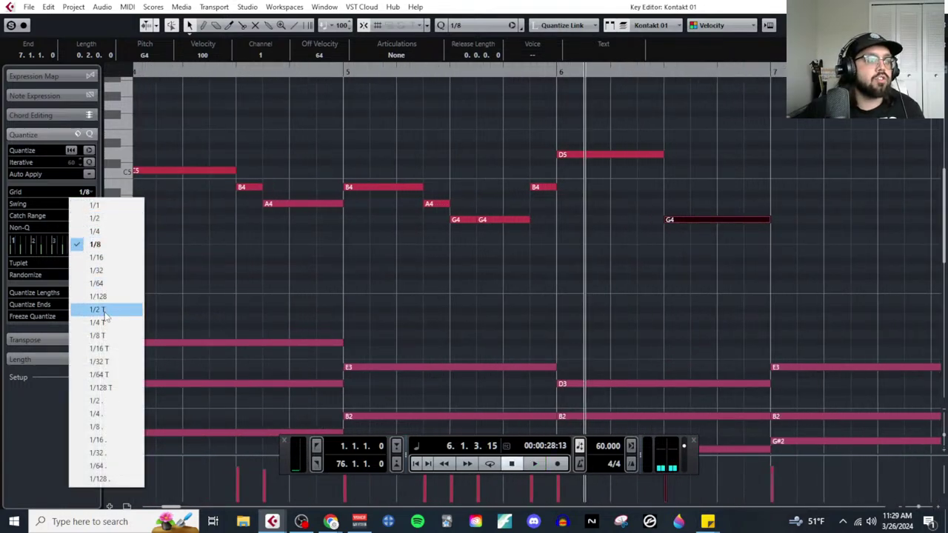
pyautogui.click(112, 335)
pyautogui.scroll(1, 519, 231)
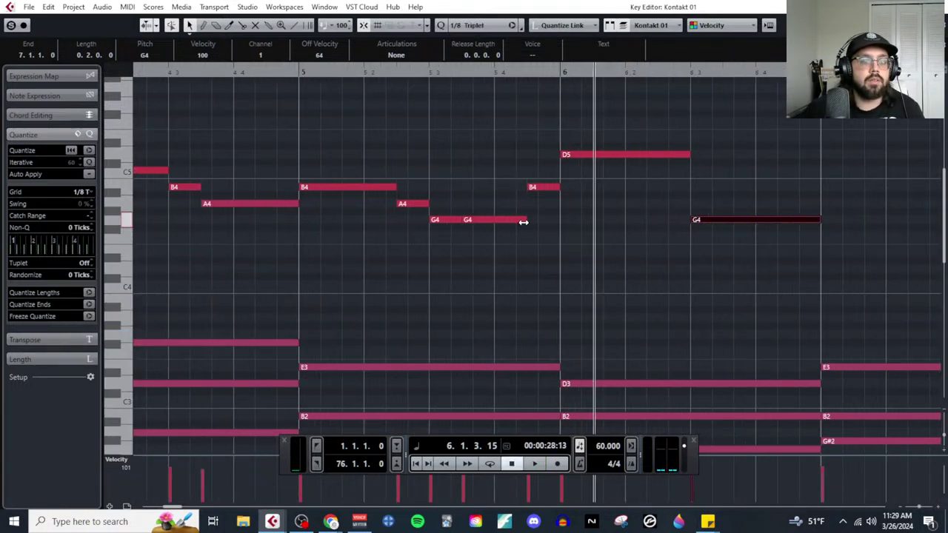
pyautogui.moveTo(522, 221); pyautogui.dragTo(505, 220)
pyautogui.moveTo(540, 186)
pyautogui.mouseDown()
pyautogui.moveTo(530, 189)
pyautogui.moveTo(539, 188)
pyautogui.mouseUp()
# Step: Draw a C5 right after the B4 and audition the phrase from bar 5
pyautogui.rightClick(545, 197)
pyautogui.click(566, 197)
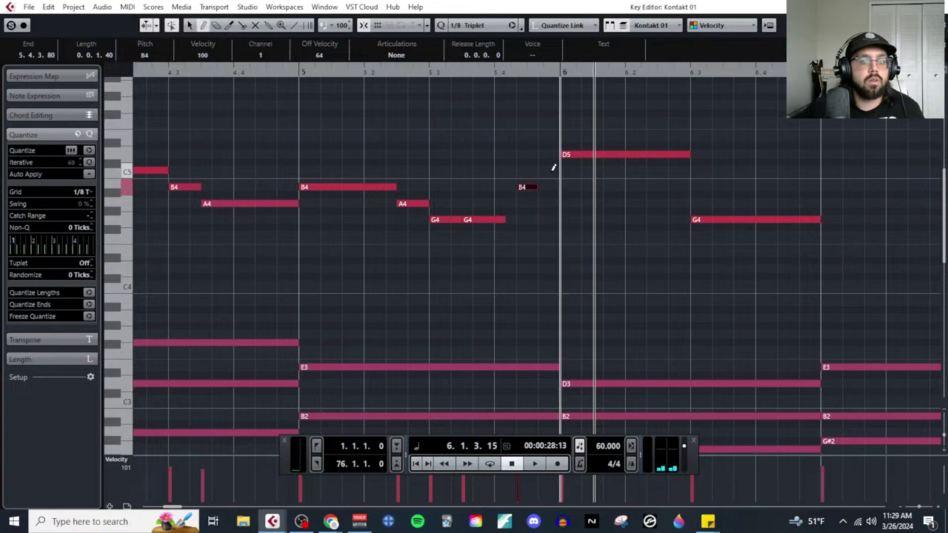
pyautogui.click(546, 171)
pyautogui.scroll(-2, 544, 171)
pyautogui.click(382, 74)
pyautogui.press('space')
pyautogui.hscroll(-2, 639, 264)
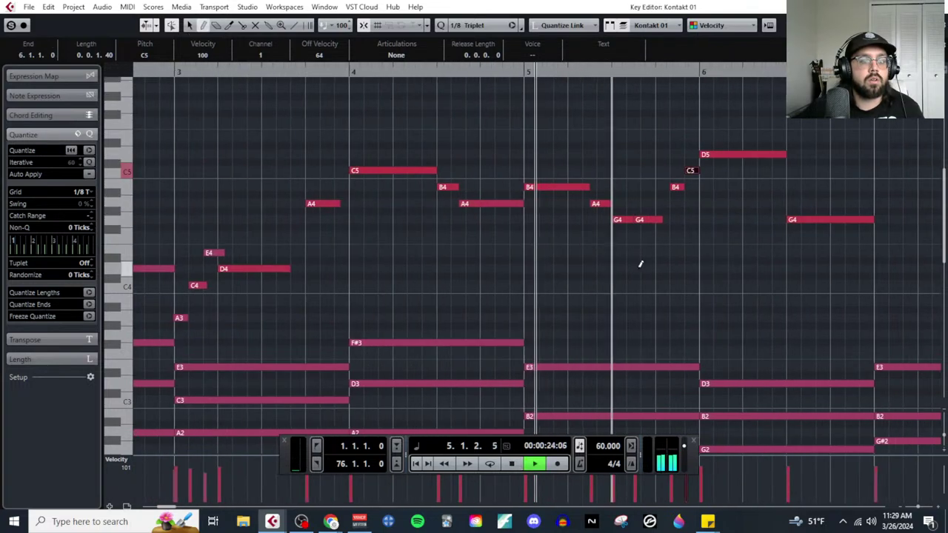
pyautogui.scroll(-1, 647, 264)
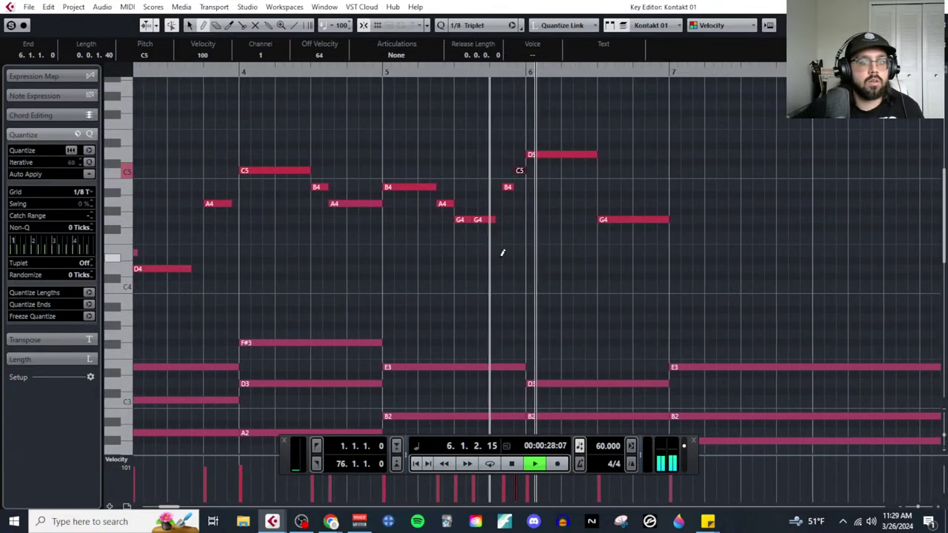
pyautogui.press('space')
pyautogui.scroll(2, 474, 225)
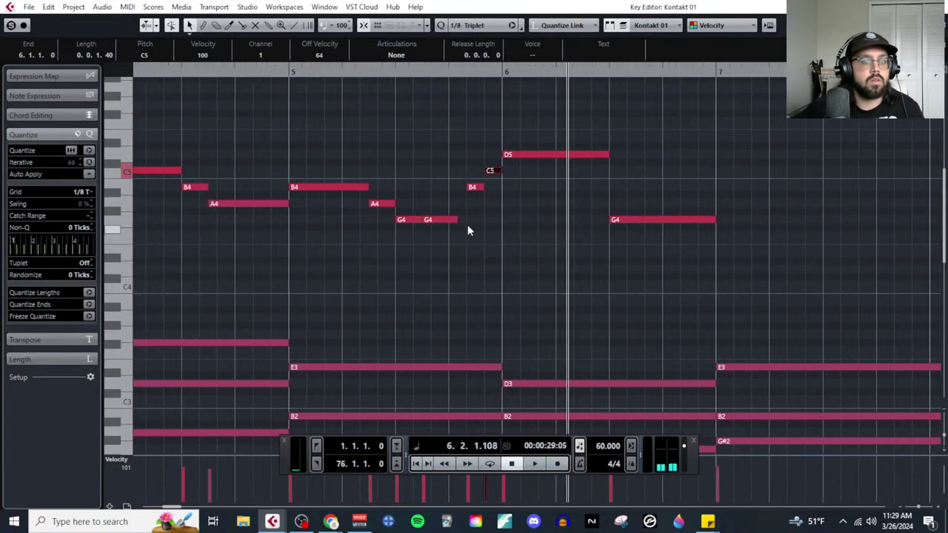
# Step: Switch the grid to 1/16 and snap the B4 onto the sixteenth grid
pyautogui.click(80, 193)
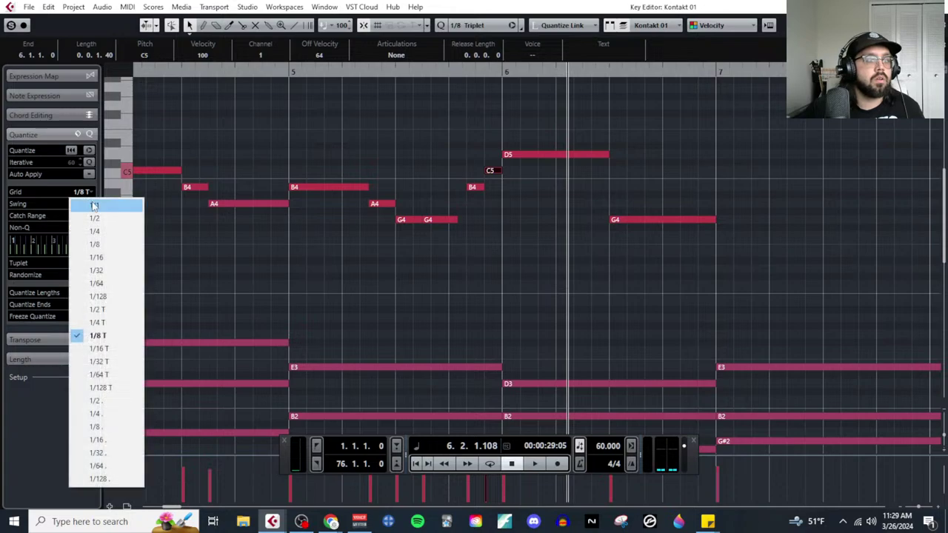
pyautogui.click(114, 256)
pyautogui.click(80, 192)
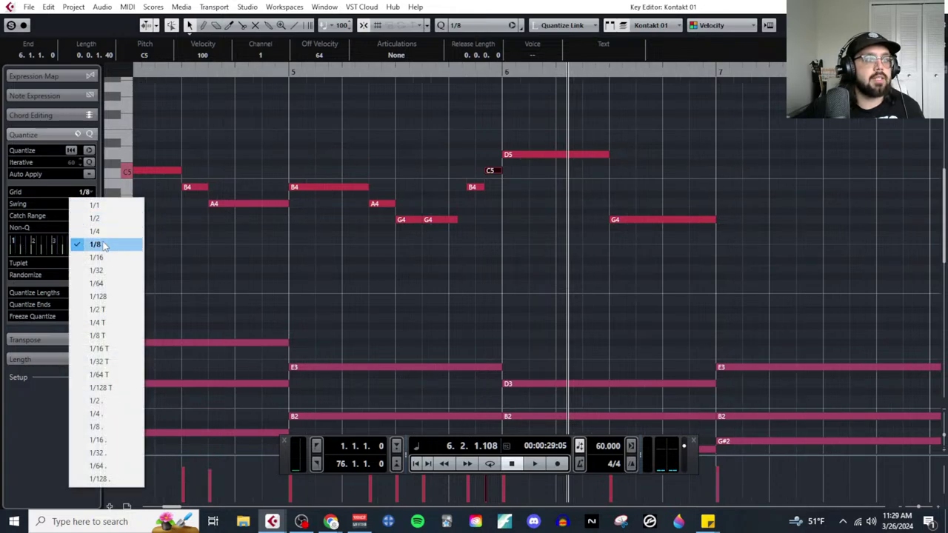
pyautogui.click(85, 256)
pyautogui.scroll(2, 454, 227)
pyautogui.click(492, 205)
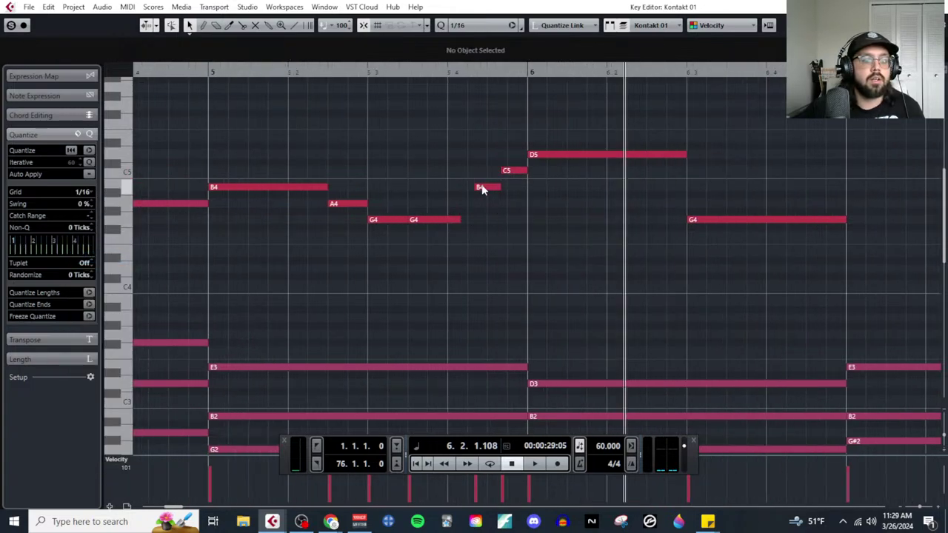
pyautogui.moveTo(481, 189); pyautogui.dragTo(511, 171)
# Step: Move the C5's start to 5.4.4 and play the phrase back from bar 5
pyautogui.moveTo(460, 219); pyautogui.dragTo(489, 219)
pyautogui.scroll(-2, 423, 208)
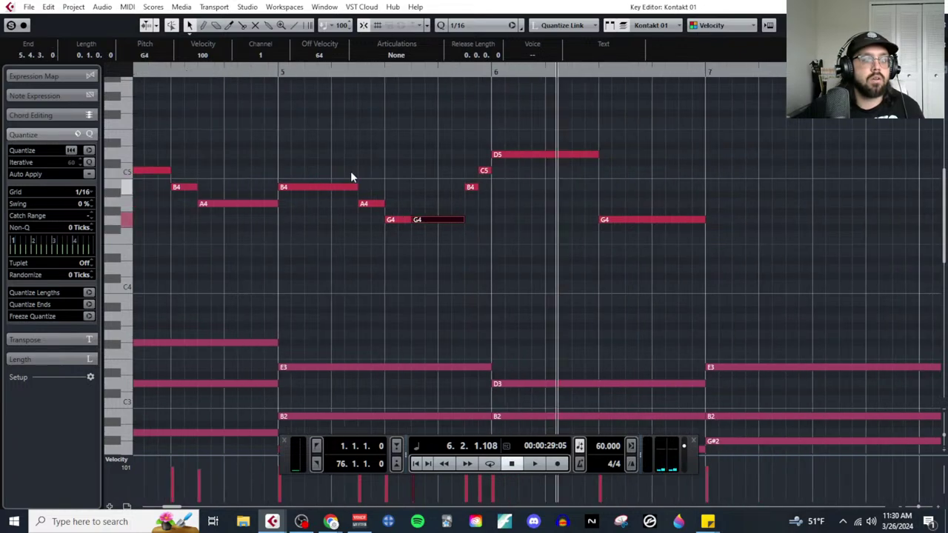
pyautogui.click(269, 76)
pyautogui.press('space')
pyautogui.scroll(-3, 374, 247)
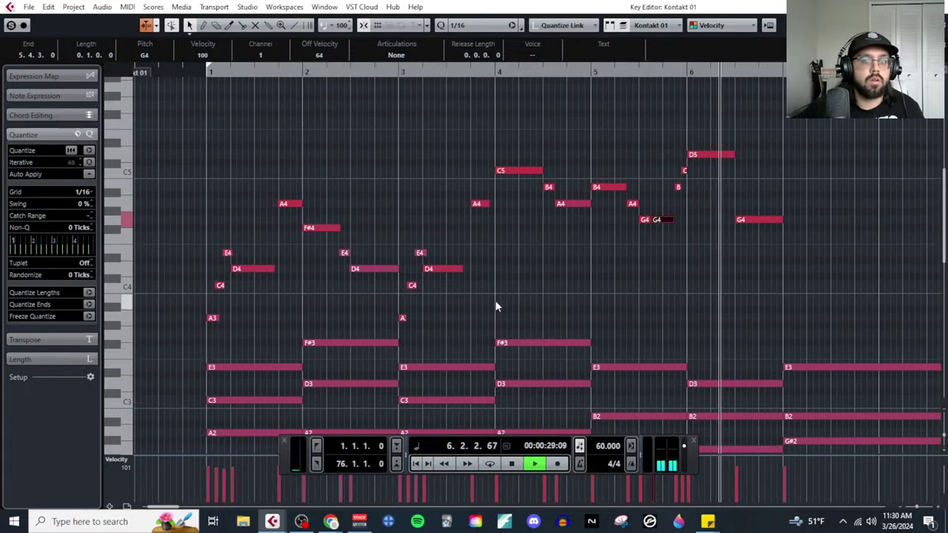
pyautogui.press('space')
# Step: Inspect individual notes, selecting the bar 1 A3 and the bar 6 D5
pyautogui.hscroll(3, 566, 302)
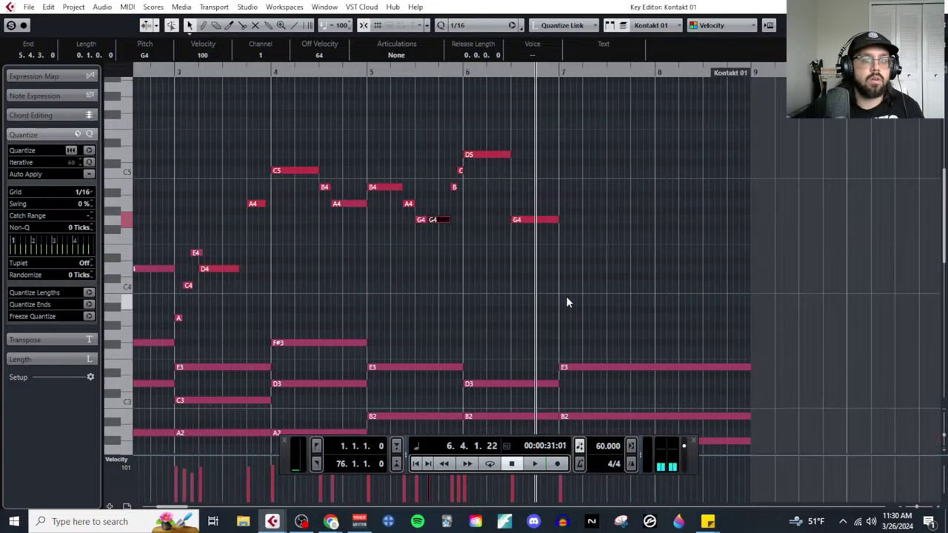
pyautogui.scroll(-2, 546, 290)
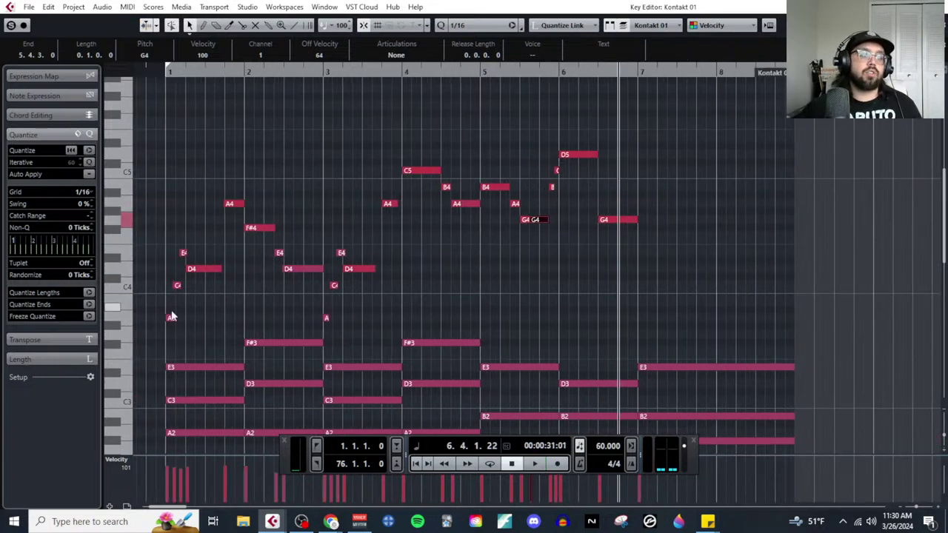
pyautogui.click(171, 317)
pyautogui.click(565, 154)
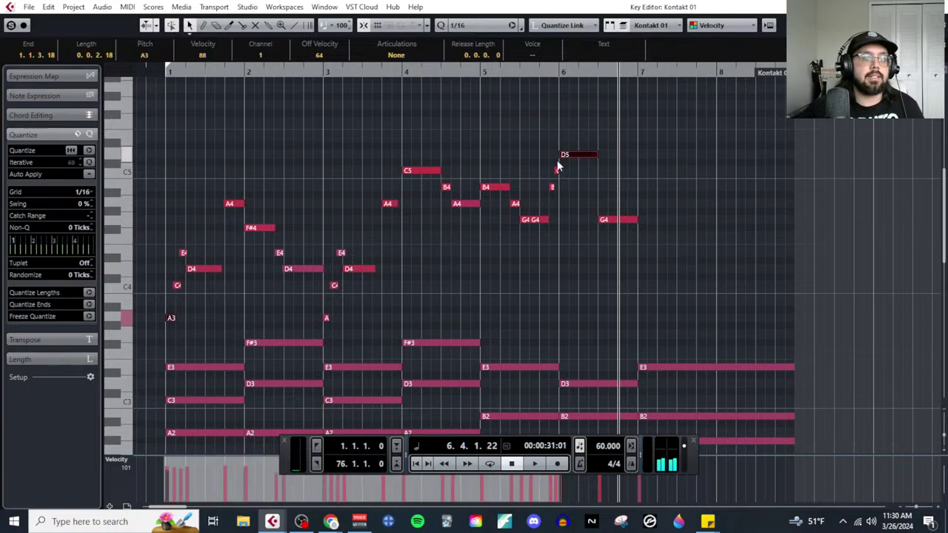
pyautogui.click(521, 244)
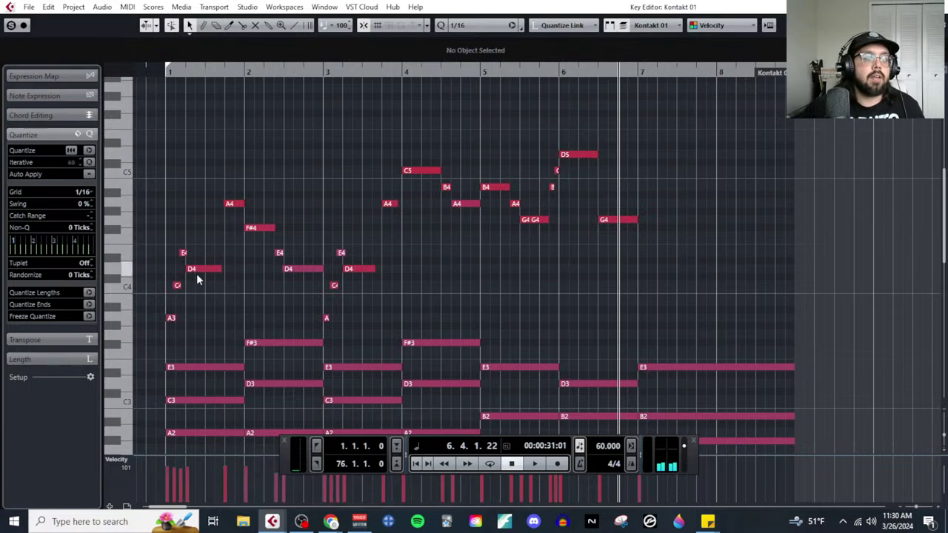
pyautogui.click(174, 320)
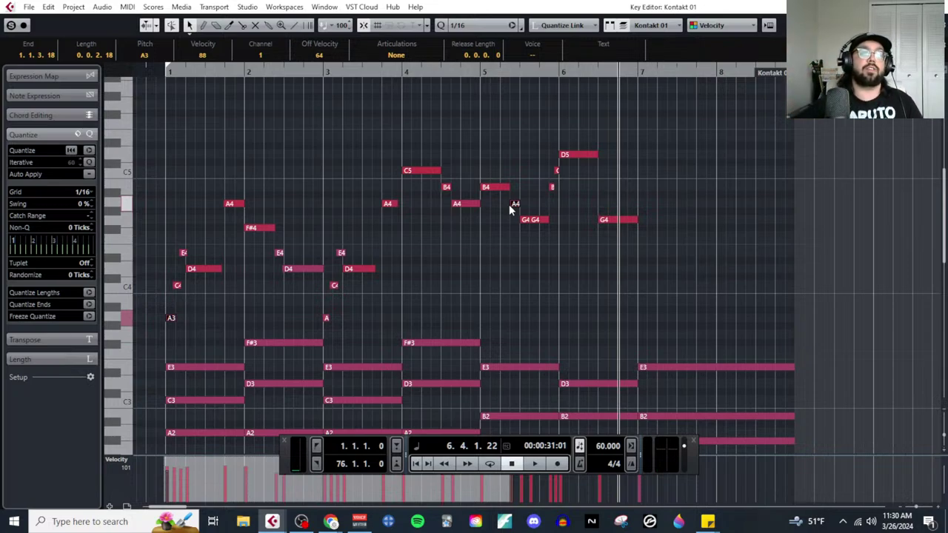
pyautogui.rightClick(251, 161)
pyautogui.click(256, 162)
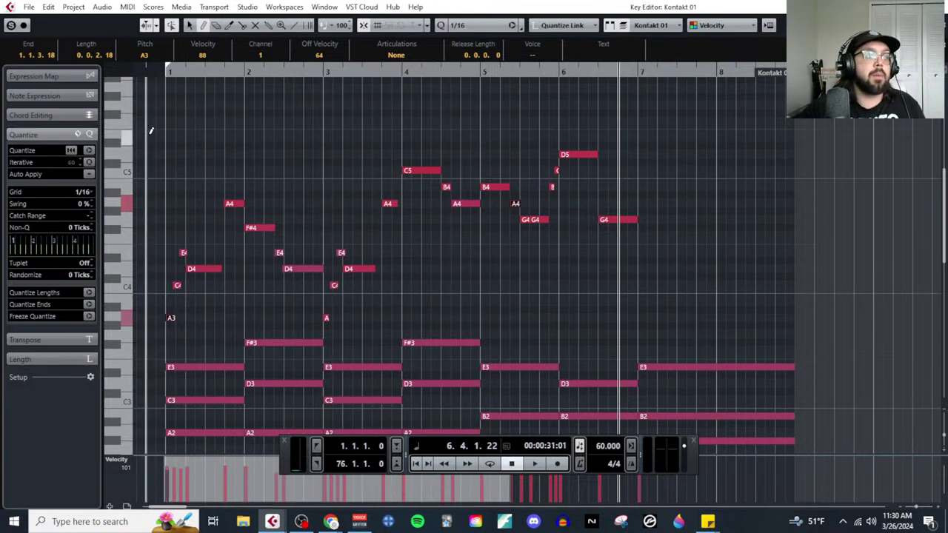
pyautogui.moveTo(171, 136); pyautogui.dragTo(787, 138)
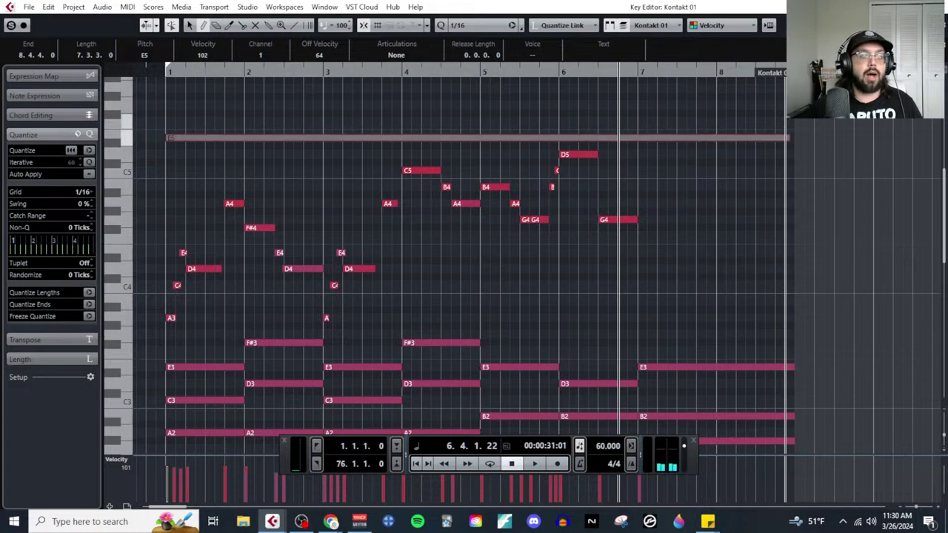
pyautogui.press('1')
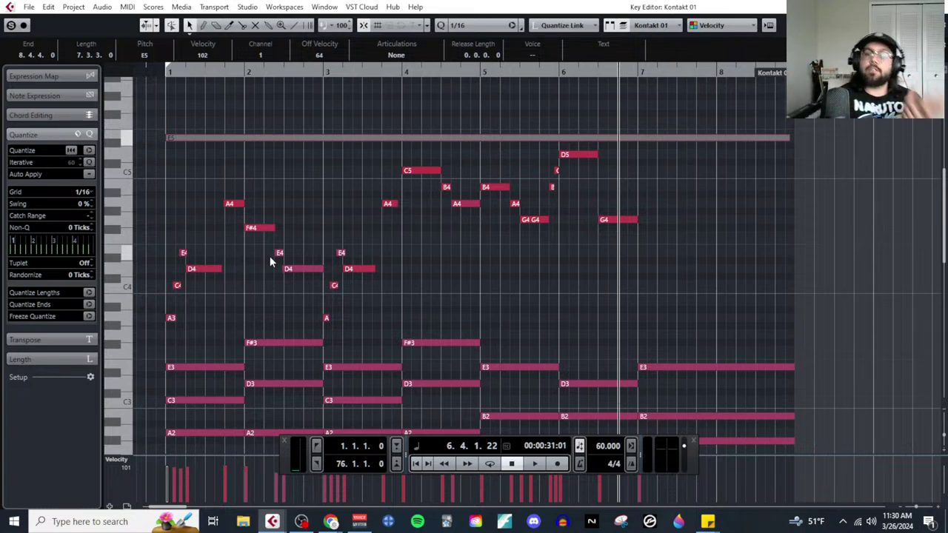
pyautogui.rightClick(165, 208)
pyautogui.click(178, 210)
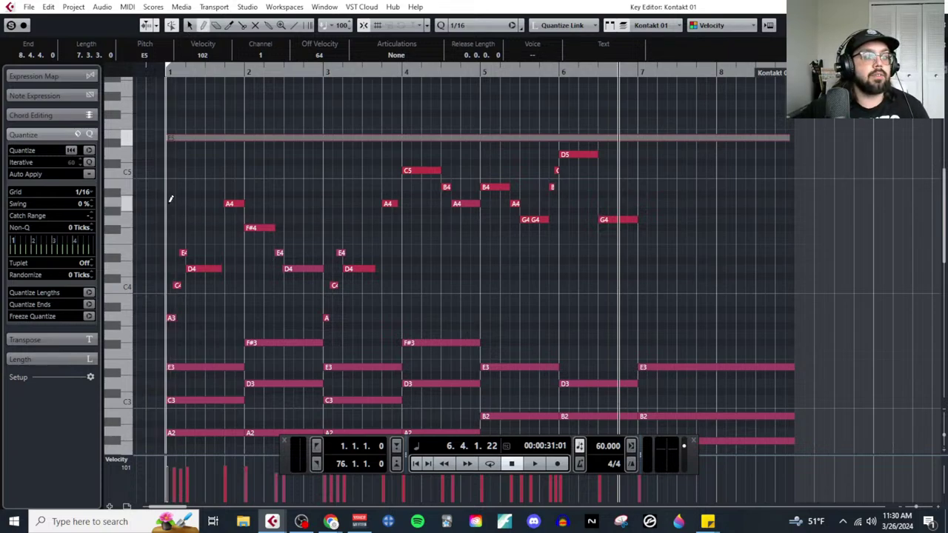
pyautogui.moveTo(170, 198); pyautogui.dragTo(786, 194)
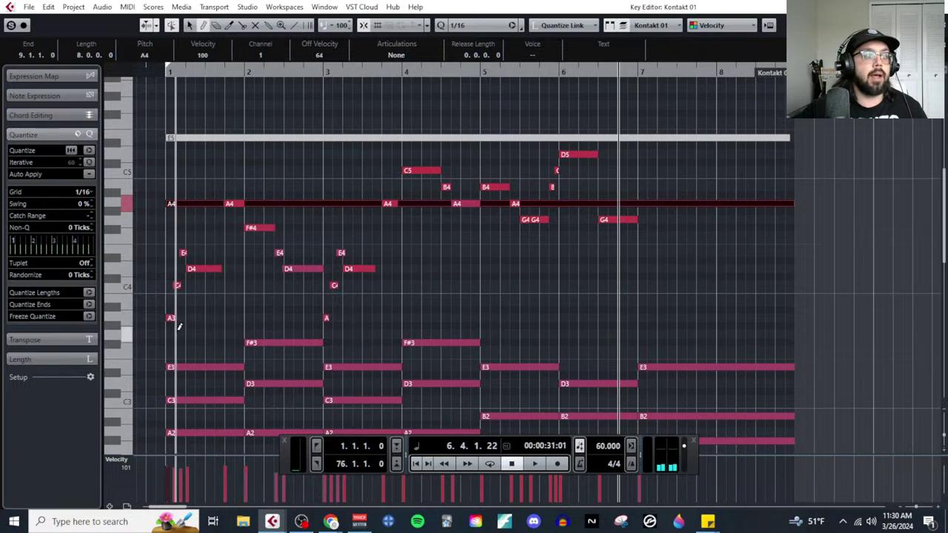
pyautogui.moveTo(170, 317); pyautogui.dragTo(796, 291)
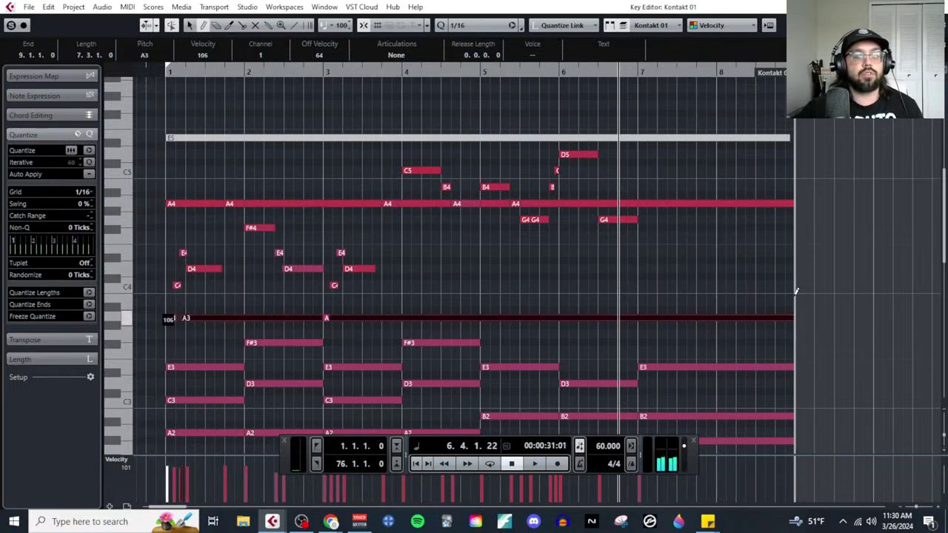
pyautogui.rightClick(796, 291)
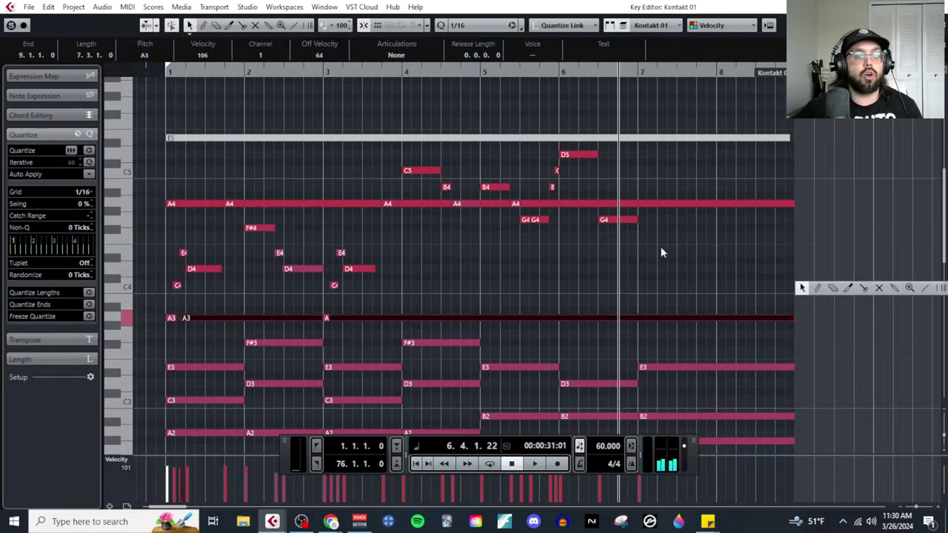
pyautogui.keyDown('shift'); pyautogui.click(337, 203); pyautogui.keyUp('shift')
pyautogui.hotkey('shift', 'm')
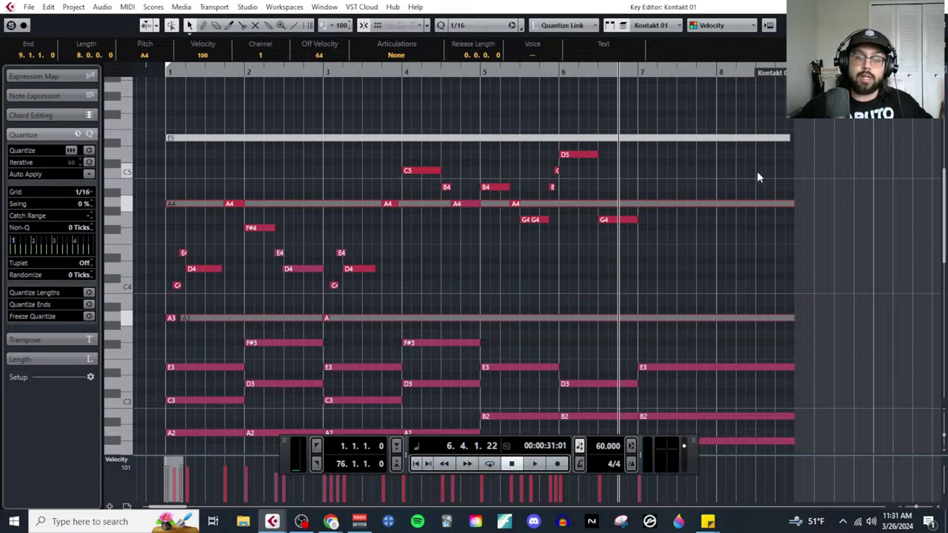
pyautogui.moveTo(741, 107); pyautogui.dragTo(771, 319)
pyautogui.press('Delete')
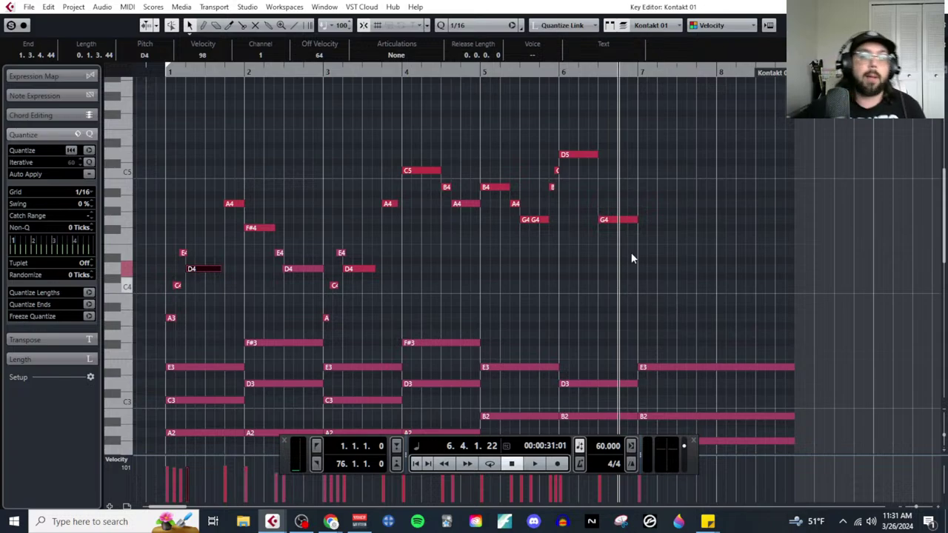
# Step: Draw trial melody notes with the Pencil: B4 at the start of bar 7, then E4 and B4 in bar 8
pyautogui.scroll(2, 593, 196)
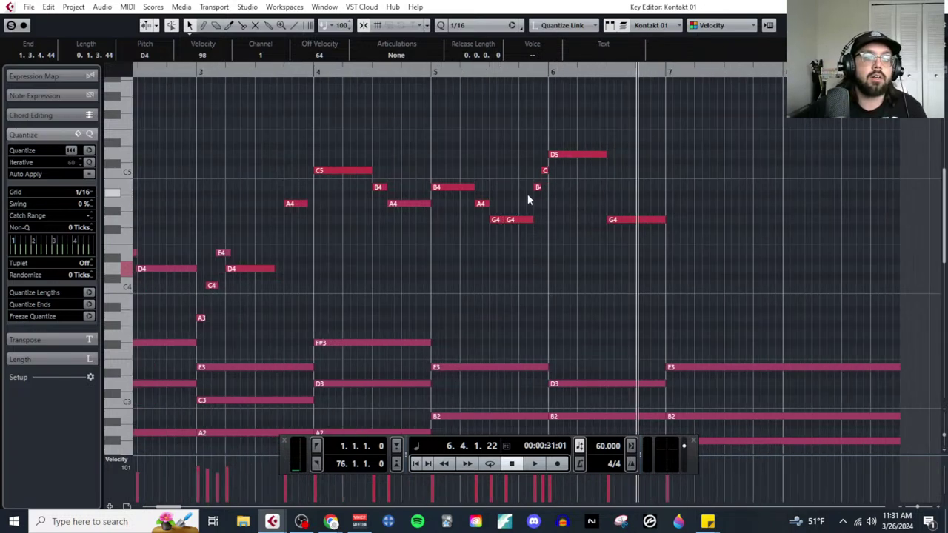
pyautogui.click(584, 155)
pyautogui.click(634, 221)
pyautogui.rightClick(671, 251)
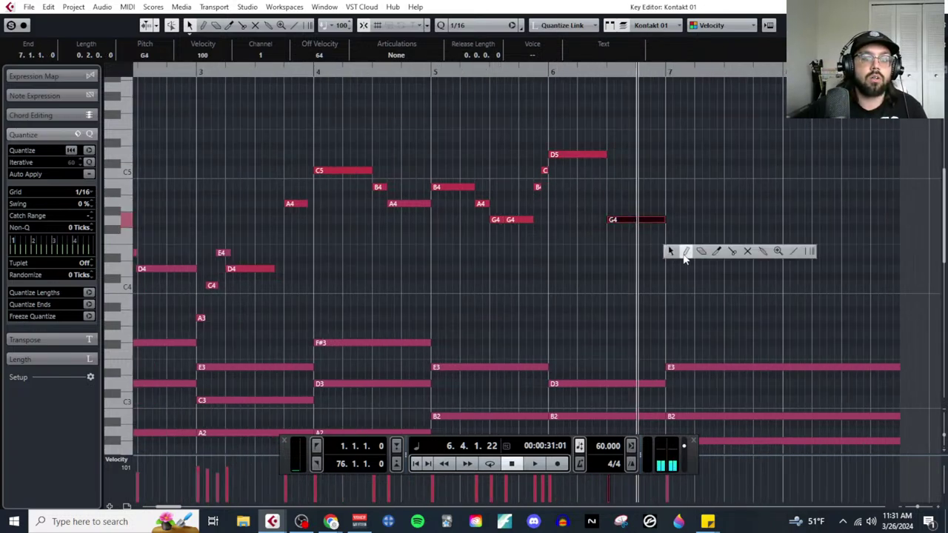
pyautogui.click(690, 256)
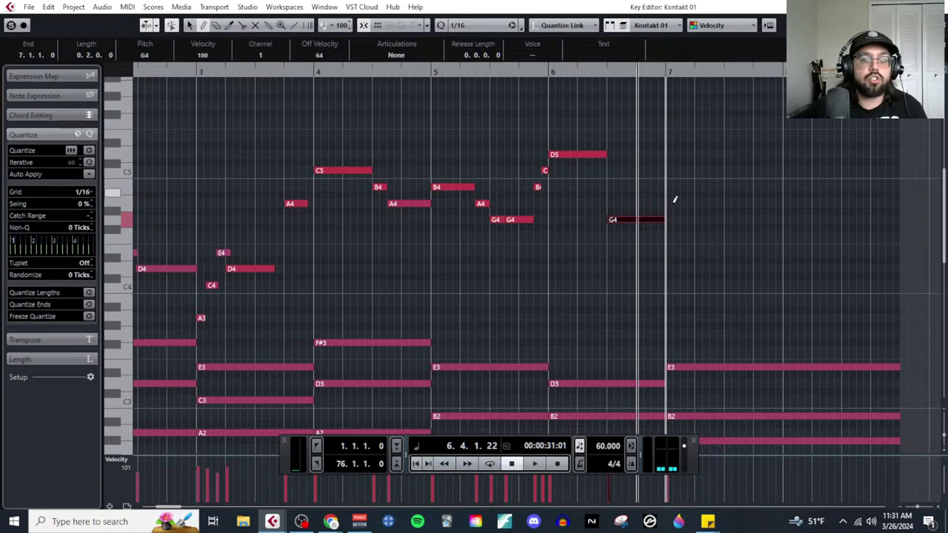
pyautogui.hotkey('ctrl', 'z')
pyautogui.hotkey('ctrl', 'shift', 'z')
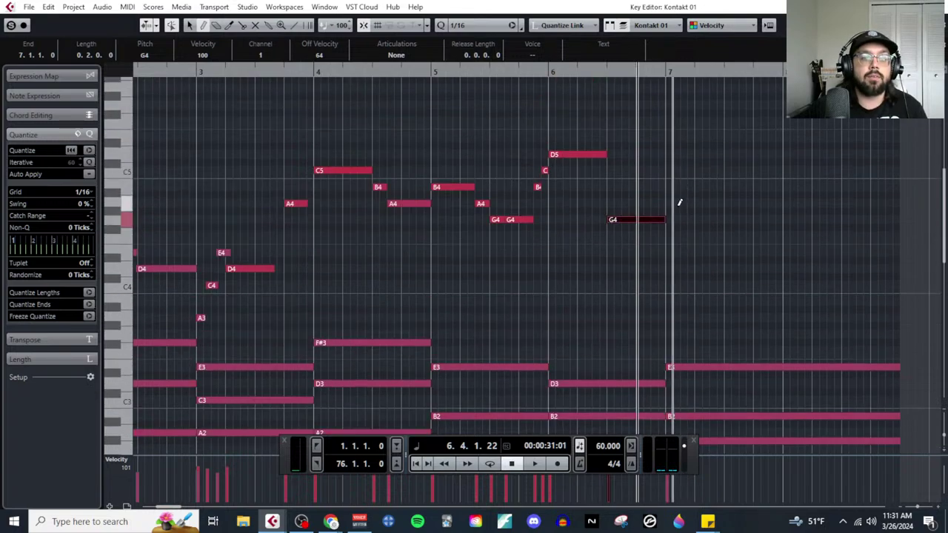
pyautogui.moveTo(669, 186)
pyautogui.mouseDown()
pyautogui.moveTo(746, 175)
pyautogui.moveTo(755, 177)
pyautogui.moveTo(760, 218)
pyautogui.moveTo(759, 210)
pyautogui.moveTo(781, 208)
pyautogui.mouseUp()
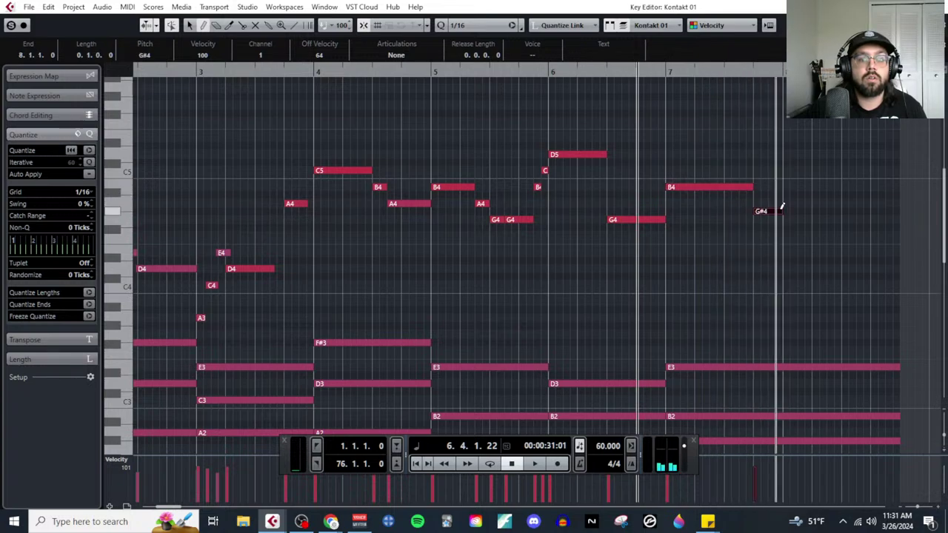
pyautogui.moveTo(786, 252); pyautogui.dragTo(843, 243)
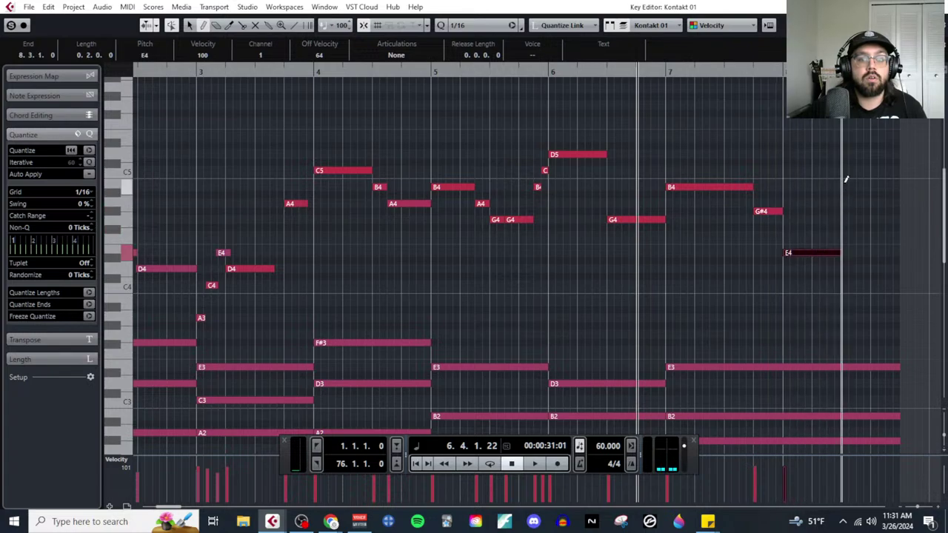
pyautogui.moveTo(846, 186); pyautogui.dragTo(901, 179)
# Step: Zoom out to all eight bars and play the melody from the start to hear the trial notes
pyautogui.press('g')
pyautogui.press('g')
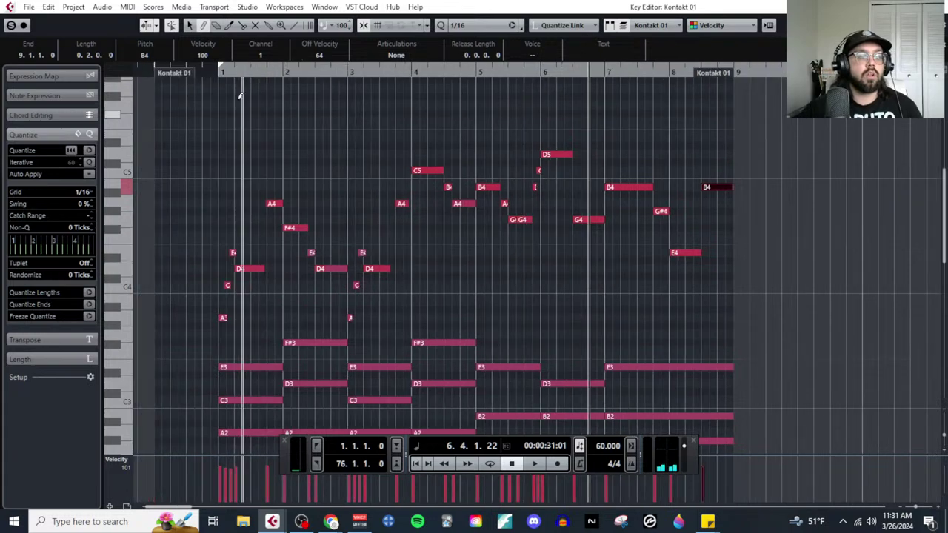
pyautogui.press('space')
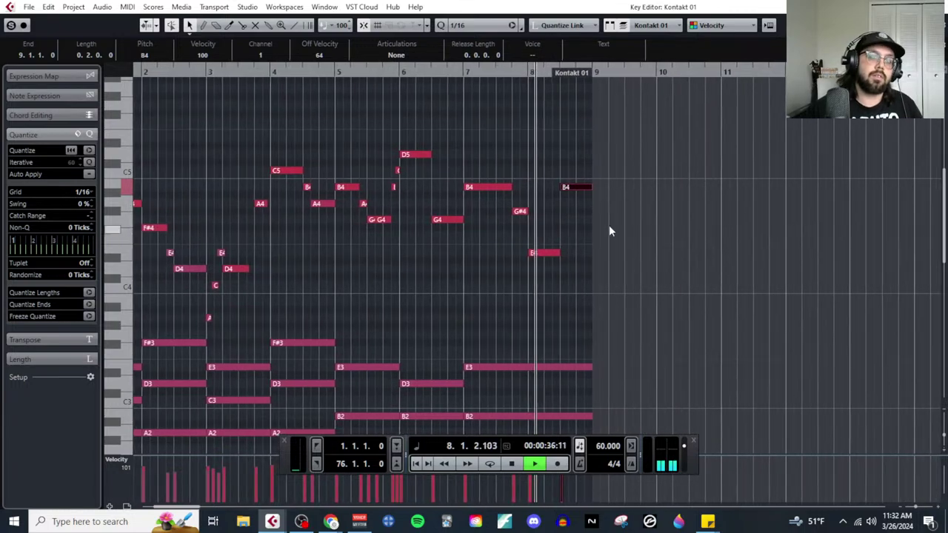
pyautogui.press('space')
# Step: Delete the trial melody notes in bars 7–8
pyautogui.hscroll(-3, 511, 200)
pyautogui.moveTo(546, 148); pyautogui.dragTo(663, 266)
pyautogui.press('Delete')
pyautogui.hscroll(-2, 456, 223)
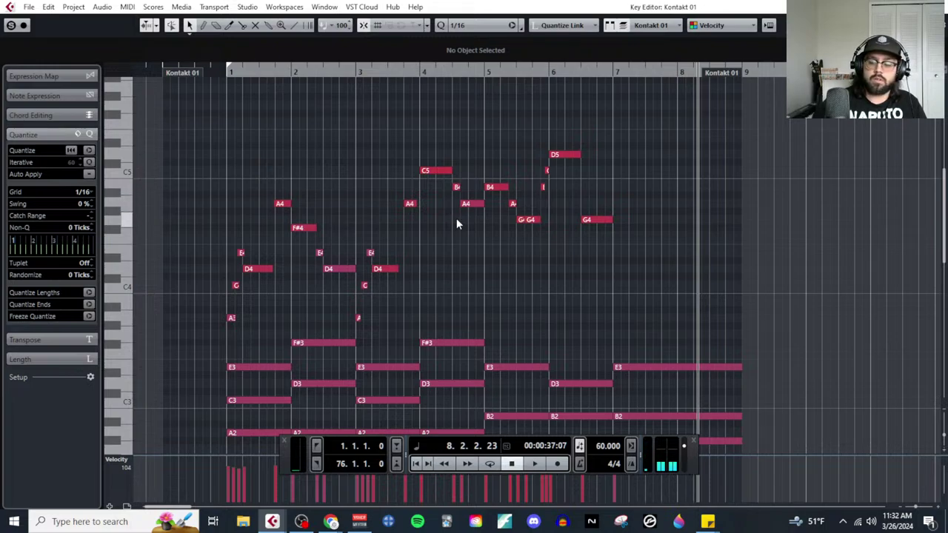
# Step: Delete bar 6's D5, C and G4 notes, and move the short notes to A4 and B4
pyautogui.keyDown('ctrl'); pyautogui.scroll(2, 491, 243); pyautogui.keyUp('ctrl')
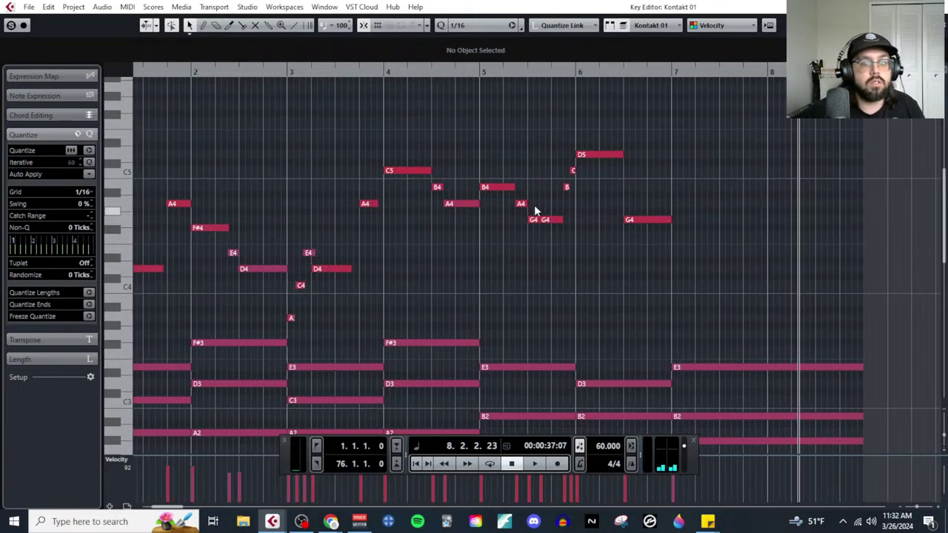
pyautogui.moveTo(570, 131); pyautogui.dragTo(654, 218)
pyautogui.press('Delete')
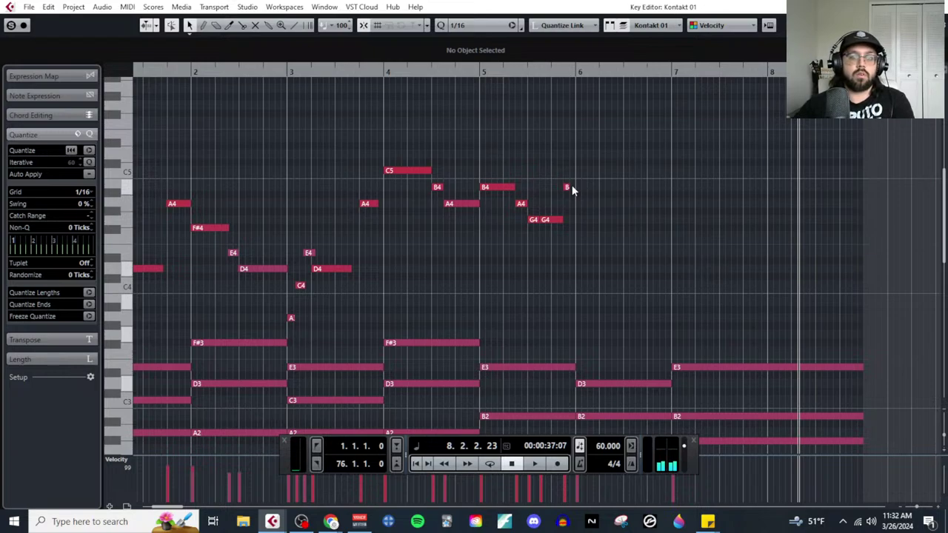
pyautogui.keyDown('ctrl'); pyautogui.scroll(1, 574, 220); pyautogui.keyUp('ctrl')
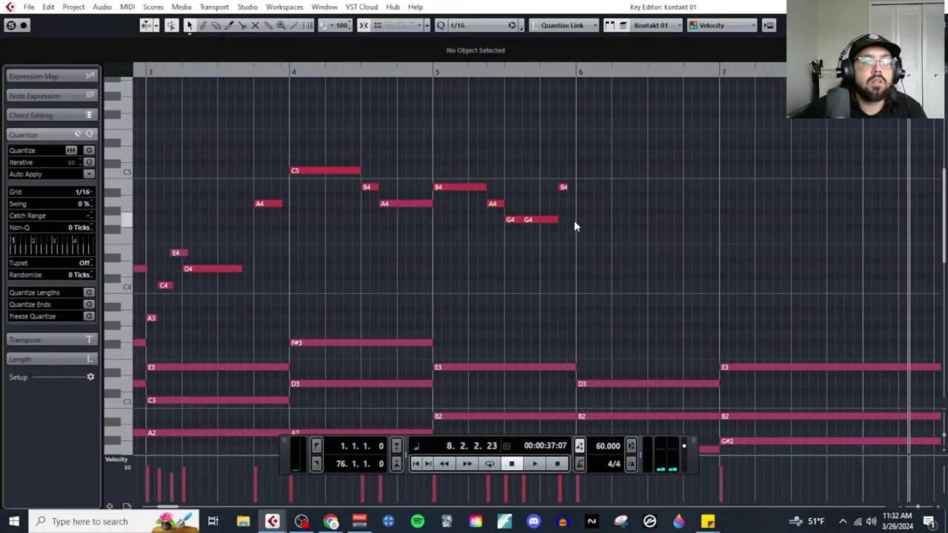
pyautogui.moveTo(563, 191); pyautogui.dragTo(564, 210)
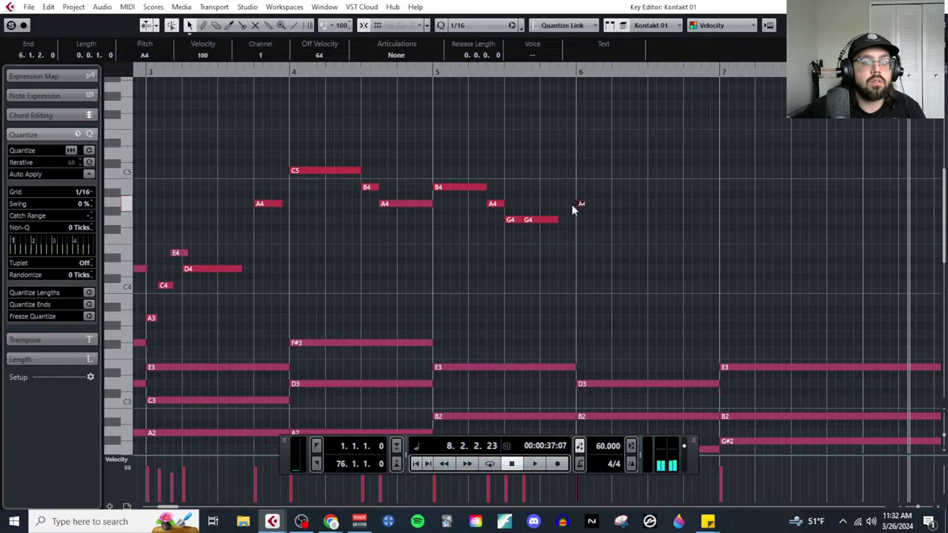
pyautogui.moveTo(565, 205)
pyautogui.mouseDown()
pyautogui.moveTo(566, 188)
pyautogui.moveTo(614, 200)
pyautogui.mouseUp()
# Step: Draw a new note in bar 6, lengthen the A4, and set the new note to D4 at beat 3
pyautogui.rightClick(586, 200)
pyautogui.click(611, 210)
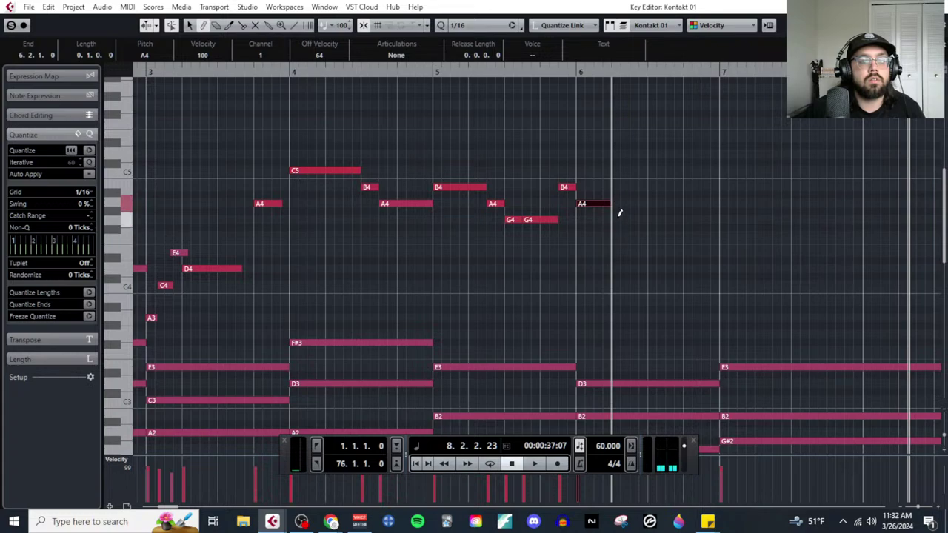
pyautogui.click(615, 236)
pyautogui.moveTo(616, 234)
pyautogui.mouseDown()
pyautogui.moveTo(618, 212)
pyautogui.moveTo(623, 245)
pyautogui.moveTo(705, 242)
pyautogui.mouseUp()
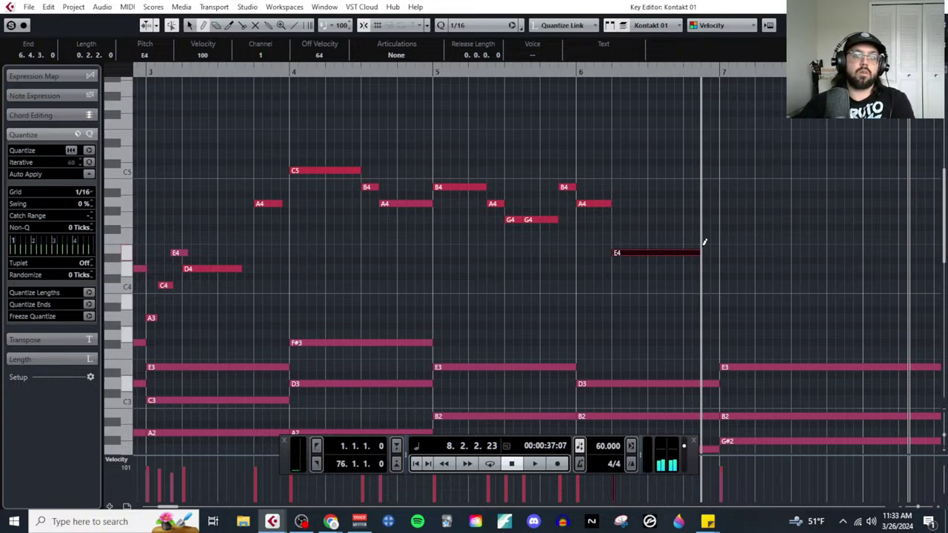
pyautogui.moveTo(610, 204); pyautogui.dragTo(644, 206)
pyautogui.moveTo(615, 252); pyautogui.dragTo(673, 274)
pyautogui.scroll(-3, 712, 277)
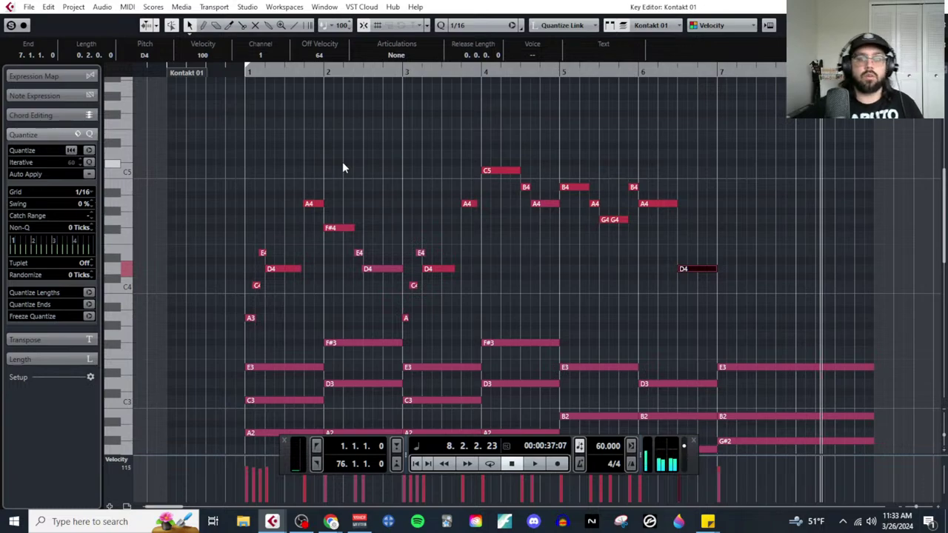
# Step: Draw a long G#4 note starting at bar 7 with the Pencil
pyautogui.scroll(3, 766, 257)
pyautogui.rightClick(689, 249)
pyautogui.click(705, 250)
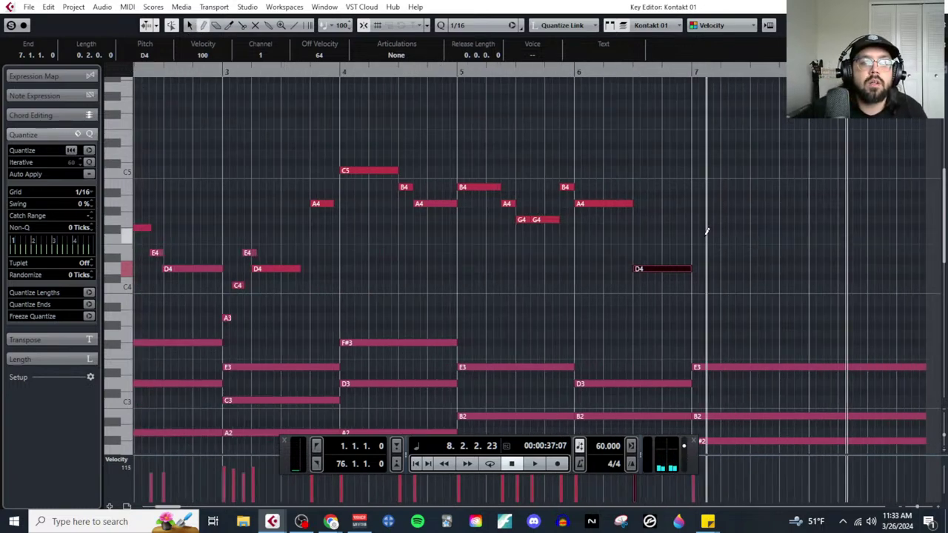
pyautogui.press('Escape')
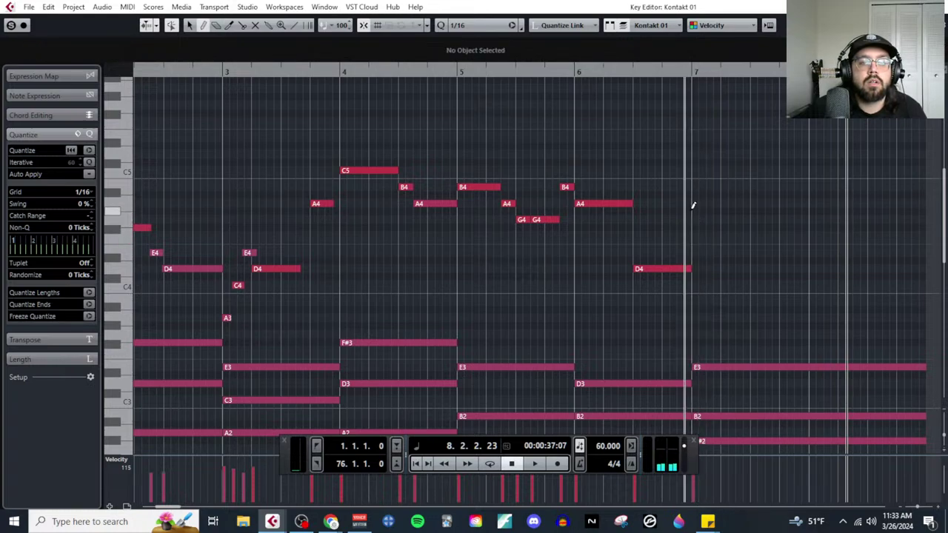
pyautogui.moveTo(693, 210)
pyautogui.mouseDown()
pyautogui.moveTo(785, 204)
pyautogui.moveTo(819, 229)
pyautogui.moveTo(845, 216)
pyautogui.moveTo(928, 211)
pyautogui.mouseUp()
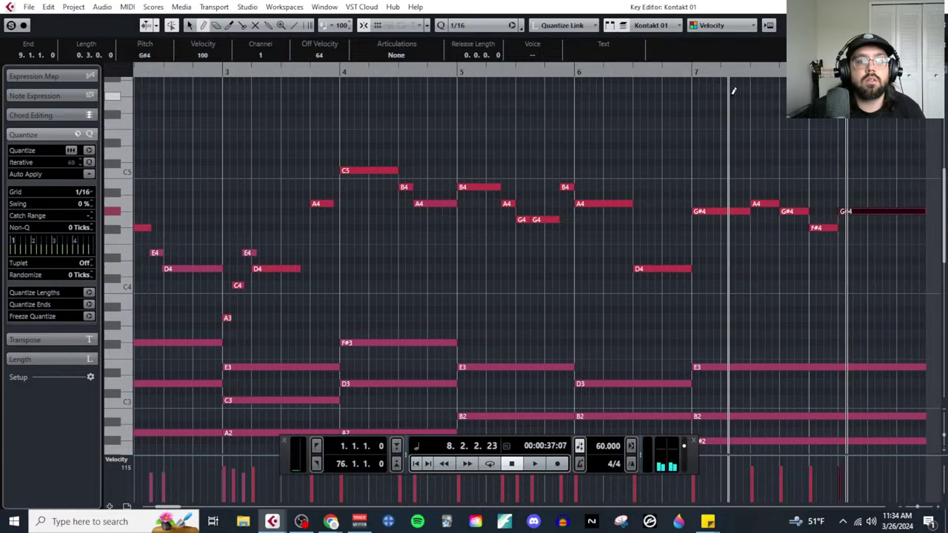
# Step: Play from bar 7, shorten the first G#4 note, then replay the revised bar 7–8 phrase
pyautogui.click(688, 74)
pyautogui.press('space')
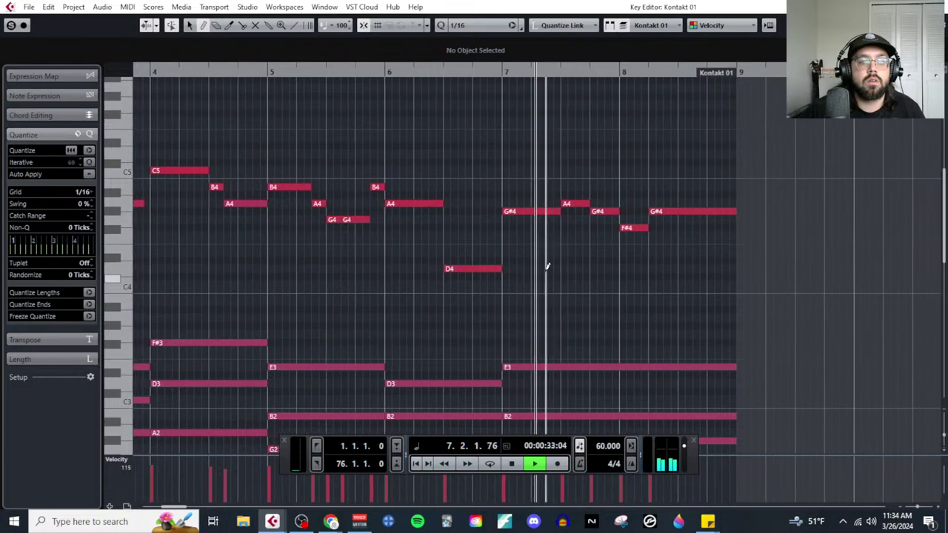
pyautogui.press('space')
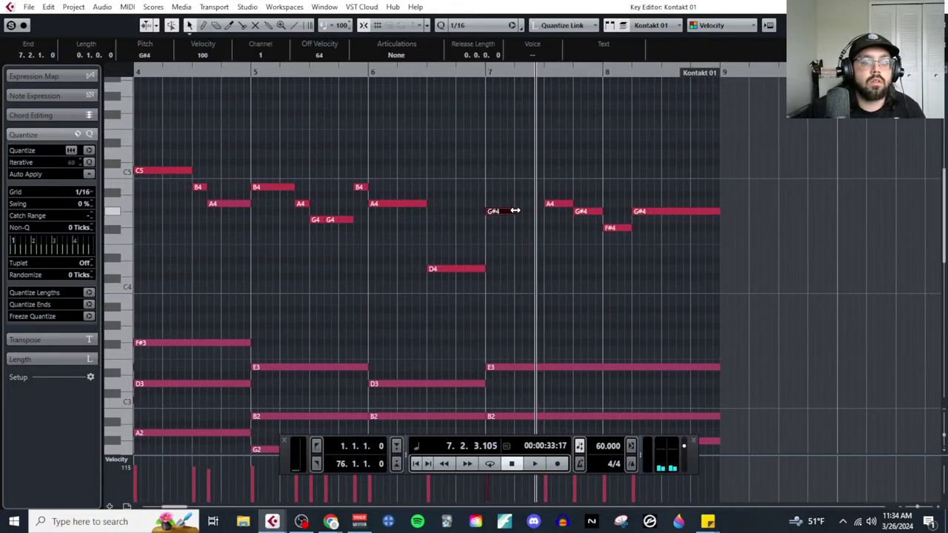
pyautogui.moveTo(553, 203)
pyautogui.mouseDown()
pyautogui.moveTo(529, 205)
pyautogui.moveTo(561, 212)
pyautogui.moveTo(545, 212)
pyautogui.mouseUp()
pyautogui.press('space')
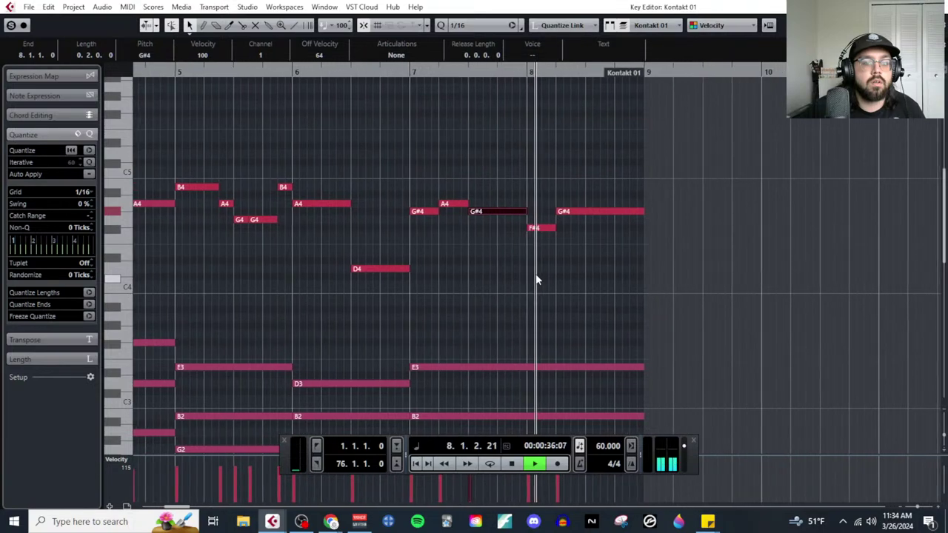
pyautogui.press('g')
pyautogui.press('g')
pyautogui.press('space')
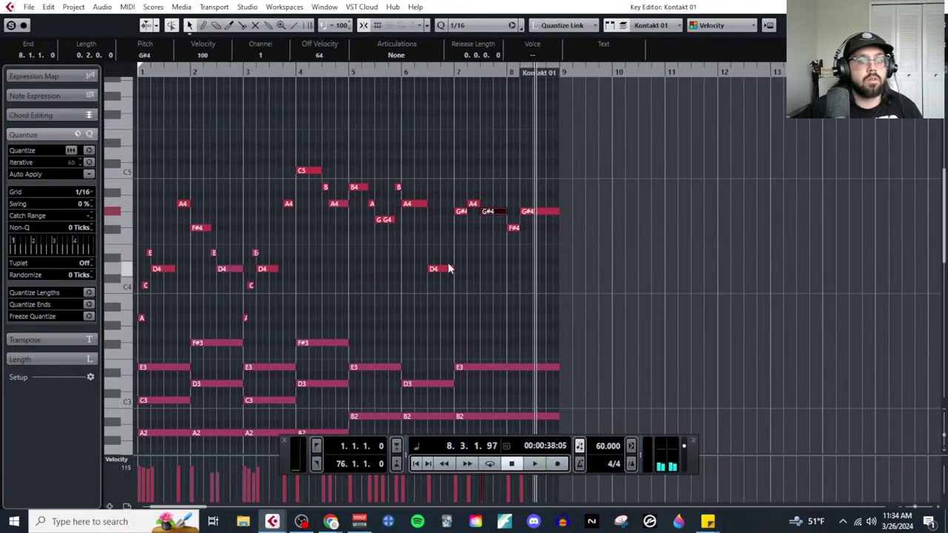
pyautogui.click(234, 76)
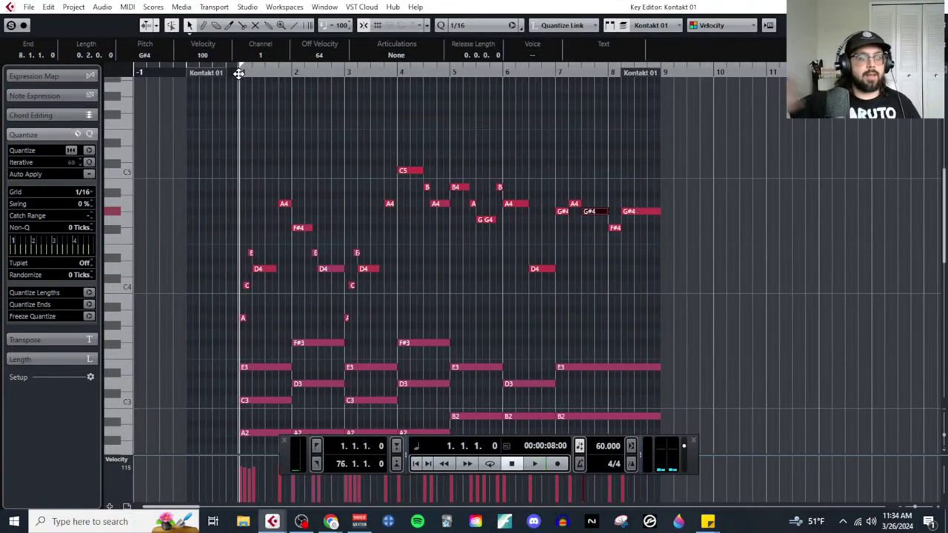
pyautogui.scroll(-3, 667, 299)
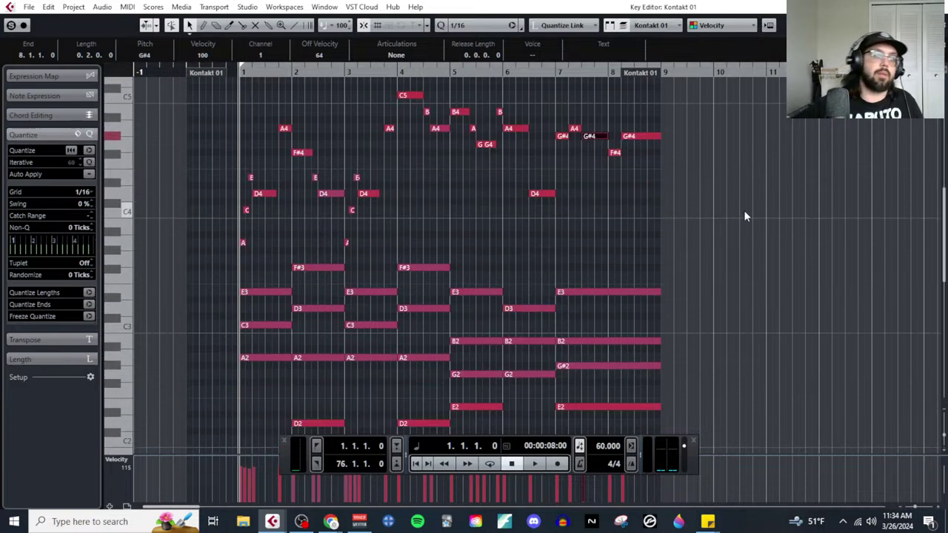
pyautogui.press('space')
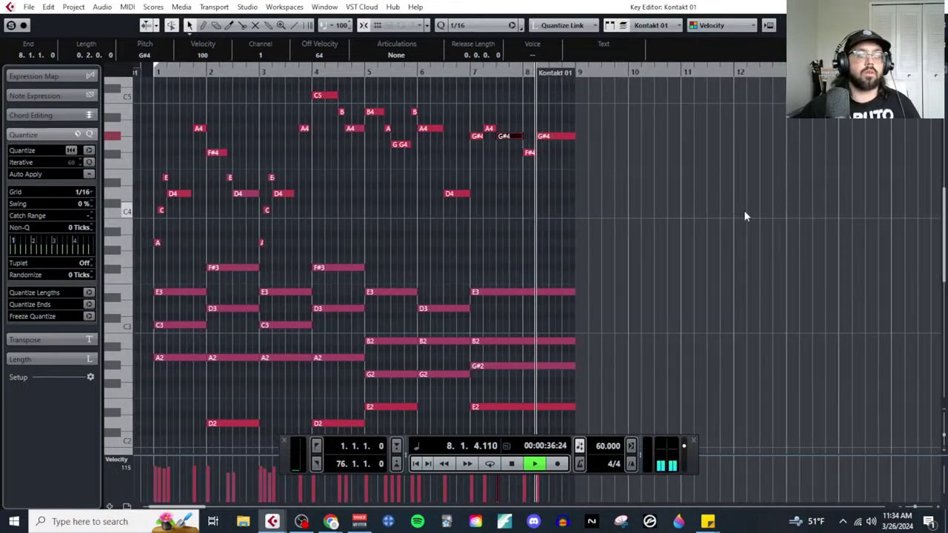
pyautogui.press('space')
pyautogui.press('h')
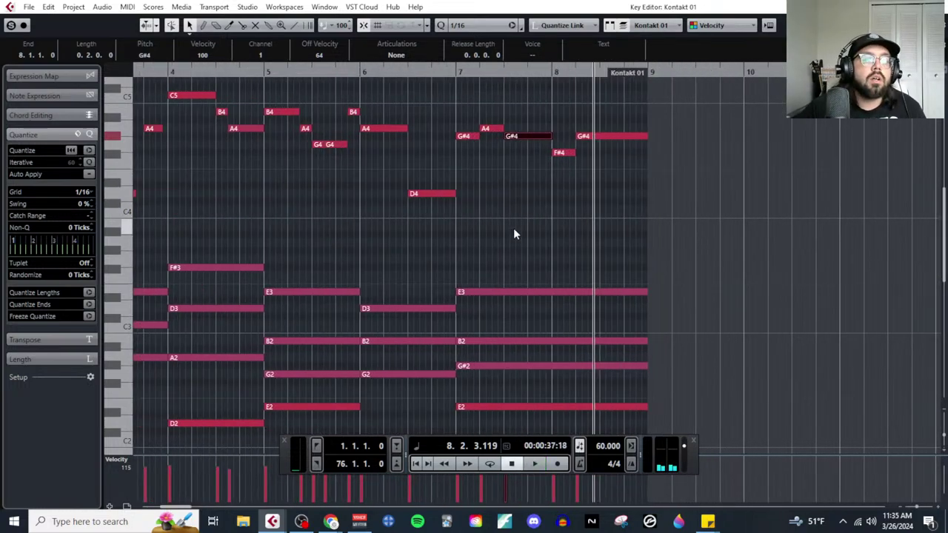
pyautogui.press('g')
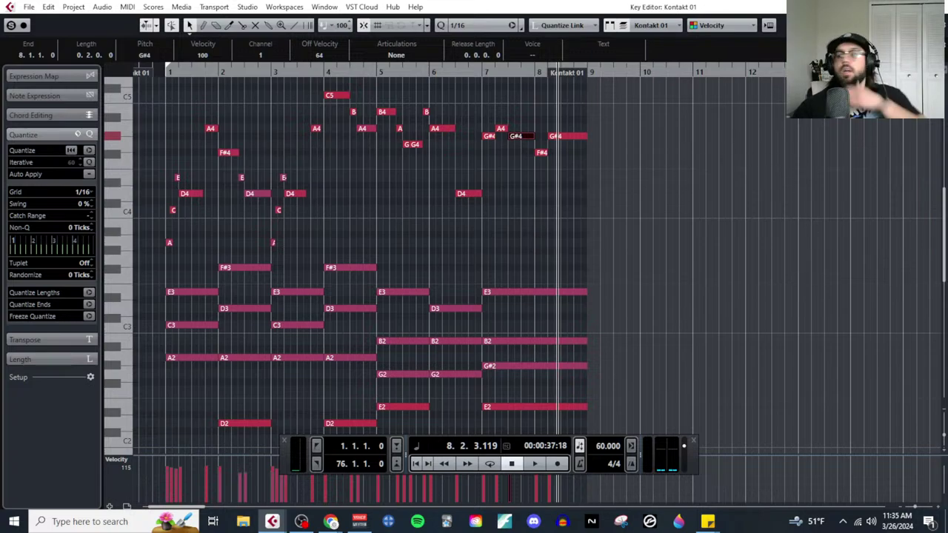
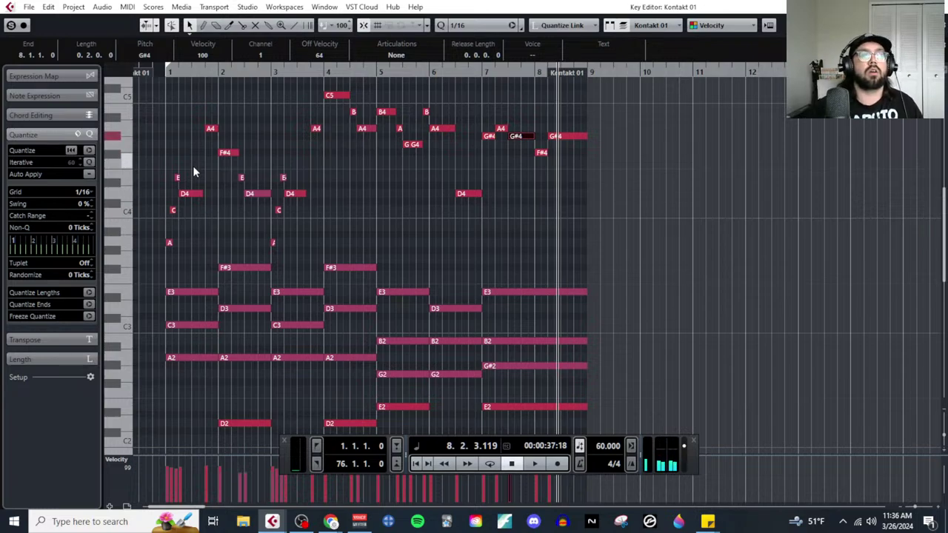
# Step: Marquee-select the melody notes and transpose them up an octave
pyautogui.rightClick(359, 178)
pyautogui.click(451, 178)
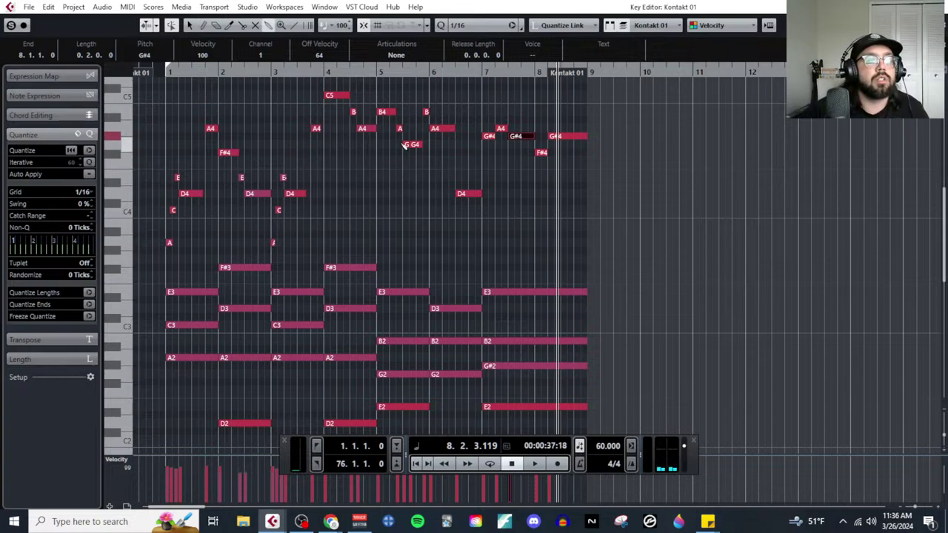
pyautogui.press('1')
pyautogui.hscroll(-2, 294, 270)
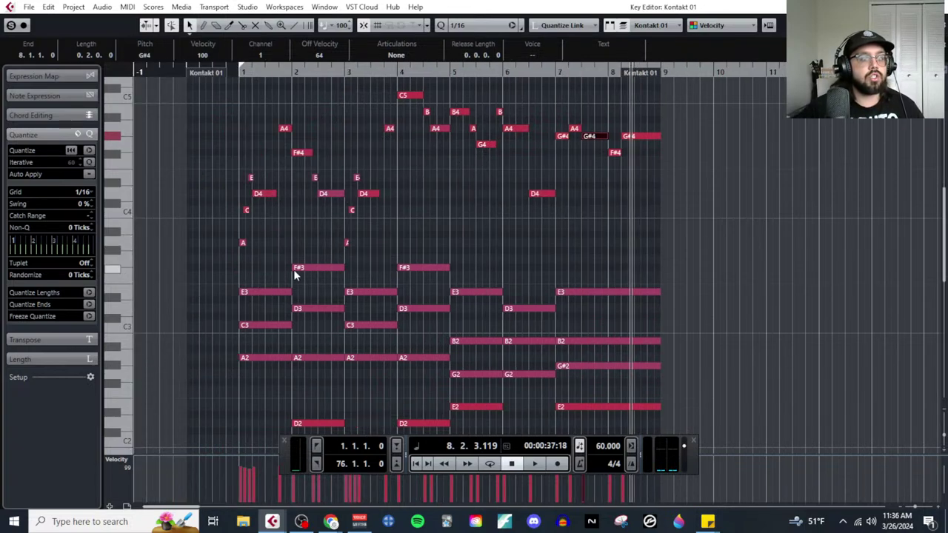
pyautogui.moveTo(200, 115); pyautogui.dragTo(326, 211)
pyautogui.moveTo(382, 253); pyautogui.dragTo(382, 253)
pyautogui.scroll(2, 415, 213)
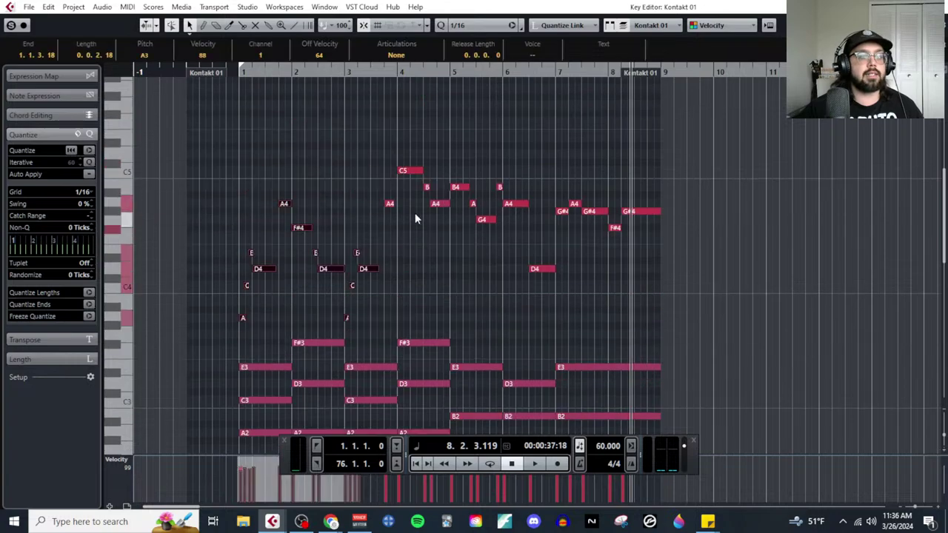
pyautogui.moveTo(368, 134); pyautogui.dragTo(685, 293)
pyautogui.hotkey('shift', 'Up')
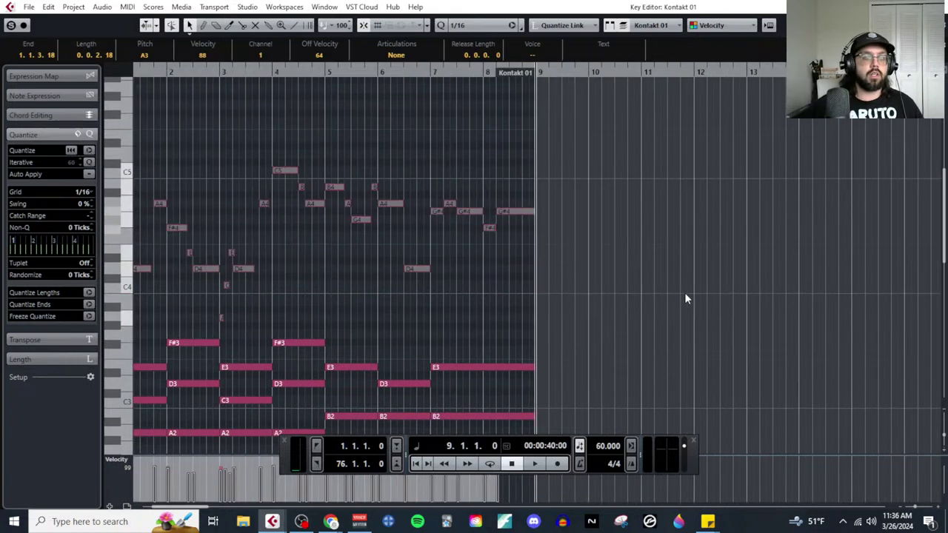
# Step: Play the part from near its start to hear the melody an octave higher
pyautogui.scroll(1, 684, 293)
pyautogui.scroll(3, 318, 252)
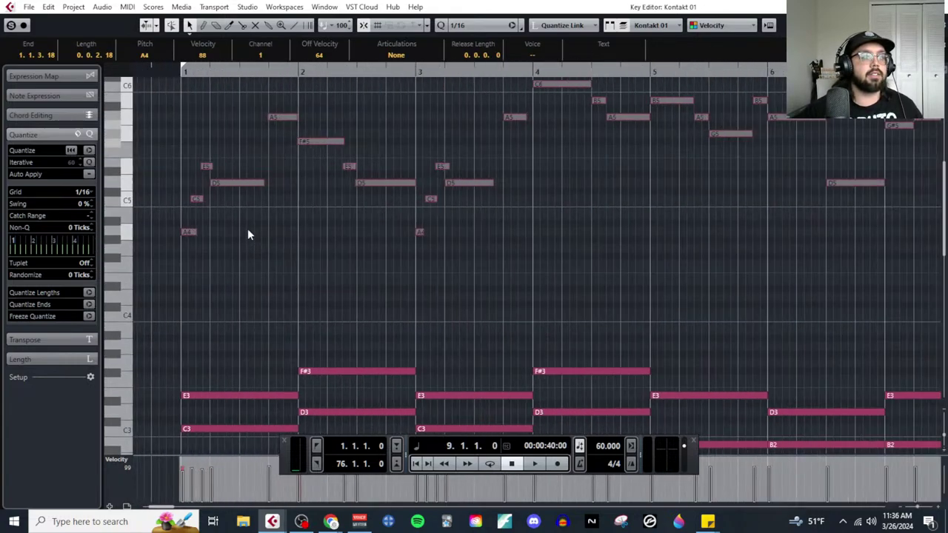
pyautogui.hscroll(-3, 259, 156)
pyautogui.click(252, 73)
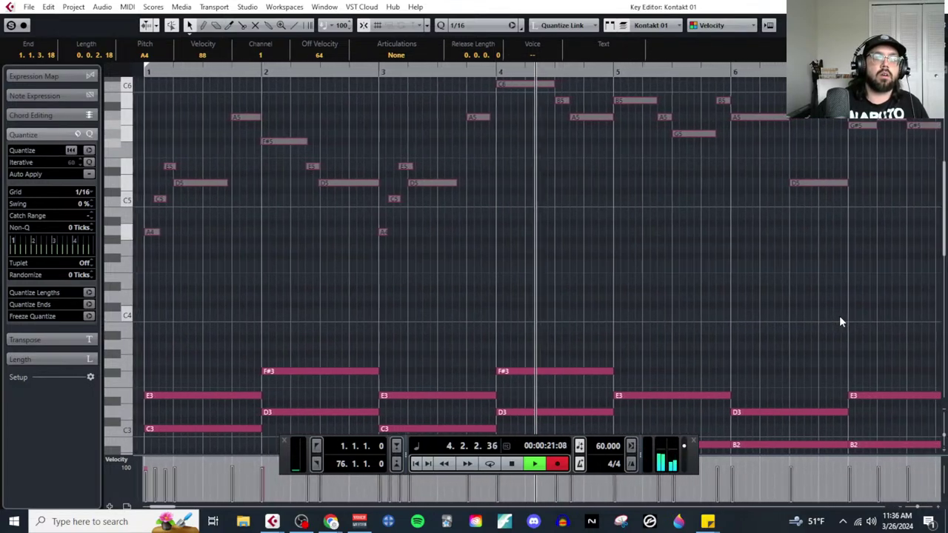
pyautogui.press('space')
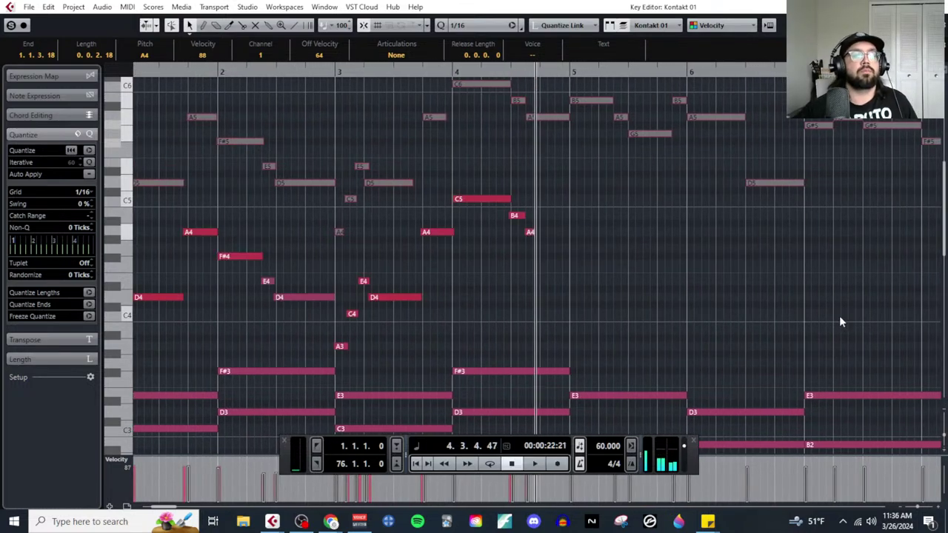
# Step: Reselect the melody, transpose it back down an octave, and deselect it
pyautogui.click(557, 293)
pyautogui.hscroll(-5, 400, 259)
pyautogui.scroll(2, 364, 244)
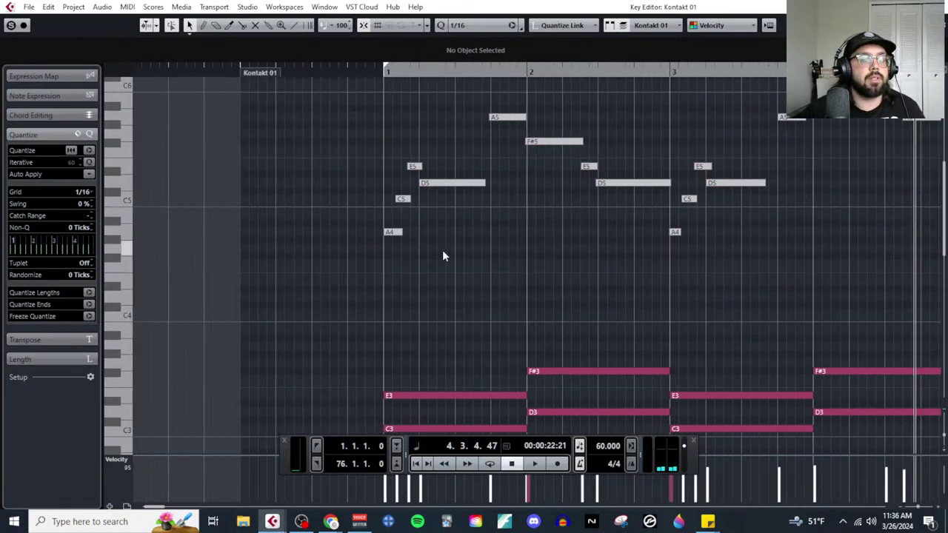
pyautogui.scroll(-3, 442, 256)
pyautogui.moveTo(645, 280); pyautogui.dragTo(197, 82)
pyautogui.scroll(2, 240, 171)
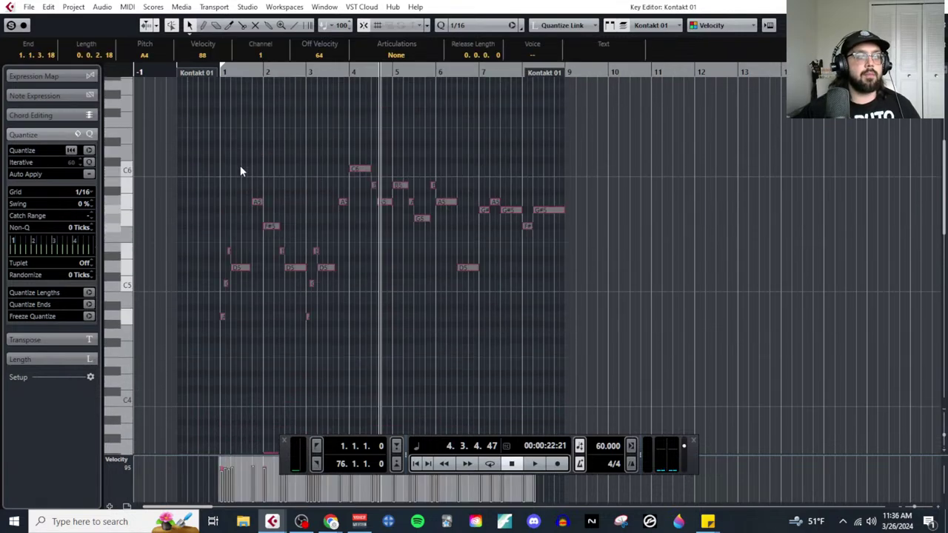
pyautogui.hotkey('shift', 'Down')
pyautogui.scroll(-2, 260, 295)
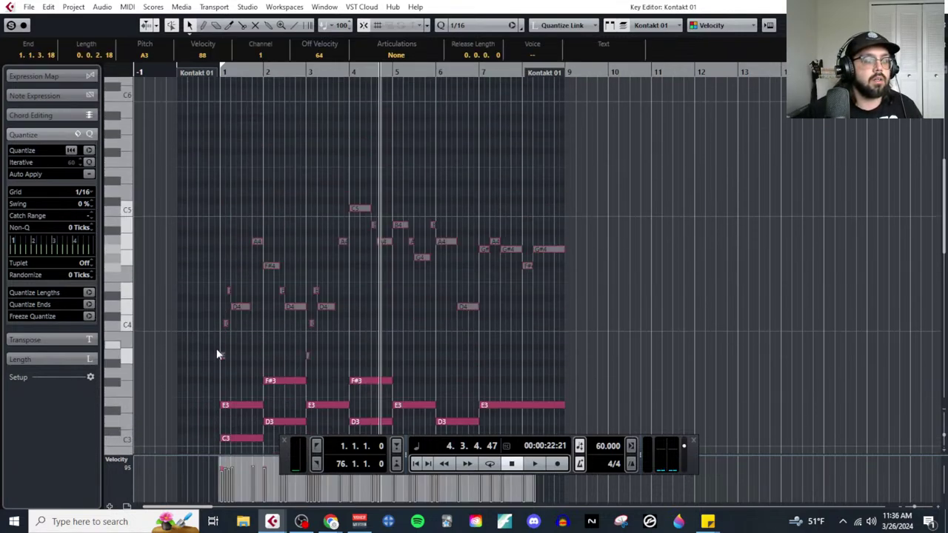
pyautogui.click(218, 354)
pyautogui.scroll(3, 220, 353)
# Step: Set the grid to 1/8, move the C4 note to 1.1.3 and start D4 later
pyautogui.click(91, 192)
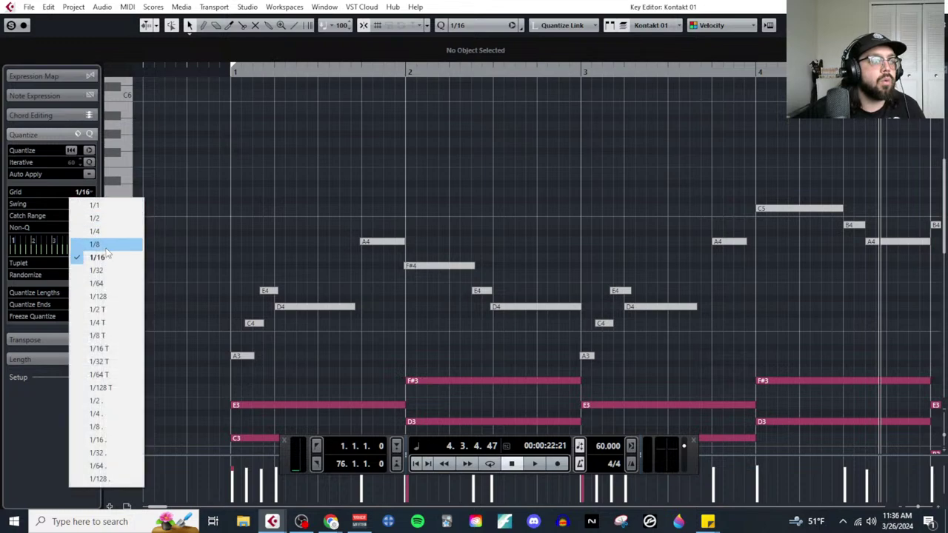
pyautogui.click(104, 236)
pyautogui.scroll(3, 259, 356)
pyautogui.click(248, 356)
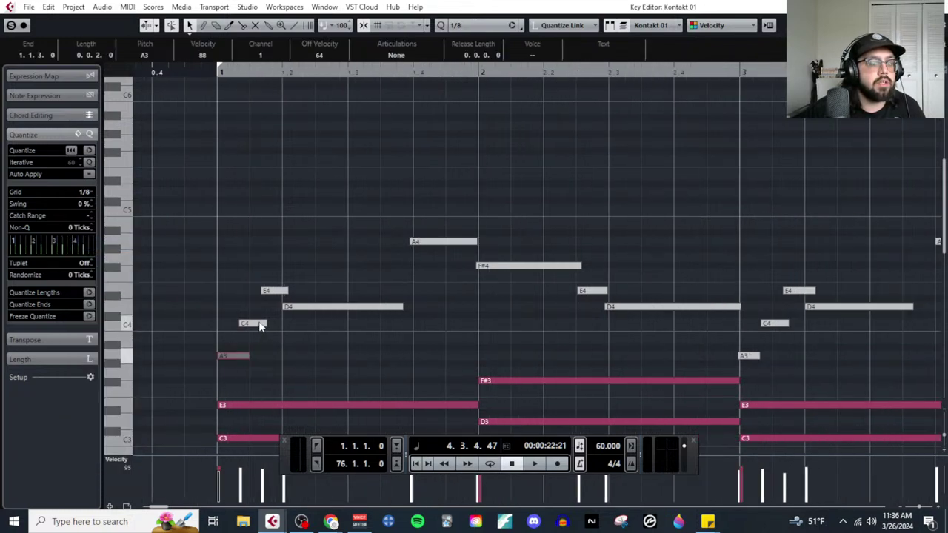
pyautogui.moveTo(271, 328); pyautogui.dragTo(317, 308)
pyautogui.click(284, 307)
# Step: Select the notes across the part and play them back from bar 1
pyautogui.scroll(-4, 317, 336)
pyautogui.moveTo(251, 214); pyautogui.dragTo(493, 363)
pyautogui.moveTo(493, 179); pyautogui.dragTo(904, 341)
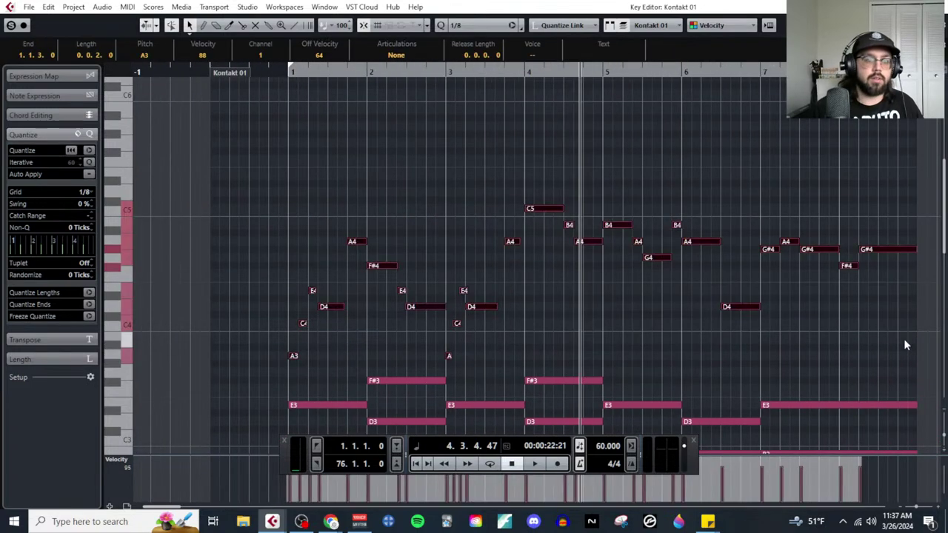
pyautogui.click(287, 72)
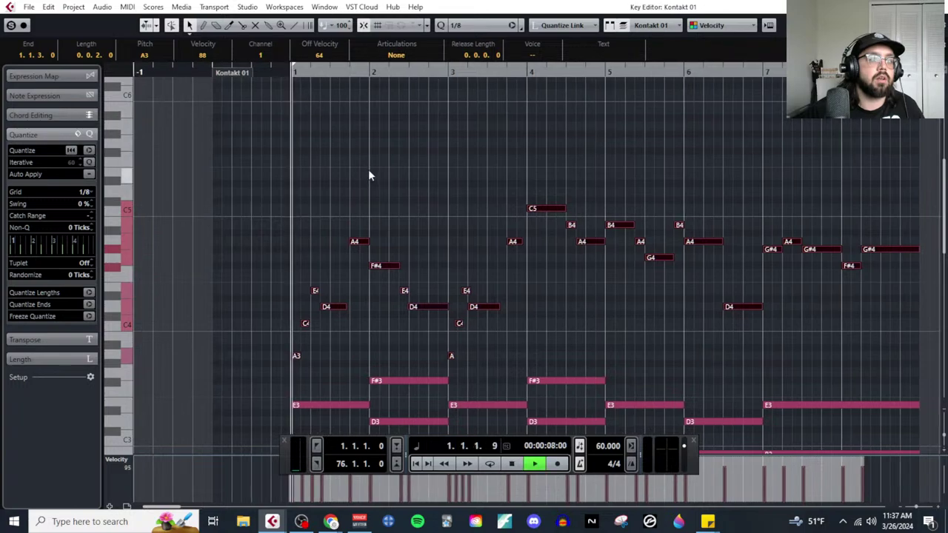
pyautogui.press('space')
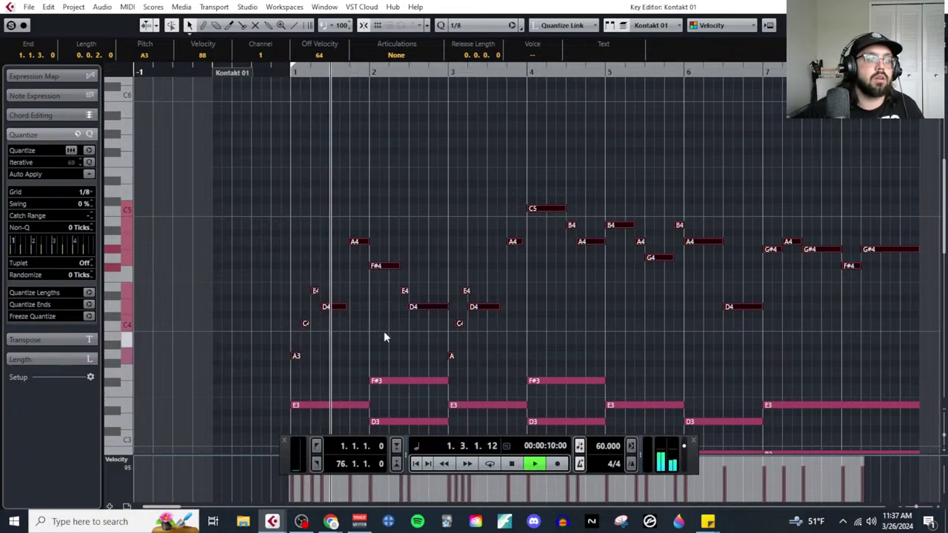
pyautogui.press('space')
# Step: Compare the notes an octave up, then return the melody to its original octave
pyautogui.hotkey('shift', 'm')
pyautogui.hotkey('ctrl', 'z')
pyautogui.hotkey('ctrl', 'z')
pyautogui.hotkey('ctrl', 'z')
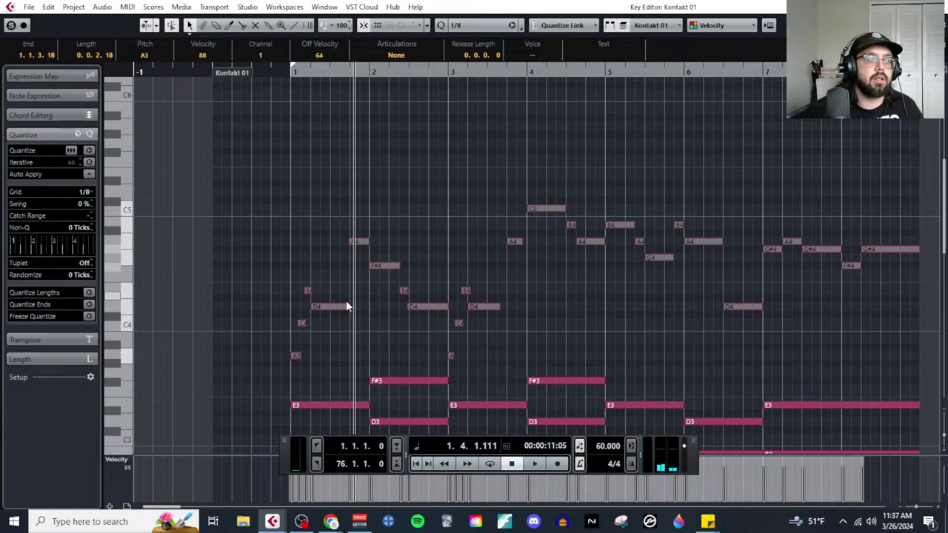
pyautogui.hotkey('shift', 'Up')
pyautogui.moveTo(258, 91); pyautogui.dragTo(884, 276)
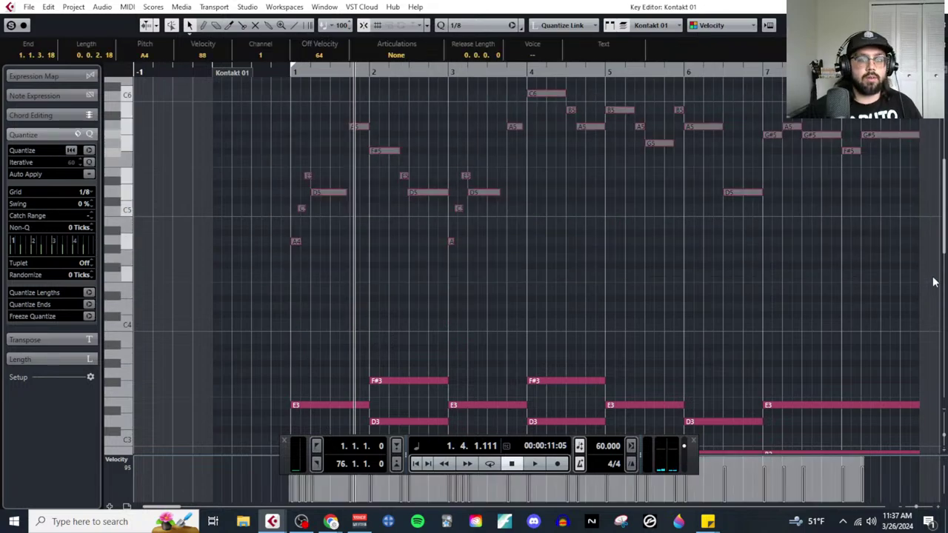
pyautogui.hotkey('shift', 'Down')
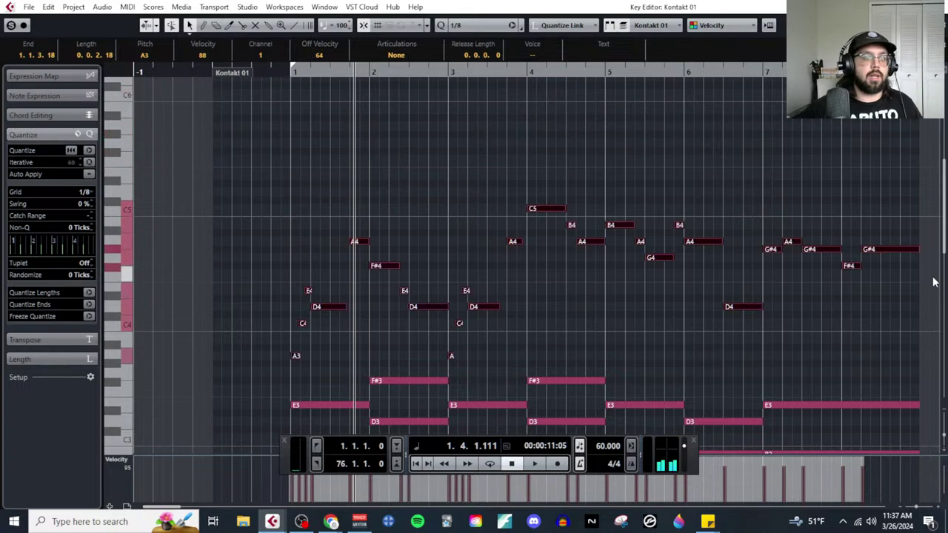
pyautogui.click(295, 71)
pyautogui.click(302, 99)
# Step: Mute the F#3–G2 chord notes and drop them two octaves
pyautogui.scroll(-6, 387, 293)
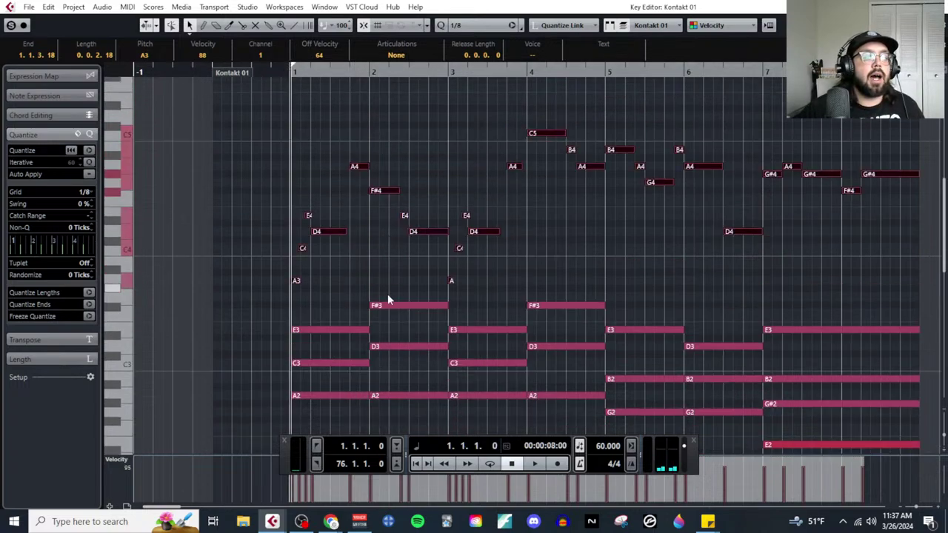
pyautogui.moveTo(370, 181); pyautogui.dragTo(872, 270)
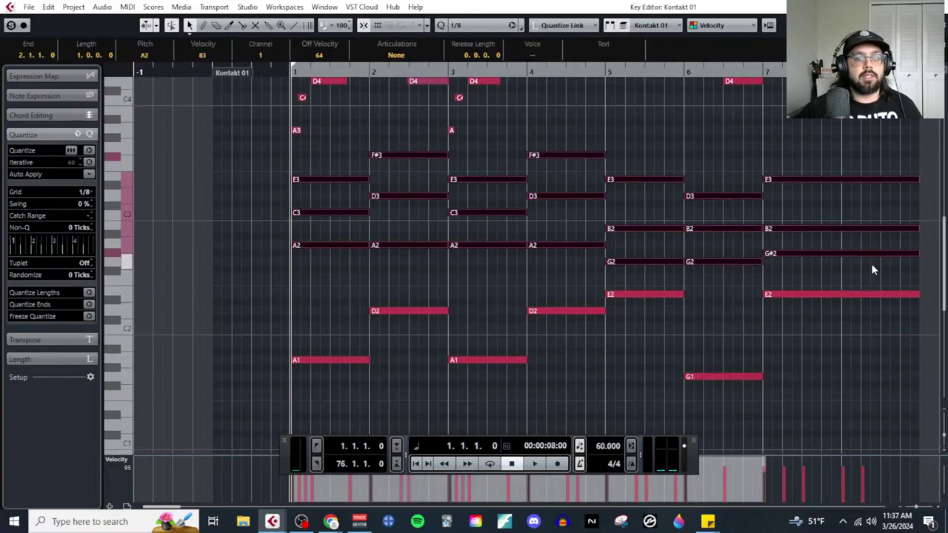
pyautogui.hotkey('shift', 'm')
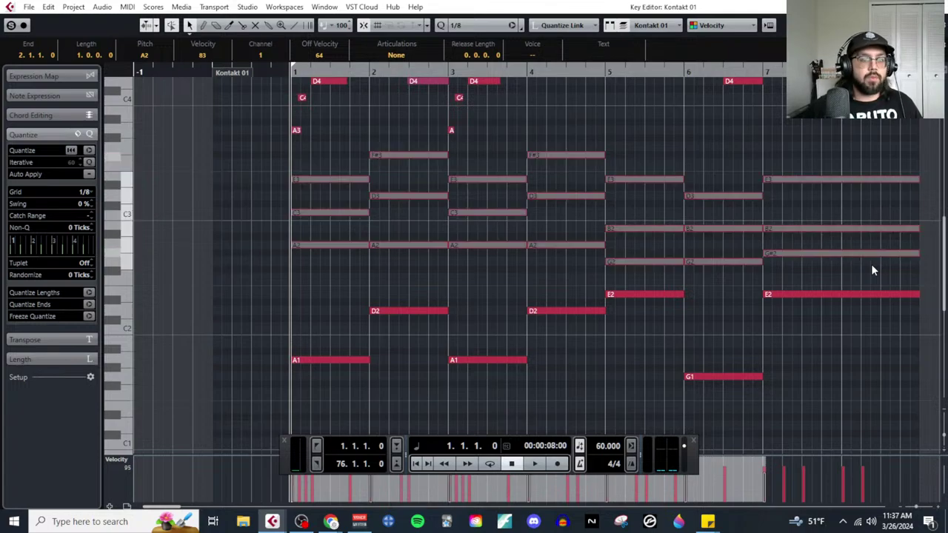
pyautogui.hotkey('shift', 'Down')
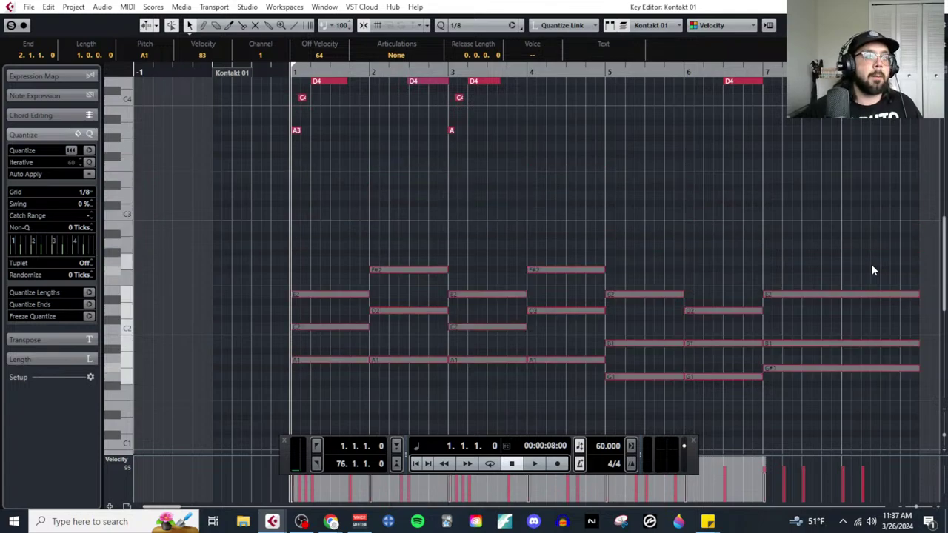
pyautogui.hotkey('shift', 'Down')
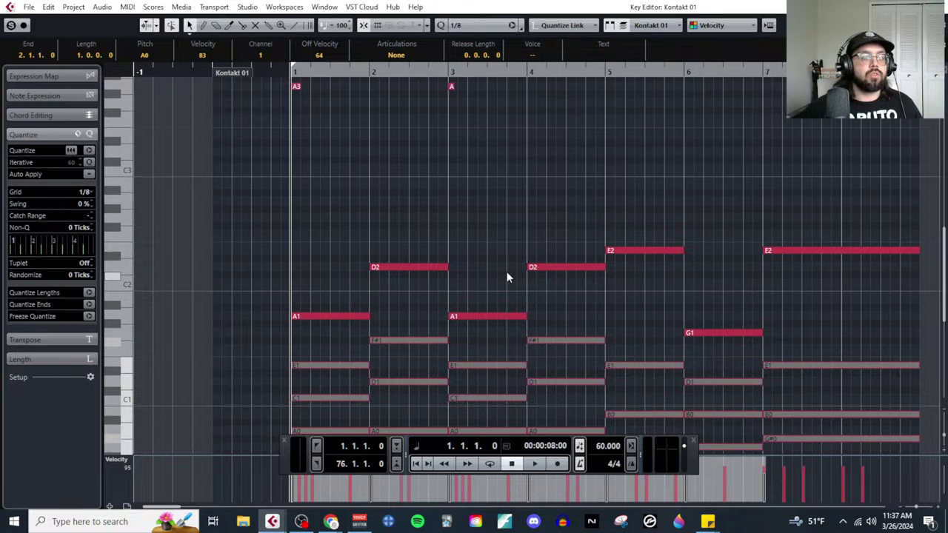
# Step: Record from bar 0, then close the Key Editor
pyautogui.scroll(-2, 508, 278)
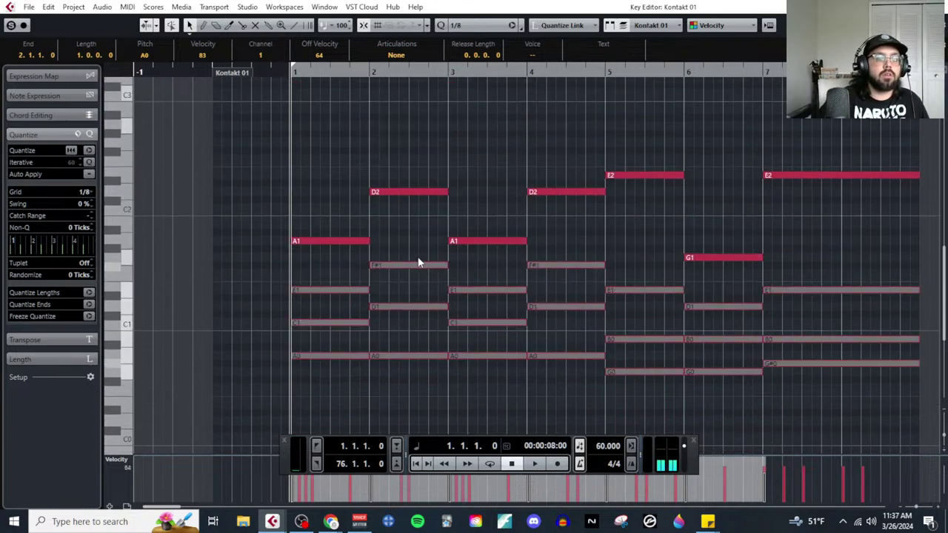
pyautogui.click(222, 71)
pyautogui.click(554, 471)
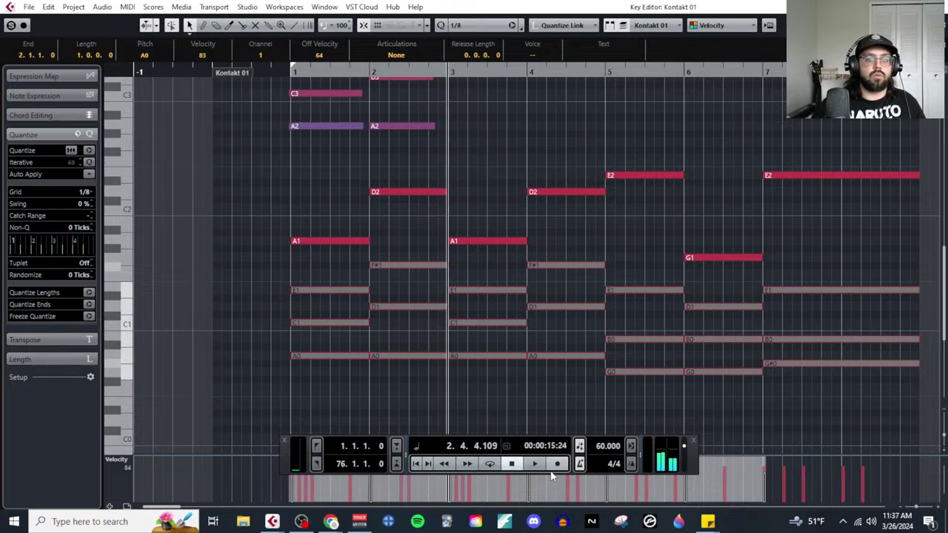
pyautogui.scroll(3, 474, 311)
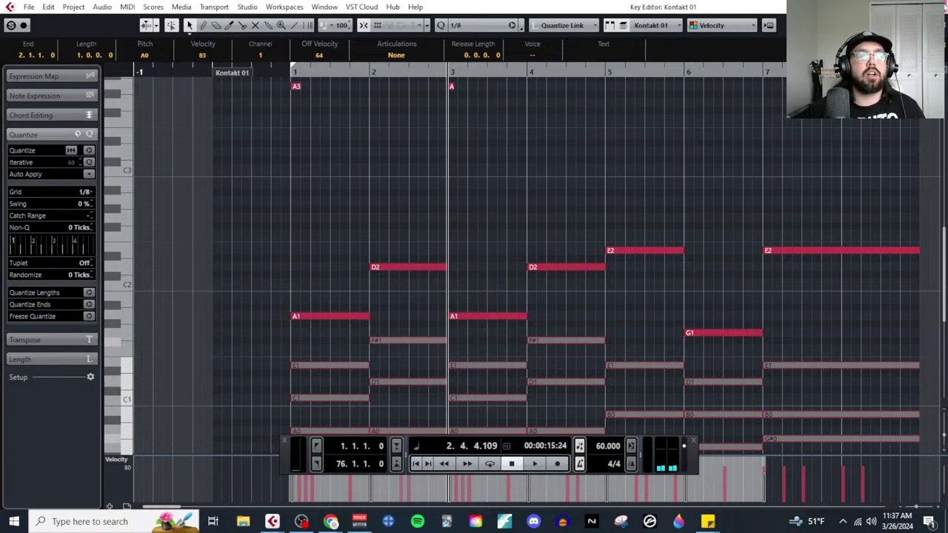
pyautogui.hotkey('ctrl', 'w')
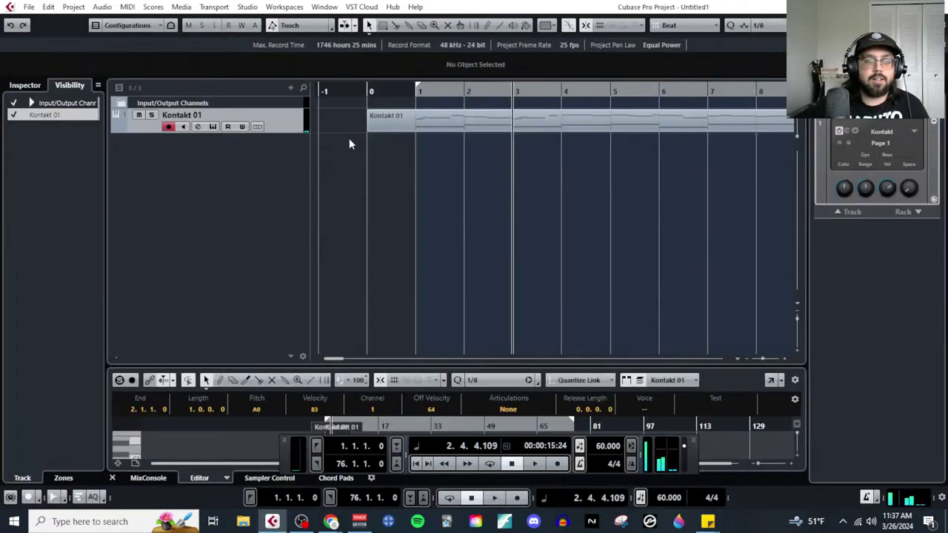
# Step: Stop, return to bar 1, and reopen the Kontakt 01 part in the Key Editor
pyautogui.press('space')
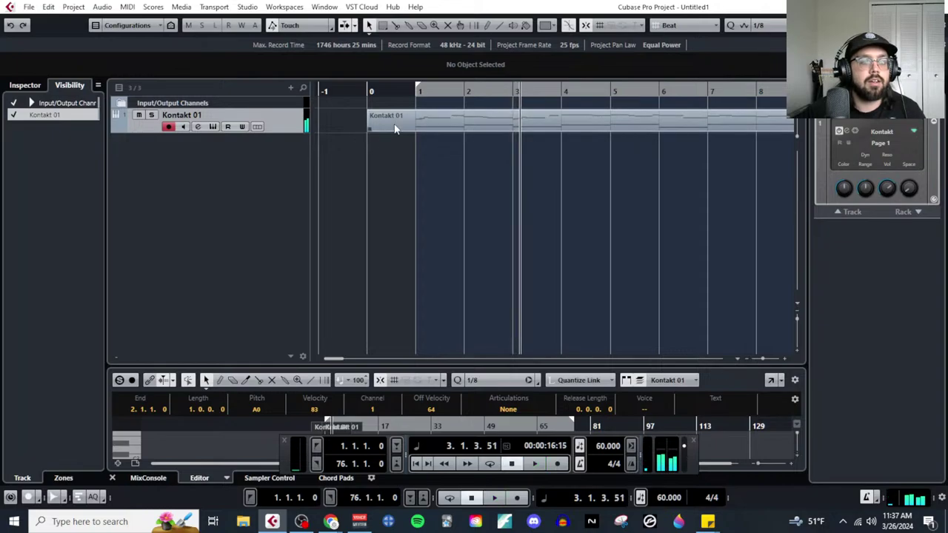
pyautogui.press('Home')
pyautogui.click(127, 7)
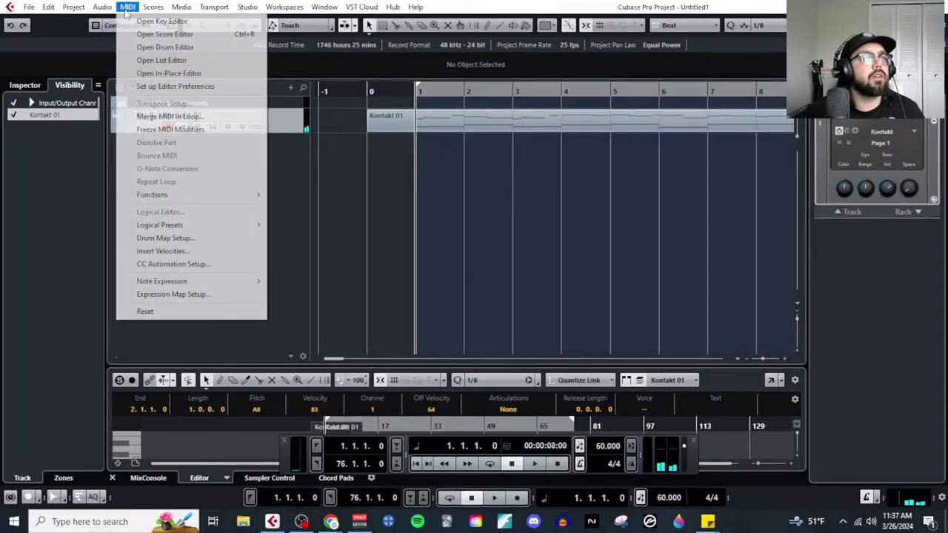
pyautogui.click(151, 17)
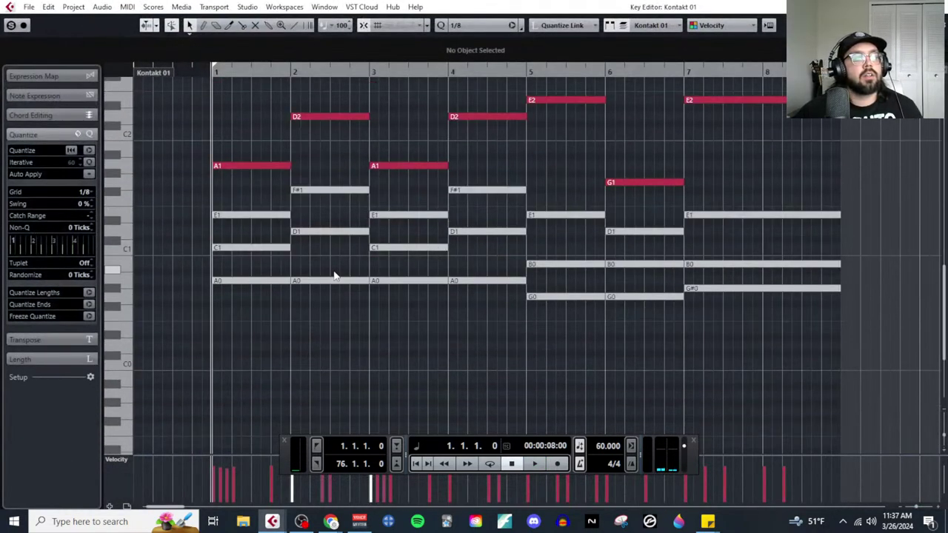
pyautogui.scroll(5, 334, 276)
pyautogui.hscroll(-3, 213, 172)
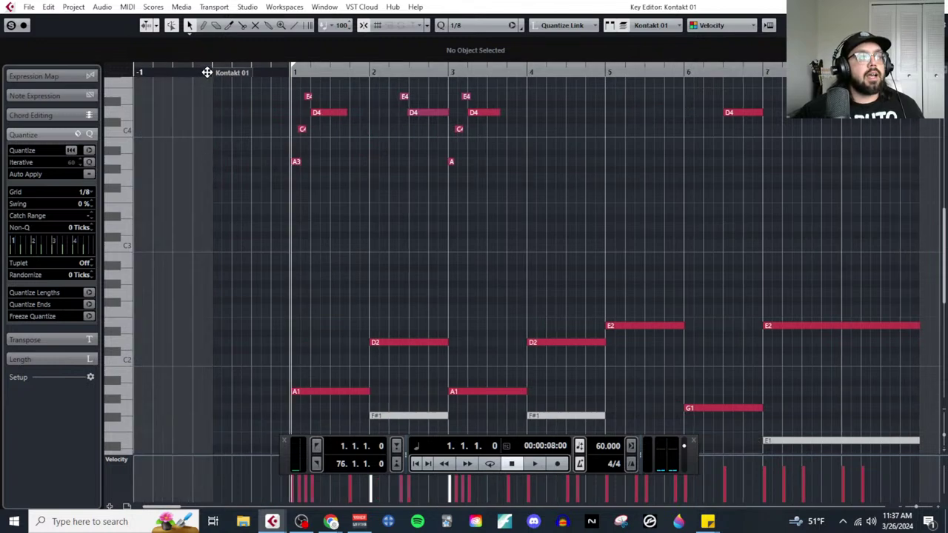
pyautogui.scroll(3, 257, 263)
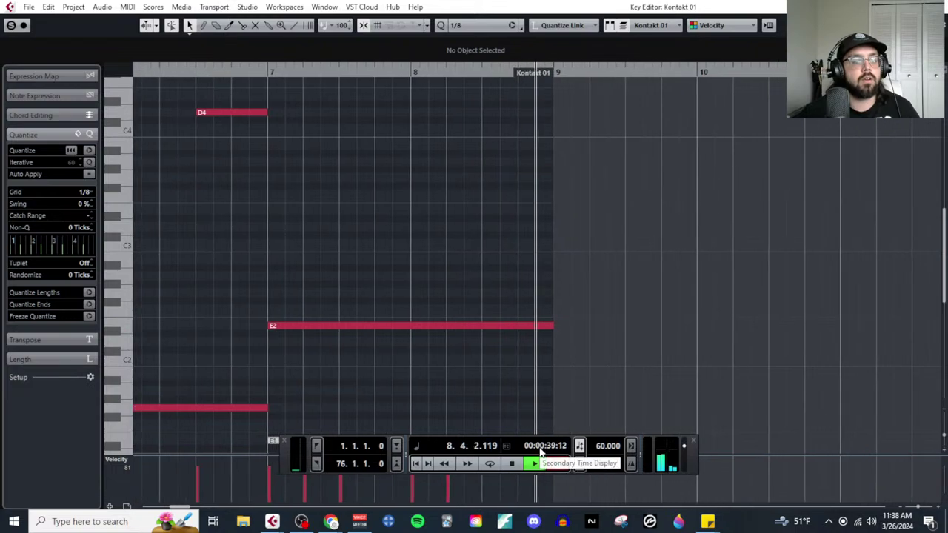
# Step: Stop the chord take and raise the bar 7 G2 note to G#2
pyautogui.press('space')
pyautogui.click(351, 290)
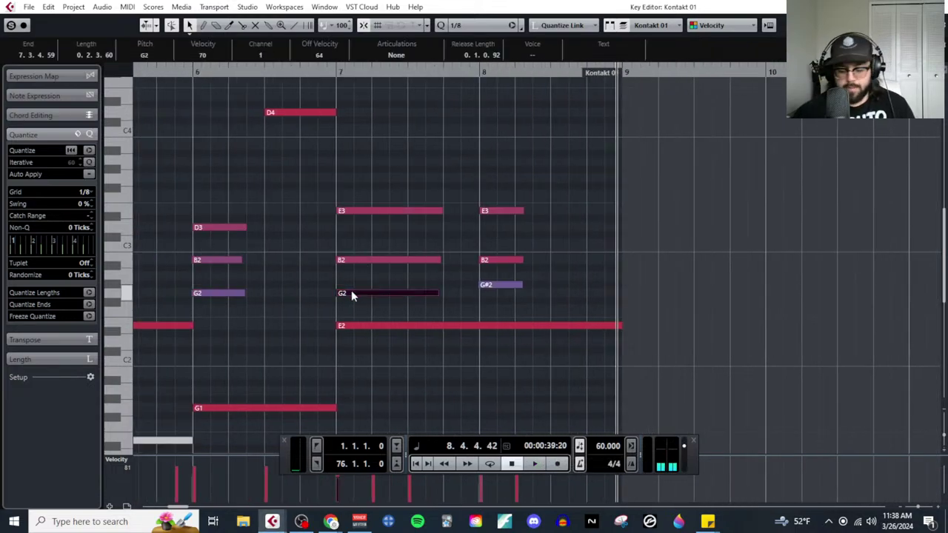
pyautogui.press('Up')
pyautogui.scroll(-4, 349, 354)
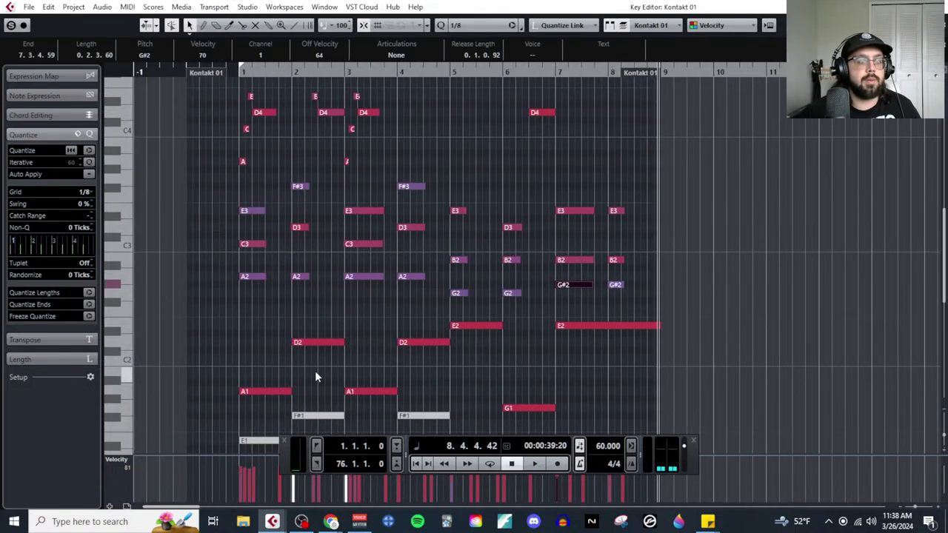
pyautogui.scroll(-3, 315, 371)
pyautogui.moveTo(255, 269); pyautogui.dragTo(607, 442)
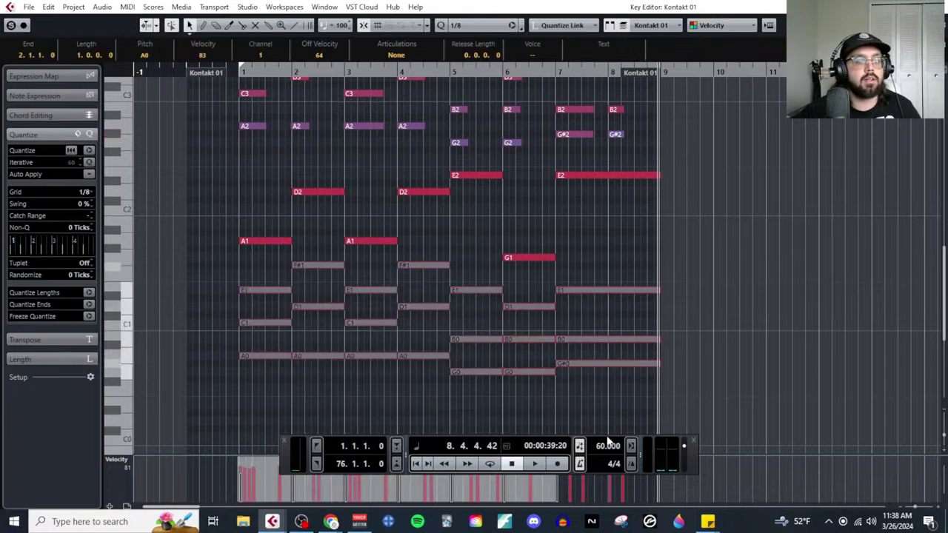
pyautogui.press('Right')
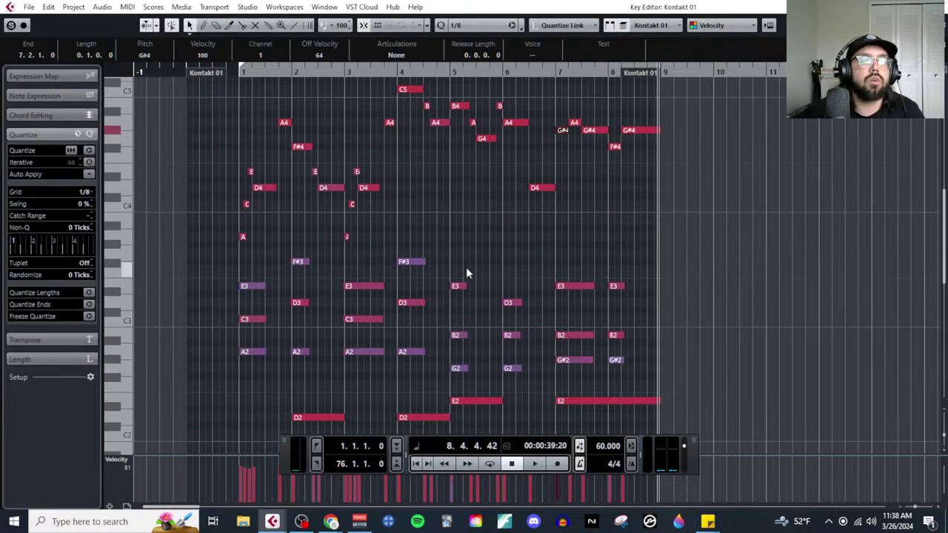
# Step: Select the seven low bass notes, hide the transport panel, and play from bar 1
pyautogui.scroll(3, 557, 222)
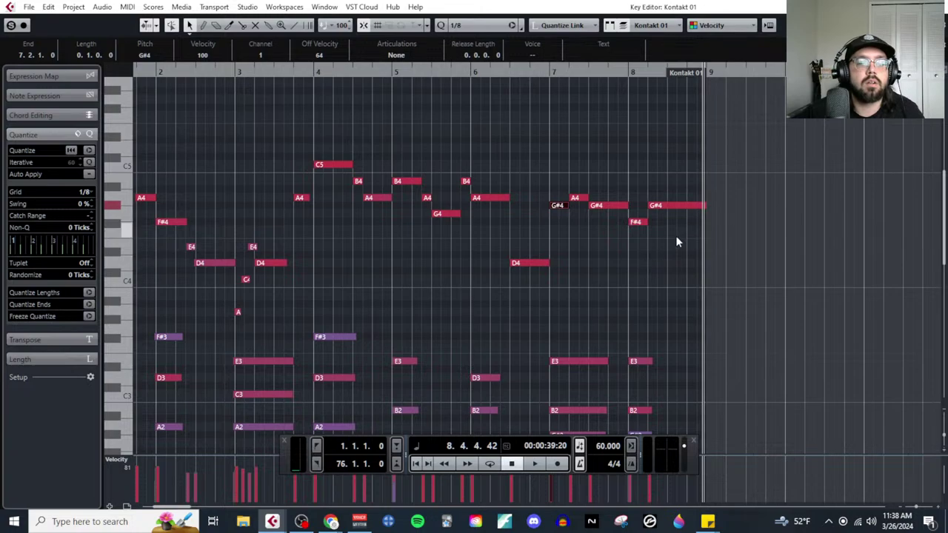
pyautogui.click(740, 236)
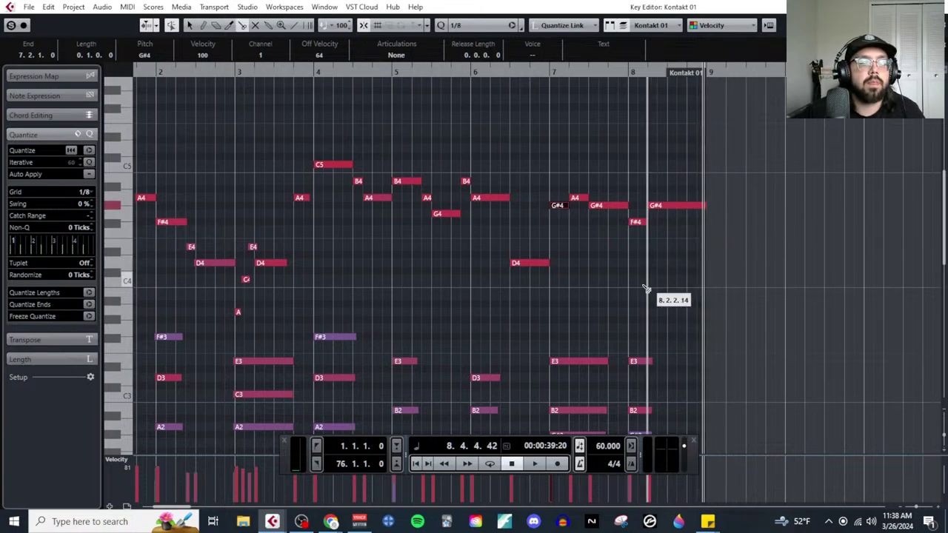
pyautogui.scroll(-2, 523, 307)
pyautogui.scroll(-3, 375, 300)
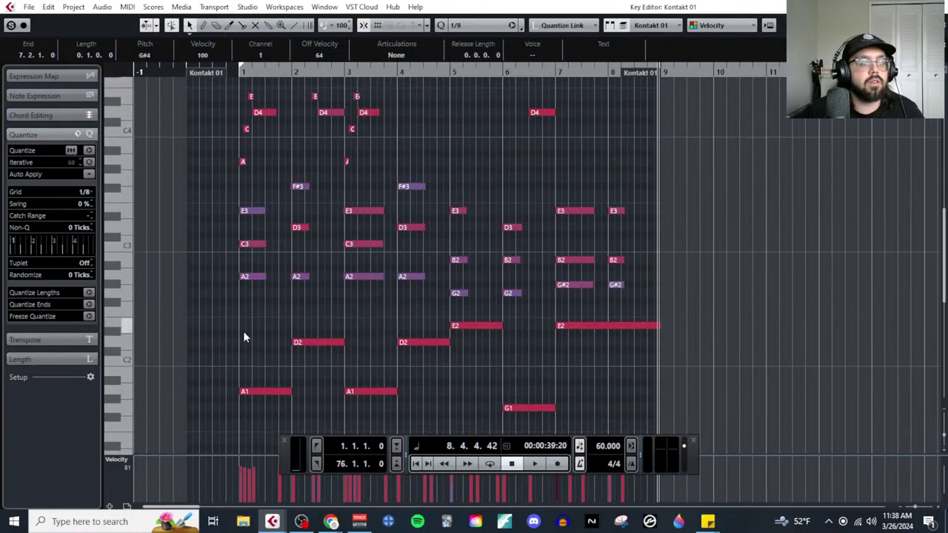
pyautogui.moveTo(234, 330); pyautogui.dragTo(660, 422)
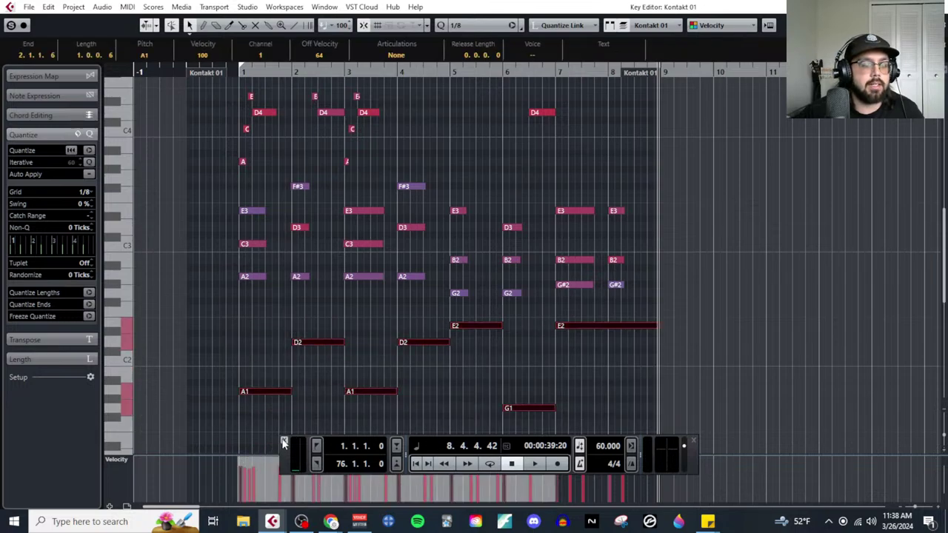
pyautogui.press('F2')
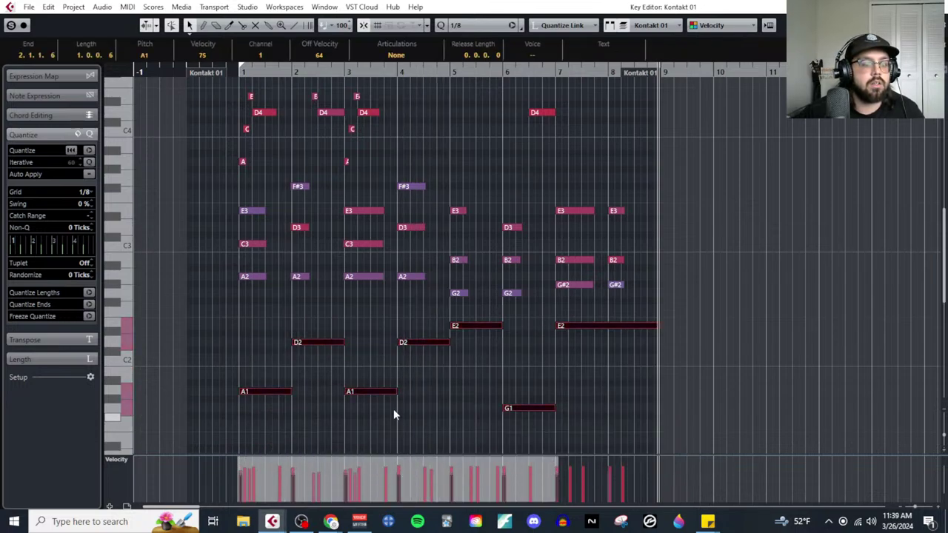
pyautogui.click(394, 408)
pyautogui.press('space')
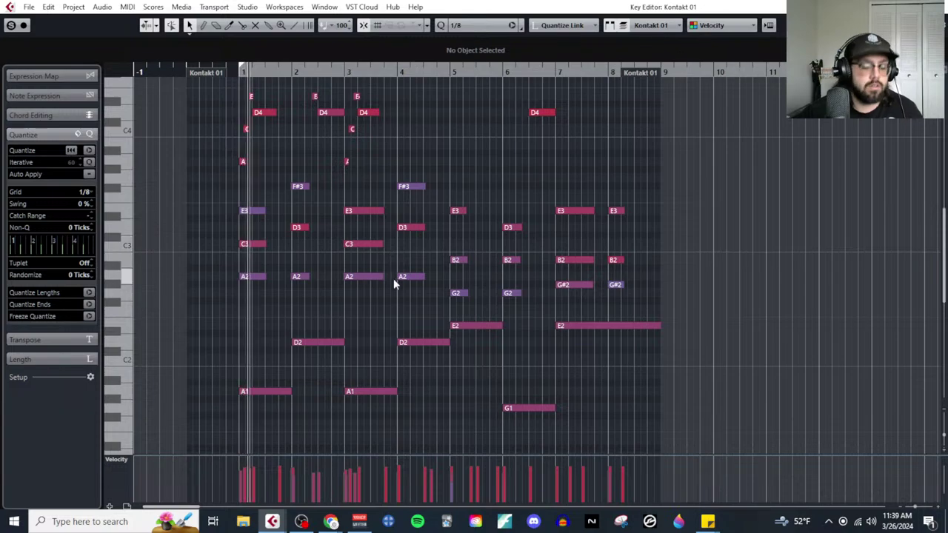
# Step: Zoom the view in and out to review the middle chord notes across the part
pyautogui.press('h')
pyautogui.press('h')
pyautogui.scroll(3, 325, 314)
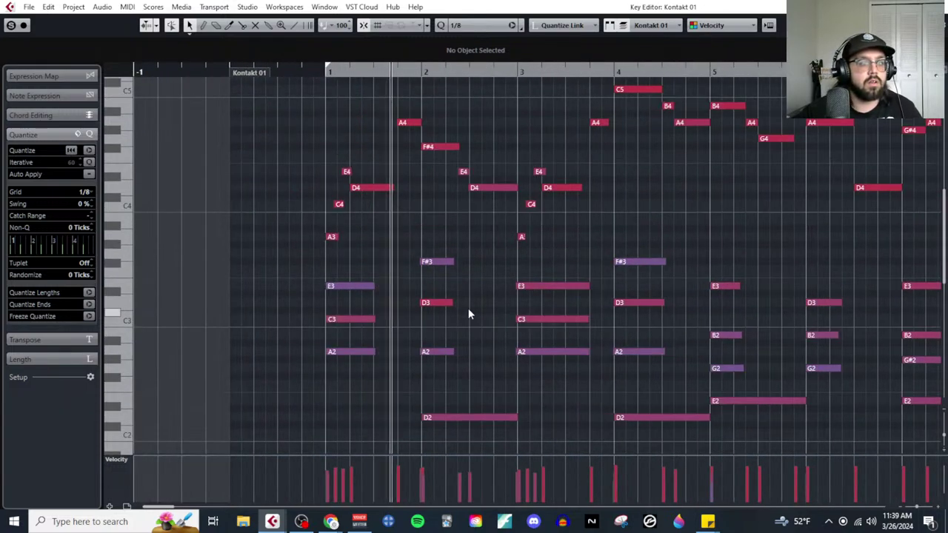
pyautogui.scroll(-2, 568, 356)
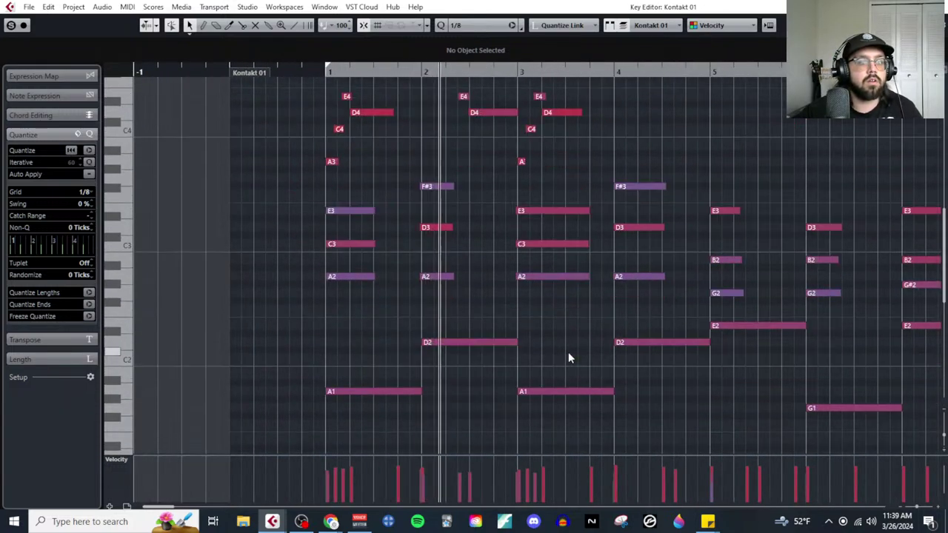
pyautogui.press('g')
pyautogui.moveTo(275, 185); pyautogui.dragTo(763, 308)
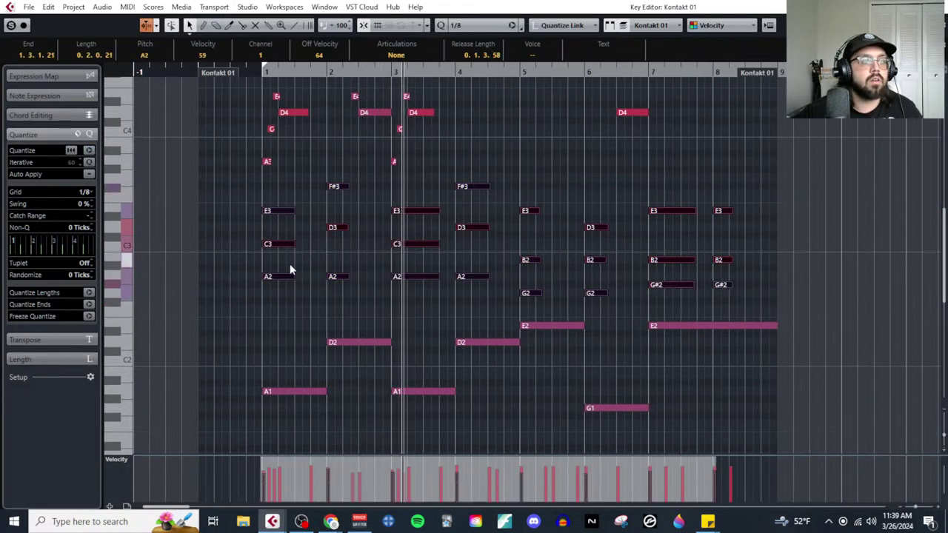
pyautogui.click(351, 310)
# Step: Check the A4, G#4 and F#4 melody notes from bar 7, then close the editor
pyautogui.scroll(2, 450, 327)
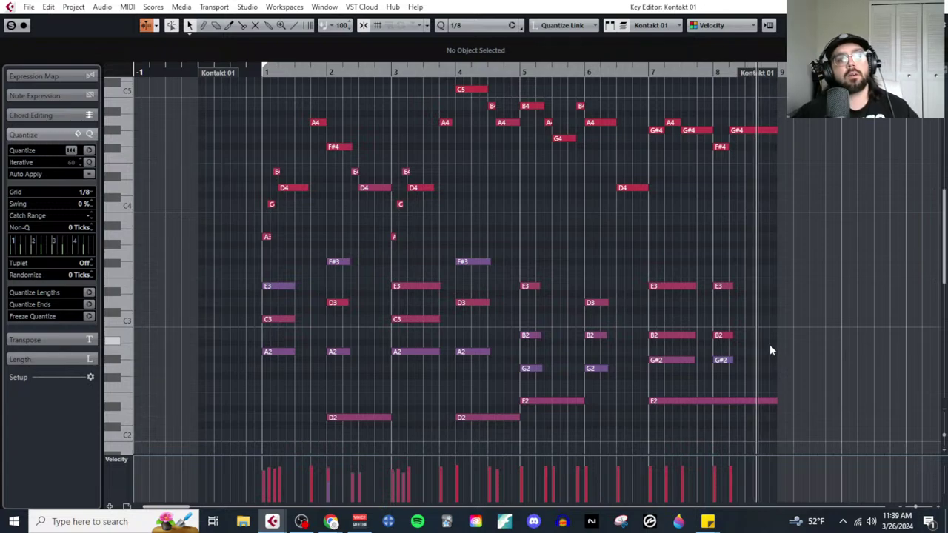
pyautogui.hscroll(4, 769, 344)
pyautogui.moveTo(436, 119); pyautogui.dragTo(555, 165)
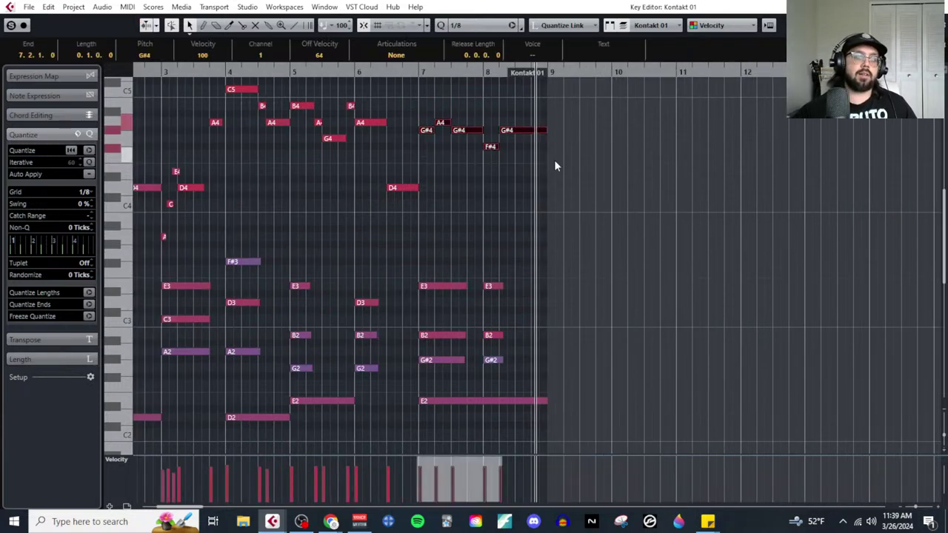
pyautogui.hscroll(-4, 555, 166)
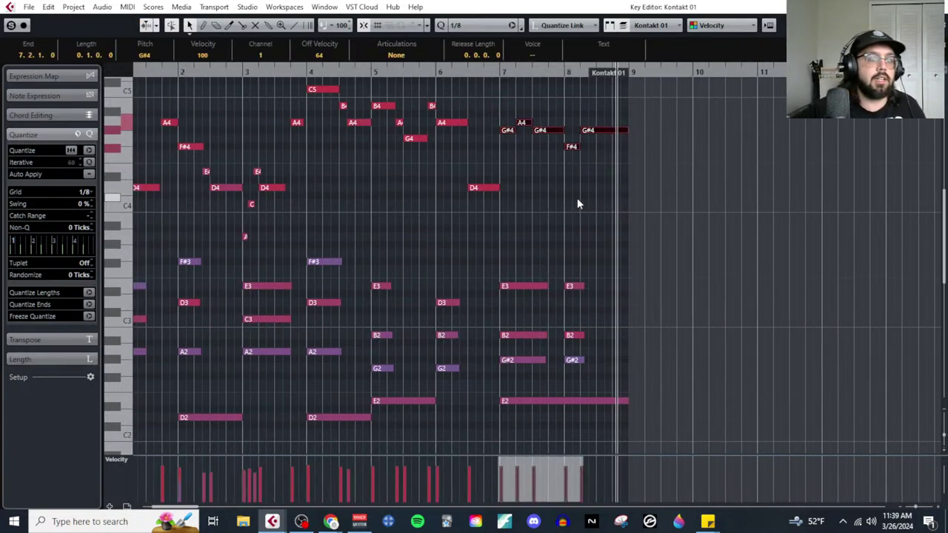
pyautogui.scroll(-3, 439, 311)
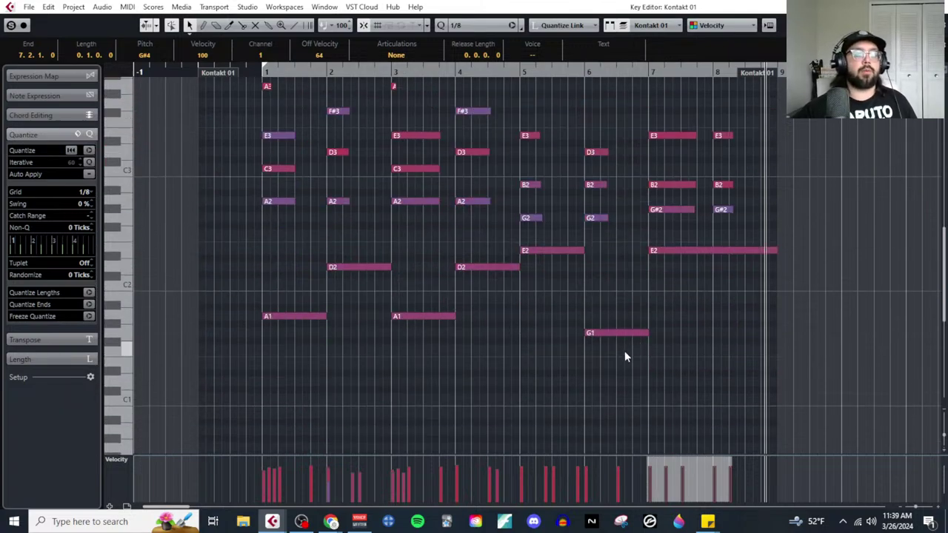
pyautogui.press('Return')
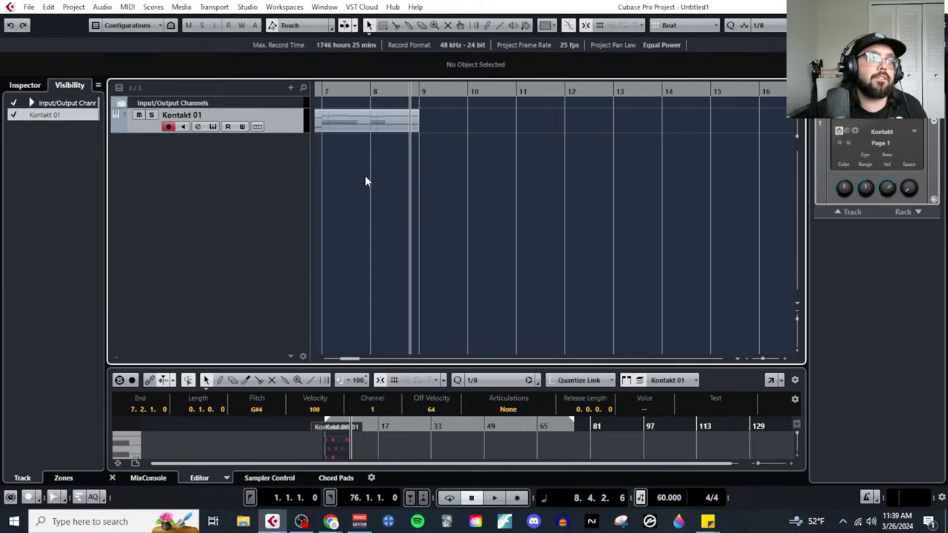
# Step: Add a Marker track and move it above Kontakt 01
pyautogui.press('Home')
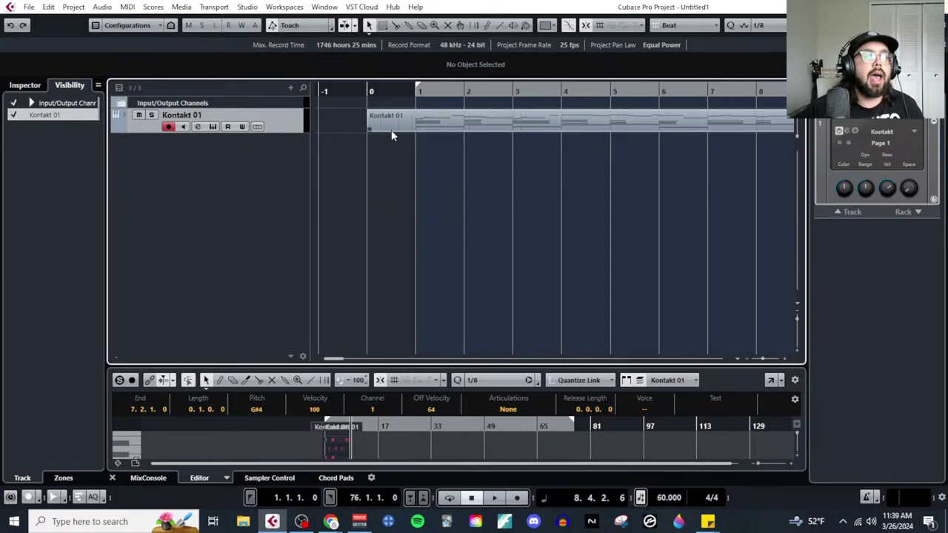
pyautogui.click(291, 88)
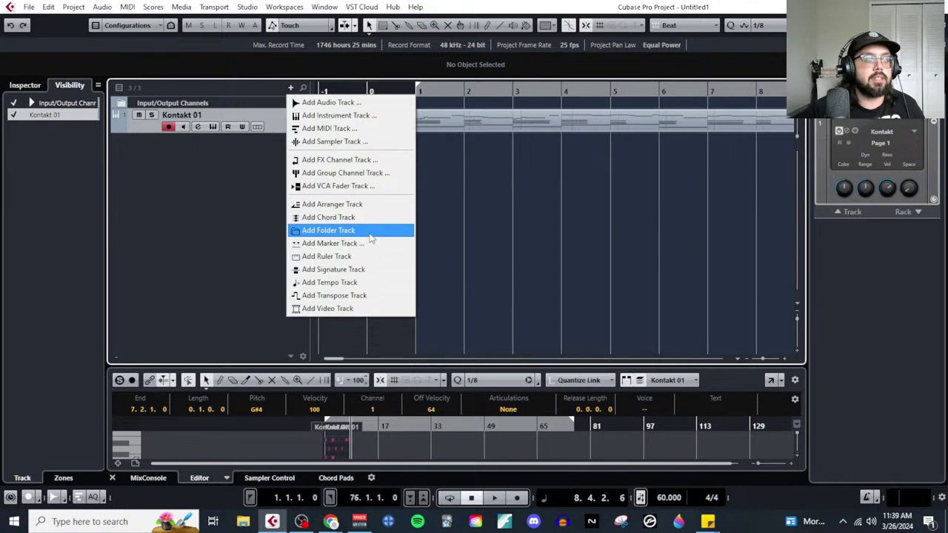
pyautogui.click(373, 242)
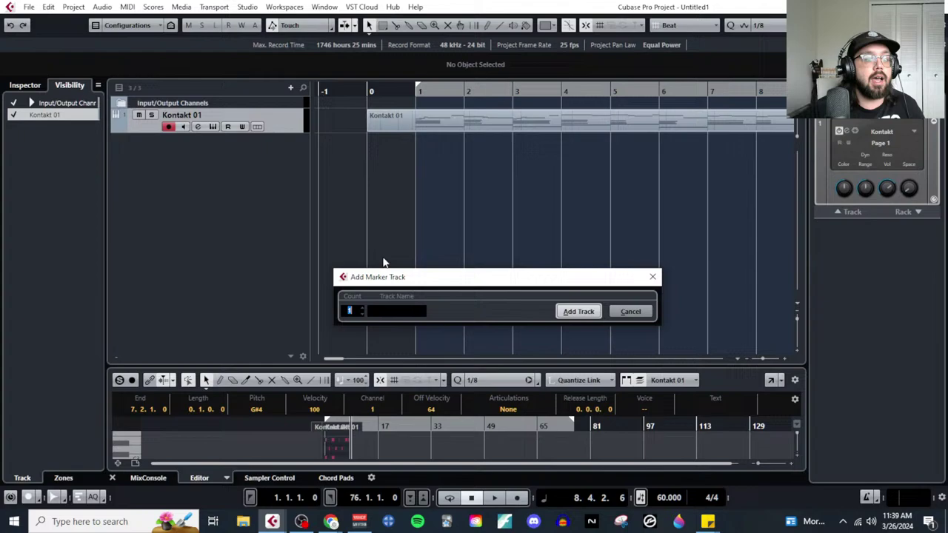
pyautogui.click(576, 311)
pyautogui.press('Delete')
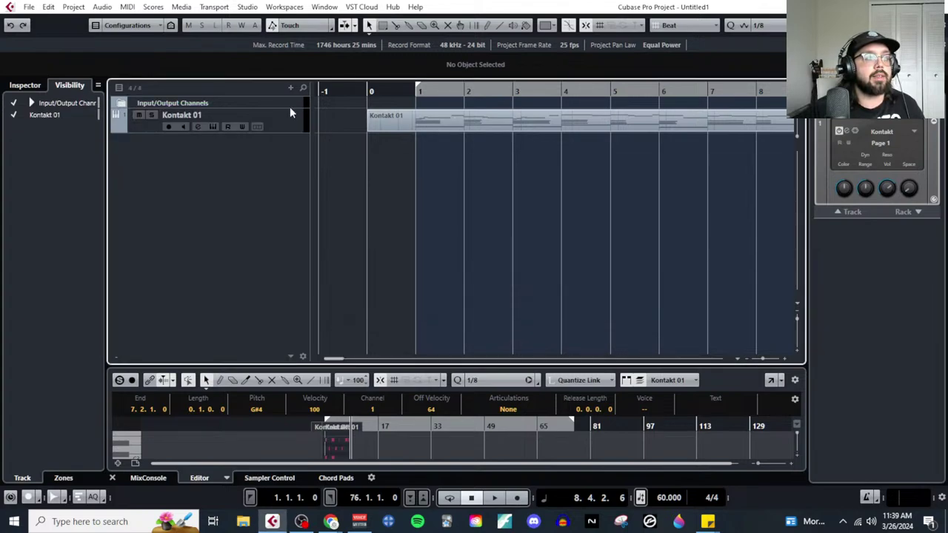
pyautogui.click(122, 103)
pyautogui.moveTo(259, 137); pyautogui.dragTo(293, 164)
pyautogui.click(124, 103)
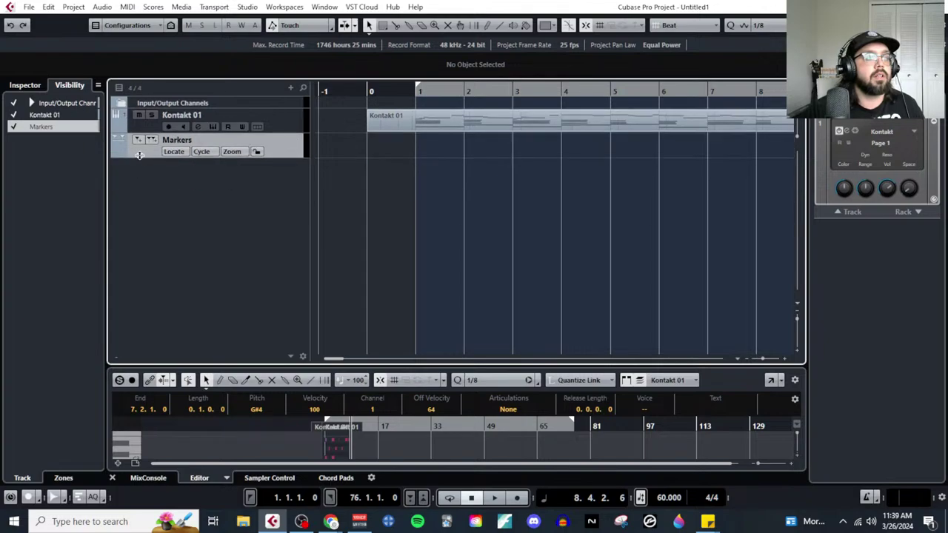
pyautogui.moveTo(143, 154); pyautogui.dragTo(405, 120)
# Step: Draw a marker at bar 1 and name it 'A' in the Inspector
pyautogui.rightClick(420, 122)
pyautogui.click(546, 121)
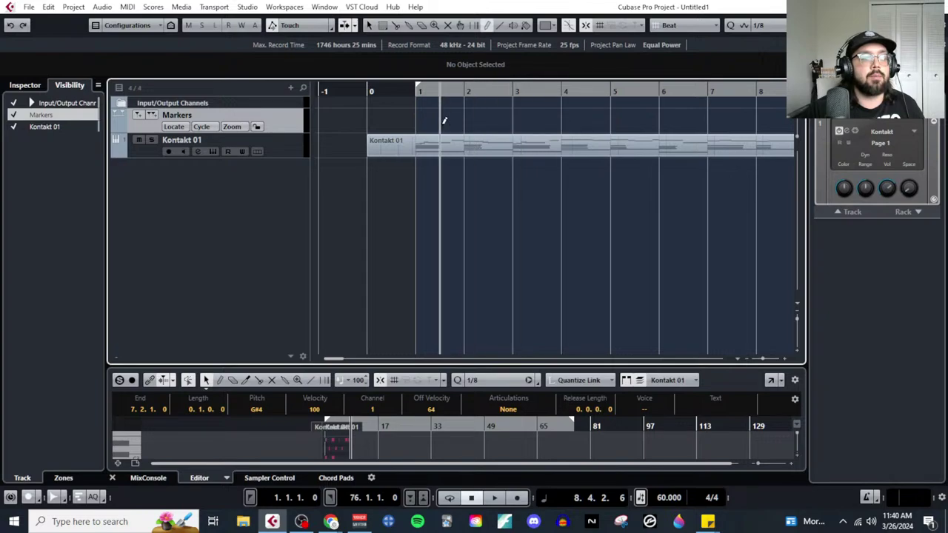
pyautogui.click(417, 126)
pyautogui.click(24, 85)
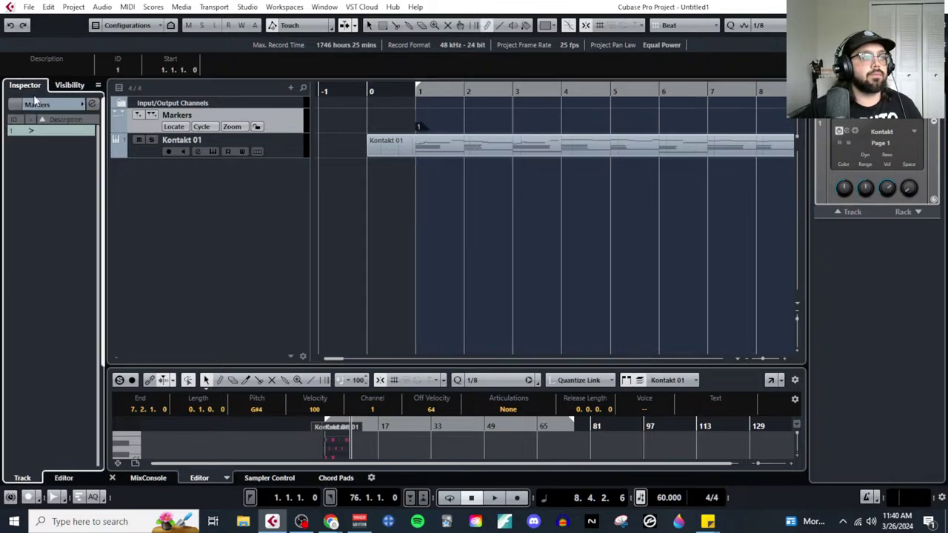
pyautogui.click(49, 130)
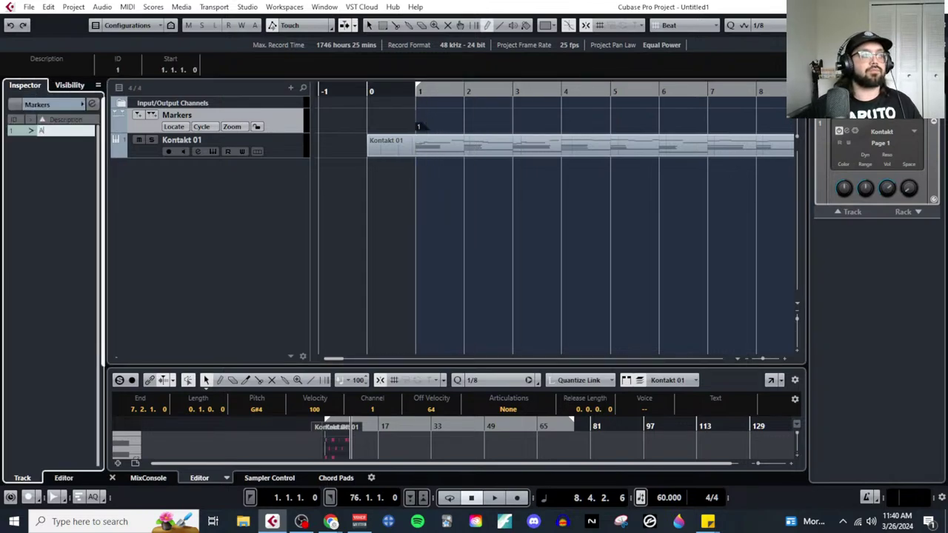
pyautogui.write('A')
pyautogui.press('Return')
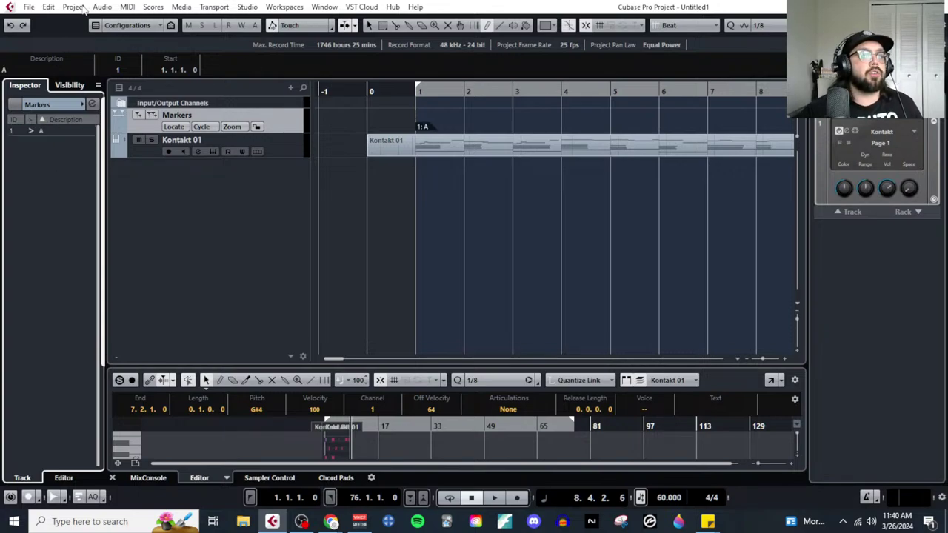
pyautogui.click(74, 7)
# Step: Open the project Notepad, highlight 'ABAC' and the 'B Theme (Binary)' line, then close it
pyautogui.click(140, 216)
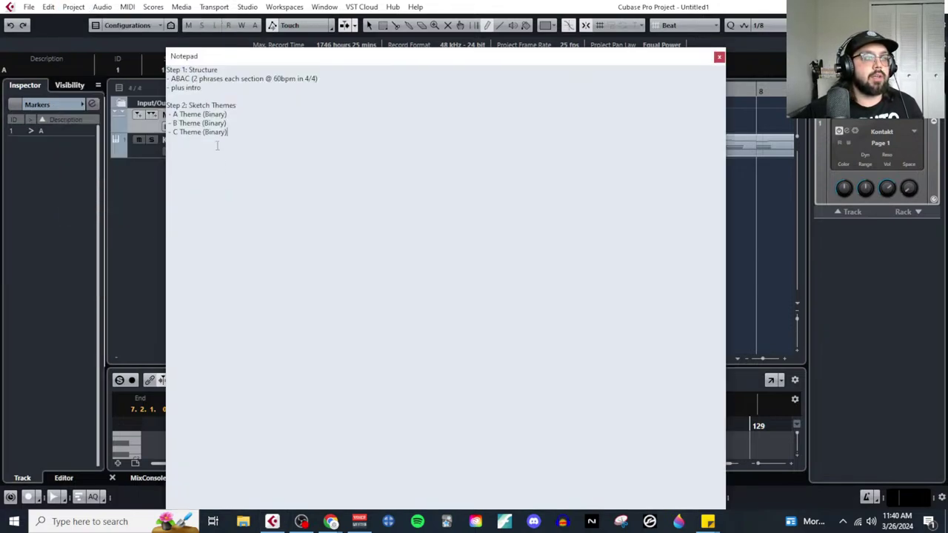
pyautogui.scroll(2, 206, 146)
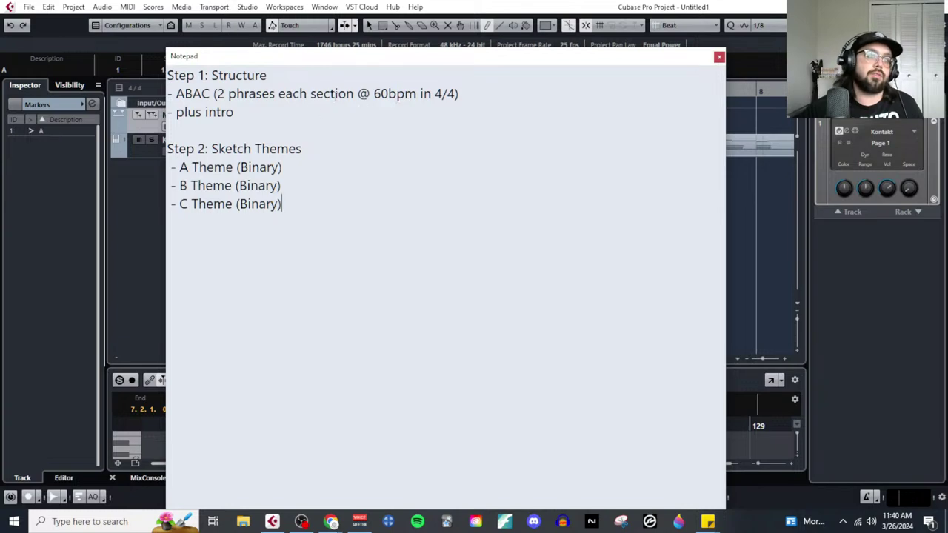
pyautogui.moveTo(211, 94); pyautogui.dragTo(176, 94)
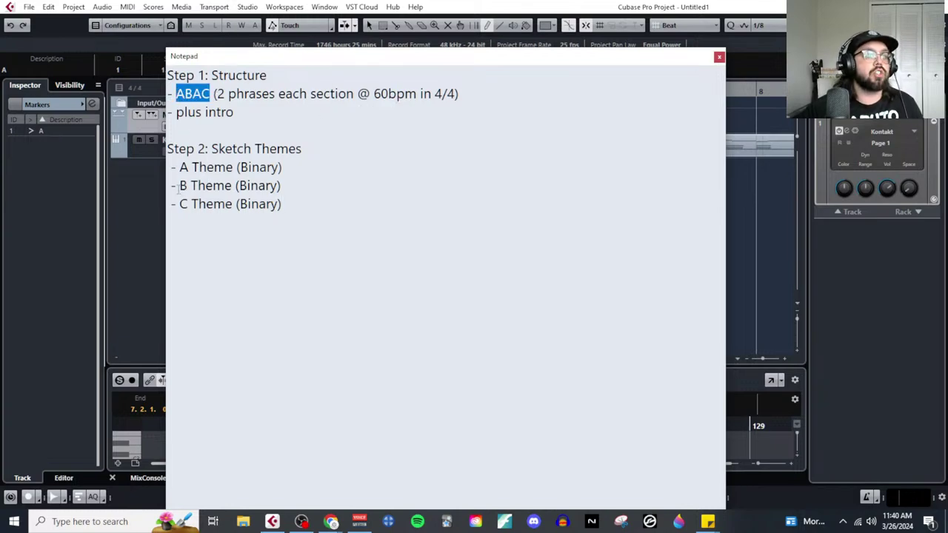
pyautogui.moveTo(178, 188); pyautogui.dragTo(294, 189)
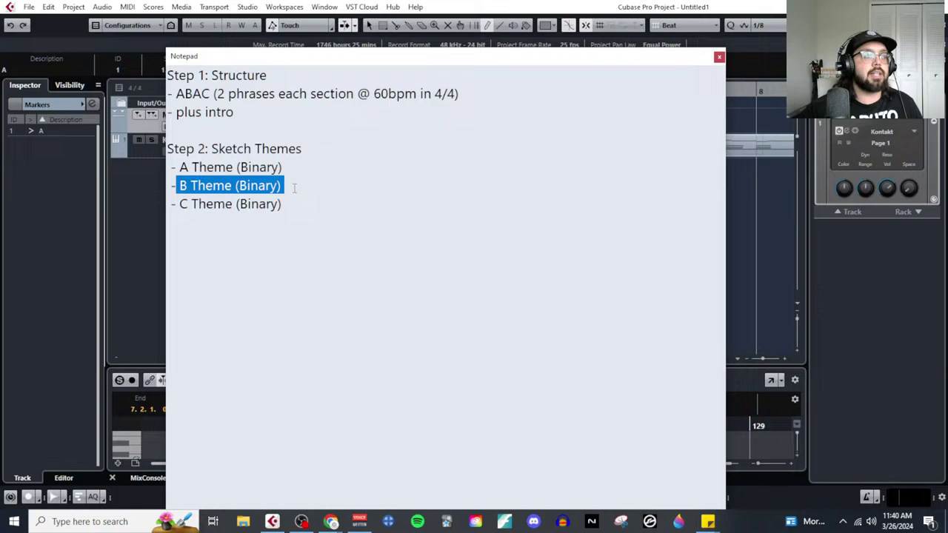
pyautogui.click(717, 59)
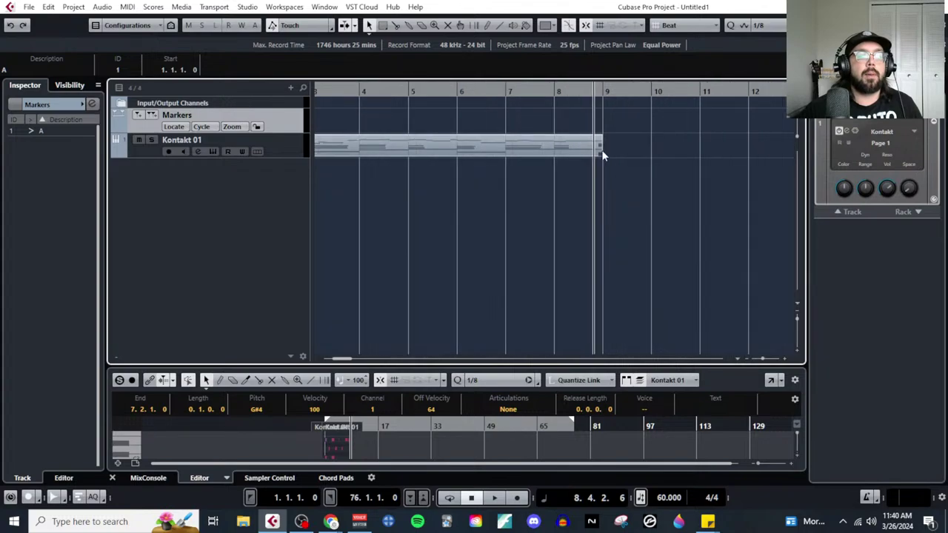
# Step: Undo a trial repeat of the first part, then draw an empty part from bar 10 to 18
pyautogui.moveTo(583, 152); pyautogui.dragTo(580, 175)
pyautogui.press('g')
pyautogui.hotkey('ctrl', 'z')
pyautogui.press('g')
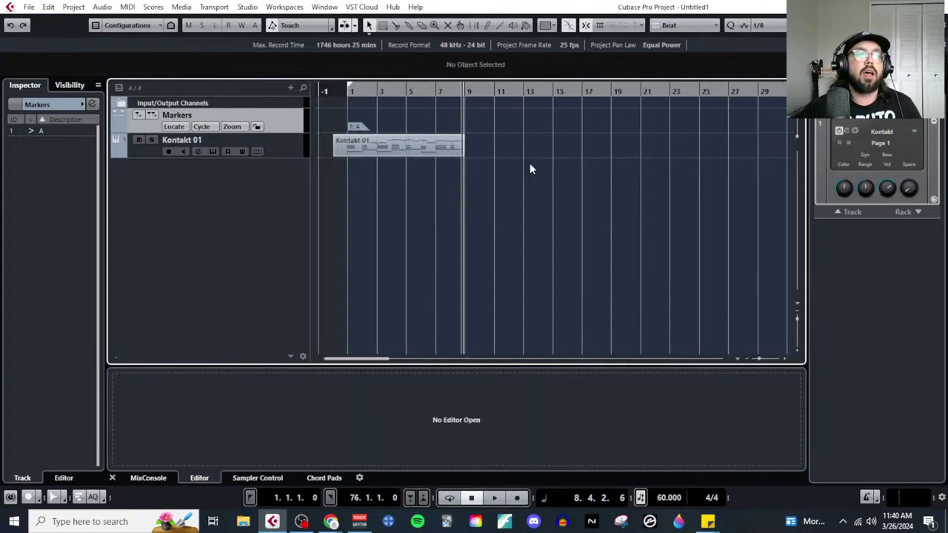
pyautogui.rightClick(501, 165)
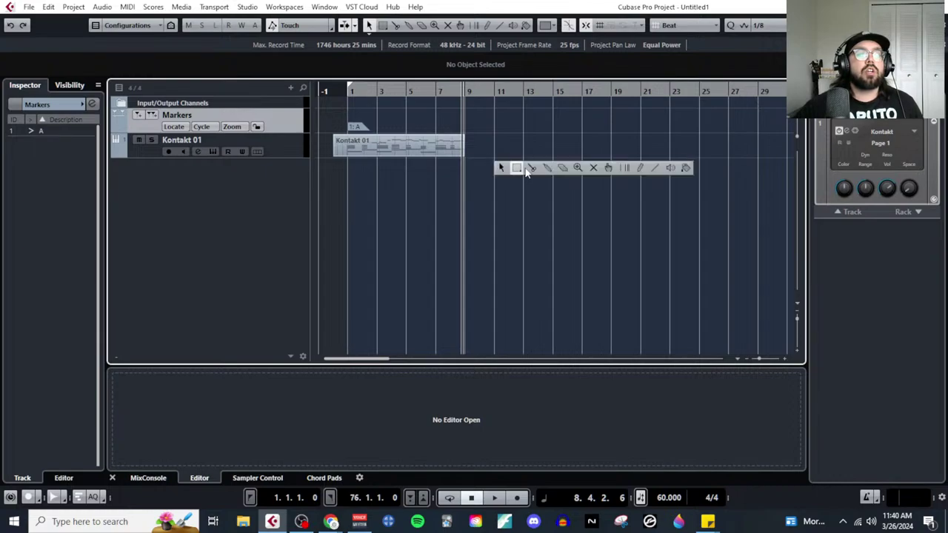
pyautogui.click(639, 169)
pyautogui.scroll(2, 525, 148)
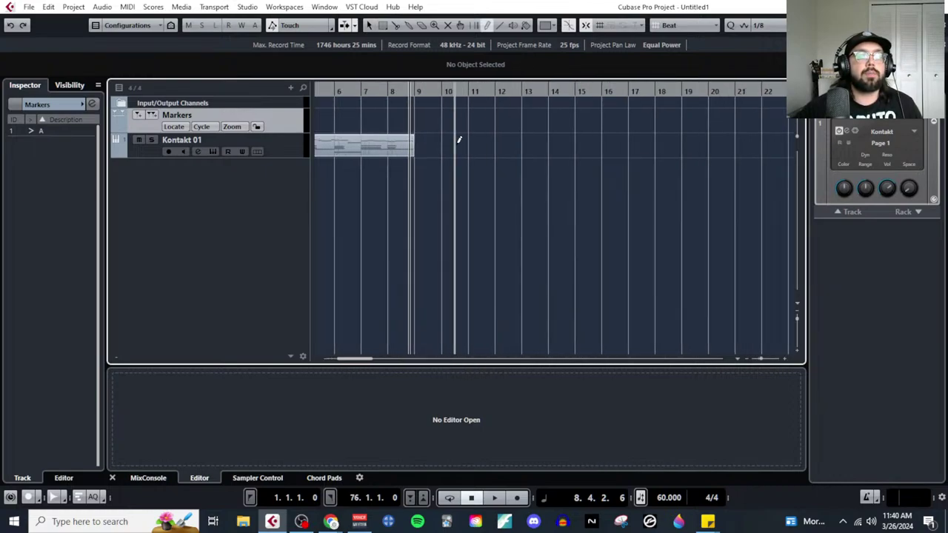
pyautogui.moveTo(448, 139)
pyautogui.mouseDown()
pyautogui.moveTo(682, 140)
pyautogui.moveTo(654, 140)
pyautogui.mouseUp()
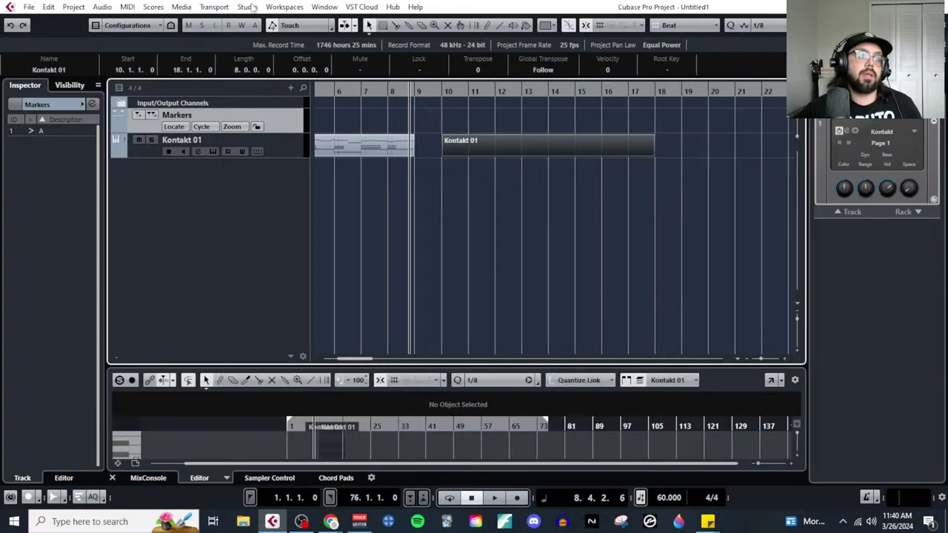
pyautogui.hscroll(-4, 373, 223)
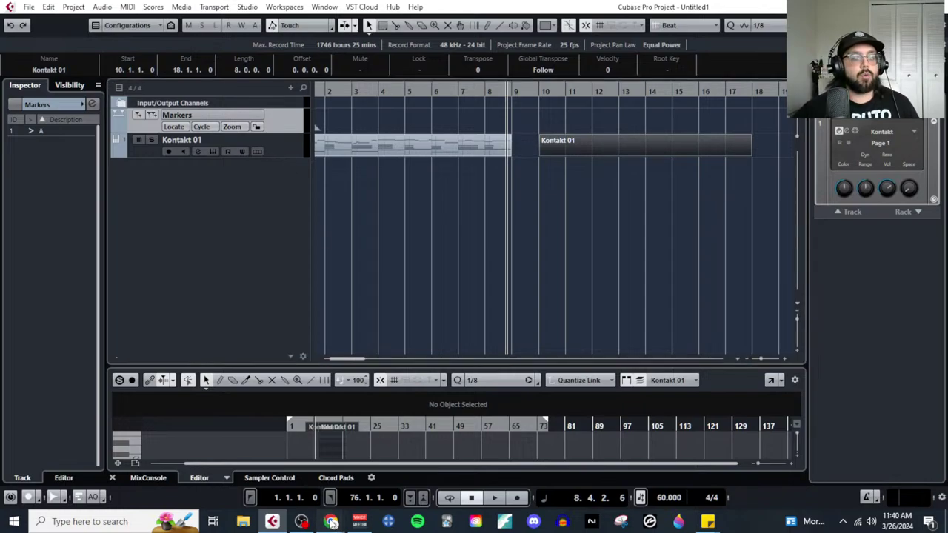
# Step: Bring up the 'Live Composing Process' Google Doc
pyautogui.moveTo(331, 521)
pyautogui.click(381, 475)
pyautogui.scroll(4, 386, 405)
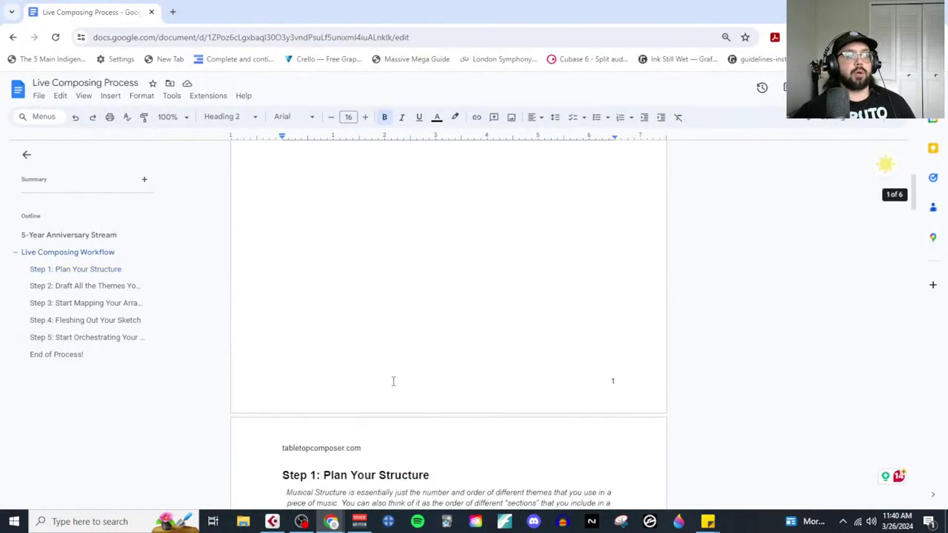
# Step: Read through Step 2: Draft All the Themes You Need, then select Kontakt 01 in Cubase
pyautogui.scroll(-4, 370, 368)
pyautogui.scroll(-6, 370, 368)
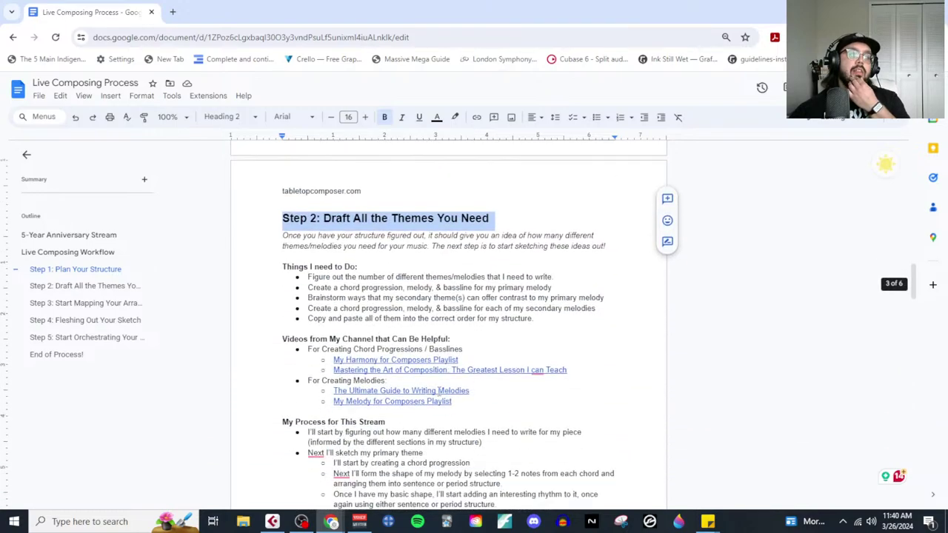
pyautogui.click(469, 406)
pyautogui.scroll(-2, 471, 417)
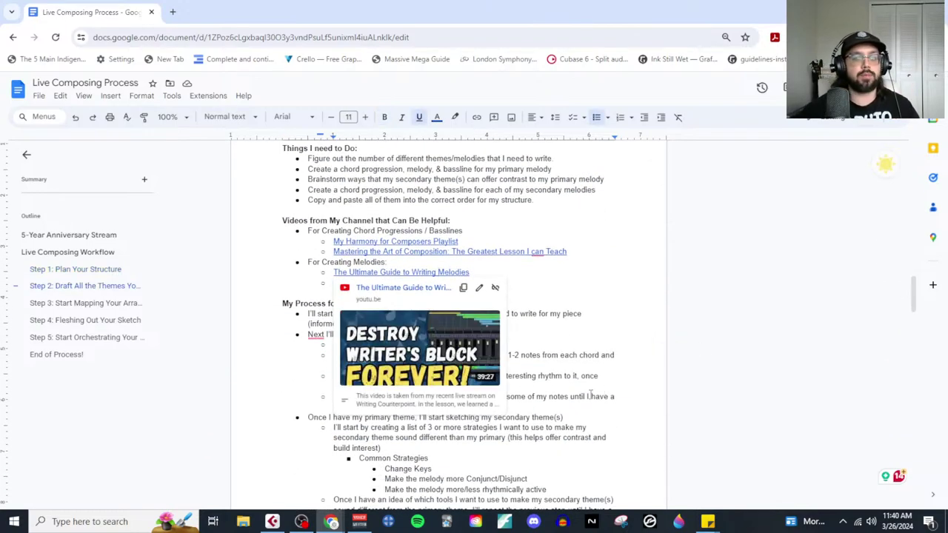
pyautogui.scroll(1, 588, 395)
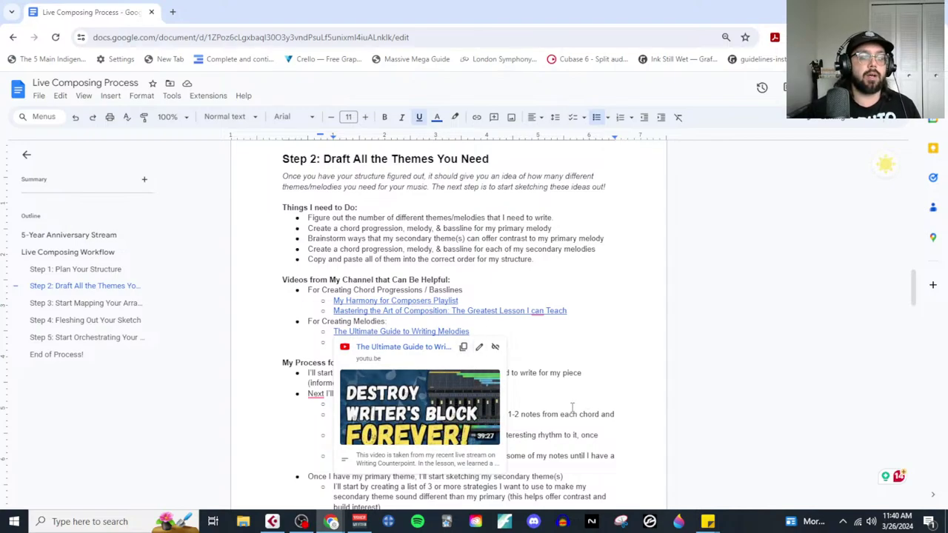
pyautogui.scroll(-1, 572, 407)
pyautogui.click(592, 427)
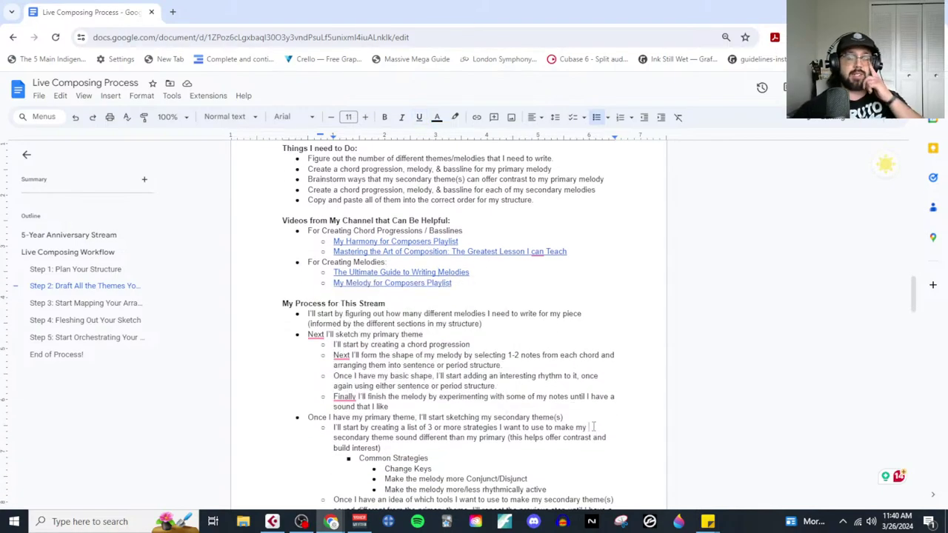
pyautogui.scroll(-1, 525, 427)
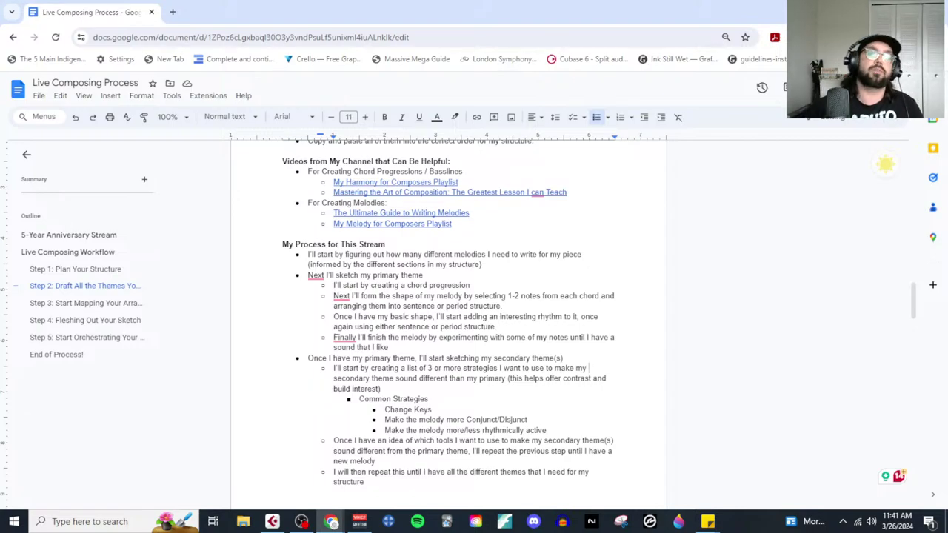
pyautogui.hotkey('alt', 'Tab')
pyautogui.click(287, 146)
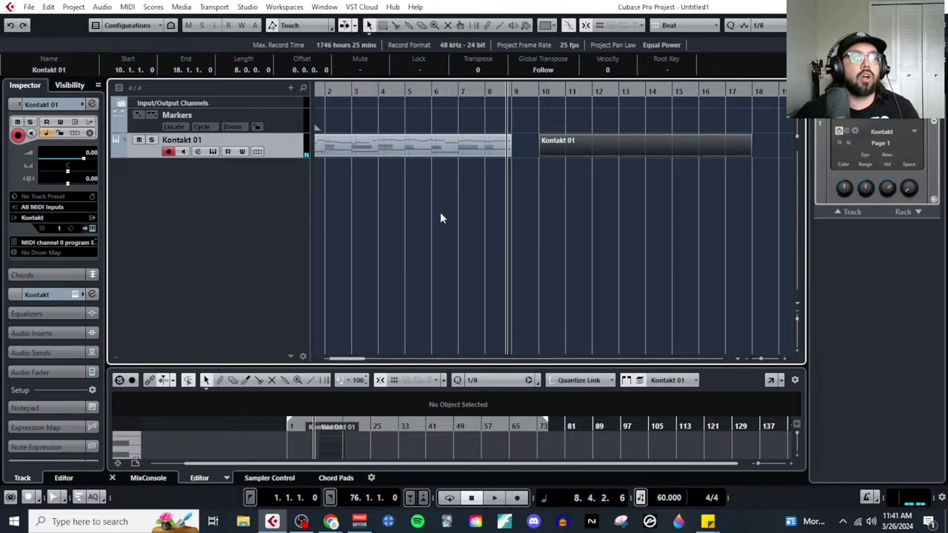
pyautogui.hscroll(-3, 443, 197)
pyautogui.click(372, 90)
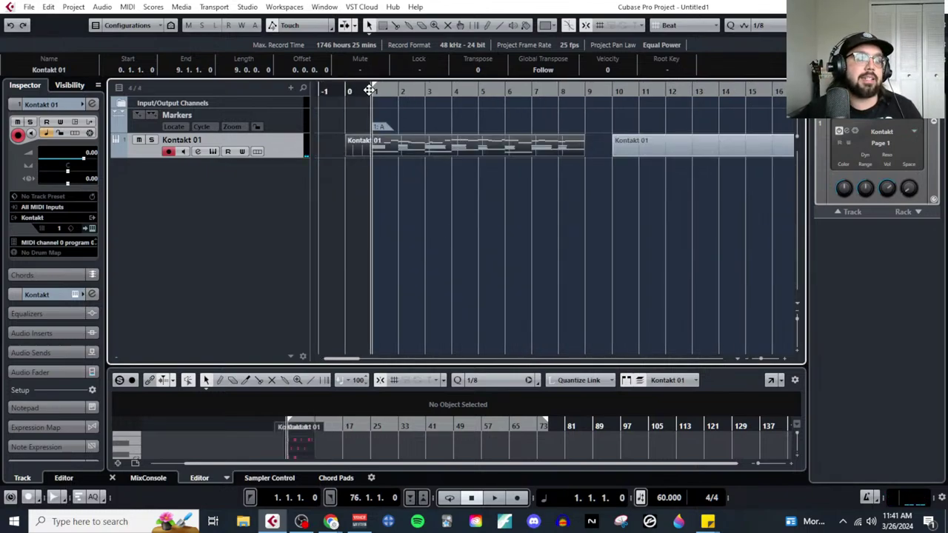
pyautogui.click(127, 7)
pyautogui.click(155, 19)
pyautogui.press('h')
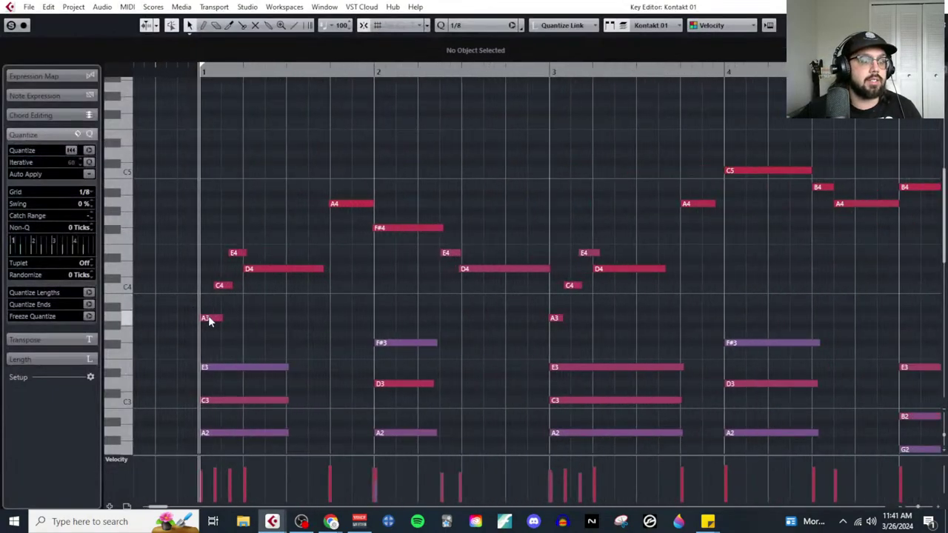
pyautogui.click(223, 285)
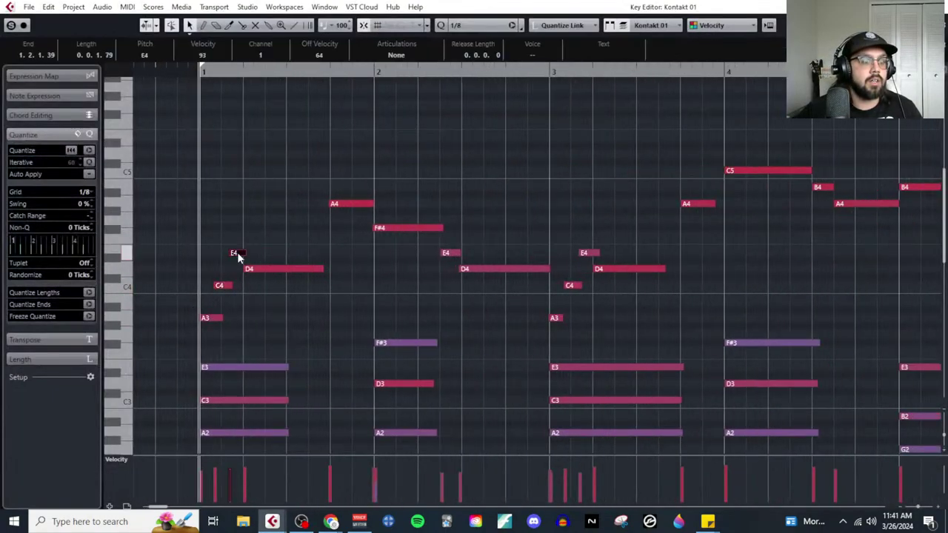
pyautogui.click(241, 261)
pyautogui.click(256, 270)
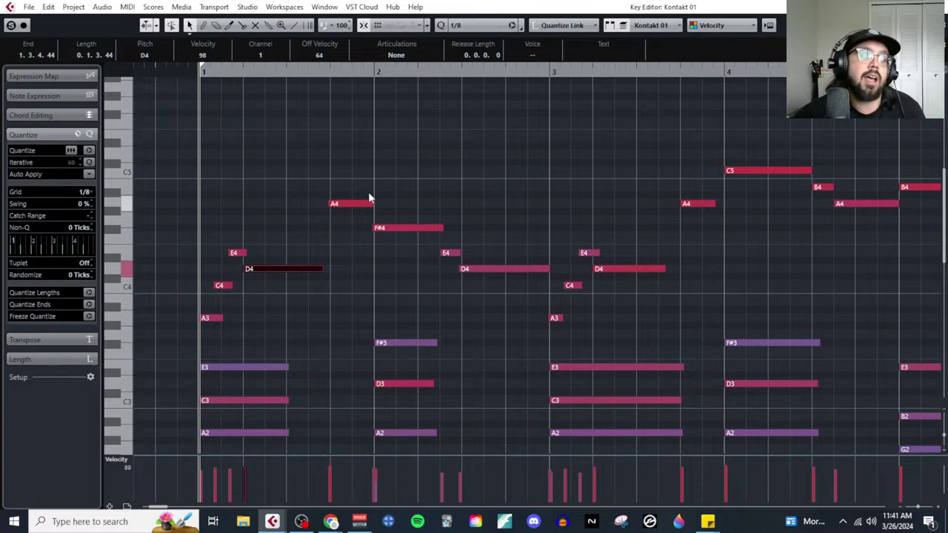
pyautogui.press('g')
pyautogui.press('g')
pyautogui.press('g')
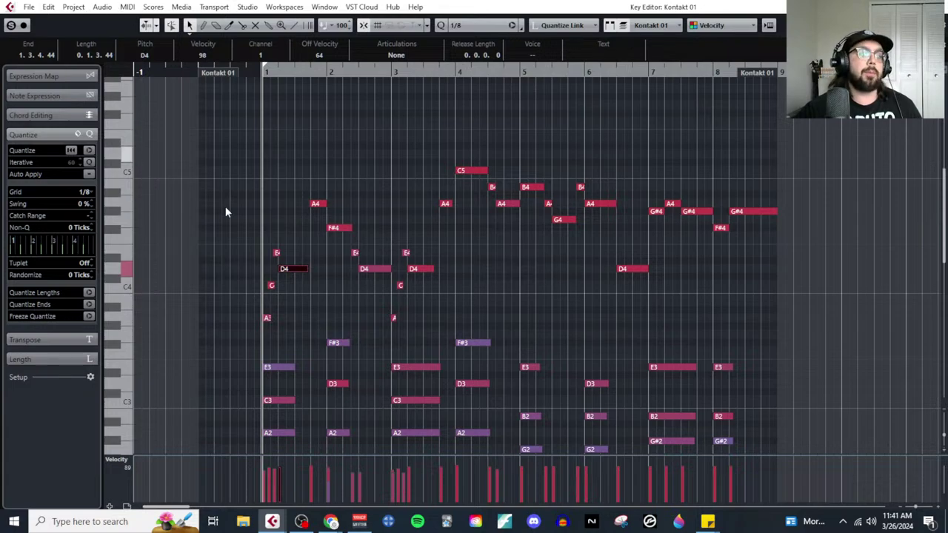
pyautogui.press('h')
pyautogui.scroll(-3, 607, 289)
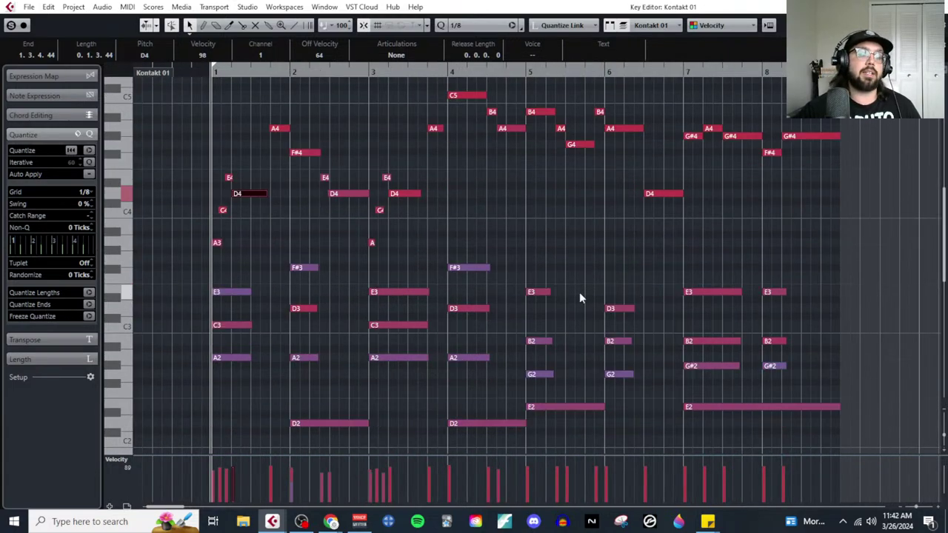
pyautogui.moveTo(233, 269); pyautogui.dragTo(856, 397)
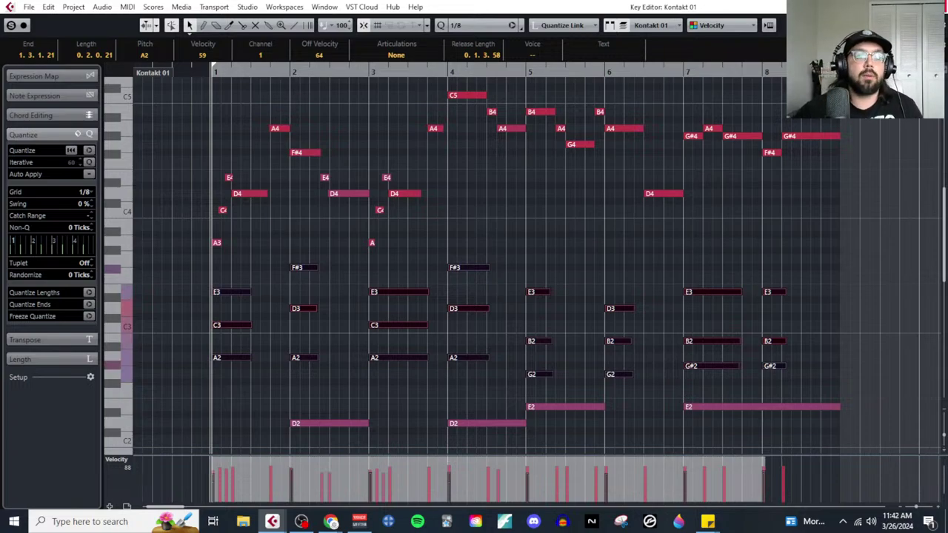
pyautogui.hotkey('ctrl', 'w')
pyautogui.press('g')
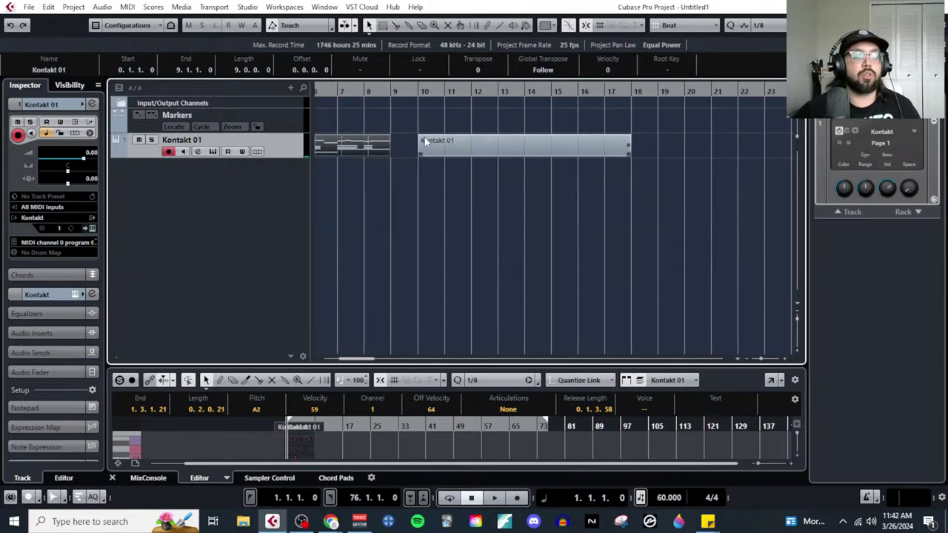
# Step: Add marker 2 at bar 10 and open the new bar-10 part in the Key Editor
pyautogui.rightClick(425, 140)
pyautogui.click(558, 132)
pyautogui.click(422, 122)
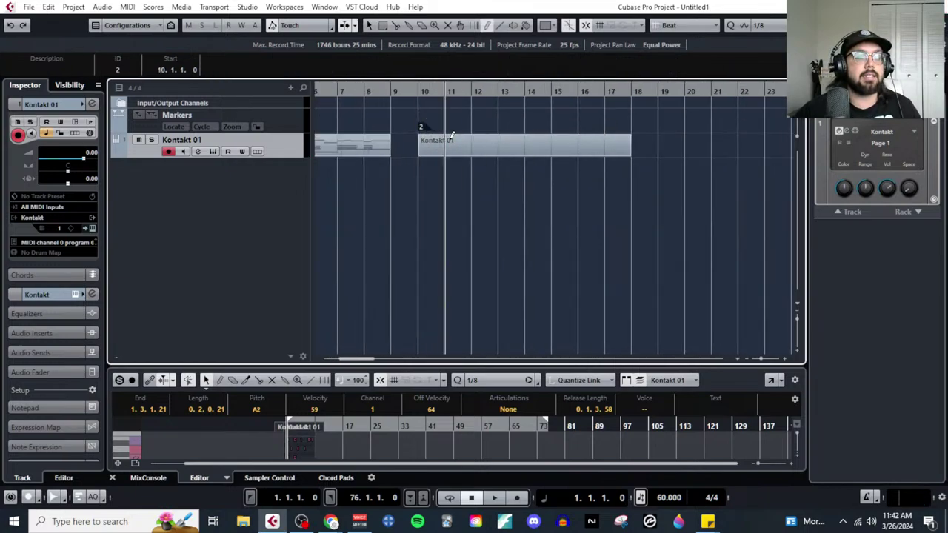
pyautogui.press('1')
pyautogui.click(430, 141)
pyautogui.click(127, 7)
pyautogui.click(152, 17)
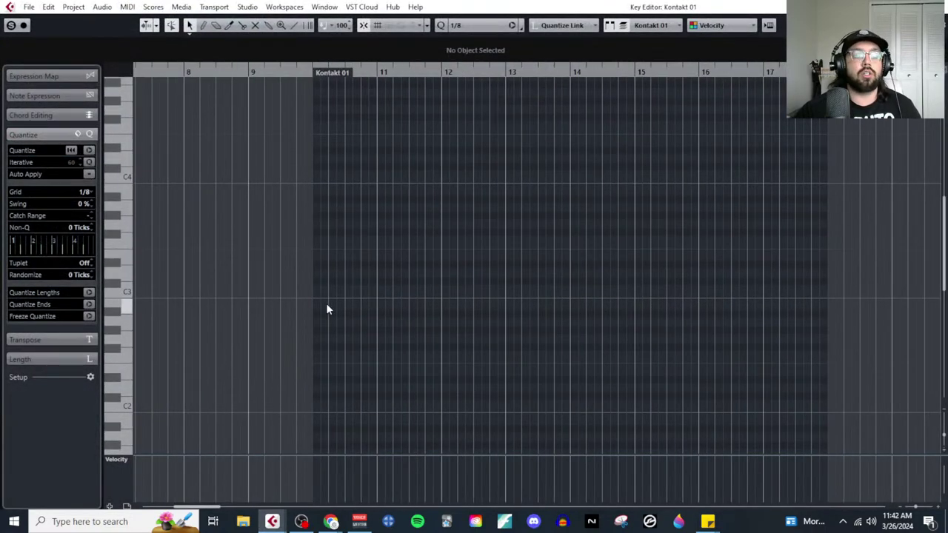
# Step: Set the snap grid to 1/1 and draw a whole-bar F2–A2–C3 chord at bar 10
pyautogui.click(83, 192)
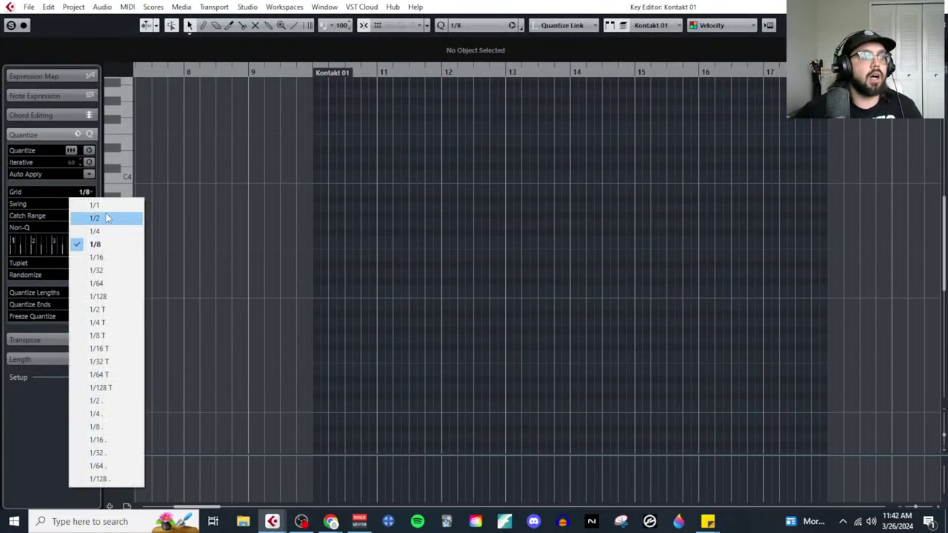
pyautogui.click(103, 205)
pyautogui.rightClick(347, 305)
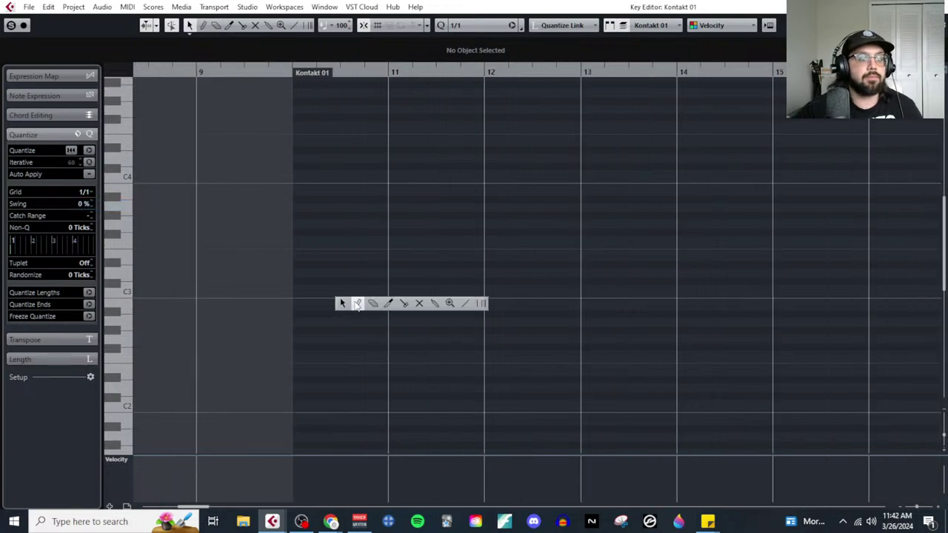
pyautogui.click(349, 298)
pyautogui.click(338, 354)
pyautogui.click(333, 322)
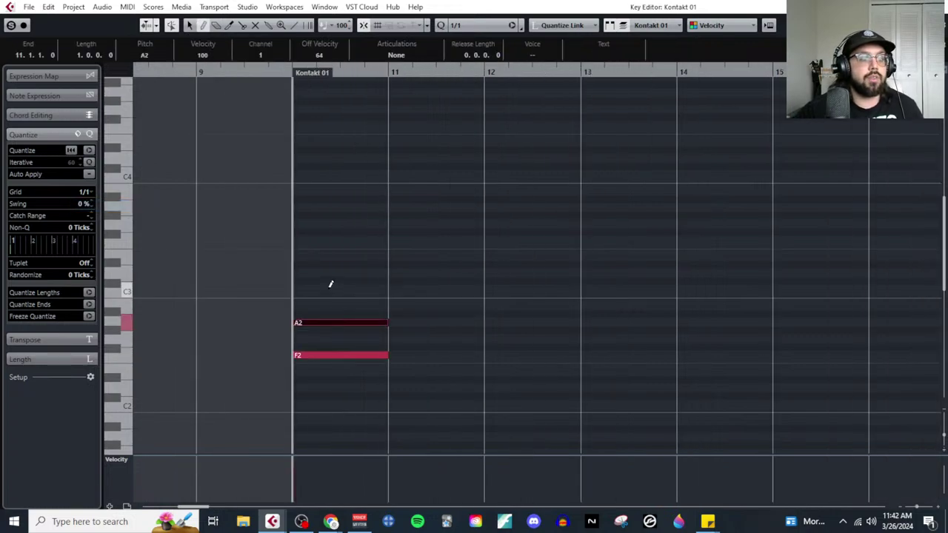
pyautogui.click(333, 290)
# Step: Delete the F2–A2–C3 chord at bar 10
pyautogui.scroll(-2, 403, 324)
pyautogui.hscroll(2, 563, 348)
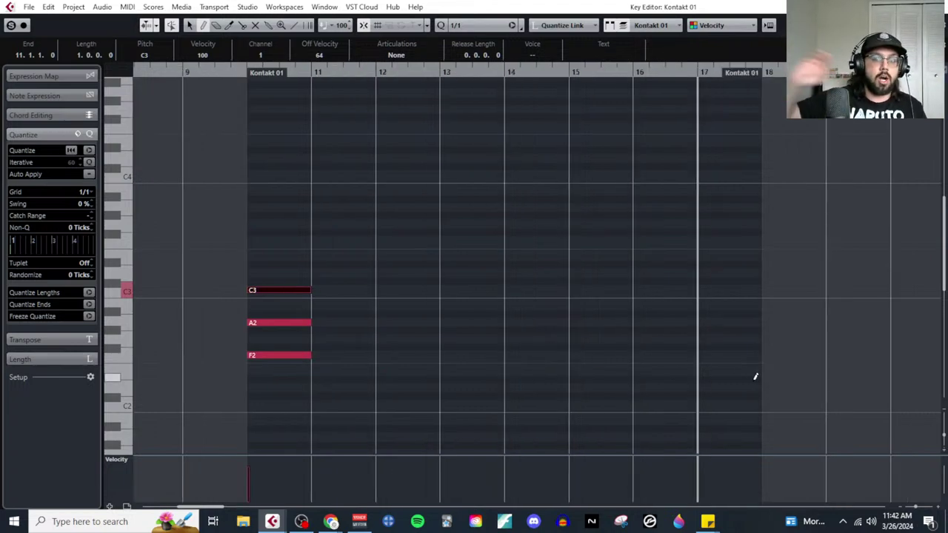
pyautogui.press('KP_Subtract')
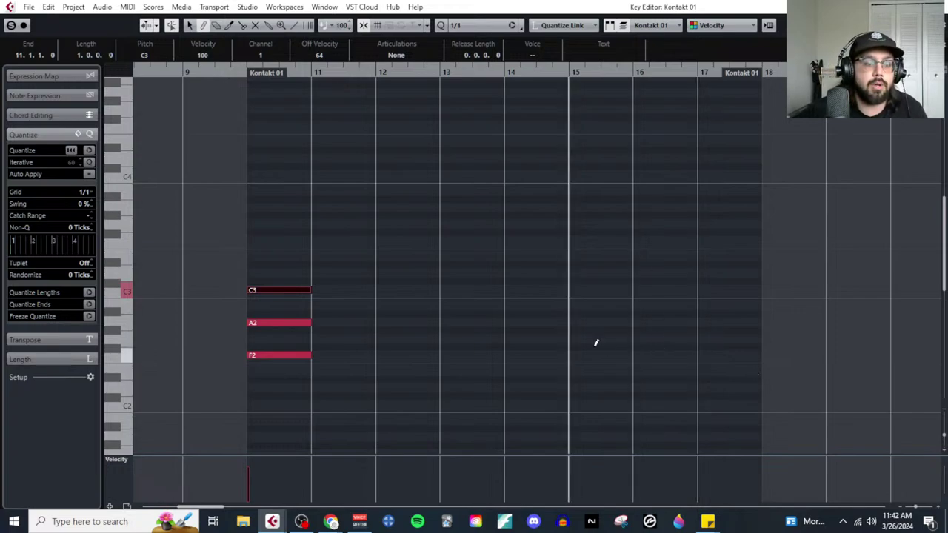
pyautogui.moveTo(248, 254); pyautogui.dragTo(315, 391)
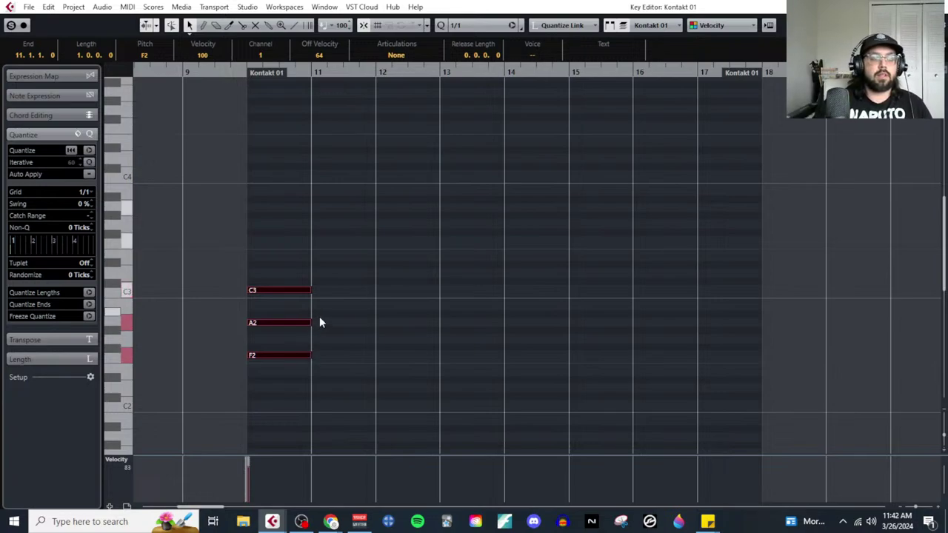
pyautogui.moveTo(286, 241); pyautogui.dragTo(291, 368)
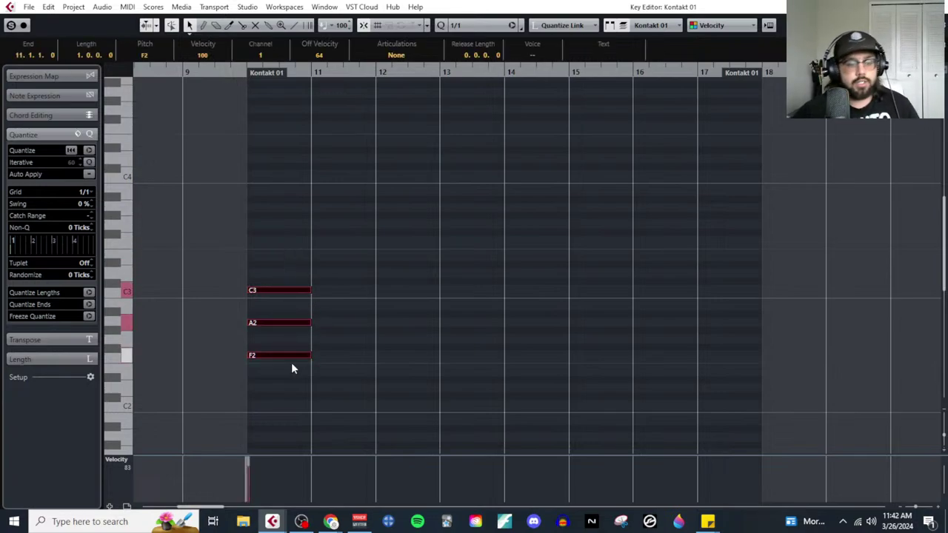
pyautogui.press('Delete')
# Step: Draw a one-bar C3–E3–G3 chord at bar 10
pyautogui.rightClick(262, 351)
pyautogui.click(276, 349)
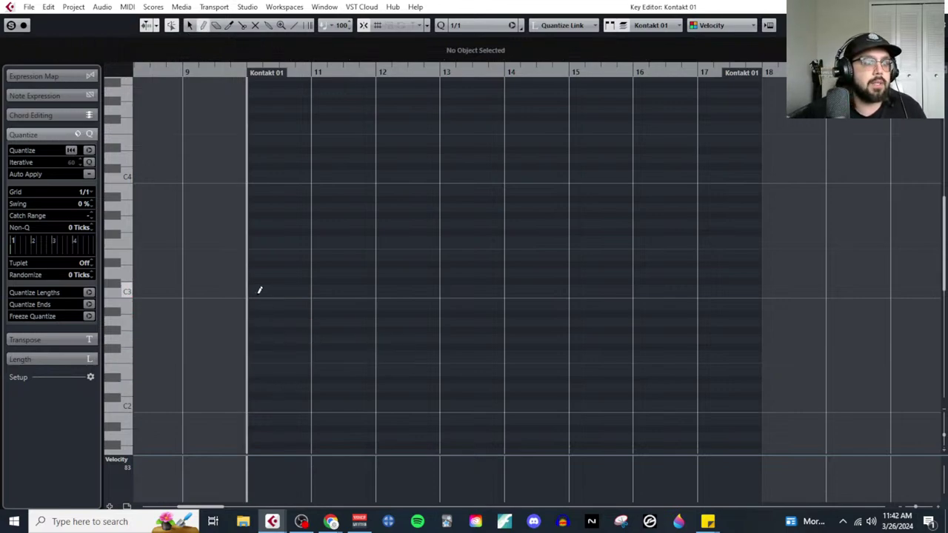
pyautogui.click(259, 289)
pyautogui.click(264, 257)
pyautogui.click(264, 223)
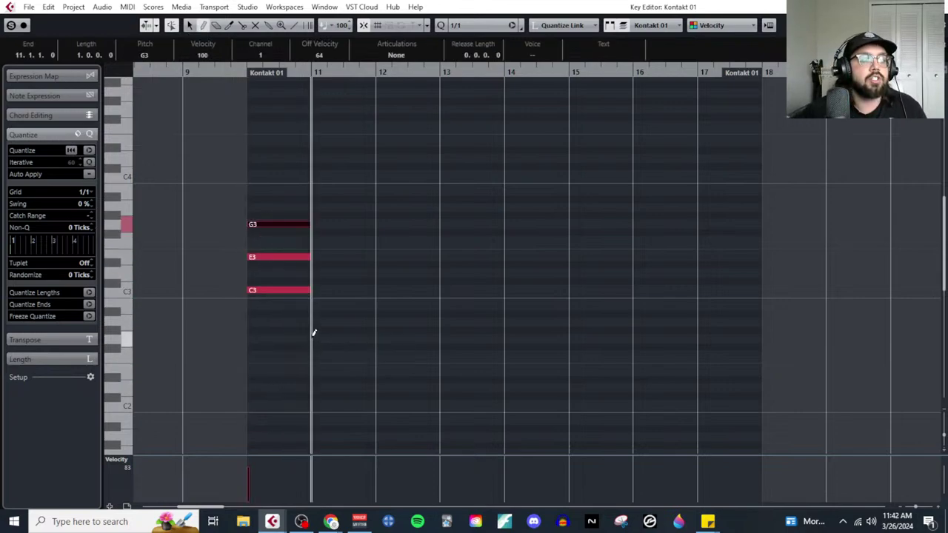
pyautogui.press('1')
pyautogui.moveTo(263, 161); pyautogui.dragTo(307, 322)
# Step: Draw a C3–F3–A3 chord at bar 16 and a B2–D3–G3 chord at bar 17
pyautogui.click(623, 288)
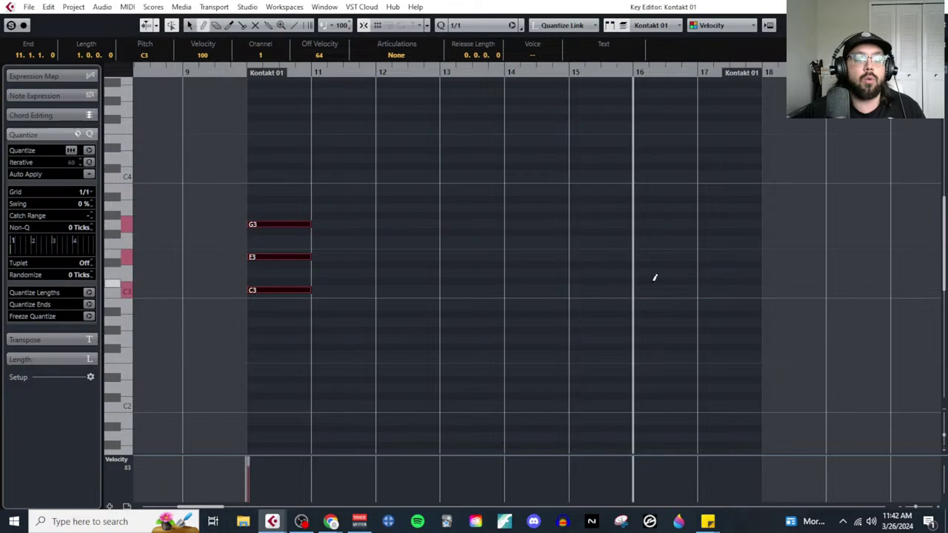
pyautogui.click(653, 241)
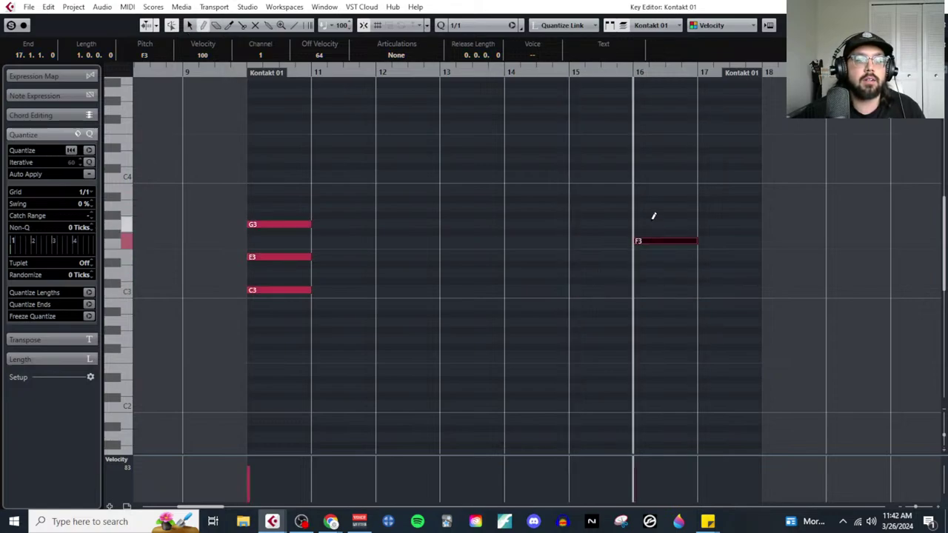
pyautogui.click(654, 208)
pyautogui.click(654, 290)
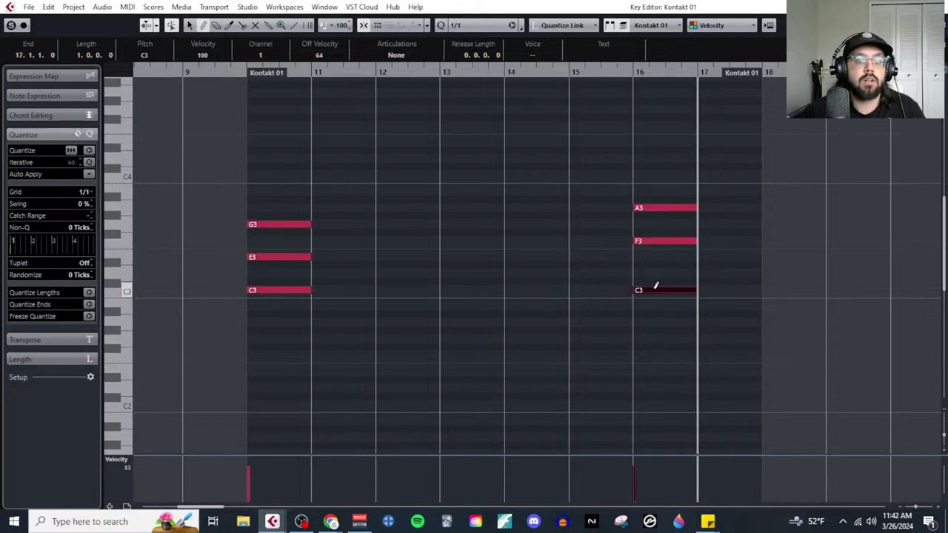
pyautogui.click(717, 223)
pyautogui.click(722, 273)
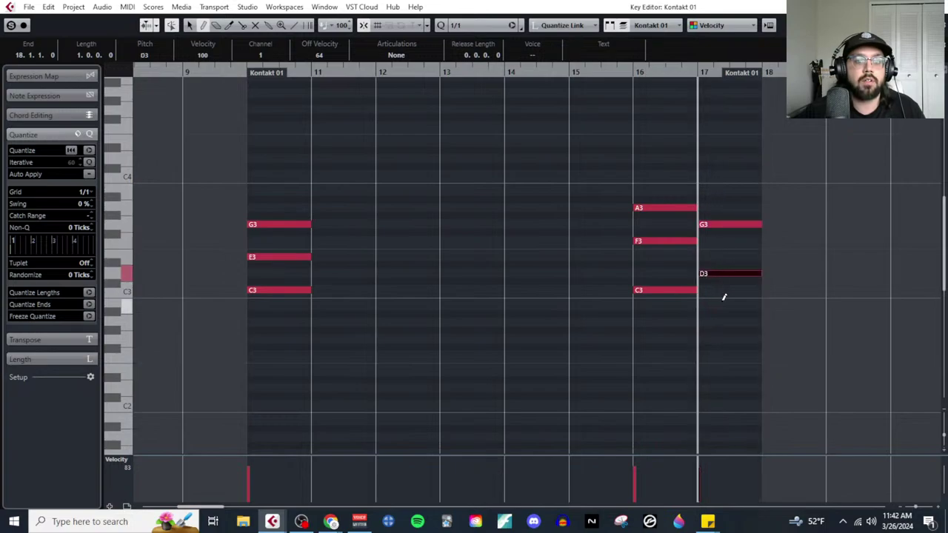
pyautogui.click(724, 305)
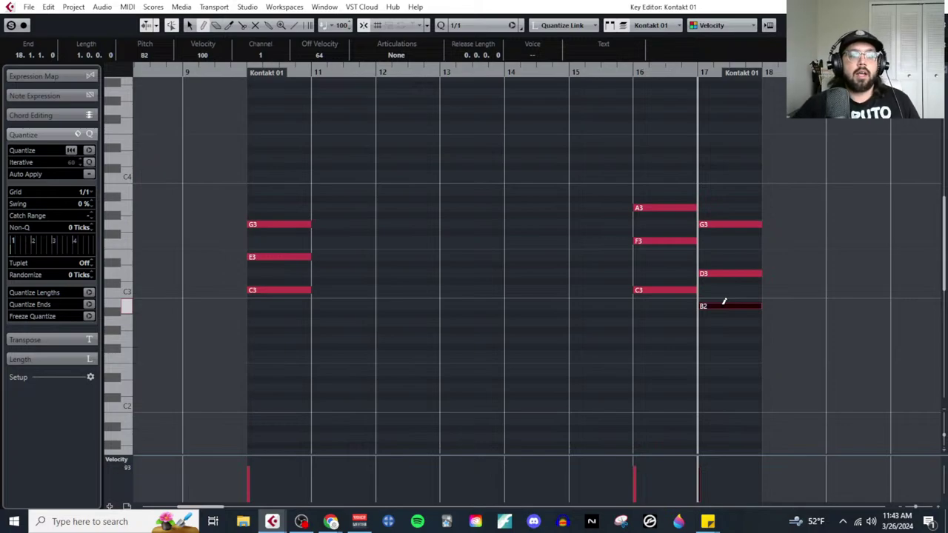
pyautogui.moveTo(245, 172); pyautogui.dragTo(759, 329)
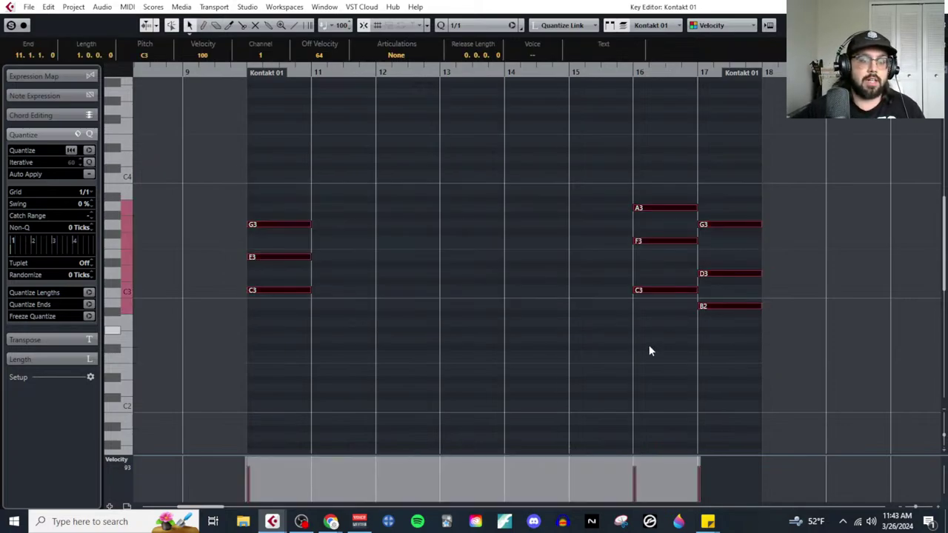
pyautogui.click(442, 316)
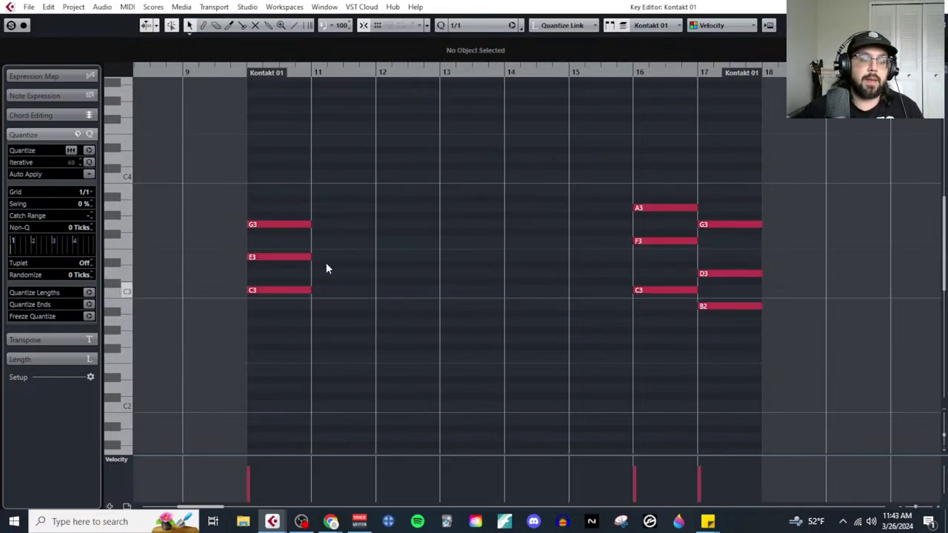
pyautogui.moveTo(291, 302); pyautogui.dragTo(291, 303)
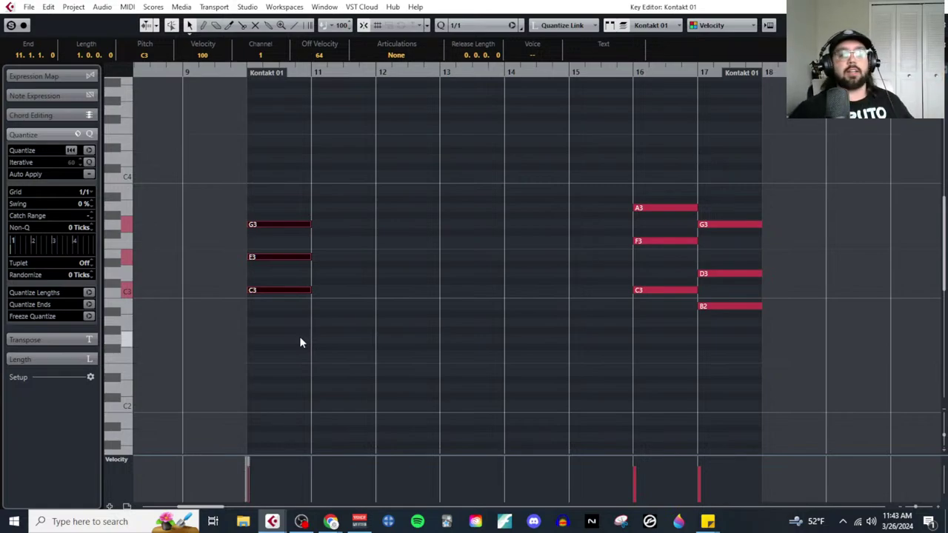
# Step: Draw a one-bar D3–F3–A3 chord at bar 11
pyautogui.click(358, 328)
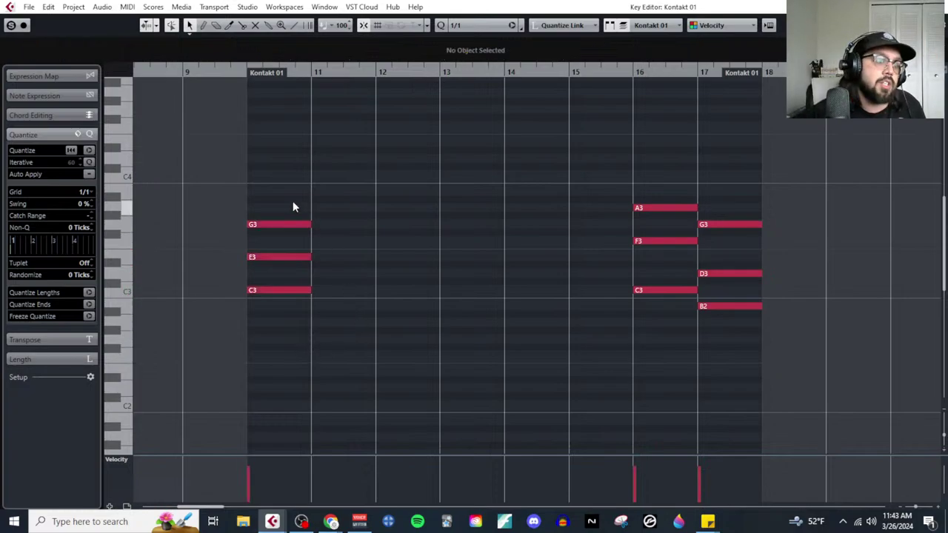
pyautogui.moveTo(285, 187); pyautogui.dragTo(308, 357)
pyautogui.rightClick(348, 281)
pyautogui.click(360, 279)
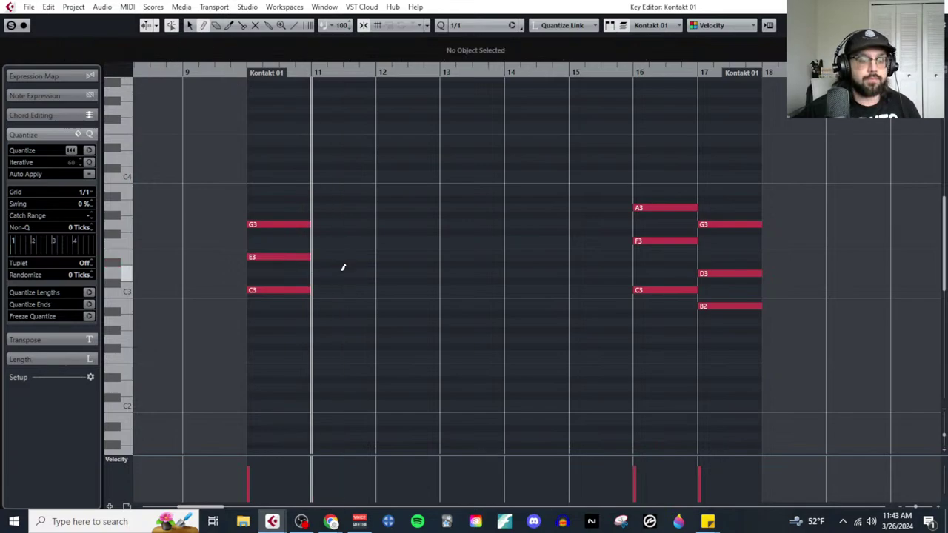
pyautogui.click(342, 273)
pyautogui.click(340, 241)
pyautogui.click(341, 207)
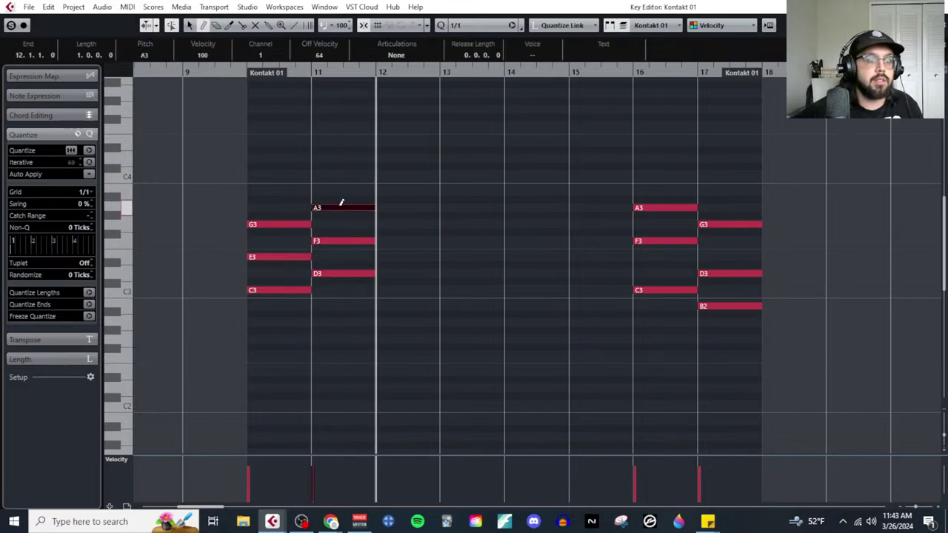
# Step: Add C3–E3–A3 at bar 12, raising its G3 to A3, and D3–F3–A3 at bar 13
pyautogui.click(407, 289)
pyautogui.click(407, 256)
pyautogui.click(409, 224)
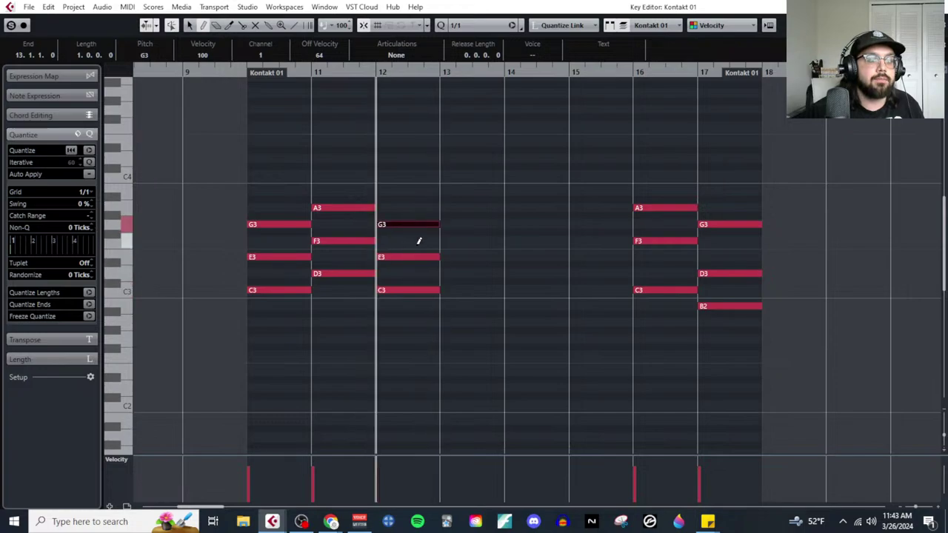
pyautogui.press('Up')
pyautogui.press('Up')
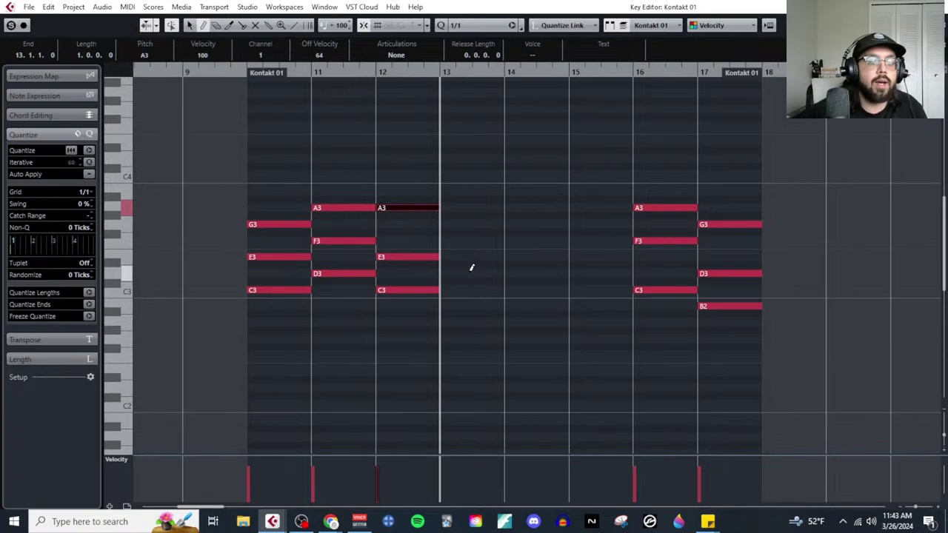
pyautogui.click(469, 273)
pyautogui.click(467, 241)
pyautogui.click(465, 208)
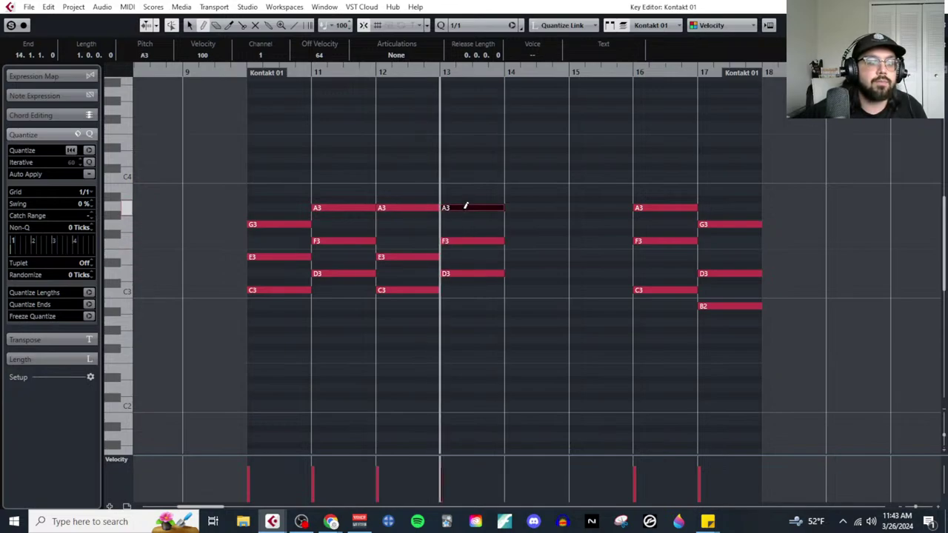
# Step: Add C3–E3–A3 at bar 14 and D3–F3–A3 at bar 15
pyautogui.hotkey('ctrl', 'Right')
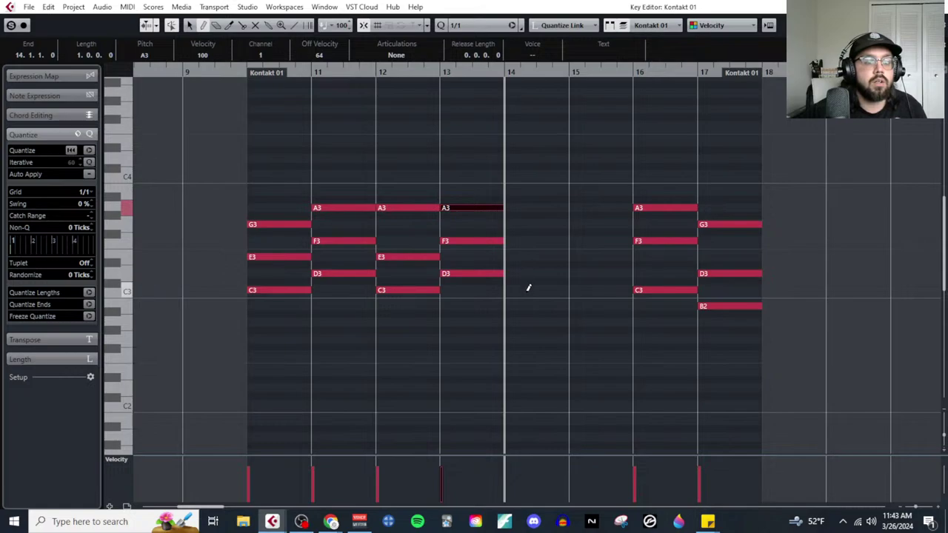
pyautogui.click(528, 289)
pyautogui.click(528, 257)
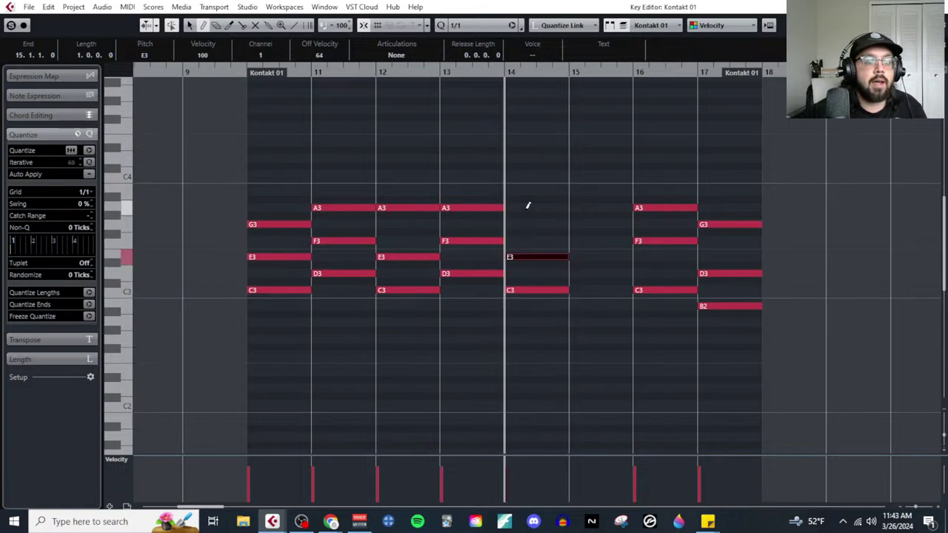
pyautogui.click(528, 207)
pyautogui.hotkey('ctrl', 'Right')
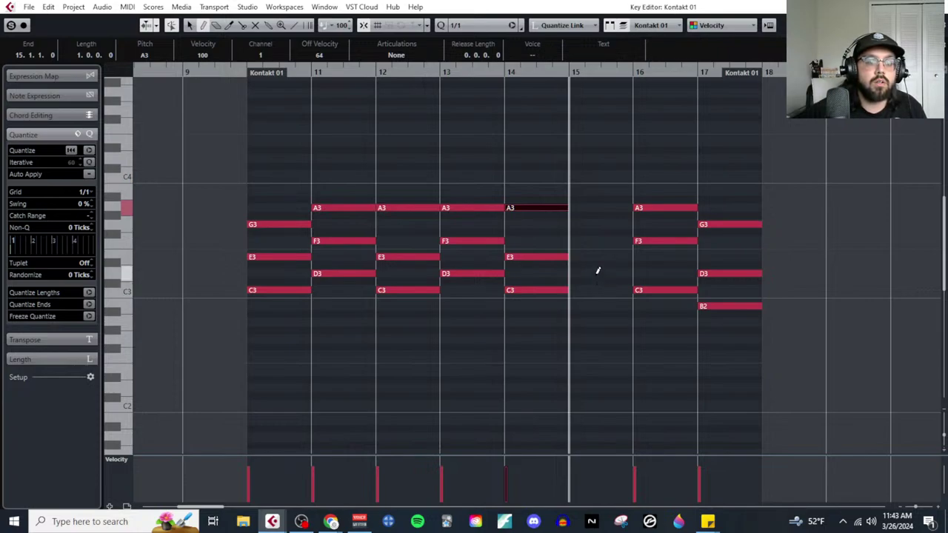
pyautogui.click(597, 273)
pyautogui.click(596, 241)
pyautogui.click(594, 207)
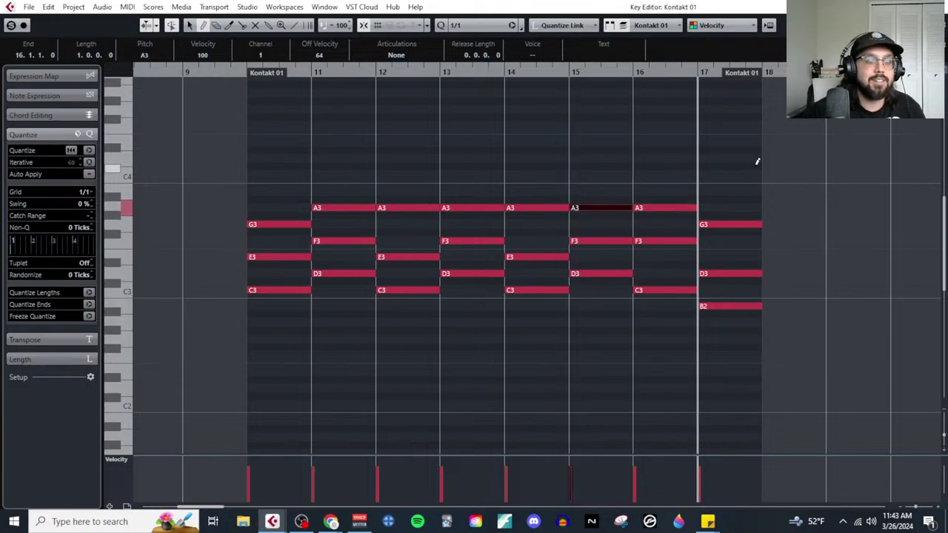
pyautogui.press('1')
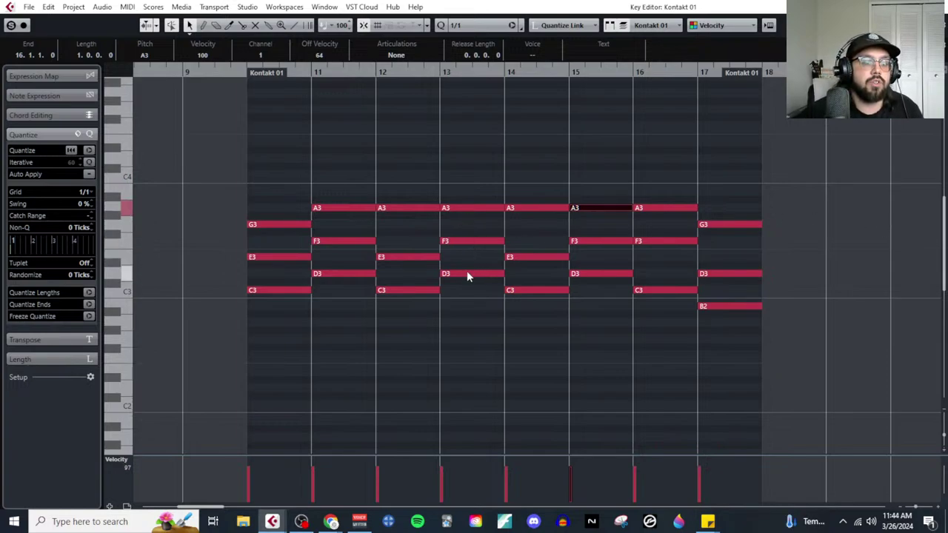
# Step: Revoice the bar-13 chord to C3–F3–A3
pyautogui.click(468, 243)
pyautogui.moveTo(468, 242); pyautogui.dragTo(466, 306)
pyautogui.moveTo(465, 208); pyautogui.dragTo(470, 226)
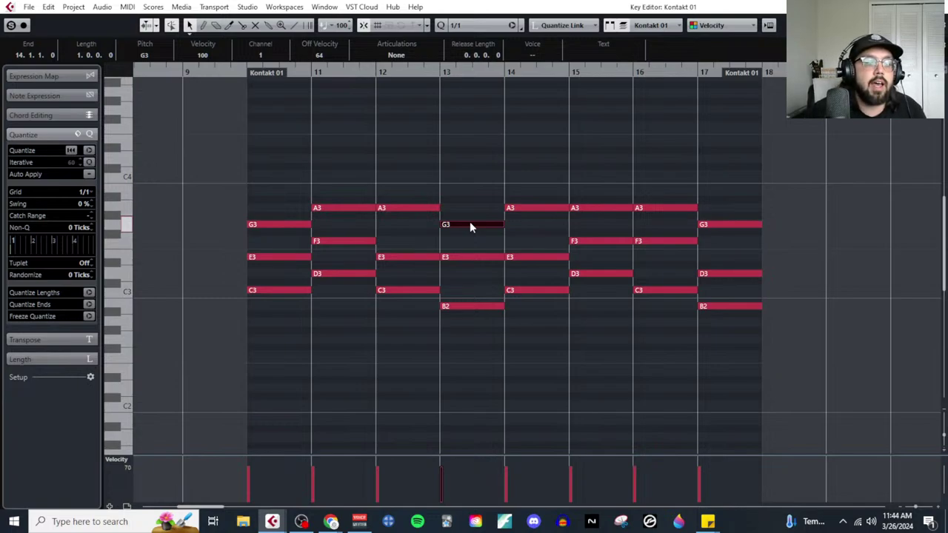
pyautogui.moveTo(470, 224); pyautogui.dragTo(470, 209)
pyautogui.click(457, 257)
pyautogui.moveTo(457, 257); pyautogui.dragTo(459, 248)
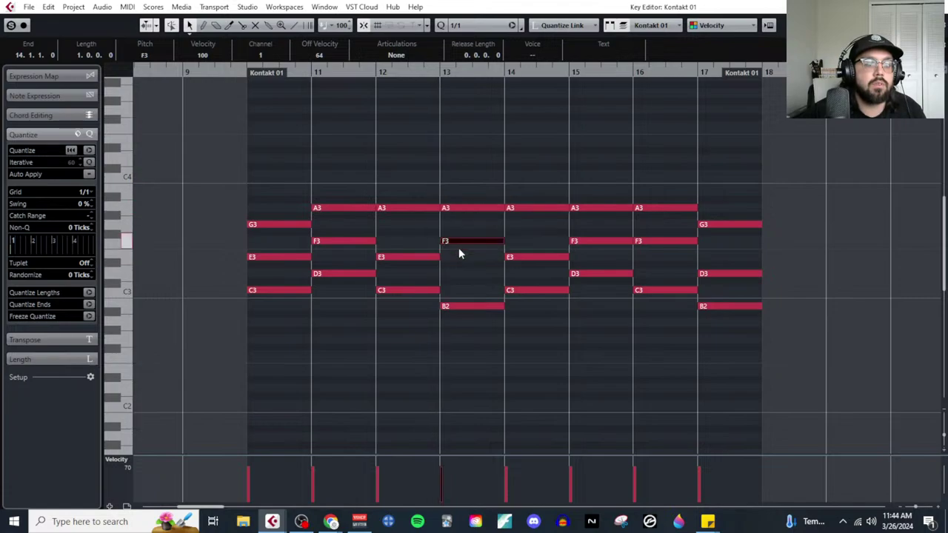
pyautogui.moveTo(466, 307); pyautogui.dragTo(465, 291)
pyautogui.click(525, 318)
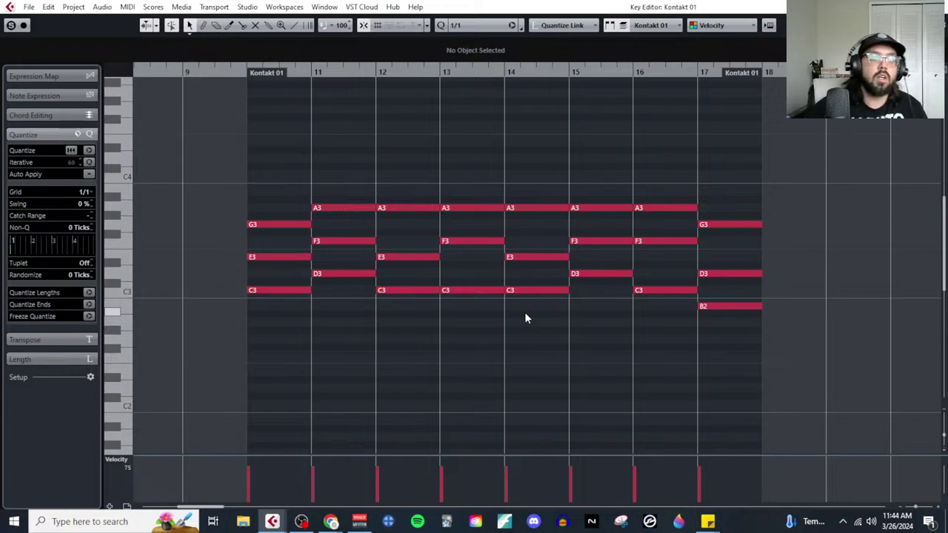
# Step: Revoice the bar-14 chord to B2–E3–G3 by lowering C3 to B2 and A3 to G3
pyautogui.click(479, 290)
pyautogui.moveTo(535, 291); pyautogui.dragTo(535, 306)
pyautogui.click(530, 210)
pyautogui.moveTo(530, 210); pyautogui.dragTo(535, 232)
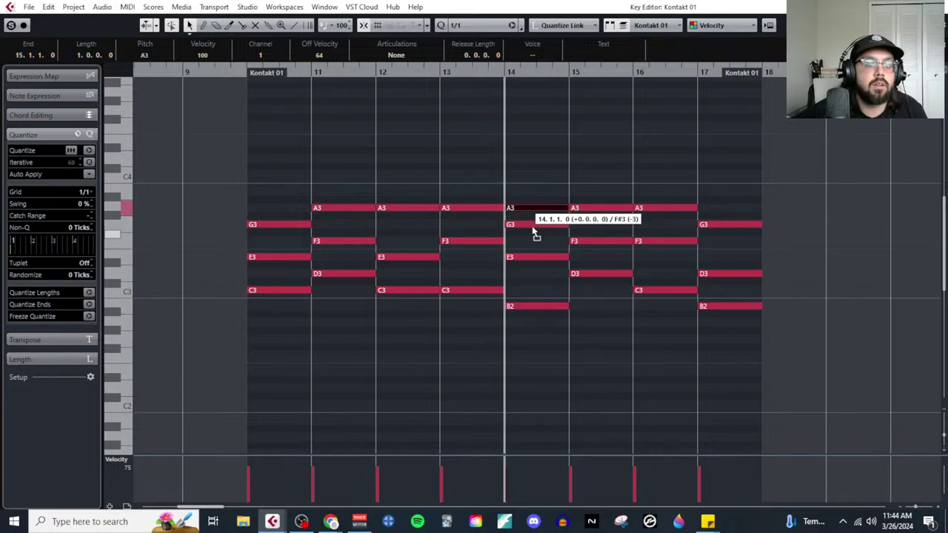
pyautogui.click(577, 311)
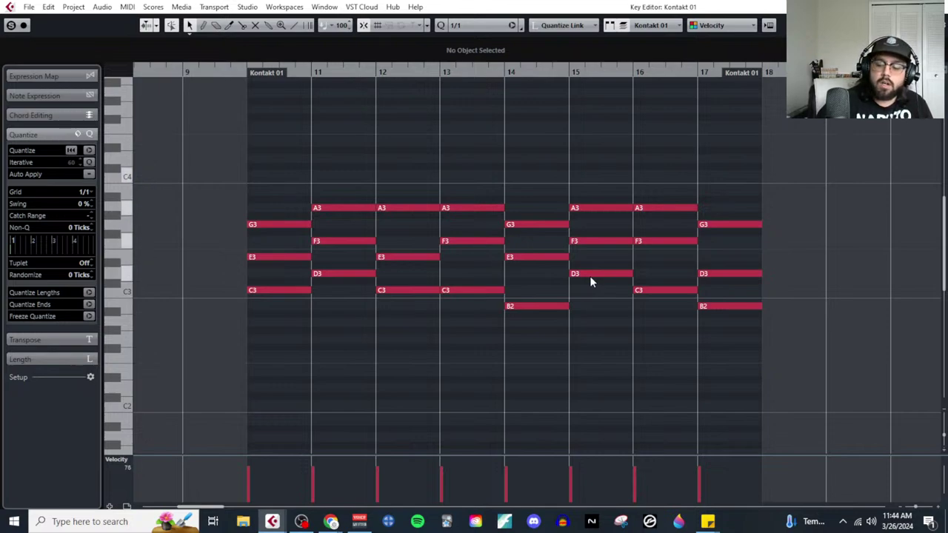
pyautogui.moveTo(546, 187); pyautogui.dragTo(540, 324)
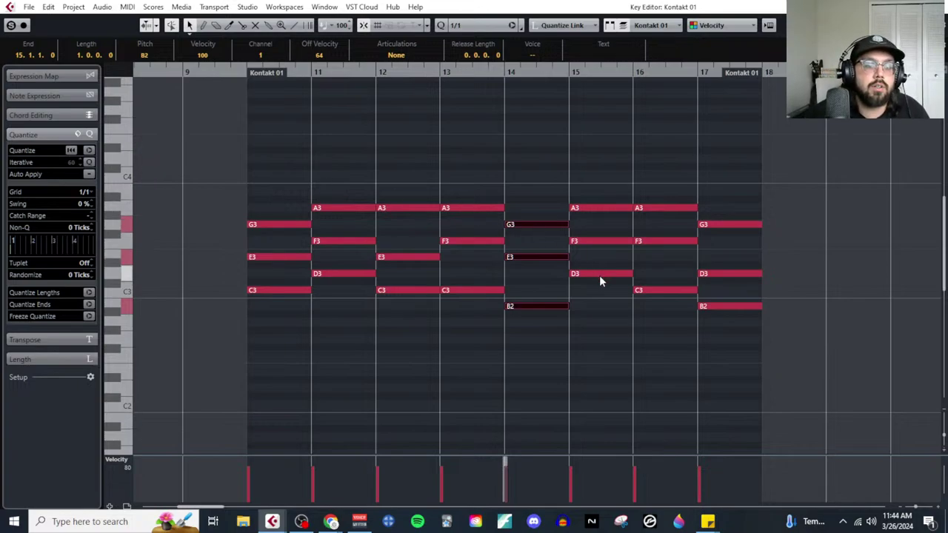
# Step: Revoice the bar-15 chord to B2–D3–G3
pyautogui.moveTo(600, 278); pyautogui.dragTo(598, 310)
pyautogui.moveTo(593, 242); pyautogui.dragTo(596, 275)
pyautogui.click(597, 209)
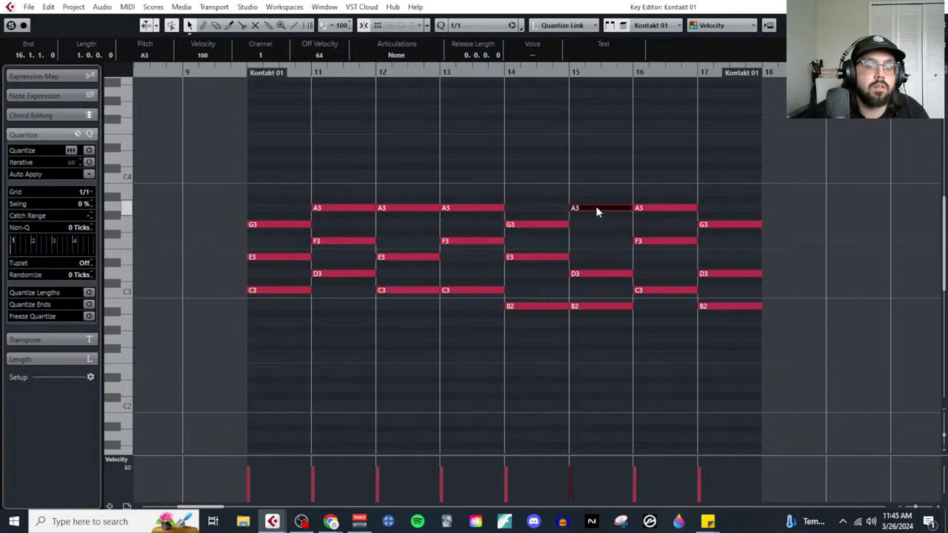
pyautogui.moveTo(597, 211); pyautogui.dragTo(601, 233)
pyautogui.click(600, 245)
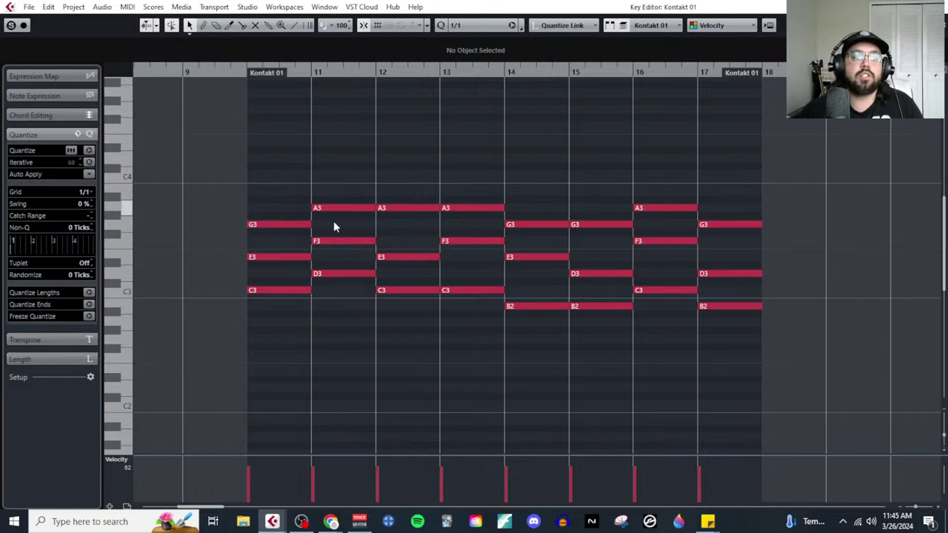
# Step: Raise bar 16's C3 to D3 and move the bar-17 notes up to C3–F3–A3
pyautogui.moveTo(676, 289); pyautogui.dragTo(674, 273)
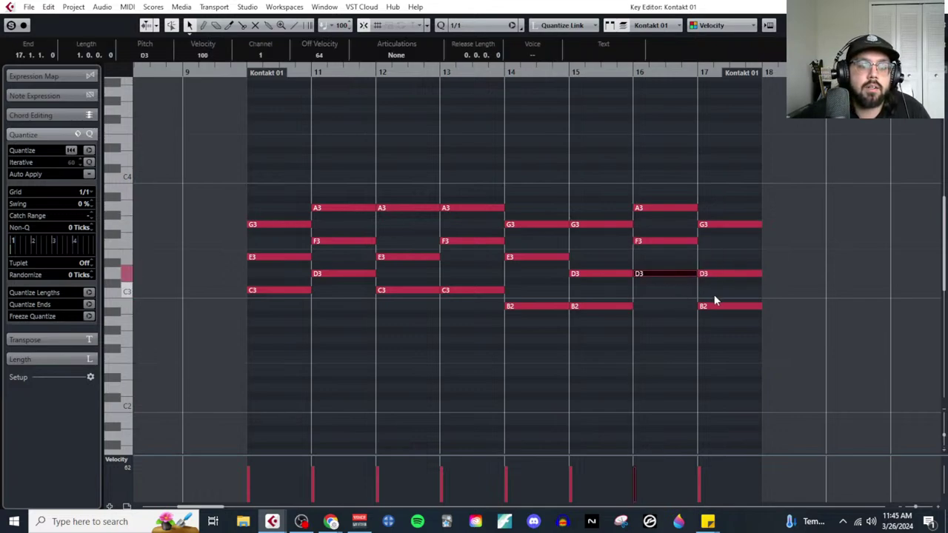
pyautogui.keyDown('alt'); pyautogui.click(714, 274); pyautogui.keyUp('alt')
pyautogui.moveTo(724, 228); pyautogui.dragTo(726, 208)
pyautogui.moveTo(728, 274); pyautogui.dragTo(729, 247)
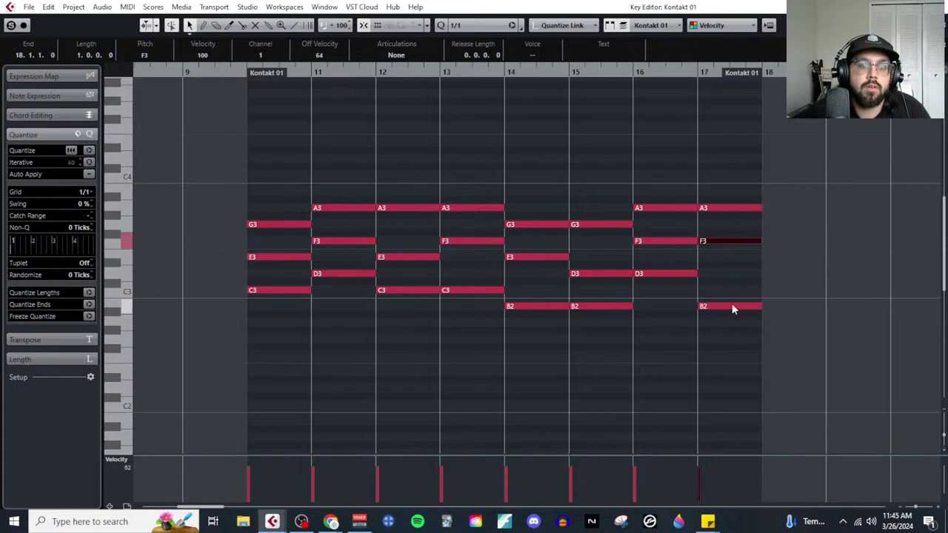
pyautogui.moveTo(732, 307); pyautogui.dragTo(731, 288)
# Step: Play the part back from bar 10 and zoom out to view the whole part
pyautogui.click(244, 72)
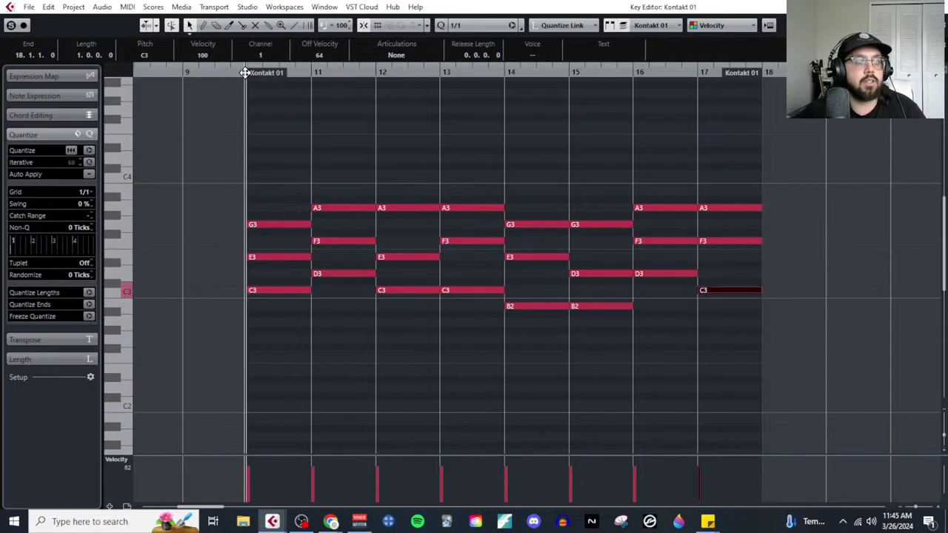
pyautogui.press('space')
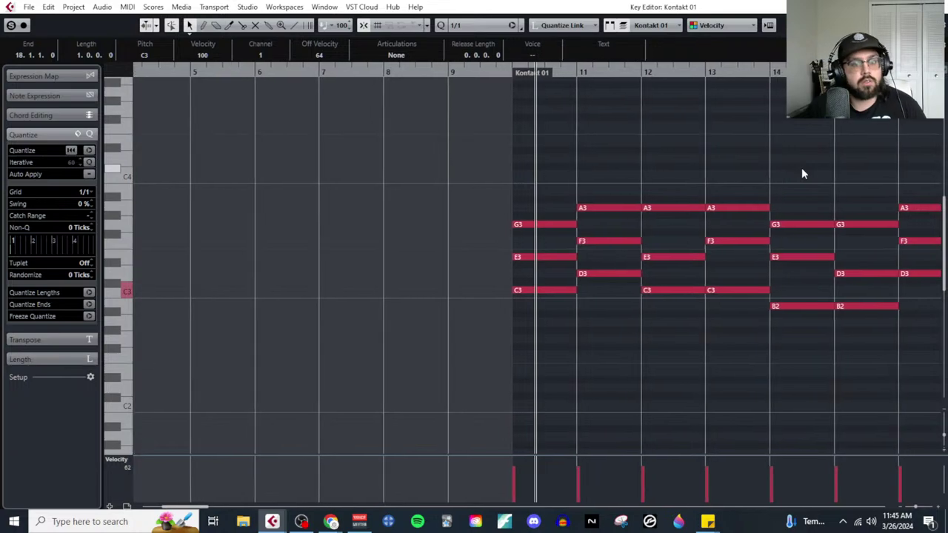
pyautogui.press('g')
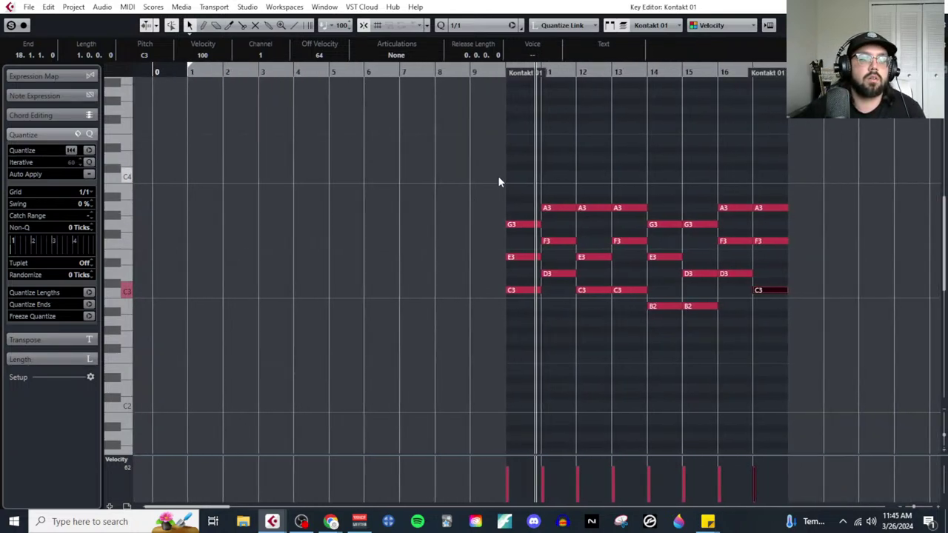
pyautogui.moveTo(499, 180); pyautogui.dragTo(800, 333)
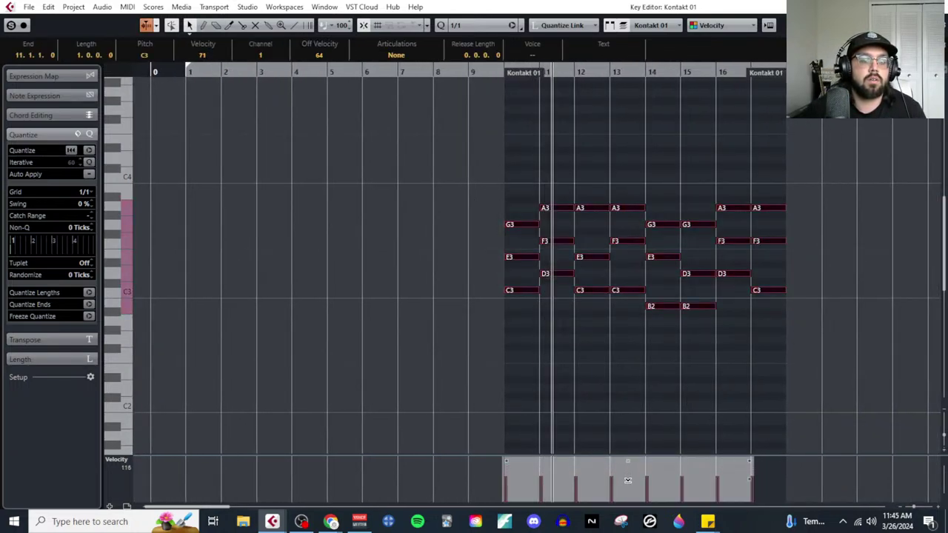
pyautogui.click(659, 395)
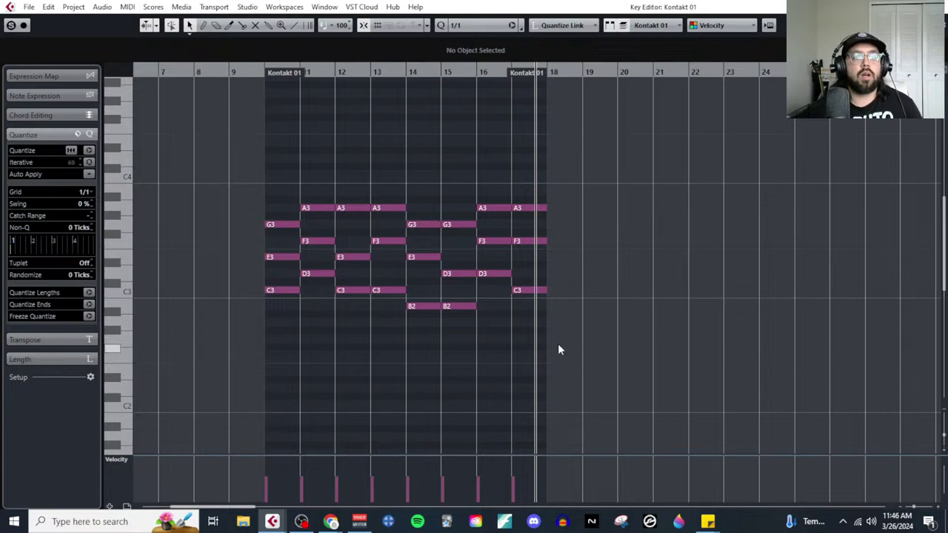
# Step: Lower bar 16's D3 back to C3 and bar 17's A3 to G#3
pyautogui.keyDown('ctrl'); pyautogui.scroll(3, 468, 320); pyautogui.keyUp('ctrl')
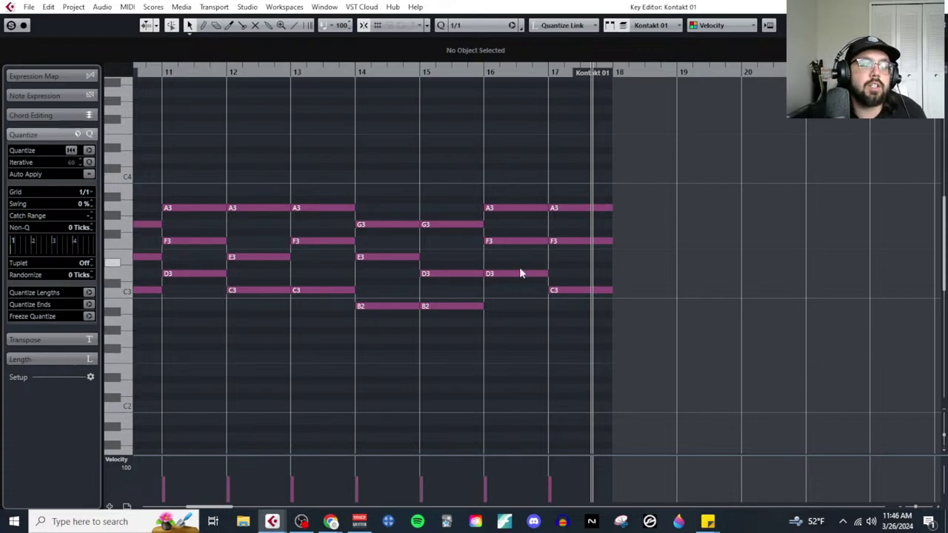
pyautogui.moveTo(515, 276); pyautogui.dragTo(520, 295)
pyautogui.moveTo(579, 210); pyautogui.dragTo(582, 222)
pyautogui.scroll(-2, 518, 348)
# Step: Draw one-bar bass notes C2, D2 and A1 in bars 10–12
pyautogui.rightClick(256, 373)
pyautogui.click(271, 370)
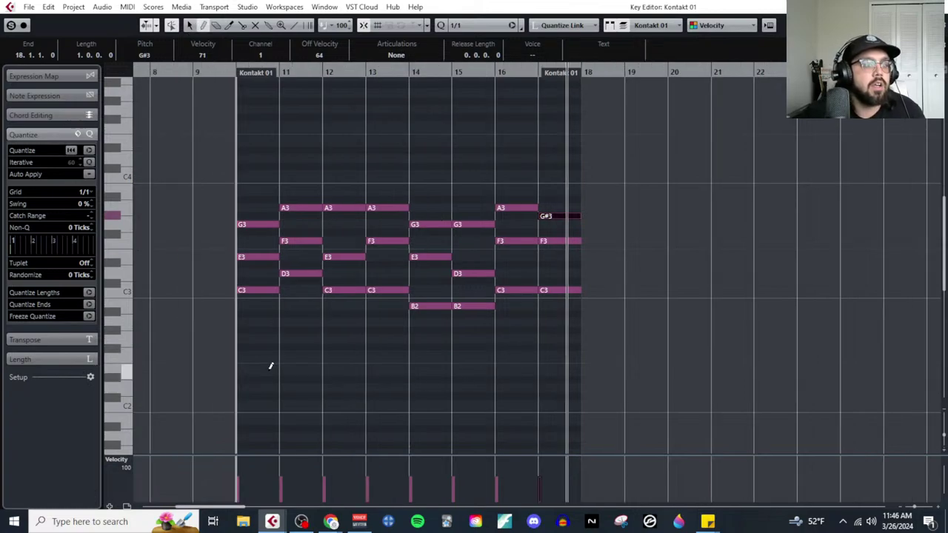
pyautogui.click(260, 403)
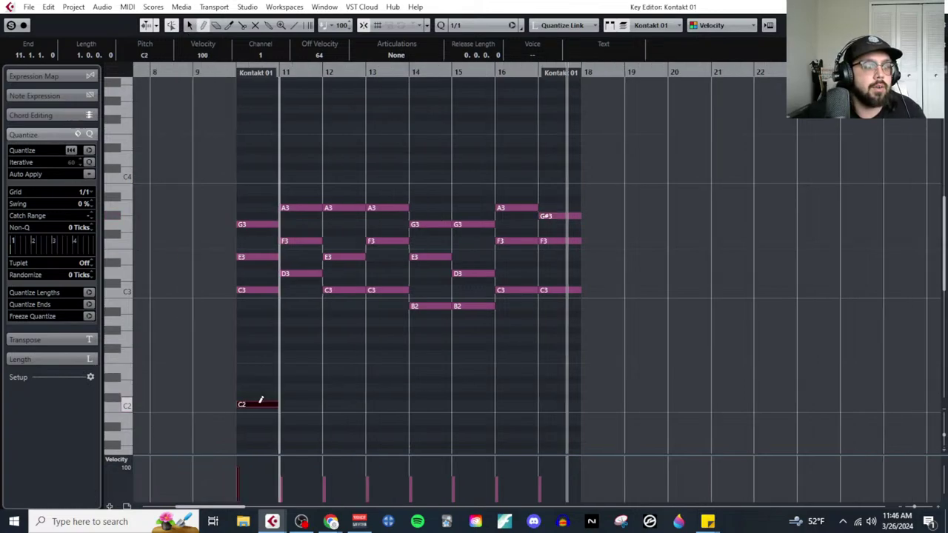
pyautogui.click(297, 386)
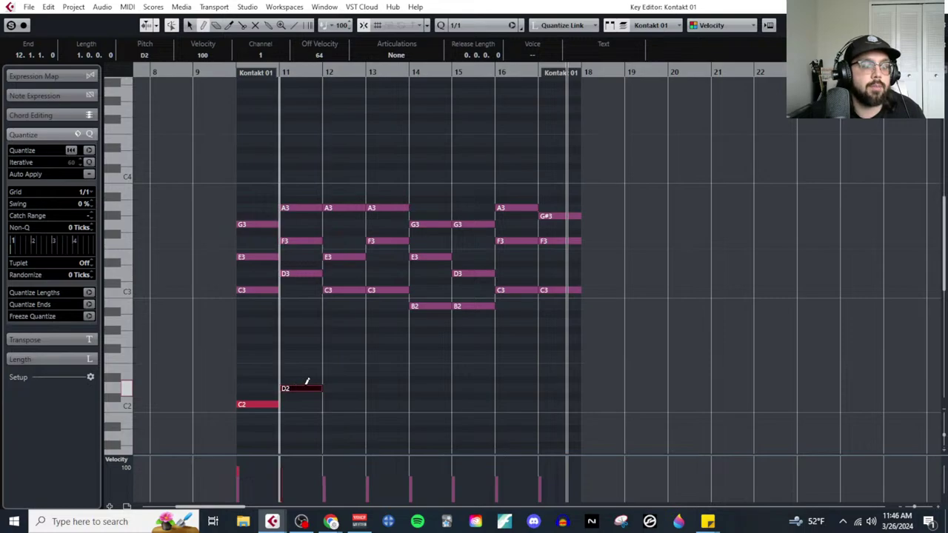
pyautogui.hotkey('ctrl', 'shift', 'a')
pyautogui.press('space')
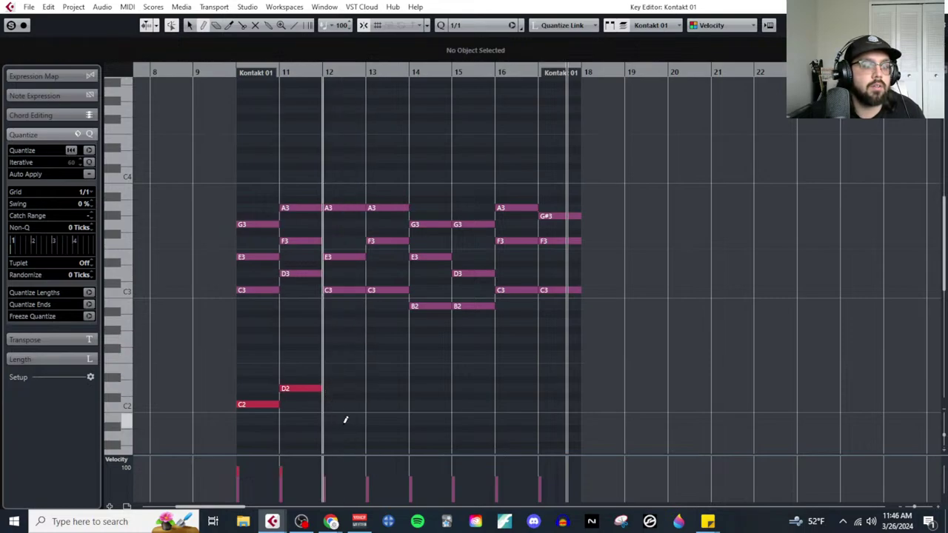
pyautogui.click(346, 434)
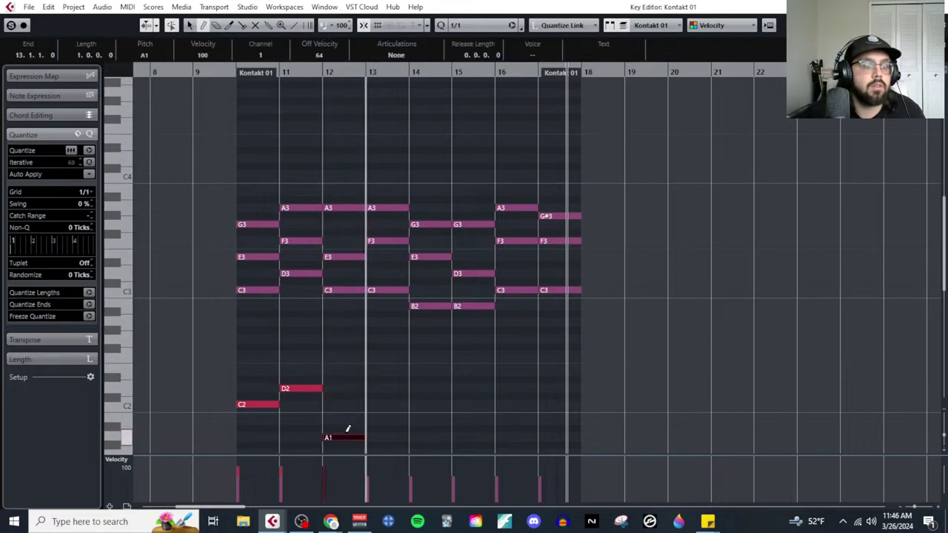
pyautogui.hotkey('ctrl', 'shift', 'a')
# Step: Continue the bass line with F2, E2, G2, F2, F2 across bars 13–17
pyautogui.click(384, 356)
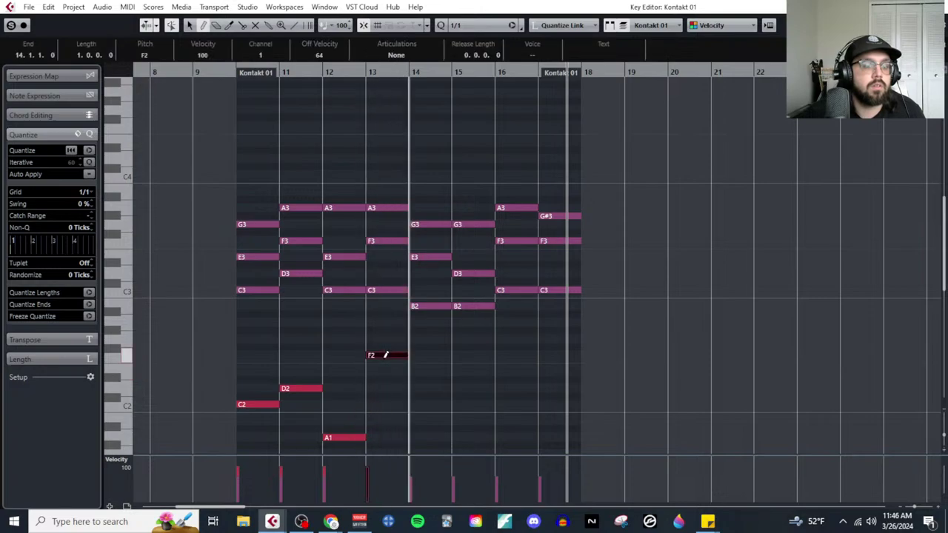
pyautogui.click(424, 370)
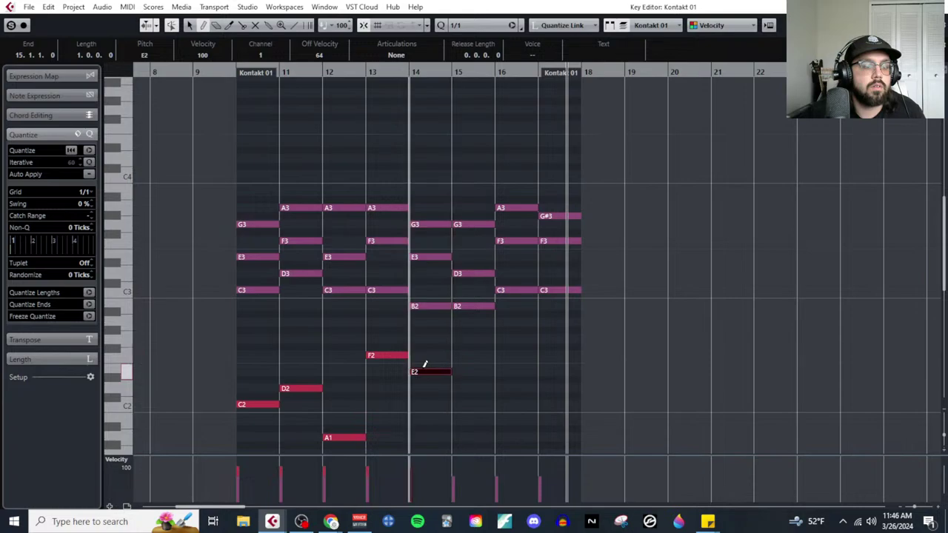
pyautogui.click(468, 338)
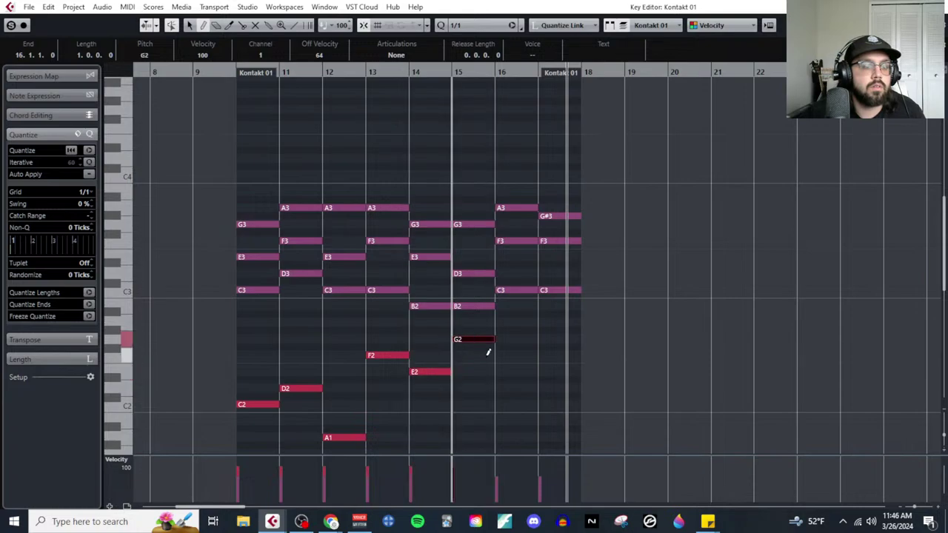
pyautogui.click(517, 356)
pyautogui.click(552, 357)
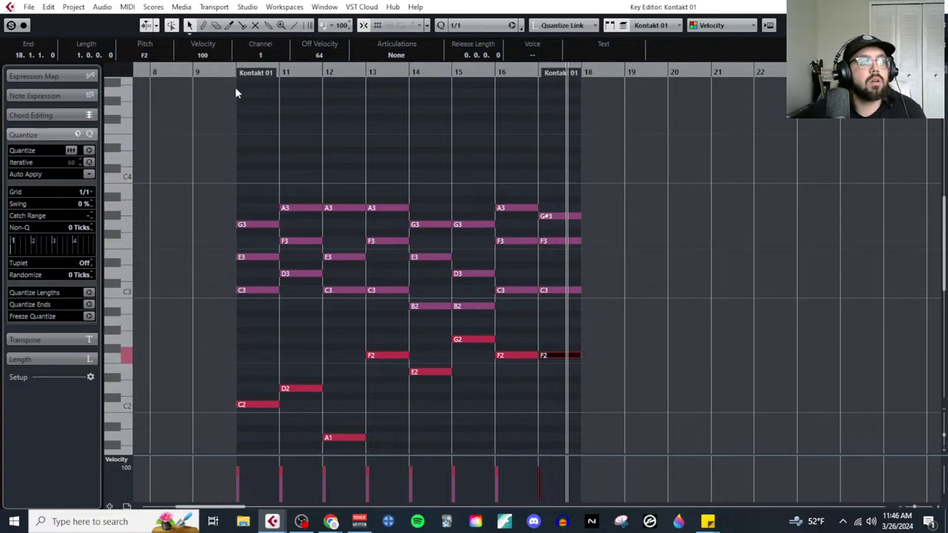
# Step: Drop the A3 notes in bars 11–13 an octave to A2
pyautogui.click(289, 198)
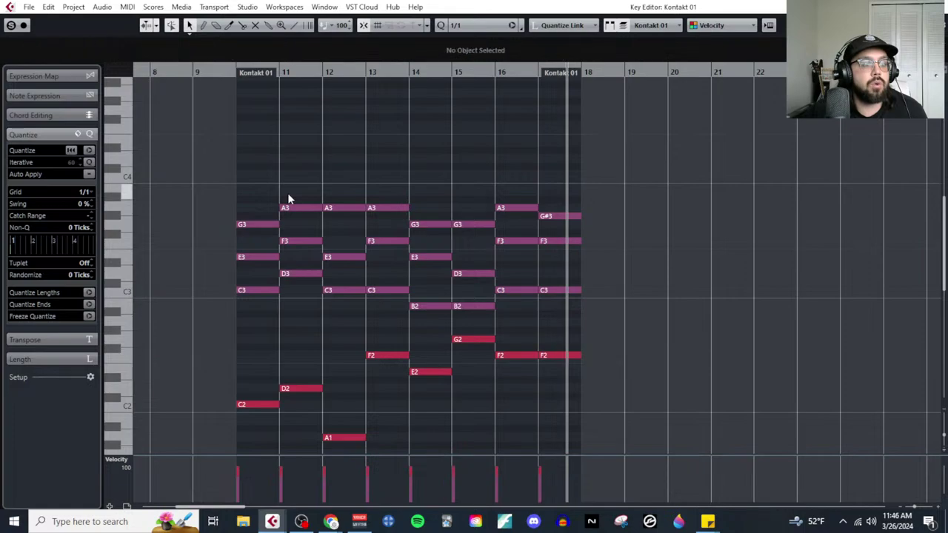
pyautogui.moveTo(295, 192); pyautogui.dragTo(409, 217)
pyautogui.hotkey('shift', 'Down')
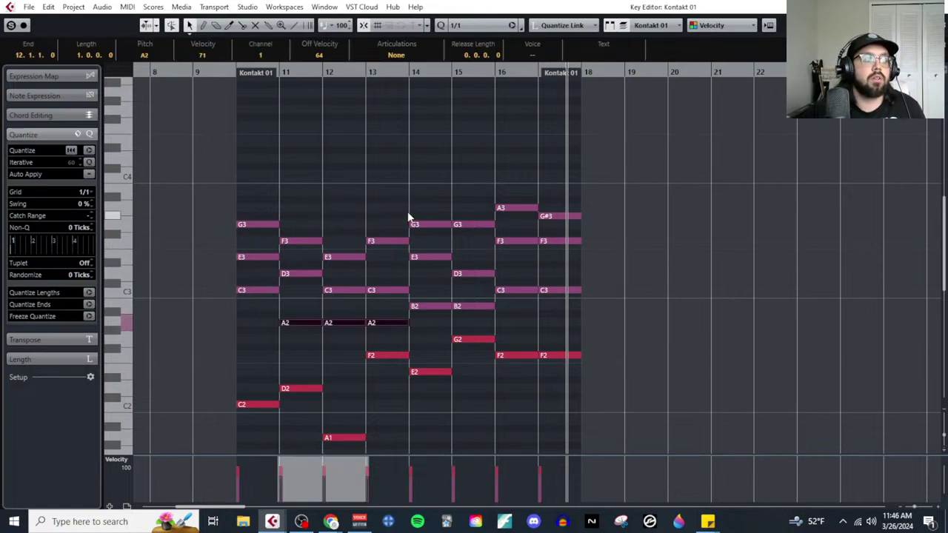
pyautogui.click(401, 203)
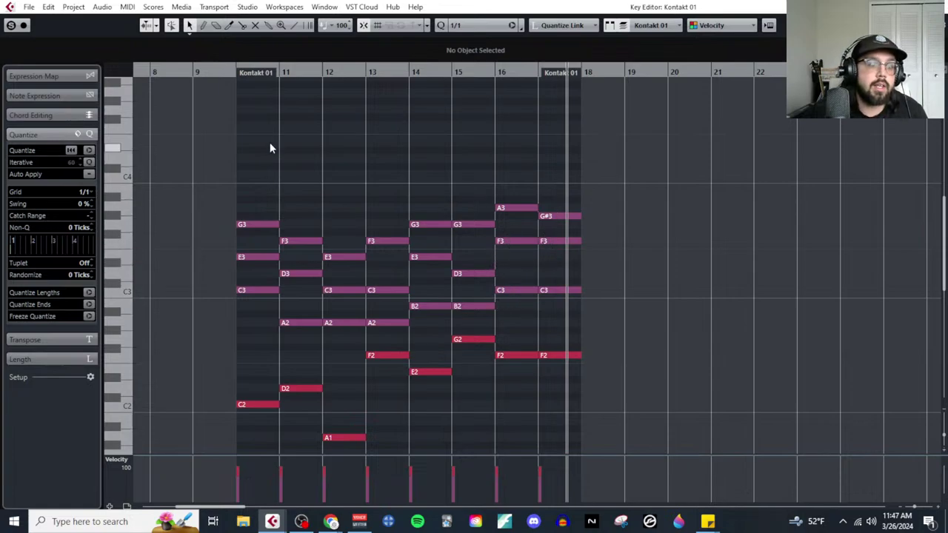
# Step: Play the part from bar 10, then scroll up to the C5 range with the Draw tool selected
pyautogui.click(233, 74)
pyautogui.press('space')
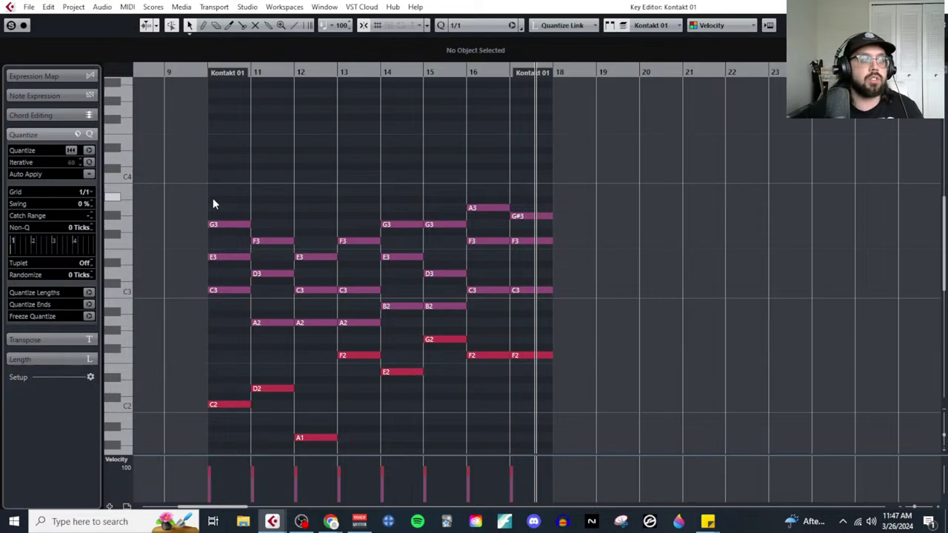
pyautogui.scroll(2, 213, 198)
pyautogui.rightClick(243, 181)
pyautogui.click(258, 185)
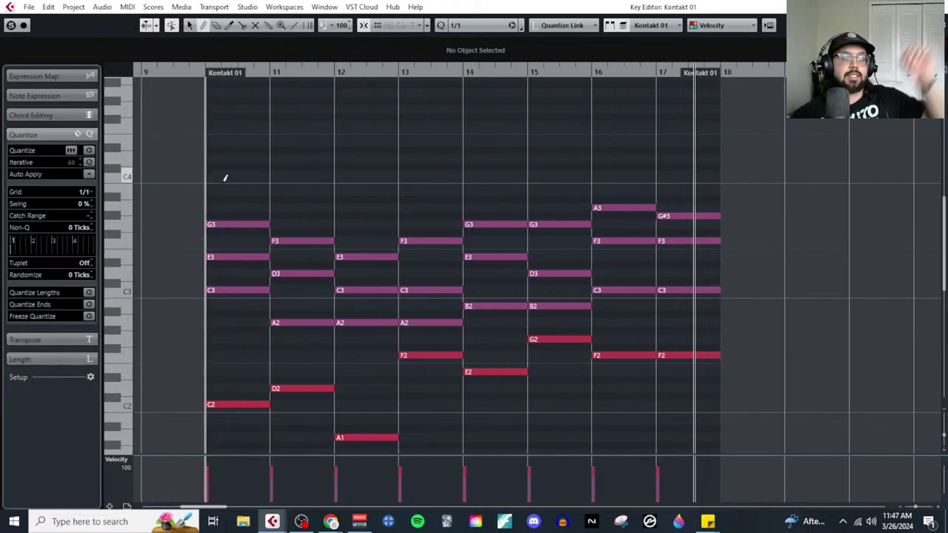
# Step: Set the snap grid to 1/2 and draw melody notes E4, G4, F4, A4 across bars 10–11
pyautogui.scroll(3, 225, 199)
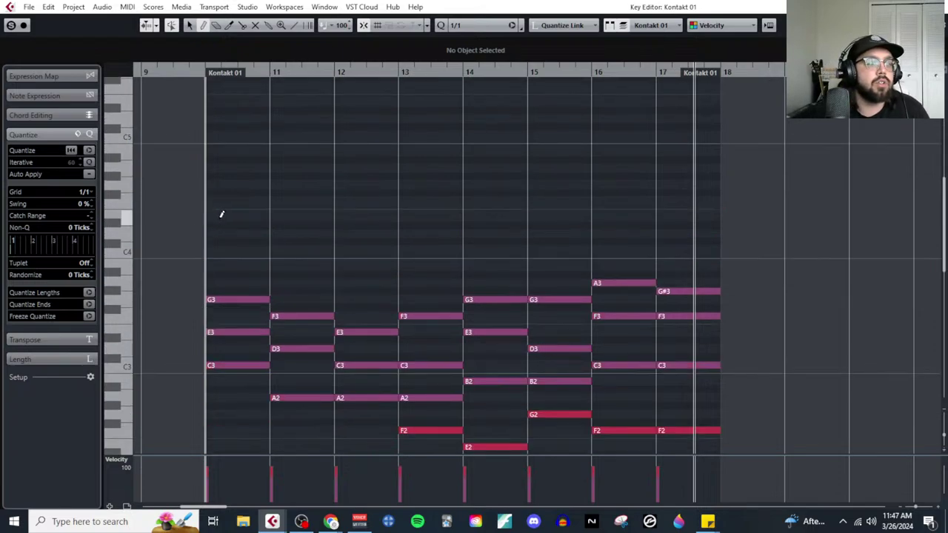
pyautogui.click(84, 191)
pyautogui.click(103, 214)
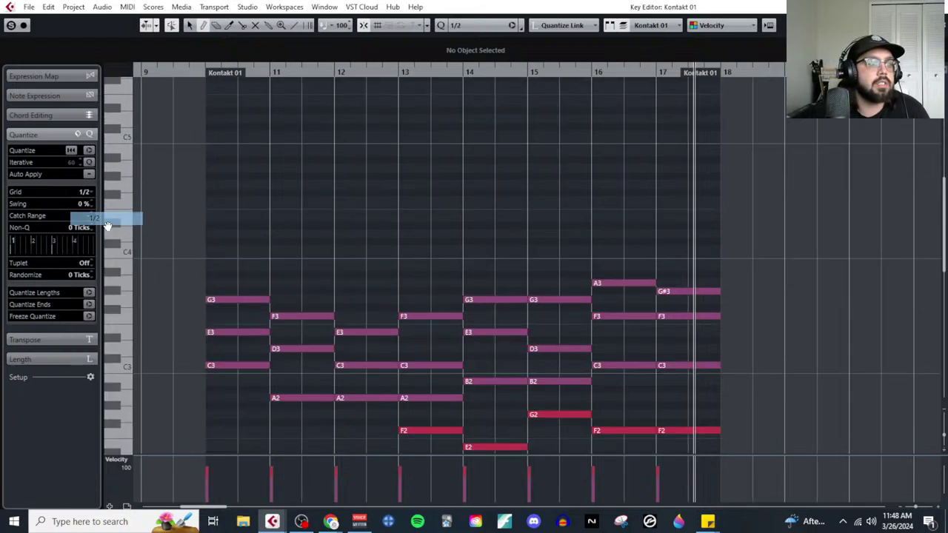
pyautogui.click(211, 217)
pyautogui.click(248, 185)
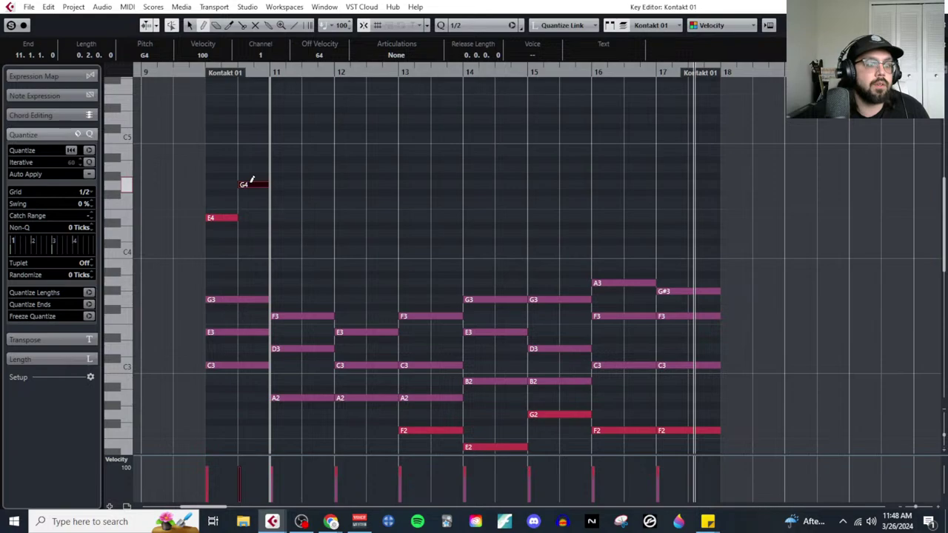
pyautogui.click(282, 200)
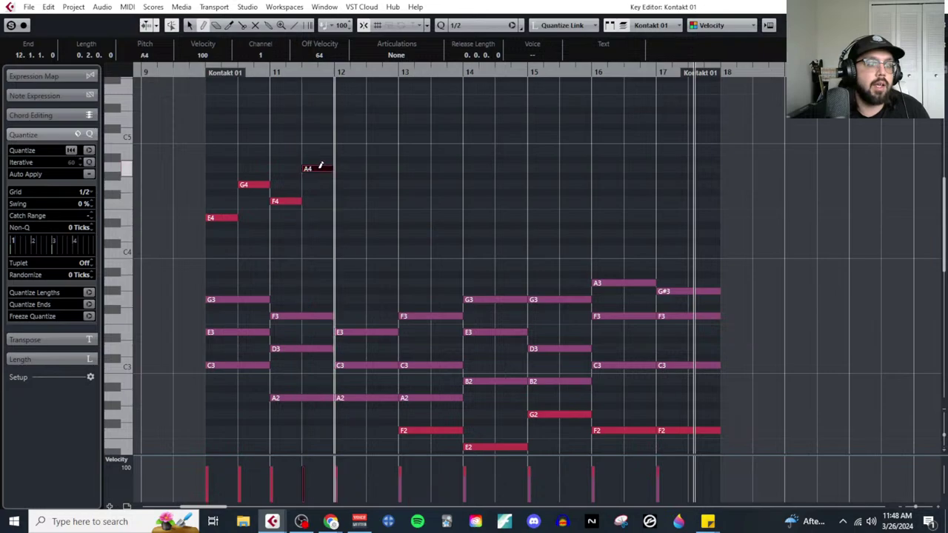
pyautogui.click(318, 169)
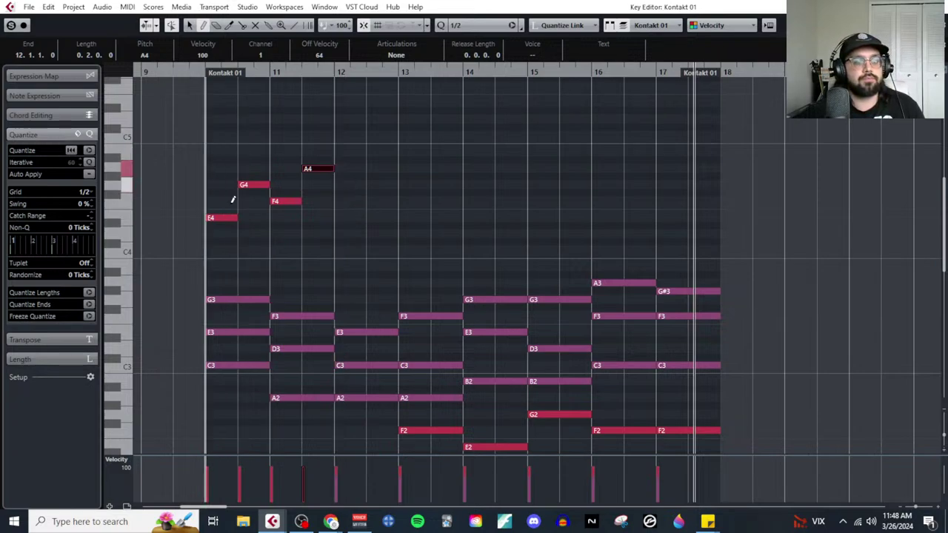
# Step: Continue the melody with A4 and E4 in bar 12 and F4 at bar 13
pyautogui.press('1')
pyautogui.moveTo(206, 141); pyautogui.dragTo(327, 240)
pyautogui.rightClick(354, 213)
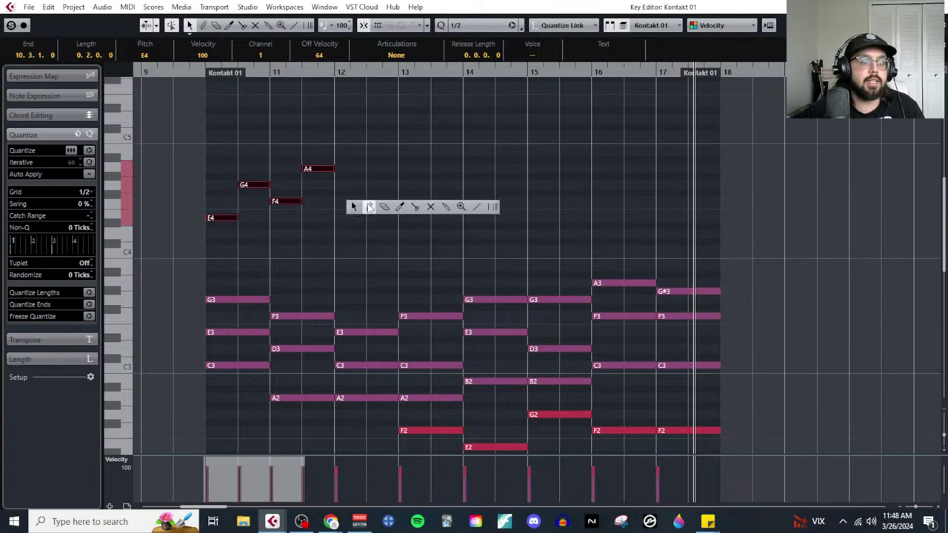
pyautogui.click(363, 206)
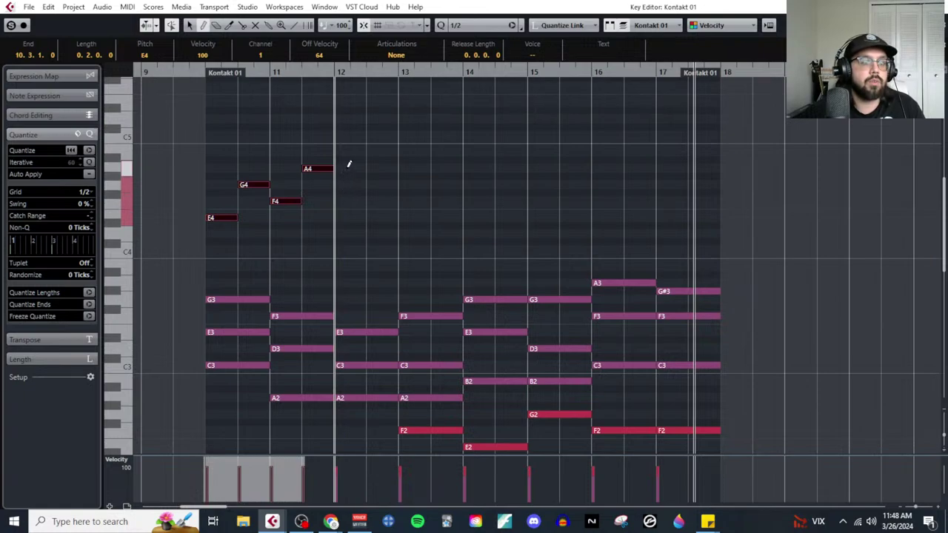
pyautogui.click(348, 168)
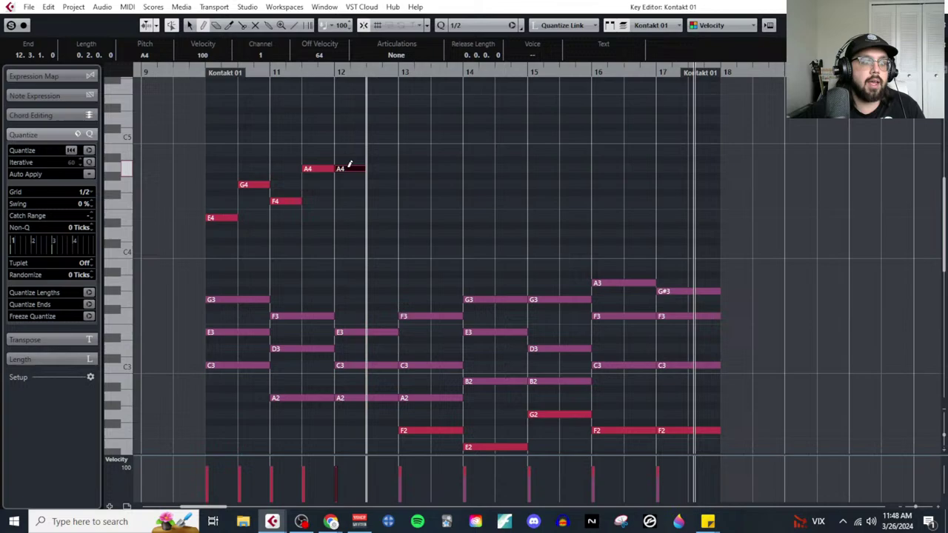
pyautogui.click(374, 217)
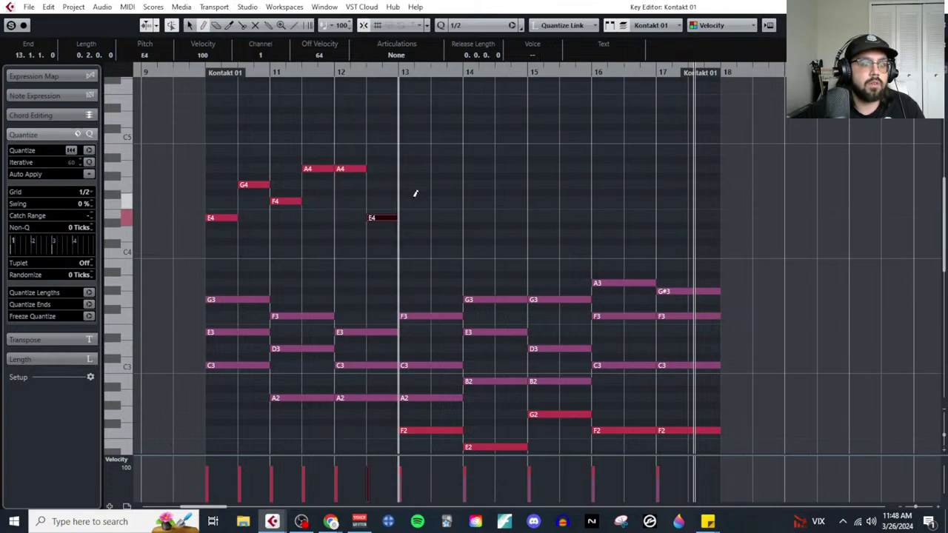
pyautogui.click(414, 200)
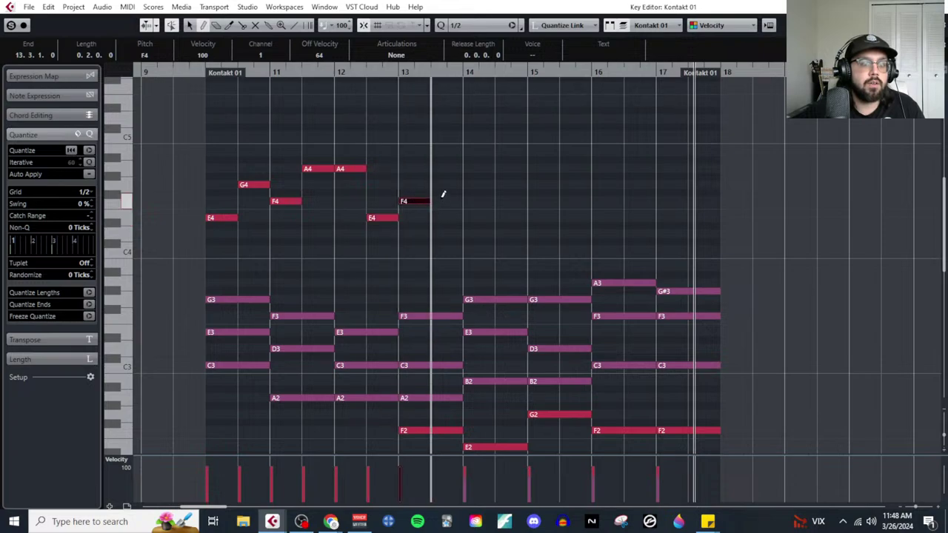
# Step: Add a C4 at bar 13 beat 3 and paste the opening E4-G4-F4-A4 phrase at bar 14
pyautogui.click(445, 250)
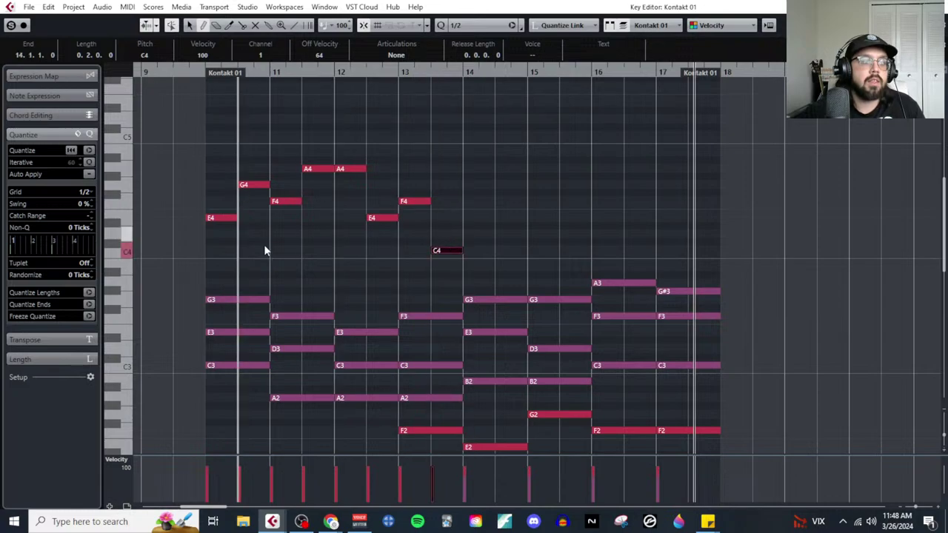
pyautogui.press('1')
pyautogui.click(251, 222)
pyautogui.moveTo(203, 152); pyautogui.dragTo(326, 238)
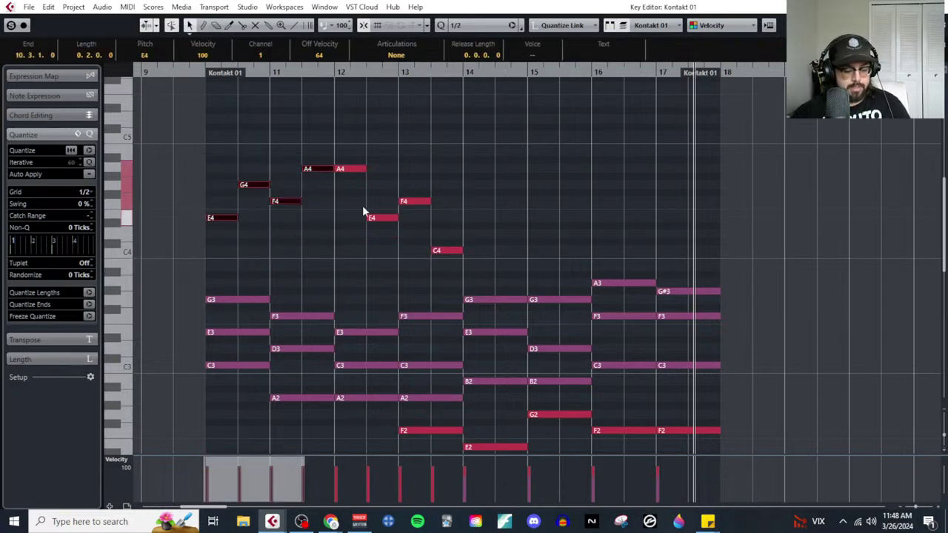
pyautogui.click(464, 74)
pyautogui.hotkey('ctrl', 'v')
# Step: Raise the bar 15 F4 and A4 to G4 and B4
pyautogui.click(517, 244)
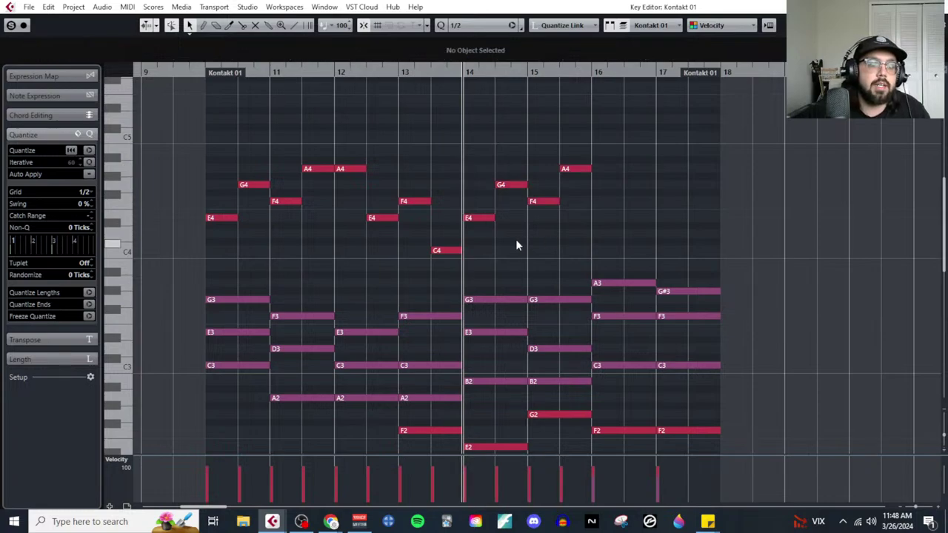
pyautogui.moveTo(471, 149); pyautogui.dragTo(505, 241)
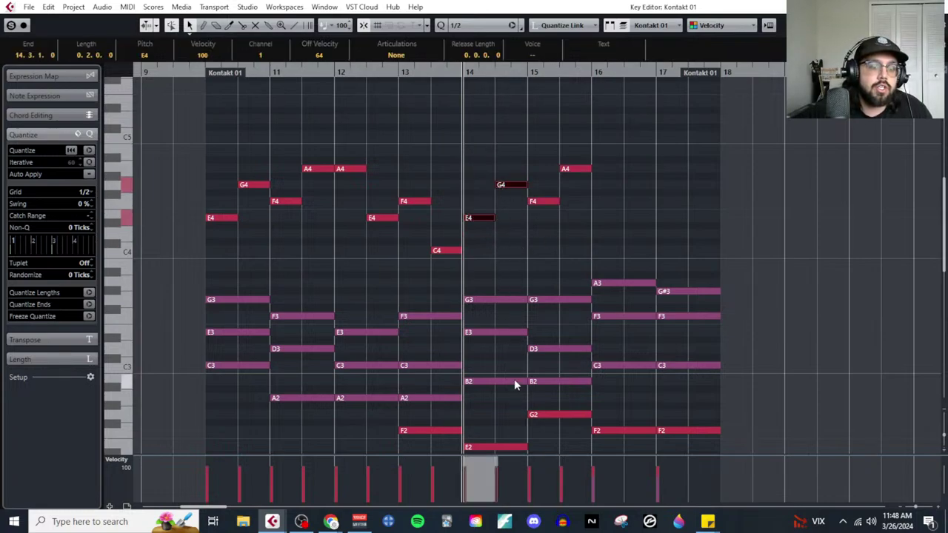
pyautogui.moveTo(546, 149); pyautogui.dragTo(571, 398)
pyautogui.click(565, 225)
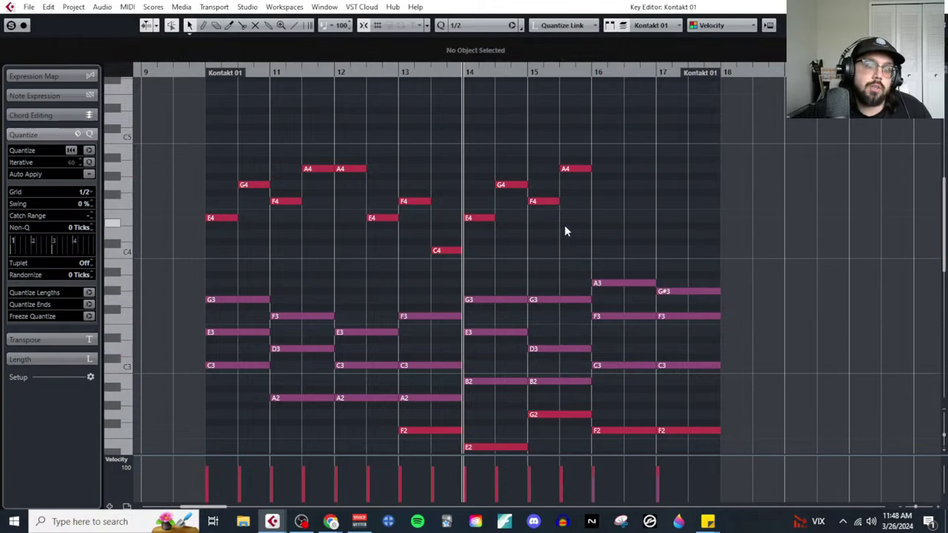
pyautogui.click(543, 202)
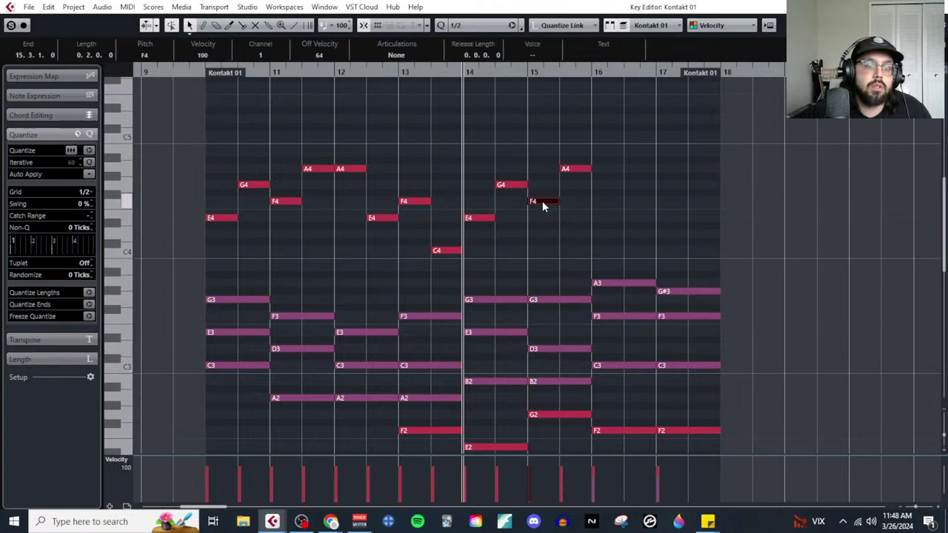
pyautogui.moveTo(542, 206)
pyautogui.mouseDown()
pyautogui.moveTo(541, 189)
pyautogui.moveTo(584, 157)
pyautogui.mouseUp()
pyautogui.click(601, 191)
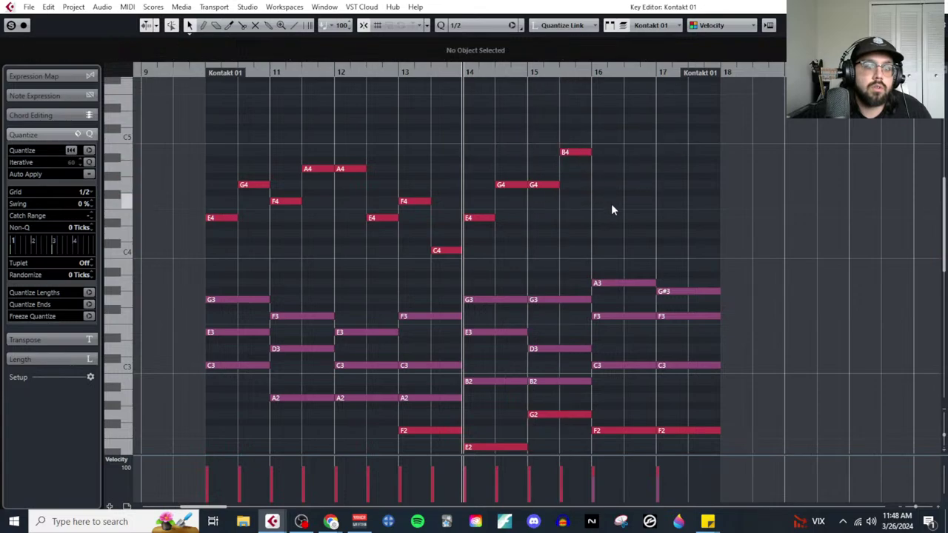
# Step: Draw closing notes A4, F4 in bar 16 and G#4, F4 in bar 17
pyautogui.rightClick(611, 204)
pyautogui.click(631, 203)
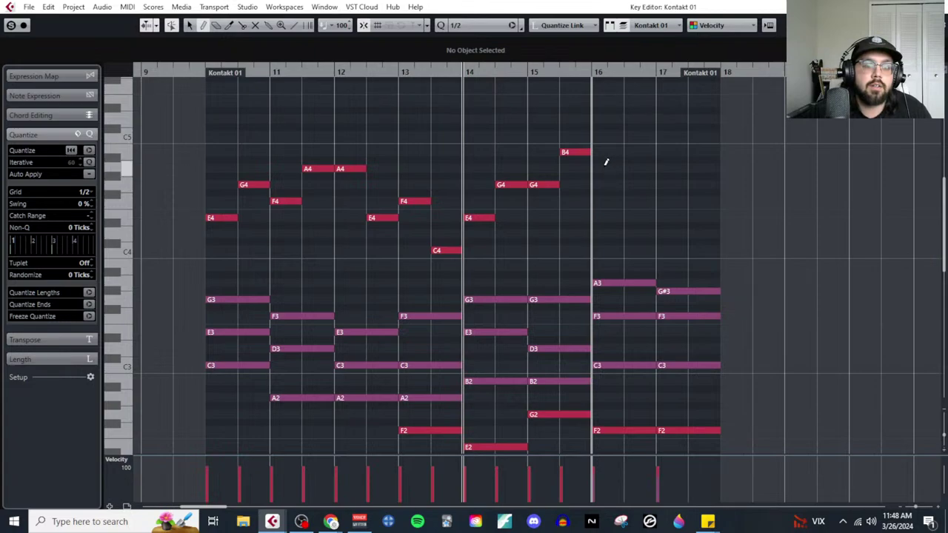
pyautogui.click(603, 169)
pyautogui.click(633, 201)
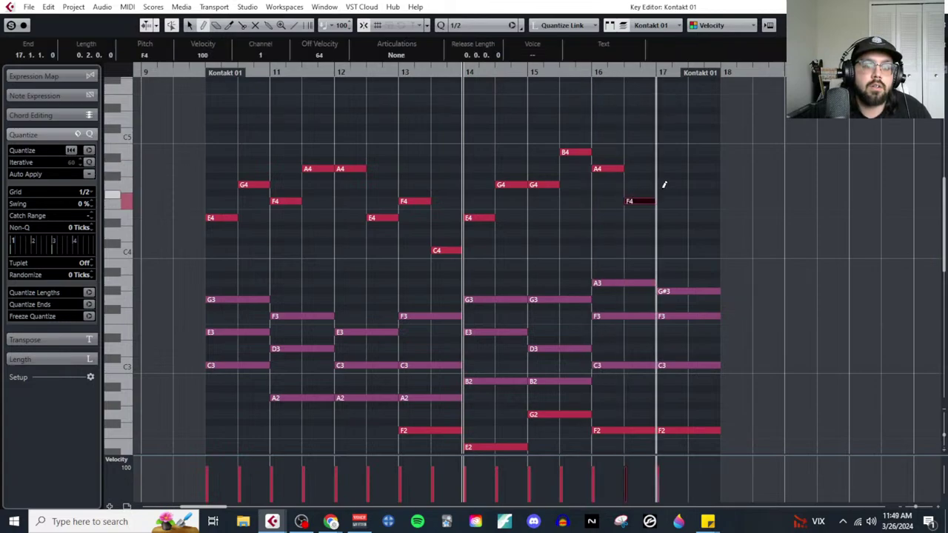
pyautogui.click(666, 176)
pyautogui.click(694, 201)
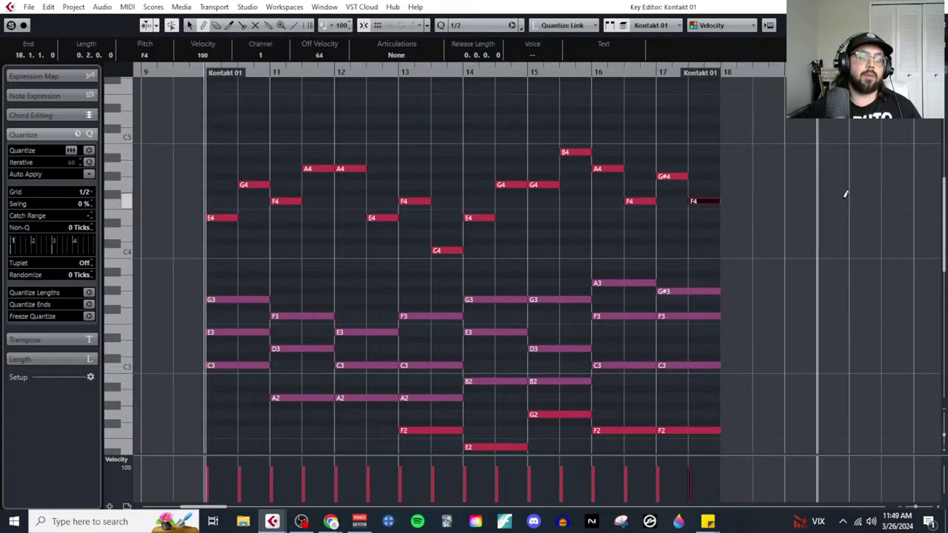
pyautogui.hscroll(-5, 845, 194)
pyautogui.press('space')
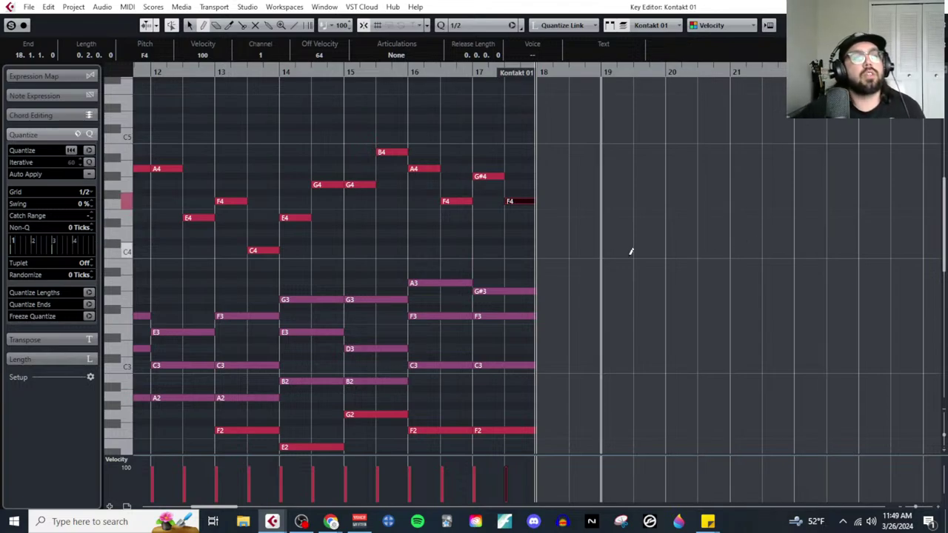
pyautogui.hscroll(-4, 499, 249)
pyautogui.scroll(2, 292, 237)
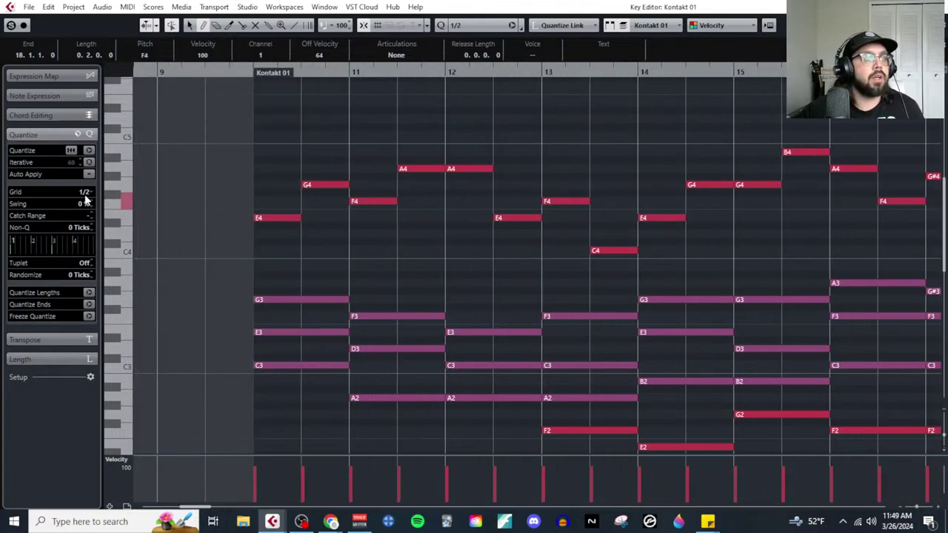
# Step: Set the grid to 1/4, split the bar 10 E4 at beat 2 and raise its second half to F4
pyautogui.click(83, 192)
pyautogui.click(85, 229)
pyautogui.rightClick(331, 244)
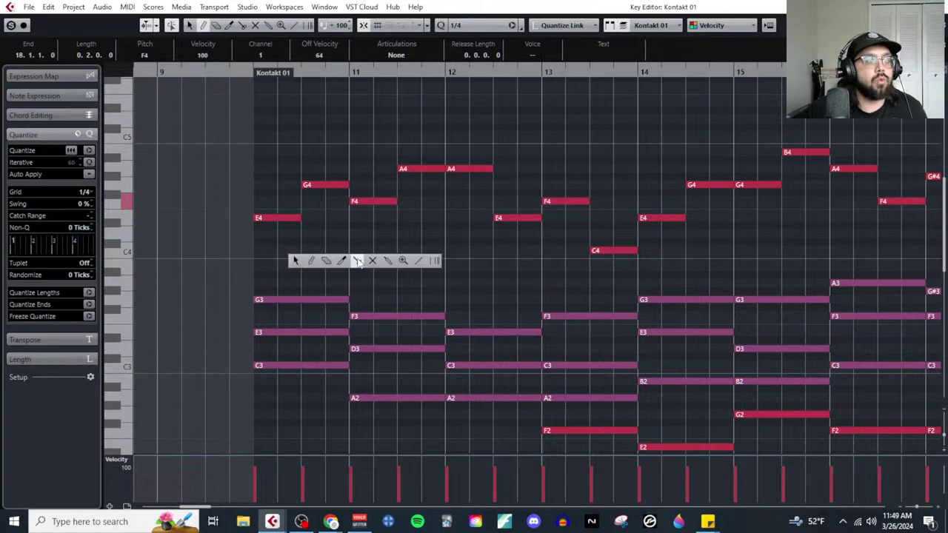
pyautogui.click(359, 258)
pyautogui.click(279, 217)
pyautogui.press('1')
pyautogui.click(296, 217)
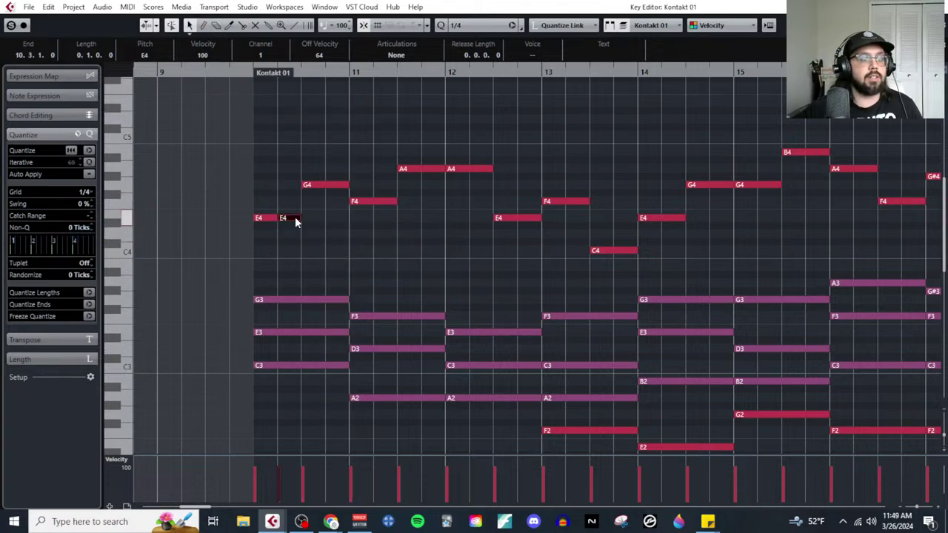
pyautogui.press('Up')
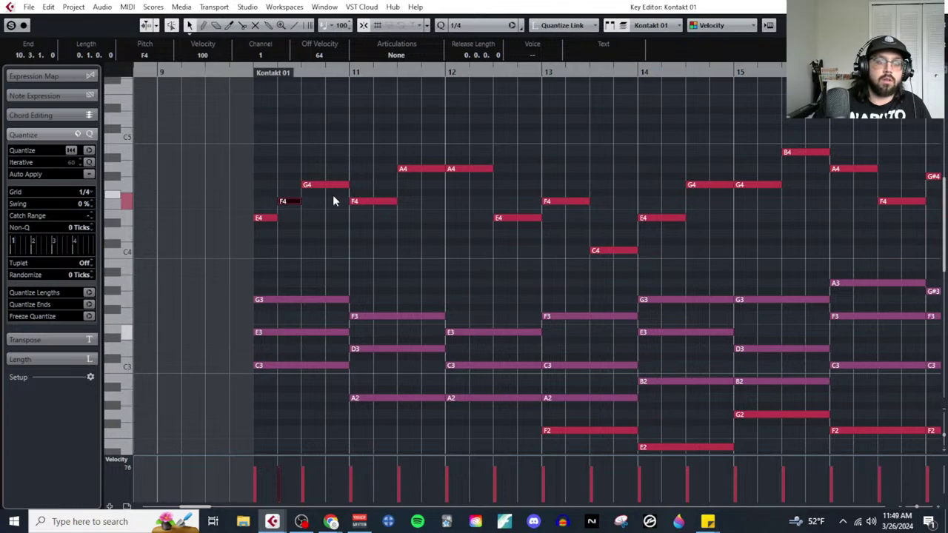
# Step: Split the bar 12 A4 at beat 2 and lower its second piece to G4
pyautogui.rightClick(443, 202)
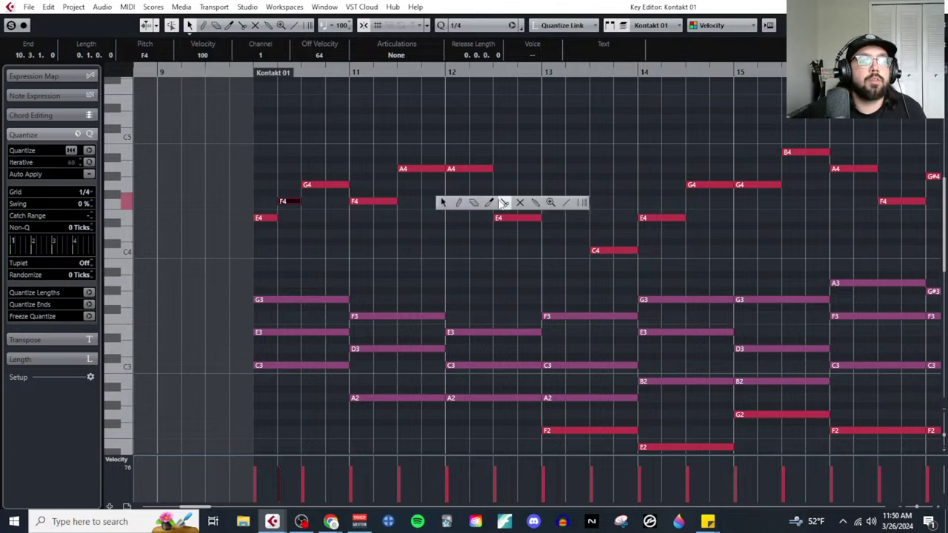
pyautogui.click(498, 200)
pyautogui.click(476, 170)
pyautogui.moveTo(481, 169); pyautogui.dragTo(485, 191)
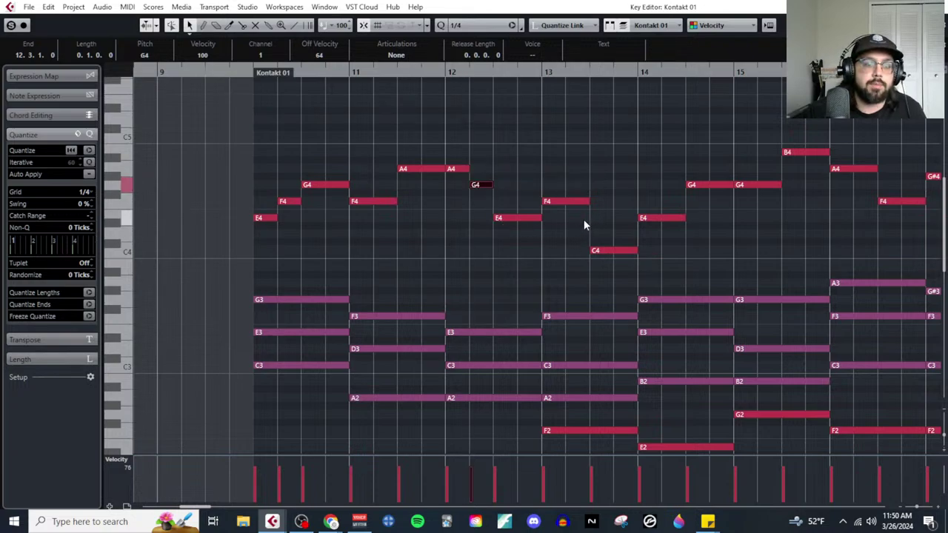
pyautogui.keyDown('ctrl'); pyautogui.scroll(-2, 417, 224); pyautogui.keyUp('ctrl')
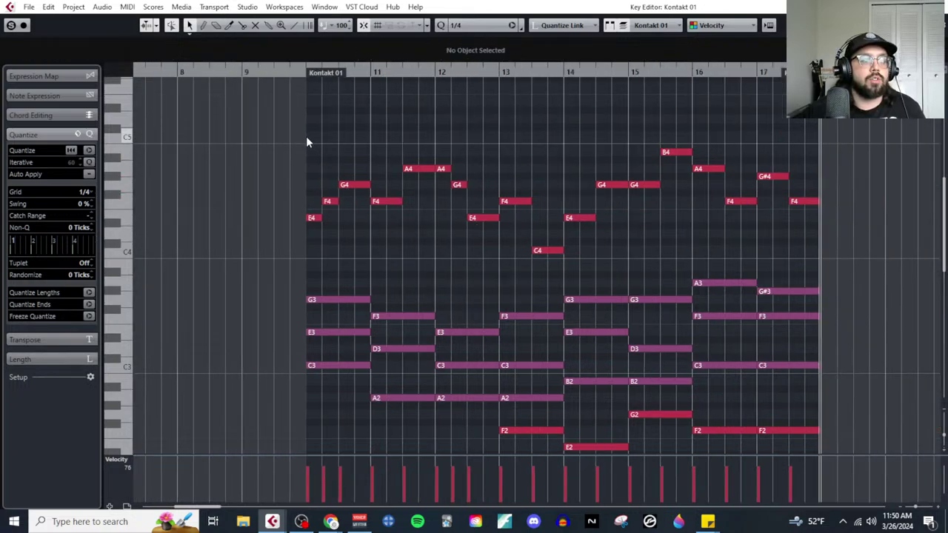
pyautogui.moveTo(306, 136); pyautogui.dragTo(427, 245)
pyautogui.click(474, 278)
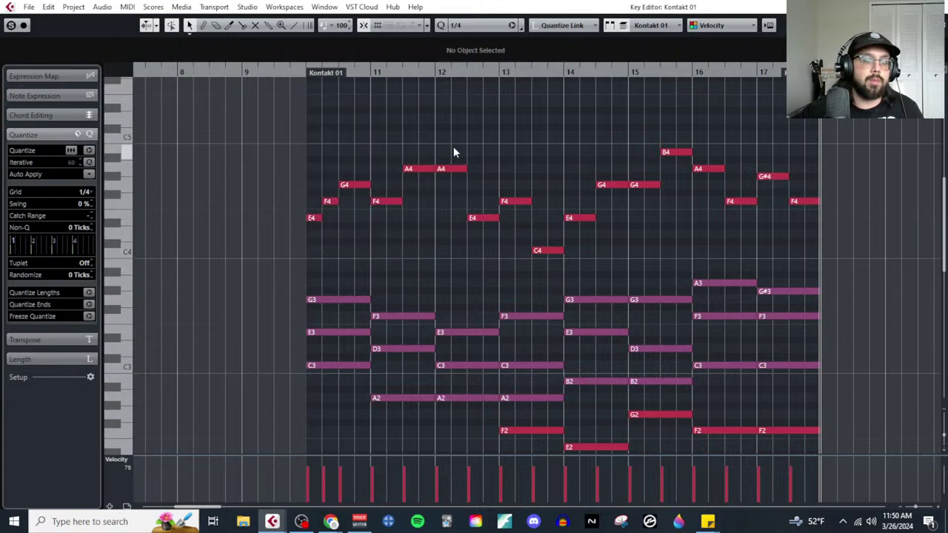
pyautogui.keyDown('ctrl'); pyautogui.scroll(1, 457, 192); pyautogui.keyUp('ctrl')
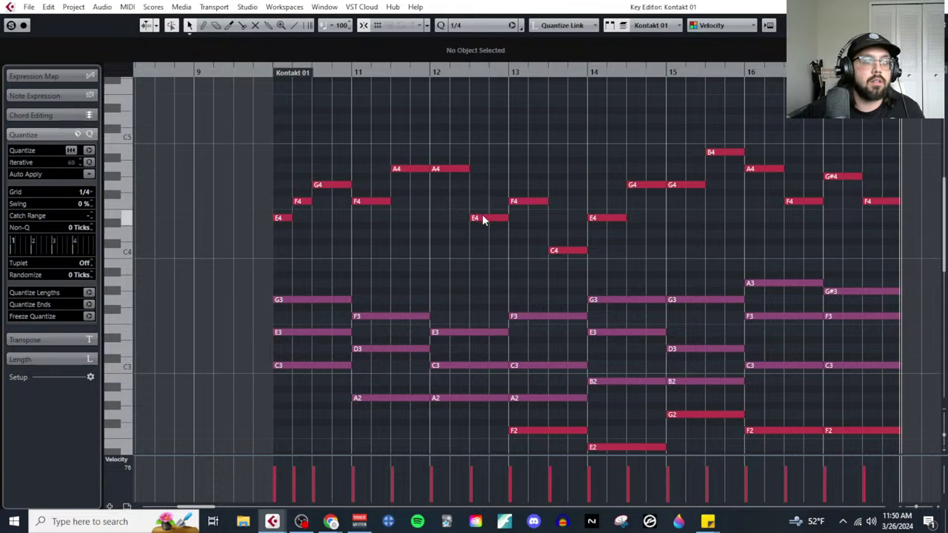
# Step: Split the late bar 12 E4, raising its first piece to G4, and split bar 13 F4, lowering its second piece to E4
pyautogui.rightClick(482, 202)
pyautogui.click(545, 199)
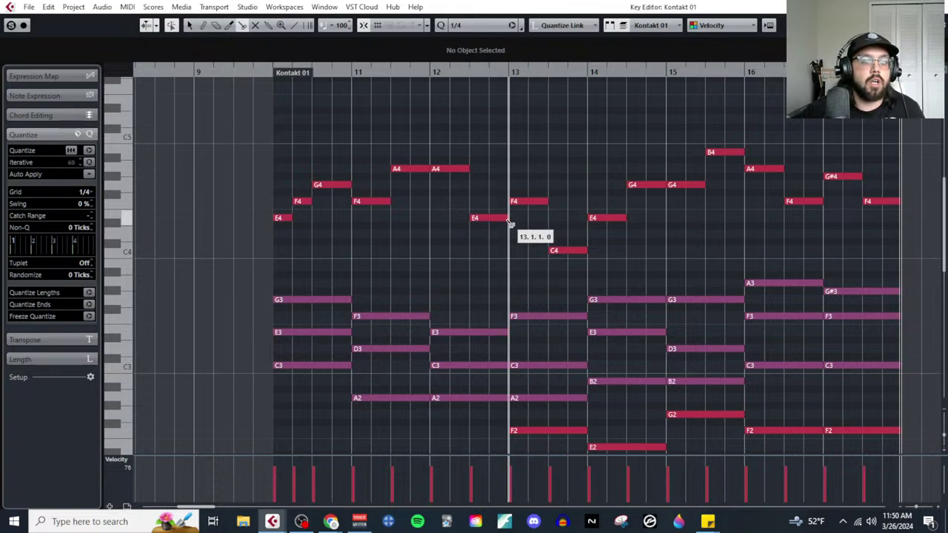
pyautogui.click(489, 217)
pyautogui.moveTo(486, 218); pyautogui.dragTo(482, 186)
pyautogui.click(542, 203)
pyautogui.rightClick(541, 205)
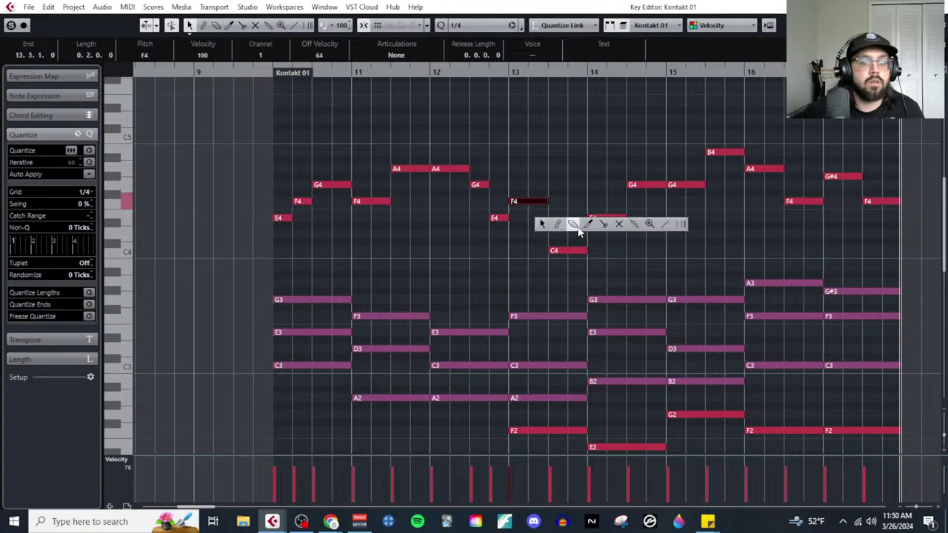
pyautogui.click(604, 227)
pyautogui.click(541, 206)
pyautogui.moveTo(542, 209); pyautogui.dragTo(541, 218)
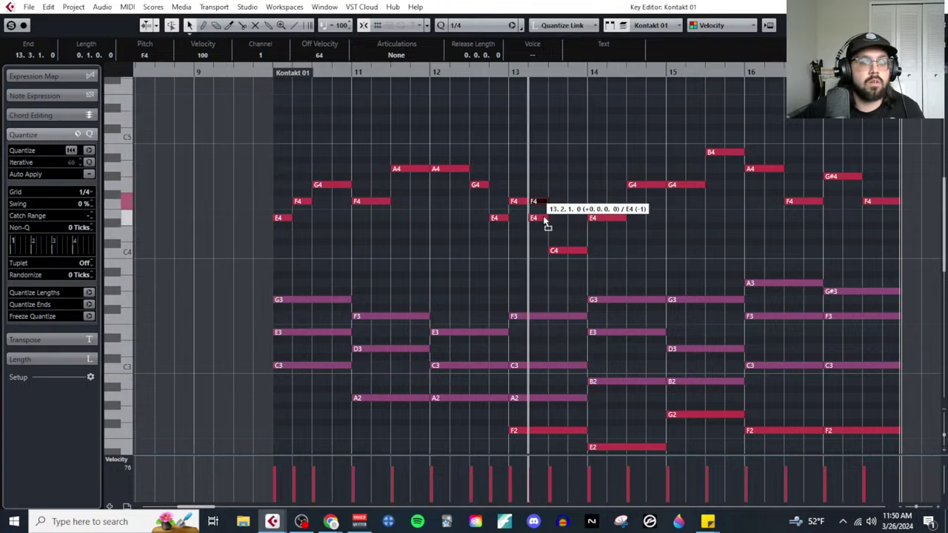
# Step: Split the bar 14 E4 at beat 2 and raise its second piece to F4
pyautogui.click(564, 252)
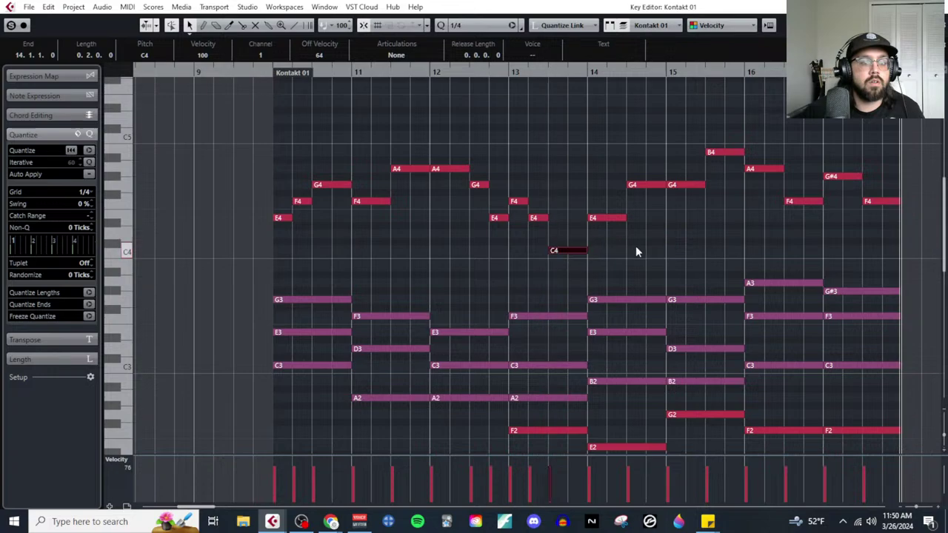
pyautogui.rightClick(678, 247)
pyautogui.click(677, 246)
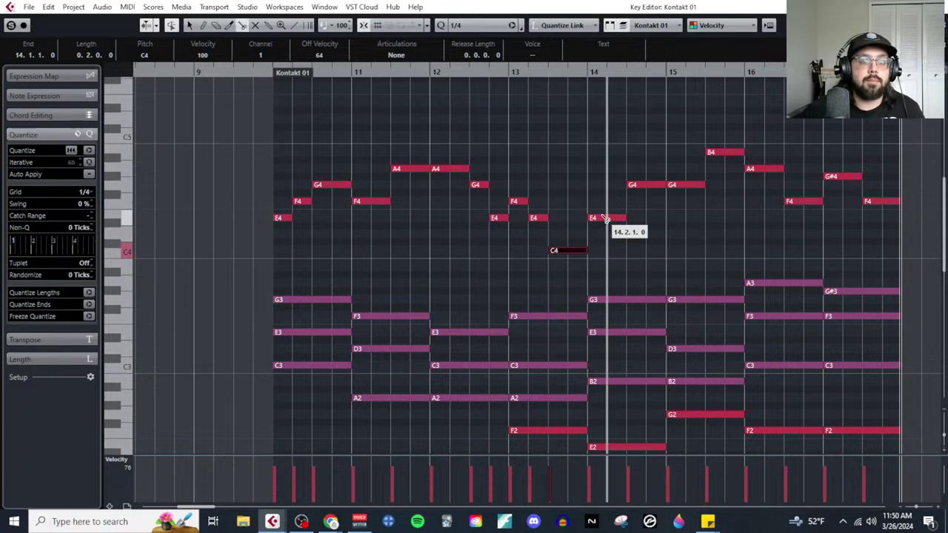
pyautogui.click(607, 218)
pyautogui.rightClick(614, 228)
pyautogui.click(618, 229)
pyautogui.moveTo(617, 218); pyautogui.dragTo(620, 210)
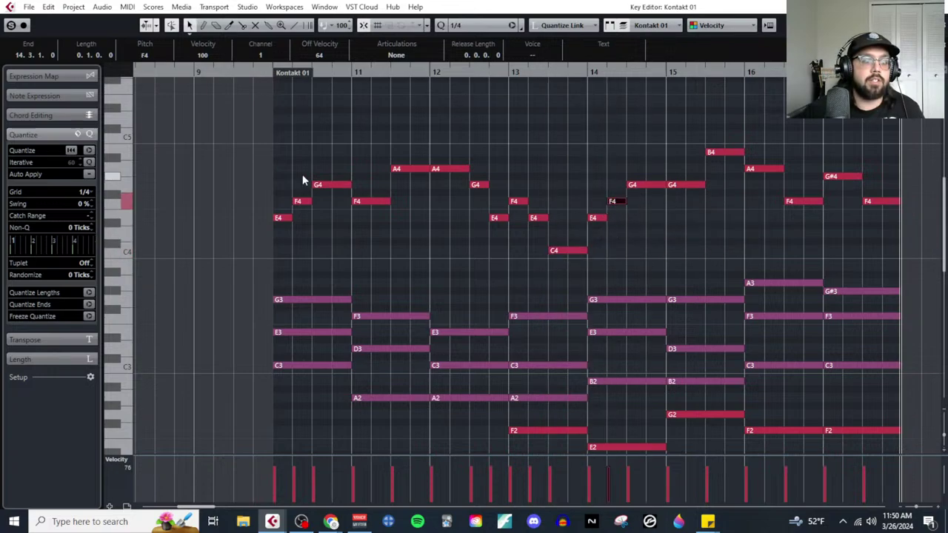
# Step: Review the melody and lower the bar 15 G4 to F4
pyautogui.moveTo(271, 157); pyautogui.dragTo(405, 247)
pyautogui.moveTo(450, 142); pyautogui.dragTo(561, 276)
pyautogui.moveTo(604, 131); pyautogui.dragTo(716, 236)
pyautogui.click(705, 213)
pyautogui.click(700, 185)
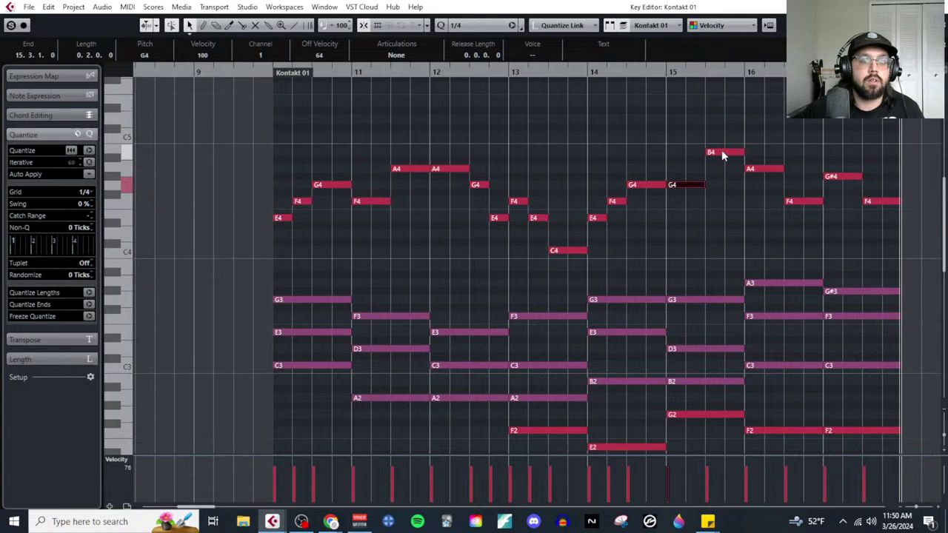
pyautogui.click(723, 154)
pyautogui.click(690, 202)
pyautogui.moveTo(682, 185)
pyautogui.mouseDown()
pyautogui.moveTo(688, 209)
pyautogui.moveTo(685, 201)
pyautogui.mouseUp()
pyautogui.click(726, 154)
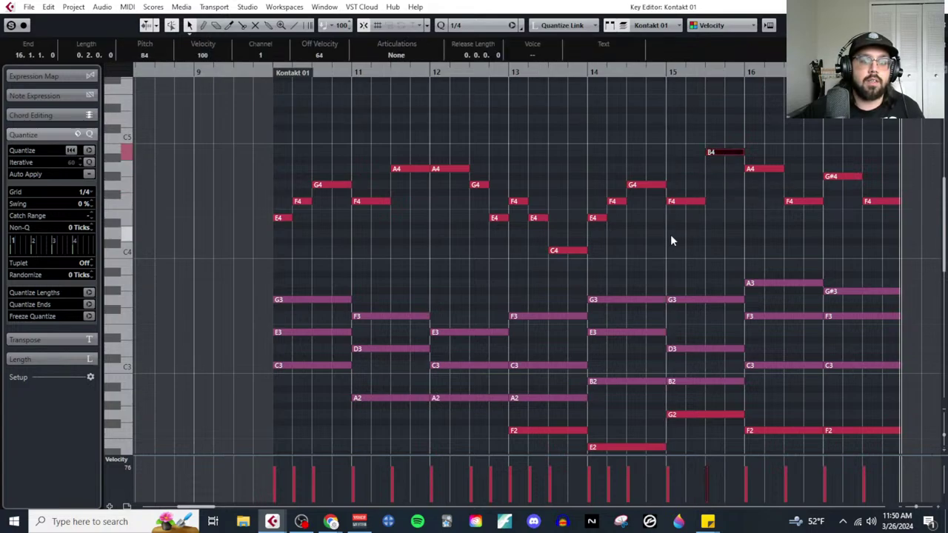
# Step: Split the G#4 at bar 17 and lower its second half to G4
pyautogui.hscroll(2, 670, 234)
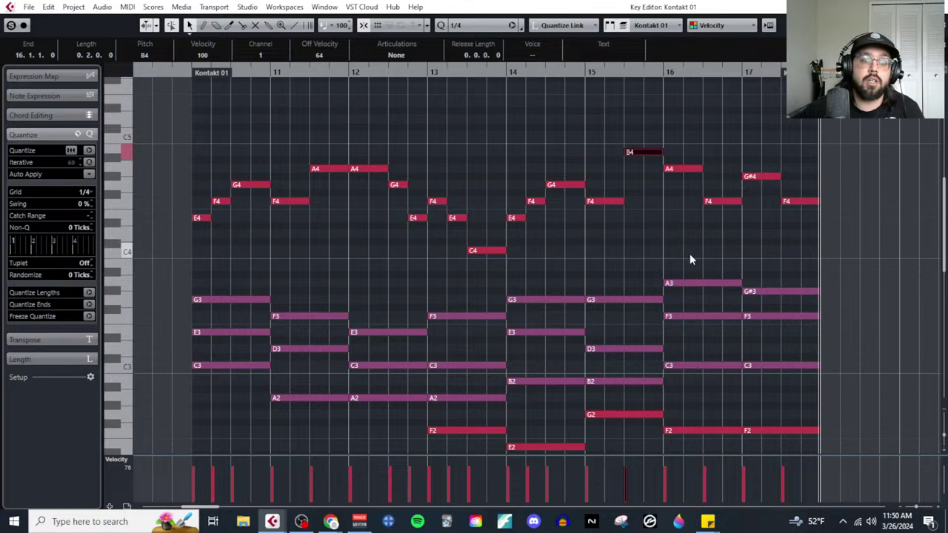
pyautogui.rightClick(689, 256)
pyautogui.click(730, 246)
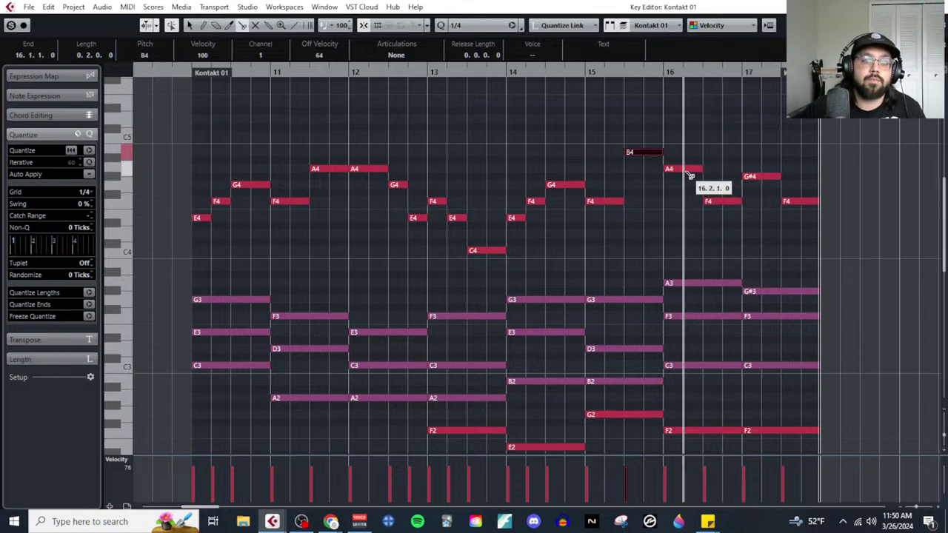
pyautogui.click(716, 202)
pyautogui.rightClick(759, 221)
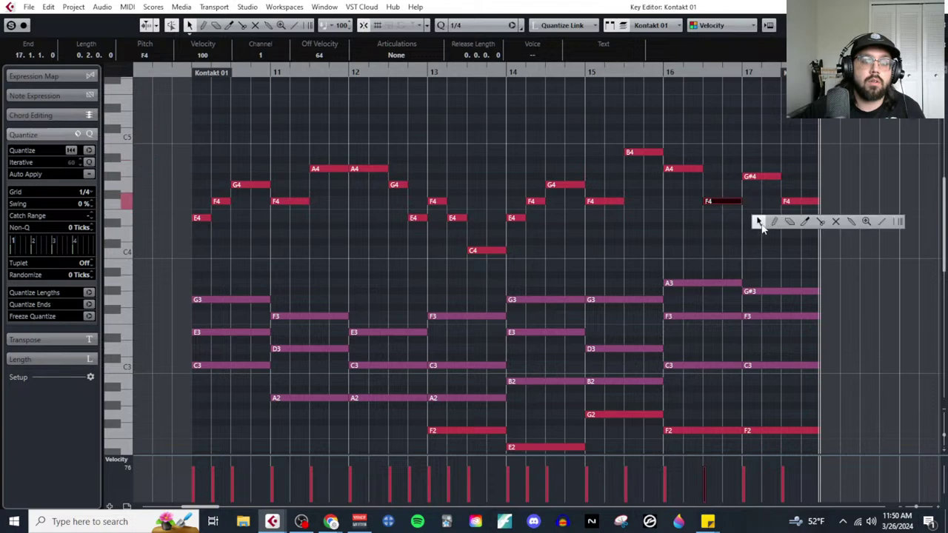
pyautogui.click(820, 221)
pyautogui.click(765, 178)
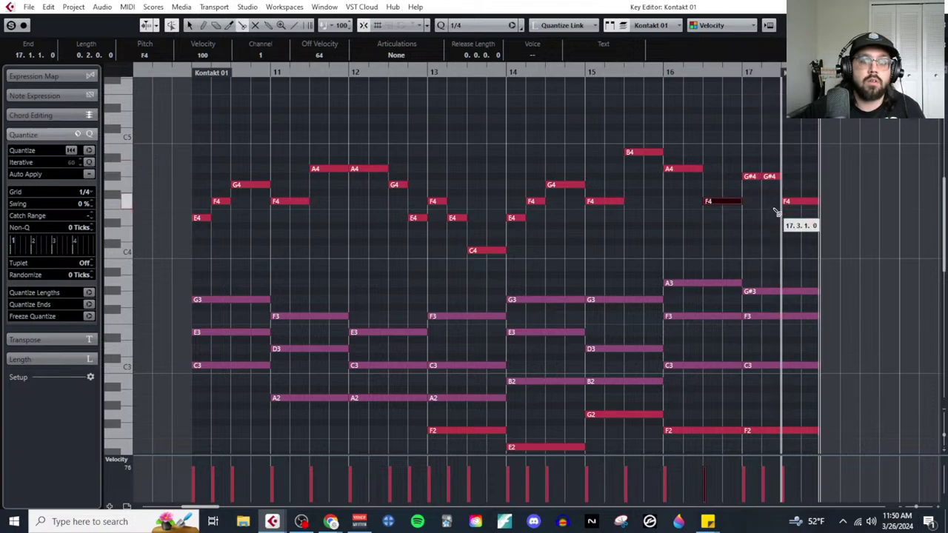
pyautogui.moveTo(771, 178); pyautogui.dragTo(774, 186)
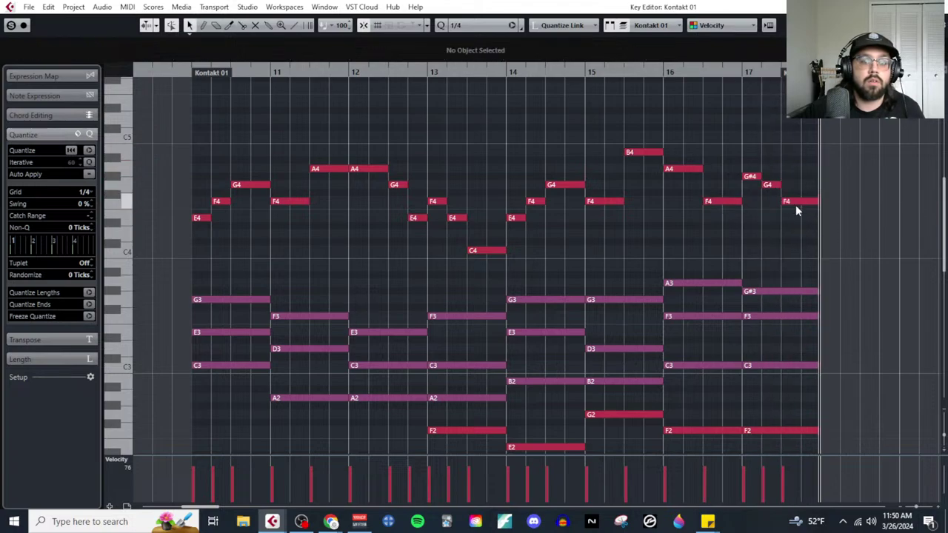
pyautogui.click(793, 202)
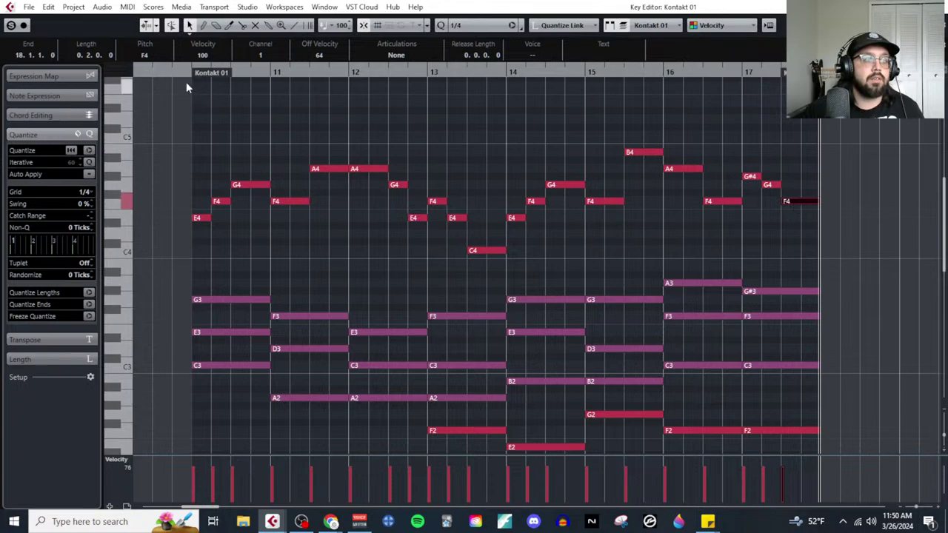
# Step: Close the Key Editor with Ctrl+W to return to the project window
pyautogui.hscroll(-5, 267, 129)
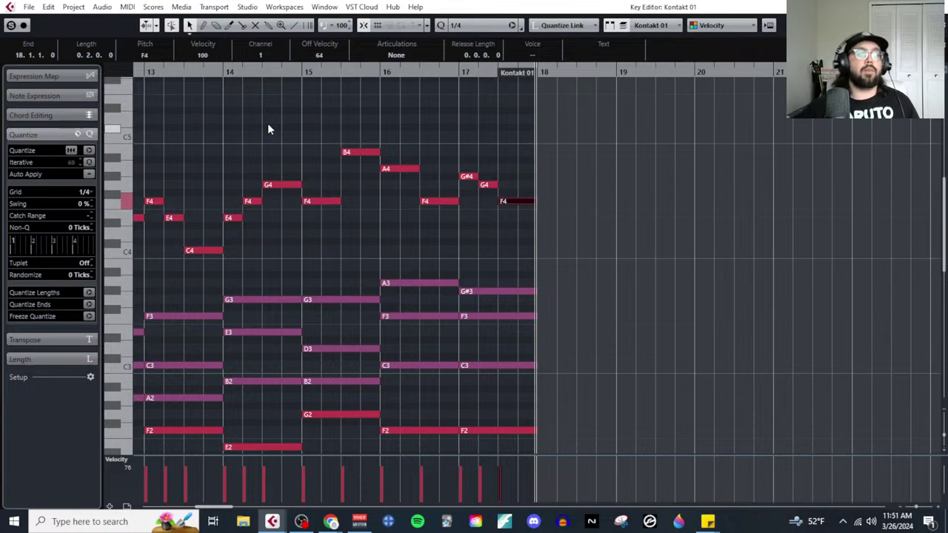
pyautogui.scroll(-3, 342, 239)
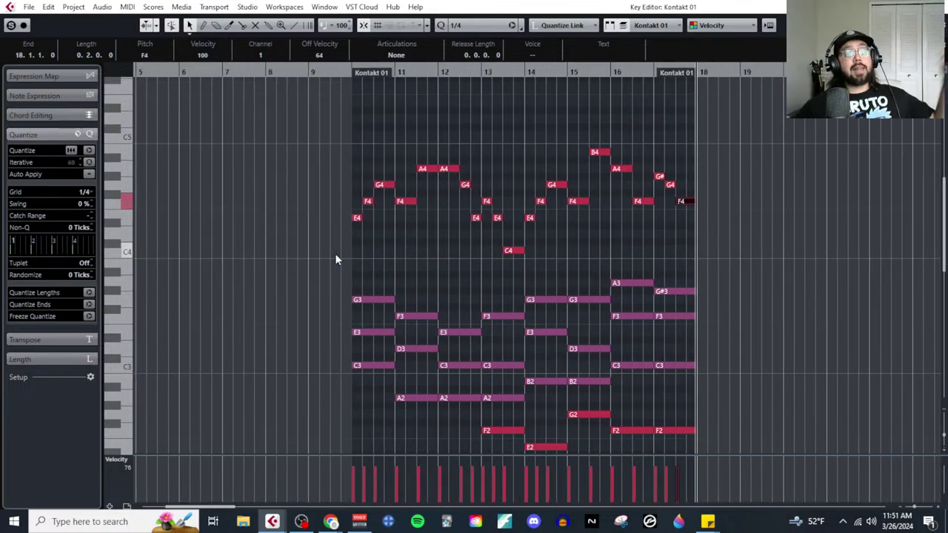
pyautogui.scroll(-4, 335, 256)
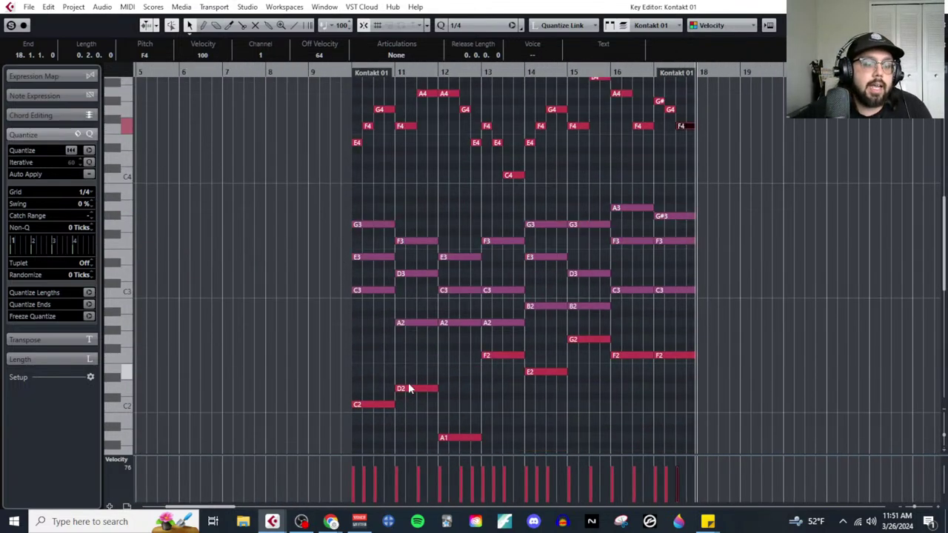
pyautogui.scroll(2, 483, 436)
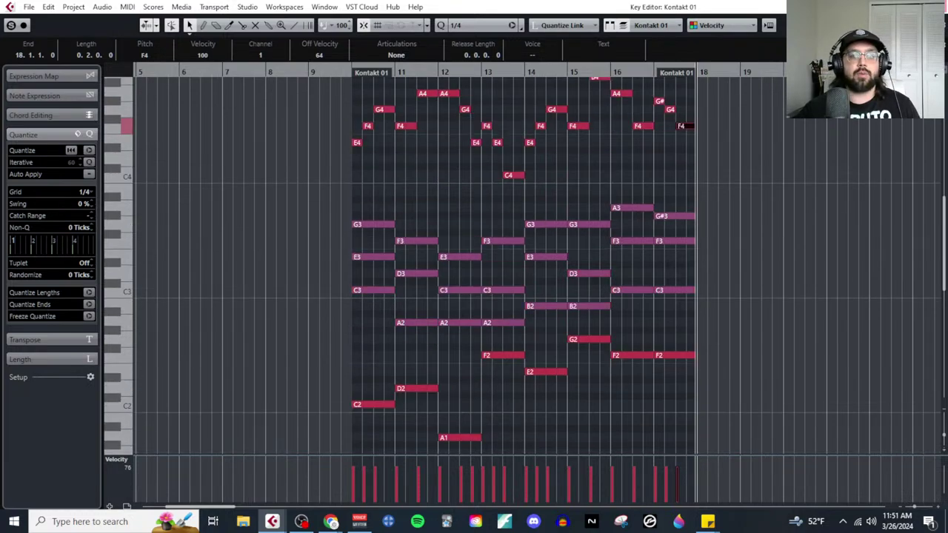
pyautogui.hotkey('ctrl', 'w')
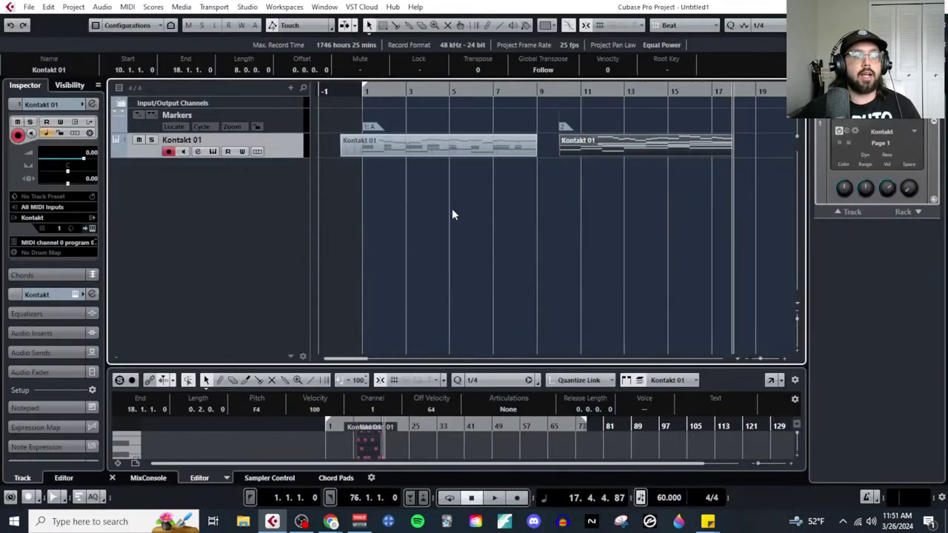
# Step: Draw a new empty MIDI part on the Kontakt track starting at bar 19 with the Draw tool
pyautogui.hscroll(2, 586, 230)
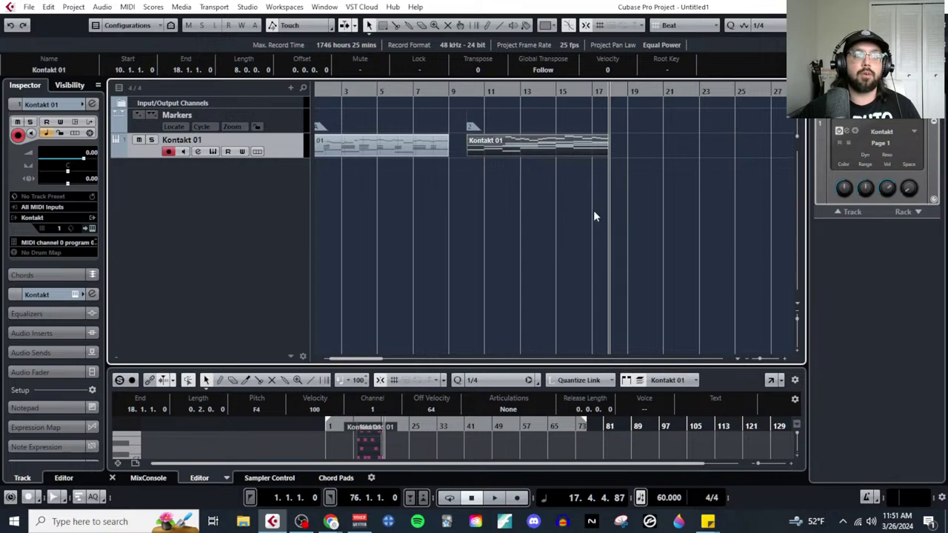
pyautogui.scroll(2, 593, 215)
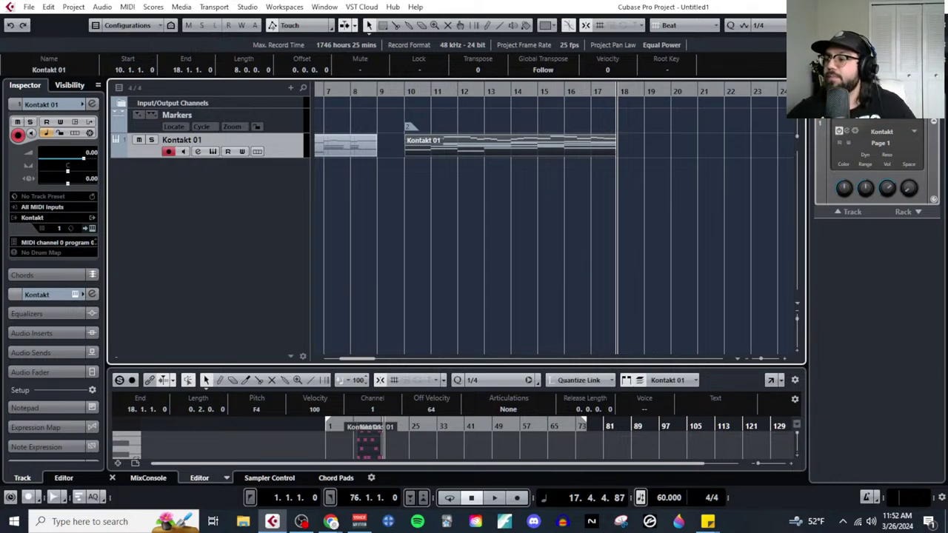
pyautogui.click(557, 265)
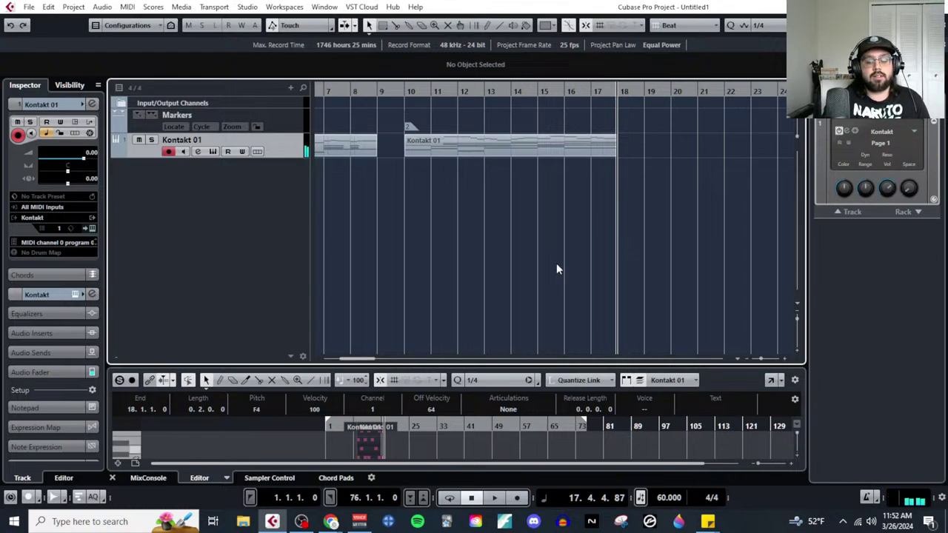
pyautogui.hscroll(2, 583, 248)
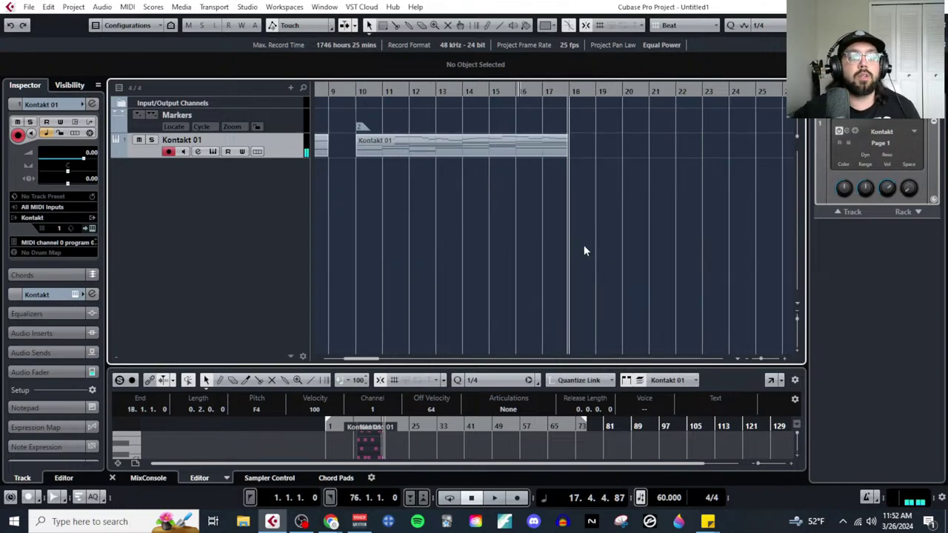
pyautogui.hscroll(2, 584, 250)
pyautogui.rightClick(557, 224)
pyautogui.click(665, 223)
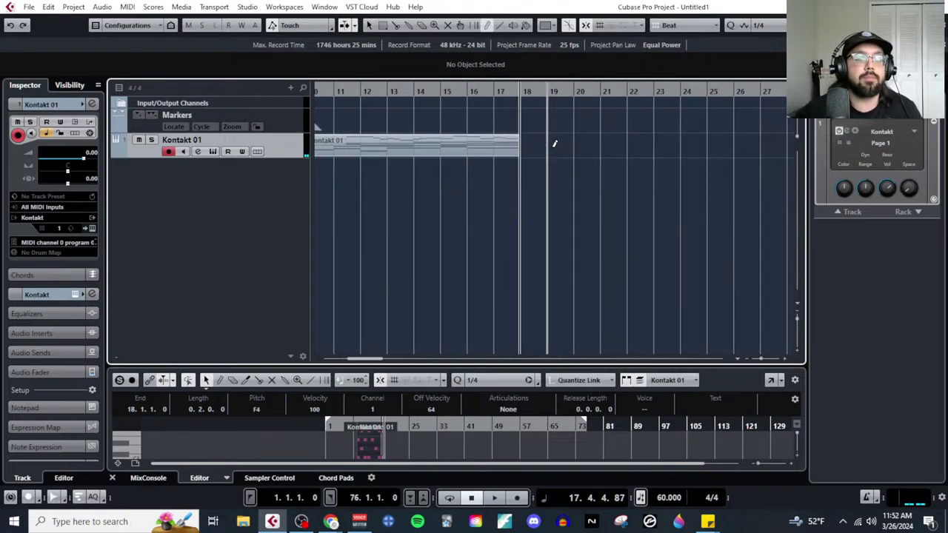
pyautogui.moveTo(554, 143); pyautogui.dragTo(759, 147)
pyautogui.click(127, 7)
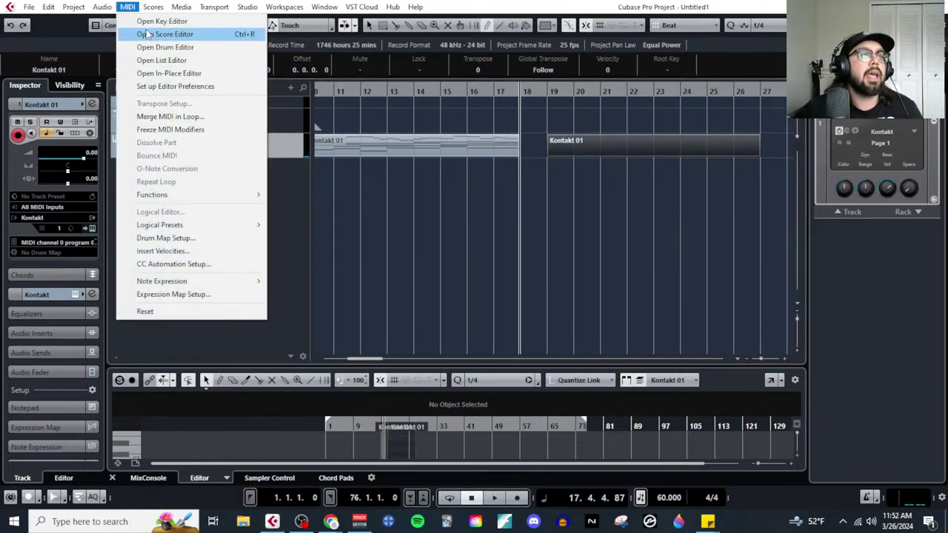
# Step: Open the bar 19 part in the Key Editor, set grid to 1/2, and enter rising roots E3 through B3
pyautogui.click(162, 21)
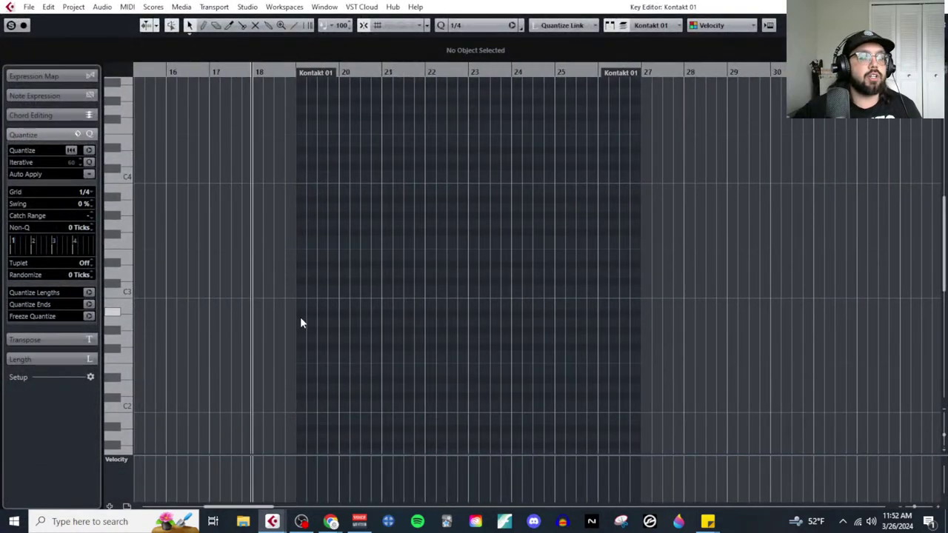
pyautogui.rightClick(337, 316)
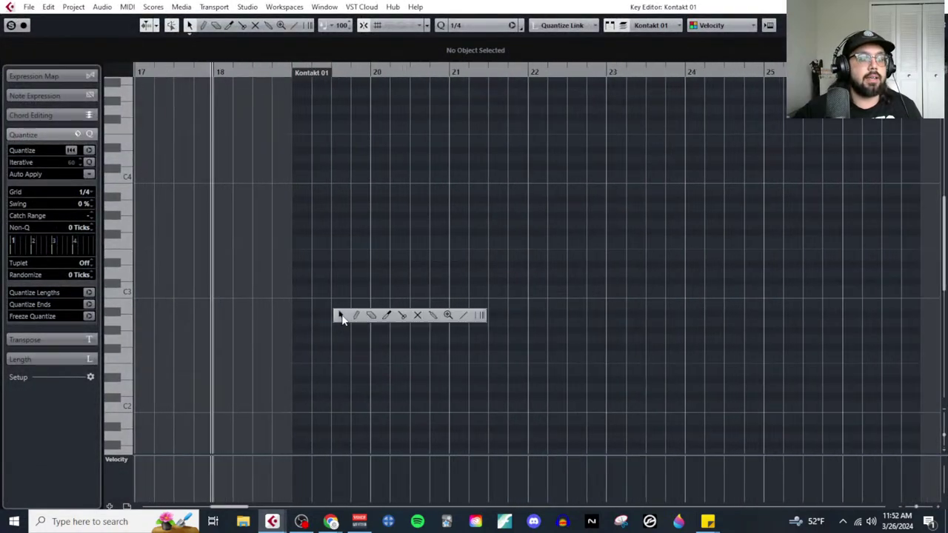
pyautogui.click(340, 316)
pyautogui.click(84, 192)
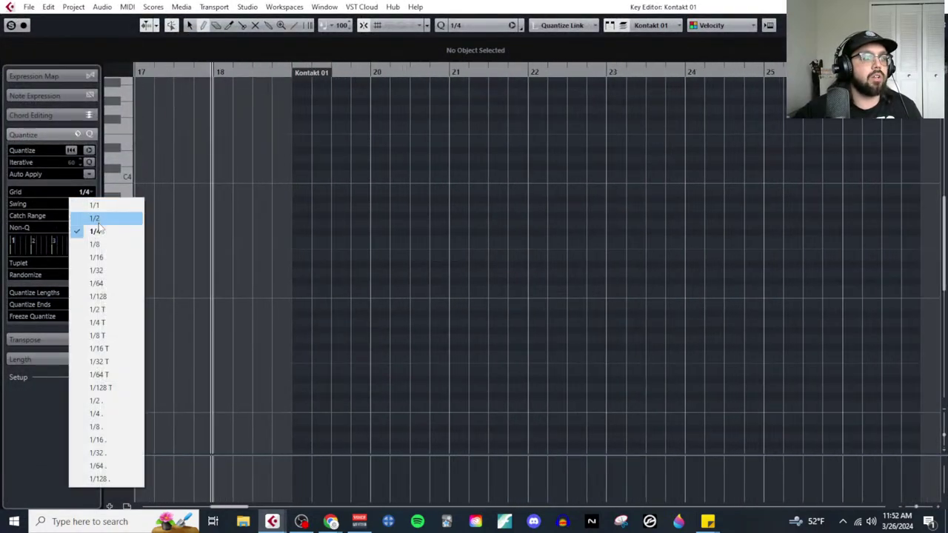
pyautogui.click(95, 219)
pyautogui.click(385, 257)
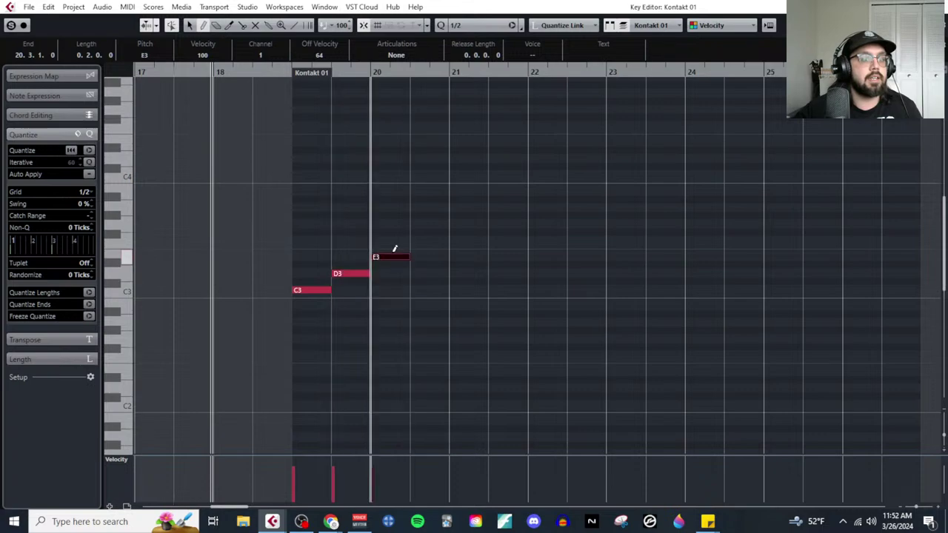
pyautogui.click(425, 241)
pyautogui.click(466, 224)
pyautogui.click(511, 207)
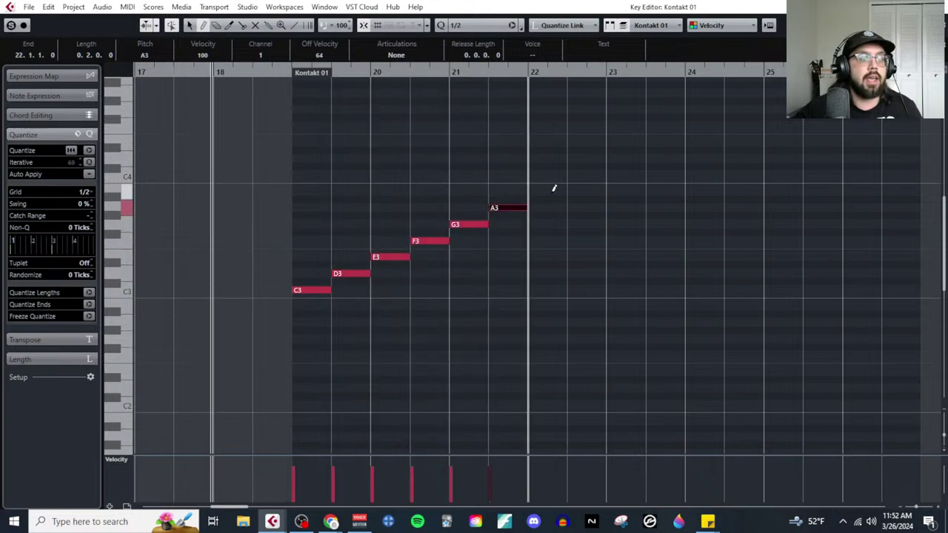
pyautogui.click(552, 191)
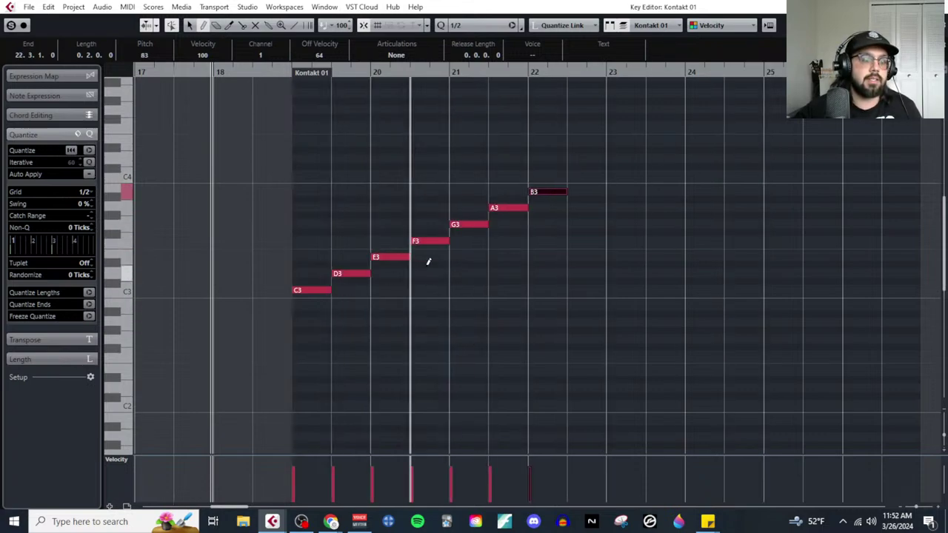
# Step: Stack thirds and fifths to complete the C, D, E and F triads in bars 19–20
pyautogui.click(307, 257)
pyautogui.click(310, 224)
pyautogui.click(351, 242)
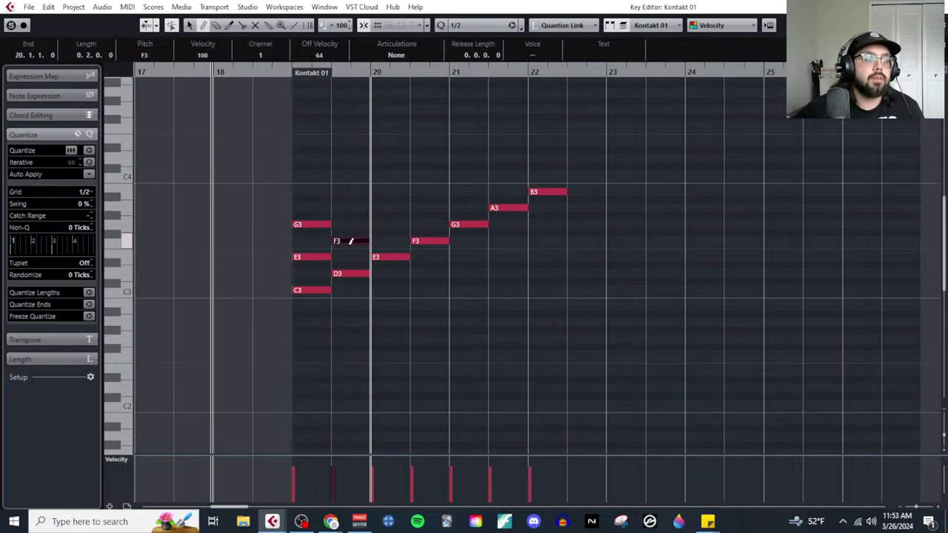
pyautogui.click(348, 207)
pyautogui.click(390, 224)
pyautogui.click(391, 191)
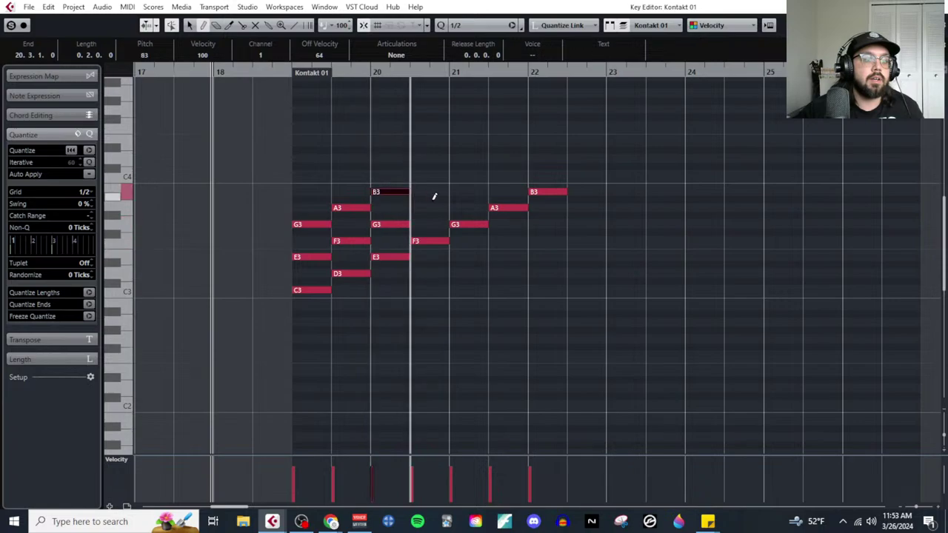
pyautogui.click(434, 208)
pyautogui.click(432, 175)
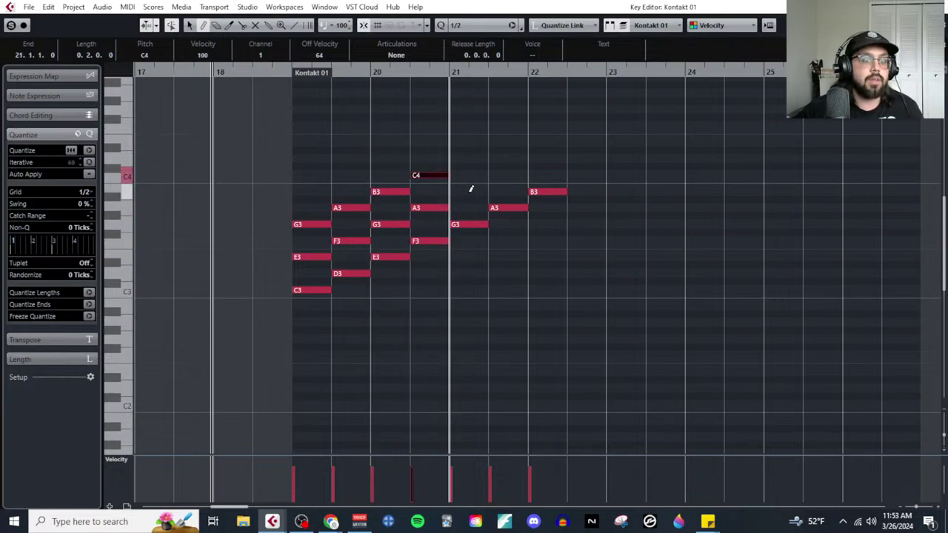
# Step: Complete the G, A and B triads up to B3–D4–F4 at bar 22
pyautogui.click(468, 192)
pyautogui.click(466, 158)
pyautogui.click(510, 175)
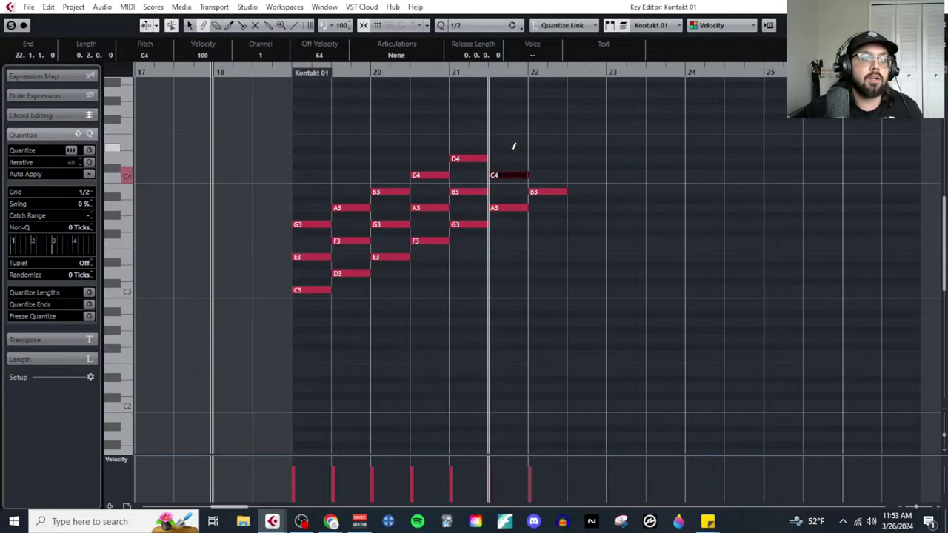
pyautogui.click(511, 142)
pyautogui.click(544, 159)
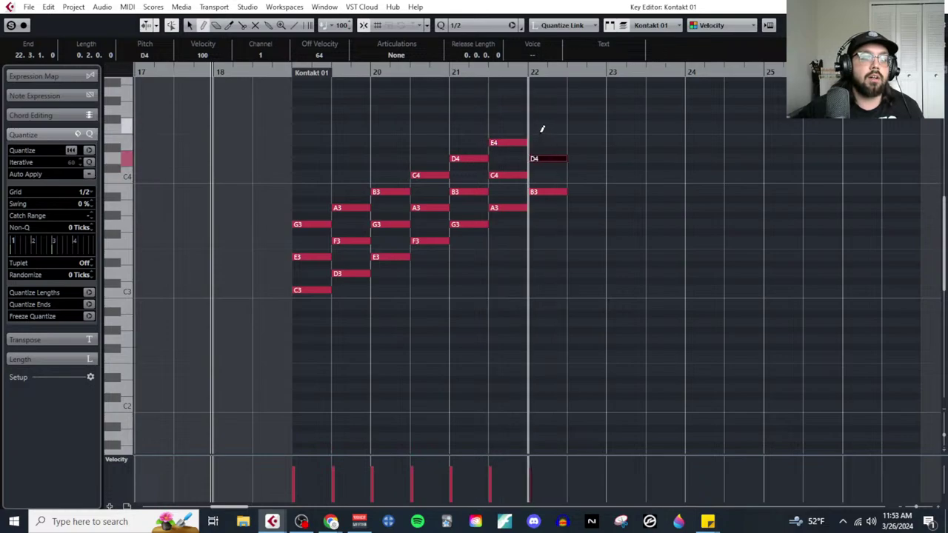
pyautogui.click(540, 126)
pyautogui.rightClick(703, 189)
pyautogui.click(633, 188)
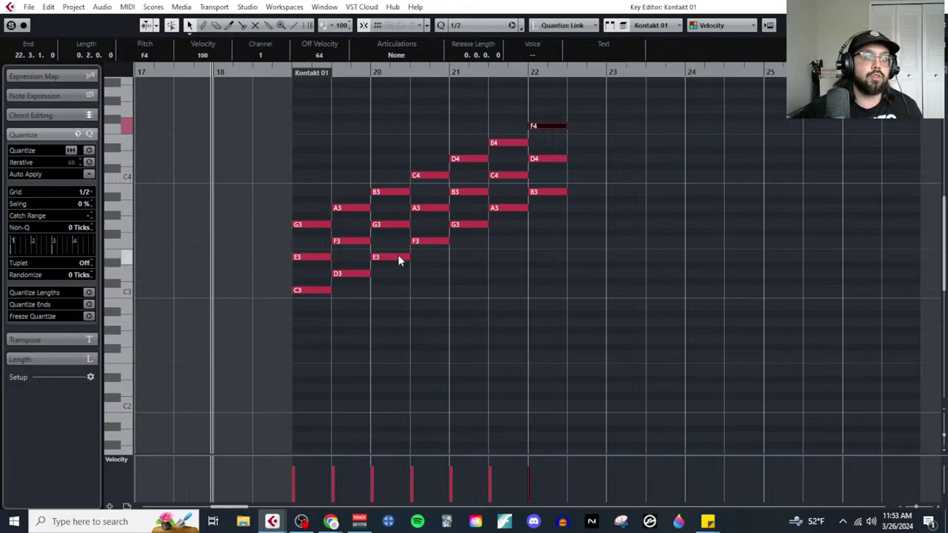
# Step: Draw an F3–A3–C4 chord, then an F3–G#3–C4 chord, in bar 24
pyautogui.moveTo(433, 146); pyautogui.dragTo(433, 250)
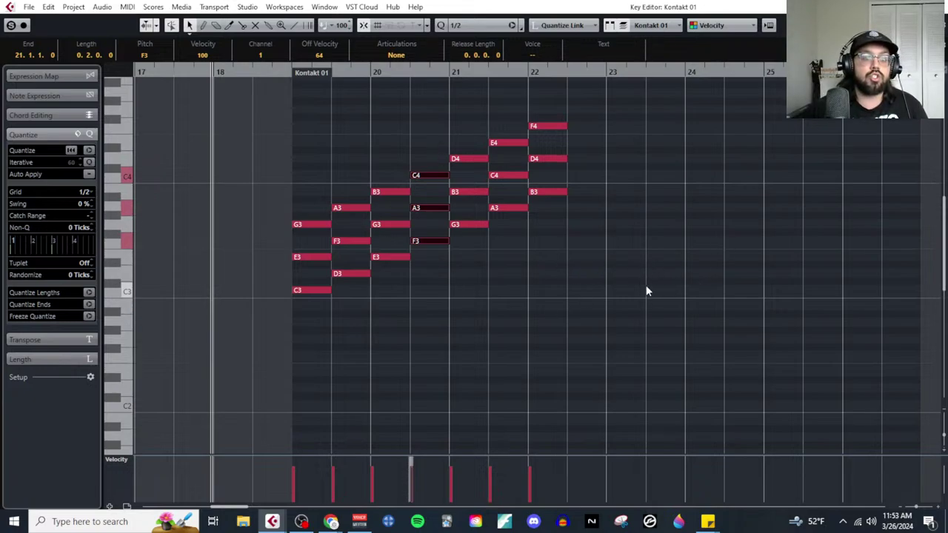
pyautogui.rightClick(655, 252)
pyautogui.click(670, 247)
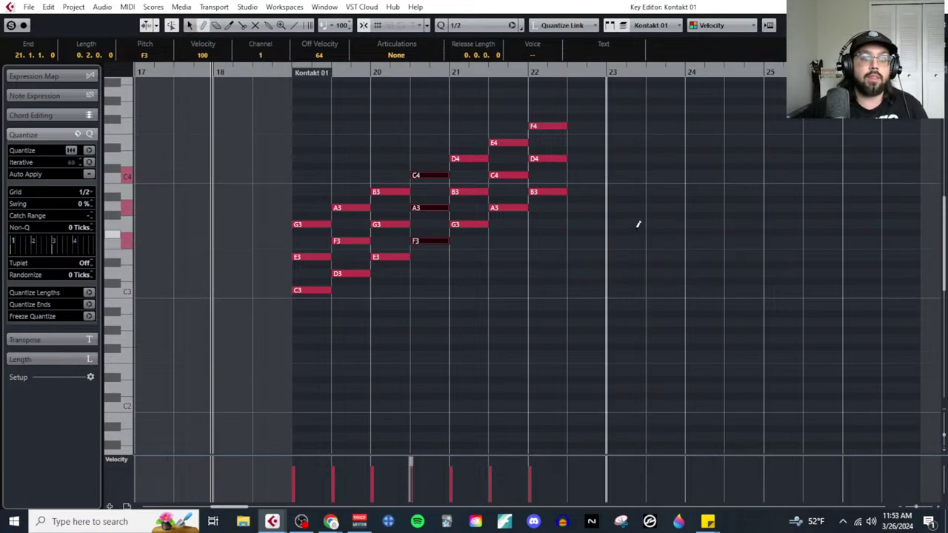
pyautogui.click(702, 241)
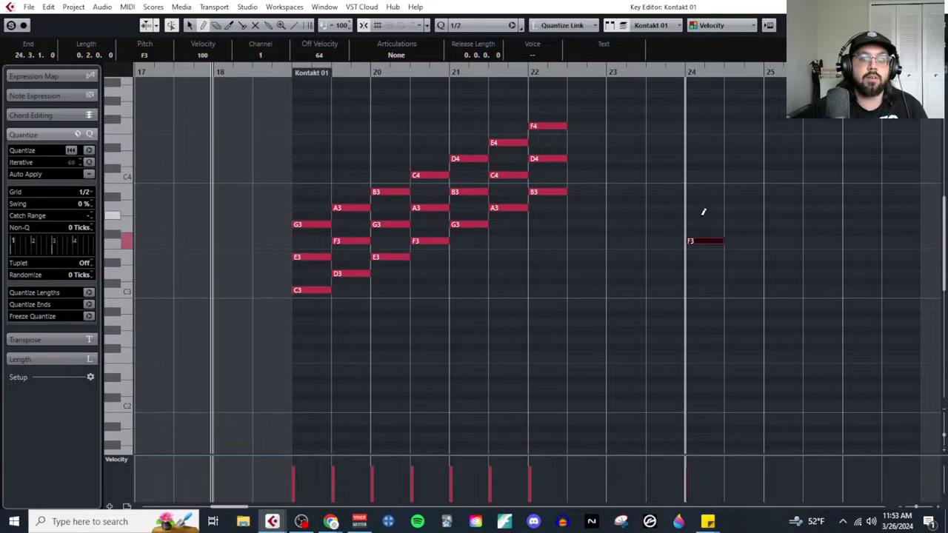
pyautogui.click(703, 207)
pyautogui.click(706, 175)
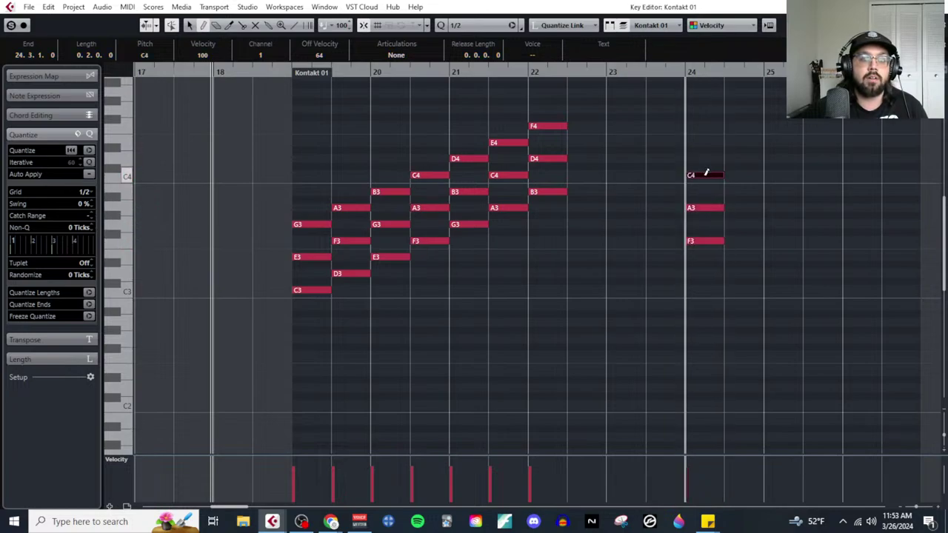
pyautogui.click(748, 241)
pyautogui.click(744, 215)
pyautogui.click(744, 176)
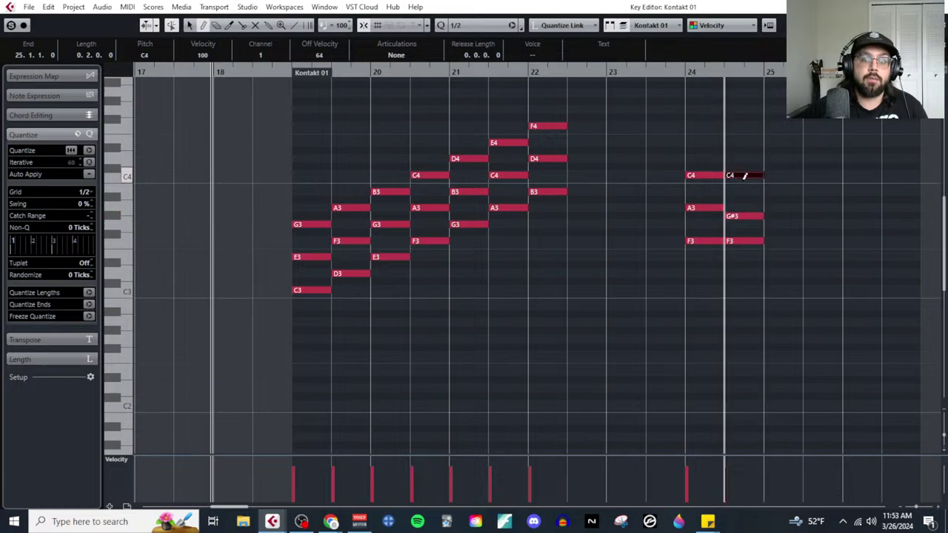
pyautogui.press('1')
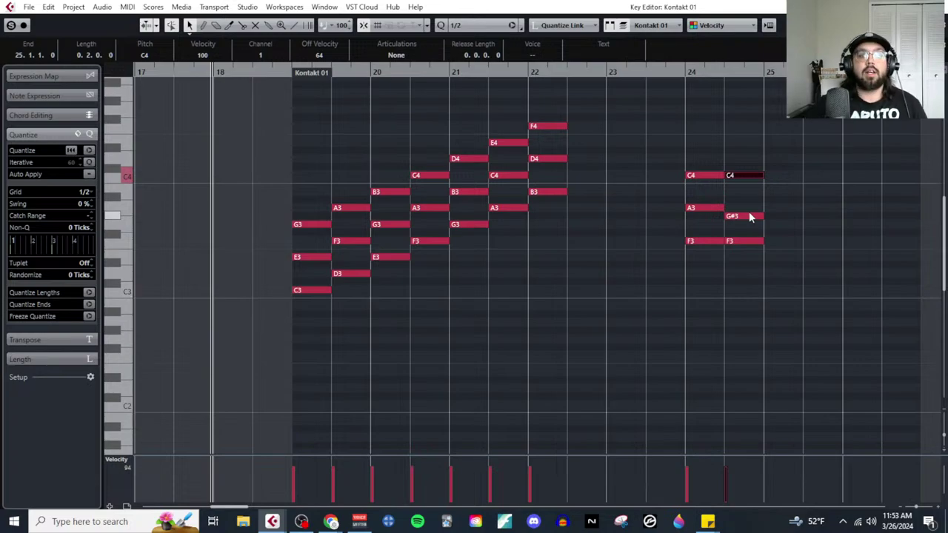
# Step: Draw a one-bar C3–E3–G3 chord at bar 25 and deselect it
pyautogui.rightClick(768, 290)
pyautogui.click(787, 285)
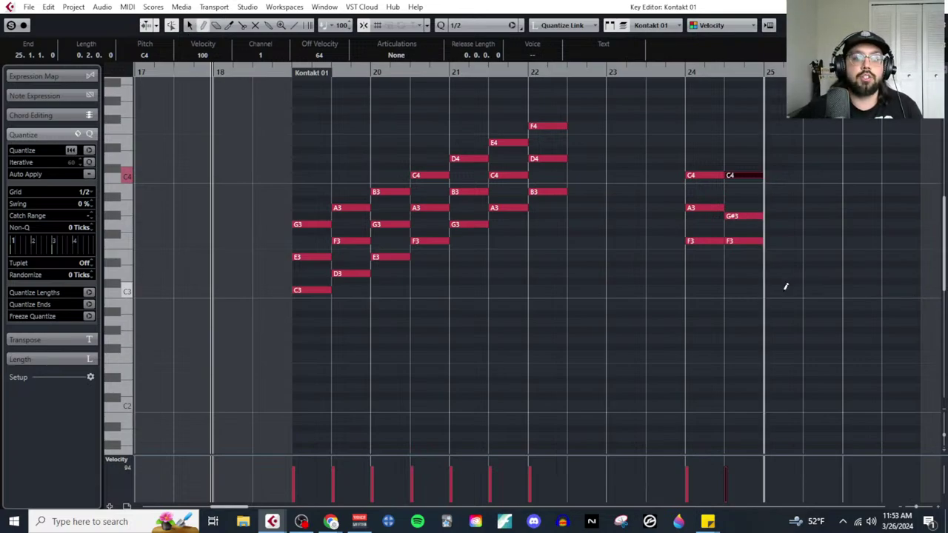
pyautogui.moveTo(770, 290); pyautogui.dragTo(840, 289)
pyautogui.moveTo(792, 256); pyautogui.dragTo(841, 257)
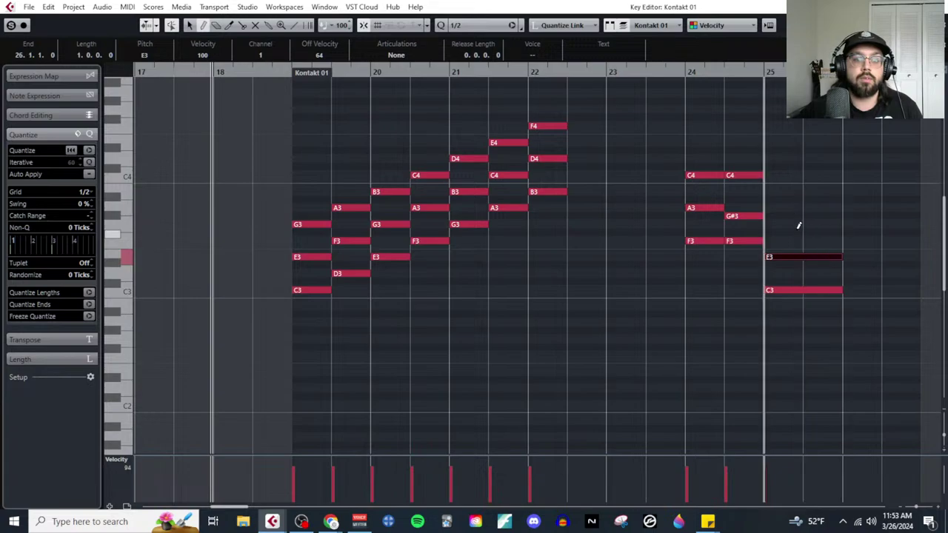
pyautogui.moveTo(800, 224); pyautogui.dragTo(841, 224)
pyautogui.press('1')
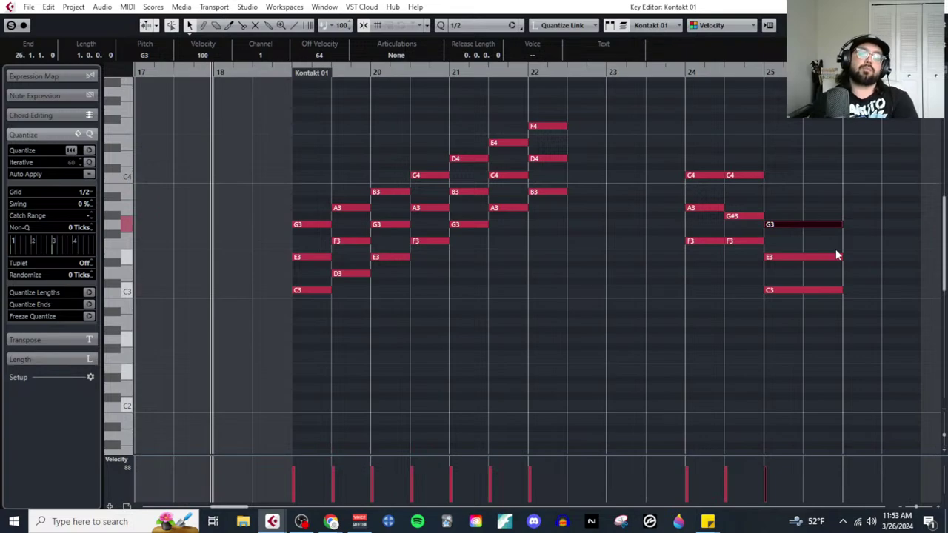
pyautogui.click(708, 356)
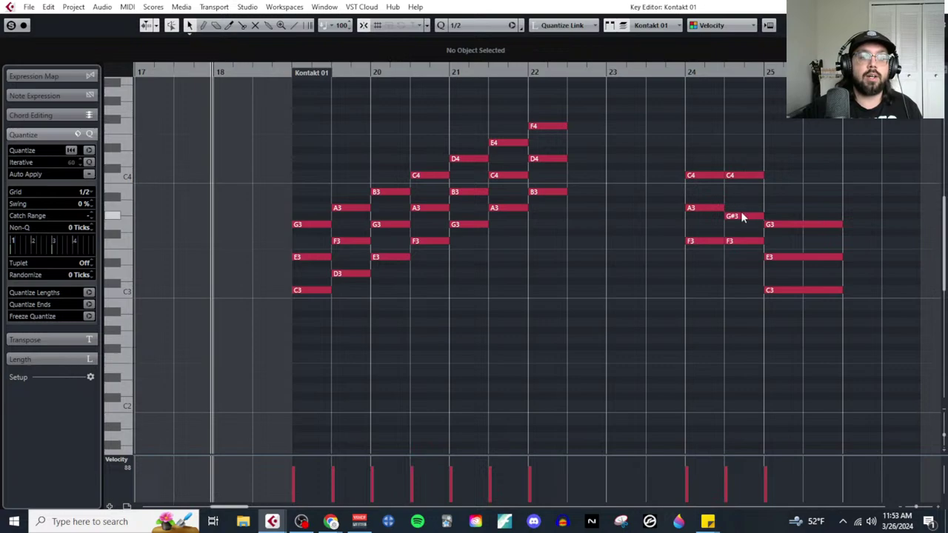
# Step: Transpose the second bar-24 C4 up to D4 and check the C4 and D4 notes around bars 20–21
pyautogui.click(745, 176)
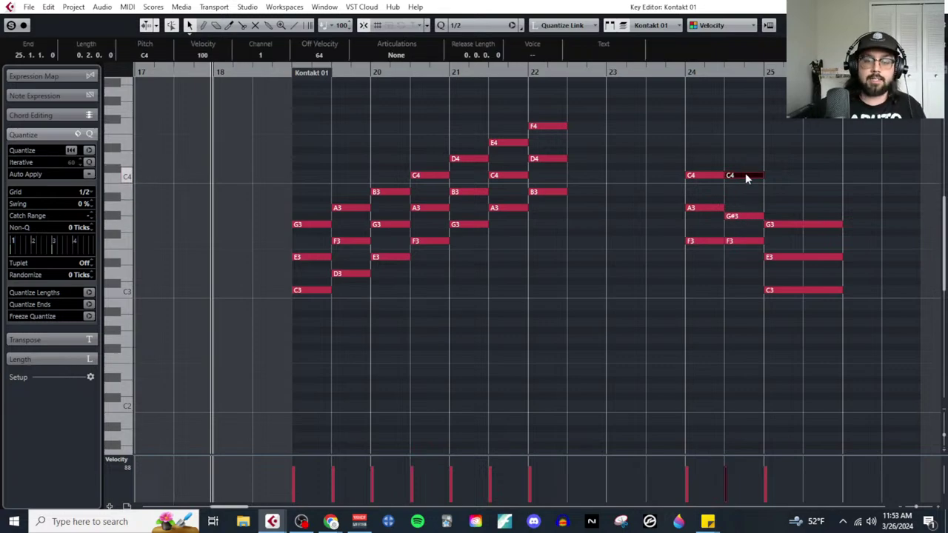
pyautogui.press('Up')
pyautogui.press('Up')
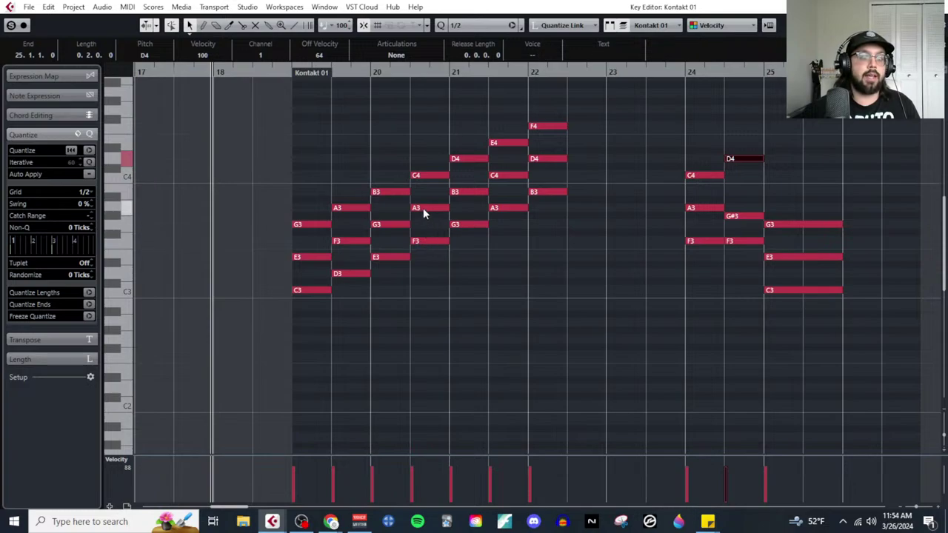
pyautogui.moveTo(422, 148); pyautogui.dragTo(433, 179)
pyautogui.moveTo(450, 121); pyautogui.dragTo(470, 161)
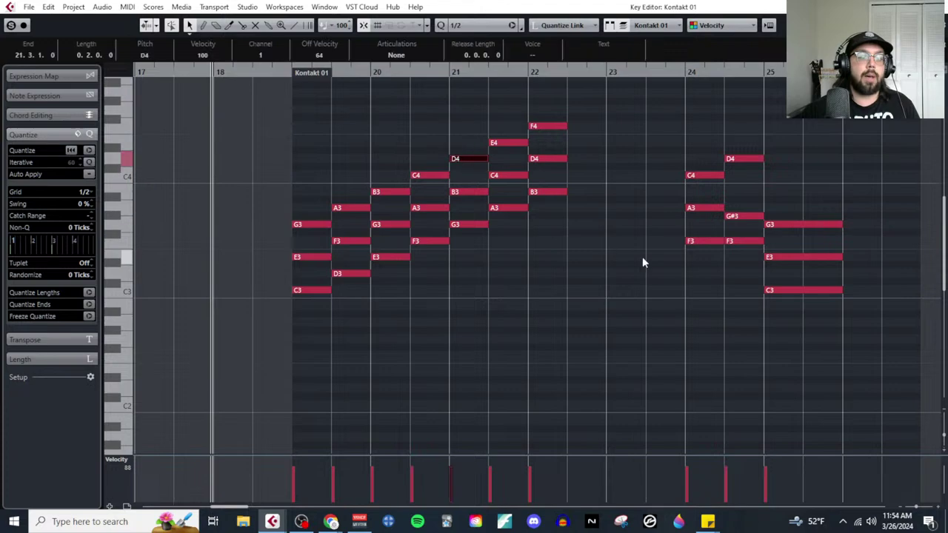
pyautogui.click(734, 199)
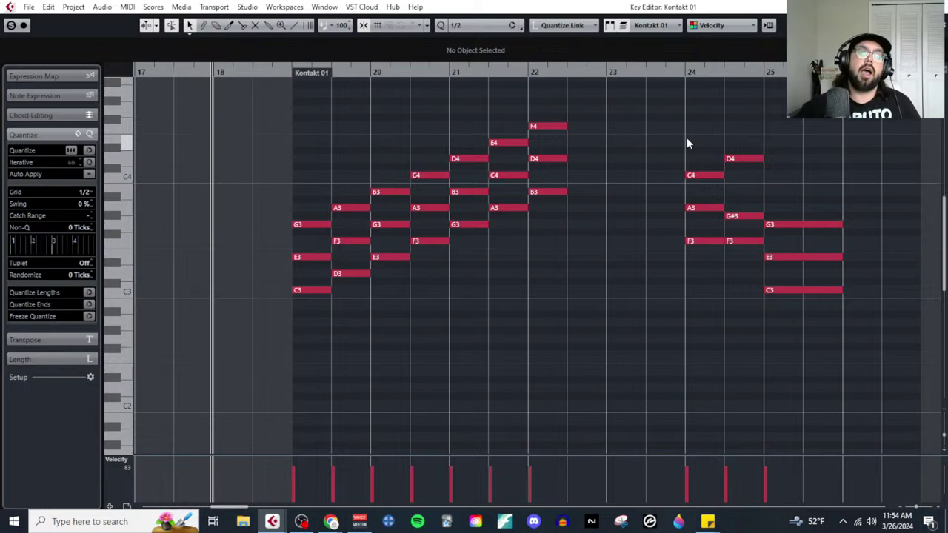
# Step: Select the bar-24 notes, then the three bar-25 chord notes
pyautogui.moveTo(687, 140); pyautogui.dragTo(800, 320)
pyautogui.click(733, 362)
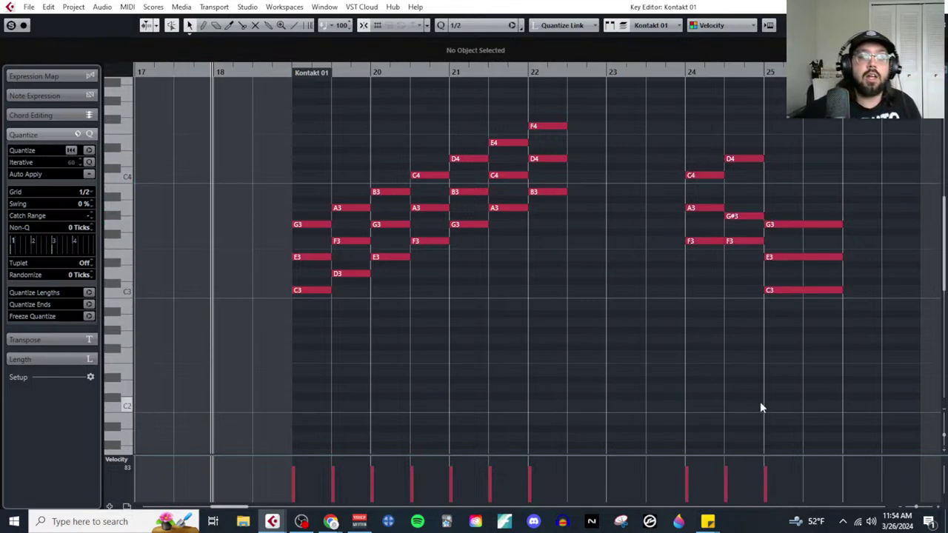
pyautogui.moveTo(808, 211); pyautogui.dragTo(827, 340)
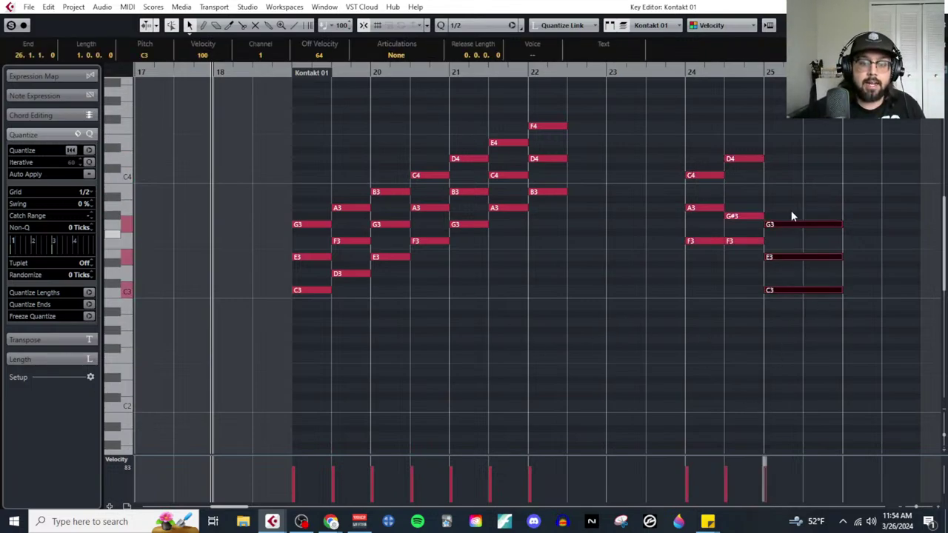
# Step: Delete the existing bar-24 notes, leaving the bar-25 C chord
pyautogui.click(694, 131)
pyautogui.moveTo(694, 130); pyautogui.dragTo(746, 272)
pyautogui.press('Delete')
pyautogui.click(781, 288)
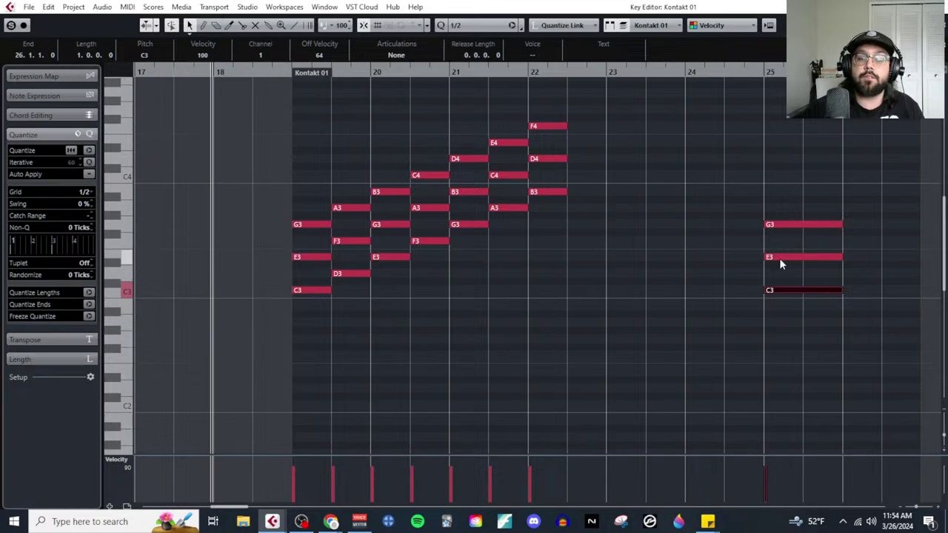
pyautogui.moveTo(781, 274); pyautogui.dragTo(791, 306)
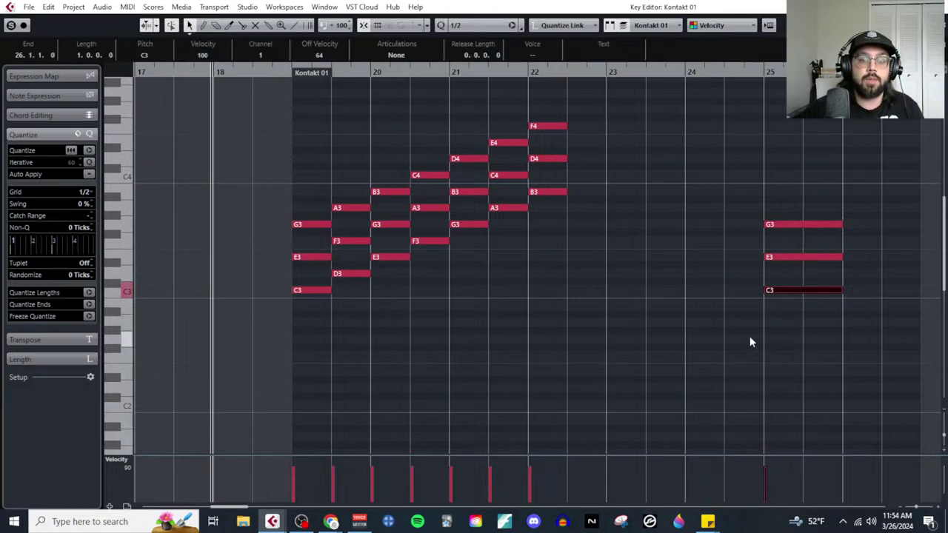
# Step: Draw F3, A3 and C4 notes spanning the whole of bar 24
pyautogui.rightClick(734, 319)
pyautogui.click(744, 319)
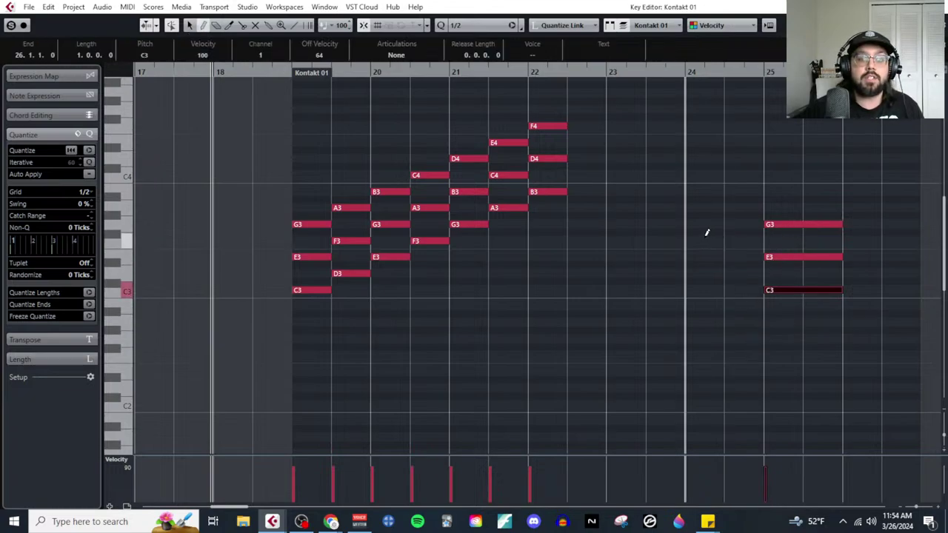
pyautogui.moveTo(705, 238); pyautogui.dragTo(749, 235)
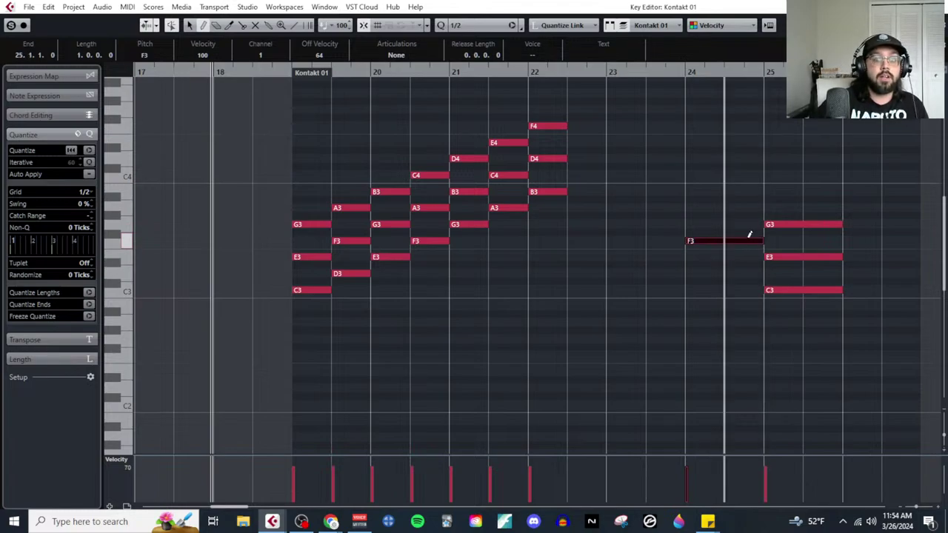
pyautogui.moveTo(708, 207); pyautogui.dragTo(753, 199)
pyautogui.moveTo(702, 170); pyautogui.dragTo(757, 171)
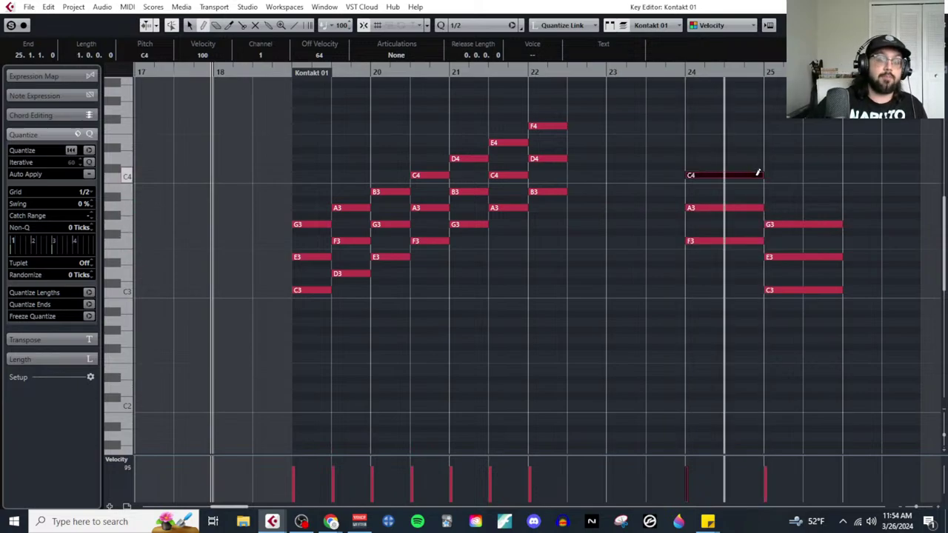
# Step: Split the bar-24 chord at its halfway point, lowering the second A3 to G#3 and raising C4 to D4
pyautogui.rightClick(757, 173)
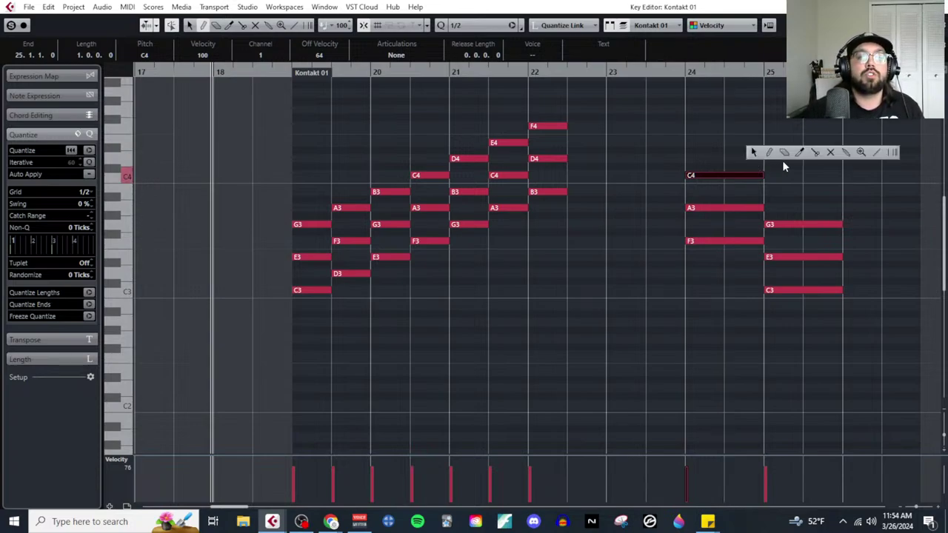
pyautogui.click(756, 153)
pyautogui.moveTo(709, 155); pyautogui.dragTo(734, 272)
pyautogui.keyDown('alt'); pyautogui.click(730, 240); pyautogui.keyUp('alt')
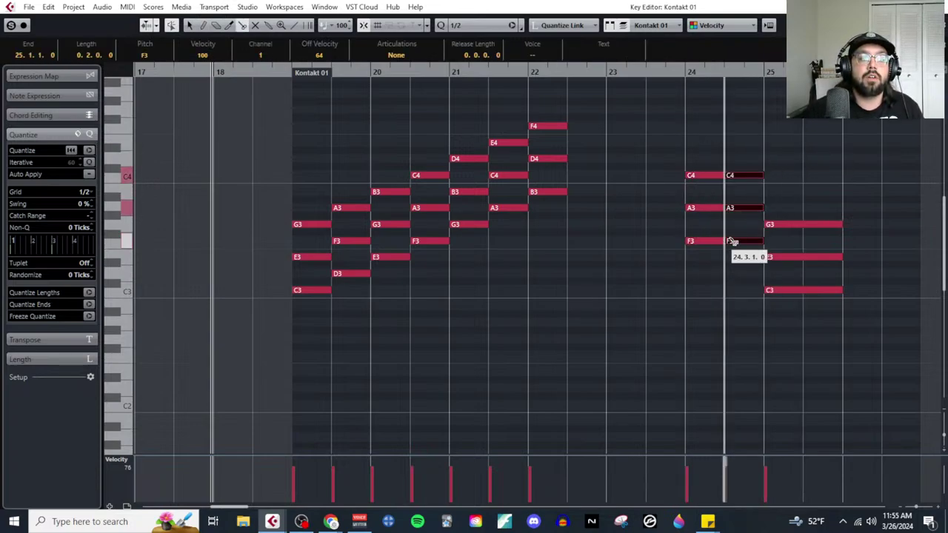
pyautogui.click(757, 127)
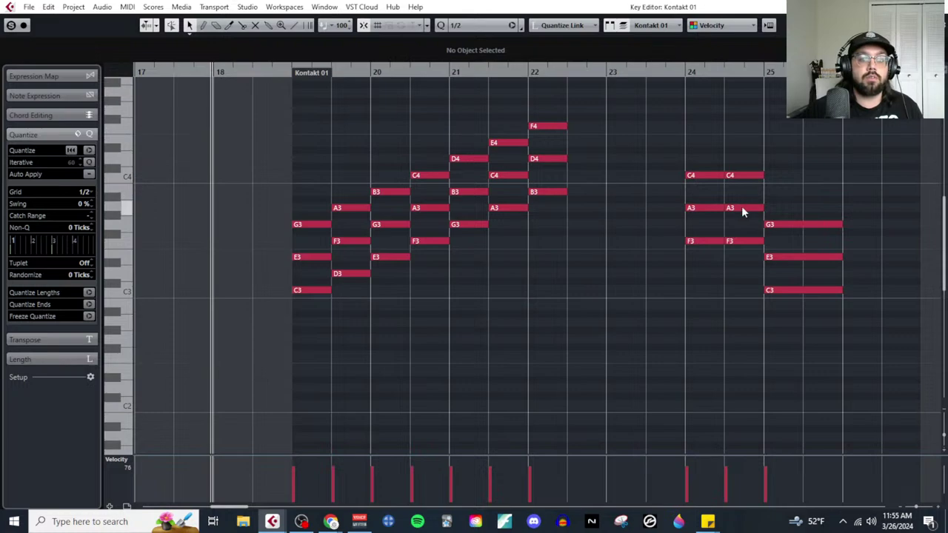
pyautogui.moveTo(737, 207); pyautogui.dragTo(743, 211)
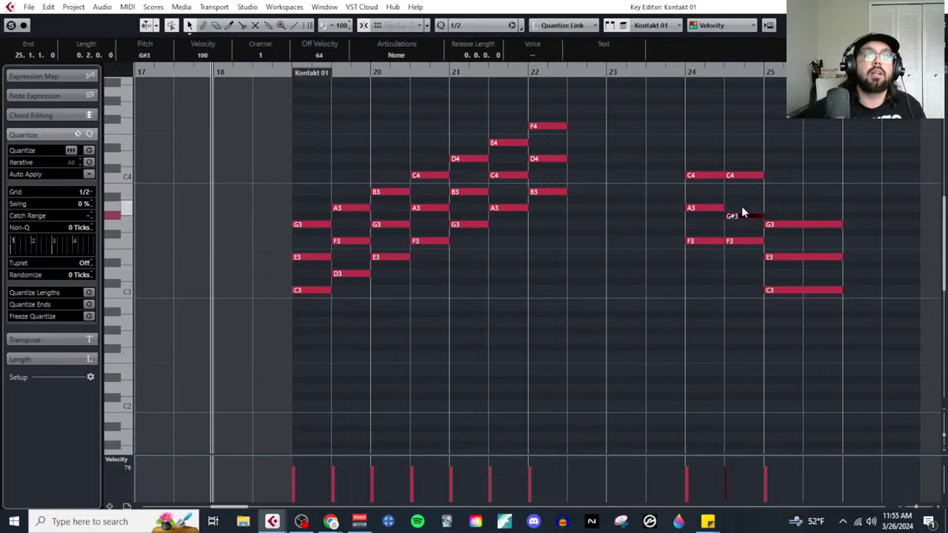
pyautogui.click(748, 175)
pyautogui.press('Up')
pyautogui.press('Up')
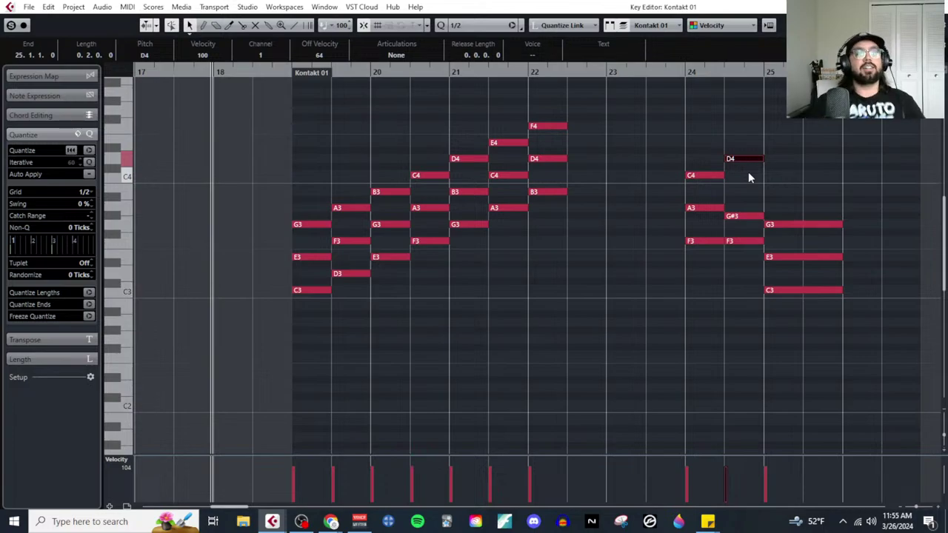
# Step: Select every note in the part and press Delete
pyautogui.click(290, 109)
pyautogui.hotkey('ctrl', 'a')
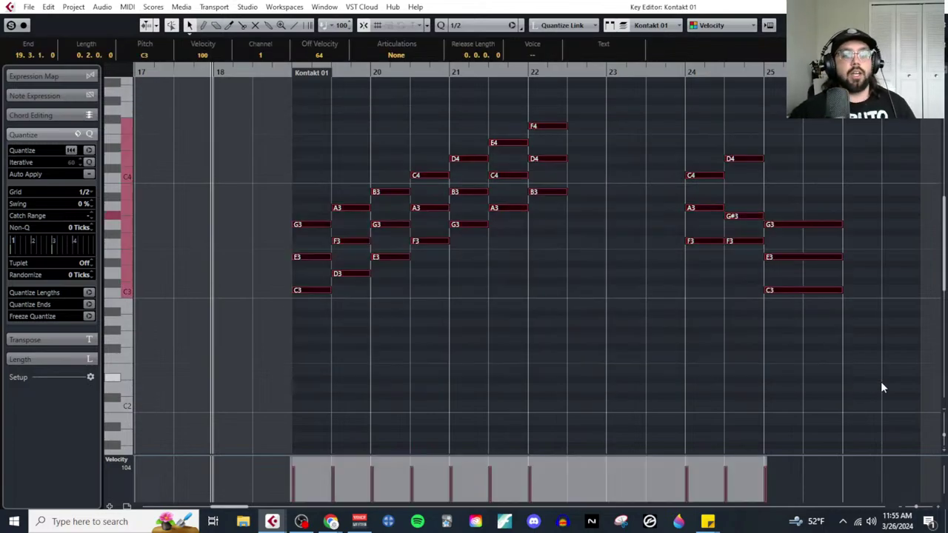
pyautogui.press('Delete')
# Step: Return to the arrangement and open the bar-10 Kontakt 01 part in the Key Editor
pyautogui.press('Escape')
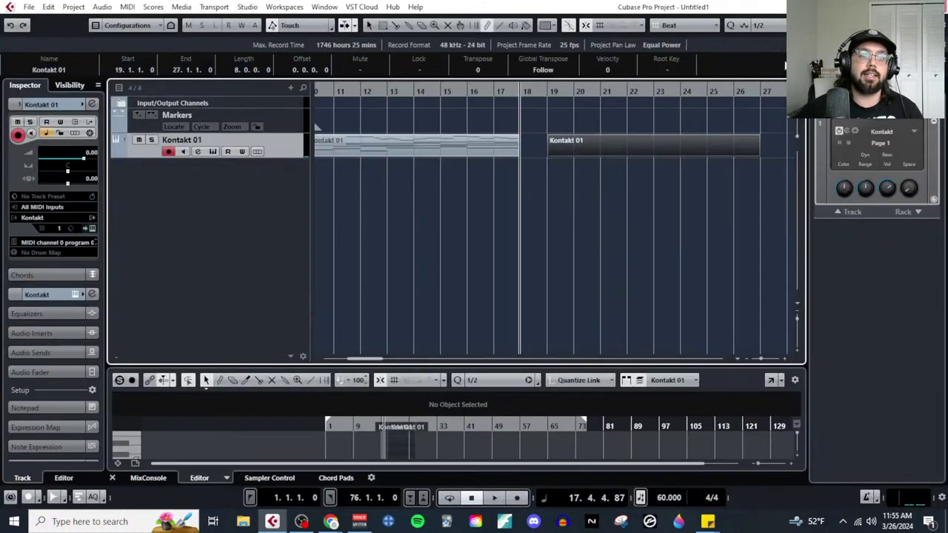
pyautogui.rightClick(483, 172)
pyautogui.click(483, 172)
pyautogui.click(432, 146)
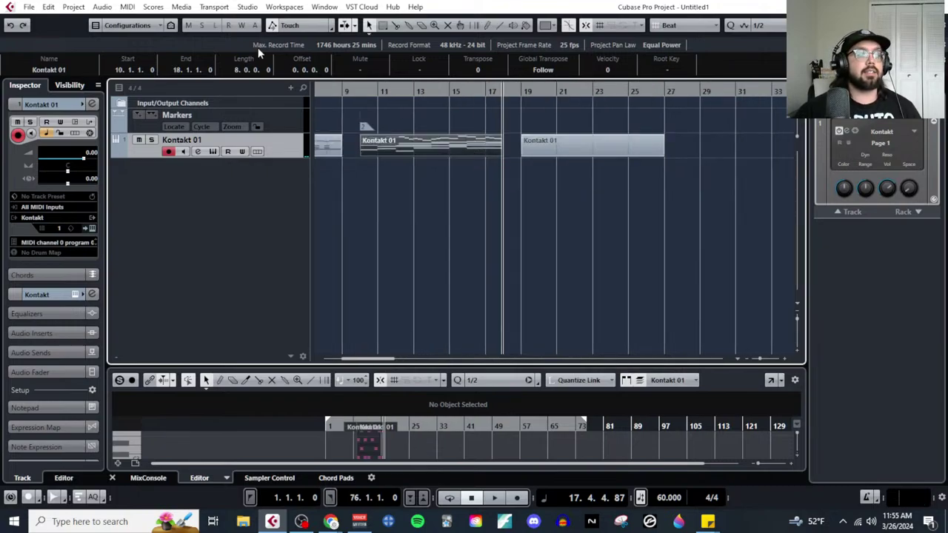
pyautogui.click(128, 7)
pyautogui.click(169, 29)
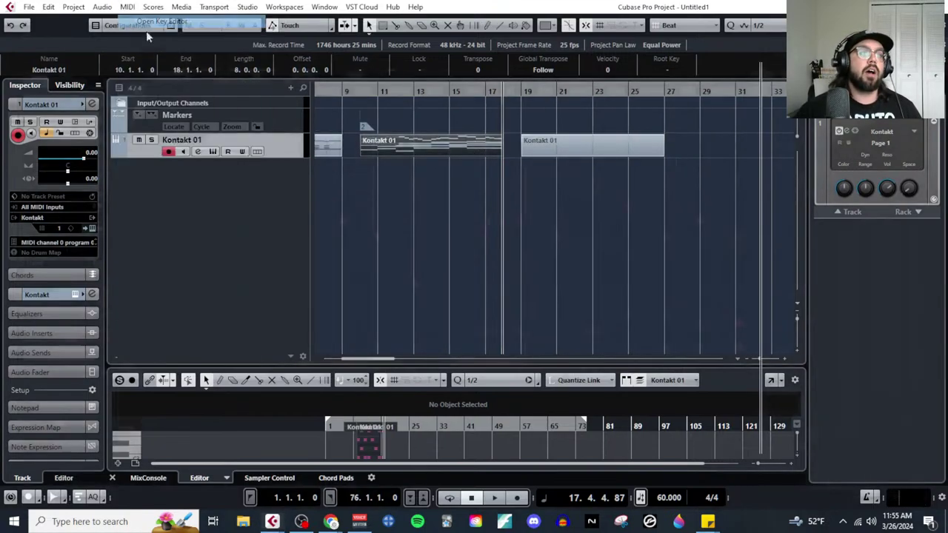
# Step: Scroll through the bar-10 part's melody, chords and bass line
pyautogui.scroll(-3, 726, 282)
pyautogui.moveTo(616, 101); pyautogui.dragTo(747, 405)
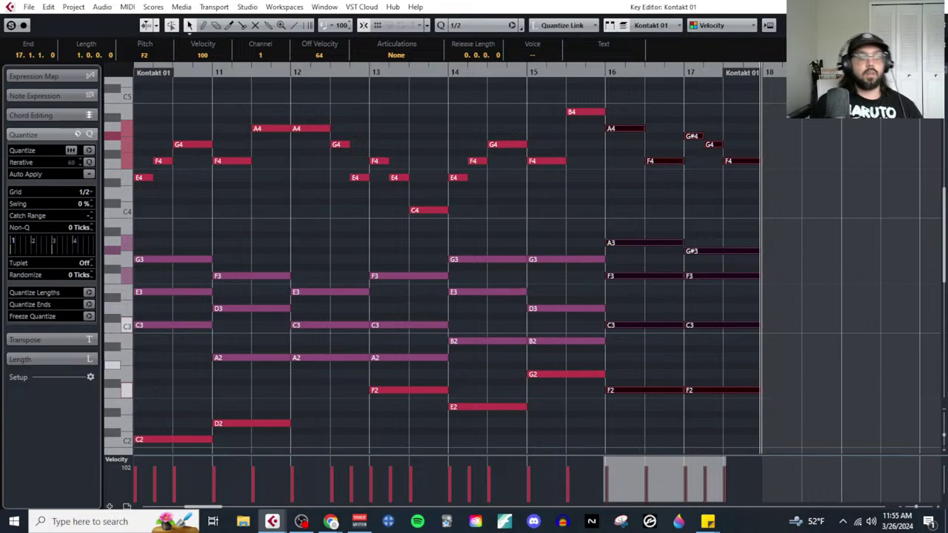
pyautogui.hscroll(-4, 552, 267)
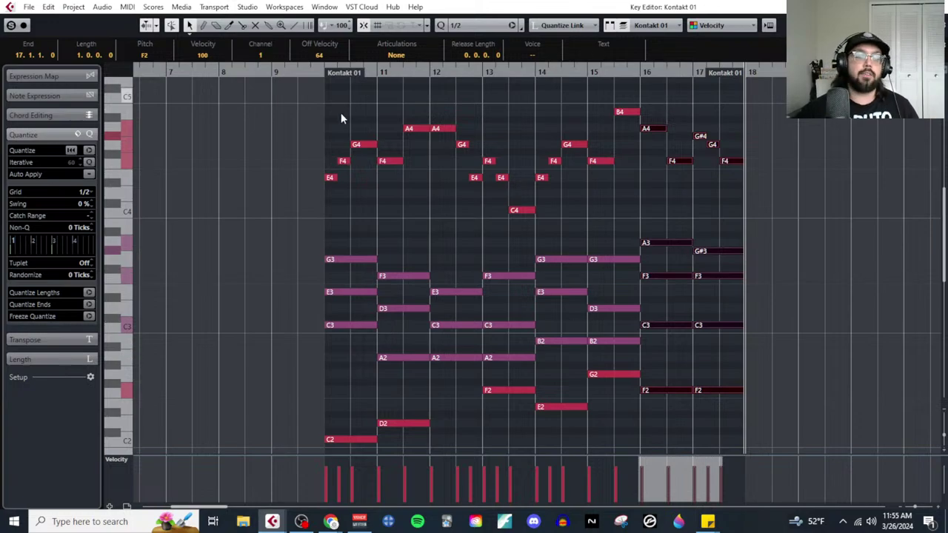
pyautogui.hscroll(-5, 388, 129)
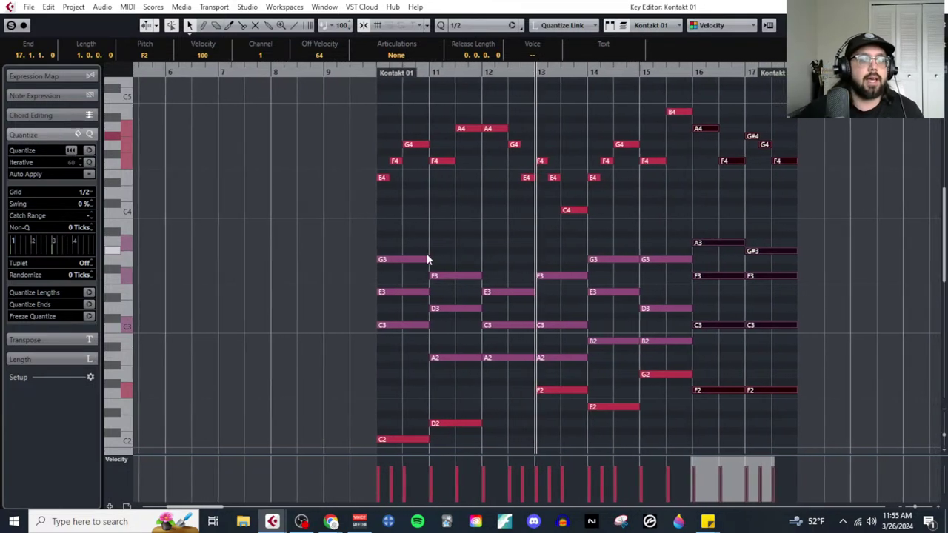
pyautogui.scroll(-5, 444, 273)
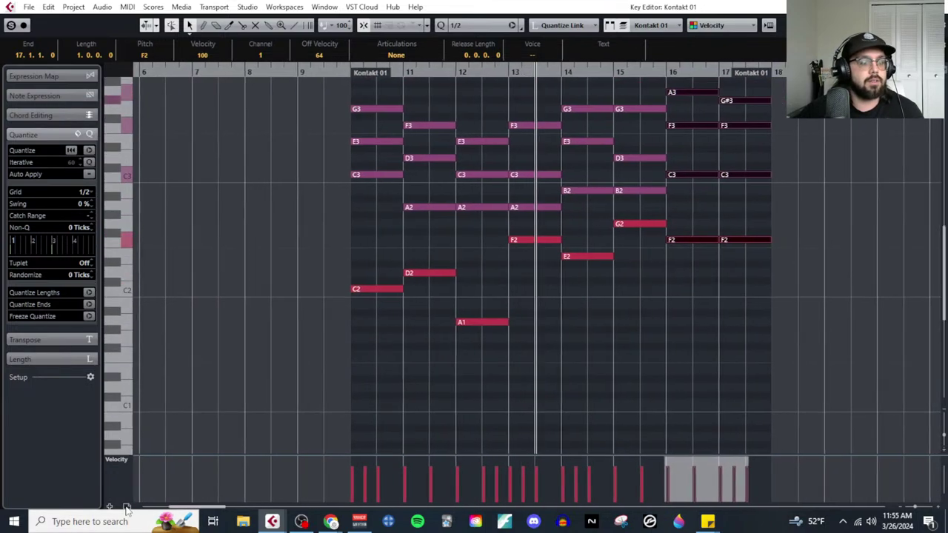
# Step: Add a second controller lane below velocity set to CC 64 Sustain
pyautogui.click(126, 507)
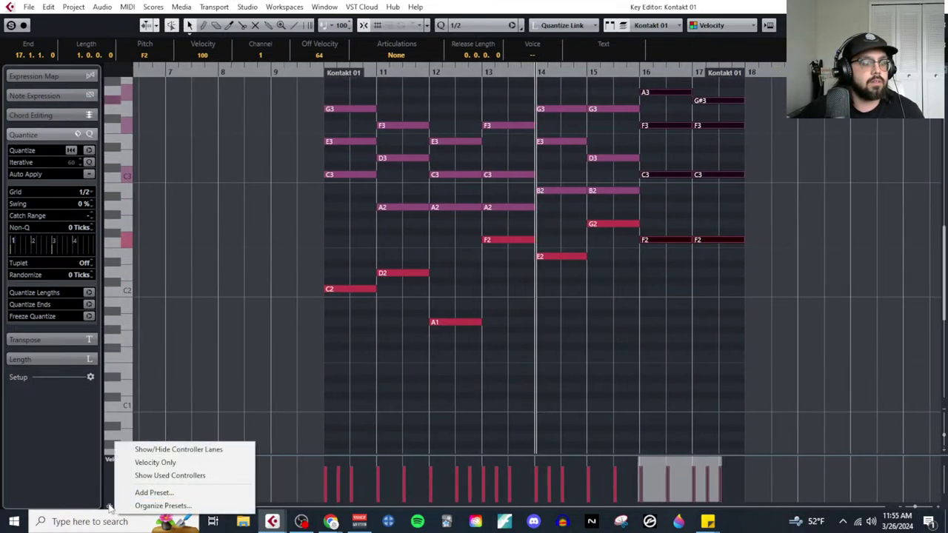
pyautogui.click(109, 508)
pyautogui.click(109, 508)
pyautogui.click(128, 413)
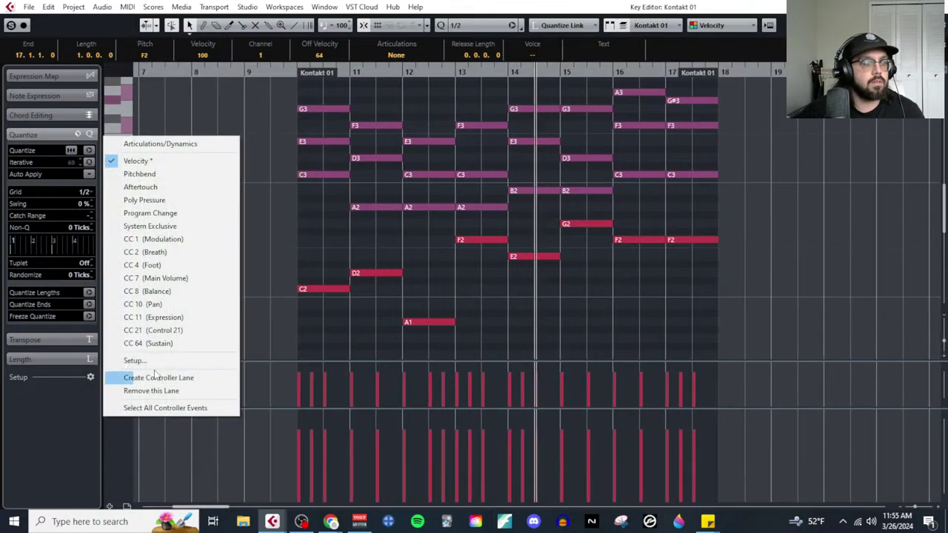
pyautogui.click(170, 343)
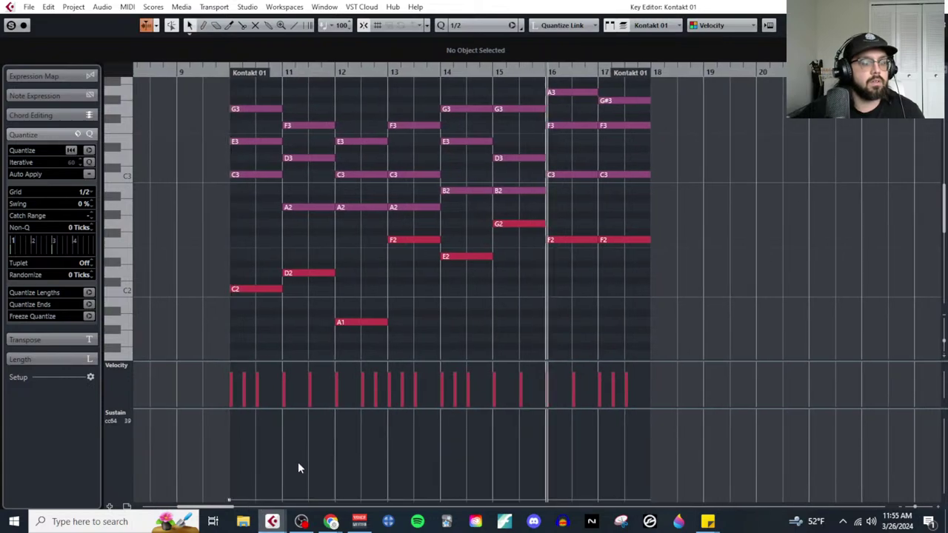
# Step: Enlarge the note area to reveal low notes, look over the part, and close the Key Editor
pyautogui.scroll(5, 718, 332)
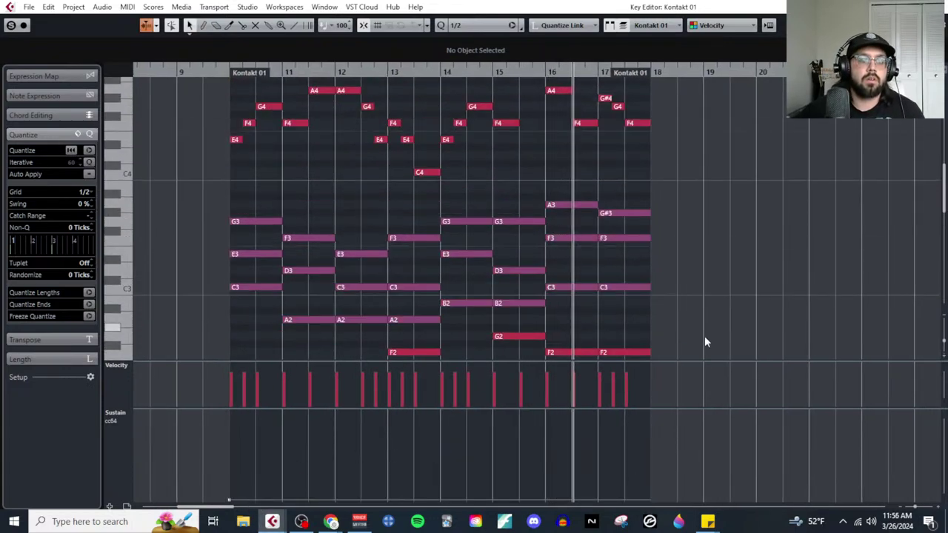
pyautogui.moveTo(696, 411); pyautogui.dragTo(711, 477)
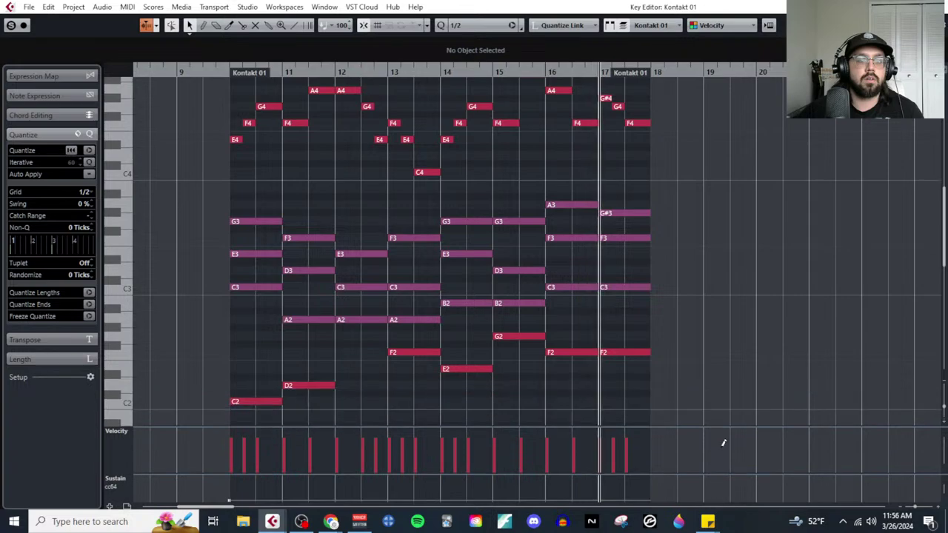
pyautogui.scroll(-2, 712, 331)
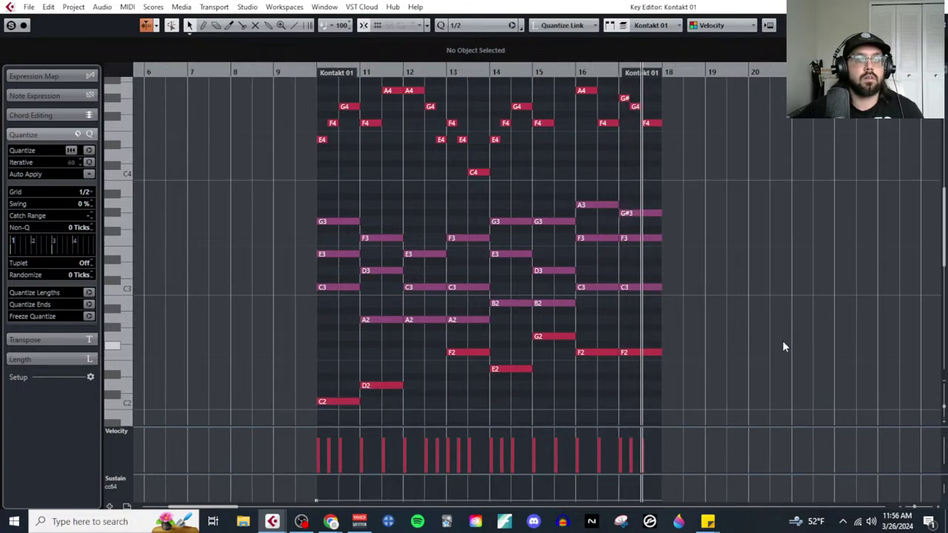
pyautogui.scroll(2, 783, 346)
pyautogui.hscroll(3, 223, 81)
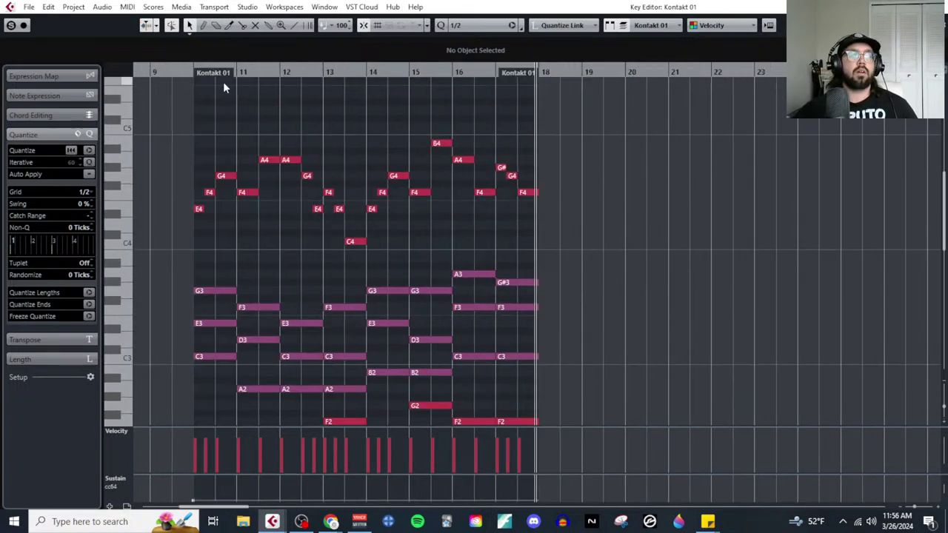
pyautogui.hscroll(-8, 480, 185)
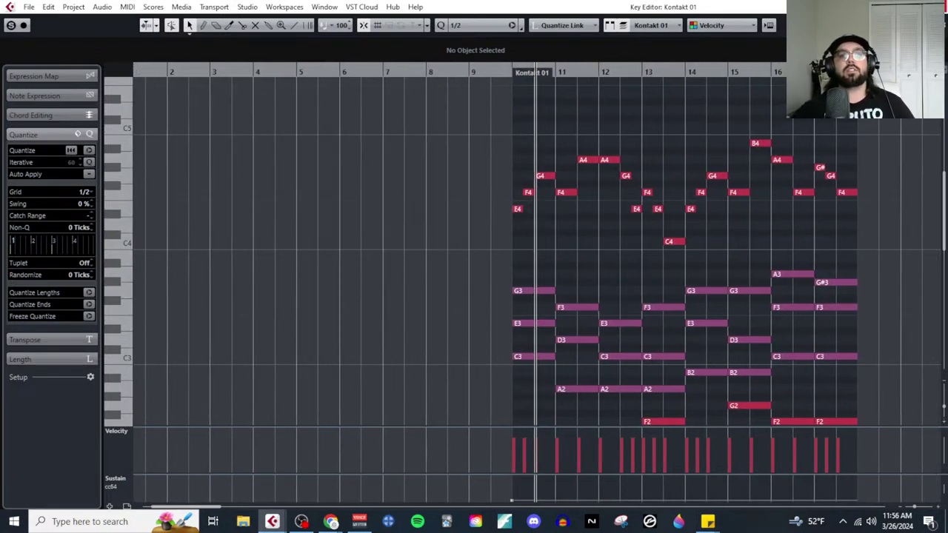
pyautogui.click(942, 6)
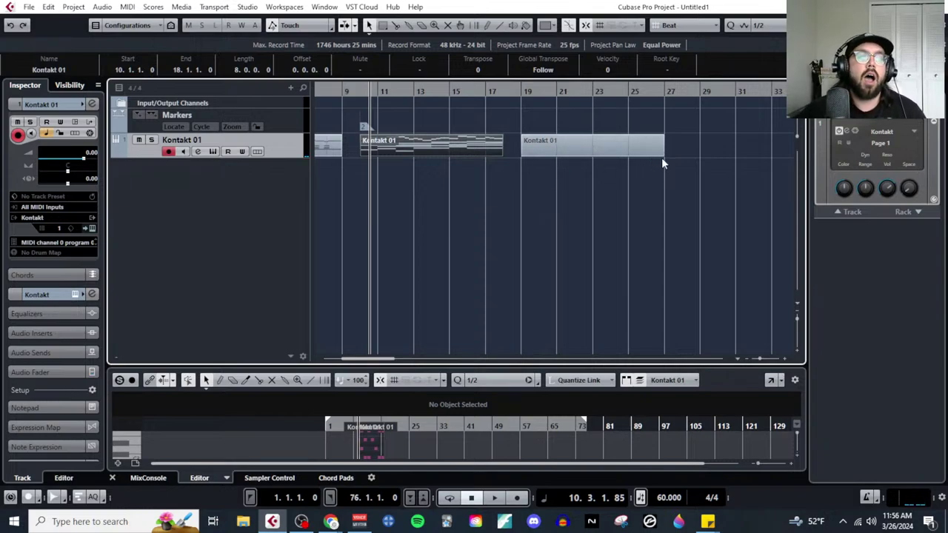
# Step: Place marker 3 at bar 19 with the Draw tool, then open the Project Notepad
pyautogui.click(523, 91)
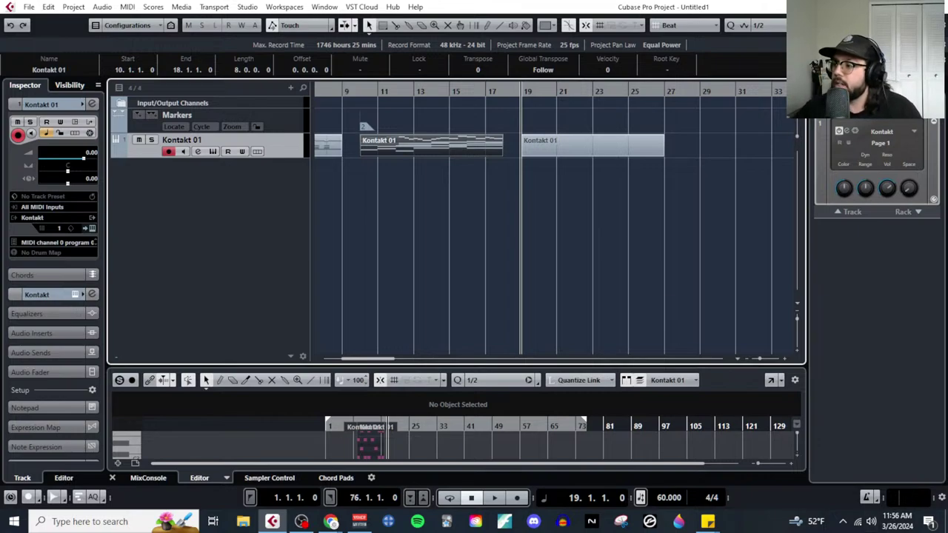
pyautogui.click(577, 149)
pyautogui.rightClick(534, 250)
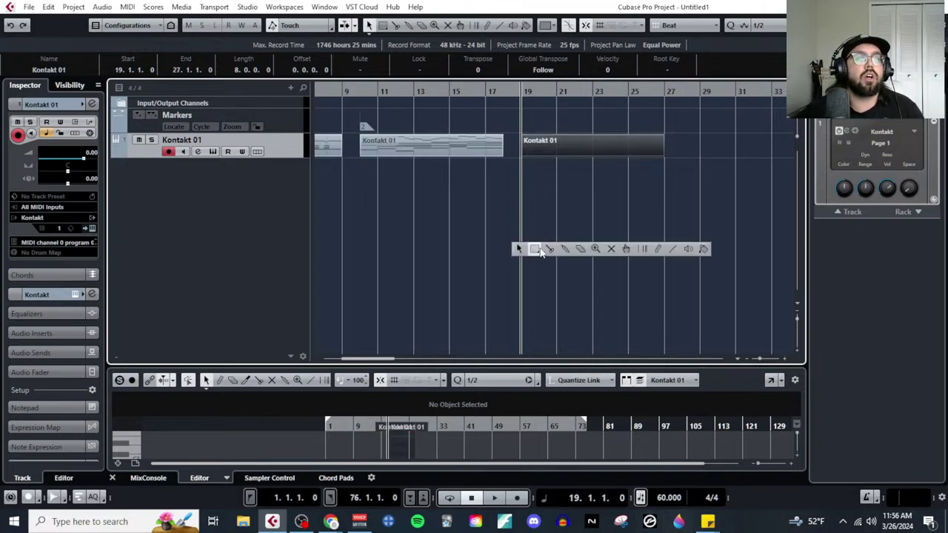
pyautogui.click(658, 250)
pyautogui.click(525, 118)
pyautogui.rightClick(540, 196)
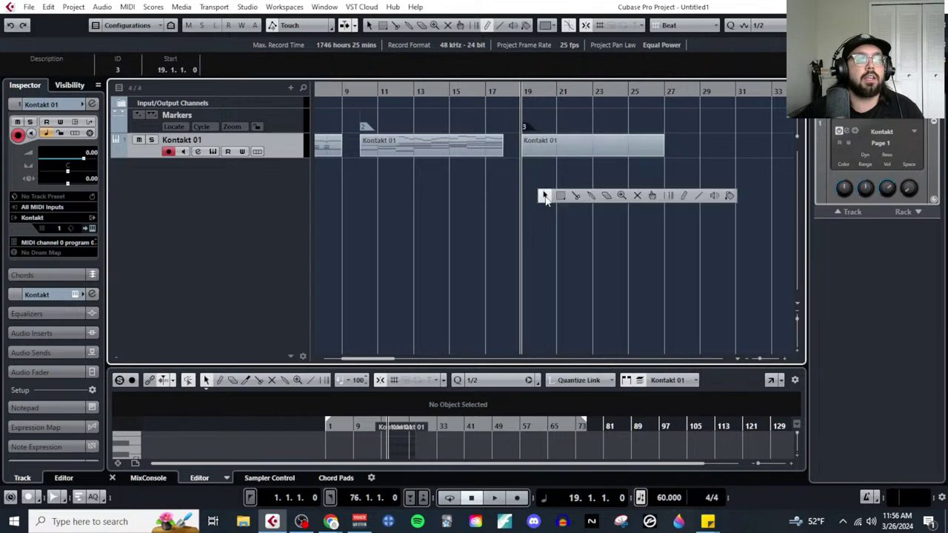
pyautogui.click(544, 196)
pyautogui.click(73, 7)
pyautogui.click(134, 217)
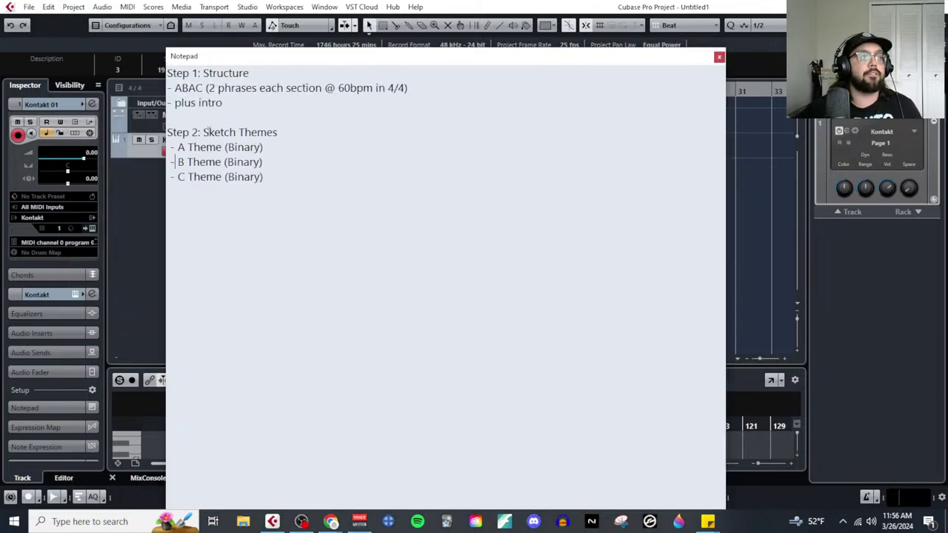
# Step: Highlight the Step 1 structure notes: the ABAC form plus intro
pyautogui.moveTo(244, 104); pyautogui.dragTo(160, 66)
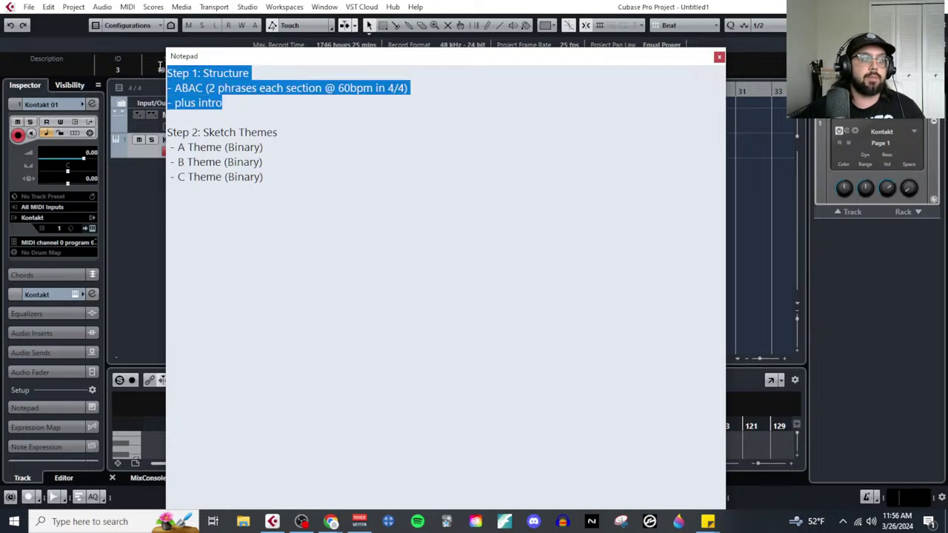
pyautogui.click(396, 139)
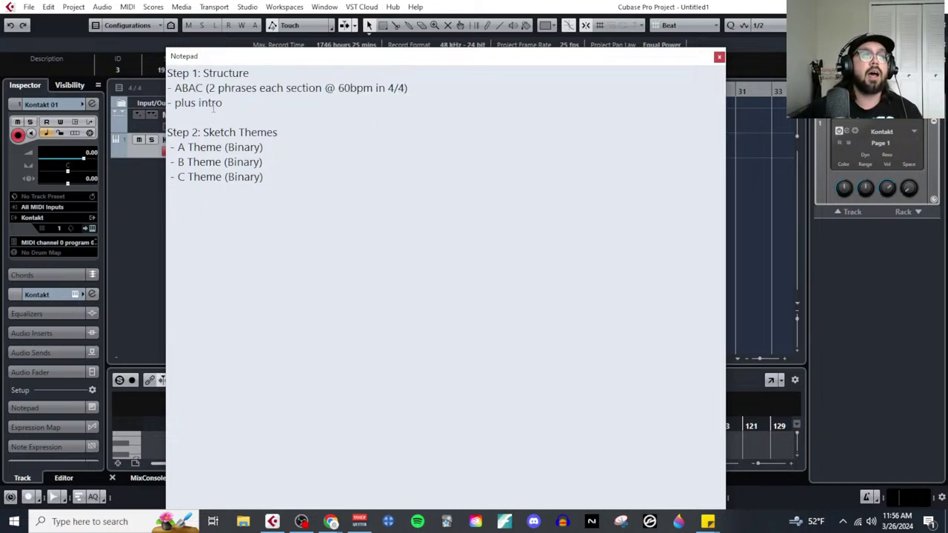
pyautogui.moveTo(202, 88); pyautogui.dragTo(176, 89)
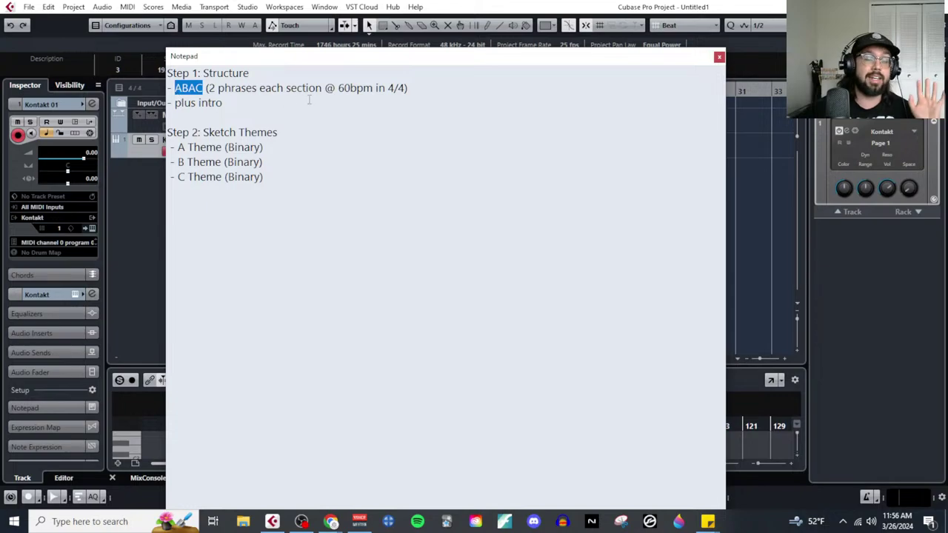
pyautogui.click(215, 88)
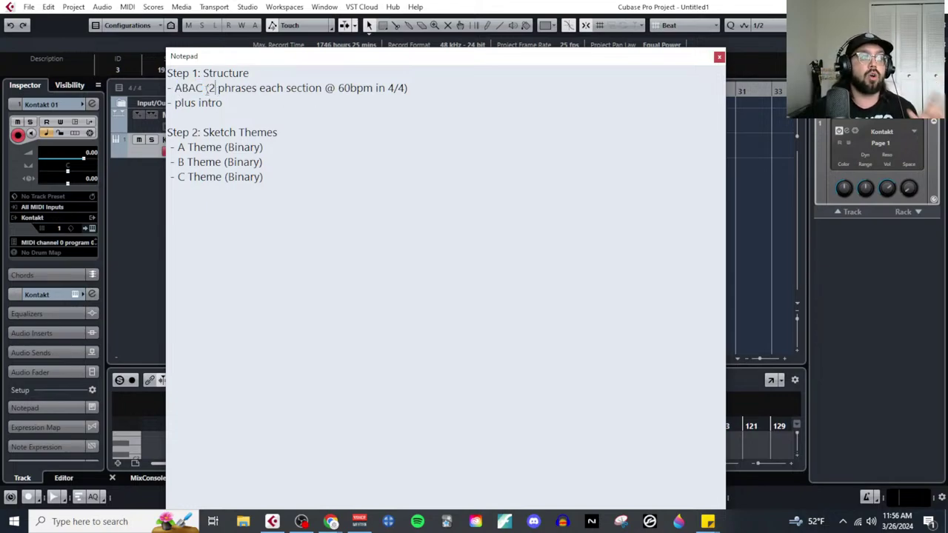
pyautogui.moveTo(204, 88); pyautogui.dragTo(175, 89)
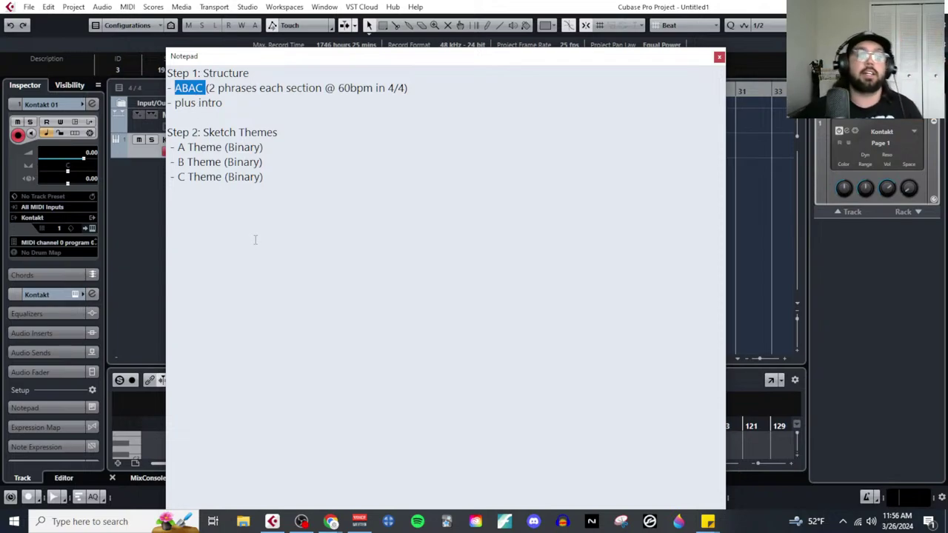
pyautogui.moveTo(222, 102); pyautogui.dragTo(175, 88)
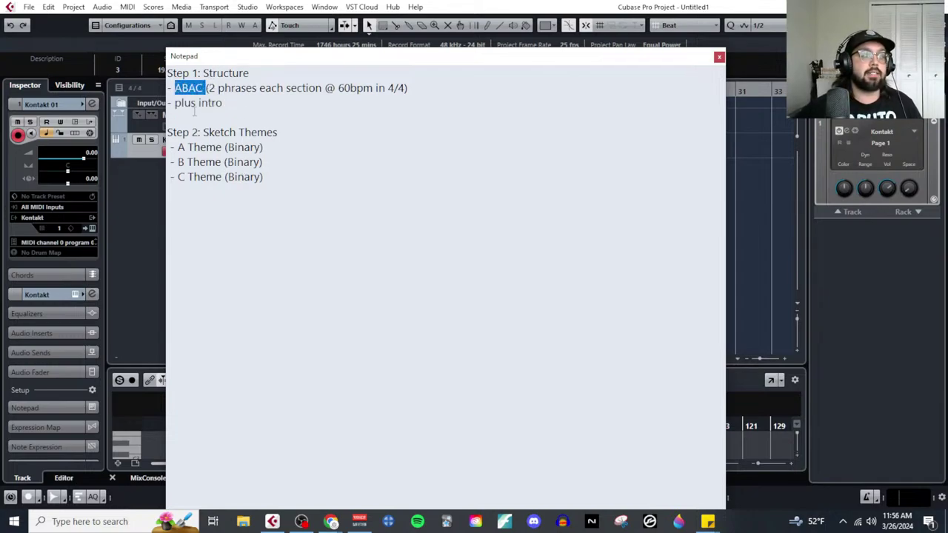
# Step: Highlight the A, B and C Theme (Binary) lines, then close the Notepad
pyautogui.moveTo(179, 147); pyautogui.dragTo(280, 151)
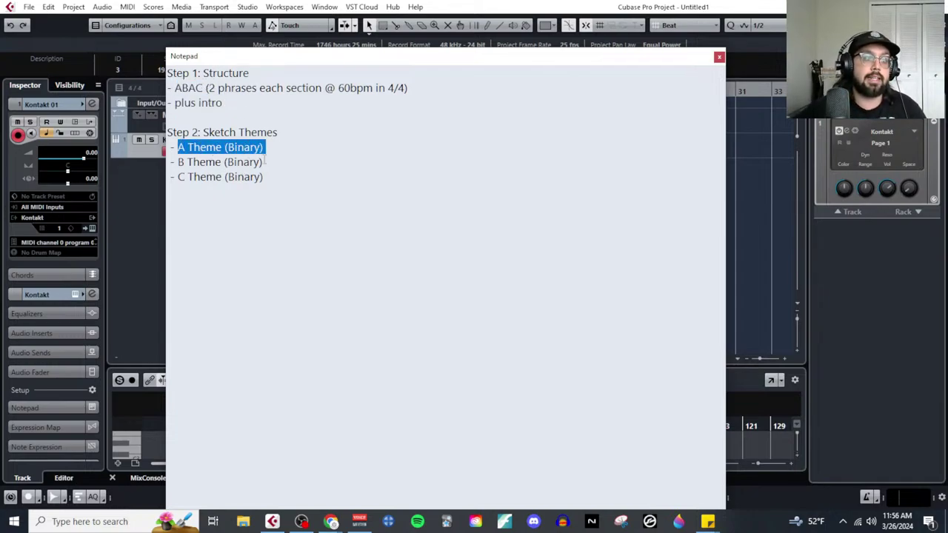
pyautogui.moveTo(178, 163); pyautogui.dragTo(274, 166)
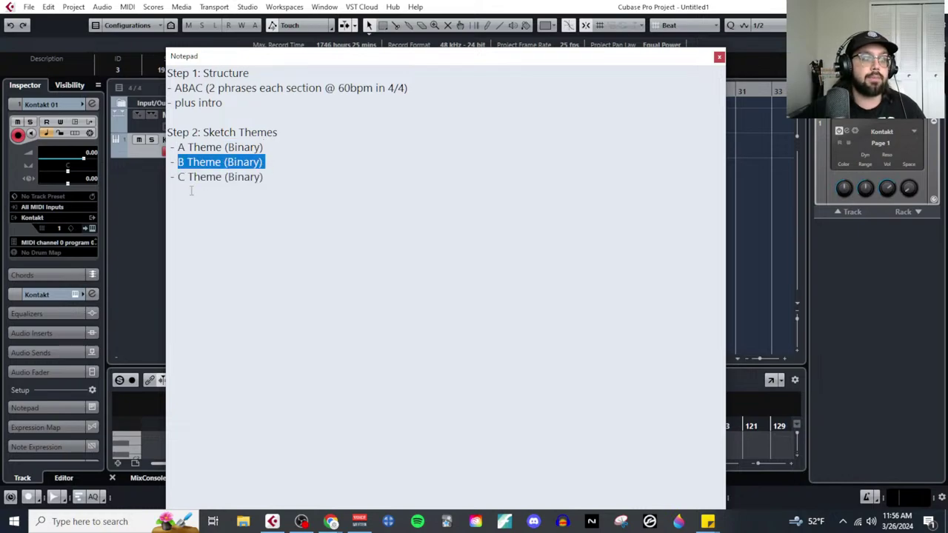
pyautogui.moveTo(177, 176); pyautogui.dragTo(229, 185)
pyautogui.moveTo(178, 146); pyautogui.dragTo(222, 147)
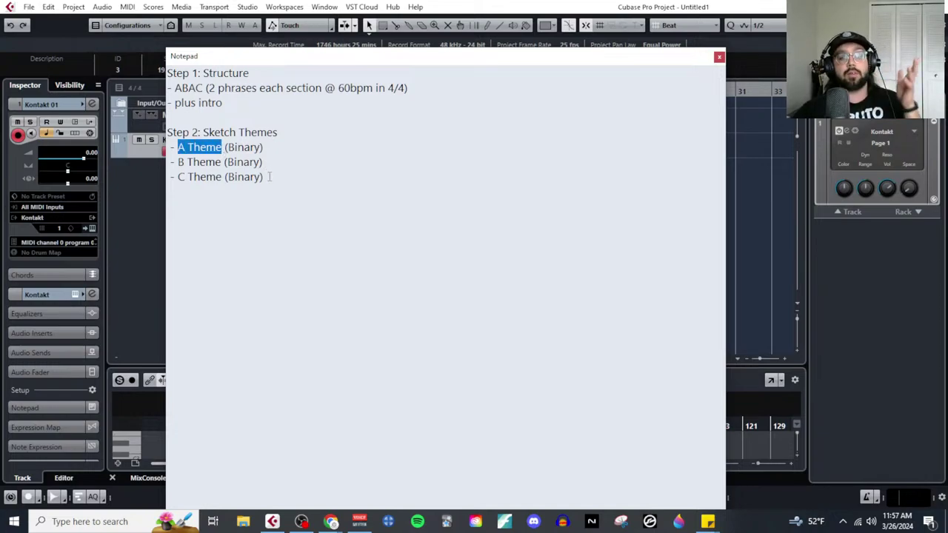
pyautogui.click(240, 223)
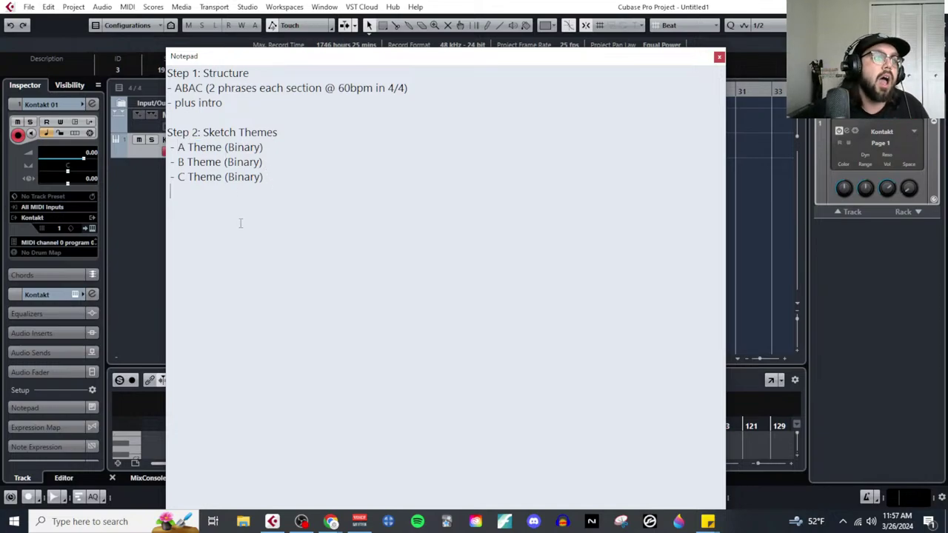
pyautogui.click(270, 180)
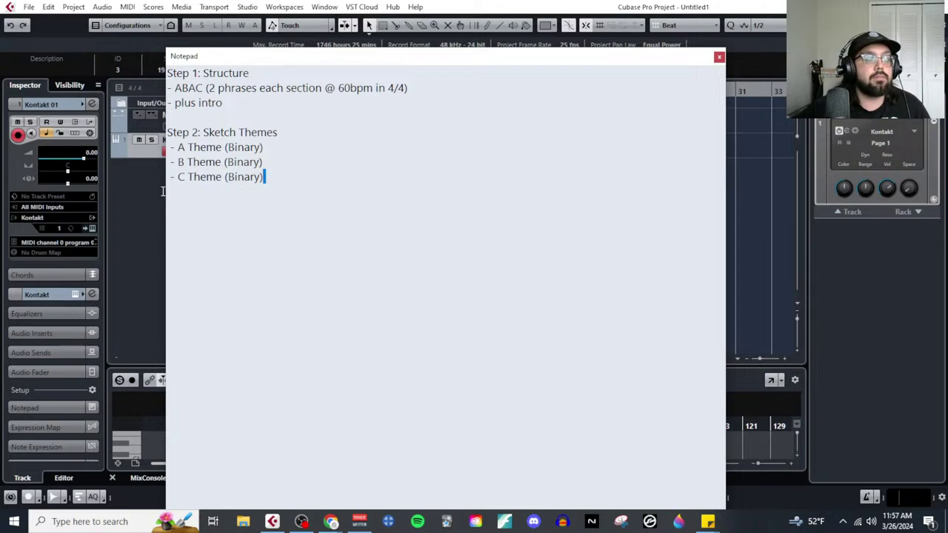
pyautogui.tripleClick(167, 179)
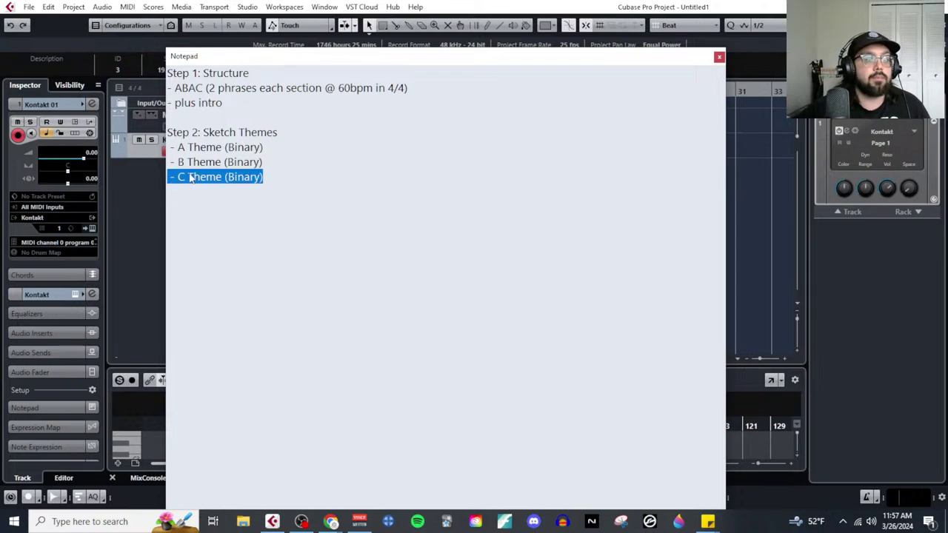
pyautogui.click(719, 56)
# Step: Zoom out, return the cursor to bar 1 and box-select all three Kontakt parts
pyautogui.press('g')
pyautogui.press('g')
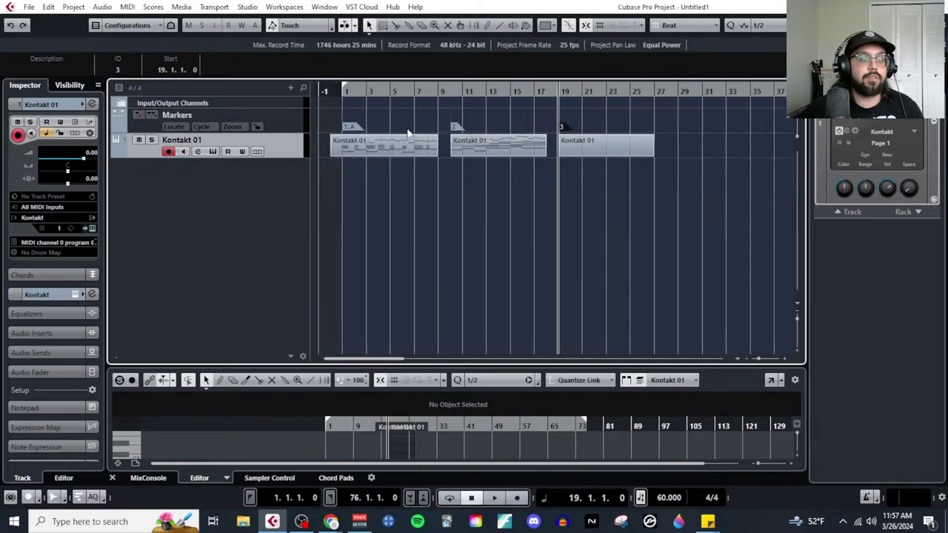
pyautogui.click(342, 90)
pyautogui.press('g')
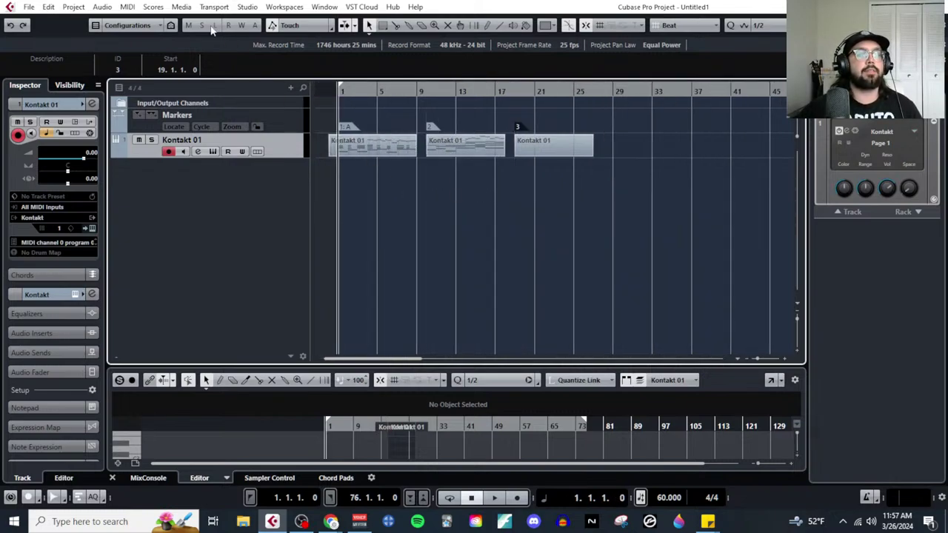
pyautogui.click(128, 7)
pyautogui.click(474, 215)
pyautogui.moveTo(648, 157); pyautogui.dragTo(393, 156)
# Step: Open the three parts together in the Key Editor, zoom out to fit, and play from the start
pyautogui.click(127, 6)
pyautogui.click(159, 21)
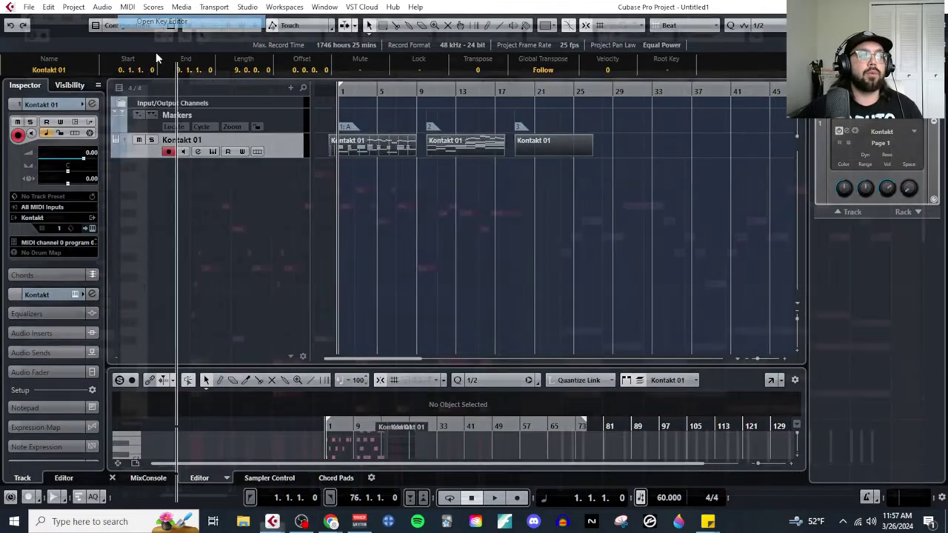
pyautogui.press('g')
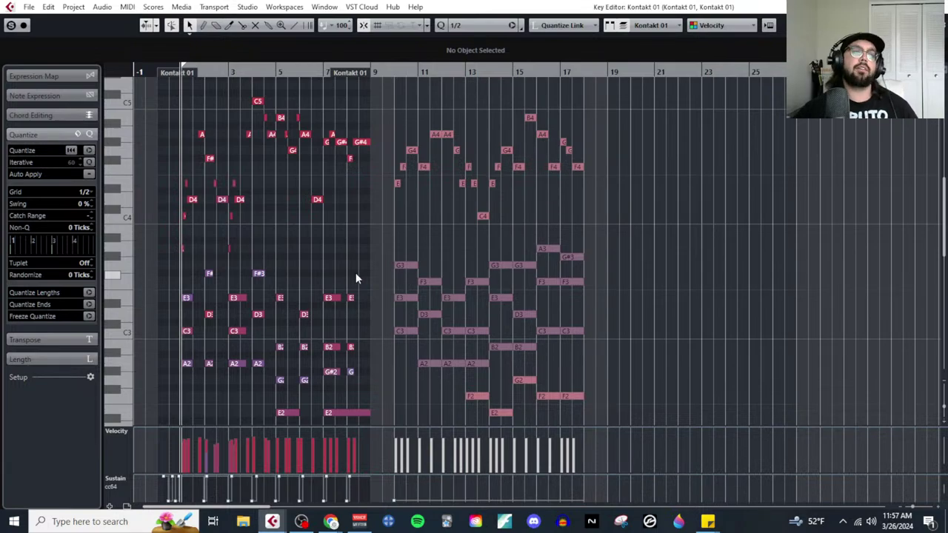
pyautogui.press('h')
pyautogui.press('h')
pyautogui.press('g')
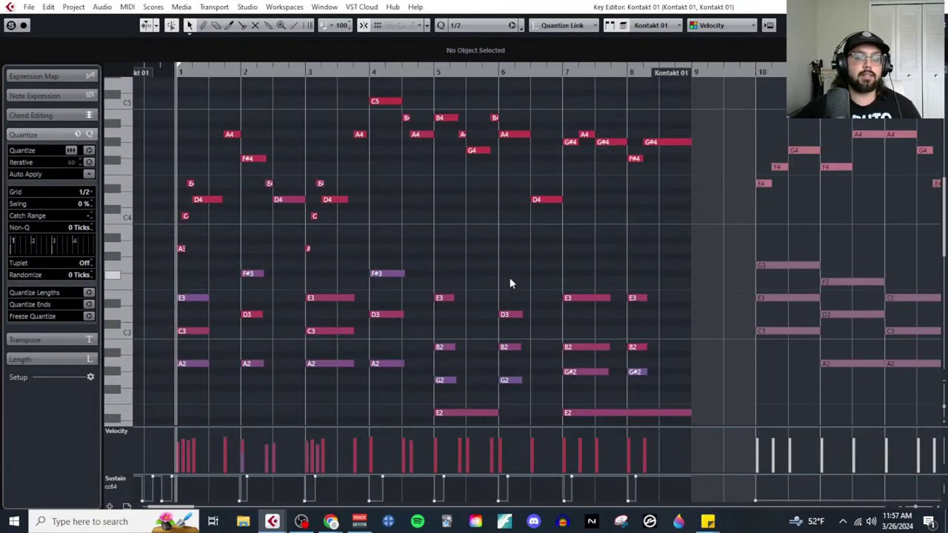
pyautogui.press('g')
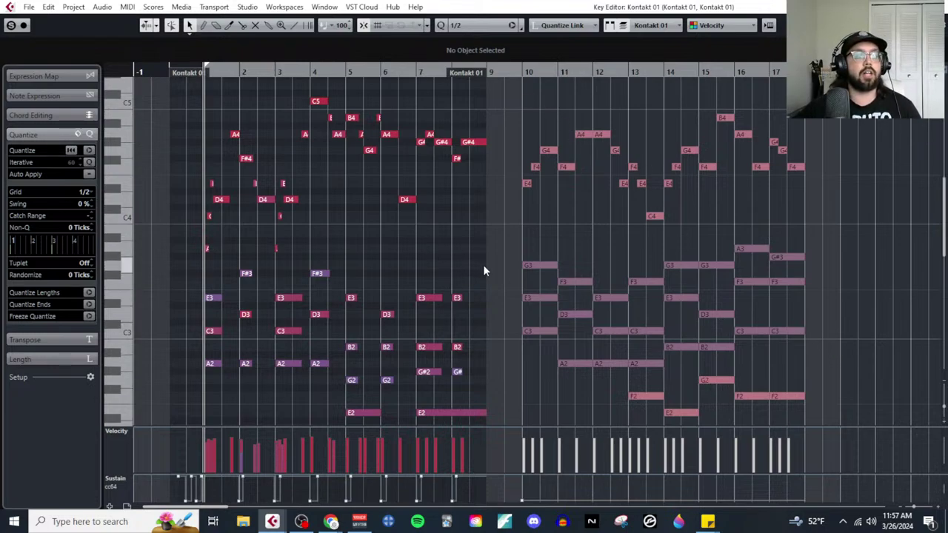
pyautogui.press('space')
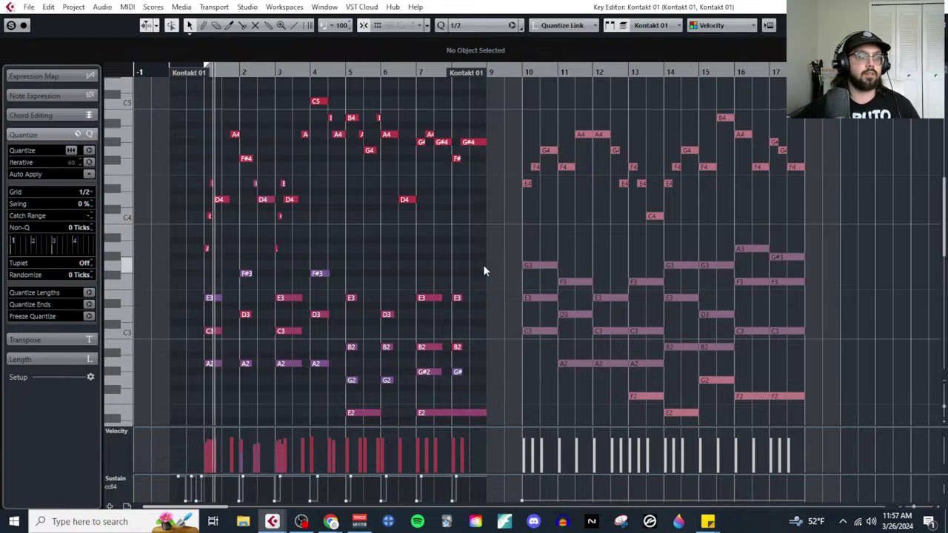
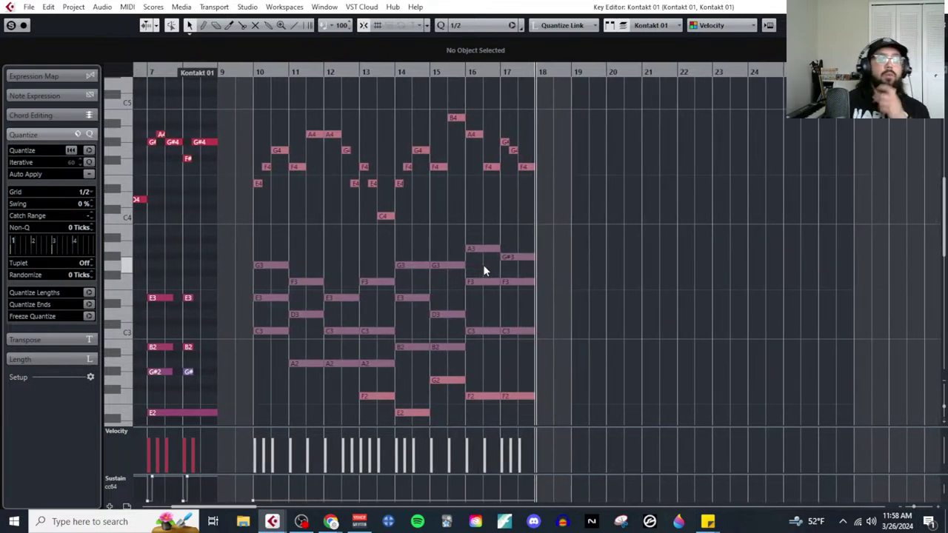
# Step: Scroll left and zoom out the Key Editor to show bars -1 to 31
pyautogui.hscroll(-8, 479, 263)
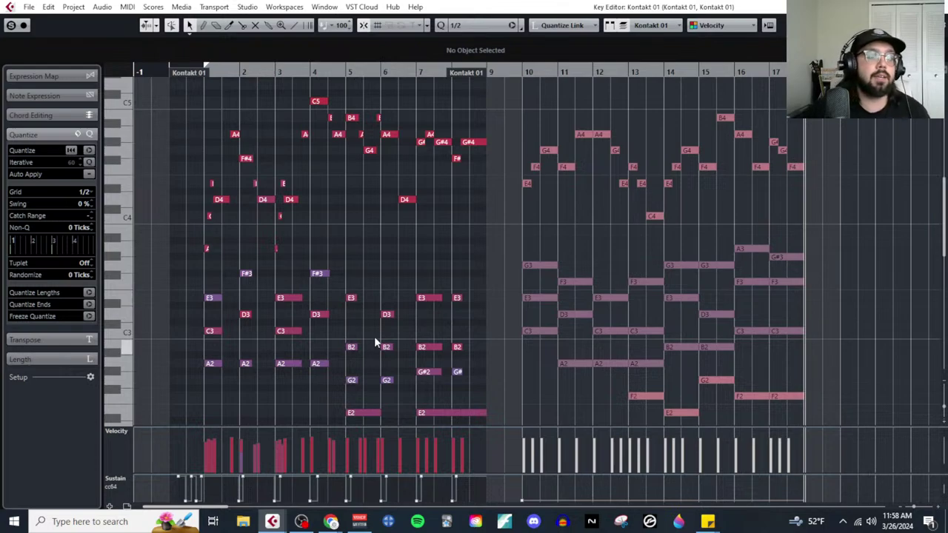
pyautogui.press('g')
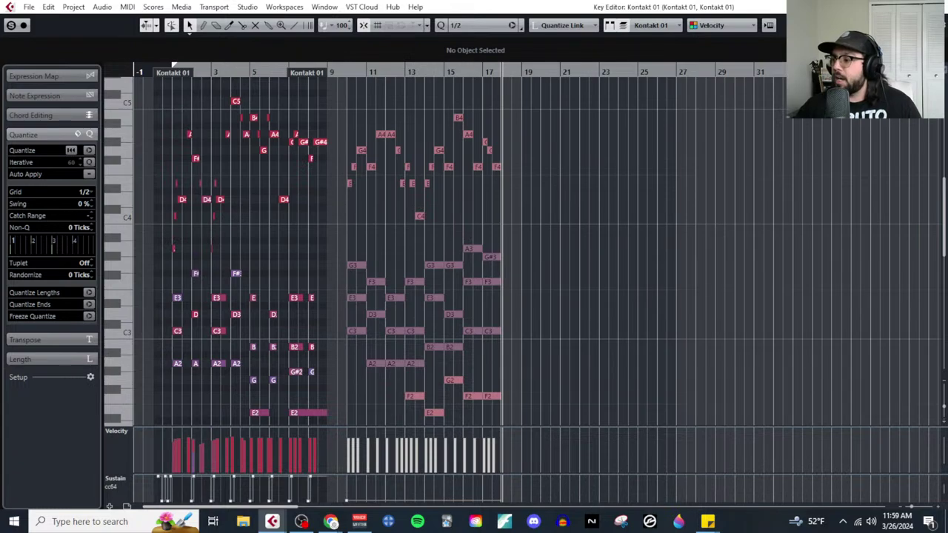
# Step: Make the empty later Kontakt 01 part active and set the quantize grid to 1/1
pyautogui.click(538, 307)
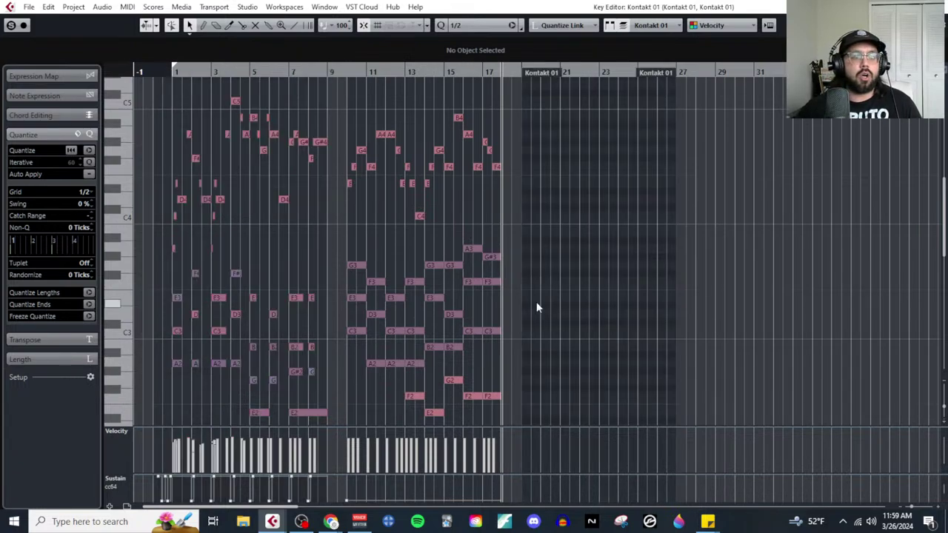
pyautogui.scroll(5, 527, 298)
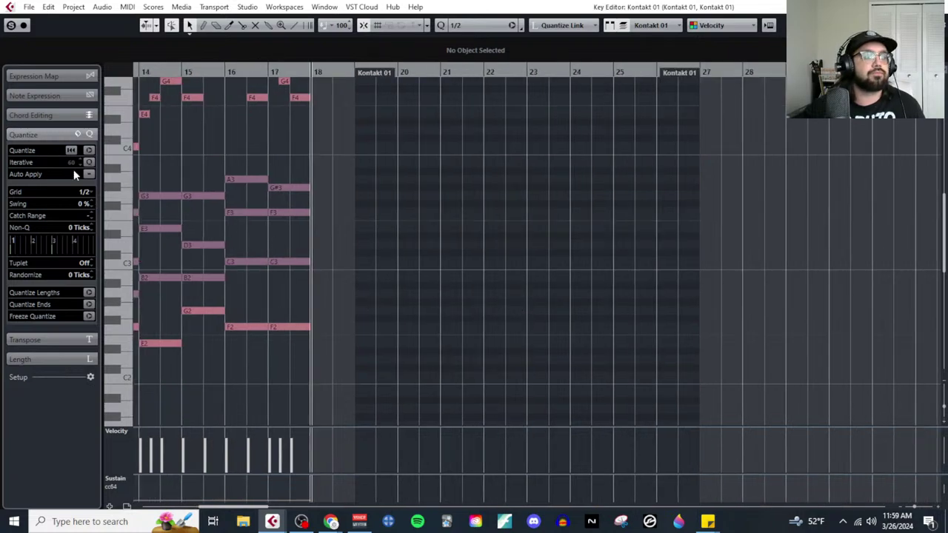
pyautogui.click(84, 191)
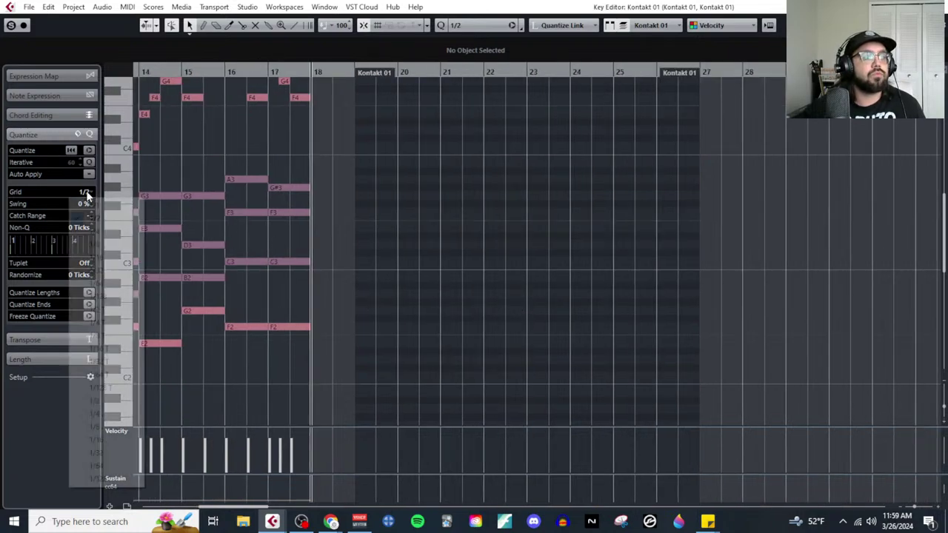
pyautogui.click(111, 205)
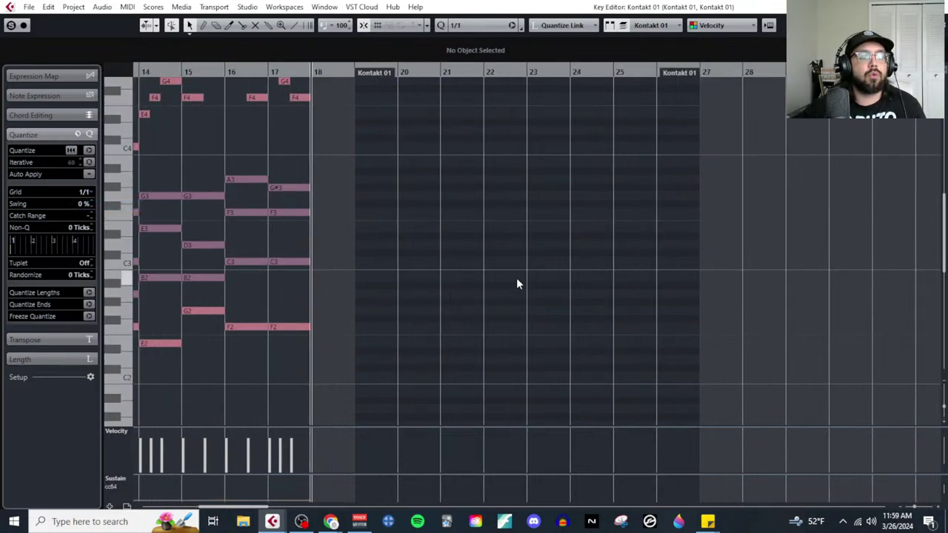
# Step: Switch to the Draw tool from the right-click toolbox
pyautogui.scroll(3, 339, 323)
pyautogui.rightClick(384, 337)
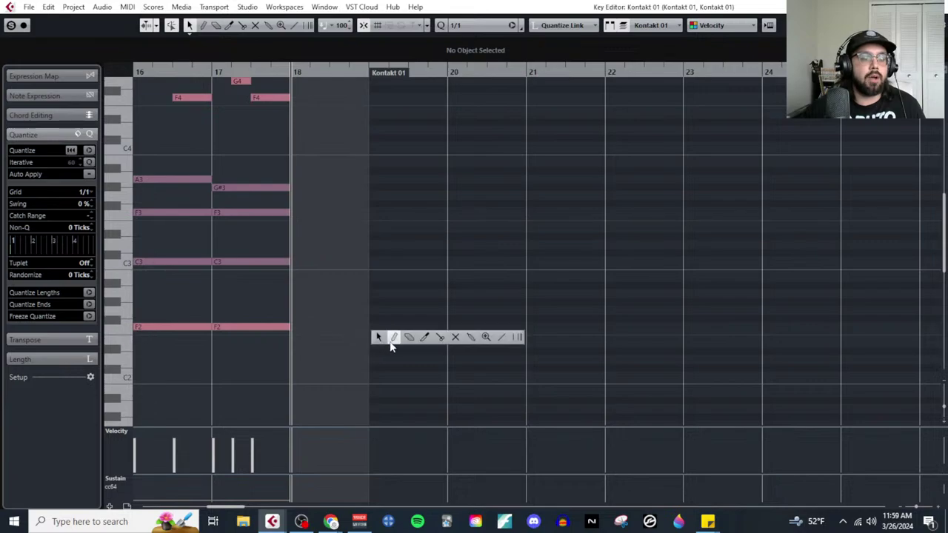
pyautogui.click(390, 337)
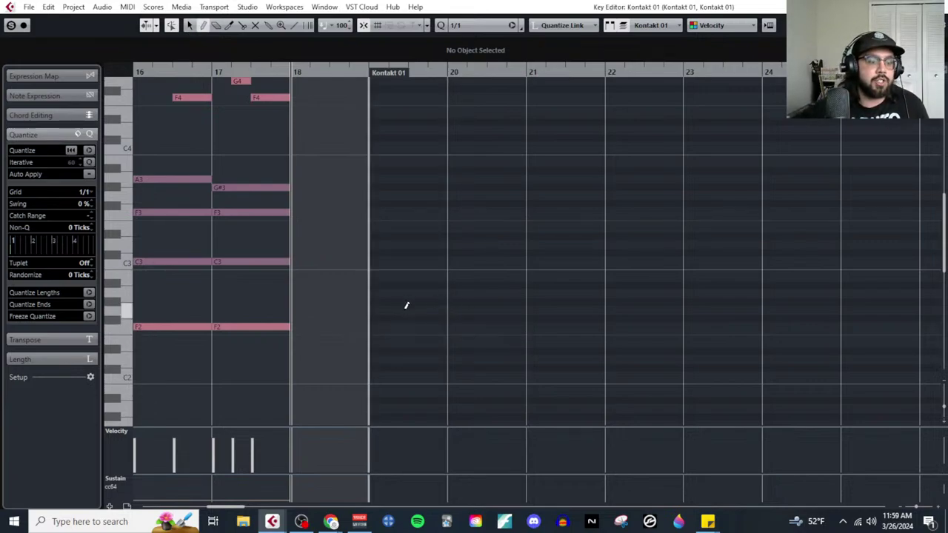
pyautogui.scroll(-2, 405, 305)
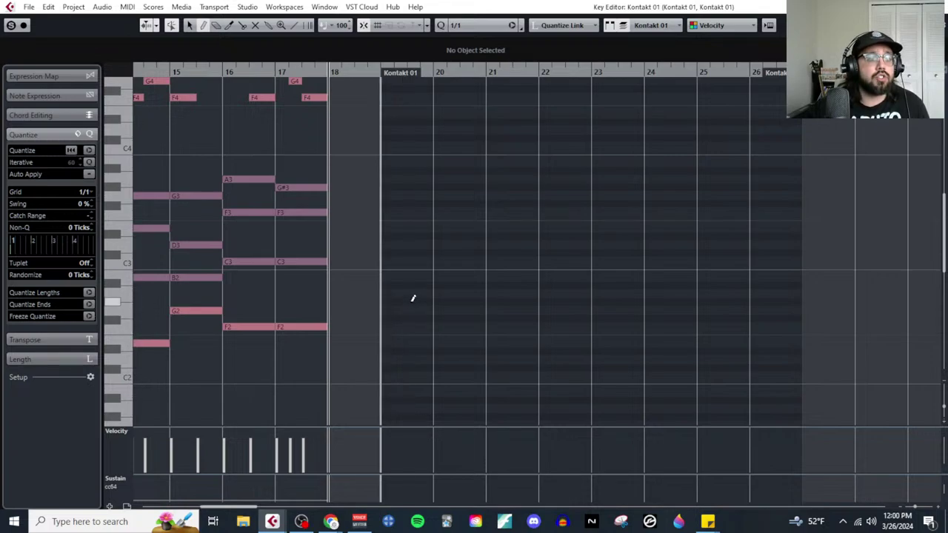
pyautogui.hscroll(-10, 413, 298)
pyautogui.hscroll(10, 417, 313)
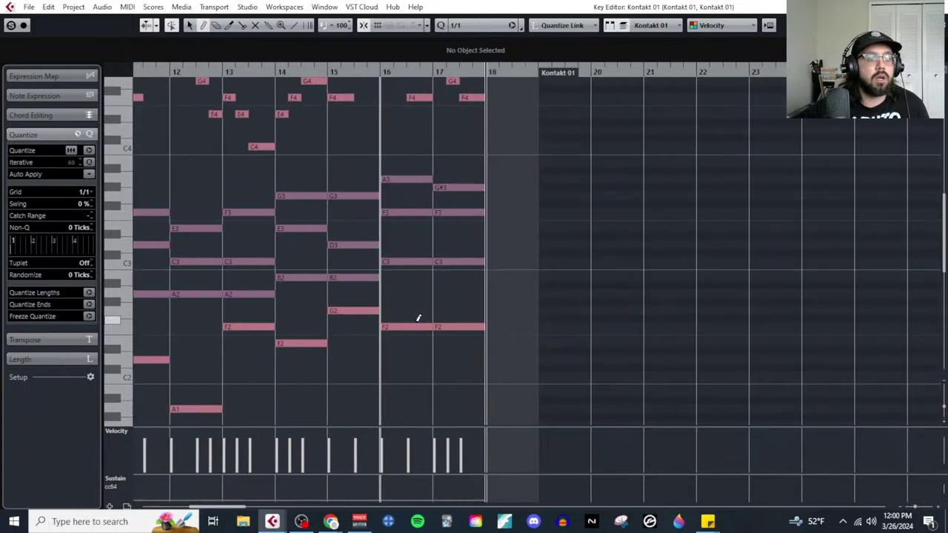
# Step: Move the playback position to bar 19, then delete a trial D3–F#3 chord drawn there
pyautogui.click(473, 277)
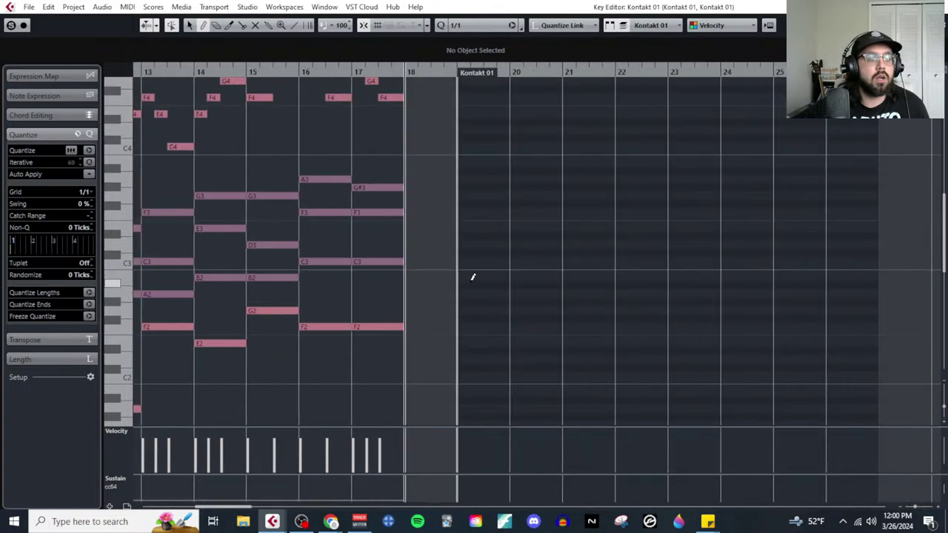
pyautogui.click(493, 244)
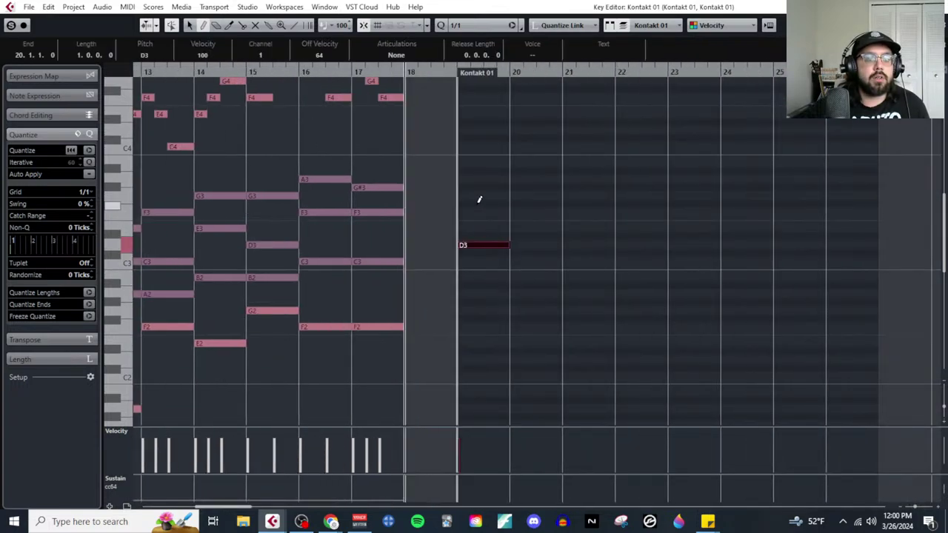
pyautogui.click(479, 202)
pyautogui.click(482, 180)
pyautogui.click(483, 180)
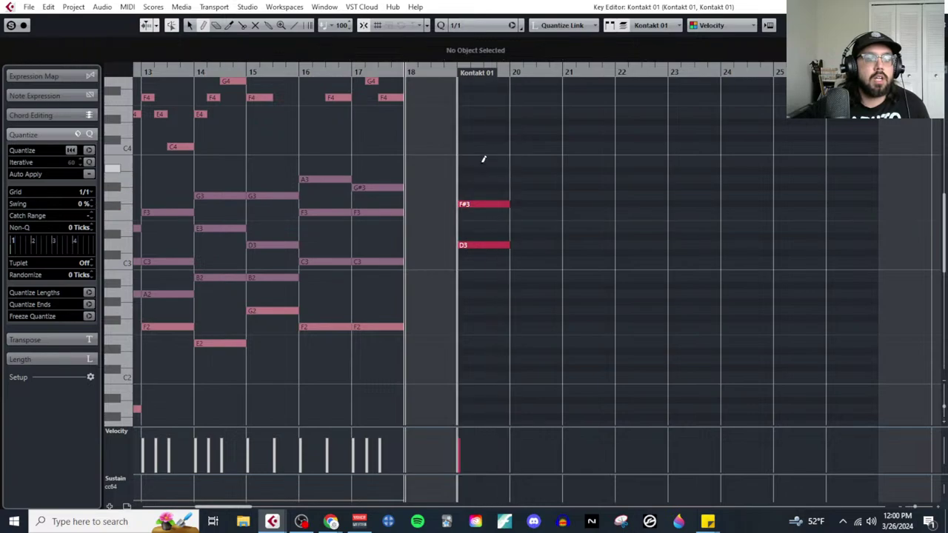
pyautogui.rightClick(484, 157)
pyautogui.click(465, 180)
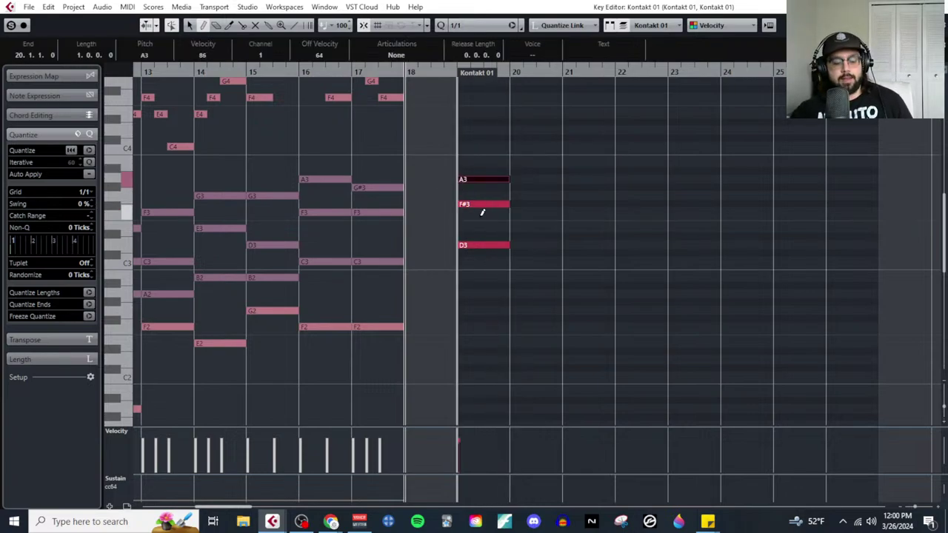
pyautogui.click(474, 181)
pyautogui.moveTo(467, 179); pyautogui.dragTo(526, 311)
pyautogui.press('Delete')
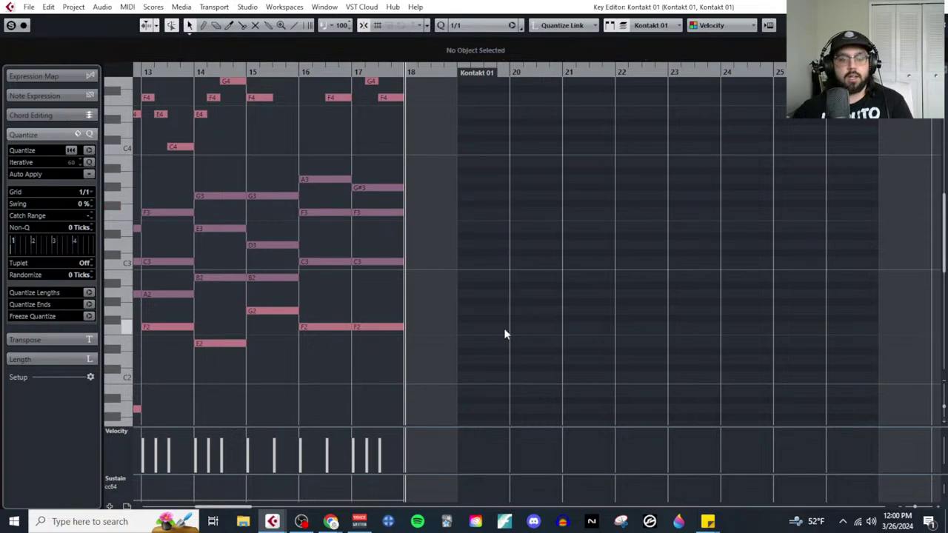
# Step: Draw a C3–E3–G3 chord at bar 19 and F3–A3–C4 at bar 20
pyautogui.rightClick(457, 280)
pyautogui.click(474, 283)
pyautogui.click(482, 262)
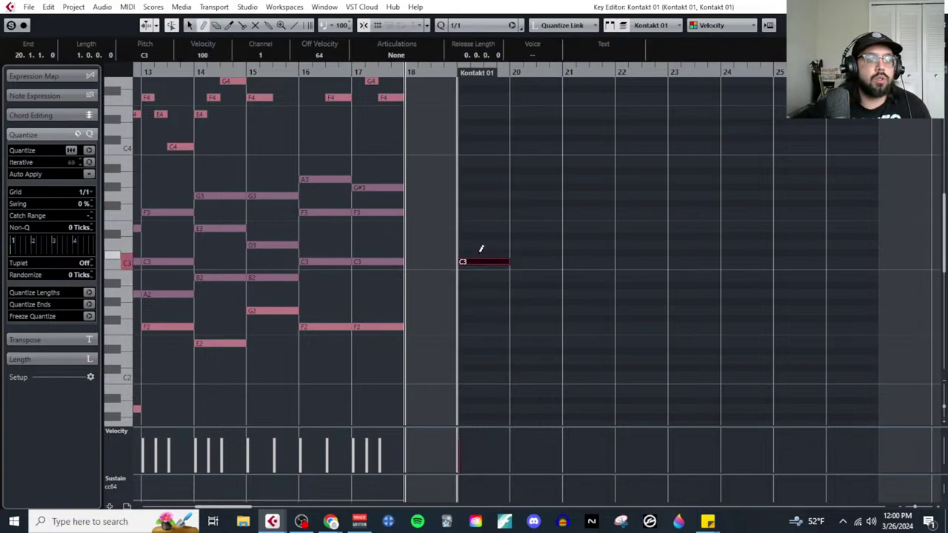
pyautogui.click(480, 229)
pyautogui.click(478, 197)
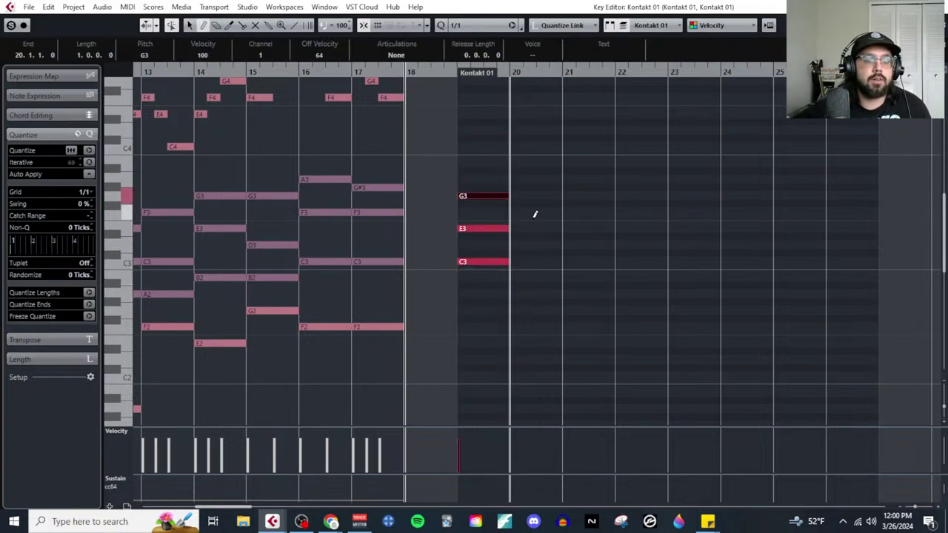
pyautogui.click(533, 225)
pyautogui.click(531, 226)
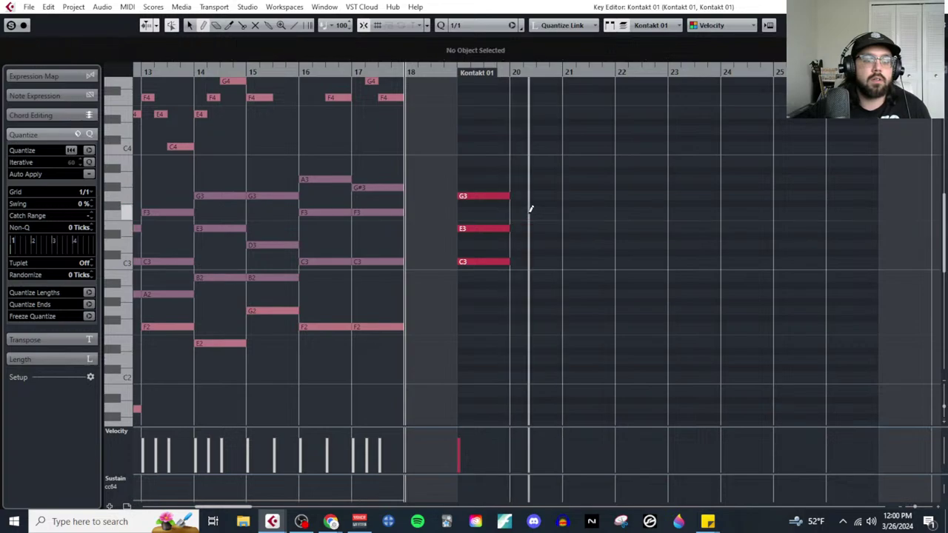
pyautogui.click(529, 214)
pyautogui.click(531, 180)
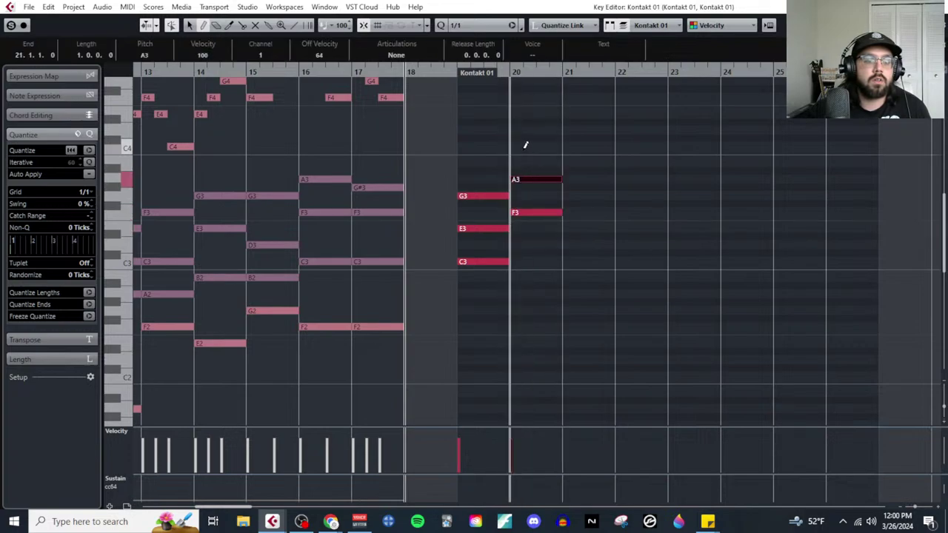
pyautogui.click(524, 147)
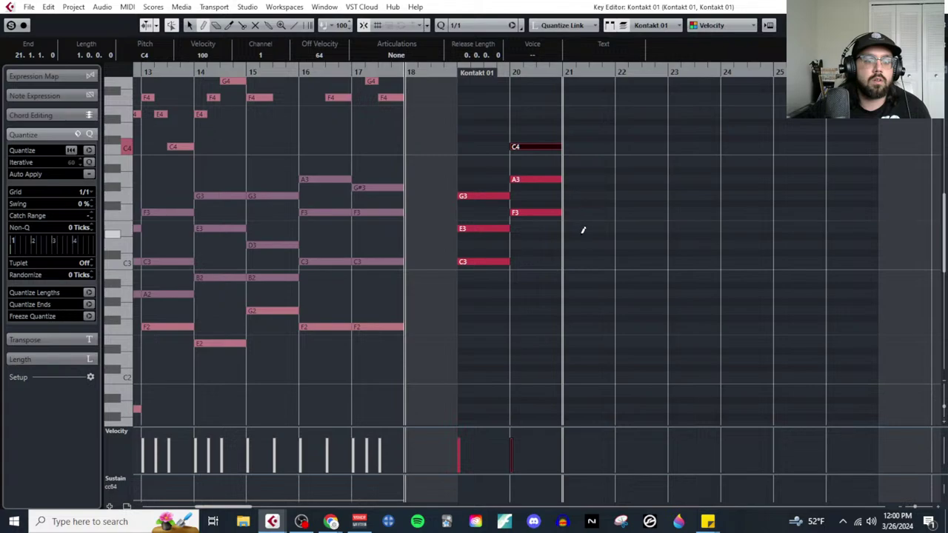
# Step: Draw chords C3–E3–A3 at bar 21, G3–B3–D4 at bar 22, C3–E3–G3 at bar 23
pyautogui.click(583, 261)
pyautogui.click(582, 227)
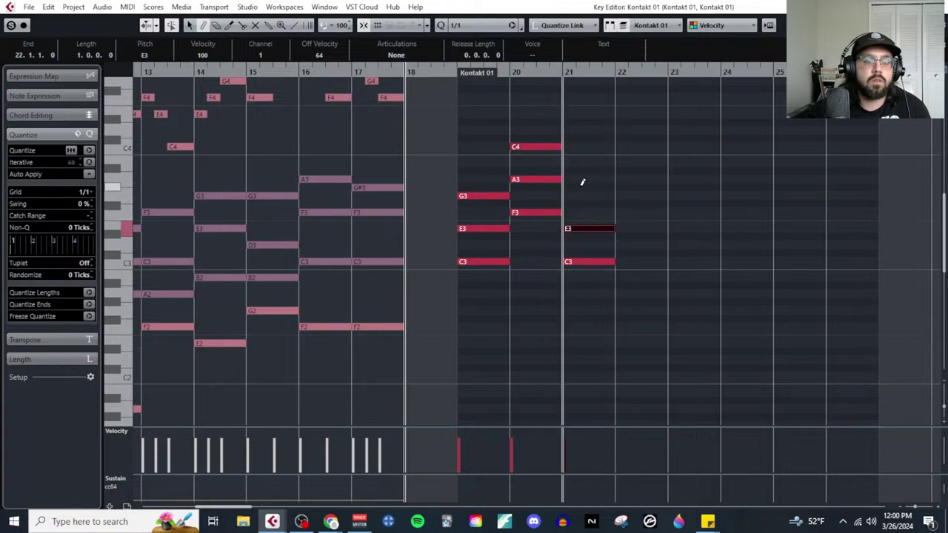
pyautogui.click(582, 179)
pyautogui.click(629, 196)
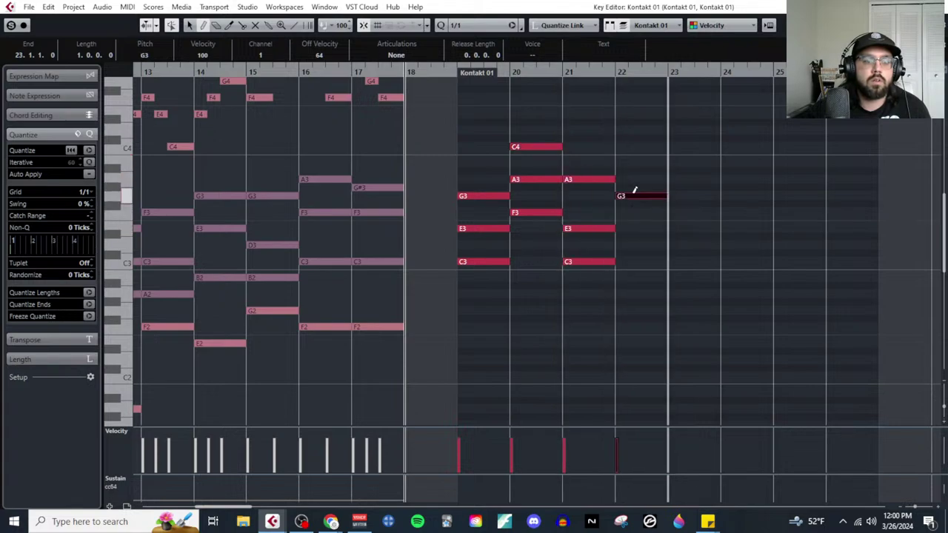
pyautogui.click(631, 162)
pyautogui.click(630, 130)
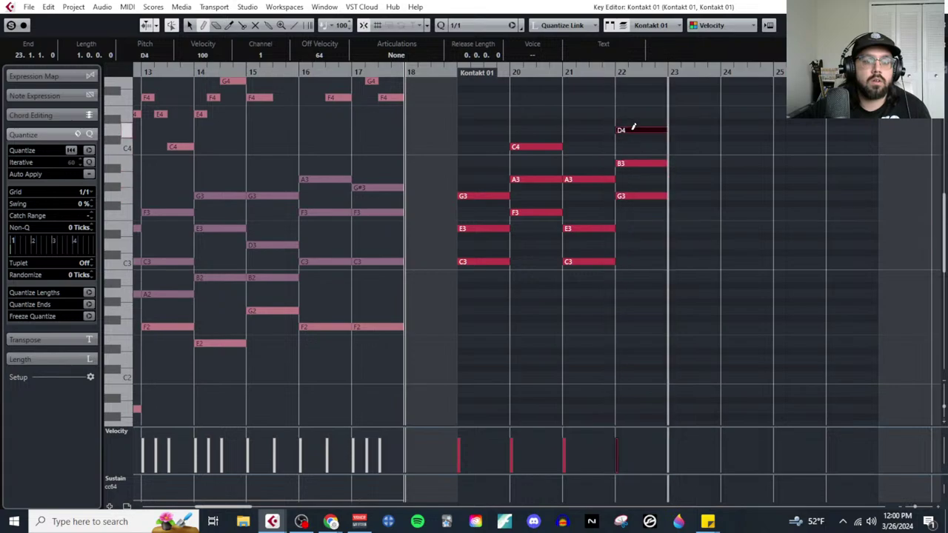
pyautogui.click(682, 262)
pyautogui.click(681, 228)
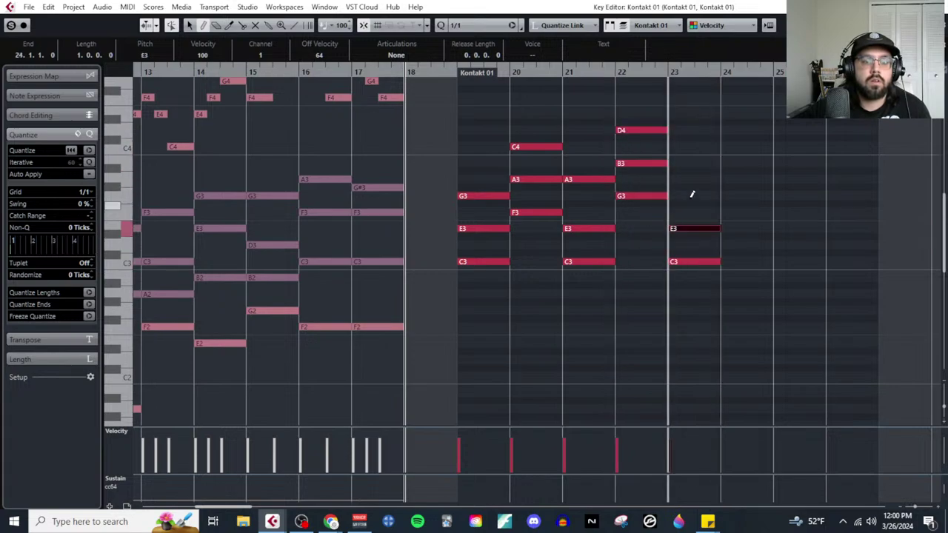
pyautogui.click(692, 196)
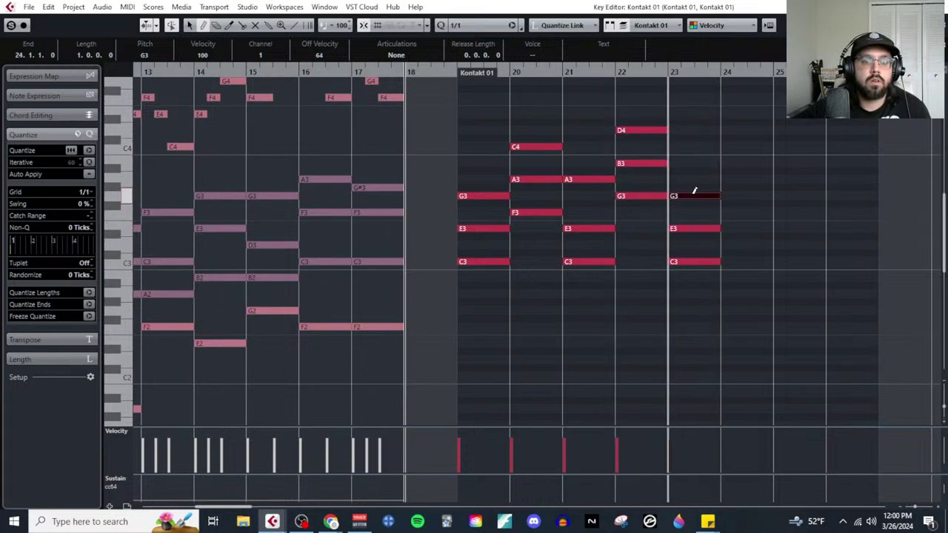
# Step: Draw D3–F3–A3 at bar 24, E3–G3–B3 at bar 25, and G3–B3–D4 at bar 26
pyautogui.click(745, 245)
pyautogui.click(744, 213)
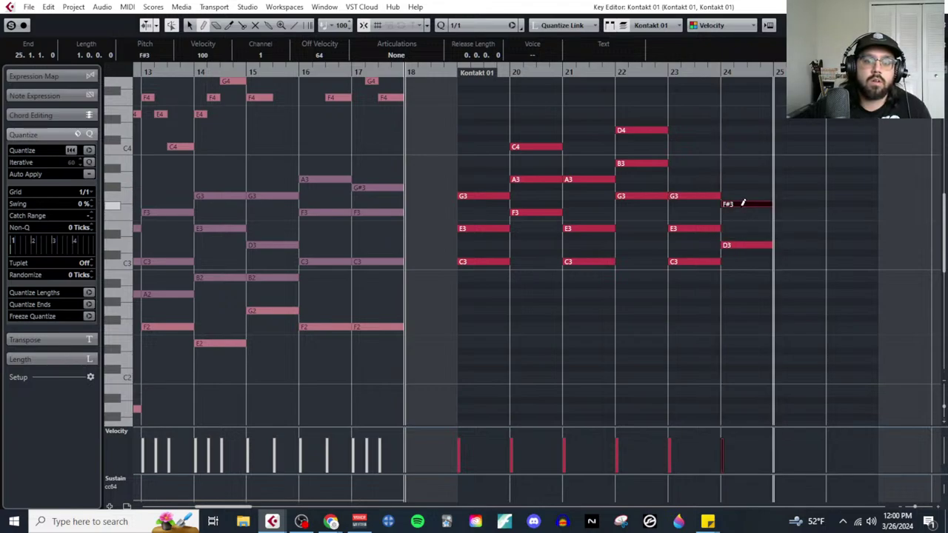
pyautogui.click(737, 179)
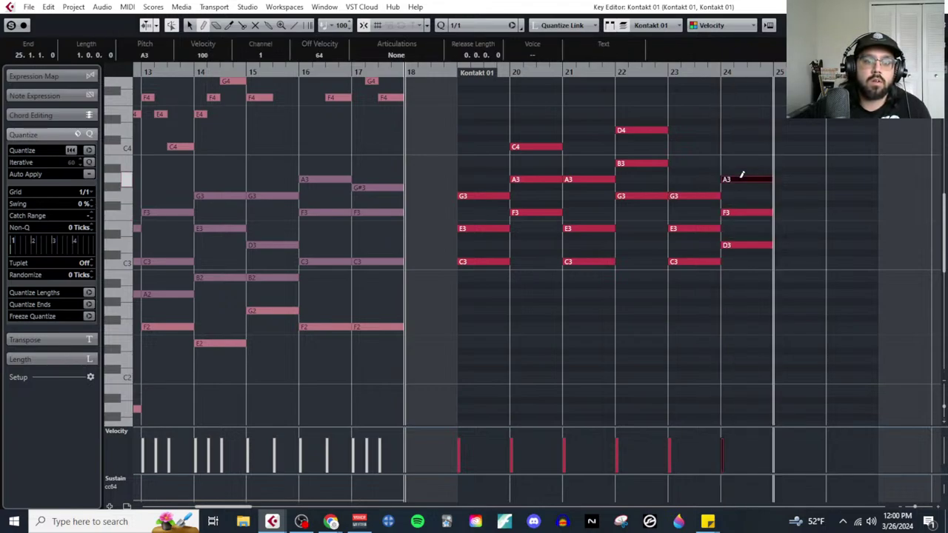
pyautogui.click(791, 228)
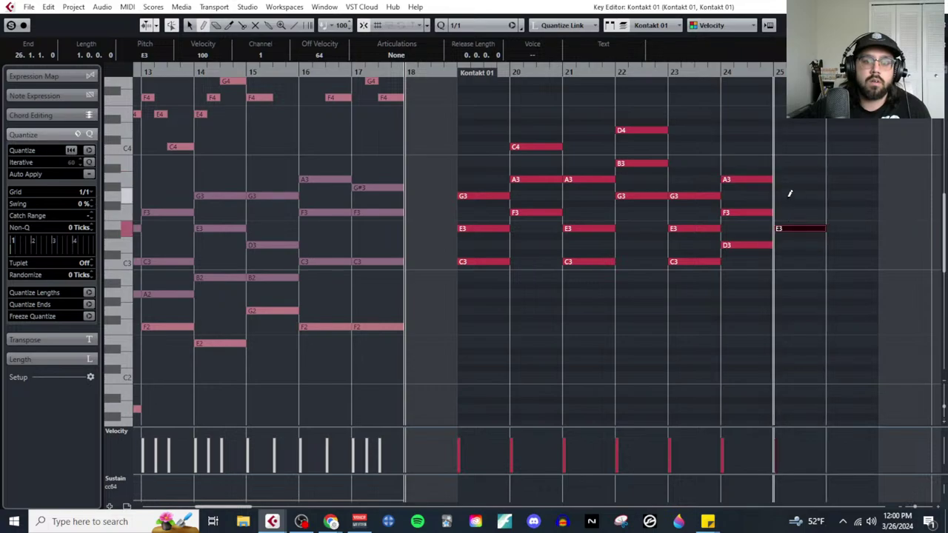
pyautogui.click(791, 195)
pyautogui.click(793, 163)
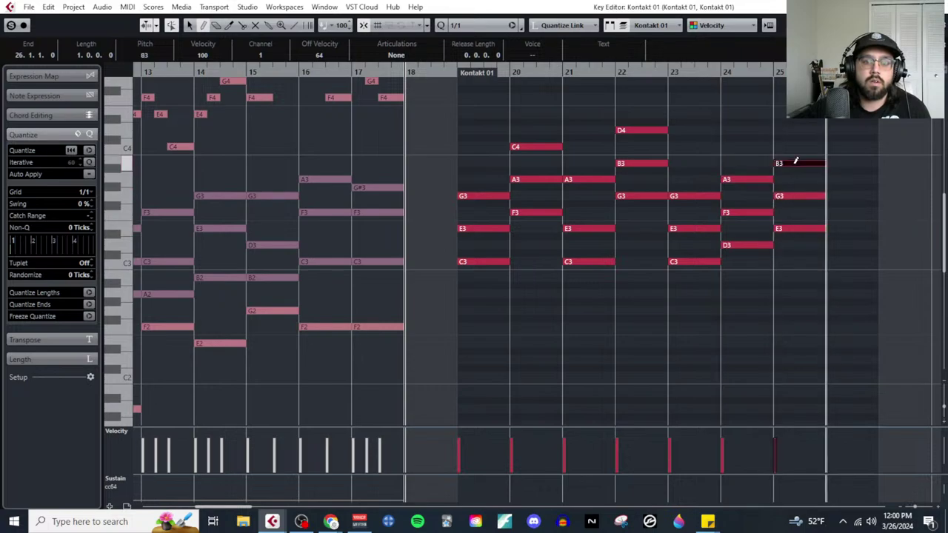
pyautogui.click(851, 196)
pyautogui.click(851, 162)
pyautogui.click(850, 139)
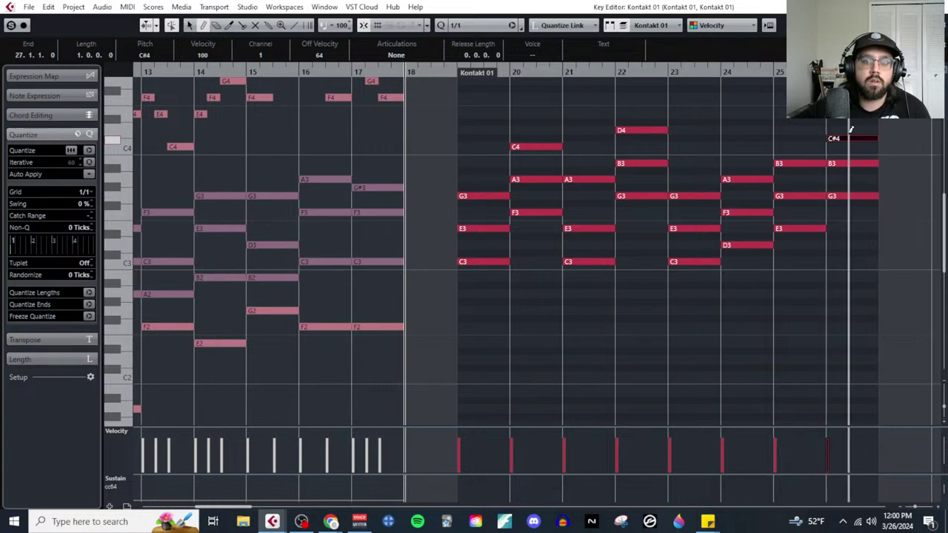
pyautogui.moveTo(850, 129); pyautogui.dragTo(850, 127)
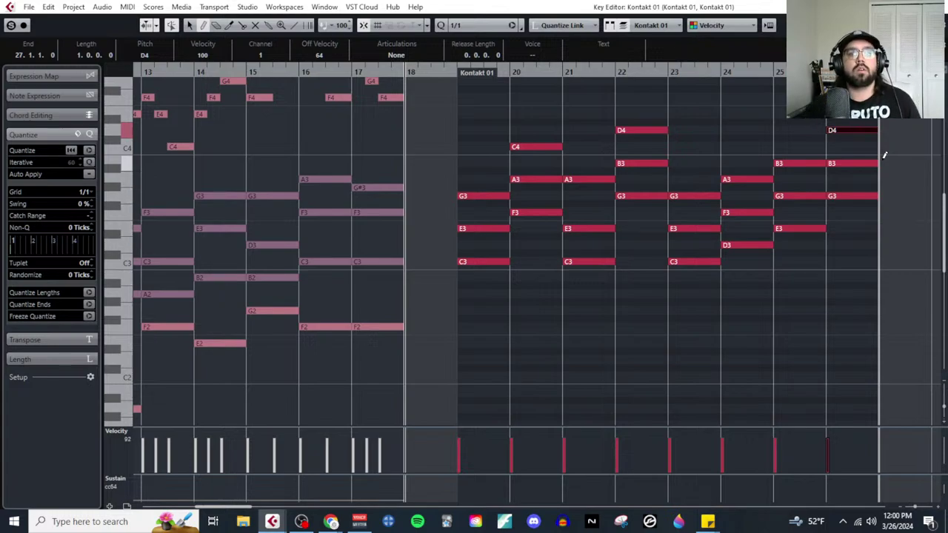
# Step: Drop the C4 and D4 chord notes down an octave with Shift+Down
pyautogui.moveTo(517, 118); pyautogui.dragTo(541, 146)
pyautogui.moveTo(616, 108); pyautogui.dragTo(862, 135)
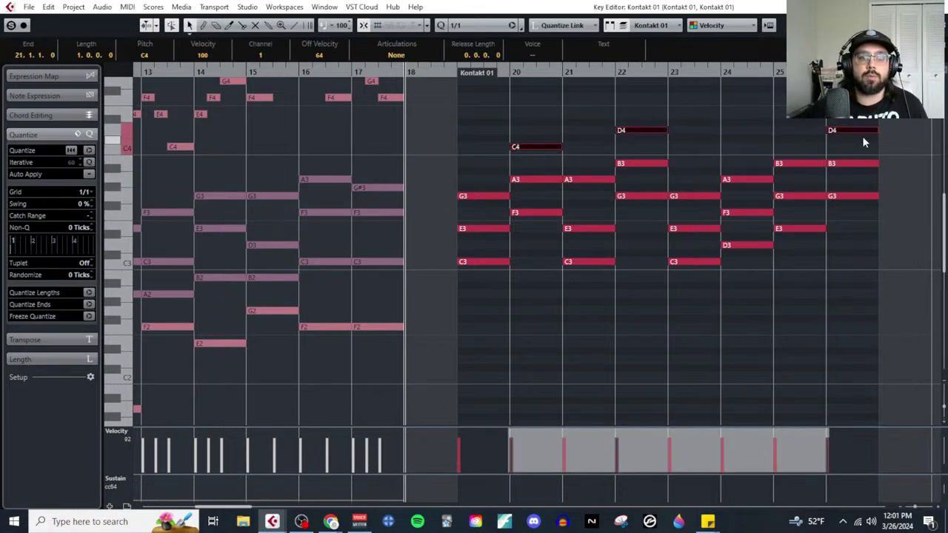
pyautogui.hotkey('shift', 'Down')
pyautogui.click(756, 287)
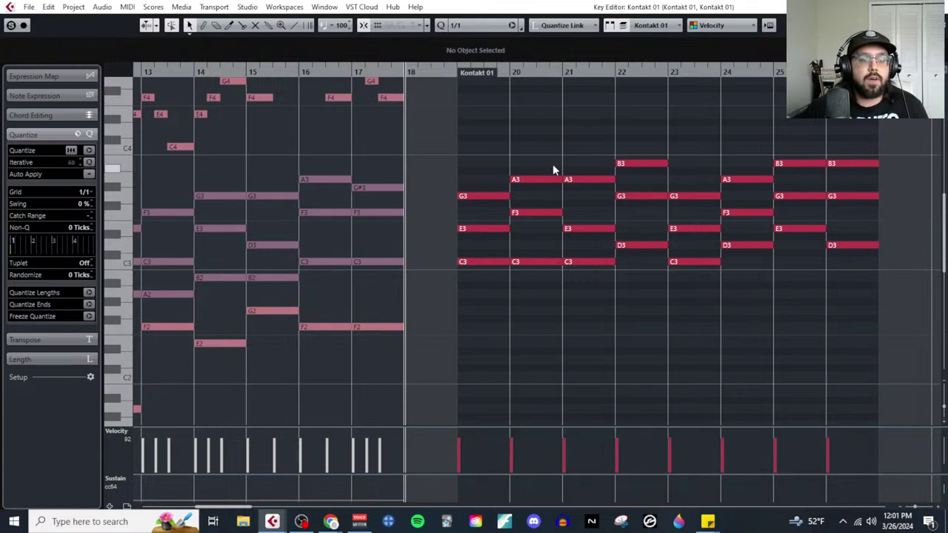
pyautogui.moveTo(455, 143); pyautogui.dragTo(911, 281)
pyautogui.press('Up')
pyautogui.press('Up')
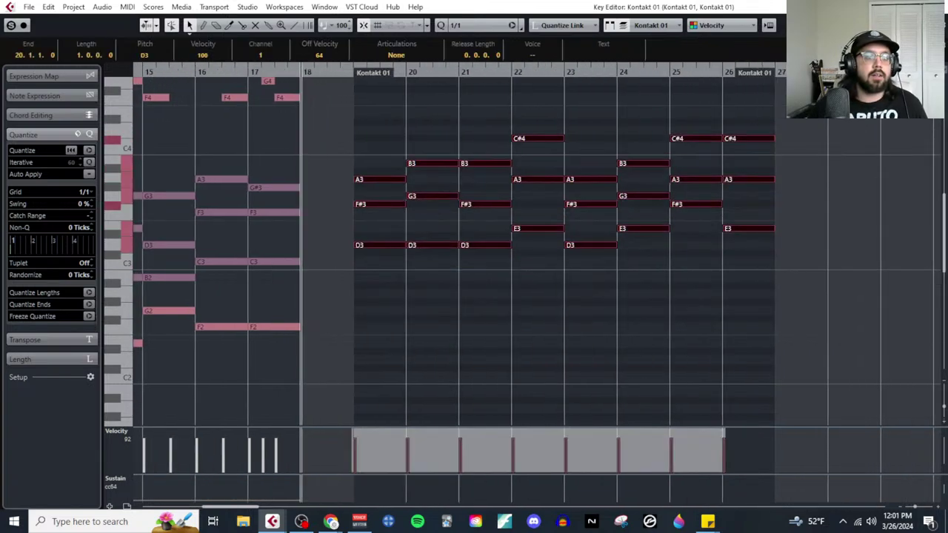
pyautogui.press('Down')
pyautogui.press('Down')
pyautogui.click(471, 358)
# Step: Switch to the Draw tool and set the note grid to 1/2
pyautogui.scroll(2, 451, 356)
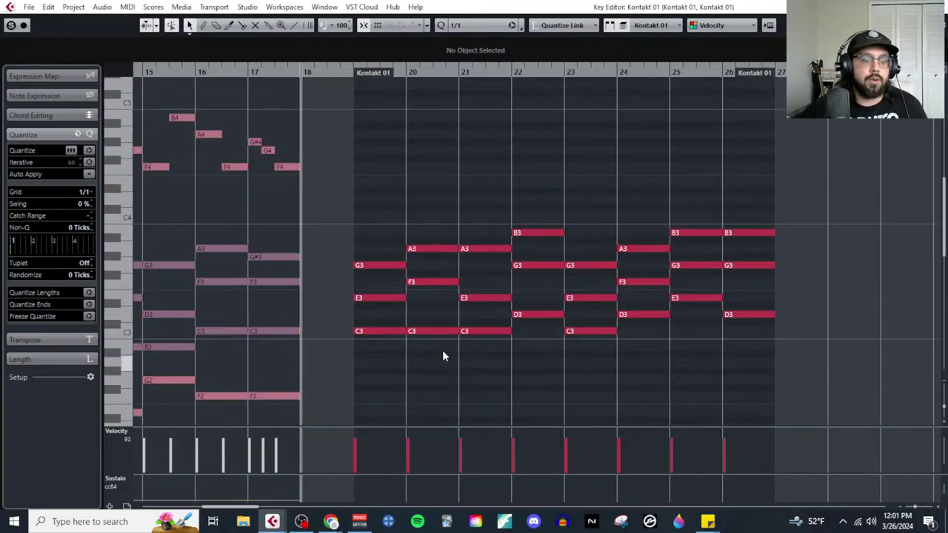
pyautogui.rightClick(373, 214)
pyautogui.click(388, 209)
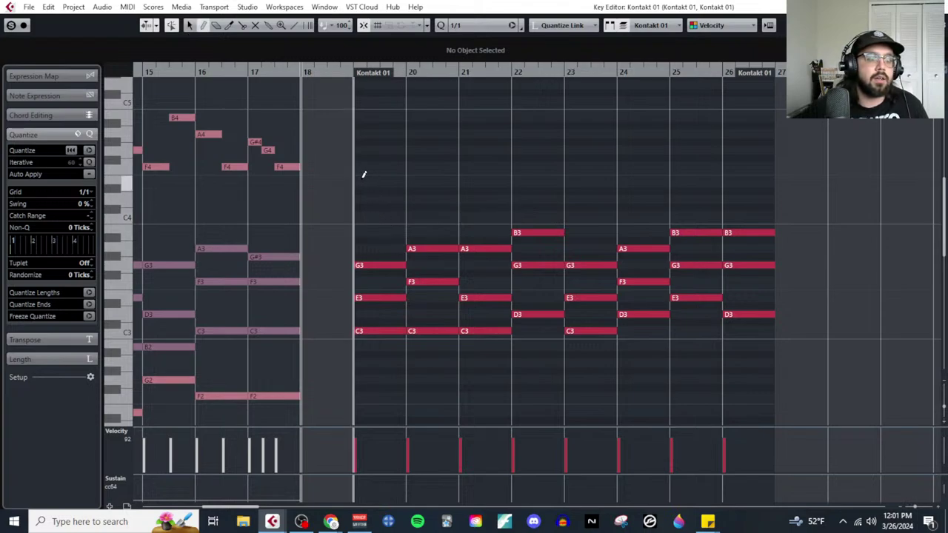
pyautogui.click(84, 192)
pyautogui.click(93, 217)
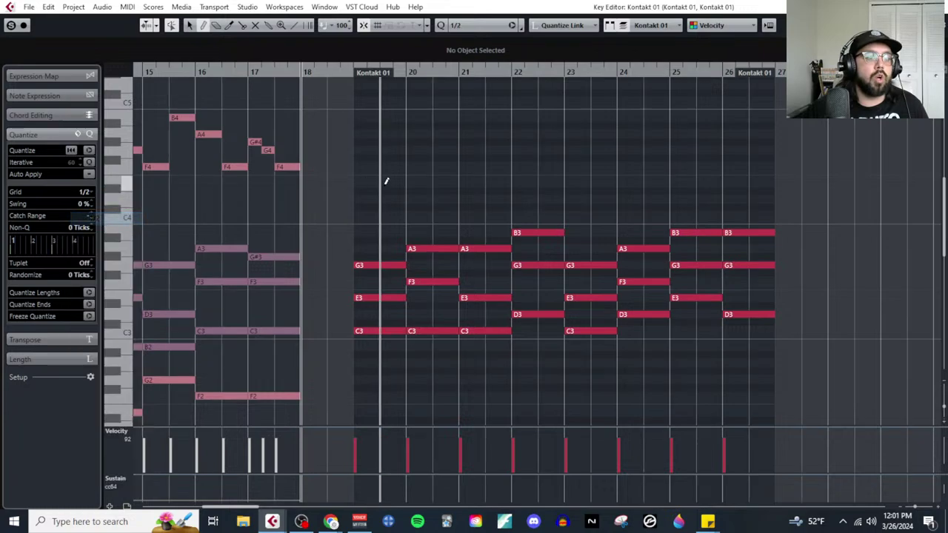
# Step: Draw half-bar melody notes E4, C5, A4 and F5 over bars 19–20
pyautogui.click(368, 183)
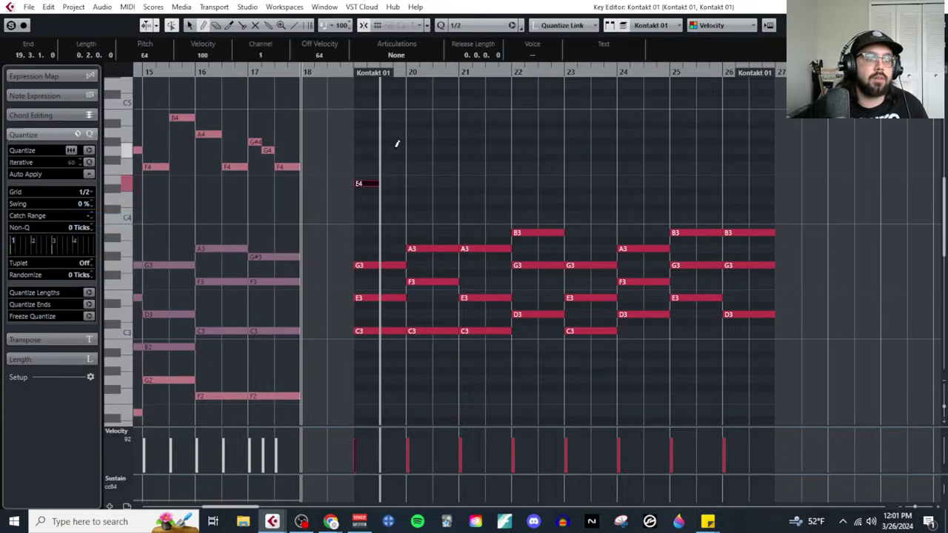
pyautogui.click(393, 101)
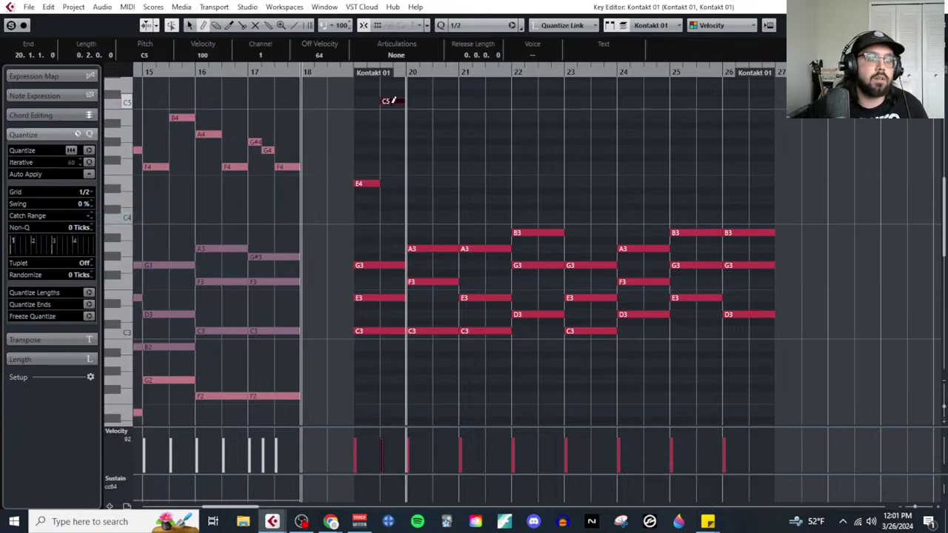
pyautogui.click(419, 133)
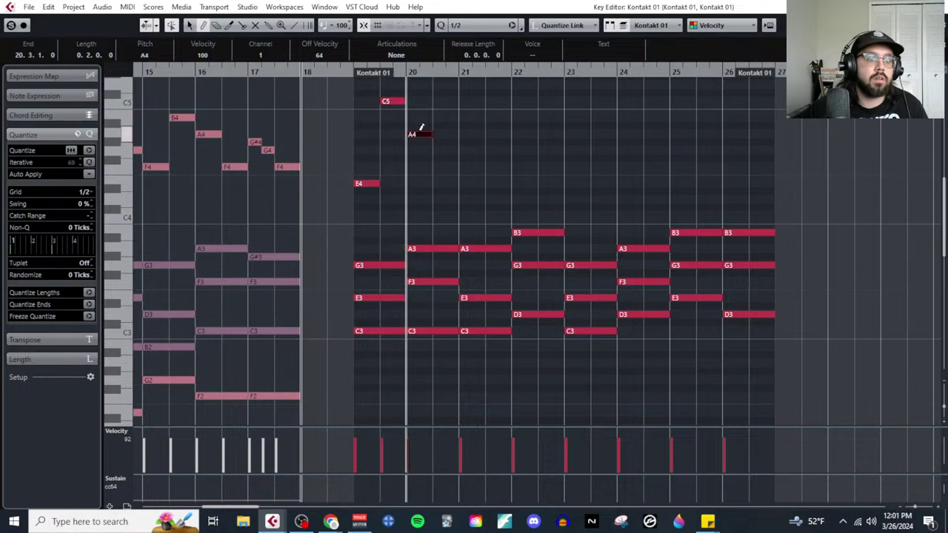
pyautogui.scroll(2, 444, 195)
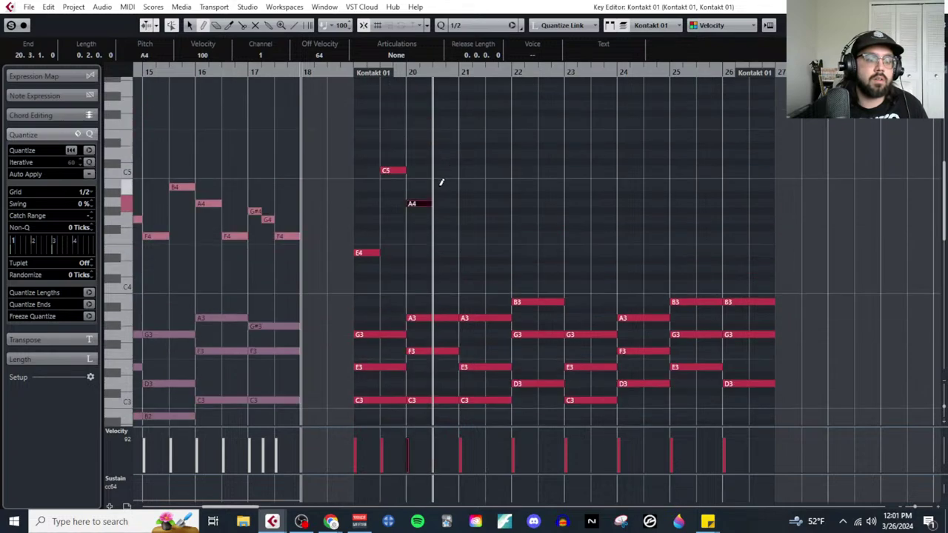
pyautogui.hotkey('ctrl', 'z')
pyautogui.hotkey('ctrl', 'shift', 'z')
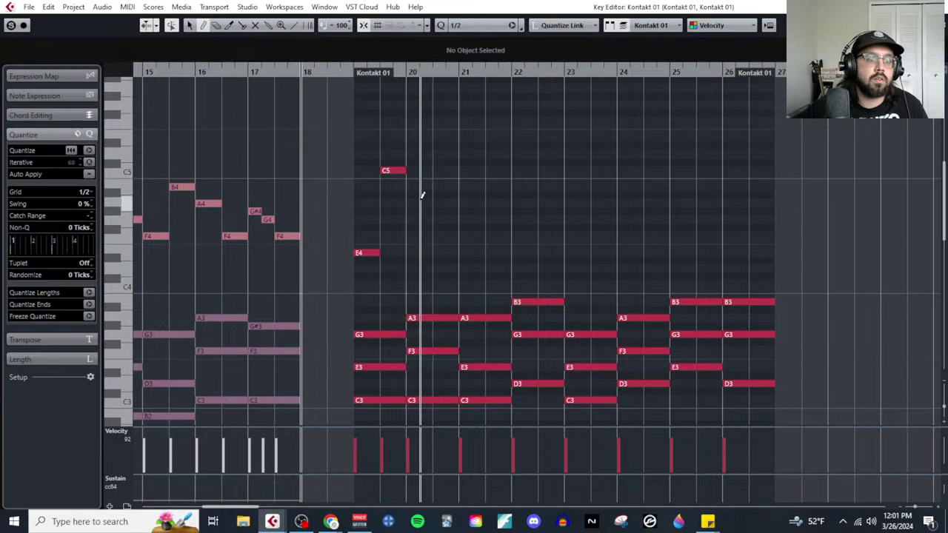
pyautogui.moveTo(447, 129); pyautogui.dragTo(448, 119)
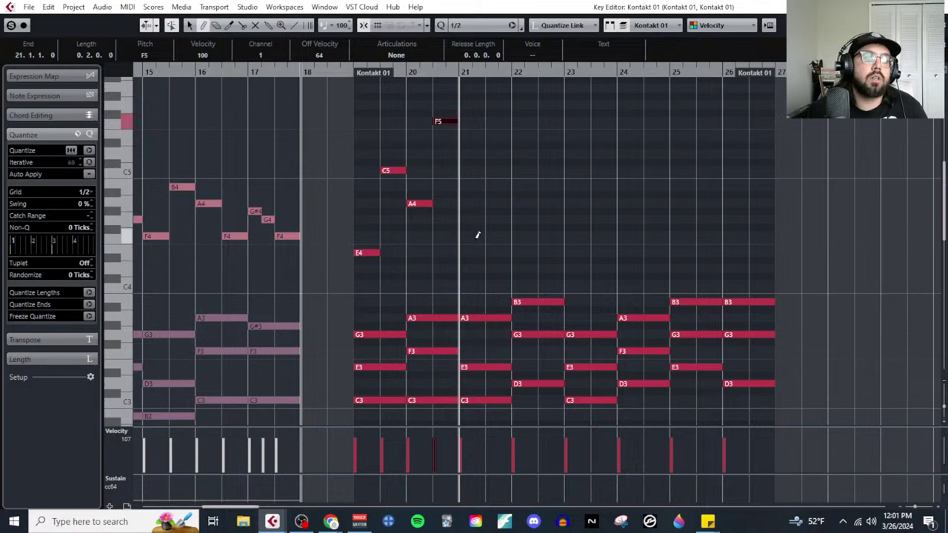
pyautogui.scroll(-3, 478, 236)
pyautogui.scroll(3, 477, 199)
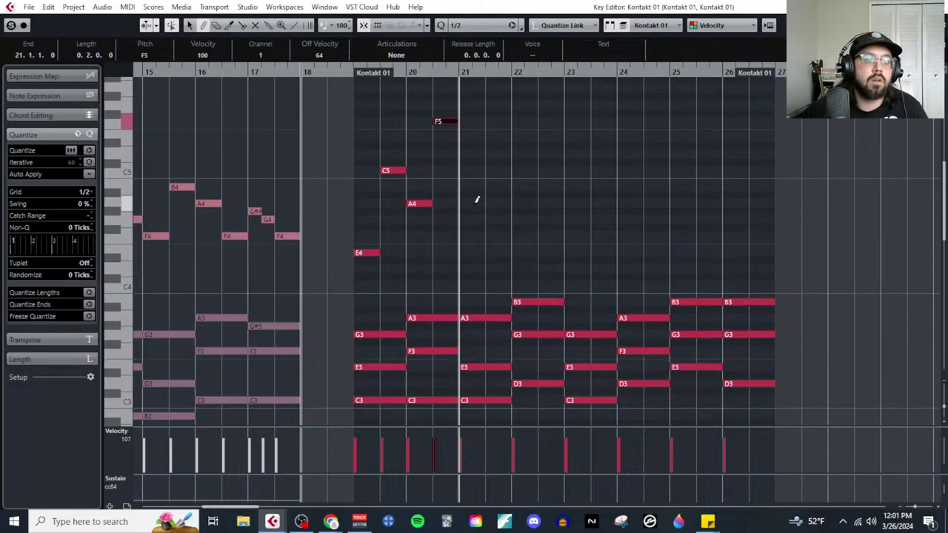
# Step: Draw E4, C5, G4 and D5 over bars 21–22, then select those melody notes
pyautogui.click(466, 251)
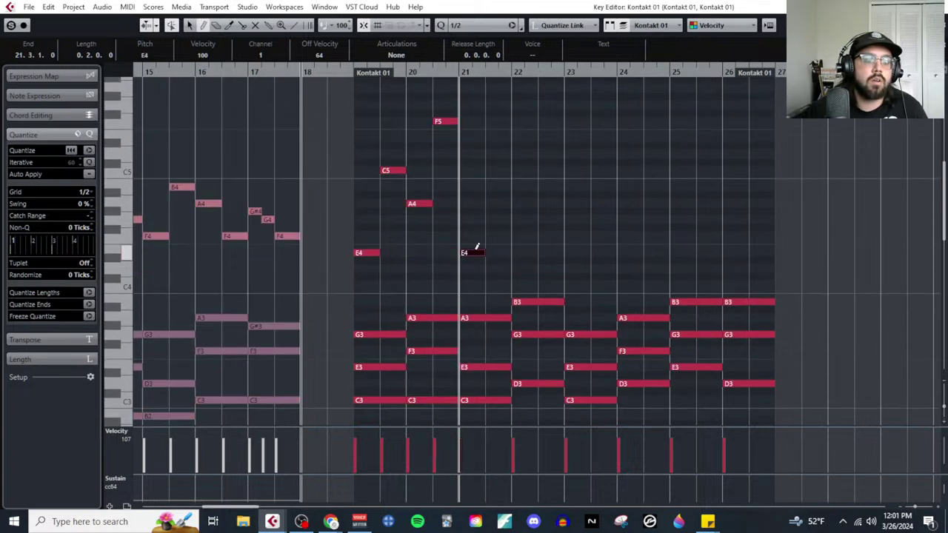
pyautogui.press('n')
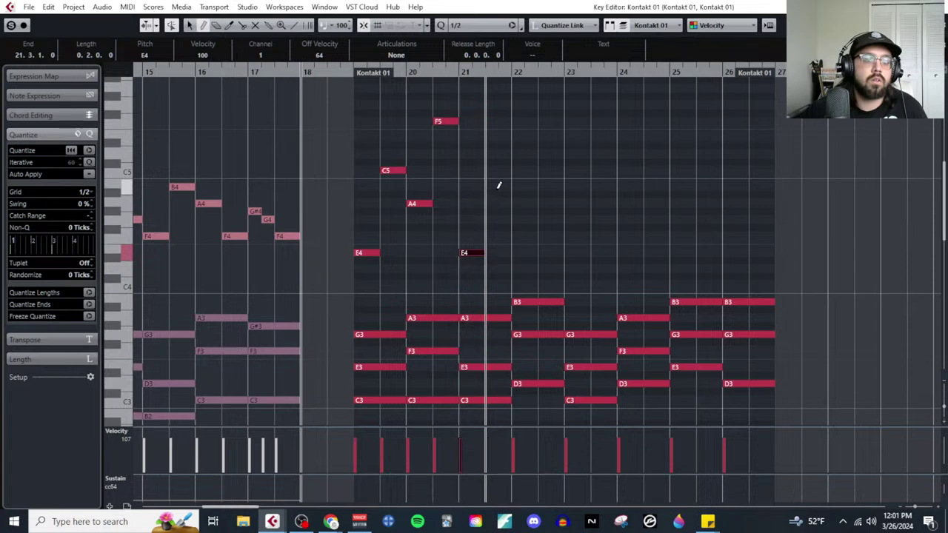
pyautogui.click(497, 170)
pyautogui.hotkey('alt', 'space')
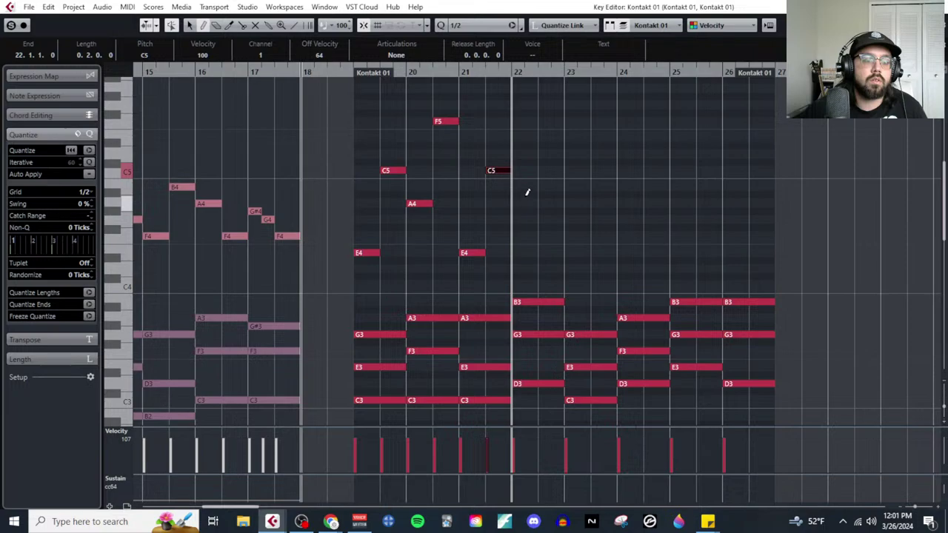
pyautogui.click(524, 219)
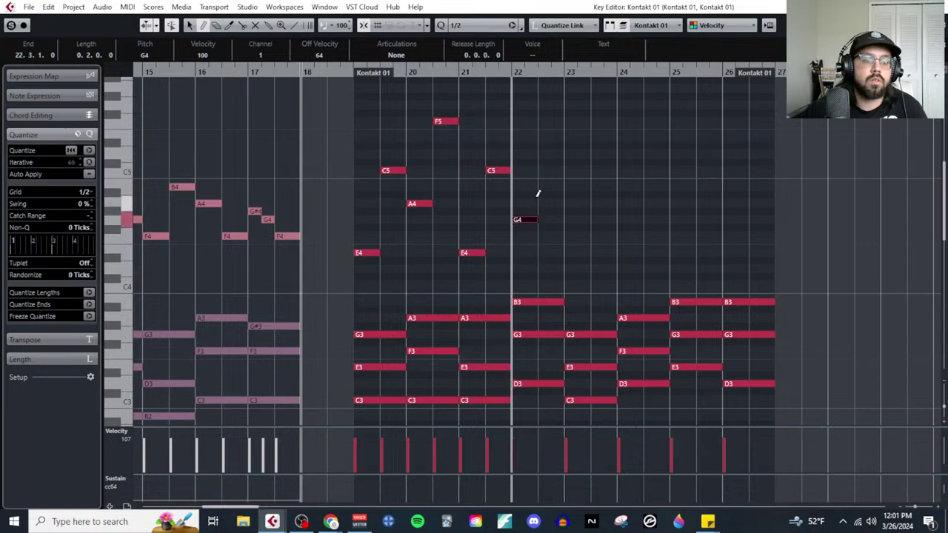
pyautogui.click(550, 137)
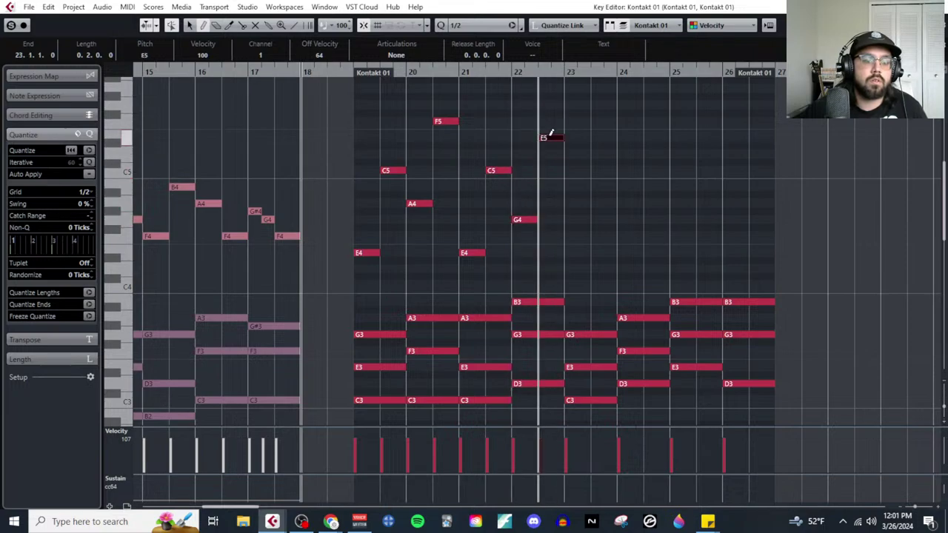
pyautogui.moveTo(550, 137); pyautogui.dragTo(547, 152)
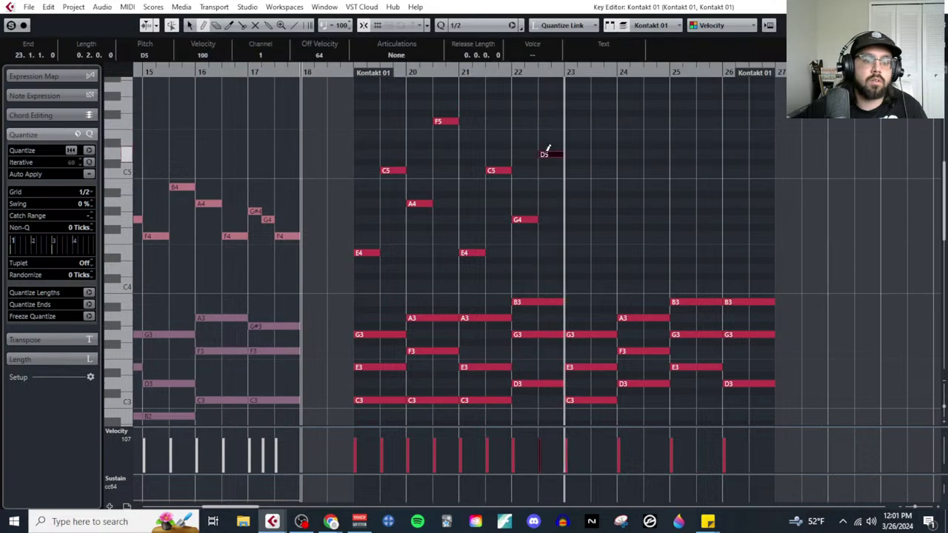
pyautogui.rightClick(554, 212)
pyautogui.click(555, 211)
pyautogui.moveTo(331, 118); pyautogui.dragTo(450, 240)
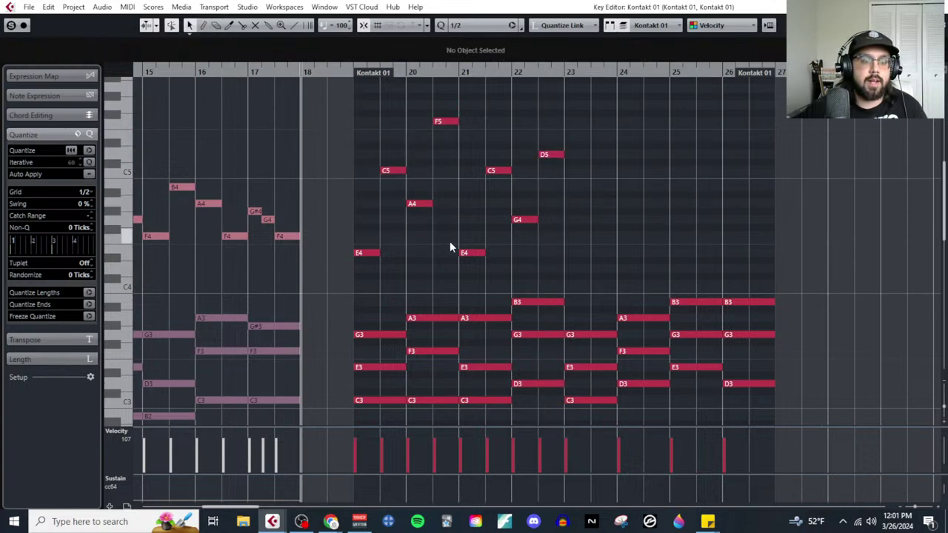
pyautogui.moveTo(472, 131); pyautogui.dragTo(585, 273)
# Step: Draw melody notes E5 and G5 in bar 23 and F5 at bar 24
pyautogui.hscroll(2, 600, 242)
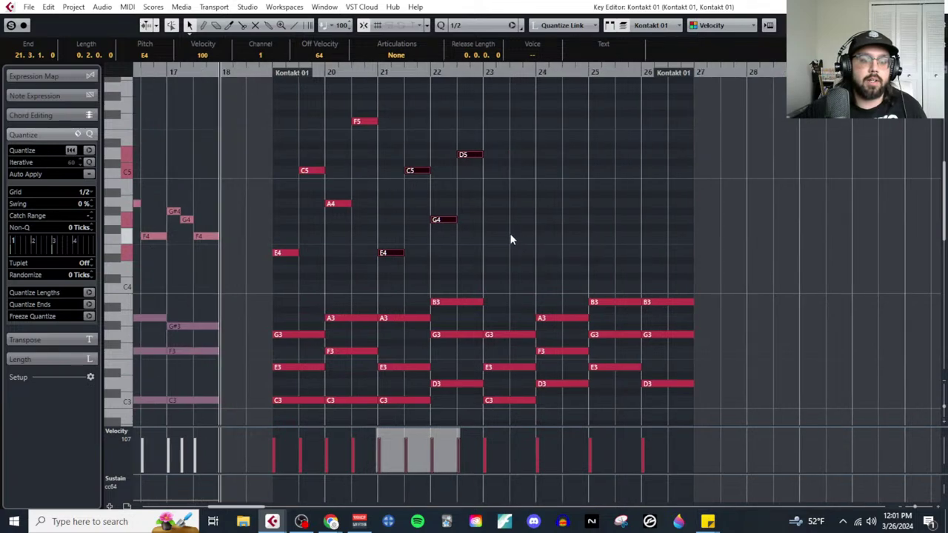
pyautogui.rightClick(502, 217)
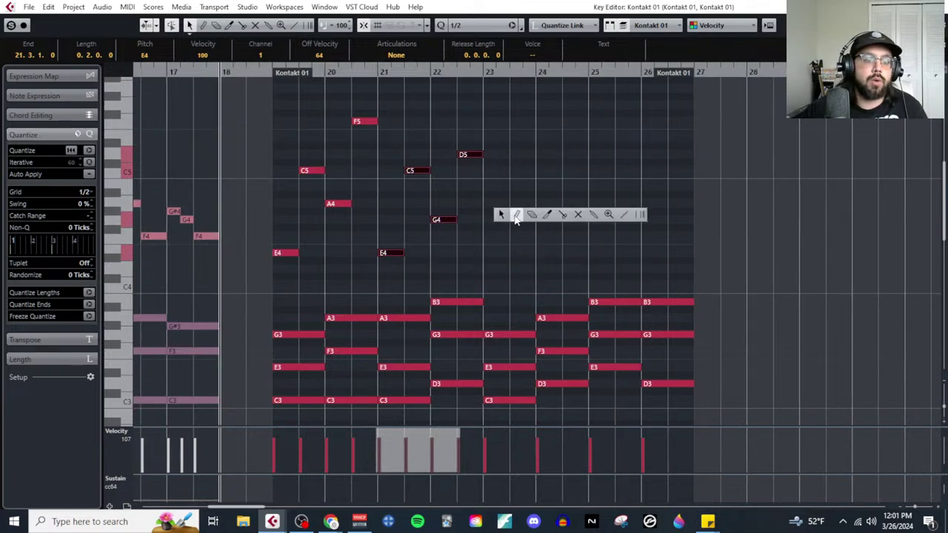
pyautogui.click(514, 218)
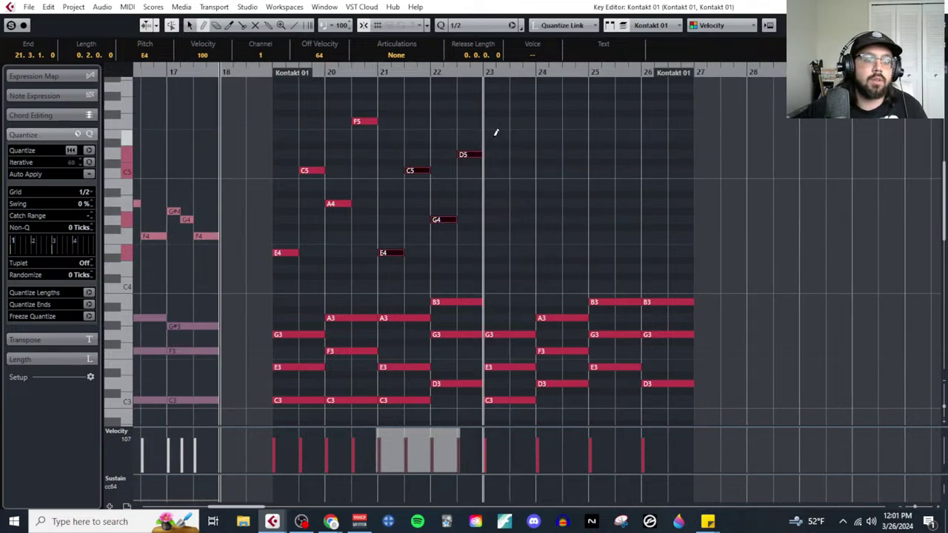
pyautogui.click(495, 137)
pyautogui.click(496, 137)
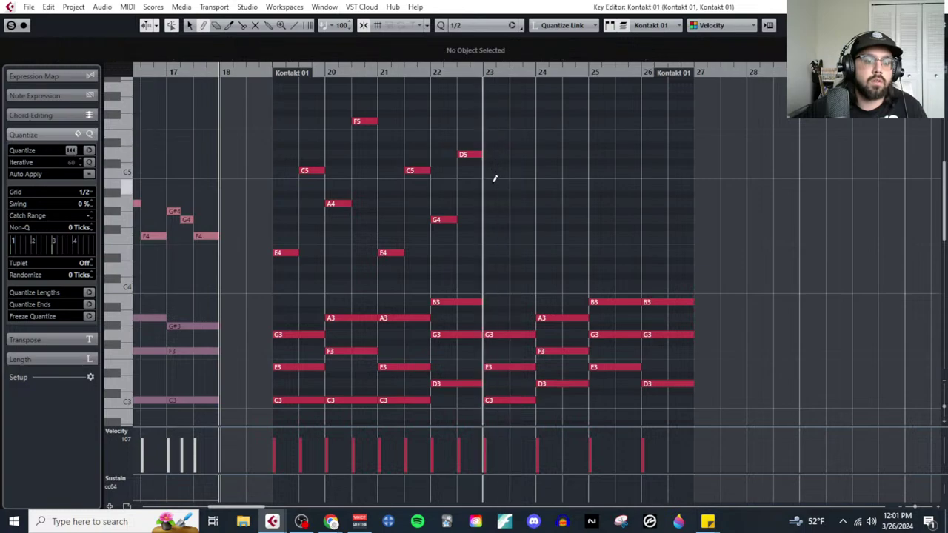
pyautogui.click(498, 202)
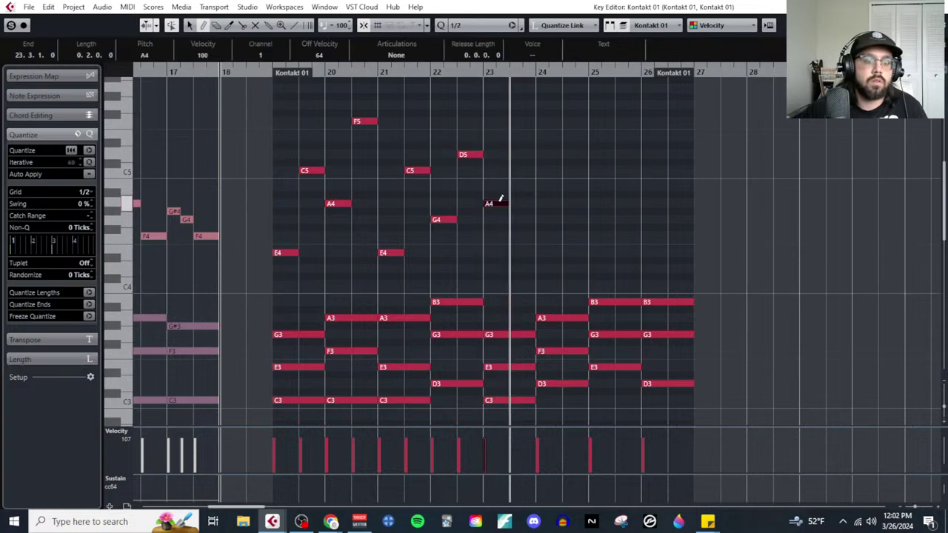
pyautogui.press('l')
pyautogui.press('Delete')
pyautogui.click(497, 137)
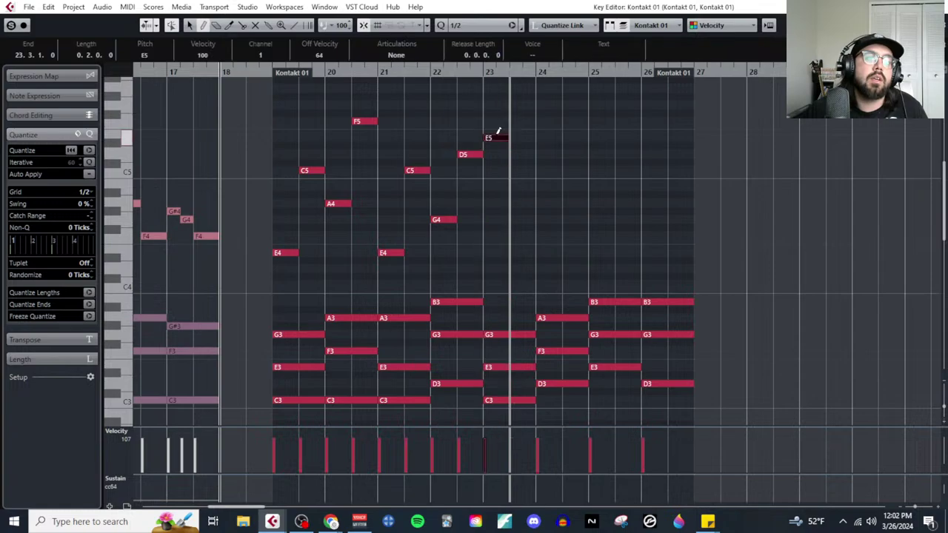
pyautogui.click(521, 104)
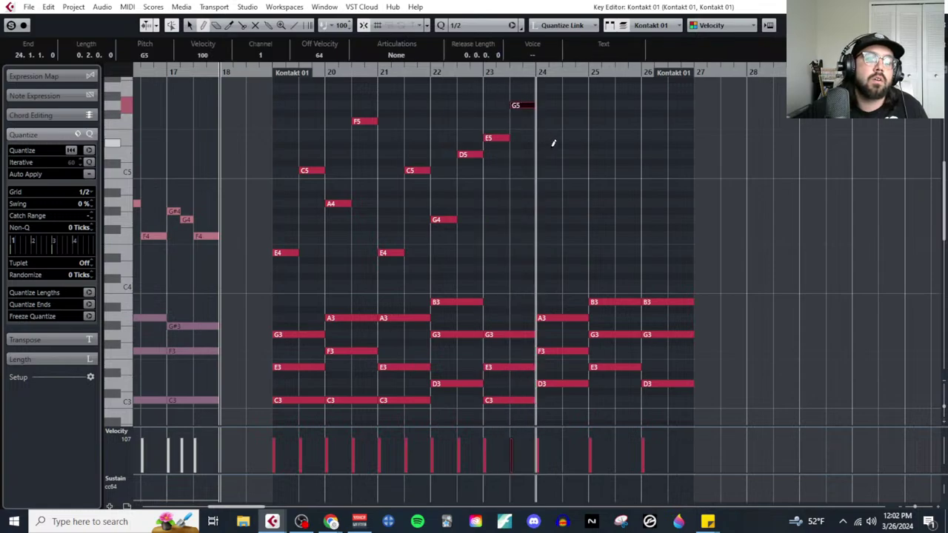
pyautogui.click(543, 121)
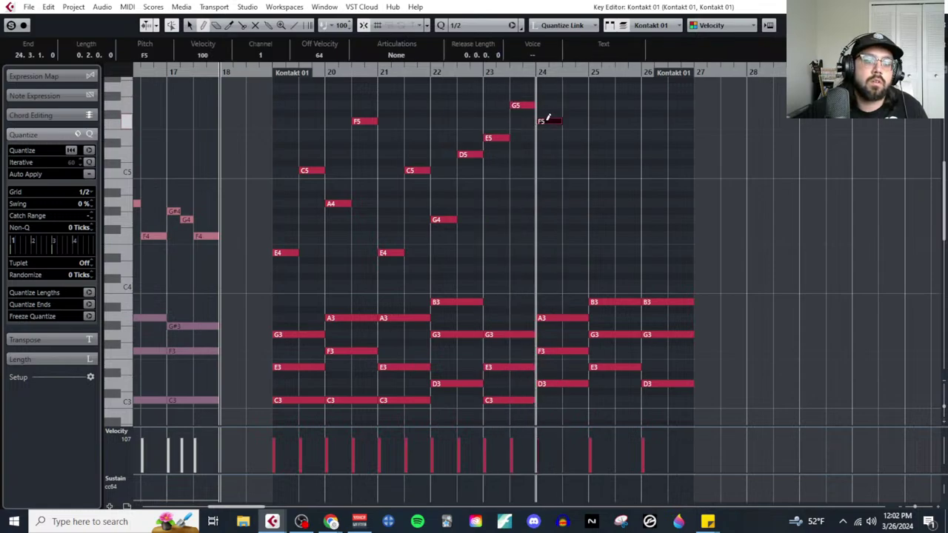
pyautogui.hotkey('ctrl', 'shift', 'a')
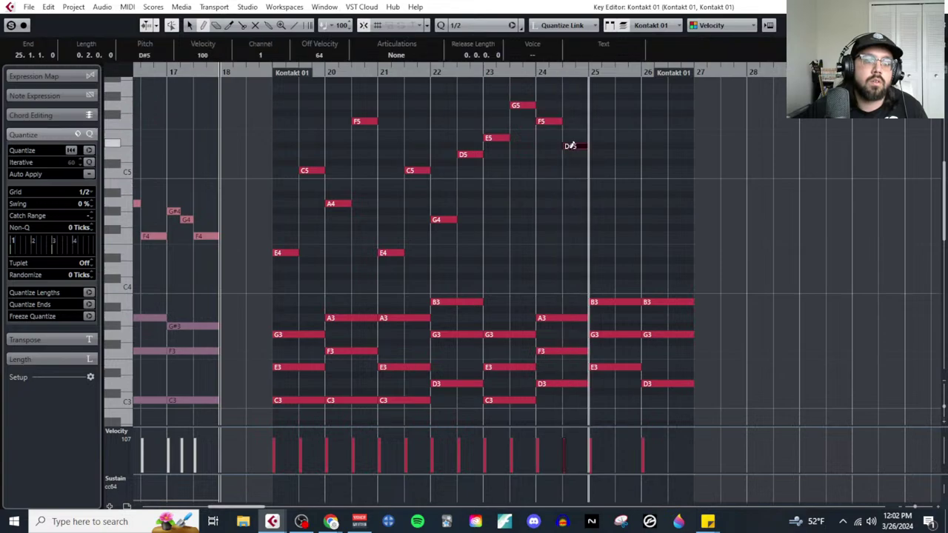
# Step: Add a D5, a bar-long E5 at bar 25 and a long B4 in bar 26, then select them
pyautogui.click(575, 154)
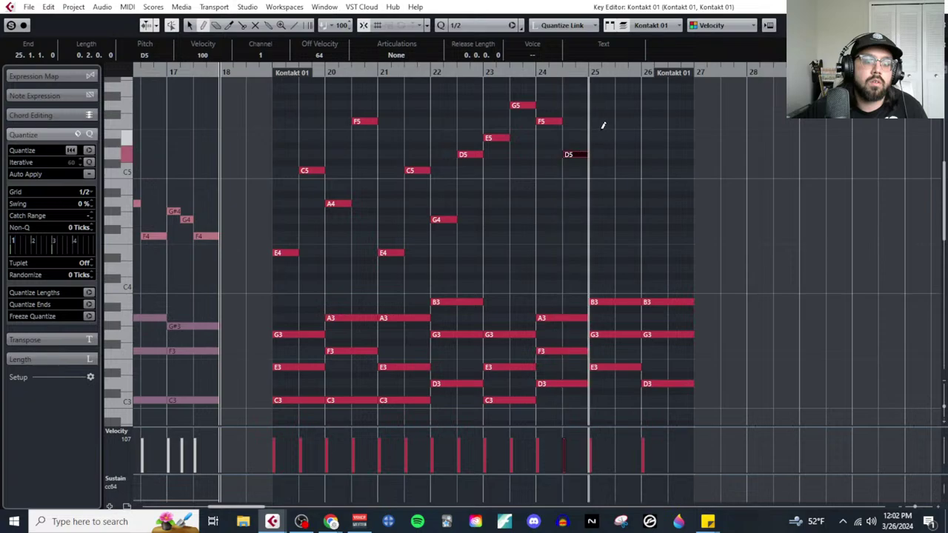
pyautogui.click(602, 138)
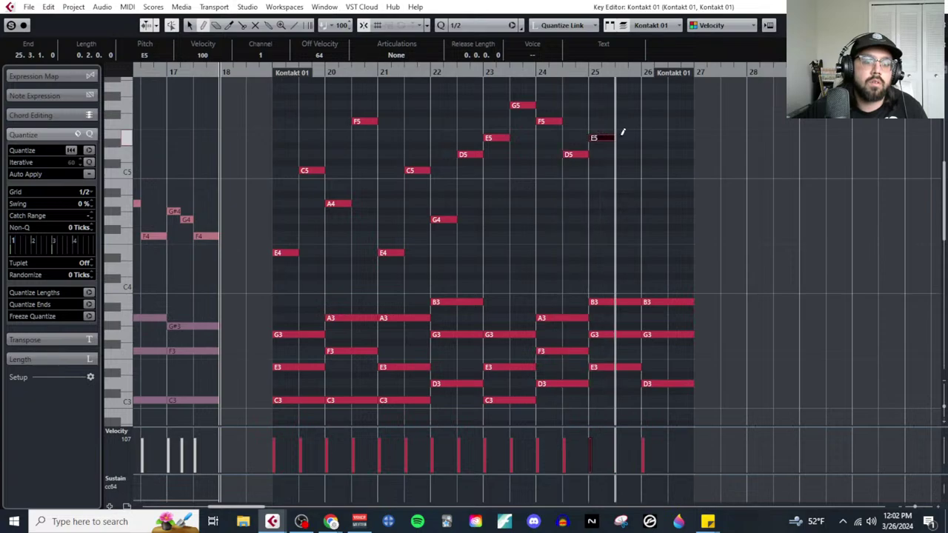
pyautogui.moveTo(623, 135); pyautogui.dragTo(632, 133)
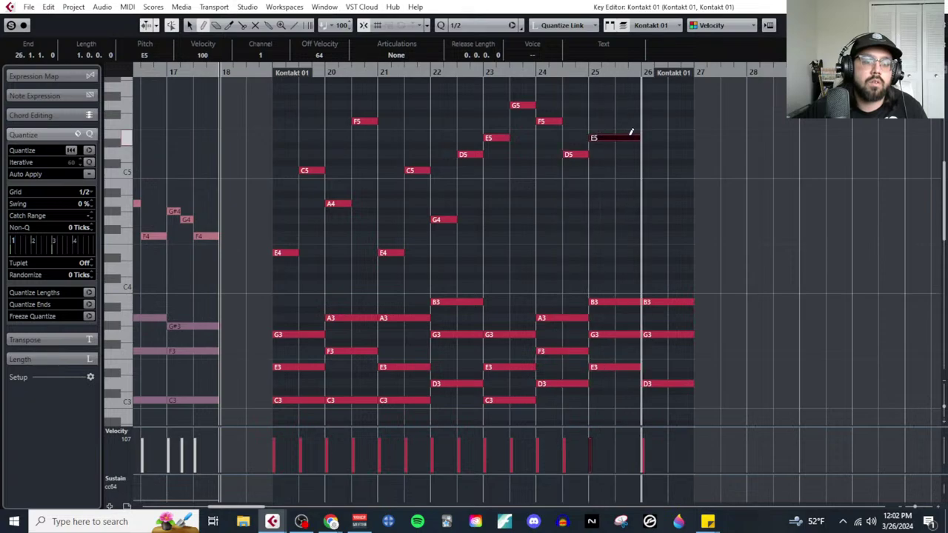
pyautogui.click(655, 186)
pyautogui.moveTo(659, 187); pyautogui.dragTo(689, 187)
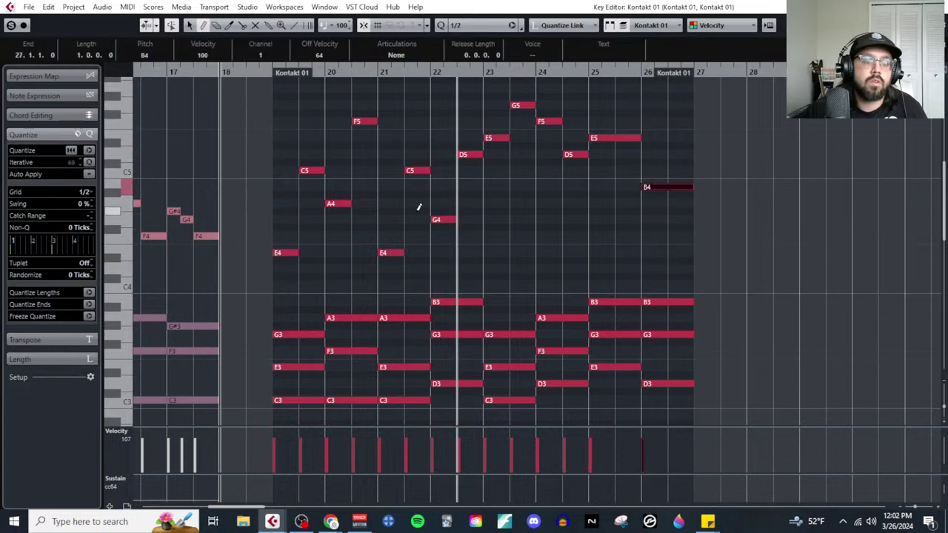
pyautogui.hscroll(-5, 814, 192)
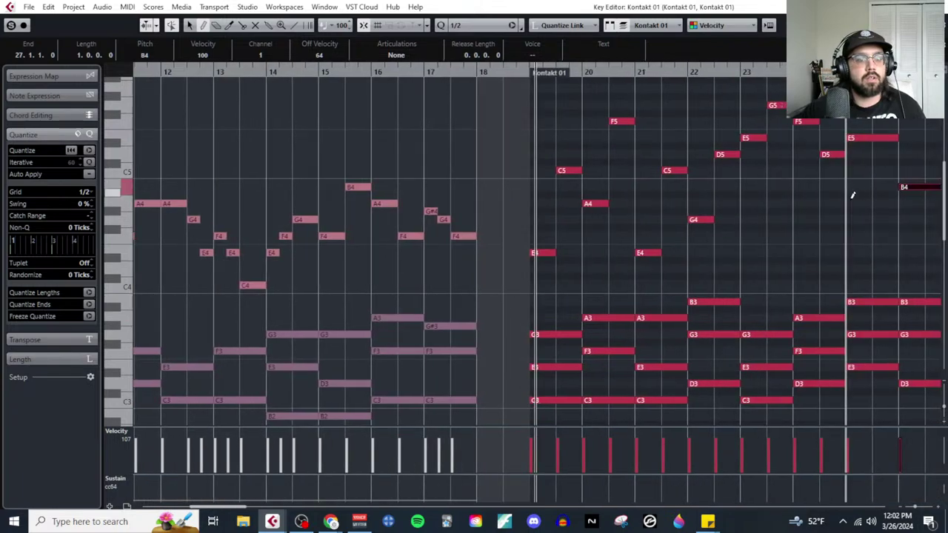
pyautogui.rightClick(743, 215)
pyautogui.click(745, 218)
pyautogui.press('g')
pyautogui.moveTo(525, 290); pyautogui.dragTo(818, 355)
pyautogui.click(663, 340)
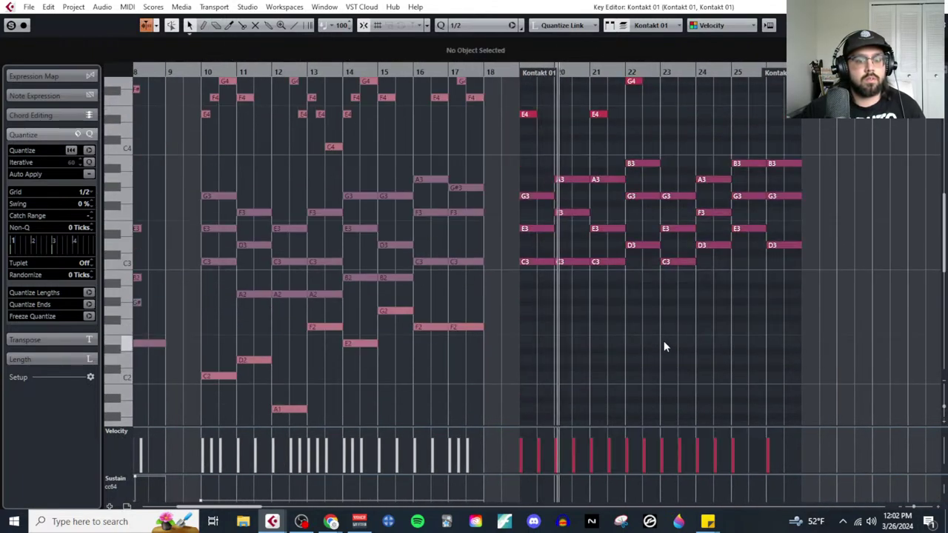
pyautogui.scroll(3, 663, 340)
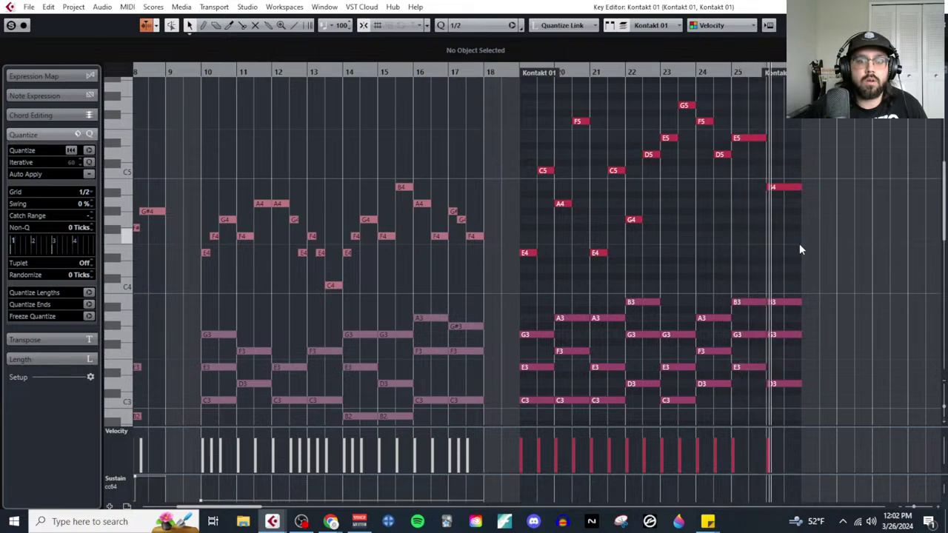
pyautogui.hscroll(5, 800, 250)
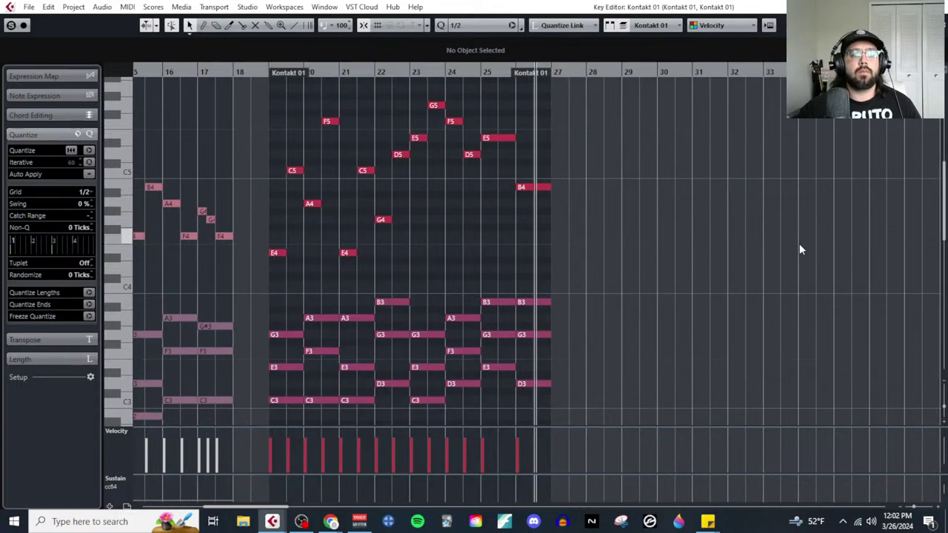
# Step: Set the grid to 1/8, split the bar 19 E4 and raise its second half to G4
pyautogui.scroll(4, 234, 219)
pyautogui.click(80, 194)
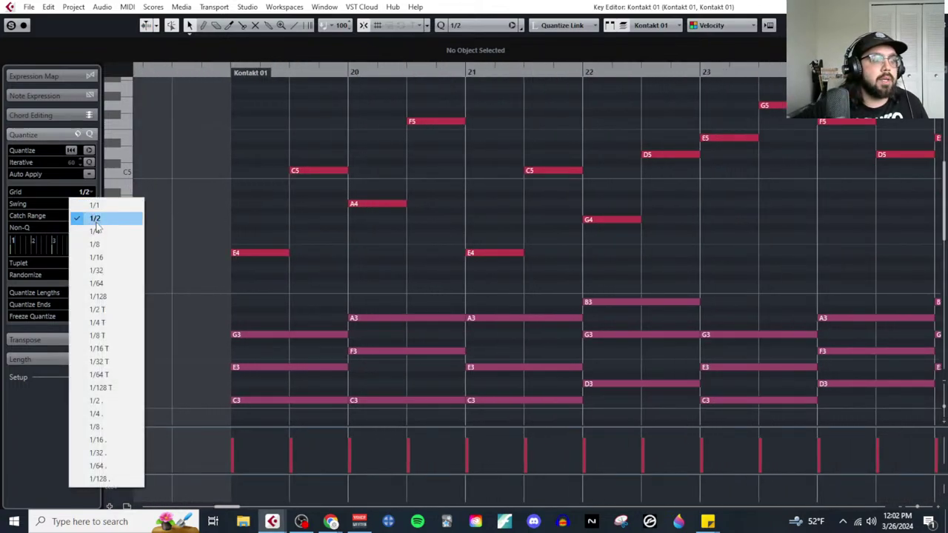
pyautogui.click(106, 243)
pyautogui.scroll(2, 250, 291)
pyautogui.rightClick(296, 287)
pyautogui.click(342, 289)
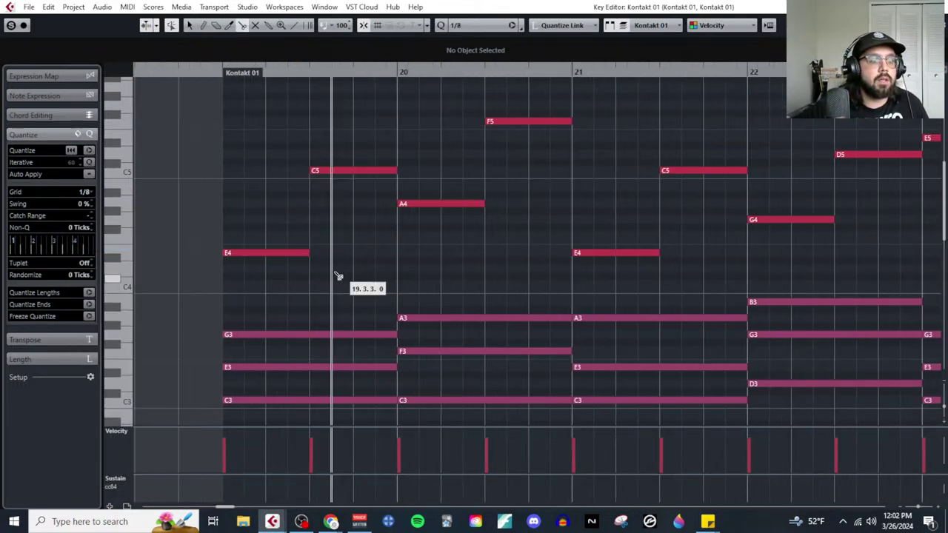
pyautogui.click(292, 253)
pyautogui.press('1')
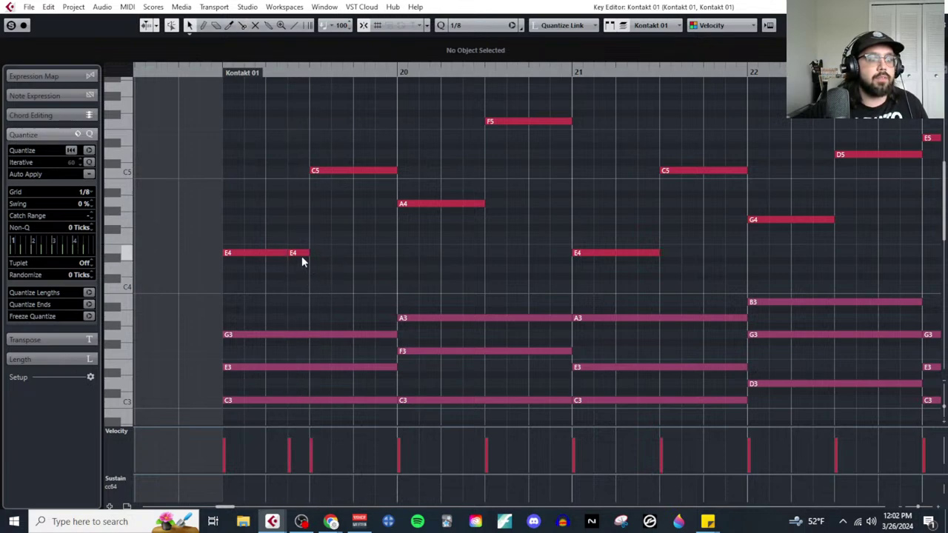
pyautogui.moveTo(302, 255); pyautogui.dragTo(306, 231)
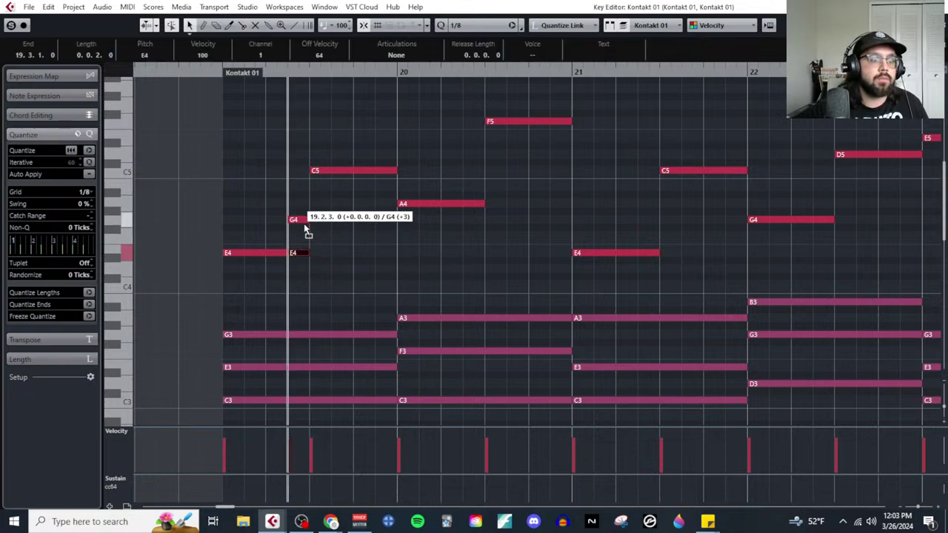
pyautogui.moveTo(305, 231); pyautogui.dragTo(303, 222)
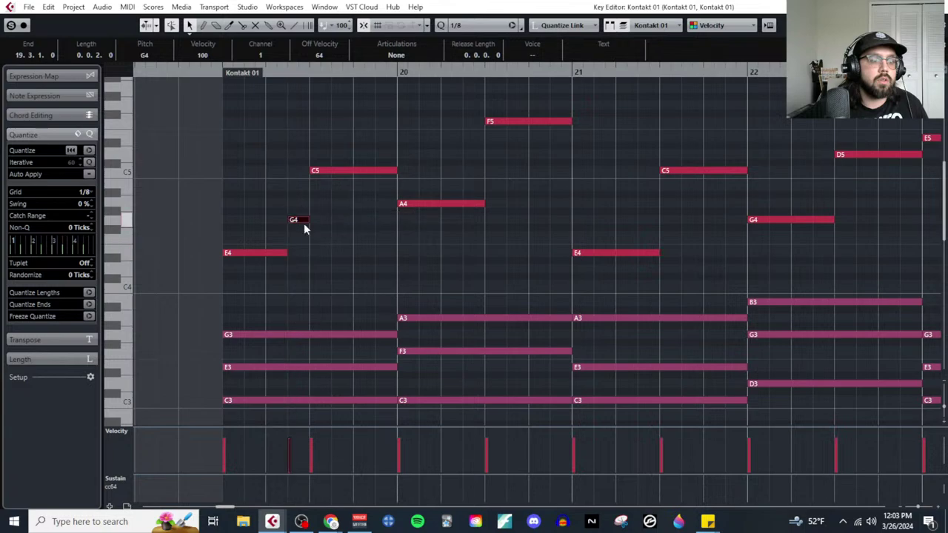
pyautogui.scroll(-1, 311, 259)
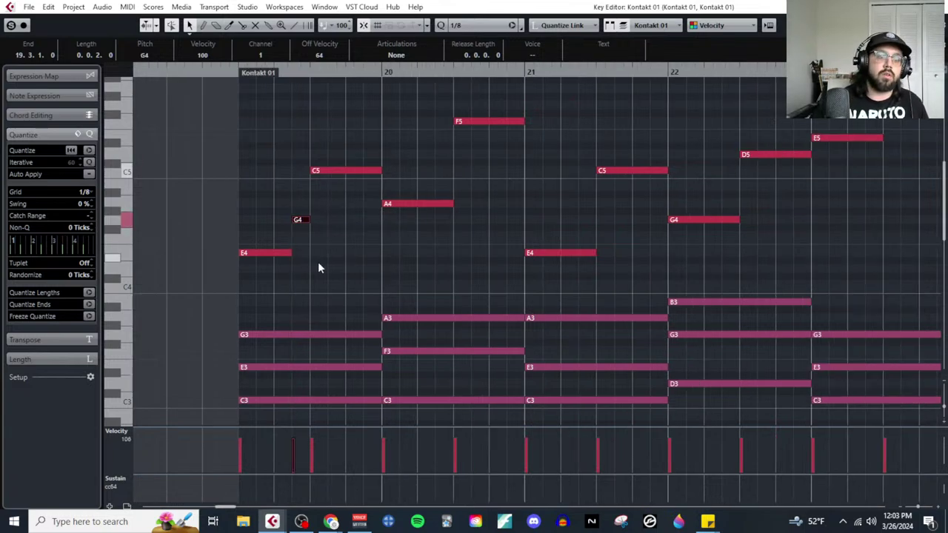
# Step: Split the bar 20 A4 and raise its second half to C5
pyautogui.rightClick(443, 236)
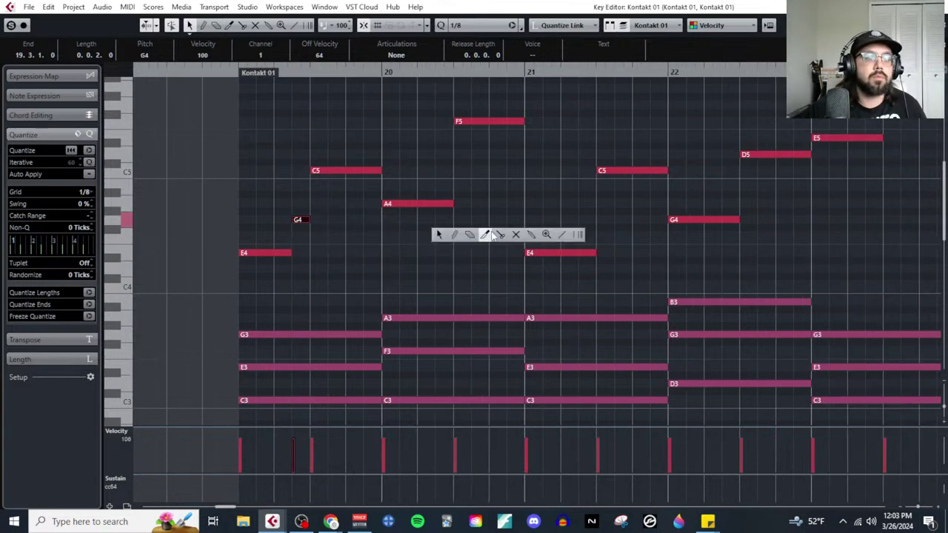
pyautogui.click(513, 235)
pyautogui.click(435, 204)
pyautogui.press('1')
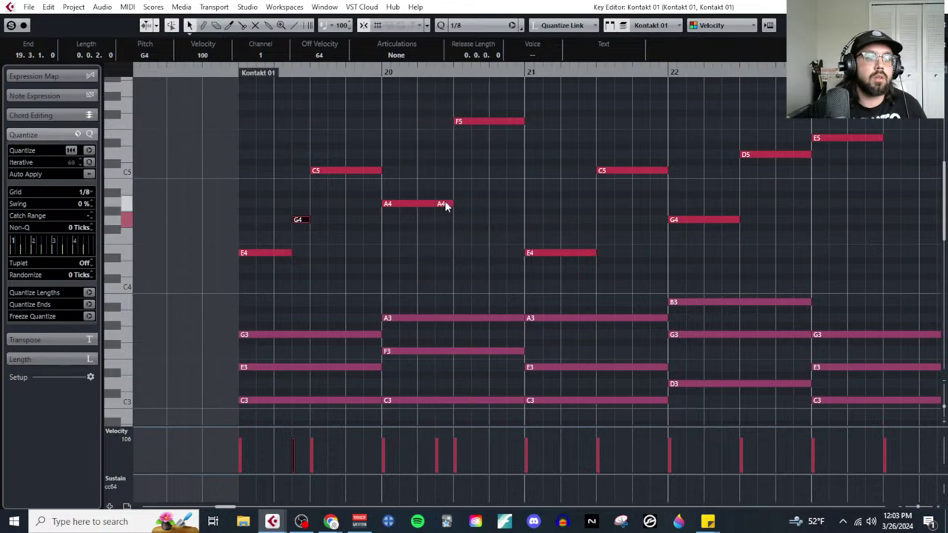
pyautogui.moveTo(446, 204); pyautogui.dragTo(450, 172)
pyautogui.click(474, 121)
pyautogui.scroll(-1, 502, 195)
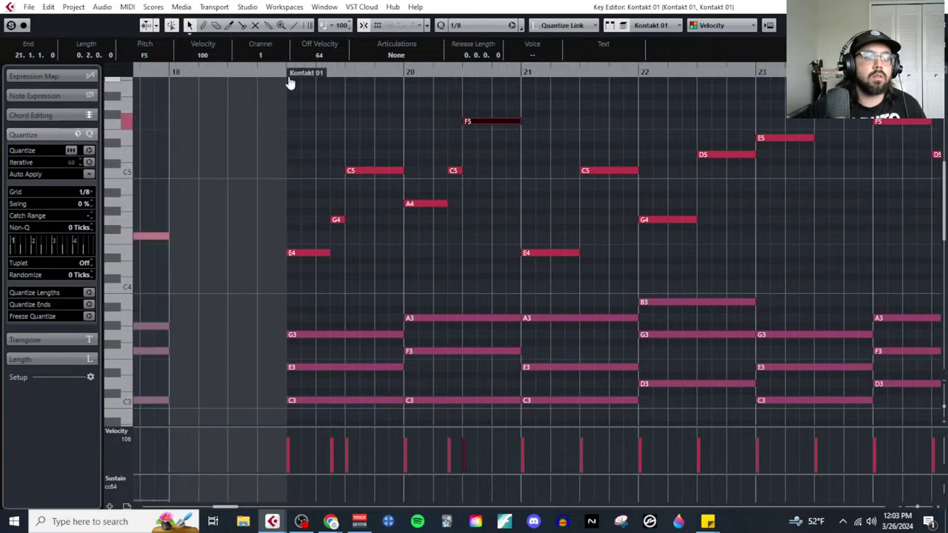
pyautogui.moveTo(289, 77); pyautogui.dragTo(533, 271)
pyautogui.scroll(-2, 528, 269)
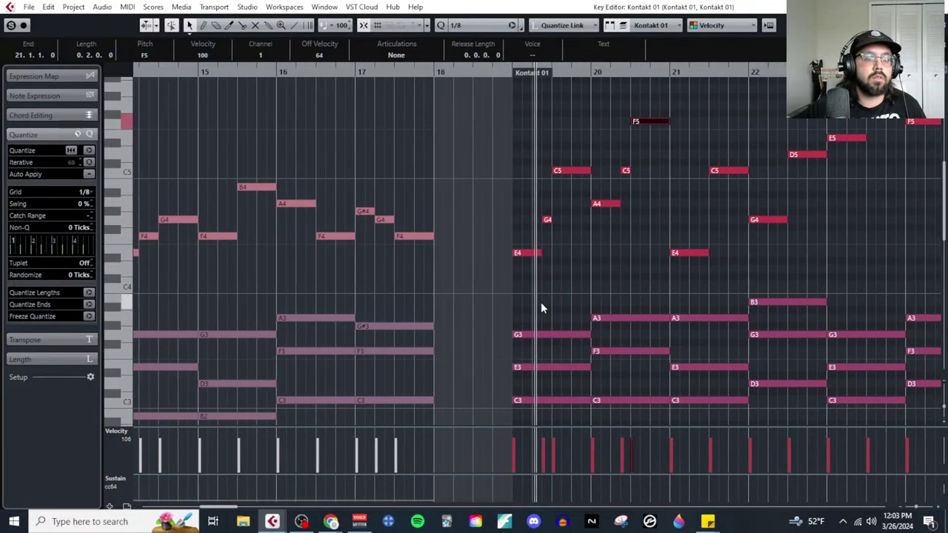
pyautogui.scroll(-2, 540, 302)
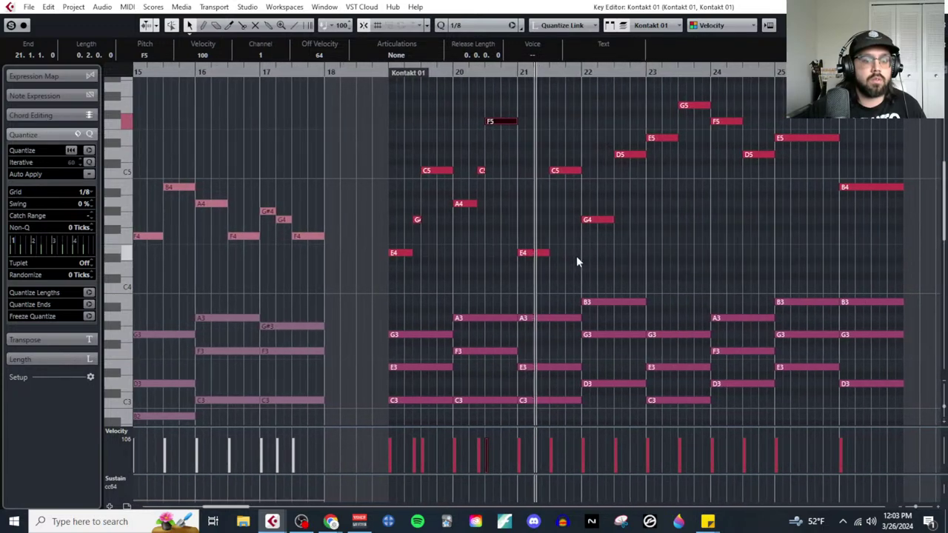
pyautogui.press('h')
pyautogui.press('g')
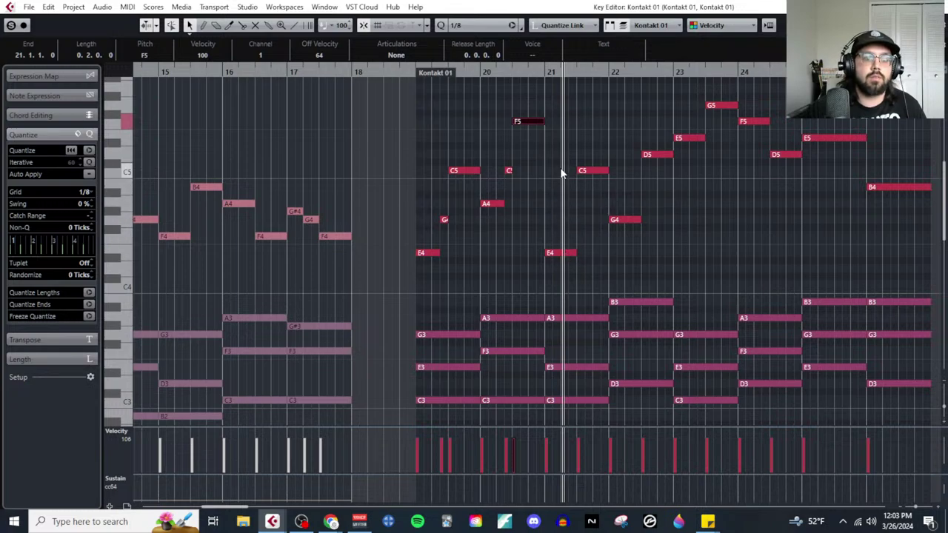
# Step: Delete the old melody notes in bars 21–24
pyautogui.moveTo(558, 156); pyautogui.dragTo(718, 275)
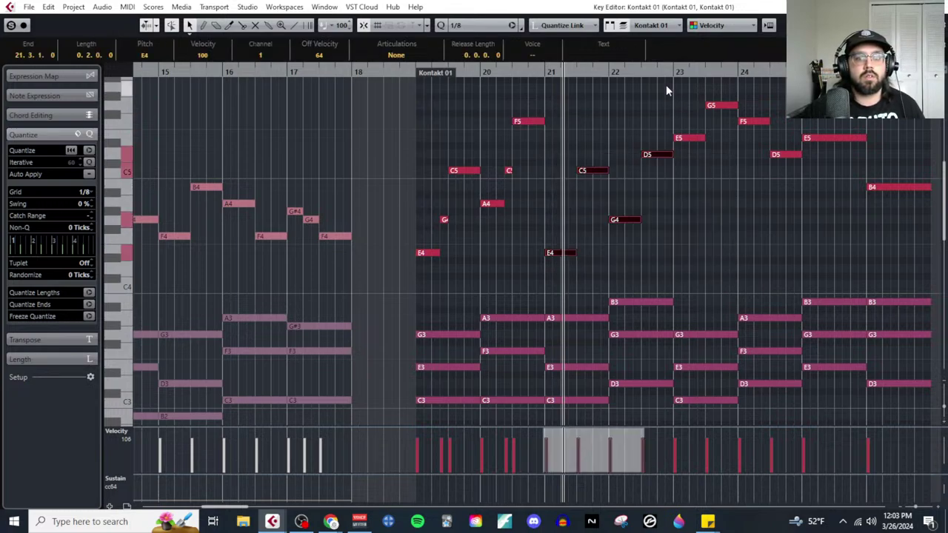
pyautogui.moveTo(667, 87); pyautogui.dragTo(781, 181)
pyautogui.press('Delete')
pyautogui.press('h')
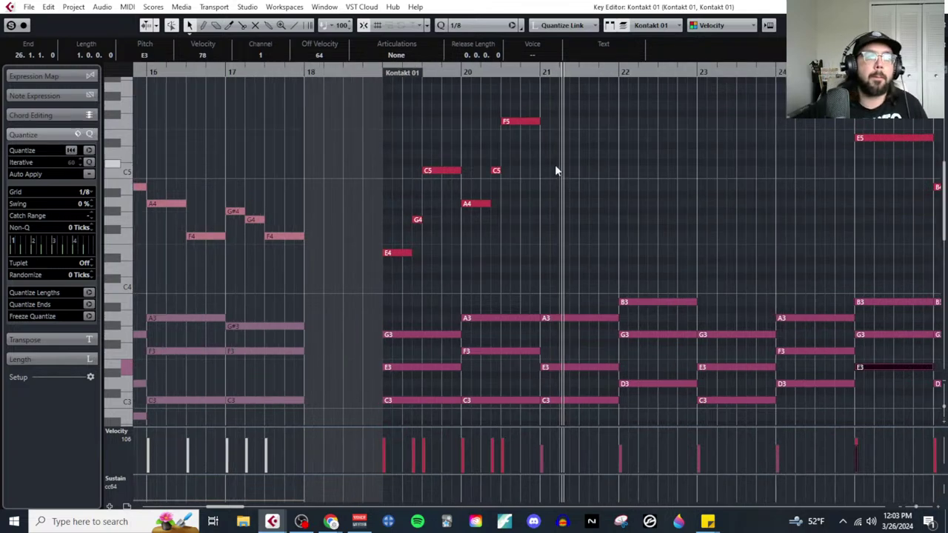
# Step: Draw a new half-bar E5 note starting at bar 21
pyautogui.rightClick(555, 164)
pyautogui.click(568, 177)
pyautogui.rightClick(568, 178)
pyautogui.click(581, 174)
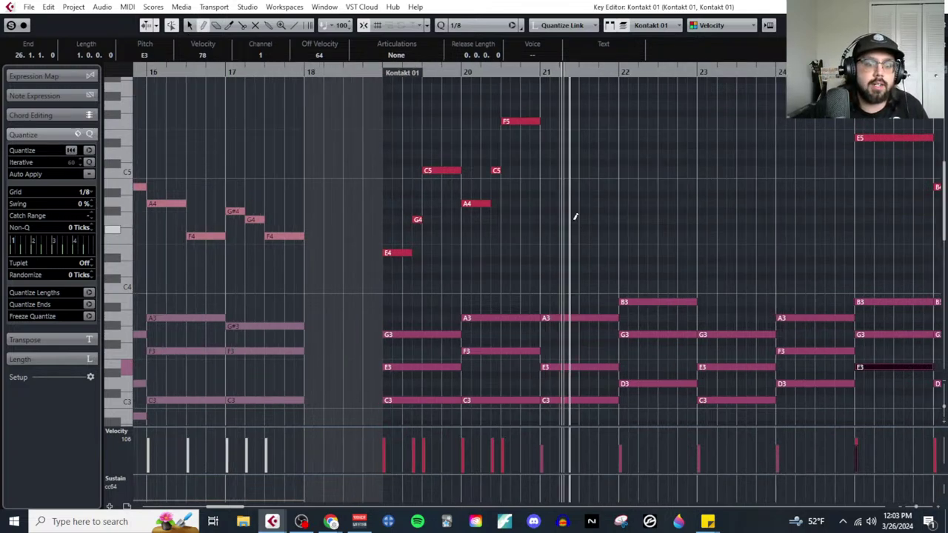
pyautogui.press('h')
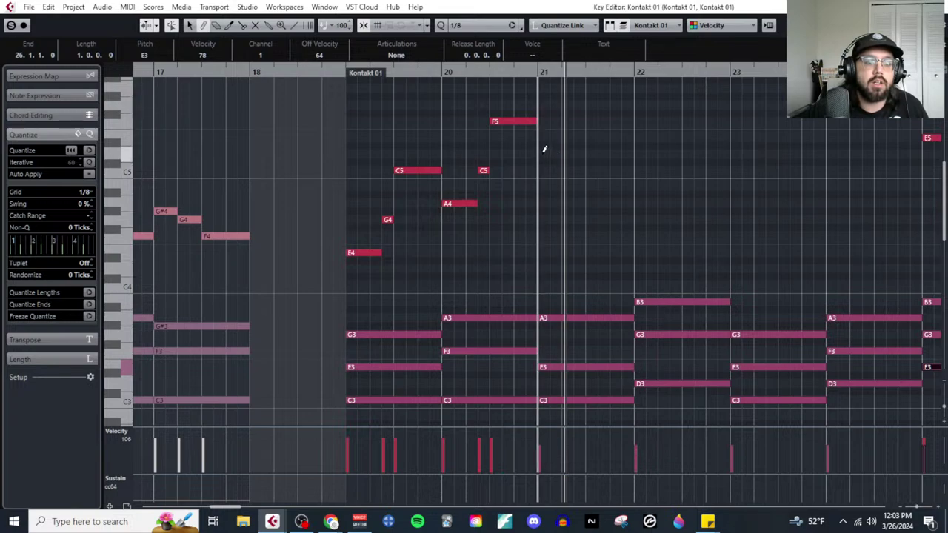
pyautogui.moveTo(545, 138); pyautogui.dragTo(585, 137)
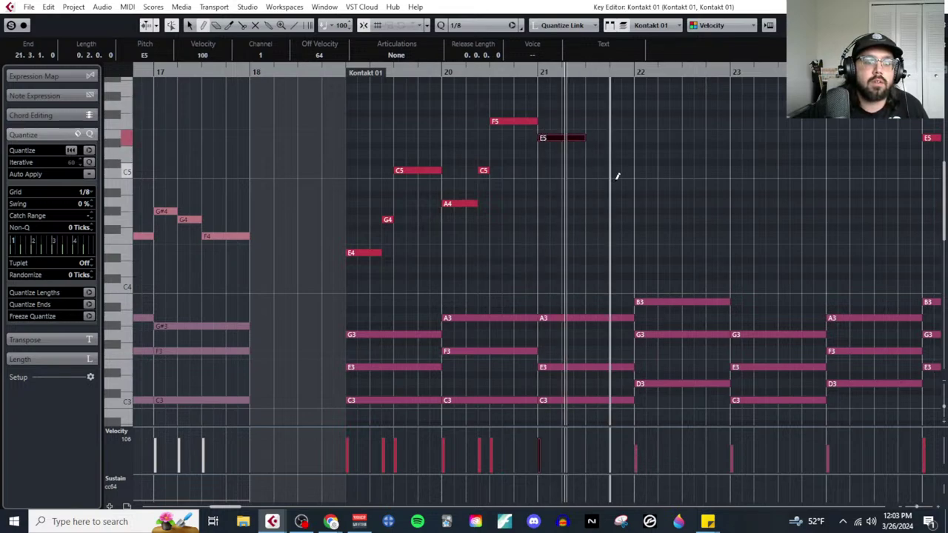
pyautogui.hotkey('ctrl', 'shift', 'a')
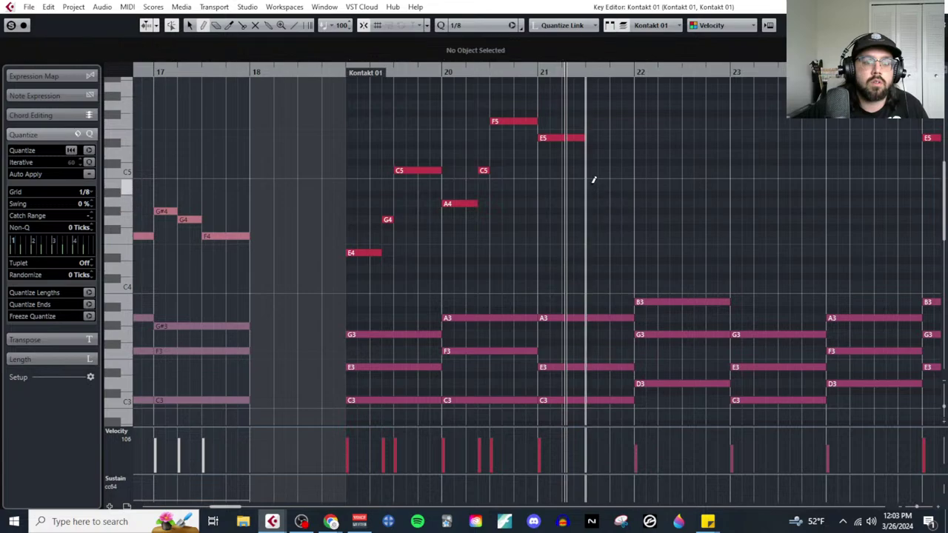
# Step: Draw C5, D5 and G4 melody notes across bars 21–22
pyautogui.moveTo(593, 170); pyautogui.dragTo(633, 170)
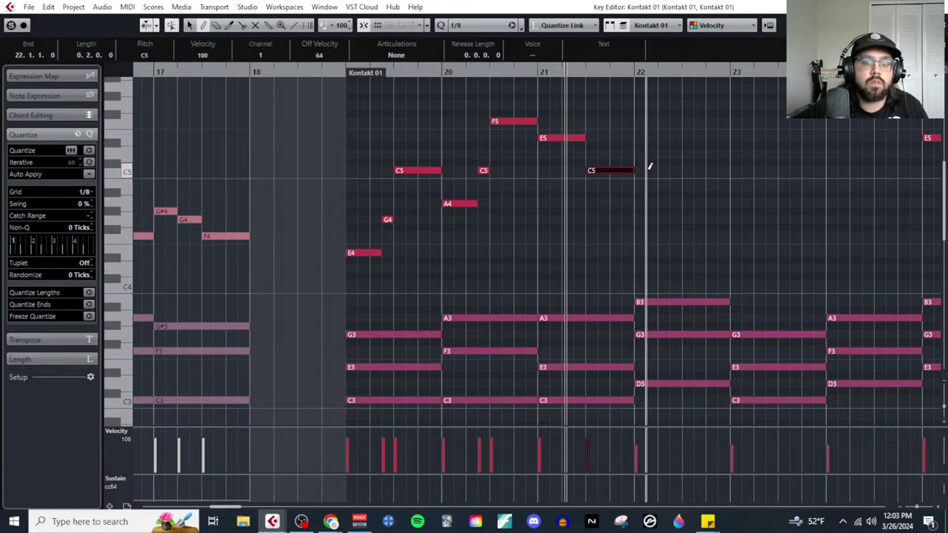
pyautogui.moveTo(640, 154); pyautogui.dragTo(681, 153)
pyautogui.moveTo(688, 219); pyautogui.dragTo(730, 219)
# Step: Split the bar 21 E5 at 21.2.1 and lower the short middle piece to D5
pyautogui.rightClick(566, 208)
pyautogui.click(625, 198)
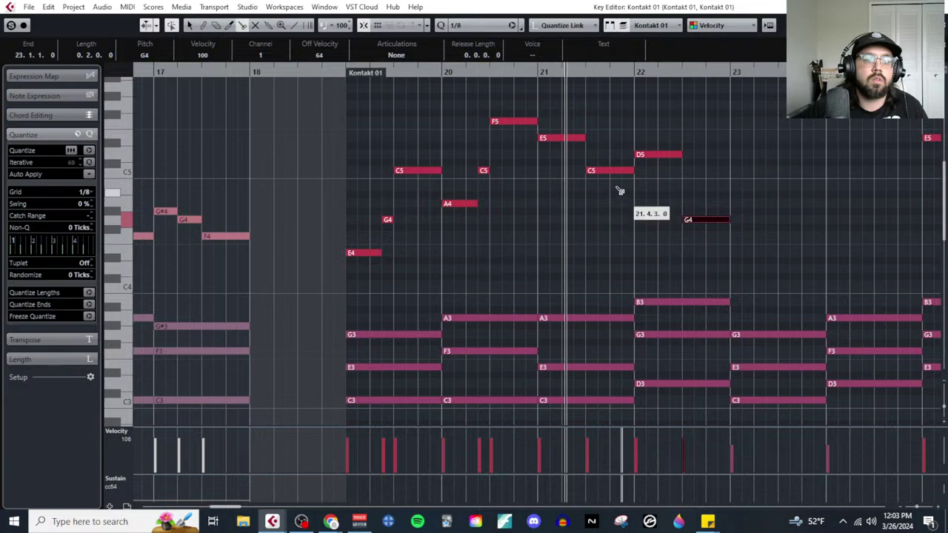
pyautogui.click(559, 141)
pyautogui.click(563, 139)
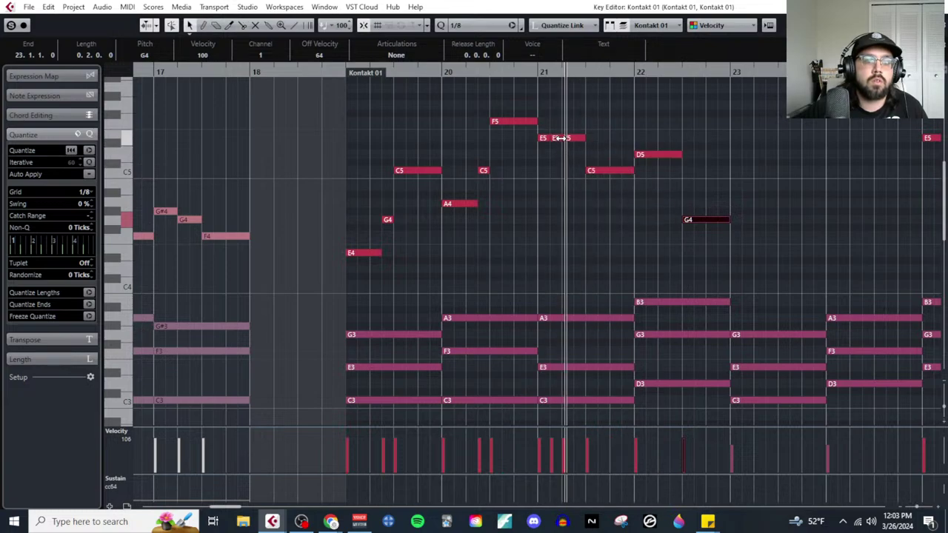
pyautogui.press('1')
pyautogui.moveTo(557, 140); pyautogui.dragTo(580, 186)
# Step: Split the bar 22 D5 into three pieces, moving them to C5 and A4
pyautogui.click(592, 172)
pyautogui.rightClick(653, 203)
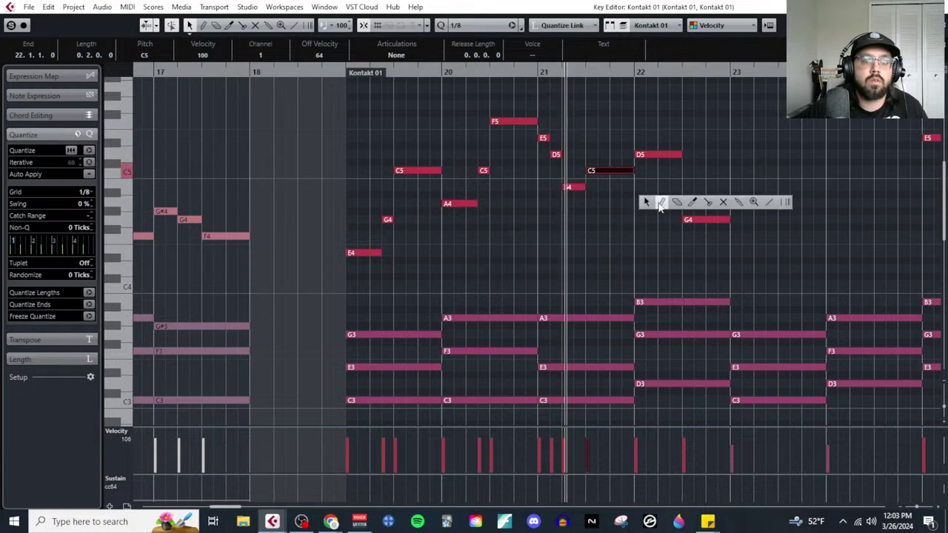
pyautogui.click(697, 203)
pyautogui.click(659, 155)
pyautogui.click(648, 156)
pyautogui.rightClick(656, 165)
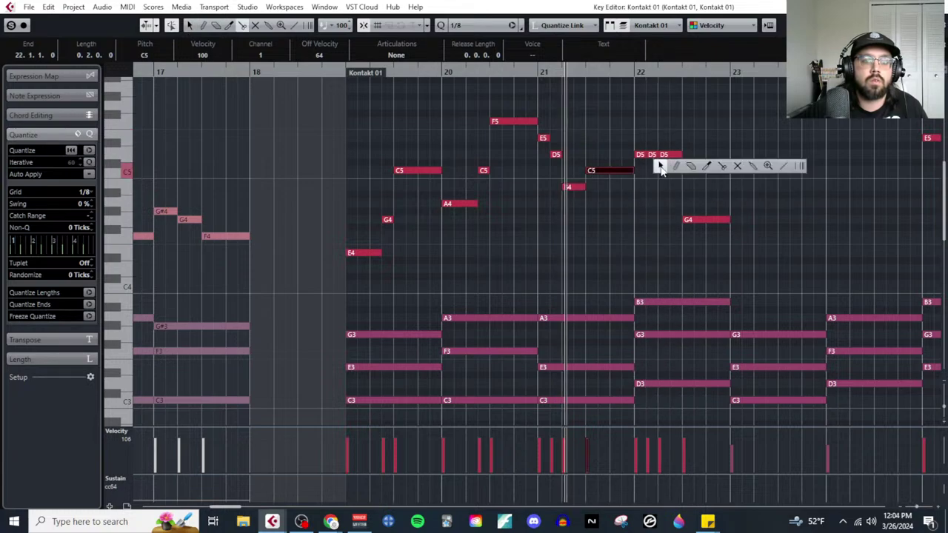
pyautogui.click(659, 165)
pyautogui.moveTo(669, 155); pyautogui.dragTo(672, 205)
pyautogui.moveTo(651, 155); pyautogui.dragTo(655, 171)
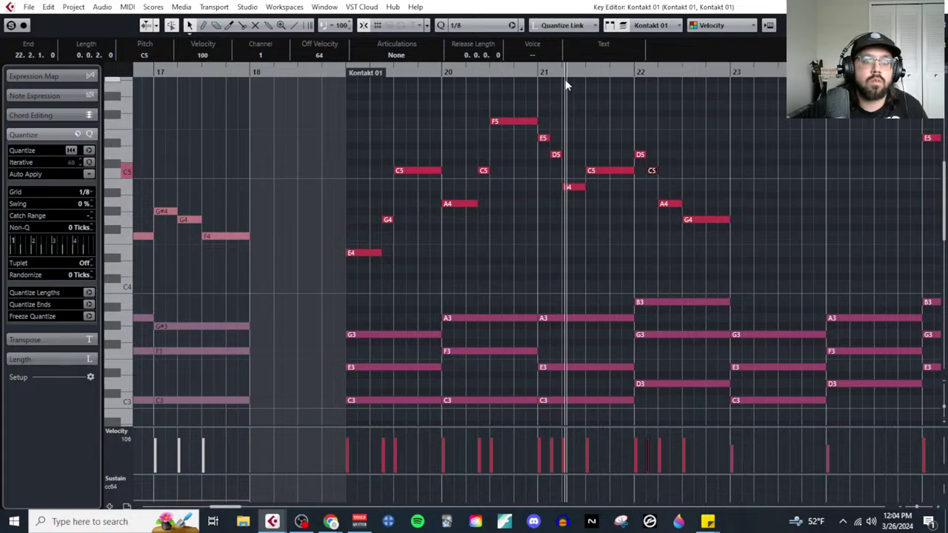
# Step: Raise the bar 22 A4 passing note to B4, then select the bar 19–20 melody
pyautogui.hscroll(2, 606, 129)
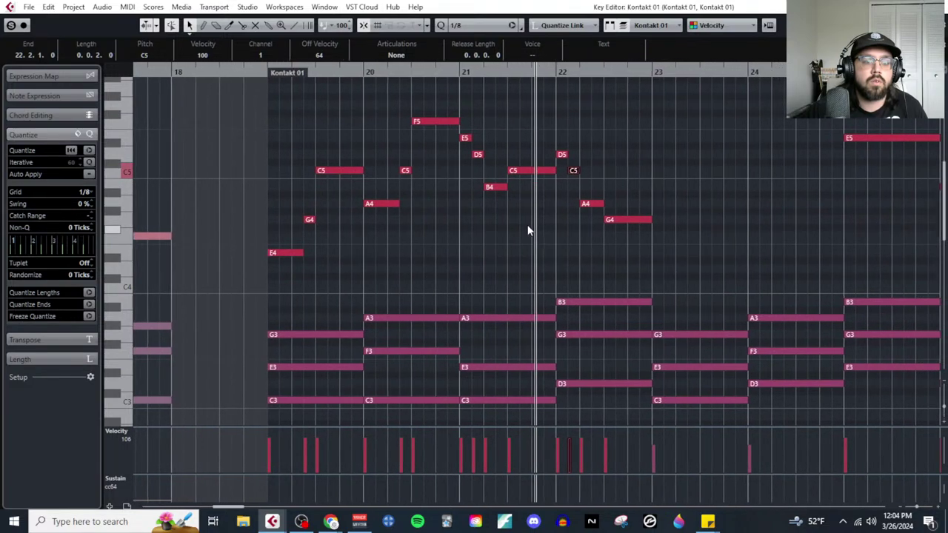
pyautogui.scroll(-1, 526, 229)
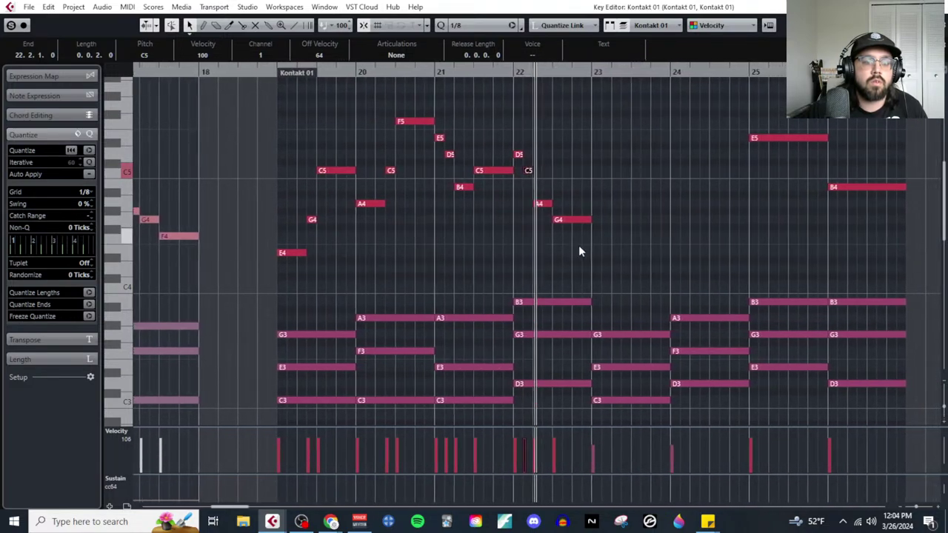
pyautogui.click(516, 260)
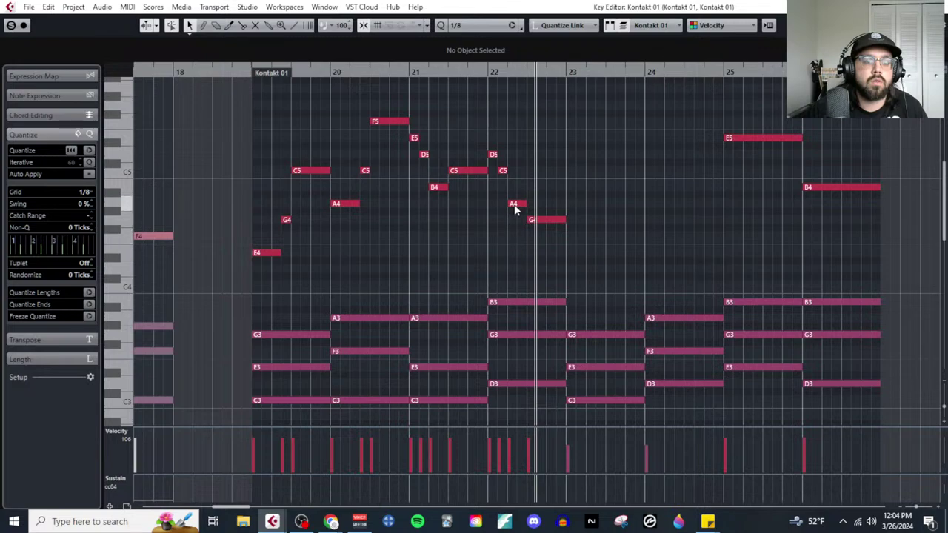
pyautogui.moveTo(516, 210); pyautogui.dragTo(516, 192)
pyautogui.click(542, 219)
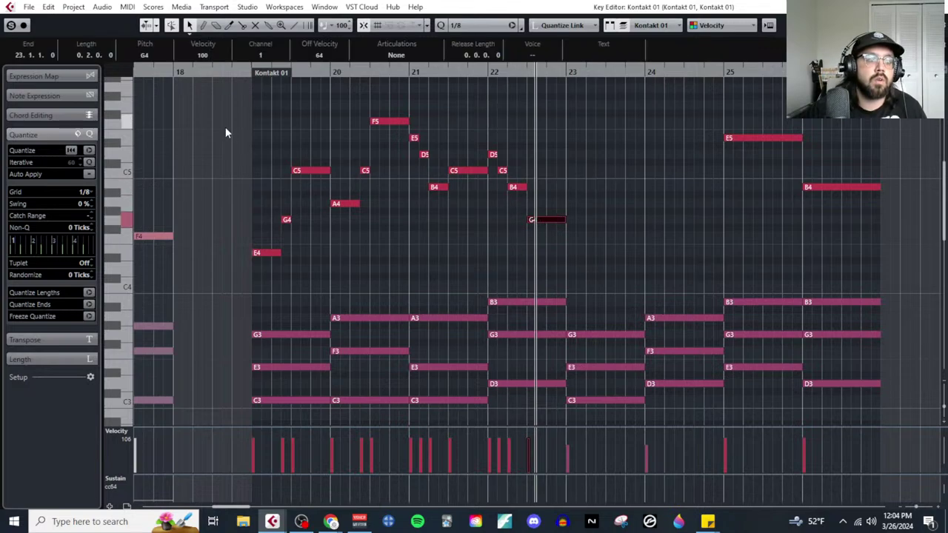
pyautogui.moveTo(232, 118); pyautogui.dragTo(395, 271)
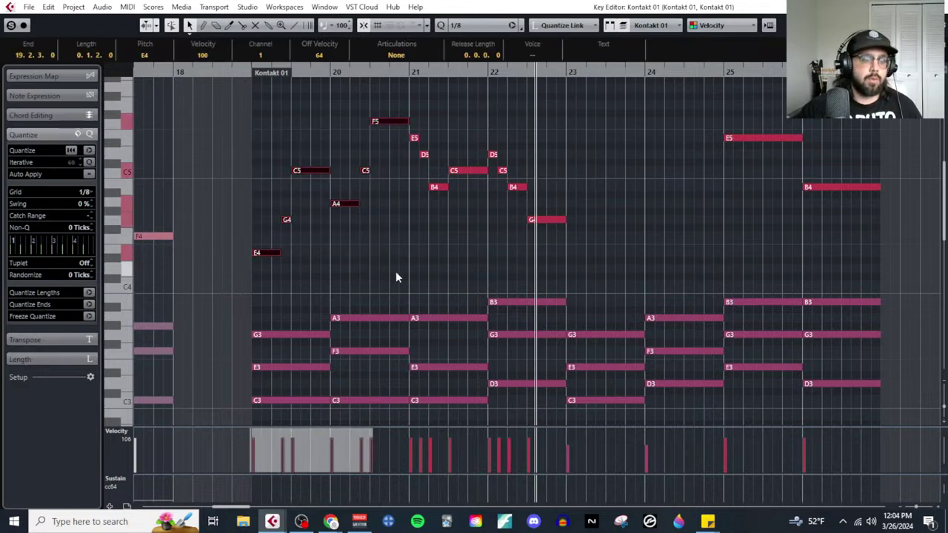
# Step: Copy the bar 19–20 melody and paste it at bar 23
pyautogui.hotkey('ctrl', 'c')
pyautogui.click(566, 74)
pyautogui.hotkey('ctrl', 'v')
pyautogui.click(587, 265)
# Step: In the pasted melody, raise the C5 near bar 24 to D5
pyautogui.click(582, 253)
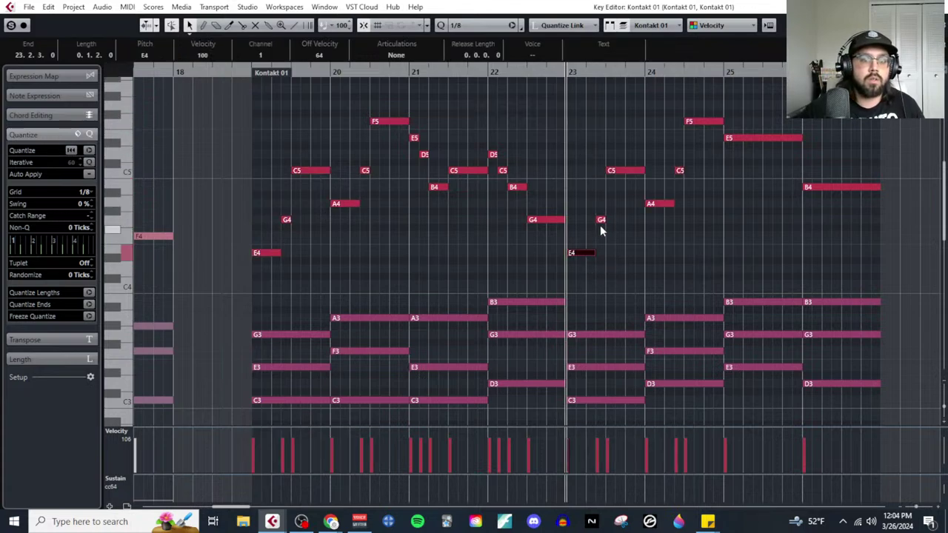
pyautogui.click(620, 169)
pyautogui.hscroll(2, 573, 302)
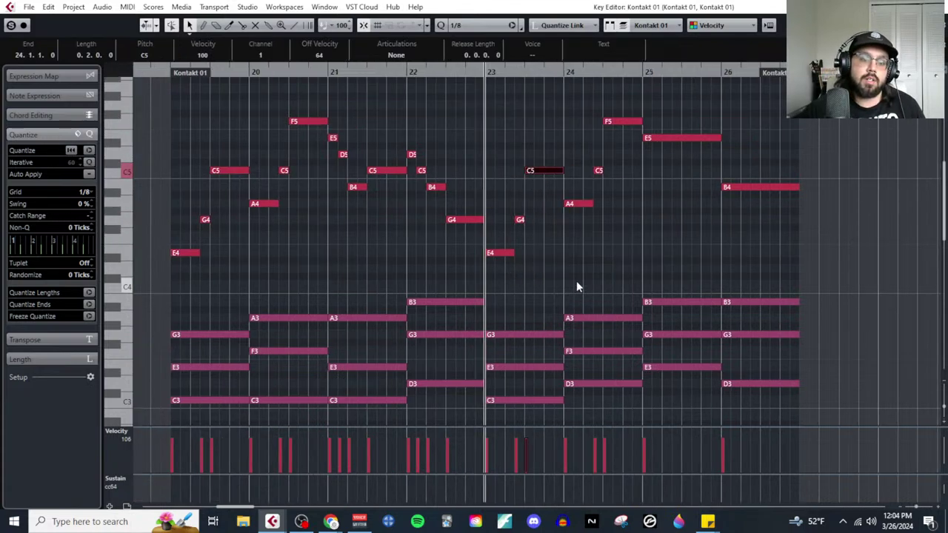
pyautogui.click(578, 203)
pyautogui.moveTo(600, 172); pyautogui.dragTo(600, 156)
pyautogui.click(619, 123)
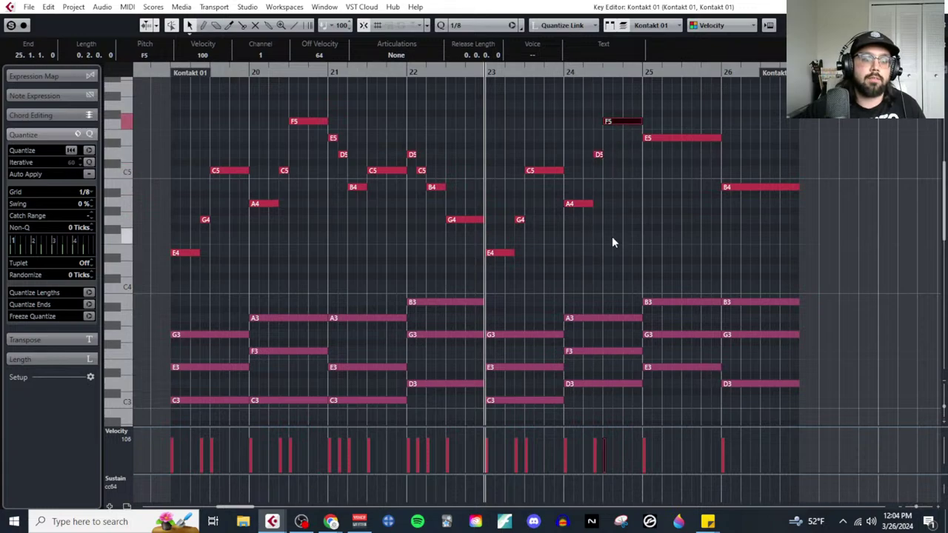
pyautogui.click(674, 139)
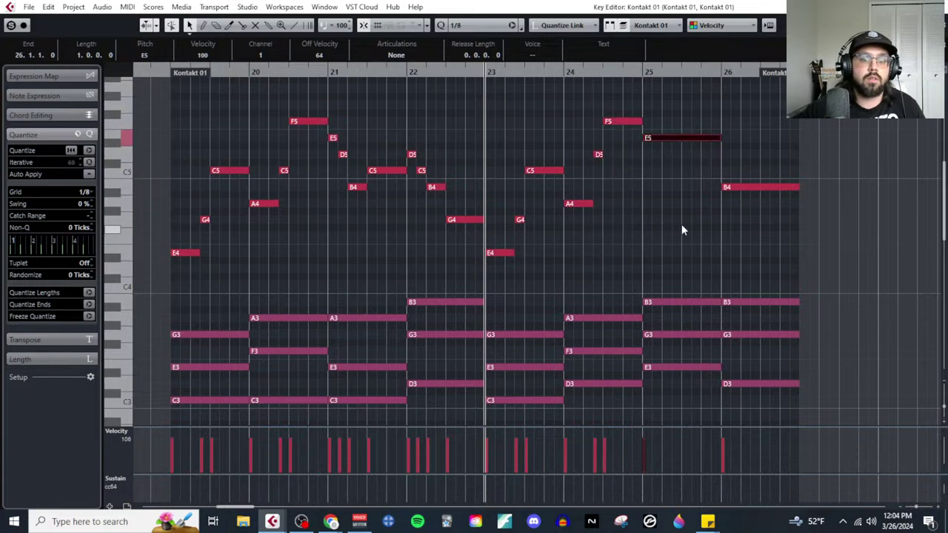
# Step: Split the E5 at bar 25 in half and lower the second half to B4
pyautogui.rightClick(682, 224)
pyautogui.click(741, 214)
pyautogui.click(682, 138)
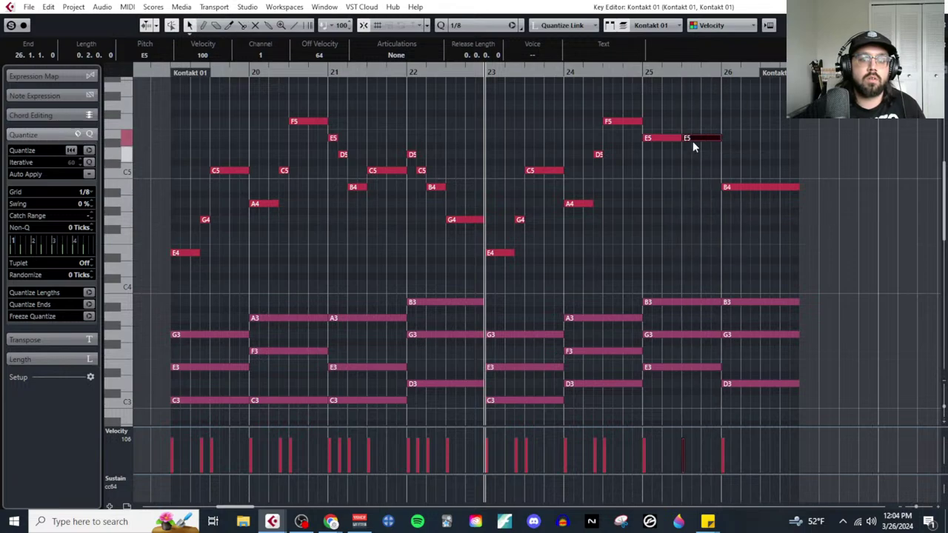
pyautogui.moveTo(693, 138); pyautogui.dragTo(752, 157)
# Step: Split the B4 in bar 26 at 26.3 into two notes
pyautogui.rightClick(722, 222)
pyautogui.click(789, 224)
pyautogui.click(761, 191)
pyautogui.rightClick(751, 204)
pyautogui.click(755, 205)
pyautogui.click(749, 191)
pyautogui.click(779, 189)
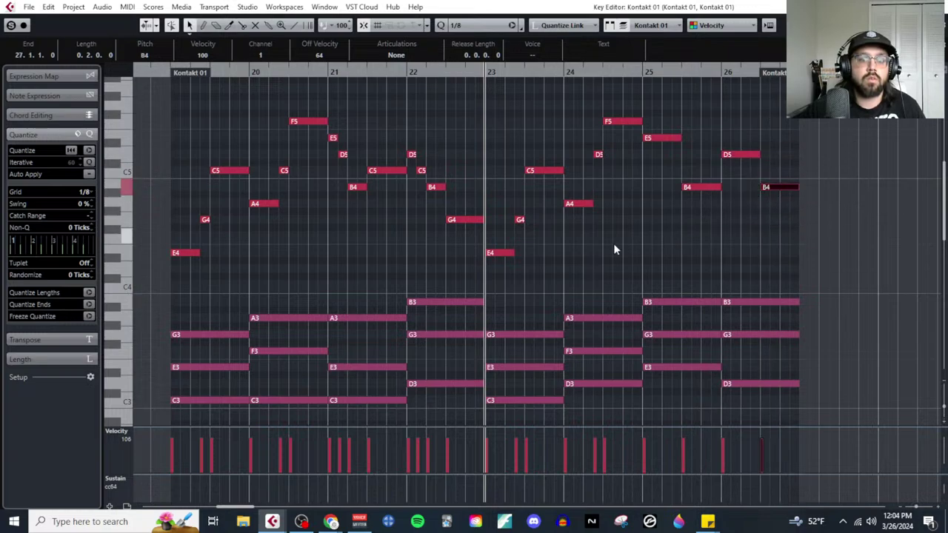
pyautogui.scroll(-2, 614, 246)
# Step: Drag the short B4 eighth in bar 21 down one step to A4
pyautogui.hscroll(-5, 442, 141)
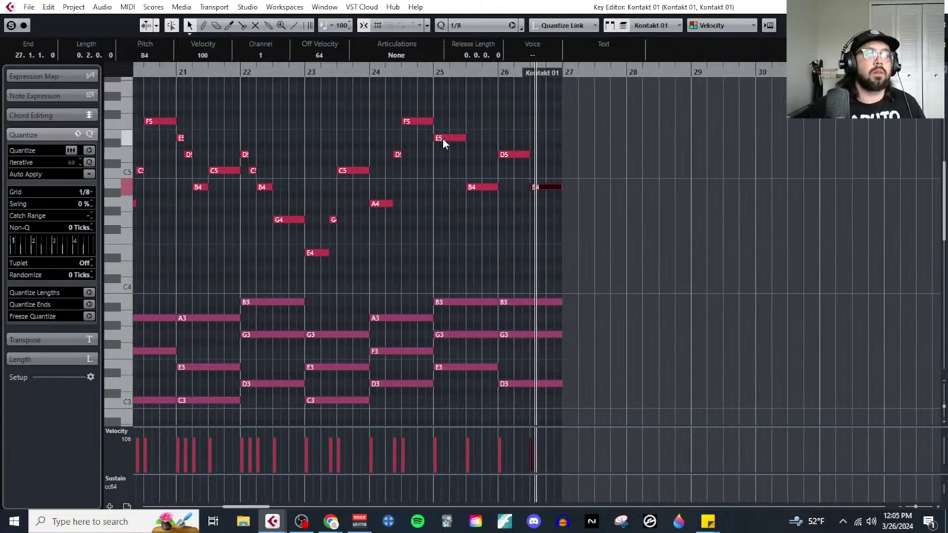
pyautogui.hscroll(-3, 283, 232)
pyautogui.scroll(2, 305, 228)
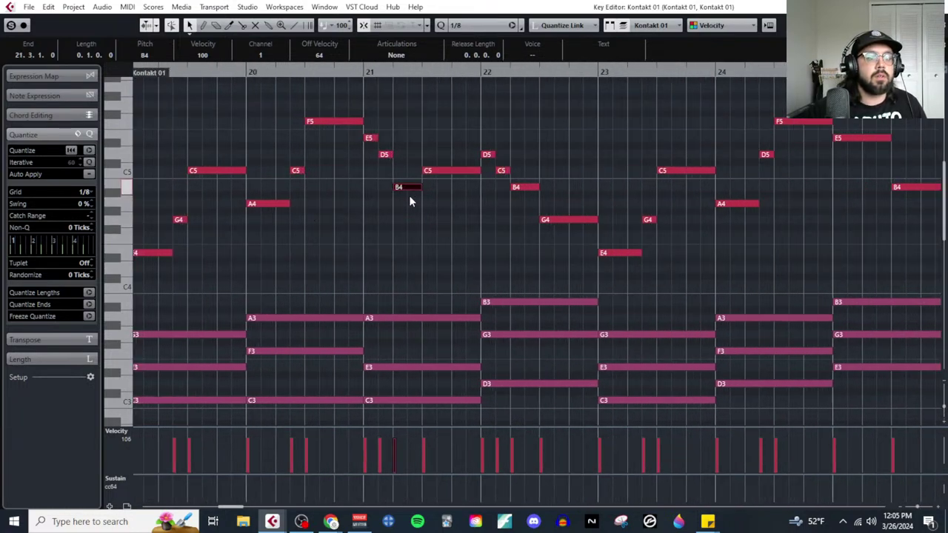
pyautogui.moveTo(411, 200); pyautogui.dragTo(408, 250)
pyautogui.scroll(-2, 407, 251)
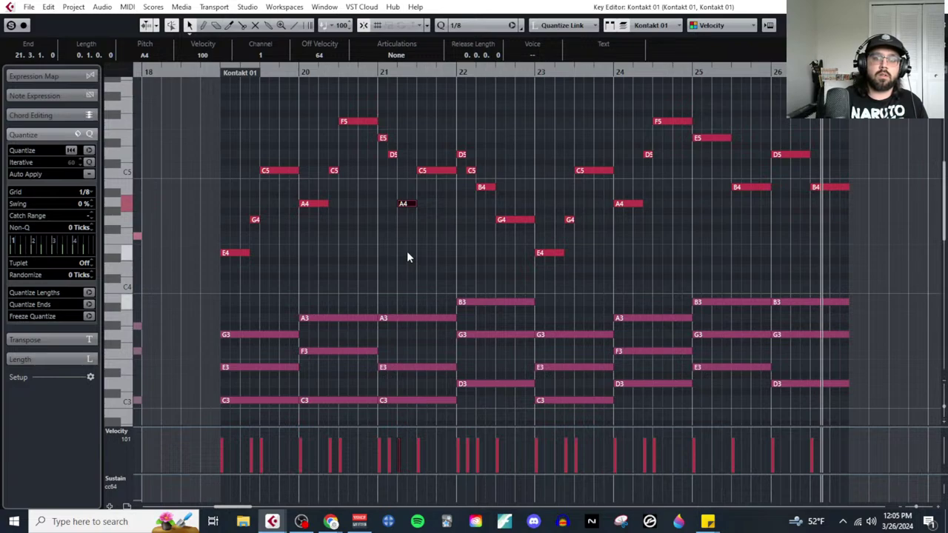
# Step: Draw a whole-bar C2 bass note across bar 19
pyautogui.scroll(-3, 481, 303)
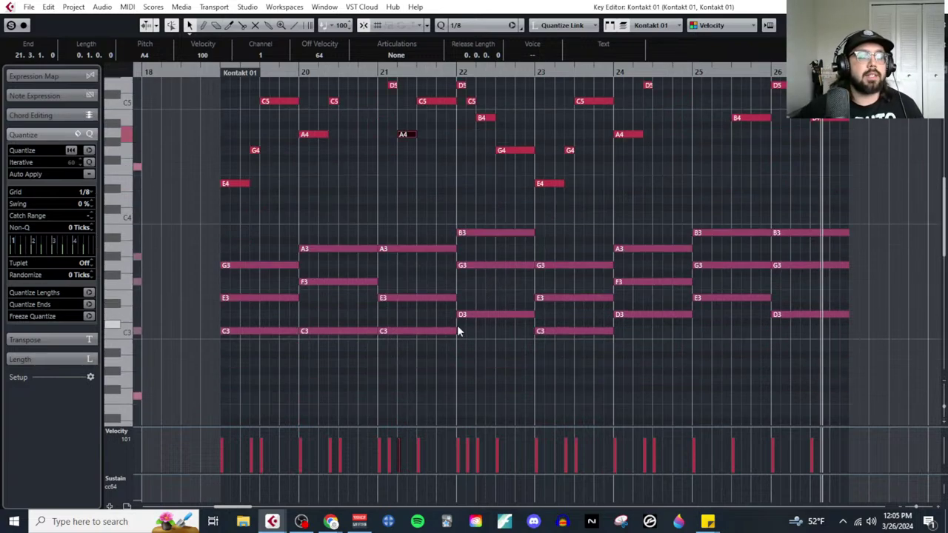
pyautogui.scroll(-3, 457, 326)
pyautogui.scroll(-4, 437, 334)
pyautogui.scroll(3, 355, 326)
pyautogui.rightClick(360, 292)
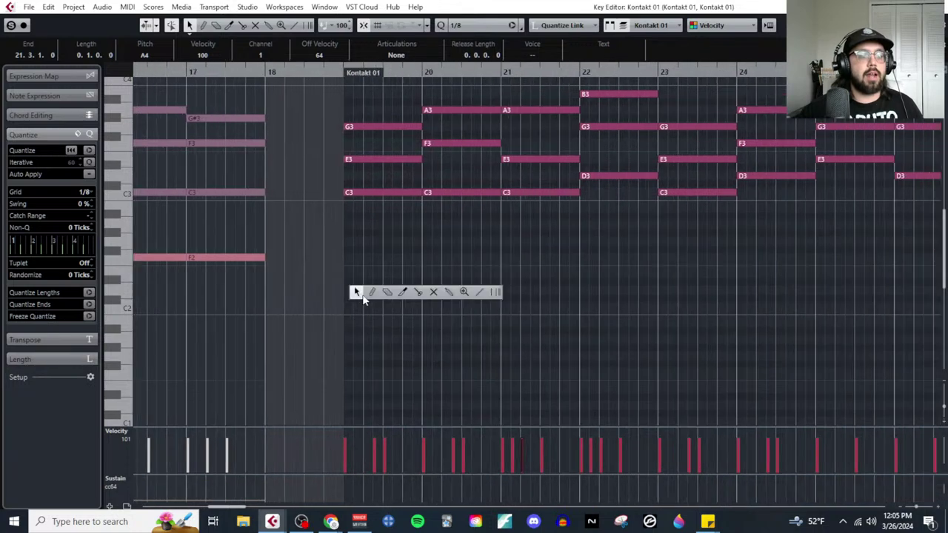
pyautogui.click(370, 290)
pyautogui.press('space')
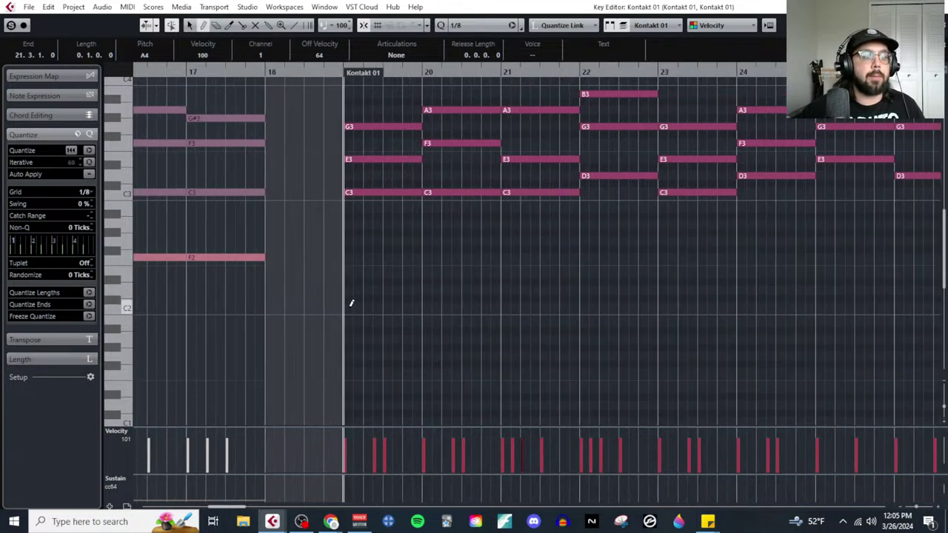
pyautogui.moveTo(352, 303); pyautogui.dragTo(422, 304)
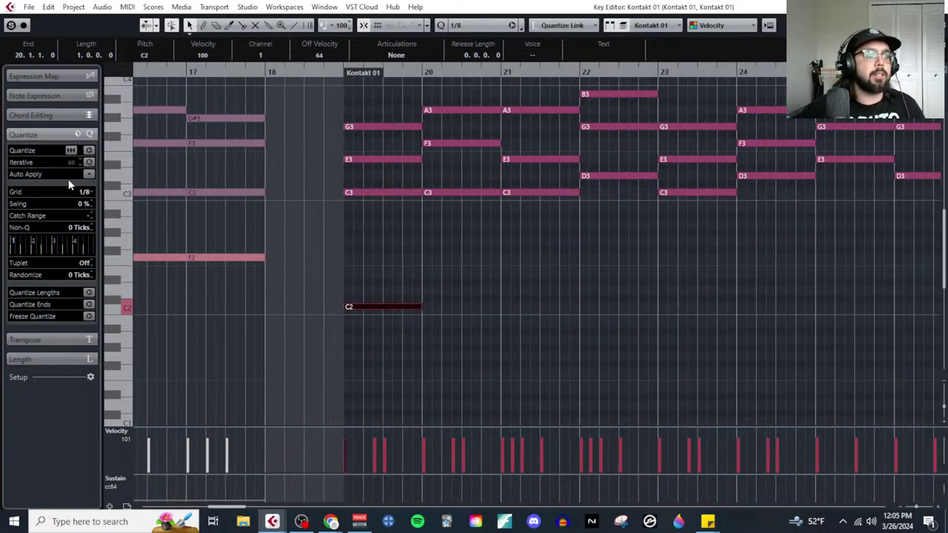
# Step: Set the grid to 1/1 and draw an F2 bass note across bar 20
pyautogui.click(83, 192)
pyautogui.click(83, 205)
pyautogui.rightClick(429, 250)
pyautogui.click(443, 250)
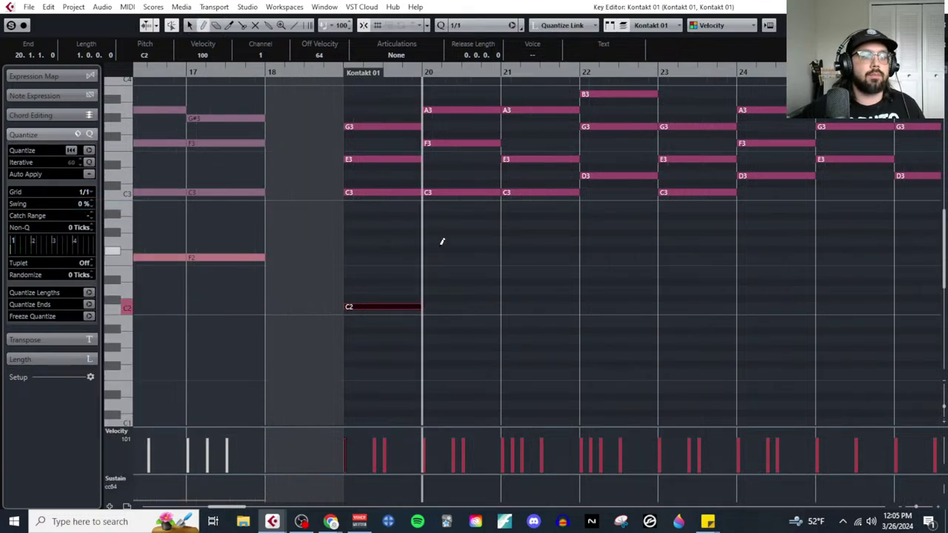
pyautogui.moveTo(440, 256); pyautogui.dragTo(499, 256)
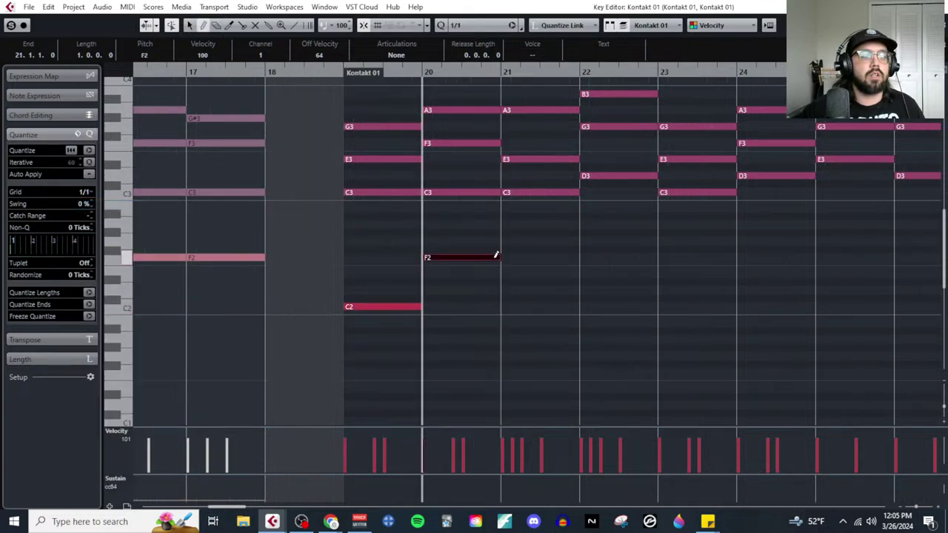
# Step: Add whole-bar A2, G2 and C2 bass notes for bars 21–23
pyautogui.click(524, 223)
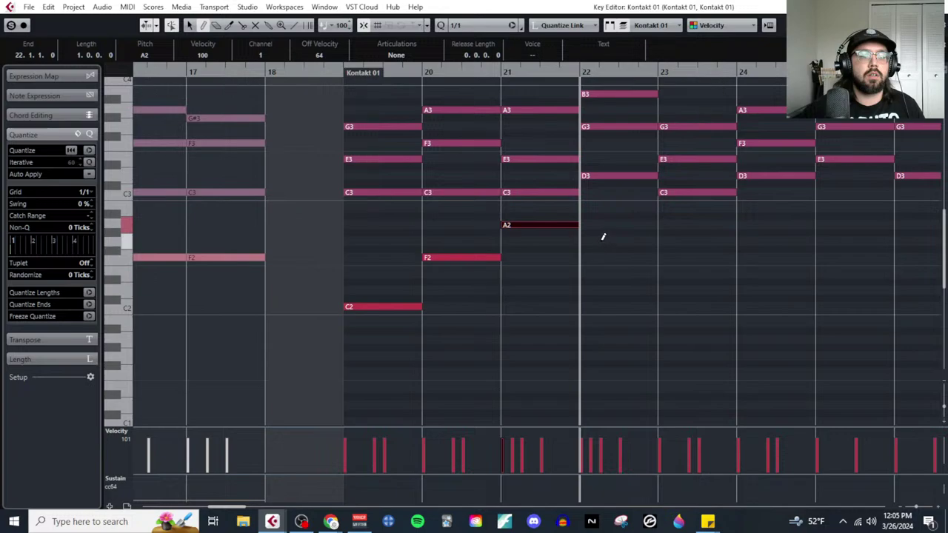
pyautogui.click(603, 240)
pyautogui.click(684, 322)
pyautogui.hscroll(3, 645, 303)
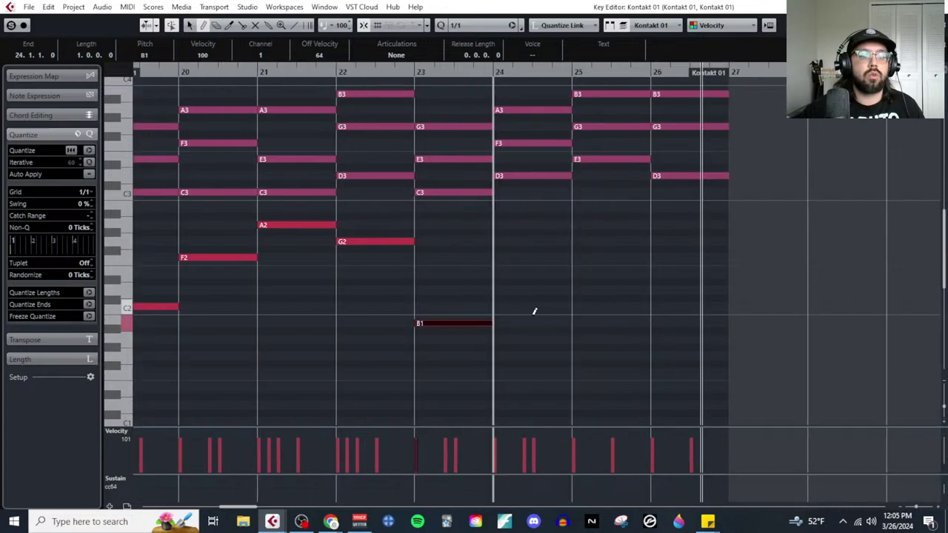
pyautogui.press('Up')
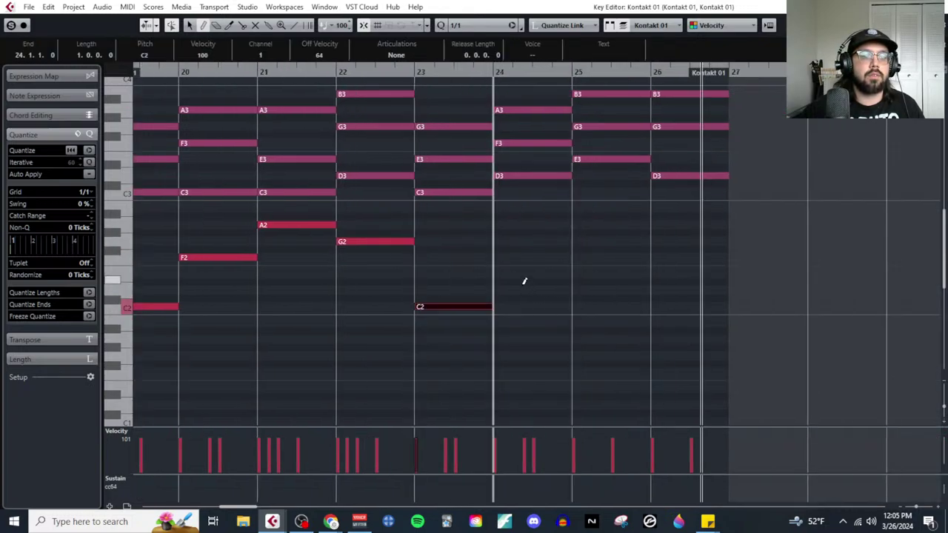
# Step: Add D2, E2 and G2 bass notes in bars 24, 25 and 26
pyautogui.click(527, 289)
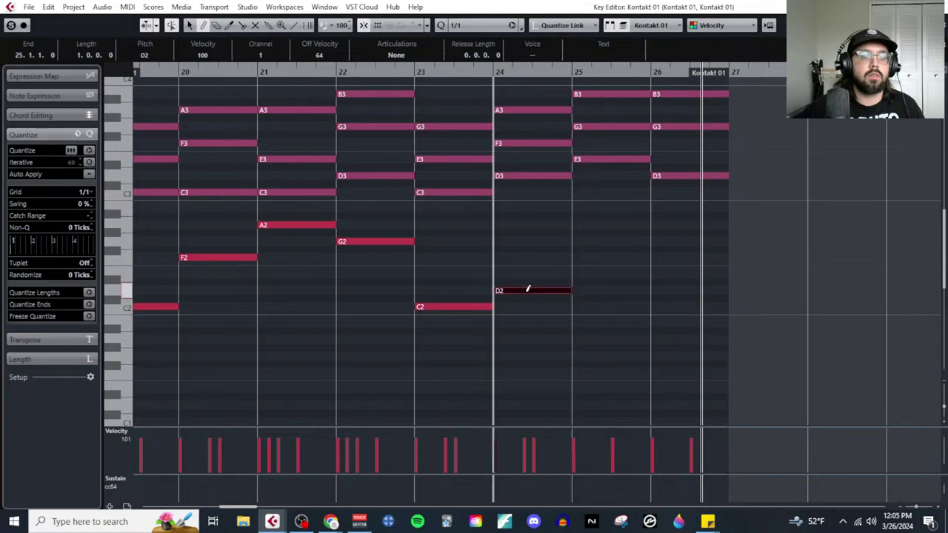
pyautogui.click(592, 273)
pyautogui.click(655, 243)
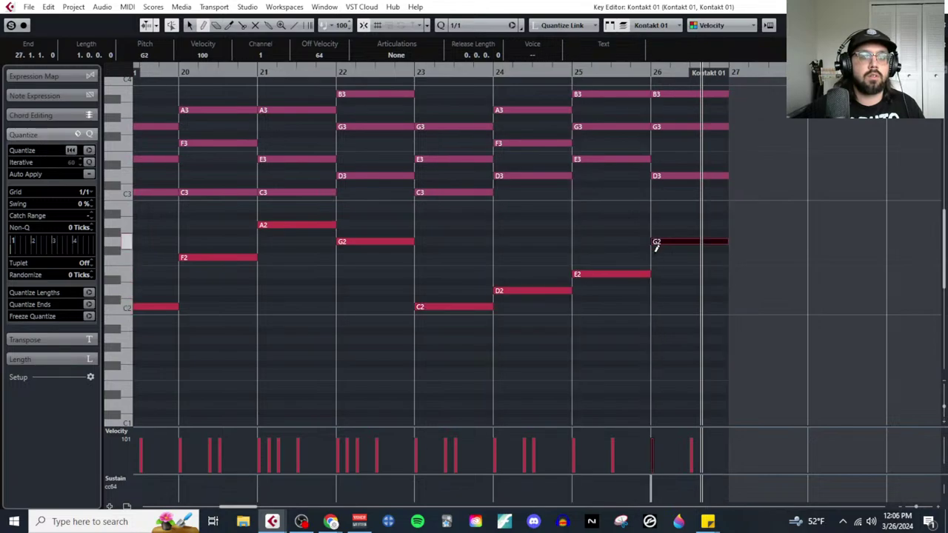
pyautogui.scroll(-3, 423, 294)
pyautogui.scroll(4, 412, 290)
pyautogui.hscroll(-5, 459, 226)
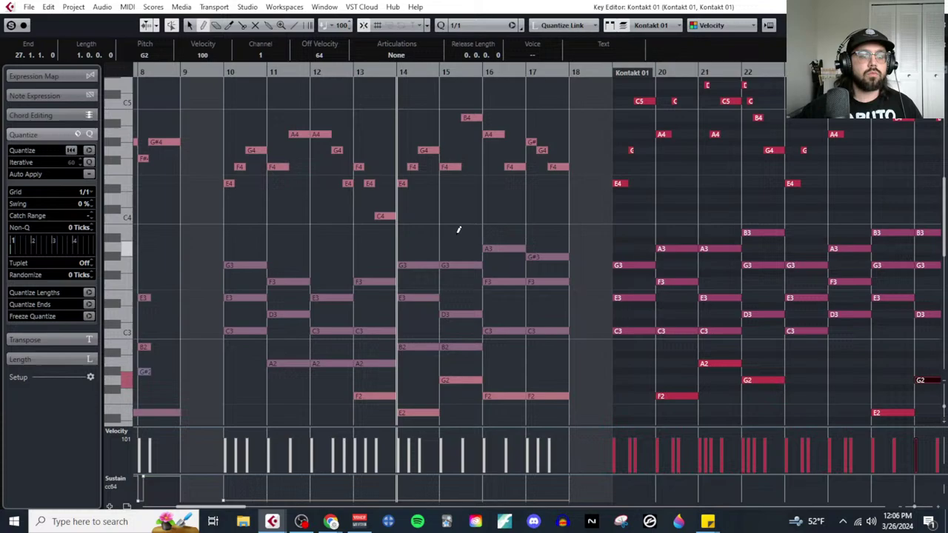
pyautogui.click(73, 6)
# Step: In the Notepad, change the planned structure from ABAC to ABACA and close it
pyautogui.click(118, 214)
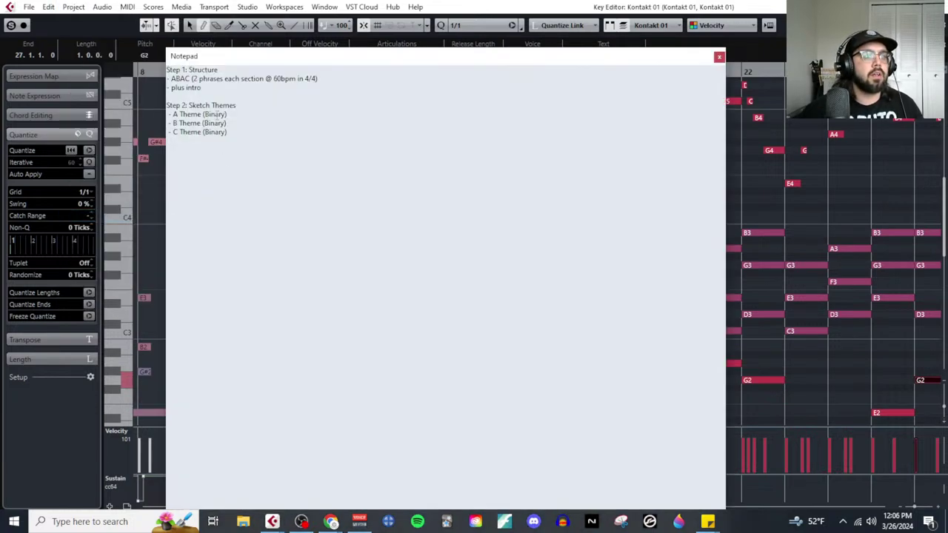
pyautogui.scroll(3, 211, 103)
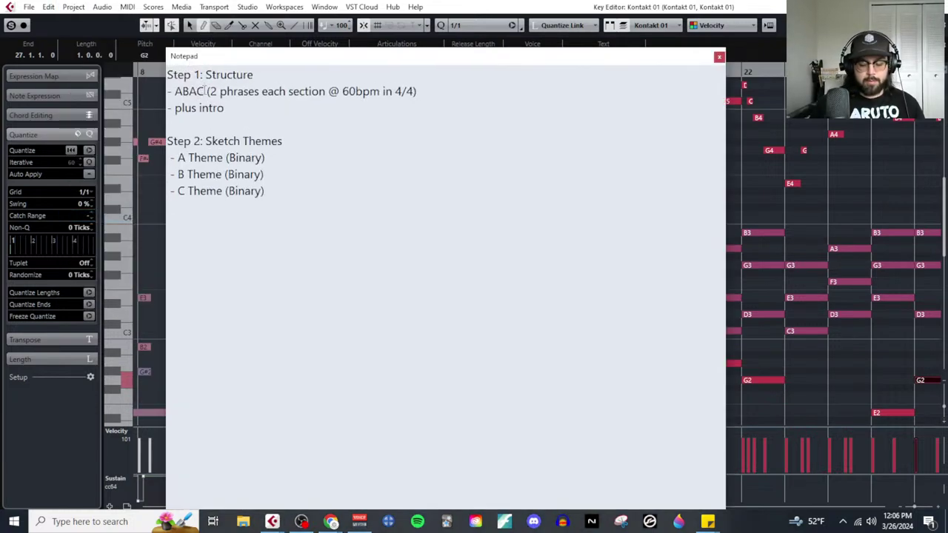
pyautogui.write('A')
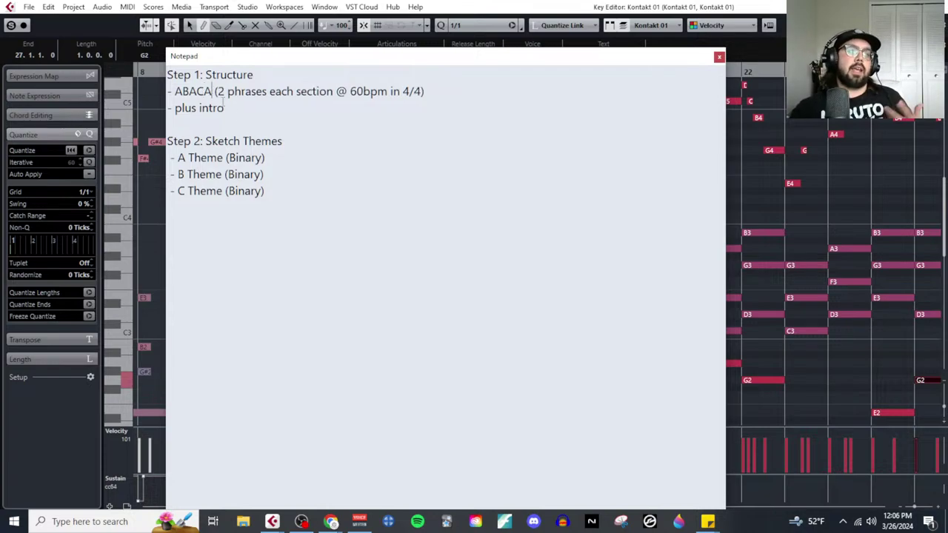
pyautogui.moveTo(224, 108); pyautogui.dragTo(167, 108)
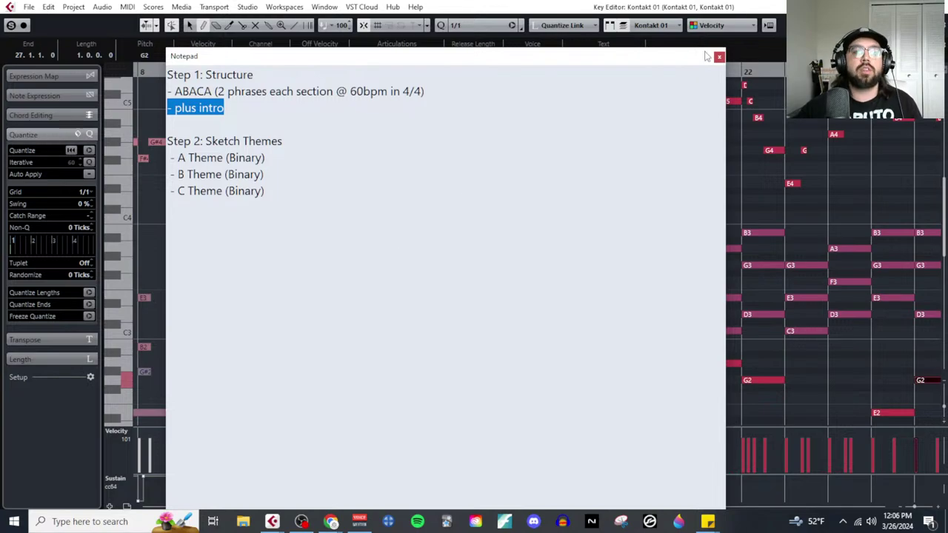
pyautogui.click(719, 56)
pyautogui.press('g')
pyautogui.press('g')
pyautogui.press('g')
pyautogui.press('g')
pyautogui.scroll(-3, 423, 381)
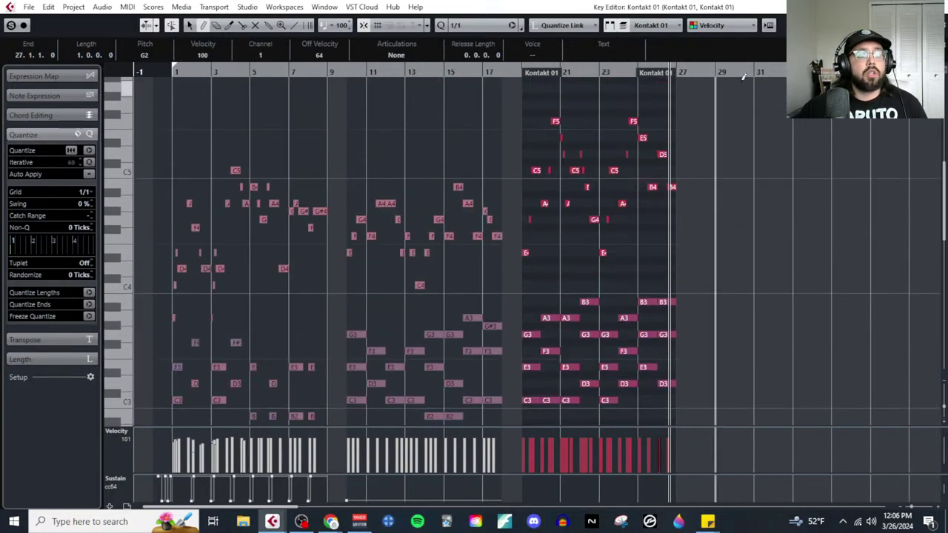
pyautogui.press('h')
pyautogui.scroll(4, 508, 244)
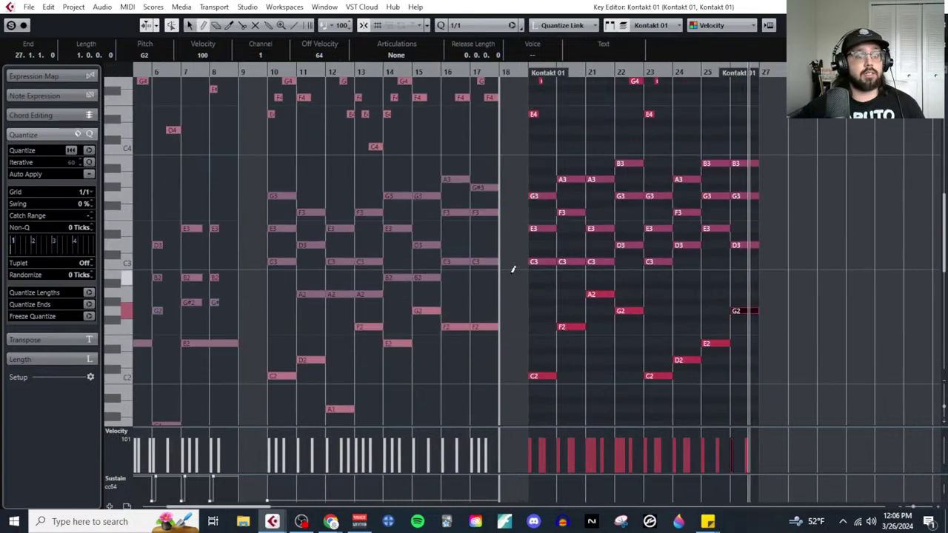
pyautogui.scroll(-3, 511, 266)
pyautogui.hscroll(-3, 511, 267)
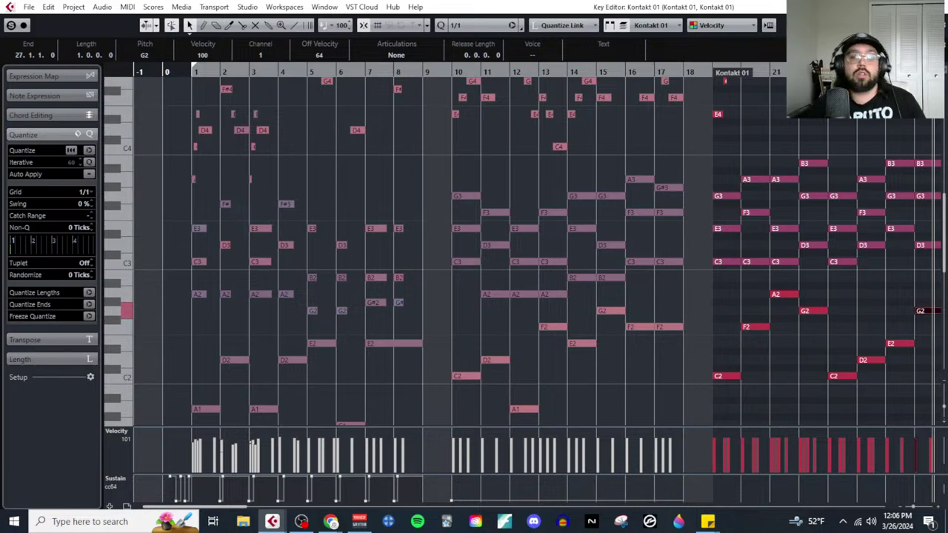
pyautogui.scroll(4, 772, 330)
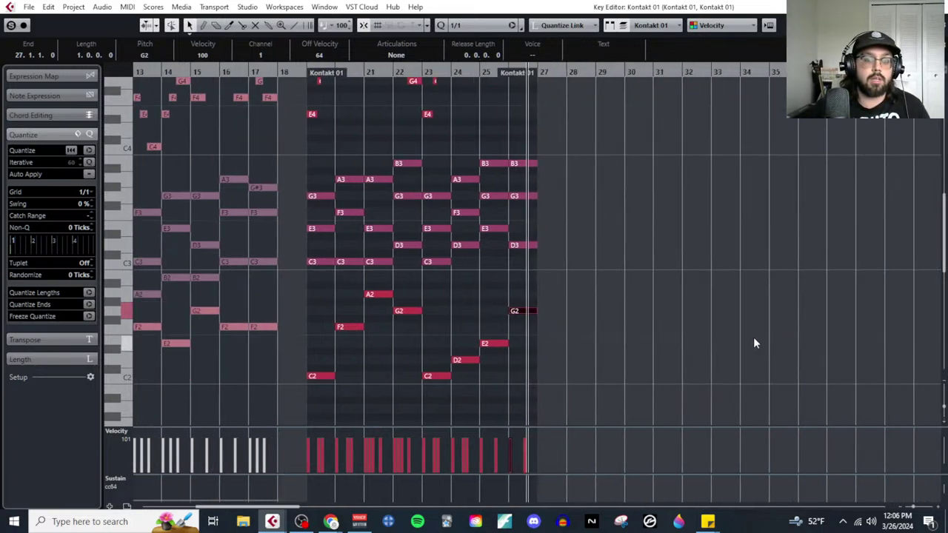
pyautogui.scroll(1, 471, 263)
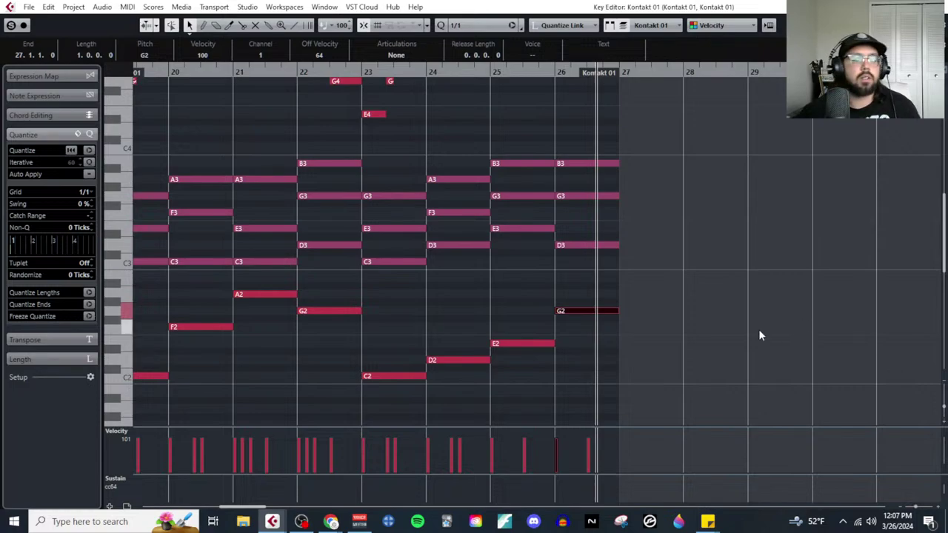
pyautogui.scroll(-5, 758, 329)
pyautogui.scroll(4, 600, 361)
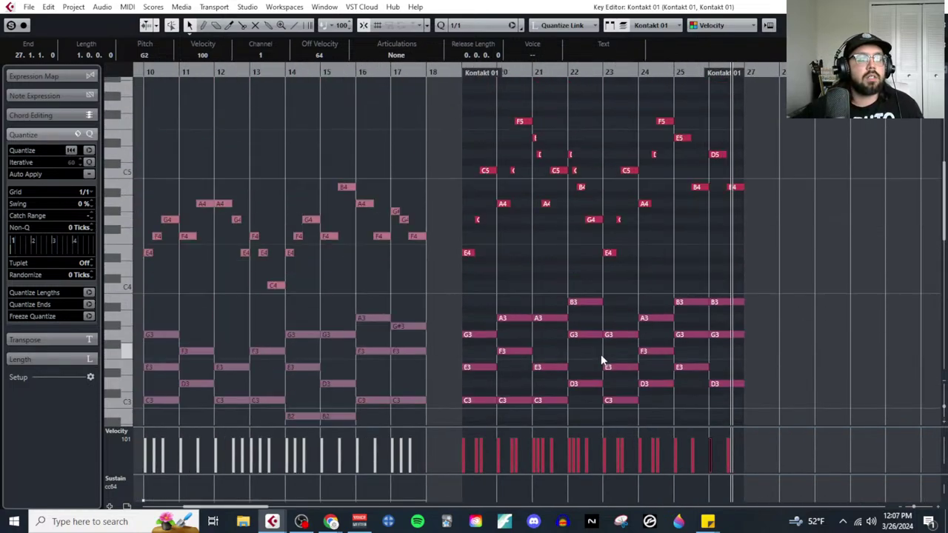
pyautogui.hscroll(-5, 608, 344)
pyautogui.scroll(-2, 595, 361)
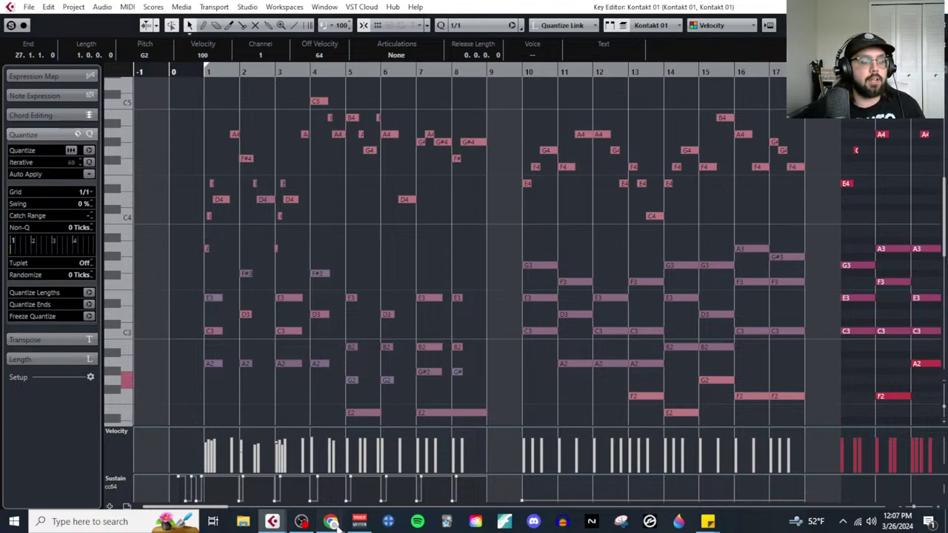
# Step: Bring up the Live Composing Process document at Step 3 and open a blank browser tab
pyautogui.moveTo(330, 522)
pyautogui.click(369, 483)
pyautogui.scroll(3, 393, 406)
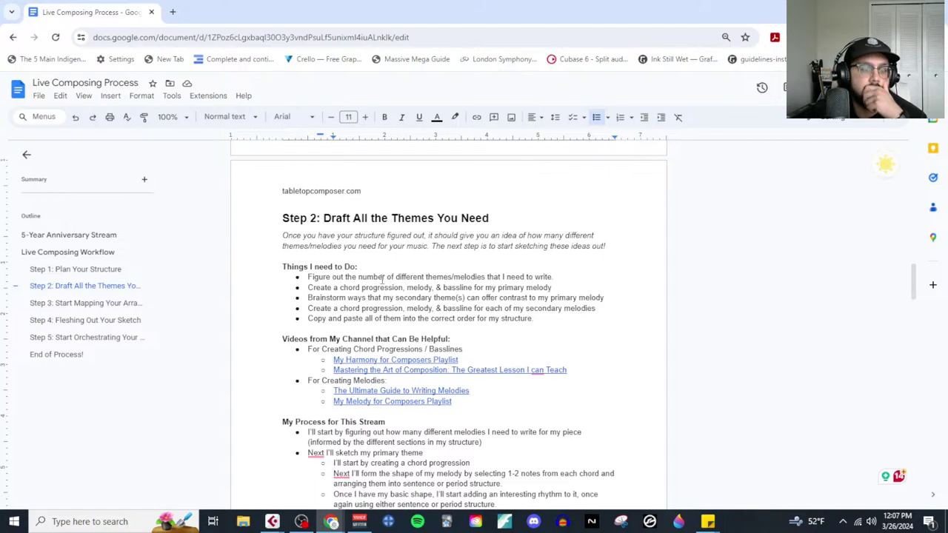
pyautogui.scroll(-3, 396, 287)
pyautogui.scroll(-3, 398, 381)
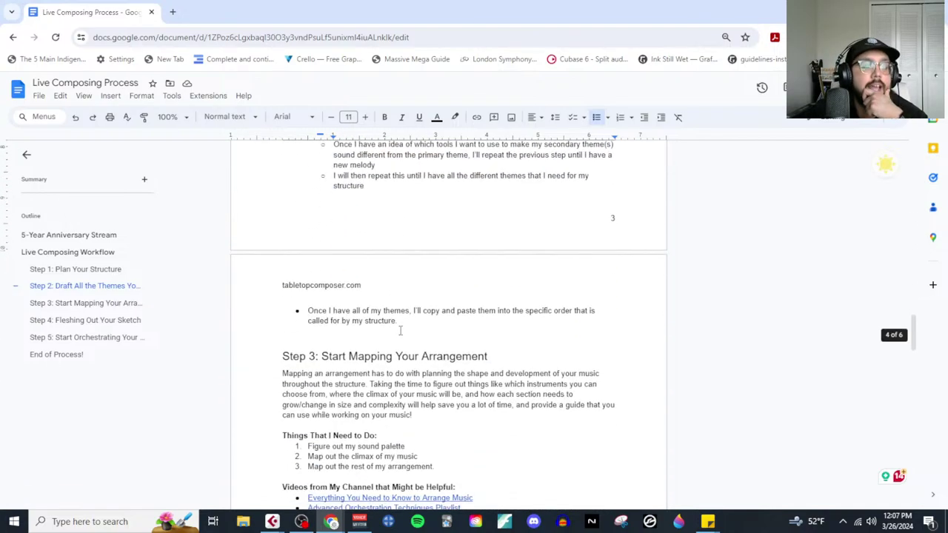
pyautogui.scroll(-2, 418, 366)
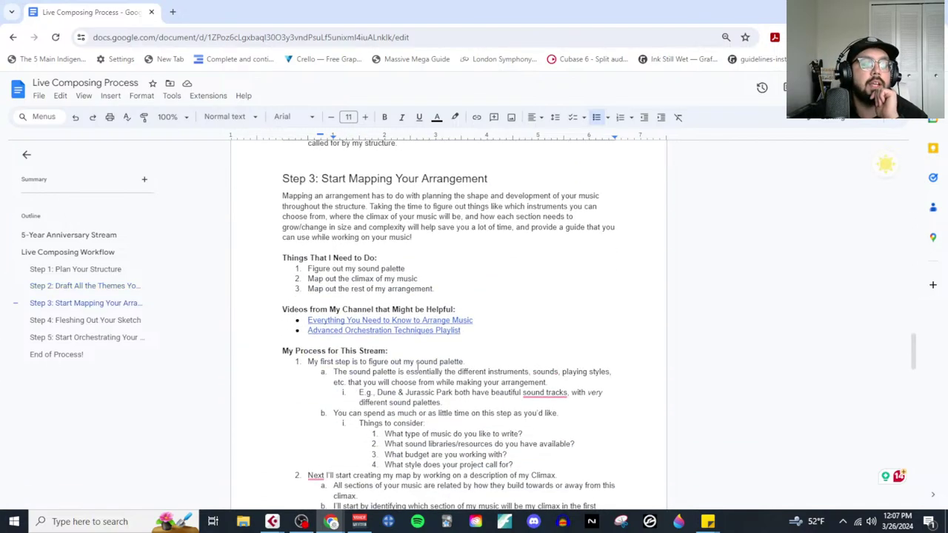
pyautogui.click(172, 12)
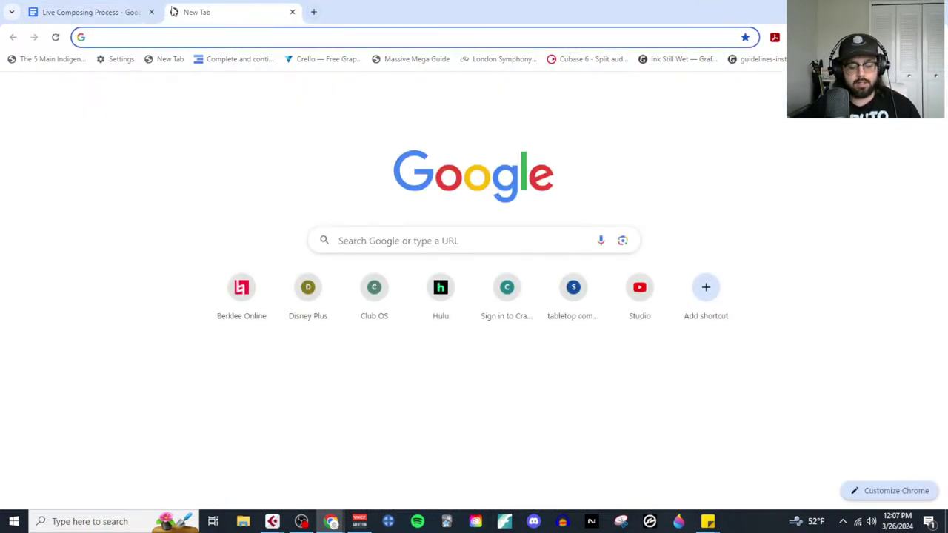
# Step: Load tabletopcomposer.com and open its Book Shop page from the More menu
pyautogui.write('ta')
pyautogui.press('Return')
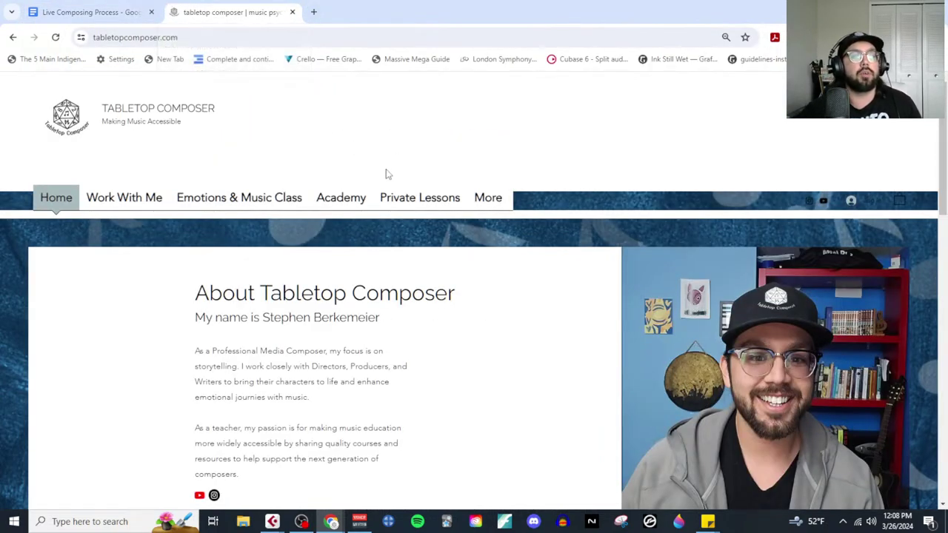
pyautogui.moveTo(487, 205)
pyautogui.click(486, 228)
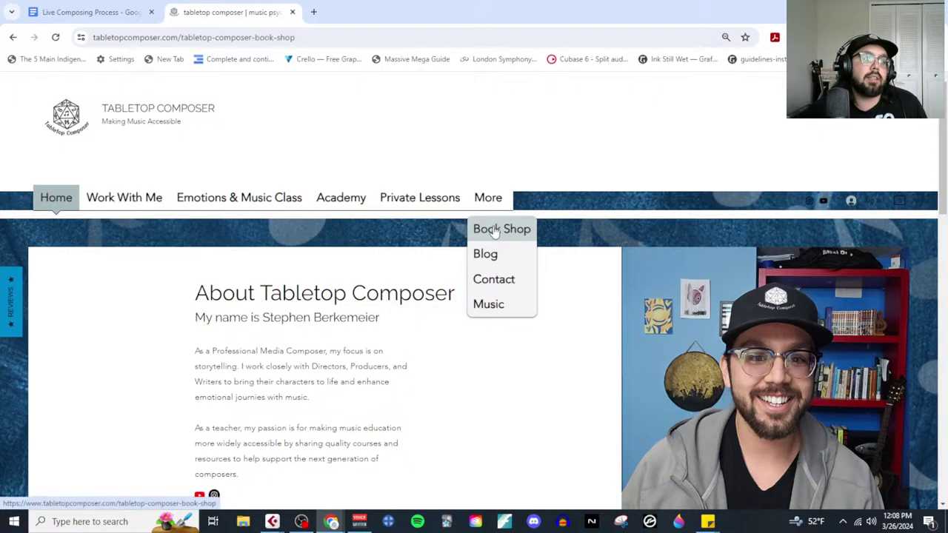
pyautogui.scroll(-2, 363, 356)
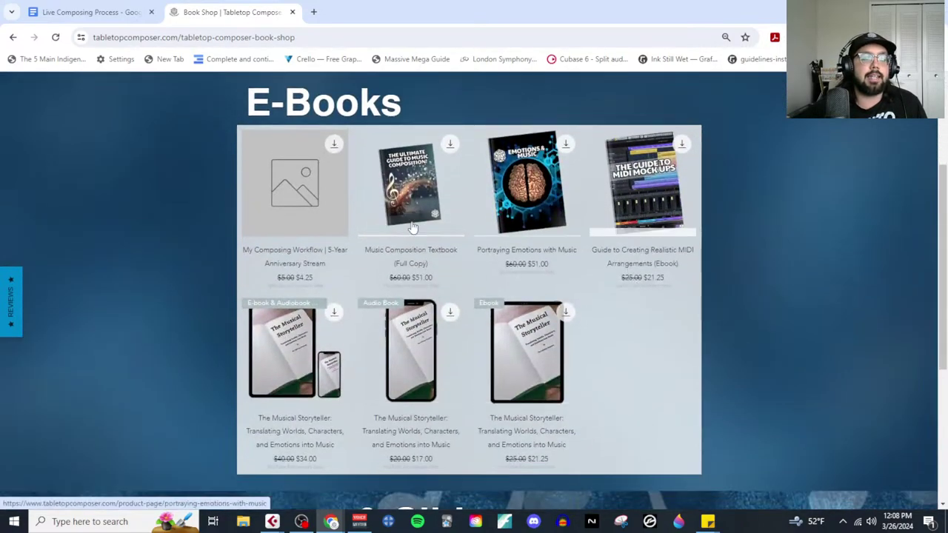
pyautogui.scroll(-4, 370, 311)
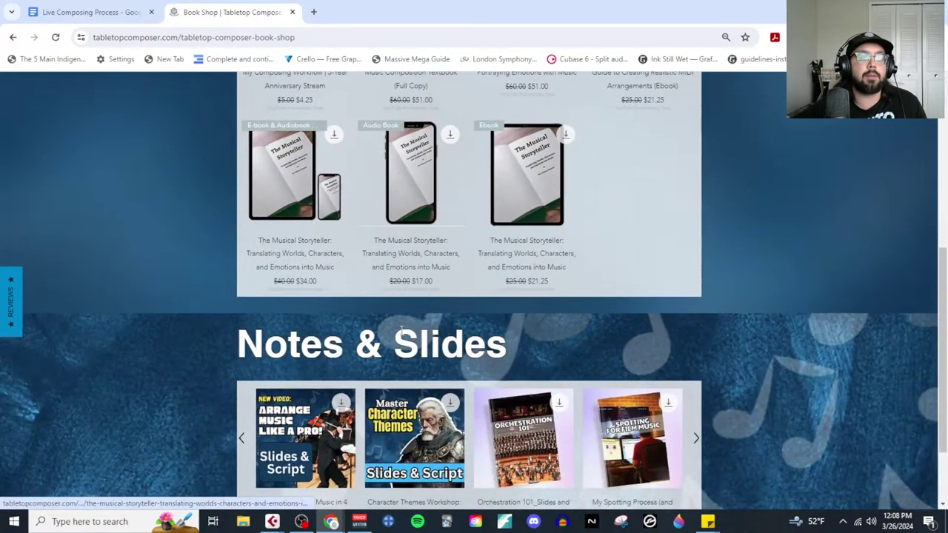
pyautogui.scroll(5, 448, 403)
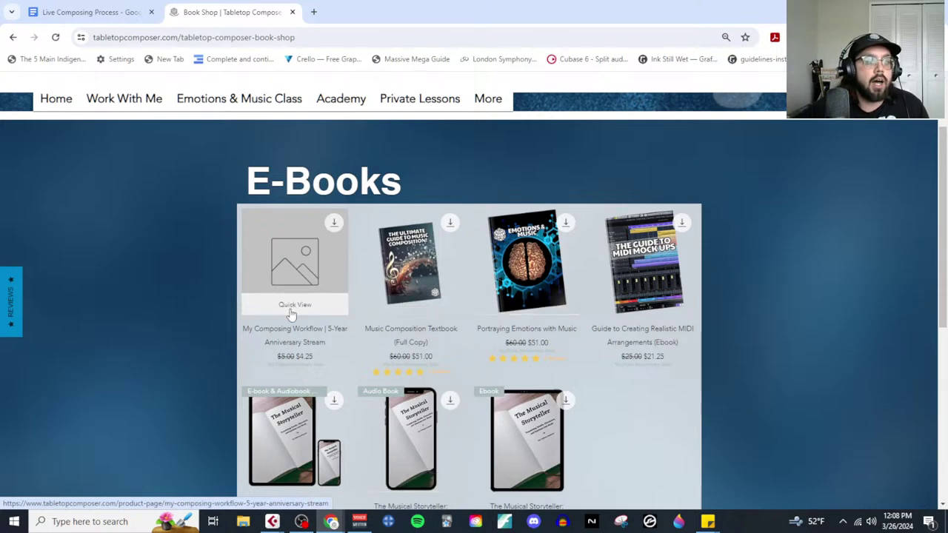
# Step: Glance back over the Live Composing Process document
pyautogui.click(85, 12)
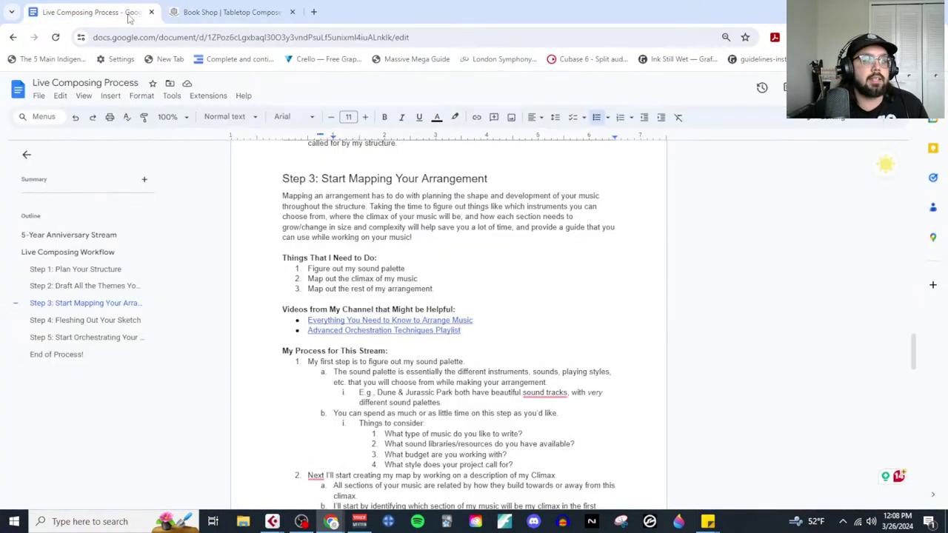
pyautogui.scroll(5, 437, 342)
pyautogui.scroll(10, 426, 342)
pyautogui.scroll(-15, 426, 342)
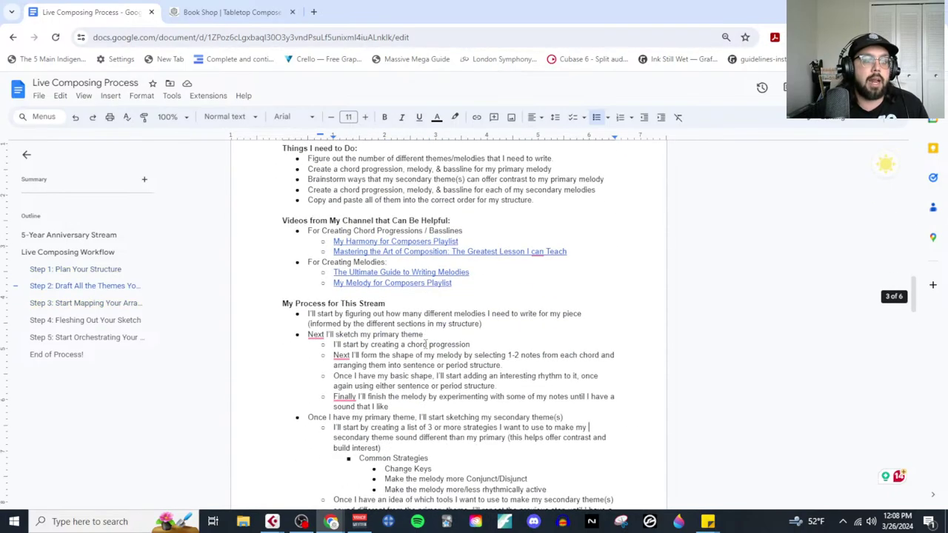
pyautogui.scroll(-2, 426, 350)
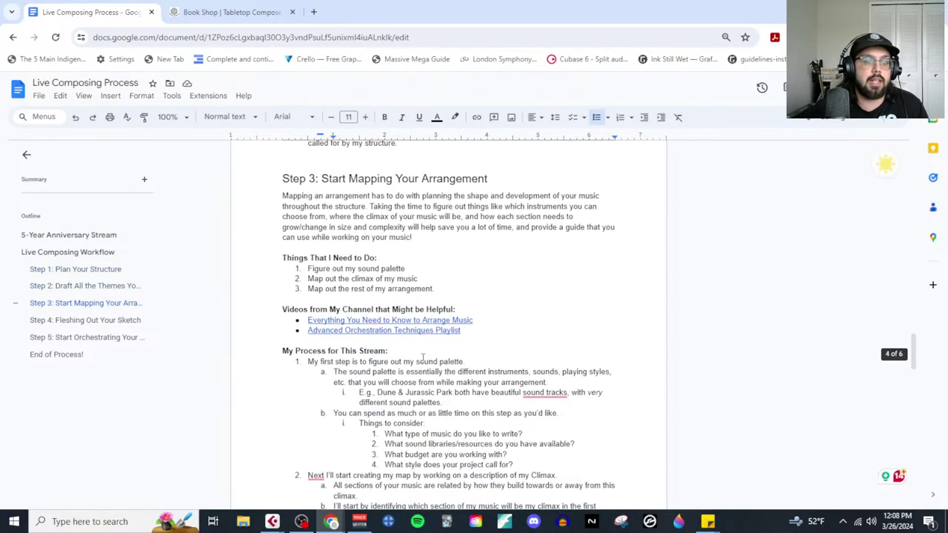
# Step: Return to the Book Shop, scroll through the E-Books and Notes & Slides, then jump to the top
pyautogui.click(195, 12)
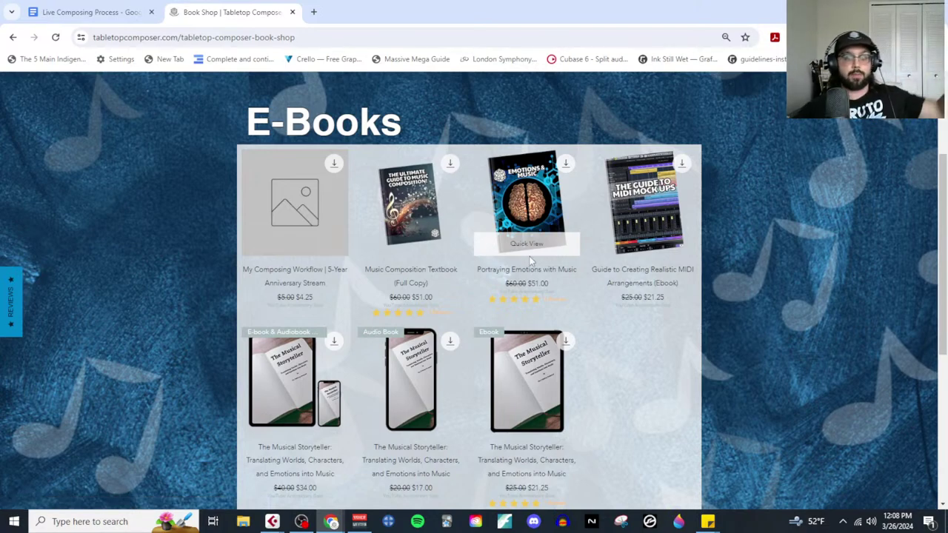
pyautogui.scroll(-1, 605, 340)
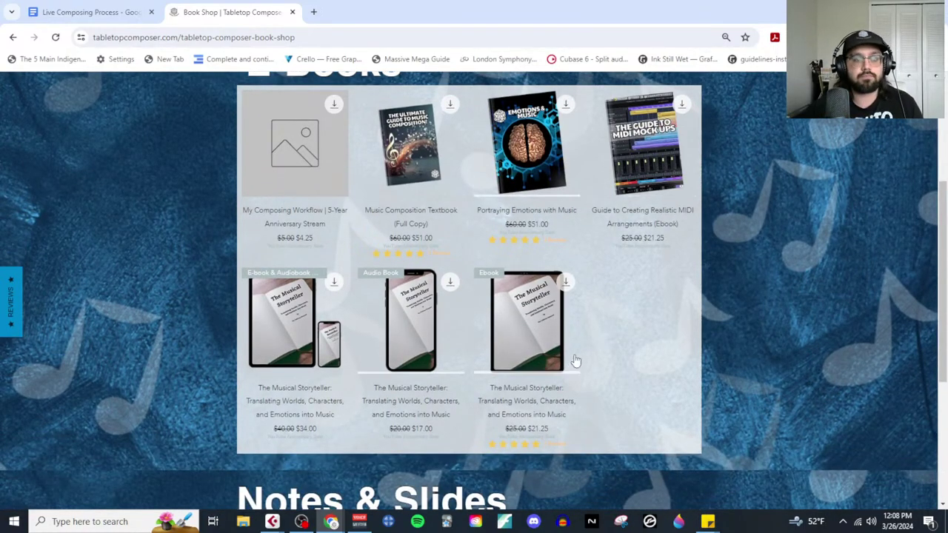
pyautogui.scroll(-5, 625, 290)
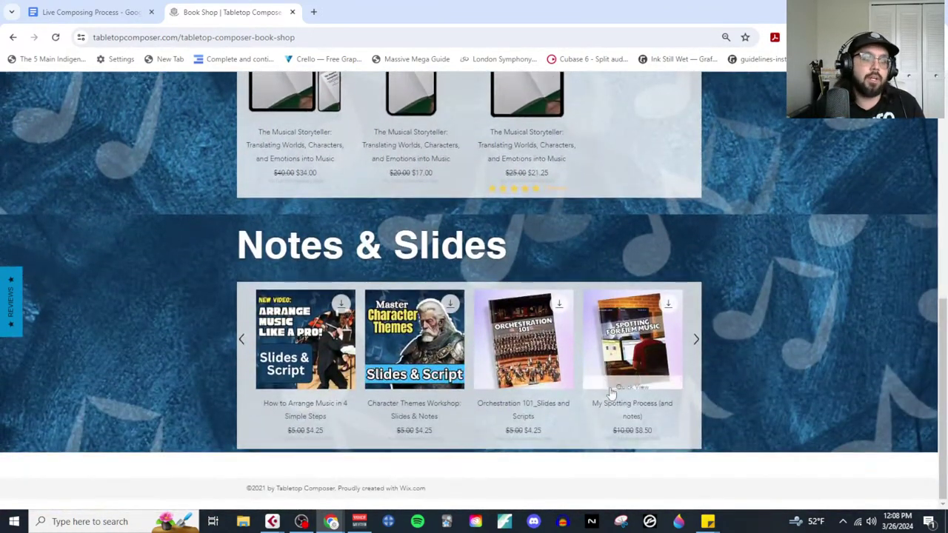
pyautogui.press('Home')
pyautogui.click(292, 12)
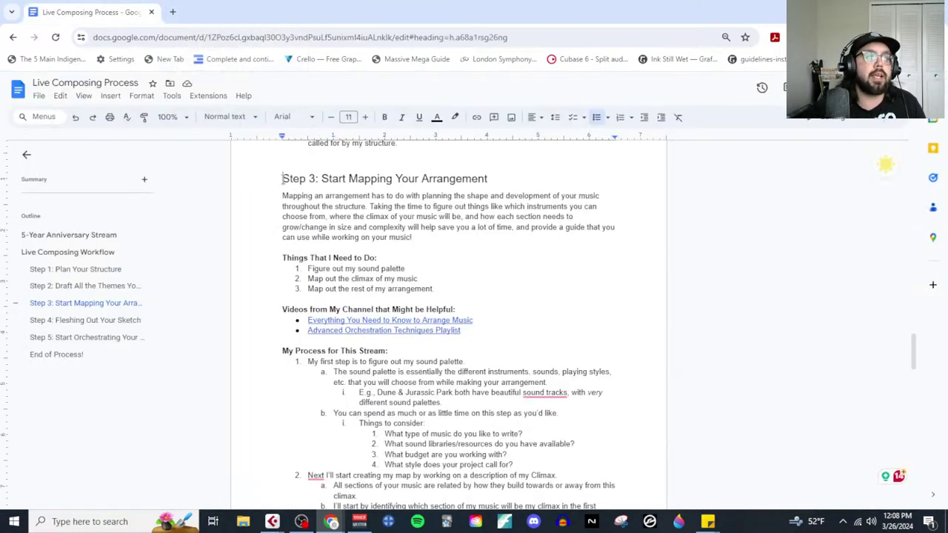
pyautogui.moveTo(282, 180); pyautogui.dragTo(520, 175)
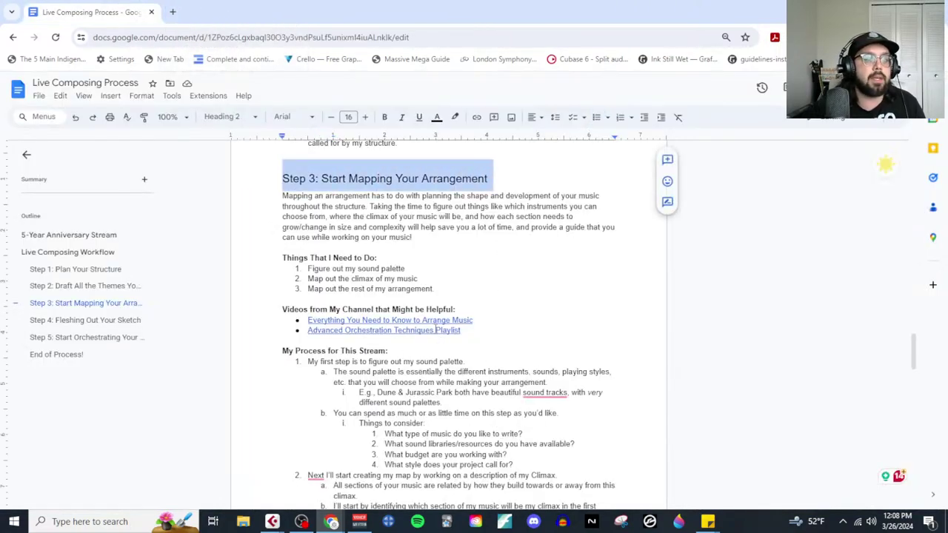
pyautogui.moveTo(407, 269); pyautogui.dragTo(301, 269)
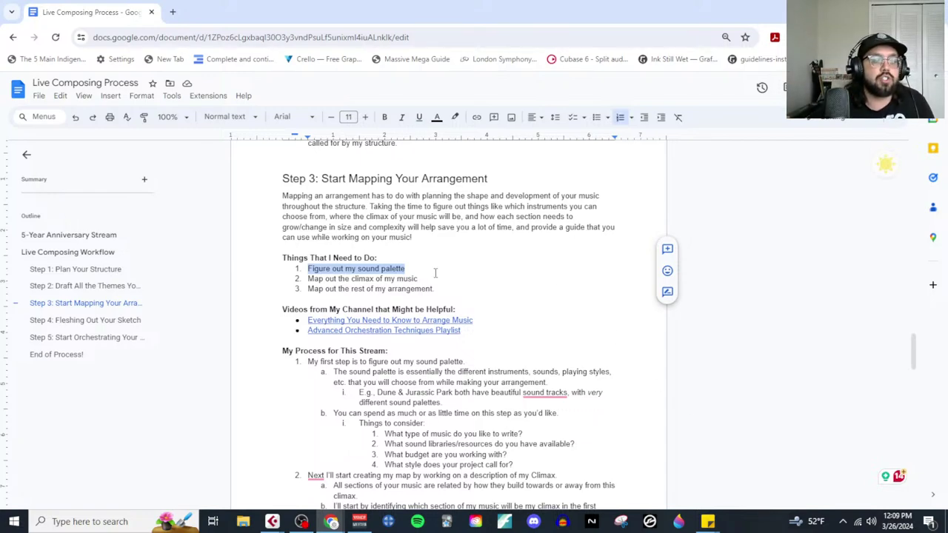
pyautogui.moveTo(426, 282); pyautogui.dragTo(296, 284)
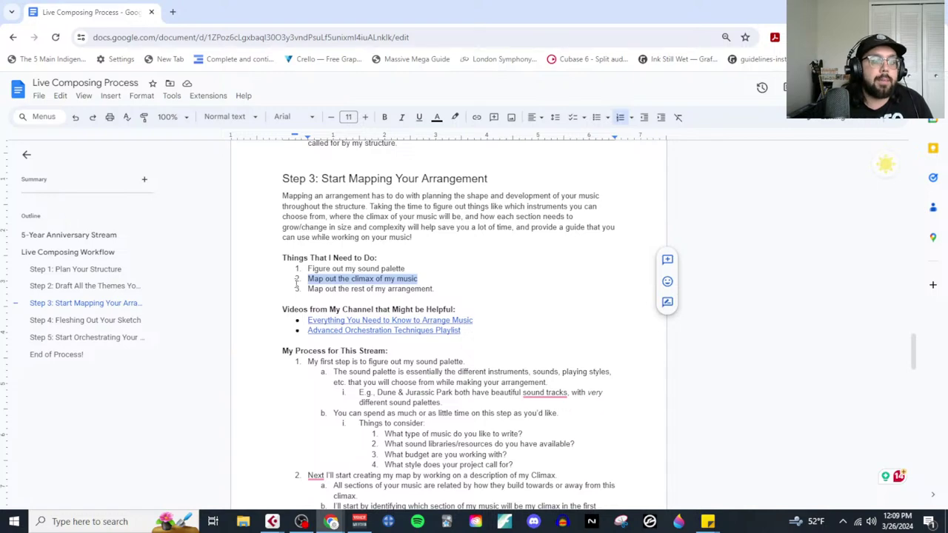
pyautogui.moveTo(444, 289); pyautogui.dragTo(307, 291)
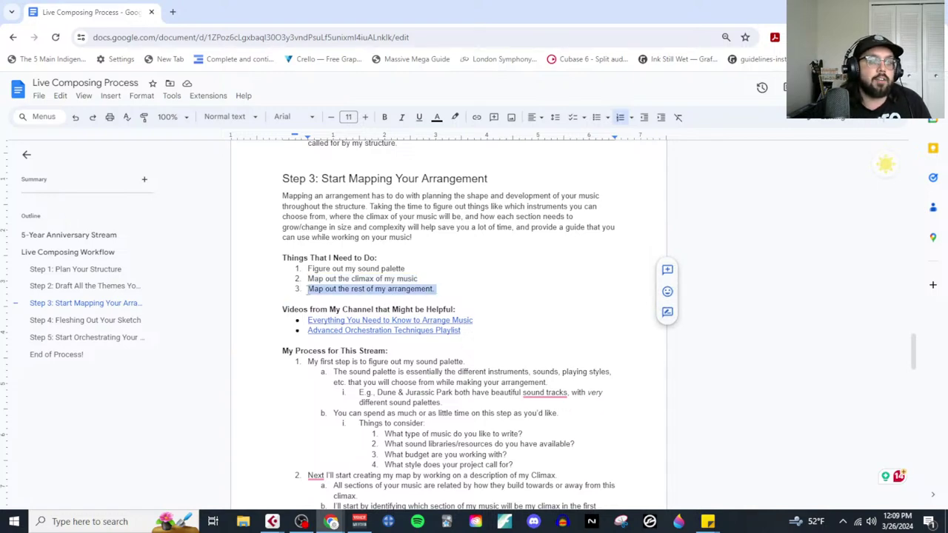
pyautogui.scroll(3, 348, 423)
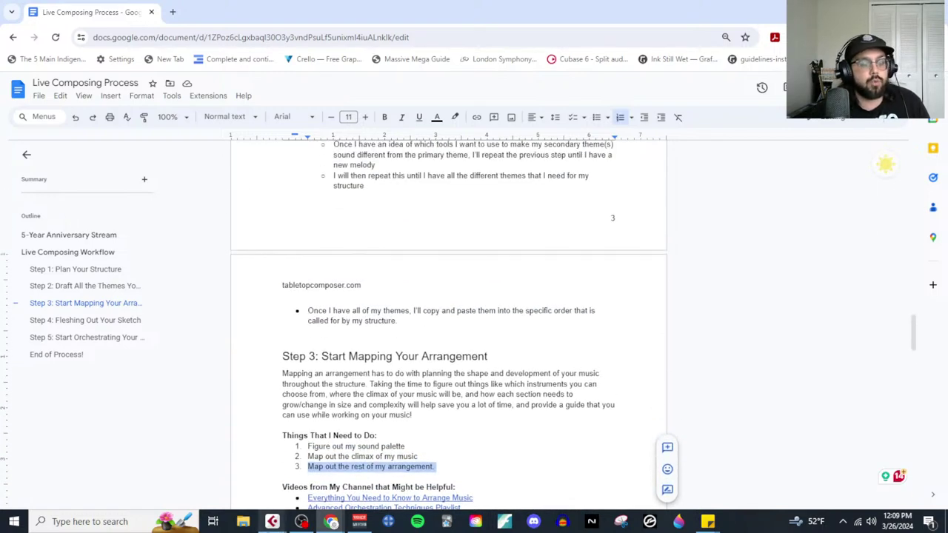
# Step: Switch to Cubase and close the Key Editor to view the arrangement
pyautogui.moveTo(271, 522)
pyautogui.click(335, 488)
pyautogui.scroll(-4, 494, 240)
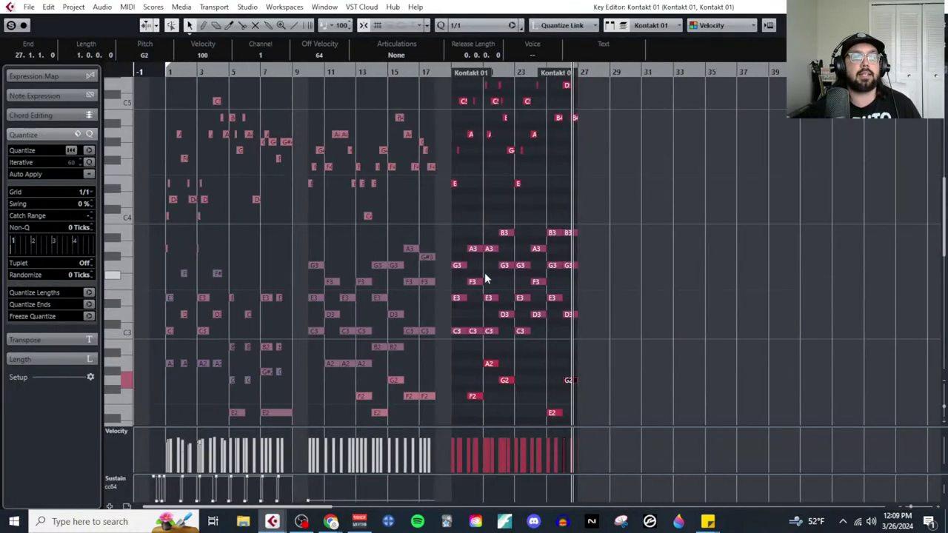
pyautogui.scroll(3, 244, 256)
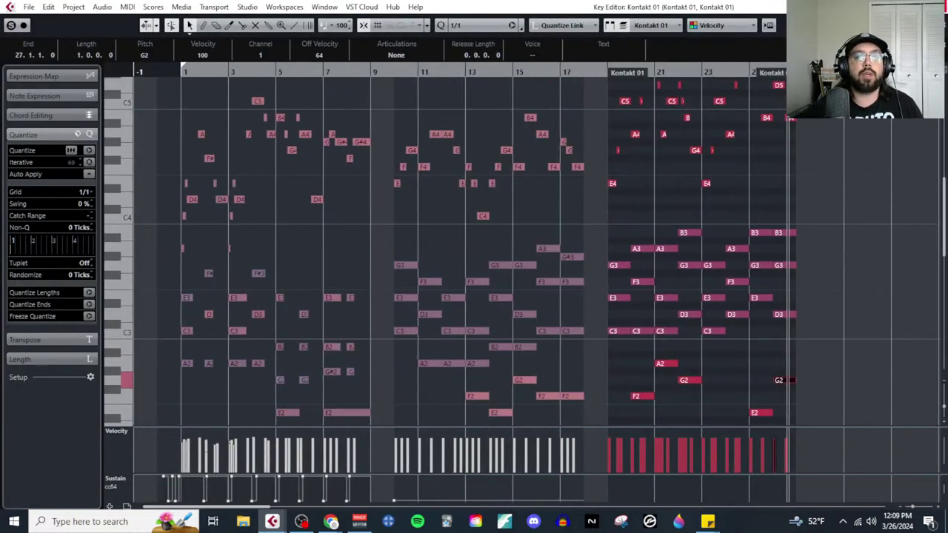
pyautogui.click(941, 7)
pyautogui.moveTo(319, 125); pyautogui.dragTo(329, 145)
pyautogui.scroll(8, 397, 171)
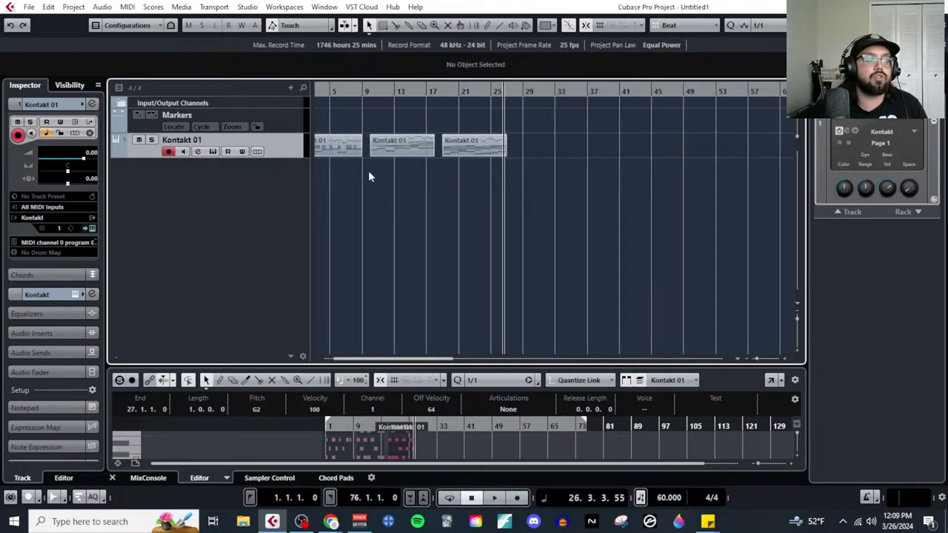
# Step: Split the Kontakt part at bar 1 and delete the piece before it
pyautogui.rightClick(414, 191)
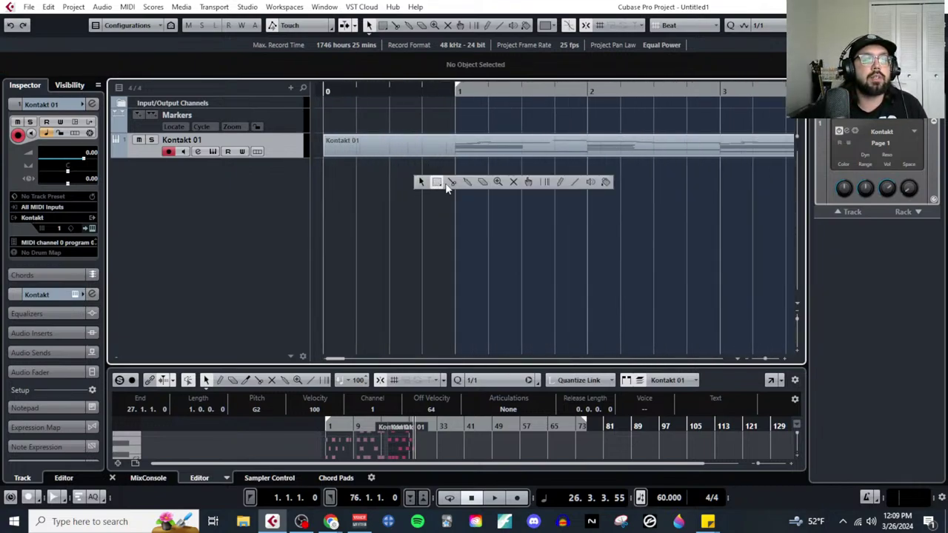
pyautogui.click(455, 182)
pyautogui.click(455, 146)
pyautogui.click(419, 156)
pyautogui.press('Delete')
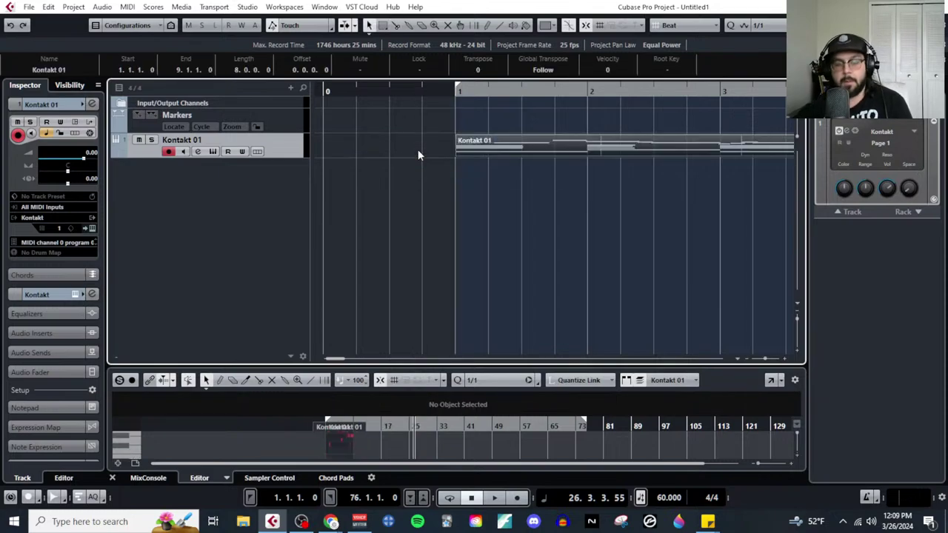
# Step: Move the second and third parts to bar 28 and repeat the first part into bars 9–17
pyautogui.scroll(-6, 480, 202)
pyautogui.moveTo(433, 126); pyautogui.dragTo(578, 162)
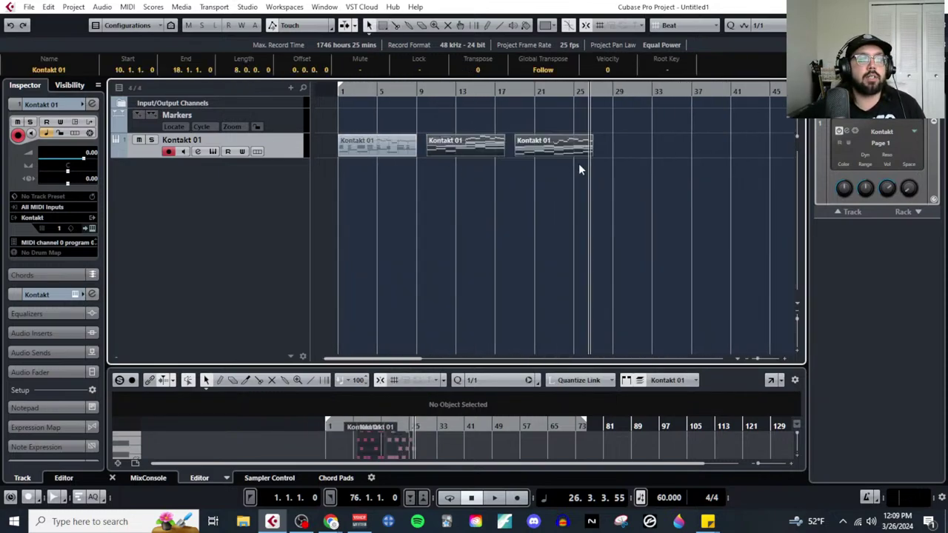
pyautogui.moveTo(463, 152); pyautogui.dragTo(641, 147)
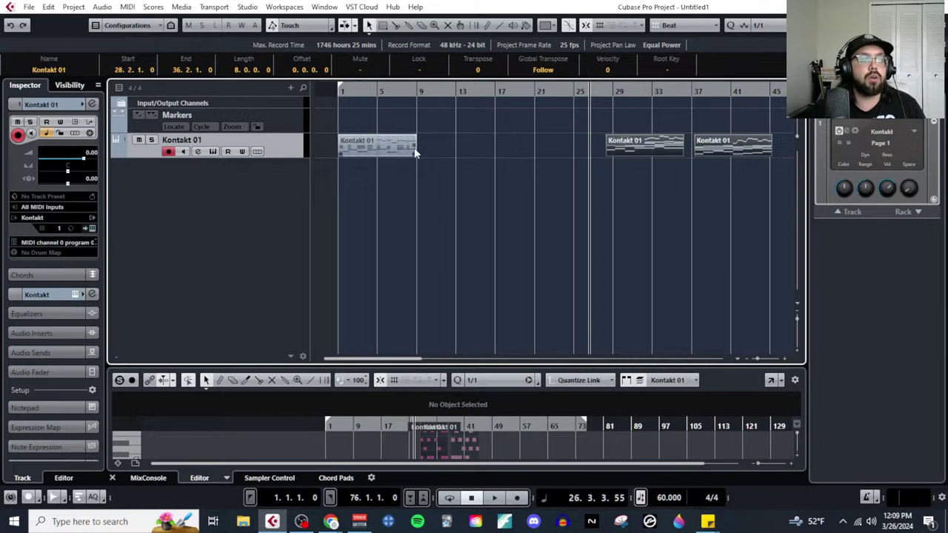
pyautogui.moveTo(414, 147); pyautogui.dragTo(415, 151)
pyautogui.click(375, 129)
# Step: Draw marker 1 at bar 1
pyautogui.rightClick(377, 127)
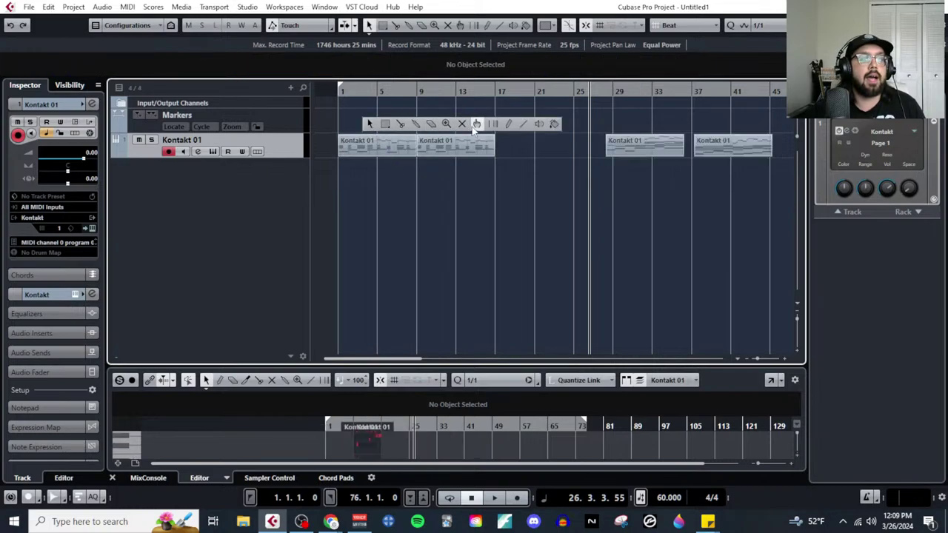
pyautogui.click(506, 125)
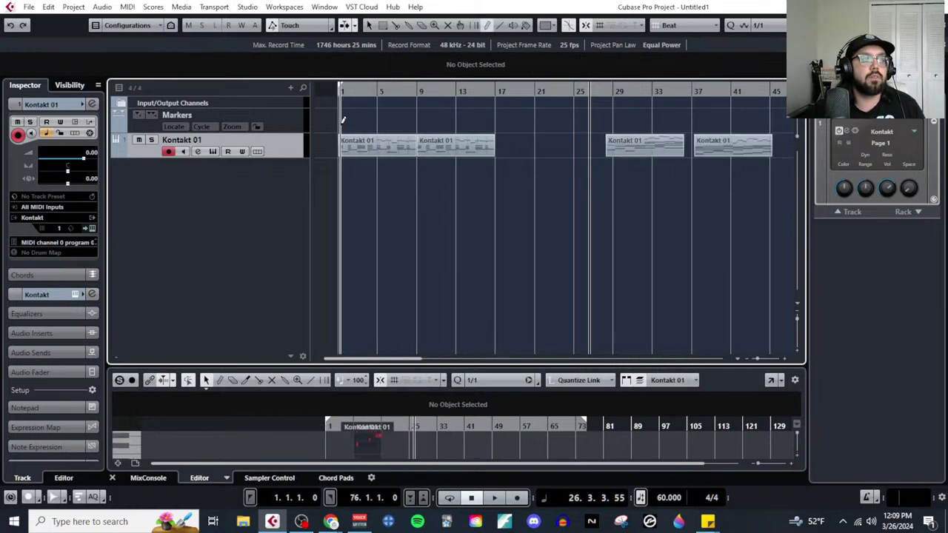
pyautogui.click(341, 122)
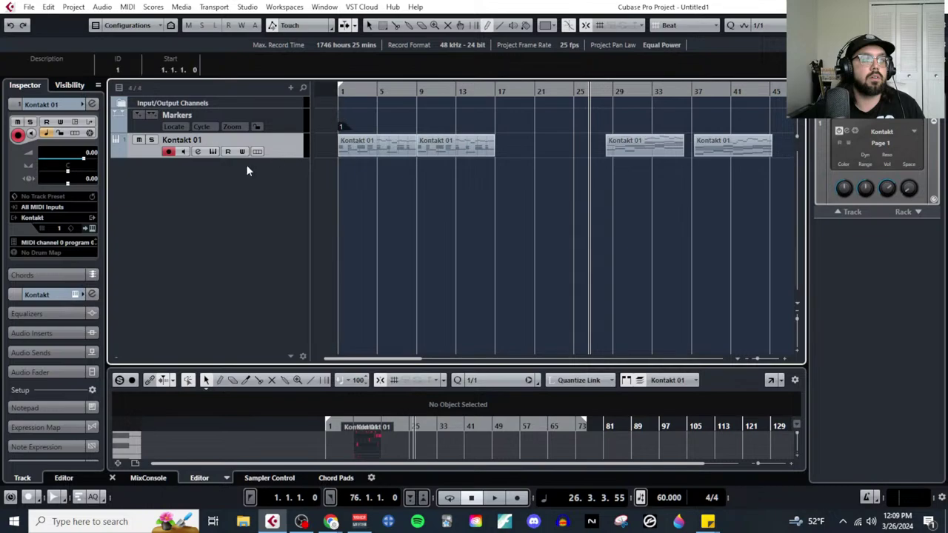
# Step: Name marker 1 'A', then move the bar 29 part to bar 17 and duplicate it
pyautogui.click(158, 129)
pyautogui.doubleClick(47, 131)
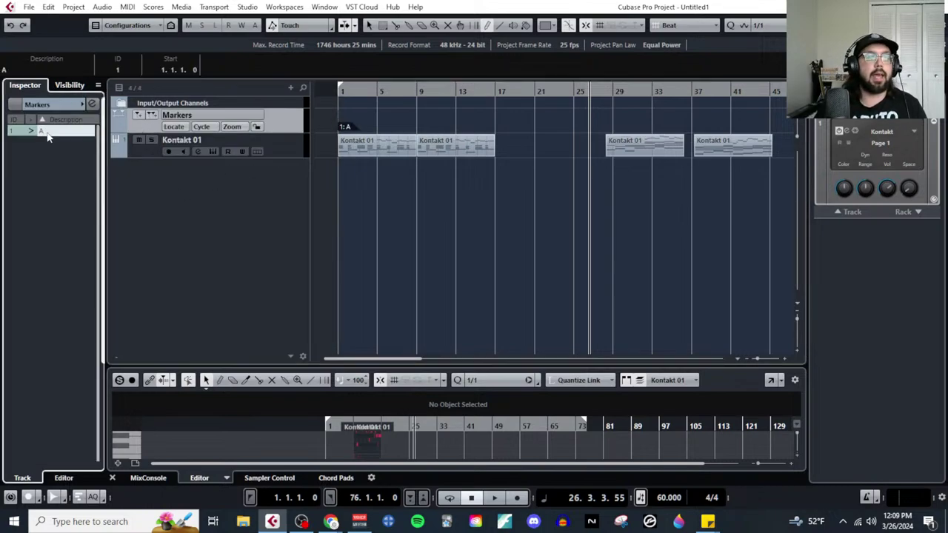
pyautogui.click(635, 146)
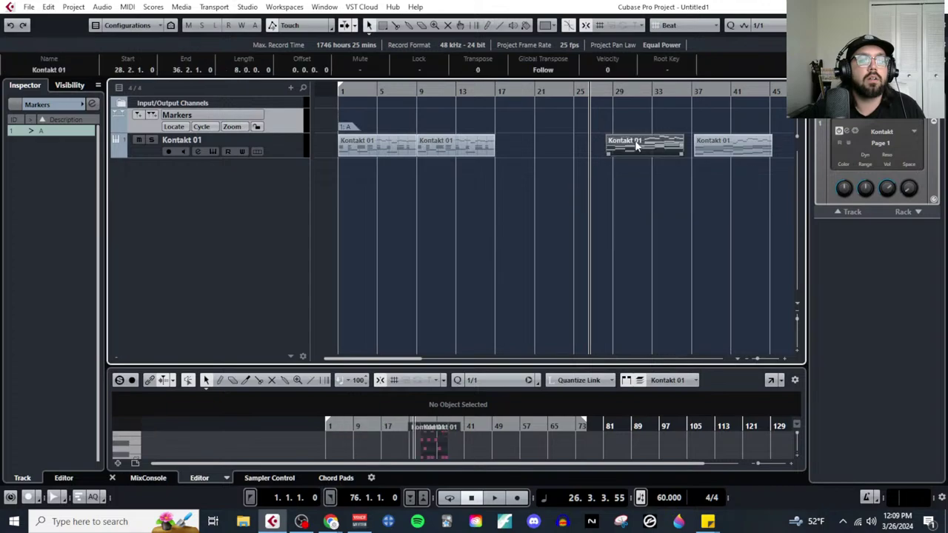
pyautogui.moveTo(636, 146); pyautogui.dragTo(530, 146)
pyautogui.hotkey('ctrl', 'd')
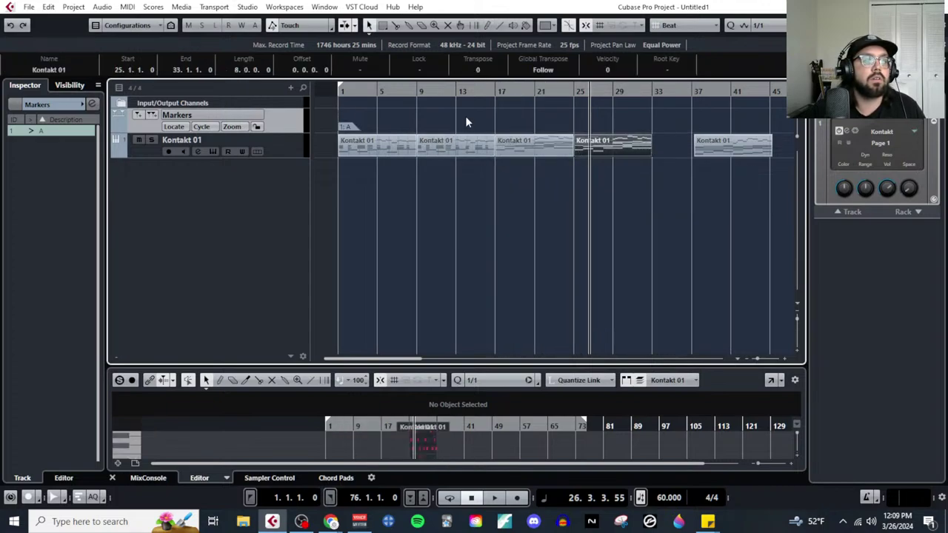
# Step: Add marker 2 at bar 17 named 'B' and sort the marker list by ID
pyautogui.rightClick(467, 122)
pyautogui.click(606, 108)
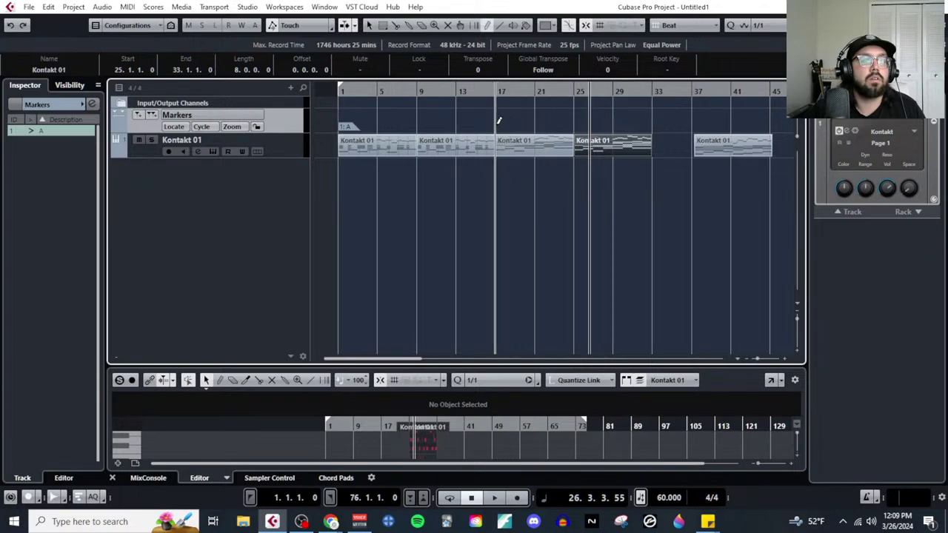
pyautogui.click(498, 124)
pyautogui.doubleClick(62, 132)
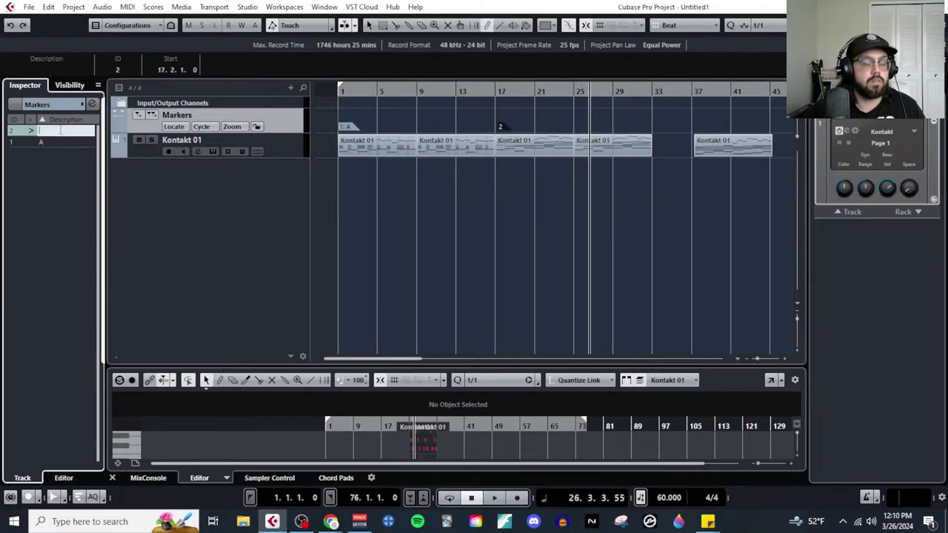
pyautogui.write('B')
pyautogui.press('Return')
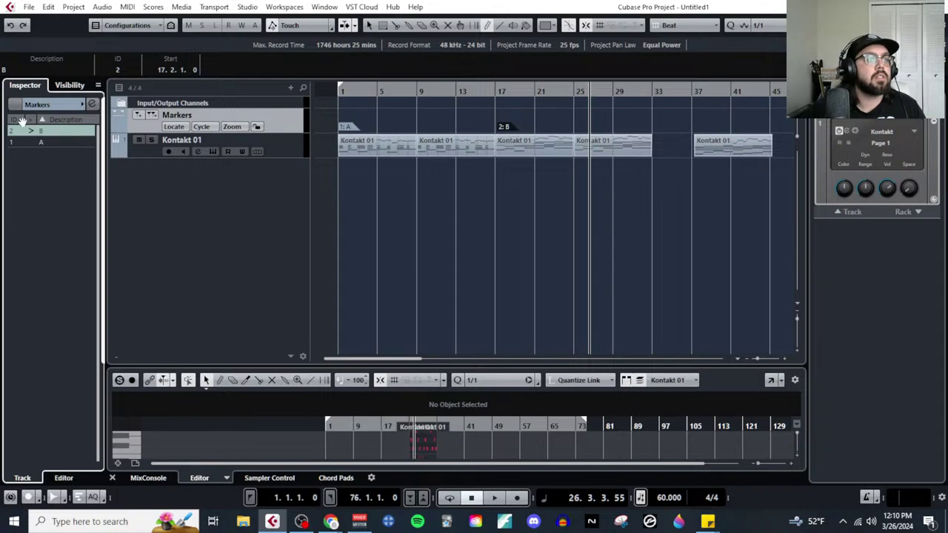
pyautogui.click(15, 120)
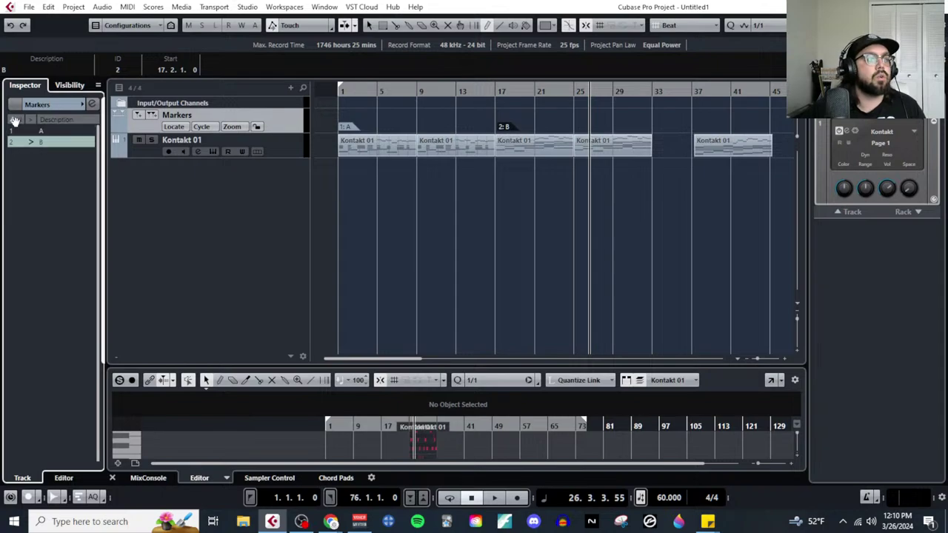
# Step: Select the parts covering bars 1–17 and set the playback position near bar 33
pyautogui.click(662, 190)
pyautogui.moveTo(391, 130); pyautogui.dragTo(428, 155)
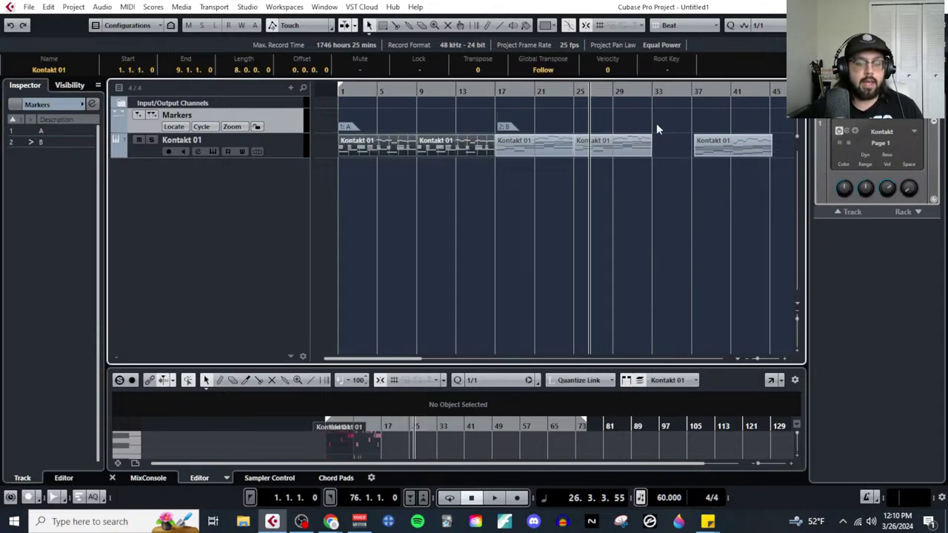
pyautogui.hscroll(3, 669, 204)
pyautogui.moveTo(582, 148); pyautogui.dragTo(645, 155)
pyautogui.click(514, 90)
# Step: Paste the part at bar 33, shift the bar-45 part later, and draw a marker at bar 33
pyautogui.hotkey('ctrl', 'v')
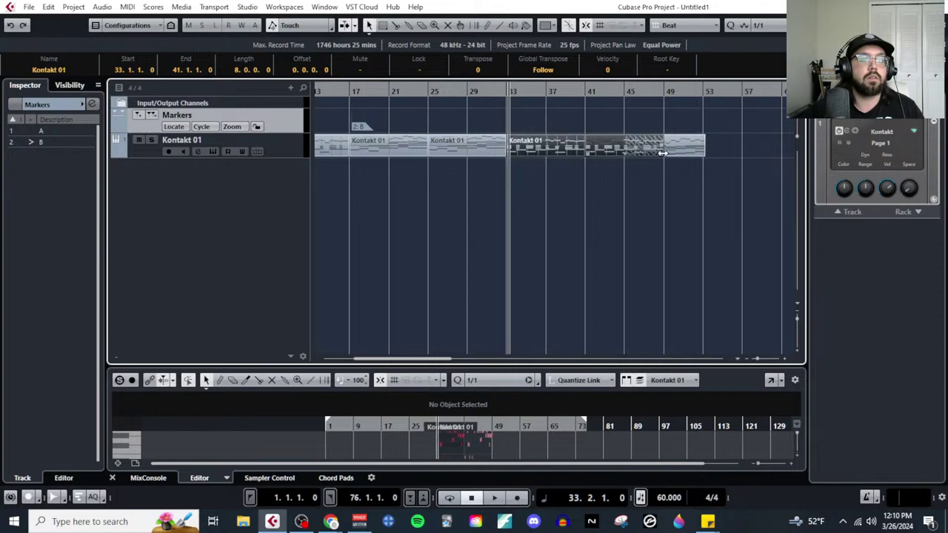
pyautogui.moveTo(690, 154); pyautogui.dragTo(723, 149)
pyautogui.rightClick(576, 190)
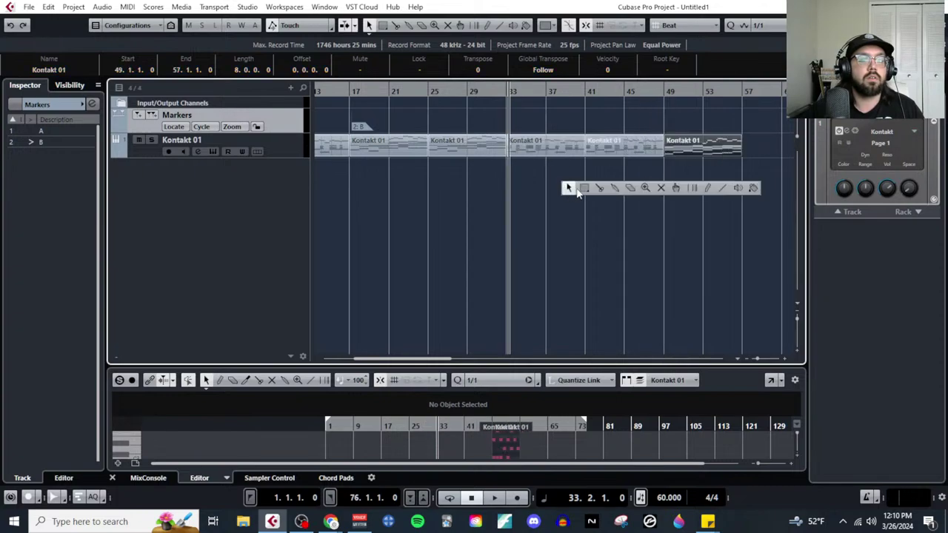
pyautogui.click(704, 189)
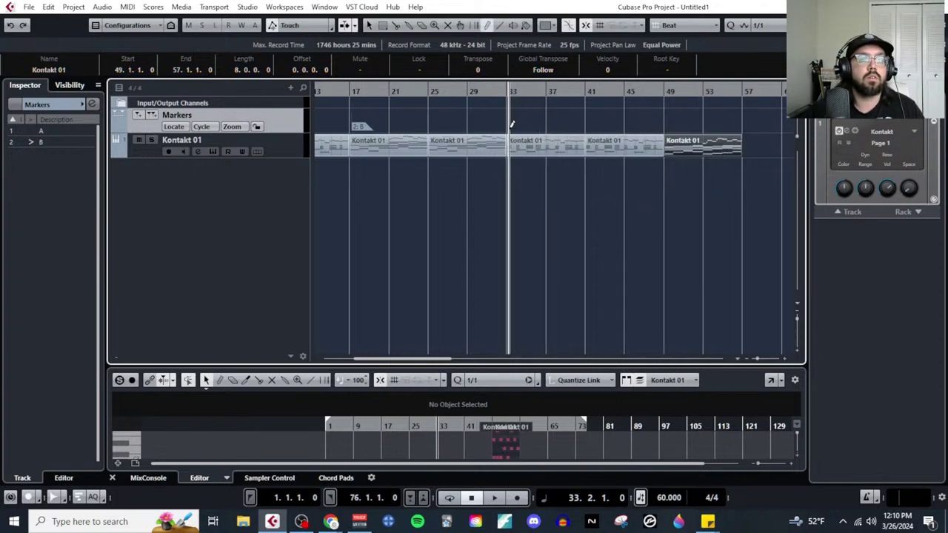
pyautogui.scroll(3, 511, 117)
pyautogui.click(510, 117)
# Step: Name marker 3 A' in the marker list
pyautogui.scroll(-3, 496, 163)
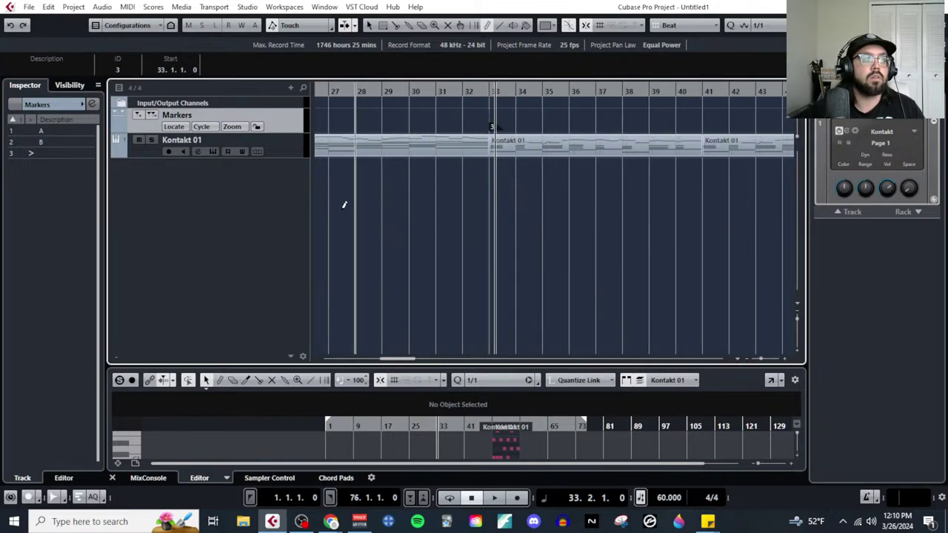
pyautogui.doubleClick(82, 153)
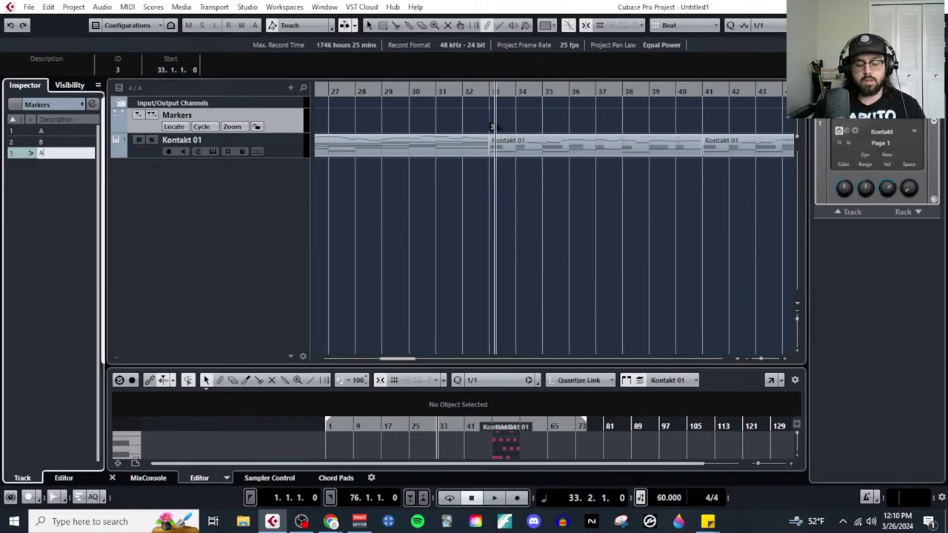
pyautogui.write("A'")
pyautogui.press('Return')
# Step: Draw marker 4 at bar 49 and repeat the last Kontakt 01 part through bar 65
pyautogui.scroll(-4, 582, 231)
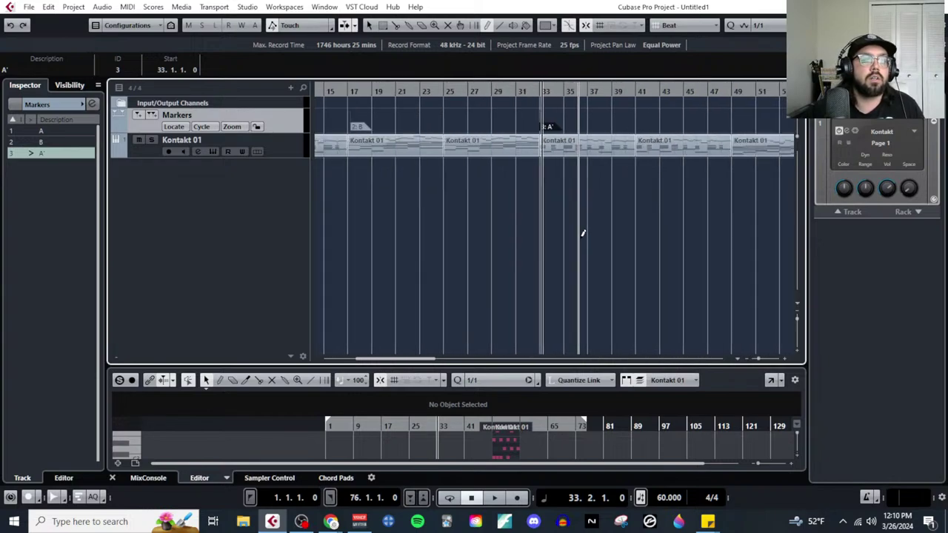
pyautogui.press('1')
pyautogui.rightClick(636, 211)
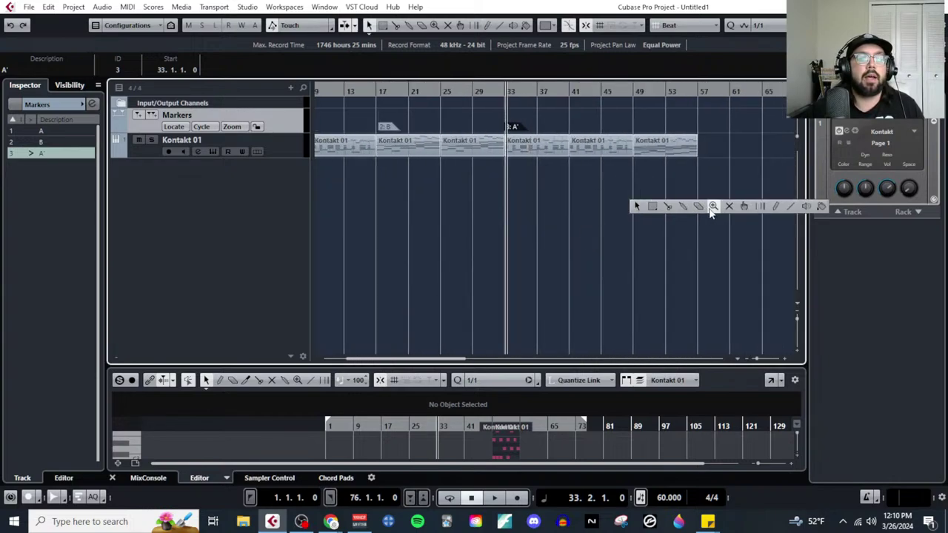
pyautogui.click(770, 208)
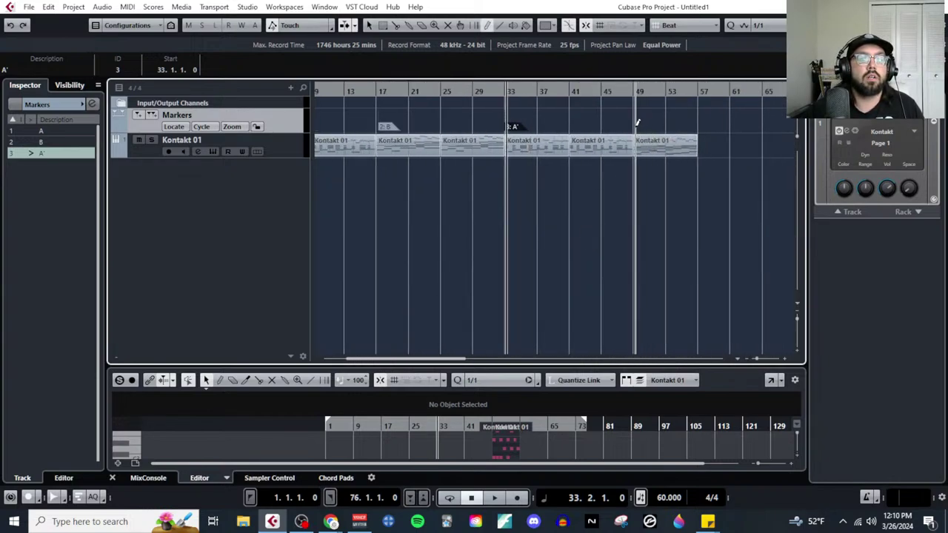
pyautogui.click(636, 125)
pyautogui.press('1')
pyautogui.moveTo(697, 152); pyautogui.dragTo(764, 154)
# Step: Name marker 4 C and paste a copy of the A' part at bar 65
pyautogui.click(69, 165)
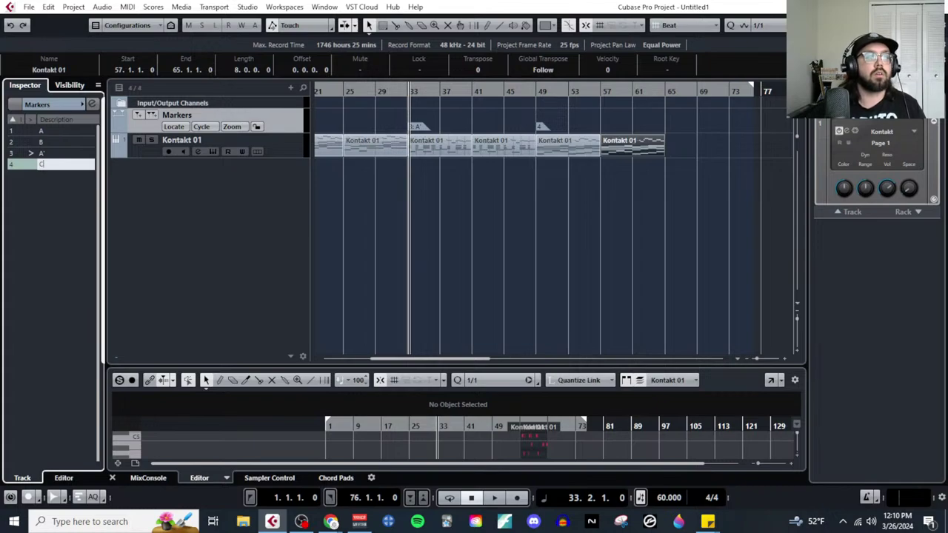
pyautogui.rightClick(439, 239)
pyautogui.click(439, 239)
pyautogui.click(434, 154)
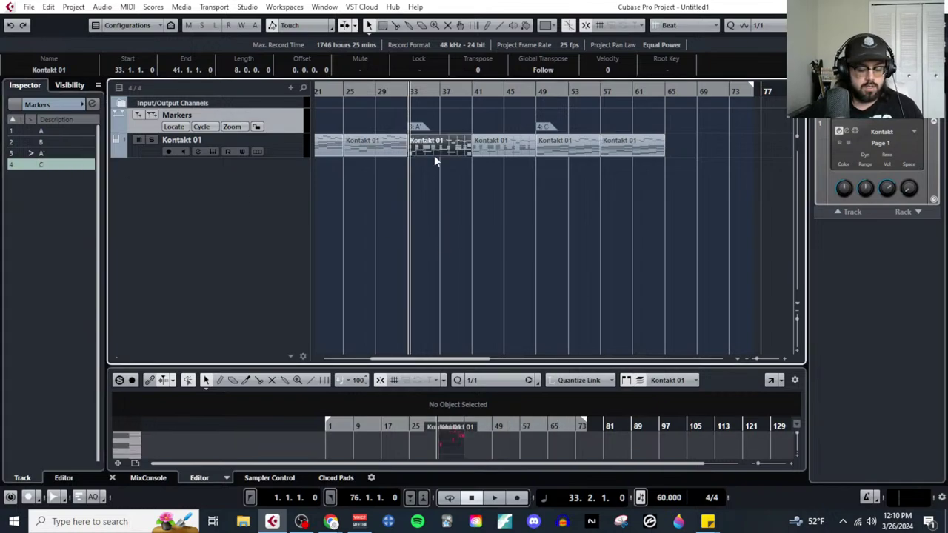
pyautogui.click(665, 91)
pyautogui.hotkey('ctrl', 'v')
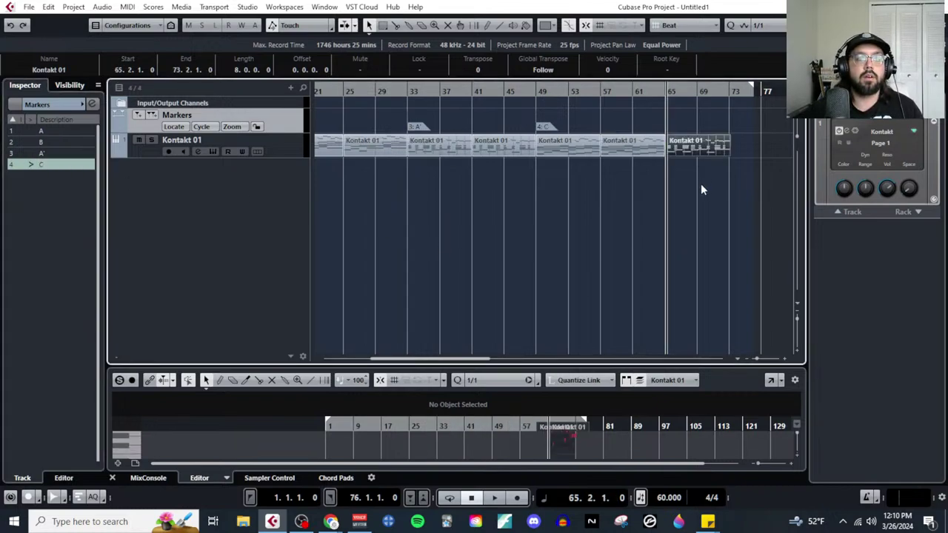
# Step: Insert marker 5 at bar 65 and name it A''
pyautogui.scroll(2, 679, 187)
pyautogui.scroll(3, 653, 191)
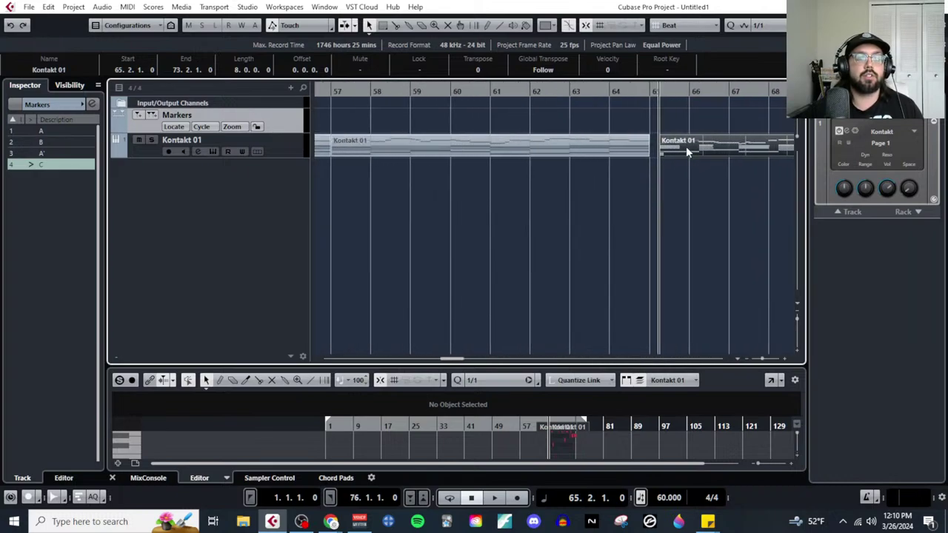
pyautogui.scroll(-4, 654, 194)
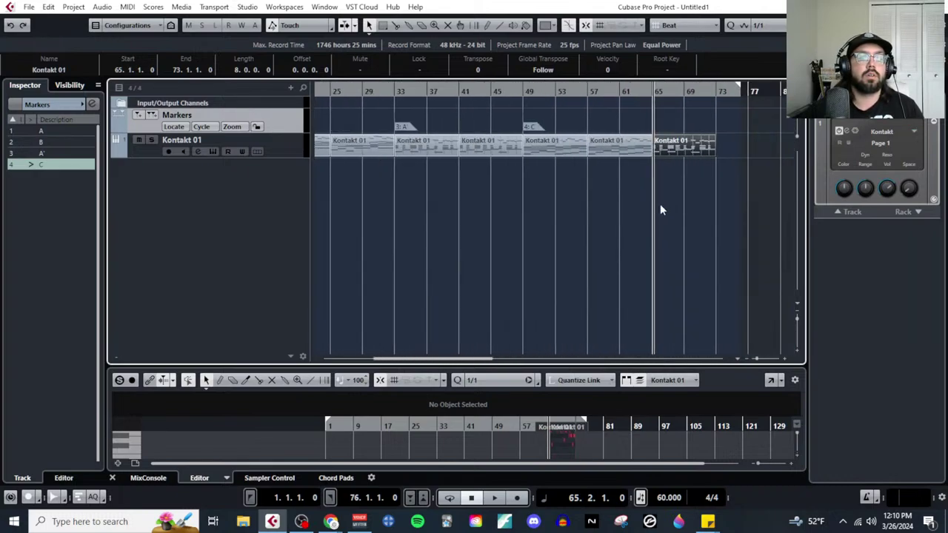
pyautogui.rightClick(662, 202)
pyautogui.scroll(6, 725, 138)
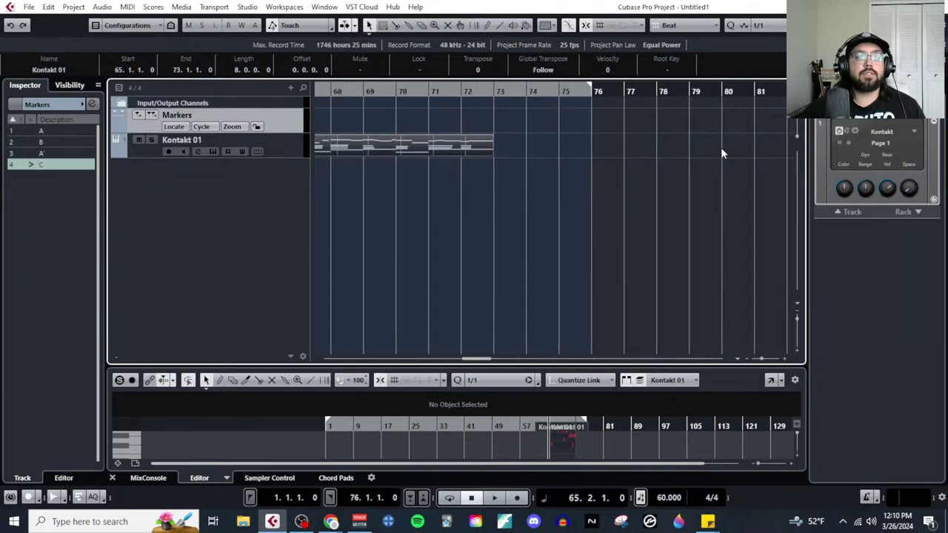
pyautogui.scroll(-4, 481, 134)
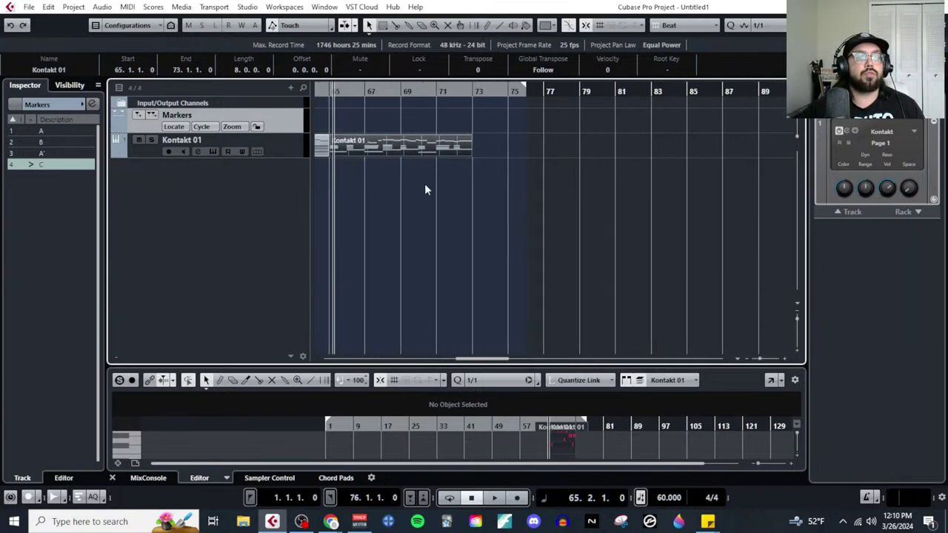
pyautogui.rightClick(478, 205)
pyautogui.press('Insert')
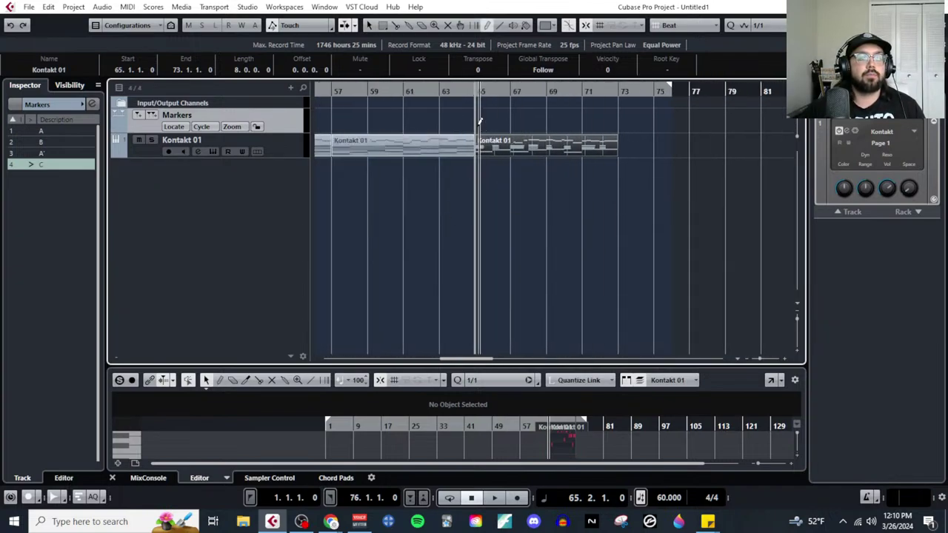
pyautogui.doubleClick(74, 176)
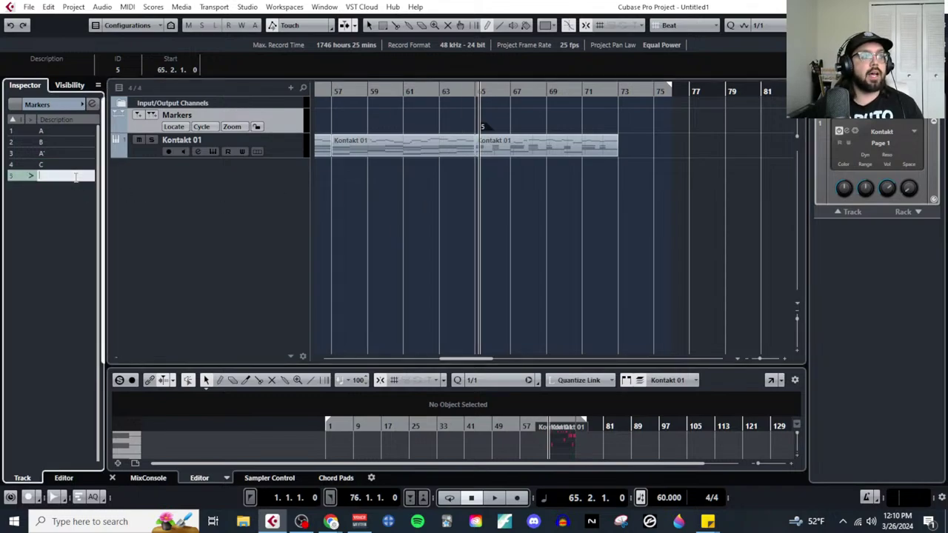
pyautogui.write("A''")
pyautogui.press('Return')
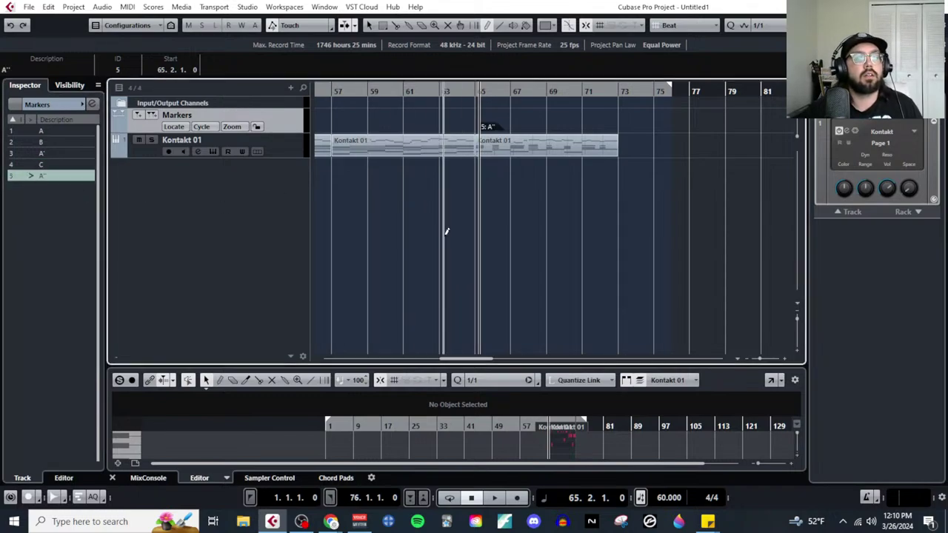
# Step: Return the playback position to bar 1 and select all nine Kontakt 01 parts
pyautogui.scroll(-5, 444, 225)
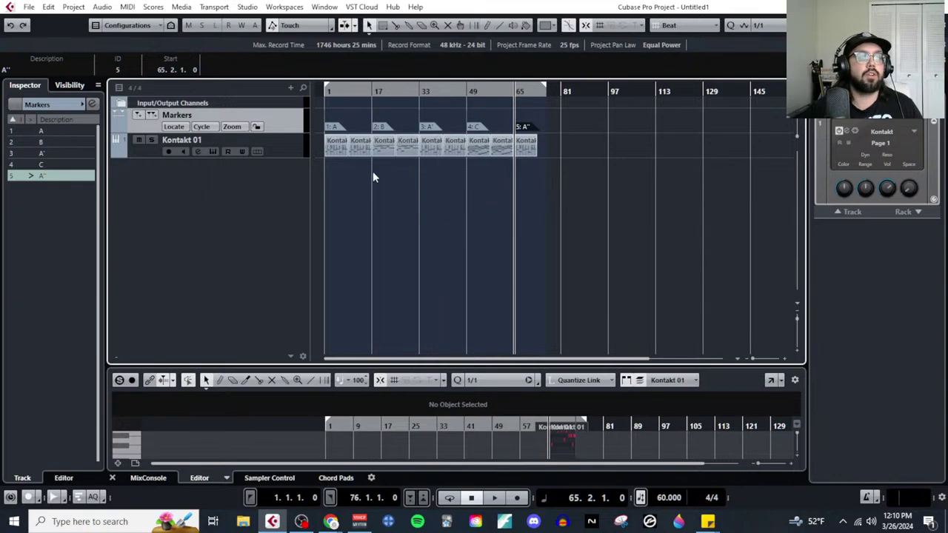
pyautogui.scroll(3, 372, 171)
pyautogui.press('Home')
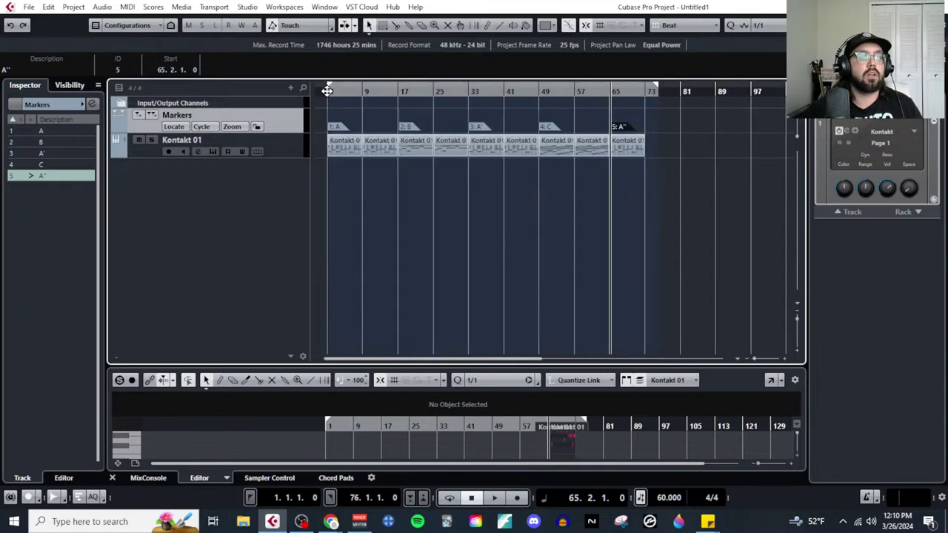
pyautogui.moveTo(702, 157); pyautogui.dragTo(342, 153)
pyautogui.click(127, 8)
pyautogui.click(159, 19)
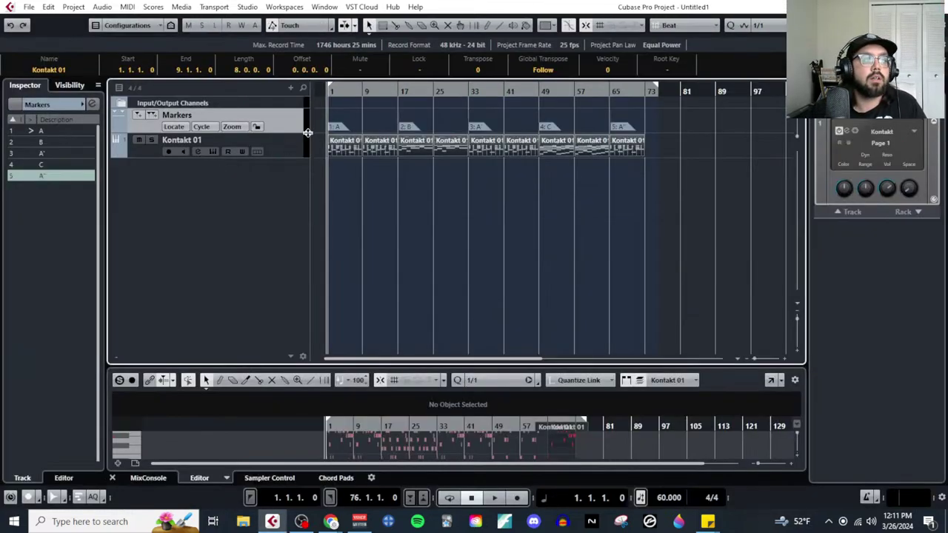
pyautogui.click(300, 146)
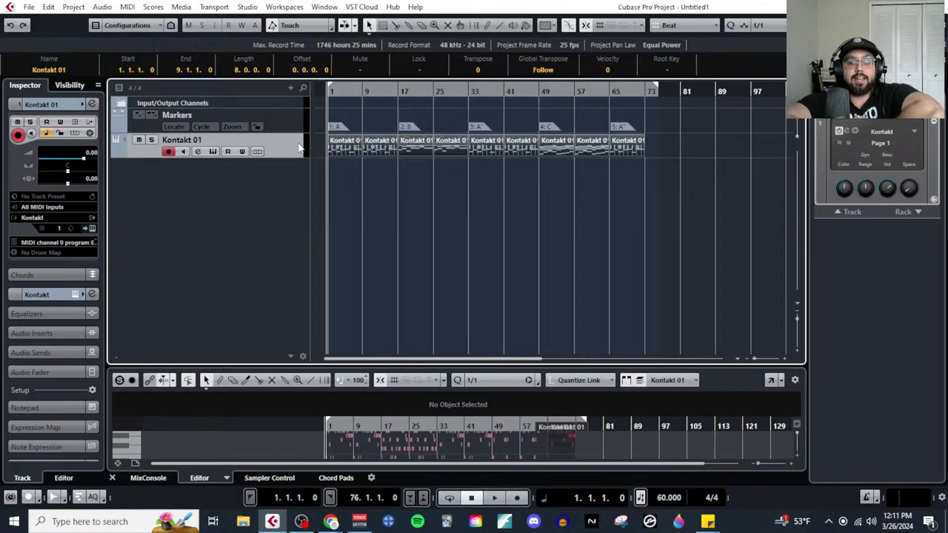
# Step: Select every Kontakt 01 part and open all their notes together in the Key Editor
pyautogui.click(382, 203)
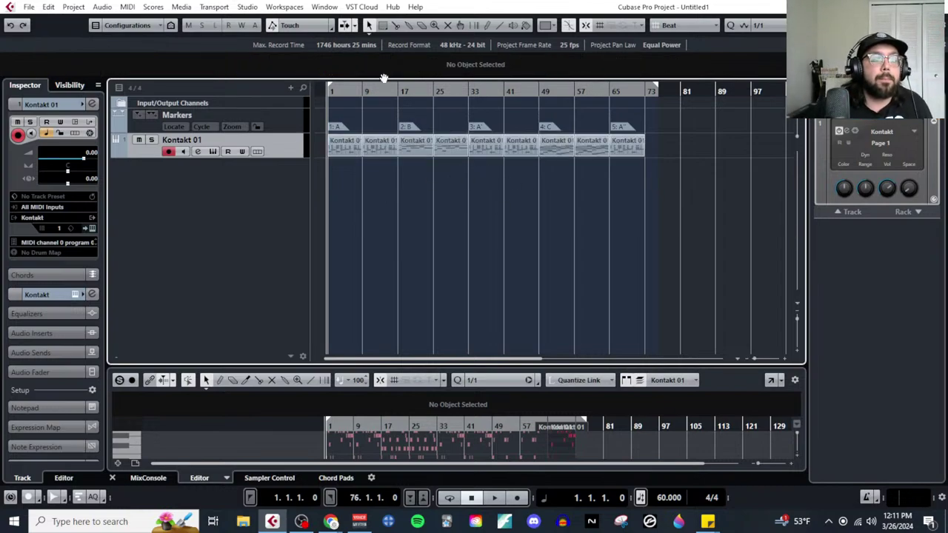
pyautogui.scroll(1, 341, 206)
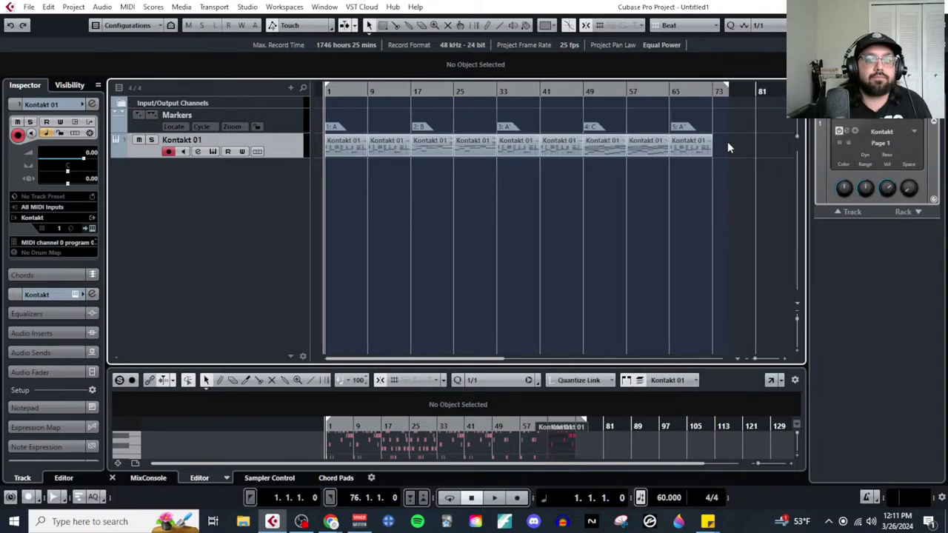
pyautogui.moveTo(728, 144); pyautogui.dragTo(309, 154)
pyautogui.click(124, 7)
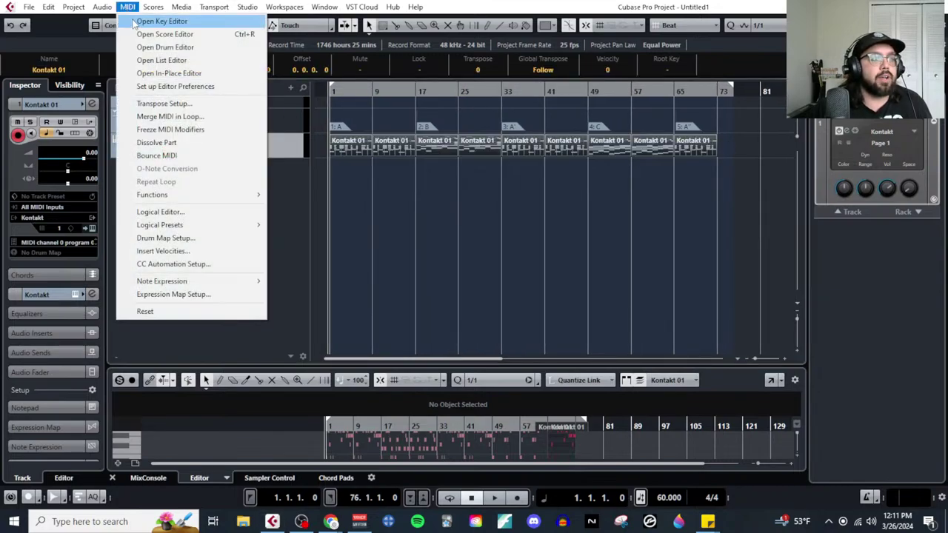
pyautogui.click(136, 23)
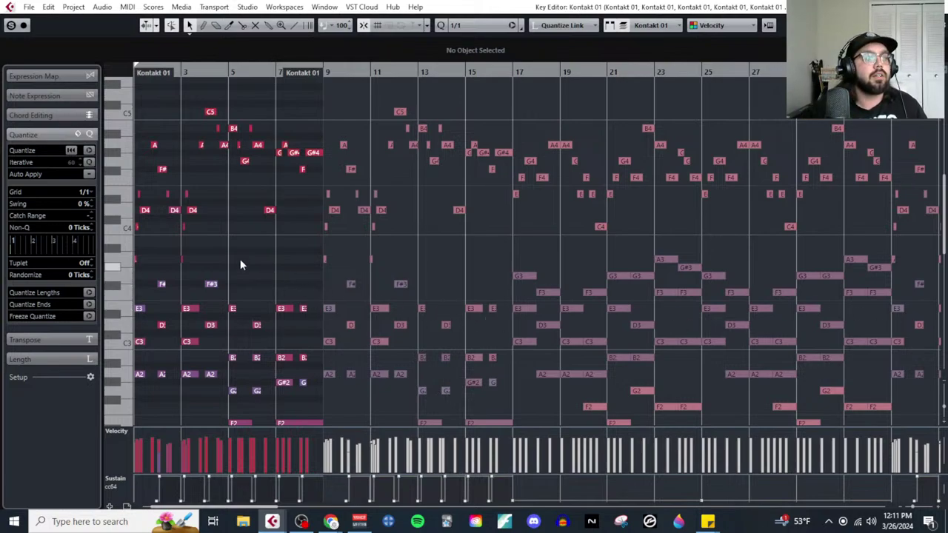
pyautogui.scroll(3, 240, 265)
# Step: Zoom in on the first bars of notes and start playback from bar 1
pyautogui.scroll(-4, 207, 250)
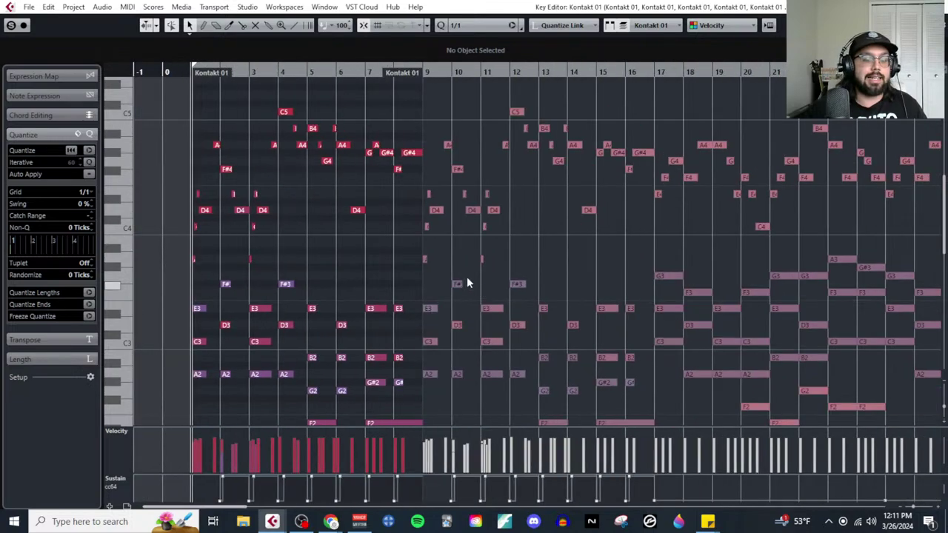
pyautogui.press('h')
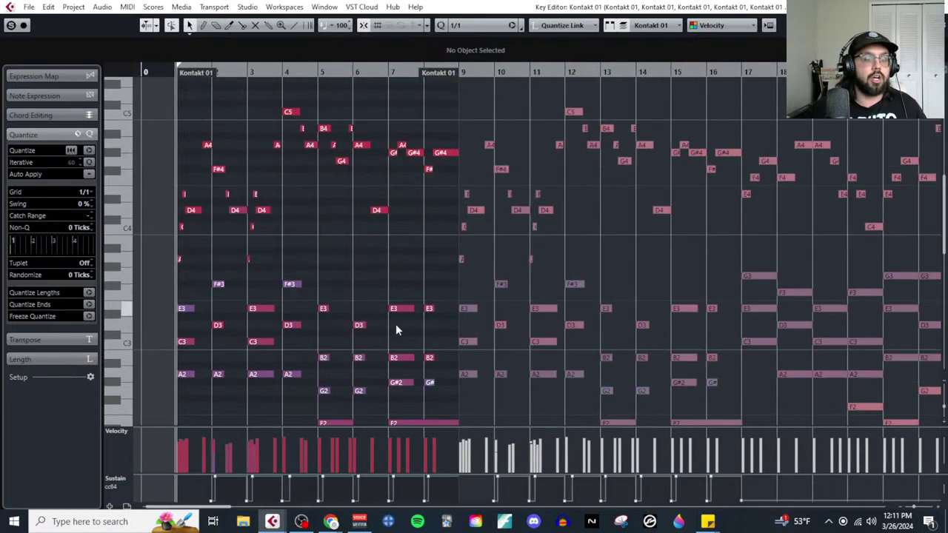
pyautogui.press('space')
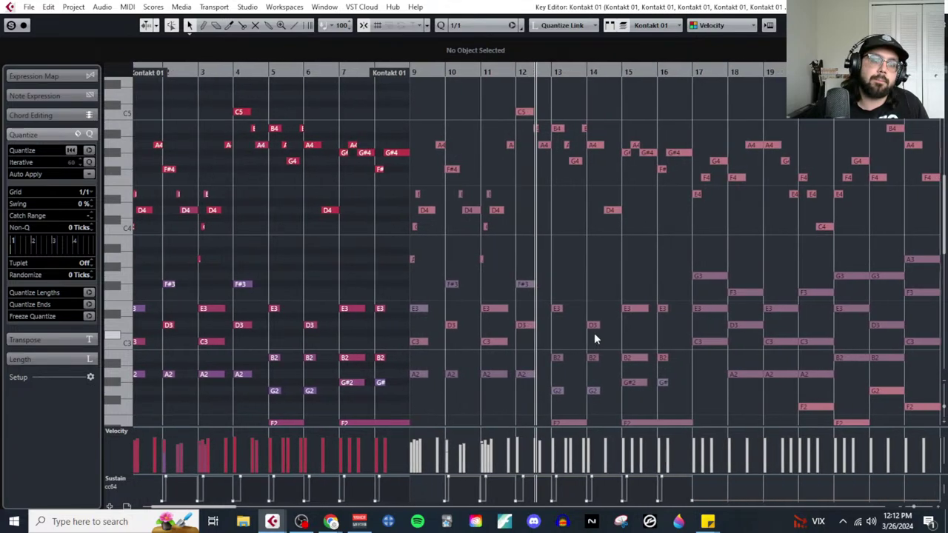
pyautogui.press('F2')
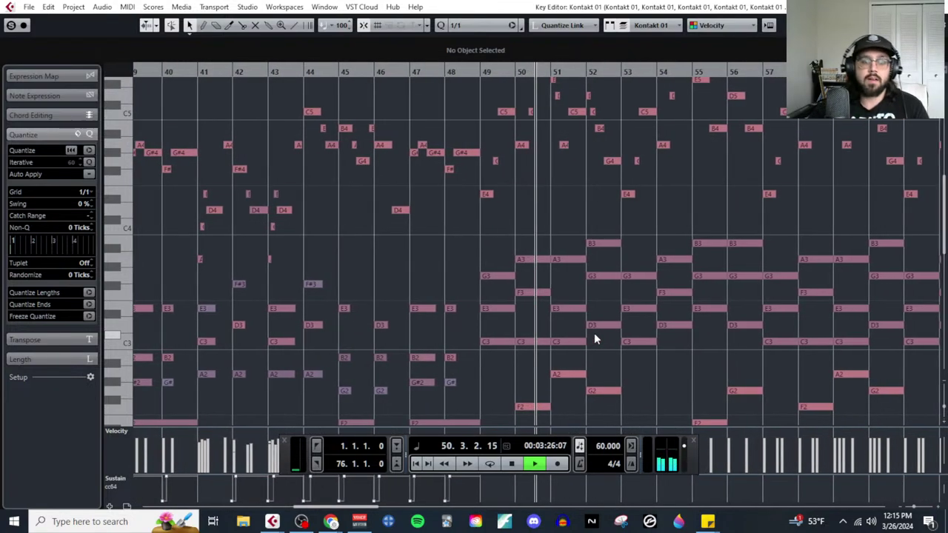
pyautogui.press('F2')
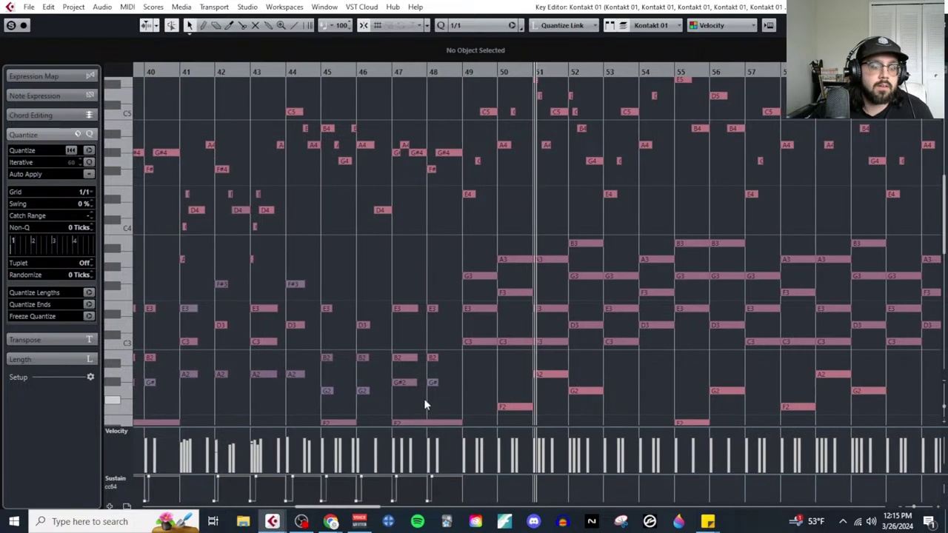
pyautogui.rightClick(425, 404)
pyautogui.click(457, 395)
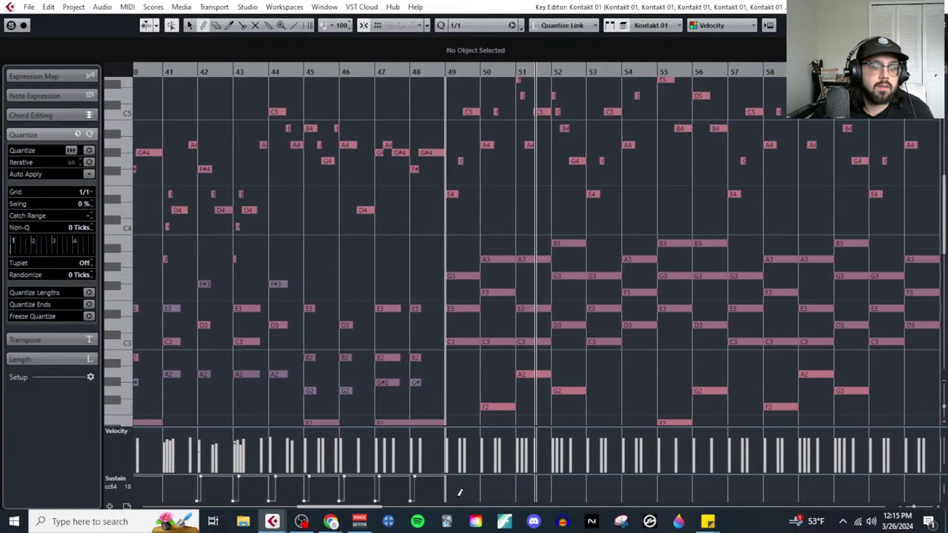
pyautogui.hotkey('ctrl', 'a')
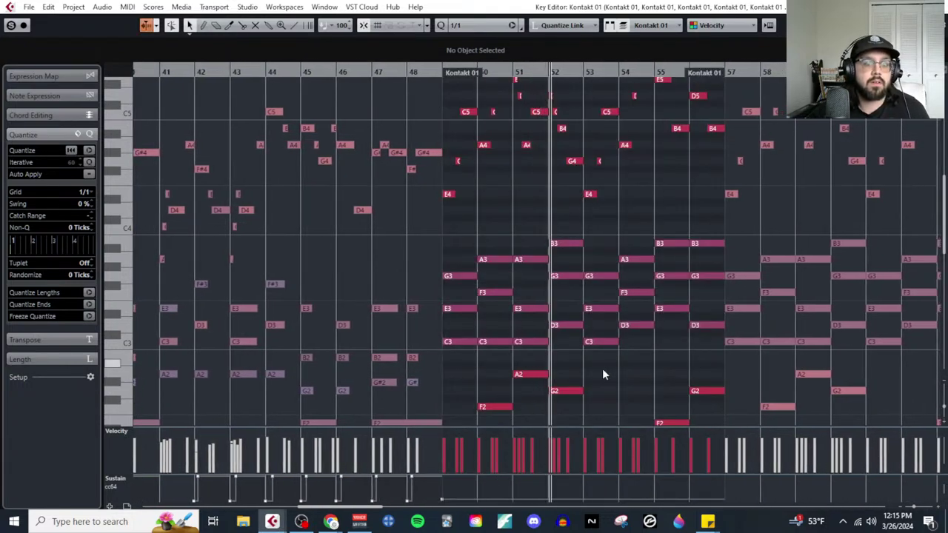
pyautogui.scroll(2, 665, 382)
pyautogui.press('g')
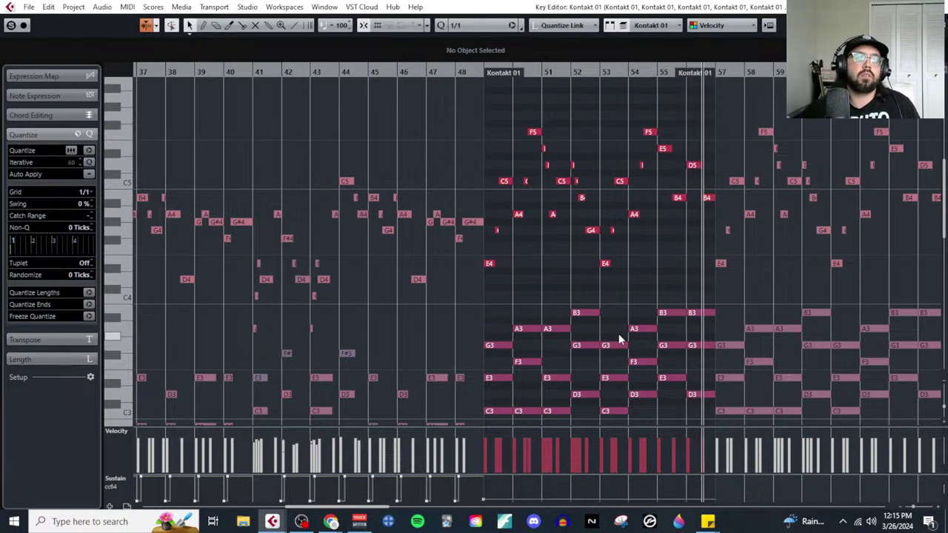
pyautogui.hscroll(6, 633, 348)
pyautogui.scroll(-2, 538, 310)
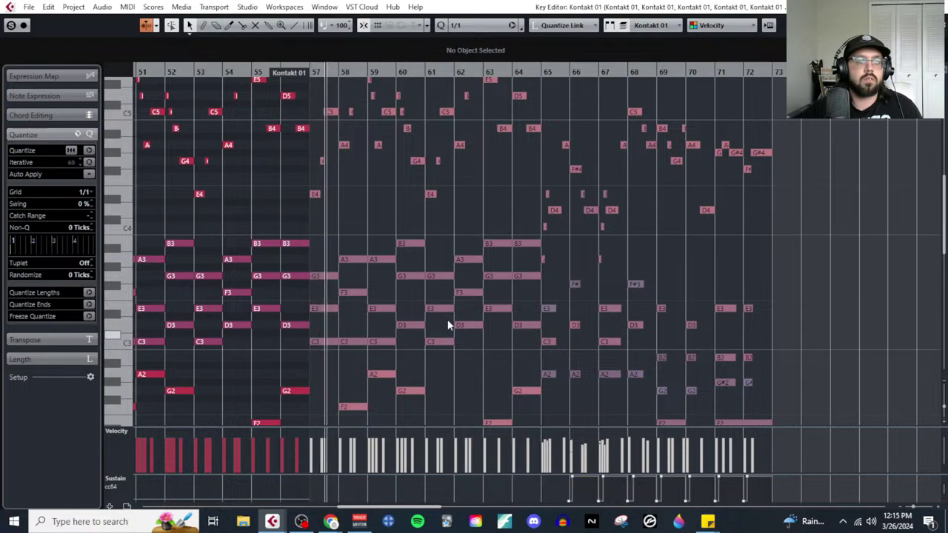
pyautogui.scroll(-2, 414, 319)
pyautogui.hscroll(-3, 380, 319)
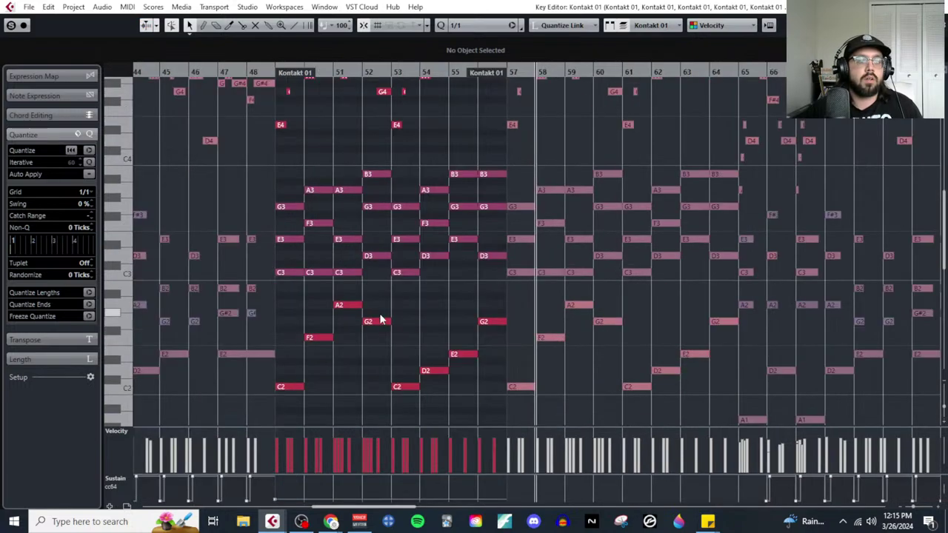
pyautogui.scroll(4, 379, 317)
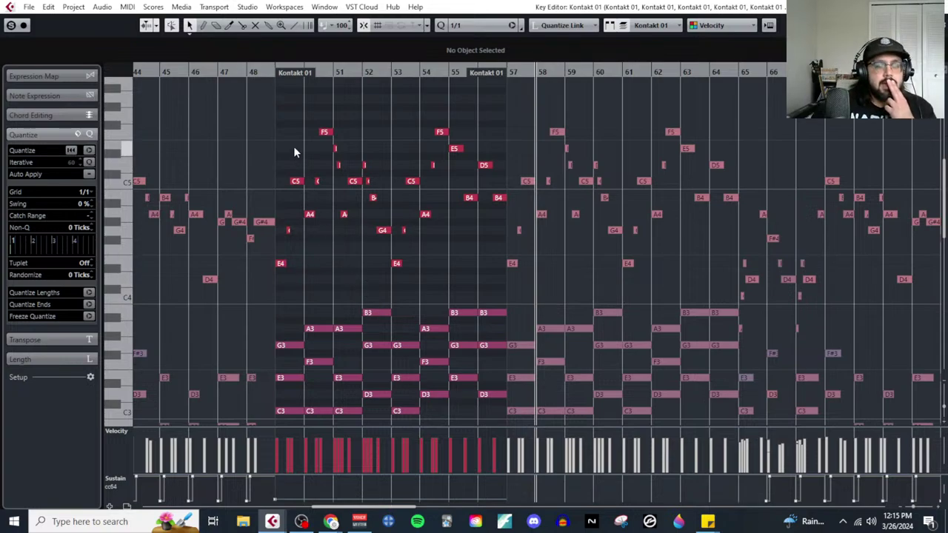
pyautogui.scroll(-2, 656, 277)
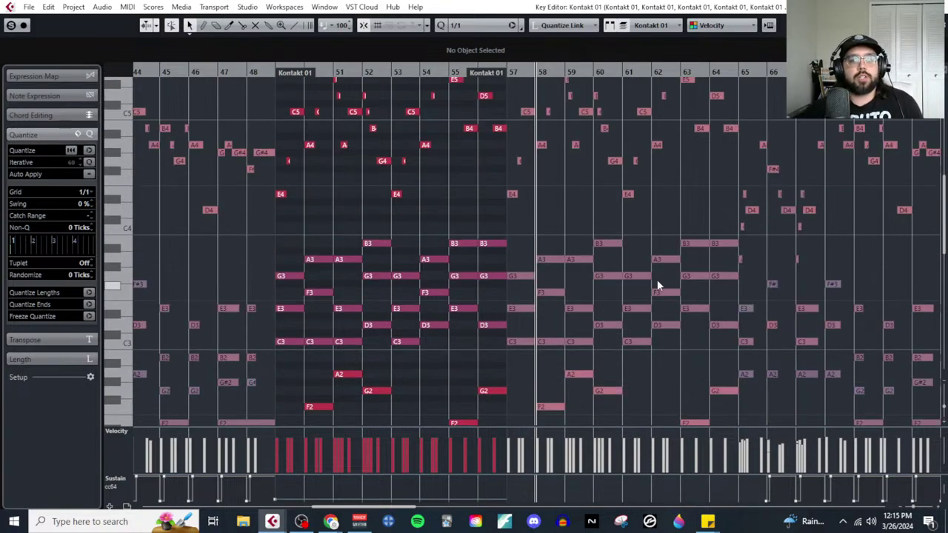
pyautogui.hscroll(5, 656, 279)
pyautogui.scroll(4, 348, 192)
pyautogui.scroll(-3, 364, 218)
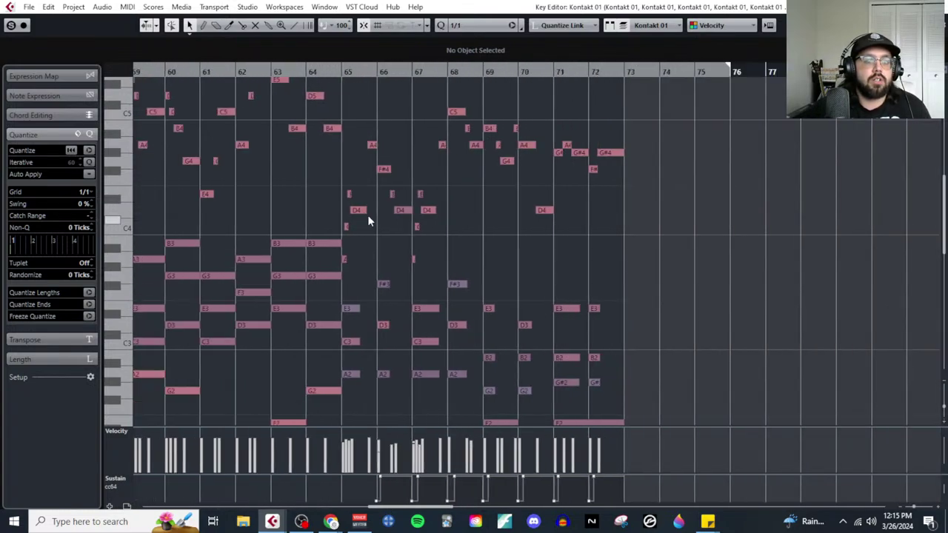
pyautogui.scroll(-3, 361, 231)
pyautogui.hscroll(-3, 591, 162)
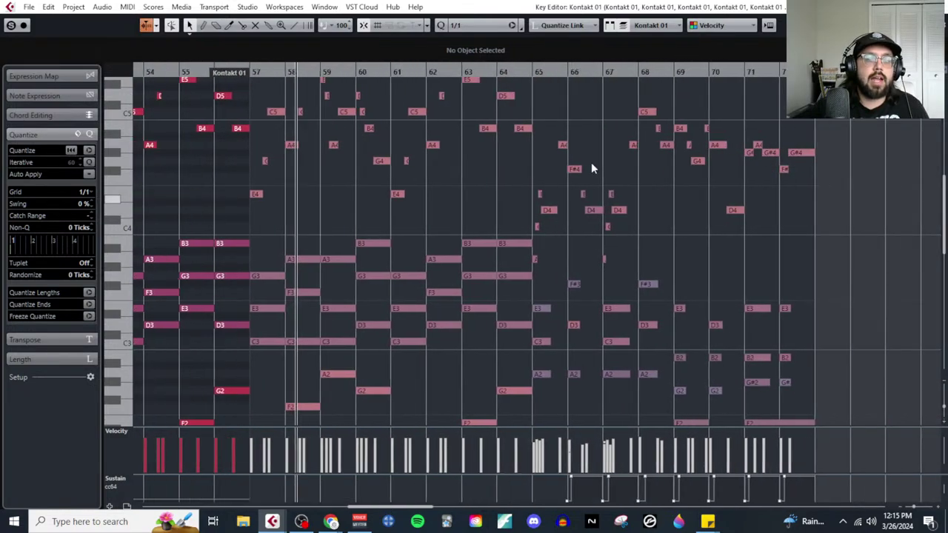
pyautogui.scroll(3, 515, 101)
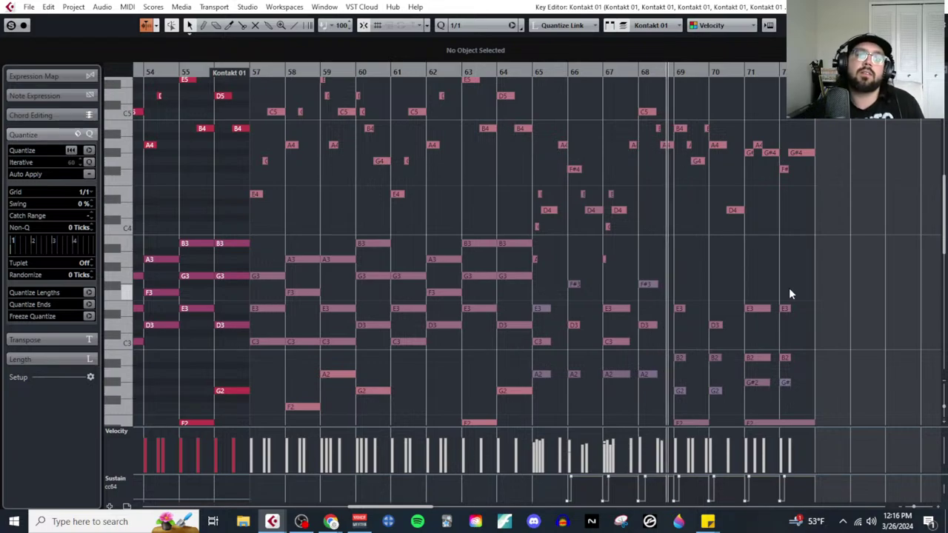
# Step: Stop playback, zoom into bars 62–69, and raise bar 64's G3 to G#3
pyautogui.press('space')
pyautogui.press('h')
pyautogui.click(333, 308)
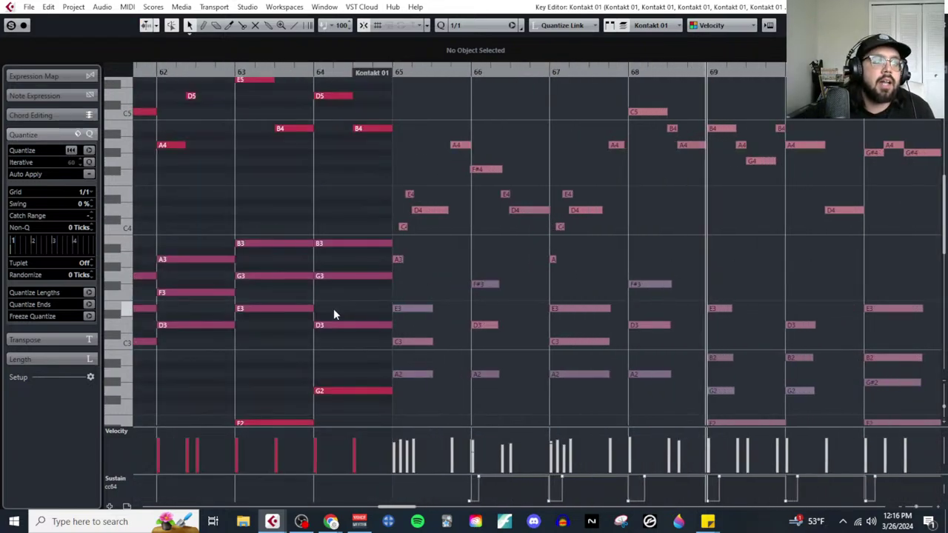
pyautogui.scroll(3, 336, 306)
pyautogui.moveTo(341, 351); pyautogui.dragTo(342, 308)
pyautogui.scroll(-3, 341, 339)
pyautogui.moveTo(342, 391); pyautogui.dragTo(343, 382)
# Step: Raise bar 64's low D2 to E2 and D5 to E5, then set playback to start at bar 63
pyautogui.scroll(-6, 342, 383)
pyautogui.moveTo(337, 245); pyautogui.dragTo(341, 303)
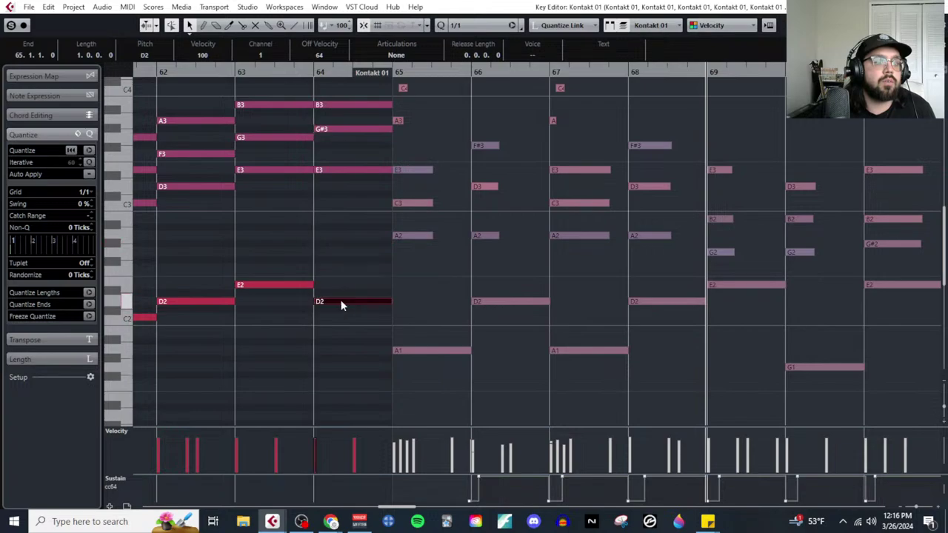
pyautogui.press('Up')
pyautogui.press('Up')
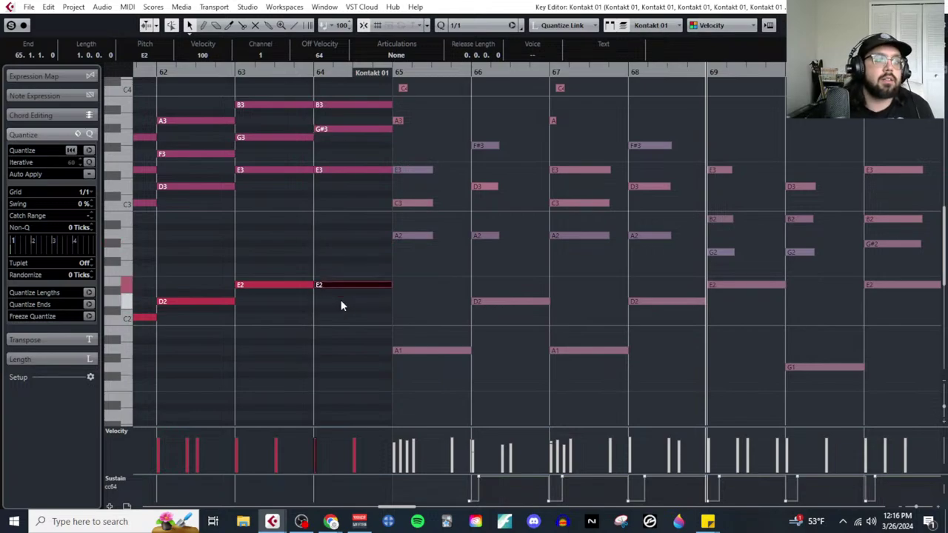
pyautogui.scroll(3, 341, 304)
pyautogui.scroll(6, 343, 267)
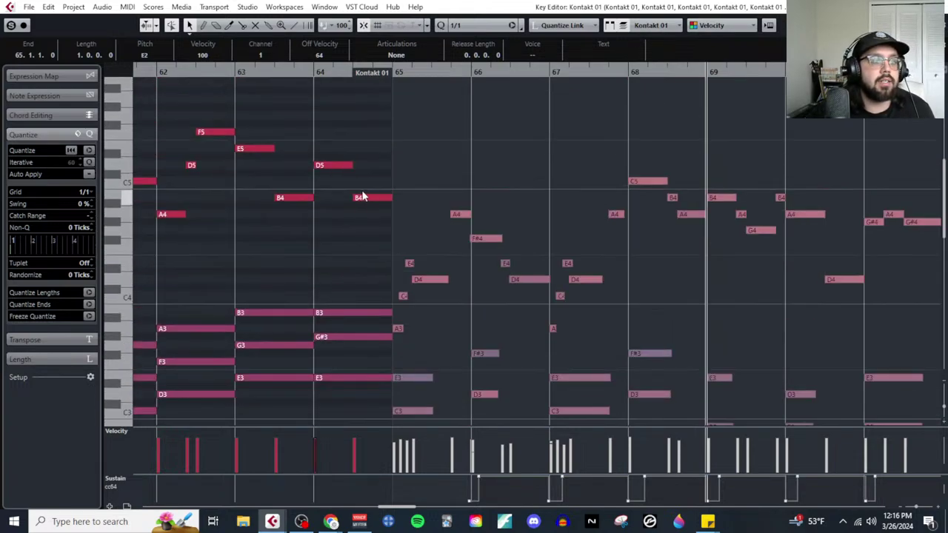
pyautogui.moveTo(335, 166); pyautogui.dragTo(338, 157)
pyautogui.click(258, 72)
pyautogui.scroll(-2, 444, 148)
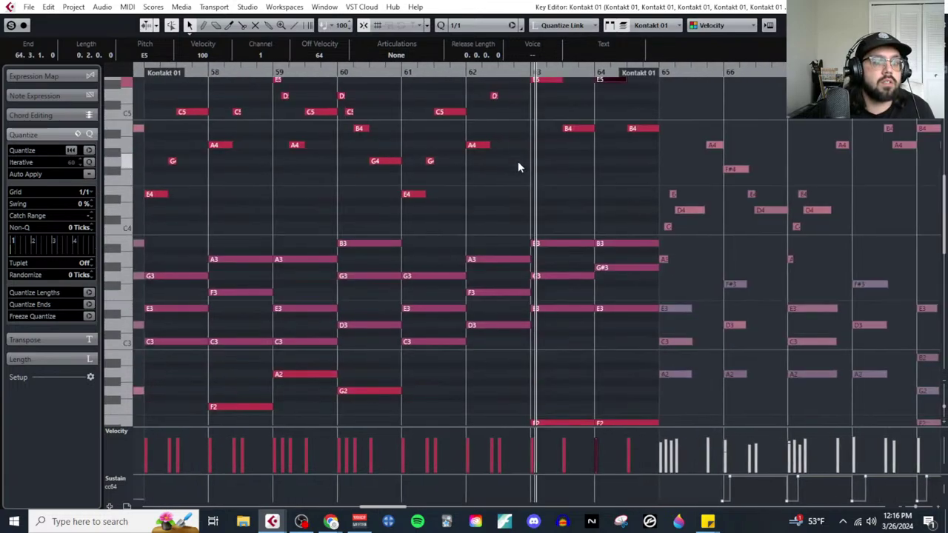
pyautogui.scroll(3, 653, 174)
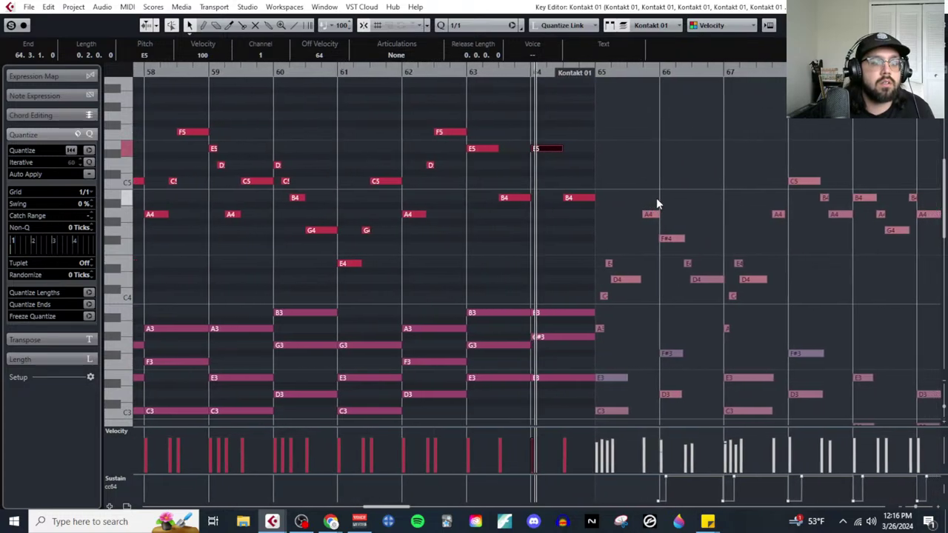
pyautogui.scroll(-3, 656, 201)
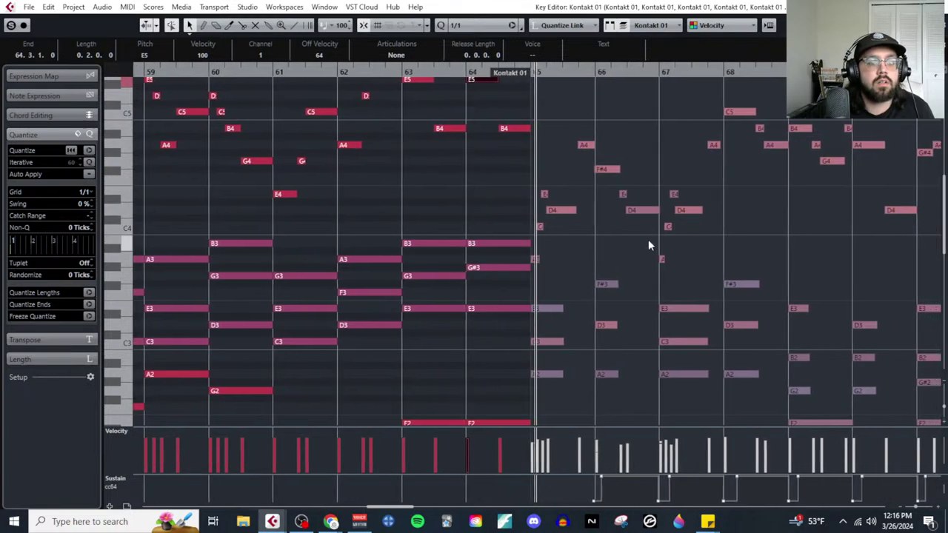
pyautogui.press('g')
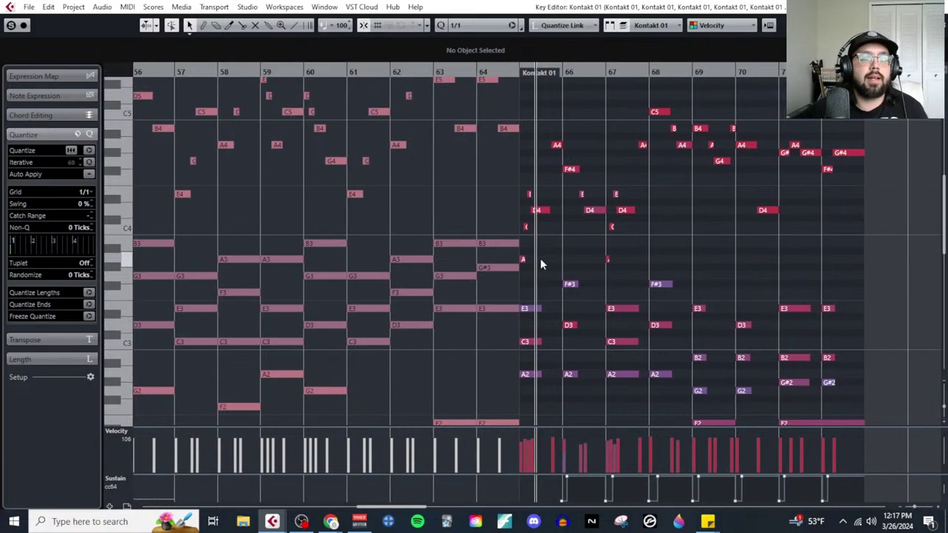
pyautogui.hscroll(-5, 563, 271)
pyautogui.hscroll(-10, 488, 273)
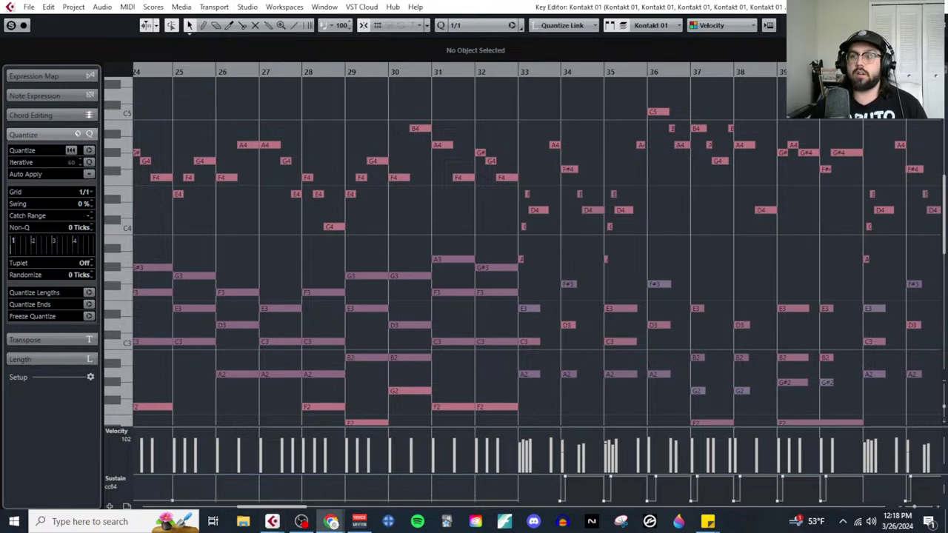
# Step: Bring the Tabletop Composer site forward and scroll through its Academy page of free music classes
pyautogui.click(331, 521)
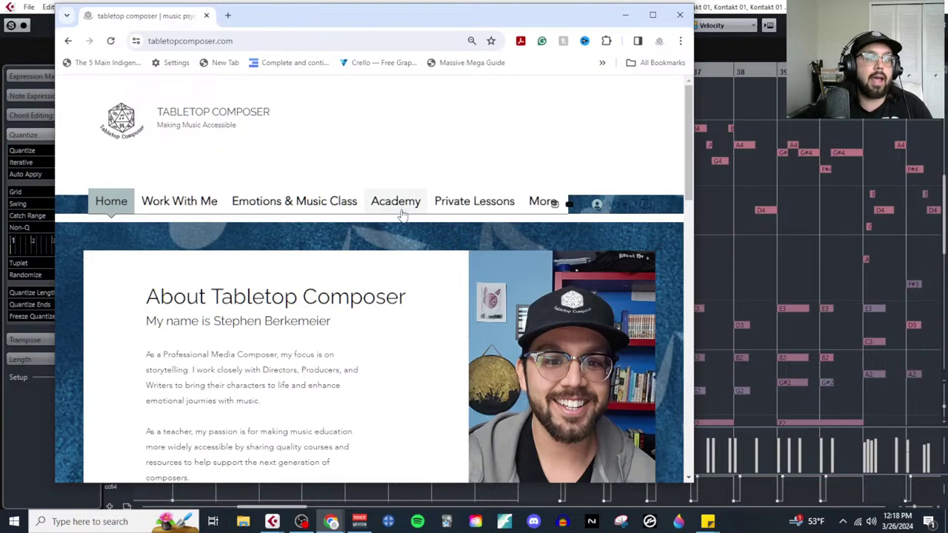
pyautogui.click(396, 201)
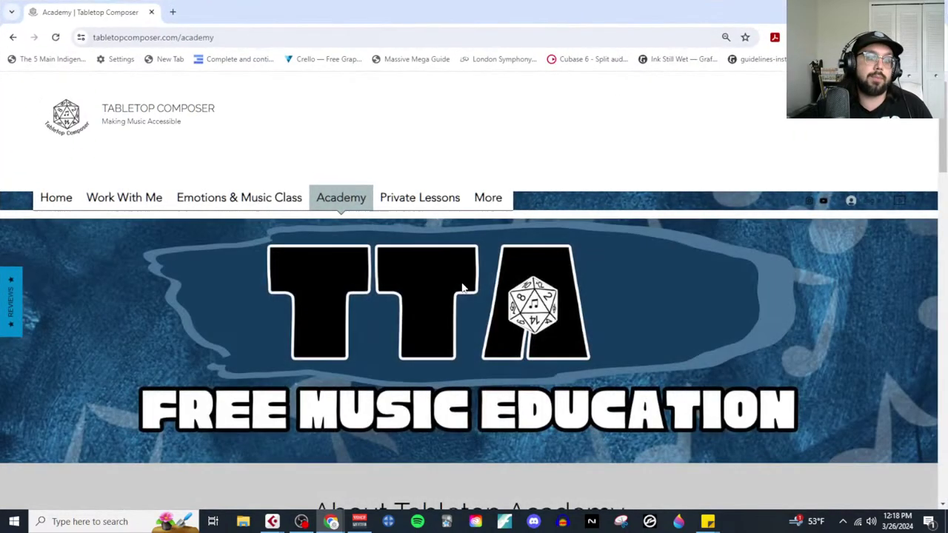
pyautogui.scroll(-3, 476, 315)
pyautogui.scroll(-5, 477, 317)
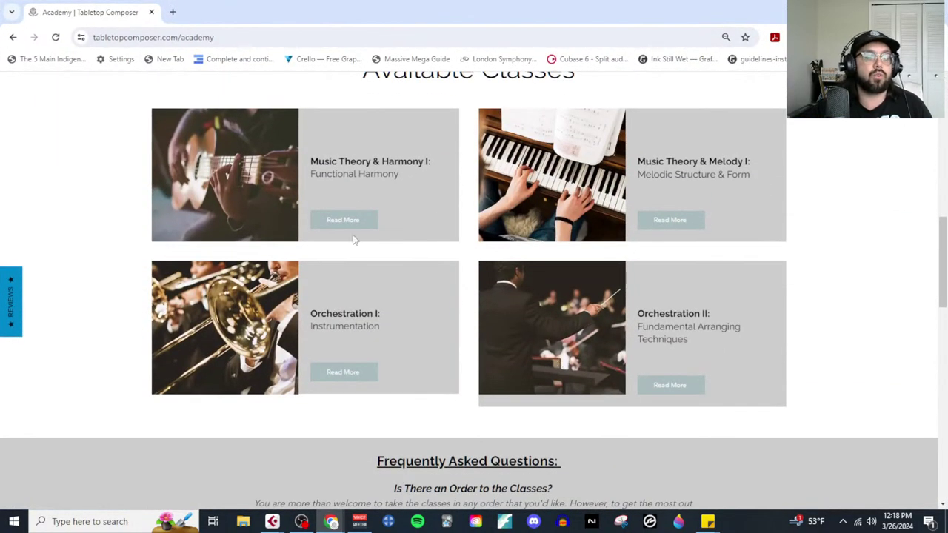
pyautogui.scroll(1, 354, 239)
pyautogui.scroll(-1, 622, 353)
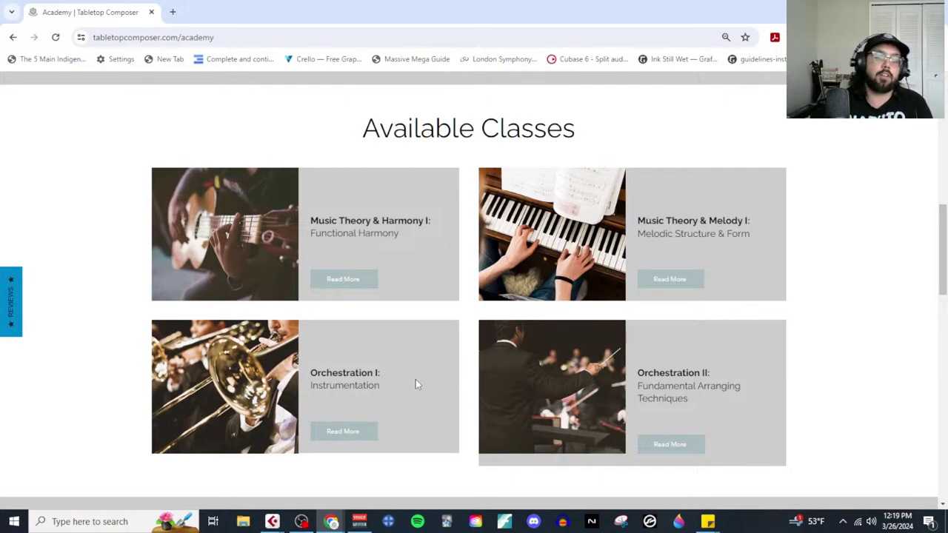
pyautogui.scroll(-12, 415, 379)
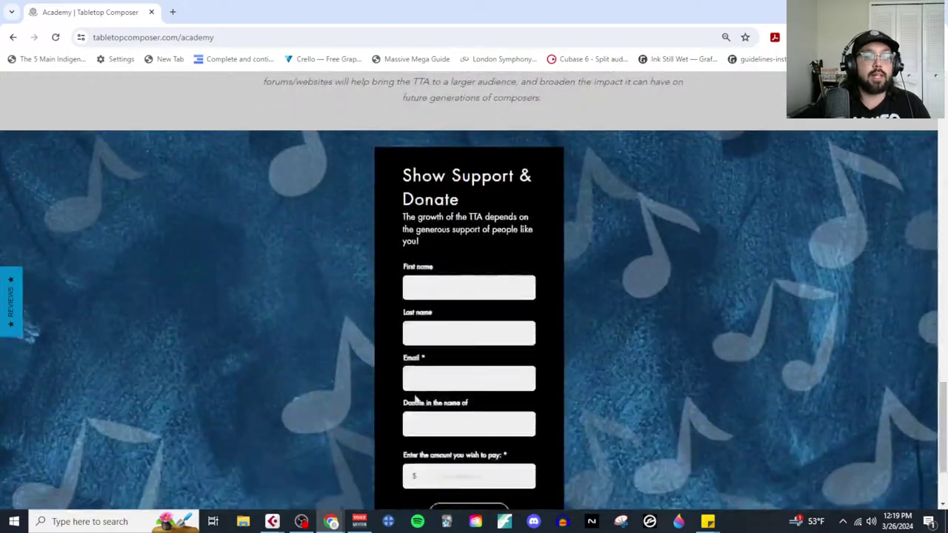
pyautogui.scroll(-2, 500, 448)
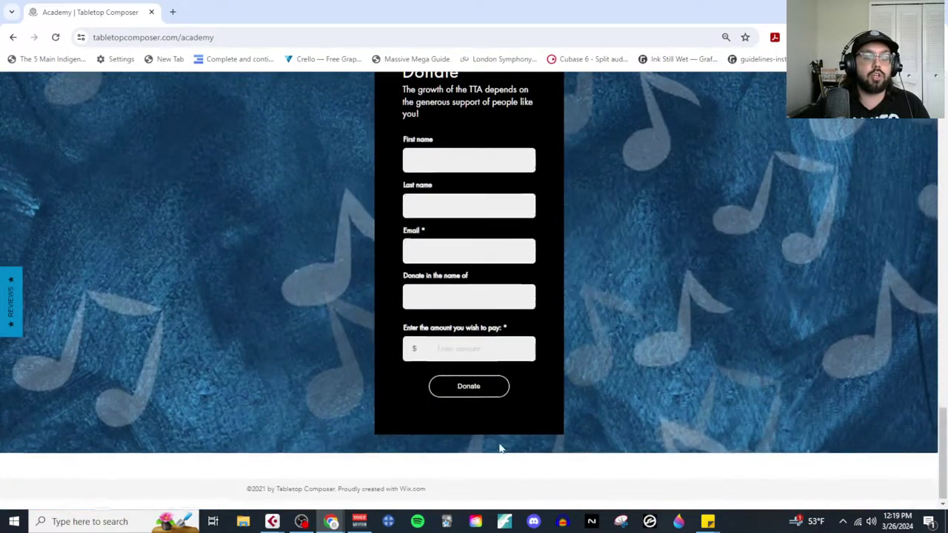
pyautogui.scroll(20, 500, 447)
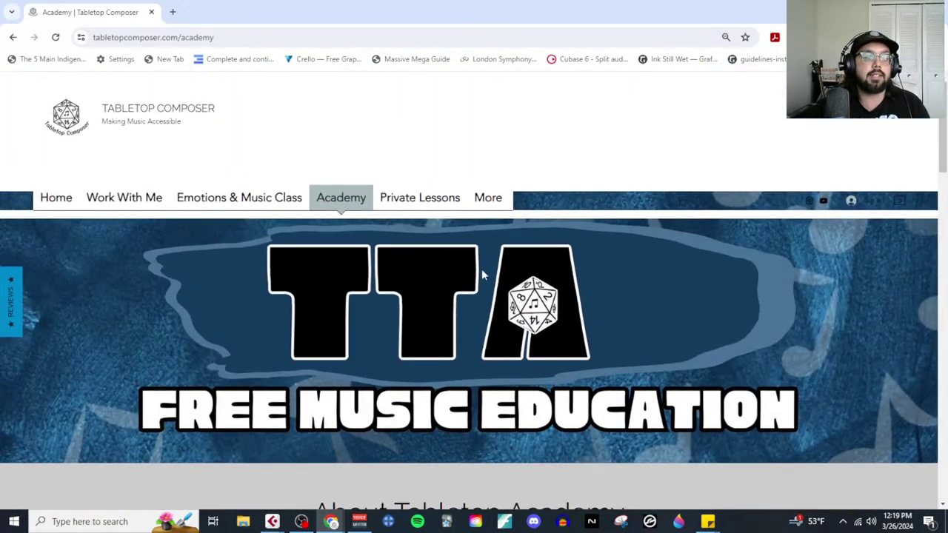
# Step: Open the Book Shop from the More menu and scroll through its E-Books and Notes & Slides
pyautogui.moveTo(488, 199)
pyautogui.click(485, 228)
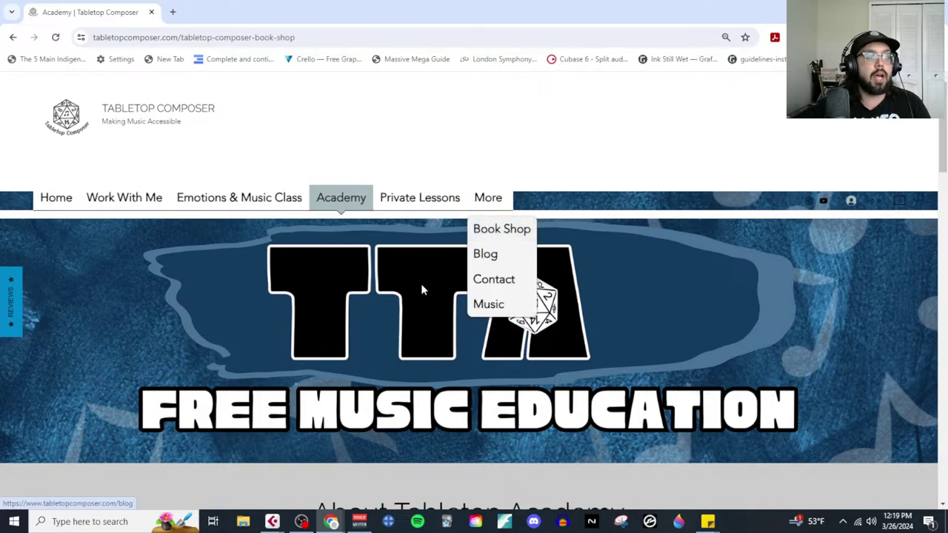
pyautogui.scroll(-1, 370, 345)
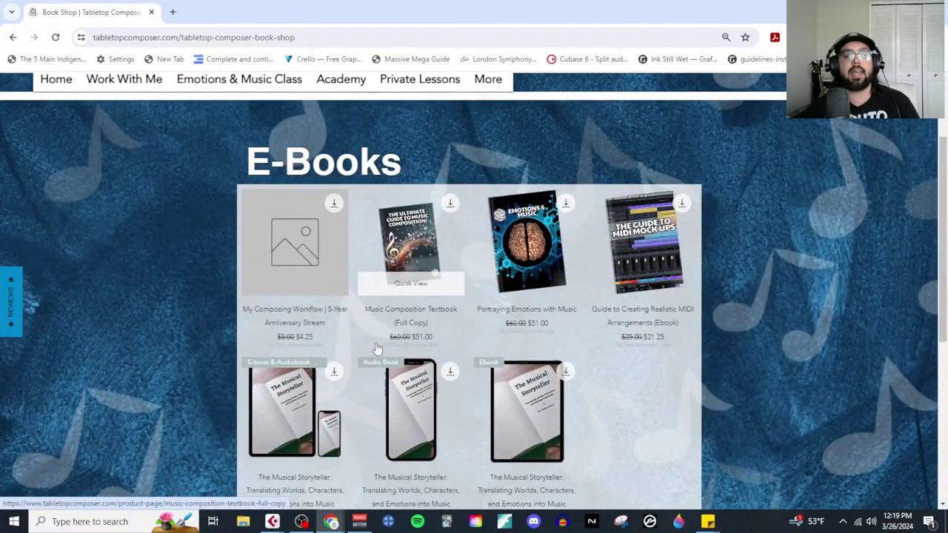
pyautogui.scroll(-5, 800, 296)
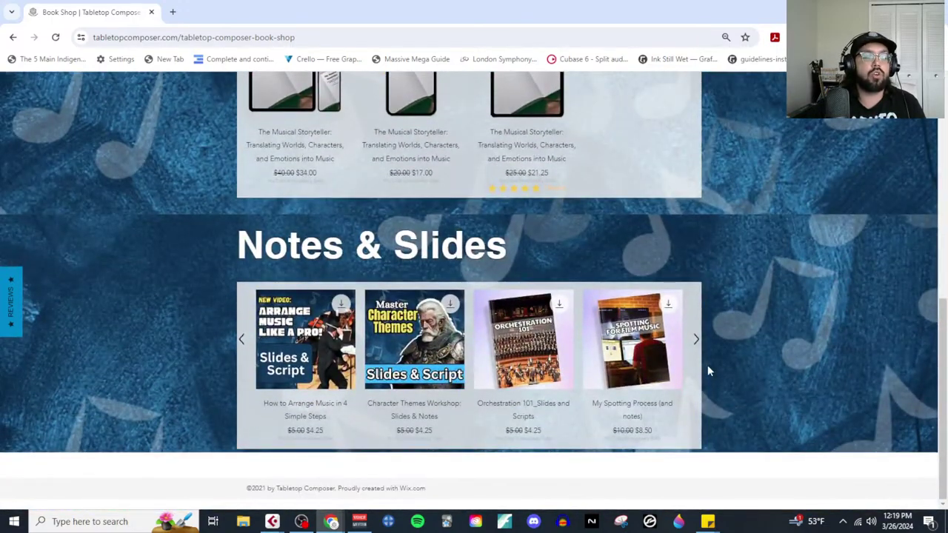
pyautogui.scroll(5, 709, 368)
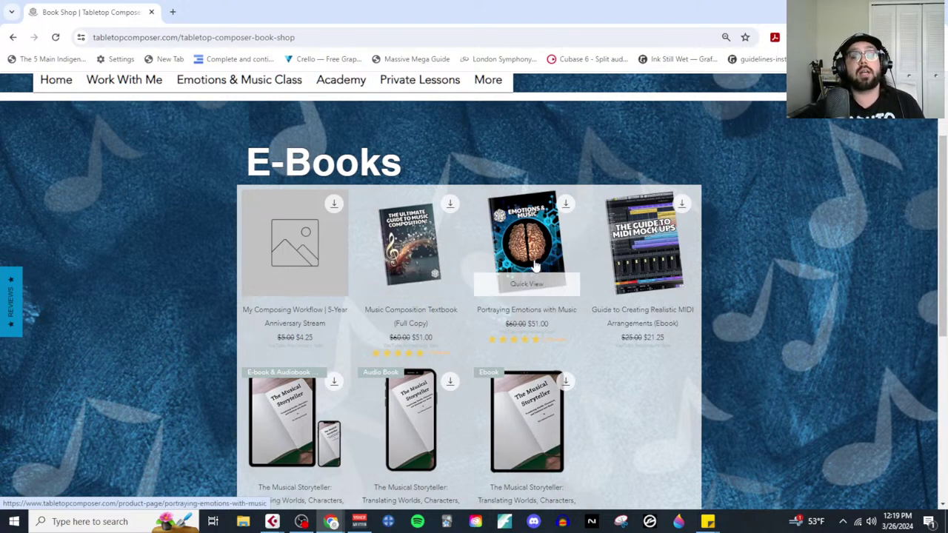
pyautogui.scroll(-1, 535, 265)
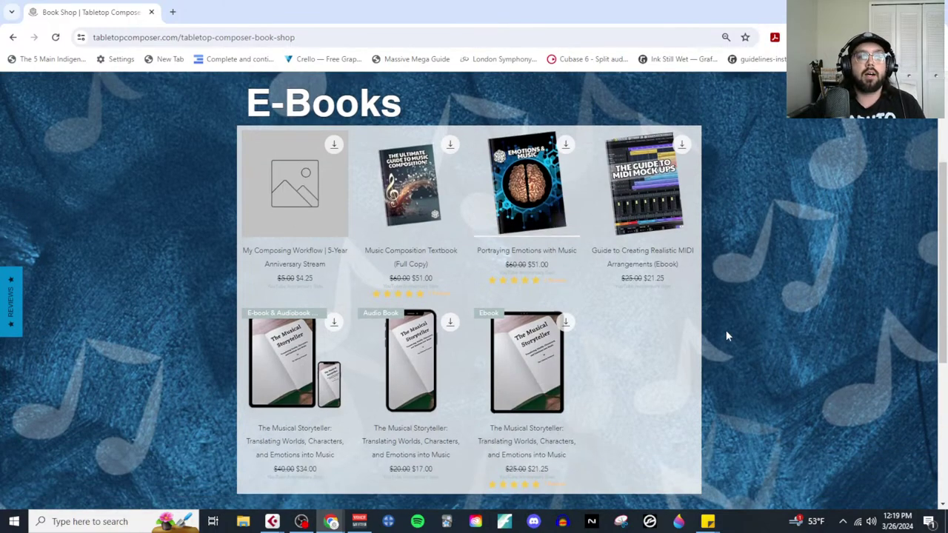
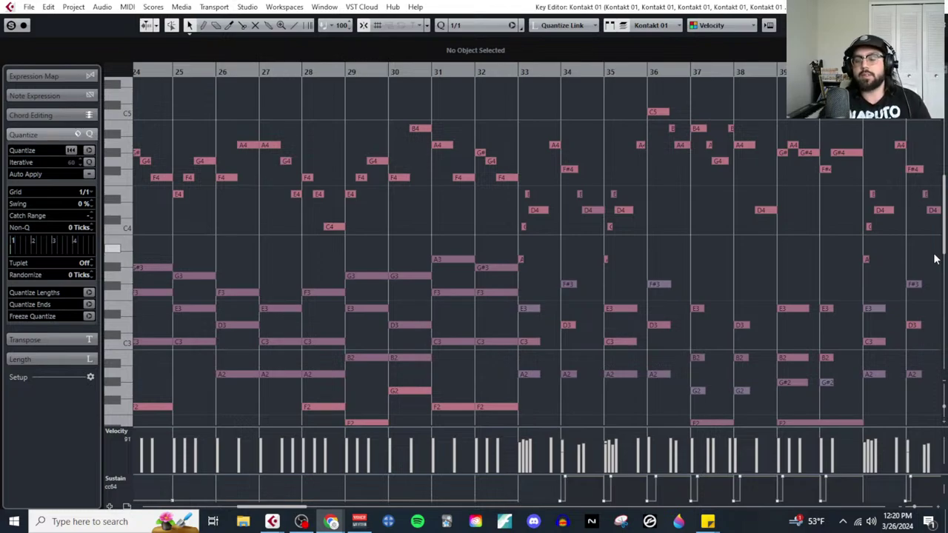
# Step: Zoom out and back in across the Key Editor part to review its notes, then close the editor
pyautogui.press('g')
pyautogui.press('g')
pyautogui.press('g')
pyautogui.press('g')
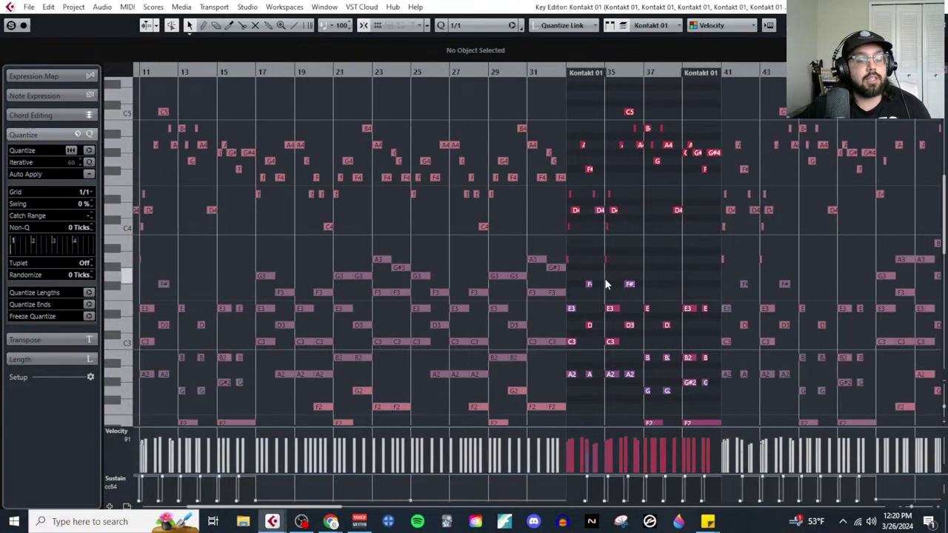
pyautogui.scroll(-3, 379, 323)
pyautogui.press('h')
pyautogui.press('h')
pyautogui.press('h')
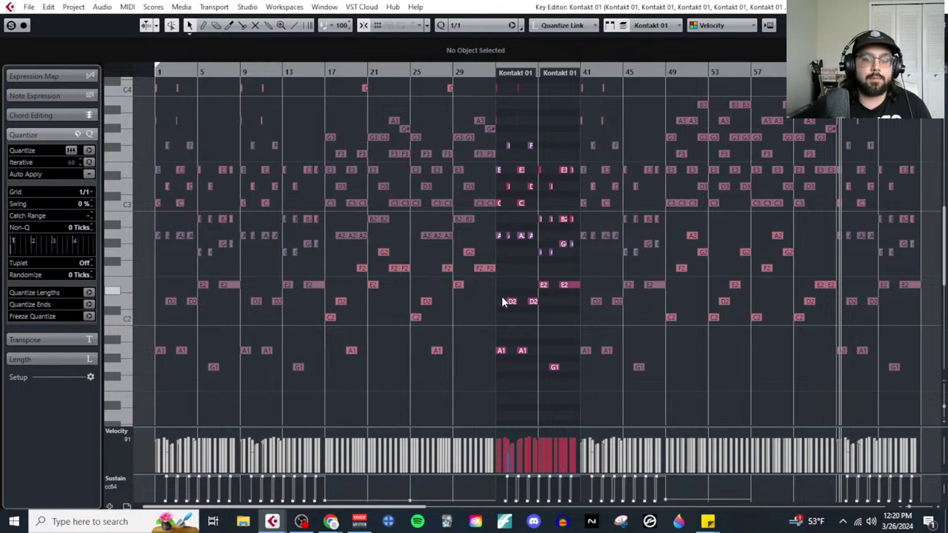
pyautogui.scroll(3, 574, 288)
pyautogui.hscroll(5, 577, 293)
pyautogui.press('h')
pyautogui.press('h')
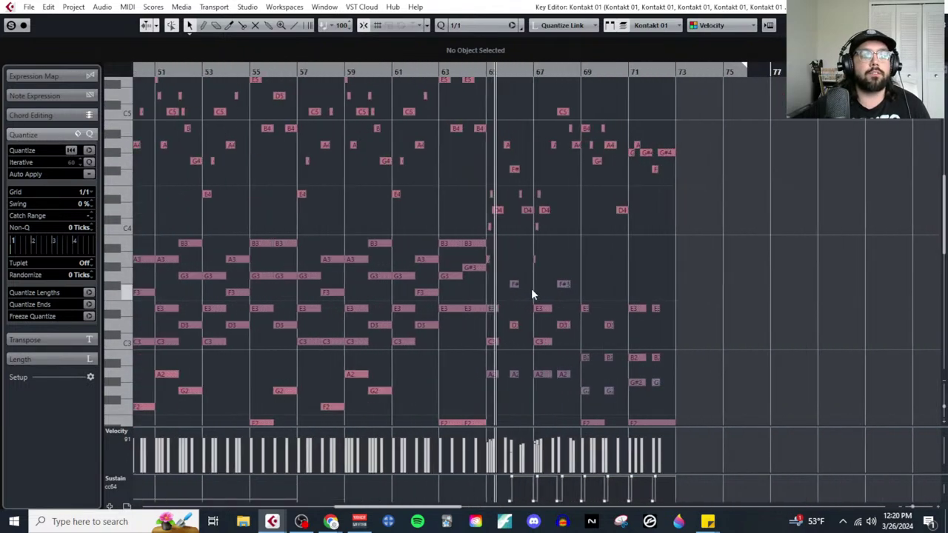
pyautogui.hscroll(-10, 531, 288)
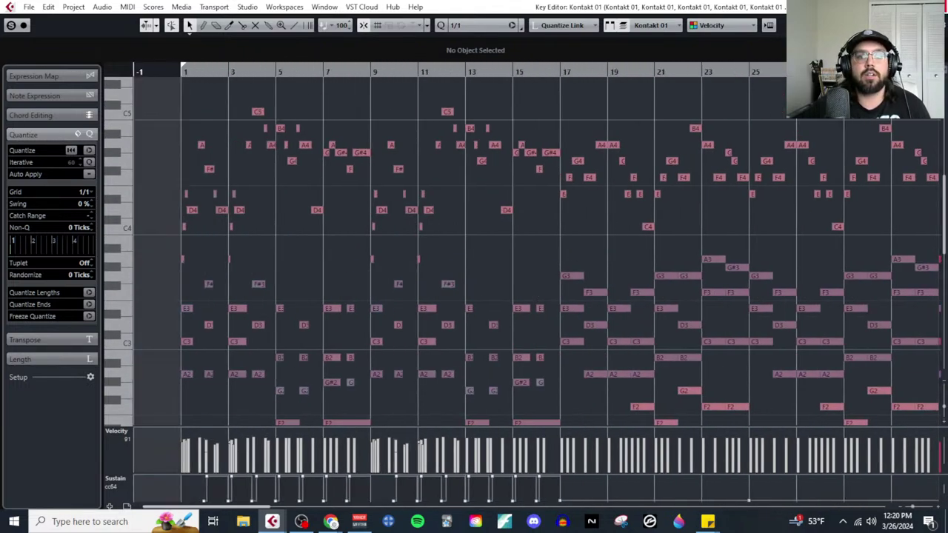
pyautogui.hotkey('ctrl', 'w')
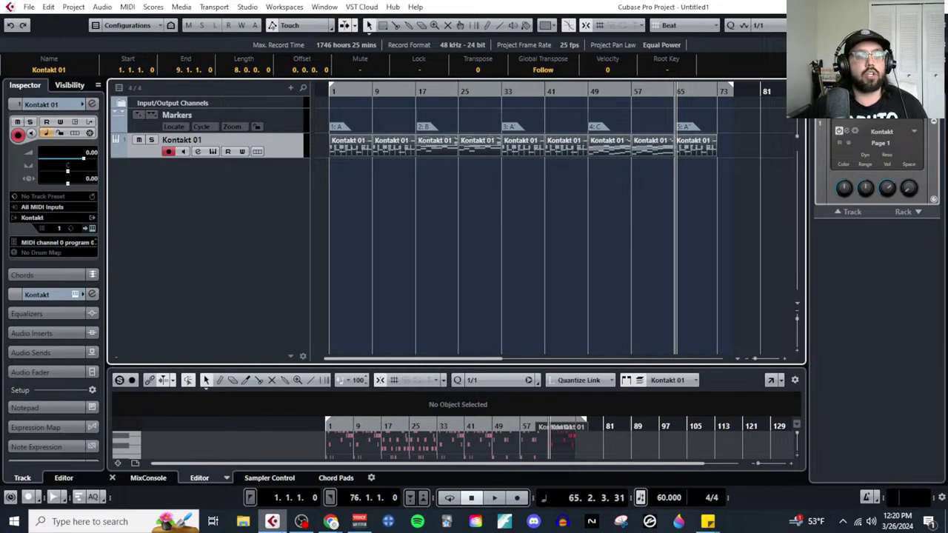
# Step: Bring the Google Docs document forward and jump to the Step 3 section
pyautogui.moveTo(331, 521)
pyautogui.click(371, 477)
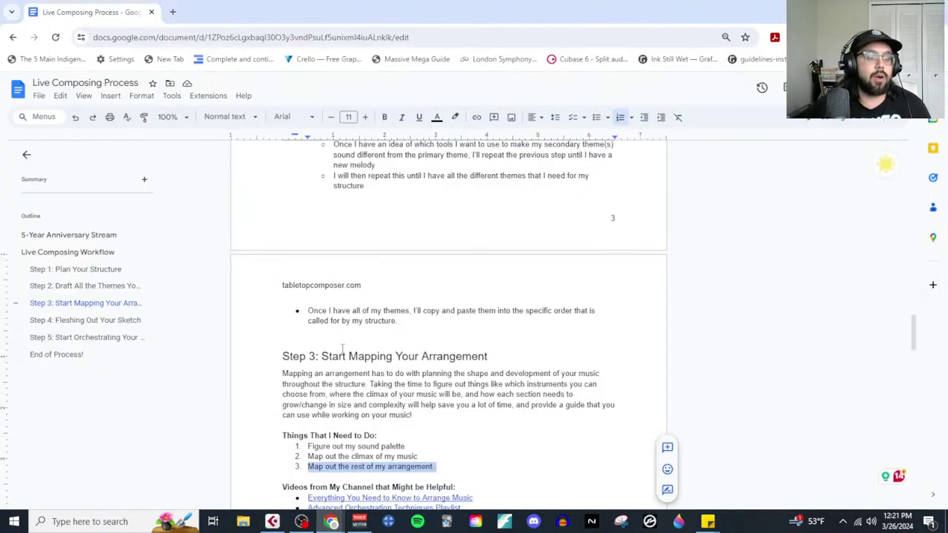
pyautogui.scroll(-1, 360, 391)
pyautogui.click(509, 298)
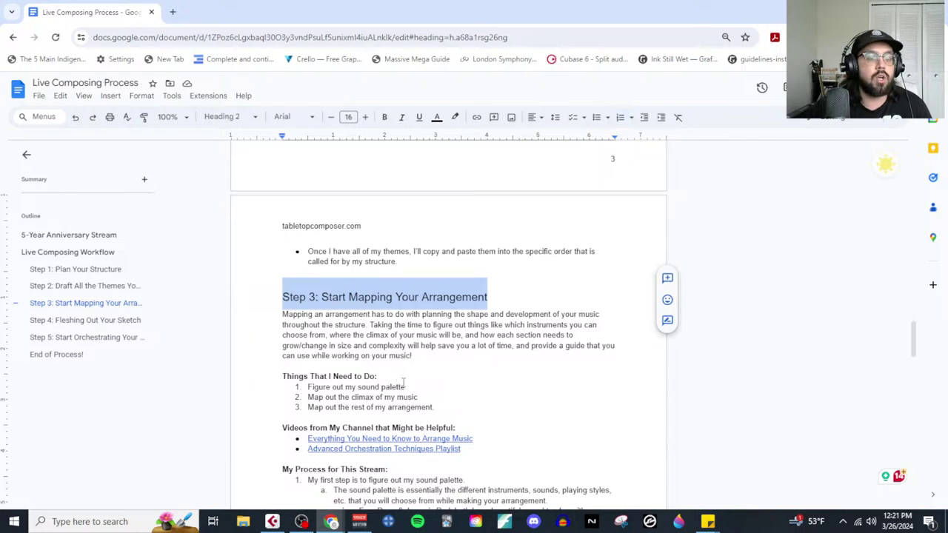
# Step: Highlight the Things I Need to Do items, including sound palette and climax mapping, then return to Cubase
pyautogui.moveTo(417, 388); pyautogui.dragTo(290, 388)
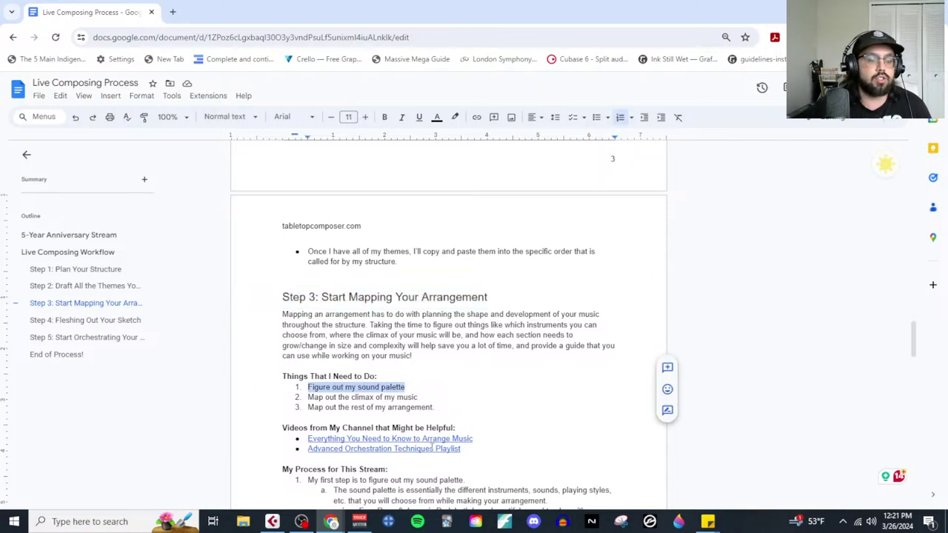
pyautogui.moveTo(422, 397); pyautogui.dragTo(293, 399)
pyautogui.scroll(-1, 432, 425)
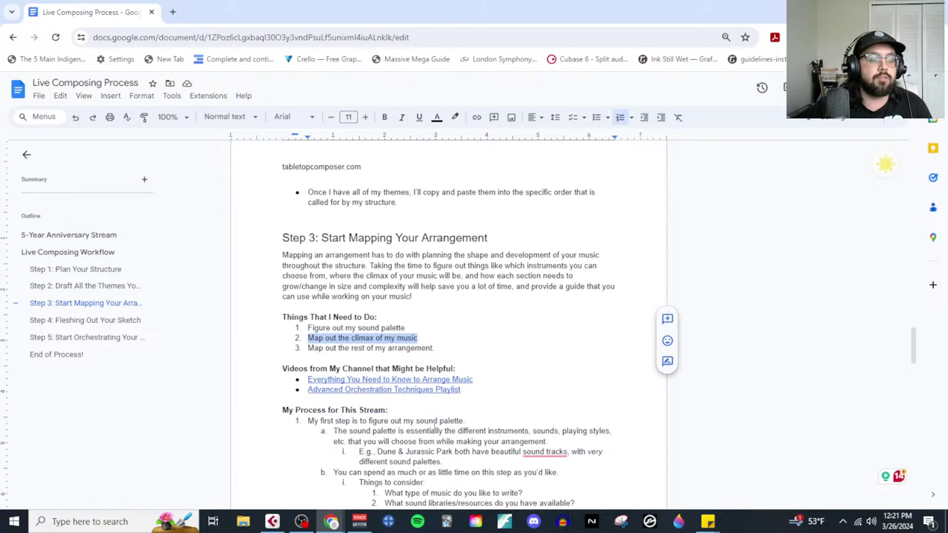
pyautogui.moveTo(438, 348); pyautogui.dragTo(282, 353)
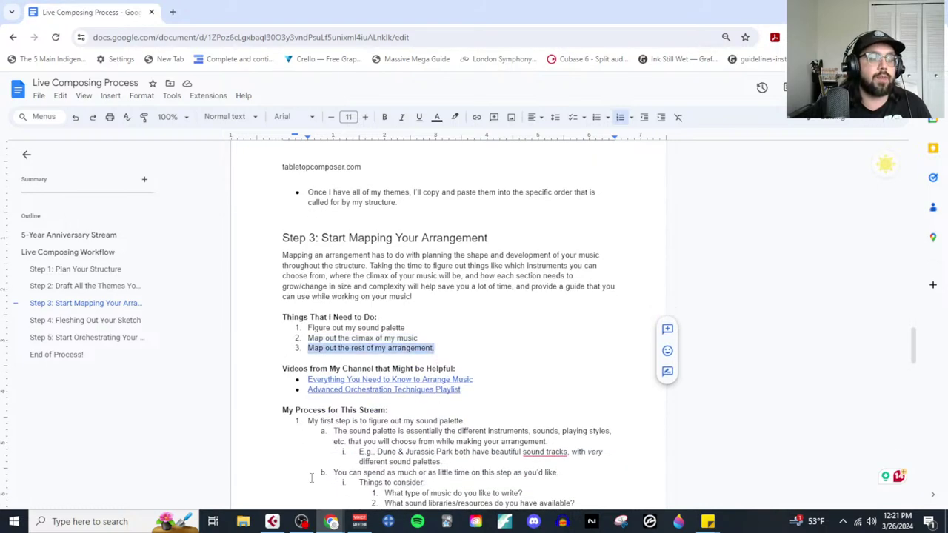
pyautogui.moveTo(331, 525)
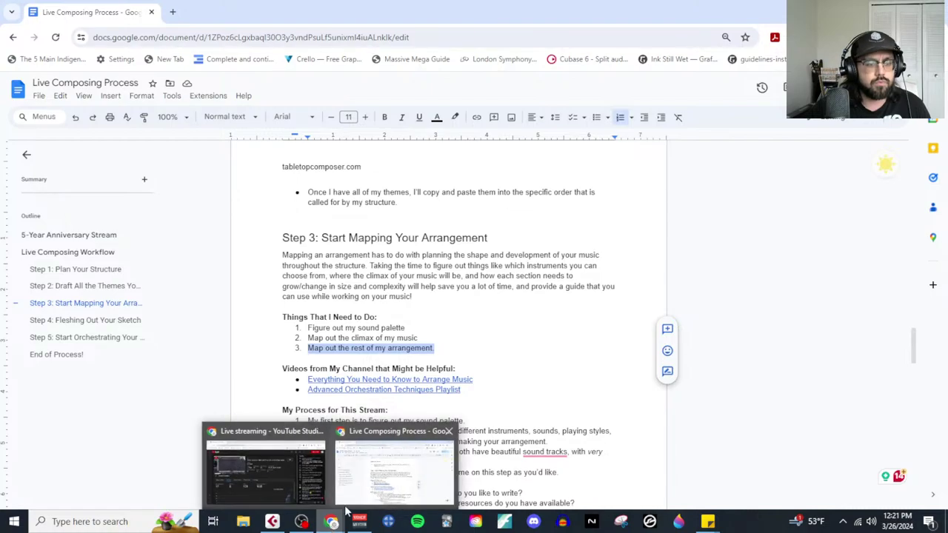
pyautogui.click(273, 521)
pyautogui.click(74, 8)
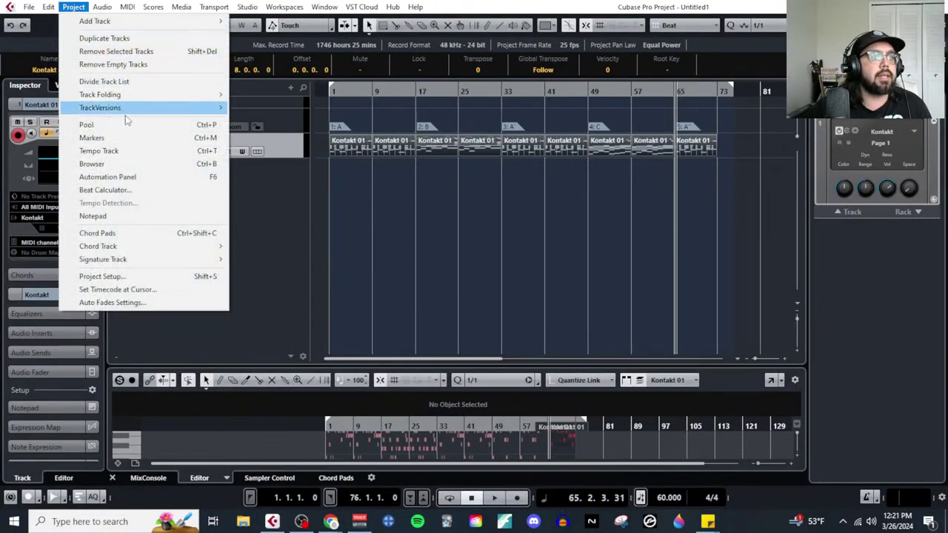
pyautogui.click(141, 219)
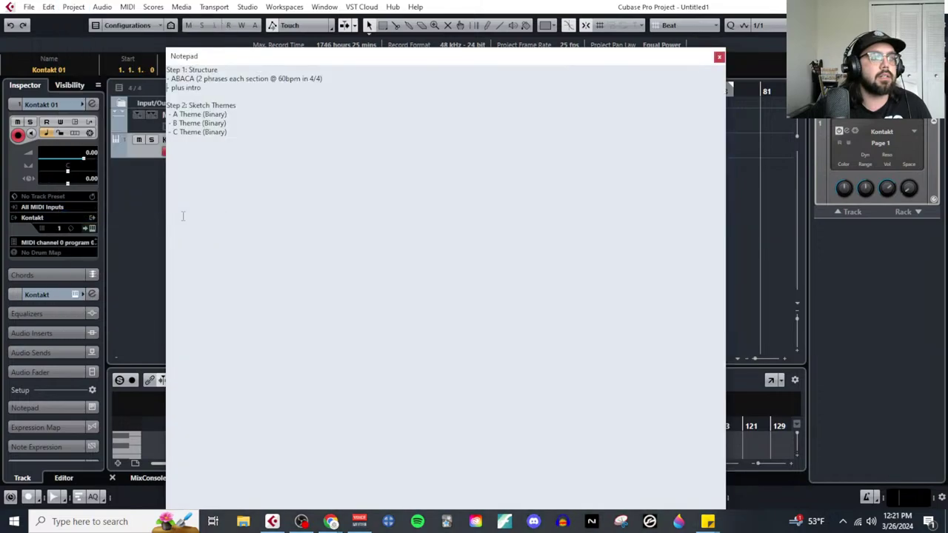
pyautogui.moveTo(267, 136); pyautogui.dragTo(150, 69)
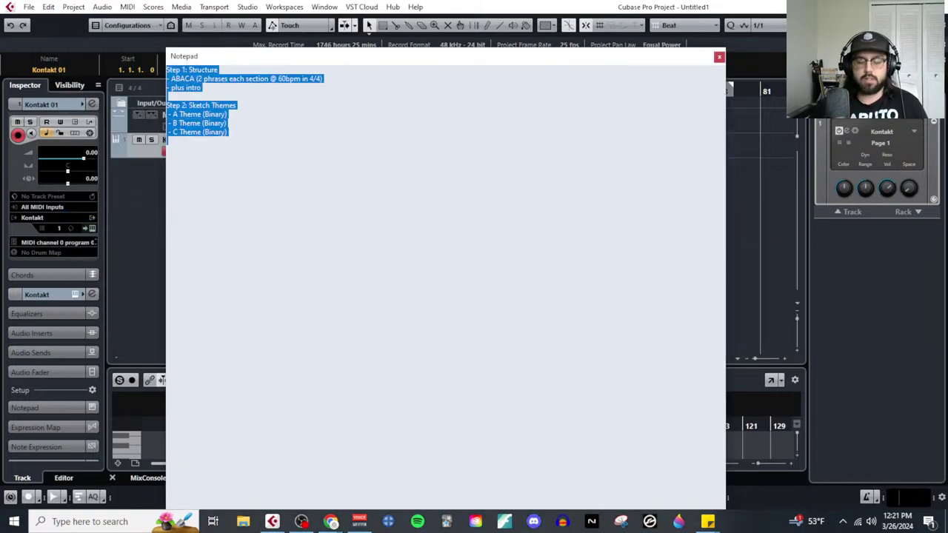
pyautogui.press('BackSpace')
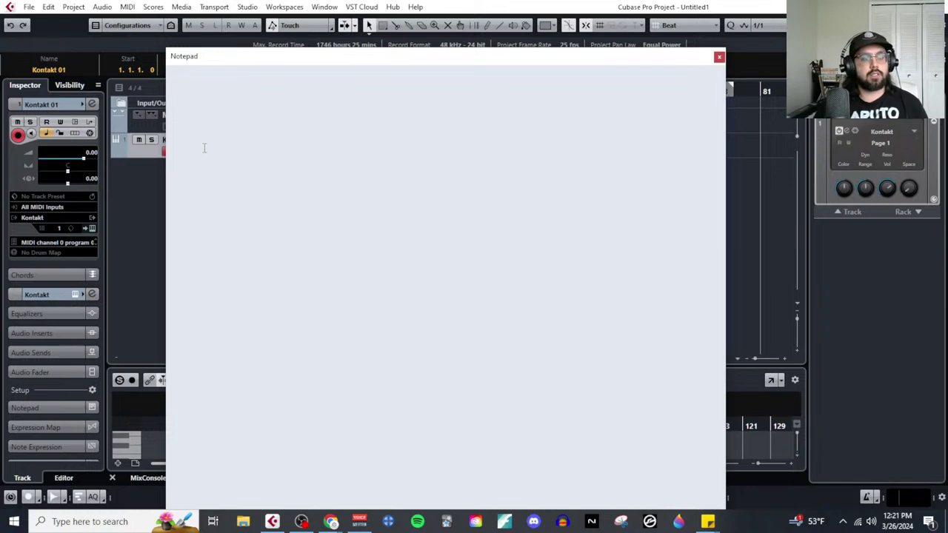
pyautogui.write('-')
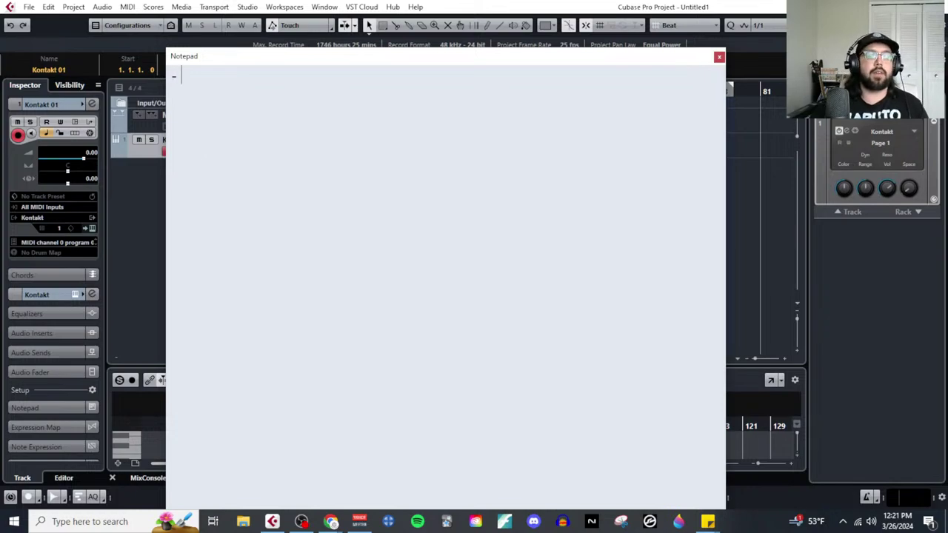
pyautogui.press('BackSpace')
pyautogui.hotkey('ctrl', 'z')
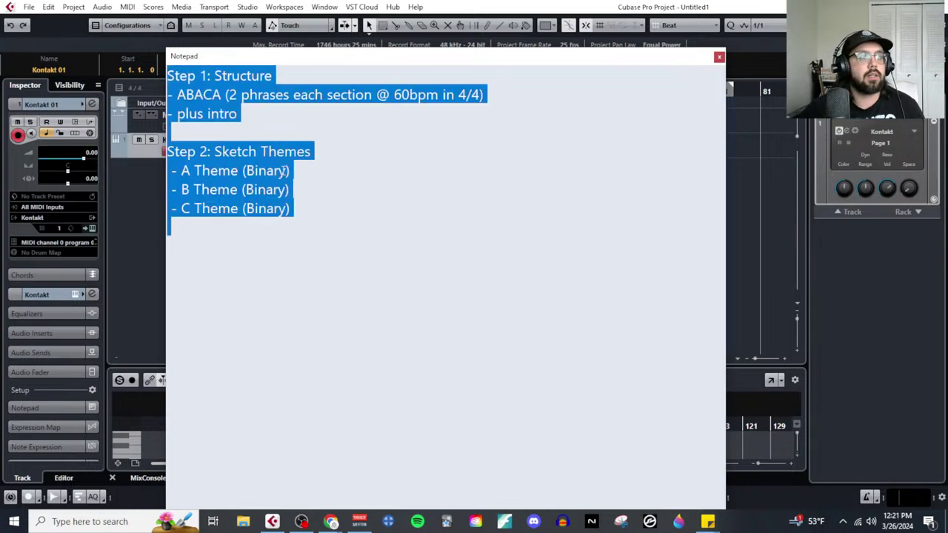
pyautogui.click(331, 522)
# Step: Insert a page break so the Step 4 heading starts on a new page
pyautogui.click(405, 455)
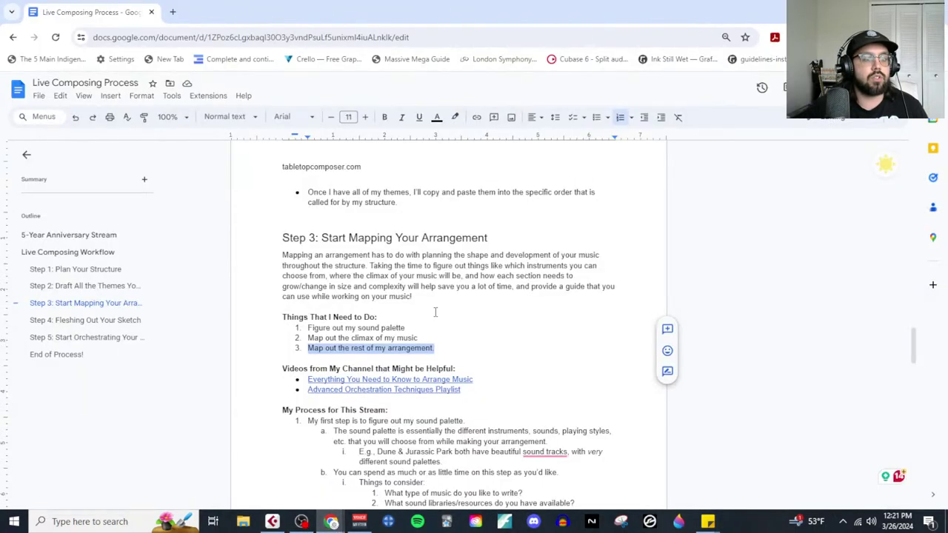
pyautogui.scroll(-5, 441, 315)
pyautogui.scroll(-4, 450, 333)
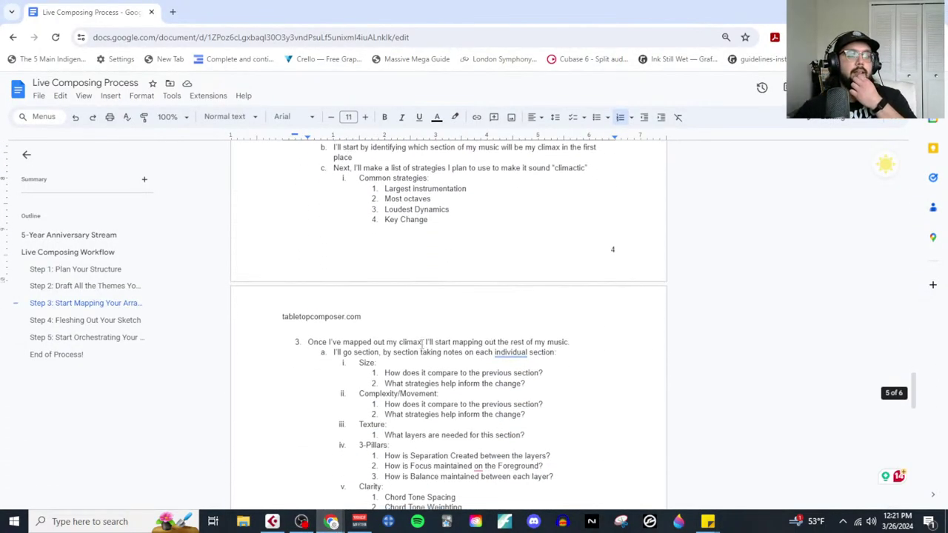
pyautogui.click(411, 247)
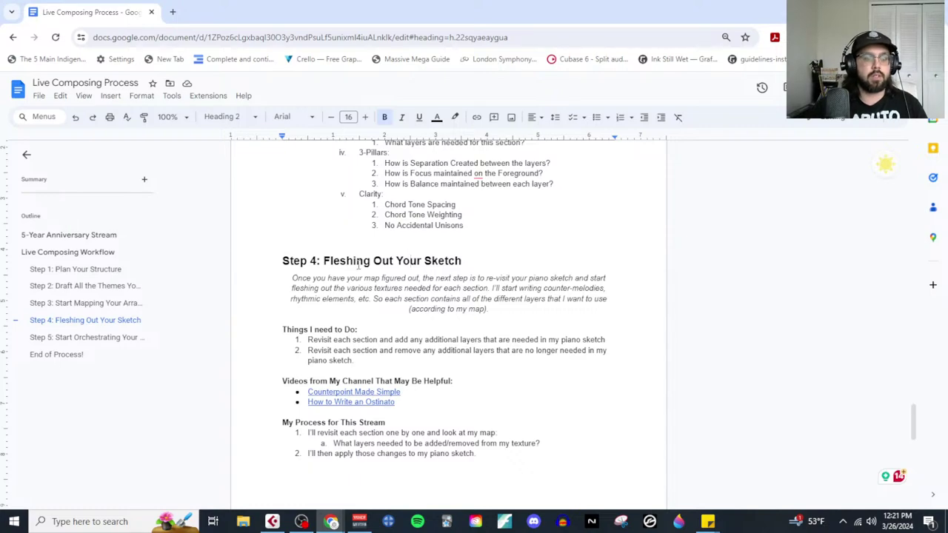
pyautogui.click(110, 96)
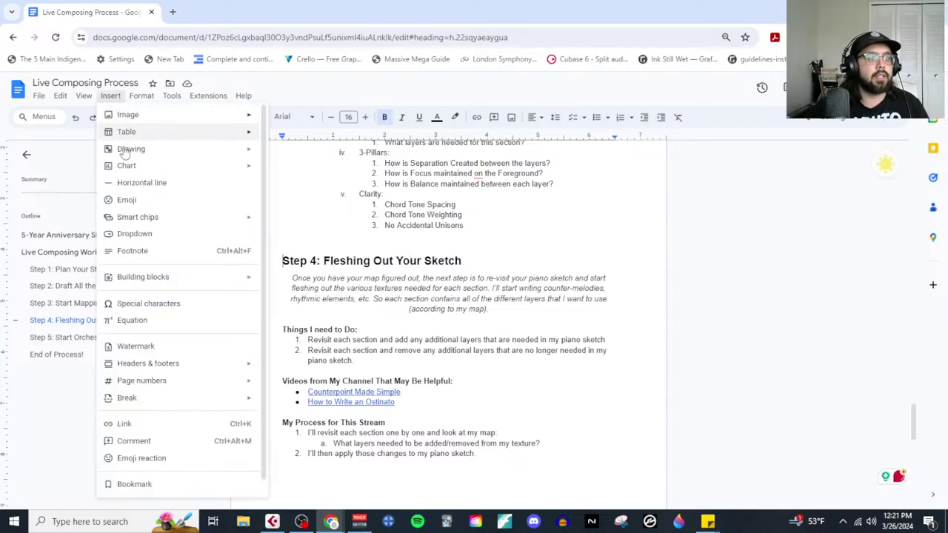
pyautogui.moveTo(149, 399)
pyautogui.click(286, 402)
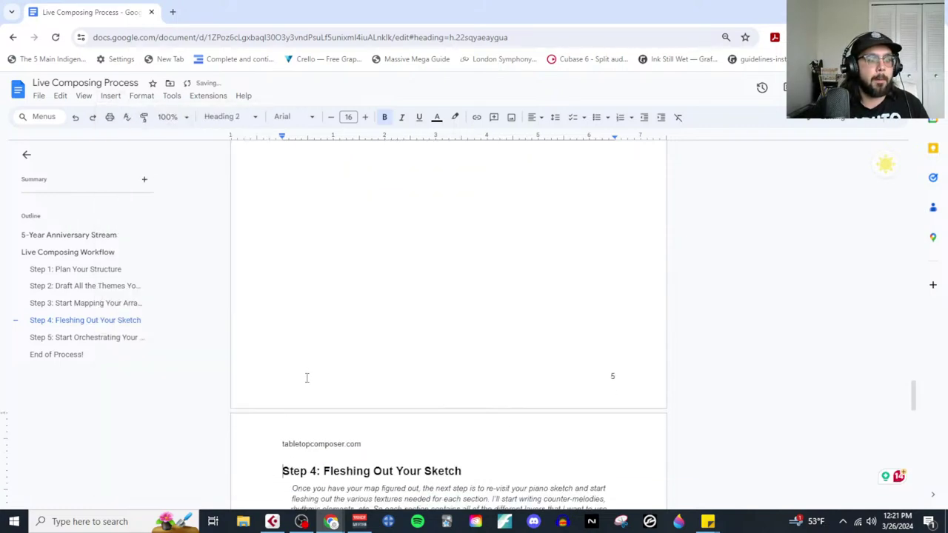
# Step: Add the heading 'My Map:' at the end of Step 3 with a fresh line below
pyautogui.scroll(5, 326, 385)
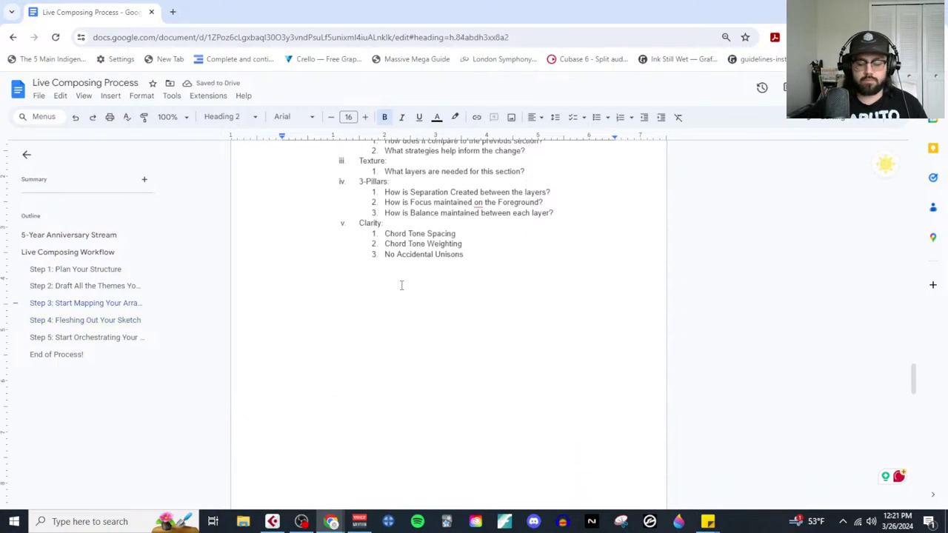
pyautogui.press('BackSpace')
pyautogui.write('My ')
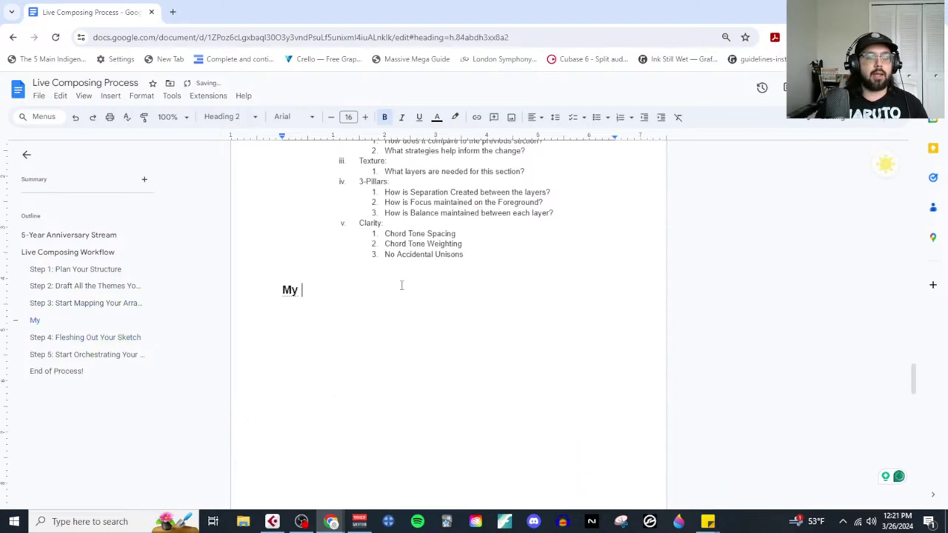
pyautogui.write('Map:')
pyautogui.press('Return')
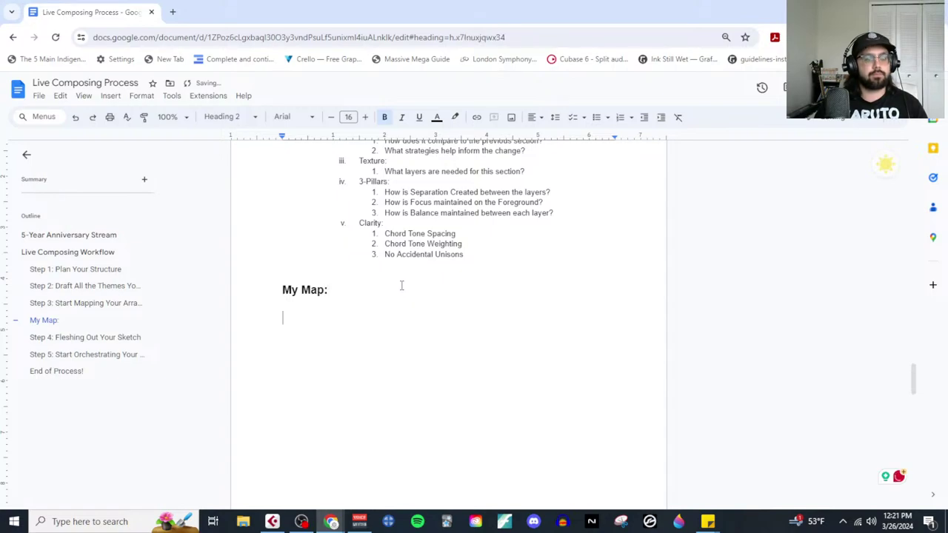
pyautogui.press('BackSpace')
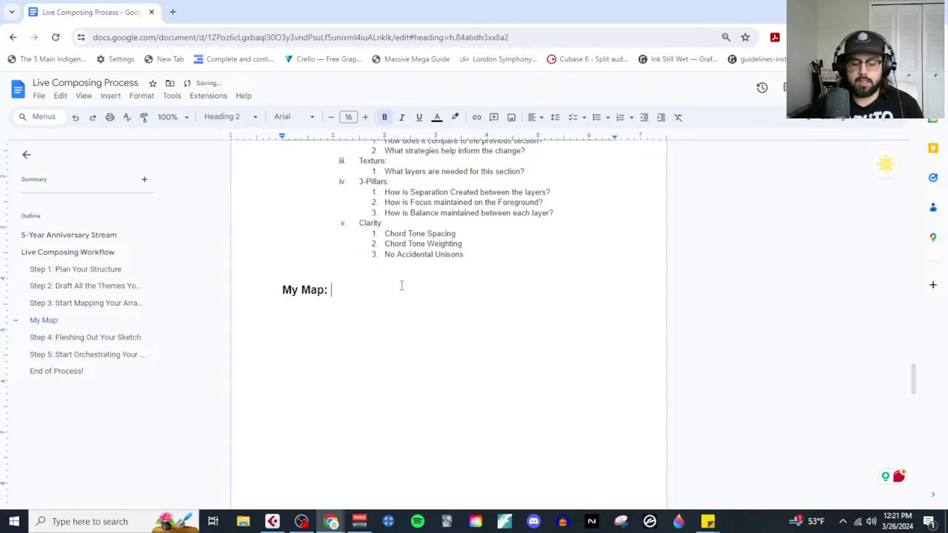
pyautogui.press('Return')
# Step: Set the line under My Map to normal text and type 'ABACA'
pyautogui.click(231, 117)
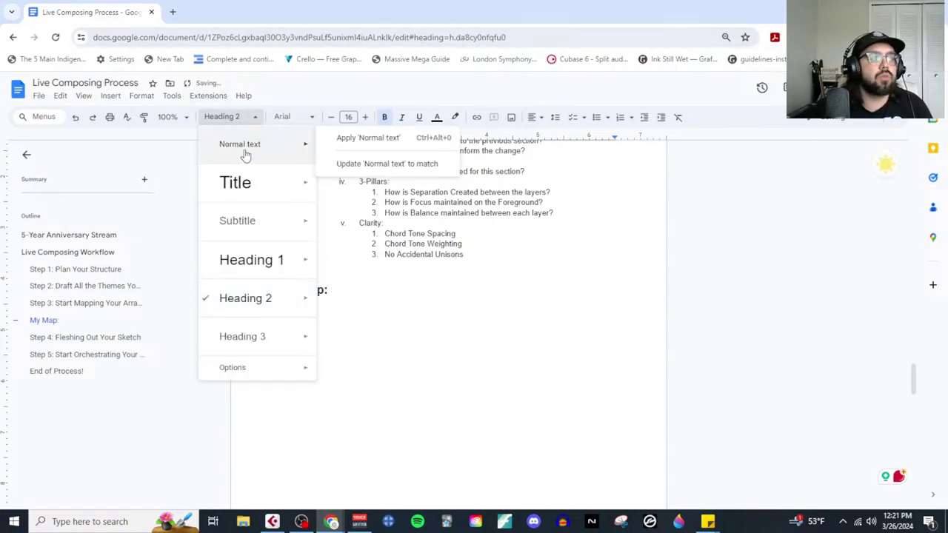
pyautogui.click(246, 152)
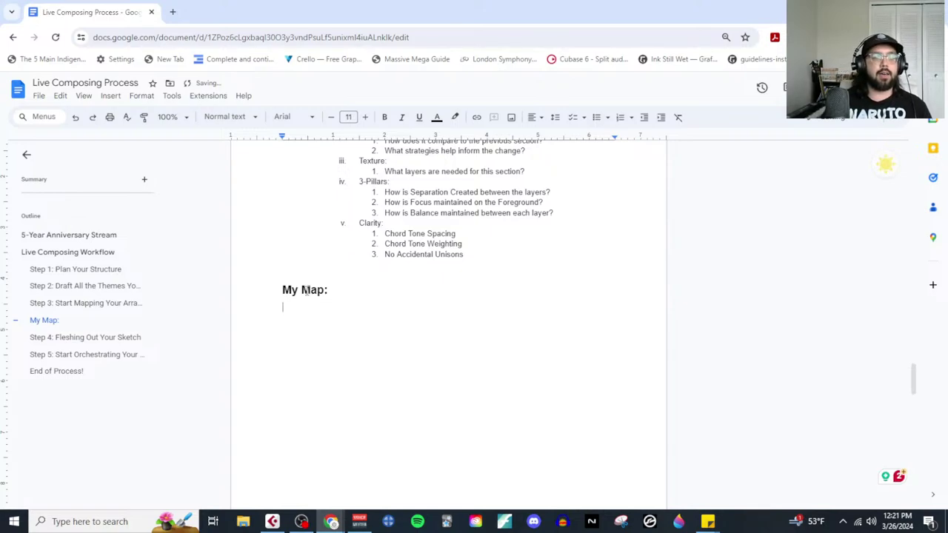
pyautogui.write('ABACA')
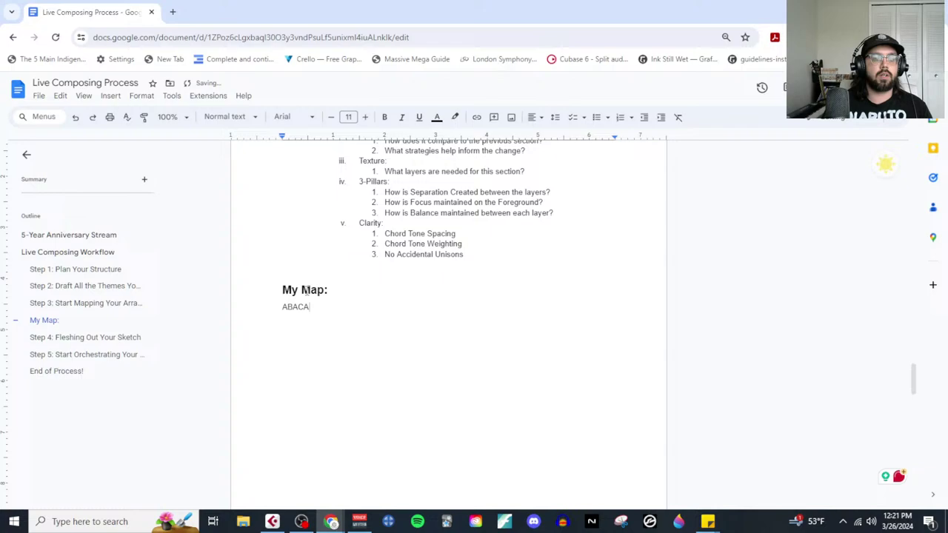
pyautogui.press('Return')
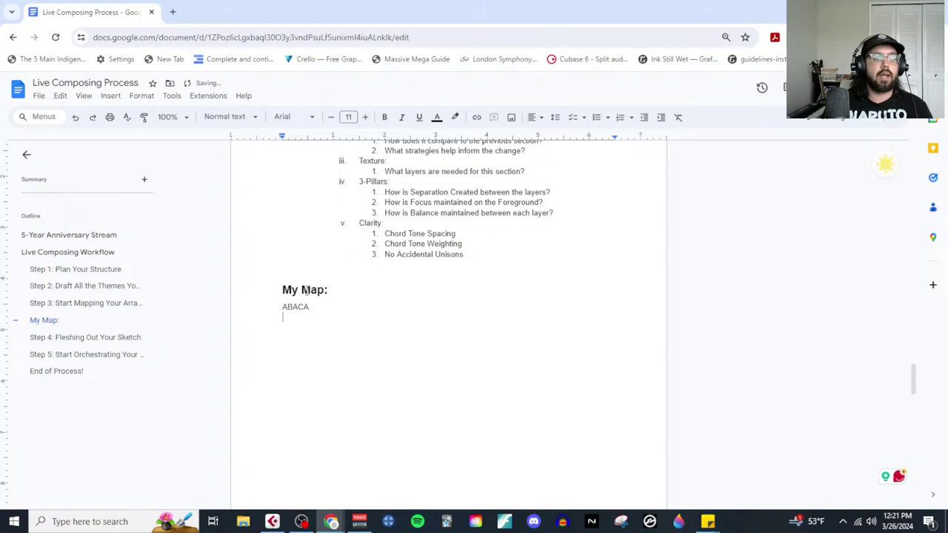
# Step: Type bold section labels A1 and A2 on separate lines
pyautogui.write('A')
pyautogui.press('BackSpace')
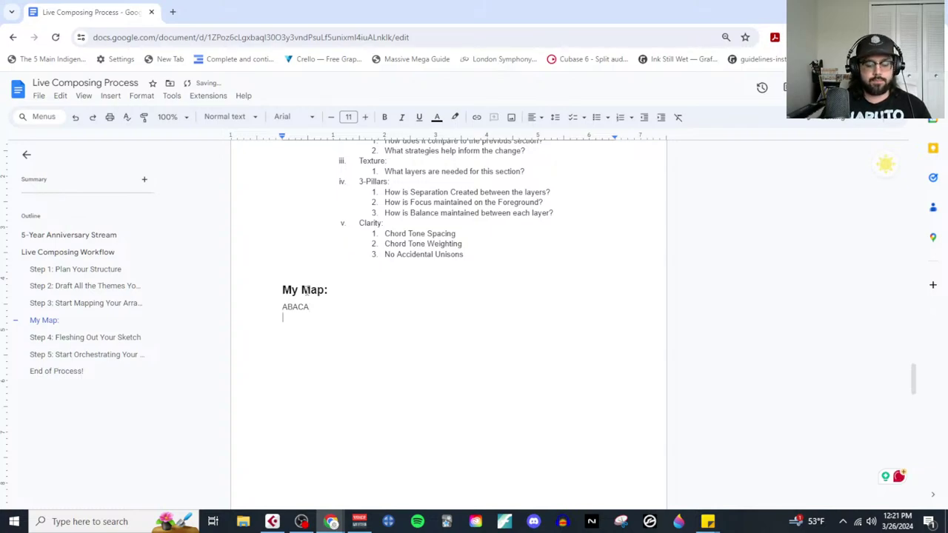
pyautogui.hotkey('ctrl', 'b')
pyautogui.write('A1')
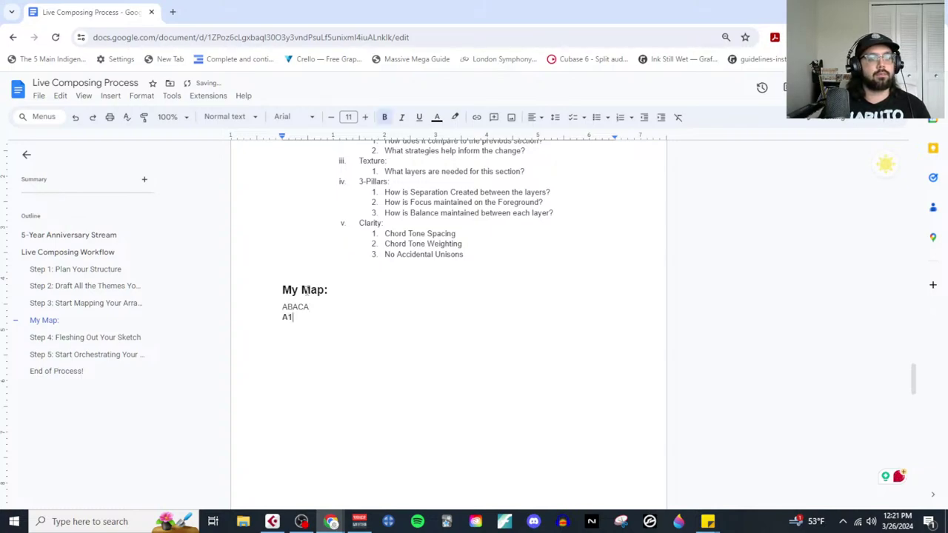
pyautogui.press('Return')
pyautogui.hotkey('ctrl', 'b')
pyautogui.write('A')
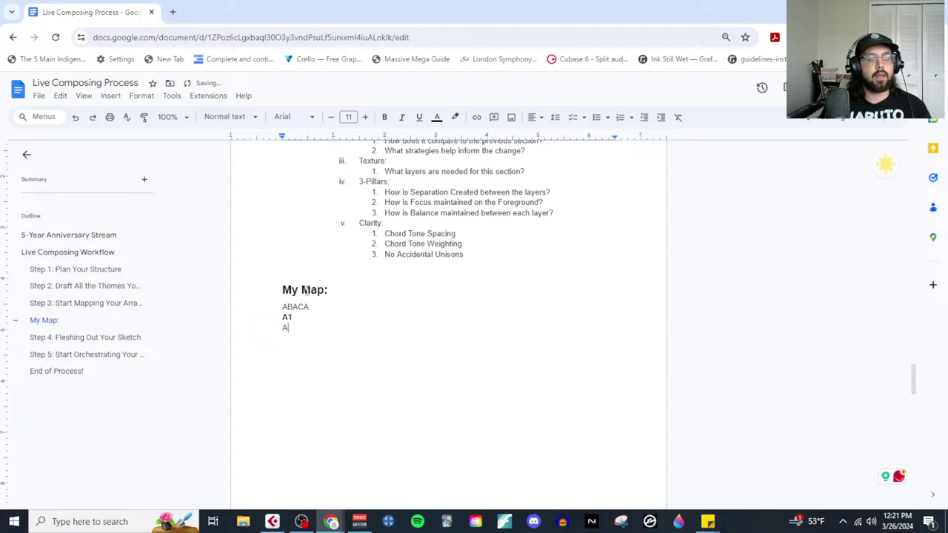
pyautogui.press('BackSpace')
pyautogui.hotkey('ctrl', 'b')
pyautogui.write('A2')
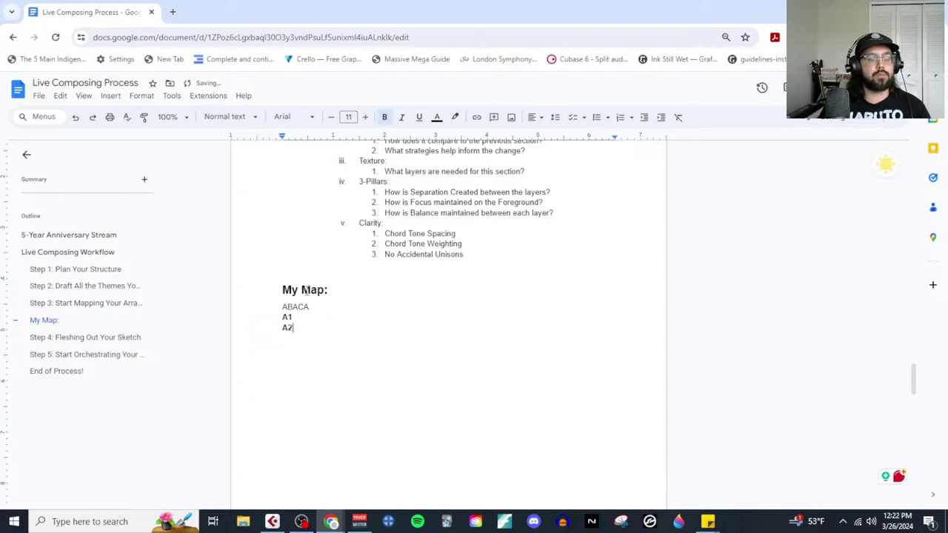
pyautogui.press('Return')
# Step: After a blank line, add bold labels B1 and B2
pyautogui.hotkey('ctrl', 'b')
pyautogui.press('Return')
pyautogui.write('B')
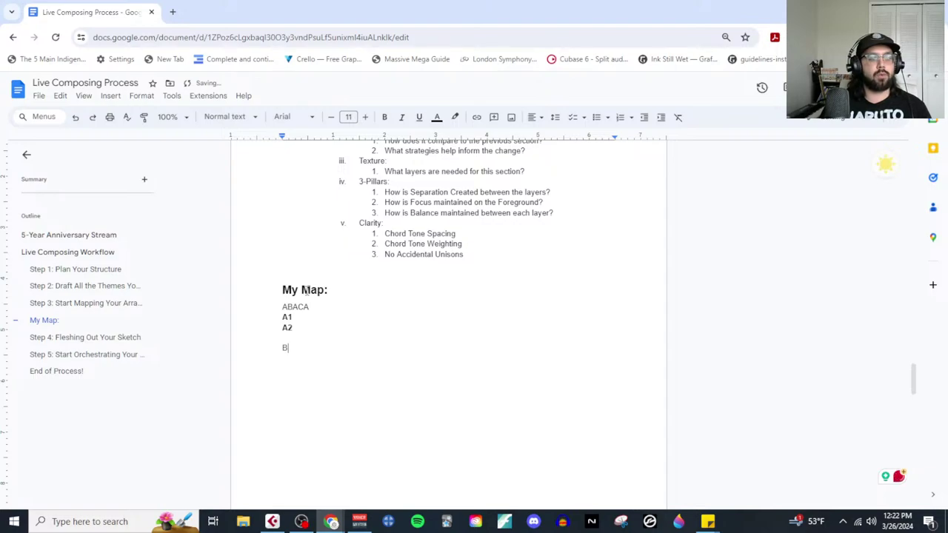
pyautogui.press('BackSpace')
pyautogui.hotkey('ctrl', 'b')
pyautogui.write('B')
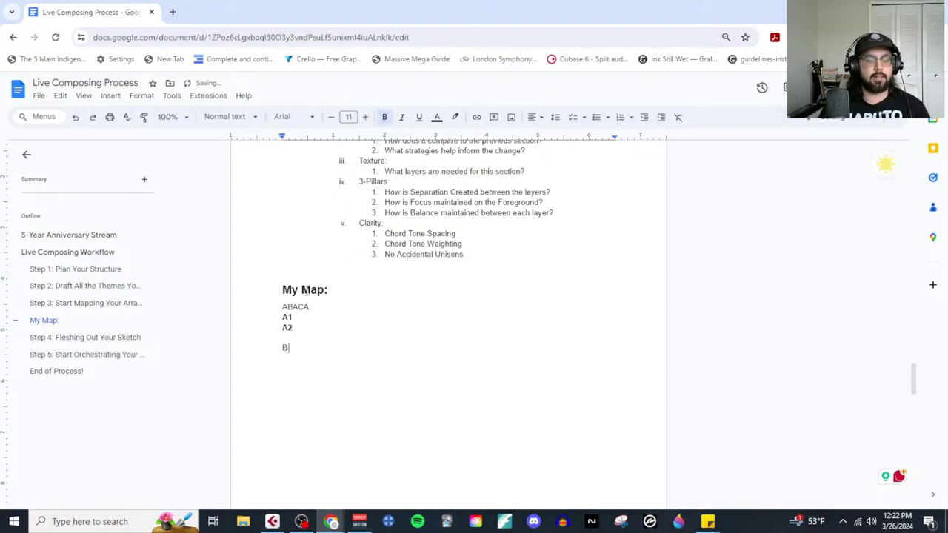
pyautogui.write('1')
pyautogui.press('Return')
pyautogui.hotkey('ctrl', 'b')
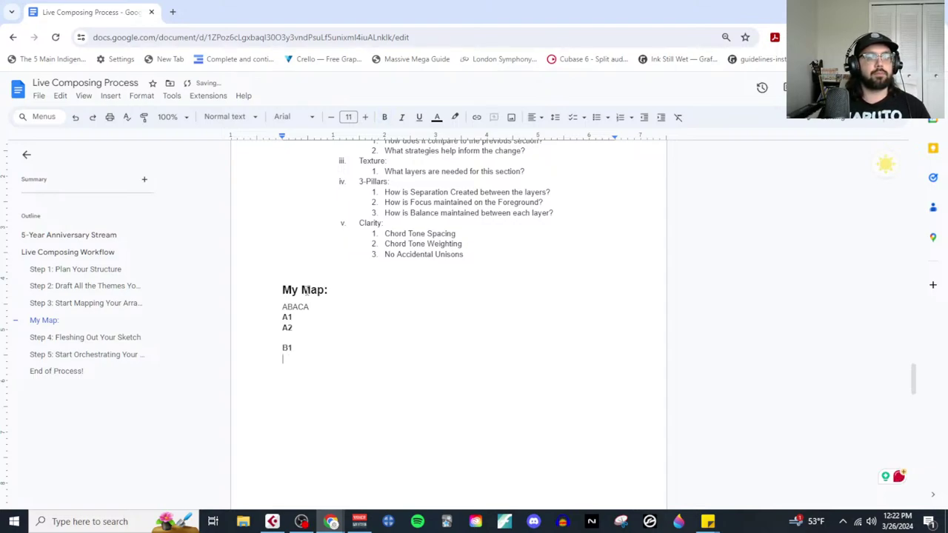
pyautogui.click(386, 117)
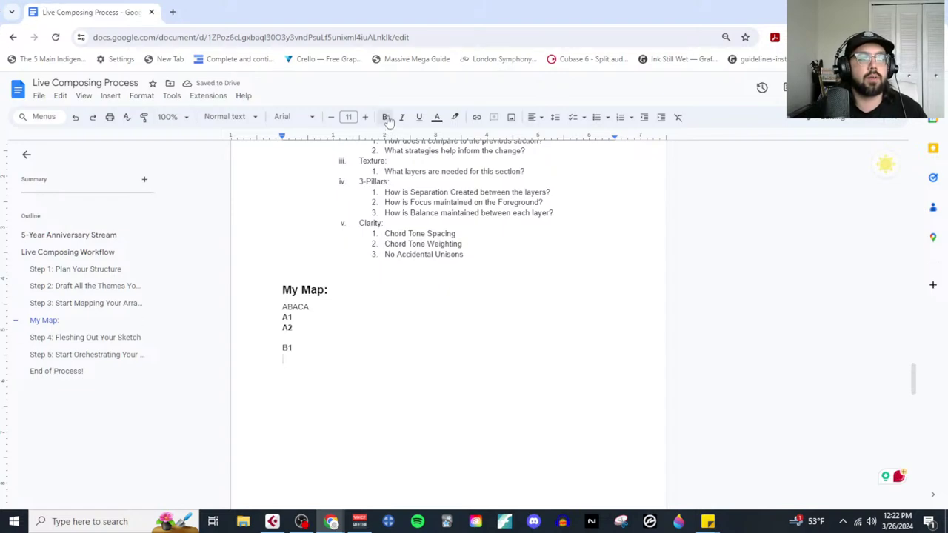
pyautogui.write('B2')
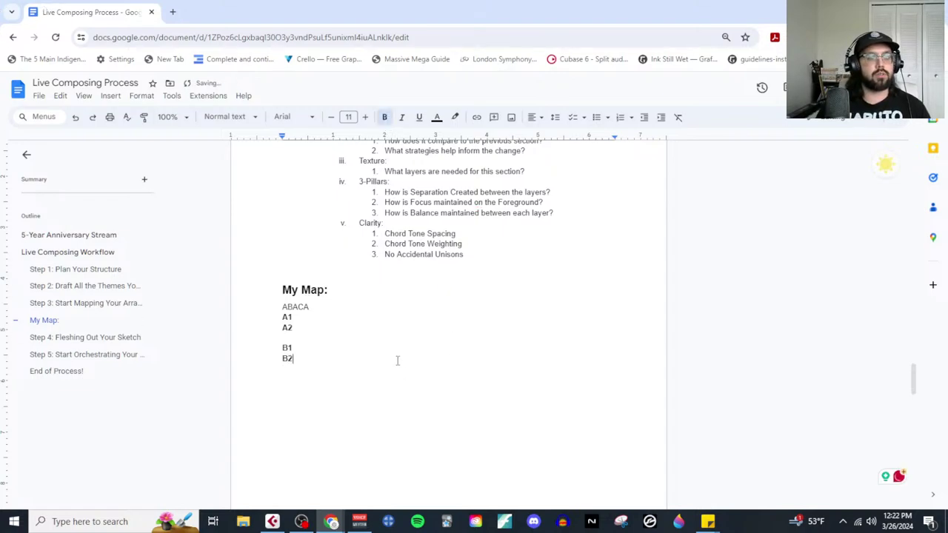
pyautogui.press('Return')
pyautogui.hotkey('ctrl', 'b')
pyautogui.press('Return')
# Step: Type the remaining labels A3, A4, C1, C2 and A5 on separate lines
pyautogui.write('A1')
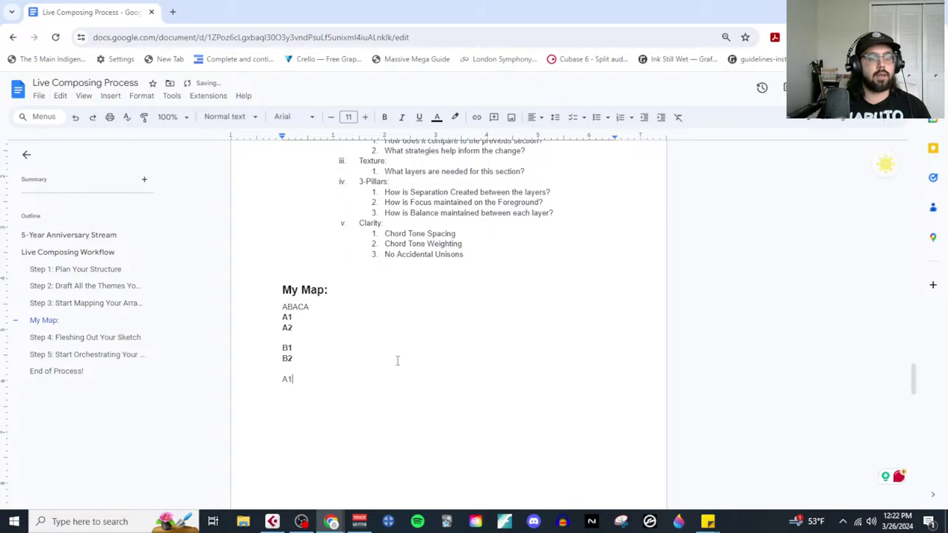
pyautogui.write("'")
pyautogui.press('Return')
pyautogui.press('BackSpace')
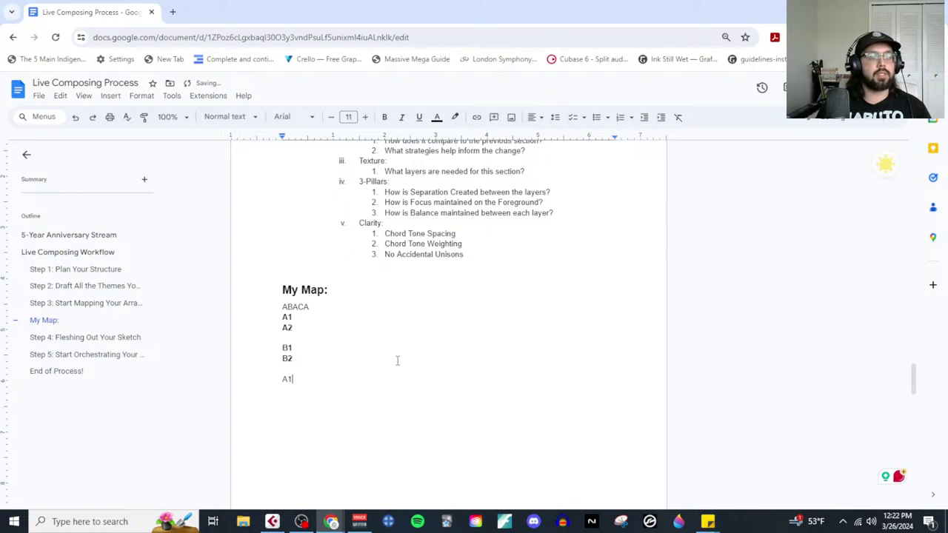
pyautogui.press('BackSpace')
pyautogui.press('BackSpace')
pyautogui.write('3')
pyautogui.press('Return')
pyautogui.write('A4')
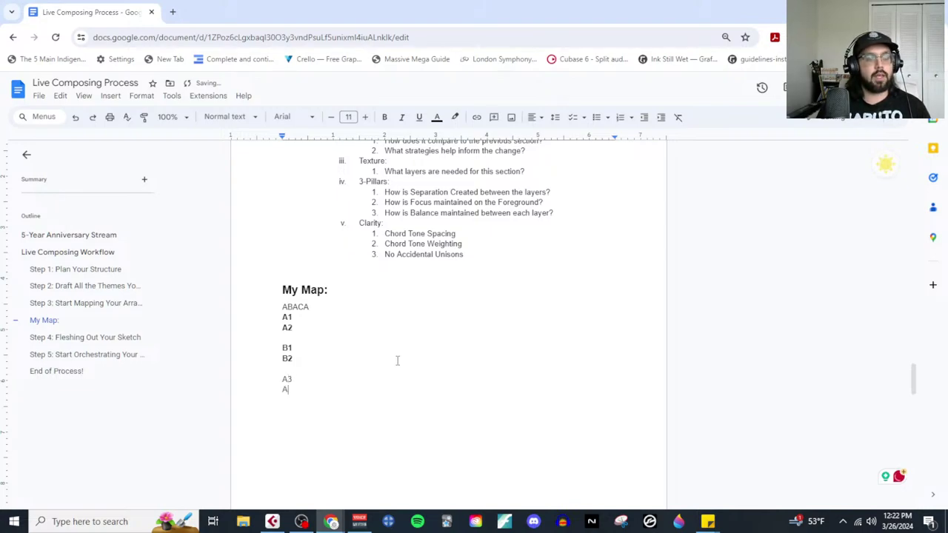
pyautogui.press('Return')
pyautogui.press('Return')
pyautogui.write('C1')
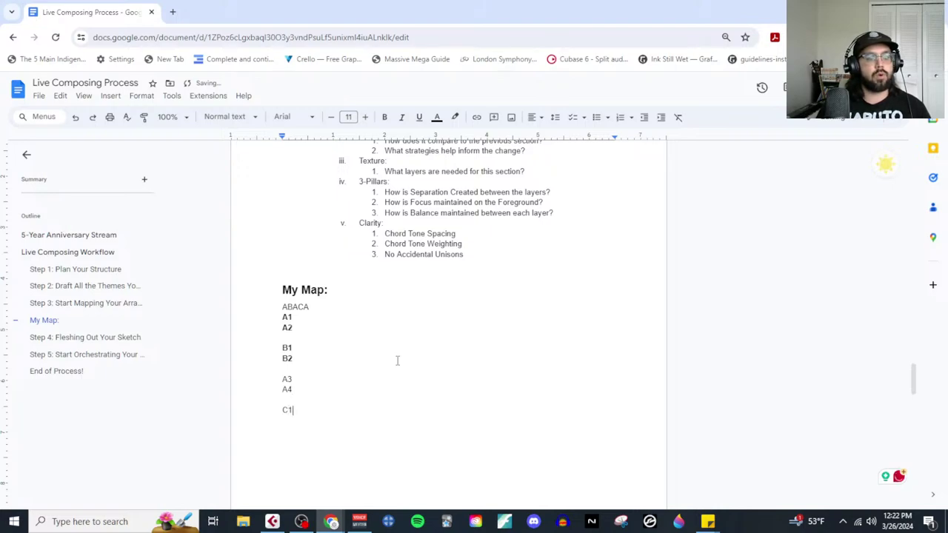
pyautogui.press('Return')
pyautogui.write('C2')
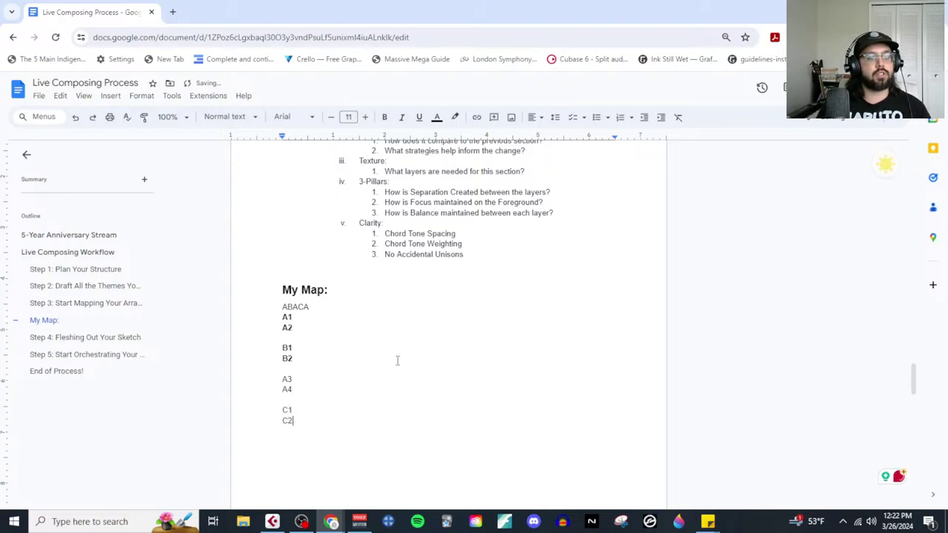
pyautogui.press('Return')
pyautogui.press('Return')
pyautogui.write('A5')
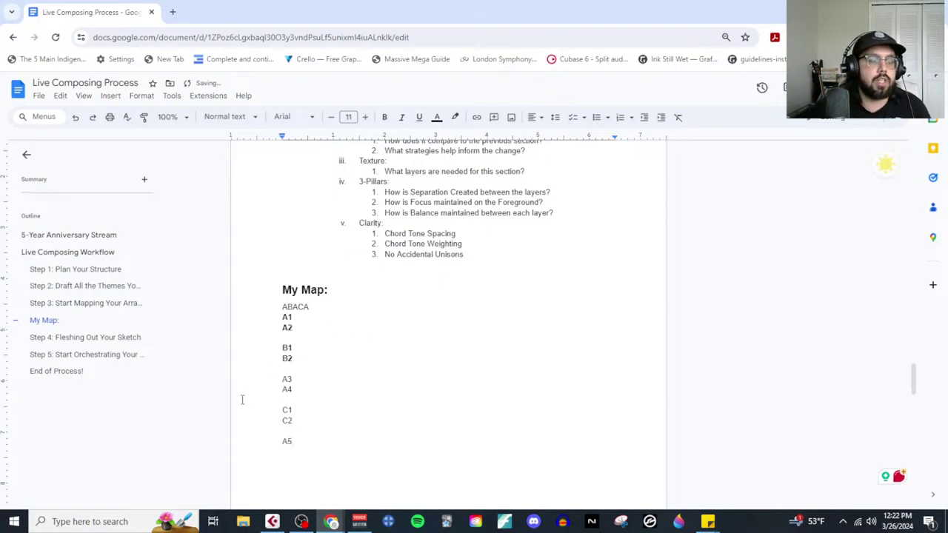
# Step: Bold the labels from B1 through A5 and delete the ABACA line
pyautogui.moveTo(306, 442); pyautogui.dragTo(271, 343)
pyautogui.hotkey('ctrl', 'b')
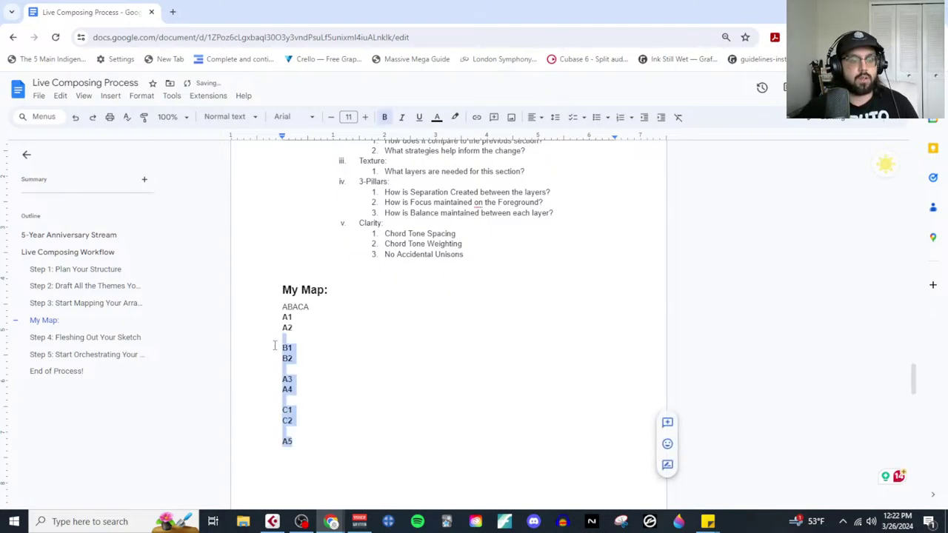
pyautogui.click(353, 386)
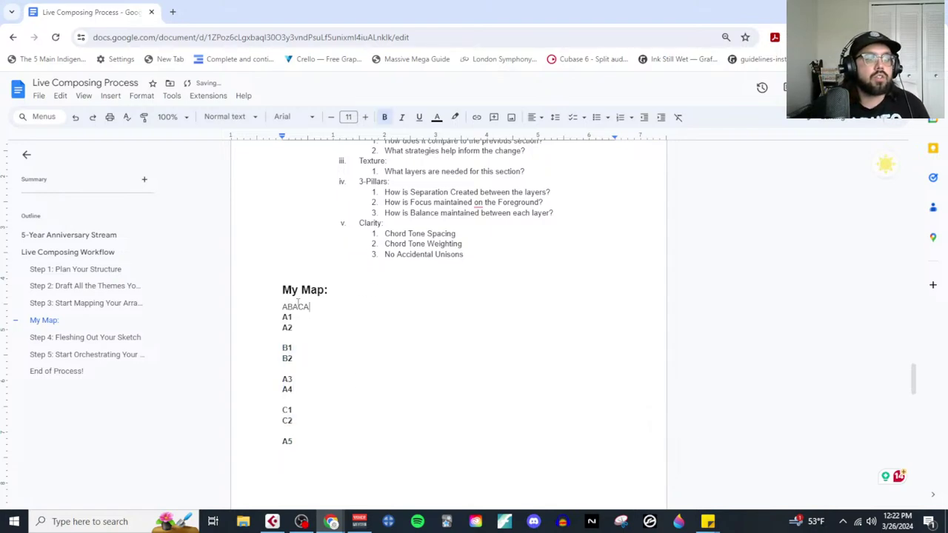
pyautogui.moveTo(312, 307); pyautogui.dragTo(281, 306)
pyautogui.press('BackSpace')
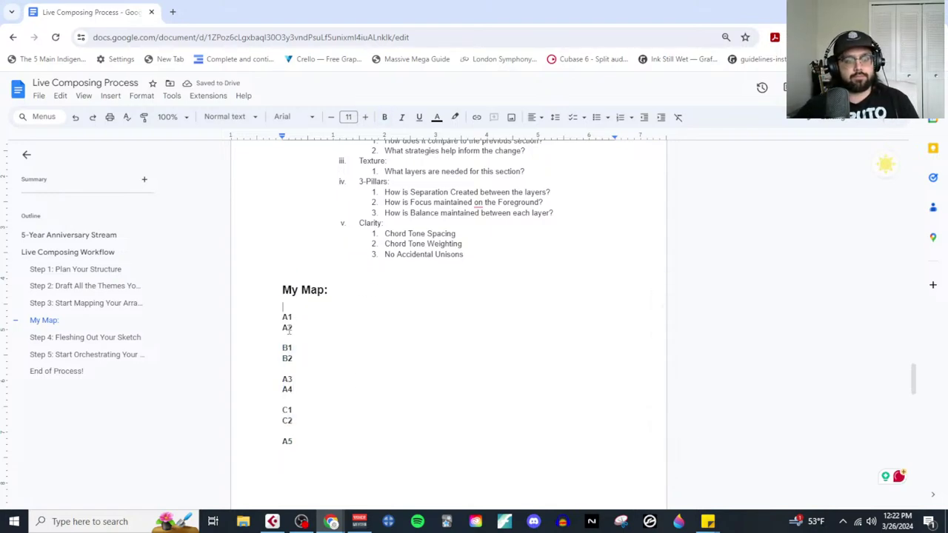
pyautogui.click(297, 318)
pyautogui.hotkey('ctrl', 'b')
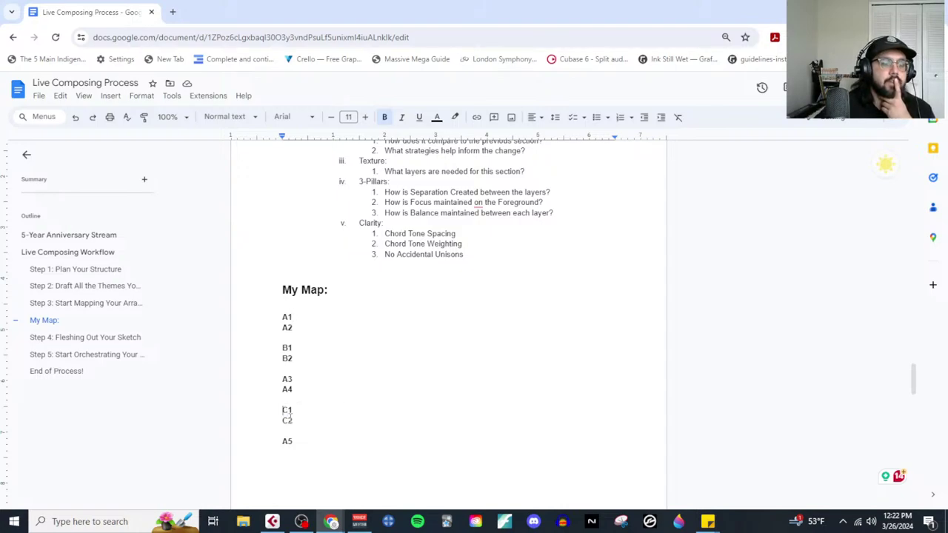
pyautogui.moveTo(282, 411); pyautogui.dragTo(295, 422)
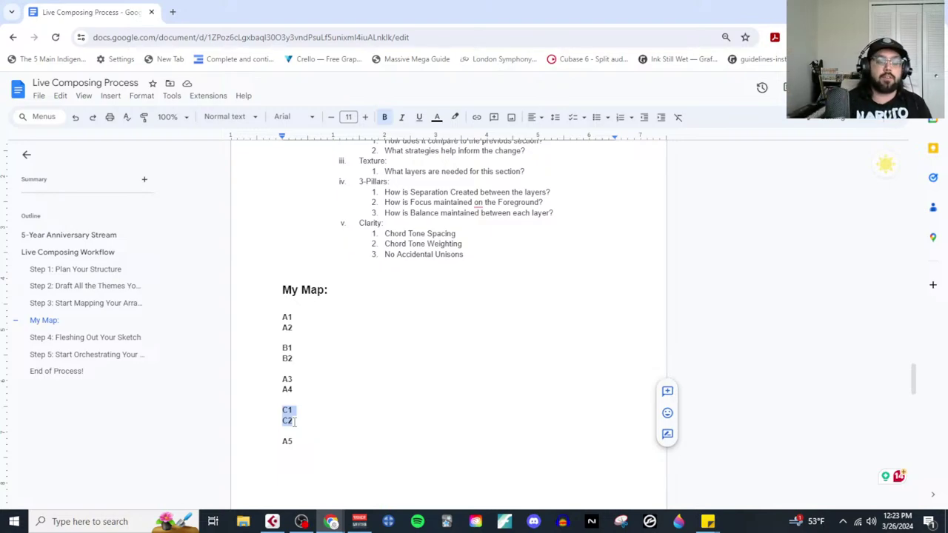
pyautogui.click(294, 422)
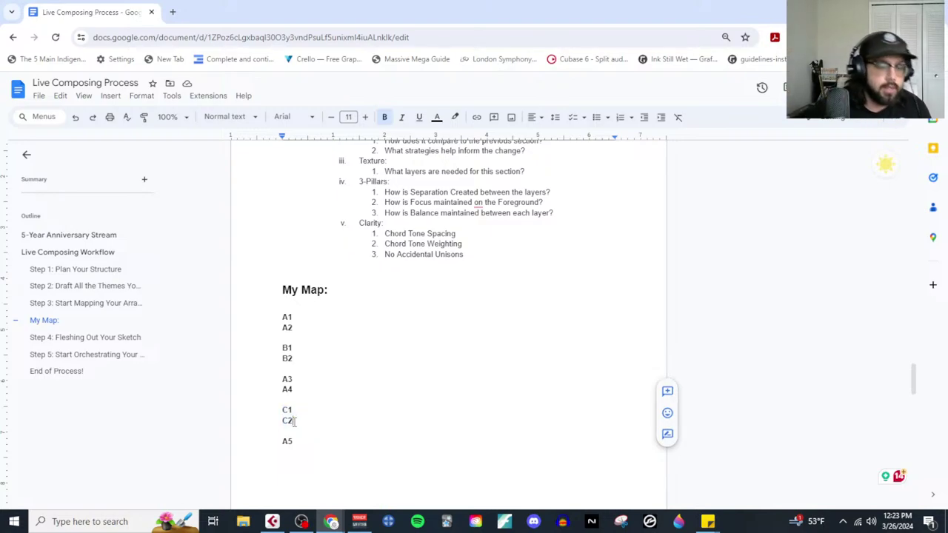
pyautogui.scroll(1, 300, 400)
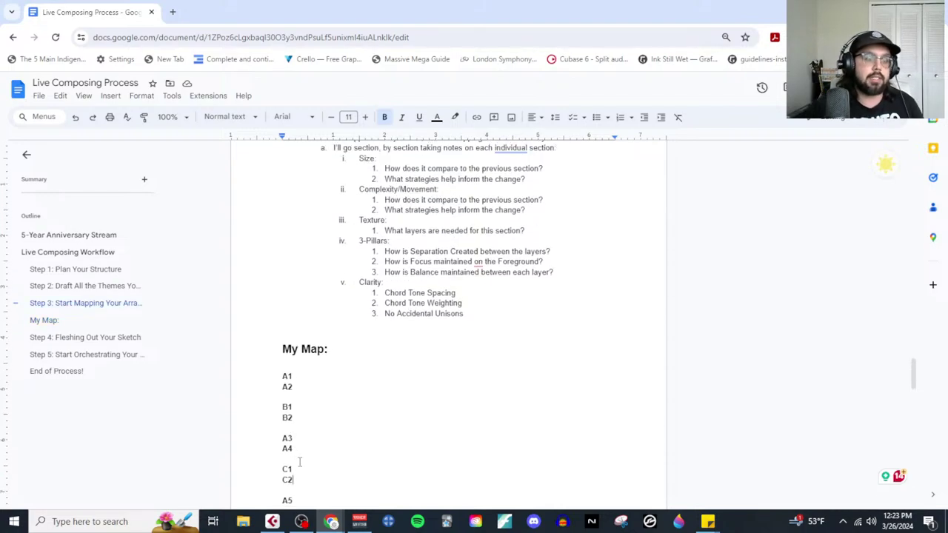
pyautogui.scroll(5, 298, 459)
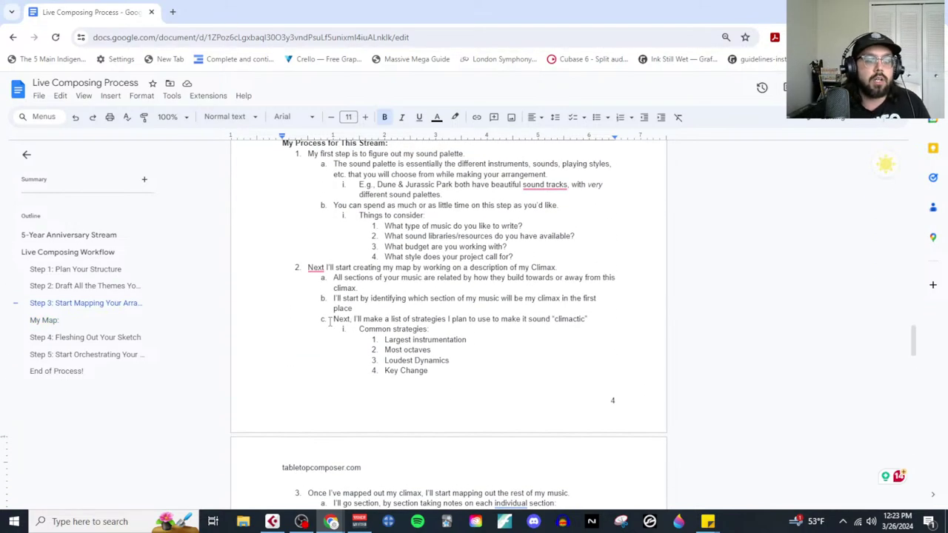
pyautogui.moveTo(331, 319); pyautogui.dragTo(591, 318)
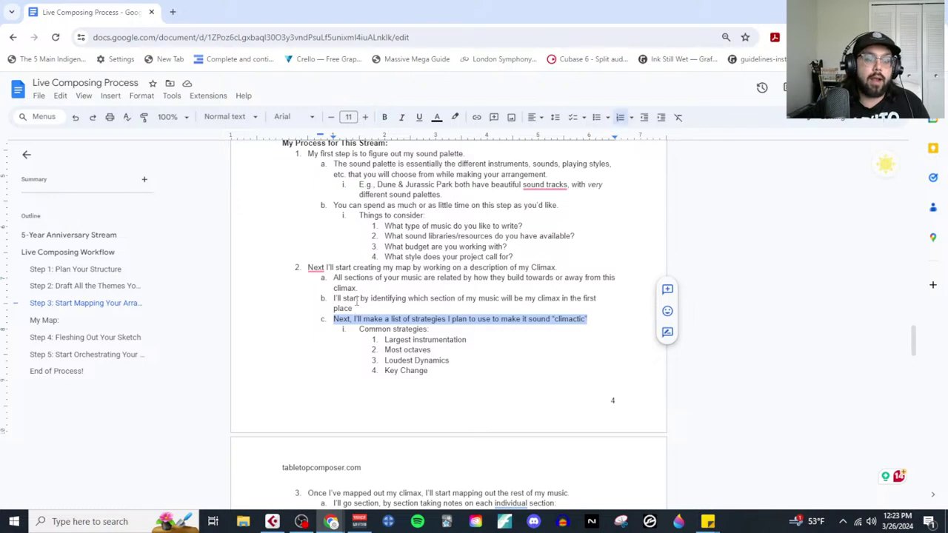
pyautogui.moveTo(378, 289); pyautogui.dragTo(332, 277)
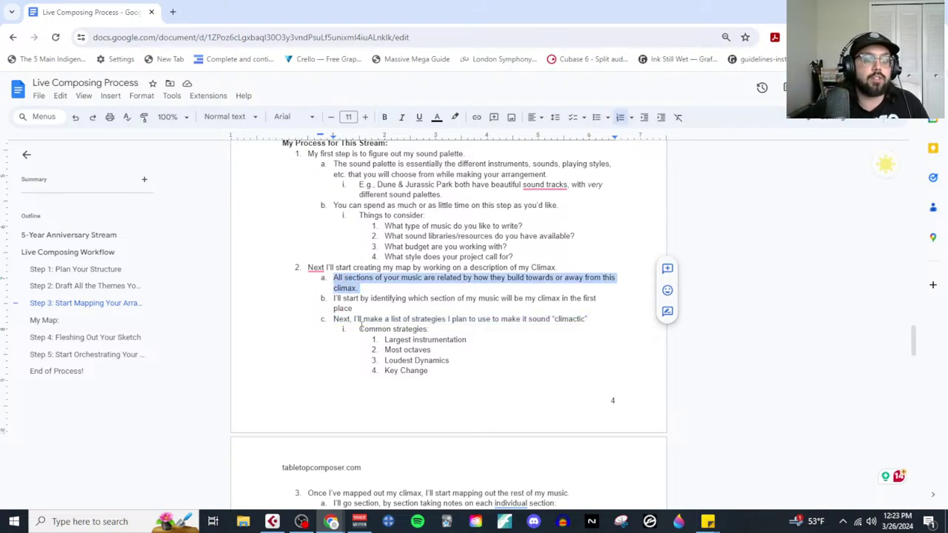
pyautogui.moveTo(359, 328); pyautogui.dragTo(441, 375)
pyautogui.scroll(-8, 445, 379)
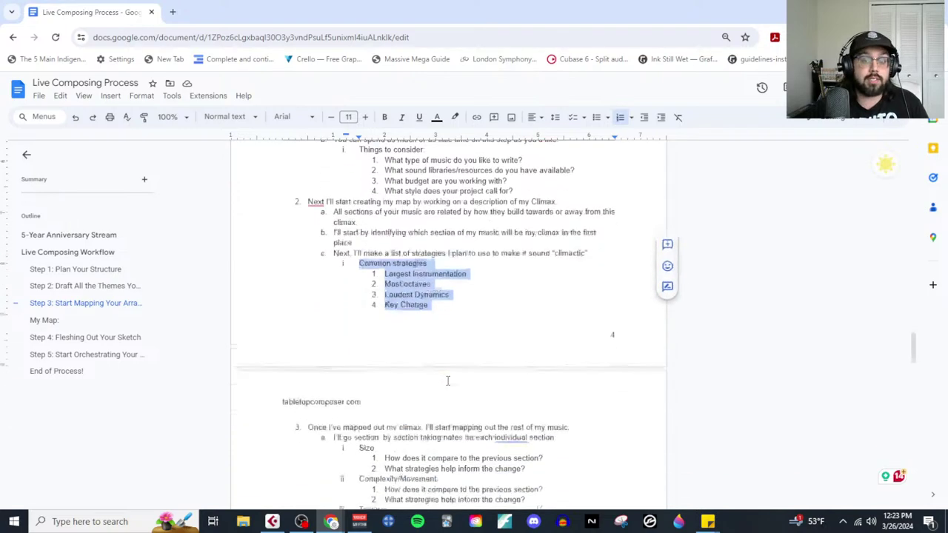
# Step: Join the labels into slash pairs: C1/C2, A3/A4, B1/B2 and A1/A2
pyautogui.click(296, 352)
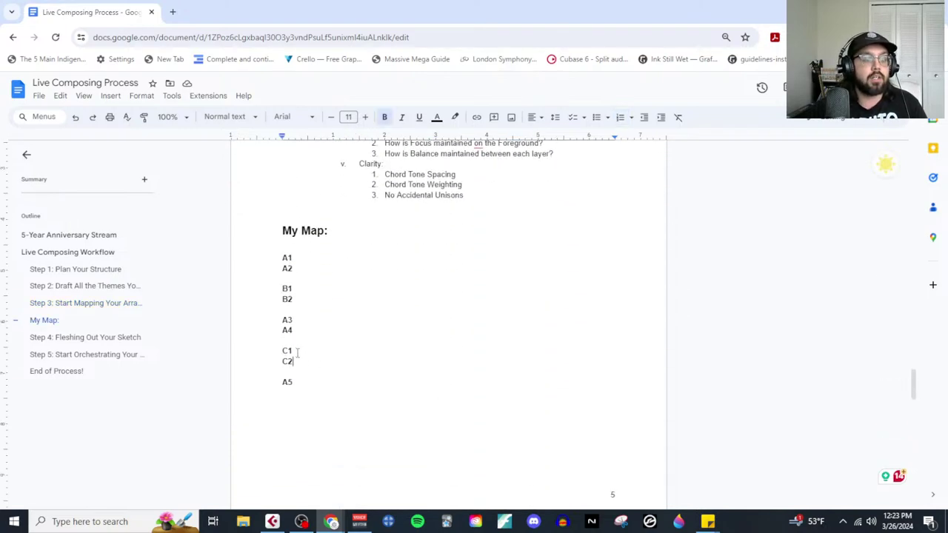
pyautogui.write('/')
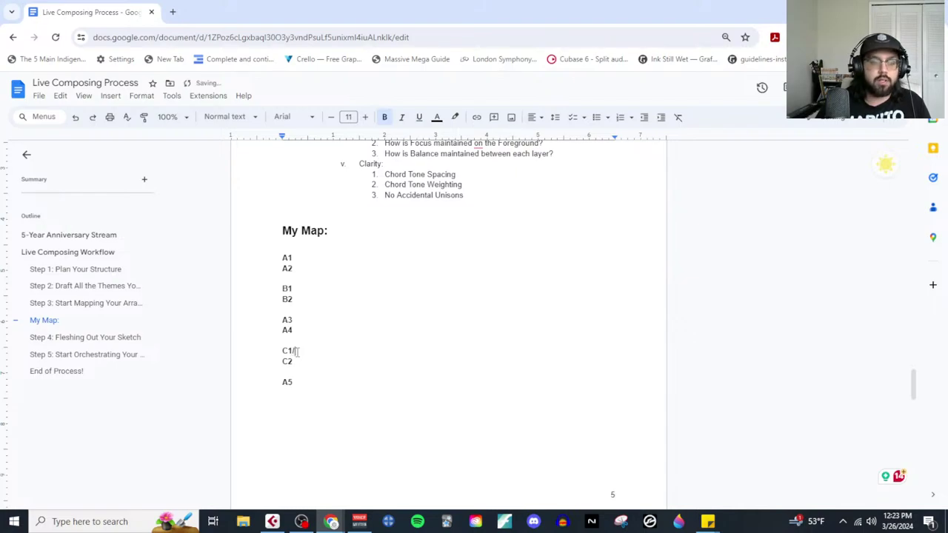
pyautogui.press('Delete')
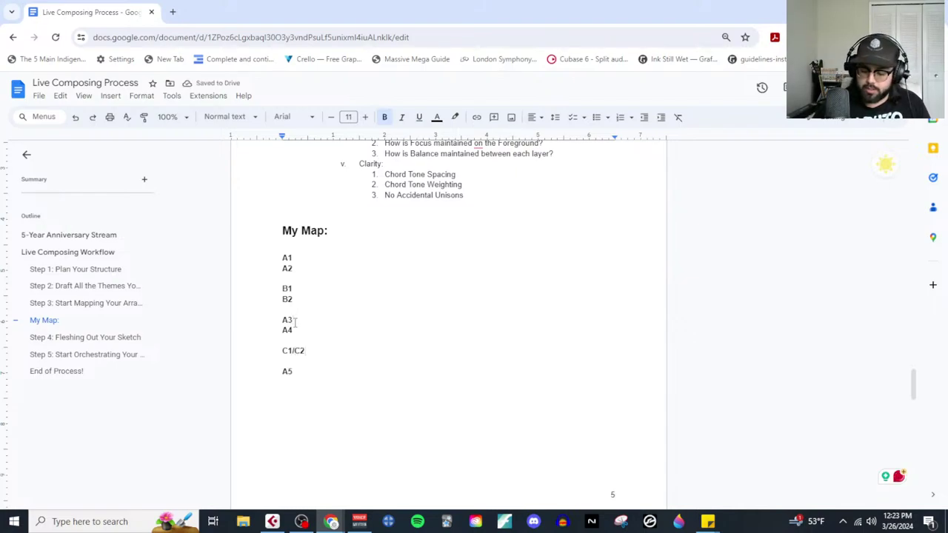
pyautogui.click(295, 321)
pyautogui.write('/')
pyautogui.press('Delete')
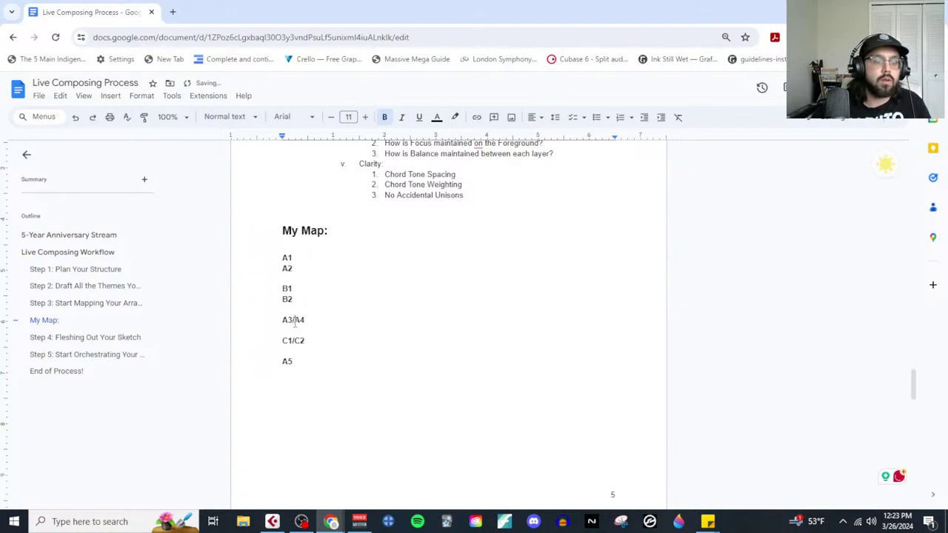
pyautogui.click(303, 289)
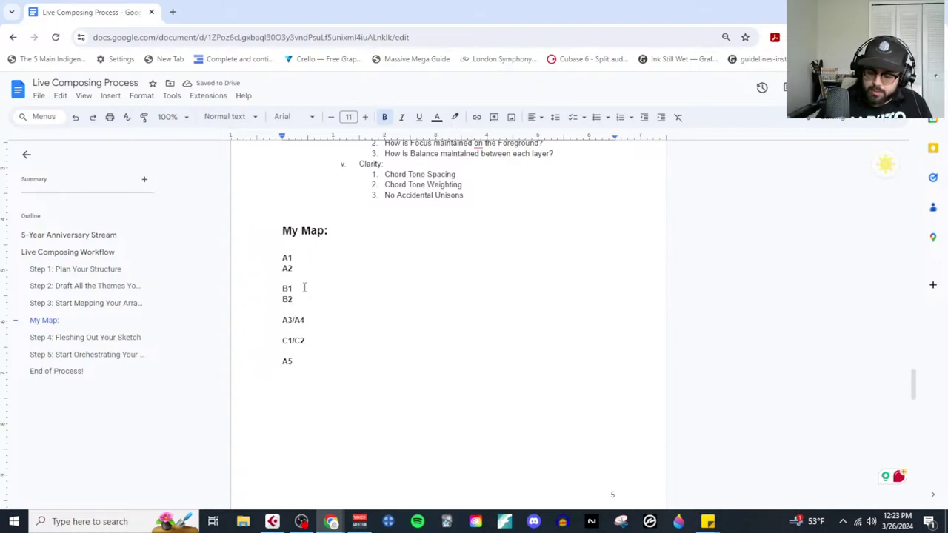
pyautogui.write('/')
pyautogui.press('Delete')
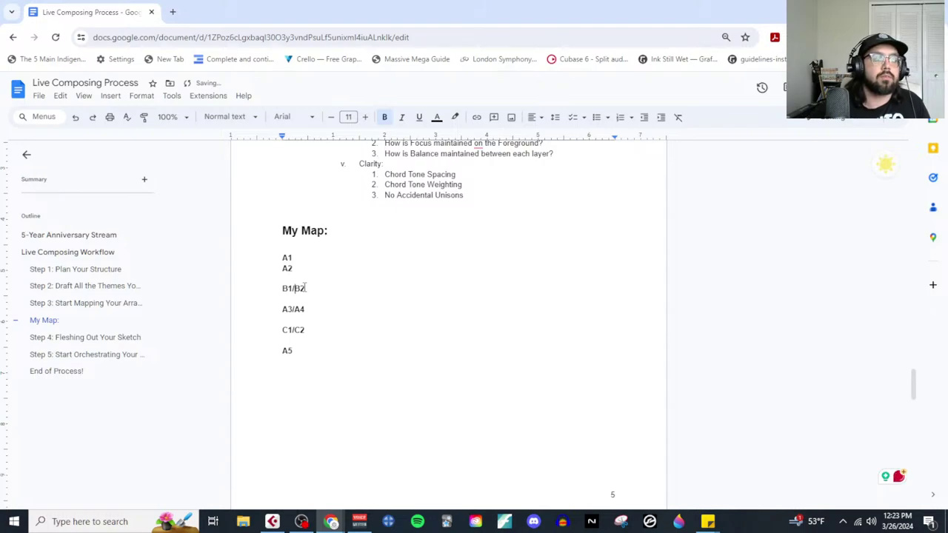
pyautogui.click(297, 257)
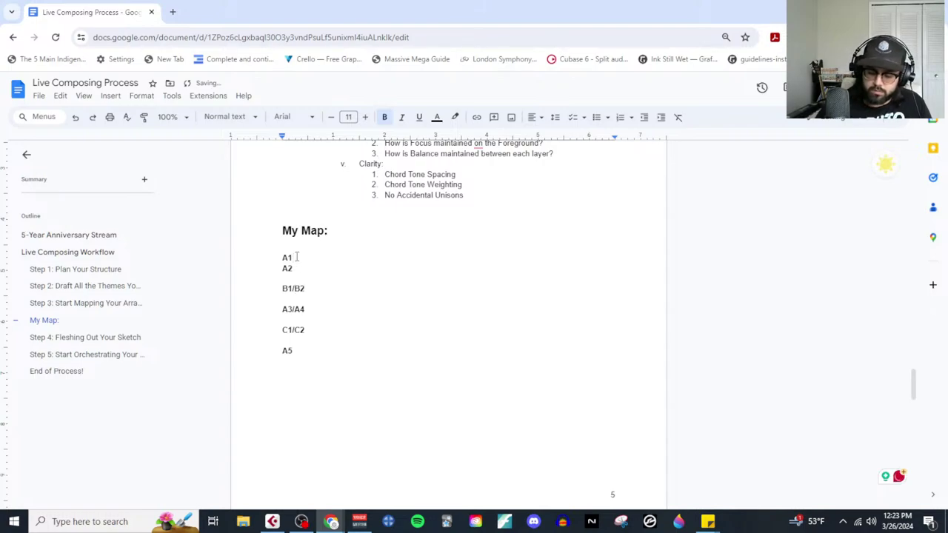
pyautogui.write('/')
pyautogui.press('Delete')
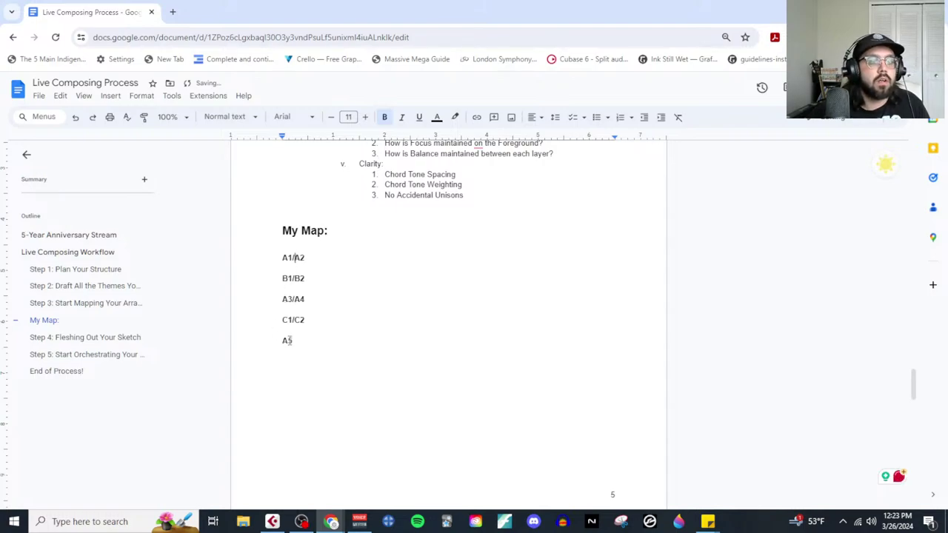
# Step: Add a 'Climax:' bullet under C1/C2 with an empty sub-point beneath it
pyautogui.click(315, 319)
pyautogui.press('Return')
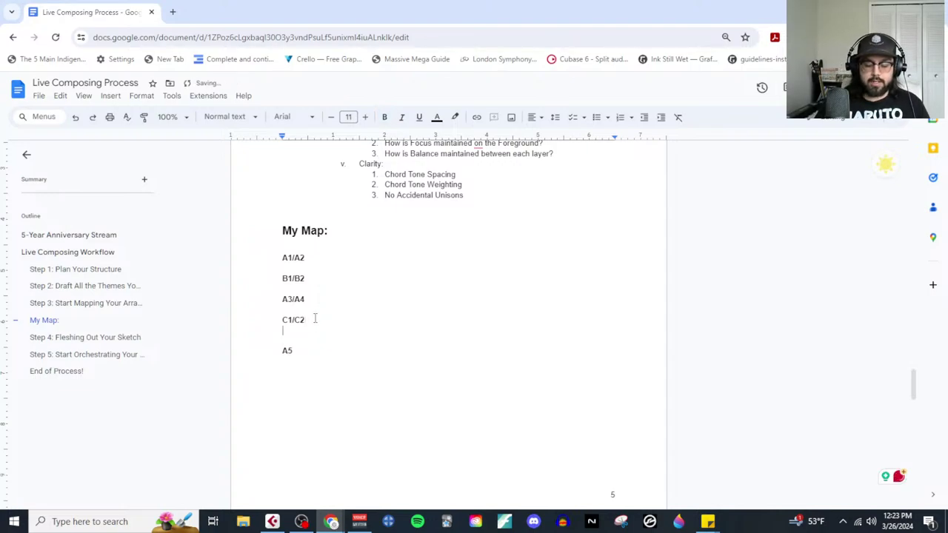
pyautogui.hotkey('ctrl', 'shift', '8')
pyautogui.write('Stri')
pyautogui.press('BackSpace')
pyautogui.press('BackSpace')
pyautogui.press('BackSpace')
pyautogui.press('BackSpace')
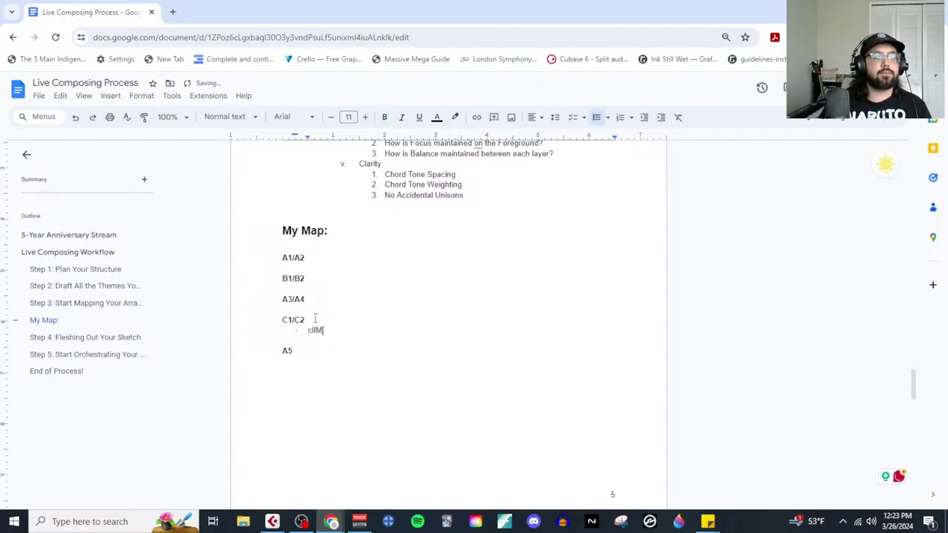
pyautogui.write('Climax')
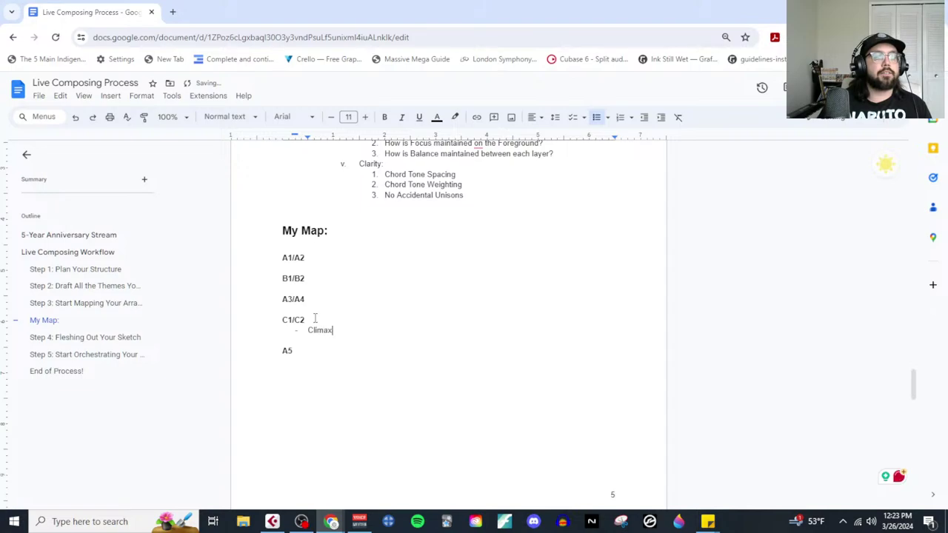
pyautogui.write(':')
pyautogui.press('Return')
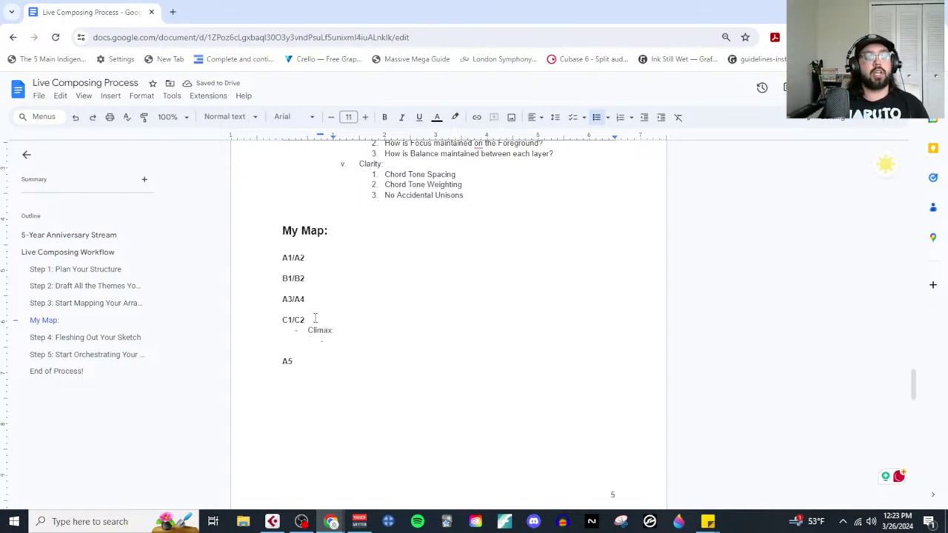
# Step: In Cubase, close the Notepad overlay and play back from bar 49
pyautogui.click(272, 521)
pyautogui.click(719, 56)
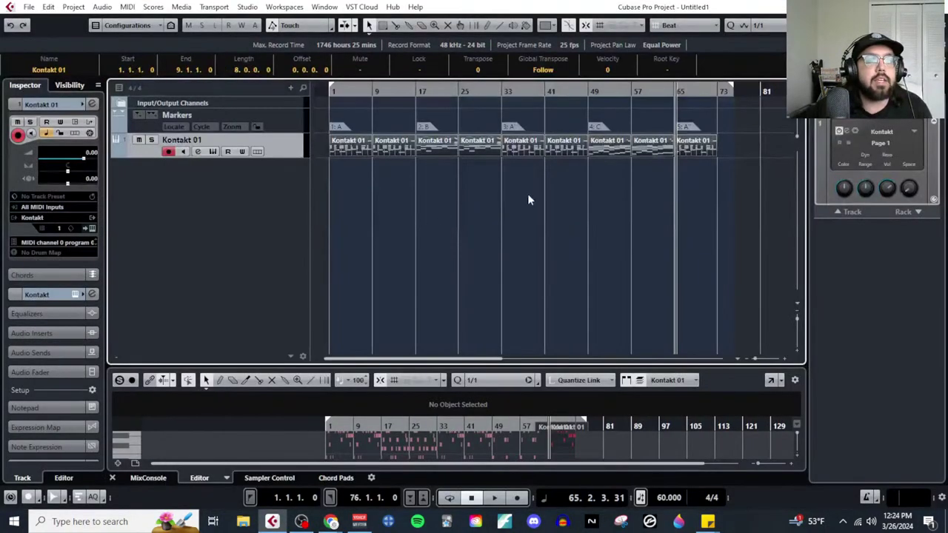
pyautogui.click(588, 93)
pyautogui.press('space')
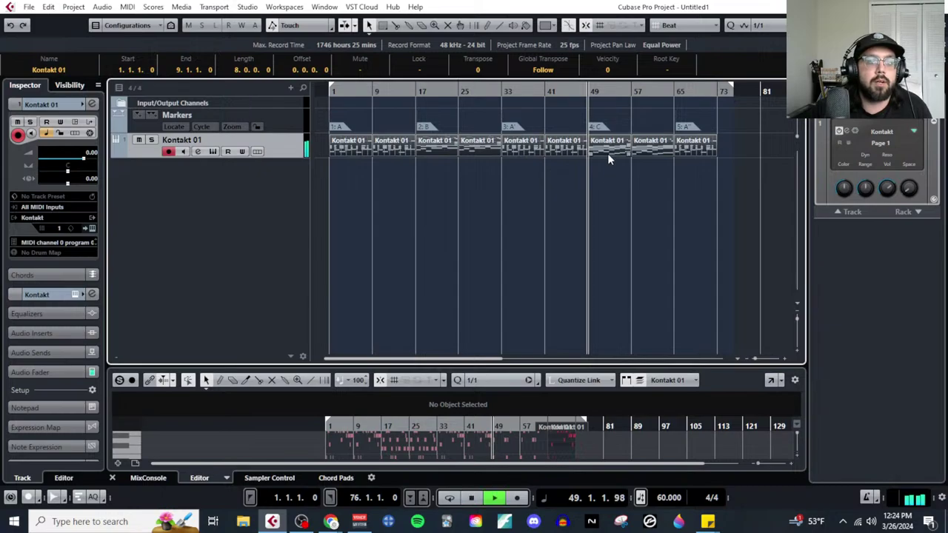
# Step: Open the bar 49 MIDI part in the Key Editor, zoomed in, then return to the document
pyautogui.click(608, 152)
pyautogui.click(127, 7)
pyautogui.click(156, 18)
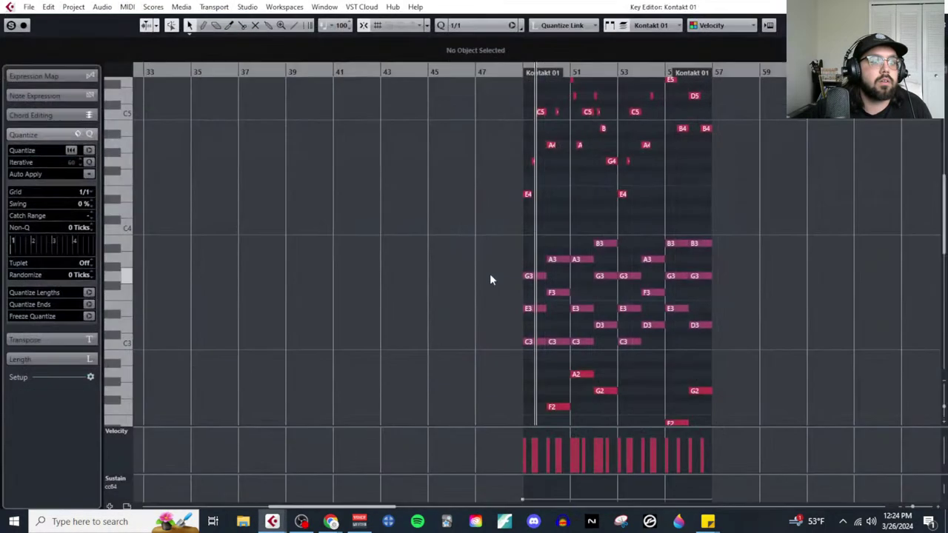
pyautogui.press('h')
pyautogui.press('h')
pyautogui.press('h')
pyautogui.press('h')
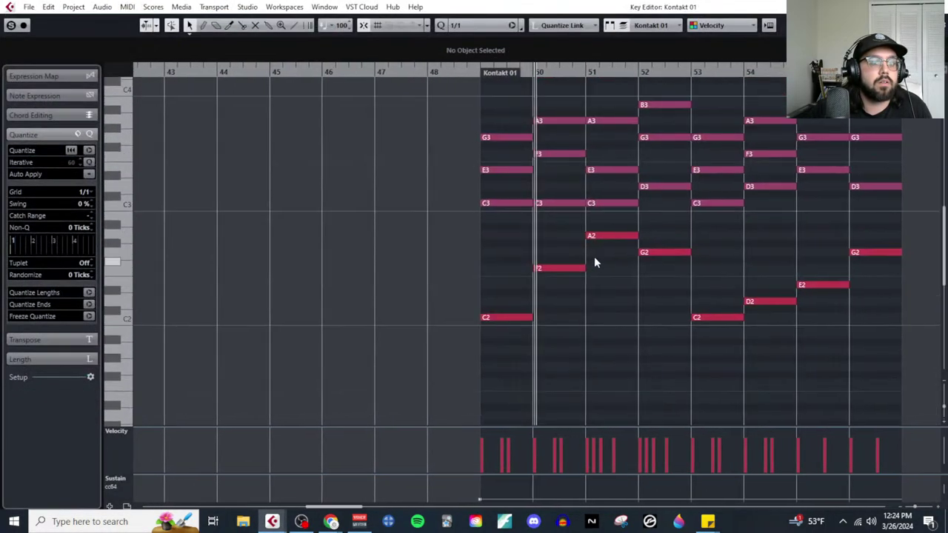
pyautogui.scroll(3, 596, 258)
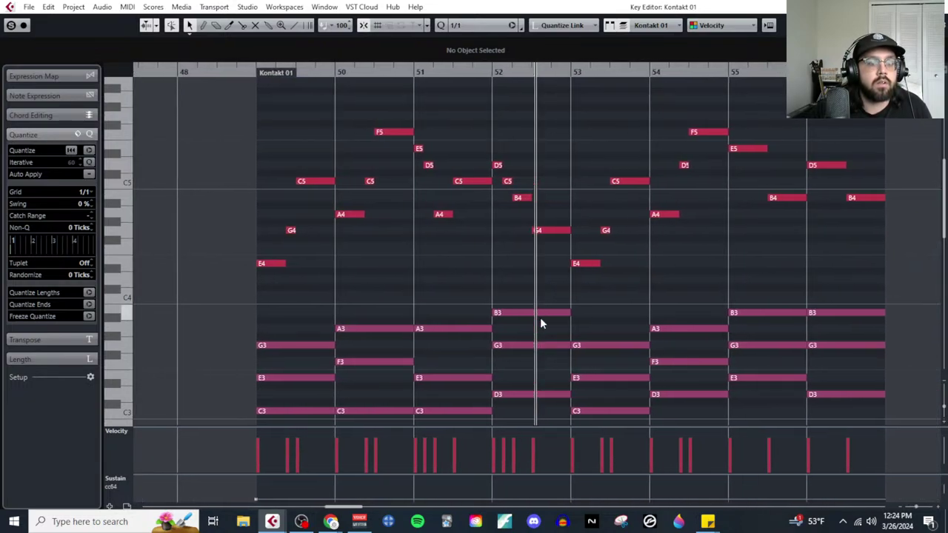
pyautogui.moveTo(331, 522)
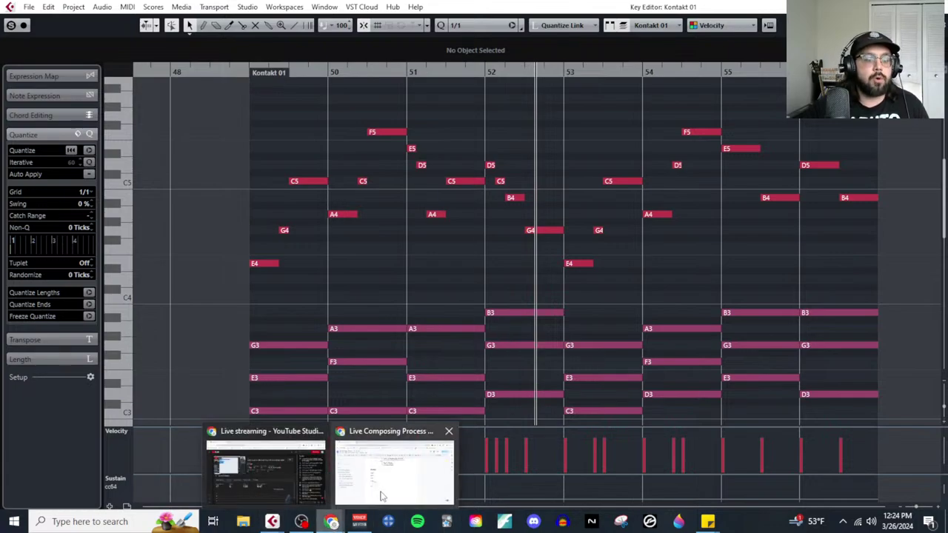
pyautogui.click(398, 474)
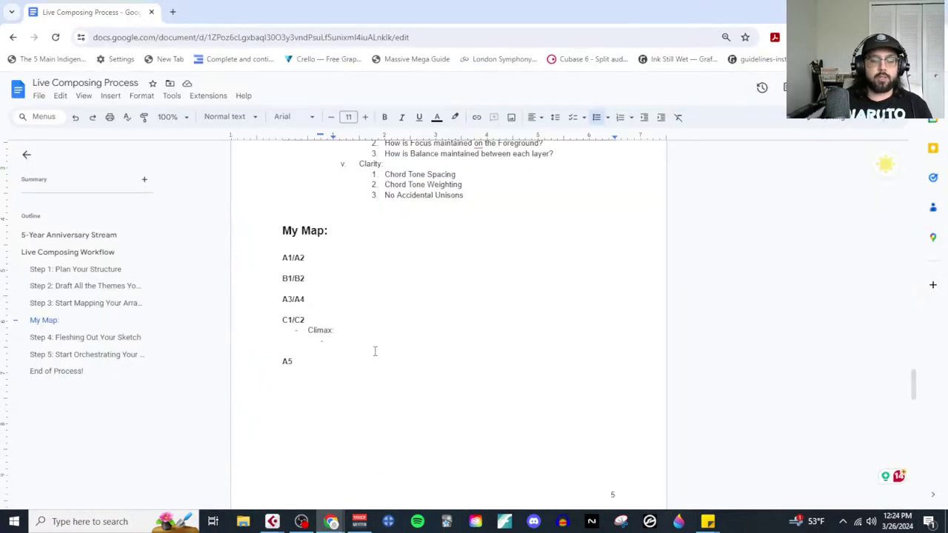
# Step: Enter Climax sub-points 'largest instrumentation (Lots of brass)' and 'Simple texture (after a more complex one)'
pyautogui.write('melodic')
pyautogui.press('BackSpace')
pyautogui.press('BackSpace')
pyautogui.press('BackSpace')
pyautogui.press('BackSpace')
pyautogui.press('BackSpace')
pyautogui.press('BackSpace')
pyautogui.press('BackSpace')
pyautogui.write('large')
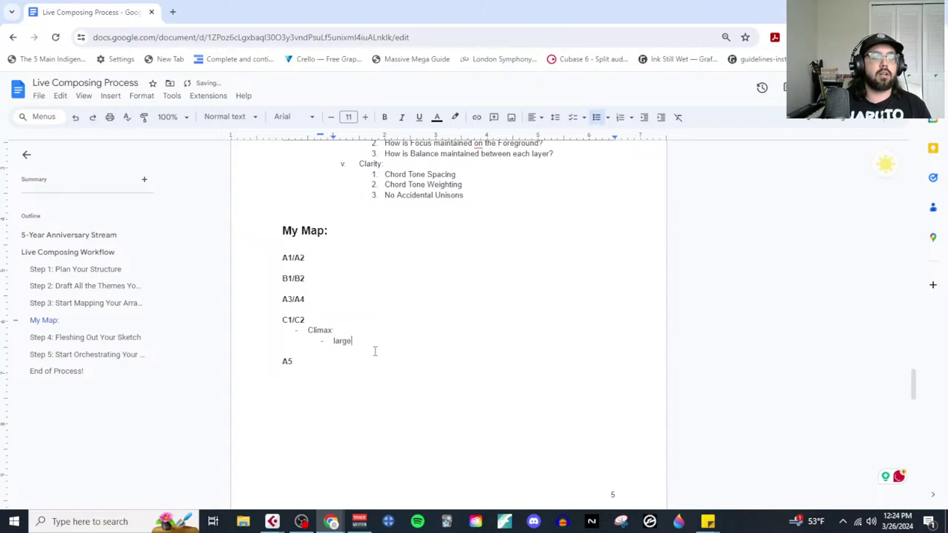
pyautogui.write('st in')
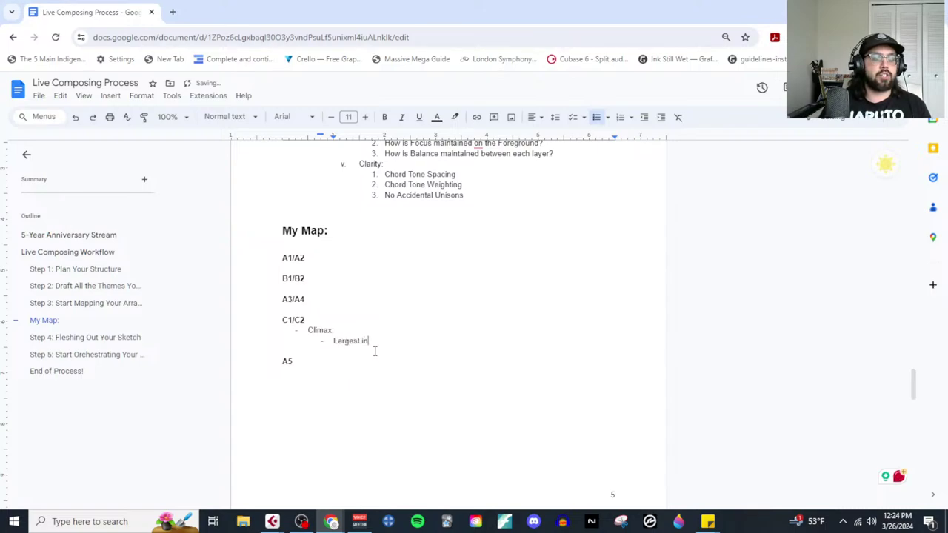
pyautogui.write('strumentation (Lots of brass)')
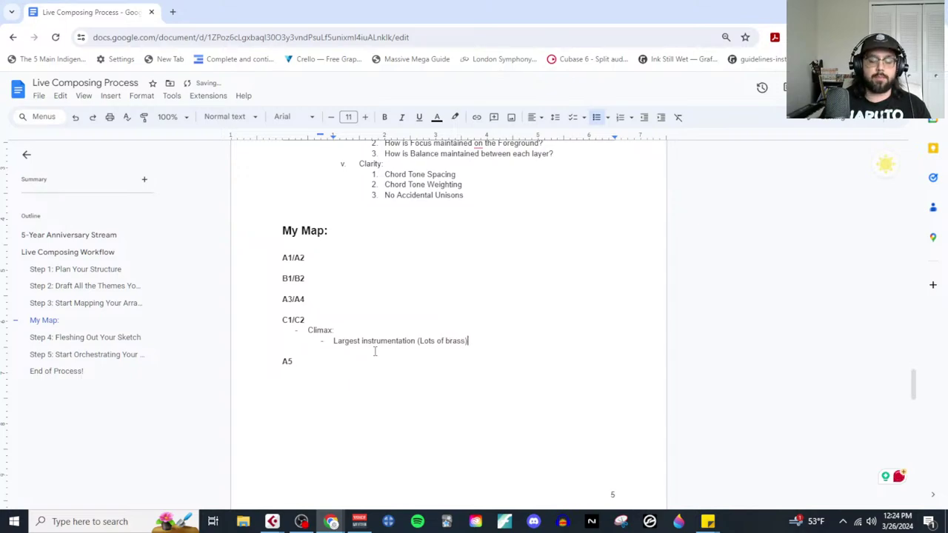
pyautogui.press('Return')
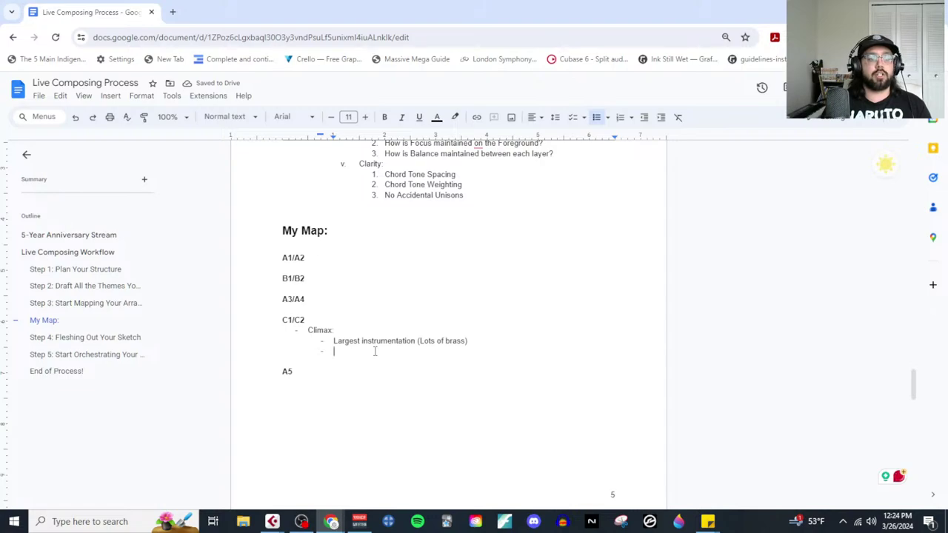
pyautogui.write('Simple texture 9aff')
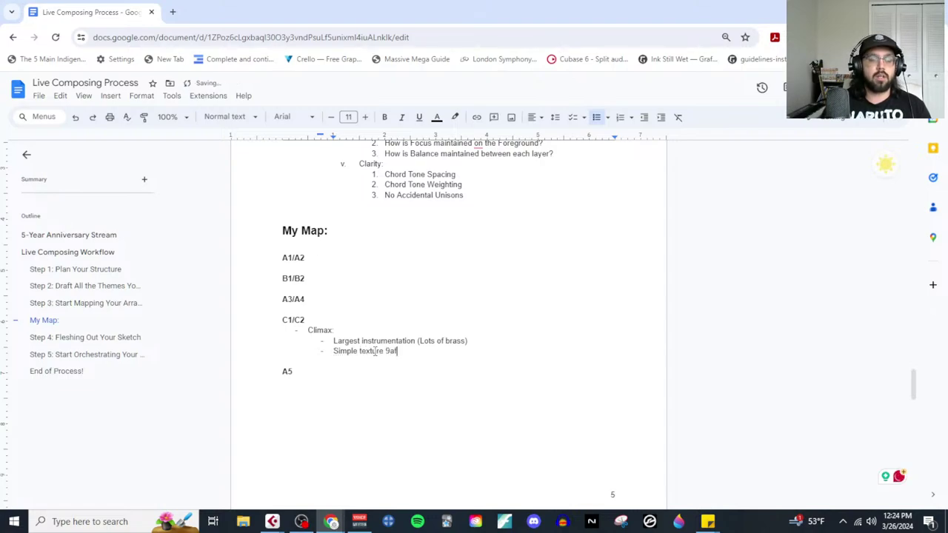
pyautogui.press('BackSpace')
pyautogui.write('ter a more complex')
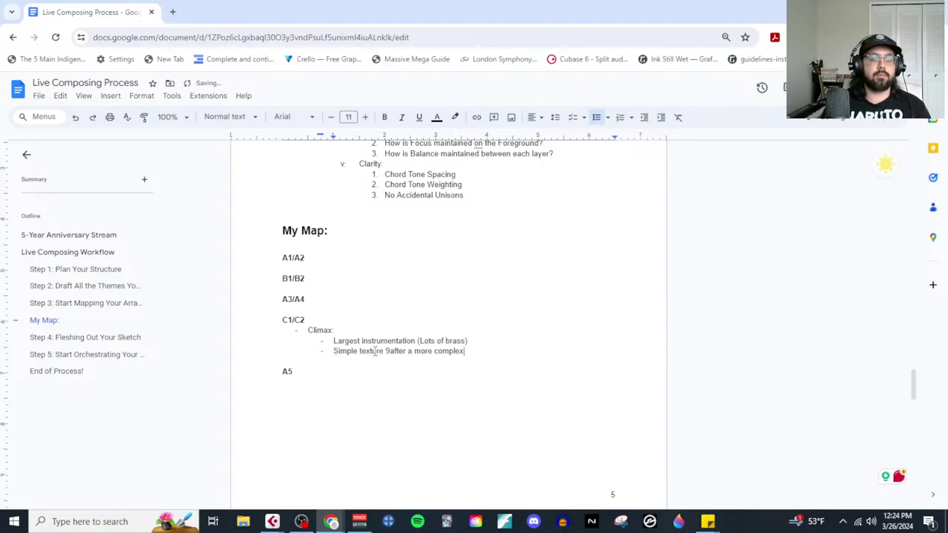
pyautogui.write(' one)')
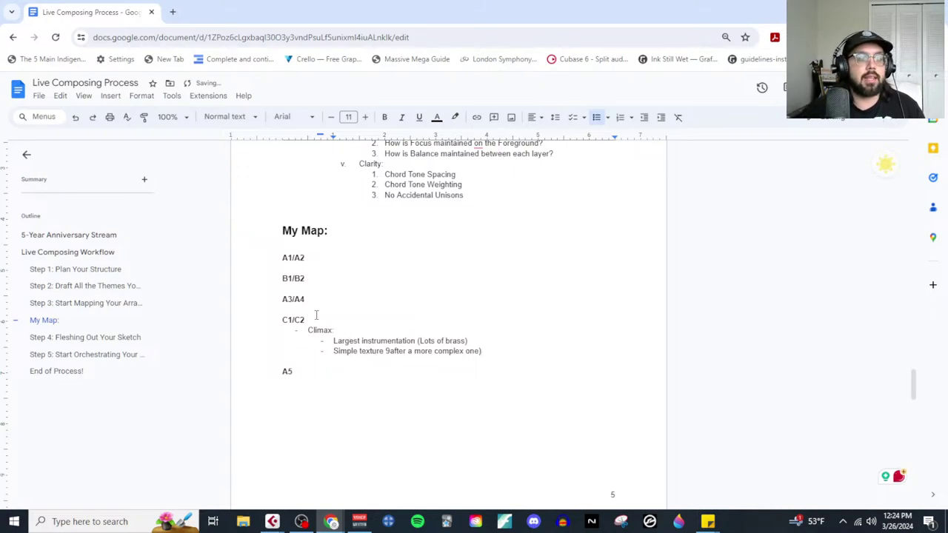
pyautogui.moveTo(306, 299); pyautogui.dragTo(282, 300)
pyautogui.click(388, 351)
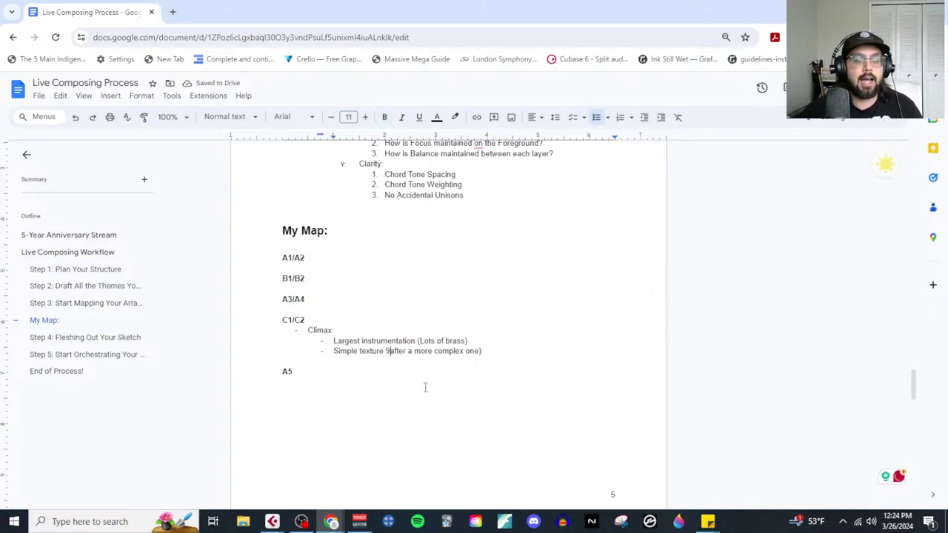
# Step: Replace the stray '9' with '(' in the Simple texture sub-point
pyautogui.press('BackSpace')
pyautogui.write('(')
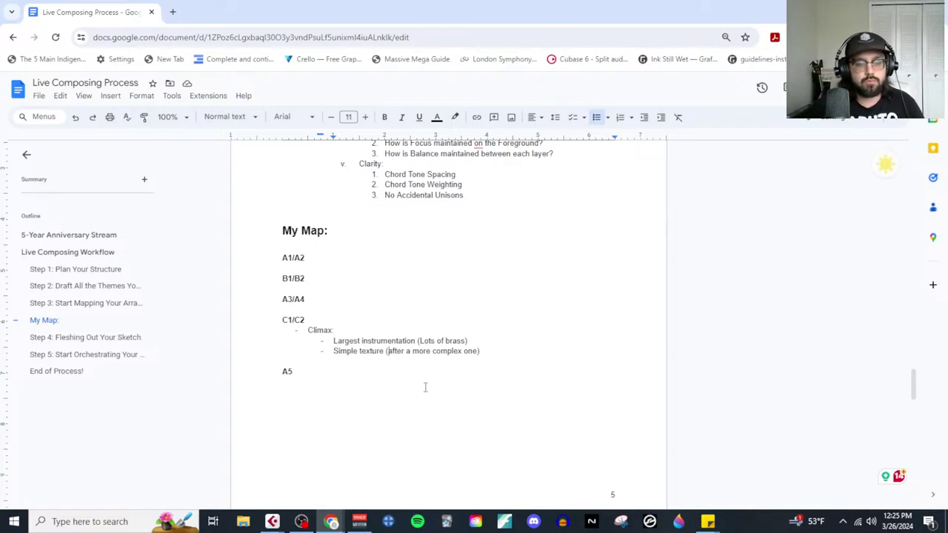
# Step: Add a 'Modulation (key change)' sub-point below Simple texture
pyautogui.click(490, 357)
pyautogui.press('Return')
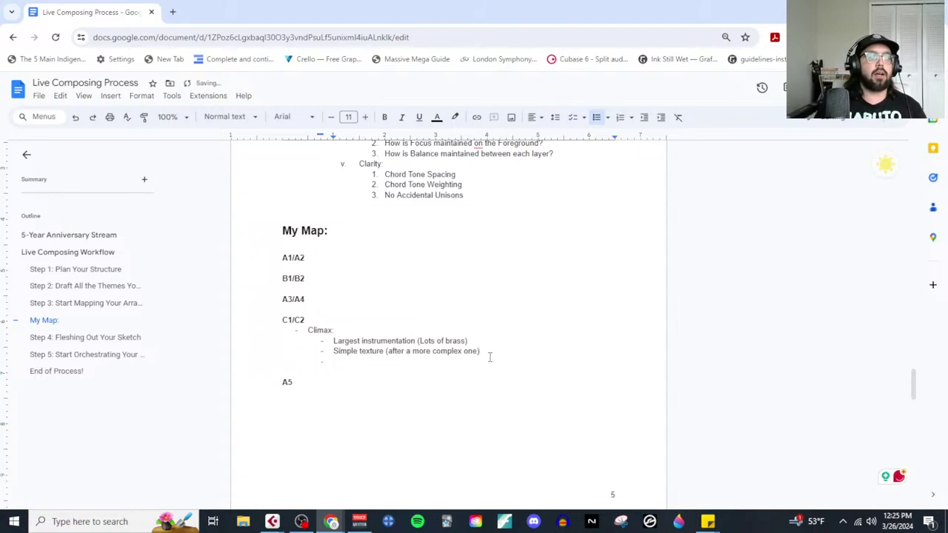
pyautogui.write('Modula')
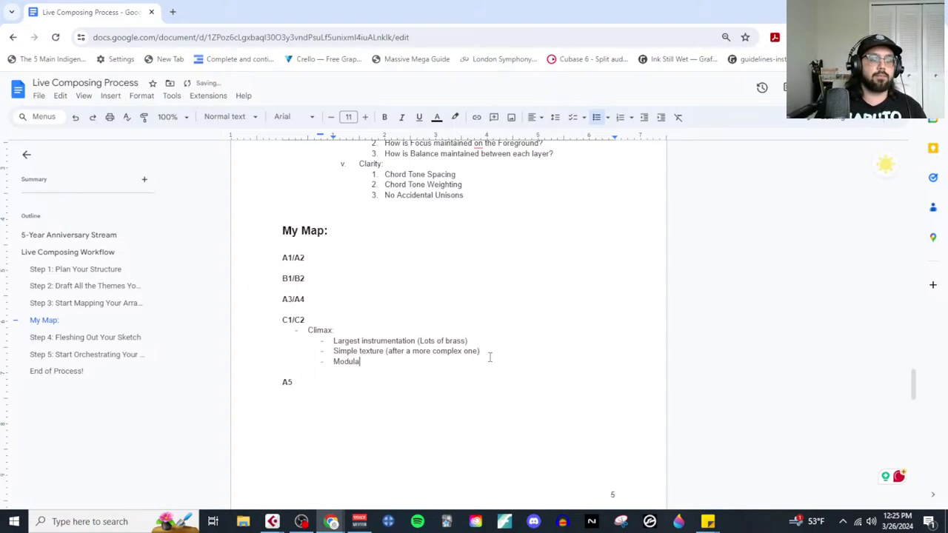
pyautogui.write('tion (key change)')
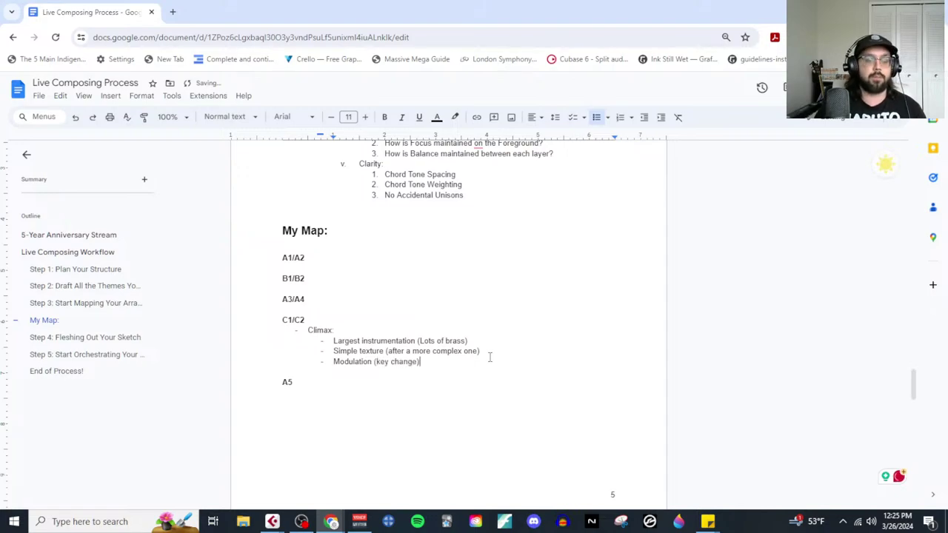
pyautogui.press('Return')
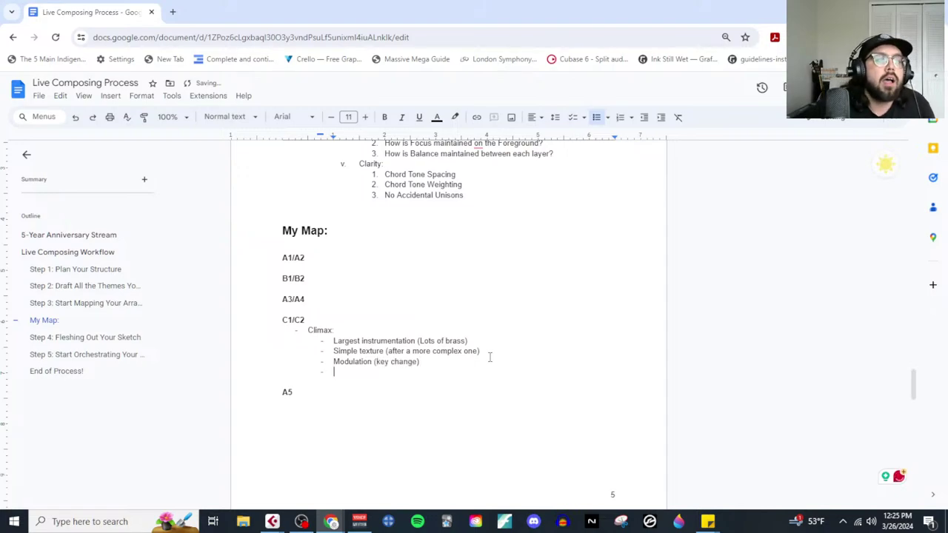
pyautogui.scroll(10, 489, 358)
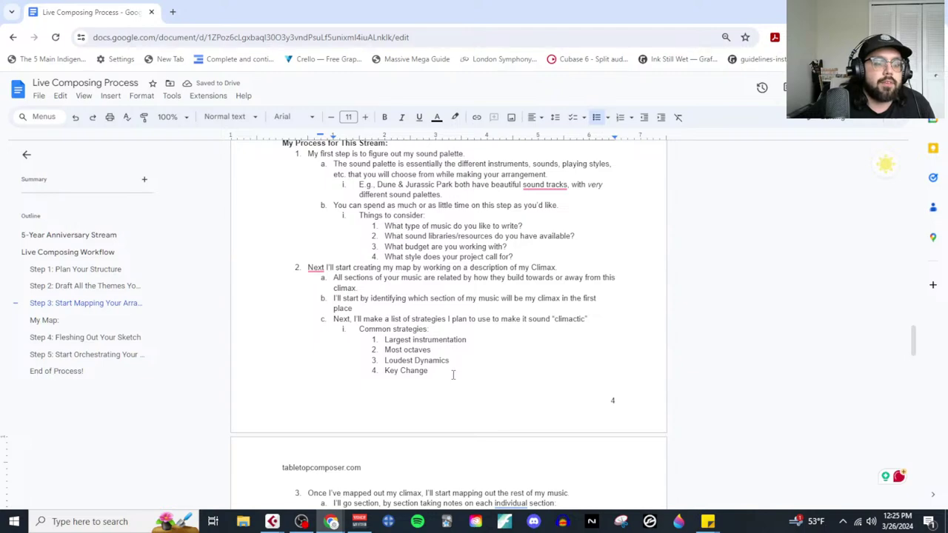
pyautogui.moveTo(429, 370); pyautogui.dragTo(383, 339)
pyautogui.scroll(-10, 414, 389)
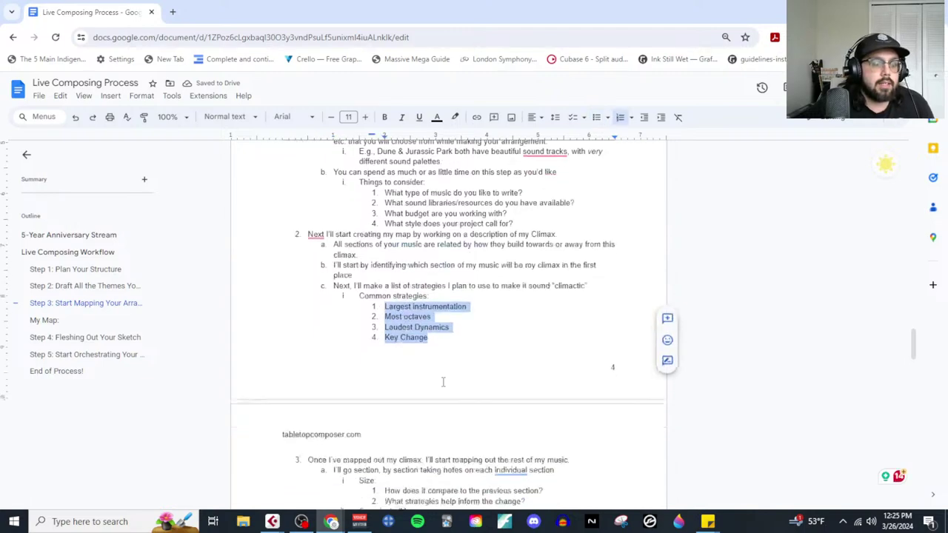
# Step: Add 'Loudest dynamics' and 'Many octaves (doubling)' sub-points, then highlight the whole Climax list
pyautogui.click(440, 316)
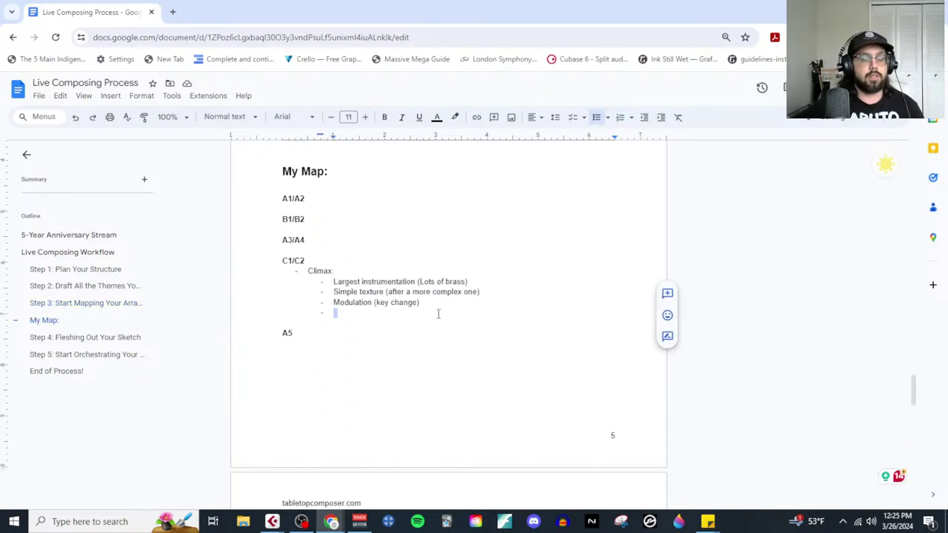
pyautogui.write('Loudest dynamics')
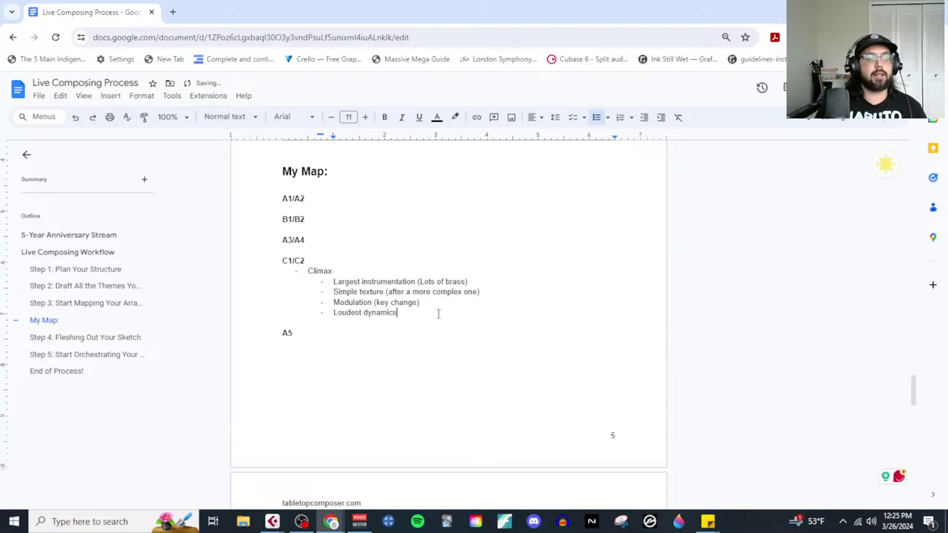
pyautogui.press('Return')
pyautogui.write('Many octaves')
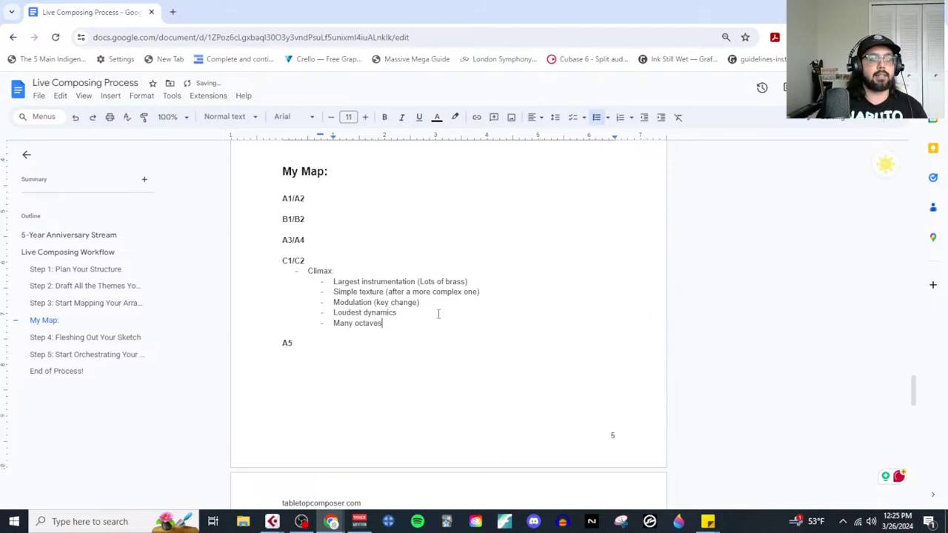
pyautogui.write(' (doubling)')
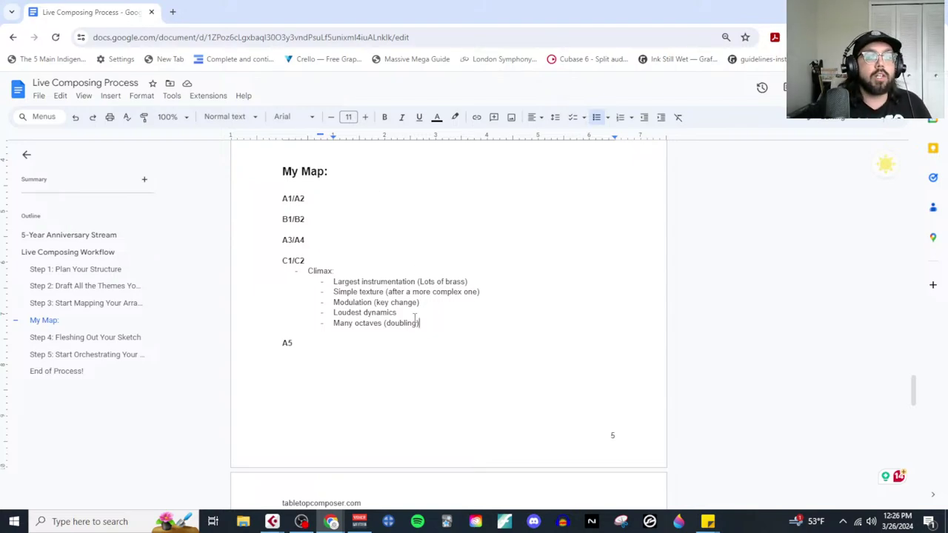
pyautogui.moveTo(420, 323); pyautogui.dragTo(296, 269)
pyautogui.click(271, 521)
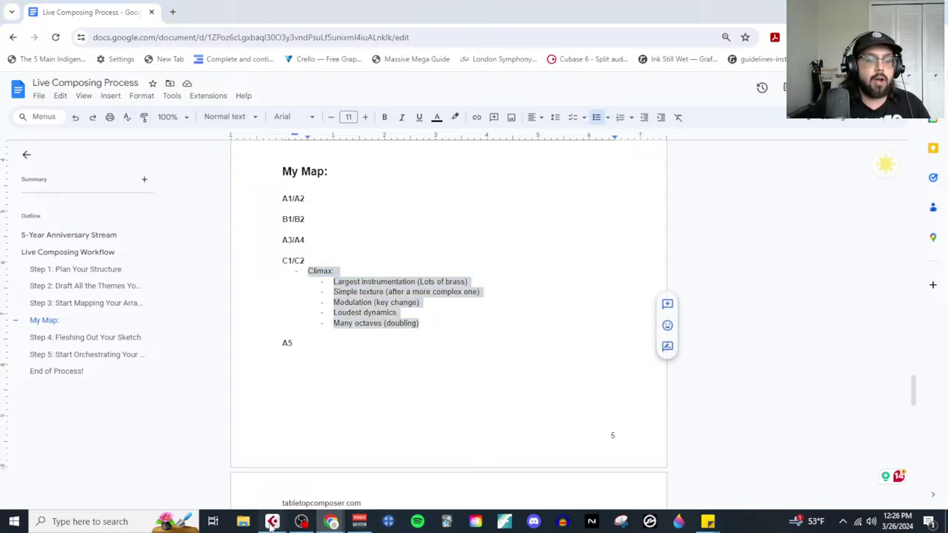
# Step: Close the Key Editor in Cubase, zoom out, and select the Kontakt 01 parts from bars 1–41 plus bar 65
pyautogui.click(333, 463)
pyautogui.press('Escape')
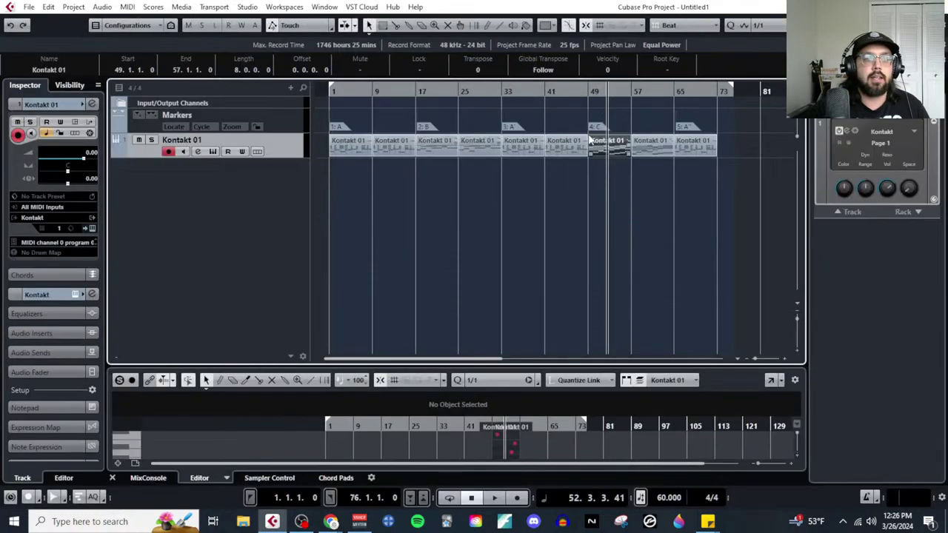
pyautogui.press('g')
pyautogui.press('g')
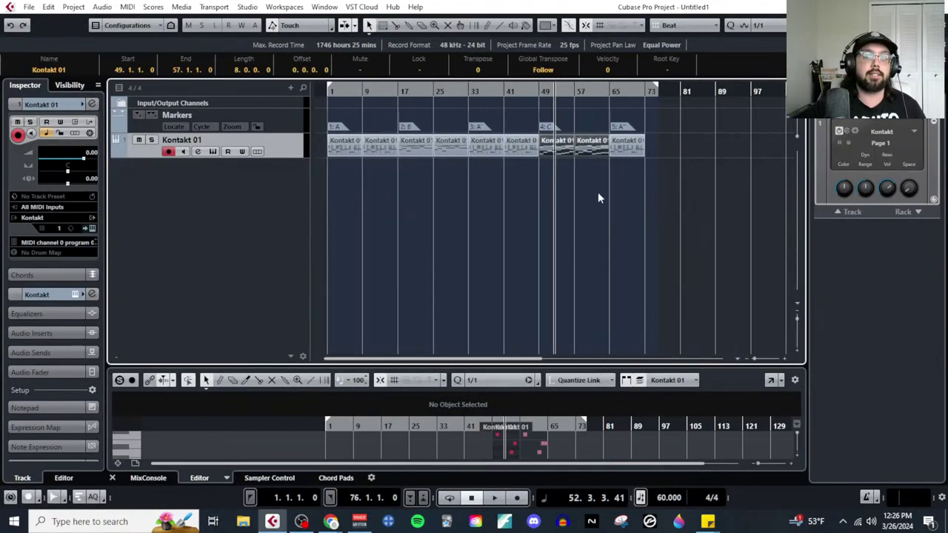
pyautogui.click(599, 225)
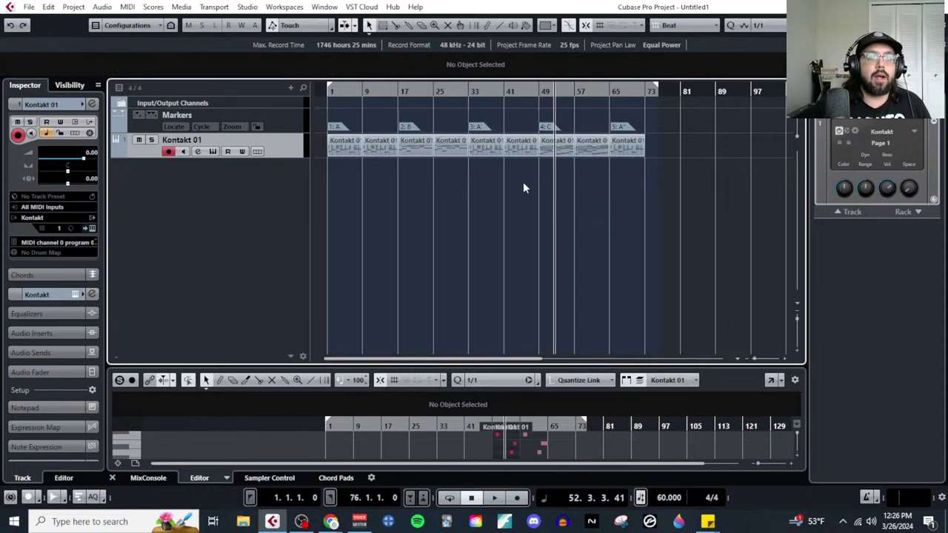
pyautogui.moveTo(524, 172); pyautogui.dragTo(348, 147)
pyautogui.keyDown('shift'); pyautogui.click(635, 146); pyautogui.keyUp('shift')
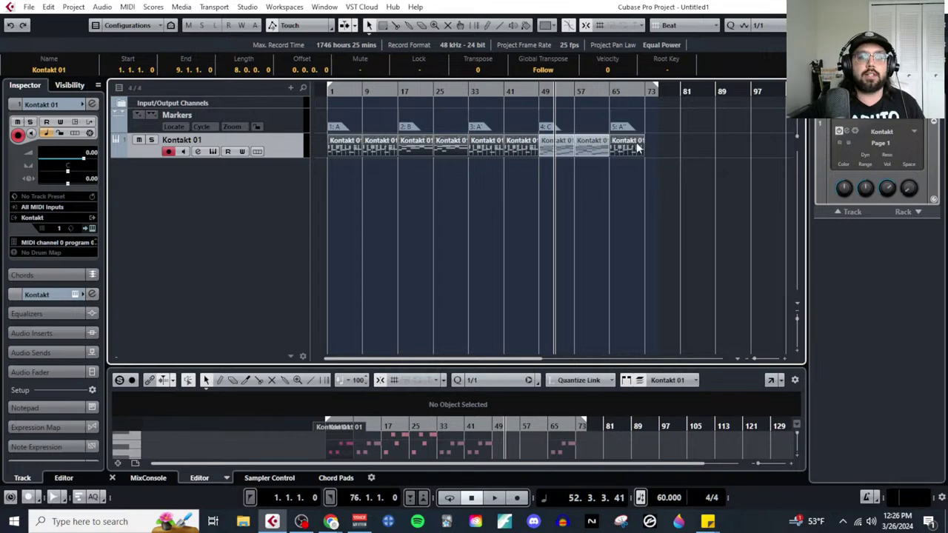
# Step: Select the section parts in turn: bars 1 and 9, 17 and 25, 33 and 41, 49 and 57
pyautogui.click(654, 186)
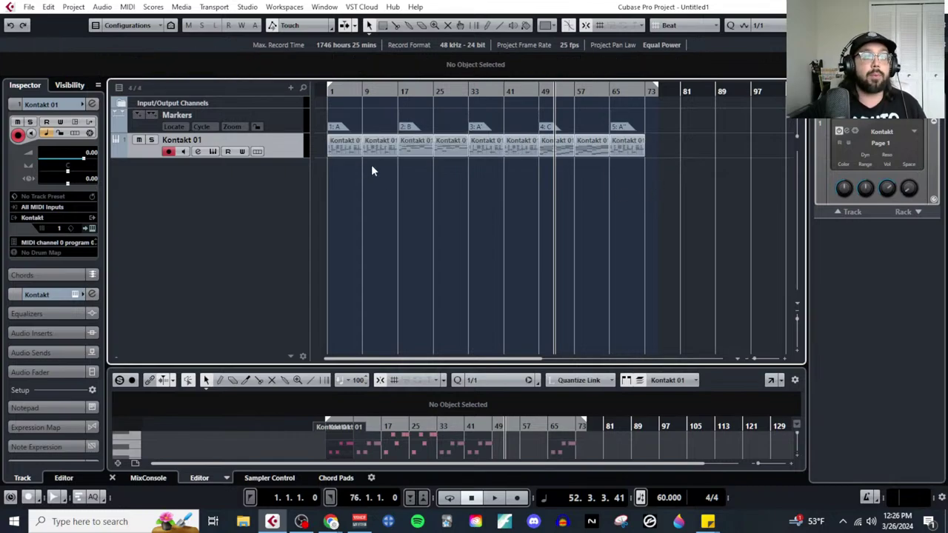
pyautogui.moveTo(371, 164); pyautogui.dragTo(339, 148)
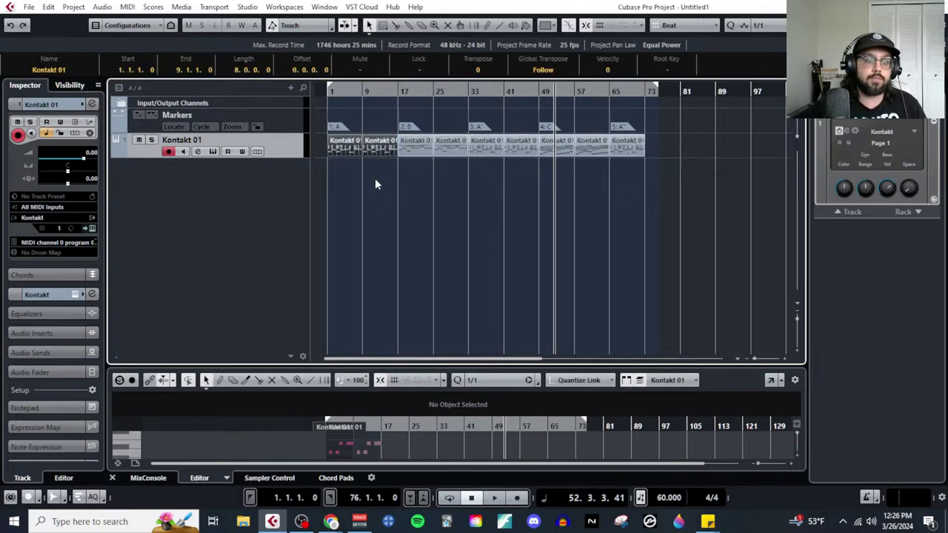
pyautogui.moveTo(406, 191); pyautogui.dragTo(446, 152)
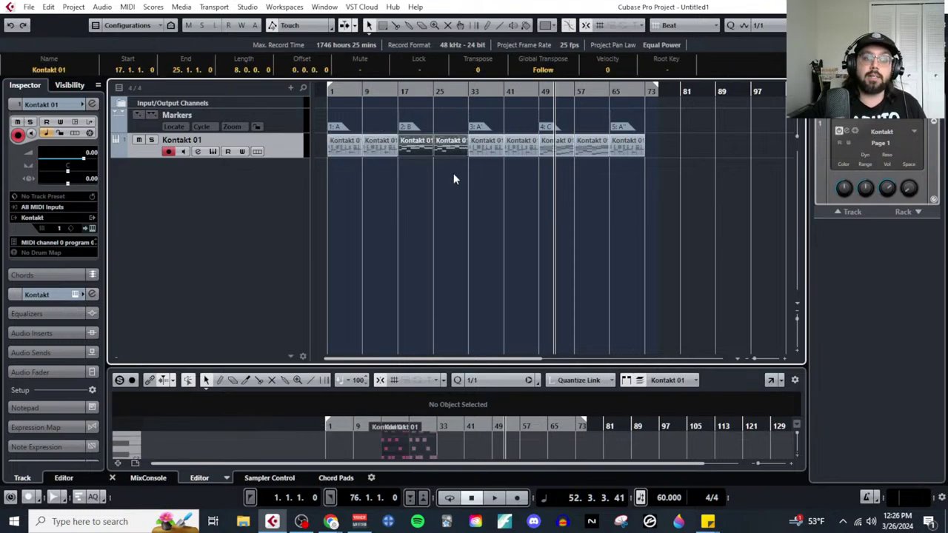
pyautogui.moveTo(485, 179); pyautogui.dragTo(520, 146)
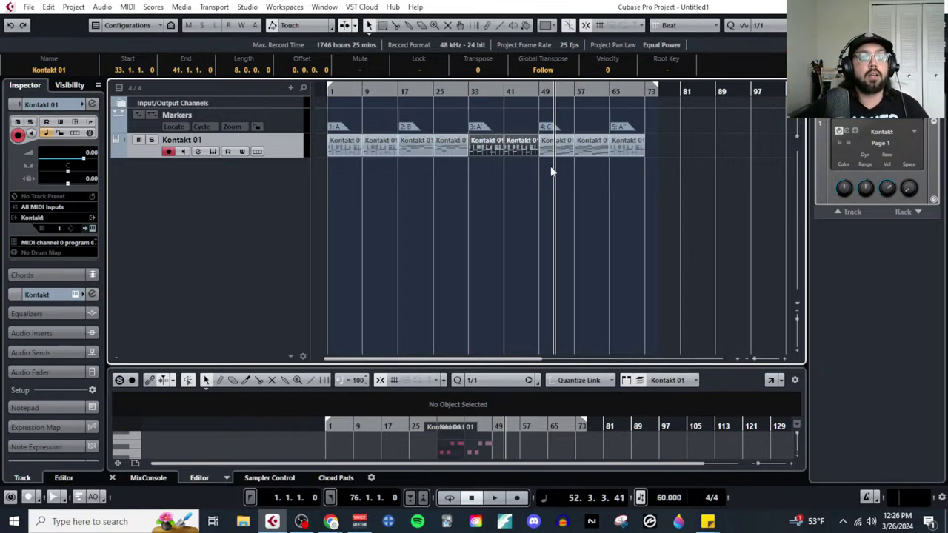
pyautogui.moveTo(595, 171); pyautogui.dragTo(559, 150)
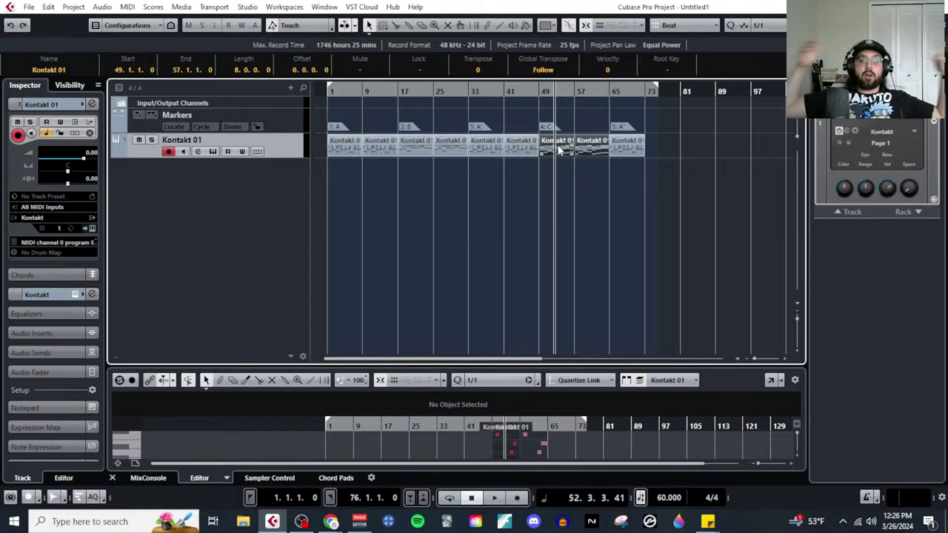
# Step: Select the part at bar 57, then the final A part at bar 65, then bar 9
pyautogui.click(586, 172)
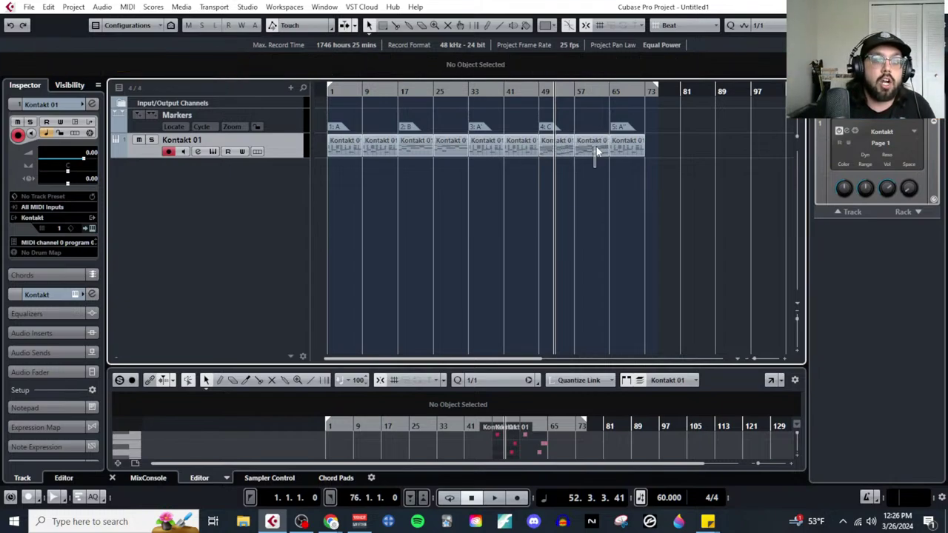
pyautogui.click(596, 152)
pyautogui.click(620, 184)
pyautogui.click(626, 146)
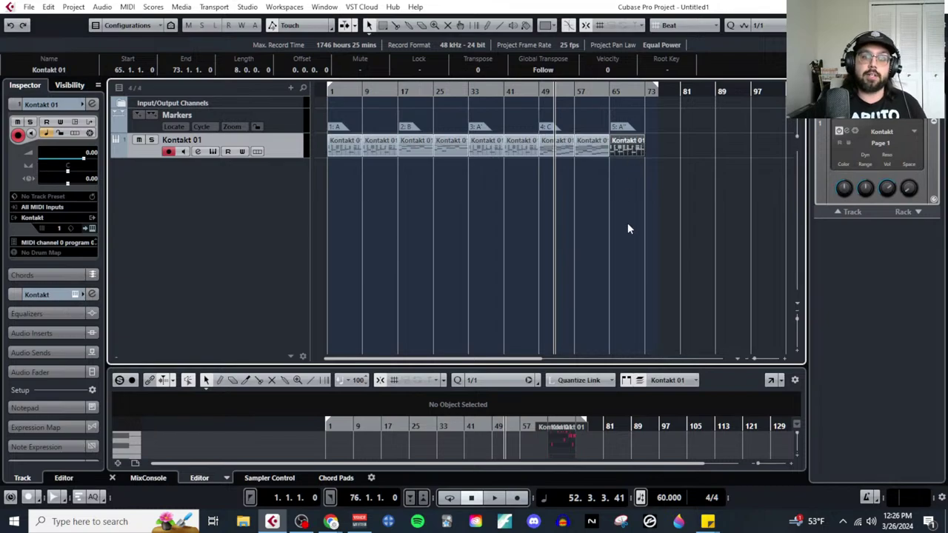
pyautogui.moveTo(331, 524)
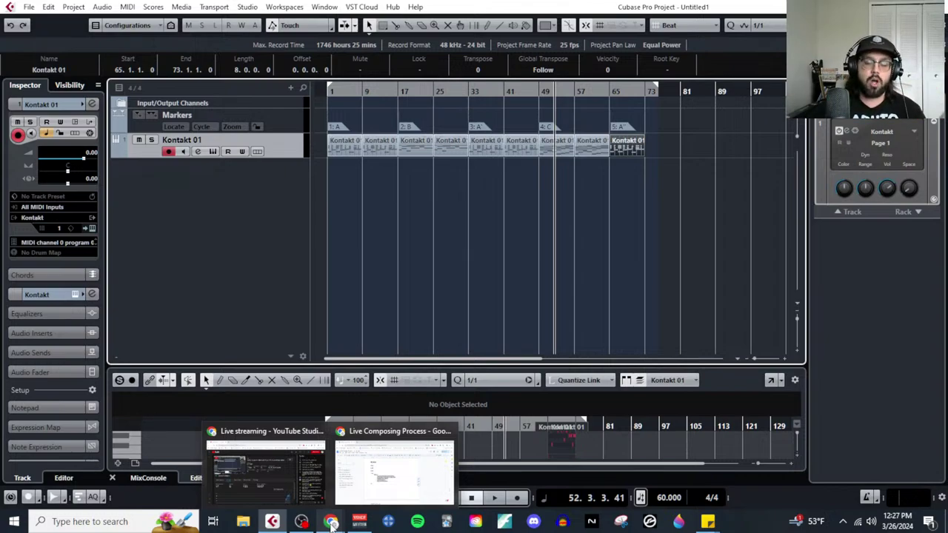
pyautogui.moveTo(394, 187); pyautogui.dragTo(378, 142)
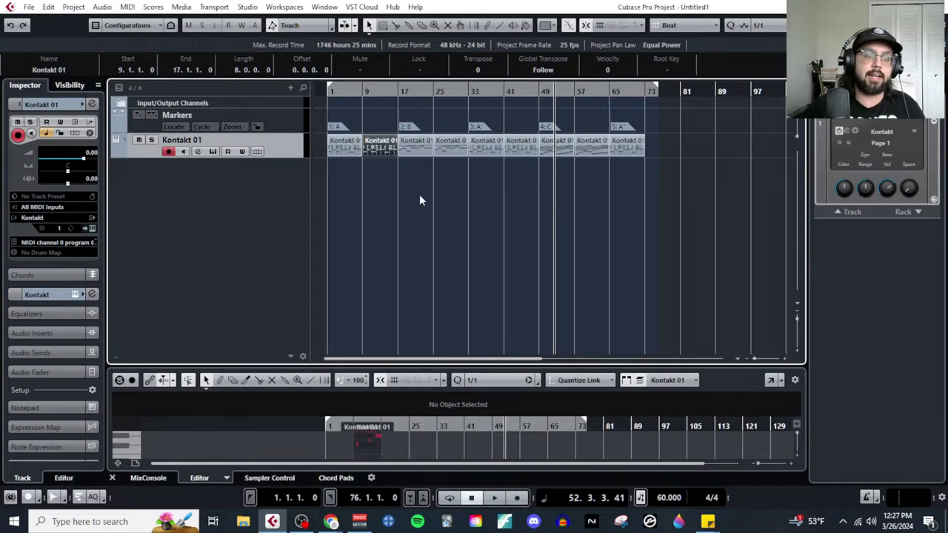
# Step: Step through the opening parts one at a time: bar 1, bar 9, then the B part at bar 17
pyautogui.click(370, 193)
pyautogui.moveTo(338, 149); pyautogui.dragTo(339, 150)
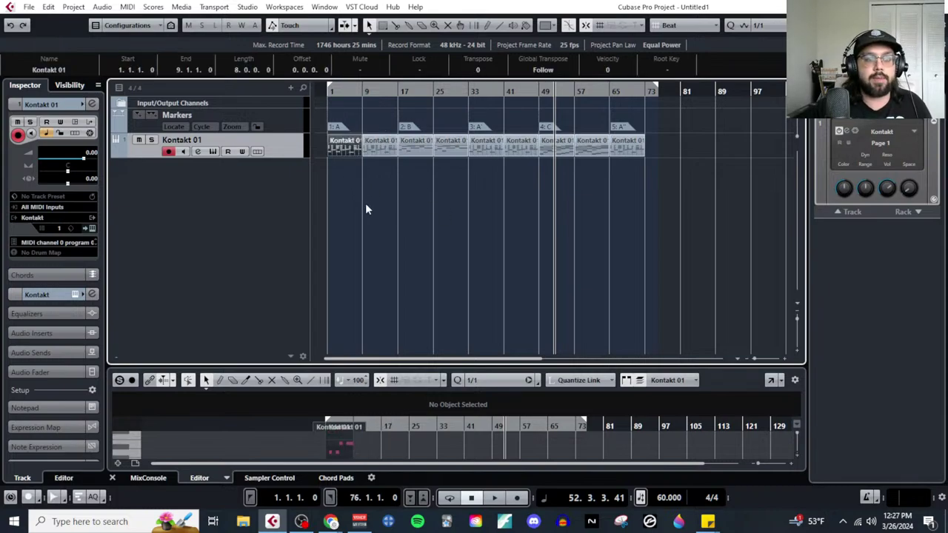
pyautogui.click(365, 209)
pyautogui.click(374, 148)
pyautogui.click(401, 191)
pyautogui.click(415, 146)
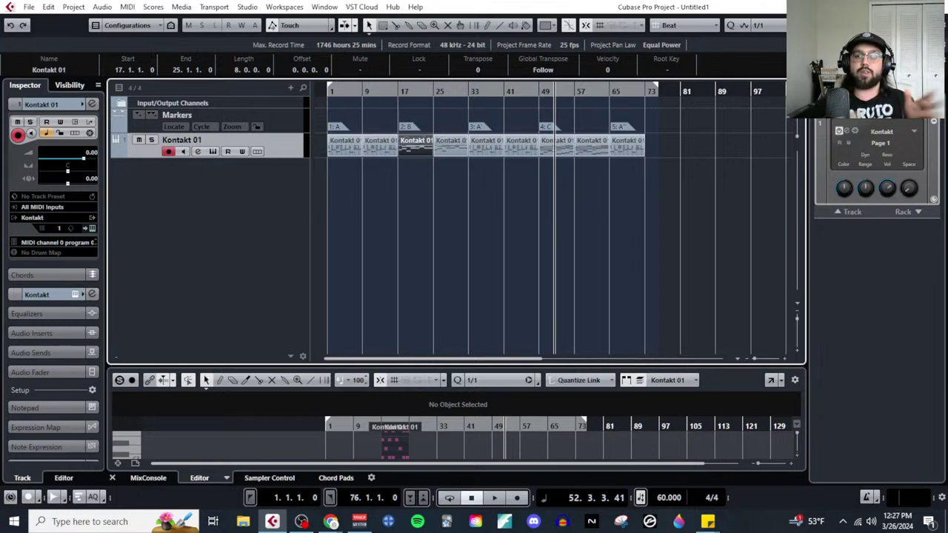
pyautogui.hotkey('alt', 'Tab')
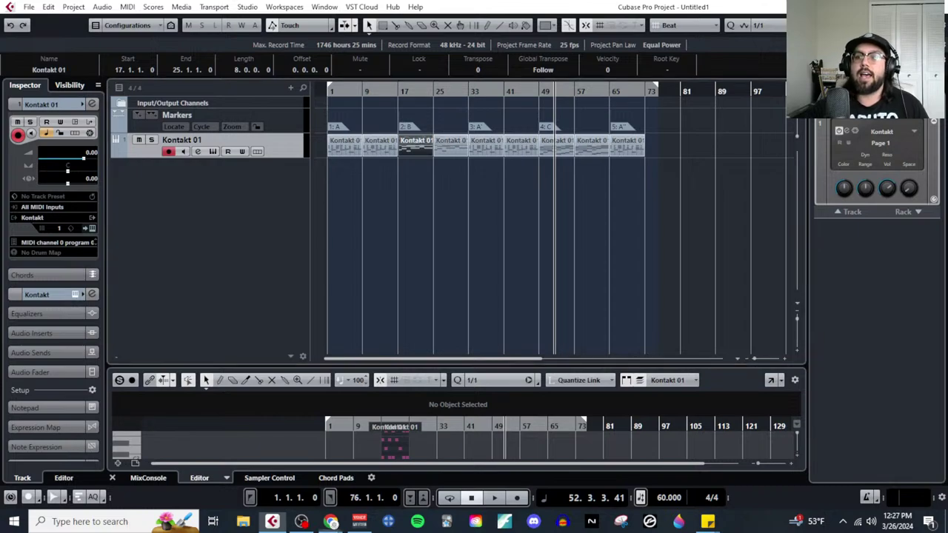
# Step: Move the livestream window aside to read the latest chat, then put it away and clear the part selection
pyautogui.moveTo(670, 45); pyautogui.dragTo(374, 48)
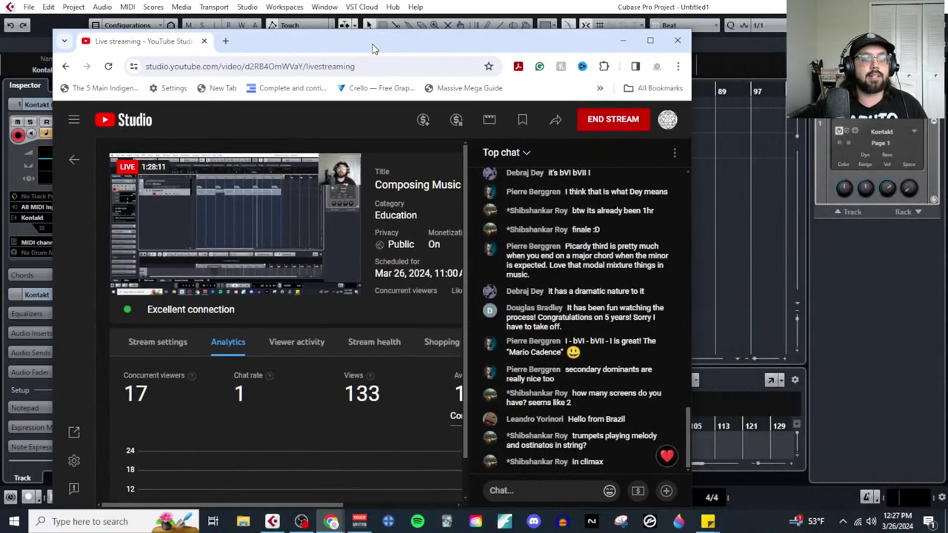
pyautogui.moveTo(374, 48); pyautogui.dragTo(745, 61)
pyautogui.hotkey('alt', 'Tab')
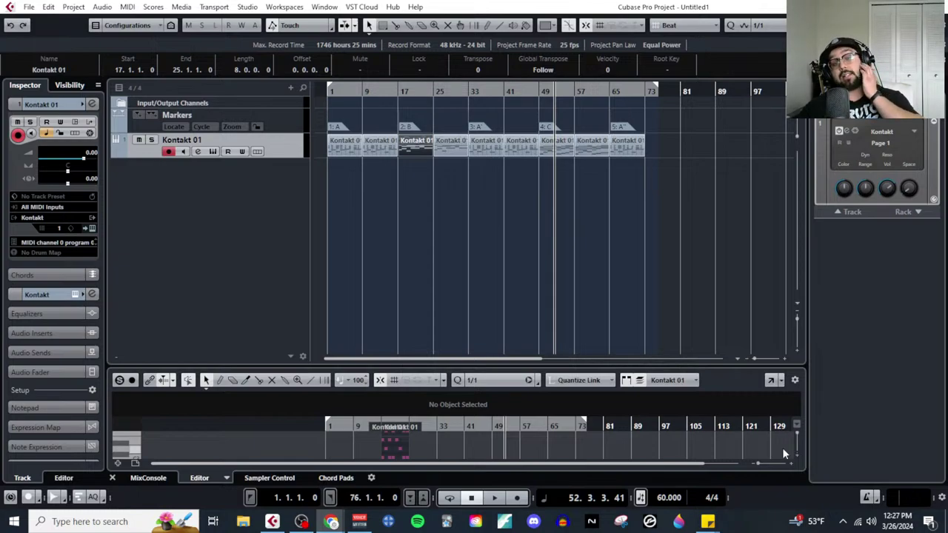
pyautogui.click(394, 252)
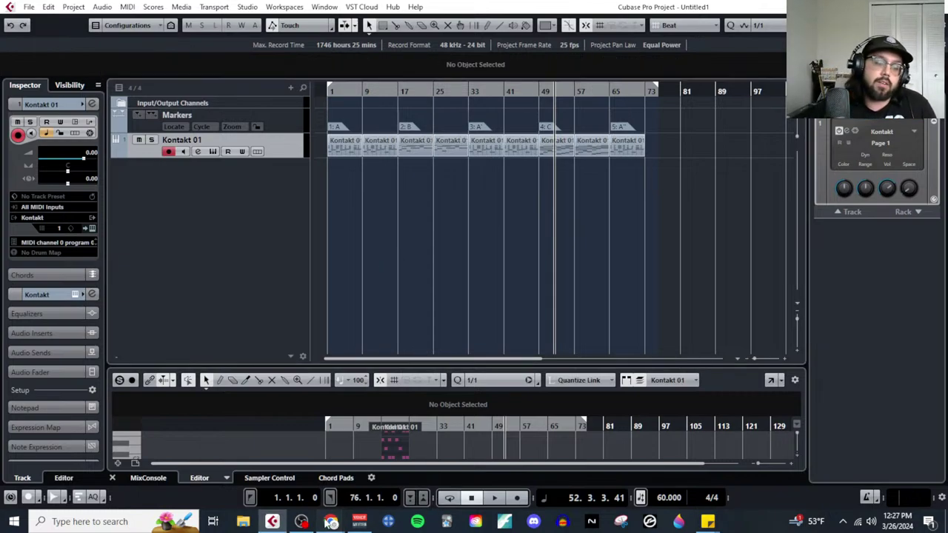
# Step: Back in the Live Composing Process document, highlight the Size through Clarity checklist
pyautogui.moveTo(330, 521)
pyautogui.click(395, 474)
pyautogui.scroll(10, 461, 309)
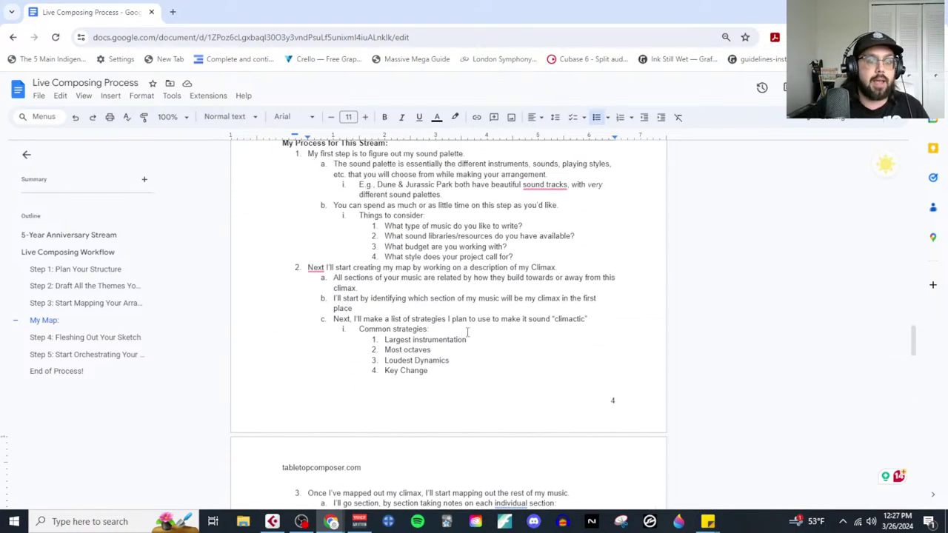
pyautogui.scroll(-3, 477, 355)
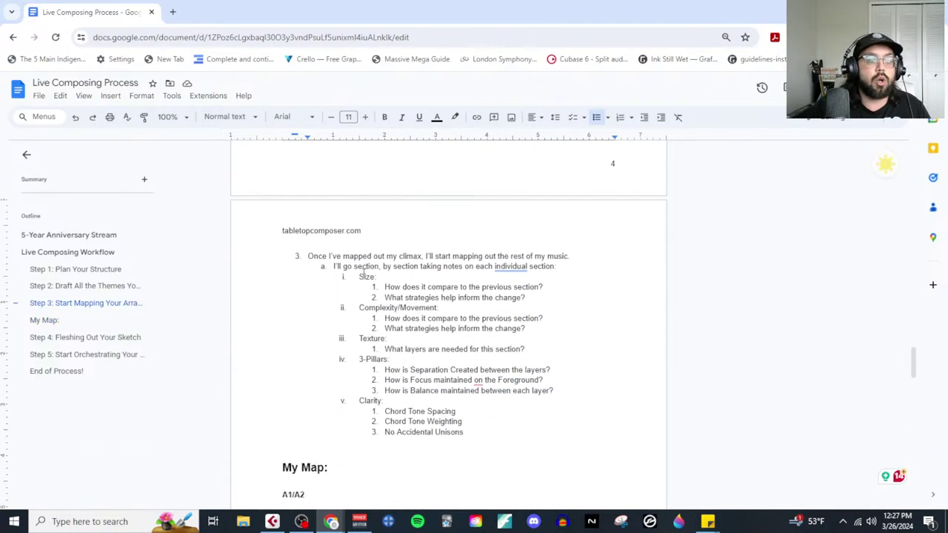
pyautogui.moveTo(360, 276); pyautogui.dragTo(454, 434)
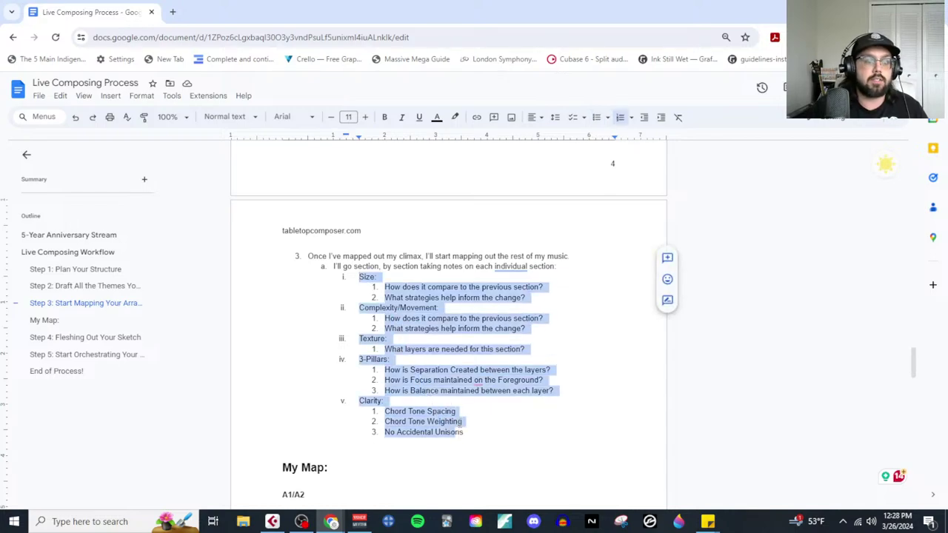
pyautogui.scroll(-1, 329, 435)
# Step: Shorten the A1/A2 heading to a bold 'A' and add an empty line beneath it
pyautogui.click(329, 435)
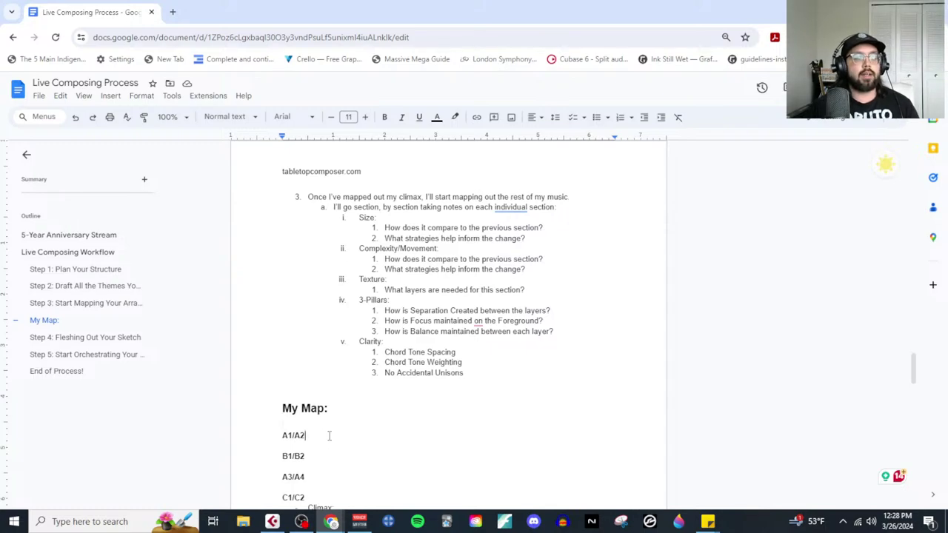
pyautogui.hotkey('ctrl', 'b')
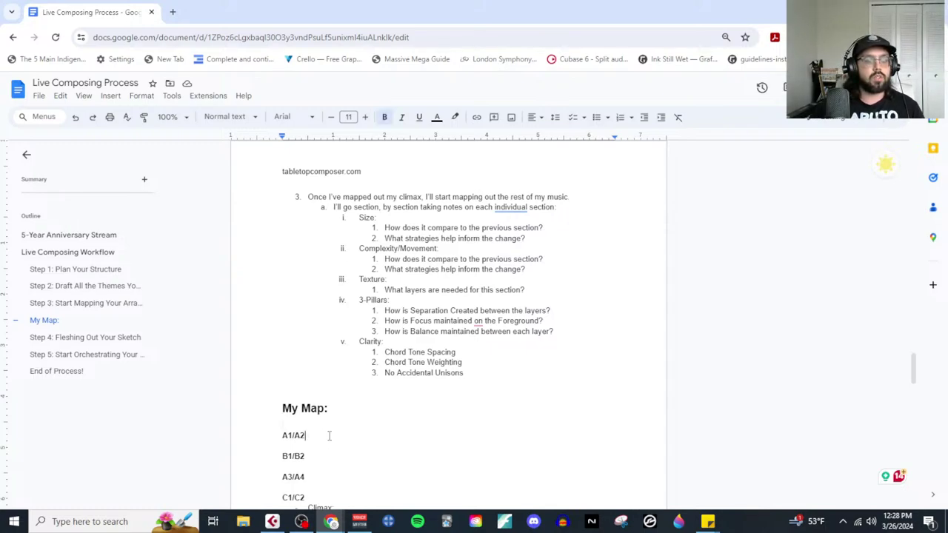
pyautogui.press('BackSpace')
pyautogui.press('BackSpace')
pyautogui.press('BackSpace')
pyautogui.press('BackSpace')
pyautogui.press('Return')
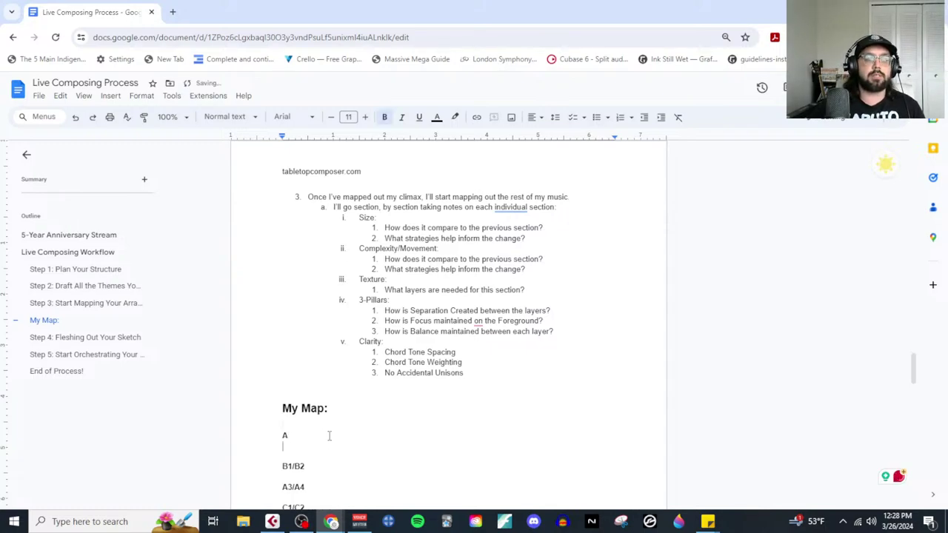
# Step: Add a numbered list under A with the items A1 and A2
pyautogui.click(620, 118)
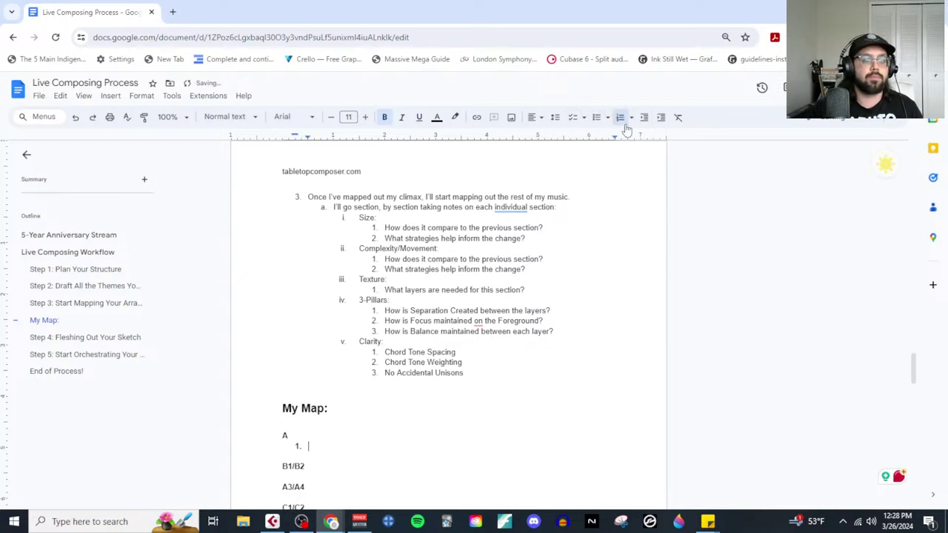
pyautogui.write('A1')
pyautogui.press('Return')
pyautogui.write('A2')
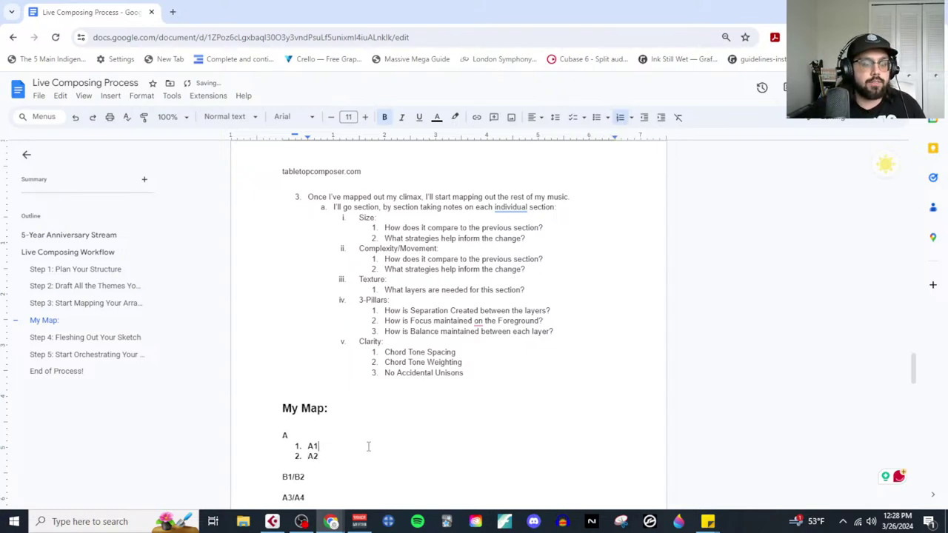
pyautogui.click(332, 467)
pyautogui.hotkey('shift', 'Up')
pyautogui.hotkey('shift', 'Up')
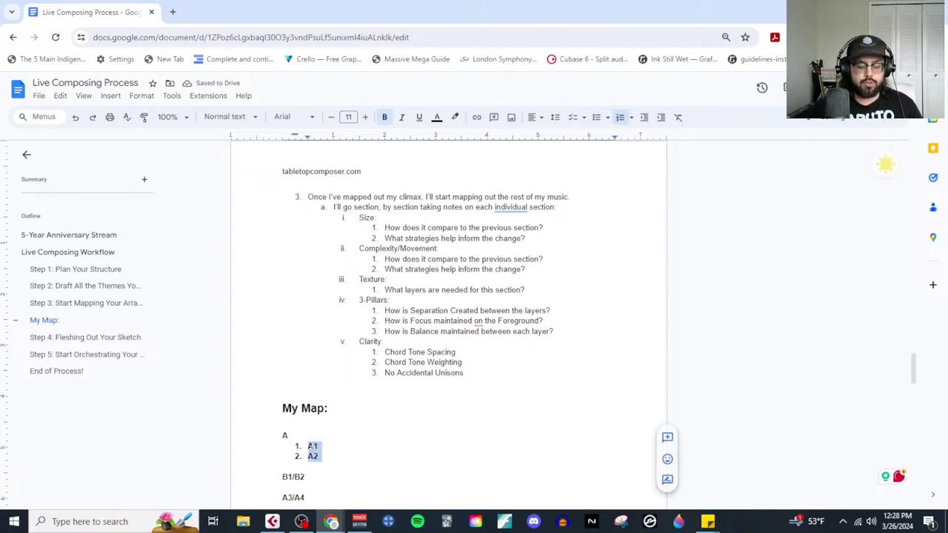
# Step: Nest the sub-items 'Size:', 'Complexity/Movement' and 'Texture' under A1
pyautogui.click(369, 443)
pyautogui.press('Return')
pyautogui.press('Tab')
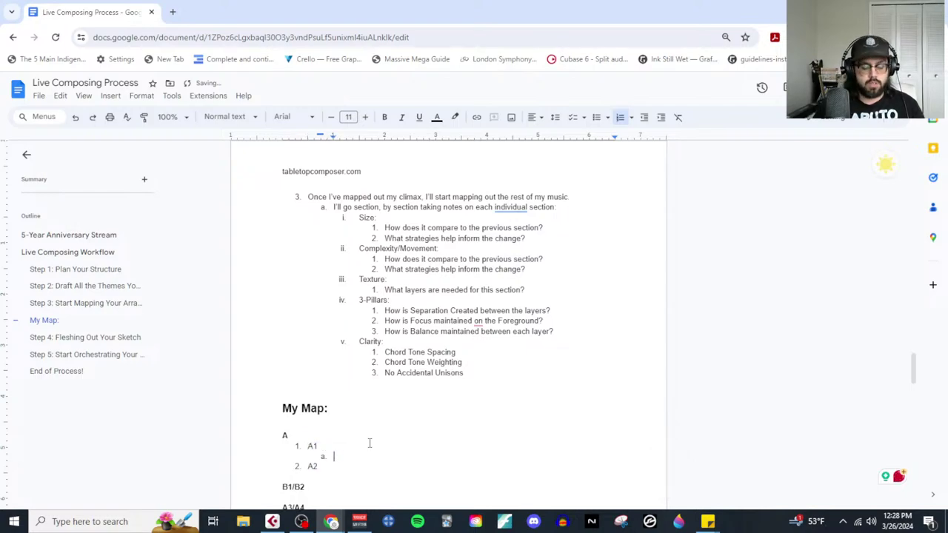
pyautogui.write('Size:')
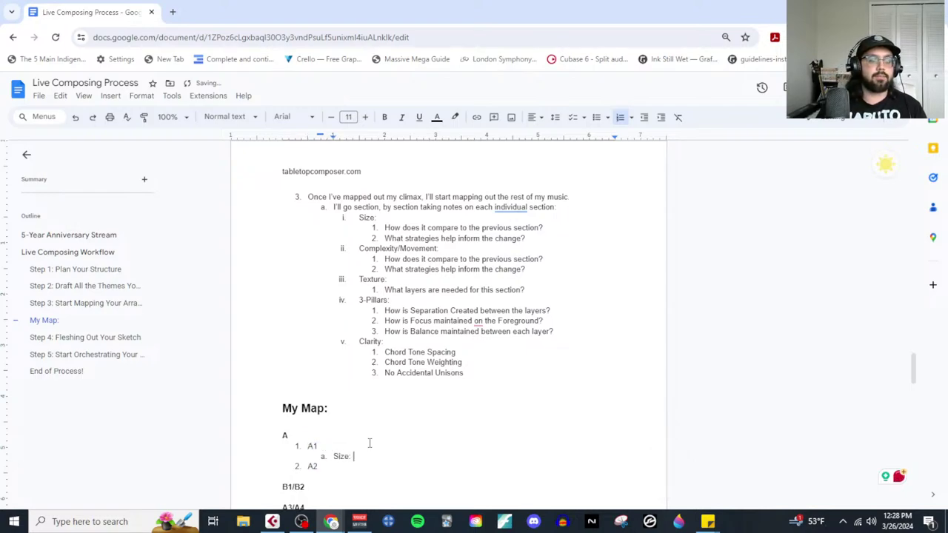
pyautogui.press('Return')
pyautogui.write('Comp')
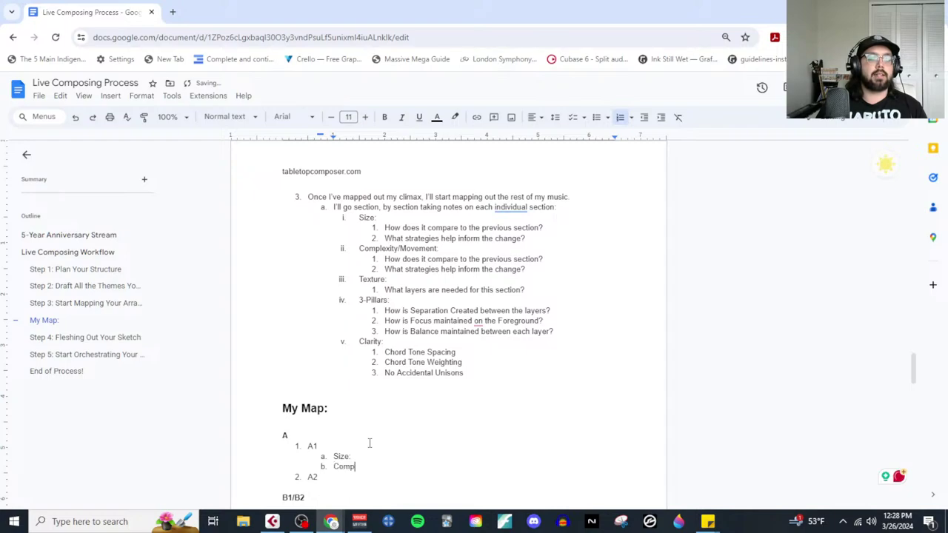
pyautogui.write('lexity/Movement')
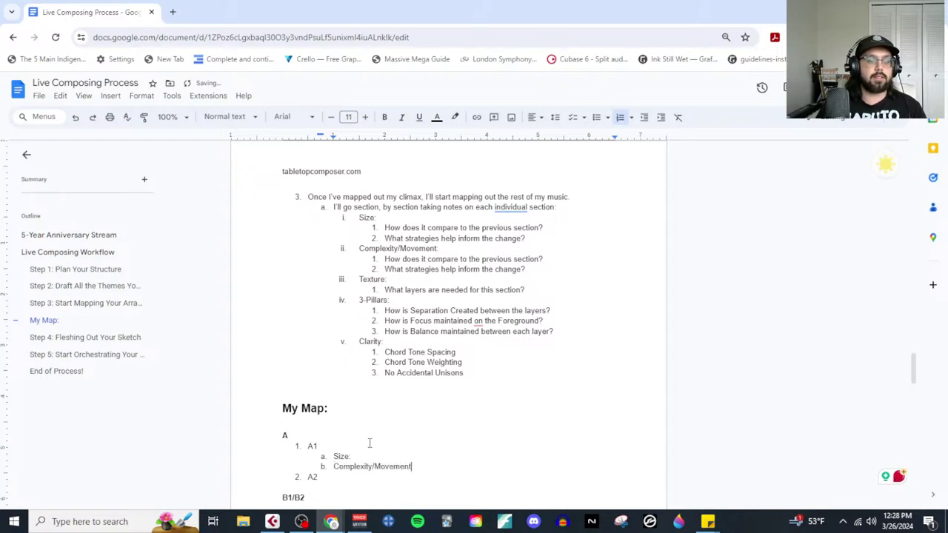
pyautogui.press('Return')
pyautogui.write('Texture')
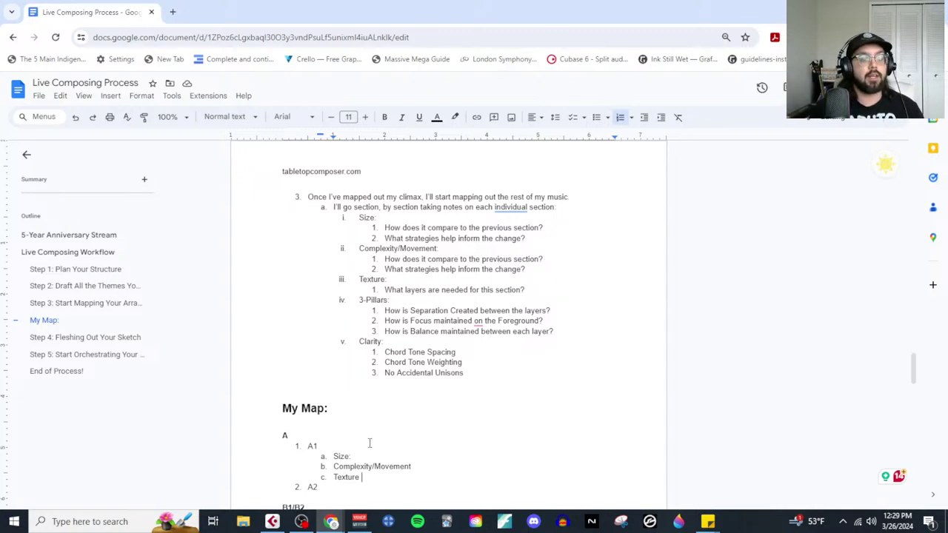
# Step: Select the notes from 3-Pillars through the Clarity item and its sub-items
pyautogui.moveTo(477, 371); pyautogui.dragTo(358, 299)
pyautogui.click(388, 331)
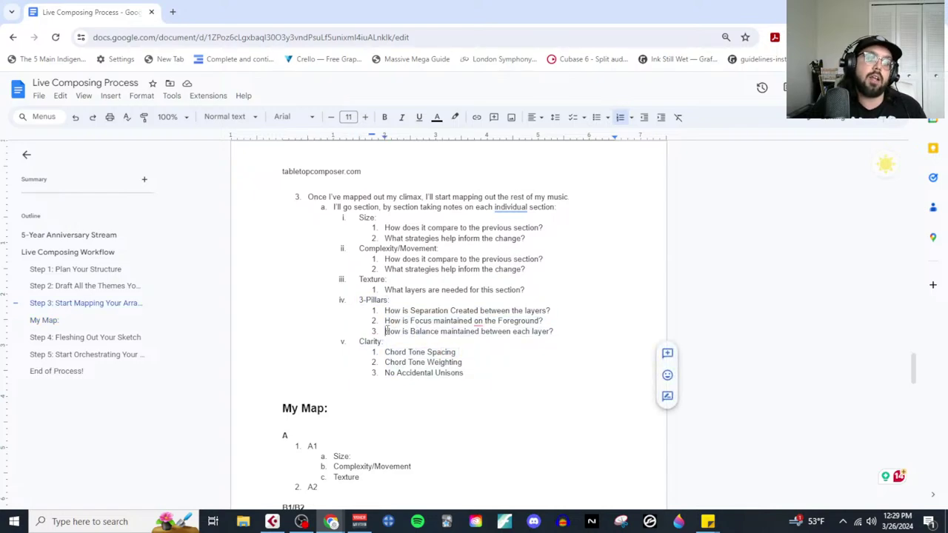
pyautogui.moveTo(482, 370); pyautogui.dragTo(354, 298)
pyautogui.click(509, 343)
pyautogui.moveTo(564, 323); pyautogui.dragTo(357, 299)
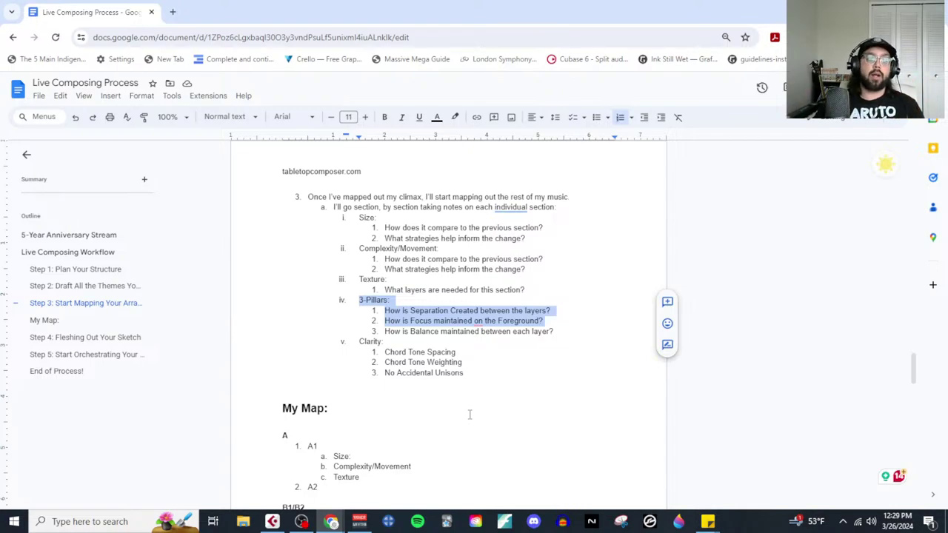
pyautogui.moveTo(483, 376); pyautogui.dragTo(357, 343)
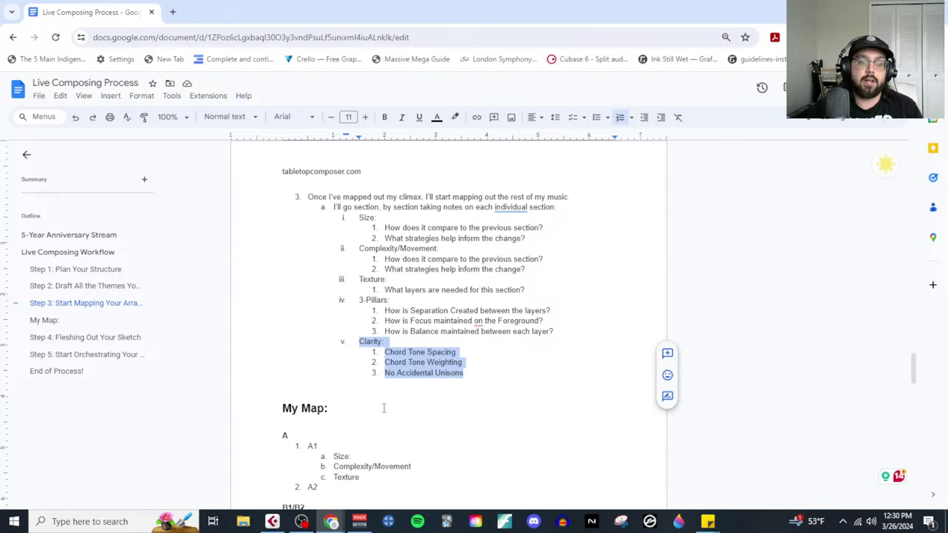
pyautogui.moveTo(348, 300); pyautogui.dragTo(476, 380)
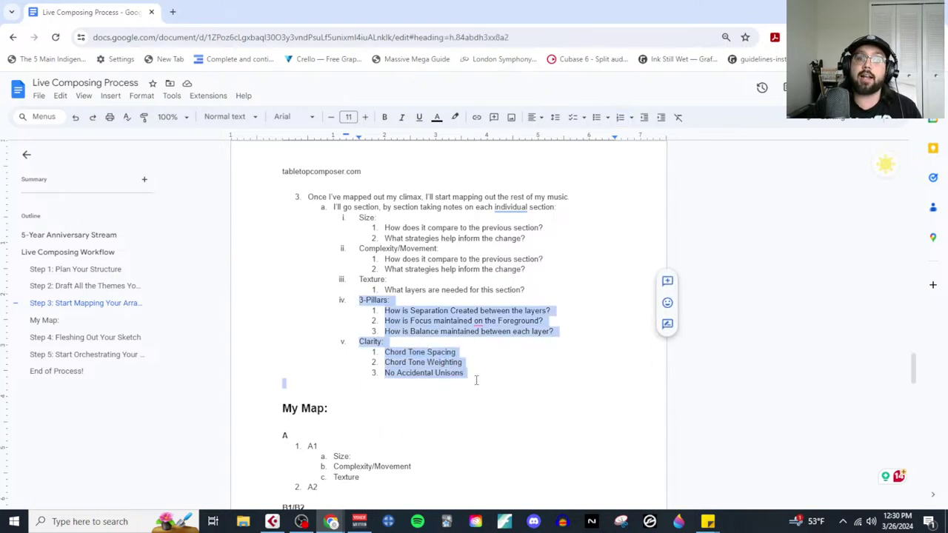
# Step: Follow the Step 3 Advanced Orchestration Techniques Playlist link into a new tab
pyautogui.scroll(5, 458, 378)
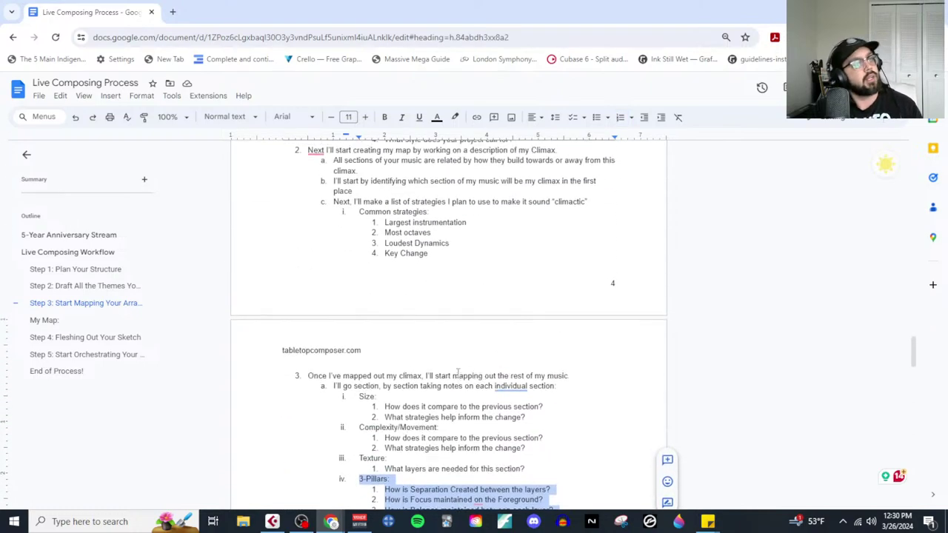
pyautogui.scroll(2, 429, 388)
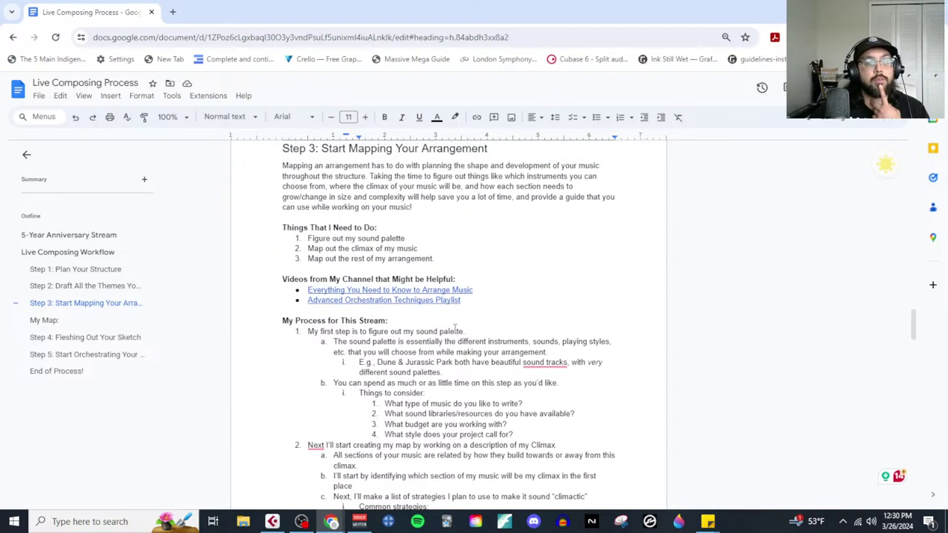
pyautogui.click(394, 303)
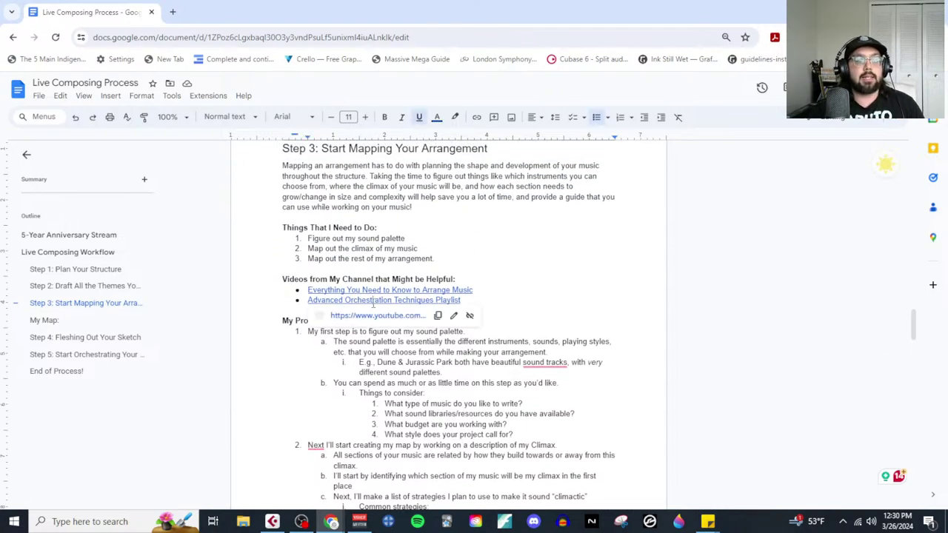
pyautogui.click(385, 317)
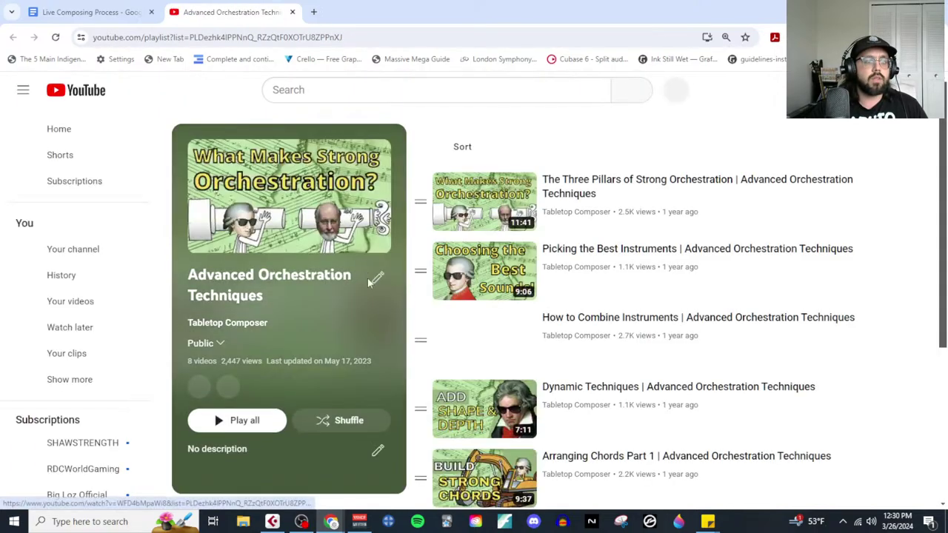
# Step: Load tabletopcomposer.com in a new tab and browse its Academy page
pyautogui.scroll(-3, 550, 296)
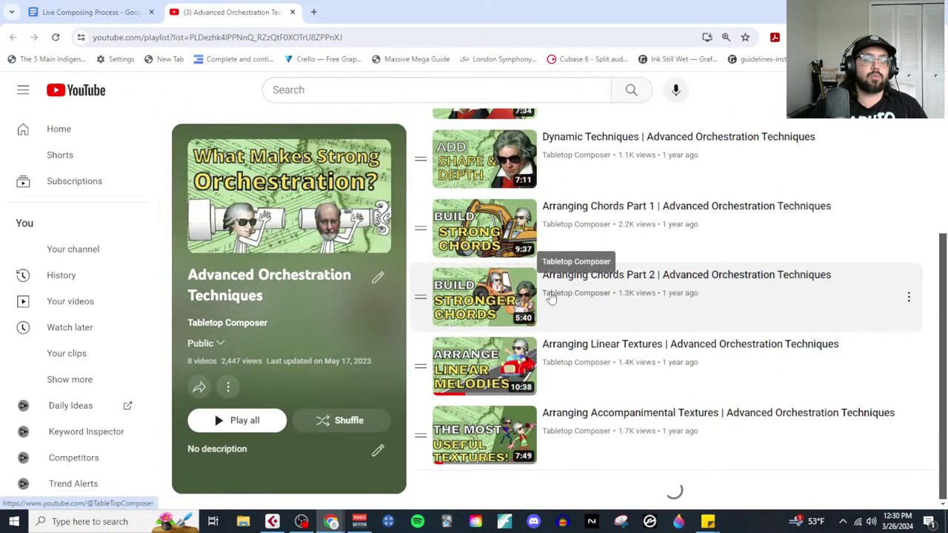
pyautogui.click(313, 12)
pyautogui.write('tabl')
pyautogui.press('Return')
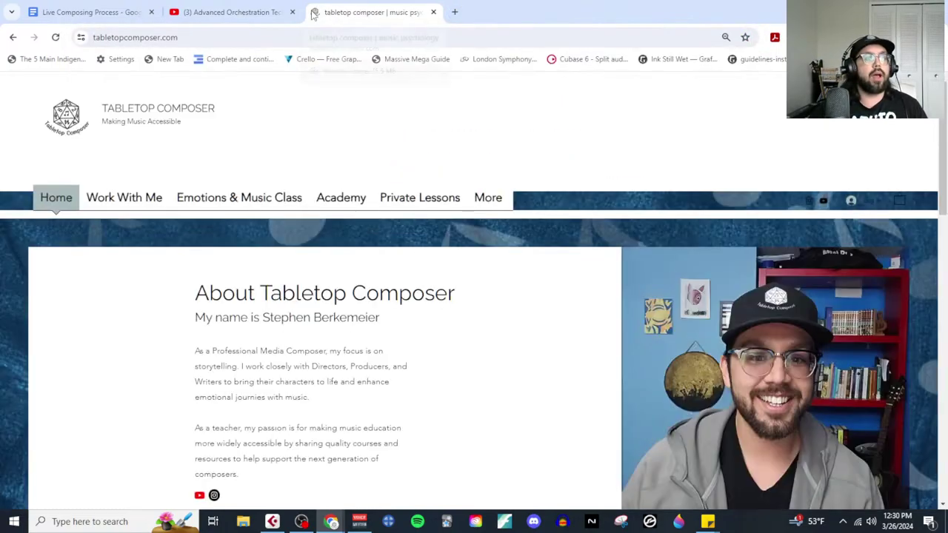
pyautogui.click(343, 206)
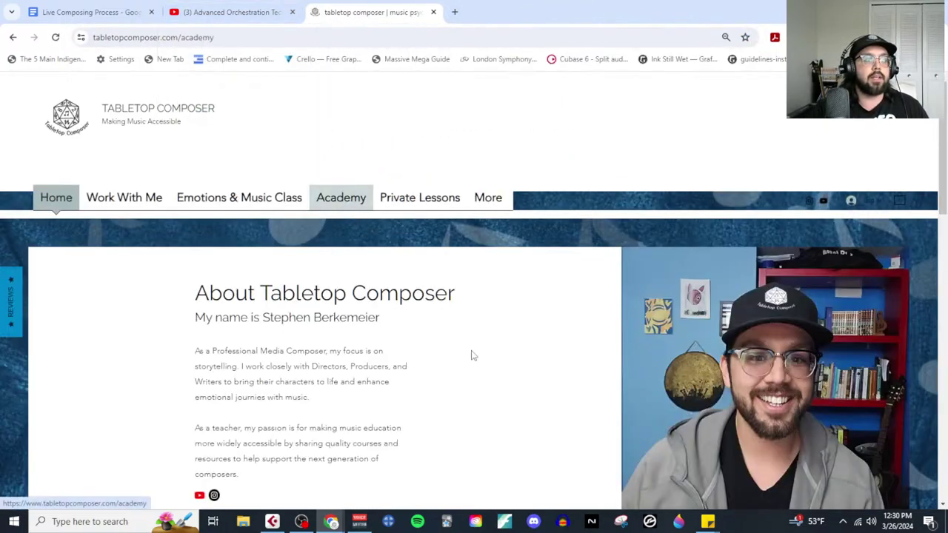
pyautogui.scroll(-10, 489, 370)
pyautogui.scroll(-1, 489, 374)
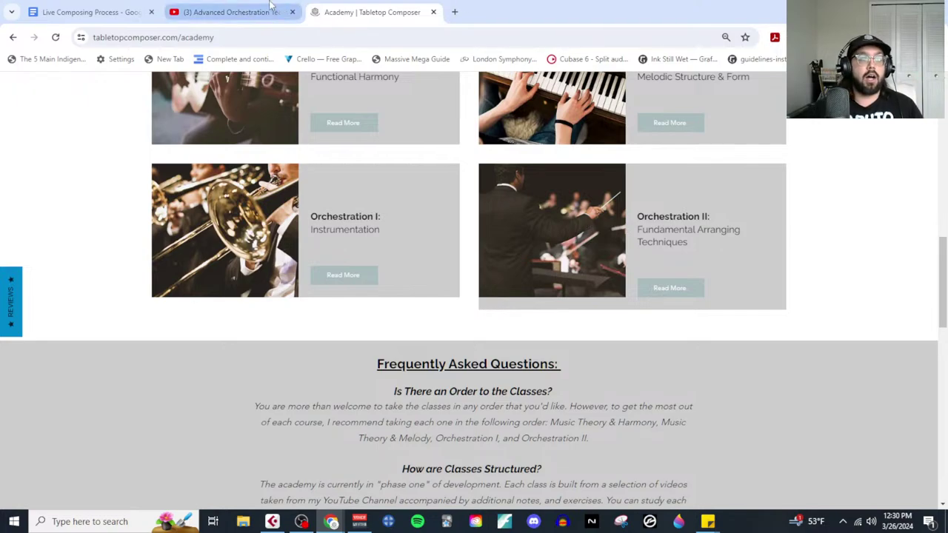
# Step: Close the YouTube playlist and Academy tabs to return to the Google Doc
pyautogui.click(237, 12)
pyautogui.scroll(4, 597, 410)
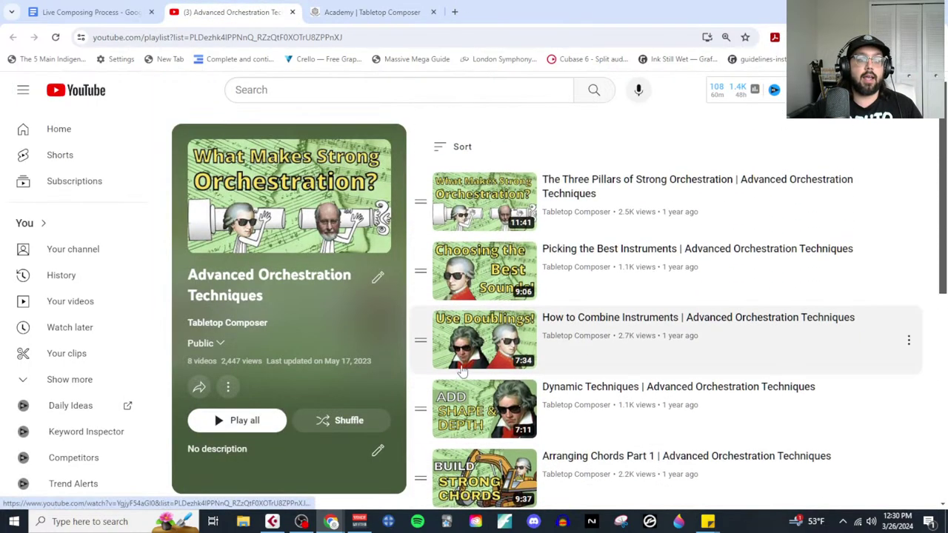
pyautogui.click(294, 12)
pyautogui.click(293, 13)
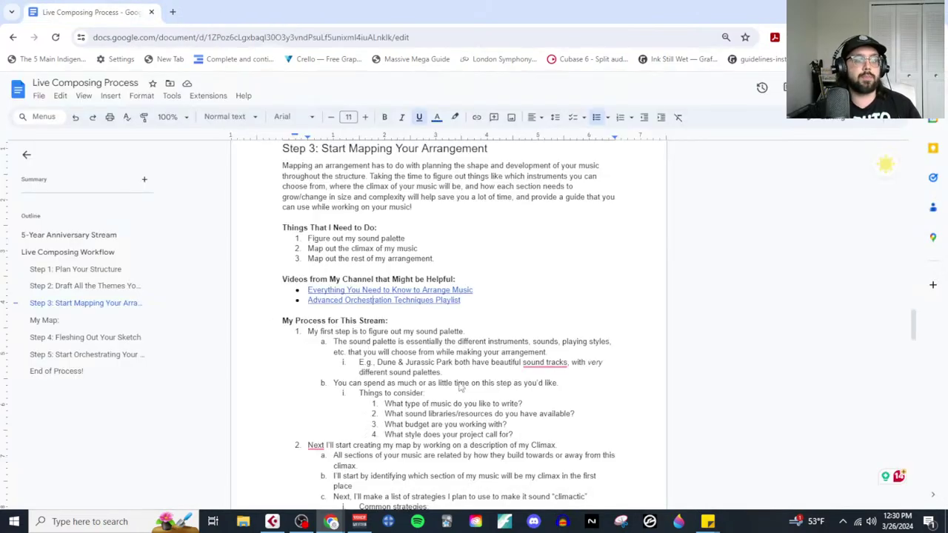
pyautogui.scroll(-2, 460, 387)
pyautogui.scroll(15, 413, 324)
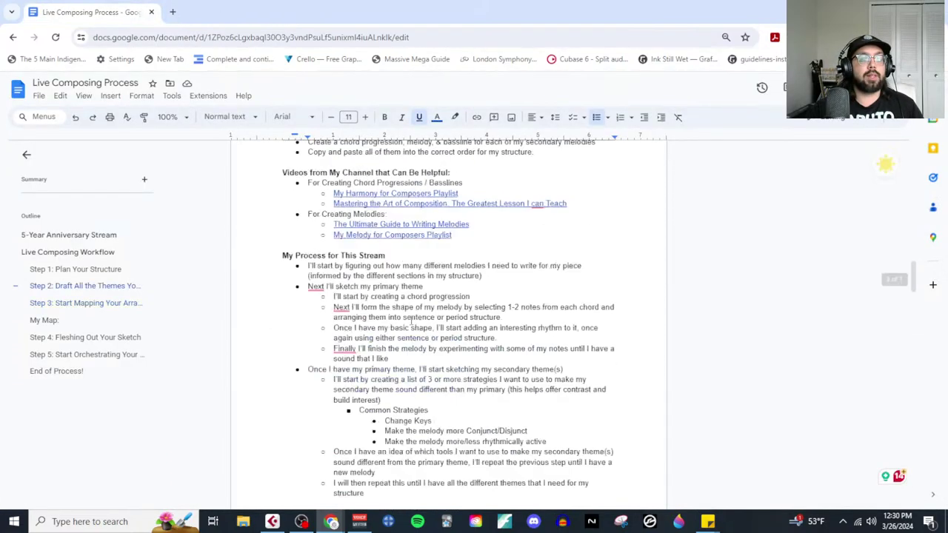
# Step: Scroll down to My Map and place the cursor after 'Size:' under A1
pyautogui.scroll(8, 414, 324)
pyautogui.scroll(-12, 413, 323)
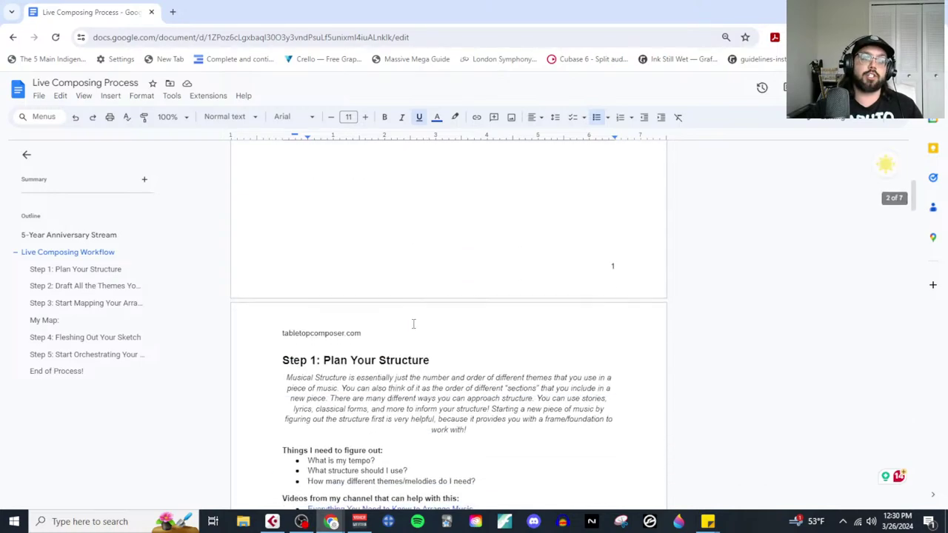
pyautogui.scroll(-10, 413, 323)
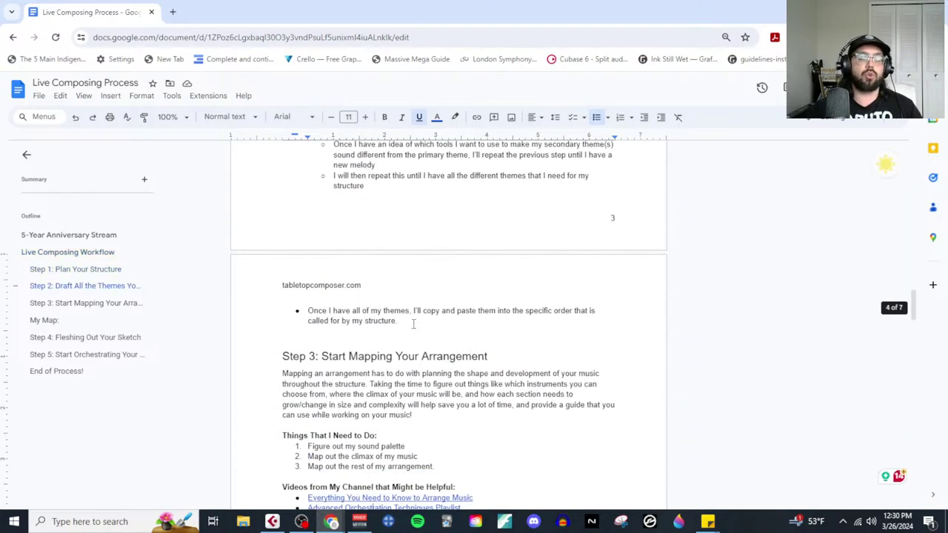
pyautogui.scroll(-1, 411, 346)
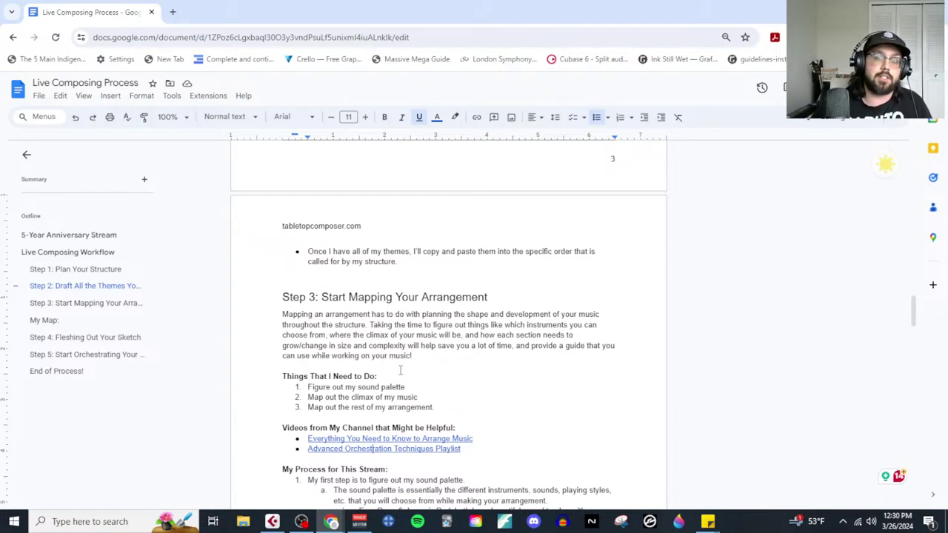
pyautogui.scroll(-3, 410, 388)
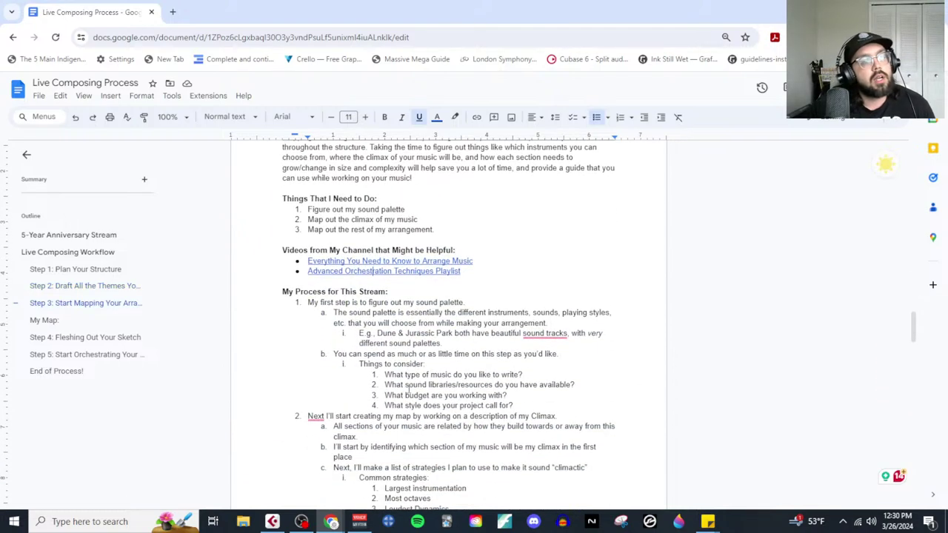
pyautogui.scroll(-8, 426, 416)
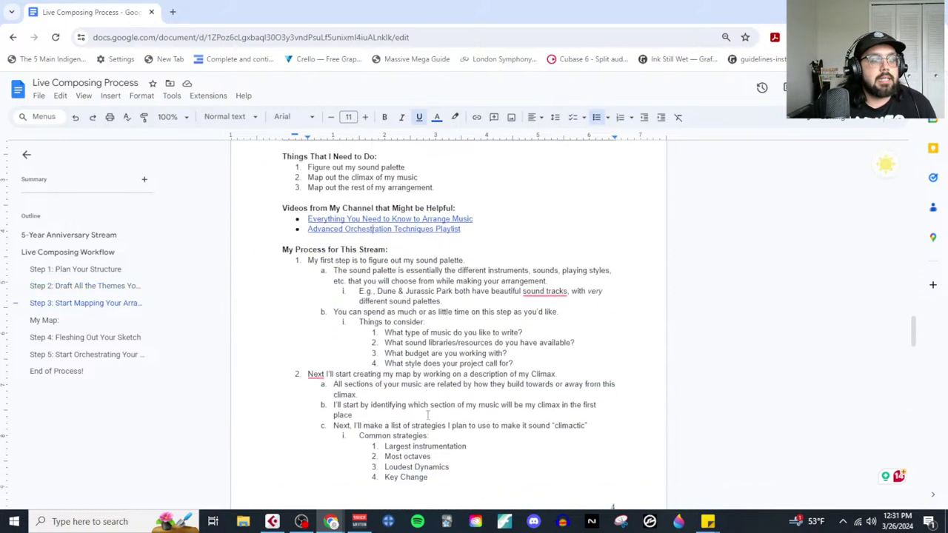
pyautogui.scroll(-2, 432, 391)
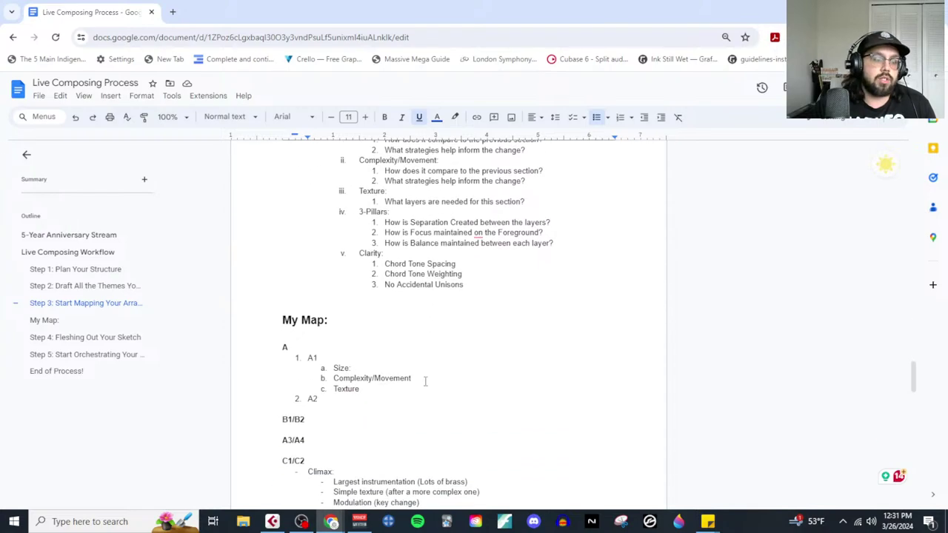
pyautogui.click(359, 368)
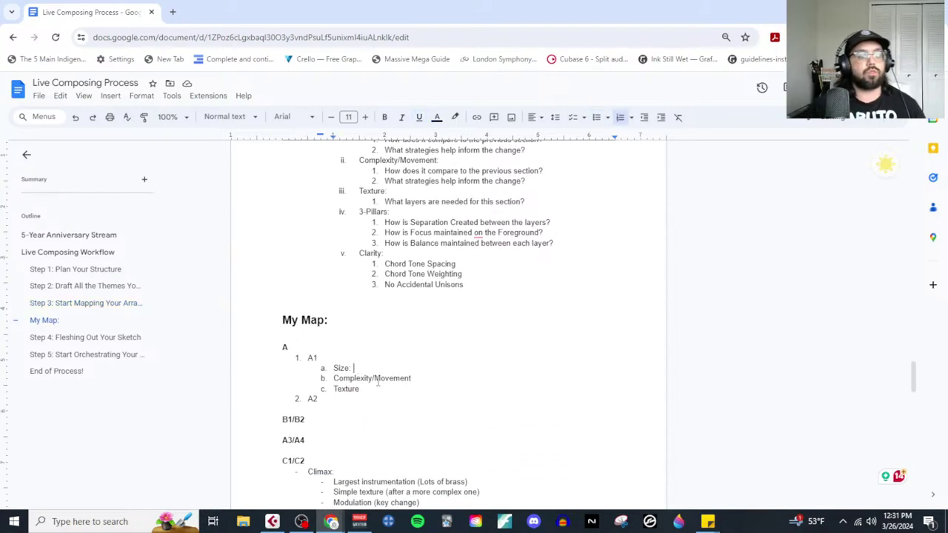
# Step: In Cubase, zoom to the first Kontakt 01 part and play it from bar 1, then return to the doc
pyautogui.click(272, 522)
pyautogui.click(342, 148)
pyautogui.press('h')
pyautogui.press('h')
pyautogui.press('h')
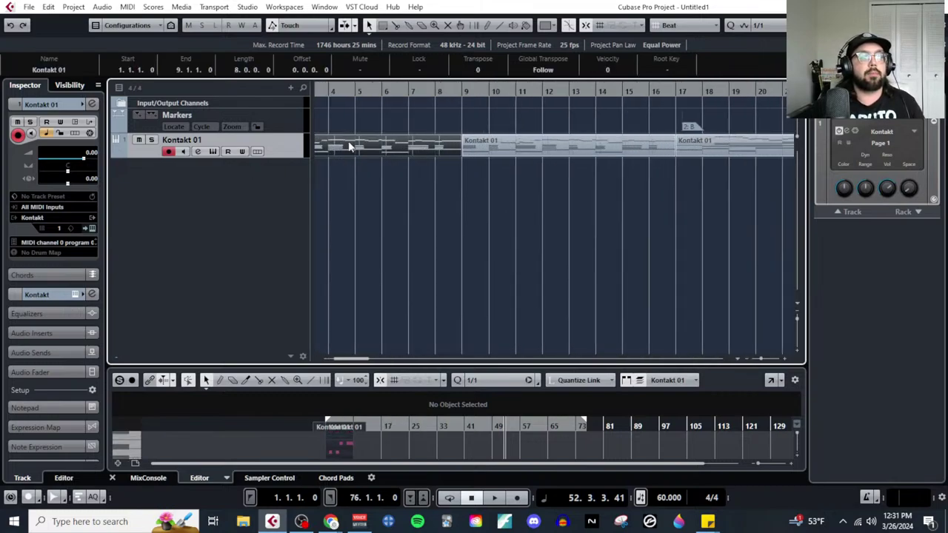
pyautogui.click(368, 92)
pyautogui.press('space')
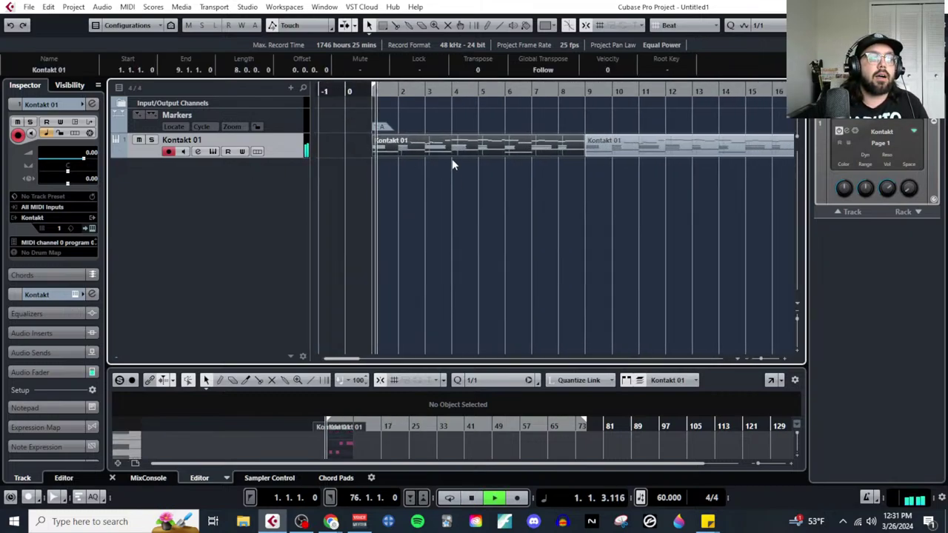
pyautogui.moveTo(331, 522)
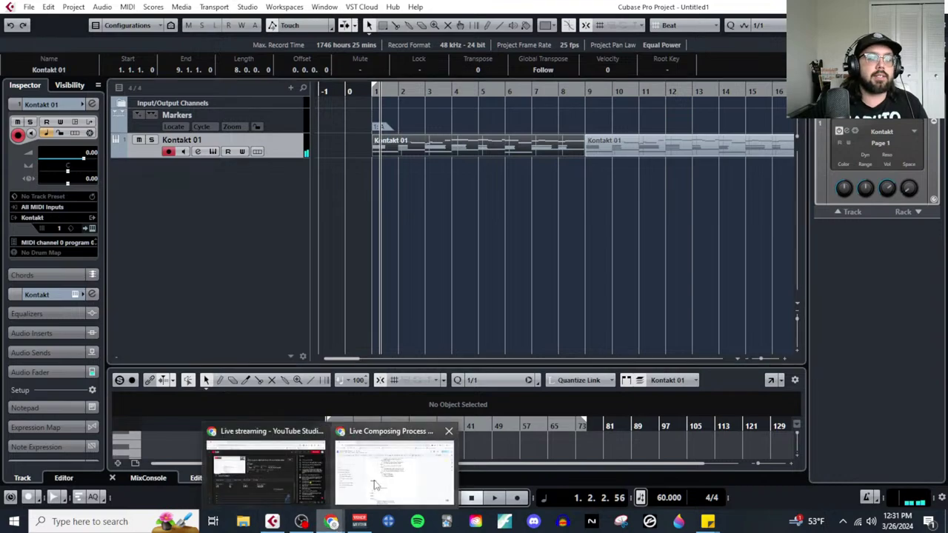
pyautogui.click(393, 474)
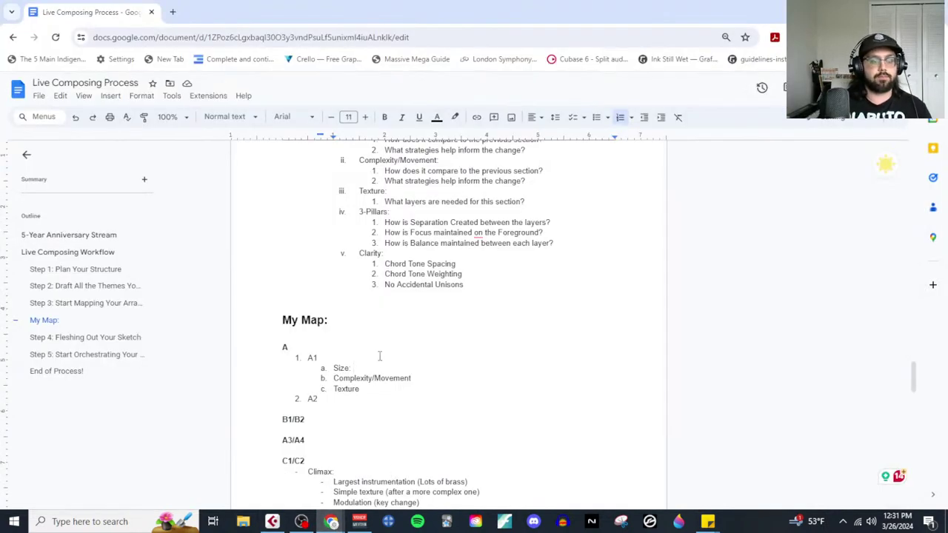
# Step: Note 'Start very small & intimate' under Size and 'Keep it super simple…immediately memorable' under Complexity/Movement
pyautogui.press('Return')
pyautogui.press('Tab')
pyautogui.write('Start v')
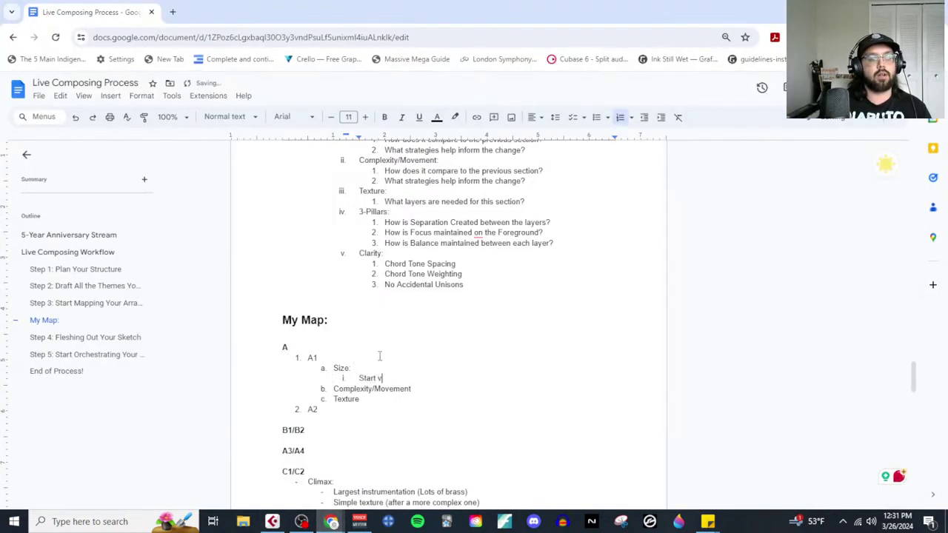
pyautogui.write('ery small & inti')
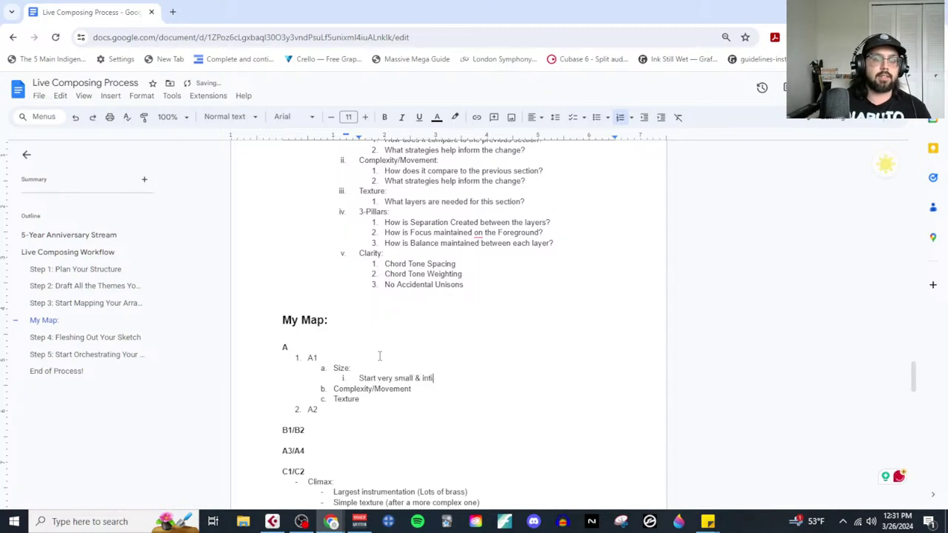
pyautogui.write('mate')
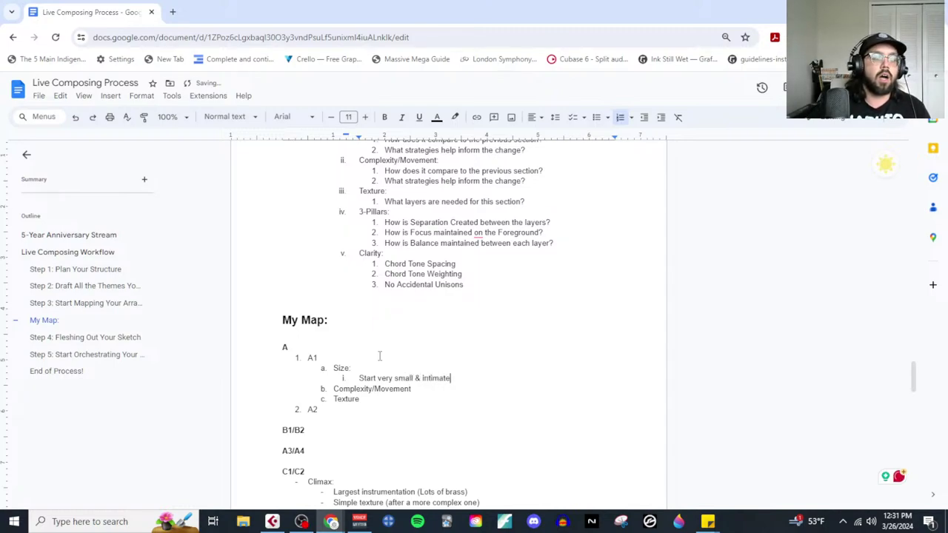
pyautogui.click(424, 389)
pyautogui.press('Return')
pyautogui.press('Tab')
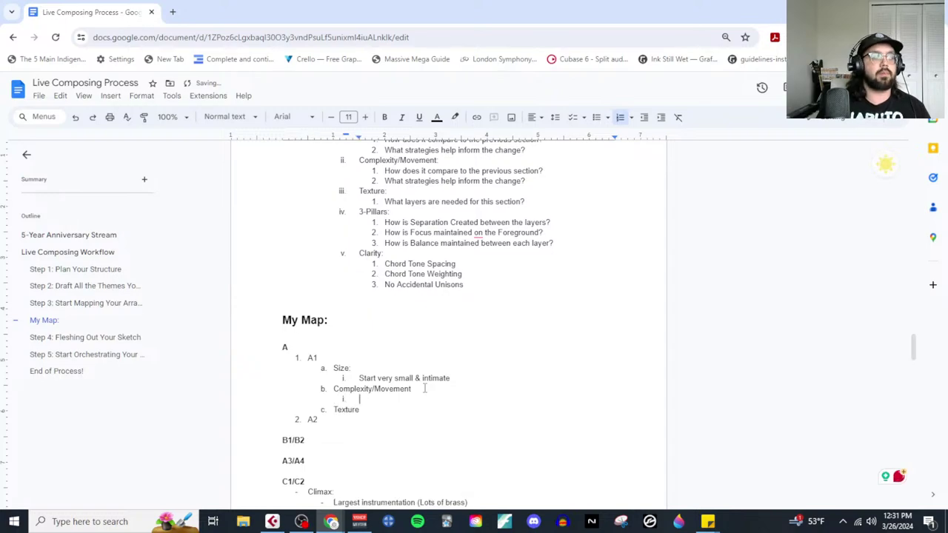
pyautogui.write('Keep it super si')
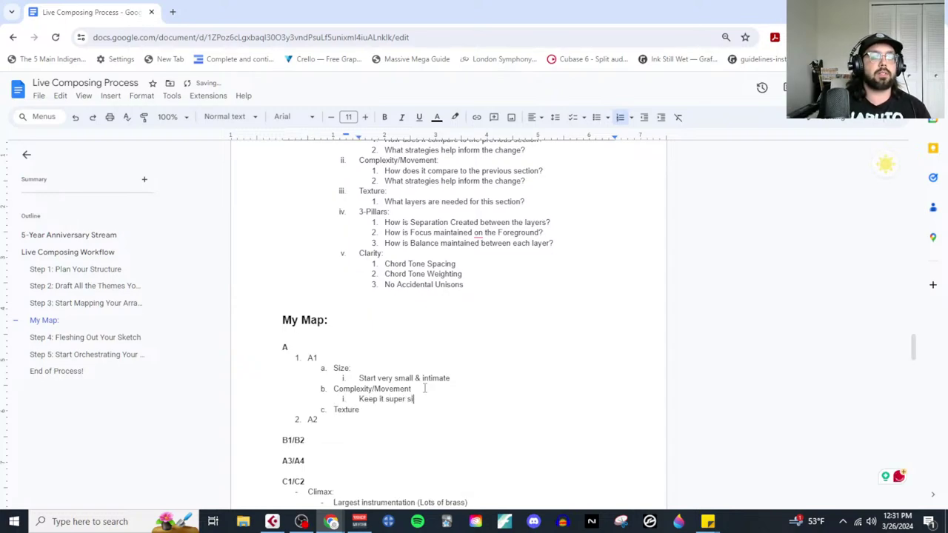
pyautogui.write('mple, I want the melo')
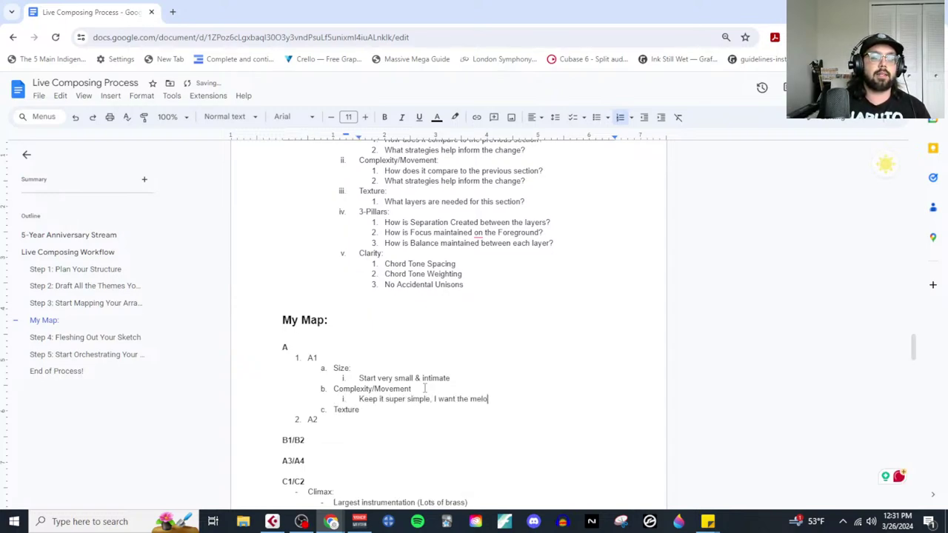
pyautogui.write('dy to be immedi')
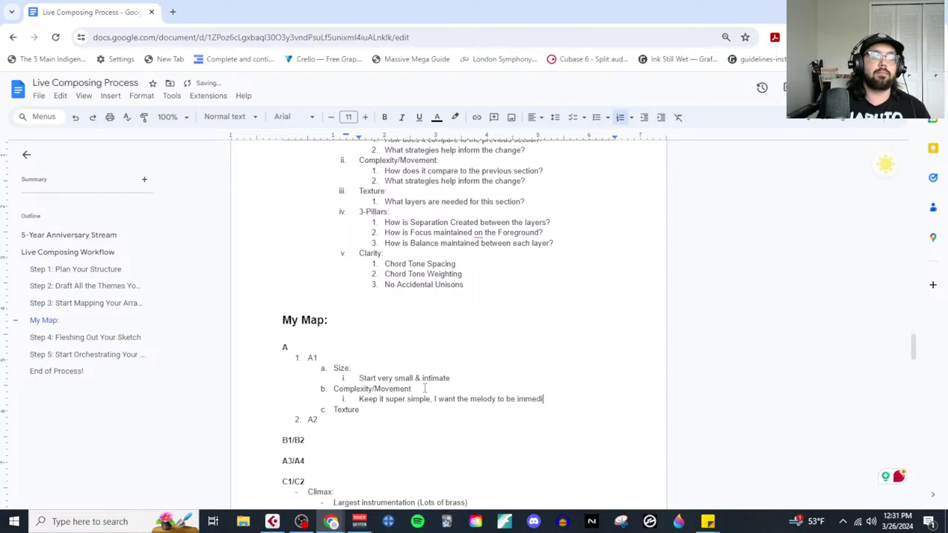
pyautogui.write('ately memorable.')
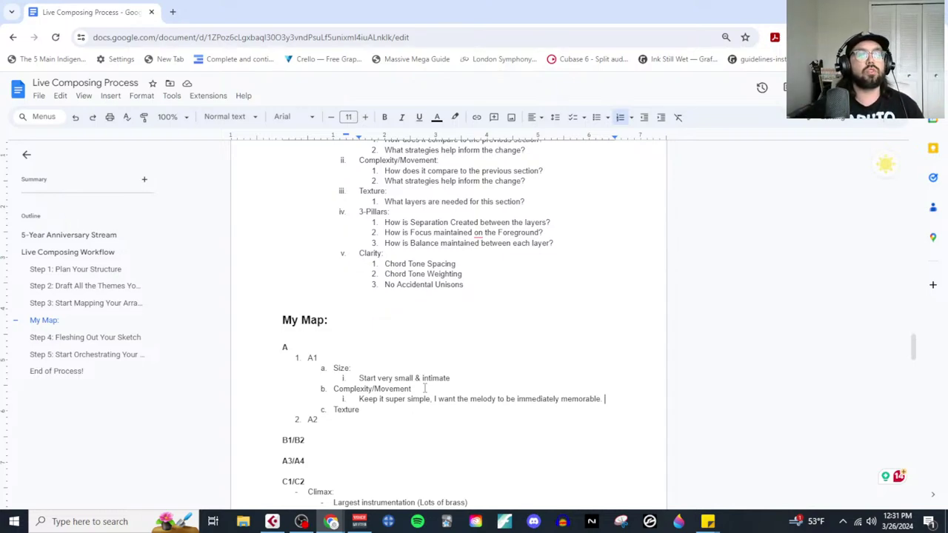
# Step: Under Texture, add 'Solo Melody' and 'Minimal support (maybe bassline/essential harmony?)'
pyautogui.press('Return')
pyautogui.press('Tab')
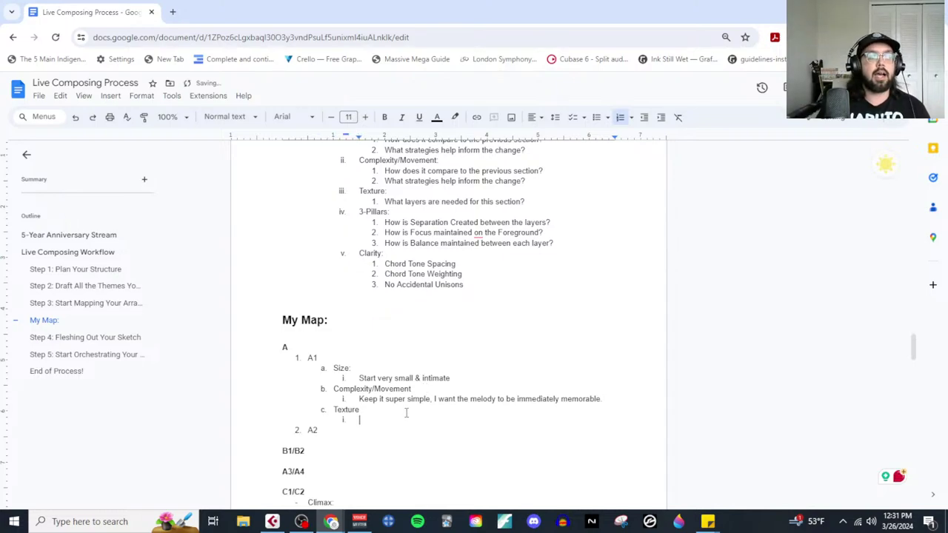
pyautogui.write('Solo ')
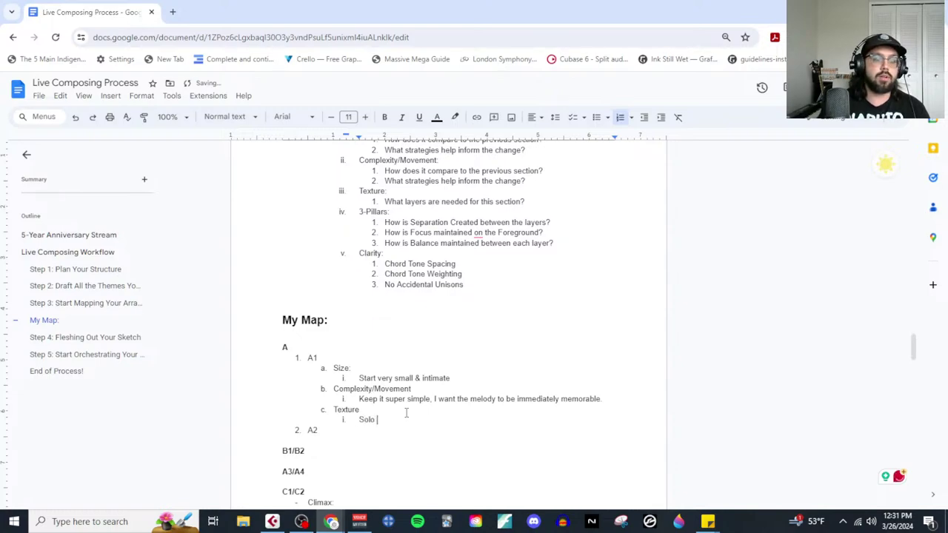
pyautogui.write('Melody')
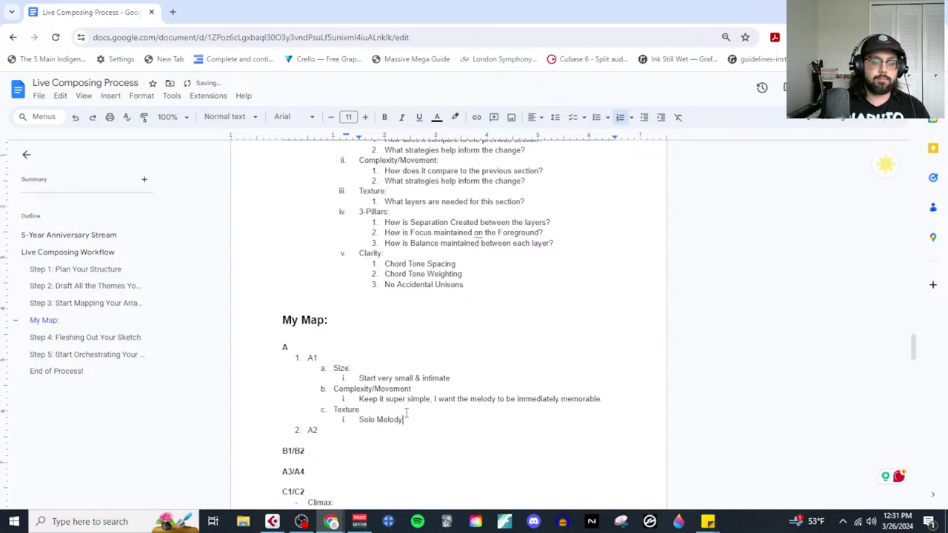
pyautogui.press('Return')
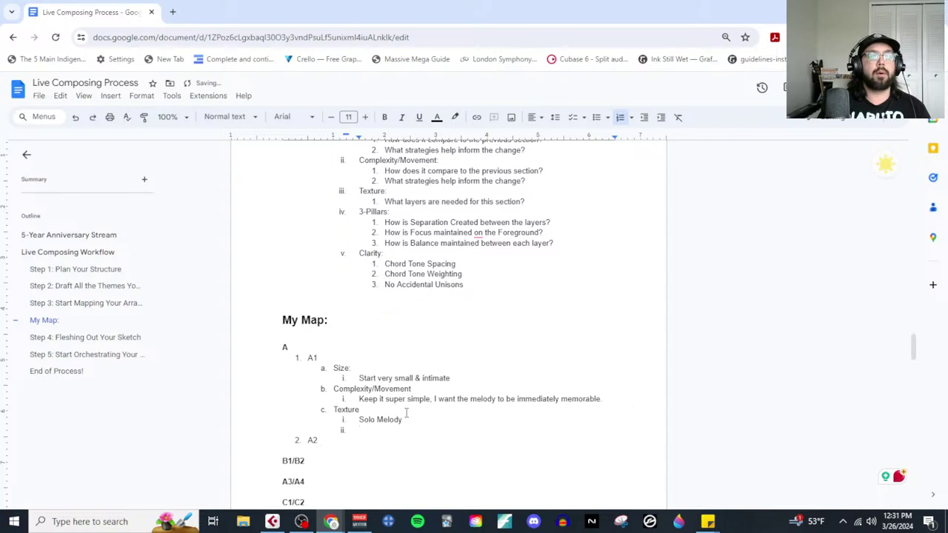
pyautogui.write('Minimal support')
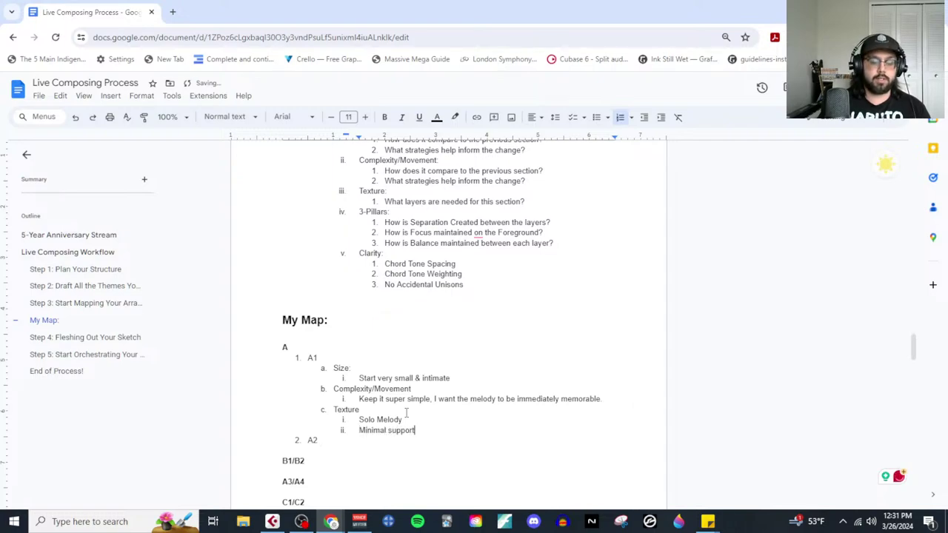
pyautogui.write(' (maybe ba')
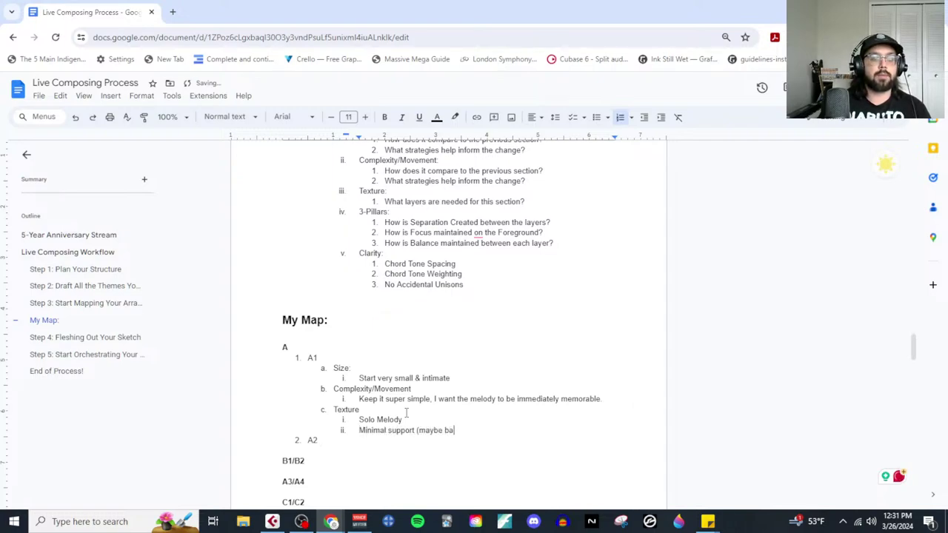
pyautogui.write('ssline?')
pyautogui.press('BackSpace')
pyautogui.write('/Har')
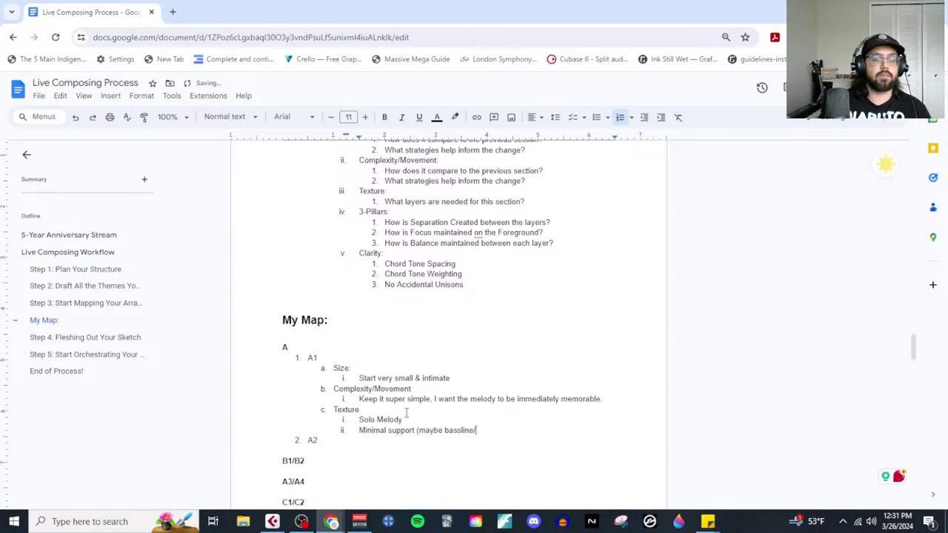
pyautogui.press('BackSpace')
pyautogui.press('BackSpace')
pyautogui.press('BackSpace')
pyautogui.write('es')
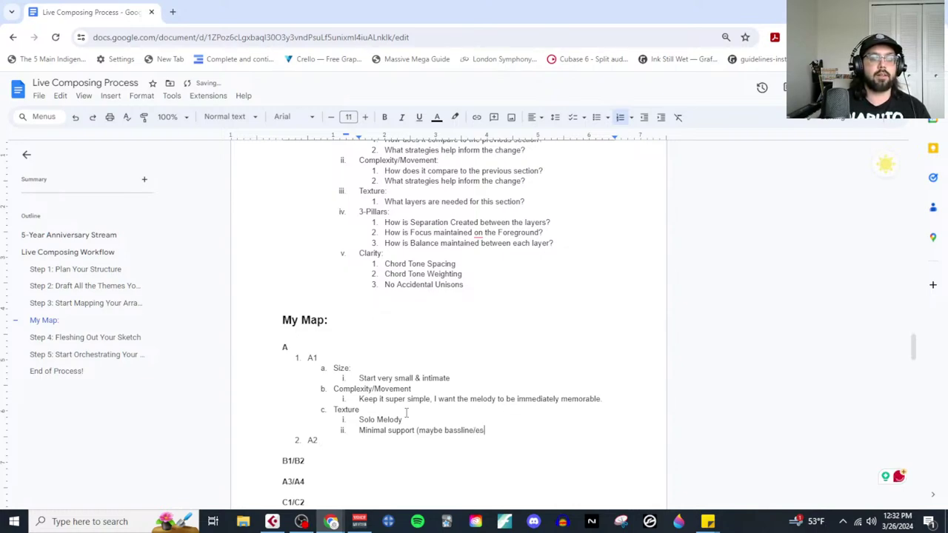
pyautogui.write('sential harmony?')
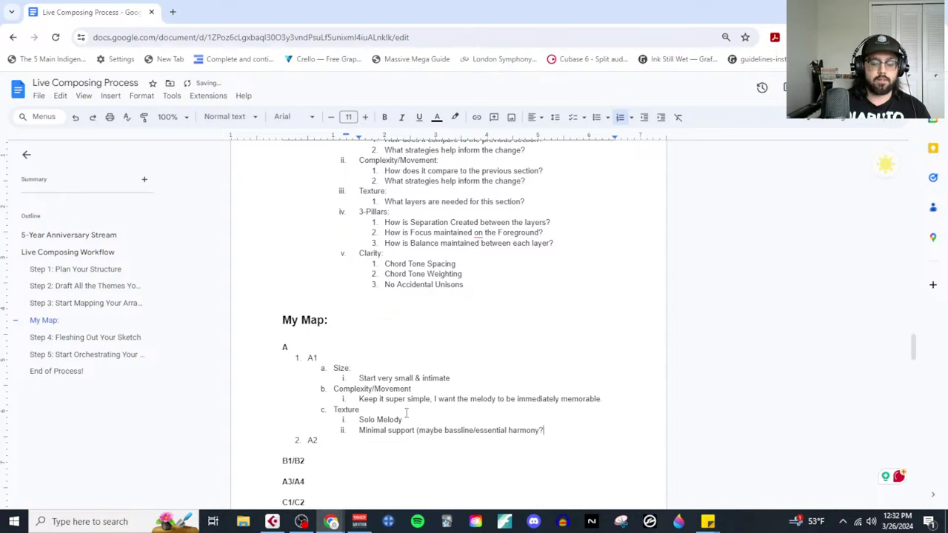
pyautogui.write(')')
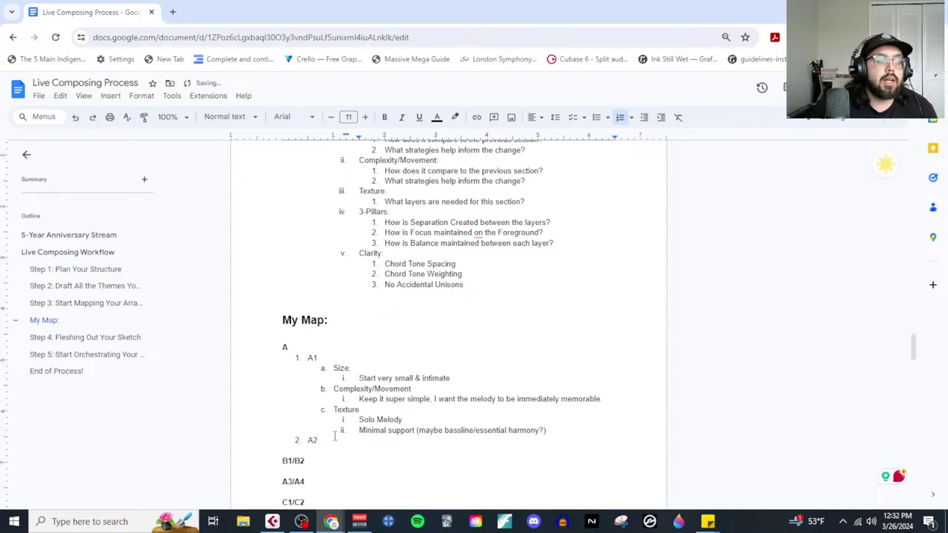
# Step: In Cubase, zoom out, then zoom in on the Kontakt 01 part at bar 9, and return to the doc
pyautogui.click(330, 440)
pyautogui.click(272, 521)
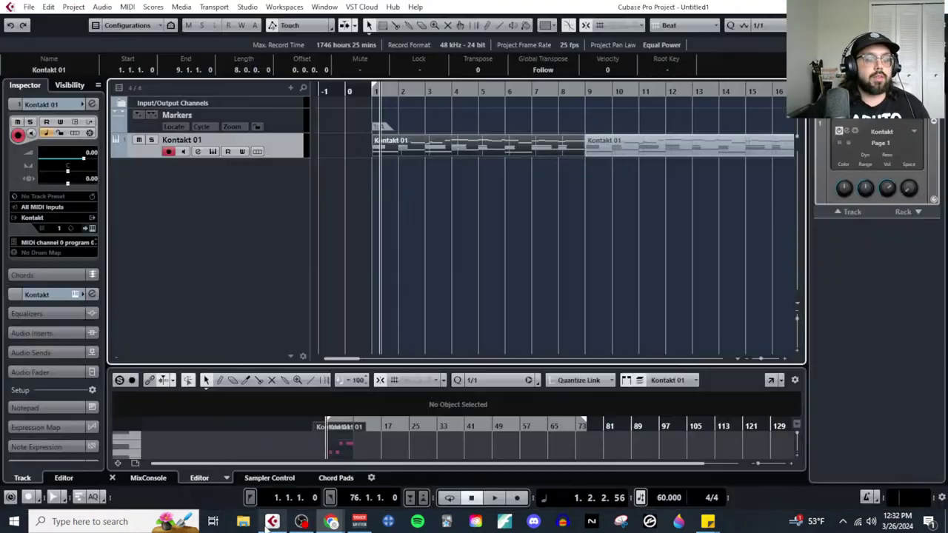
pyautogui.press('g')
pyautogui.press('g')
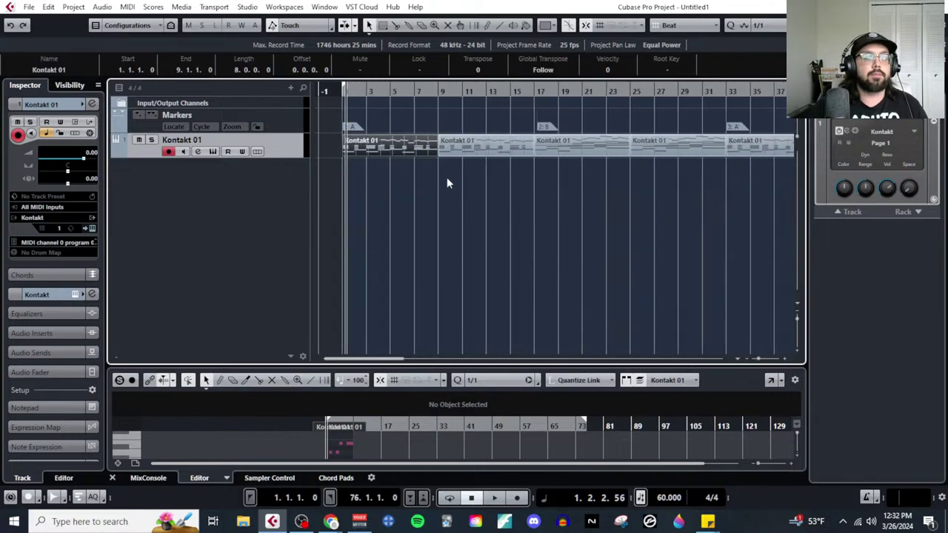
pyautogui.click(481, 147)
pyautogui.press('h')
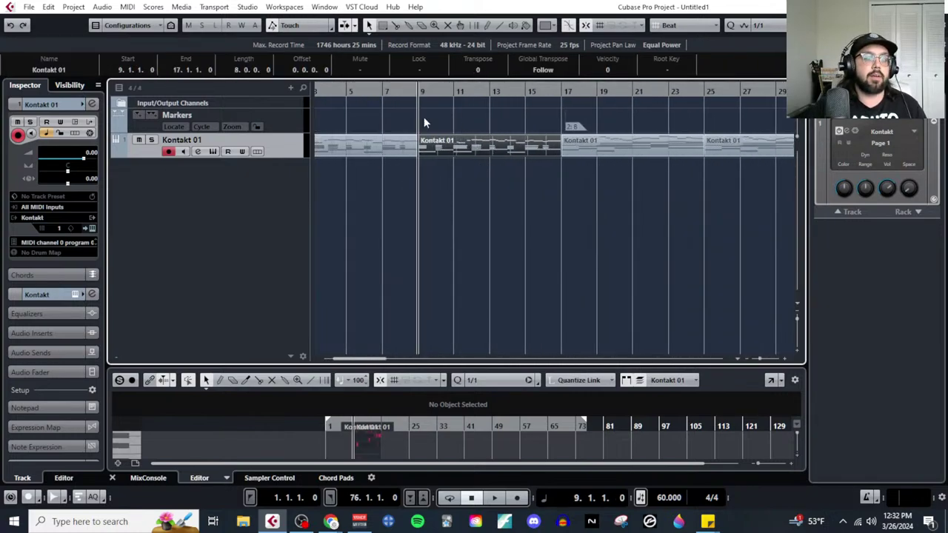
pyautogui.moveTo(331, 518)
pyautogui.click(394, 482)
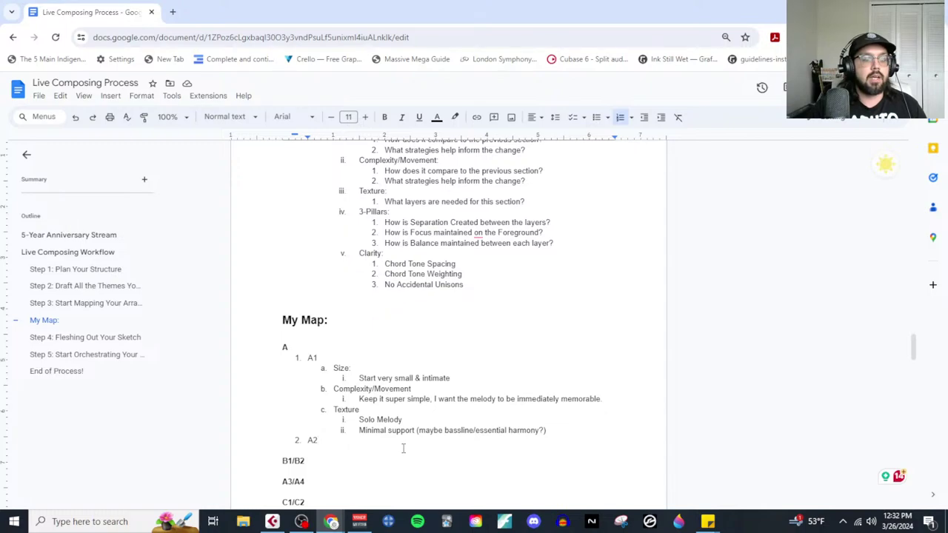
# Step: Add a 'Size:' point under A2 with the note 'start getting a bit bigger'
pyautogui.press('Return')
pyautogui.press('Tab')
pyautogui.write('Size:')
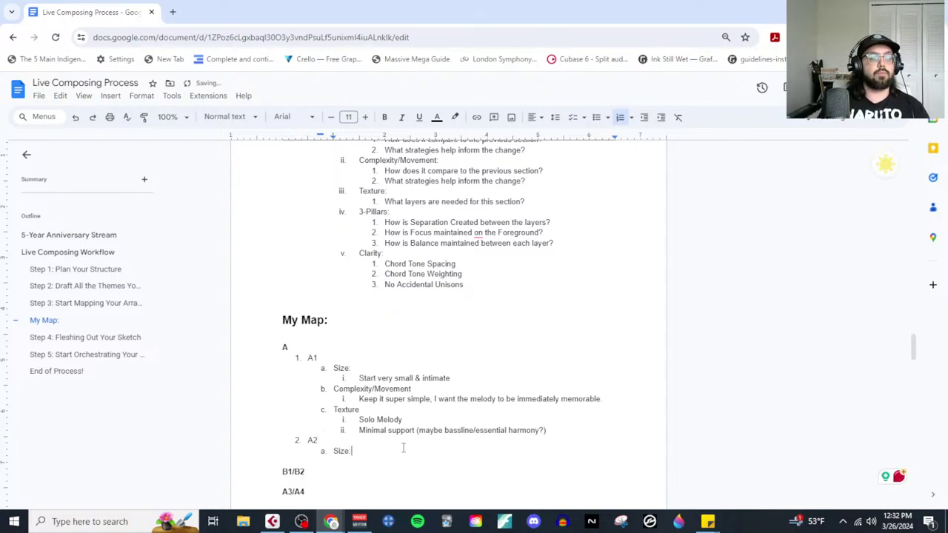
pyautogui.press('Return')
pyautogui.press('Tab')
pyautogui.write('start getting a bit bigge')
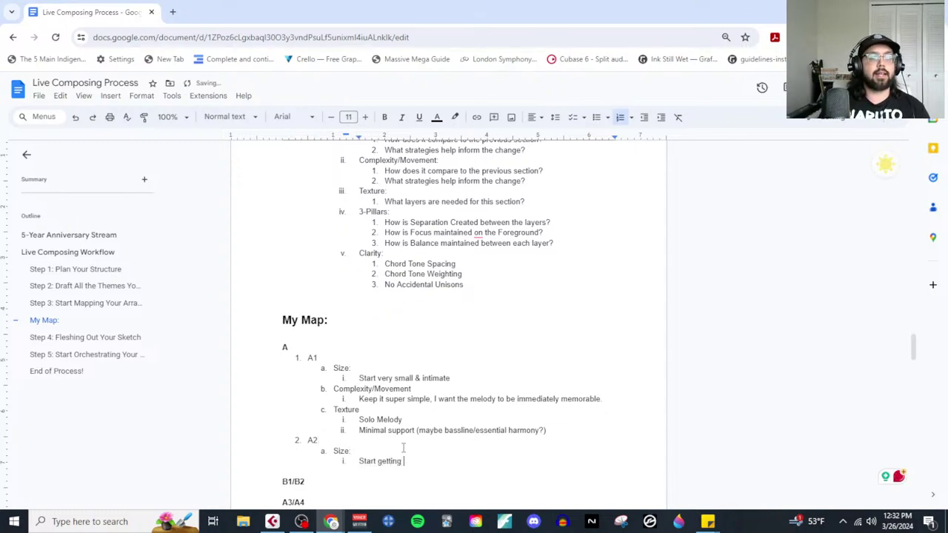
pyautogui.write('r')
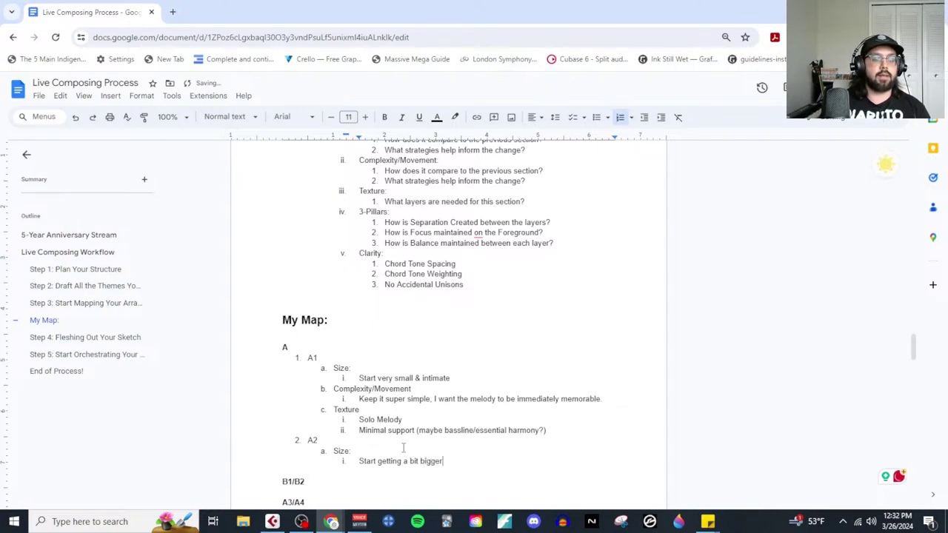
# Step: Add 'Complexity/movement:' under A2, noting to start adding accompanimental material while keeping movement and complexity minimal
pyautogui.press('Return')
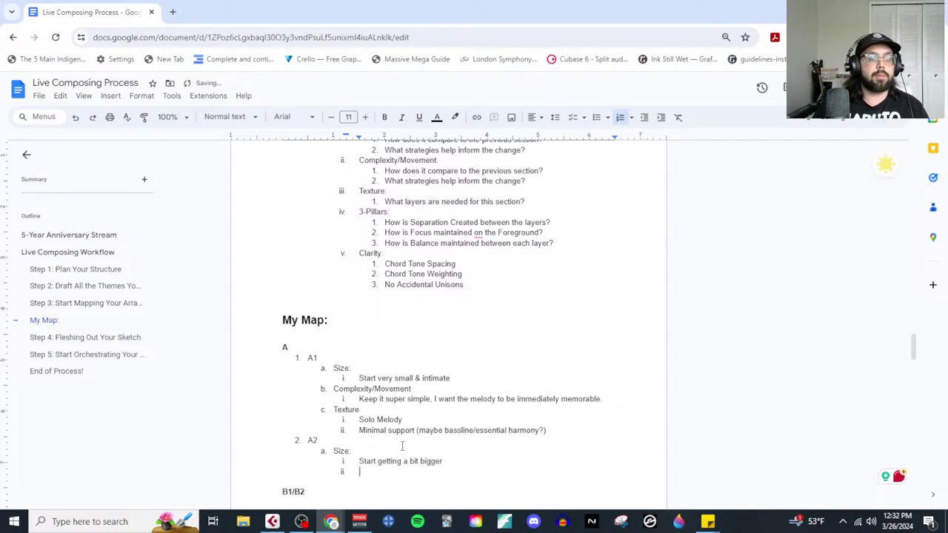
pyautogui.hotkey('shift', 'Tab')
pyautogui.write('Compl')
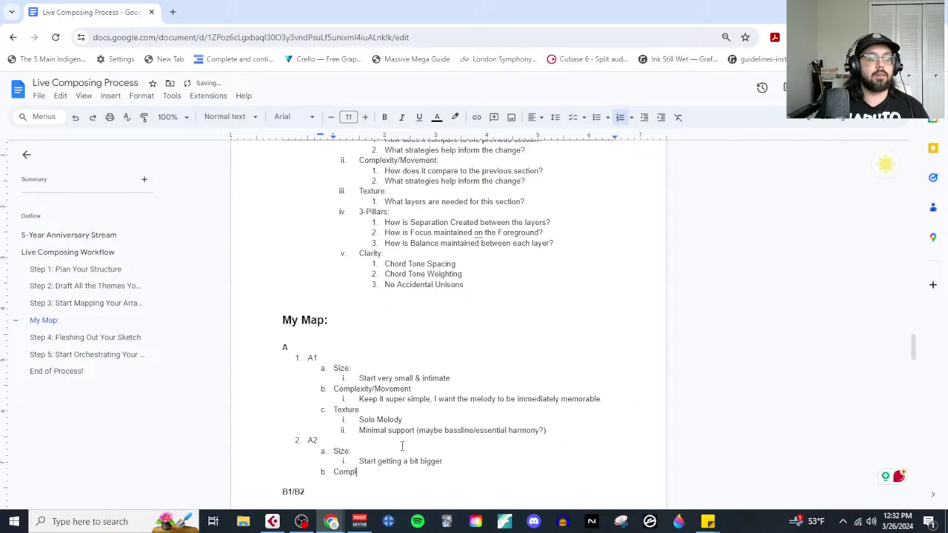
pyautogui.write('exity/mo')
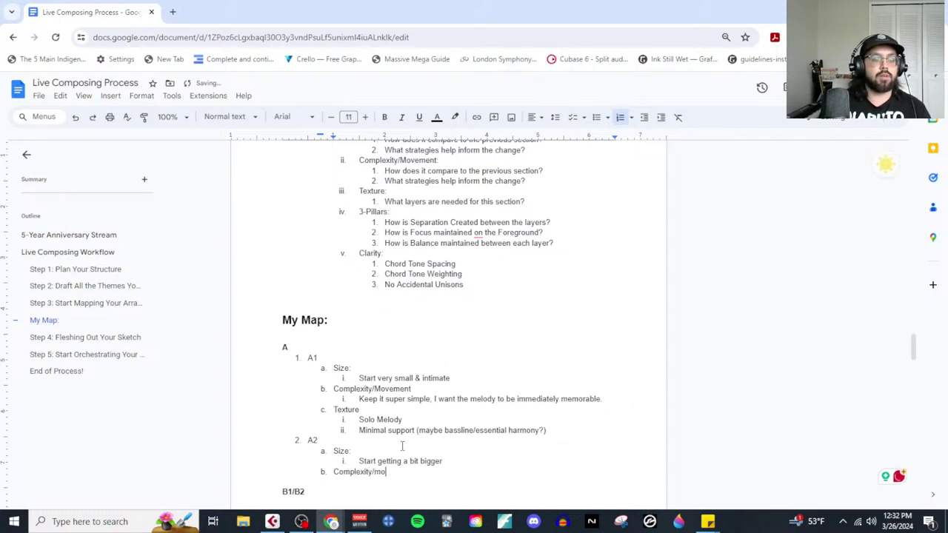
pyautogui.write('vement:')
pyautogui.press('Return')
pyautogui.press('Tab')
pyautogui.write('Start adding mo')
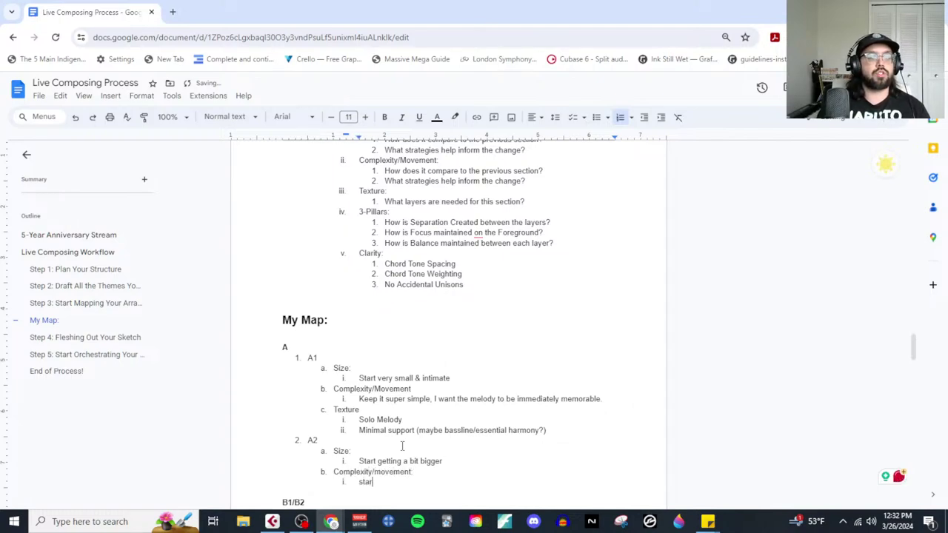
pyautogui.write('re ')
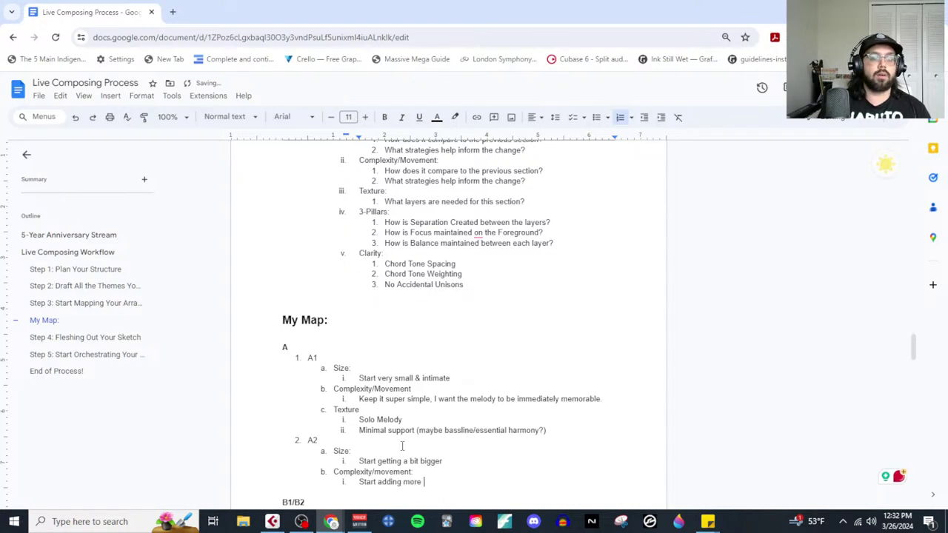
pyautogui.write('accompanimental ')
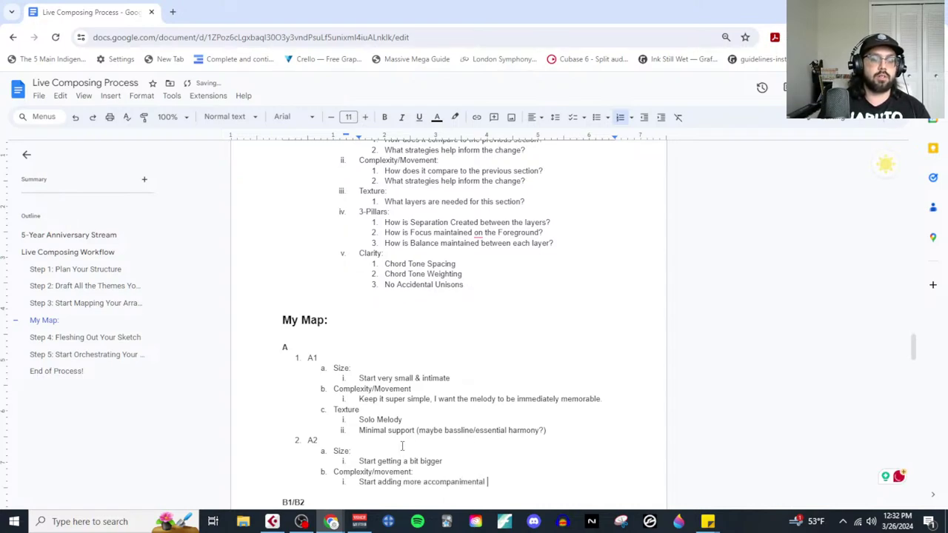
pyautogui.write('material, still k')
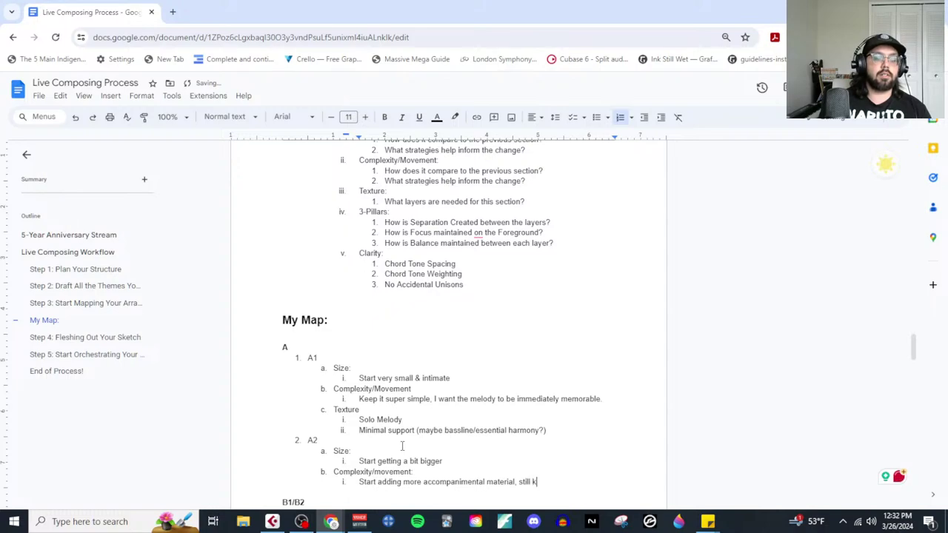
pyautogui.write('eep movement and ')
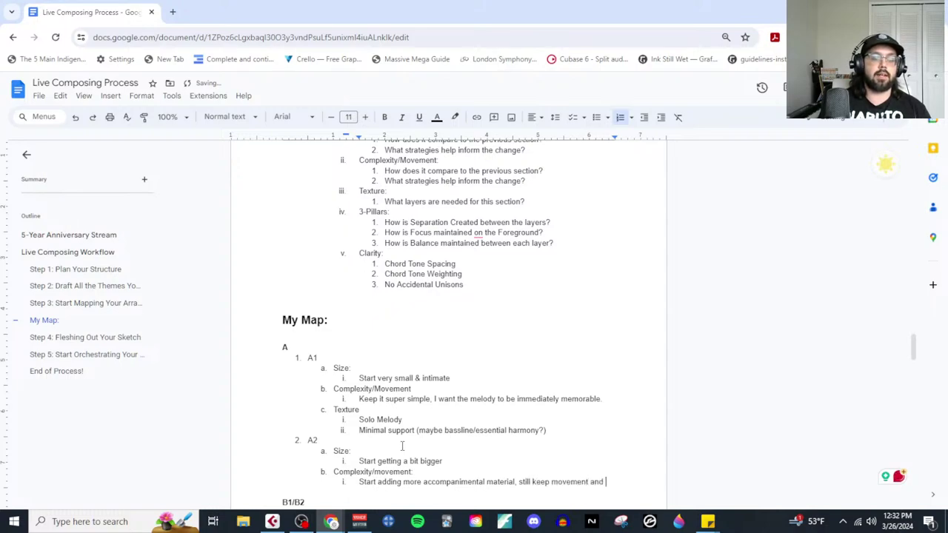
pyautogui.write('complexity minimal')
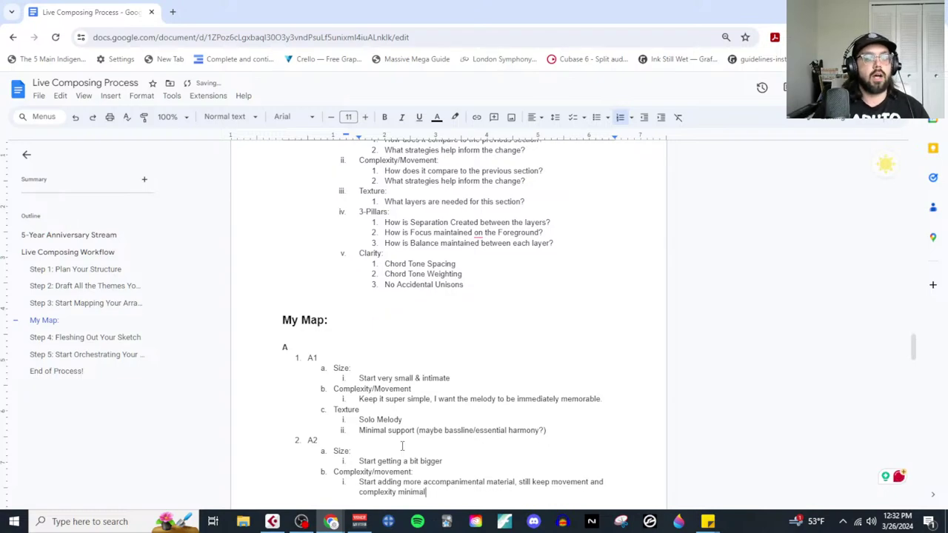
# Step: Add a 'Texture:' point under A2 listing Melody (doubled?), Harmony (sustained?) and Bassline
pyautogui.press('Return')
pyautogui.hotkey('shift', 'Tab')
pyautogui.write('Texture:')
pyautogui.press('Return')
pyautogui.press('Tab')
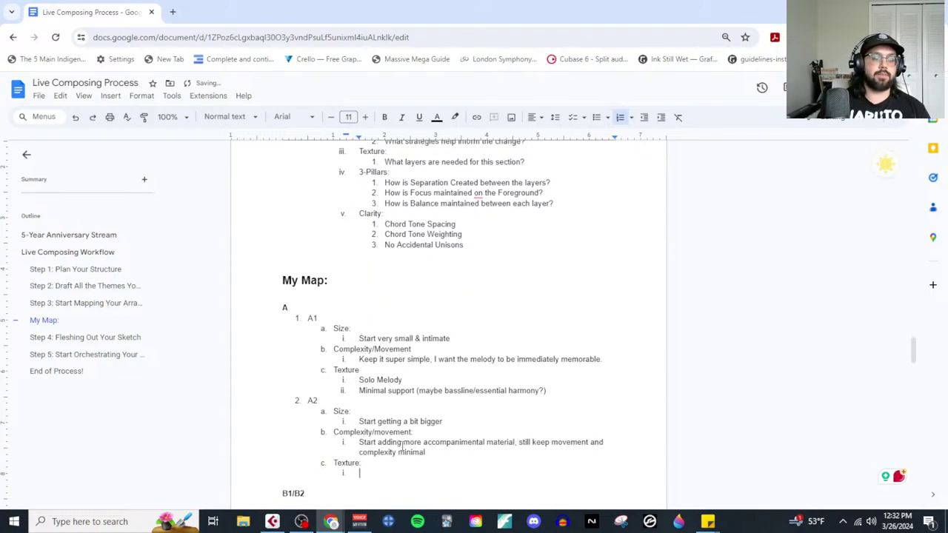
pyautogui.write('Melody ')
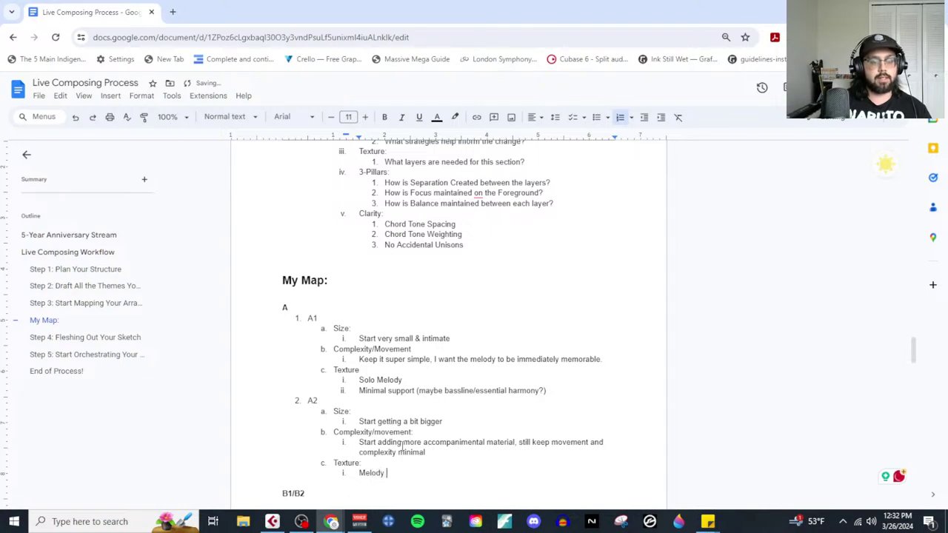
pyautogui.write('(doubled?')
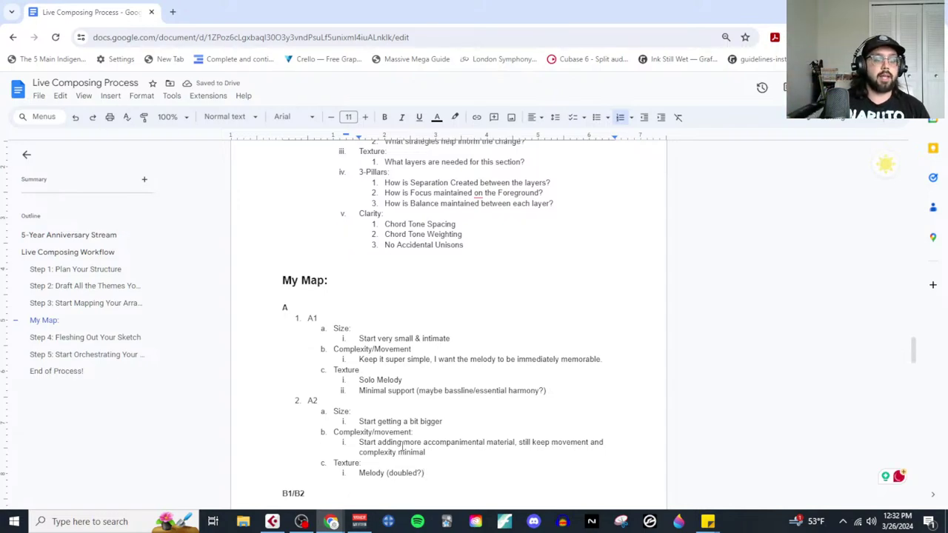
pyautogui.press('Return')
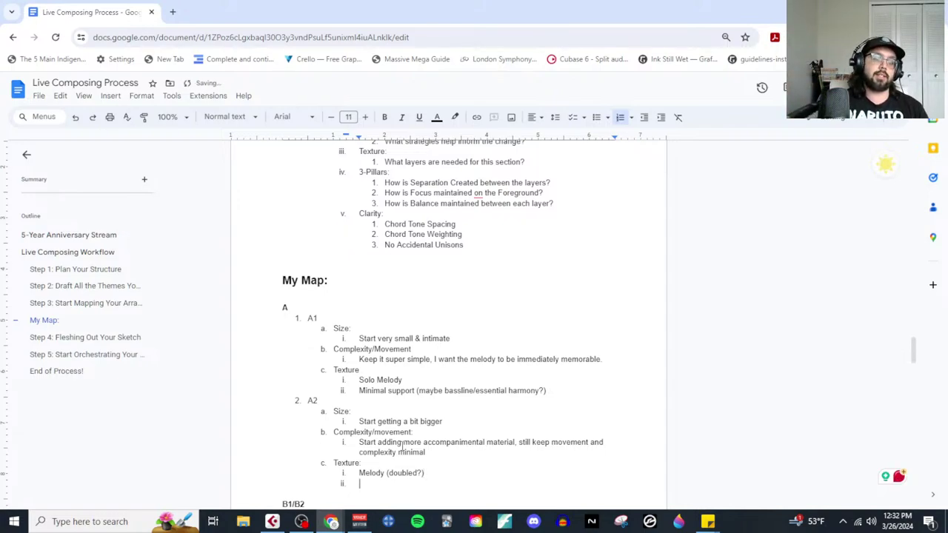
pyautogui.write('Harmony')
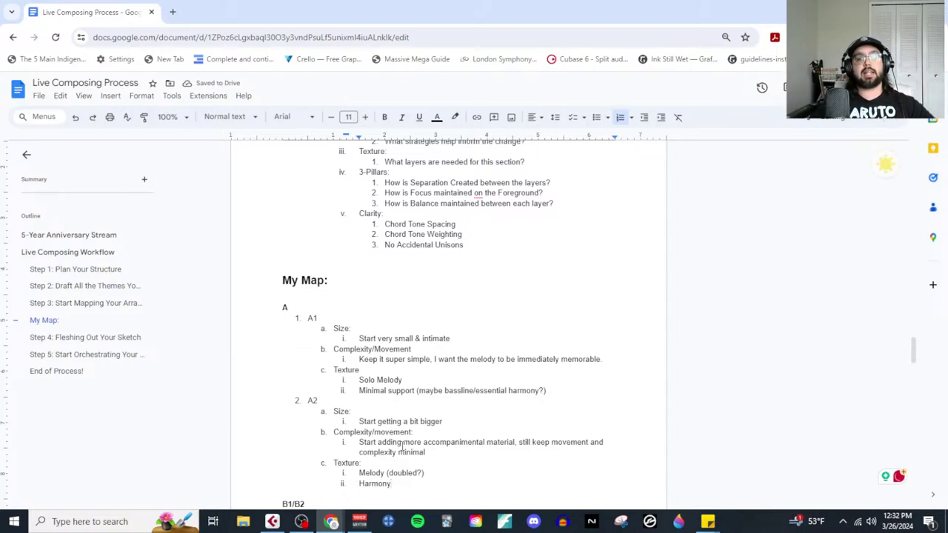
pyautogui.write('(su')
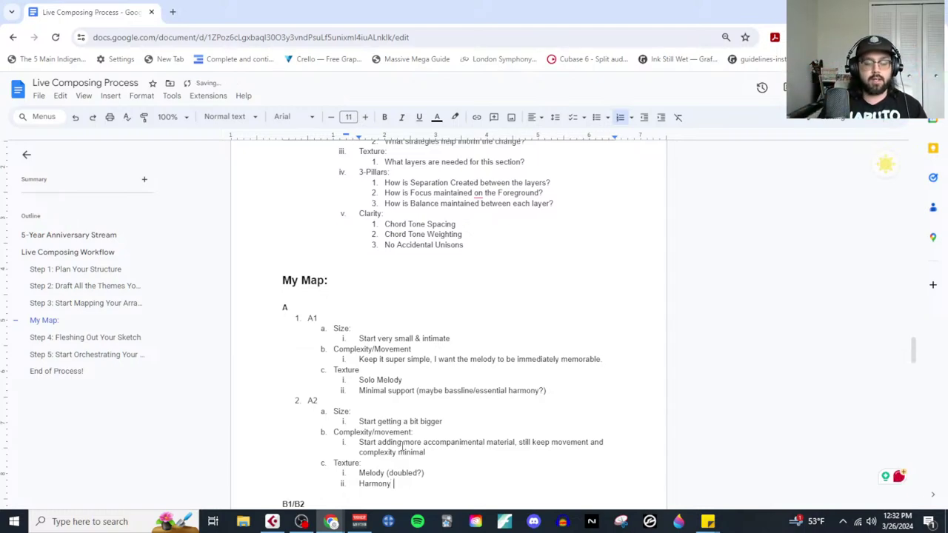
pyautogui.write('stained?)')
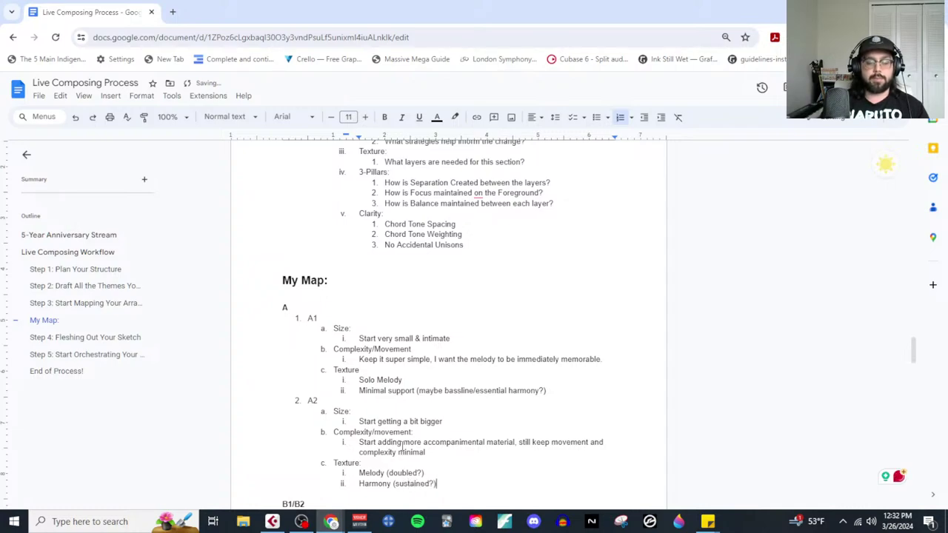
pyautogui.press('Return')
pyautogui.write('Bassline')
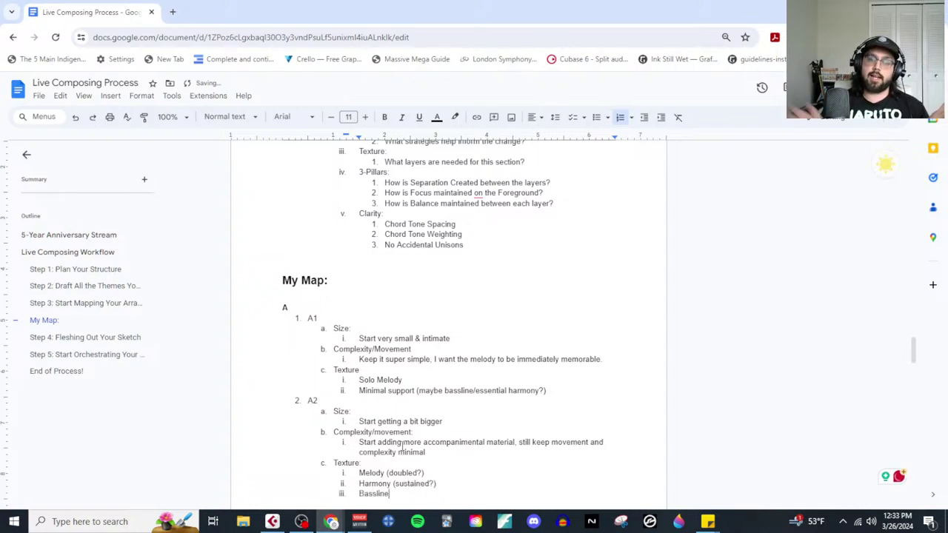
pyautogui.scroll(-1, 399, 444)
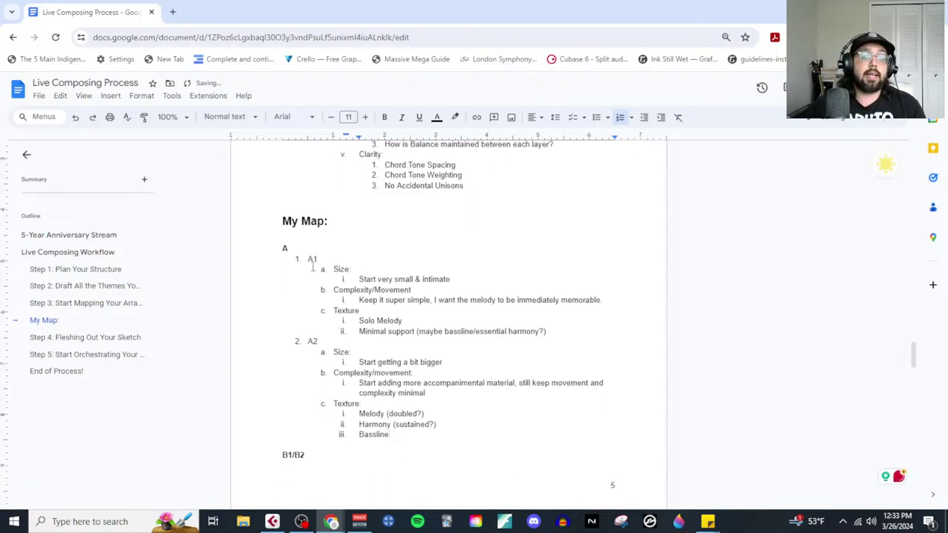
pyautogui.moveTo(308, 261); pyautogui.dragTo(470, 432)
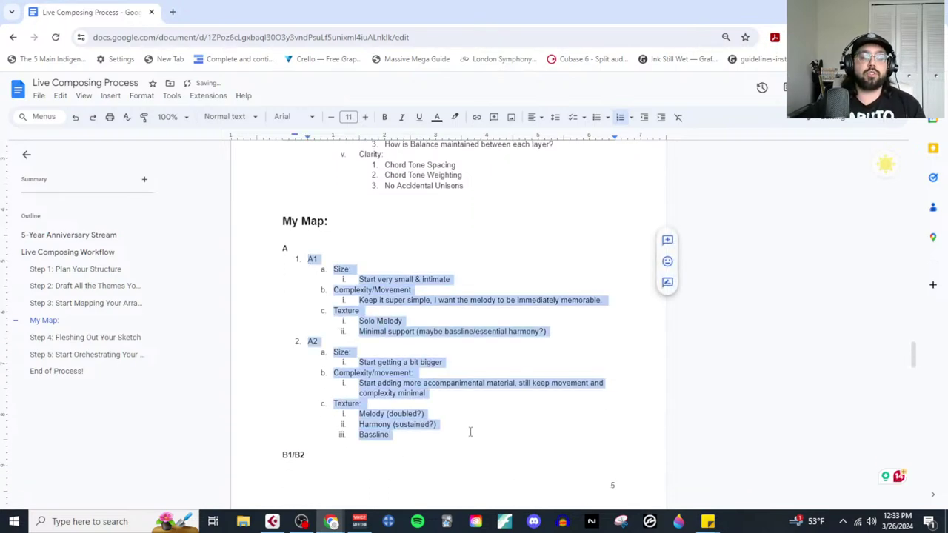
pyautogui.scroll(-2, 470, 432)
# Step: Add a non-bold numbered list with items B1 and B2 under the B1/B2 heading
pyautogui.click(311, 339)
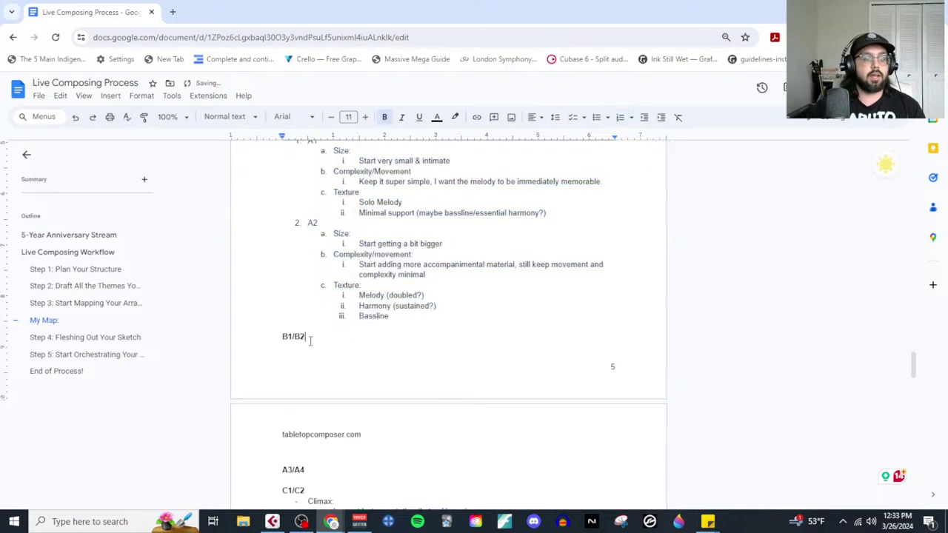
pyautogui.press('Down')
pyautogui.press('Down')
pyautogui.press('Return')
pyautogui.hotkey('ctrl', 'shift', '7')
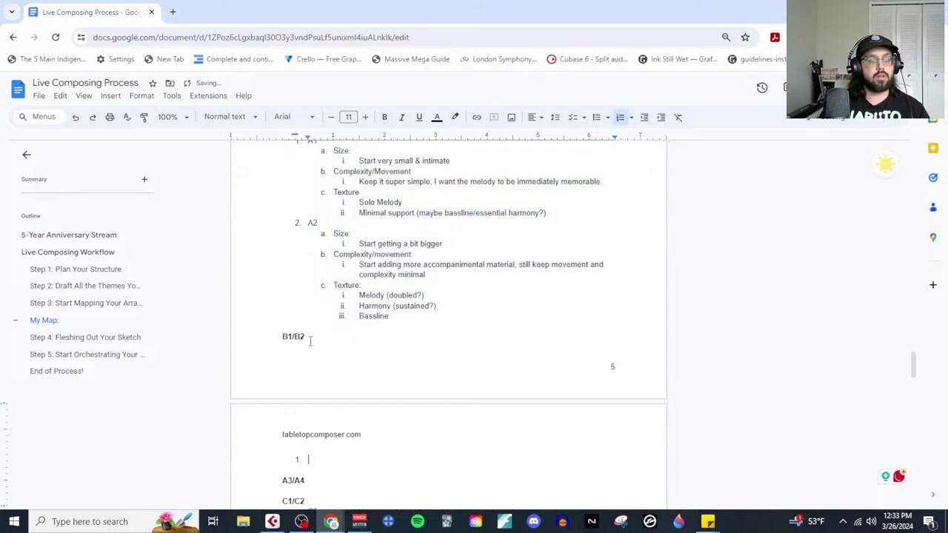
pyautogui.write('B1')
pyautogui.press('Return')
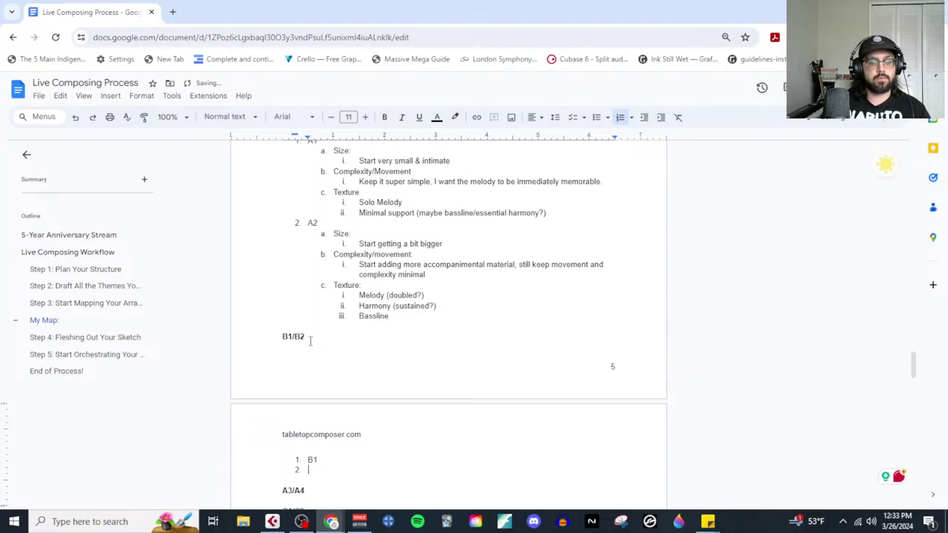
pyautogui.write('B2')
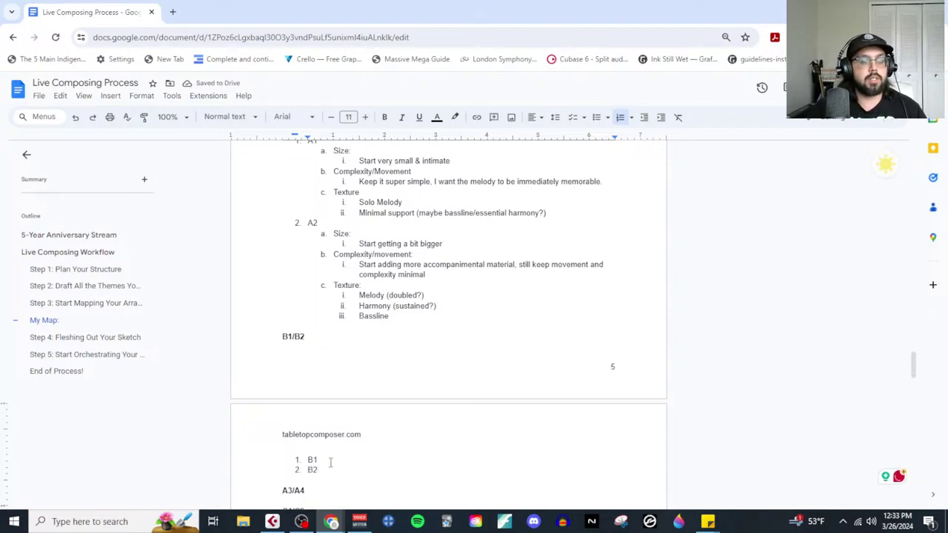
# Step: Add indented sub-items size, complexity/movement and texture under B1
pyautogui.click(330, 461)
pyautogui.press('Return')
pyautogui.press('Tab')
pyautogui.write('size')
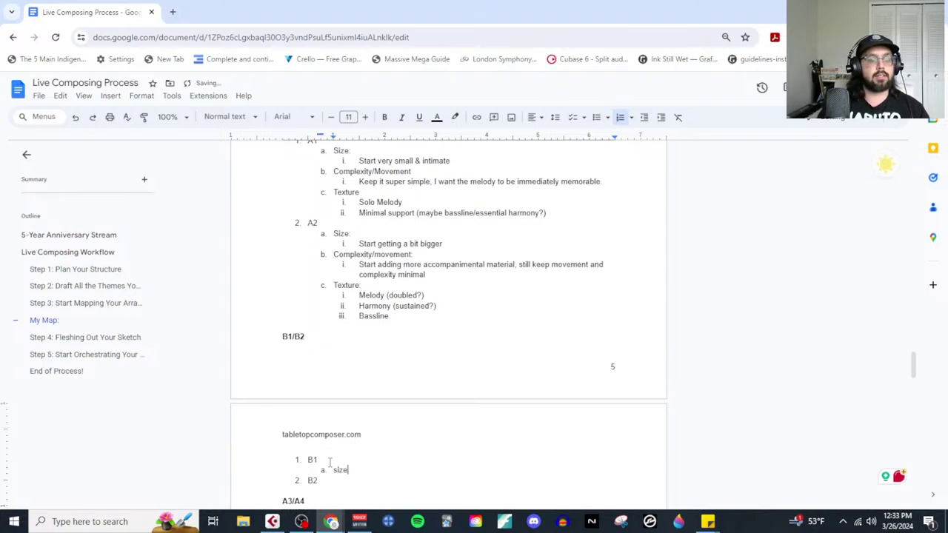
pyautogui.press('Return')
pyautogui.write('complexity')
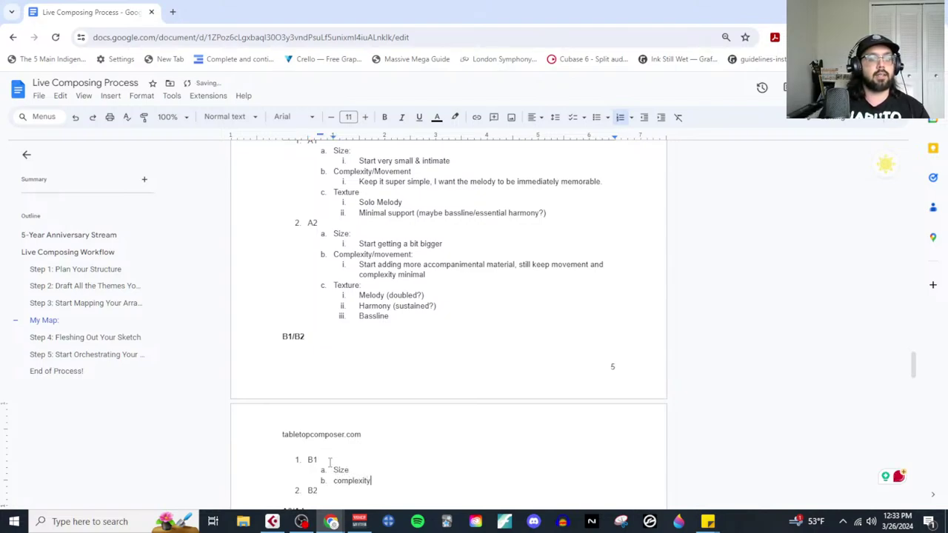
pyautogui.write('/movement')
pyautogui.press('Return')
pyautogui.write('textu')
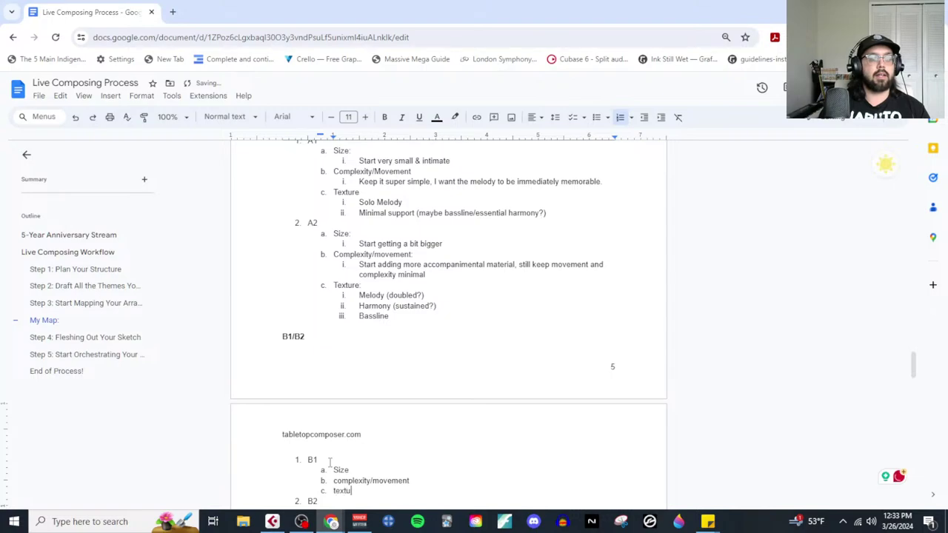
pyautogui.write('re')
# Step: Copy the size, complexity/movement and texture sub-items and paste them under B2
pyautogui.scroll(-2, 326, 437)
pyautogui.moveTo(358, 432); pyautogui.dragTo(341, 412)
pyautogui.hotkey('ctrl', 'c')
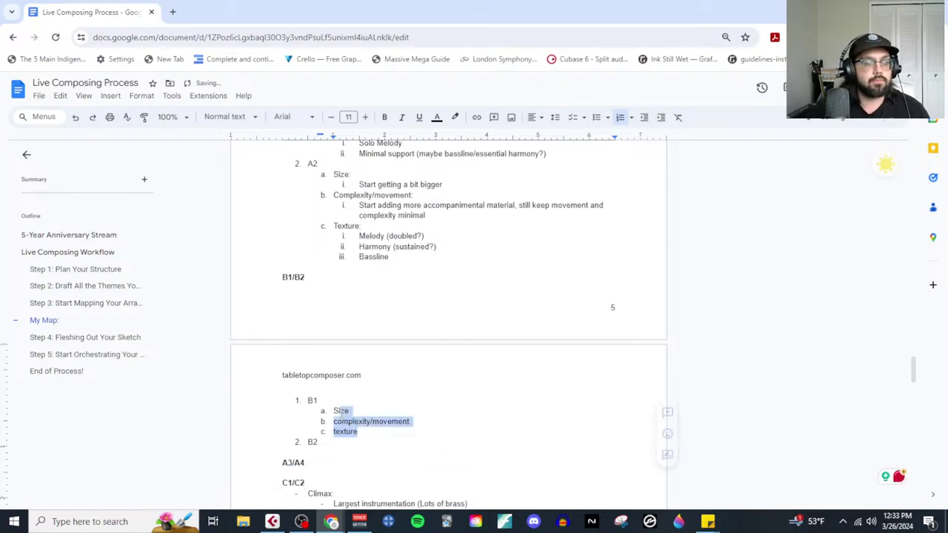
pyautogui.click(335, 444)
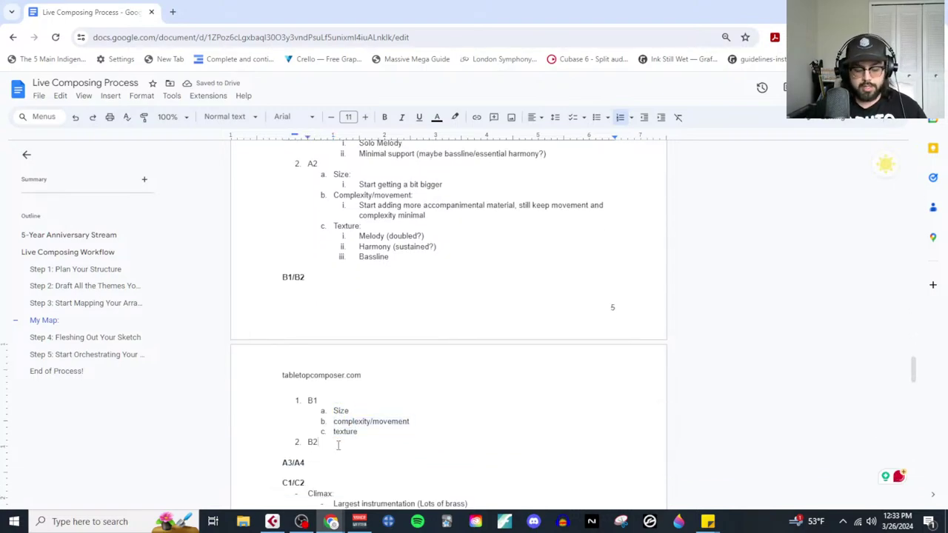
pyautogui.press('Return')
pyautogui.press('Tab')
pyautogui.hotkey('ctrl', 'v')
pyautogui.scroll(3, 342, 448)
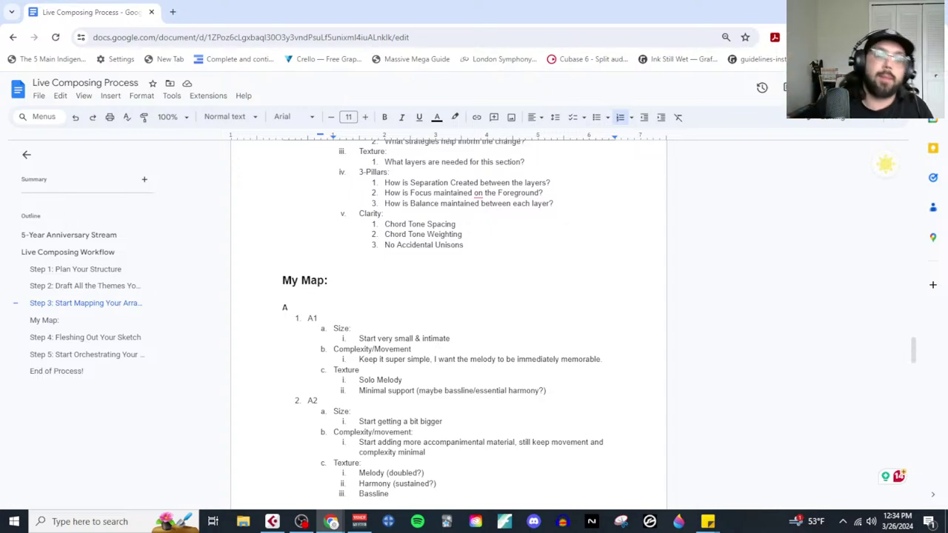
pyautogui.scroll(-3, 510, 485)
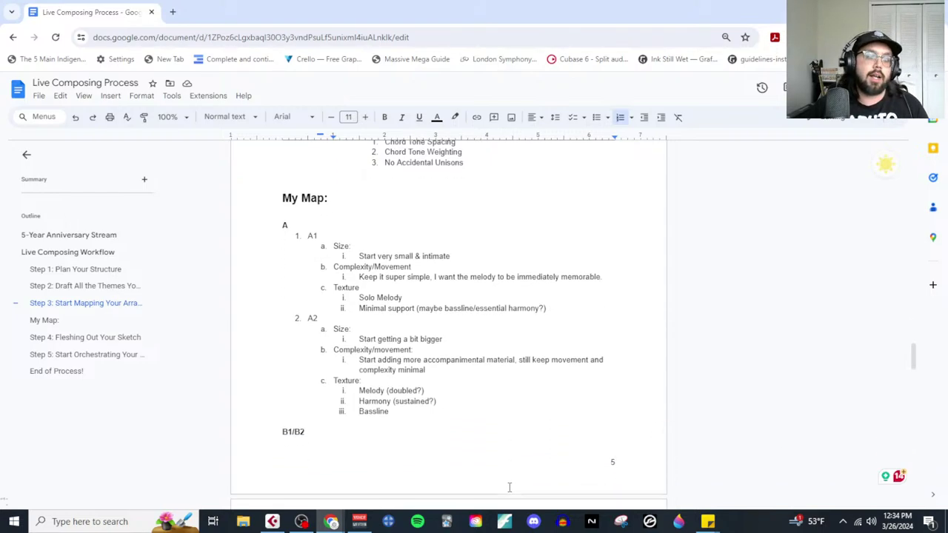
pyautogui.scroll(-3, 337, 408)
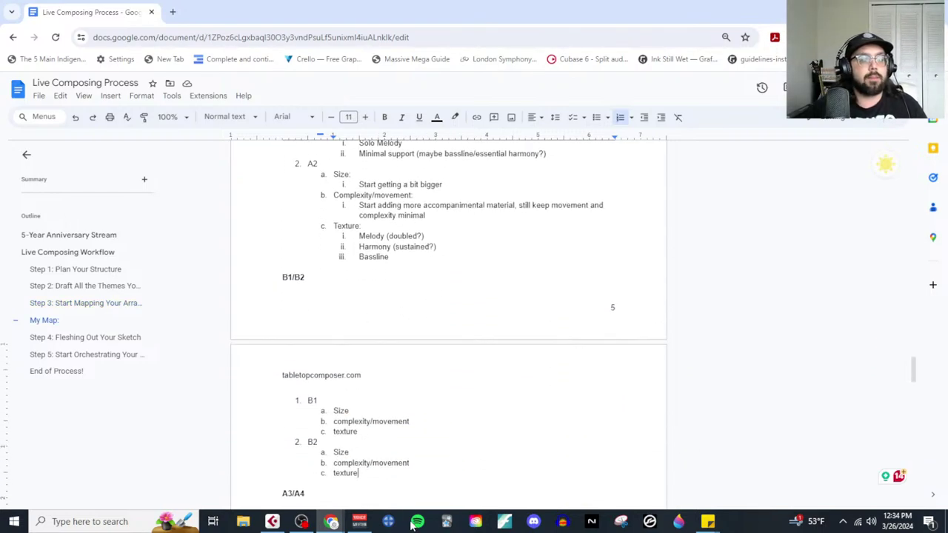
# Step: In Cubase, open the Kontakt 01 part in the Key Editor to review its notes
pyautogui.click(272, 521)
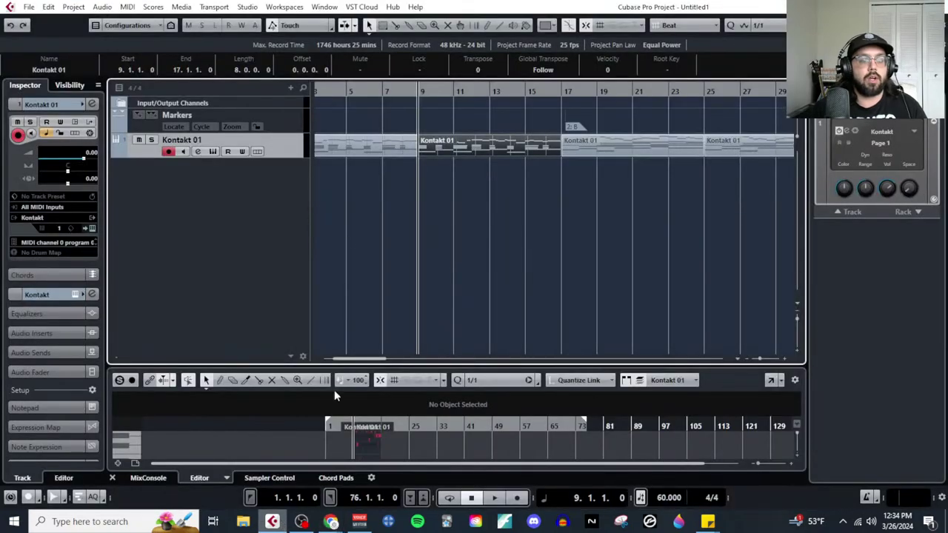
pyautogui.click(127, 7)
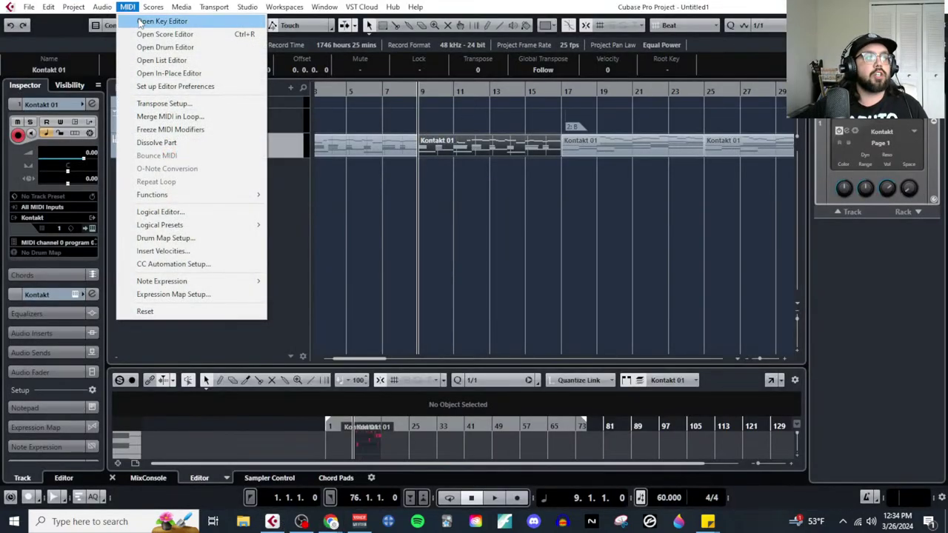
pyautogui.click(148, 17)
pyautogui.scroll(-3, 425, 333)
pyautogui.hscroll(-2, 424, 337)
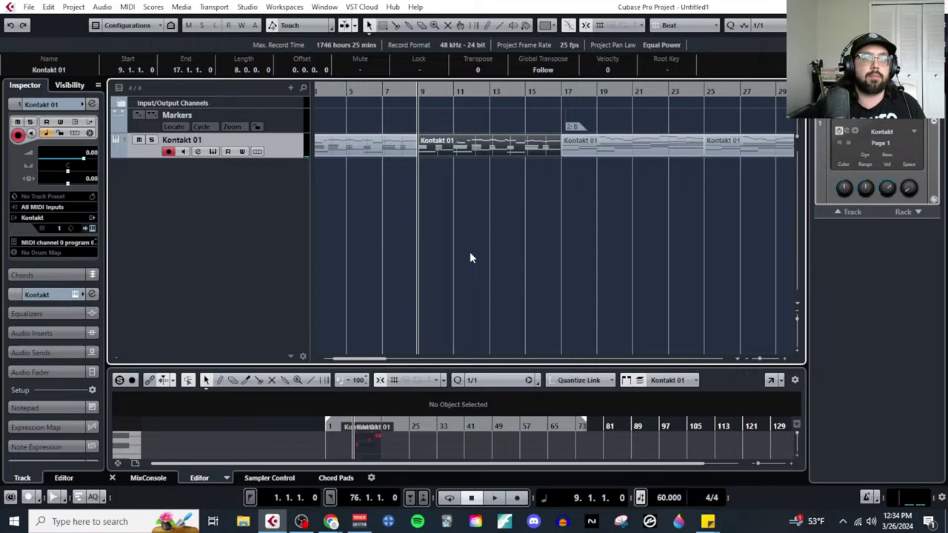
# Step: Open the bars 17–25 part in the Key Editor, play it back, then return to the Google Doc
pyautogui.click(633, 144)
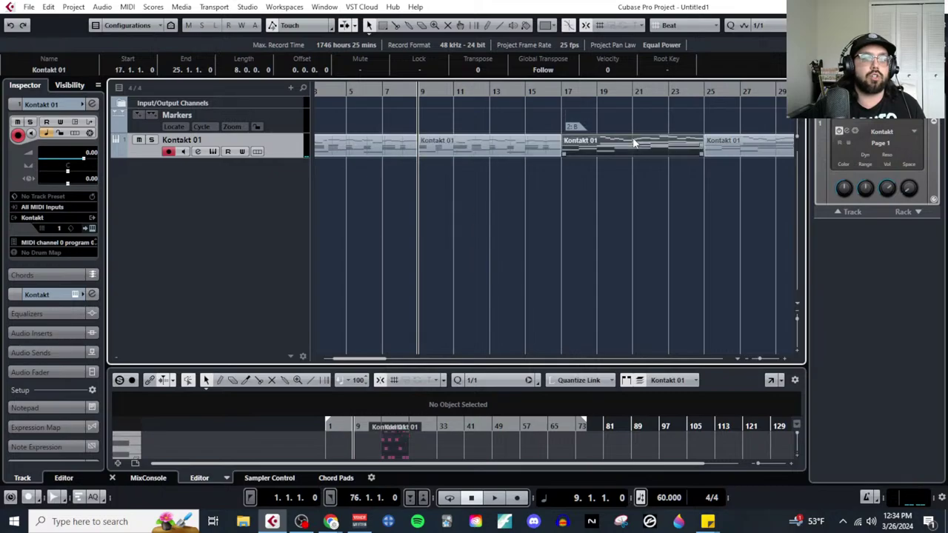
pyautogui.click(132, 8)
pyautogui.click(151, 20)
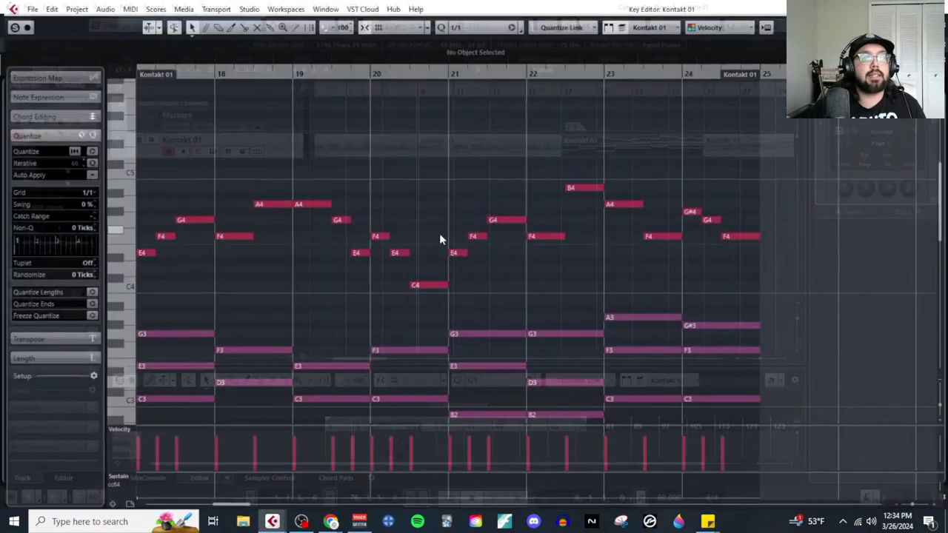
pyautogui.hscroll(-3, 312, 302)
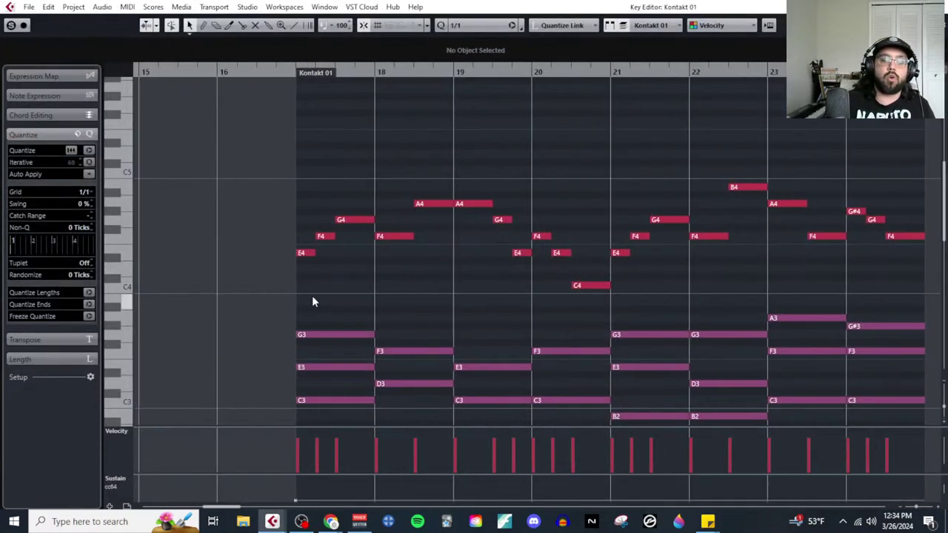
pyautogui.press('space')
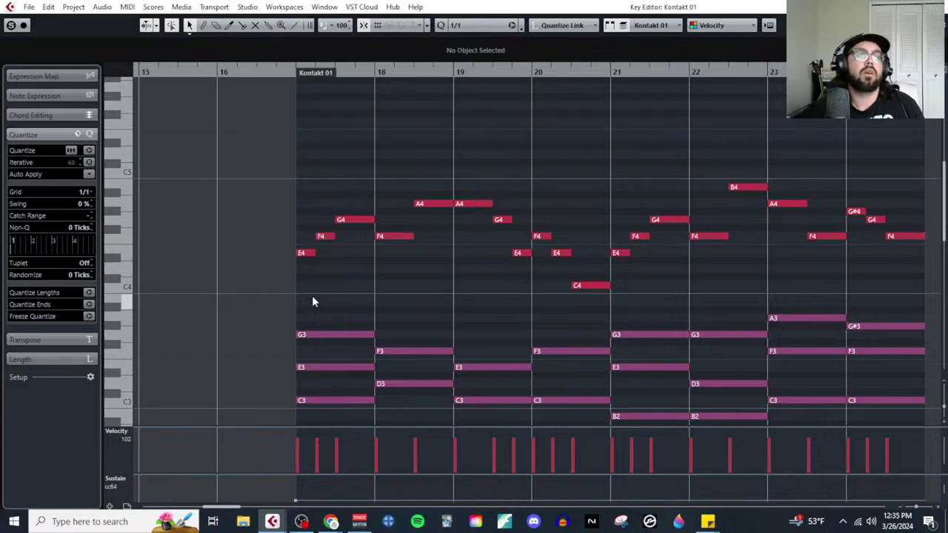
pyautogui.scroll(-2, 387, 282)
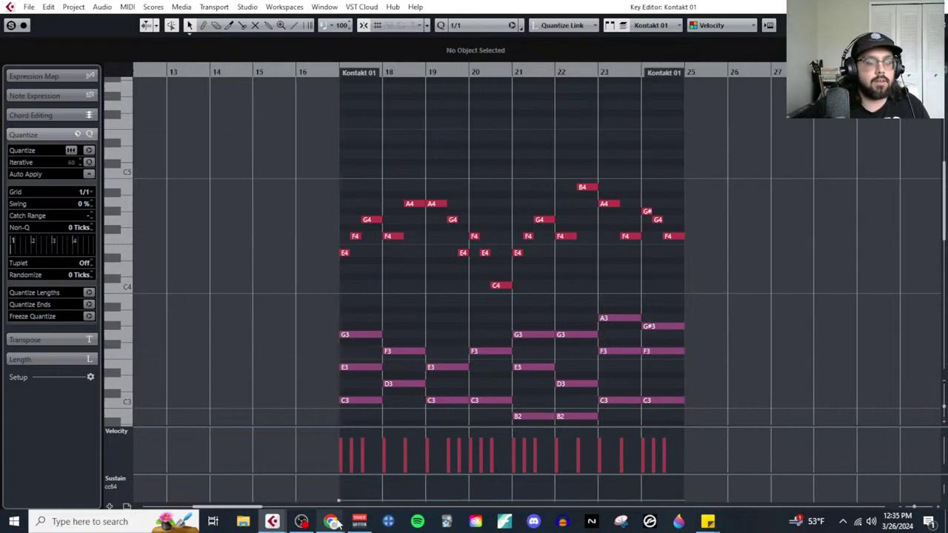
pyautogui.moveTo(331, 521)
pyautogui.click(372, 497)
pyautogui.scroll(-2, 434, 398)
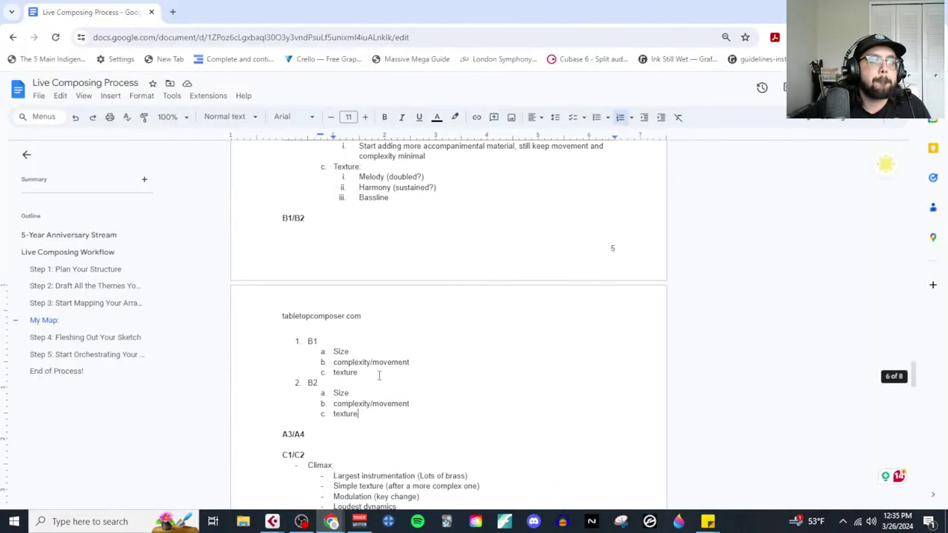
# Step: Change A2's Complexity line to ', make it more rhythmically active, without pulling attention from the melody'
pyautogui.scroll(1, 381, 376)
pyautogui.scroll(1, 382, 385)
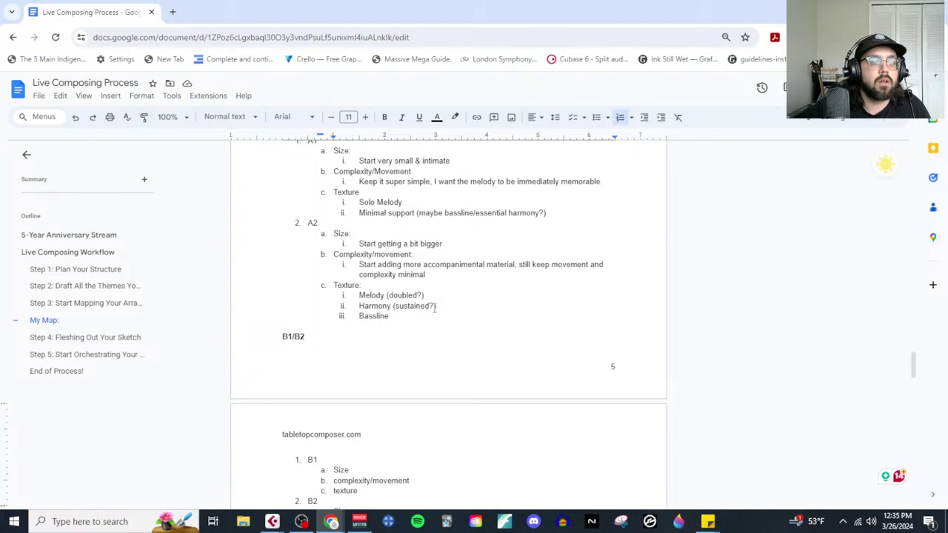
pyautogui.moveTo(435, 308); pyautogui.dragTo(396, 309)
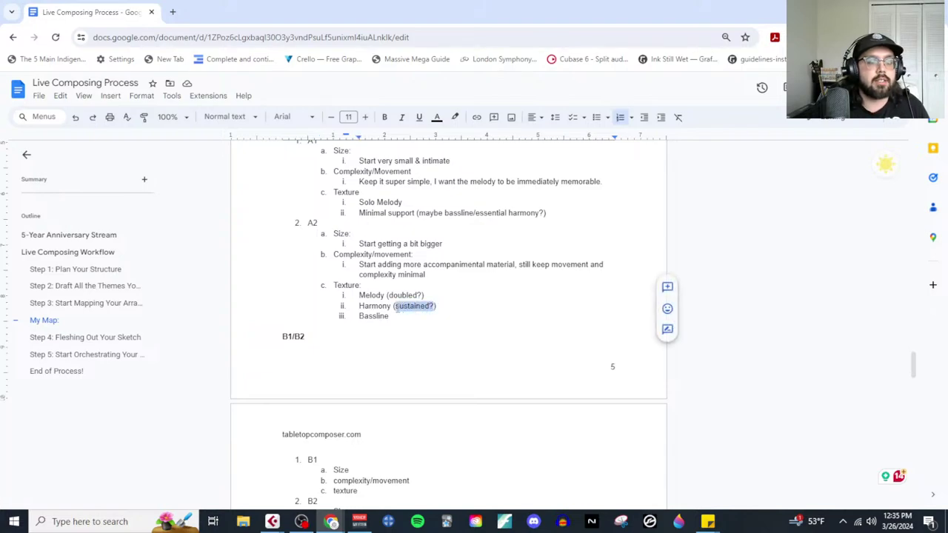
pyautogui.click(431, 271)
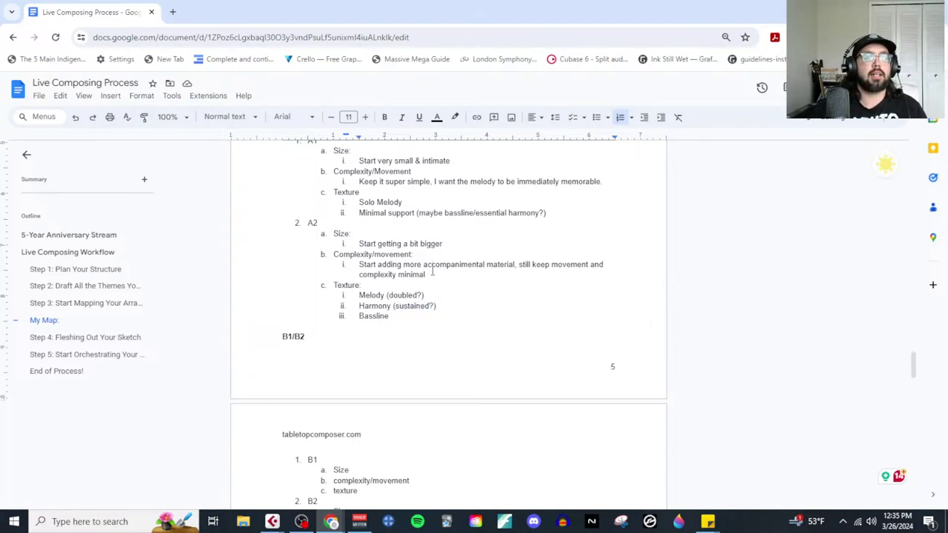
pyautogui.moveTo(431, 271); pyautogui.dragTo(534, 269)
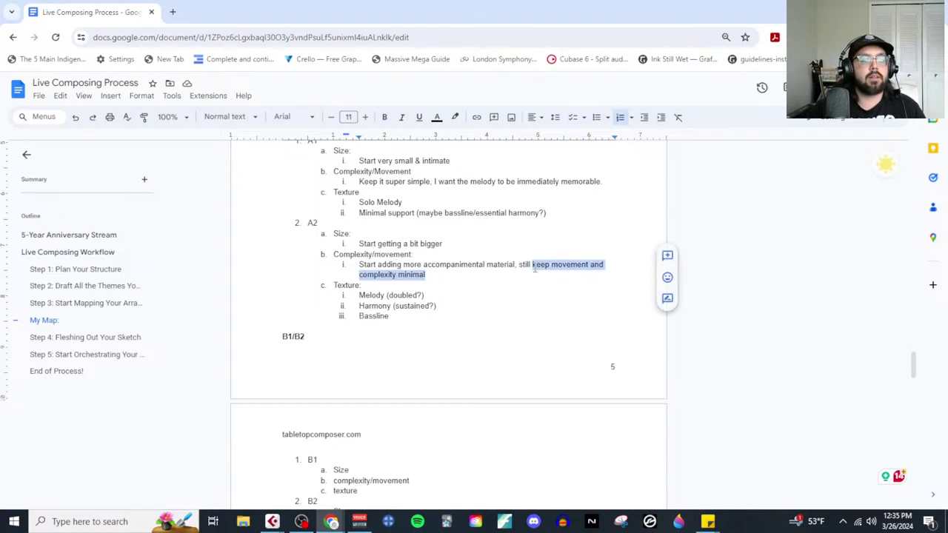
pyautogui.click(465, 244)
pyautogui.write(', but k')
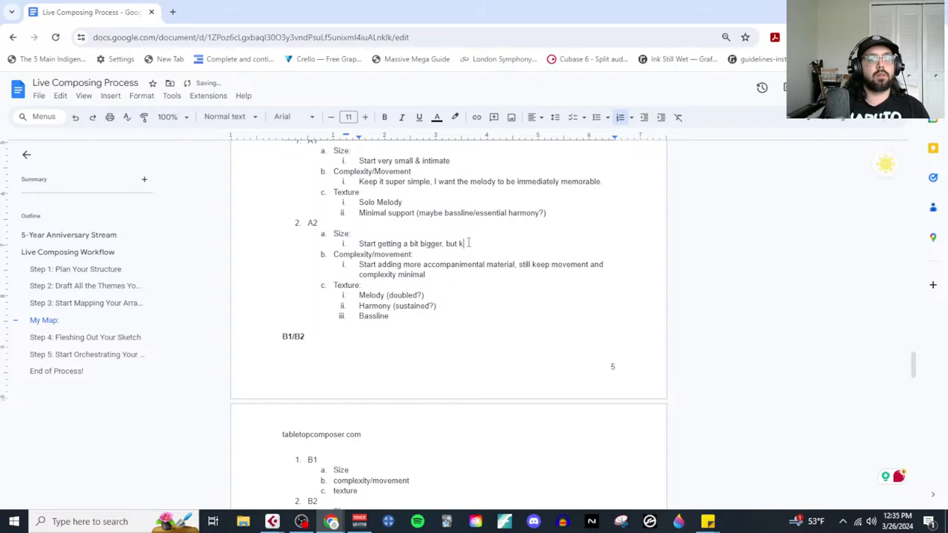
pyautogui.write('eep it a bit')
pyautogui.press('BackSpace')
pyautogui.press('BackSpace')
pyautogui.press('BackSpace')
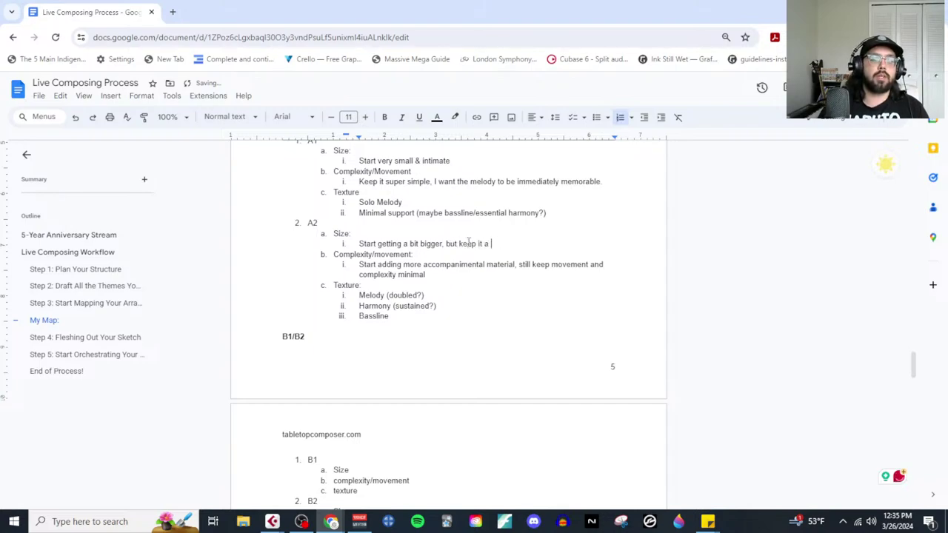
pyautogui.press('BackSpace')
pyautogui.press('BackSpace')
pyautogui.press('BackSpace')
pyautogui.press('BackSpace')
pyautogui.press('BackSpace')
pyautogui.press('BackSpace')
pyautogui.press('BackSpace')
pyautogui.press('BackSpace')
pyautogui.press('BackSpace')
pyautogui.press('BackSpace')
pyautogui.press('BackSpace')
pyautogui.press('BackSpace')
pyautogui.press('BackSpace')
pyautogui.press('BackSpace')
pyautogui.press('BackSpace')
pyautogui.press('BackSpace')
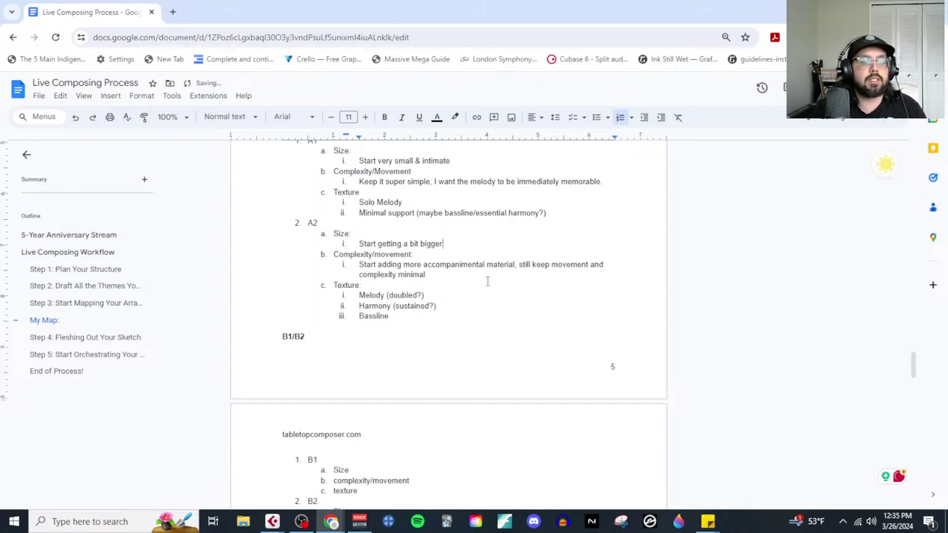
pyautogui.moveTo(488, 281); pyautogui.dragTo(514, 265)
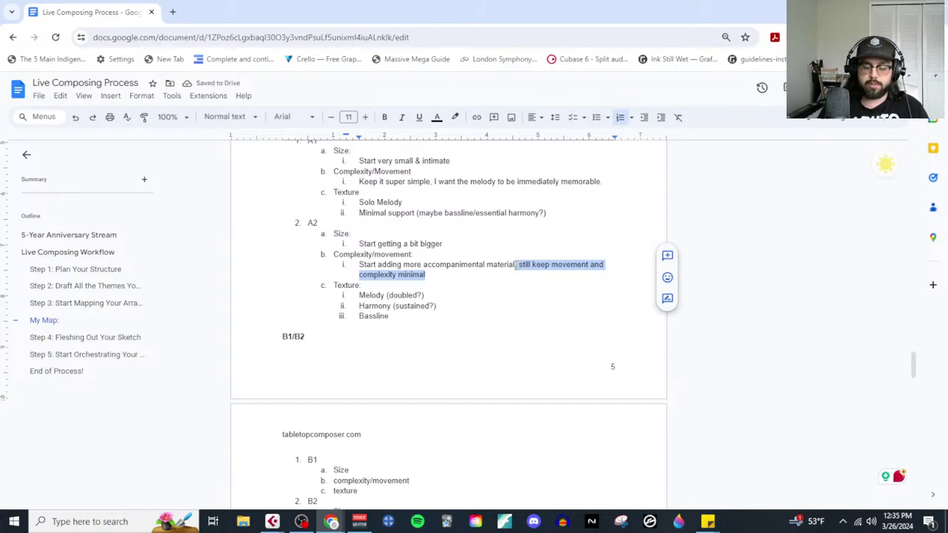
pyautogui.press('BackSpace')
pyautogui.write(', make it mor')
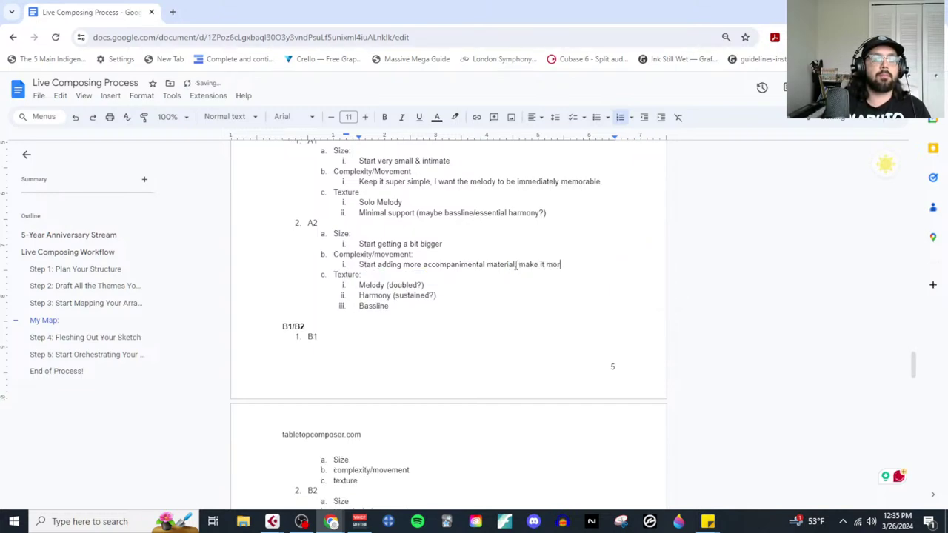
pyautogui.write('e rhythmically active')
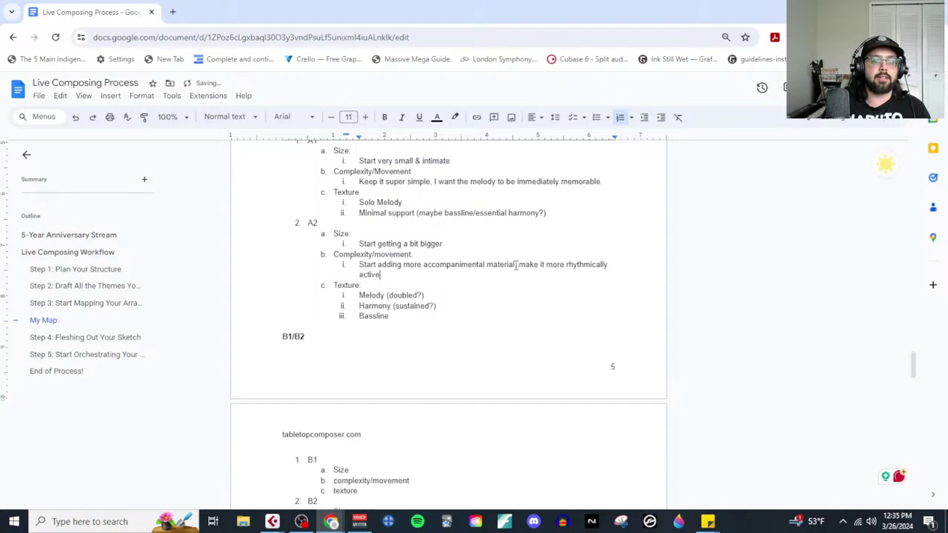
pyautogui.write(', without pulling at')
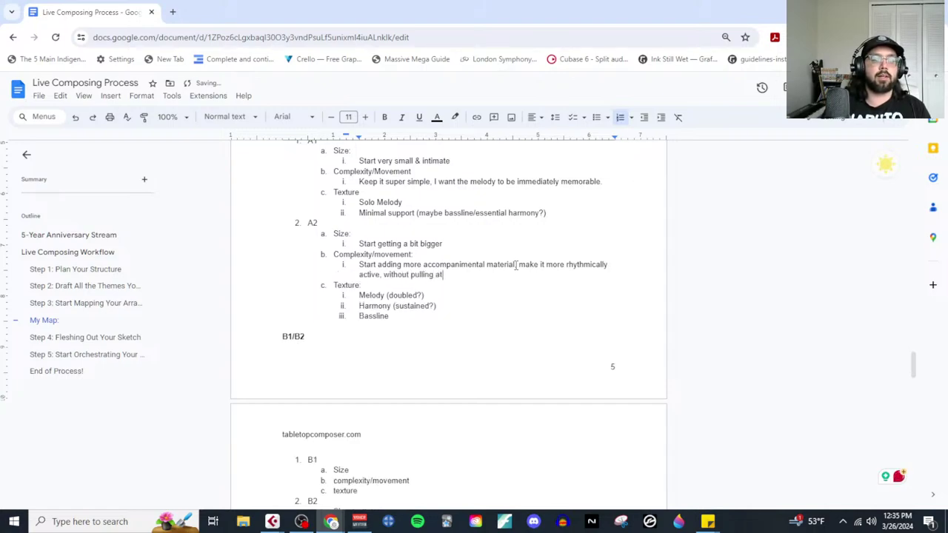
pyautogui.write('tention from the mel')
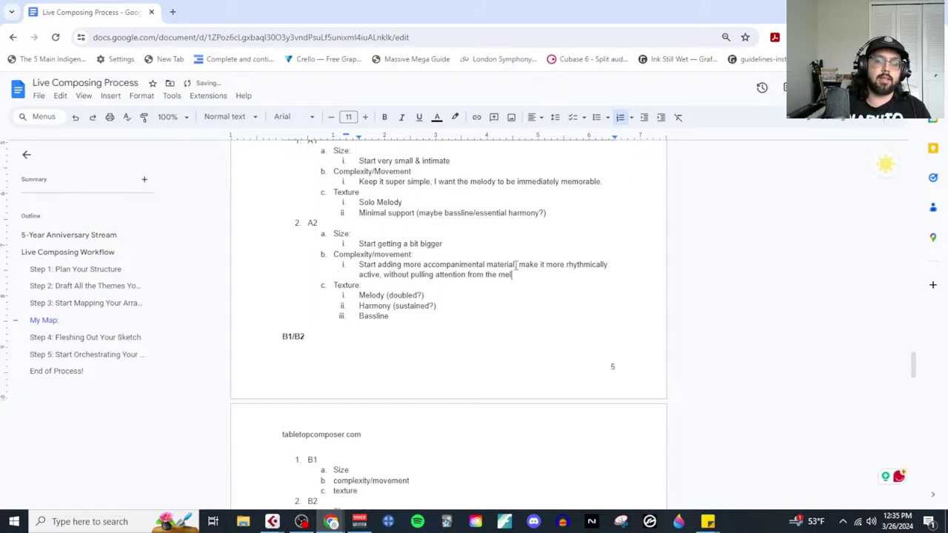
pyautogui.write('ody')
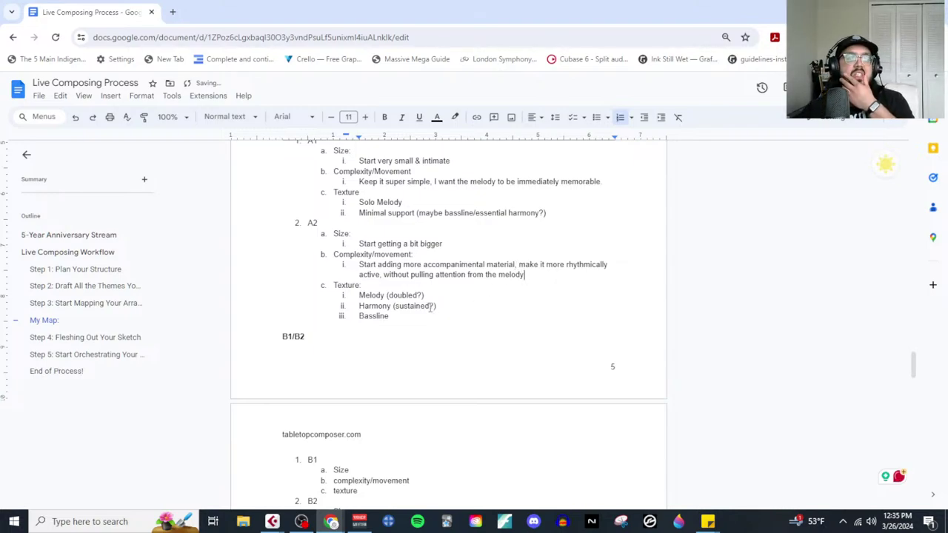
# Step: Replace 'sustained?' in A2's Harmony note with 'rhythmic chords'
pyautogui.moveTo(430, 306); pyautogui.dragTo(396, 306)
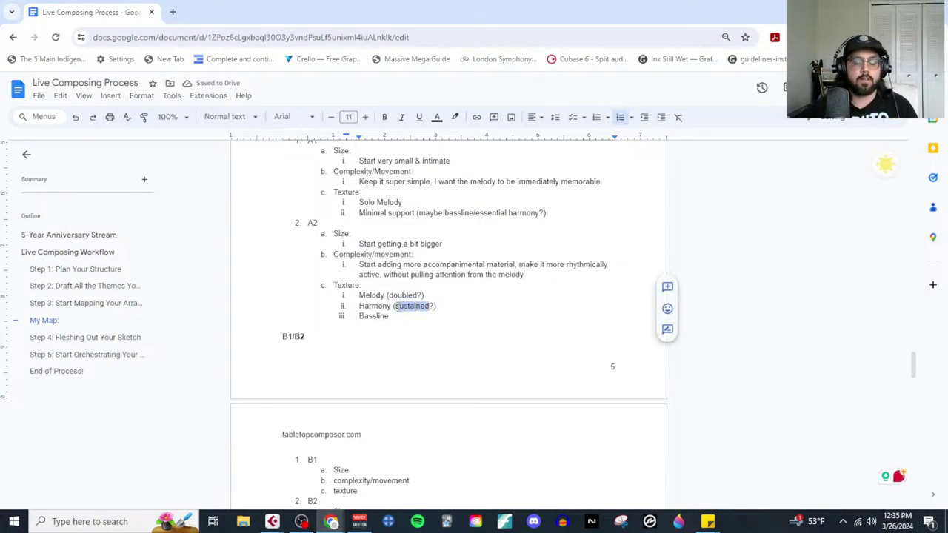
pyautogui.press('BackSpace')
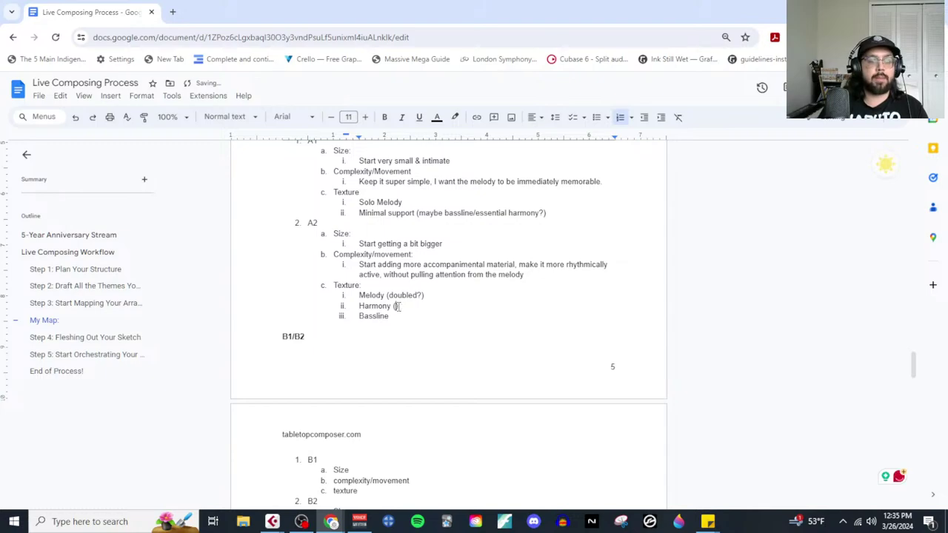
pyautogui.write('rhythmic chords')
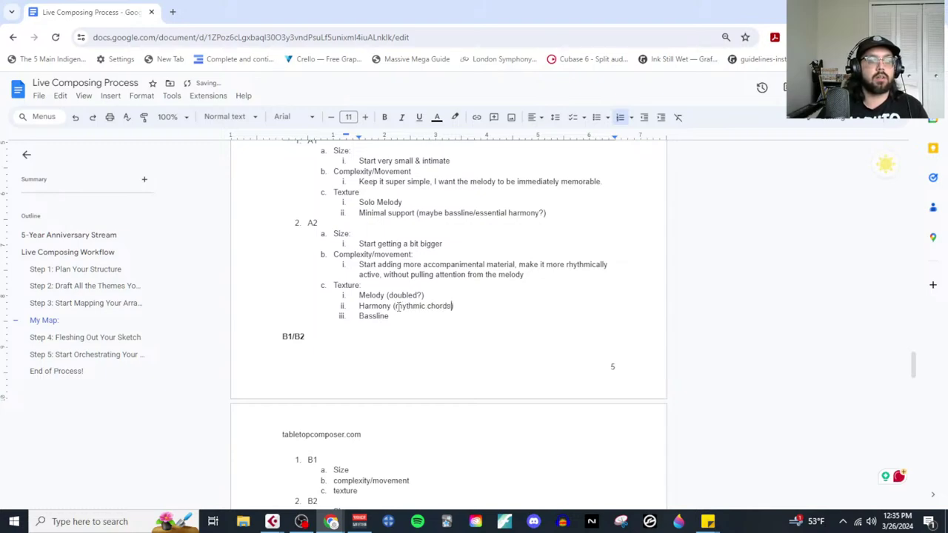
# Step: Add a colon after B1's Size and an indented sub-point 'Larger!'
pyautogui.scroll(-2, 358, 443)
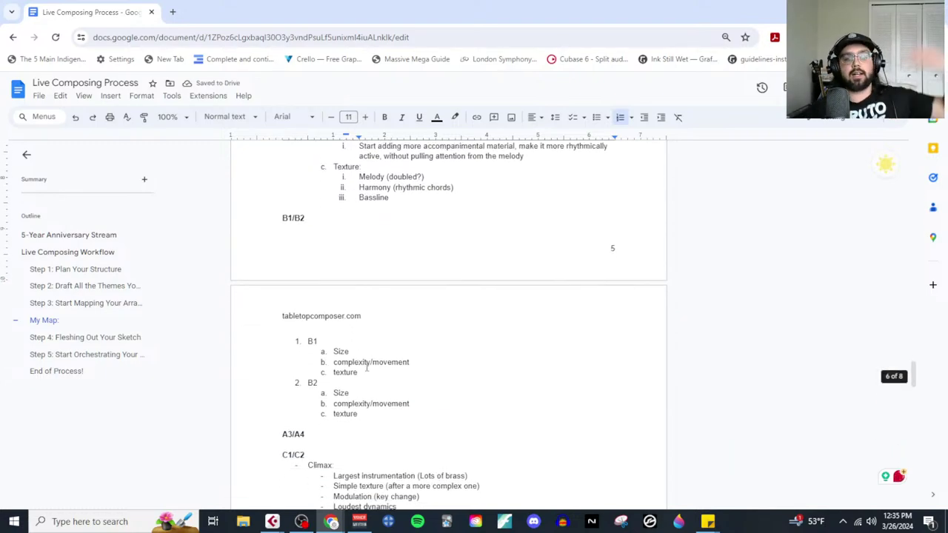
pyautogui.click(365, 354)
pyautogui.write(':')
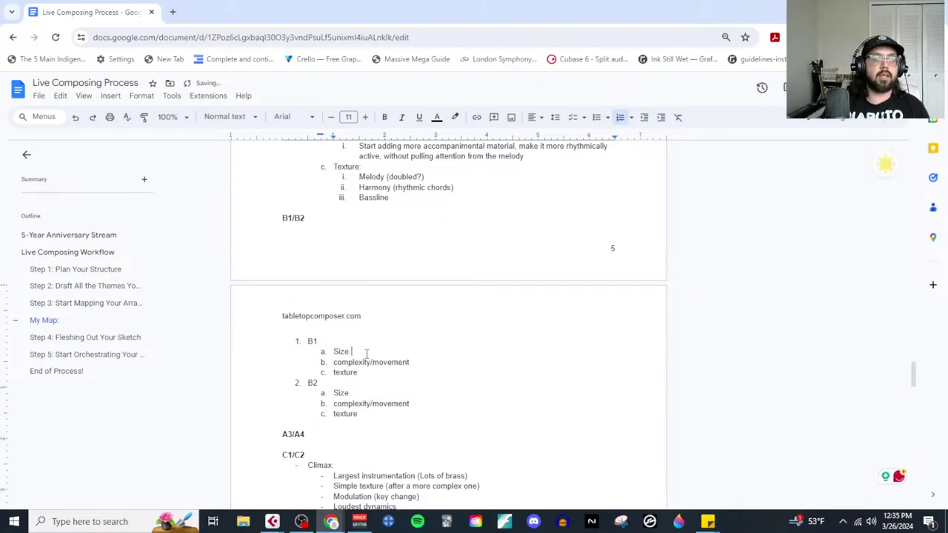
pyautogui.press('Return')
pyautogui.press('Tab')
pyautogui.write('Larger!')
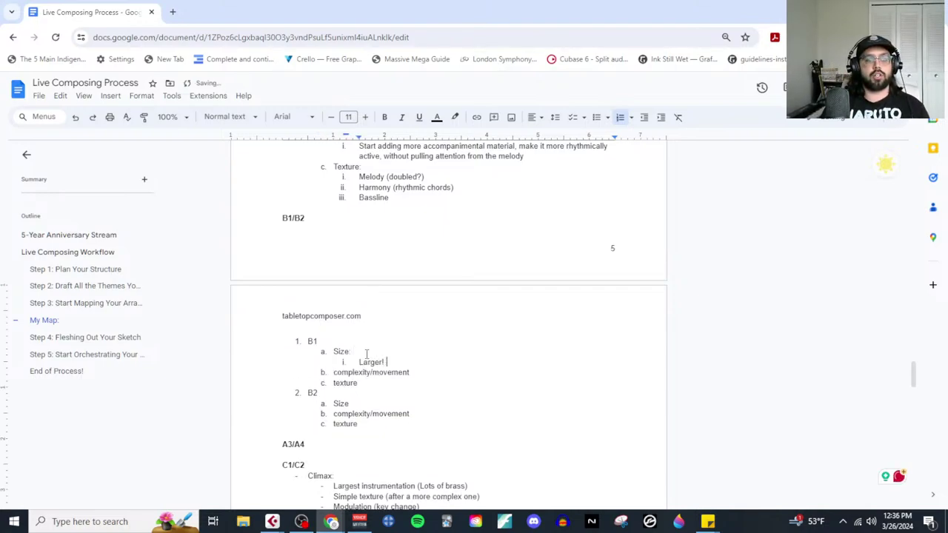
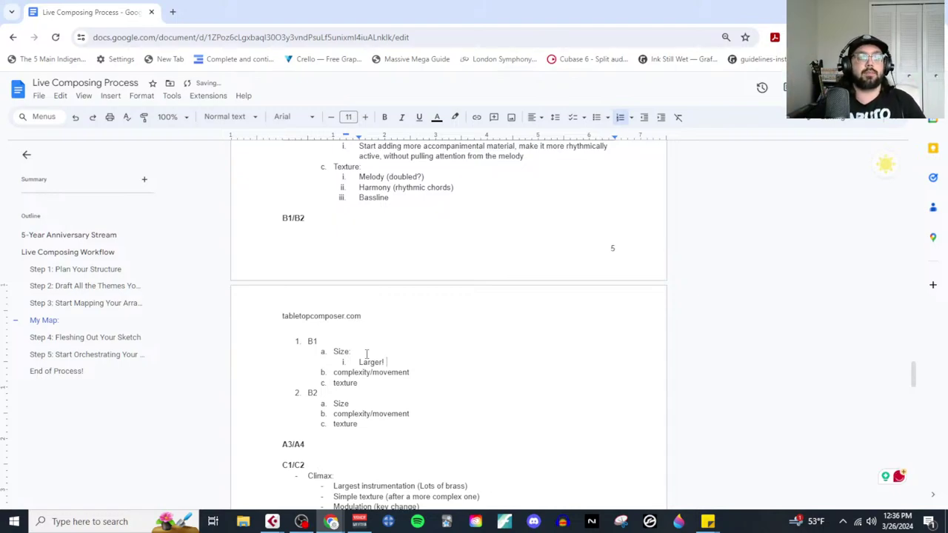
# Step: Add the sub-note 'come back down!! Focus on the new melody' under B1's complexity/movement
pyautogui.click(419, 374)
pyautogui.press('Return')
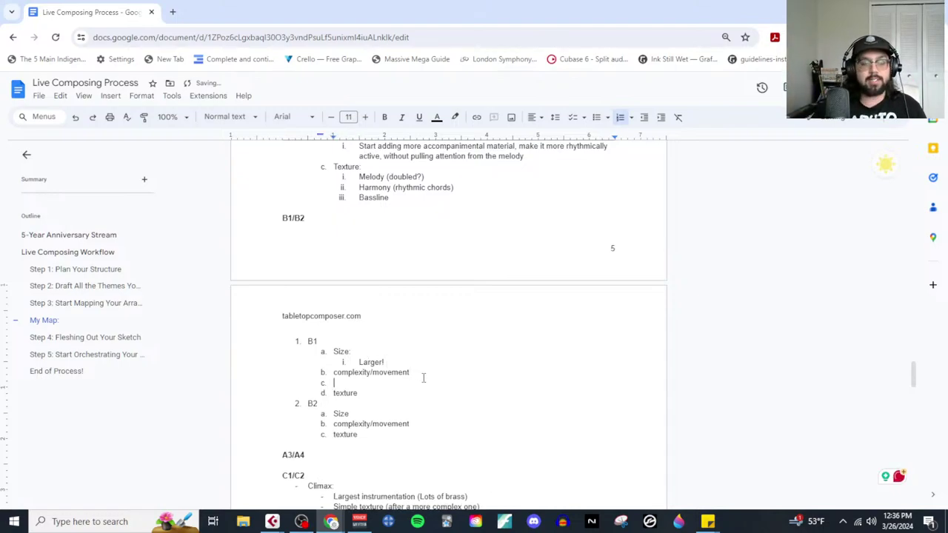
pyautogui.press('Tab')
pyautogui.write('come back down!!')
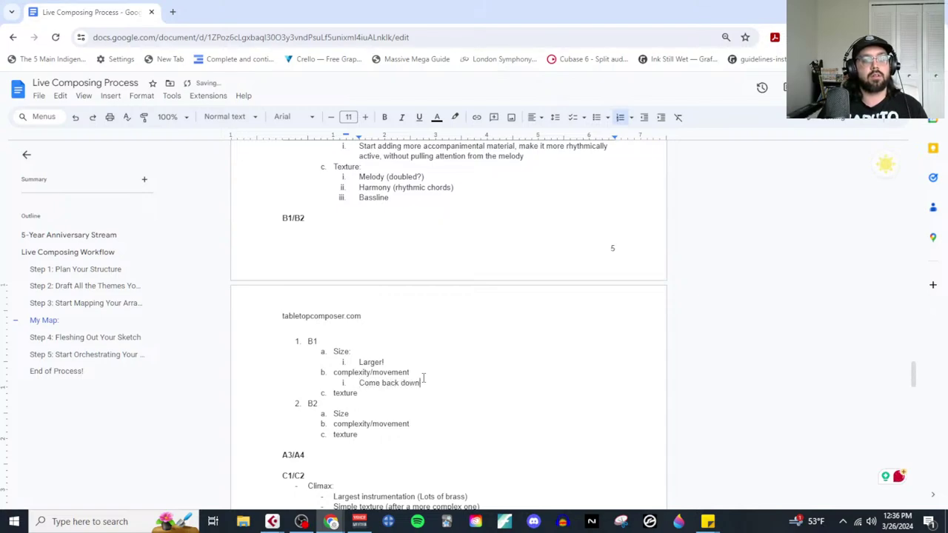
pyautogui.write(' Focus on the new melody')
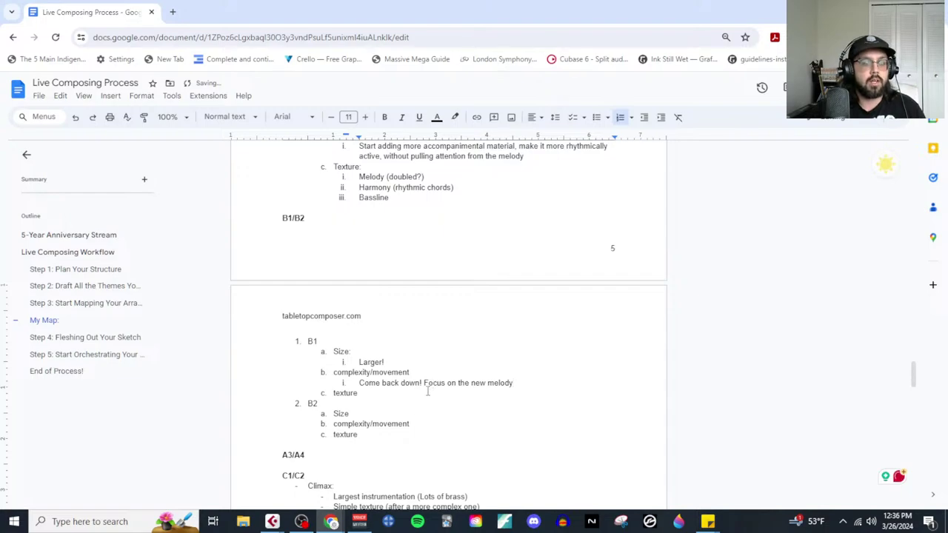
# Step: List B1's texture as Melody, Essential harmony (moving essential tones?), and Bassline
pyautogui.press('Return')
pyautogui.press('Tab')
pyautogui.write('Chords')
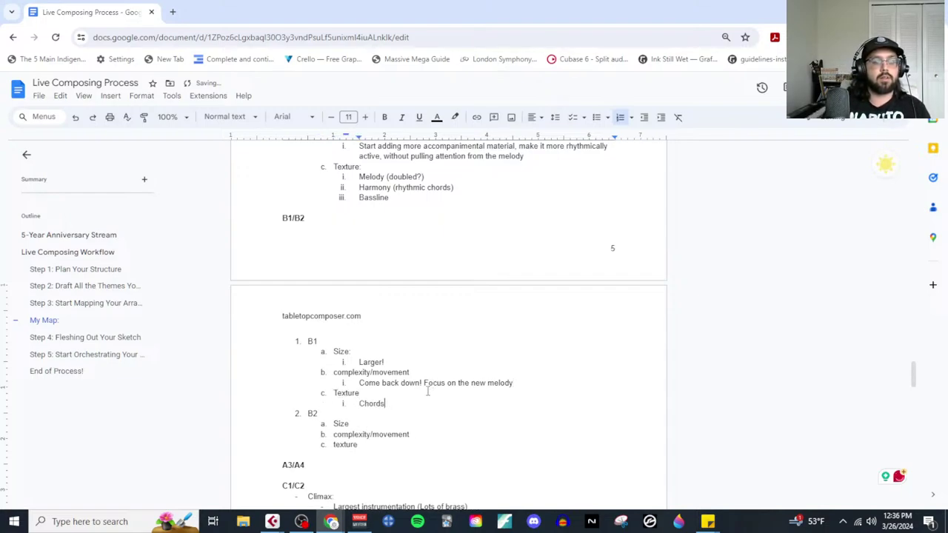
pyautogui.press('BackSpace')
pyautogui.press('BackSpace')
pyautogui.press('BackSpace')
pyautogui.press('BackSpace')
pyautogui.press('BackSpace')
pyautogui.press('BackSpace')
pyautogui.write('Melody')
pyautogui.press('Return')
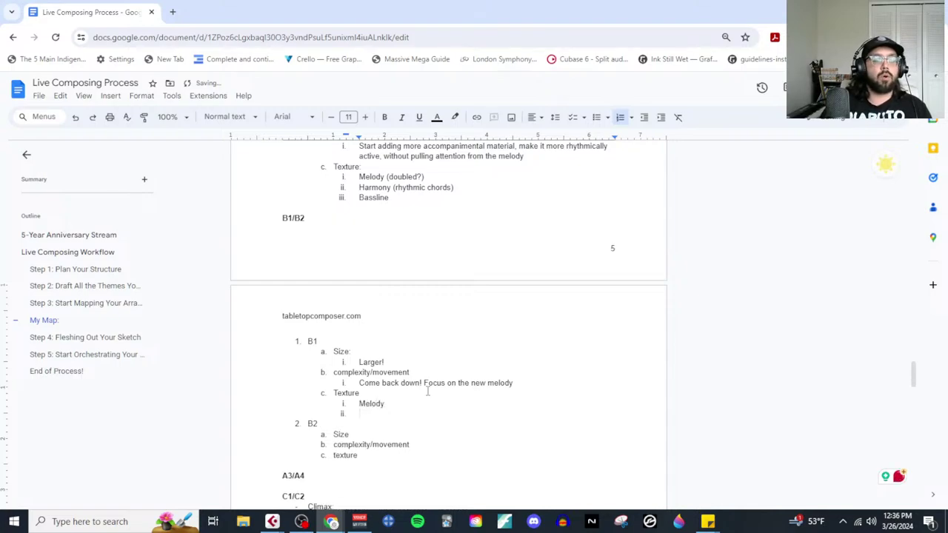
pyautogui.write('Essential ')
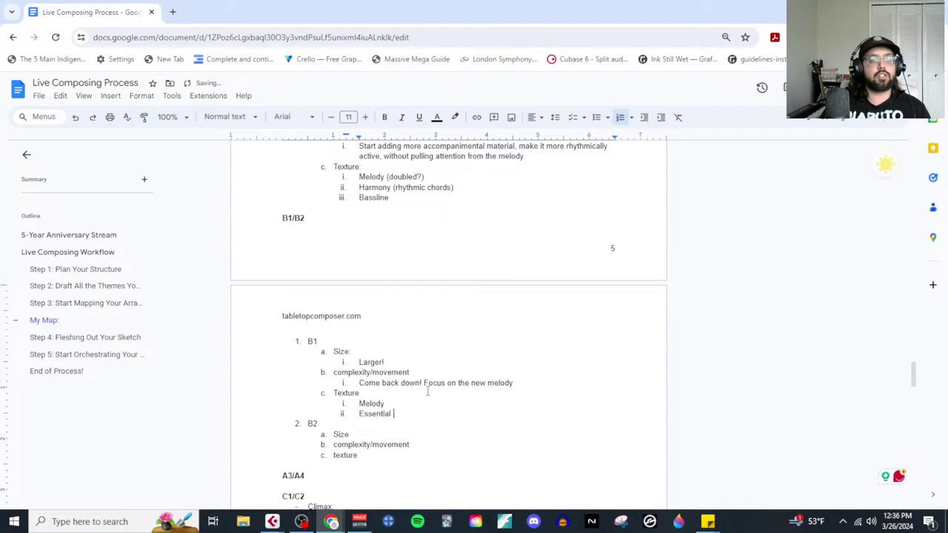
pyautogui.write('harmony (')
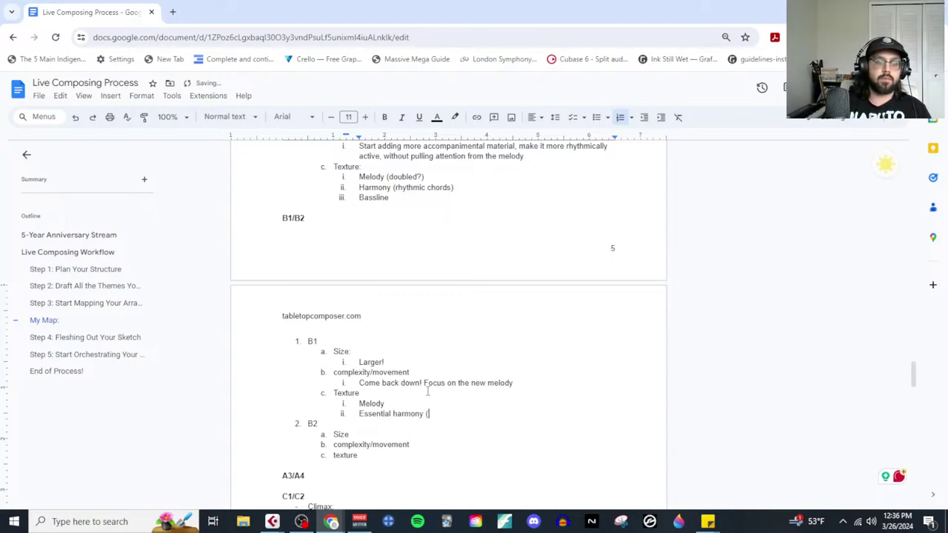
pyautogui.write('move')
pyautogui.press('BackSpace')
pyautogui.write('ing')
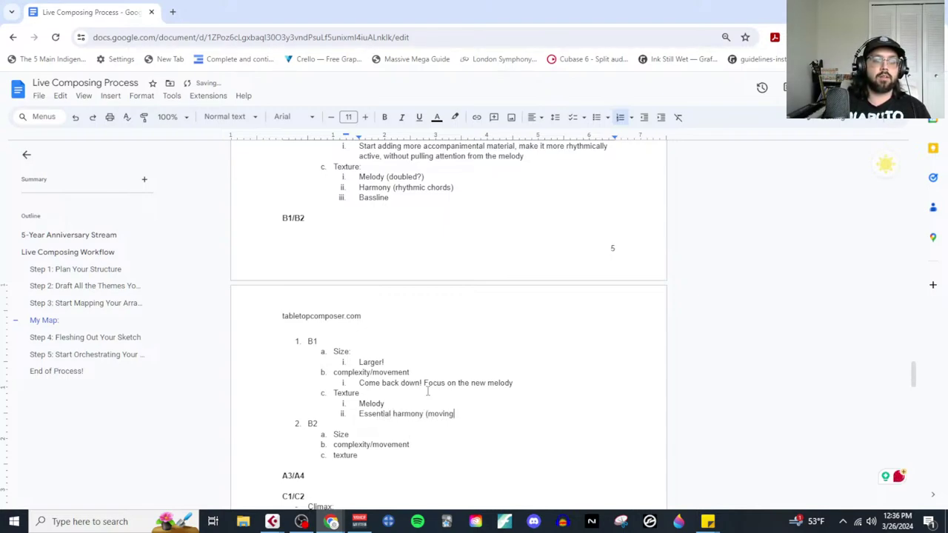
pyautogui.write(' essential ')
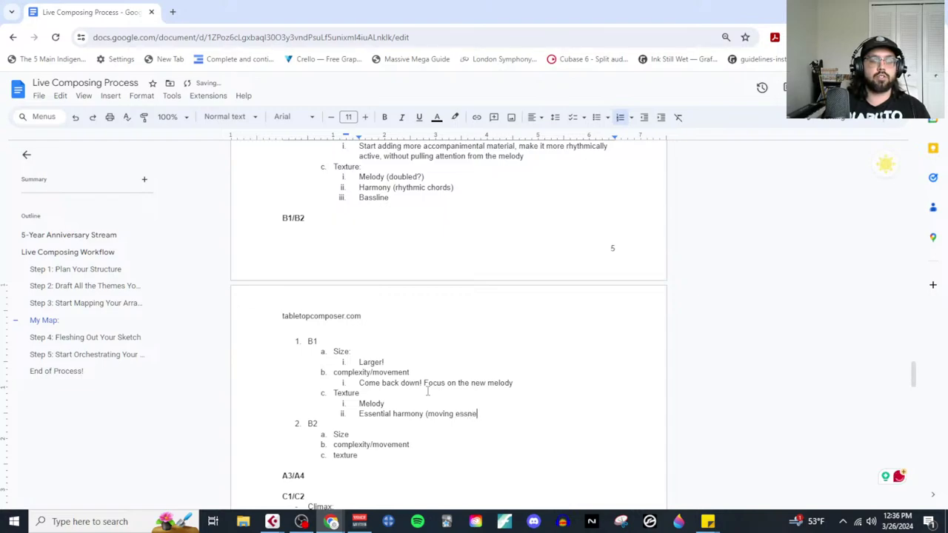
pyautogui.write('tones?)')
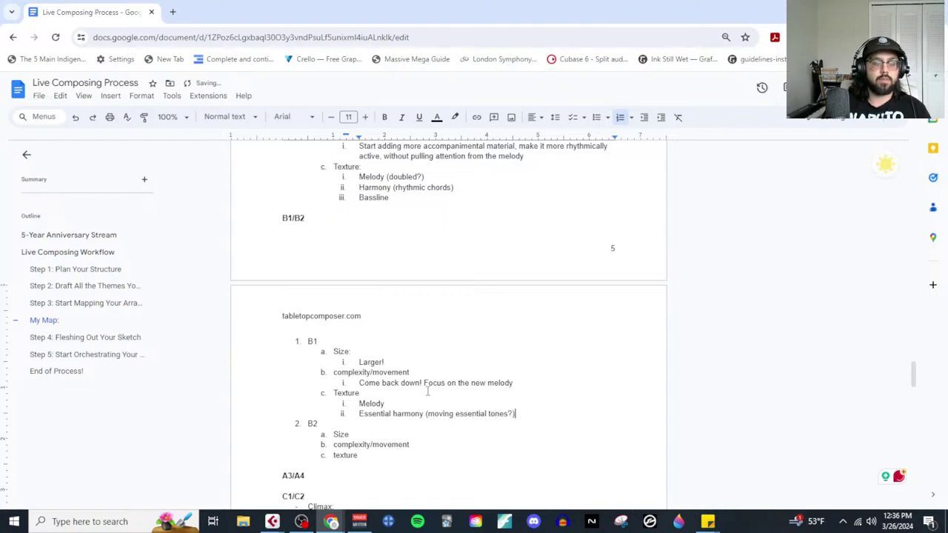
pyautogui.press('Return')
pyautogui.write('Bassline')
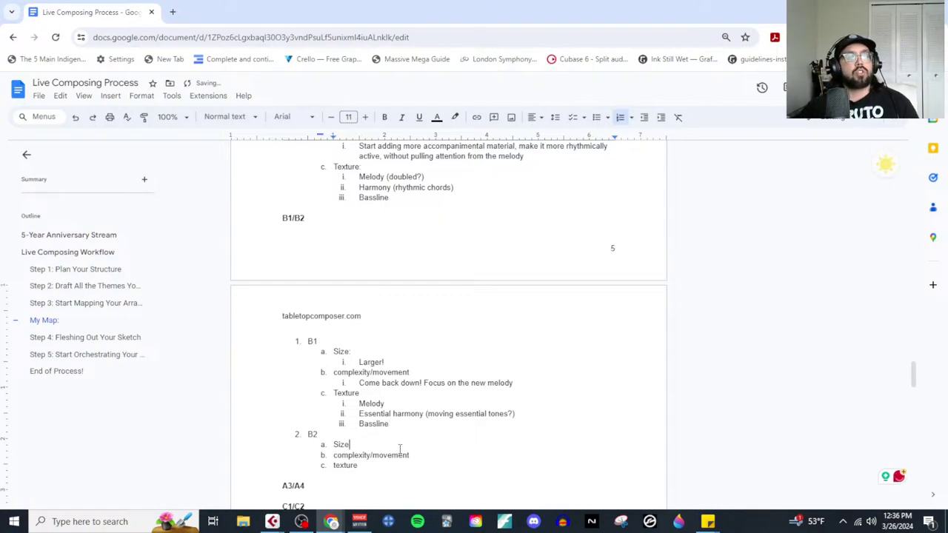
# Step: Note B2's size as 'Get larger (doubling)' and movement as 'Start getting a bit more active again'
pyautogui.press('Return')
pyautogui.press('Tab')
pyautogui.write('Get large')
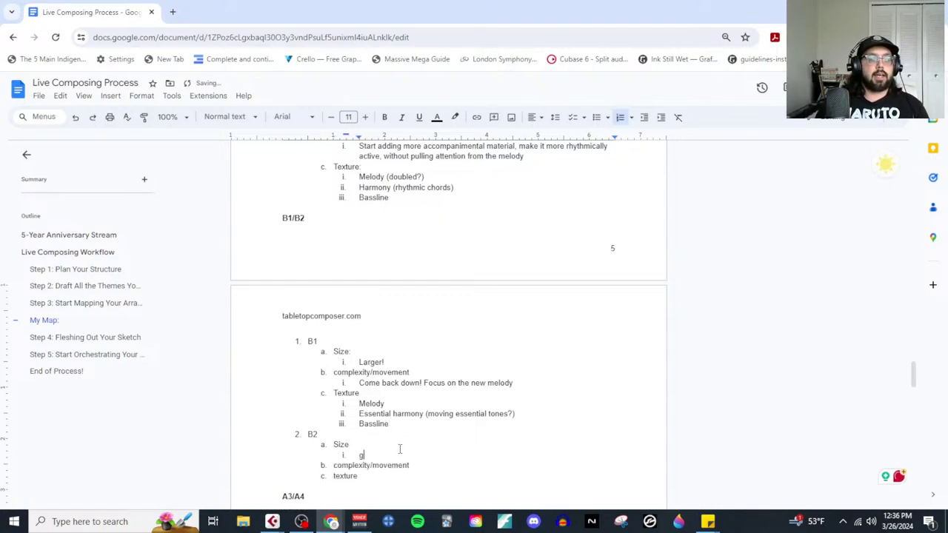
pyautogui.write('r (doubling')
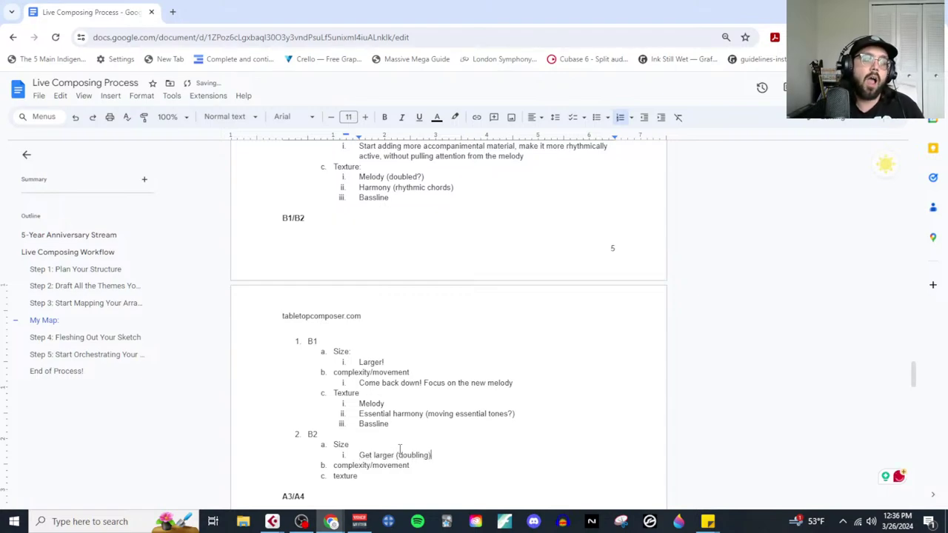
pyautogui.write(')')
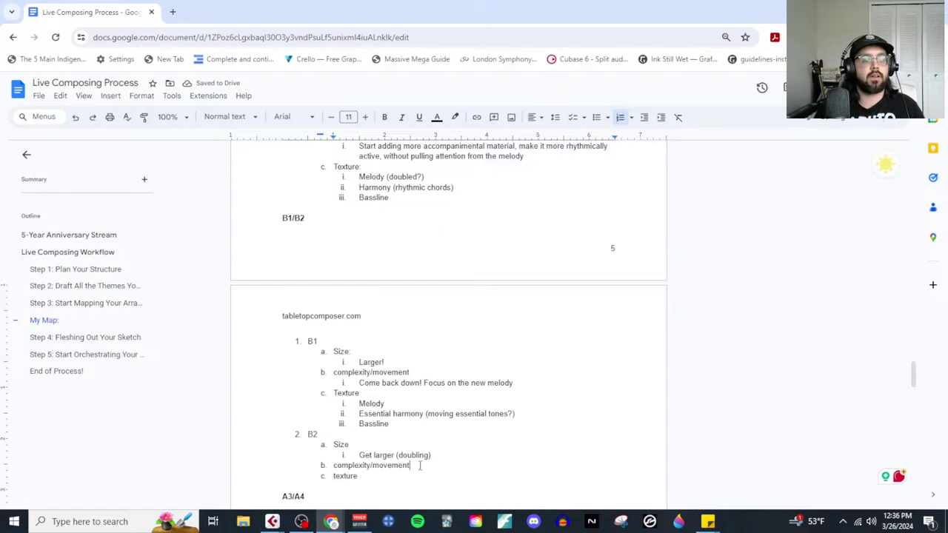
pyautogui.press('Return')
pyautogui.press('Tab')
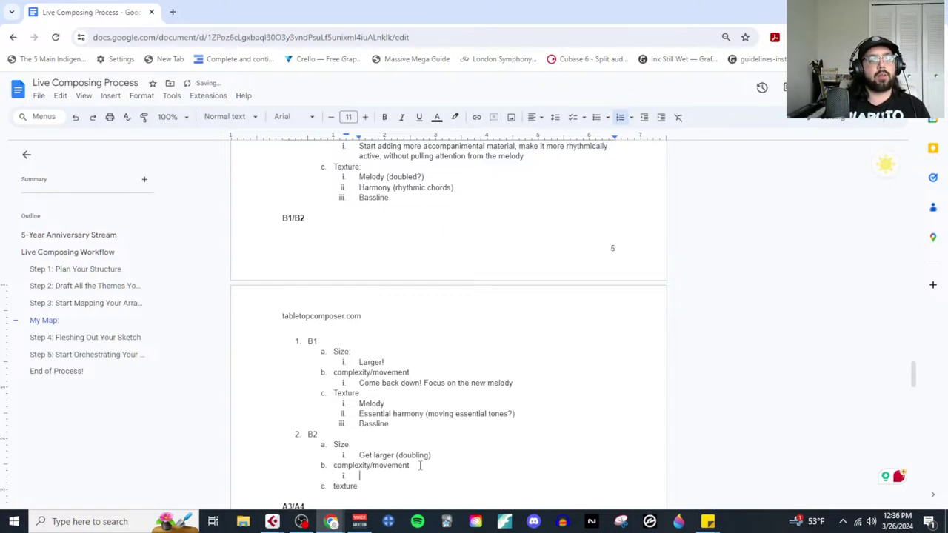
pyautogui.write('Start ')
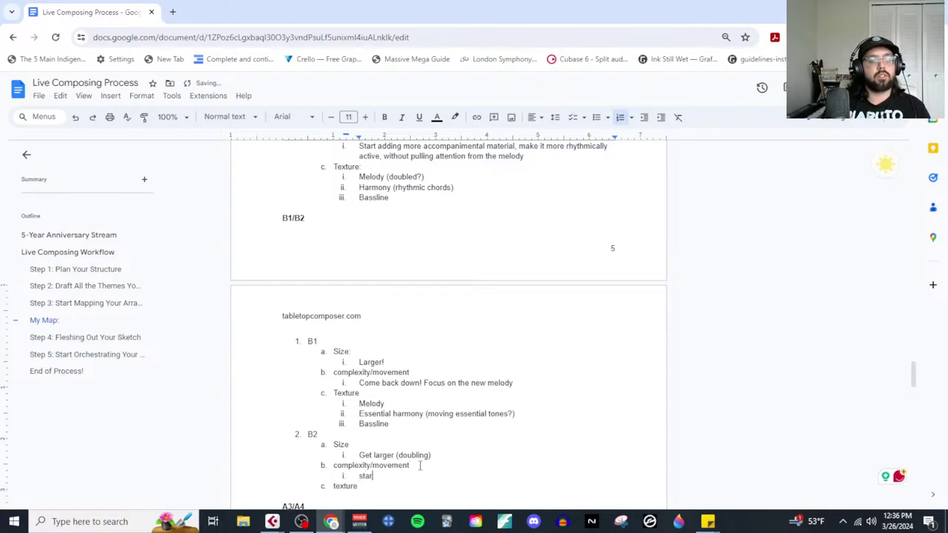
pyautogui.write('getting')
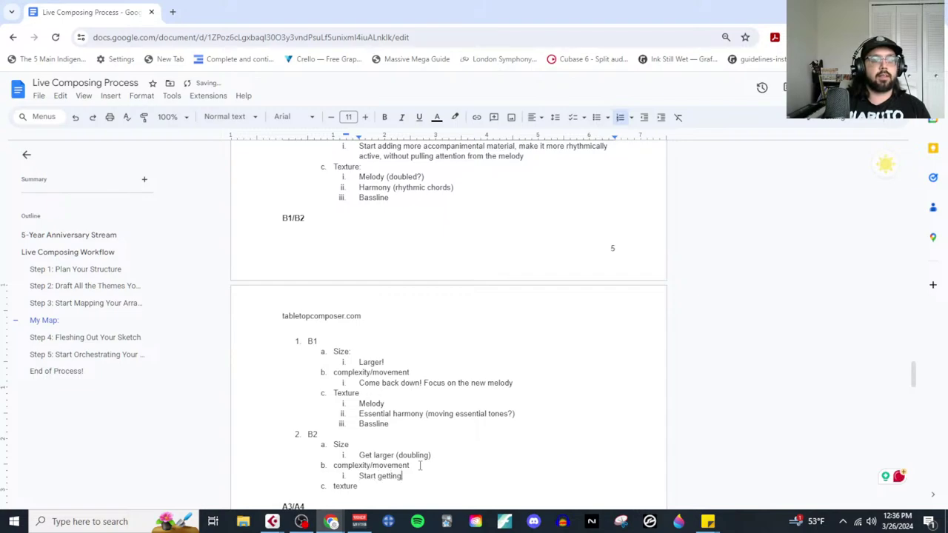
pyautogui.write(' a bit more active again')
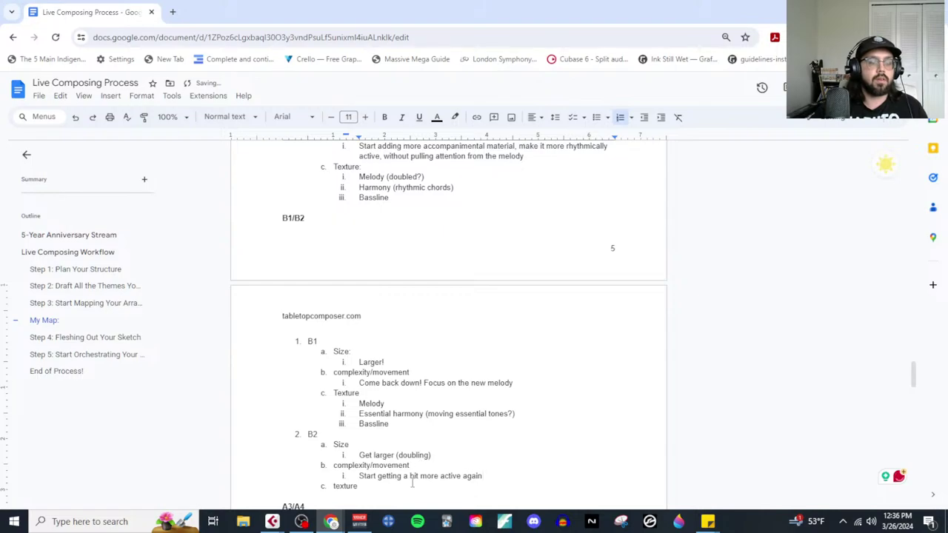
# Step: List B2's texture as Melody, Rhythmic accompaniment, and Bassline
pyautogui.press('Return')
pyautogui.press('Tab')
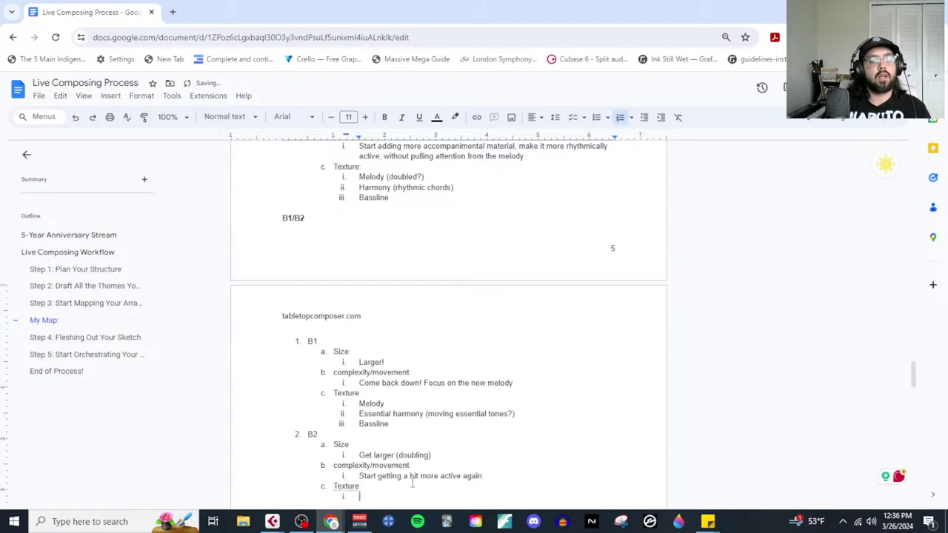
pyautogui.scroll(-1, 413, 483)
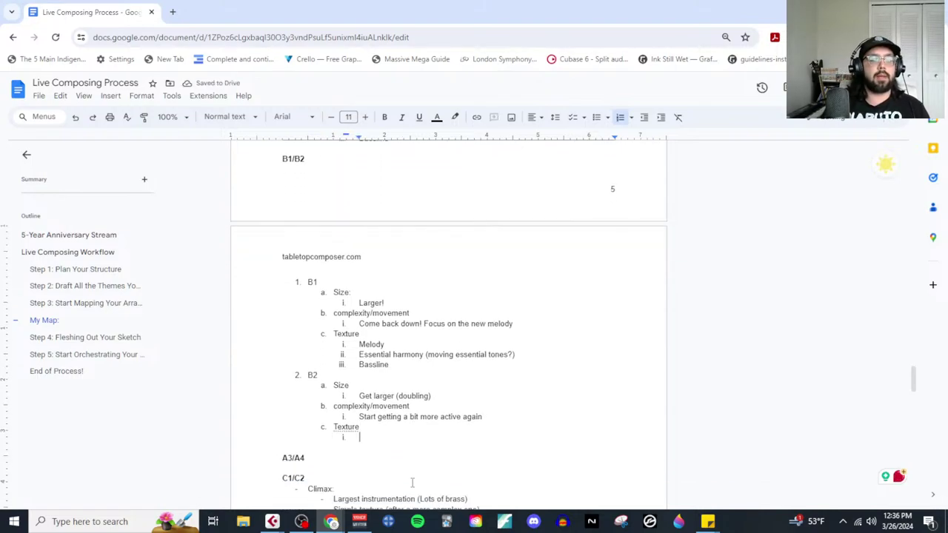
pyautogui.write('Melody')
pyautogui.press('Return')
pyautogui.write('Rhythmic')
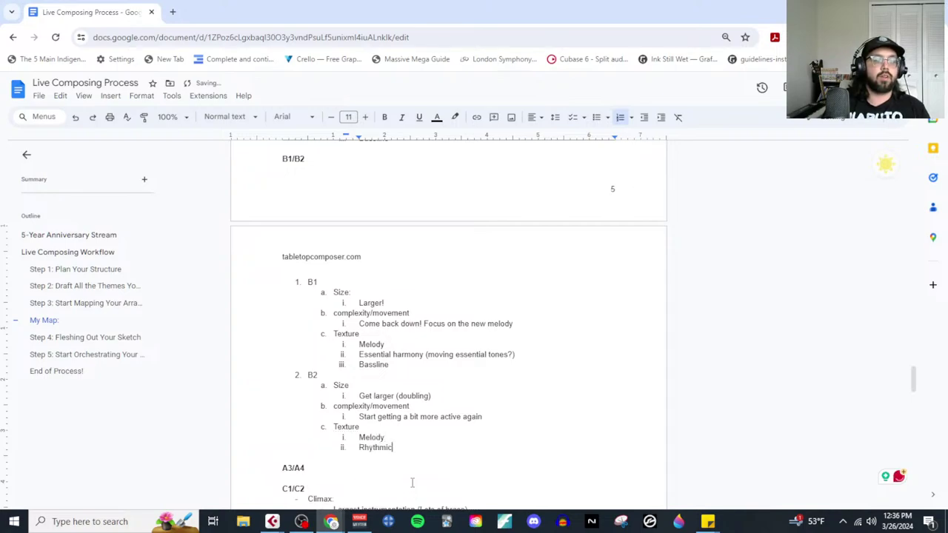
pyautogui.write(' accompaniment')
pyautogui.press('Return')
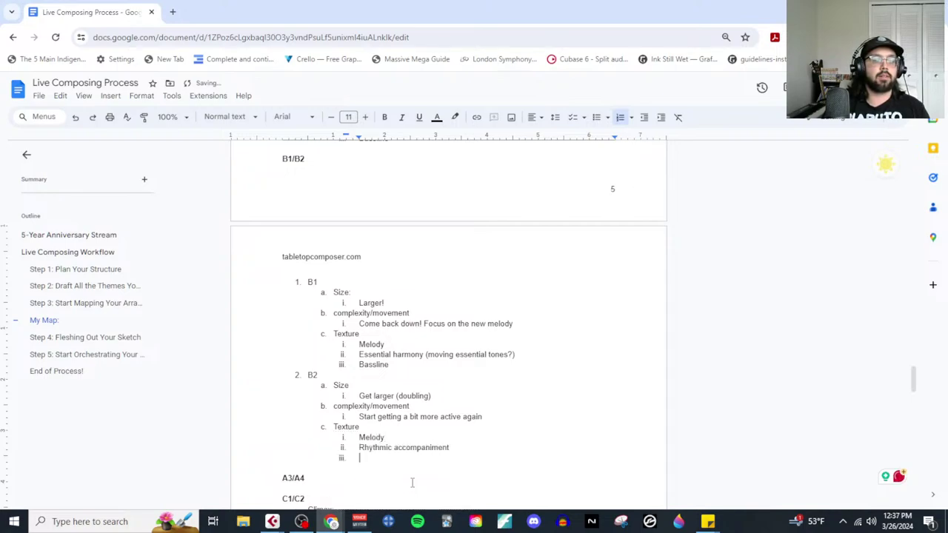
pyautogui.write('Bassline')
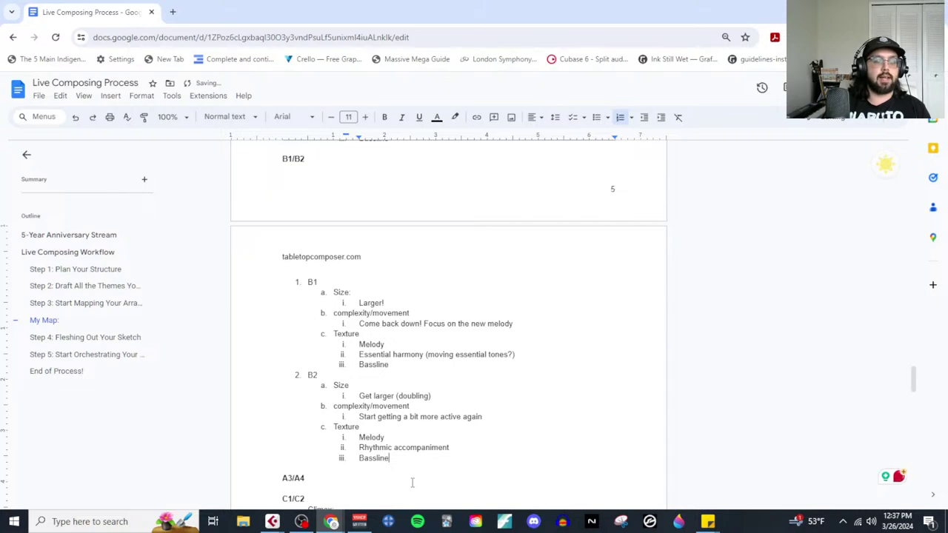
# Step: Add a non-bold numbered list with items A3 and A4 under the A3/A4 heading
pyautogui.click(337, 477)
pyautogui.press('Return')
pyautogui.hotkey('ctrl', 'b')
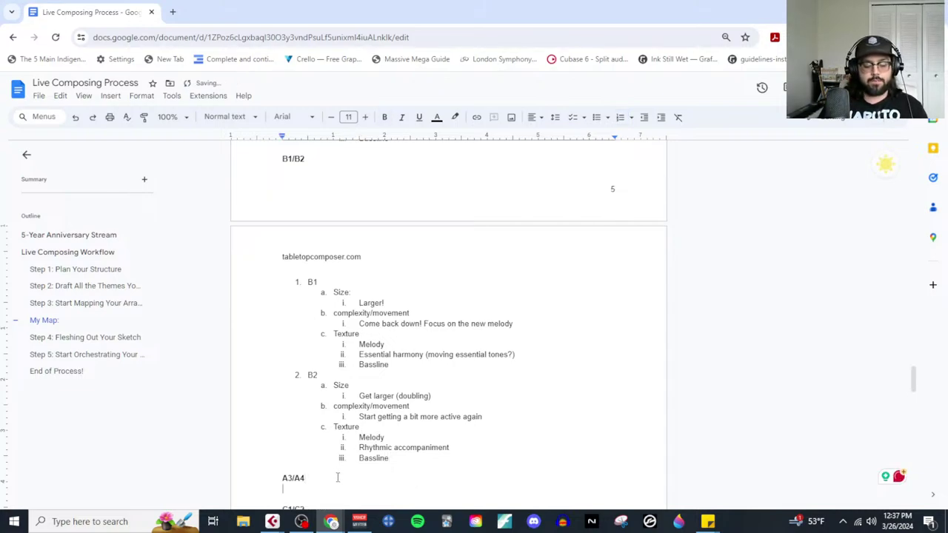
pyautogui.hotkey('ctrl', 'shift', '7')
pyautogui.write('A3')
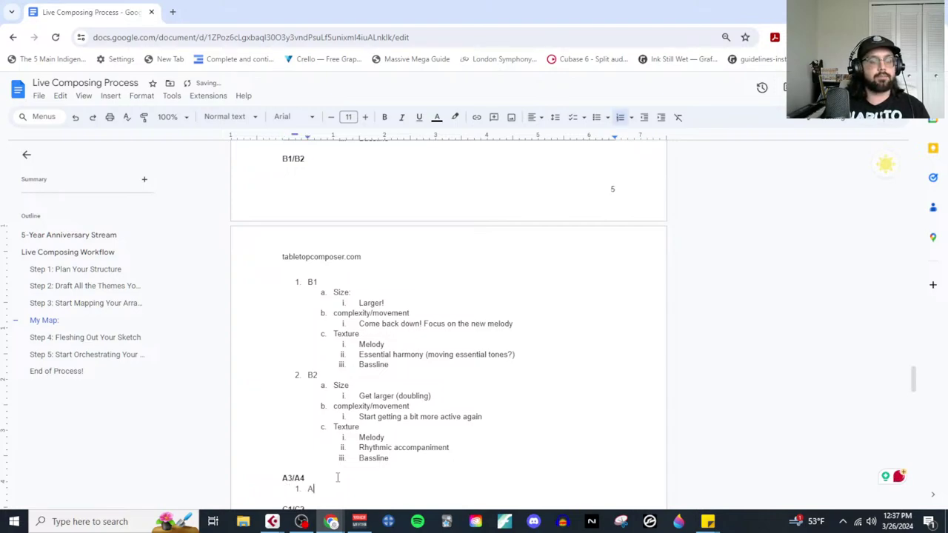
pyautogui.press('Return')
pyautogui.write('A4')
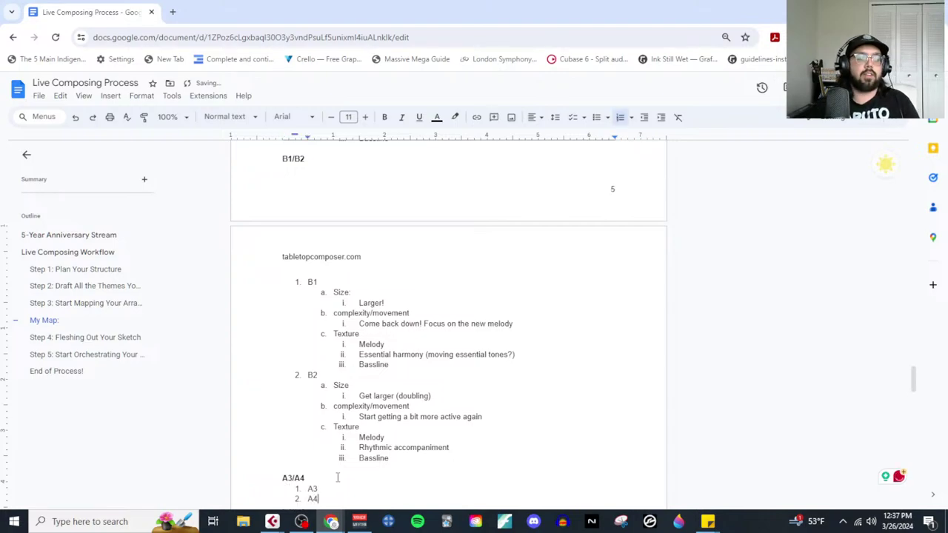
pyautogui.click(336, 485)
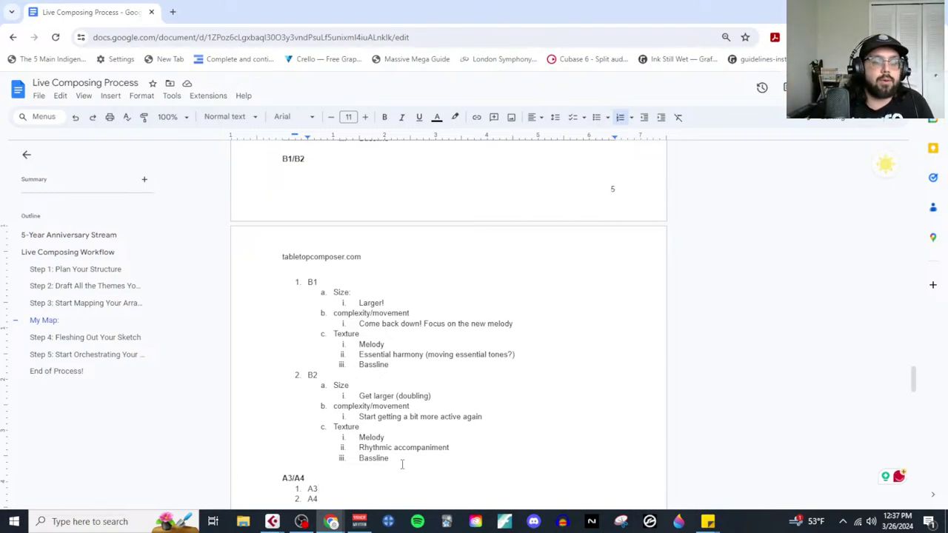
# Step: Extend B2's size note with 'should feel like an area of local focus/climax'
pyautogui.moveTo(402, 465); pyautogui.dragTo(303, 286)
pyautogui.click(445, 397)
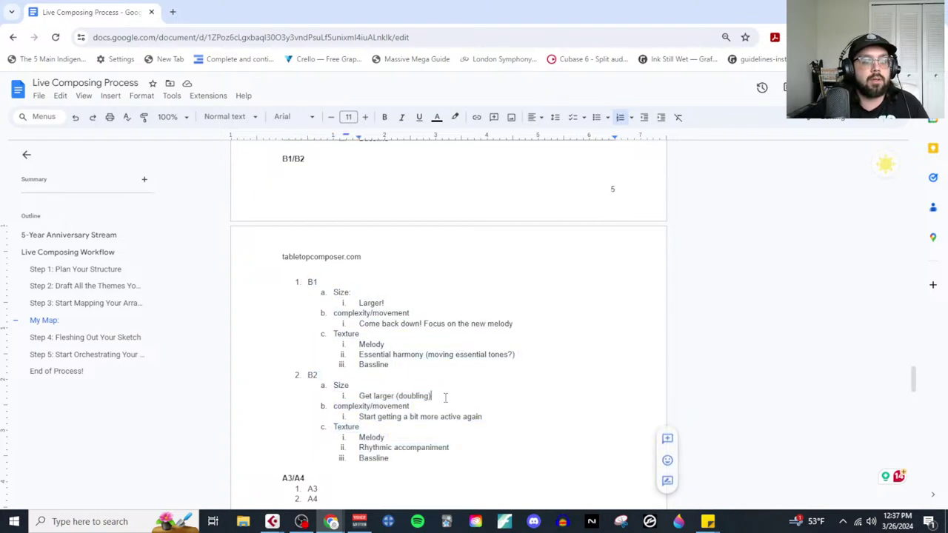
pyautogui.write('should ')
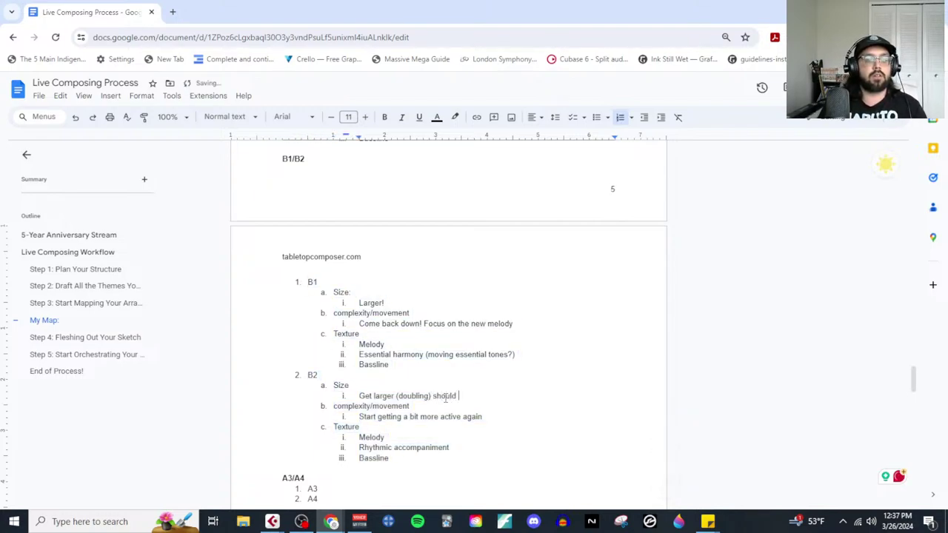
pyautogui.write('feel like an area of local ')
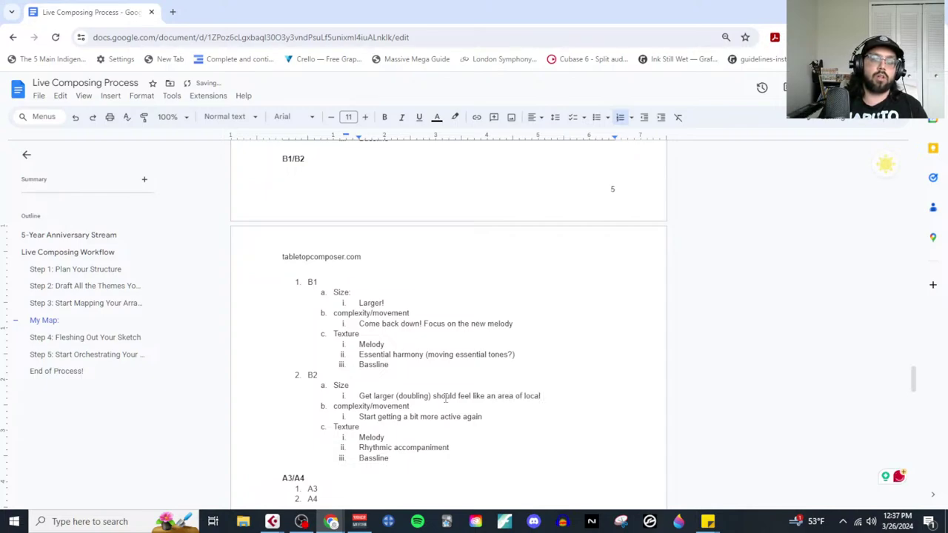
pyautogui.write('focus/')
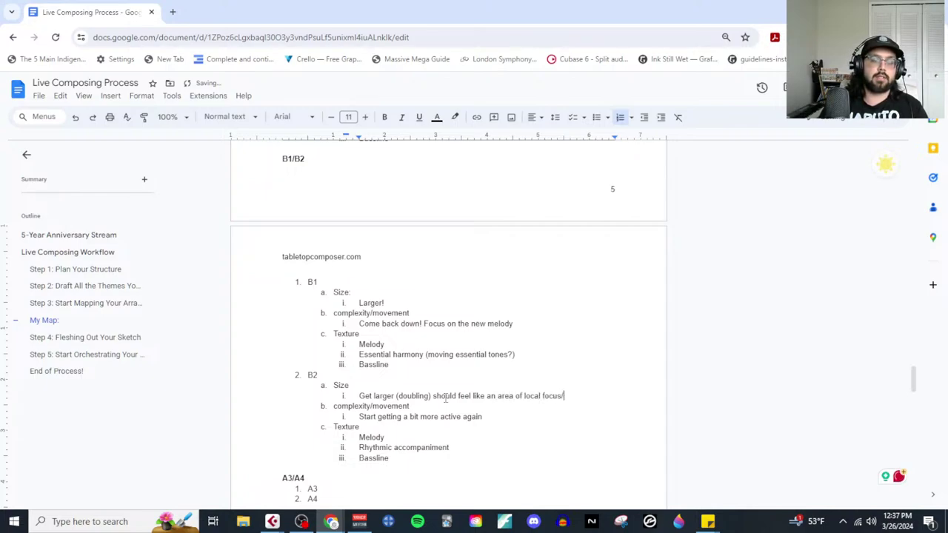
pyautogui.write('coimax')
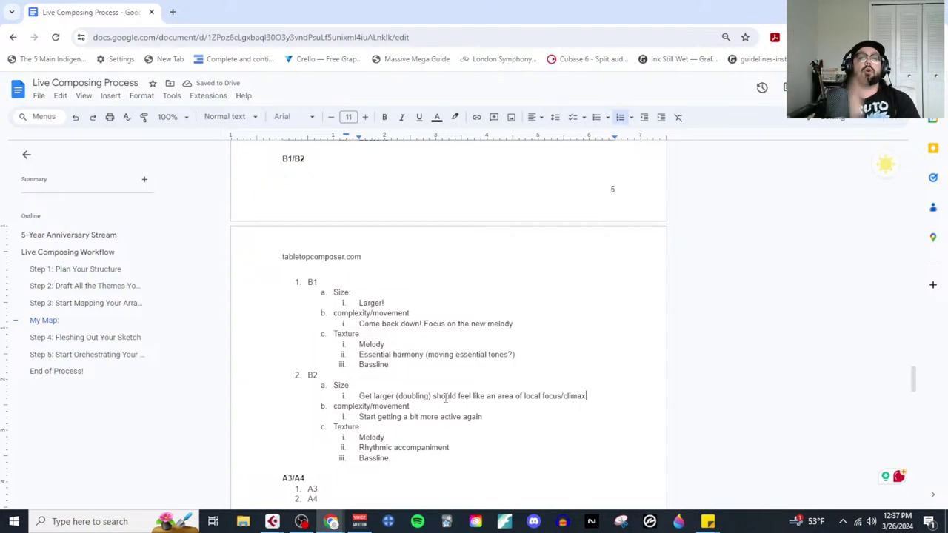
# Step: Paste the Size, complexity/movement and Texture sub-headings under both A3 and A4
pyautogui.click(325, 491)
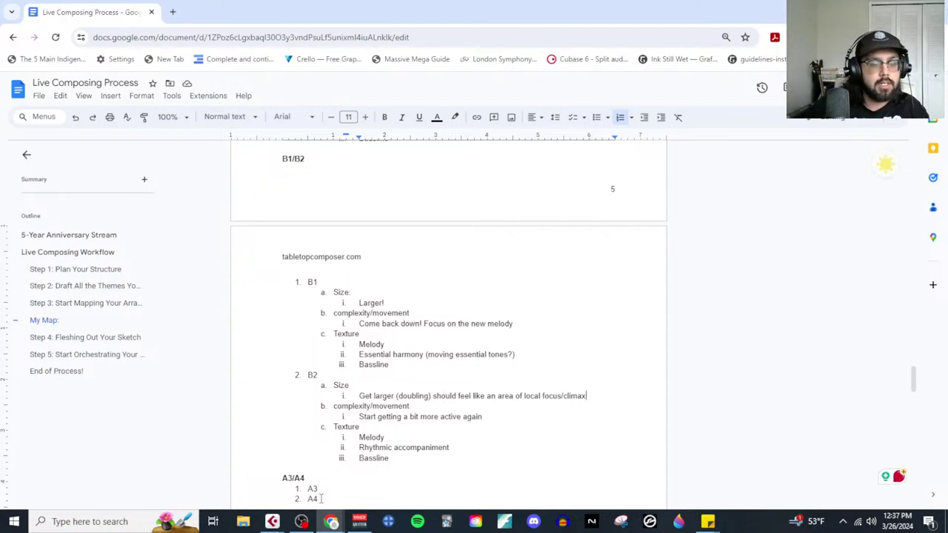
pyautogui.press('Return')
pyautogui.press('Tab')
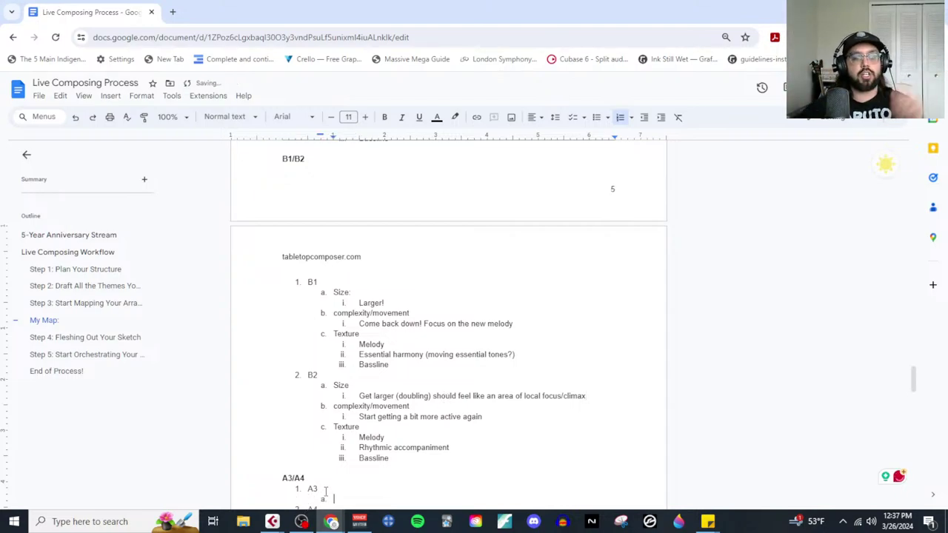
pyautogui.write('Size complexity/movement texture')
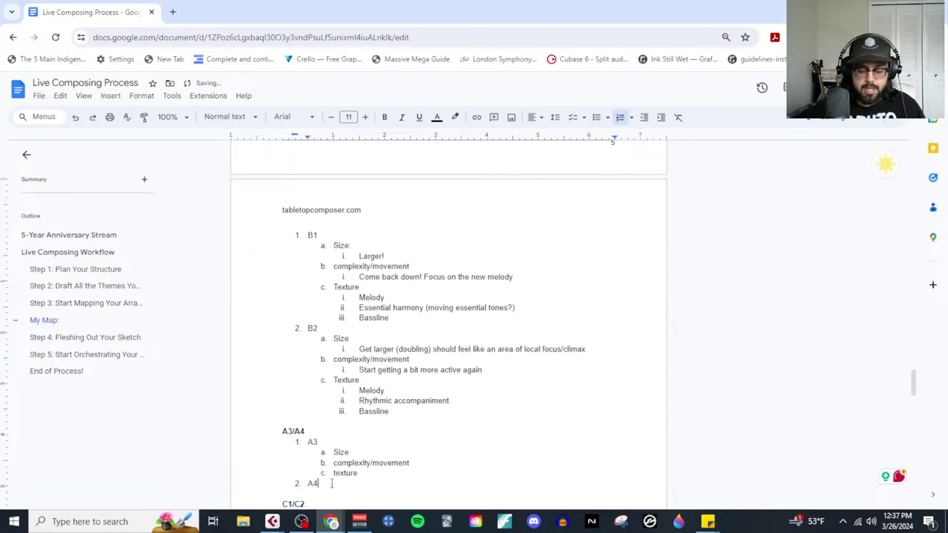
pyautogui.press('Return')
pyautogui.press('Tab')
pyautogui.write('Size complexity/movement texture')
# Step: Note A3's size as 'come back down' and movement as 'Much more complex!' and 'Much more movement!'
pyautogui.click(372, 415)
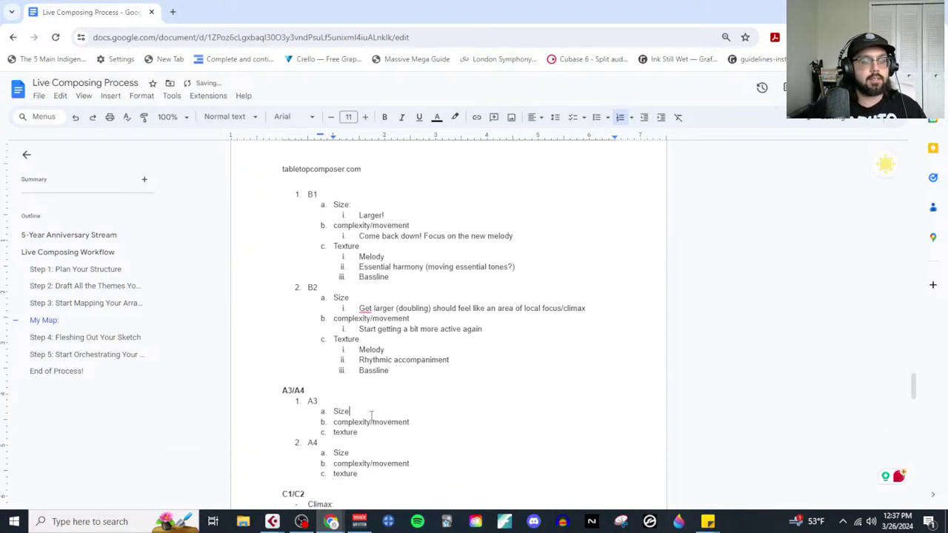
pyautogui.press('Return')
pyautogui.press('Tab')
pyautogui.write('come back down')
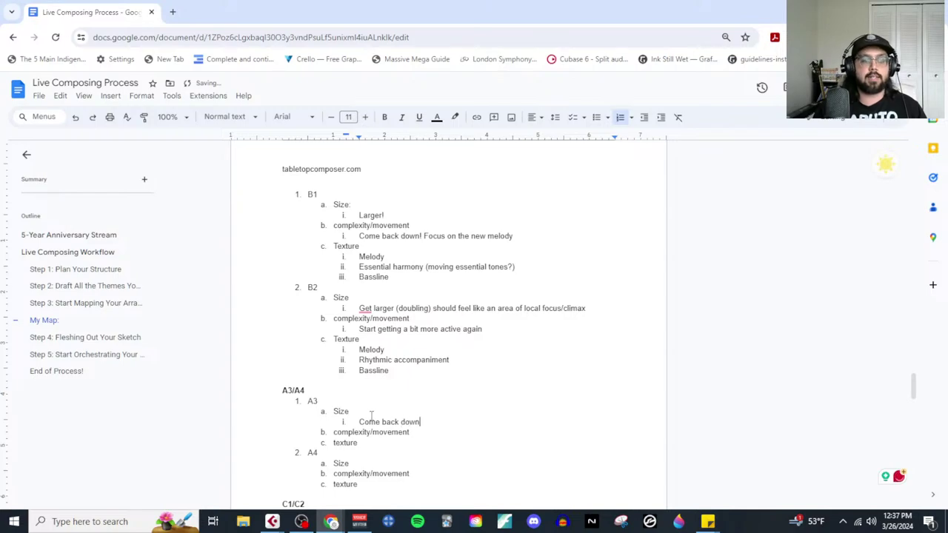
pyautogui.click(413, 434)
pyautogui.press('Return')
pyautogui.press('Tab')
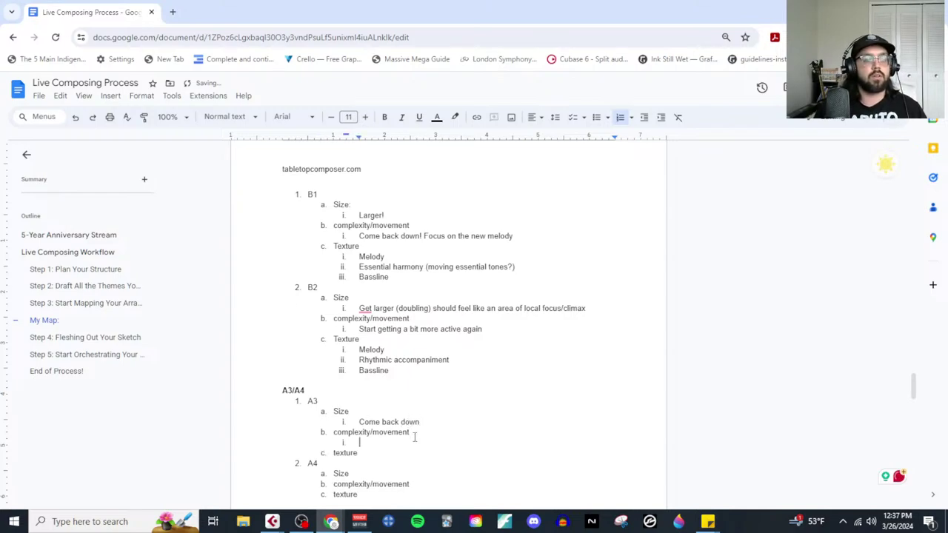
pyautogui.write('Much more comple')
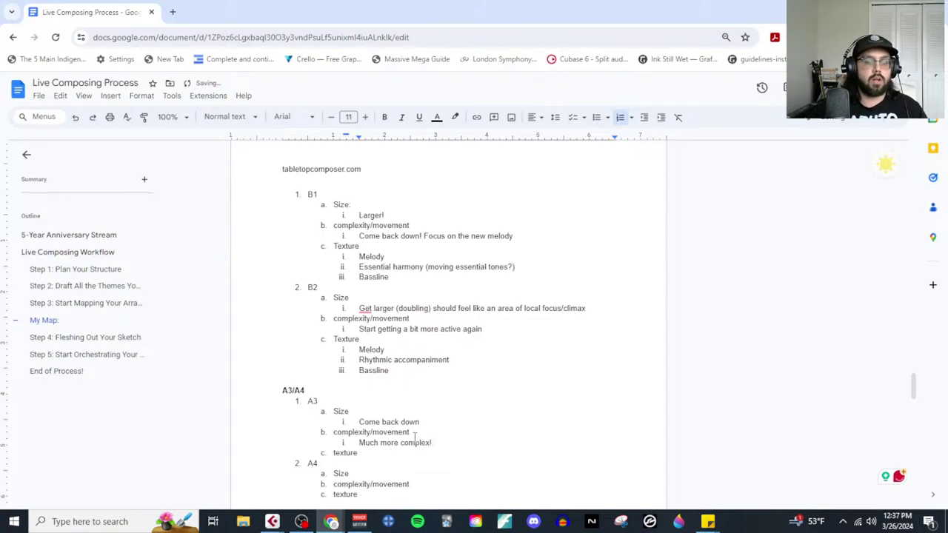
pyautogui.write('x!')
pyautogui.press('Return')
pyautogui.write('Much more movem')
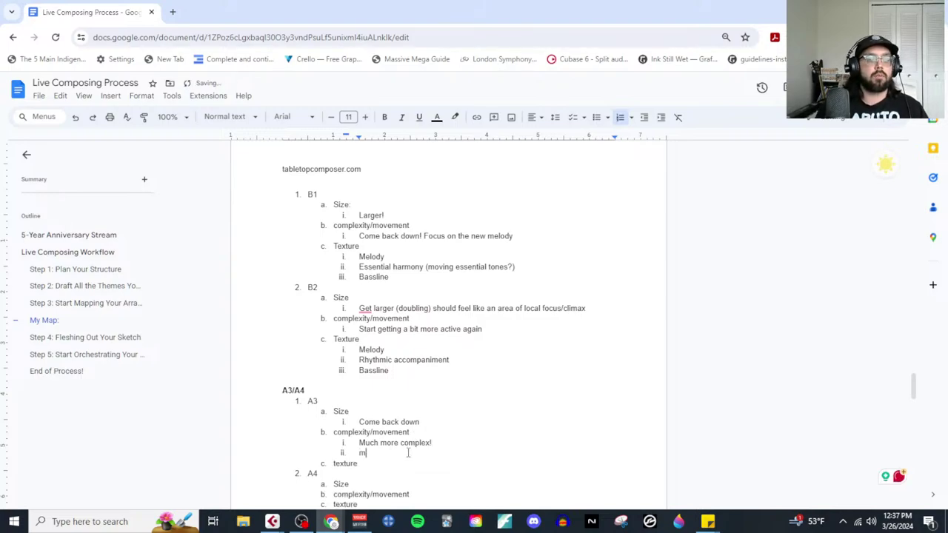
pyautogui.write('ent!')
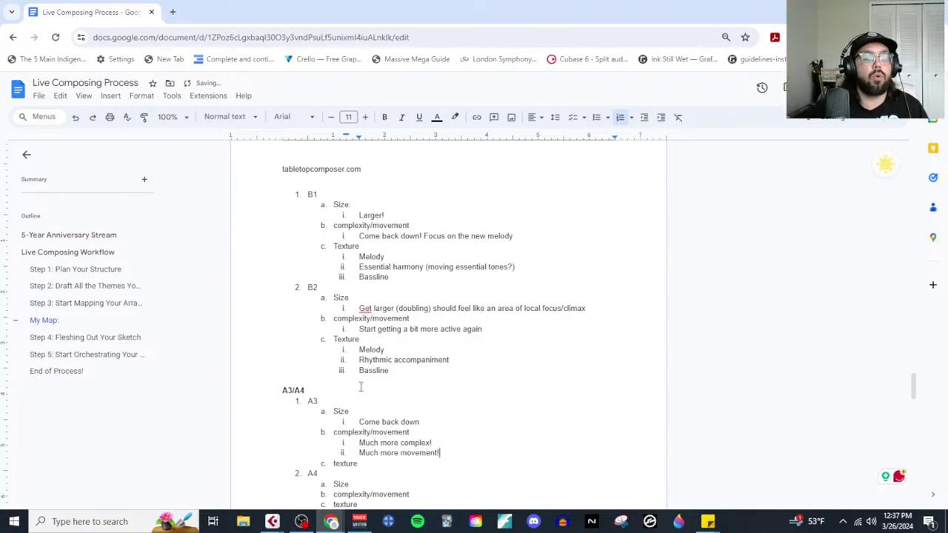
# Step: List A3's texture as Melody, ostinato/counter melody, and bassline
pyautogui.press('Return')
pyautogui.press('Tab')
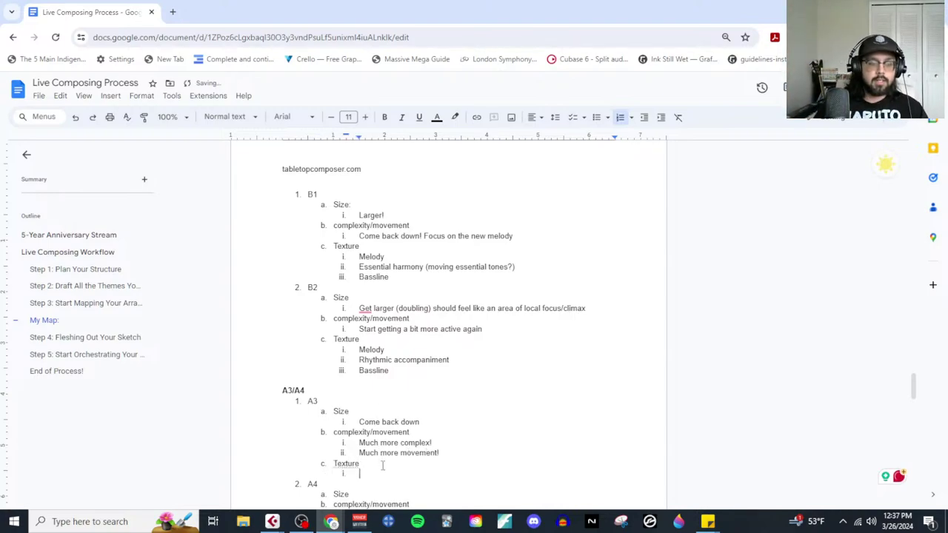
pyautogui.write('Melody')
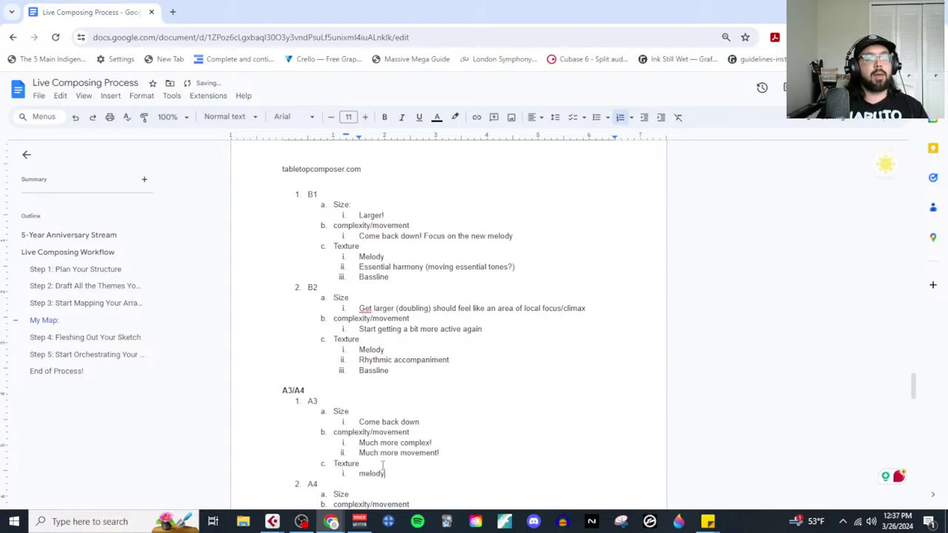
pyautogui.press('Return')
pyautogui.write('ostinato/')
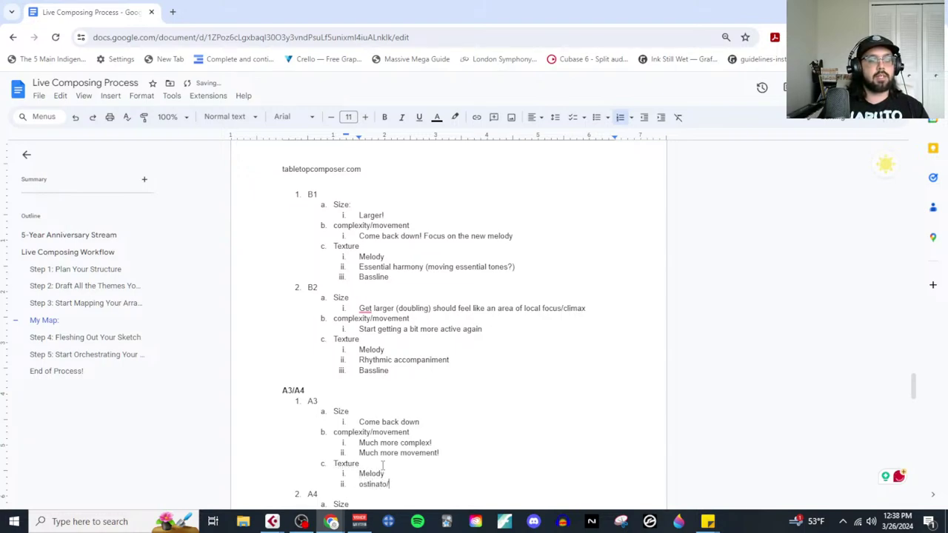
pyautogui.write('counter')
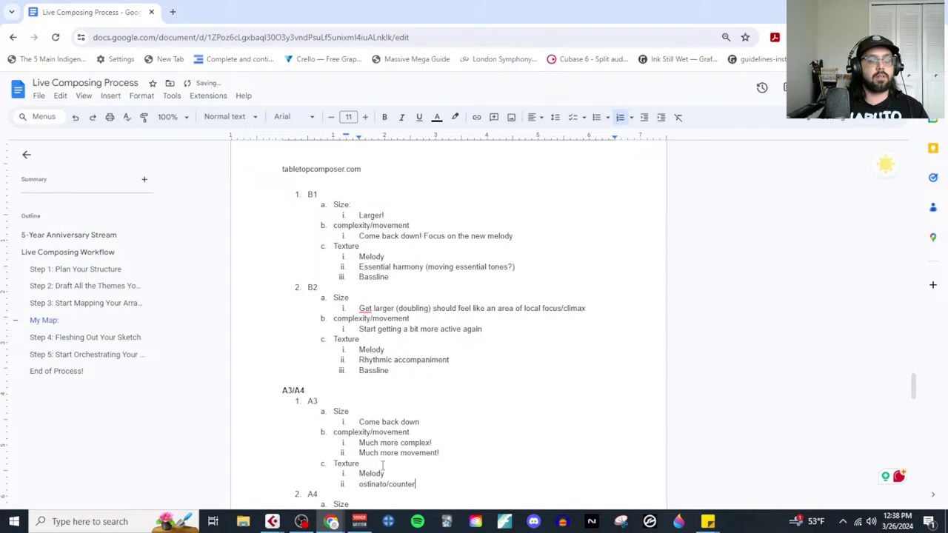
pyautogui.write(' melody')
pyautogui.press('Return')
pyautogui.write('bassline')
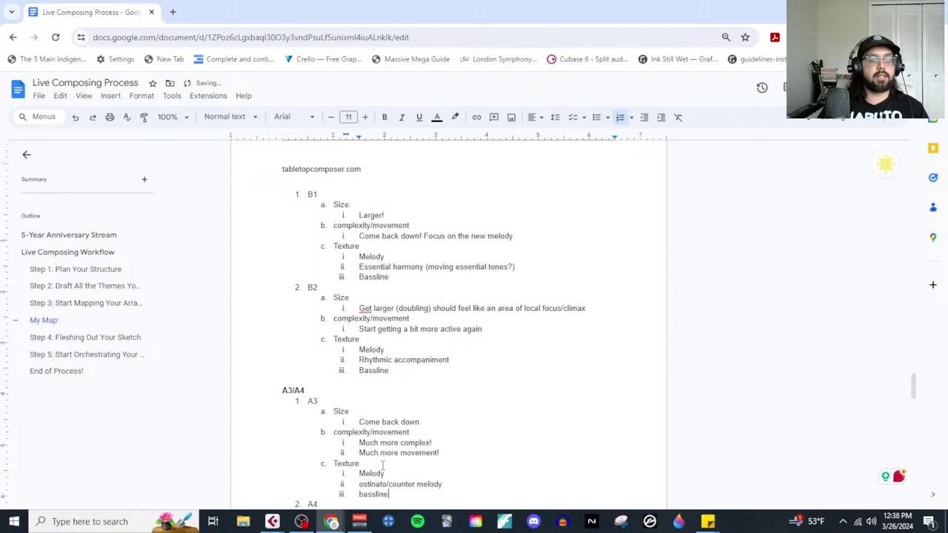
pyautogui.scroll(-3, 382, 465)
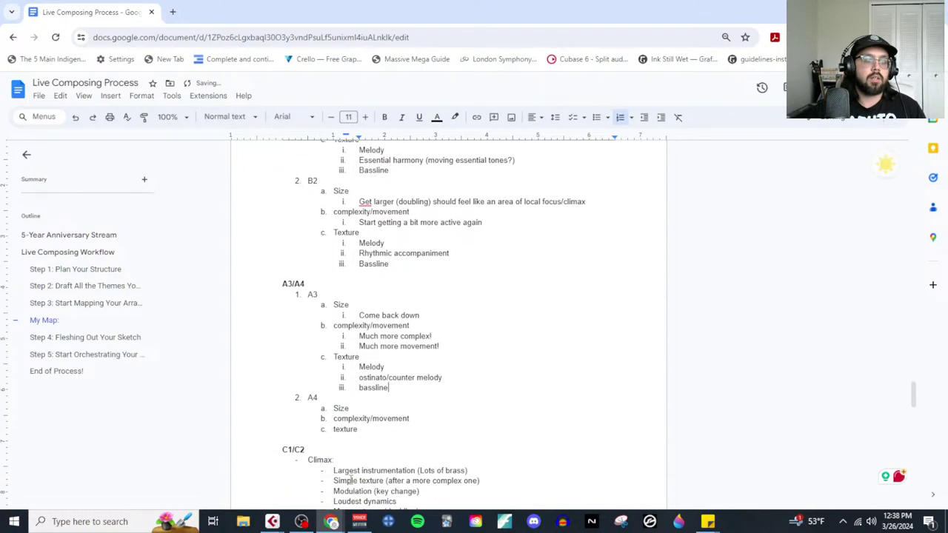
# Step: Note A4's size as 'Start building (slowly)' and complexity as 'Most complex texture of the piece'
pyautogui.click(365, 399)
pyautogui.press('Return')
pyautogui.press('Tab')
pyautogui.write('Start building ')
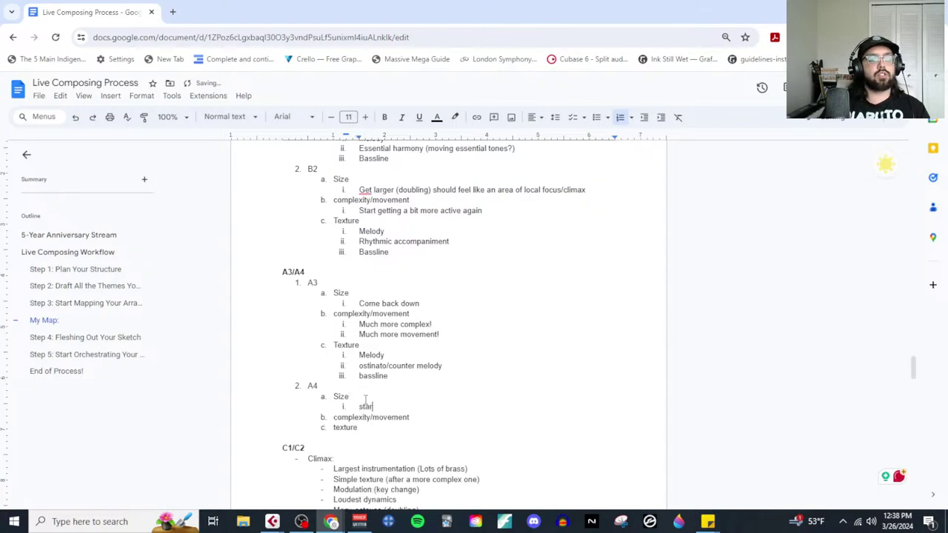
pyautogui.write('(slowly')
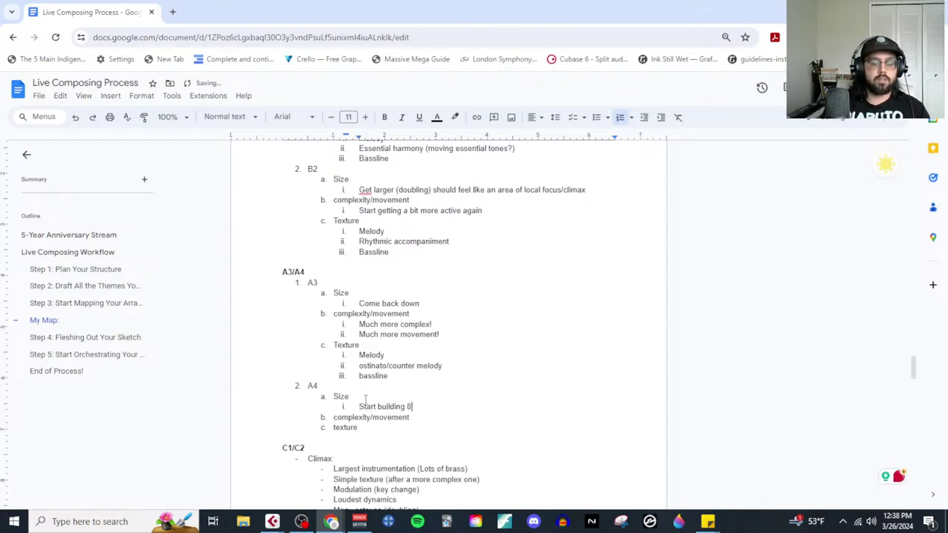
pyautogui.write(')')
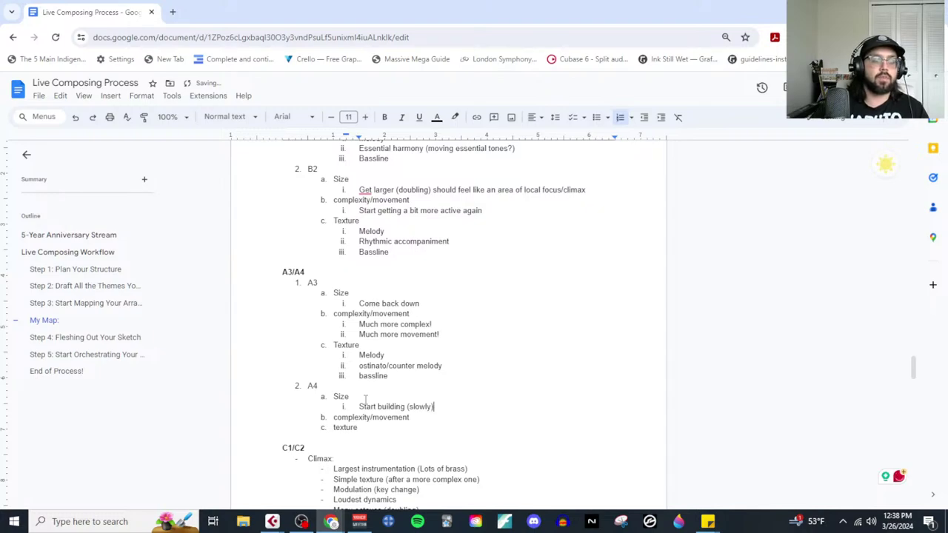
pyautogui.click(440, 419)
pyautogui.press('Return')
pyautogui.press('Tab')
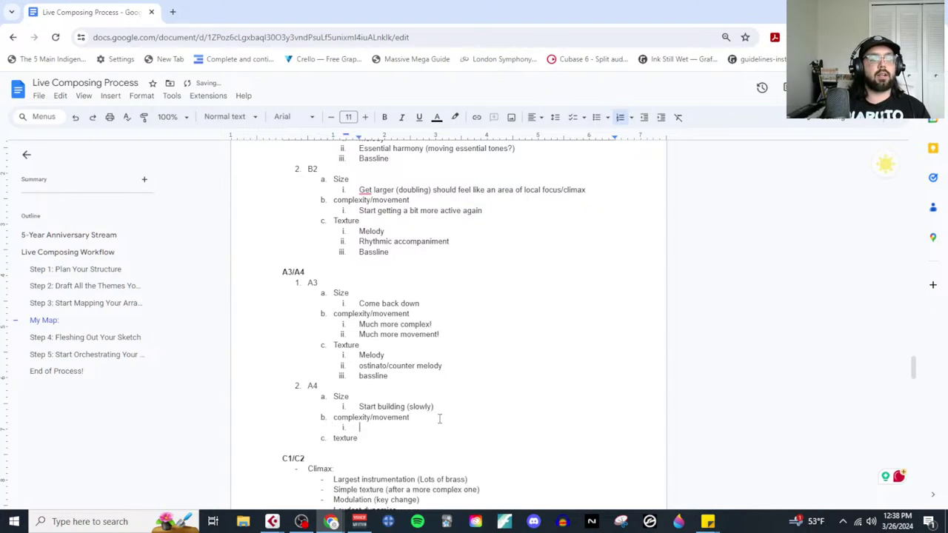
pyautogui.write('Most complex texture')
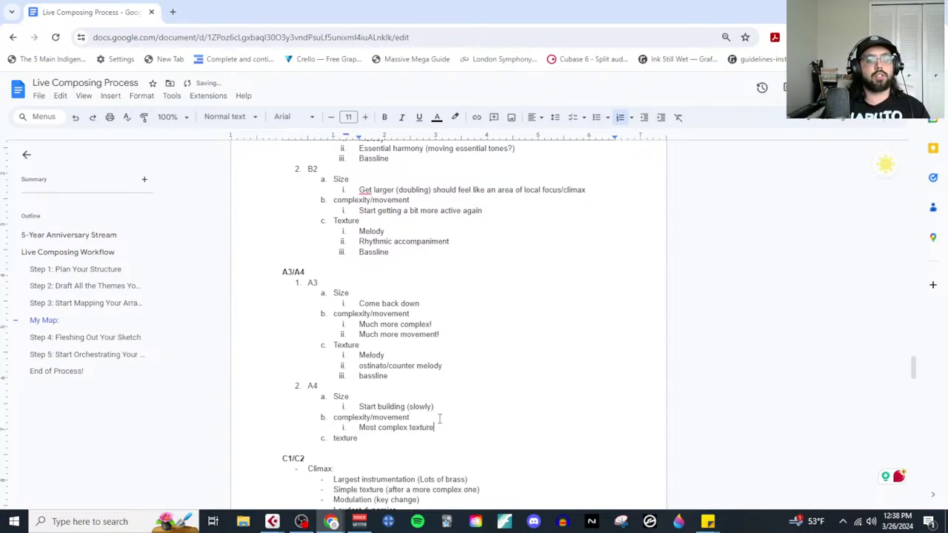
pyautogui.write(' of the piece')
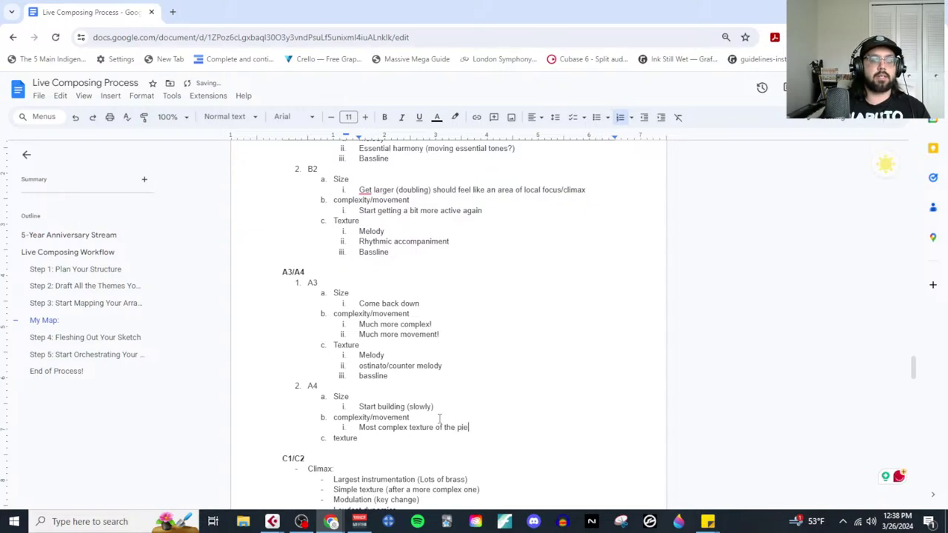
# Step: List A4's texture as 'full on counterpoint!' and 'Polythematic/rhythmic texture.'
pyautogui.click(441, 438)
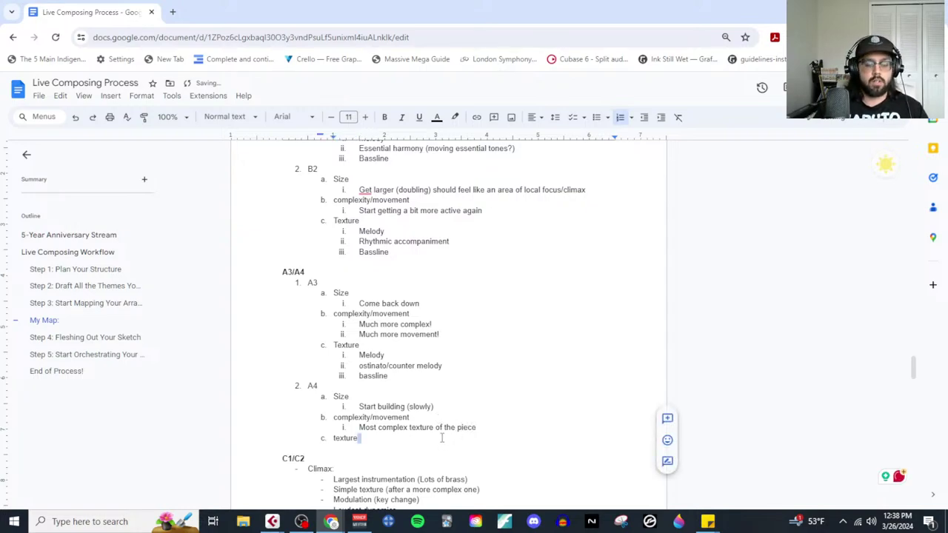
pyautogui.press('Return')
pyautogui.press('Tab')
pyautogui.write('full on counterpoint!')
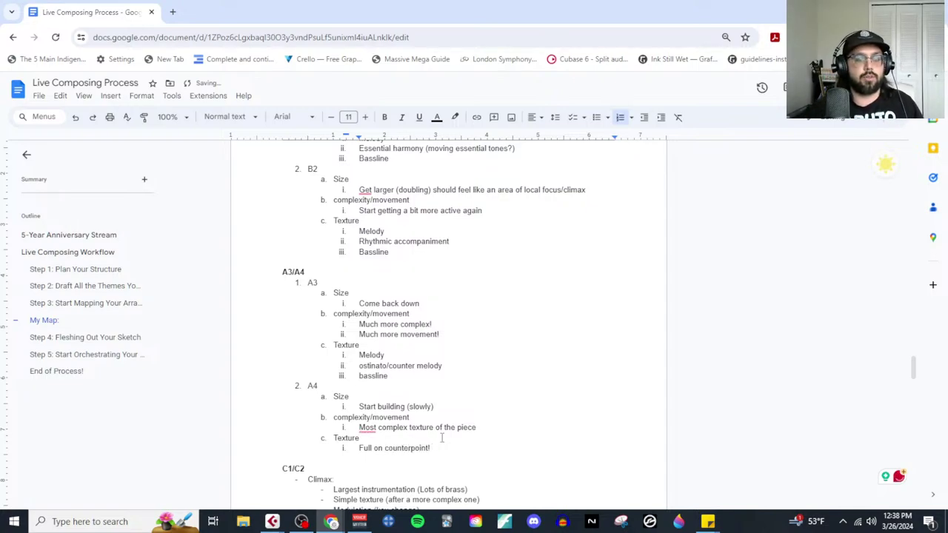
pyautogui.press('Return')
pyautogui.write('Po')
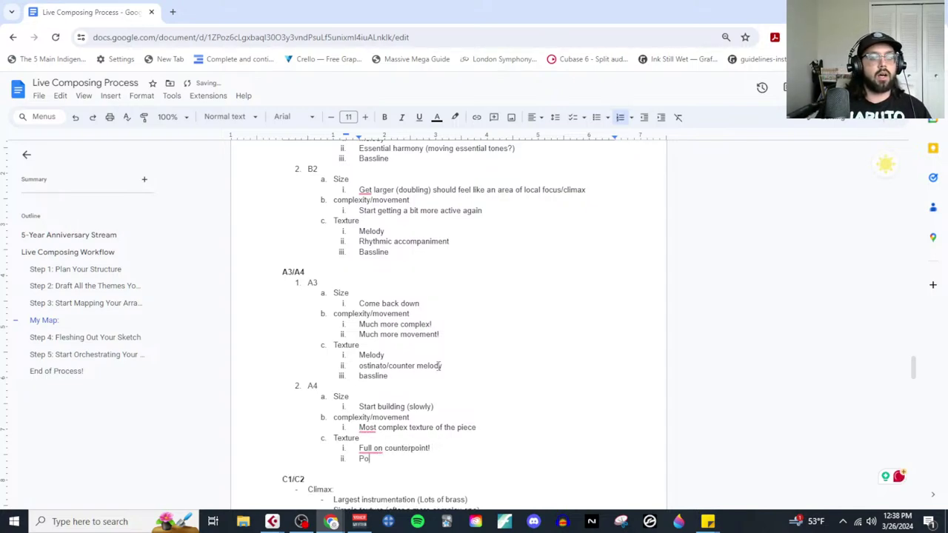
pyautogui.write('lythematic/')
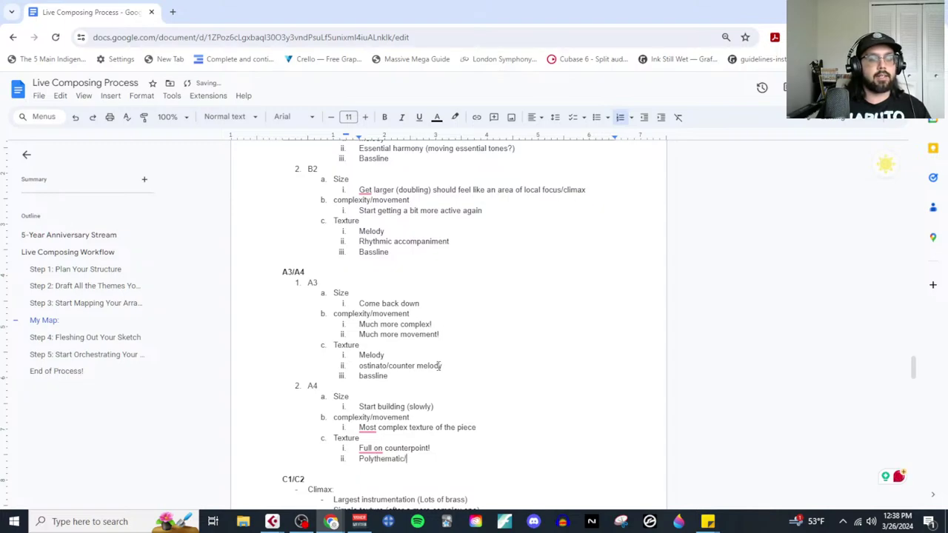
pyautogui.write('rhythmic texture.')
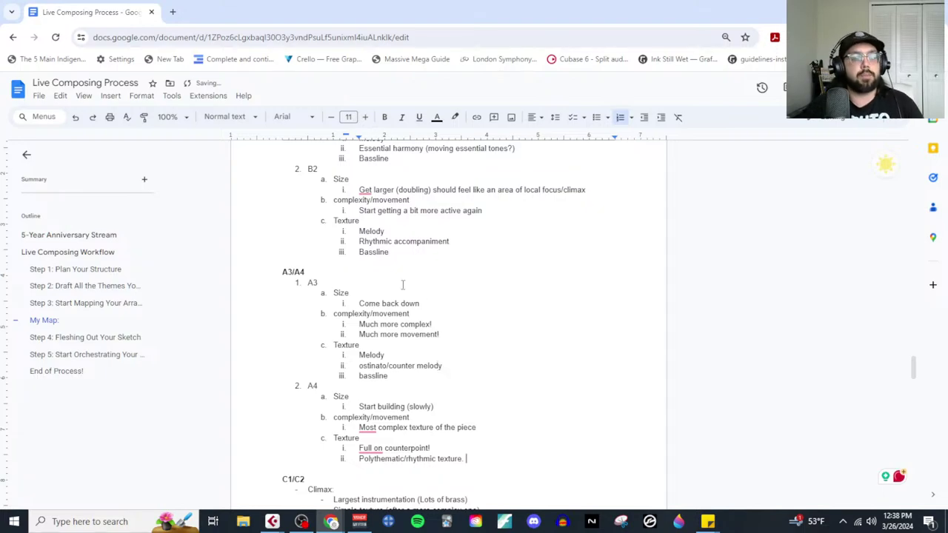
pyautogui.scroll(-3, 311, 394)
pyautogui.scroll(-2, 331, 381)
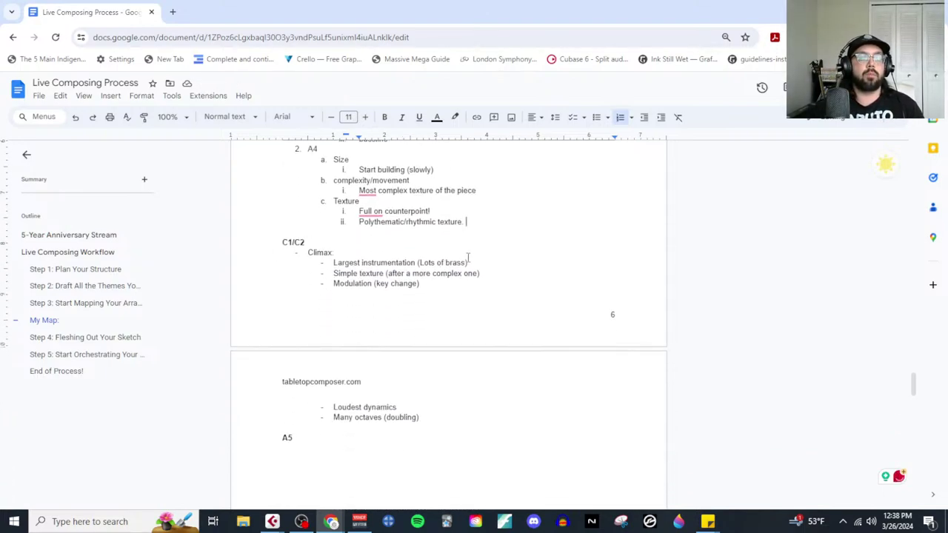
# Step: Number the Climax block as item 1, lettering its five notes a through e
pyautogui.moveTo(474, 262); pyautogui.dragTo(332, 262)
pyautogui.moveTo(483, 273); pyautogui.dragTo(333, 273)
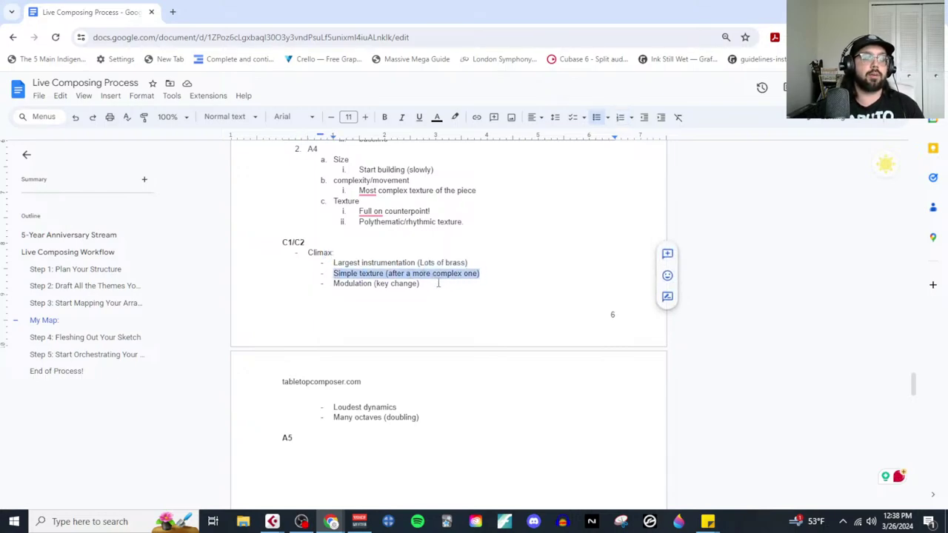
pyautogui.moveTo(437, 284); pyautogui.dragTo(332, 283)
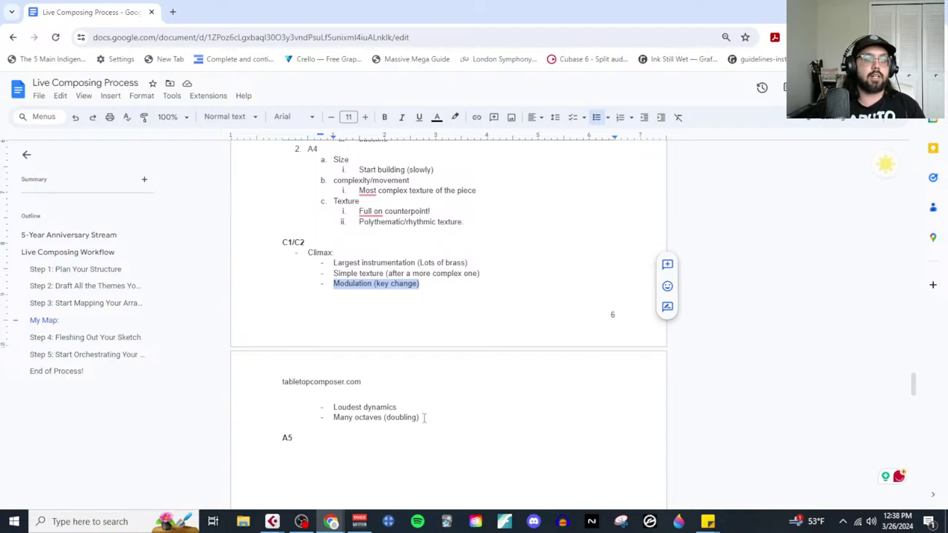
pyautogui.scroll(1, 417, 298)
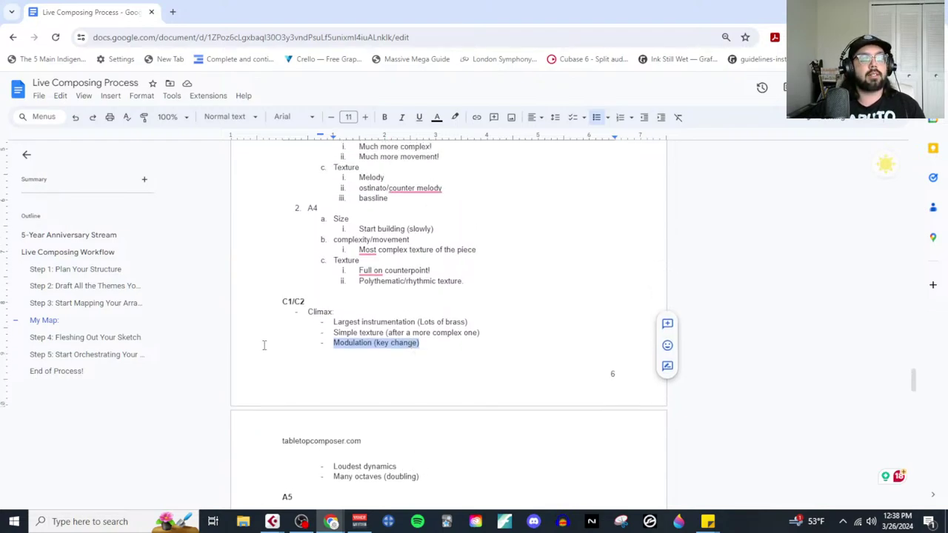
pyautogui.moveTo(309, 312); pyautogui.dragTo(334, 343)
pyautogui.moveTo(402, 432); pyautogui.dragTo(434, 476)
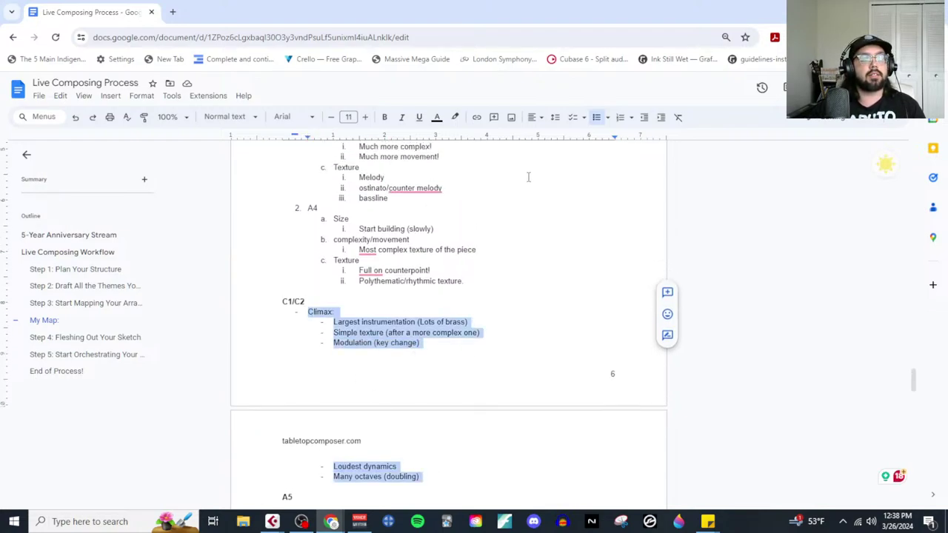
pyautogui.click(621, 120)
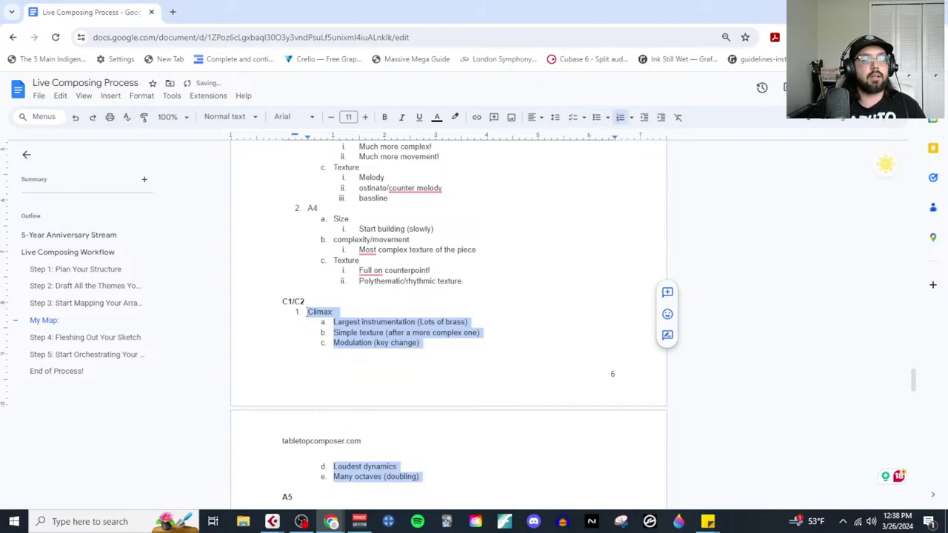
pyautogui.click(308, 312)
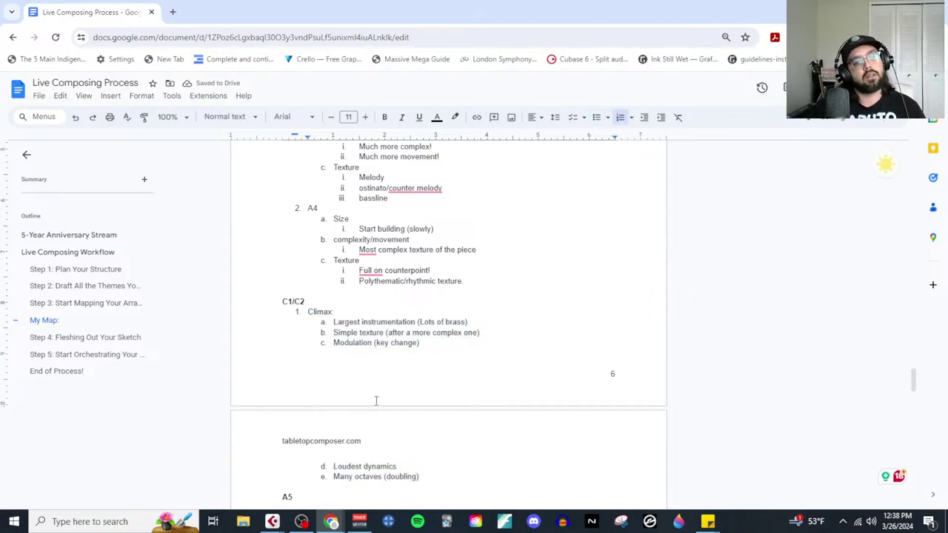
# Step: Add top-level items C1 and C2, and paste the Size, complexity/movement and texture headings under C1
pyautogui.click(444, 480)
pyautogui.press('Return')
pyautogui.hotkey('shift', 'Tab')
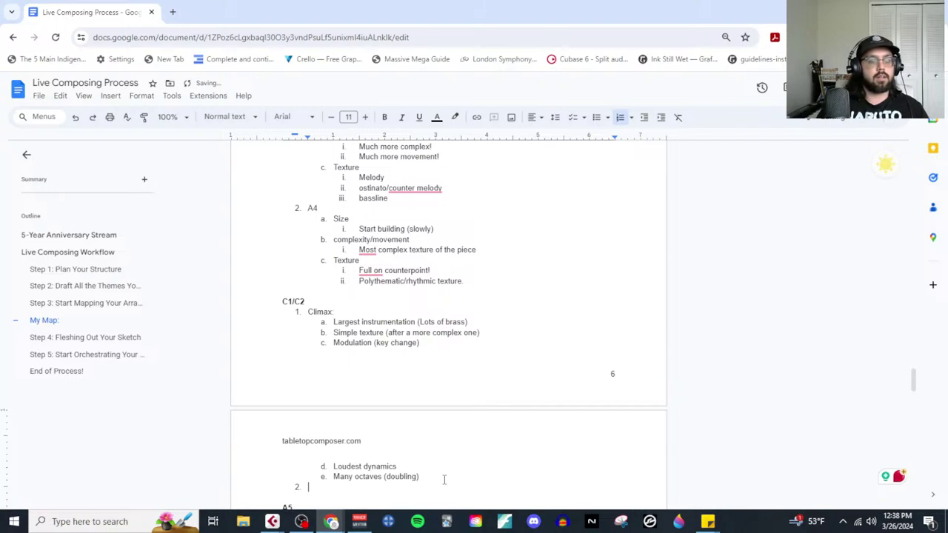
pyautogui.write('C1')
pyautogui.press('Return')
pyautogui.write('C2')
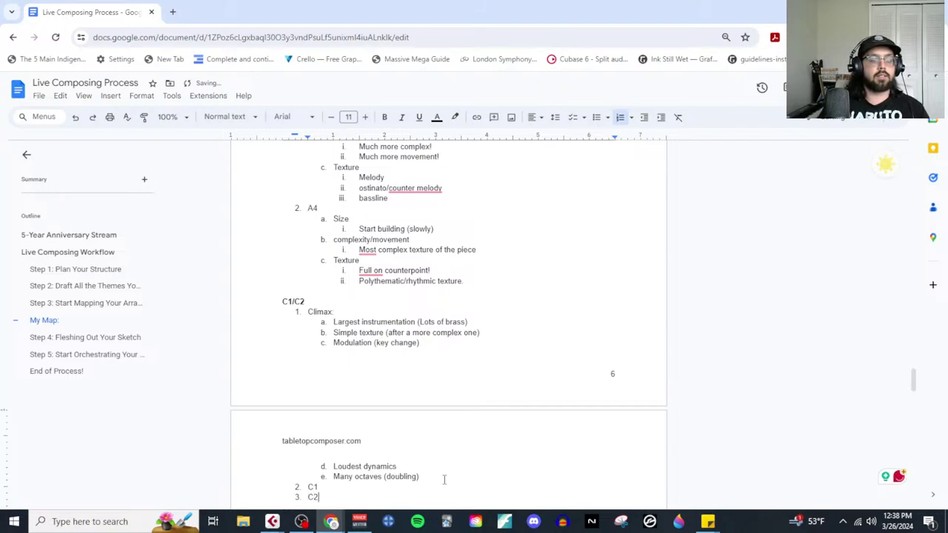
pyautogui.press('BackSpace')
pyautogui.press('BackSpace')
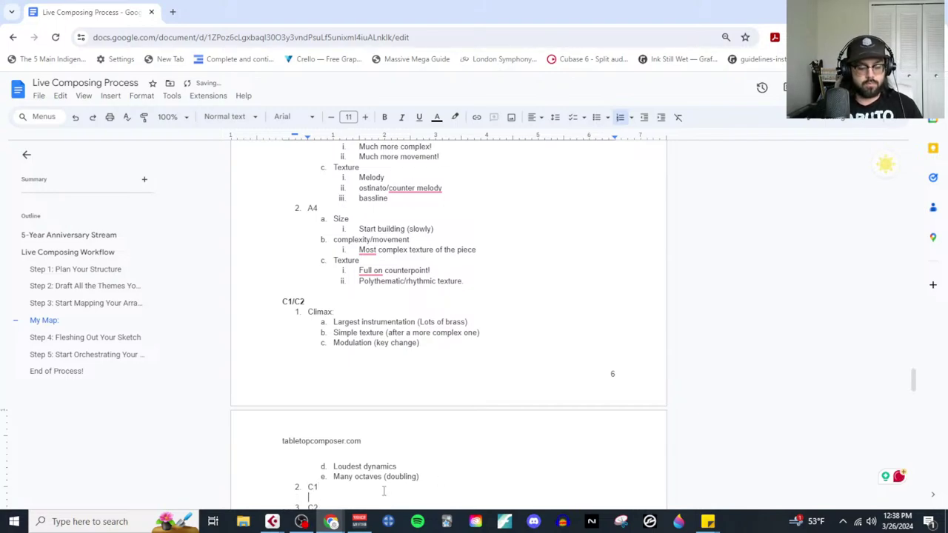
pyautogui.write('Size complexity/movement')
pyautogui.hotkey('ctrl', 'z')
pyautogui.hotkey('ctrl', 'z')
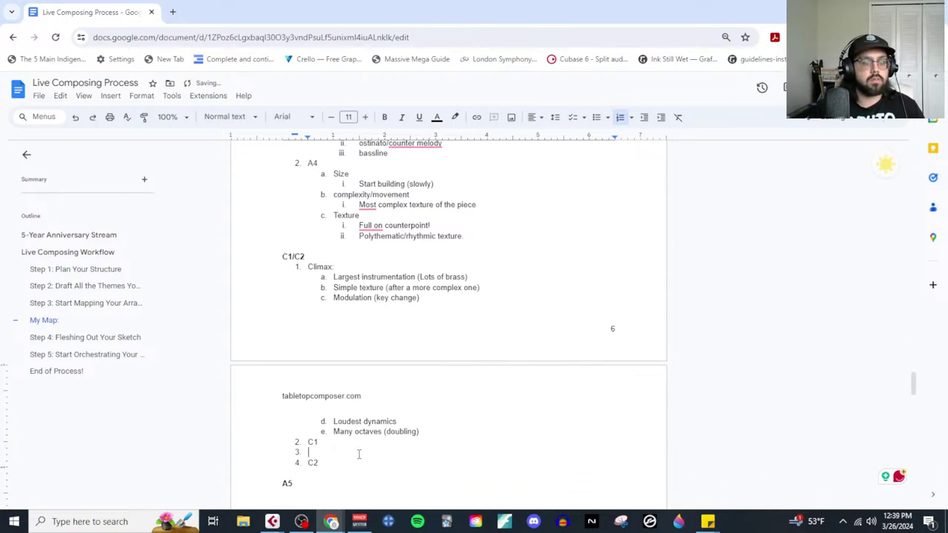
pyautogui.press('Tab')
pyautogui.write('Size complexity/movement texture')
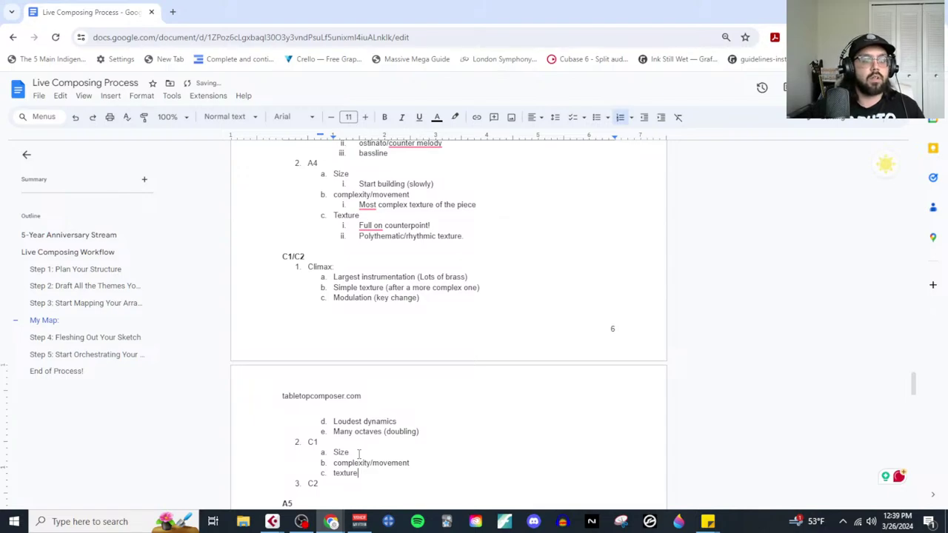
# Step: Under C1, note size 'largest! (lots of brass)' and complexity 'simplify it'
pyautogui.click(358, 453)
pyautogui.press('Return')
pyautogui.press('Tab')
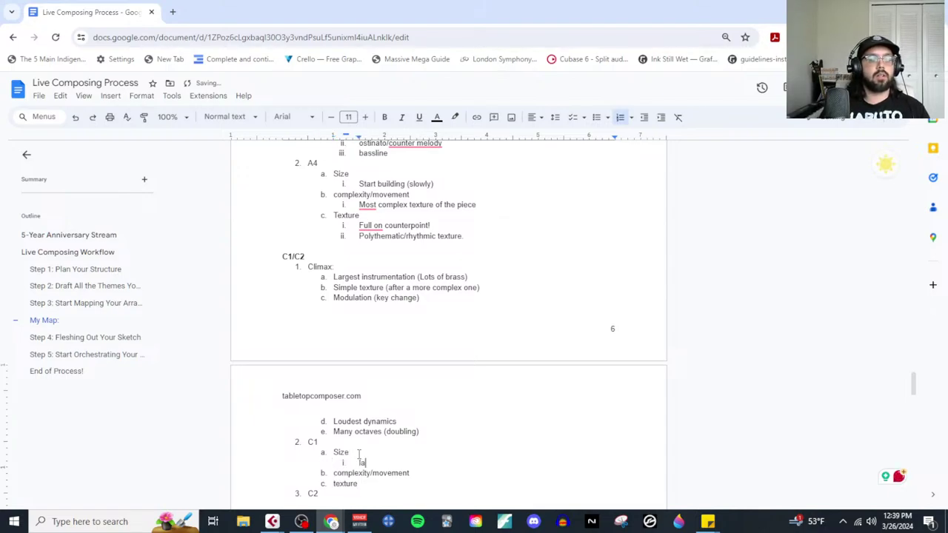
pyautogui.write('largest! ')
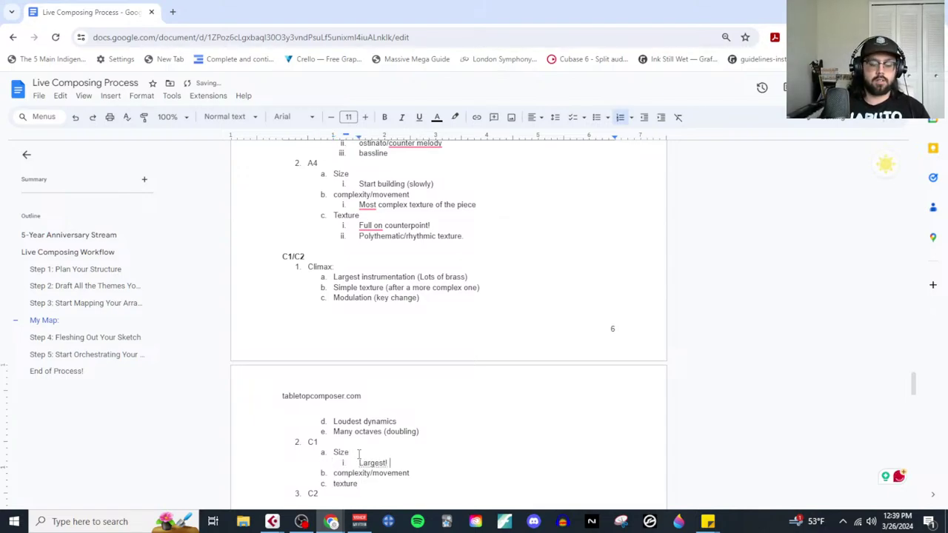
pyautogui.write('(lots of brass')
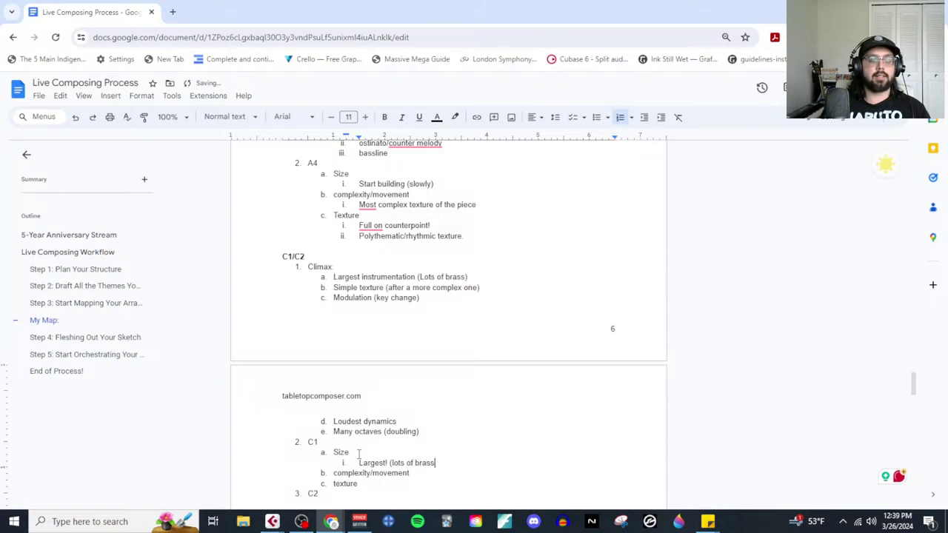
pyautogui.write(')')
pyautogui.click(428, 473)
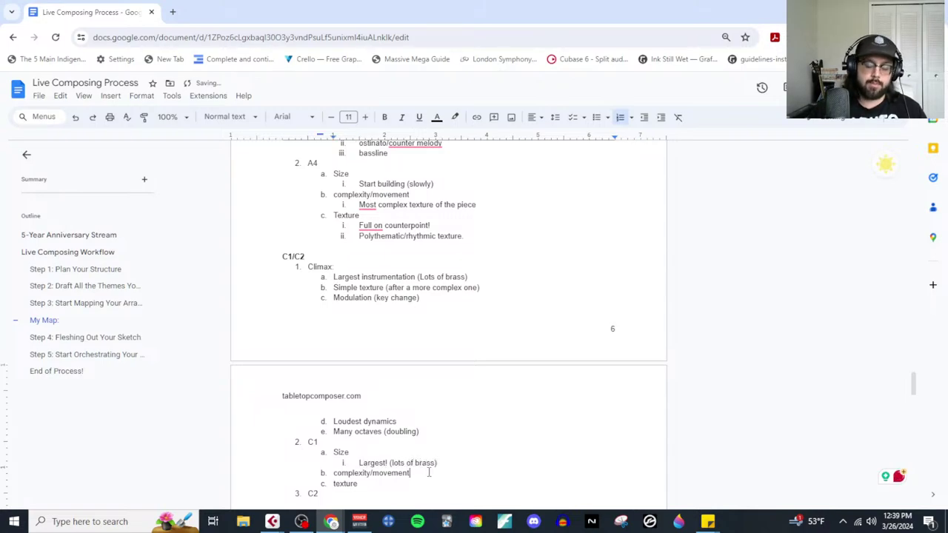
pyautogui.press('Return')
pyautogui.press('Tab')
pyautogui.write('simplified')
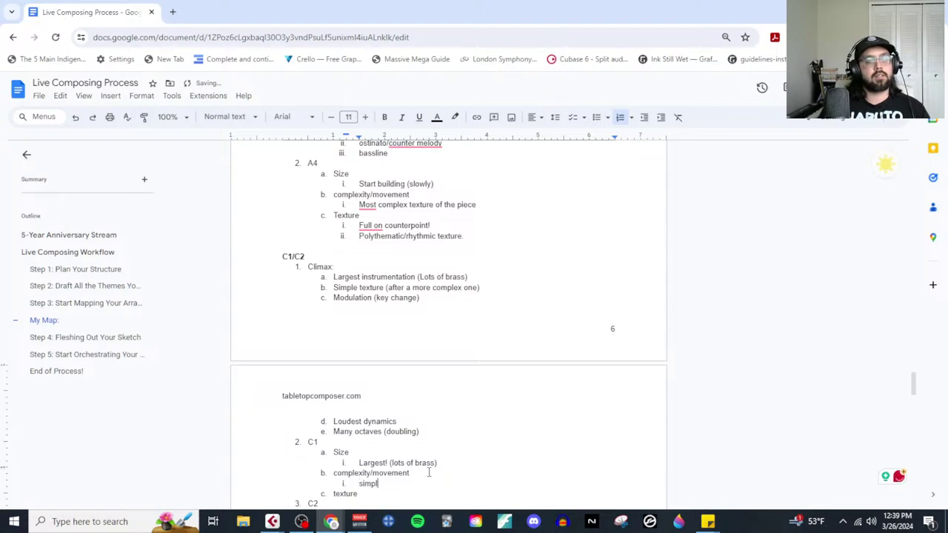
pyautogui.press('BackSpace')
pyautogui.press('BackSpace')
pyautogui.press('BackSpace')
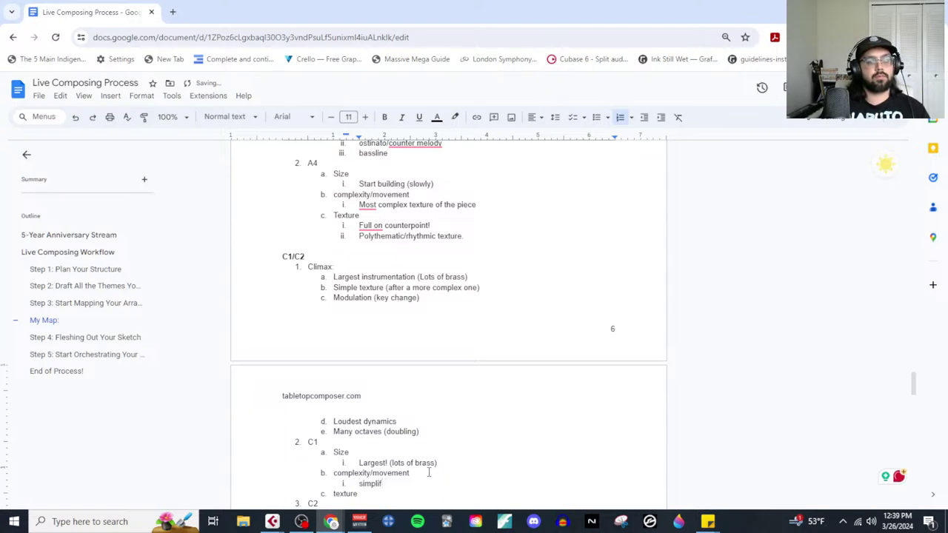
pyautogui.write('y it!')
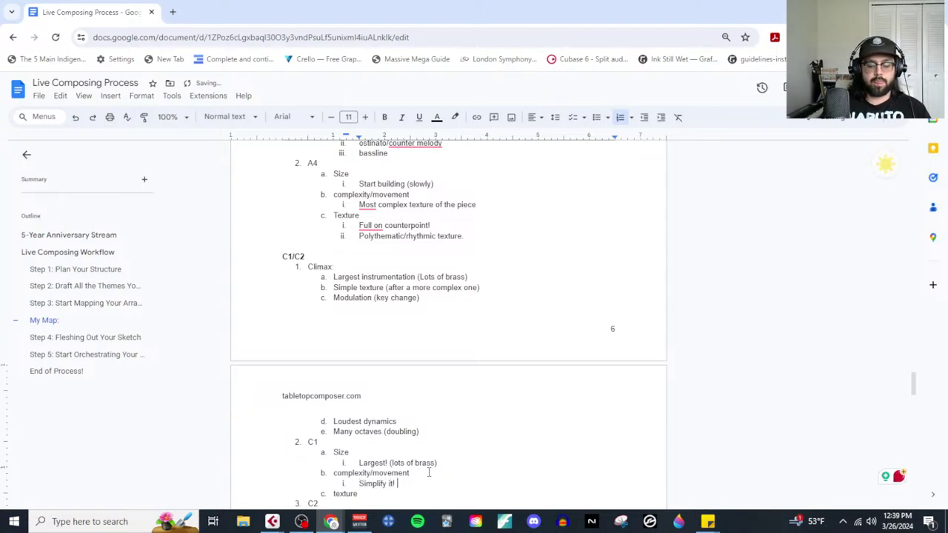
# Step: Under C1's texture, add the sub-notes 'Chordal?' and 'Bas'
pyautogui.click(407, 493)
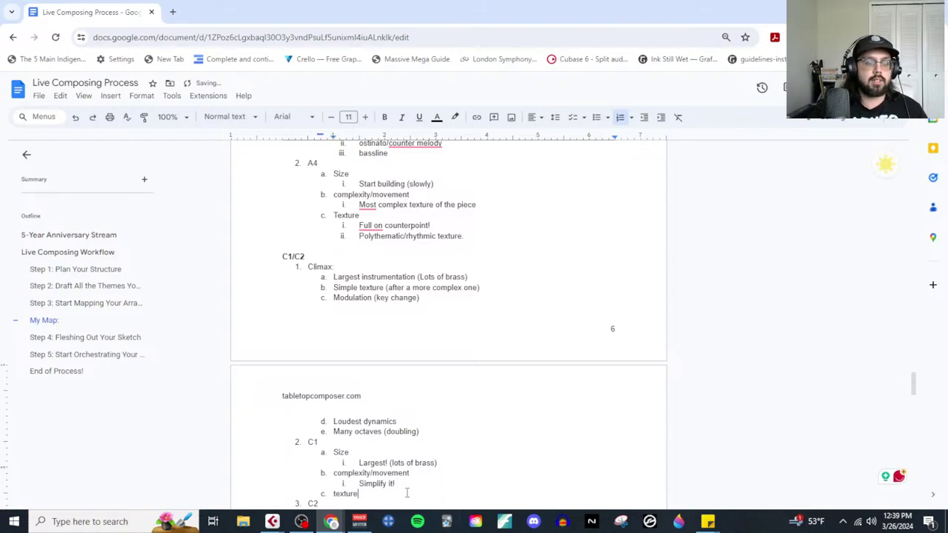
pyautogui.press('Return')
pyautogui.press('Tab')
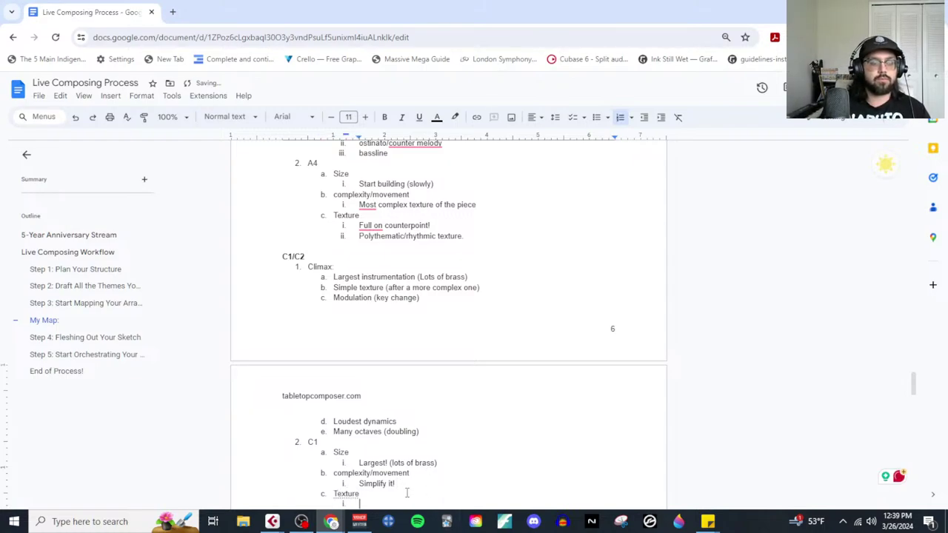
pyautogui.write('CHord')
pyautogui.press('BackSpace')
pyautogui.press('BackSpace')
pyautogui.press('BackSpace')
pyautogui.press('BackSpace')
pyautogui.write('hod')
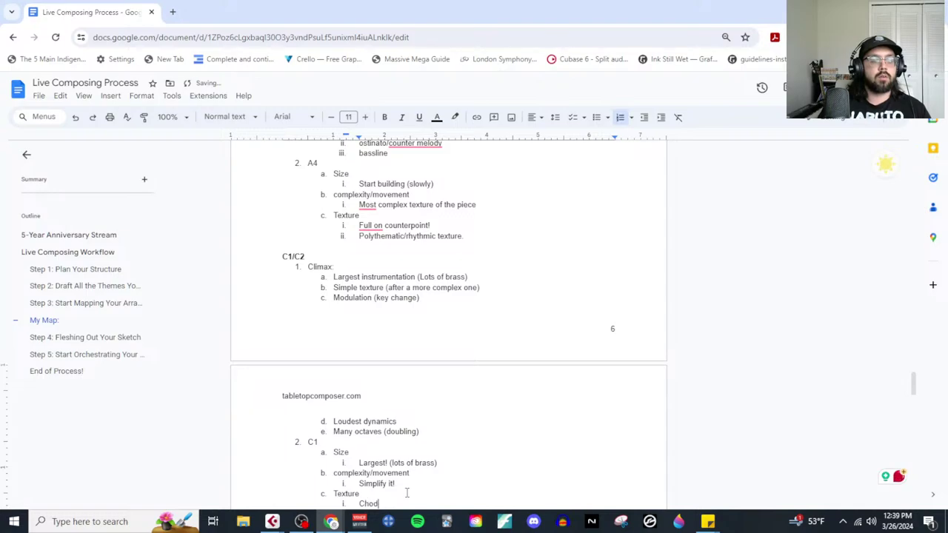
pyautogui.press('BackSpace')
pyautogui.write('rdal?')
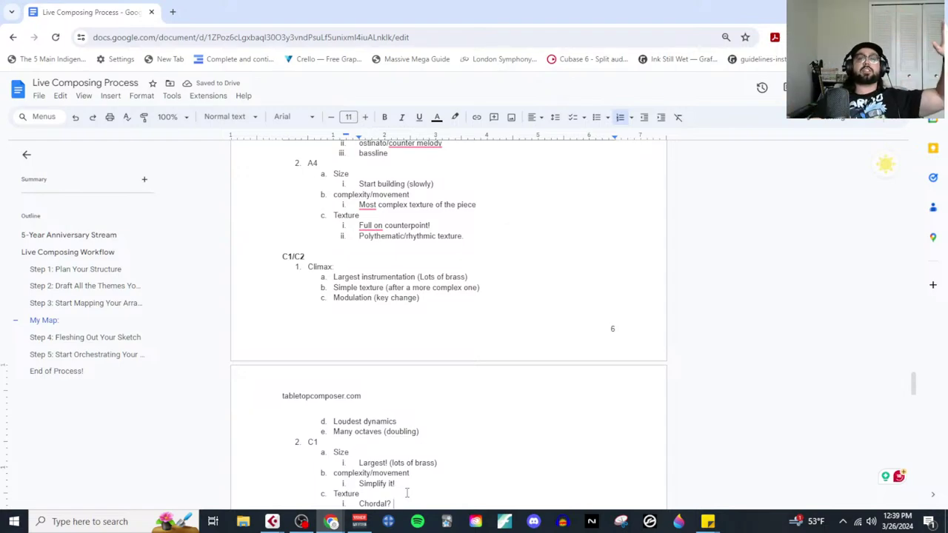
pyautogui.press('Return')
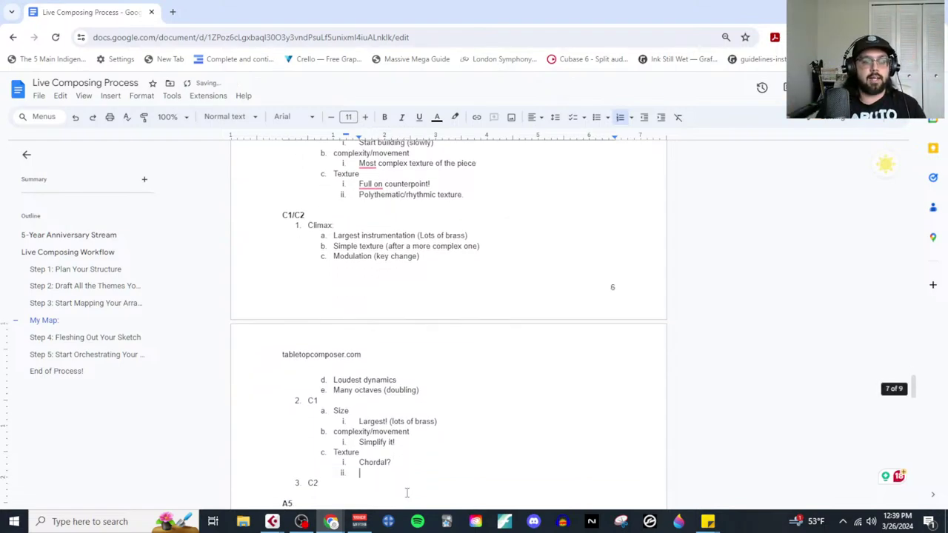
pyautogui.write('Bassline')
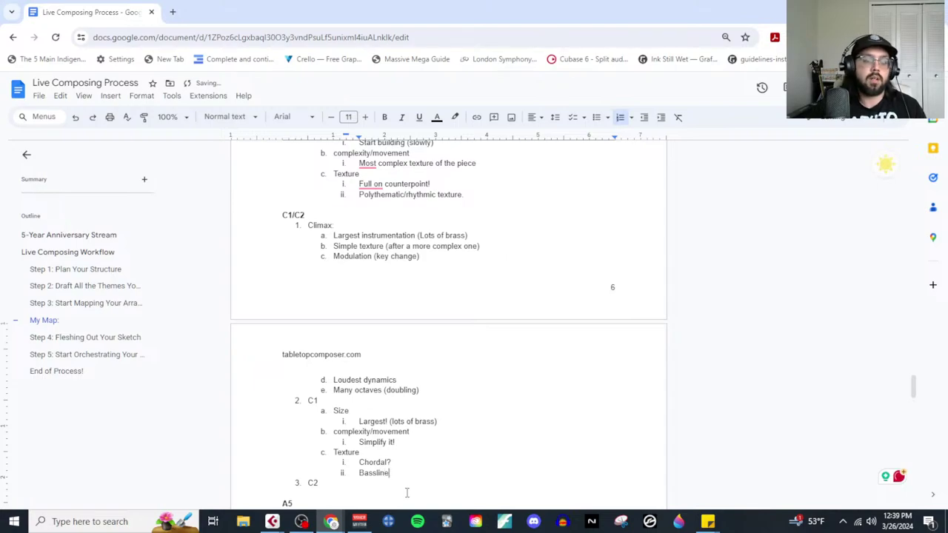
# Step: Give C2 Size, complexity/movement and texture items, with size noted as 'Come back down (a bit)'
pyautogui.press('Return')
pyautogui.press('Tab')
pyautogui.write('S')
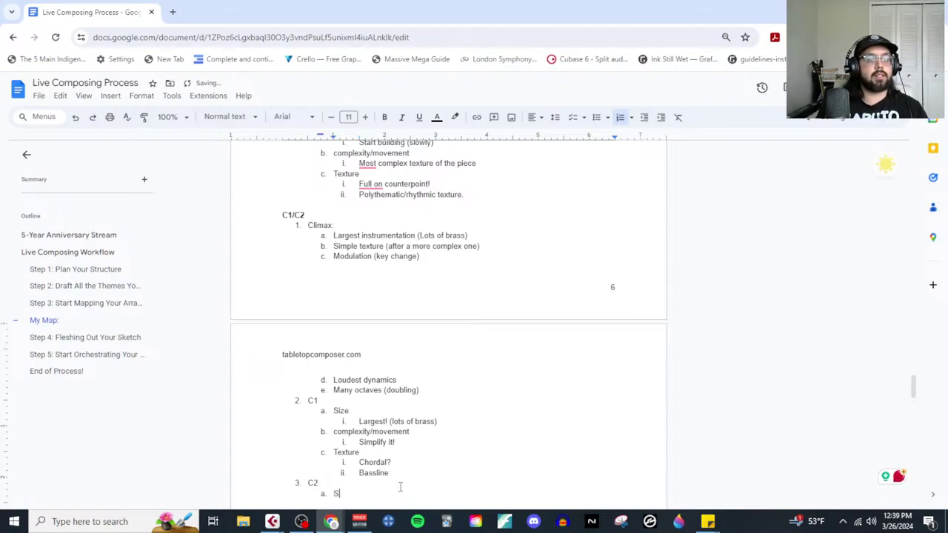
pyautogui.write('ize')
pyautogui.press('Return')
pyautogui.press('Tab')
pyautogui.write('Come back ')
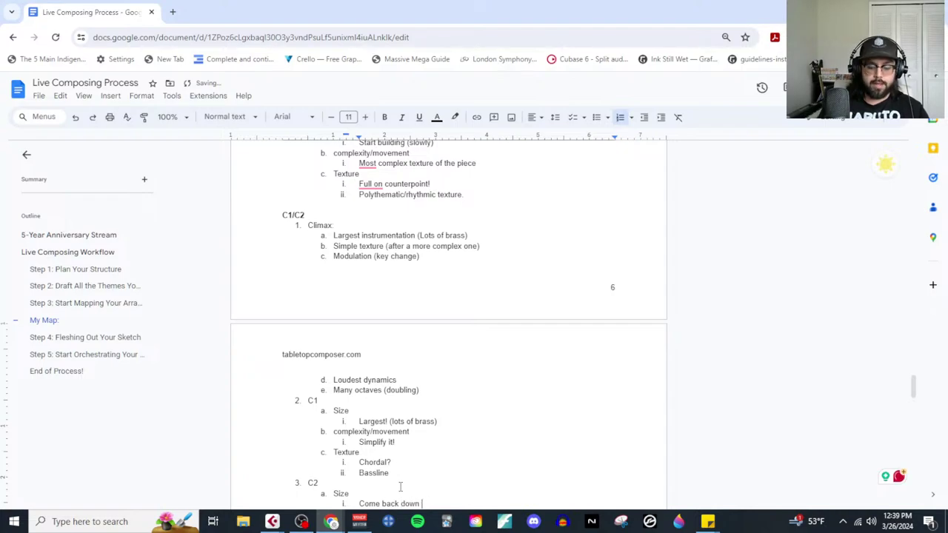
pyautogui.write('down (a bit)')
pyautogui.press('Return')
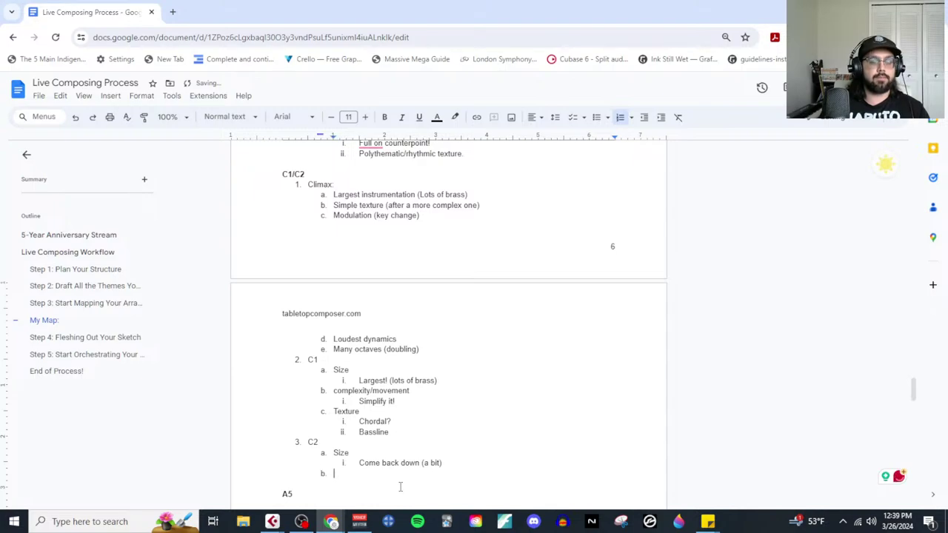
pyautogui.write('Size')
pyautogui.press('Return')
pyautogui.write('complexity/movement')
pyautogui.press('Return')
pyautogui.write('texture')
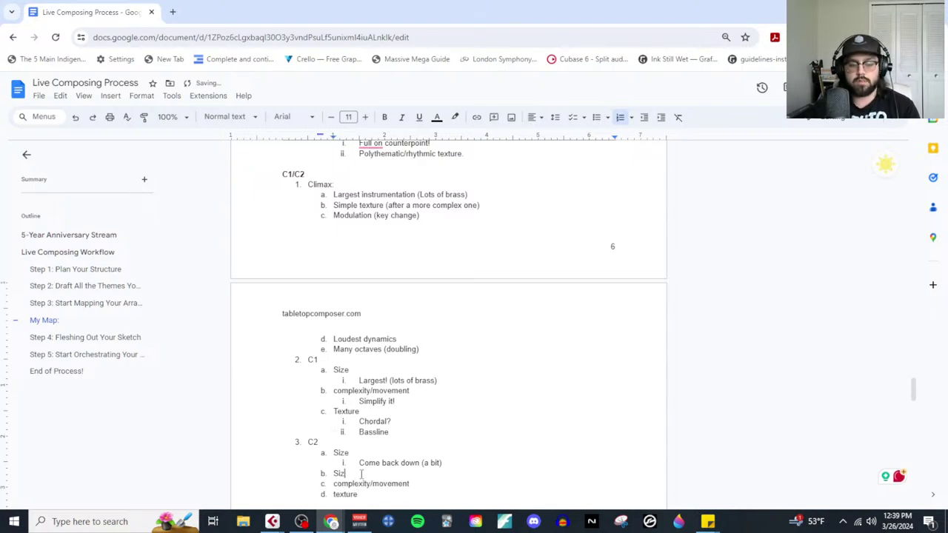
pyautogui.press('BackSpace')
pyautogui.press('BackSpace')
pyautogui.press('BackSpace')
pyautogui.press('BackSpace')
pyautogui.press('BackSpace')
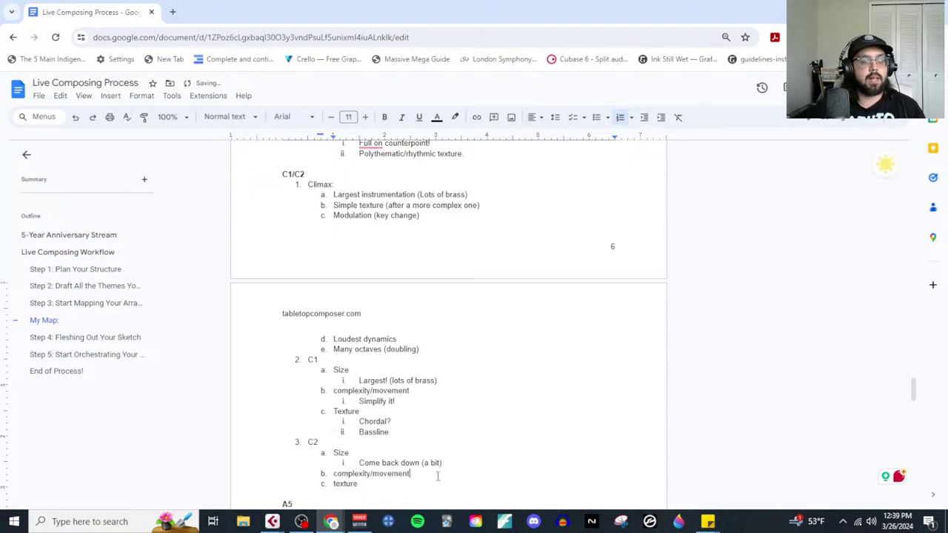
# Step: Under C2's complexity/movement, note 'Get a bit more comple'
pyautogui.click(438, 476)
pyautogui.press('Return')
pyautogui.press('Tab')
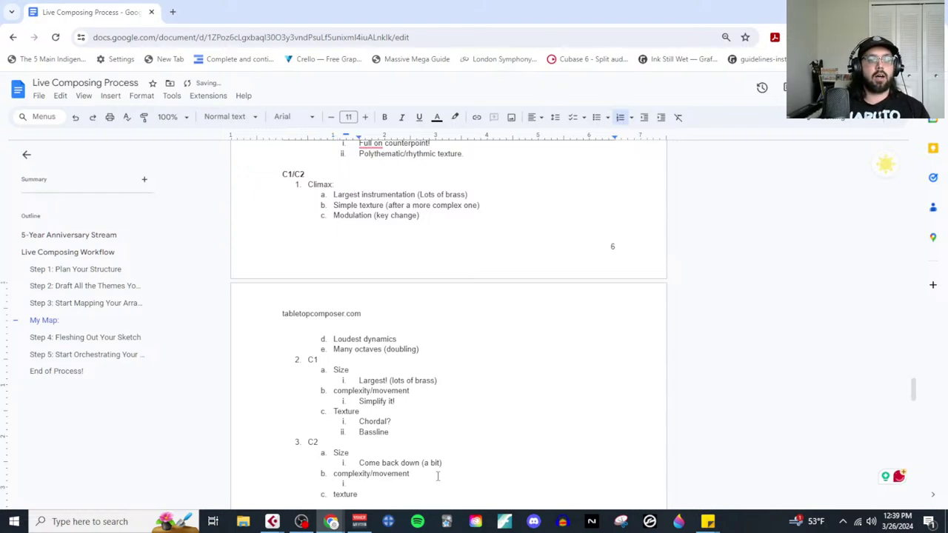
pyautogui.write('Get a bit more complex, but not overly so')
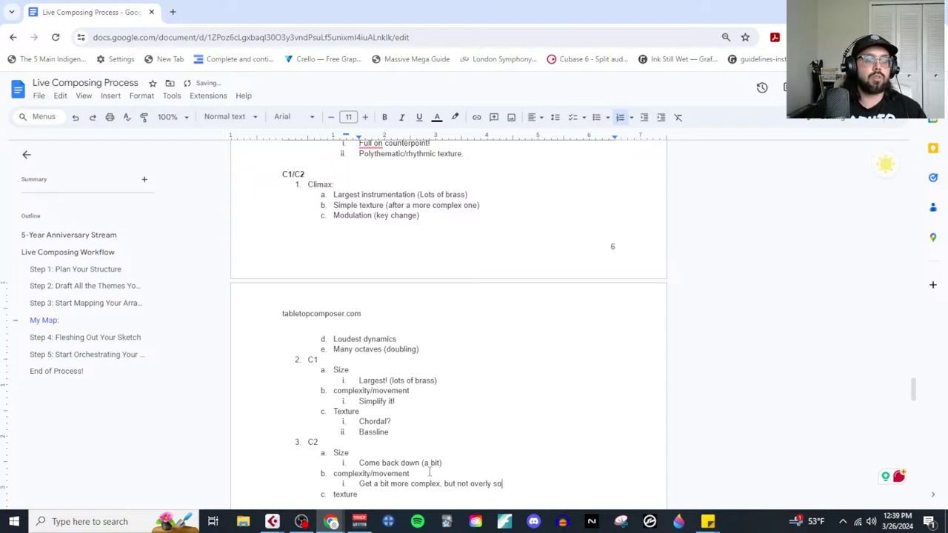
# Step: Note C2's texture as a homophonic texture of melody, chords and bassline, removing the extra item
pyautogui.scroll(-1, 429, 471)
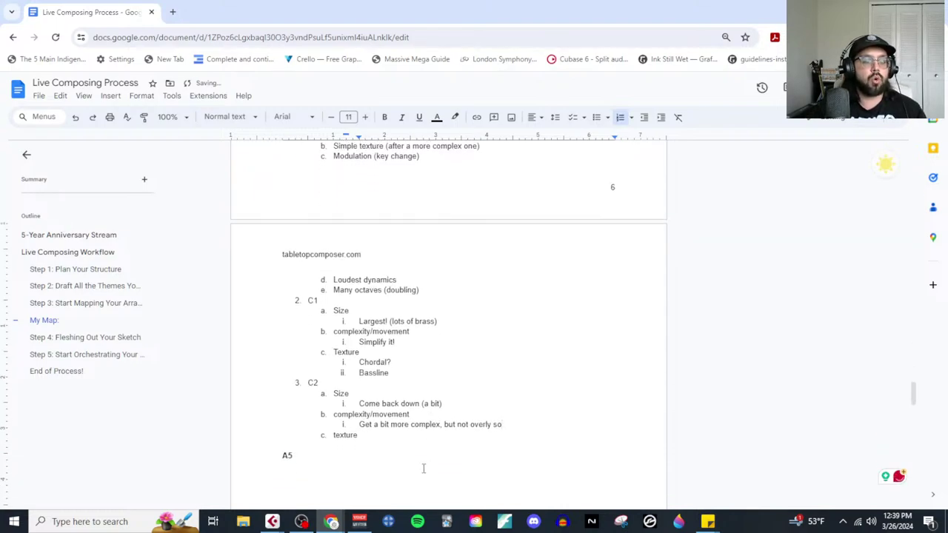
pyautogui.press('Return')
pyautogui.press('Tab')
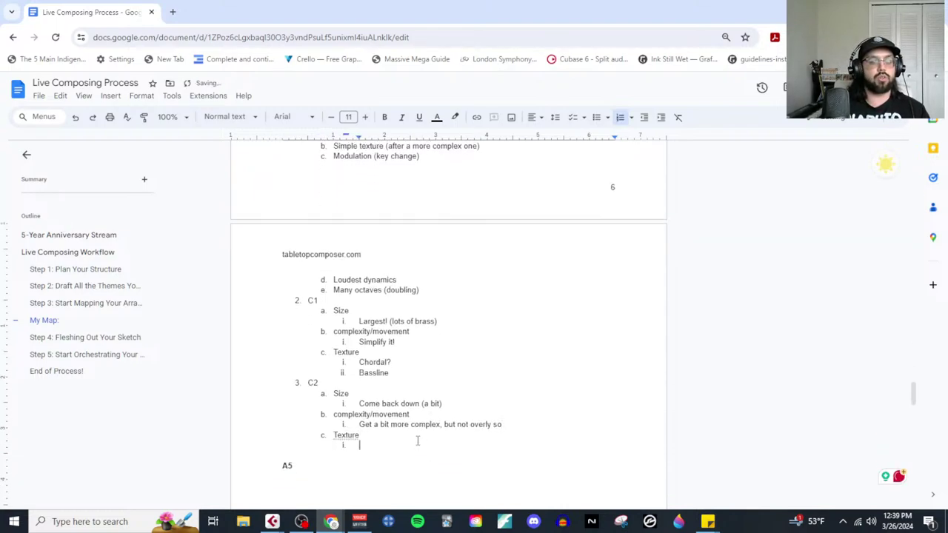
pyautogui.write('homoh')
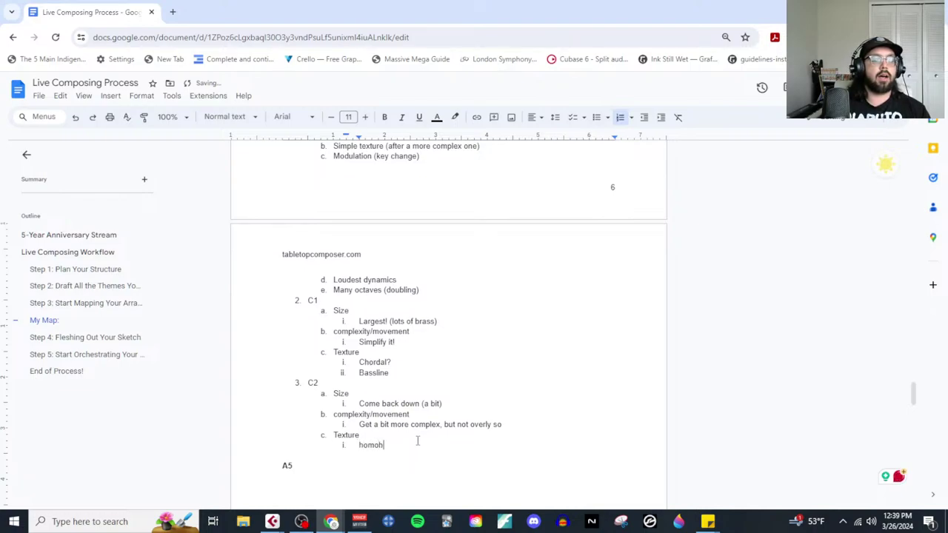
pyautogui.write('ophonic t')
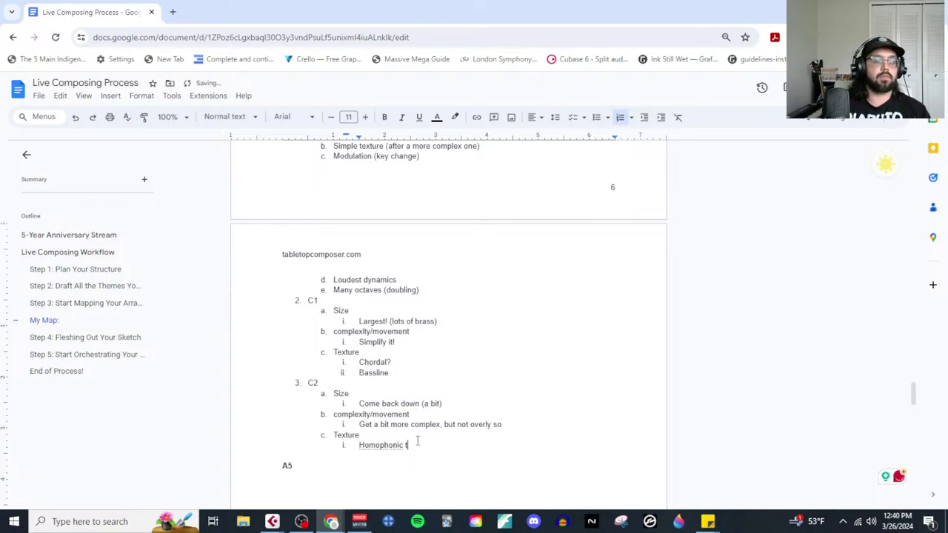
pyautogui.write('exture (')
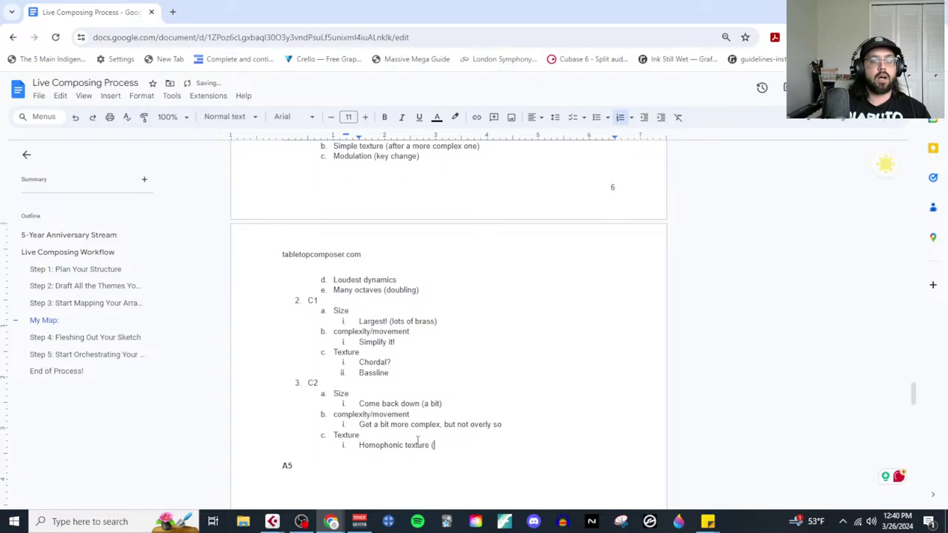
pyautogui.write('Melody + chords + Bassline')
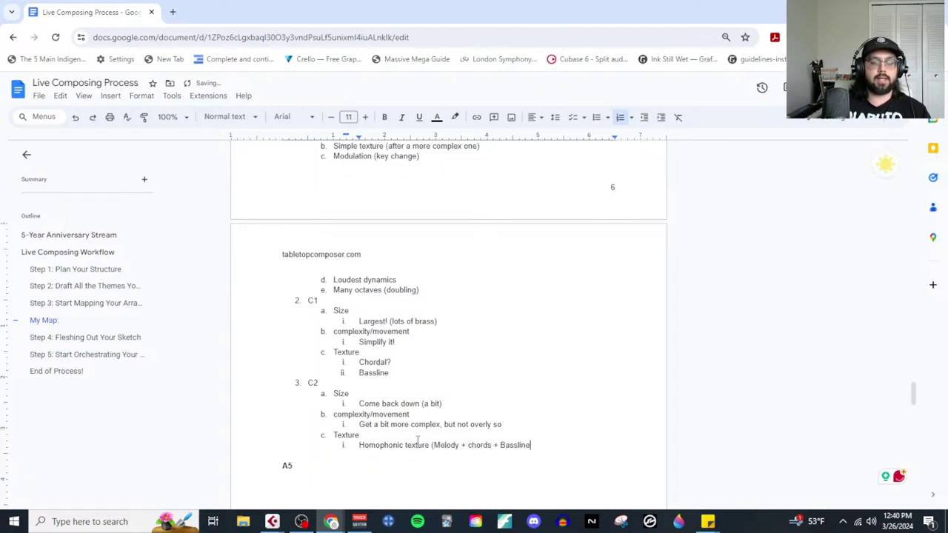
pyautogui.press('Return')
pyautogui.write('OR p')
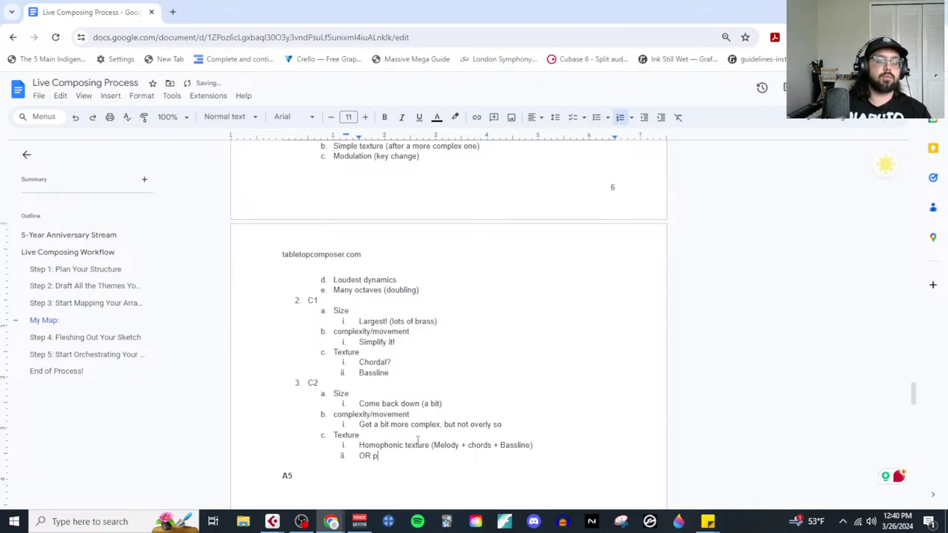
pyautogui.press('BackSpace')
pyautogui.press('BackSpace')
pyautogui.press('BackSpace')
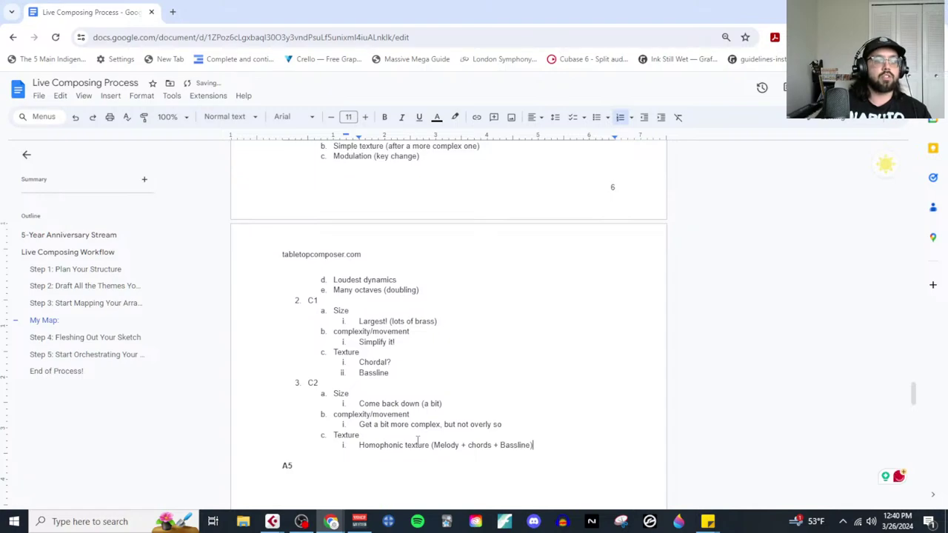
pyautogui.scroll(-1, 407, 442)
pyautogui.click(372, 407)
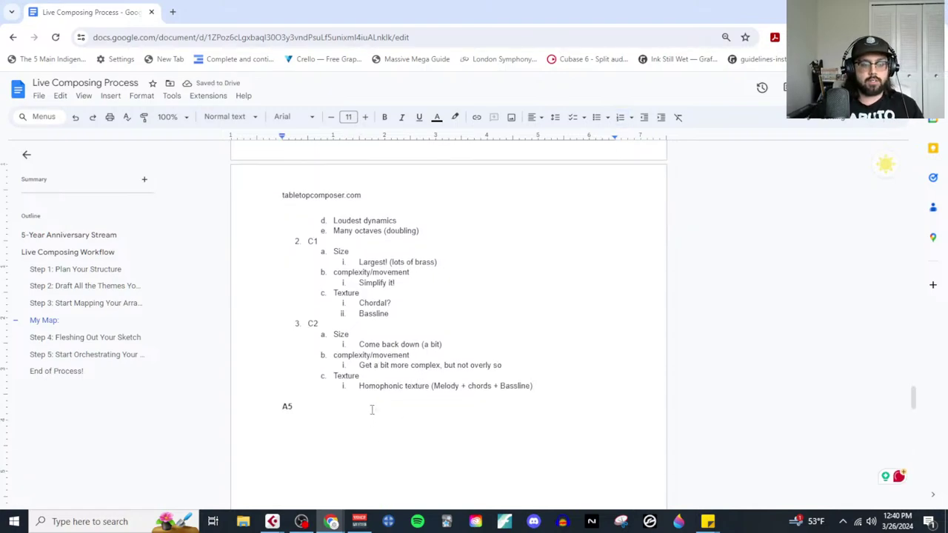
# Step: Paste the Size, complexity and texture headings under A5 as a numbered list
pyautogui.press('Return')
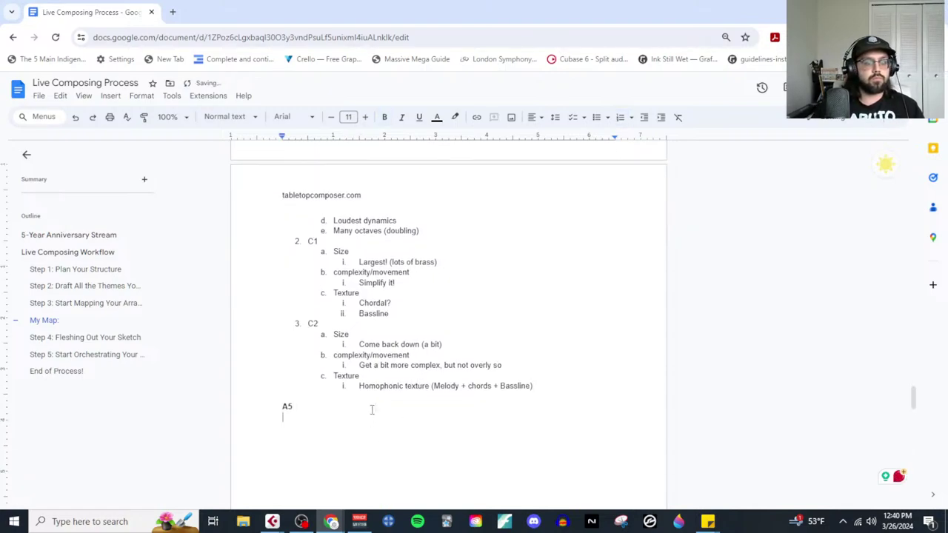
pyautogui.write('Size complexity/movement texture')
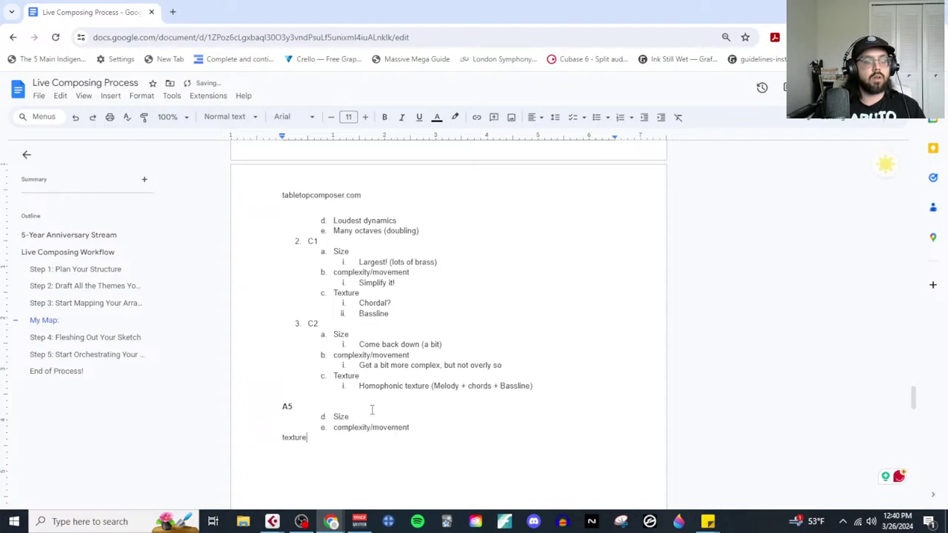
pyautogui.hotkey('ctrl', 'z')
pyautogui.click(620, 117)
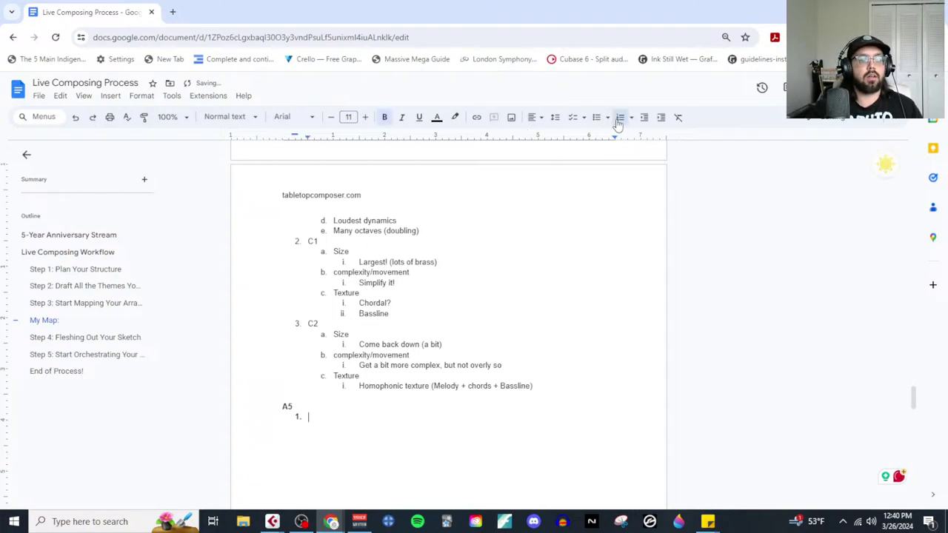
pyautogui.write('Size complexity/movement texture')
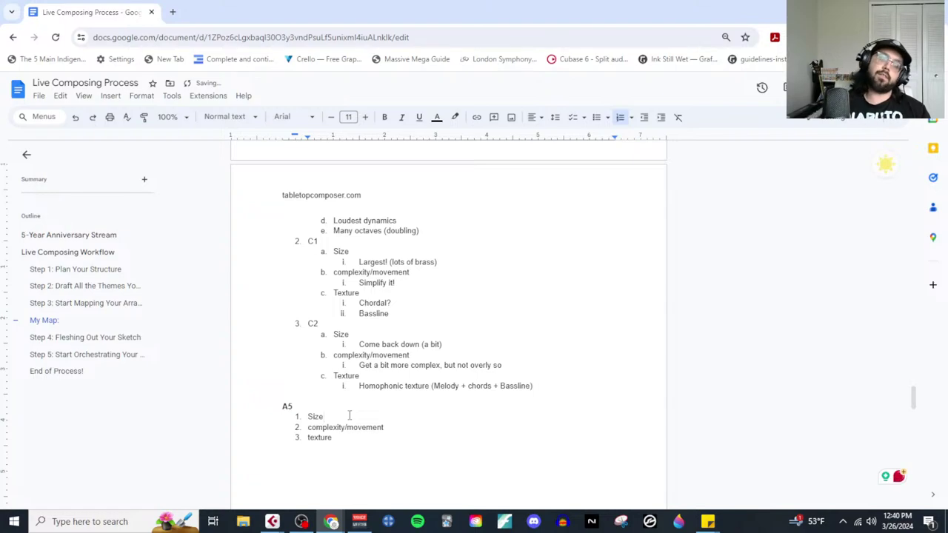
# Step: Under A5, note size 'Come back down' and complexity 'Maybe a little more complex'
pyautogui.click(348, 415)
pyautogui.press('Return')
pyautogui.press('Tab')
pyautogui.write('Co')
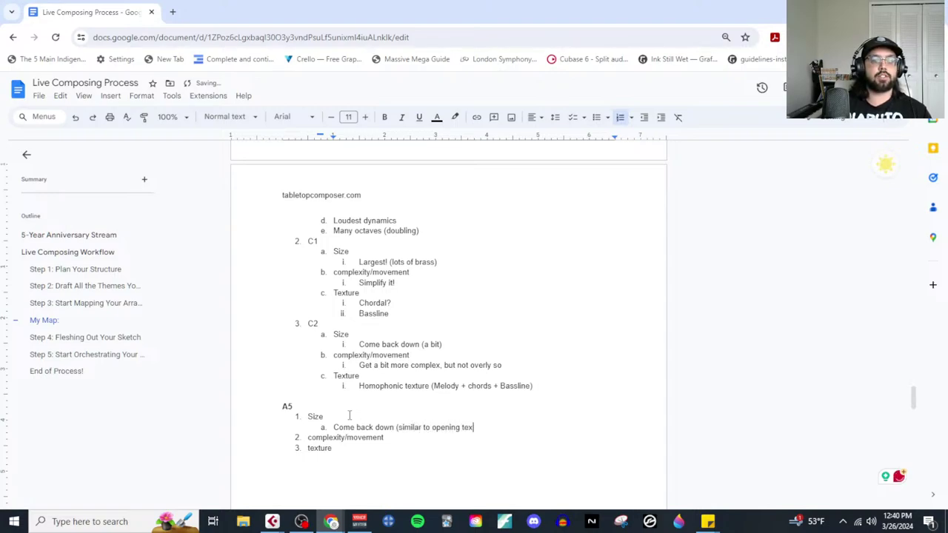
pyautogui.write('tures')
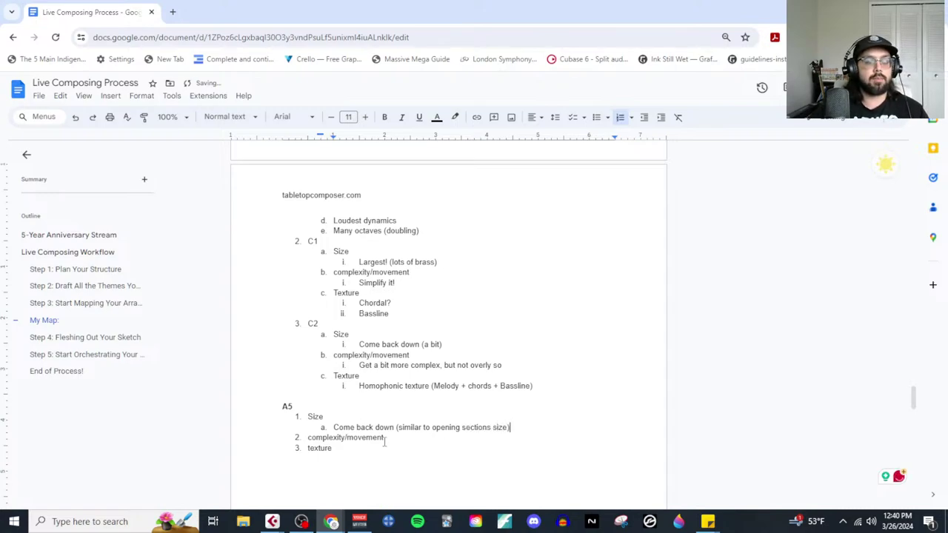
pyautogui.press('Return')
pyautogui.press('Tab')
pyautogui.write('Come')
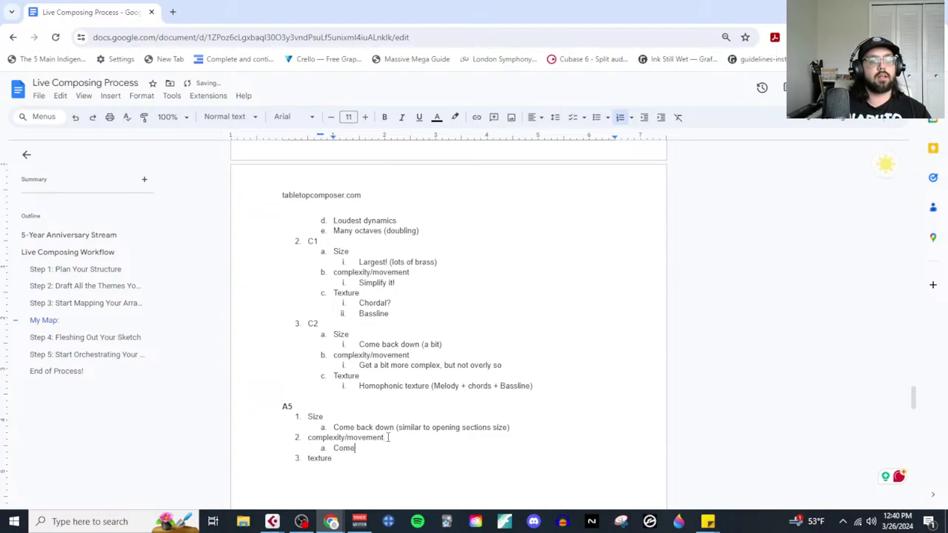
pyautogui.write(' back')
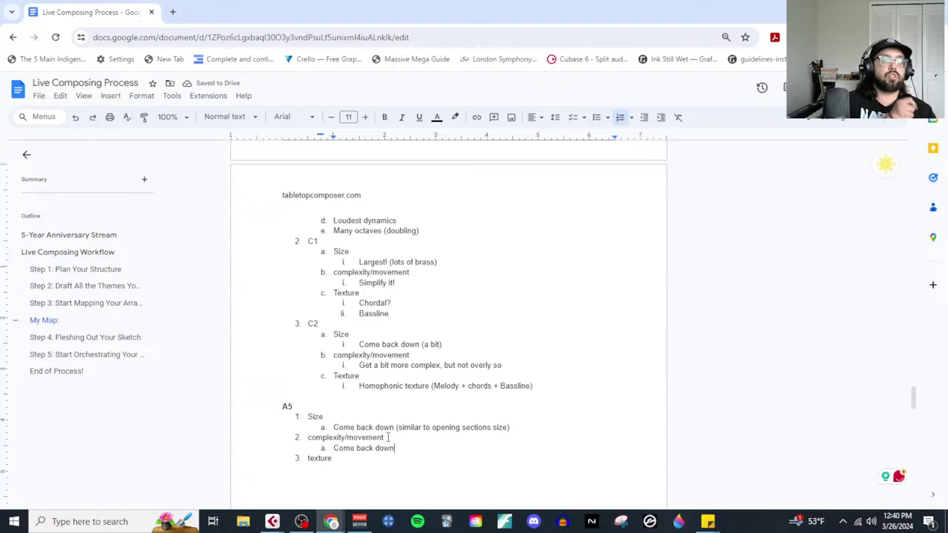
pyautogui.write('down')
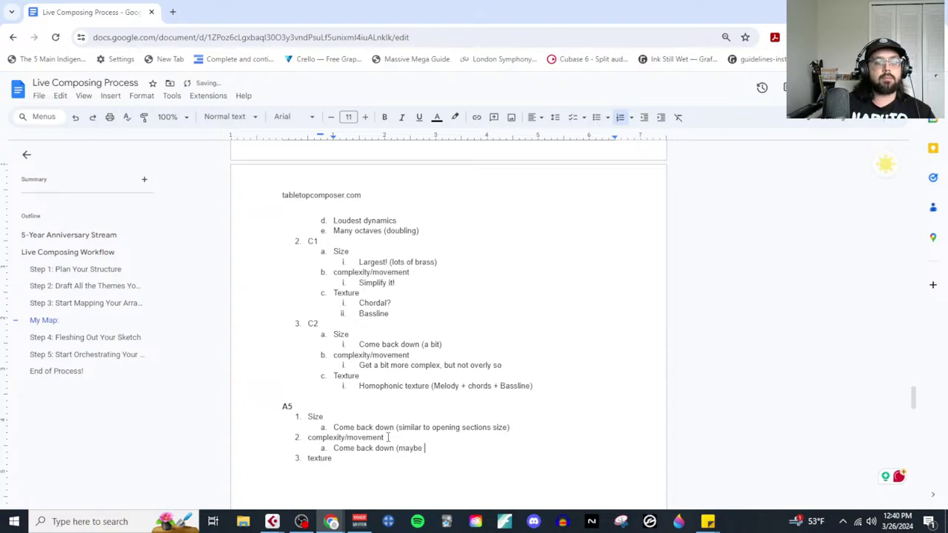
pyautogui.press('BackSpace')
pyautogui.press('BackSpace')
pyautogui.press('BackSpace')
pyautogui.press('BackSpace')
pyautogui.press('BackSpace')
pyautogui.press('BackSpace')
pyautogui.press('BackSpace')
pyautogui.press('BackSpace')
pyautogui.press('BackSpace')
pyautogui.press('BackSpace')
pyautogui.press('BackSpace')
pyautogui.press('BackSpace')
pyautogui.press('BackSpace')
pyautogui.press('BackSpace')
pyautogui.press('BackSpace')
pyautogui.press('BackSpace')
pyautogui.press('BackSpace')
pyautogui.press('BackSpace')
pyautogui.press('BackSpace')
pyautogui.press('BackSpace')
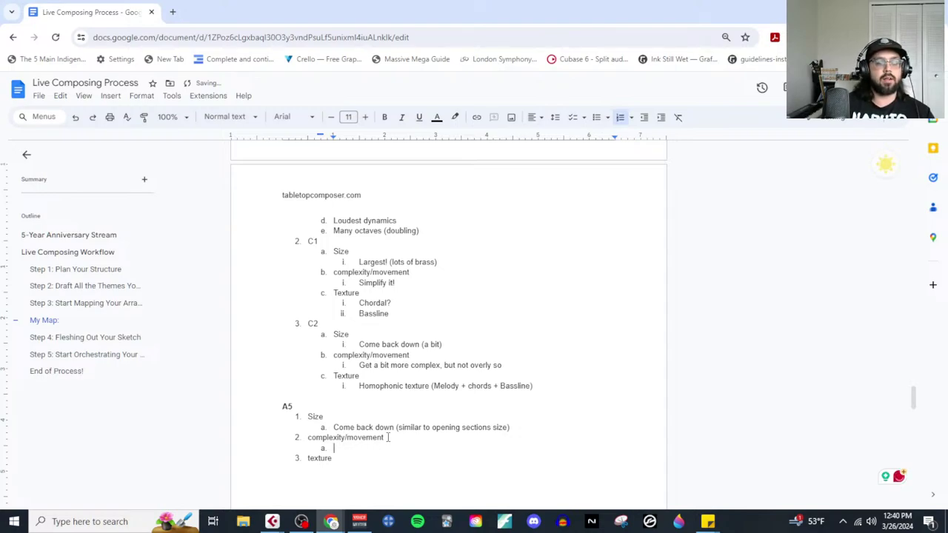
pyautogui.write('M')
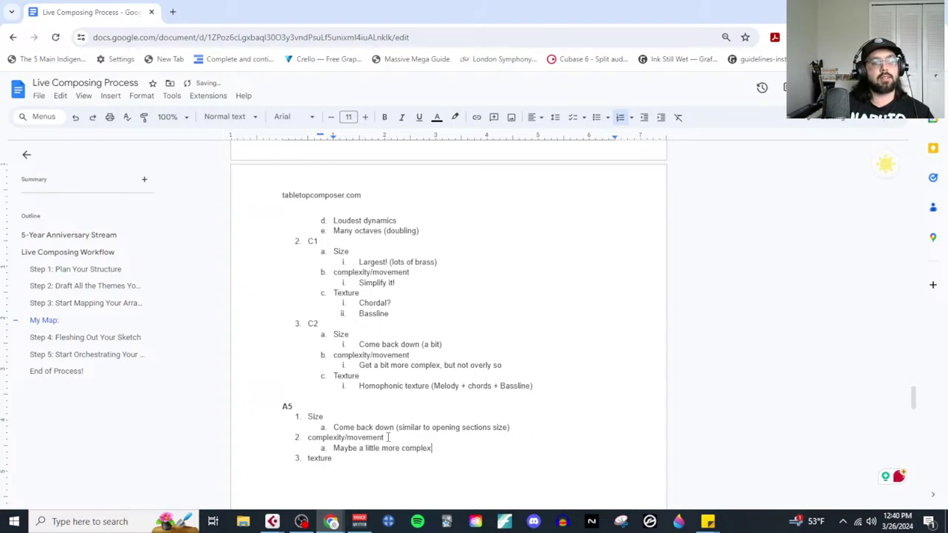
pyautogui.write('aybe a little more complex')
pyautogui.press('Return')
pyautogui.press('Return')
pyautogui.press('BackSpace')
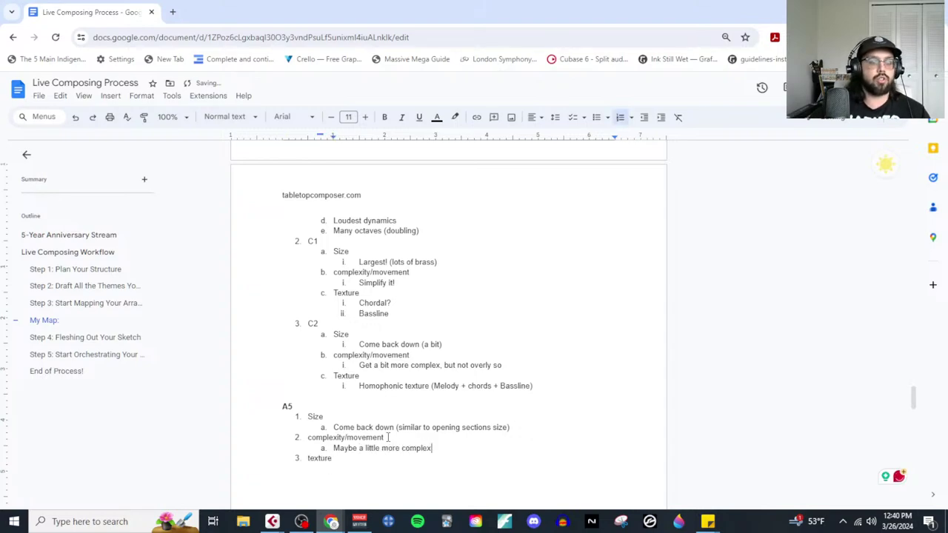
# Step: List A5's texture sub-points Melody and Counter melody, starting a line for the bassline
pyautogui.moveTo(384, 454); pyautogui.dragTo(383, 458)
pyautogui.click(384, 458)
pyautogui.press('Return')
pyautogui.press('Tab')
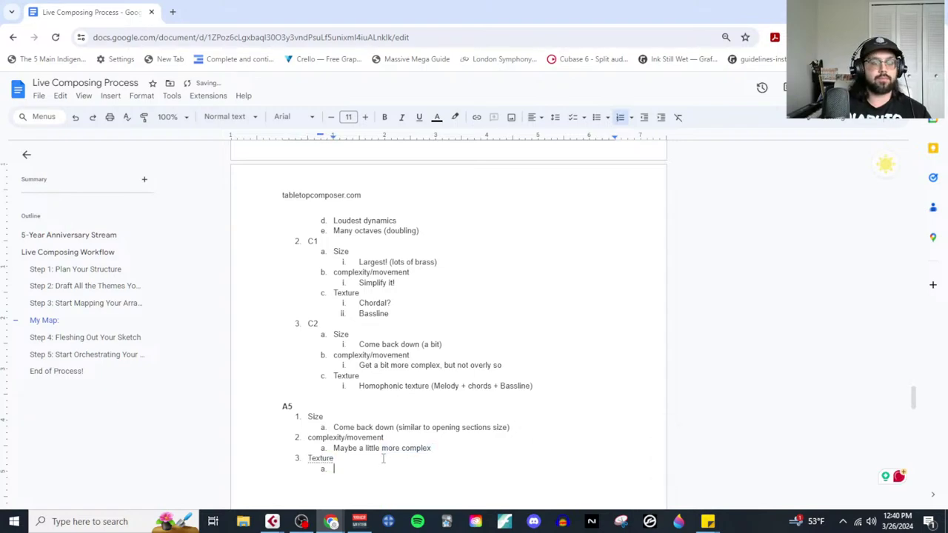
pyautogui.write('Melody')
pyautogui.press('Return')
pyautogui.write('Coutner me')
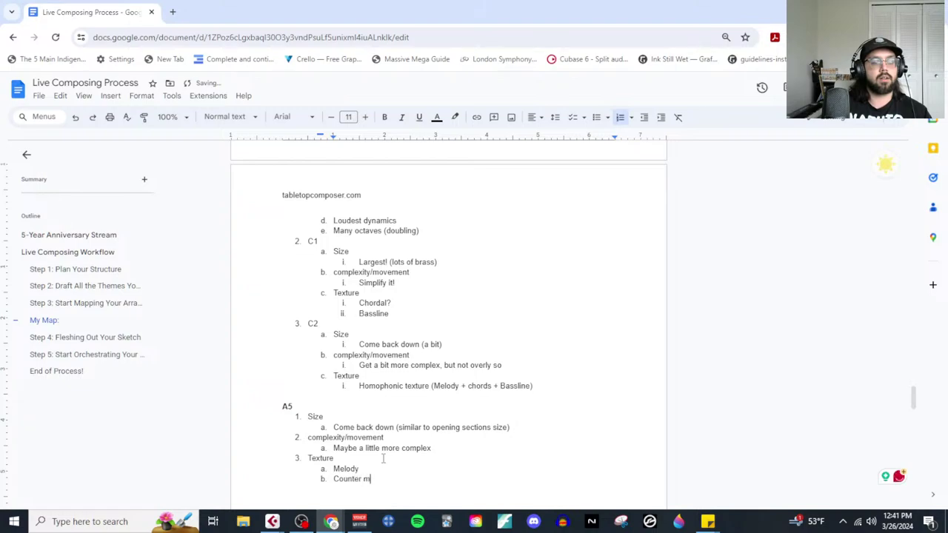
pyautogui.write('s')
pyautogui.press('Return')
# Step: Finish A5's texture with 'bassline' and scroll back through the map
pyautogui.write('bassline')
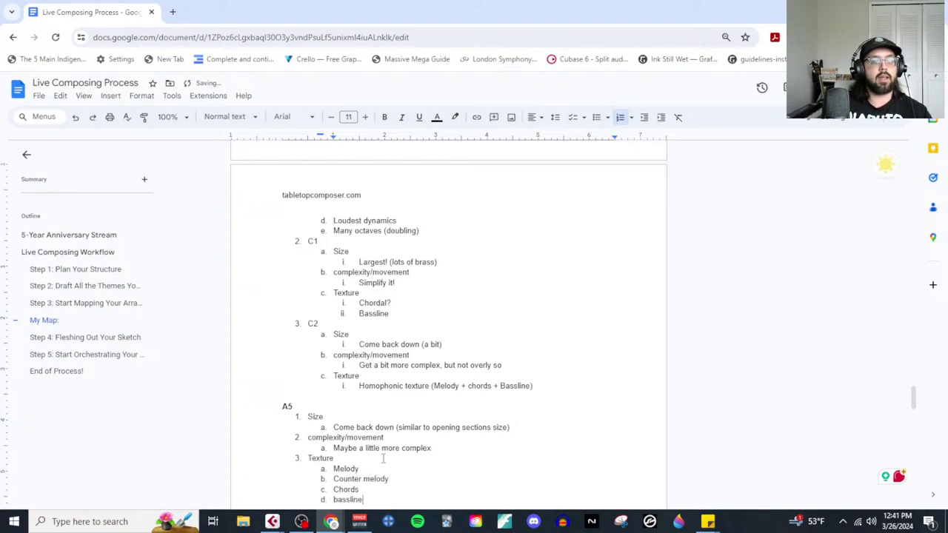
pyautogui.scroll(-4, 447, 385)
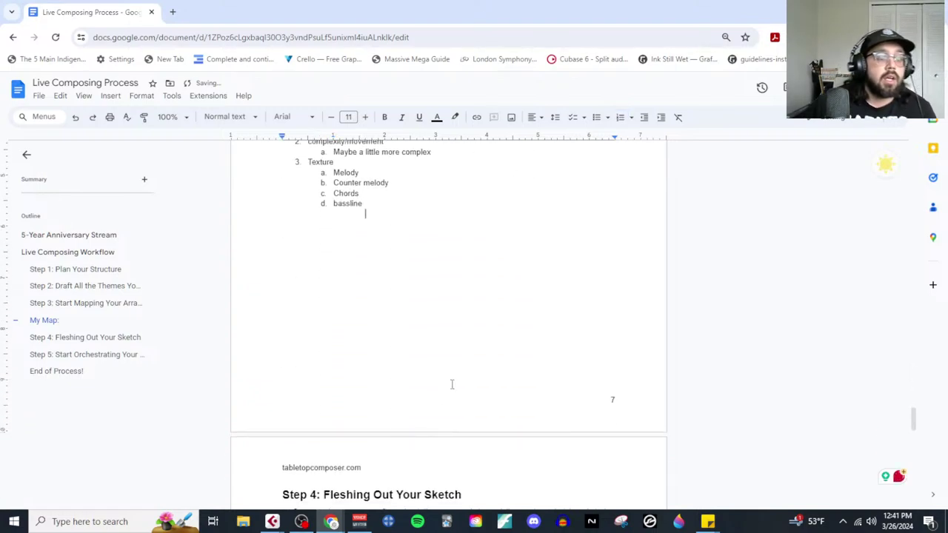
pyautogui.scroll(10, 449, 384)
pyautogui.scroll(8, 446, 389)
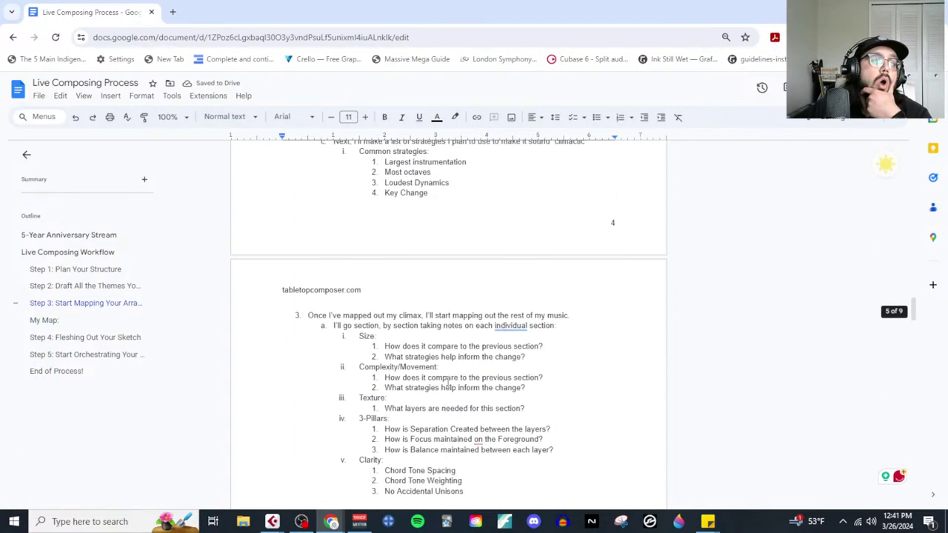
pyautogui.scroll(-3, 447, 382)
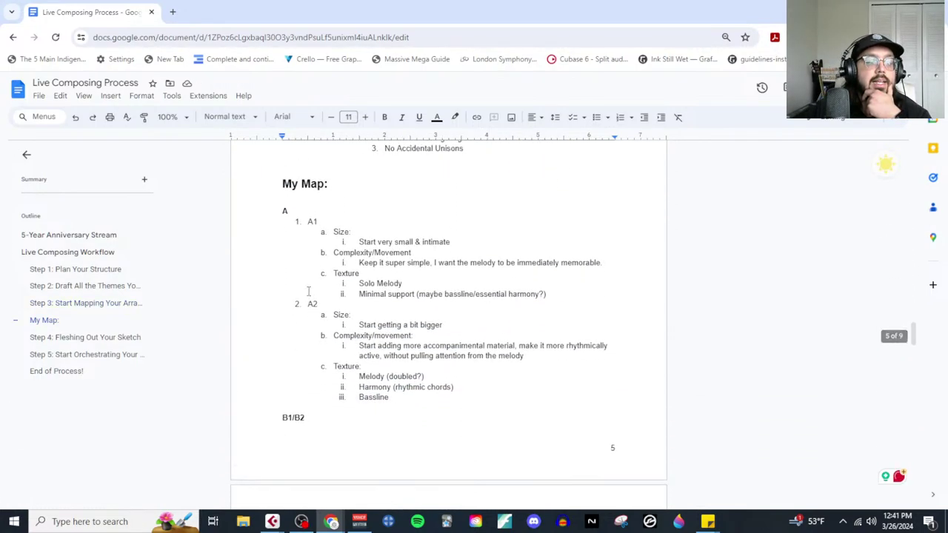
# Step: Scroll down to the Step 4: Fleshing Out Your Sketch section and move the browser aside
pyautogui.scroll(-12, 373, 368)
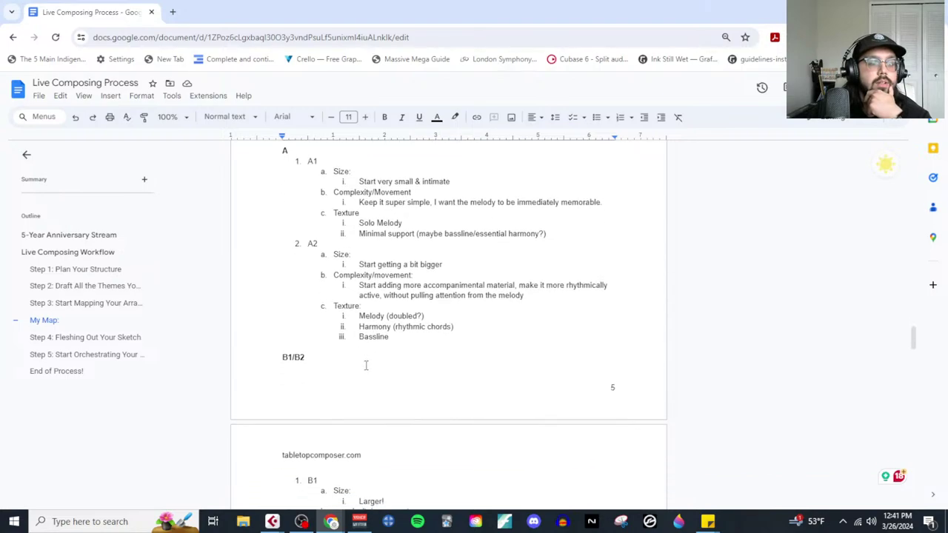
pyautogui.scroll(-15, 365, 366)
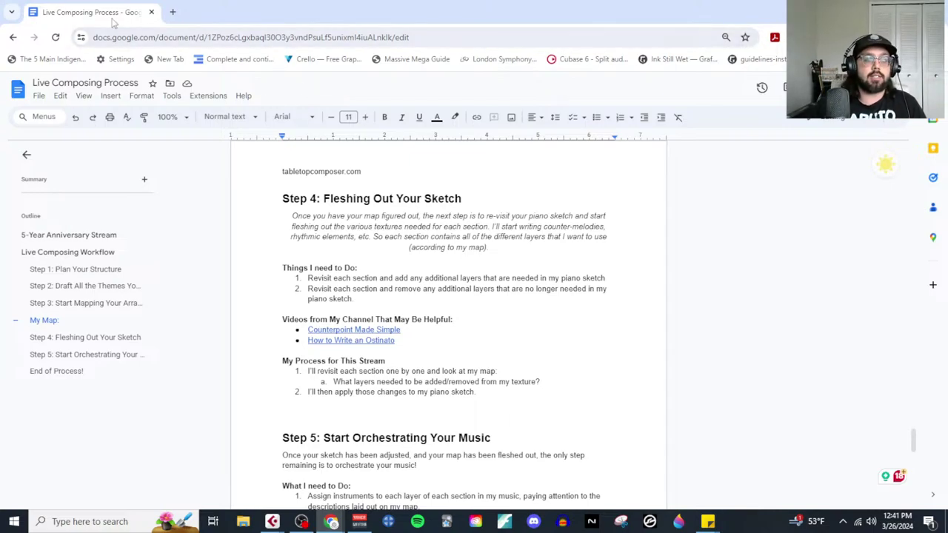
pyautogui.moveTo(118, 15); pyautogui.dragTo(947, 82)
pyautogui.moveTo(947, 124); pyautogui.dragTo(947, 124)
# Step: Select the opening Kontakt 01 part covering bars 1–9 and set the cursor to bar 1
pyautogui.press('Return')
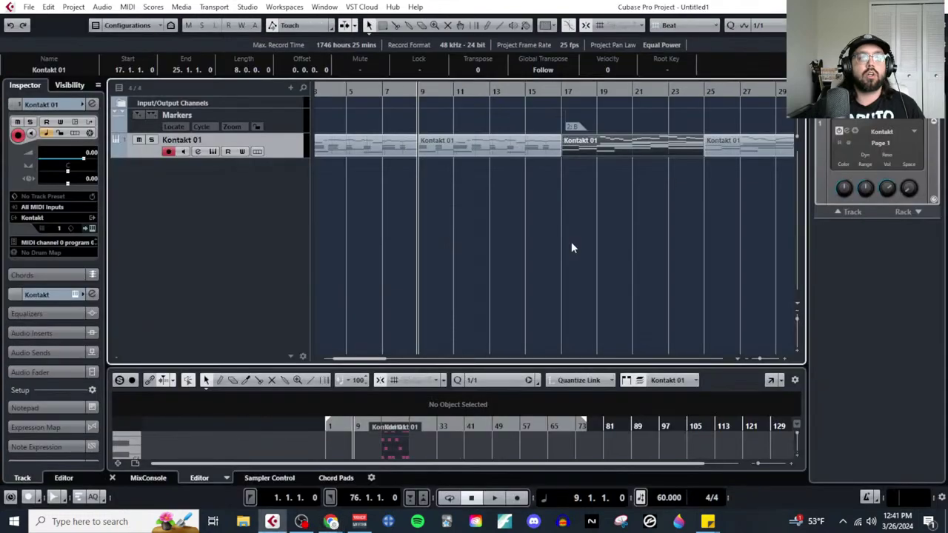
pyautogui.hscroll(-2, 370, 219)
pyautogui.click(397, 160)
pyautogui.click(378, 145)
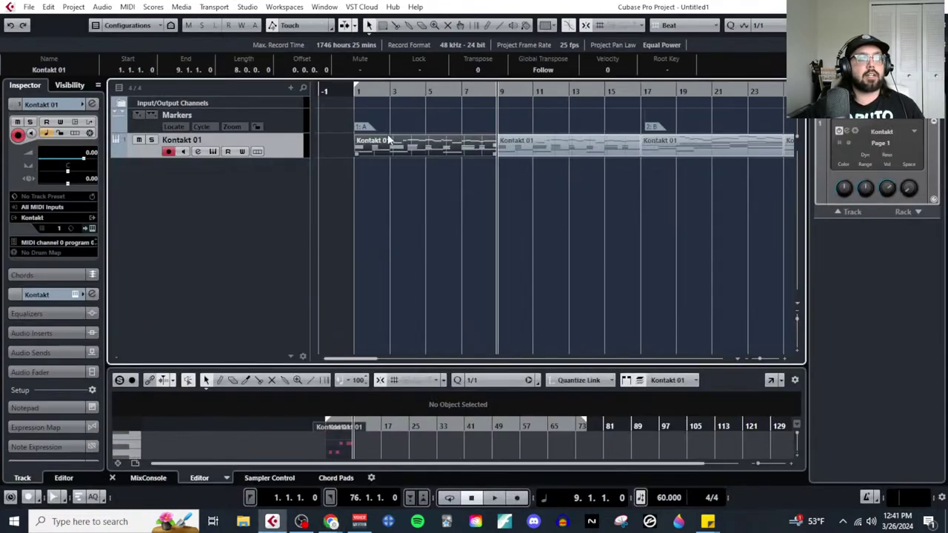
pyautogui.click(353, 90)
# Step: Review the A1 size and complexity guidelines in the Live Composing Process notes, then return to Cubase
pyautogui.click(330, 521)
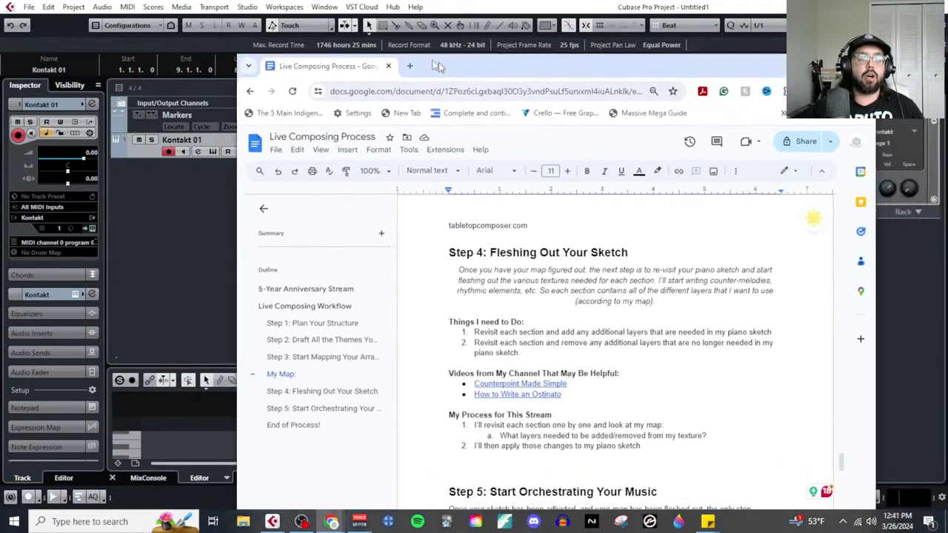
pyautogui.scroll(-15, 548, 343)
pyautogui.scroll(12, 548, 342)
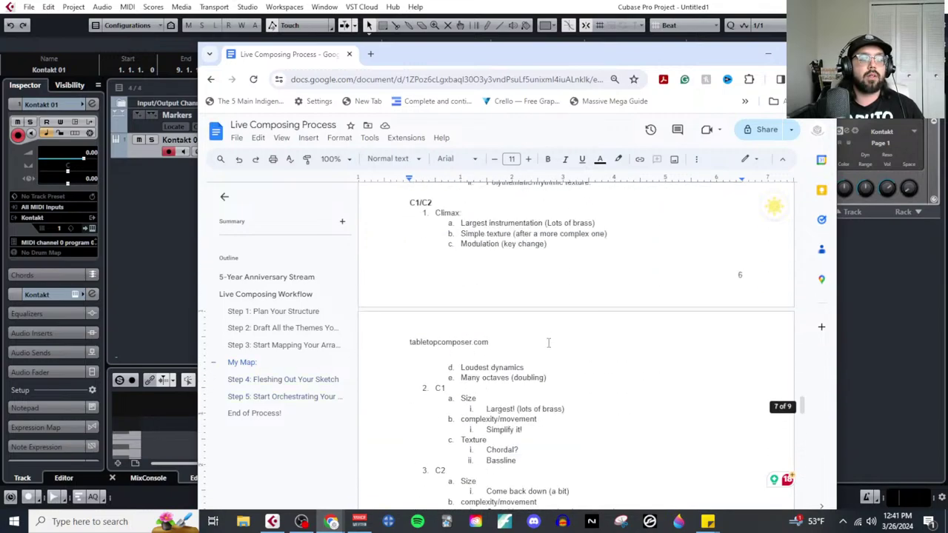
pyautogui.scroll(-2, 539, 368)
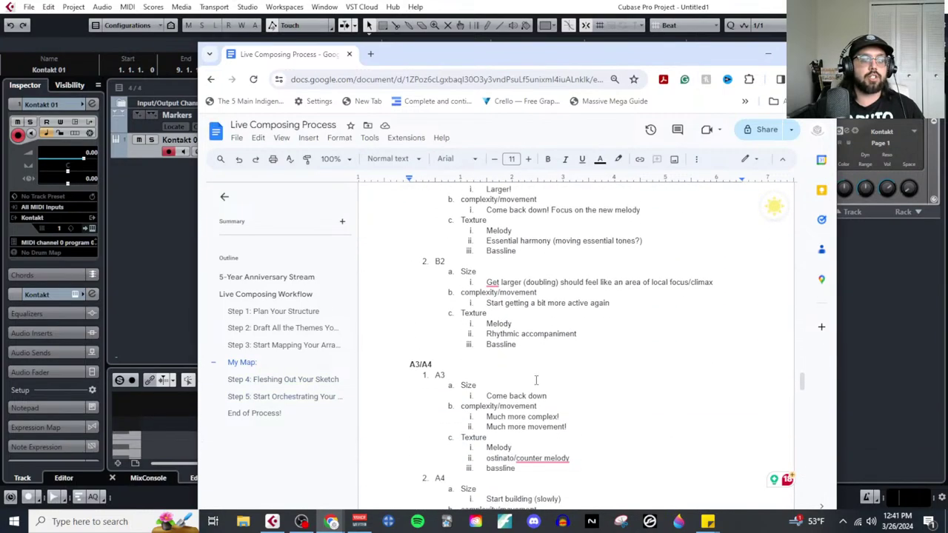
pyautogui.scroll(5, 540, 383)
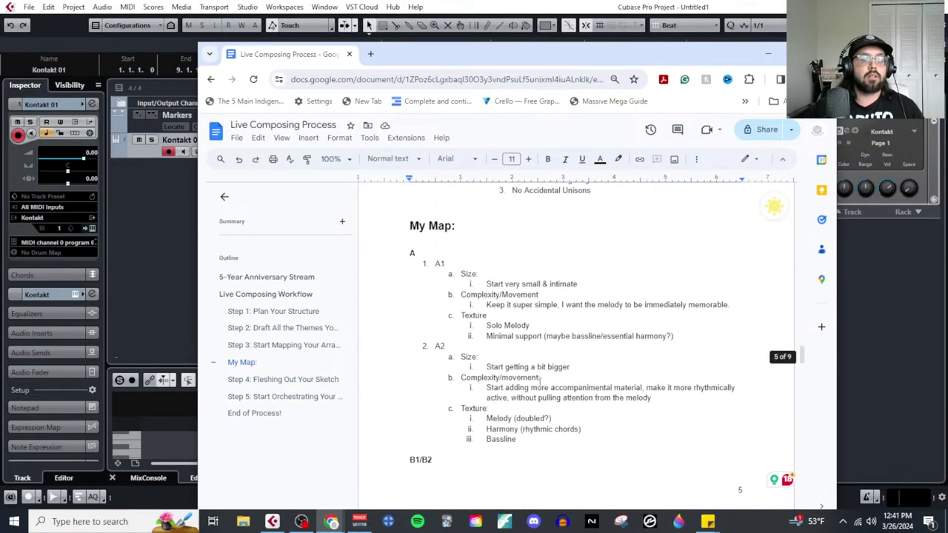
pyautogui.click(486, 283)
pyautogui.keyDown('shift'); pyautogui.click(585, 284); pyautogui.keyUp('shift')
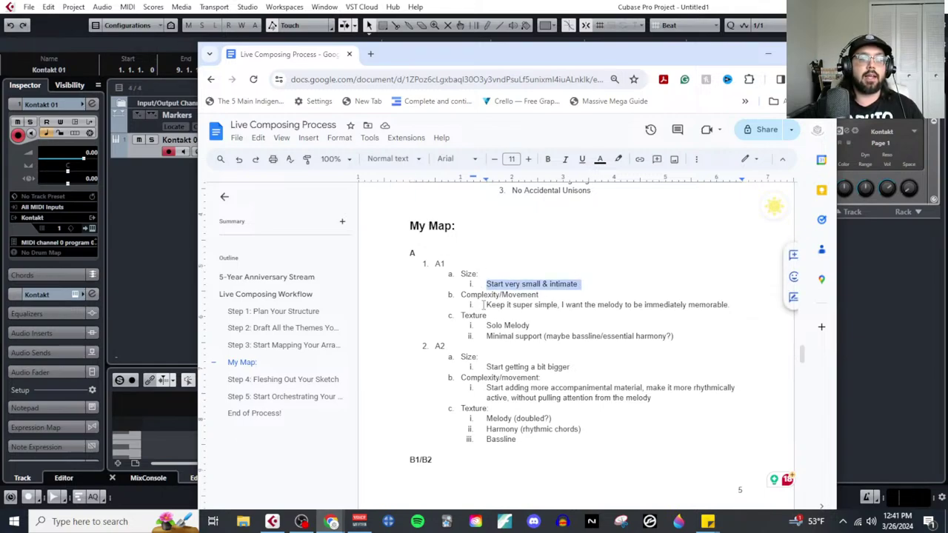
pyautogui.moveTo(484, 304); pyautogui.dragTo(732, 304)
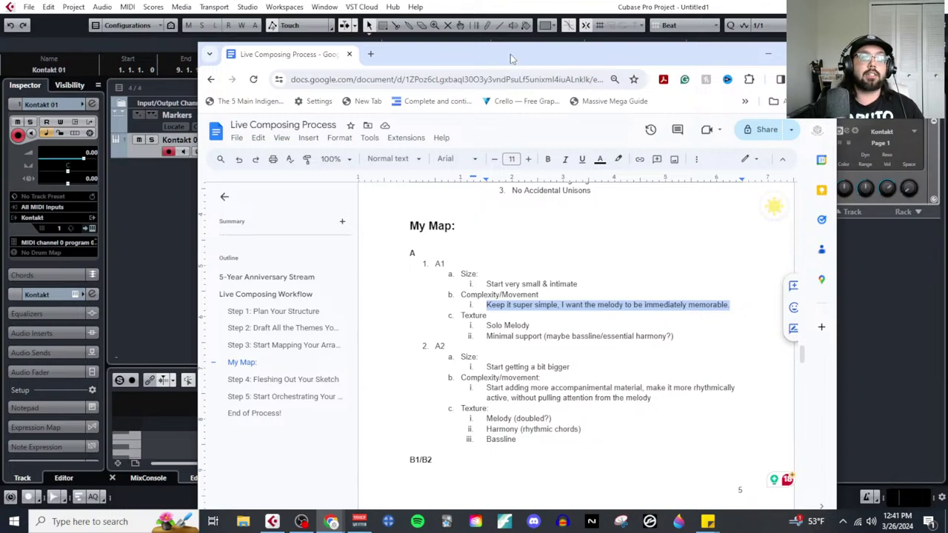
pyautogui.hotkey('alt', 'Tab')
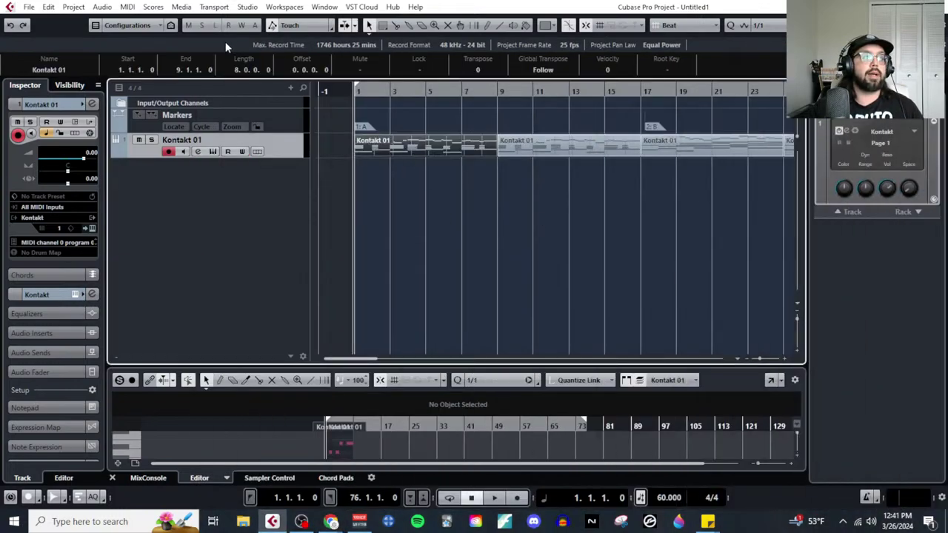
# Step: Open the part in the Key Editor via the MIDI menu and zoom in on its chords
pyautogui.click(150, 7)
pyautogui.moveTo(127, 6)
pyautogui.click(166, 30)
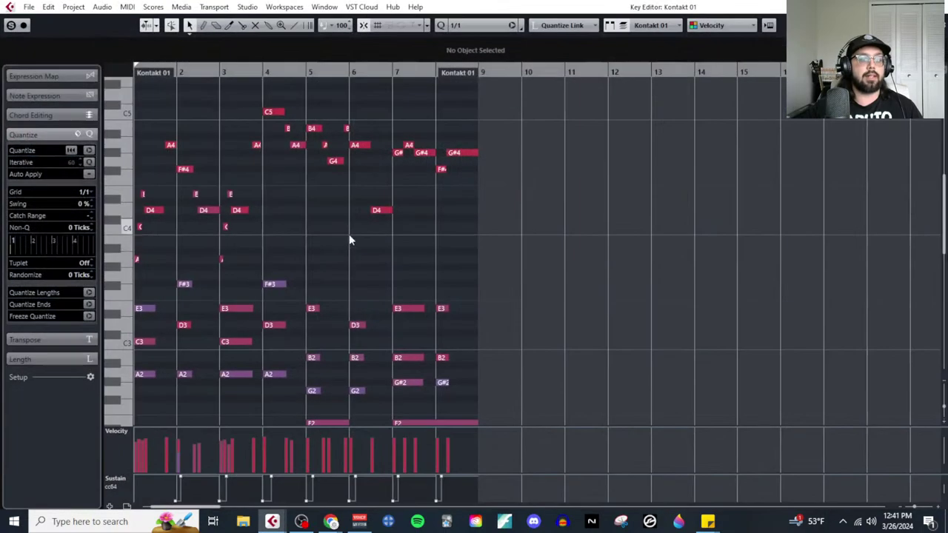
pyautogui.scroll(-3, 262, 294)
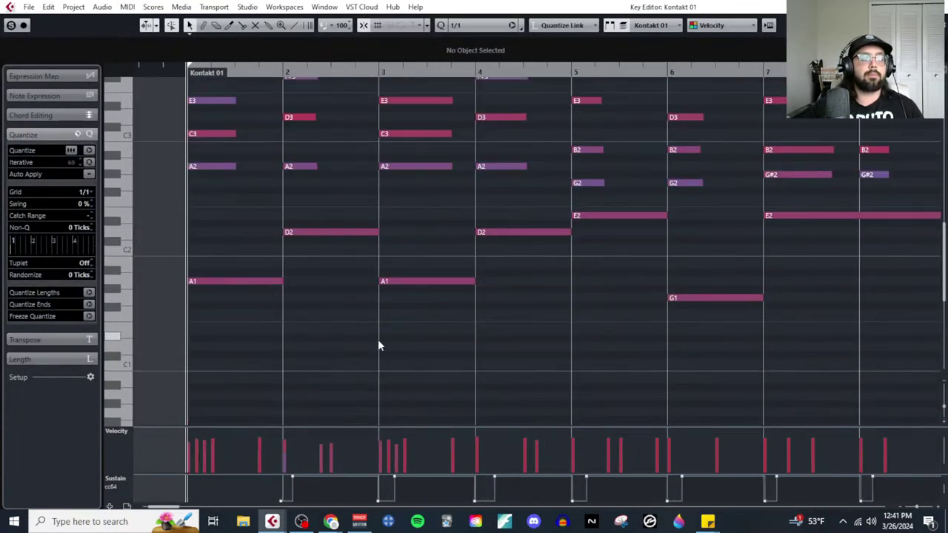
pyautogui.scroll(-2, 378, 342)
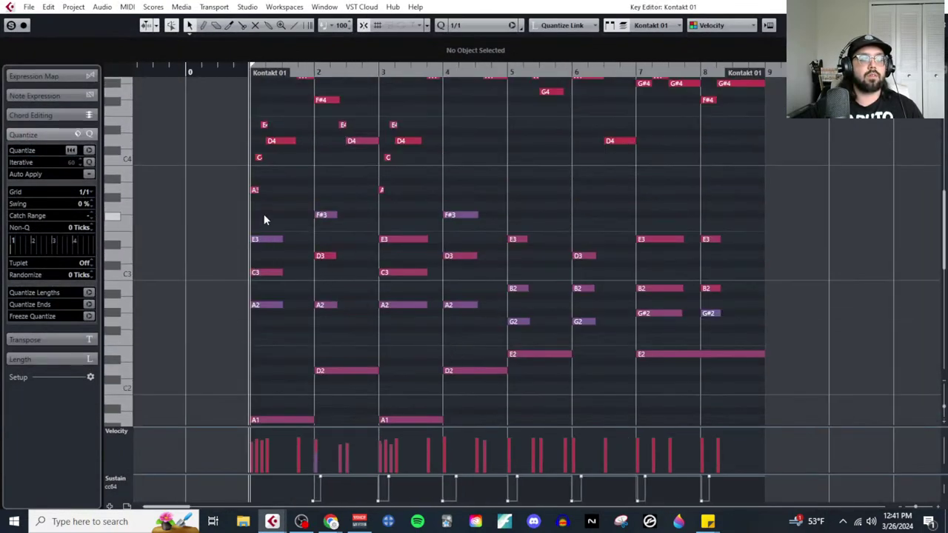
pyautogui.moveTo(265, 214); pyautogui.dragTo(735, 319)
pyautogui.scroll(4, 290, 290)
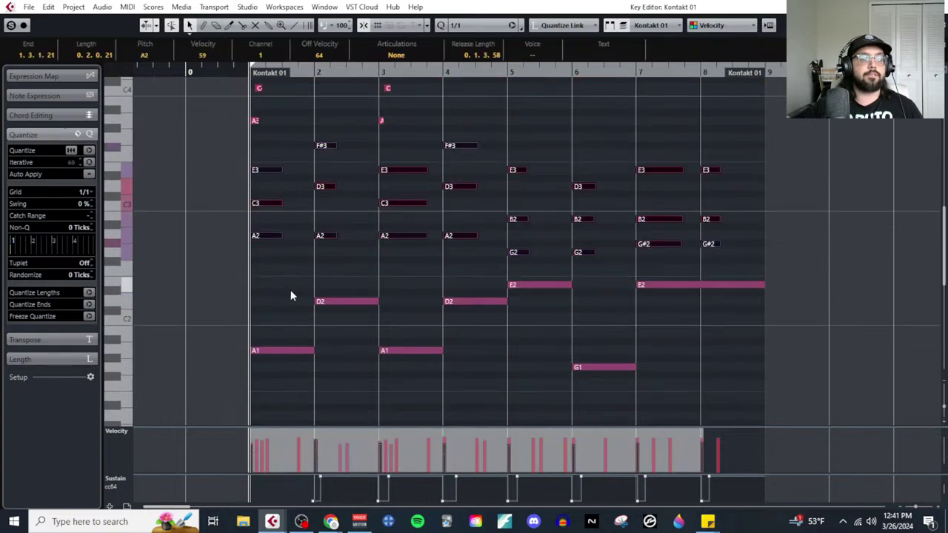
pyautogui.click(291, 306)
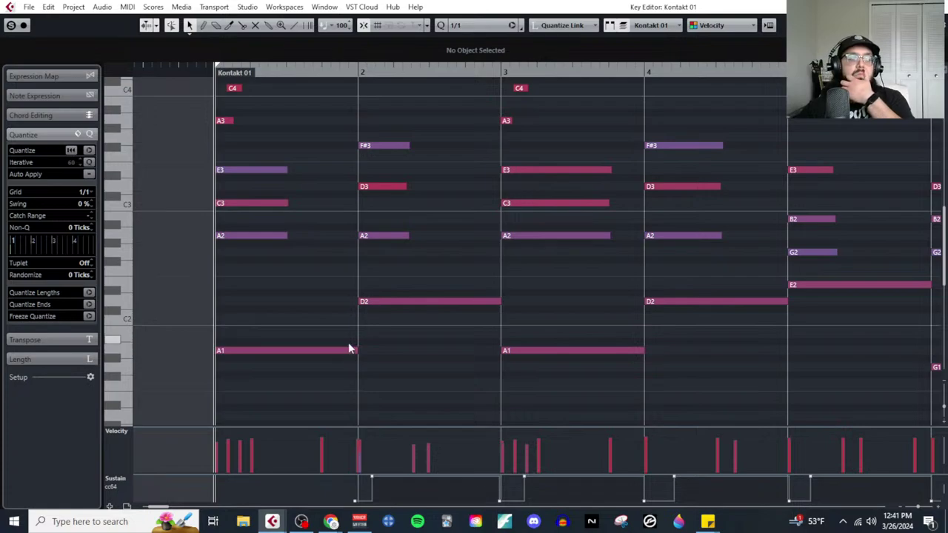
# Step: Step through the bass notes A1, D2, A1, D2, E2 and G1 across bars 1–6
pyautogui.click(317, 351)
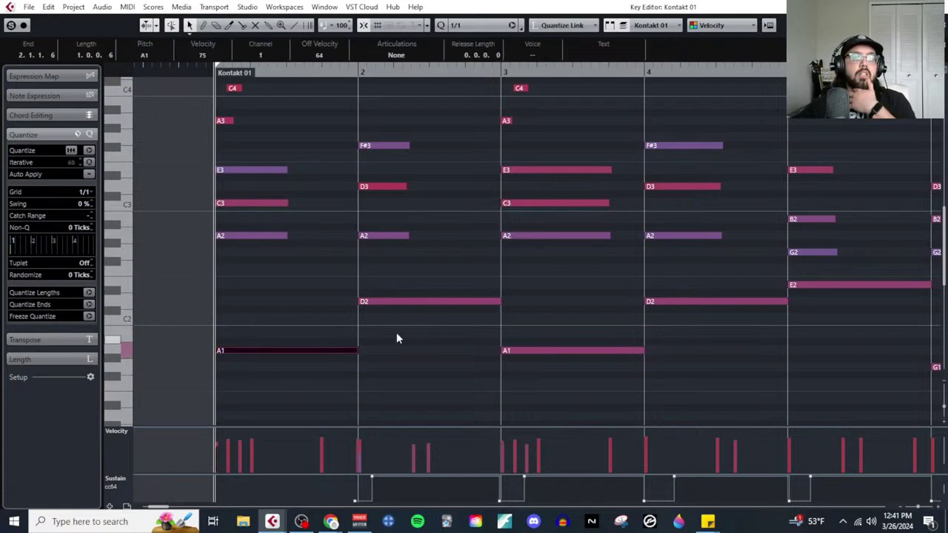
pyautogui.click(466, 301)
pyautogui.click(604, 349)
pyautogui.click(700, 302)
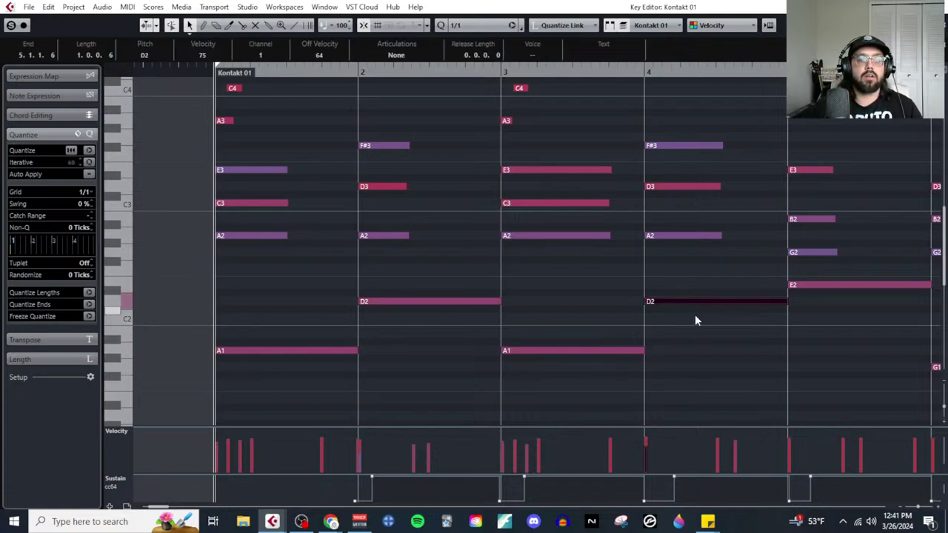
pyautogui.hscroll(3, 659, 303)
pyautogui.click(569, 291)
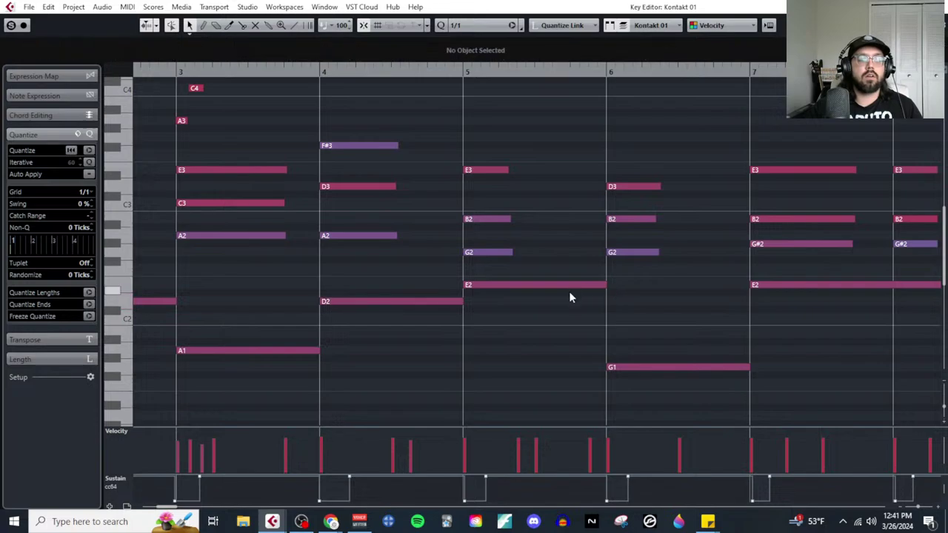
pyautogui.click(570, 285)
pyautogui.click(669, 365)
pyautogui.hscroll(3, 652, 348)
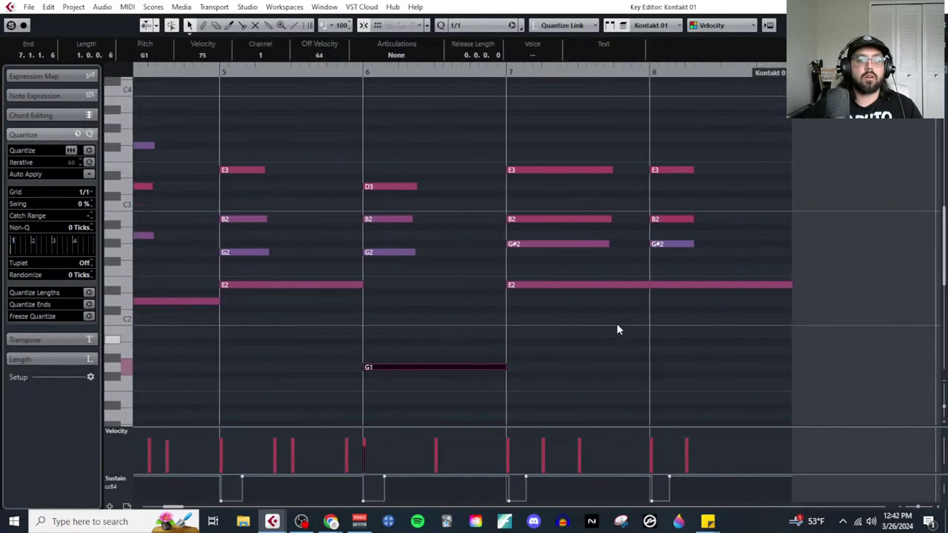
# Step: Split the long E2 note at bar 8 with the Scissors and move its bar 7 half to G#1
pyautogui.rightClick(538, 357)
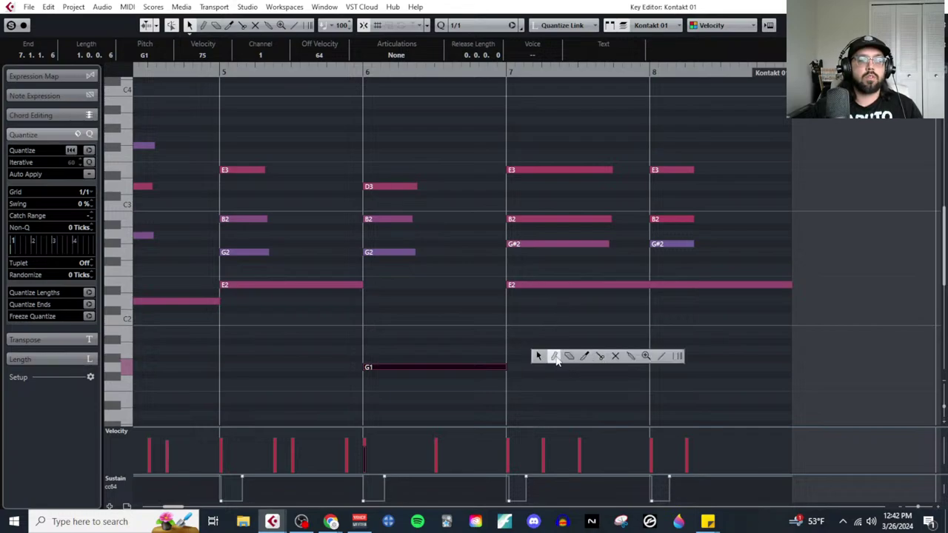
pyautogui.click(554, 356)
pyautogui.rightClick(641, 309)
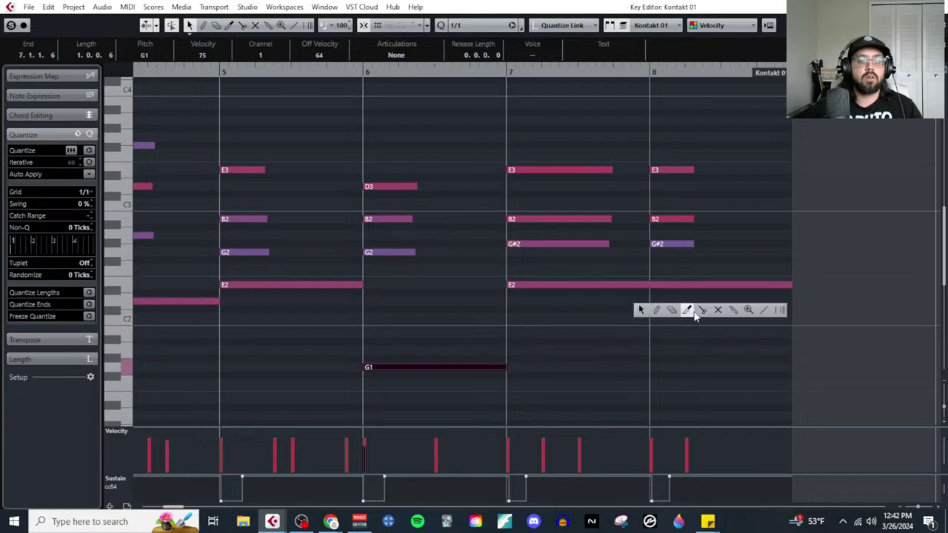
pyautogui.click(686, 310)
pyautogui.click(656, 286)
pyautogui.press('1')
pyautogui.moveTo(625, 286); pyautogui.dragTo(630, 361)
# Step: Delete the inner chord notes E3–G2, raise the bass notes an octave, and play it back
pyautogui.press('g')
pyautogui.hscroll(-5, 317, 201)
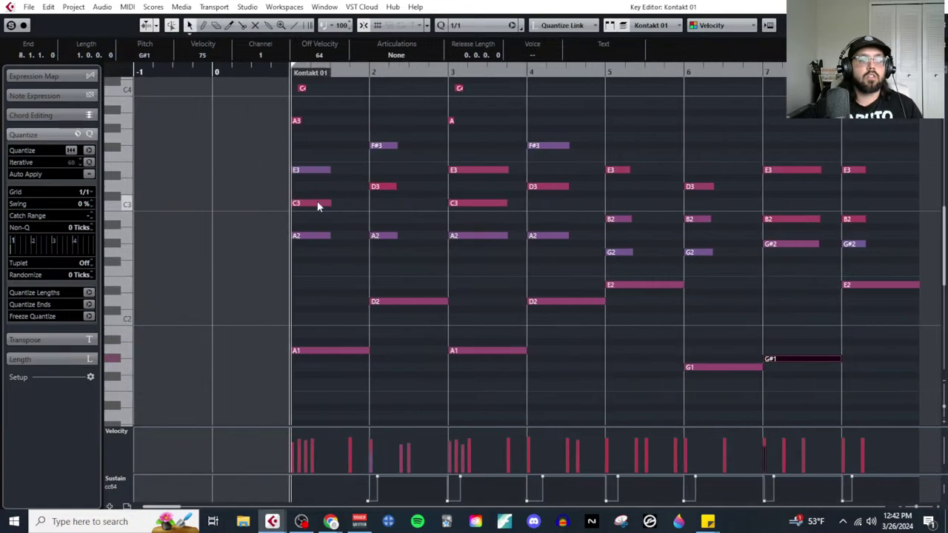
pyautogui.moveTo(318, 148); pyautogui.dragTo(870, 258)
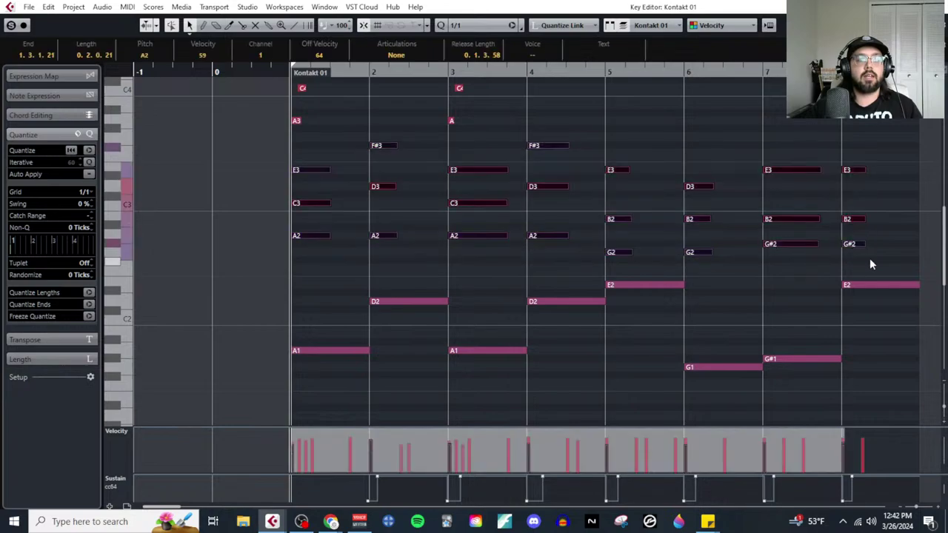
pyautogui.press('Delete')
pyautogui.moveTo(324, 276); pyautogui.dragTo(940, 391)
pyautogui.hotkey('shift', 'Up')
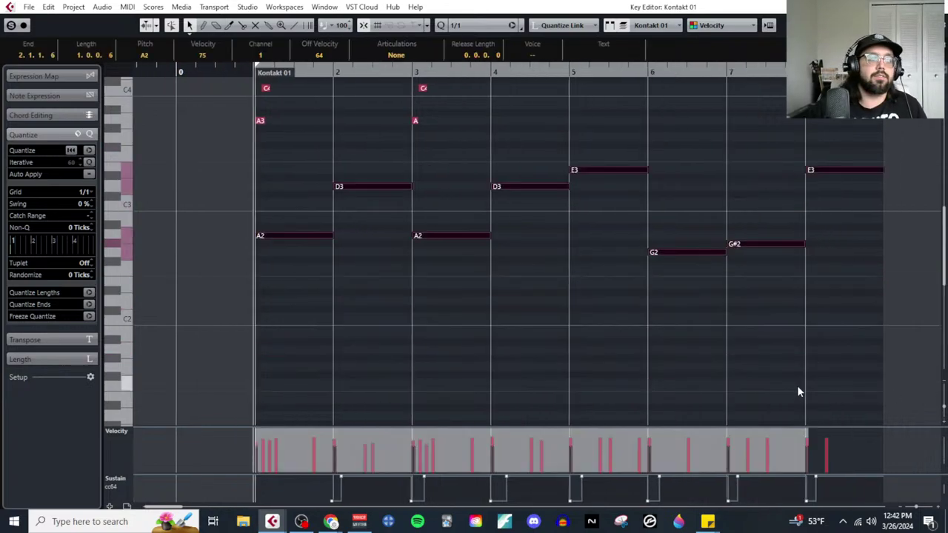
pyautogui.scroll(3, 445, 314)
pyautogui.press('space')
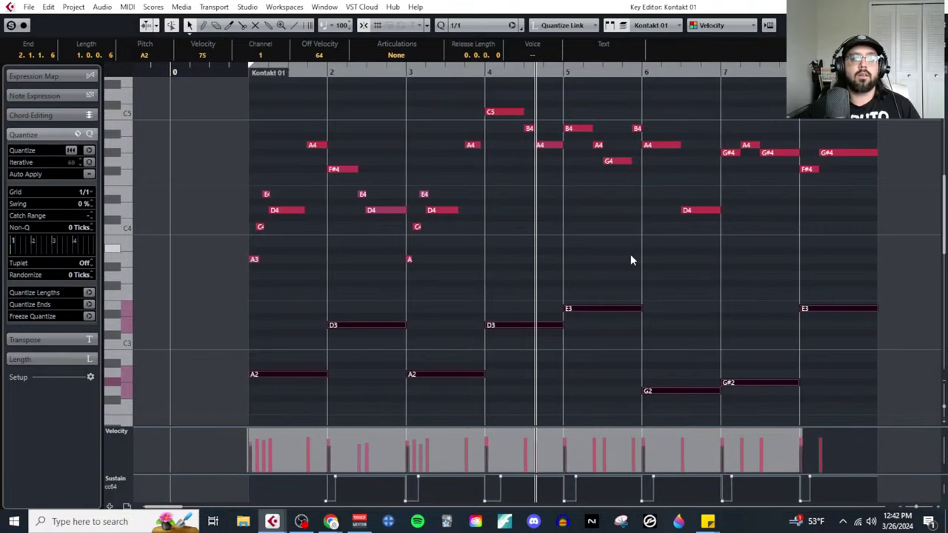
pyautogui.click(636, 273)
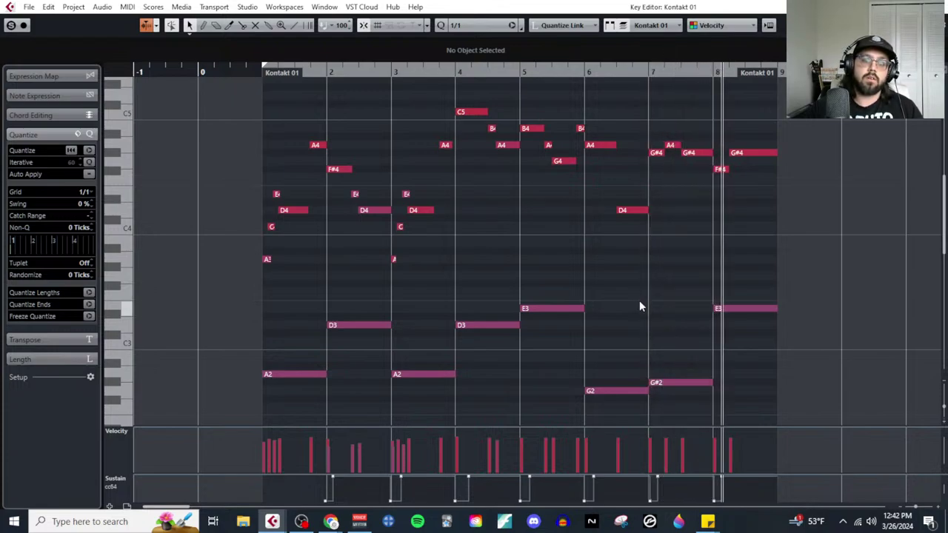
# Step: Stop playback and delete the upper chord notes in bars 2–4
pyautogui.press('space')
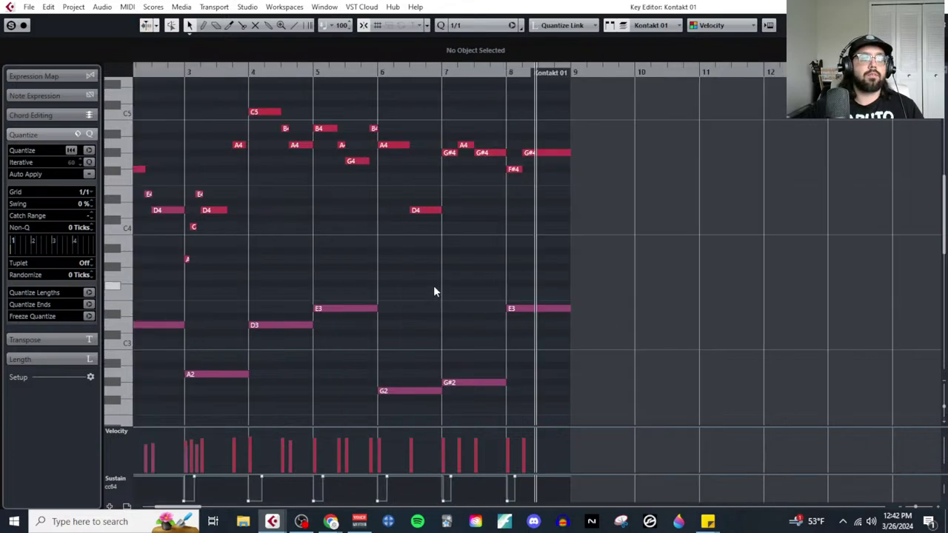
pyautogui.hscroll(-3, 469, 304)
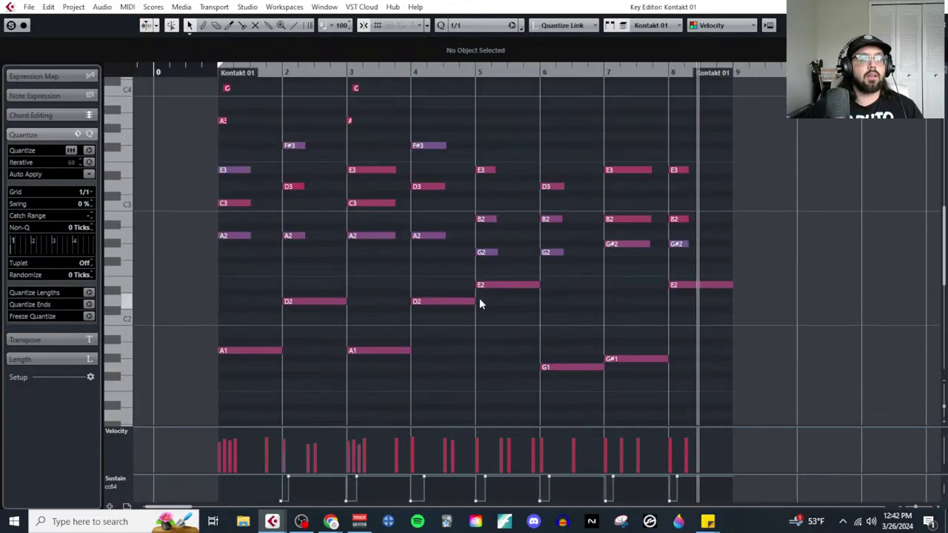
pyautogui.moveTo(231, 148); pyautogui.dragTo(418, 252)
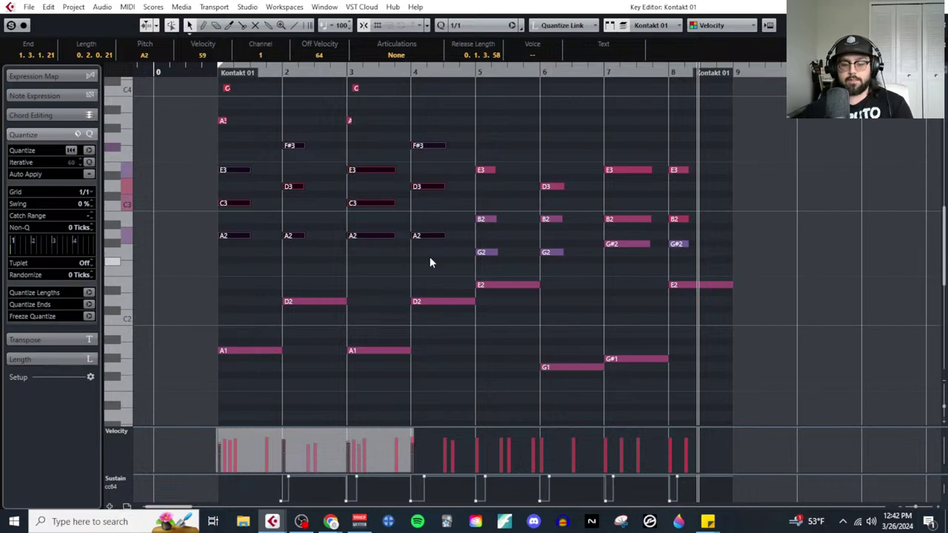
pyautogui.press('Delete')
# Step: Delete the B2 and E3 in bar 5 and stretch its G2 to bar 6
pyautogui.scroll(1, 497, 317)
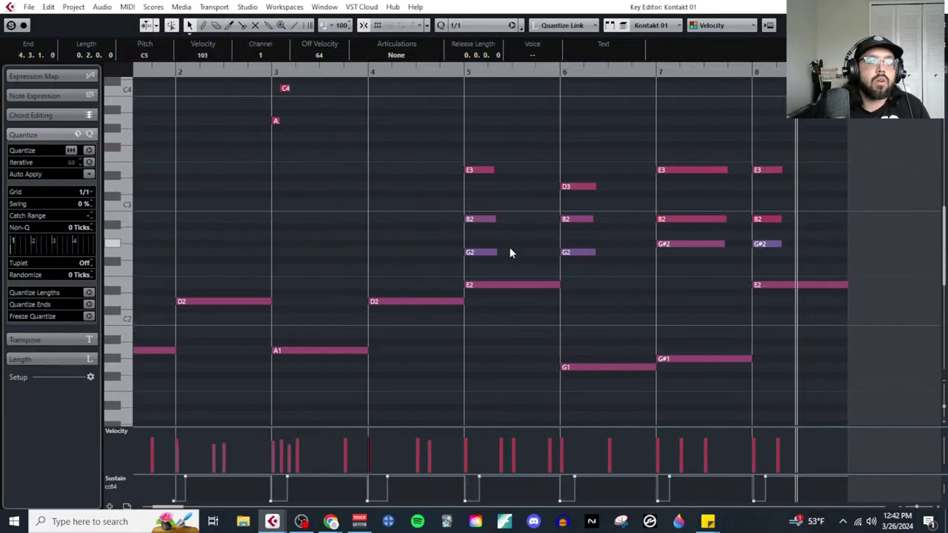
pyautogui.scroll(5, 491, 225)
pyautogui.scroll(-3, 494, 250)
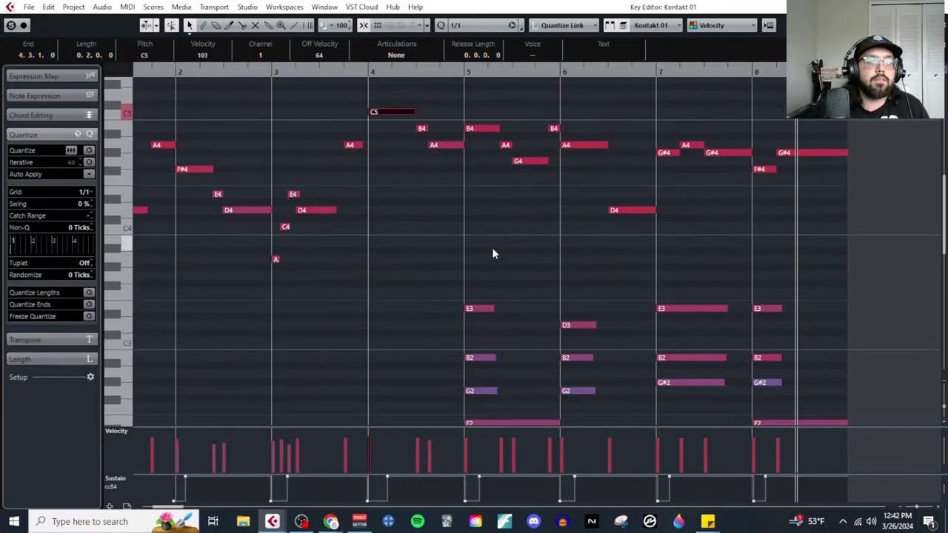
pyautogui.click(487, 347)
pyautogui.click(488, 357)
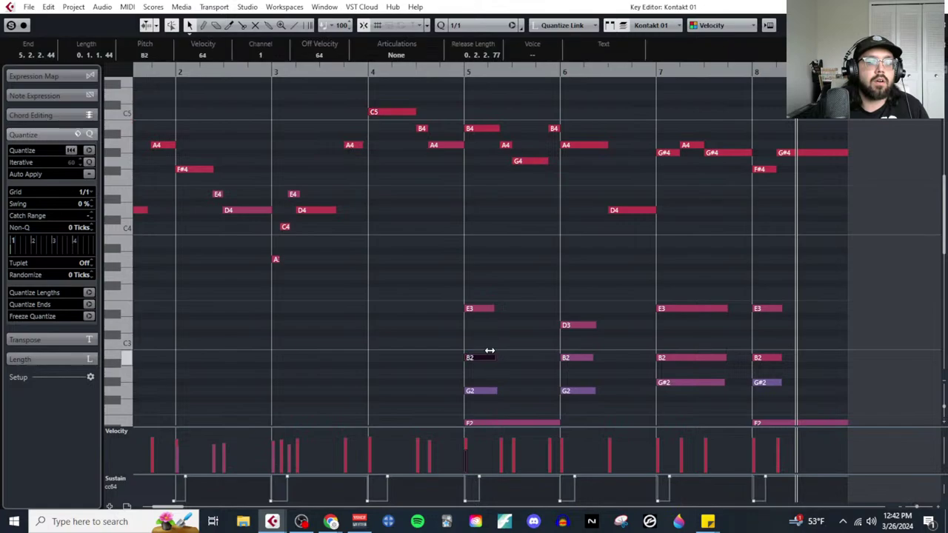
pyautogui.keyDown('shift'); pyautogui.click(489, 309); pyautogui.keyUp('shift')
pyautogui.press('Delete')
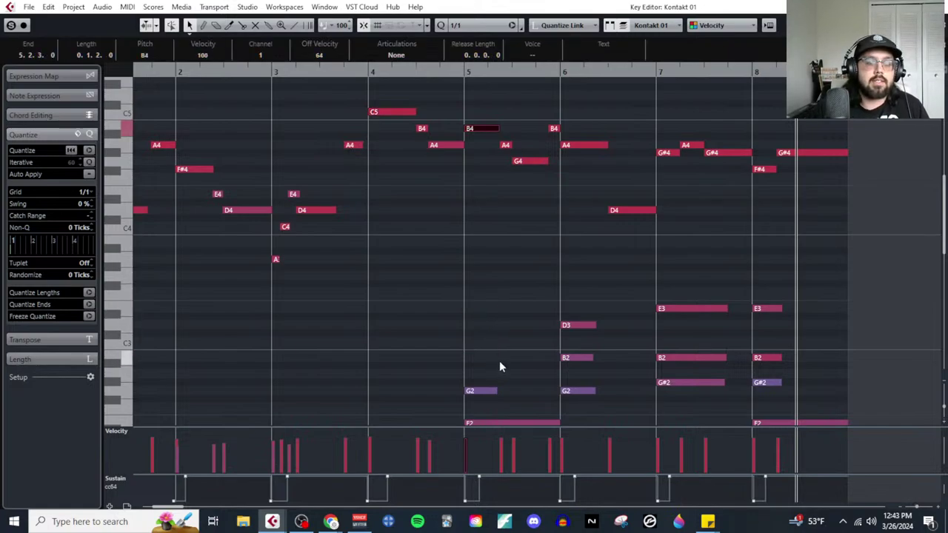
pyautogui.moveTo(494, 390); pyautogui.dragTo(560, 391)
pyautogui.scroll(-3, 605, 357)
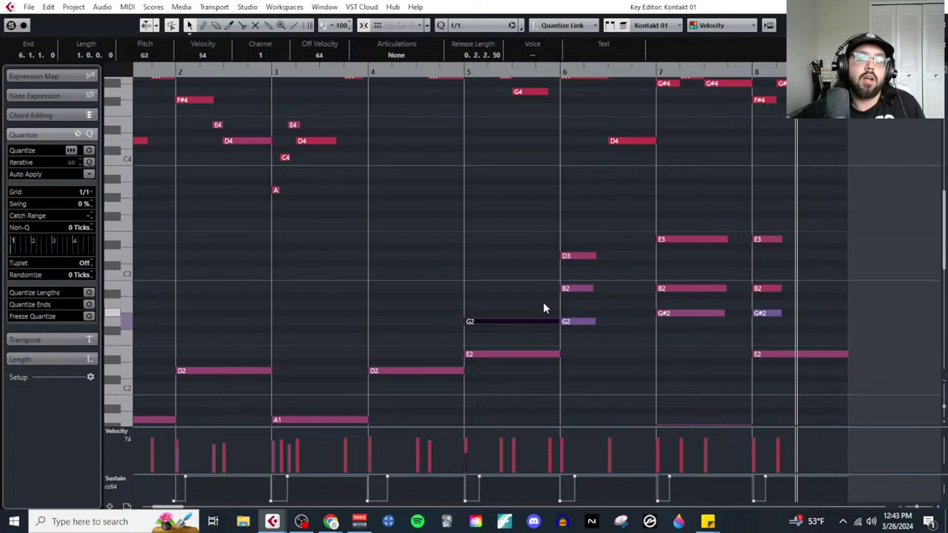
# Step: Delete the B2 and G2 in bar 6 and drop its D3 an octave to D2
pyautogui.scroll(-3, 582, 274)
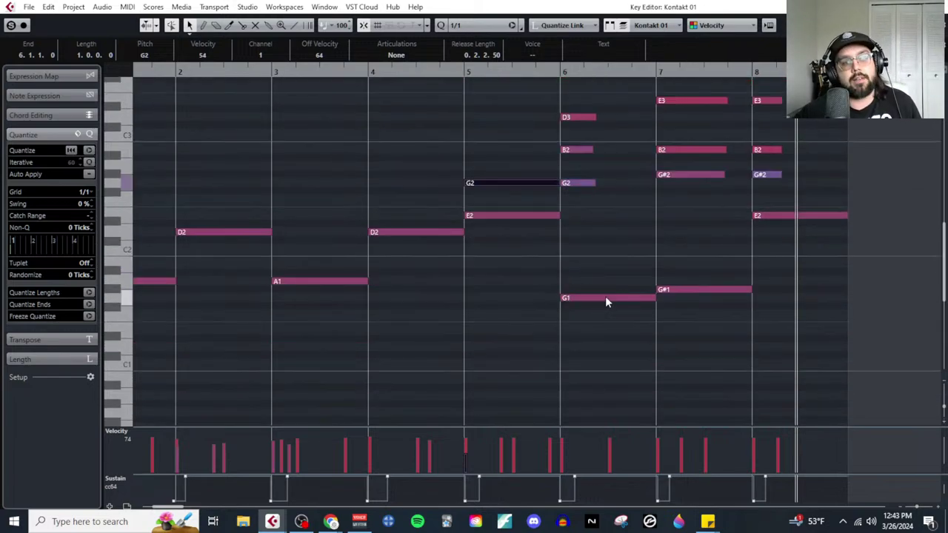
pyautogui.scroll(2, 606, 300)
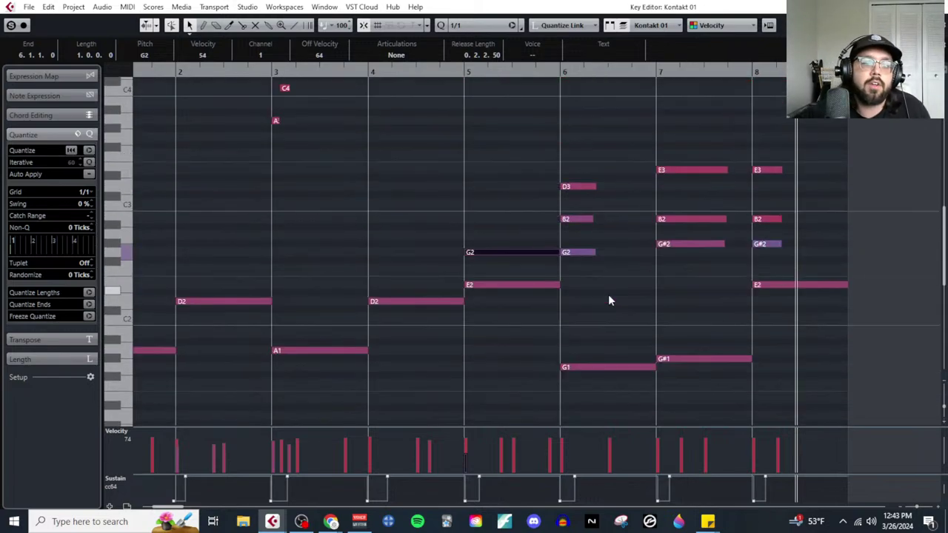
pyautogui.click(594, 366)
pyautogui.scroll(3, 580, 251)
pyautogui.scroll(-2, 591, 232)
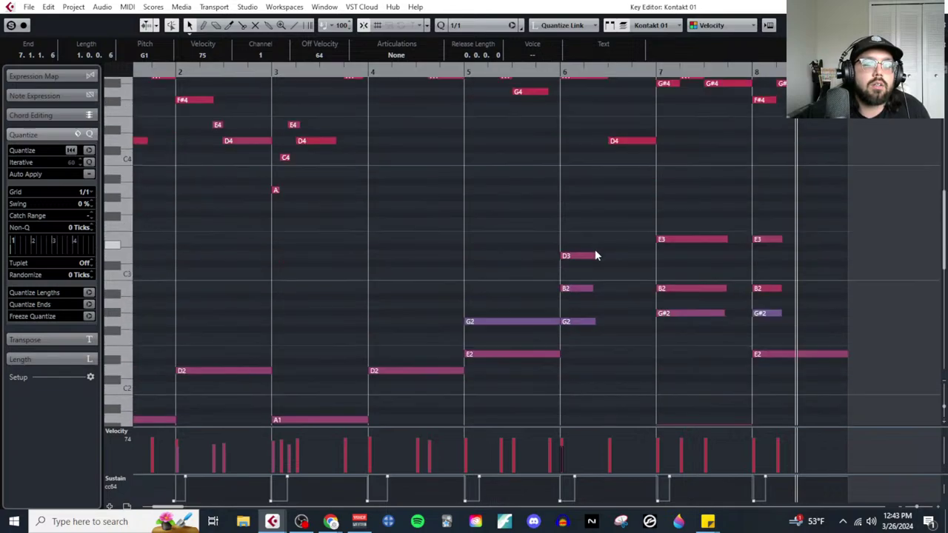
pyautogui.scroll(-2, 591, 285)
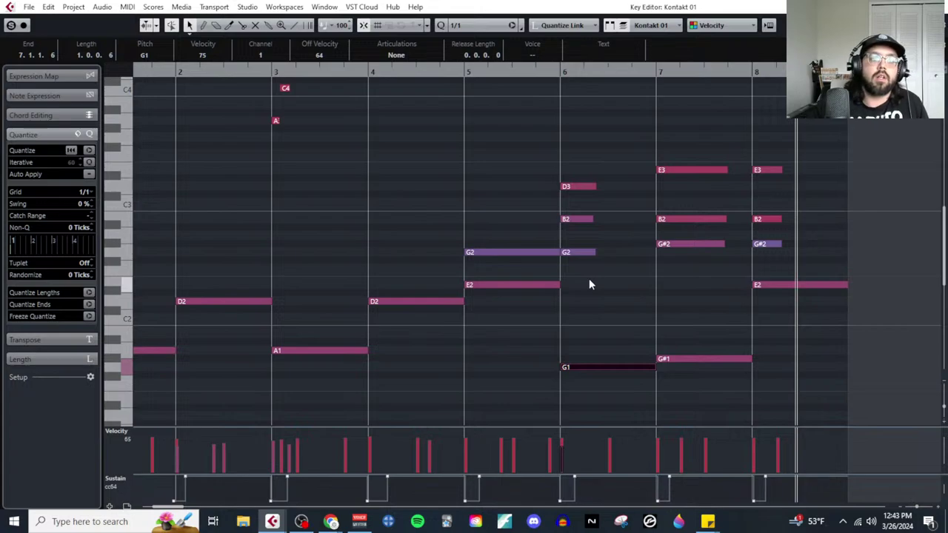
pyautogui.moveTo(585, 206); pyautogui.dragTo(587, 270)
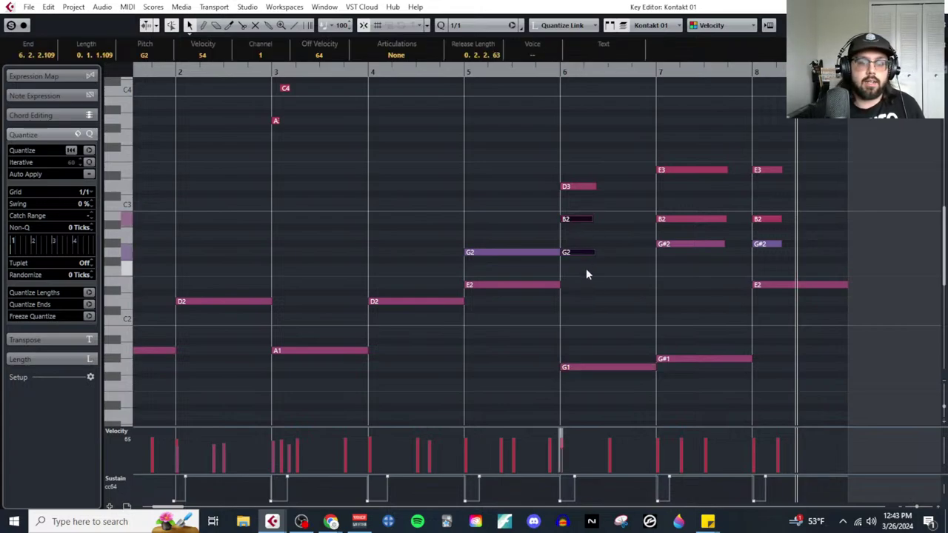
pyautogui.press('Delete')
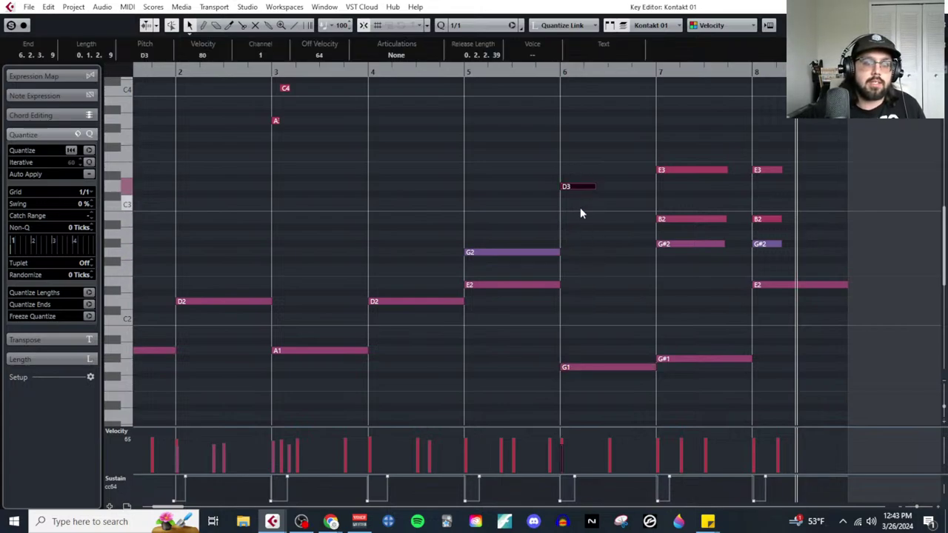
pyautogui.hotkey('shift', 'Down')
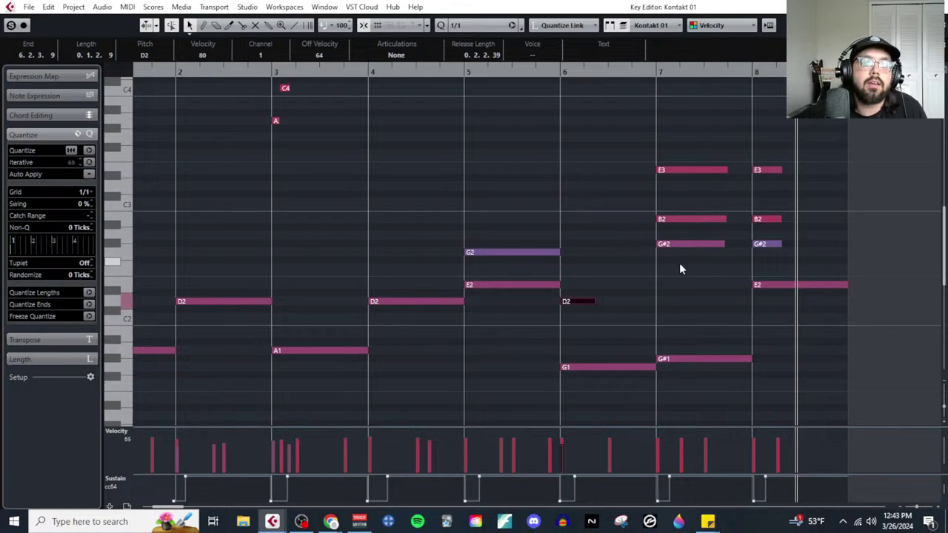
# Step: Set the Key Editor snap grid to 1/2
pyautogui.scroll(5, 659, 245)
pyautogui.scroll(-5, 643, 271)
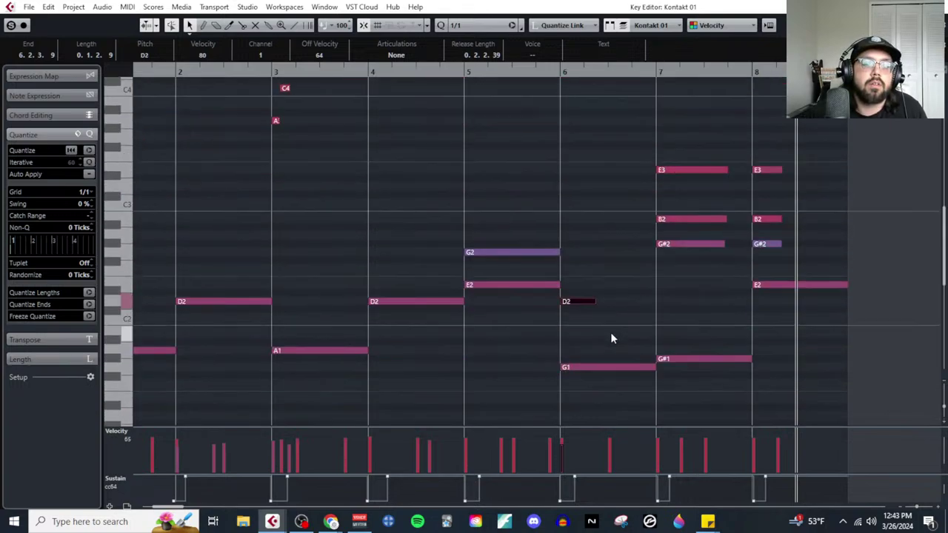
pyautogui.scroll(3, 610, 310)
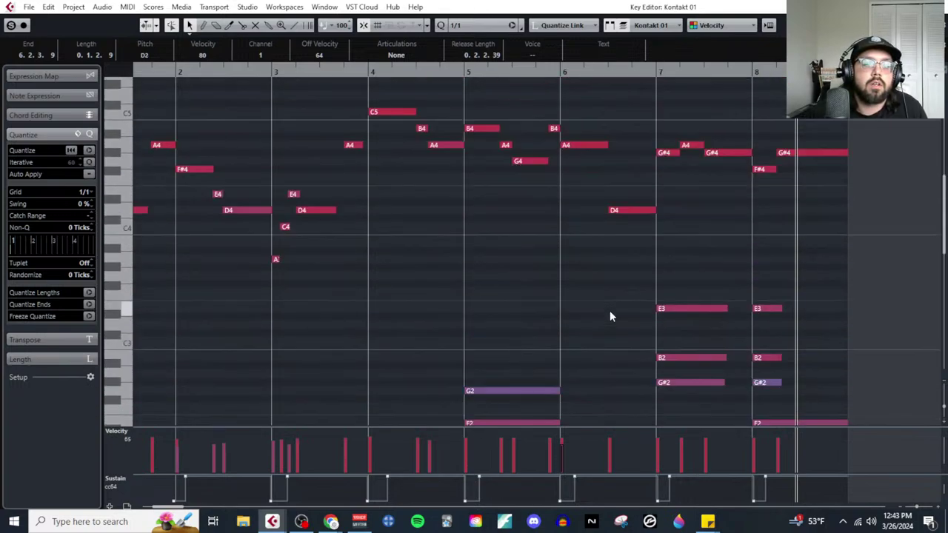
pyautogui.click(88, 192)
pyautogui.click(87, 218)
# Step: Extend the bar 6 D2 to bar 7, split it halfway, and lower the second half to B1
pyautogui.scroll(-4, 585, 311)
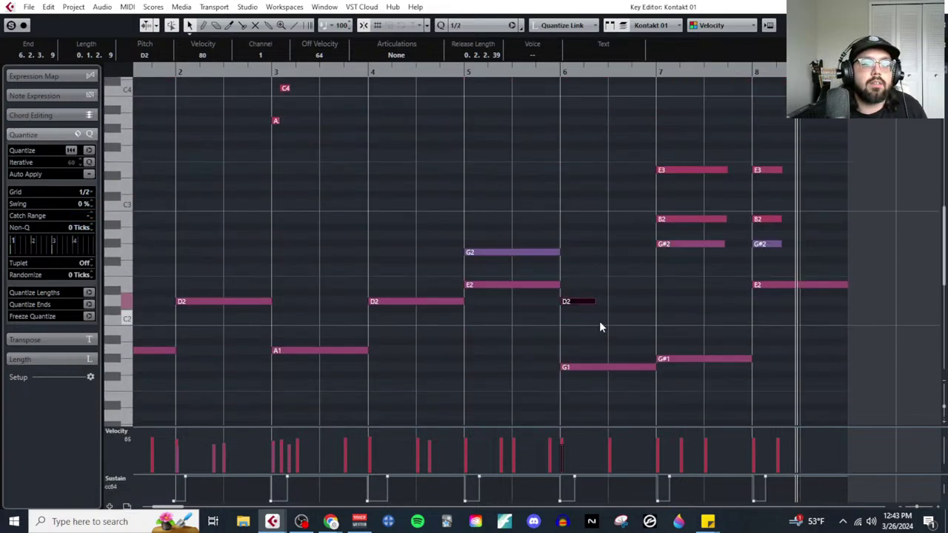
pyautogui.moveTo(596, 302); pyautogui.dragTo(656, 303)
pyautogui.rightClick(623, 325)
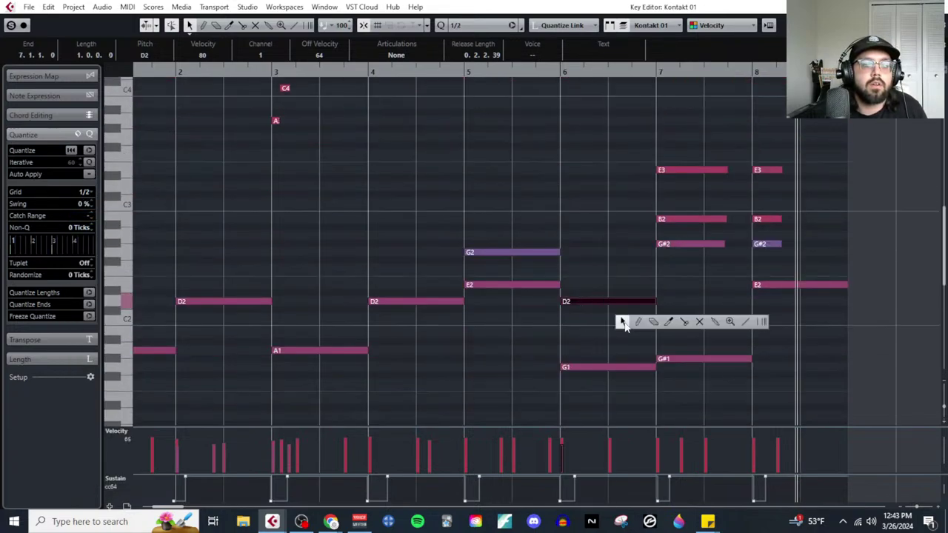
pyautogui.click(685, 322)
pyautogui.click(610, 302)
pyautogui.press('1')
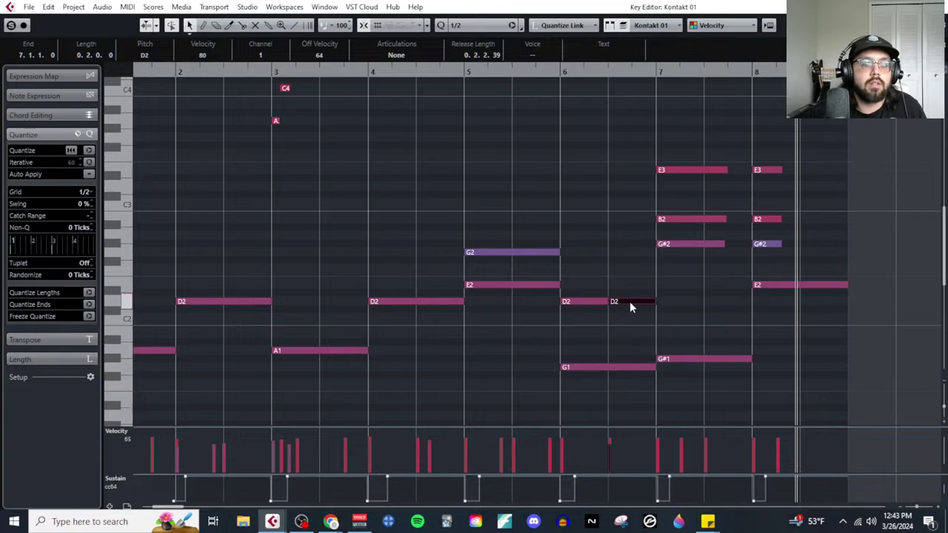
pyautogui.press('Down')
pyautogui.press('Down')
pyautogui.press('Down')
pyautogui.press('Down')
pyautogui.press('Up')
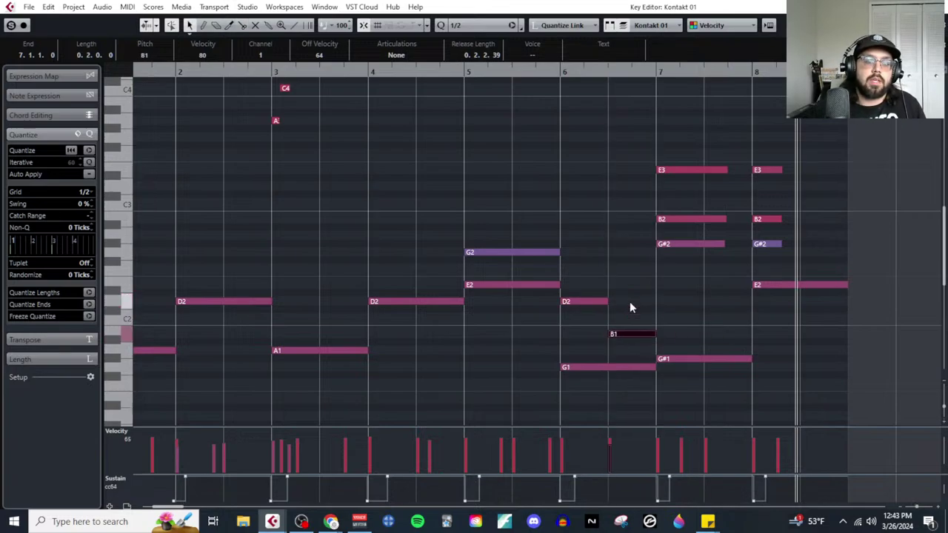
# Step: Move the bar 7 G#1 up to E2 and delete the G#2 and E3 from bars 7 and 8
pyautogui.scroll(4, 628, 296)
pyautogui.scroll(-4, 683, 196)
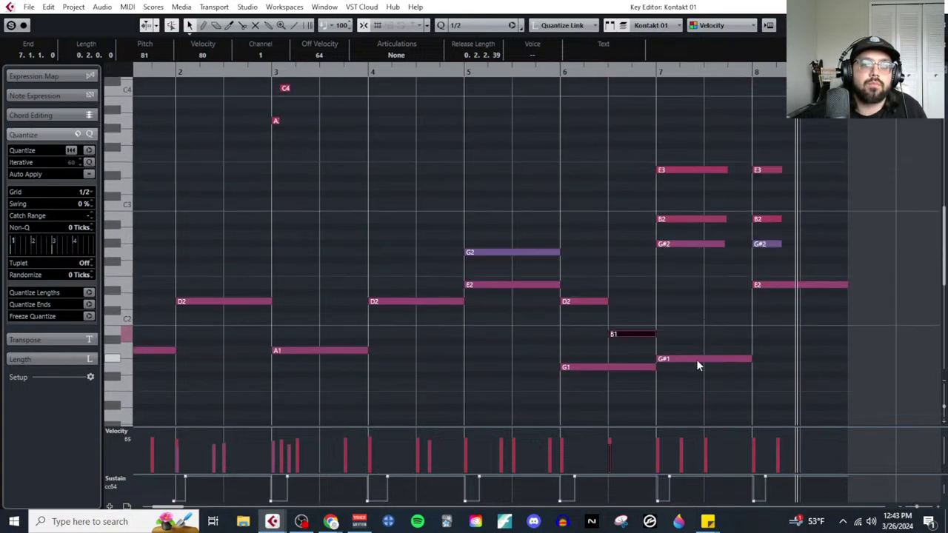
pyautogui.moveTo(696, 359); pyautogui.dragTo(704, 292)
pyautogui.scroll(5, 702, 337)
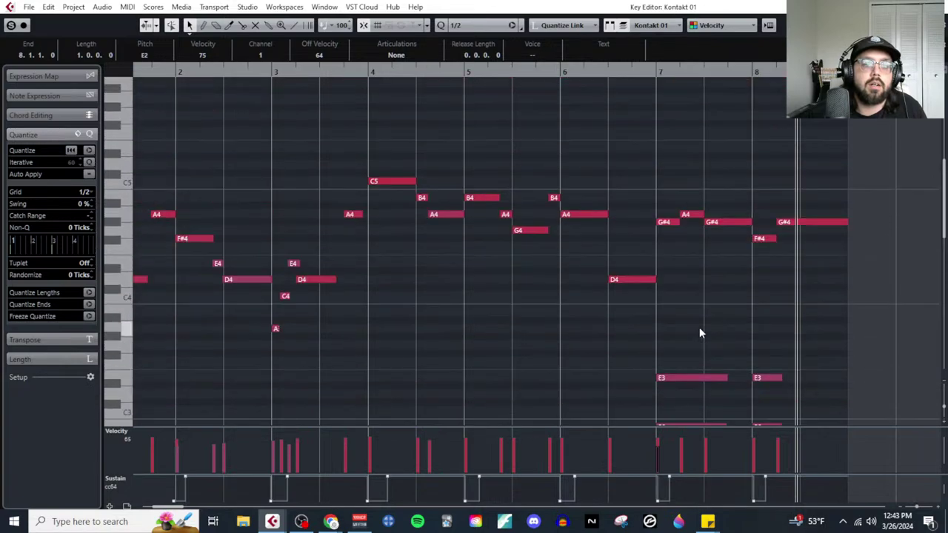
pyautogui.scroll(-3, 699, 327)
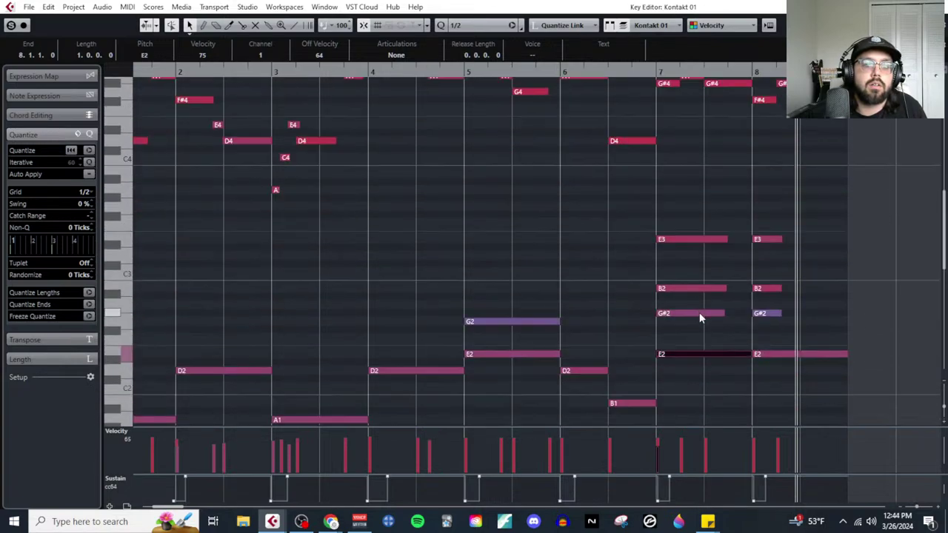
pyautogui.click(690, 313)
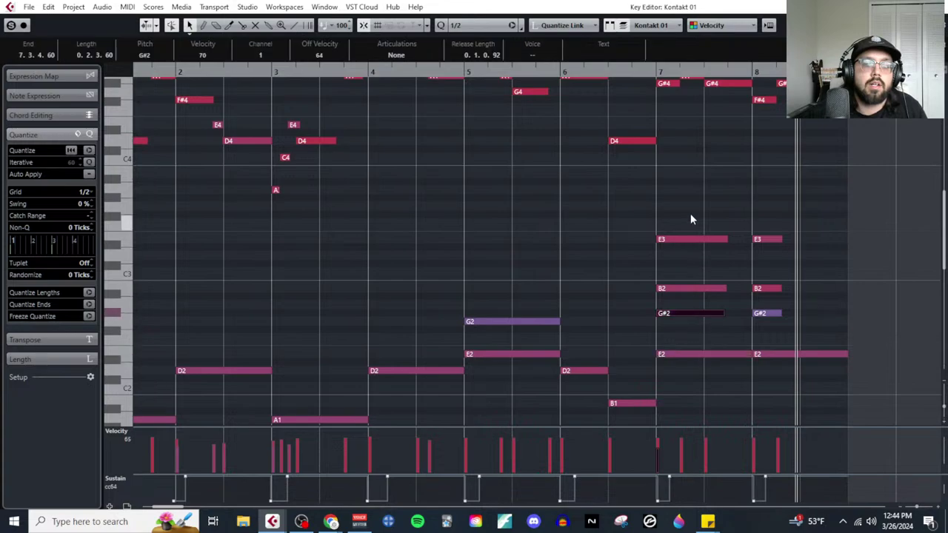
pyautogui.moveTo(687, 200); pyautogui.dragTo(701, 242)
pyautogui.press('Delete')
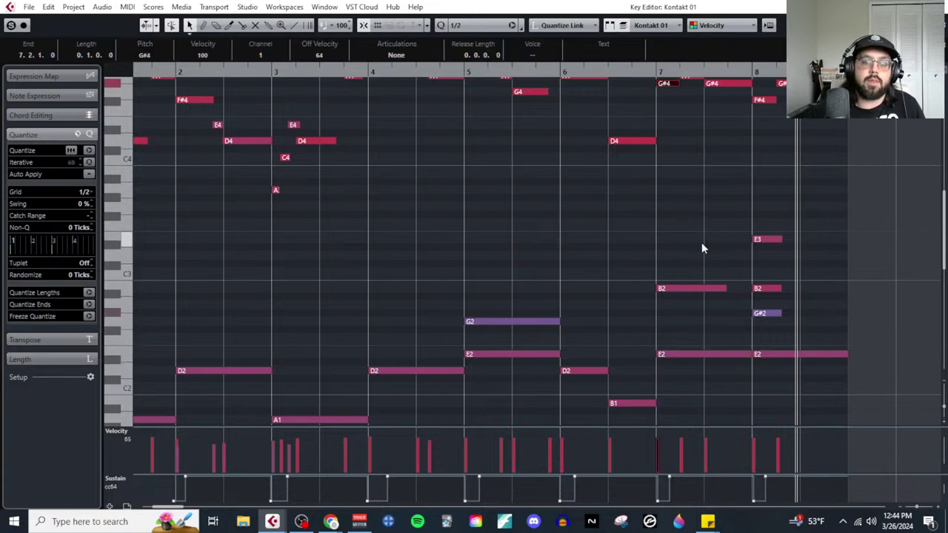
pyautogui.moveTo(740, 309); pyautogui.dragTo(765, 324)
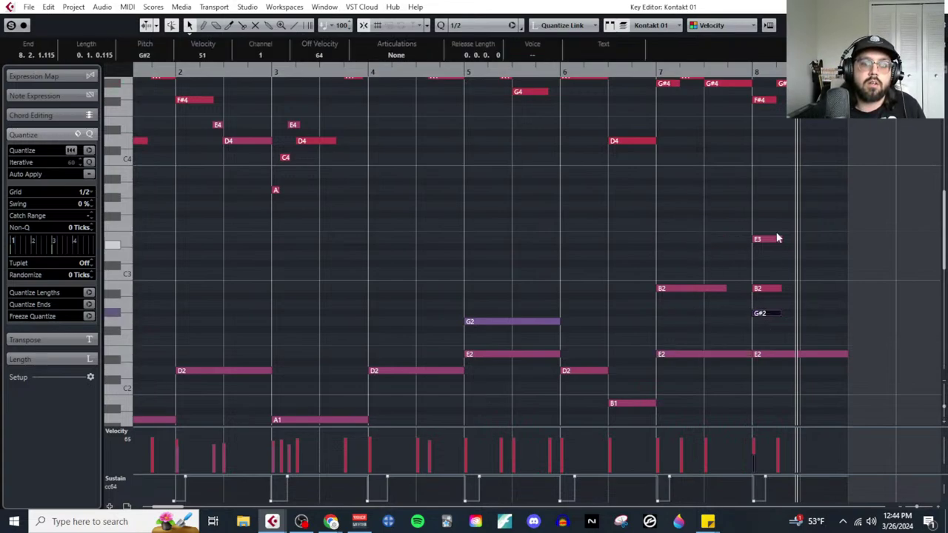
pyautogui.moveTo(773, 201); pyautogui.dragTo(767, 248)
pyautogui.press('Delete')
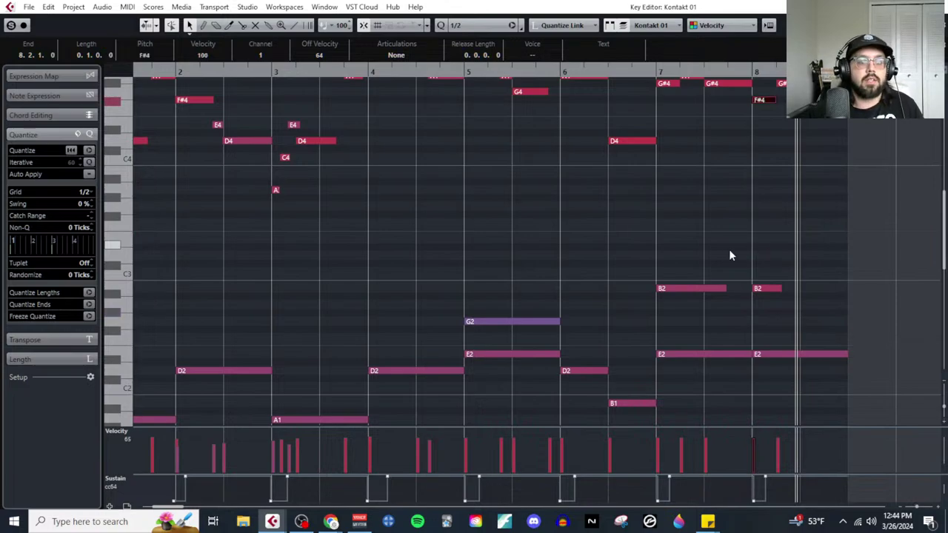
# Step: Select the bar 5 E2 and bar 6 G1, and return the playback position to bar 1
pyautogui.scroll(-3, 704, 274)
pyautogui.keyDown('ctrl'); pyautogui.scroll(-1, 514, 320); pyautogui.keyUp('ctrl')
pyautogui.scroll(-1, 516, 320)
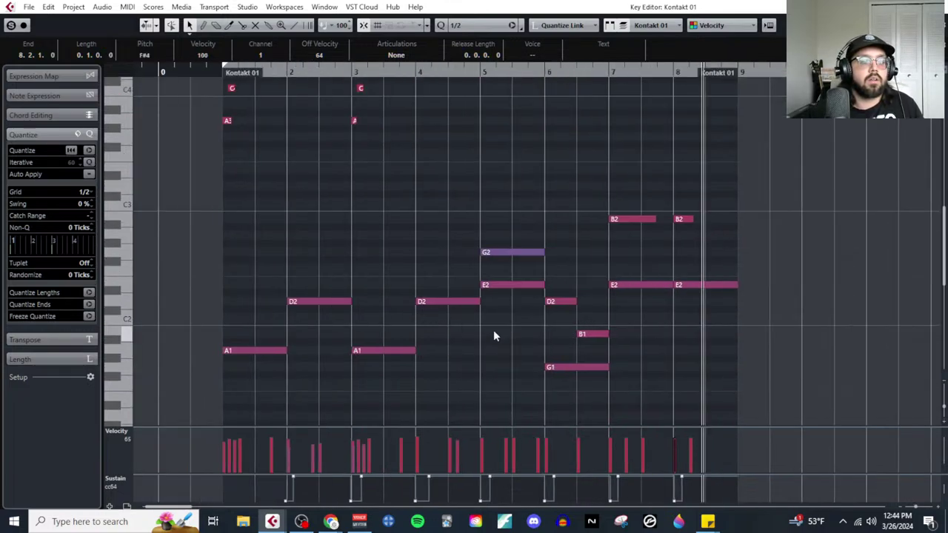
pyautogui.click(510, 286)
pyautogui.click(569, 366)
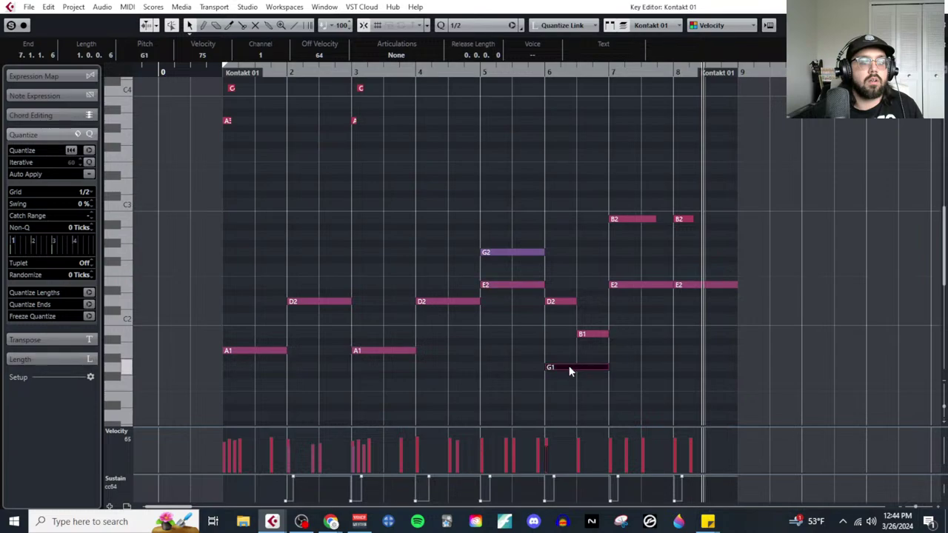
pyautogui.click(221, 72)
pyautogui.hscroll(-1, 531, 254)
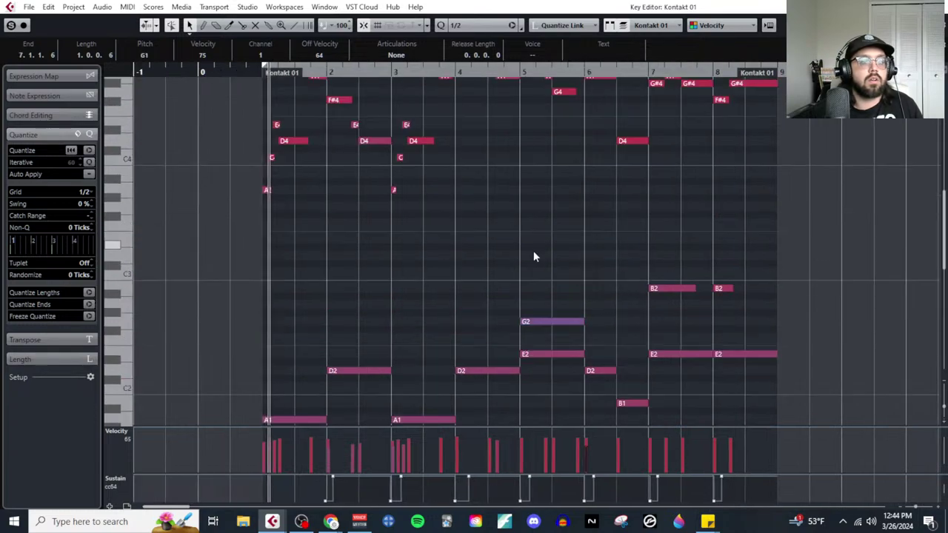
# Step: Marquee-select all the low chord and bass notes, shift them up an octave, and play from bar 1
pyautogui.moveTo(305, 206); pyautogui.dragTo(798, 405)
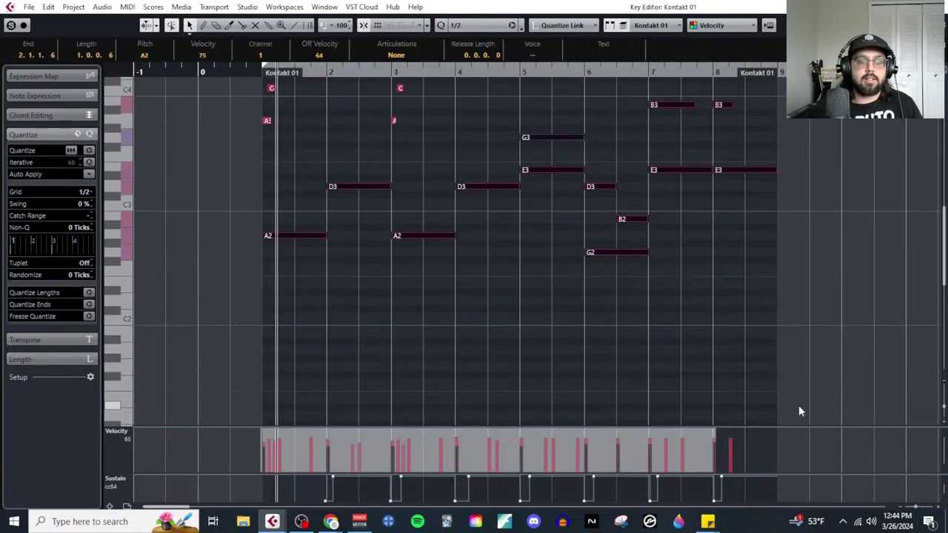
pyautogui.hotkey('shift', 'Up')
pyautogui.scroll(3, 374, 215)
pyautogui.scroll(2, 281, 161)
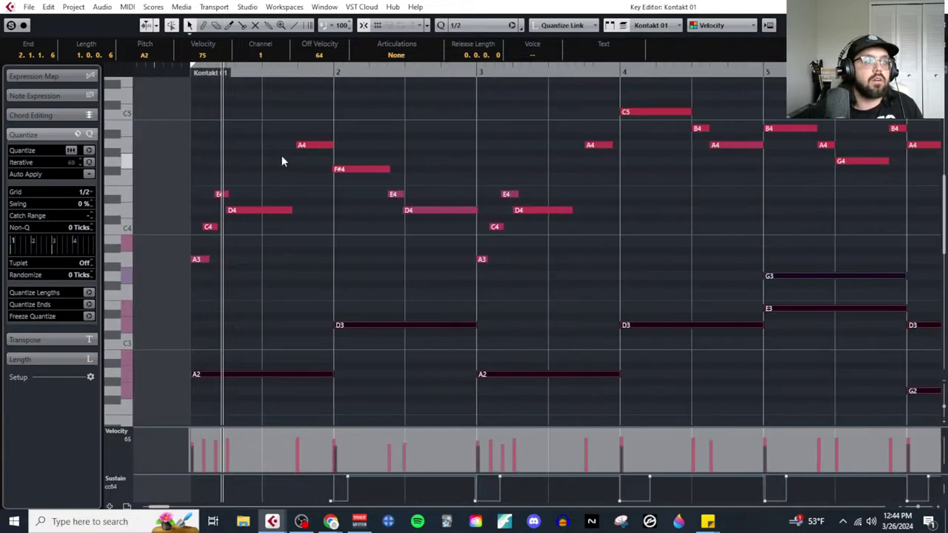
pyautogui.click(192, 72)
pyautogui.press('space')
pyautogui.hscroll(-3, 340, 243)
pyautogui.scroll(-2, 495, 276)
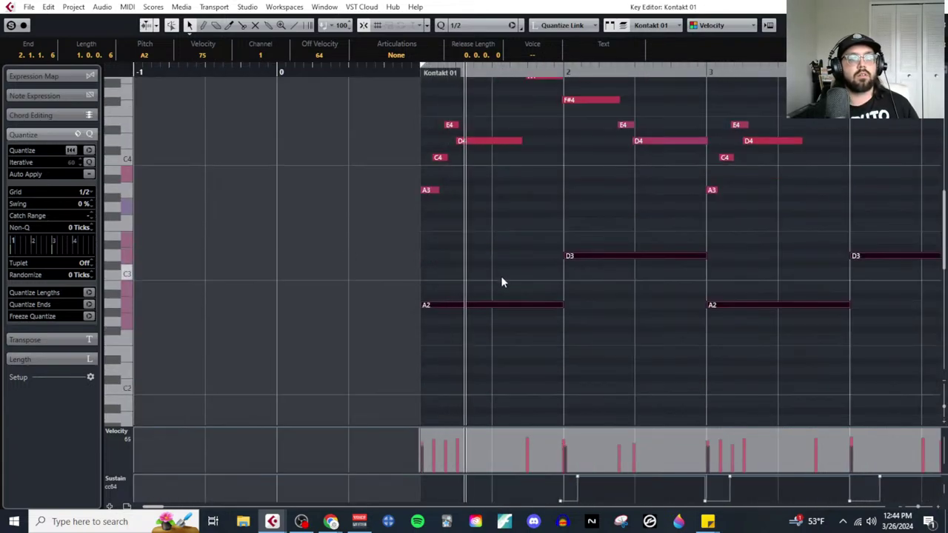
pyautogui.scroll(2, 501, 276)
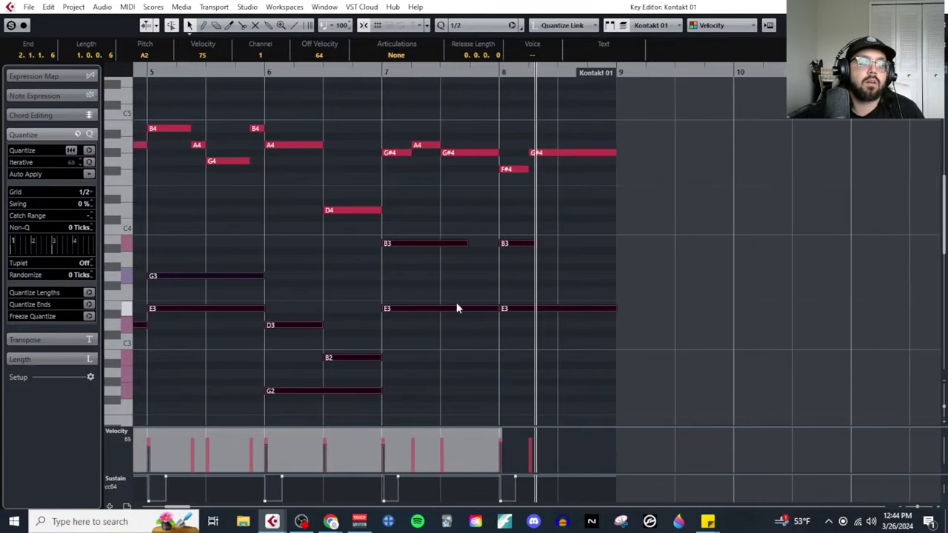
# Step: Raise the bar 6 D3, B2 and G2 an octave and play from just before bar 5
pyautogui.click(320, 289)
pyautogui.moveTo(362, 291); pyautogui.dragTo(420, 399)
pyautogui.hotkey('shift', 'Up')
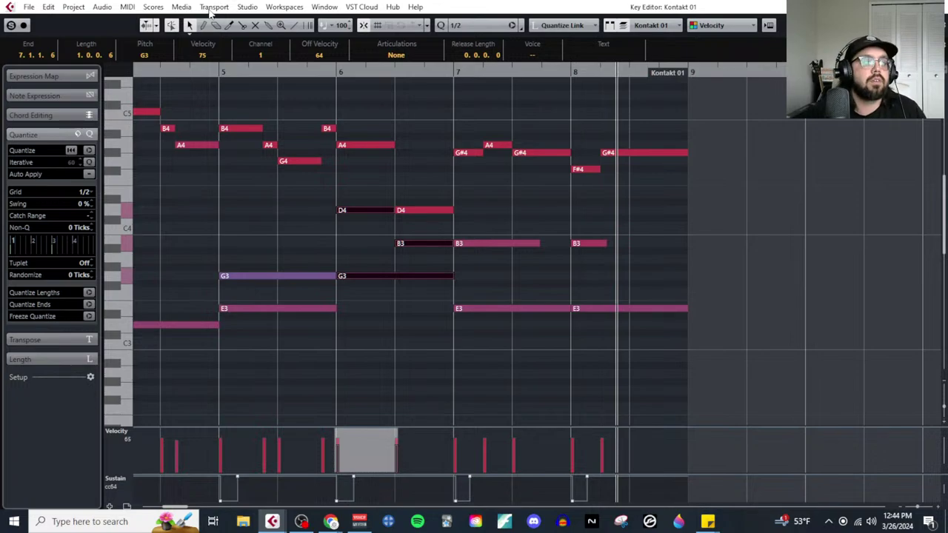
pyautogui.click(211, 72)
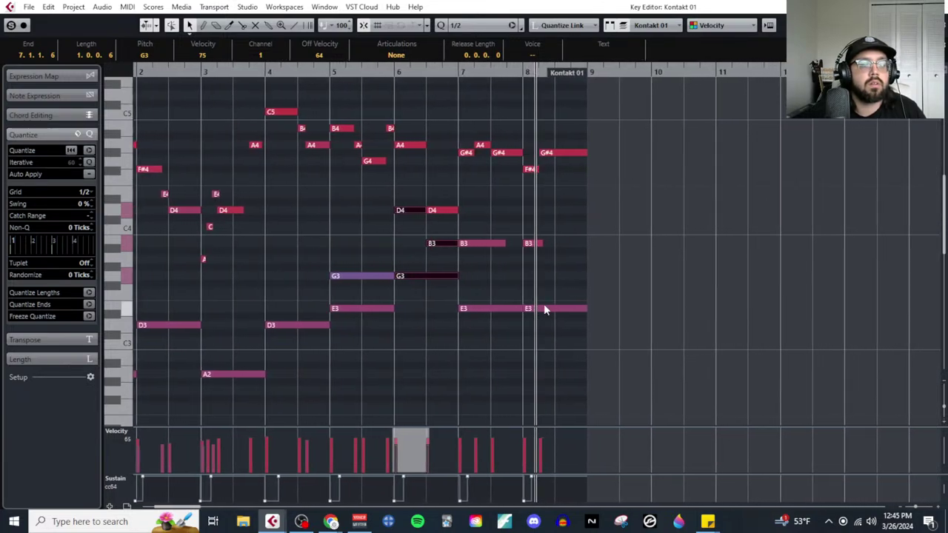
# Step: Zoom in to select the bar 8 B3, then zoom out to show bars 1–11
pyautogui.press('h')
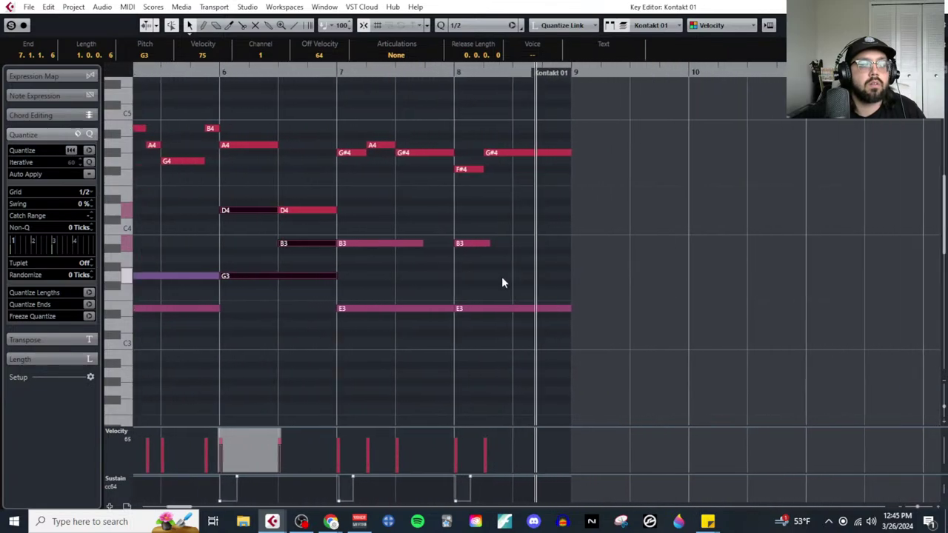
pyautogui.click(449, 274)
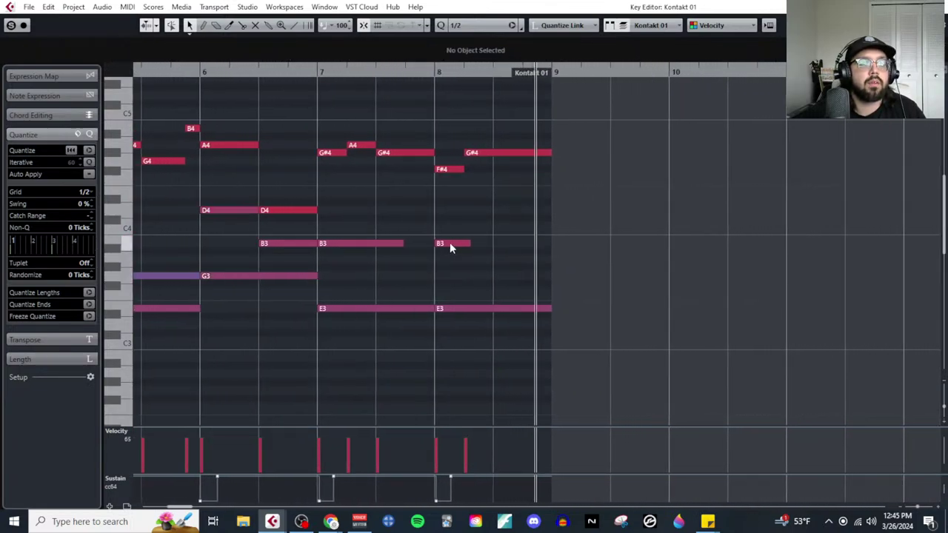
pyautogui.click(449, 243)
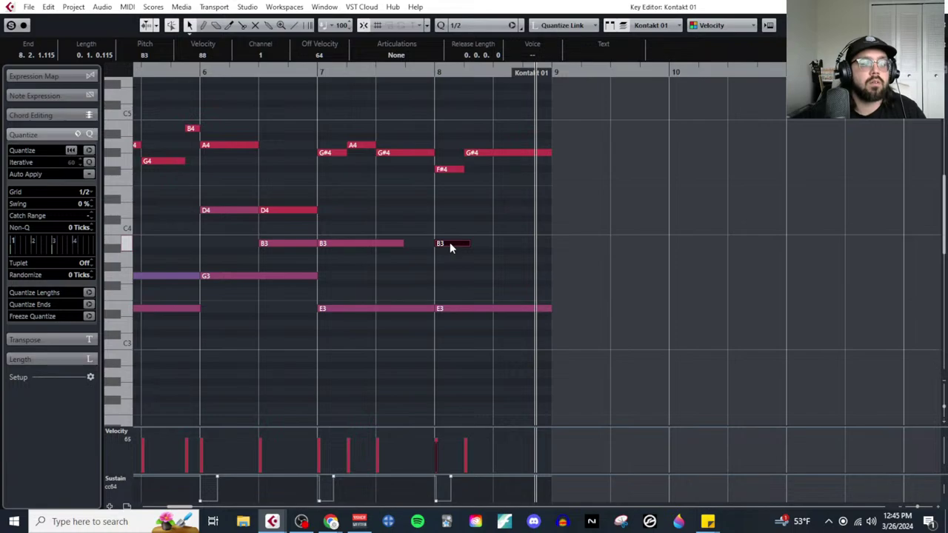
pyautogui.press('g')
pyautogui.press('g')
pyautogui.press('g')
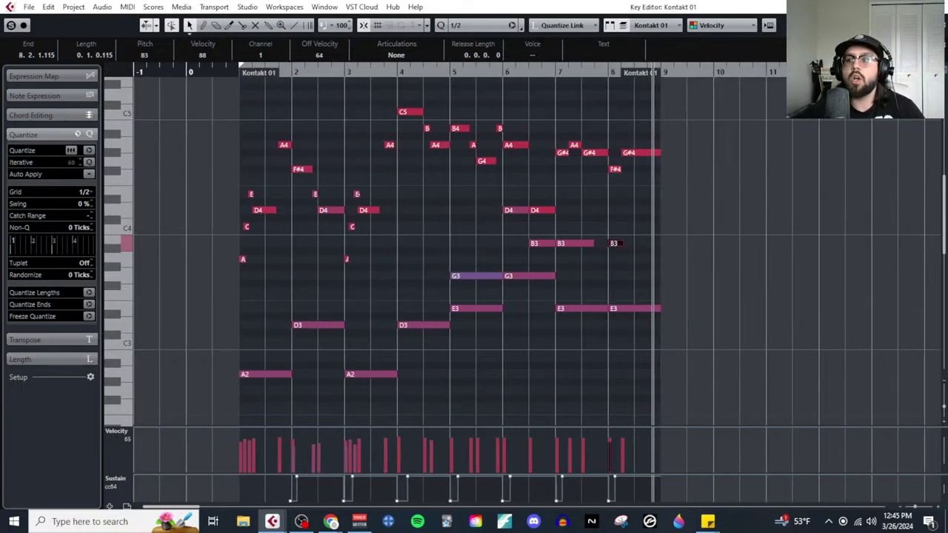
pyautogui.hotkey('alt', 'Tab')
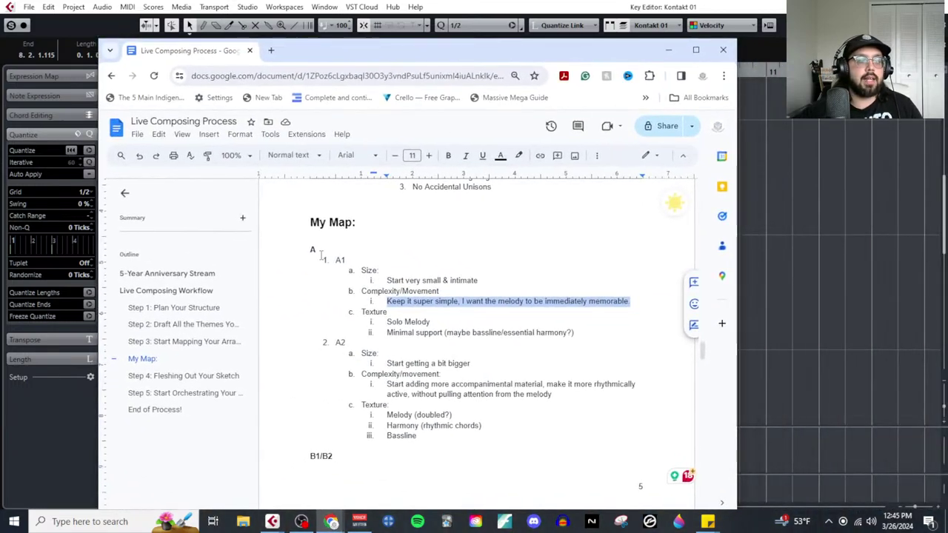
pyautogui.moveTo(311, 250); pyautogui.dragTo(613, 298)
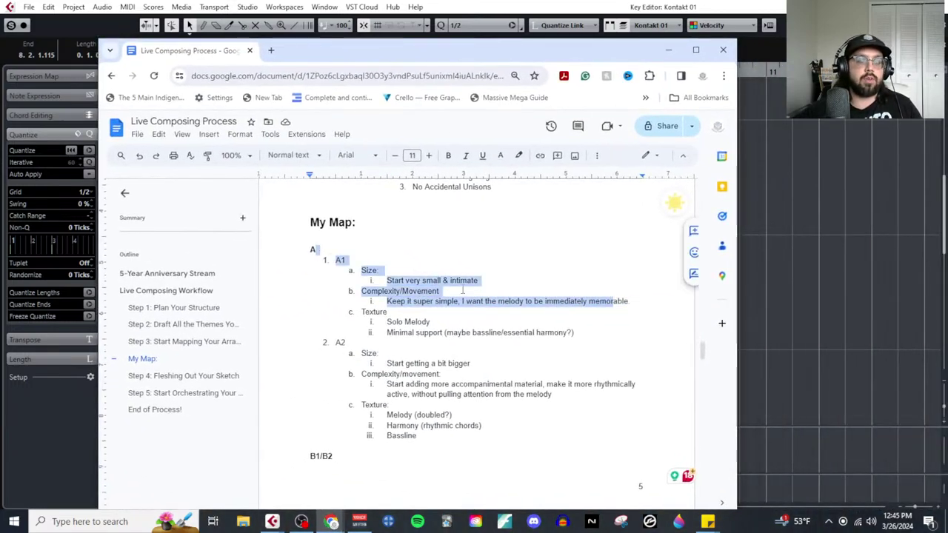
pyautogui.click(474, 278)
pyautogui.moveTo(382, 270); pyautogui.dragTo(480, 281)
pyautogui.moveTo(387, 300); pyautogui.dragTo(634, 300)
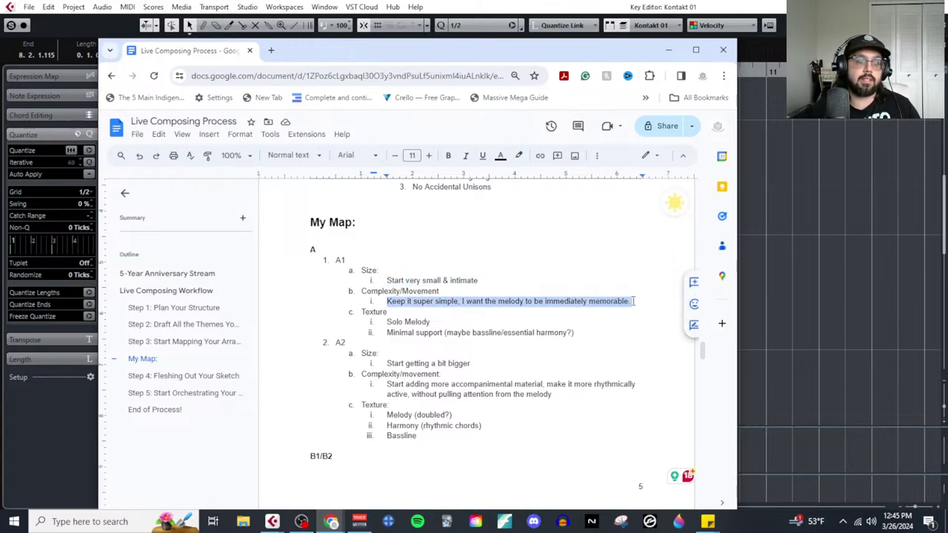
pyautogui.moveTo(393, 312); pyautogui.dragTo(576, 333)
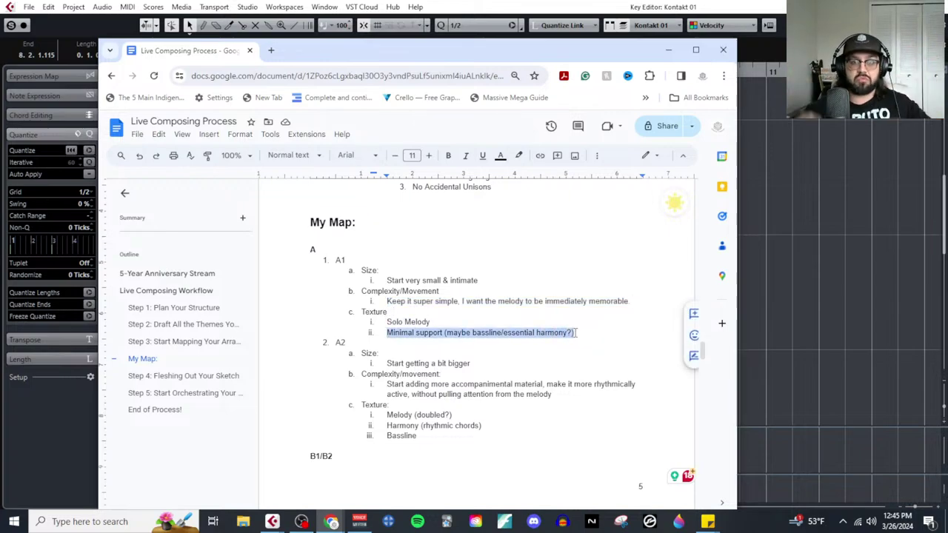
pyautogui.moveTo(334, 343); pyautogui.dragTo(820, 433)
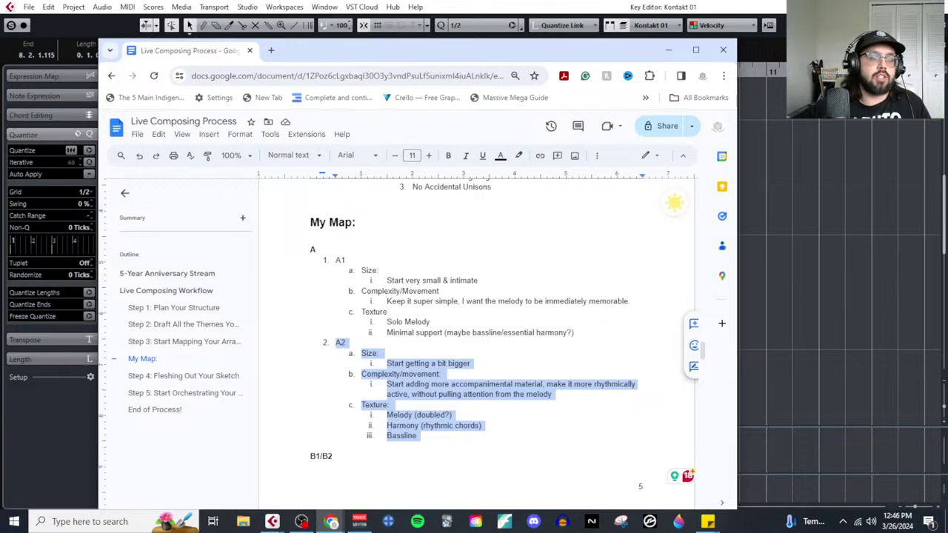
pyautogui.click(350, 364)
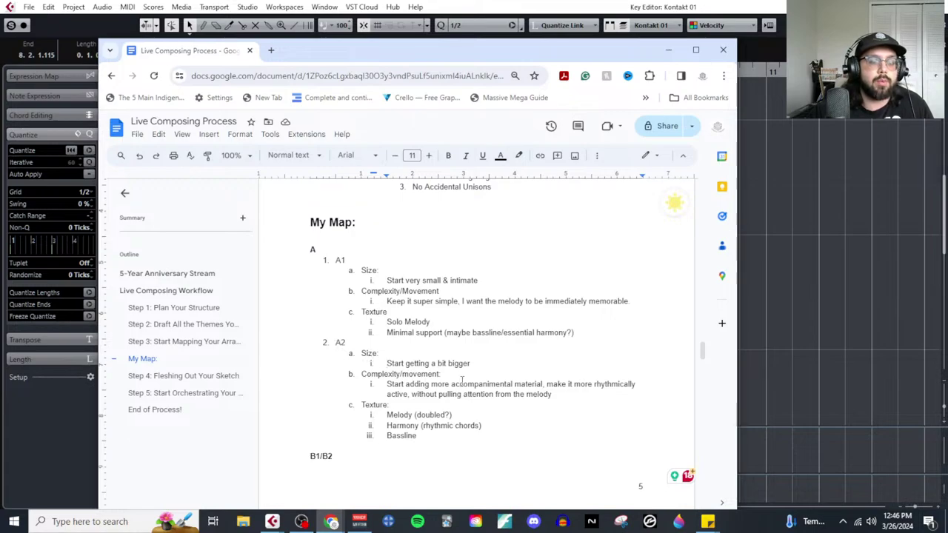
pyautogui.moveTo(362, 380); pyautogui.dragTo(590, 402)
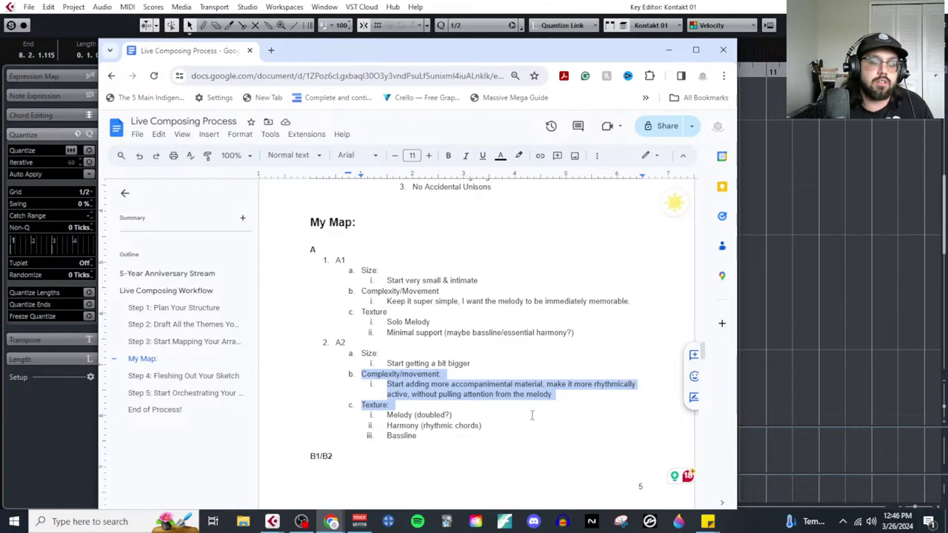
pyautogui.moveTo(384, 415); pyautogui.dragTo(443, 438)
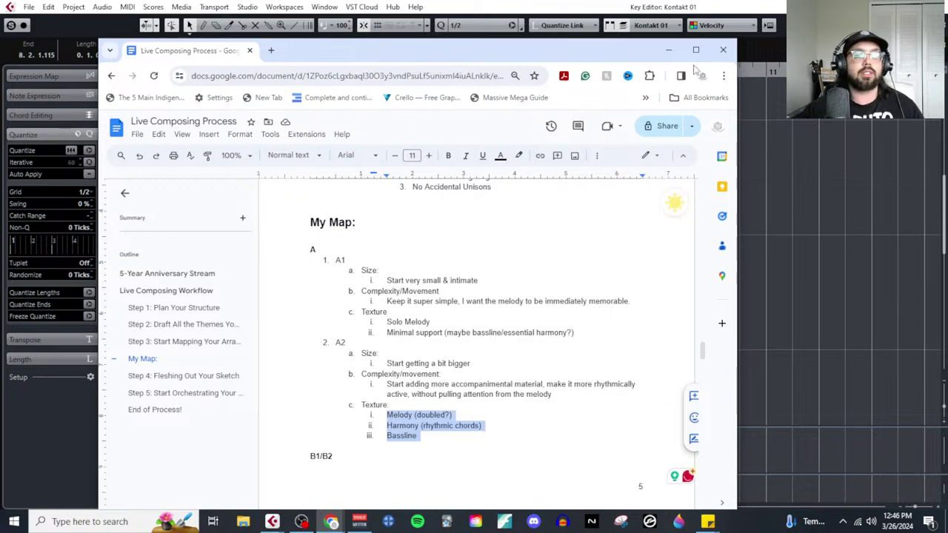
pyautogui.click(669, 50)
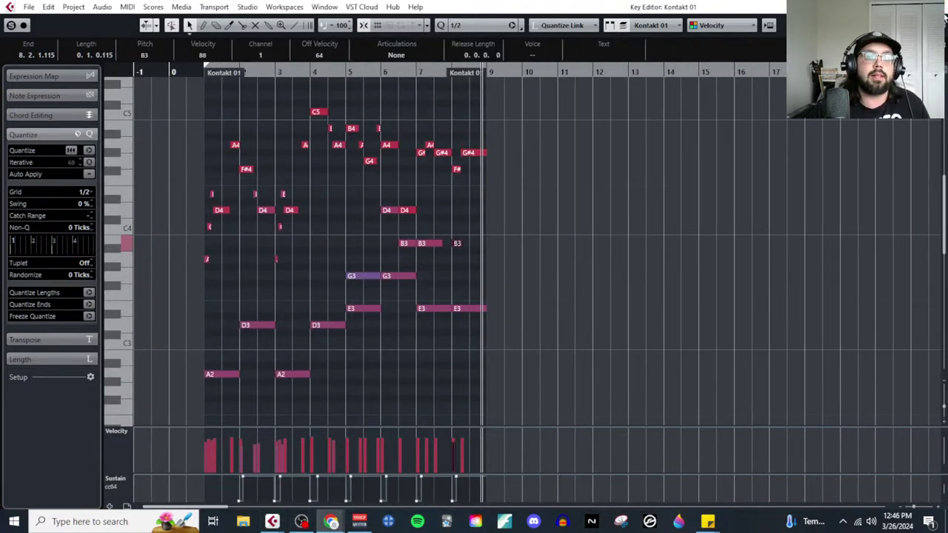
# Step: Close the separate Key Editor window and reopen the Kontakt 01 part full-screen from the MIDI menu
pyautogui.press('Return')
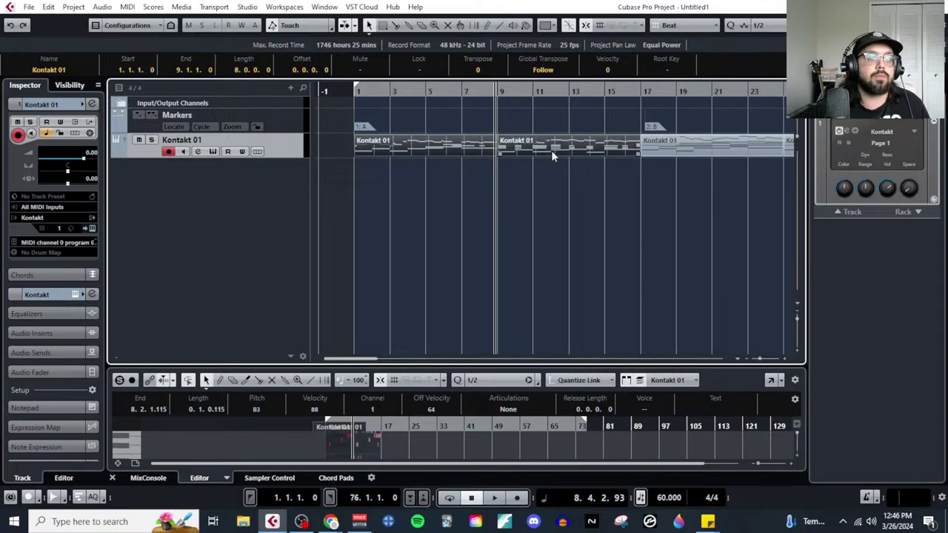
pyautogui.click(126, 7)
pyautogui.click(139, 23)
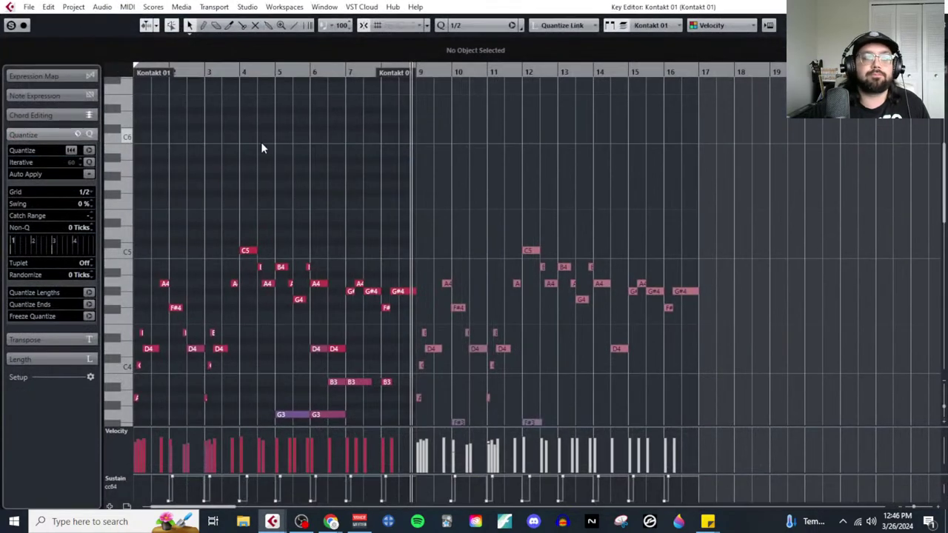
pyautogui.scroll(2, 443, 279)
pyautogui.scroll(-2, 493, 250)
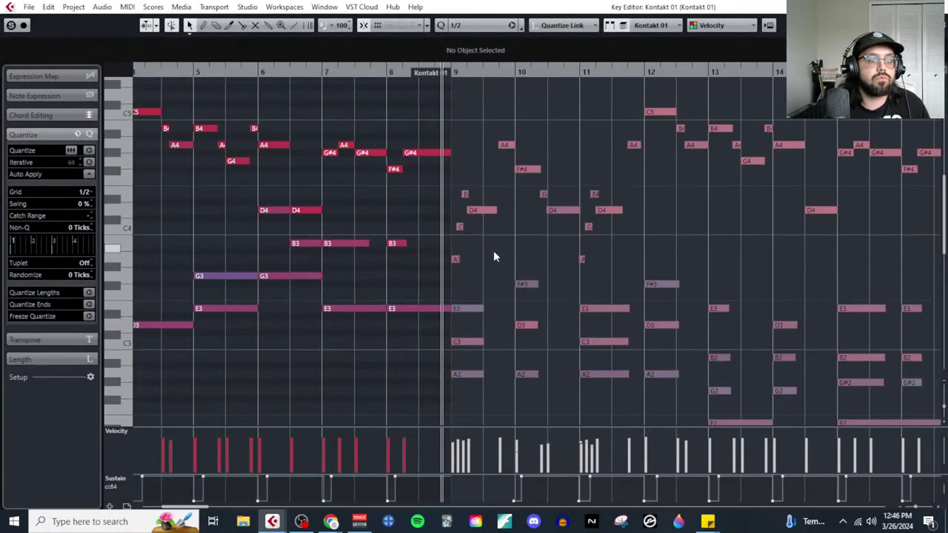
pyautogui.scroll(-3, 484, 320)
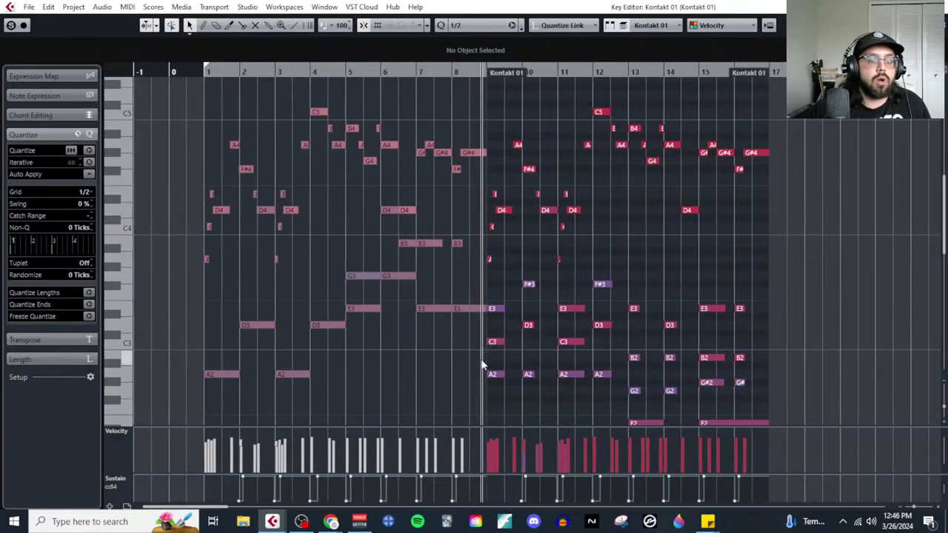
pyautogui.scroll(-2, 515, 347)
pyautogui.scroll(-2, 545, 349)
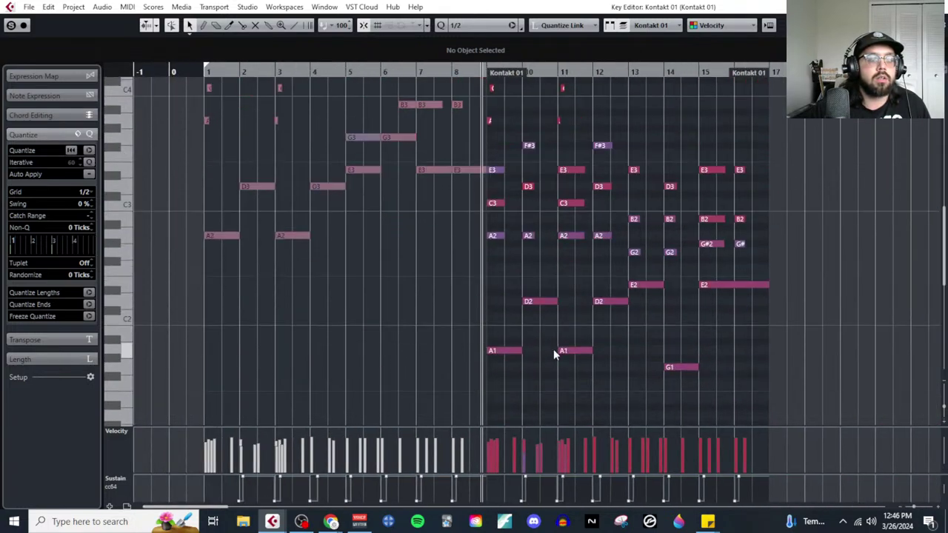
# Step: Review the bass notes A1, D2, A1, D2, E2 and G1 in bars 9–14
pyautogui.click(505, 353)
pyautogui.click(546, 301)
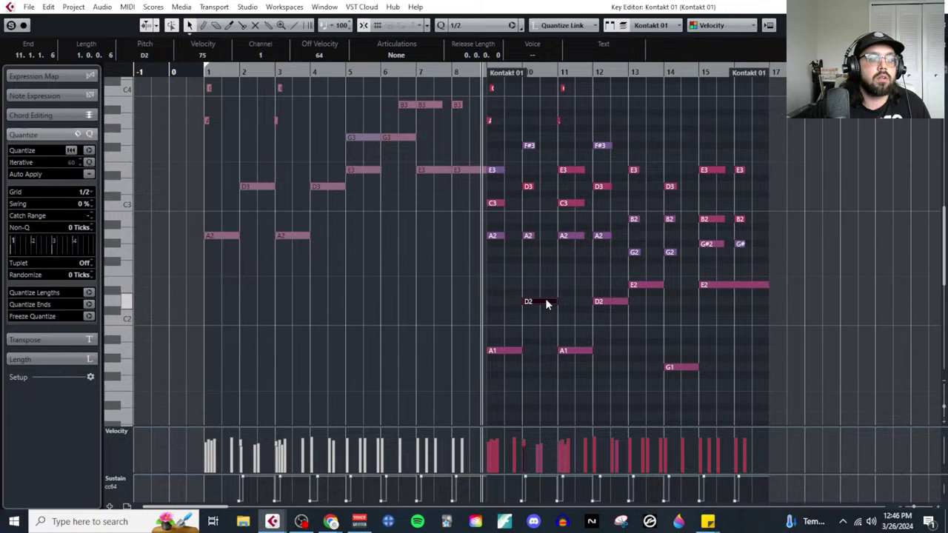
pyautogui.click(584, 351)
pyautogui.click(605, 302)
pyautogui.click(649, 285)
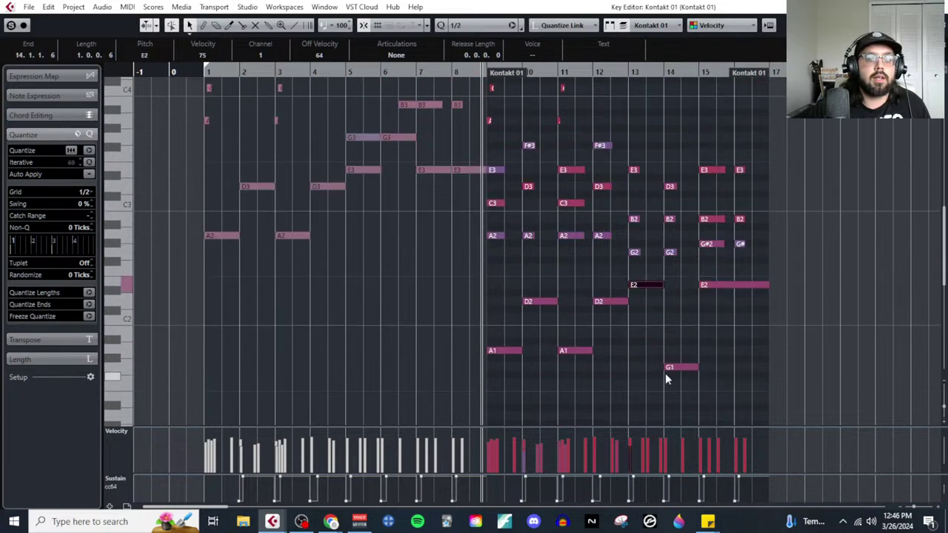
pyautogui.click(671, 369)
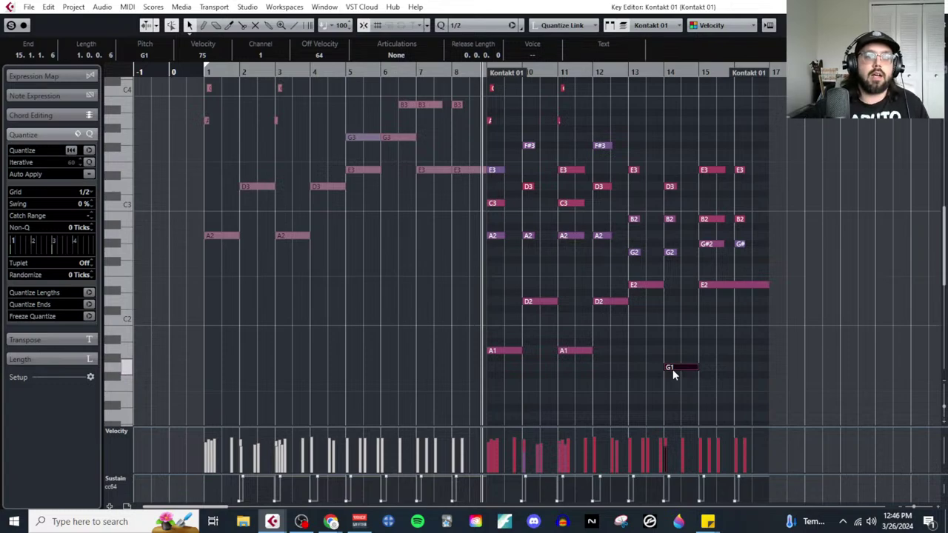
# Step: Try lowering the bar 14 G2 to G1, undo it, and zoom in on bars 7–10
pyautogui.click(670, 253)
pyautogui.moveTo(673, 257); pyautogui.dragTo(684, 379)
pyautogui.hotkey('ctrl', 'z')
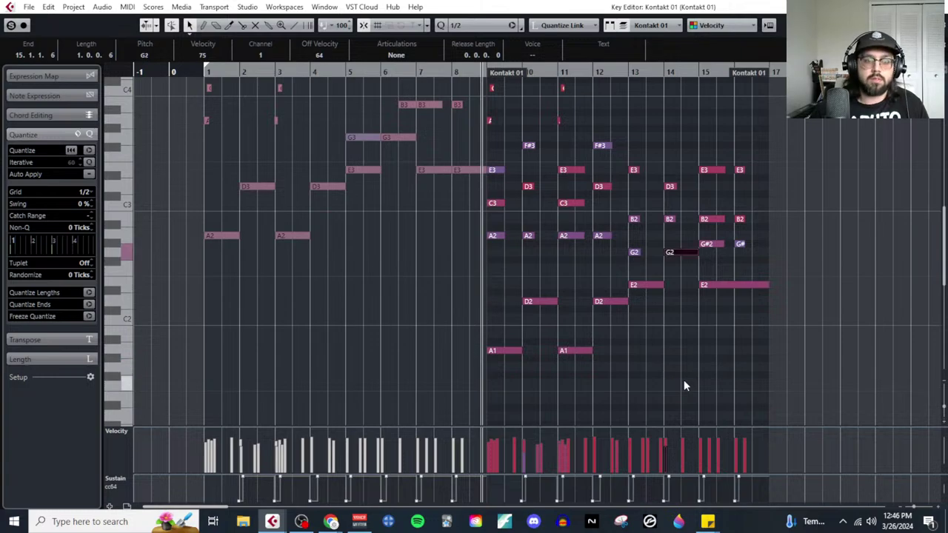
pyautogui.scroll(4, 629, 348)
pyautogui.press('h')
pyautogui.scroll(-3, 526, 295)
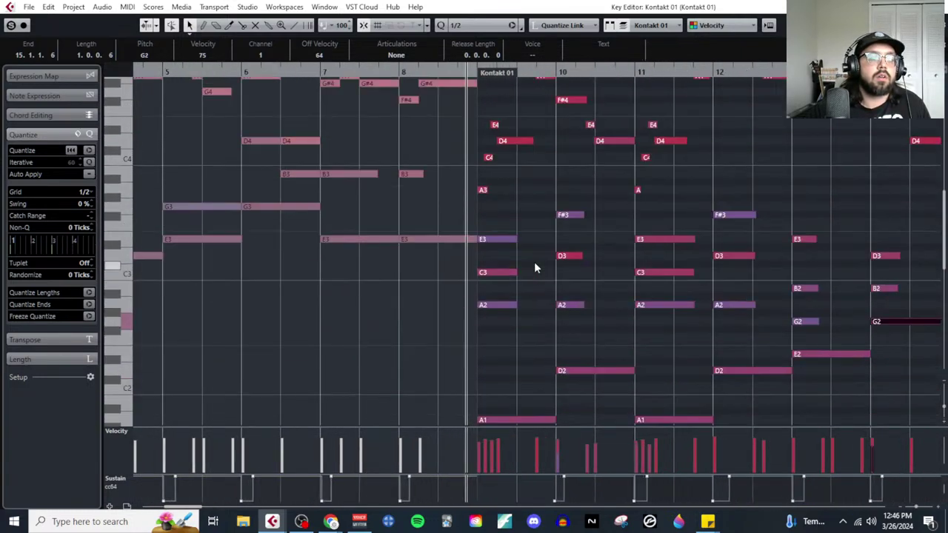
pyautogui.scroll(2, 512, 289)
pyautogui.press('h')
pyautogui.press('h')
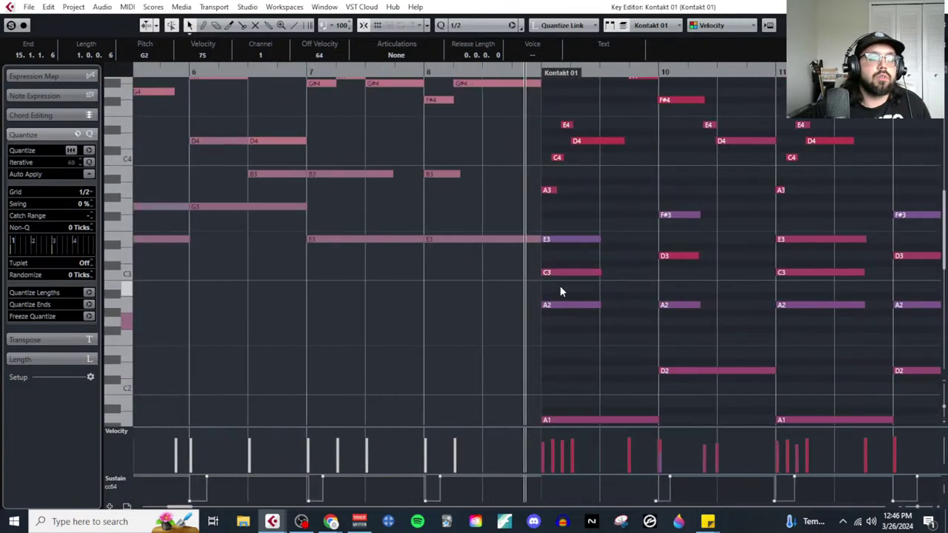
# Step: Keep the 1/2 grid, move the bar 9 E3 half a bar later, and delete the bar 9 A2
pyautogui.click(86, 192)
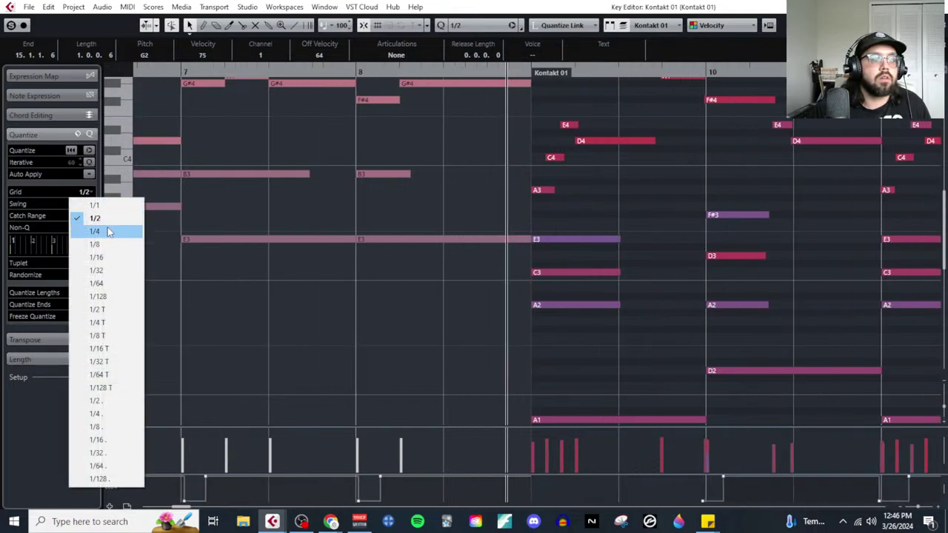
pyautogui.press('Escape')
pyautogui.moveTo(561, 238); pyautogui.dragTo(617, 244)
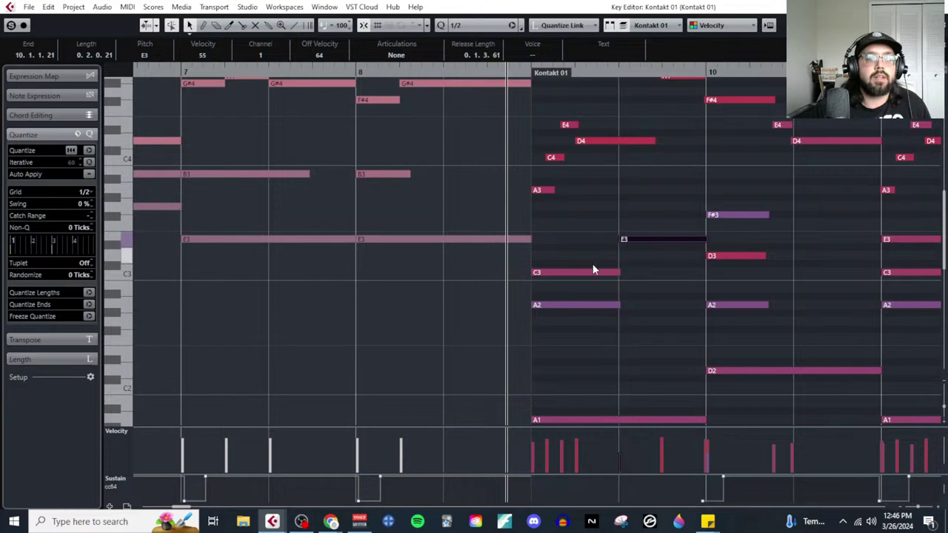
pyautogui.click(585, 303)
pyautogui.press('Delete')
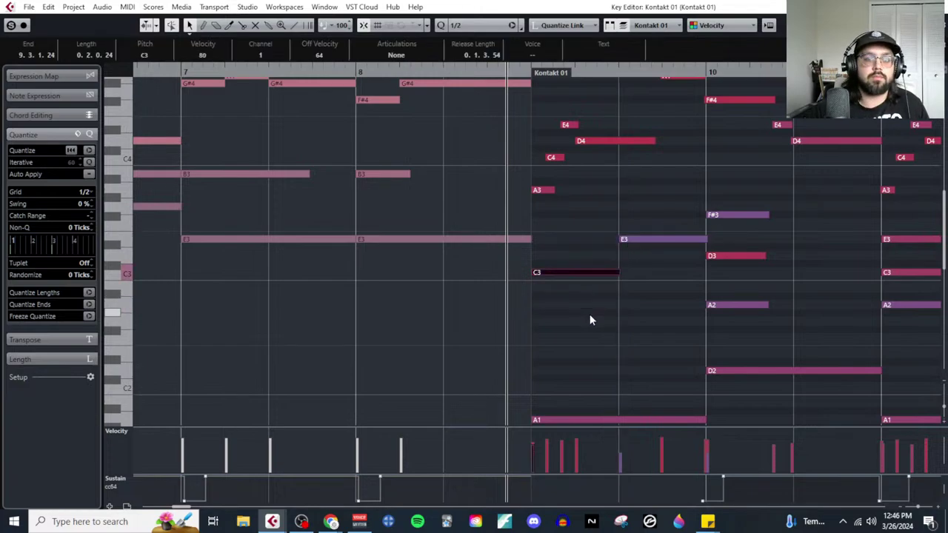
# Step: Raise the bar 9 A1 bass an octave to A2, then move it back down an octave
pyautogui.scroll(-4, 589, 319)
pyautogui.click(614, 282)
pyautogui.hotkey('shift', 'Up')
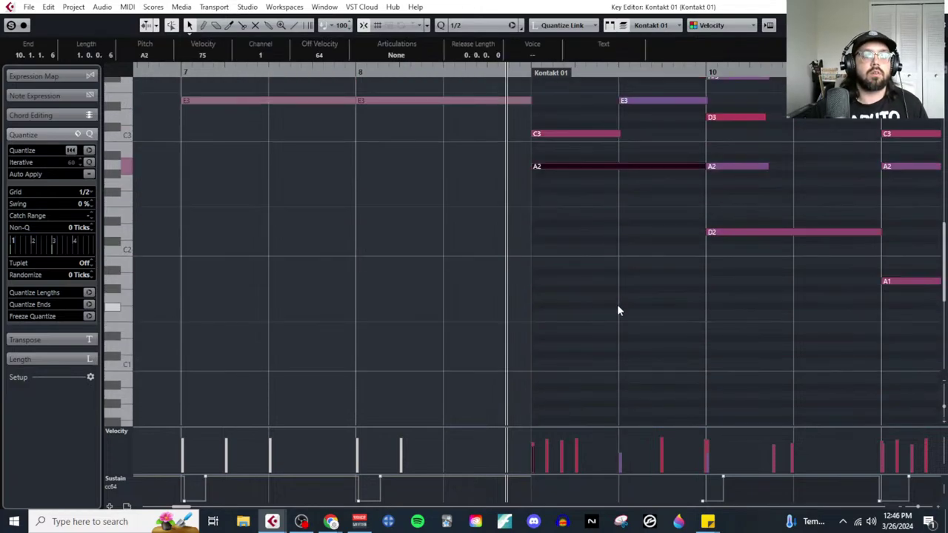
pyautogui.scroll(6, 617, 311)
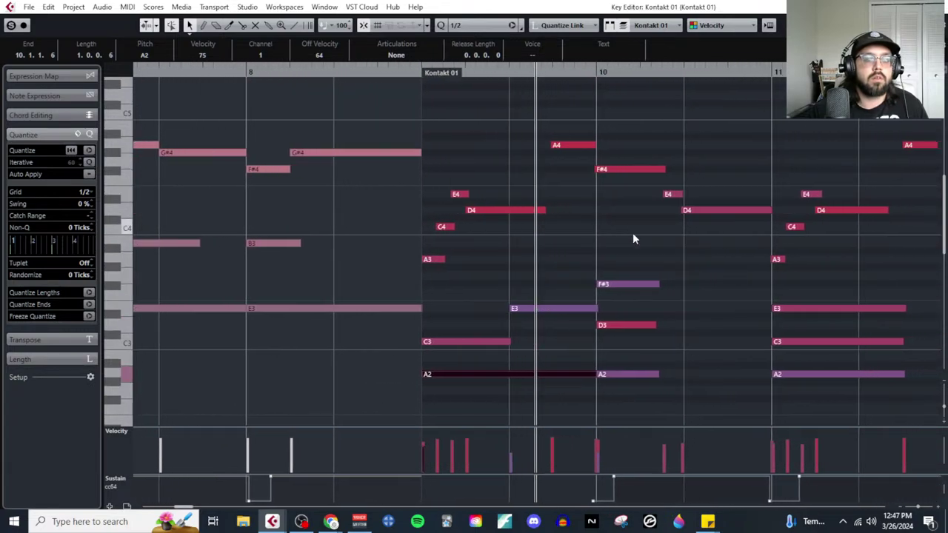
pyautogui.scroll(-2, 640, 239)
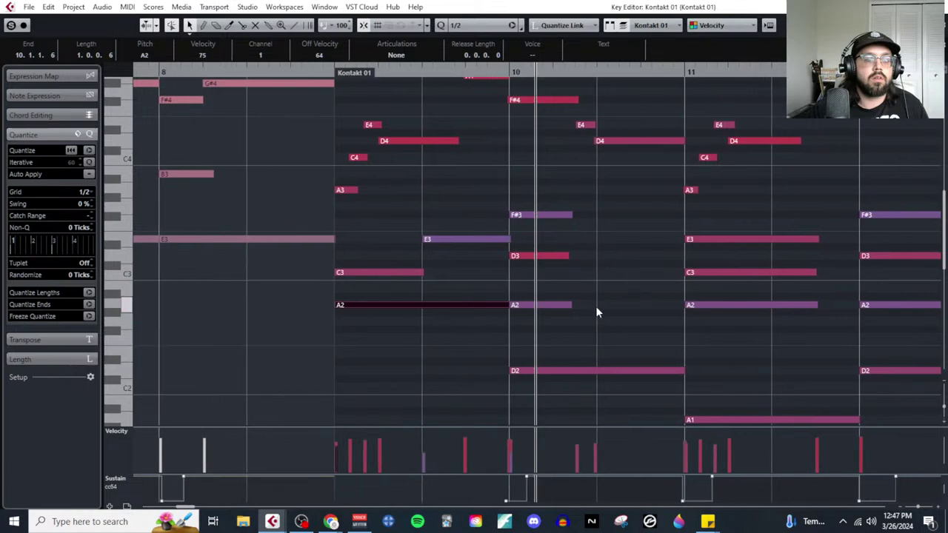
pyautogui.scroll(2, 588, 299)
pyautogui.scroll(-2, 582, 298)
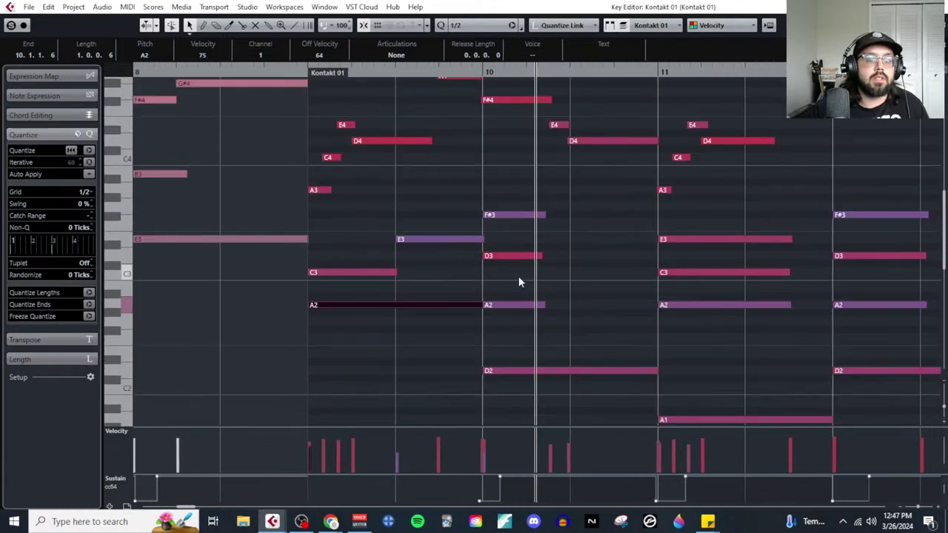
pyautogui.scroll(-3, 518, 282)
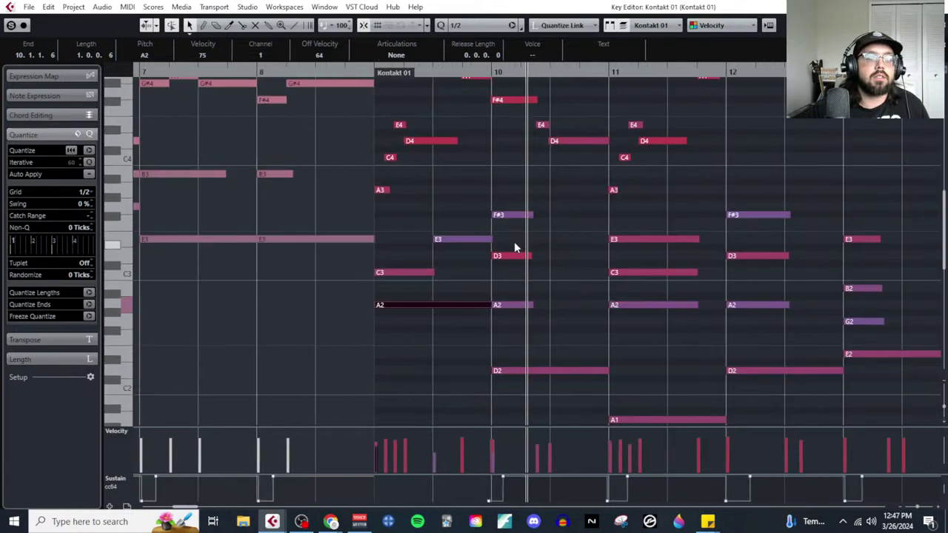
pyautogui.scroll(-4, 537, 320)
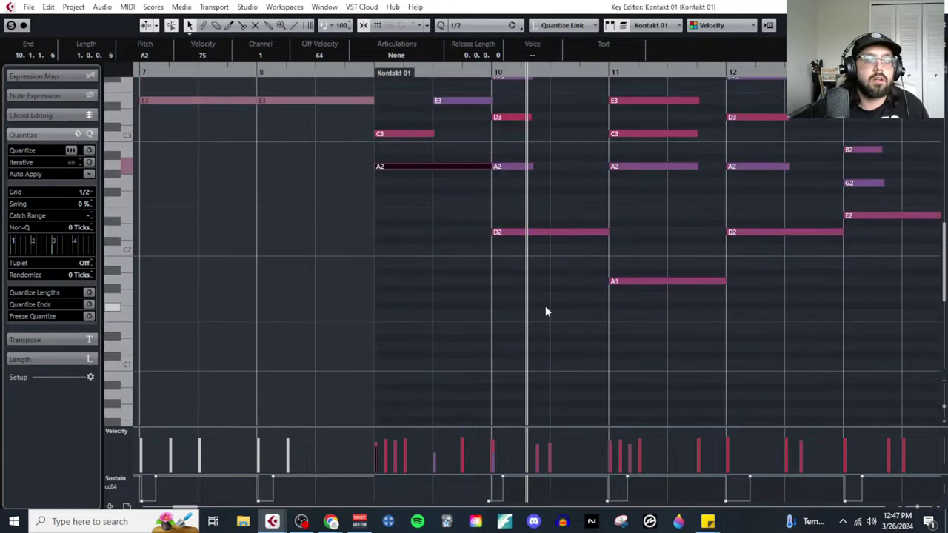
pyautogui.scroll(2, 542, 312)
pyautogui.hotkey('shift', 'Down')
pyautogui.scroll(-1, 489, 302)
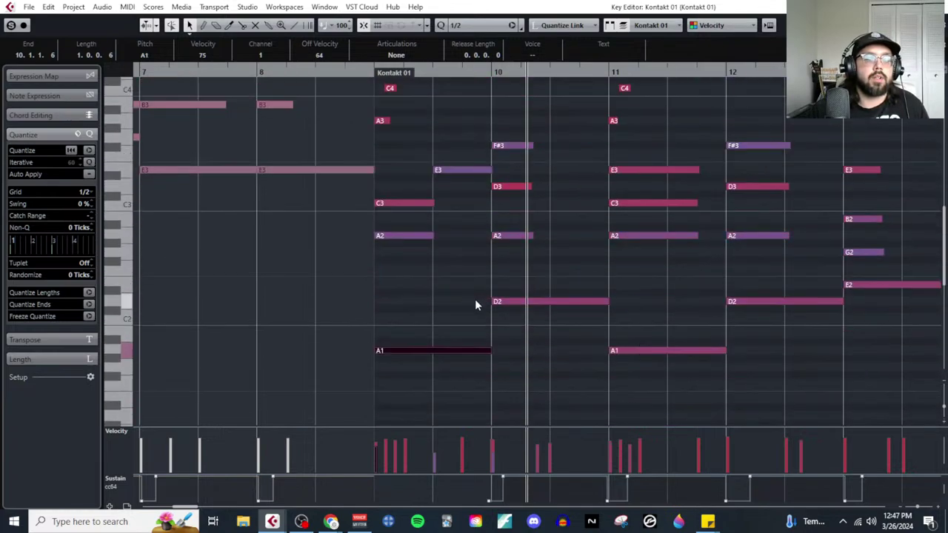
pyautogui.scroll(-4, 548, 307)
pyautogui.keyDown('ctrl'); pyautogui.scroll(-1, 563, 309); pyautogui.keyUp('ctrl')
pyautogui.scroll(4, 541, 309)
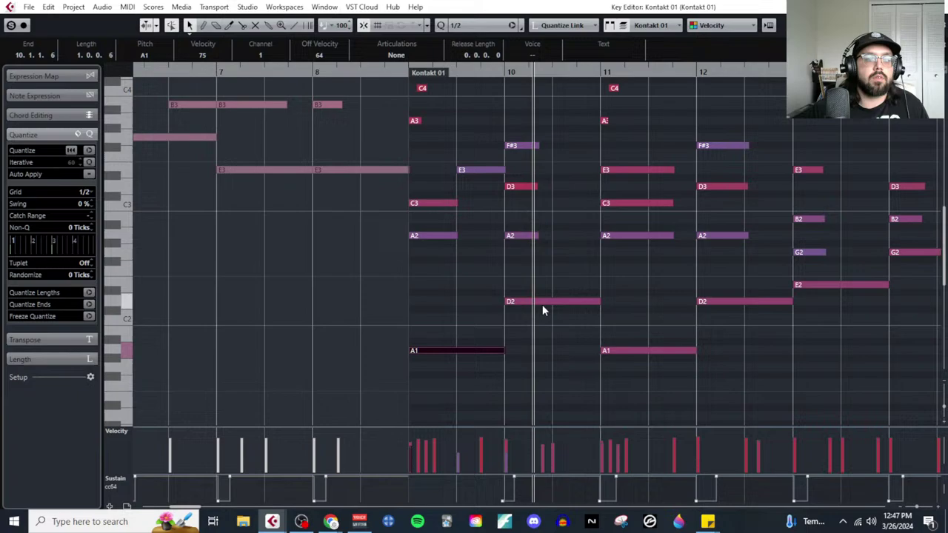
# Step: Turn the bar 9 A2 into C3, then drop C3 and E3 an octave to C2 and E2
pyautogui.click(442, 234)
pyautogui.press('Up')
pyautogui.press('Up')
pyautogui.press('Up')
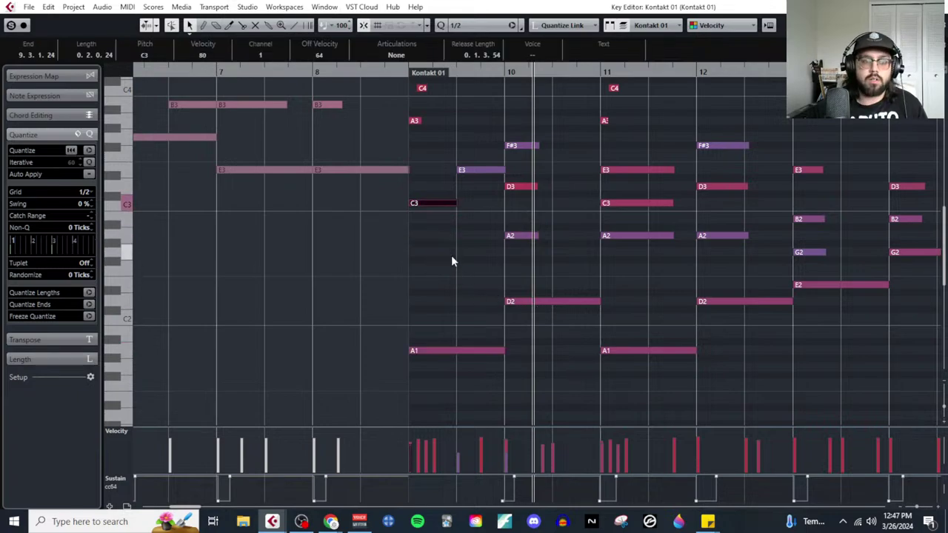
pyautogui.moveTo(444, 157); pyautogui.dragTo(460, 205)
pyautogui.hotkey('shift', 'Down')
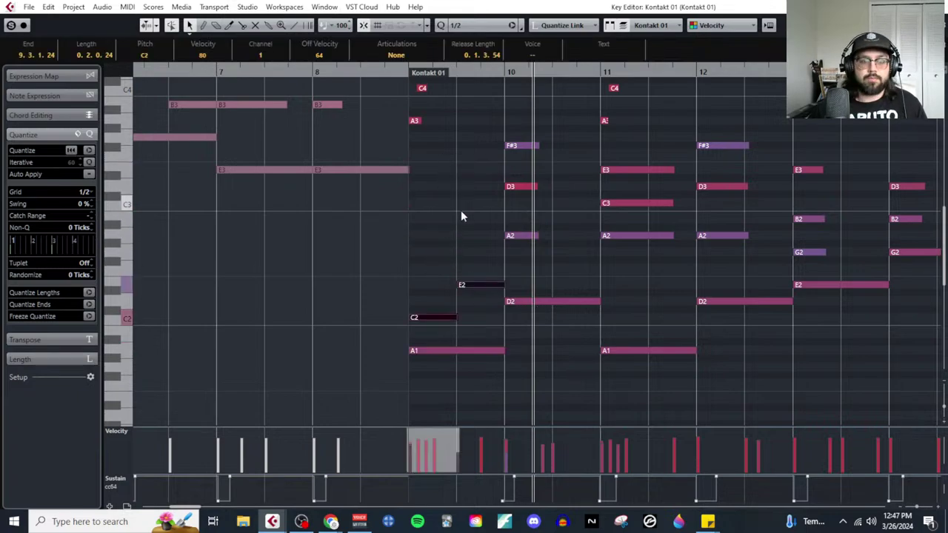
# Step: Mute the F#3, D3 and A2 chord notes at bar 10
pyautogui.keyDown('ctrl'); pyautogui.scroll(4, 509, 285); pyautogui.keyUp('ctrl')
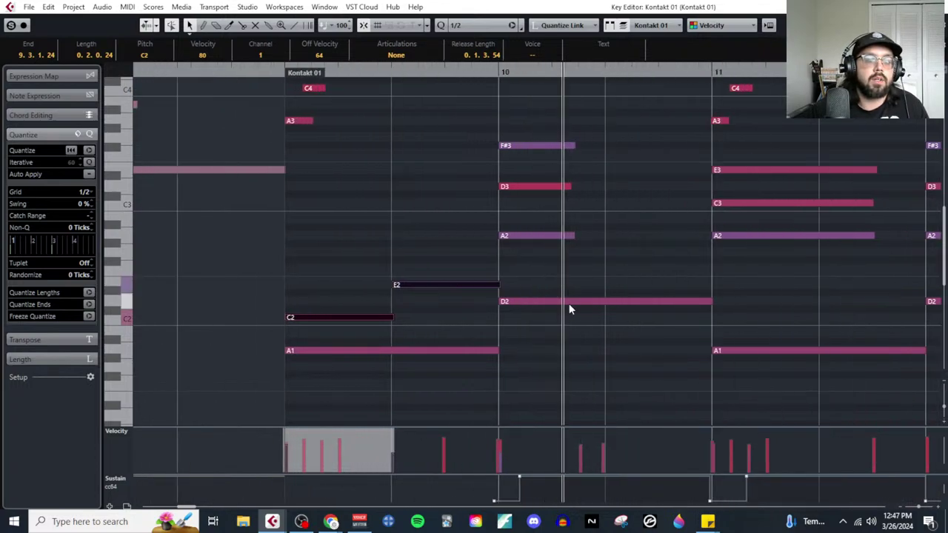
pyautogui.click(569, 304)
pyautogui.moveTo(533, 134); pyautogui.dragTo(555, 261)
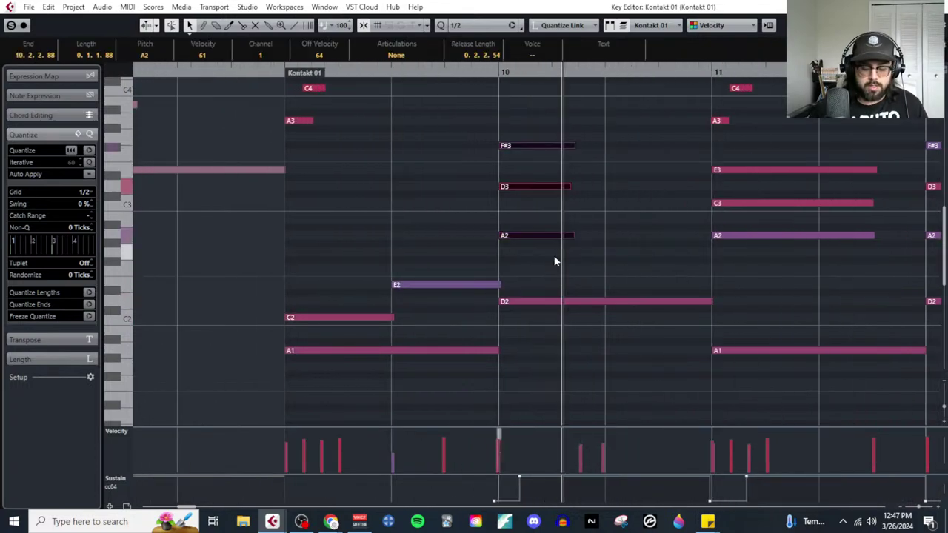
pyautogui.hotkey('shift', 'm')
pyautogui.click(578, 274)
# Step: Drag the bar 10 F#3 down to F#2 at beat 3, then select the muted D3
pyautogui.scroll(6, 571, 266)
pyautogui.scroll(-4, 551, 231)
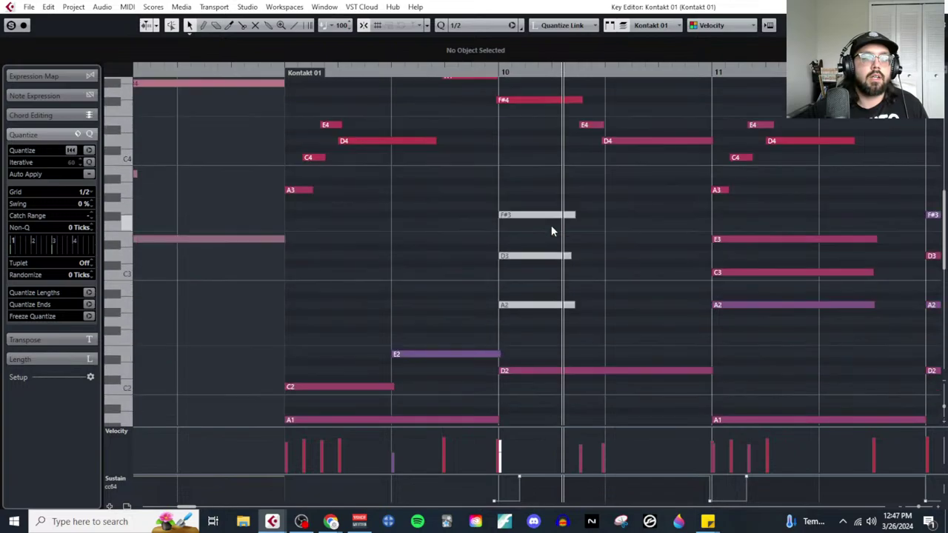
pyautogui.click(540, 305)
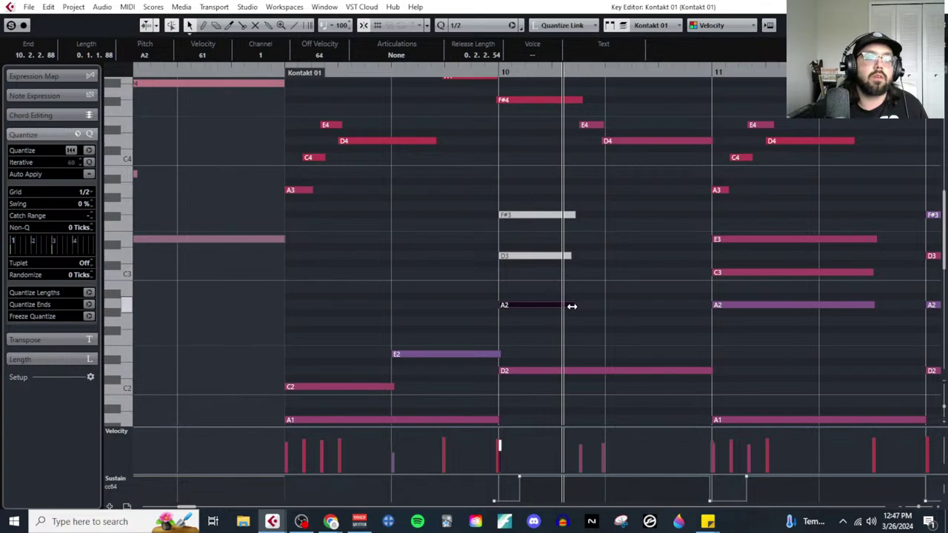
pyautogui.click(572, 292)
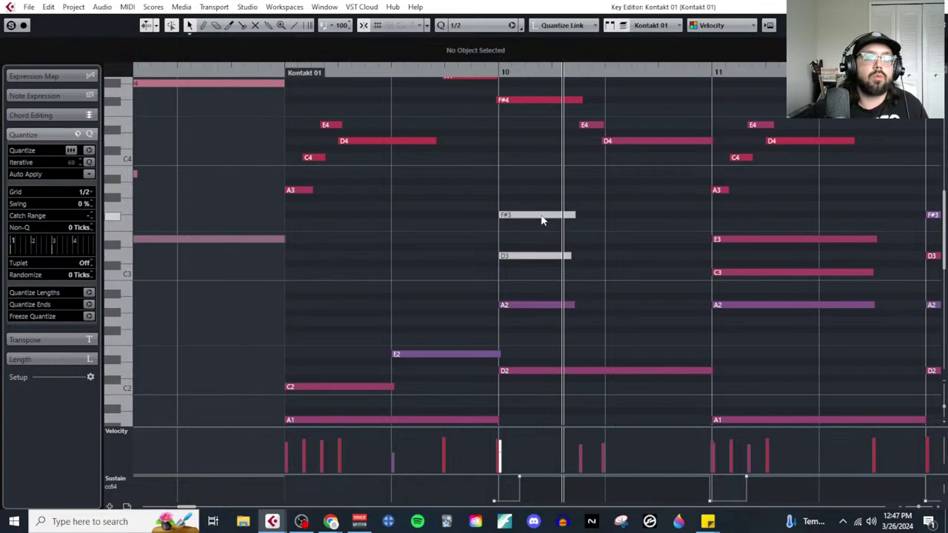
pyautogui.moveTo(541, 220); pyautogui.dragTo(656, 337)
pyautogui.click(536, 256)
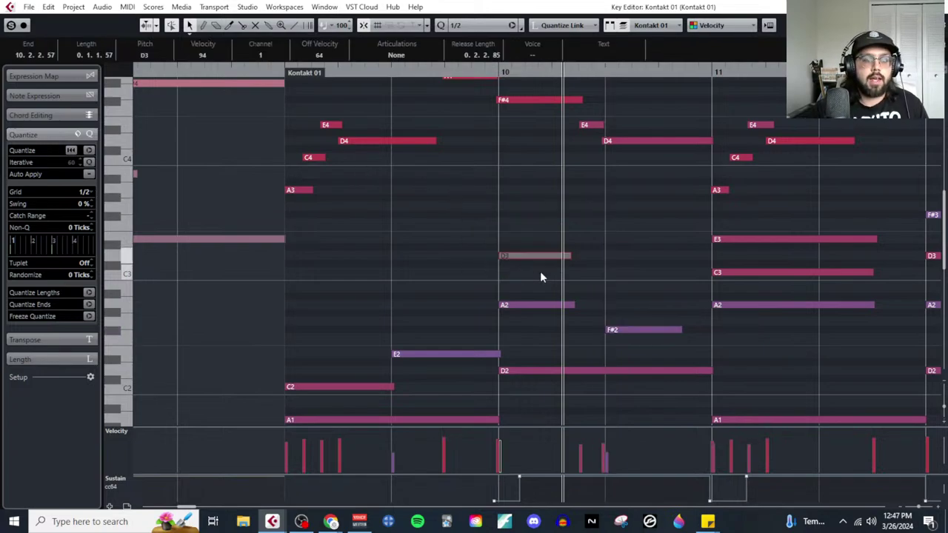
pyautogui.scroll(-2, 539, 271)
pyautogui.scroll(3, 549, 263)
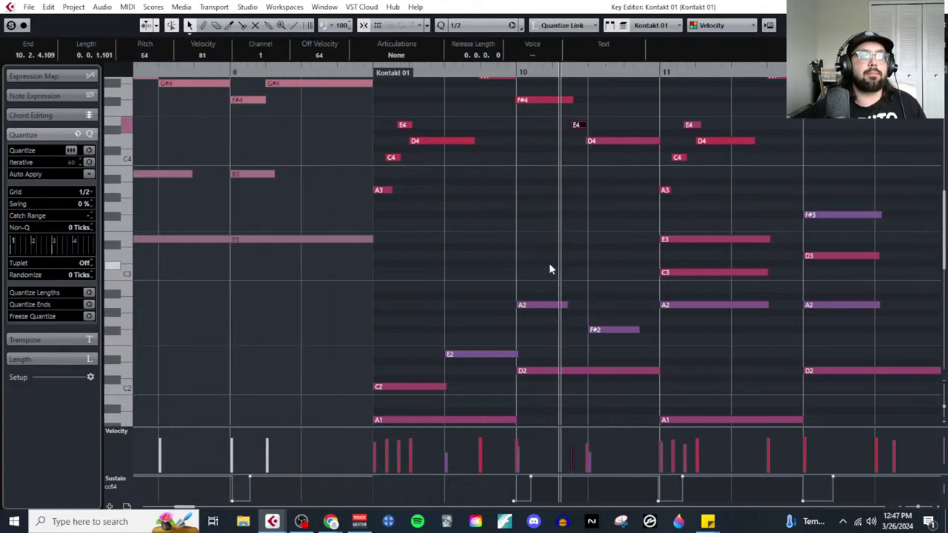
pyautogui.scroll(1, 514, 325)
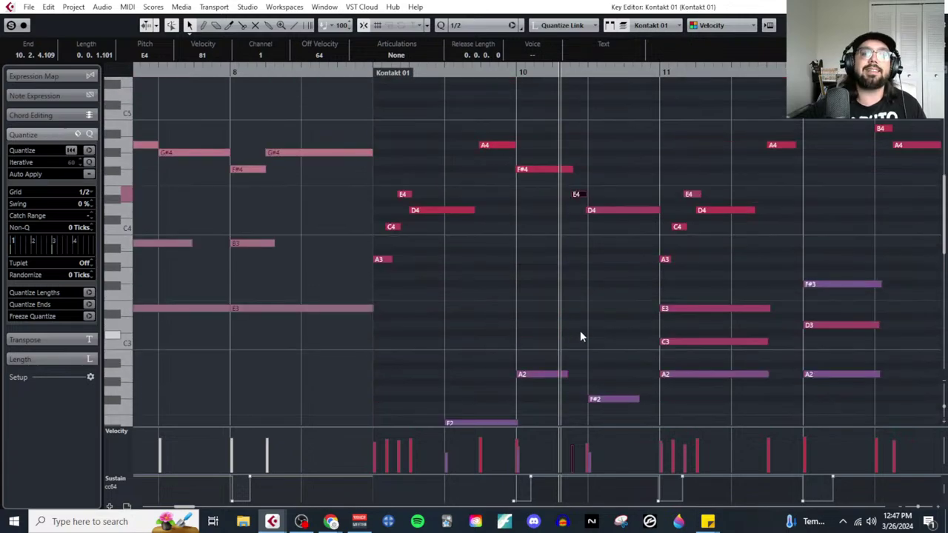
pyautogui.scroll(1, 585, 318)
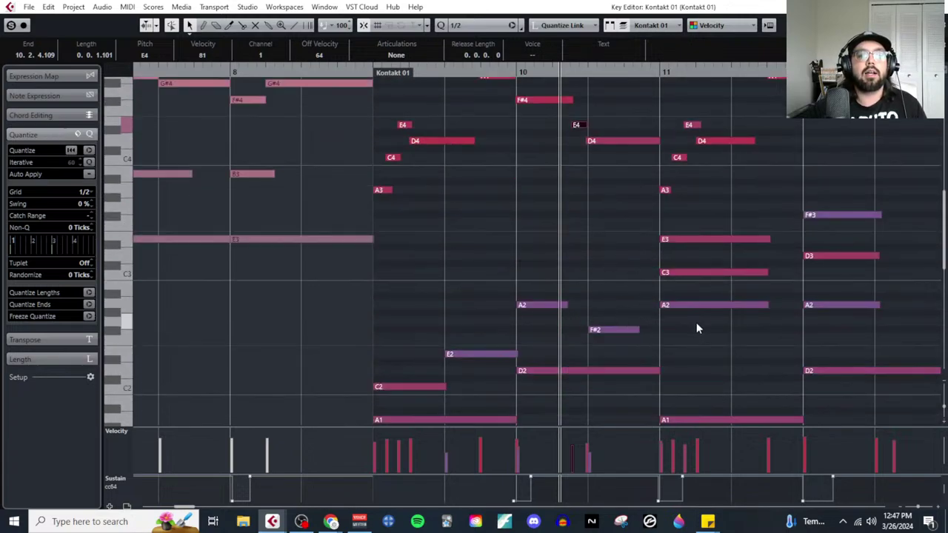
pyautogui.scroll(-1, 706, 340)
pyautogui.scroll(1, 707, 335)
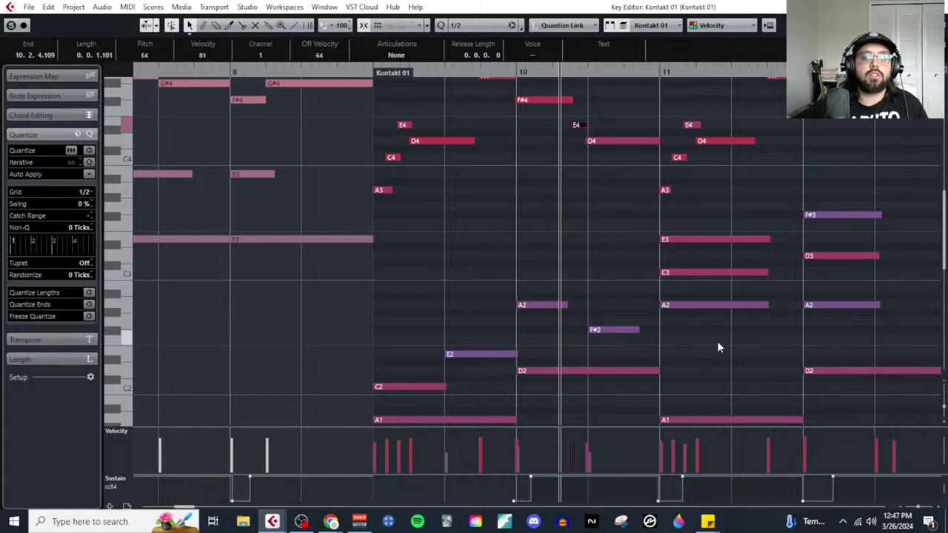
pyautogui.scroll(-1, 717, 345)
# Step: Stagger bar 11's C3 and E3 like bar 9, then drop both an octave
pyautogui.click(715, 351)
pyautogui.scroll(1, 715, 339)
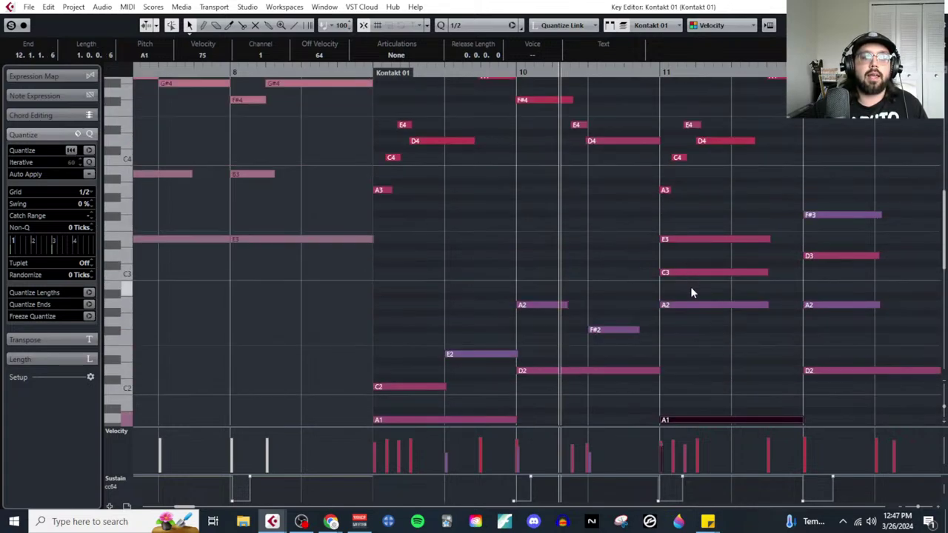
pyautogui.scroll(-1, 697, 304)
pyautogui.scroll(1, 696, 282)
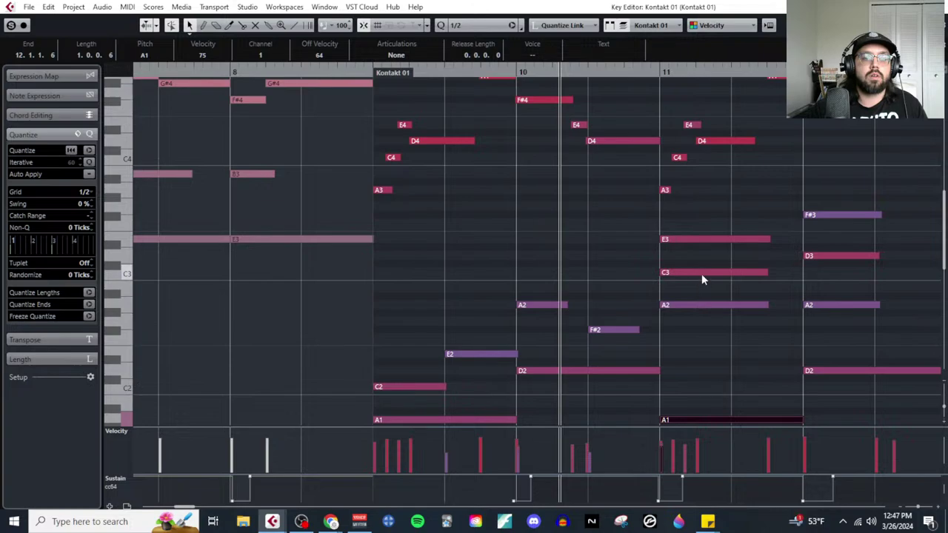
pyautogui.moveTo(663, 272); pyautogui.dragTo(801, 273)
pyautogui.moveTo(766, 241); pyautogui.dragTo(731, 242)
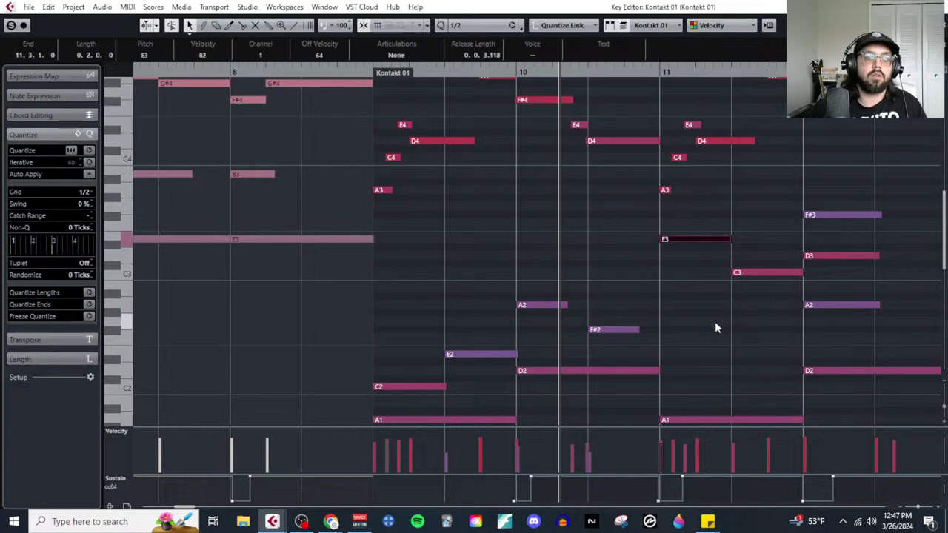
pyautogui.moveTo(707, 226); pyautogui.dragTo(746, 284)
pyautogui.hotkey('shift', 'Down')
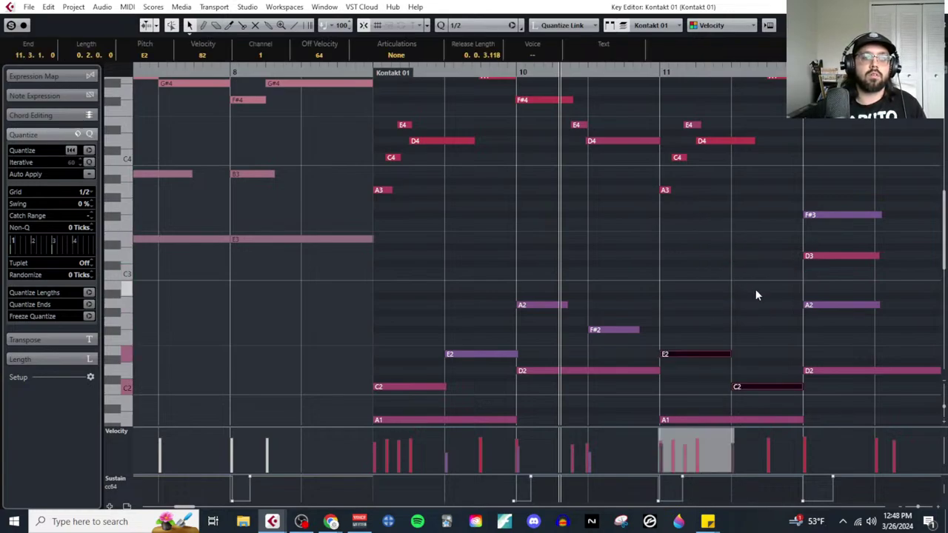
# Step: Raise all the revoiced notes in bars 9–11 an octave and play the part
pyautogui.scroll(-3, 459, 293)
pyautogui.moveTo(410, 204); pyautogui.dragTo(755, 375)
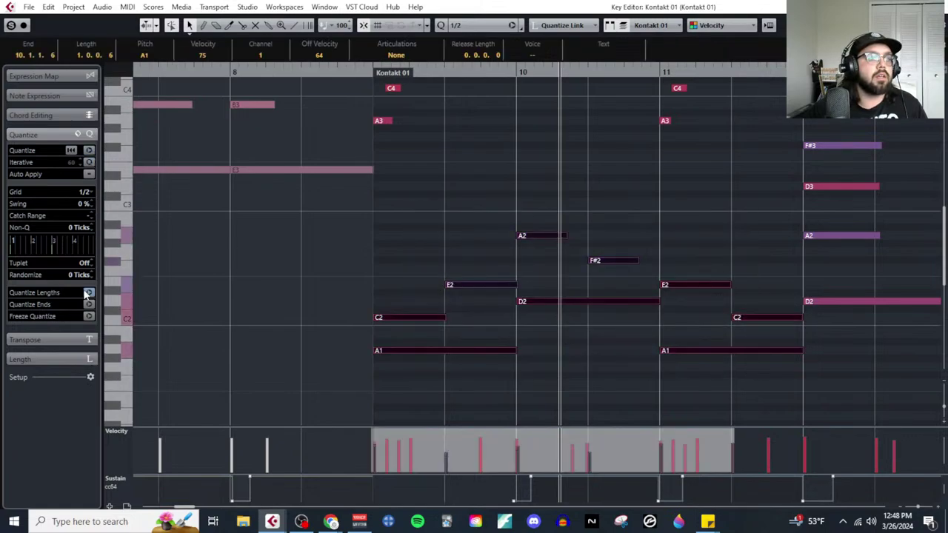
pyautogui.hotkey('shift', 'Up')
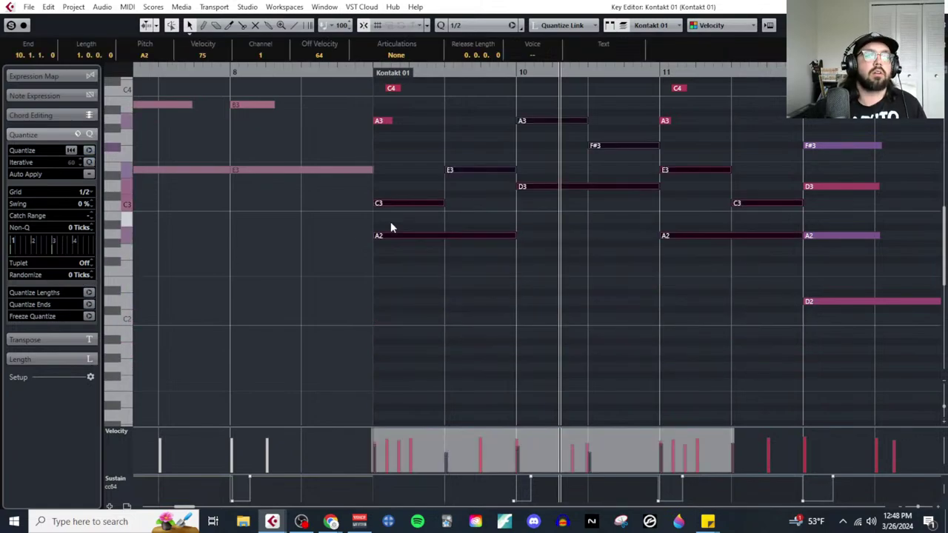
pyautogui.doubleClick(370, 73)
pyautogui.scroll(3, 622, 305)
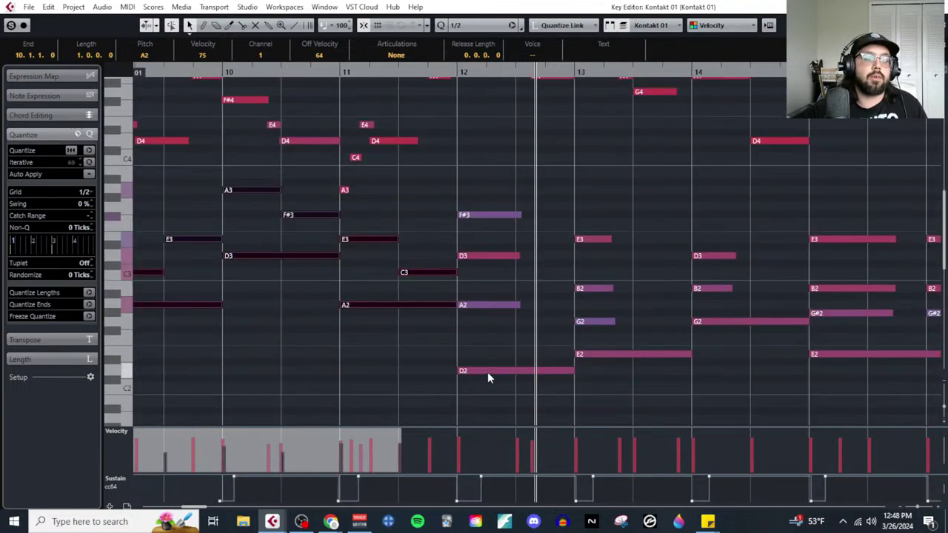
# Step: Move bar 12's F#3 down and trim the F#2 and A2 notes to half a bar
pyautogui.click(487, 371)
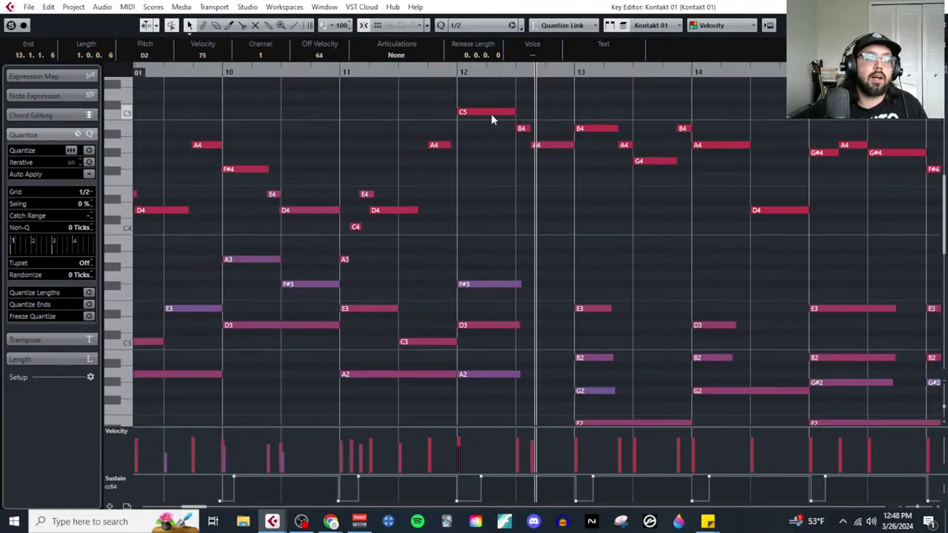
pyautogui.click(491, 113)
pyautogui.scroll(-3, 520, 313)
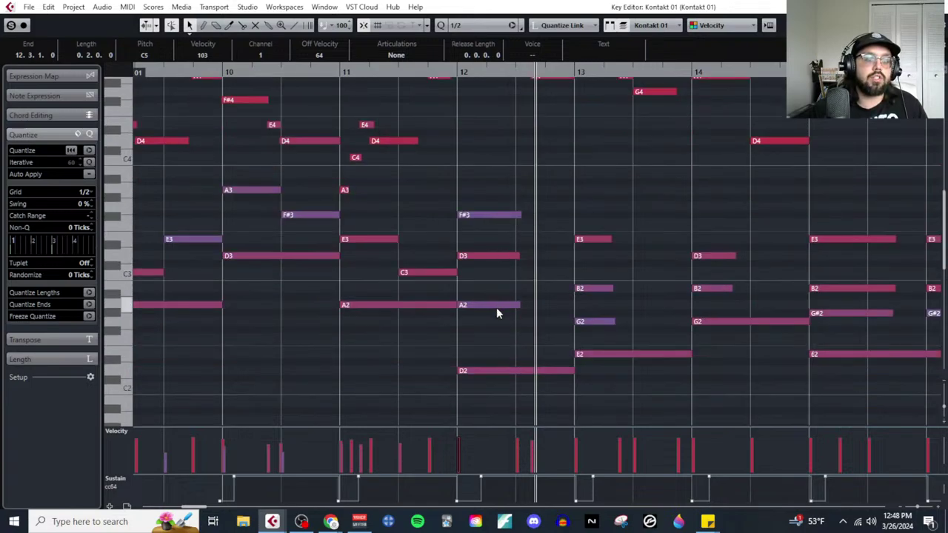
pyautogui.click(496, 312)
pyautogui.scroll(2, 491, 248)
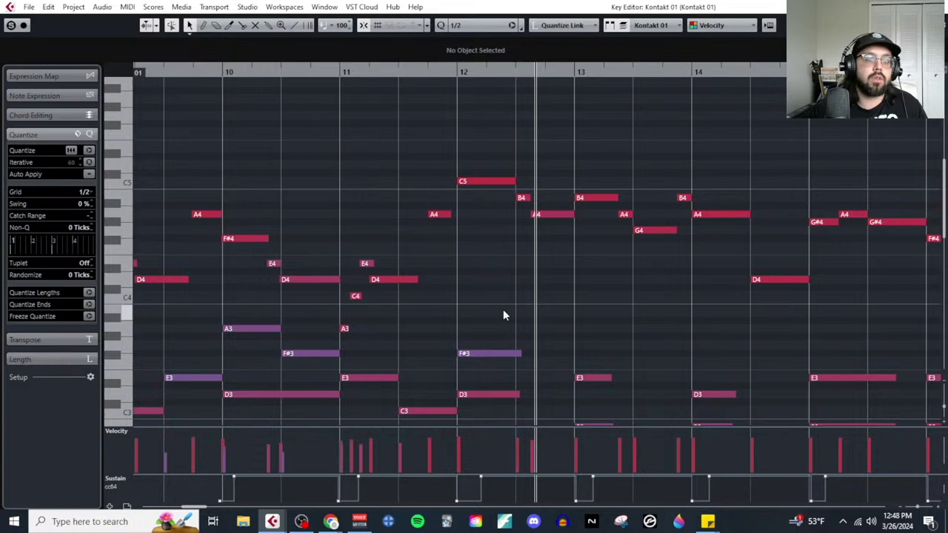
pyautogui.scroll(-2, 500, 321)
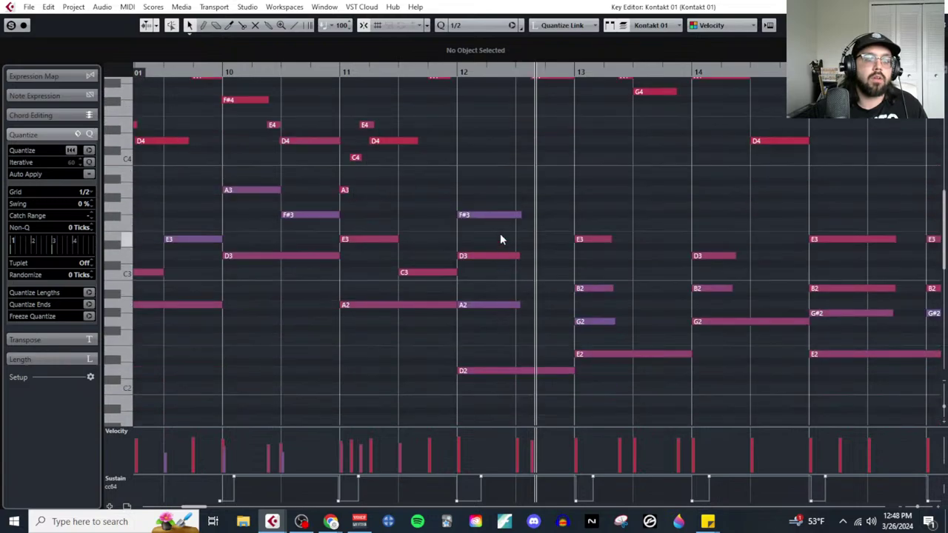
pyautogui.moveTo(497, 215); pyautogui.dragTo(575, 328)
pyautogui.moveTo(519, 305); pyautogui.dragTo(515, 305)
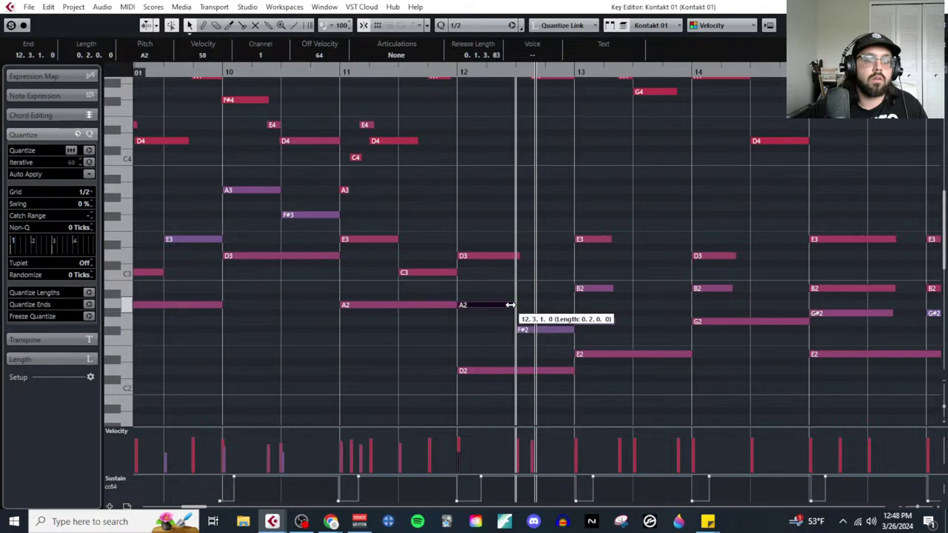
pyautogui.moveTo(498, 222); pyautogui.dragTo(550, 393)
# Step: Raise the bar 12 chord an octave and return the playback position near bar 9
pyautogui.hotkey('shift', 'Up')
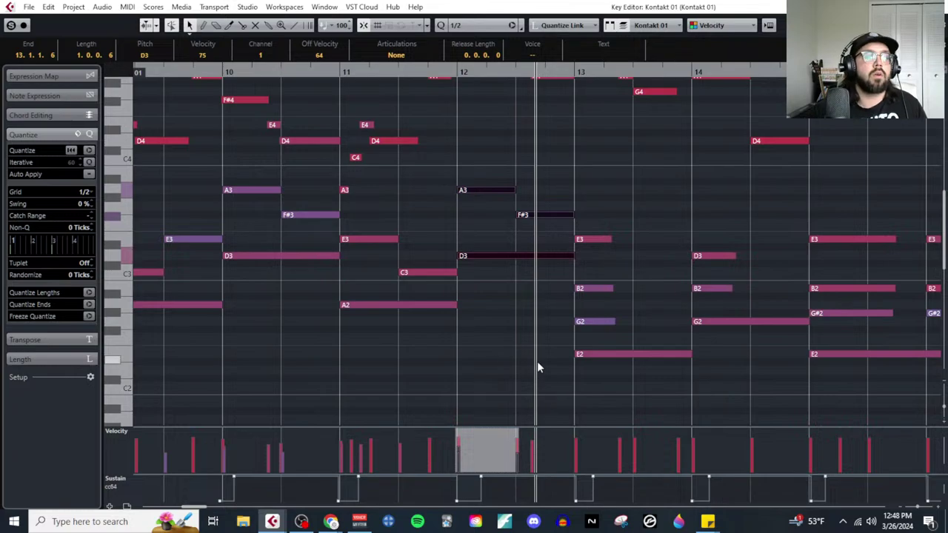
pyautogui.hscroll(-3, 476, 355)
pyautogui.click(348, 72)
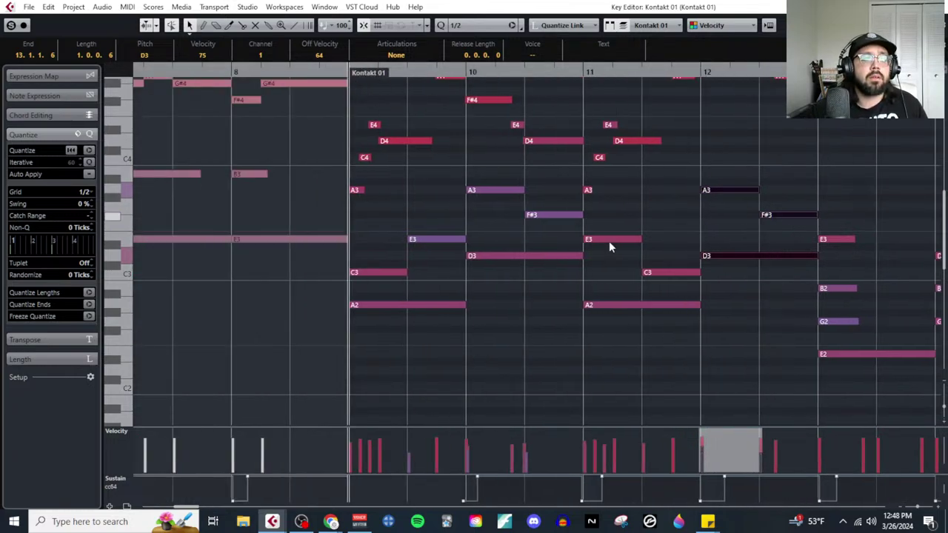
pyautogui.hscroll(-2, 736, 321)
pyautogui.hscroll(-1, 736, 321)
pyautogui.click(777, 355)
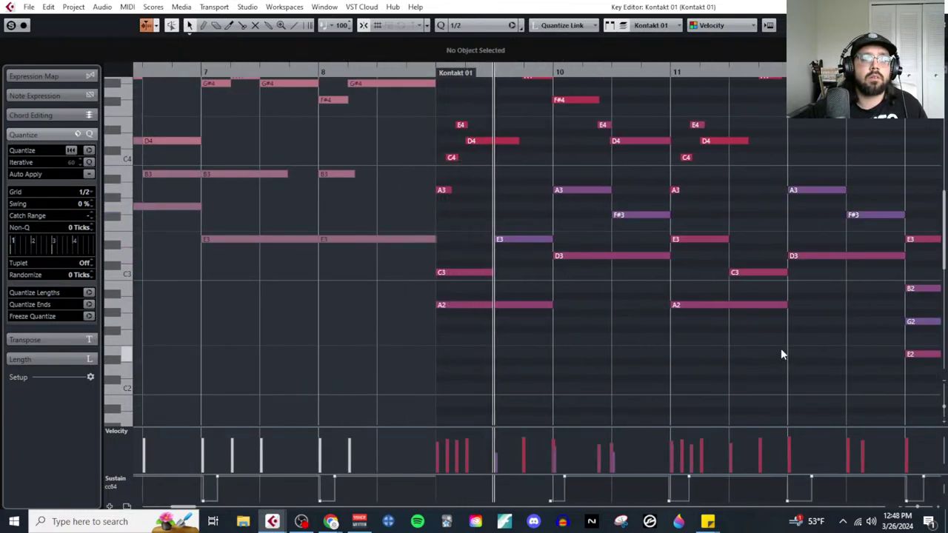
pyautogui.scroll(3, 780, 348)
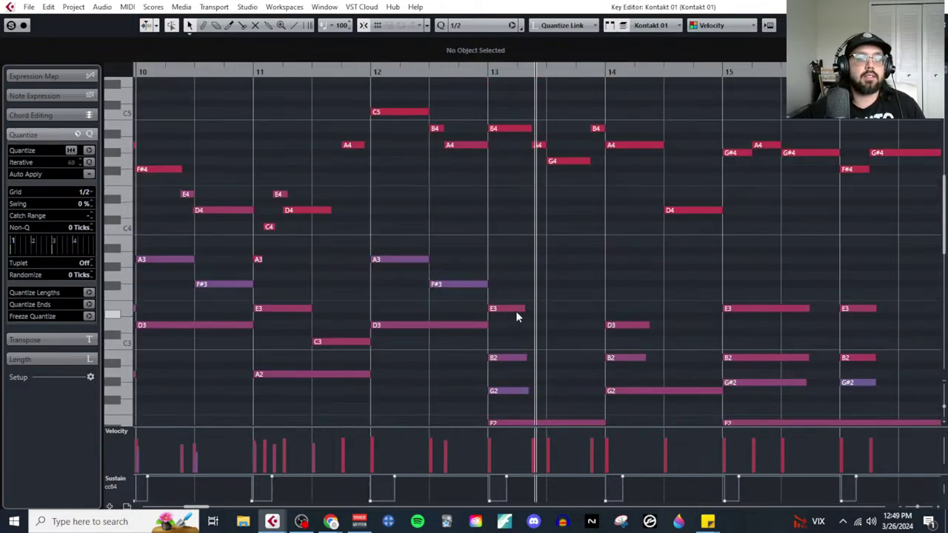
# Step: In bar 13, lengthen G2, move B2 to the half-bar, drop the short E3, and raise an octave
pyautogui.moveTo(508, 297); pyautogui.dragTo(518, 355)
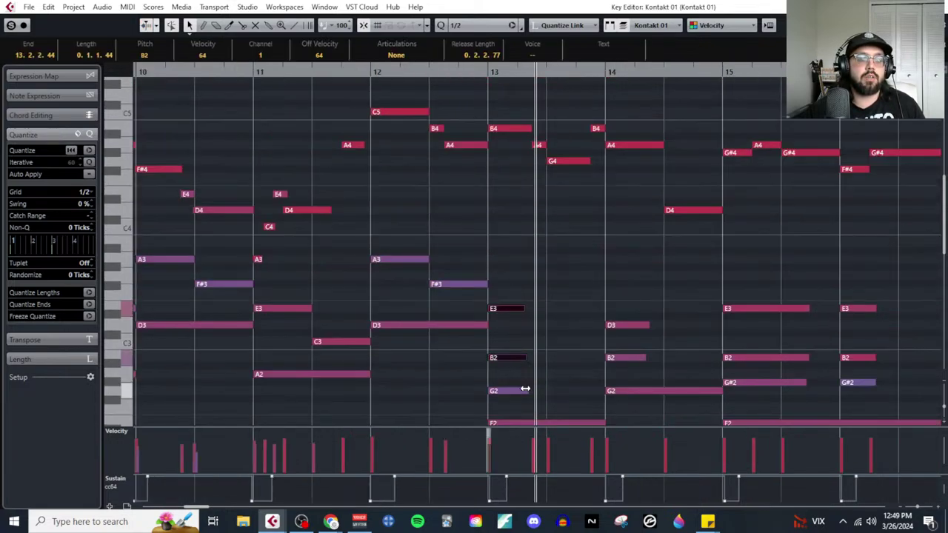
pyautogui.moveTo(526, 391); pyautogui.dragTo(546, 391)
pyautogui.click(554, 336)
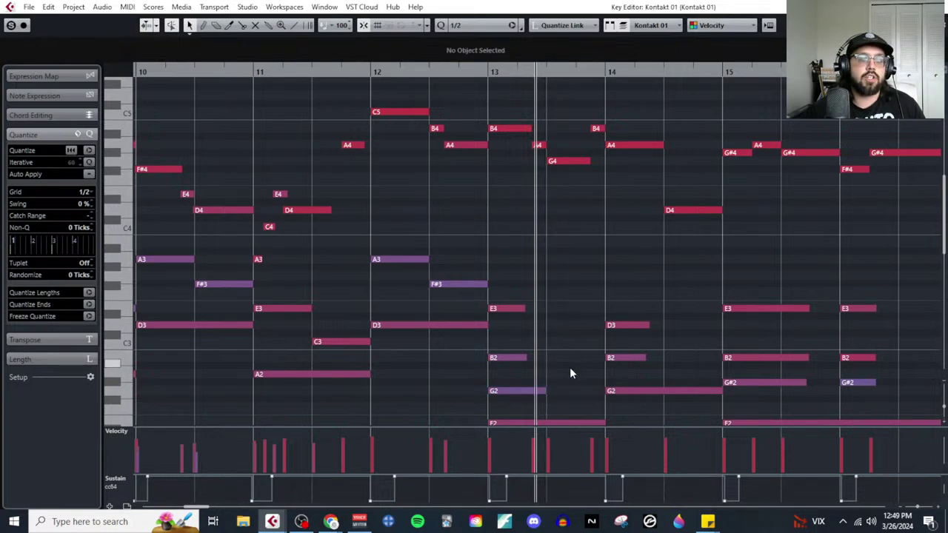
pyautogui.moveTo(509, 358); pyautogui.dragTo(605, 360)
pyautogui.moveTo(508, 289); pyautogui.dragTo(519, 320)
pyautogui.press('Up')
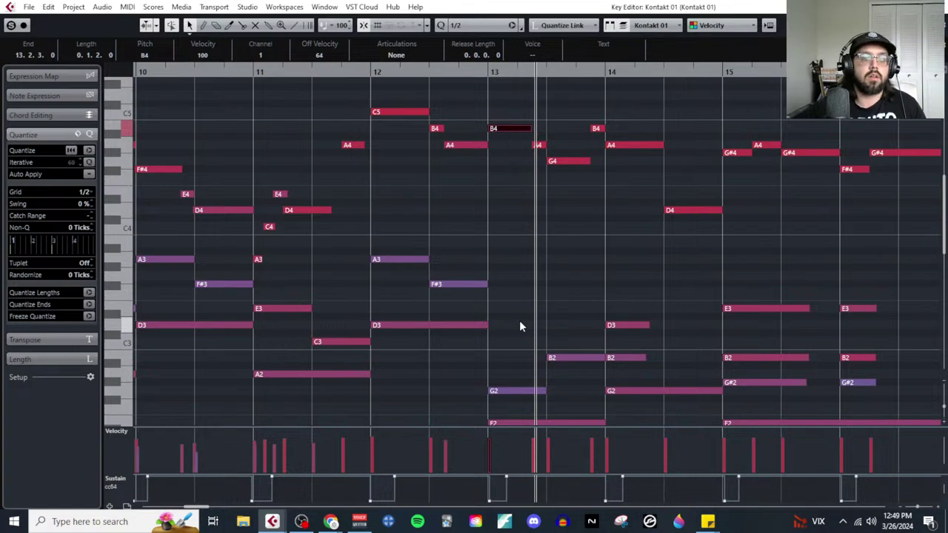
pyautogui.scroll(-3, 518, 297)
pyautogui.moveTo(519, 271); pyautogui.dragTo(577, 403)
pyautogui.hotkey('shift', 'Up')
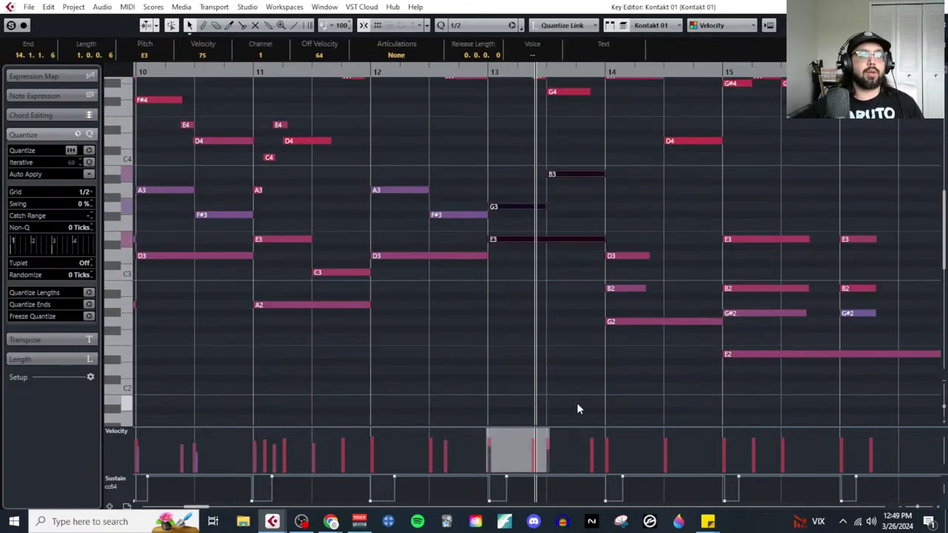
# Step: Zoom out to review the A3, F#3, G3 and B3 notes in bars 12–13
pyautogui.press('g')
pyautogui.click(473, 368)
pyautogui.click(471, 255)
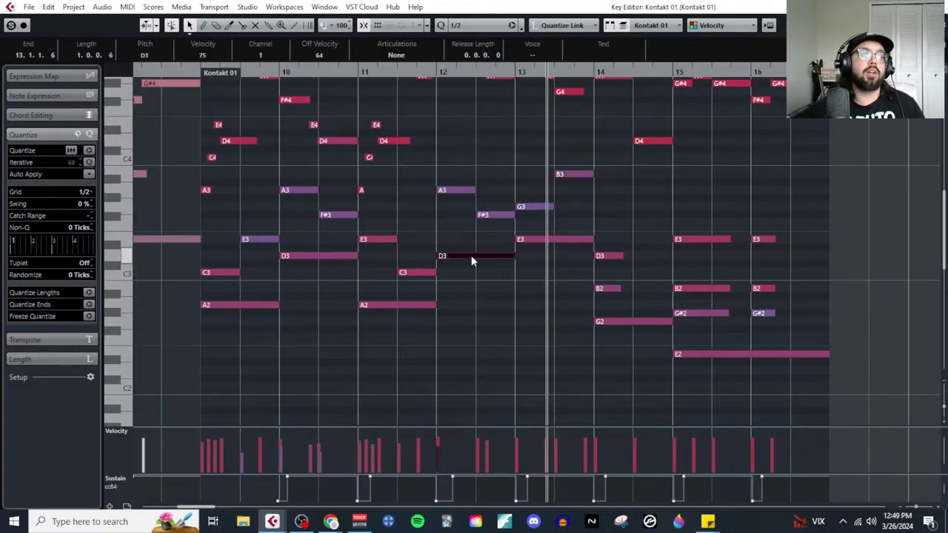
pyautogui.scroll(3, 542, 246)
pyautogui.moveTo(517, 111); pyautogui.dragTo(526, 140)
pyautogui.moveTo(437, 235); pyautogui.dragTo(586, 288)
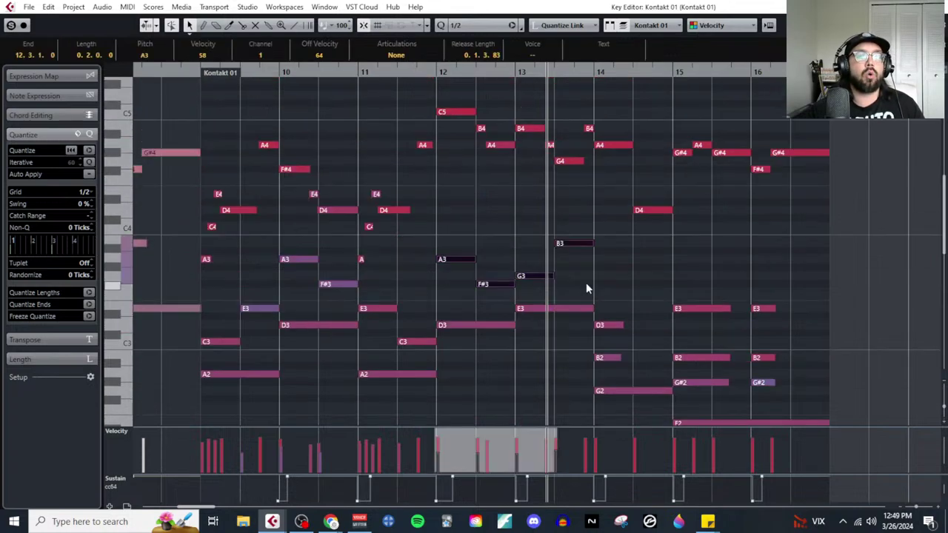
pyautogui.press('h')
pyautogui.press('h')
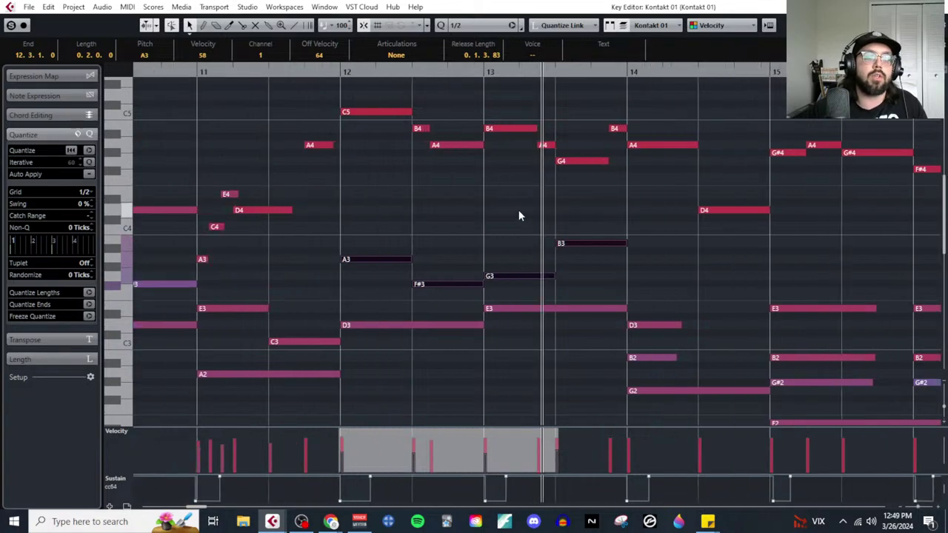
pyautogui.click(518, 210)
# Step: Inspect the chord notes in bar 13 and the D4, G2 chord in bar 14
pyautogui.moveTo(504, 112); pyautogui.dragTo(505, 324)
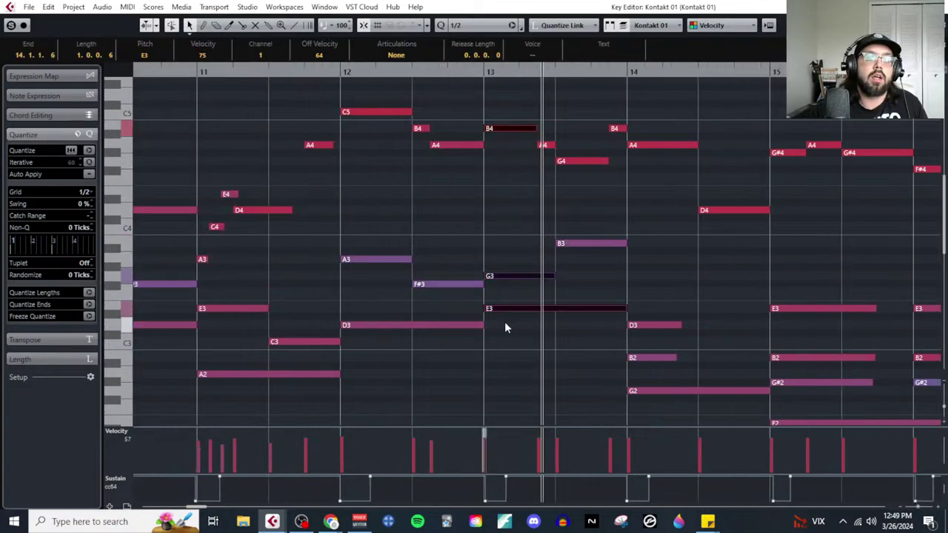
pyautogui.moveTo(576, 131); pyautogui.dragTo(594, 337)
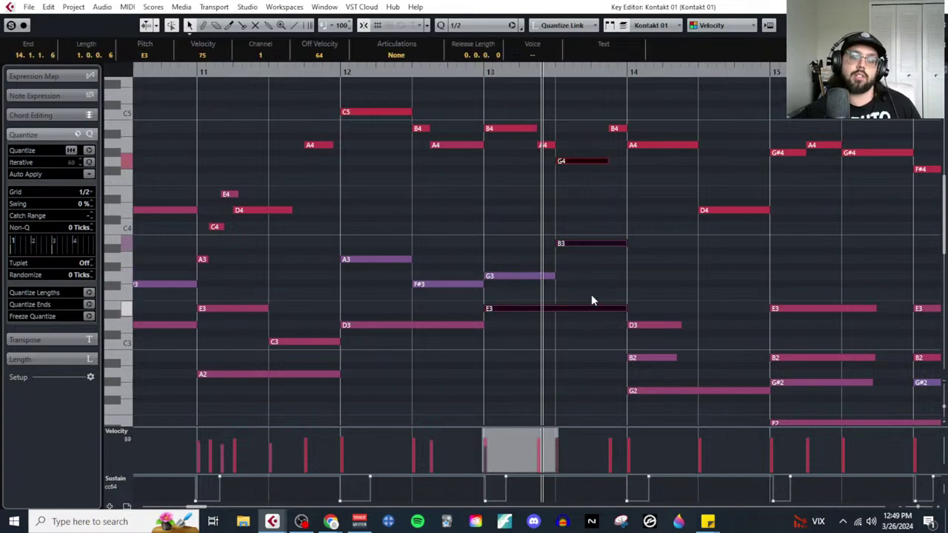
pyautogui.scroll(-3, 589, 311)
pyautogui.click(662, 326)
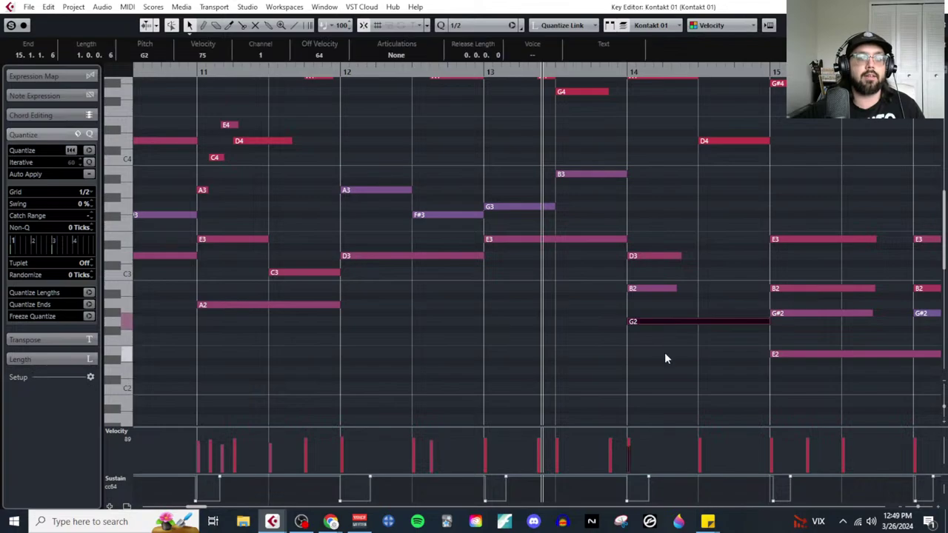
pyautogui.moveTo(652, 178); pyautogui.dragTo(729, 311)
pyautogui.click(699, 254)
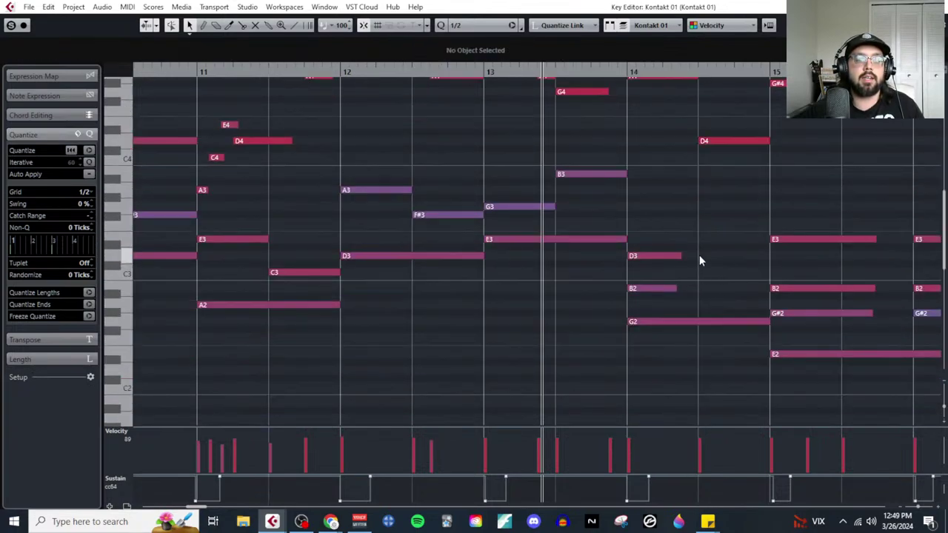
pyautogui.scroll(3, 670, 275)
pyautogui.moveTo(643, 97); pyautogui.dragTo(662, 391)
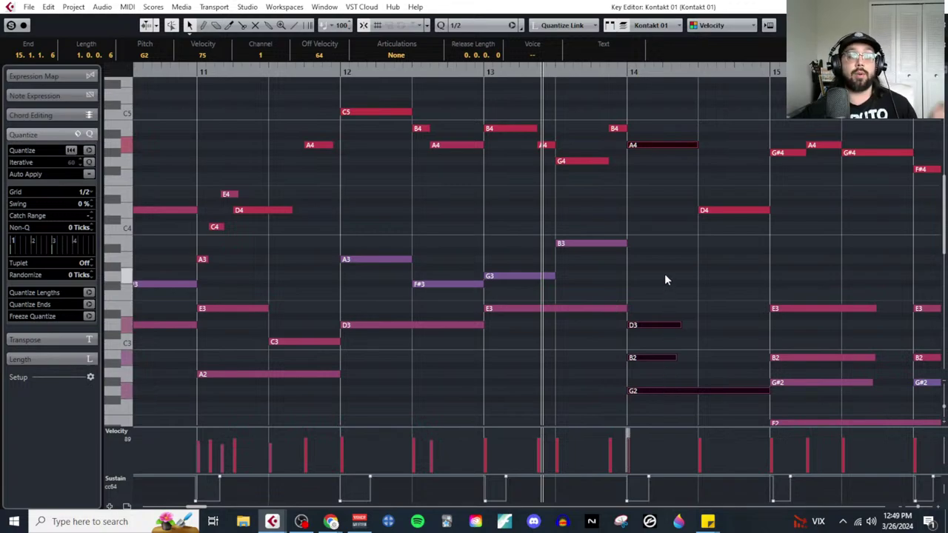
pyautogui.click(671, 341)
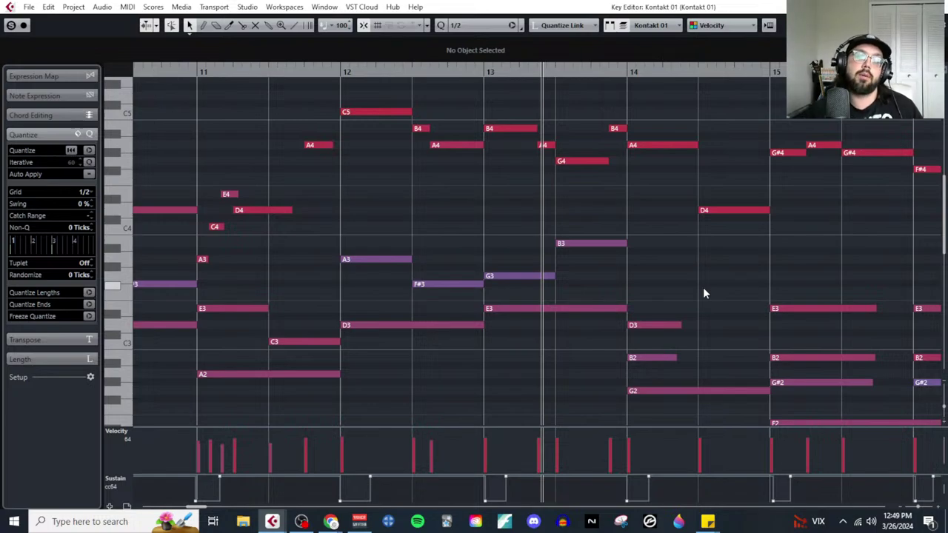
# Step: Move bar 14's B2 to the second half, lengthen D3, and raise D3, B2, G2 an octave
pyautogui.click(654, 358)
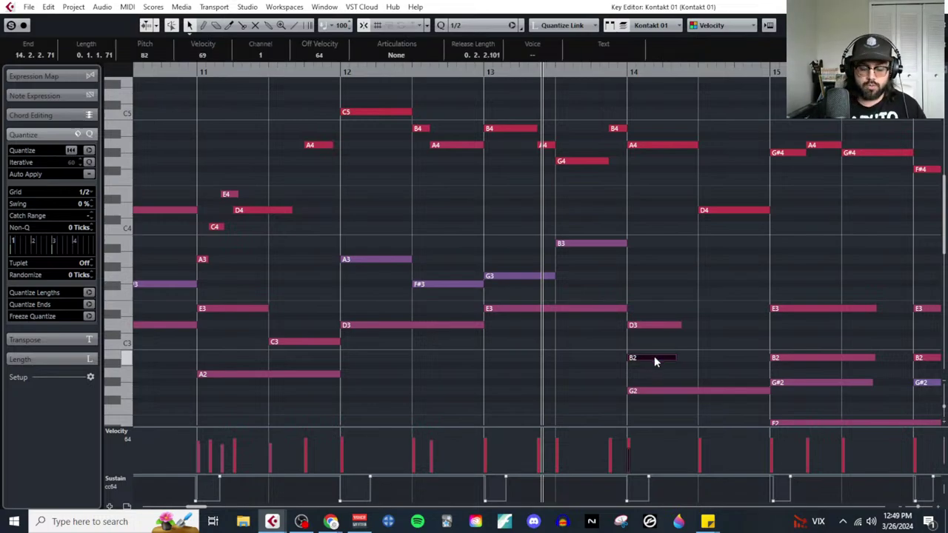
pyautogui.moveTo(654, 358); pyautogui.dragTo(770, 359)
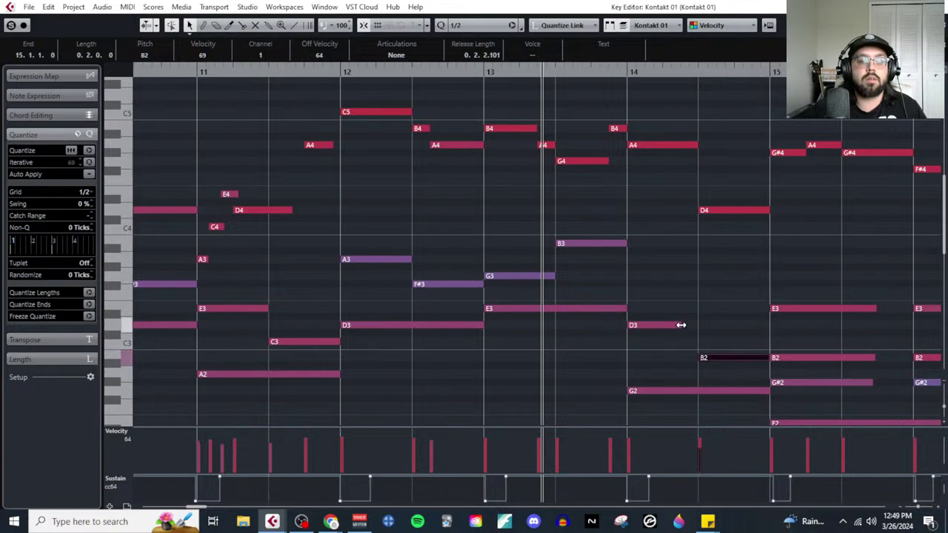
pyautogui.moveTo(681, 325); pyautogui.dragTo(697, 325)
pyautogui.moveTo(668, 296); pyautogui.dragTo(699, 403)
pyautogui.hotkey('shift', 'Up')
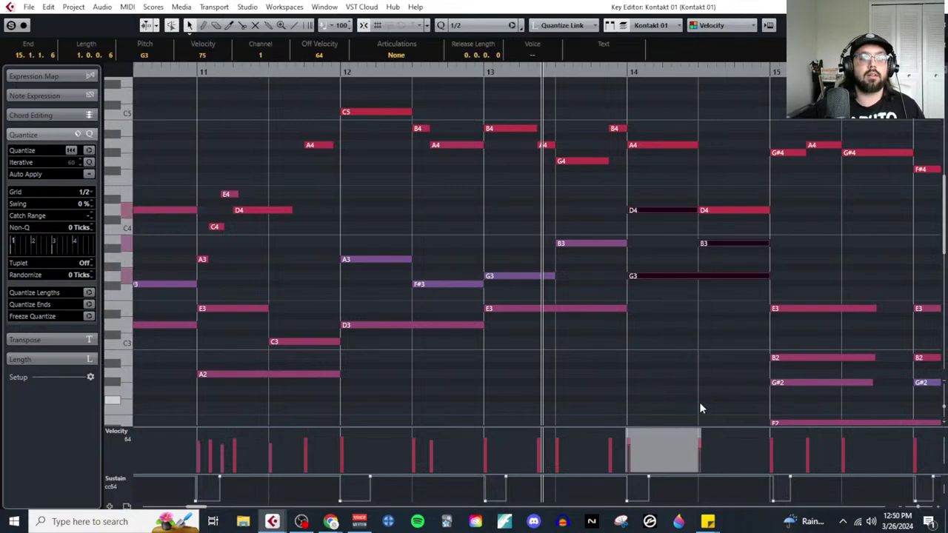
# Step: Select the G#2 note in bar 15
pyautogui.hscroll(3, 598, 285)
pyautogui.scroll(-2, 609, 267)
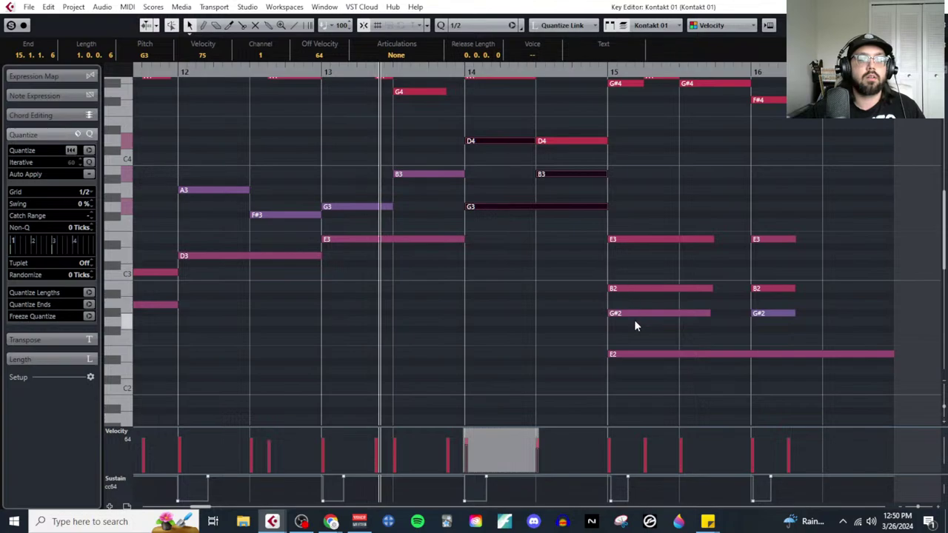
pyautogui.scroll(2, 645, 297)
pyautogui.scroll(-2, 635, 385)
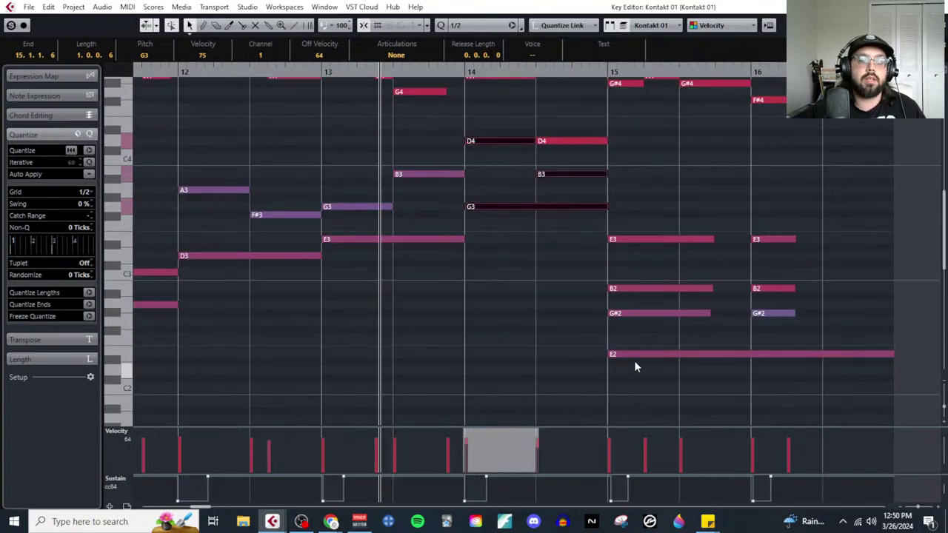
pyautogui.click(643, 312)
# Step: Delete the G#2s in bars 15–16 and set B2 and E3 to alternating half-bar notes
pyautogui.scroll(2, 729, 314)
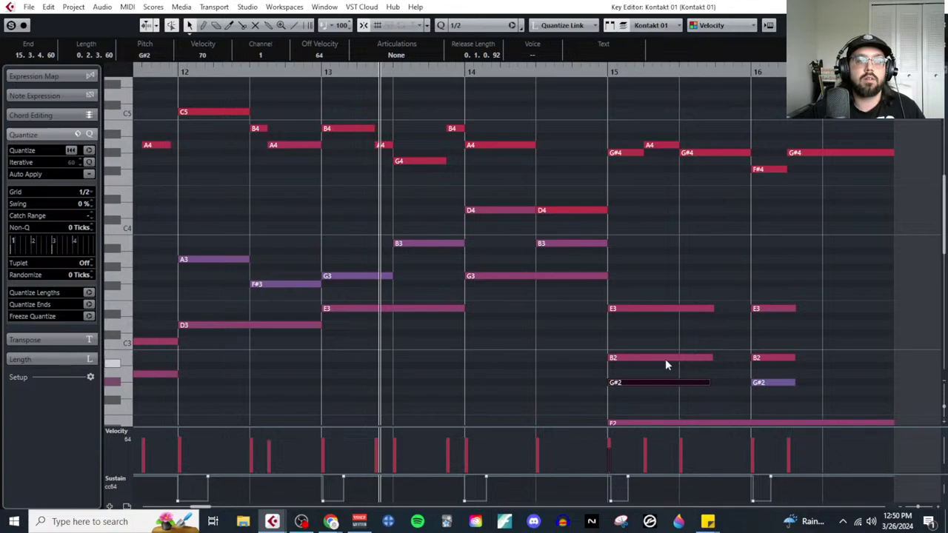
pyautogui.press('Up')
pyautogui.press('Up')
pyautogui.press('Up')
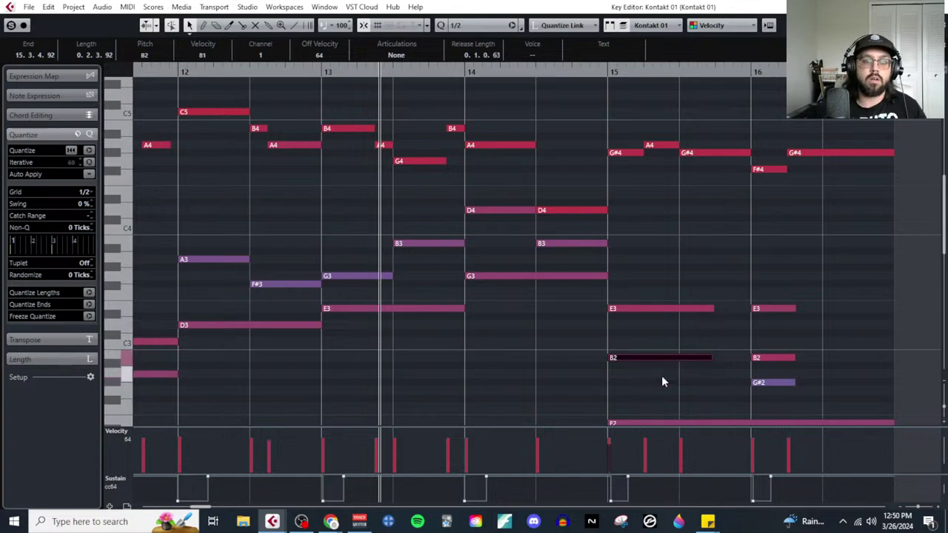
pyautogui.moveTo(711, 358); pyautogui.dragTo(682, 358)
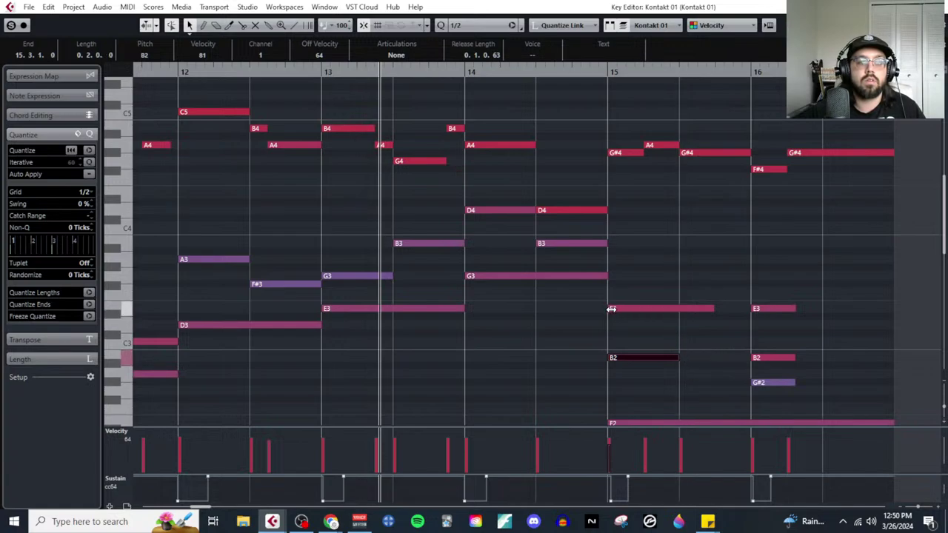
pyautogui.moveTo(614, 311); pyautogui.dragTo(726, 311)
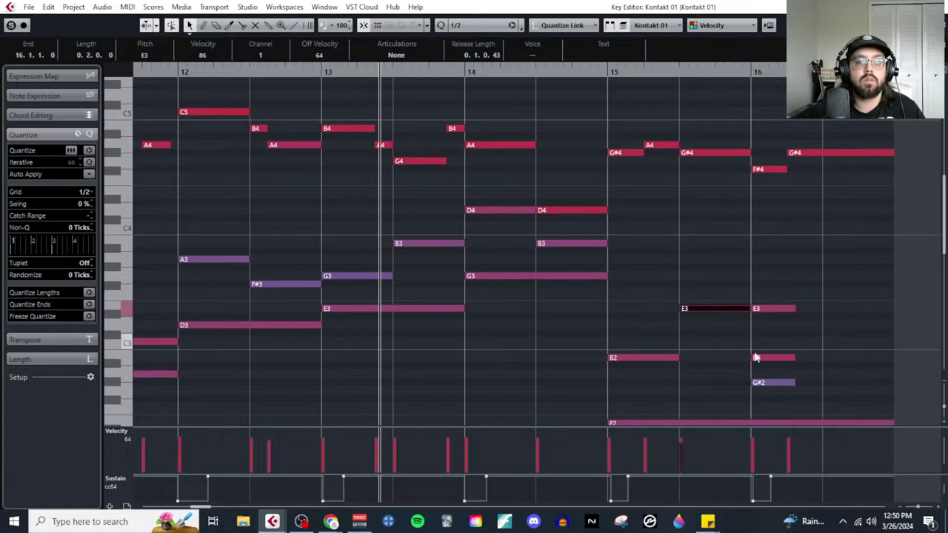
pyautogui.scroll(-3, 794, 359)
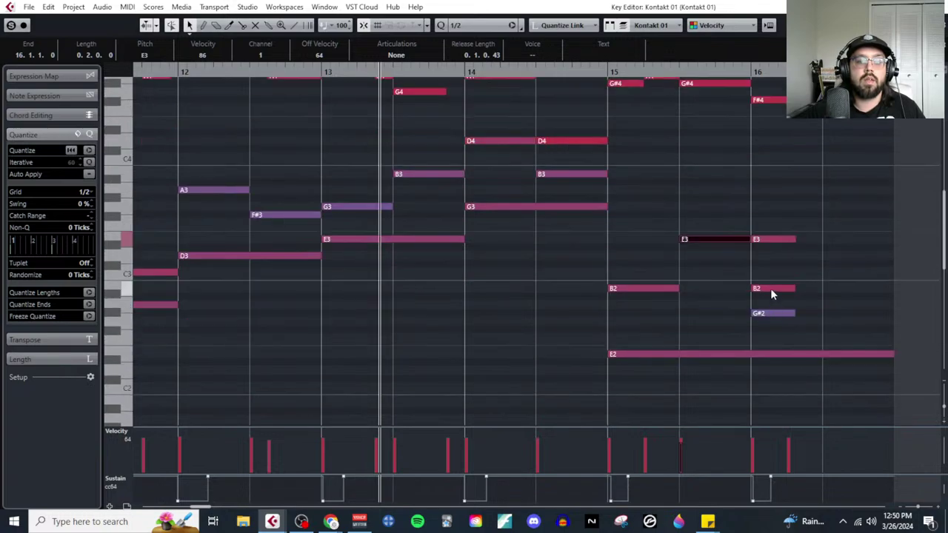
pyautogui.moveTo(794, 289); pyautogui.dragTo(893, 308)
pyautogui.scroll(3, 787, 312)
pyautogui.click(786, 309)
pyautogui.click(777, 382)
pyautogui.press('Delete')
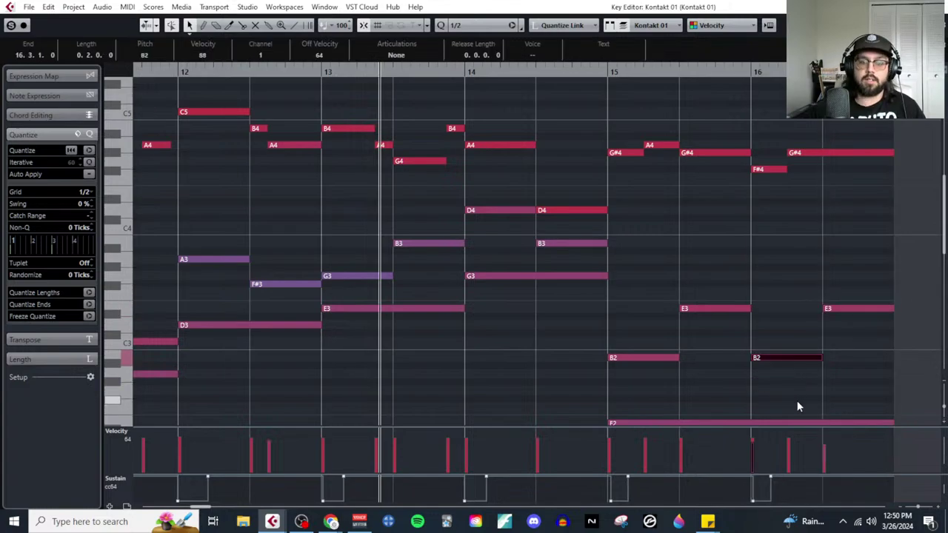
# Step: Raise the bar 15–16 B2 and E3 notes an octave
pyautogui.moveTo(661, 257); pyautogui.dragTo(894, 376)
pyautogui.scroll(-3, 815, 370)
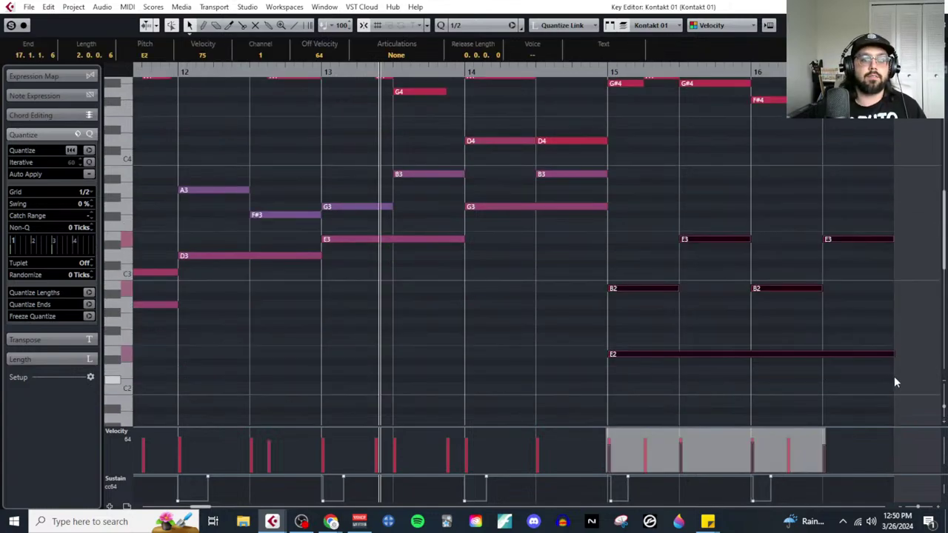
pyautogui.hotkey('shift', 'Up')
pyautogui.click(753, 357)
# Step: Play the Kontakt part from bar 9 to hear the revoiced chords
pyautogui.hscroll(-5, 696, 344)
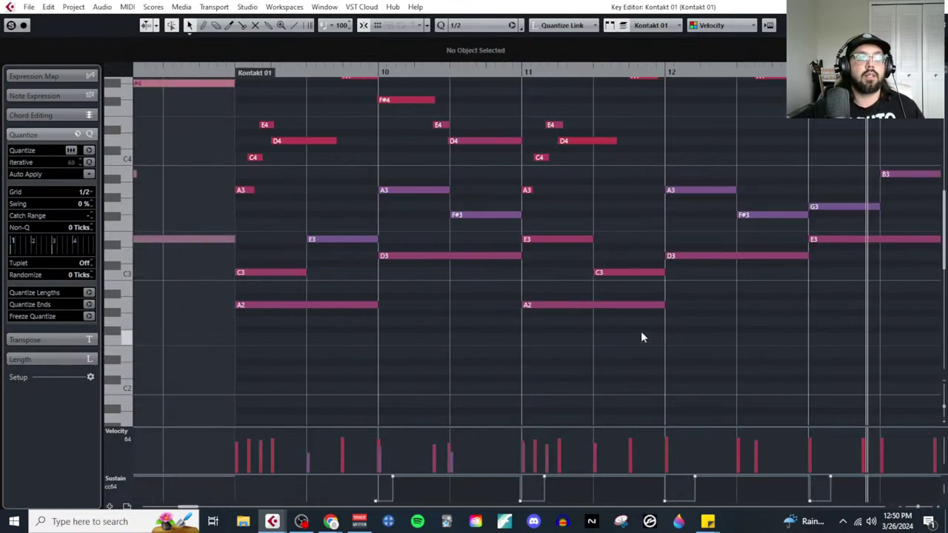
pyautogui.scroll(-2, 503, 252)
pyautogui.scroll(3, 364, 168)
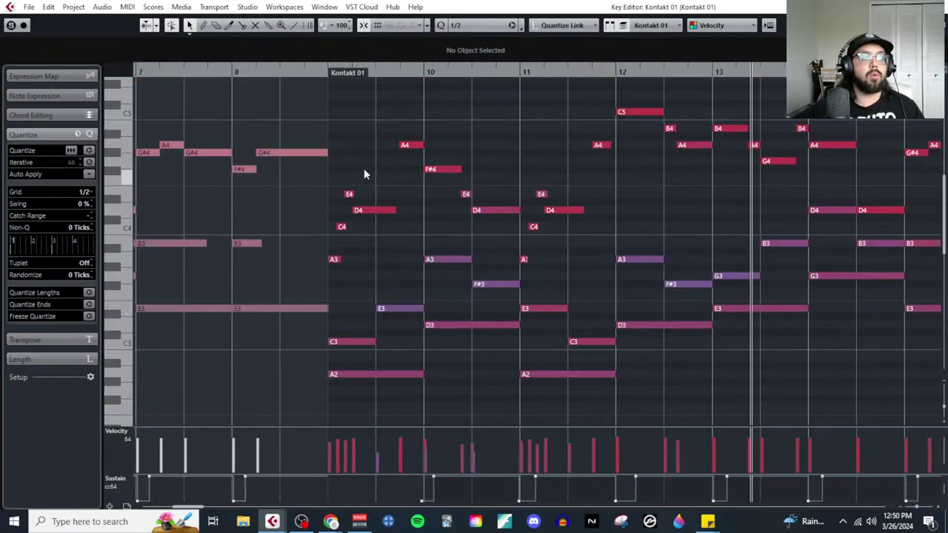
pyautogui.click(328, 74)
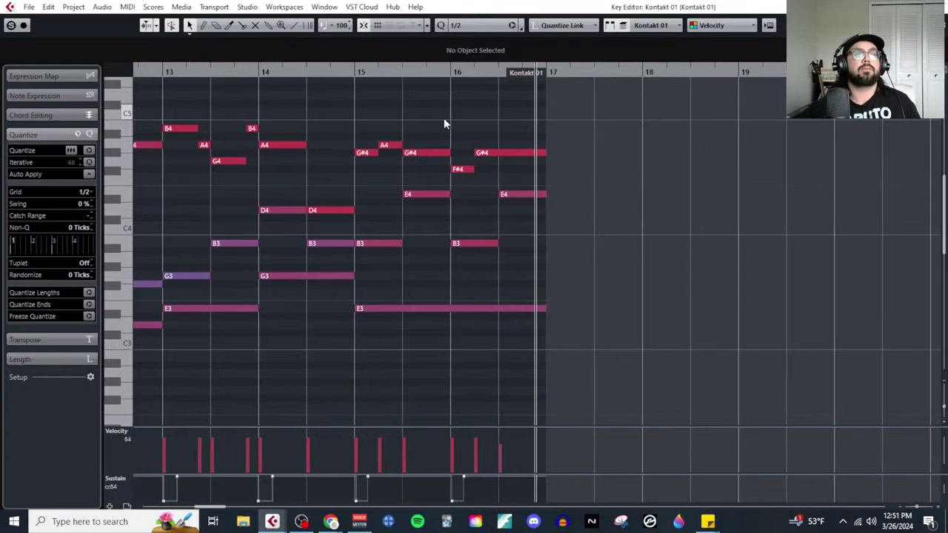
pyautogui.scroll(-5, 442, 307)
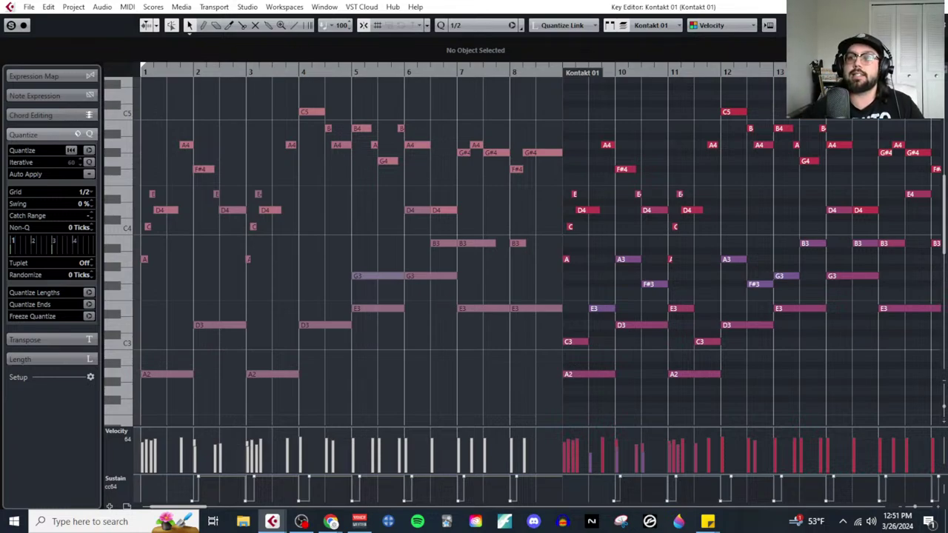
pyautogui.hotkey('alt', 'Tab')
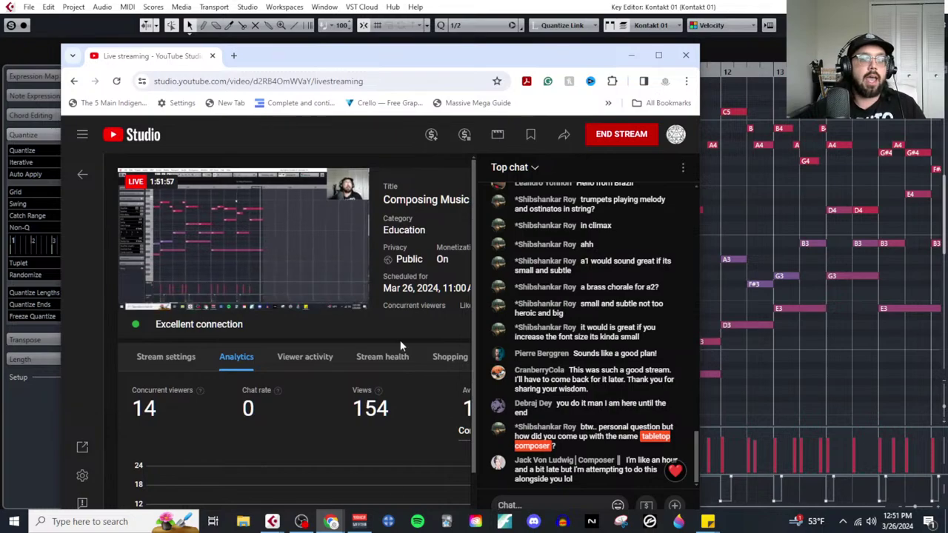
pyautogui.press('super+Up')
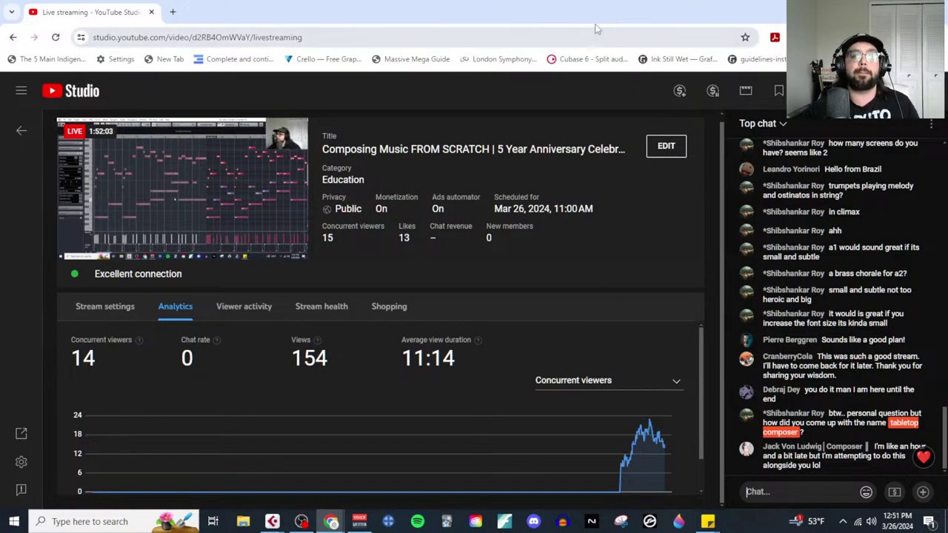
pyautogui.hotkey('alt', 'Tab')
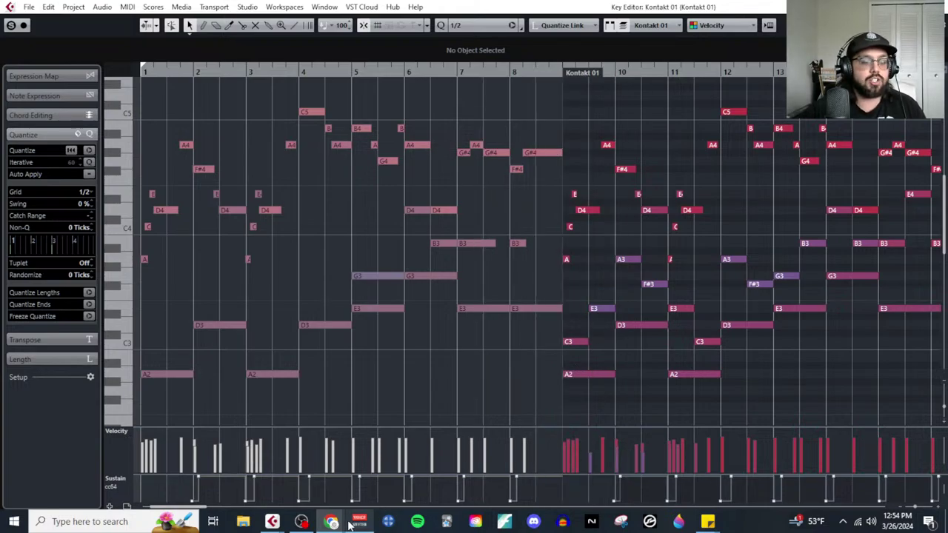
pyautogui.moveTo(331, 522)
pyautogui.click(368, 480)
pyautogui.scroll(10, 411, 379)
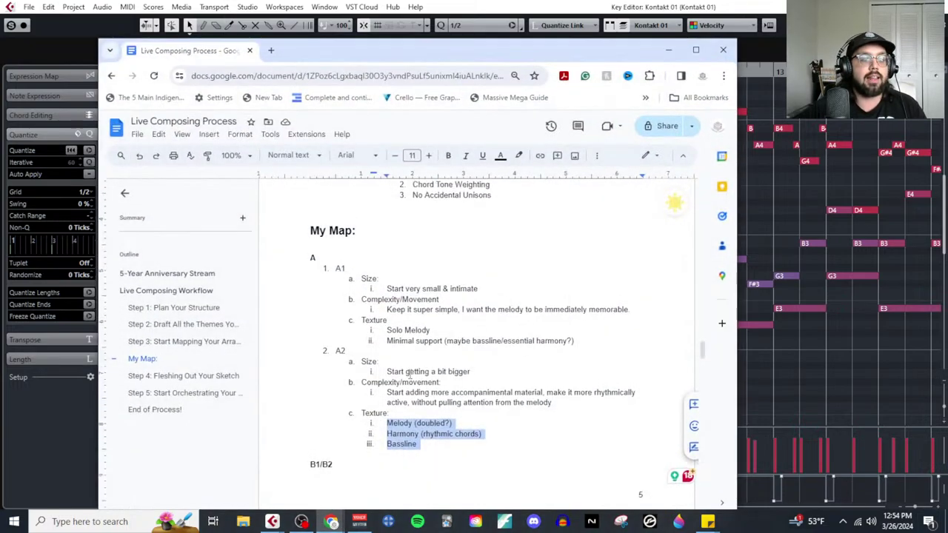
pyautogui.scroll(10, 411, 380)
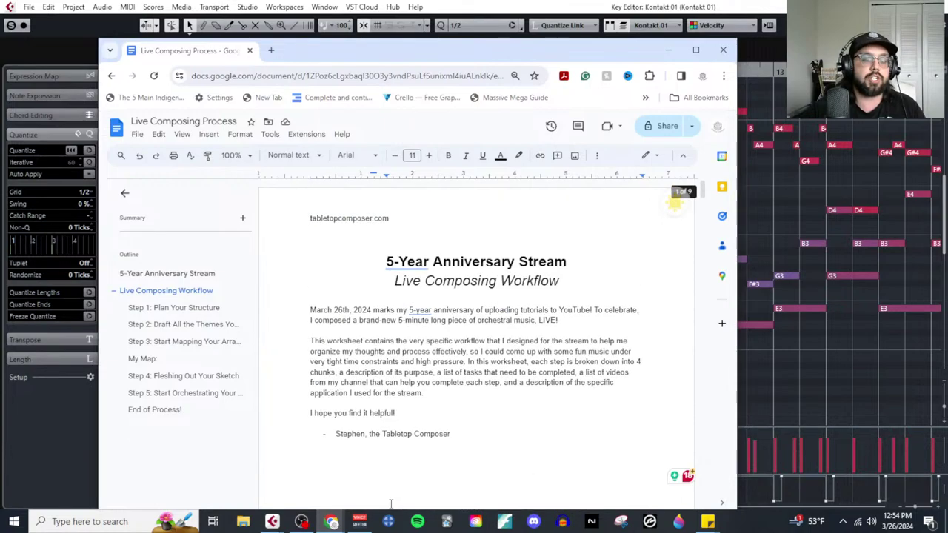
pyautogui.scroll(-3, 490, 388)
pyautogui.scroll(-10, 489, 388)
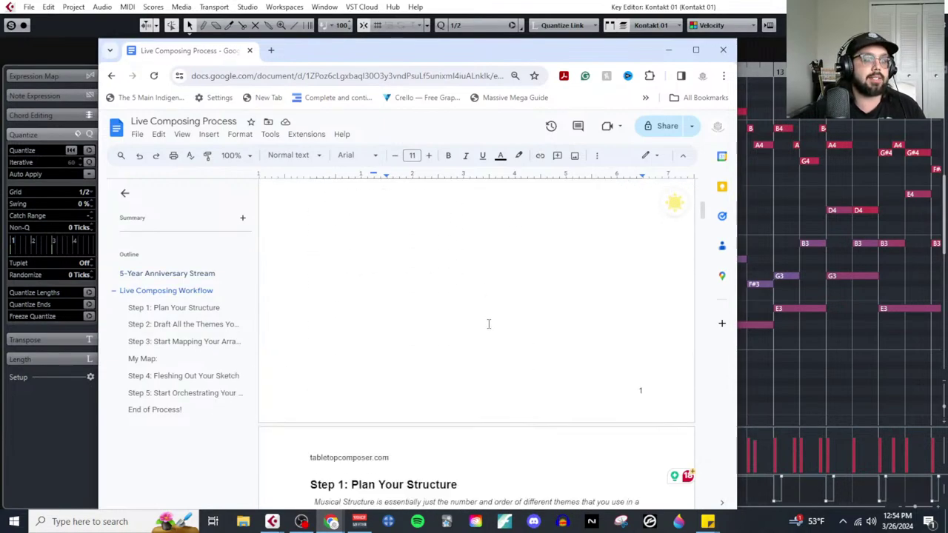
pyautogui.scroll(2, 355, 236)
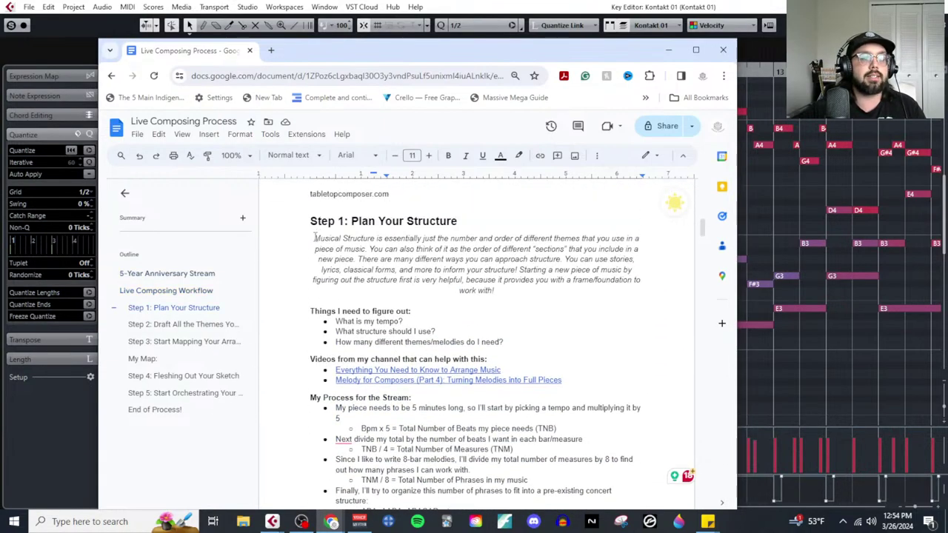
pyautogui.moveTo(314, 238); pyautogui.dragTo(523, 301)
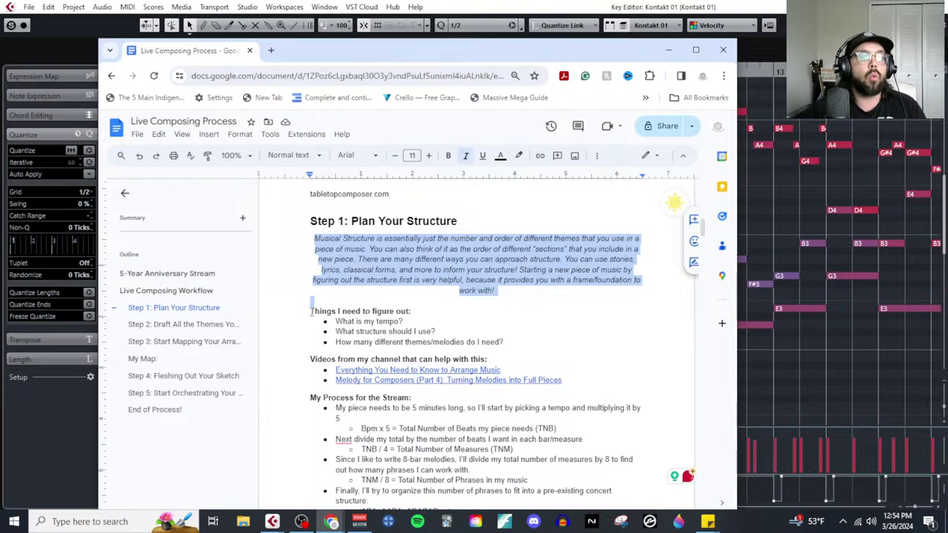
pyautogui.moveTo(310, 311); pyautogui.dragTo(517, 341)
pyautogui.scroll(-2, 516, 341)
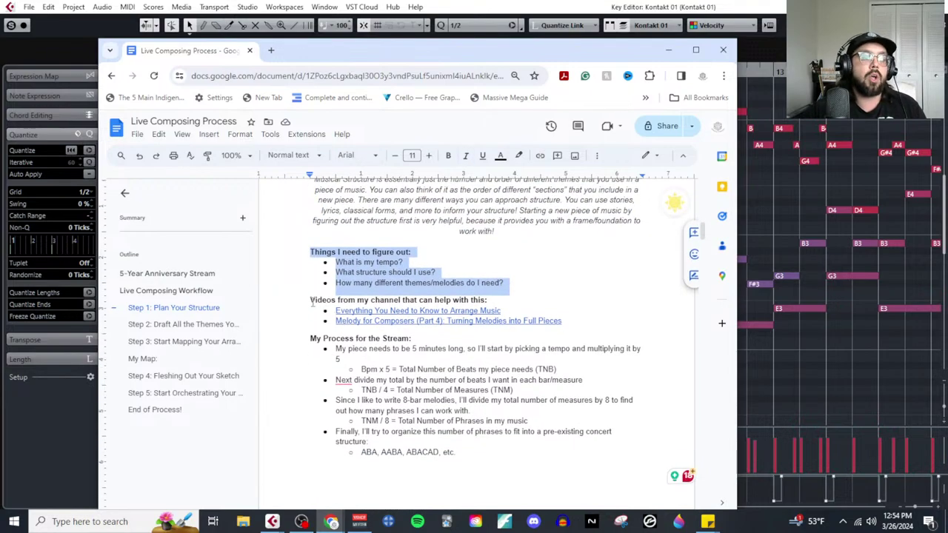
pyautogui.moveTo(310, 300); pyautogui.dragTo(562, 321)
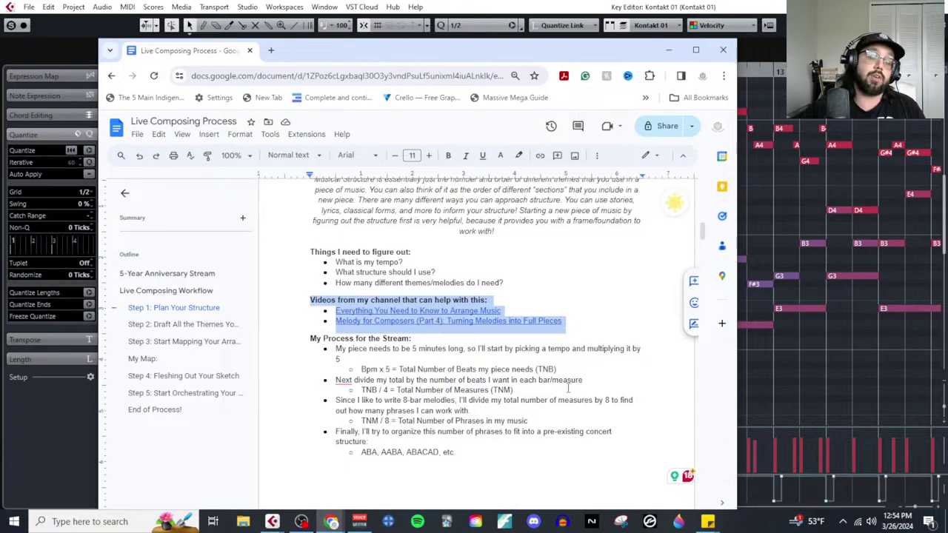
pyautogui.scroll(-2, 566, 422)
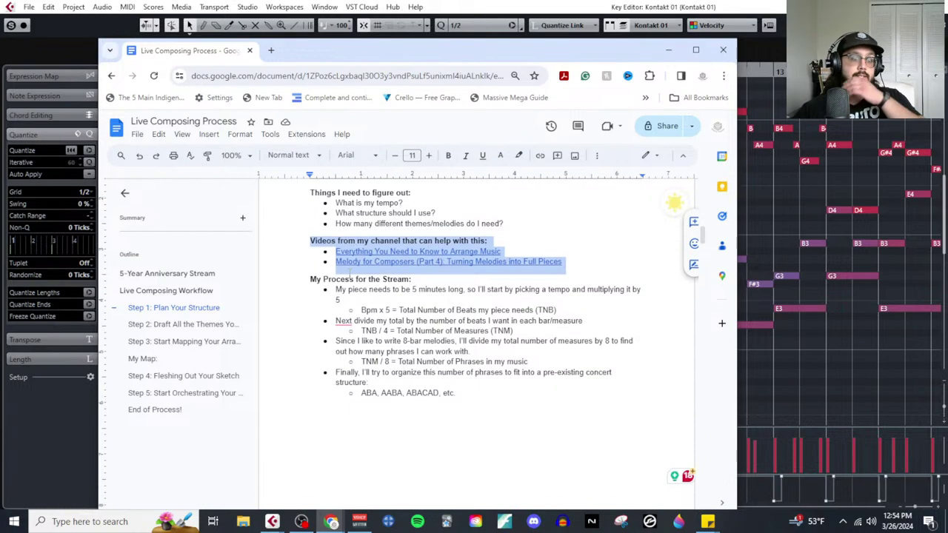
pyautogui.moveTo(312, 286); pyautogui.dragTo(491, 392)
pyautogui.scroll(-2, 491, 392)
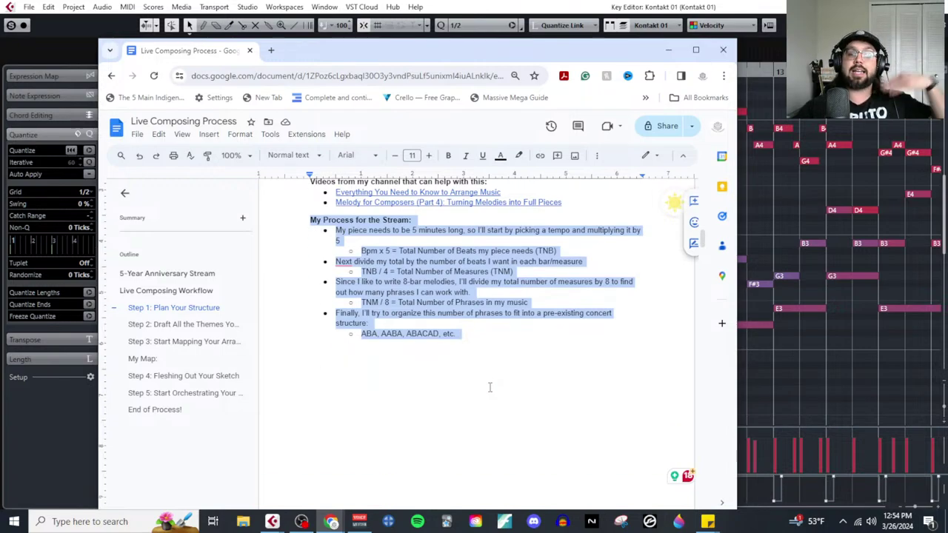
pyautogui.scroll(-10, 482, 396)
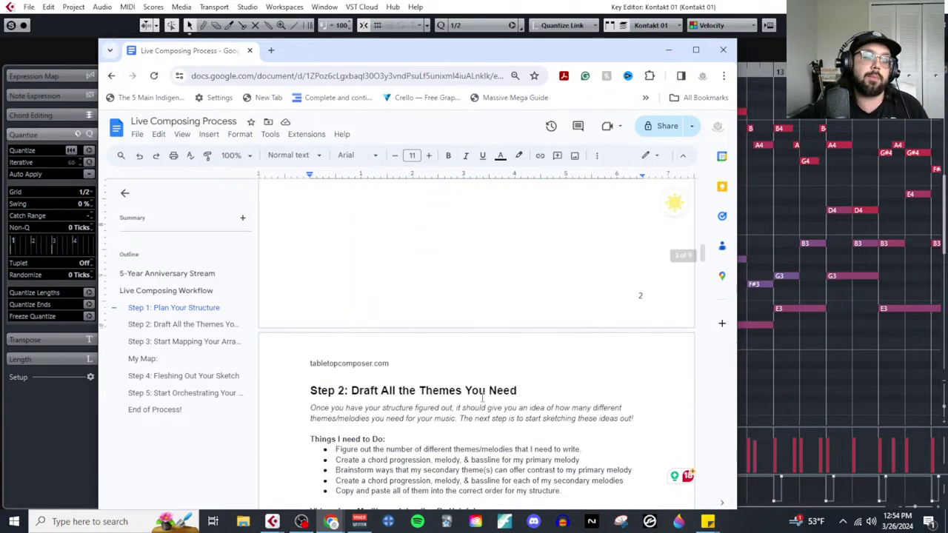
pyautogui.moveTo(305, 259); pyautogui.dragTo(525, 408)
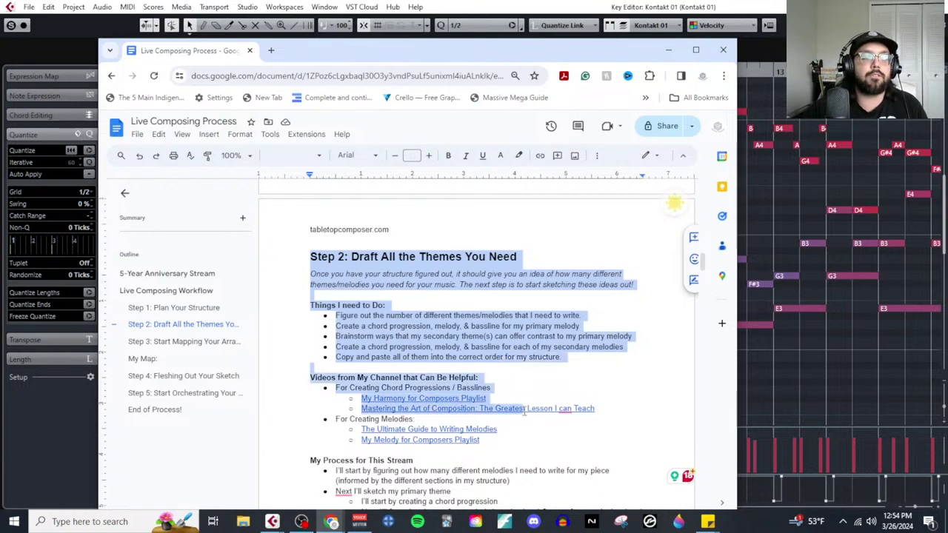
pyautogui.scroll(-5, 527, 414)
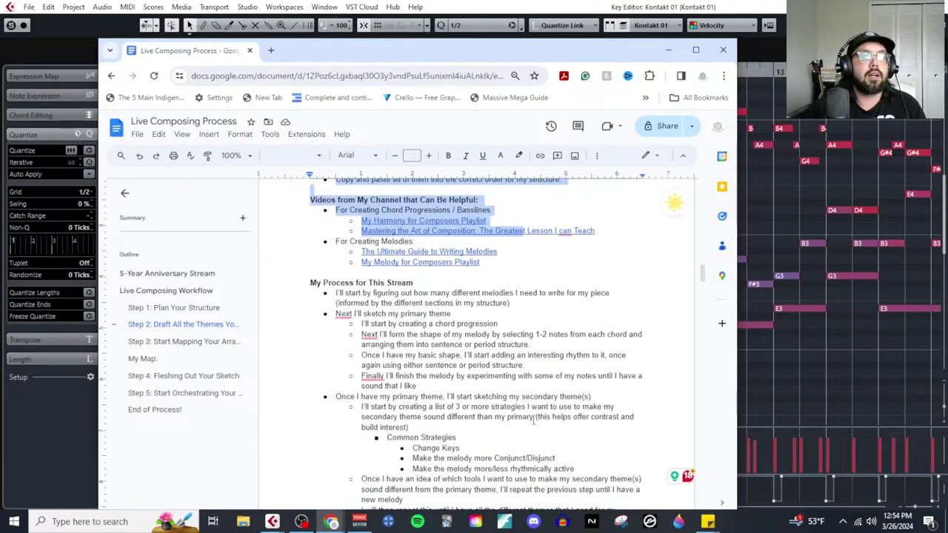
pyautogui.click(696, 49)
pyautogui.scroll(5, 489, 335)
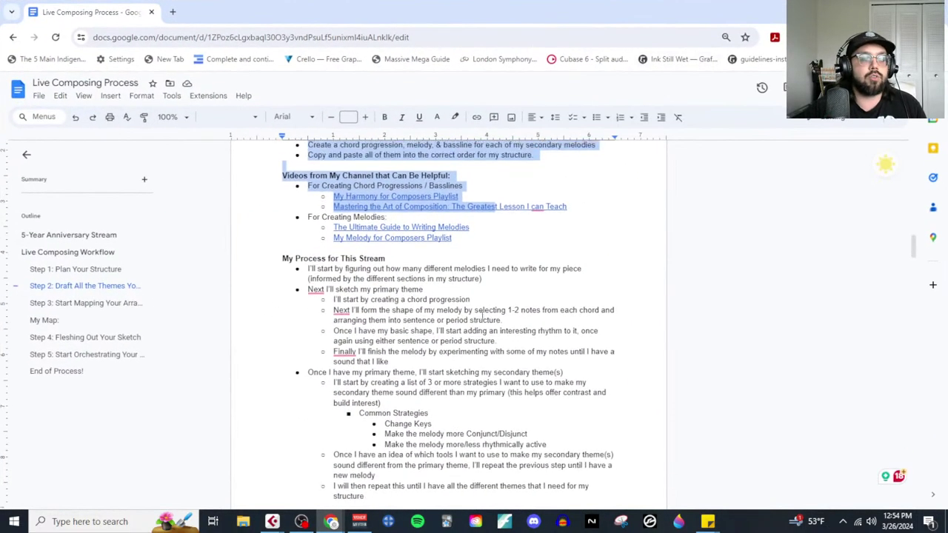
pyautogui.scroll(-2, 489, 335)
pyautogui.click(473, 354)
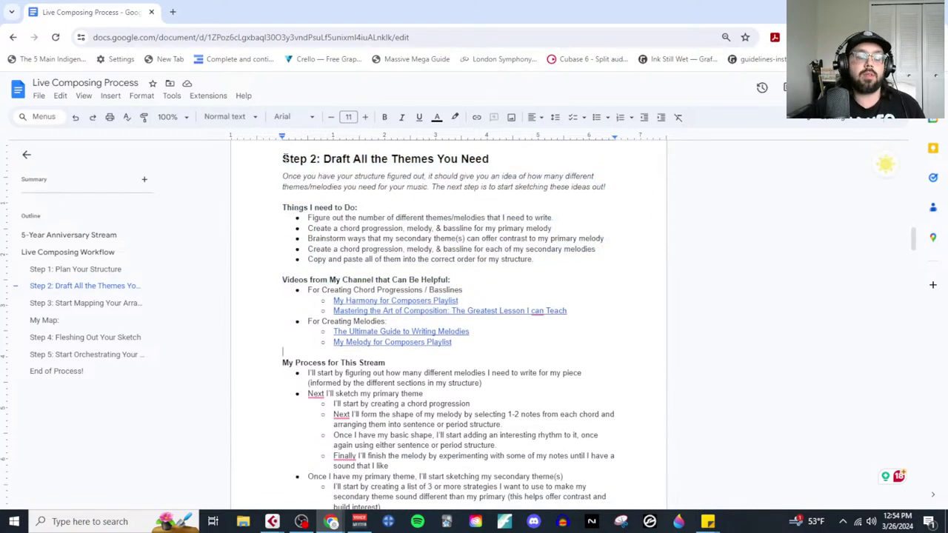
pyautogui.scroll(-2, 318, 284)
pyautogui.scroll(-2, 319, 285)
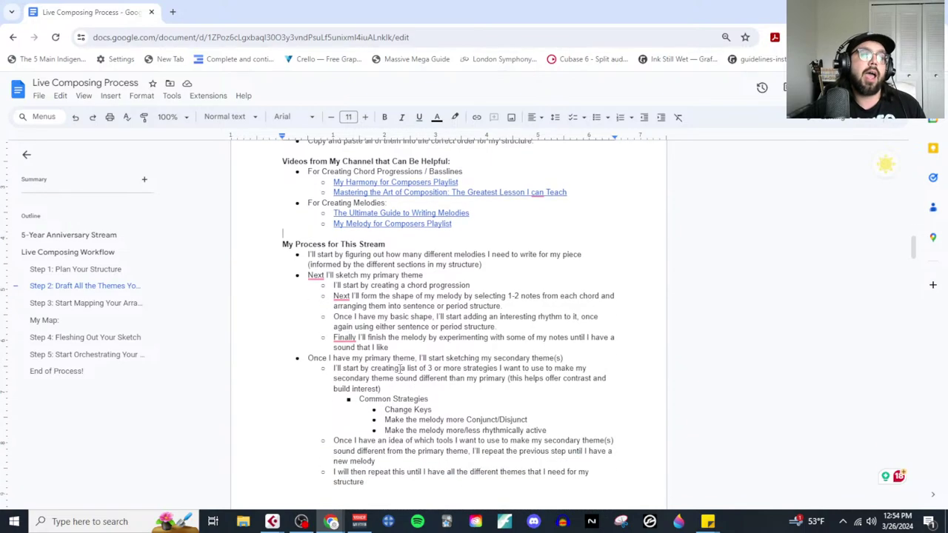
pyautogui.scroll(2, 296, 296)
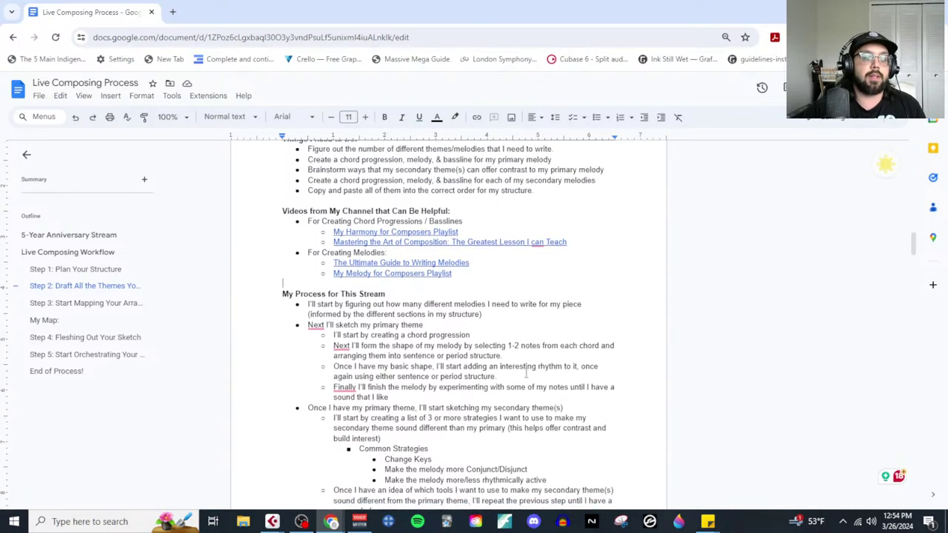
pyautogui.scroll(-9, 523, 382)
pyautogui.scroll(-3, 523, 387)
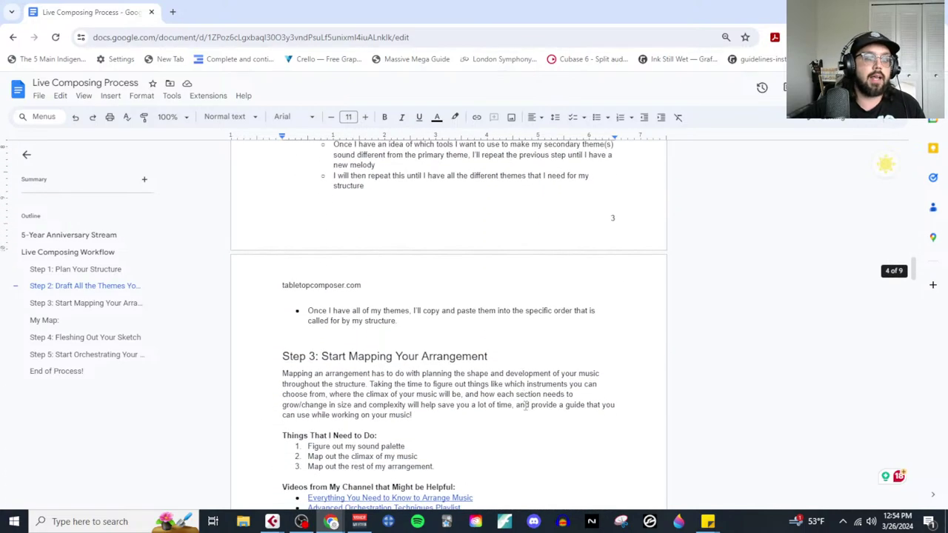
pyautogui.scroll(-8, 525, 403)
pyautogui.scroll(-5, 539, 363)
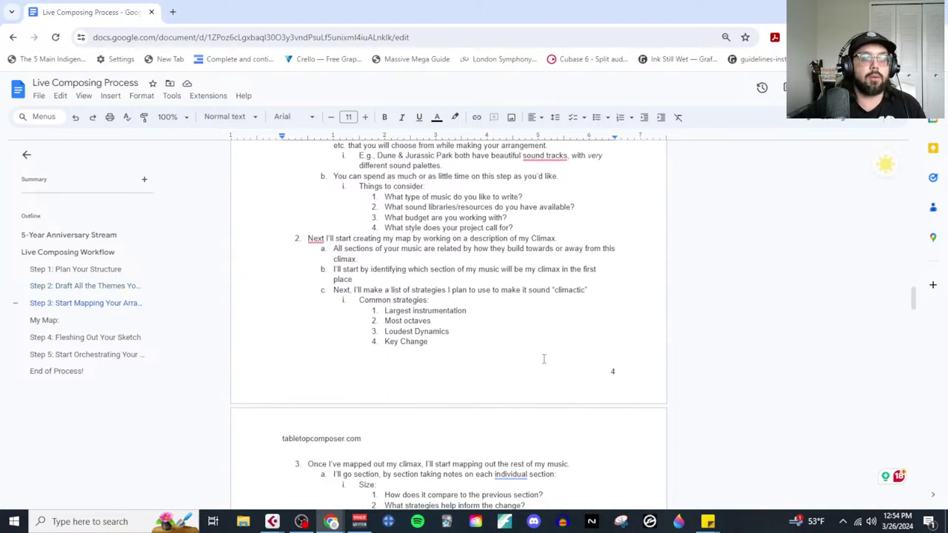
pyautogui.scroll(-15, 544, 360)
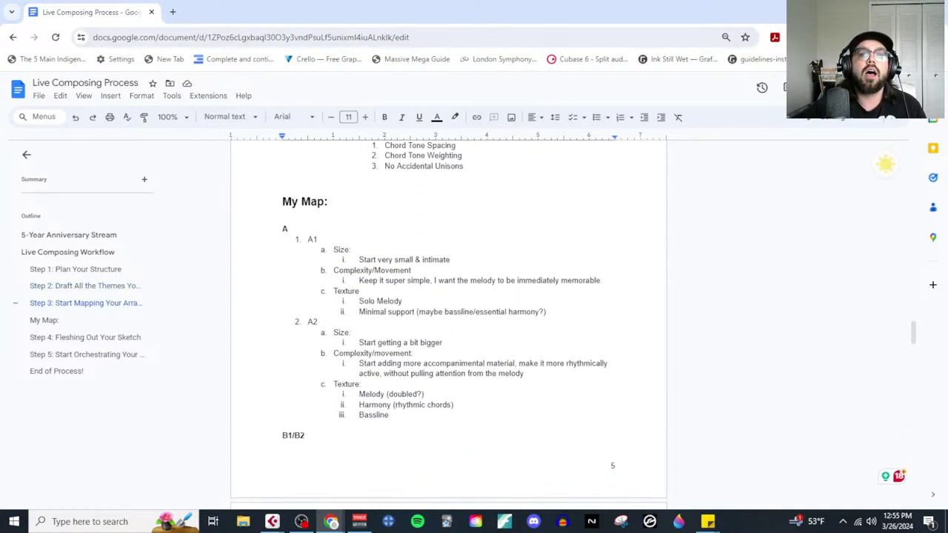
pyautogui.hotkey('alt', 'Tab')
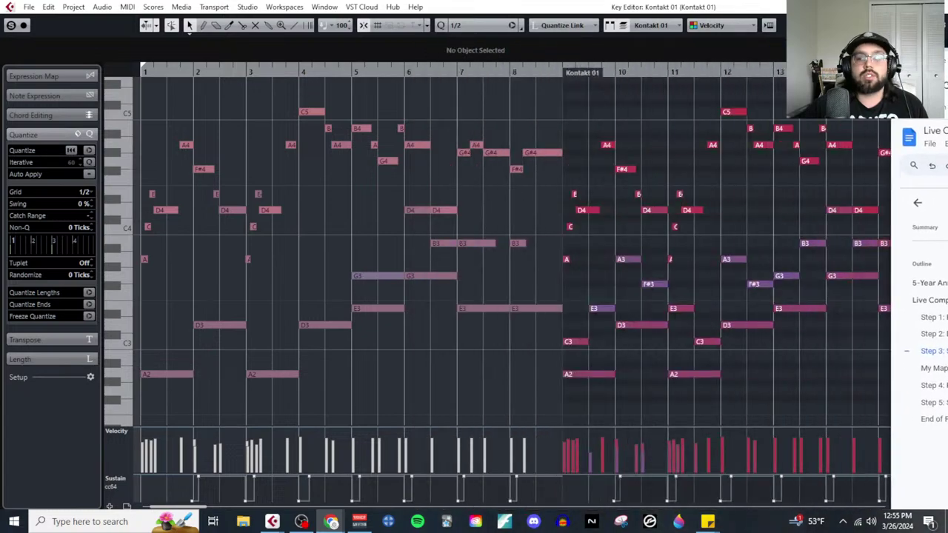
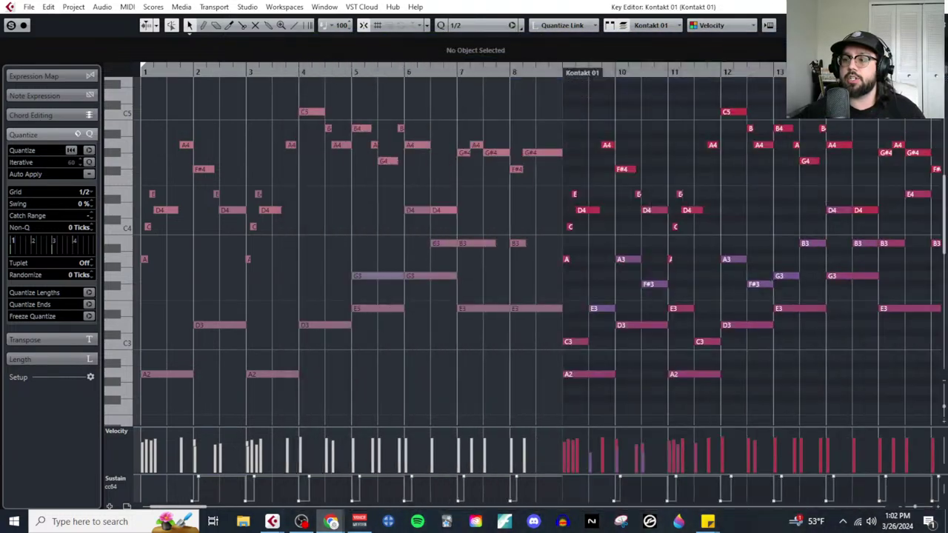
# Step: Play the Kontakt 01 part from bar 9 and zoom in around it
pyautogui.click(559, 72)
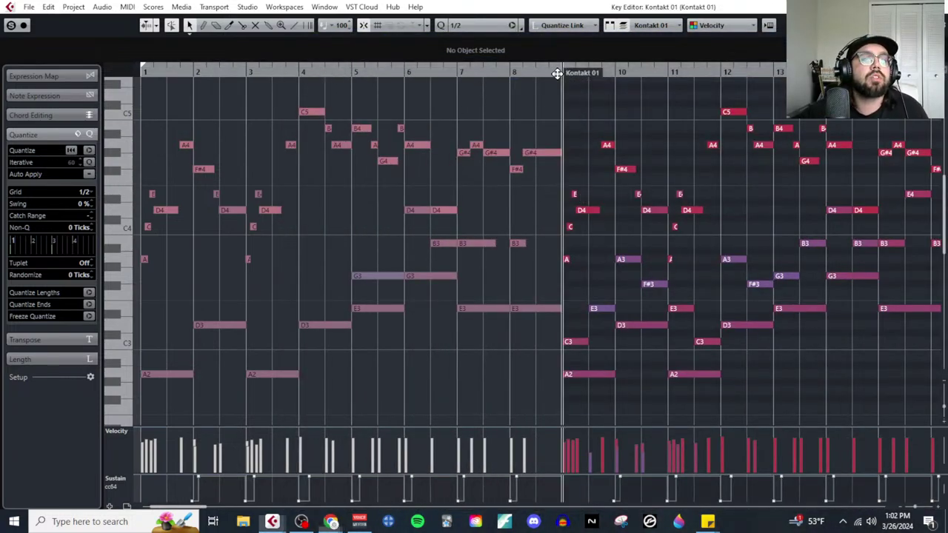
pyautogui.press('space')
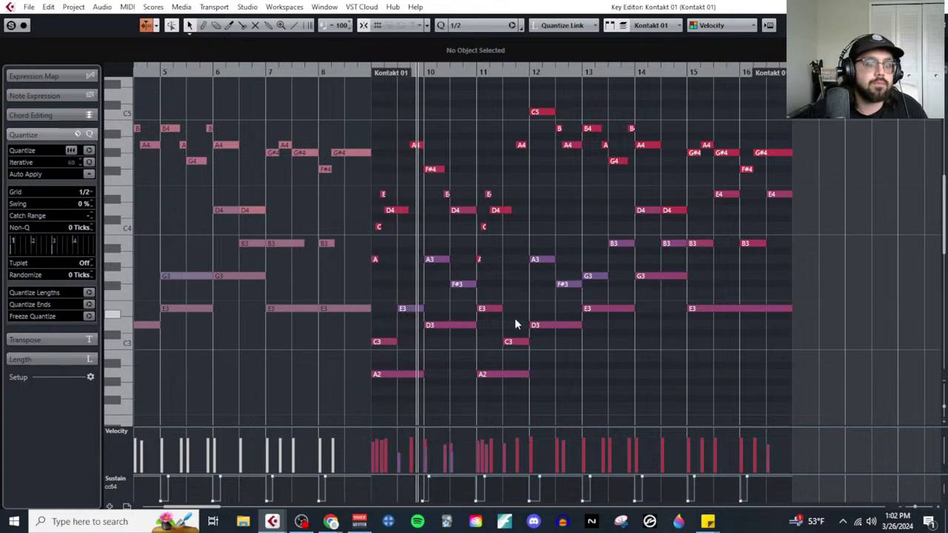
pyautogui.press('h')
pyautogui.press('h')
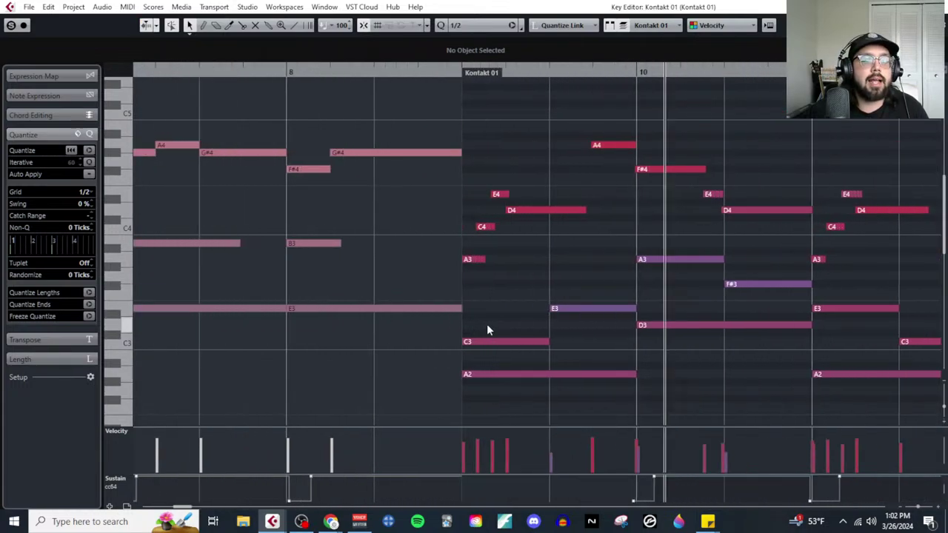
# Step: Change the quantize grid from 1/2 to 1/8
pyautogui.click(83, 192)
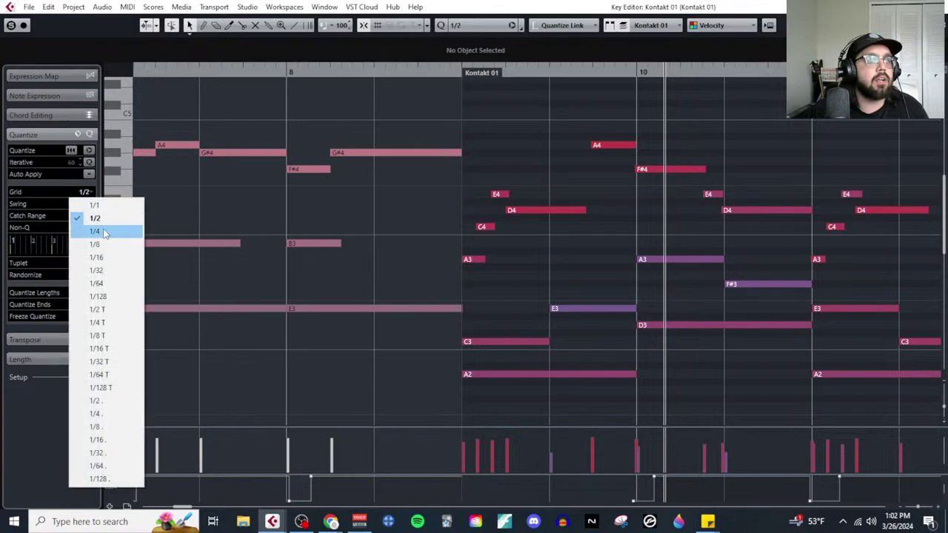
pyautogui.click(82, 230)
pyautogui.click(88, 192)
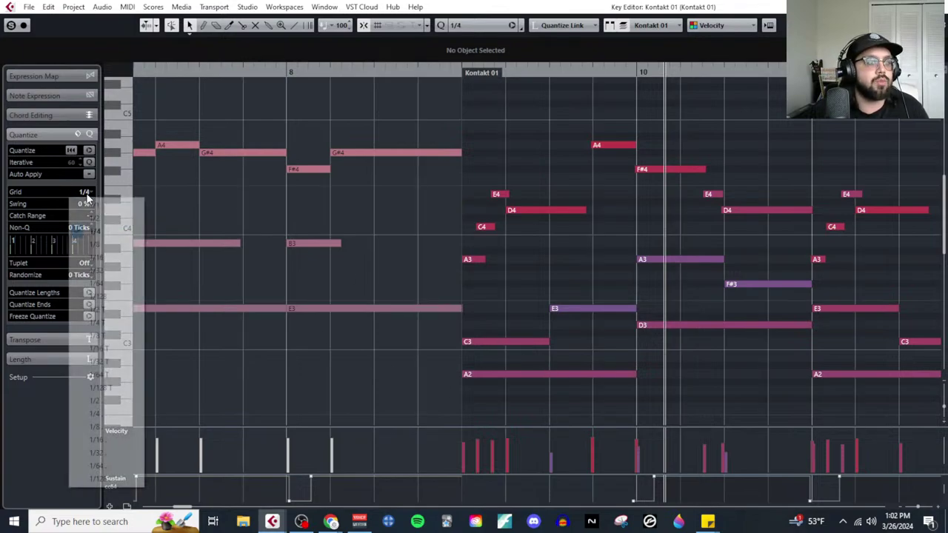
pyautogui.click(82, 243)
pyautogui.rightClick(529, 316)
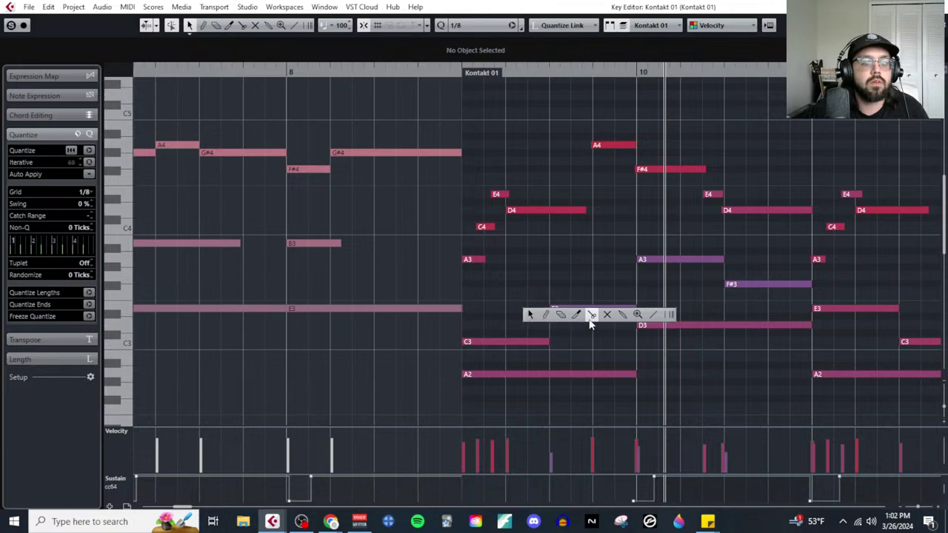
# Step: Draw a short note after C3 in bar 9 and raise it to D3
pyautogui.click(546, 315)
pyautogui.click(532, 342)
pyautogui.rightClick(550, 339)
pyautogui.click(551, 337)
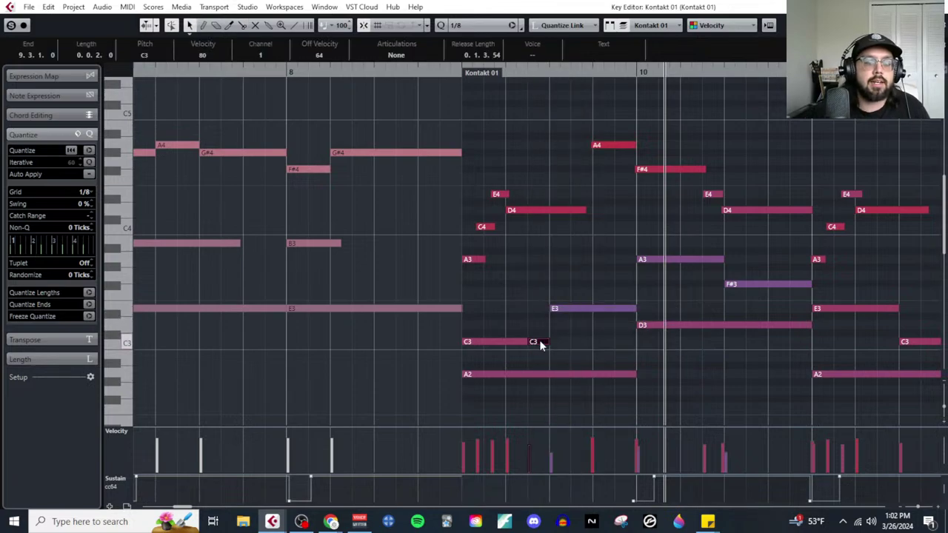
pyautogui.press('Up')
pyautogui.press('Up')
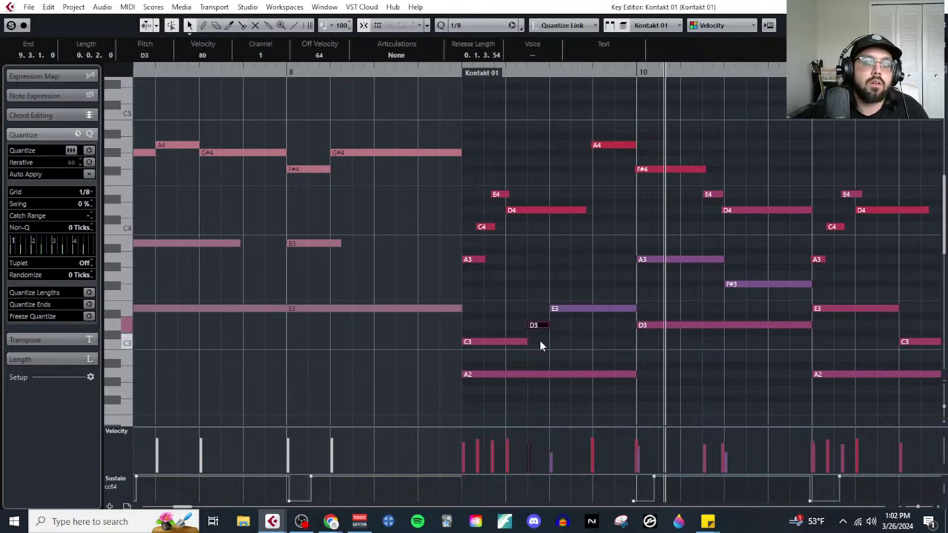
# Step: Split the bar-11 E3 and move its second half down to D3
pyautogui.hscroll(2, 540, 343)
pyautogui.click(516, 307)
pyautogui.click(607, 259)
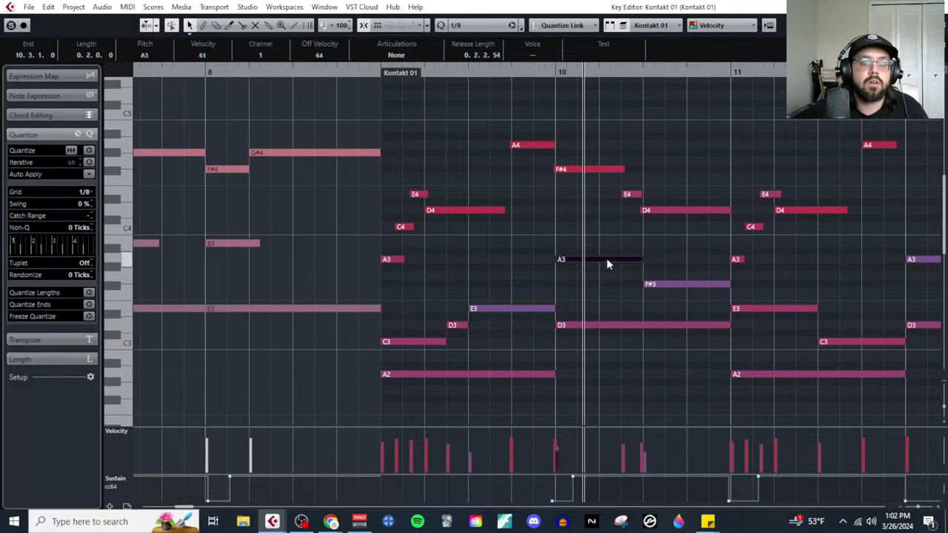
pyautogui.click(661, 286)
pyautogui.hscroll(6, 661, 293)
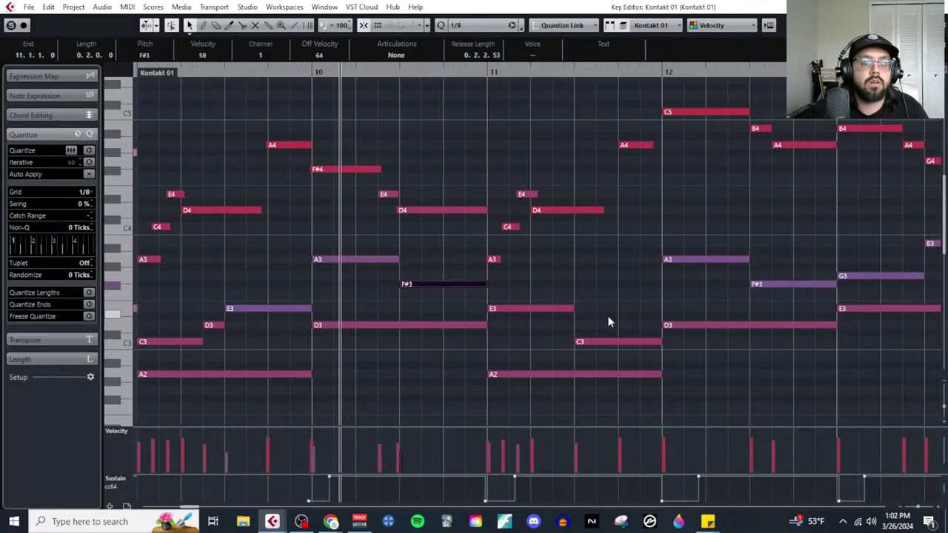
pyautogui.click(540, 308)
pyautogui.rightClick(631, 288)
pyautogui.click(645, 288)
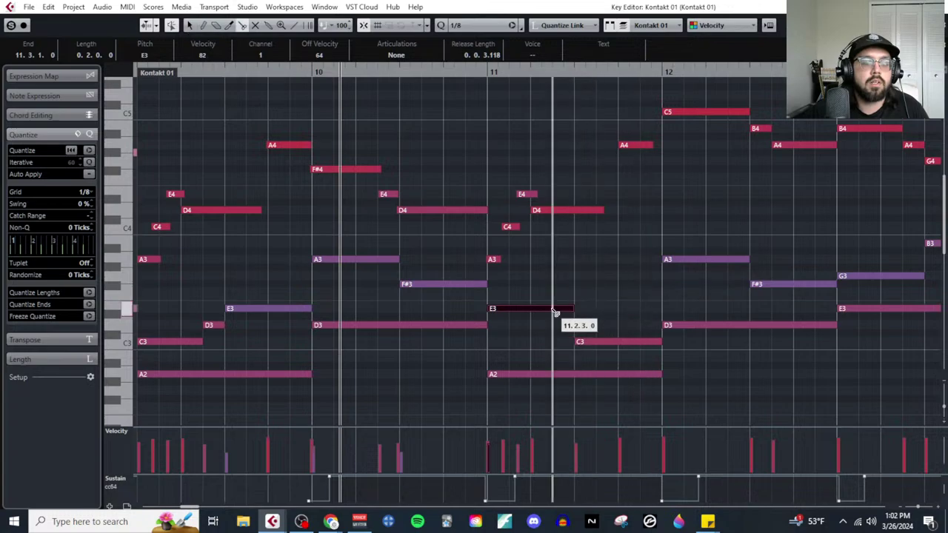
pyautogui.click(557, 308)
pyautogui.moveTo(565, 311); pyautogui.dragTo(566, 325)
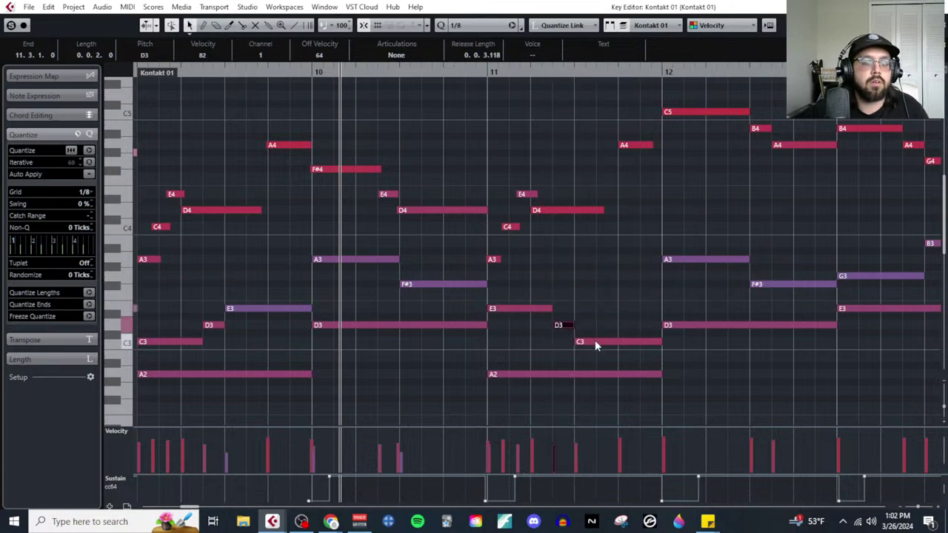
# Step: Select the C3, F#3, G3 and B3 notes across bars 11–13
pyautogui.click(595, 340)
pyautogui.hscroll(3, 569, 308)
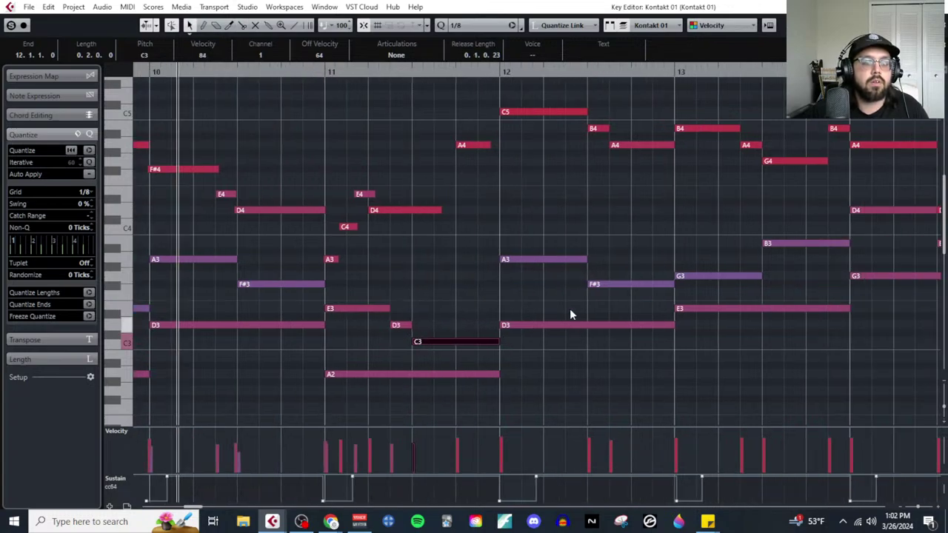
pyautogui.click(638, 288)
pyautogui.hscroll(2, 592, 300)
pyautogui.click(614, 276)
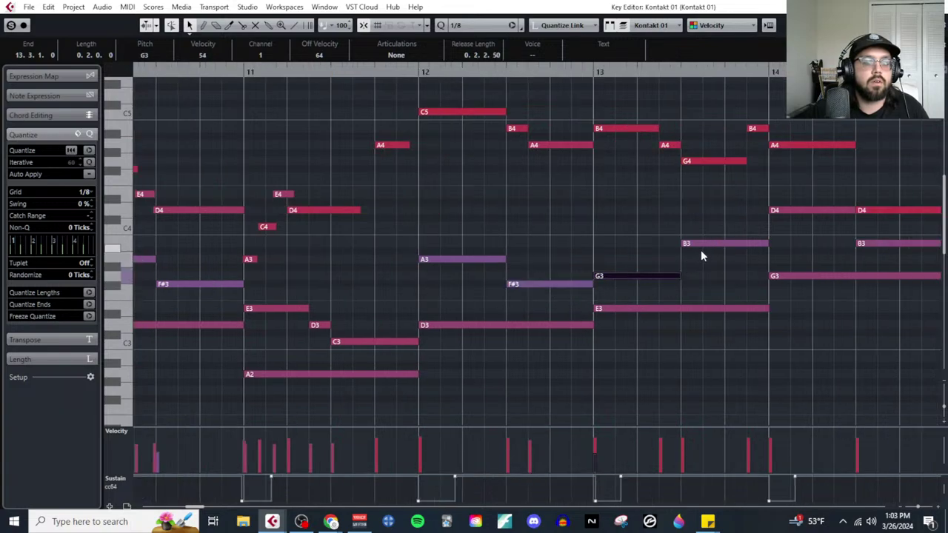
pyautogui.click(807, 266)
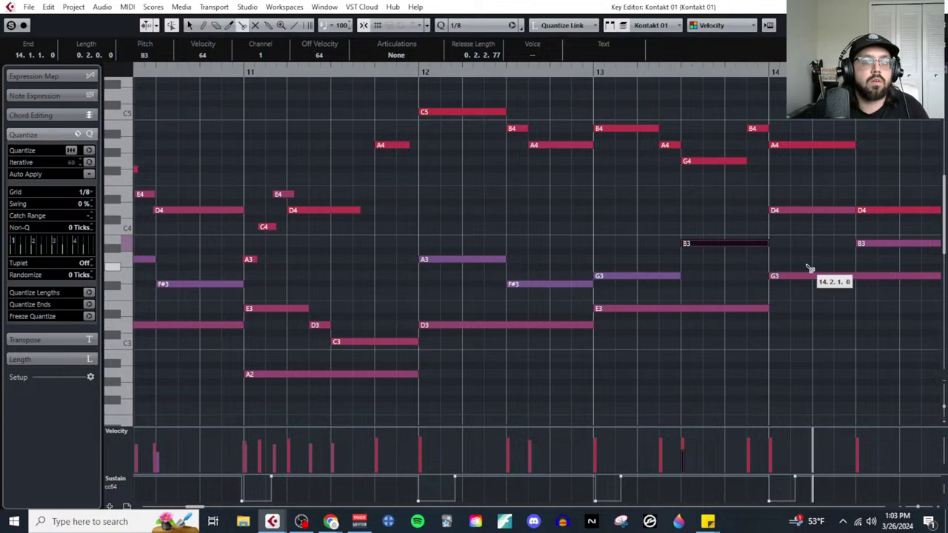
pyautogui.click(724, 245)
pyautogui.click(749, 244)
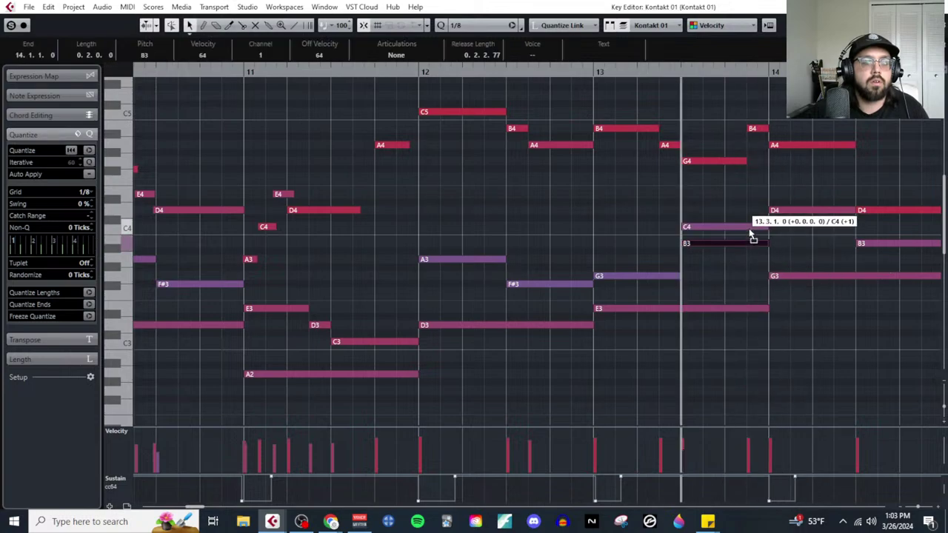
# Step: Split the bar-13 B3 at beat 4 and raise its second half to C4
pyautogui.rightClick(743, 265)
pyautogui.click(788, 265)
pyautogui.click(727, 245)
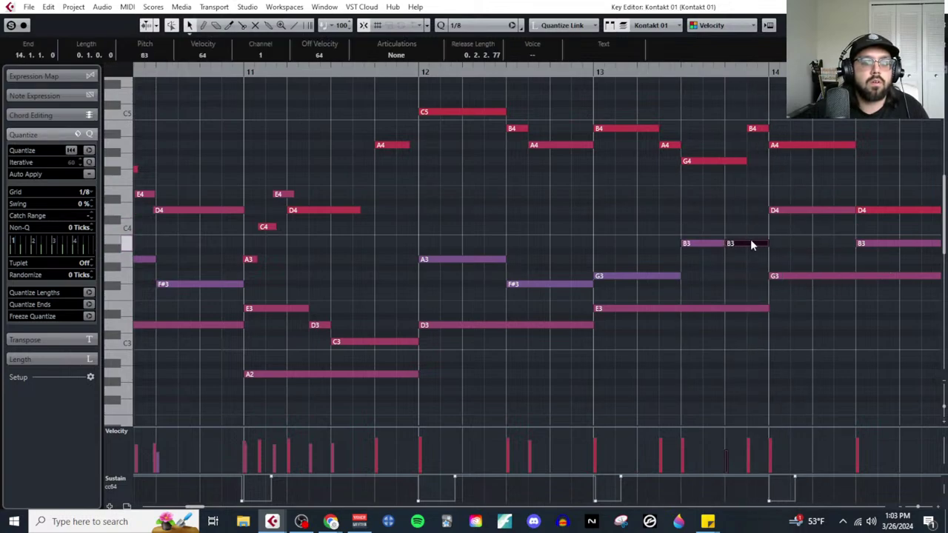
pyautogui.moveTo(753, 239); pyautogui.dragTo(766, 227)
pyautogui.click(799, 215)
pyautogui.scroll(-3, 797, 212)
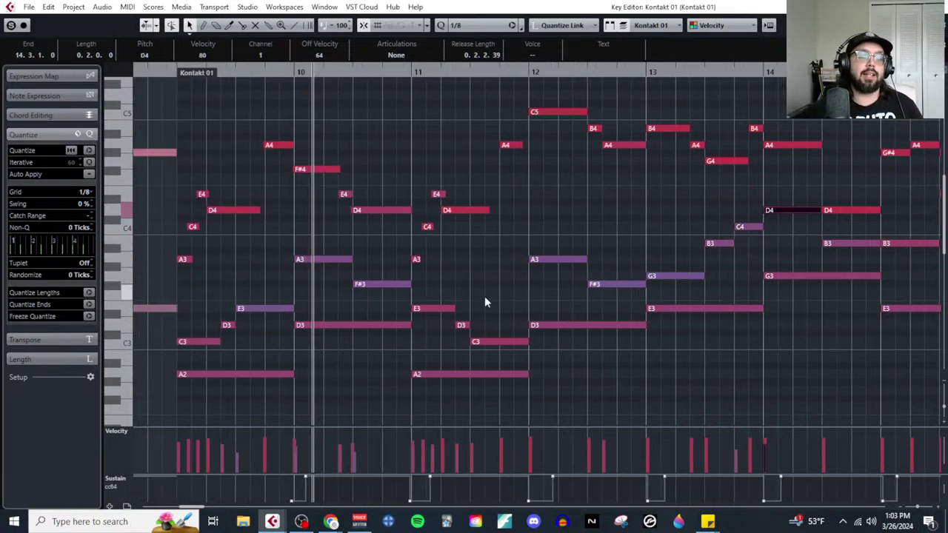
# Step: Marquee-select the inner-voice note groups in bars 9, 10, 11 and 13
pyautogui.hscroll(-3, 288, 317)
pyautogui.moveTo(289, 297); pyautogui.dragTo(349, 343)
pyautogui.moveTo(391, 250); pyautogui.dragTo(573, 345)
pyautogui.moveTo(637, 237); pyautogui.dragTo(762, 235)
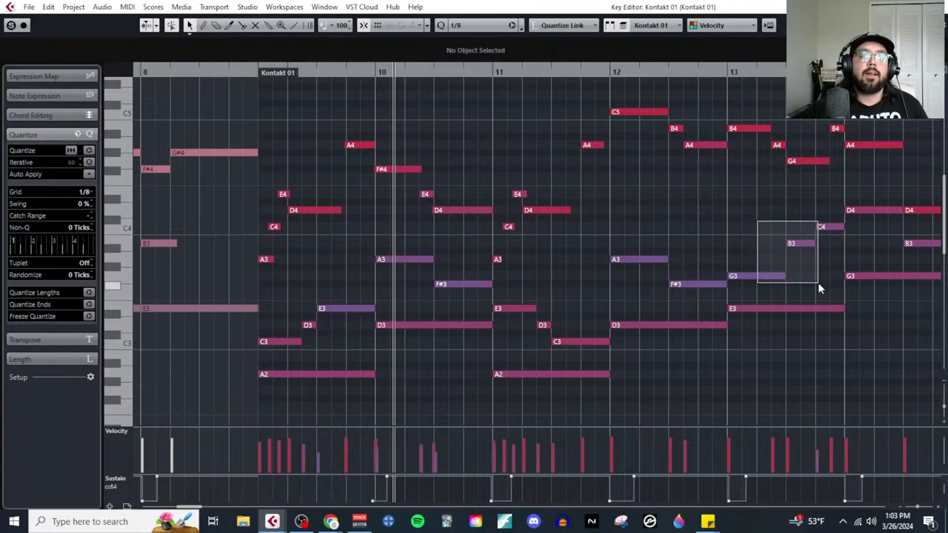
pyautogui.moveTo(818, 284); pyautogui.dragTo(819, 285)
pyautogui.click(316, 334)
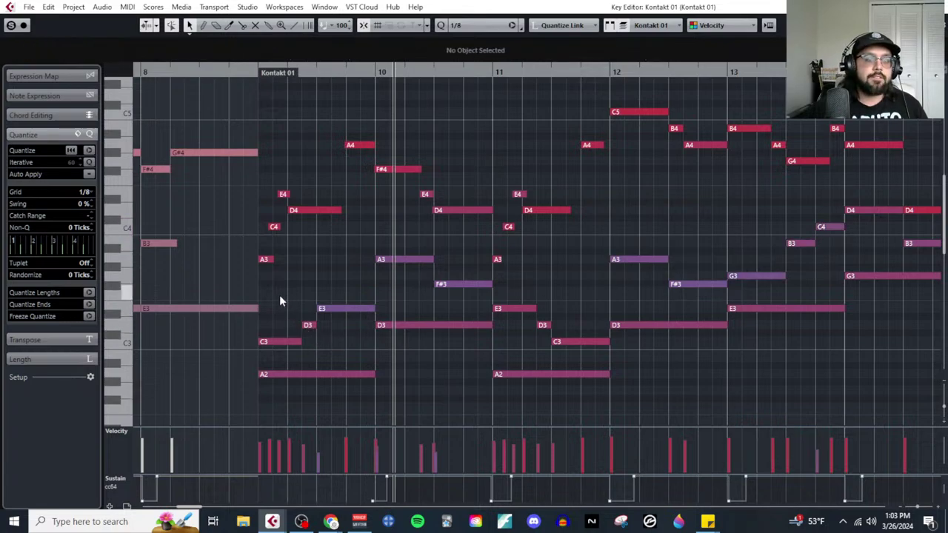
pyautogui.moveTo(325, 343); pyautogui.dragTo(325, 343)
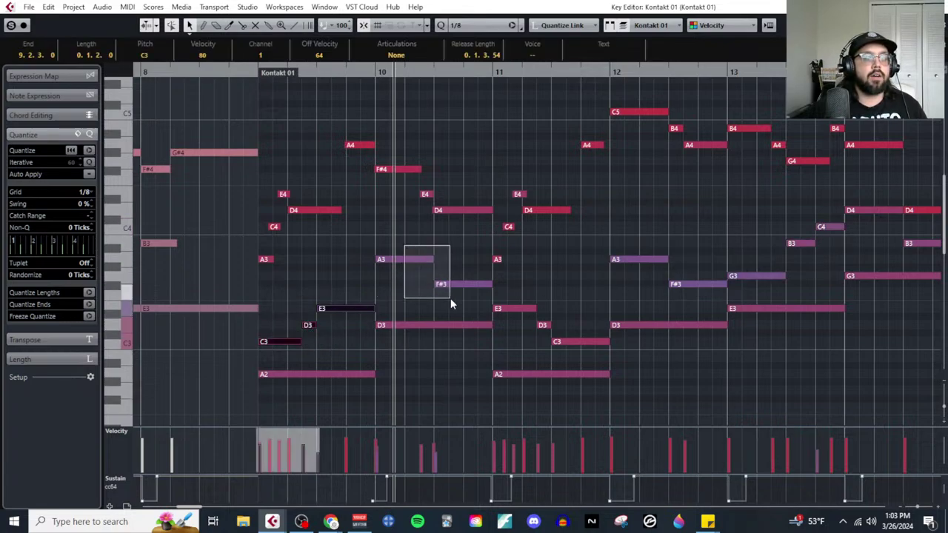
pyautogui.moveTo(451, 298); pyautogui.dragTo(451, 298)
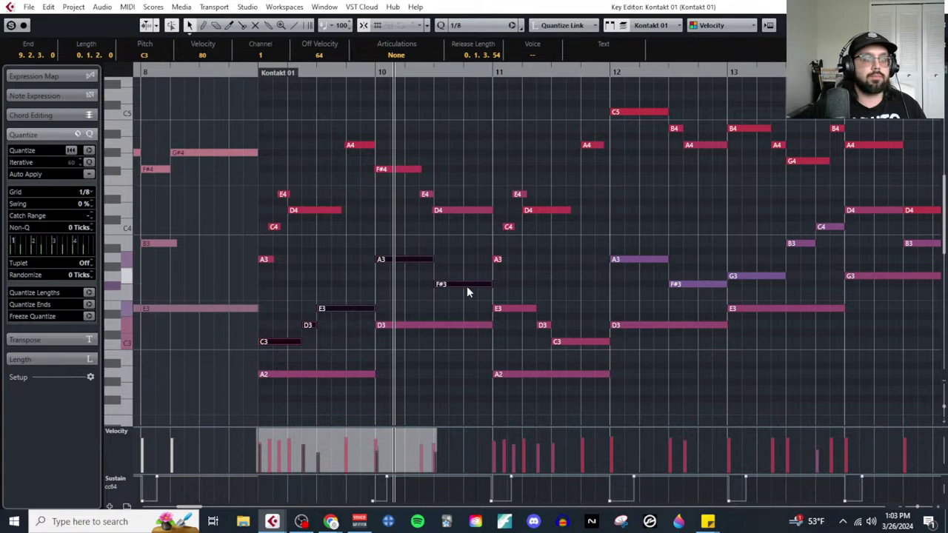
pyautogui.moveTo(523, 287); pyautogui.dragTo(588, 342)
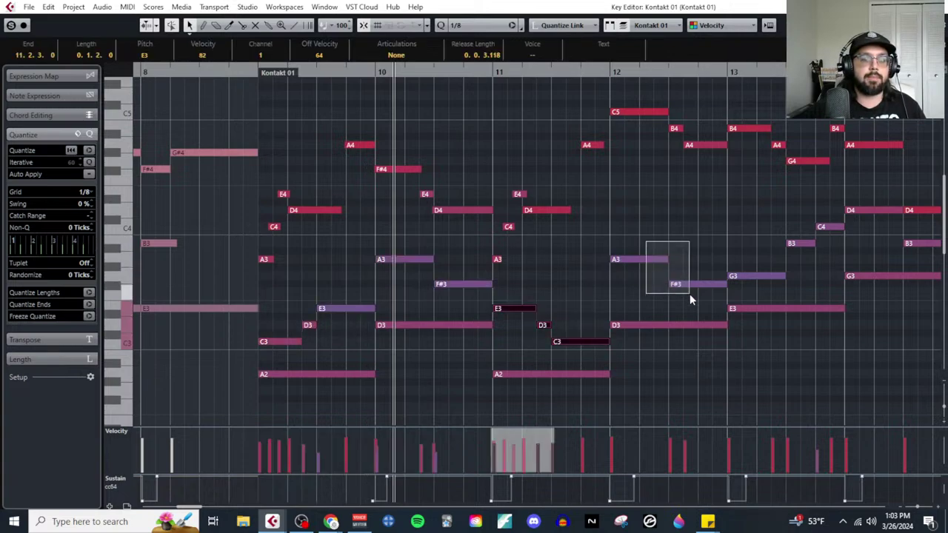
# Step: Zoom in on bars 10–11 and select the bar-9 C3 and D3 passing note
pyautogui.moveTo(690, 294); pyautogui.dragTo(689, 294)
pyautogui.hscroll(2, 655, 304)
pyautogui.moveTo(674, 215); pyautogui.dragTo(744, 274)
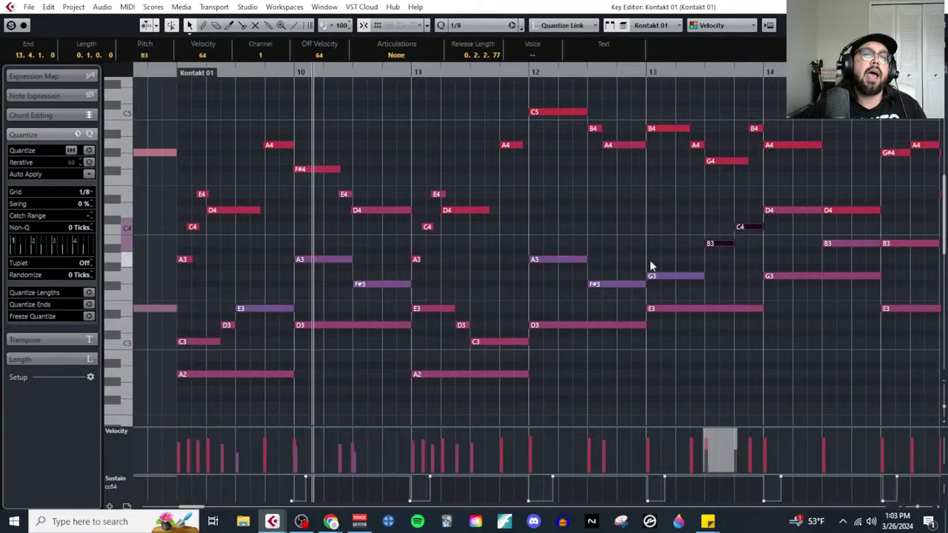
pyautogui.press('h')
pyautogui.press('h')
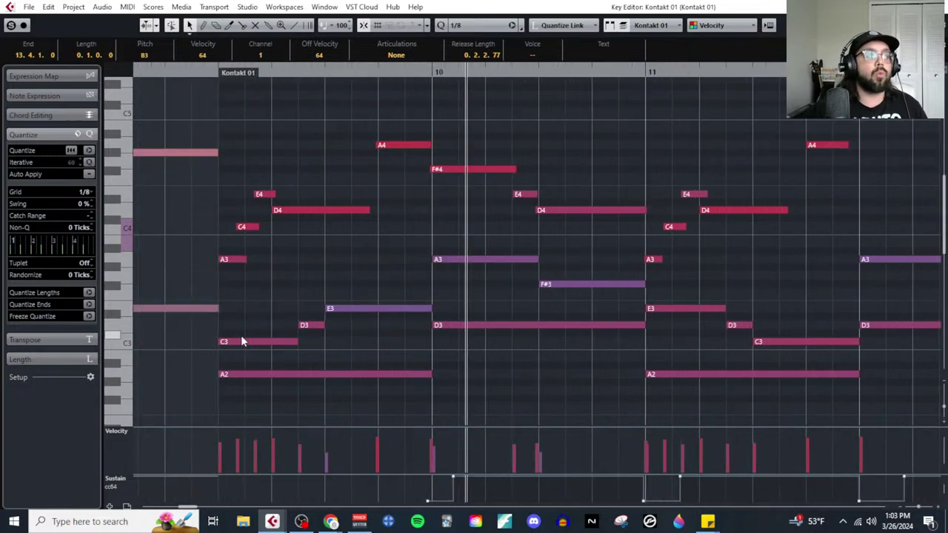
pyautogui.click(302, 291)
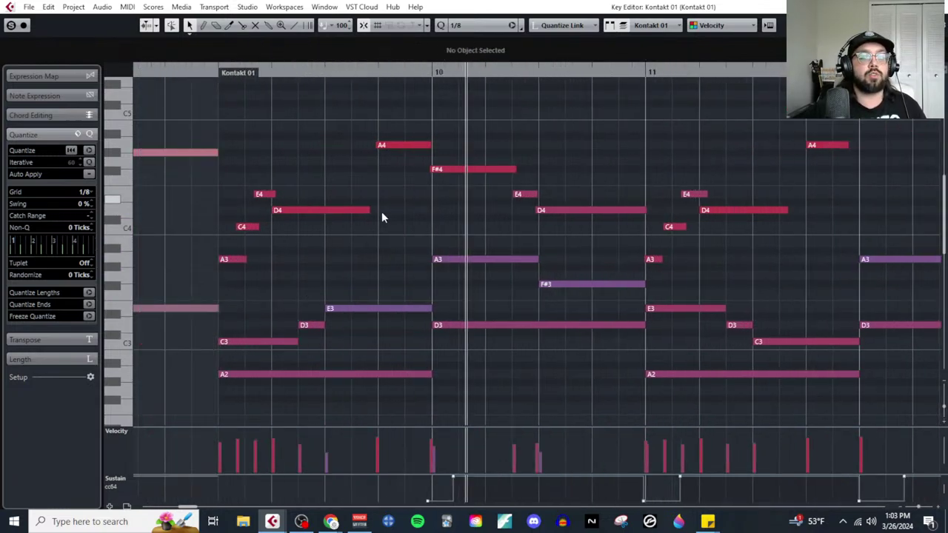
pyautogui.click(292, 341)
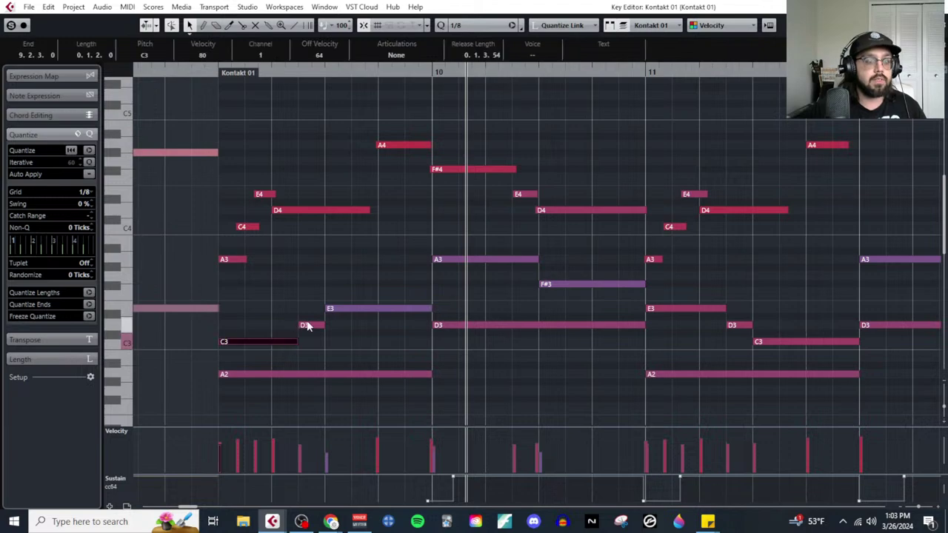
pyautogui.click(304, 289)
pyautogui.click(303, 210)
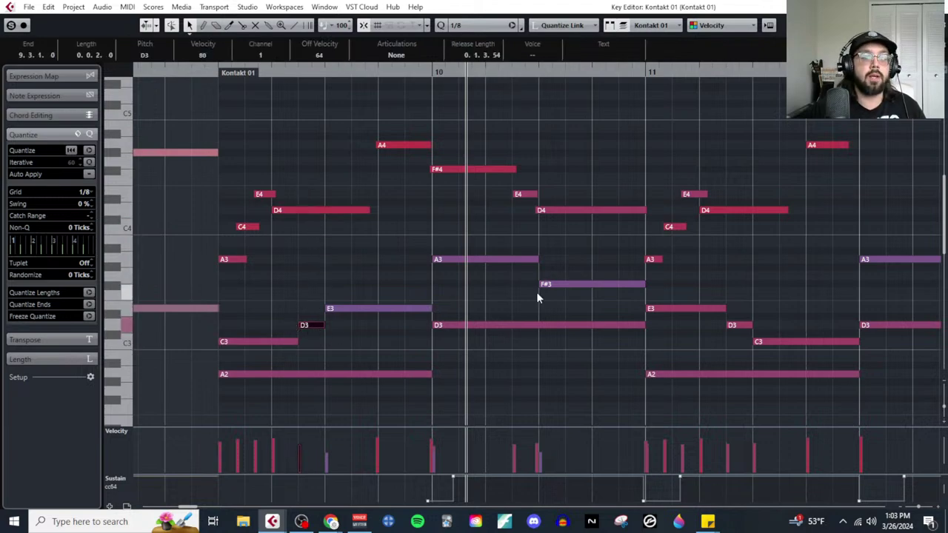
# Step: Select the G4 and B3 notes in bar 13
pyautogui.hscroll(2, 536, 292)
pyautogui.moveTo(581, 298); pyautogui.dragTo(585, 337)
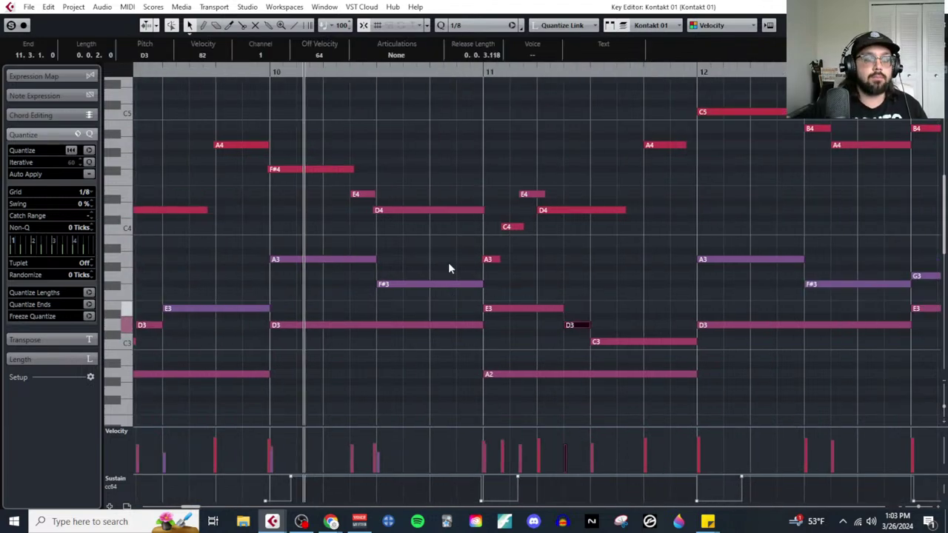
pyautogui.hscroll(3, 581, 314)
pyautogui.hscroll(3, 625, 252)
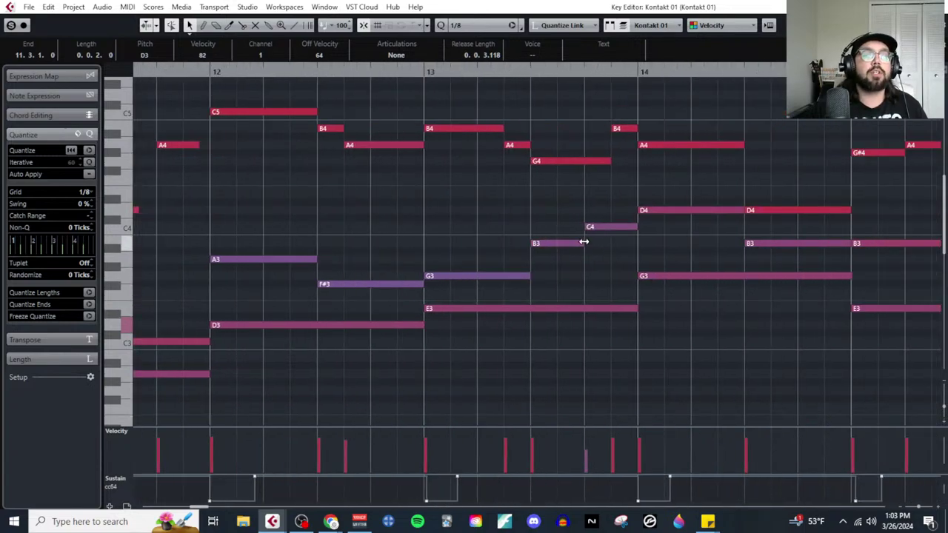
pyautogui.click(537, 227)
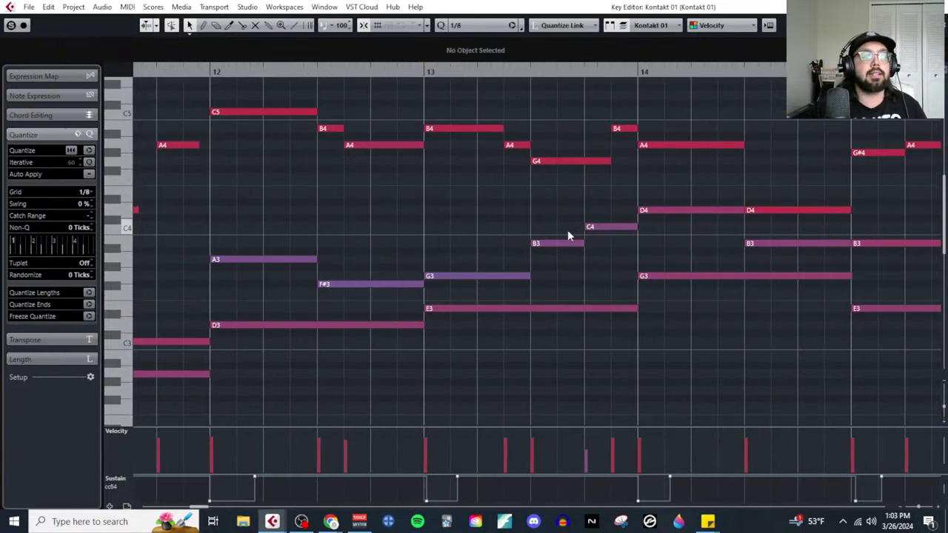
pyautogui.scroll(-2, 567, 233)
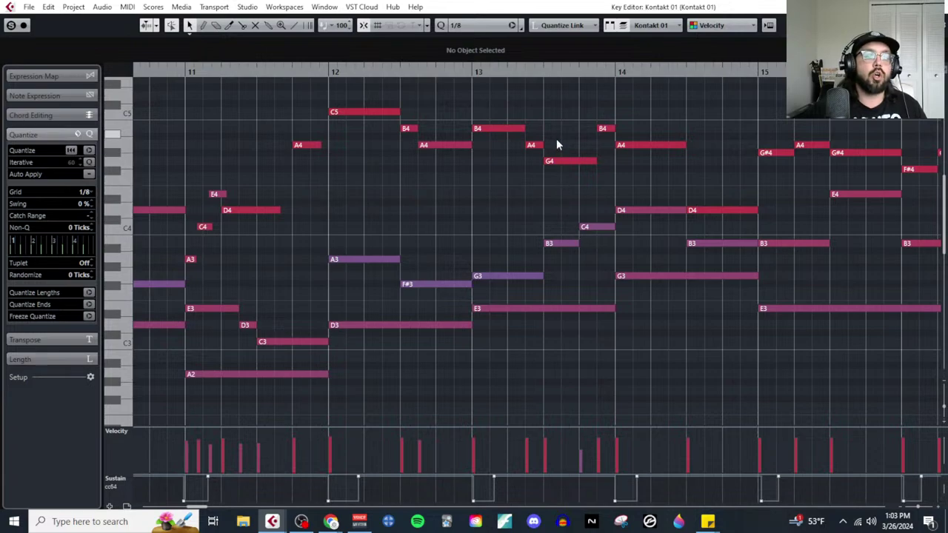
pyautogui.moveTo(552, 153); pyautogui.dragTo(556, 252)
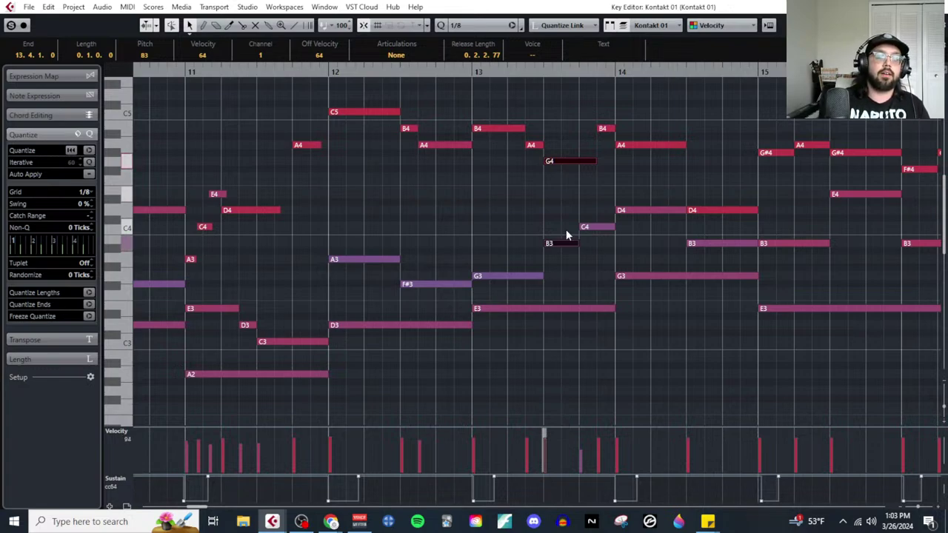
# Step: Zoom in around bars 12–14 and reselect the G4 and B3 notes in bar 13
pyautogui.press('h')
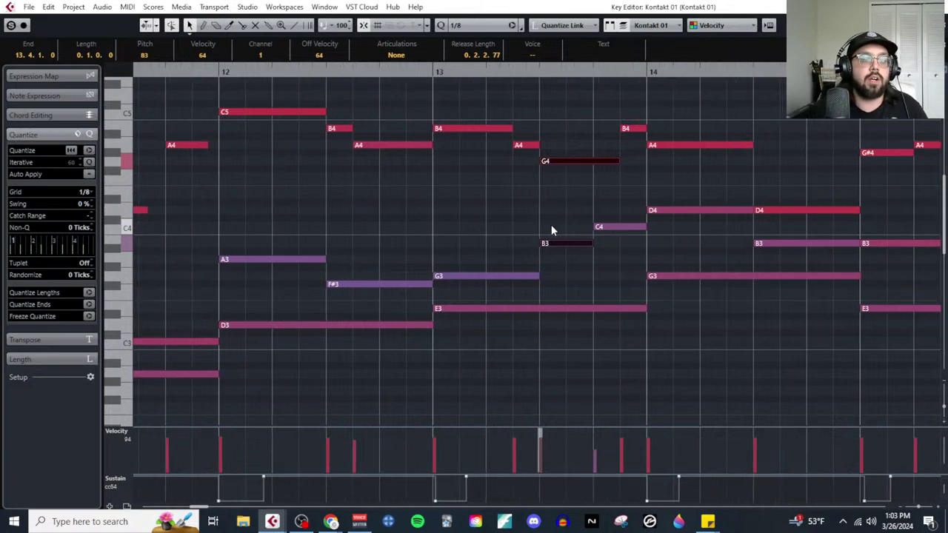
pyautogui.click(550, 245)
pyautogui.moveTo(563, 135); pyautogui.dragTo(565, 268)
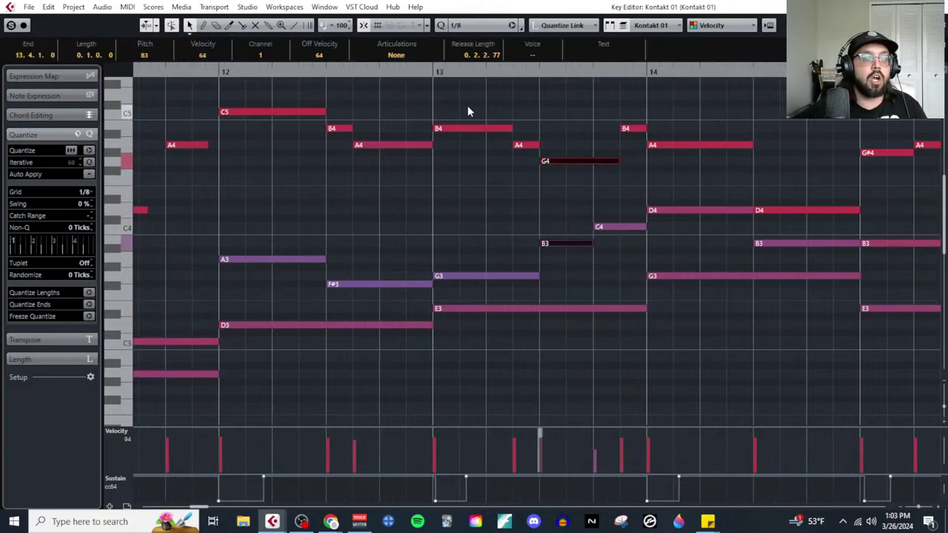
pyautogui.moveTo(463, 97); pyautogui.dragTo(473, 393)
pyautogui.scroll(1, 579, 229)
pyautogui.scroll(3, 577, 226)
pyautogui.moveTo(475, 112); pyautogui.dragTo(468, 402)
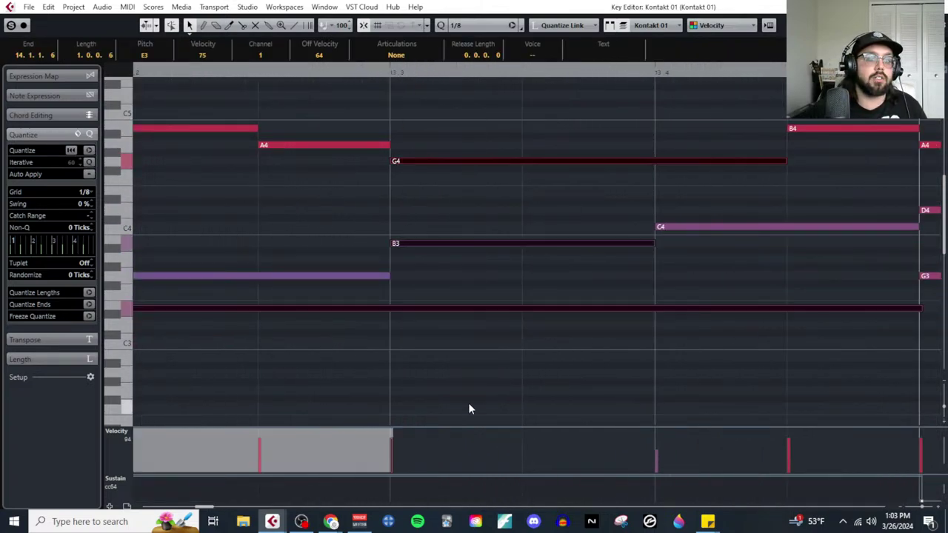
pyautogui.scroll(-4, 465, 366)
pyautogui.click(505, 374)
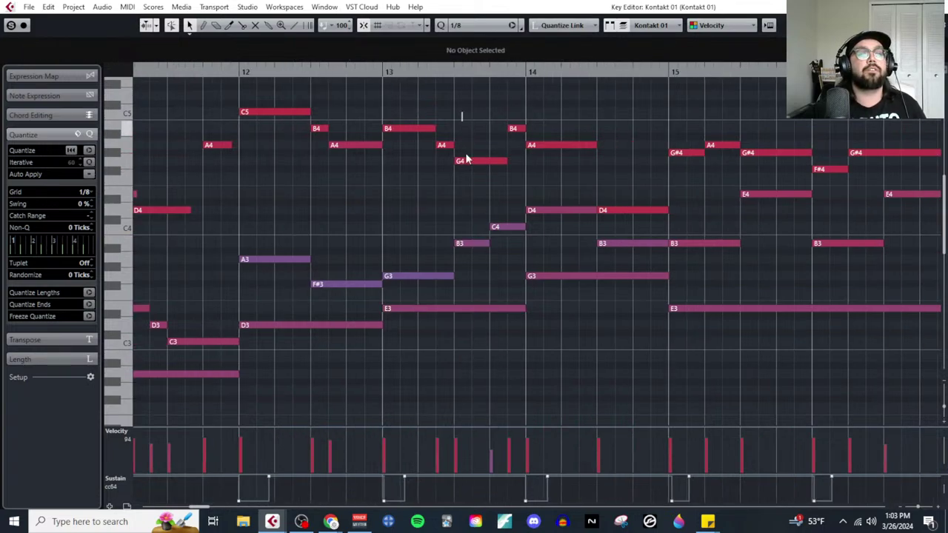
pyautogui.moveTo(465, 154); pyautogui.dragTo(466, 256)
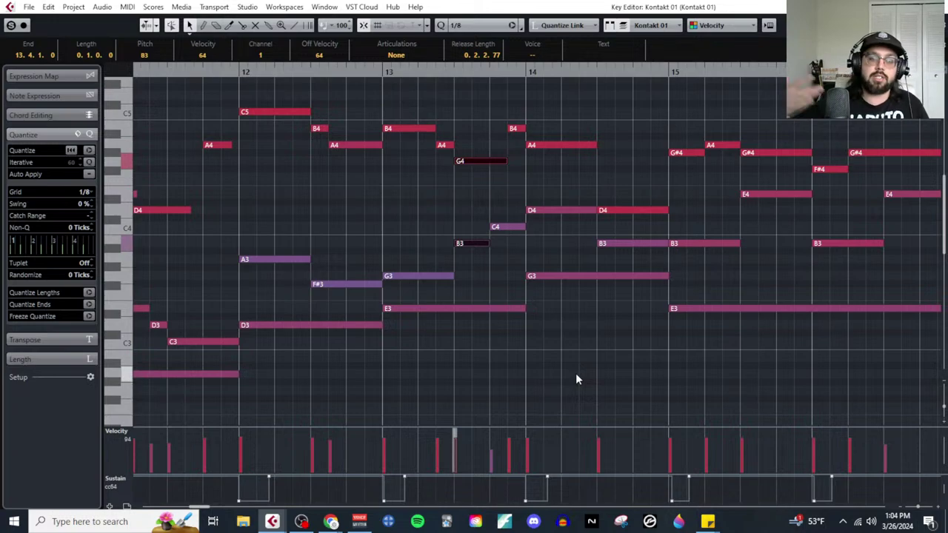
# Step: Select the bar-14 A4 and D4 notes, then undo an accidental split
pyautogui.moveTo(554, 129); pyautogui.dragTo(584, 241)
pyautogui.rightClick(583, 241)
pyautogui.click(592, 239)
pyautogui.rightClick(604, 244)
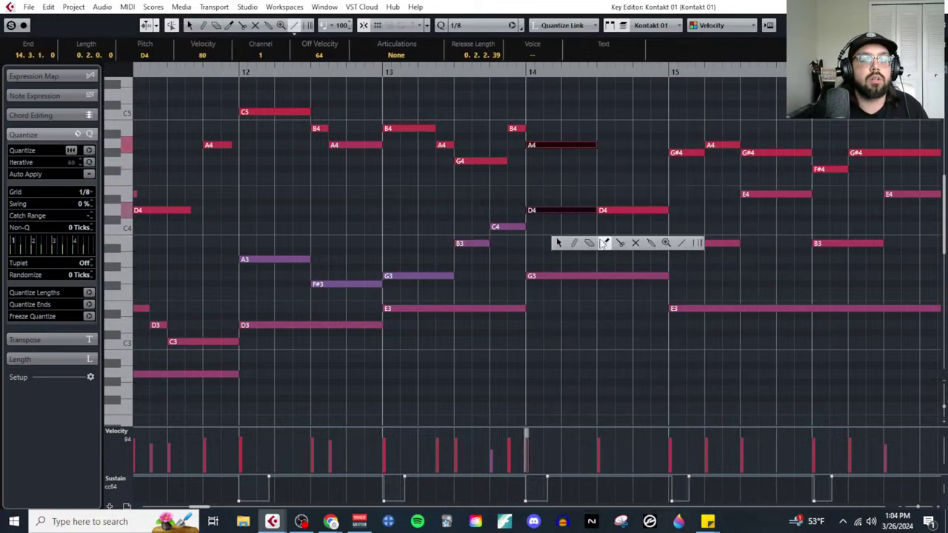
pyautogui.click(621, 245)
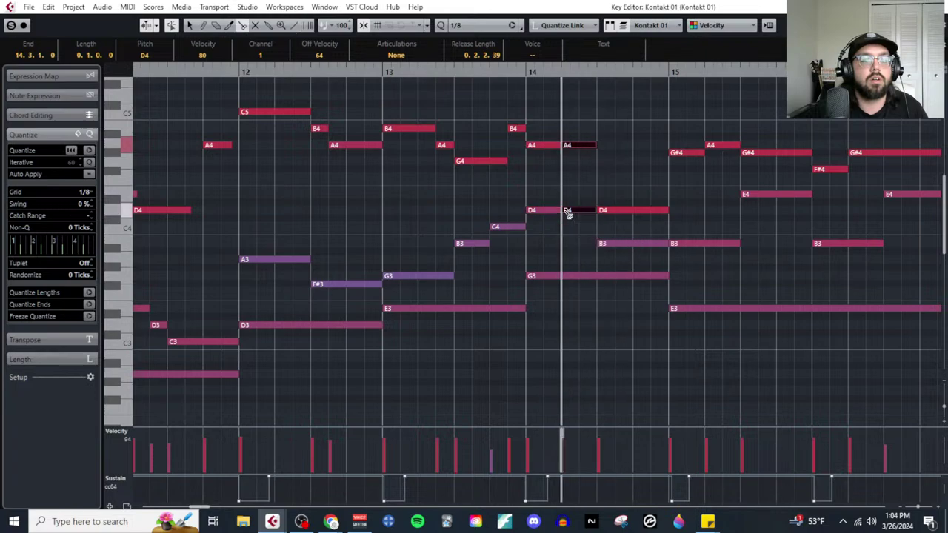
pyautogui.rightClick(585, 210)
pyautogui.click(598, 216)
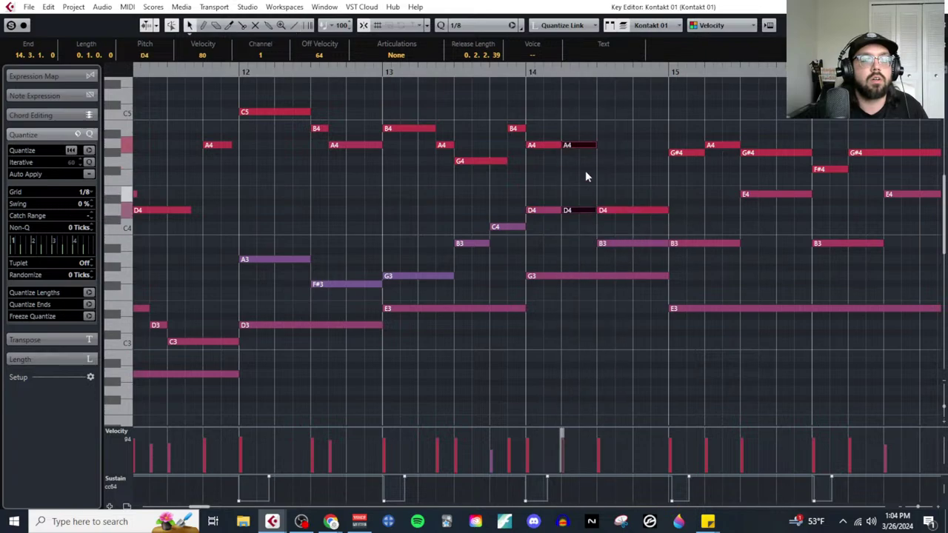
pyautogui.hotkey('ctrl', 'z')
# Step: Split the bar-14 D4 note halfway with the Split tool
pyautogui.rightClick(580, 188)
pyautogui.click(637, 187)
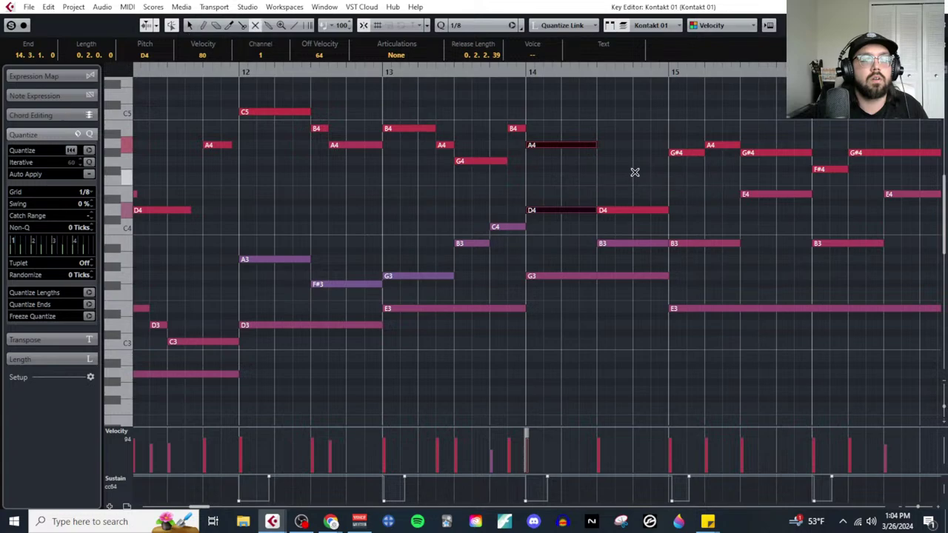
pyautogui.click(635, 172)
pyautogui.rightClick(635, 171)
pyautogui.click(696, 172)
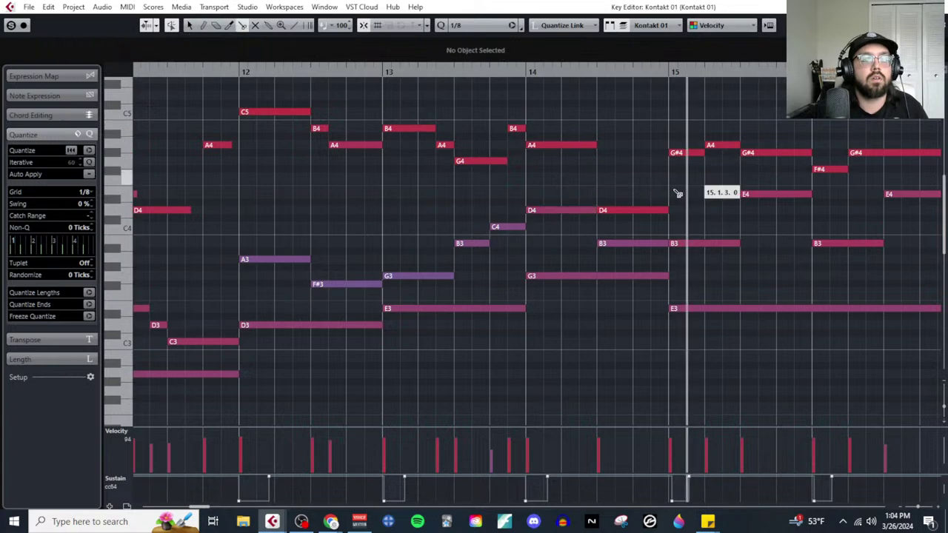
pyautogui.click(580, 212)
# Step: Split the bar-15 E4 and lower its second half to D#4
pyautogui.click(636, 245)
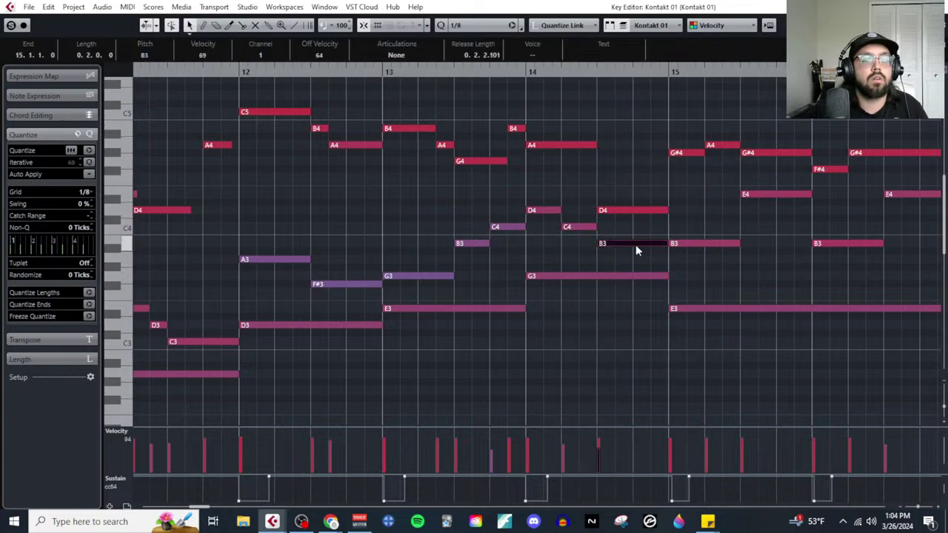
pyautogui.hscroll(3, 563, 269)
pyautogui.click(565, 249)
pyautogui.click(566, 243)
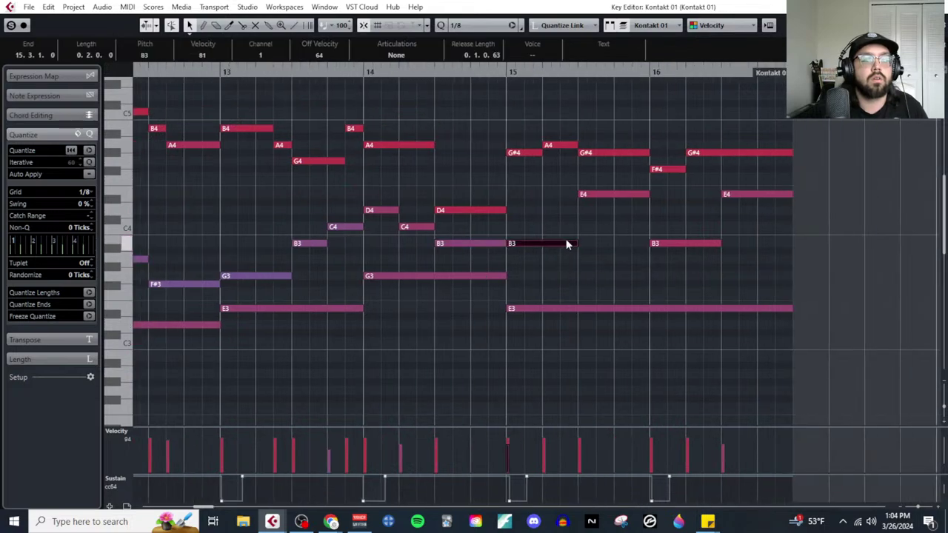
pyautogui.click(608, 195)
pyautogui.rightClick(610, 220)
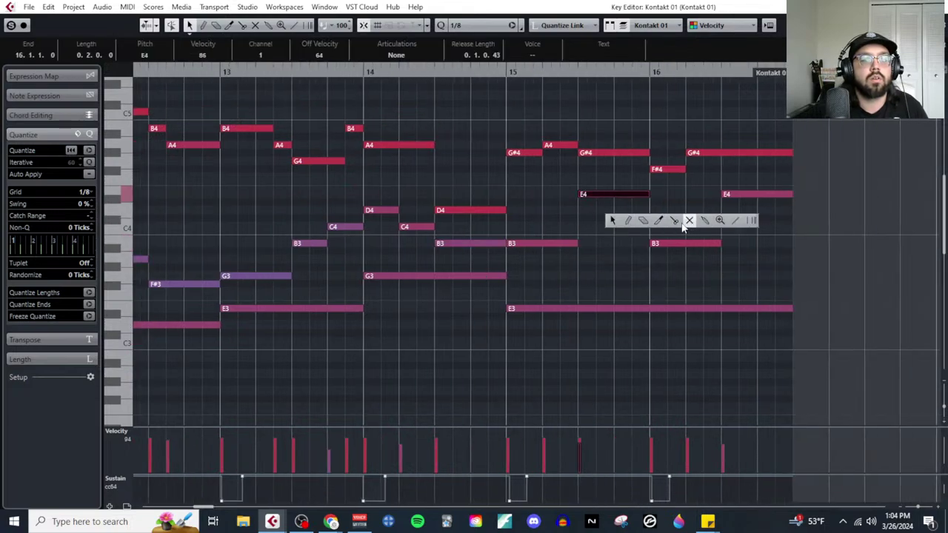
pyautogui.click(671, 223)
pyautogui.click(615, 195)
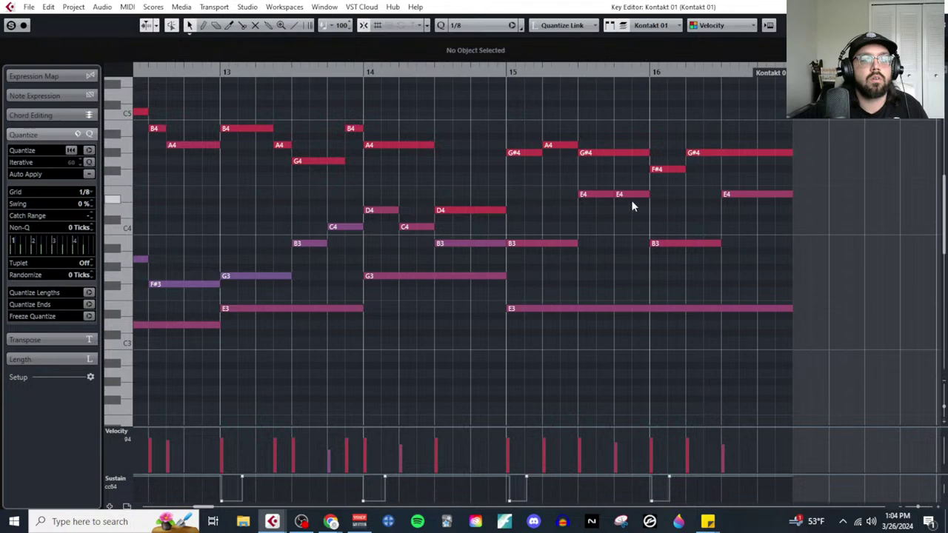
pyautogui.moveTo(632, 194); pyautogui.dragTo(636, 214)
# Step: Zoom out to bars 8–16 and play back the reworked part
pyautogui.click(678, 244)
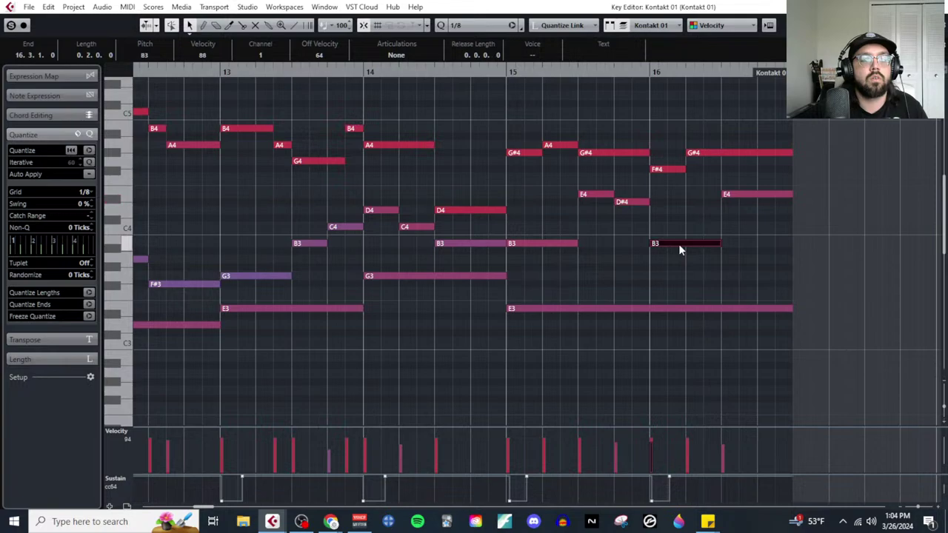
pyautogui.click(767, 194)
pyautogui.press('g')
pyautogui.press('g')
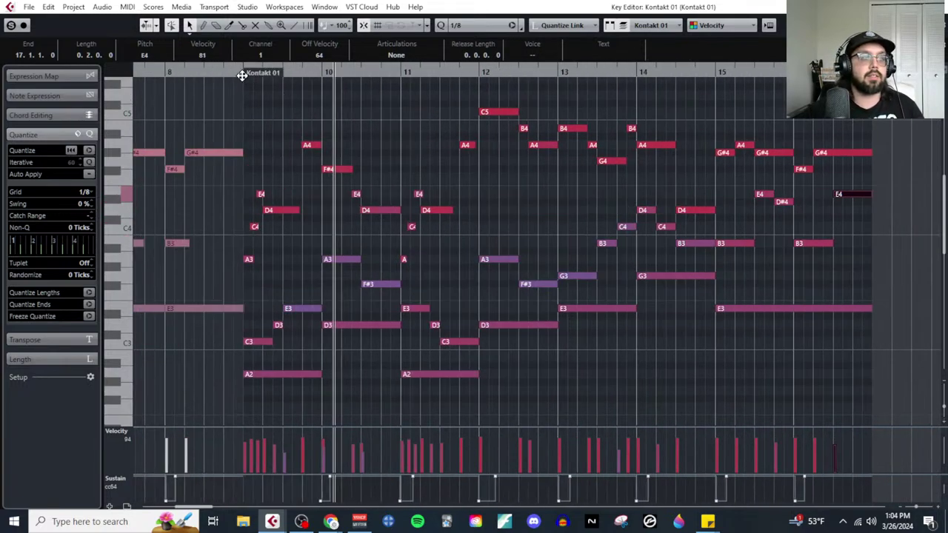
pyautogui.press('space')
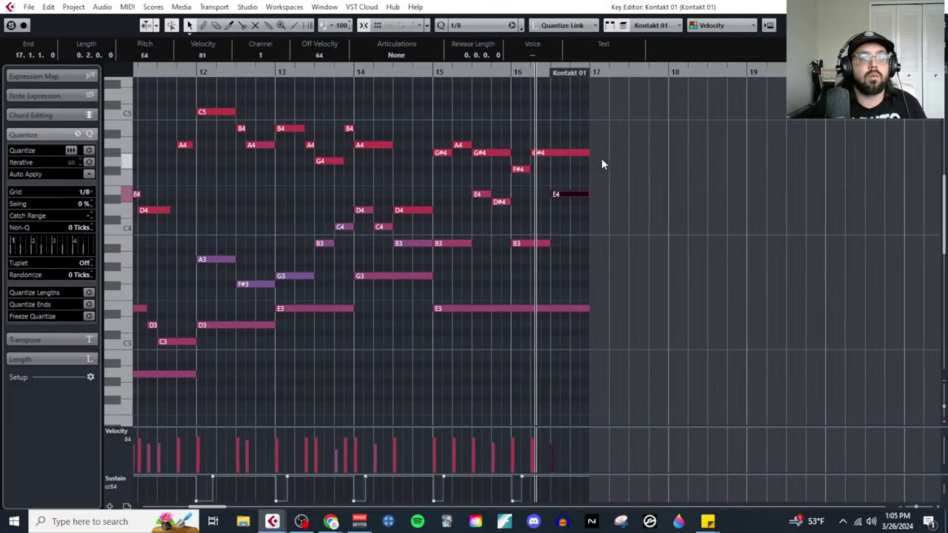
# Step: Delete the D#4 passing note and extend the bar-15 E4 to bar 16
pyautogui.click(460, 217)
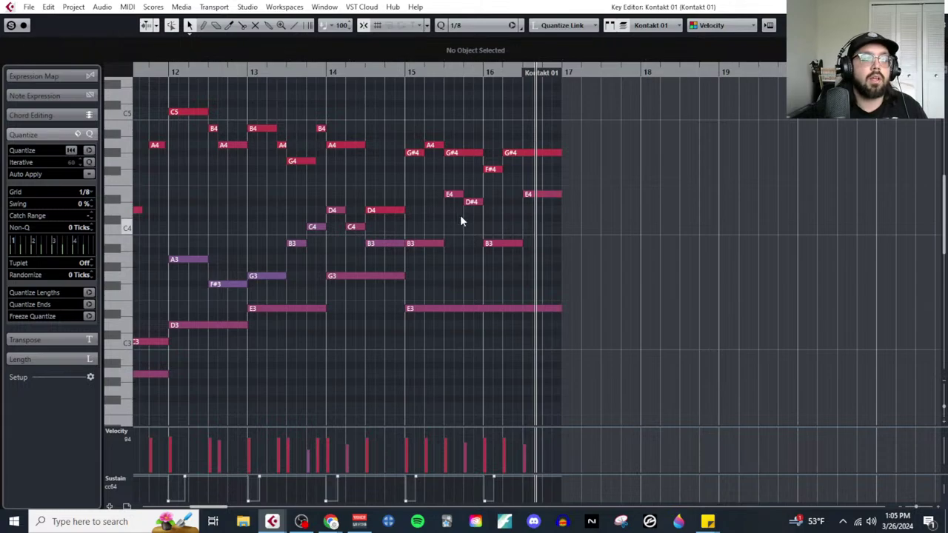
pyautogui.press('Delete')
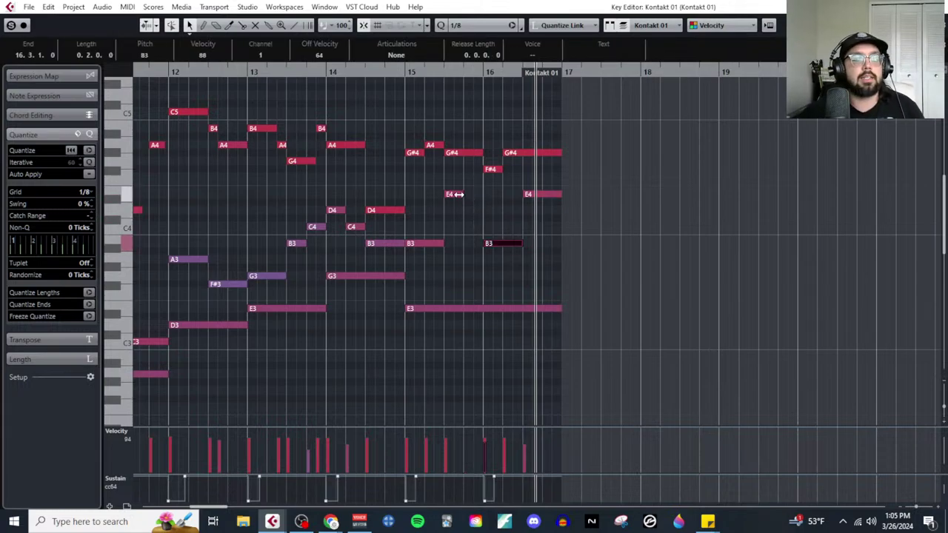
pyautogui.moveTo(459, 194); pyautogui.dragTo(486, 195)
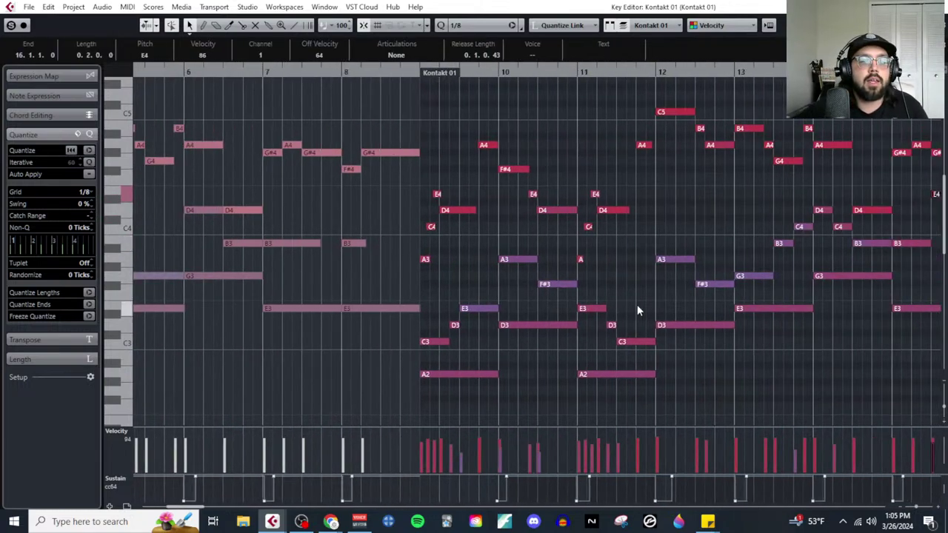
pyautogui.scroll(3, 456, 273)
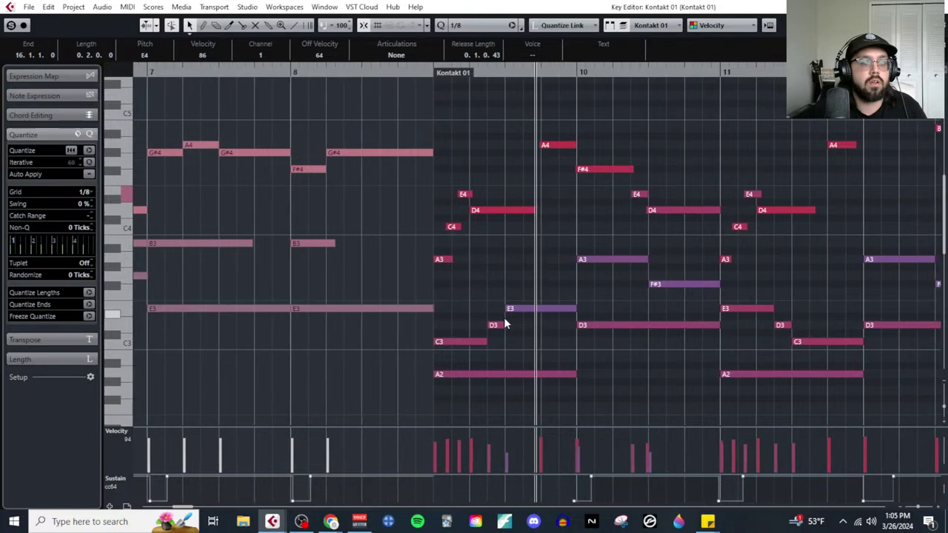
pyautogui.moveTo(480, 342); pyautogui.dragTo(528, 309)
pyautogui.scroll(1, 494, 326)
pyautogui.click(504, 326)
pyautogui.click(408, 71)
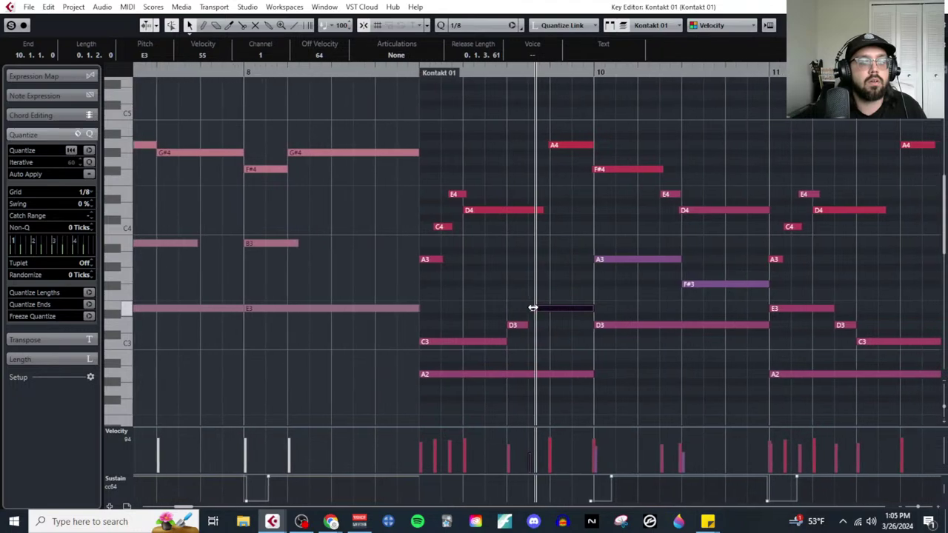
pyautogui.press('space')
pyautogui.moveTo(491, 341); pyautogui.dragTo(478, 326)
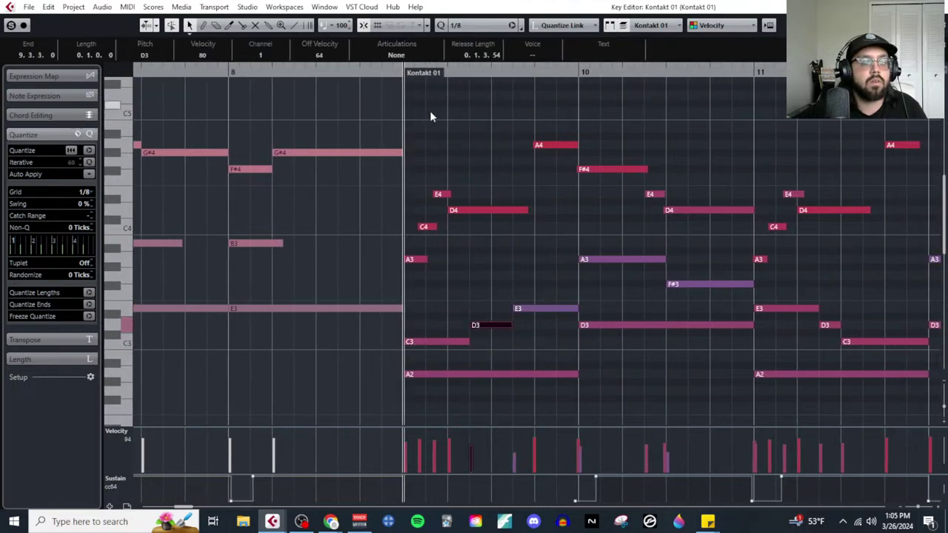
pyautogui.press('space')
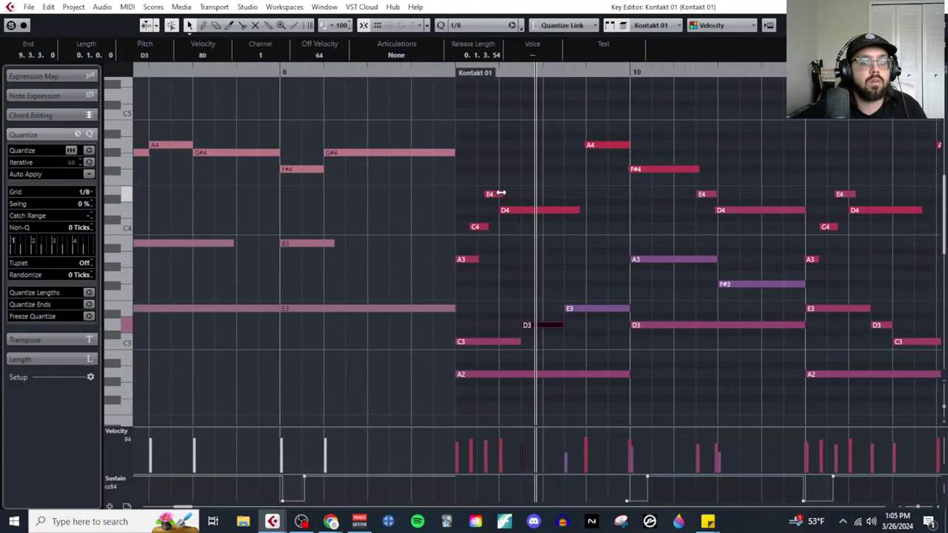
pyautogui.press('space')
pyautogui.hotkey('ctrl', 'z')
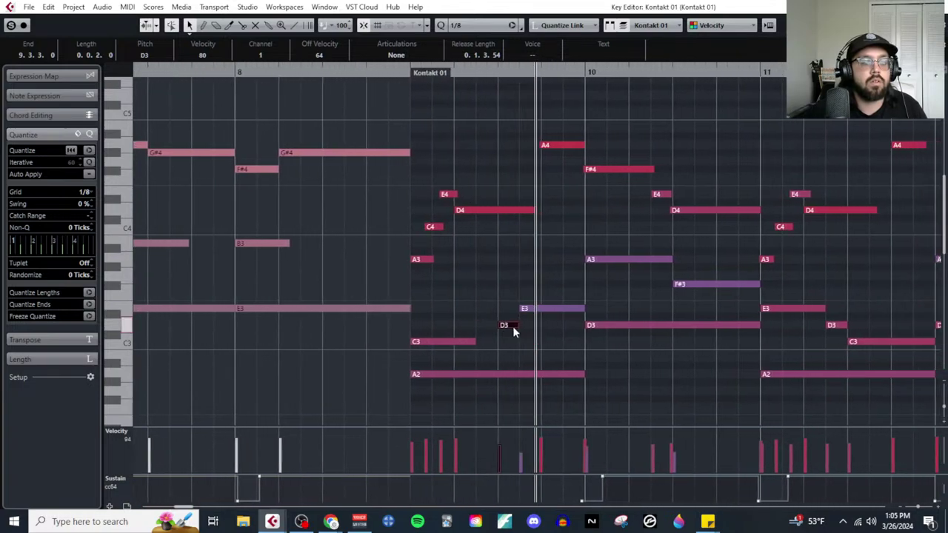
pyautogui.hotkey('ctrl', 'shift', 'z')
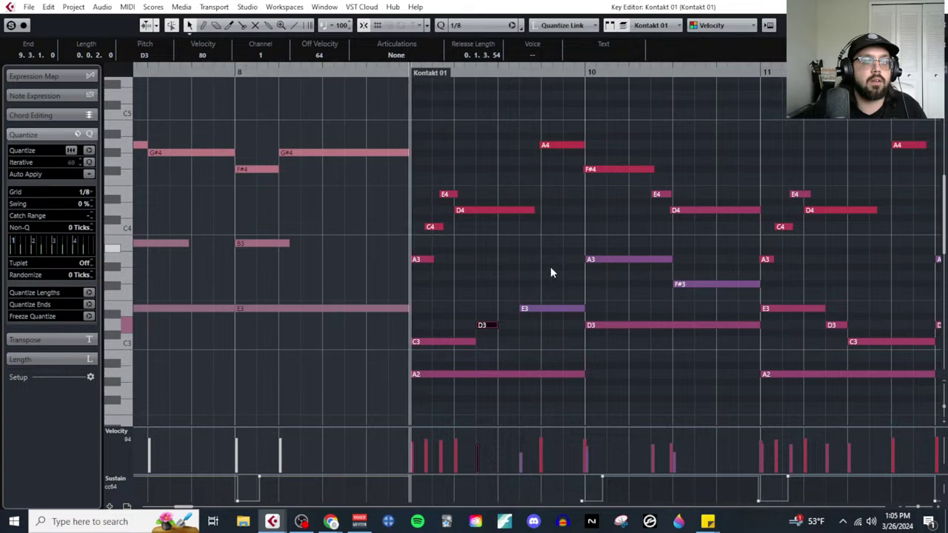
pyautogui.press('g')
pyautogui.press('space')
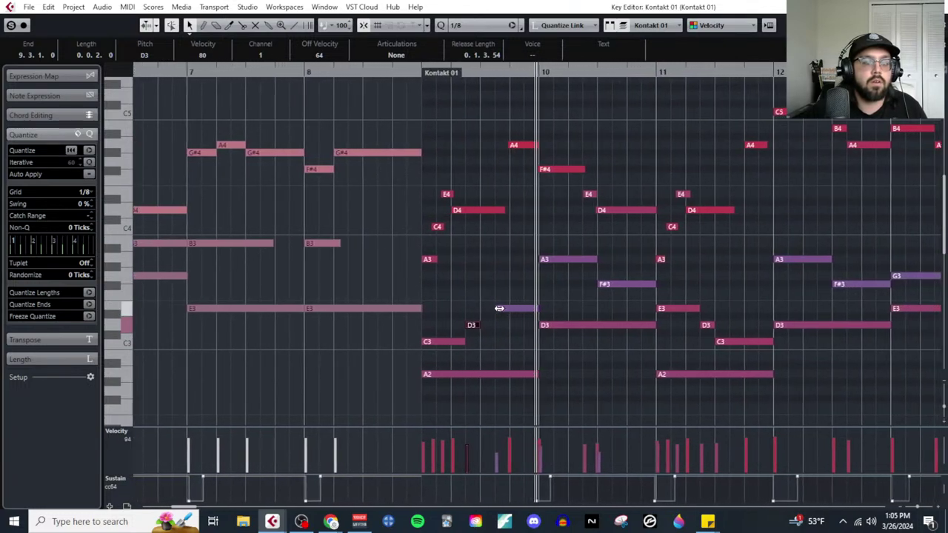
pyautogui.moveTo(497, 308); pyautogui.dragTo(478, 306)
pyautogui.press('g')
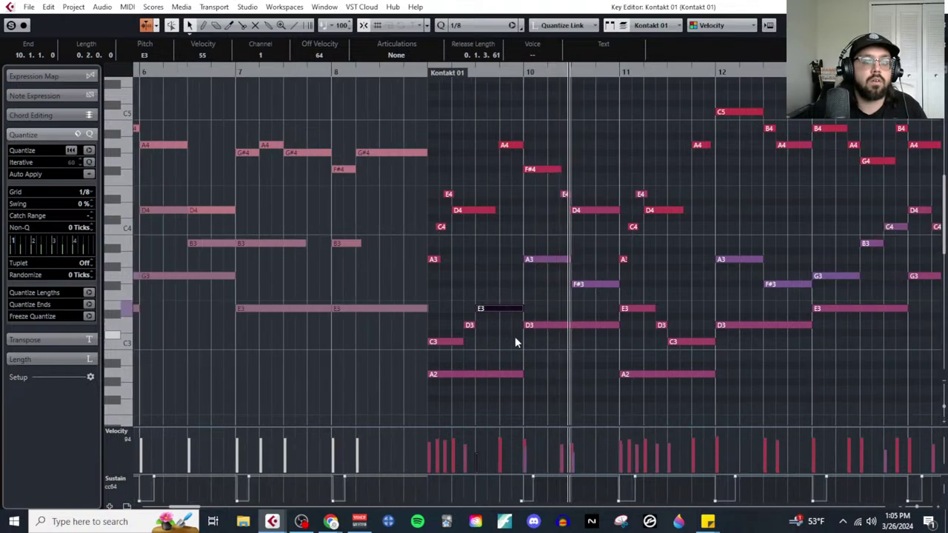
pyautogui.press('g')
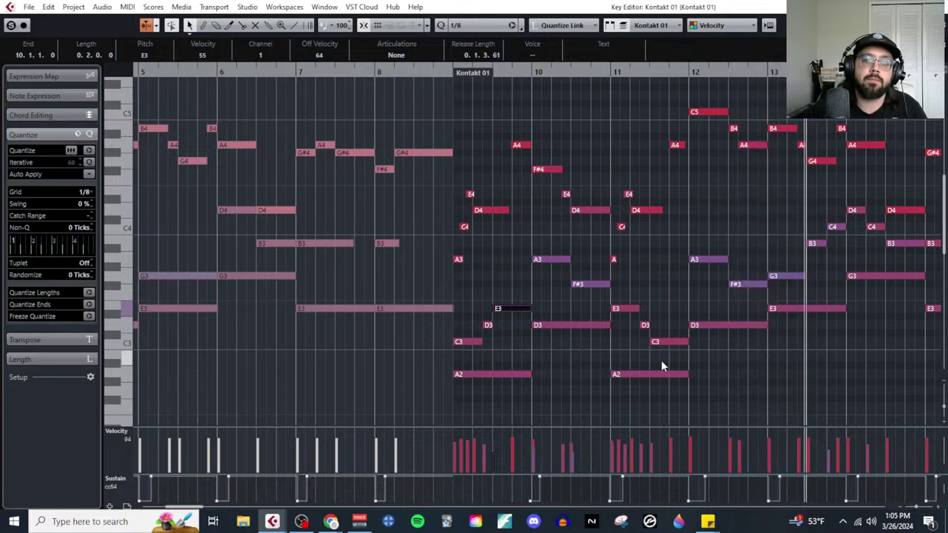
pyautogui.scroll(-2, 661, 360)
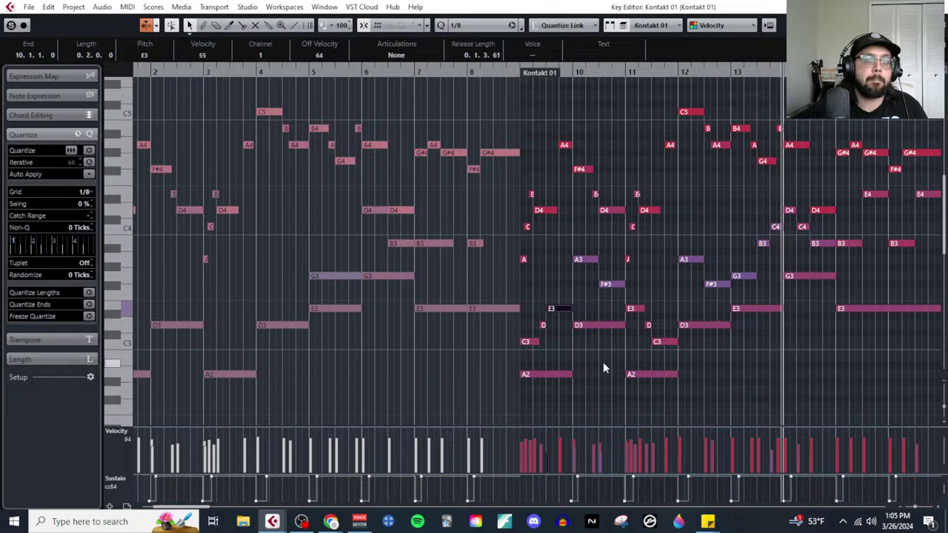
pyautogui.hscroll(3, 570, 366)
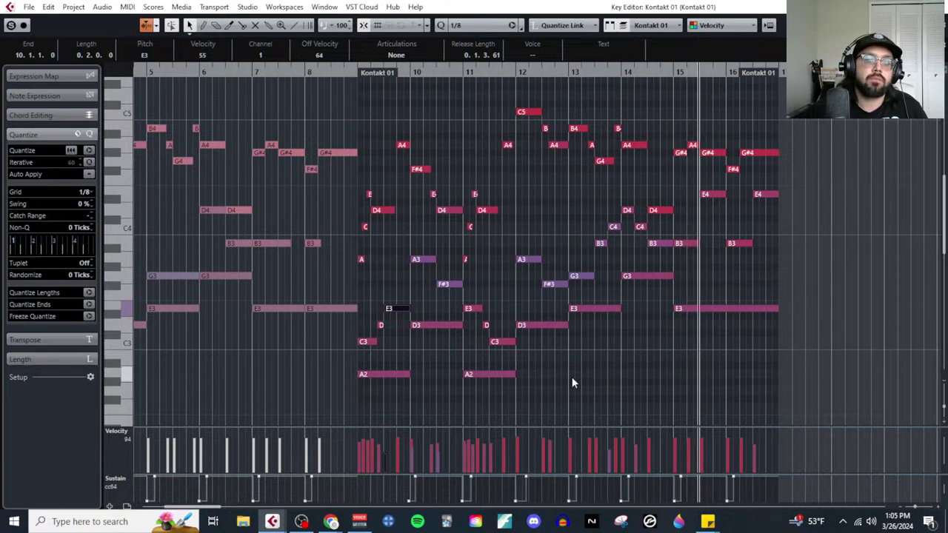
pyautogui.press('g')
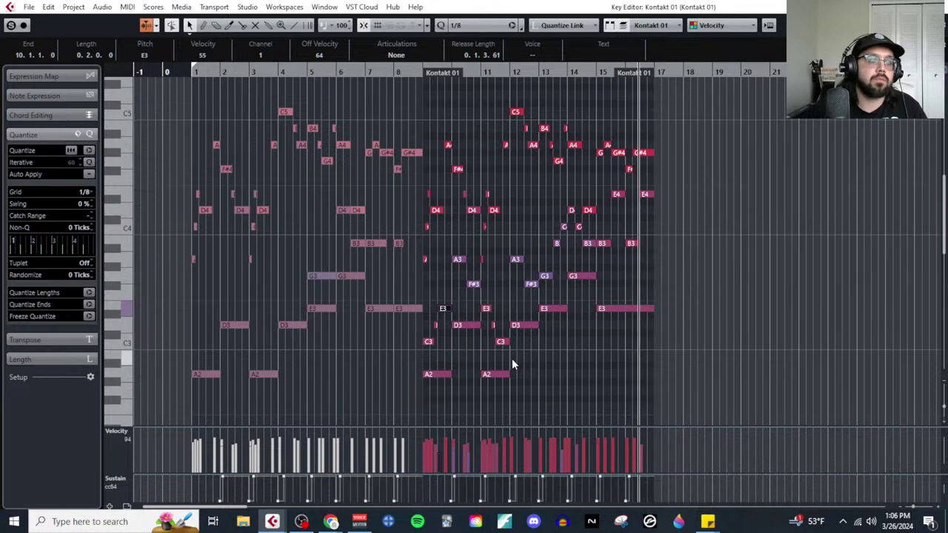
pyautogui.hscroll(4, 335, 261)
pyautogui.hscroll(-4, 189, 175)
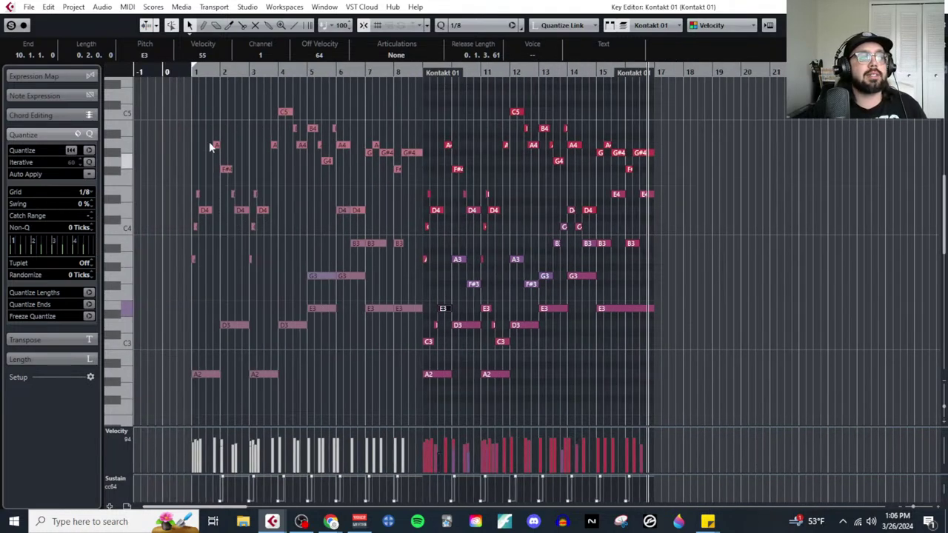
pyautogui.click(191, 77)
pyautogui.click(331, 521)
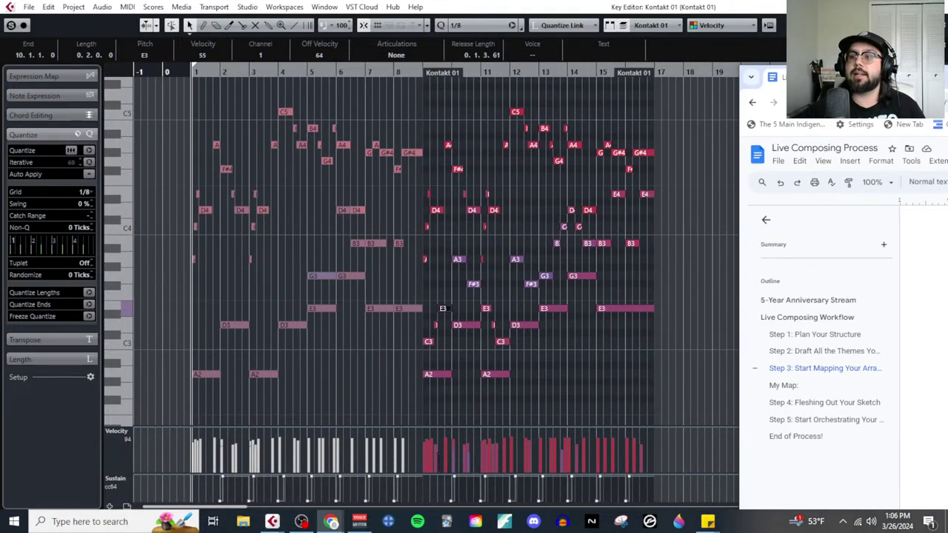
pyautogui.moveTo(780, 63); pyautogui.dragTo(289, 67)
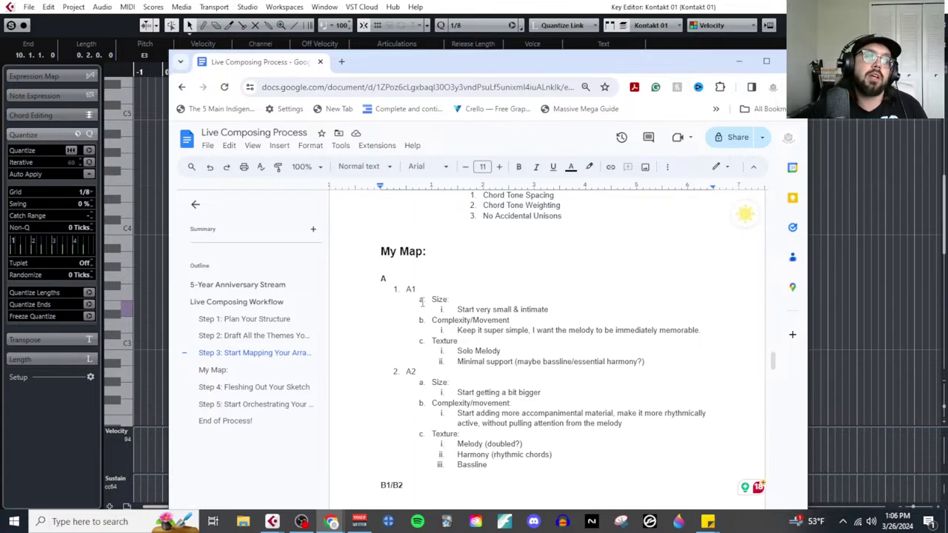
pyautogui.moveTo(585, 329); pyautogui.dragTo(662, 362)
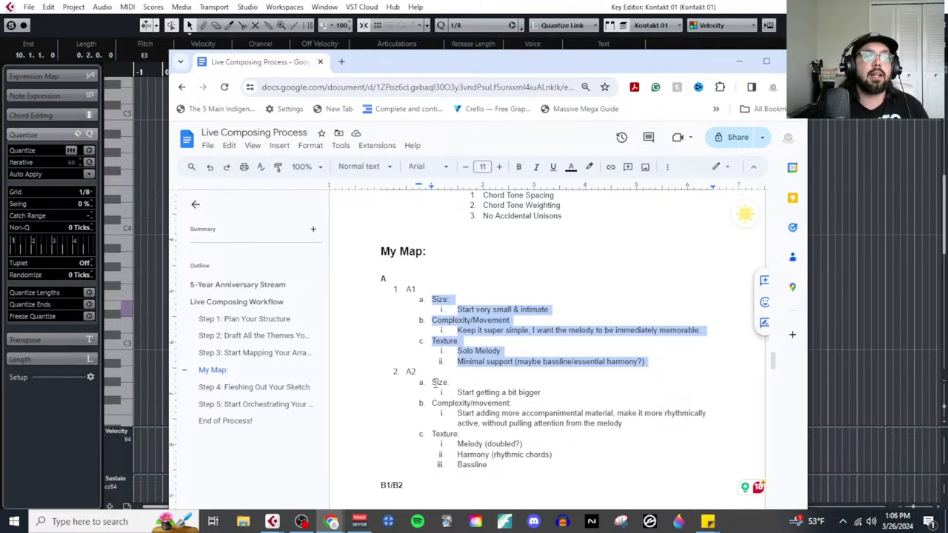
pyautogui.moveTo(436, 382); pyautogui.dragTo(589, 465)
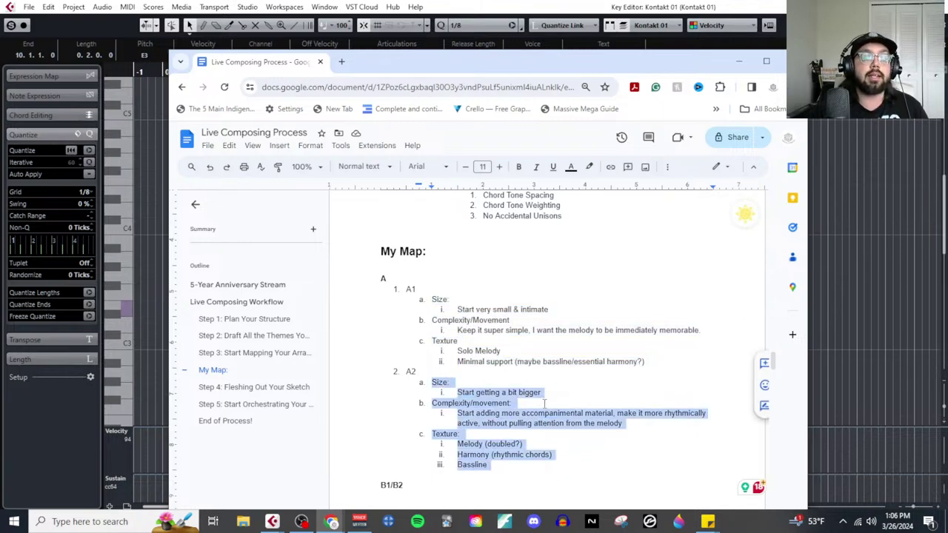
pyautogui.click(456, 413)
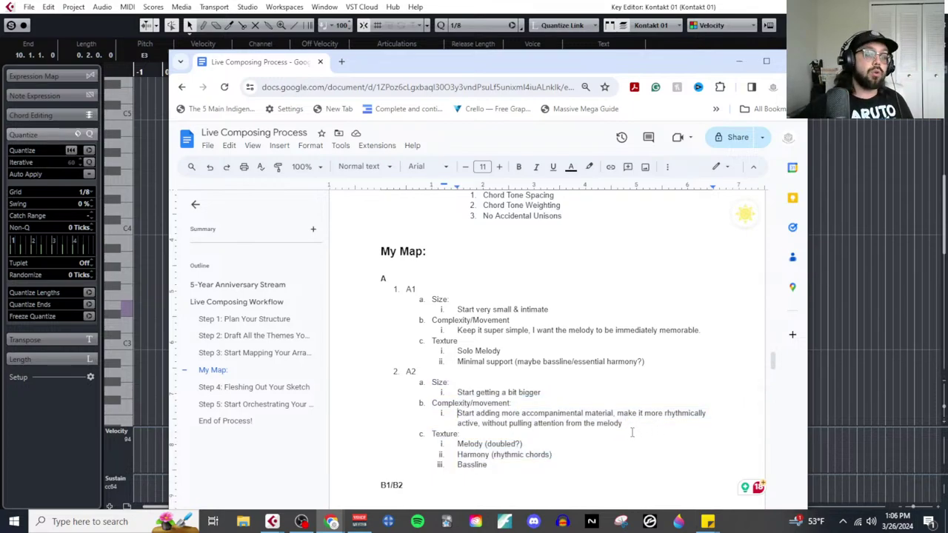
pyautogui.scroll(-1, 576, 454)
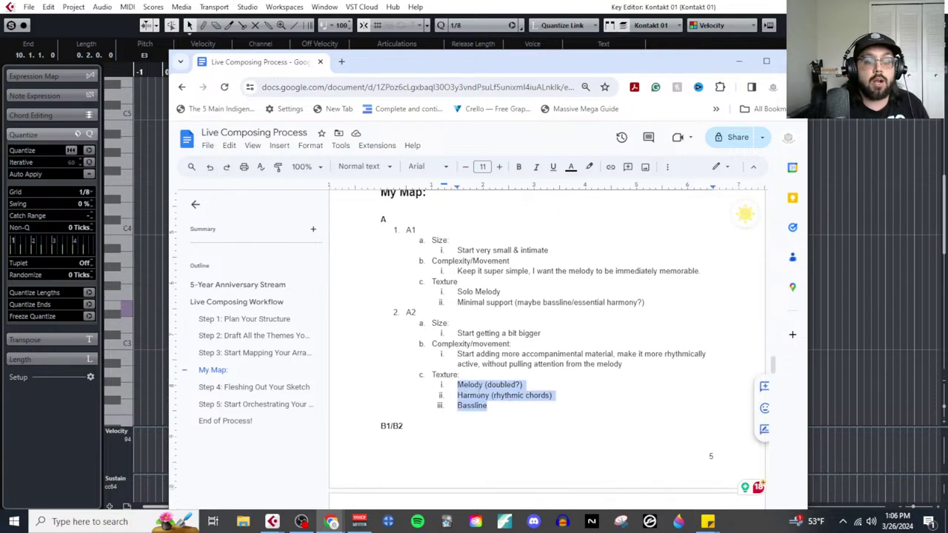
pyautogui.click(497, 403)
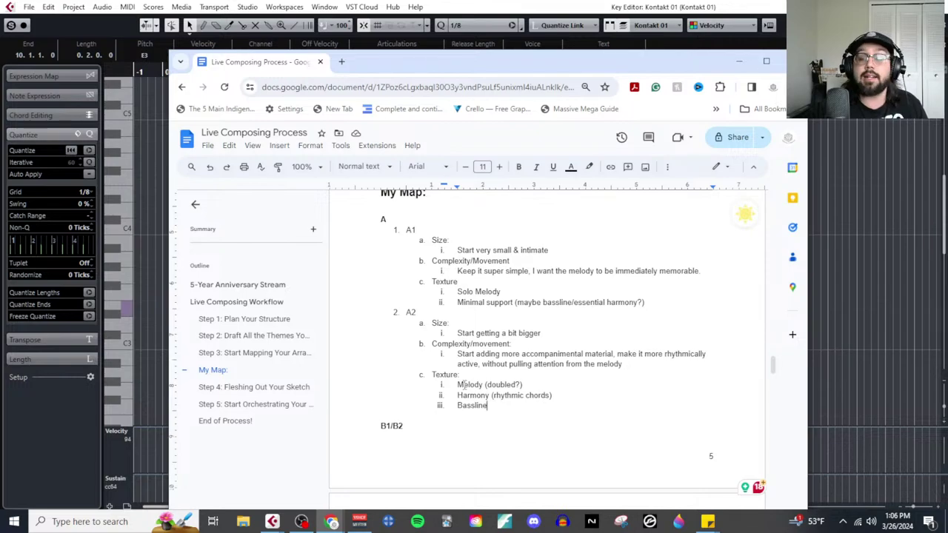
pyautogui.scroll(-2, 490, 394)
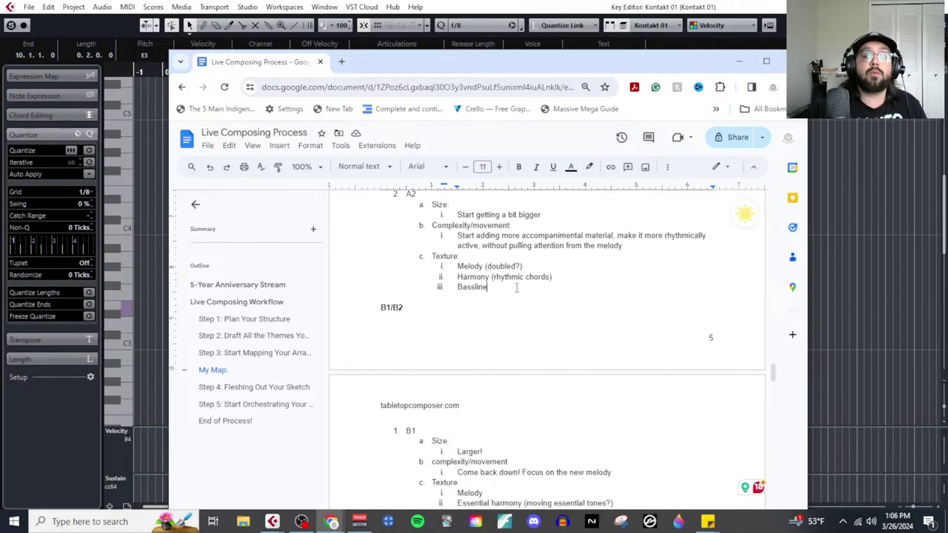
pyautogui.scroll(-2, 517, 288)
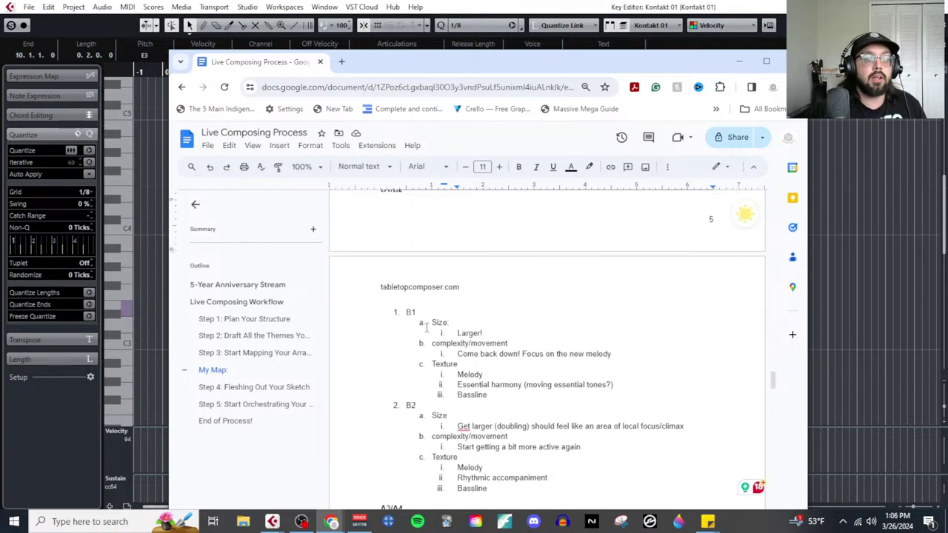
pyautogui.moveTo(423, 317); pyautogui.dragTo(514, 380)
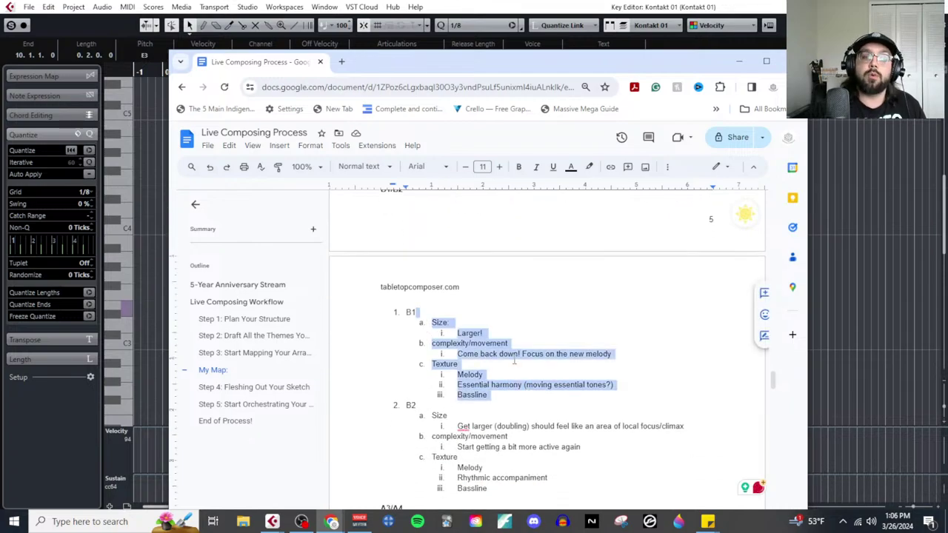
pyautogui.click(514, 361)
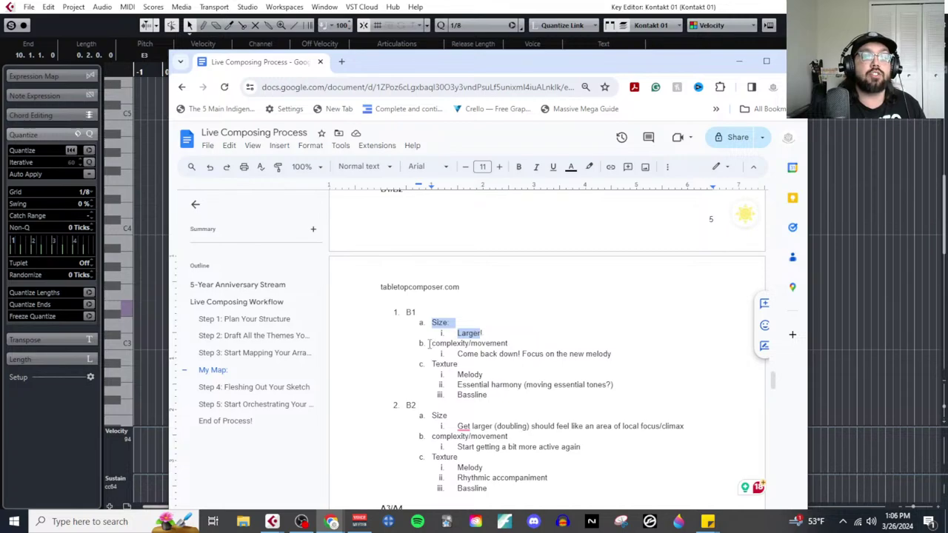
pyautogui.moveTo(429, 344); pyautogui.dragTo(612, 357)
pyautogui.click(745, 63)
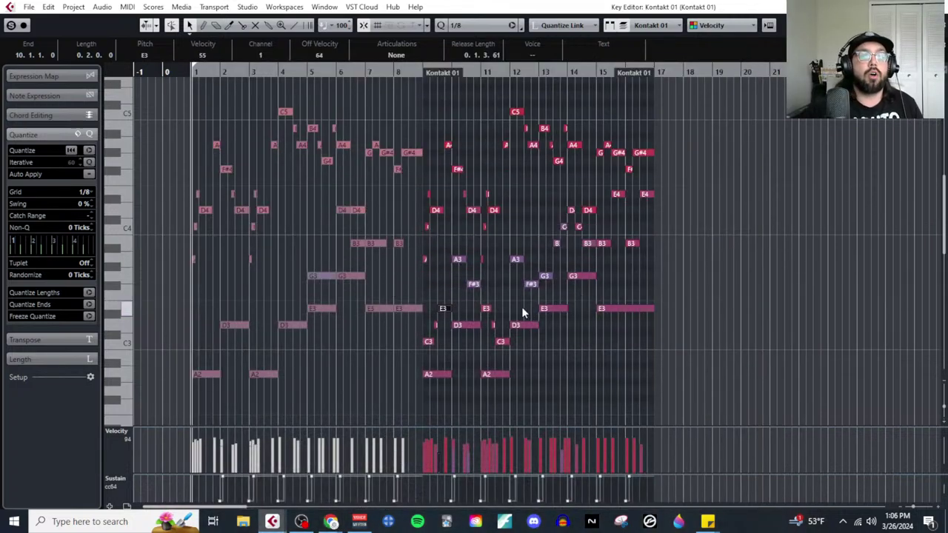
pyautogui.press('h')
pyautogui.press('h')
pyautogui.press('h')
pyautogui.press('h')
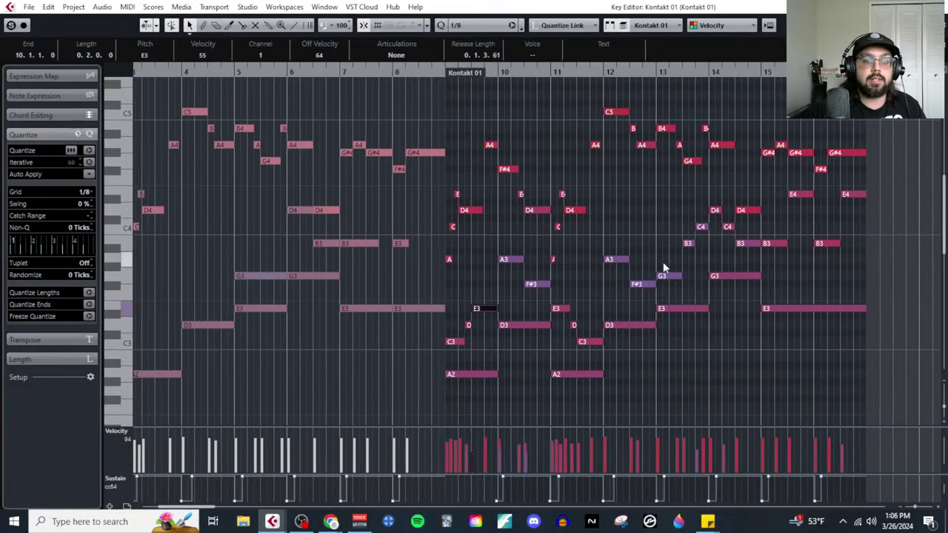
pyautogui.press('space')
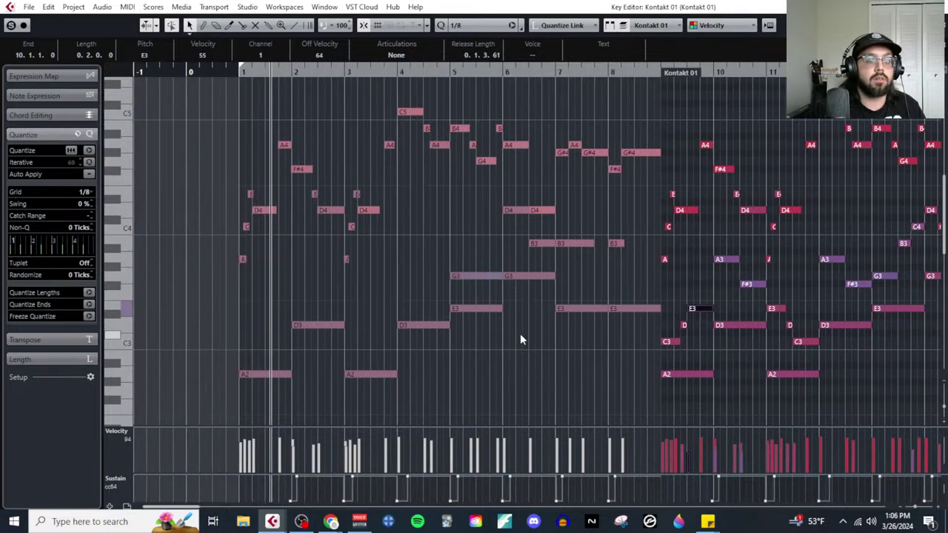
pyautogui.click(585, 378)
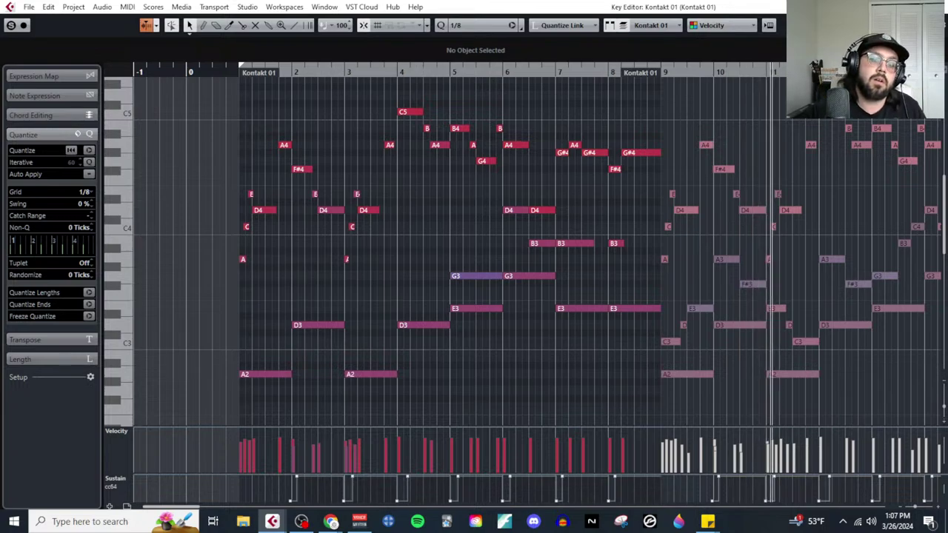
pyautogui.hscroll(5, 690, 378)
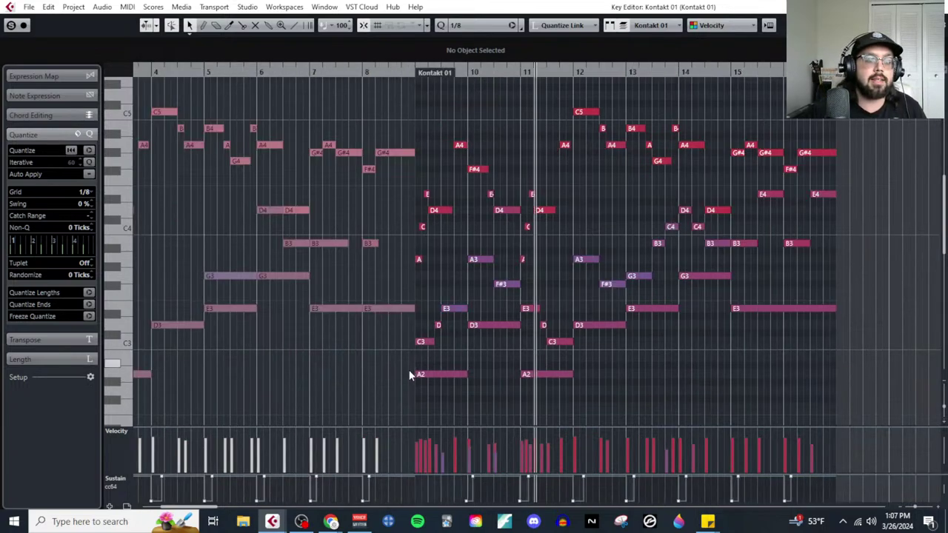
# Step: Scissor the bar-9 A2, bar-10 D3 and bar-11 A2 into eighth notes
pyautogui.scroll(2, 409, 372)
pyautogui.rightClick(428, 381)
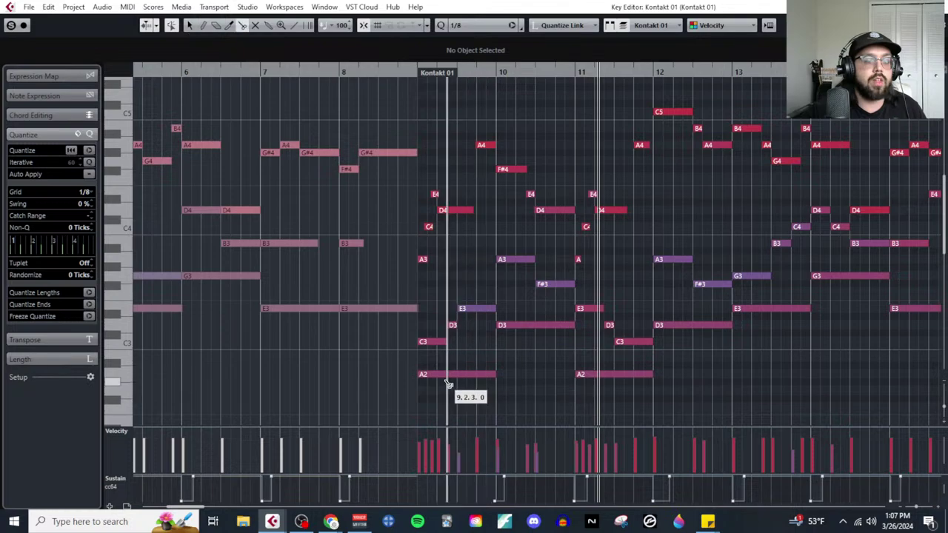
pyautogui.keyDown('alt'); pyautogui.click(448, 383); pyautogui.keyUp('alt')
pyautogui.keyDown('alt'); pyautogui.click(509, 330); pyautogui.keyUp('alt')
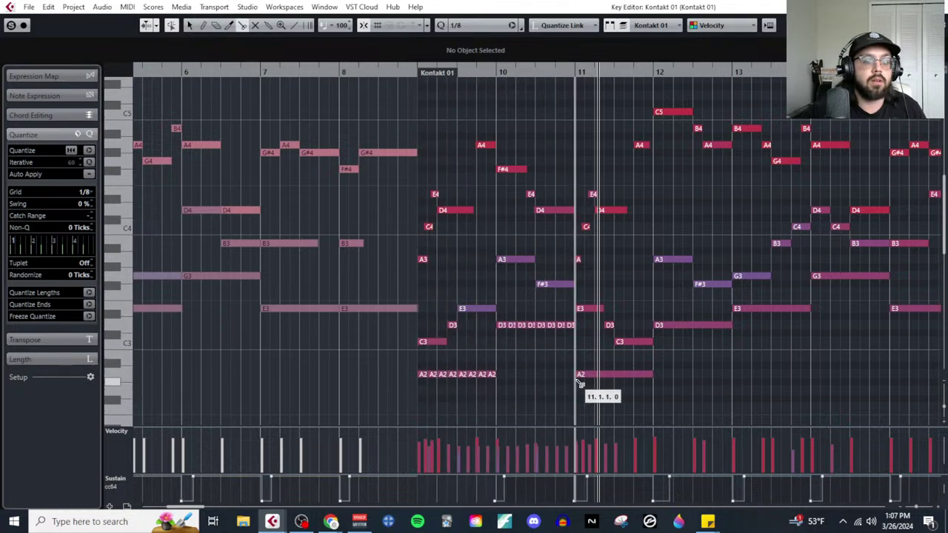
pyautogui.click(417, 370)
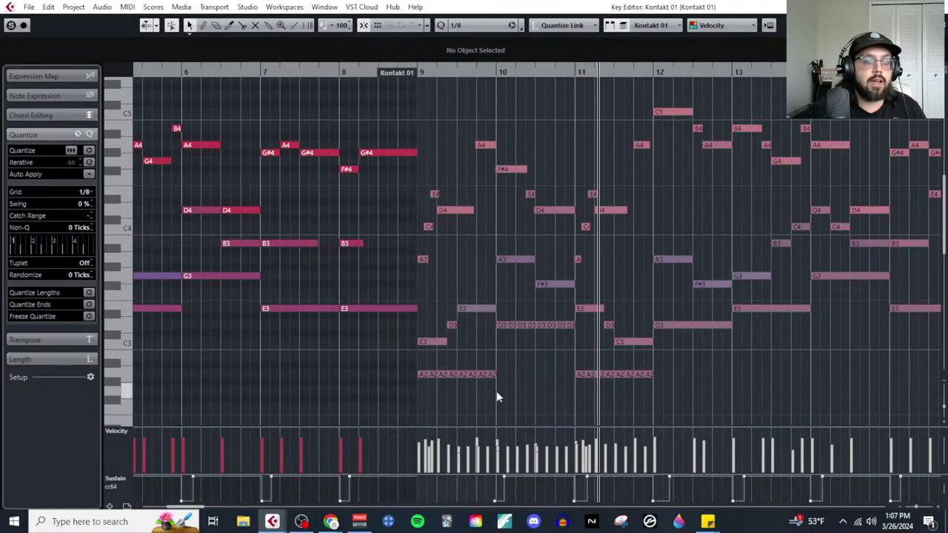
pyautogui.click(471, 375)
# Step: Lower the velocities of the repeated A2 and D3 notes with the Line tool
pyautogui.moveTo(417, 374); pyautogui.dragTo(510, 389)
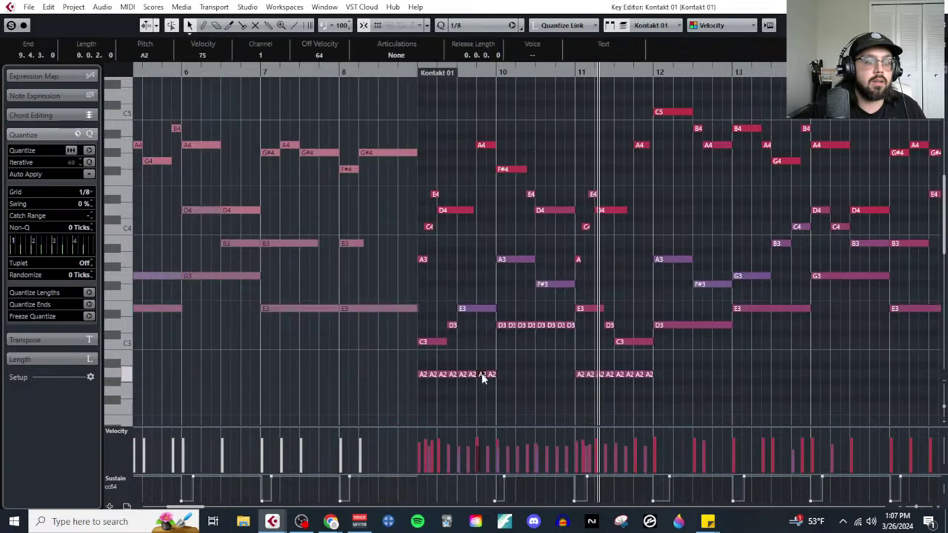
pyautogui.moveTo(420, 370); pyautogui.dragTo(420, 369)
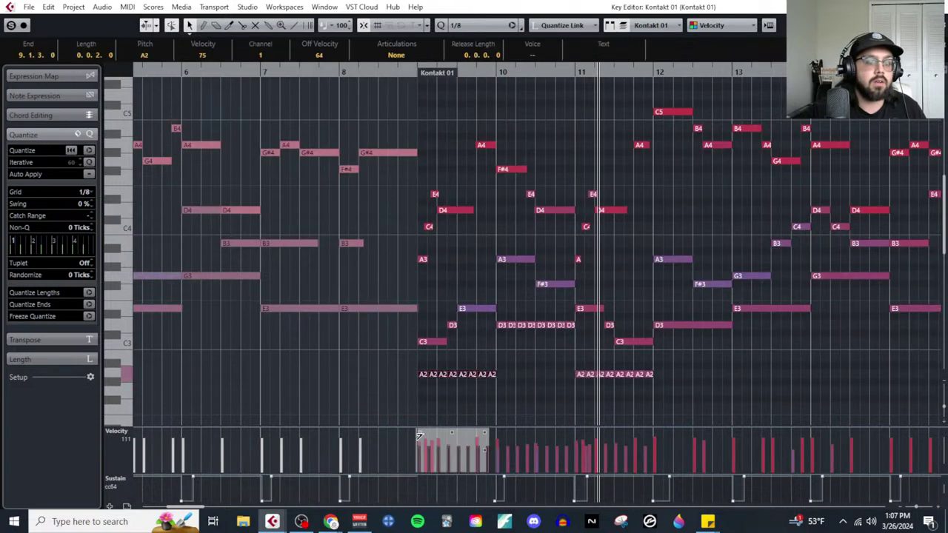
pyautogui.click(530, 347)
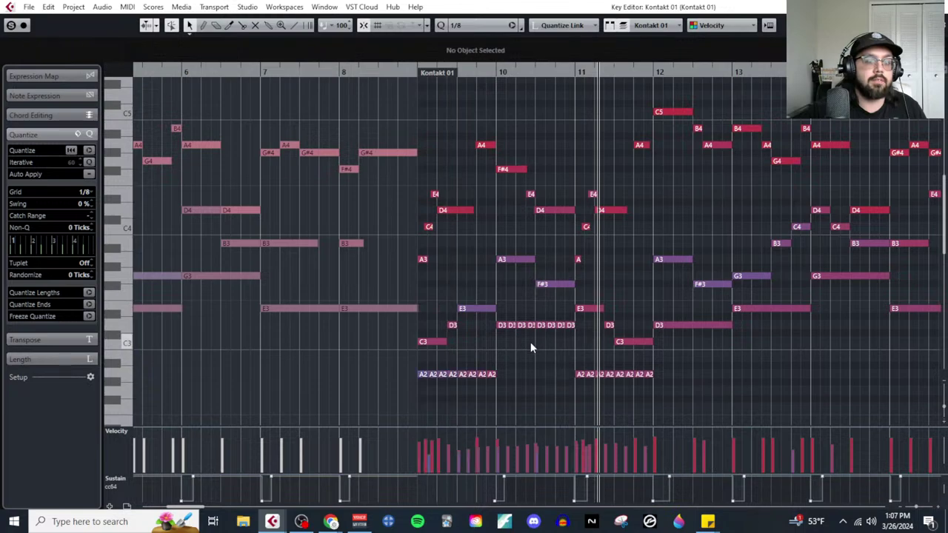
pyautogui.moveTo(502, 331); pyautogui.dragTo(501, 331)
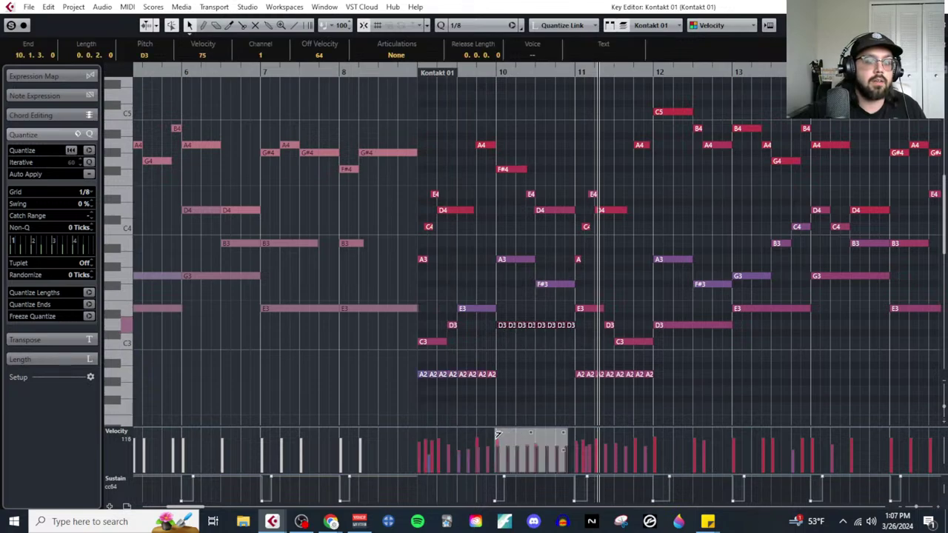
pyautogui.moveTo(659, 390); pyautogui.dragTo(576, 370)
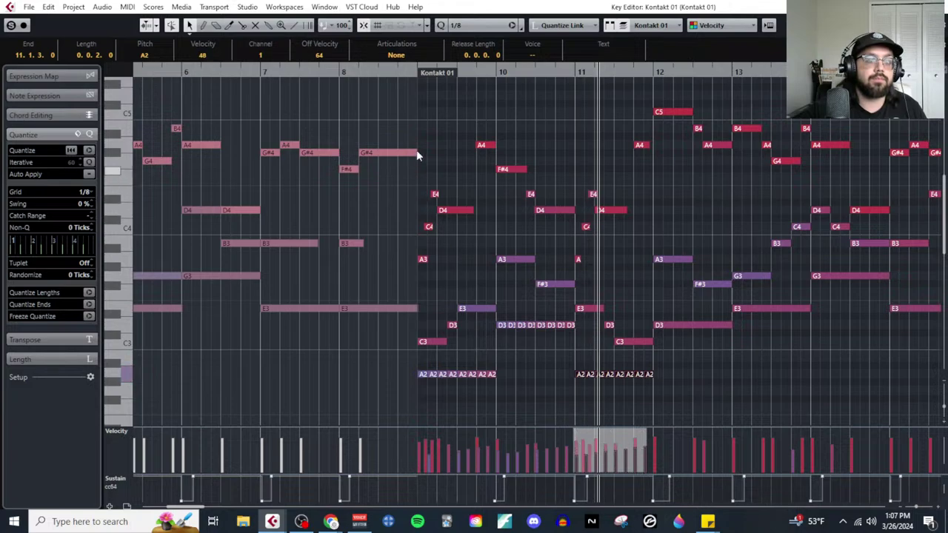
# Step: Play back the reworked bars 9–11 passage, zooming out to follow it
pyautogui.click(413, 70)
pyautogui.press('space')
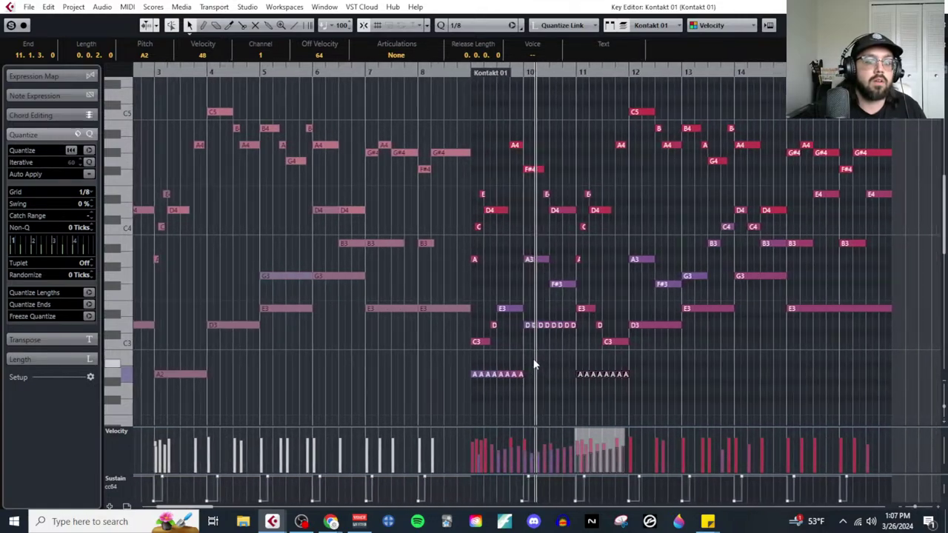
pyautogui.scroll(-2, 537, 347)
pyautogui.press('g')
pyautogui.hscroll(-4, 501, 276)
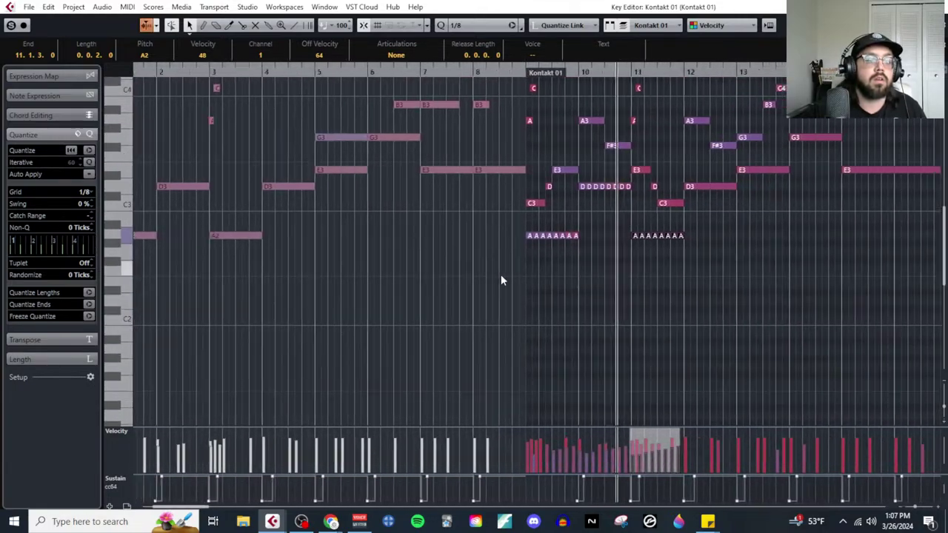
pyautogui.hscroll(3, 731, 293)
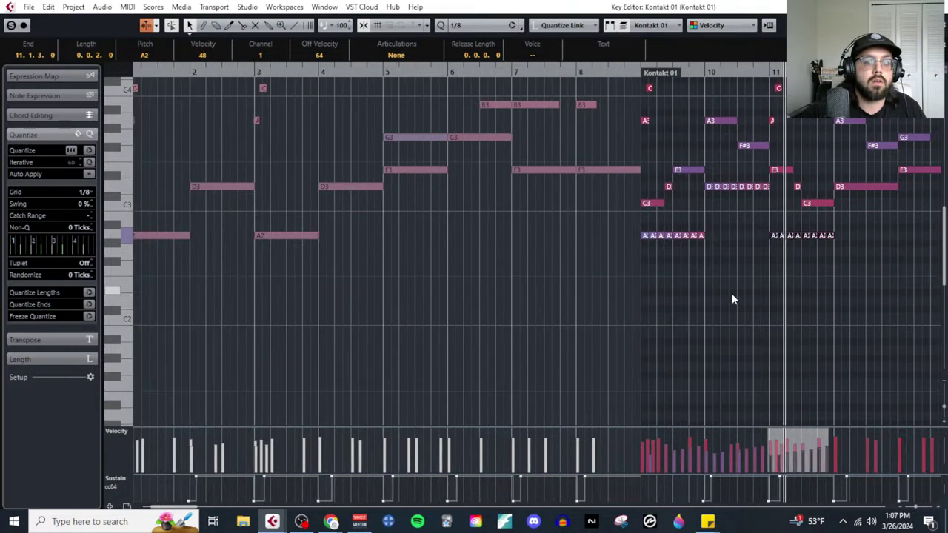
pyautogui.scroll(-2, 690, 288)
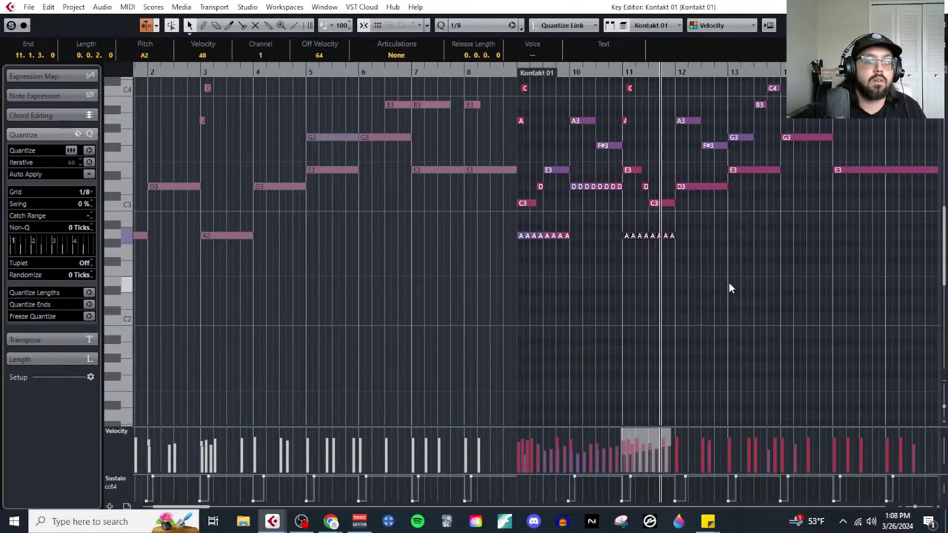
pyautogui.hscroll(3, 711, 285)
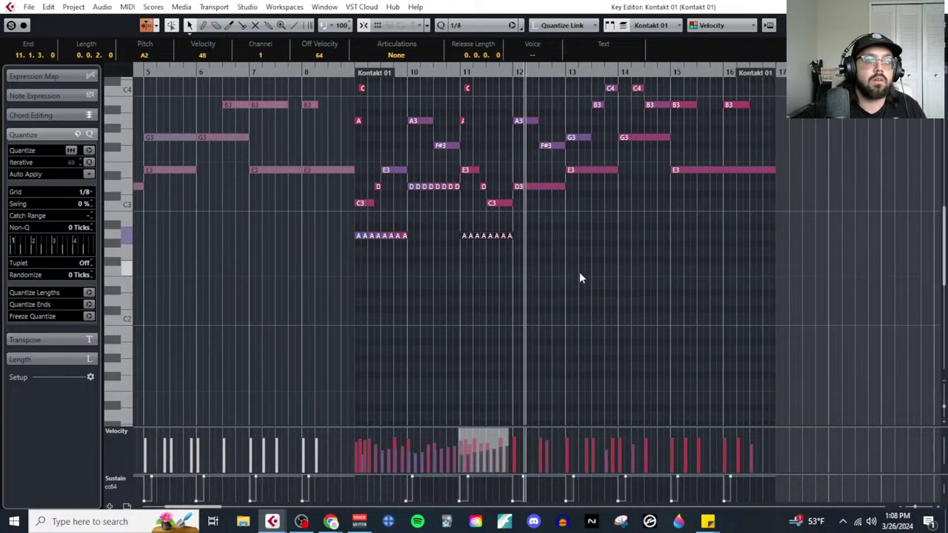
pyautogui.scroll(2, 570, 274)
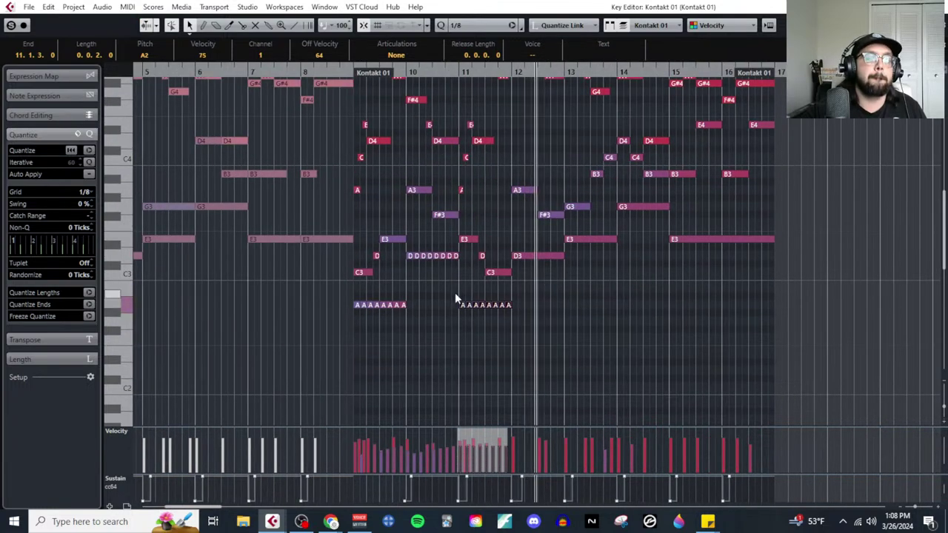
# Step: Glue the repeated A notes back into sustained A2 bass notes
pyautogui.click(455, 295)
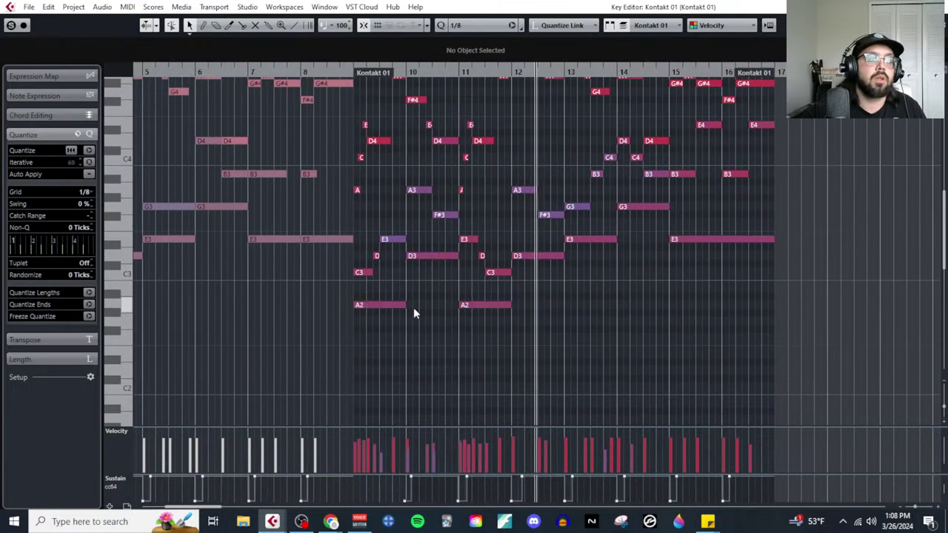
pyautogui.scroll(2, 378, 311)
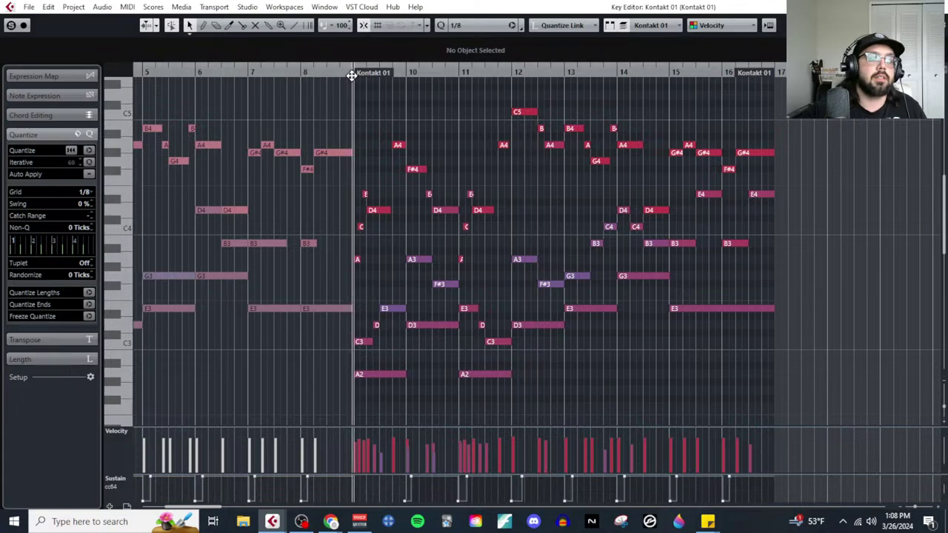
pyautogui.hscroll(-6, 433, 265)
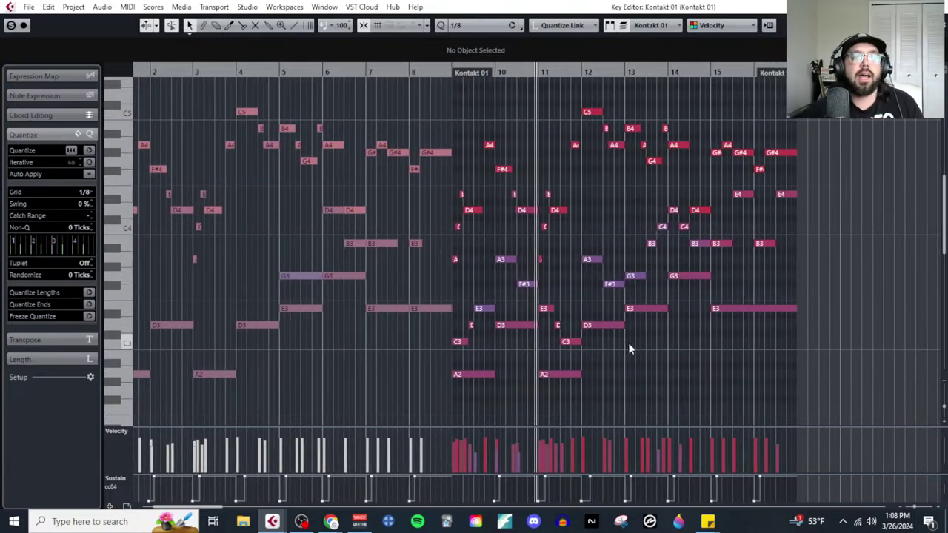
pyautogui.scroll(3, 496, 323)
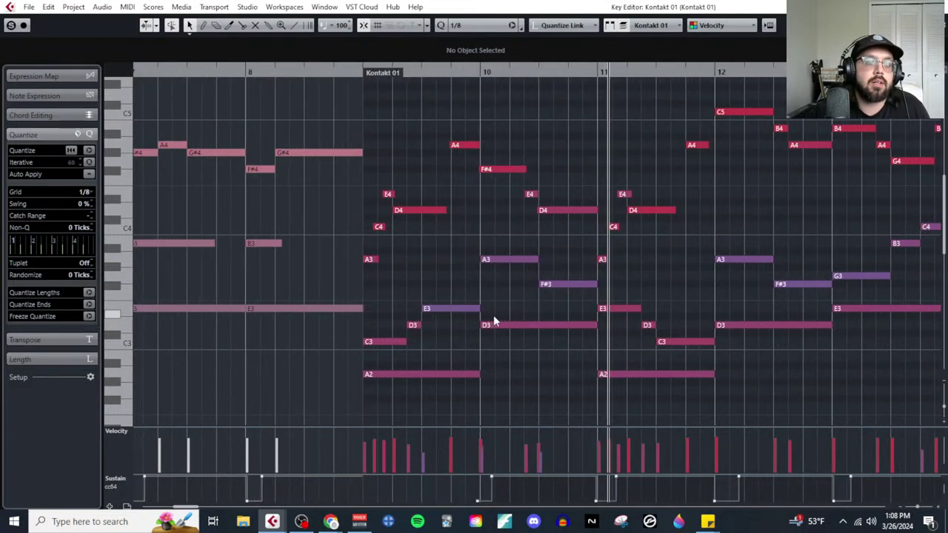
# Step: Play the arrangement from bar 1, then activate the second Kontakt 01 part
pyautogui.scroll(-5, 497, 344)
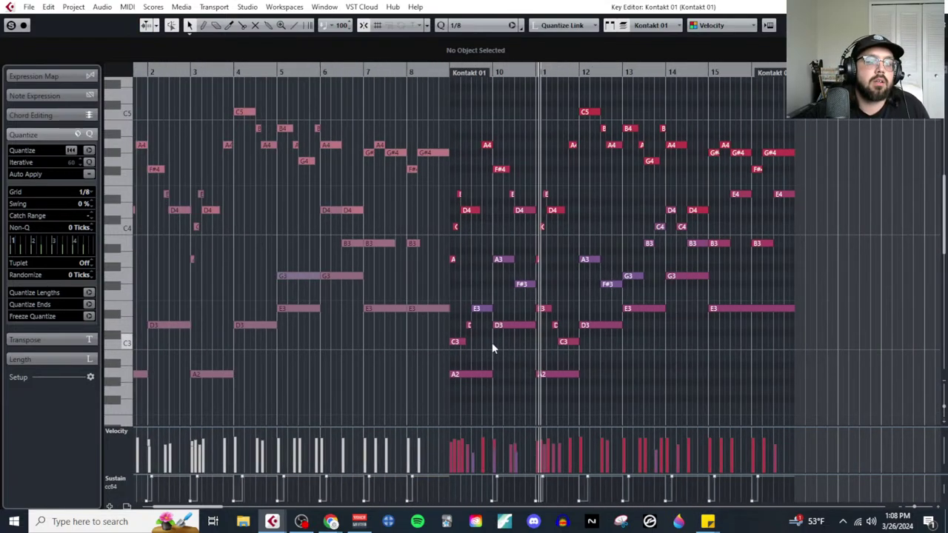
pyautogui.click(220, 79)
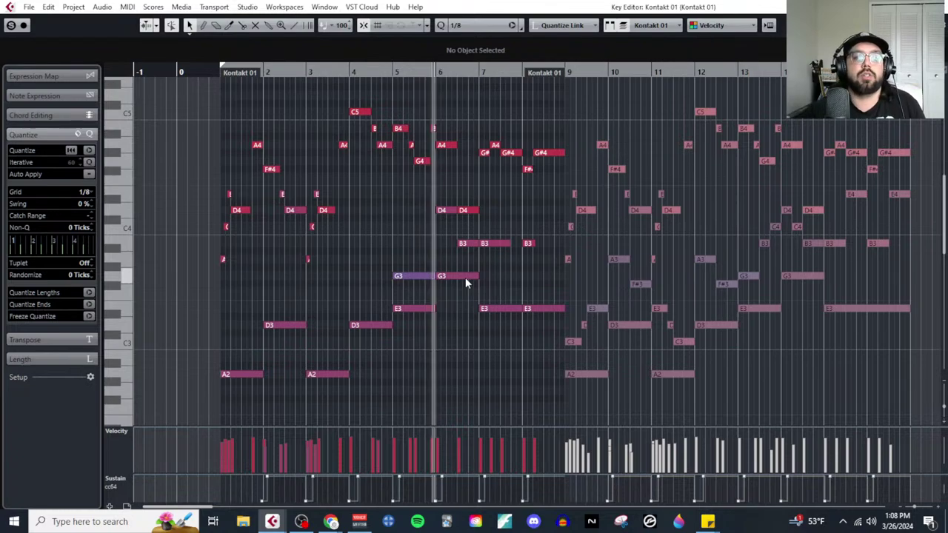
pyautogui.click(766, 210)
# Step: With the grid at whole bars, draw one long A5 note across the part
pyautogui.scroll(5, 585, 236)
pyautogui.scroll(2, 574, 277)
pyautogui.rightClick(582, 289)
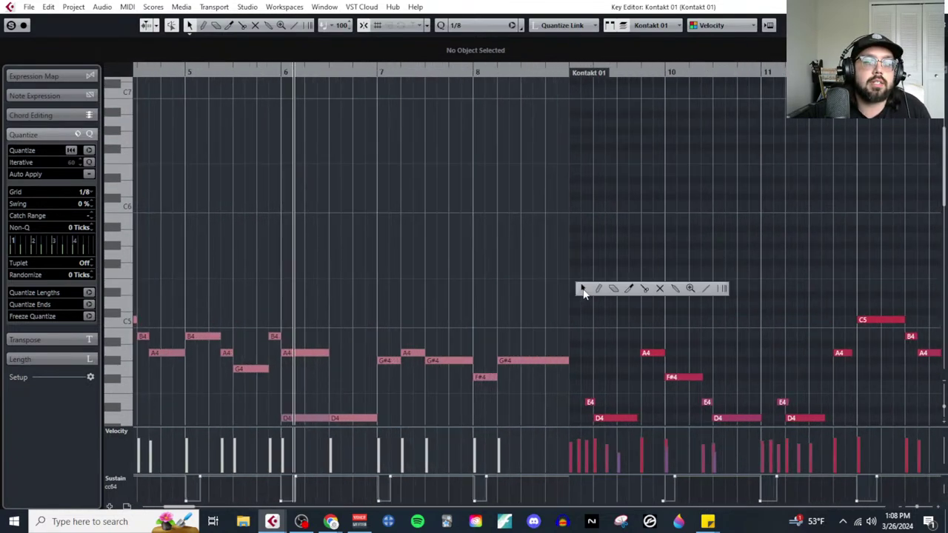
pyautogui.scroll(-4, 581, 248)
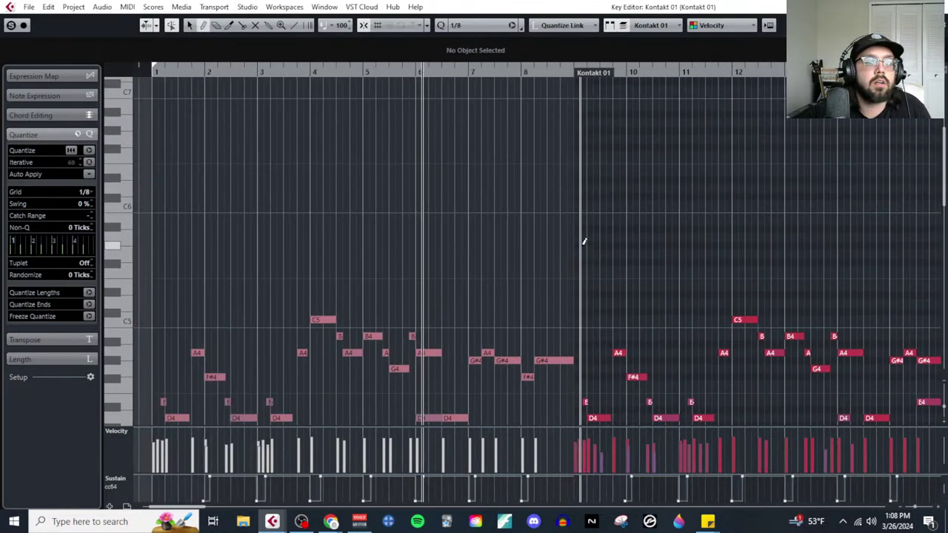
pyautogui.click(78, 192)
pyautogui.click(100, 207)
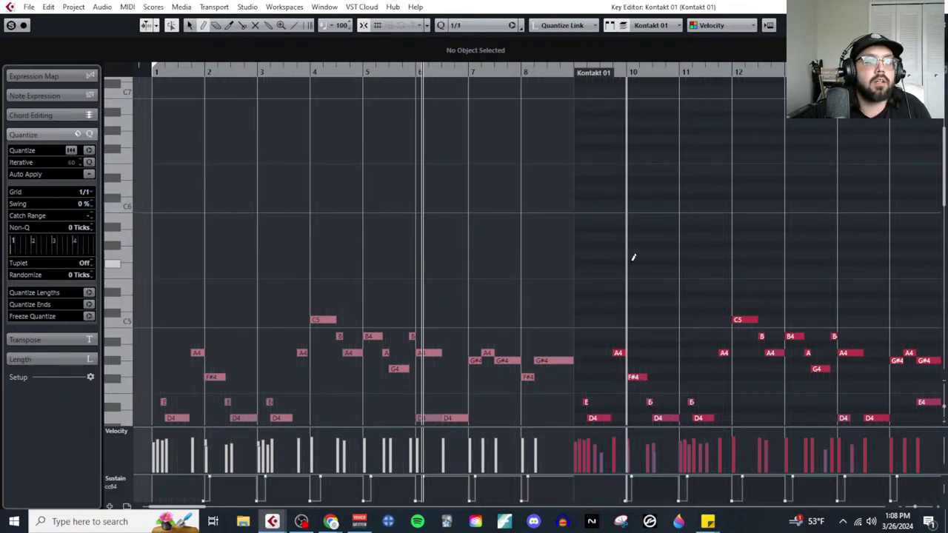
pyautogui.moveTo(592, 236)
pyautogui.mouseDown()
pyautogui.moveTo(937, 237)
pyautogui.moveTo(707, 237)
pyautogui.mouseUp()
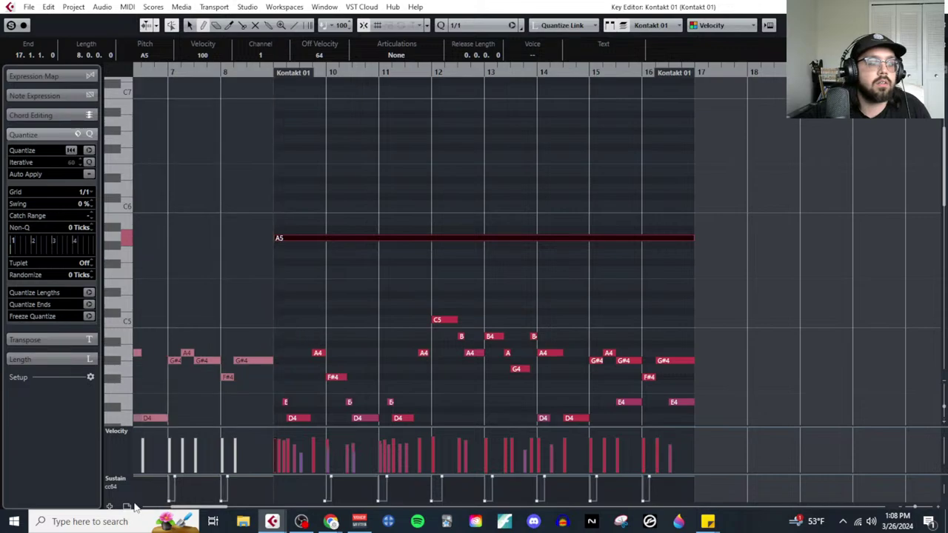
# Step: Split the long A5 into eighth notes on a 1/8 grid
pyautogui.scroll(3, 274, 286)
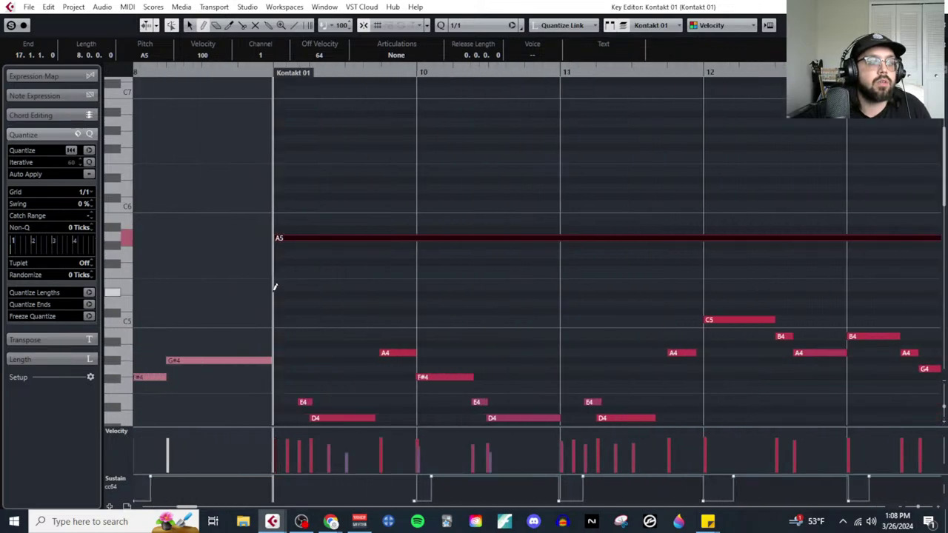
pyautogui.hscroll(-1, 283, 270)
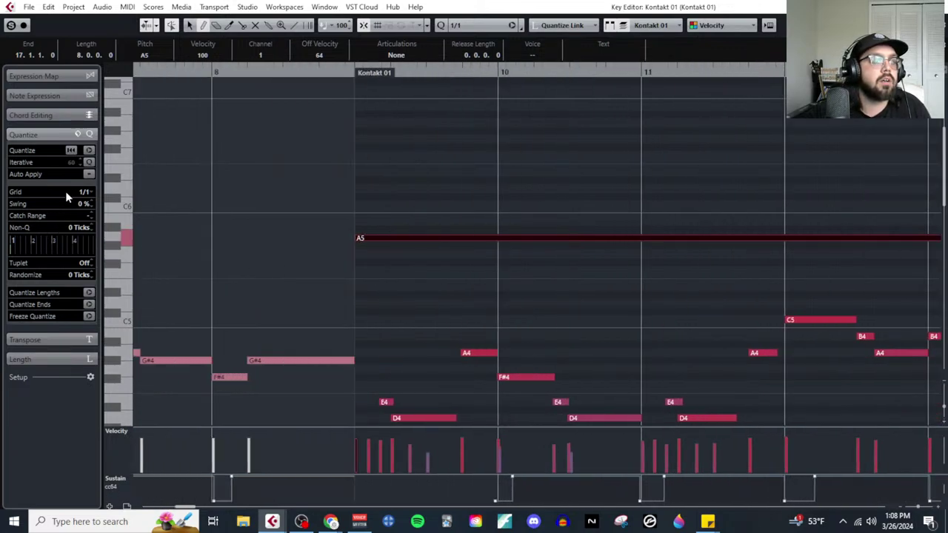
pyautogui.click(85, 192)
pyautogui.click(107, 257)
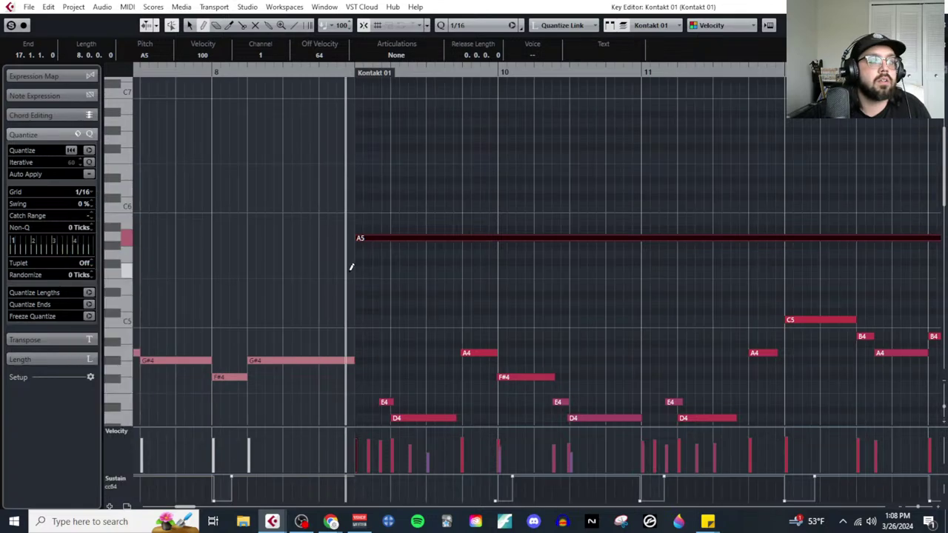
pyautogui.rightClick(351, 267)
pyautogui.click(88, 194)
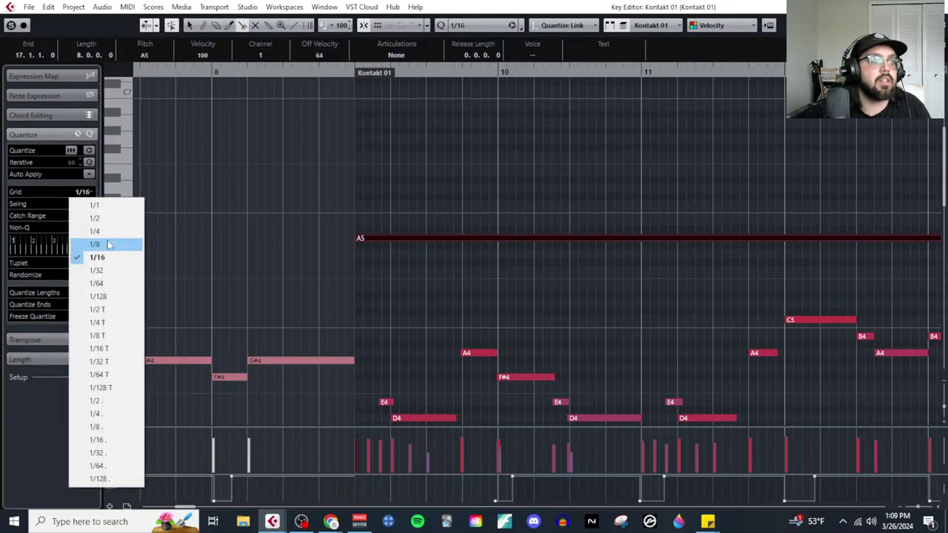
pyautogui.click(106, 246)
pyautogui.keyDown('alt'); pyautogui.click(376, 238); pyautogui.keyUp('alt')
# Step: Select the row of split A5 notes and lower their velocity to 43
pyautogui.scroll(-3, 414, 259)
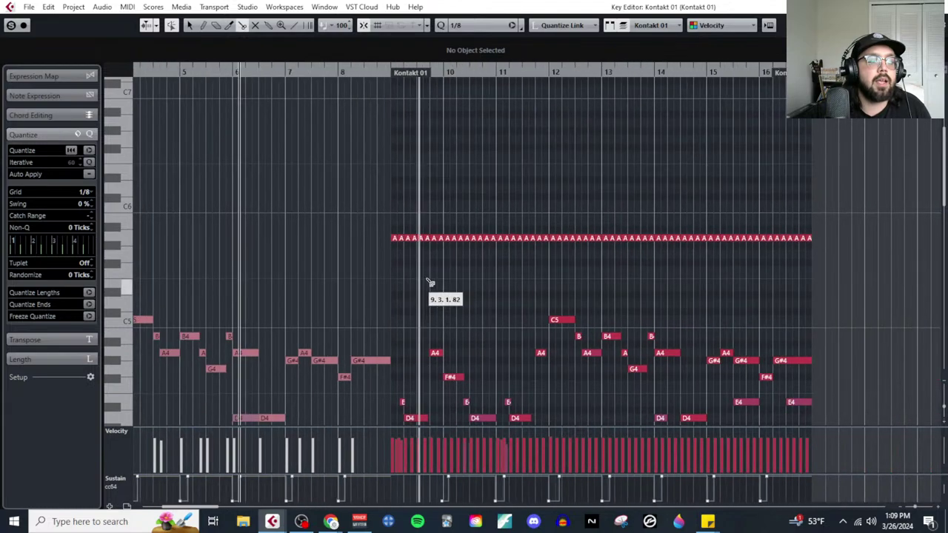
pyautogui.moveTo(391, 221)
pyautogui.mouseDown()
pyautogui.moveTo(820, 260)
pyautogui.moveTo(659, 224)
pyautogui.moveTo(382, 233)
pyautogui.moveTo(393, 227)
pyautogui.mouseUp()
pyautogui.click(428, 237)
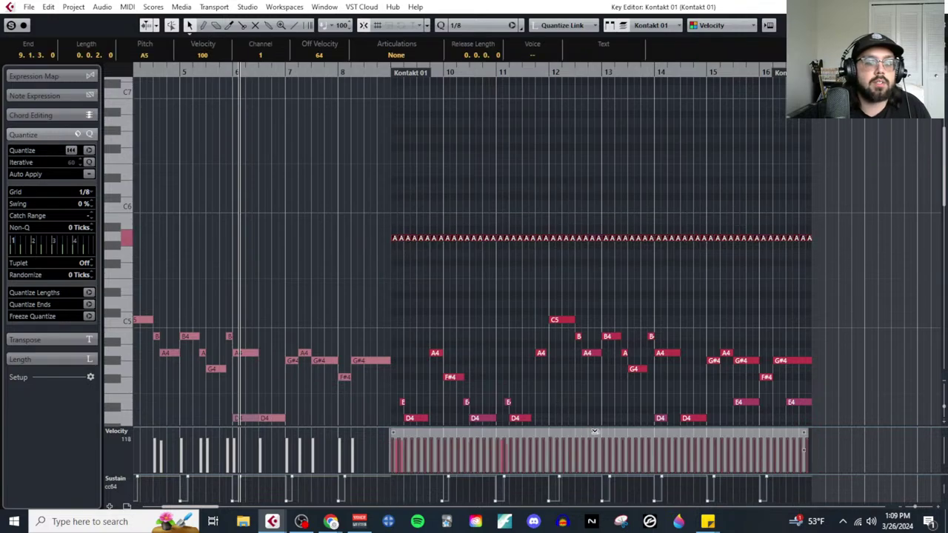
pyautogui.click(538, 285)
pyautogui.scroll(-2, 559, 254)
pyautogui.press('space')
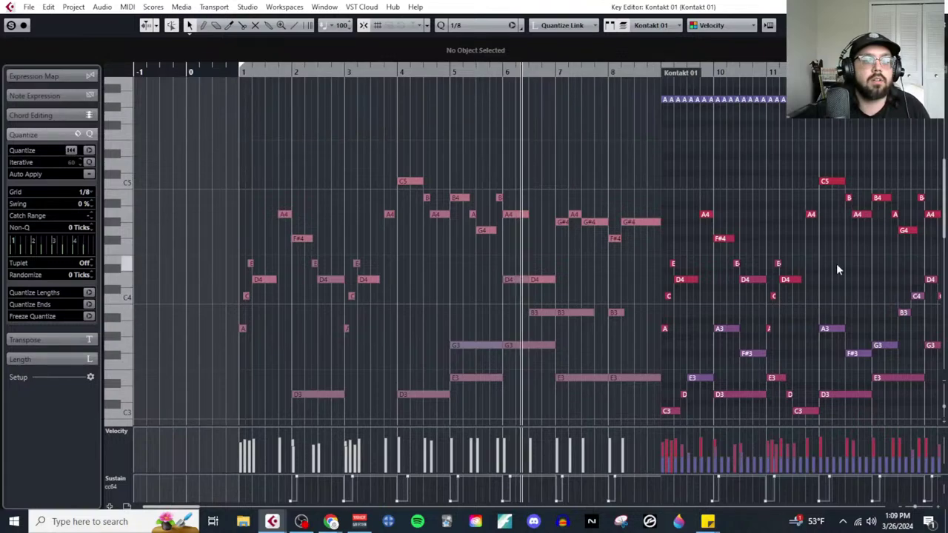
pyautogui.press('g')
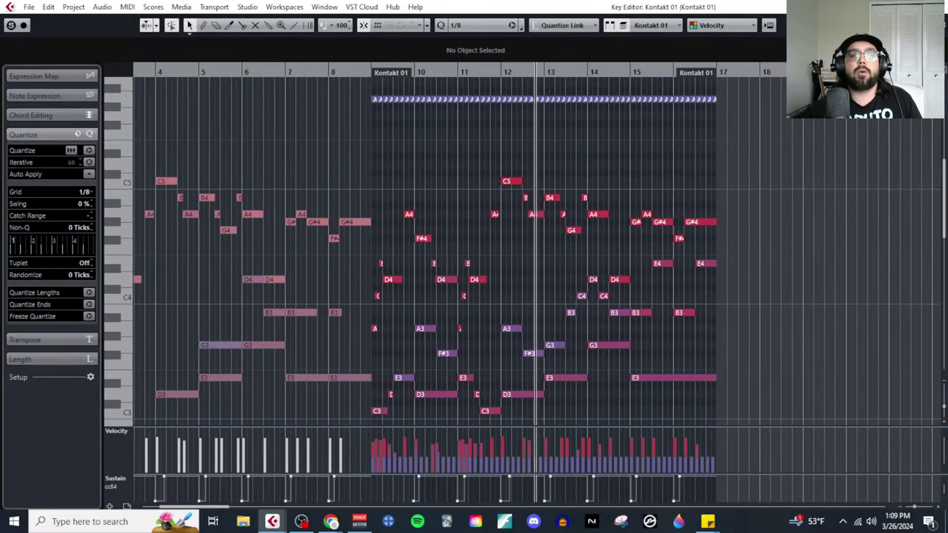
# Step: Glue the eighth-note A5 notes back into one long note
pyautogui.scroll(3, 404, 154)
pyautogui.scroll(4, 400, 156)
pyautogui.rightClick(374, 304)
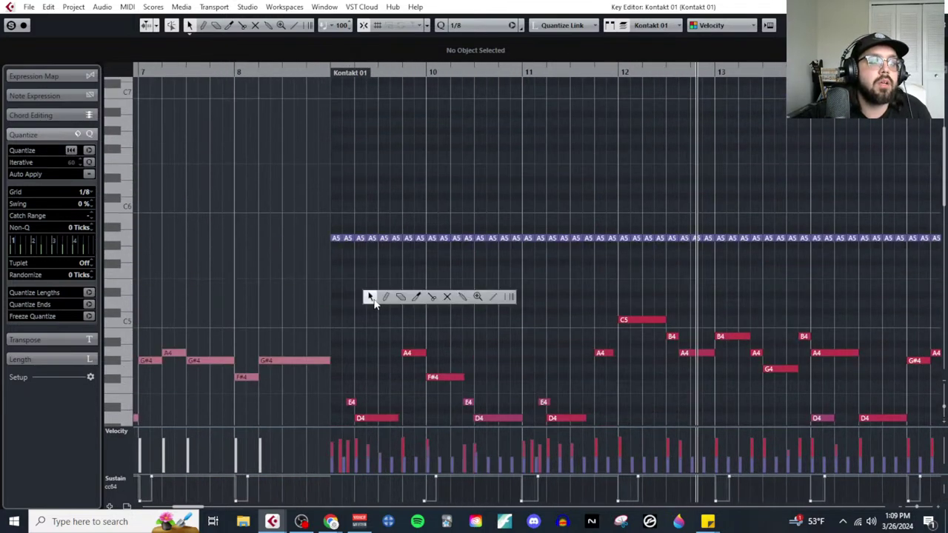
pyautogui.click(448, 297)
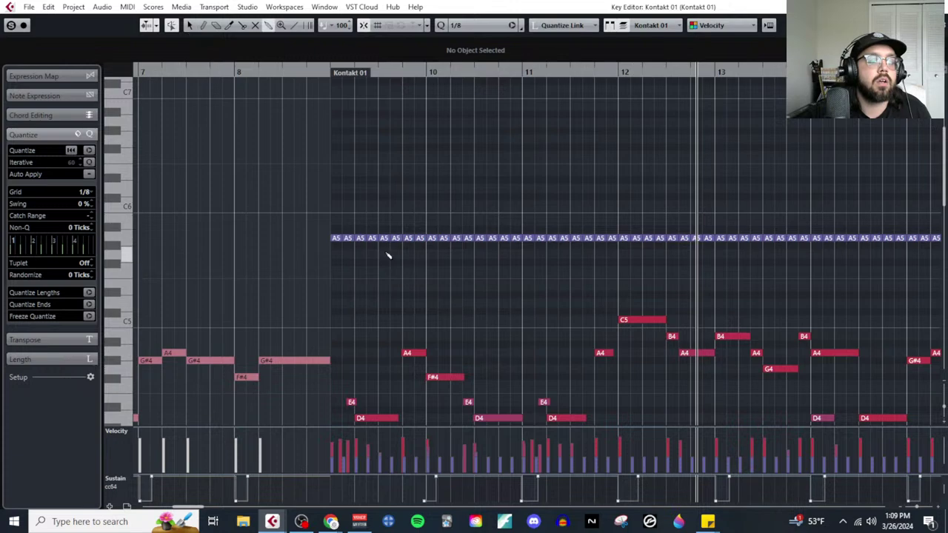
pyautogui.keyDown('alt'); pyautogui.click(336, 239); pyautogui.keyUp('alt')
# Step: Split the long A5 into eighth-note triplets on a 1/8 Triplet grid
pyautogui.rightClick(350, 275)
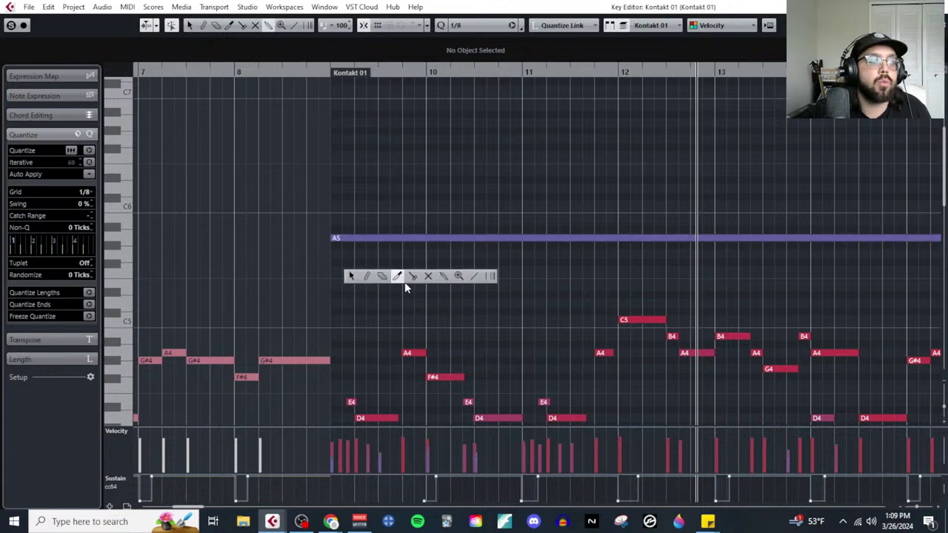
pyautogui.click(401, 280)
pyautogui.click(94, 192)
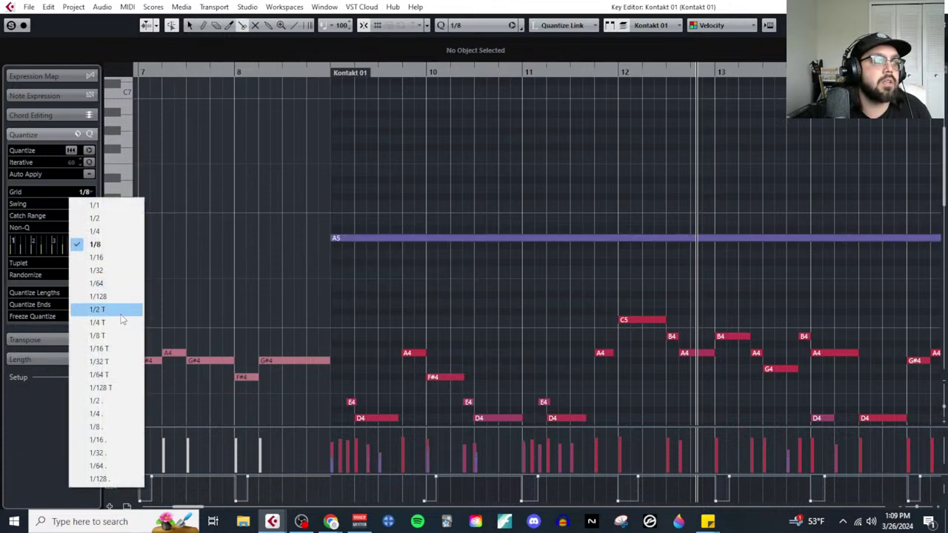
pyautogui.click(125, 339)
pyautogui.keyDown('alt'); pyautogui.click(338, 238); pyautogui.keyUp('alt')
# Step: Raise the velocities of the first four opening A5 triplet notes in bar 9
pyautogui.scroll(5, 345, 271)
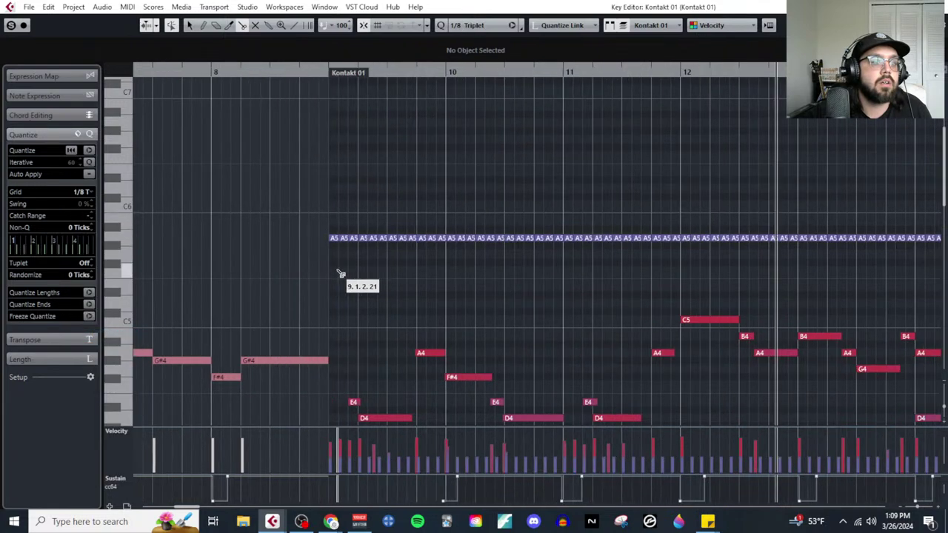
pyautogui.click(331, 238)
pyautogui.keyDown('shift'); pyautogui.click(390, 238); pyautogui.keyUp('shift')
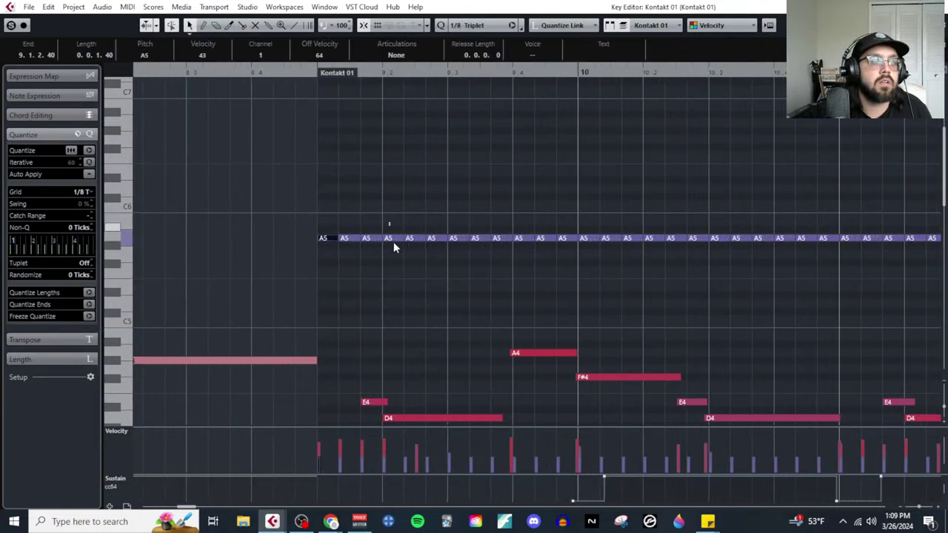
pyautogui.keyDown('shift'); pyautogui.click(454, 239); pyautogui.keyUp('shift')
pyautogui.keyDown('shift'); pyautogui.click(519, 238); pyautogui.keyUp('shift')
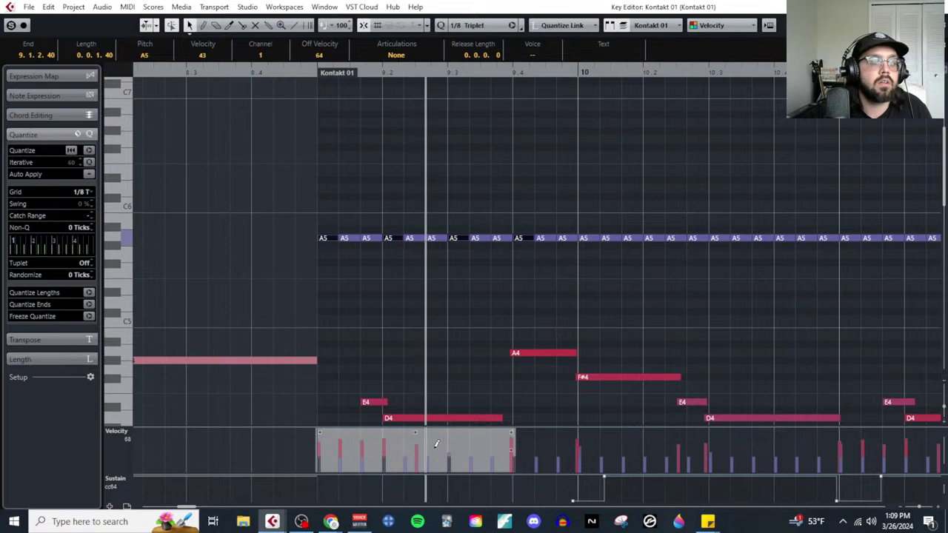
pyautogui.click(445, 305)
# Step: Refine the accents by reselecting a few opening A5 notes and adjusting their velocities again
pyautogui.click(331, 237)
pyautogui.keyDown('shift'); pyautogui.click(390, 238); pyautogui.keyUp('shift')
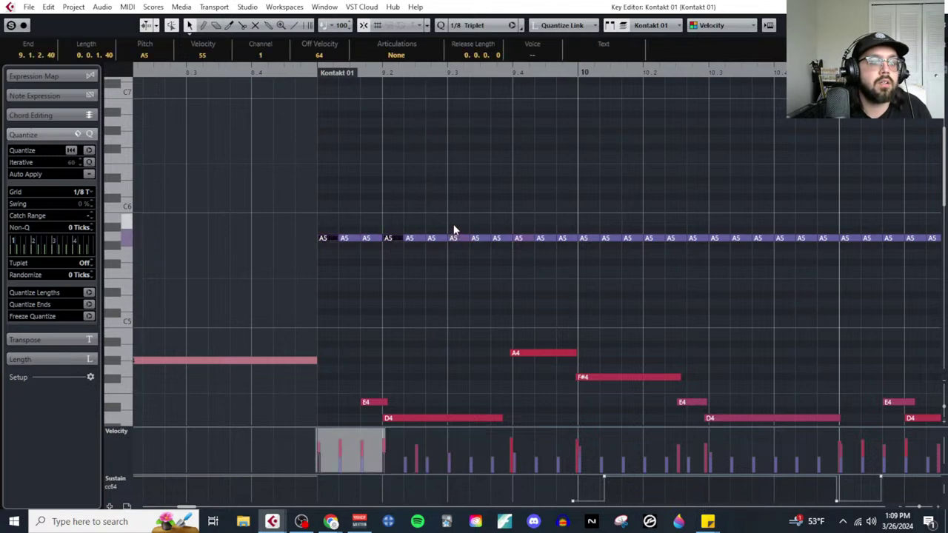
pyautogui.keyDown('shift'); pyautogui.click(454, 238); pyautogui.keyUp('shift')
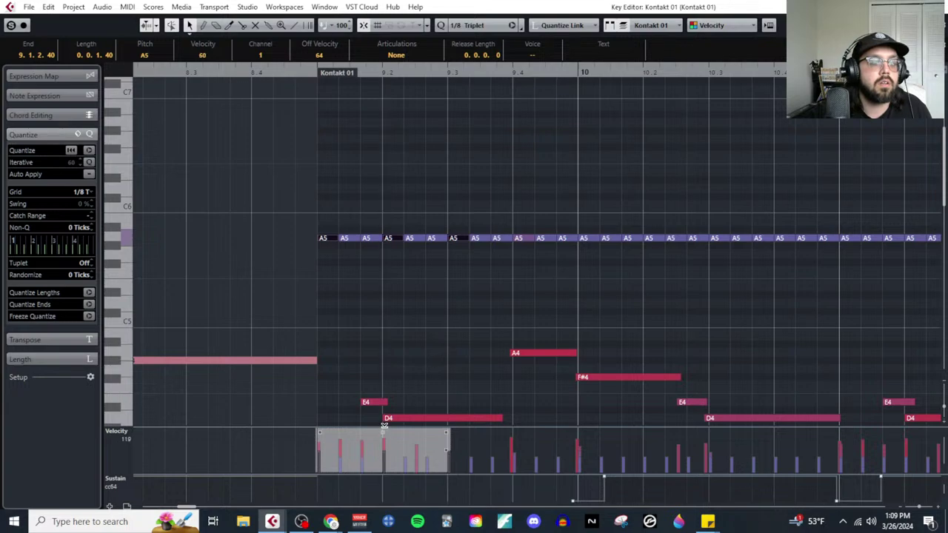
pyautogui.click(420, 290)
pyautogui.click(330, 238)
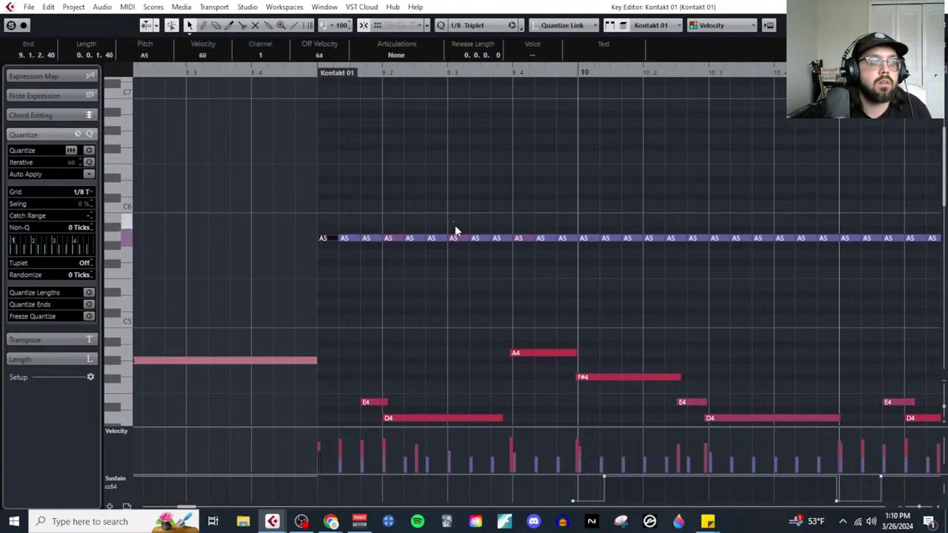
pyautogui.keyDown('shift'); pyautogui.click(454, 237); pyautogui.keyUp('shift')
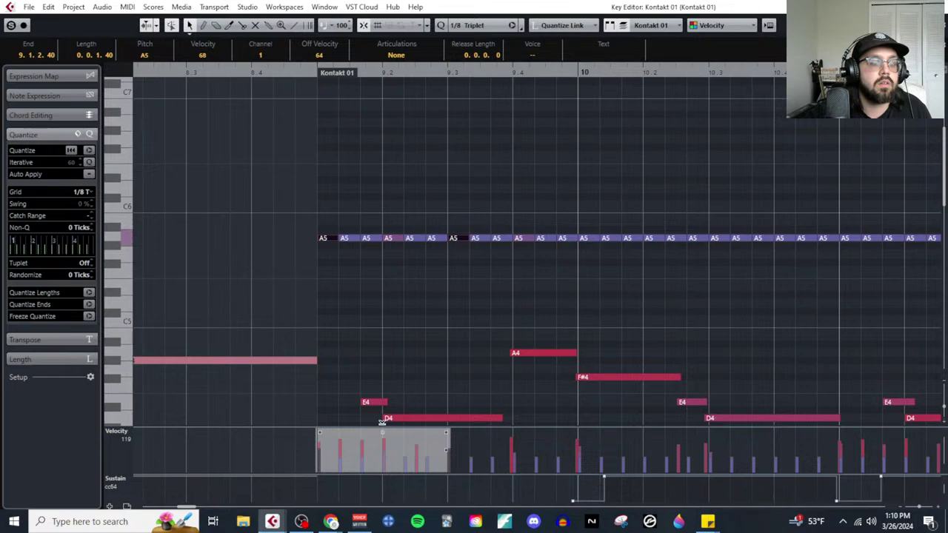
pyautogui.click(428, 308)
pyautogui.scroll(-4, 428, 308)
# Step: Delete the A5 notes from bar 10 onward, keeping bar 9's accented run
pyautogui.scroll(-2, 593, 264)
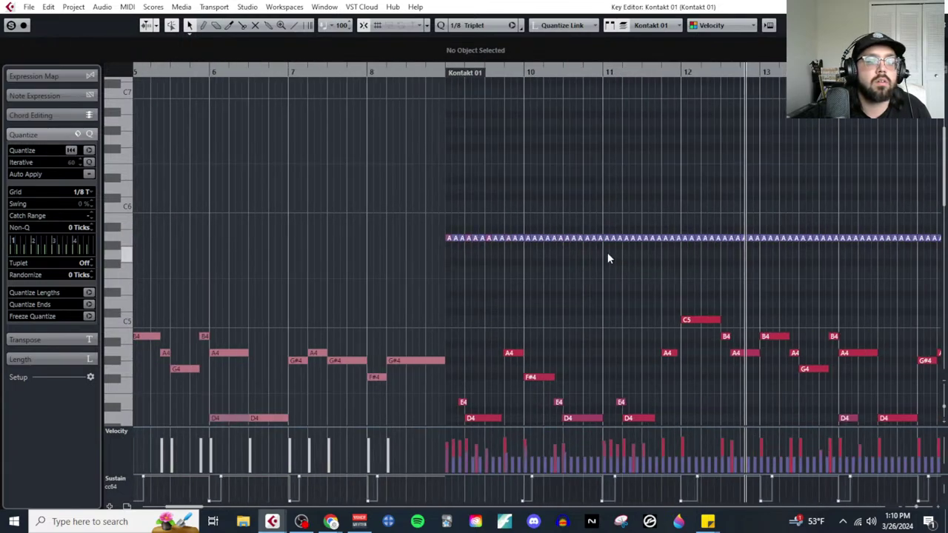
pyautogui.moveTo(528, 230); pyautogui.dragTo(824, 251)
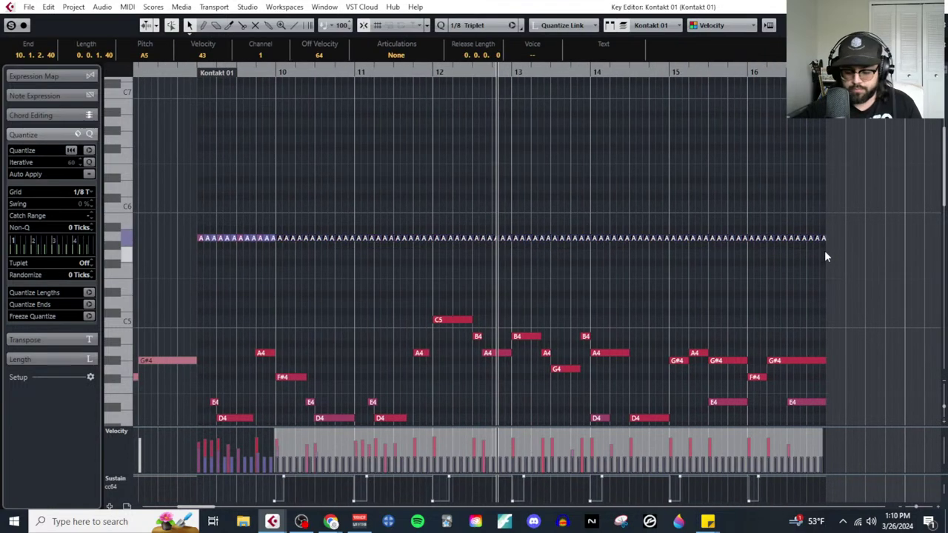
pyautogui.press('Delete')
# Step: Paste the accented A5 run at bars 10, 11 and 13 to reach bar 16, then play from bar 9
pyautogui.moveTo(336, 269); pyautogui.dragTo(200, 221)
pyautogui.click(274, 71)
pyautogui.hotkey('ctrl', 'v')
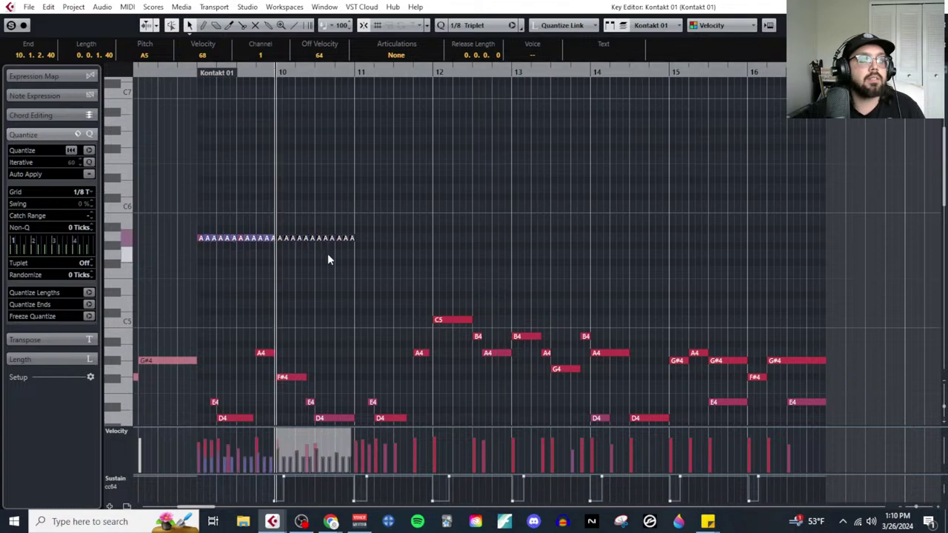
pyautogui.moveTo(380, 257); pyautogui.dragTo(199, 226)
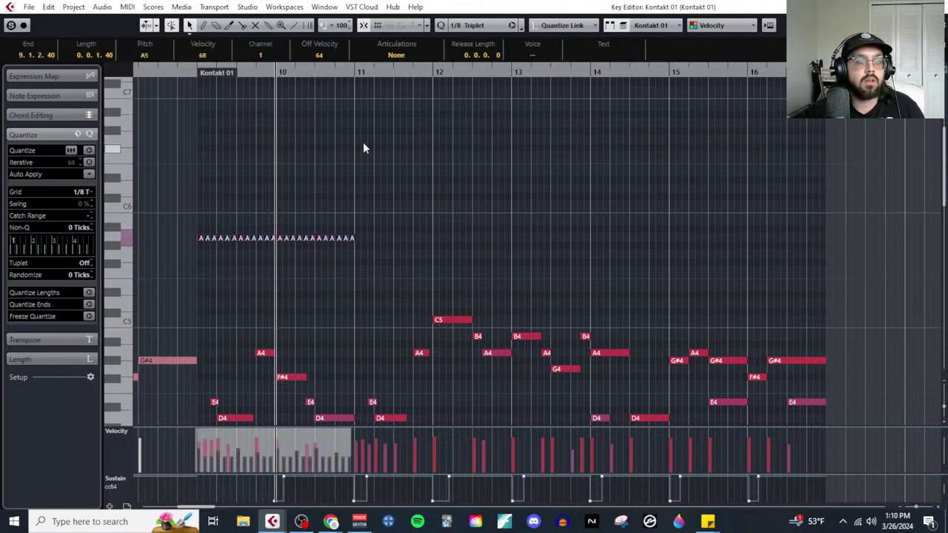
pyautogui.click(355, 77)
pyautogui.hotkey('ctrl', 'v')
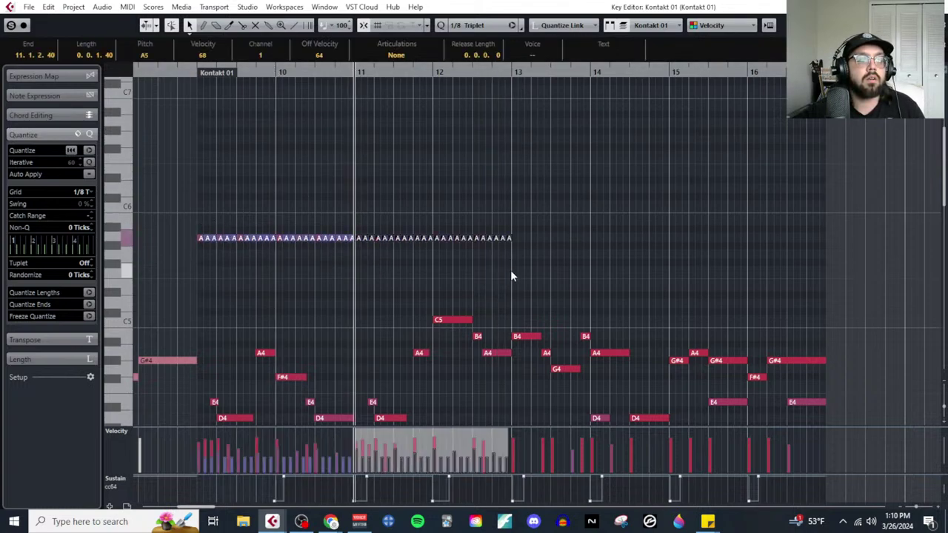
pyautogui.moveTo(521, 250); pyautogui.dragTo(200, 230)
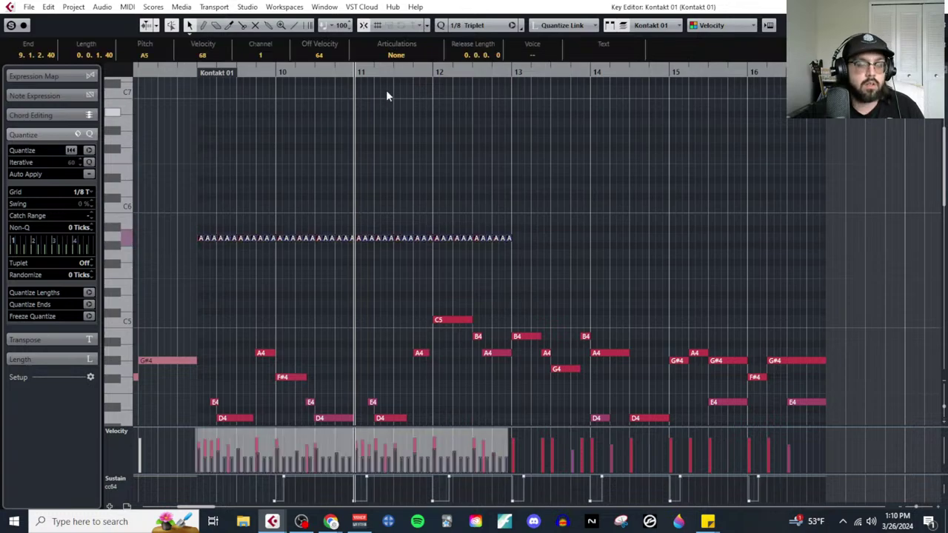
pyautogui.click(501, 74)
pyautogui.hotkey('ctrl', 'v')
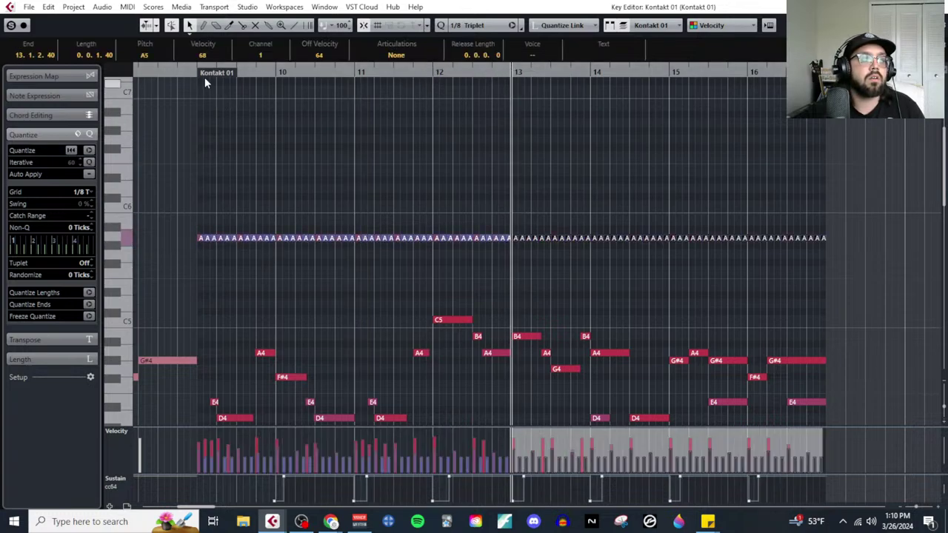
pyautogui.click(205, 77)
pyautogui.press('space')
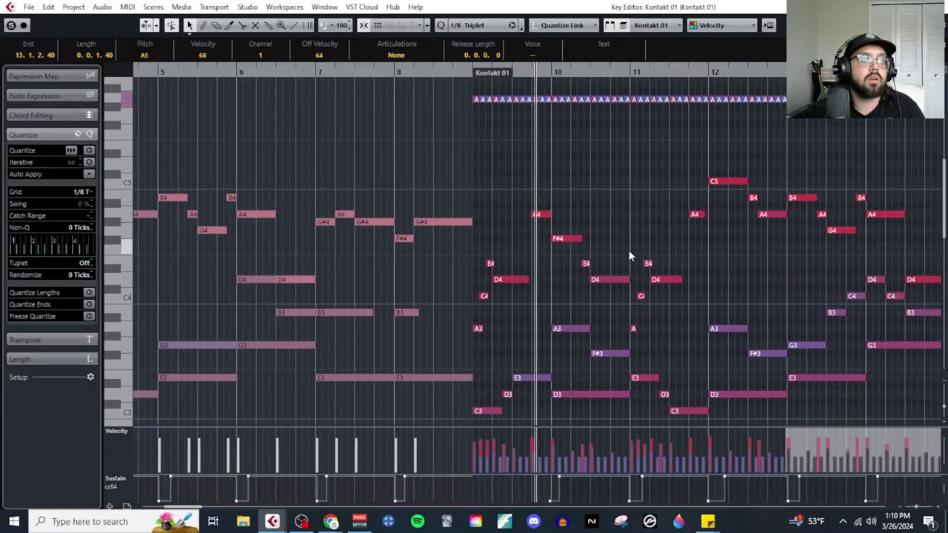
# Step: Play the part back to listen to the repeated A5 triplet line
pyautogui.scroll(-3, 581, 232)
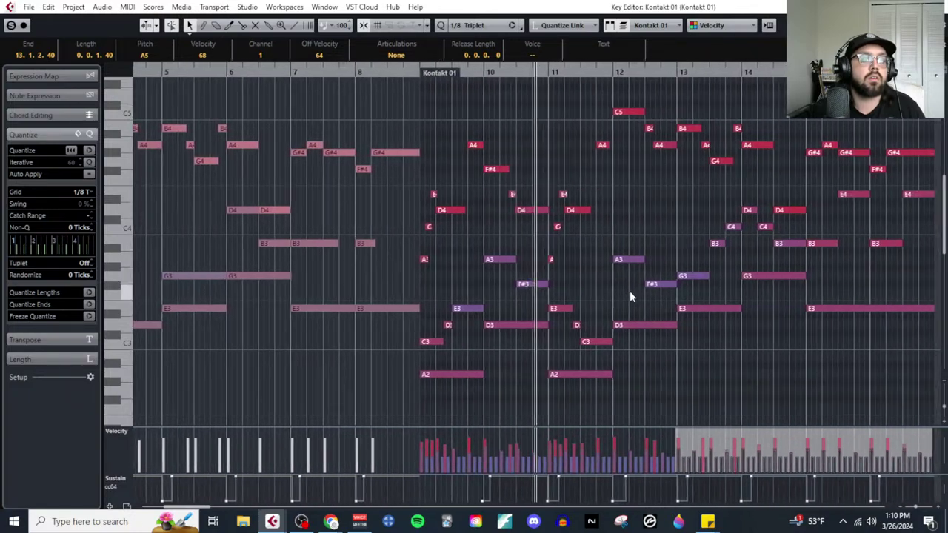
pyautogui.scroll(3, 585, 244)
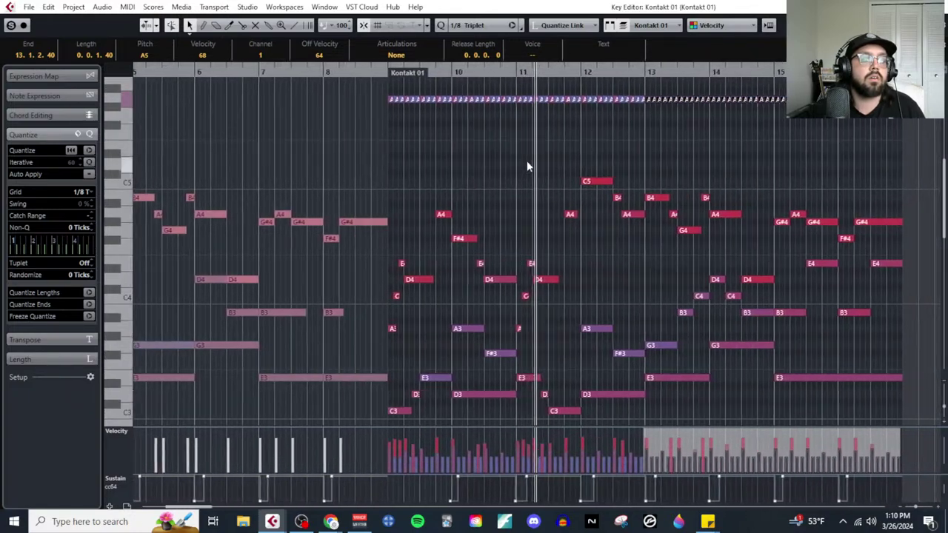
pyautogui.click(526, 167)
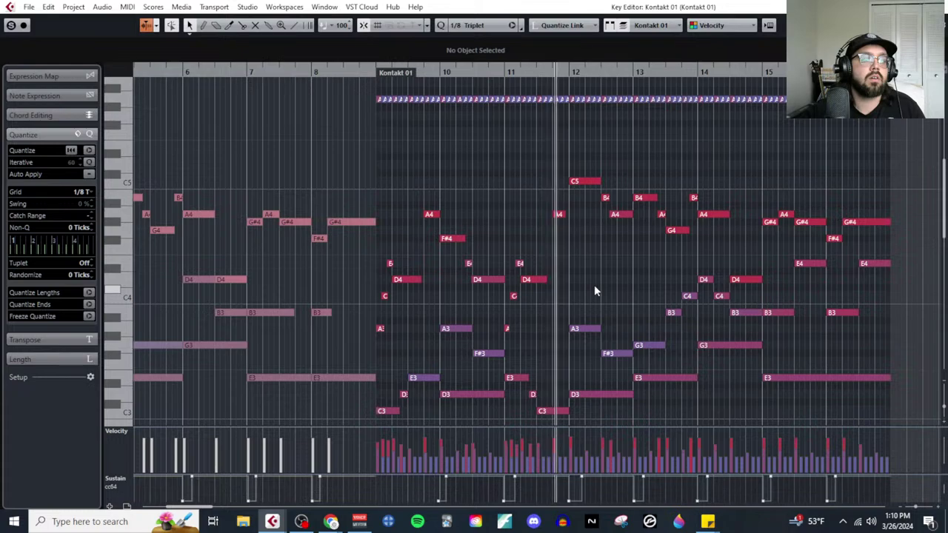
pyautogui.scroll(-1, 591, 291)
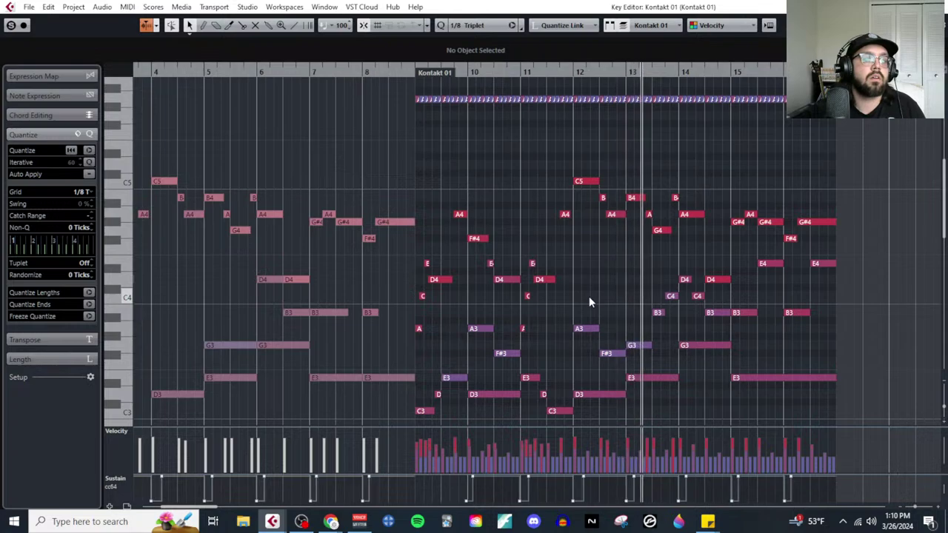
pyautogui.hscroll(2, 445, 170)
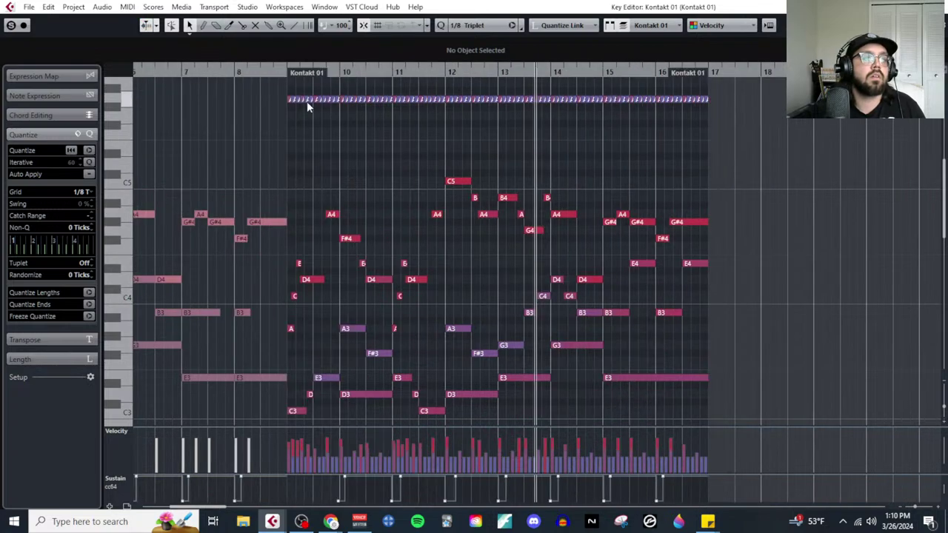
pyautogui.press('space')
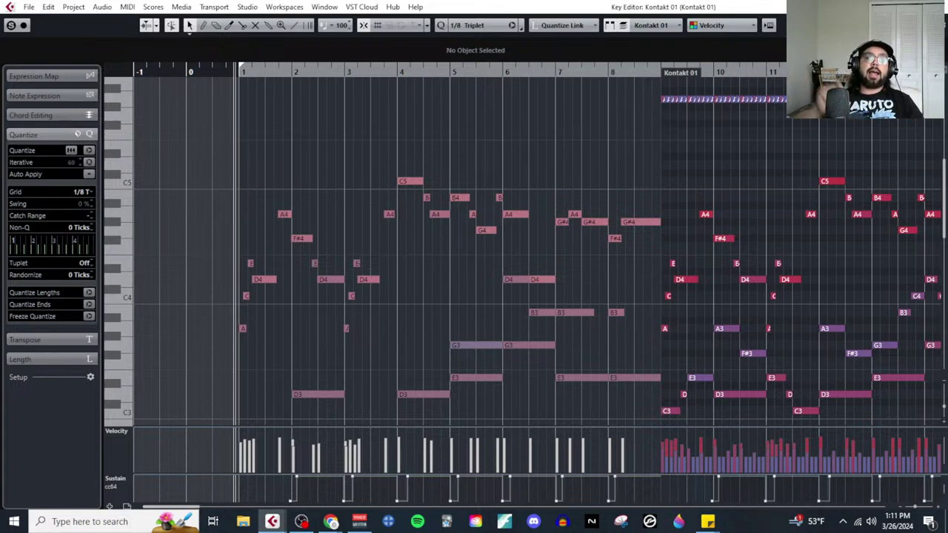
pyautogui.press('space')
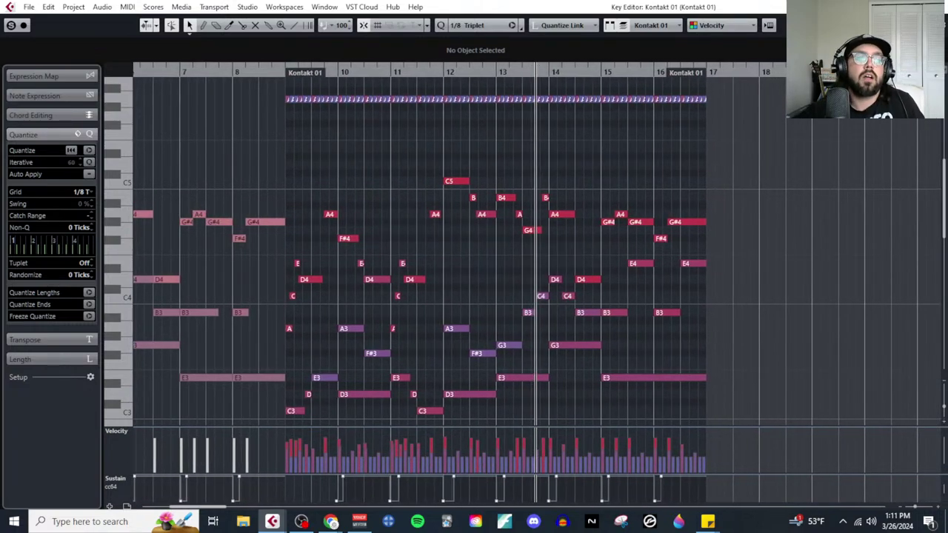
# Step: Marquee-select the whole repeated A5 run in the top lane and delete it
pyautogui.moveTo(703, 127); pyautogui.dragTo(288, 98)
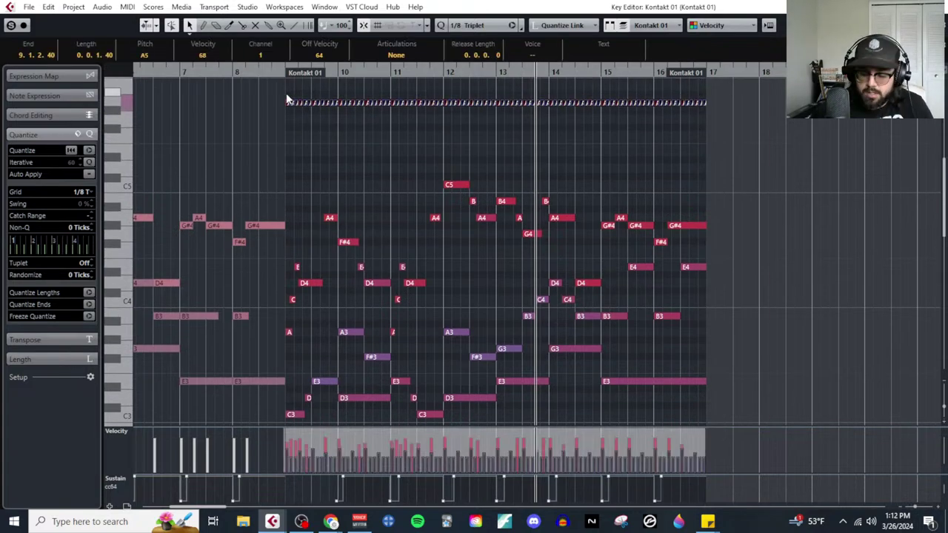
pyautogui.press('Delete')
pyautogui.scroll(-3, 447, 311)
pyautogui.keyDown('ctrl'); pyautogui.scroll(3, 439, 300); pyautogui.keyUp('ctrl')
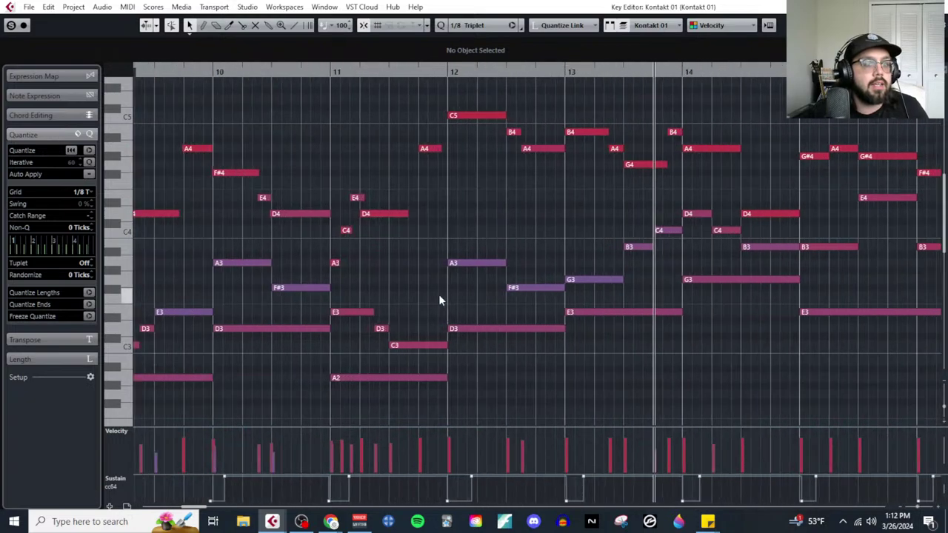
pyautogui.hscroll(-3, 482, 280)
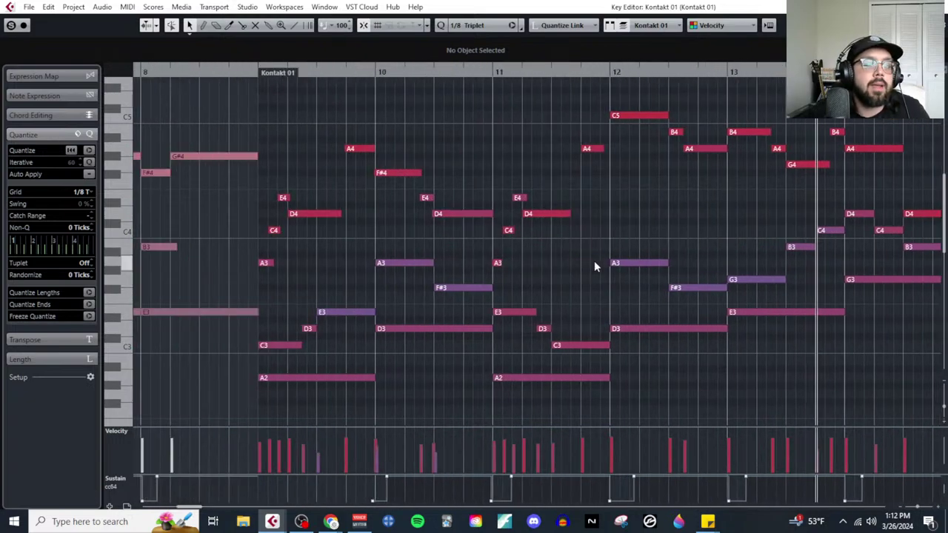
# Step: On a 1/8 grid, cut the bar-12 A3 and drop its second piece to G3
pyautogui.keyDown('ctrl'); pyautogui.scroll(-1, 639, 293); pyautogui.keyUp('ctrl')
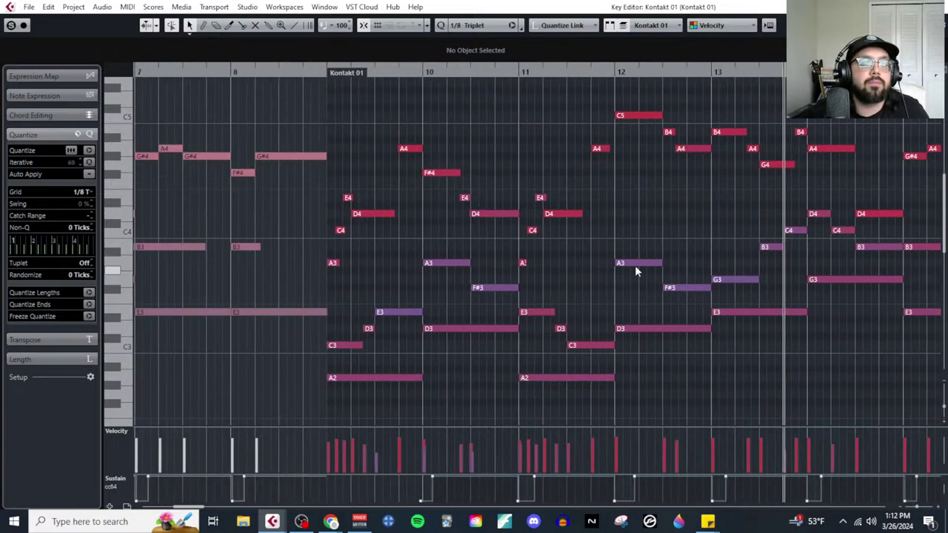
pyautogui.click(635, 265)
pyautogui.hscroll(2, 632, 269)
pyautogui.keyDown('ctrl'); pyautogui.scroll(2, 569, 271); pyautogui.keyUp('ctrl')
pyautogui.rightClick(566, 226)
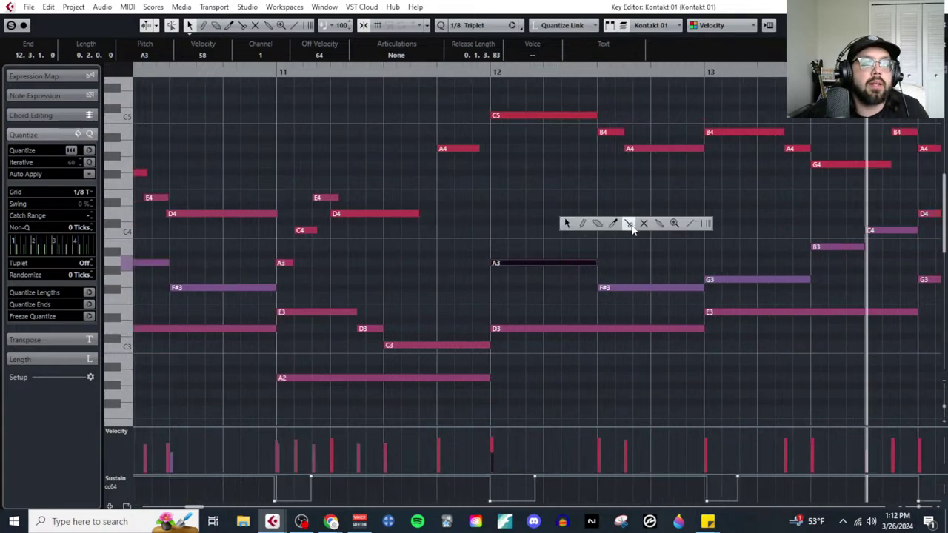
pyautogui.click(83, 192)
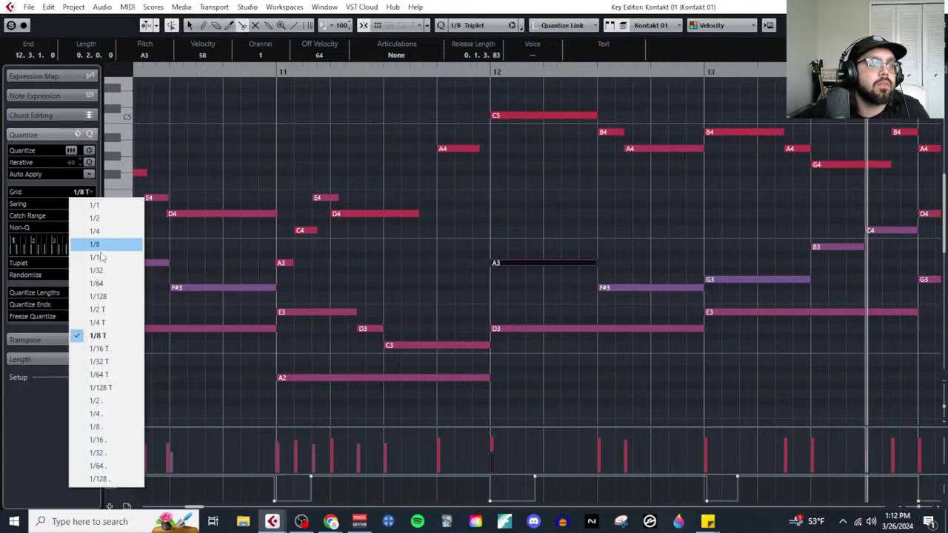
pyautogui.click(97, 245)
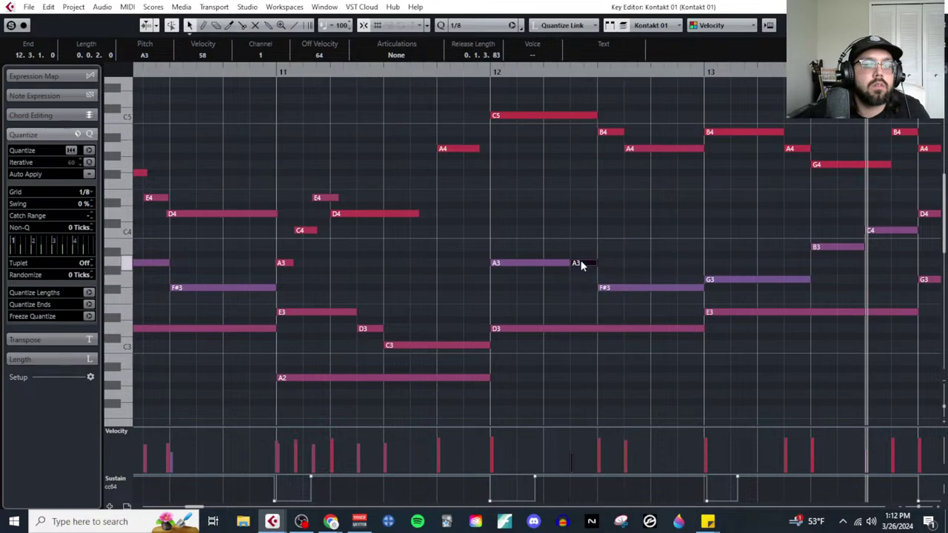
pyautogui.moveTo(582, 264); pyautogui.dragTo(586, 281)
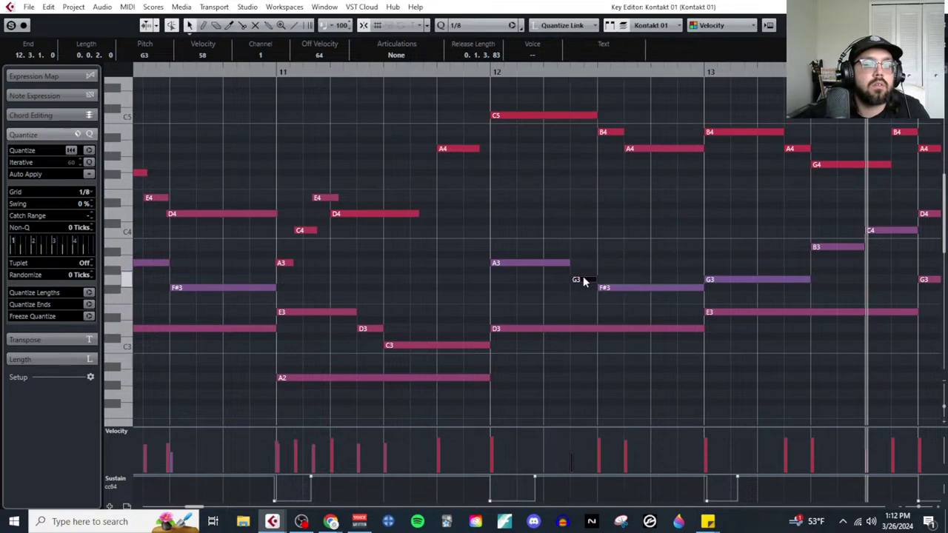
# Step: Shorten the A3 so the G3 starts at 12.2.1, then play back from bar 12
pyautogui.click(491, 78)
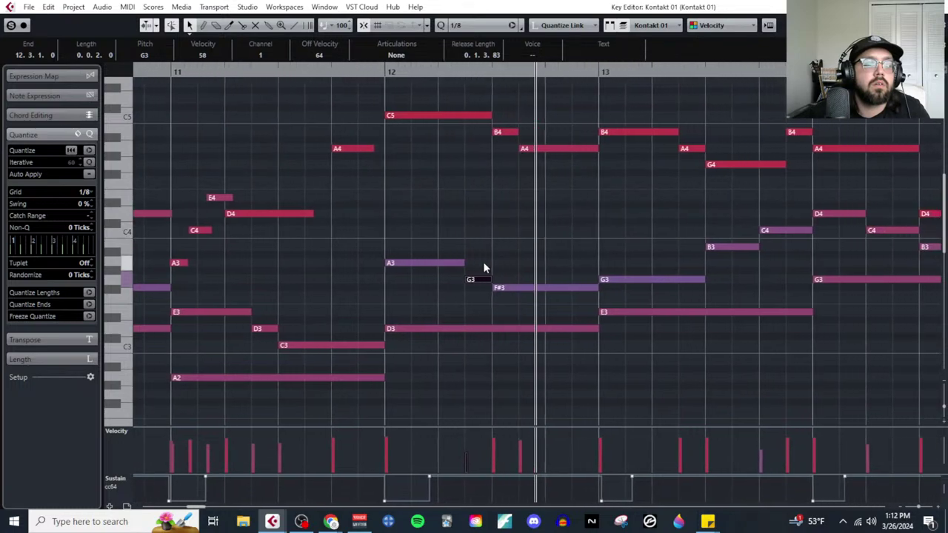
pyautogui.moveTo(437, 263); pyautogui.dragTo(439, 288)
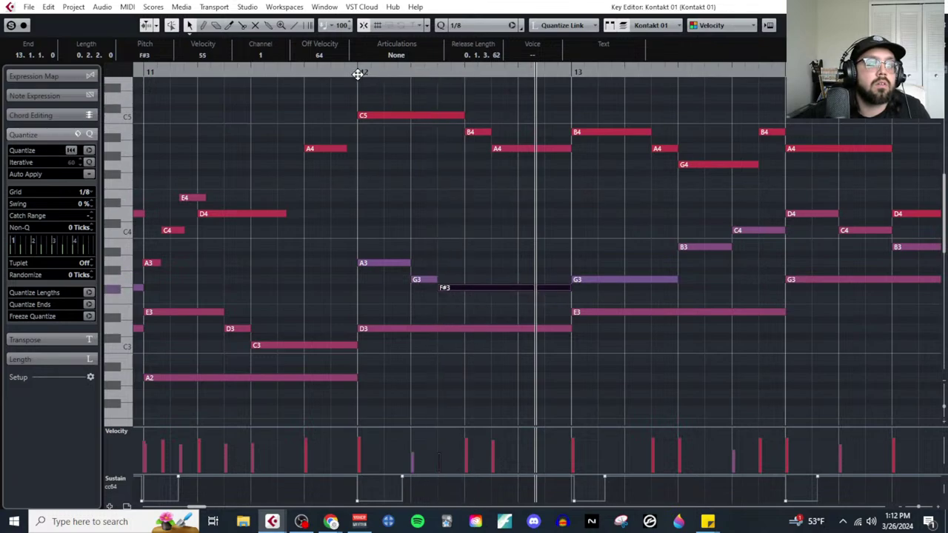
pyautogui.click(357, 74)
pyautogui.press('space')
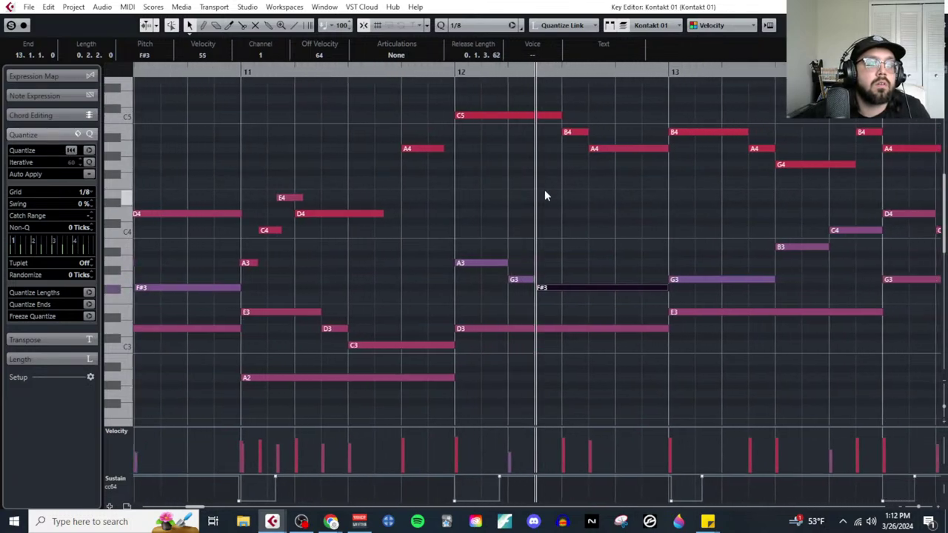
pyautogui.press('g')
pyautogui.press('g')
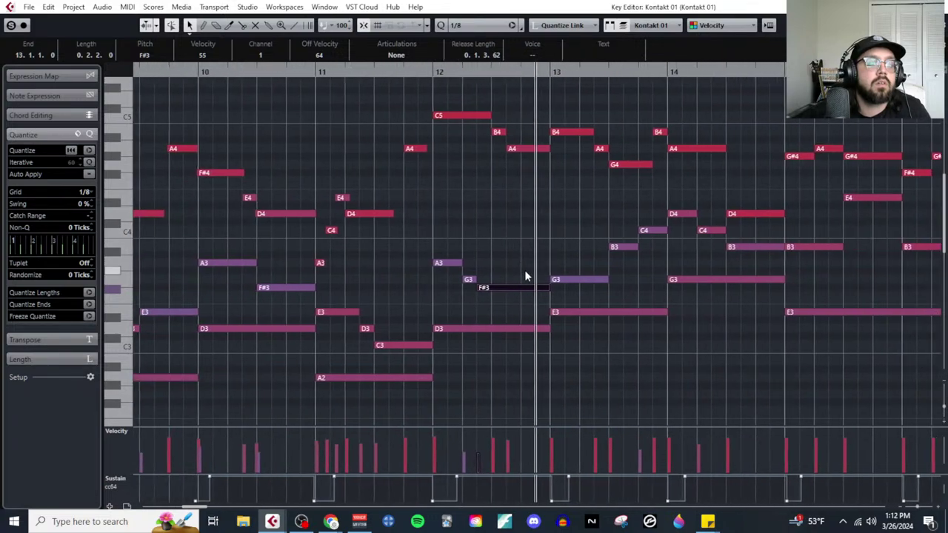
pyautogui.press('g')
pyautogui.click(615, 364)
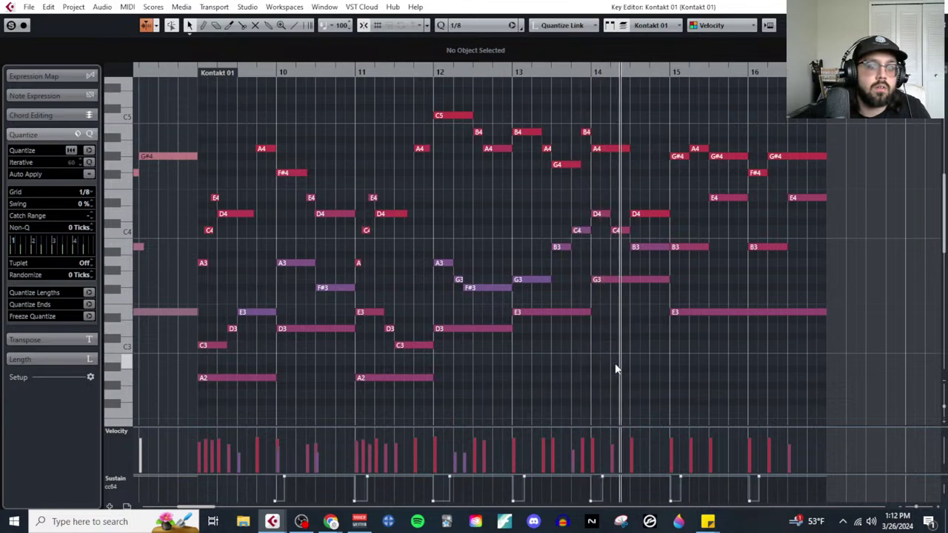
# Step: Zoom to bars 14–16, split the B3 in bar 15 and lower the short piece to G#3
pyautogui.press('h')
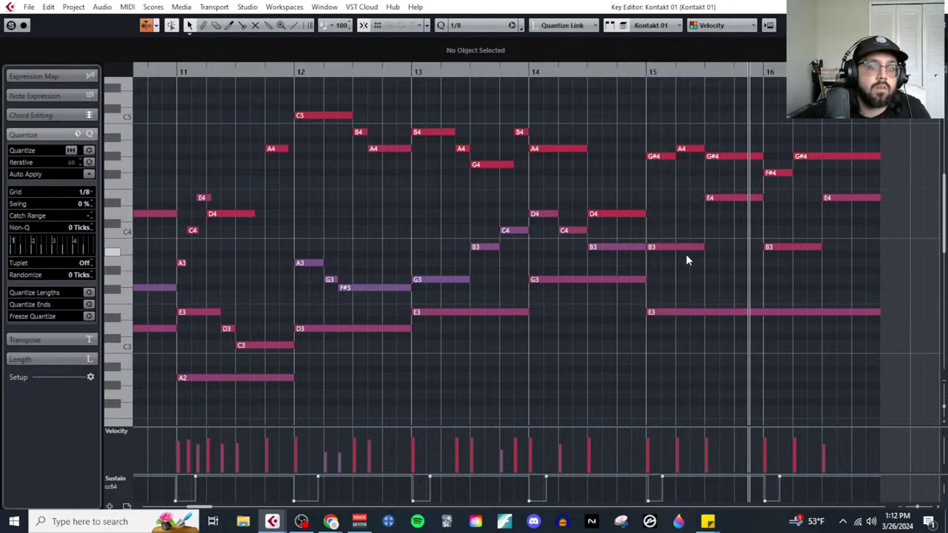
pyautogui.press('f')
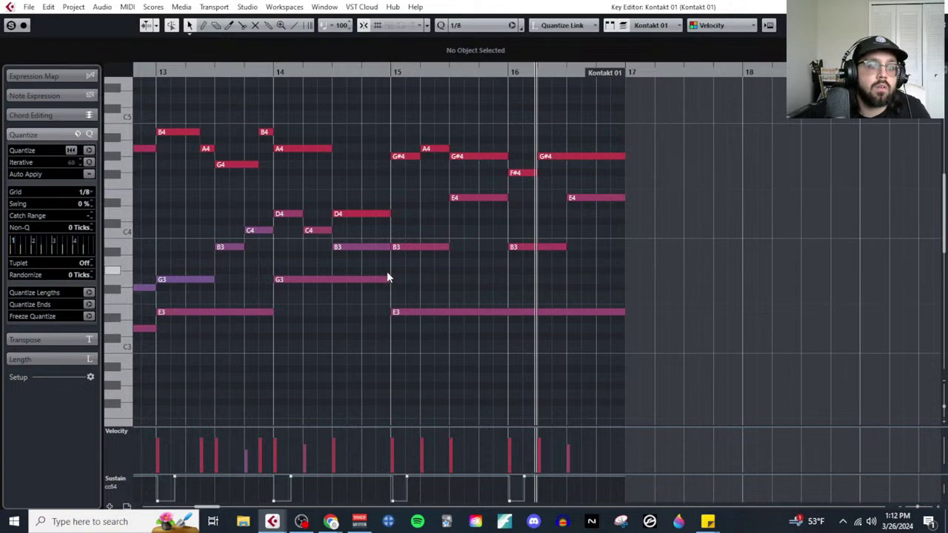
pyautogui.press('h')
pyautogui.rightClick(468, 283)
pyautogui.click(545, 284)
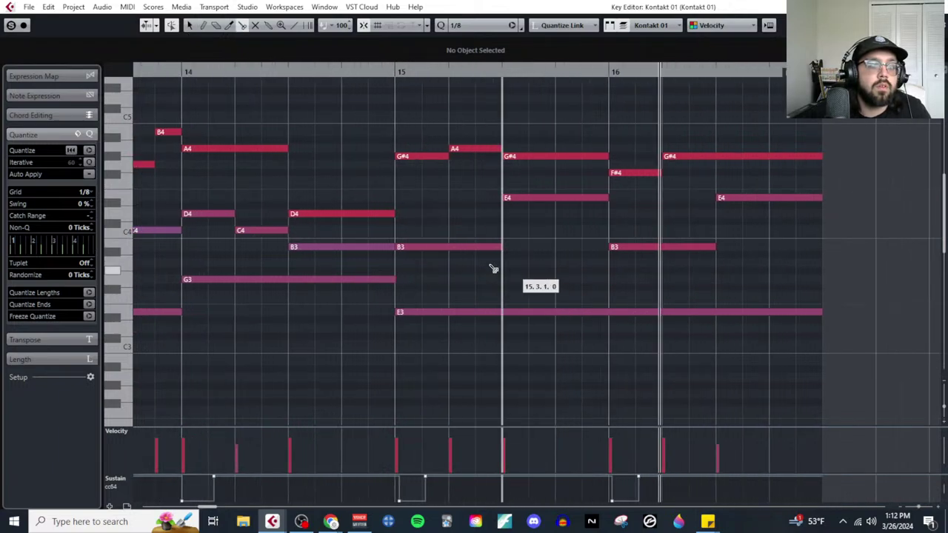
pyautogui.click(428, 250)
pyautogui.click(432, 246)
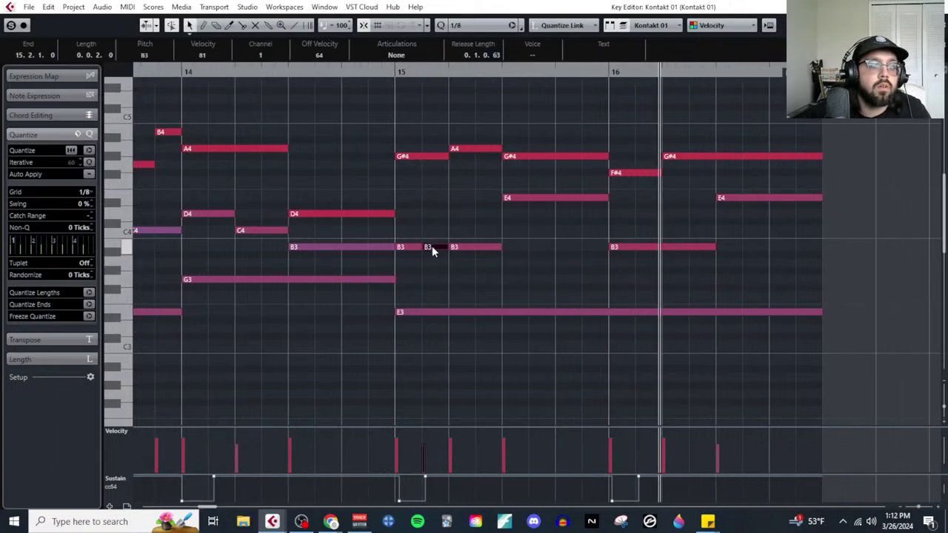
pyautogui.moveTo(432, 248); pyautogui.dragTo(435, 276)
# Step: Split the following B3 and copy one piece up to D4
pyautogui.click(473, 246)
pyautogui.rightClick(501, 267)
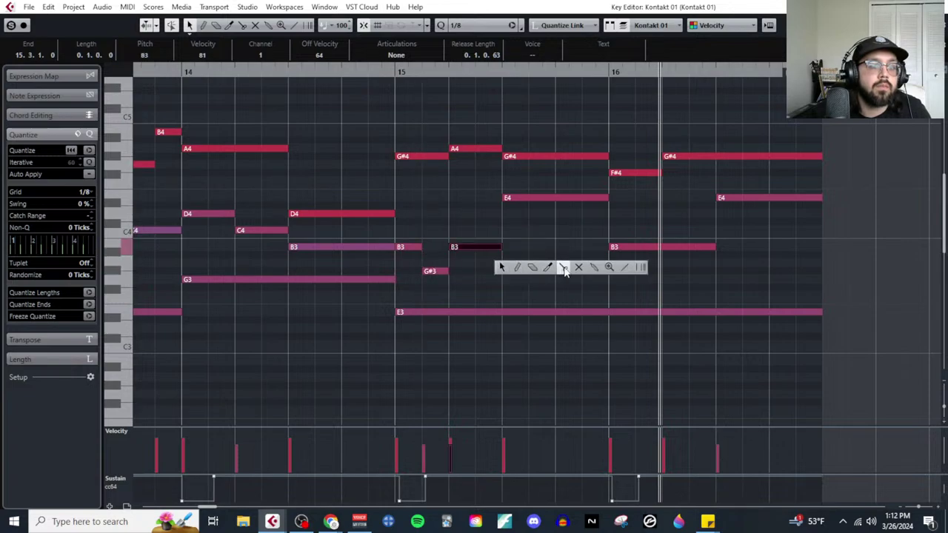
pyautogui.click(564, 269)
pyautogui.click(482, 247)
pyautogui.moveTo(491, 248); pyautogui.dragTo(492, 223)
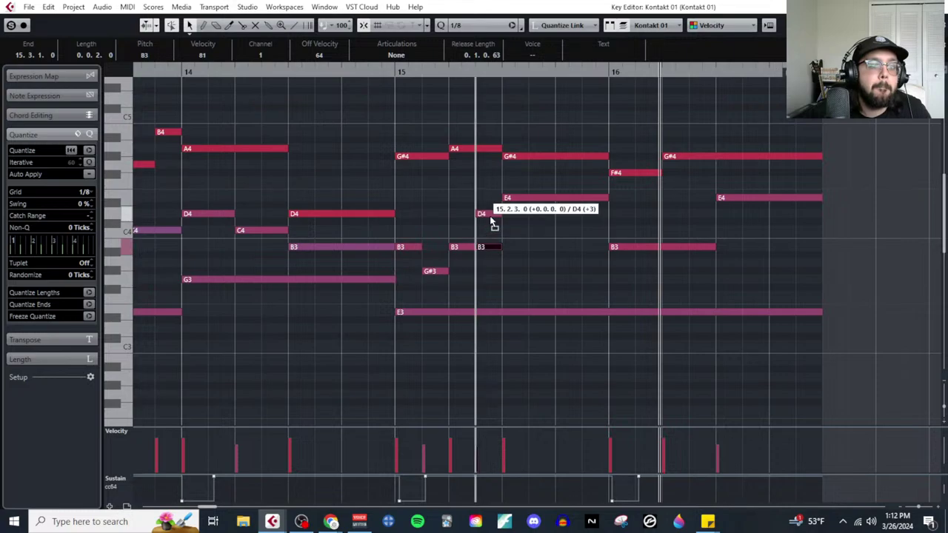
# Step: Split the long E4 at beat 3 of bar 15 and move its second half down to B3
pyautogui.click(534, 198)
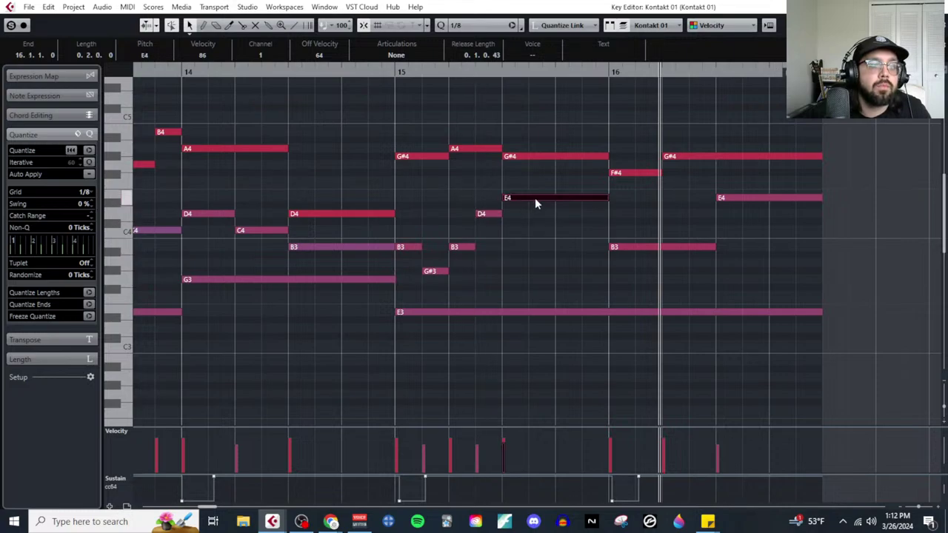
pyautogui.rightClick(543, 230)
pyautogui.click(606, 231)
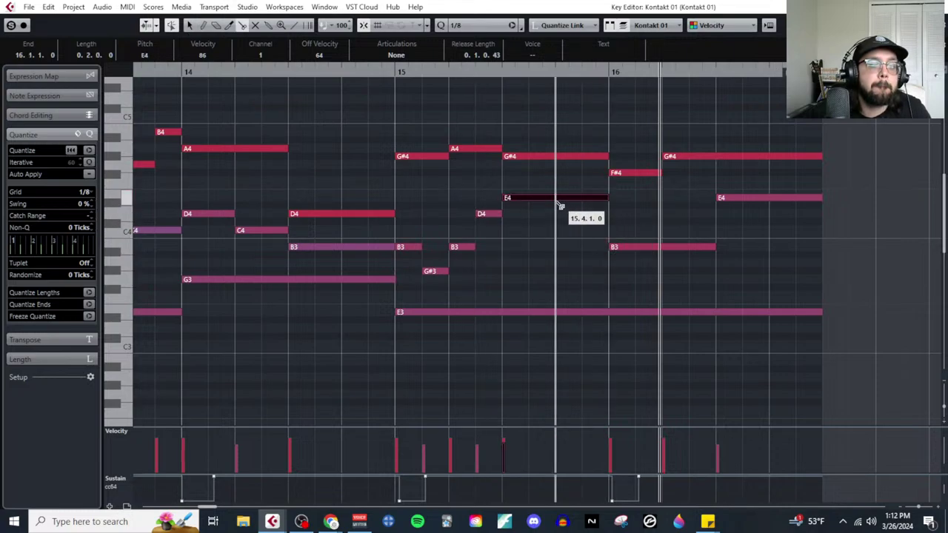
pyautogui.click(559, 198)
pyautogui.rightClick(563, 215)
pyautogui.moveTo(582, 200); pyautogui.dragTo(591, 248)
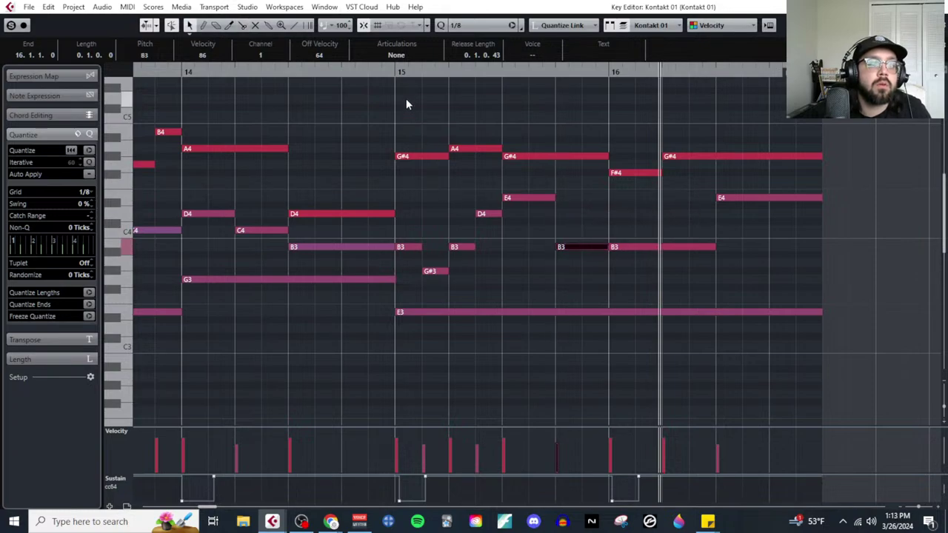
pyautogui.click(395, 74)
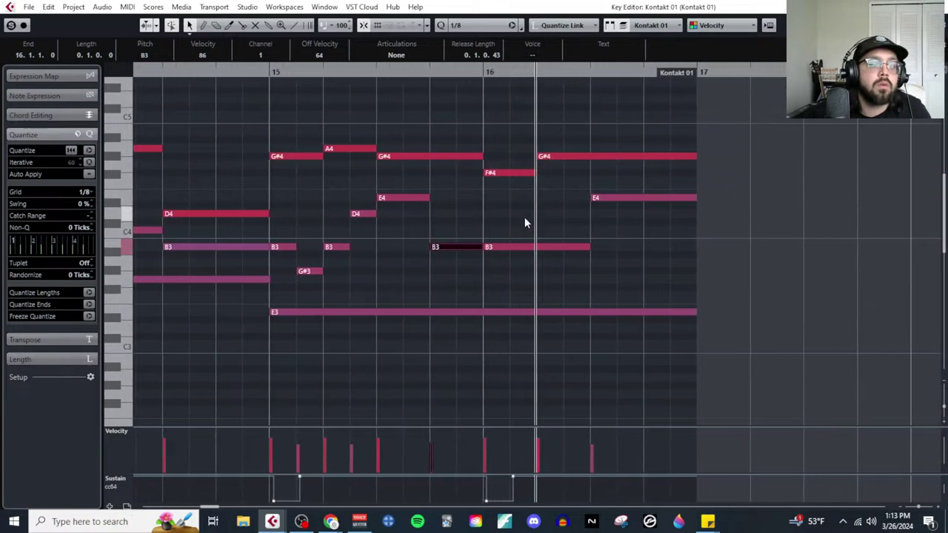
# Step: Split the bar-16 B3 at 16.2.3 and raise the split-off piece to D4
pyautogui.rightClick(525, 219)
pyautogui.click(585, 218)
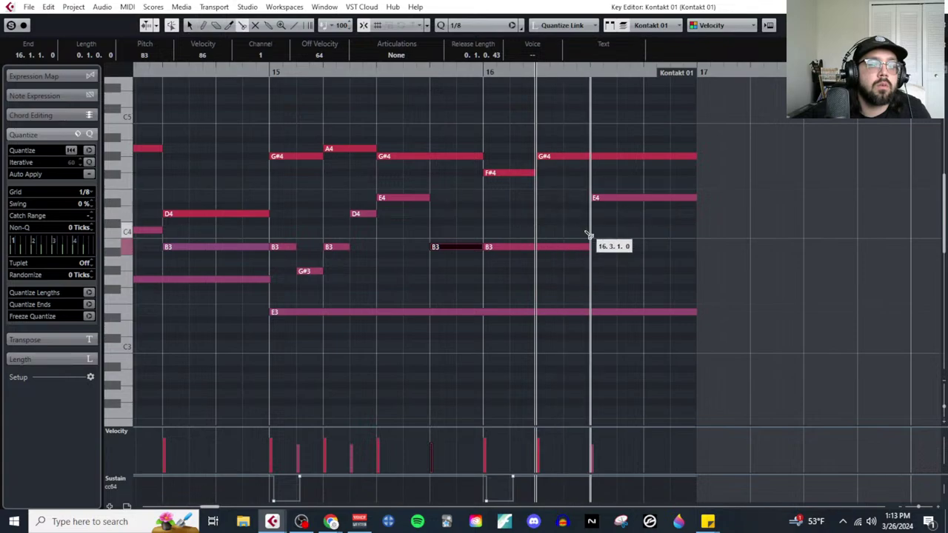
pyautogui.click(571, 247)
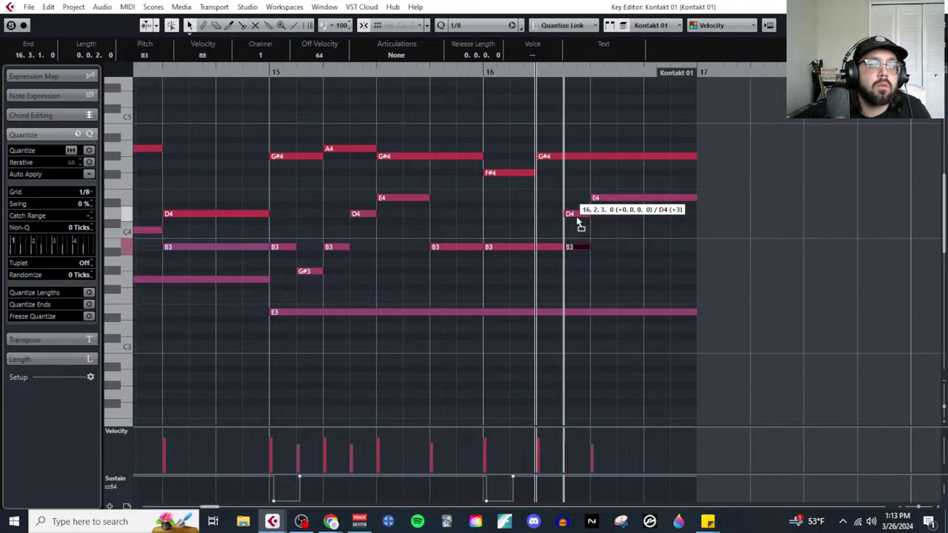
pyautogui.moveTo(580, 217); pyautogui.dragTo(582, 217)
pyautogui.click(628, 201)
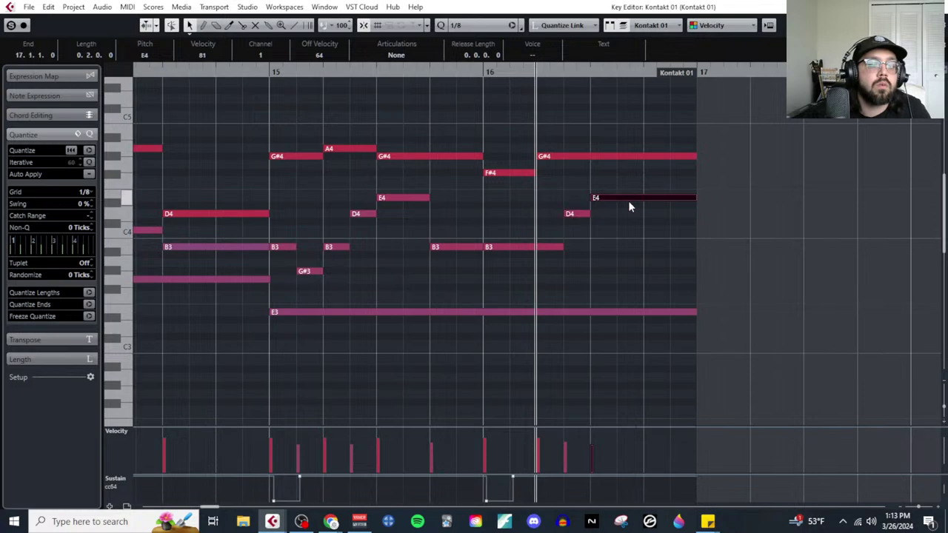
pyautogui.scroll(-5, 364, 276)
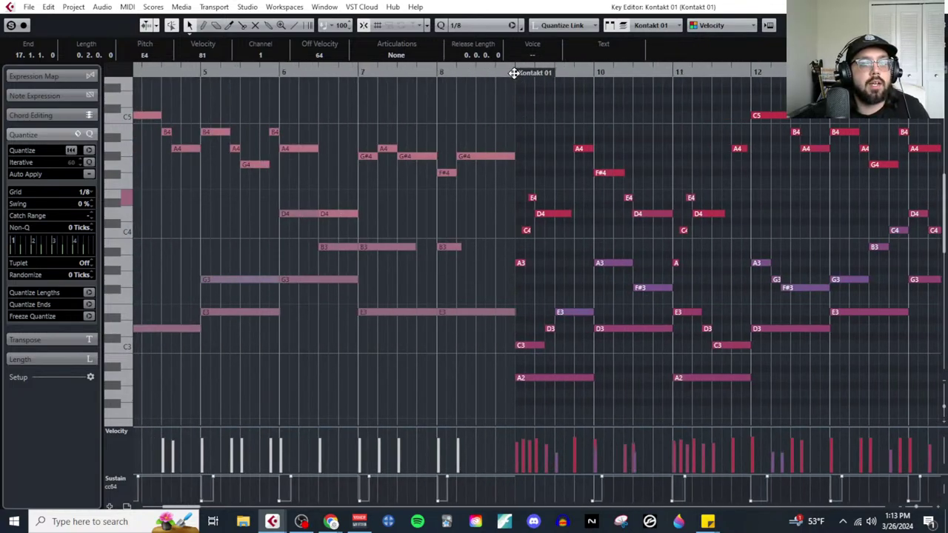
# Step: Play the part back to hear the bar 15–16 changes
pyautogui.scroll(-3, 605, 209)
pyautogui.press('space')
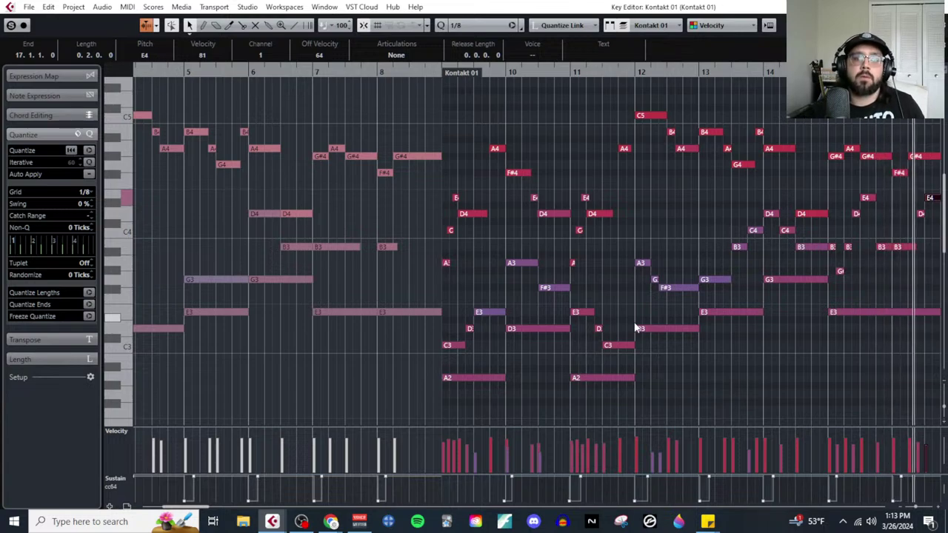
pyautogui.press('h')
pyautogui.press('h')
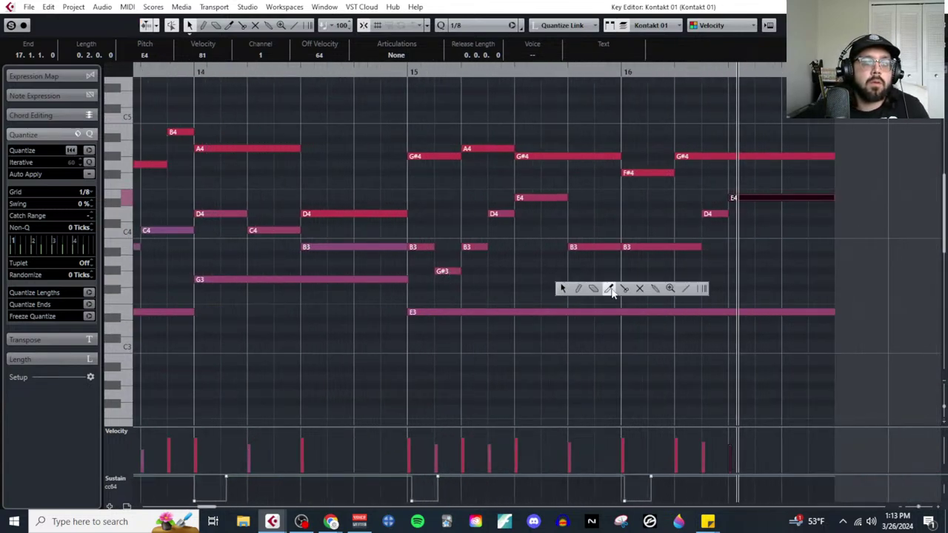
# Step: Split the bar-16 B3 twice, drop one piece to G#3, then zoom out to the whole part
pyautogui.click(624, 288)
pyautogui.click(653, 247)
pyautogui.click(680, 248)
pyautogui.rightClick(672, 265)
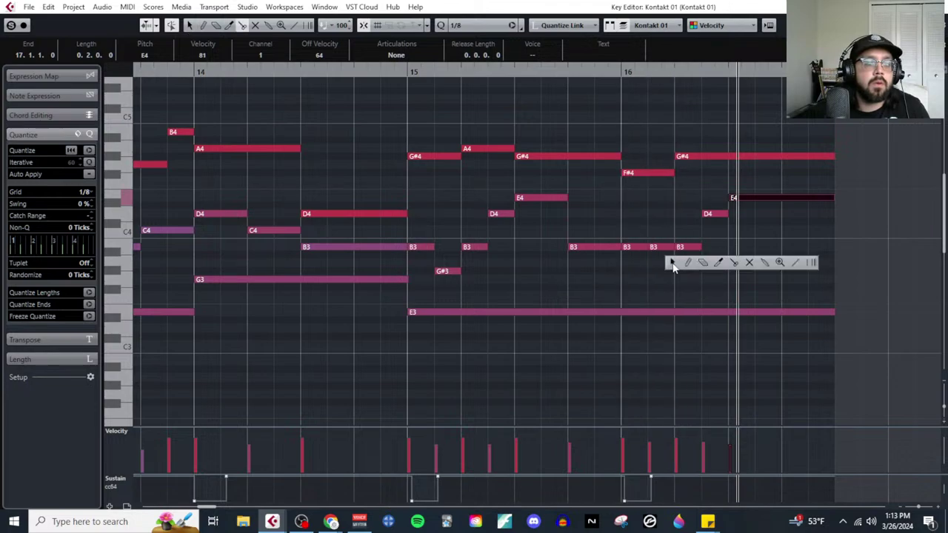
pyautogui.moveTo(666, 247); pyautogui.dragTo(665, 273)
pyautogui.click(716, 214)
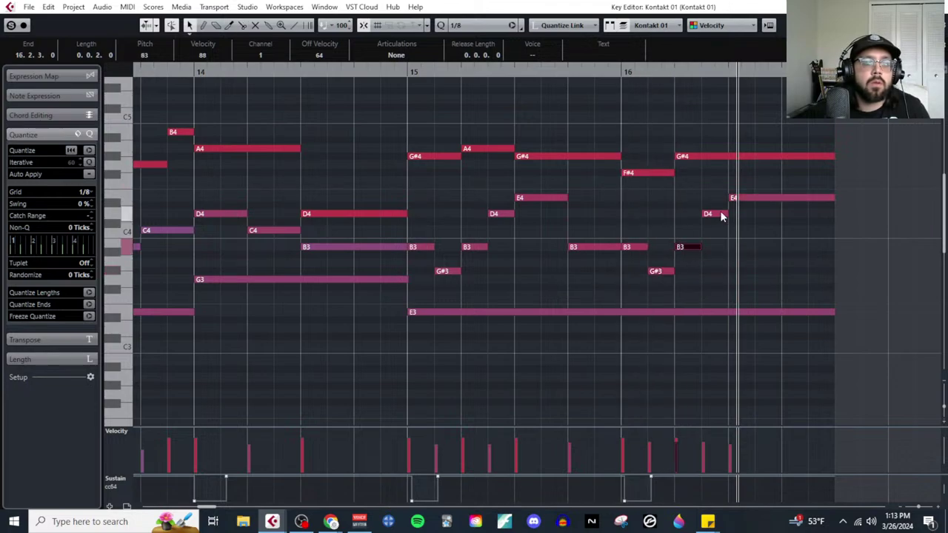
pyautogui.click(745, 201)
pyautogui.press('g')
pyautogui.press('g')
pyautogui.press('g')
pyautogui.press('g')
pyautogui.press('g')
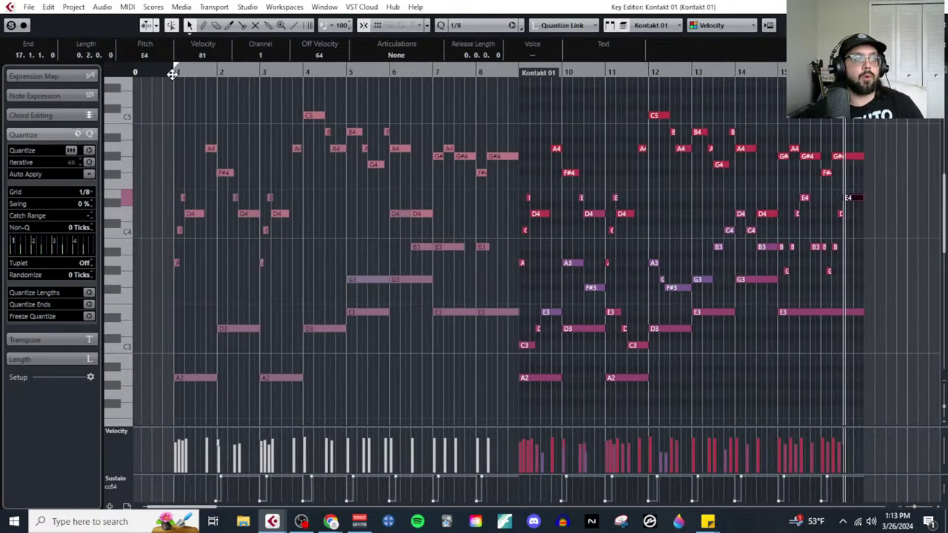
pyautogui.click(172, 74)
pyautogui.press('space')
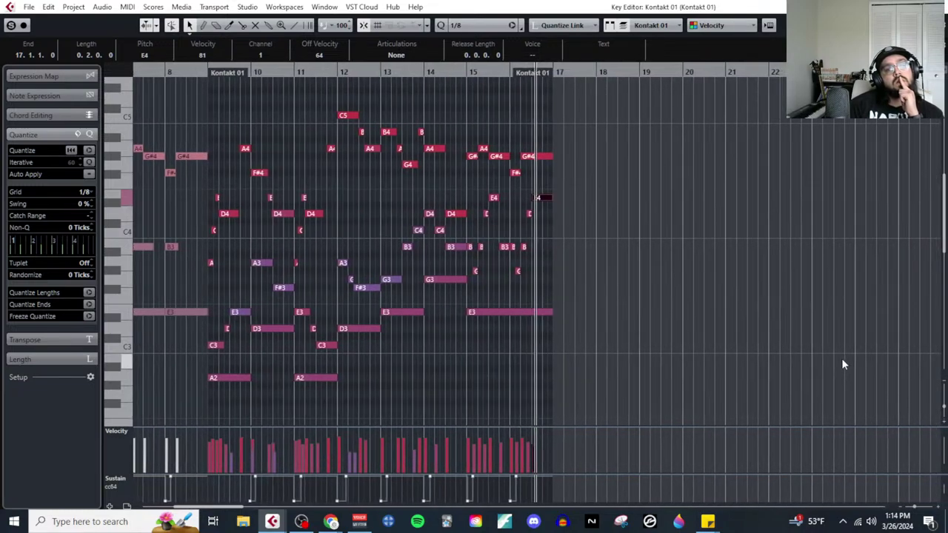
# Step: Lengthen the bar-12 A3 to 1.5 beats and make the following F#3 start later and shorter
pyautogui.scroll(3, 526, 207)
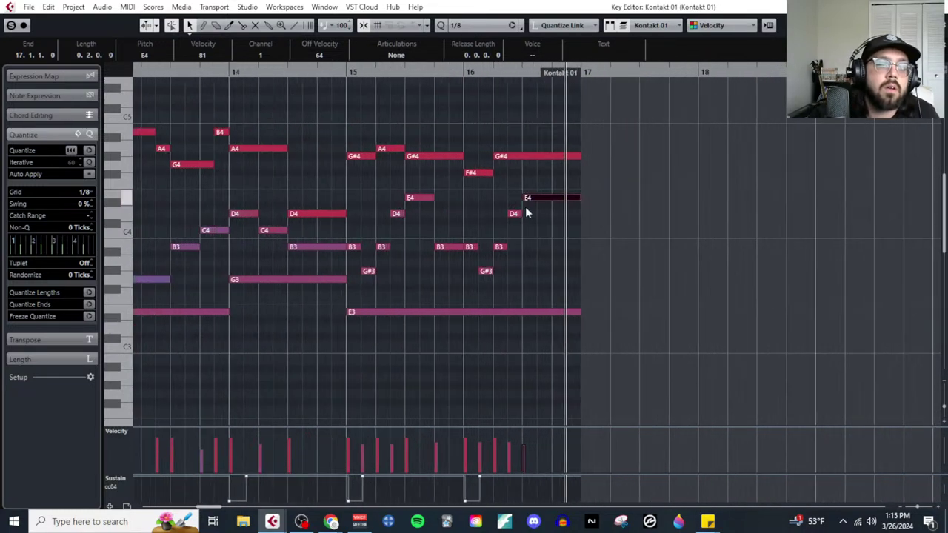
pyautogui.click(595, 235)
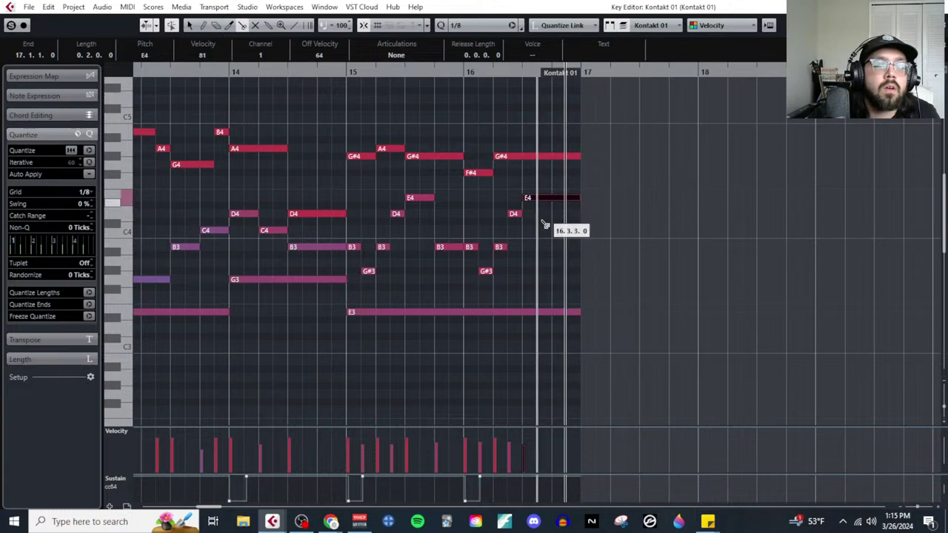
pyautogui.hscroll(-3, 533, 251)
pyautogui.scroll(-1, 469, 300)
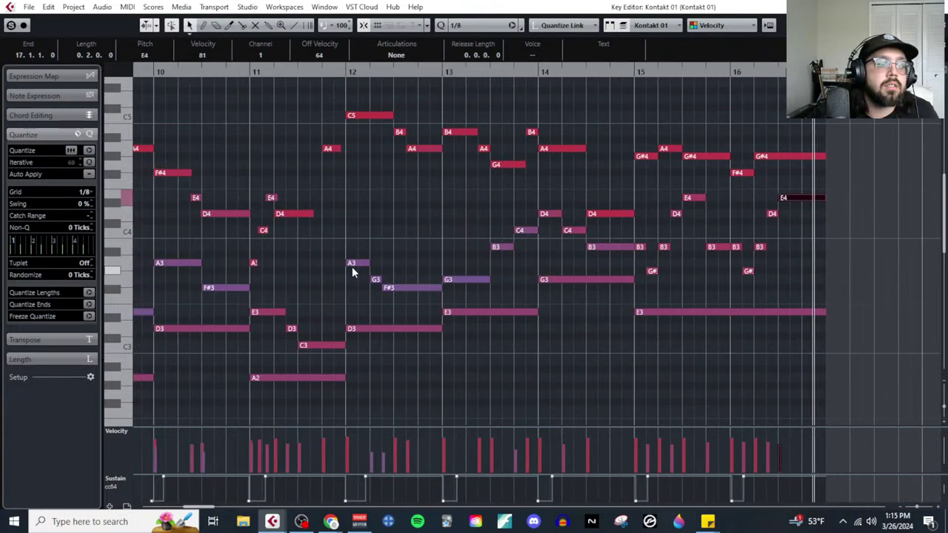
pyautogui.moveTo(371, 263); pyautogui.dragTo(383, 263)
pyautogui.click(375, 279)
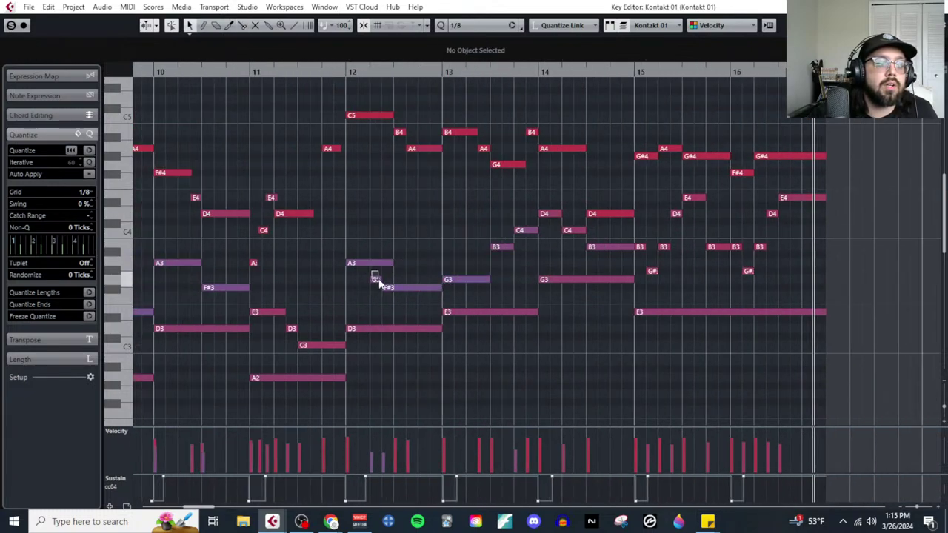
pyautogui.moveTo(384, 288); pyautogui.dragTo(393, 288)
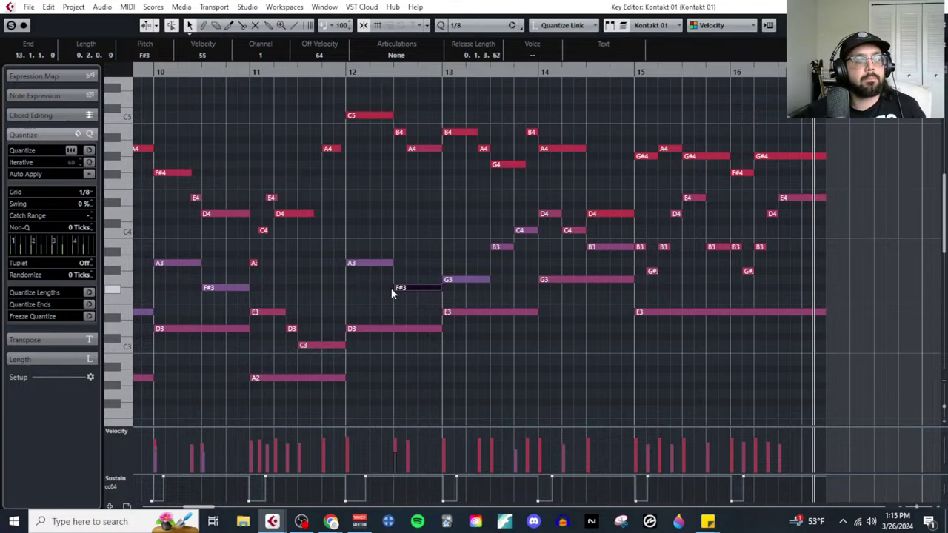
pyautogui.scroll(-3, 365, 299)
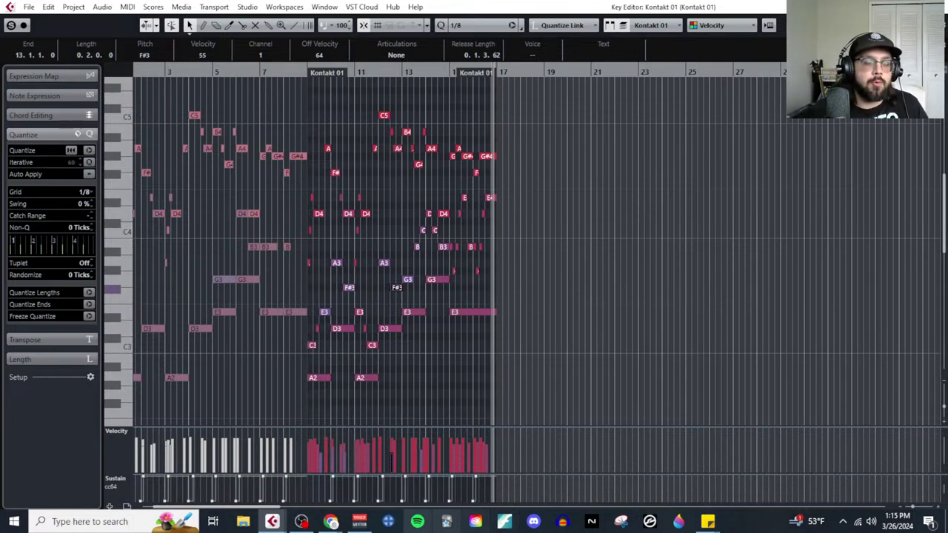
# Step: Highlight the B1 texture items (Melody, harmony, Bassline) in the plan, then minimize Chrome
pyautogui.moveTo(333, 521)
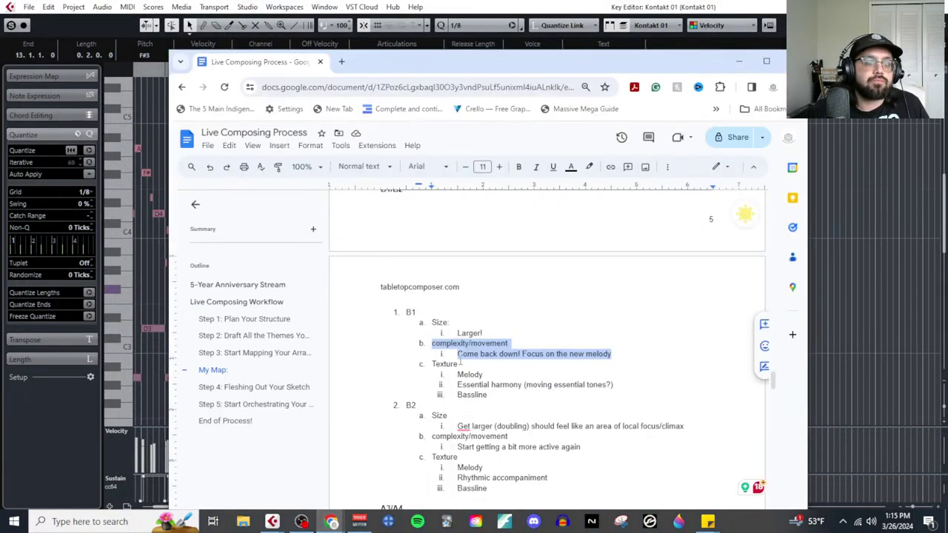
pyautogui.click(393, 474)
pyautogui.scroll(-2, 456, 328)
pyautogui.scroll(1, 456, 328)
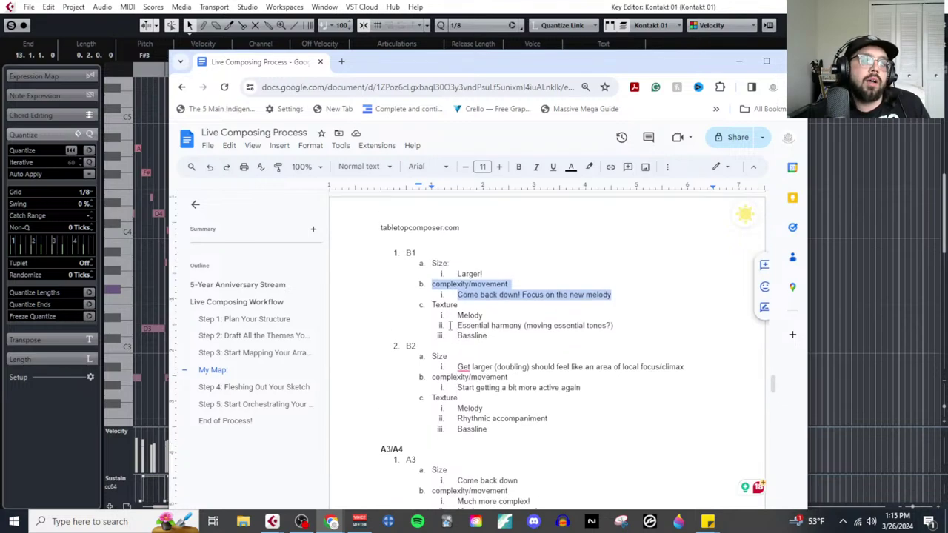
pyautogui.click(428, 288)
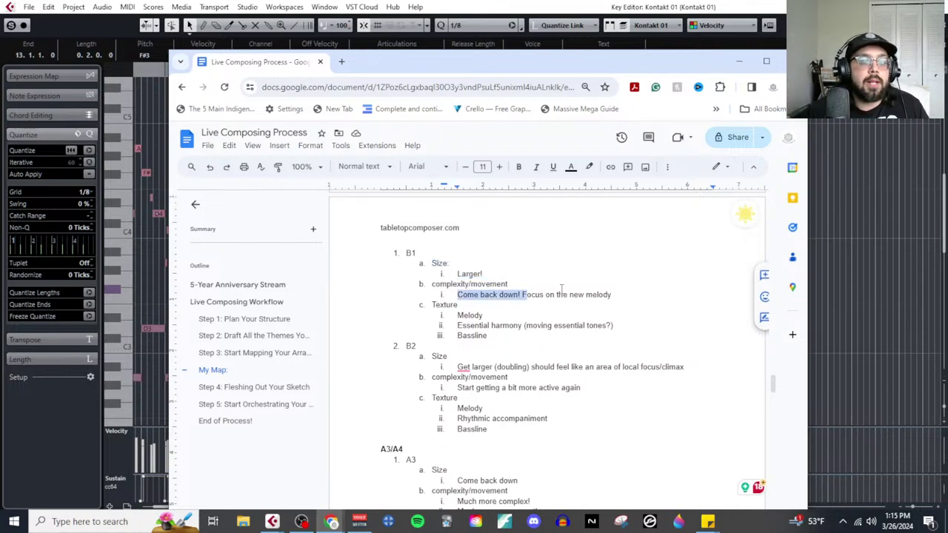
pyautogui.click(621, 301)
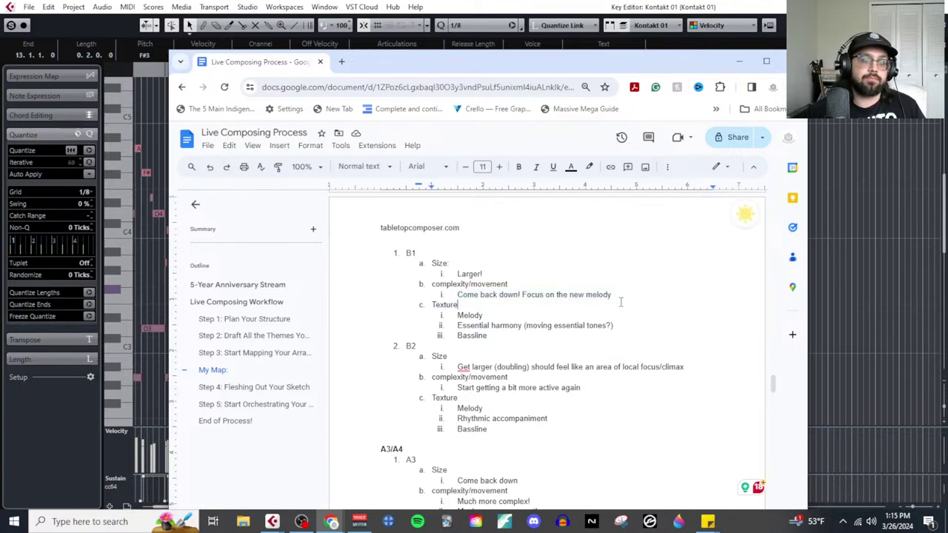
pyautogui.moveTo(453, 316); pyautogui.dragTo(527, 345)
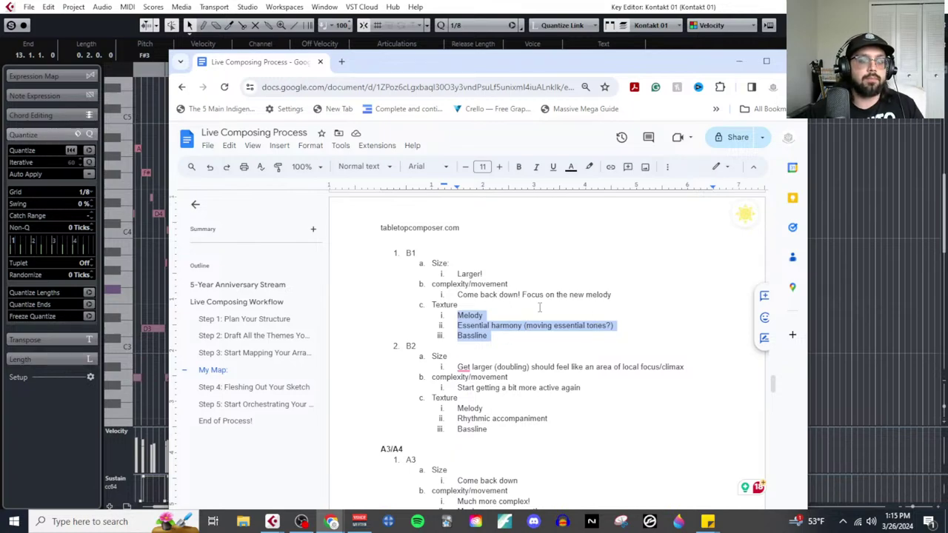
pyautogui.click(738, 62)
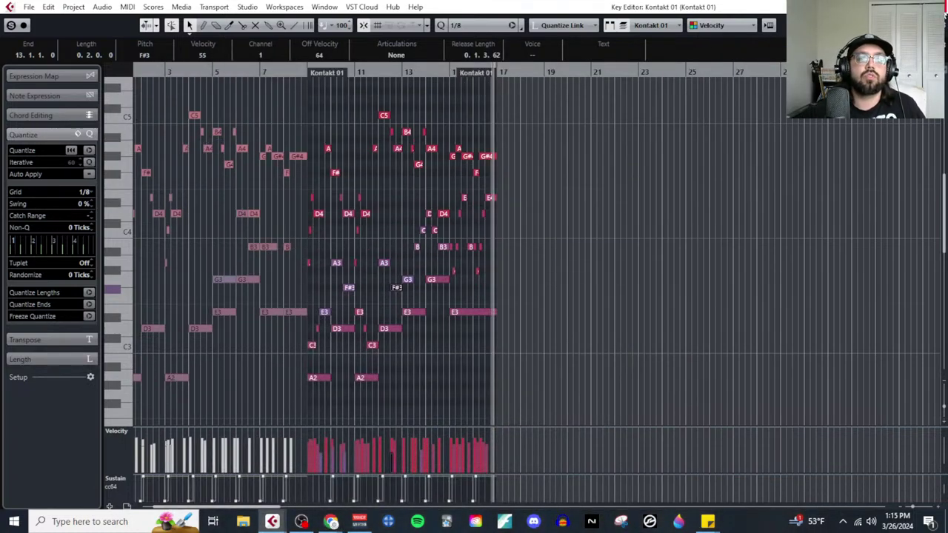
# Step: Open the next Kontakt 01 part, bars 17–25, in the Key Editor
pyautogui.click(943, 7)
pyautogui.click(588, 150)
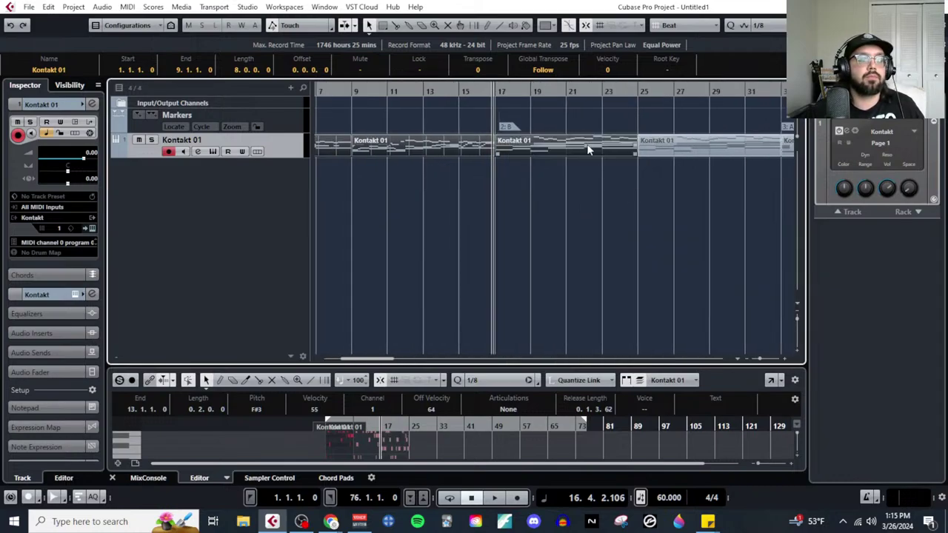
pyautogui.click(127, 7)
pyautogui.click(144, 23)
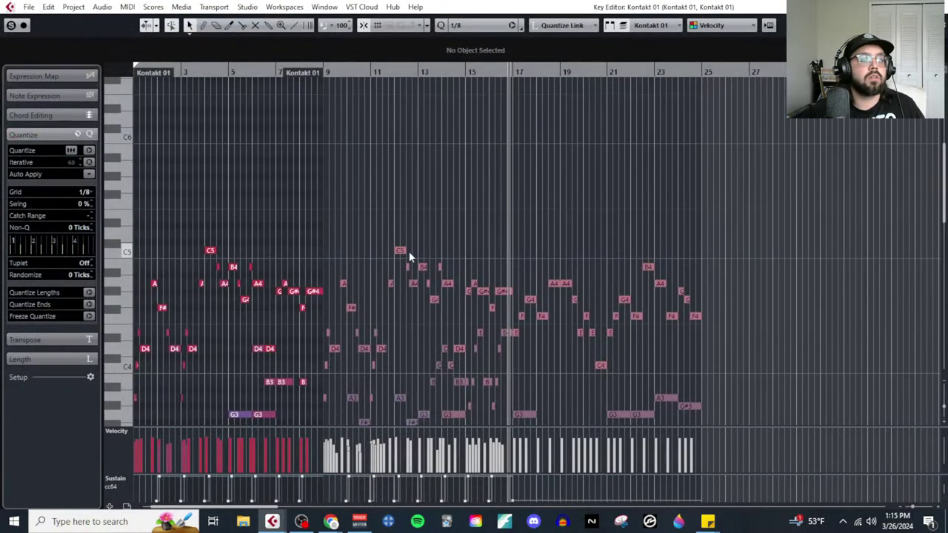
pyautogui.scroll(2, 409, 251)
# Step: Raise the bar-18 A2 note an octave to A3
pyautogui.click(597, 239)
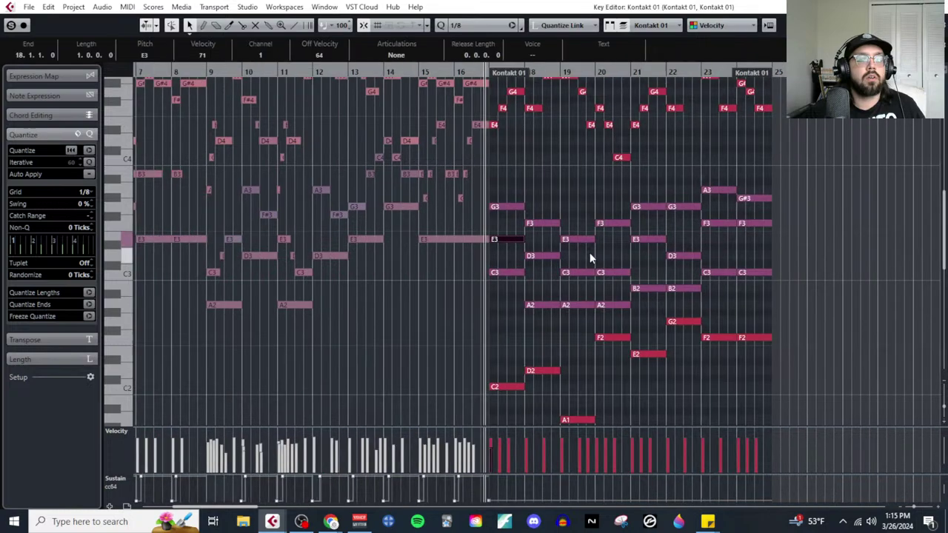
pyautogui.scroll(3, 590, 259)
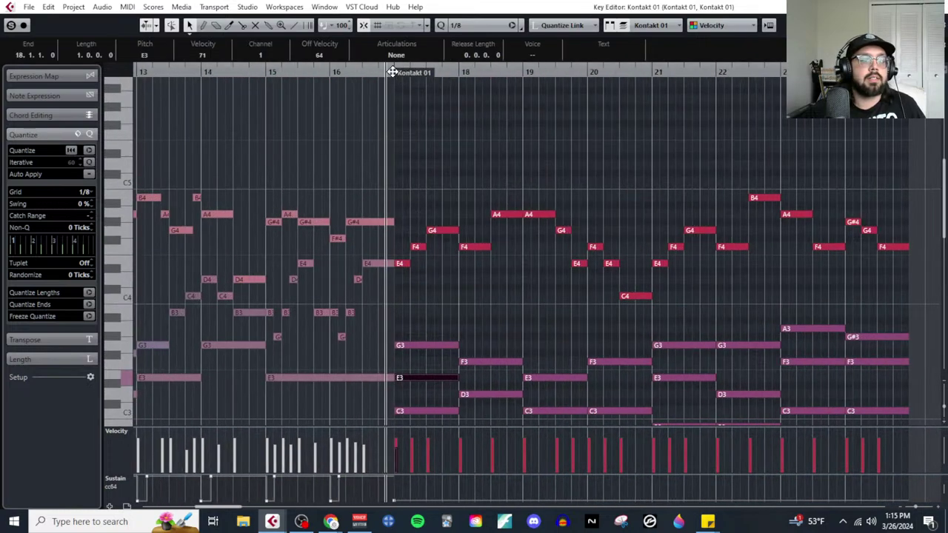
pyautogui.scroll(-5, 486, 259)
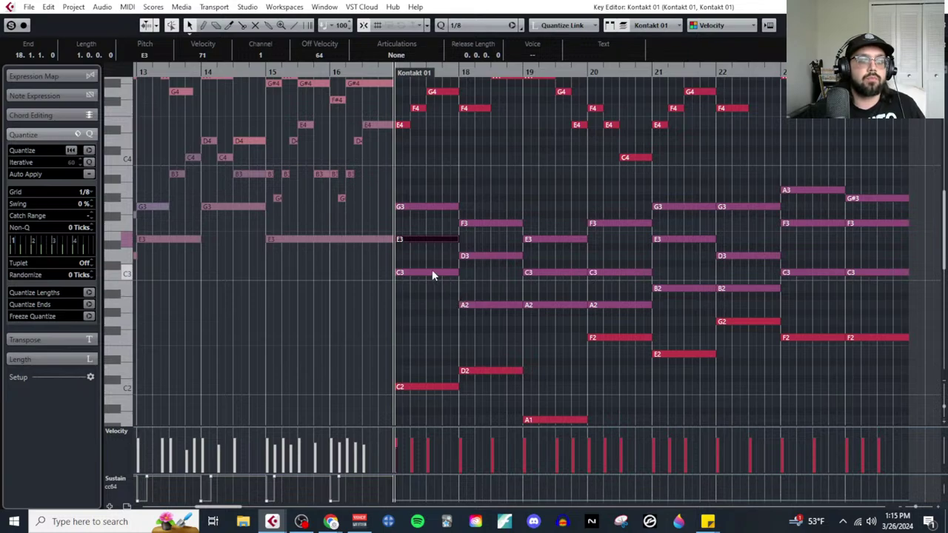
pyautogui.click(488, 307)
pyautogui.hotkey('shift', 'Up')
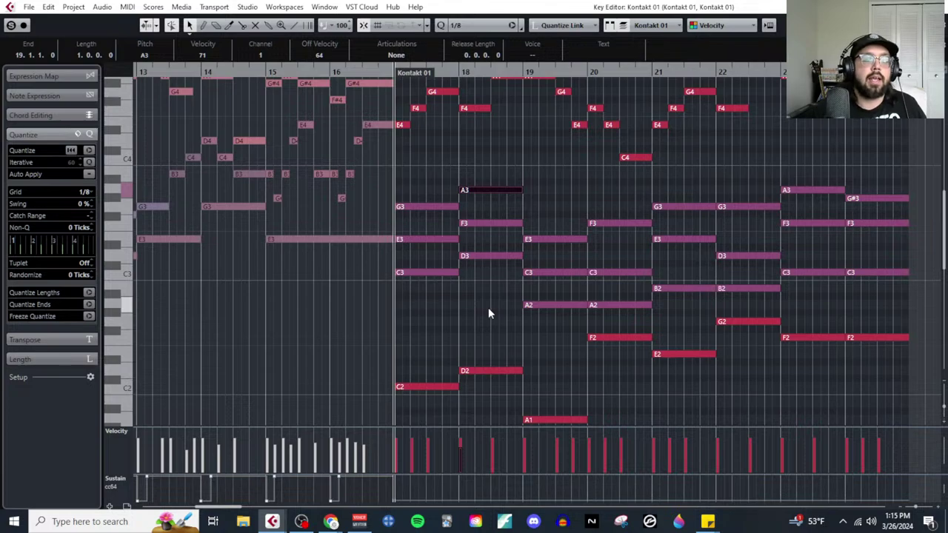
# Step: Select the inner-voice notes D3, A2 and F3 across bars 18–20, then clear the selection
pyautogui.click(559, 305)
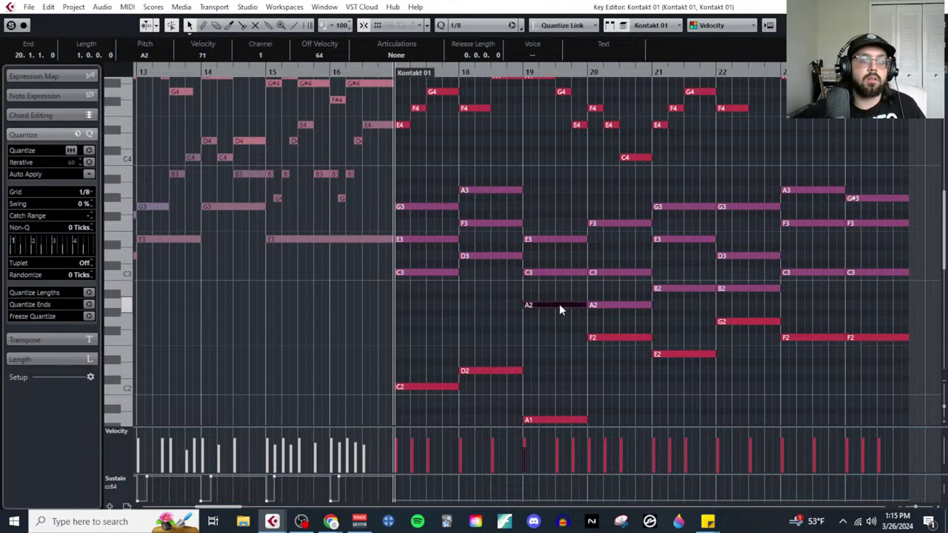
pyautogui.click(614, 305)
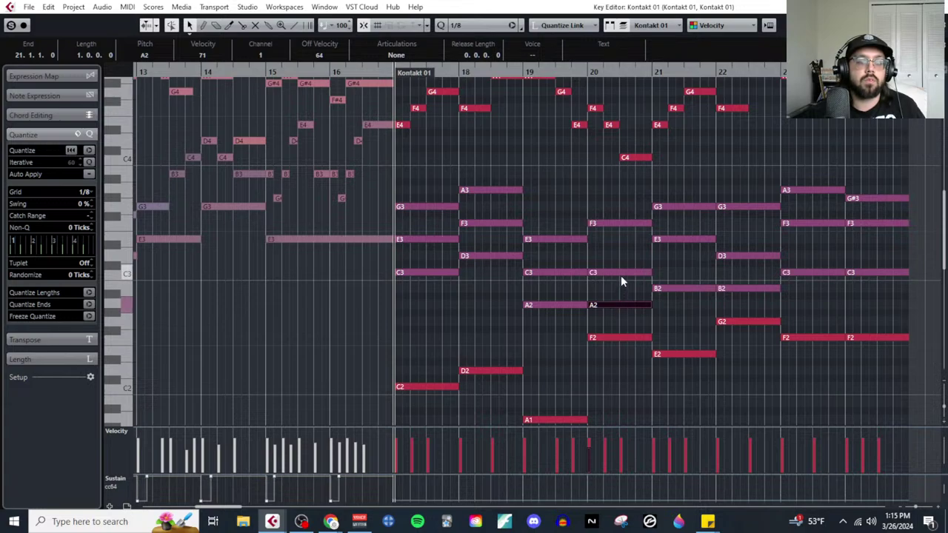
pyautogui.keyDown('shift'); pyautogui.click(486, 256); pyautogui.keyUp('shift')
pyautogui.keyDown('shift'); pyautogui.click(549, 305); pyautogui.keyUp('shift')
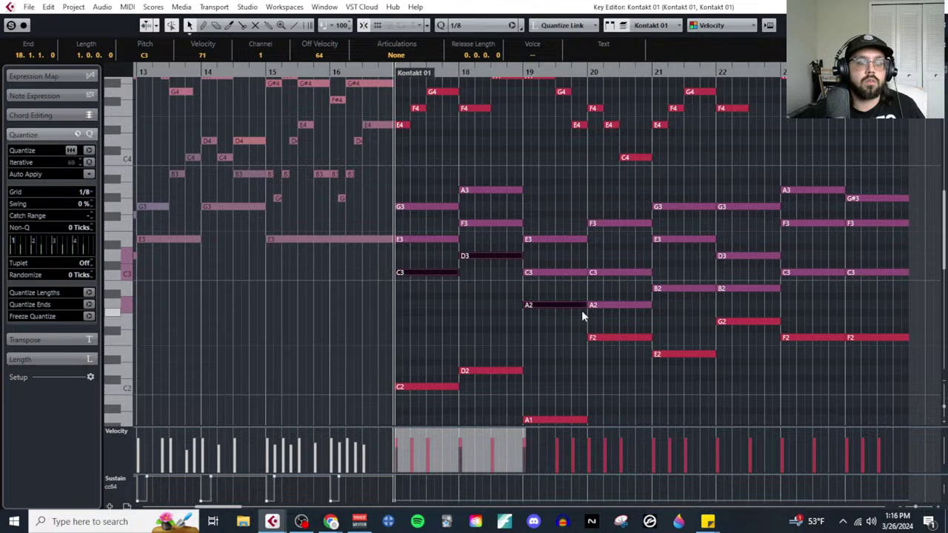
pyautogui.keyDown('shift'); pyautogui.click(610, 225); pyautogui.keyUp('shift')
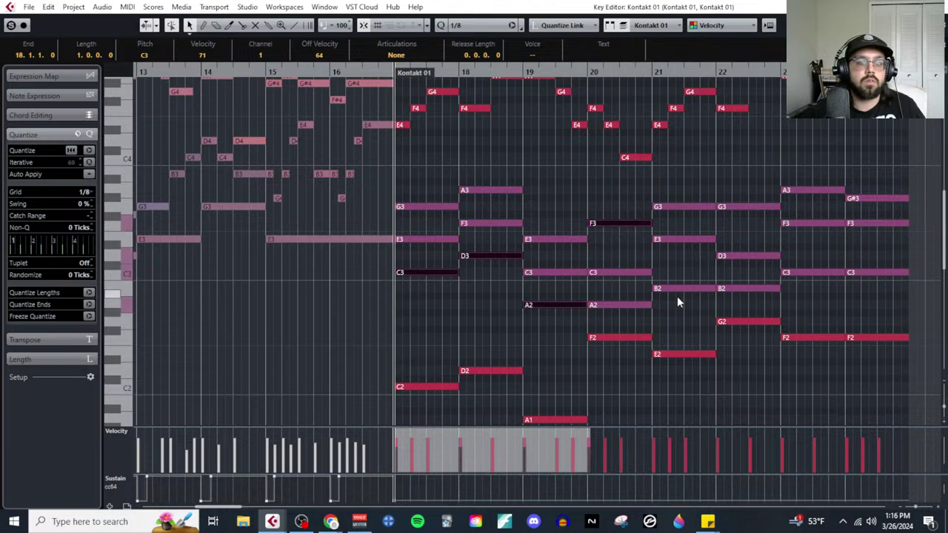
pyautogui.scroll(-3, 585, 315)
pyautogui.click(565, 309)
pyautogui.scroll(2, 559, 315)
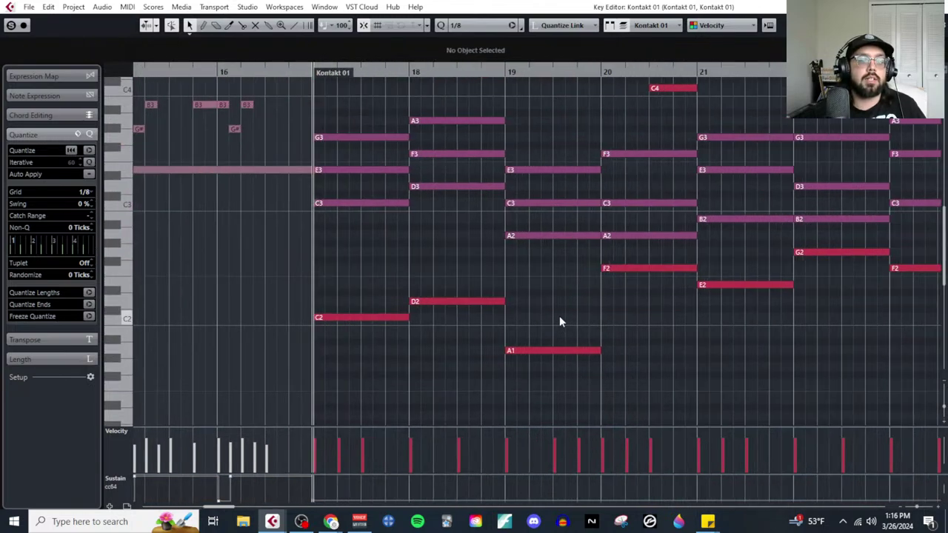
# Step: Split the bar-19 A1 bass note and move its second half up to E2
pyautogui.click(604, 327)
pyautogui.click(580, 351)
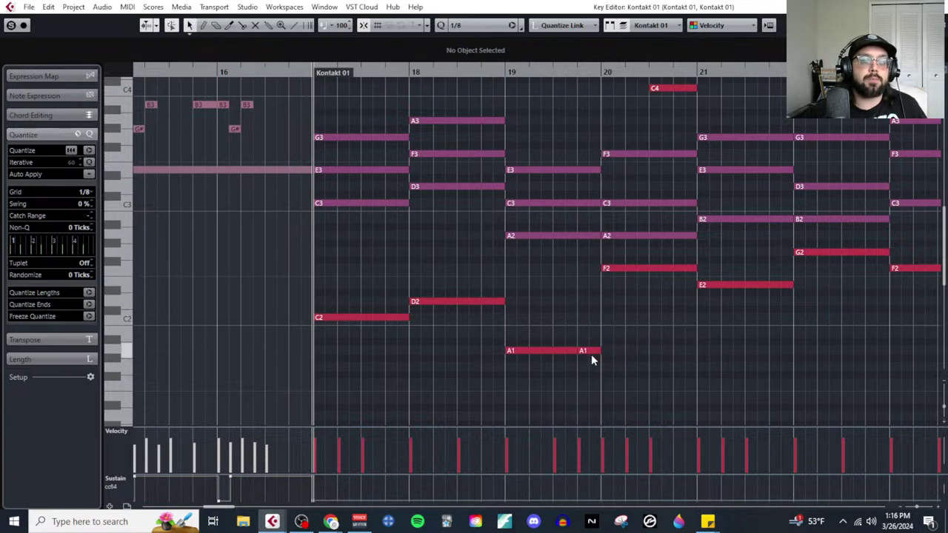
pyautogui.moveTo(592, 350); pyautogui.dragTo(597, 312)
pyautogui.moveTo(600, 290); pyautogui.dragTo(598, 289)
pyautogui.click(574, 341)
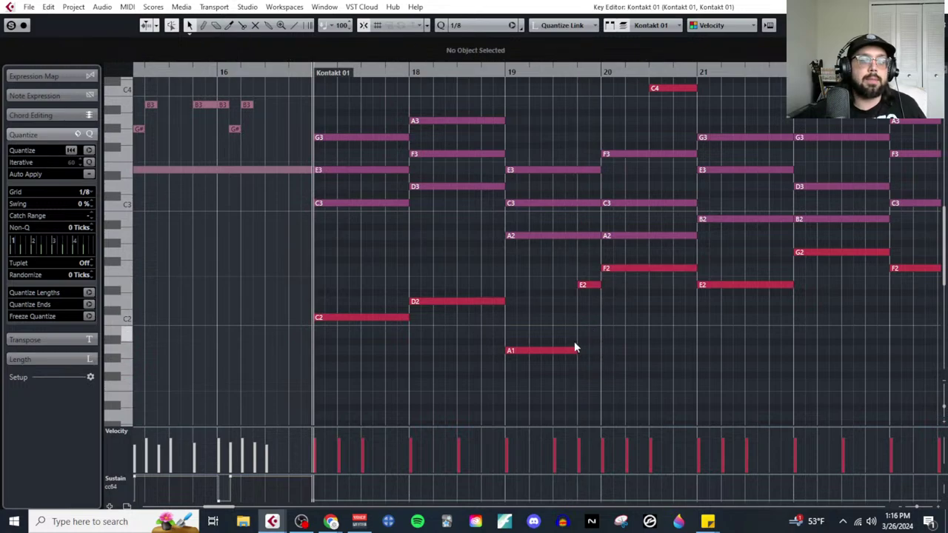
pyautogui.click(547, 346)
pyautogui.click(591, 287)
pyautogui.click(628, 268)
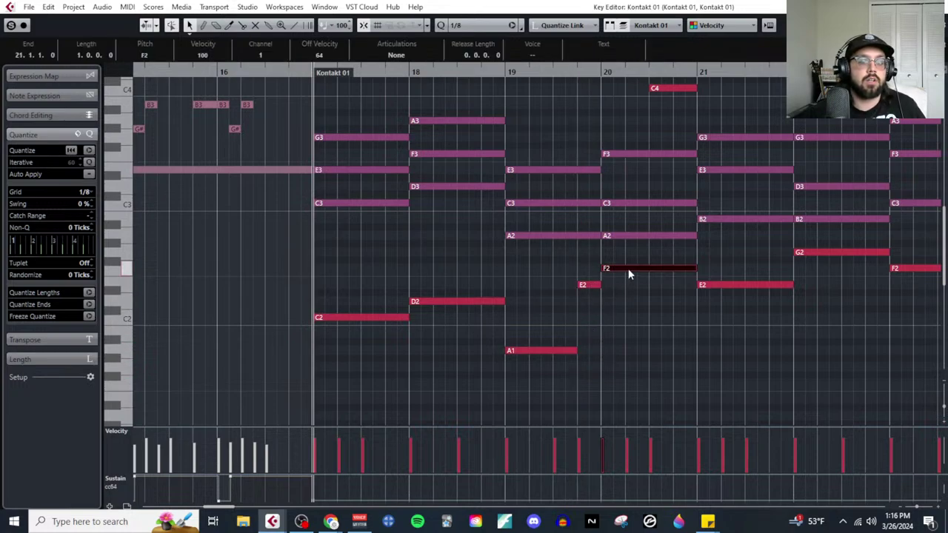
# Step: Shorten the A1 bass note to half a bar and adjust the E2 passing note
pyautogui.hscroll(2, 597, 325)
pyautogui.scroll(5, 597, 311)
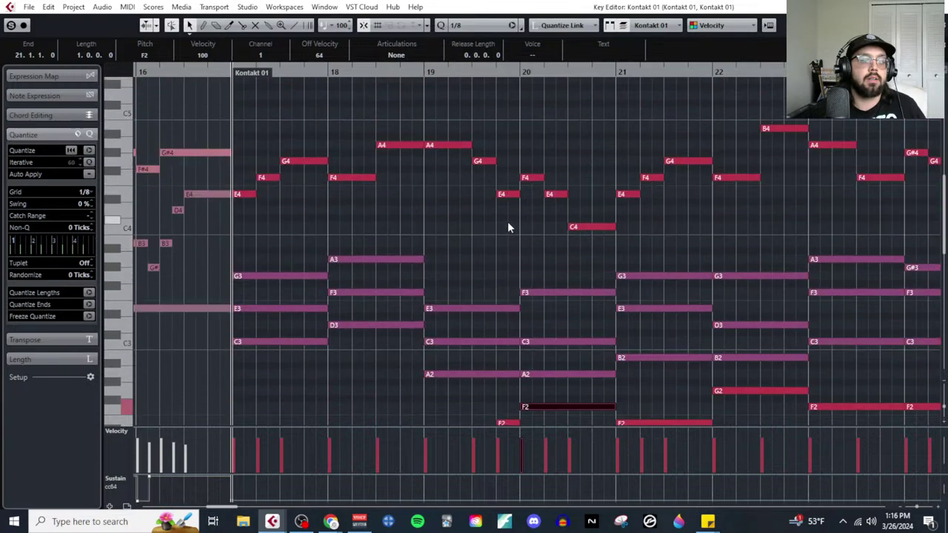
pyautogui.scroll(-3, 506, 224)
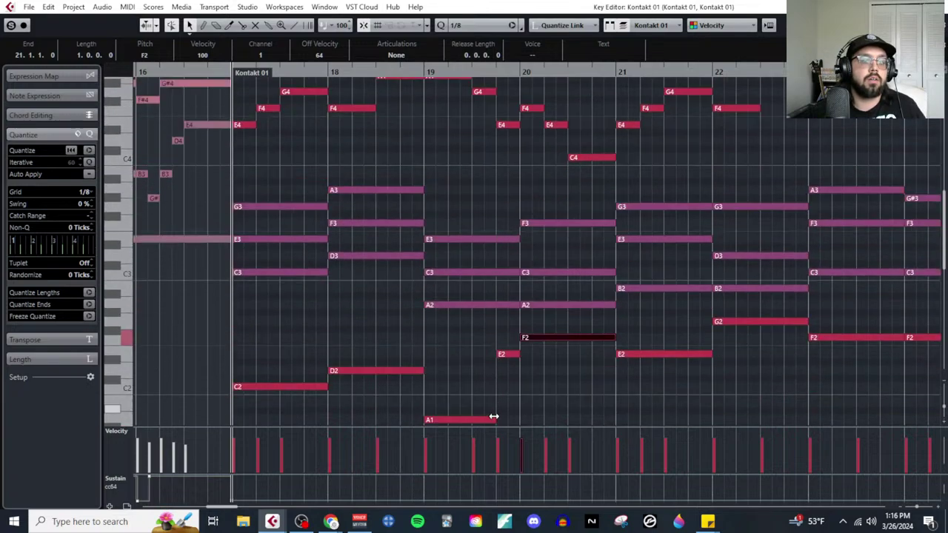
pyautogui.moveTo(494, 420); pyautogui.dragTo(471, 420)
pyautogui.click(503, 355)
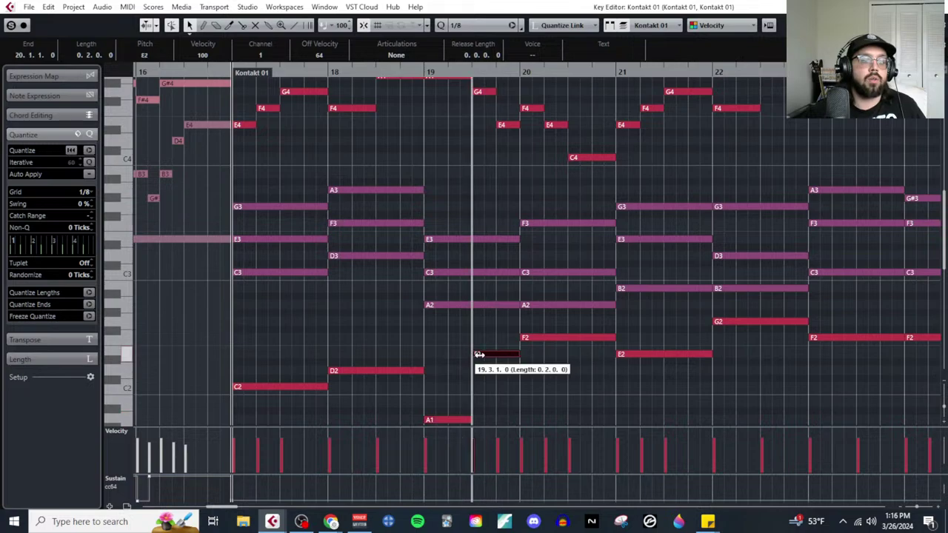
pyautogui.scroll(3, 495, 296)
pyautogui.moveTo(488, 362)
pyautogui.mouseDown()
pyautogui.moveTo(501, 211)
pyautogui.moveTo(497, 351)
pyautogui.mouseUp()
pyautogui.scroll(-3, 506, 215)
pyautogui.hscroll(3, 534, 365)
# Step: Select the E2, G2 and F2 bass notes in bars 21–23, then box-select the bass line
pyautogui.click(567, 356)
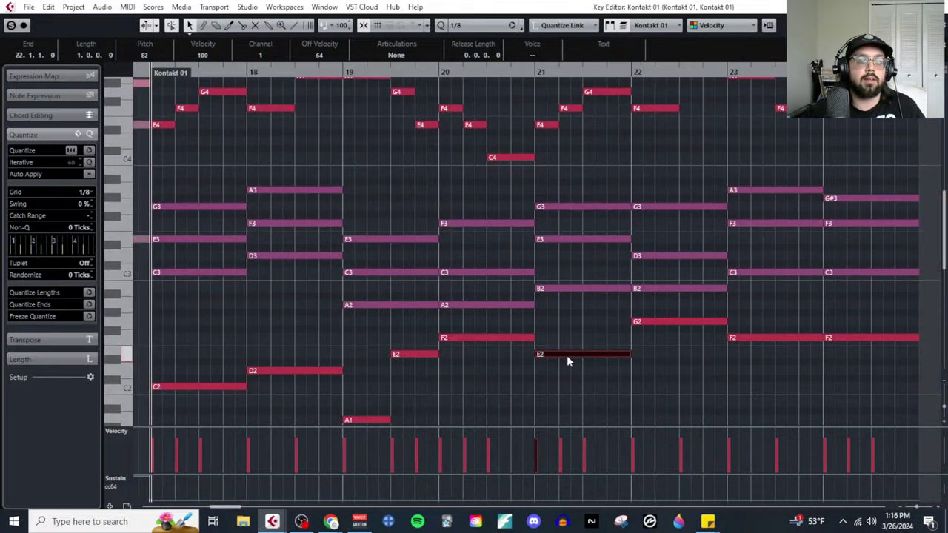
pyautogui.click(678, 322)
pyautogui.click(749, 339)
pyautogui.hscroll(-4, 519, 363)
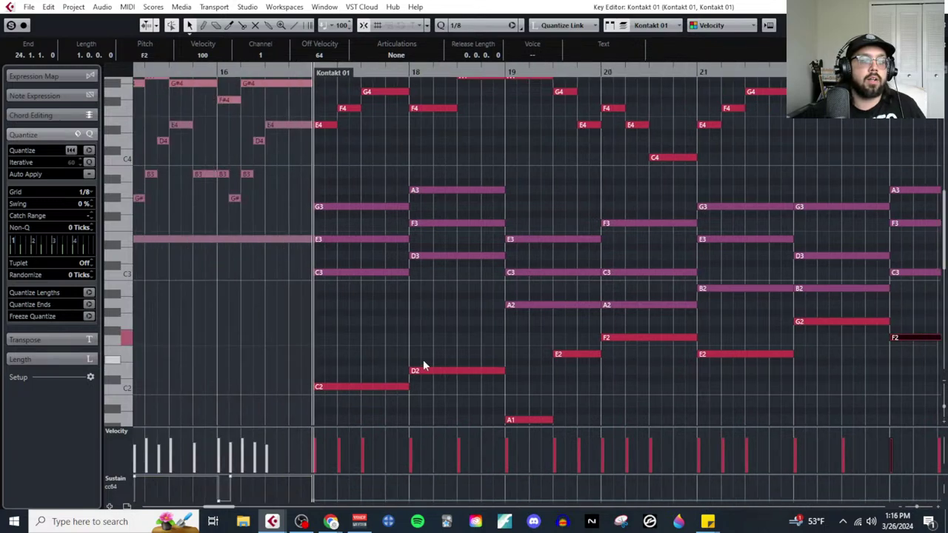
pyautogui.hscroll(-1, 396, 324)
pyautogui.moveTo(368, 188); pyautogui.dragTo(862, 306)
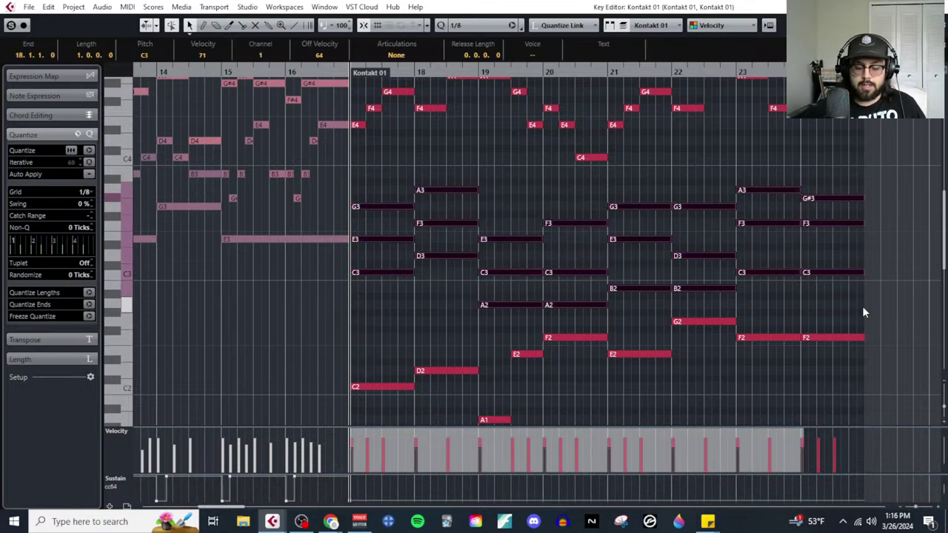
# Step: Clear the current bass-note selection
pyautogui.click(876, 402)
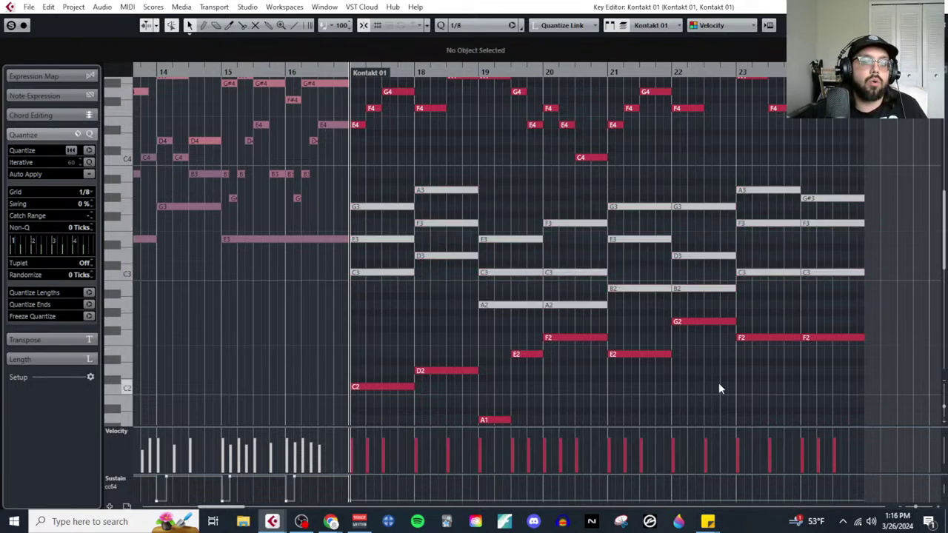
pyautogui.scroll(-3, 666, 370)
pyautogui.moveTo(389, 254); pyautogui.dragTo(893, 418)
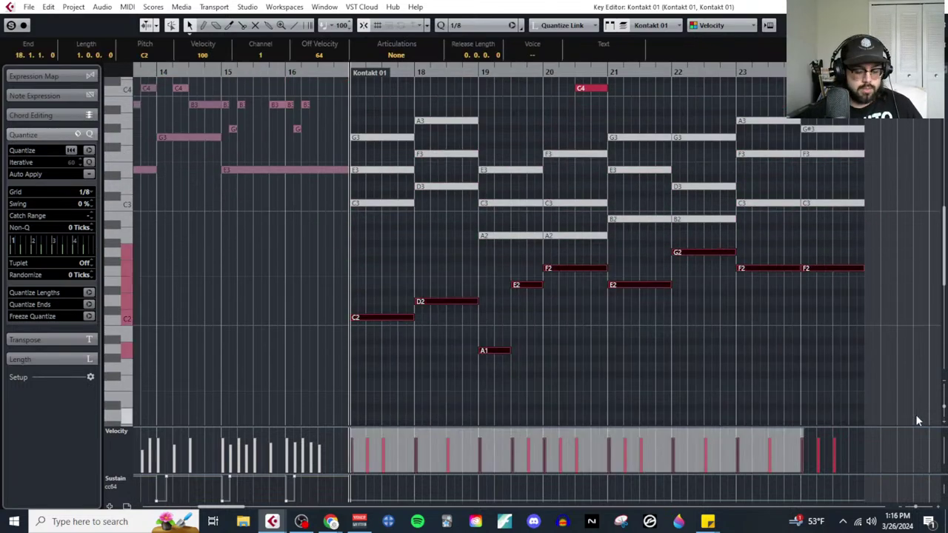
pyautogui.click(787, 341)
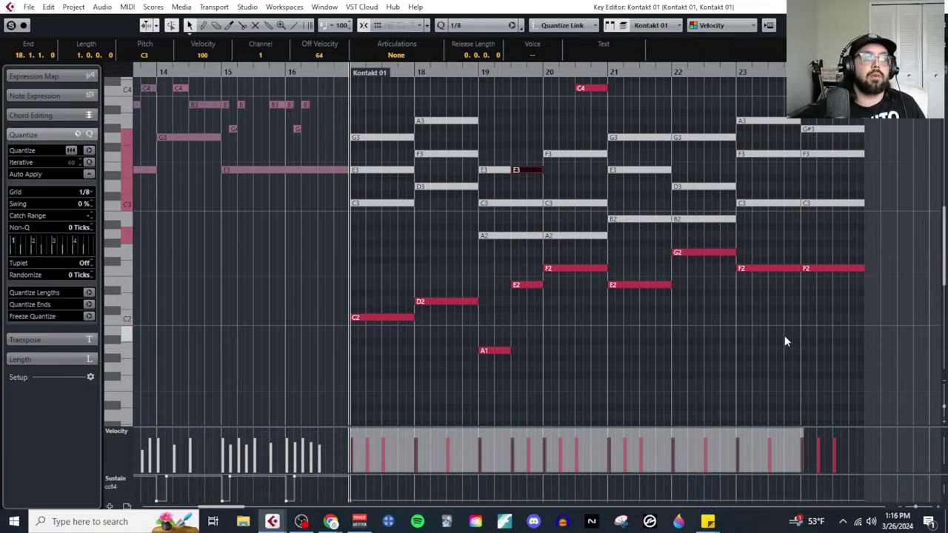
pyautogui.hscroll(2, 474, 285)
pyautogui.hscroll(-4, 450, 293)
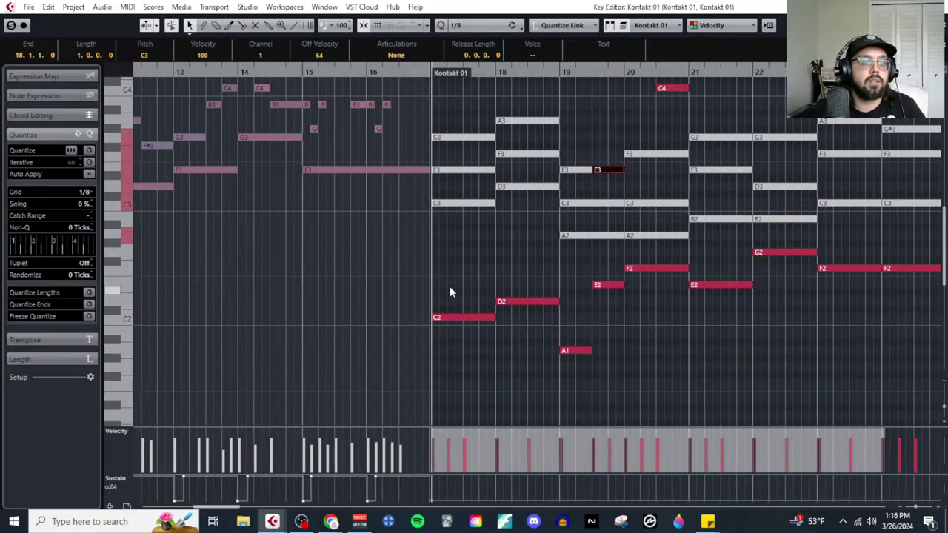
pyautogui.scroll(3, 450, 289)
# Step: Select the inner-voice notes across bars 17–24: E3, D3, A2, F3, E3, G3, F3, F3
pyautogui.click(489, 341)
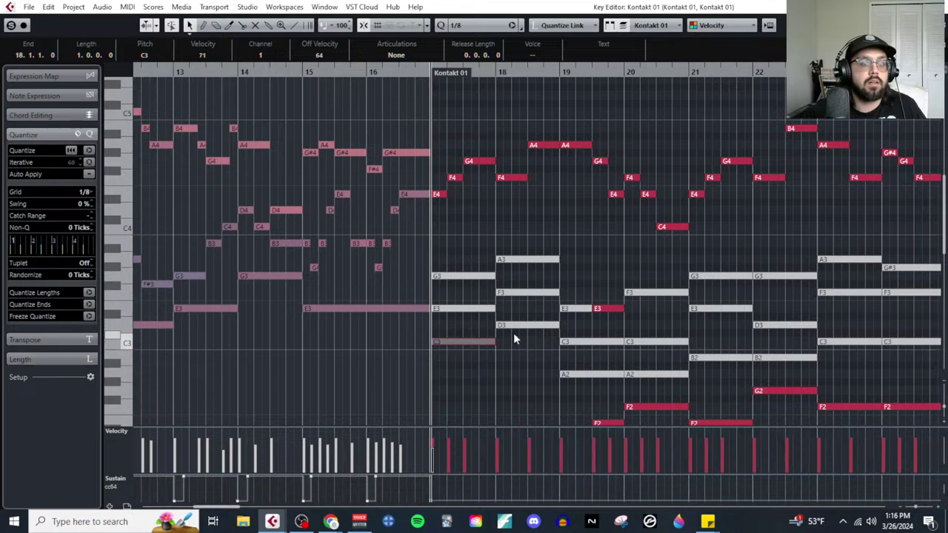
pyautogui.scroll(-3, 515, 338)
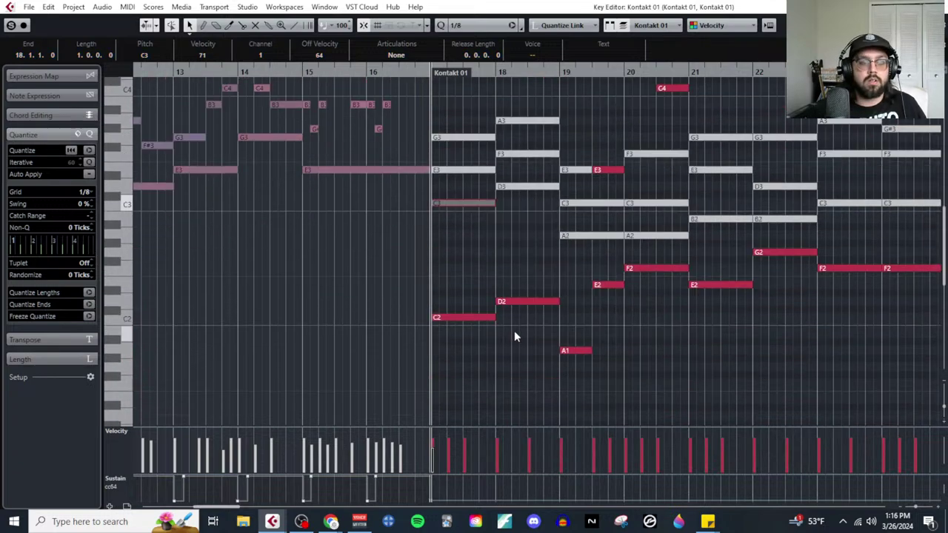
pyautogui.press('Up')
pyautogui.click(530, 189)
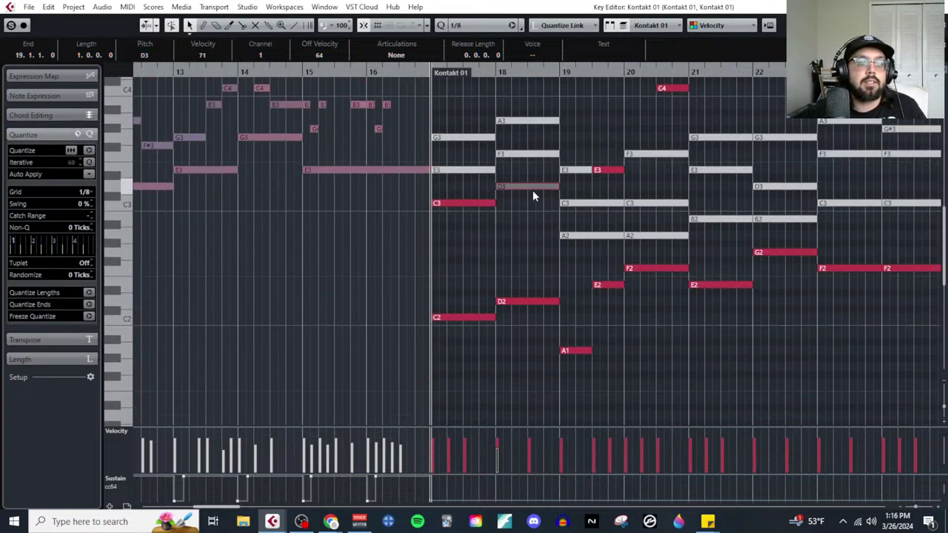
pyautogui.keyDown('shift'); pyautogui.click(579, 240); pyautogui.keyUp('shift')
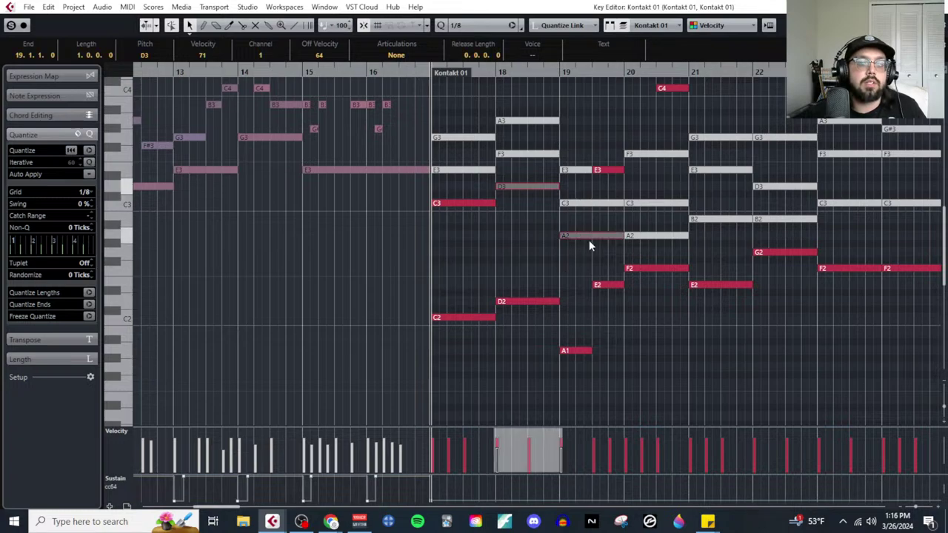
pyautogui.keyDown('shift'); pyautogui.click(654, 155); pyautogui.keyUp('shift')
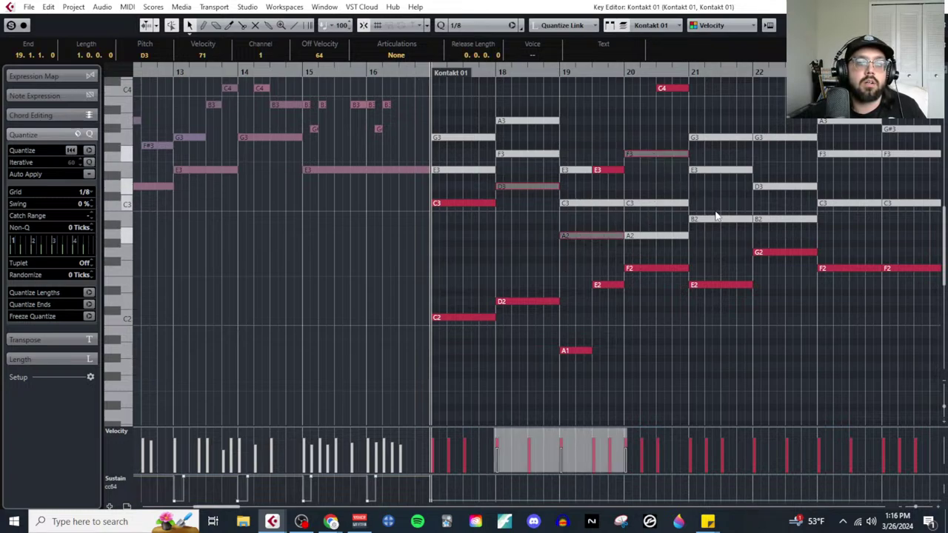
pyautogui.keyDown('shift'); pyautogui.click(721, 171); pyautogui.keyUp('shift')
pyautogui.keyDown('shift'); pyautogui.click(763, 138); pyautogui.keyUp('shift')
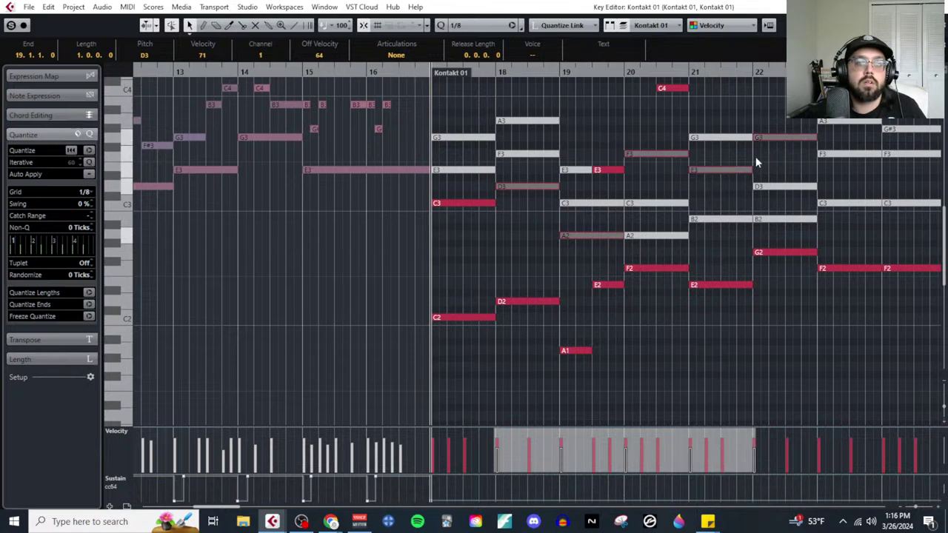
pyautogui.hscroll(3, 675, 222)
pyautogui.keyDown('shift'); pyautogui.click(689, 156); pyautogui.keyUp('shift')
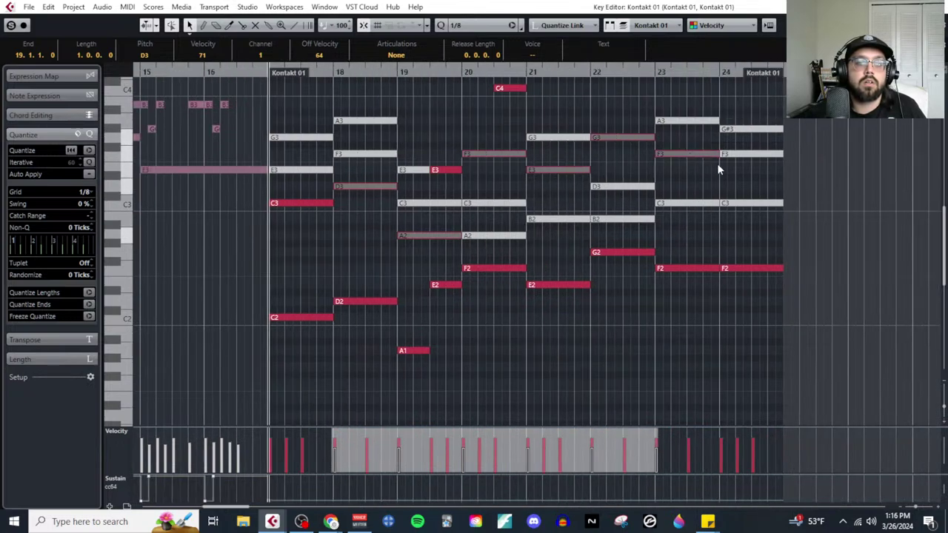
pyautogui.keyDown('shift'); pyautogui.click(735, 155); pyautogui.keyUp('shift')
pyautogui.press('Right')
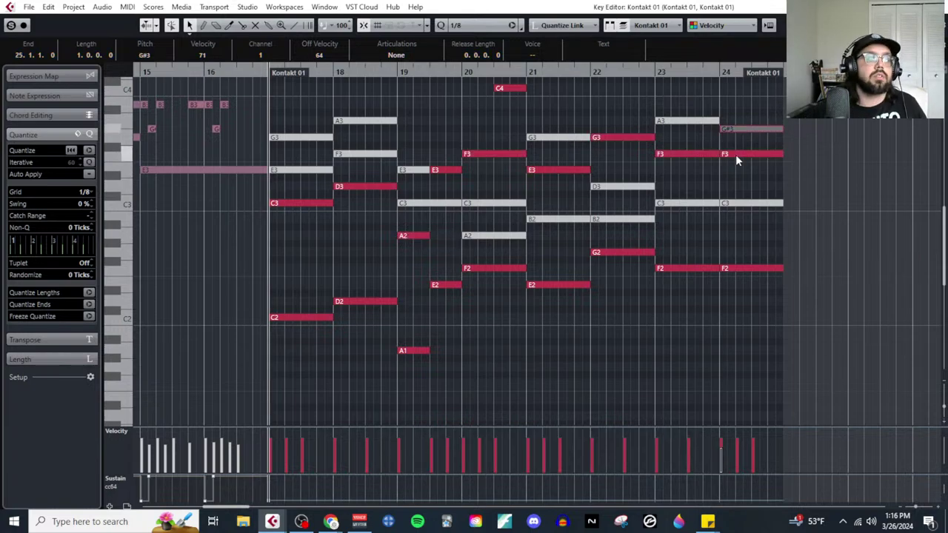
# Step: Clear the selection and pick the bar-17 E3 note again
pyautogui.scroll(5, 295, 252)
pyautogui.scroll(2, 296, 237)
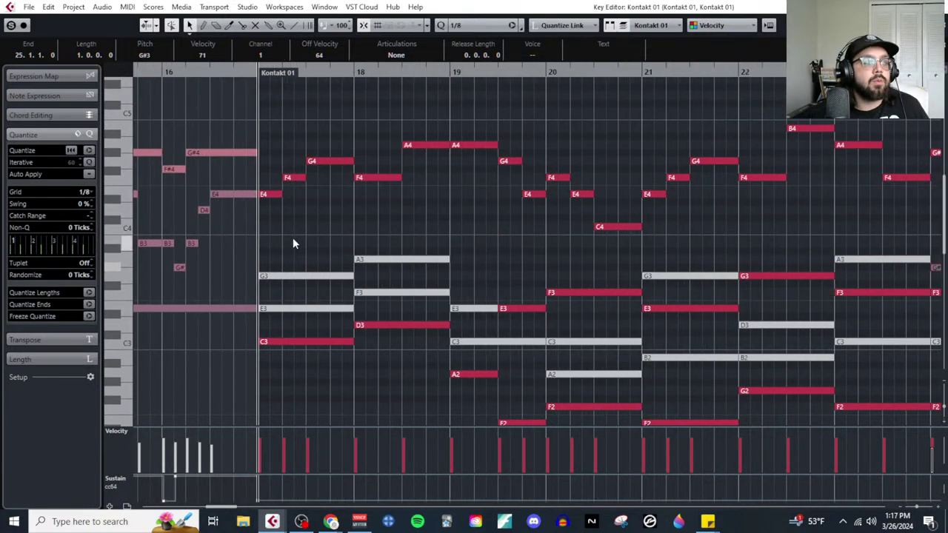
pyautogui.click(320, 314)
pyautogui.click(320, 313)
pyautogui.scroll(-3, 348, 311)
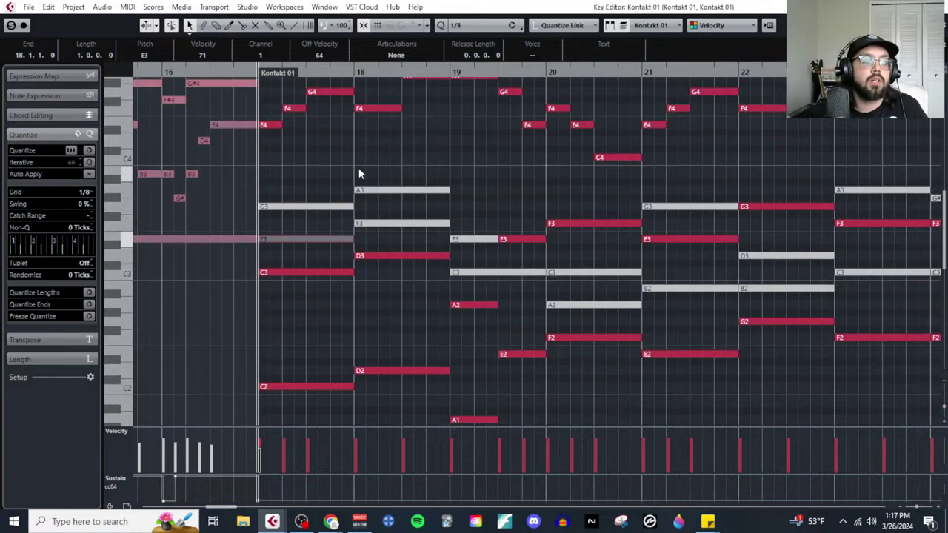
pyautogui.hscroll(-3, 370, 192)
pyautogui.scroll(3, 597, 248)
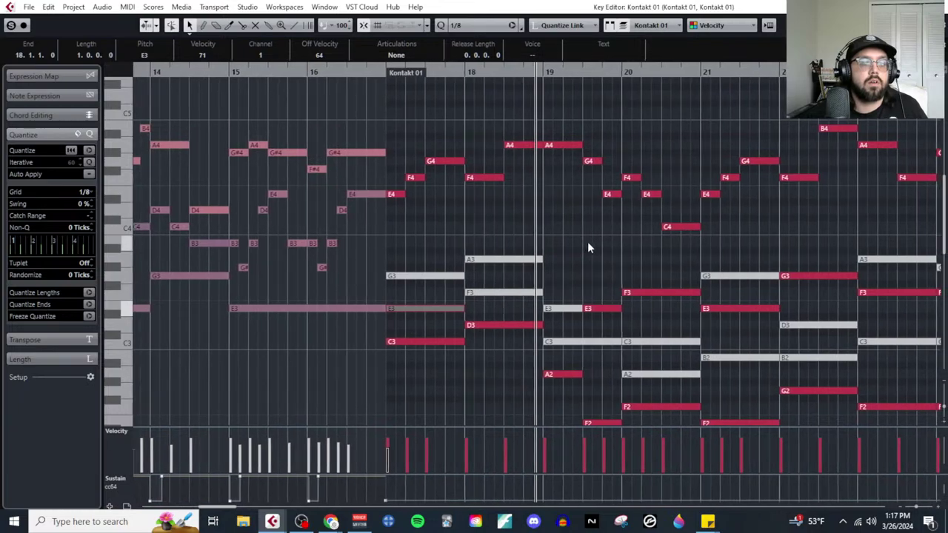
pyautogui.scroll(-3, 589, 257)
pyautogui.scroll(3, 590, 253)
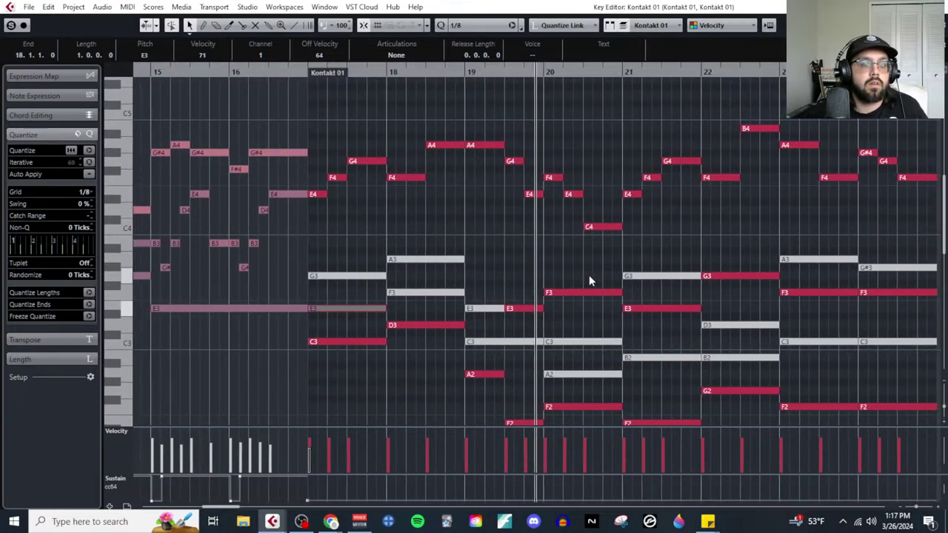
# Step: Zoom out with G to frame bars 17–21 and deselect all notes
pyautogui.press('g')
pyautogui.scroll(-3, 586, 290)
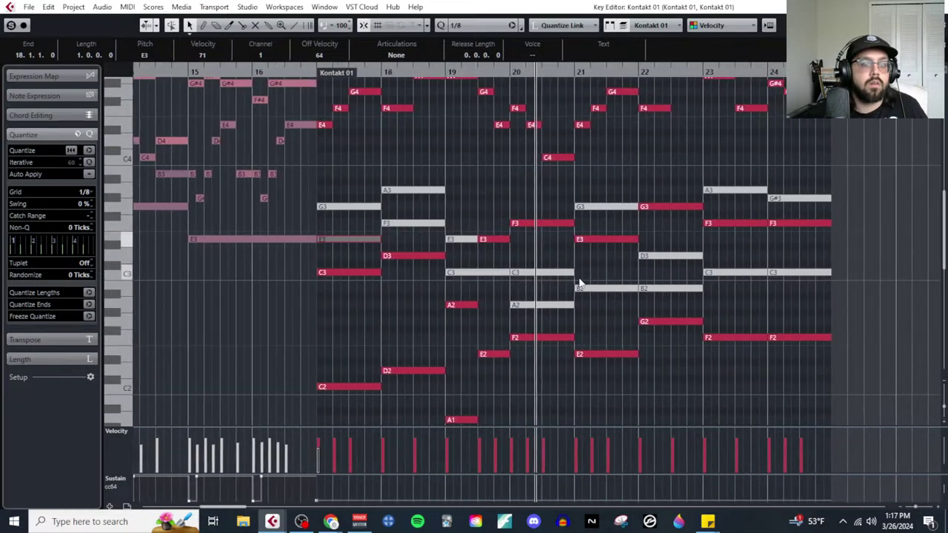
pyautogui.scroll(3, 565, 289)
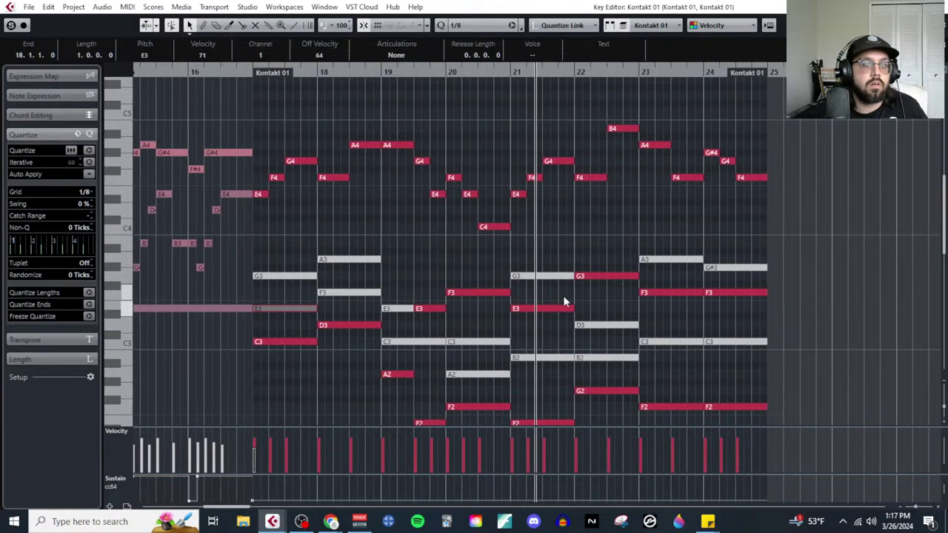
pyautogui.click(355, 307)
pyautogui.scroll(-6, 297, 285)
pyautogui.keyDown('ctrl'); pyautogui.scroll(3, 271, 272); pyautogui.keyUp('ctrl')
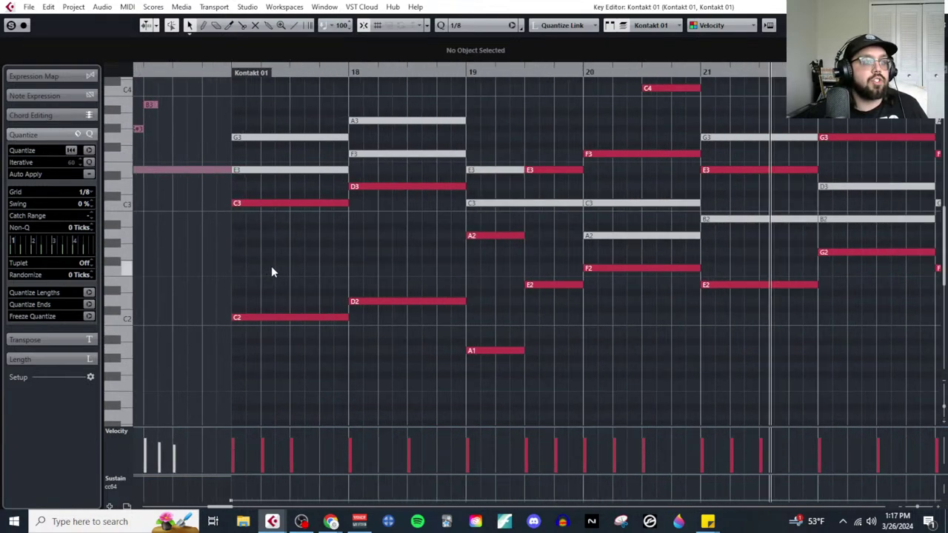
pyautogui.scroll(3, 321, 275)
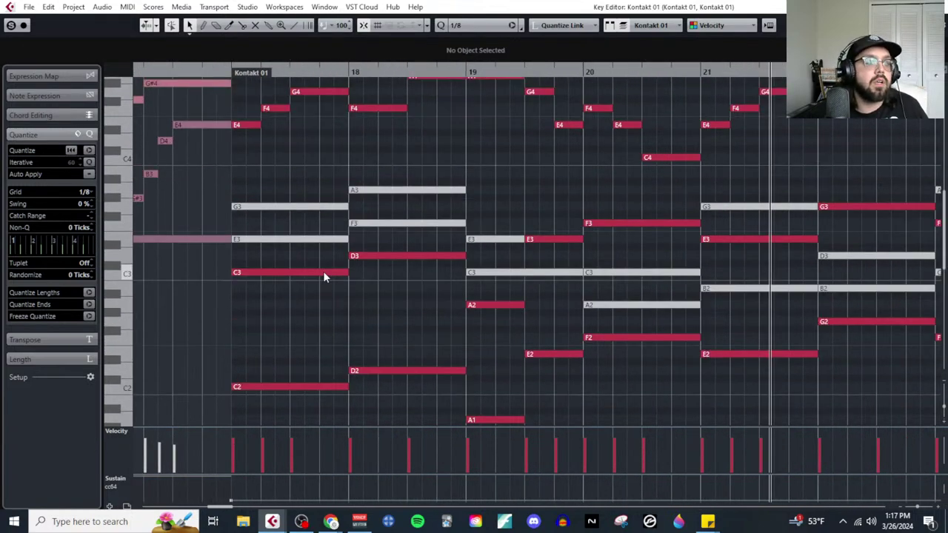
# Step: Lower the bar-17 C3 to G2 and drag the bar-18 D3 down to A2
pyautogui.click(323, 272)
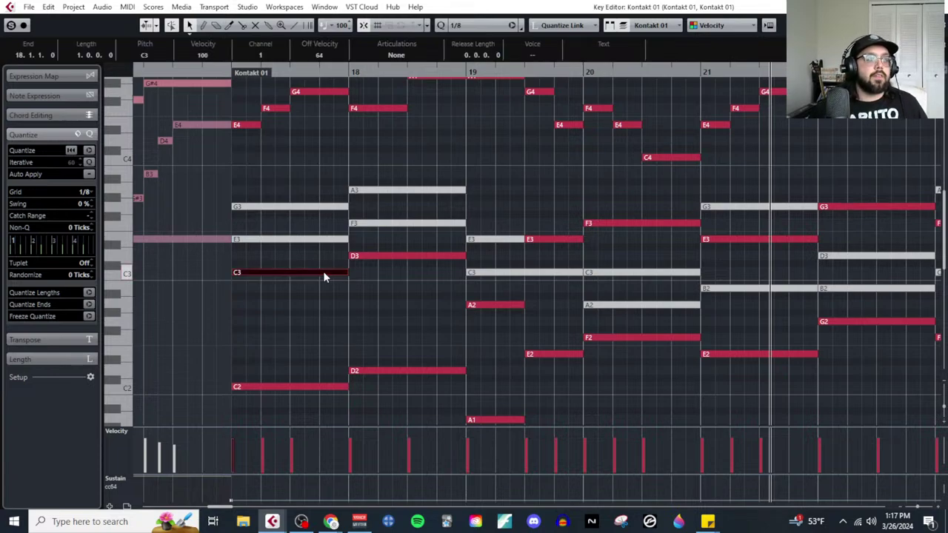
pyautogui.press('Down')
pyautogui.press('Down')
pyautogui.press('Down')
pyautogui.press('Down')
pyautogui.press('Down')
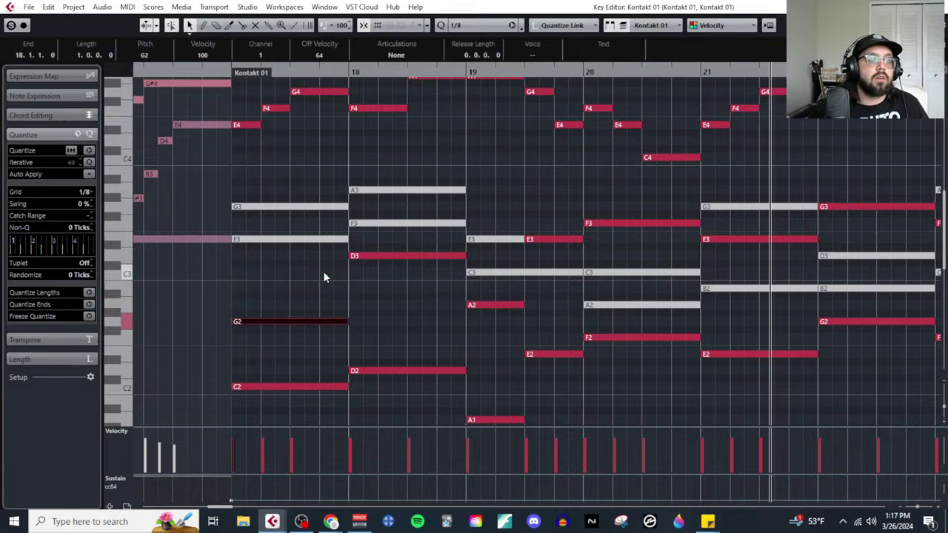
pyautogui.press('Down')
pyautogui.press('Down')
pyautogui.press('Down')
pyautogui.press('Down')
pyautogui.press('Down')
pyautogui.press('Down')
pyautogui.press('Down')
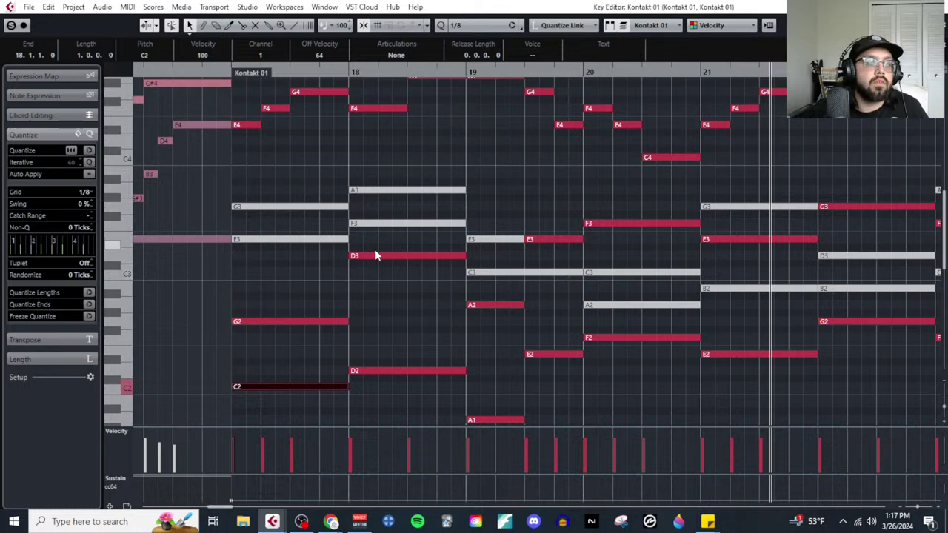
pyautogui.click(378, 251)
pyautogui.click(377, 256)
pyautogui.moveTo(378, 257); pyautogui.dragTo(383, 302)
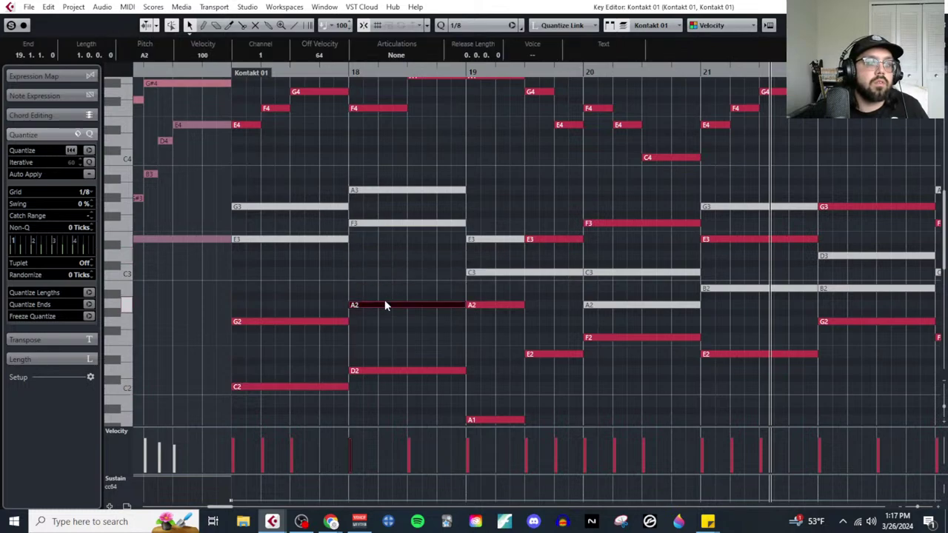
pyautogui.scroll(-2, 479, 333)
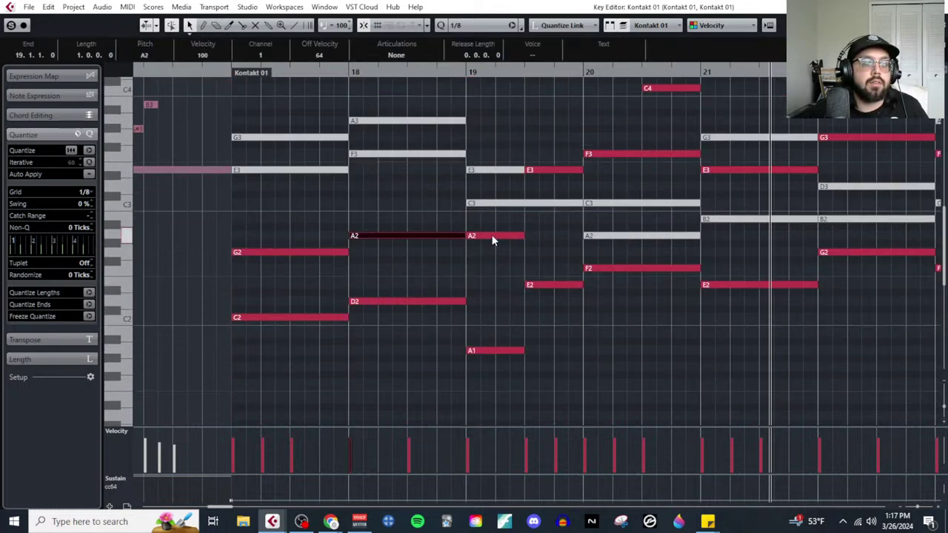
# Step: Drag the bar-19 A2 down to E2 and the bar-20 F3 down to C3
pyautogui.moveTo(493, 237); pyautogui.dragTo(502, 285)
pyautogui.scroll(2, 547, 265)
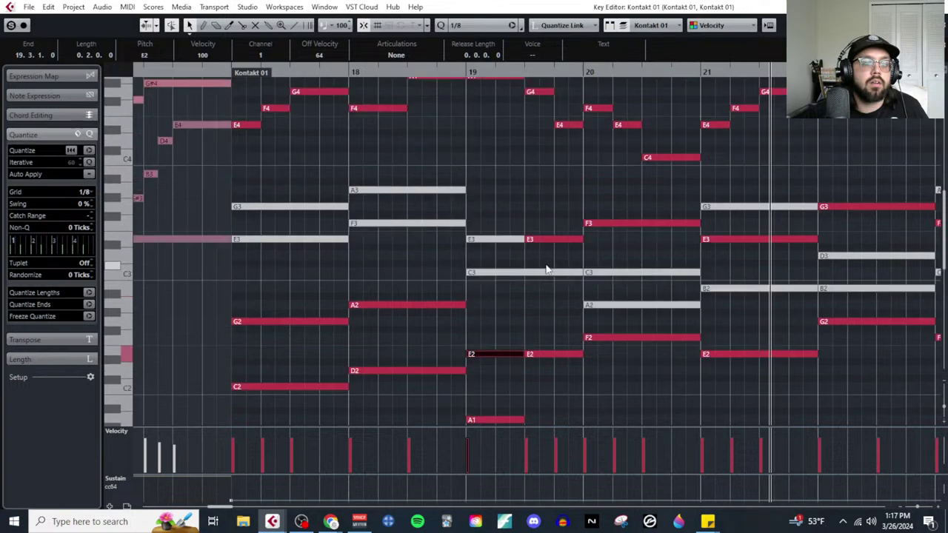
pyautogui.moveTo(546, 239); pyautogui.dragTo(547, 305)
pyautogui.scroll(2, 600, 315)
pyautogui.moveTo(604, 292); pyautogui.dragTo(605, 340)
pyautogui.hscroll(3, 585, 376)
pyautogui.scroll(-2, 560, 339)
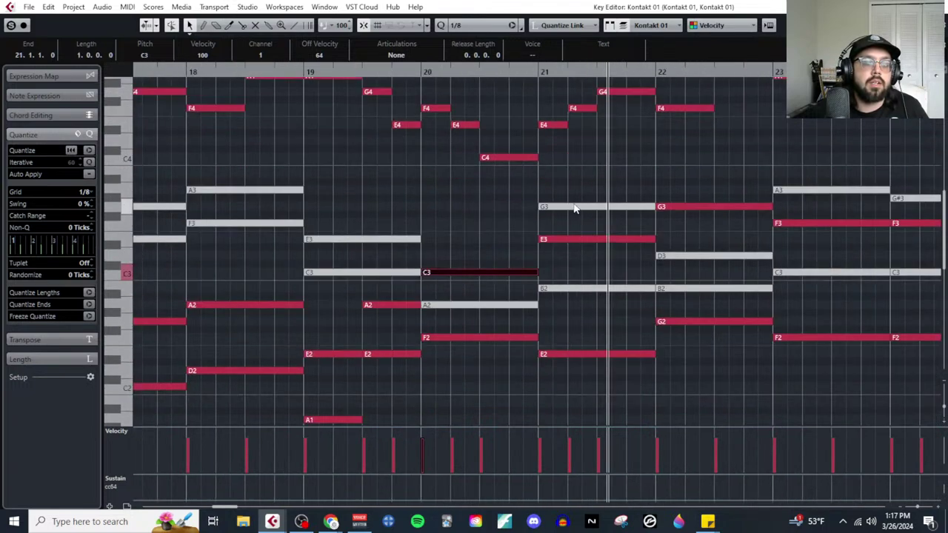
# Step: Lower the inner notes in bars 21–24 (G3 to D3, both F3s to C3) and set playback to bar 17
pyautogui.moveTo(570, 241); pyautogui.dragTo(576, 303)
pyautogui.hscroll(2, 572, 318)
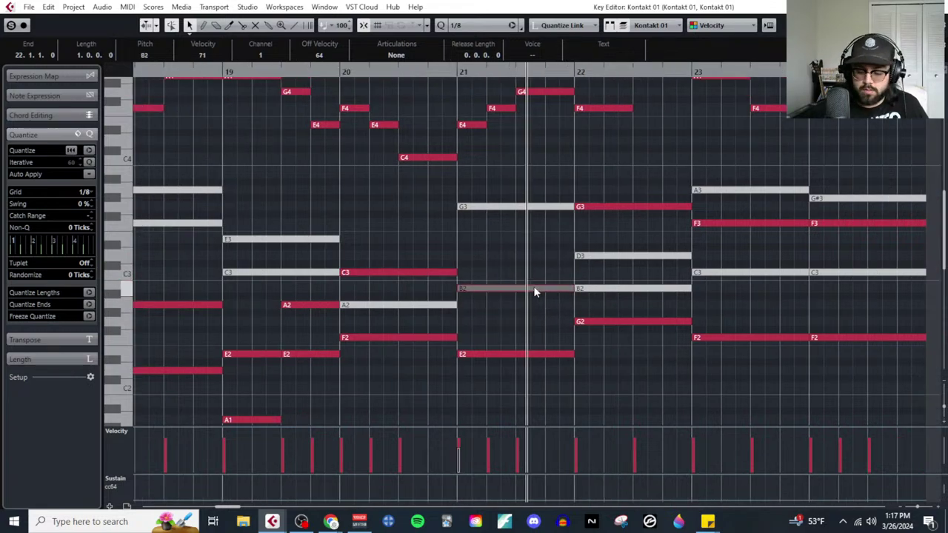
pyautogui.click(533, 288)
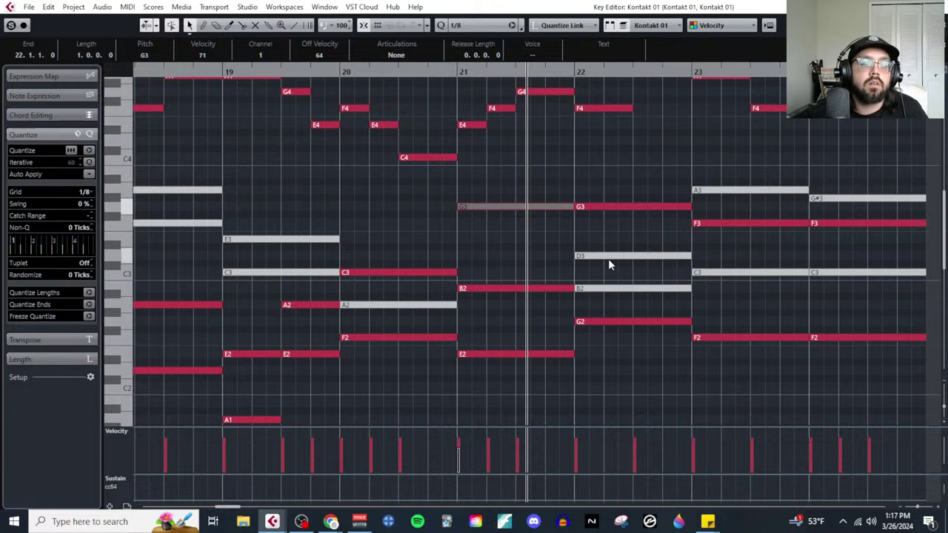
pyautogui.moveTo(611, 214); pyautogui.dragTo(616, 257)
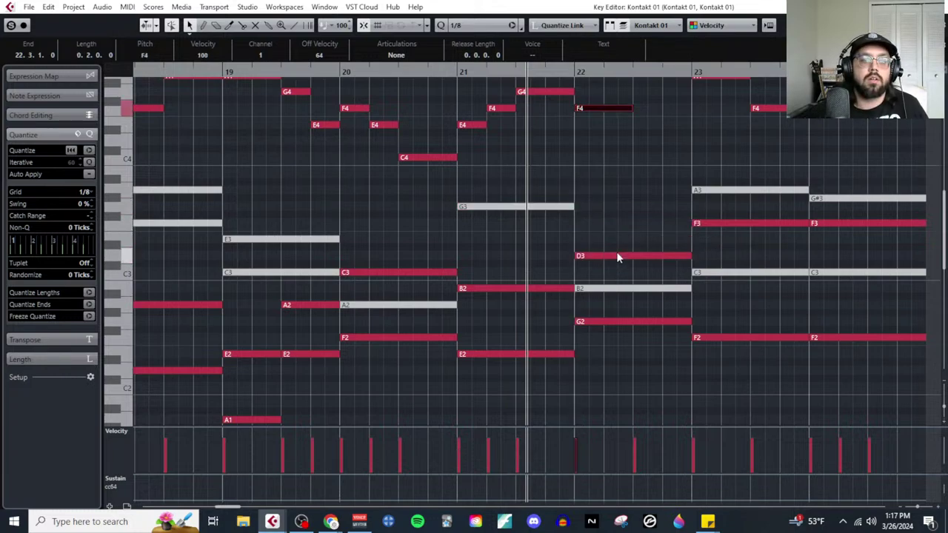
pyautogui.hscroll(4, 615, 256)
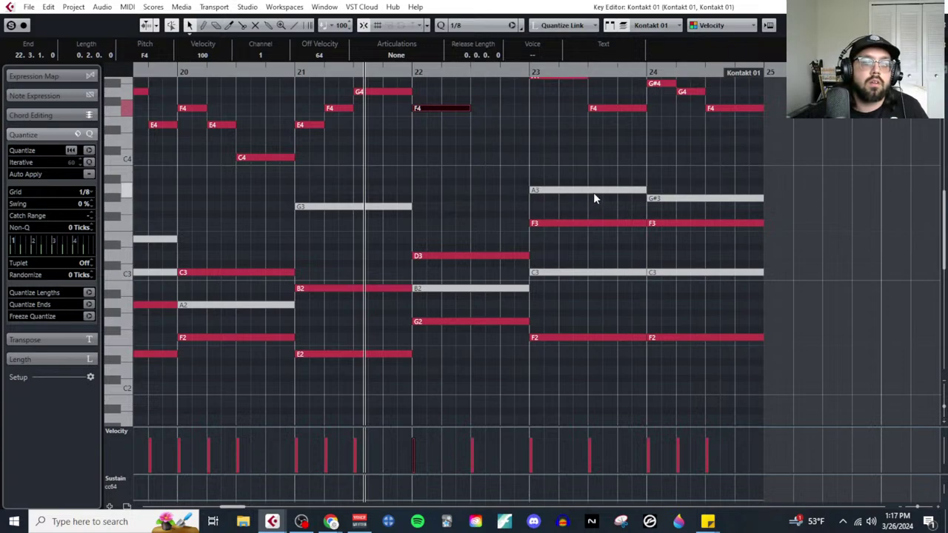
pyautogui.moveTo(584, 220); pyautogui.dragTo(601, 279)
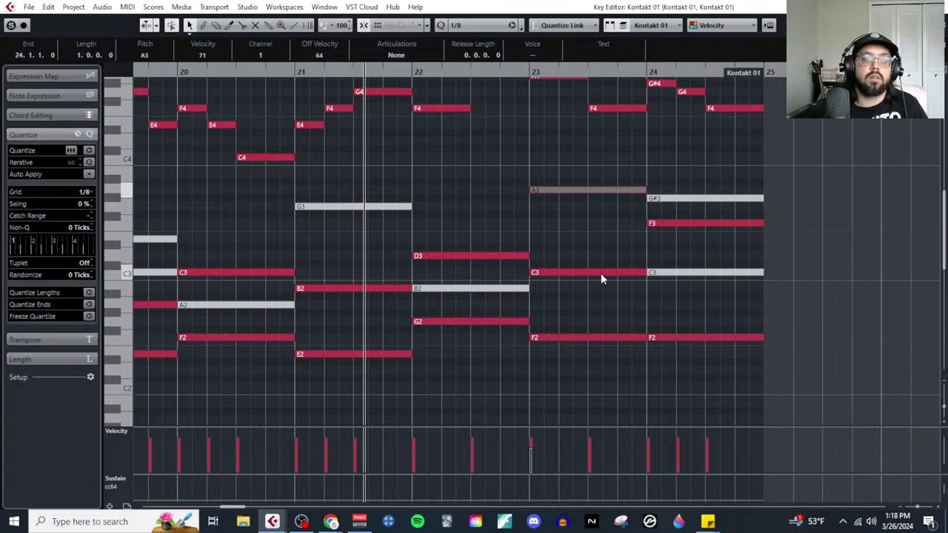
pyautogui.moveTo(660, 223); pyautogui.dragTo(670, 276)
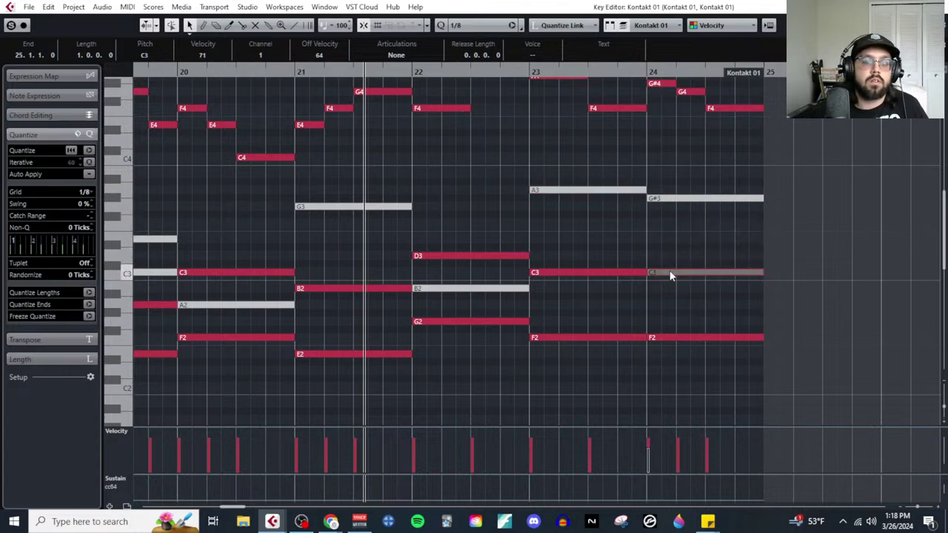
pyautogui.hscroll(-5, 637, 274)
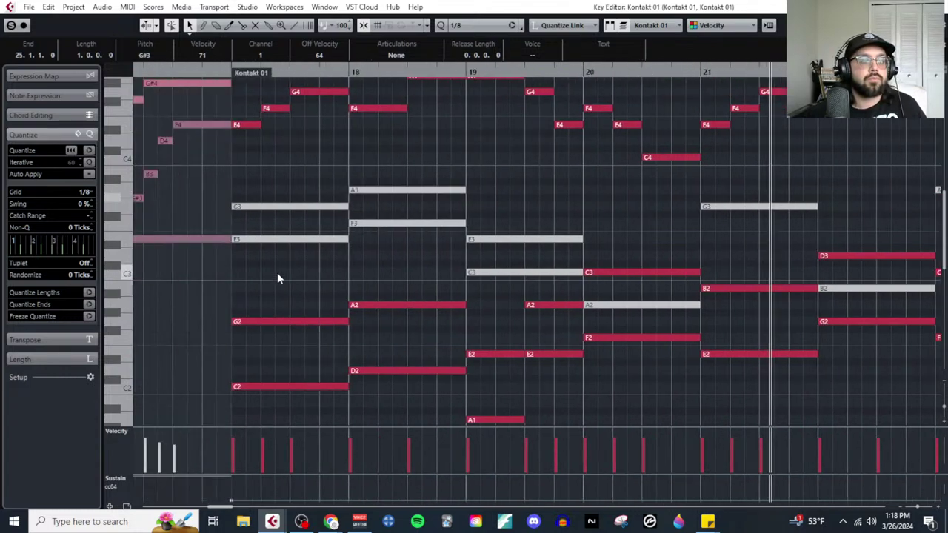
pyautogui.click(231, 74)
pyautogui.press('space')
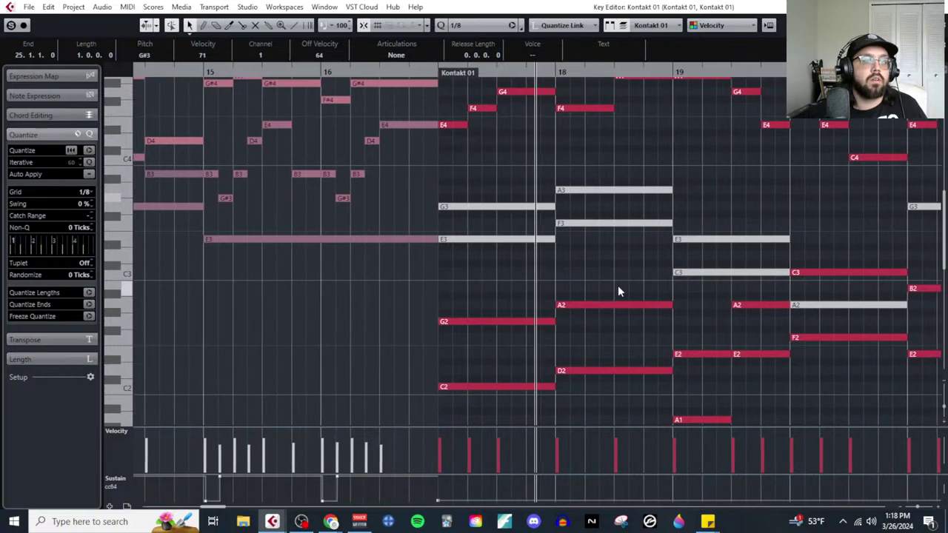
pyautogui.scroll(3, 607, 280)
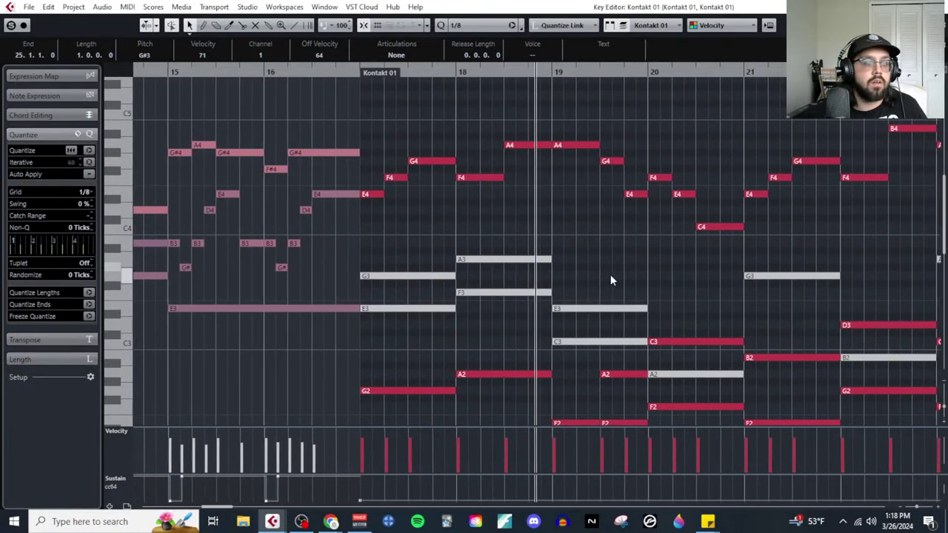
pyautogui.press('g')
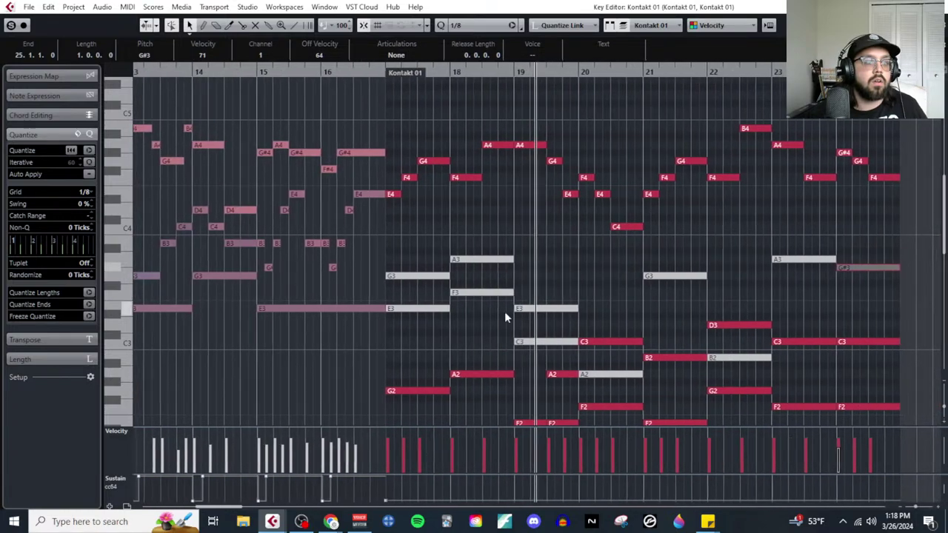
pyautogui.scroll(-3, 465, 300)
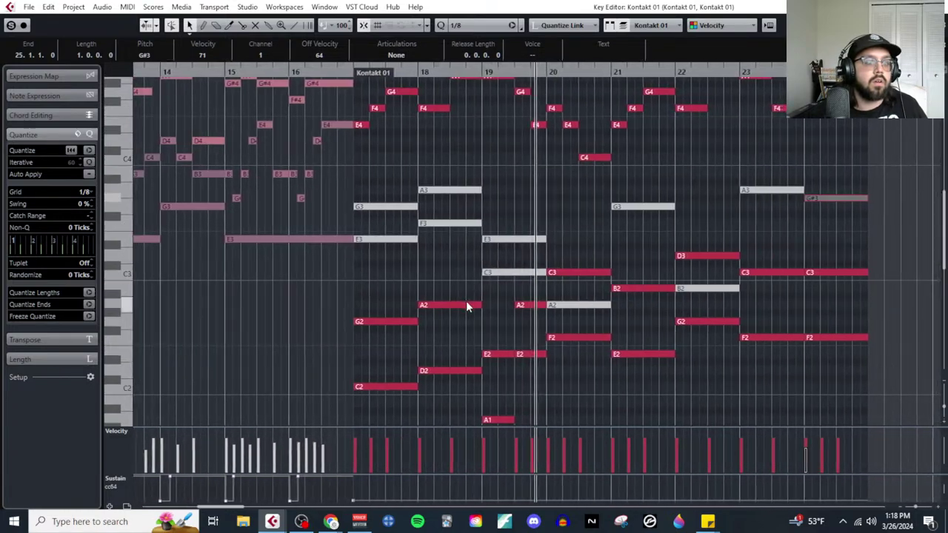
pyautogui.scroll(3, 478, 315)
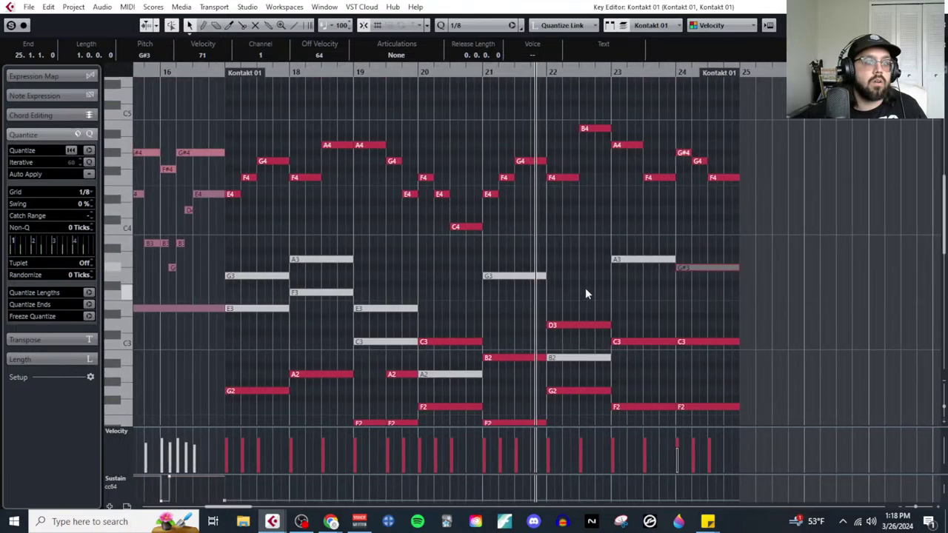
pyautogui.scroll(-3, 586, 289)
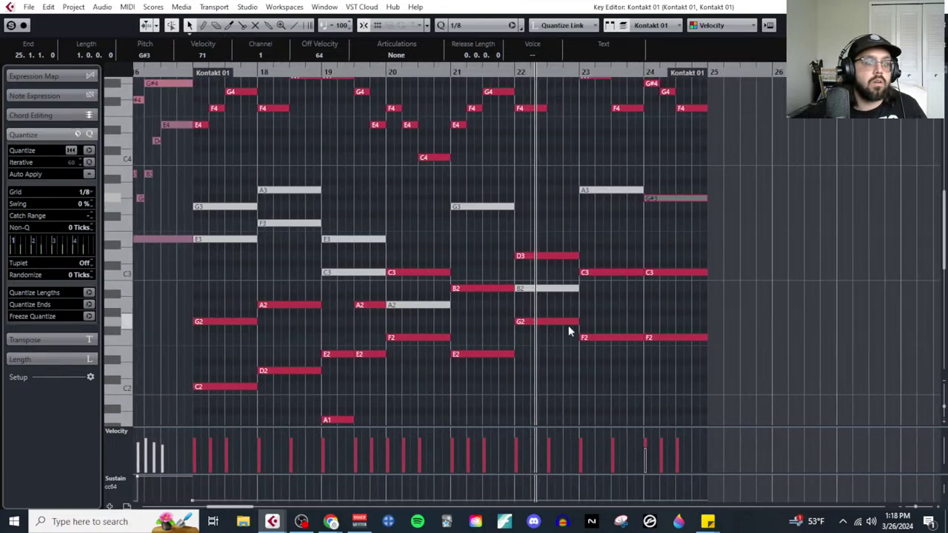
pyautogui.scroll(6, 496, 284)
pyautogui.press('g')
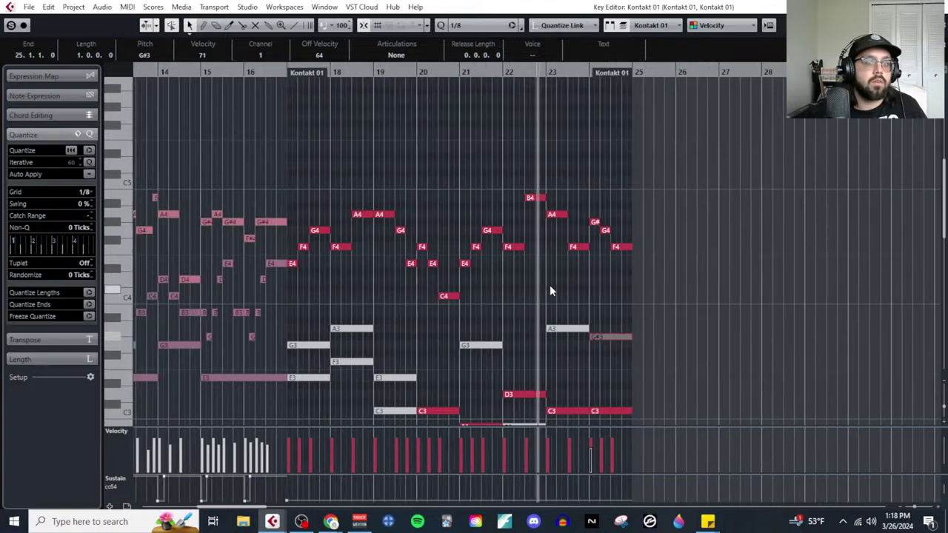
pyautogui.scroll(-3, 551, 289)
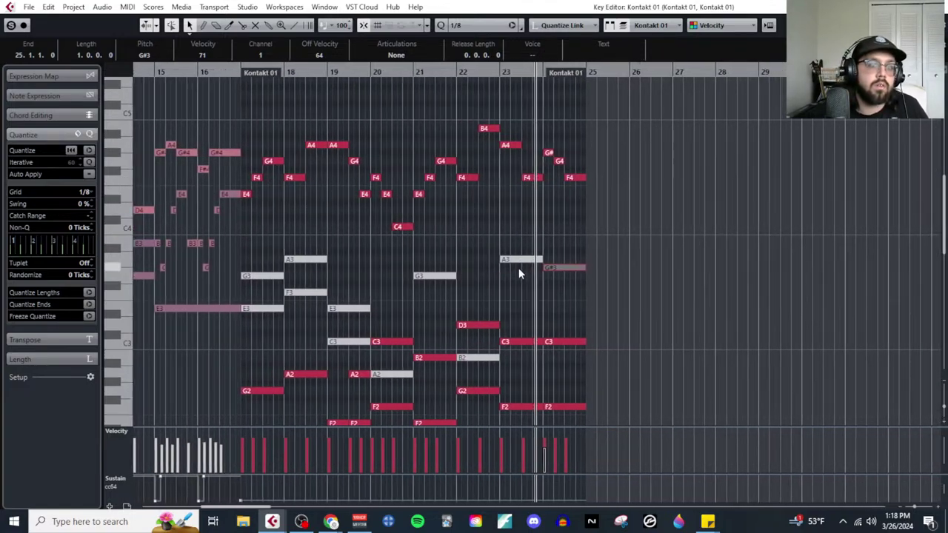
pyautogui.click(533, 209)
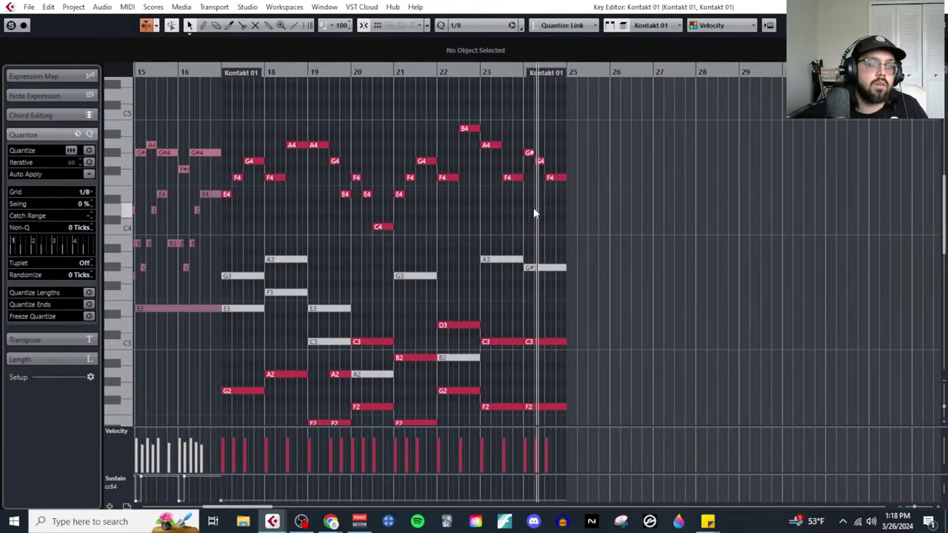
pyautogui.scroll(-5, 244, 278)
pyautogui.keyDown('ctrl'); pyautogui.scroll(3, 220, 280); pyautogui.keyUp('ctrl')
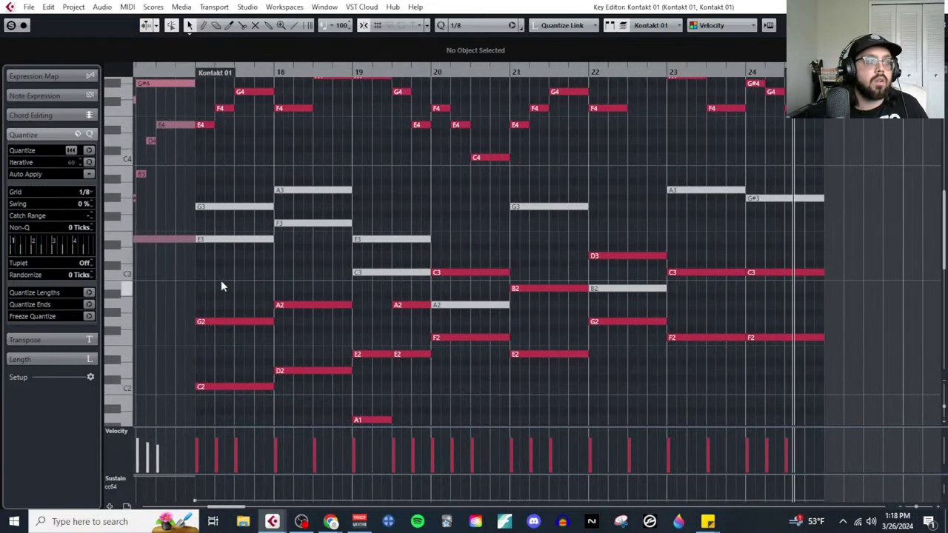
pyautogui.scroll(4, 347, 254)
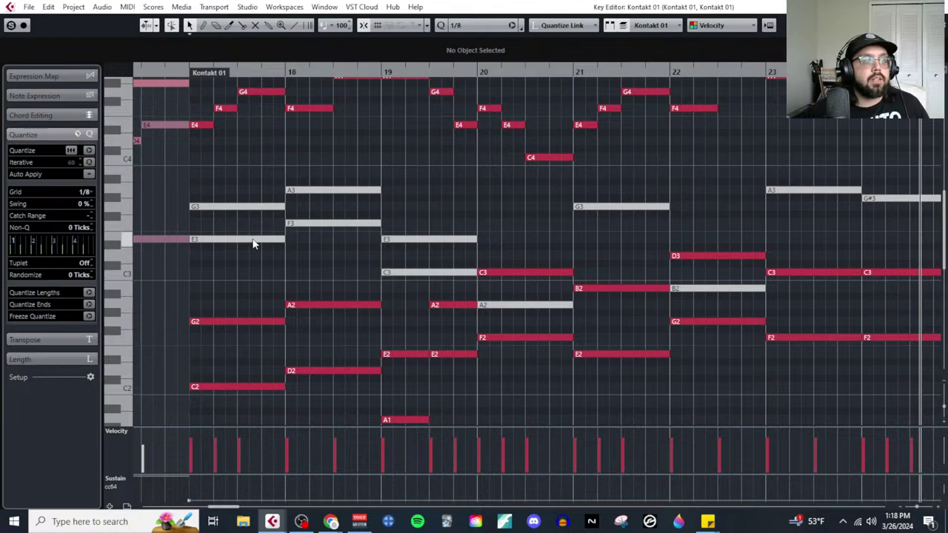
# Step: Delete the G3 at bar 17, the A3 at bar 18 and the E3 at bar 19
pyautogui.click(254, 238)
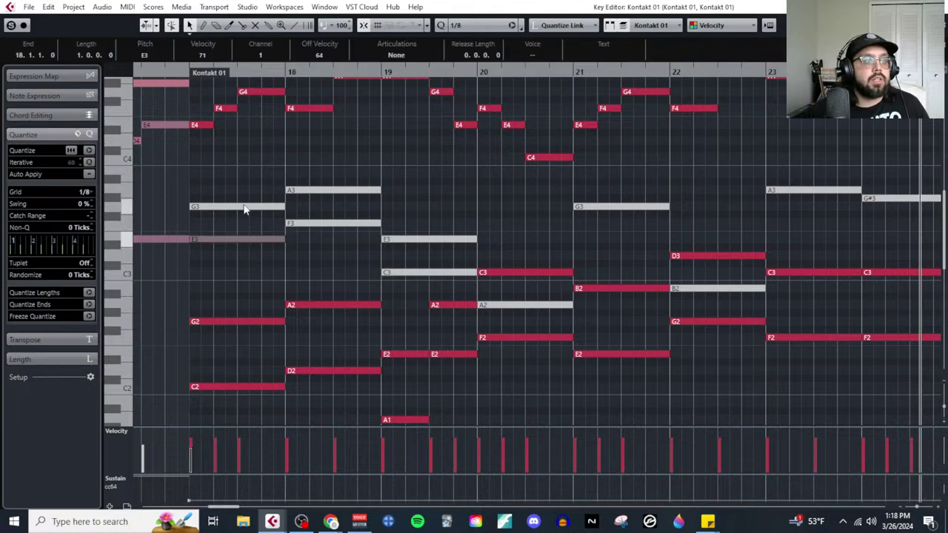
pyautogui.click(233, 299)
pyautogui.scroll(2, 230, 299)
pyautogui.click(226, 310)
pyautogui.scroll(-2, 226, 312)
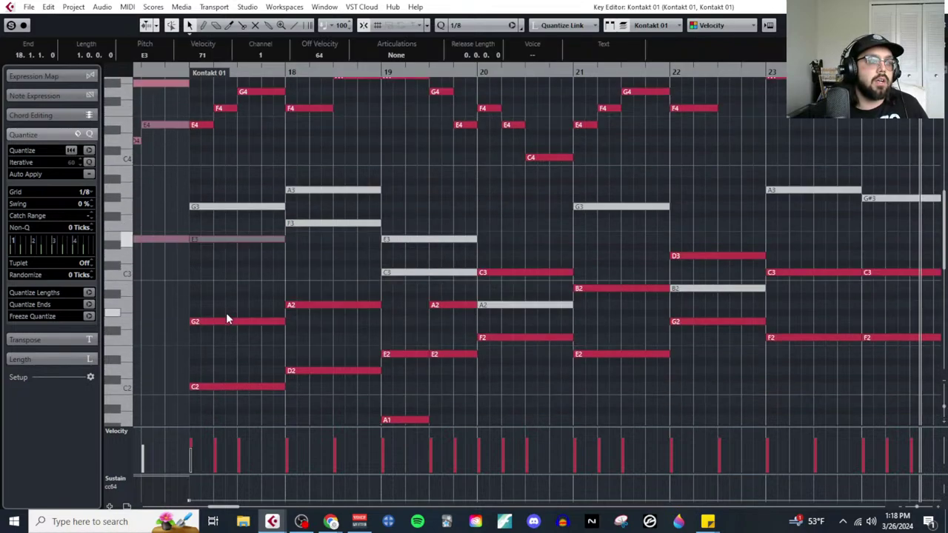
pyautogui.click(248, 208)
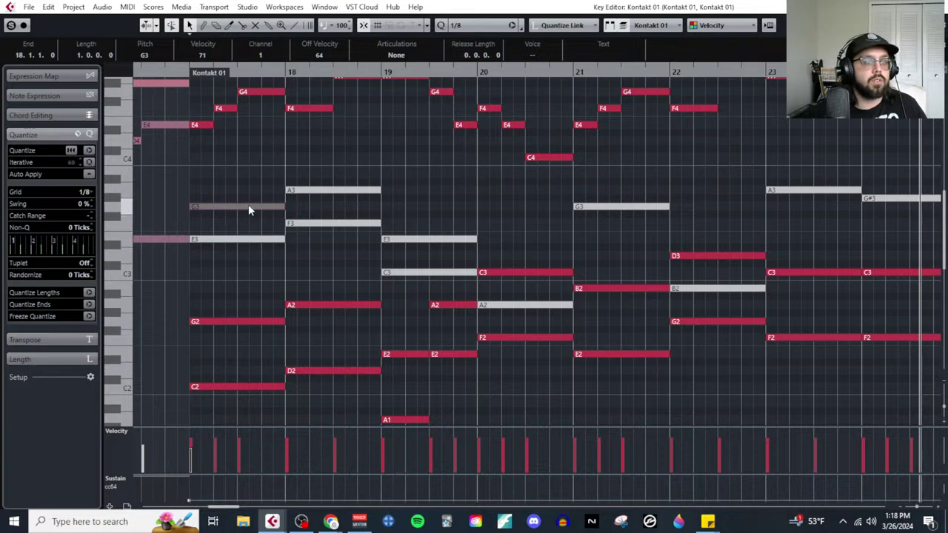
pyautogui.press('Delete')
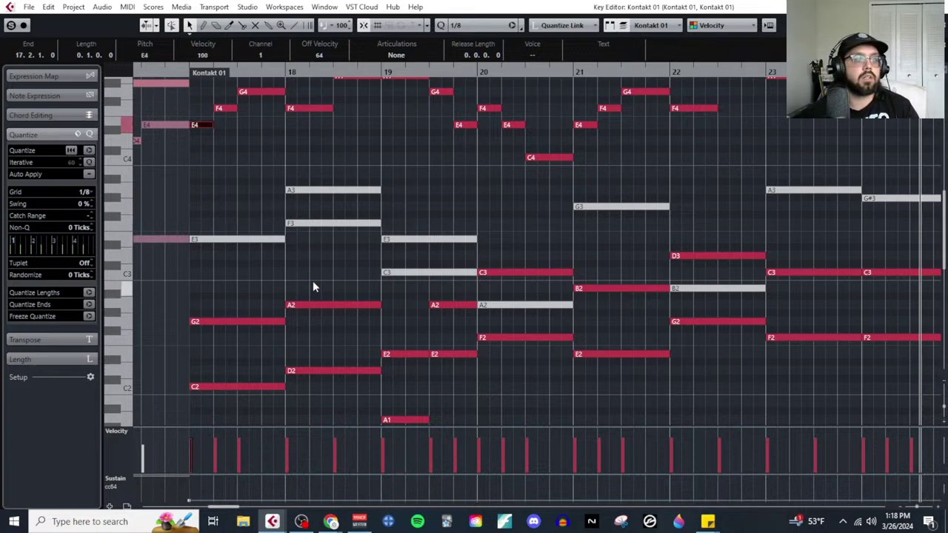
pyautogui.click(348, 190)
pyautogui.press('Delete')
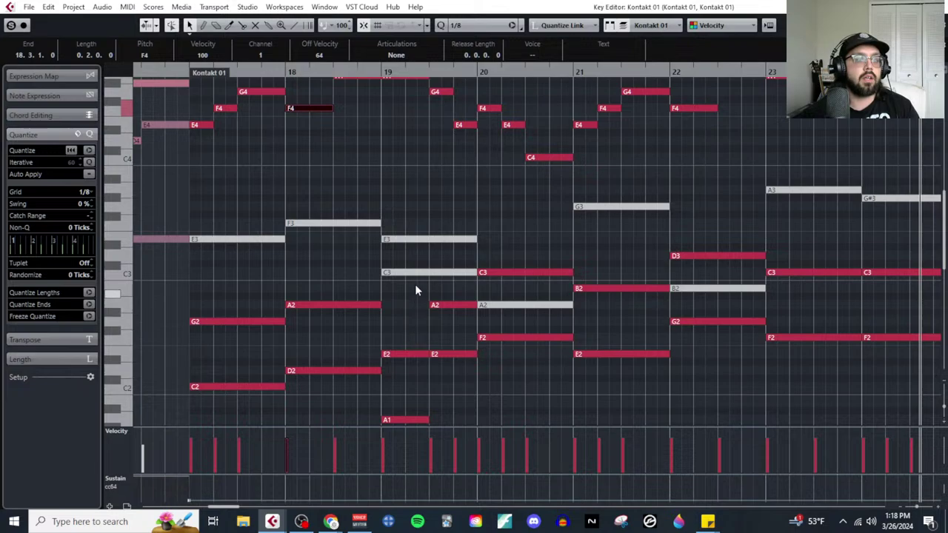
pyautogui.click(426, 249)
pyautogui.press('Delete')
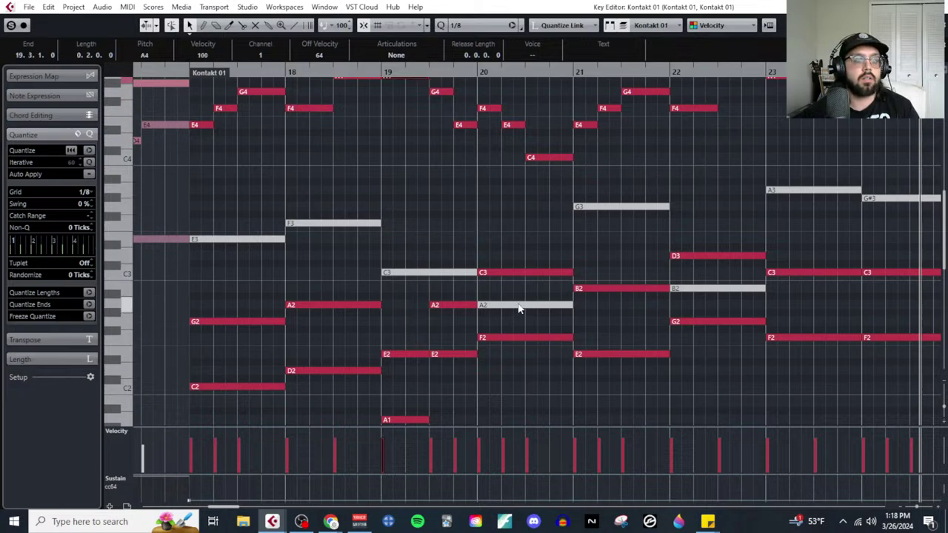
# Step: Raise the bar-20 A2 and bar-22 B2 an octave to A3 and B3
pyautogui.click(629, 208)
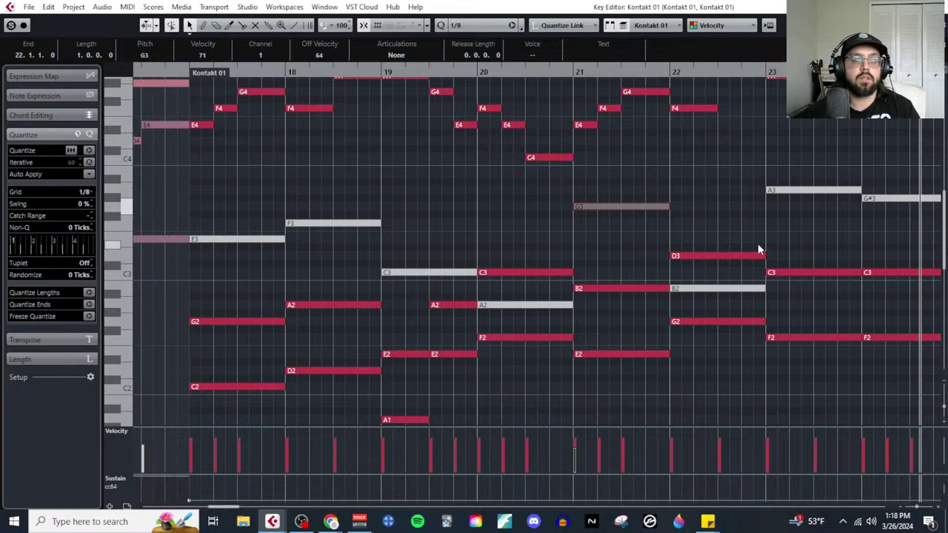
pyautogui.click(528, 314)
pyautogui.click(526, 308)
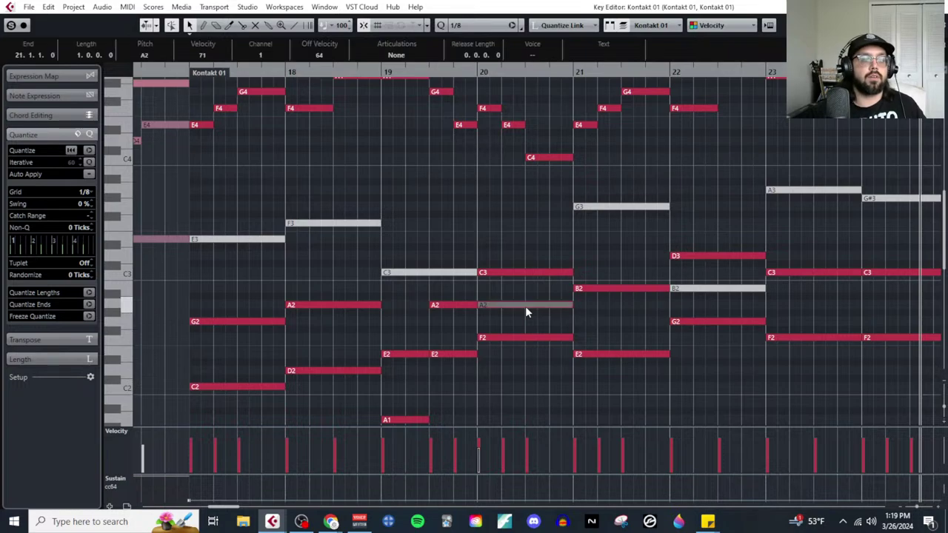
pyautogui.hotkey('shift', 'Up')
pyautogui.click(704, 288)
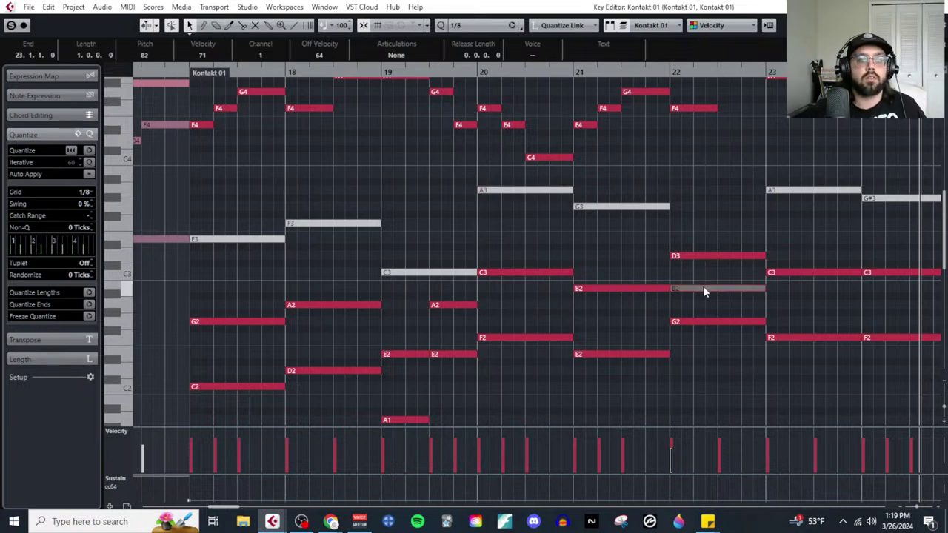
pyautogui.hotkey('shift', 'Up')
pyautogui.hscroll(-3, 478, 313)
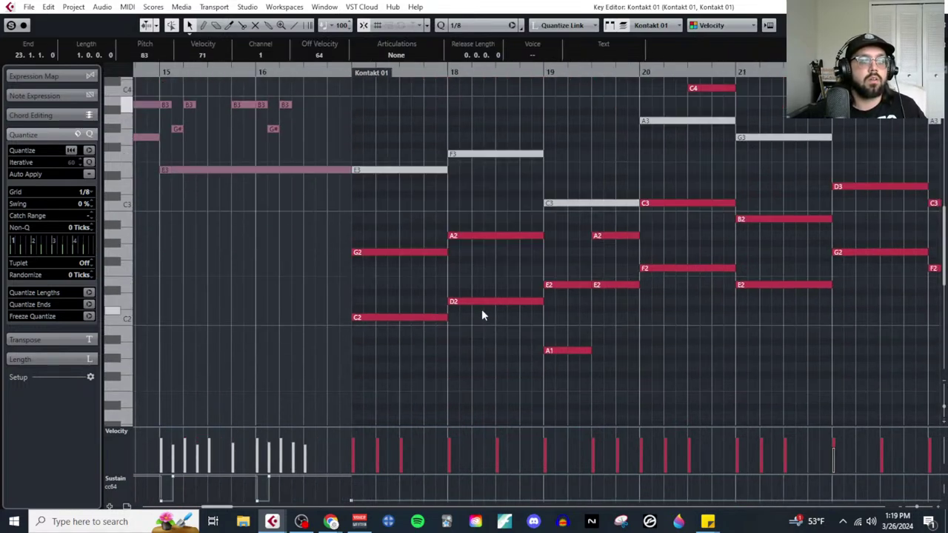
# Step: Select the grey inner-voice notes and lower their velocity to 55
pyautogui.scroll(3, 466, 289)
pyautogui.moveTo(420, 271); pyautogui.dragTo(581, 354)
pyautogui.moveTo(639, 256); pyautogui.dragTo(796, 283)
pyautogui.hscroll(2, 741, 278)
pyautogui.moveTo(660, 232); pyautogui.dragTo(869, 284)
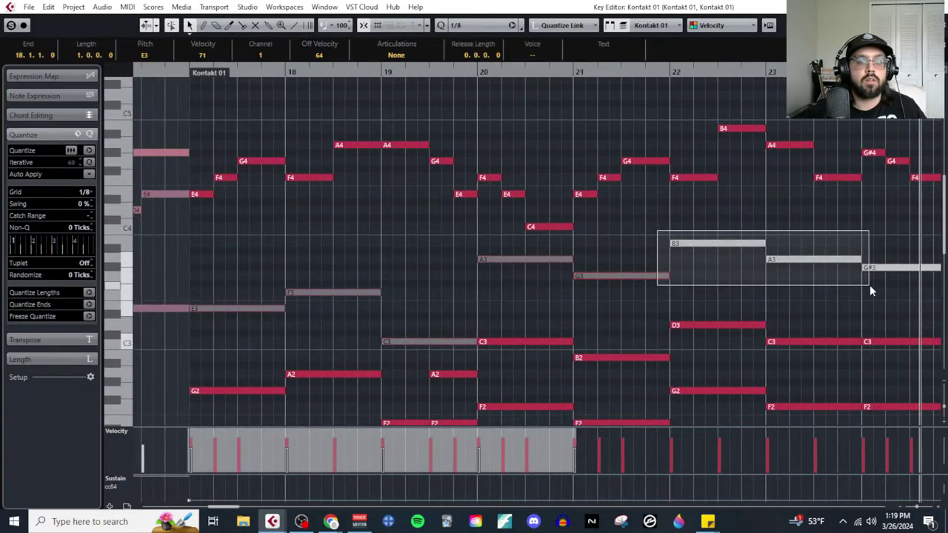
pyautogui.hscroll(2, 836, 294)
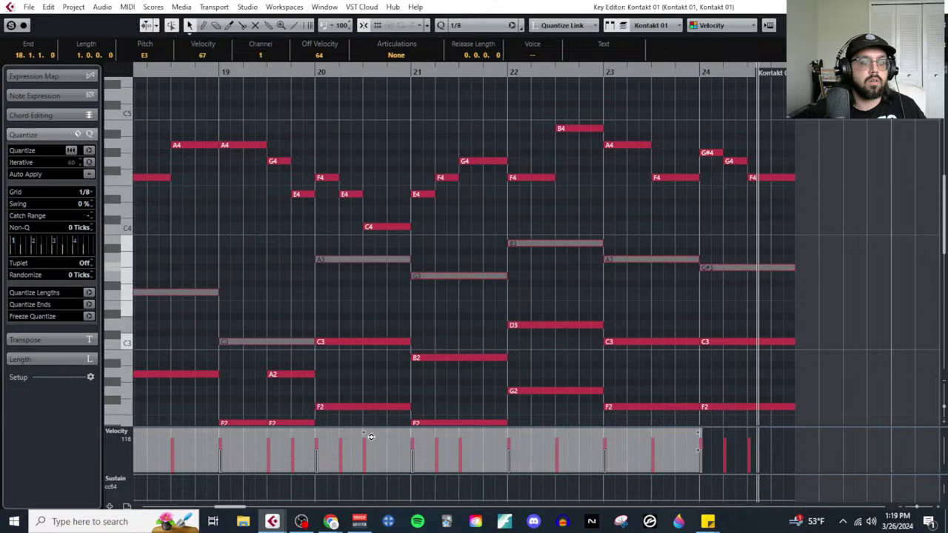
pyautogui.moveTo(373, 431); pyautogui.dragTo(371, 444)
pyautogui.click(374, 304)
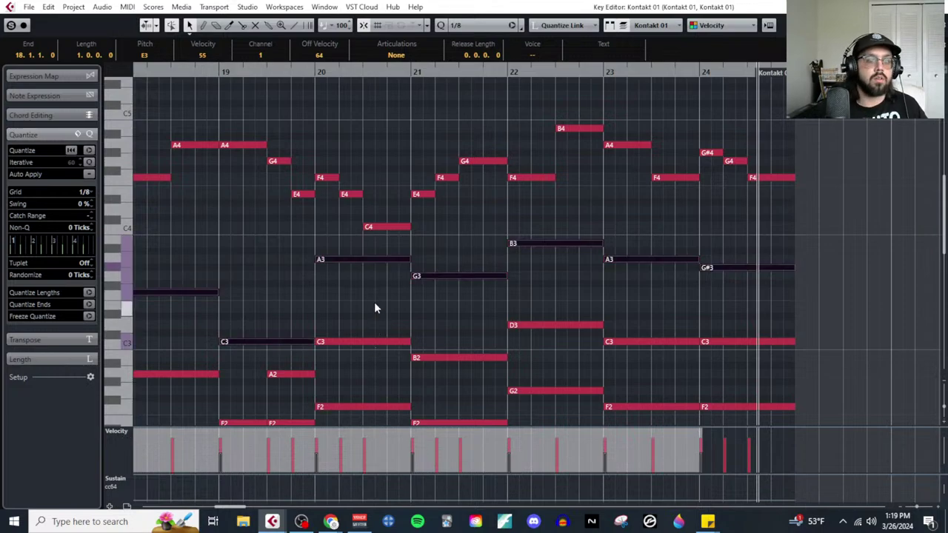
# Step: Select the inner-voice C3, A3, G3, B3 and G#3 notes across bars 17–23
pyautogui.hscroll(-2, 374, 308)
pyautogui.moveTo(316, 269); pyautogui.dragTo(400, 322)
pyautogui.keyDown('shift'); pyautogui.click(474, 342); pyautogui.keyUp('shift')
pyautogui.moveTo(552, 250); pyautogui.dragTo(692, 281)
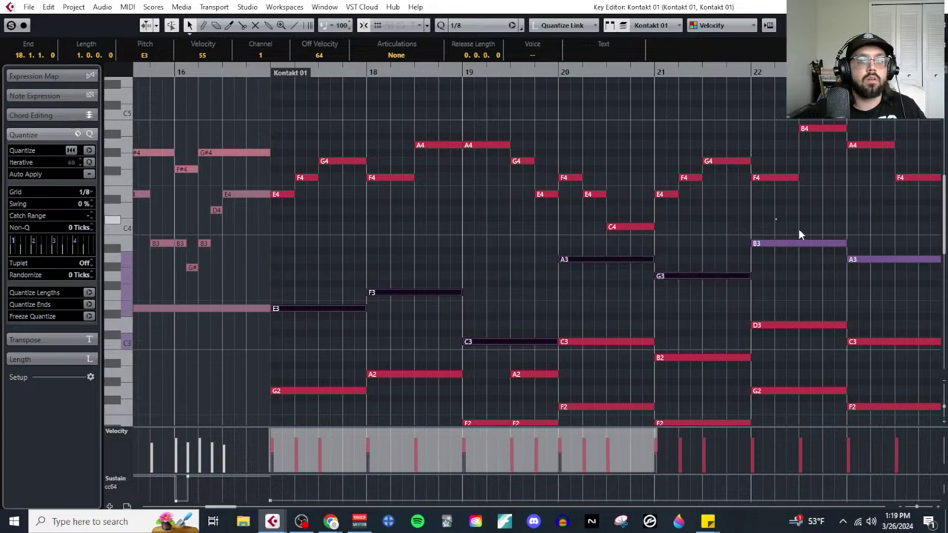
pyautogui.moveTo(798, 230); pyautogui.dragTo(806, 289)
pyautogui.hscroll(1, 806, 289)
pyautogui.keyDown('shift'); pyautogui.click(889, 268); pyautogui.keyUp('shift')
pyautogui.hscroll(1, 811, 301)
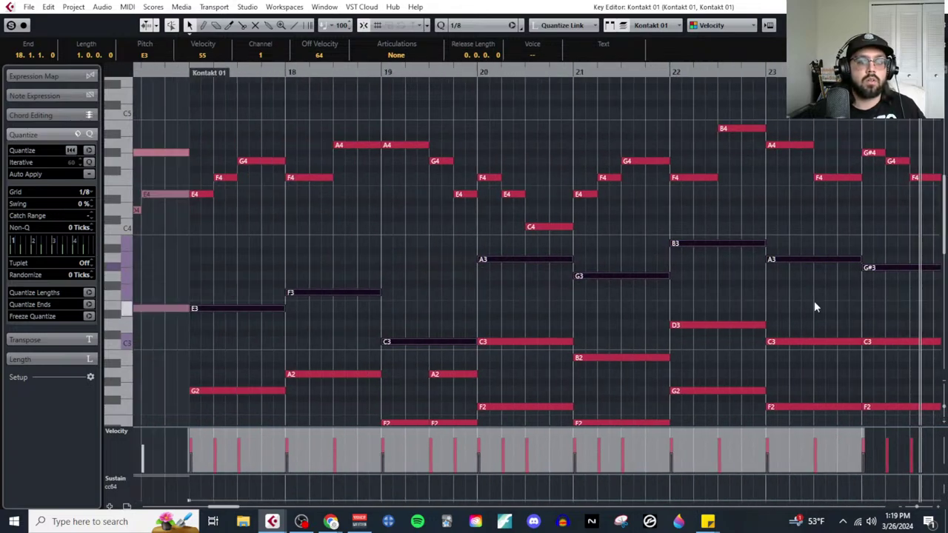
pyautogui.hscroll(-1, 814, 300)
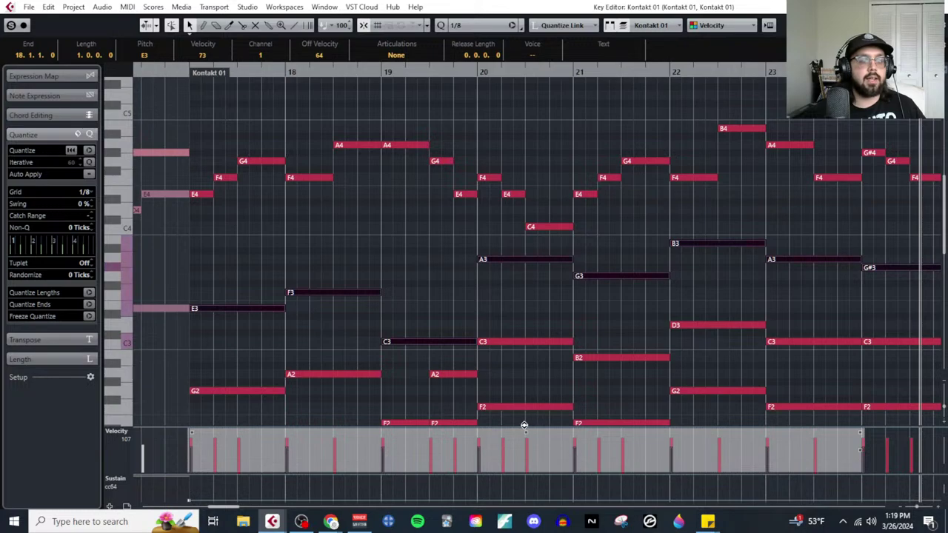
pyautogui.click(519, 359)
# Step: Try shifting the E3, F3 and C3 notes up an octave, then undo it
pyautogui.scroll(-3, 519, 359)
pyautogui.scroll(2, 385, 288)
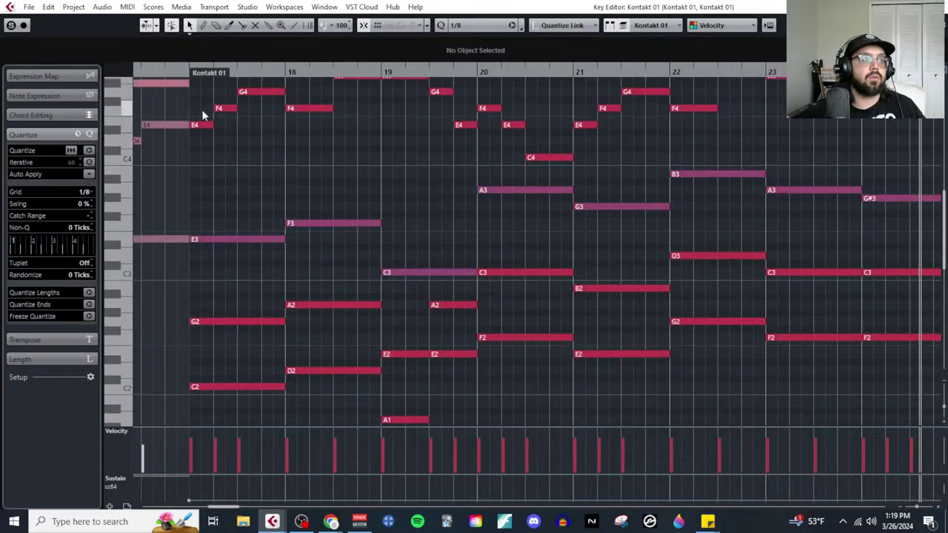
pyautogui.hscroll(-4, 409, 244)
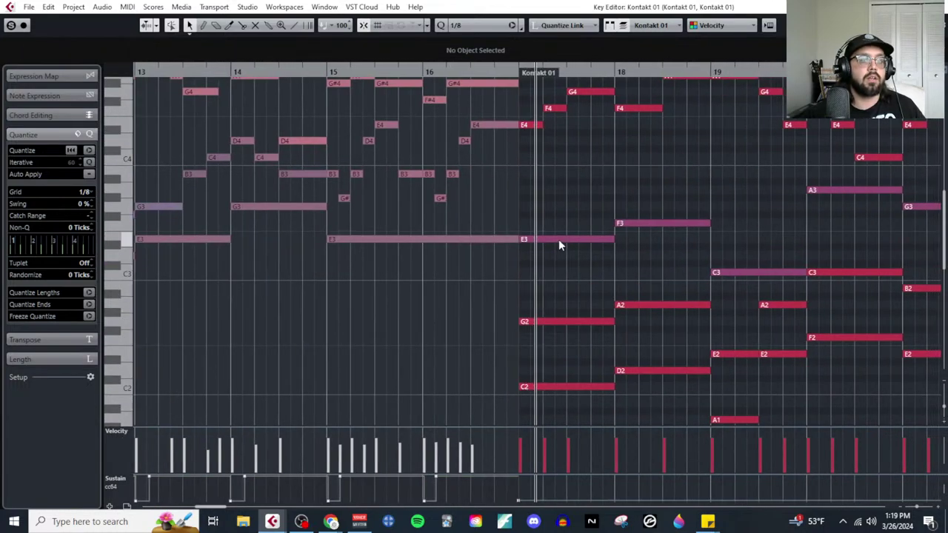
pyautogui.scroll(-2, 559, 242)
pyautogui.moveTo(565, 247); pyautogui.dragTo(671, 275)
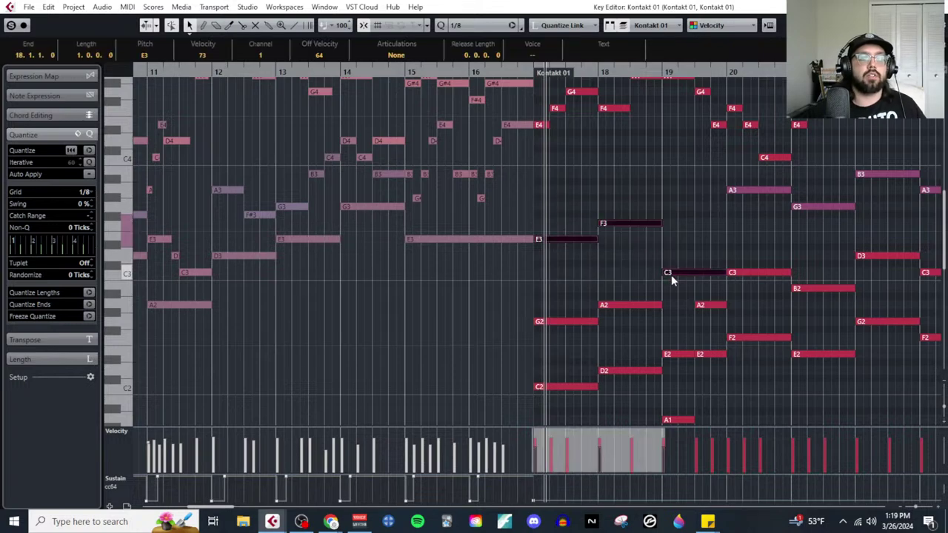
pyautogui.hotkey('shift', 'Up')
pyautogui.hotkey('ctrl', 'z')
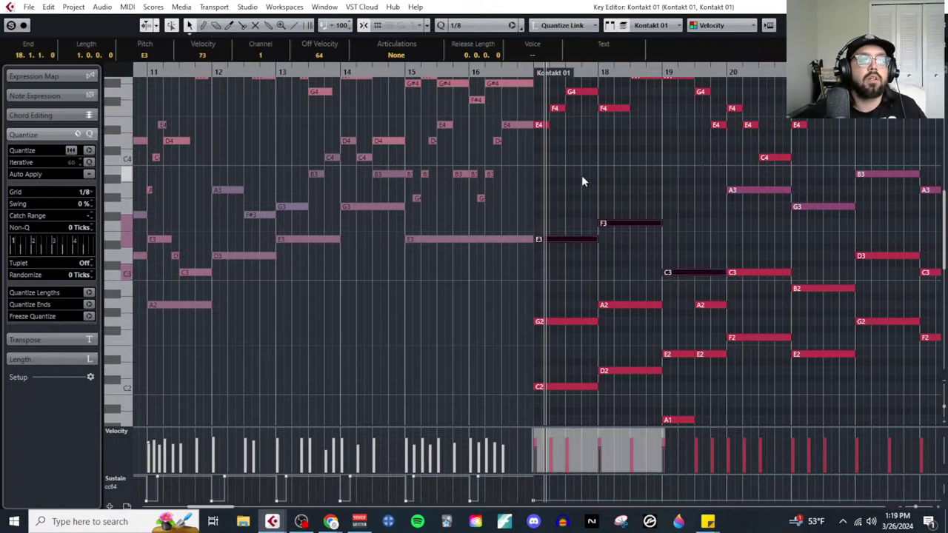
# Step: Delete the selected inner-voice notes, including the A3, G3, A3 and G#3
pyautogui.scroll(2, 581, 175)
pyautogui.scroll(2, 576, 172)
pyautogui.scroll(-2, 571, 260)
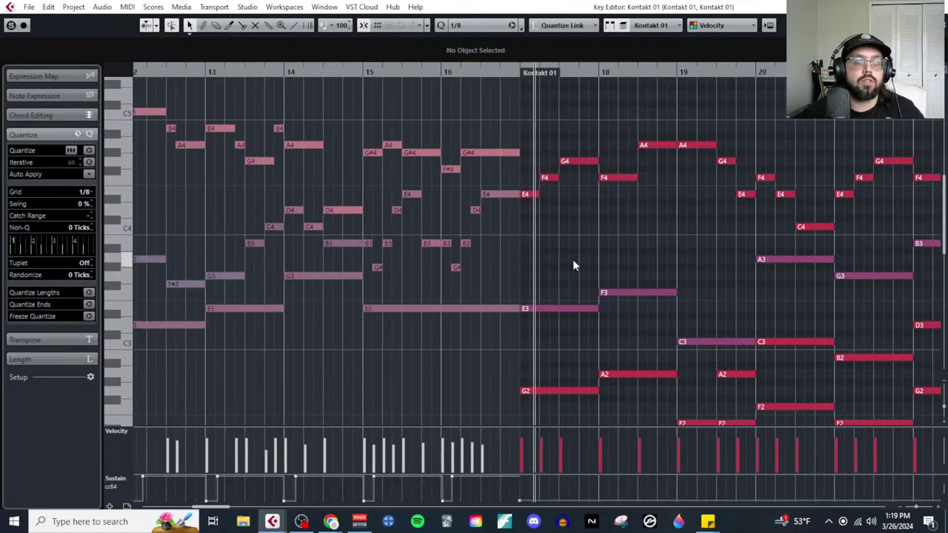
pyautogui.moveTo(570, 259); pyautogui.dragTo(694, 341)
pyautogui.hscroll(3, 666, 311)
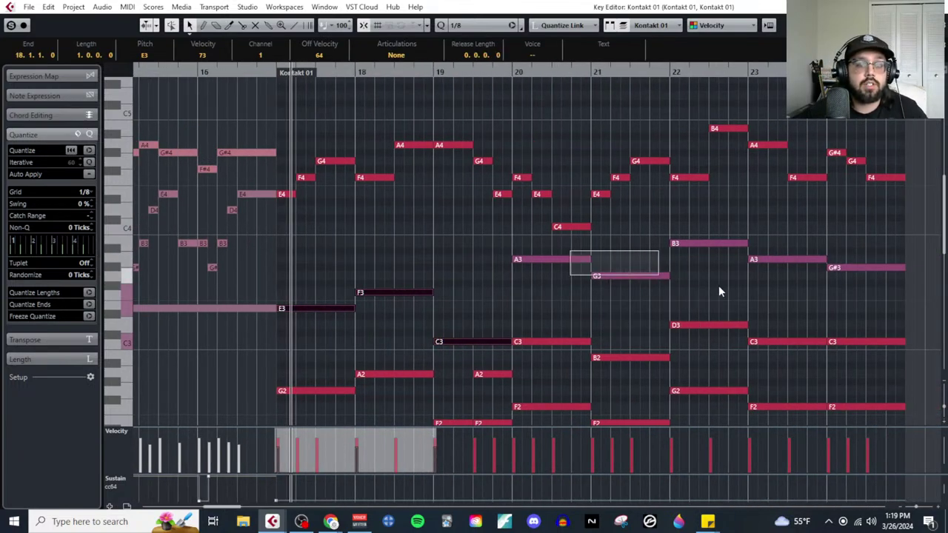
pyautogui.moveTo(718, 291); pyautogui.dragTo(878, 305)
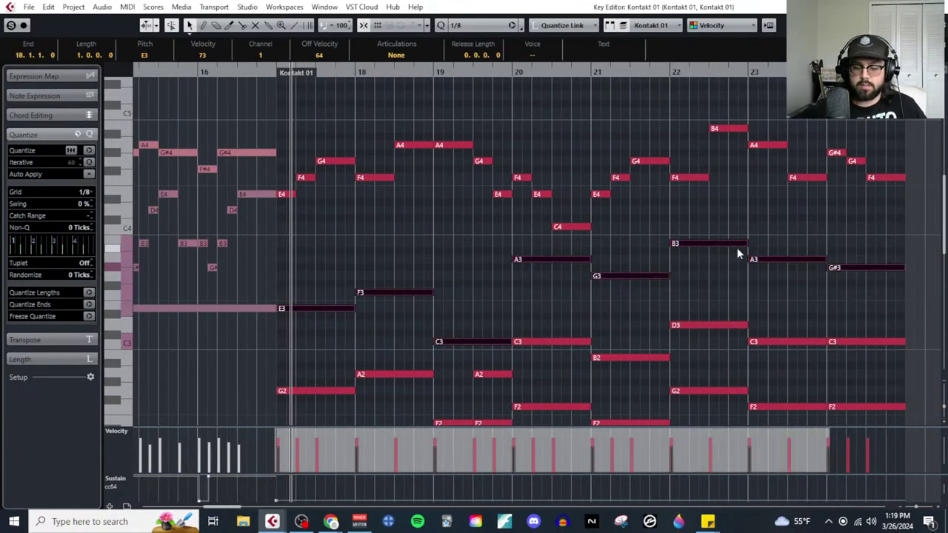
pyautogui.press('Delete')
pyautogui.scroll(-4, 376, 233)
# Step: Transpose all remaining Kontakt 01 notes up one octave
pyautogui.moveTo(312, 175); pyautogui.dragTo(874, 393)
pyautogui.hotkey('shift', 'Up')
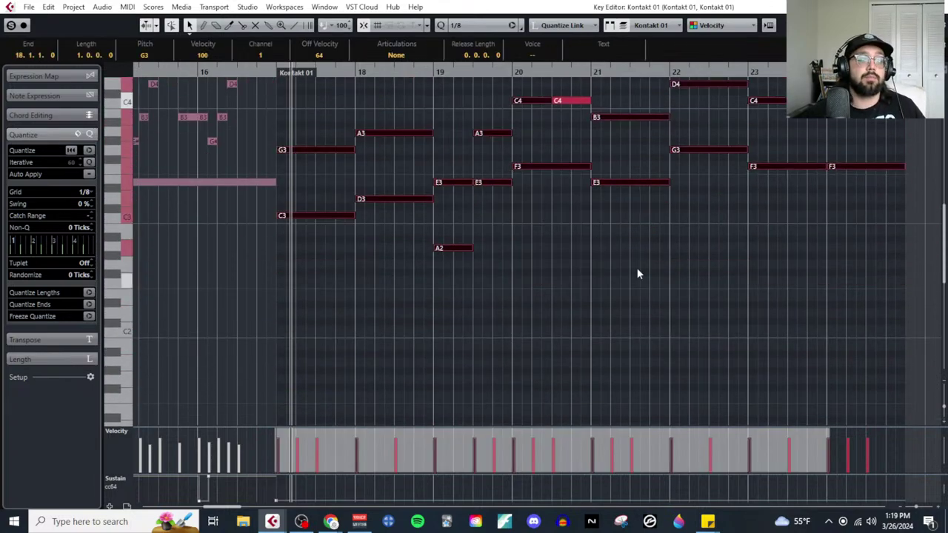
pyautogui.click(637, 274)
pyautogui.scroll(6, 592, 273)
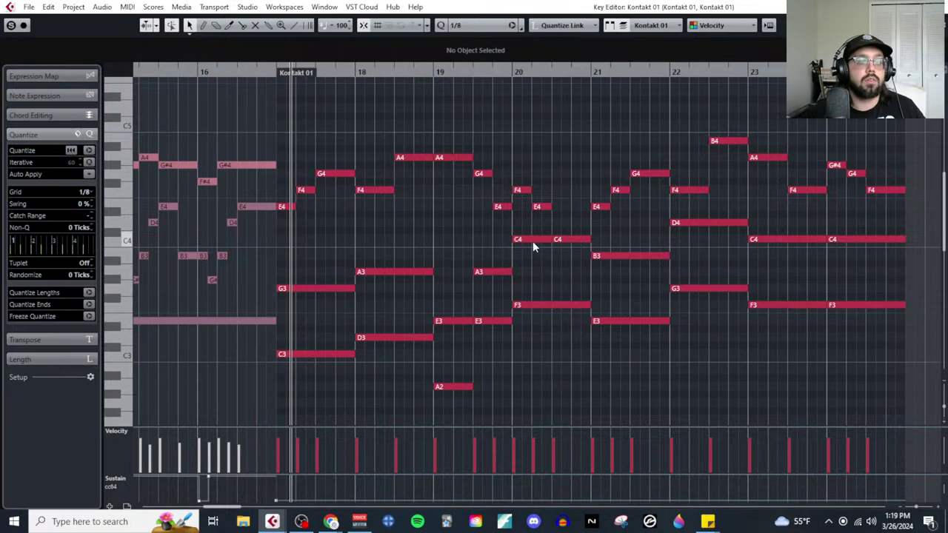
pyautogui.scroll(-3, 555, 252)
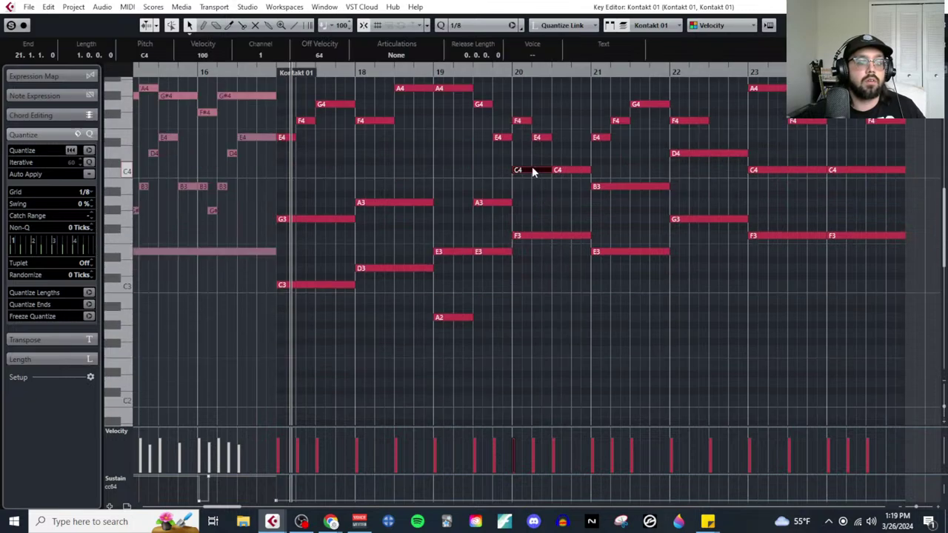
# Step: Split the held F3 in bar 20 and turn its second half into a C3
pyautogui.click(557, 237)
pyautogui.rightClick(535, 286)
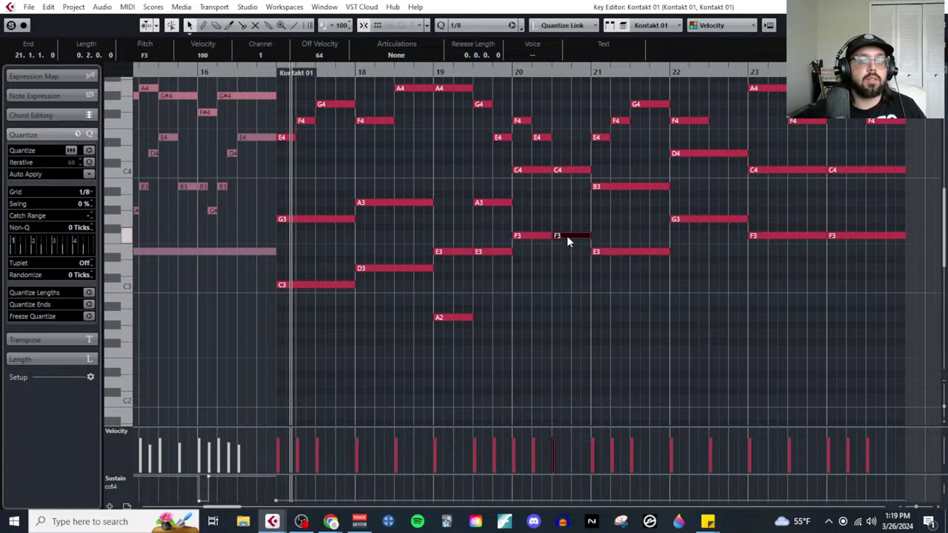
pyautogui.hotkey('shift', 'Down')
pyautogui.press('Up')
pyautogui.press('Up')
pyautogui.press('Up')
pyautogui.press('Up')
pyautogui.press('Up')
pyautogui.press('Up')
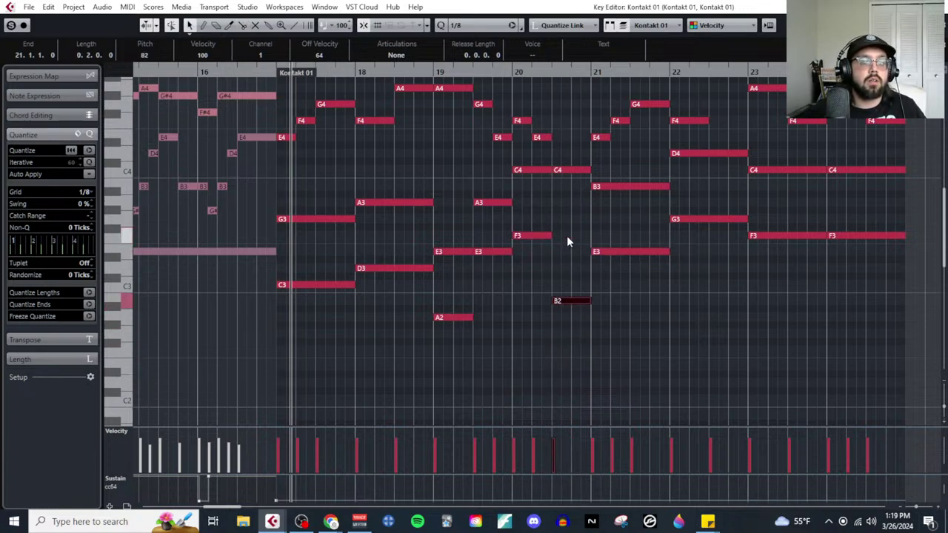
pyautogui.press('Up')
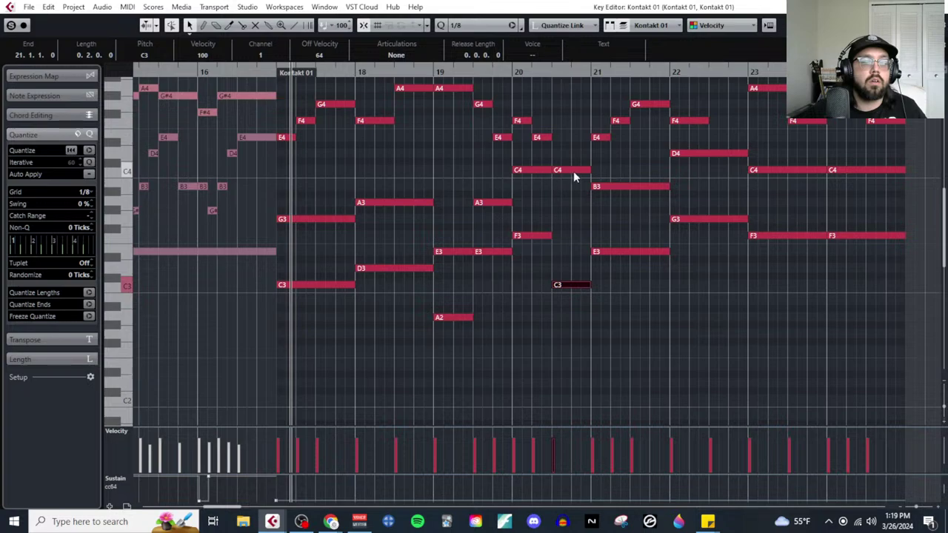
pyautogui.press('Down')
pyautogui.press('Down')
pyautogui.press('Down')
pyautogui.press('Down')
pyautogui.press('Down')
pyautogui.press('Down')
pyautogui.press('Down')
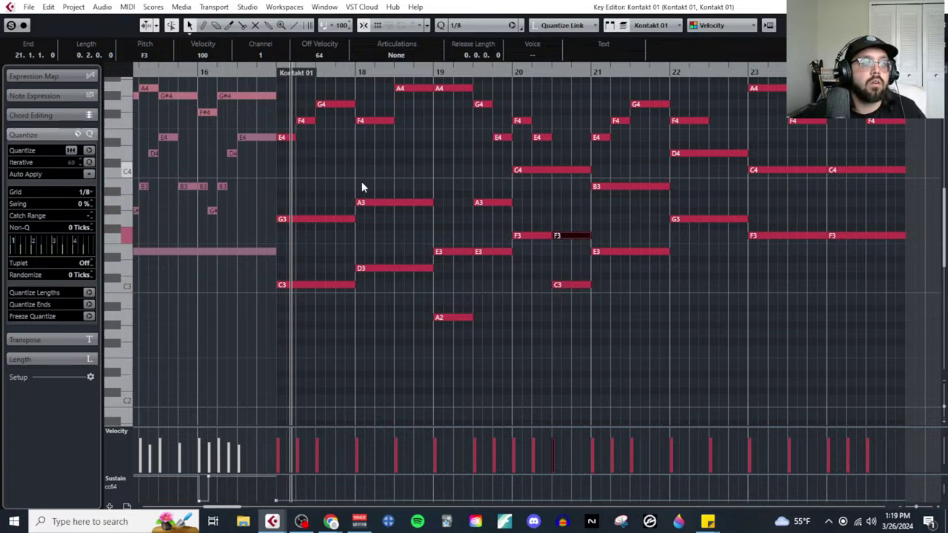
pyautogui.hscroll(-5, 361, 187)
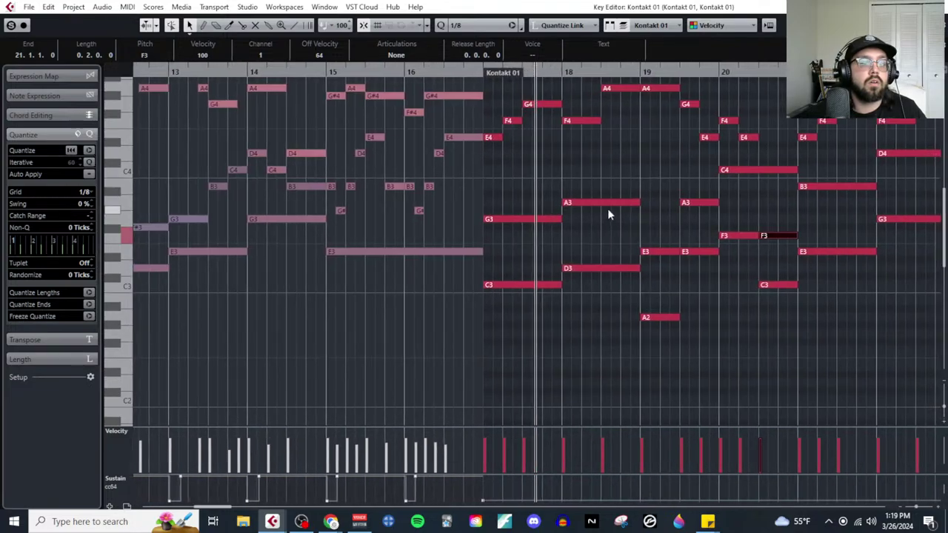
pyautogui.scroll(-2, 601, 163)
pyautogui.scroll(4, 603, 157)
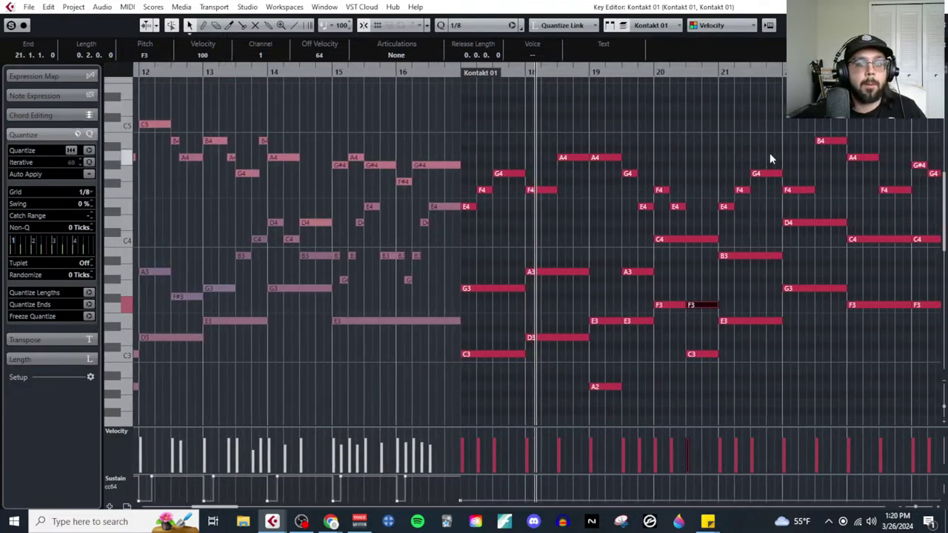
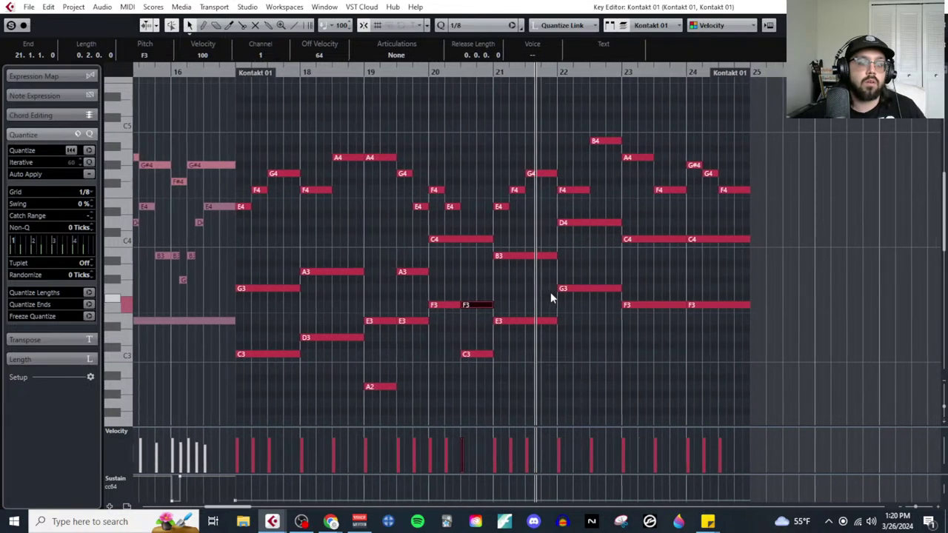
# Step: Drag the bar-21 B3 chord note down four semitones to G3, then deselect it
pyautogui.moveTo(504, 255); pyautogui.dragTo(504, 294)
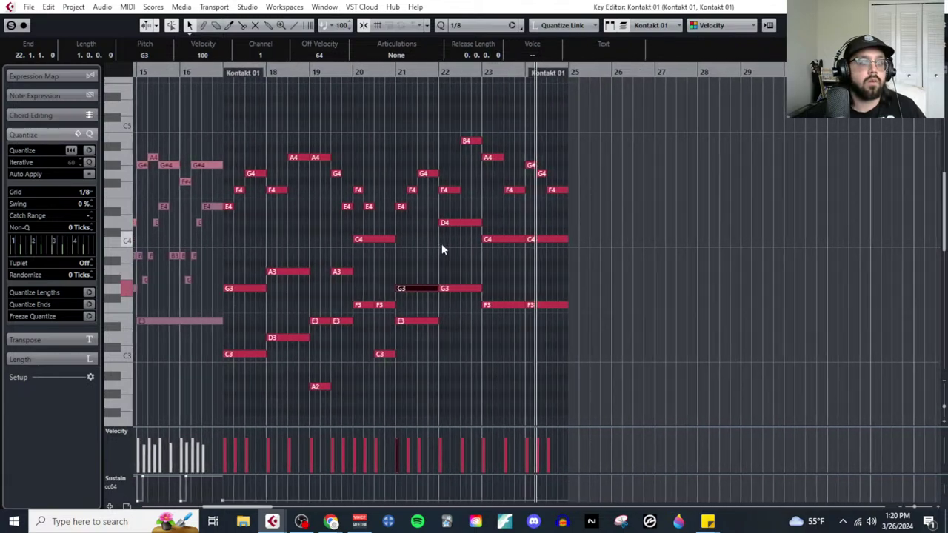
pyautogui.click(442, 250)
pyautogui.hscroll(-3, 435, 252)
pyautogui.scroll(-3, 451, 289)
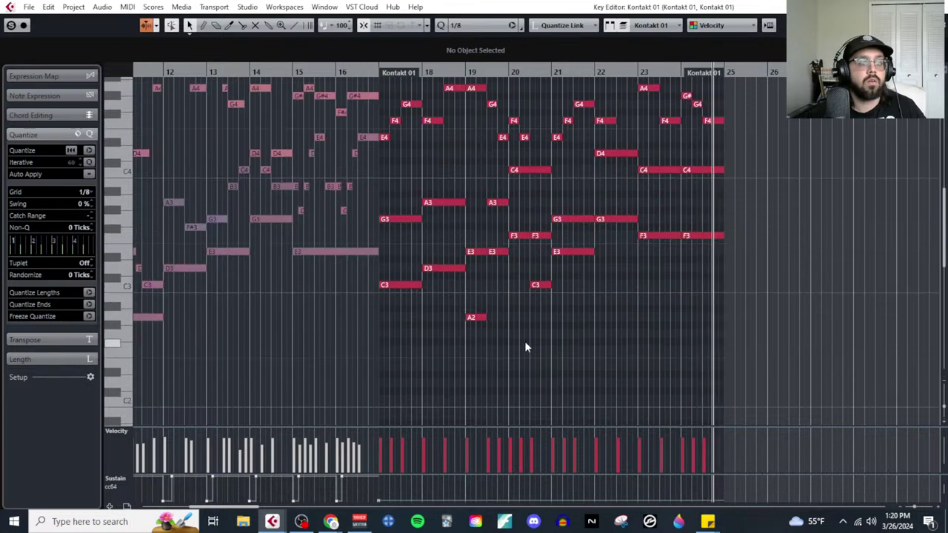
pyautogui.hscroll(4, 533, 336)
pyautogui.scroll(3, 336, 311)
pyautogui.hscroll(-3, 267, 301)
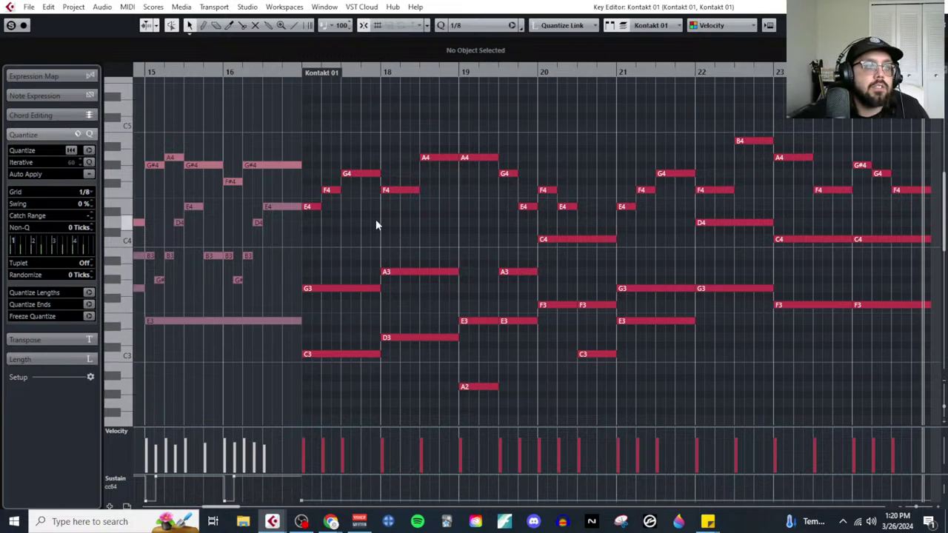
pyautogui.scroll(-5, 408, 276)
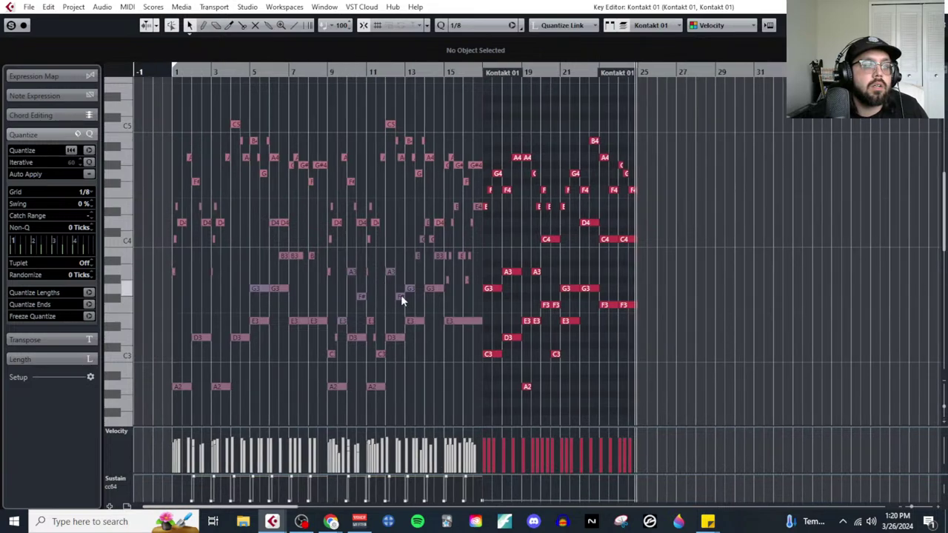
pyautogui.scroll(3, 485, 287)
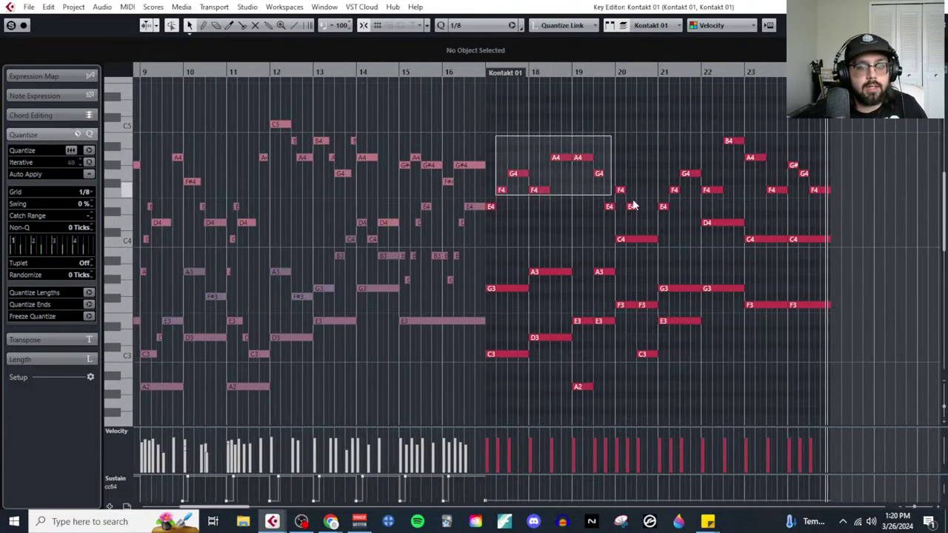
# Step: Marquee-select the top melody notes through bar 24, then the lower chord notes from bar 18 on
pyautogui.moveTo(631, 203); pyautogui.dragTo(863, 208)
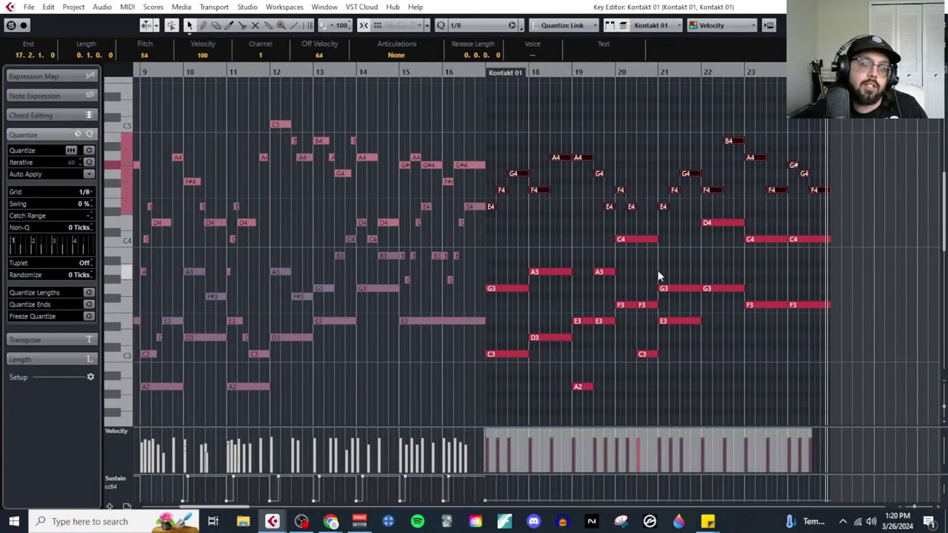
pyautogui.scroll(1, 534, 307)
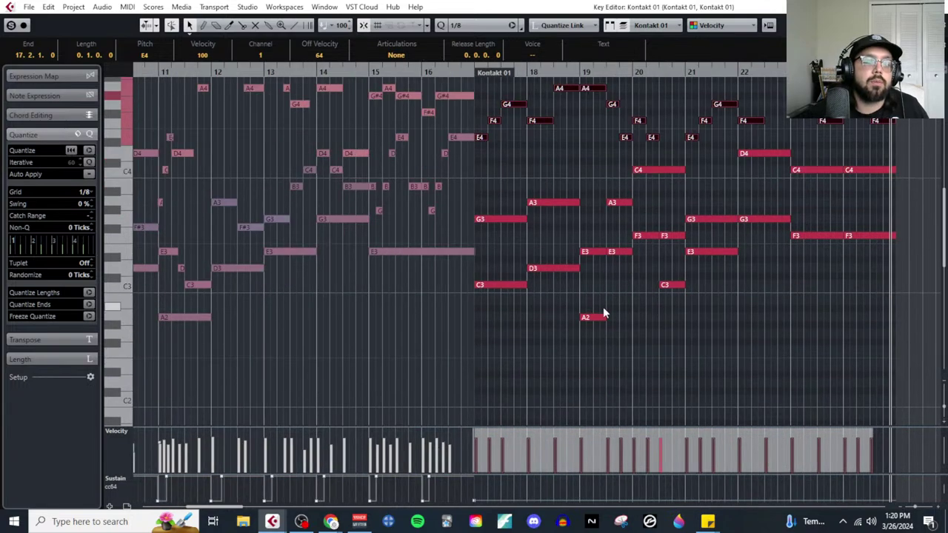
pyautogui.scroll(2, 601, 311)
pyautogui.click(592, 271)
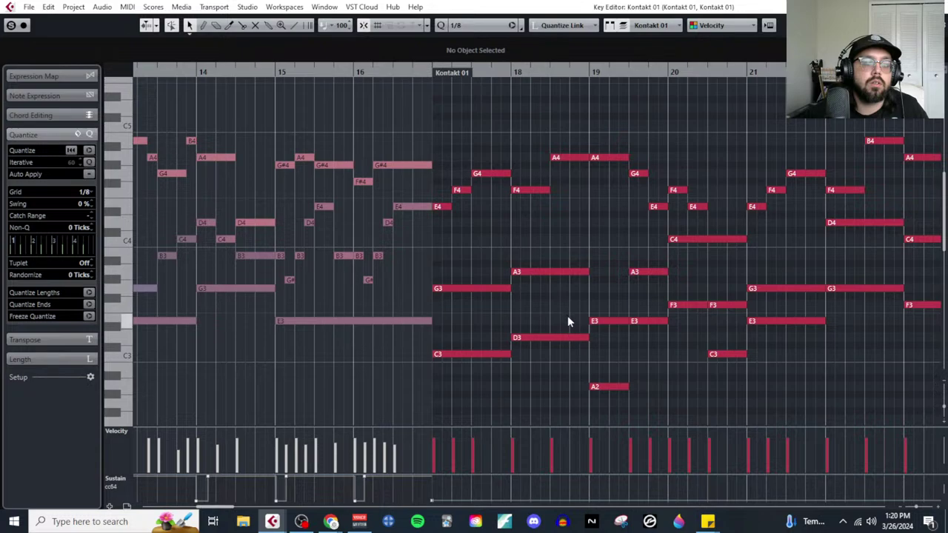
pyautogui.scroll(1, 568, 321)
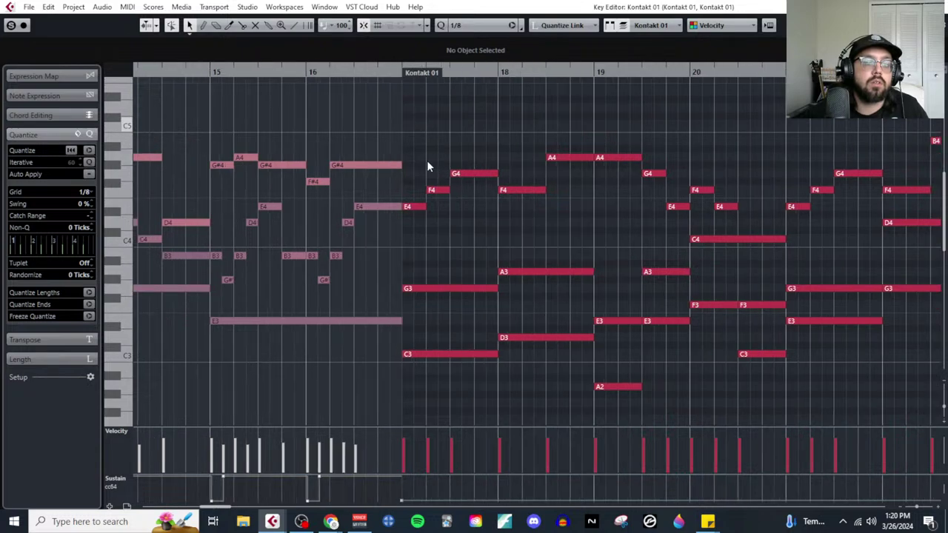
pyautogui.scroll(-2, 444, 222)
pyautogui.moveTo(475, 285); pyautogui.dragTo(852, 392)
# Step: Shorten the bar-20 C4 to a half note and draw a second half-note C4 after it
pyautogui.click(607, 240)
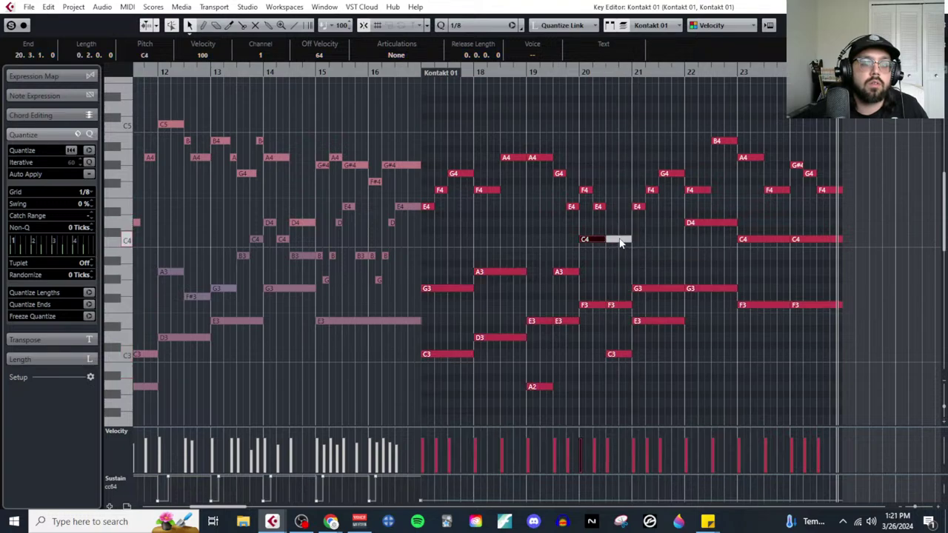
pyautogui.scroll(3, 619, 237)
pyautogui.rightClick(608, 242)
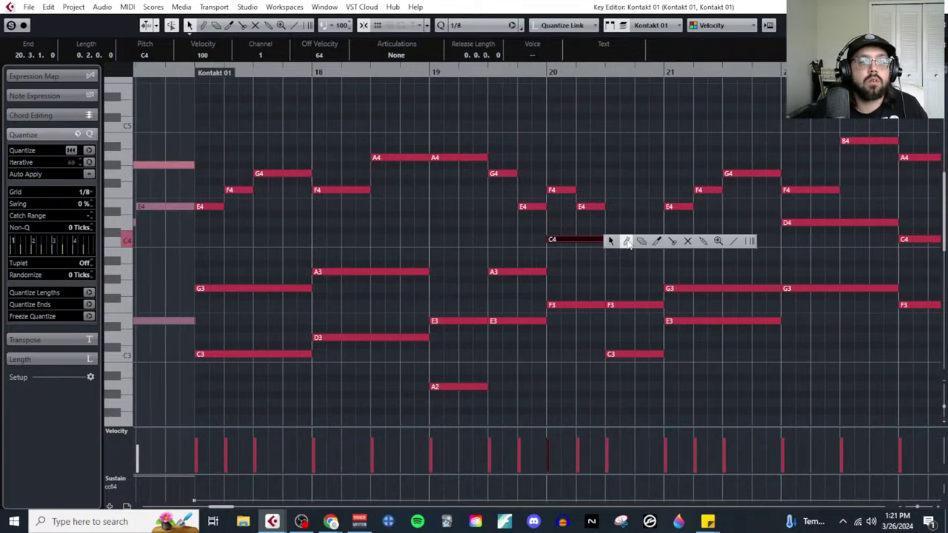
pyautogui.click(622, 237)
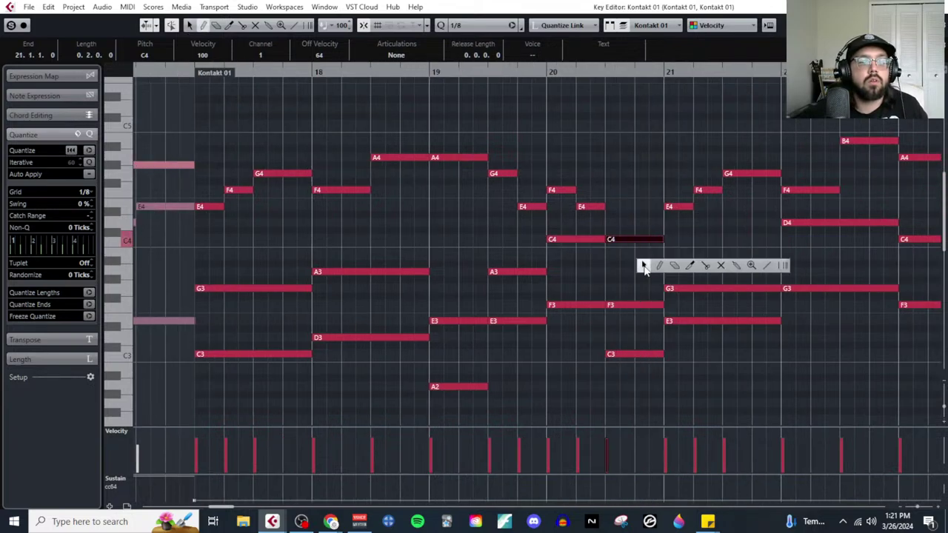
pyautogui.click(644, 267)
pyautogui.scroll(-2, 380, 291)
# Step: Select the lower chord notes in bars 17–19 and reshape their velocities
pyautogui.moveTo(331, 236); pyautogui.dragTo(576, 323)
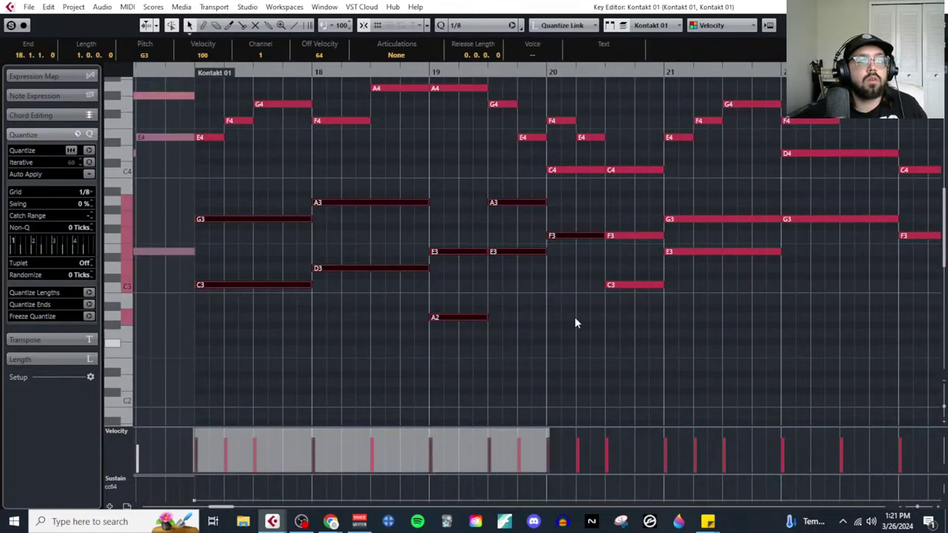
pyautogui.moveTo(657, 285); pyautogui.dragTo(659, 313)
pyautogui.hscroll(3, 633, 172)
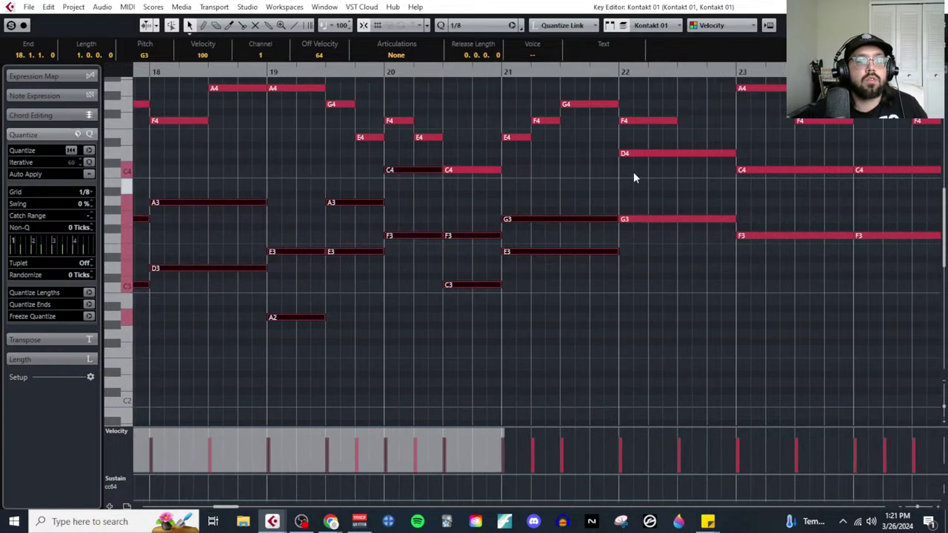
pyautogui.moveTo(641, 143); pyautogui.dragTo(762, 266)
pyautogui.hscroll(1, 767, 278)
pyautogui.hscroll(1, 767, 273)
pyautogui.scroll(-2, 593, 296)
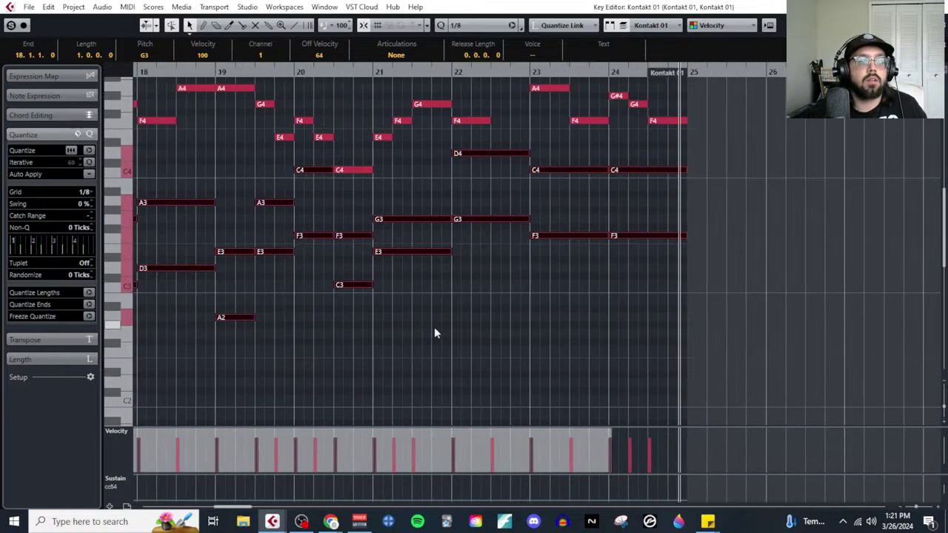
pyautogui.hscroll(-2, 426, 363)
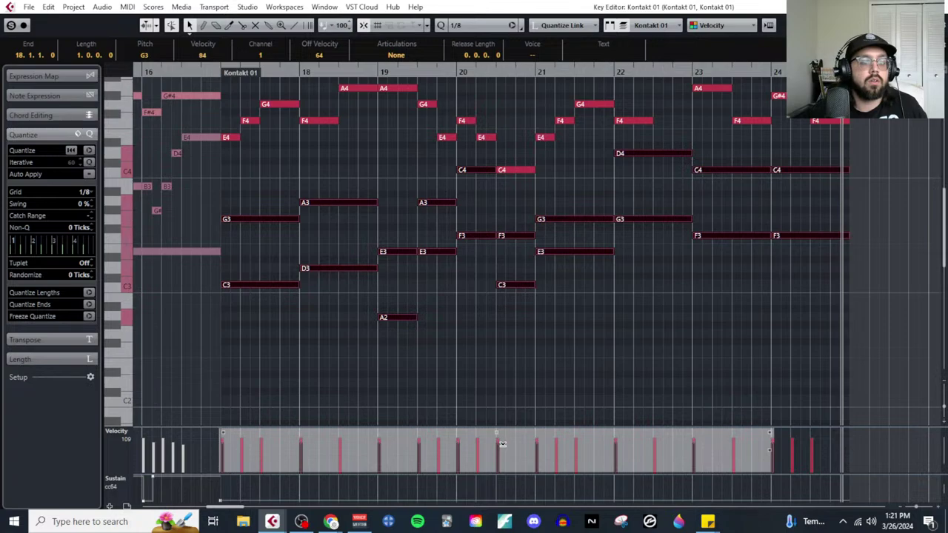
pyautogui.click(504, 426)
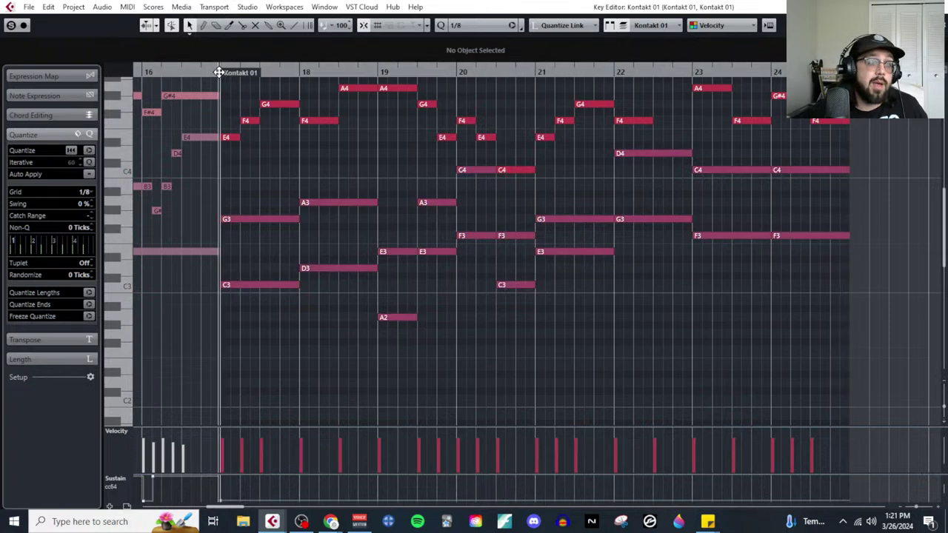
pyautogui.hscroll(-5, 586, 348)
pyautogui.scroll(3, 587, 348)
pyautogui.hscroll(1, 584, 243)
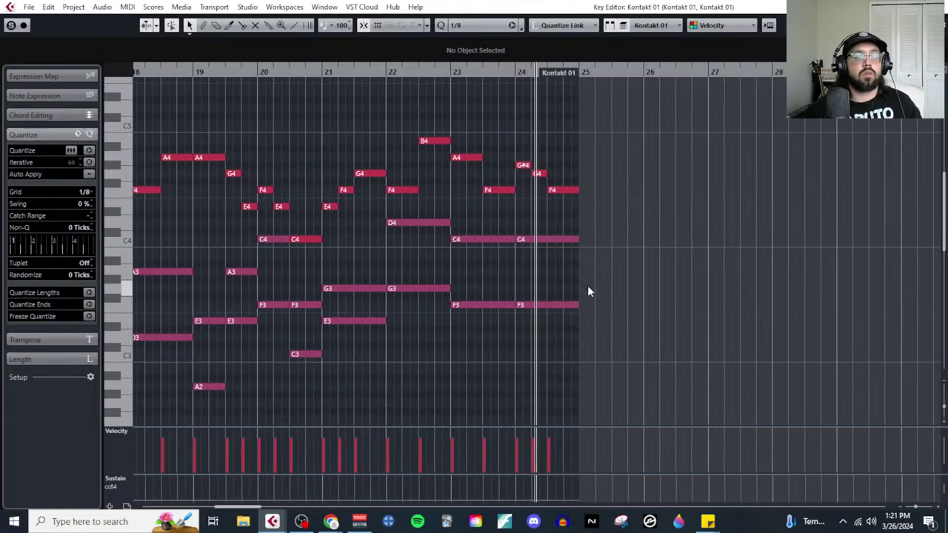
# Step: Reopen the Key Editor via MIDI > Open Key Editor on all three Kontakt 01 parts, making bar 25's part active
pyautogui.press('g')
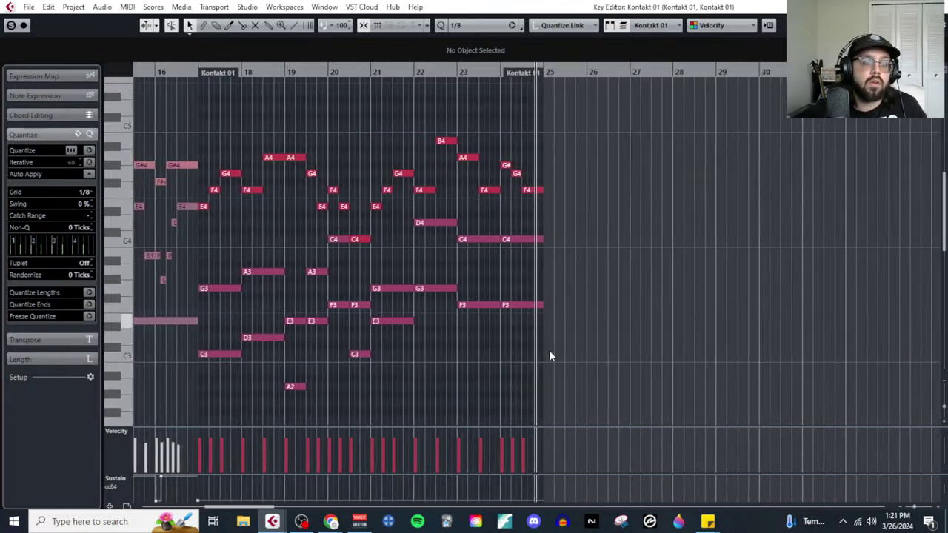
pyautogui.hotkey('ctrl', 'w')
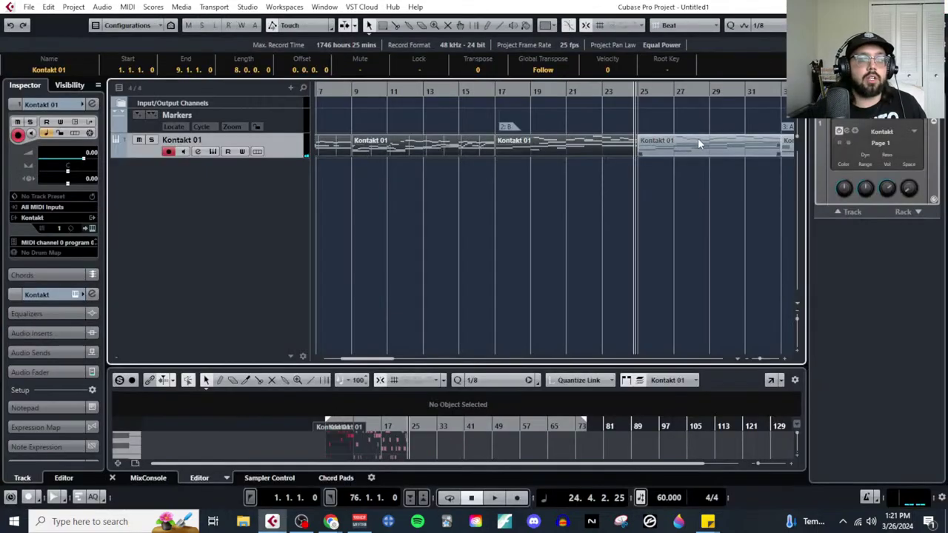
pyautogui.click(127, 7)
pyautogui.click(151, 21)
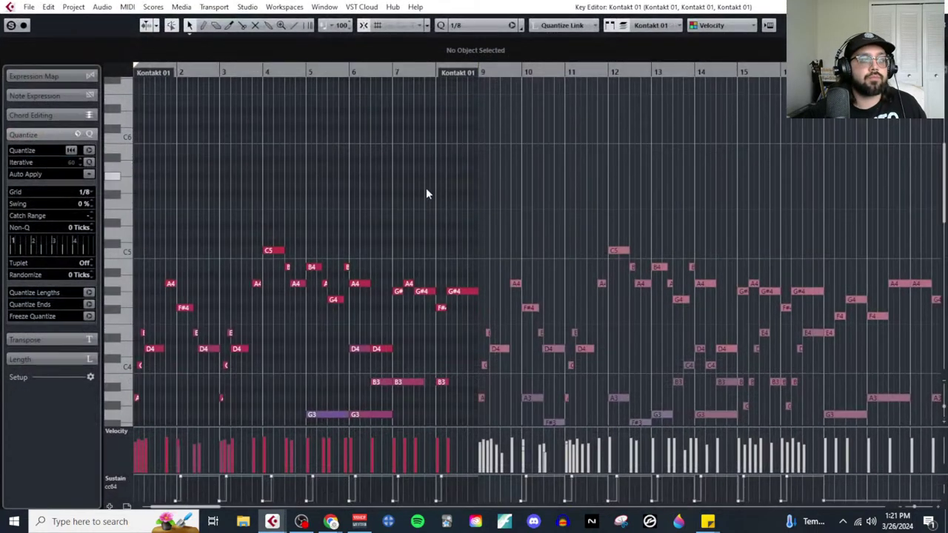
pyautogui.scroll(-4, 519, 237)
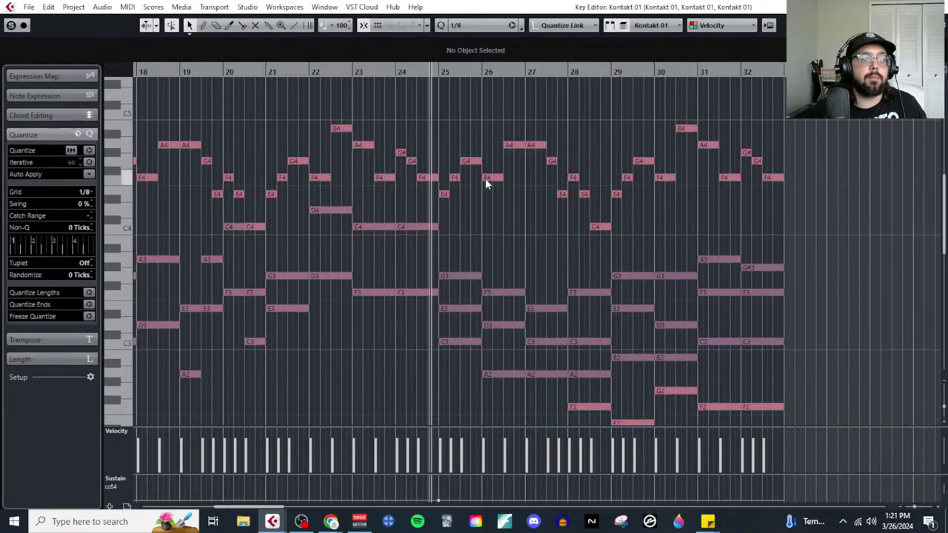
pyautogui.click(478, 452)
pyautogui.moveTo(331, 521)
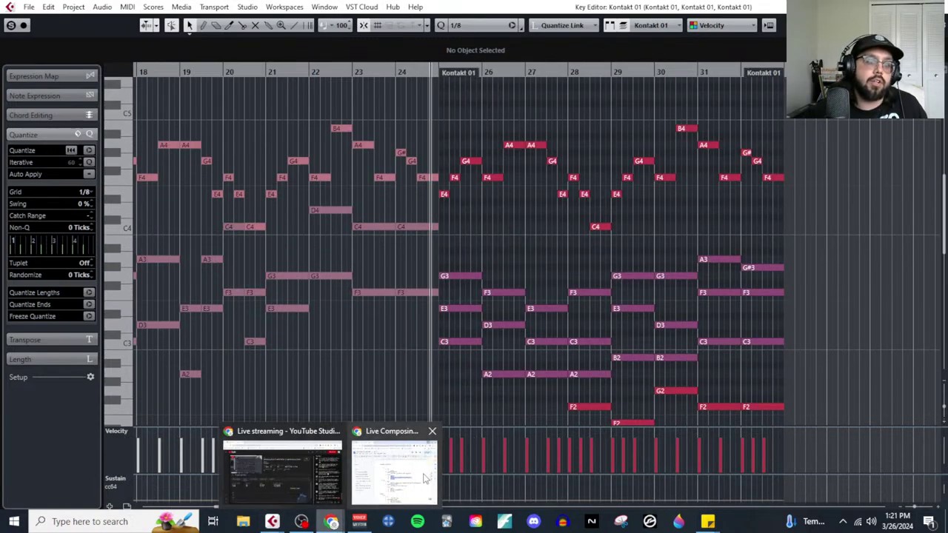
pyautogui.click(393, 459)
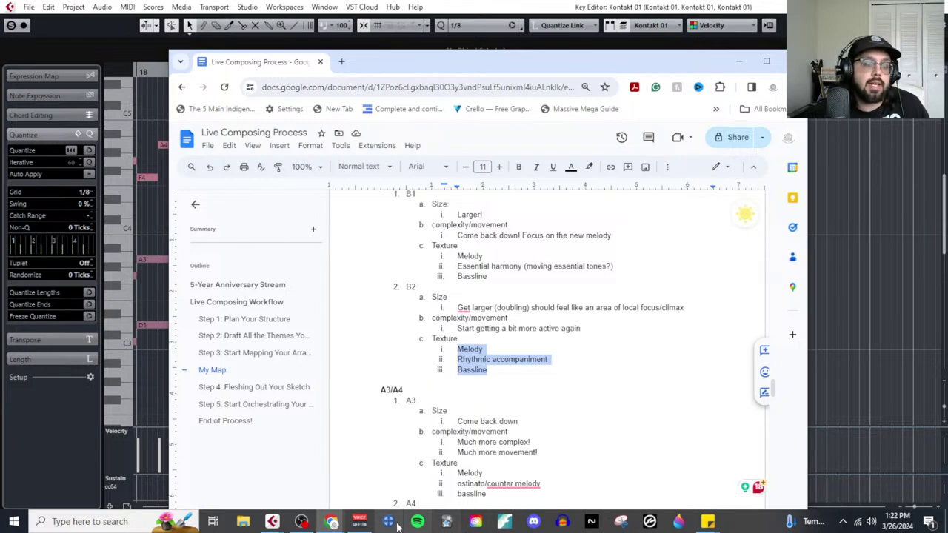
pyautogui.moveTo(300, 522)
pyautogui.click(343, 466)
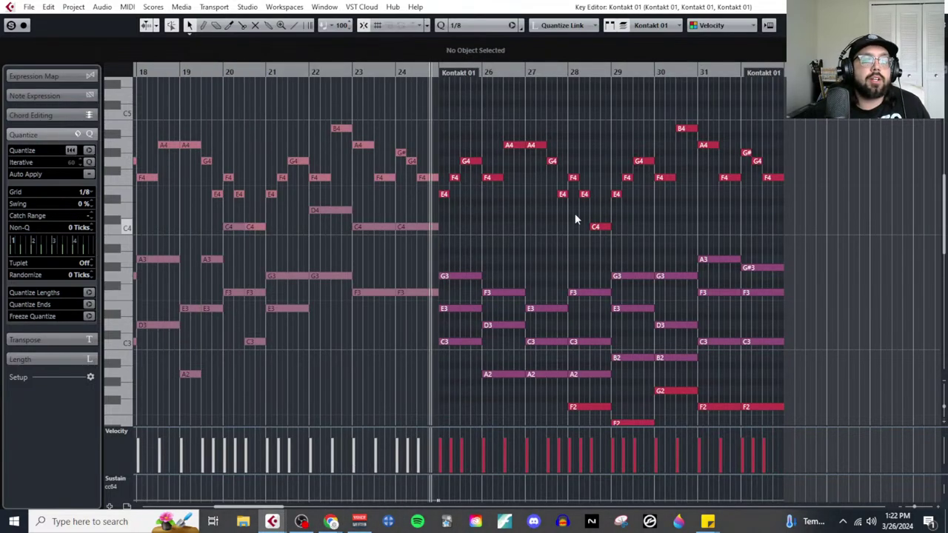
pyautogui.scroll(-3, 526, 263)
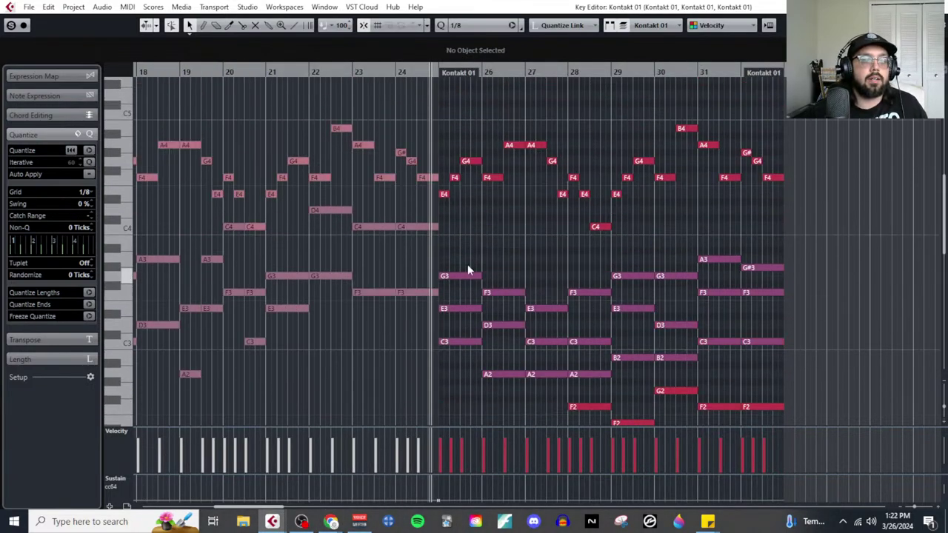
pyautogui.scroll(-3, 518, 278)
pyautogui.hscroll(-2, 519, 277)
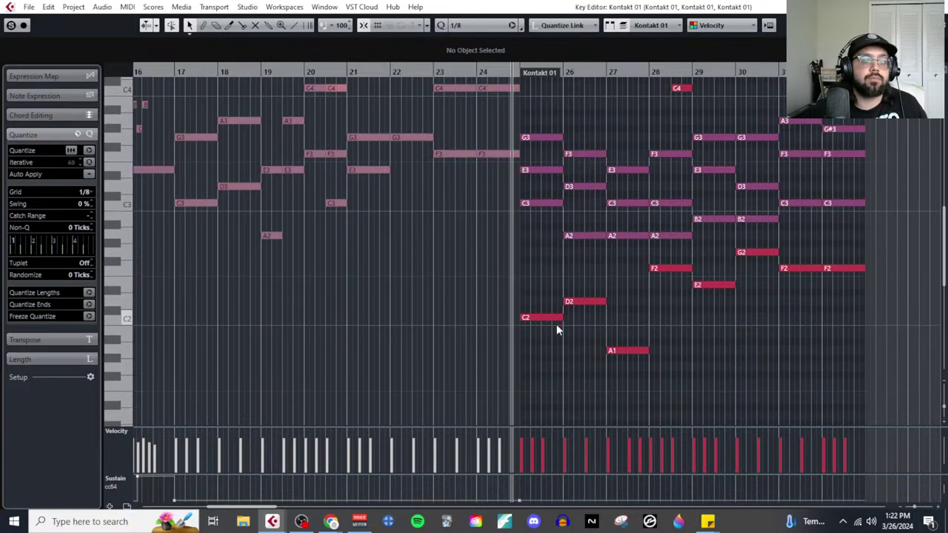
pyautogui.click(634, 350)
pyautogui.scroll(2, 631, 326)
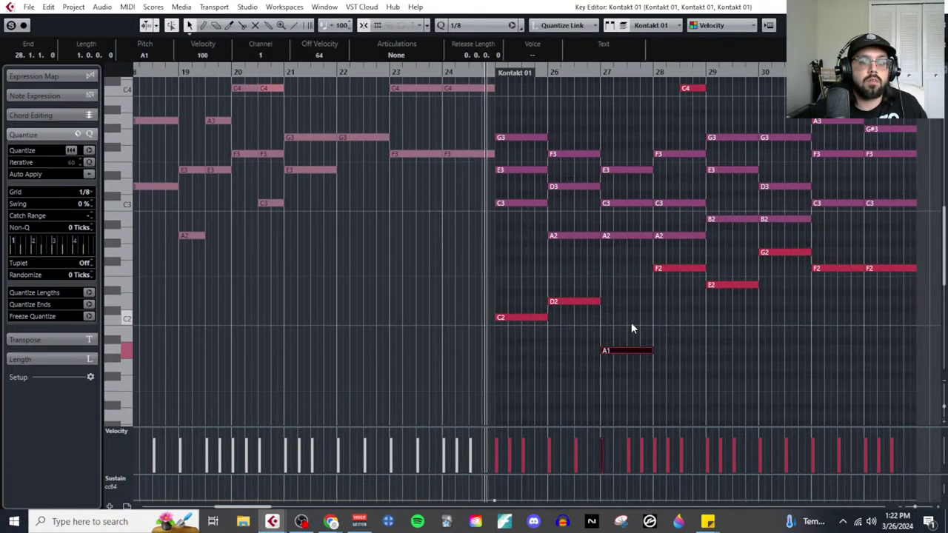
pyautogui.rightClick(628, 320)
pyautogui.click(647, 320)
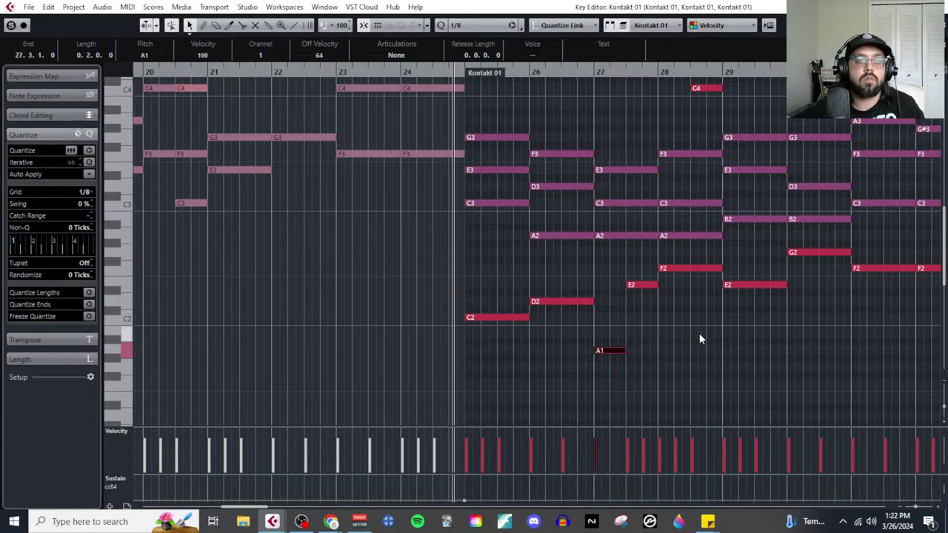
pyautogui.scroll(2, 740, 342)
pyautogui.click(754, 351)
pyautogui.click(807, 321)
pyautogui.hscroll(3, 758, 354)
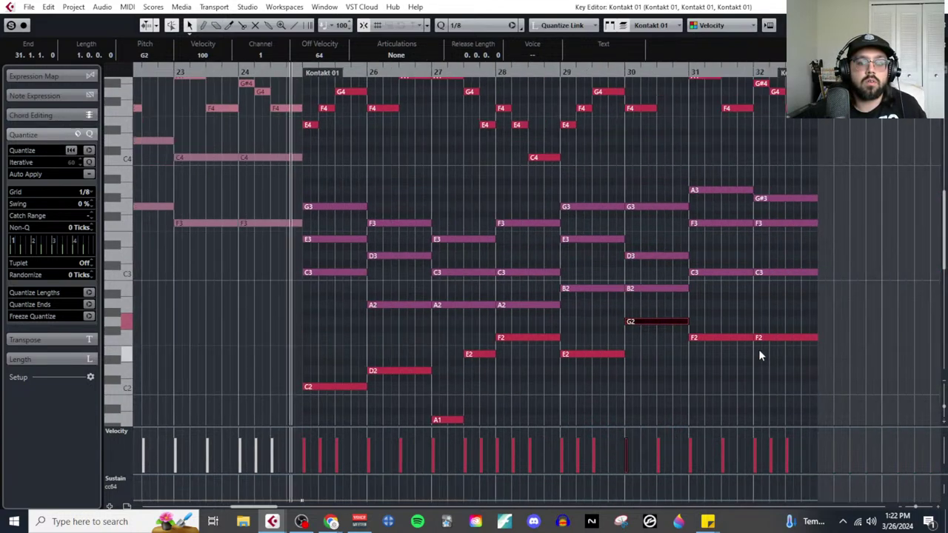
pyautogui.click(785, 338)
pyautogui.moveTo(336, 185); pyautogui.dragTo(818, 305)
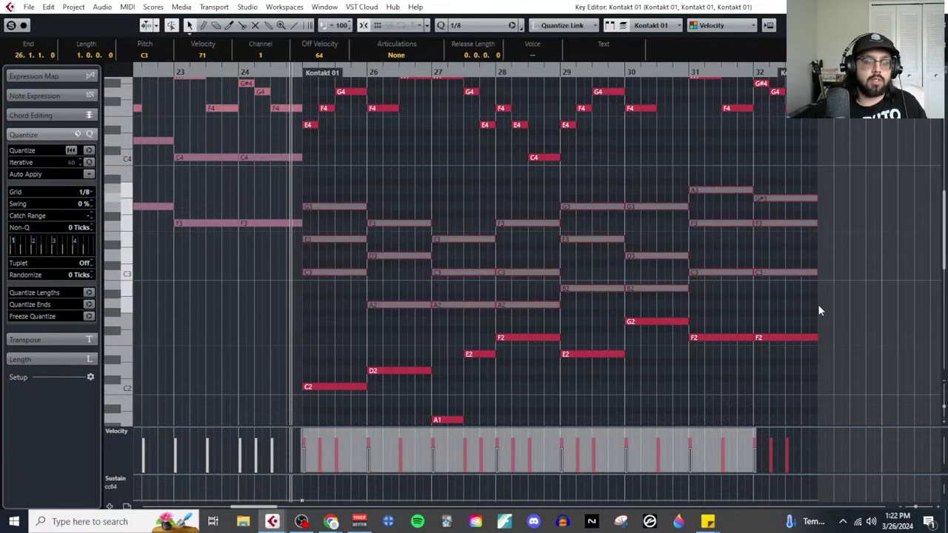
pyautogui.hscroll(-4, 540, 222)
pyautogui.hscroll(1, 674, 207)
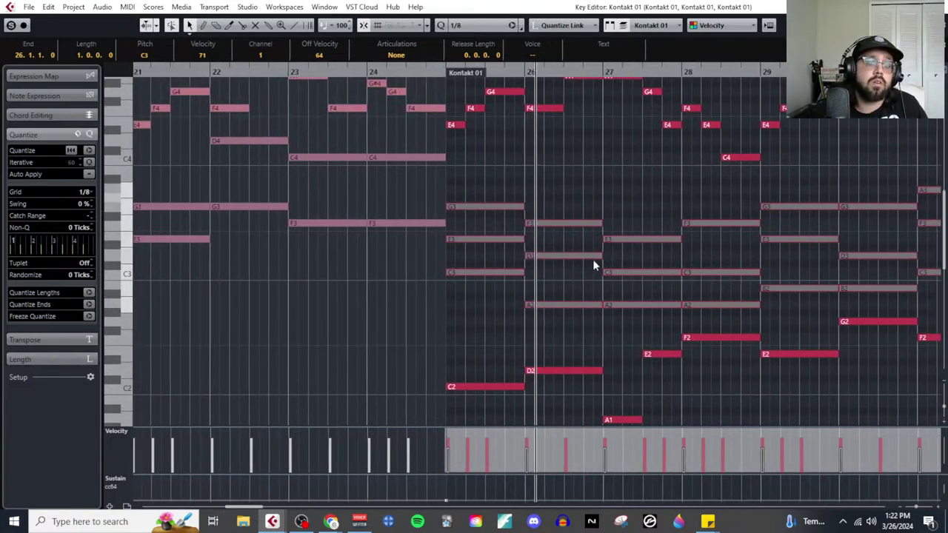
pyautogui.scroll(2, 590, 264)
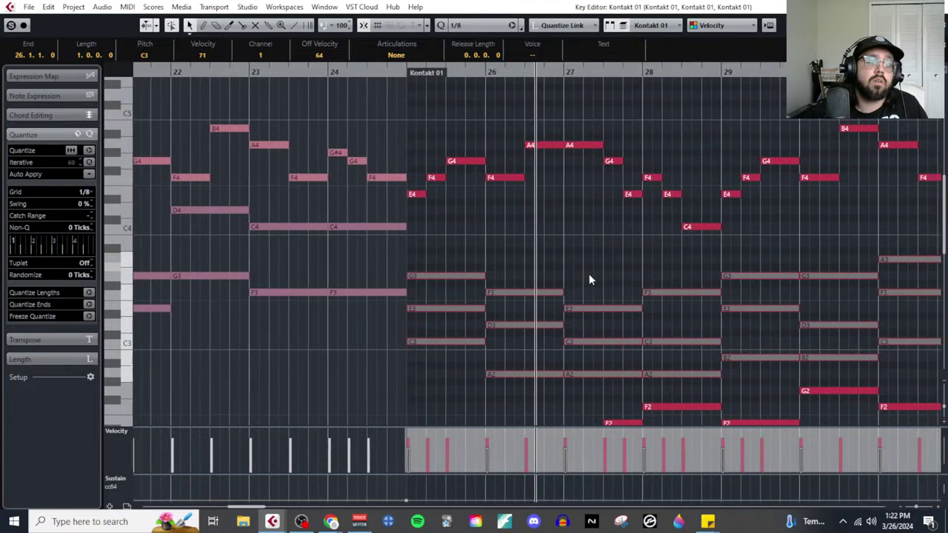
pyautogui.scroll(-2, 590, 277)
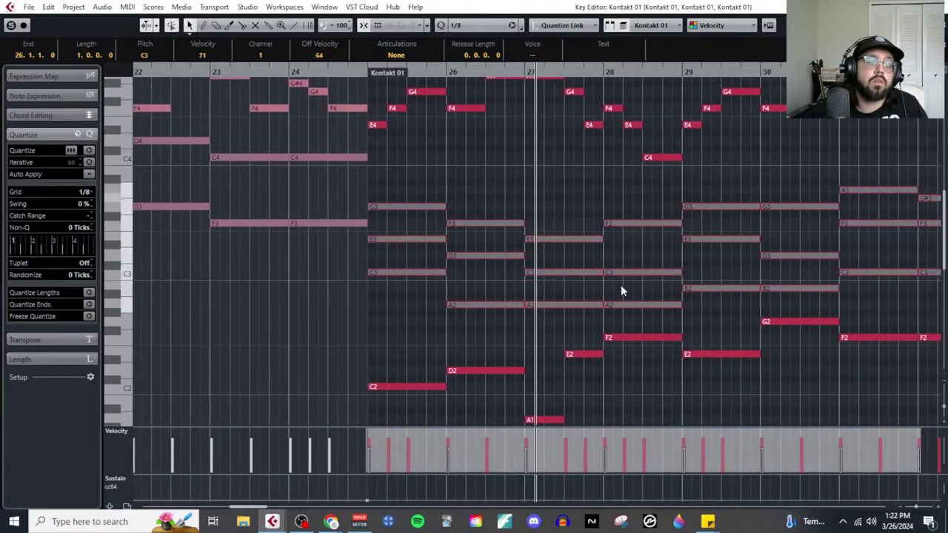
pyautogui.scroll(2, 615, 288)
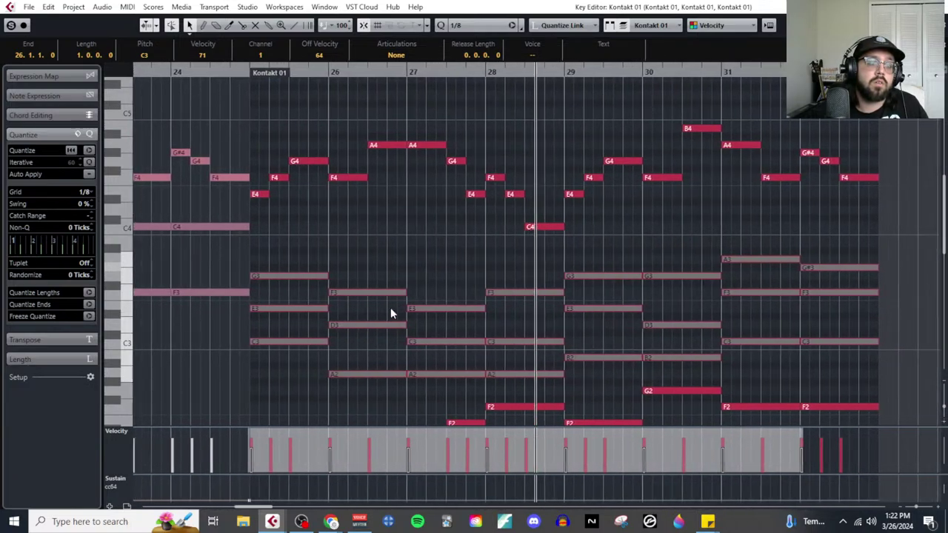
# Step: Set the Key Editor's quantize grid to 1/8 T eighth-note triplets
pyautogui.press('h')
pyautogui.click(86, 192)
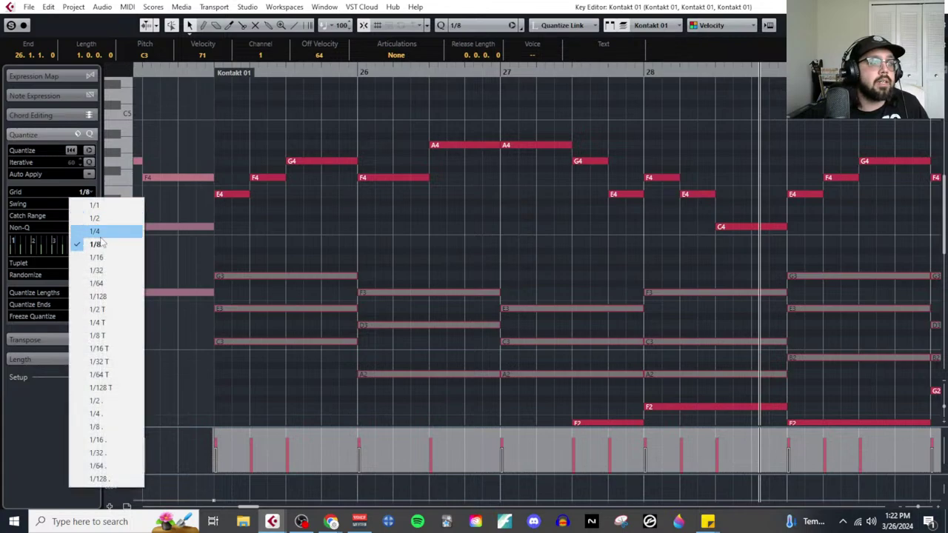
pyautogui.click(98, 336)
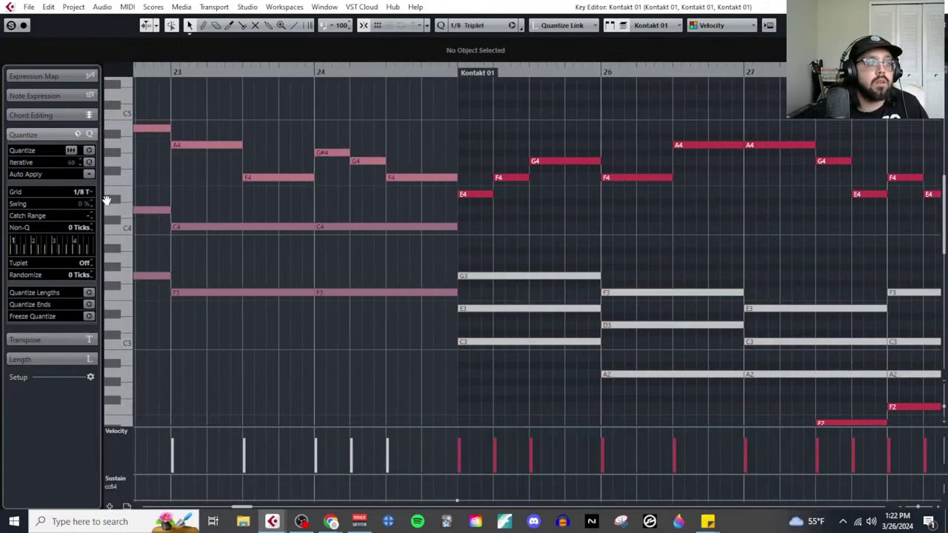
pyautogui.scroll(-5, 496, 342)
pyautogui.scroll(3, 526, 326)
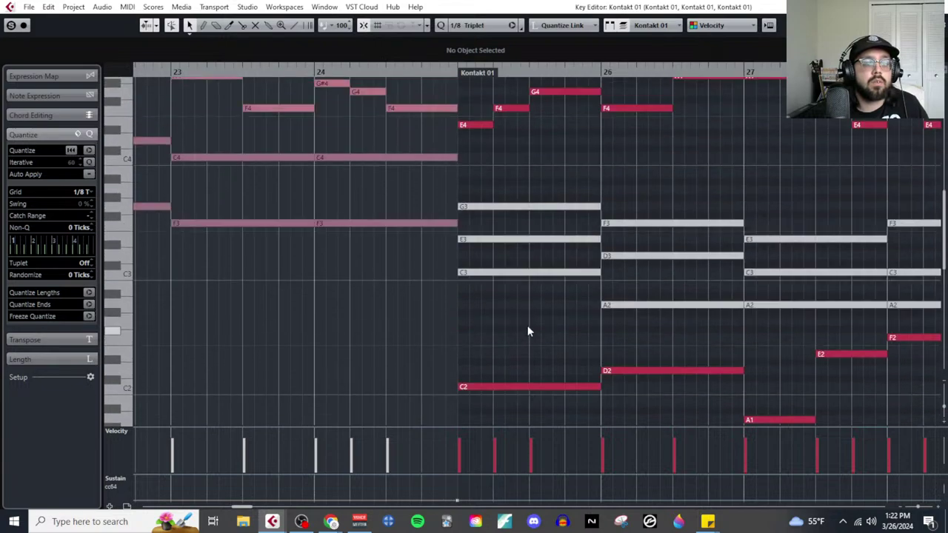
pyautogui.press('g')
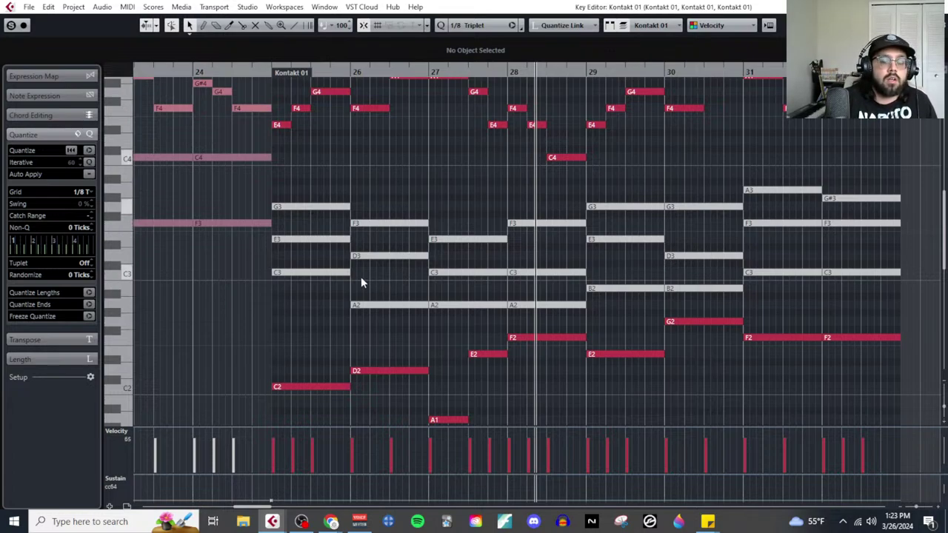
# Step: Shorten bar 25's E3 and G3 to 1/8T, add a short C4, and delete the sustained C3
pyautogui.scroll(2, 303, 263)
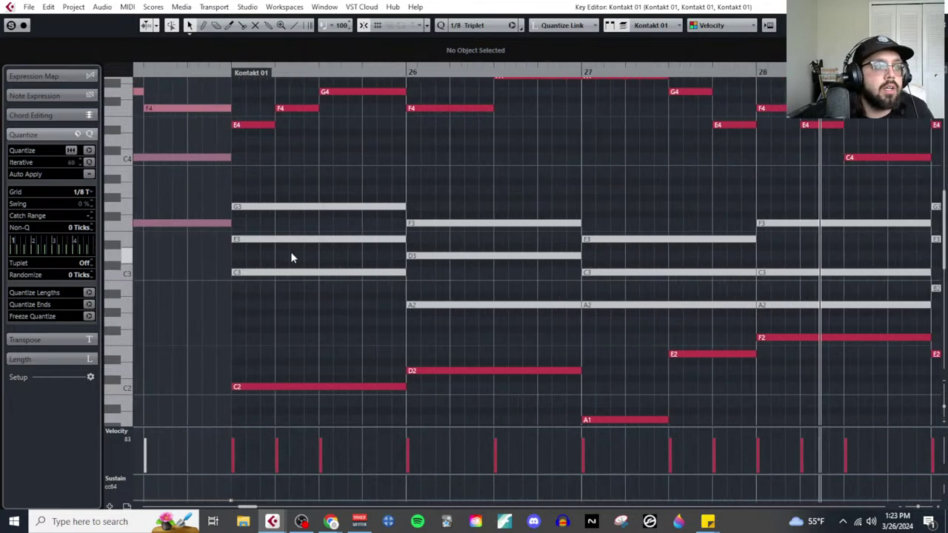
pyautogui.moveTo(400, 243); pyautogui.dragTo(252, 242)
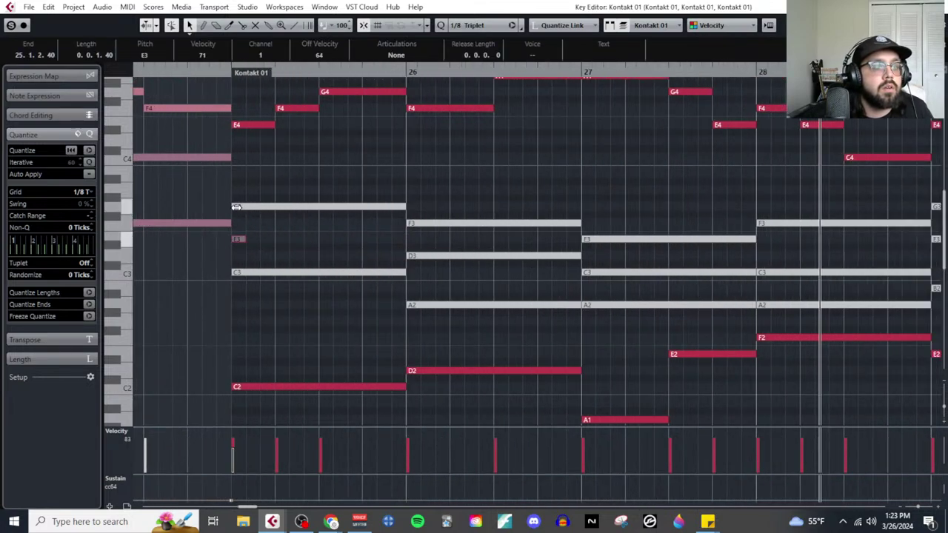
pyautogui.moveTo(233, 208); pyautogui.dragTo(246, 207)
pyautogui.moveTo(400, 207); pyautogui.dragTo(259, 208)
pyautogui.click(267, 157)
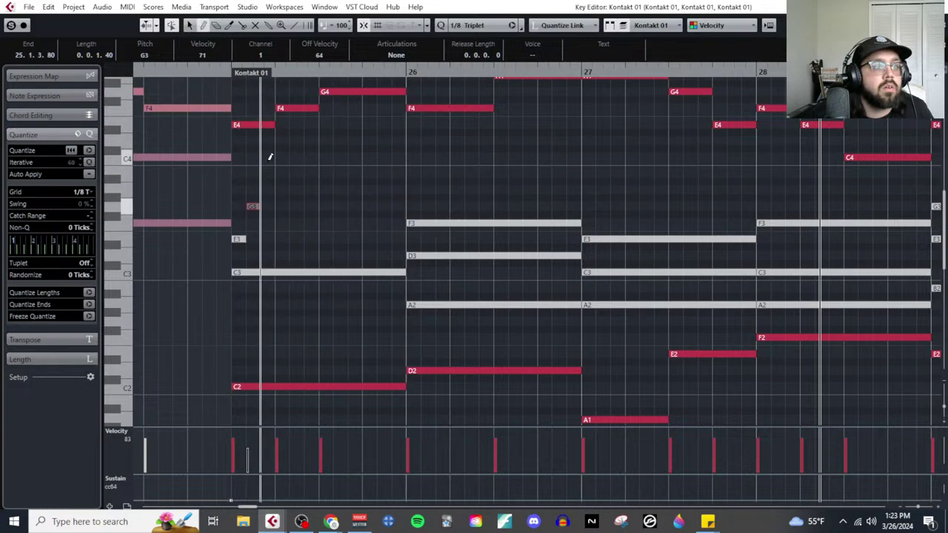
pyautogui.rightClick(274, 194)
pyautogui.click(300, 272)
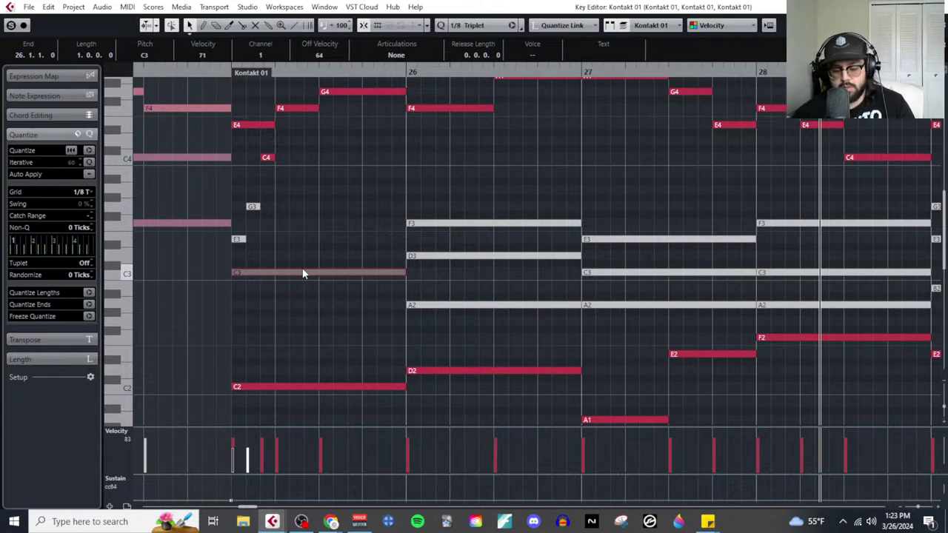
pyautogui.press('Delete')
# Step: Lower the new C4 note's velocity to 88
pyautogui.moveTo(232, 180); pyautogui.dragTo(269, 259)
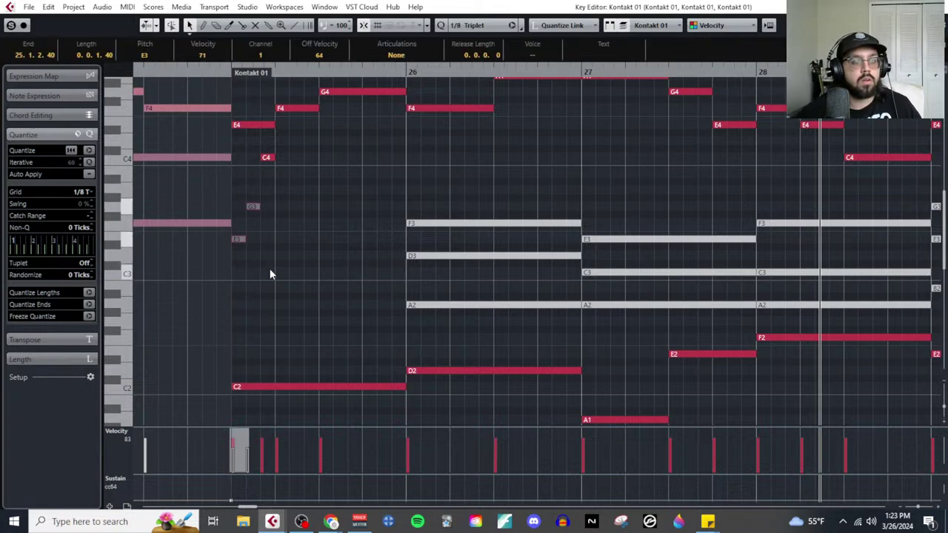
pyautogui.click(286, 270)
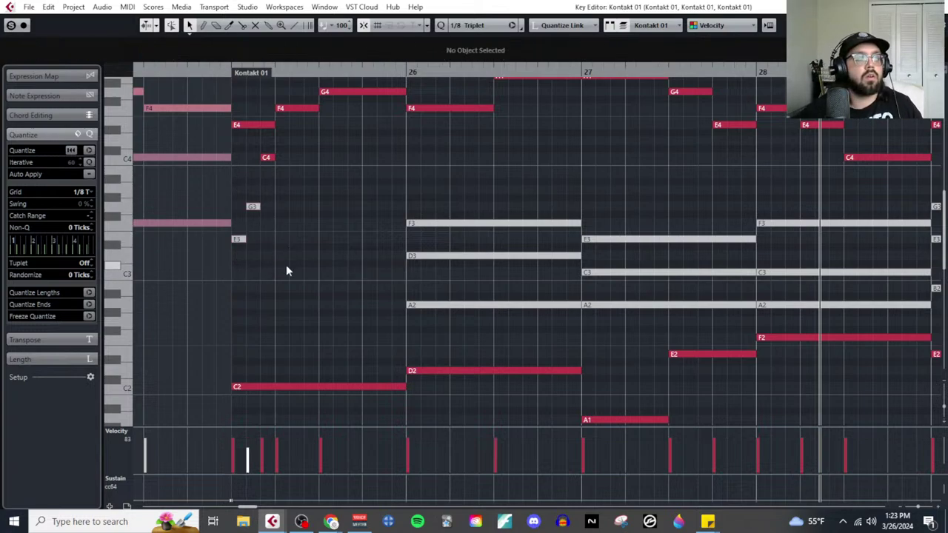
pyautogui.moveTo(230, 181); pyautogui.dragTo(269, 215)
pyautogui.click(323, 247)
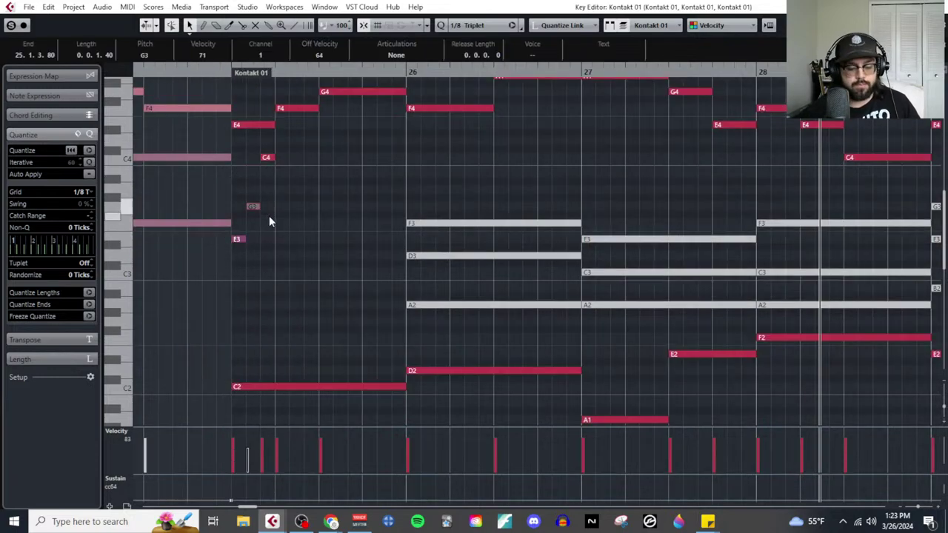
pyautogui.click(263, 157)
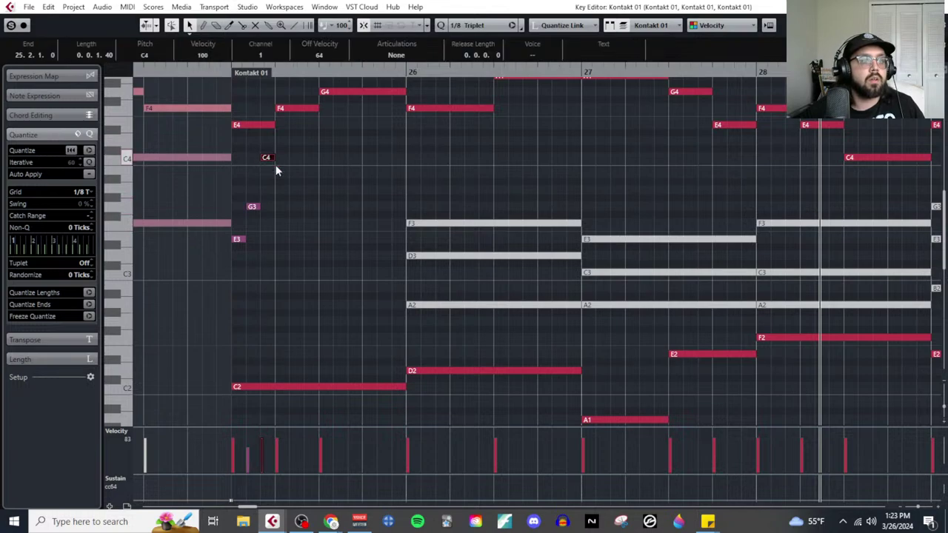
pyautogui.click(261, 440)
# Step: Paste the E3‑G3‑C4 triplet chord three more times across bar 25 and play it back
pyautogui.hscroll(5, 231, 74)
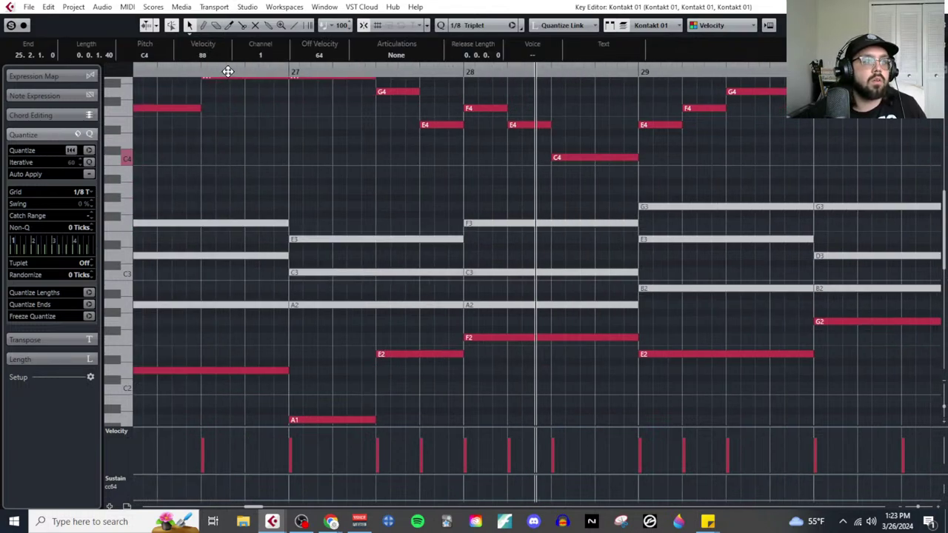
pyautogui.hscroll(-15, 403, 188)
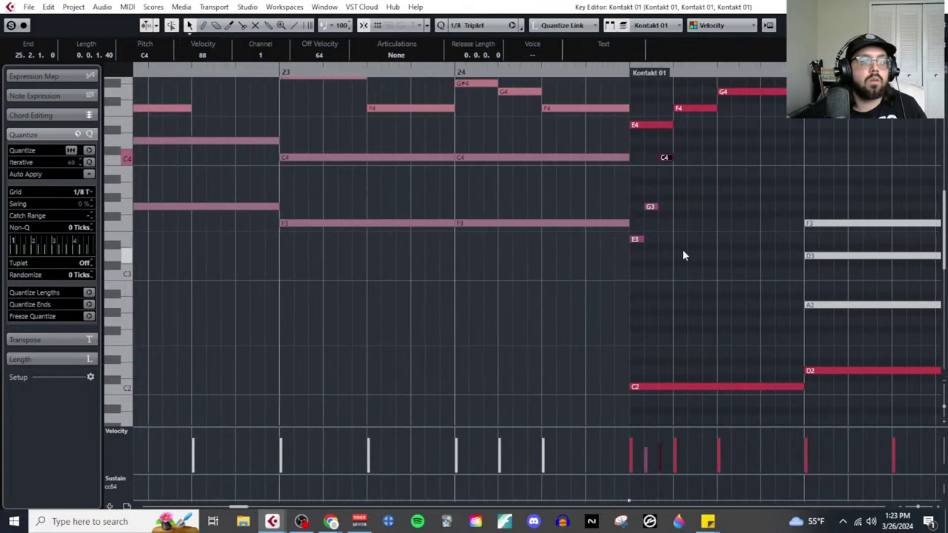
pyautogui.moveTo(690, 250); pyautogui.dragTo(638, 152)
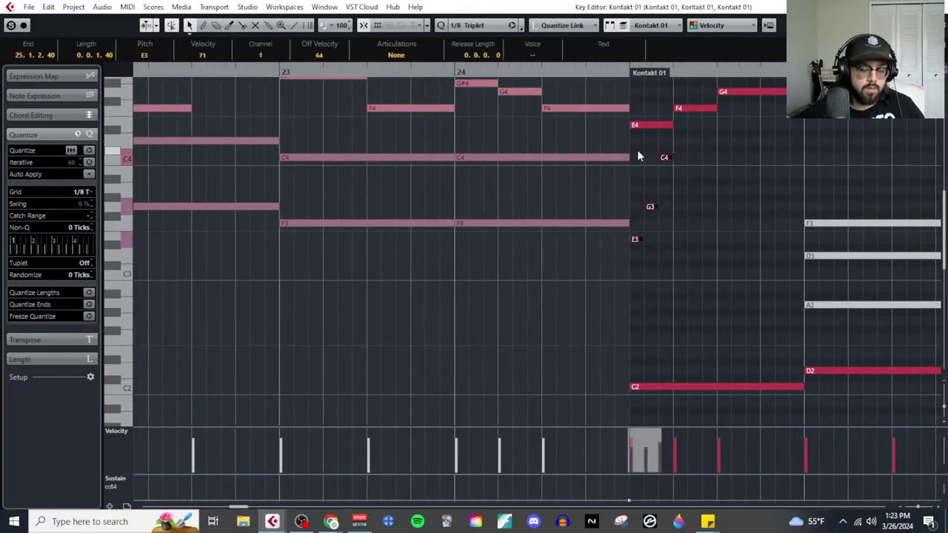
pyautogui.click(674, 72)
pyautogui.hotkey('ctrl', 'v')
pyautogui.click(715, 70)
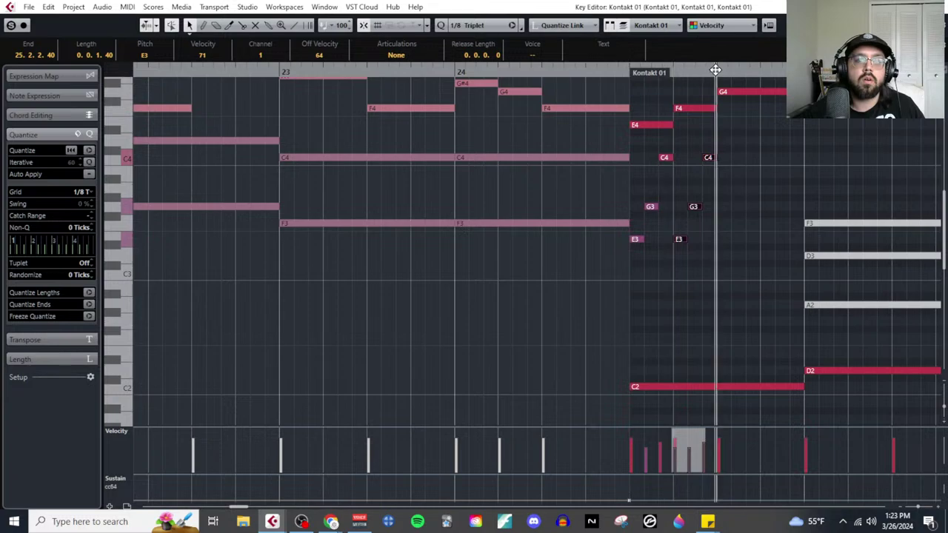
pyautogui.hotkey('ctrl', 'v')
pyautogui.click(756, 74)
pyautogui.hotkey('ctrl', 'v')
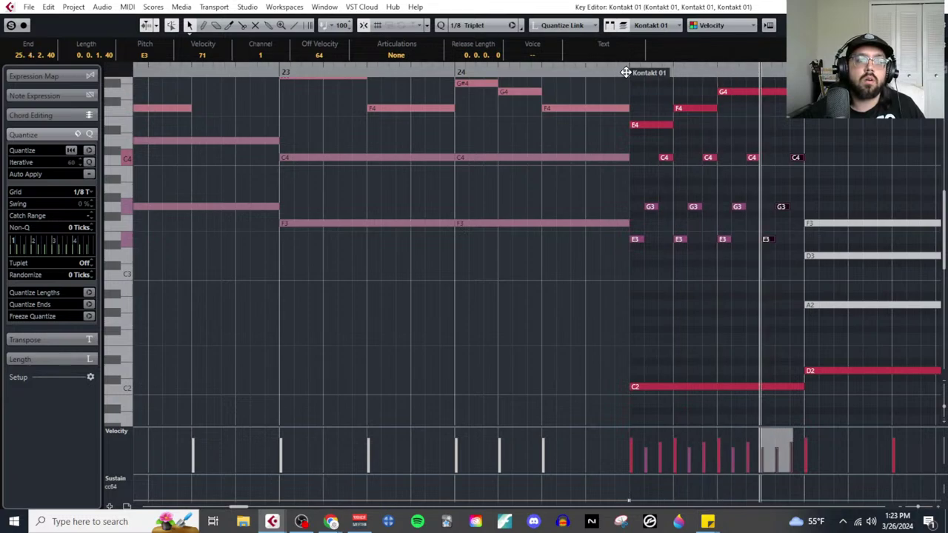
pyautogui.click(629, 73)
pyautogui.press('space')
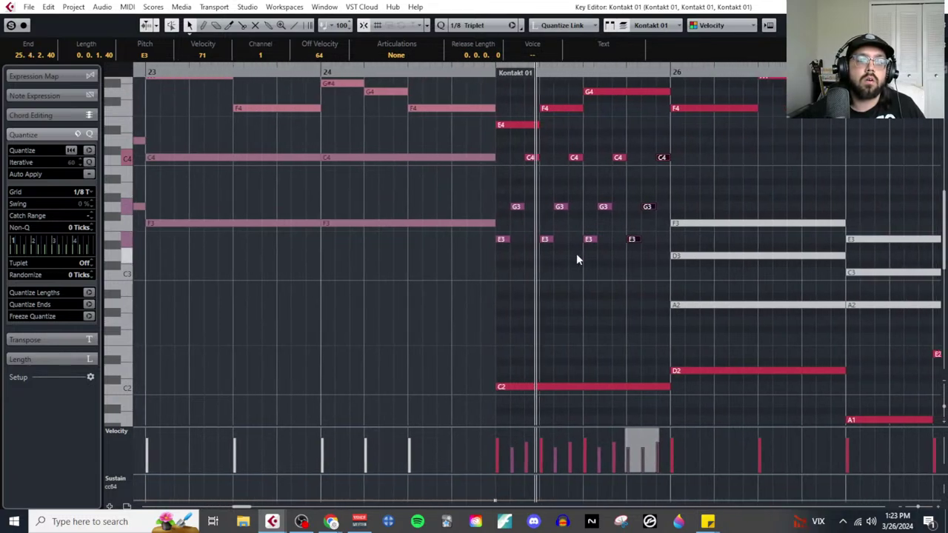
pyautogui.scroll(2, 585, 267)
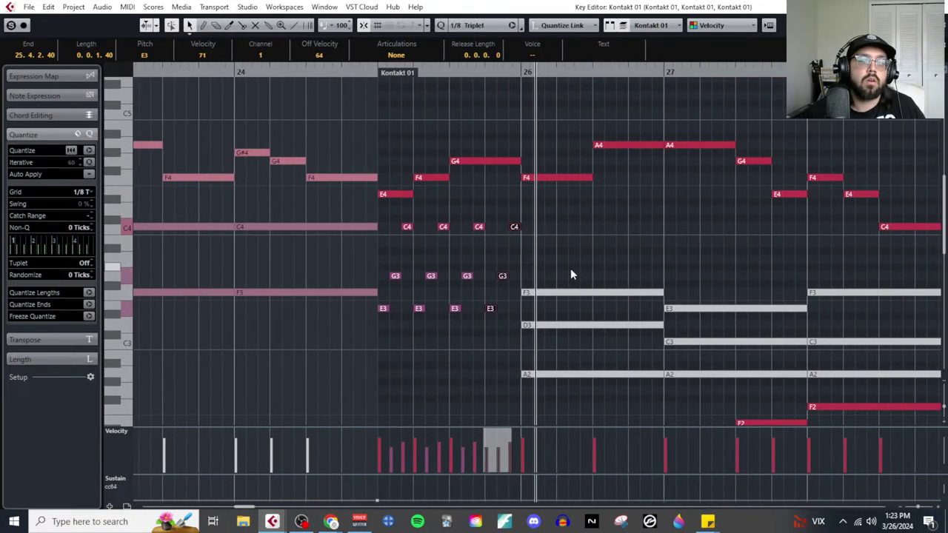
# Step: Replace bar 26's sustained chord with the four triplets, transposing E3 to D3 and G3 to F3
pyautogui.moveTo(568, 250); pyautogui.dragTo(590, 400)
pyautogui.press('Delete')
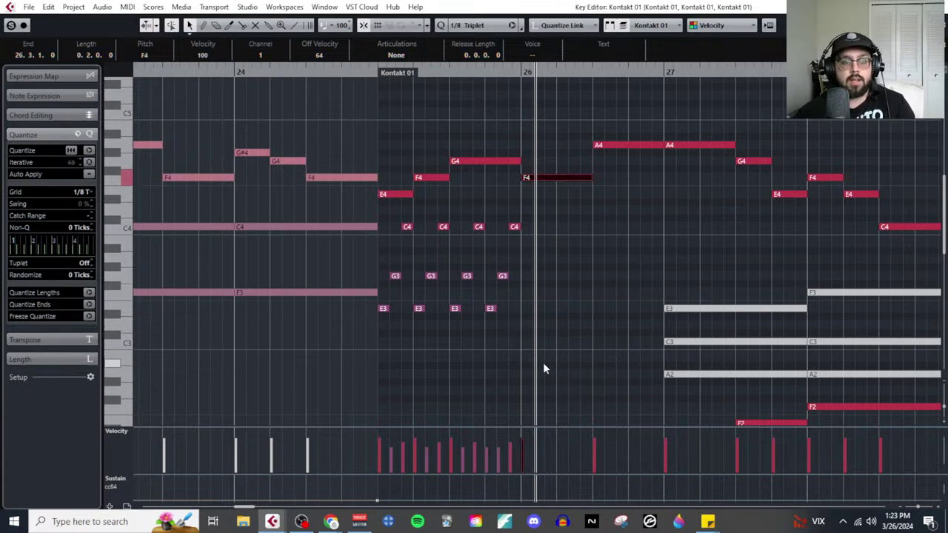
pyautogui.moveTo(539, 330); pyautogui.dragTo(383, 226)
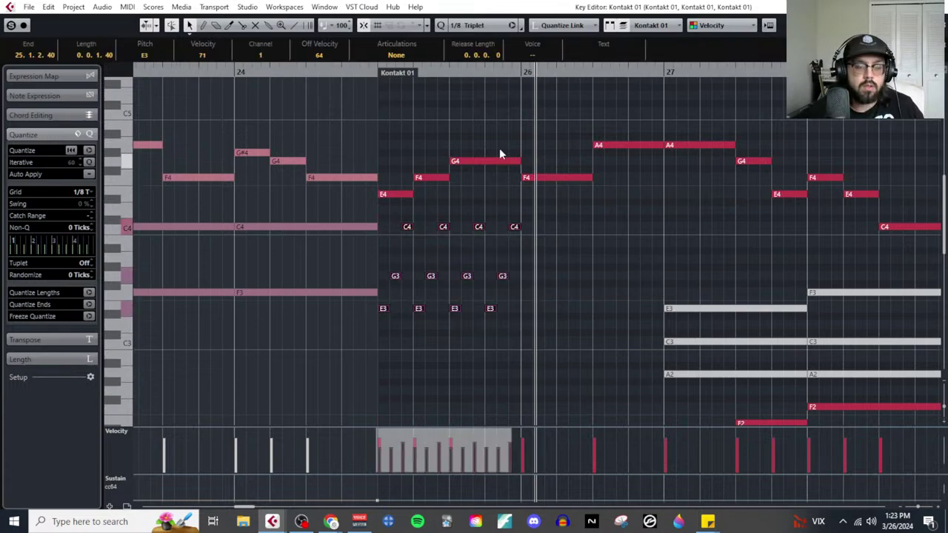
pyautogui.click(522, 79)
pyautogui.hotkey('ctrl', 'd')
pyautogui.click(592, 302)
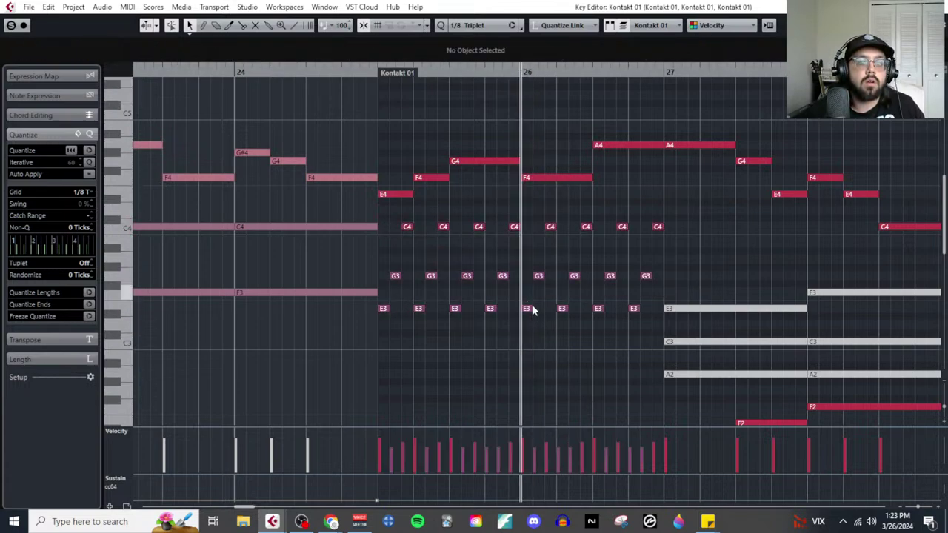
pyautogui.moveTo(532, 305); pyautogui.dragTo(631, 325)
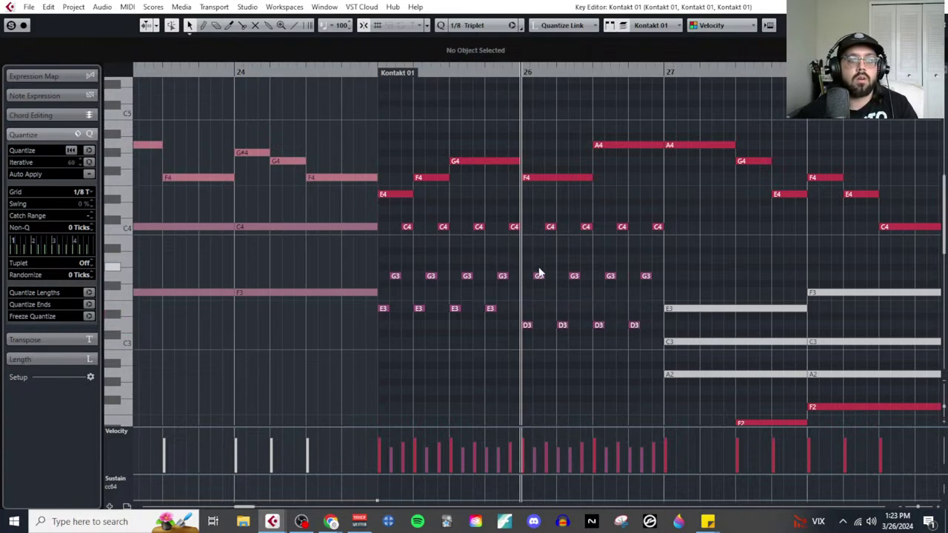
pyautogui.moveTo(539, 271); pyautogui.dragTo(643, 286)
pyautogui.press('Down')
pyautogui.press('Down')
pyautogui.click(548, 215)
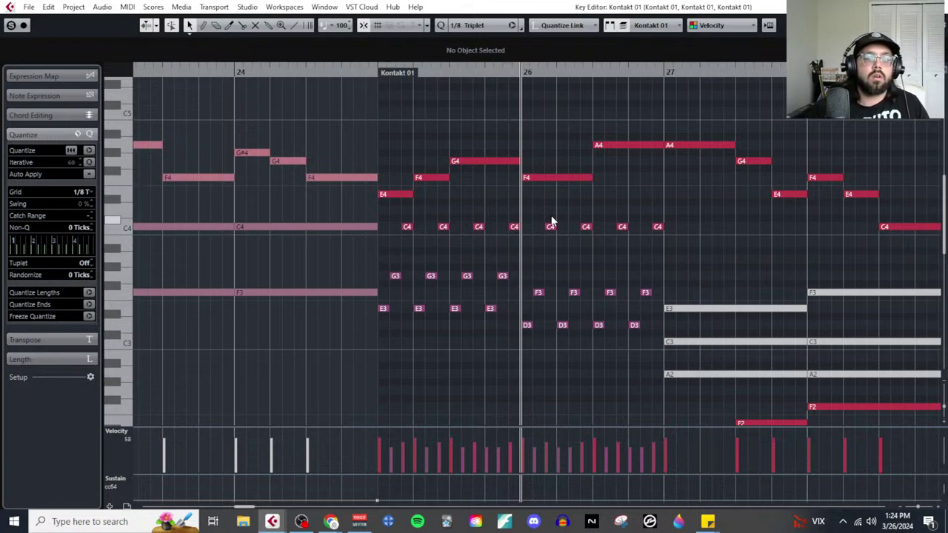
# Step: Transpose bar 26's lower triplet notes up to F3 and A3
pyautogui.scroll(-3, 557, 342)
pyautogui.scroll(3, 547, 313)
pyautogui.keyDown('ctrl'); pyautogui.scroll(1, 529, 325); pyautogui.keyUp('ctrl')
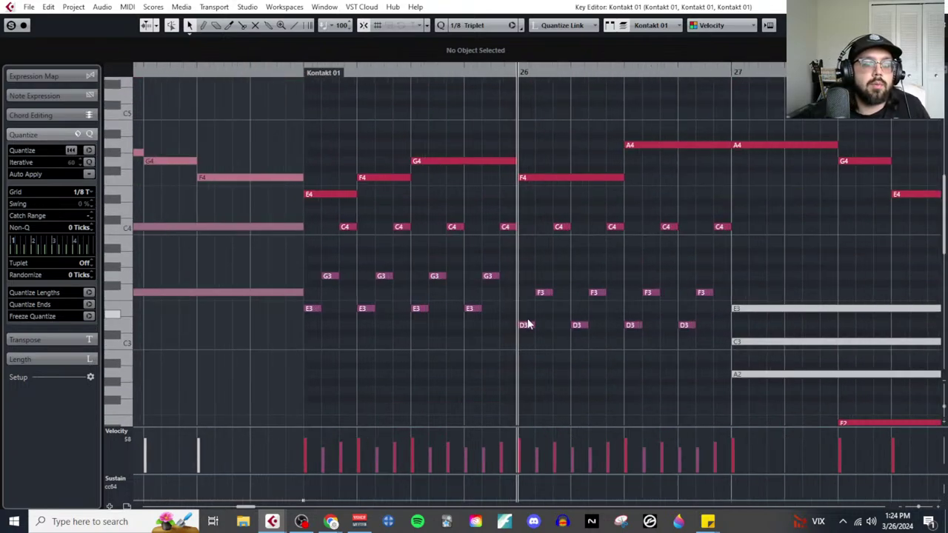
pyautogui.moveTo(524, 320); pyautogui.dragTo(594, 337)
pyautogui.moveTo(672, 337); pyautogui.dragTo(674, 335)
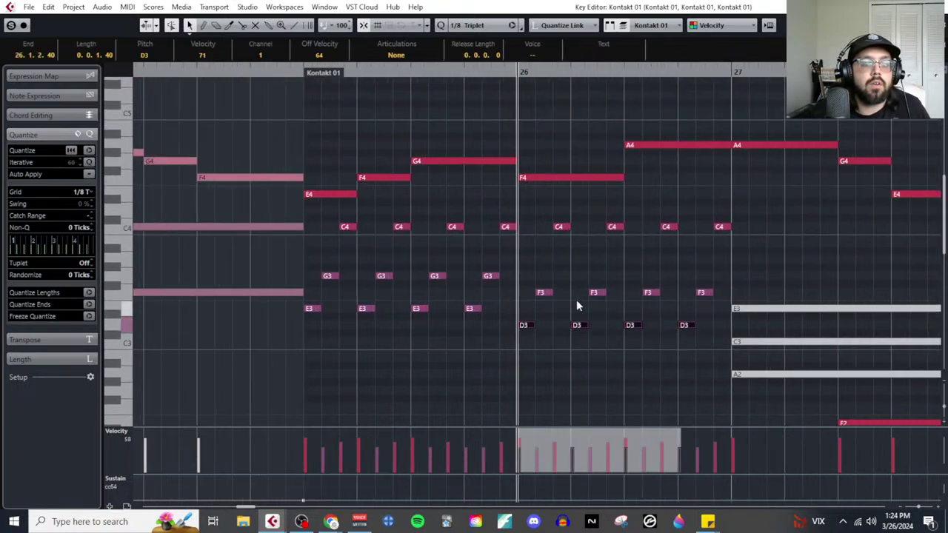
pyautogui.moveTo(538, 281); pyautogui.dragTo(709, 299)
pyautogui.press('Up')
pyautogui.press('Up')
pyautogui.press('Up')
pyautogui.press('Up')
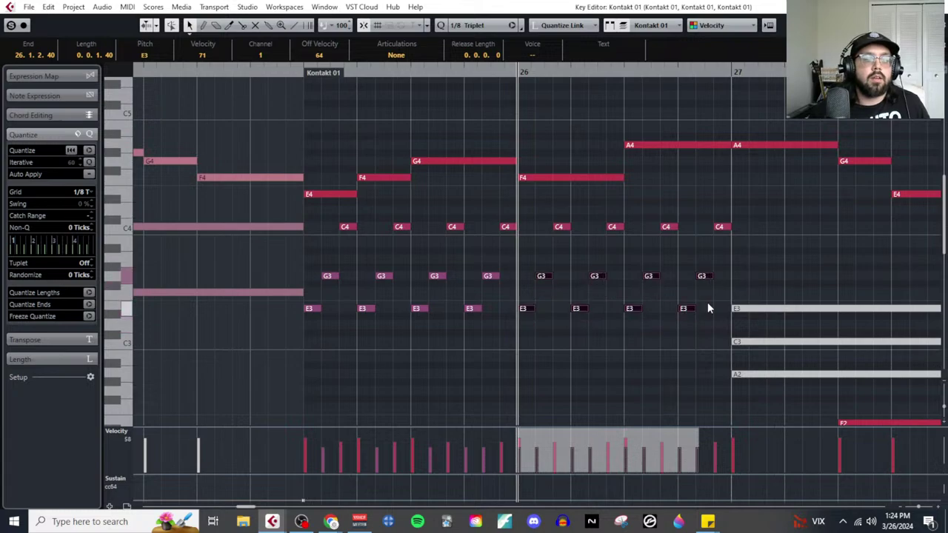
pyautogui.press('Down')
pyautogui.scroll(3, 707, 308)
pyautogui.scroll(-2, 696, 326)
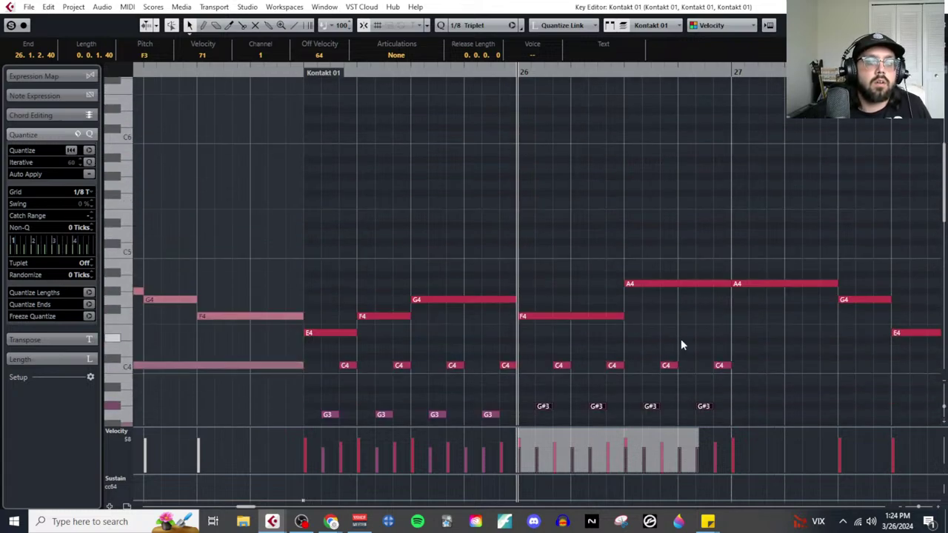
pyautogui.scroll(-4, 644, 296)
pyautogui.moveTo(541, 254); pyautogui.dragTo(729, 280)
pyautogui.press('Up')
# Step: Raise bar 26's C4 triplets a semitone, listen back, then return them to C4
pyautogui.moveTo(557, 220); pyautogui.dragTo(734, 236)
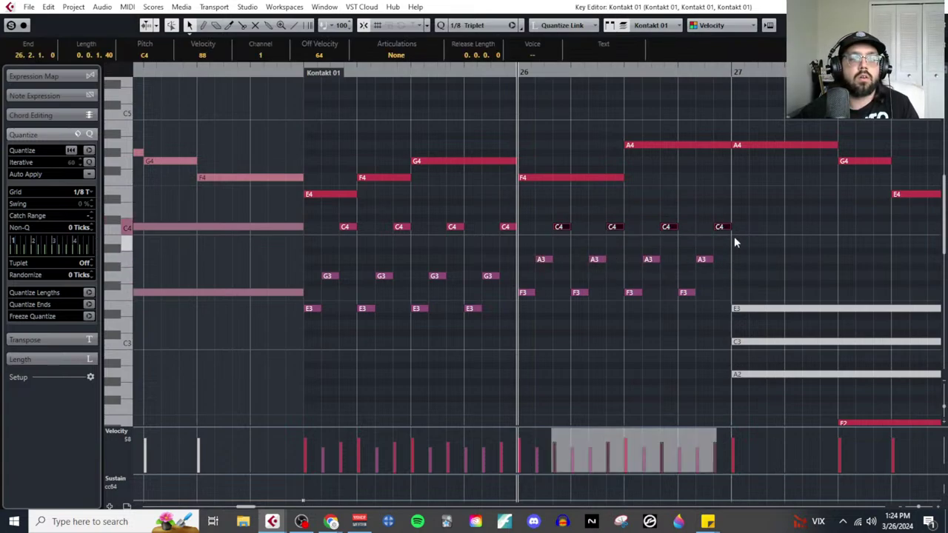
pyautogui.press('Up')
pyautogui.press('Up')
pyautogui.click(300, 71)
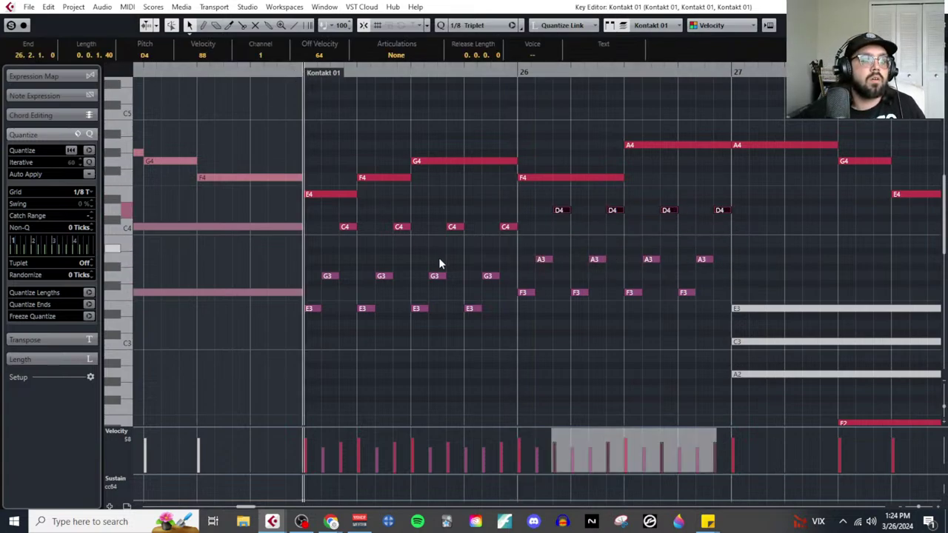
pyautogui.scroll(-2, 466, 263)
pyautogui.press('g')
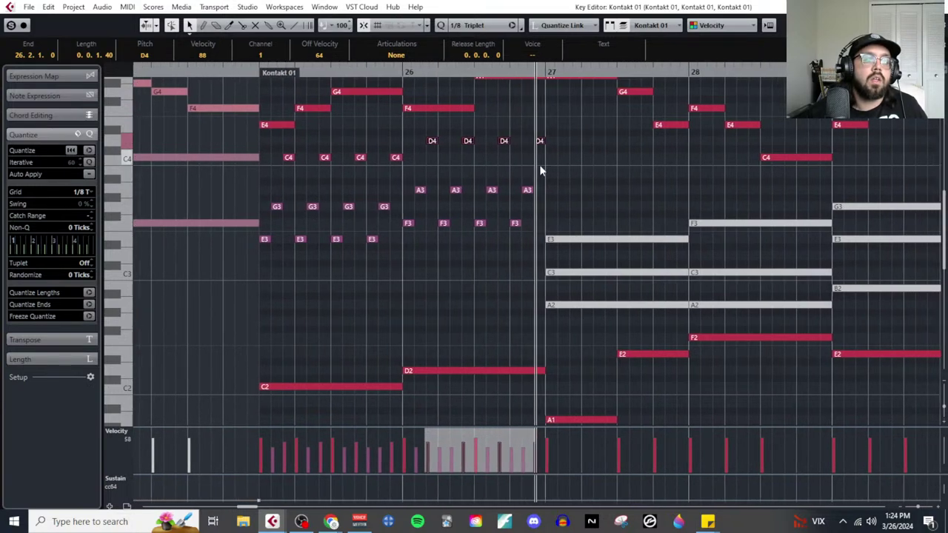
pyautogui.press('Down')
pyautogui.press('Down')
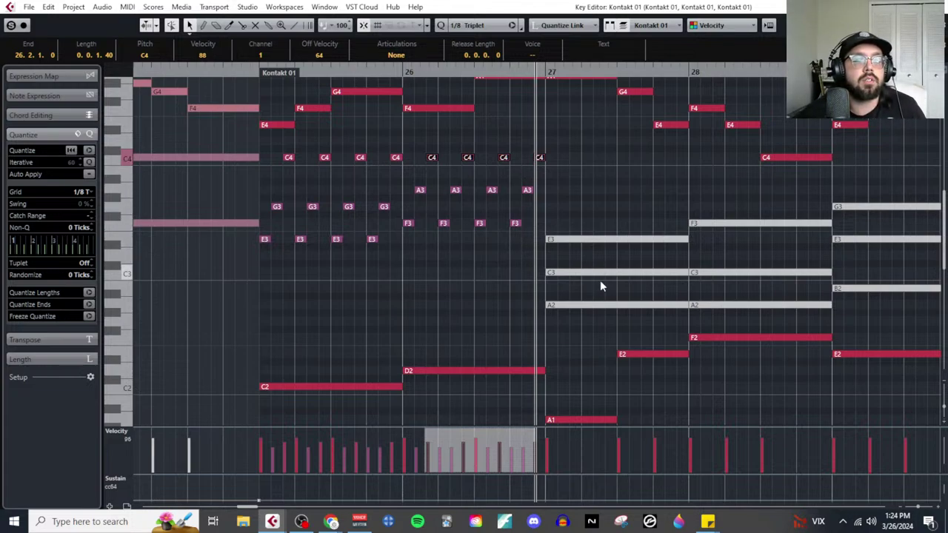
# Step: Replace bar 27's held chord with bar 25's triplets, raising G3 to A3 for E3-A3-C4
pyautogui.moveTo(567, 222); pyautogui.dragTo(628, 324)
pyautogui.press('Delete')
pyautogui.moveTo(390, 256); pyautogui.dragTo(261, 138)
pyautogui.moveTo(364, 144); pyautogui.dragTo(397, 170)
pyautogui.click(546, 71)
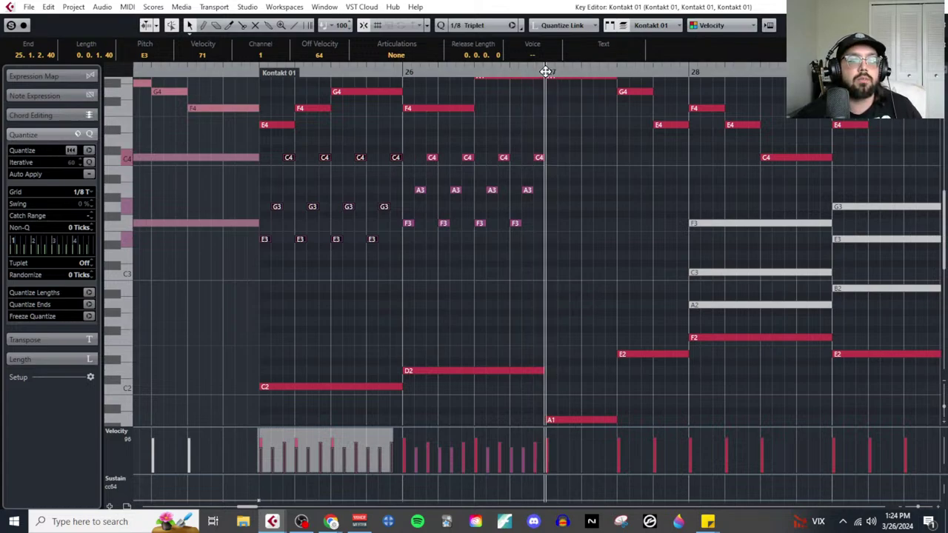
pyautogui.hotkey('ctrl', 'v')
pyautogui.click(593, 192)
pyautogui.moveTo(553, 194); pyautogui.dragTo(686, 217)
pyautogui.press('Up')
pyautogui.press('Up')
pyautogui.click(725, 209)
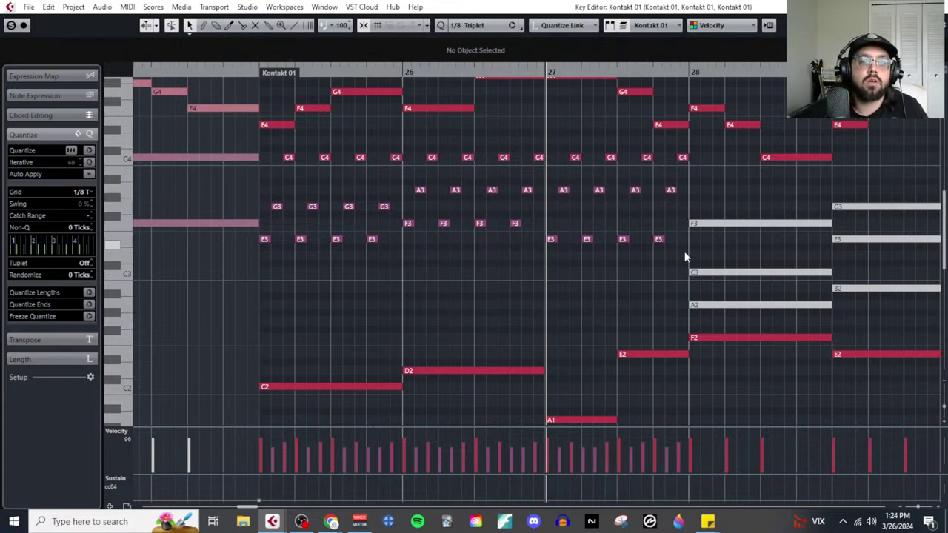
pyautogui.hscroll(2, 653, 268)
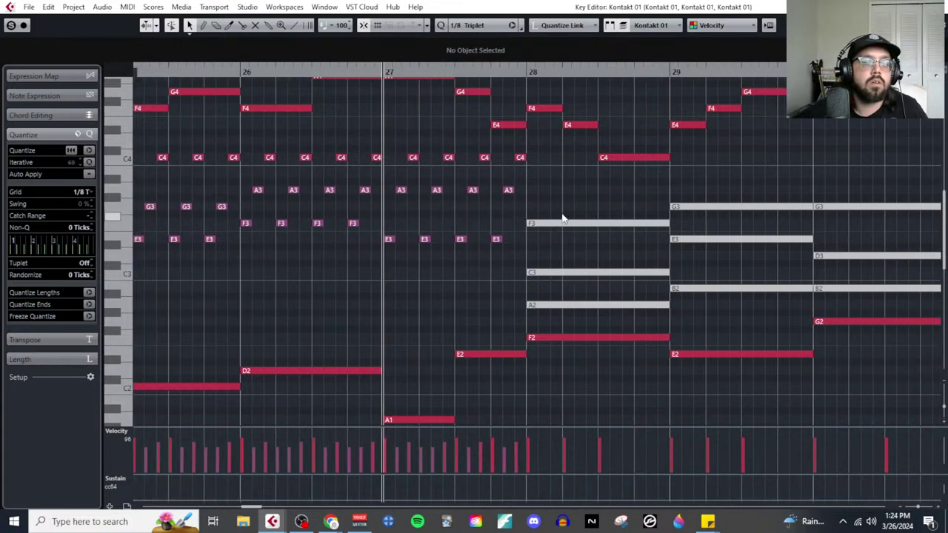
# Step: Replace bar 28's held F3-C3-A2 chord with bar 26's F3-A3-C4 triplets
pyautogui.moveTo(557, 209); pyautogui.dragTo(598, 317)
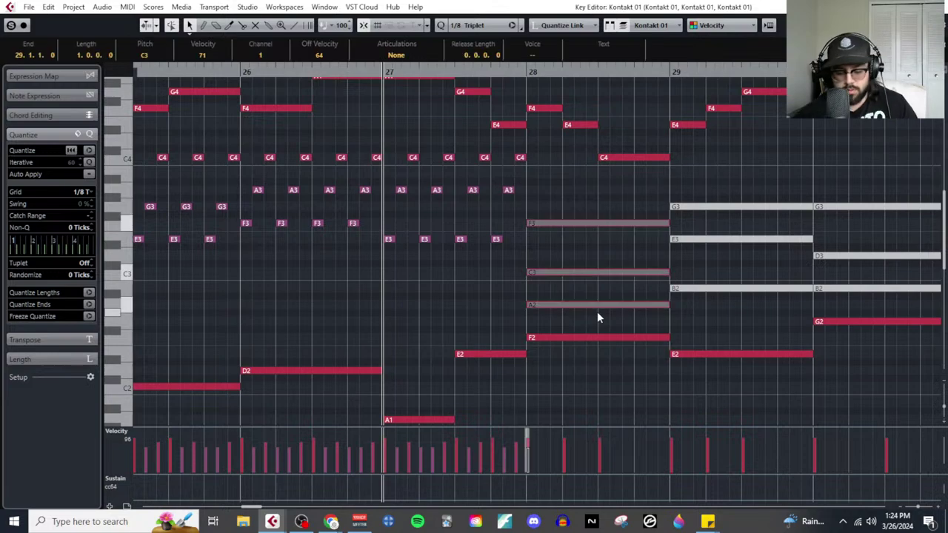
pyautogui.press('Delete')
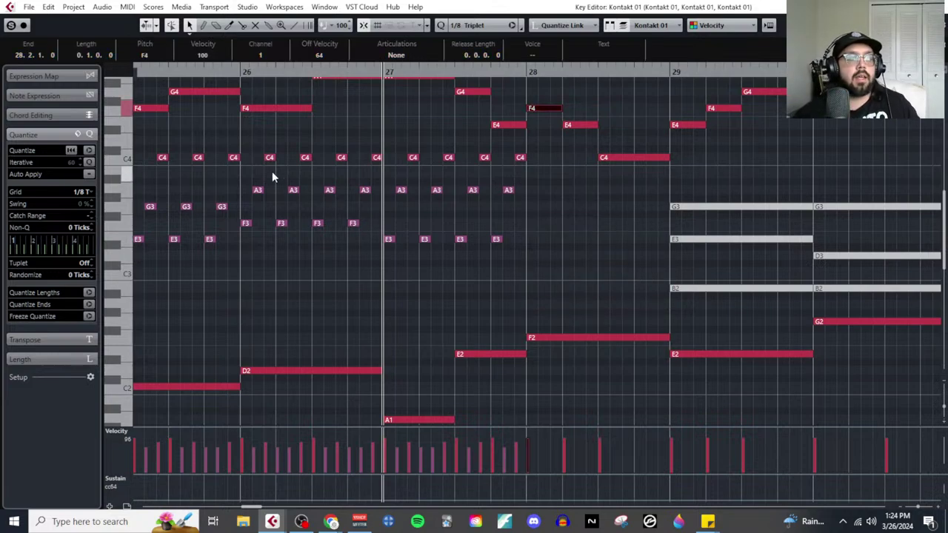
pyautogui.moveTo(245, 143); pyautogui.dragTo(381, 254)
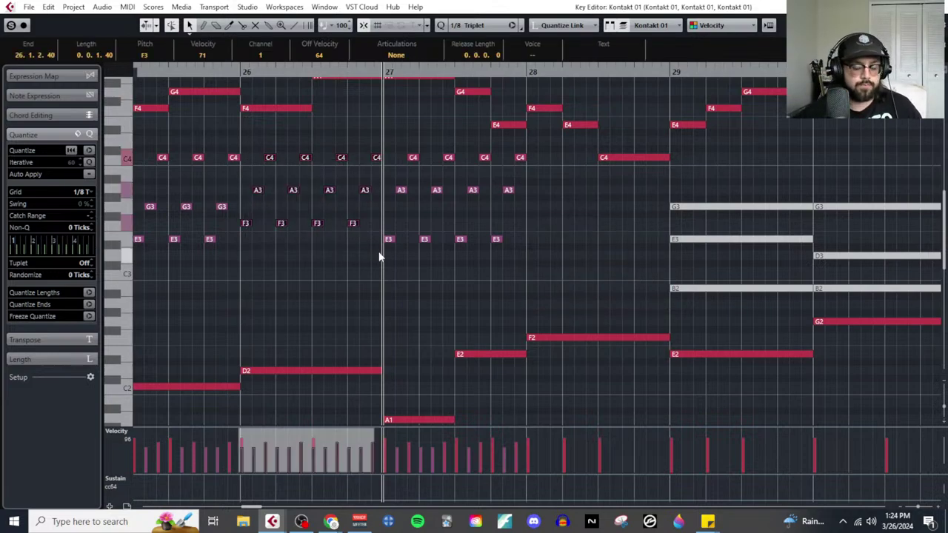
pyautogui.click(532, 74)
pyautogui.hotkey('ctrl', 'v')
pyautogui.click(738, 166)
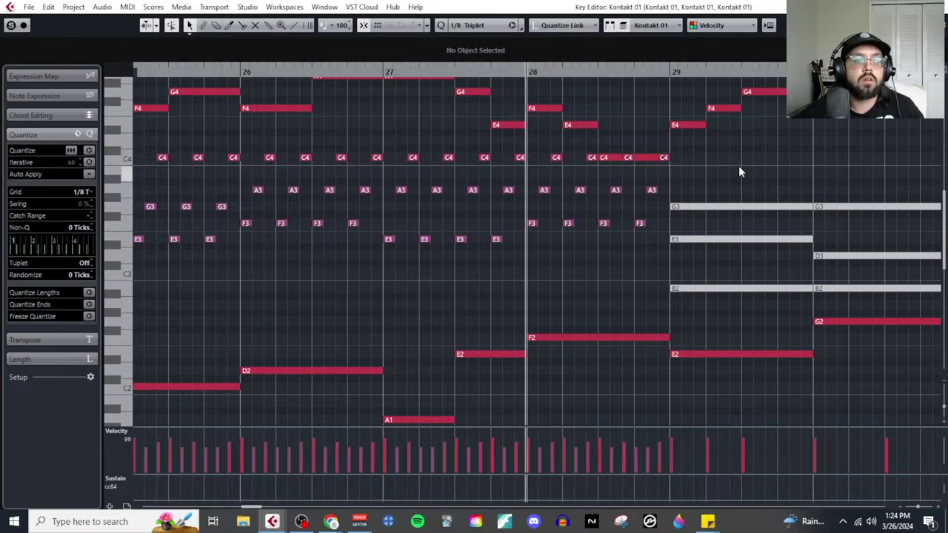
pyautogui.press('g')
pyautogui.press('g')
pyautogui.press('g')
pyautogui.press('g')
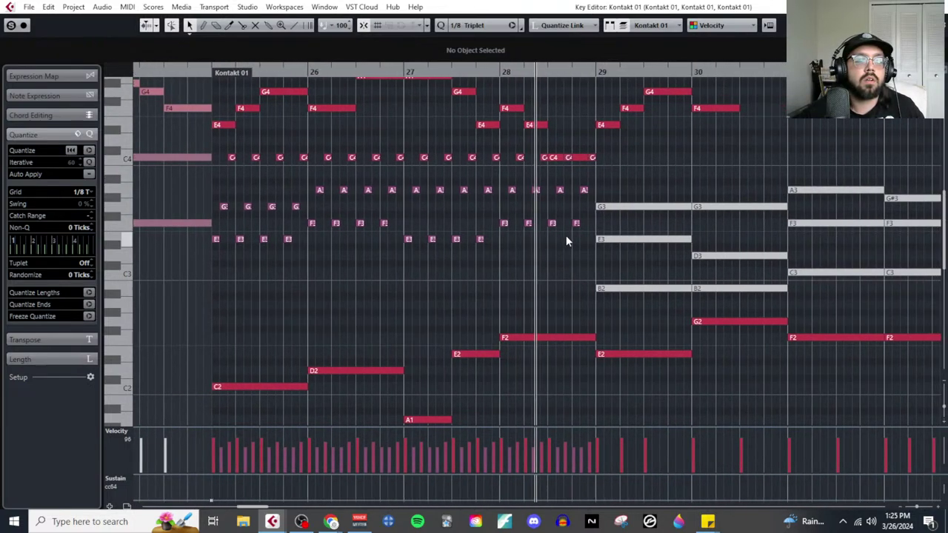
pyautogui.press('g')
pyautogui.press('g')
pyautogui.press('g')
pyautogui.press('g')
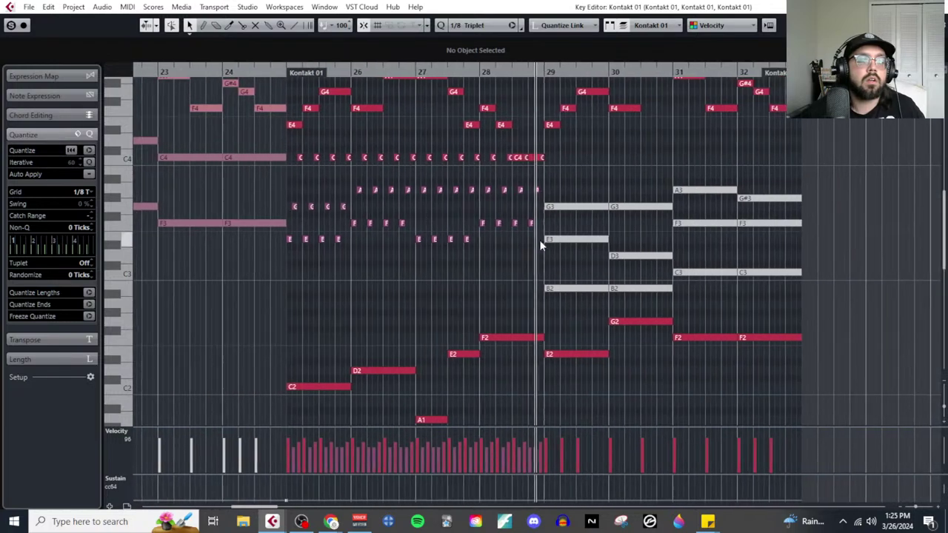
# Step: Select the triplet chords and try them an octave lower before restoring the original octave
pyautogui.hscroll(1, 495, 220)
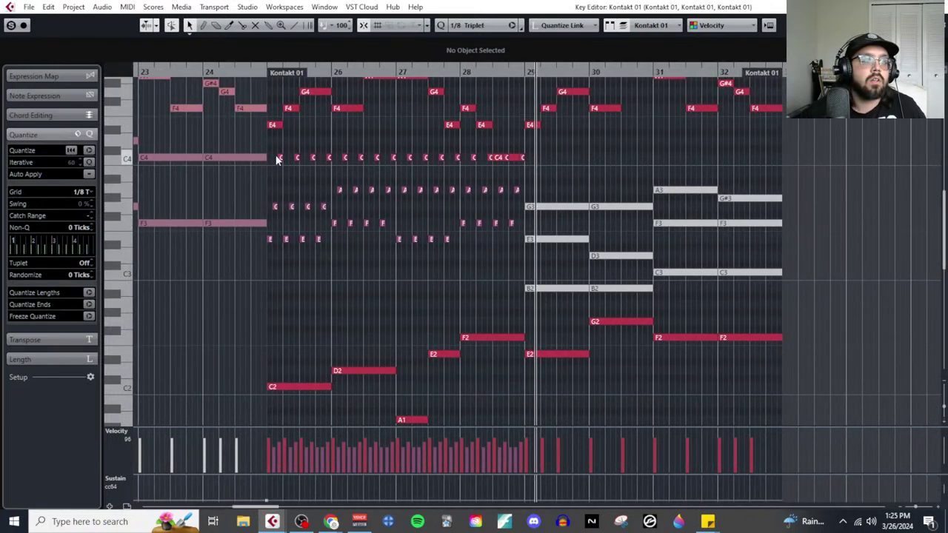
pyautogui.moveTo(274, 153); pyautogui.dragTo(486, 283)
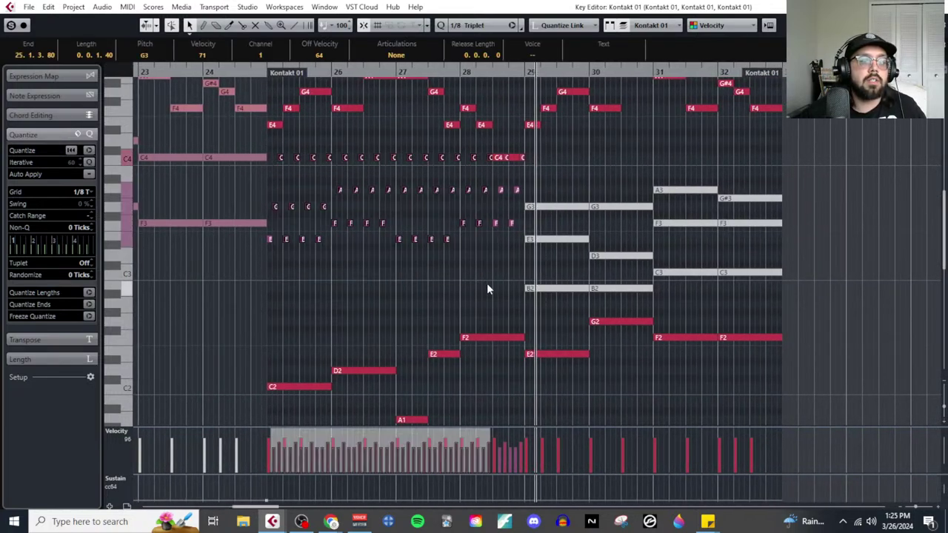
pyautogui.hscroll(4, 508, 225)
pyautogui.hscroll(-3, 353, 210)
pyautogui.scroll(2, 392, 185)
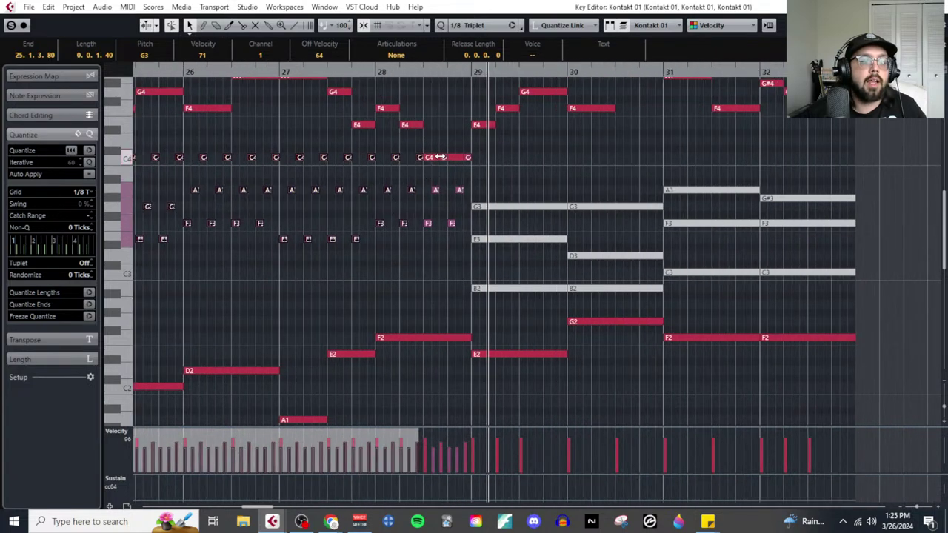
pyautogui.moveTo(426, 183); pyautogui.dragTo(466, 234)
pyautogui.keyDown('shift'); pyautogui.click(469, 158); pyautogui.keyUp('shift')
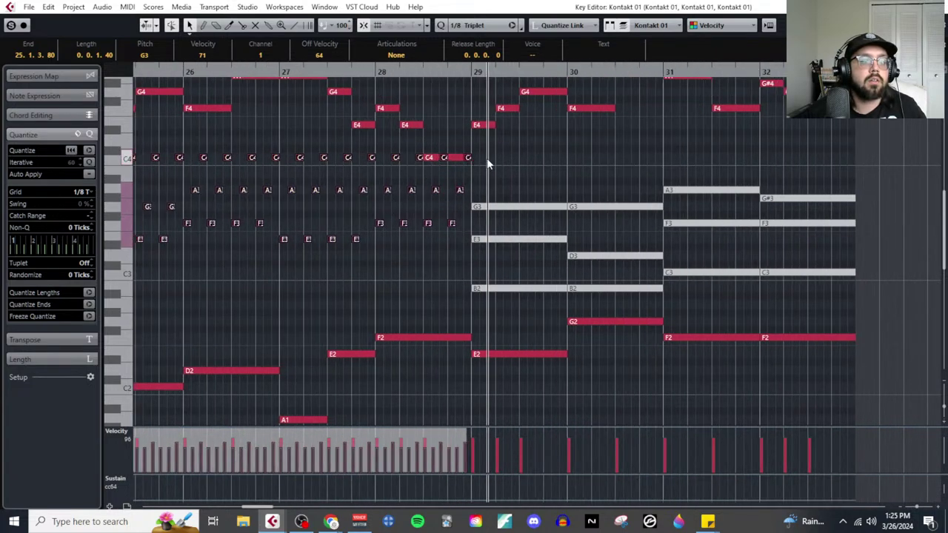
pyautogui.hscroll(-3, 488, 161)
pyautogui.hotkey('shift', 'Down')
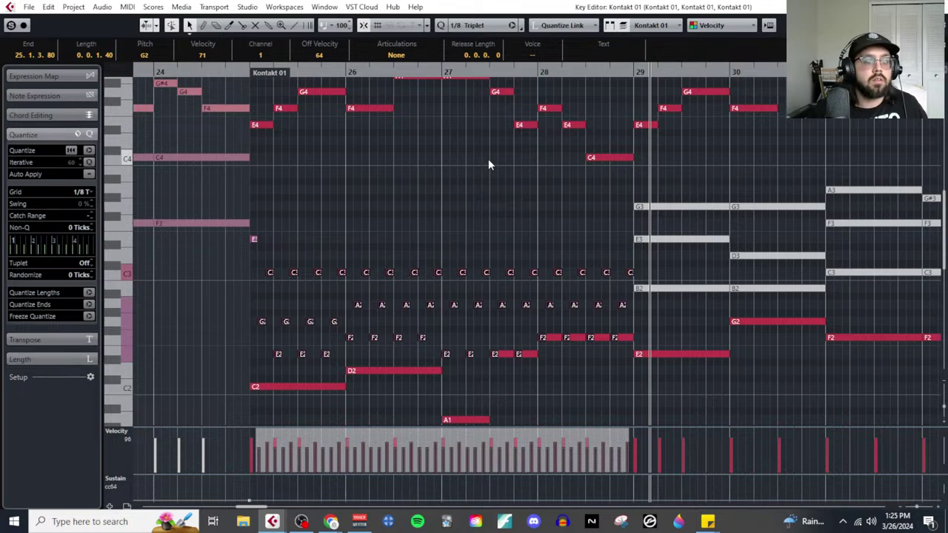
pyautogui.hotkey('shift', 'Up')
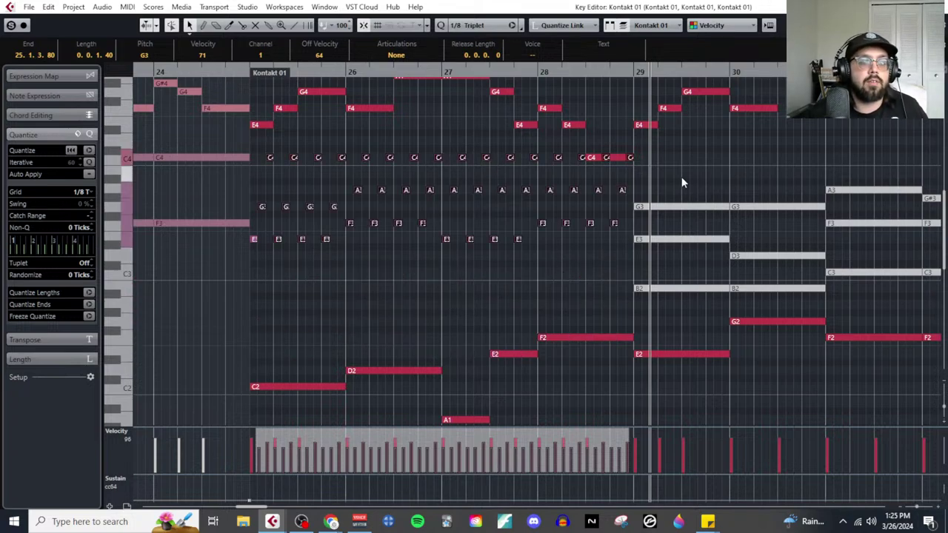
pyautogui.click(278, 257)
# Step: Delete the held G3-E3-B2 chord at bar 29
pyautogui.hscroll(5, 484, 262)
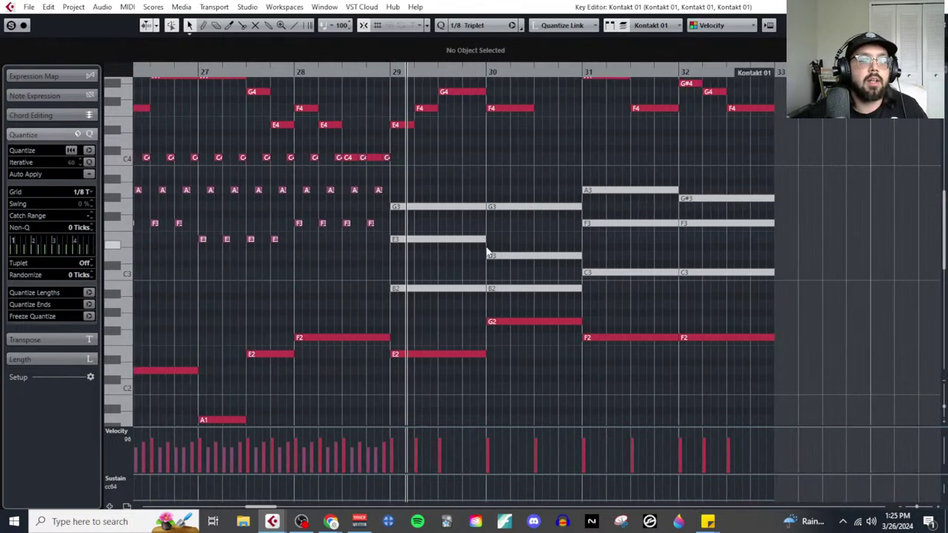
pyautogui.scroll(-2, 442, 271)
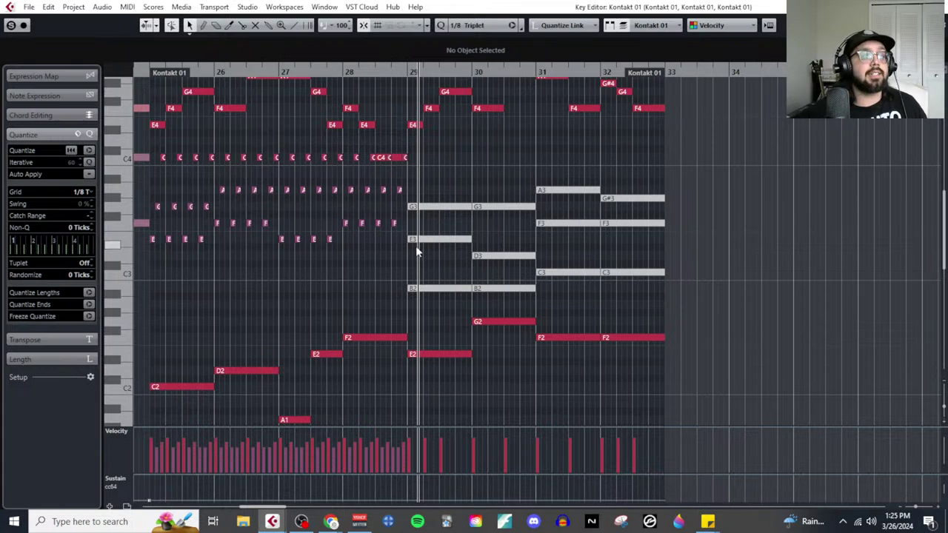
pyautogui.hscroll(-4, 446, 193)
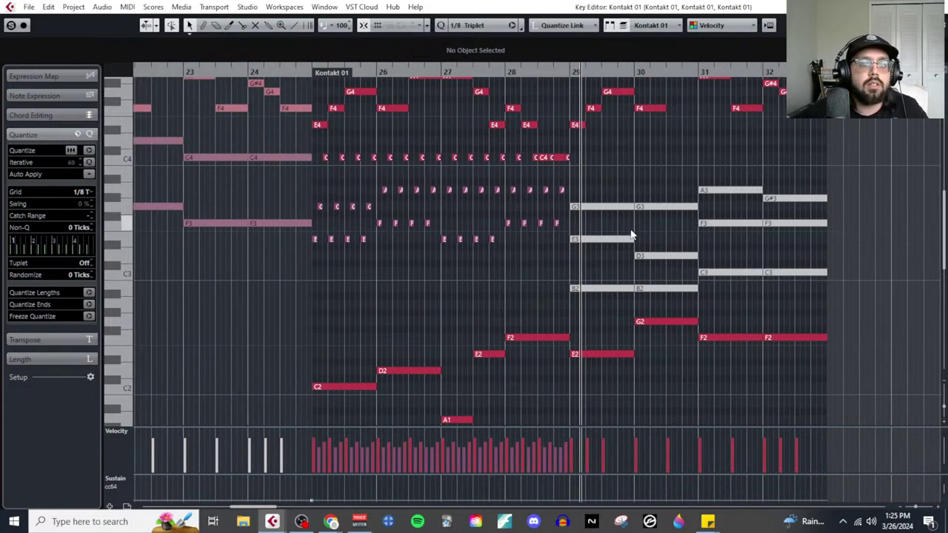
pyautogui.scroll(2, 588, 282)
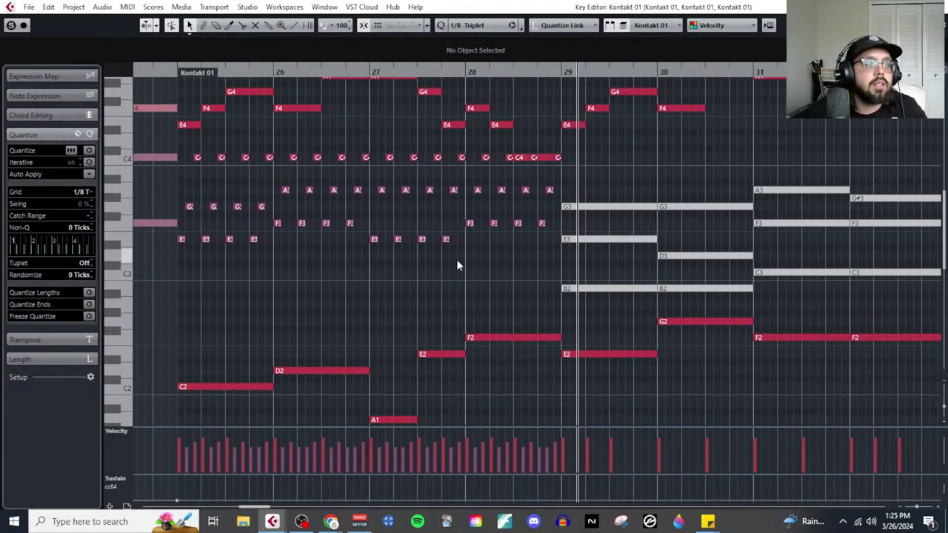
pyautogui.scroll(-1, 649, 241)
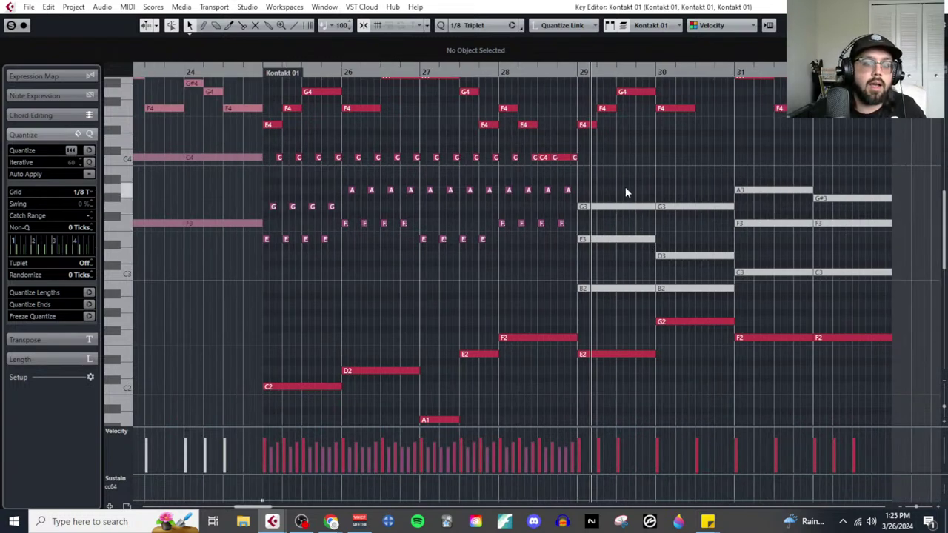
pyautogui.moveTo(626, 188); pyautogui.dragTo(623, 305)
pyautogui.press('Delete')
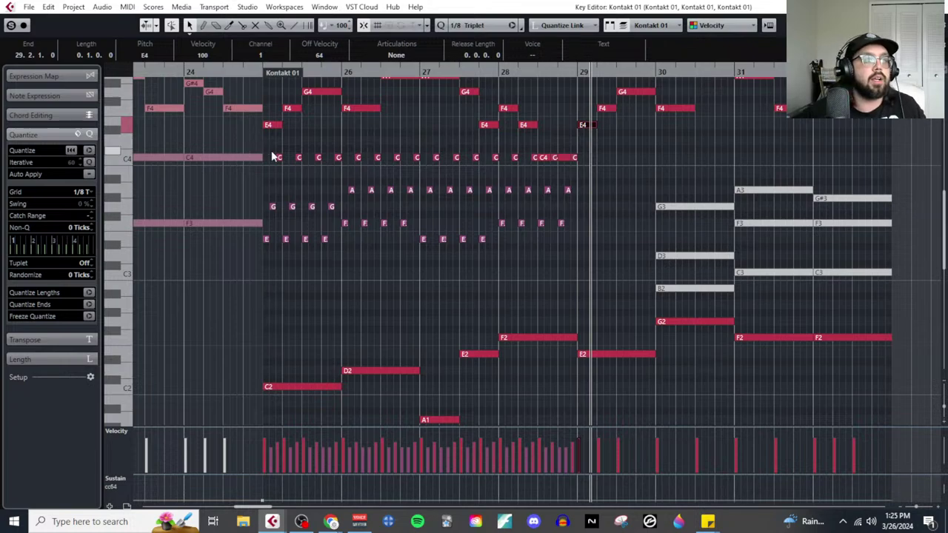
# Step: Select bar 25's C–G–E triplet chords and paste them at bar 29
pyautogui.moveTo(269, 148); pyautogui.dragTo(339, 260)
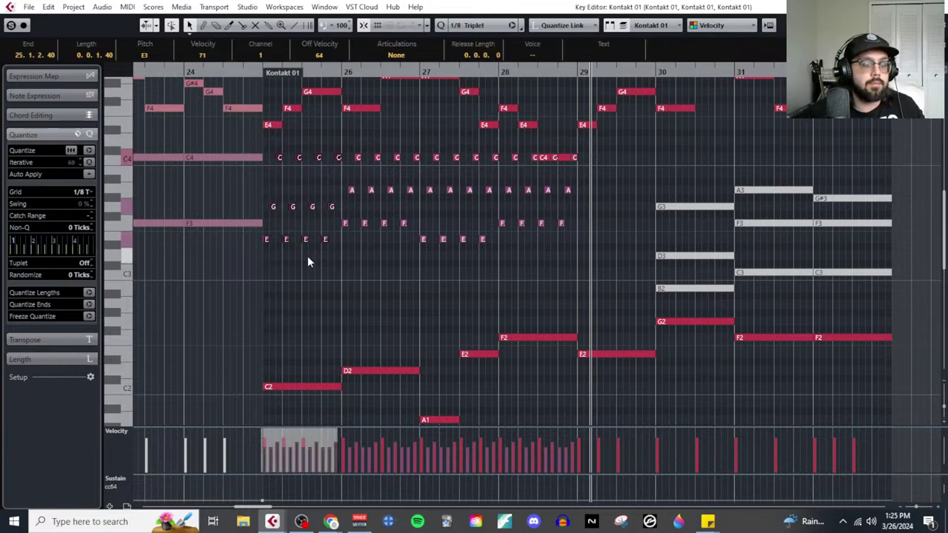
pyautogui.click(577, 69)
pyautogui.hotkey('ctrl', 'v')
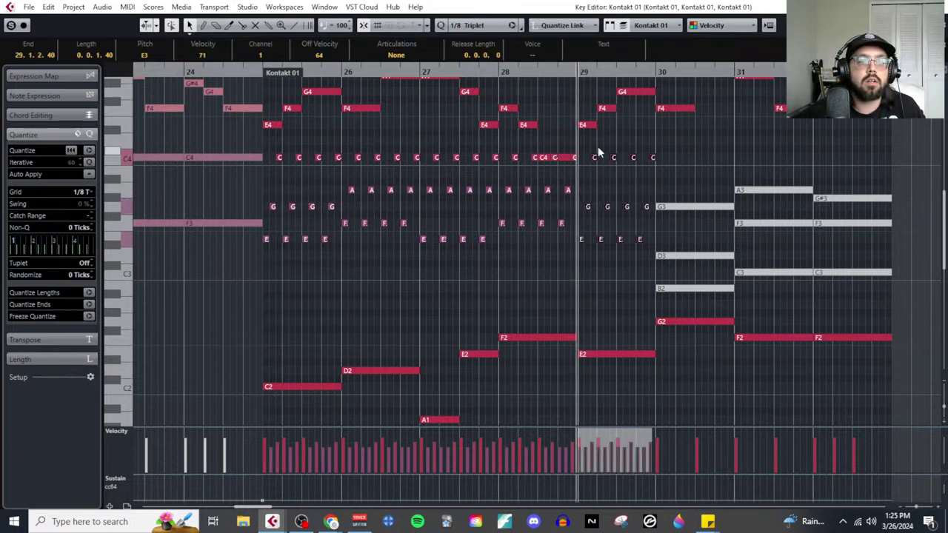
# Step: Lower the pasted C notes to B, then raise bar 29's chord notes five semitones
pyautogui.moveTo(593, 143); pyautogui.dragTo(658, 169)
pyautogui.press('Down')
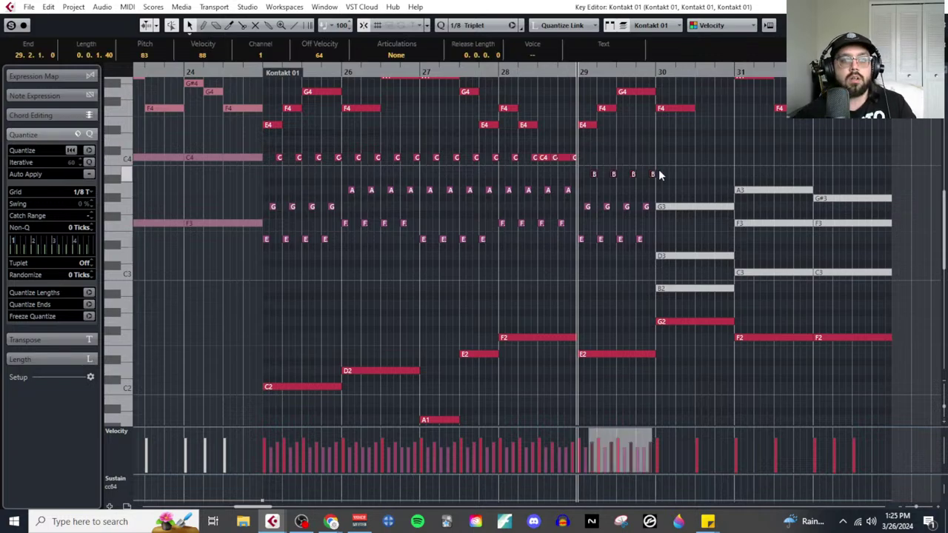
pyautogui.click(685, 185)
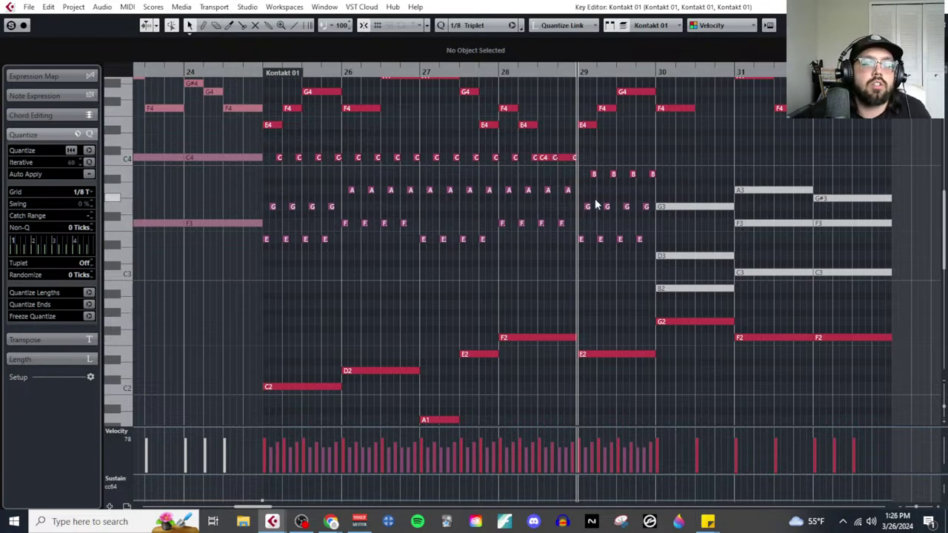
pyautogui.scroll(2, 594, 201)
pyautogui.moveTo(574, 163); pyautogui.dragTo(685, 259)
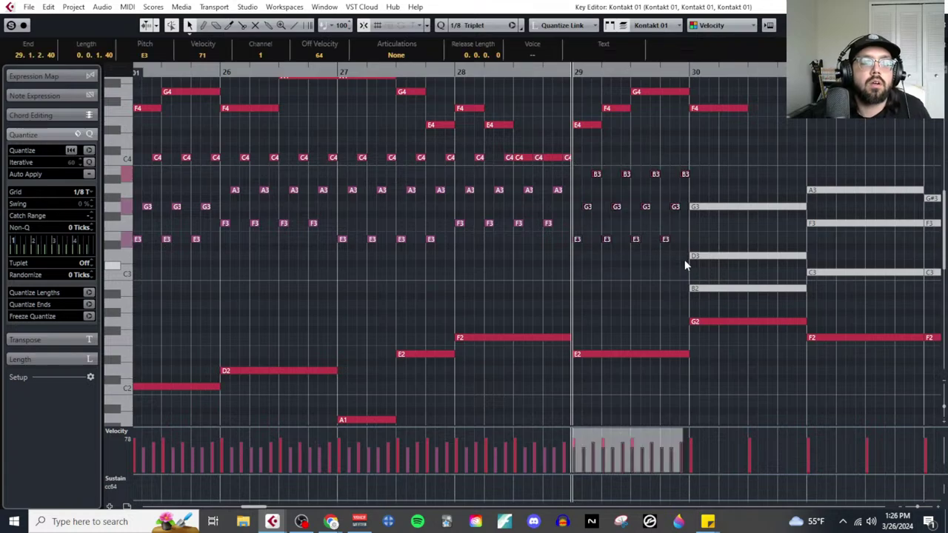
pyautogui.press('Up')
pyautogui.press('Up')
pyautogui.press('Up')
pyautogui.press('Up')
pyautogui.press('Up')
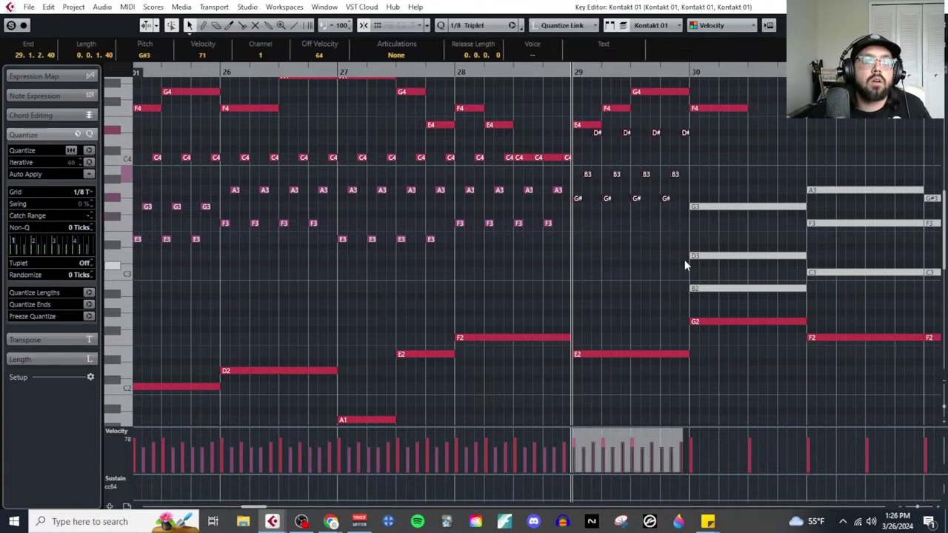
pyautogui.click(643, 224)
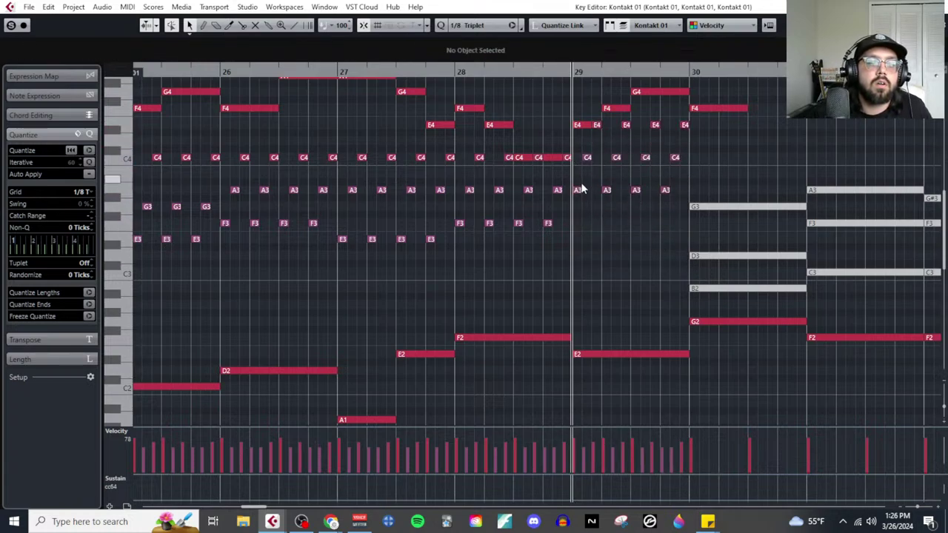
# Step: Lower bar 29's A3 notes to G3 and C4 notes to B3, forming E4–B3–G3 chords
pyautogui.moveTo(576, 180); pyautogui.dragTo(674, 209)
pyautogui.press('Down')
pyautogui.press('Down')
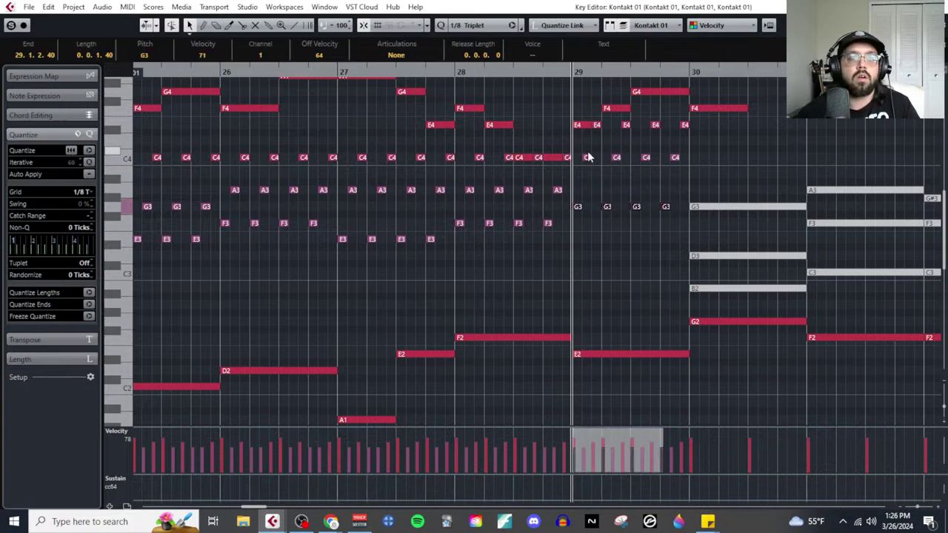
pyautogui.moveTo(582, 149); pyautogui.dragTo(681, 177)
pyautogui.press('Down')
pyautogui.click(703, 189)
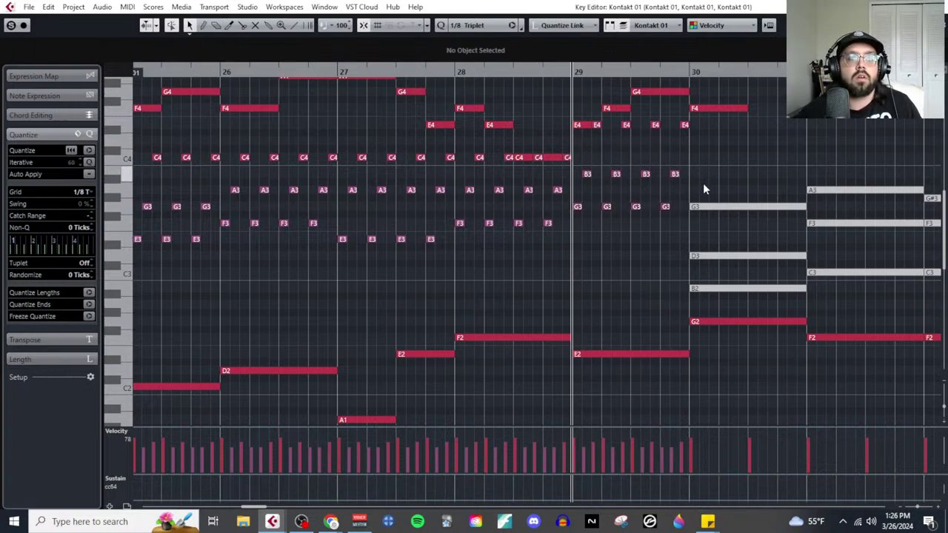
pyautogui.hscroll(2, 615, 163)
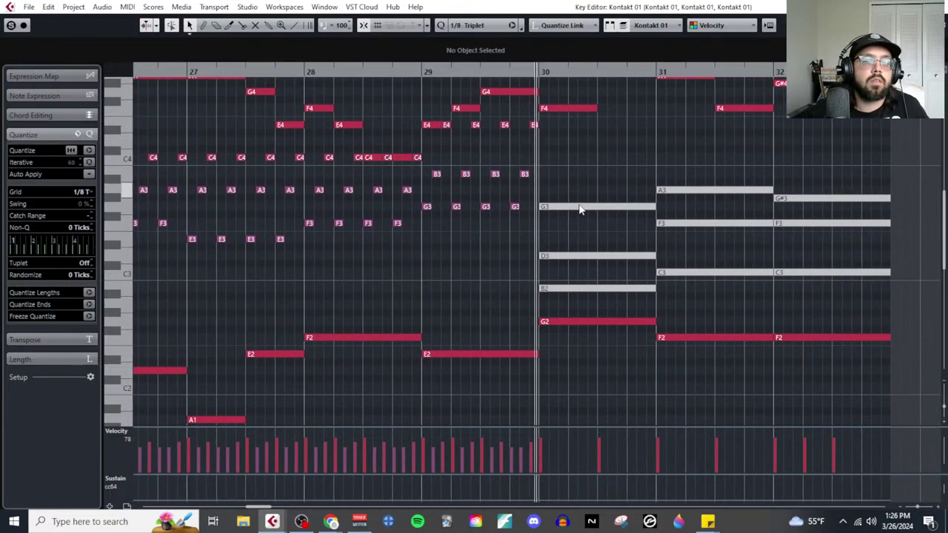
# Step: Delete bar 30's sustained G3–D3–B2 chord and paste the C4–G3–E3 triplet chords there
pyautogui.moveTo(606, 297); pyautogui.dragTo(605, 299)
pyautogui.press('Delete')
pyautogui.click(568, 108)
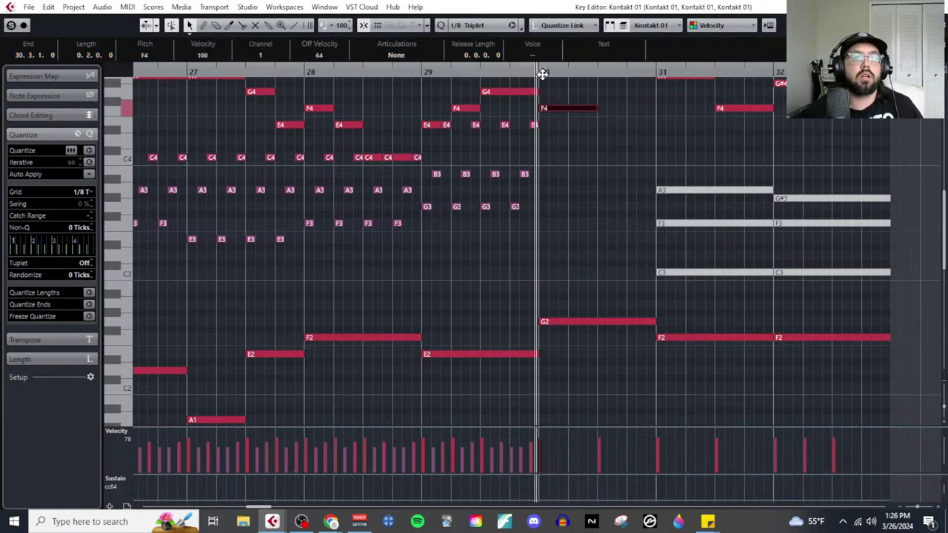
pyautogui.click(543, 74)
pyautogui.hotkey('ctrl', 'v')
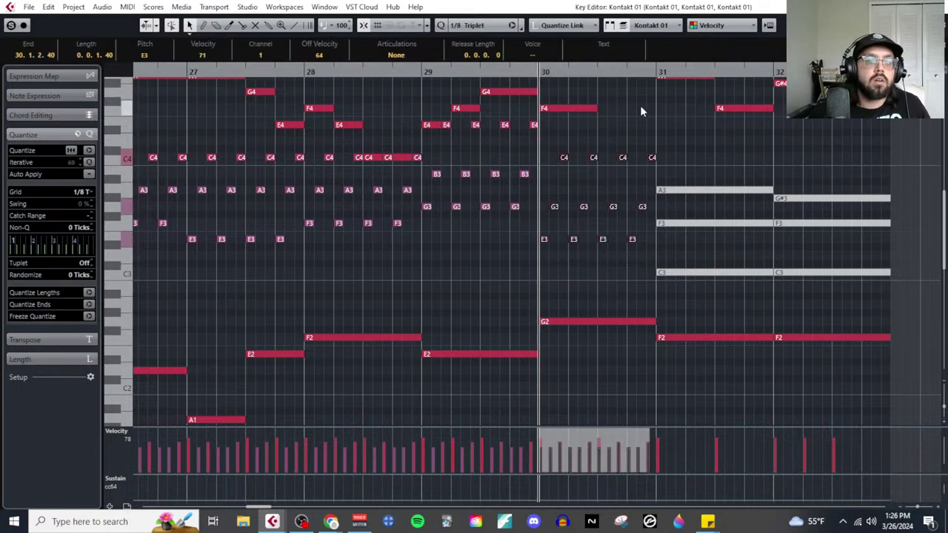
# Step: Raise the bar 30 triplets three semitones, then lower the D#4 notes to D4
pyautogui.press('Up')
pyautogui.press('Up')
pyautogui.press('Up')
pyautogui.click(586, 152)
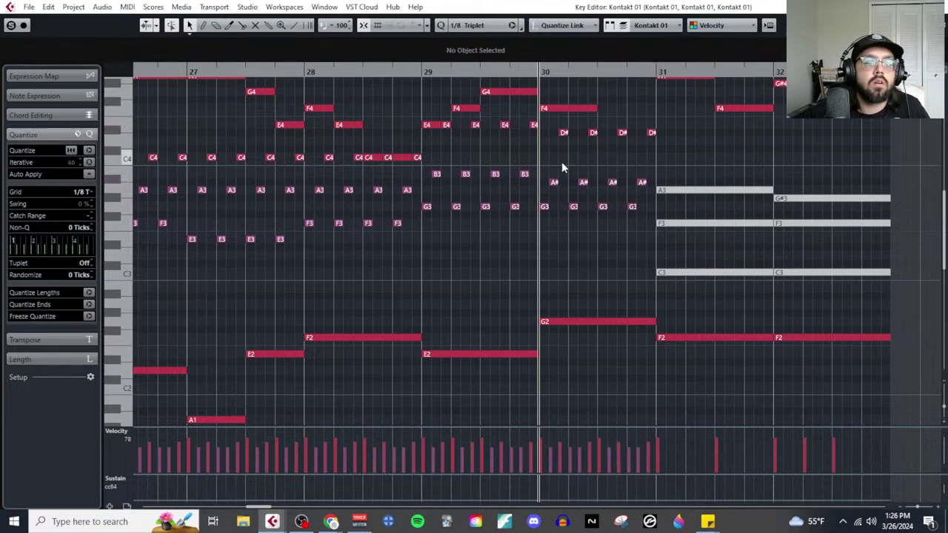
pyautogui.moveTo(649, 196); pyautogui.dragTo(649, 196)
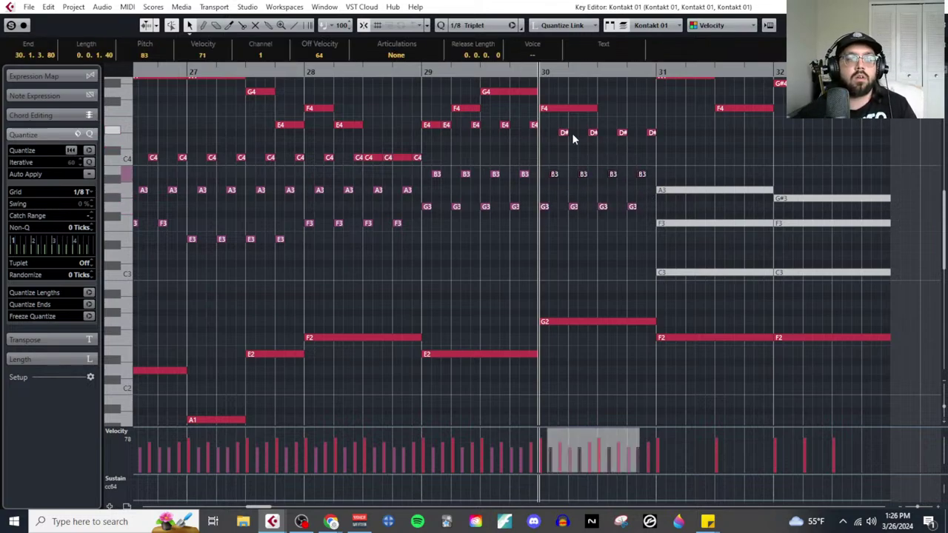
pyautogui.moveTo(571, 132); pyautogui.dragTo(661, 140)
pyautogui.press('Down')
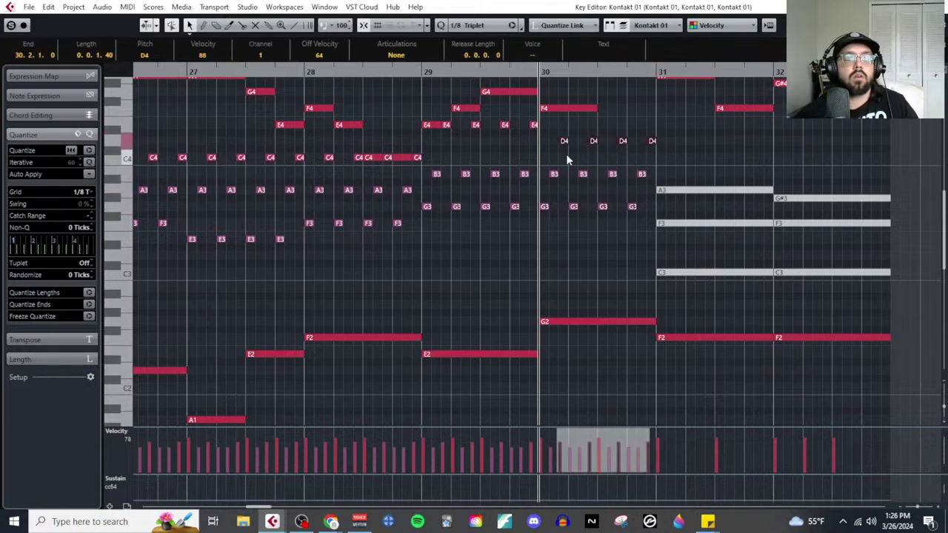
# Step: Select bar 28's C4–A3–F3 triplets and delete the old sustained chord in bar 31
pyautogui.press('g')
pyautogui.press('g')
pyautogui.press('g')
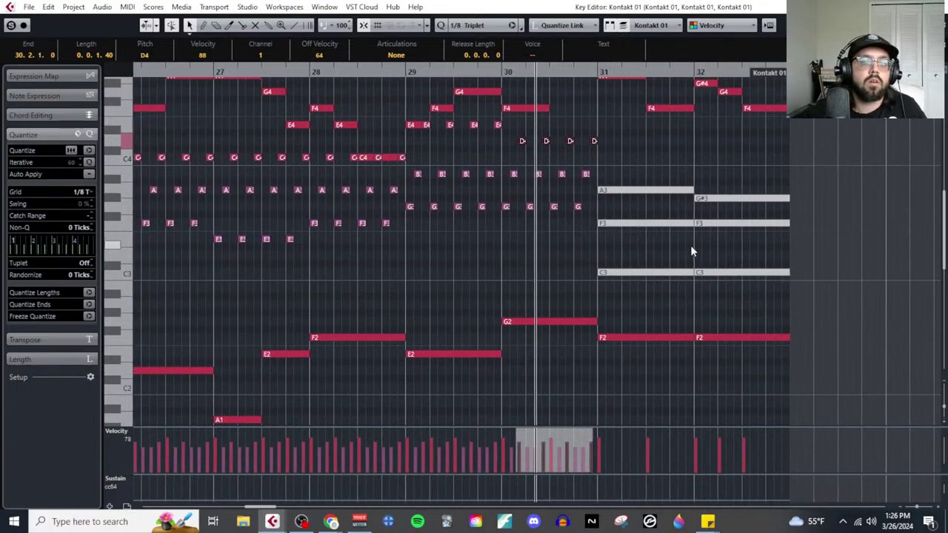
pyautogui.press('g')
pyautogui.press('g')
pyautogui.press('g')
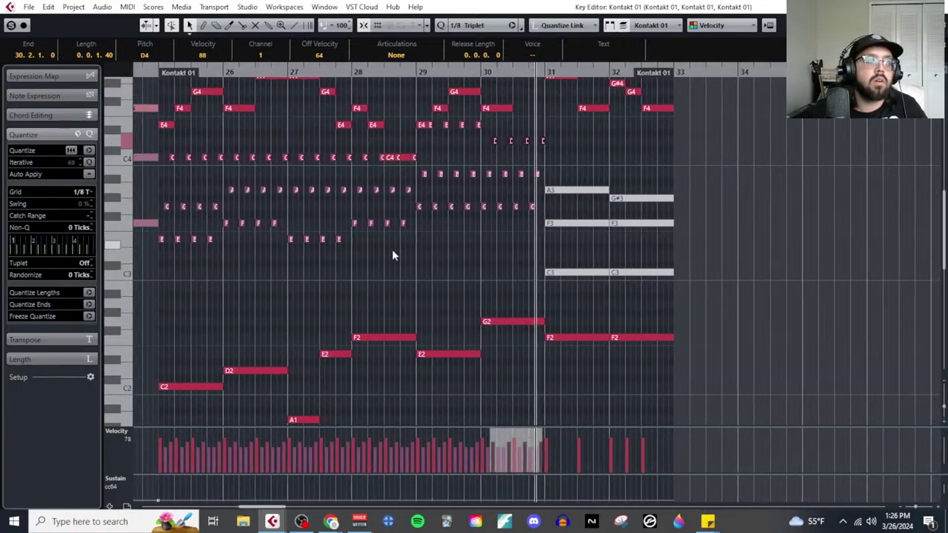
pyautogui.hscroll(-2, 578, 240)
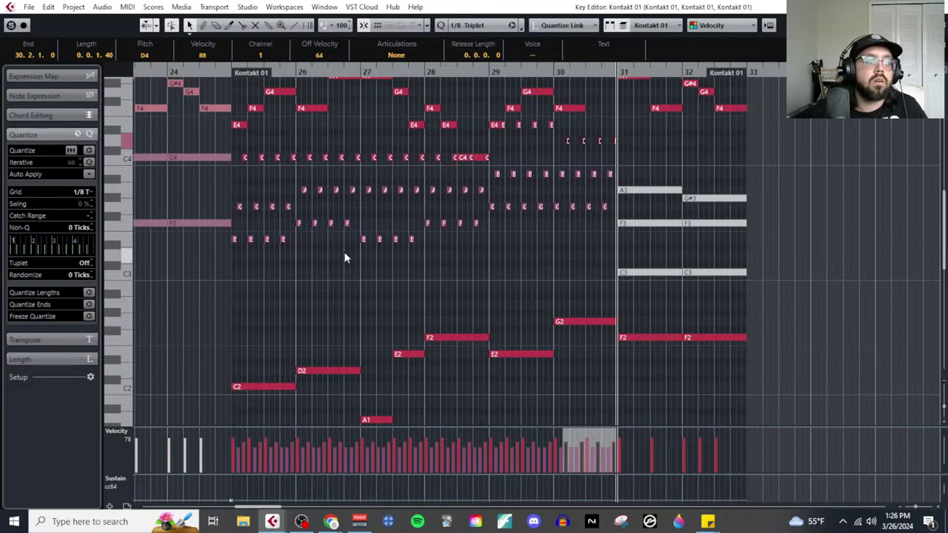
pyautogui.scroll(3, 345, 258)
pyautogui.moveTo(498, 152); pyautogui.dragTo(605, 235)
pyautogui.hscroll(4, 643, 186)
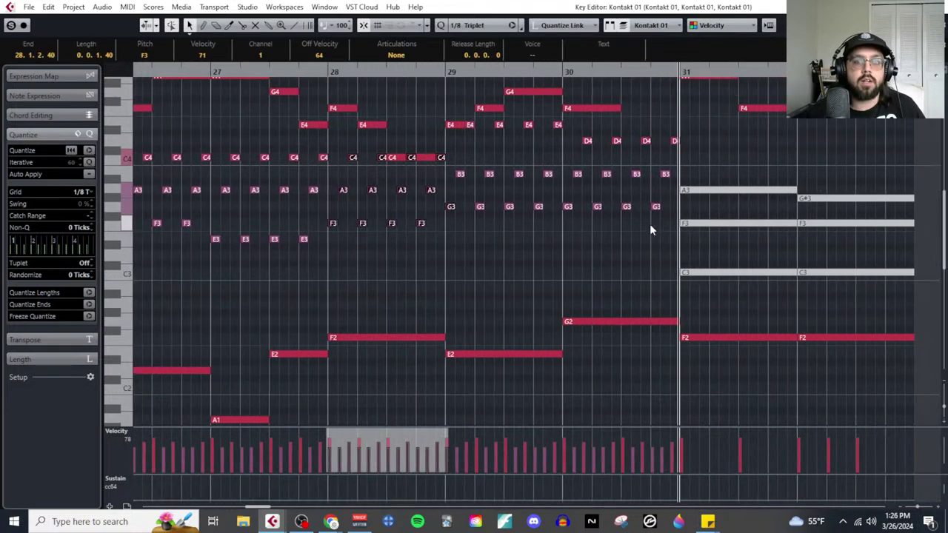
pyautogui.moveTo(717, 175); pyautogui.dragTo(743, 280)
pyautogui.press('Delete')
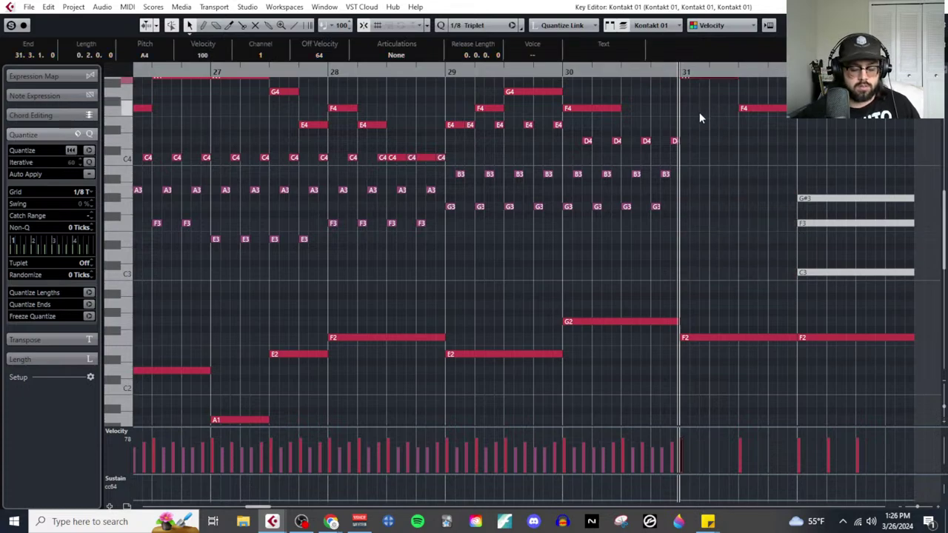
# Step: Paste the C4–A3–F3 triplet chords into bar 31 and delete the stray G3 note
pyautogui.hotkey('ctrl', 'v')
pyautogui.click(801, 208)
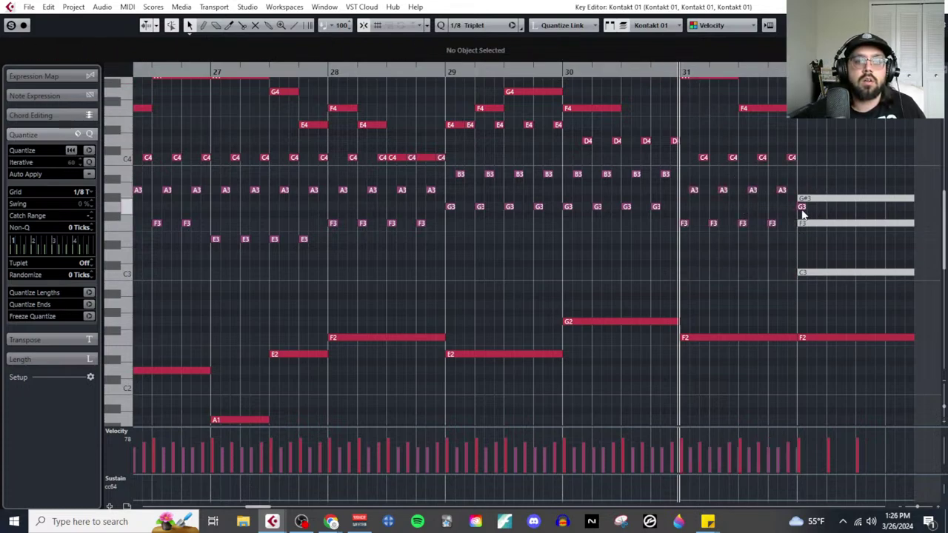
pyautogui.press('Delete')
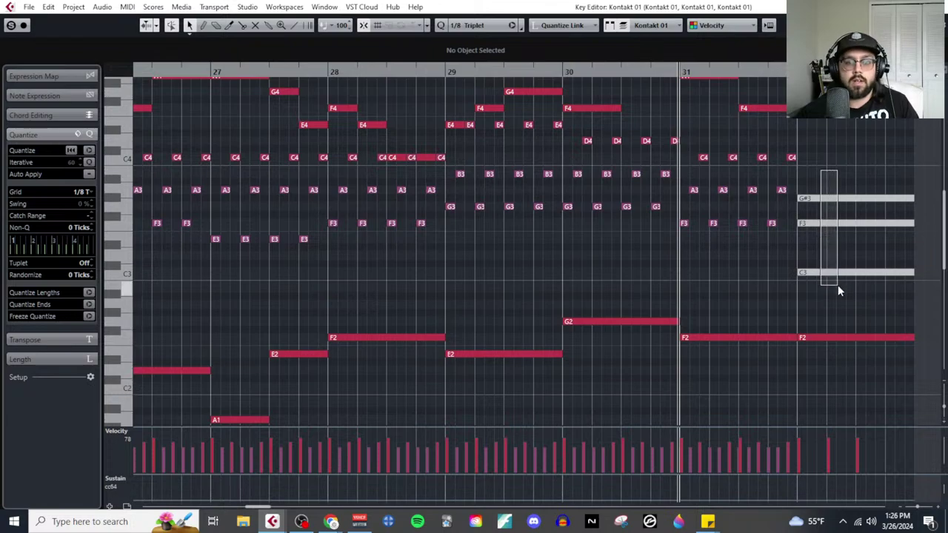
# Step: Replace bar 32's sustained chord with the triplets and lower its A3 notes to G#3
pyautogui.moveTo(838, 286); pyautogui.dragTo(838, 287)
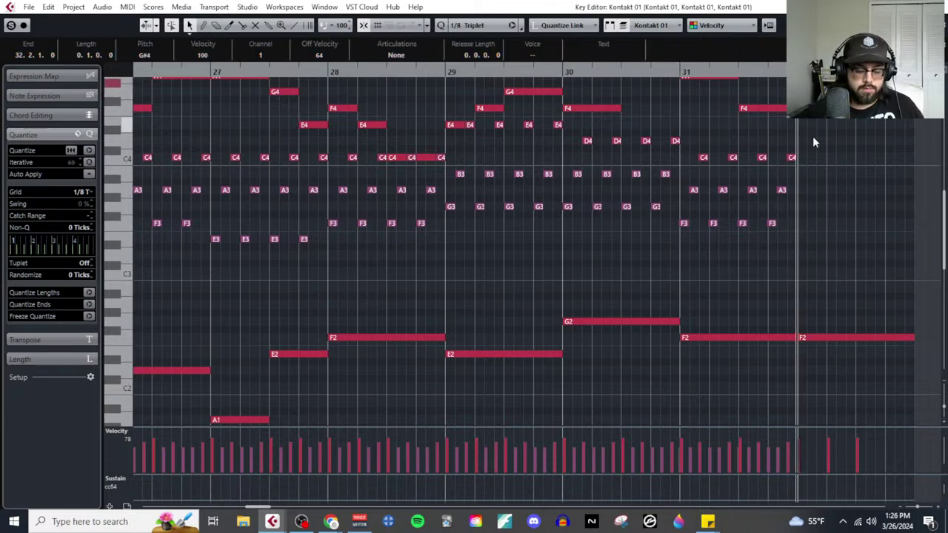
pyautogui.hotkey('ctrl', 'z')
pyautogui.moveTo(900, 204); pyautogui.dragTo(898, 201)
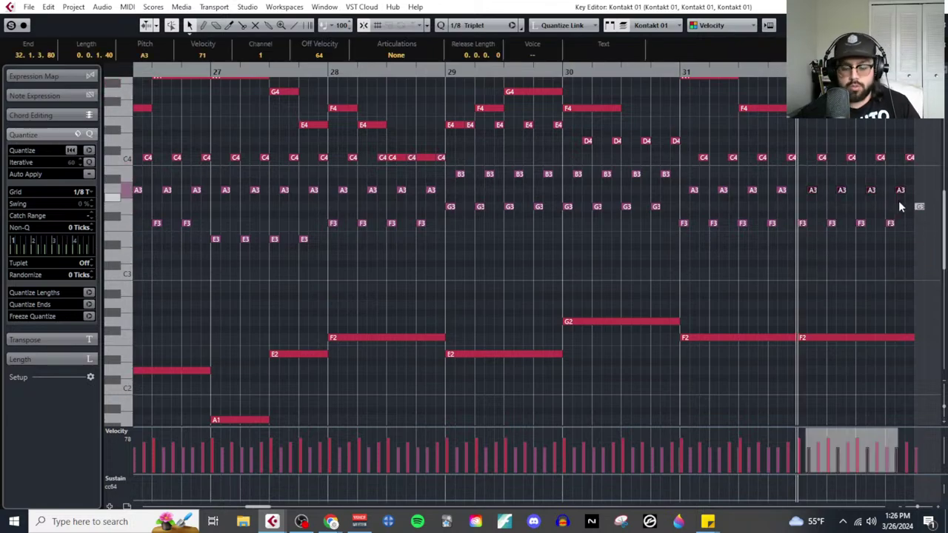
pyautogui.press('Down')
pyautogui.click(919, 214)
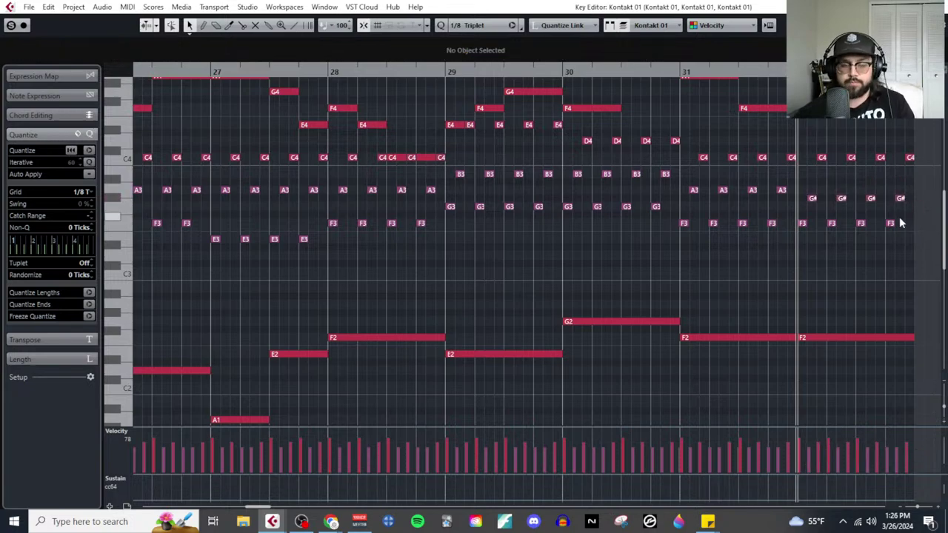
pyautogui.hscroll(-6, 447, 257)
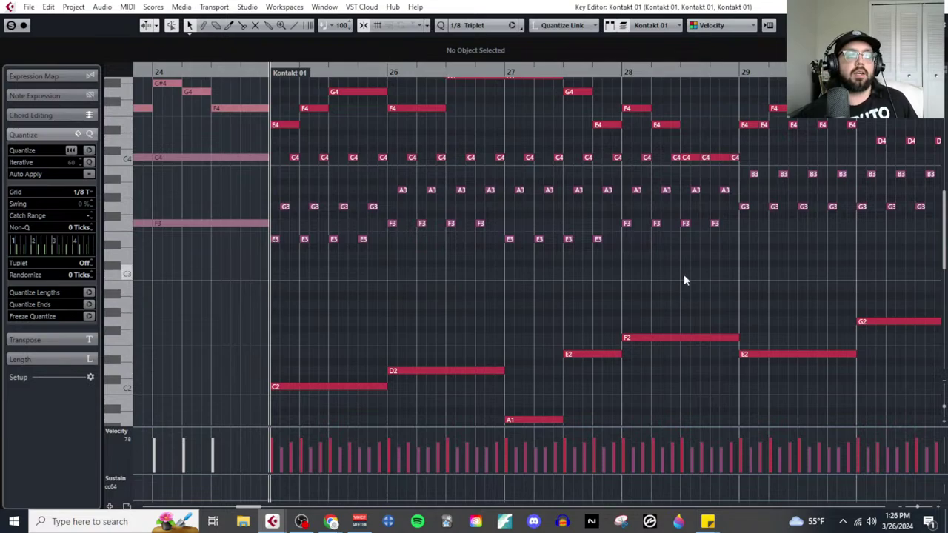
# Step: Zoom out and scroll around bars 25–34 to bring the low bass notes into view
pyautogui.hscroll(-5, 683, 276)
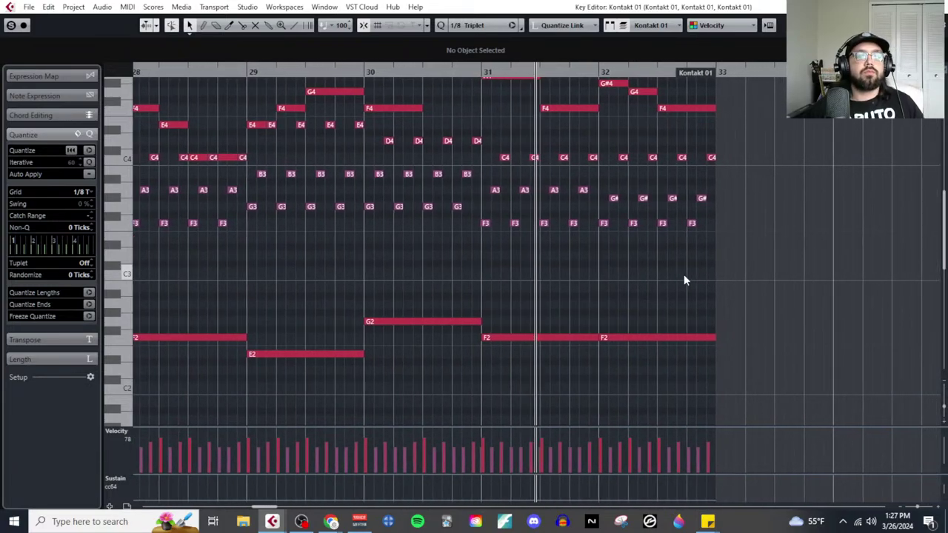
pyautogui.press('g')
pyautogui.press('g')
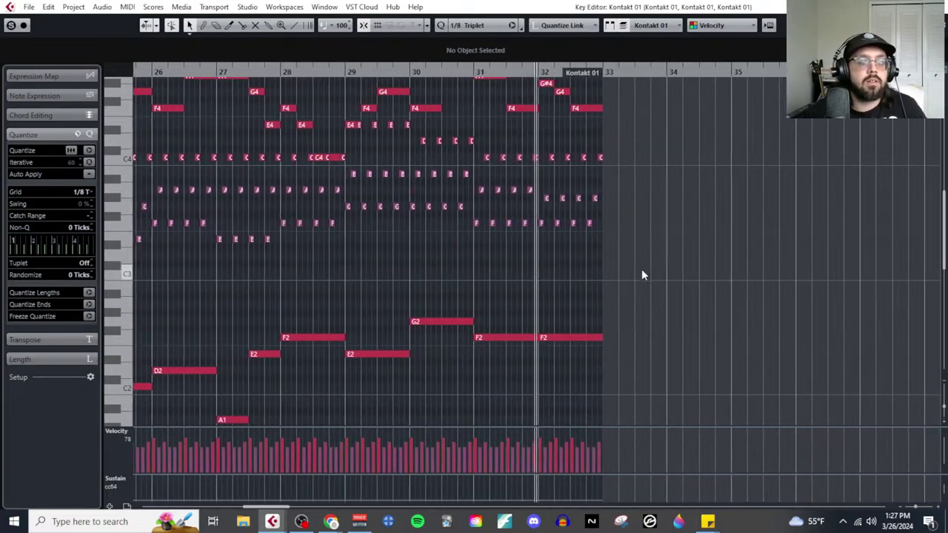
pyautogui.hscroll(-3, 642, 274)
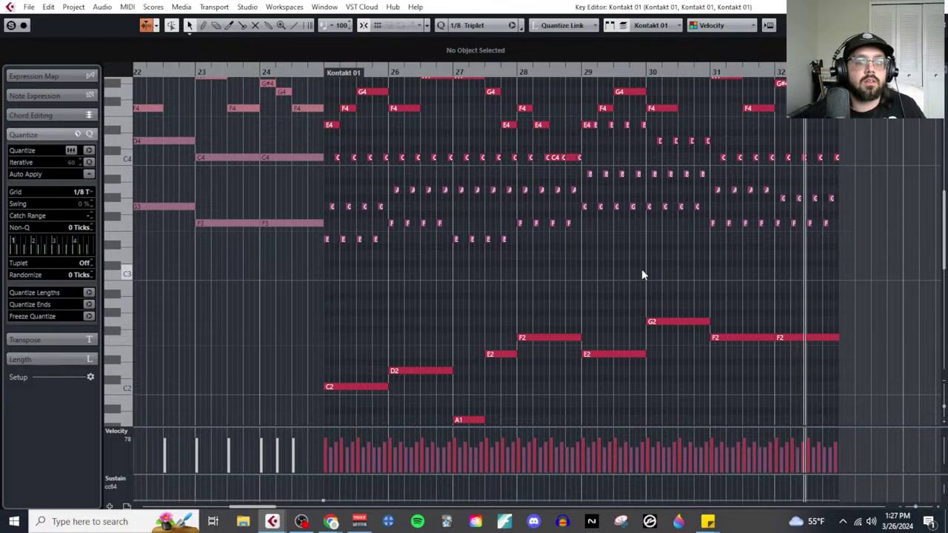
pyautogui.scroll(-3, 671, 273)
pyautogui.hscroll(3, 670, 270)
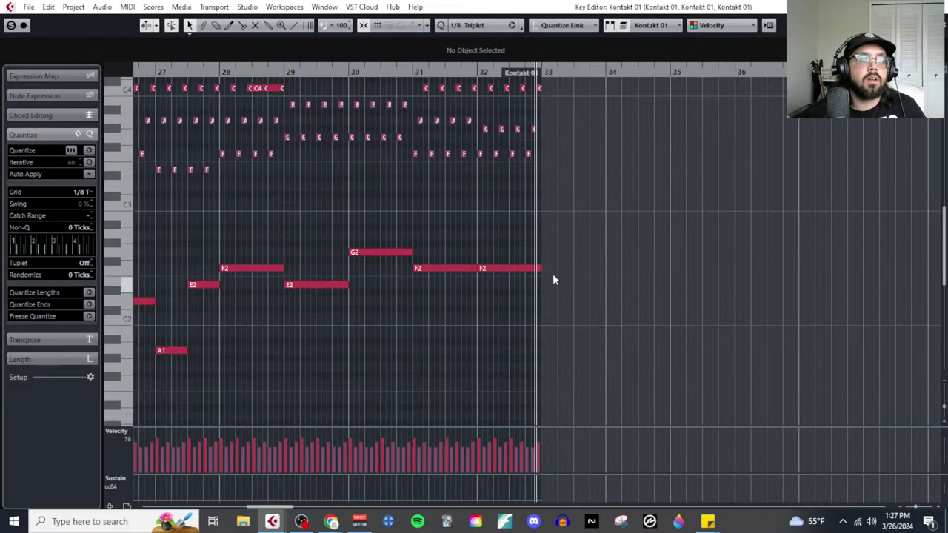
pyautogui.hscroll(-3, 553, 273)
pyautogui.scroll(3, 438, 272)
pyautogui.keyDown('ctrl'); pyautogui.scroll(4, 389, 289); pyautogui.keyUp('ctrl')
pyautogui.scroll(-3, 394, 262)
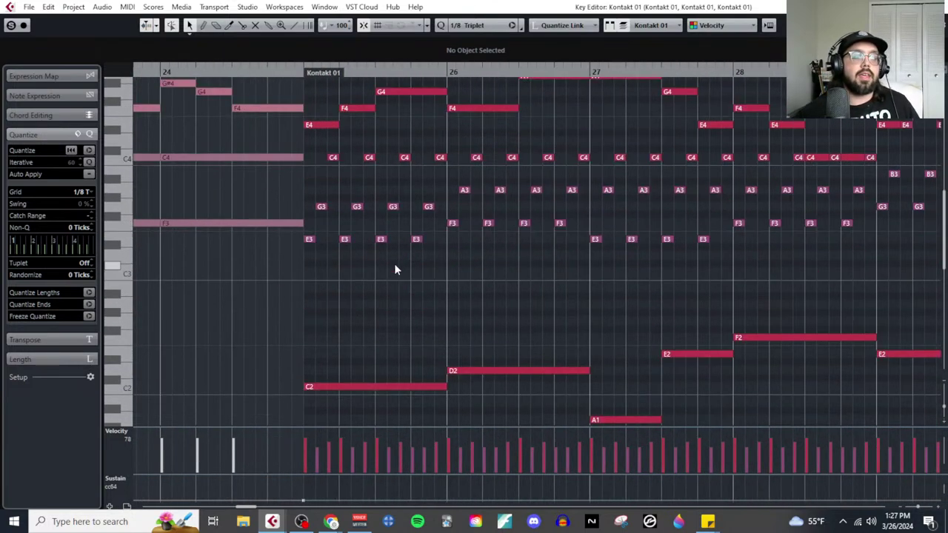
pyautogui.keyDown('ctrl'); pyautogui.scroll(-2, 406, 258); pyautogui.keyUp('ctrl')
pyautogui.scroll(-3, 407, 258)
pyautogui.scroll(6, 415, 256)
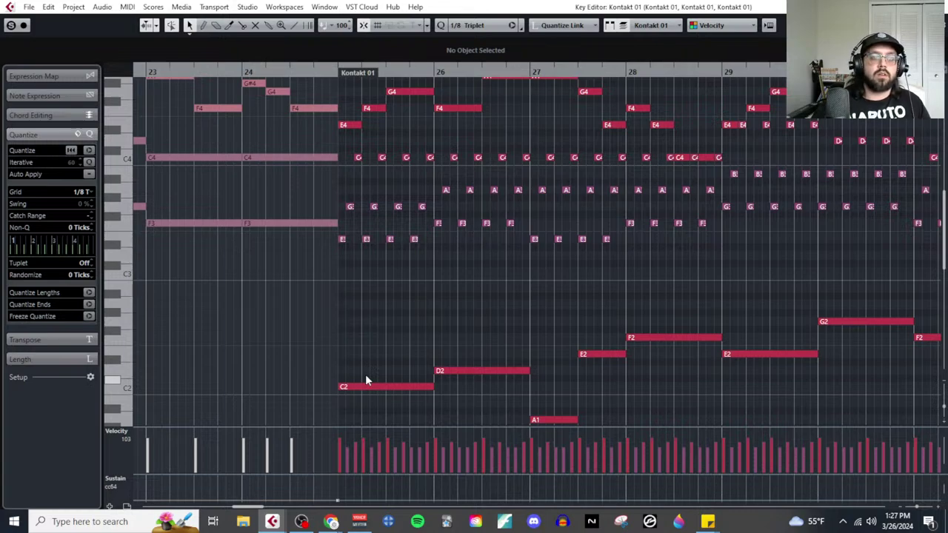
pyautogui.scroll(-2, 405, 314)
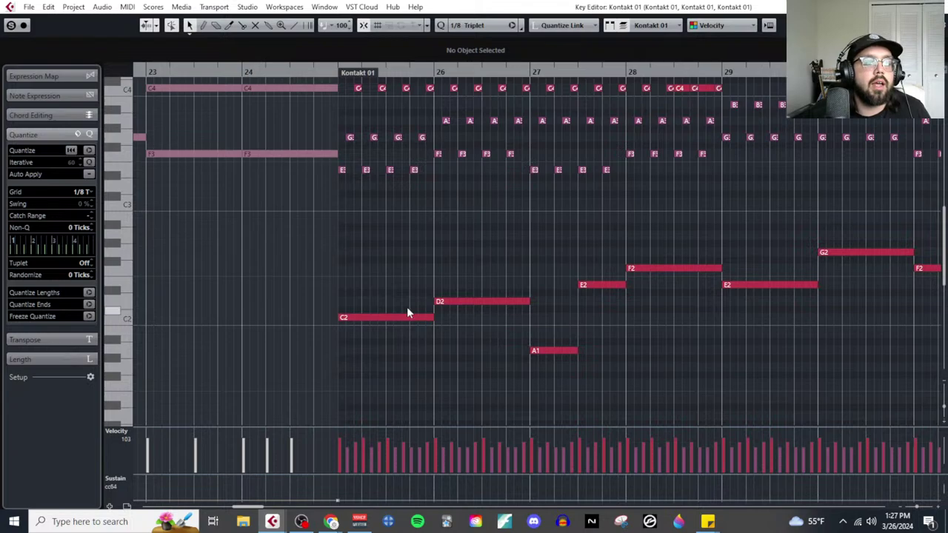
pyautogui.scroll(2, 407, 307)
pyautogui.scroll(-2, 419, 300)
pyautogui.keyDown('ctrl'); pyautogui.scroll(-1, 431, 297); pyautogui.keyUp('ctrl')
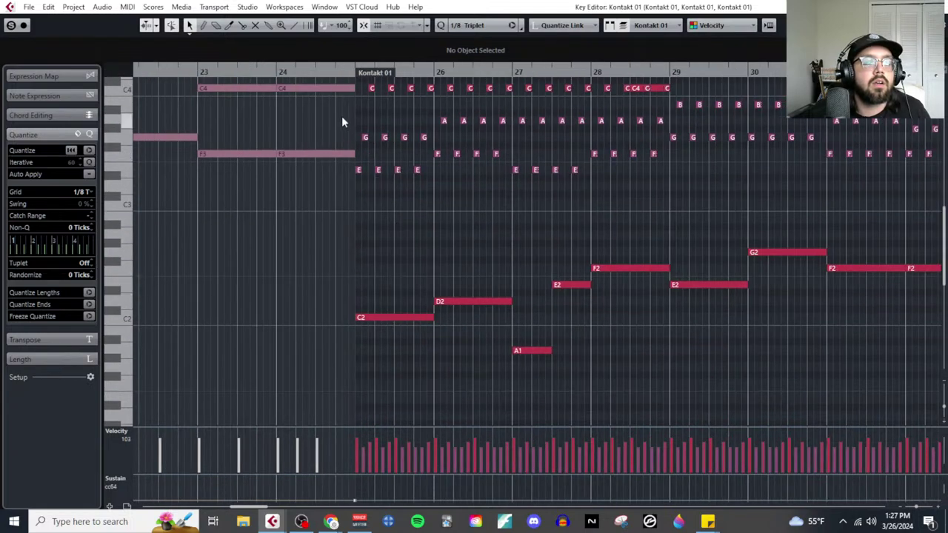
# Step: Play back from the start of the part to hear the bass line
pyautogui.click(352, 72)
pyautogui.press('space')
pyautogui.keyDown('ctrl'); pyautogui.scroll(1, 445, 231); pyautogui.keyUp('ctrl')
pyautogui.hscroll(3, 446, 235)
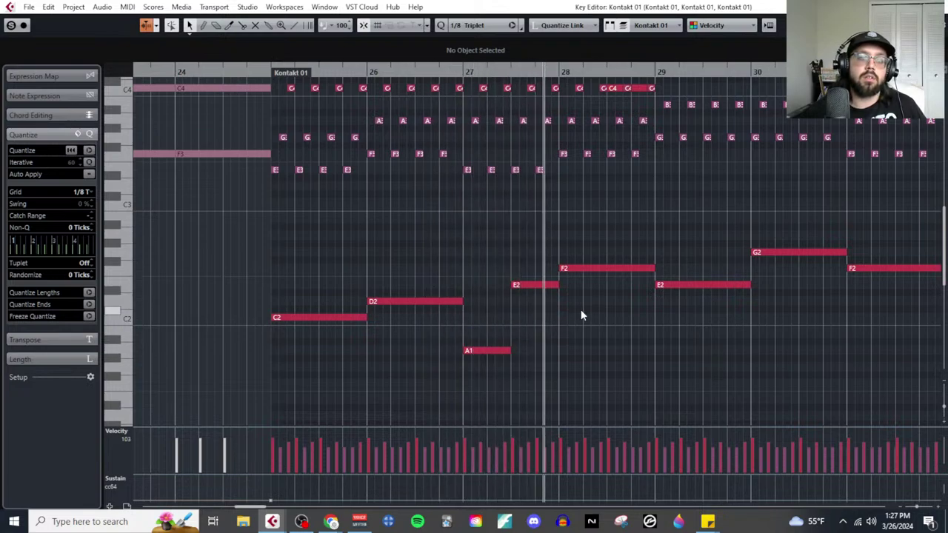
pyautogui.scroll(1, 593, 299)
pyautogui.scroll(1, 620, 344)
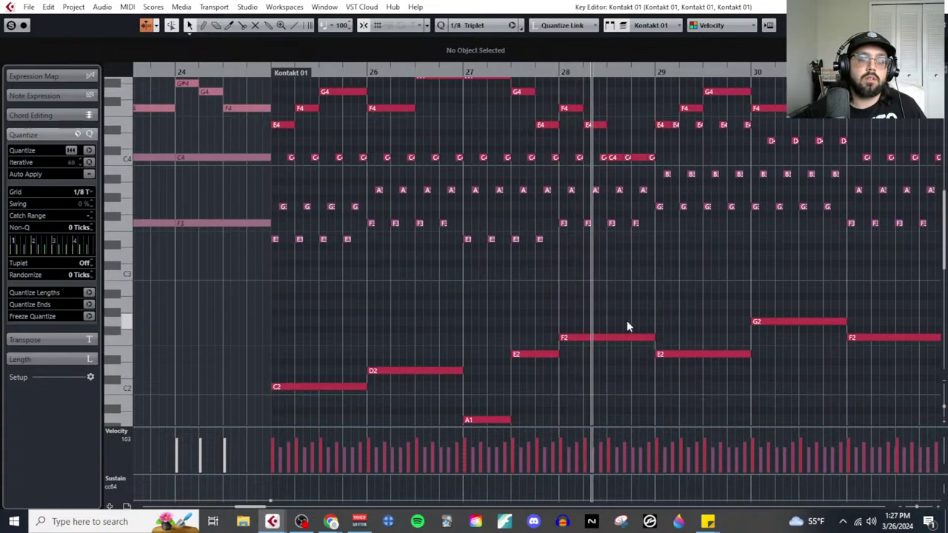
# Step: Switch to the Split tool and cut the long F2 bass note in bar 28
pyautogui.rightClick(619, 326)
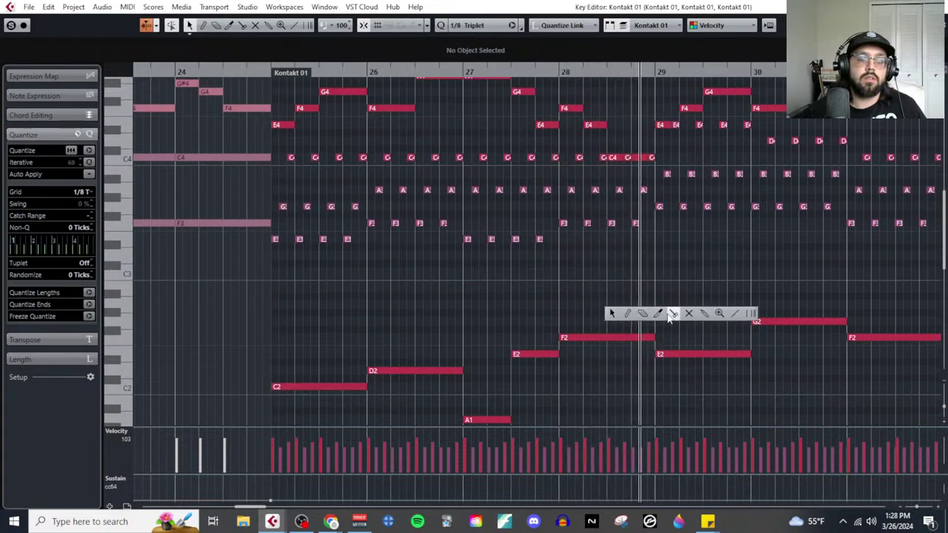
pyautogui.click(672, 314)
pyautogui.click(612, 337)
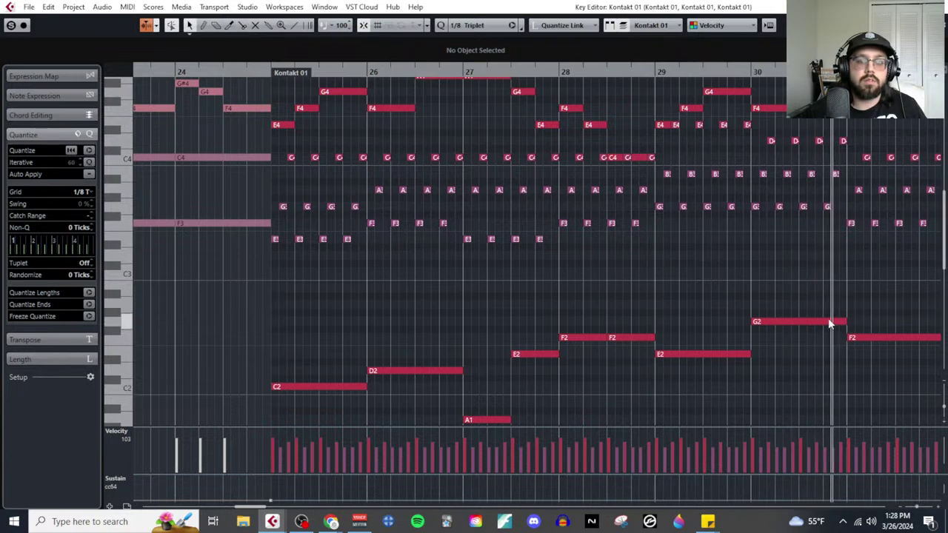
# Step: Scroll across the part and marquee-select the bass notes
pyautogui.scroll(5, 799, 328)
pyautogui.hscroll(3, 770, 329)
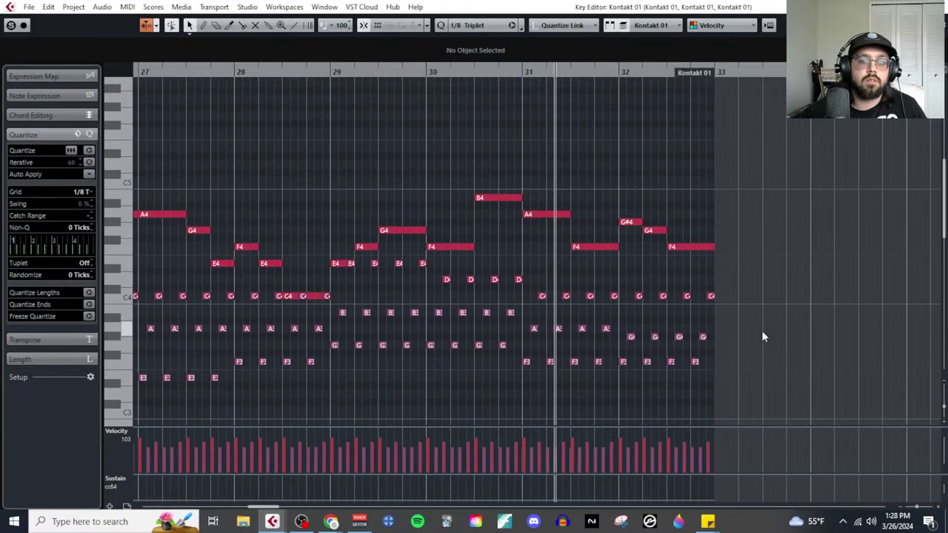
pyautogui.scroll(-6, 755, 330)
pyautogui.scroll(4, 665, 328)
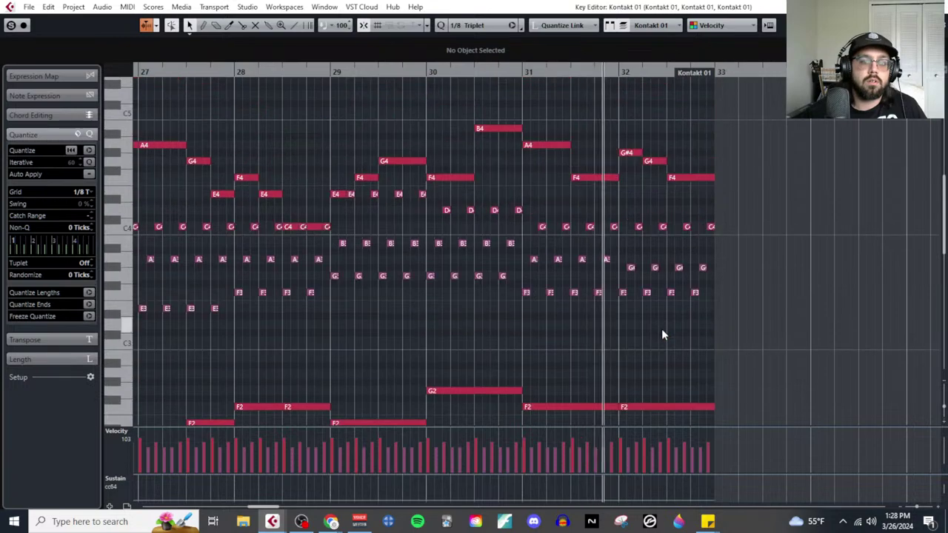
pyautogui.scroll(-2, 661, 328)
pyautogui.scroll(-2, 622, 335)
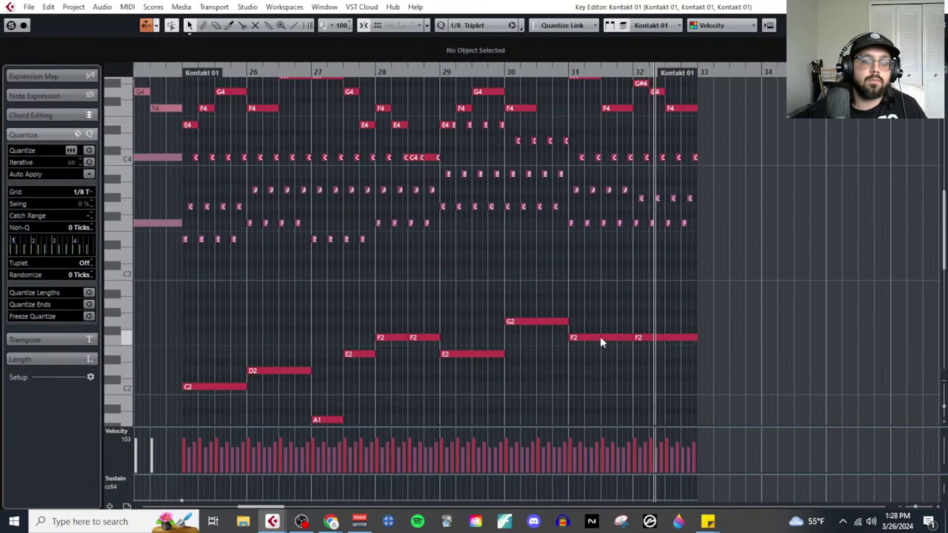
pyautogui.hscroll(-3, 598, 328)
pyautogui.hscroll(5, 597, 315)
pyautogui.scroll(-2, 598, 306)
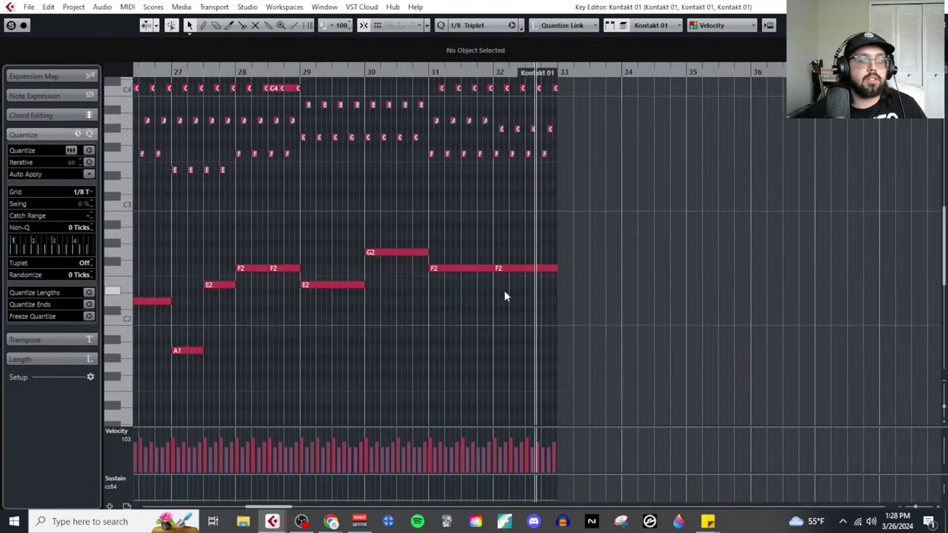
pyautogui.hscroll(-4, 505, 296)
pyautogui.moveTo(385, 227); pyautogui.dragTo(863, 381)
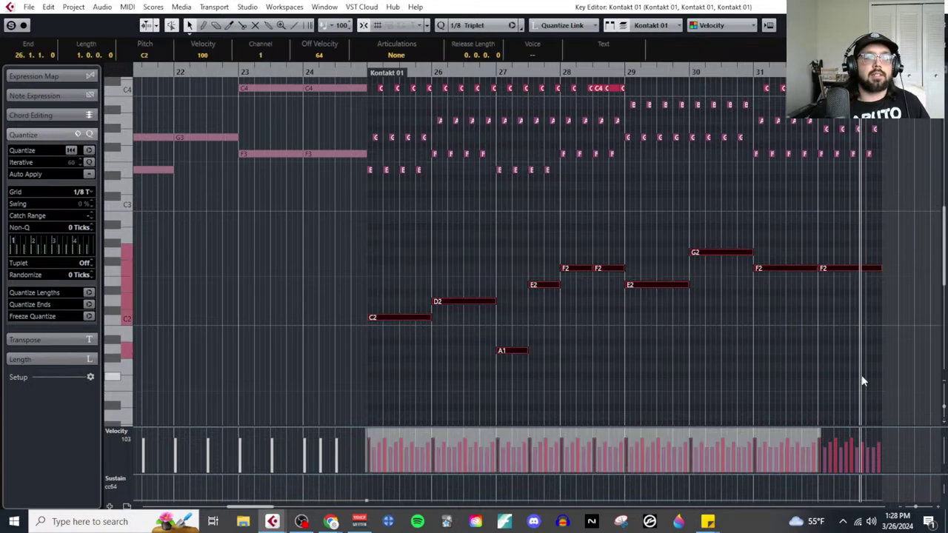
# Step: Move the selected bass notes up an octave and back down to their original pitch
pyautogui.hotkey('shift', 'Up')
pyautogui.hotkey('shift', 'Down')
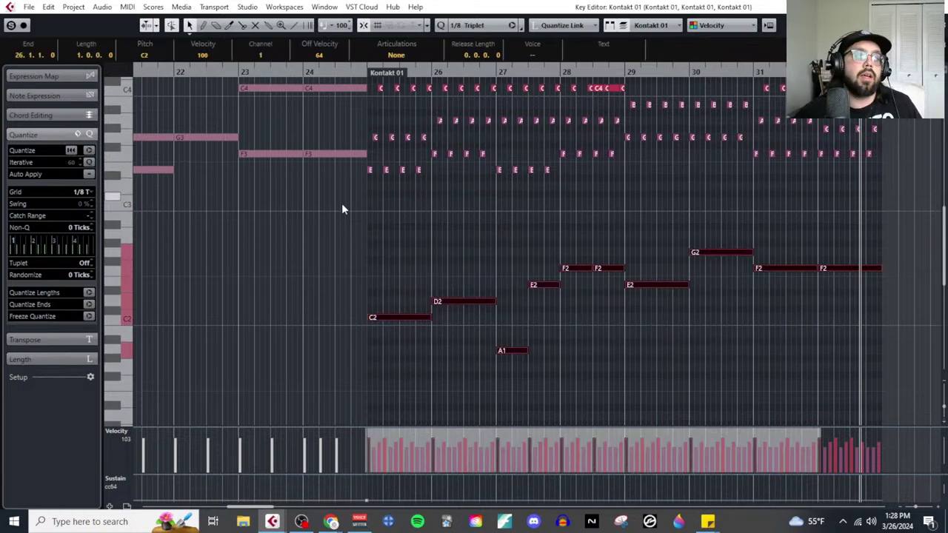
pyautogui.hscroll(-5, 362, 222)
pyautogui.scroll(-3, 386, 241)
pyautogui.hscroll(-6, 297, 209)
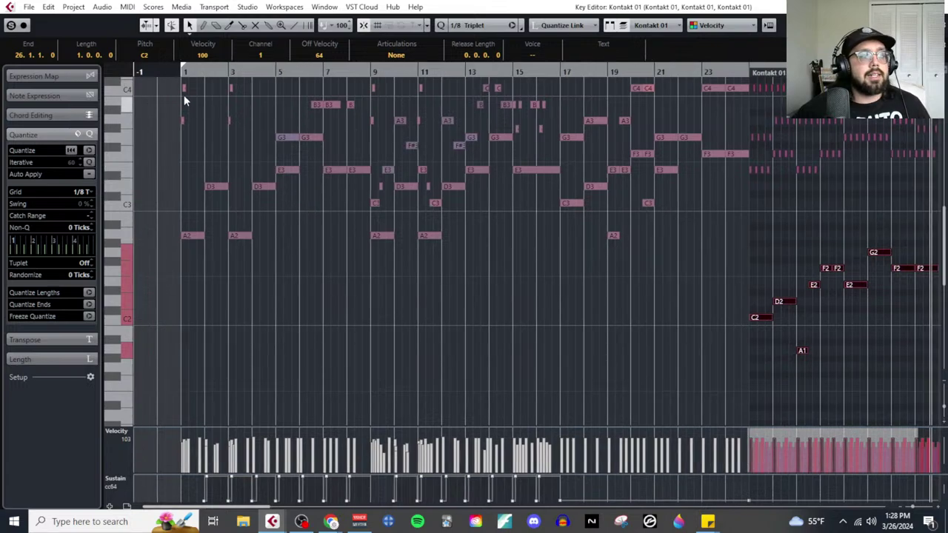
pyautogui.scroll(3, 608, 316)
pyautogui.scroll(3, 610, 297)
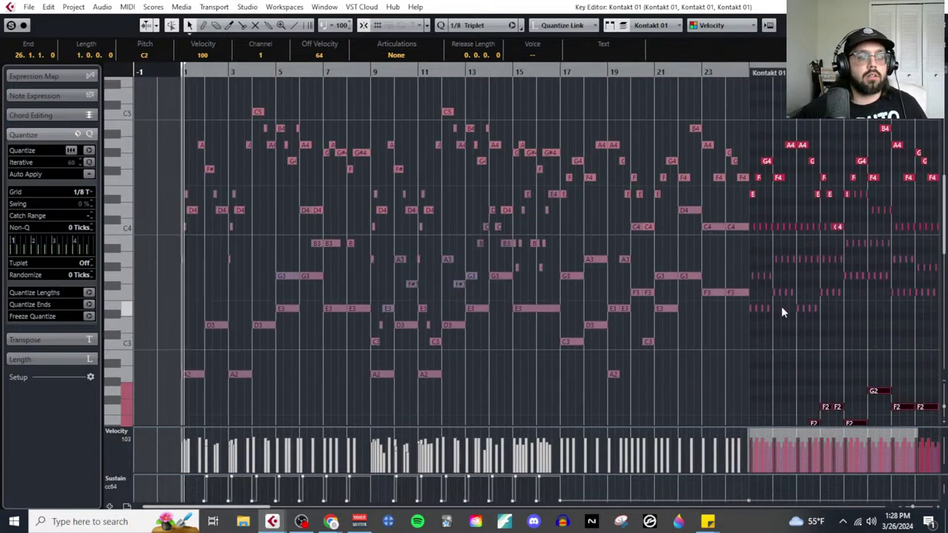
# Step: Make the bars 1–8 part active and zoom in on the opening bars
pyautogui.click(300, 378)
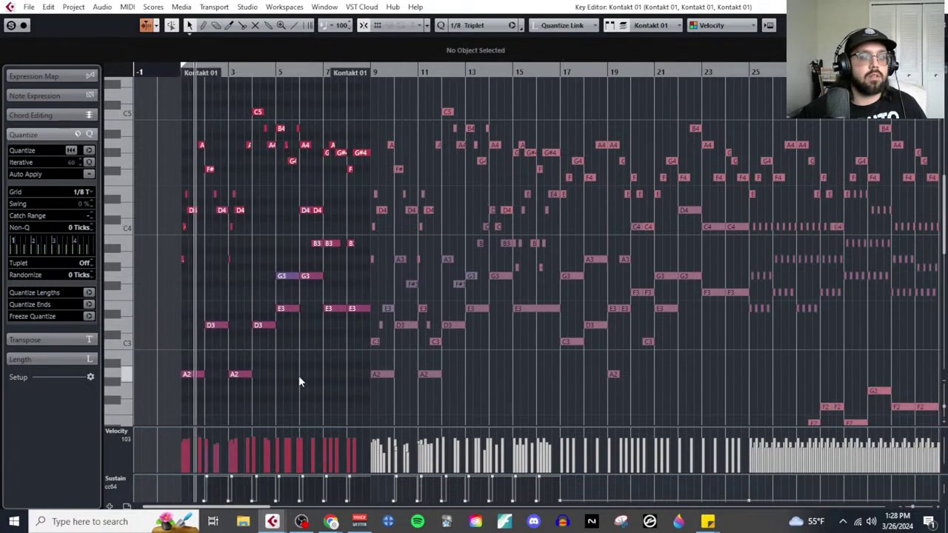
pyautogui.press('h')
pyautogui.scroll(-3, 400, 360)
# Step: Zoom in on the opening bars and turn on Auto-Scroll to follow the playhead
pyautogui.press('h')
pyautogui.press('h')
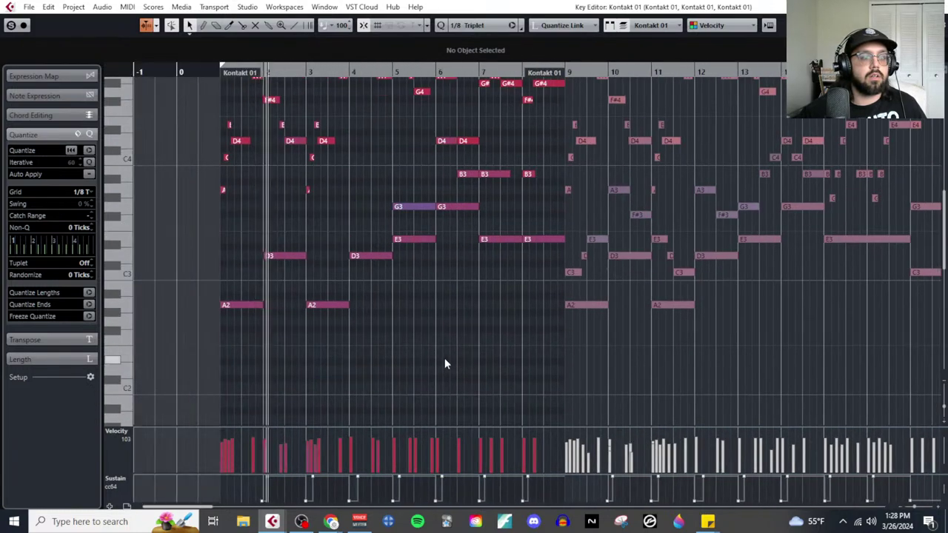
pyautogui.scroll(3, 445, 364)
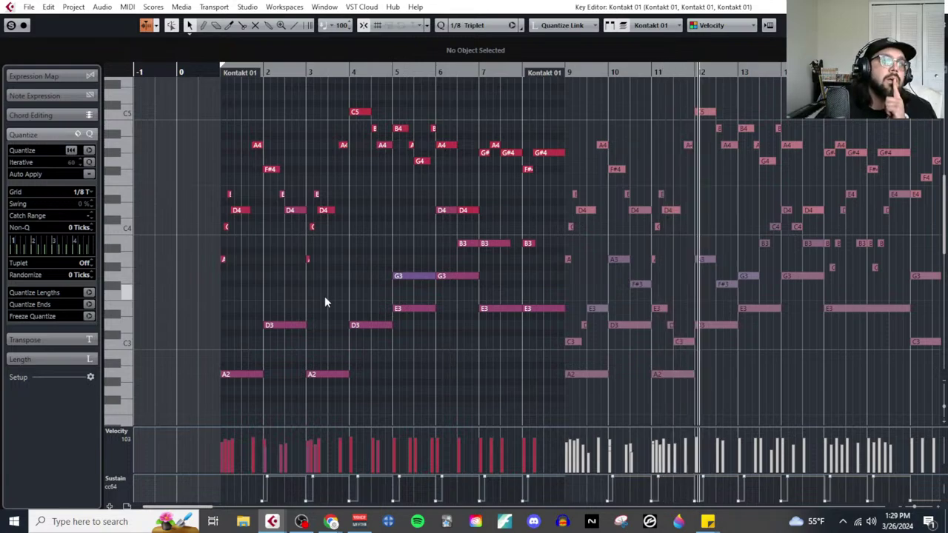
pyautogui.click(149, 25)
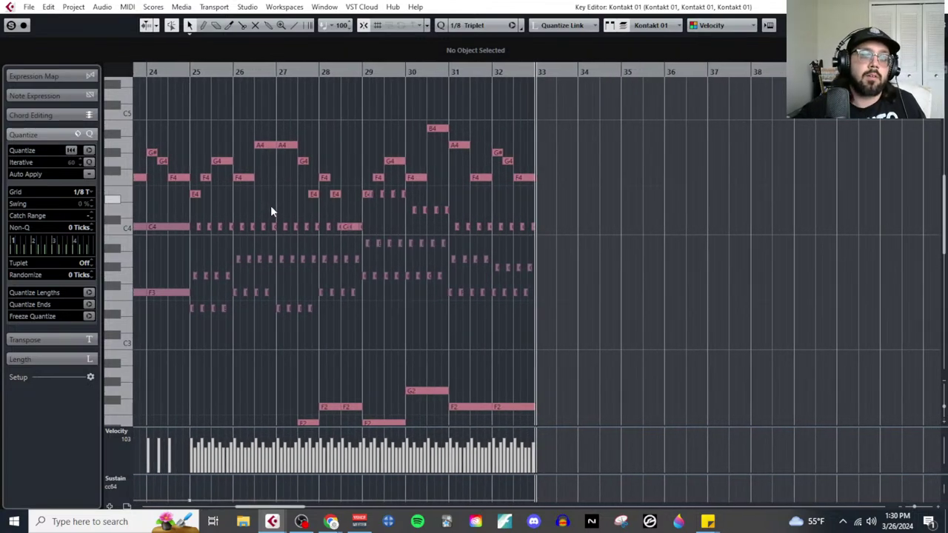
# Step: Zoom around bars 10–28 and marquee-select notes near bars 15–16 and later to inspect them
pyautogui.press('g')
pyautogui.press('g')
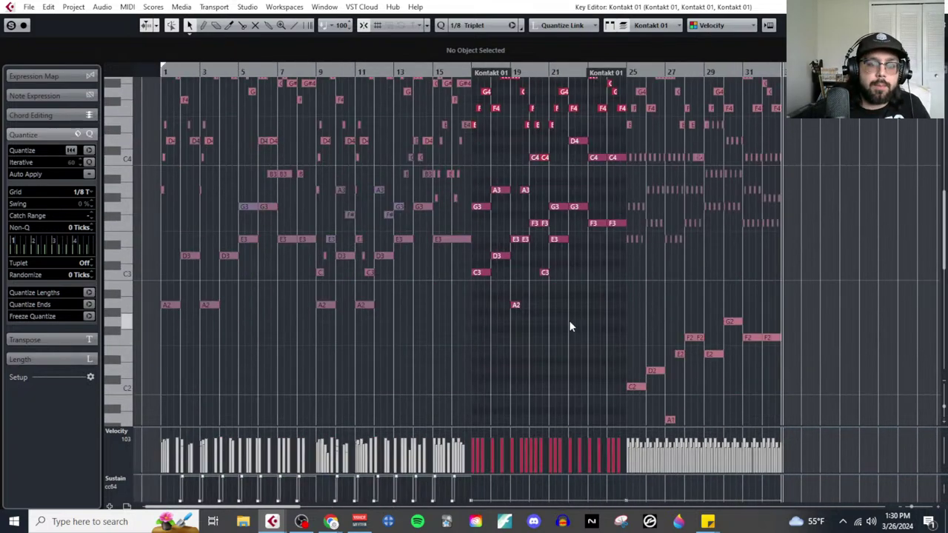
pyautogui.press('h')
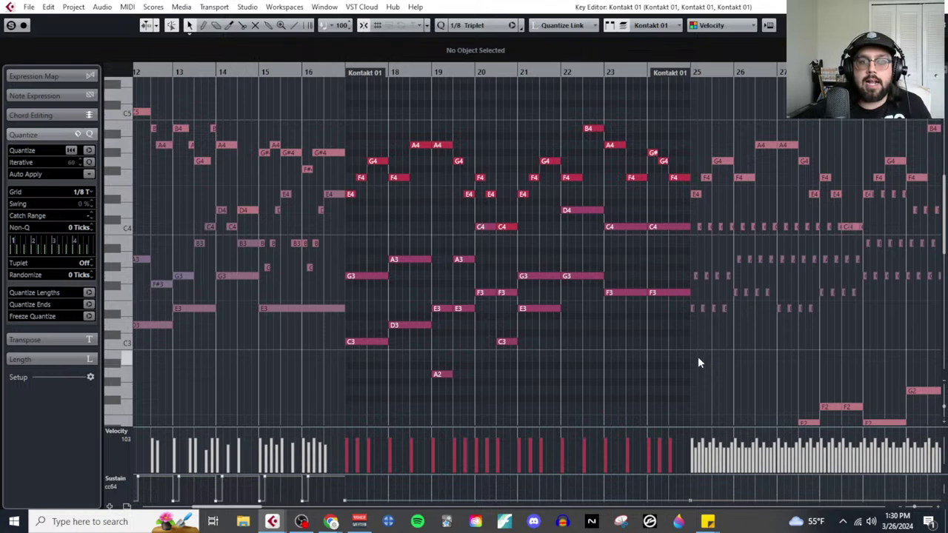
pyautogui.press('g')
pyautogui.press('h')
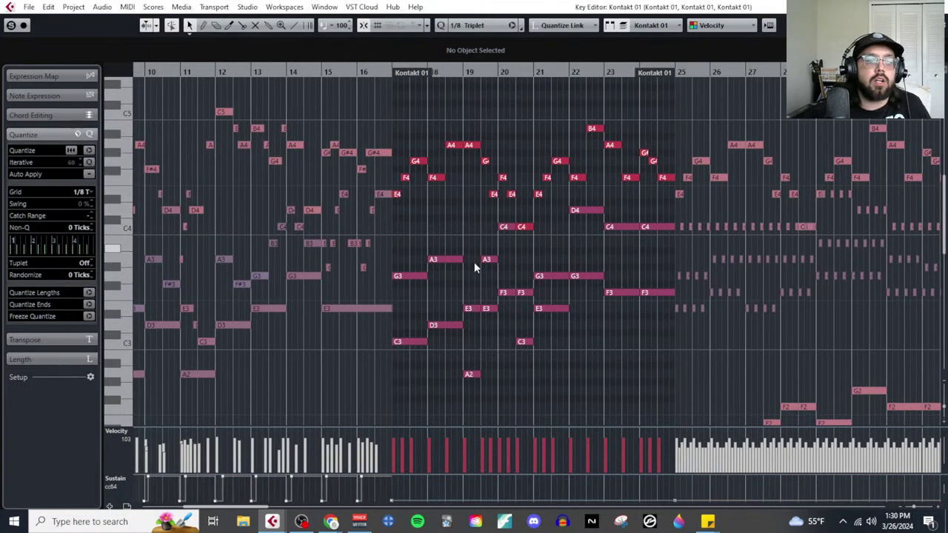
pyautogui.moveTo(350, 126); pyautogui.dragTo(383, 347)
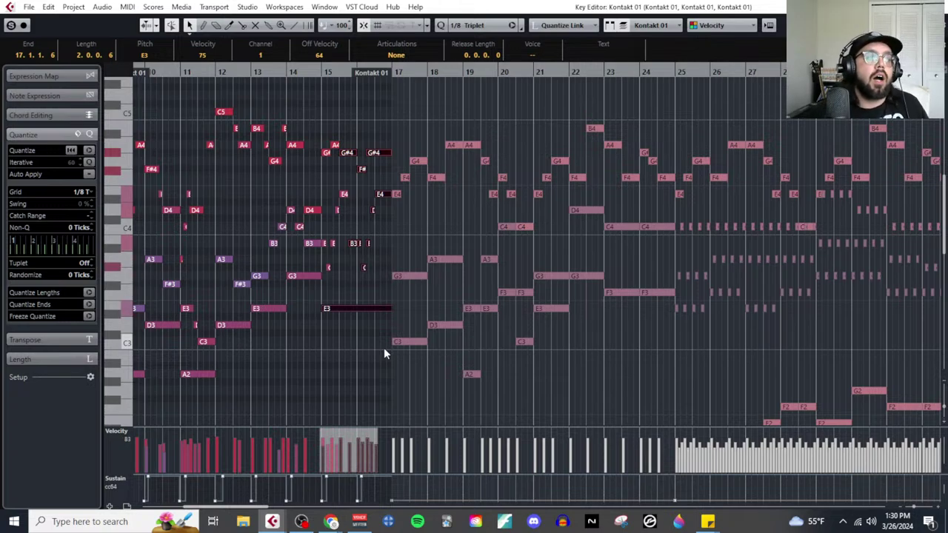
pyautogui.hscroll(5, 384, 347)
pyautogui.press('h')
pyautogui.press('h')
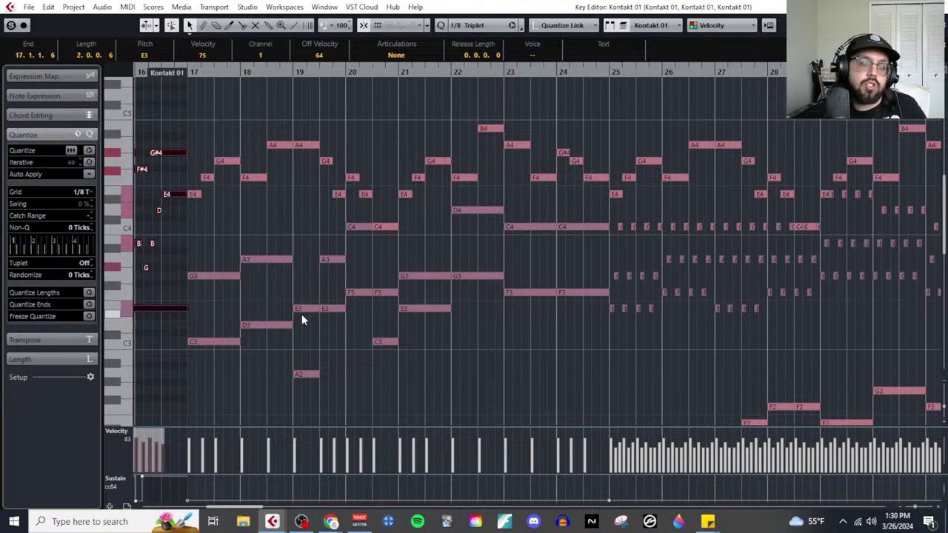
pyautogui.moveTo(533, 126); pyautogui.dragTo(599, 317)
pyautogui.scroll(-3, 599, 317)
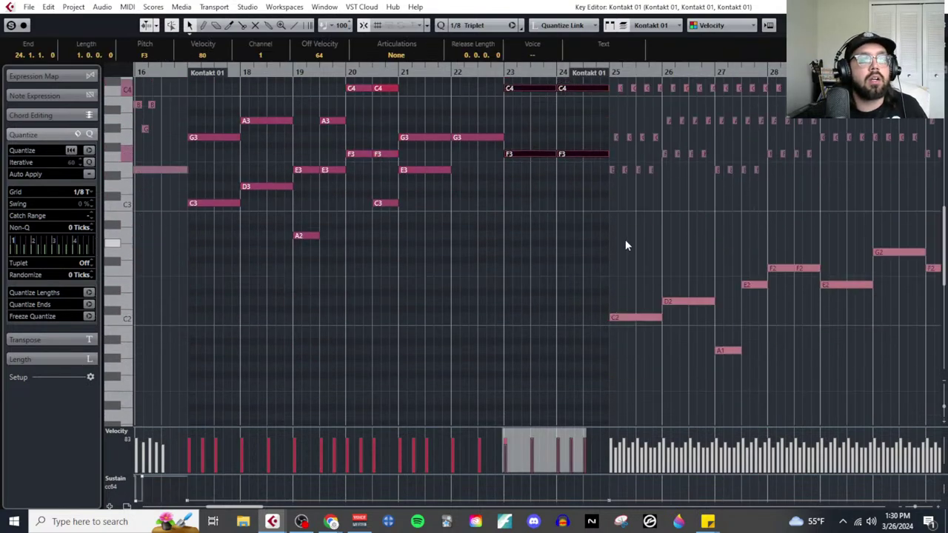
pyautogui.moveTo(625, 239); pyautogui.dragTo(760, 385)
pyautogui.scroll(3, 649, 298)
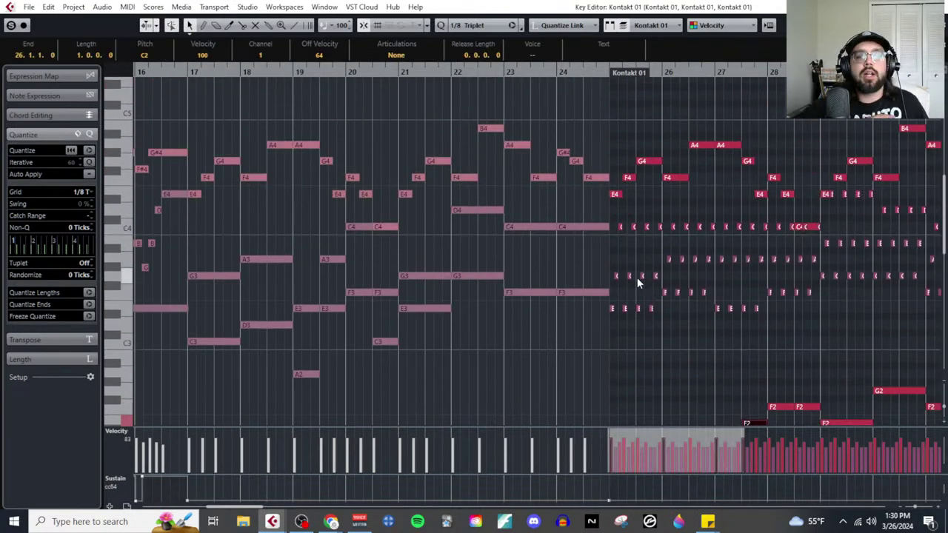
# Step: Make the bars 17–24 part the active part for editing
pyautogui.click(450, 220)
pyautogui.hscroll(-3, 483, 274)
pyautogui.hscroll(6, 670, 359)
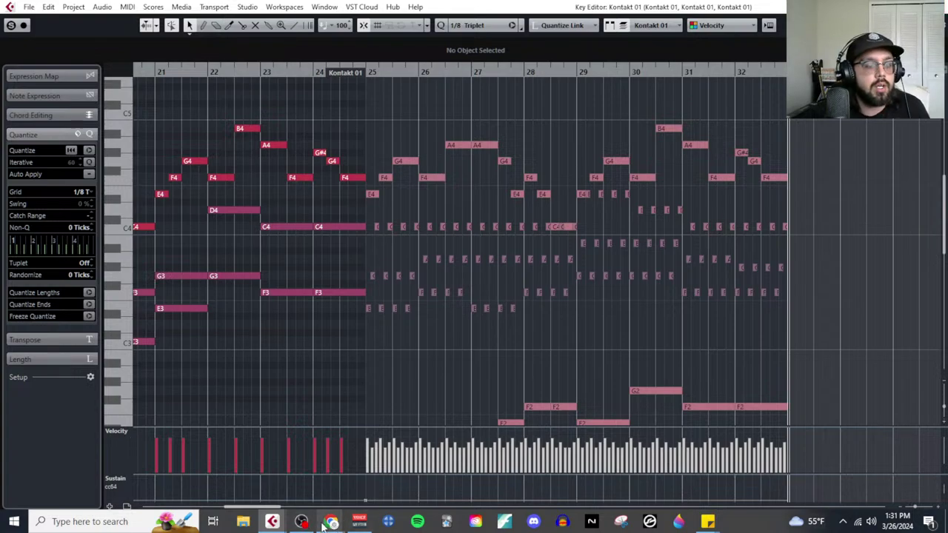
# Step: Bring up the Live Composing Process document and highlight its A3 section
pyautogui.moveTo(323, 524)
pyautogui.click(392, 459)
pyautogui.scroll(-2, 412, 346)
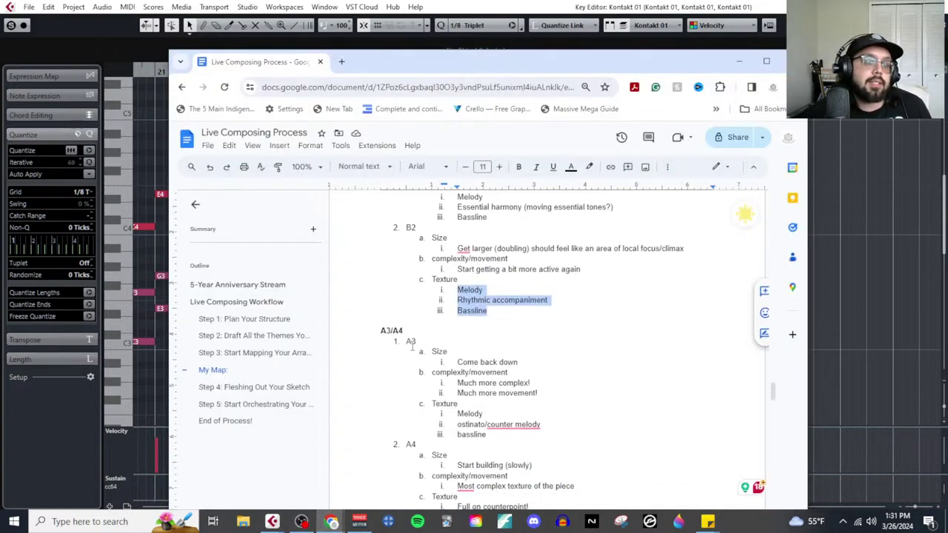
pyautogui.moveTo(412, 346); pyautogui.dragTo(561, 442)
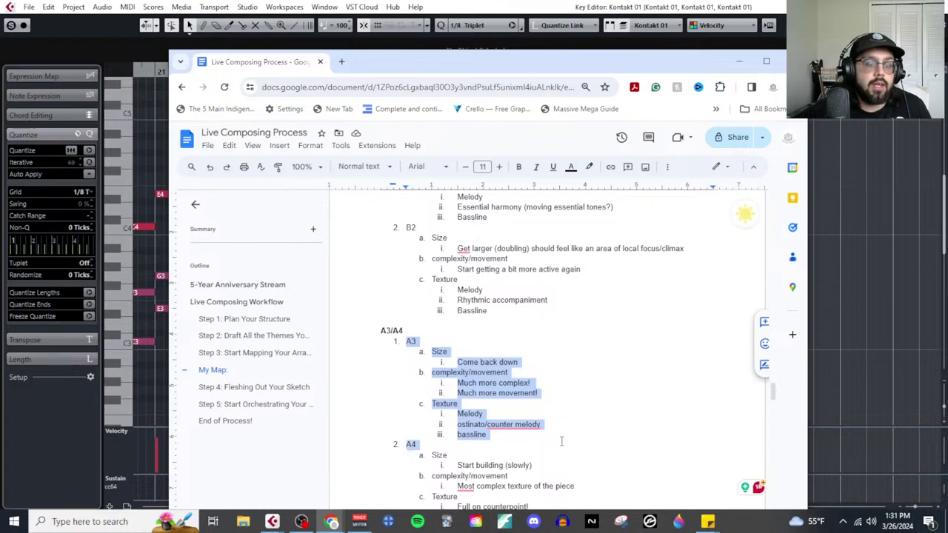
pyautogui.click(543, 393)
# Step: Highlight the A3 notes and texture list, Melody through bassline, then minimize Chrome
pyautogui.moveTo(436, 351); pyautogui.dragTo(521, 362)
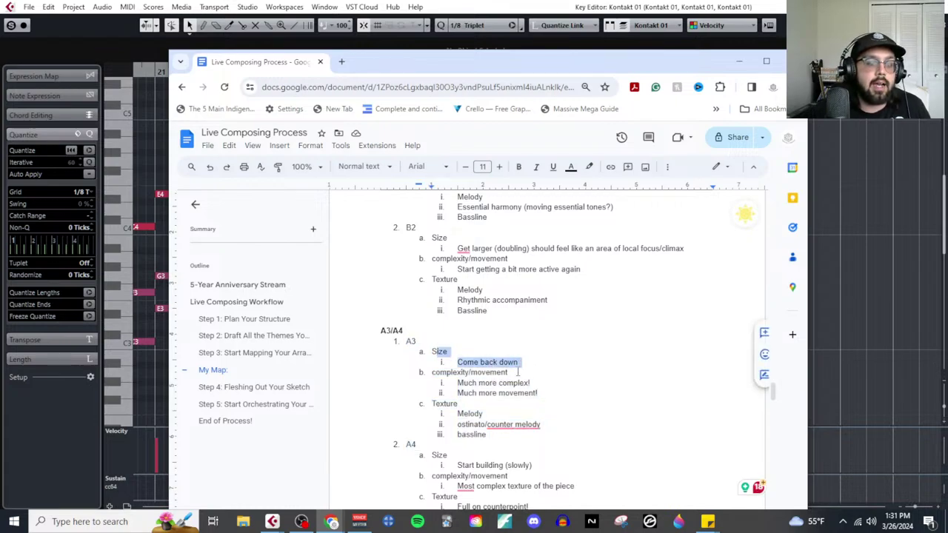
pyautogui.moveTo(543, 393); pyautogui.dragTo(423, 379)
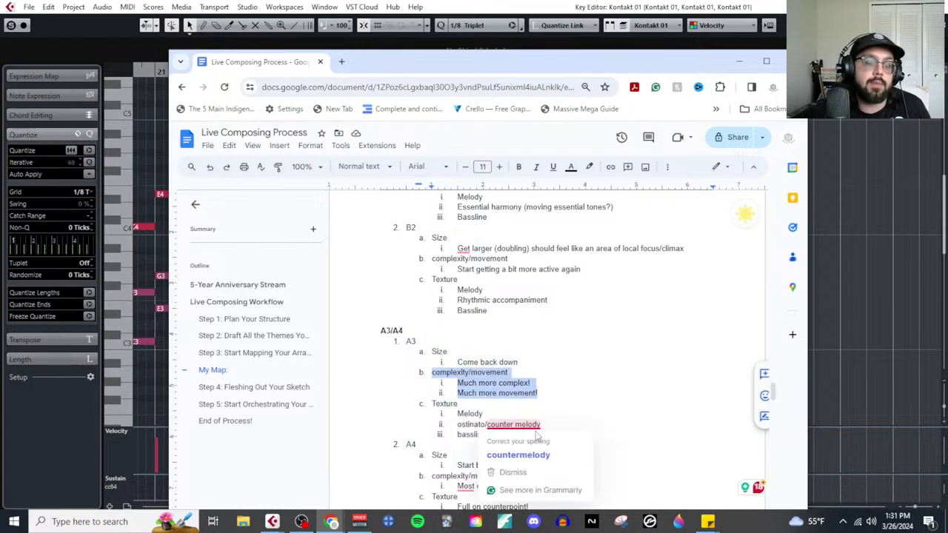
pyautogui.click(568, 415)
pyautogui.moveTo(541, 435); pyautogui.dragTo(448, 416)
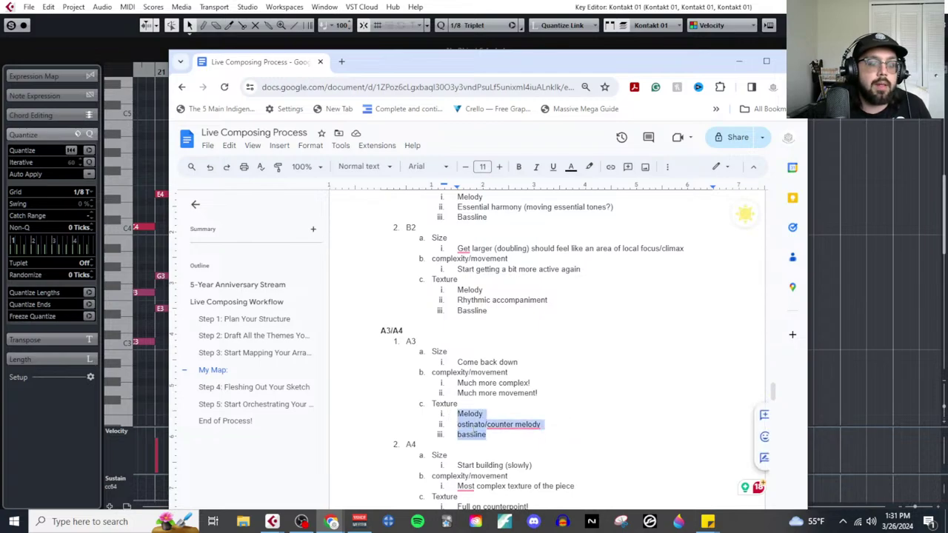
pyautogui.click(739, 62)
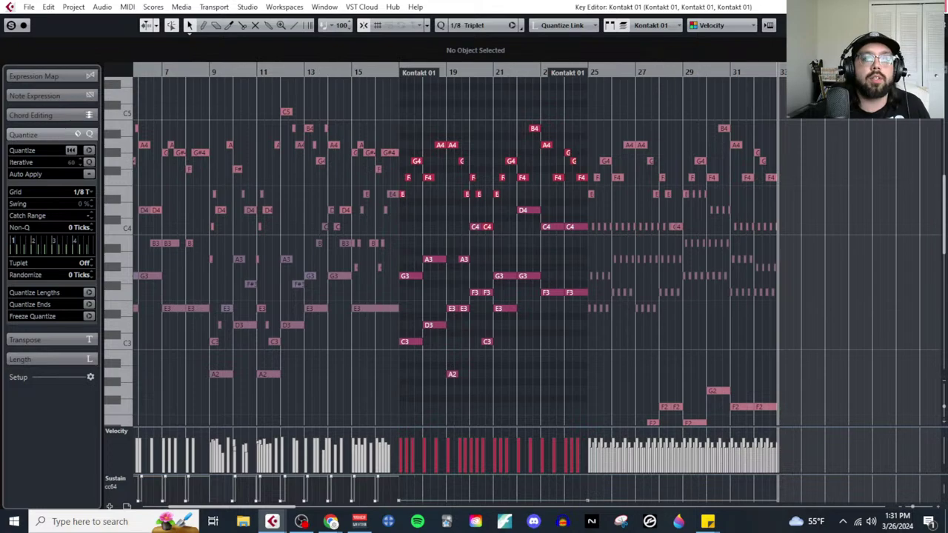
# Step: Select the bars 33–41 part and open it in the Key Editor from the MIDI menu
pyautogui.press('Escape')
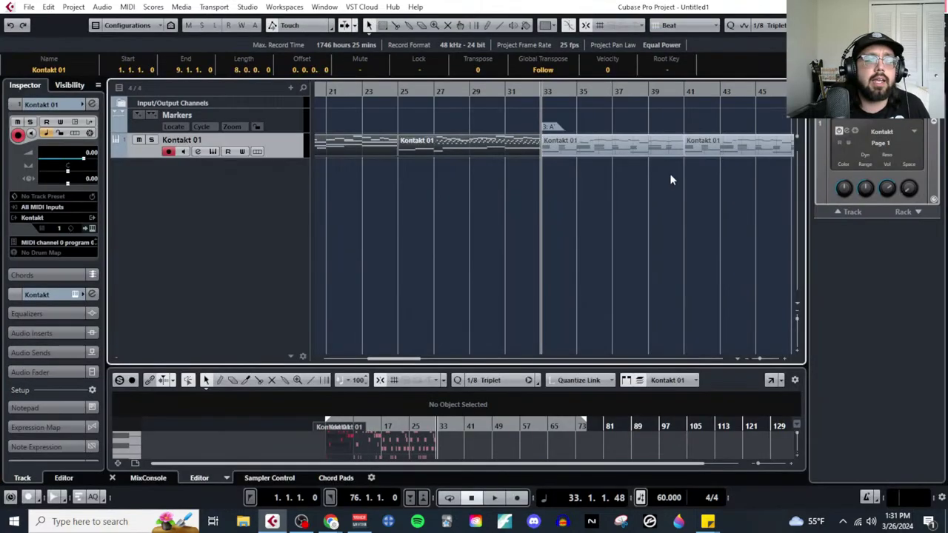
pyautogui.click(613, 154)
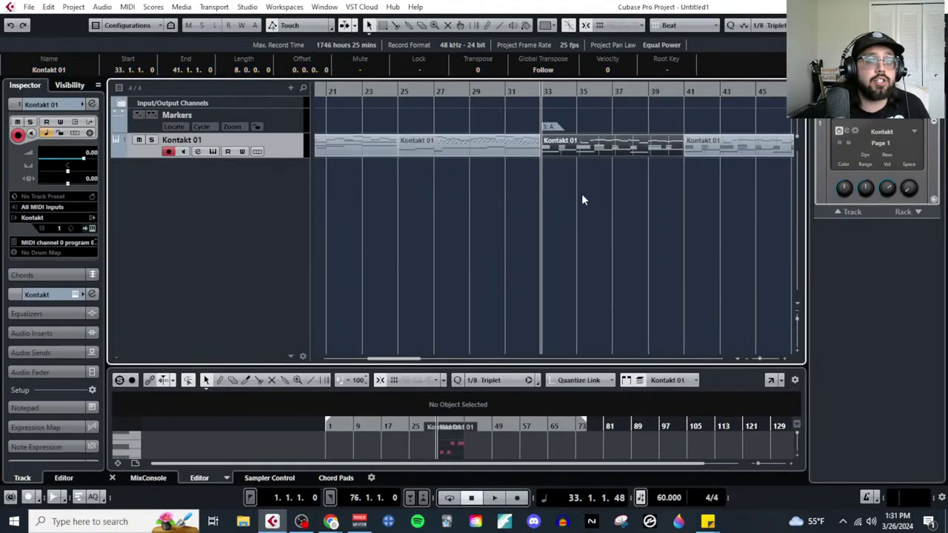
pyautogui.click(127, 7)
pyautogui.click(148, 19)
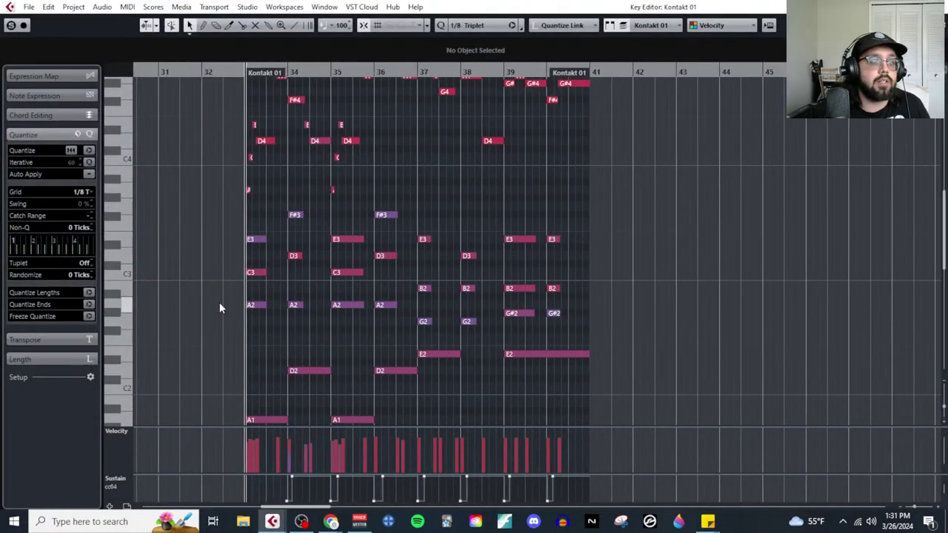
pyautogui.scroll(3, 349, 311)
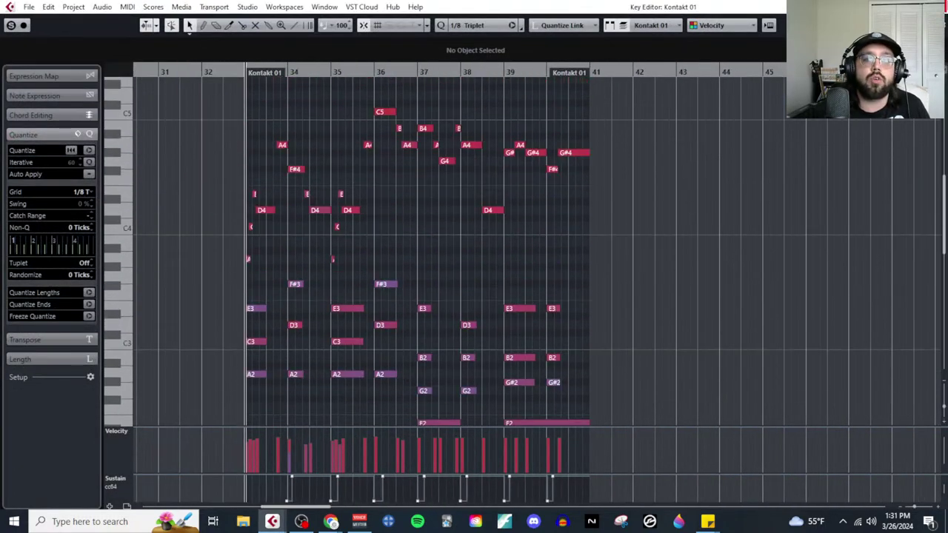
# Step: Open the bars 9–17 part in the Key Editor and select notes to inspect them
pyautogui.press('Escape')
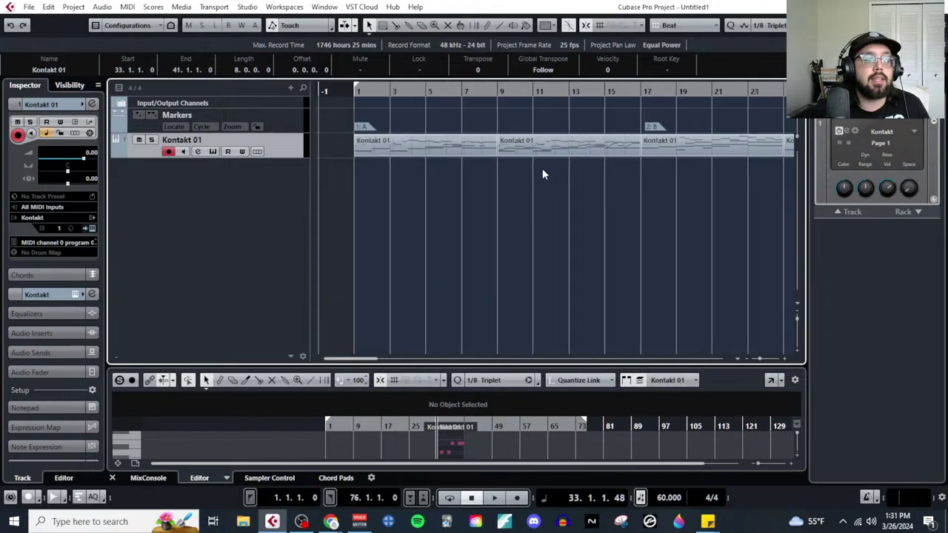
pyautogui.click(542, 152)
pyautogui.click(127, 6)
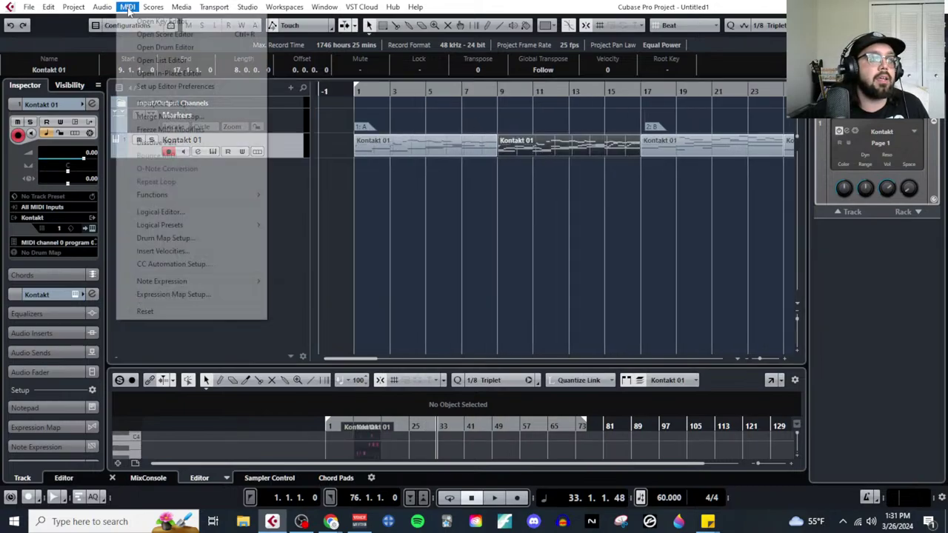
pyautogui.click(163, 42)
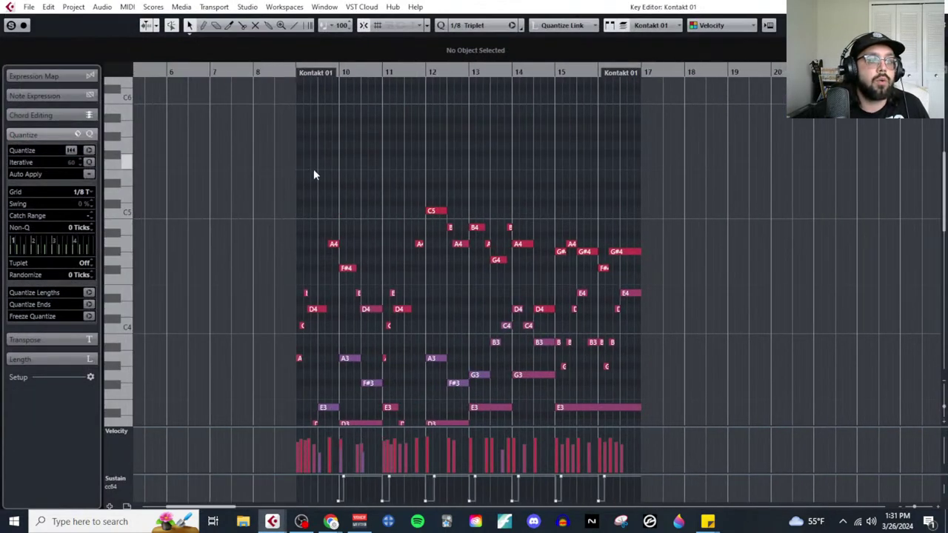
pyautogui.moveTo(313, 175); pyautogui.dragTo(627, 240)
pyautogui.scroll(3, 457, 270)
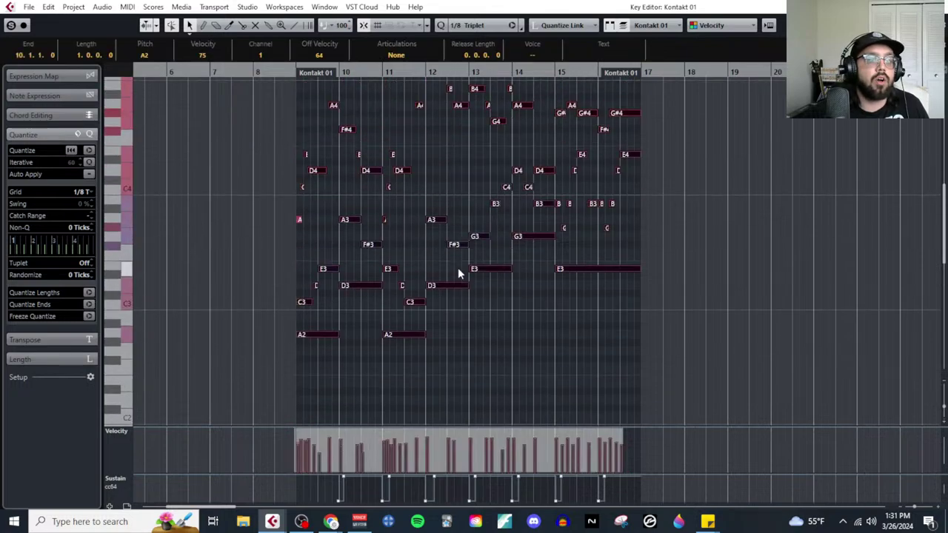
pyautogui.scroll(2, 458, 268)
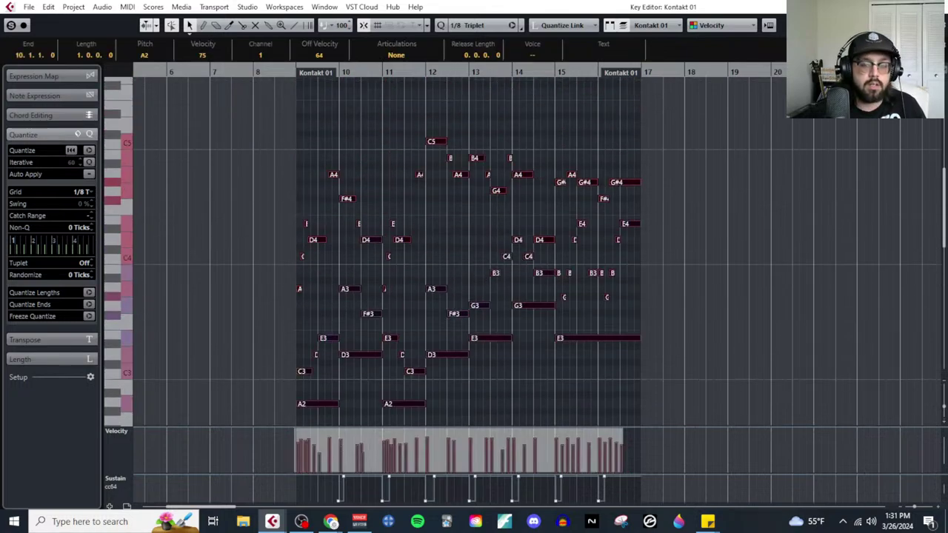
# Step: Reopen the bars 33–41 part in the Key Editor and marquee-select its bass notes
pyautogui.hotkey('ctrl', 'w')
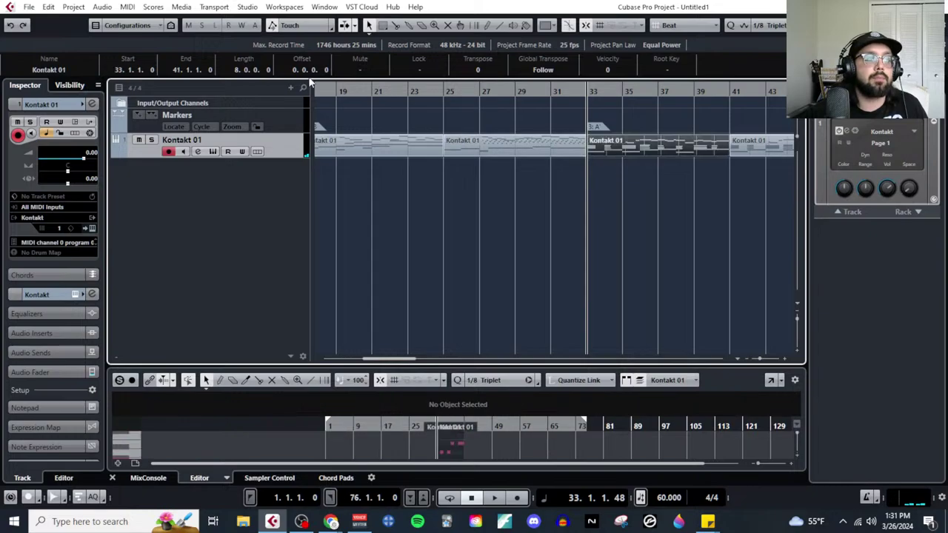
pyautogui.click(130, 9)
pyautogui.click(138, 22)
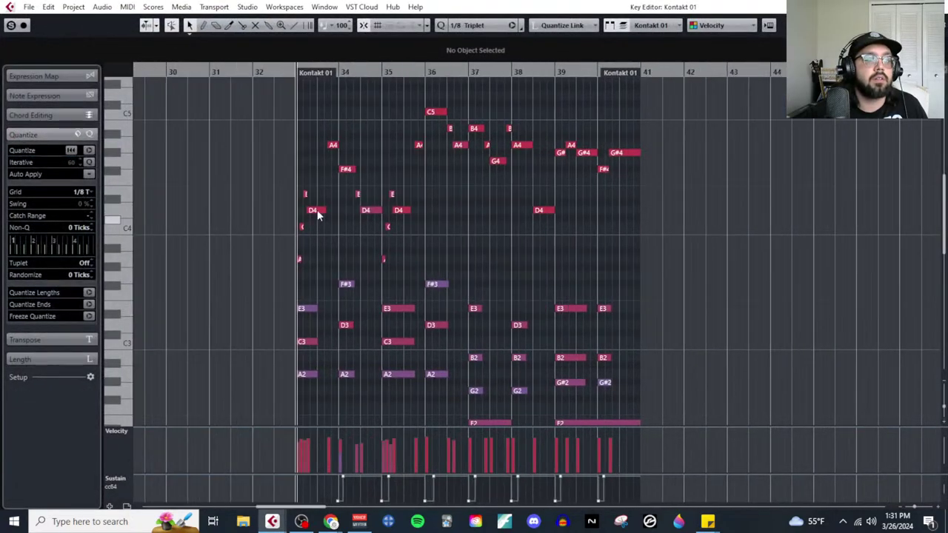
pyautogui.moveTo(299, 106); pyautogui.dragTo(629, 333)
# Step: Transpose the selected bass notes up an octave so A1 becomes A2, then deselect
pyautogui.hotkey('shift', 'Up')
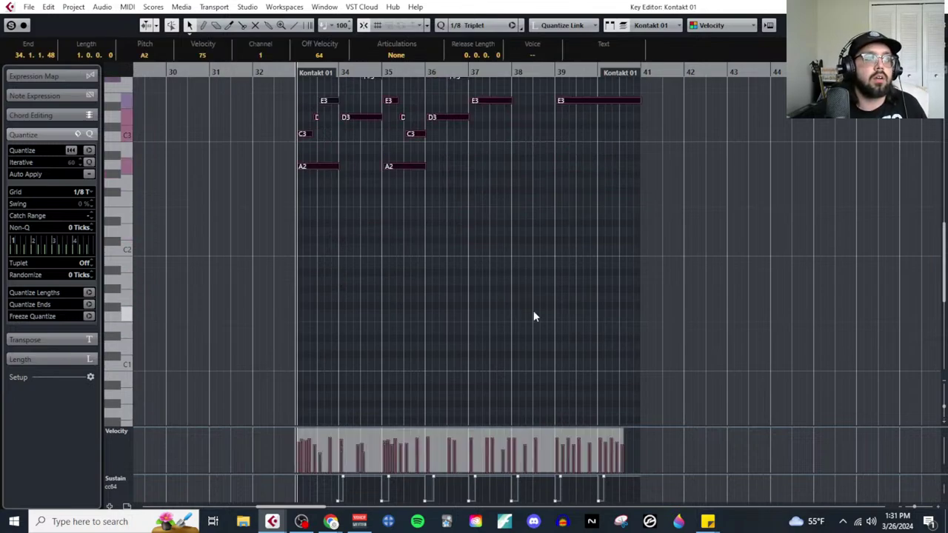
pyautogui.scroll(4, 496, 299)
pyautogui.hotkey('alt', 's')
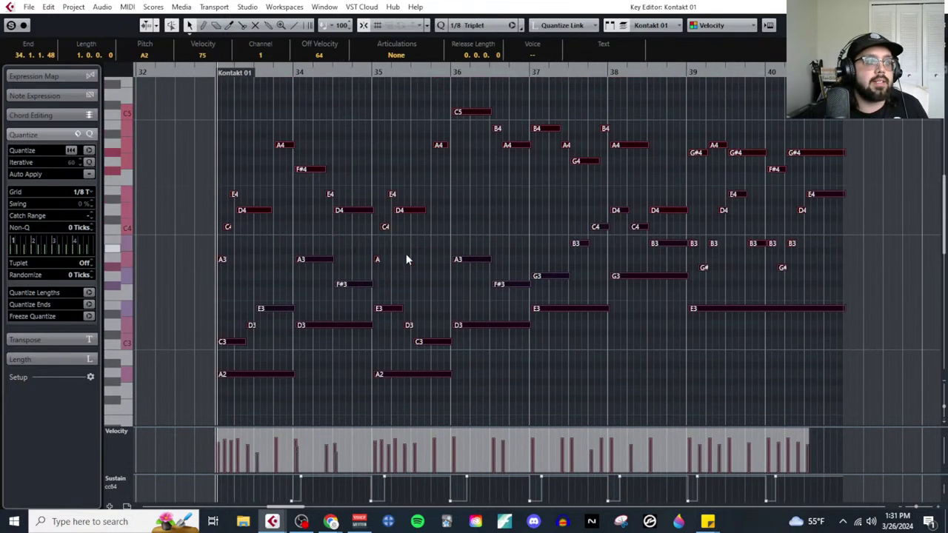
pyautogui.hscroll(-5, 433, 239)
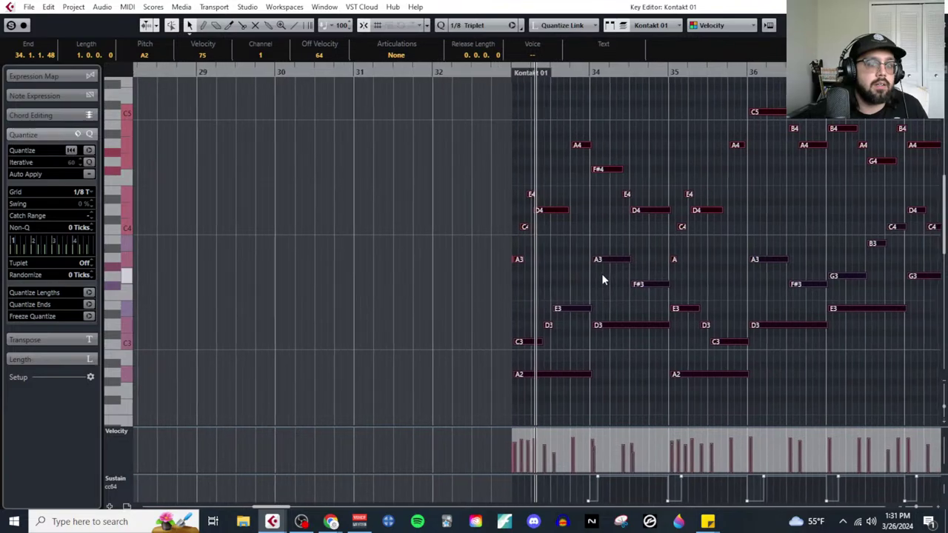
pyautogui.press('g')
pyautogui.press('g')
pyautogui.press('g')
pyautogui.press('g')
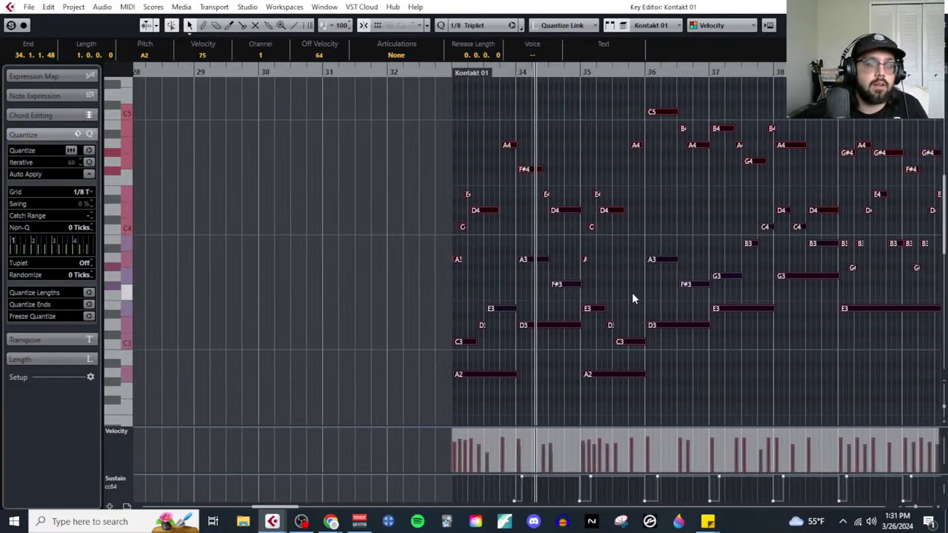
pyautogui.click(582, 296)
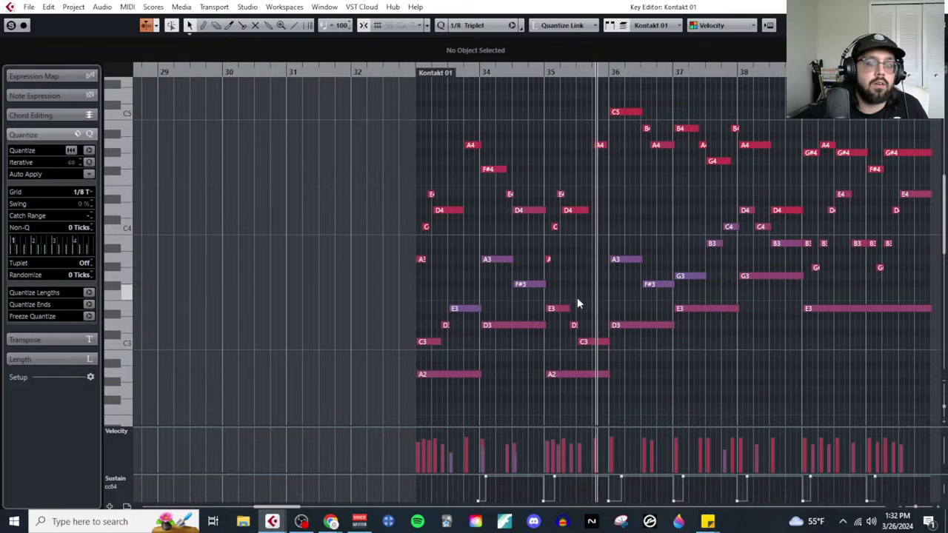
# Step: Zoom into the start of bar 33 and delete the stray duplicate A3 note
pyautogui.press('h')
pyautogui.press('h')
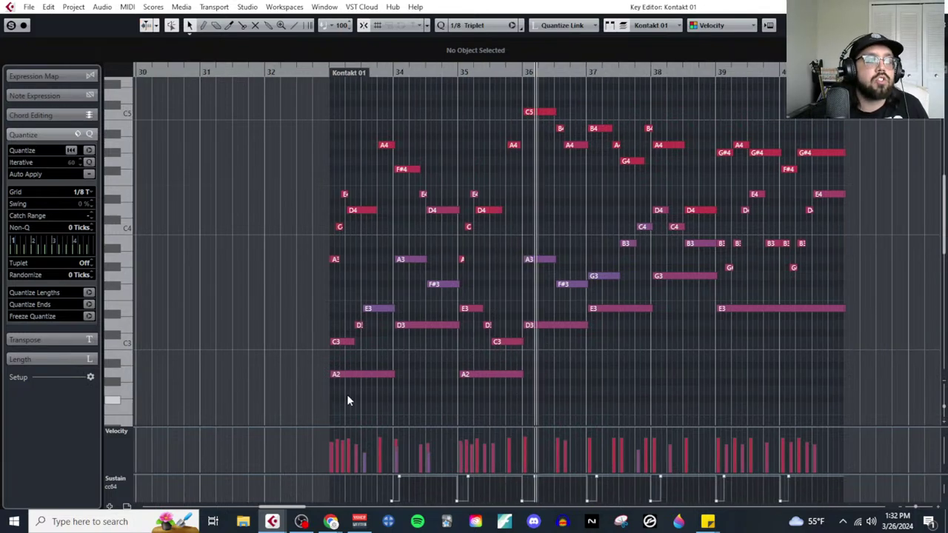
pyautogui.press('h')
pyautogui.press('h')
pyautogui.press('h')
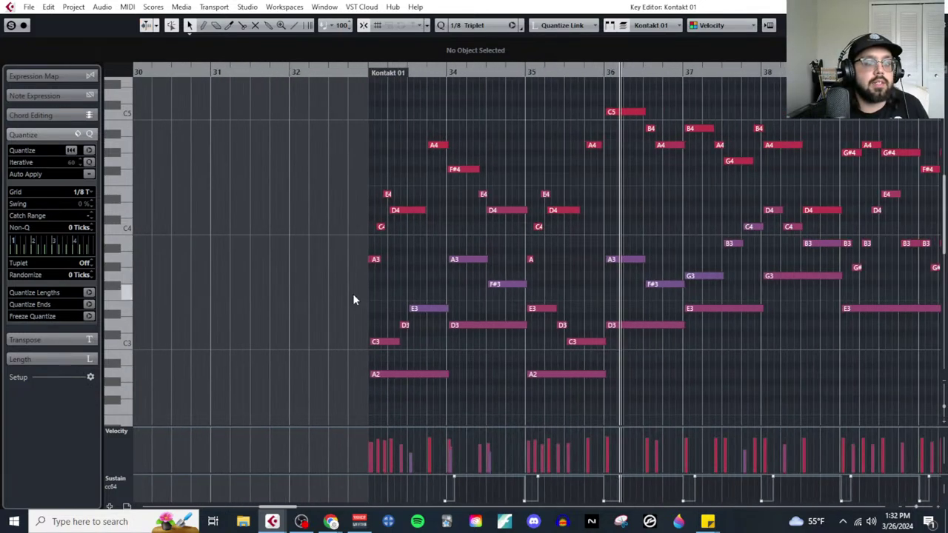
pyautogui.moveTo(436, 259); pyautogui.dragTo(432, 260)
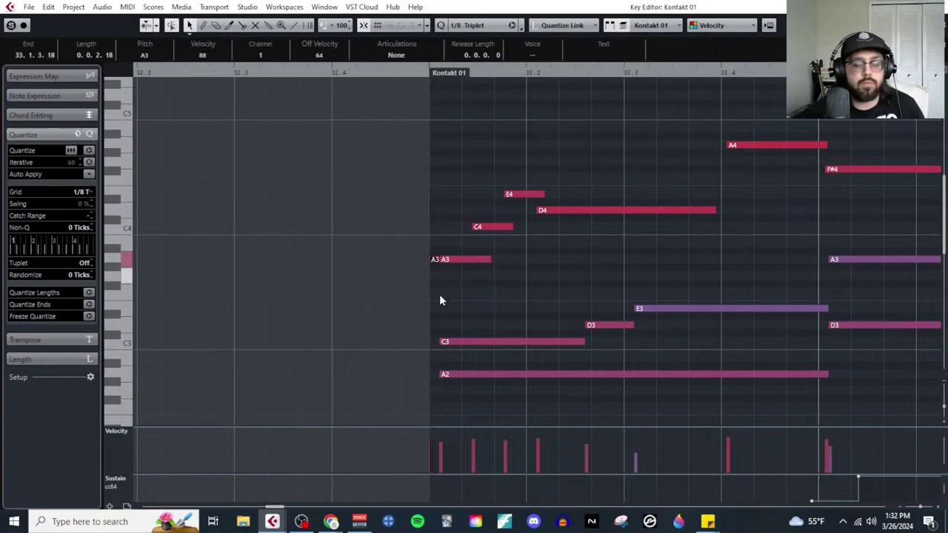
pyautogui.press('Delete')
# Step: Shift the part's opening notes slightly earlier and enlarge the part to fit them
pyautogui.press('g')
pyautogui.press('g')
pyautogui.press('g')
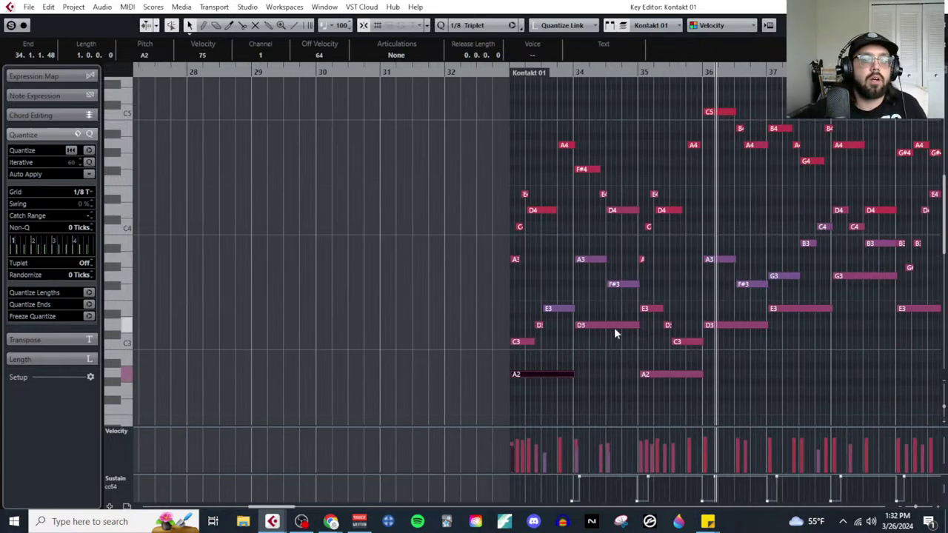
pyautogui.press('g')
pyautogui.moveTo(796, 410); pyautogui.dragTo(572, 100)
pyautogui.press('h')
pyautogui.press('h')
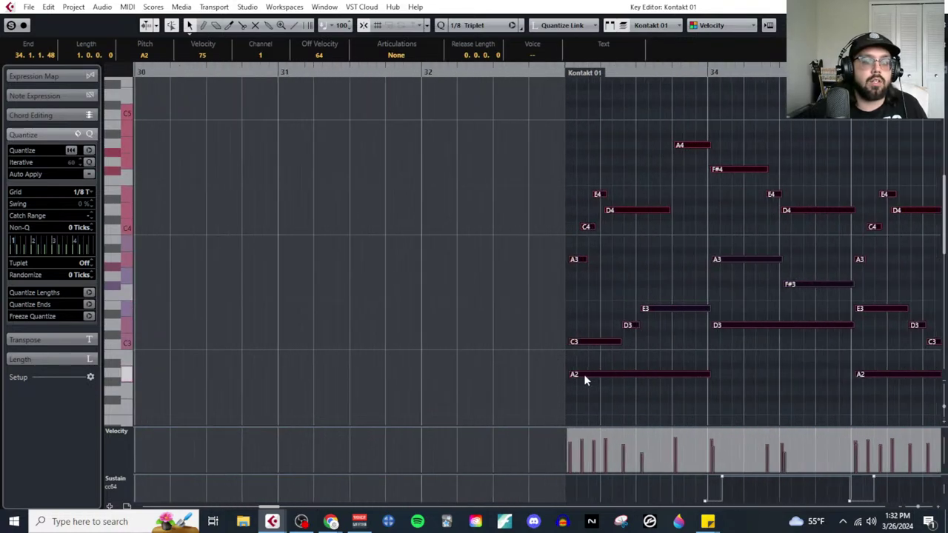
pyautogui.moveTo(584, 374); pyautogui.dragTo(580, 374)
pyautogui.click(446, 299)
pyautogui.click(597, 403)
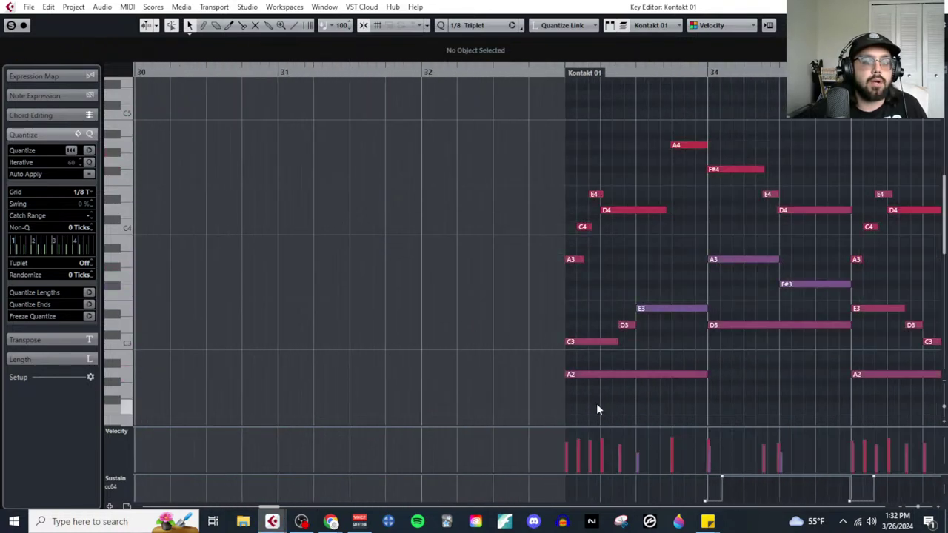
# Step: Split the held A2 (bar 33), D3 (bar 34) and A2 (bar 35) notes into 1/8-triplet repeats, then play it back
pyautogui.press('h')
pyautogui.rightClick(577, 404)
pyautogui.click(623, 404)
pyautogui.keyDown('alt'); pyautogui.click(593, 374); pyautogui.keyUp('alt')
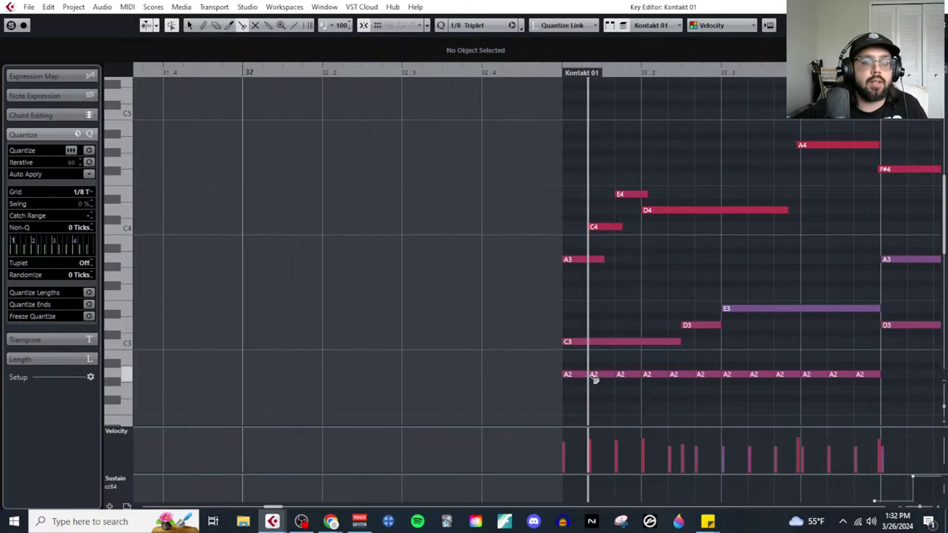
pyautogui.press('g')
pyautogui.press('g')
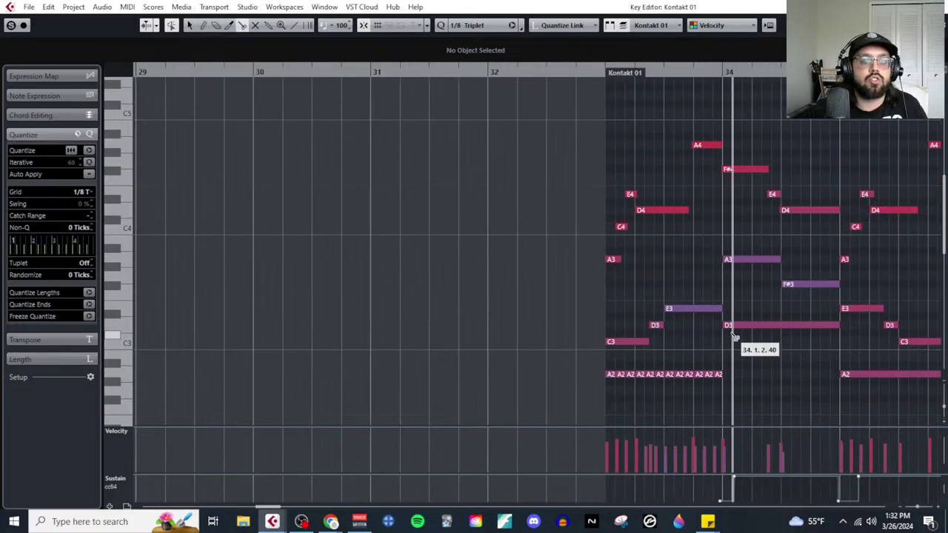
pyautogui.keyDown('alt'); pyautogui.click(737, 325); pyautogui.keyUp('alt')
pyautogui.keyDown('alt'); pyautogui.click(844, 375); pyautogui.keyUp('alt')
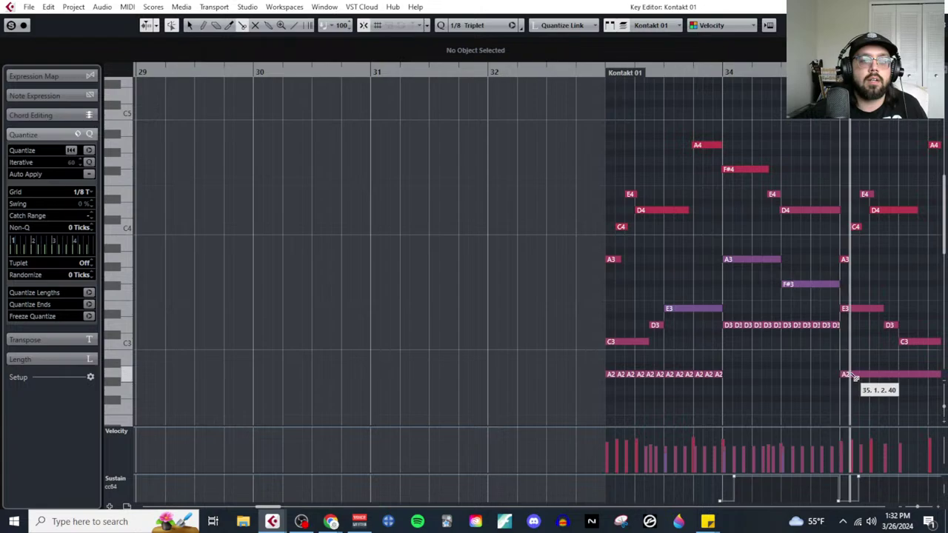
pyautogui.press('space')
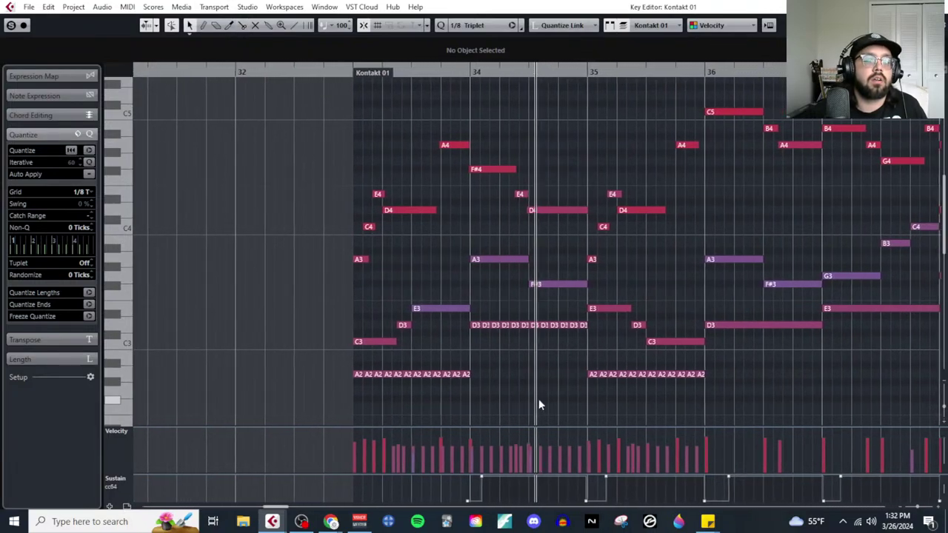
pyautogui.scroll(2, 363, 394)
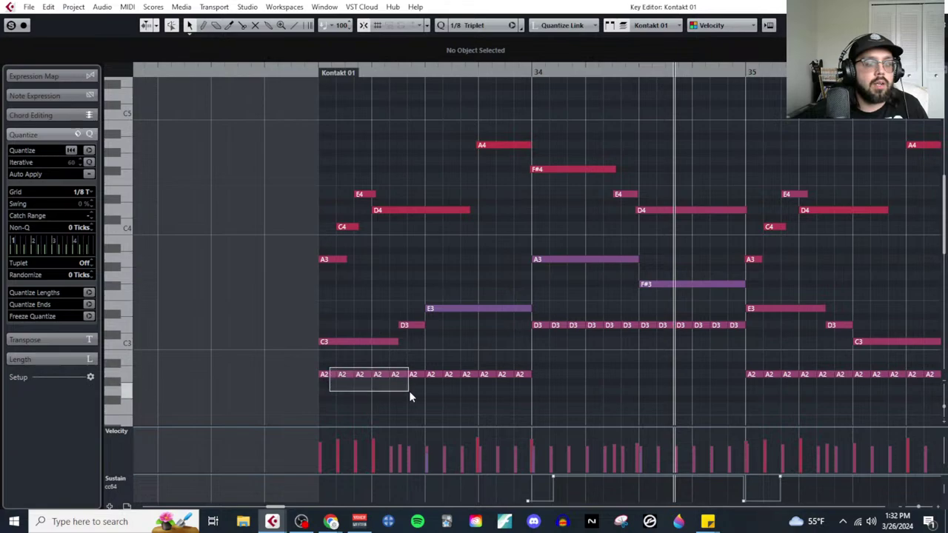
# Step: Select groups of the repeated A2 and D3 notes, then play the passage back from bar 33
pyautogui.moveTo(408, 390); pyautogui.dragTo(410, 391)
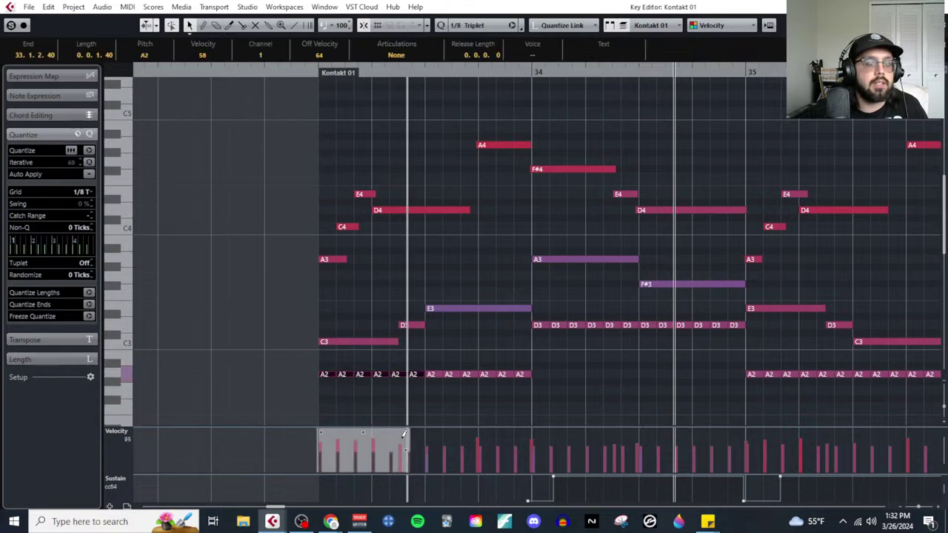
pyautogui.click(441, 370)
pyautogui.moveTo(531, 399); pyautogui.dragTo(531, 399)
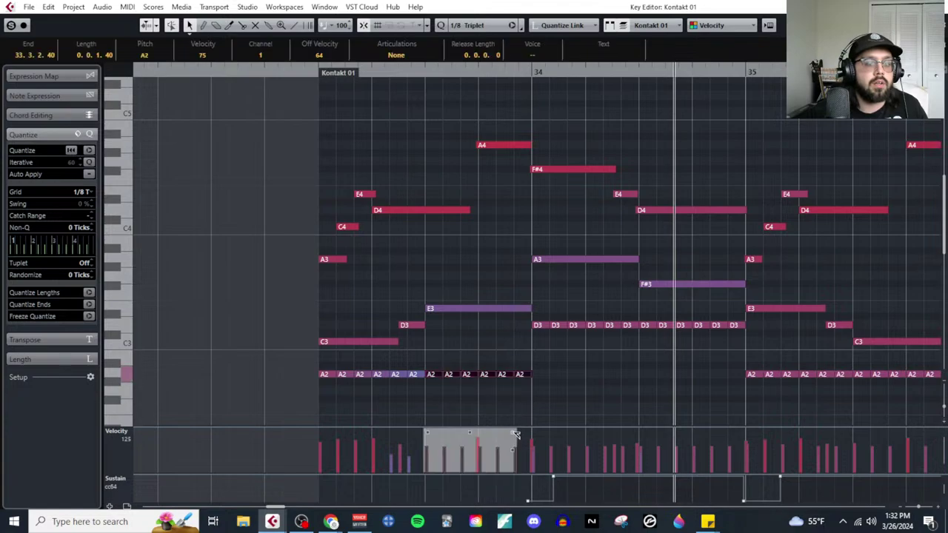
pyautogui.moveTo(540, 318); pyautogui.dragTo(634, 352)
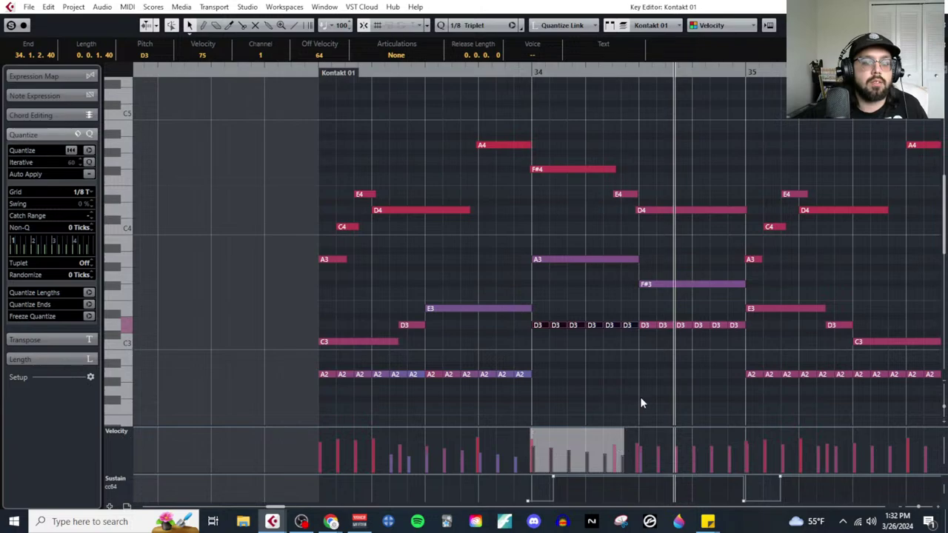
pyautogui.click(649, 323)
pyautogui.moveTo(734, 344); pyautogui.dragTo(734, 345)
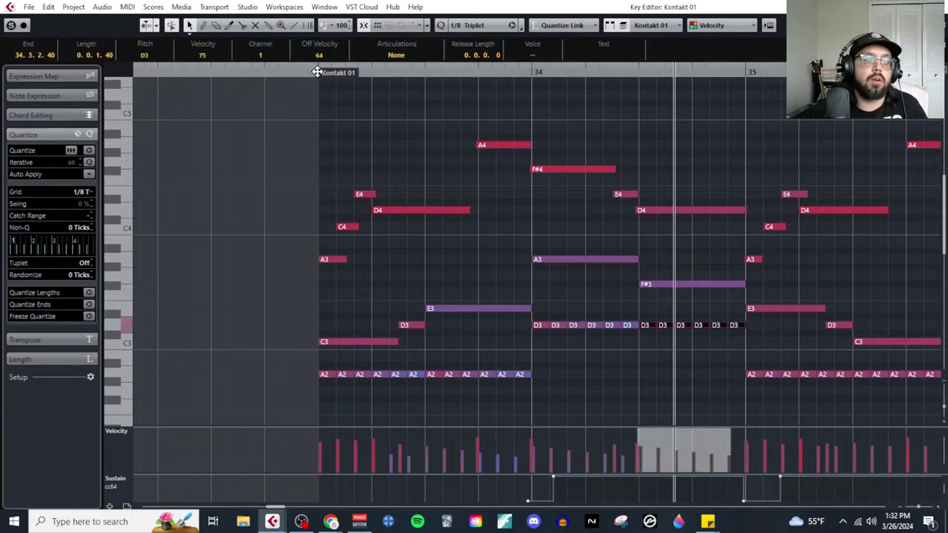
pyautogui.hscroll(5, 317, 71)
pyautogui.hscroll(-5, 249, 95)
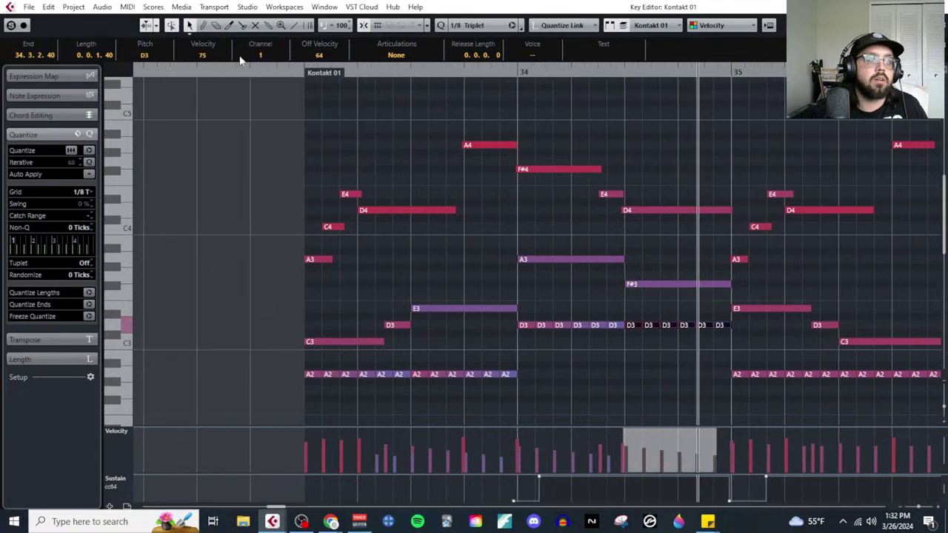
pyautogui.click(304, 76)
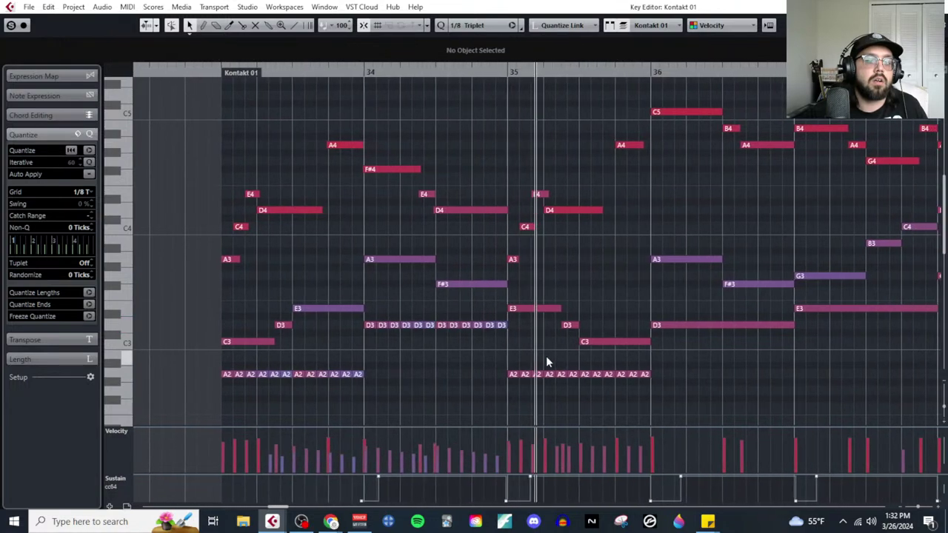
pyautogui.press('space')
# Step: Draw a rising velocity ramp across the first repeated A2 notes of bar 35
pyautogui.moveTo(506, 368); pyautogui.dragTo(572, 380)
pyautogui.moveTo(570, 433); pyautogui.dragTo(568, 434)
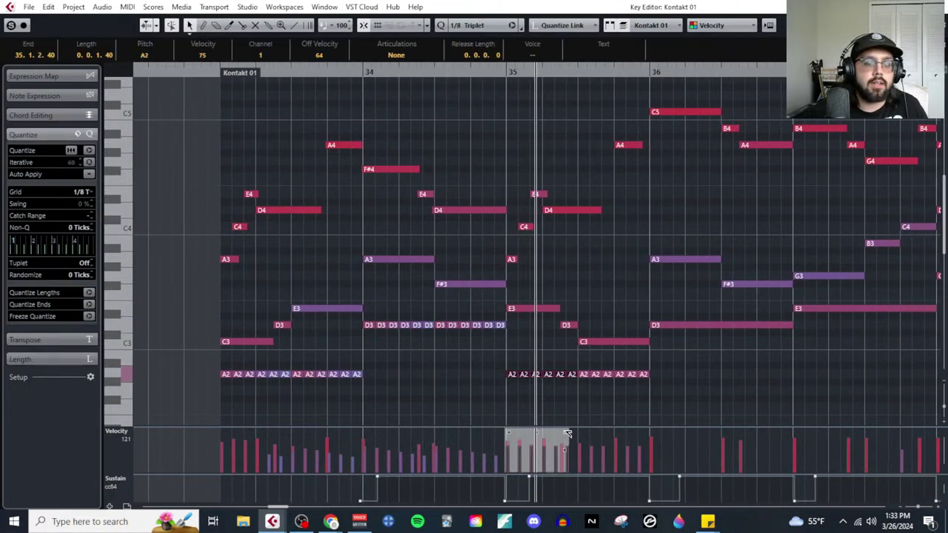
pyautogui.moveTo(586, 363); pyautogui.dragTo(642, 391)
pyautogui.click(648, 381)
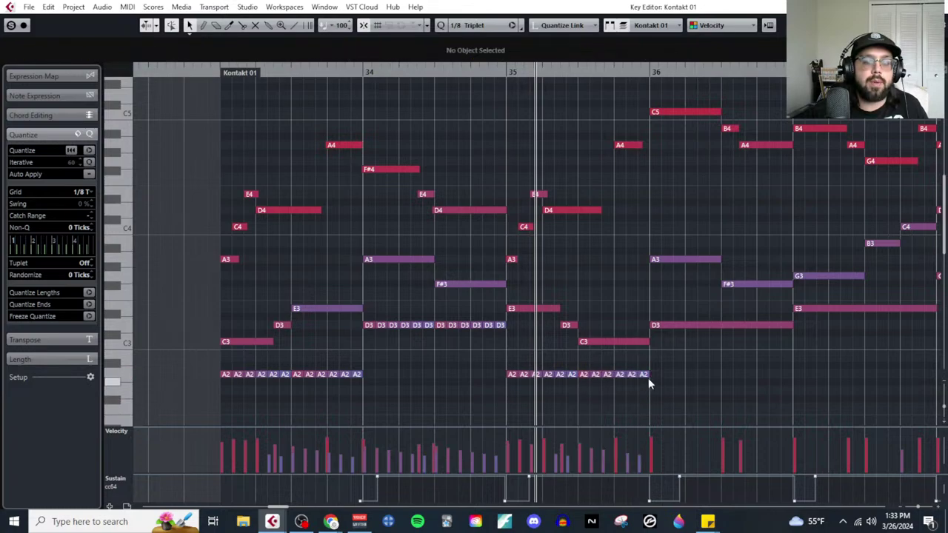
pyautogui.hscroll(3, 647, 386)
pyautogui.scroll(-2, 528, 363)
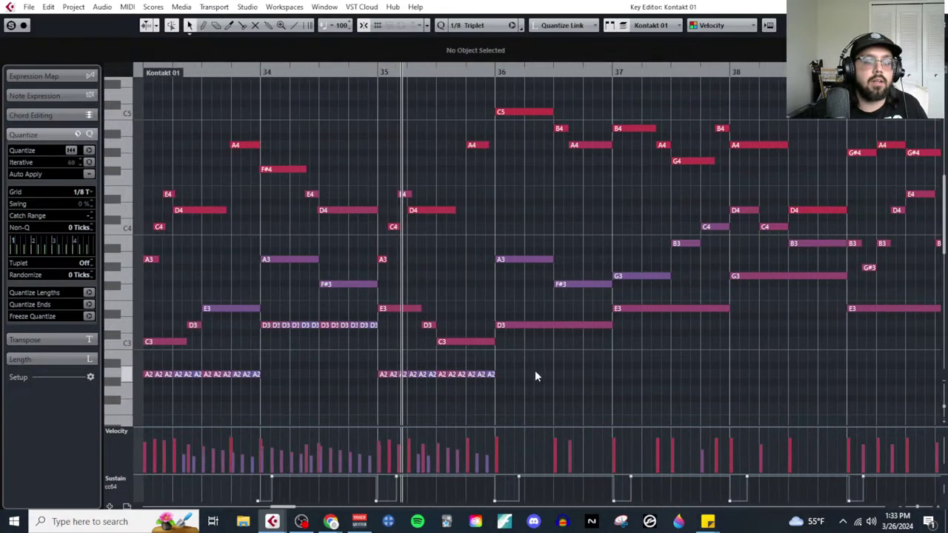
# Step: Split the long D3 (bar 36), E3 (bar 37), G3 (bar 38) and later E3 notes into triplets
pyautogui.rightClick(529, 361)
pyautogui.click(595, 354)
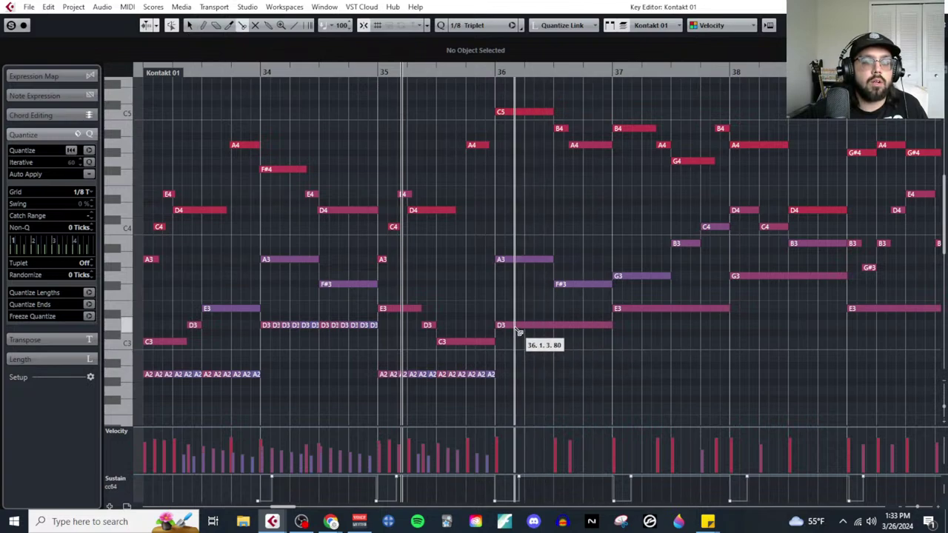
pyautogui.keyDown('alt'); pyautogui.click(507, 325); pyautogui.keyUp('alt')
pyautogui.keyDown('alt'); pyautogui.click(634, 315); pyautogui.keyUp('alt')
pyautogui.keyDown('alt'); pyautogui.click(745, 277); pyautogui.keyUp('alt')
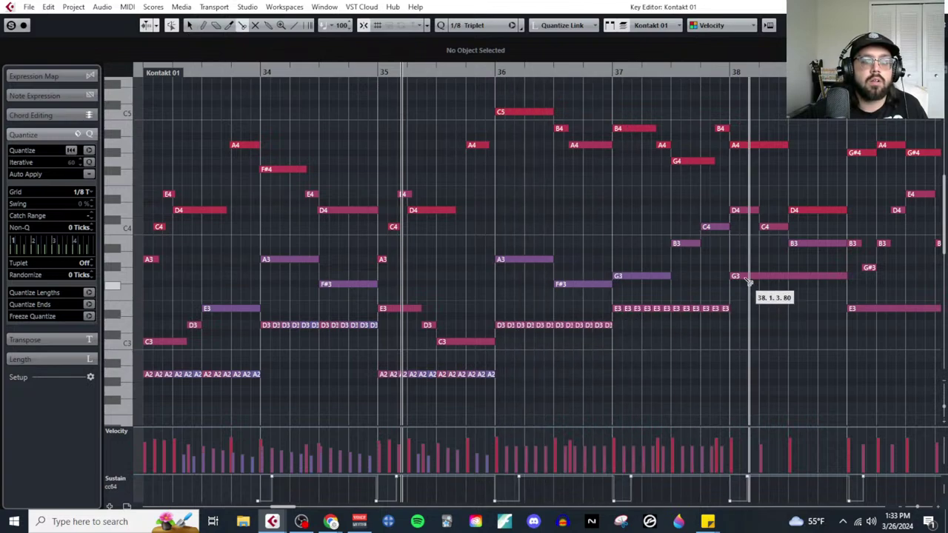
pyautogui.hscroll(2, 747, 317)
pyautogui.keyDown('alt'); pyautogui.click(774, 314); pyautogui.keyUp('alt')
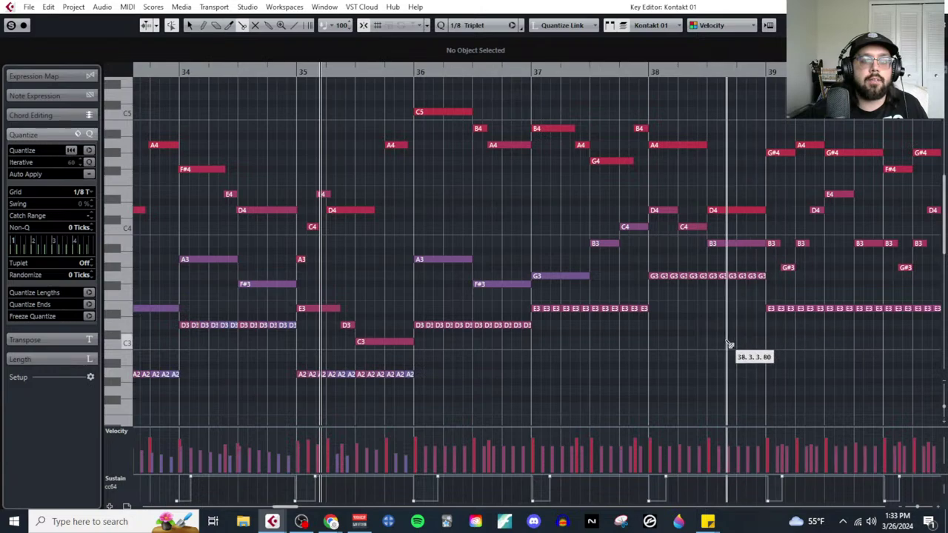
pyautogui.hscroll(4, 730, 345)
pyautogui.hscroll(-3, 422, 363)
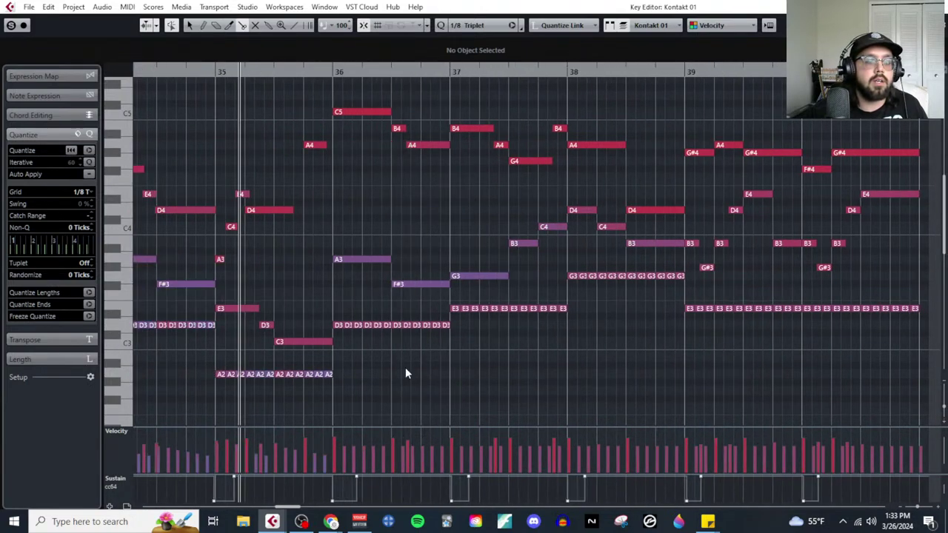
# Step: Select the repeated D3, E3 and G3 groups of bars 36–38 in turn to shape their velocities
pyautogui.moveTo(385, 339); pyautogui.dragTo(387, 341)
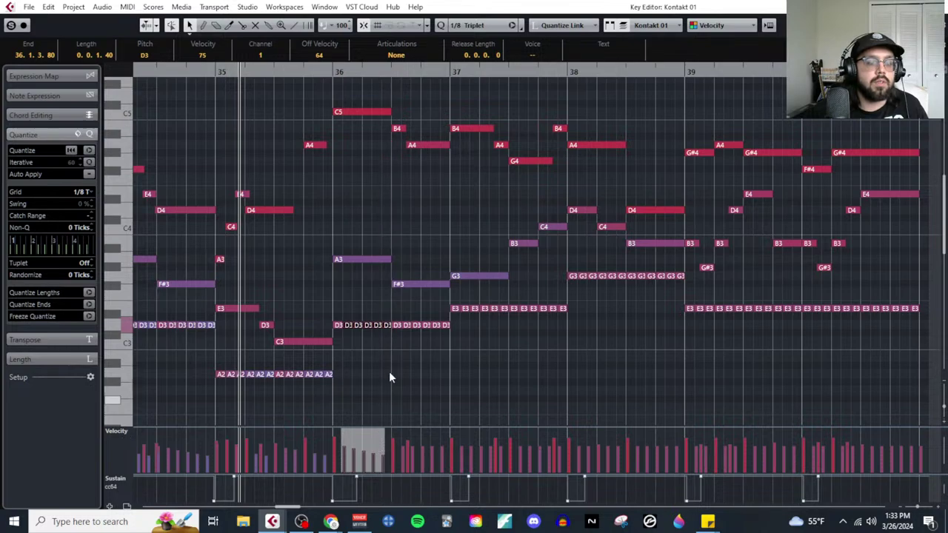
pyautogui.moveTo(398, 321); pyautogui.dragTo(442, 339)
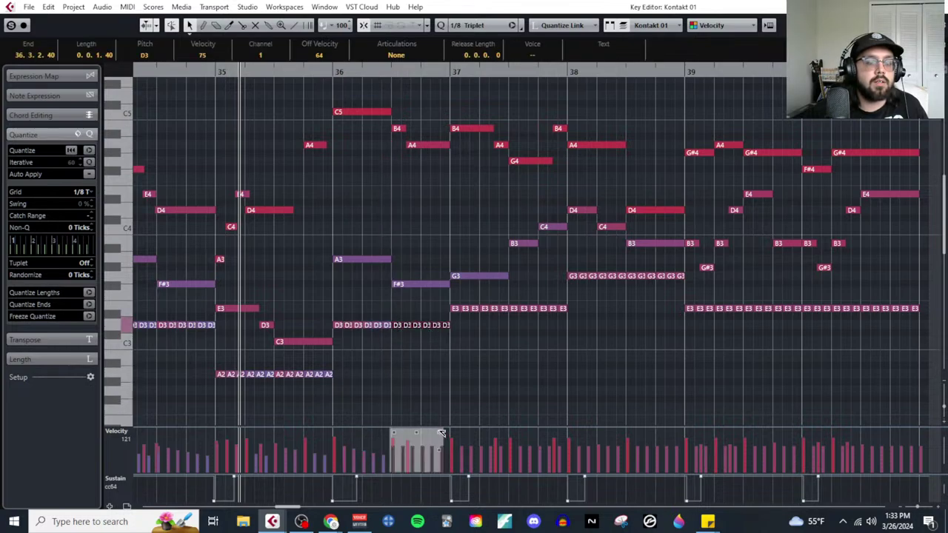
pyautogui.click(460, 319)
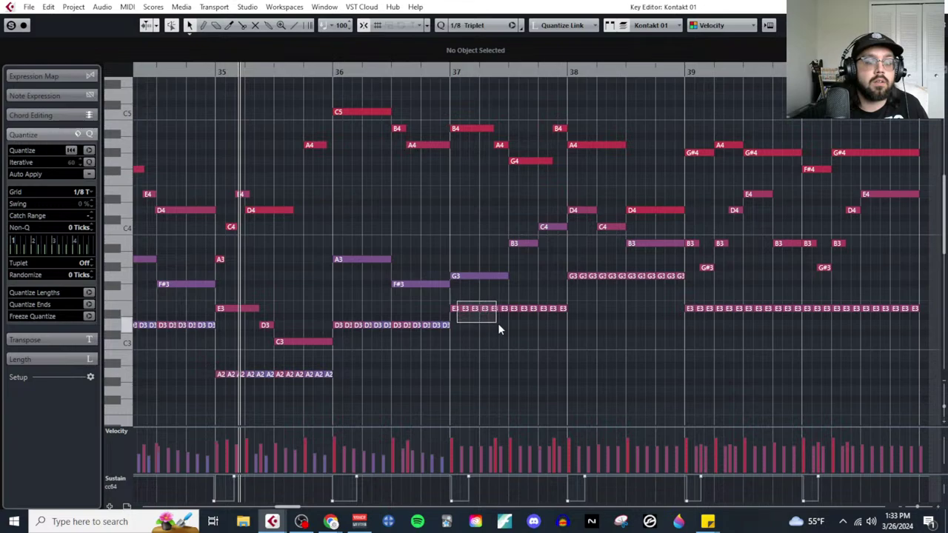
pyautogui.moveTo(498, 326); pyautogui.dragTo(497, 362)
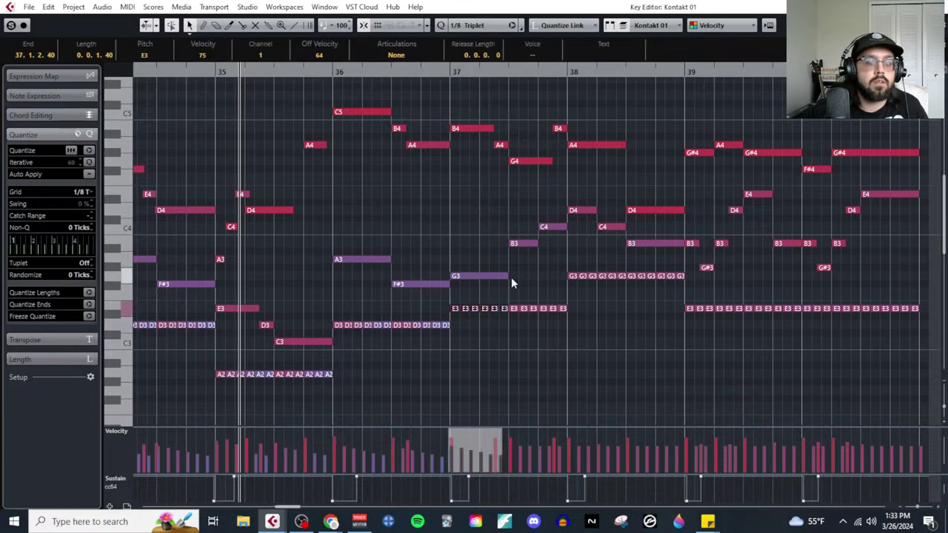
pyautogui.moveTo(516, 299); pyautogui.dragTo(563, 337)
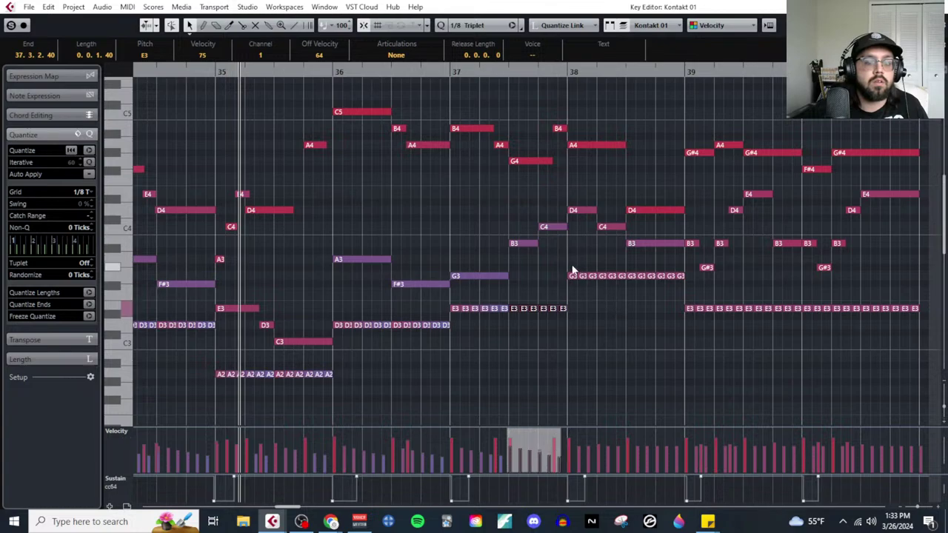
pyautogui.moveTo(572, 269); pyautogui.dragTo(681, 296)
pyautogui.hscroll(3, 620, 376)
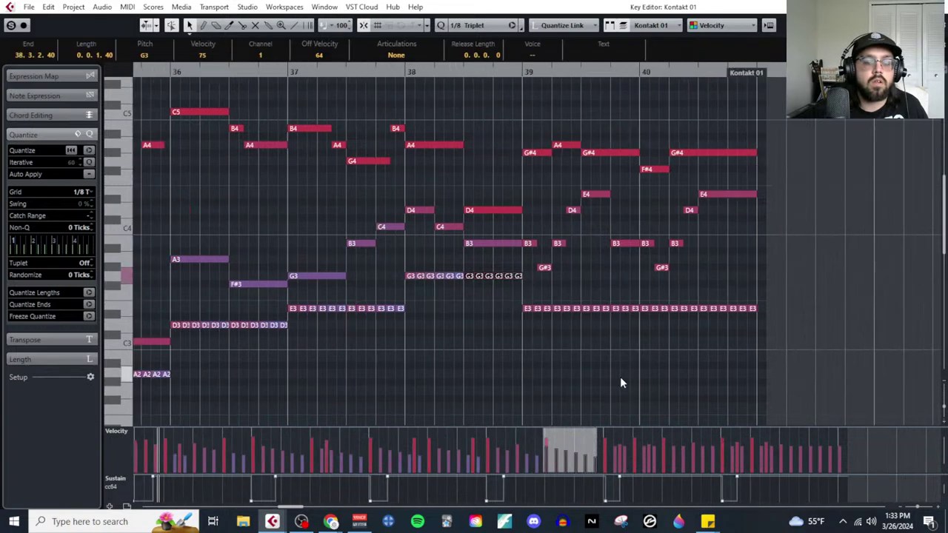
pyautogui.click(622, 373)
# Step: Select each repeated E3 group across bars 39 and 40 in turn for velocity shaping
pyautogui.moveTo(564, 317); pyautogui.dragTo(577, 319)
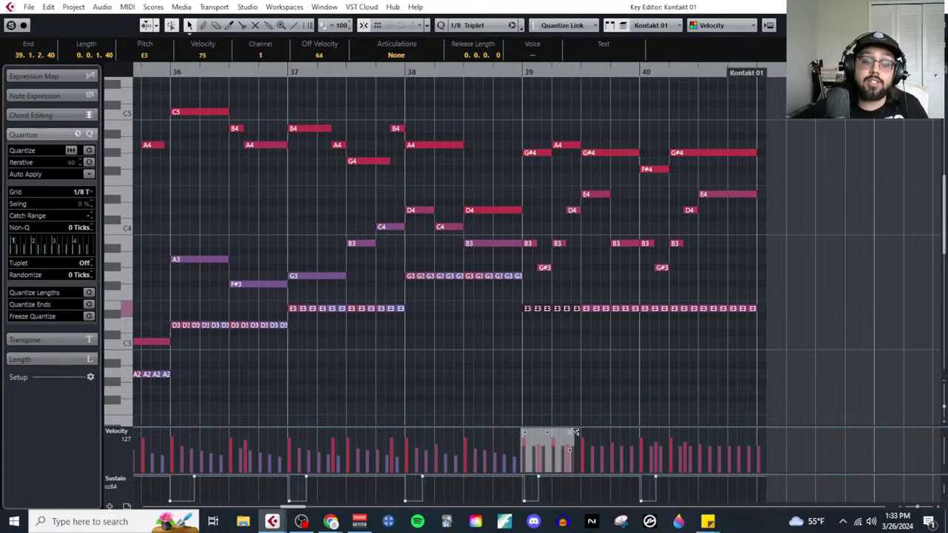
pyautogui.click(625, 410)
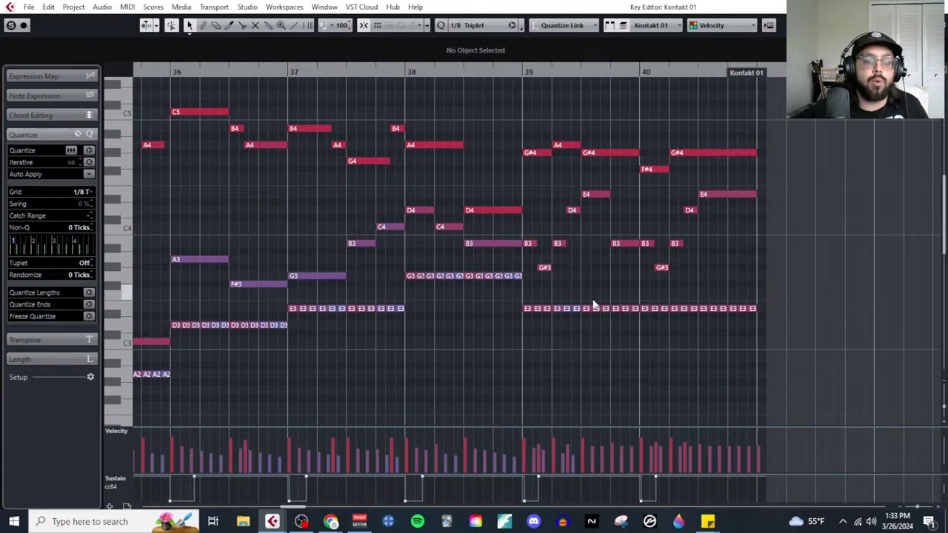
pyautogui.moveTo(619, 321); pyautogui.dragTo(635, 336)
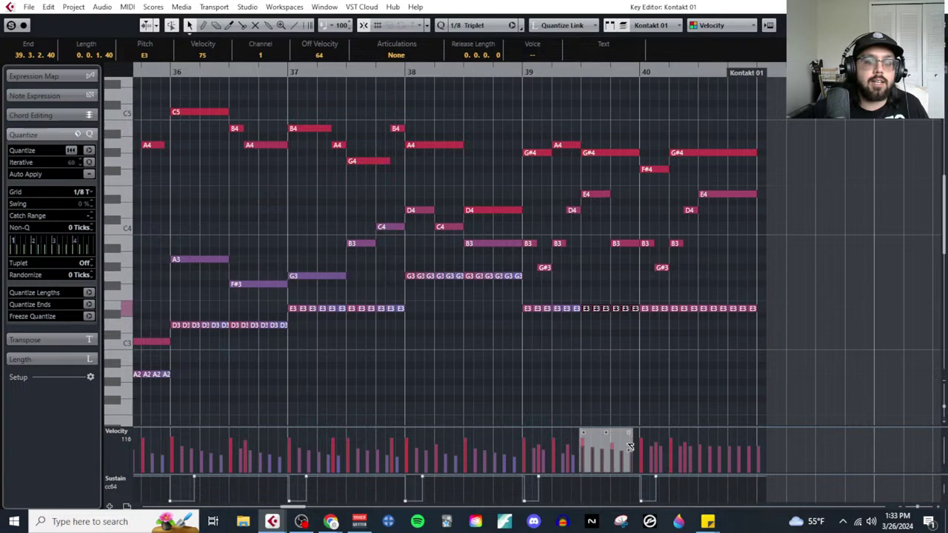
pyautogui.click(641, 416)
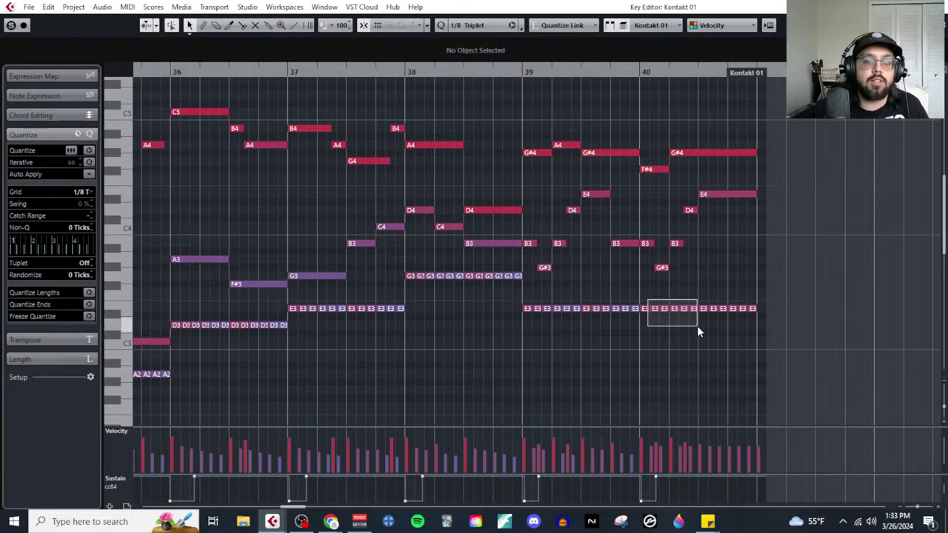
pyautogui.moveTo(696, 325); pyautogui.dragTo(696, 326)
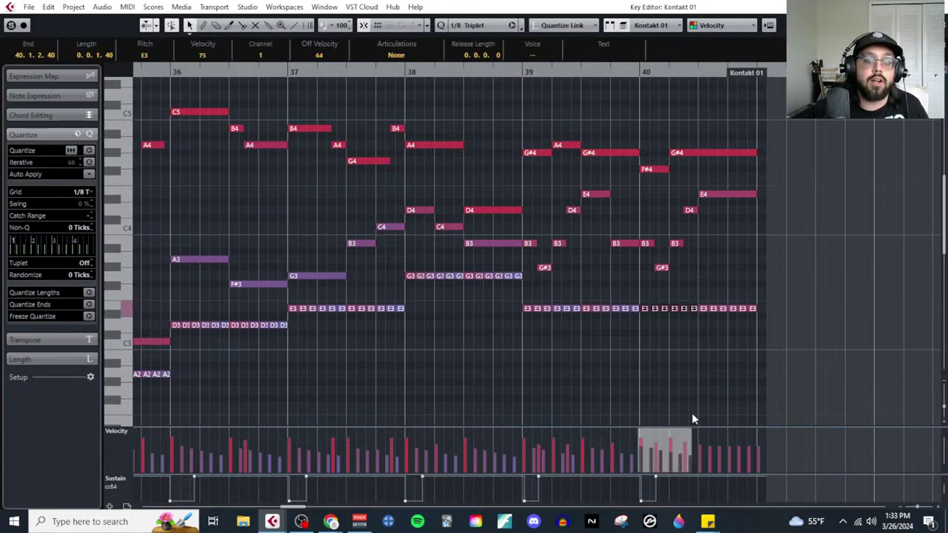
pyautogui.click(694, 418)
pyautogui.moveTo(754, 320); pyautogui.dragTo(754, 320)
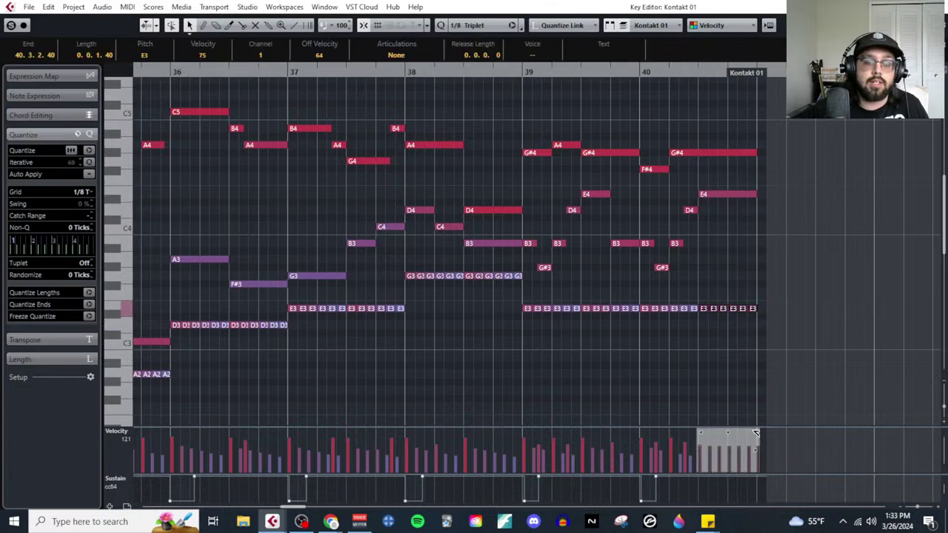
pyautogui.click(725, 376)
pyautogui.hscroll(-10, 565, 373)
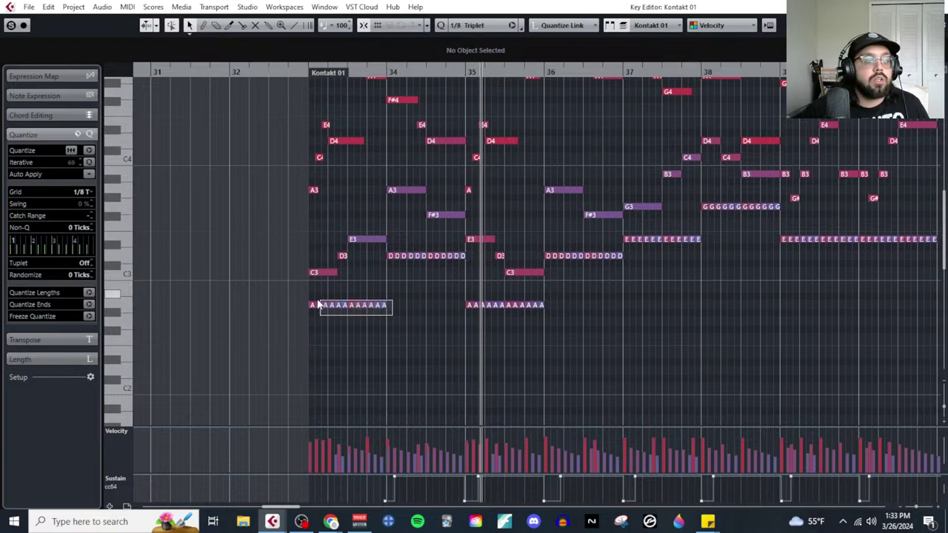
# Step: Select the repeated A, D, E and G bass notes across bars 33–38
pyautogui.moveTo(318, 303); pyautogui.dragTo(311, 303)
pyautogui.moveTo(464, 278); pyautogui.dragTo(465, 276)
pyautogui.moveTo(464, 294); pyautogui.dragTo(546, 317)
pyautogui.moveTo(610, 263); pyautogui.dragTo(612, 264)
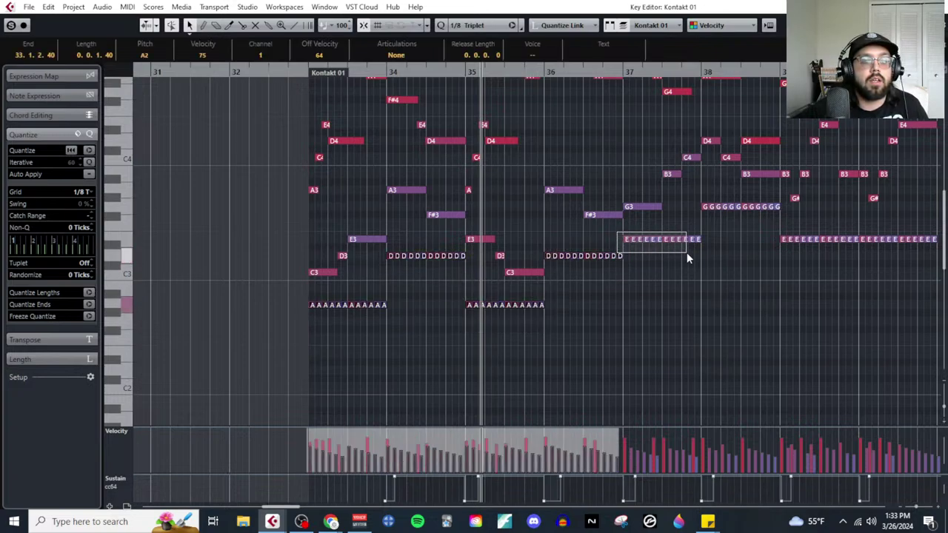
pyautogui.moveTo(687, 252); pyautogui.dragTo(700, 240)
pyautogui.moveTo(784, 222); pyautogui.dragTo(783, 222)
pyautogui.moveTo(775, 232); pyautogui.dragTo(861, 258)
# Step: Move the cursor to bar 33 and transpose the selected notes down one octave
pyautogui.hscroll(2, 775, 271)
pyautogui.hscroll(-2, 390, 287)
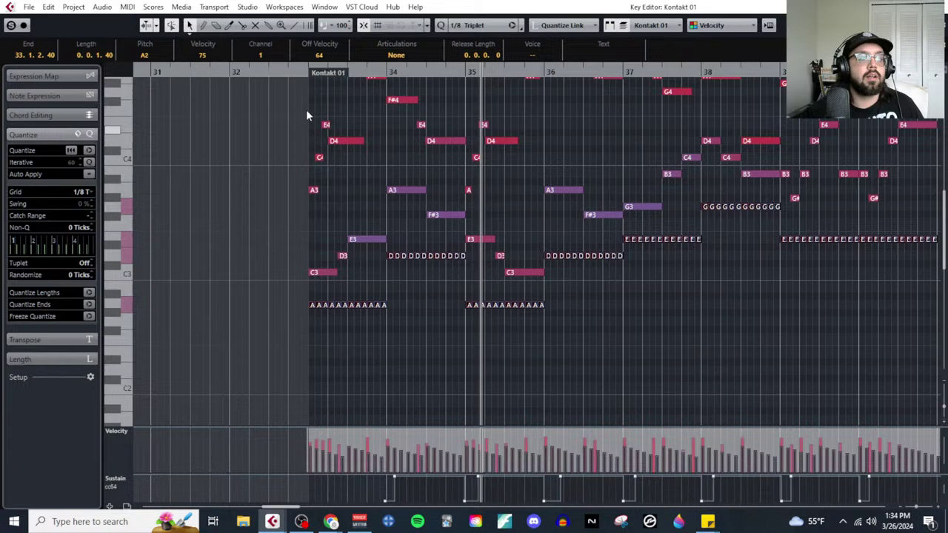
pyautogui.click(306, 73)
pyautogui.hotkey('shift', 'Down')
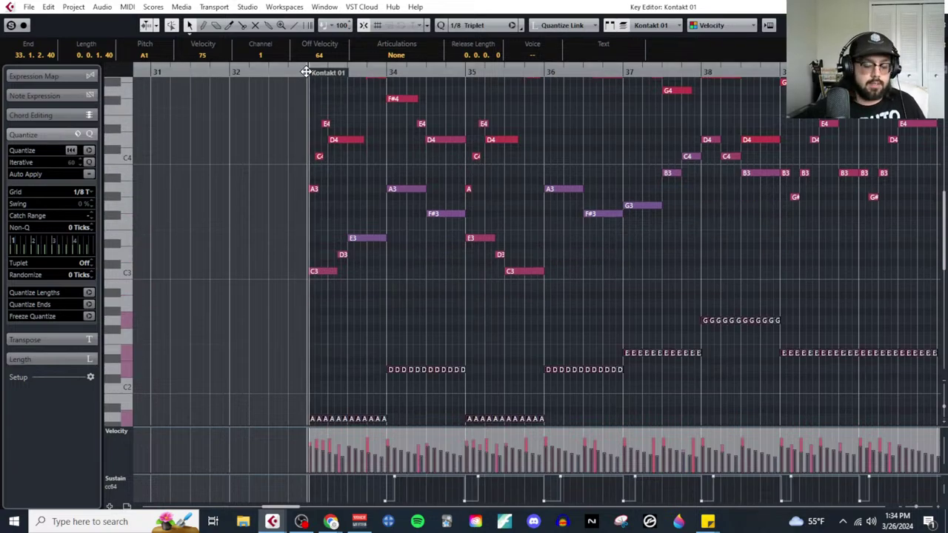
pyautogui.hotkey('shift', 'Up')
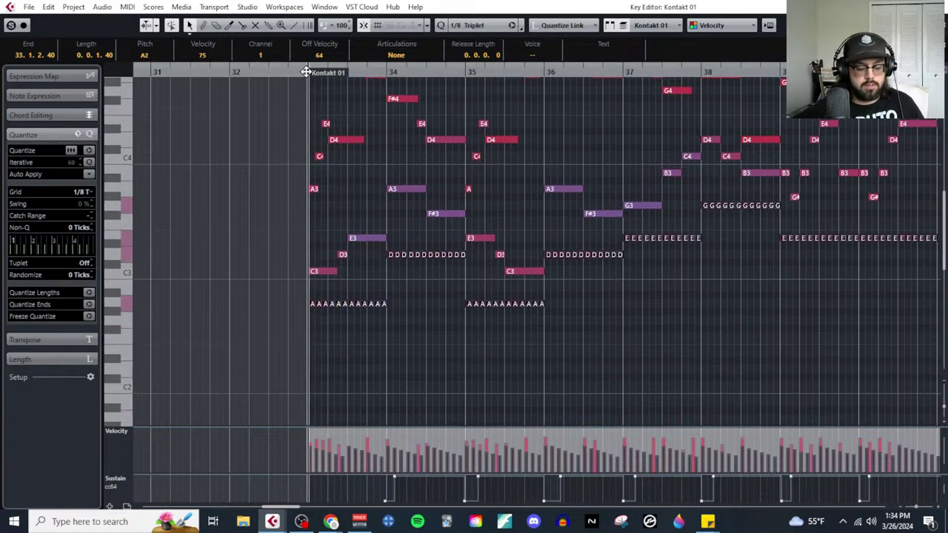
pyautogui.hotkey('shift', 'Down')
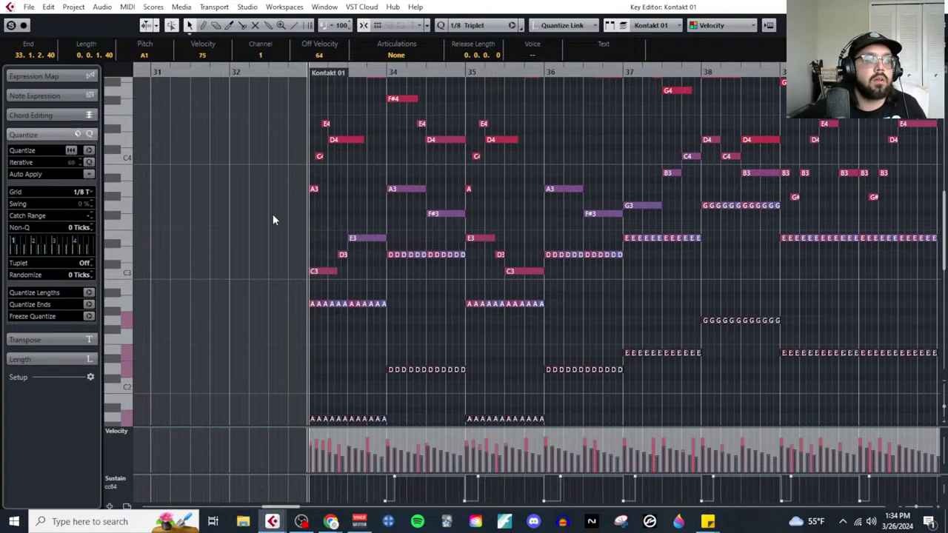
# Step: Deselect the notes, scroll to the low register and choose the Glue tool
pyautogui.rightClick(337, 361)
pyautogui.click(428, 359)
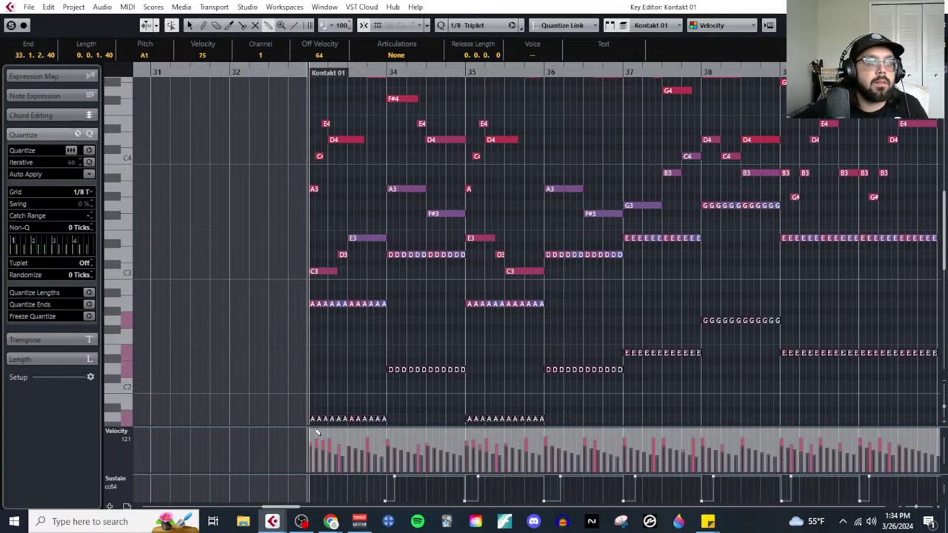
pyautogui.press('1')
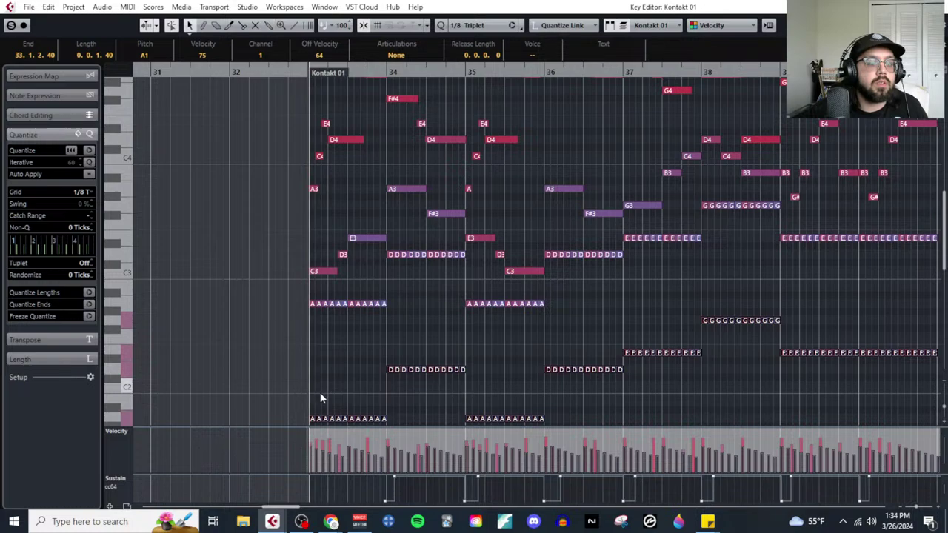
pyautogui.click(319, 392)
pyautogui.scroll(-4, 315, 384)
pyautogui.rightClick(329, 310)
pyautogui.click(416, 310)
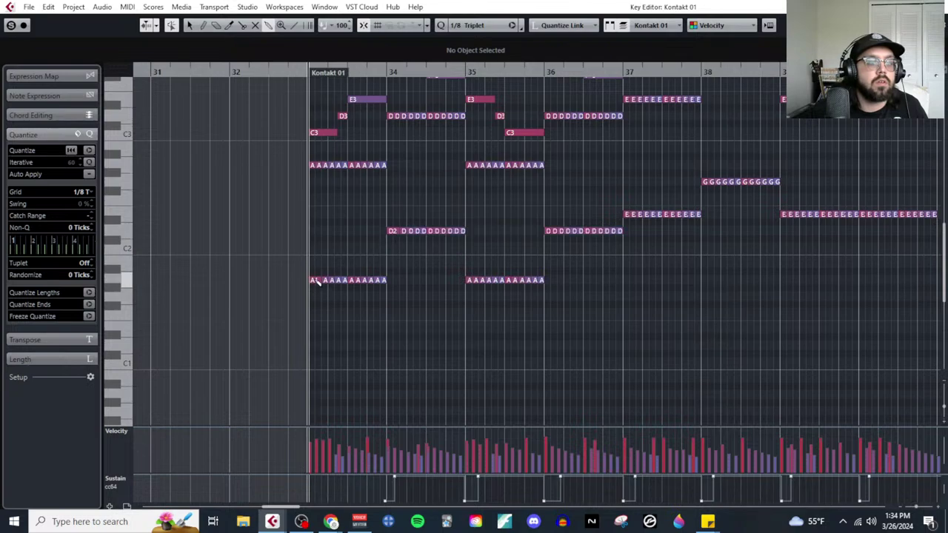
# Step: Glue each run of low repeats into single long A1, D2, A1, D2, E2, G2 and E2 notes
pyautogui.click(379, 280)
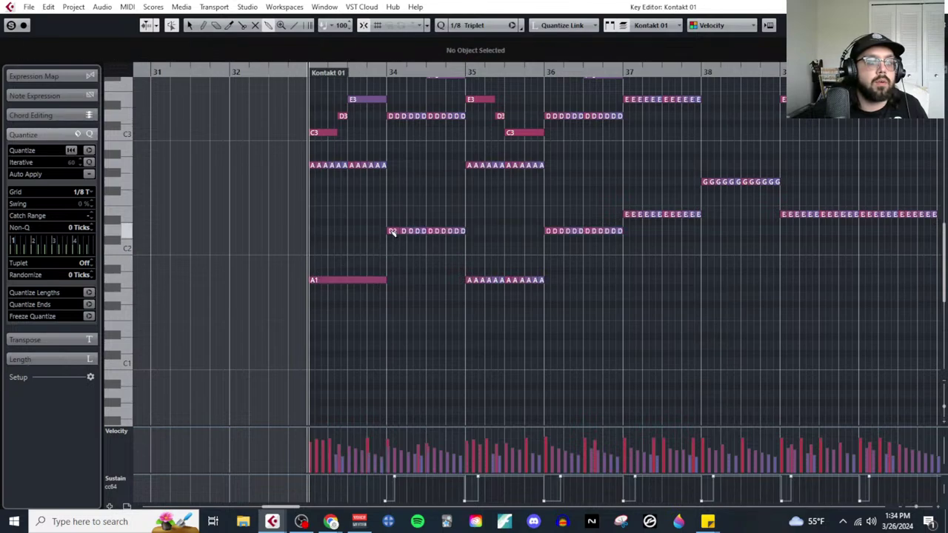
pyautogui.click(453, 232)
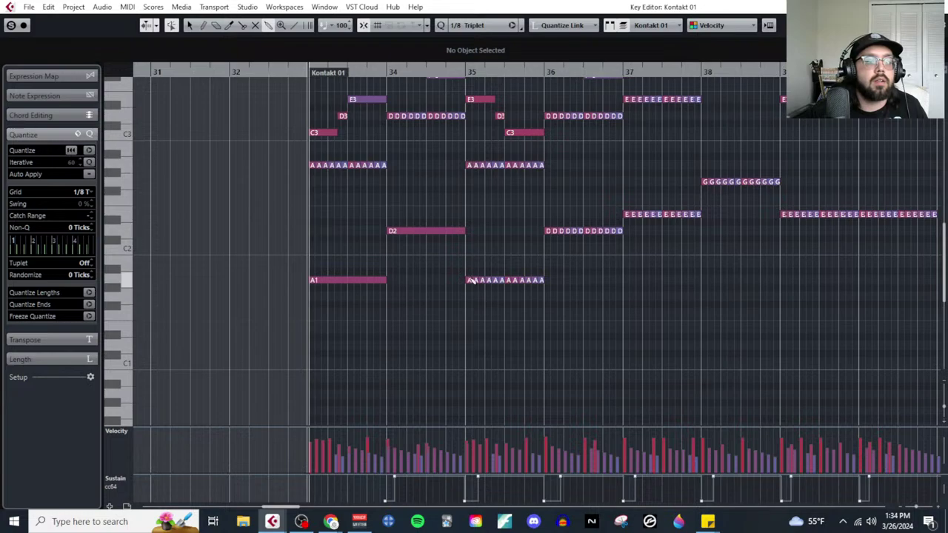
pyautogui.click(539, 281)
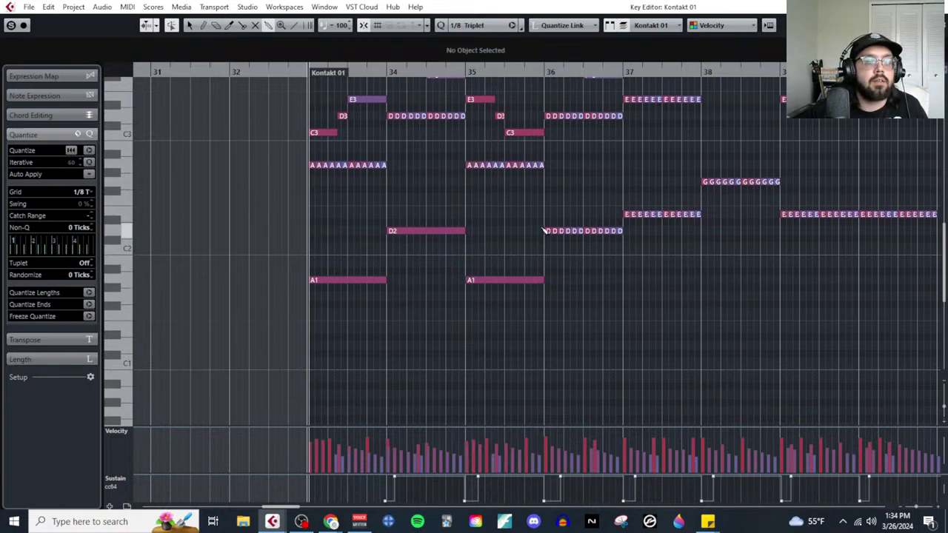
pyautogui.moveTo(609, 249); pyautogui.dragTo(615, 248)
pyautogui.click(602, 233)
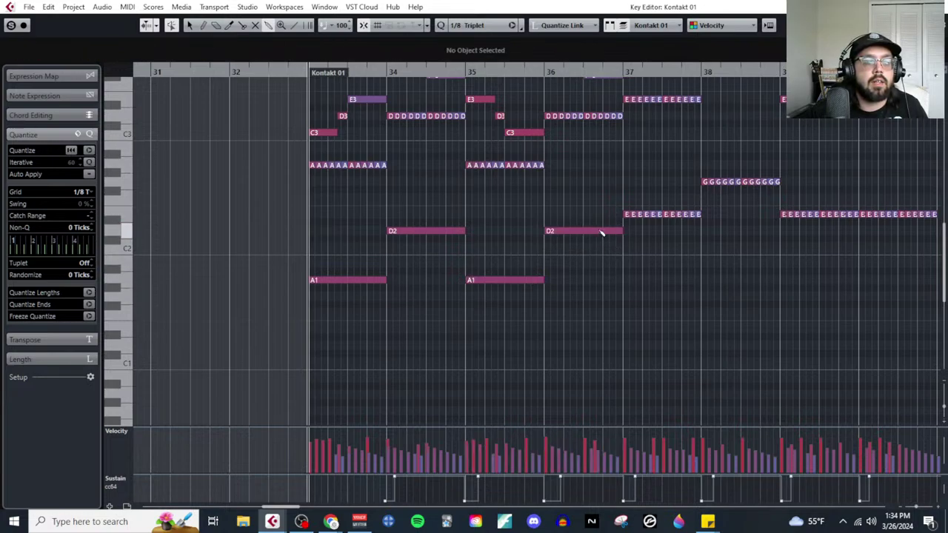
pyautogui.moveTo(704, 226); pyautogui.dragTo(703, 226)
pyautogui.click(677, 216)
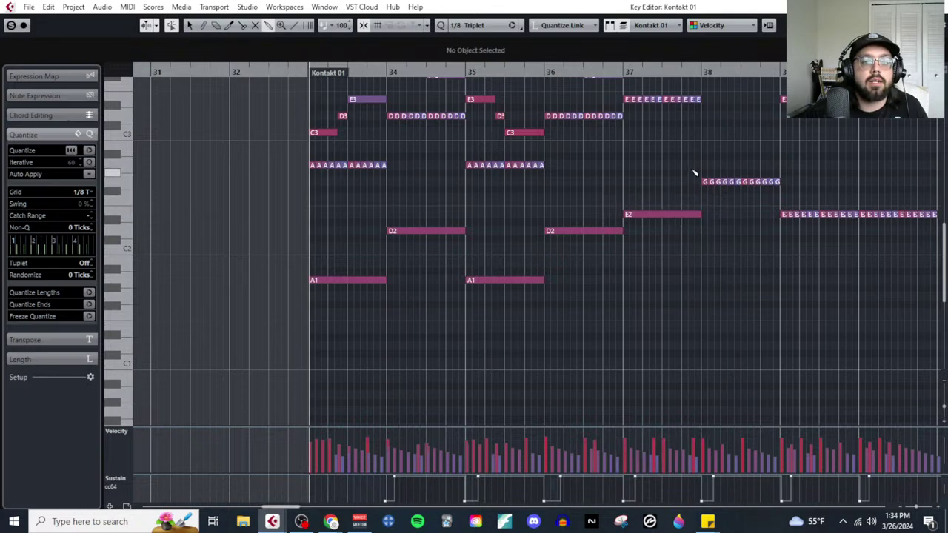
pyautogui.moveTo(763, 193); pyautogui.dragTo(764, 194)
pyautogui.click(741, 182)
pyautogui.hscroll(3, 548, 228)
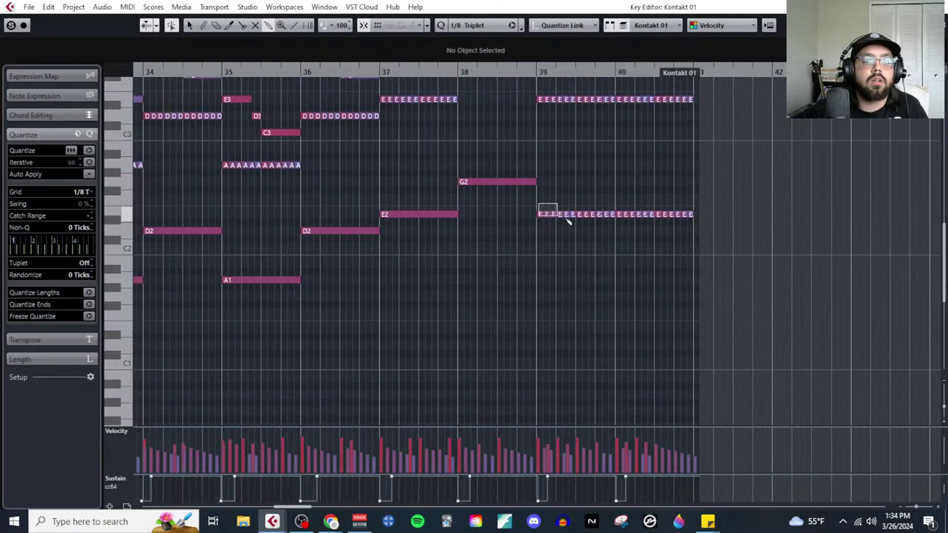
pyautogui.moveTo(673, 230); pyautogui.dragTo(696, 227)
pyautogui.click(652, 216)
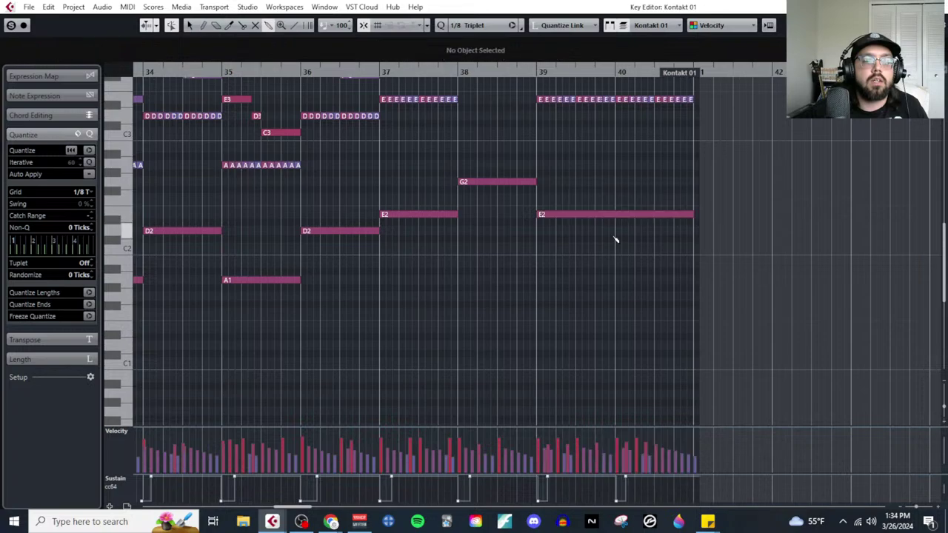
pyautogui.hscroll(-3, 398, 360)
# Step: Return to the Object Selection tool and set the grid to 1/2
pyautogui.rightClick(441, 337)
pyautogui.click(397, 336)
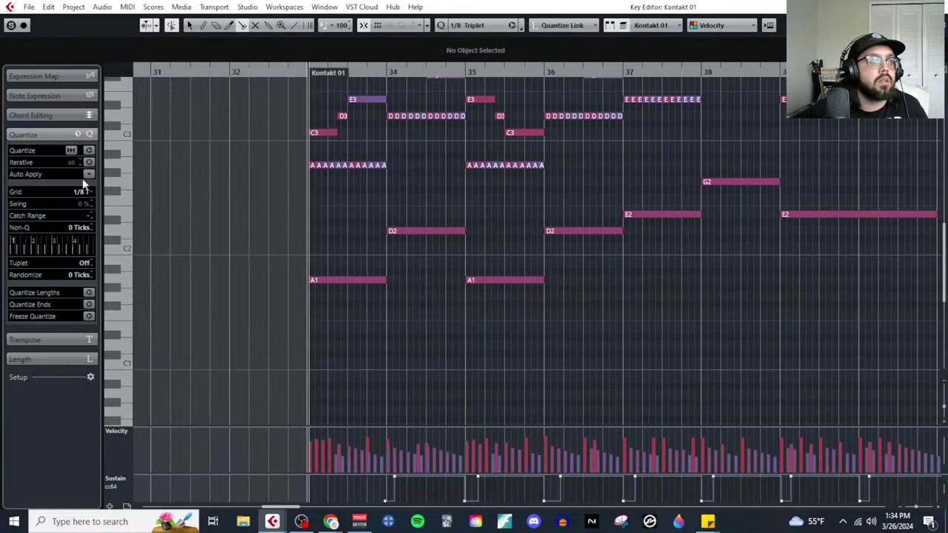
pyautogui.click(82, 191)
pyautogui.click(111, 216)
# Step: Split the A1, D2, A1, D2, E2 and final E2 notes into half-note pairs
pyautogui.click(354, 282)
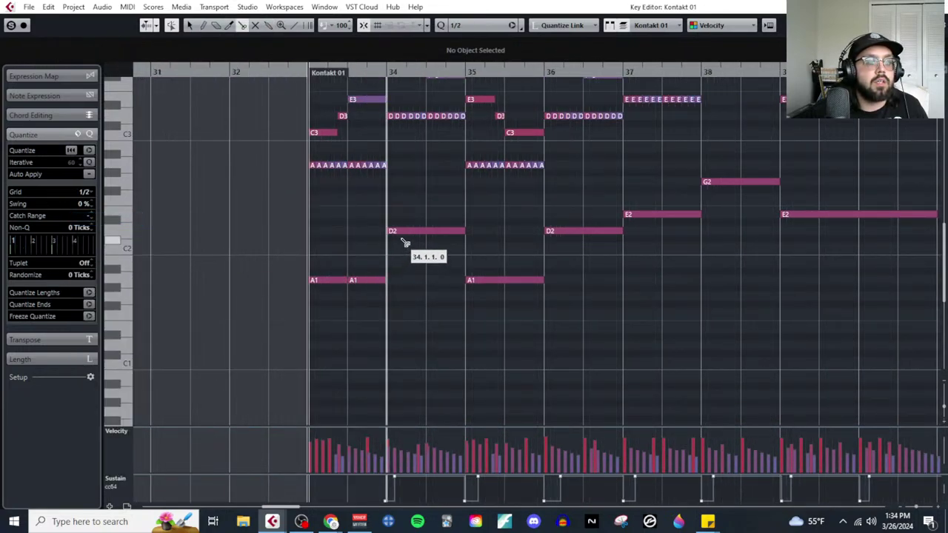
pyautogui.click(428, 231)
pyautogui.click(506, 281)
pyautogui.click(585, 230)
pyautogui.click(663, 215)
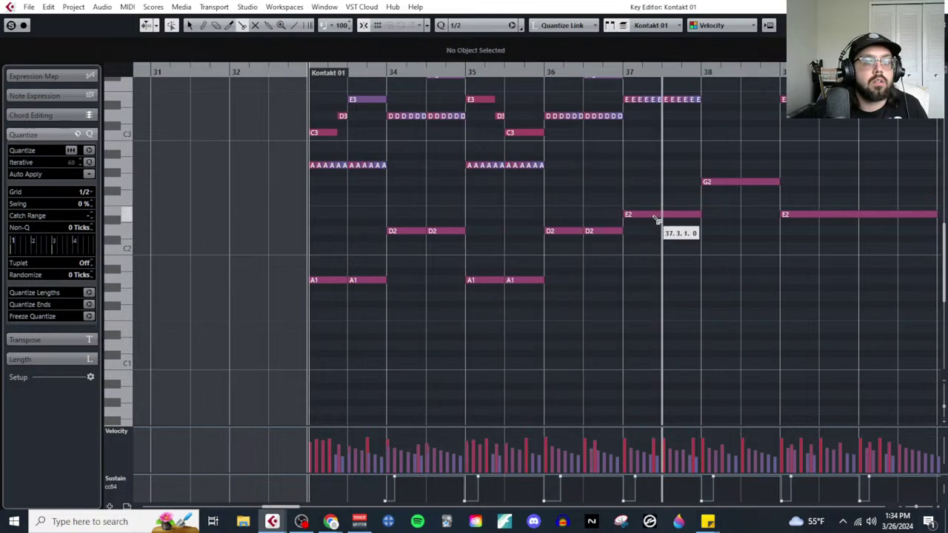
pyautogui.click(820, 215)
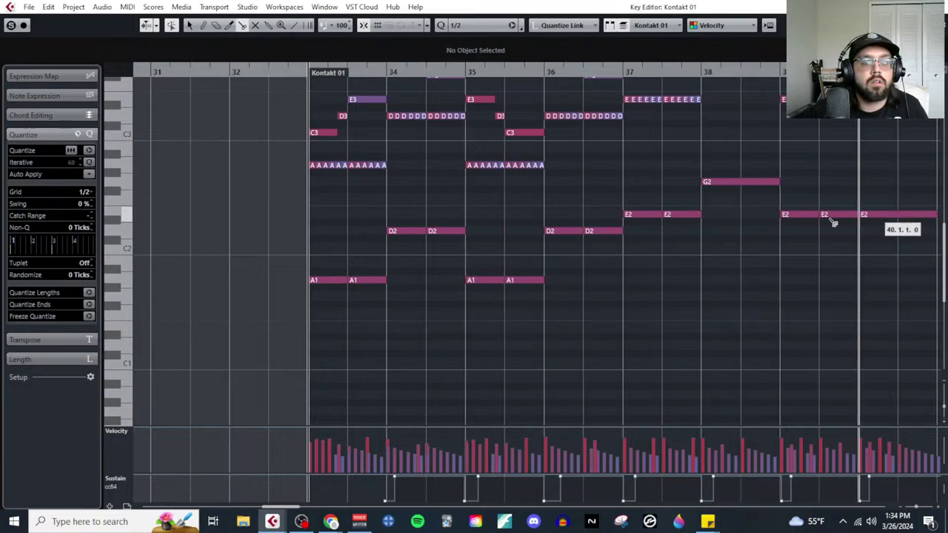
pyautogui.hscroll(-3, 461, 377)
pyautogui.scroll(2, 530, 378)
pyautogui.hscroll(2, 532, 378)
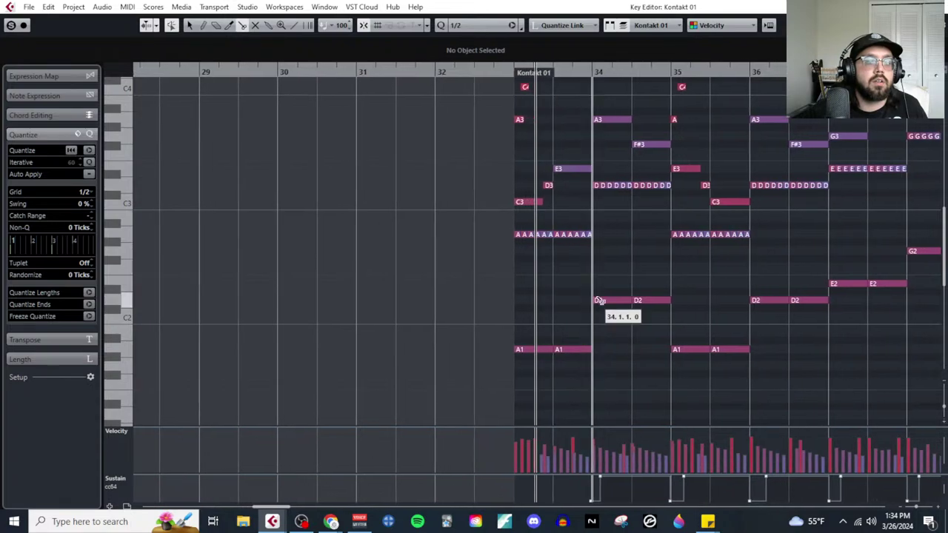
pyautogui.hscroll(2, 601, 285)
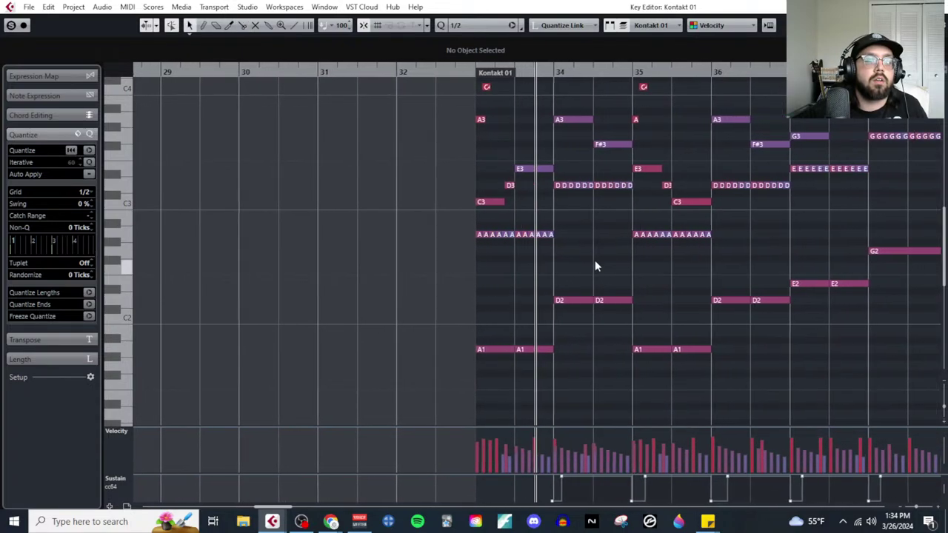
pyautogui.scroll(2, 595, 266)
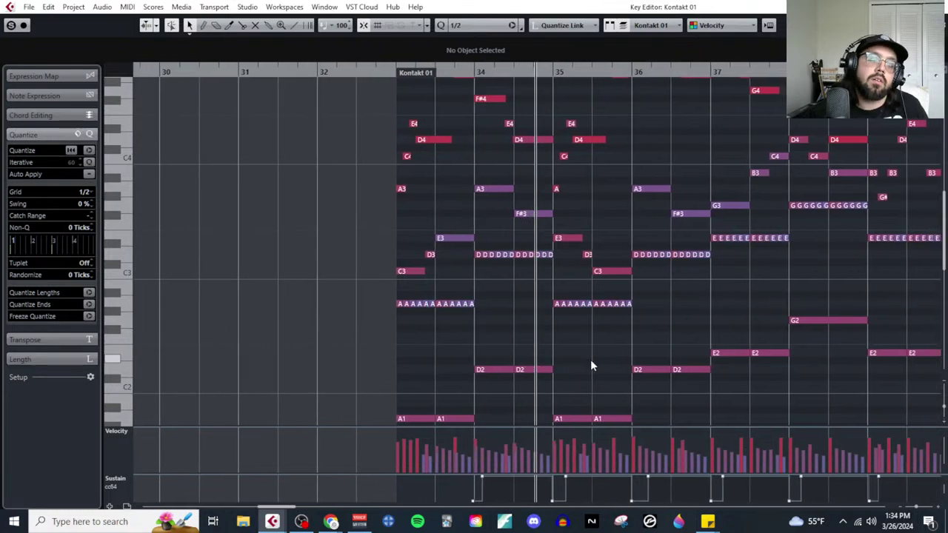
pyautogui.scroll(-2, 659, 381)
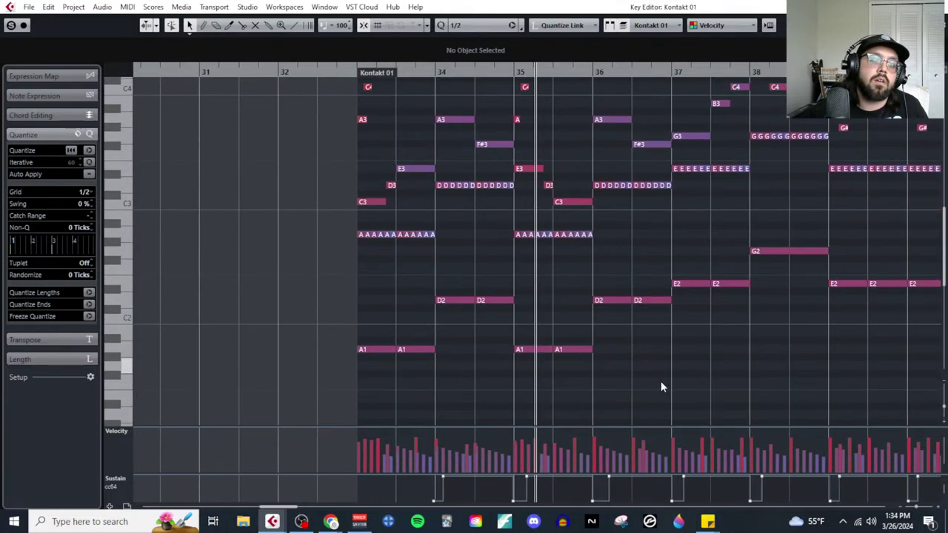
pyautogui.press('g')
pyautogui.scroll(2, 671, 391)
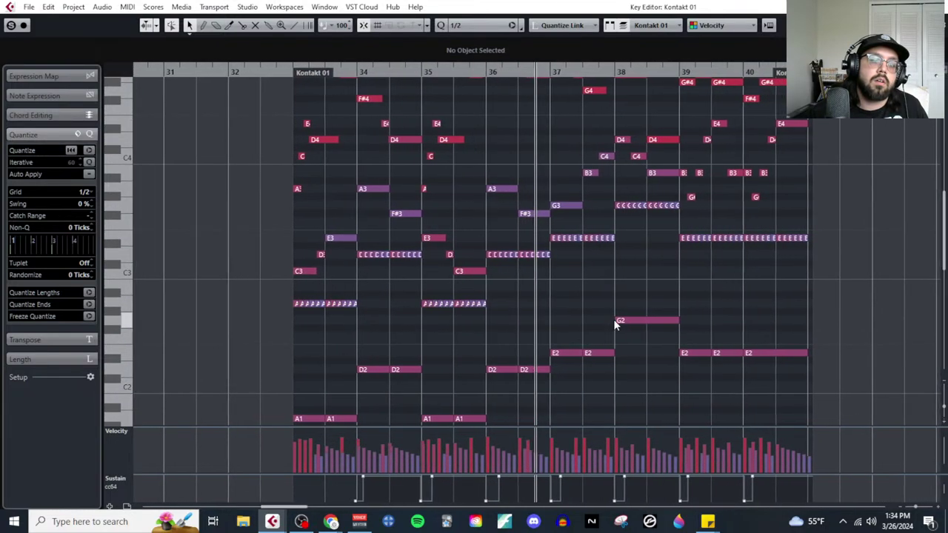
pyautogui.scroll(2, 613, 325)
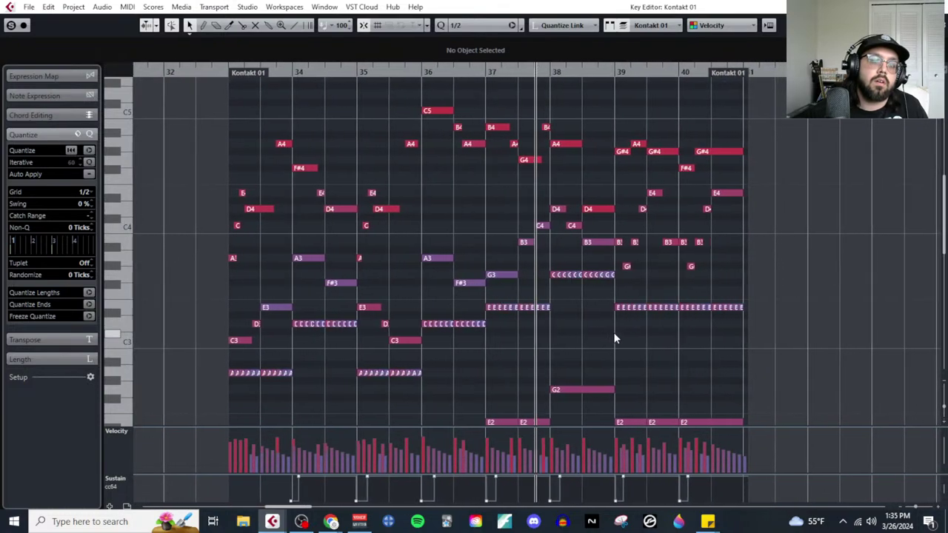
pyautogui.scroll(-2, 611, 347)
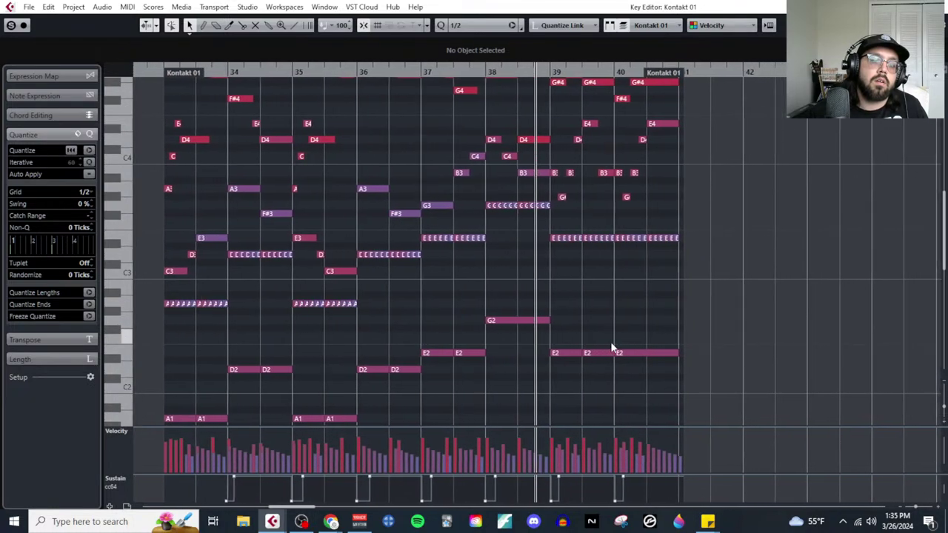
pyautogui.scroll(2, 611, 346)
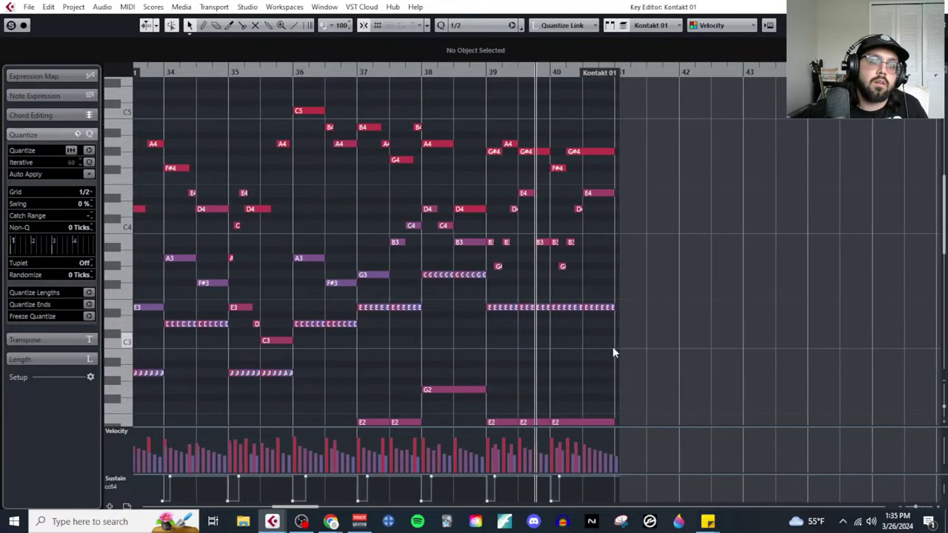
pyautogui.hscroll(-2, 612, 353)
pyautogui.hscroll(-1, 611, 359)
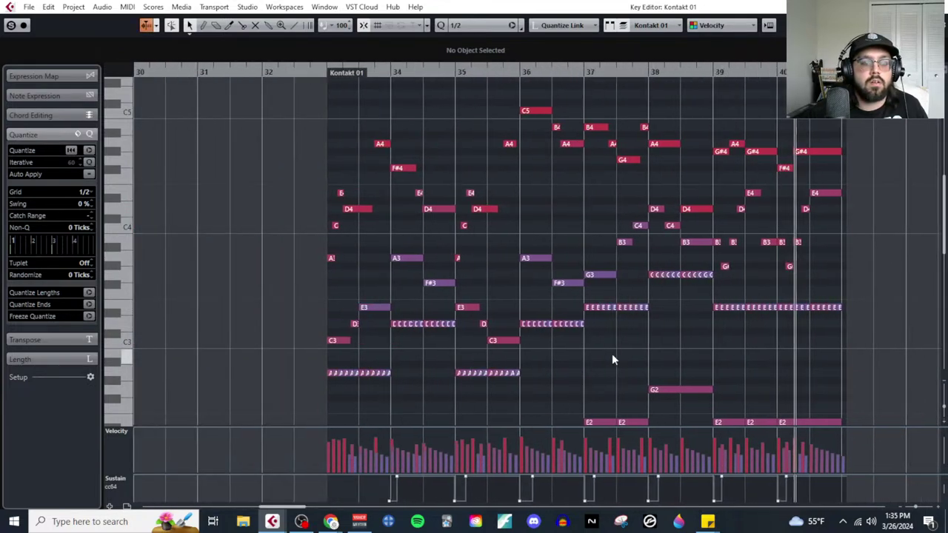
pyautogui.scroll(-2, 611, 359)
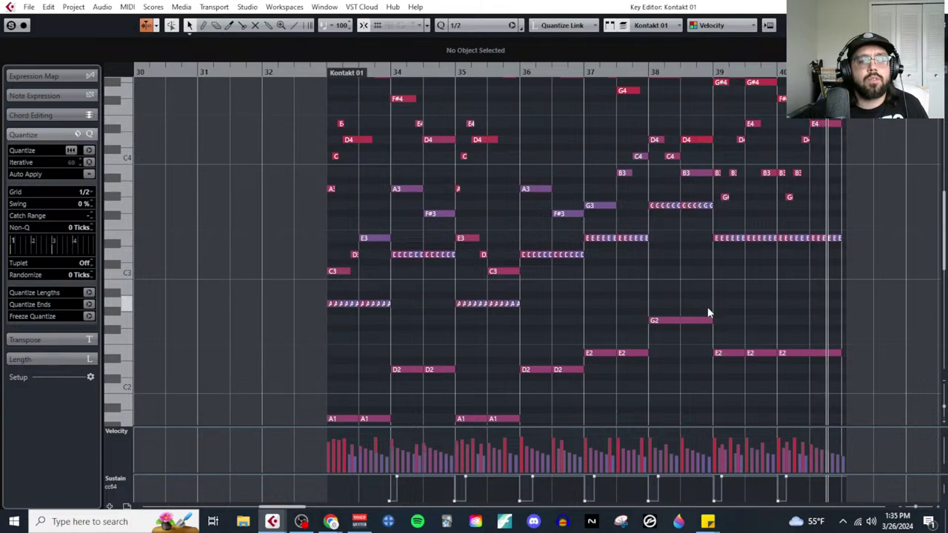
pyautogui.hscroll(4, 492, 296)
pyautogui.hscroll(-5, 477, 310)
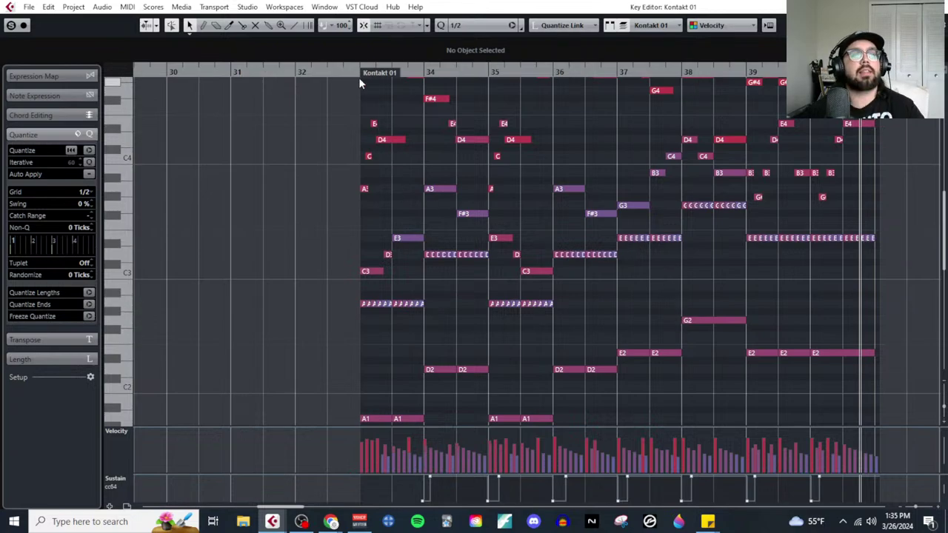
pyautogui.hscroll(-2, 371, 80)
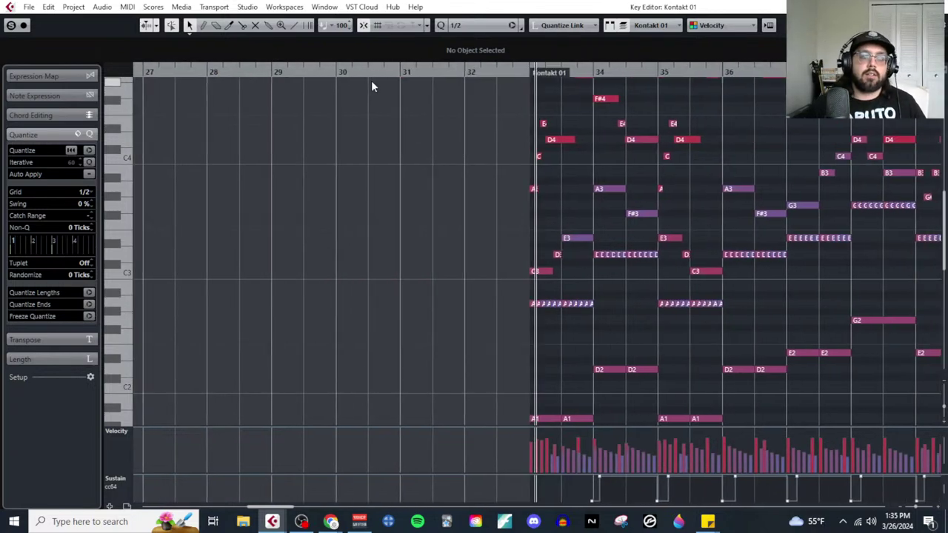
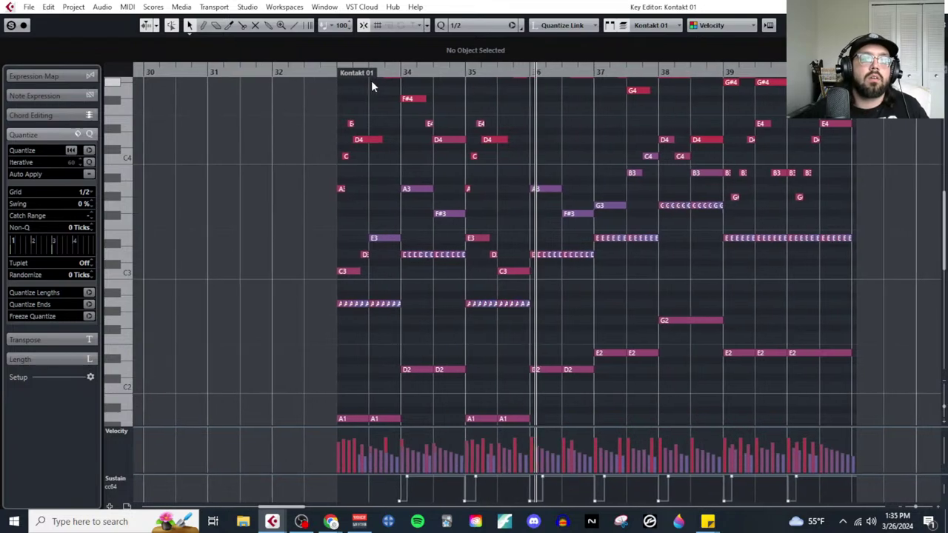
# Step: Drop bar 38's twelve repeated G3 notes to D3, then raise the last six back to G3
pyautogui.scroll(2, 600, 304)
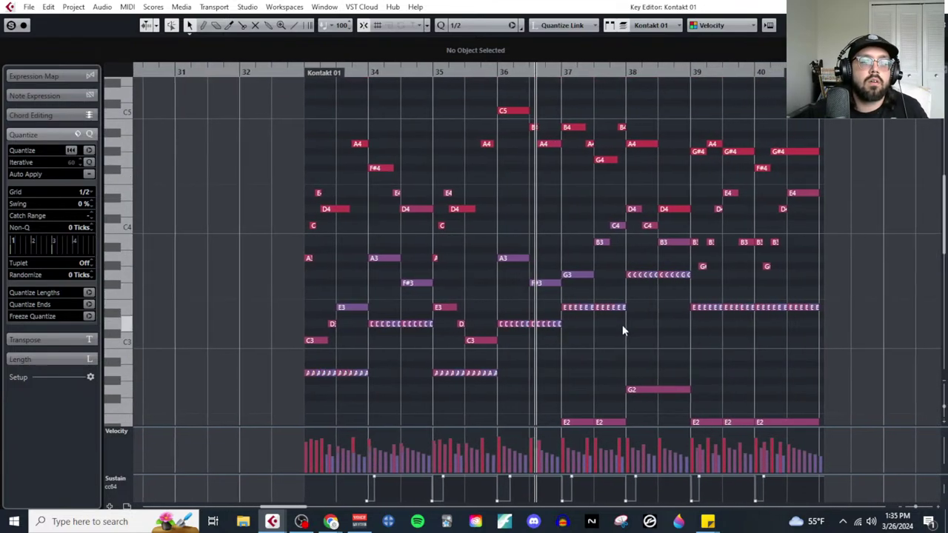
pyautogui.scroll(3, 607, 326)
pyautogui.scroll(-2, 635, 281)
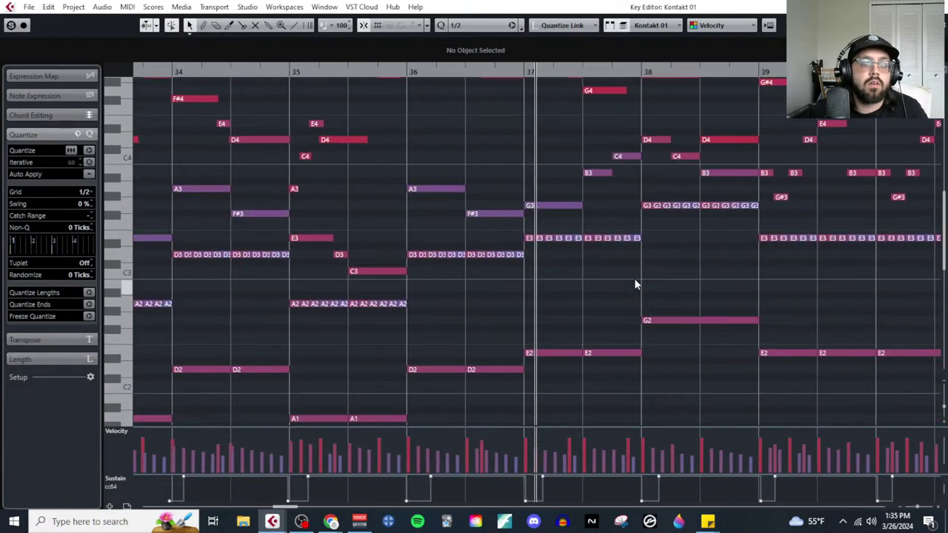
pyautogui.scroll(2, 589, 241)
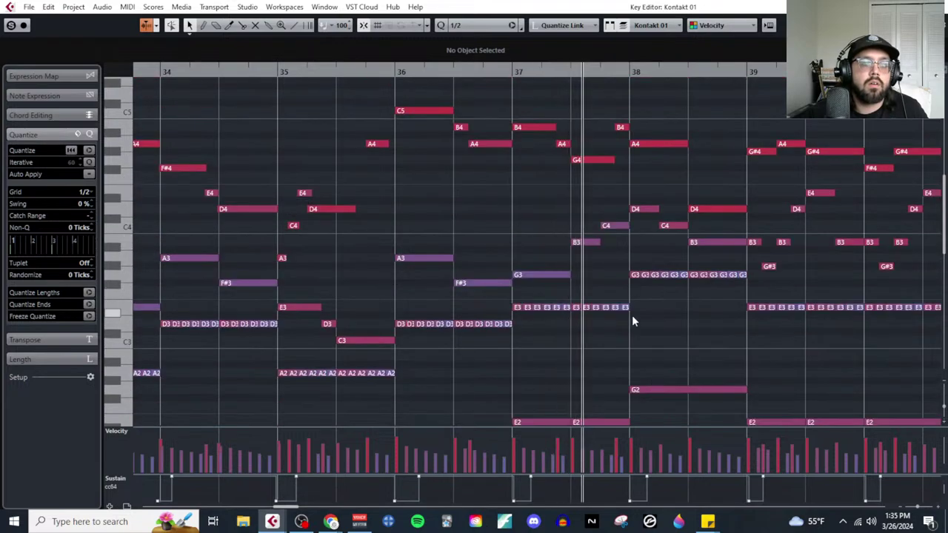
pyautogui.scroll(-2, 643, 322)
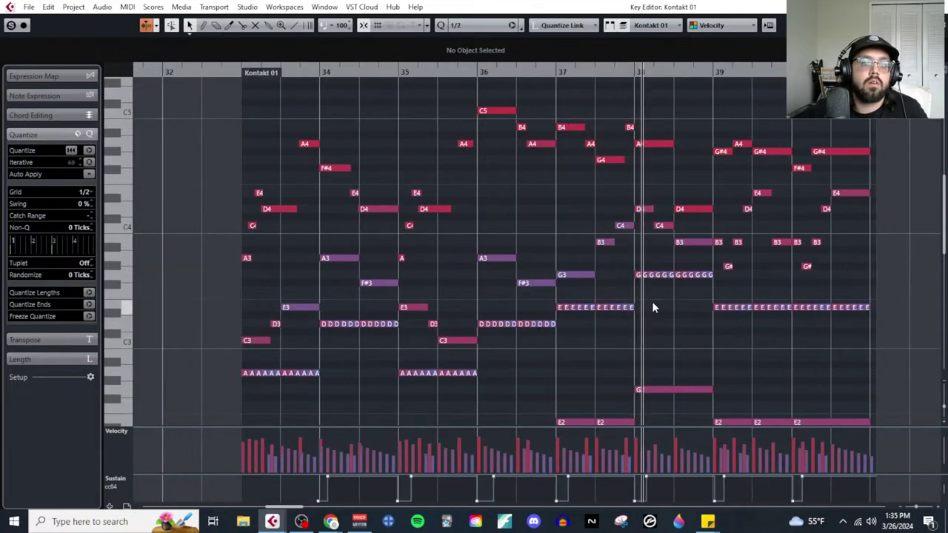
pyautogui.hscroll(3, 652, 311)
pyautogui.scroll(2, 639, 316)
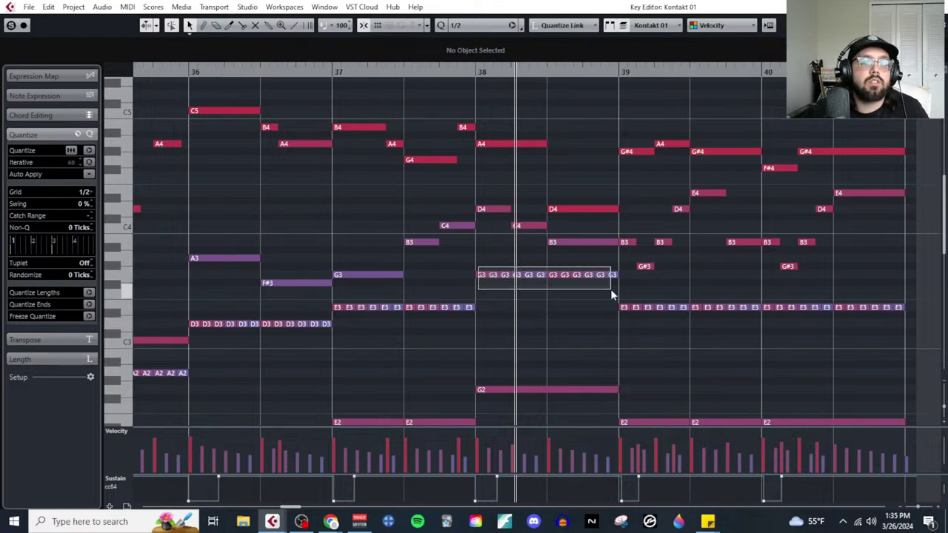
pyautogui.moveTo(613, 289); pyautogui.dragTo(613, 289)
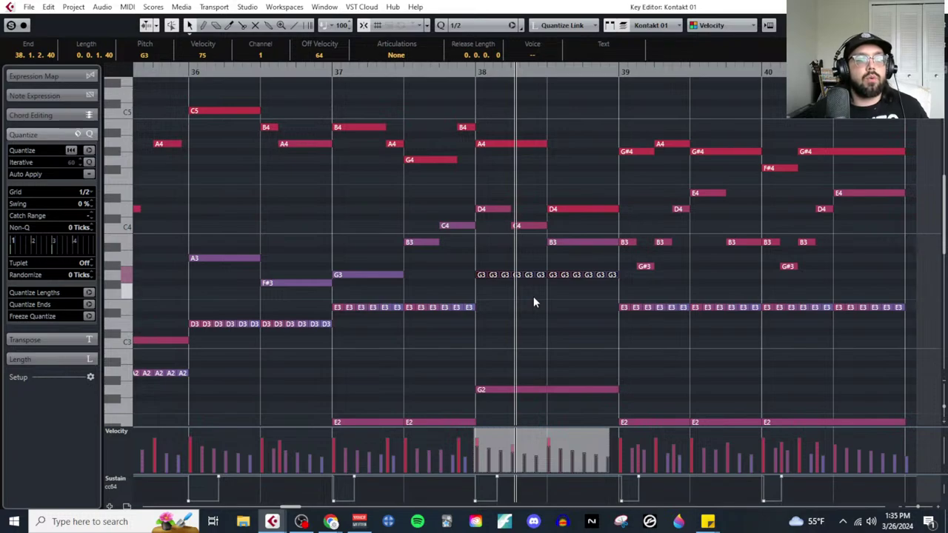
pyautogui.press('Down')
pyautogui.press('Down')
pyautogui.press('Down')
pyautogui.press('Down')
pyautogui.press('Down')
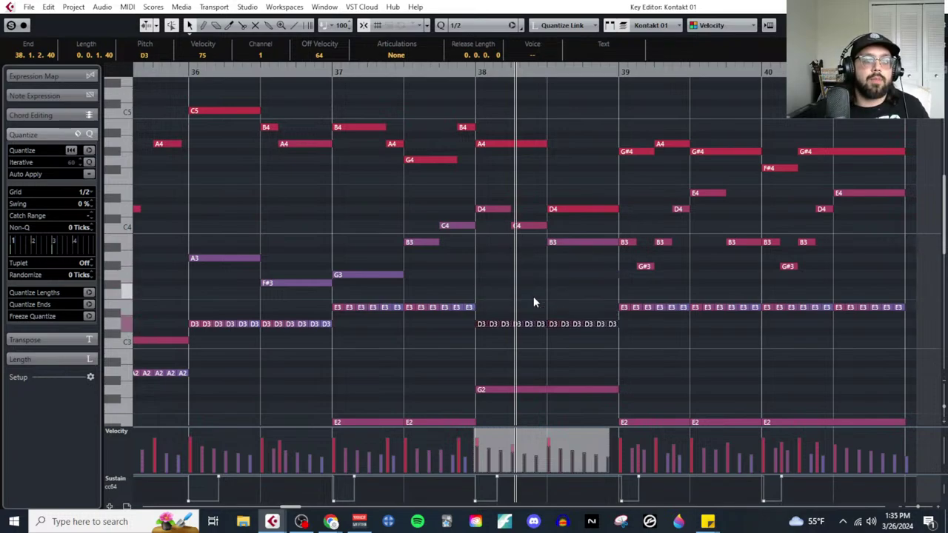
pyautogui.moveTo(547, 314); pyautogui.dragTo(613, 342)
pyautogui.press('Up')
pyautogui.press('Up')
pyautogui.press('Up')
pyautogui.press('Up')
pyautogui.press('Up')
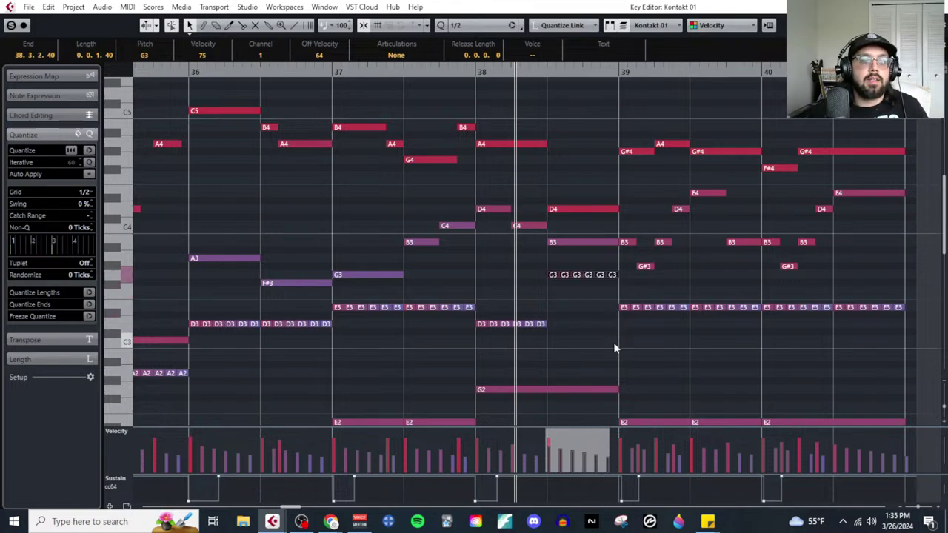
# Step: Play back from just before bar 38 to hear the revoiced notes, then deselect them
pyautogui.click(432, 74)
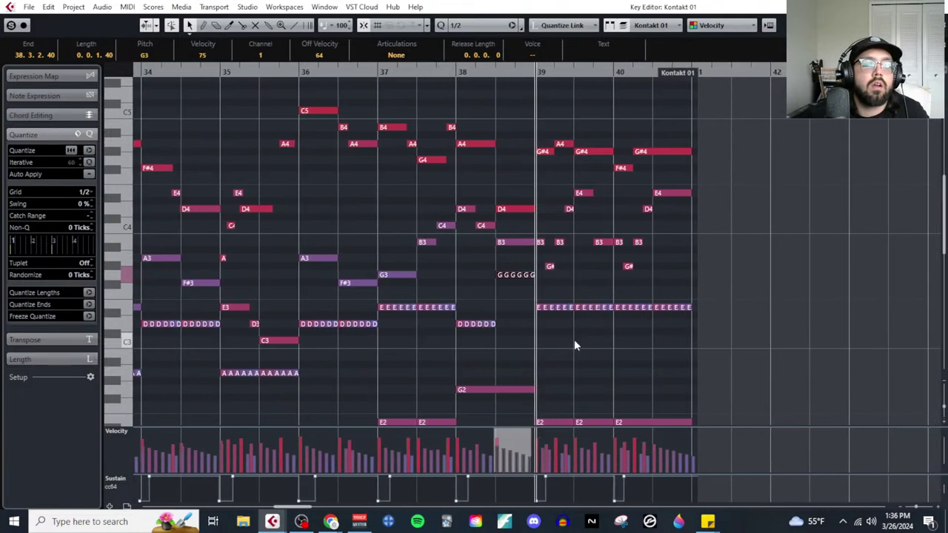
pyautogui.scroll(-3, 583, 345)
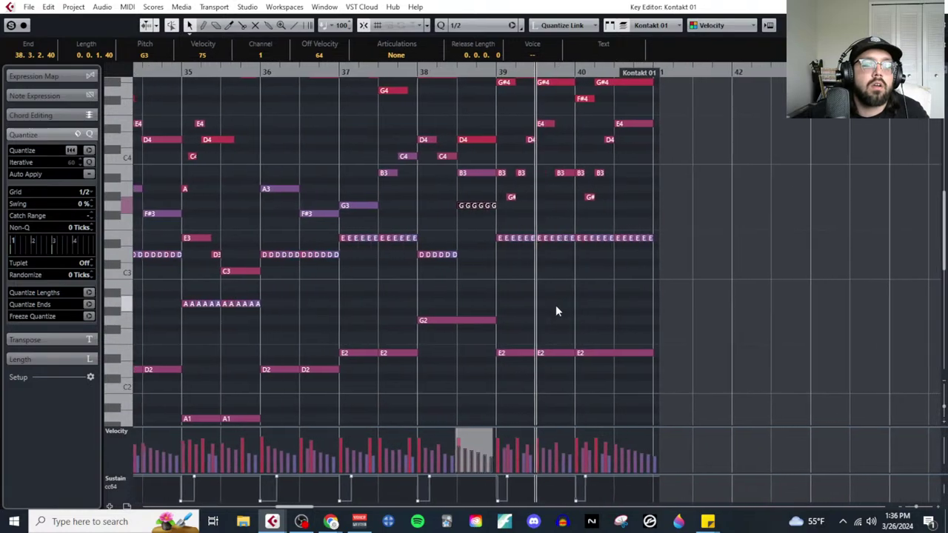
pyautogui.scroll(6, 556, 305)
pyautogui.scroll(-6, 554, 322)
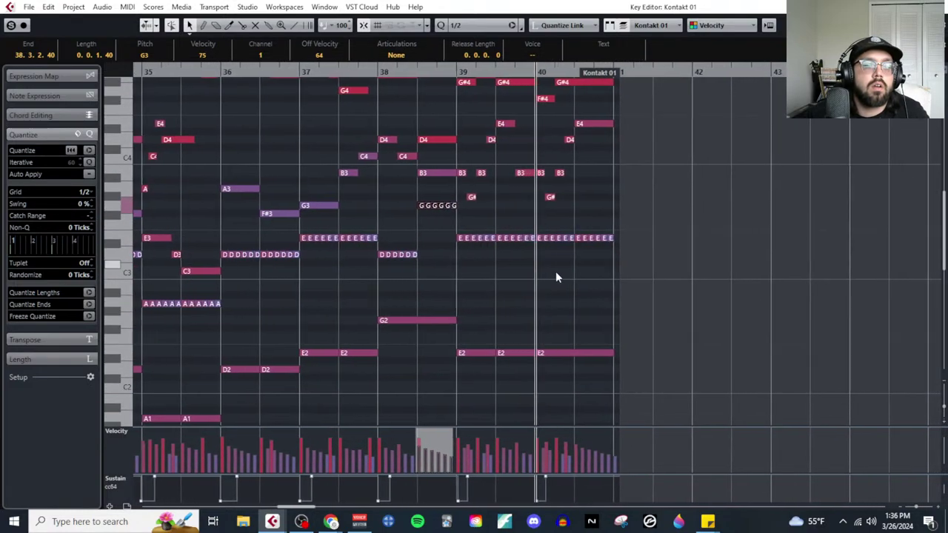
pyautogui.hscroll(-10, 556, 289)
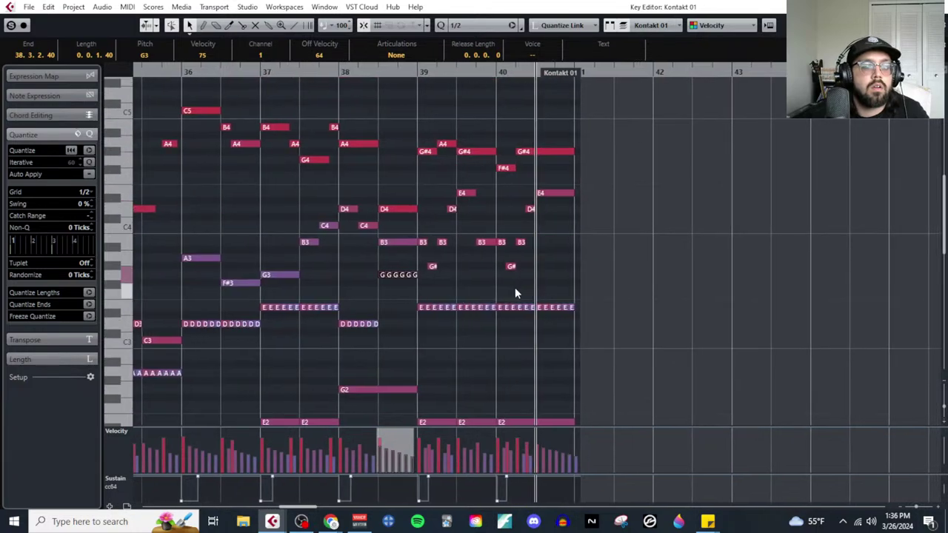
pyautogui.click(608, 272)
pyautogui.hscroll(5, 481, 311)
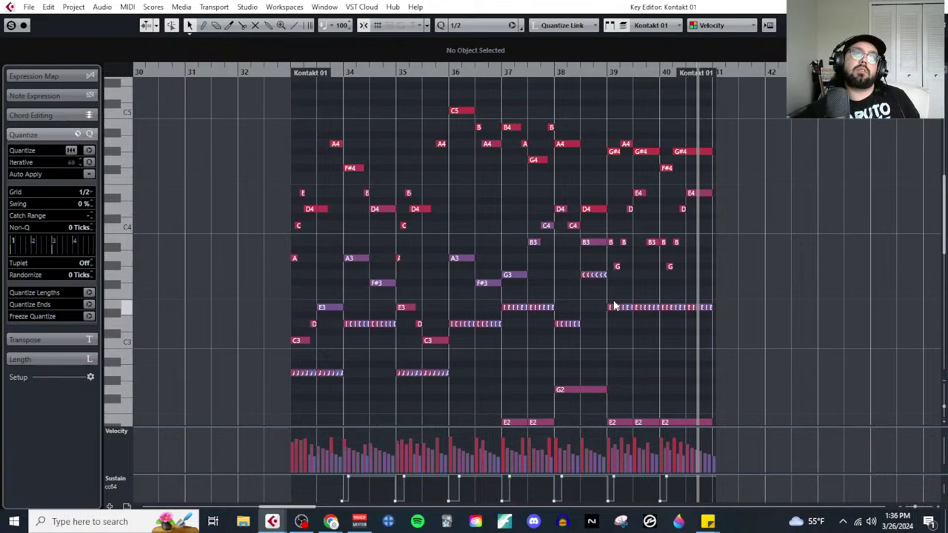
# Step: Close the Key Editor and read the A4 plan, highlighting 'Most complex texture'
pyautogui.click(940, 6)
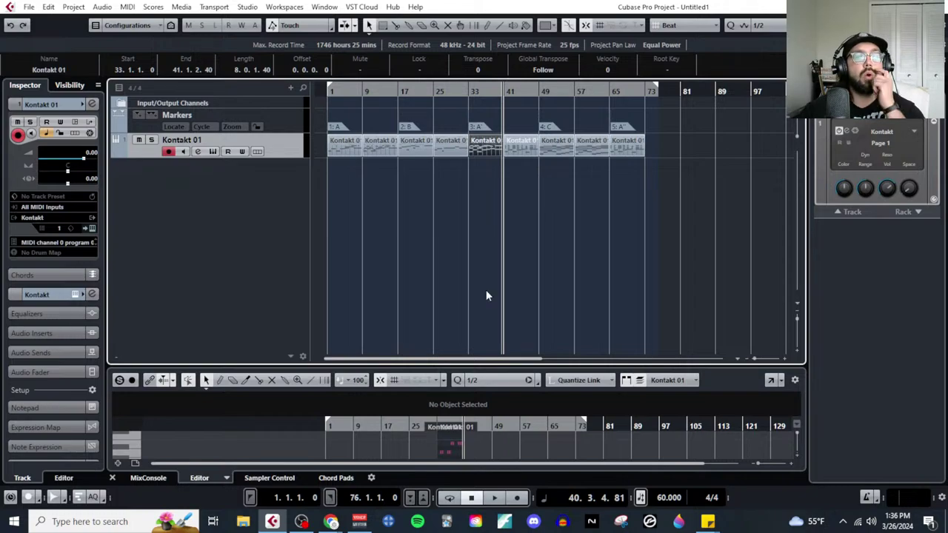
pyautogui.moveTo(331, 521)
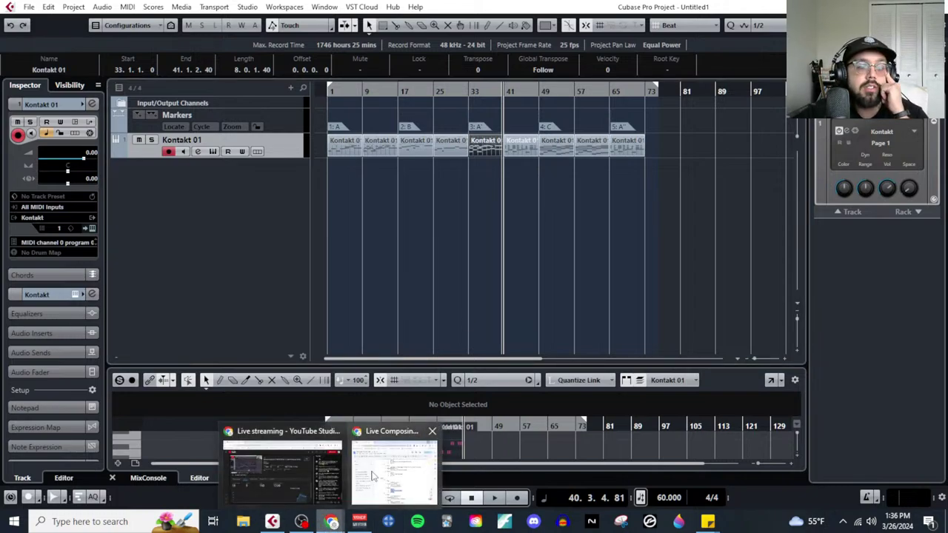
pyautogui.click(391, 465)
pyautogui.scroll(-2, 481, 402)
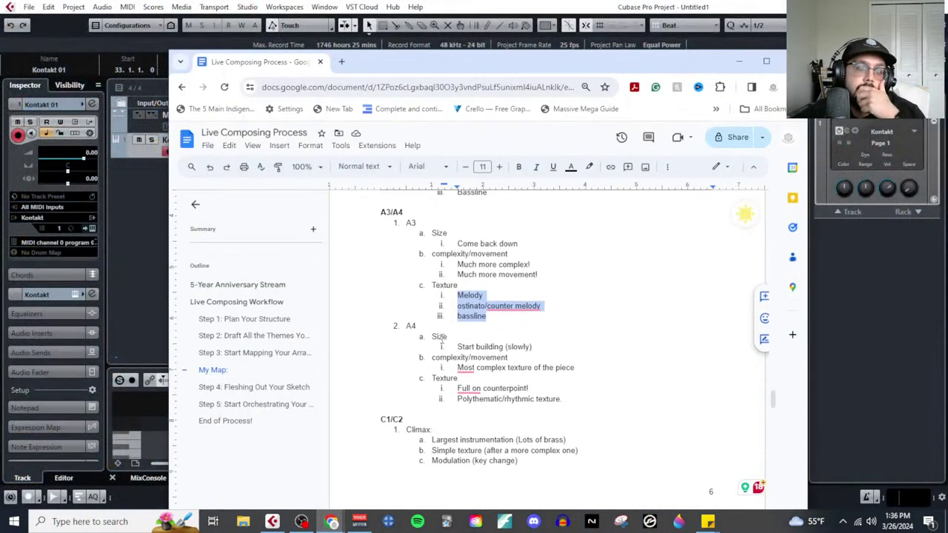
pyautogui.moveTo(431, 337); pyautogui.dragTo(580, 400)
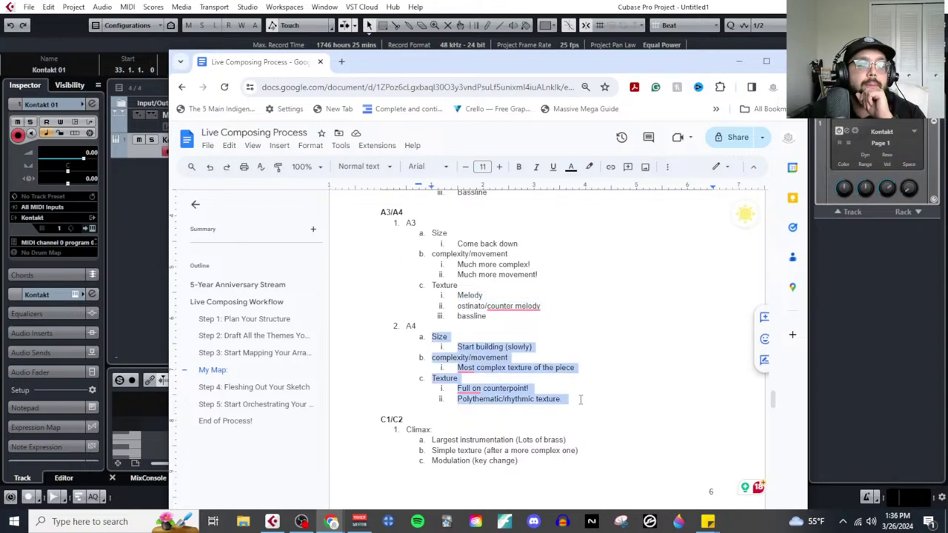
pyautogui.click(569, 360)
pyautogui.moveTo(591, 368); pyautogui.dragTo(568, 405)
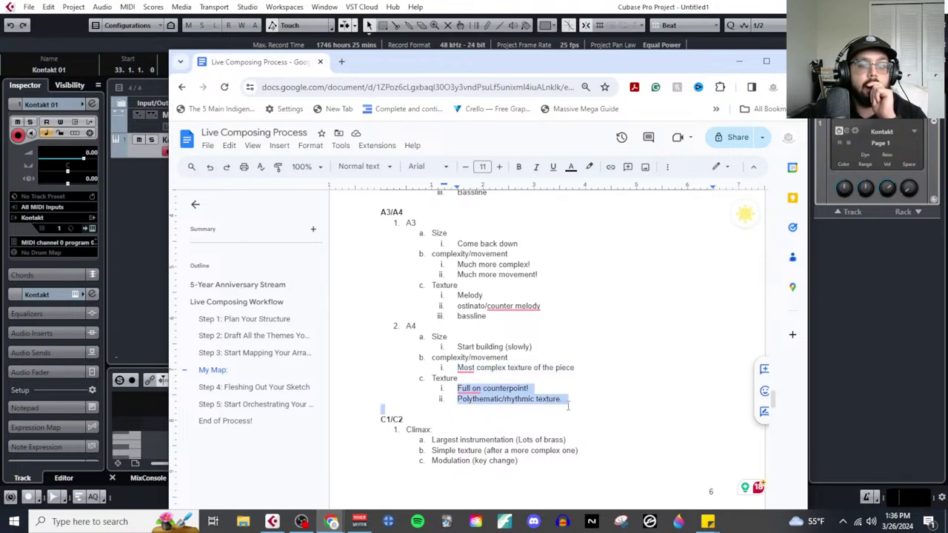
# Step: Back in Cubase, copy all notes of the bar 33 part from the Key Editor
pyautogui.click(739, 61)
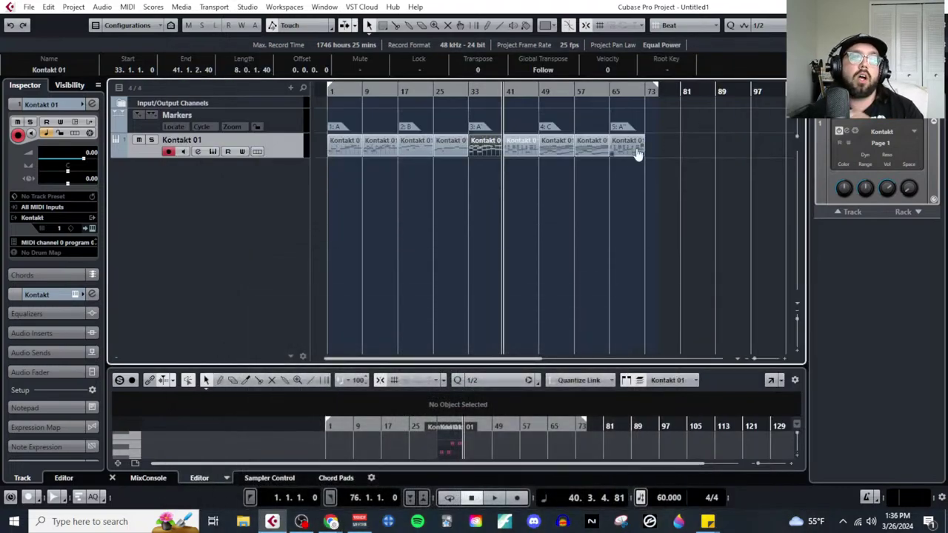
pyautogui.press('h')
pyautogui.press('h')
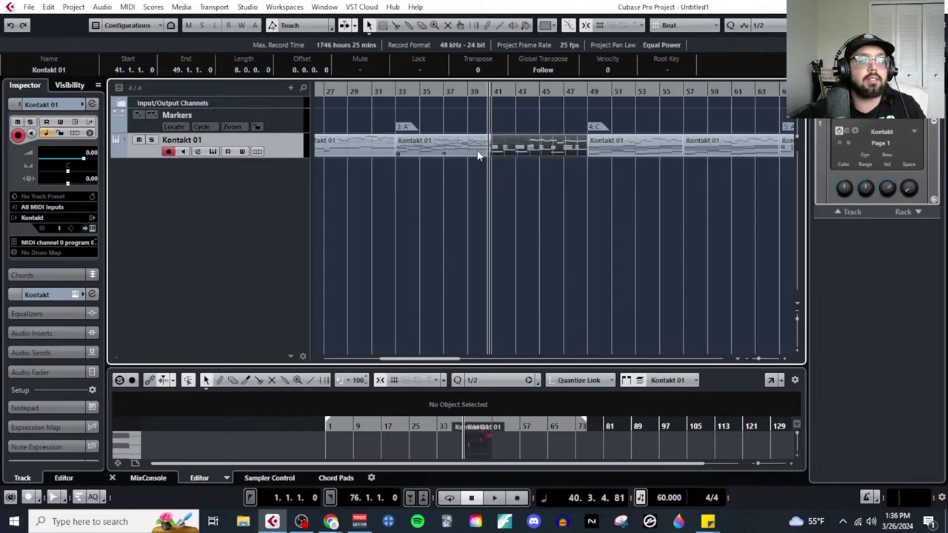
pyautogui.click(135, 7)
pyautogui.click(152, 34)
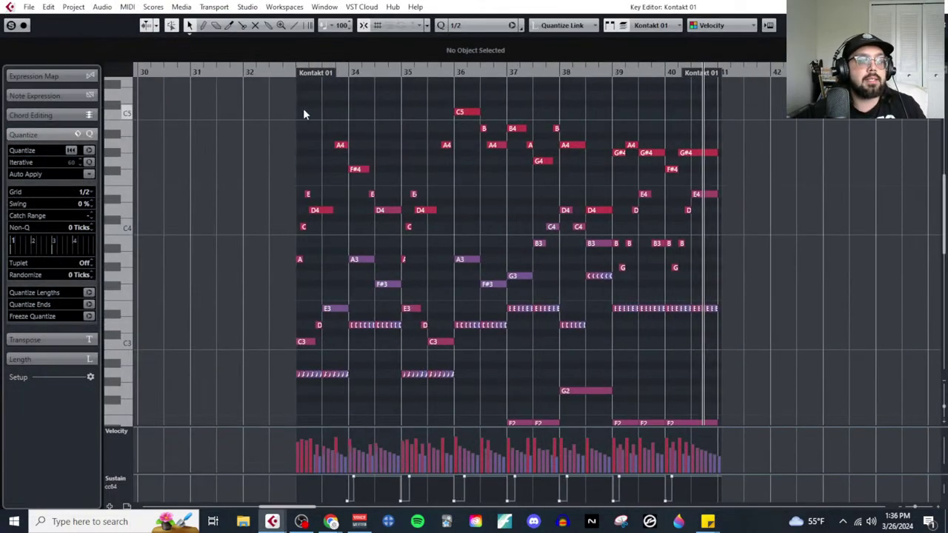
pyautogui.moveTo(303, 111); pyautogui.dragTo(711, 324)
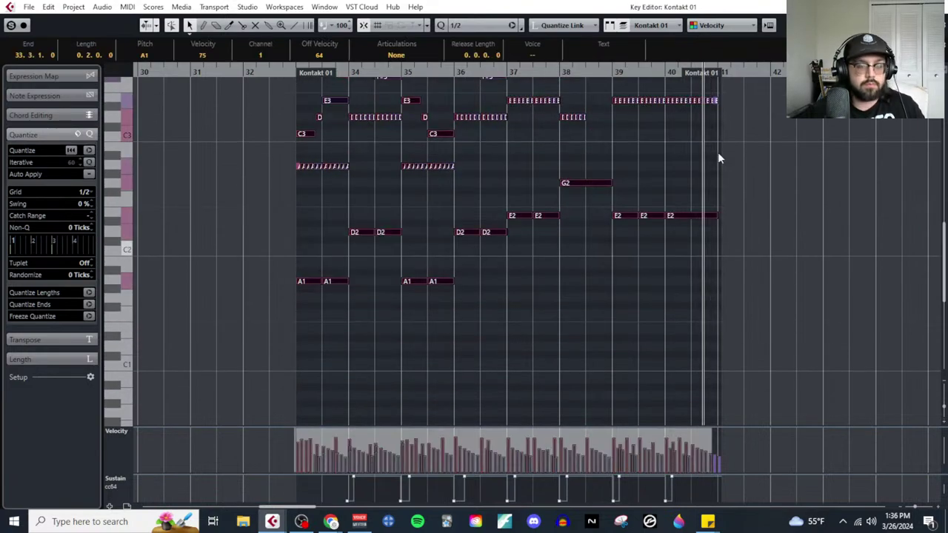
pyautogui.hotkey('ctrl', 'w')
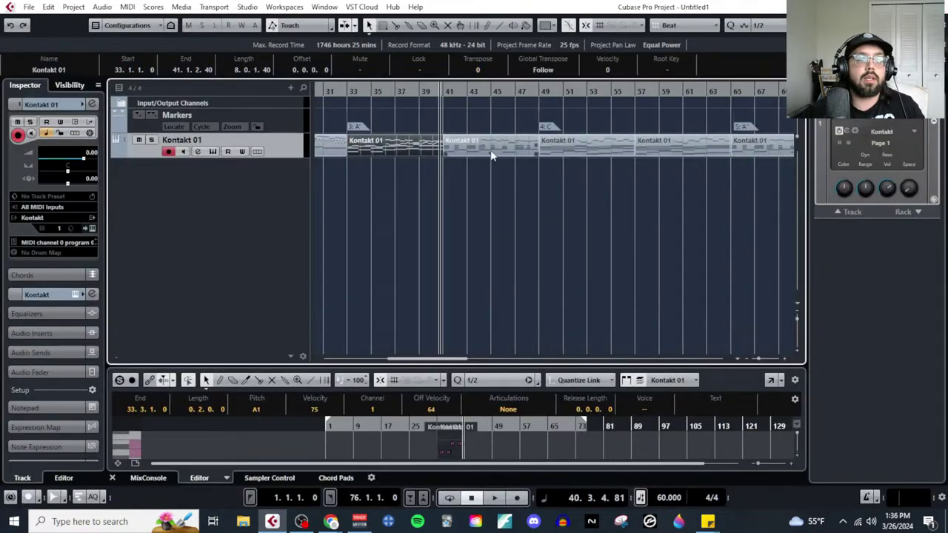
# Step: Open the bar 41 part in the Key Editor and delete its old low notes
pyautogui.click(124, 7)
pyautogui.click(167, 15)
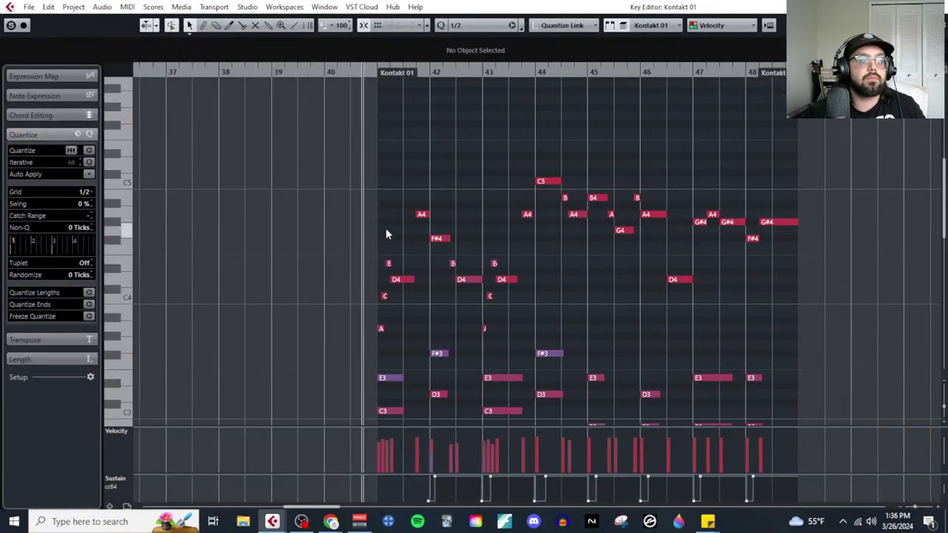
pyautogui.scroll(-6, 502, 197)
pyautogui.moveTo(383, 136); pyautogui.dragTo(777, 268)
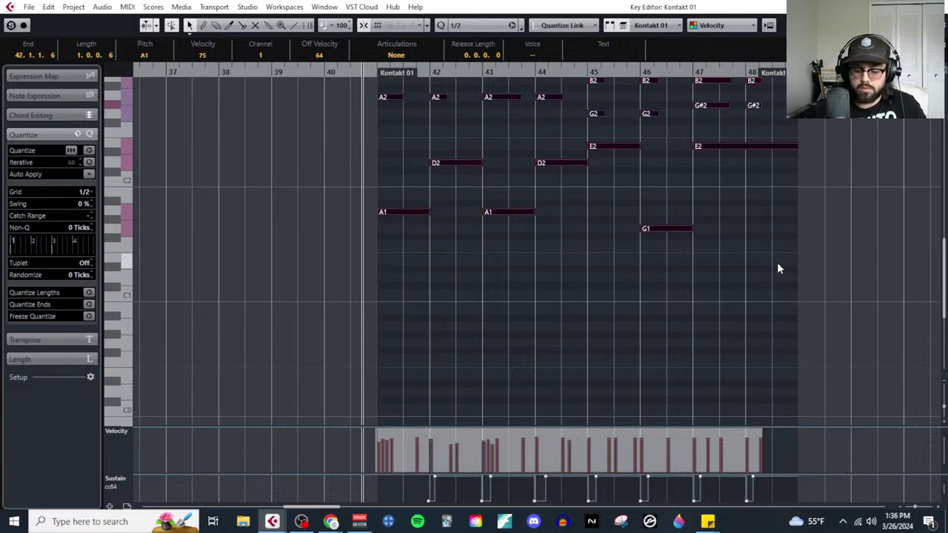
pyautogui.press('Delete')
# Step: Paste the copied chord-and-bass pattern at bar 41
pyautogui.press('h')
pyautogui.press('h')
pyautogui.click(444, 74)
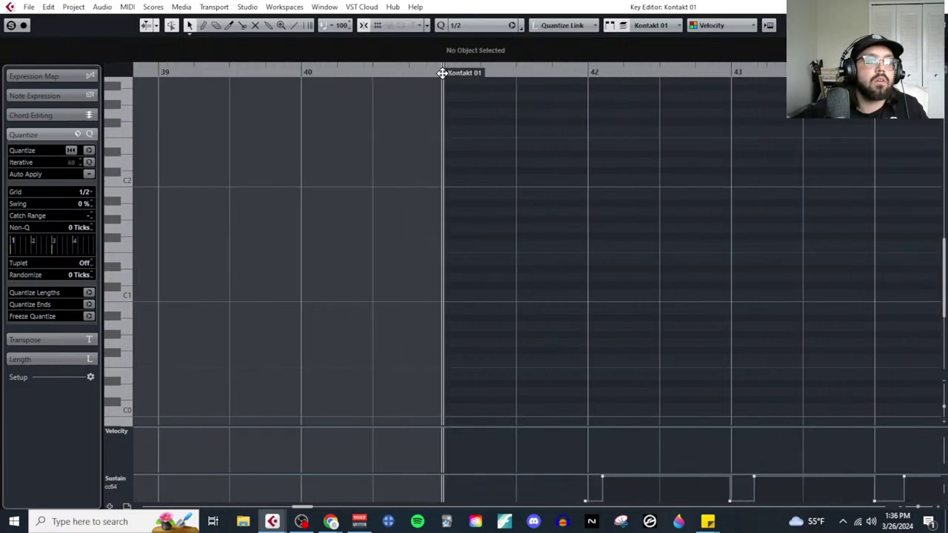
pyautogui.hotkey('ctrl', 'z')
pyautogui.scroll(5, 585, 342)
pyautogui.press('g')
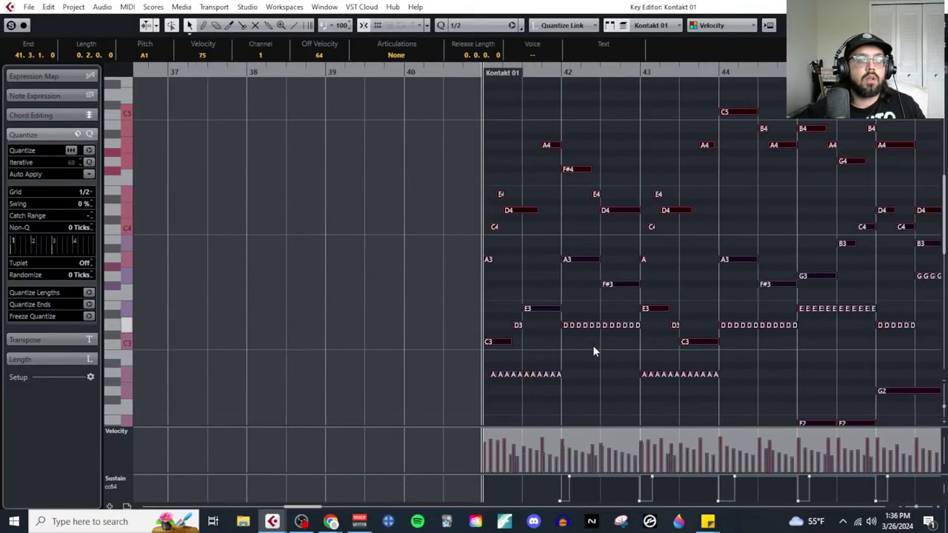
pyautogui.click(611, 353)
# Step: Select and zoom in on the repeated A2 notes in bar 41
pyautogui.scroll(-2, 599, 335)
pyautogui.moveTo(581, 324); pyautogui.dragTo(488, 303)
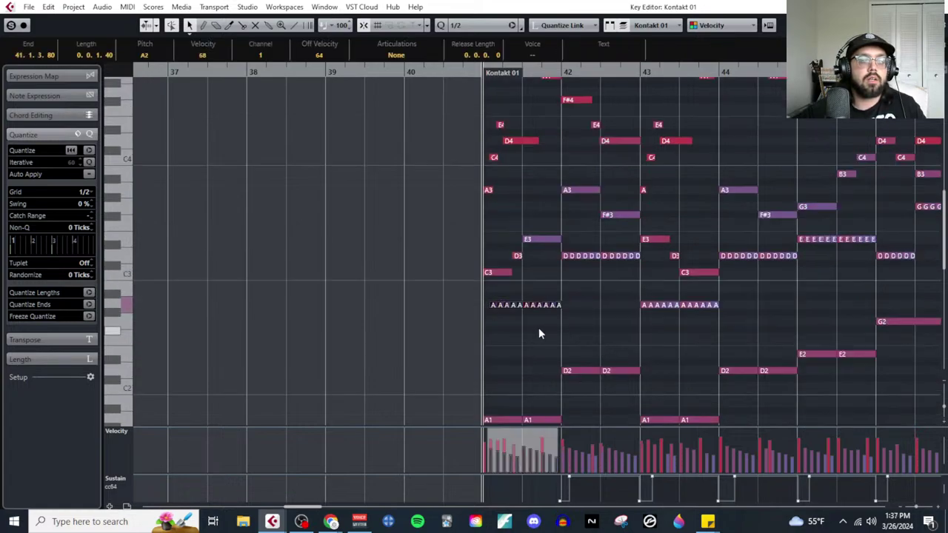
pyautogui.press('h')
pyautogui.click(523, 342)
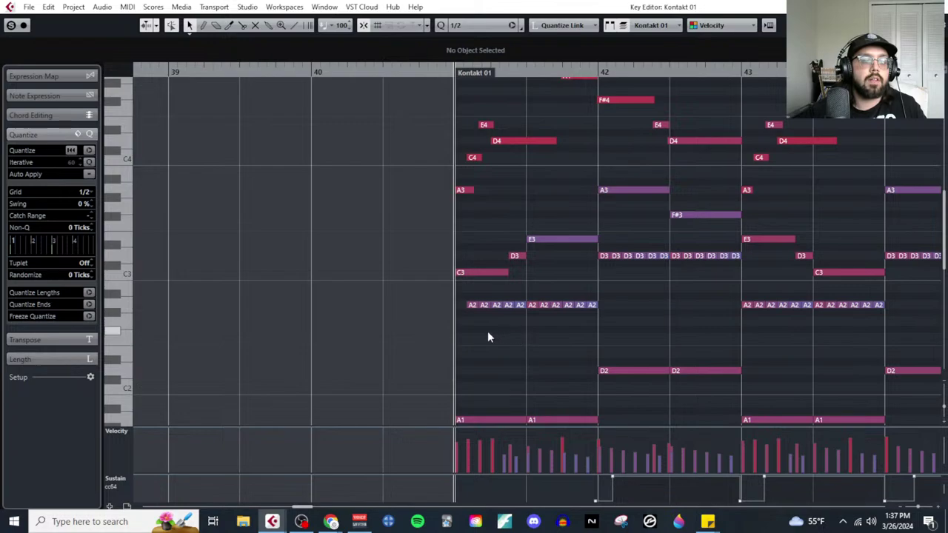
pyautogui.rightClick(486, 331)
# Step: Set the grid to 1/8 triplets and test an A2 note at bar 41
pyautogui.click(493, 331)
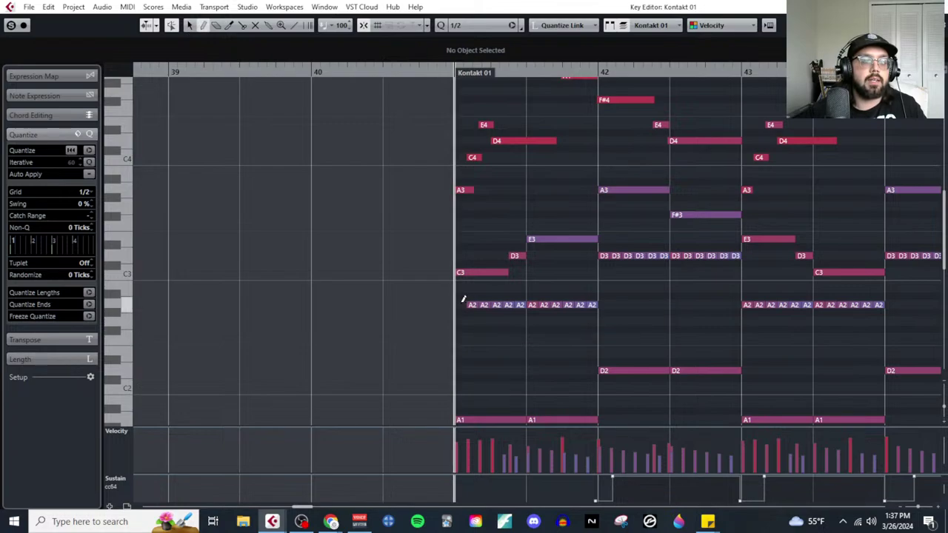
pyautogui.click(84, 193)
pyautogui.click(97, 335)
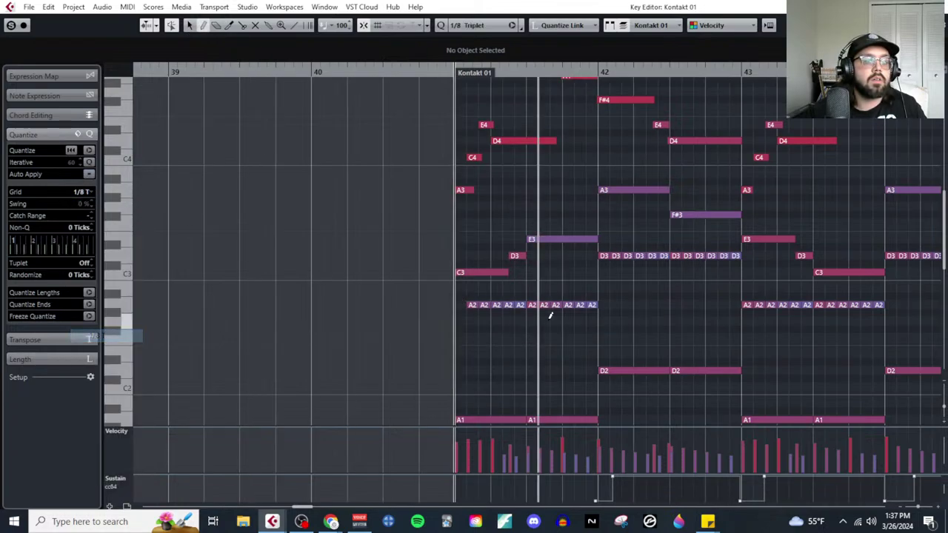
pyautogui.click(460, 305)
pyautogui.click(463, 316)
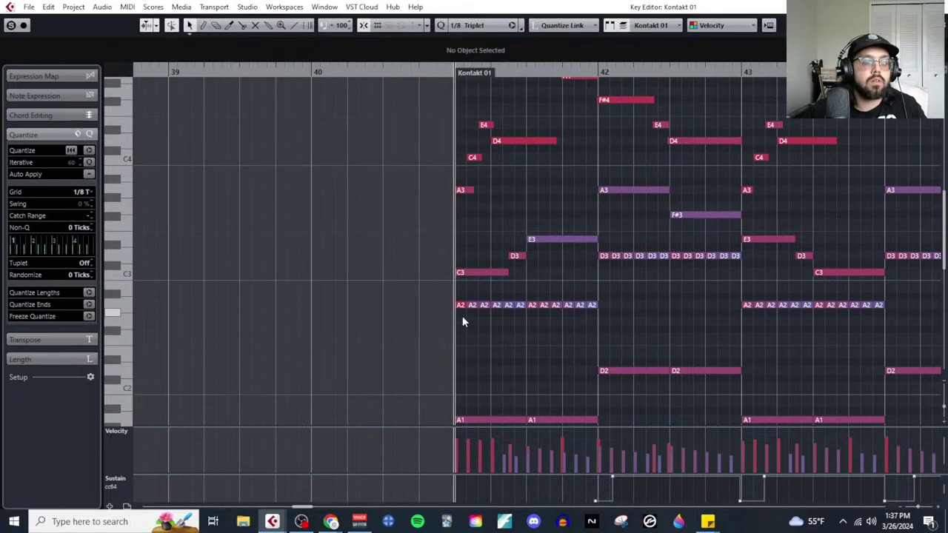
pyautogui.click(460, 306)
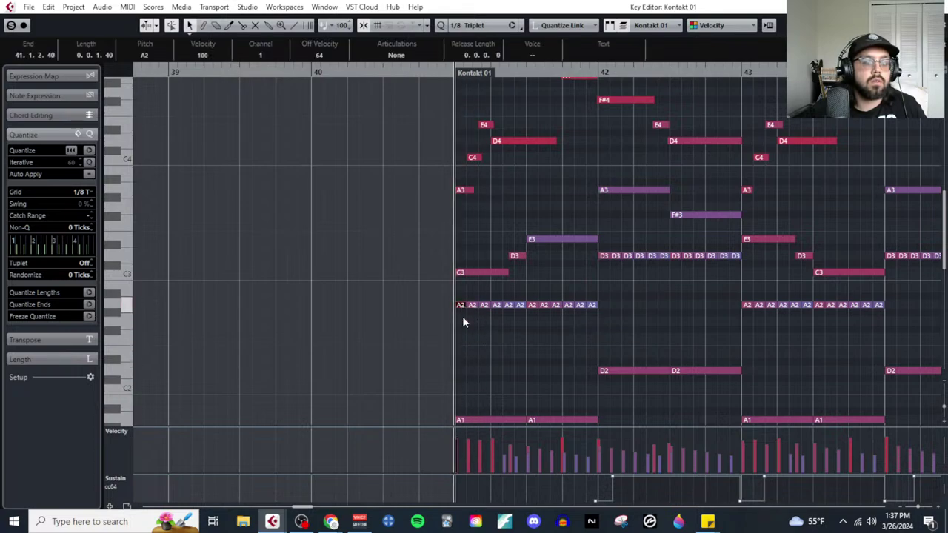
pyautogui.press('h')
pyautogui.press('h')
pyautogui.press('h')
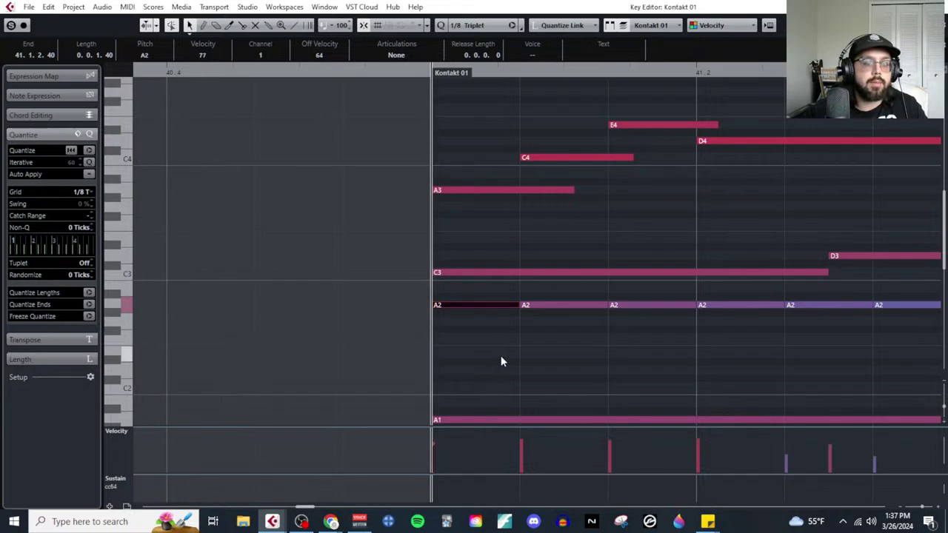
pyautogui.click(501, 355)
pyautogui.press('g')
pyautogui.press('g')
pyautogui.press('g')
# Step: Transpose bar 41's A2 triplet row to E2 and bar 42's D3 row to A2
pyautogui.rightClick(572, 361)
pyautogui.click(556, 359)
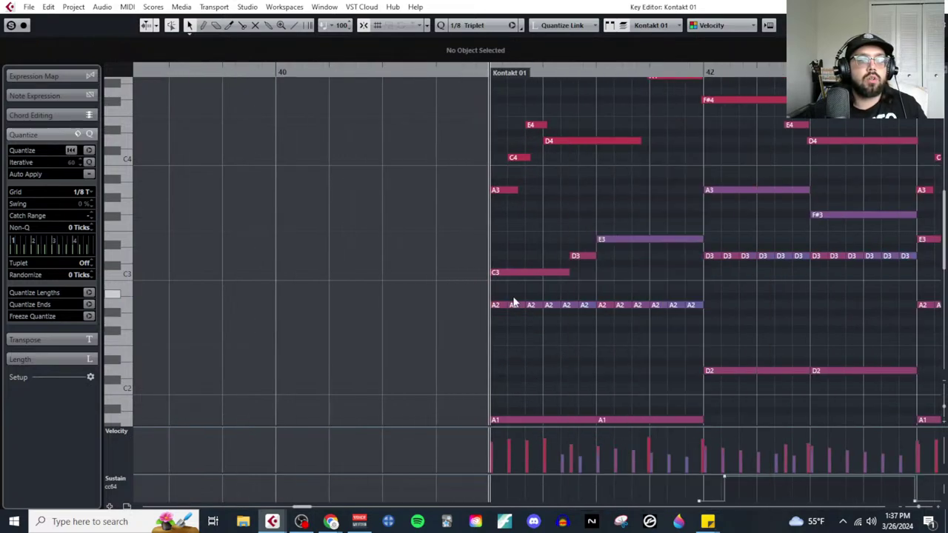
pyautogui.moveTo(492, 293); pyautogui.dragTo(730, 320)
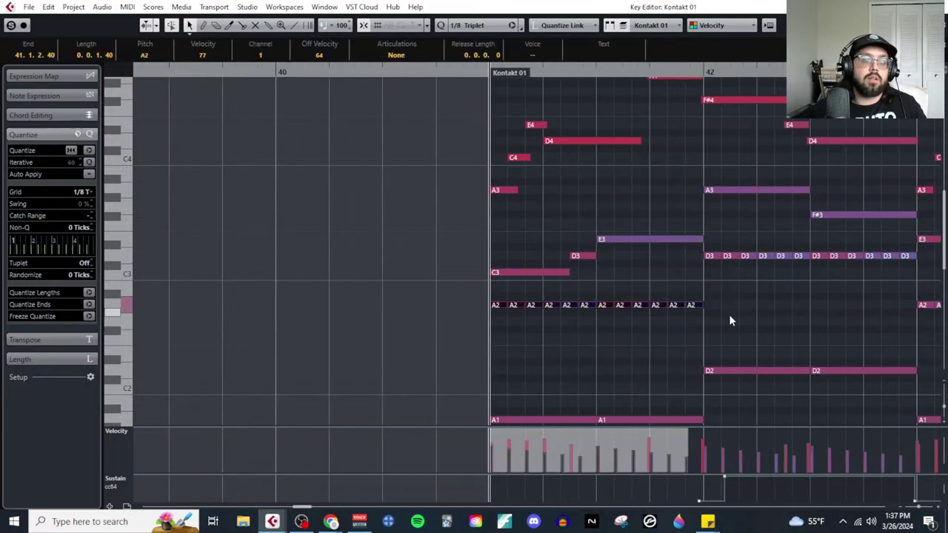
pyautogui.press('Down')
pyautogui.press('Down')
pyautogui.press('Down')
pyautogui.press('Down')
pyautogui.press('Down')
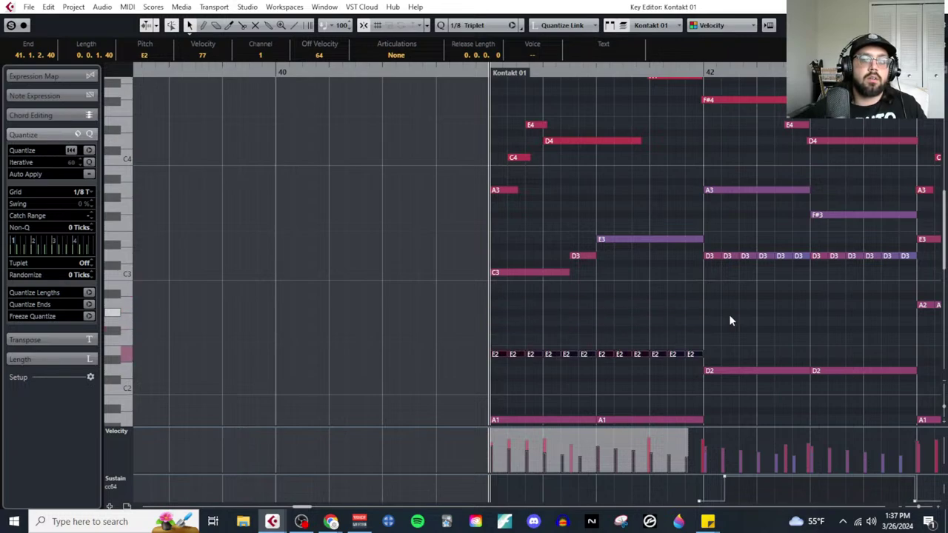
pyautogui.moveTo(699, 257); pyautogui.dragTo(910, 267)
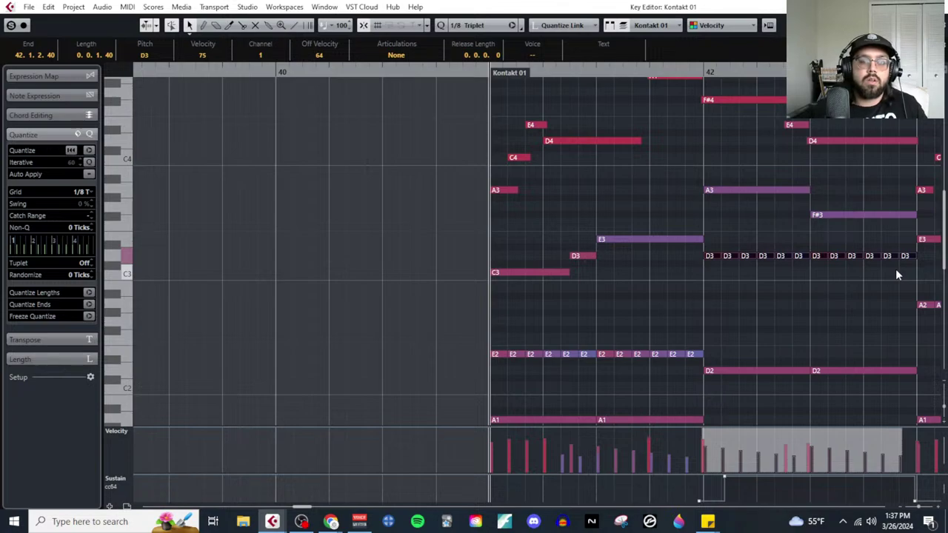
pyautogui.press('Down')
pyautogui.press('Down')
pyautogui.press('Down')
pyautogui.press('Down')
pyautogui.press('Down')
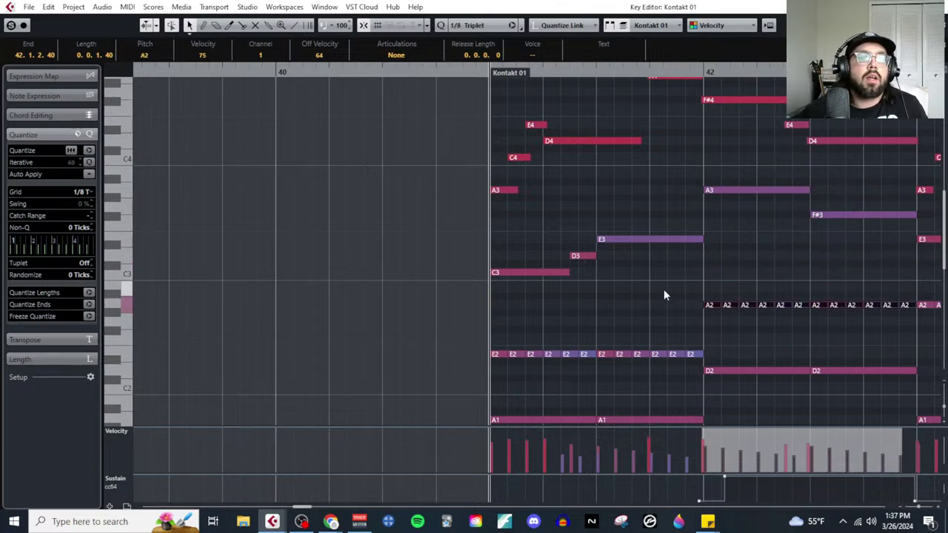
# Step: Select the remaining D3 triplet chord notes across the following bars
pyautogui.keyDown('ctrl'); pyautogui.scroll(-2, 568, 314); pyautogui.keyUp('ctrl')
pyautogui.scroll(-2, 608, 278)
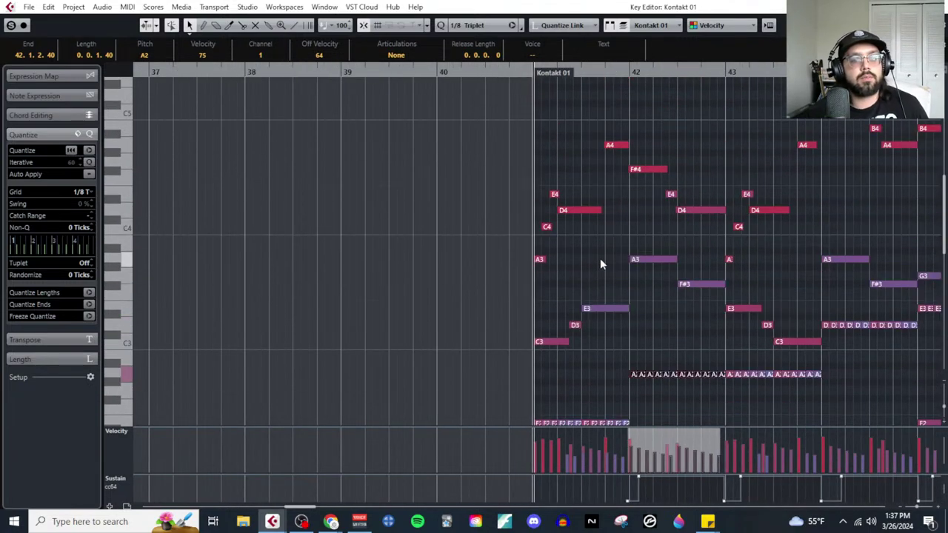
pyautogui.keyDown('ctrl'); pyautogui.scroll(-2, 599, 275); pyautogui.keyUp('ctrl')
pyautogui.click(605, 321)
pyautogui.keyDown('ctrl'); pyautogui.scroll(2, 582, 274); pyautogui.keyUp('ctrl')
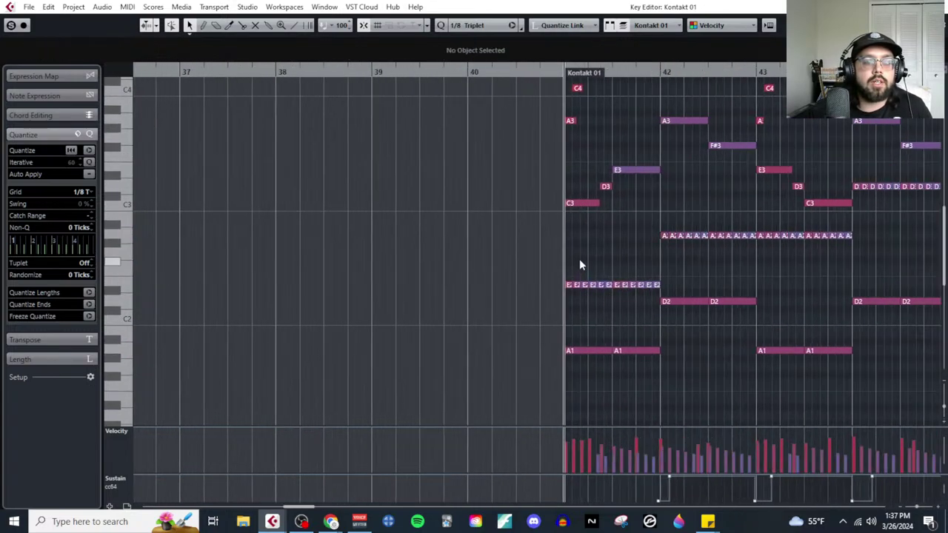
pyautogui.moveTo(579, 285); pyautogui.dragTo(574, 287)
pyautogui.moveTo(645, 225); pyautogui.dragTo(862, 246)
pyautogui.hscroll(3, 793, 253)
pyautogui.moveTo(800, 196); pyautogui.dragTo(533, 180)
pyautogui.moveTo(754, 137); pyautogui.dragTo(813, 157)
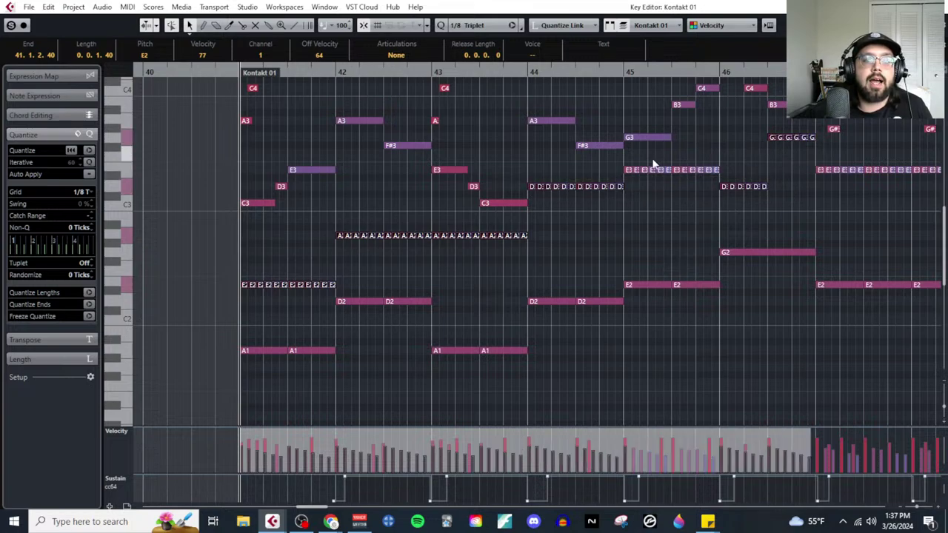
pyautogui.hscroll(3, 720, 206)
pyautogui.hscroll(4, 720, 205)
pyautogui.moveTo(756, 180); pyautogui.dragTo(561, 162)
# Step: Play back the part from bar 41 to hear the revoiced passage
pyautogui.click(561, 169)
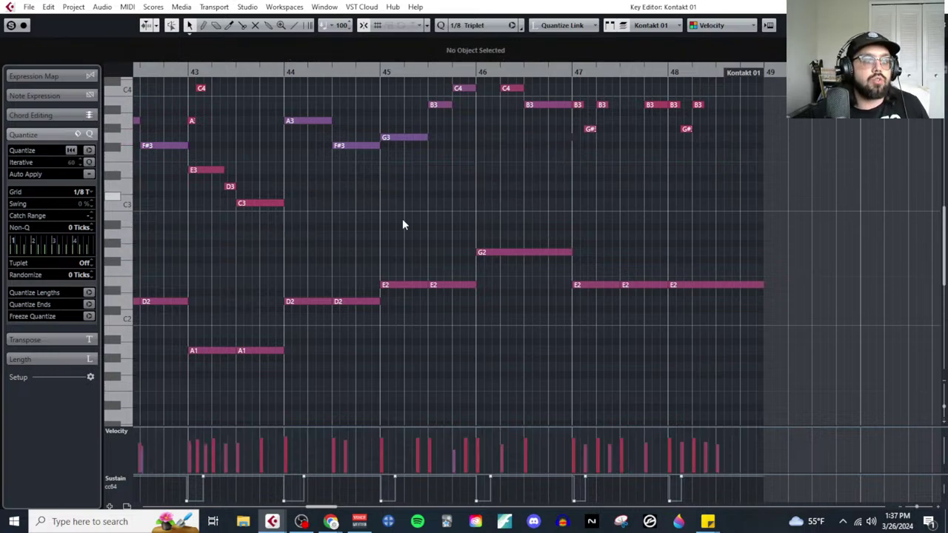
pyautogui.hscroll(-10, 402, 222)
pyautogui.press('space')
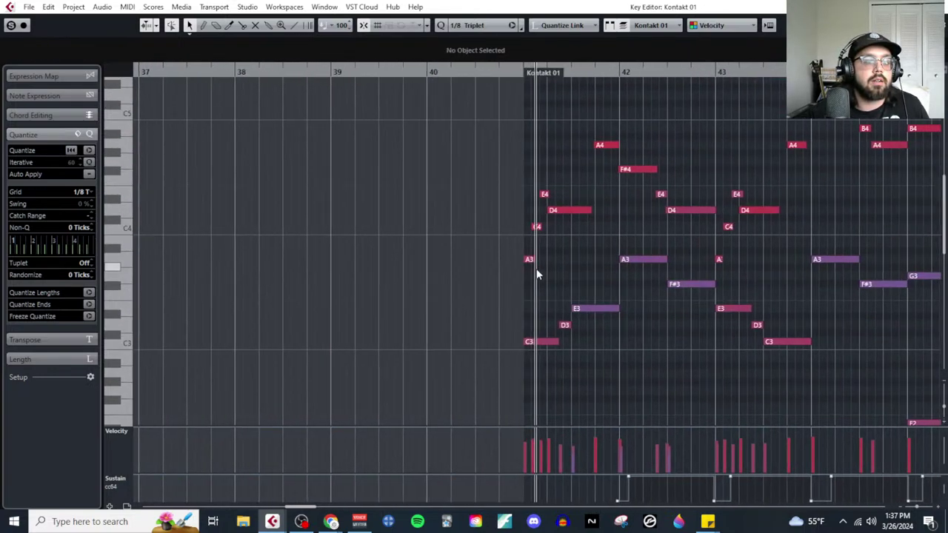
pyautogui.scroll(-2, 535, 271)
pyautogui.keyDown('ctrl'); pyautogui.scroll(3, 511, 276); pyautogui.keyUp('ctrl')
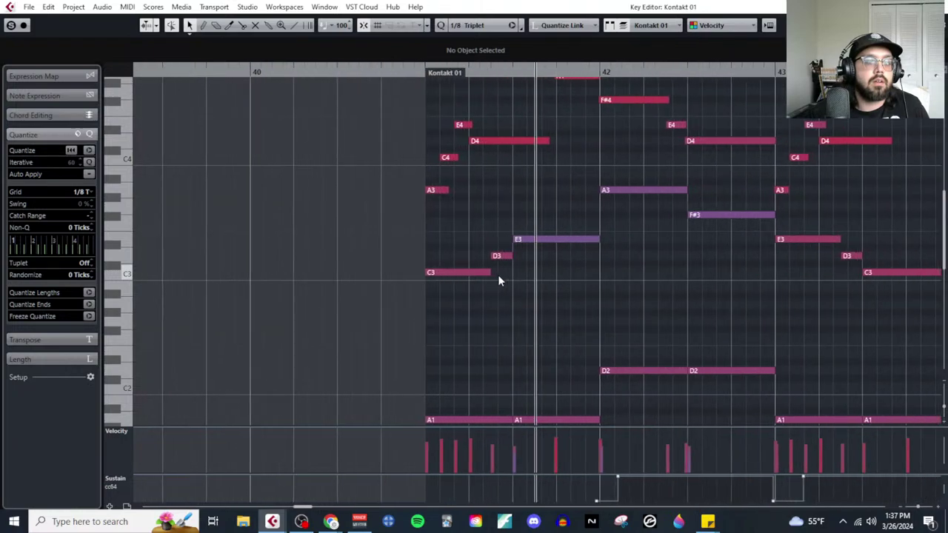
pyautogui.scroll(2, 431, 259)
pyautogui.scroll(-2, 432, 259)
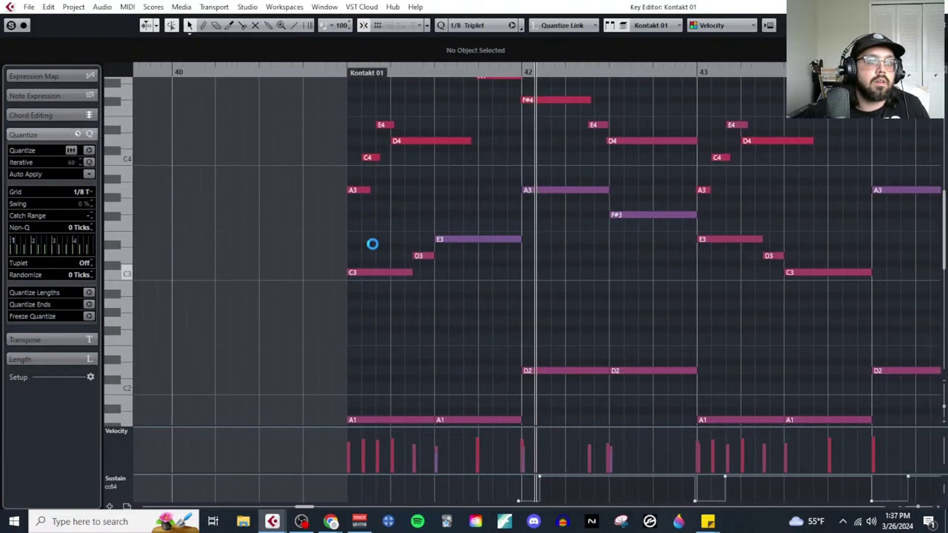
pyautogui.scroll(4, 370, 243)
# Step: With the Draw tool and a 1/2 grid, draw E5 and C5 half-bar notes in bar 41
pyautogui.rightClick(370, 176)
pyautogui.click(371, 183)
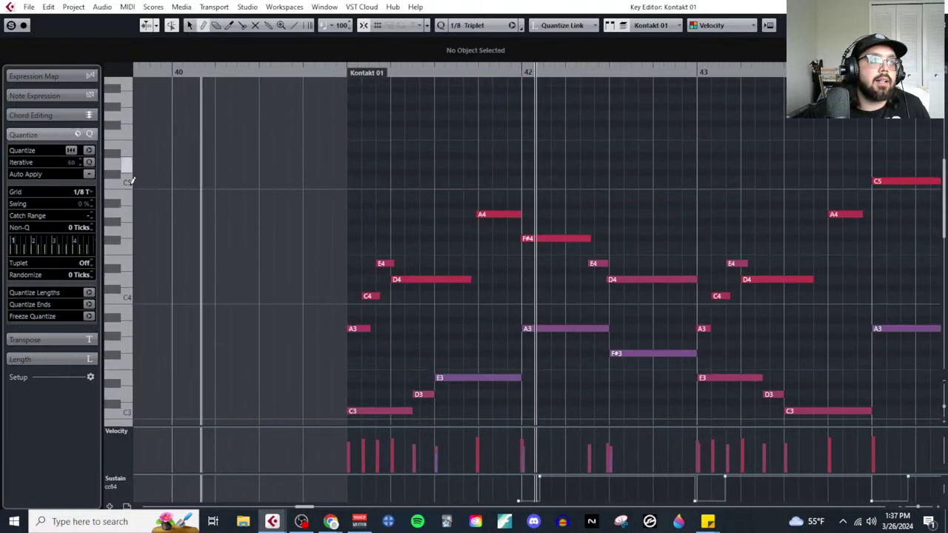
pyautogui.click(80, 192)
pyautogui.click(97, 218)
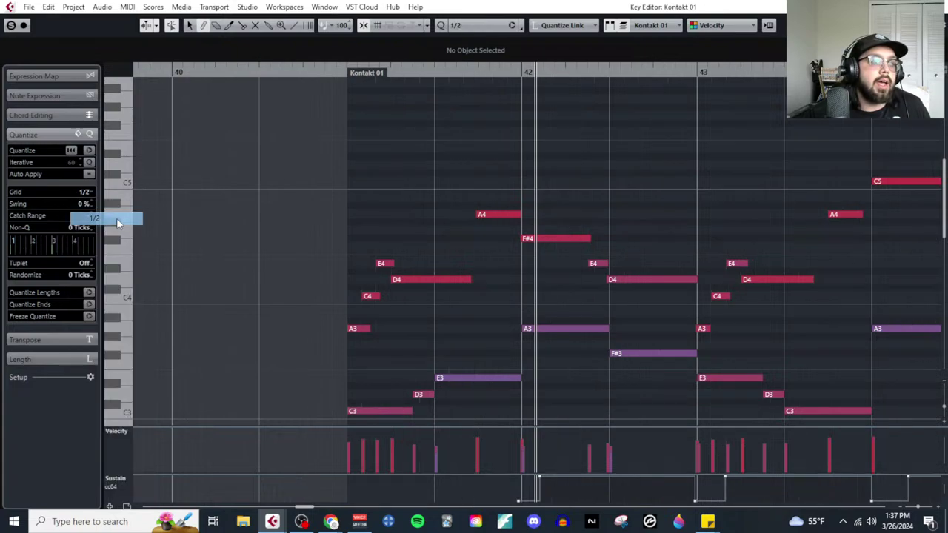
pyautogui.click(377, 144)
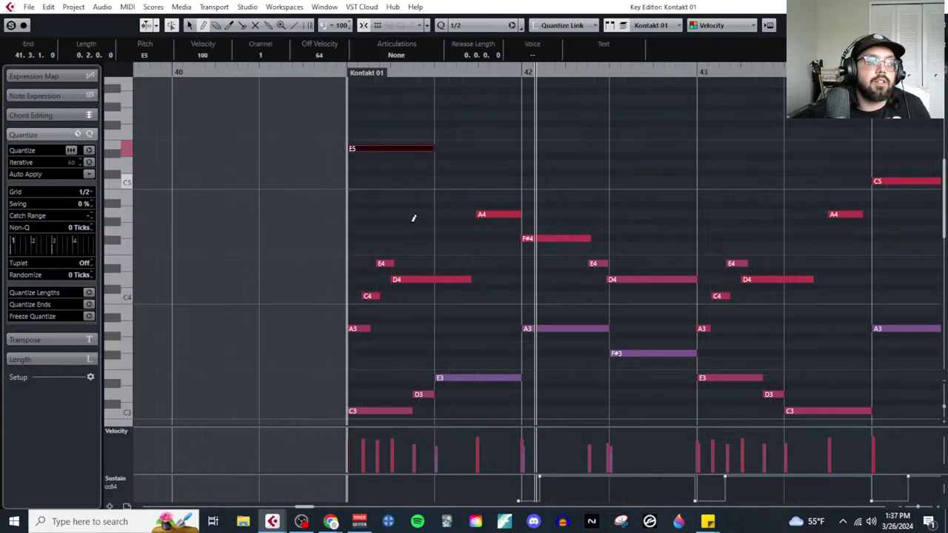
pyautogui.scroll(-2, 413, 214)
pyautogui.scroll(2, 371, 259)
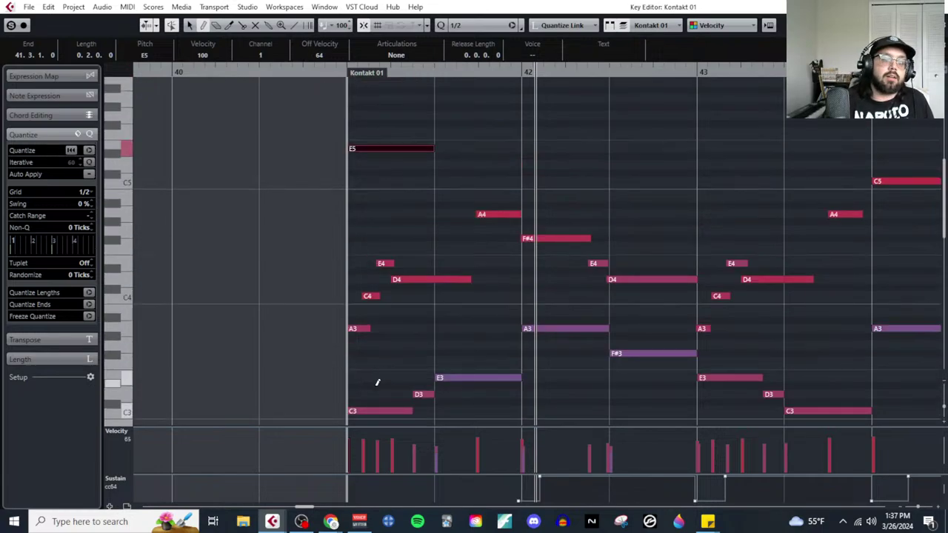
pyautogui.scroll(-4, 499, 317)
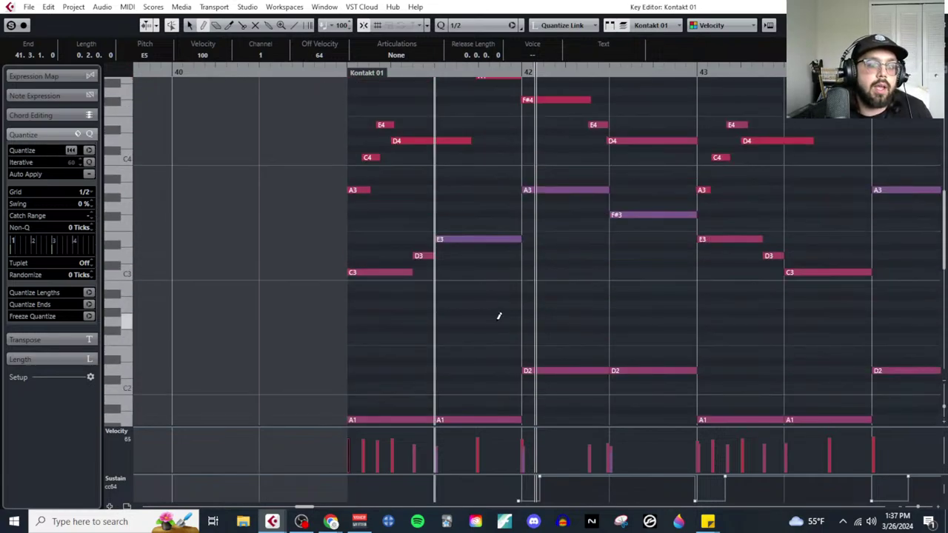
pyautogui.scroll(4, 504, 314)
pyautogui.click(468, 181)
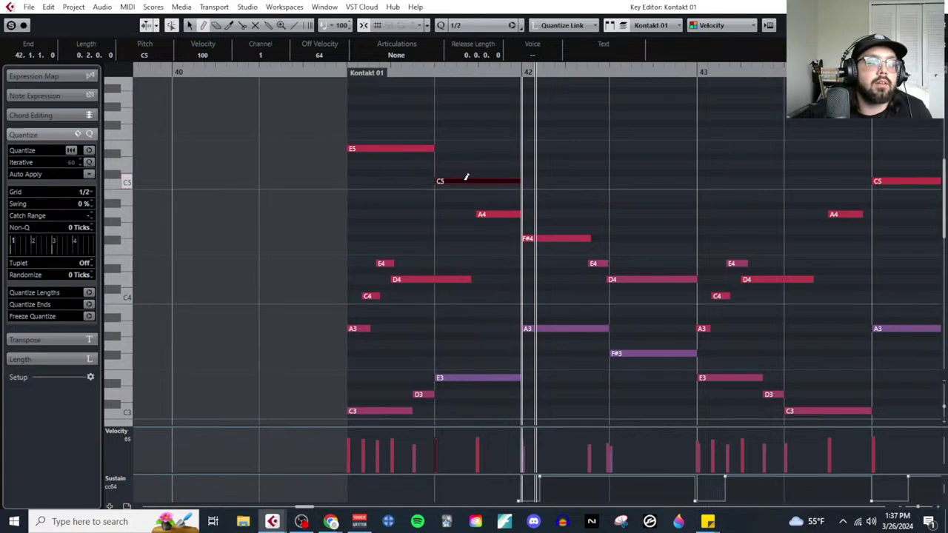
# Step: Draw D5 and A4 half-bar notes in bar 42 and select all four new notes
pyautogui.hscroll(-3, 527, 191)
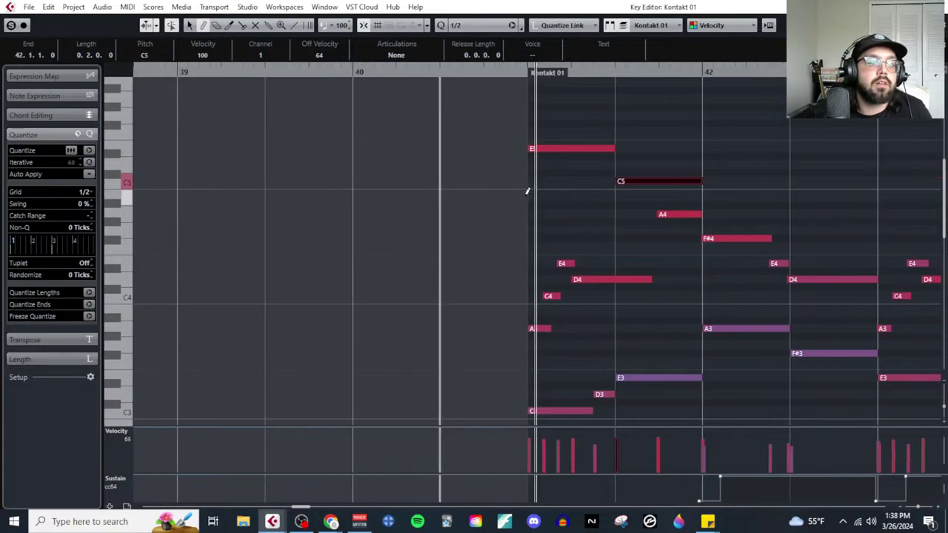
pyautogui.hscroll(2, 530, 200)
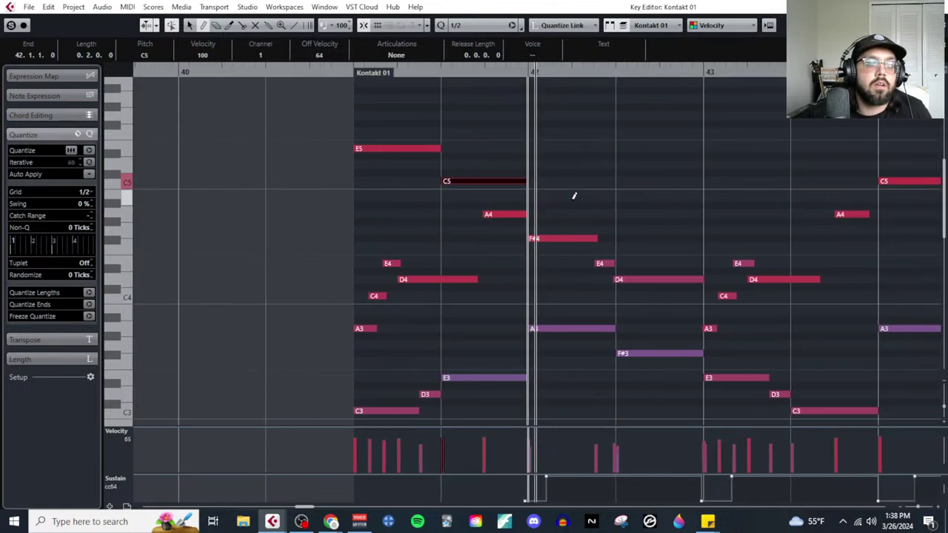
pyautogui.click(537, 164)
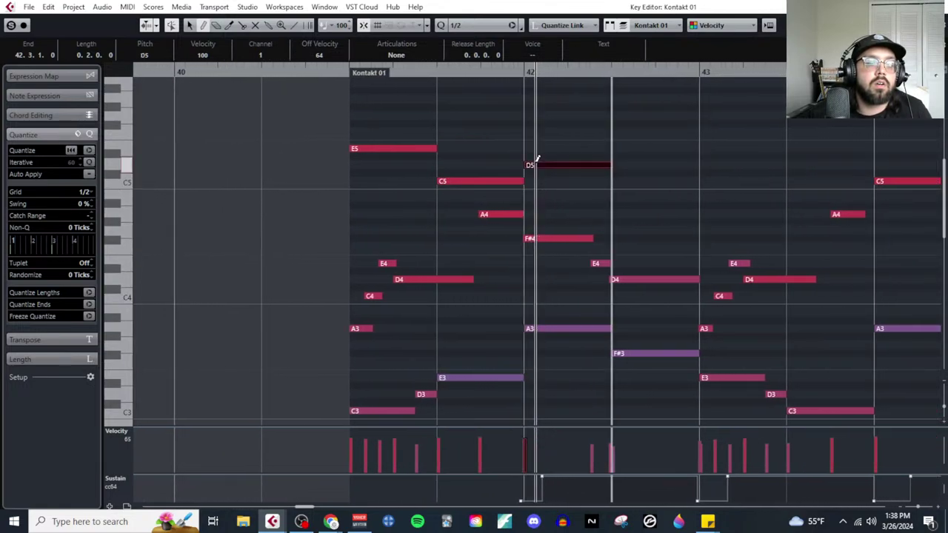
pyautogui.click(634, 214)
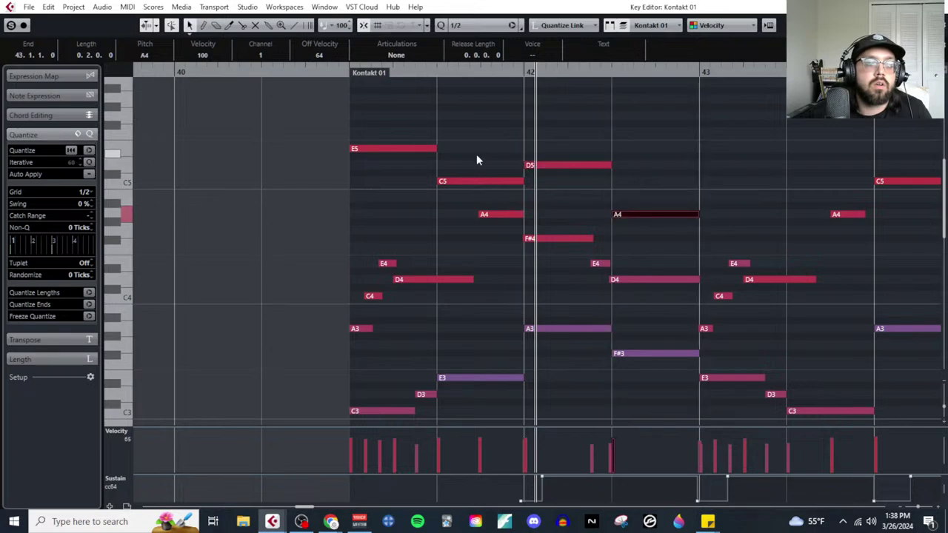
pyautogui.press('1')
pyautogui.moveTo(408, 123); pyautogui.dragTo(512, 192)
pyautogui.moveTo(529, 145); pyautogui.dragTo(665, 223)
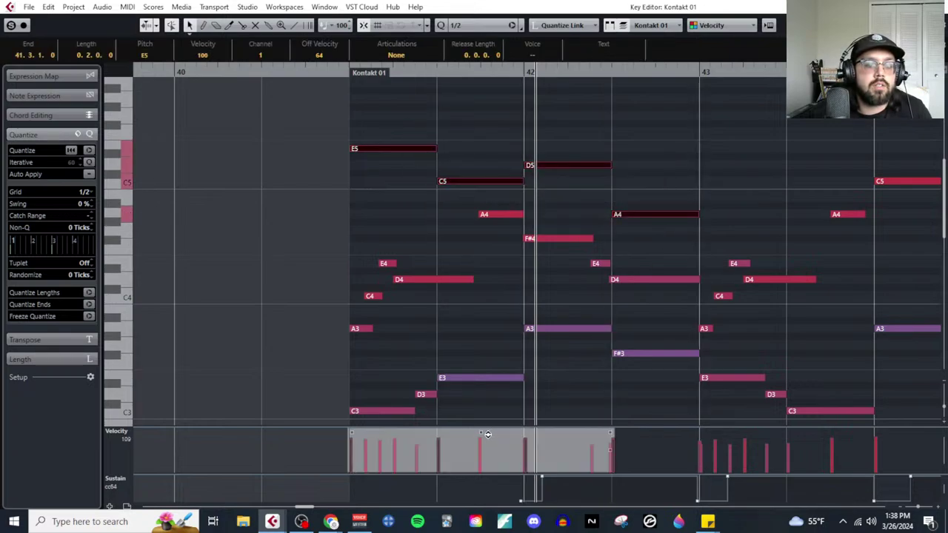
# Step: Play back from bar 41 to hear the new E5–C5–D5–A4 line
pyautogui.click(474, 378)
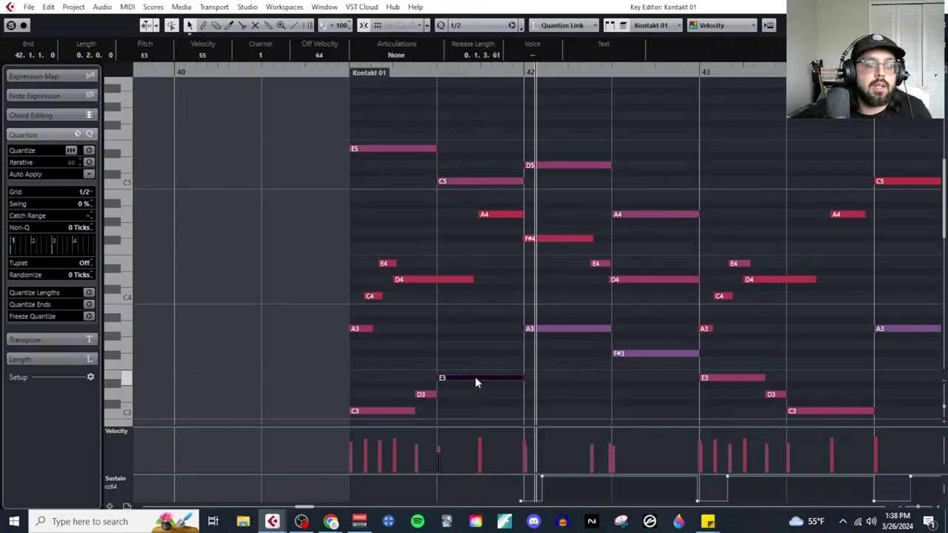
pyautogui.click(347, 72)
pyautogui.press('space')
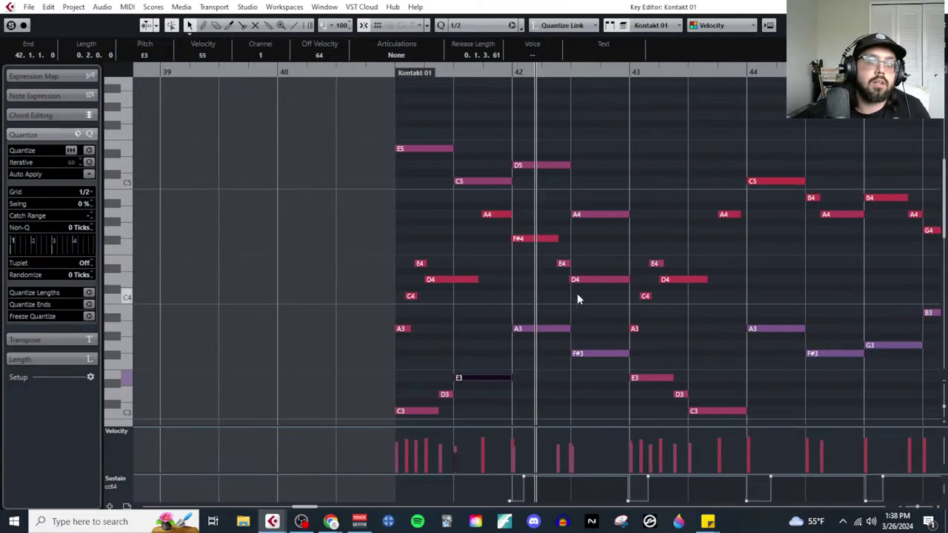
pyautogui.click(577, 294)
pyautogui.click(716, 25)
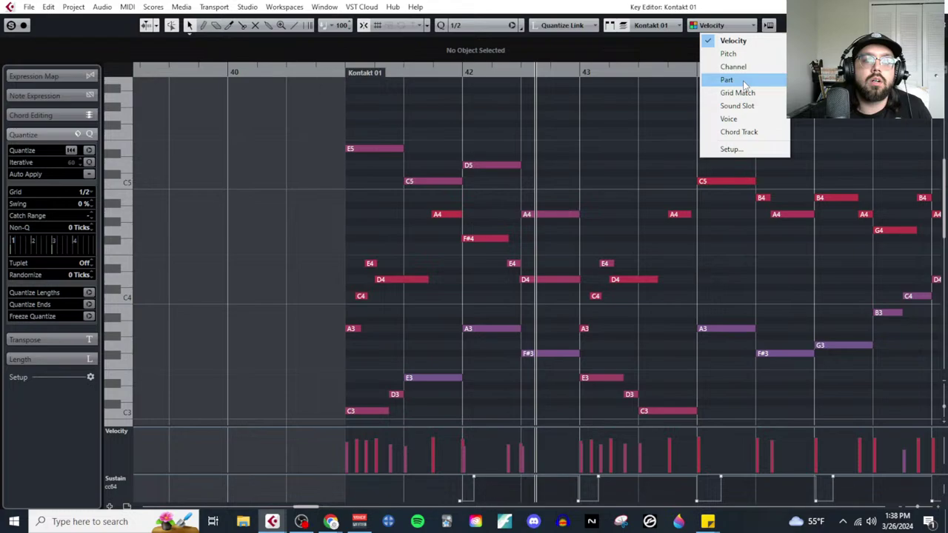
# Step: Apply Part note colouring and select the E5 note at bar 41
pyautogui.click(744, 80)
pyautogui.click(717, 25)
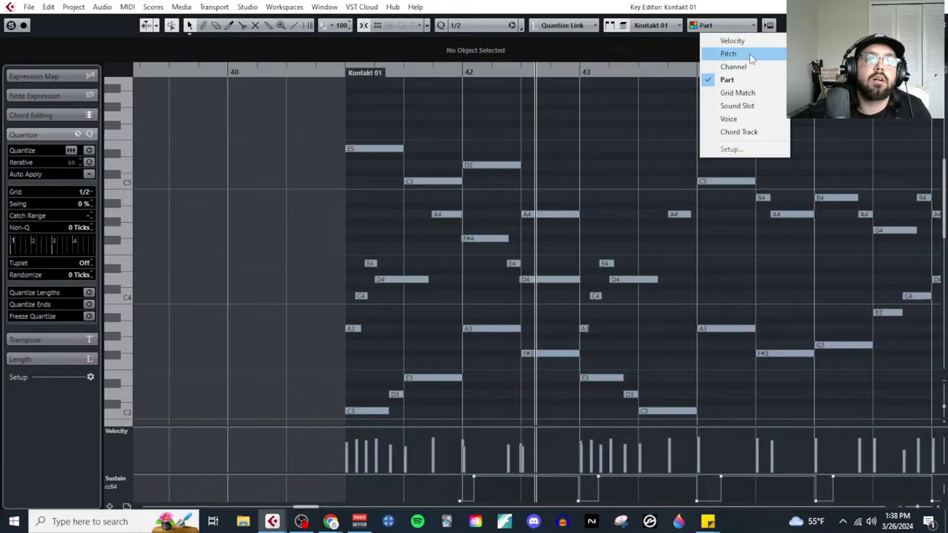
pyautogui.click(630, 120)
pyautogui.rightClick(491, 93)
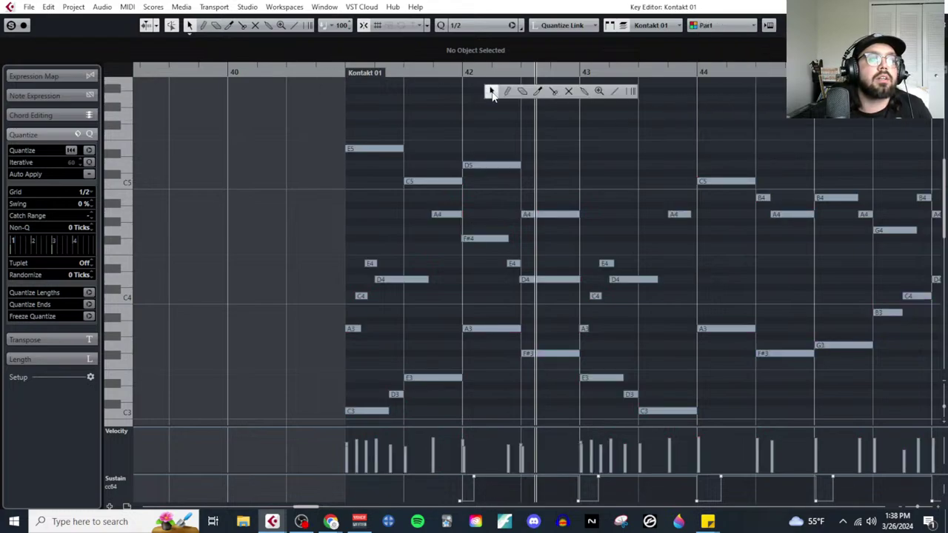
pyautogui.click(592, 133)
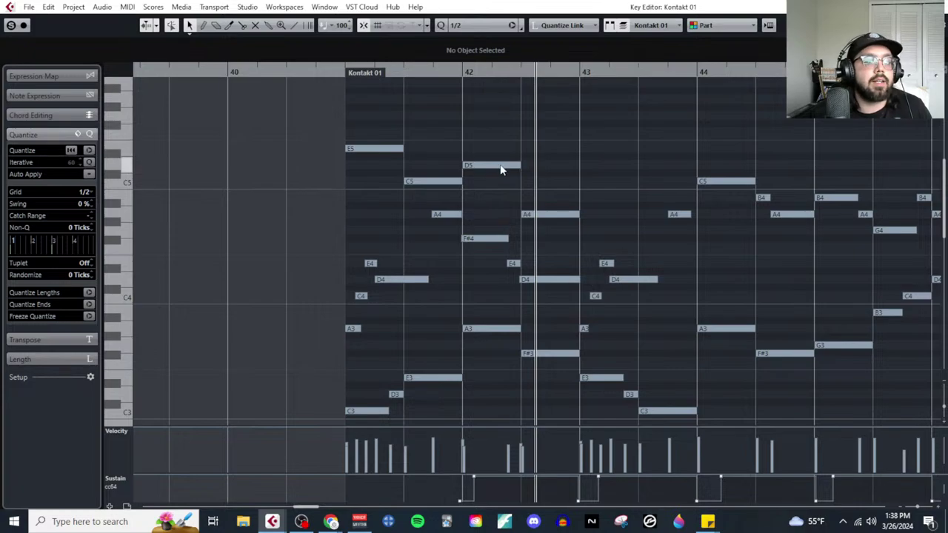
pyautogui.click(375, 149)
# Step: Switch note colouring to Velocity, deselect, and play back the passage
pyautogui.click(735, 25)
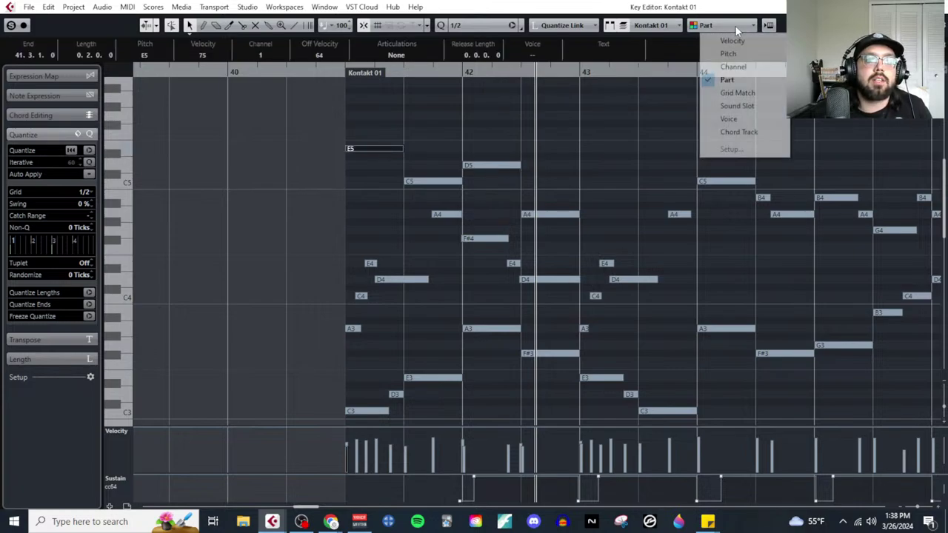
pyautogui.click(732, 40)
pyautogui.click(386, 142)
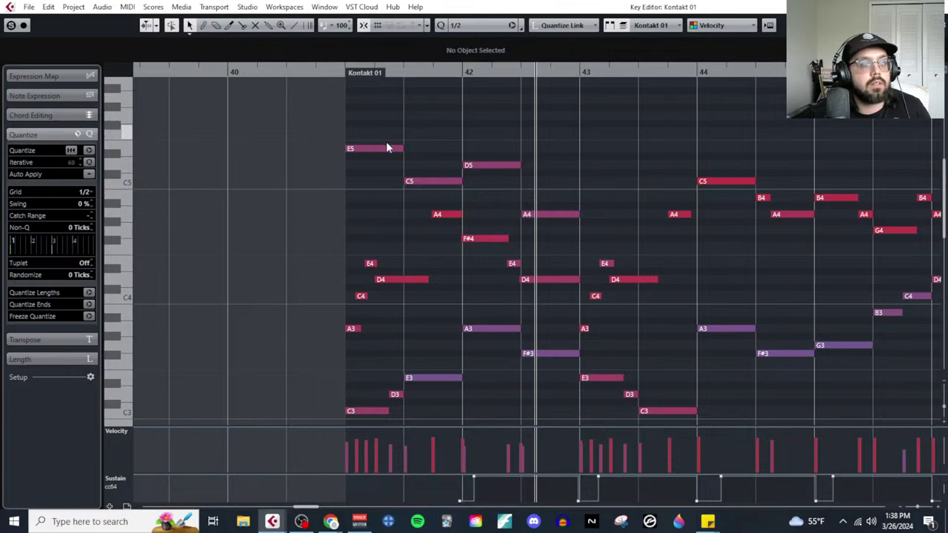
pyautogui.scroll(-2, 503, 211)
pyautogui.hscroll(-3, 502, 210)
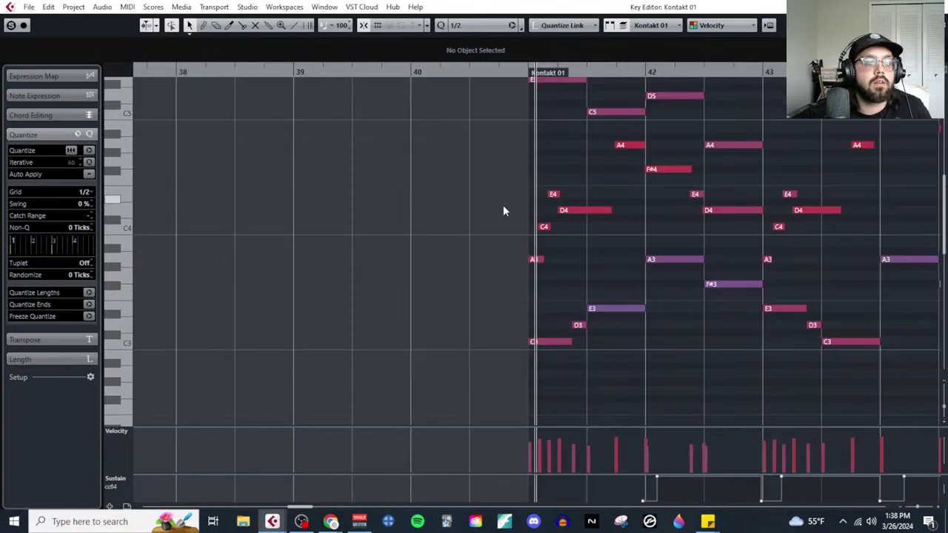
pyautogui.press('space')
pyautogui.scroll(2, 563, 237)
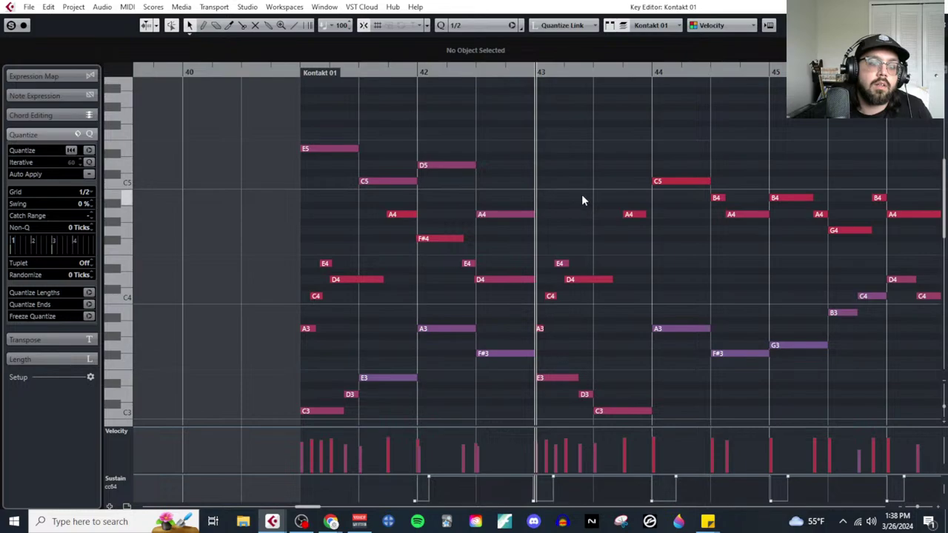
# Step: Pencil in C5, E5, F#5 and D5 half-bar notes across bars 43–44
pyautogui.rightClick(575, 204)
pyautogui.click(590, 205)
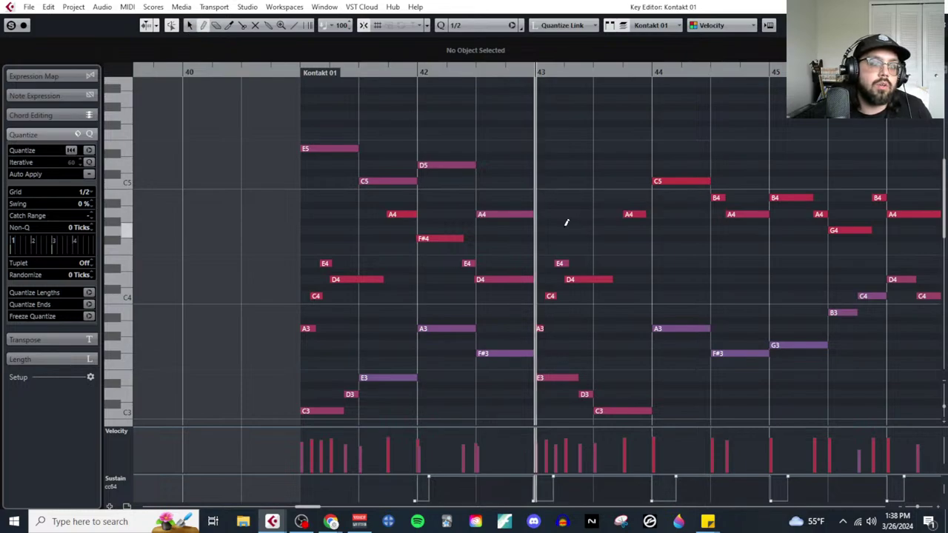
pyautogui.press('h')
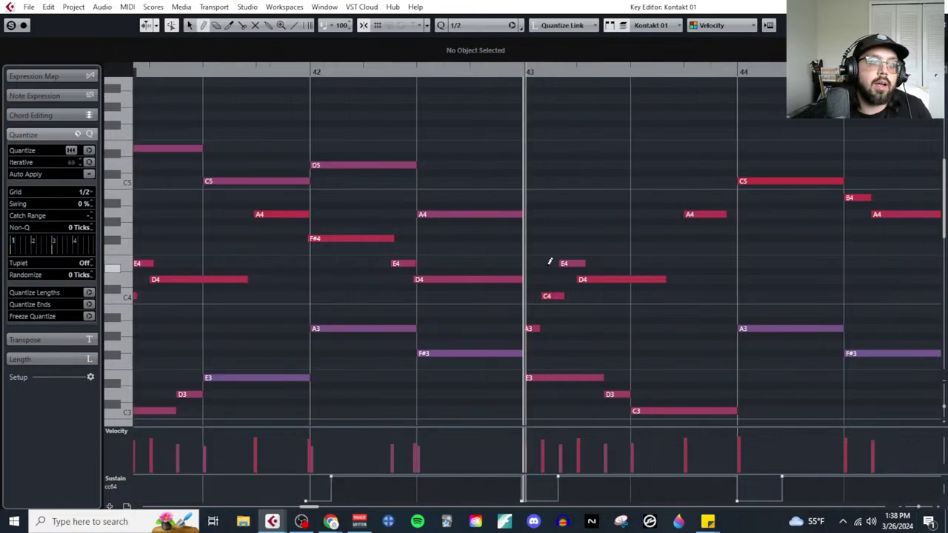
pyautogui.press('g')
pyautogui.click(554, 181)
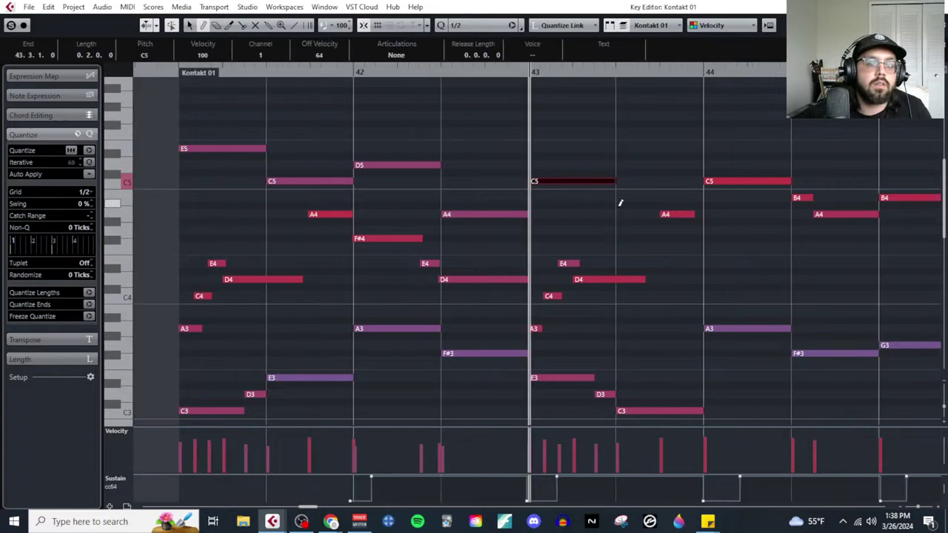
pyautogui.click(637, 148)
pyautogui.hscroll(2, 641, 222)
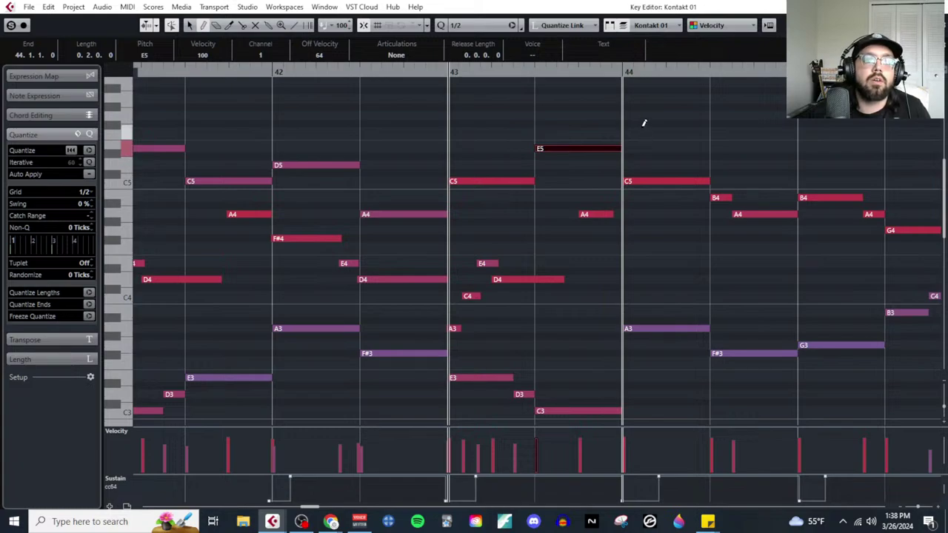
pyautogui.click(643, 121)
pyautogui.click(645, 122)
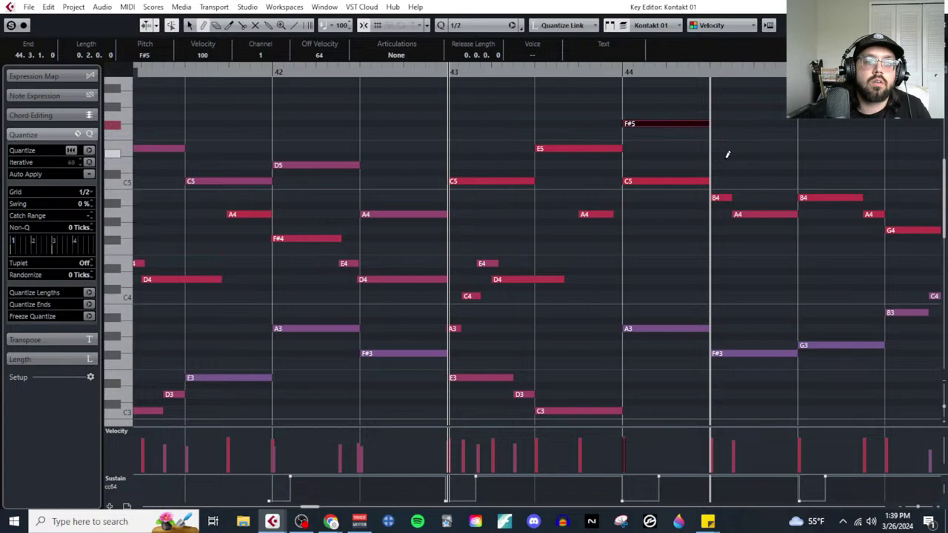
# Step: Lower the velocity of the new bar 43–44 melody notes to 80
pyautogui.press('g')
pyautogui.moveTo(555, 126); pyautogui.dragTo(600, 191)
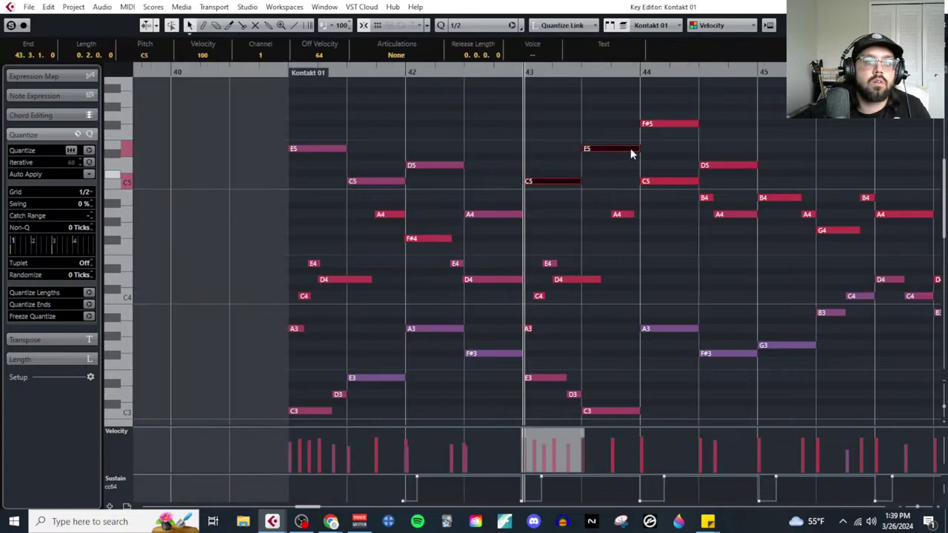
pyautogui.moveTo(651, 104); pyautogui.dragTo(743, 164)
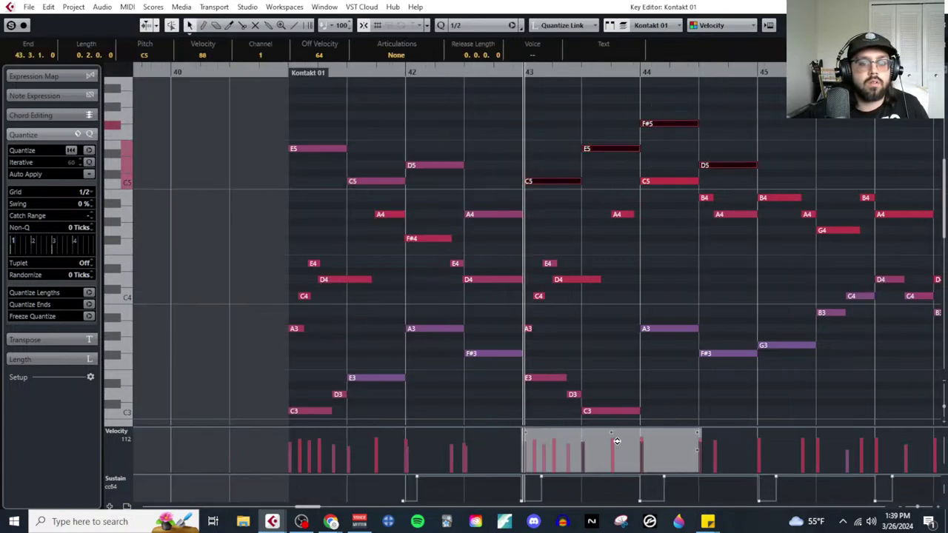
pyautogui.click(619, 402)
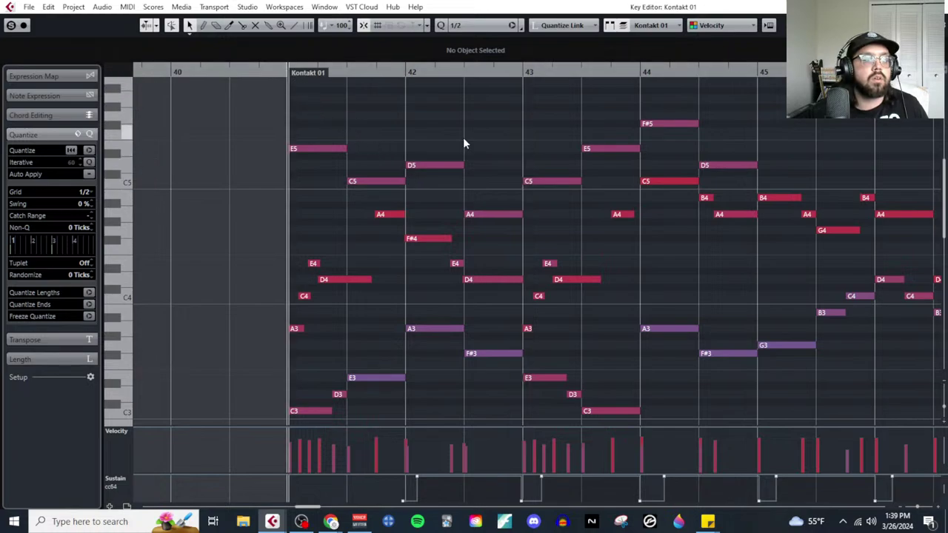
pyautogui.hscroll(-3, 464, 137)
pyautogui.hscroll(1, 463, 143)
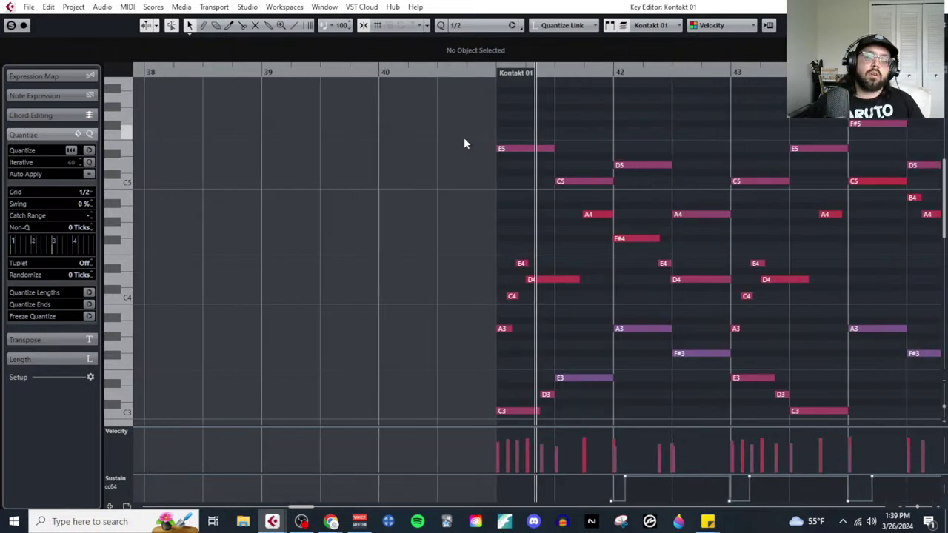
pyautogui.hscroll(1, 464, 143)
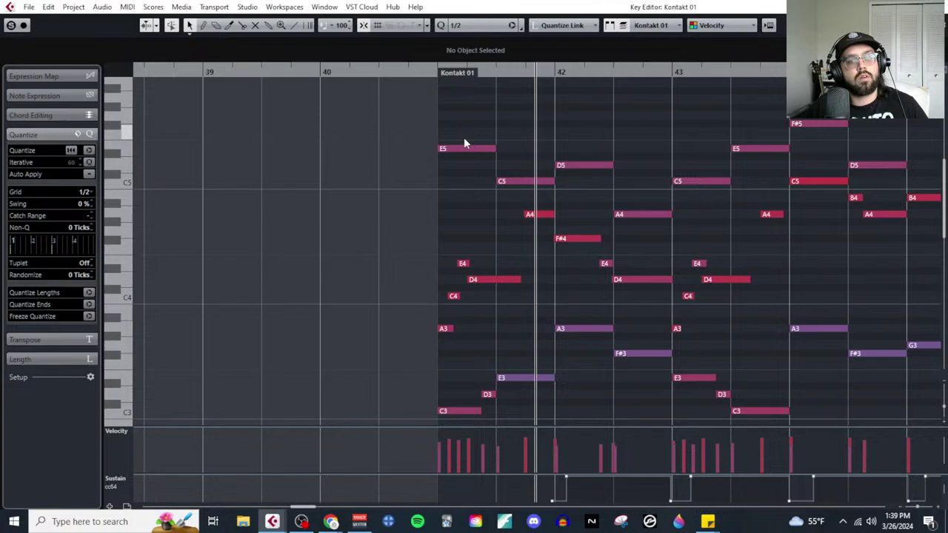
pyautogui.hscroll(2, 464, 143)
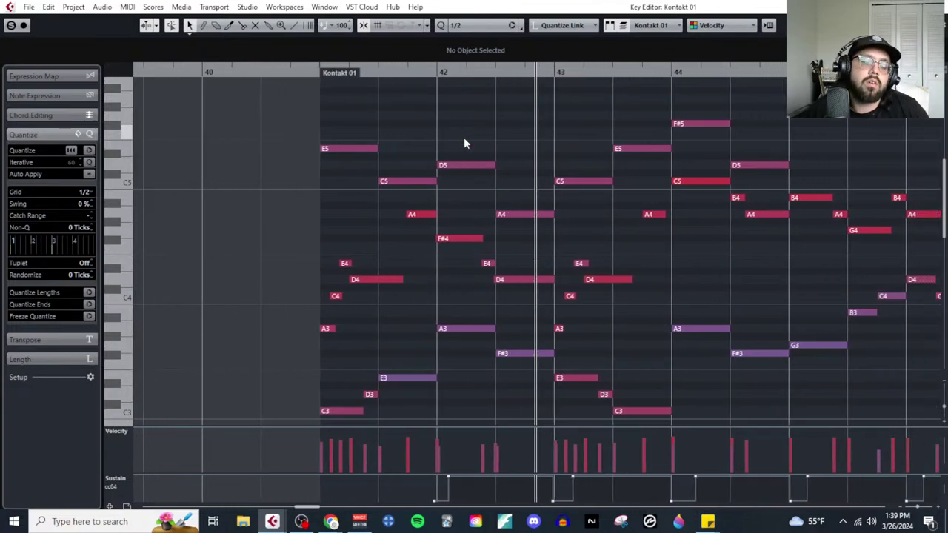
pyautogui.hscroll(1, 464, 143)
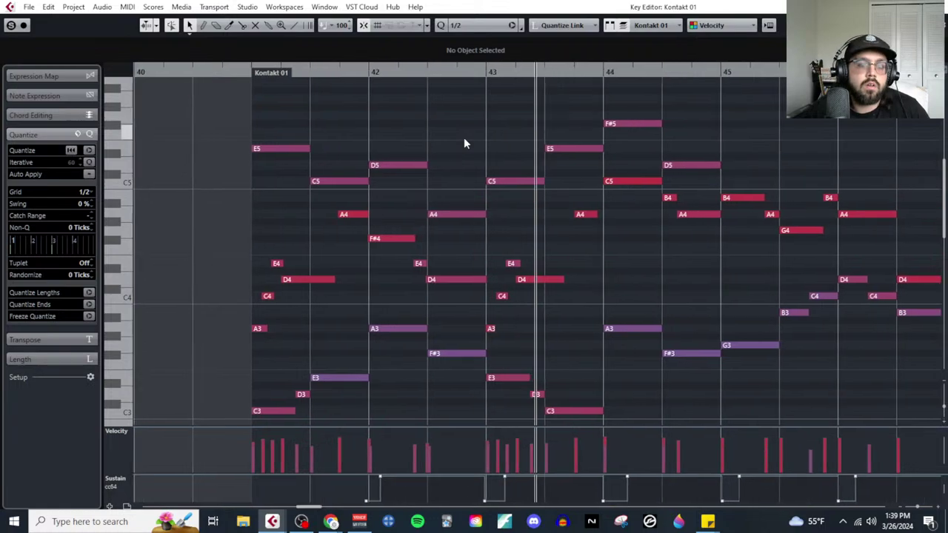
pyautogui.hscroll(1, 464, 143)
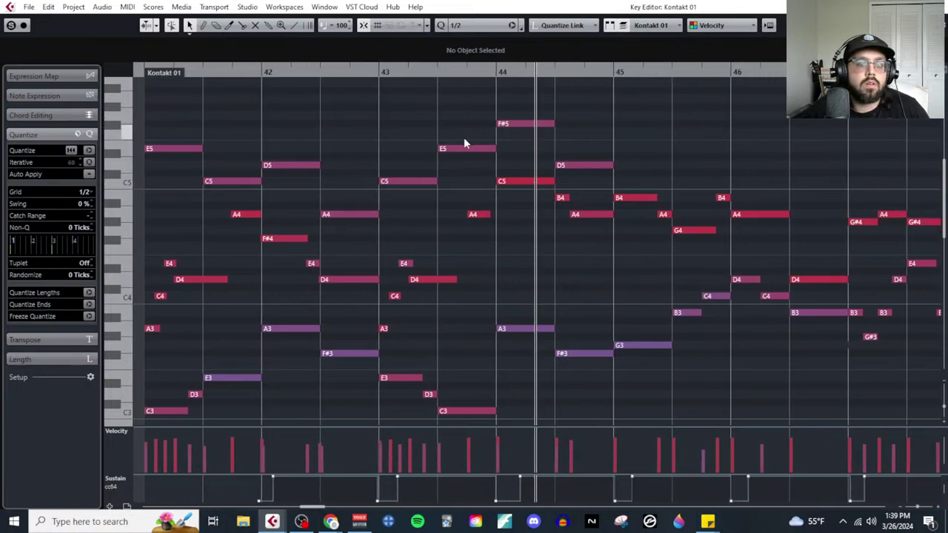
pyautogui.hscroll(1, 464, 142)
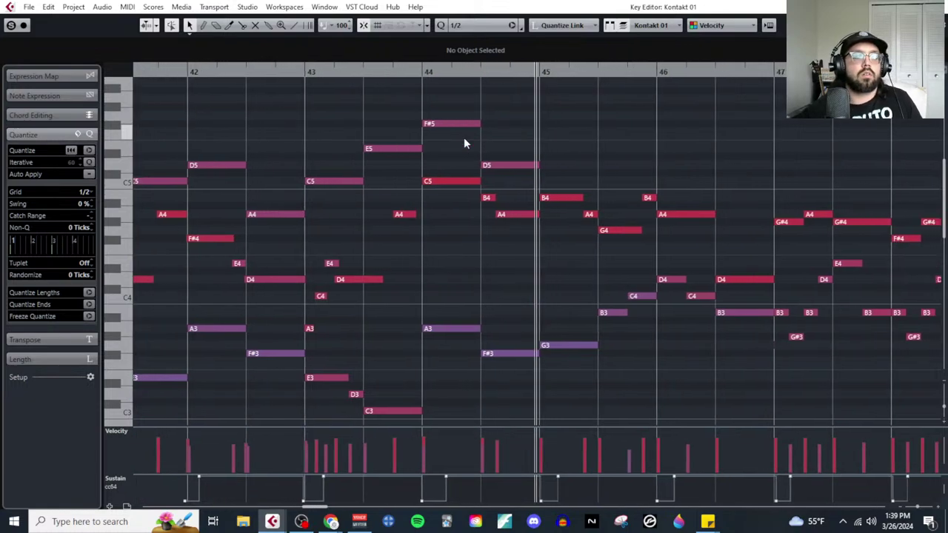
pyautogui.hscroll(1, 463, 143)
pyautogui.scroll(-5, 439, 233)
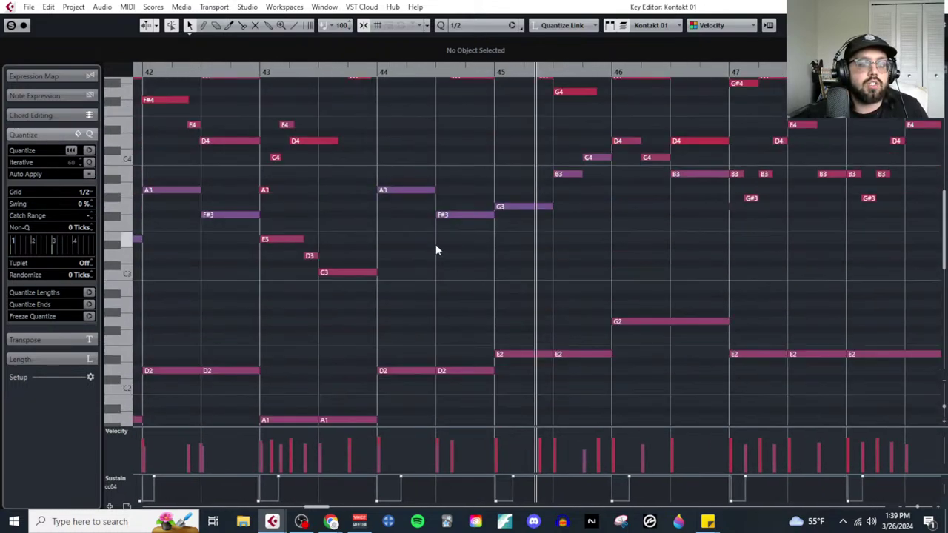
pyautogui.scroll(5, 415, 311)
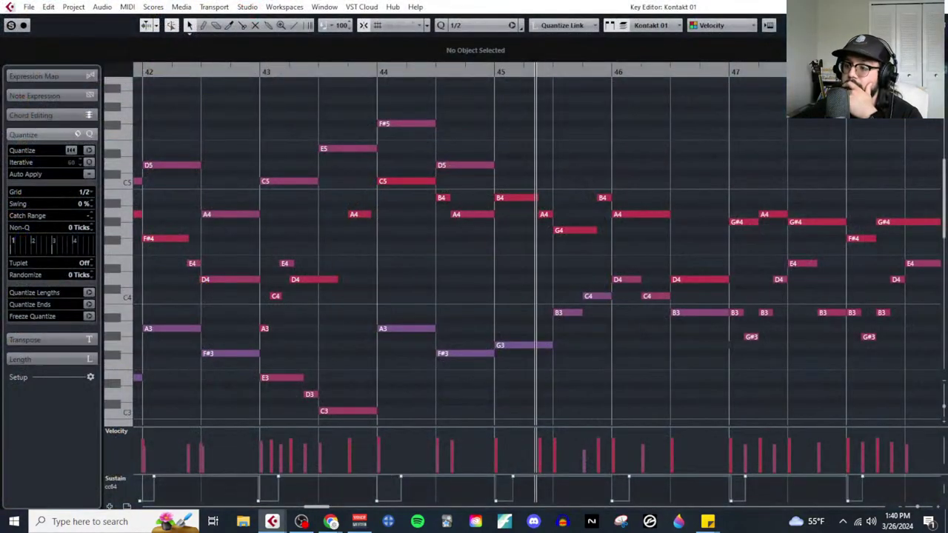
pyautogui.click(410, 125)
pyautogui.click(376, 71)
pyautogui.press('space')
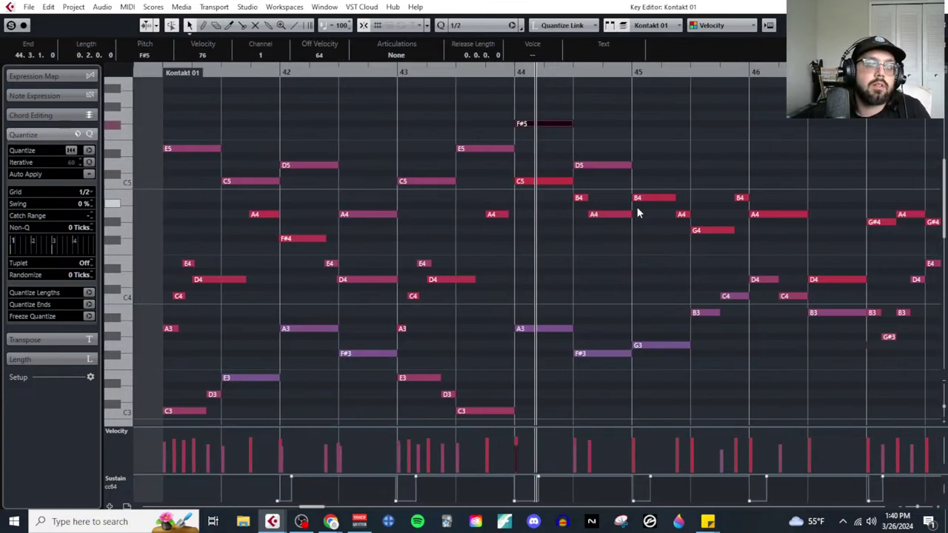
pyautogui.press('g')
pyautogui.press('g')
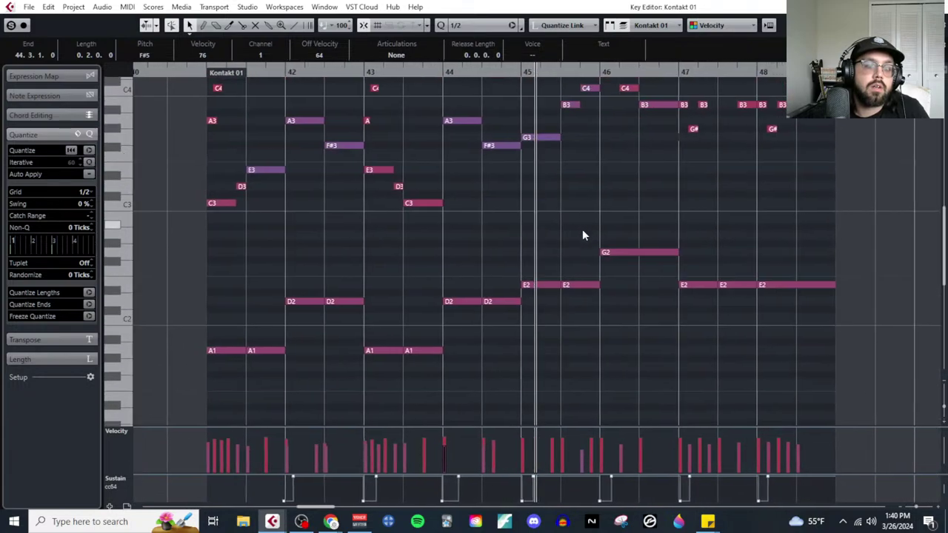
# Step: With the Draw tool, pencil in two E5 half notes at bar 45
pyautogui.rightClick(523, 178)
pyautogui.click(535, 159)
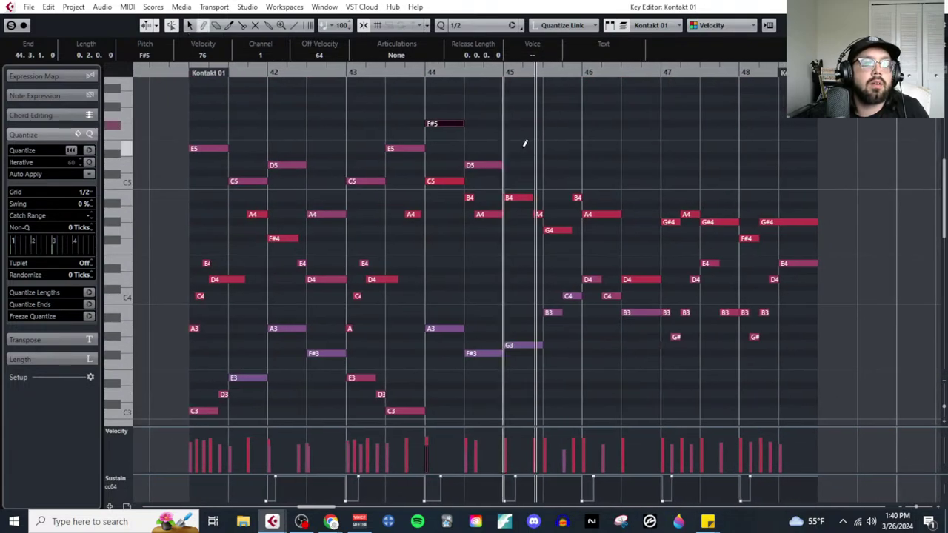
pyautogui.click(524, 148)
pyautogui.press('space')
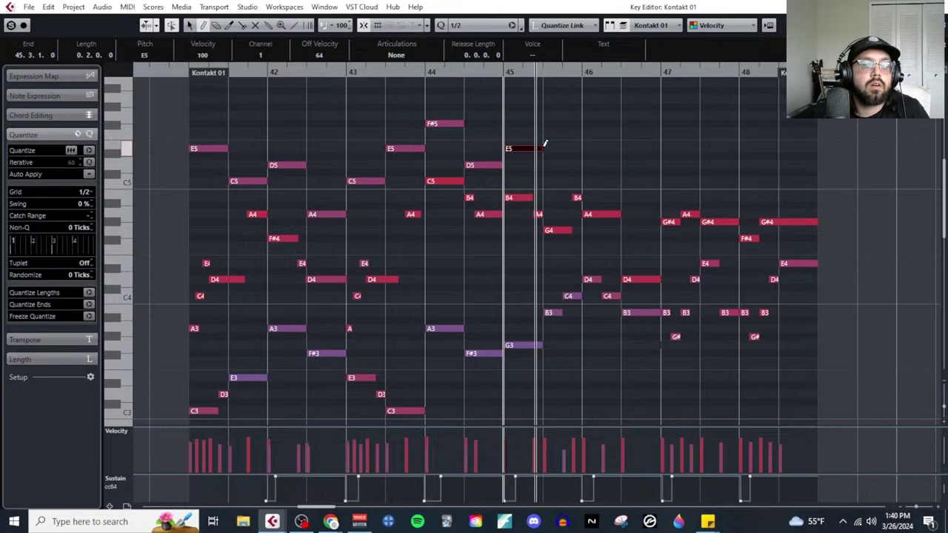
pyautogui.click(556, 148)
pyautogui.scroll(-2, 650, 173)
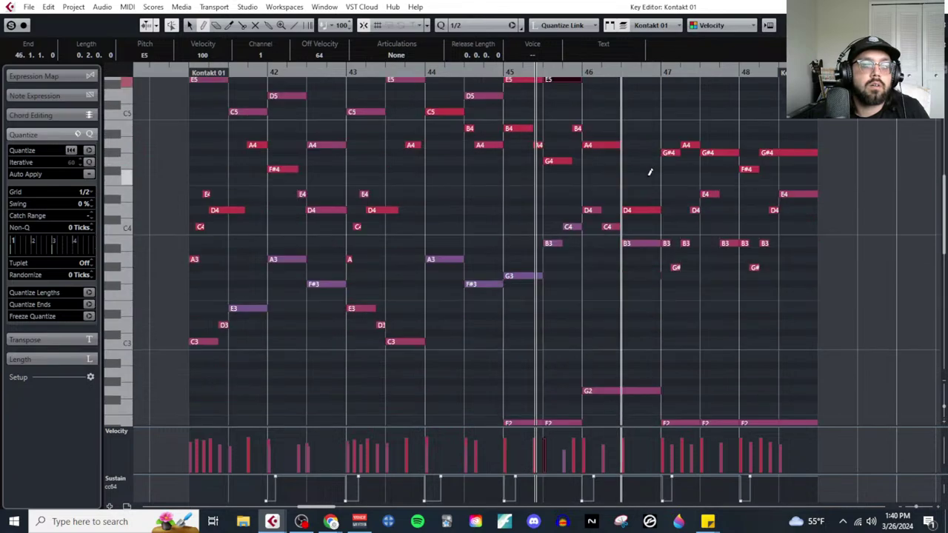
pyautogui.scroll(3, 649, 173)
# Step: Add D5 pairs at bars 46 and 48 and an E5 pair at bar 47
pyautogui.click(600, 164)
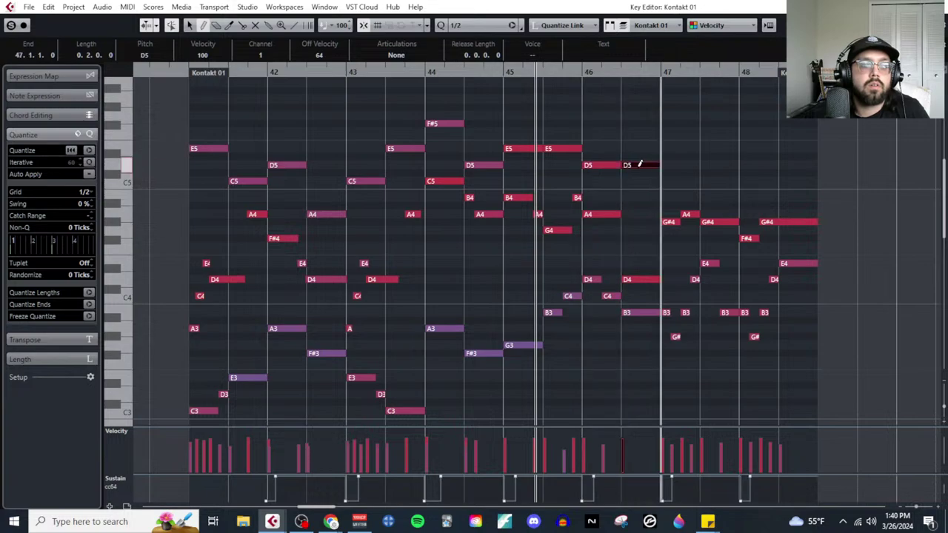
pyautogui.click(637, 164)
pyautogui.click(673, 148)
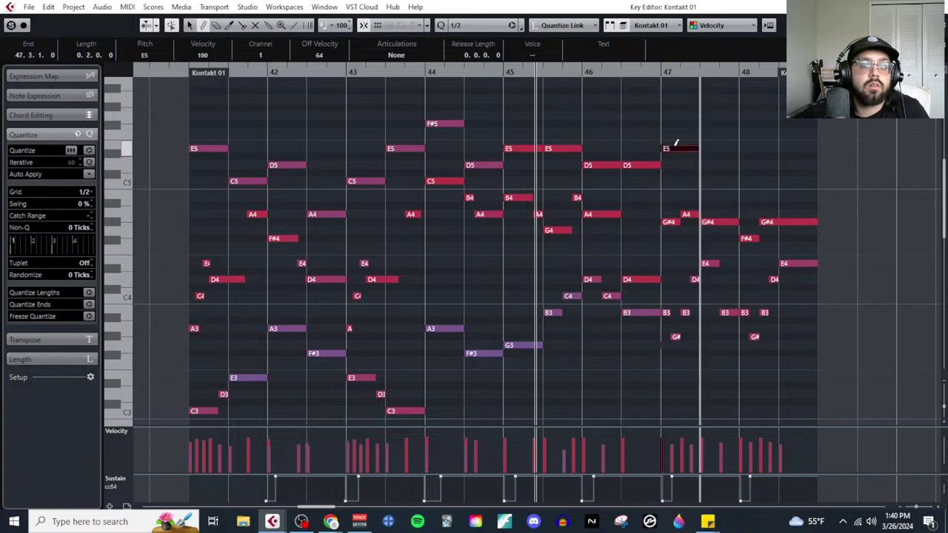
pyautogui.click(720, 149)
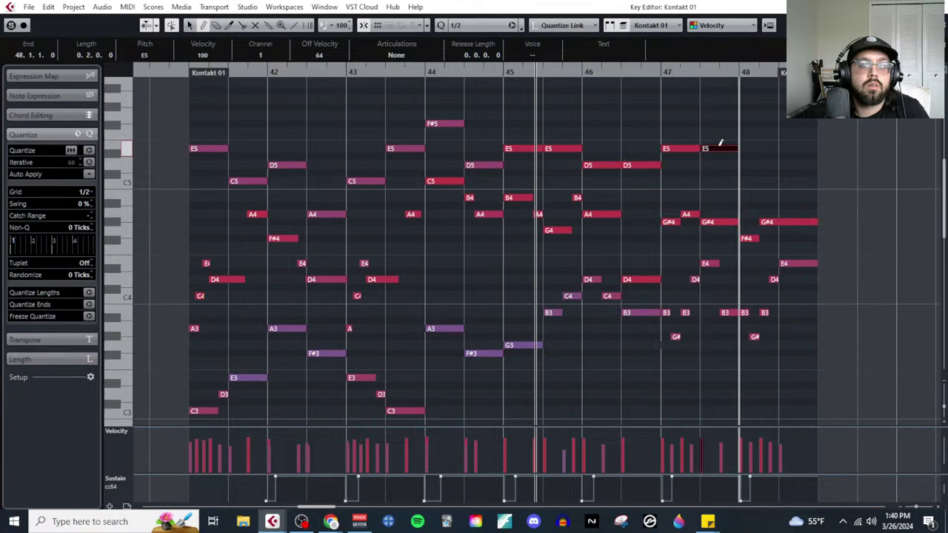
pyautogui.click(755, 163)
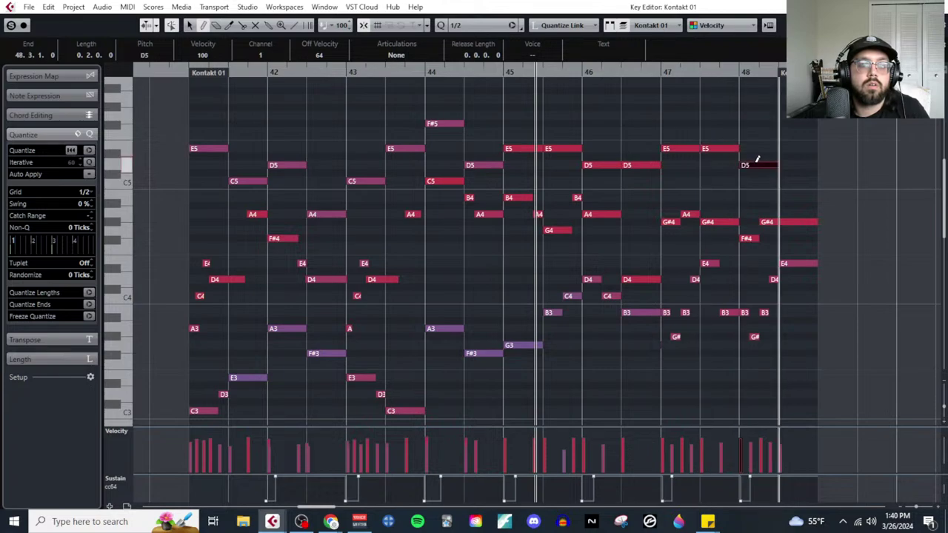
pyautogui.click(798, 163)
# Step: Marquee-select the new E5 and D5 notes and scale their velocity down to 82
pyautogui.press('1')
pyautogui.moveTo(531, 131); pyautogui.dragTo(806, 171)
pyautogui.moveTo(646, 437); pyautogui.dragTo(649, 441)
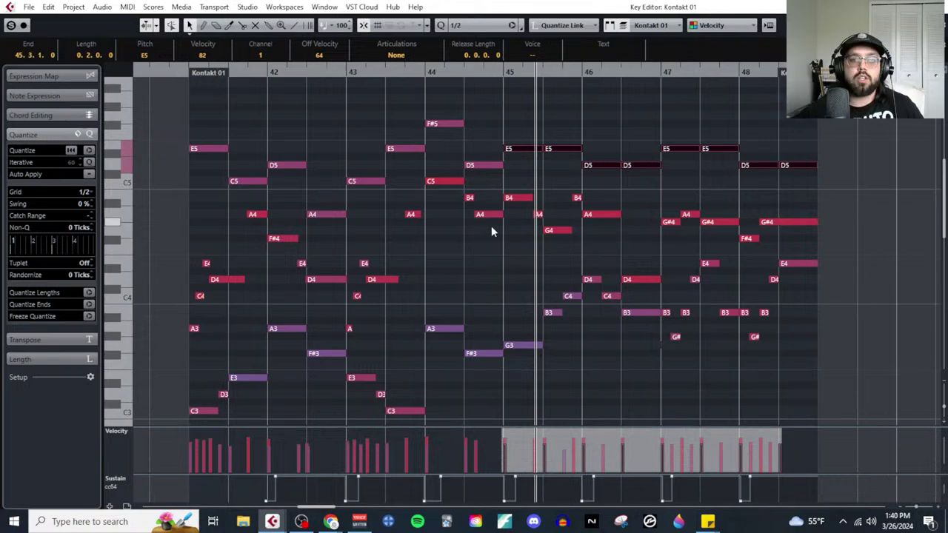
# Step: Set the note colouring to Pitch, then switch it to Part
pyautogui.click(631, 133)
pyautogui.click(711, 26)
pyautogui.click(730, 52)
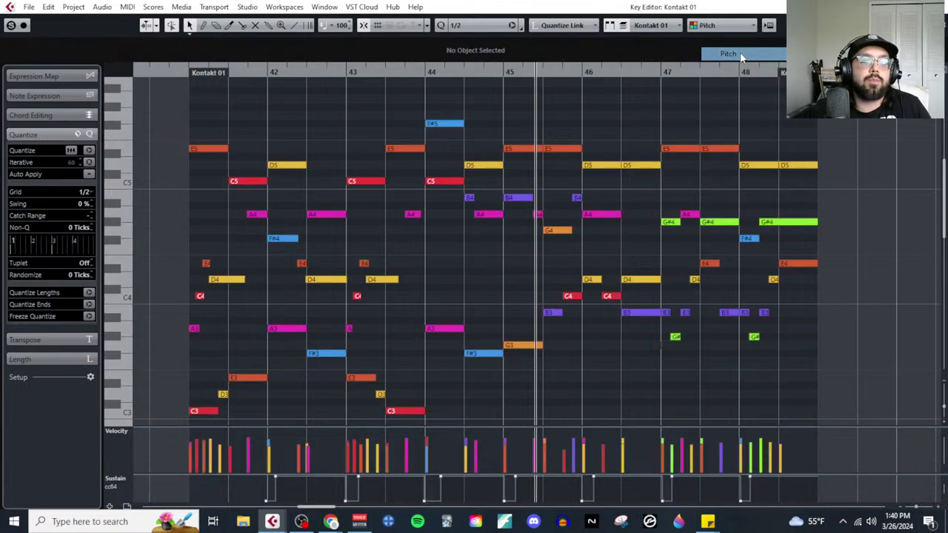
pyautogui.scroll(-2, 423, 370)
pyautogui.scroll(4, 464, 316)
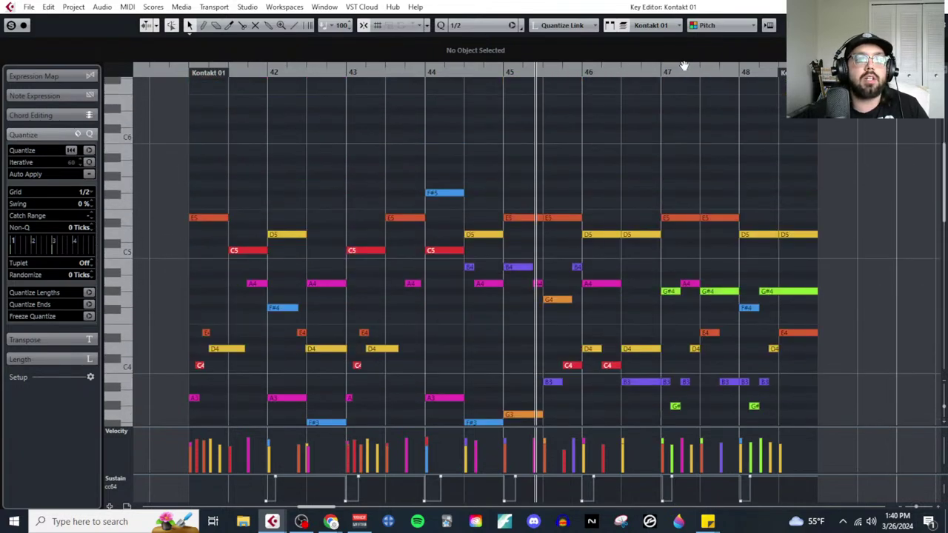
pyautogui.click(705, 25)
pyautogui.click(726, 79)
# Step: Colour the notes by Voice and check the first E5, D5 and C5 notes
pyautogui.scroll(-2, 336, 240)
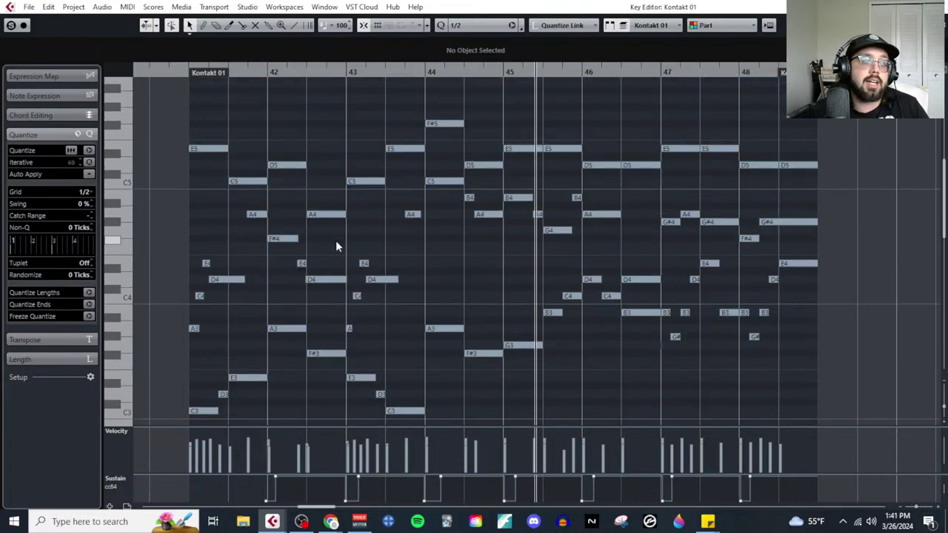
pyautogui.moveTo(205, 128); pyautogui.dragTo(234, 168)
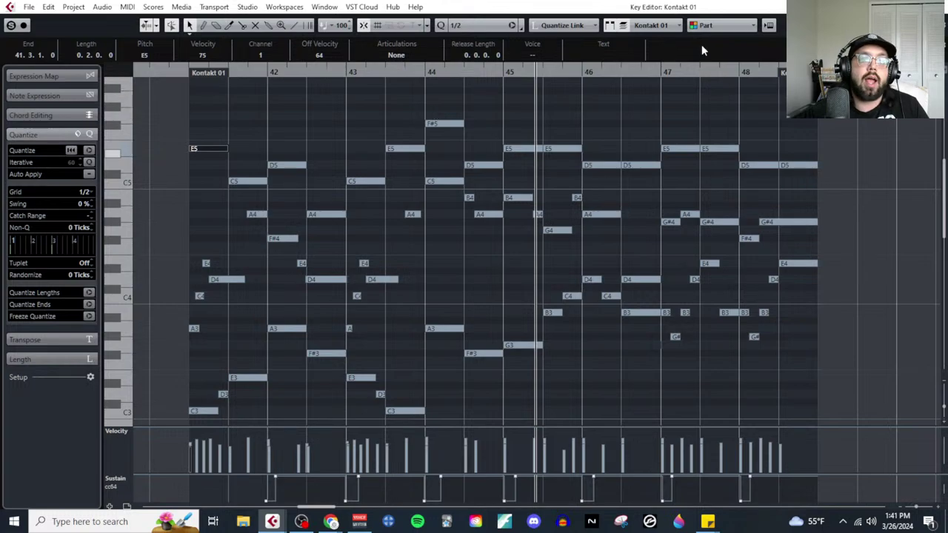
pyautogui.click(710, 26)
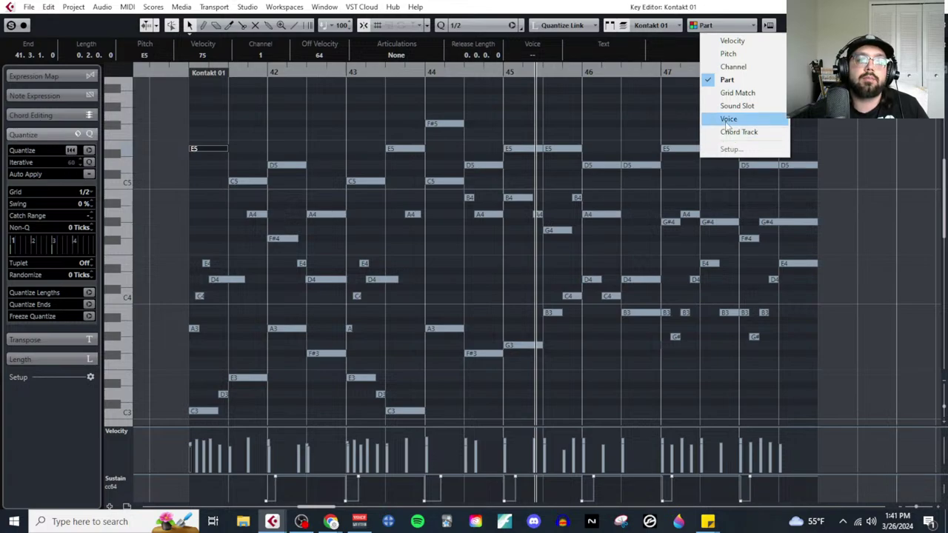
pyautogui.click(727, 120)
pyautogui.click(647, 165)
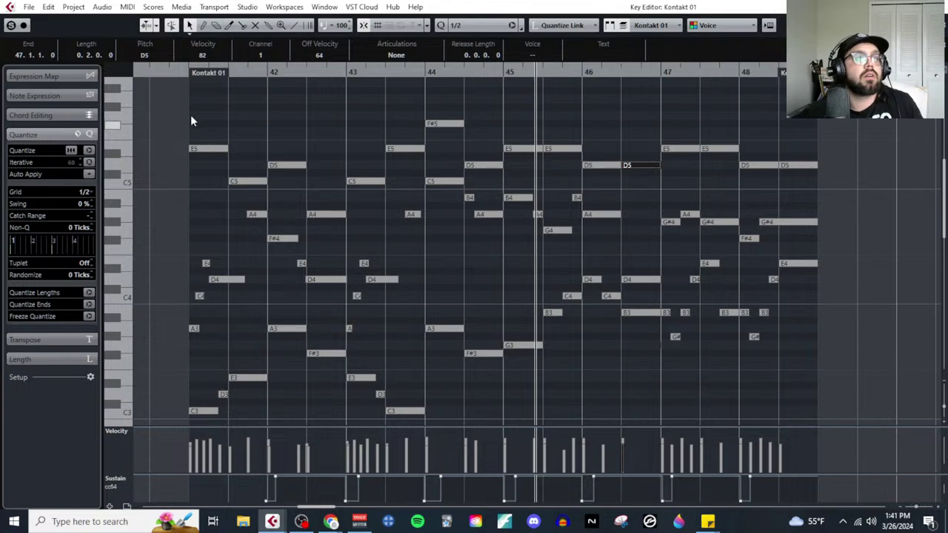
pyautogui.moveTo(192, 121); pyautogui.dragTo(308, 194)
pyautogui.click(635, 94)
# Step: Return to Part colouring and select the E5, C5, D5, A4, C5, E5, F#5, D5, E5 notes
pyautogui.click(722, 25)
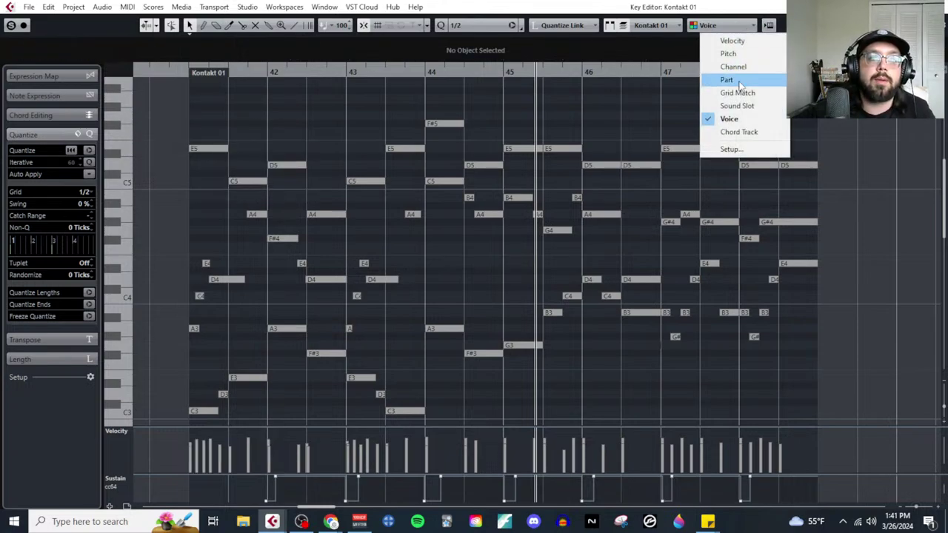
pyautogui.click(738, 81)
pyautogui.click(218, 149)
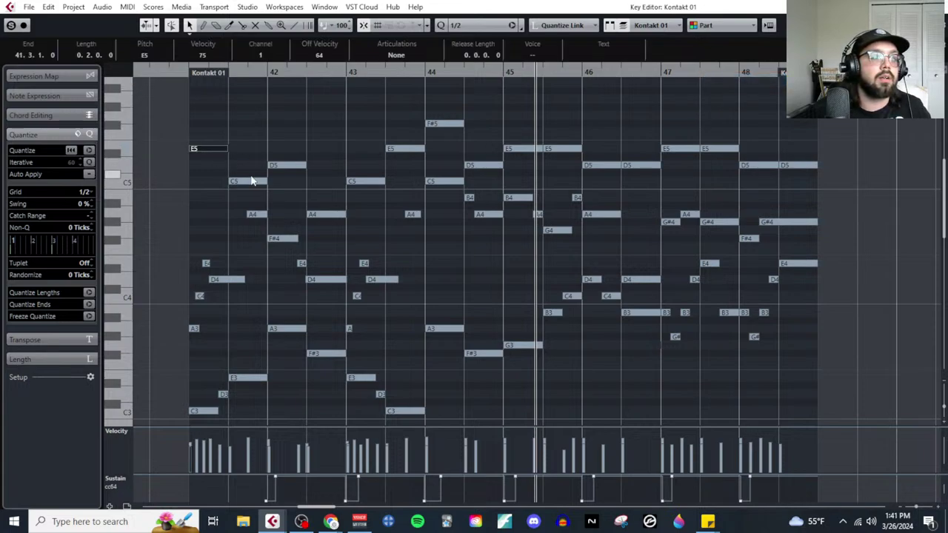
pyautogui.keyDown('shift'); pyautogui.click(254, 181); pyautogui.keyUp('shift')
pyautogui.keyDown('shift'); pyautogui.click(297, 166); pyautogui.keyUp('shift')
pyautogui.keyDown('shift'); pyautogui.click(326, 214); pyautogui.keyUp('shift')
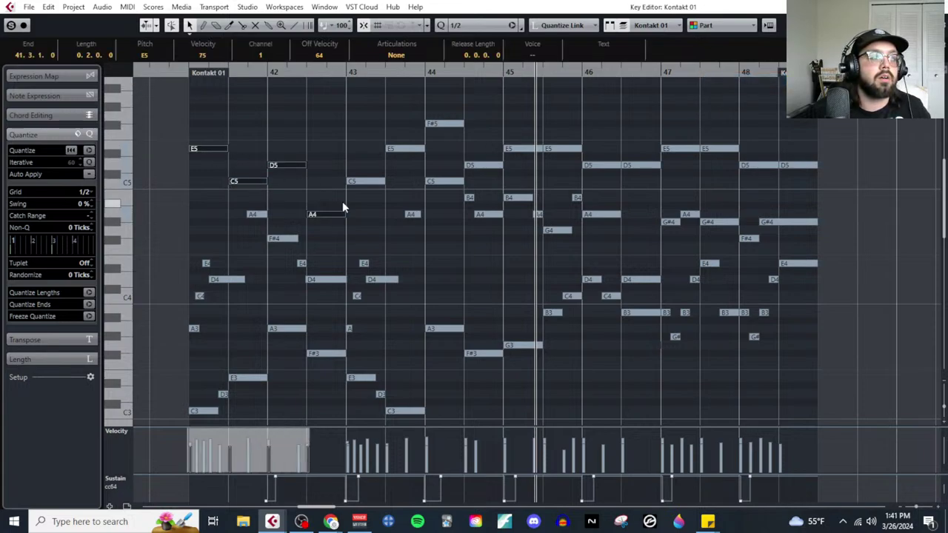
pyautogui.keyDown('shift'); pyautogui.click(364, 181); pyautogui.keyUp('shift')
pyautogui.keyDown('shift'); pyautogui.click(404, 148); pyautogui.keyUp('shift')
pyautogui.keyDown('shift'); pyautogui.click(443, 124); pyautogui.keyUp('shift')
pyautogui.keyDown('shift'); pyautogui.click(485, 164); pyautogui.keyUp('shift')
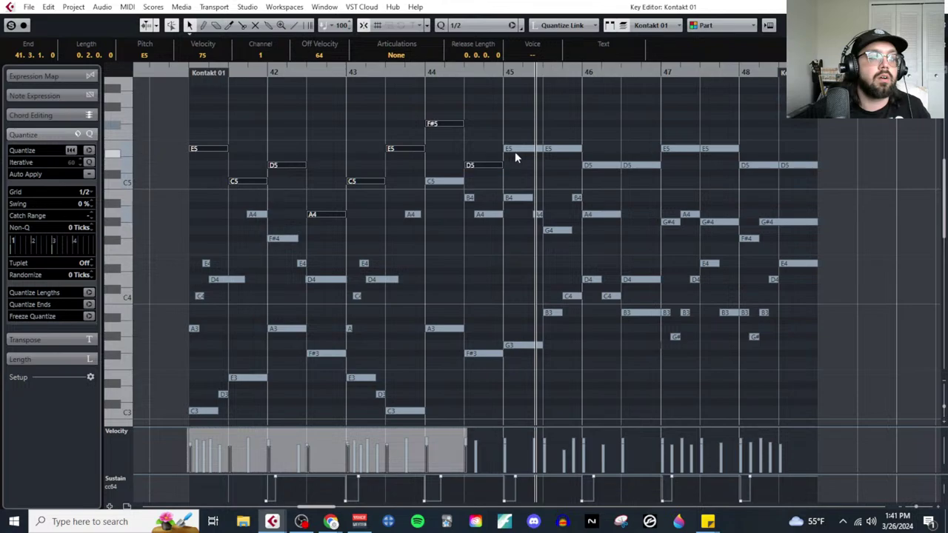
pyautogui.keyDown('shift'); pyautogui.click(516, 149); pyautogui.keyUp('shift')
# Step: Colour notes by Velocity, select the bars 45–48 E5/D5 notes, and play from bar 41
pyautogui.click(719, 26)
pyautogui.click(730, 42)
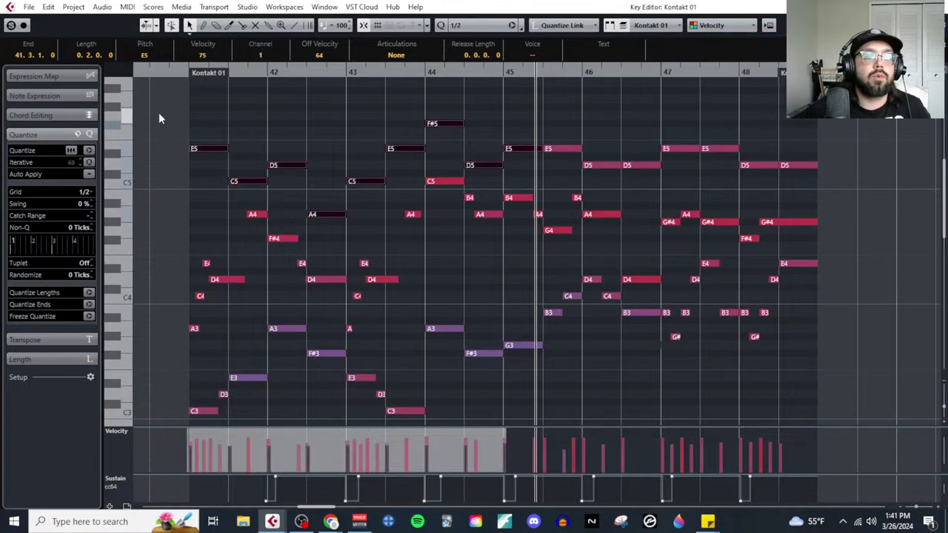
pyautogui.moveTo(546, 136); pyautogui.dragTo(659, 175)
pyautogui.moveTo(664, 136); pyautogui.dragTo(818, 174)
pyautogui.click(188, 72)
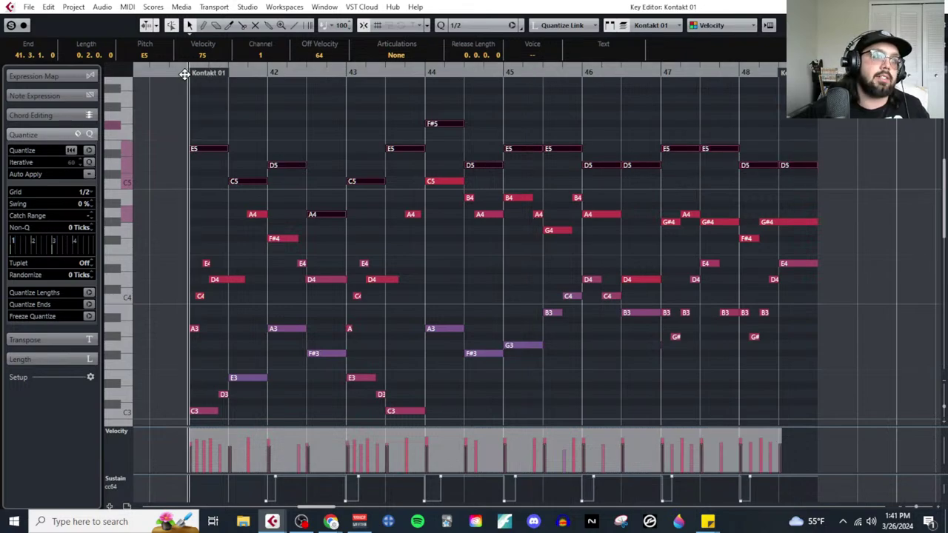
pyautogui.press('space')
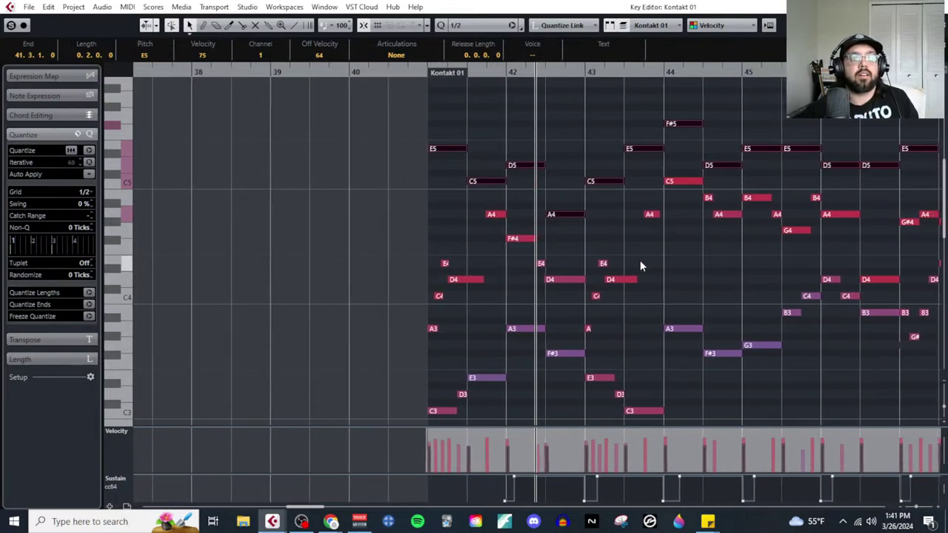
# Step: Set the grid to 1/4 and lower the bar-42 D5 note to B4
pyautogui.click(501, 186)
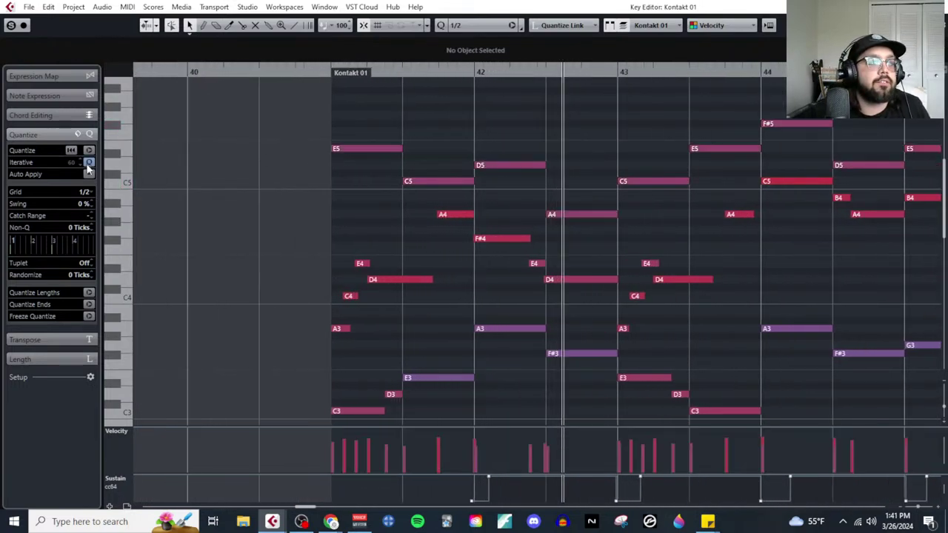
pyautogui.click(84, 192)
pyautogui.click(97, 233)
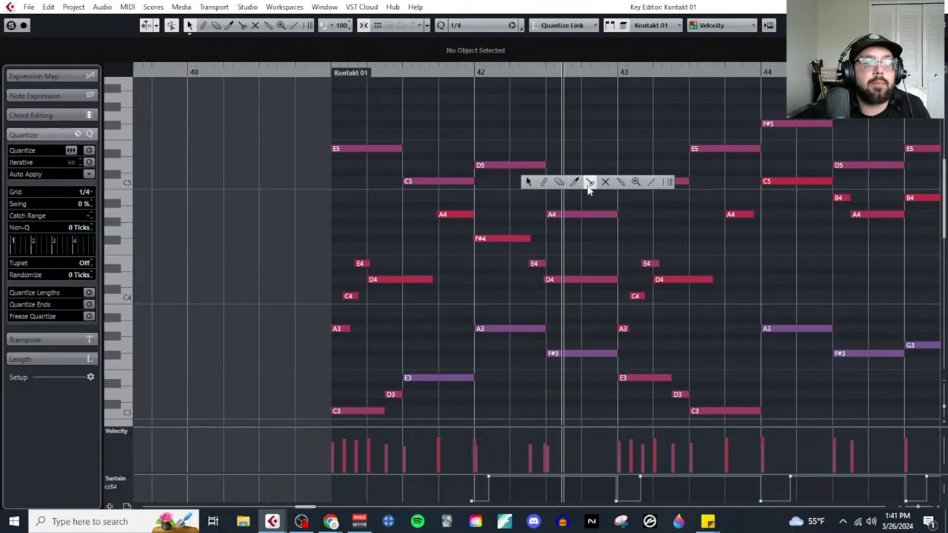
pyautogui.moveTo(527, 167); pyautogui.dragTo(532, 200)
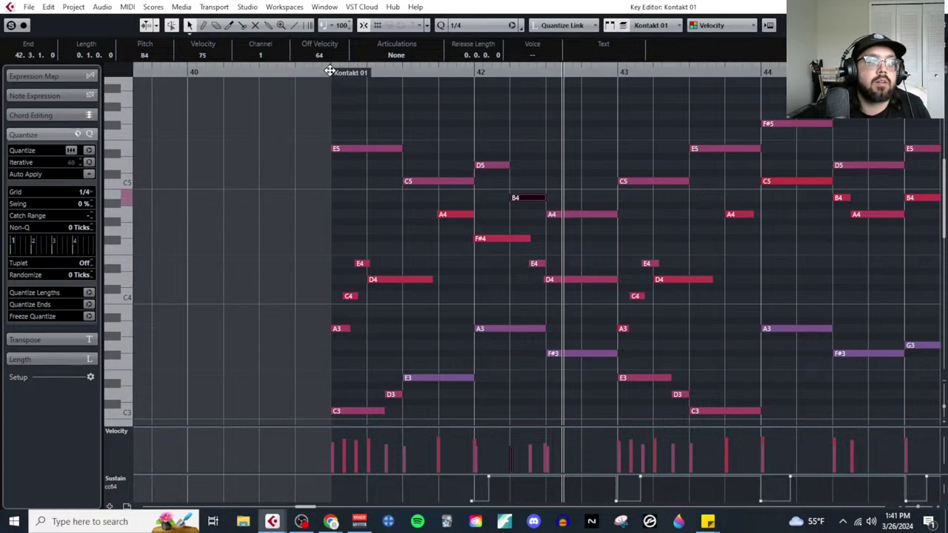
pyautogui.hscroll(-5, 644, 169)
pyautogui.scroll(-3, 645, 169)
pyautogui.scroll(3, 708, 189)
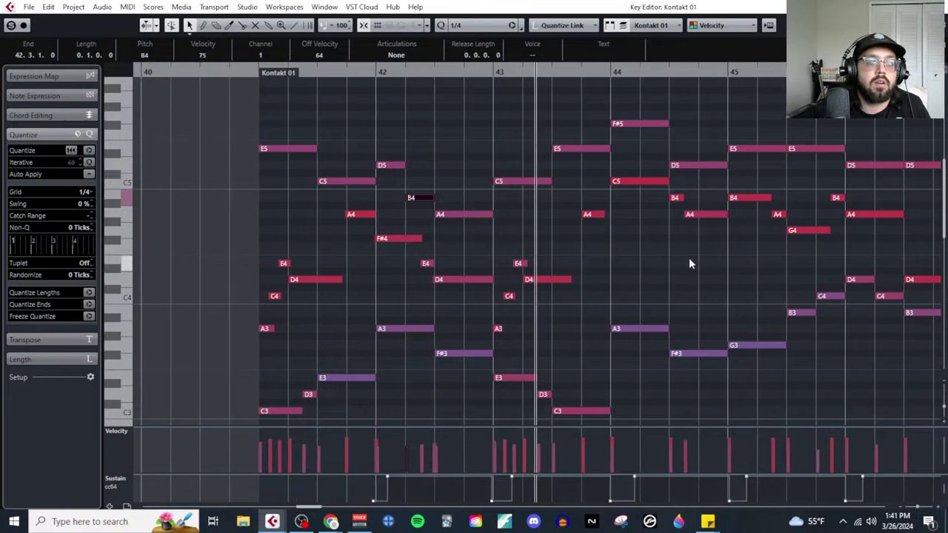
# Step: Split bar 44's F#5 with the Scissors tool and move its second half to E5
pyautogui.rightClick(608, 271)
pyautogui.click(681, 265)
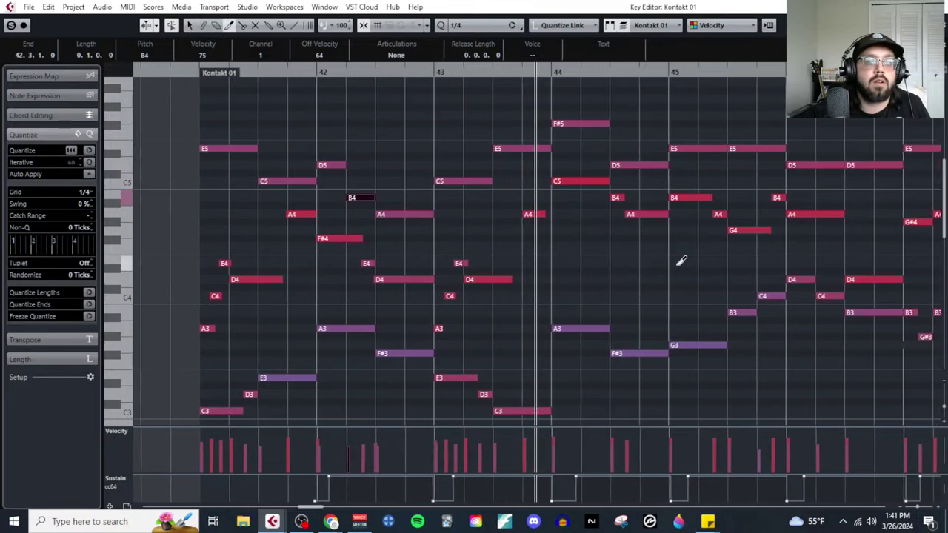
pyautogui.rightClick(677, 268)
pyautogui.click(737, 265)
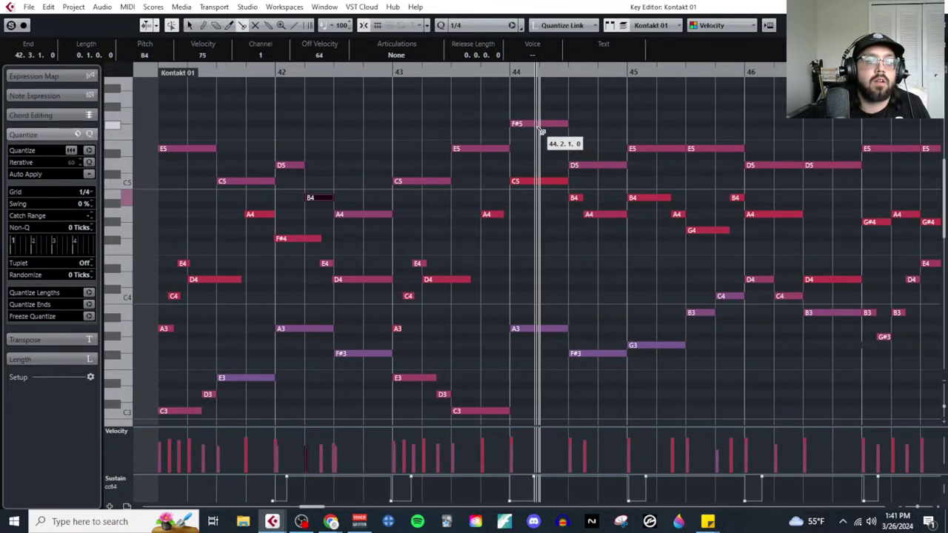
pyautogui.click(542, 124)
pyautogui.moveTo(548, 125); pyautogui.dragTo(556, 153)
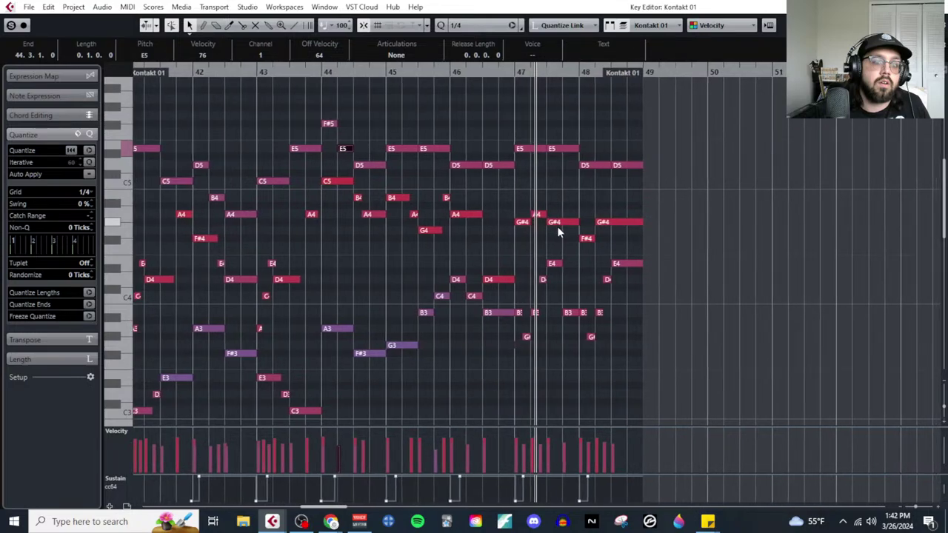
# Step: Raise the bar-48 D5 note to E5
pyautogui.press('g')
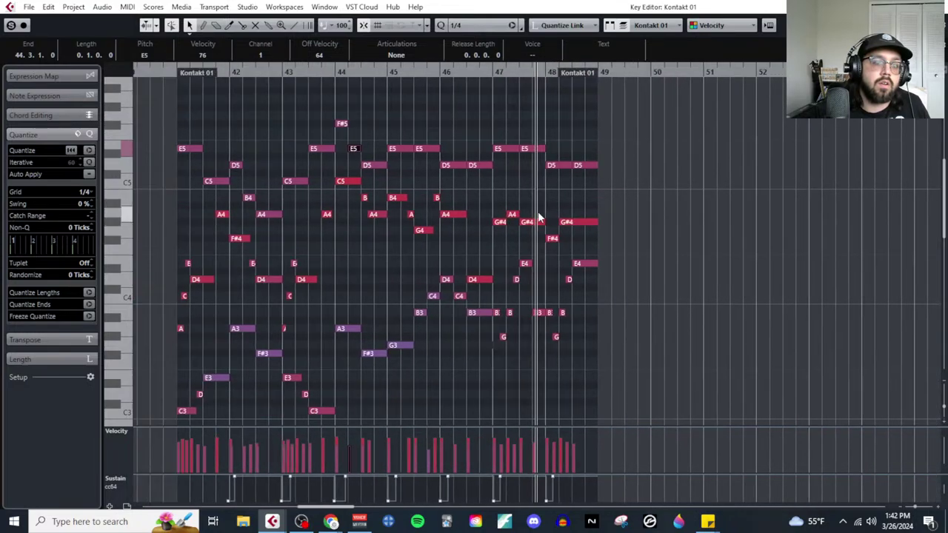
pyautogui.press('h')
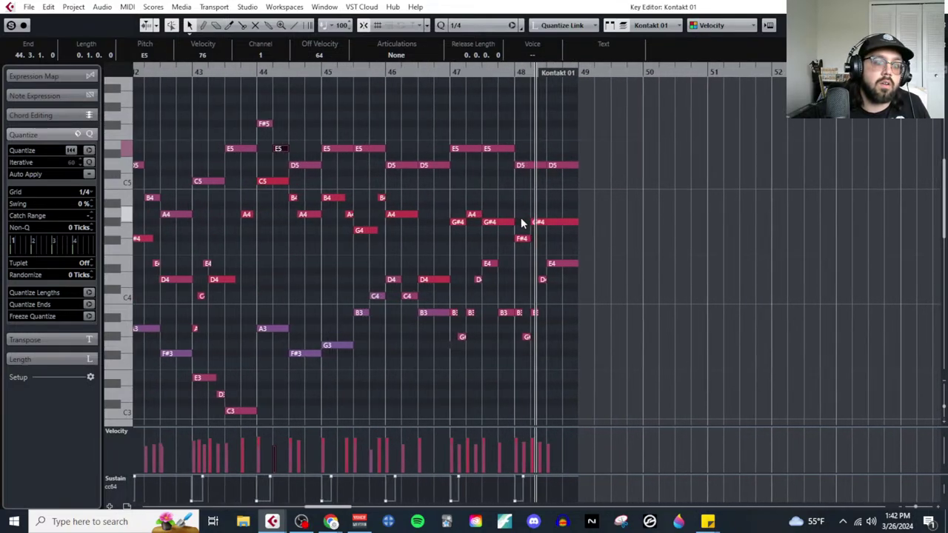
pyautogui.moveTo(543, 166); pyautogui.dragTo(543, 151)
pyautogui.press('h')
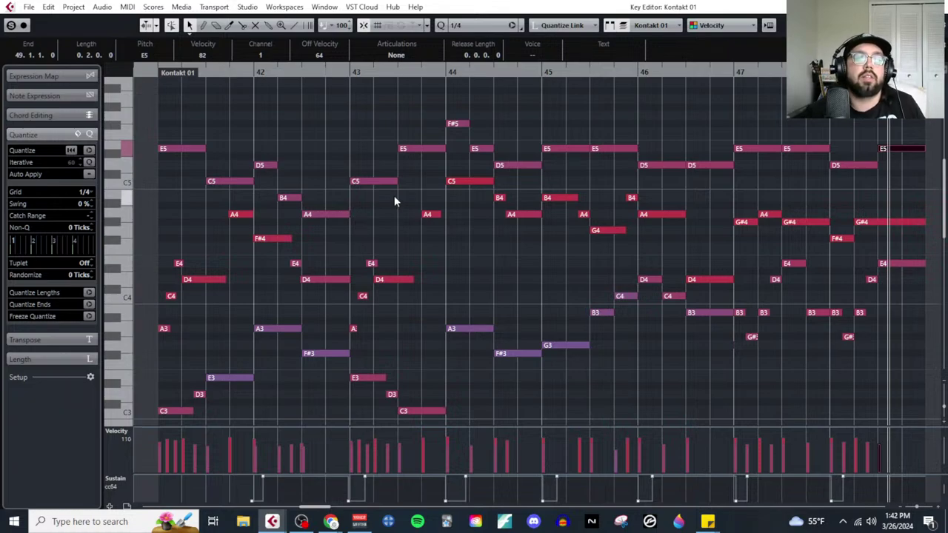
# Step: Lengthen the bar-45 E5, extend bar 46's D5 to three beats, and delay bar 47's second E5
pyautogui.moveTo(594, 150); pyautogui.dragTo(612, 156)
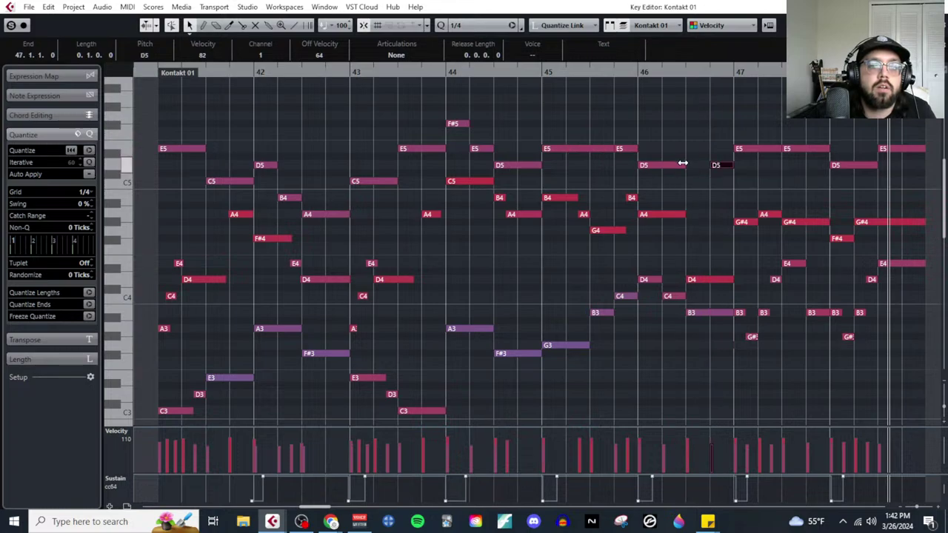
pyautogui.moveTo(685, 165); pyautogui.dragTo(697, 167)
pyautogui.click(772, 150)
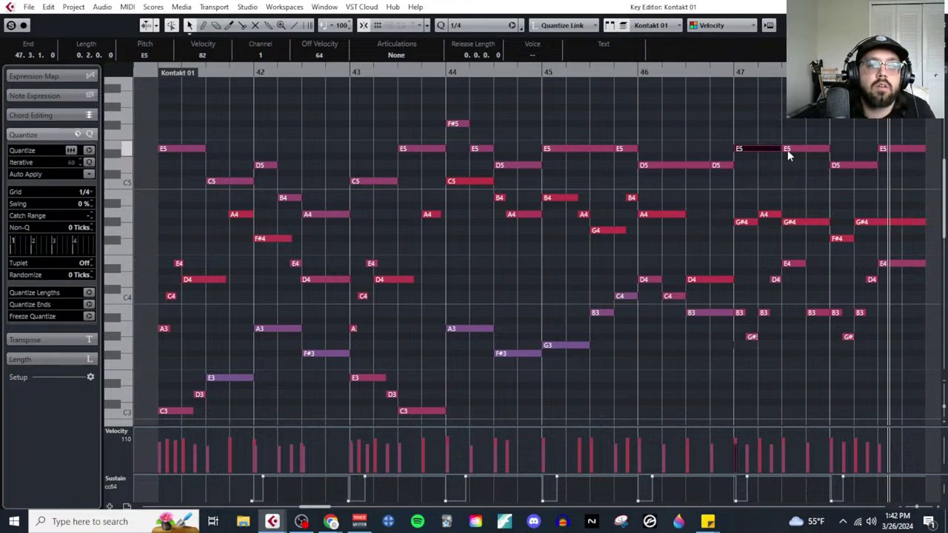
pyautogui.moveTo(787, 149); pyautogui.dragTo(804, 150)
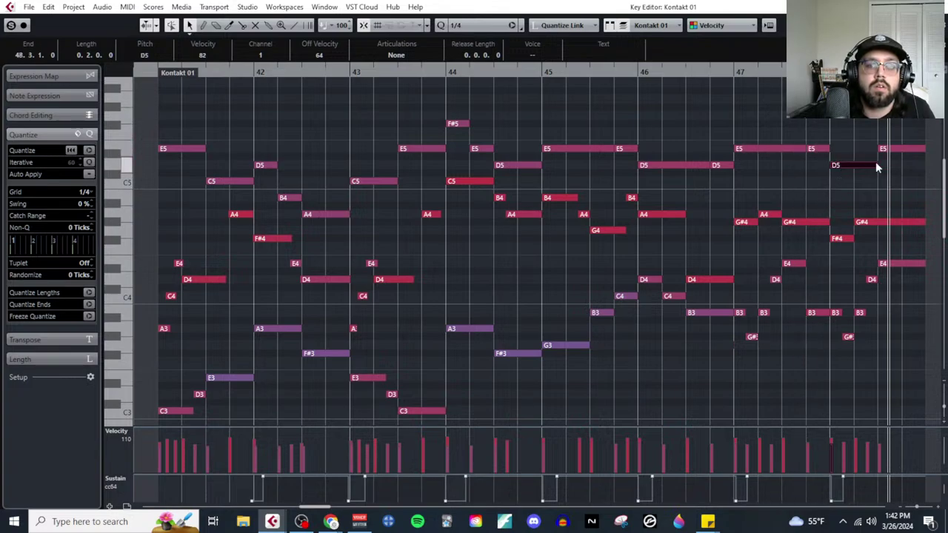
pyautogui.click(896, 152)
pyautogui.press('g')
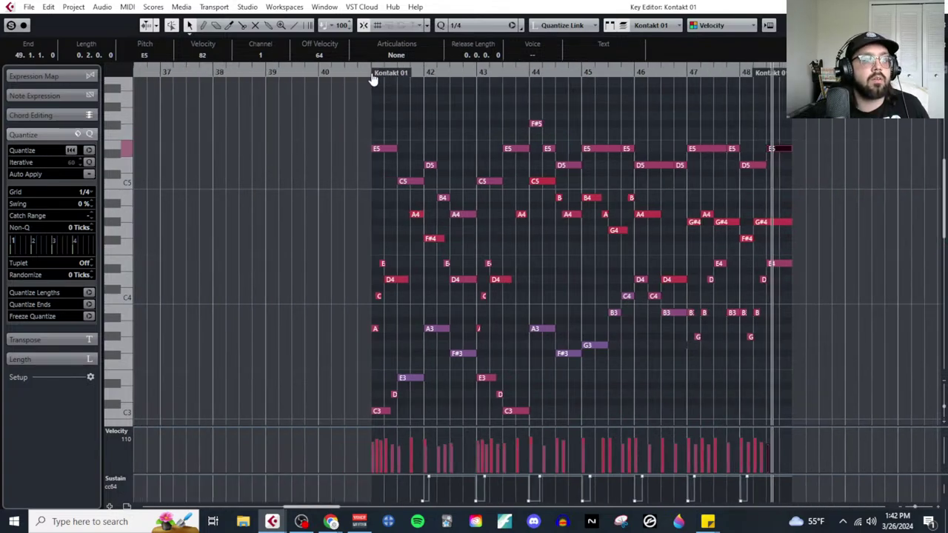
pyautogui.press('space')
# Step: Split bar 46's long D5 and lower the pieces to B4 and G4
pyautogui.scroll(-3, 688, 252)
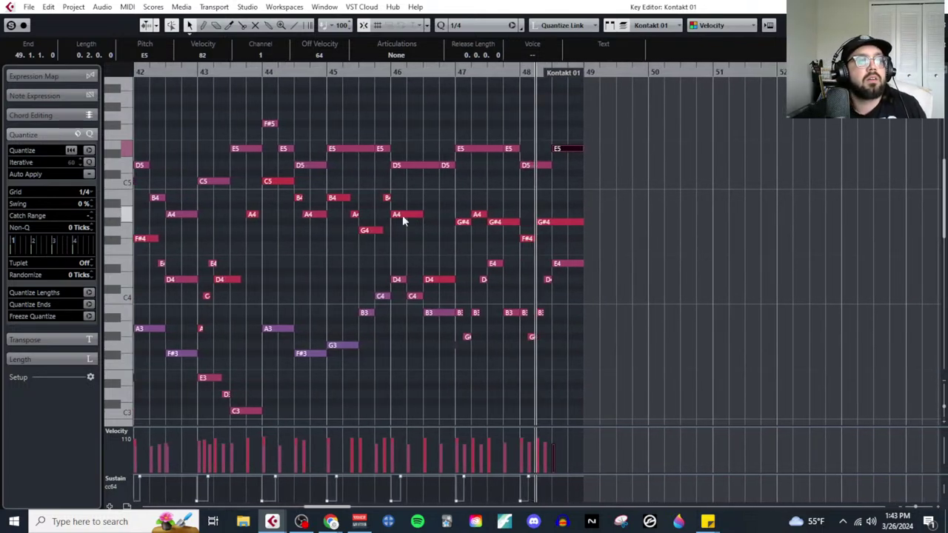
pyautogui.scroll(1, 352, 199)
pyautogui.hscroll(-3, 353, 196)
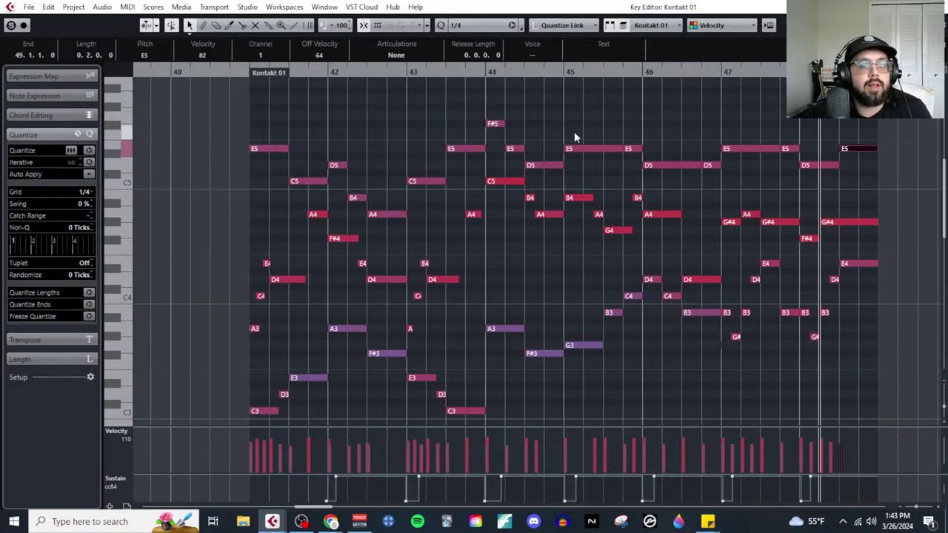
pyautogui.moveTo(585, 128); pyautogui.dragTo(638, 166)
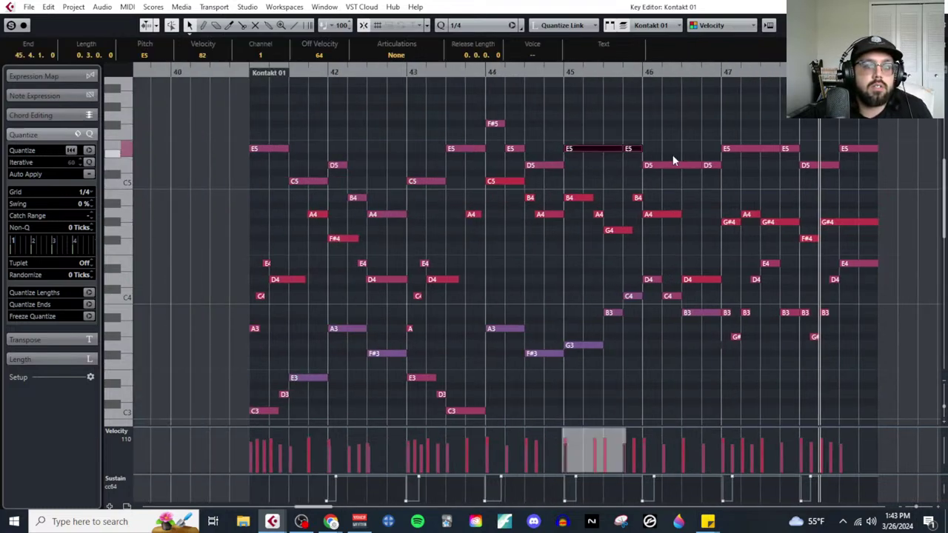
pyautogui.scroll(3, 677, 199)
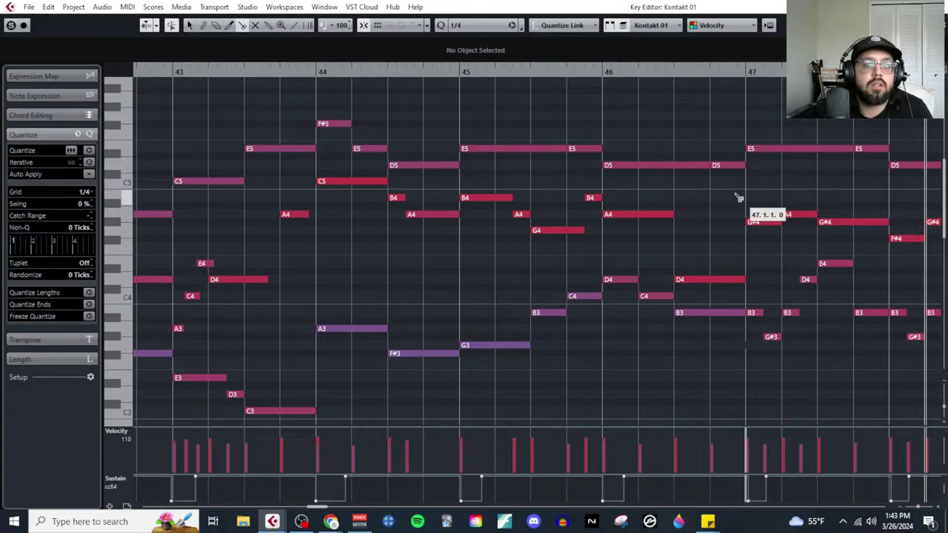
pyautogui.click(689, 181)
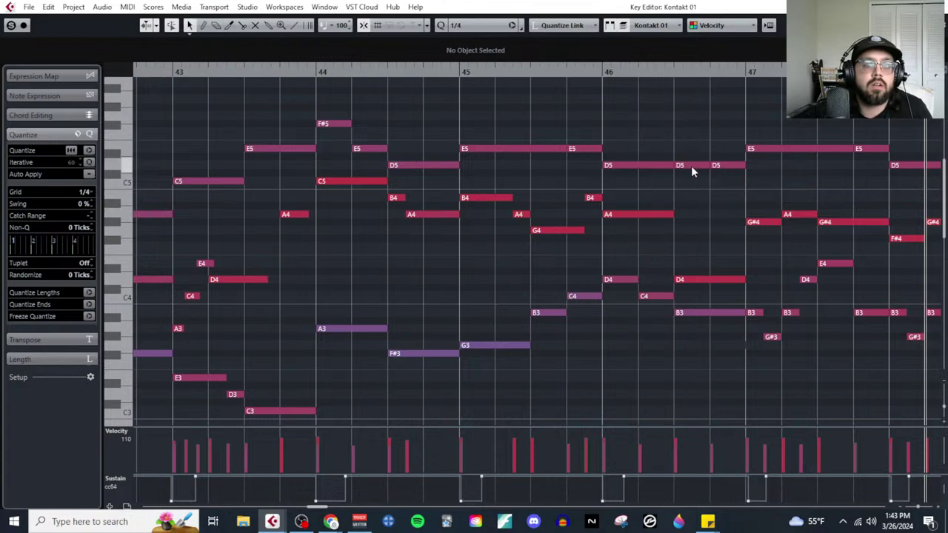
pyautogui.moveTo(691, 166); pyautogui.dragTo(697, 195)
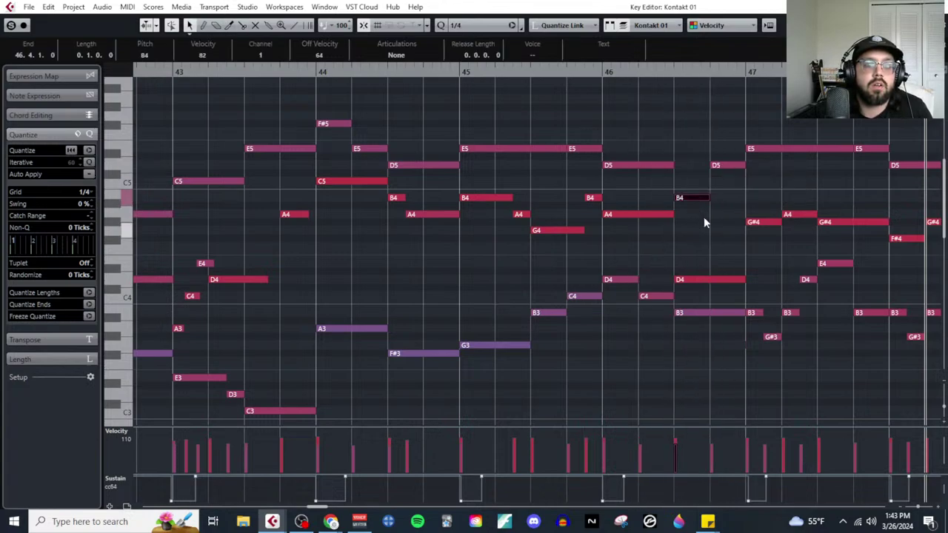
pyautogui.moveTo(728, 166); pyautogui.dragTo(731, 234)
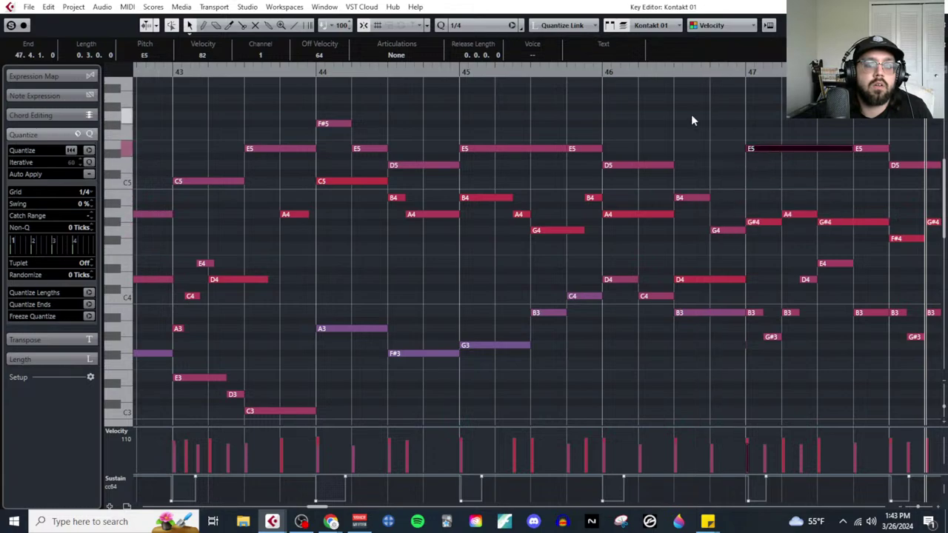
# Step: Split the bar-47 E5 note at beat 3 with the Scissors tool
pyautogui.press('space')
pyautogui.press('g')
pyautogui.press('g')
pyautogui.press('g')
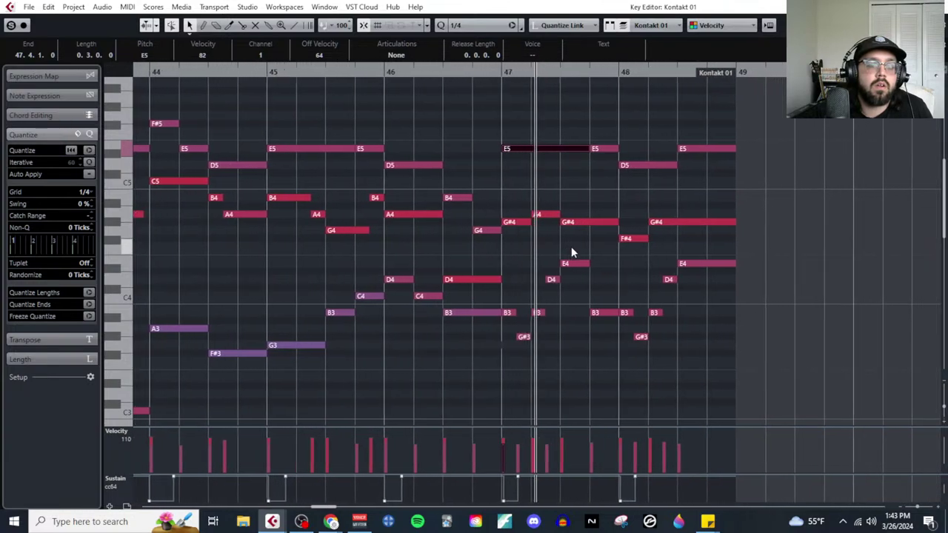
pyautogui.rightClick(552, 187)
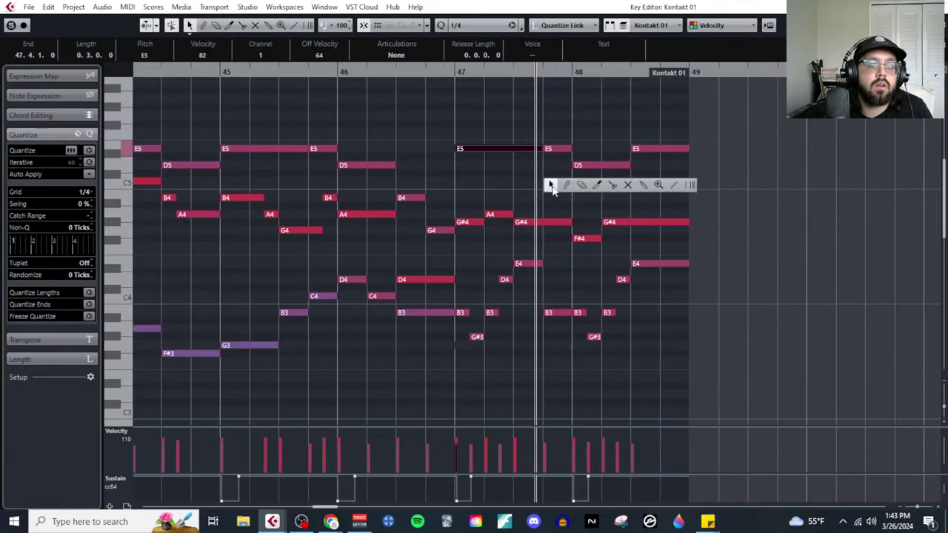
pyautogui.click(612, 185)
pyautogui.click(526, 150)
pyautogui.rightClick(530, 164)
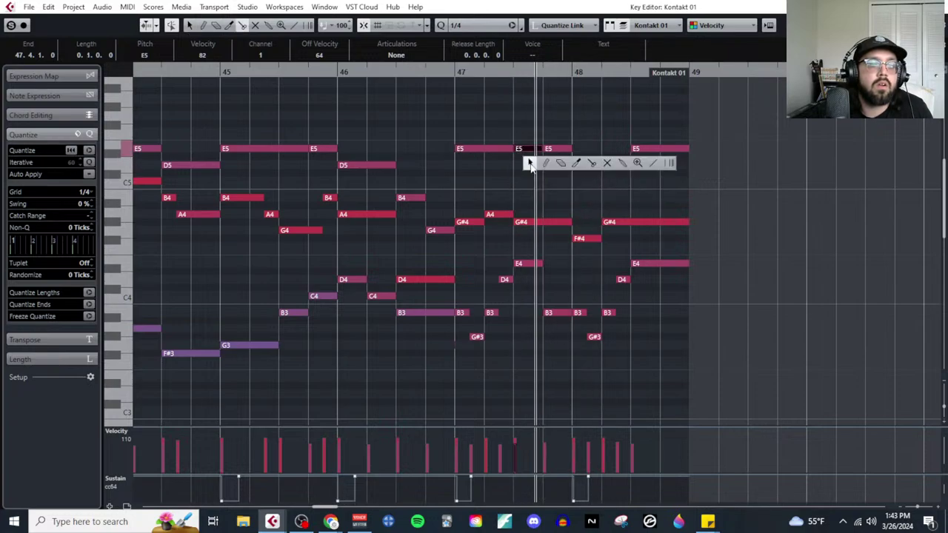
# Step: Move the cut E5 piece in bar 48 down to B4
pyautogui.rightClick(591, 200)
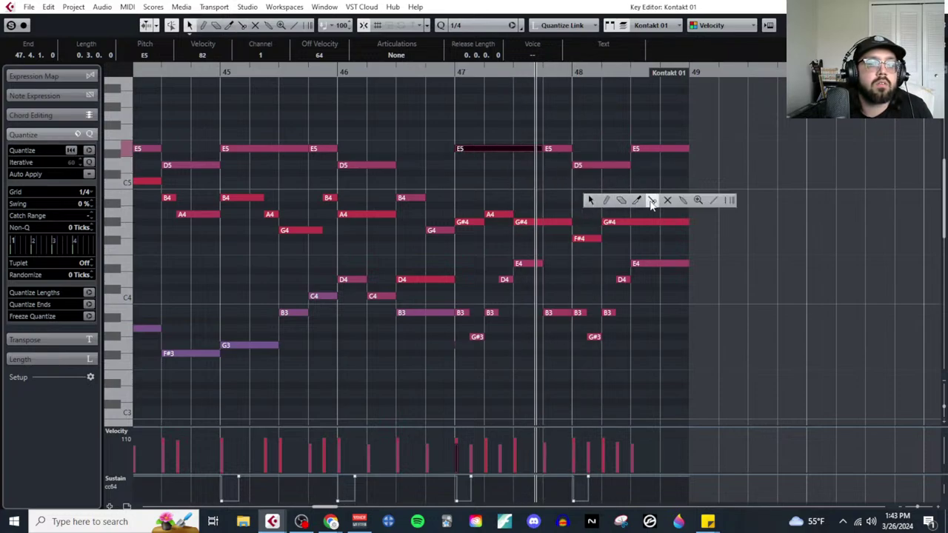
pyautogui.click(652, 196)
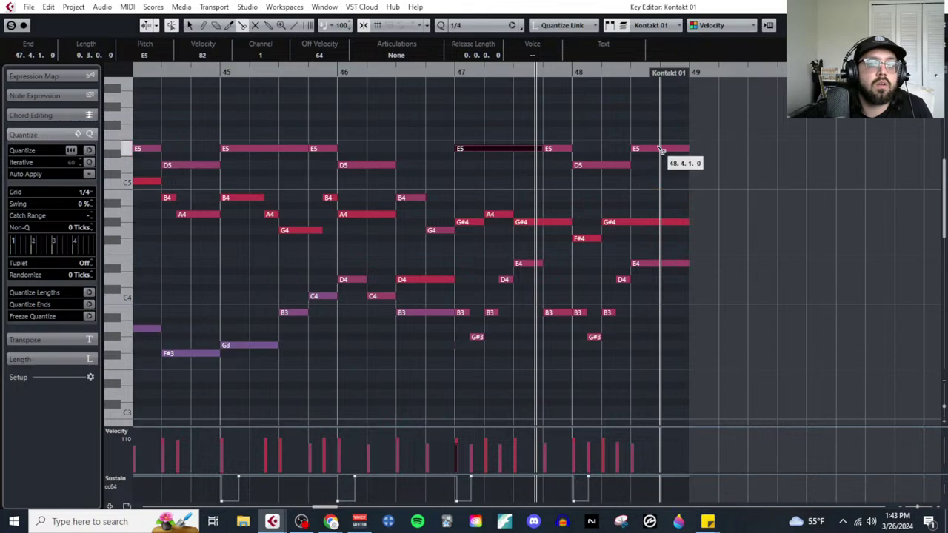
pyautogui.press('1')
pyautogui.moveTo(647, 148); pyautogui.dragTo(679, 166)
pyautogui.scroll(-2, 578, 212)
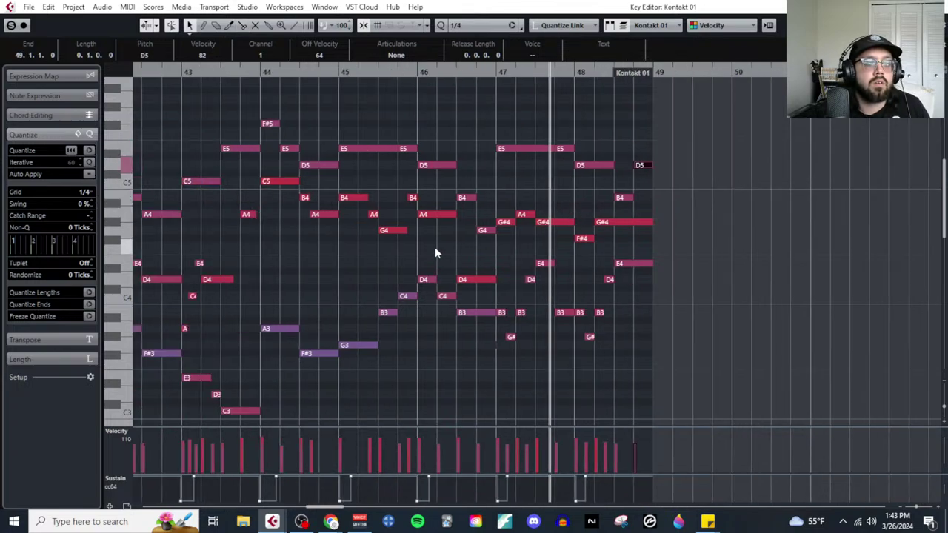
pyautogui.hscroll(-3, 435, 247)
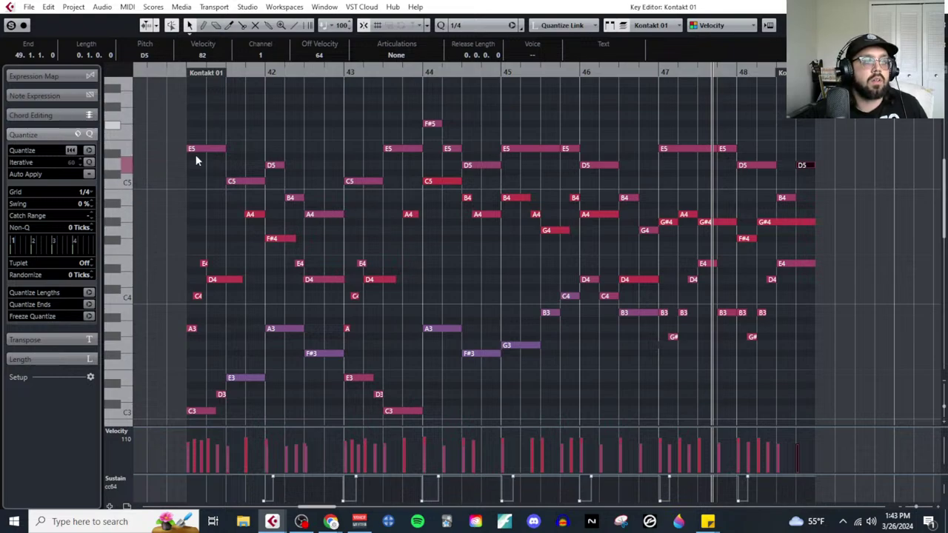
pyautogui.scroll(-5, 302, 298)
# Step: Reopen the part via MIDI > Open Key Editor and inspect the repeated A, E3, D3 and D notes
pyautogui.hotkey('ctrl', 'w')
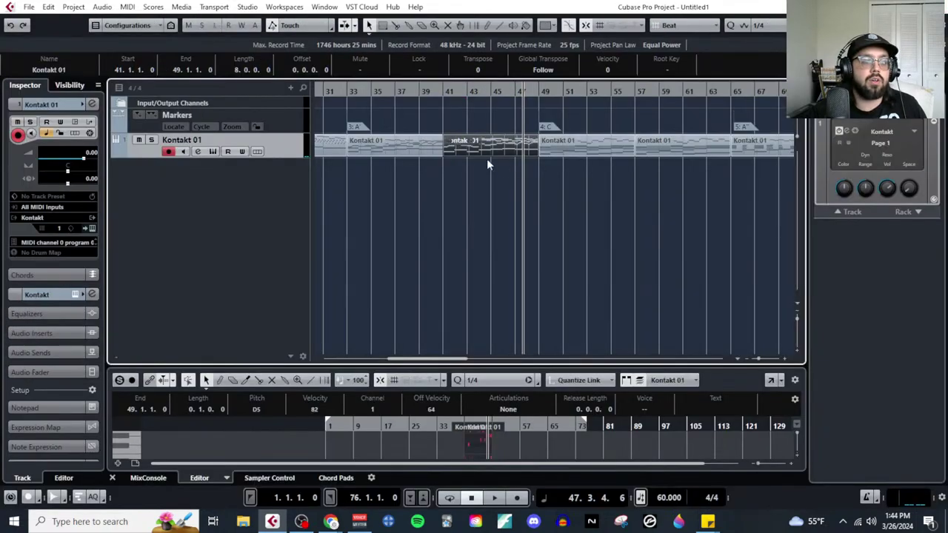
pyautogui.click(128, 6)
pyautogui.click(141, 32)
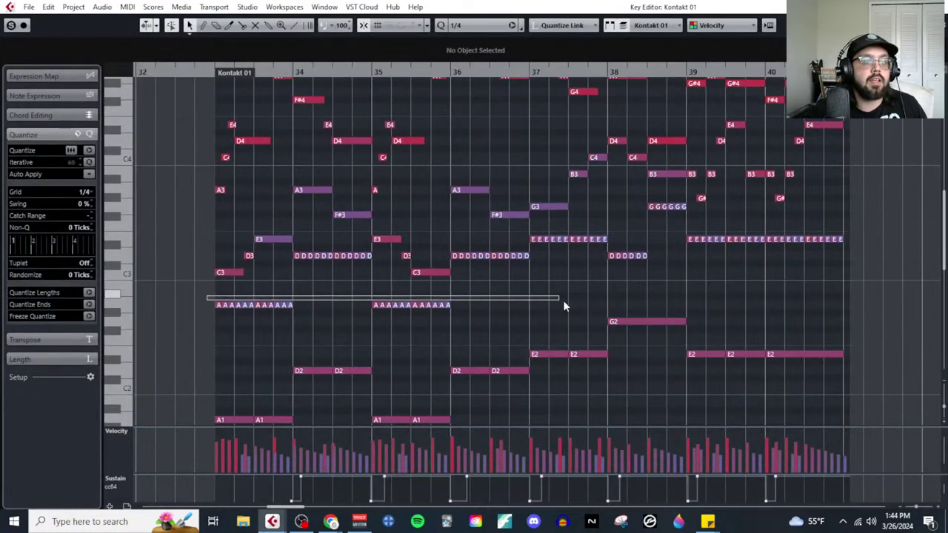
pyautogui.moveTo(563, 300); pyautogui.dragTo(573, 300)
pyautogui.moveTo(458, 242); pyautogui.dragTo(875, 268)
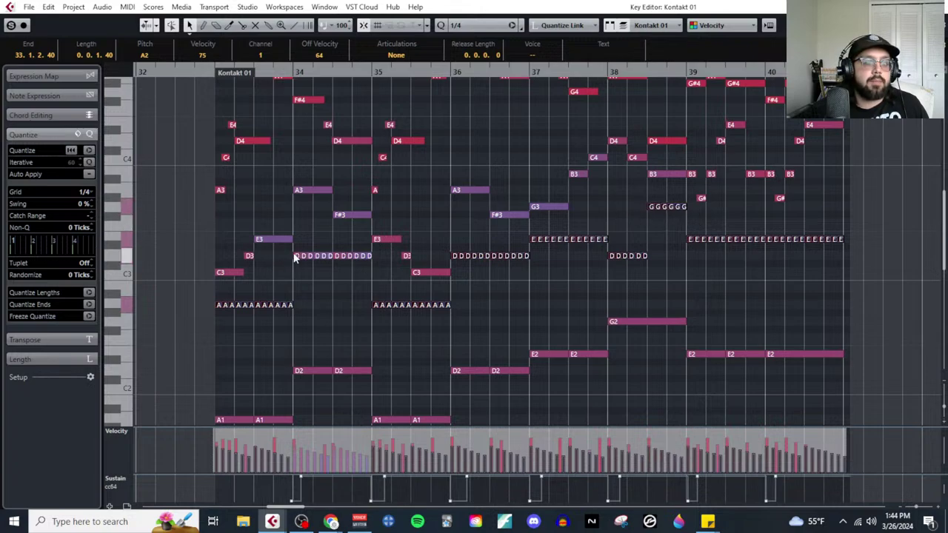
pyautogui.moveTo(360, 264); pyautogui.dragTo(373, 265)
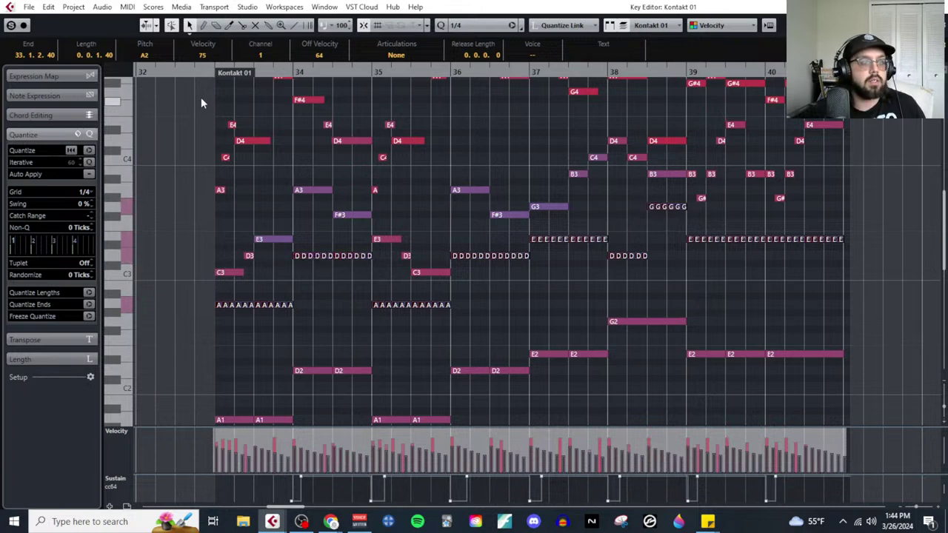
pyautogui.hotkey('ctrl', 'w')
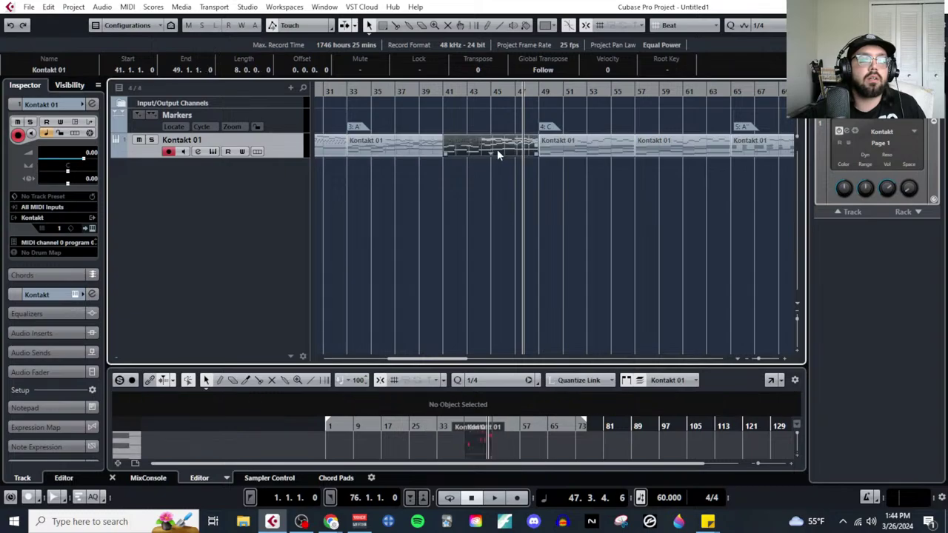
# Step: Reopen the part in the Key Editor and select the G#4 note in bar 48
pyautogui.click(126, 9)
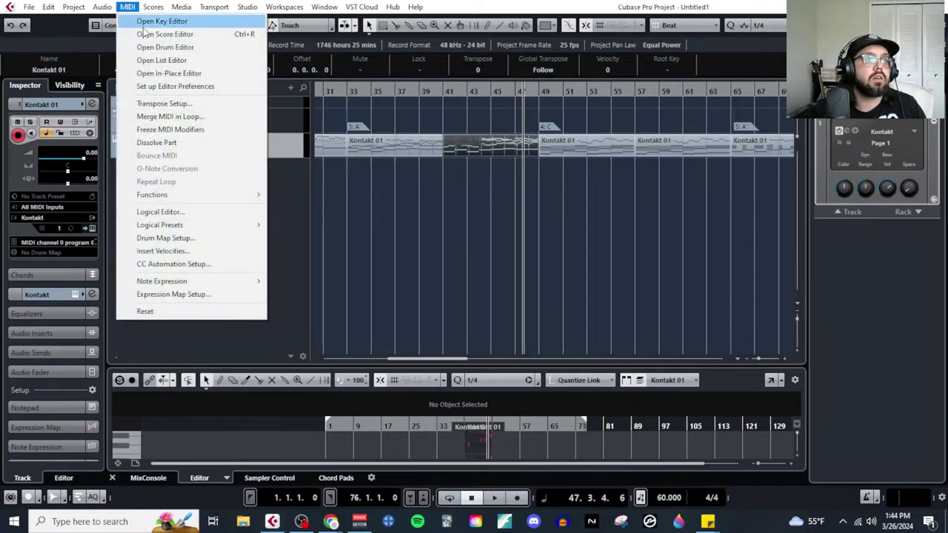
pyautogui.click(145, 30)
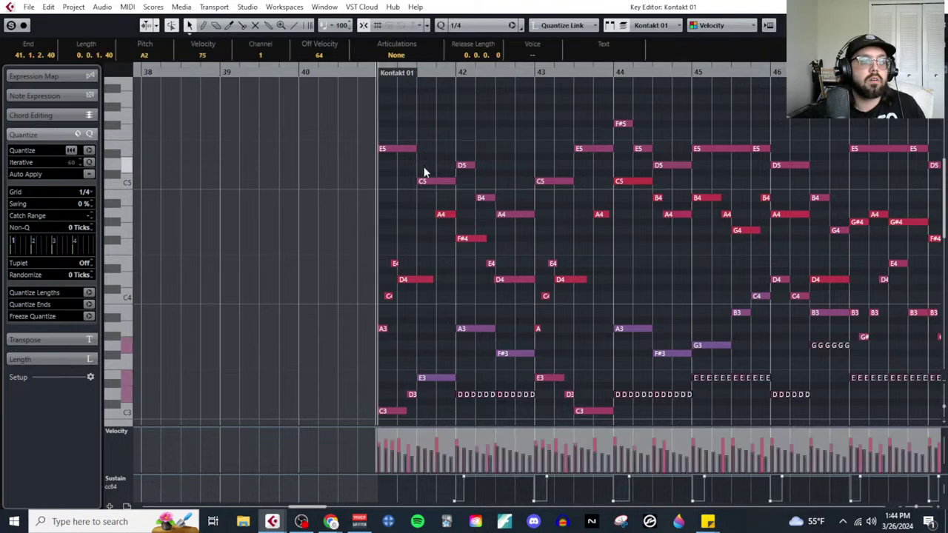
pyautogui.scroll(-3, 443, 331)
pyautogui.hscroll(-3, 554, 339)
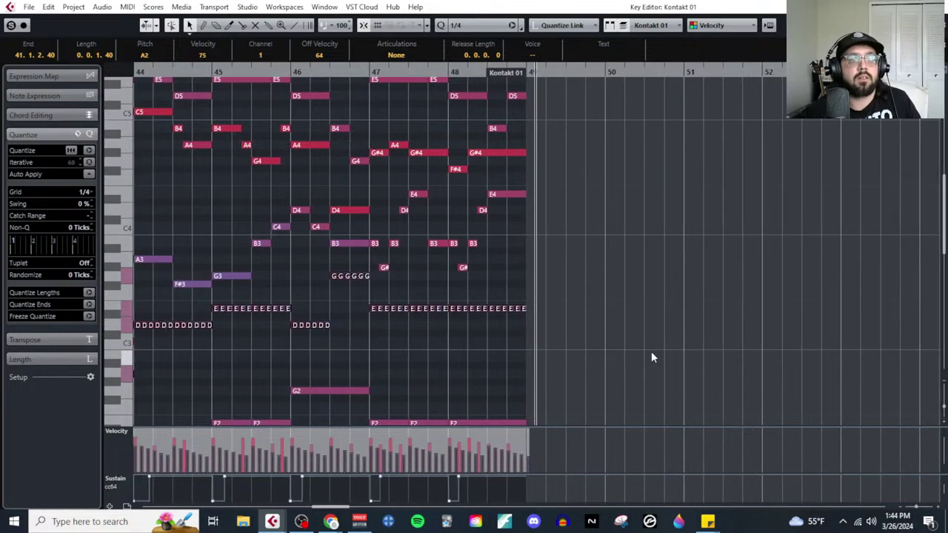
pyautogui.scroll(5, 504, 255)
pyautogui.click(516, 307)
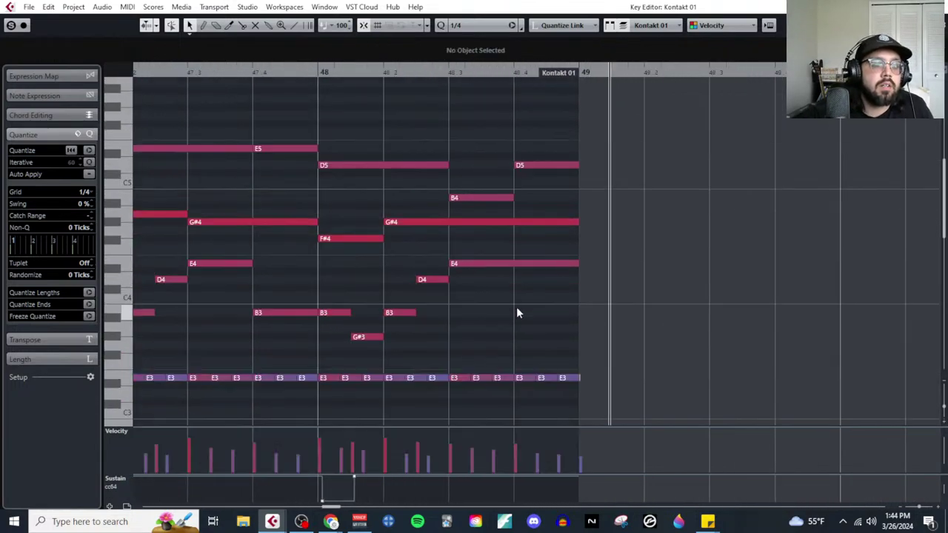
pyautogui.click(475, 223)
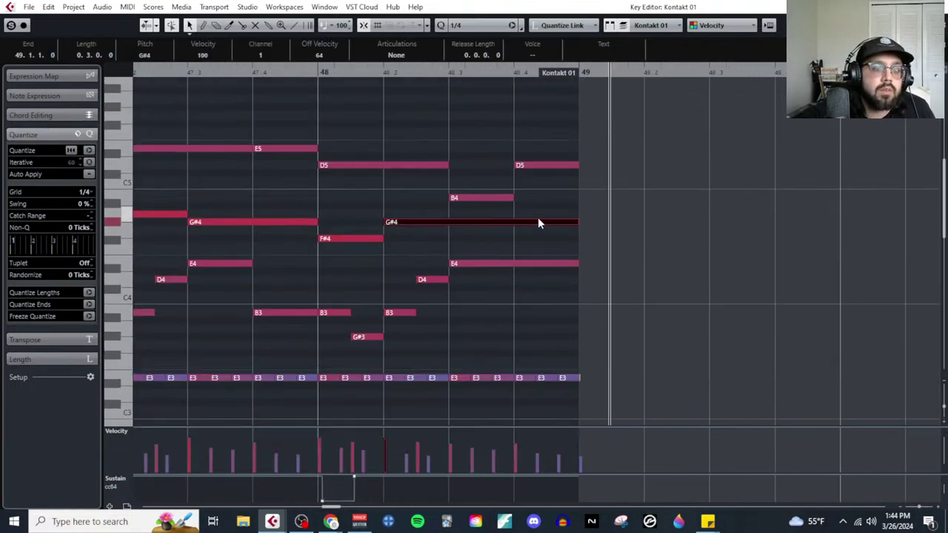
pyautogui.scroll(-3, 538, 199)
pyautogui.scroll(-4, 558, 263)
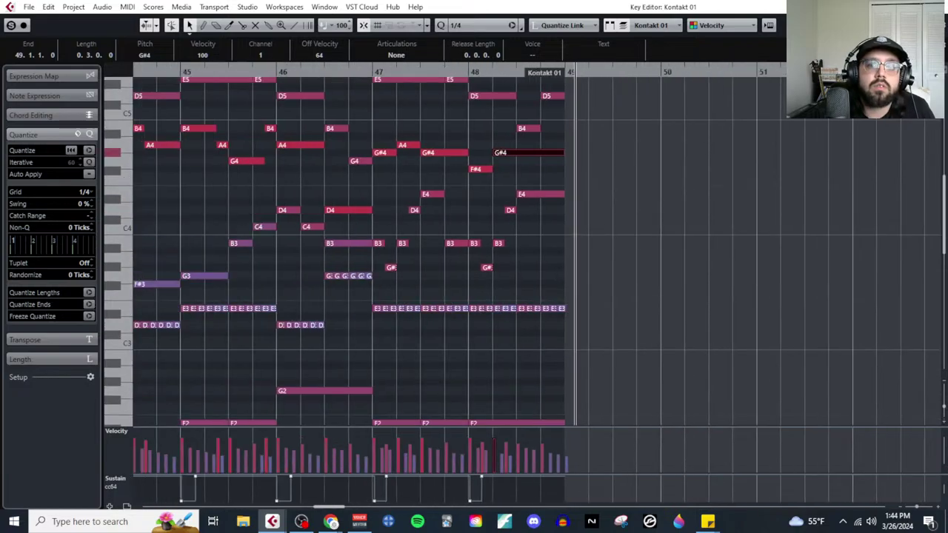
# Step: Close the editor and open both parts together in the Key Editor
pyautogui.press('Escape')
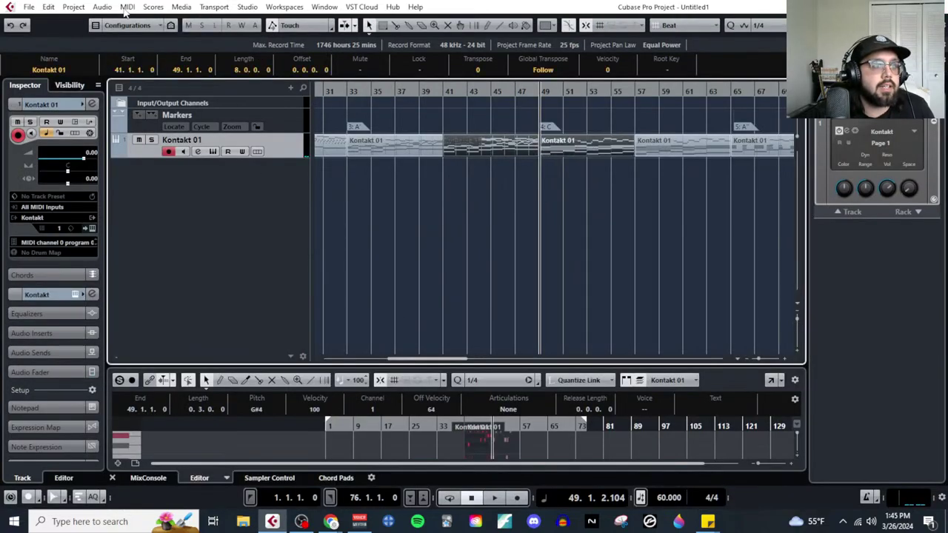
pyautogui.click(127, 7)
pyautogui.click(170, 33)
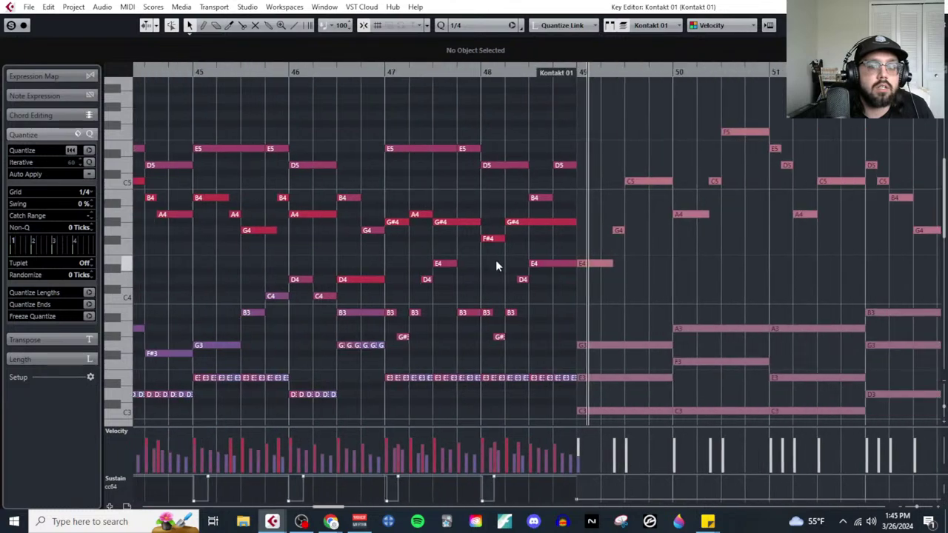
# Step: Make the bars 41–49 part active and move bar 48's E4 note down to D4
pyautogui.scroll(4, 534, 274)
pyautogui.scroll(-12, 563, 263)
pyautogui.scroll(3, 585, 289)
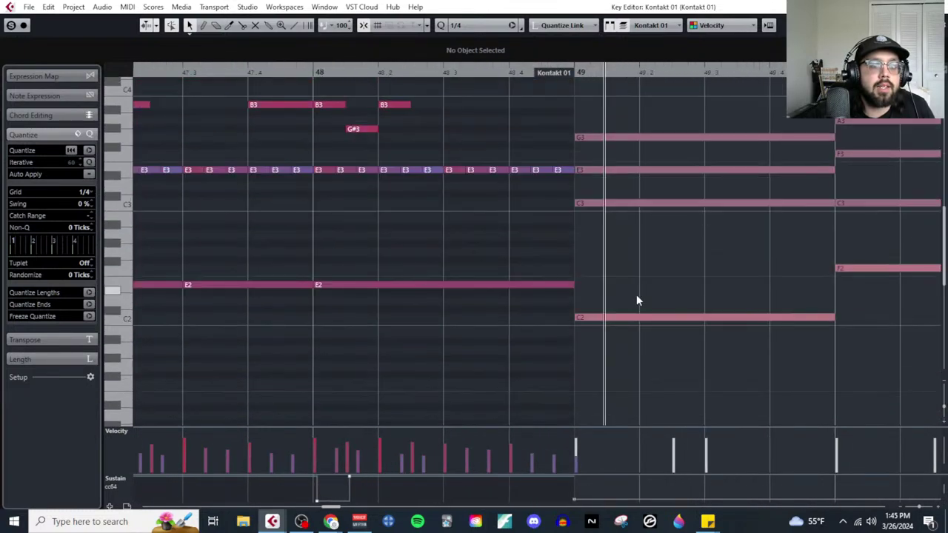
pyautogui.scroll(2, 637, 299)
pyautogui.scroll(-3, 635, 299)
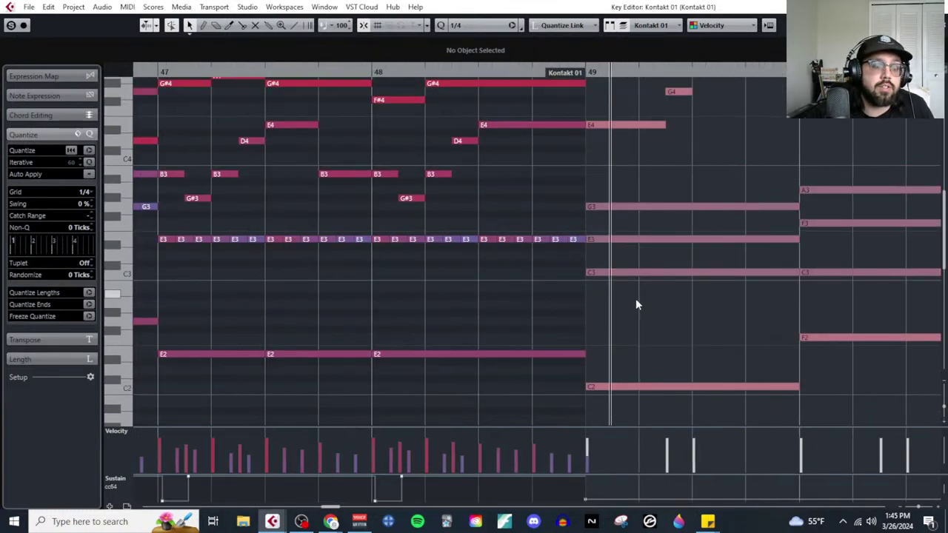
pyautogui.scroll(2, 544, 308)
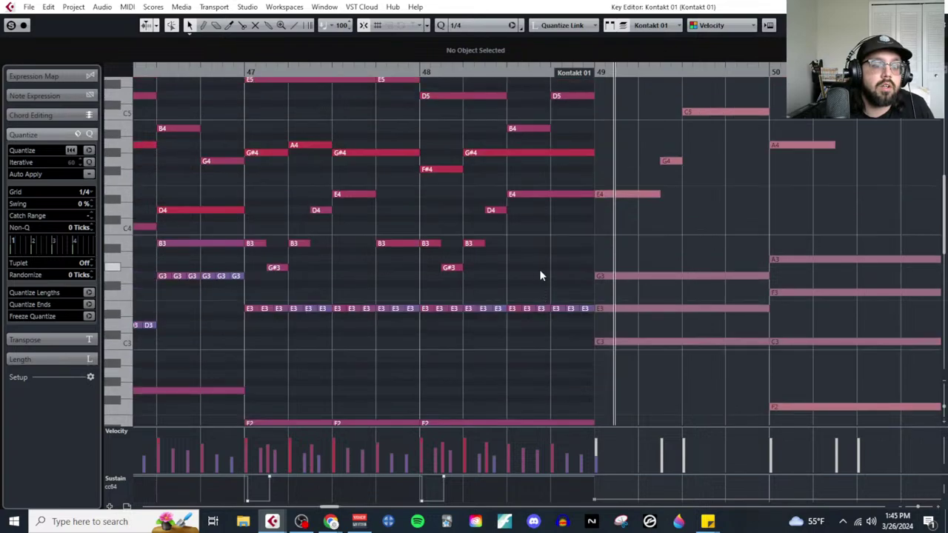
pyautogui.scroll(2, 539, 267)
pyautogui.click(604, 207)
pyautogui.click(564, 214)
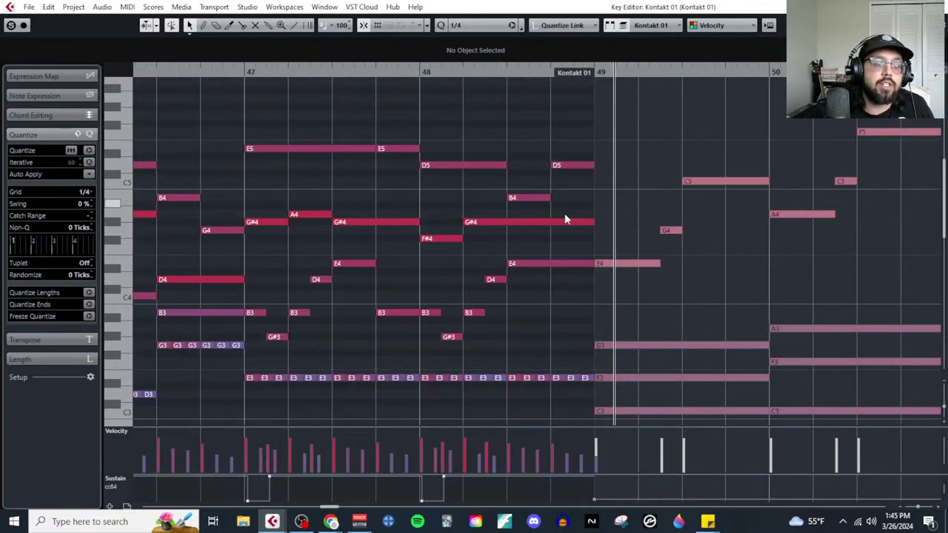
pyautogui.scroll(2, 539, 248)
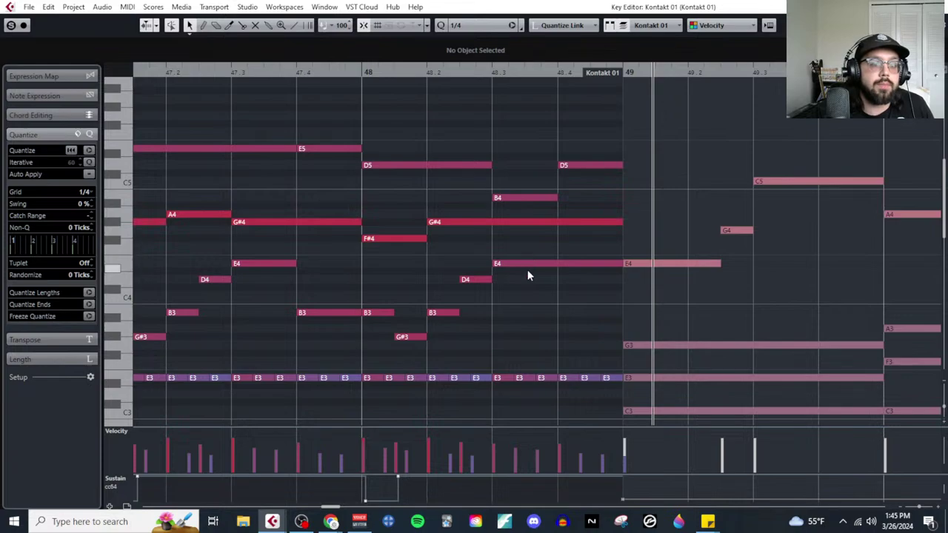
pyautogui.click(527, 264)
pyautogui.click(506, 286)
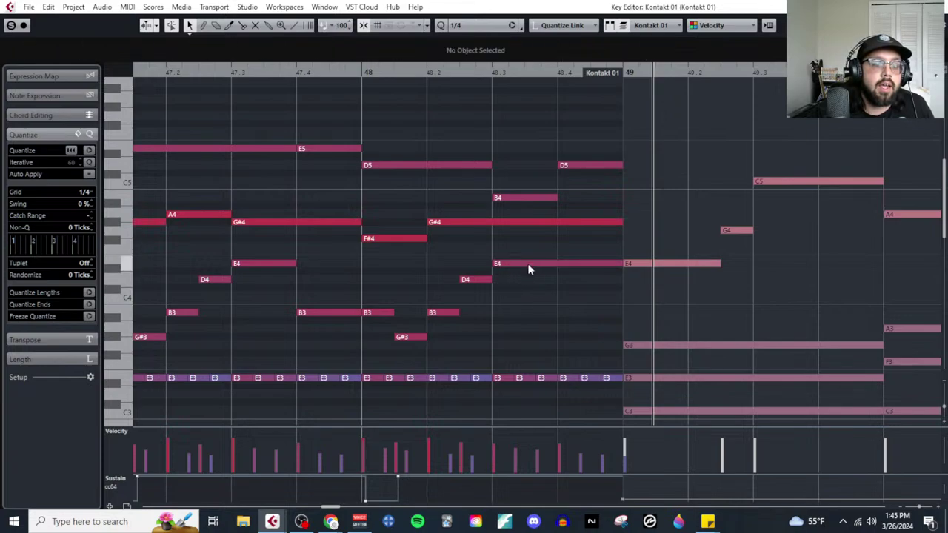
pyautogui.moveTo(528, 265); pyautogui.dragTo(530, 282)
# Step: Split the G#4 at bar 48 beat 3, lower its second piece to G4, raise B4 to D5
pyautogui.rightClick(522, 239)
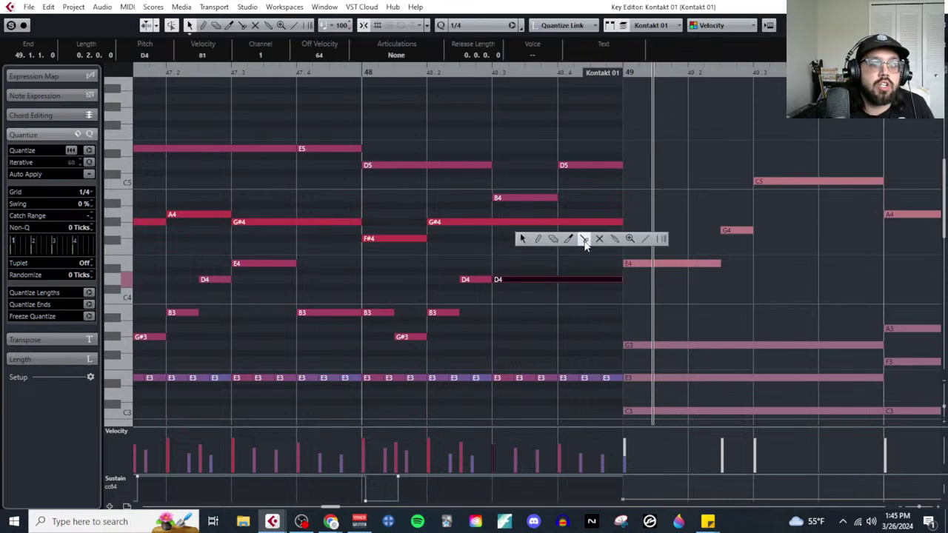
pyautogui.click(585, 239)
pyautogui.click(493, 222)
pyautogui.rightClick(496, 226)
pyautogui.click(500, 226)
pyautogui.moveTo(507, 224); pyautogui.dragTo(511, 238)
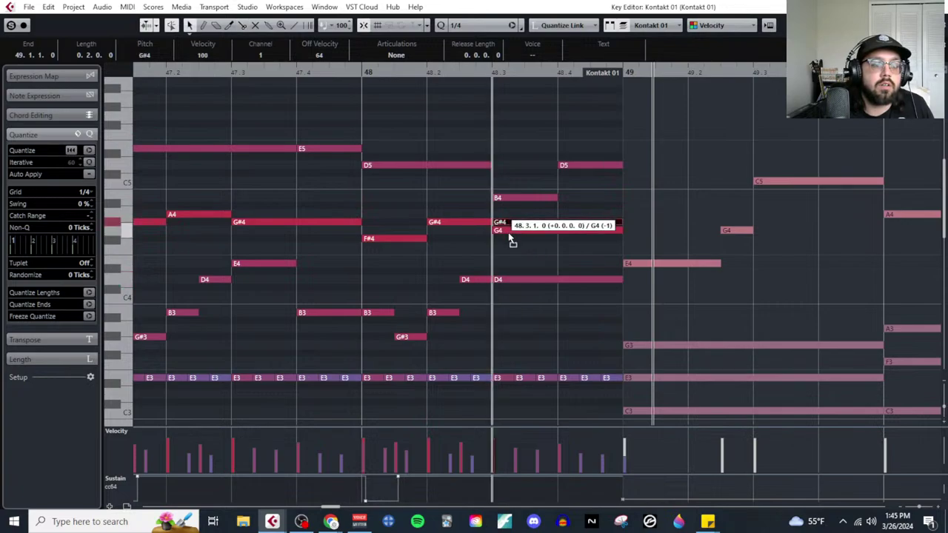
pyautogui.click(538, 198)
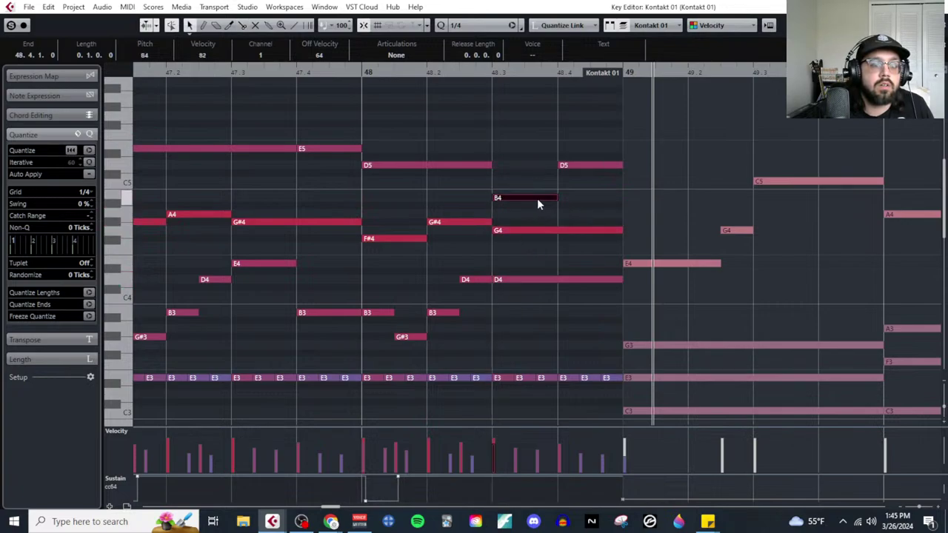
pyautogui.moveTo(538, 200); pyautogui.dragTo(590, 195)
# Step: Drop the last six E3 notes in bar 48 down to D3
pyautogui.scroll(-5, 576, 232)
pyautogui.scroll(-2, 533, 210)
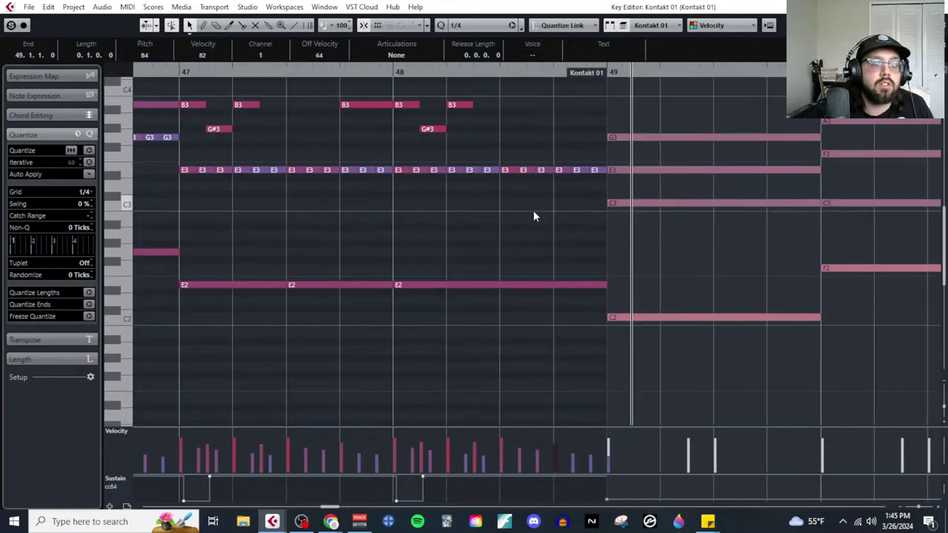
pyautogui.click(513, 170)
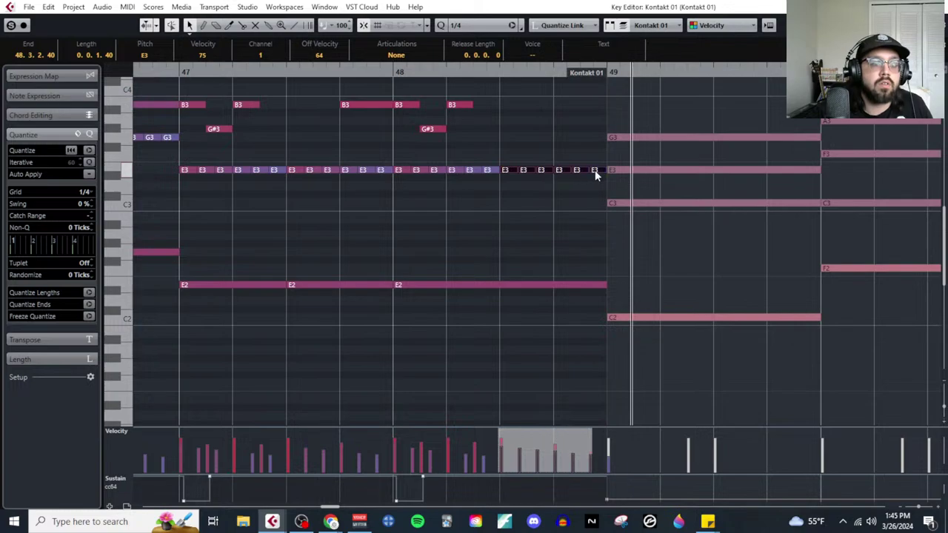
pyautogui.press('Down')
pyautogui.press('Down')
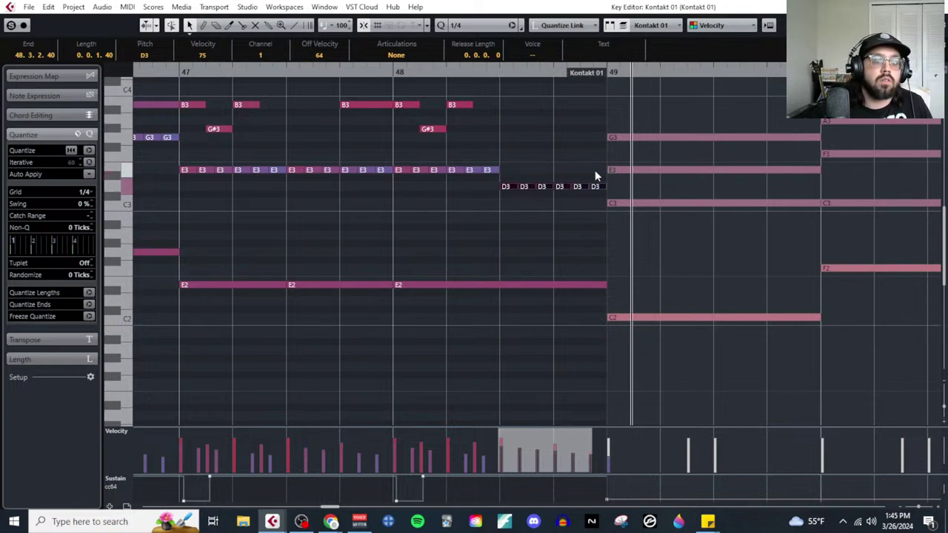
# Step: Split the long bass note at bar 48 beat 3 with the Split tool
pyautogui.rightClick(531, 261)
pyautogui.click(555, 263)
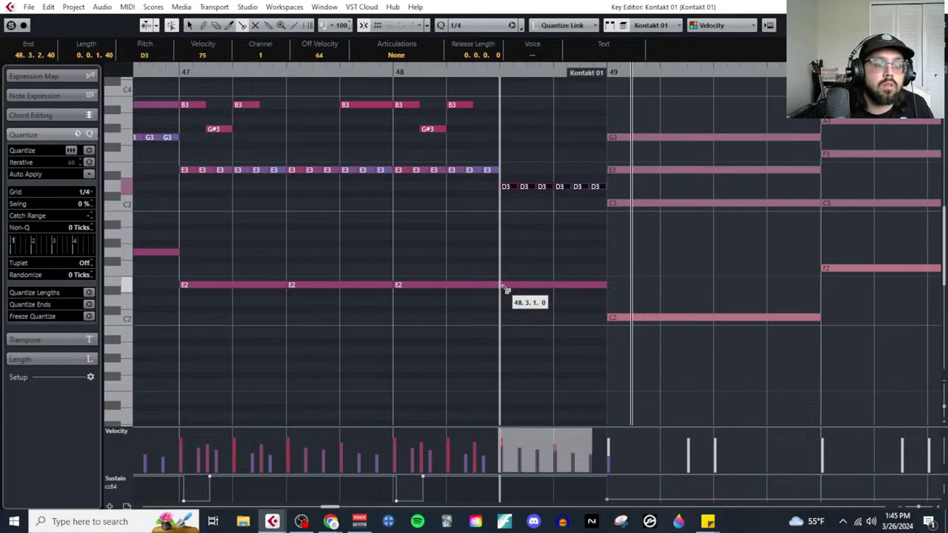
pyautogui.click(523, 254)
pyautogui.scroll(-2, 521, 256)
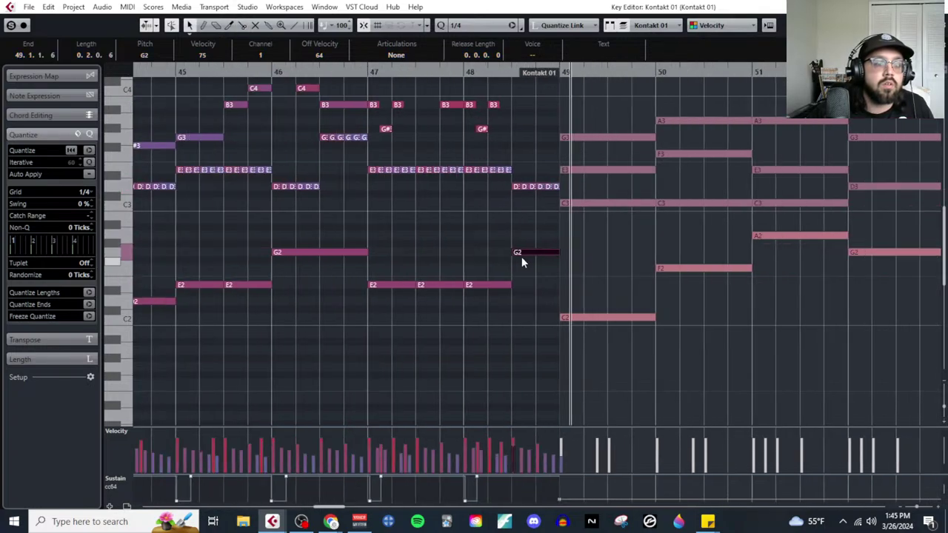
pyautogui.scroll(2, 377, 101)
pyautogui.scroll(3, 704, 258)
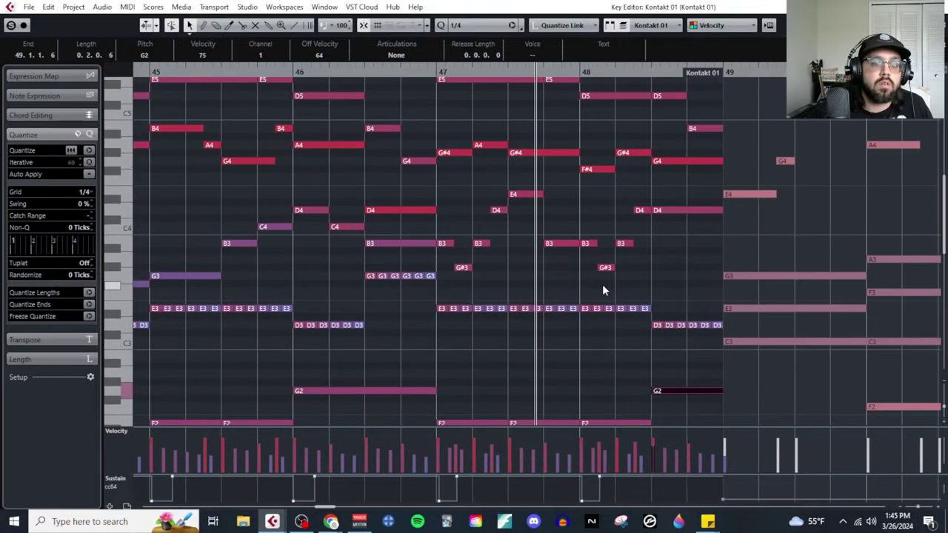
pyautogui.scroll(2, 593, 276)
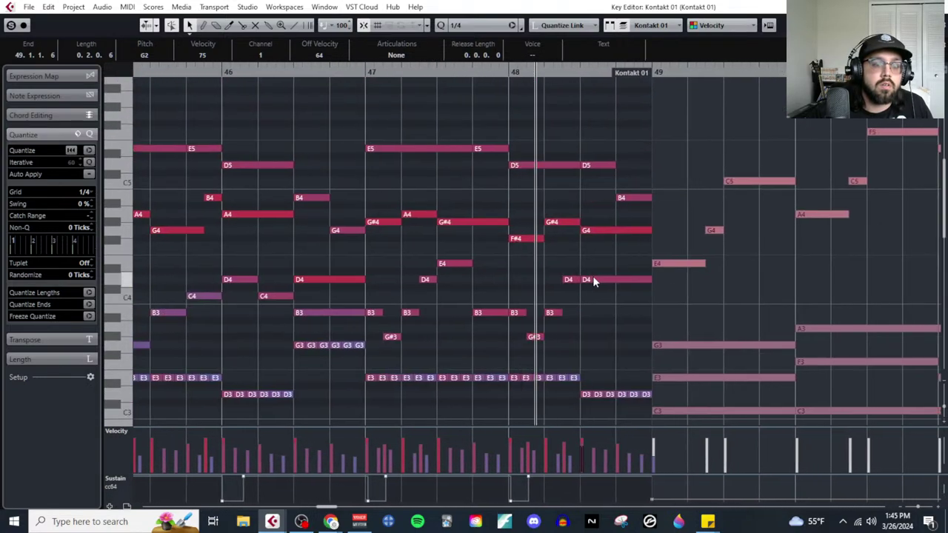
pyautogui.scroll(1, 559, 294)
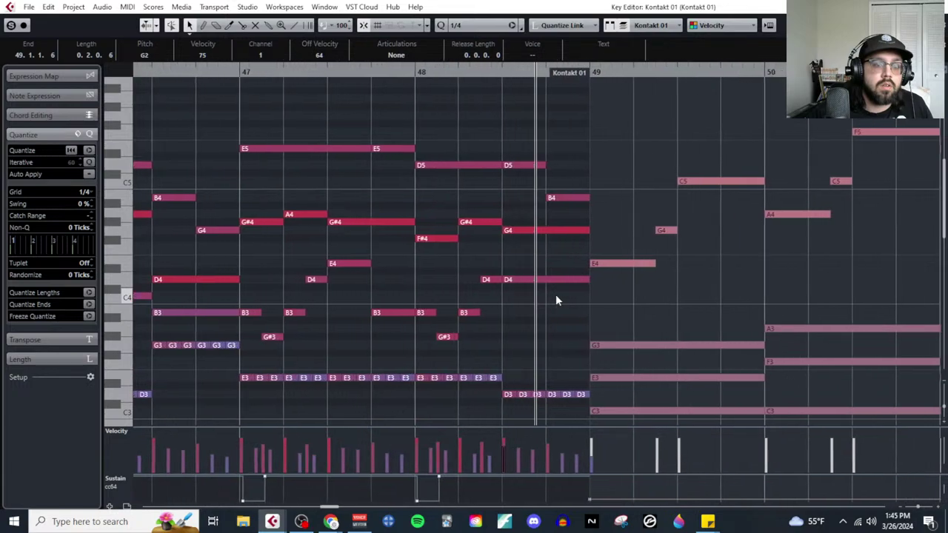
pyautogui.scroll(-2, 486, 280)
# Step: Raise the E2 bass note in bar 48 to G2
pyautogui.moveTo(410, 294); pyautogui.dragTo(437, 310)
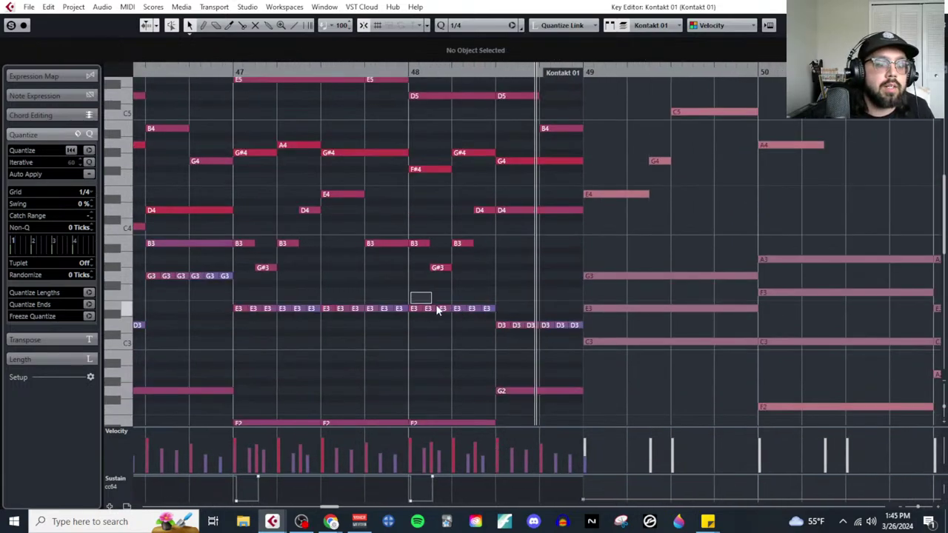
pyautogui.moveTo(501, 324); pyautogui.dragTo(496, 330)
pyautogui.scroll(-4, 481, 356)
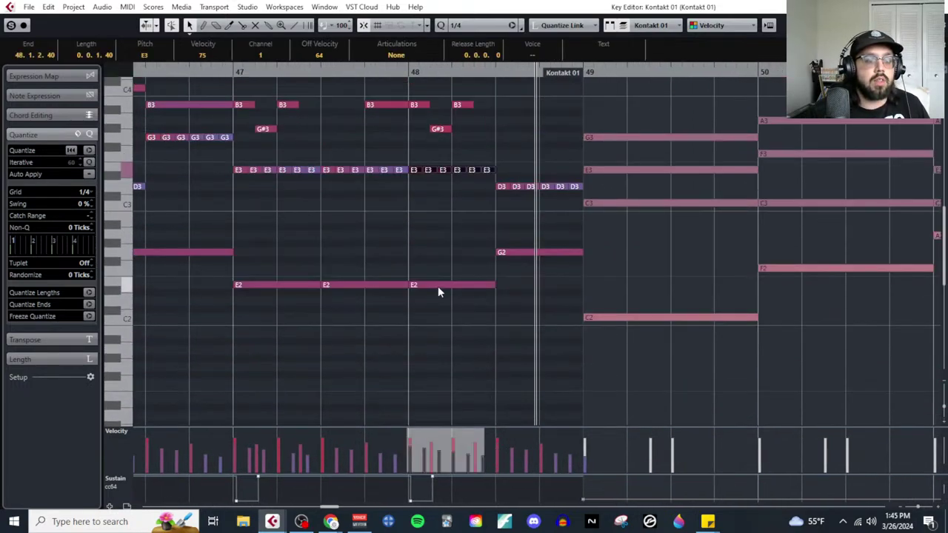
pyautogui.moveTo(438, 292); pyautogui.dragTo(438, 255)
pyautogui.click(441, 219)
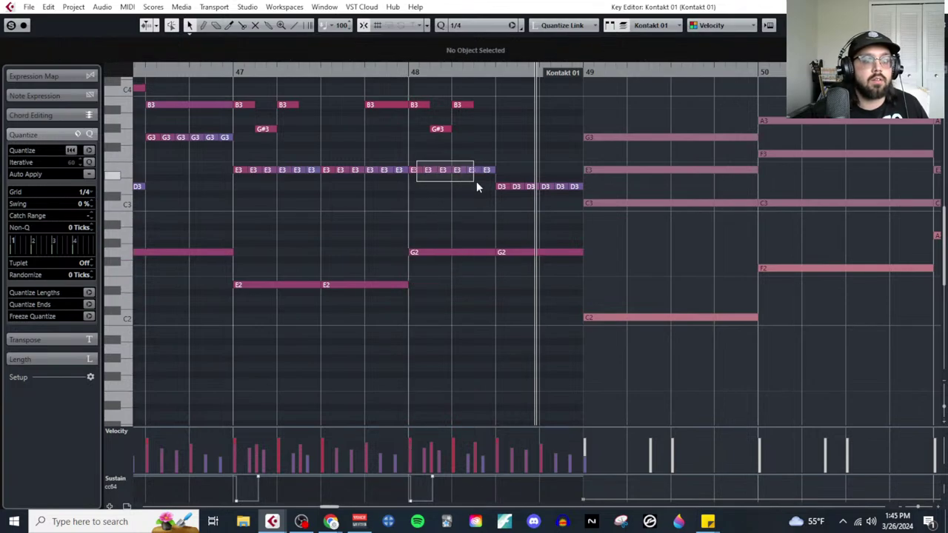
# Step: Lower bar 48's G#3 to G3 and raise its F#4 to G4
pyautogui.moveTo(476, 182)
pyautogui.mouseDown()
pyautogui.moveTo(496, 171)
pyautogui.moveTo(478, 192)
pyautogui.mouseUp()
pyautogui.scroll(6, 442, 229)
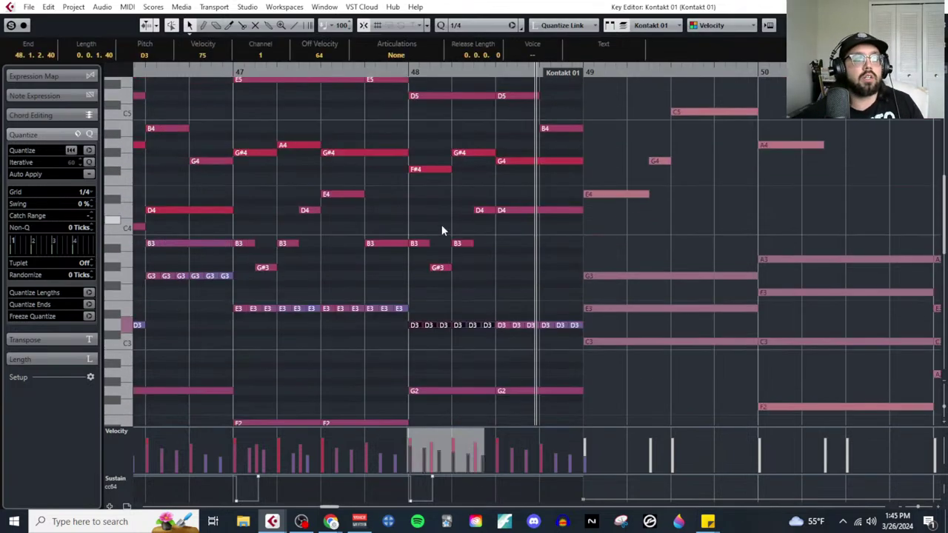
pyautogui.click(428, 314)
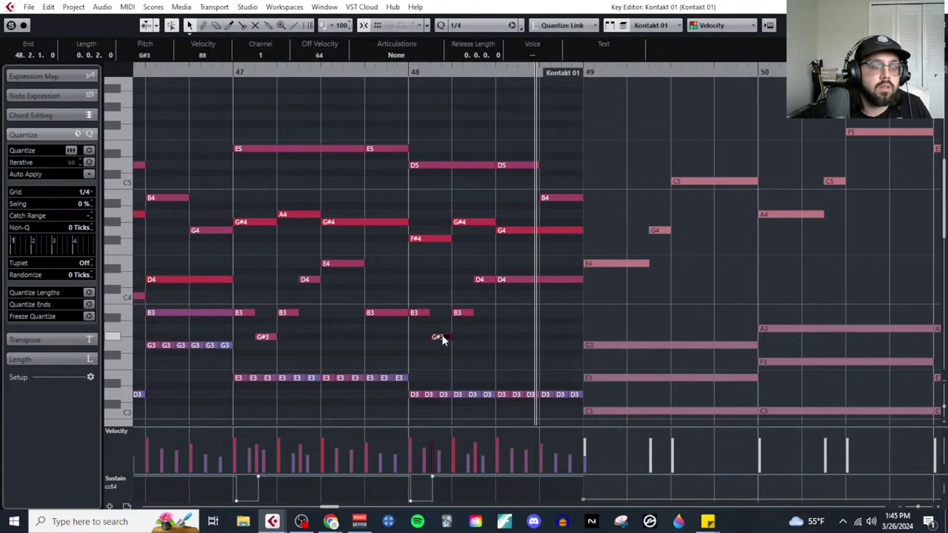
pyautogui.moveTo(442, 340); pyautogui.dragTo(440, 345)
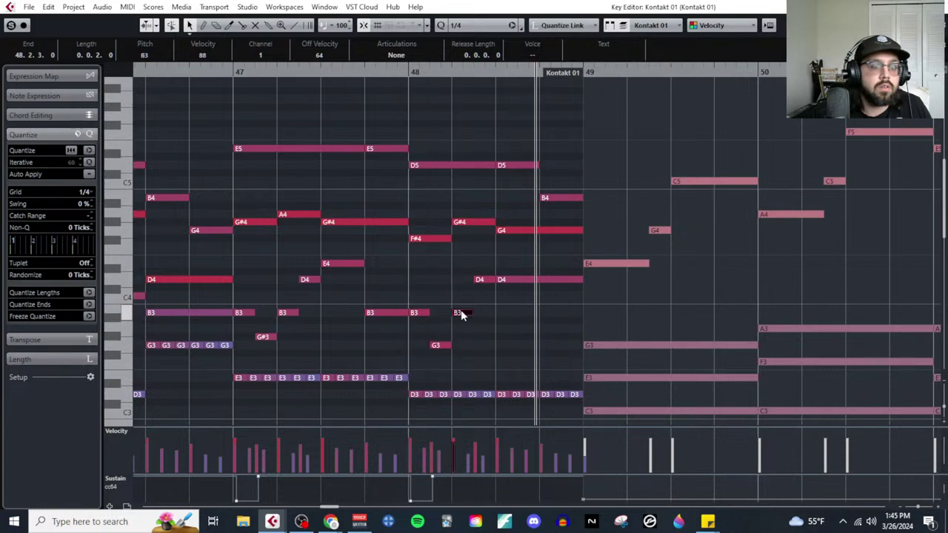
pyautogui.click(485, 275)
pyautogui.moveTo(428, 239); pyautogui.dragTo(469, 217)
pyautogui.click(465, 228)
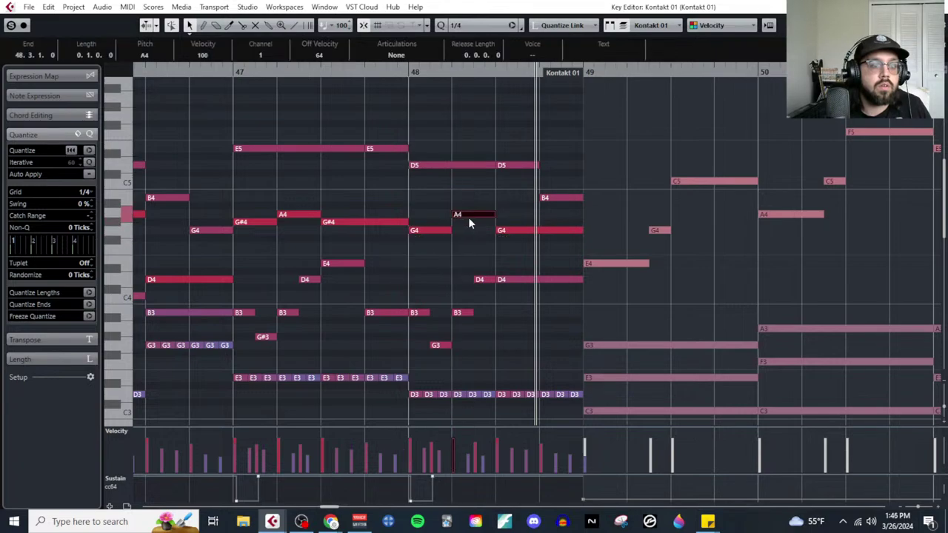
# Step: Play back the revoiced bars from bar 47, then close the Key Editor
pyautogui.click(234, 73)
pyautogui.press('space')
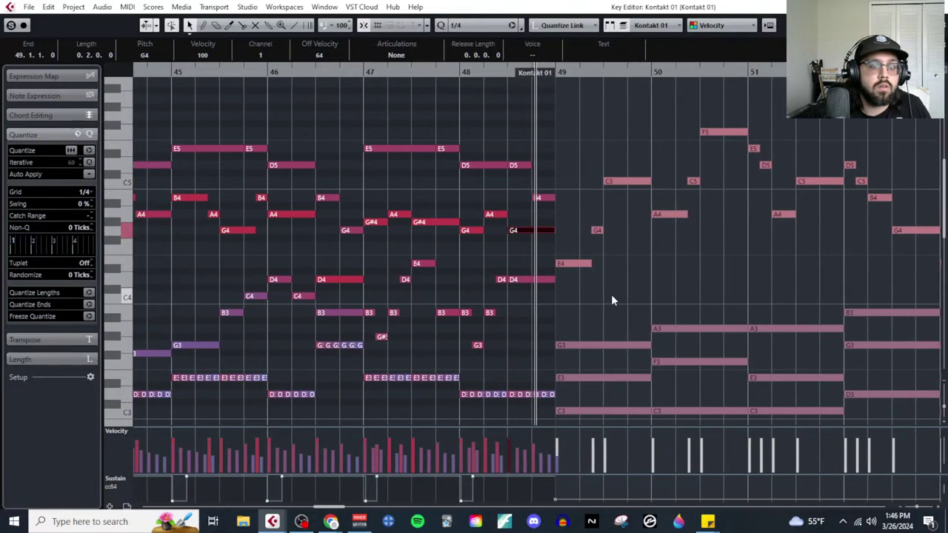
pyautogui.scroll(-3, 605, 260)
pyautogui.click(595, 218)
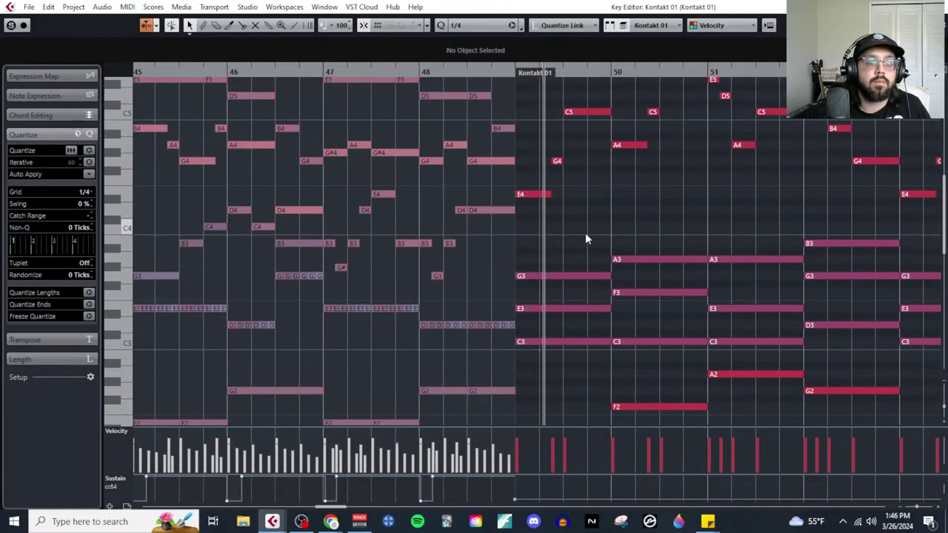
pyautogui.scroll(3, 600, 265)
pyautogui.scroll(-3, 690, 274)
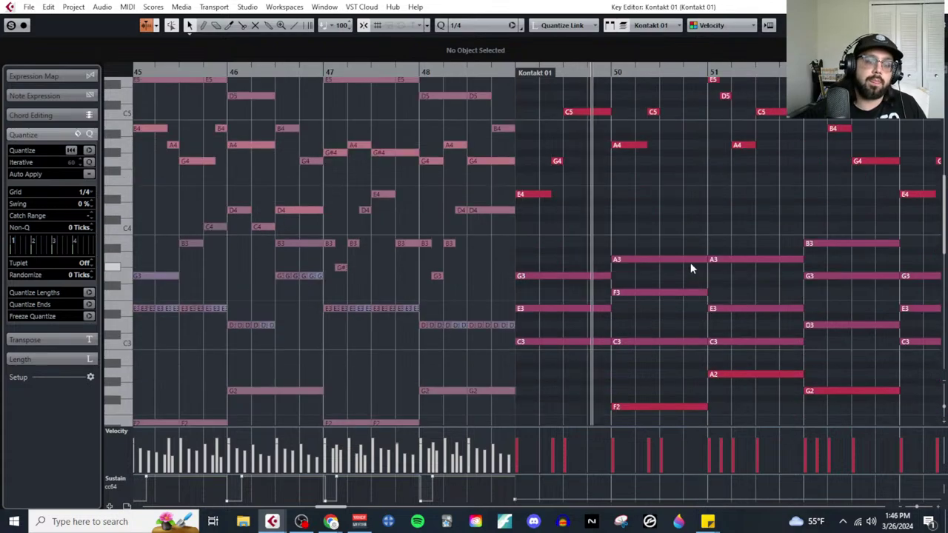
pyautogui.scroll(-2, 678, 222)
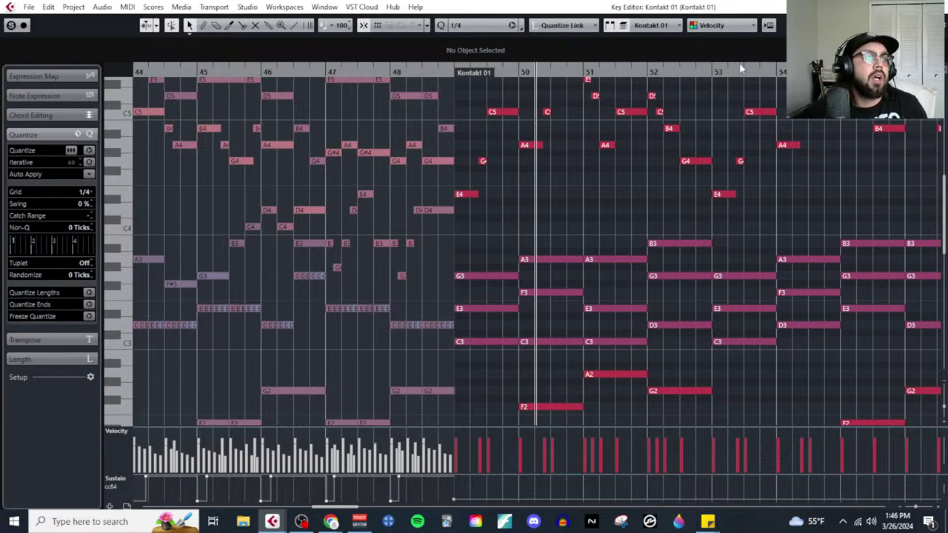
pyautogui.click(160, 201)
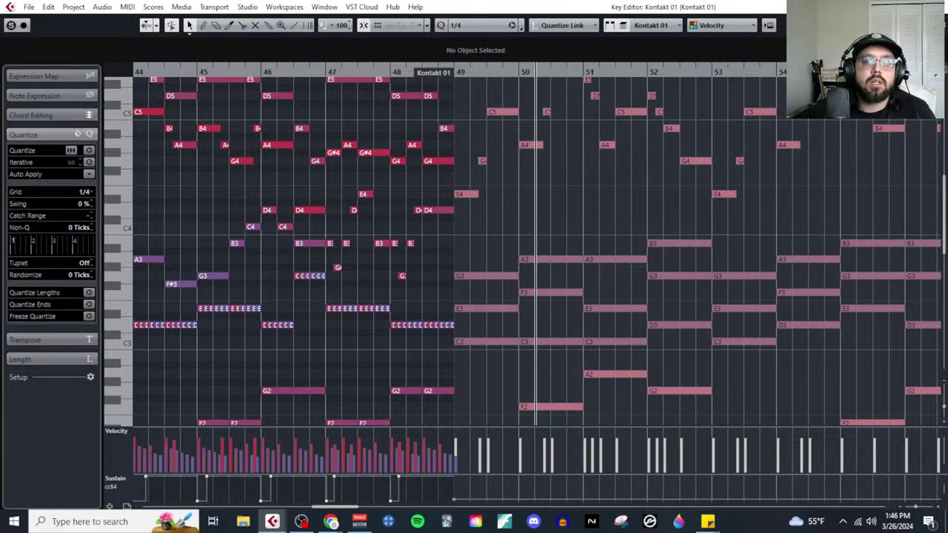
pyautogui.hotkey('ctrl', 'w')
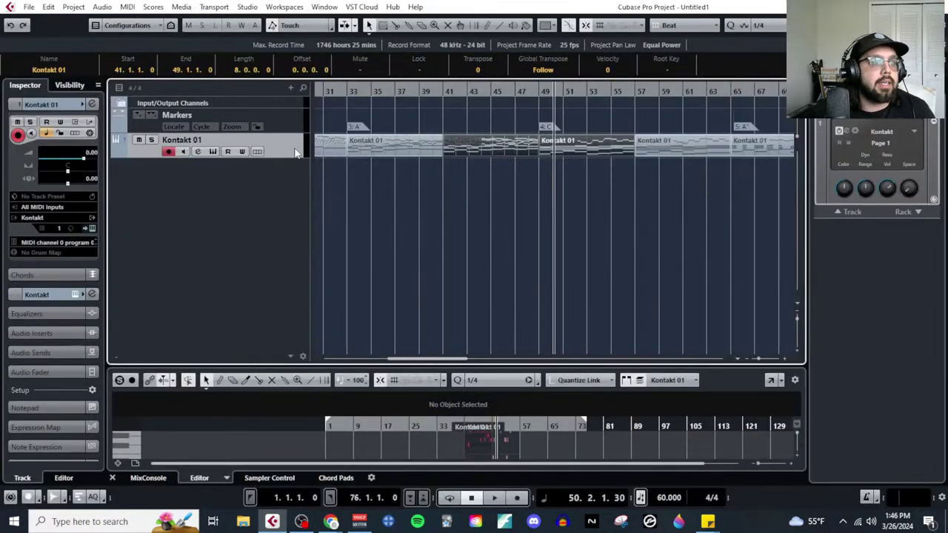
# Step: Set the Kontakt 01 track colour to green and open the bars 49–57 part via the MIDI menu
pyautogui.click(87, 106)
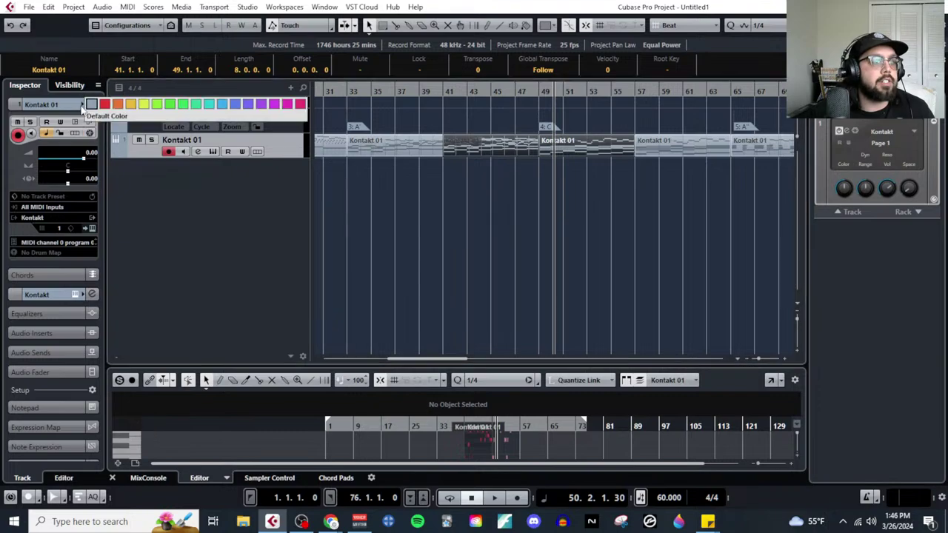
pyautogui.click(180, 109)
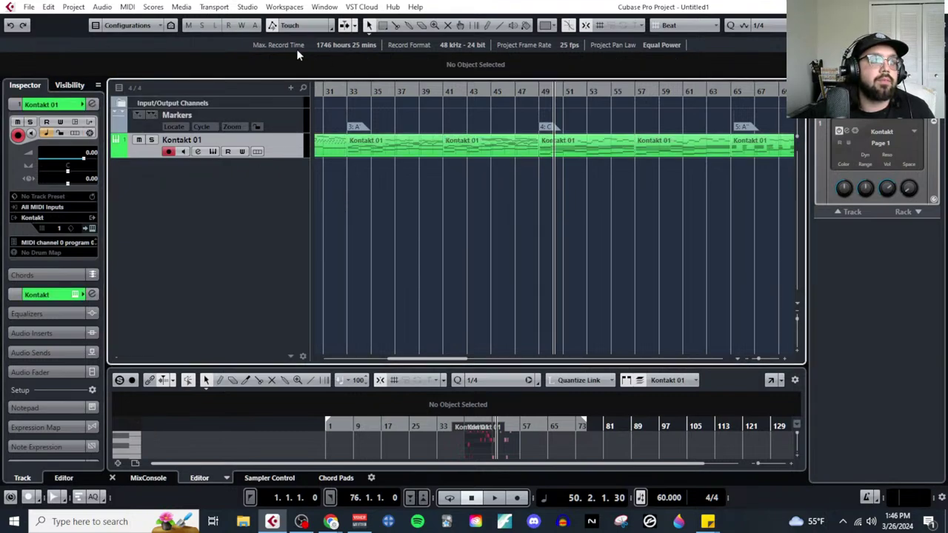
pyautogui.click(573, 153)
pyautogui.click(103, 6)
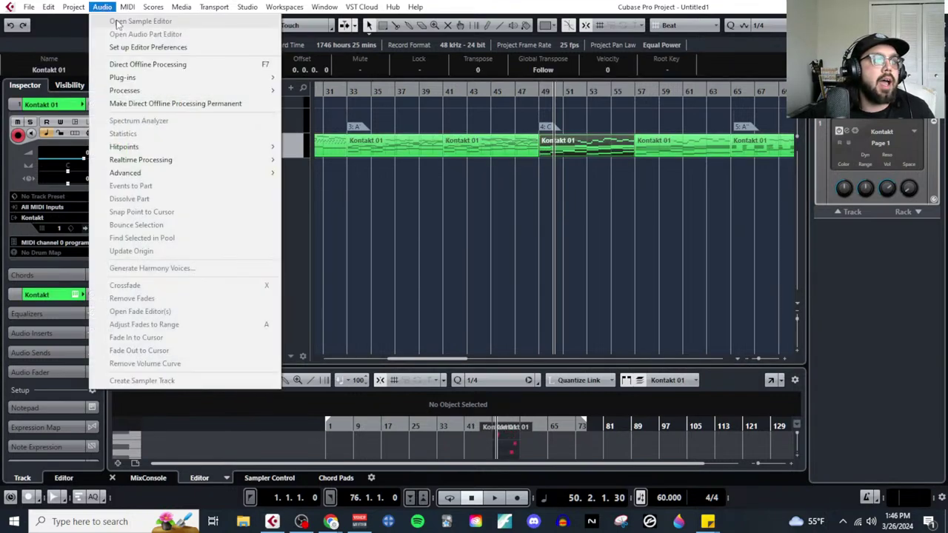
pyautogui.click(169, 34)
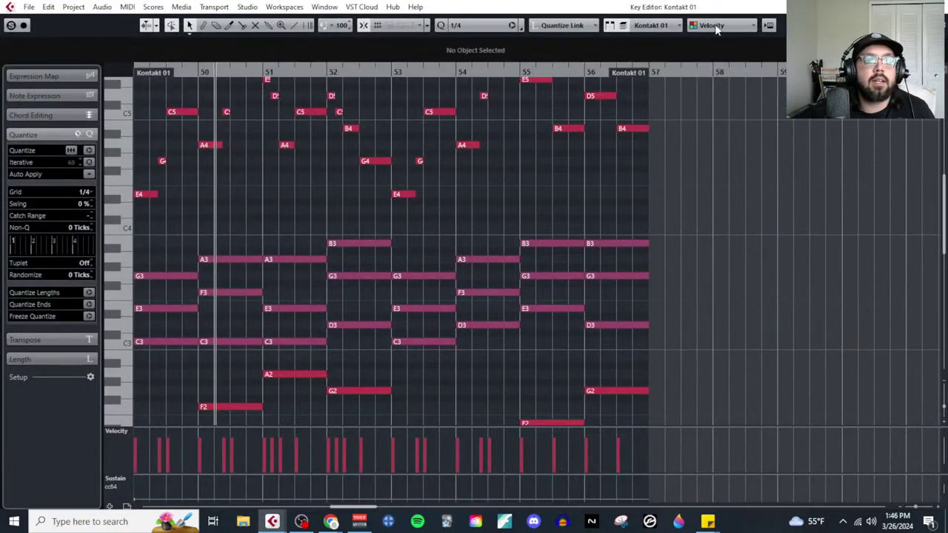
# Step: Change the Key Editor note colouring to Part, then to Voice, briefly opening the Kontakt window
pyautogui.click(716, 28)
pyautogui.click(711, 77)
pyautogui.hscroll(-5, 563, 206)
pyautogui.scroll(-2, 549, 196)
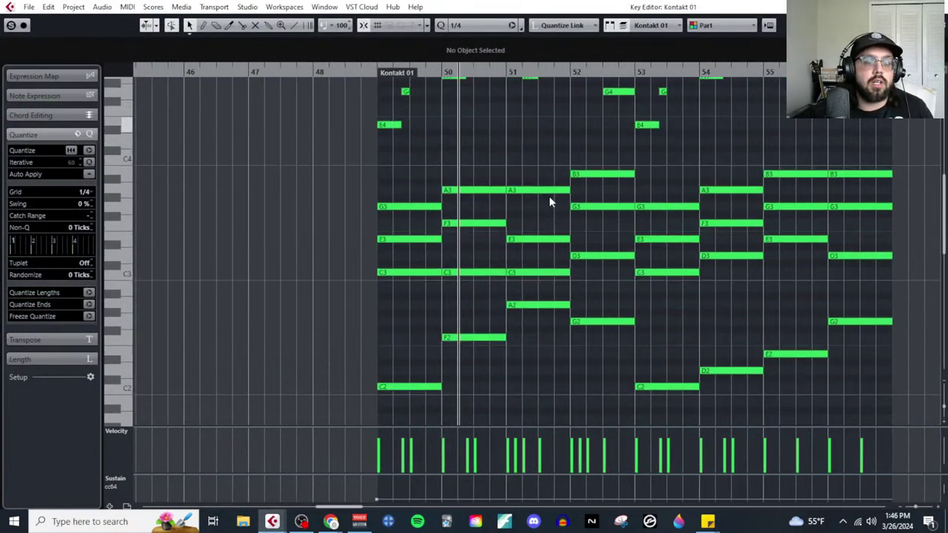
pyautogui.scroll(4, 548, 196)
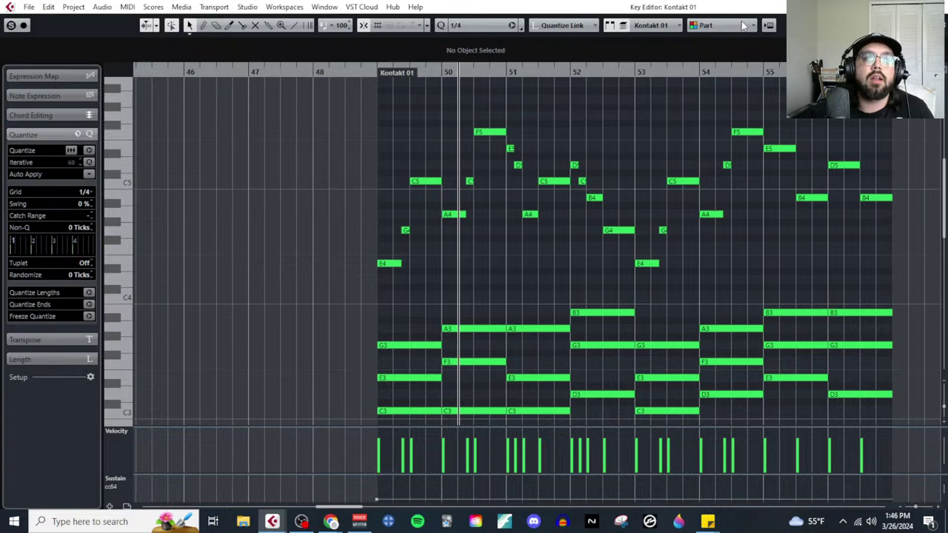
pyautogui.click(743, 25)
pyautogui.click(750, 120)
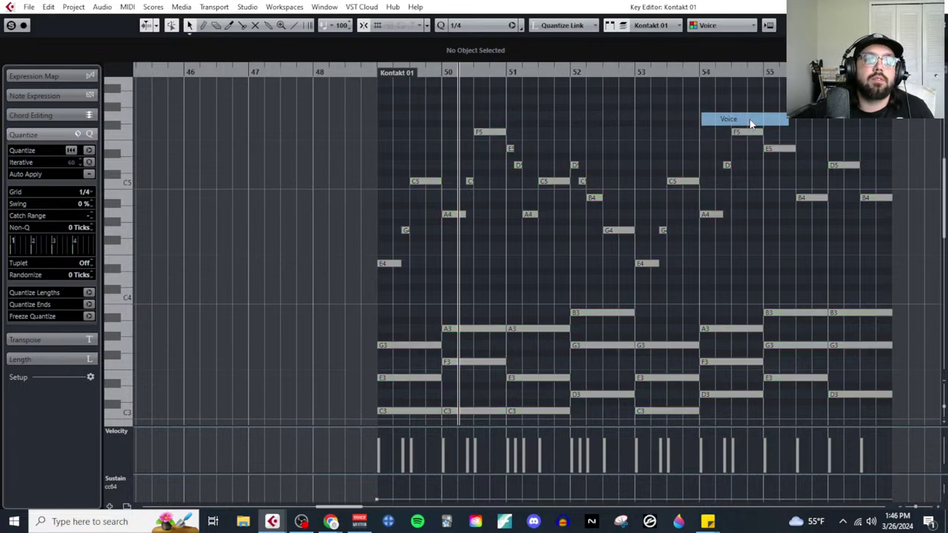
pyautogui.click(769, 27)
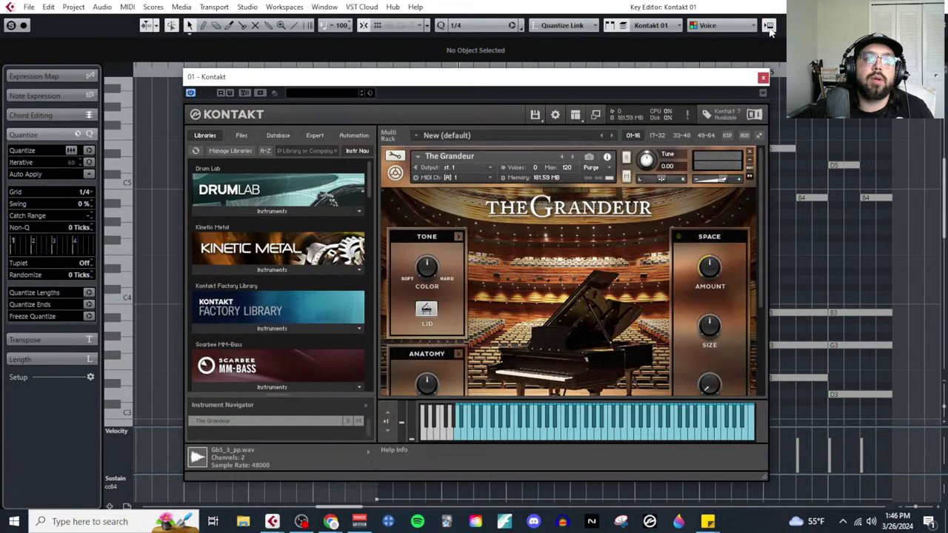
pyautogui.click(763, 77)
pyautogui.click(751, 25)
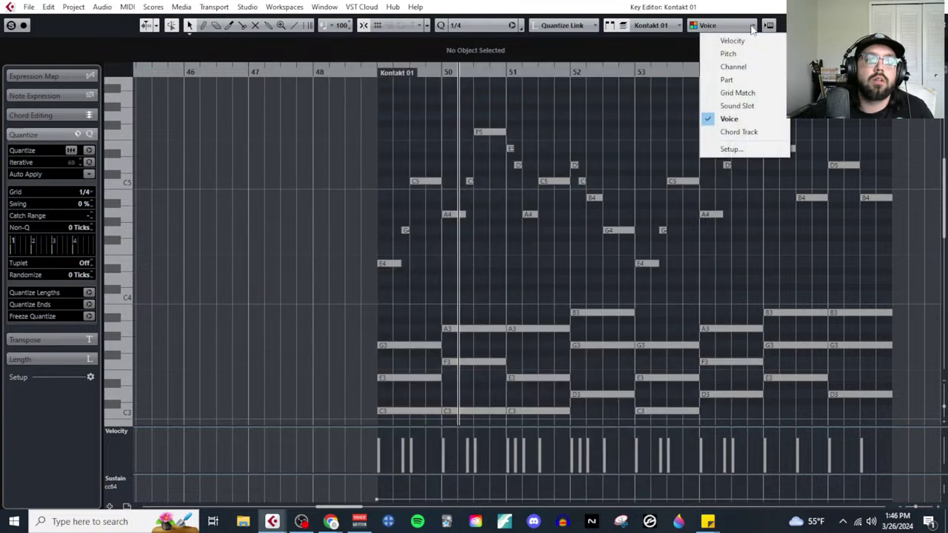
pyautogui.click(745, 149)
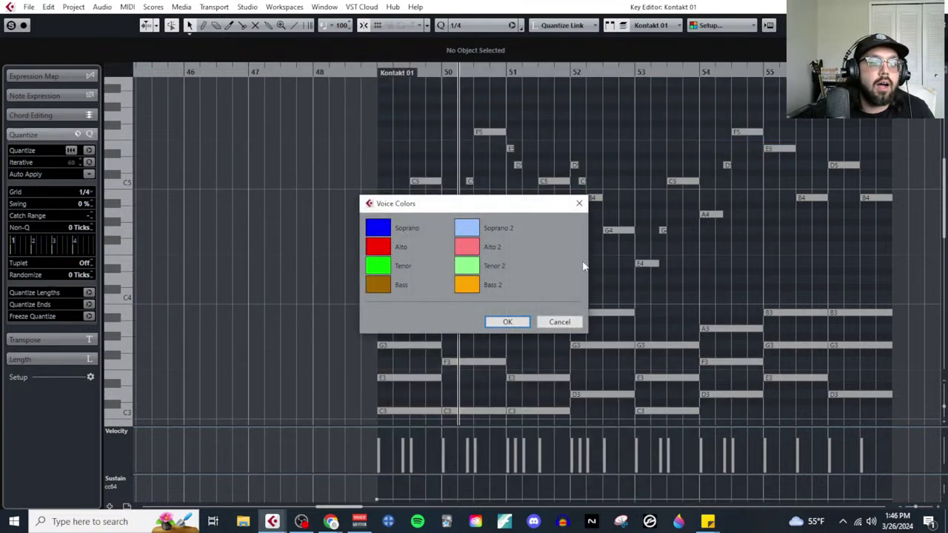
pyautogui.click(377, 228)
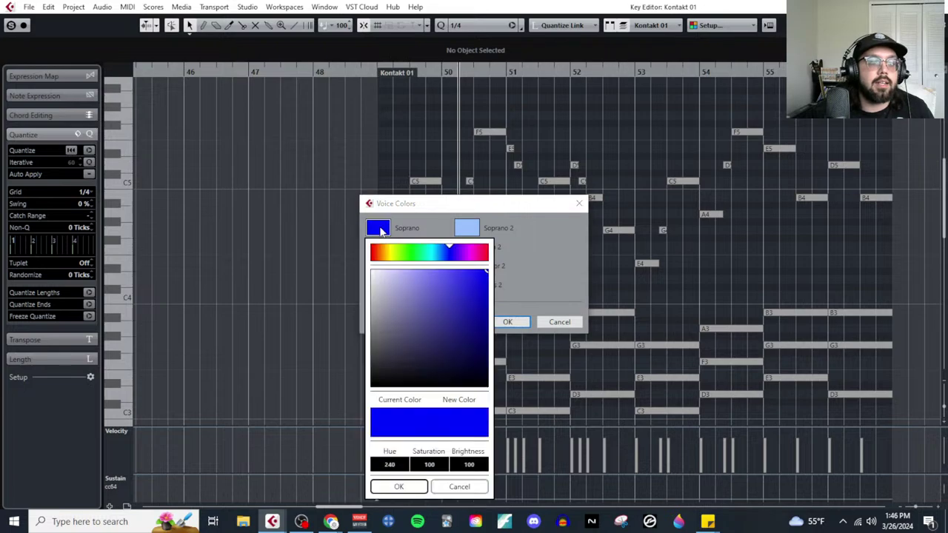
pyautogui.click(557, 257)
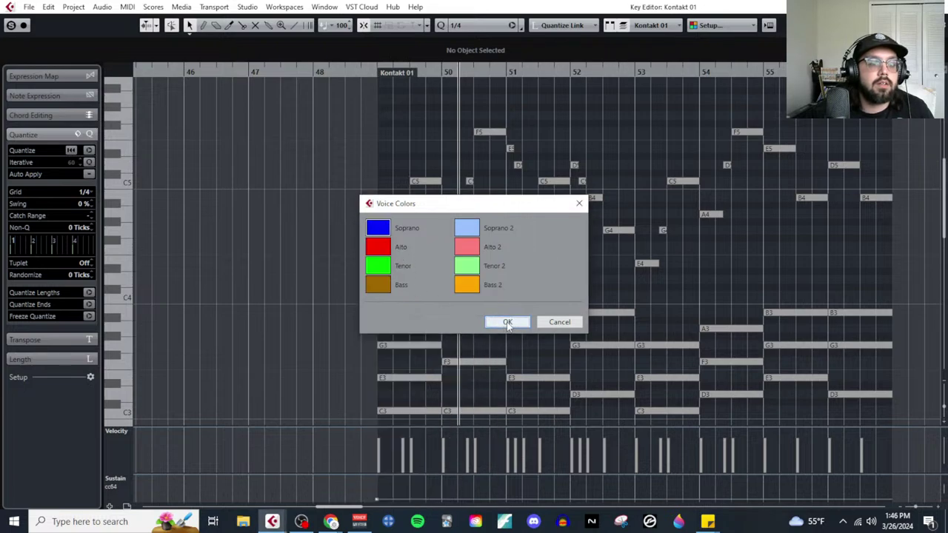
pyautogui.click(507, 321)
pyautogui.moveTo(387, 142); pyautogui.dragTo(879, 278)
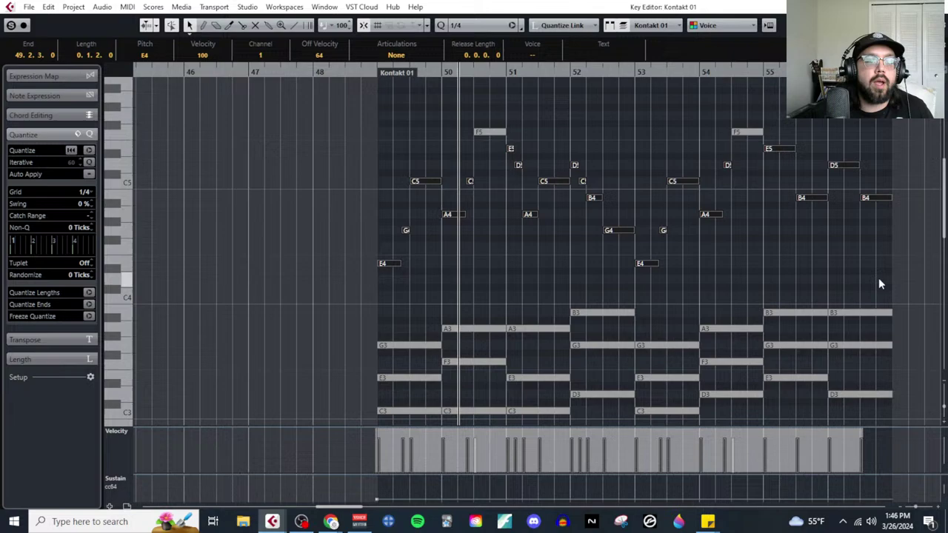
pyautogui.rightClick(490, 129)
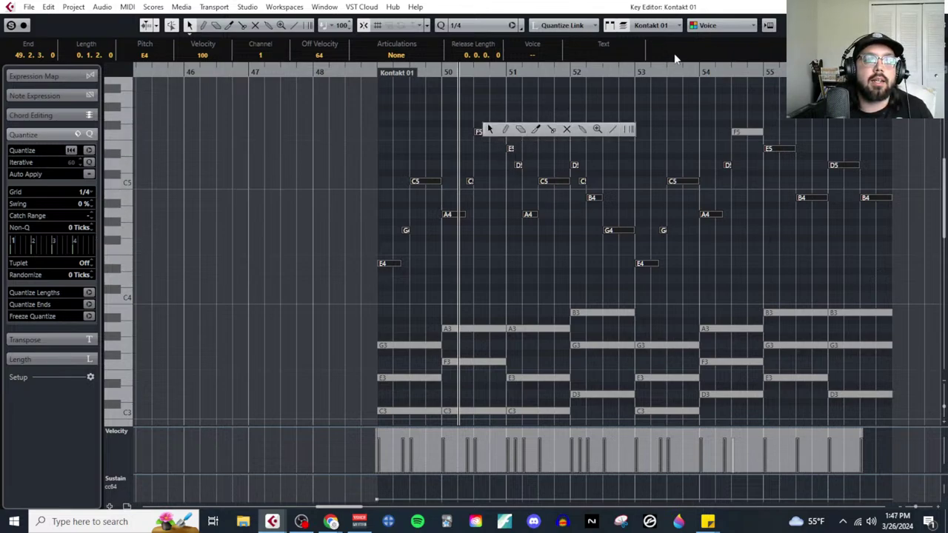
pyautogui.click(723, 31)
pyautogui.click(725, 30)
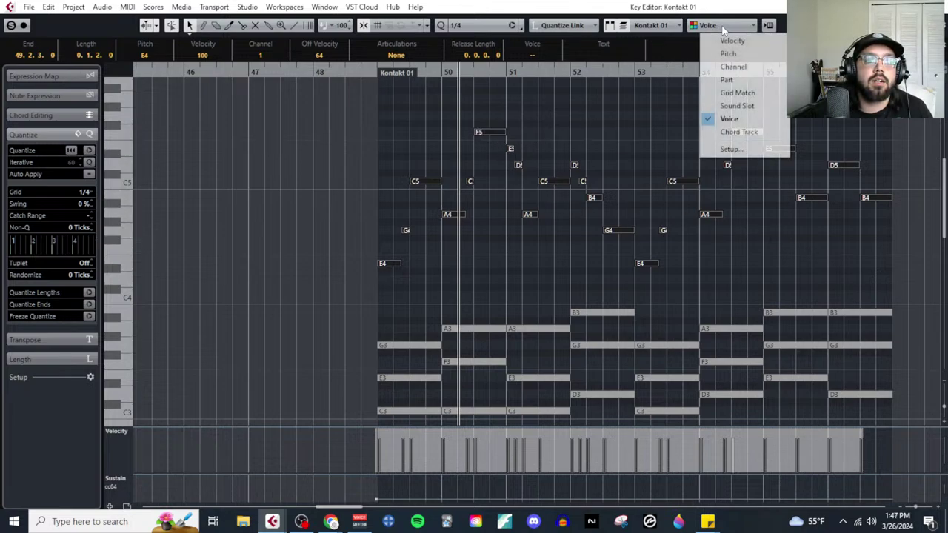
pyautogui.click(749, 151)
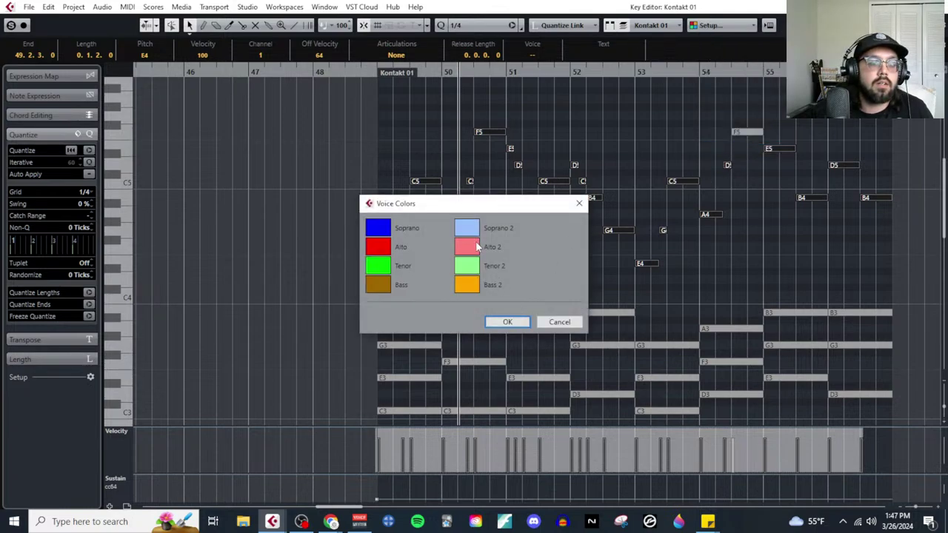
pyautogui.click(555, 324)
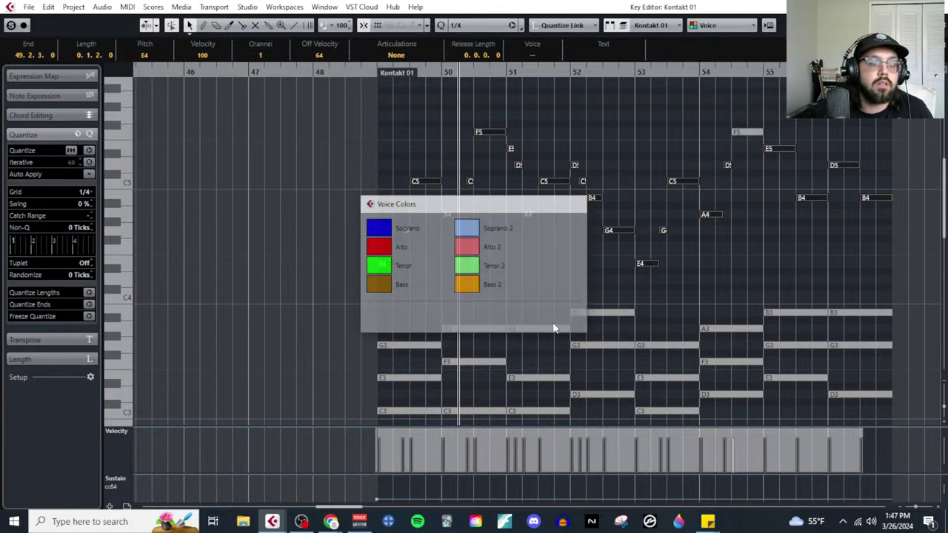
pyautogui.scroll(-5, 662, 289)
pyautogui.scroll(5, 659, 304)
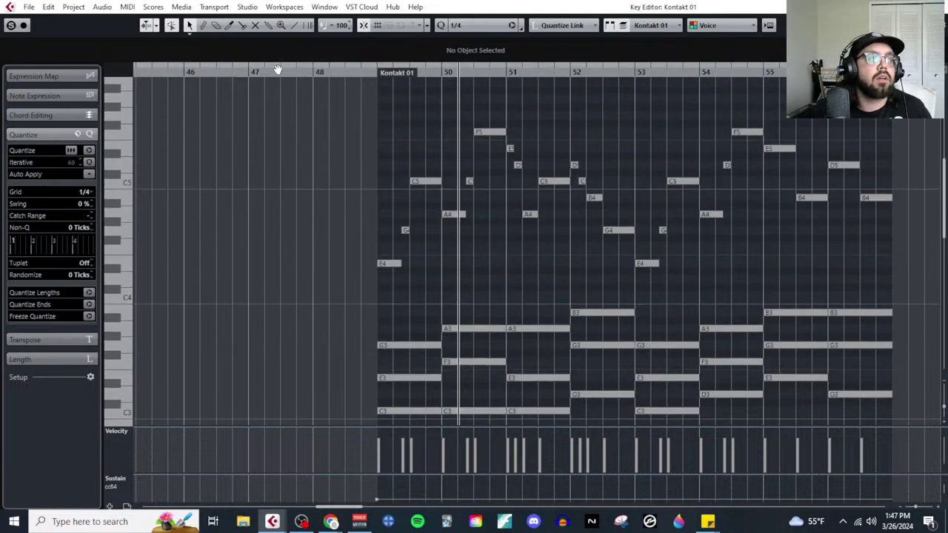
pyautogui.moveTo(392, 99); pyautogui.dragTo(892, 286)
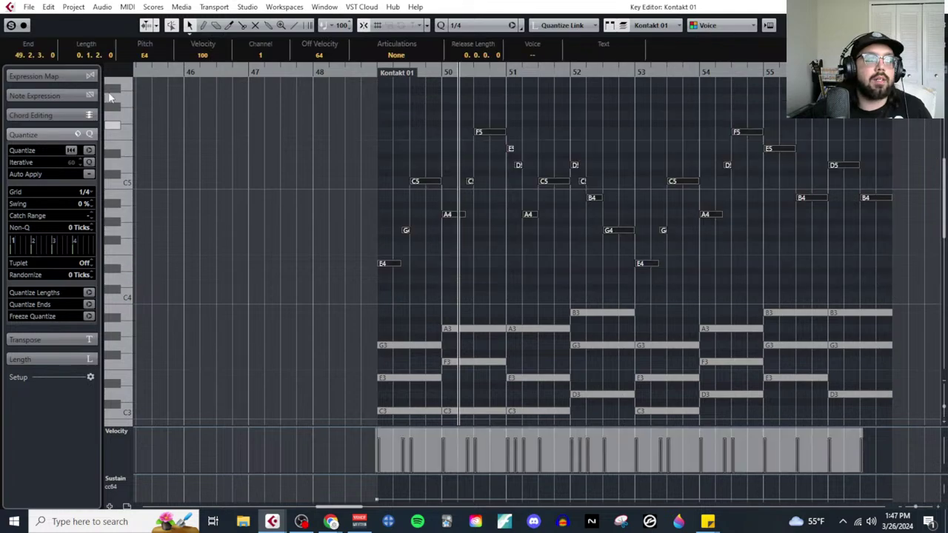
pyautogui.click(127, 9)
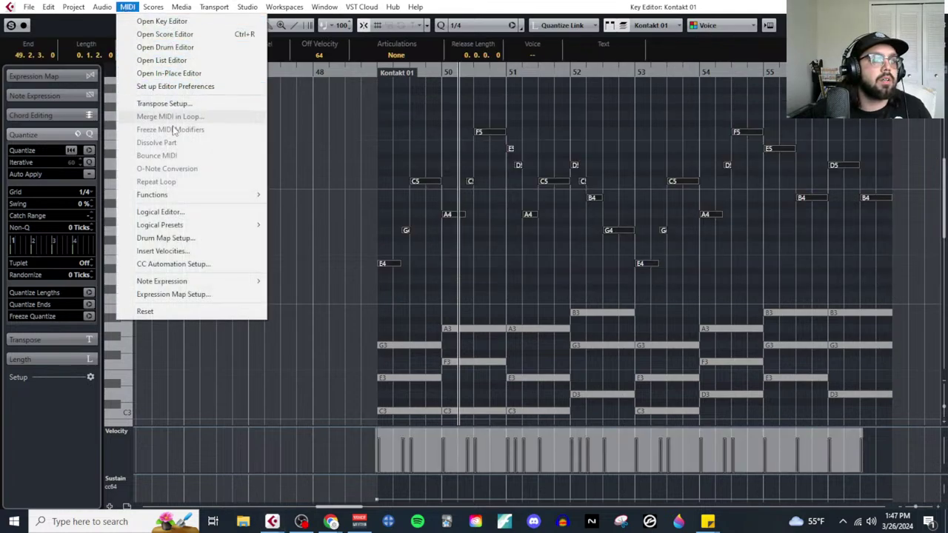
pyautogui.moveTo(188, 201)
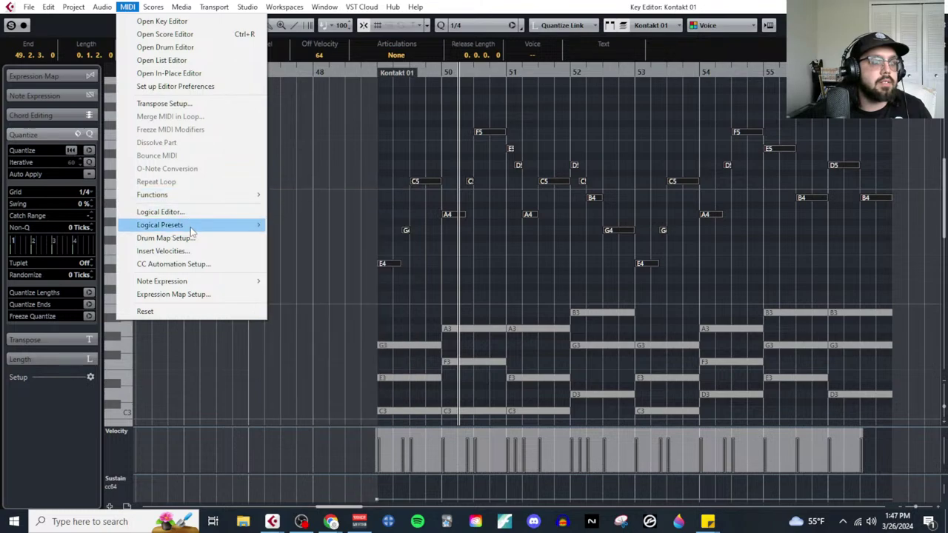
pyautogui.click(657, 272)
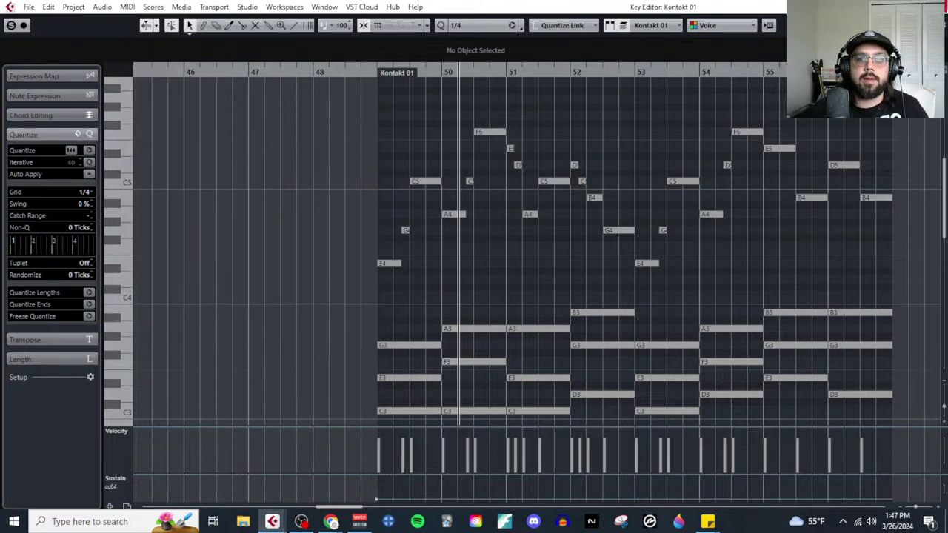
# Step: Switch the note colour scheme to Pitch, then to Velocity
pyautogui.click(703, 31)
pyautogui.click(726, 53)
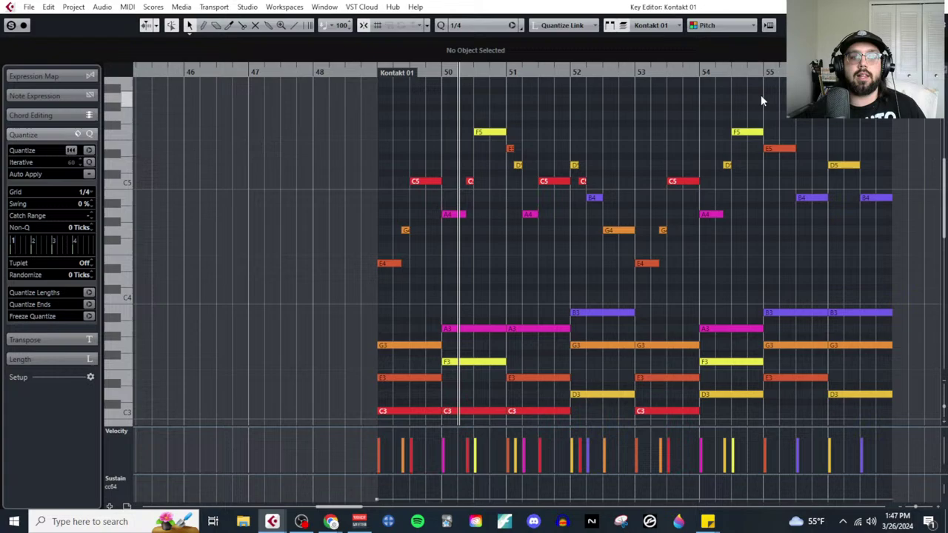
pyautogui.click(724, 29)
pyautogui.click(728, 38)
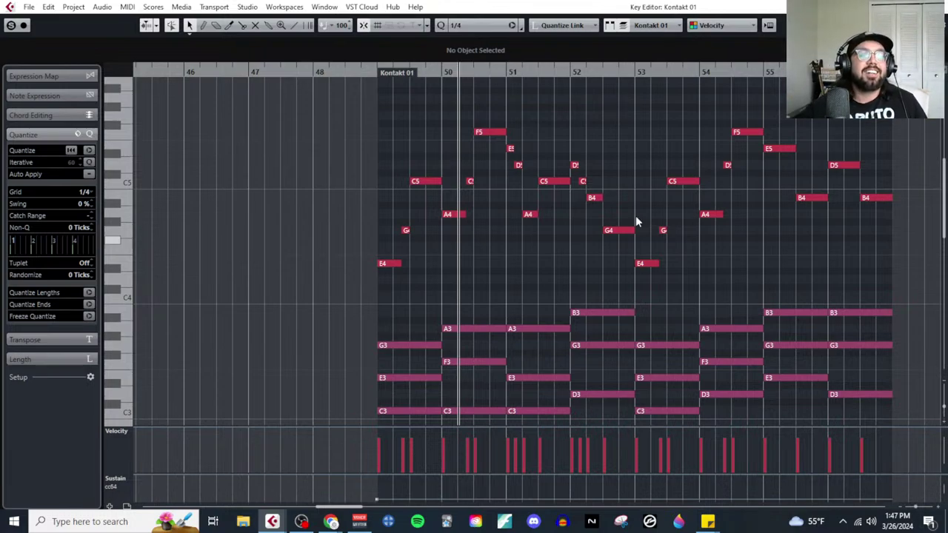
# Step: Scroll the piano roll up and down to review all the notes
pyautogui.scroll(4, 592, 252)
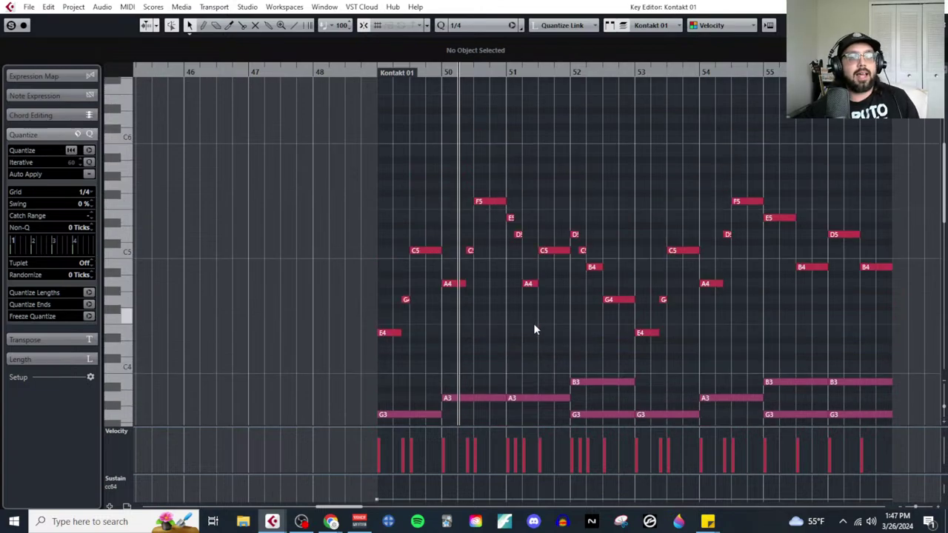
pyautogui.keyDown('ctrl'); pyautogui.scroll(2, 481, 302); pyautogui.keyUp('ctrl')
pyautogui.keyDown('ctrl'); pyautogui.scroll(-3, 481, 306); pyautogui.keyUp('ctrl')
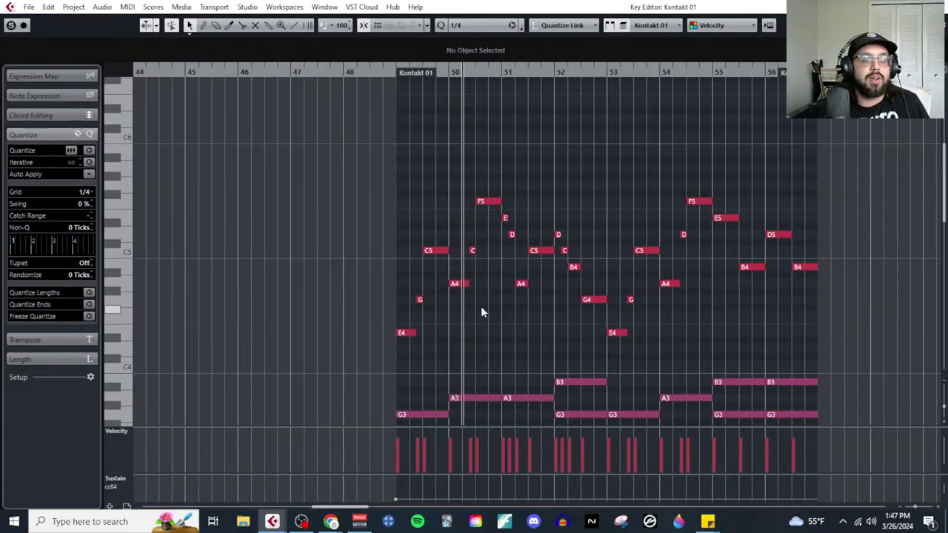
pyautogui.scroll(-8, 481, 304)
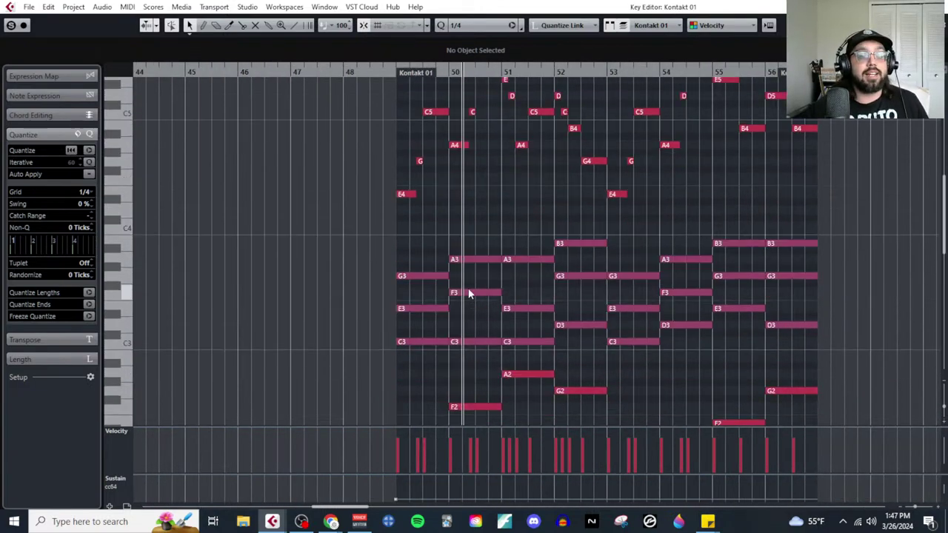
pyautogui.scroll(-4, 473, 267)
pyautogui.scroll(8, 473, 252)
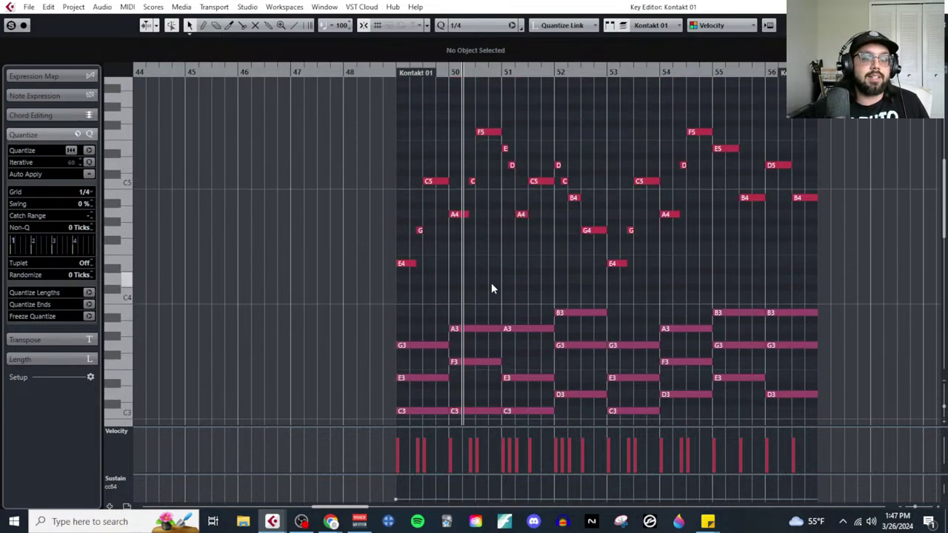
pyautogui.keyDown('ctrl'); pyautogui.scroll(2, 491, 284); pyautogui.keyUp('ctrl')
pyautogui.keyDown('ctrl'); pyautogui.scroll(-3, 468, 289); pyautogui.keyUp('ctrl')
pyautogui.scroll(-8, 551, 266)
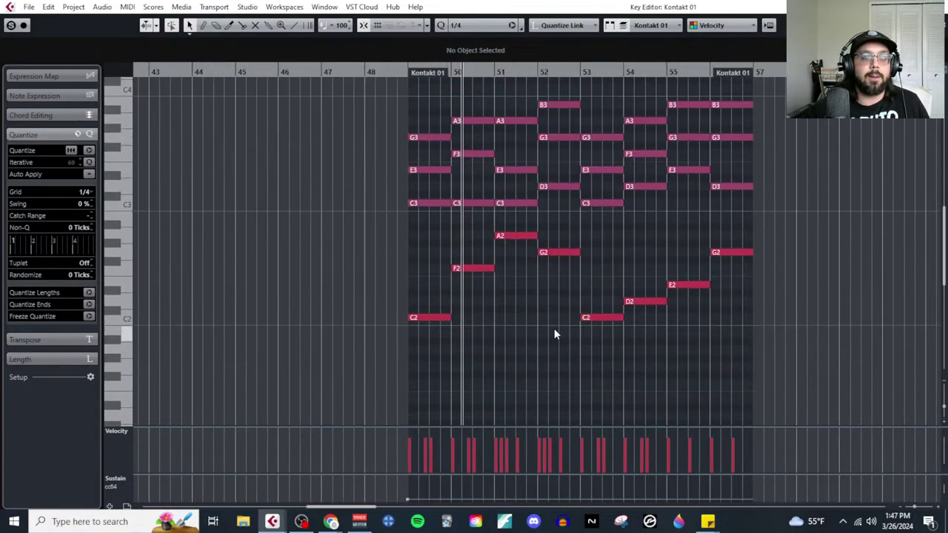
pyautogui.keyDown('ctrl'); pyautogui.scroll(1, 555, 326); pyautogui.keyUp('ctrl')
pyautogui.keyDown('ctrl'); pyautogui.scroll(1, 553, 323); pyautogui.keyUp('ctrl')
pyautogui.scroll(8, 554, 323)
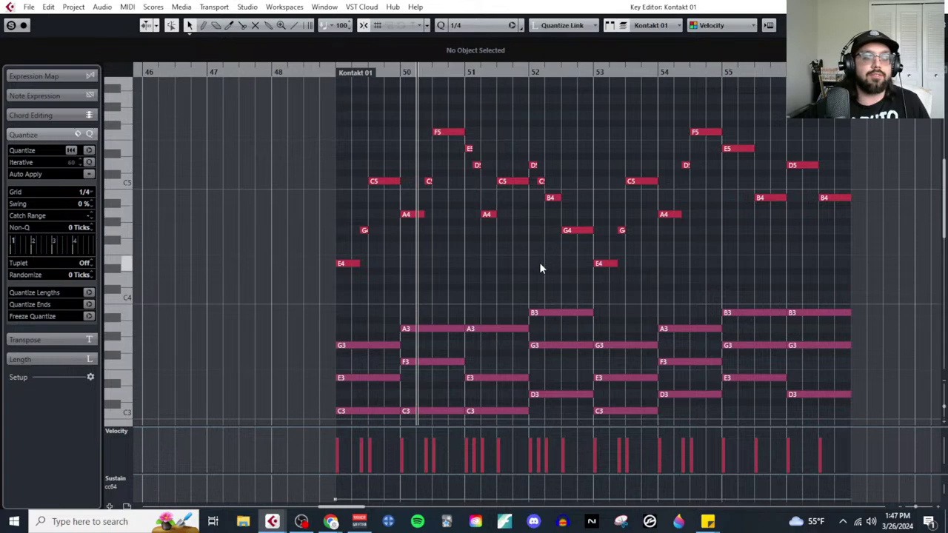
pyautogui.scroll(-12, 516, 278)
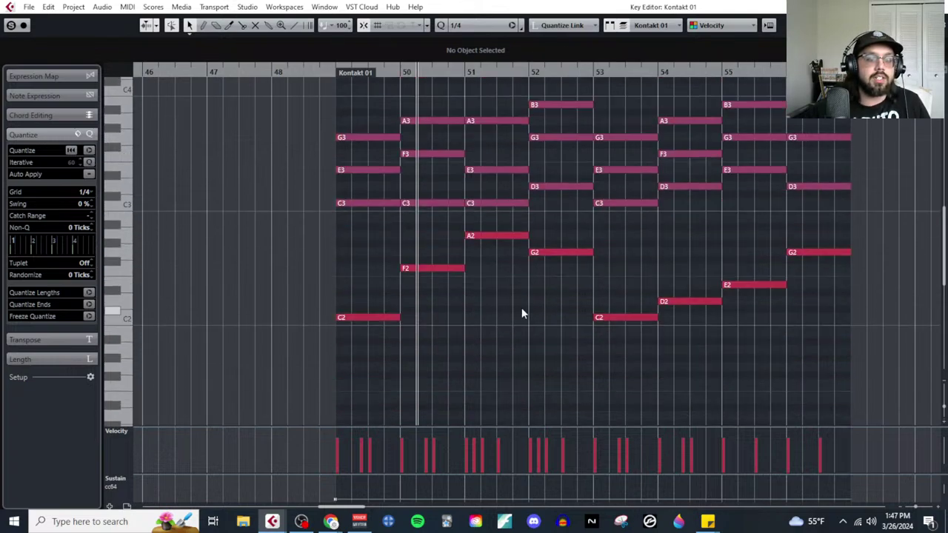
pyautogui.scroll(12, 561, 346)
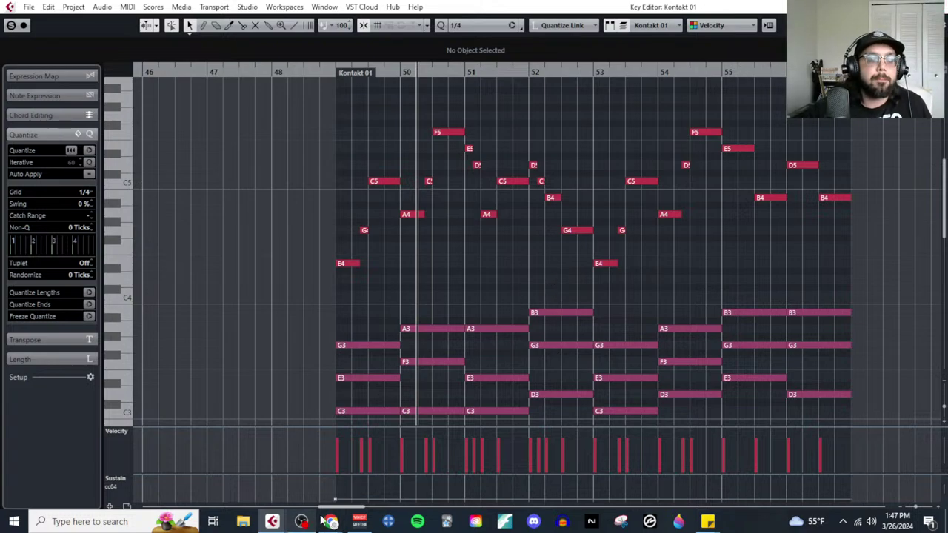
pyautogui.moveTo(331, 522)
pyautogui.click(395, 465)
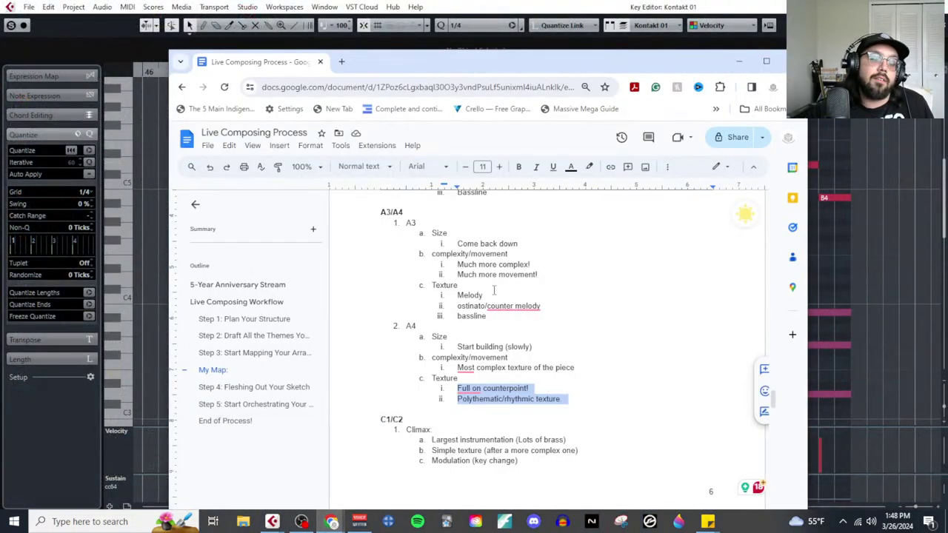
pyautogui.click(492, 389)
pyautogui.scroll(-3, 429, 445)
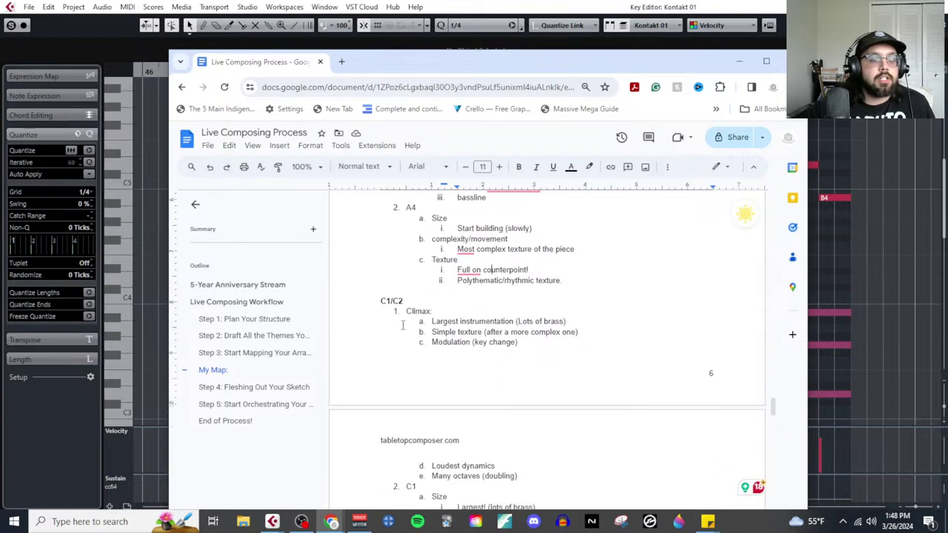
pyautogui.moveTo(431, 321)
pyautogui.mouseDown()
pyautogui.moveTo(576, 360)
pyautogui.moveTo(434, 332)
pyautogui.mouseUp()
pyautogui.click(533, 343)
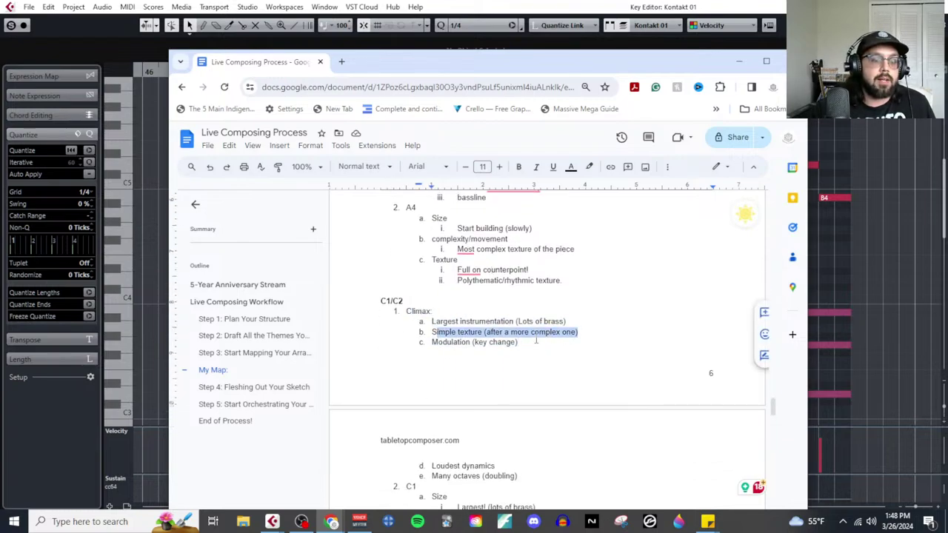
pyautogui.moveTo(519, 343); pyautogui.dragTo(472, 343)
pyautogui.scroll(-2, 493, 428)
pyautogui.tripleClick(518, 409)
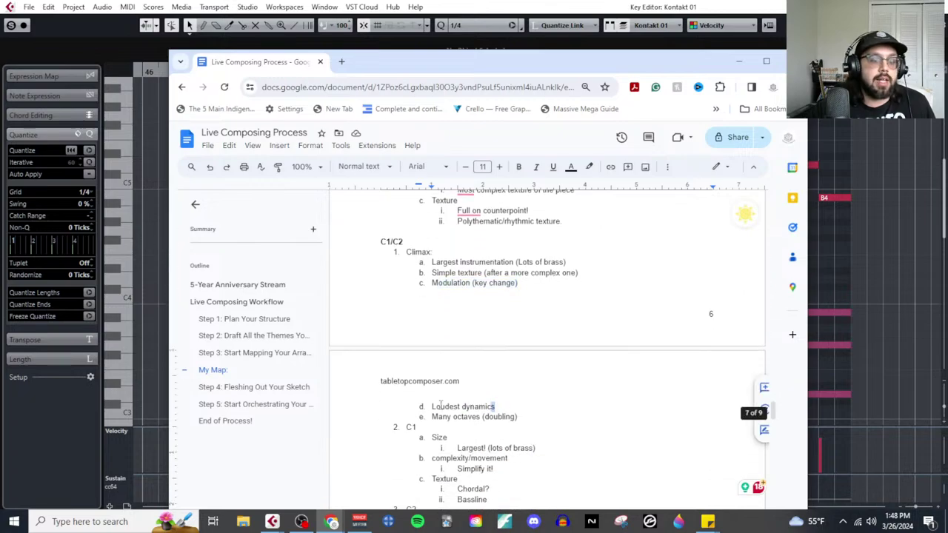
pyautogui.moveTo(530, 417); pyautogui.dragTo(428, 417)
pyautogui.scroll(-2, 488, 450)
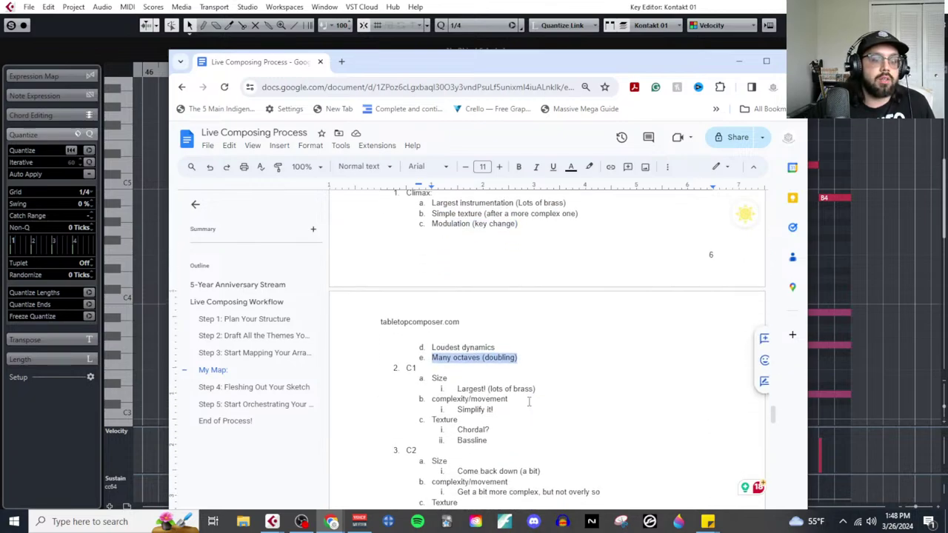
pyautogui.moveTo(511, 399); pyautogui.dragTo(428, 377)
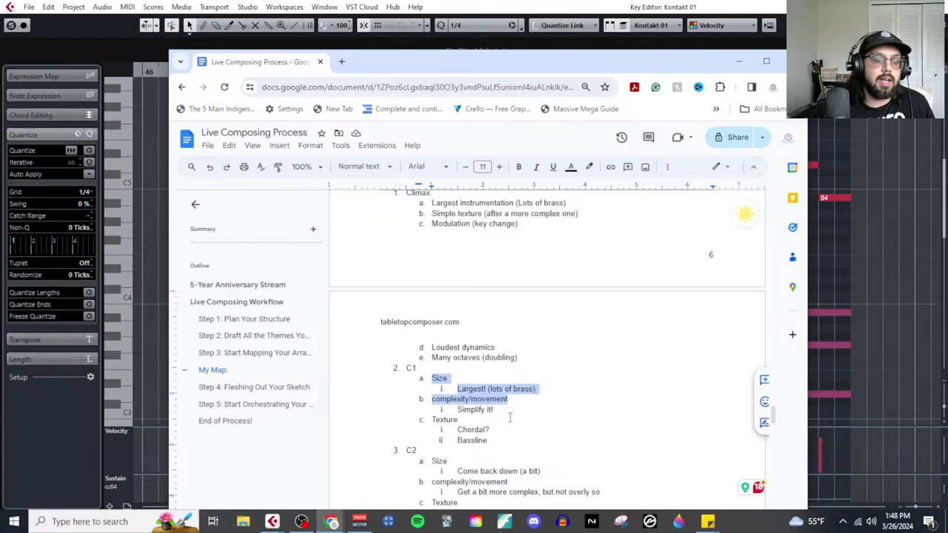
pyautogui.moveTo(509, 418); pyautogui.dragTo(433, 403)
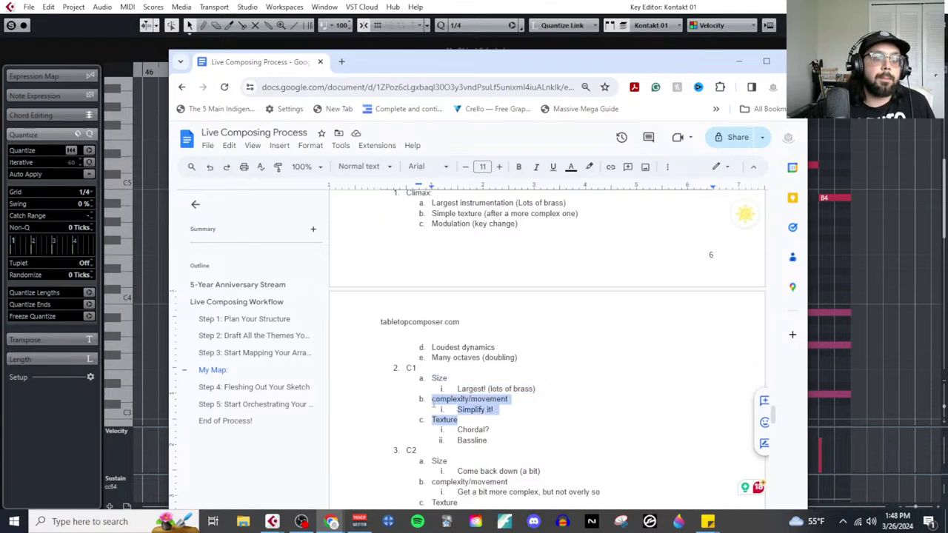
pyautogui.click(739, 64)
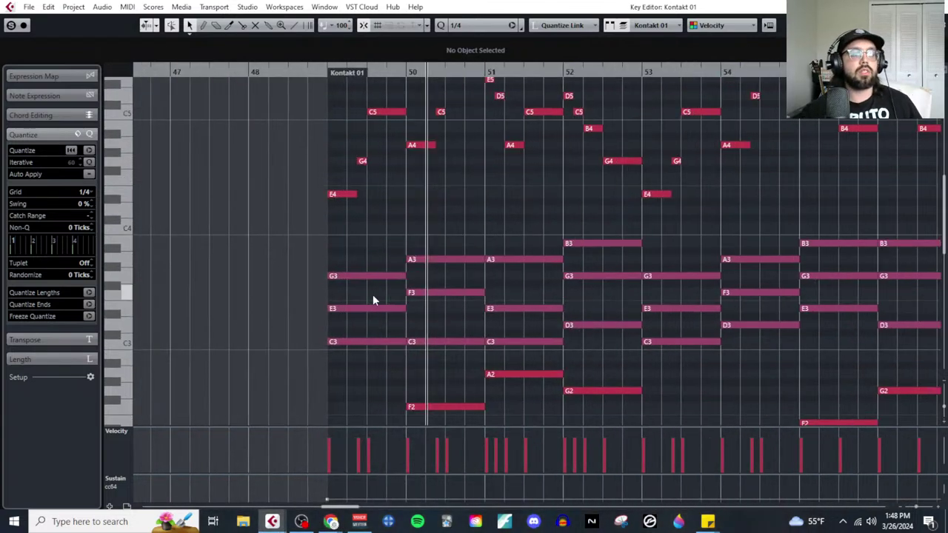
# Step: Switch to the Scissors tool and set the grid to 1/8
pyautogui.scroll(3, 373, 299)
pyautogui.rightClick(333, 236)
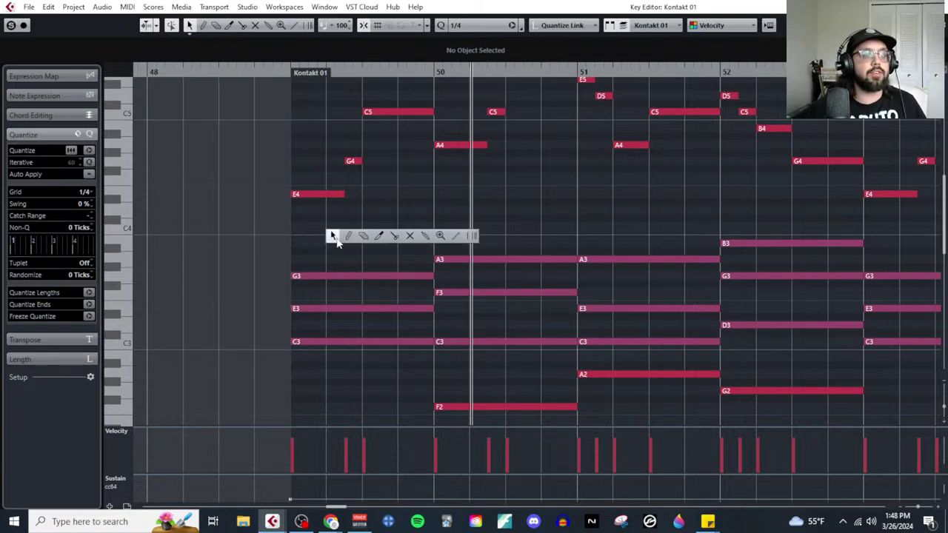
pyautogui.click(394, 236)
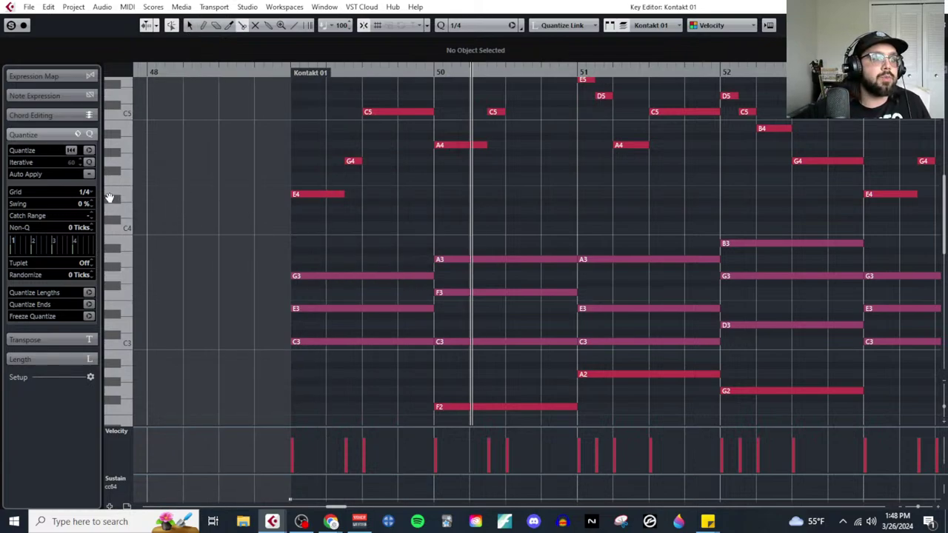
pyautogui.click(89, 192)
pyautogui.click(93, 243)
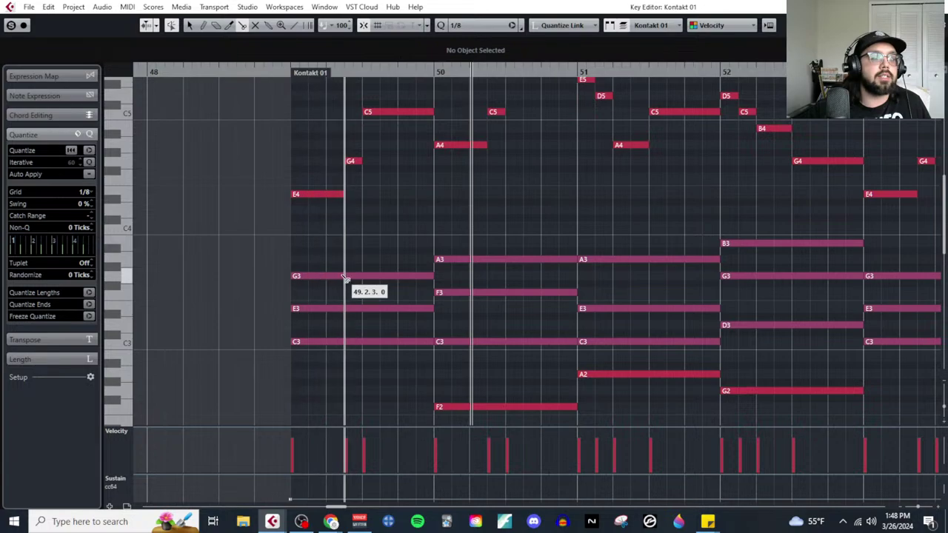
# Step: Cut the held G3 in bar 49 and the A3 notes in bars 50–51 into eighths
pyautogui.click(344, 276)
pyautogui.click(362, 276)
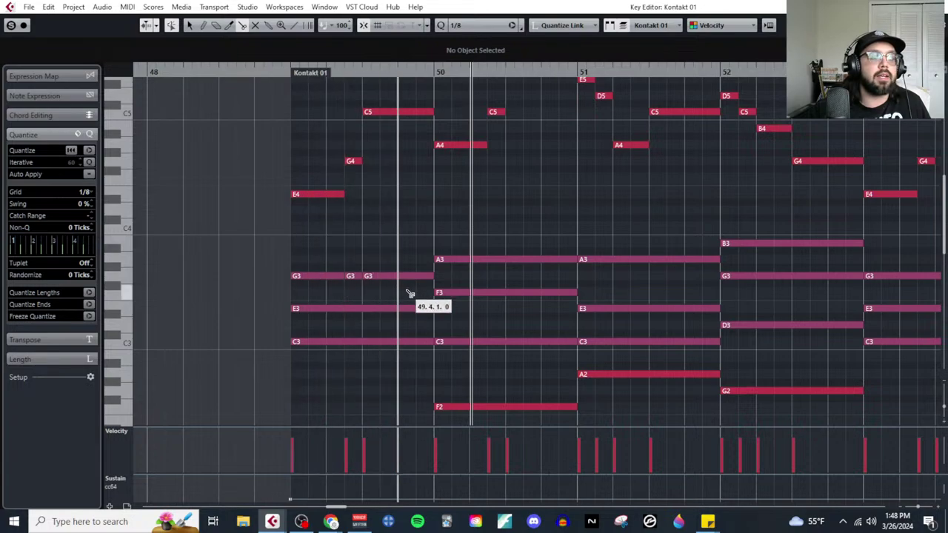
pyautogui.click(488, 260)
pyautogui.click(508, 261)
pyautogui.scroll(2, 531, 282)
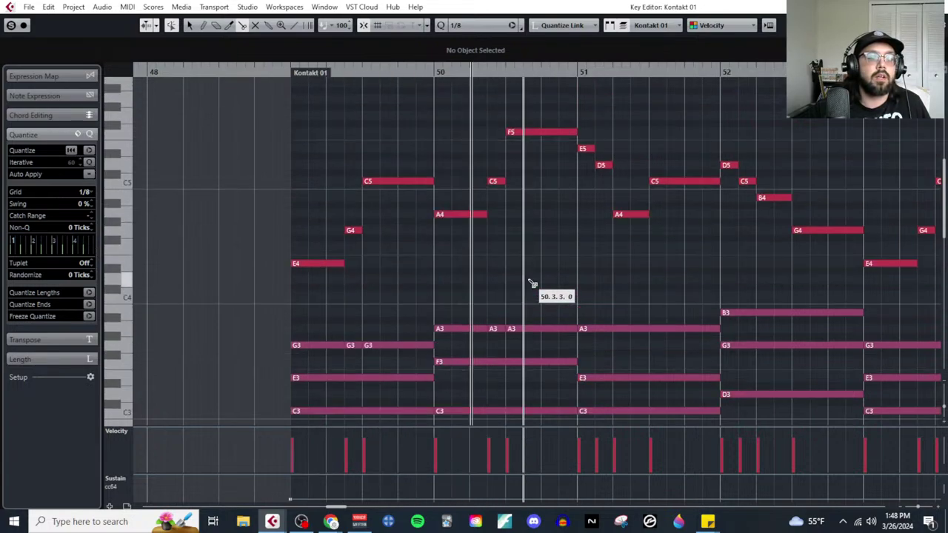
pyautogui.click(599, 329)
pyautogui.click(616, 329)
pyautogui.click(653, 329)
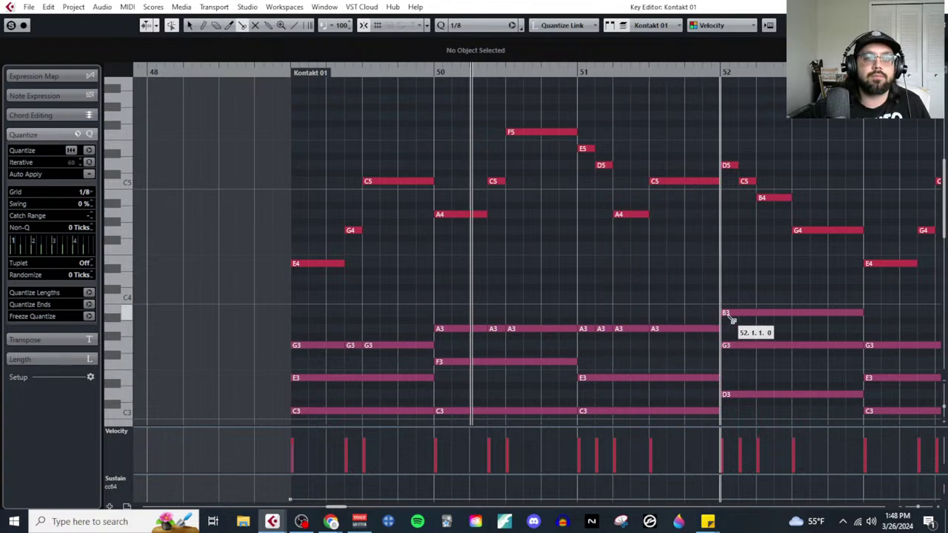
# Step: Cut the sustained B3 and G3 notes into repeated eighth-note pieces
pyautogui.click(744, 313)
pyautogui.click(761, 314)
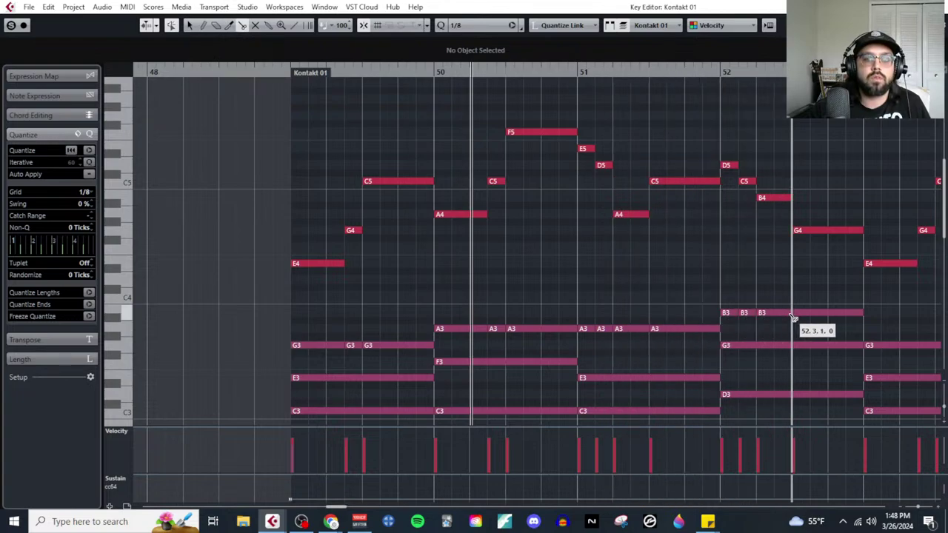
pyautogui.click(794, 314)
pyautogui.hscroll(2, 765, 339)
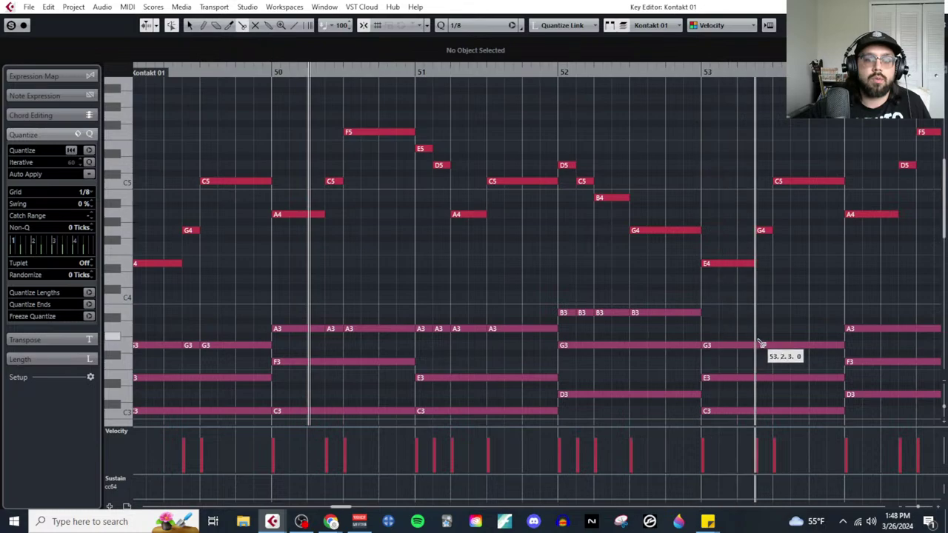
pyautogui.click(761, 345)
pyautogui.click(782, 345)
# Step: Cut the remaining held A3 and B3 notes through bar 56 into eighths
pyautogui.hscroll(2, 785, 343)
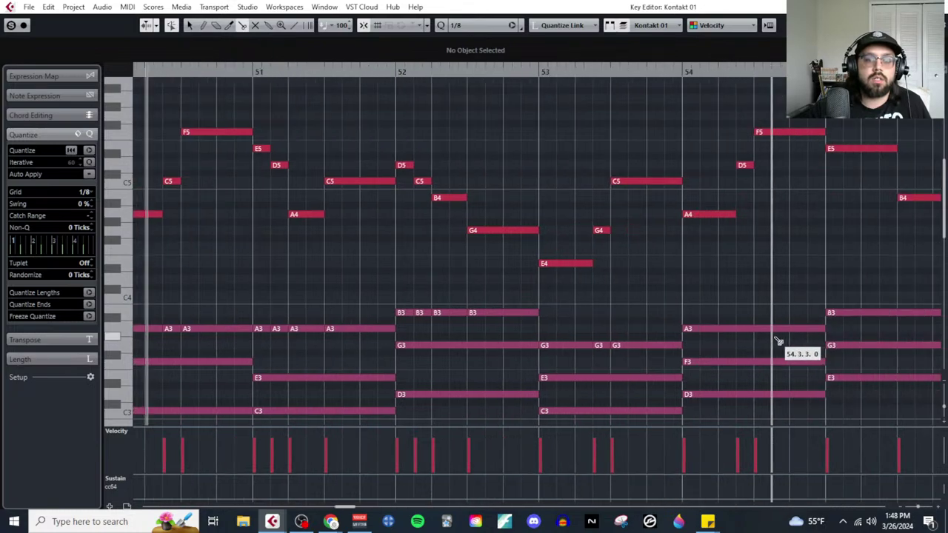
pyautogui.click(754, 329)
pyautogui.click(737, 329)
pyautogui.hscroll(2, 733, 320)
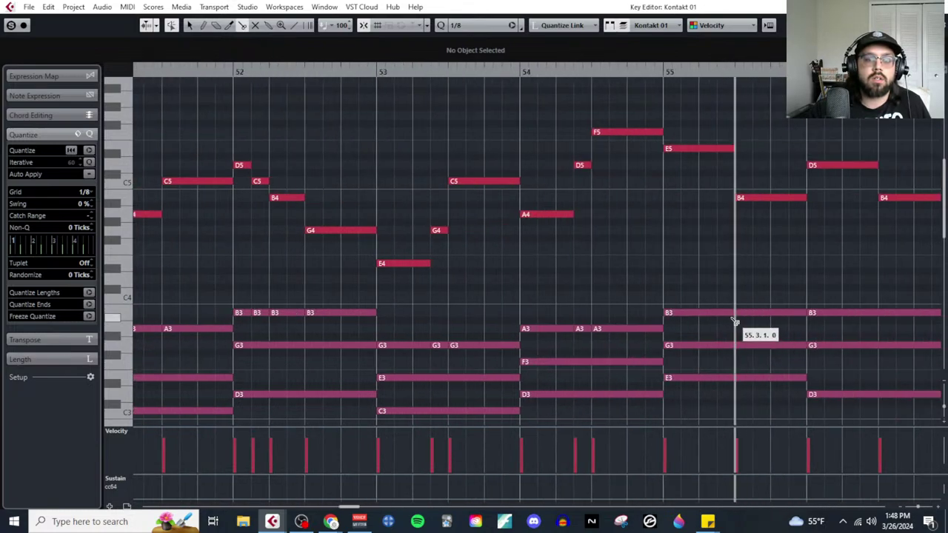
pyautogui.click(737, 314)
pyautogui.hscroll(2, 737, 317)
pyautogui.click(715, 314)
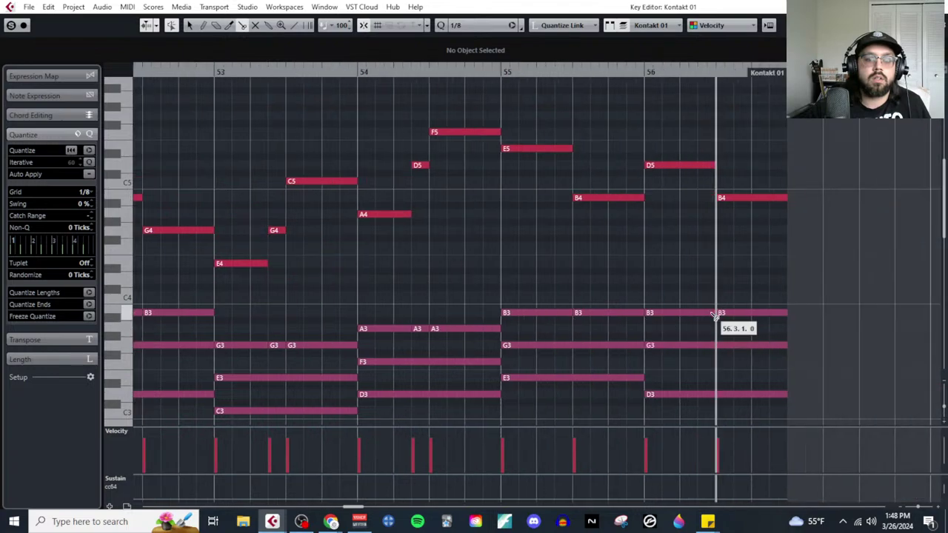
pyautogui.hscroll(-10, 540, 342)
pyautogui.scroll(-2, 508, 303)
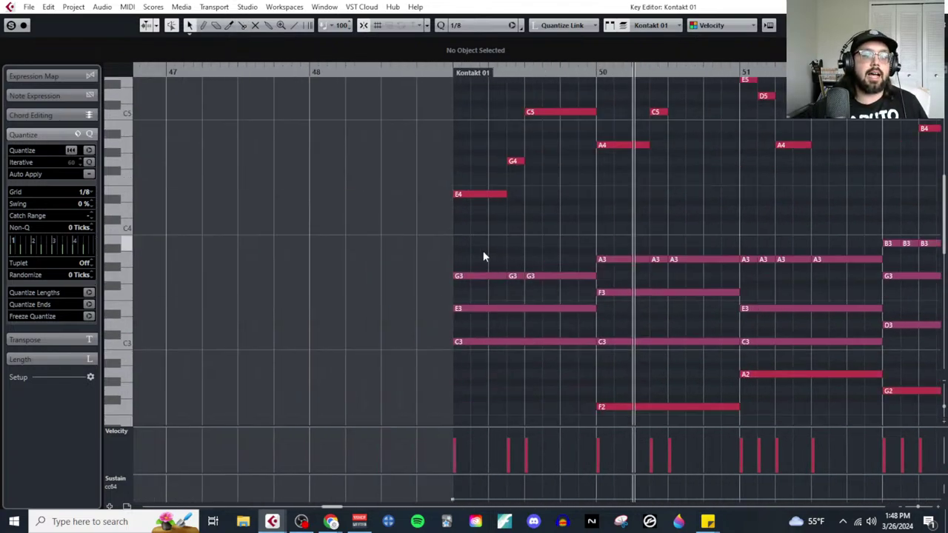
# Step: Select bar 49's repeated G3 notes and raise one short G3 up to C4
pyautogui.moveTo(468, 262); pyautogui.dragTo(567, 284)
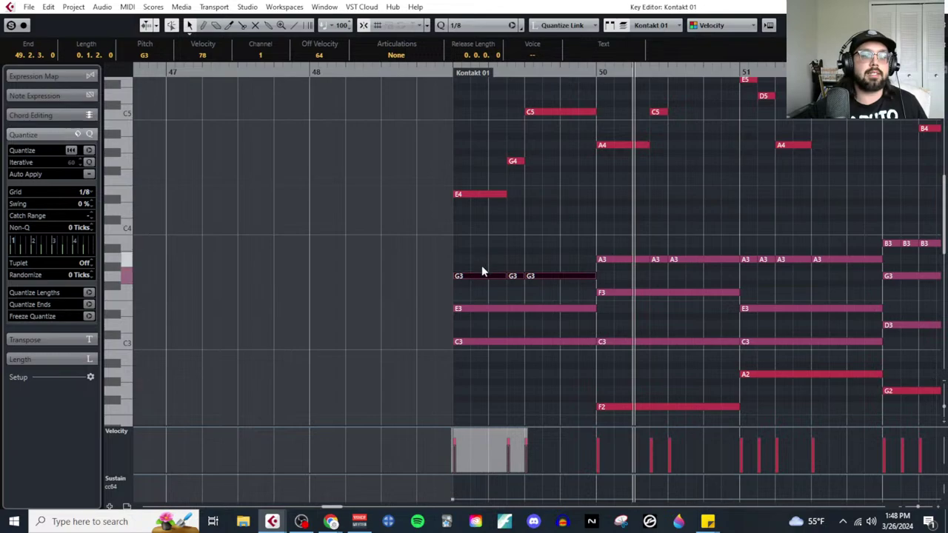
pyautogui.scroll(-4, 552, 280)
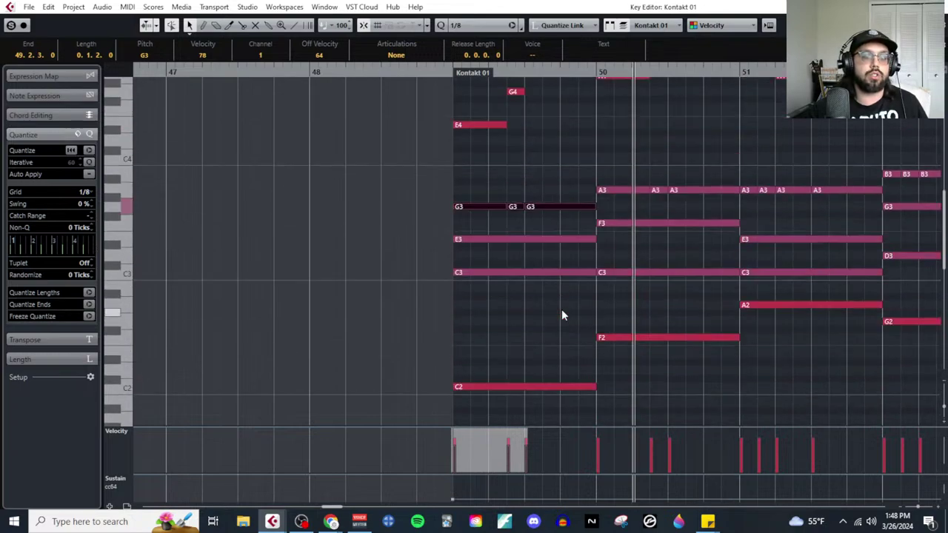
pyautogui.scroll(-2, 541, 289)
pyautogui.hscroll(2, 519, 286)
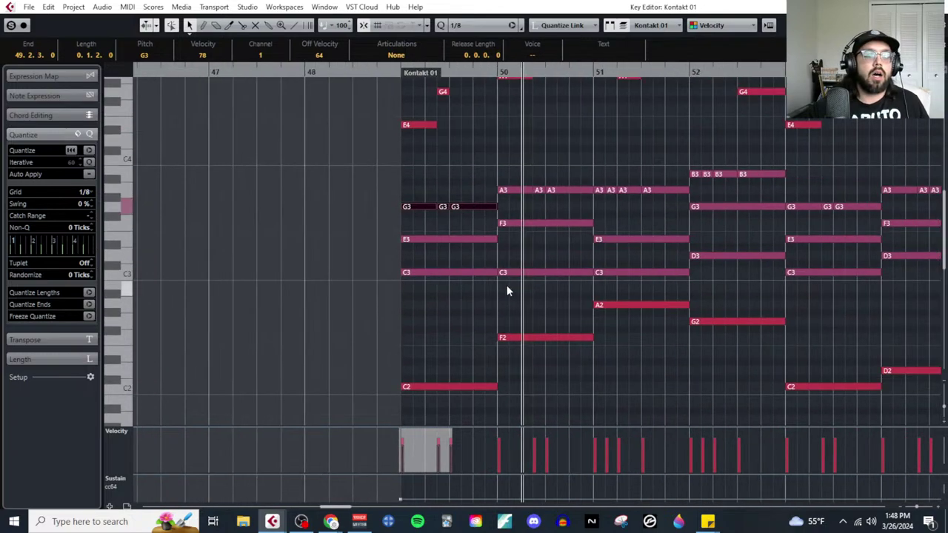
pyautogui.click(460, 241)
pyautogui.scroll(4, 450, 212)
pyautogui.click(436, 256)
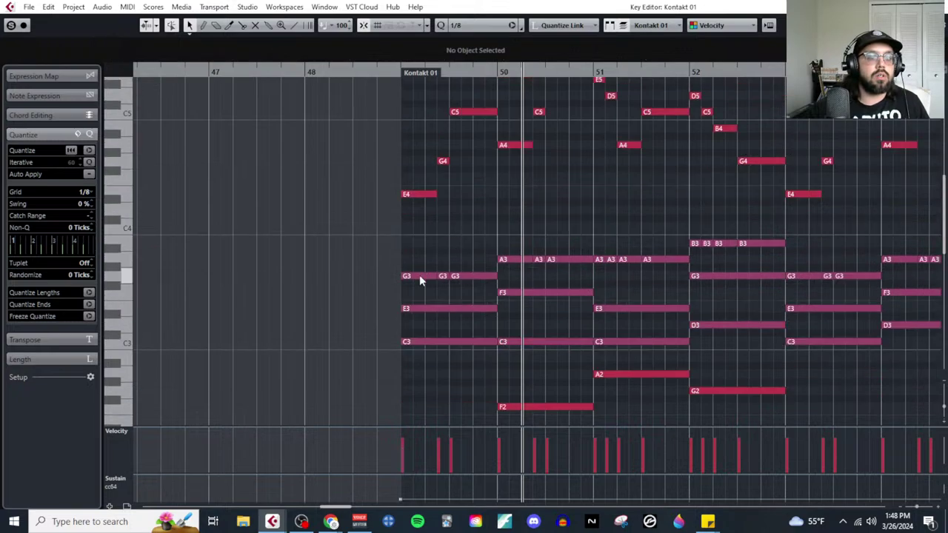
pyautogui.click(419, 275)
pyautogui.scroll(-8, 437, 299)
pyautogui.scroll(12, 444, 307)
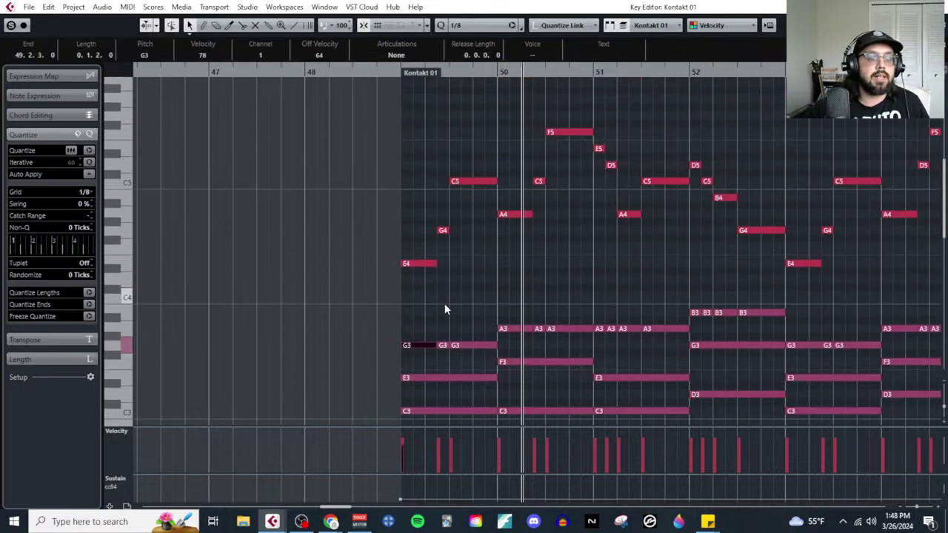
pyautogui.moveTo(442, 345); pyautogui.dragTo(445, 297)
# Step: Move the last G3 in bar 49 up to E4 and bar 50's first A3 to D4
pyautogui.scroll(2, 443, 317)
pyautogui.moveTo(482, 345); pyautogui.dragTo(487, 270)
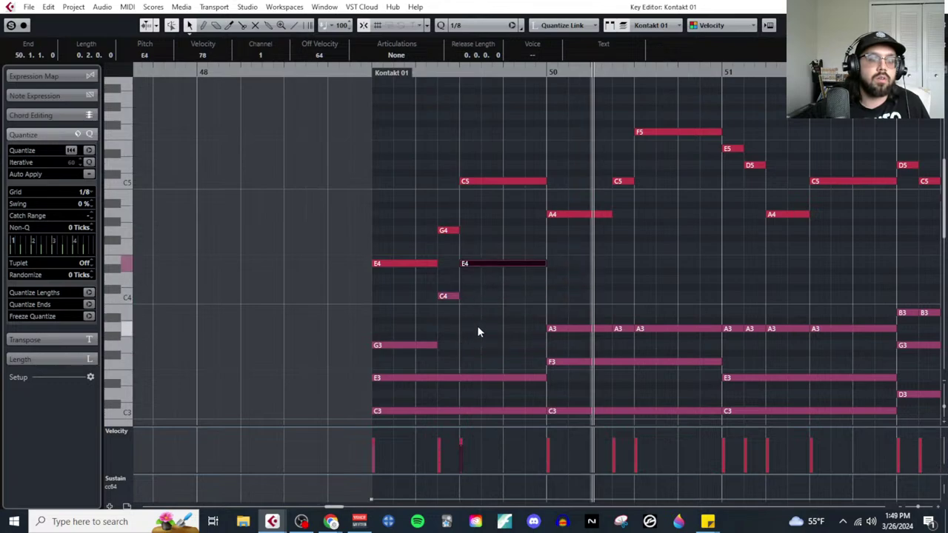
pyautogui.click(569, 328)
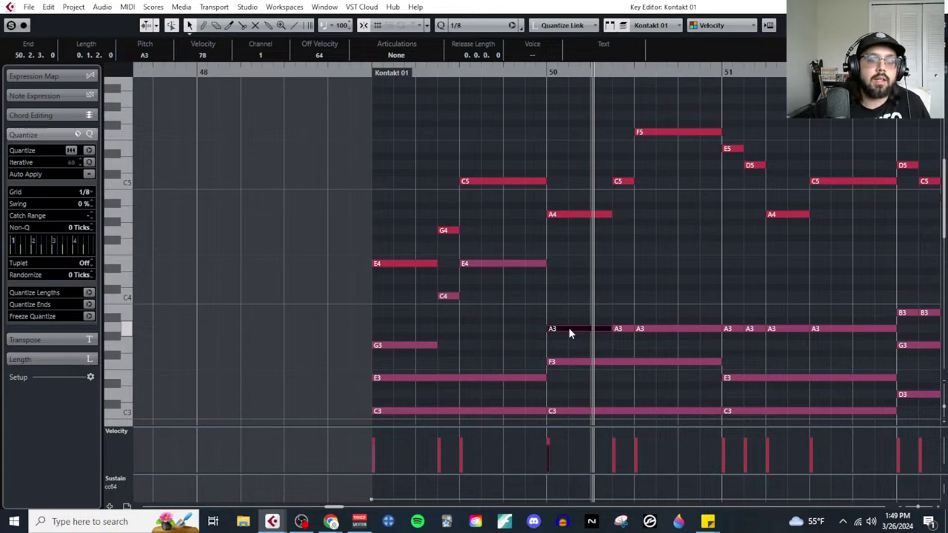
pyautogui.moveTo(568, 328); pyautogui.dragTo(571, 286)
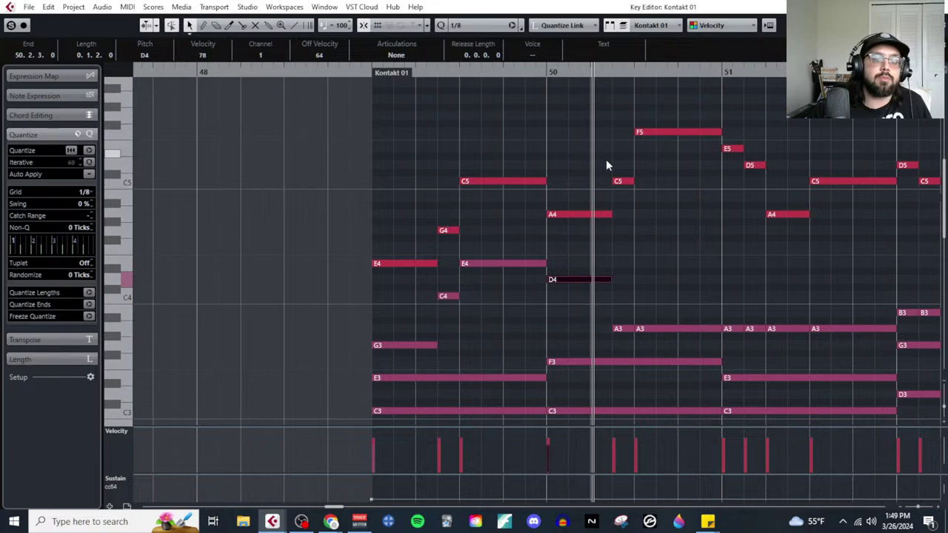
# Step: Move the short A3 notes in bar 50 up to F4 and A4
pyautogui.scroll(-3, 622, 310)
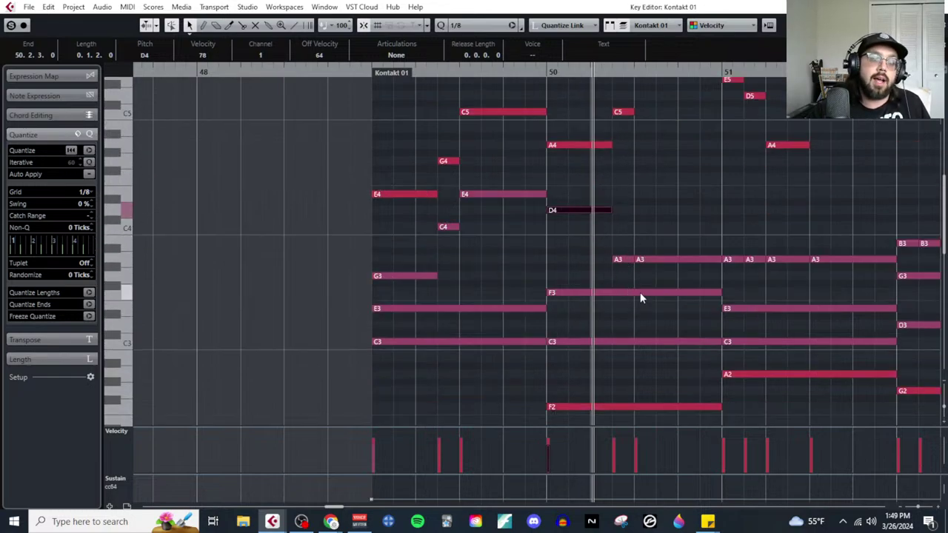
pyautogui.scroll(3, 620, 304)
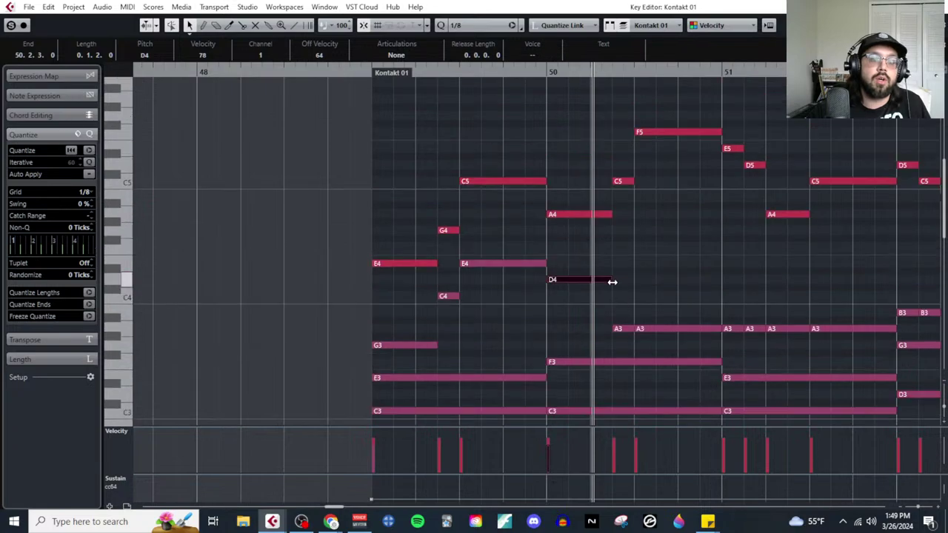
pyautogui.click(621, 329)
pyautogui.moveTo(621, 329); pyautogui.dragTo(622, 247)
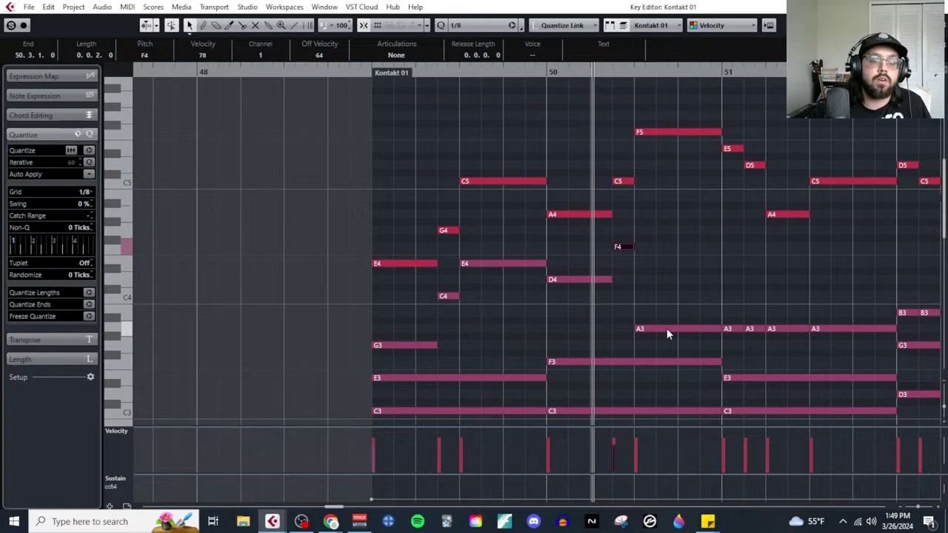
pyautogui.moveTo(666, 328); pyautogui.dragTo(664, 215)
pyautogui.hscroll(3, 642, 275)
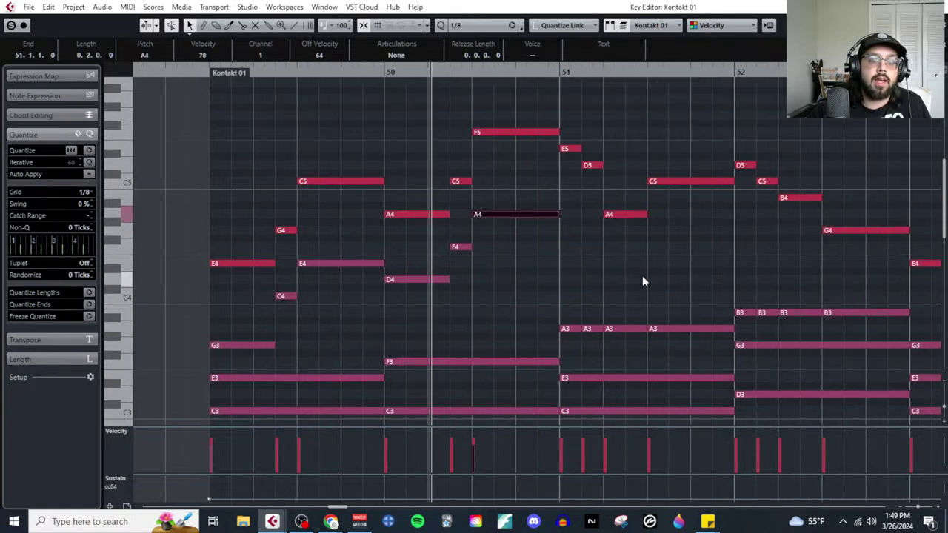
pyautogui.scroll(-3, 630, 274)
pyautogui.scroll(3, 572, 325)
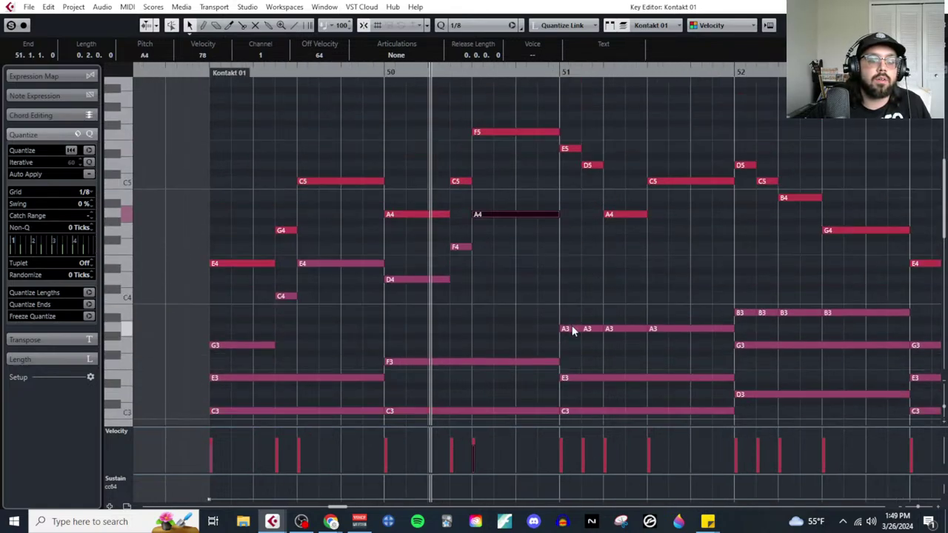
pyautogui.scroll(-3, 571, 334)
pyautogui.scroll(3, 571, 330)
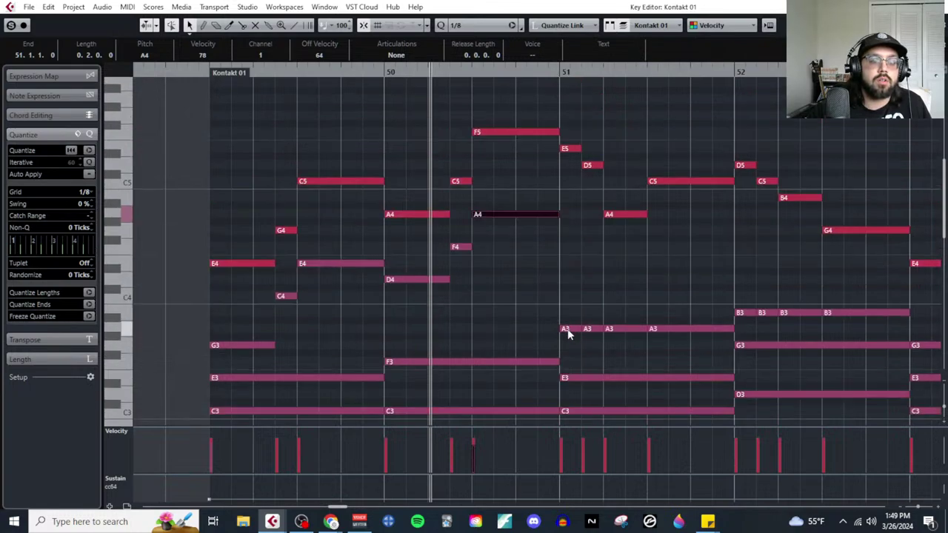
# Step: Raise bar 51's A3 notes an octave to A4, dropping the third one to E4
pyautogui.click(567, 330)
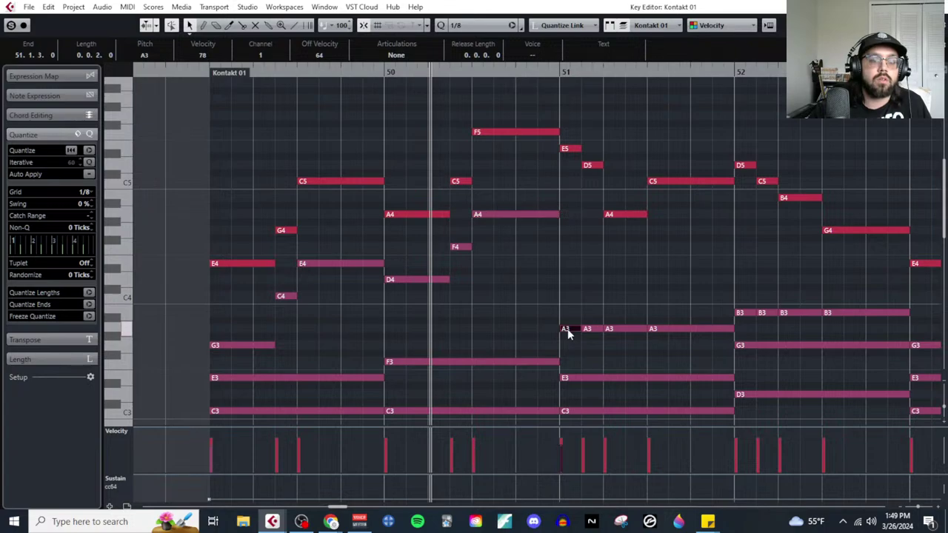
pyautogui.hotkey('shift', 'Up')
pyautogui.press('Right')
pyautogui.press('Right')
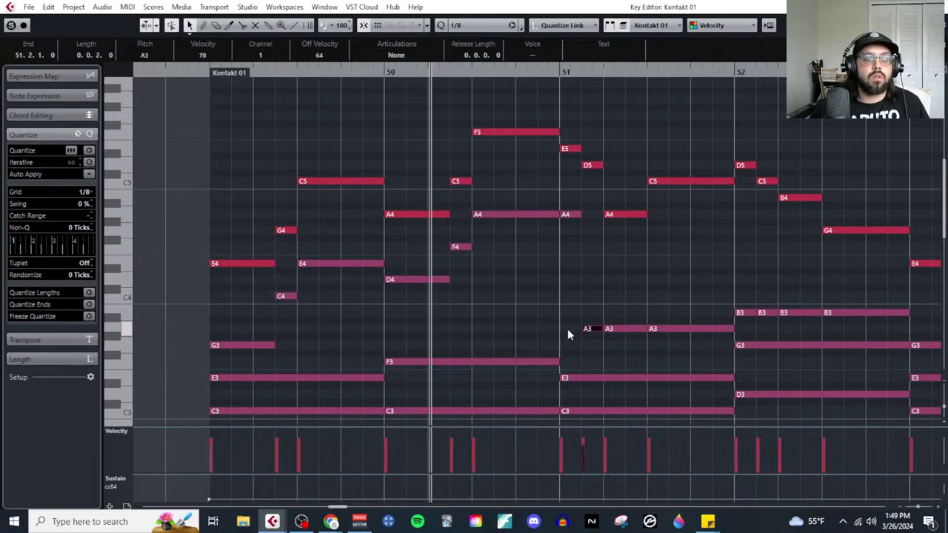
pyautogui.hotkey('shift', 'Up')
pyautogui.press('Right')
pyautogui.press('Right')
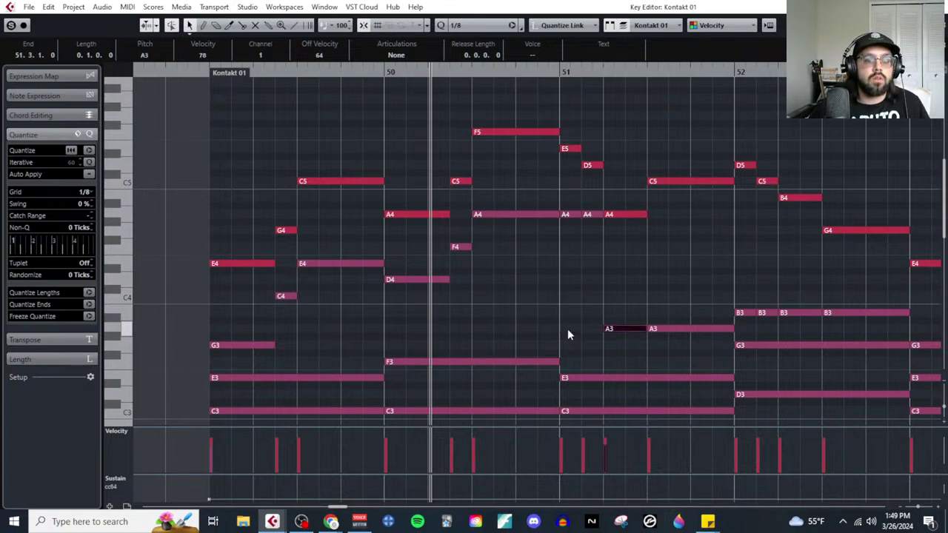
pyautogui.hotkey('shift', 'Up')
pyautogui.press('Down')
pyautogui.press('Down')
pyautogui.press('Down')
pyautogui.press('Down')
pyautogui.press('Down')
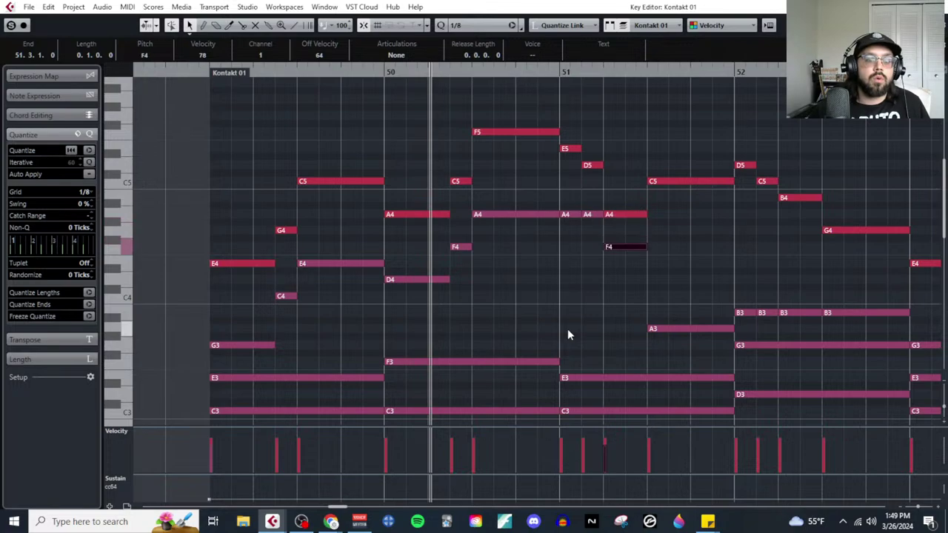
# Step: Drag the last bar 51 A3 up to E4, then box-select the low chord notes in bars 49–51
pyautogui.scroll(-4, 578, 287)
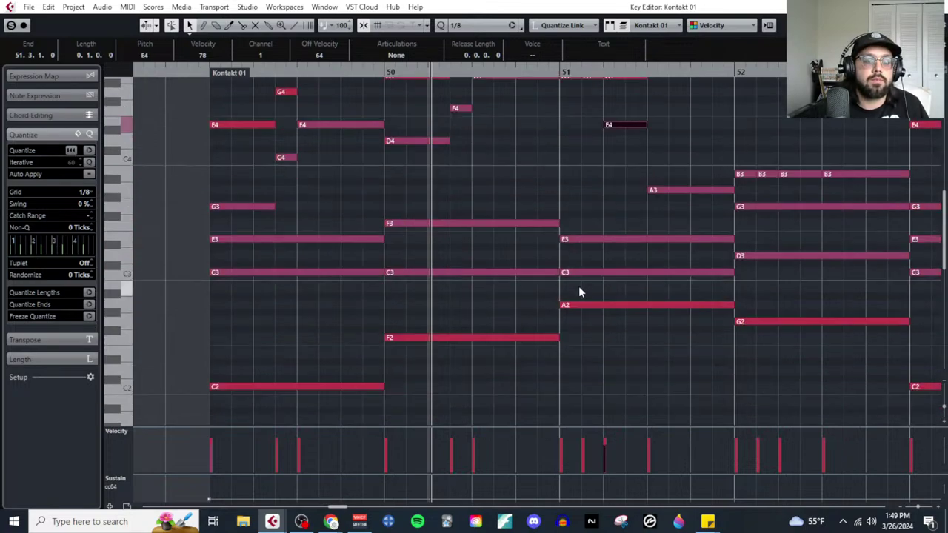
pyautogui.scroll(2, 600, 260)
pyautogui.moveTo(681, 258); pyautogui.dragTo(681, 196)
pyautogui.scroll(2, 666, 225)
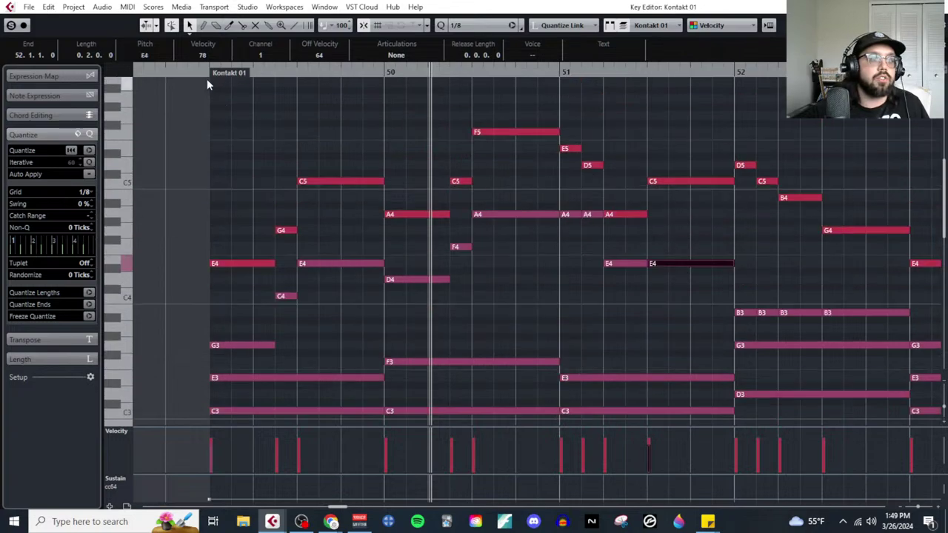
pyautogui.scroll(-2, 281, 237)
pyautogui.moveTo(326, 292); pyautogui.dragTo(626, 359)
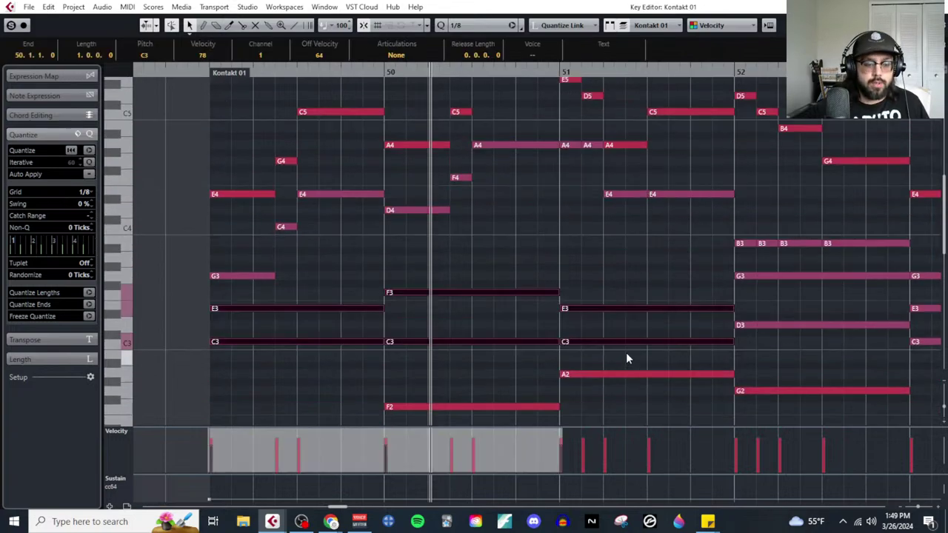
# Step: Mute the selected C3, E3 and F3 chord notes in bars 49–51 with Shift+M
pyautogui.hotkey('shift', 'm')
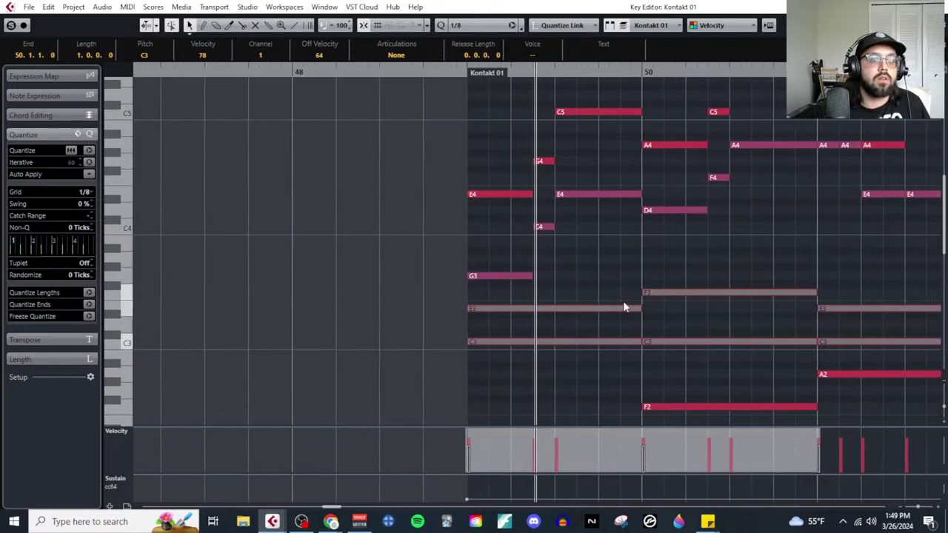
pyautogui.scroll(2, 622, 300)
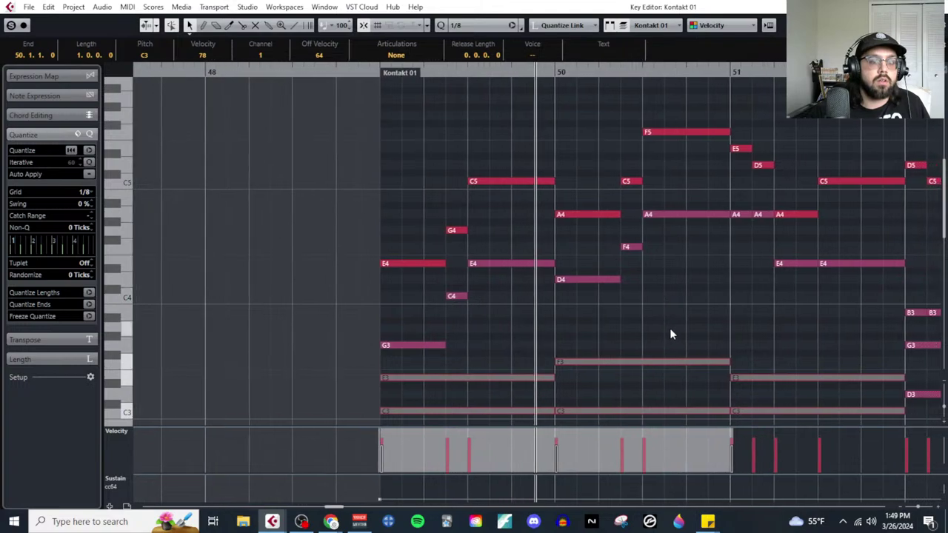
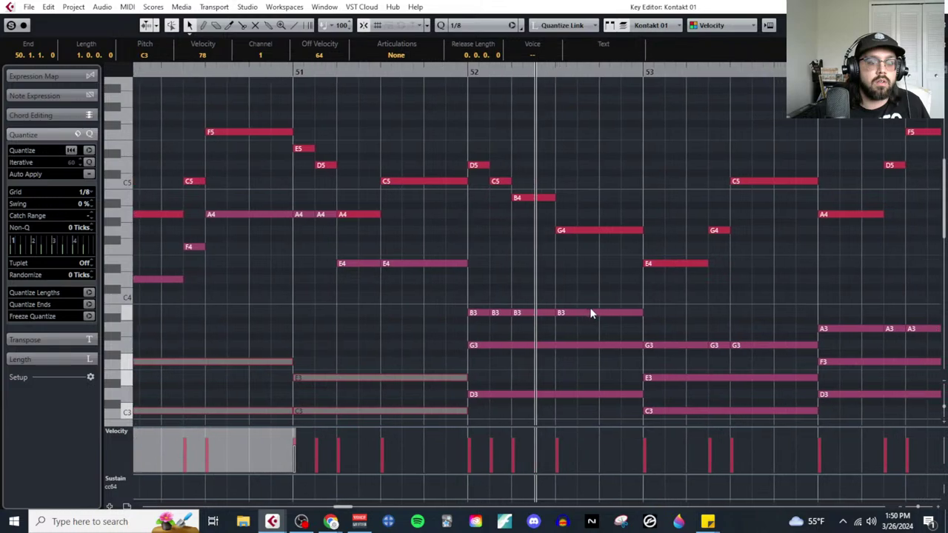
# Step: Raise the four B3 notes in bar 52, bringing the first three up to G4
pyautogui.click(485, 297)
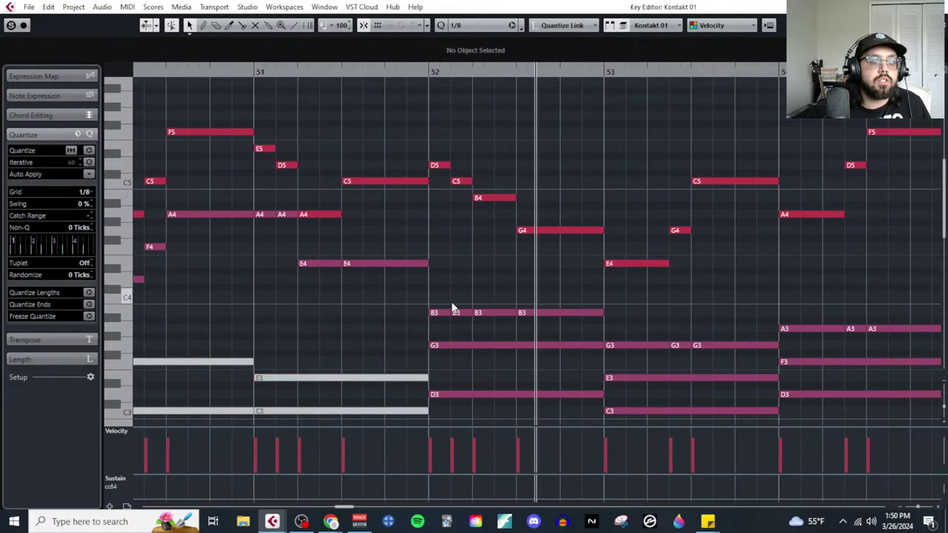
pyautogui.moveTo(487, 313); pyautogui.dragTo(562, 316)
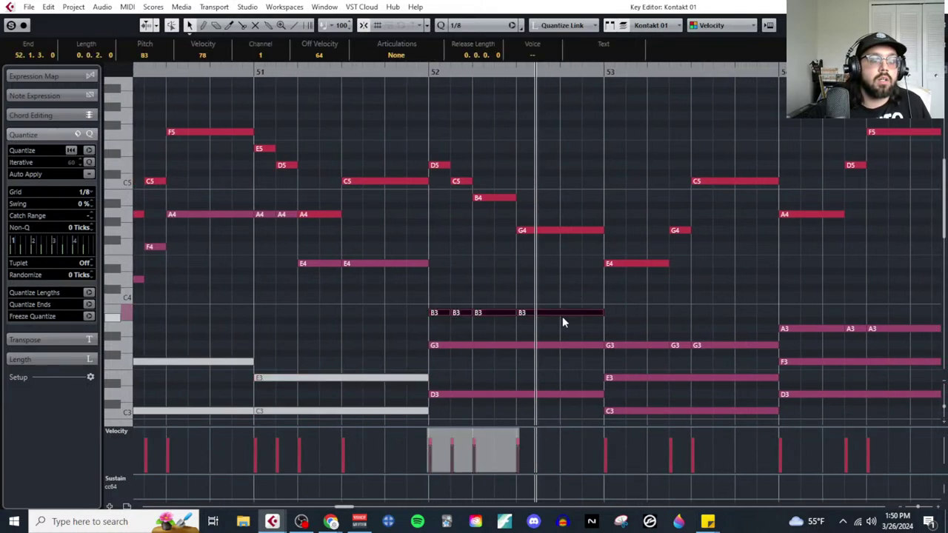
pyautogui.press('Up')
pyautogui.press('Up')
pyautogui.press('Up')
pyautogui.press('Up')
pyautogui.press('Up')
pyautogui.press('Up')
pyautogui.press('Up')
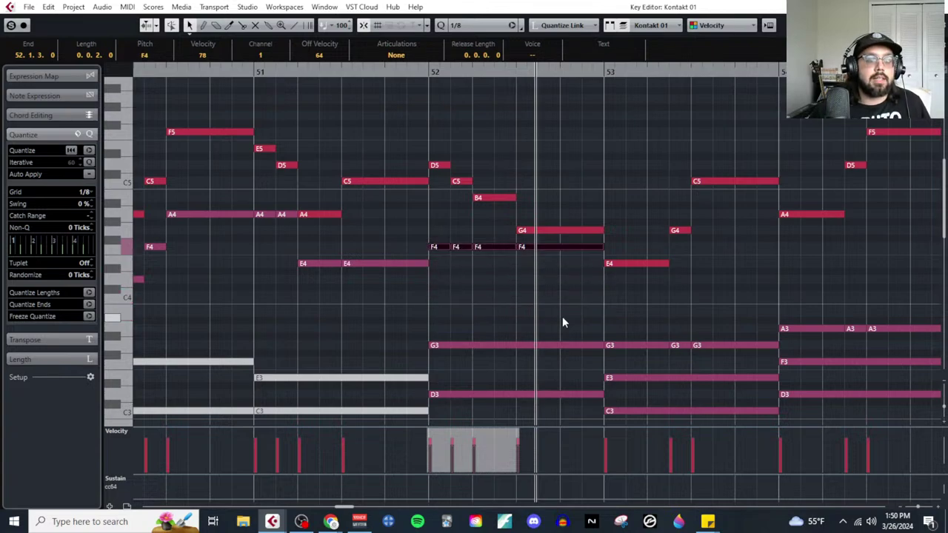
pyautogui.click(562, 318)
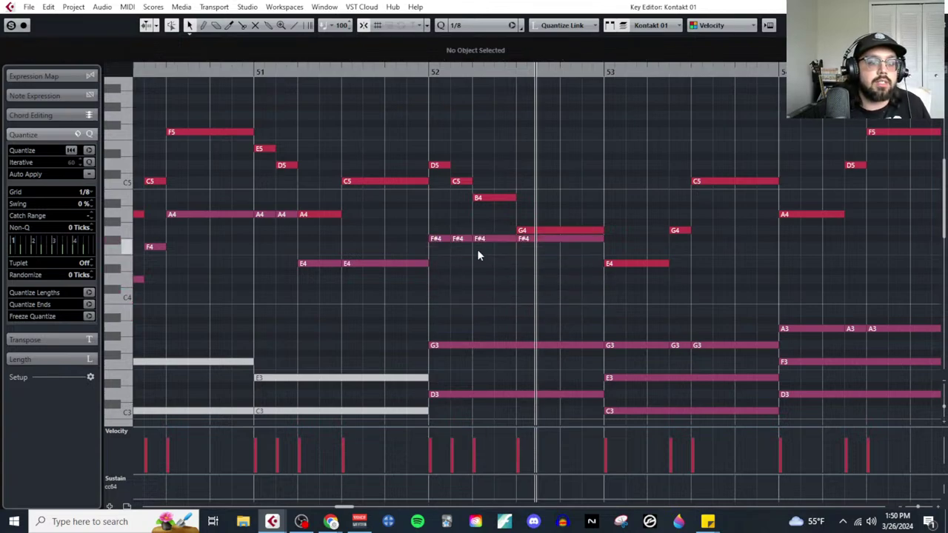
pyautogui.moveTo(480, 251); pyautogui.dragTo(482, 245)
pyautogui.press('Up')
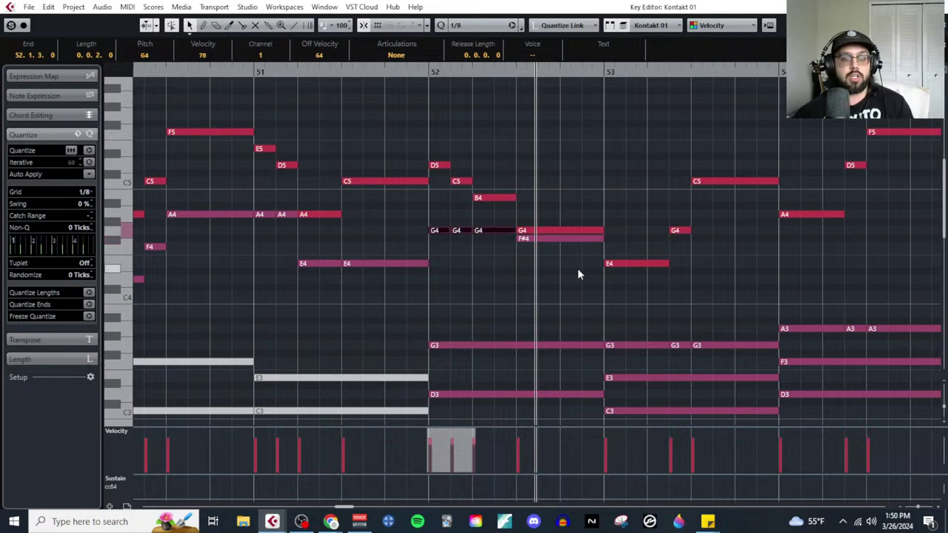
# Step: Lower the last bar-52 note down to D4
pyautogui.click(570, 238)
pyautogui.press('Down')
pyautogui.press('Down')
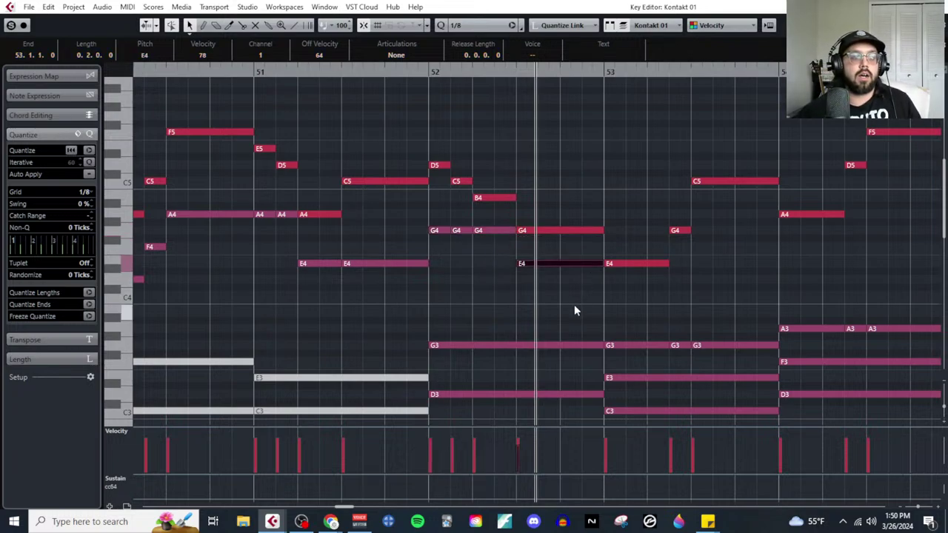
pyautogui.scroll(-2, 573, 311)
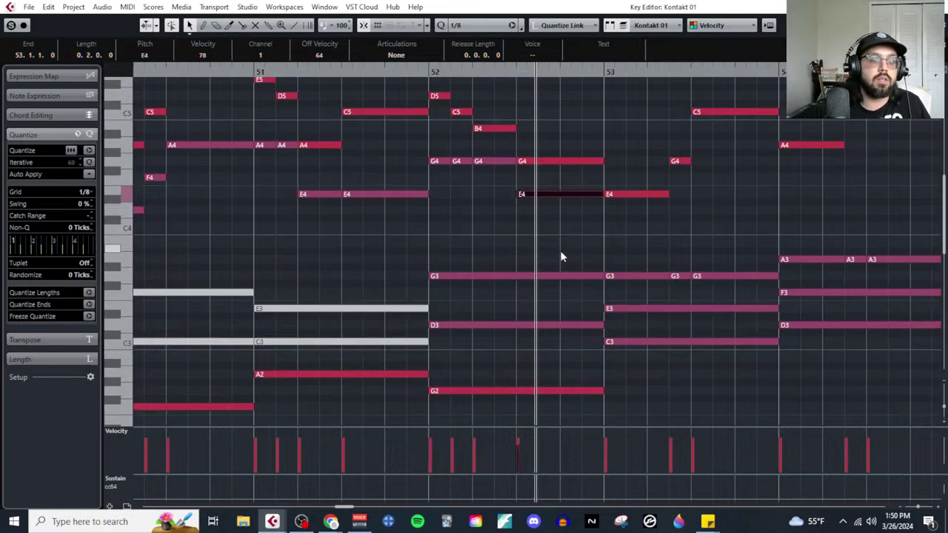
pyautogui.scroll(-2, 560, 256)
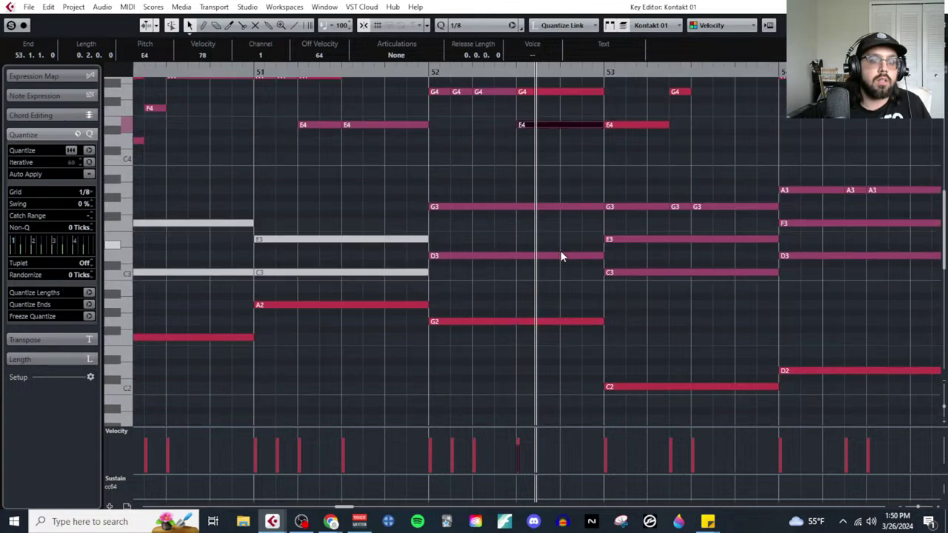
pyautogui.scroll(2, 561, 256)
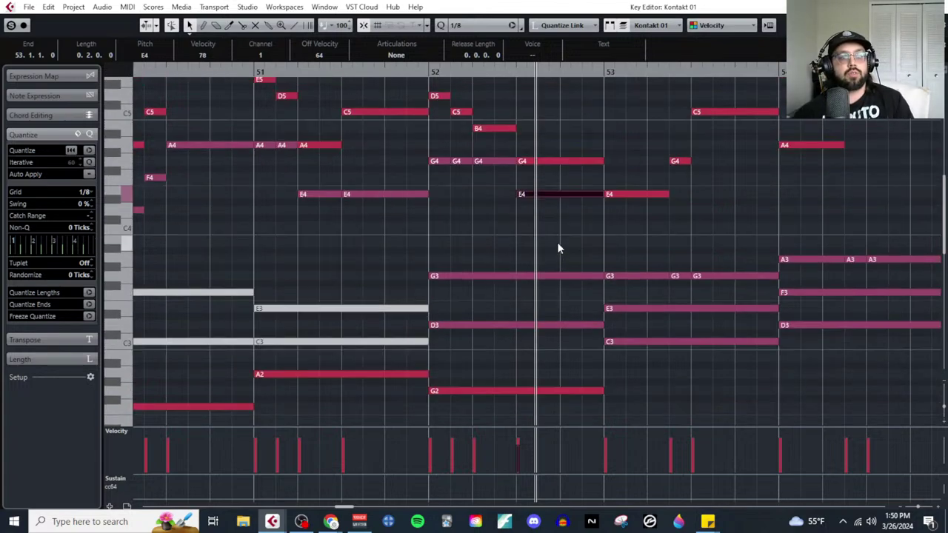
pyautogui.press('Down')
pyautogui.press('Down')
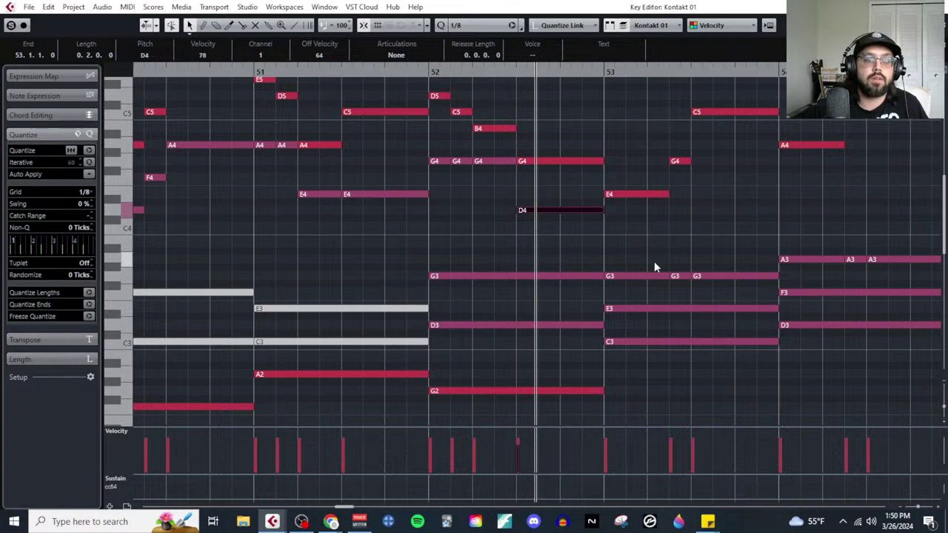
pyautogui.scroll(2, 652, 259)
pyautogui.keyDown('ctrl'); pyautogui.scroll(-4, 644, 278); pyautogui.keyUp('ctrl')
# Step: Raise the two G3 notes in bar 53 to C4 and E4
pyautogui.click(633, 345)
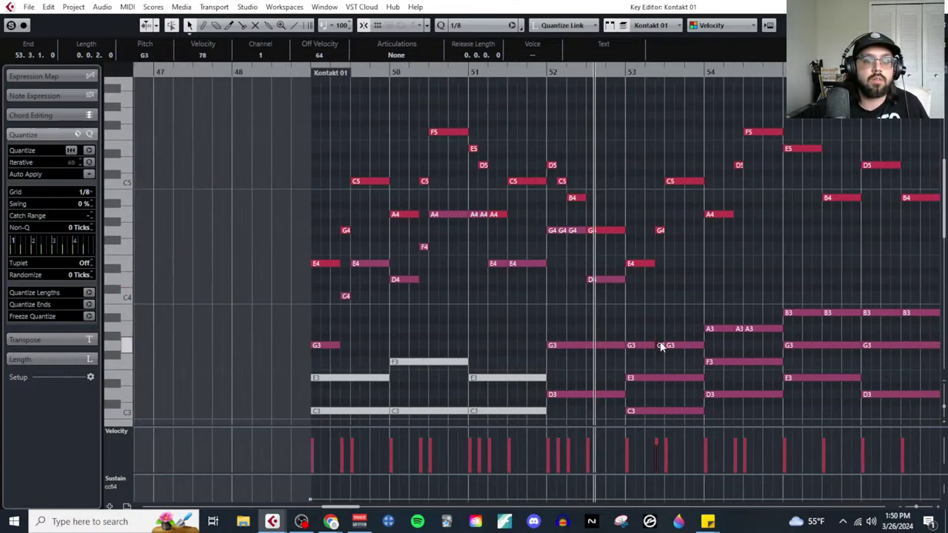
pyautogui.press('Up')
pyautogui.press('Up')
pyautogui.press('Up')
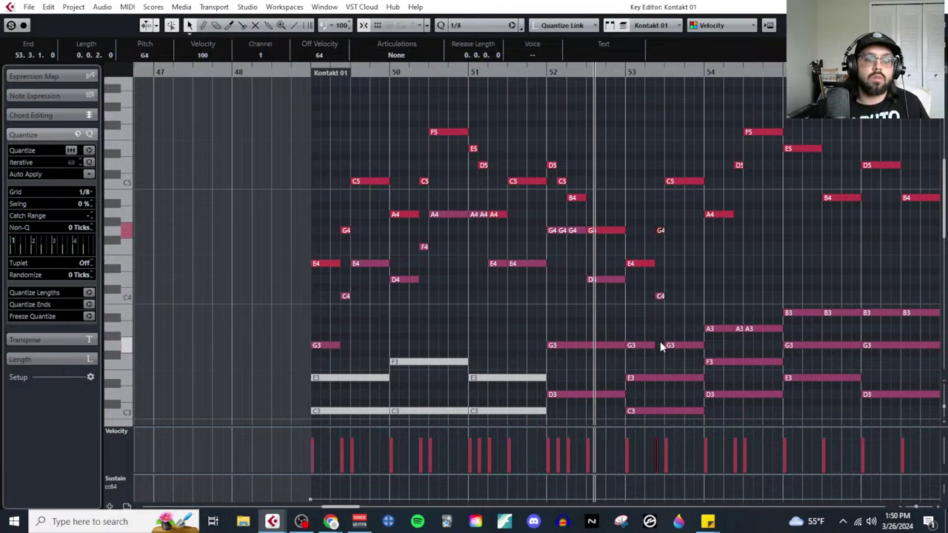
pyautogui.click(684, 346)
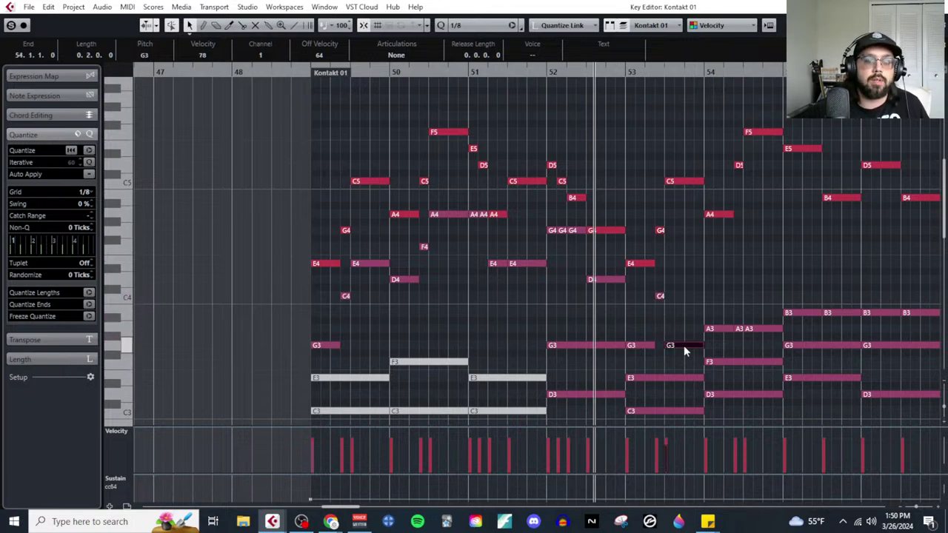
pyautogui.press('Up')
pyautogui.press('Up')
pyautogui.press('Up')
pyautogui.press('Up')
pyautogui.press('Up')
pyautogui.press('Up')
pyautogui.press('Up')
pyautogui.press('Up')
pyautogui.press('Up')
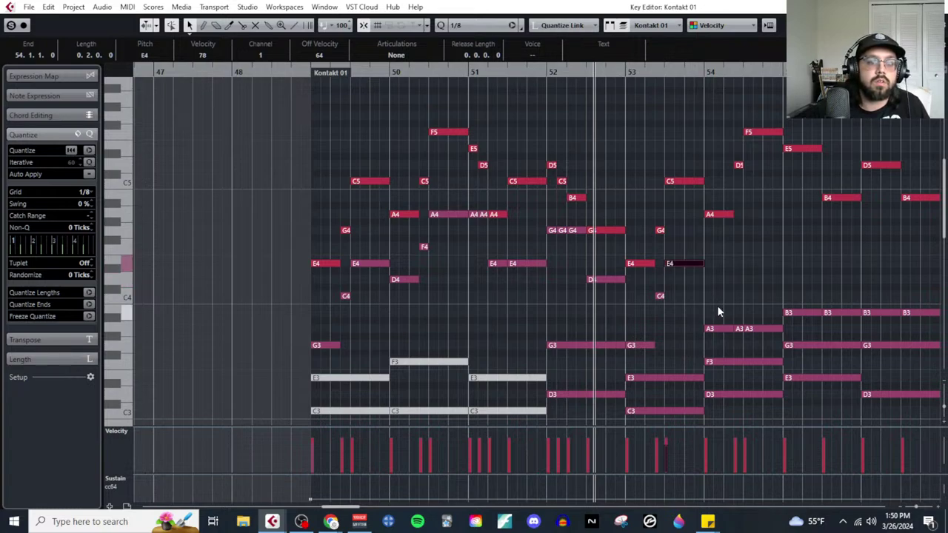
# Step: Re-voice the three bar-54 A3 notes as D4, F4 and A4
pyautogui.moveTo(714, 307); pyautogui.dragTo(749, 333)
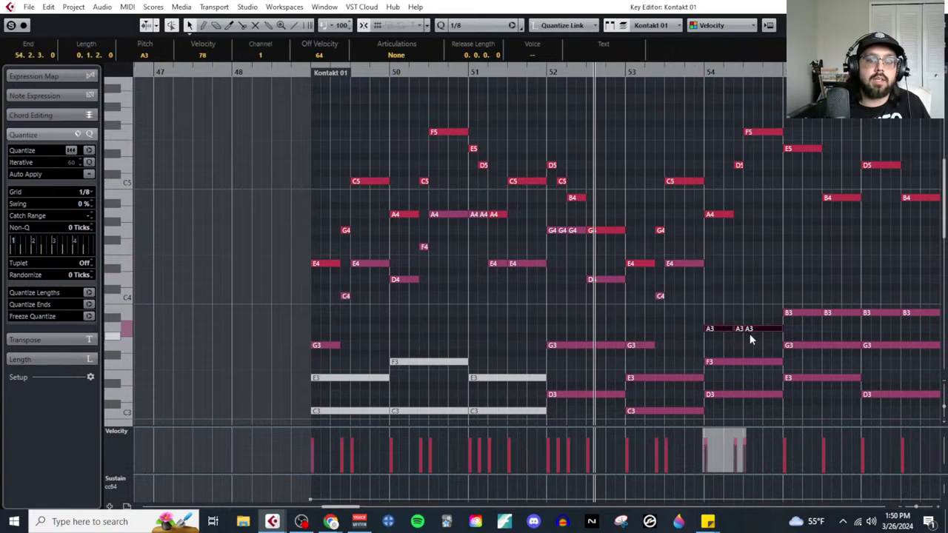
pyautogui.press('Up')
pyautogui.press('Up')
pyautogui.press('Up')
pyautogui.press('Up')
pyautogui.press('Up')
pyautogui.click(749, 333)
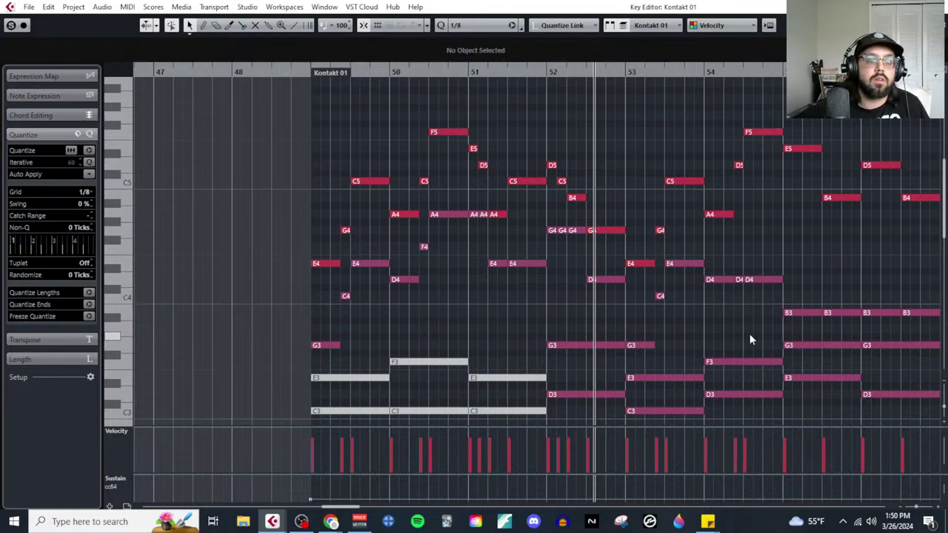
pyautogui.click(740, 279)
pyautogui.press('Up')
pyautogui.press('Up')
pyautogui.press('Up')
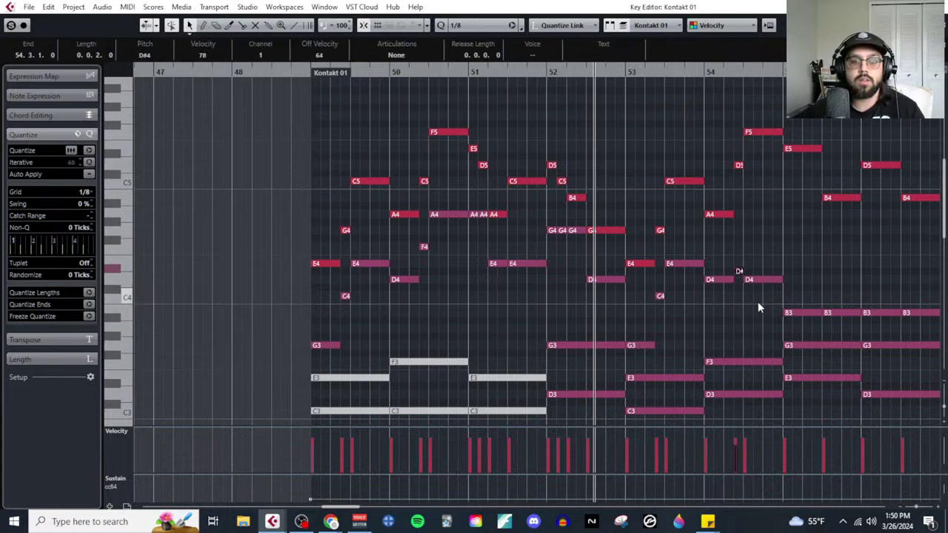
pyautogui.click(760, 280)
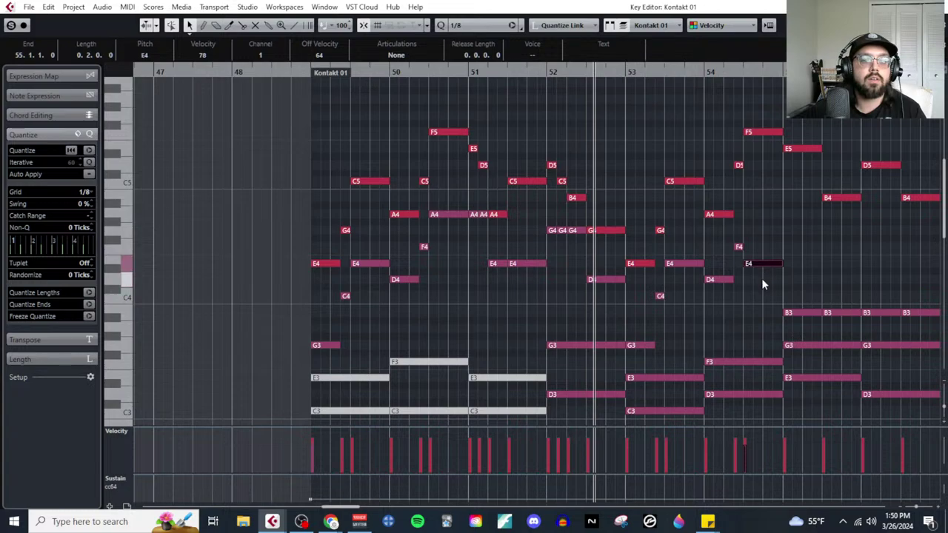
pyautogui.press('Up')
pyautogui.press('Up')
pyautogui.press('Up')
pyautogui.press('Up')
pyautogui.press('Up')
pyautogui.press('Up')
pyautogui.press('Up')
pyautogui.click(800, 301)
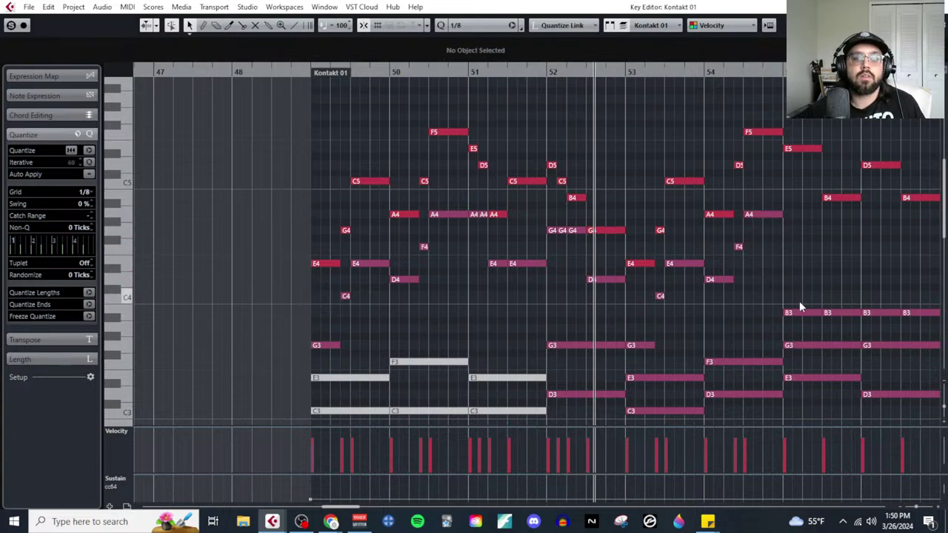
# Step: Raise the two B3 notes in bar 55 up to G4
pyautogui.moveTo(835, 316); pyautogui.dragTo(833, 319)
pyautogui.hscroll(2, 823, 278)
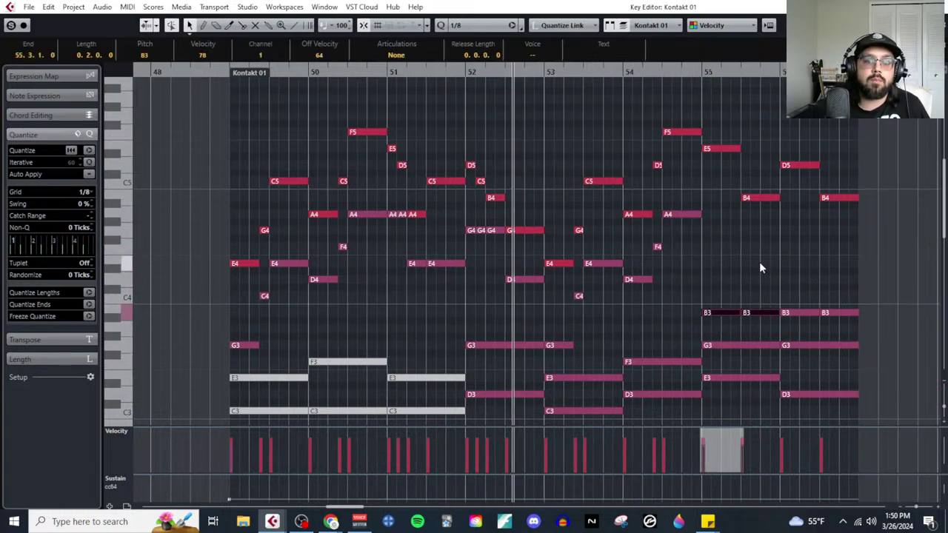
pyautogui.click(739, 298)
pyautogui.moveTo(749, 313); pyautogui.dragTo(765, 324)
pyautogui.press('Up')
pyautogui.press('Up')
pyautogui.press('Up')
pyautogui.press('Up')
pyautogui.press('Up')
pyautogui.press('Up')
pyautogui.press('Up')
pyautogui.press('Up')
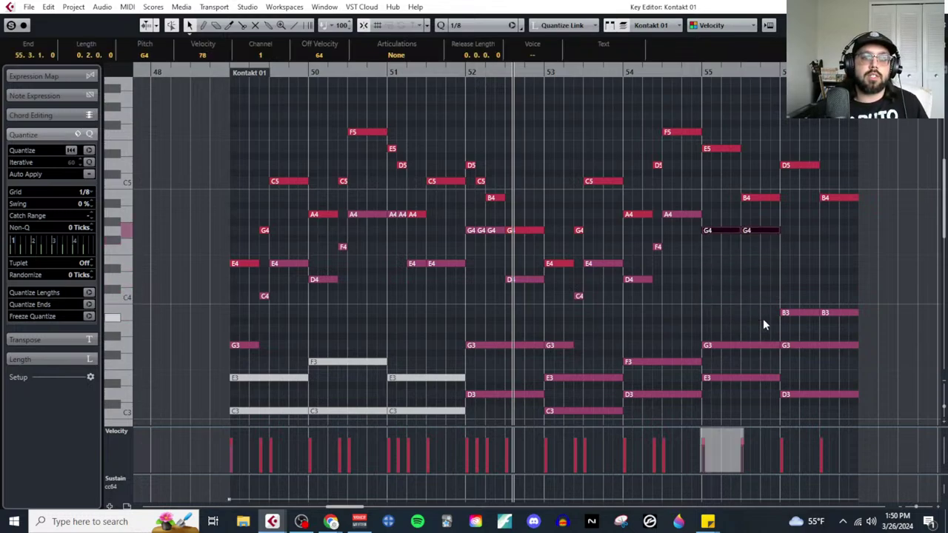
# Step: Raise the last two B3 notes in bar 56 to G4, then drop the final one to D4
pyautogui.click(818, 304)
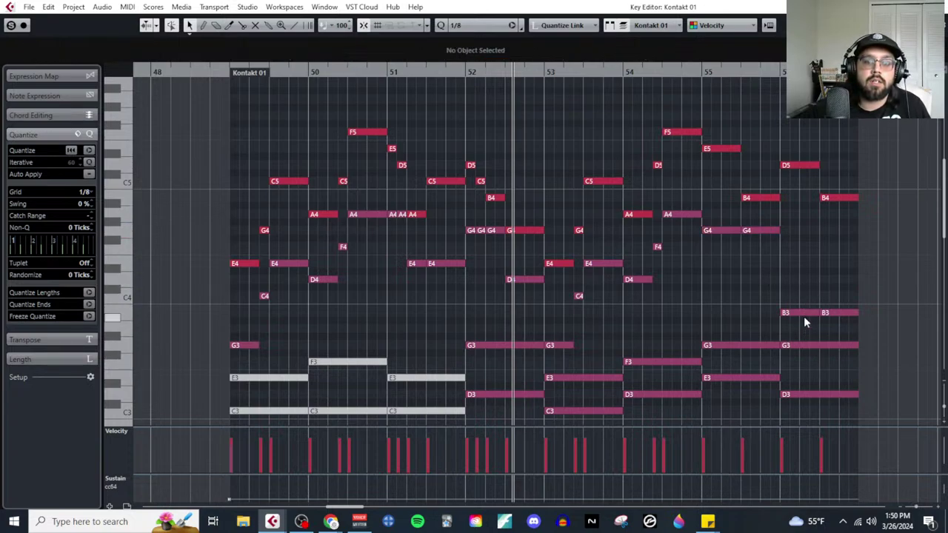
pyautogui.moveTo(836, 319); pyautogui.dragTo(843, 324)
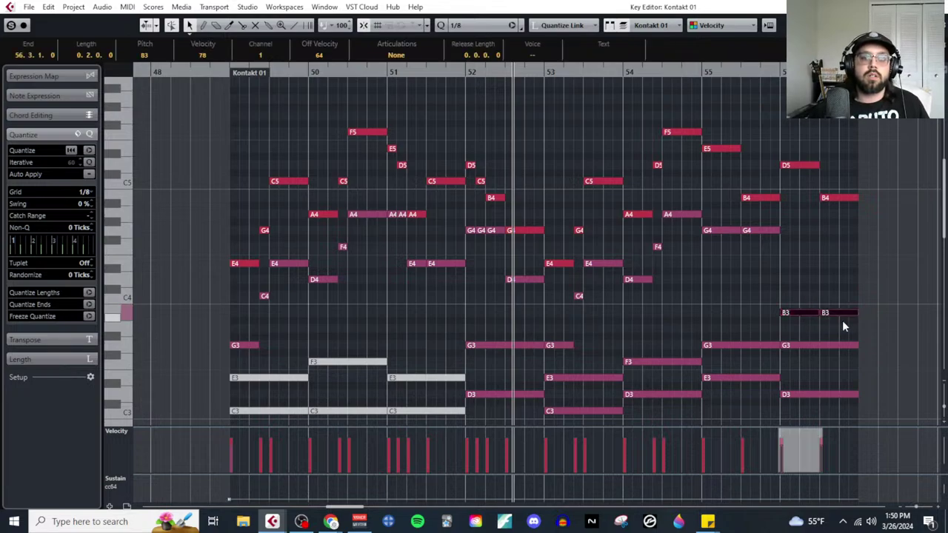
pyautogui.press('Up')
pyautogui.press('Up')
pyautogui.press('Up')
pyautogui.press('Up')
pyautogui.press('Up')
pyautogui.press('Up')
pyautogui.press('Up')
pyautogui.press('Up')
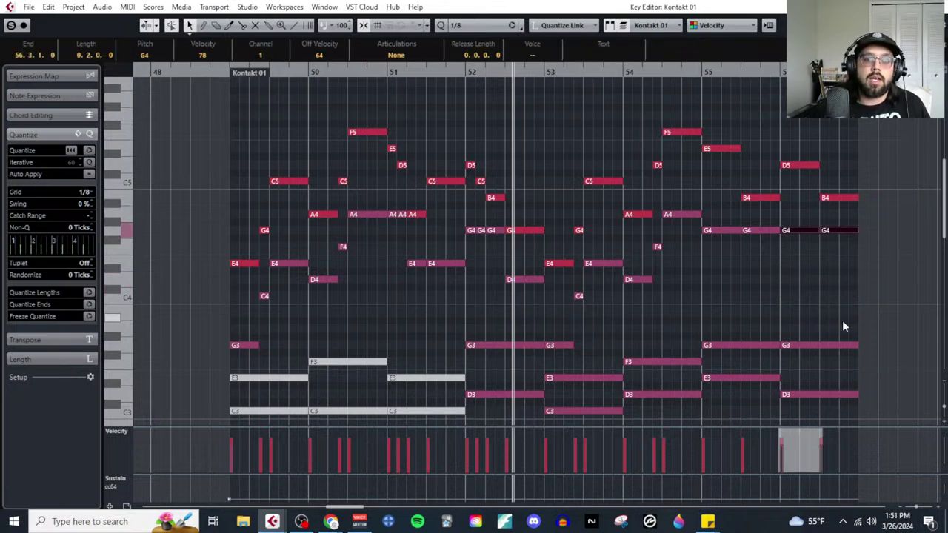
pyautogui.click(842, 320)
pyautogui.moveTo(840, 224); pyautogui.dragTo(835, 241)
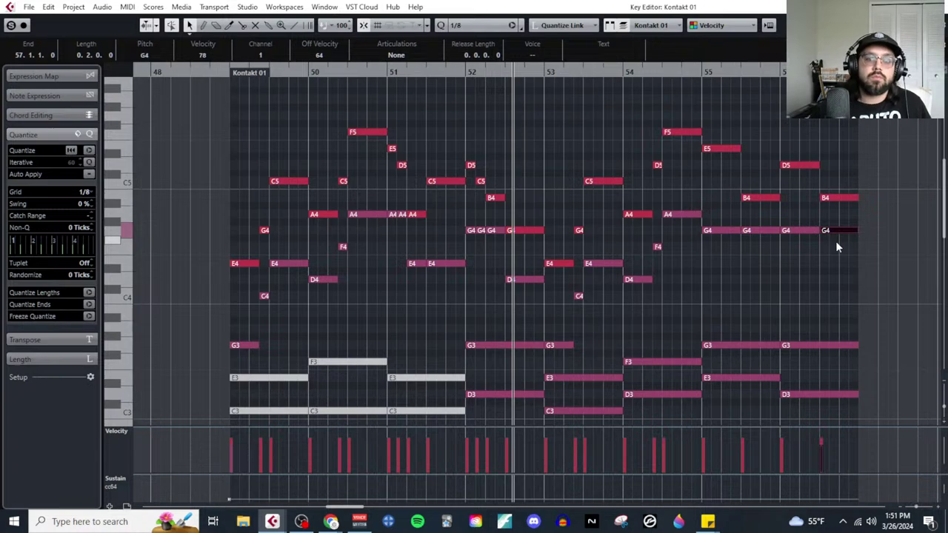
pyautogui.press('Down')
pyautogui.press('Down')
pyautogui.press('Down')
pyautogui.press('Down')
pyautogui.press('Down')
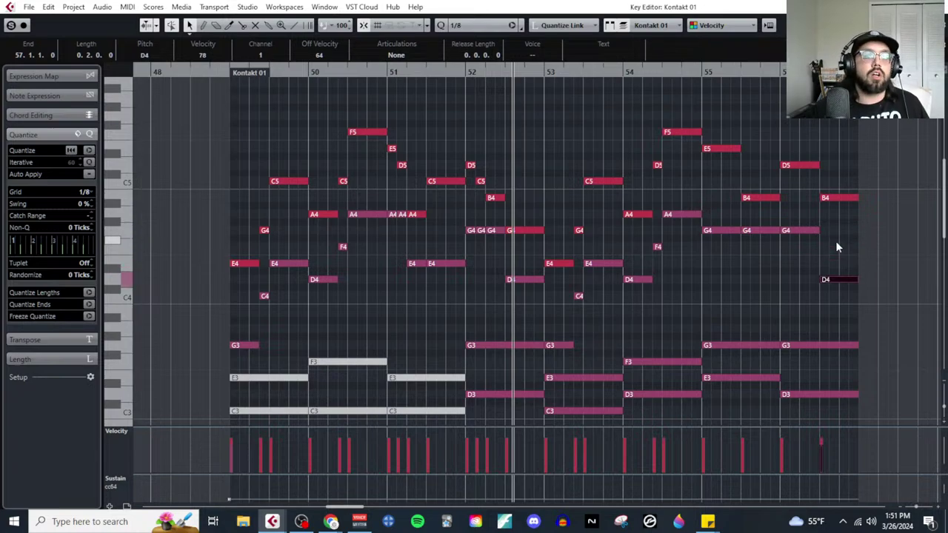
pyautogui.click(835, 241)
# Step: Delete the low chord notes across the part
pyautogui.scroll(-3, 719, 278)
pyautogui.scroll(-3, 332, 291)
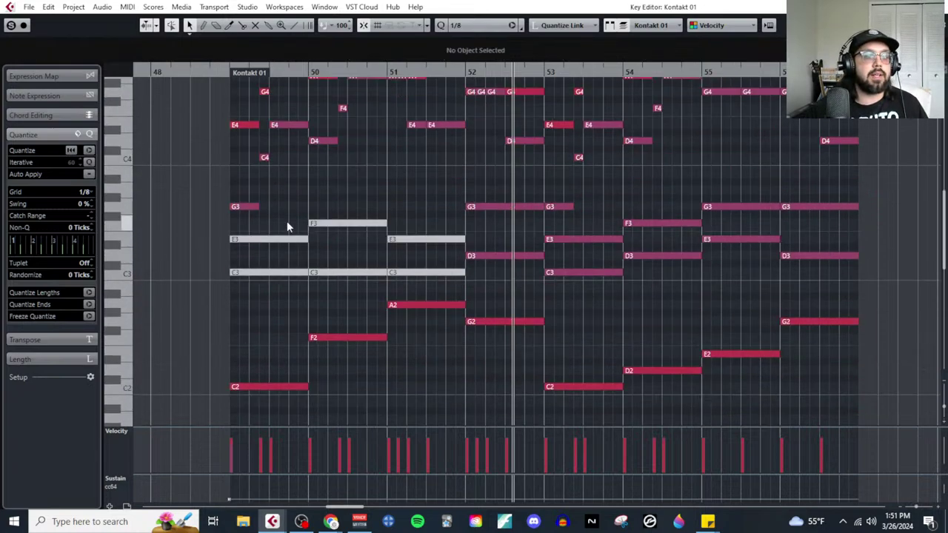
pyautogui.moveTo(276, 215); pyautogui.dragTo(442, 283)
pyautogui.moveTo(465, 191); pyautogui.dragTo(852, 273)
pyautogui.press('Delete')
# Step: Select all the upper melody notes from the first bars through bar 56
pyautogui.scroll(2, 740, 236)
pyautogui.scroll(2, 653, 227)
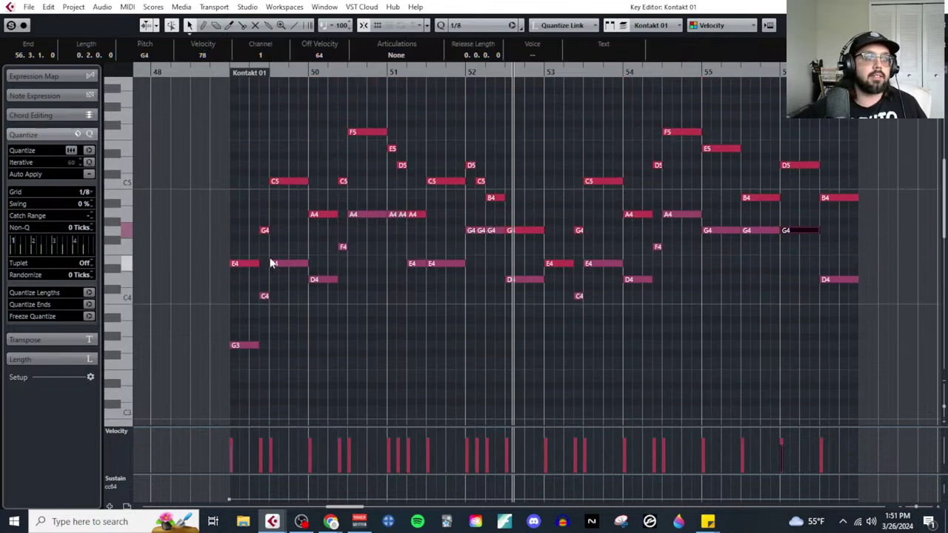
pyautogui.moveTo(227, 236); pyautogui.dragTo(264, 279)
pyautogui.moveTo(266, 156); pyautogui.dragTo(434, 201)
pyautogui.moveTo(451, 144); pyautogui.dragTo(516, 200)
pyautogui.moveTo(557, 265); pyautogui.dragTo(557, 264)
pyautogui.moveTo(571, 161); pyautogui.dragTo(641, 237)
pyautogui.moveTo(654, 106); pyautogui.dragTo(844, 205)
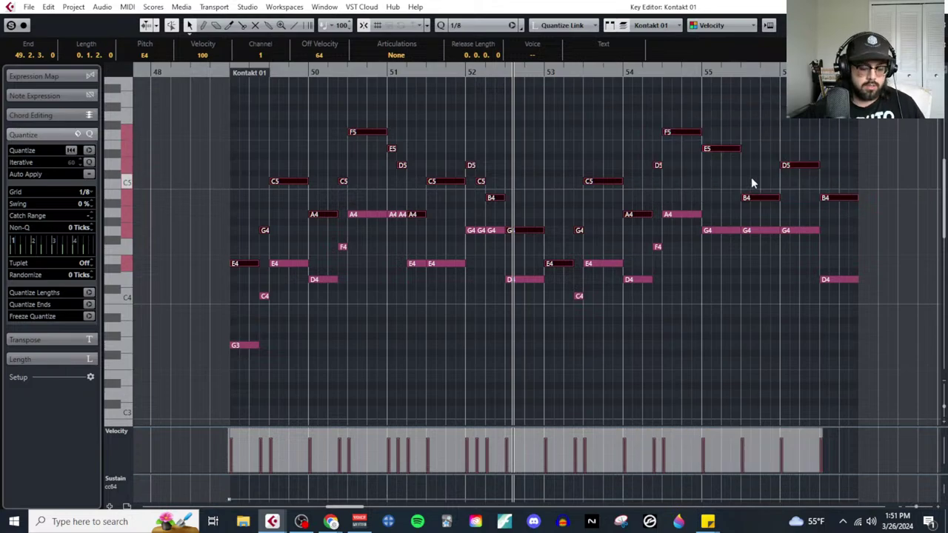
# Step: Return the playhead to bar 49 and clear the note selection
pyautogui.click(228, 73)
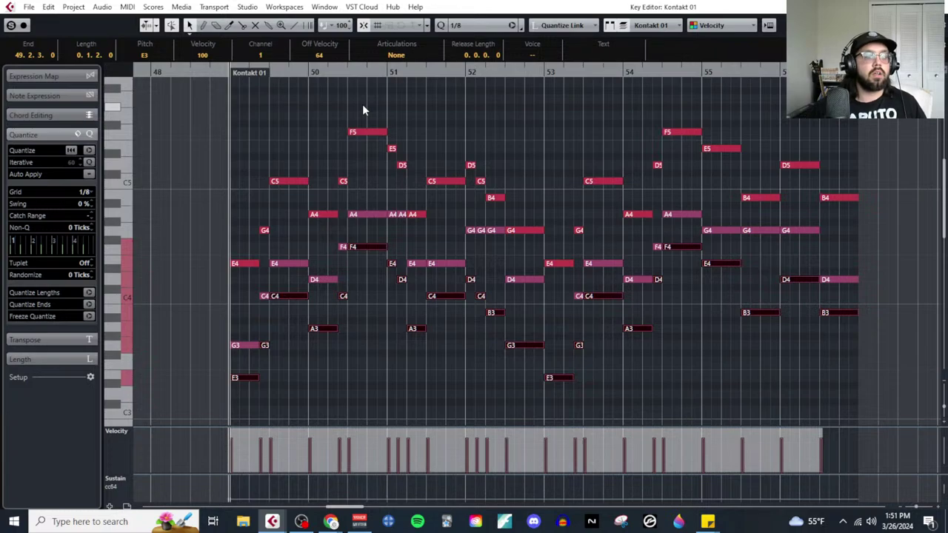
pyautogui.scroll(-3, 395, 273)
pyautogui.click(396, 272)
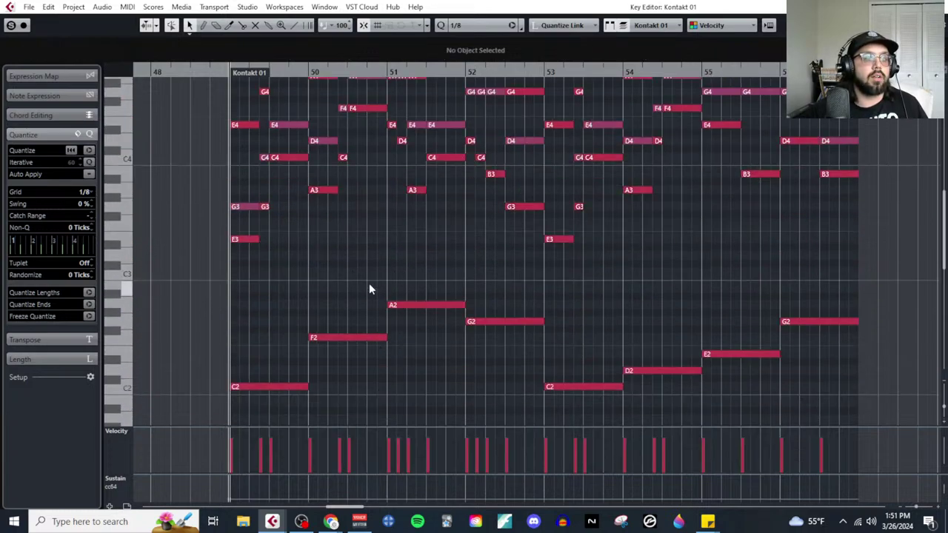
# Step: Play the re-voiced Kontakt 01 chords, zooming to follow them over the C2–G2 bass through bar 56
pyautogui.press('space')
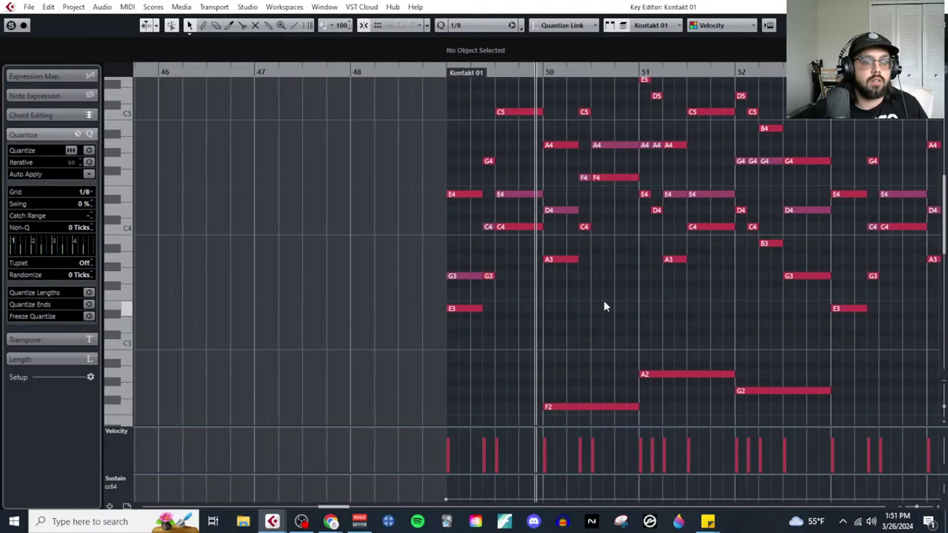
pyautogui.scroll(-3, 601, 308)
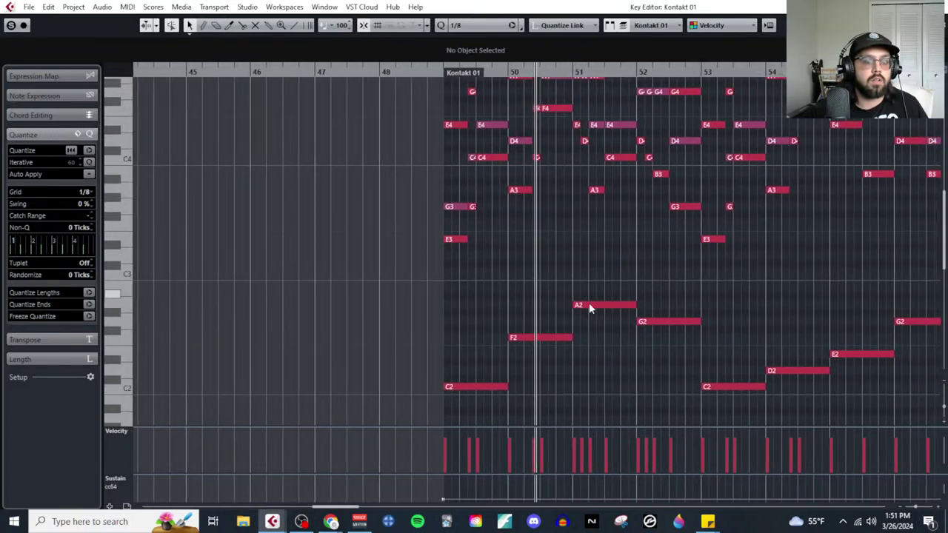
pyautogui.scroll(-3, 590, 309)
pyautogui.press('g')
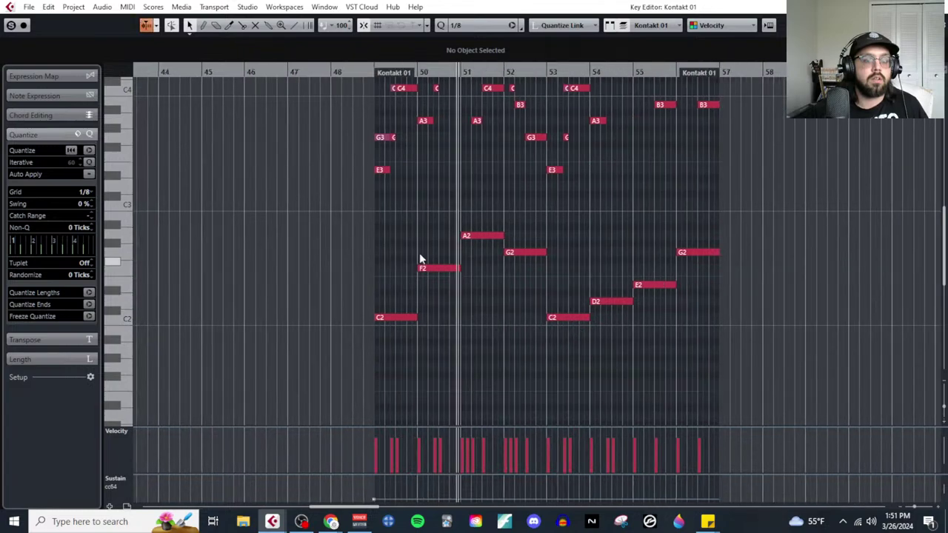
pyautogui.scroll(3, 519, 294)
pyautogui.press('h')
pyautogui.scroll(6, 519, 289)
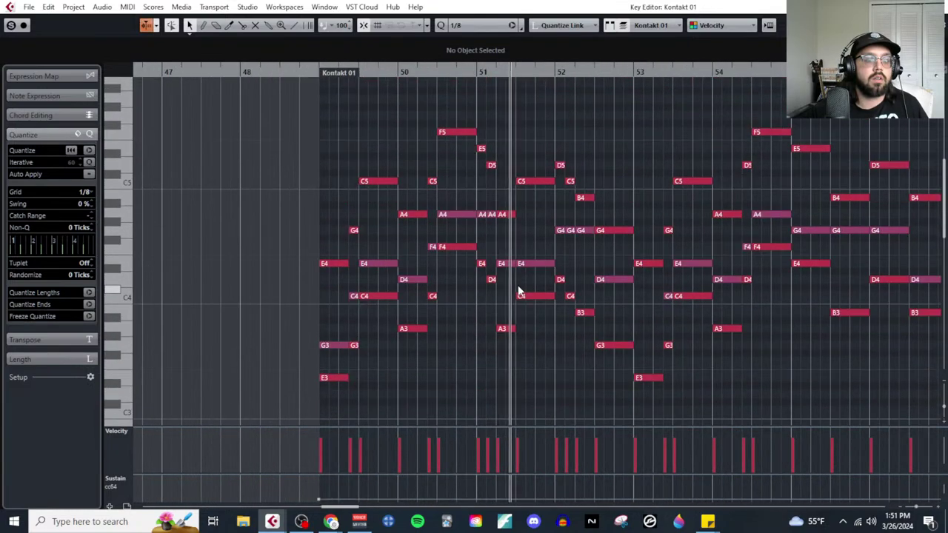
pyautogui.scroll(-3, 567, 303)
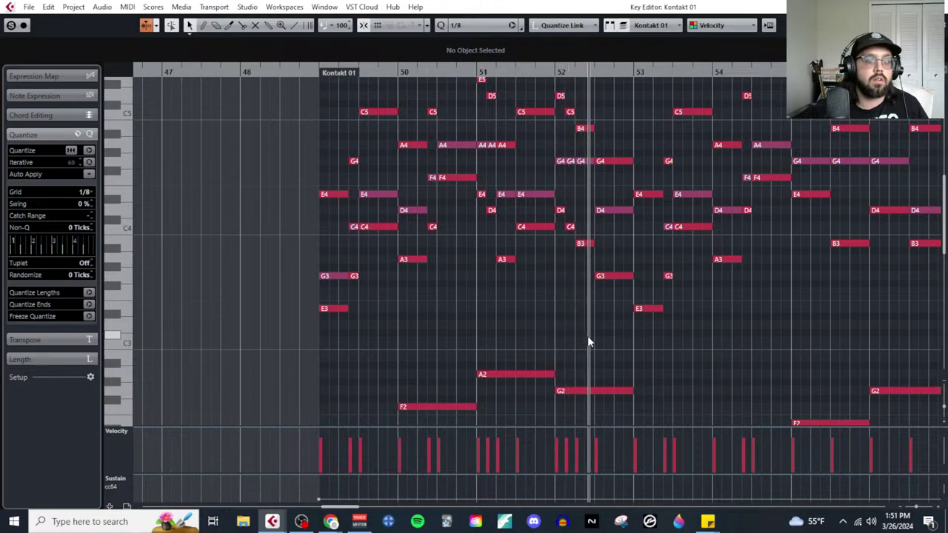
pyautogui.press('g')
pyautogui.press('g')
pyautogui.scroll(-6, 689, 326)
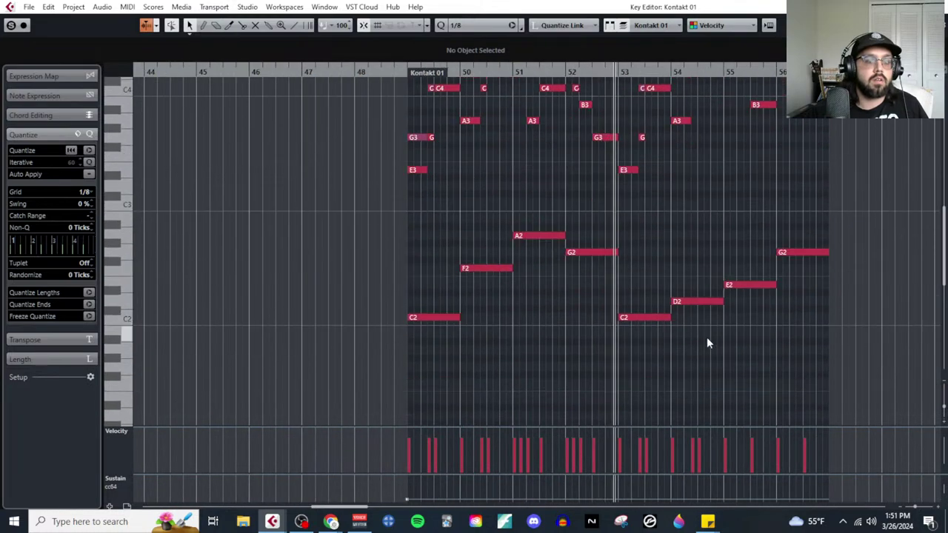
pyautogui.scroll(3, 704, 307)
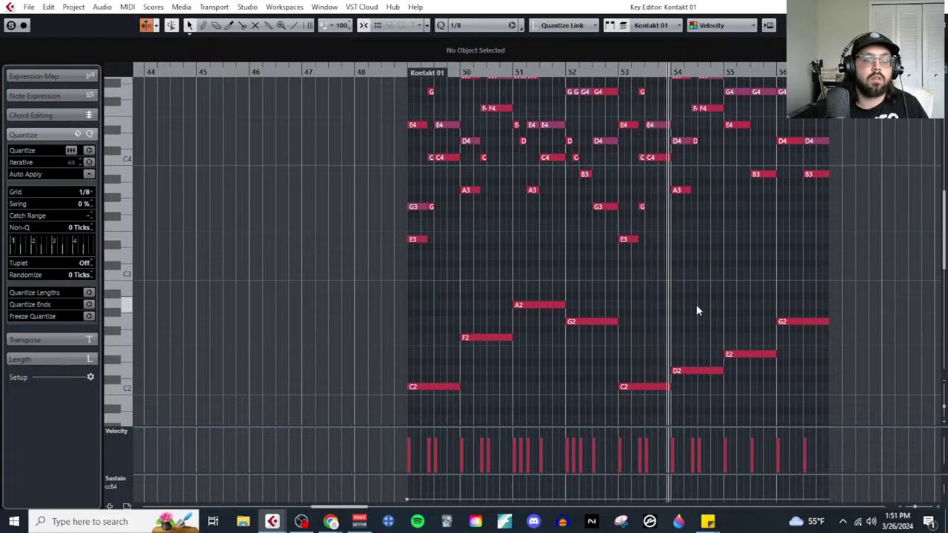
pyautogui.scroll(6, 697, 304)
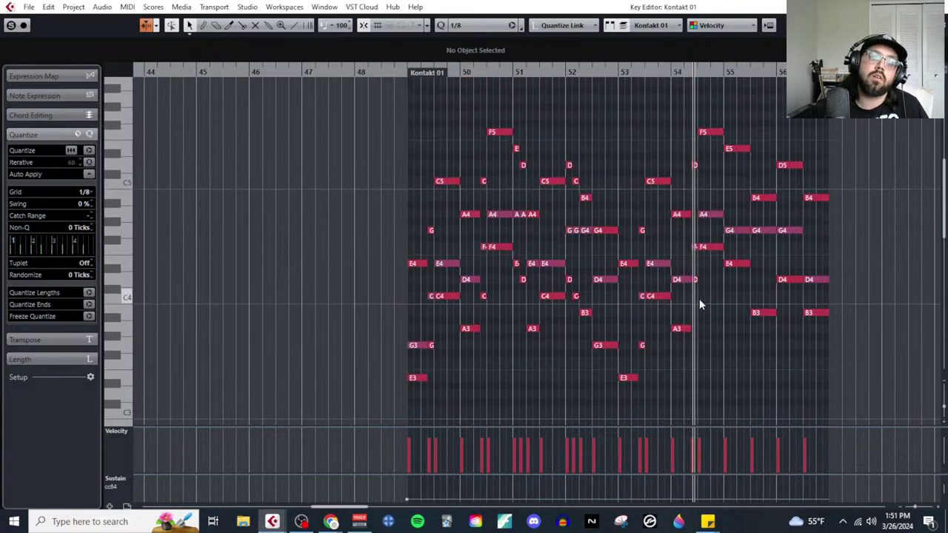
# Step: Drop the Kontakt 01 chord notes an octave
pyautogui.scroll(-3, 699, 298)
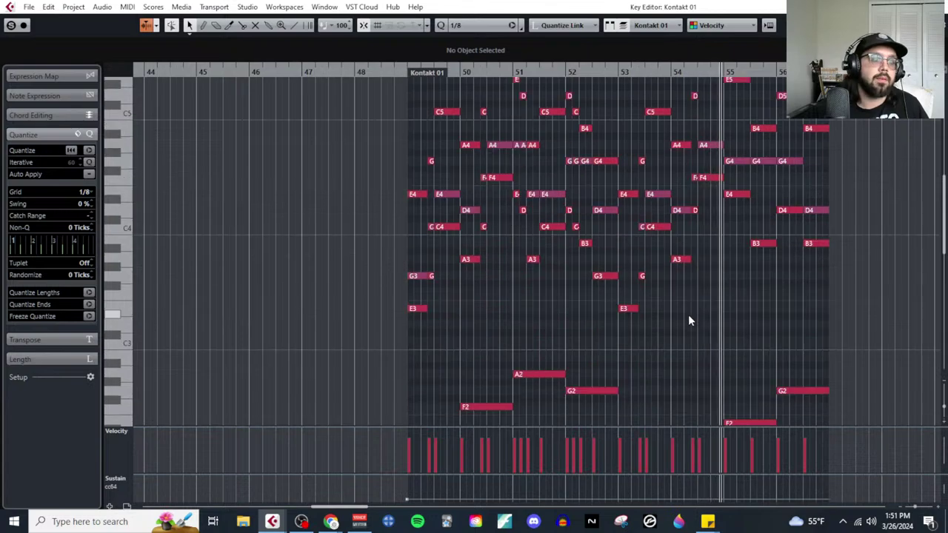
pyautogui.scroll(3, 687, 320)
pyautogui.moveTo(381, 111); pyautogui.dragTo(887, 280)
pyautogui.scroll(-6, 883, 292)
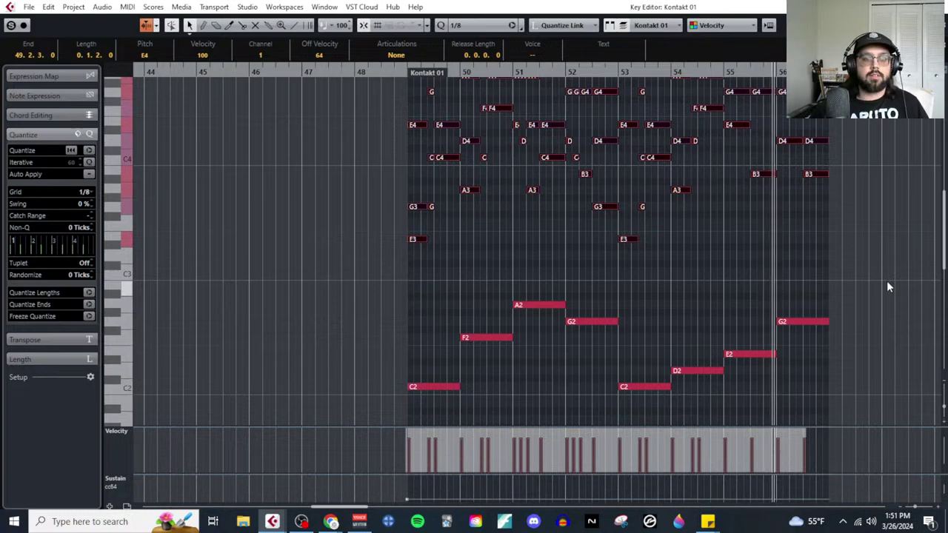
pyautogui.hotkey('shift', 'Down')
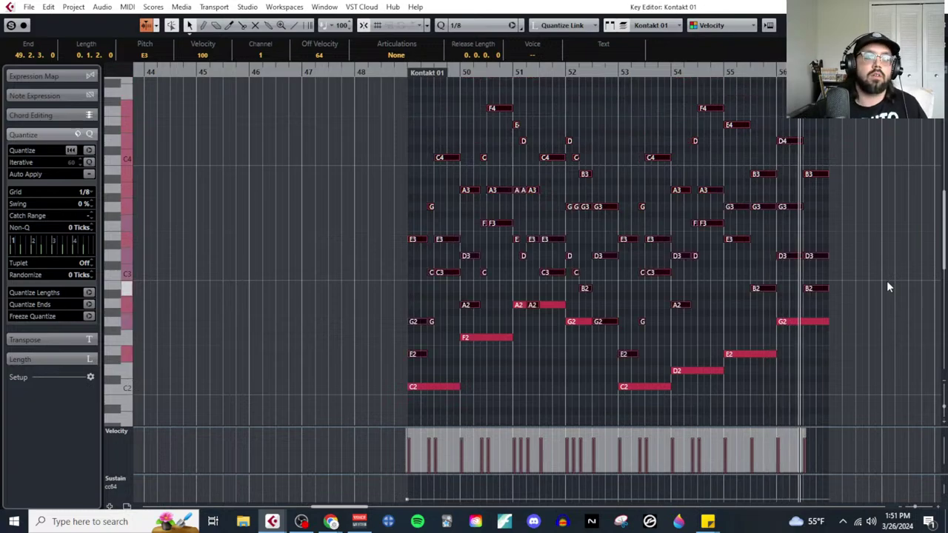
# Step: Lower the C2, F2, A2, G2, D2 and E2 bass notes an octave, then close the Key Editor
pyautogui.click(575, 348)
pyautogui.scroll(-3, 570, 353)
pyautogui.press('Right')
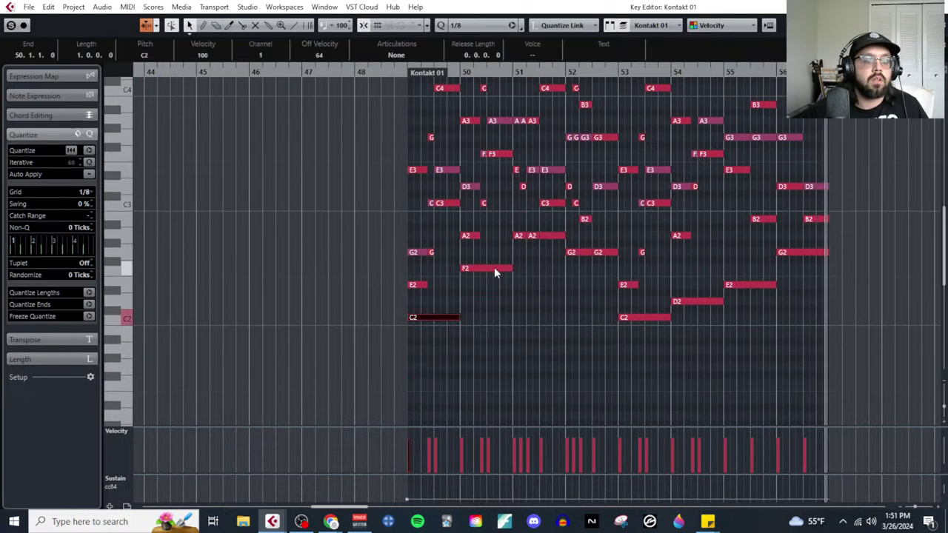
pyautogui.keyDown('shift'); pyautogui.click(494, 270); pyautogui.keyUp('shift')
pyautogui.keyDown('shift'); pyautogui.click(524, 237); pyautogui.keyUp('shift')
pyautogui.keyDown('shift'); pyautogui.click(573, 252); pyautogui.keyUp('shift')
pyautogui.moveTo(637, 305); pyautogui.dragTo(750, 345)
pyautogui.keyDown('shift'); pyautogui.click(766, 286); pyautogui.keyUp('shift')
pyautogui.keyDown('shift'); pyautogui.click(799, 253); pyautogui.keyUp('shift')
pyautogui.hotkey('shift', 'Down')
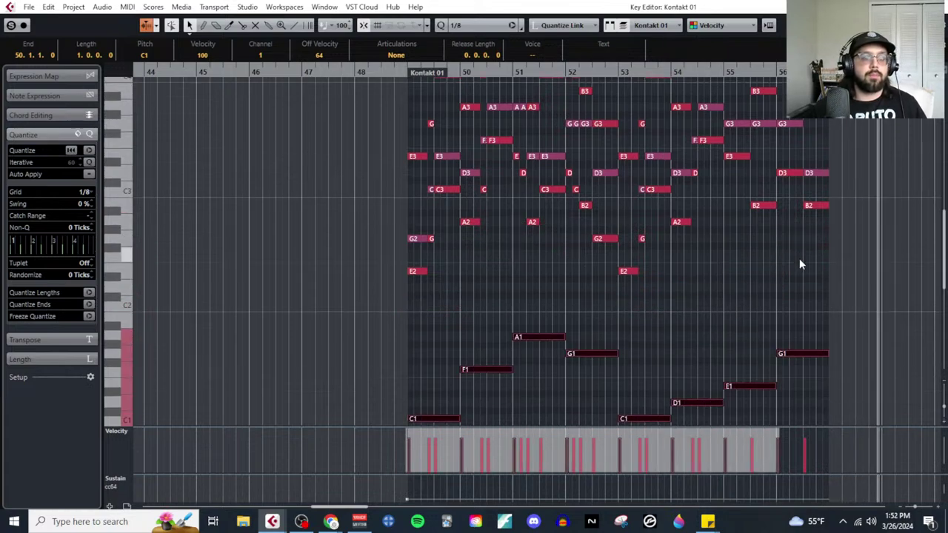
pyautogui.scroll(3, 800, 264)
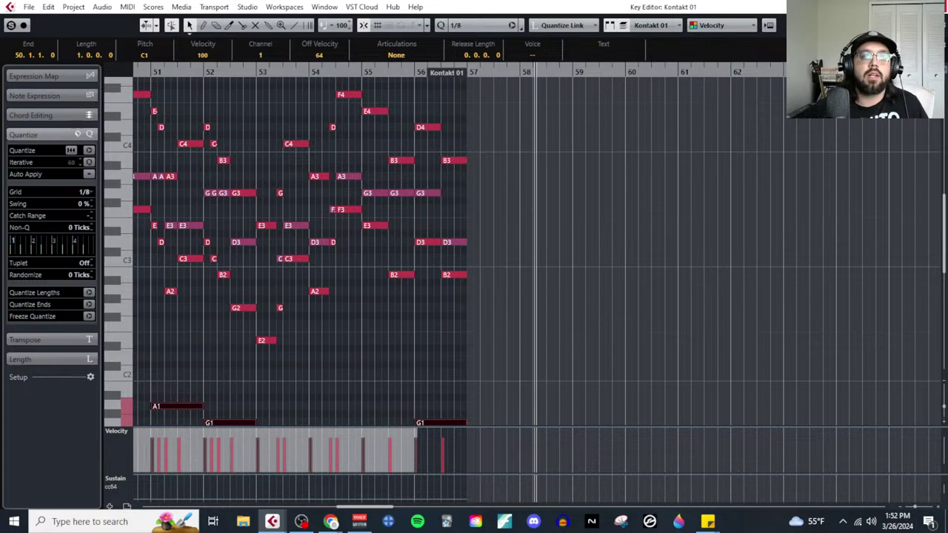
pyautogui.hotkey('ctrl', 'e')
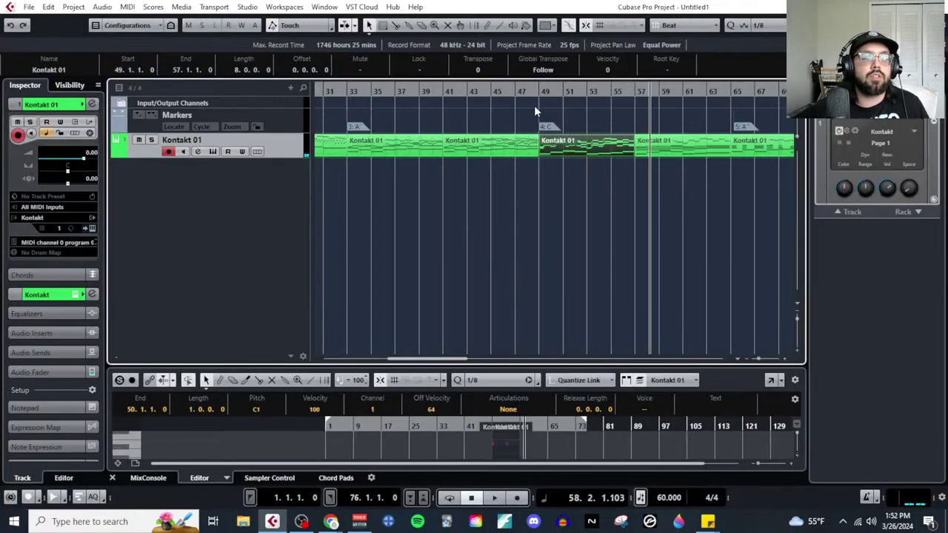
# Step: Move playback to bar 49 and review the Live Composing Process notes before minimizing them
pyautogui.click(536, 90)
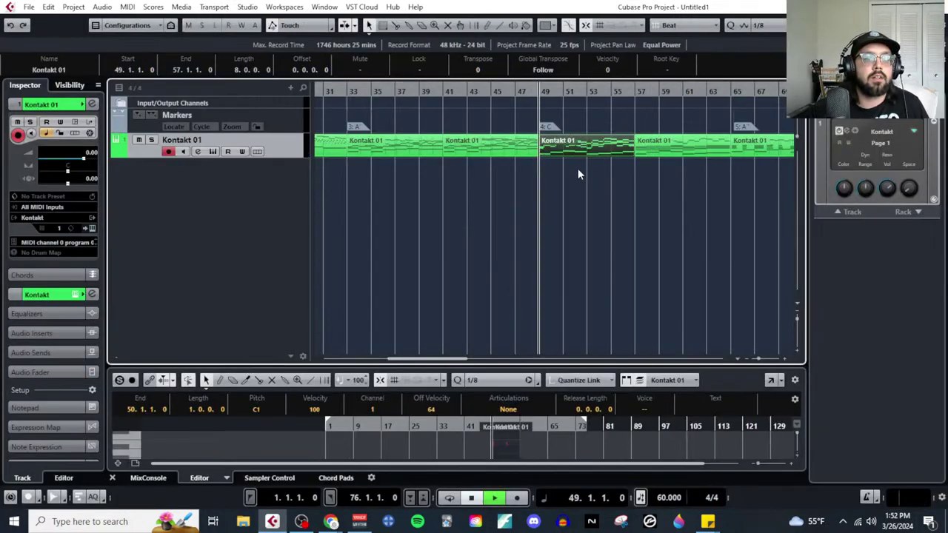
pyautogui.moveTo(331, 521)
pyautogui.click(372, 468)
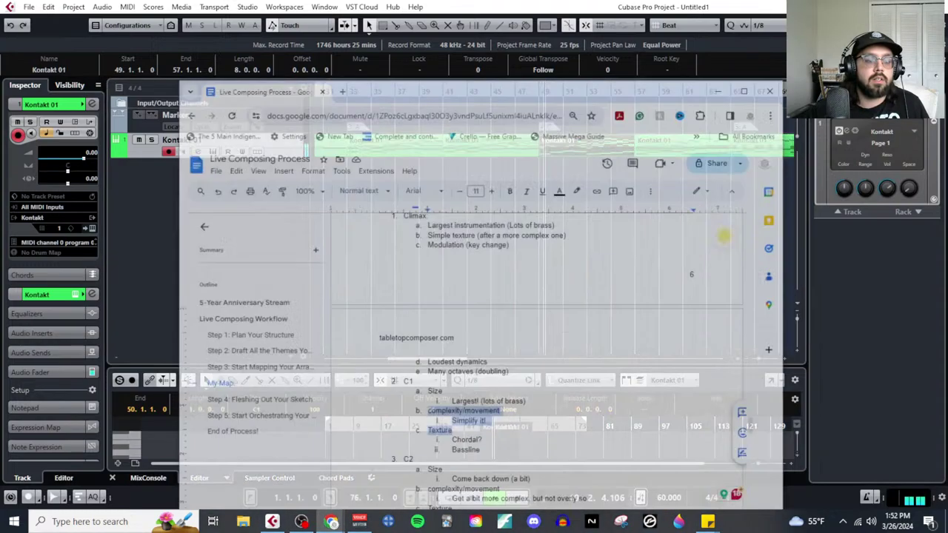
pyautogui.scroll(-1, 585, 439)
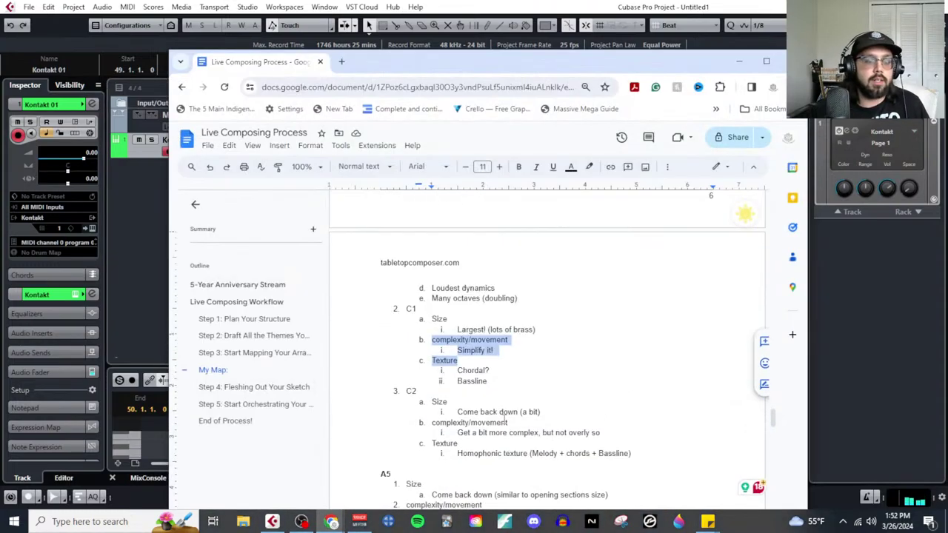
pyautogui.scroll(-1, 506, 420)
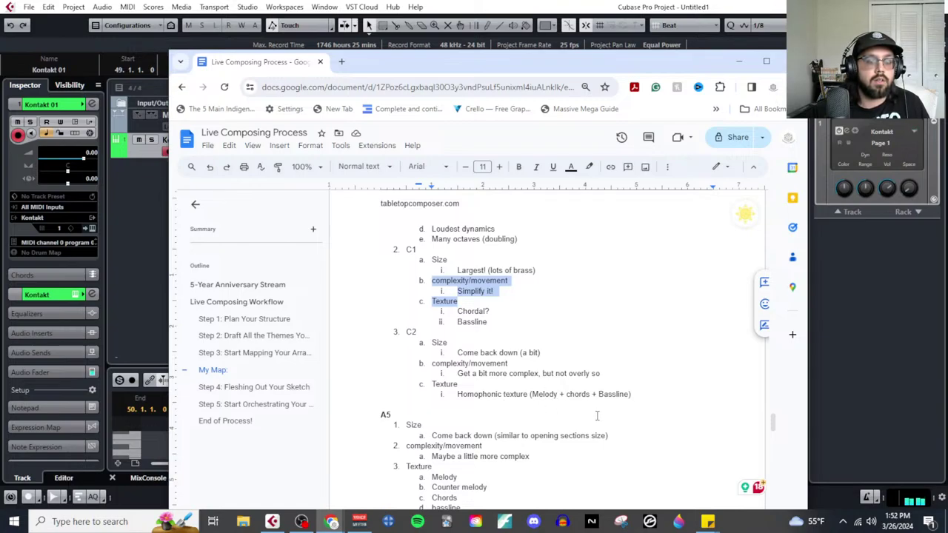
pyautogui.click(739, 61)
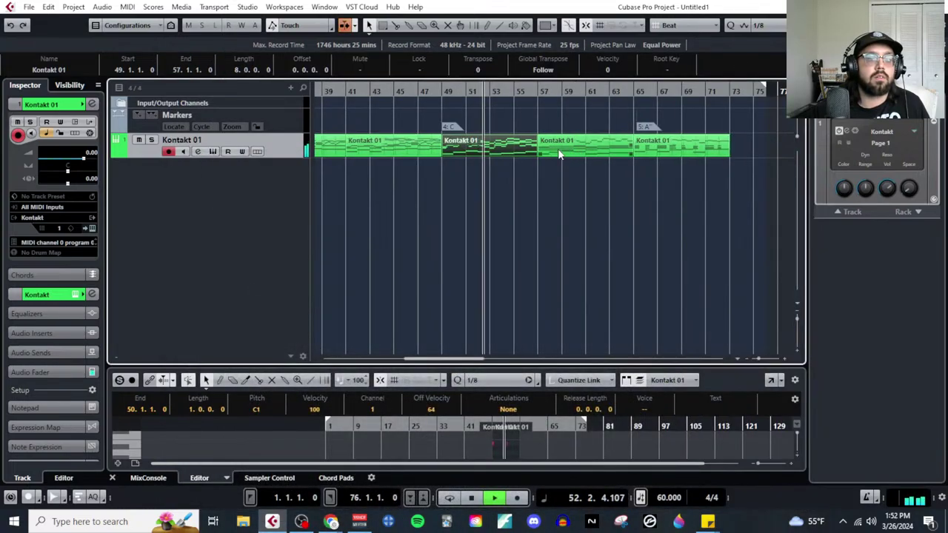
# Step: Open the bar-49 Kontakt 01 part and the following part in the Key Editor
pyautogui.keyDown('shift'); pyautogui.click(559, 154); pyautogui.keyUp('shift')
pyautogui.click(127, 6)
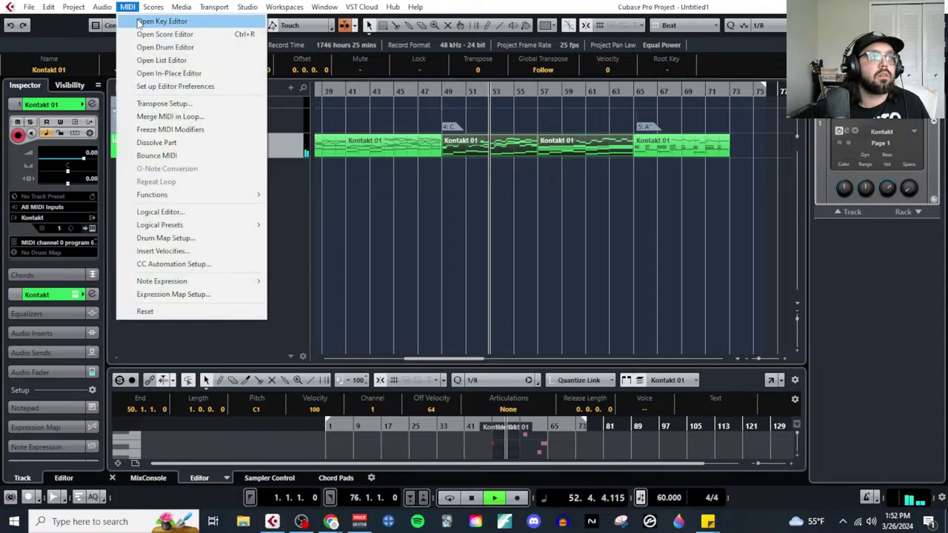
pyautogui.click(159, 22)
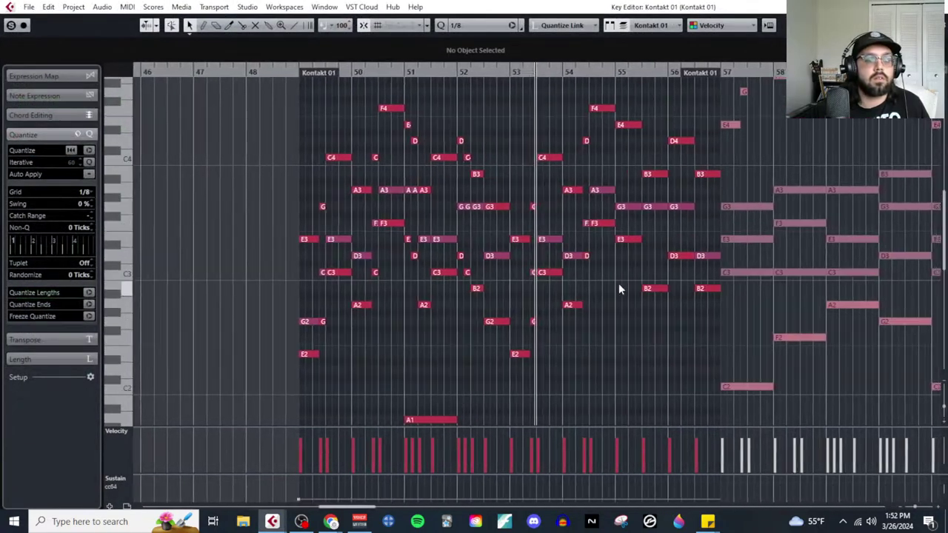
pyautogui.scroll(-3, 643, 314)
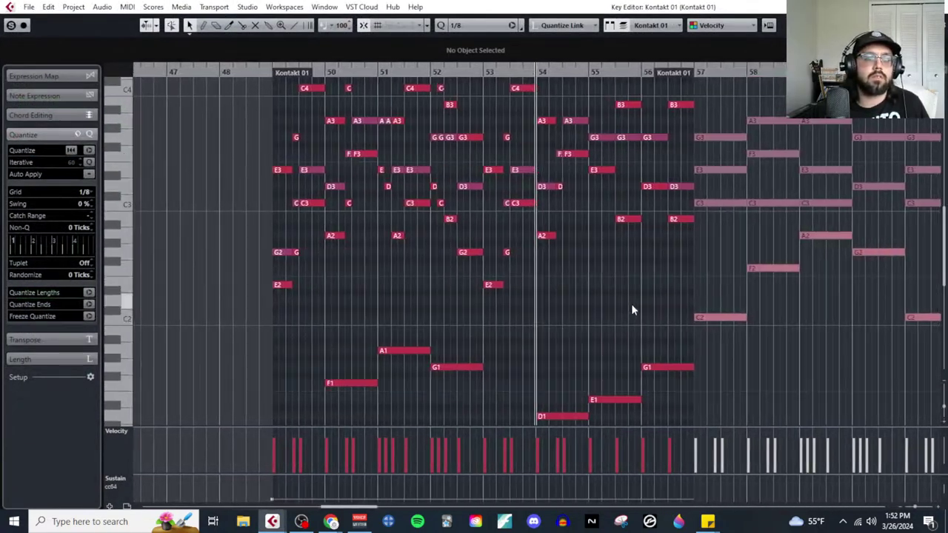
pyautogui.scroll(3, 632, 310)
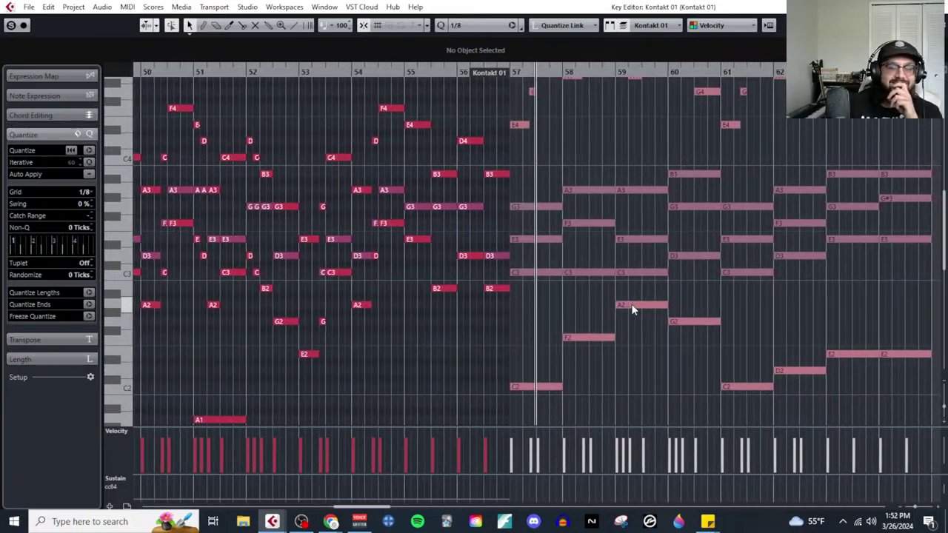
pyautogui.click(639, 341)
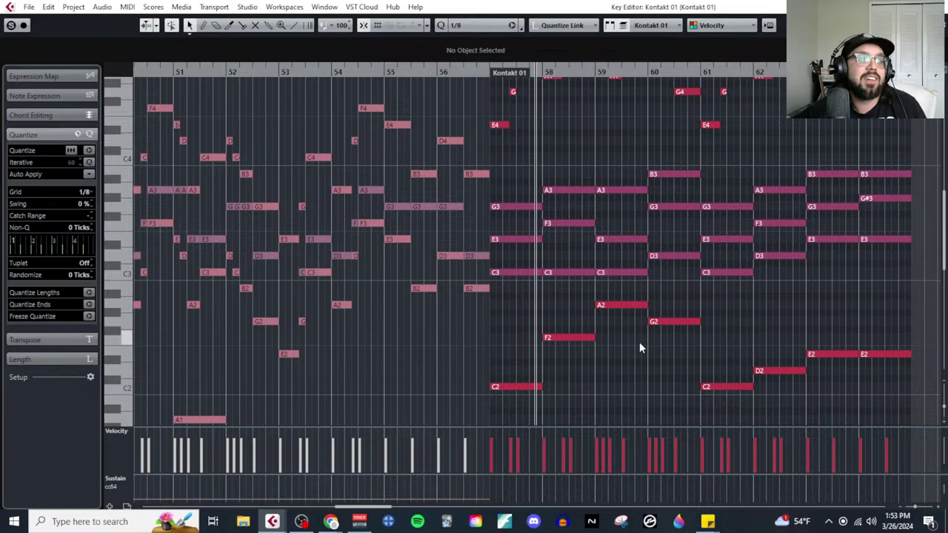
pyautogui.scroll(-4, 381, 317)
pyautogui.hscroll(-5, 412, 317)
pyautogui.scroll(2, 413, 316)
pyautogui.hscroll(-2, 413, 317)
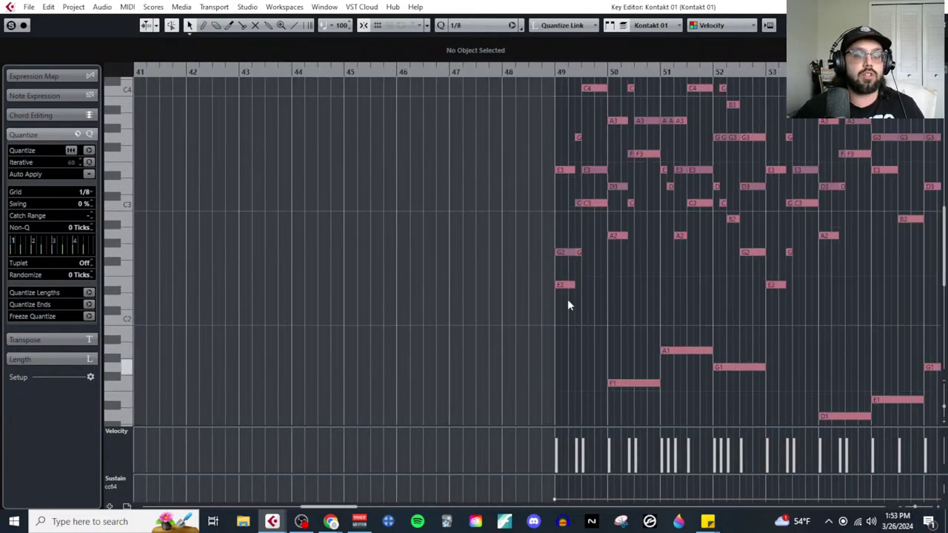
# Step: Load tabletopcomposer.com in a new browser tab and go to the Emotions & Music Class page
pyautogui.moveTo(331, 521)
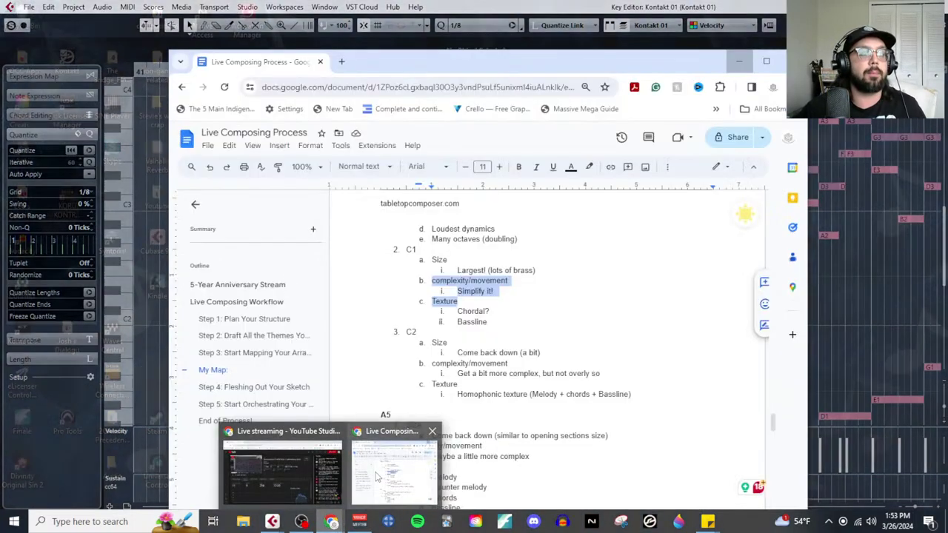
pyautogui.click(393, 470)
pyautogui.click(345, 62)
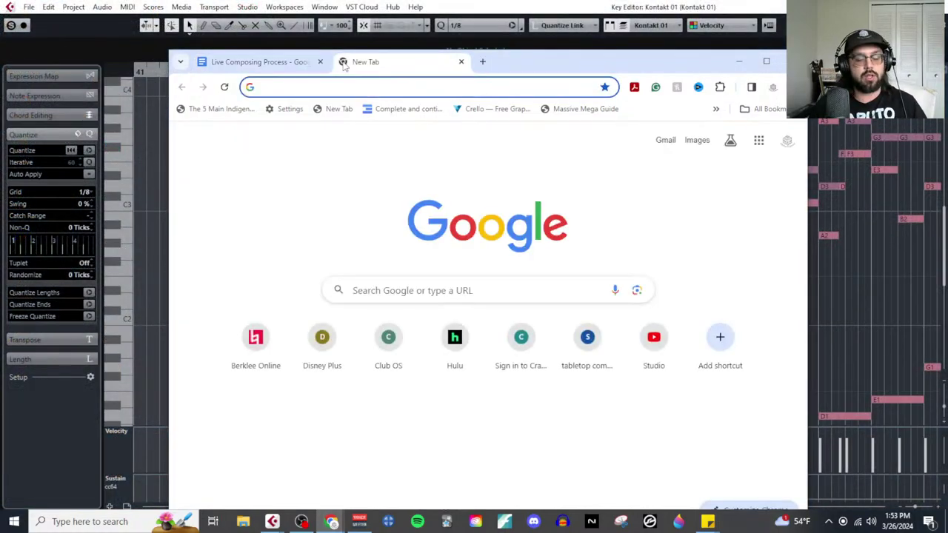
pyautogui.write('ta')
pyautogui.press('Return')
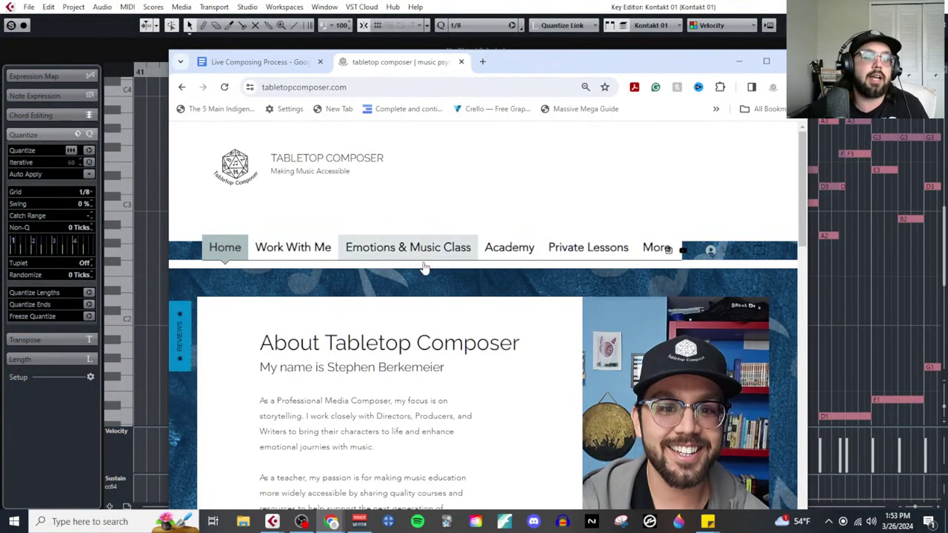
pyautogui.click(420, 262)
# Step: Read the class page down to the enrollment and sign-up section, then back up
pyautogui.click(766, 60)
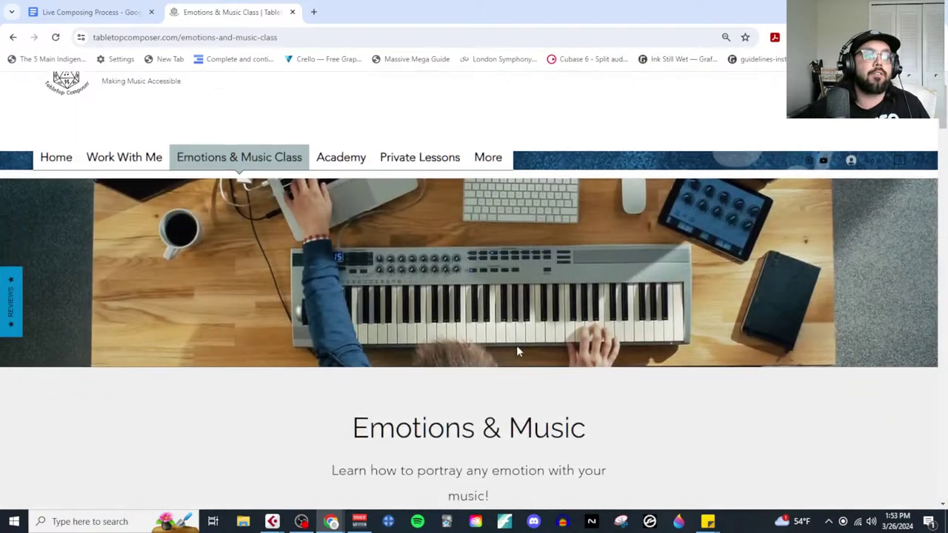
pyautogui.scroll(-3, 516, 345)
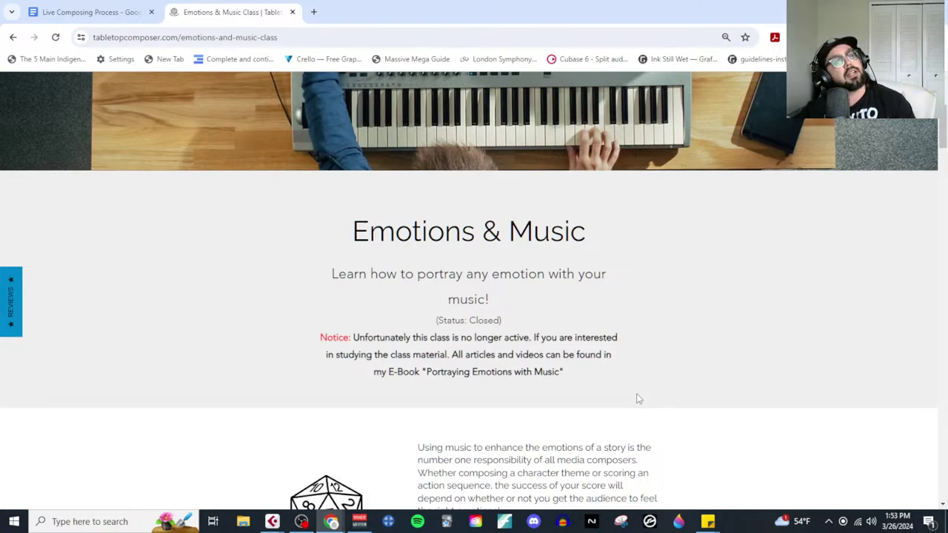
pyautogui.scroll(-7, 605, 396)
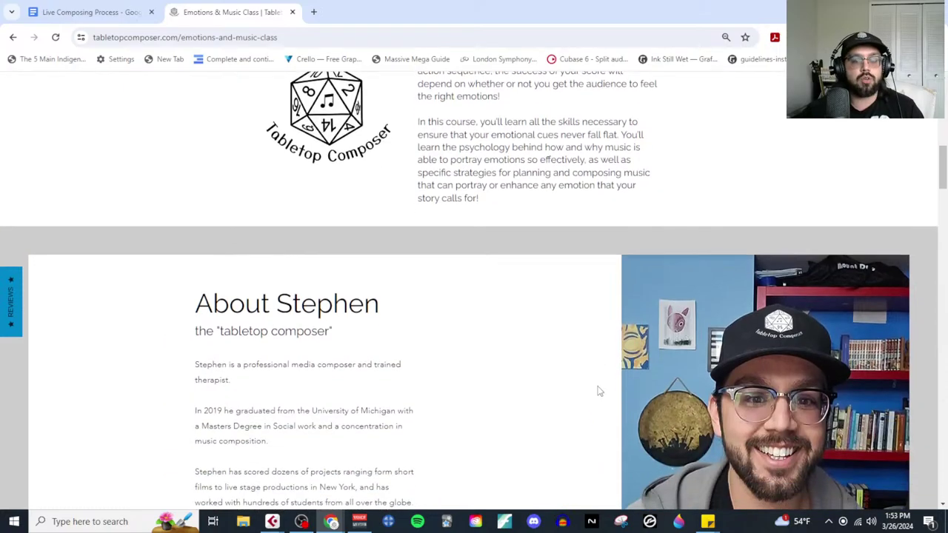
pyautogui.scroll(-15, 599, 392)
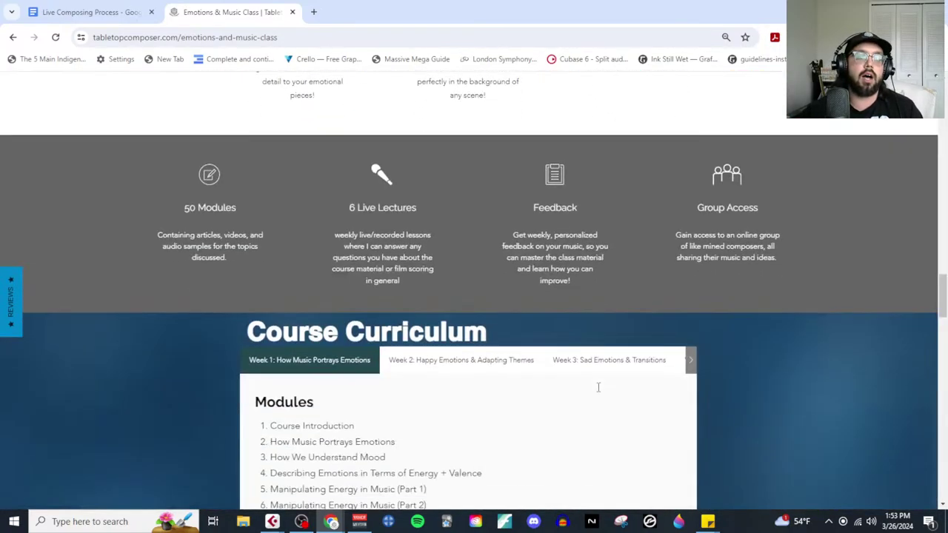
pyautogui.scroll(-12, 600, 392)
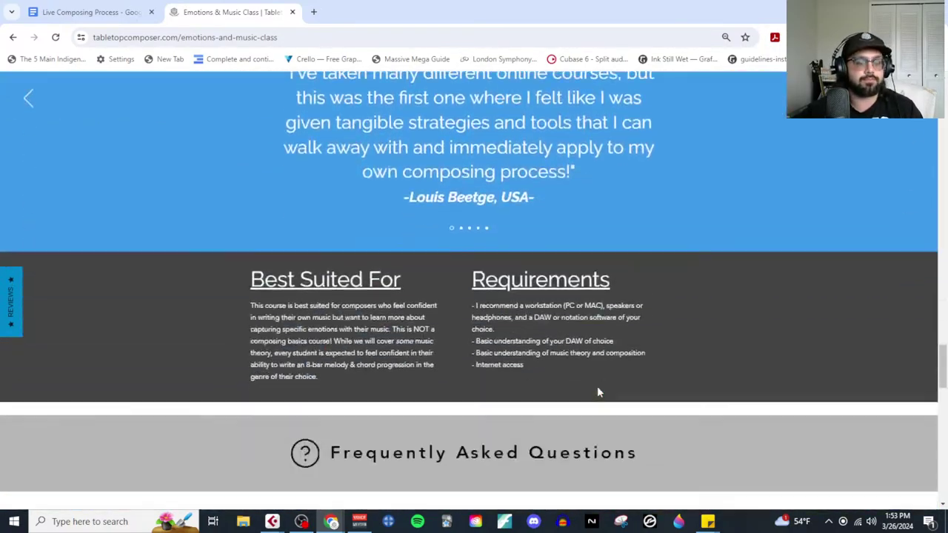
pyautogui.scroll(-7, 600, 392)
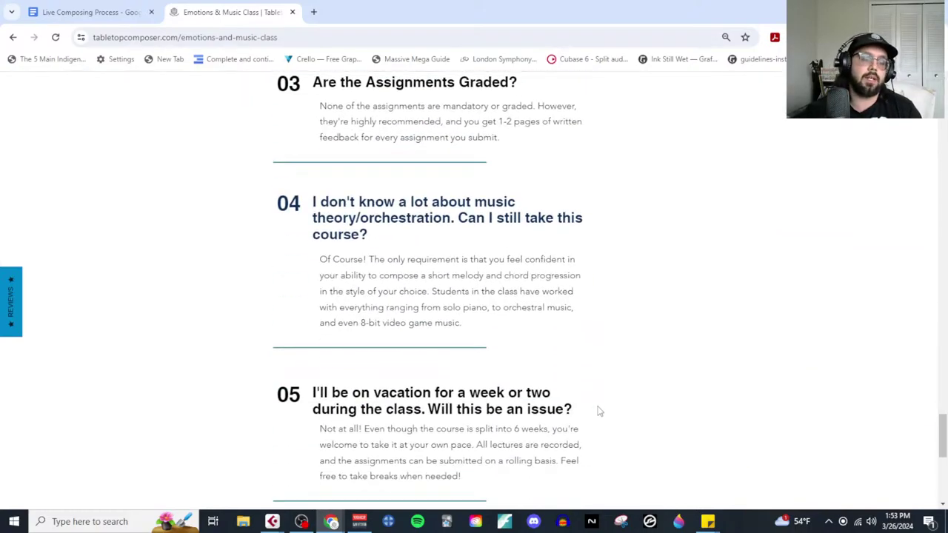
pyautogui.scroll(-5, 600, 412)
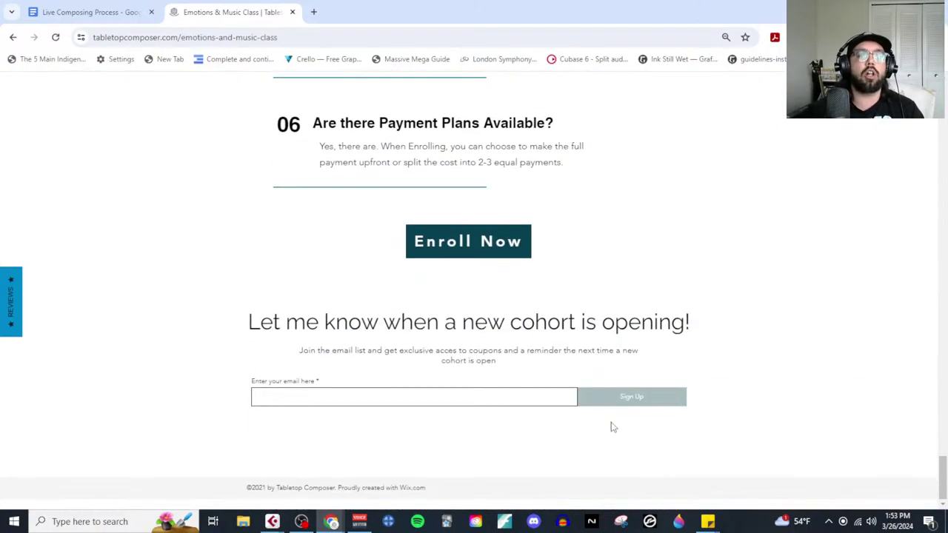
pyautogui.scroll(15, 612, 426)
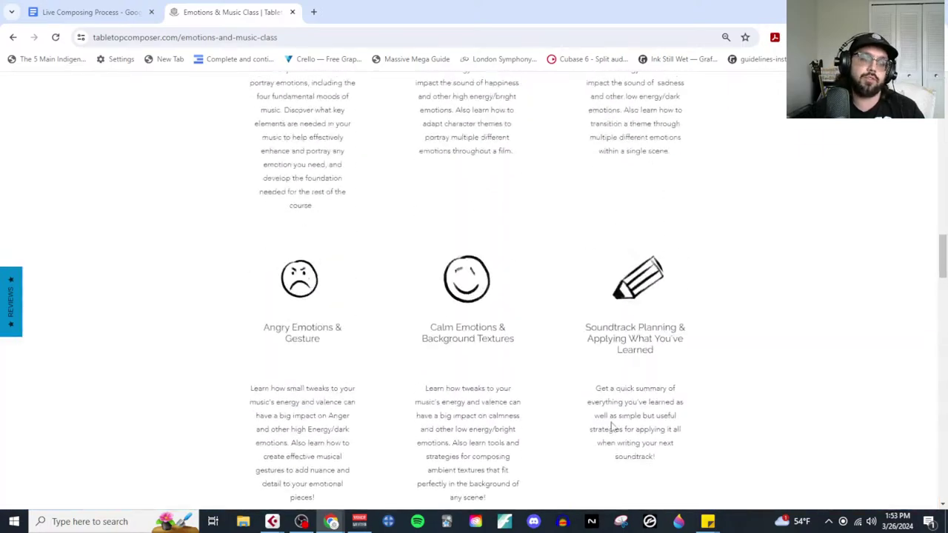
pyautogui.scroll(12, 611, 428)
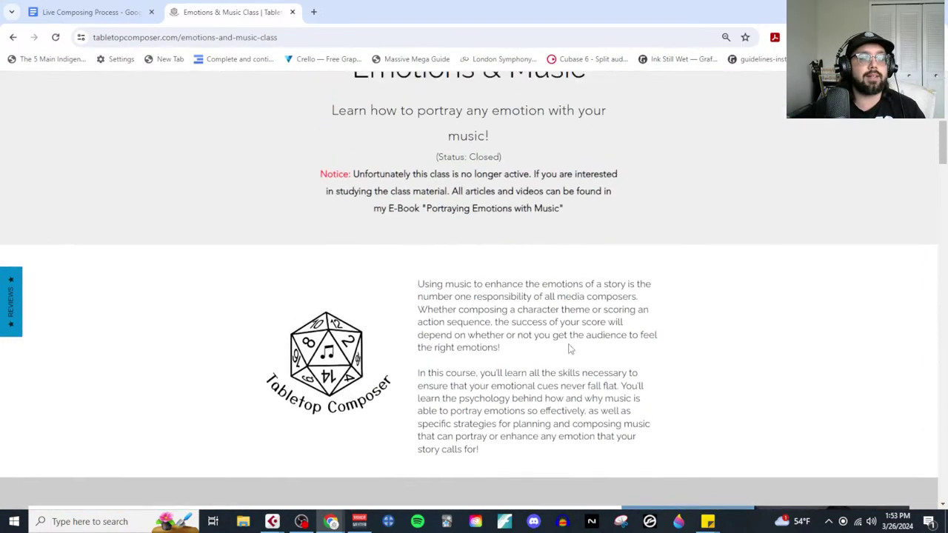
pyautogui.scroll(5, 570, 348)
# Step: Go to the Book Shop and open the Portraying Emotions with Music e-book page
pyautogui.moveTo(482, 191)
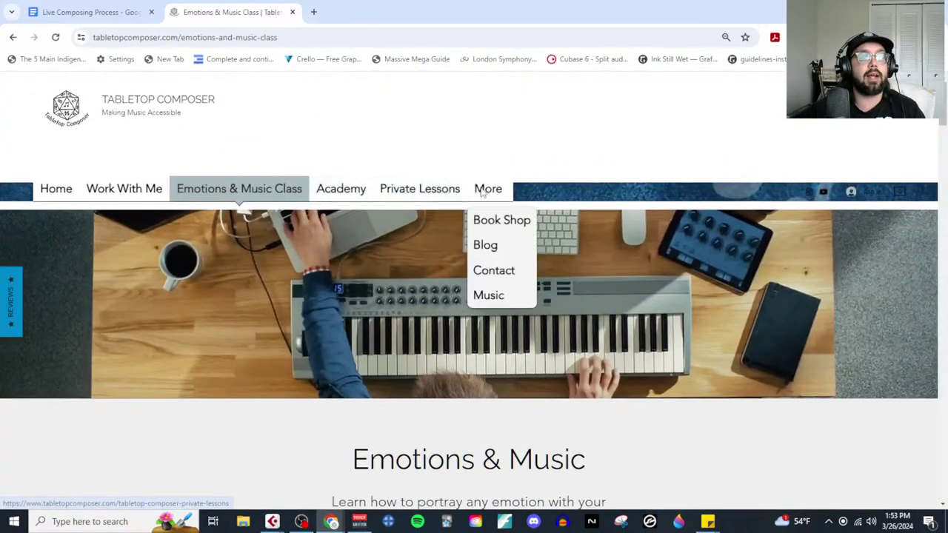
pyautogui.click(494, 220)
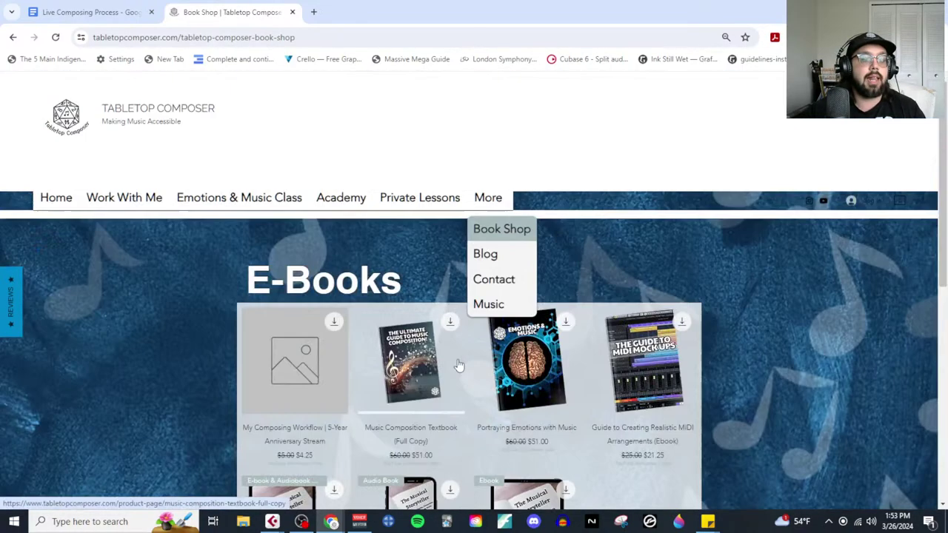
pyautogui.scroll(-2, 460, 365)
pyautogui.click(540, 254)
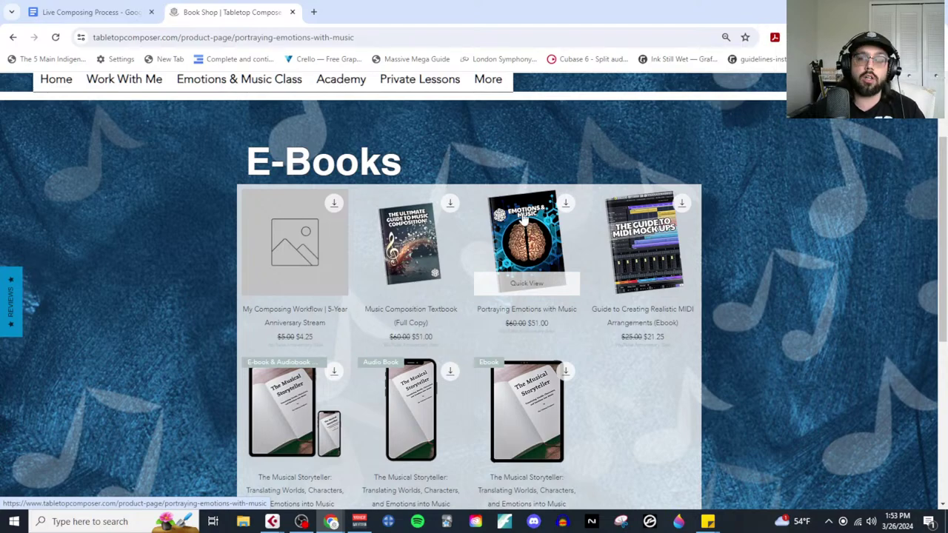
# Step: Browse the e-book page, then close it to return to the Live Composing Process doc
pyautogui.scroll(-7, 552, 324)
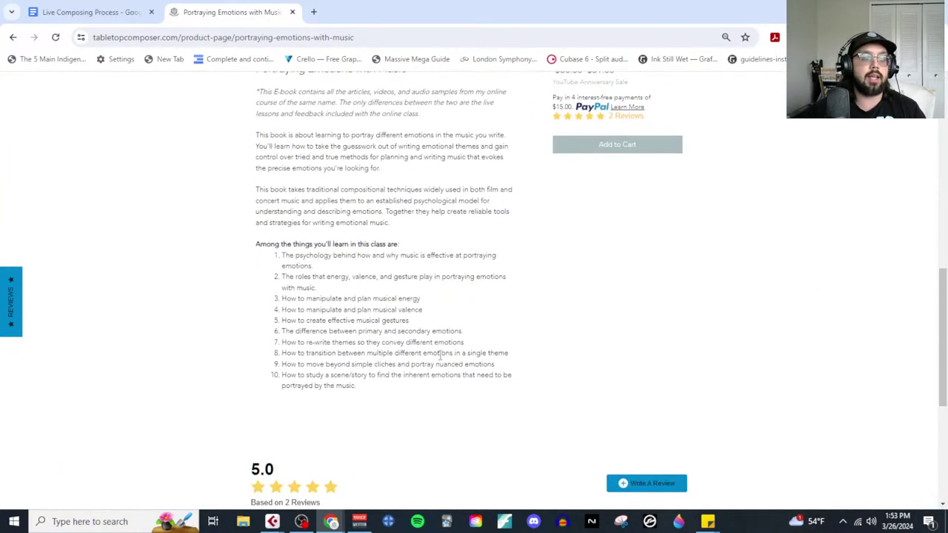
pyautogui.scroll(5, 440, 355)
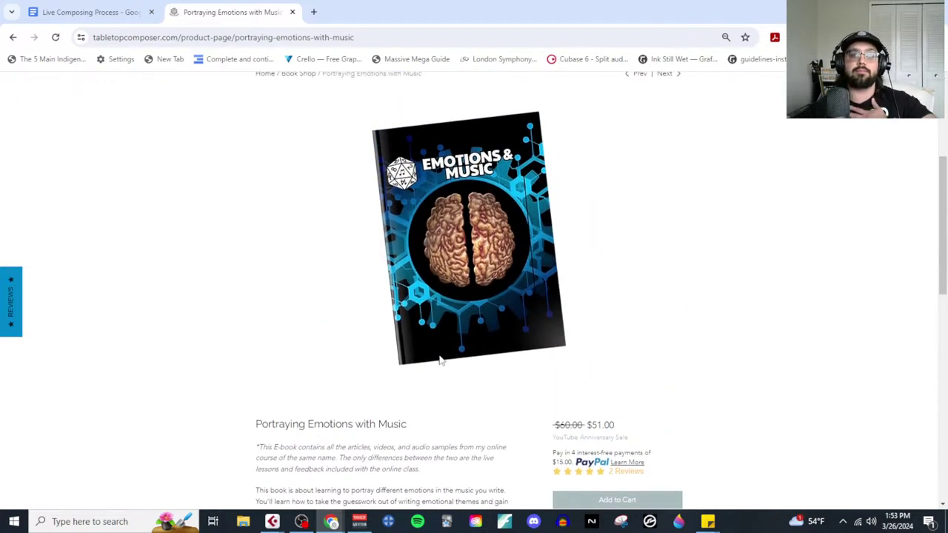
pyautogui.scroll(1, 439, 360)
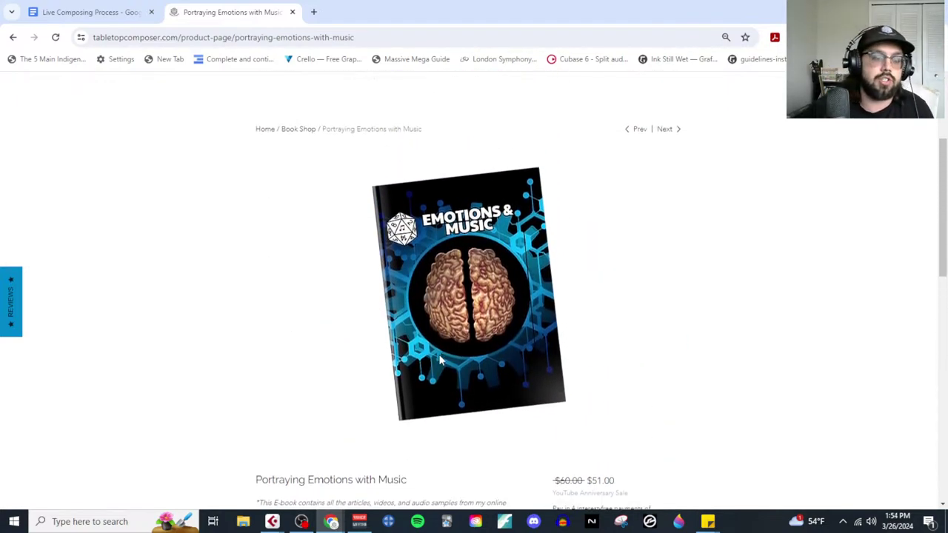
pyautogui.scroll(-2, 439, 360)
pyautogui.scroll(1, 439, 360)
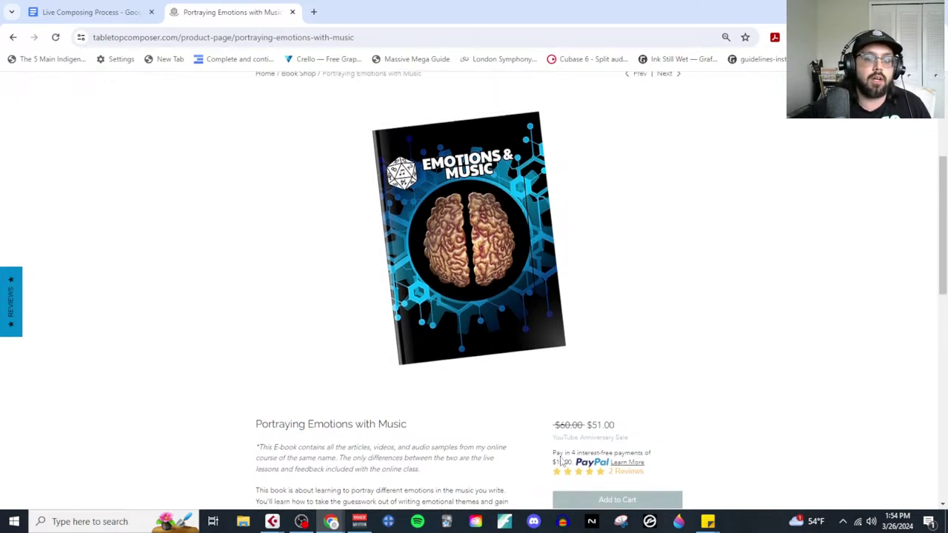
pyautogui.scroll(-1, 561, 461)
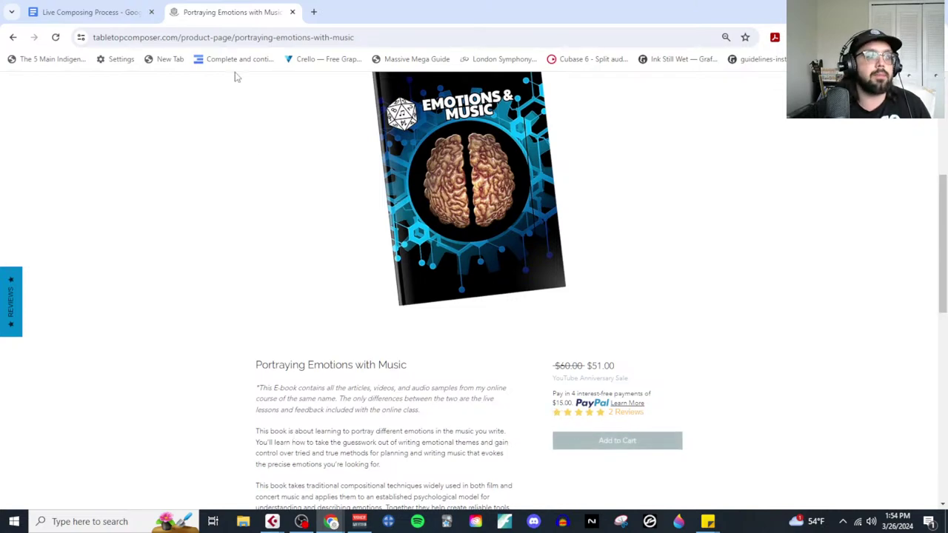
pyautogui.scroll(1, 408, 364)
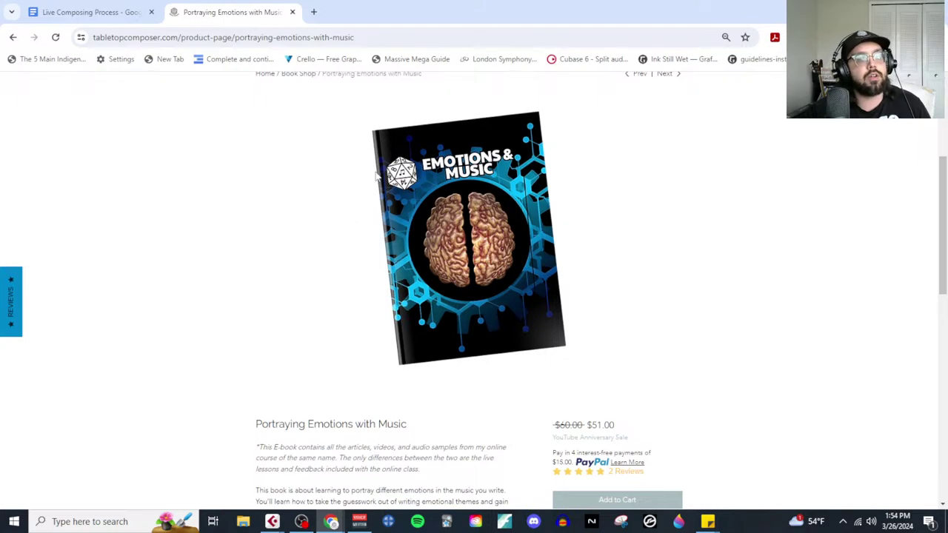
pyautogui.scroll(-2, 402, 341)
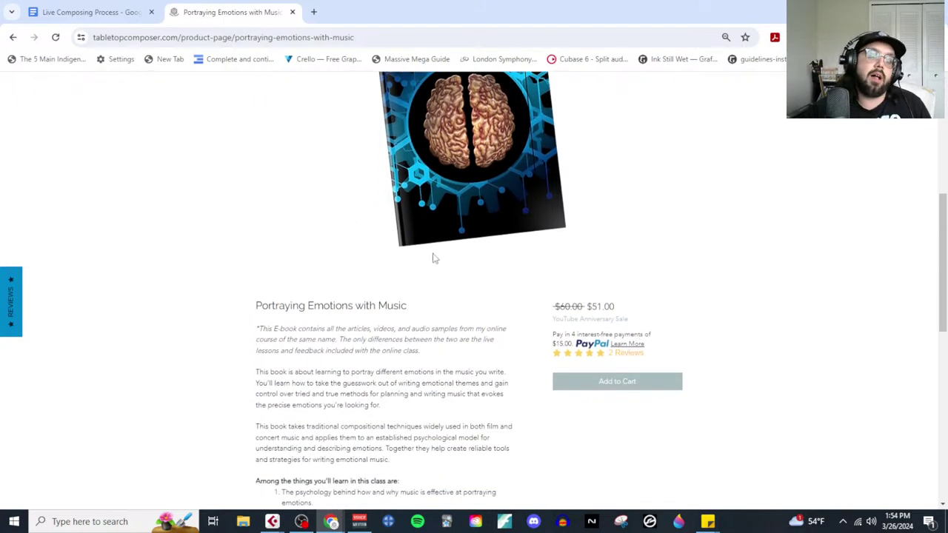
pyautogui.scroll(4, 433, 258)
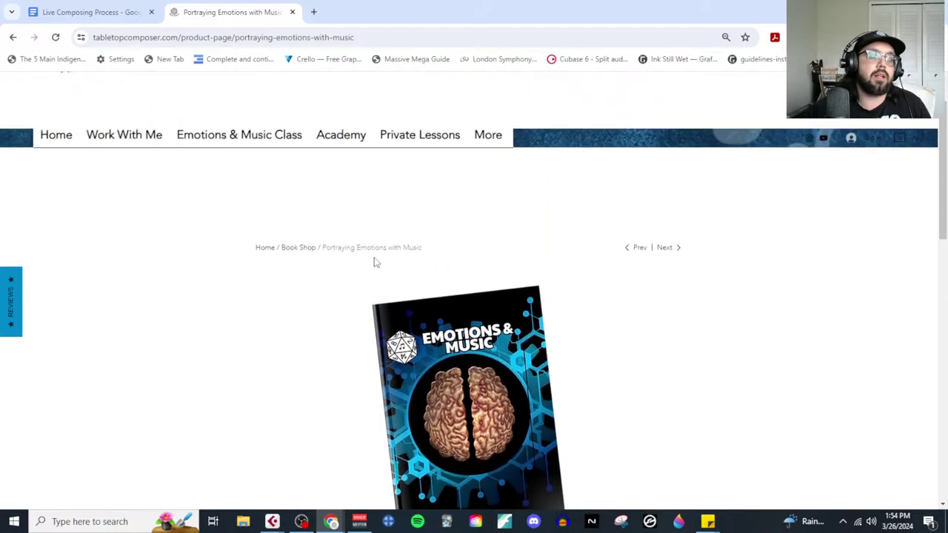
pyautogui.click(293, 11)
pyautogui.click(439, 446)
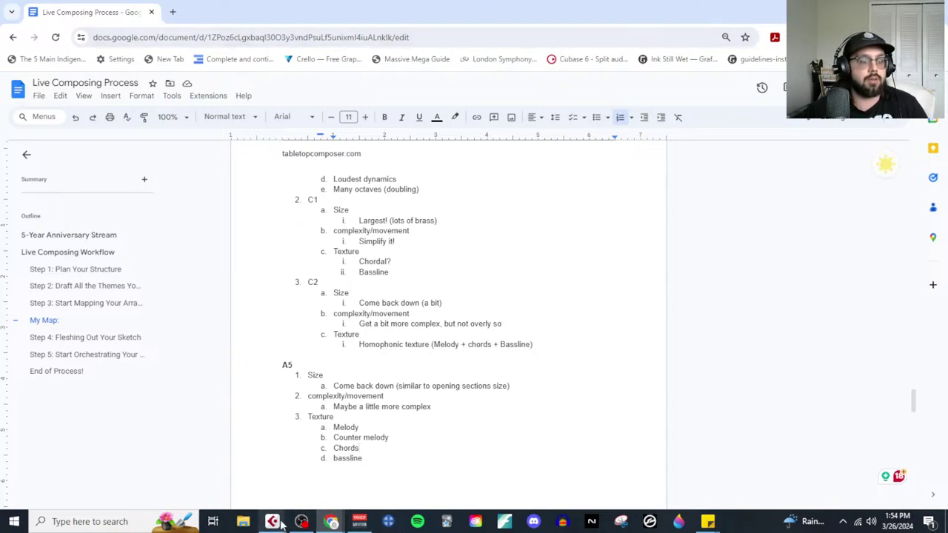
# Step: Return to the Cubase Key Editor and try Project > Chord Track > Assign Voices to Notes
pyautogui.moveTo(272, 521)
pyautogui.click(363, 455)
pyautogui.scroll(4, 518, 333)
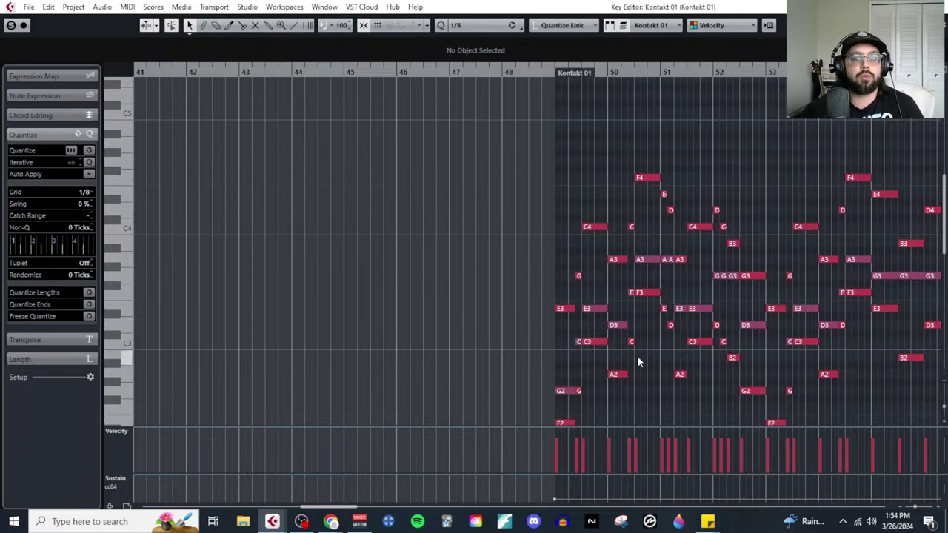
pyautogui.hscroll(5, 650, 359)
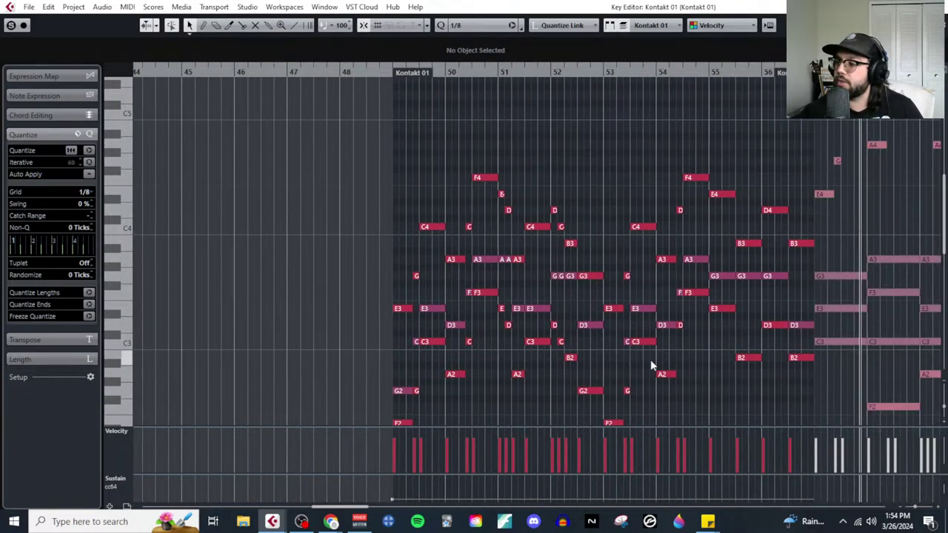
pyautogui.click(74, 7)
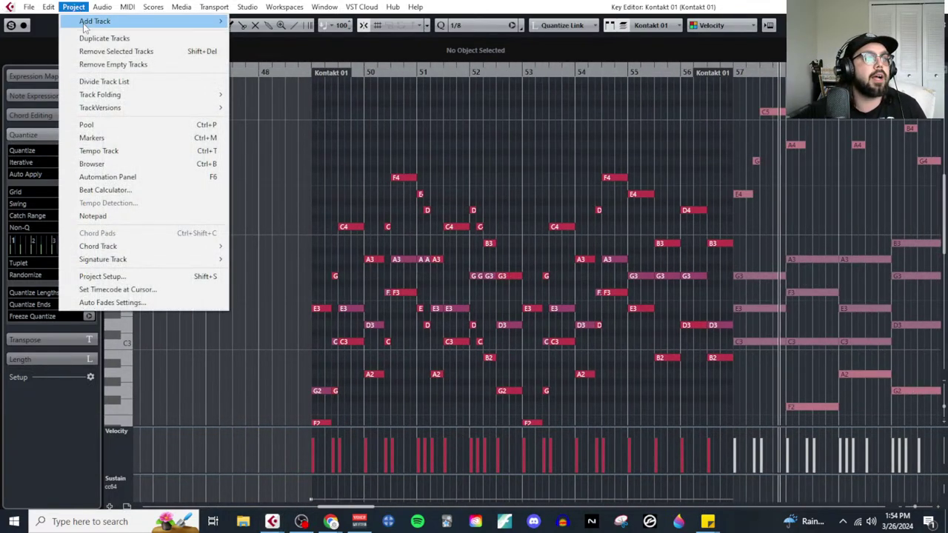
pyautogui.moveTo(122, 246)
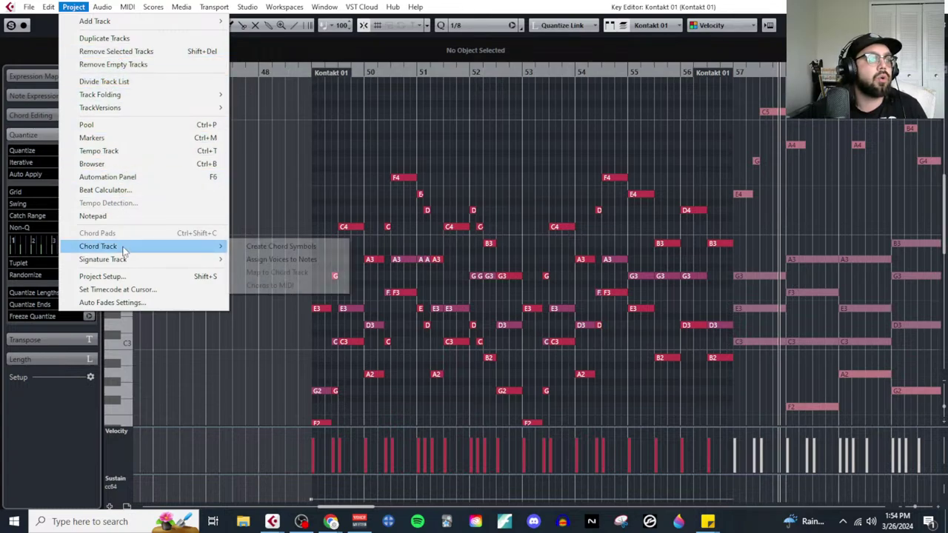
pyautogui.click(317, 264)
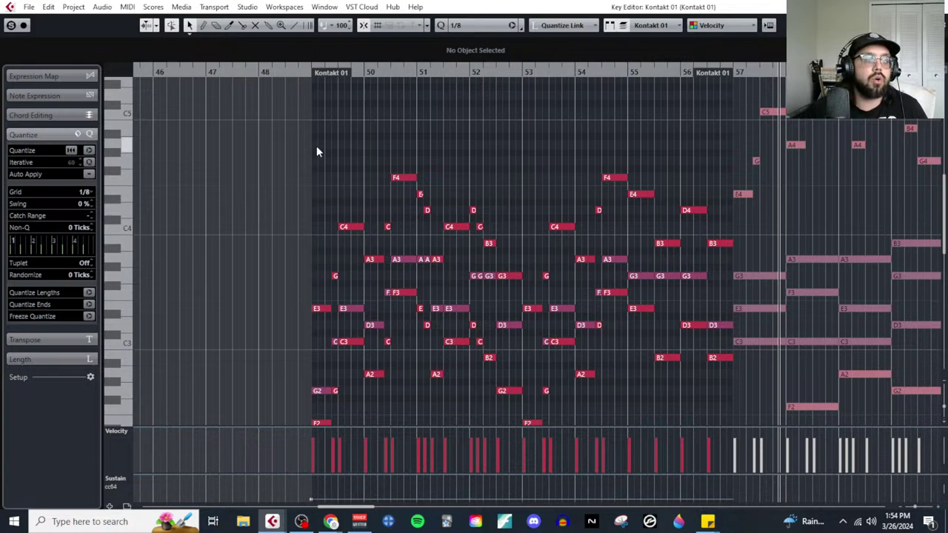
# Step: Select all the chord progression notes and assign voices to them
pyautogui.scroll(-5, 586, 216)
pyautogui.moveTo(317, 148); pyautogui.dragTo(713, 343)
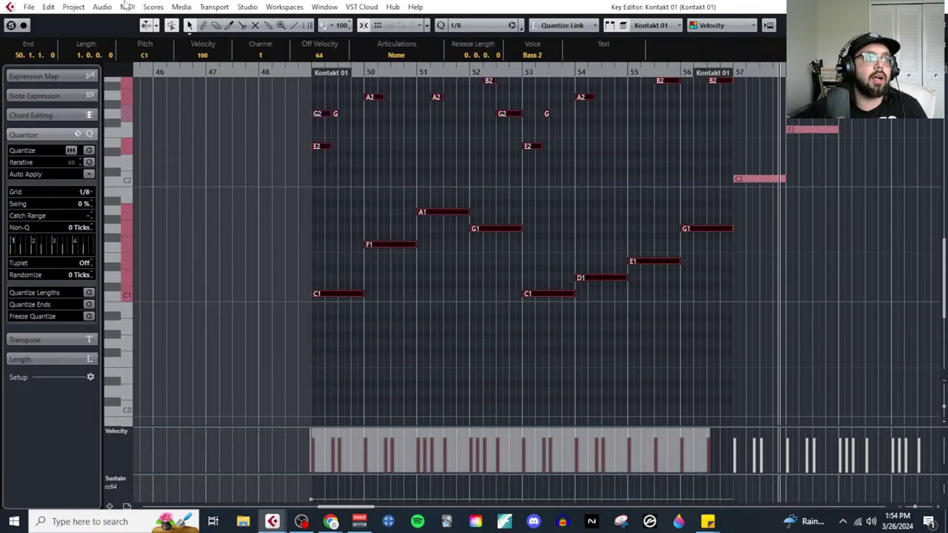
pyautogui.click(73, 6)
pyautogui.moveTo(136, 246)
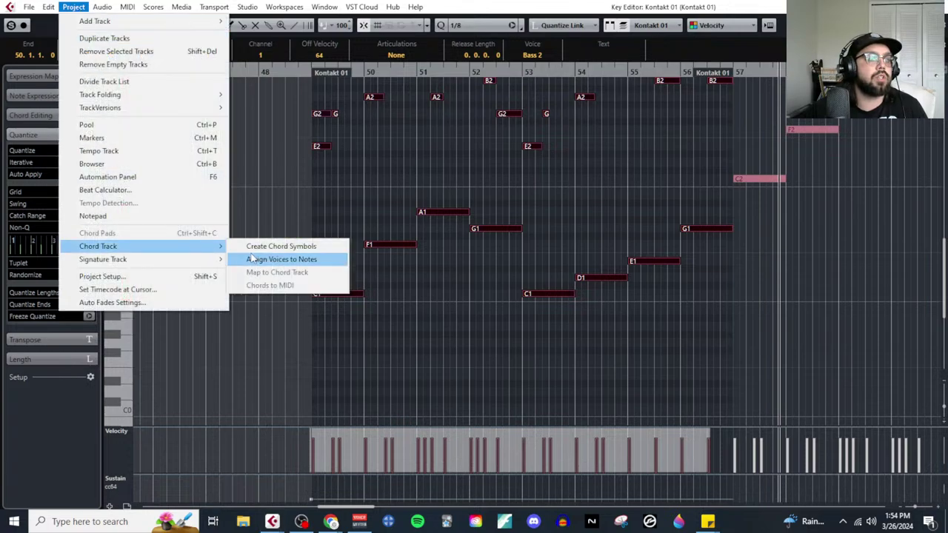
pyautogui.click(272, 260)
# Step: Colour the notes by voice and deselect them to see the voice colours
pyautogui.scroll(3, 472, 275)
pyautogui.click(715, 25)
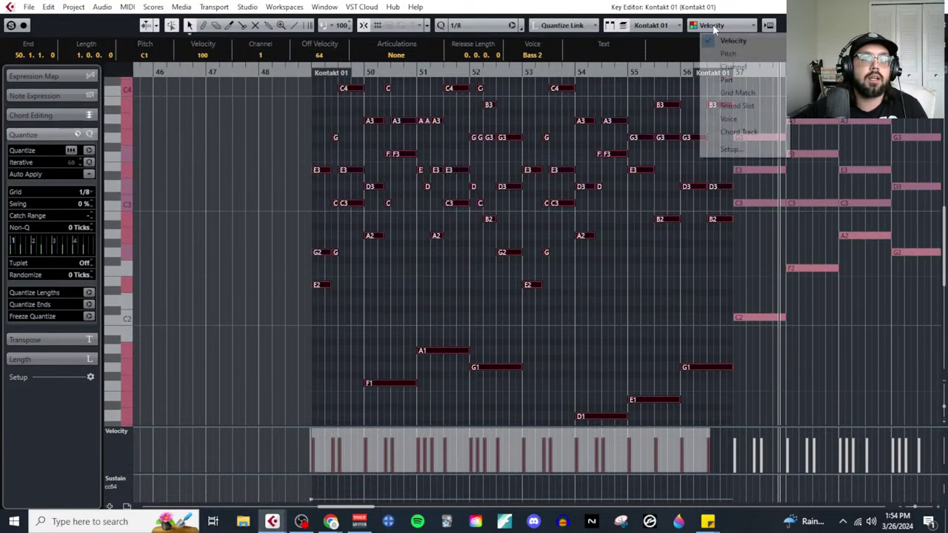
pyautogui.click(728, 119)
pyautogui.scroll(4, 571, 258)
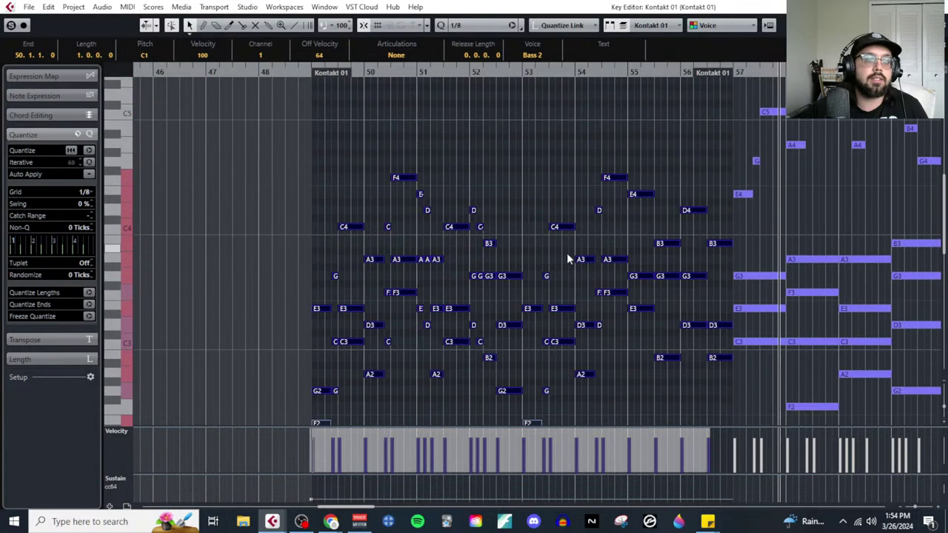
pyautogui.click(524, 244)
pyautogui.scroll(-5, 519, 240)
pyautogui.scroll(-5, 383, 296)
pyautogui.keyDown('ctrl'); pyautogui.scroll(2, 381, 277); pyautogui.keyUp('ctrl')
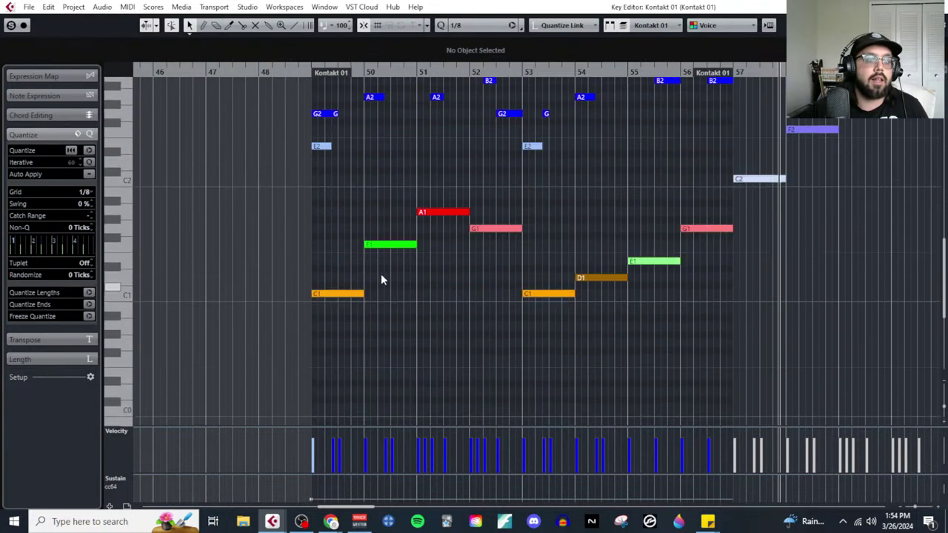
pyautogui.scroll(6, 422, 280)
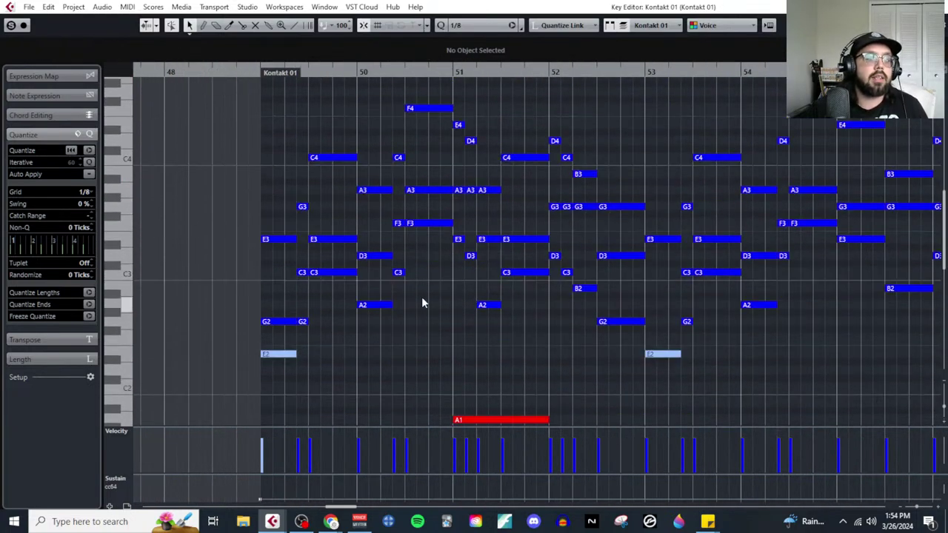
# Step: Check the note colouring options without changing them, then open the Project menu
pyautogui.click(705, 26)
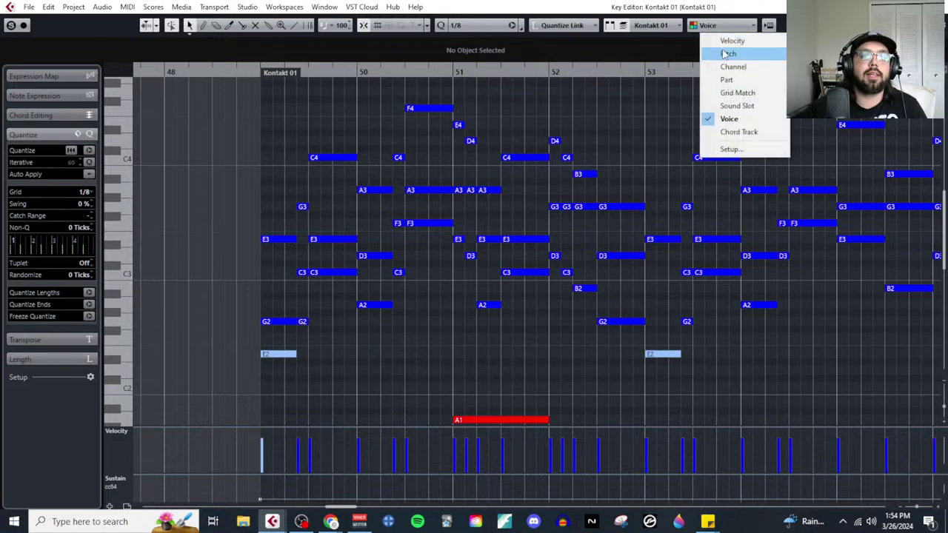
pyautogui.click(470, 314)
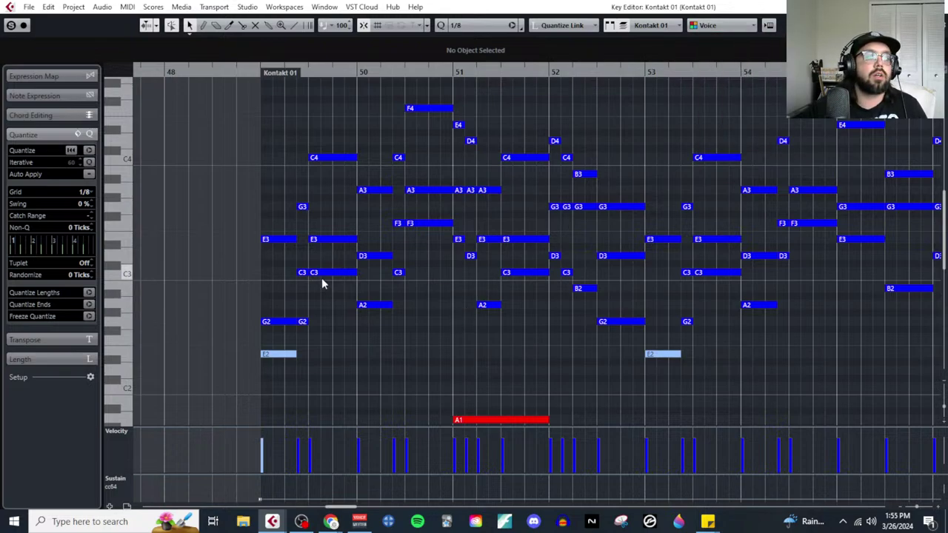
pyautogui.click(74, 8)
# Step: Select the upper chord notes in bars 49–52: E3, C4, A3, F4, E4, D4, B3
pyautogui.moveTo(111, 245)
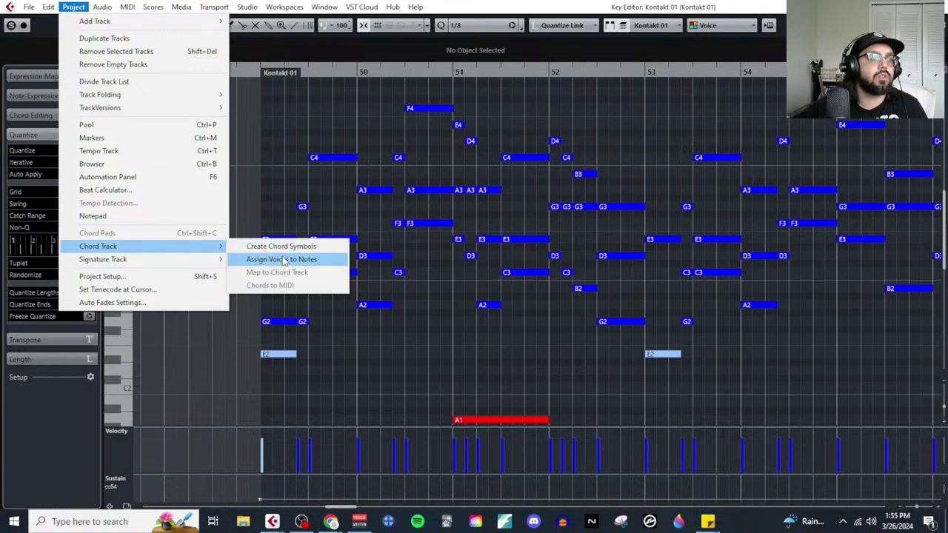
pyautogui.click(379, 331)
pyautogui.moveTo(268, 215); pyautogui.dragTo(290, 259)
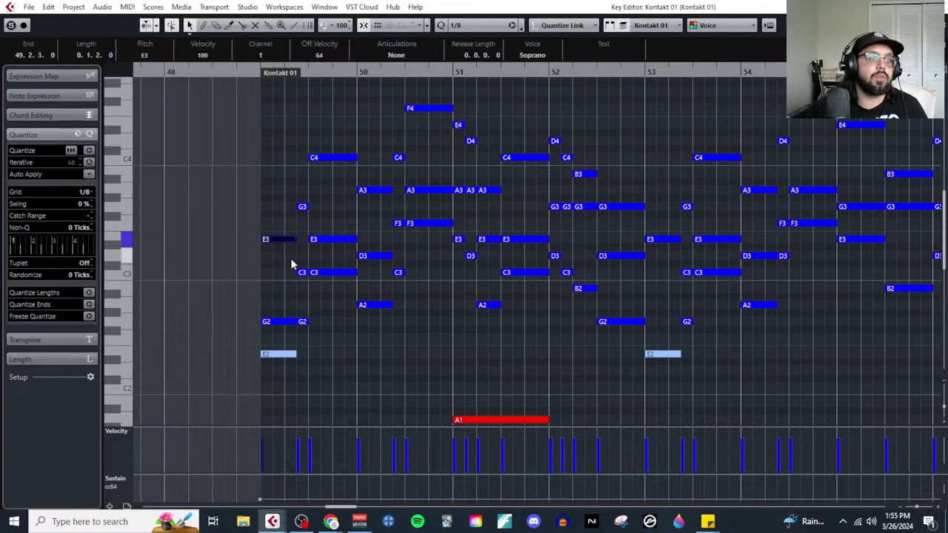
pyautogui.moveTo(306, 144); pyautogui.dragTo(396, 197)
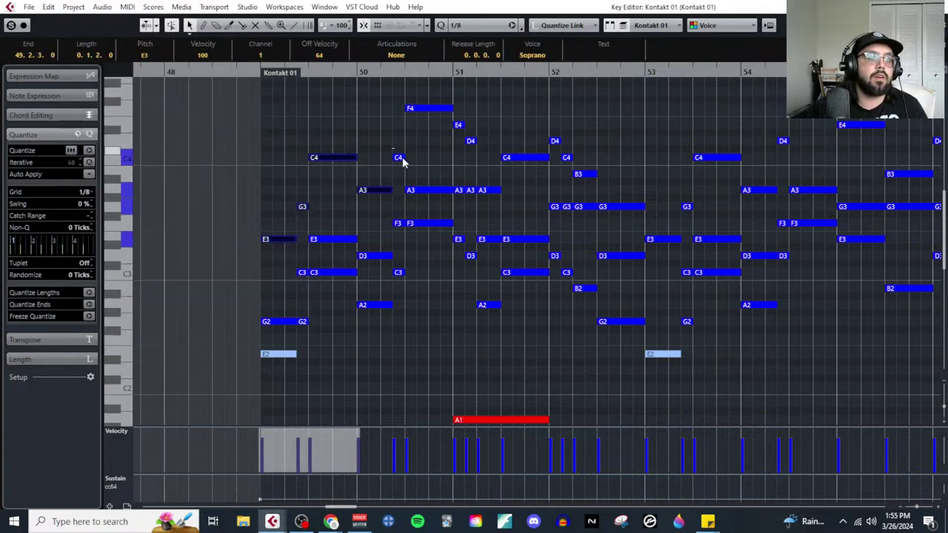
pyautogui.moveTo(406, 84); pyautogui.dragTo(489, 164)
pyautogui.click(511, 158)
pyautogui.moveTo(545, 126); pyautogui.dragTo(597, 181)
# Step: Add the upper notes through bar 56 (G3, E3, G3, C4, A3, D4, E4, B3, D4, B3)
pyautogui.click(620, 208)
pyautogui.click(662, 240)
pyautogui.click(687, 207)
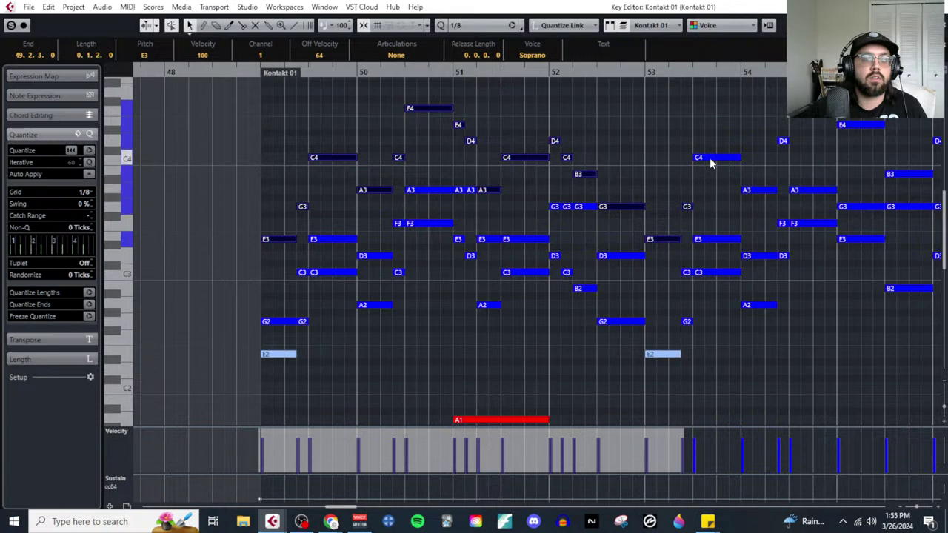
pyautogui.click(709, 158)
pyautogui.click(759, 191)
pyautogui.click(789, 141)
pyautogui.hscroll(4, 699, 141)
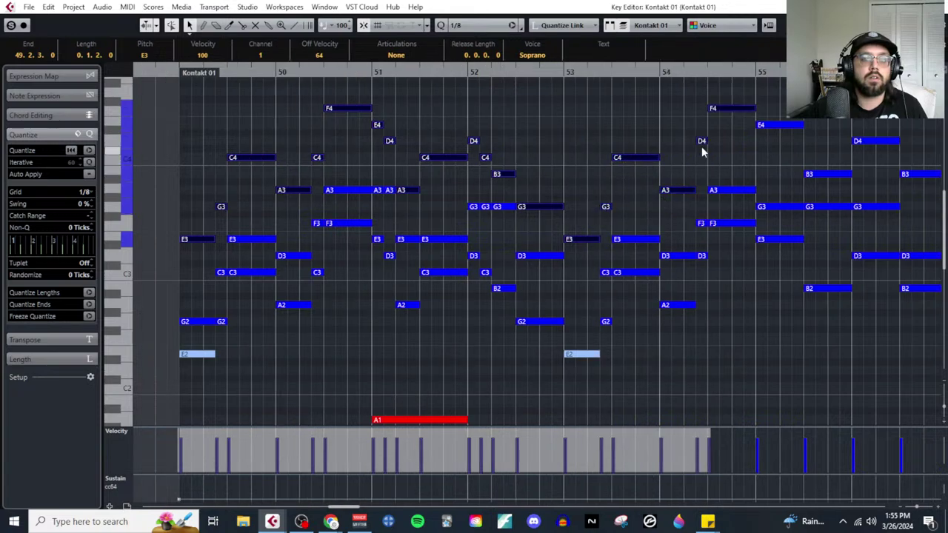
pyautogui.click(715, 126)
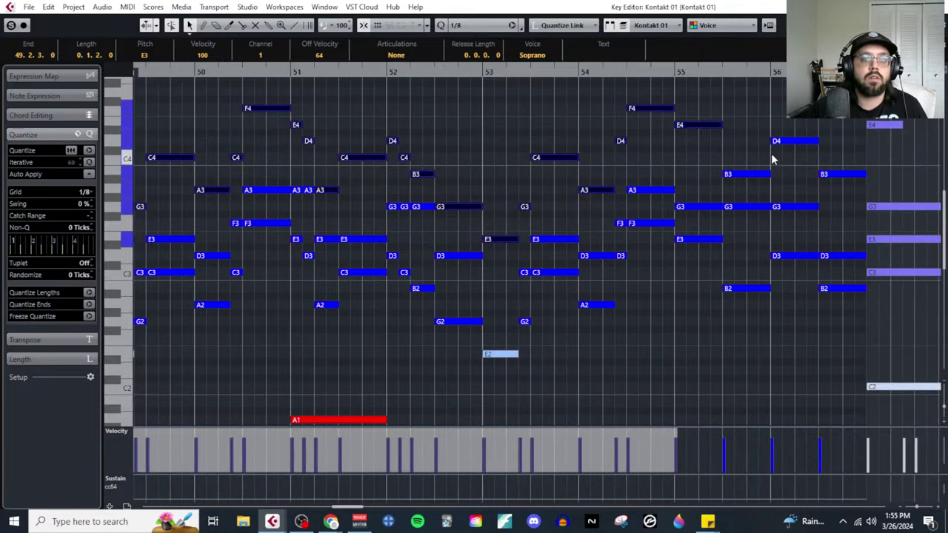
pyautogui.click(751, 173)
pyautogui.click(784, 142)
pyautogui.click(840, 174)
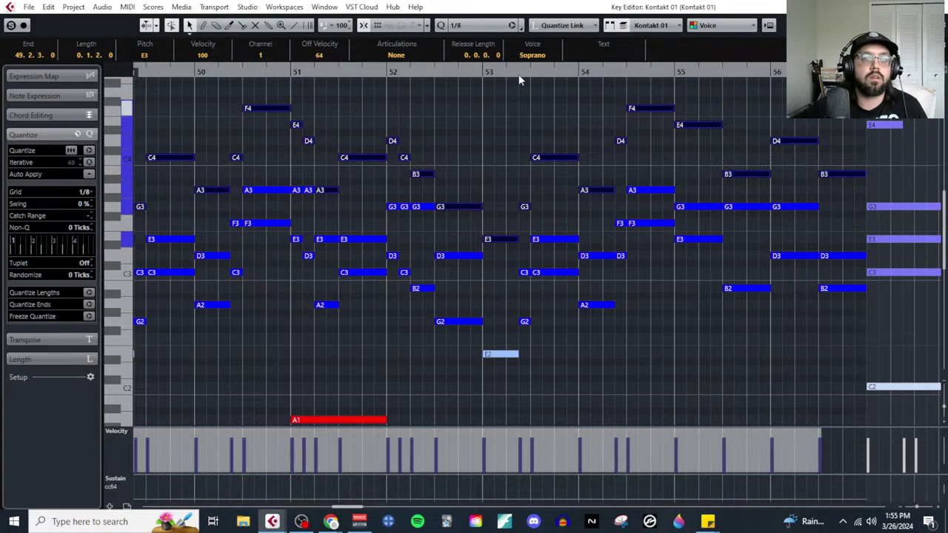
# Step: Assign voices to the selected upper chord notes via Project > Chord Track
pyautogui.click(74, 6)
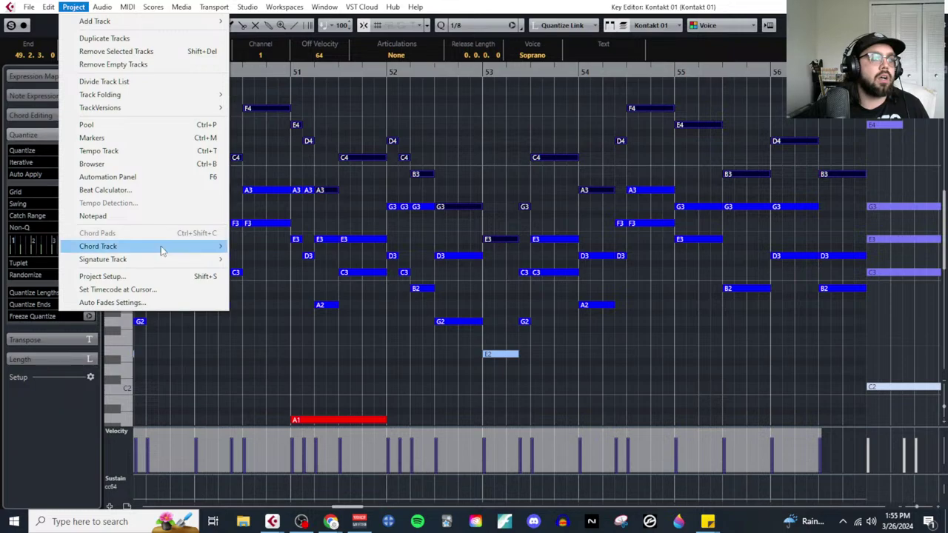
pyautogui.moveTo(163, 247)
pyautogui.click(313, 259)
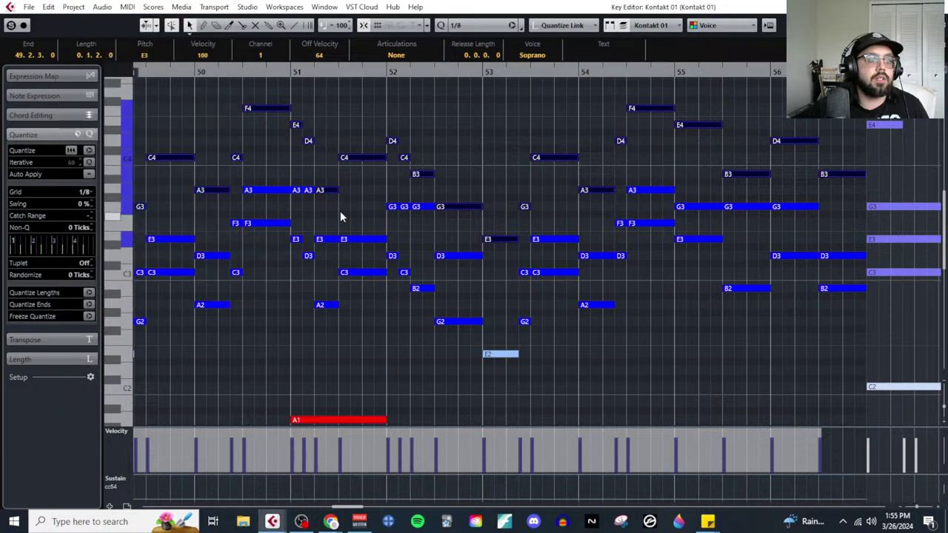
pyautogui.hscroll(-5, 361, 239)
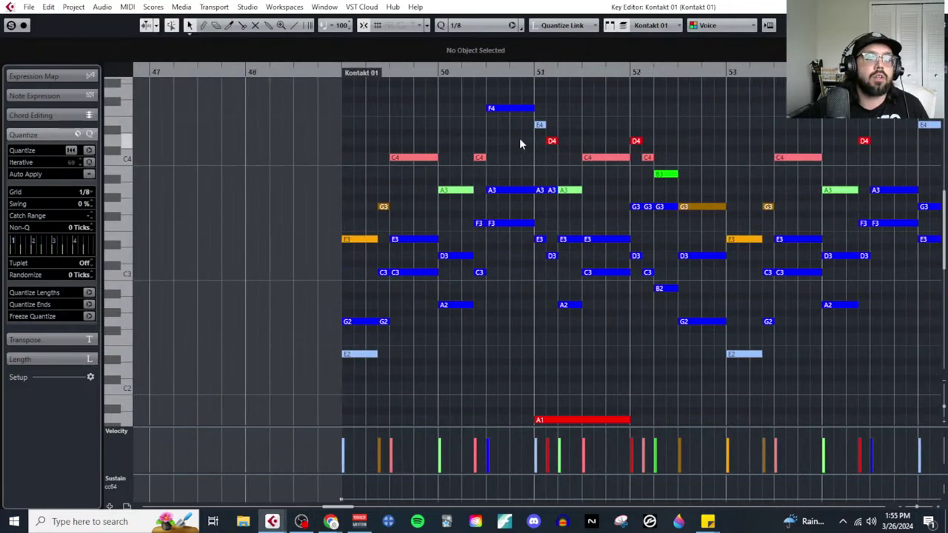
pyautogui.scroll(2, 566, 244)
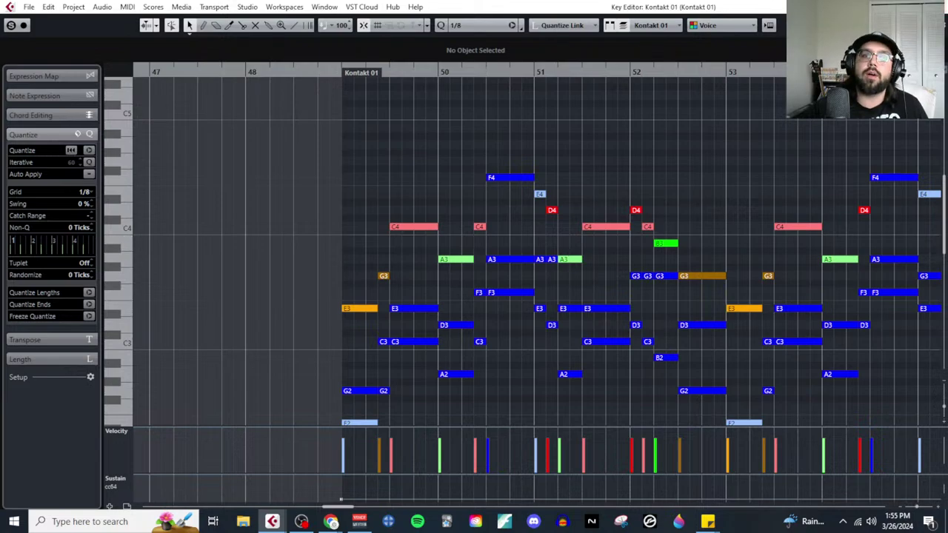
pyautogui.click(737, 26)
# Step: Switch the note colouring back to velocity
pyautogui.click(732, 41)
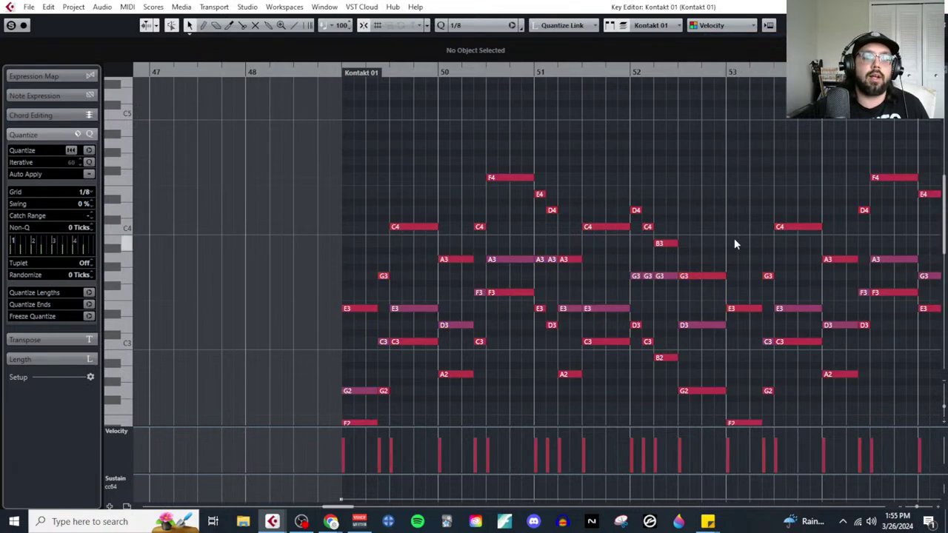
pyautogui.hscroll(-2, 601, 275)
pyautogui.hscroll(6, 600, 275)
pyautogui.scroll(-5, 600, 282)
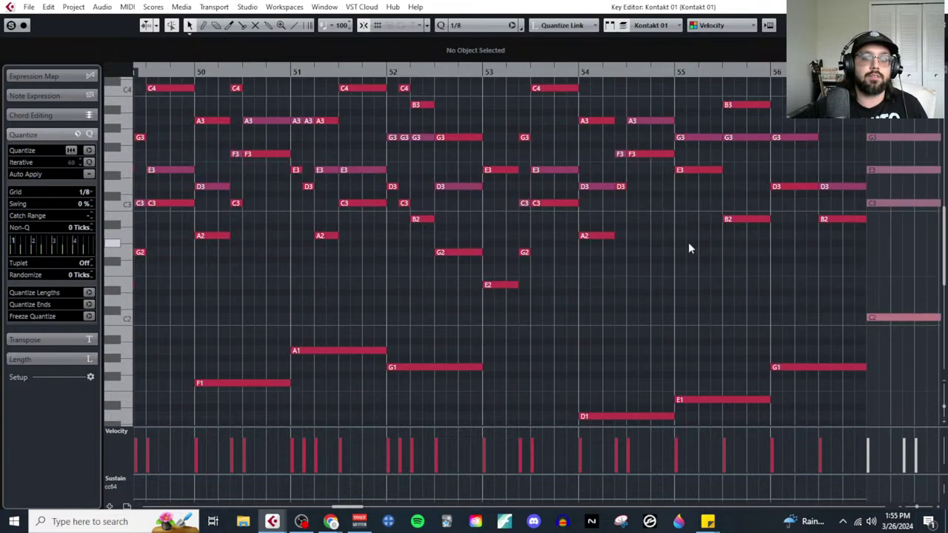
pyautogui.scroll(-1, 688, 248)
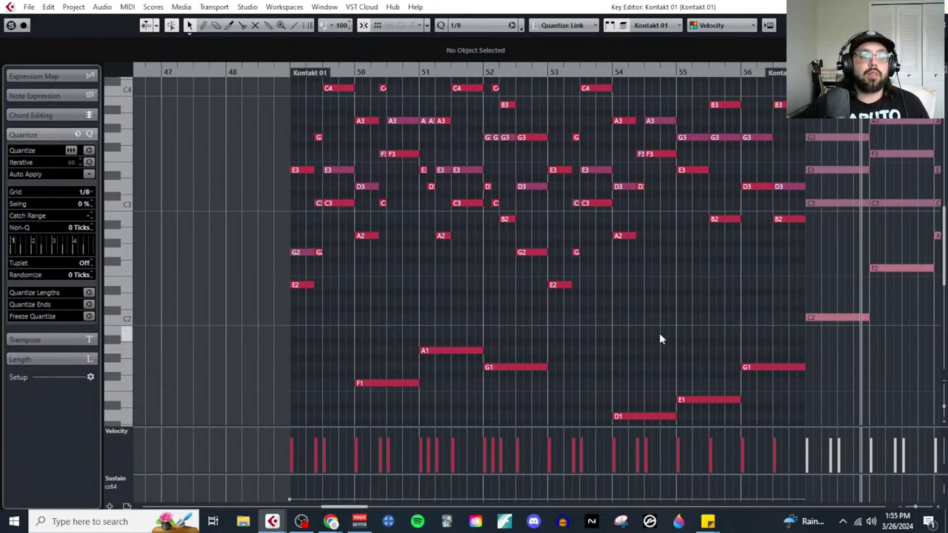
pyautogui.scroll(8, 644, 326)
pyautogui.hscroll(4, 645, 326)
pyautogui.scroll(-6, 593, 311)
pyautogui.hscroll(7, 533, 299)
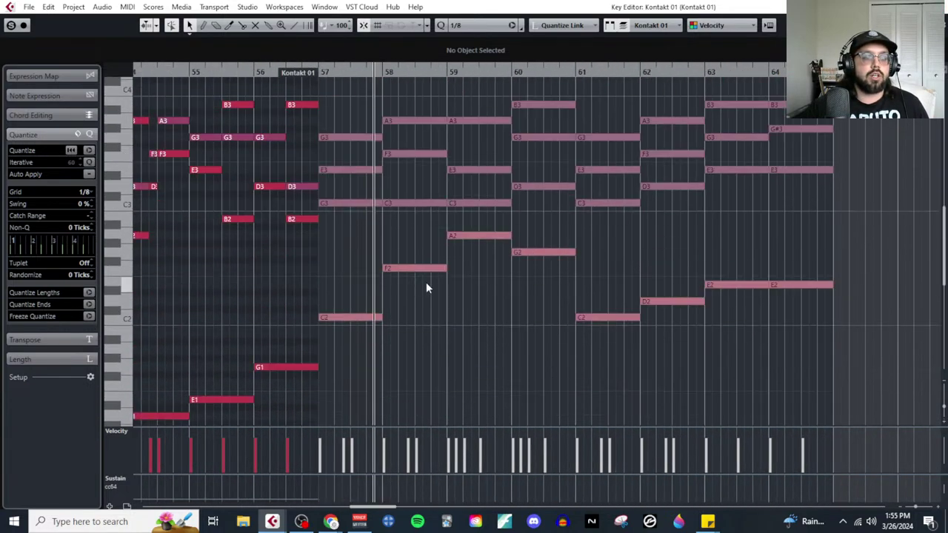
# Step: Make the next part's notes editable, marquee its upper notes, then clear the selection
pyautogui.click(410, 337)
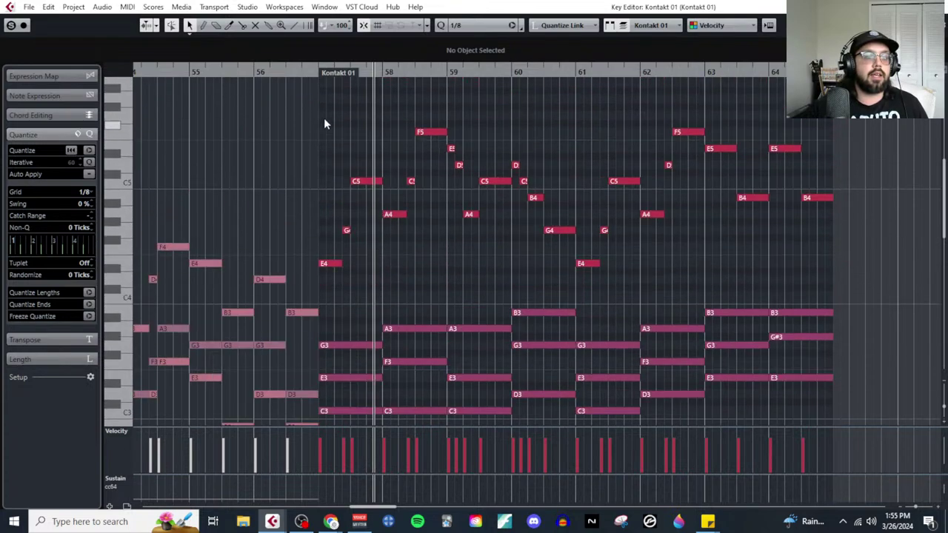
pyautogui.moveTo(336, 107); pyautogui.dragTo(874, 257)
pyautogui.scroll(-6, 533, 245)
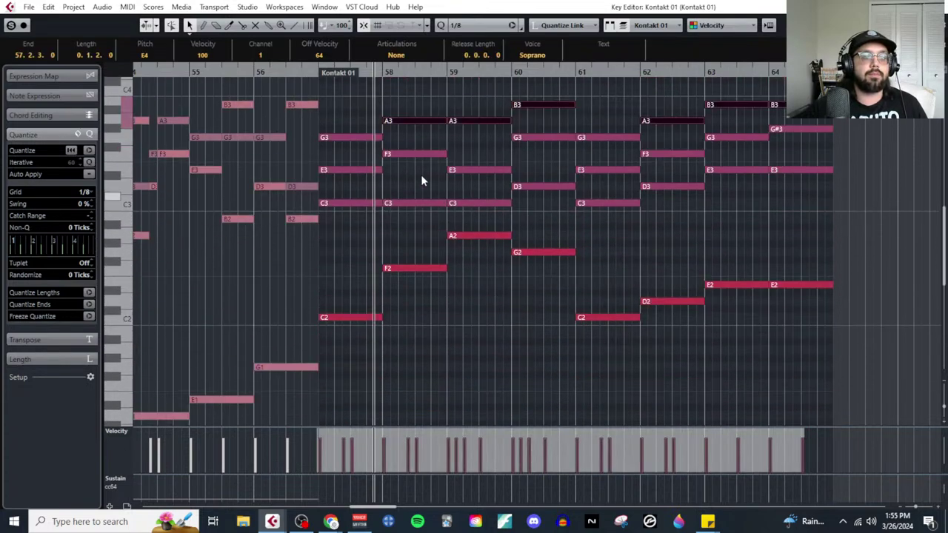
pyautogui.moveTo(338, 110); pyautogui.dragTo(851, 360)
pyautogui.scroll(5, 853, 356)
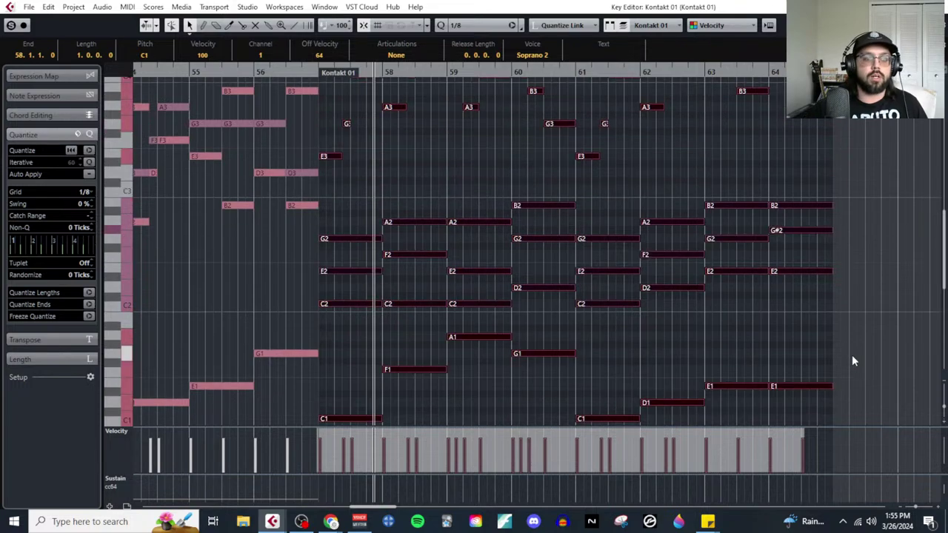
pyautogui.click(446, 220)
# Step: Zoom in and select the lower notes C2, F2, A2 and G2 in bars 57–60
pyautogui.press('h')
pyautogui.press('h')
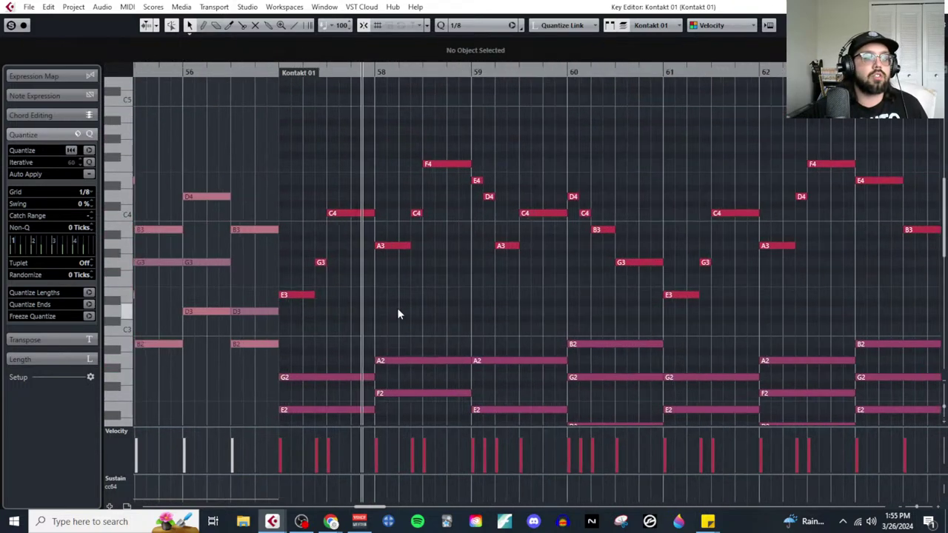
pyautogui.scroll(-10, 419, 255)
pyautogui.press('g')
pyautogui.scroll(6, 462, 321)
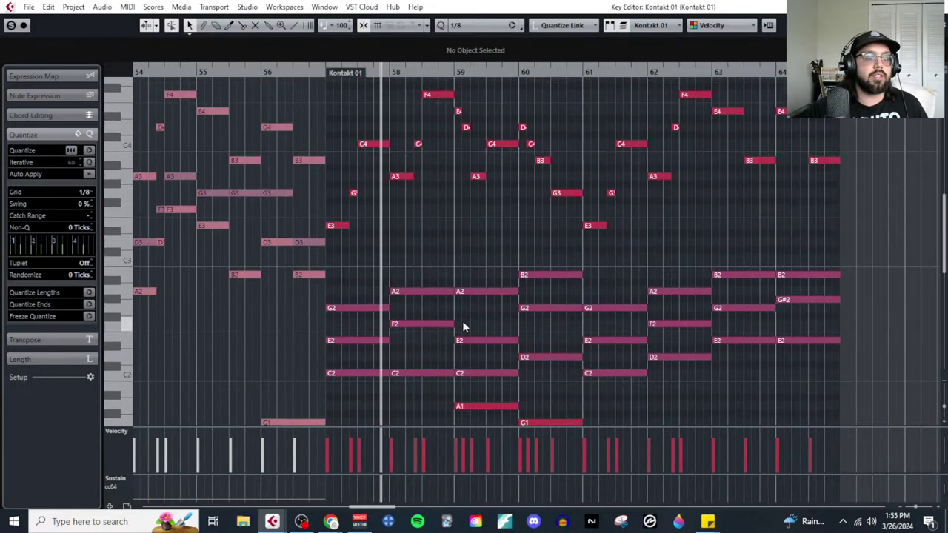
pyautogui.hscroll(-4, 399, 273)
pyautogui.hscroll(3, 591, 296)
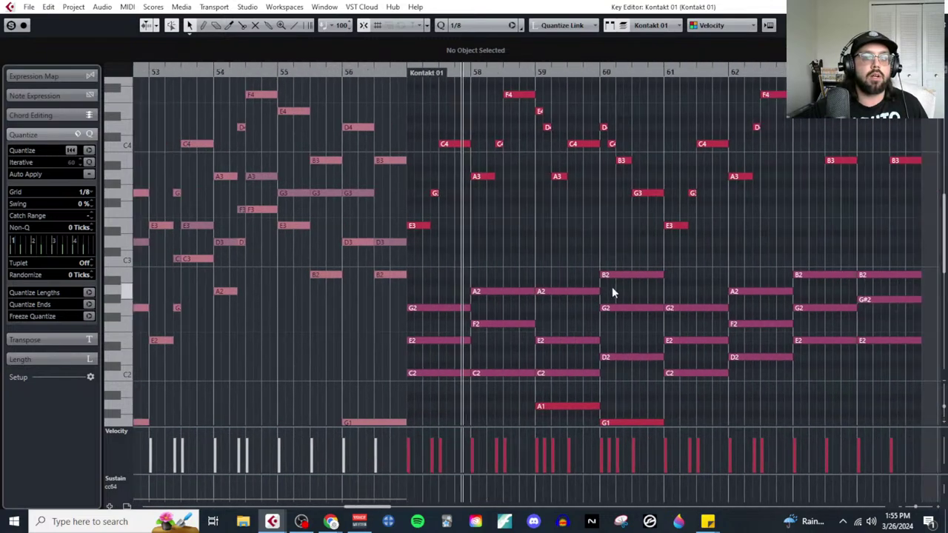
pyautogui.press('h')
pyautogui.scroll(-3, 433, 311)
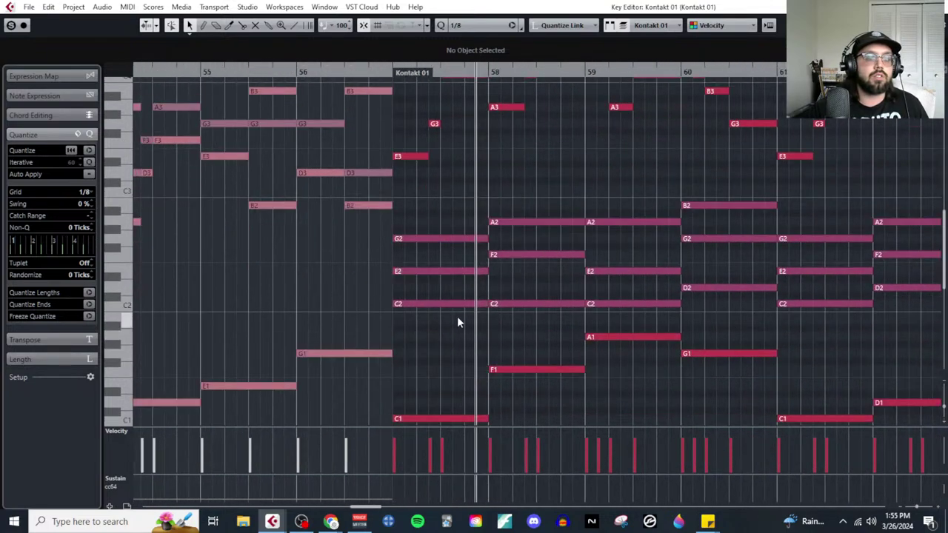
pyautogui.click(456, 305)
pyautogui.keyDown('shift'); pyautogui.click(528, 255); pyautogui.keyUp('shift')
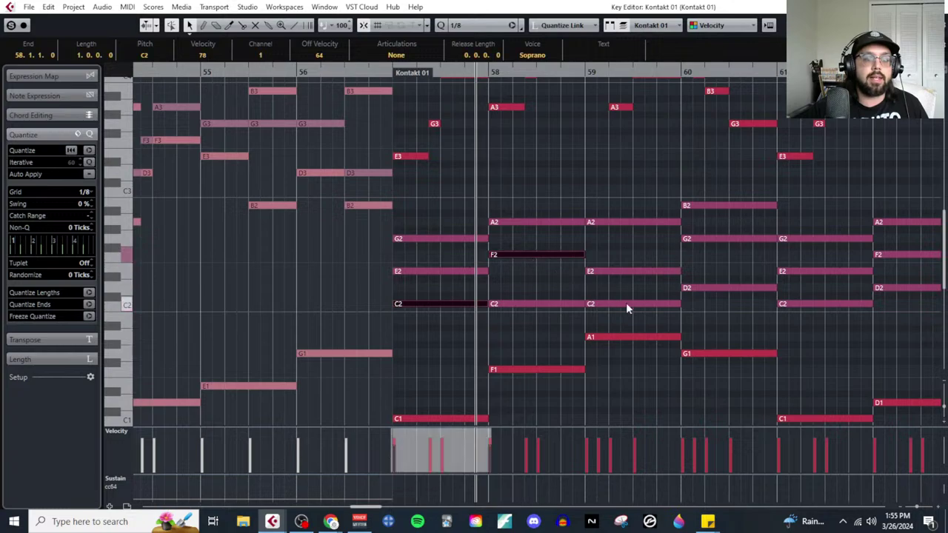
pyautogui.keyDown('shift'); pyautogui.click(638, 222); pyautogui.keyUp('shift')
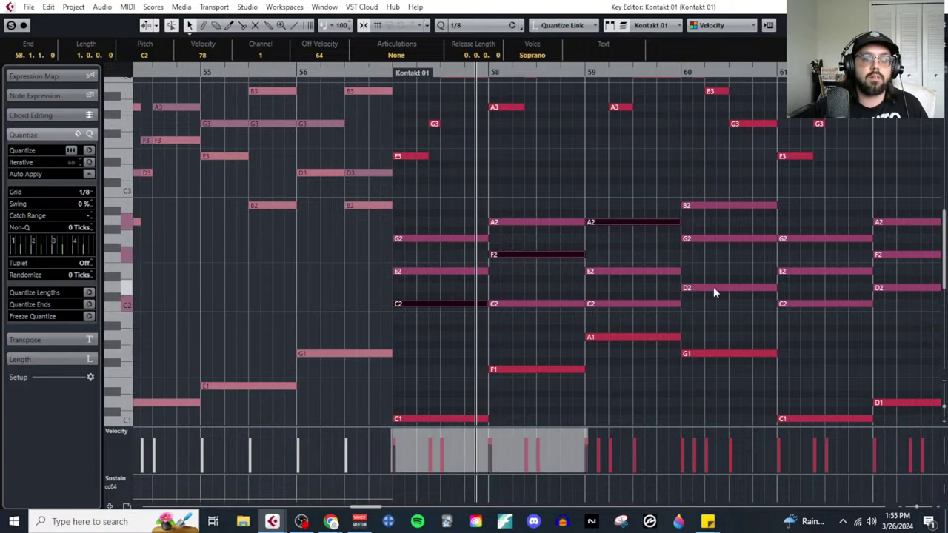
pyautogui.keyDown('shift'); pyautogui.click(724, 239); pyautogui.keyUp('shift')
# Step: Extend the selection with the C2, D2 and two E2 notes in bars 61–63
pyautogui.hscroll(2, 687, 306)
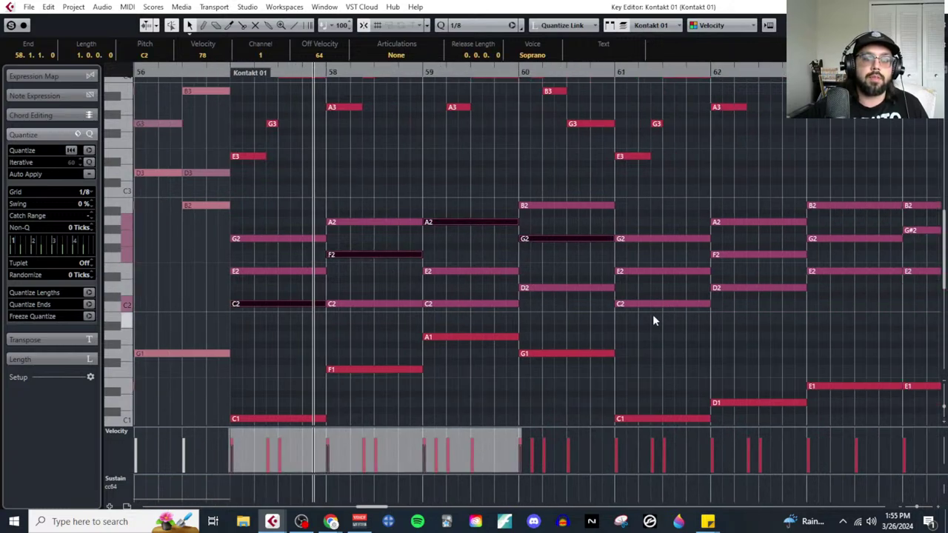
pyautogui.keyDown('shift'); pyautogui.click(643, 303); pyautogui.keyUp('shift')
pyautogui.keyDown('shift'); pyautogui.click(752, 289); pyautogui.keyUp('shift')
pyautogui.hscroll(1, 752, 288)
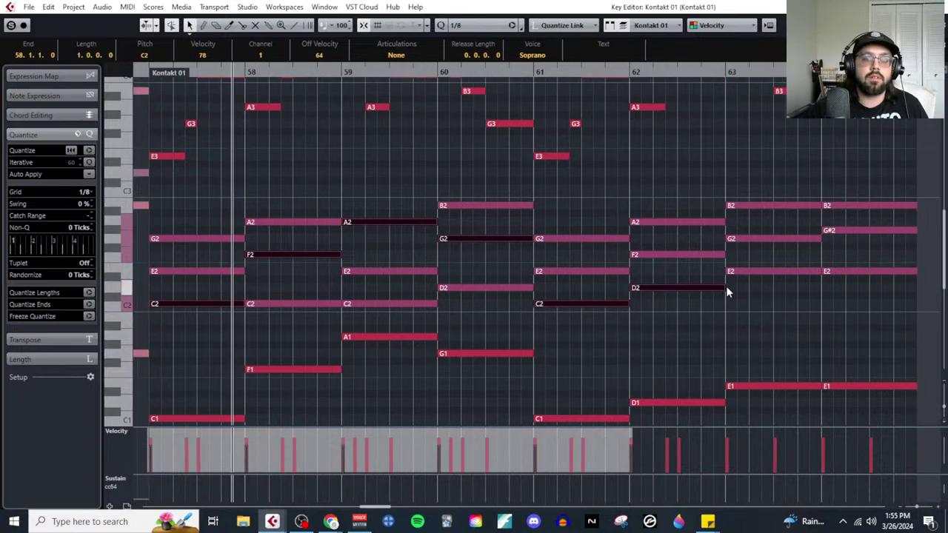
pyautogui.keyDown('shift'); pyautogui.click(749, 273); pyautogui.keyUp('shift')
pyautogui.keyDown('shift'); pyautogui.click(837, 273); pyautogui.keyUp('shift')
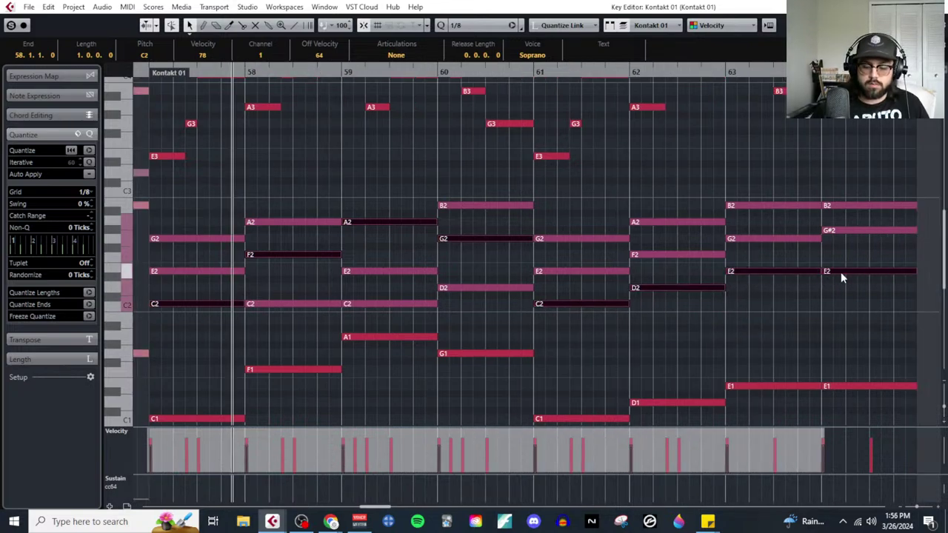
pyautogui.press('Right')
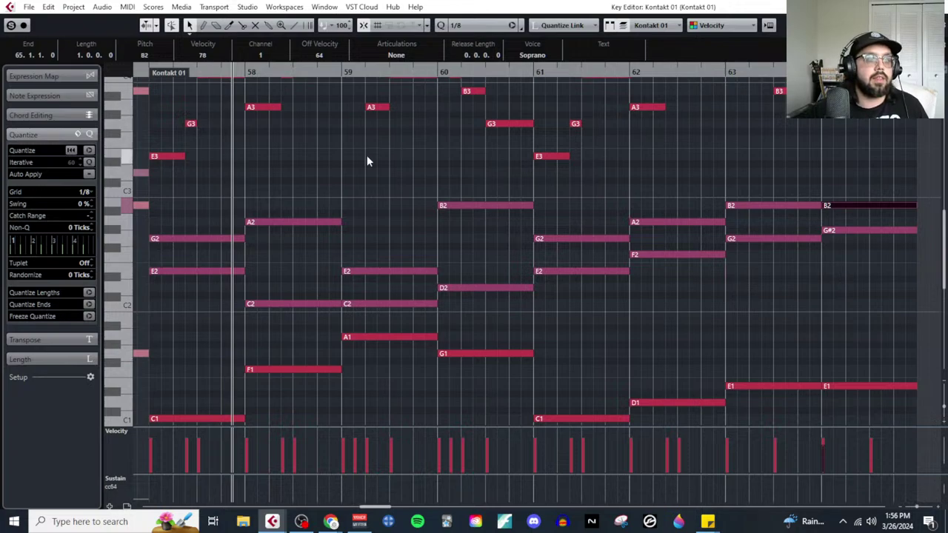
# Step: Try the C2 and E2 notes an octave higher, then return them to C2 and E2
pyautogui.hscroll(-2, 366, 155)
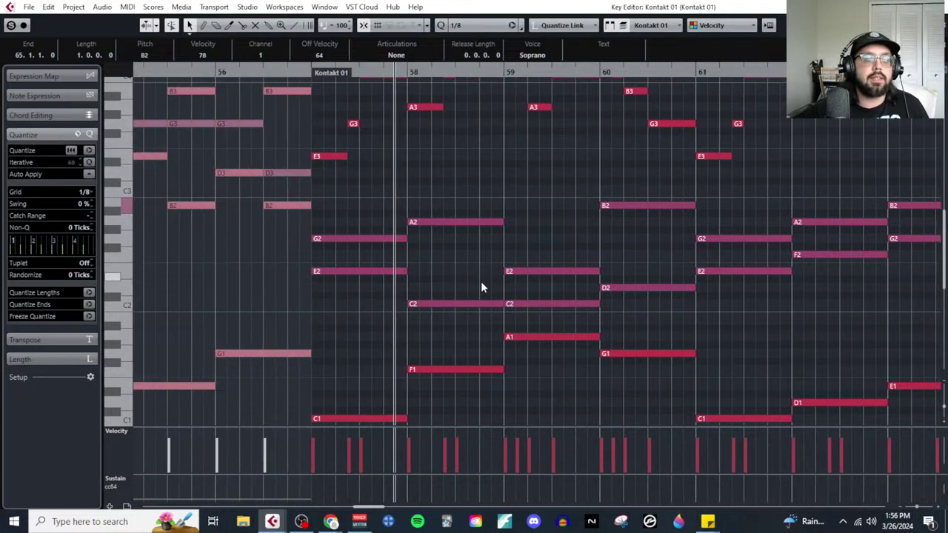
pyautogui.moveTo(484, 287); pyautogui.dragTo(529, 317)
pyautogui.hotkey('shift', 'Up')
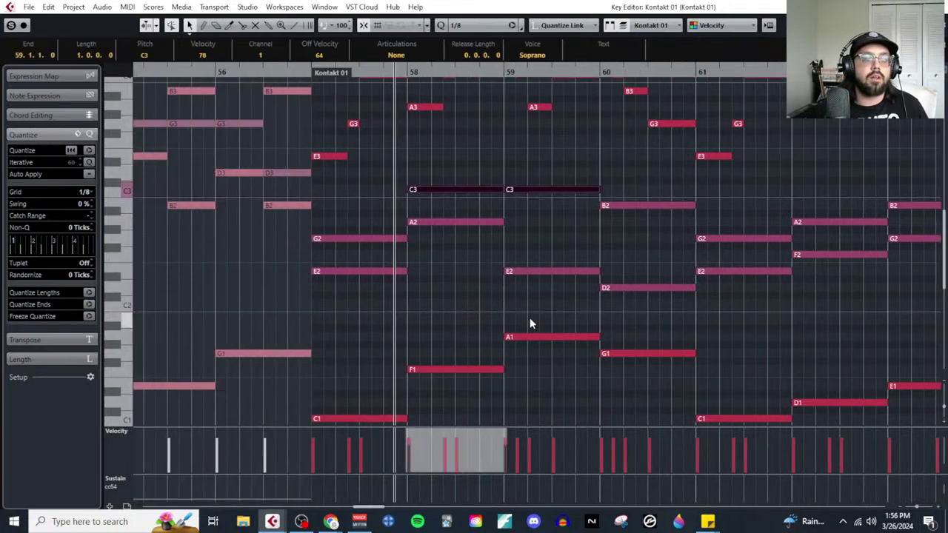
pyautogui.moveTo(390, 257); pyautogui.dragTo(528, 294)
pyautogui.hotkey('shift', 'Up')
pyautogui.hotkey('shift', 'Down')
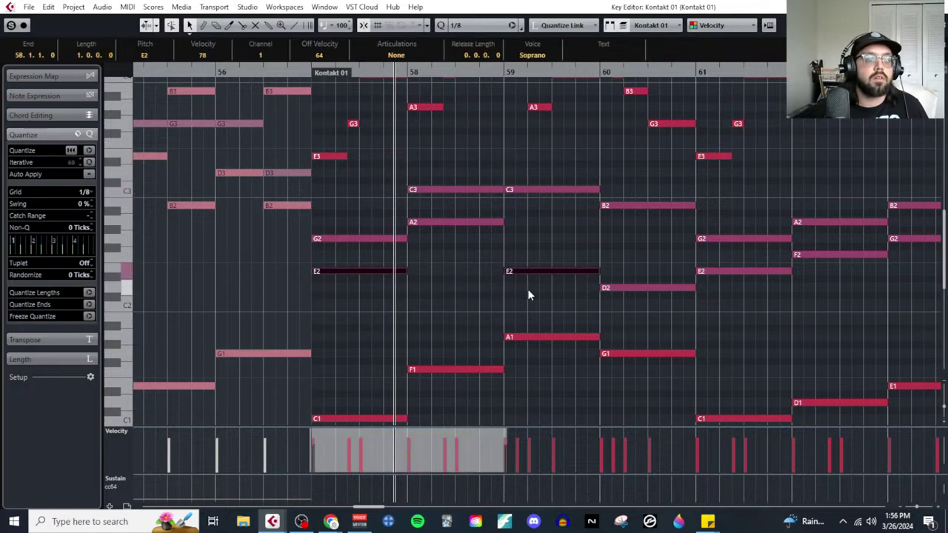
pyautogui.moveTo(473, 172); pyautogui.dragTo(511, 191)
pyautogui.hotkey('shift', 'Down')
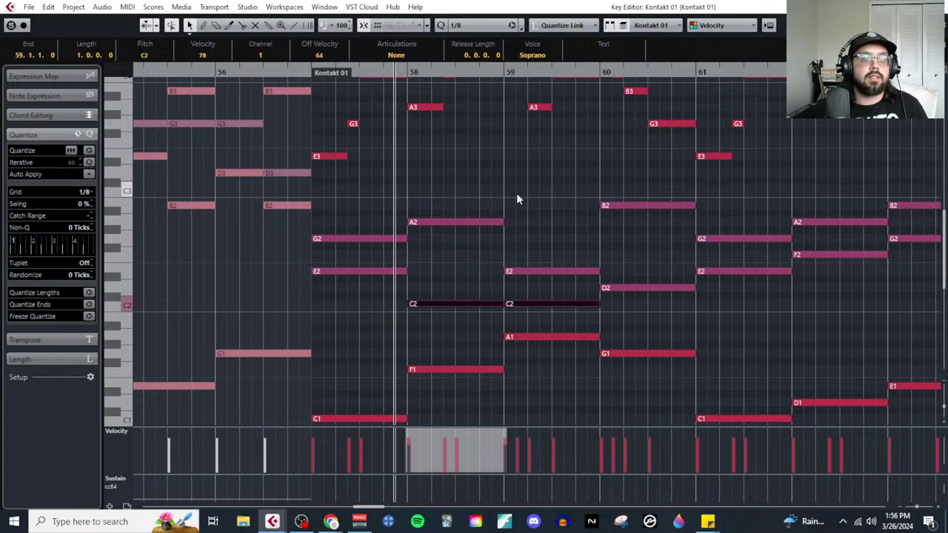
# Step: Drop the B2 at bar 60 and the G2, A2, B2 in bars 61–63 an octave
pyautogui.moveTo(627, 197); pyautogui.dragTo(653, 216)
pyautogui.hotkey('shift', 'Down')
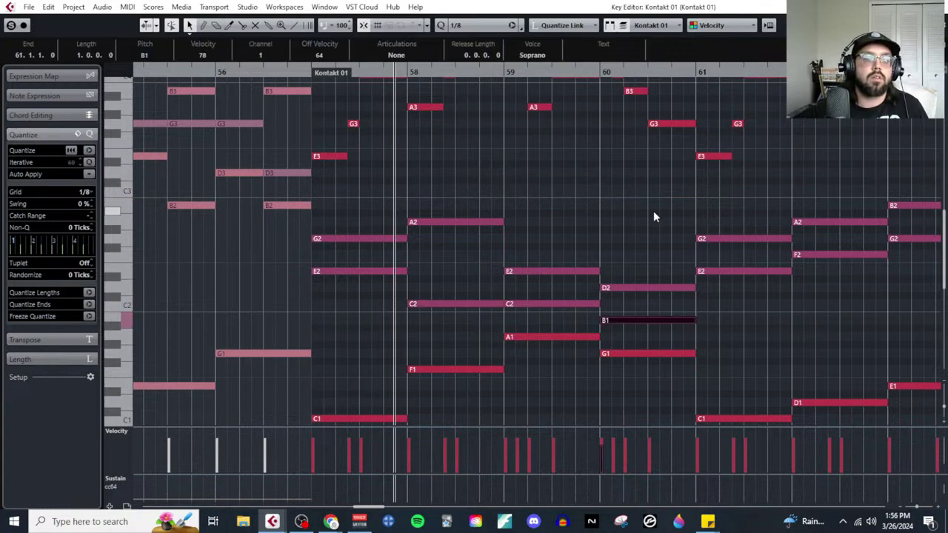
pyautogui.hscroll(3, 736, 214)
pyautogui.moveTo(618, 191); pyautogui.dragTo(663, 242)
pyautogui.keyDown('shift'); pyautogui.click(854, 210); pyautogui.keyUp('shift')
pyautogui.hotkey('shift', 'Down')
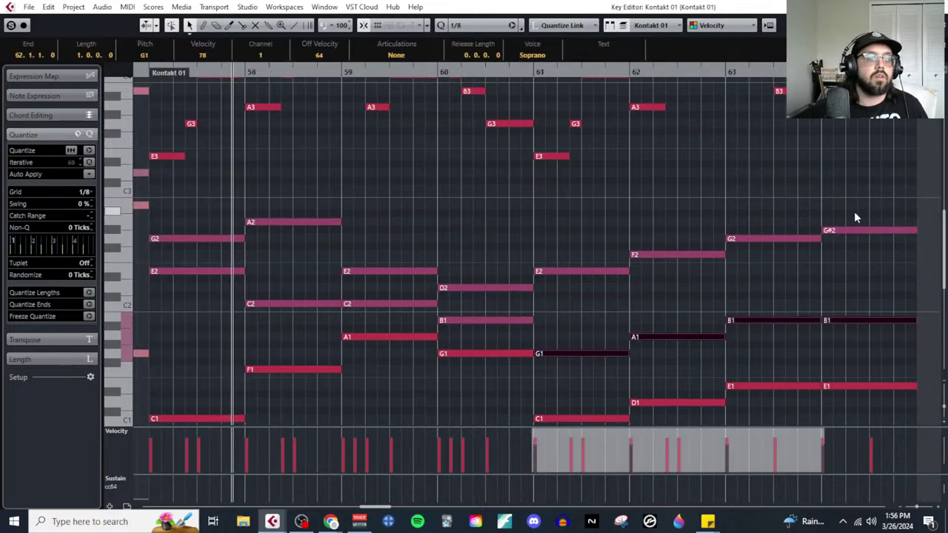
# Step: Zoom out to show more bars and deselect all notes
pyautogui.hscroll(-5, 613, 208)
pyautogui.scroll(4, 612, 208)
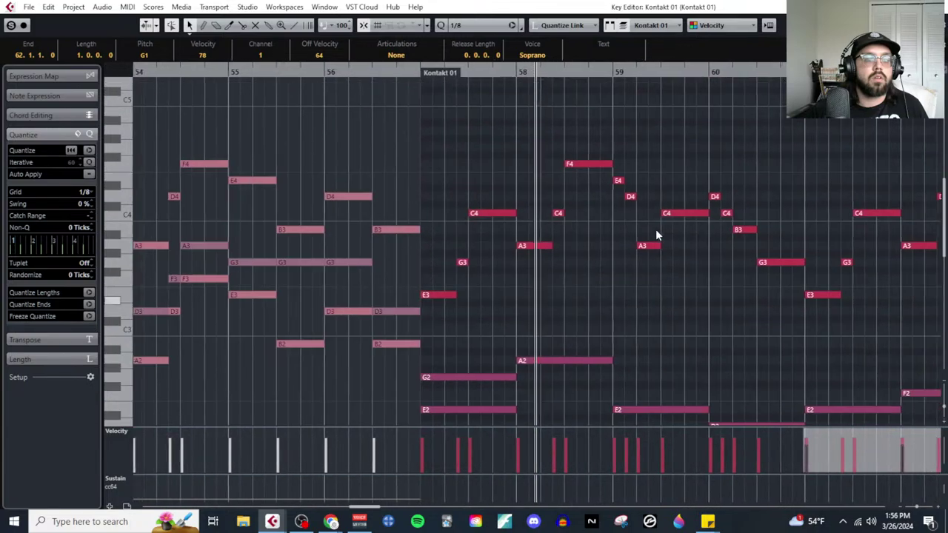
pyautogui.scroll(-4, 651, 241)
pyautogui.hscroll(2, 650, 236)
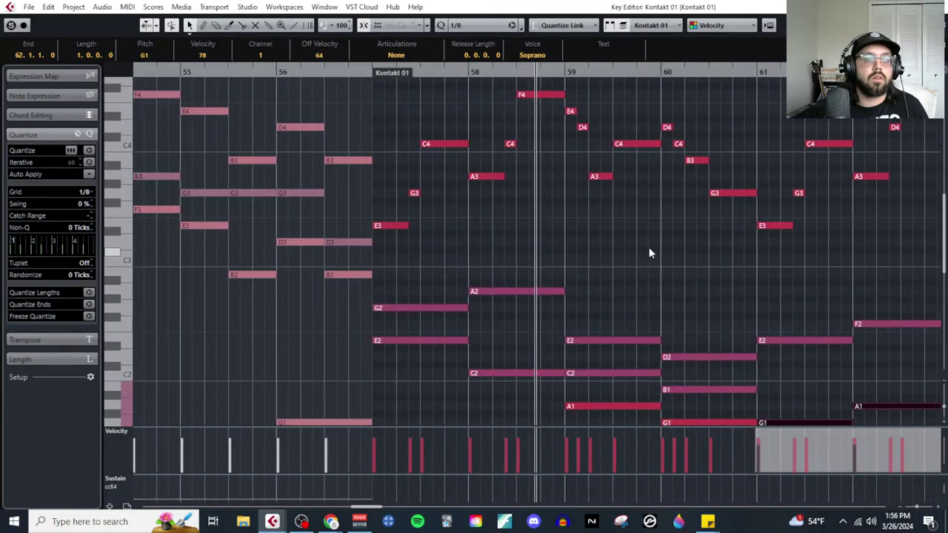
pyautogui.press('g')
pyautogui.press('g')
pyautogui.press('g')
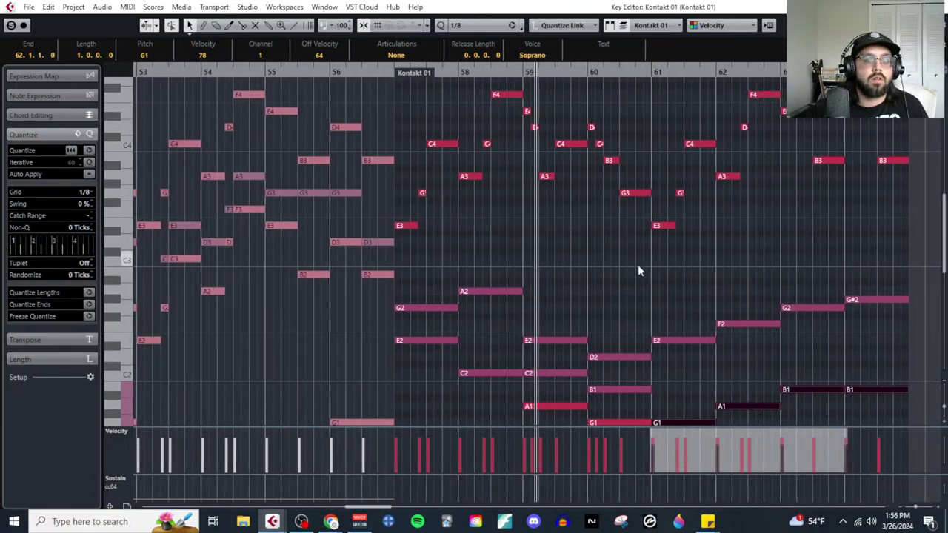
pyautogui.scroll(-2, 679, 307)
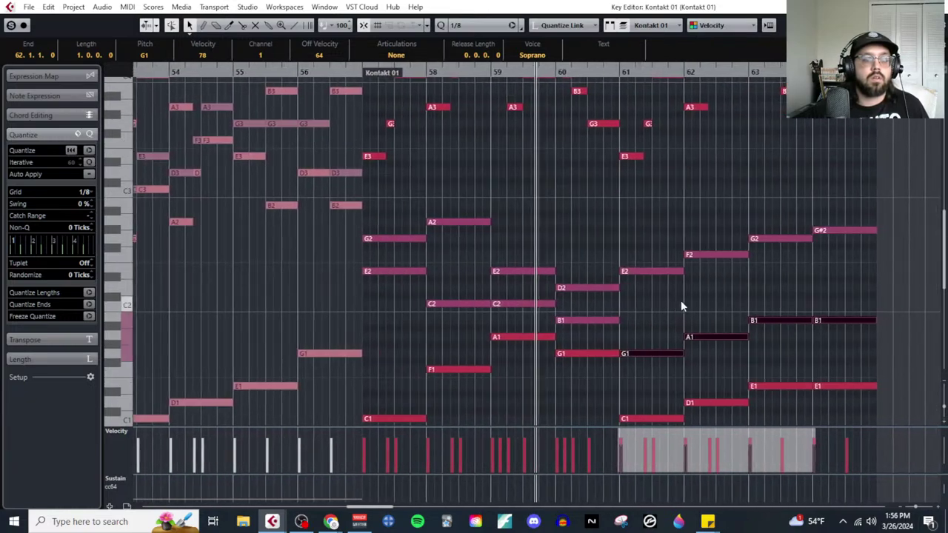
pyautogui.click(647, 262)
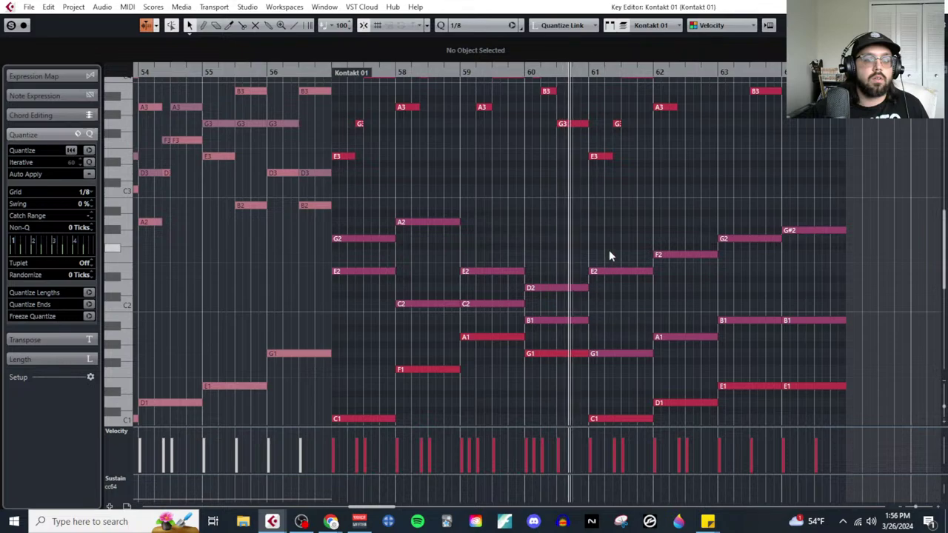
# Step: Raise the G1, A1, B1 bass in bars 61–64 to G2, A2, B2, then bring up the Live Composing Process doc
pyautogui.moveTo(628, 314); pyautogui.dragTo(830, 354)
pyautogui.hotkey('shift', 'Up')
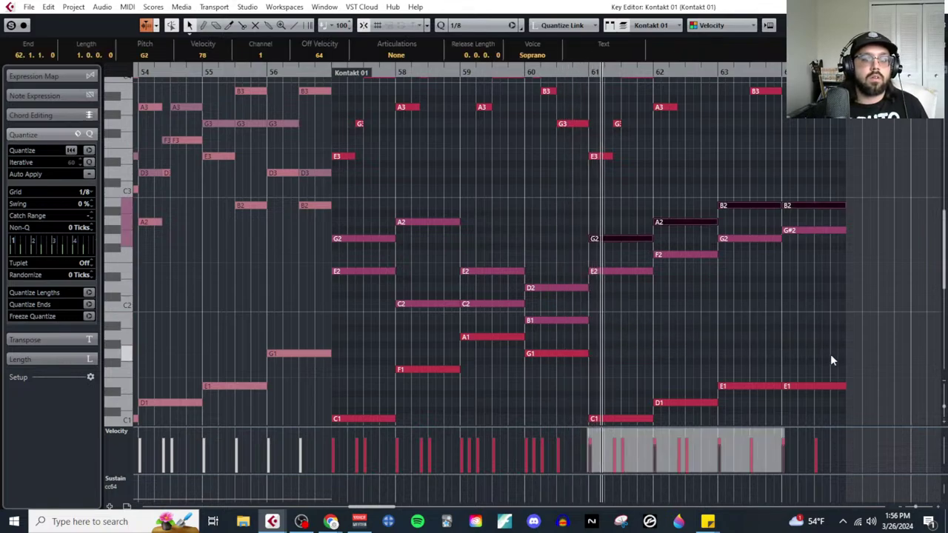
pyautogui.scroll(-1, 742, 331)
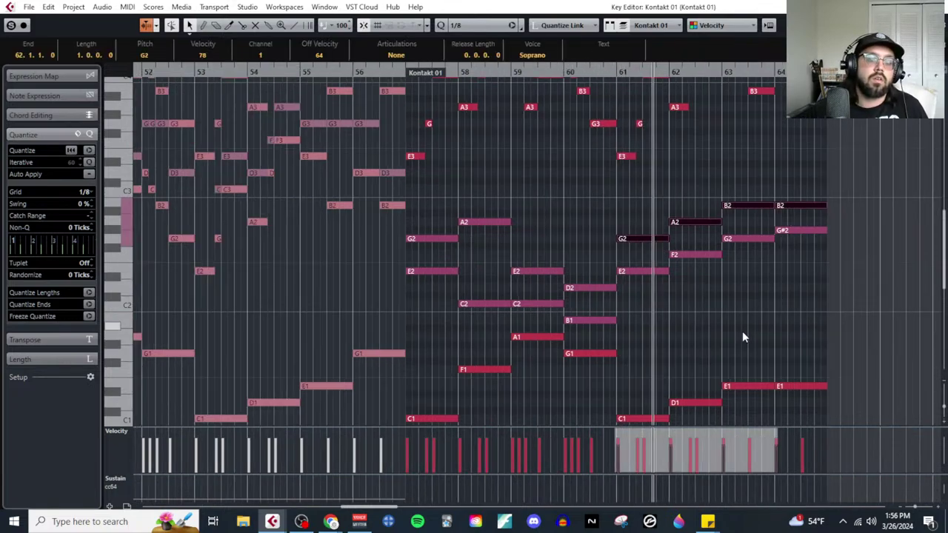
pyautogui.scroll(2, 741, 312)
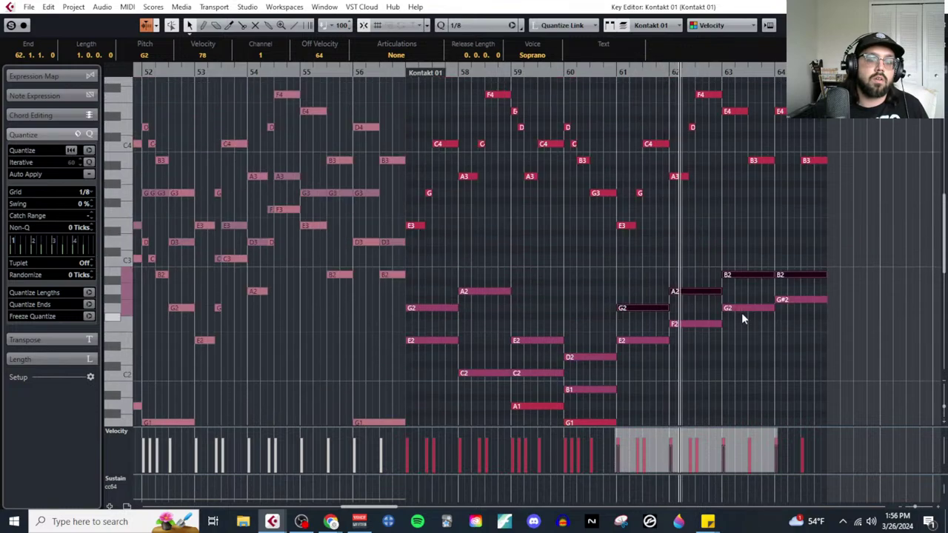
pyautogui.scroll(-1, 559, 281)
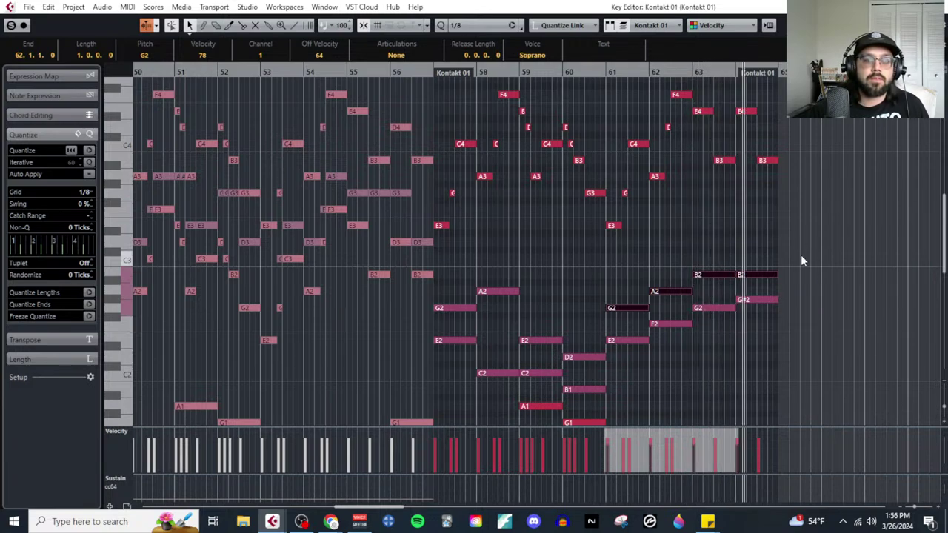
pyautogui.scroll(-1, 801, 255)
pyautogui.hscroll(3, 702, 232)
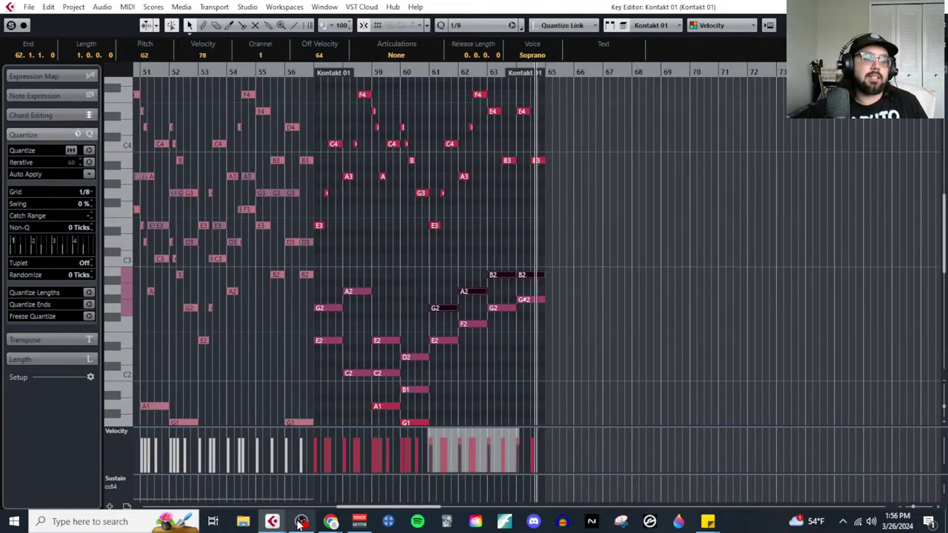
pyautogui.moveTo(326, 523)
pyautogui.click(391, 451)
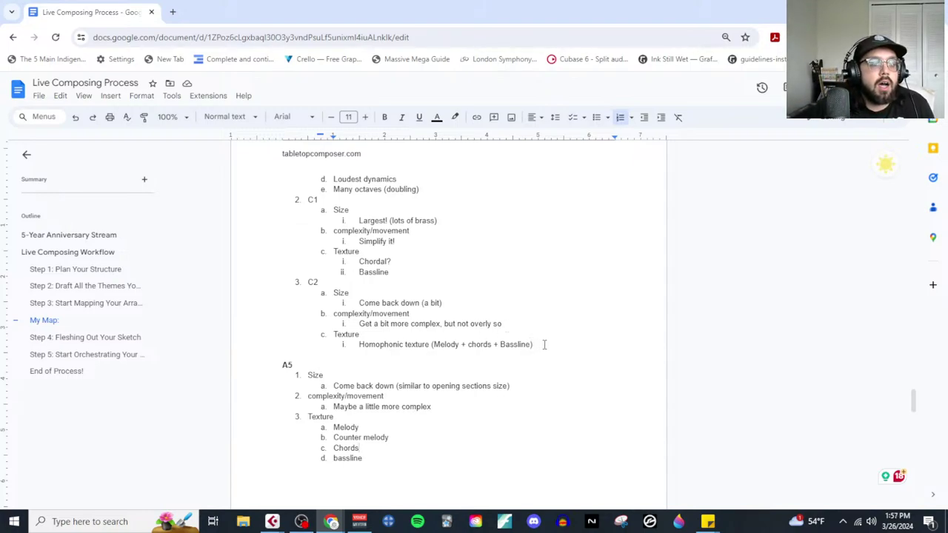
# Step: Highlight the C2 homophonic texture note and the A5 Size and Texture lists, then return to Cubase
pyautogui.moveTo(544, 344); pyautogui.dragTo(353, 351)
pyautogui.scroll(-1, 397, 365)
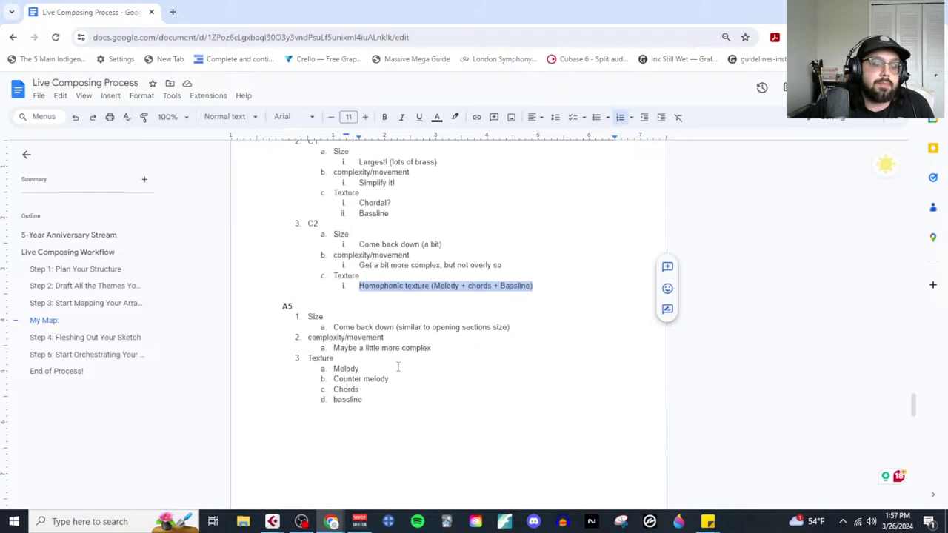
pyautogui.click(449, 417)
pyautogui.scroll(-1, 304, 296)
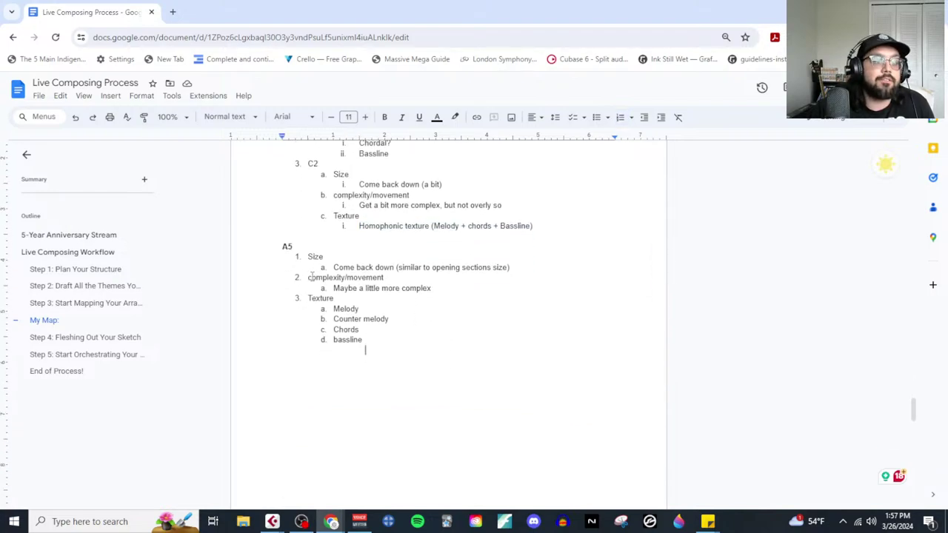
pyautogui.moveTo(306, 246); pyautogui.dragTo(474, 291)
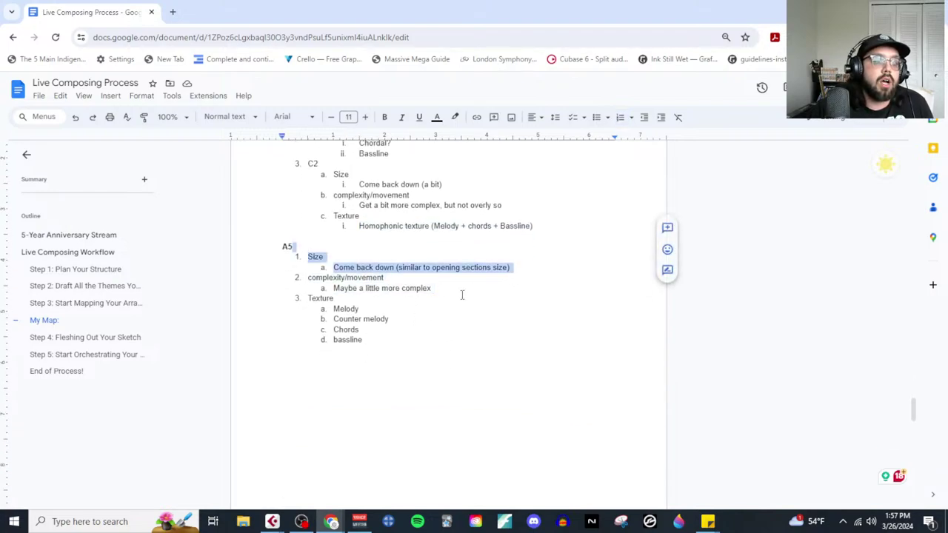
pyautogui.moveTo(417, 345); pyautogui.dragTo(316, 300)
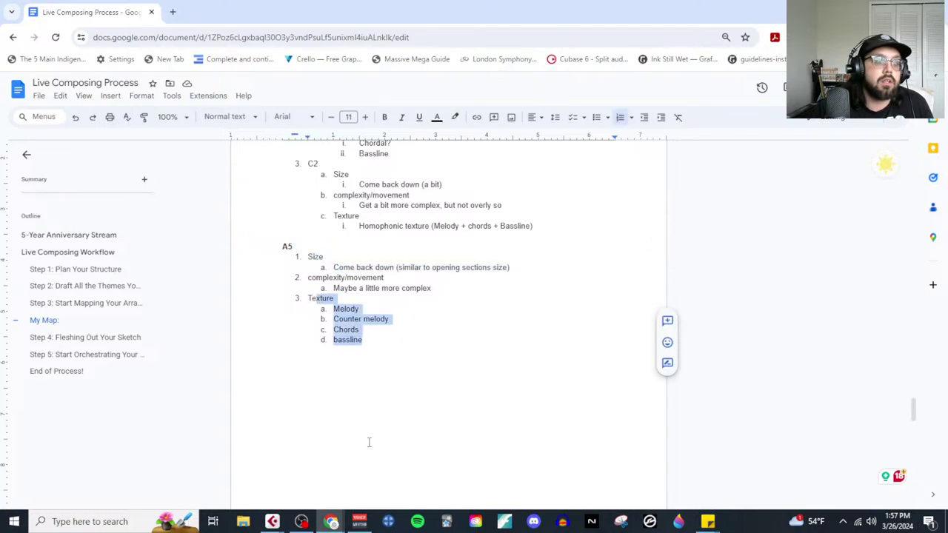
pyautogui.click(274, 522)
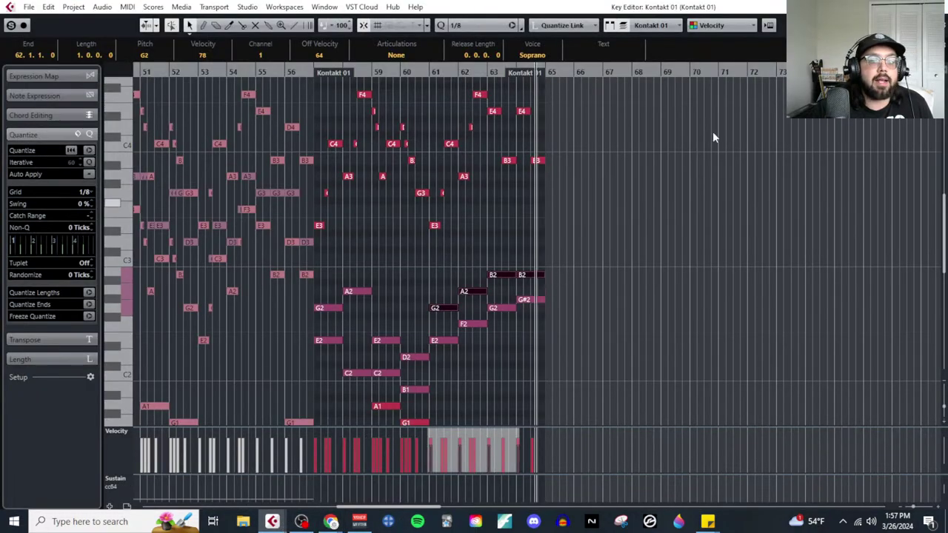
# Step: Close the Key Editor and open the Kontakt 01 part at bar 9 from the arrangement
pyautogui.hotkey('ctrl', 'w')
pyautogui.click(702, 152)
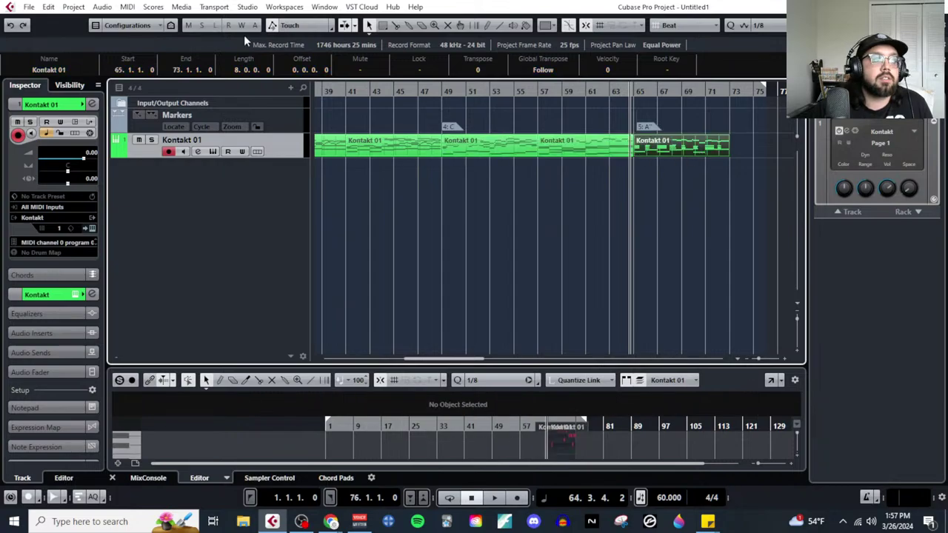
pyautogui.hscroll(-10, 436, 225)
pyautogui.click(501, 148)
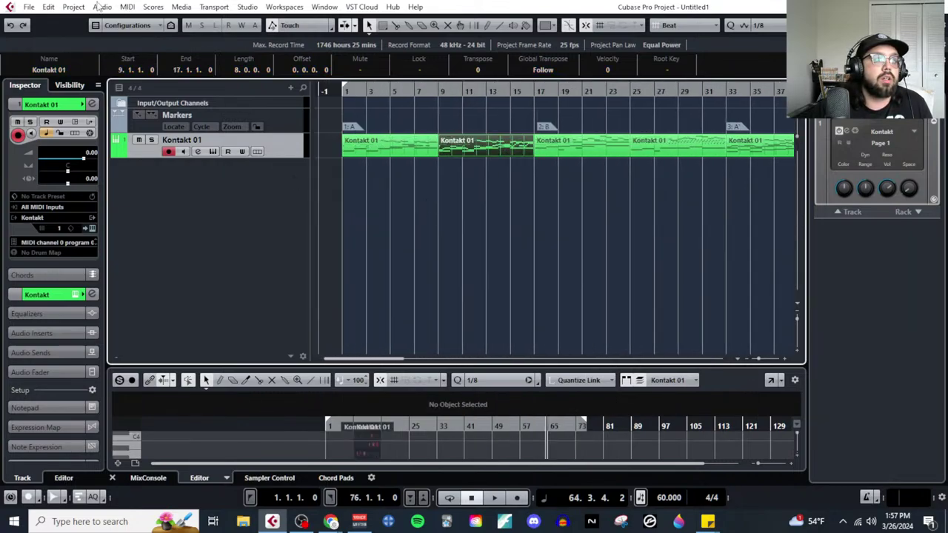
pyautogui.click(127, 7)
pyautogui.click(148, 21)
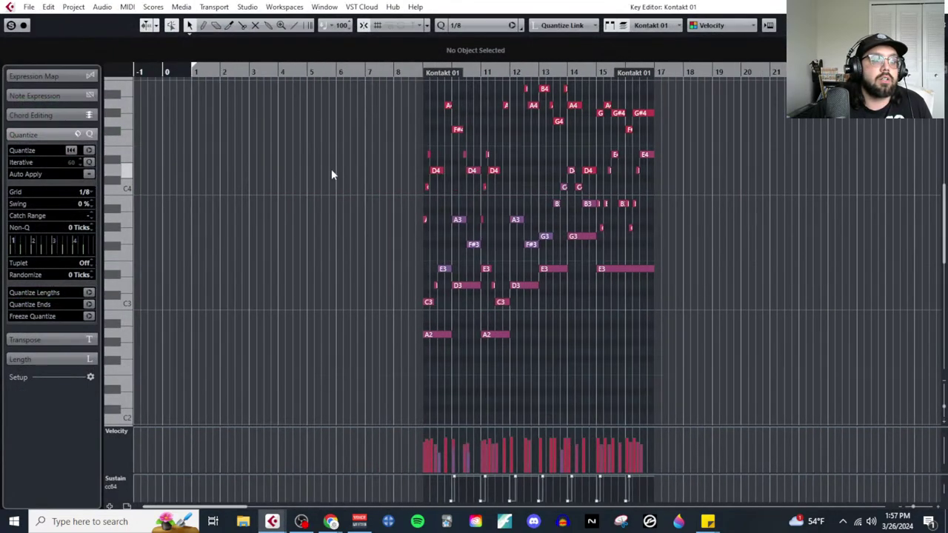
pyautogui.scroll(4, 331, 175)
pyautogui.moveTo(423, 168); pyautogui.dragTo(670, 298)
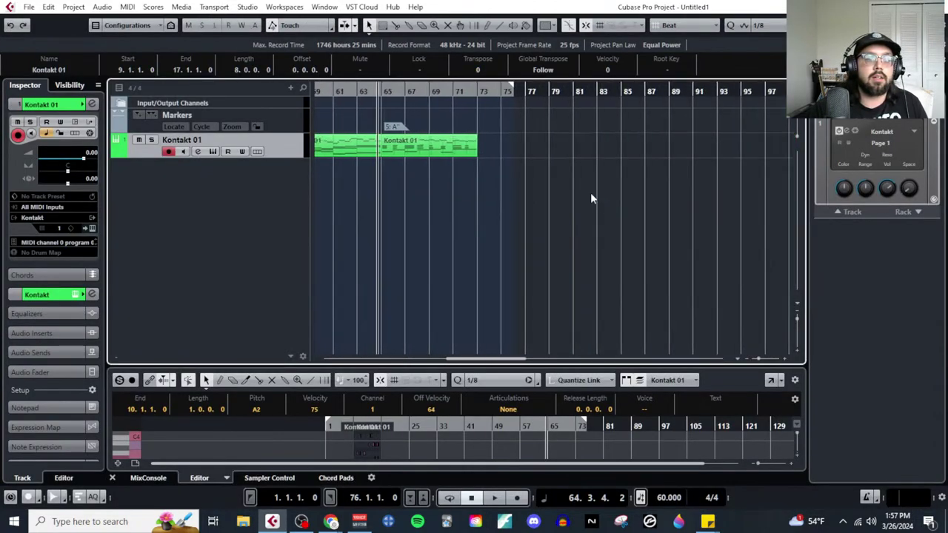
# Step: Open the bar 65 part in the Key Editor, delete its lower notes, then undo the deletion
pyautogui.click(128, 7)
pyautogui.click(152, 17)
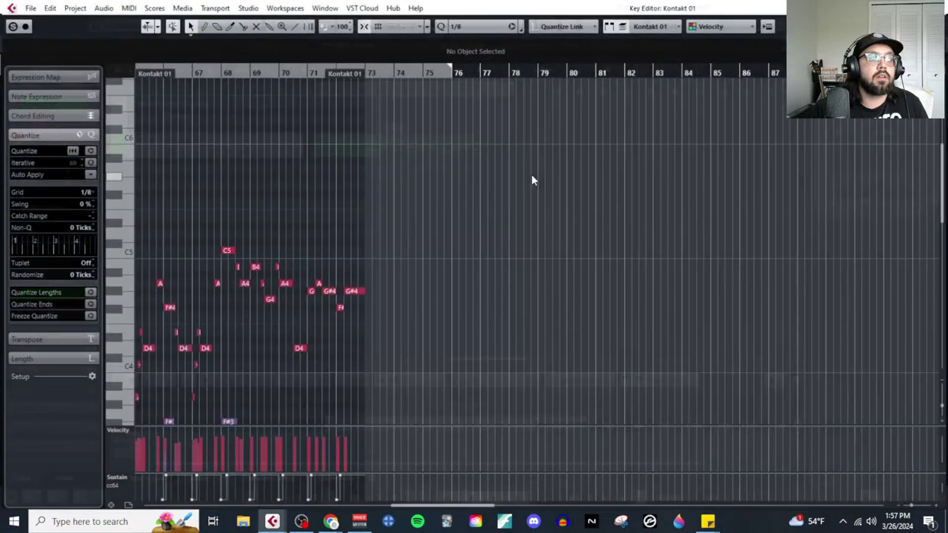
pyautogui.scroll(-4, 527, 280)
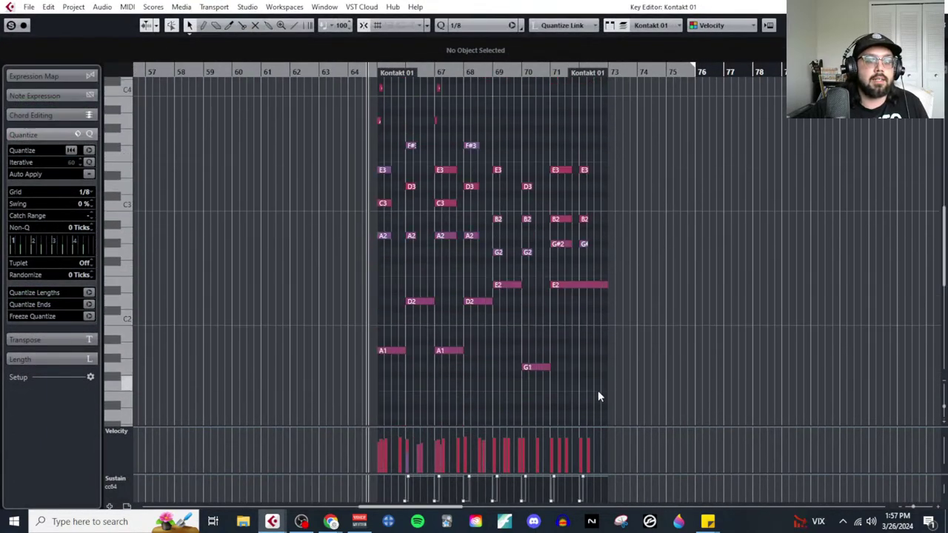
pyautogui.moveTo(598, 396); pyautogui.dragTo(374, 151)
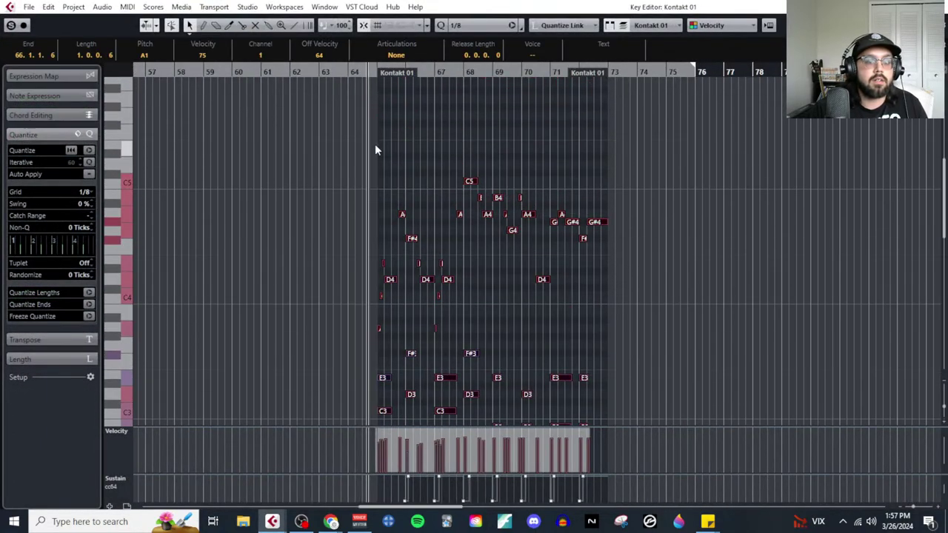
pyautogui.press('Delete')
pyautogui.press('h')
pyautogui.press('h')
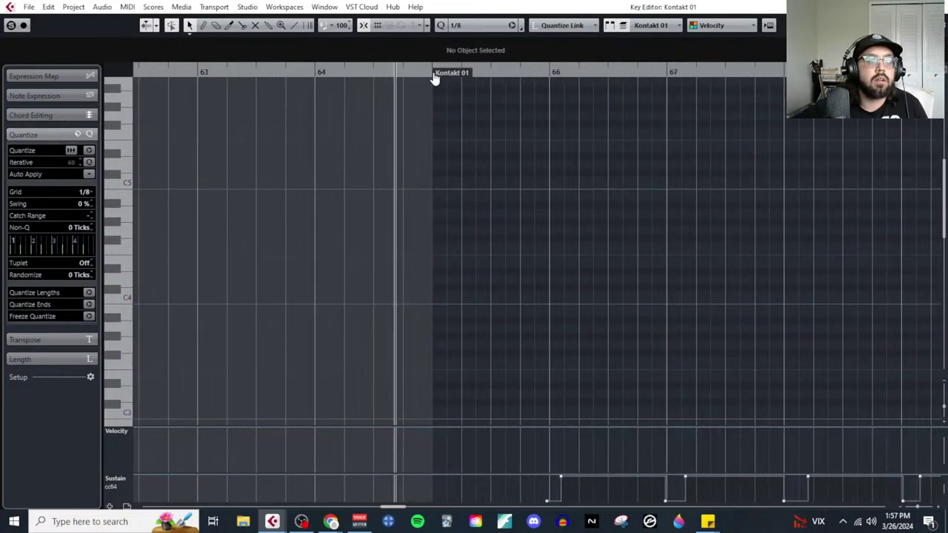
pyautogui.hotkey('ctrl', 'z')
pyautogui.scroll(-1, 555, 252)
# Step: Split the long E3 note at bar 72 and move the split-off piece down to A2
pyautogui.keyDown('ctrl'); pyautogui.scroll(-2, 538, 326); pyautogui.keyUp('ctrl')
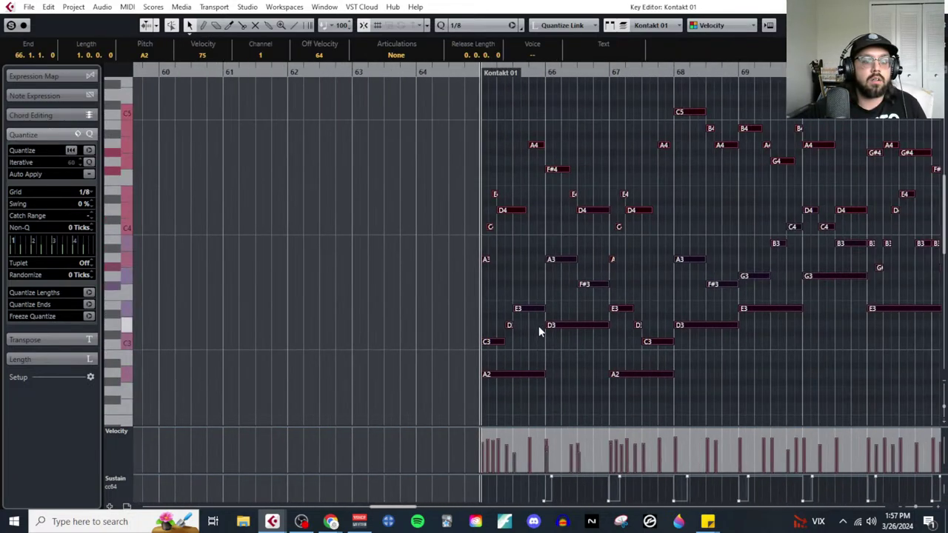
pyautogui.click(538, 326)
pyautogui.scroll(-1, 522, 339)
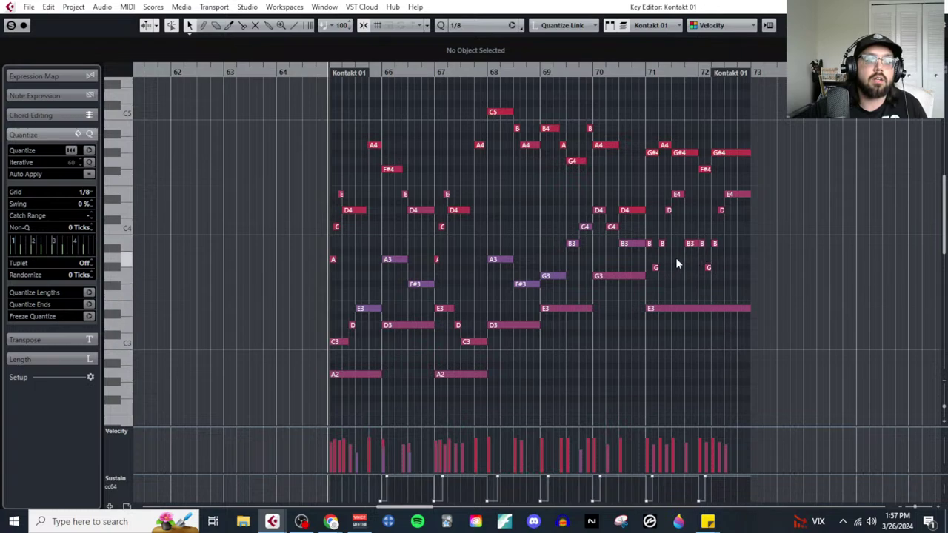
pyautogui.keyDown('ctrl'); pyautogui.scroll(1, 704, 279); pyautogui.keyUp('ctrl')
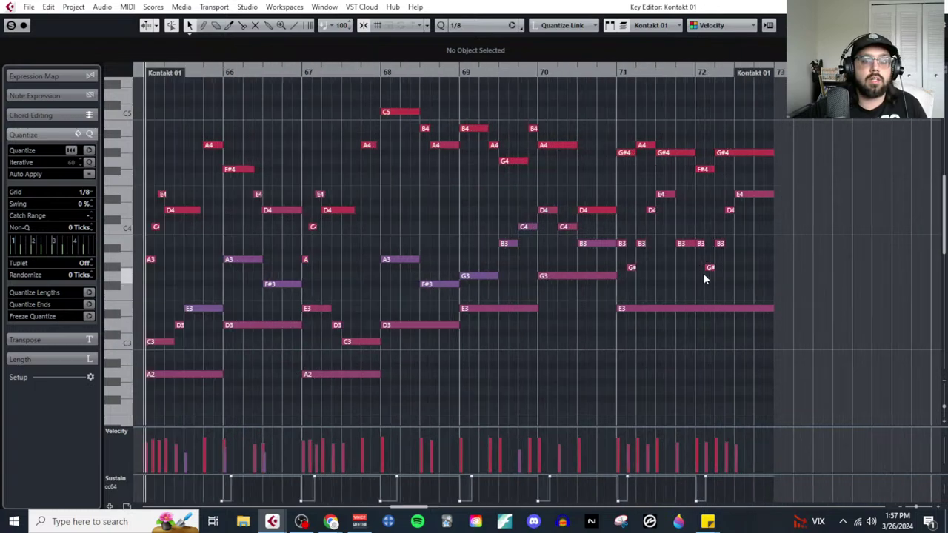
pyautogui.keyDown('ctrl'); pyautogui.scroll(1, 742, 217); pyautogui.keyUp('ctrl')
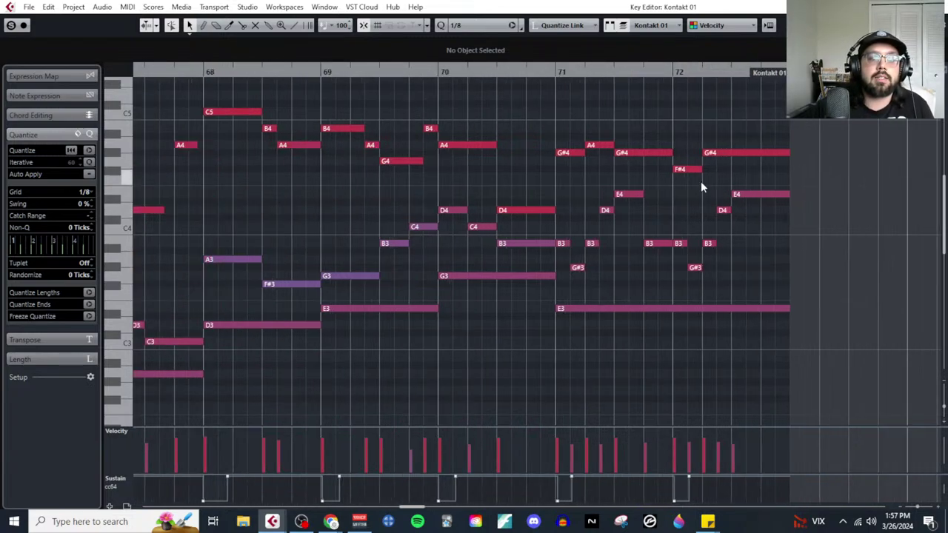
pyautogui.rightClick(685, 308)
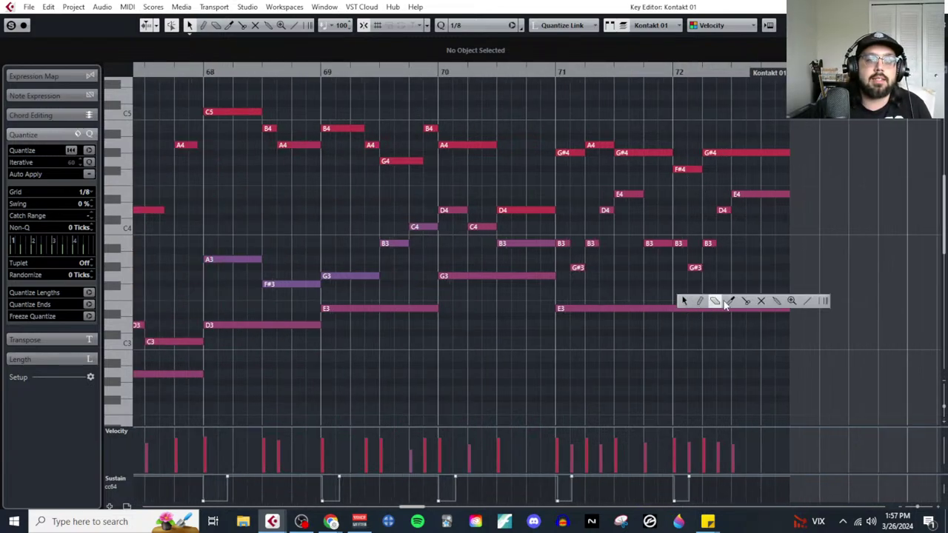
pyautogui.click(713, 301)
pyautogui.click(676, 308)
pyautogui.moveTo(687, 308); pyautogui.dragTo(693, 375)
pyautogui.click(690, 347)
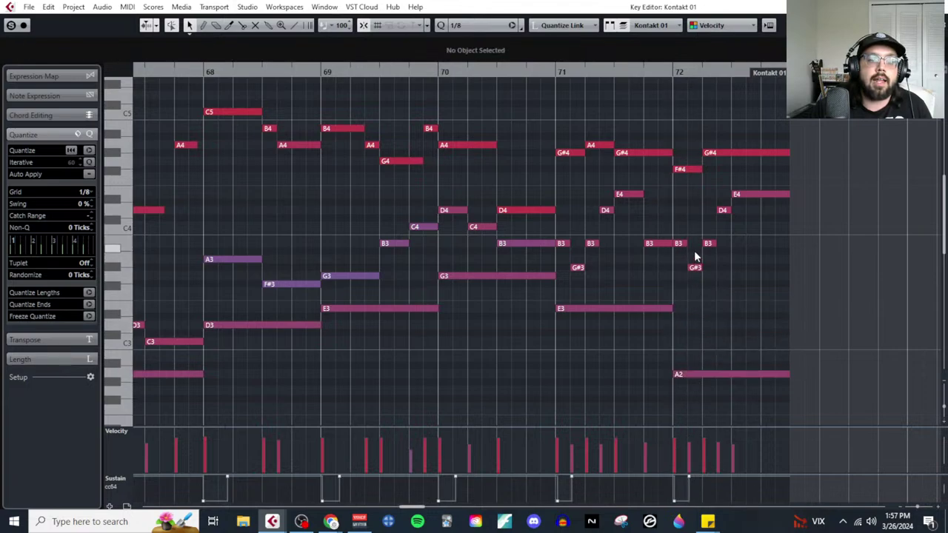
# Step: Raise F#4 to A4, lower E4 to D4, and delete the leftover bar 72 chord notes
pyautogui.click(692, 170)
pyautogui.moveTo(691, 175); pyautogui.dragTo(693, 188)
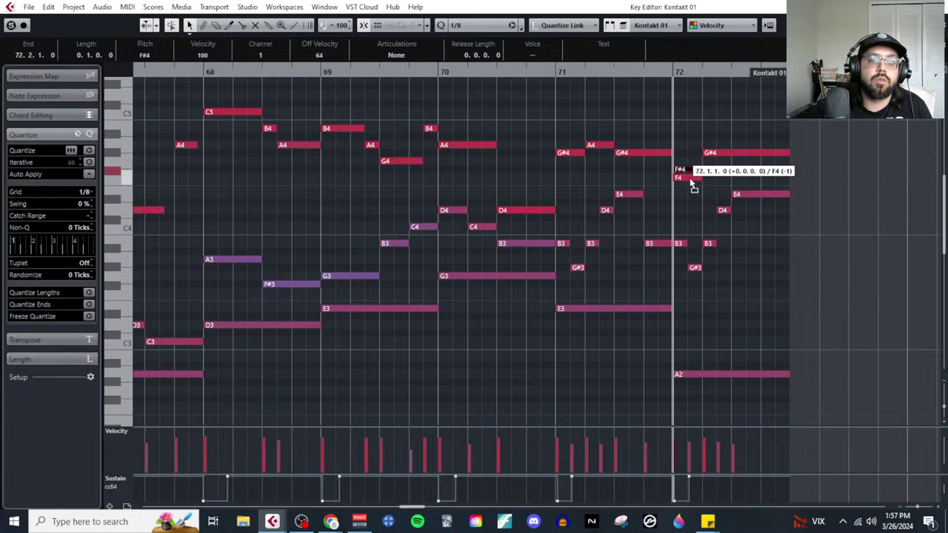
pyautogui.moveTo(693, 187); pyautogui.dragTo(740, 199)
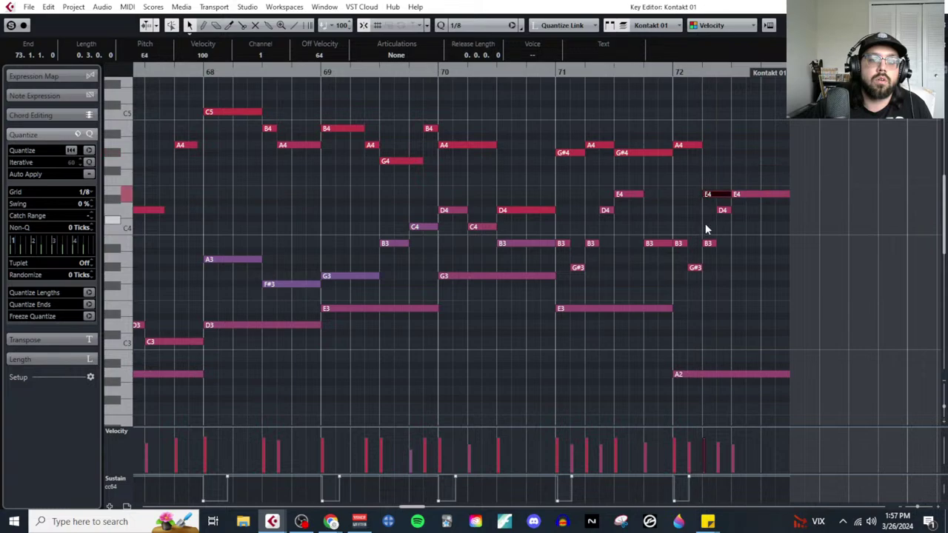
pyautogui.click(746, 195)
pyautogui.press('Down')
pyautogui.press('Down')
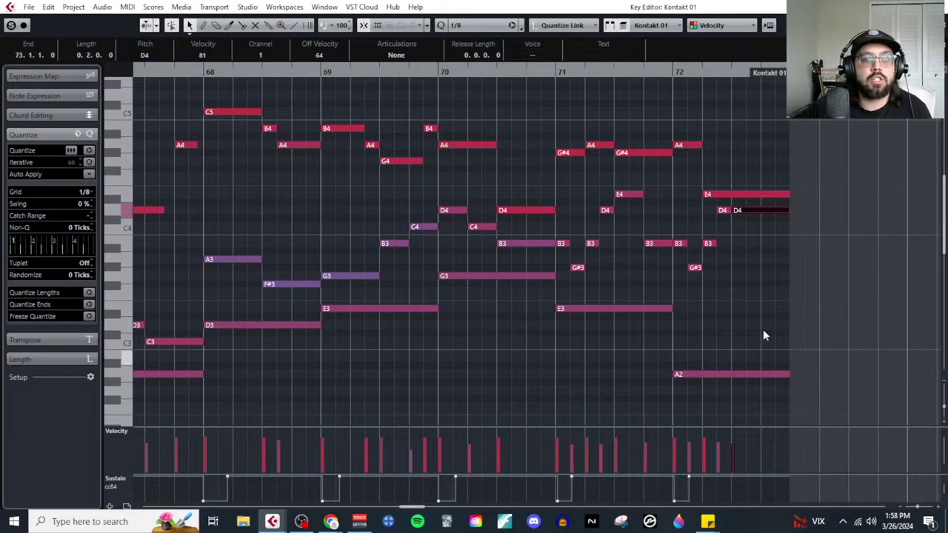
pyautogui.click(689, 236)
pyautogui.moveTo(758, 287); pyautogui.dragTo(720, 211)
pyautogui.press('Delete')
# Step: Draw new C4 and A3 notes at the start of bar 72
pyautogui.rightClick(687, 228)
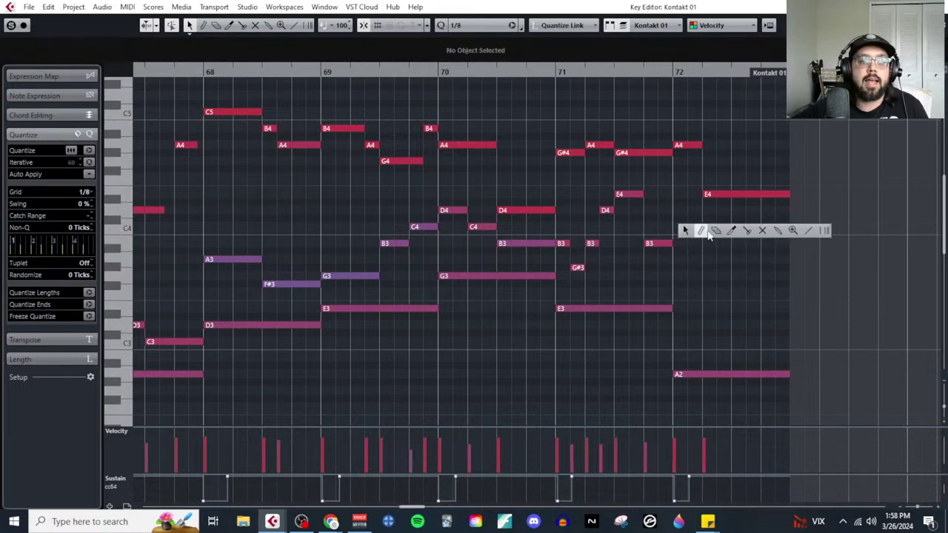
pyautogui.click(696, 228)
pyautogui.moveTo(680, 228)
pyautogui.mouseDown()
pyautogui.moveTo(723, 227)
pyautogui.moveTo(756, 253)
pyautogui.moveTo(787, 256)
pyautogui.mouseUp()
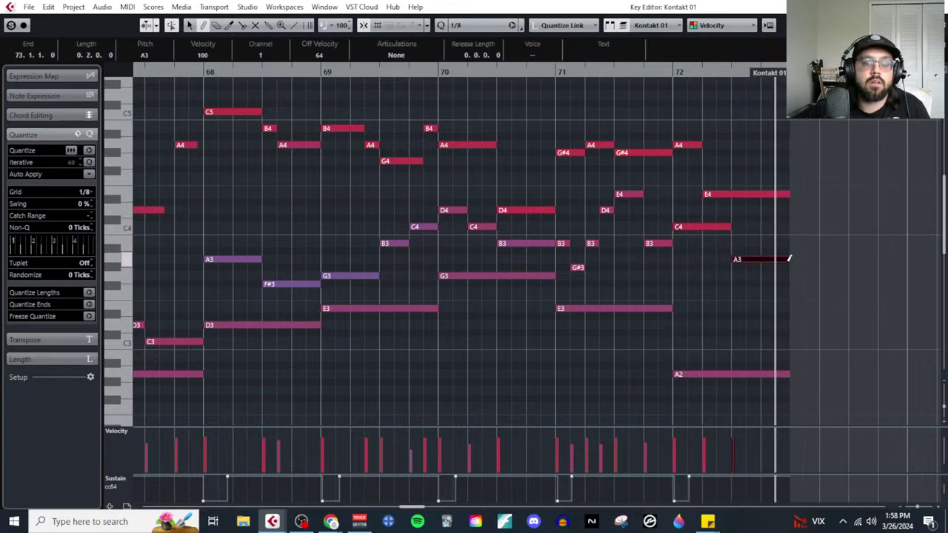
pyautogui.rightClick(787, 256)
pyautogui.press('Escape')
pyautogui.moveTo(750, 214); pyautogui.dragTo(696, 265)
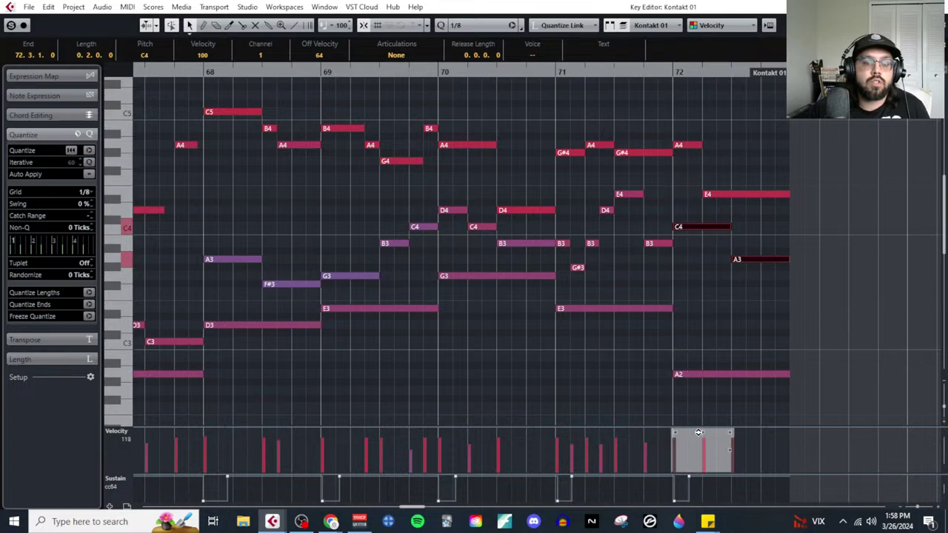
pyautogui.click(681, 290)
# Step: Lengthen the bar 72 A4 note and shorten the C4 note to one beat
pyautogui.press('g')
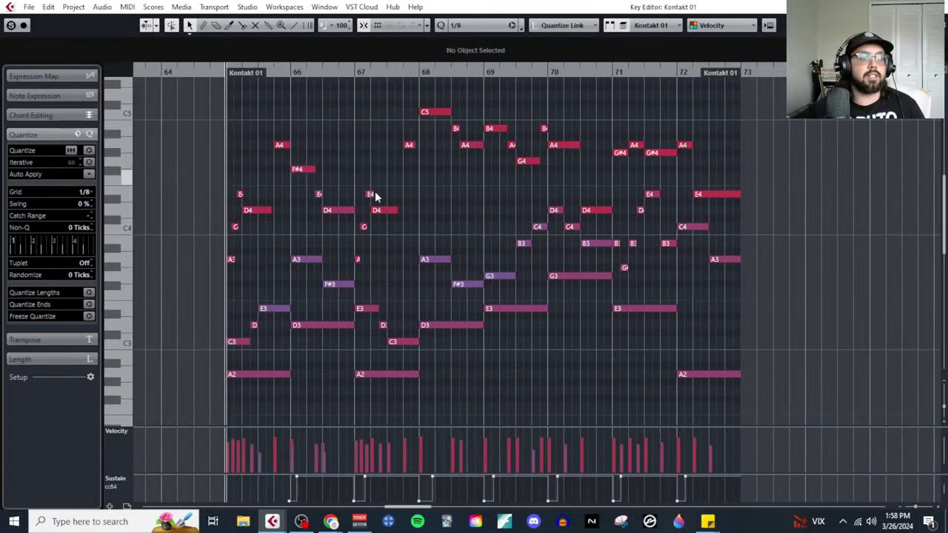
pyautogui.hscroll(-5, 667, 334)
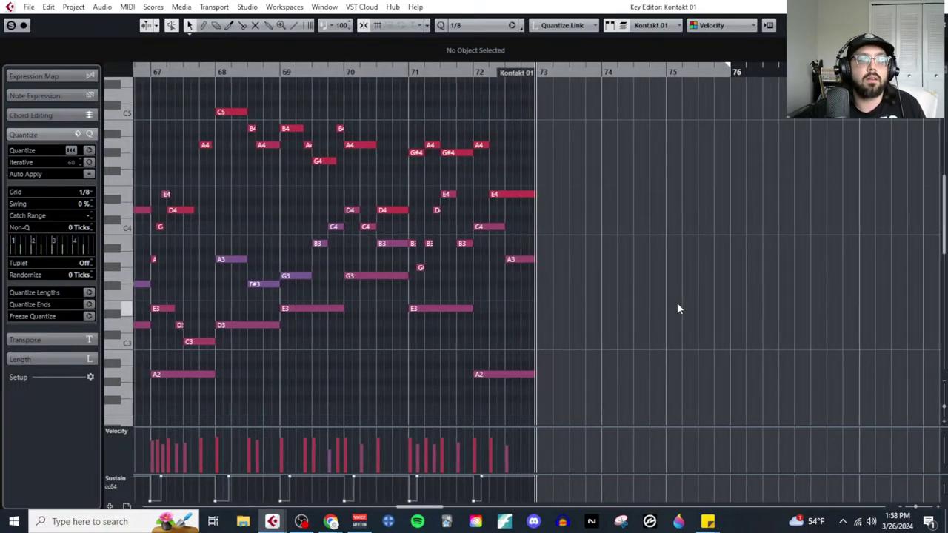
pyautogui.scroll(2, 533, 218)
pyautogui.click(502, 194)
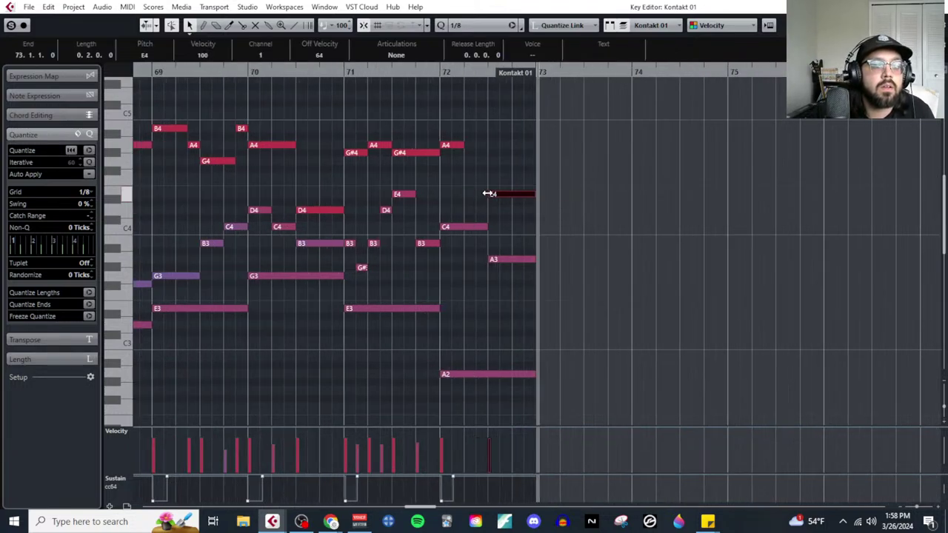
pyautogui.moveTo(461, 144); pyautogui.dragTo(487, 144)
pyautogui.moveTo(486, 227); pyautogui.dragTo(465, 226)
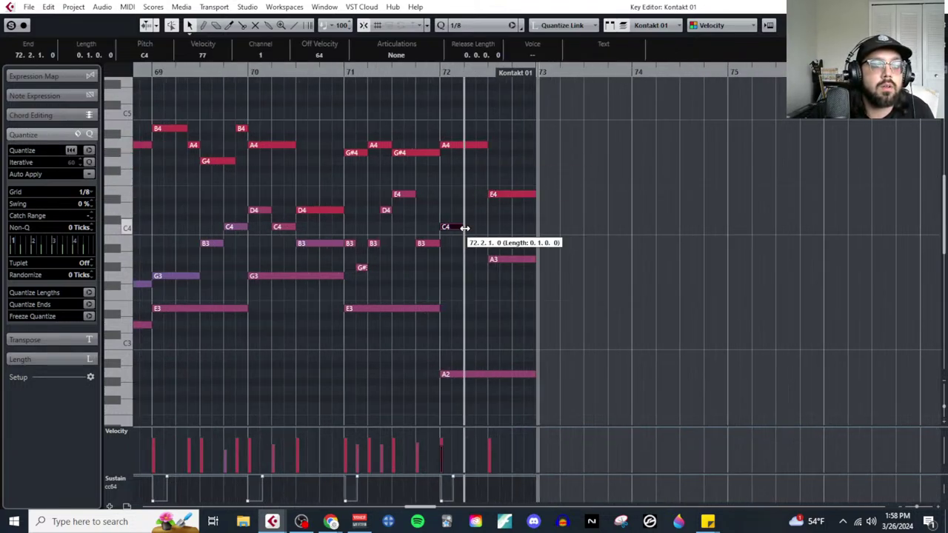
# Step: Draw a short A3 note after the C4, then close the Key Editor
pyautogui.rightClick(476, 230)
pyautogui.click(491, 229)
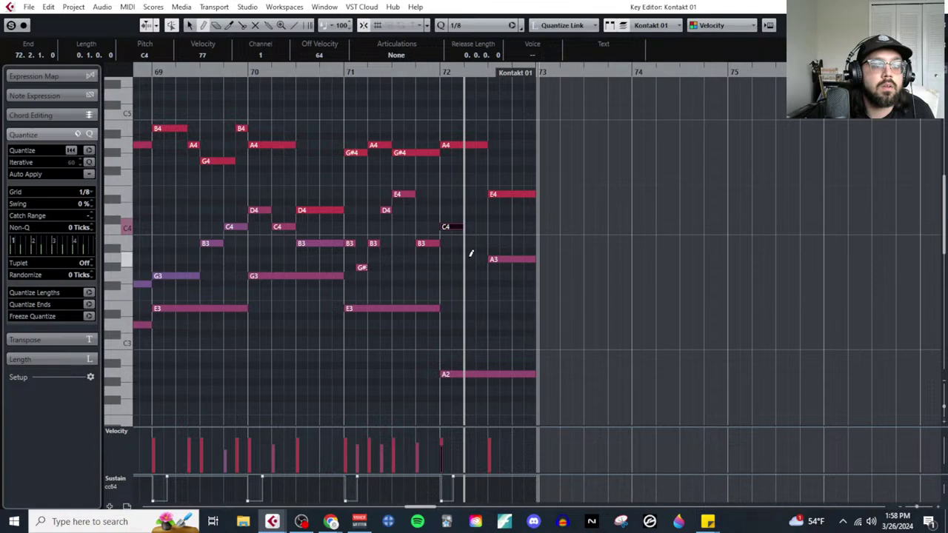
pyautogui.moveTo(470, 260)
pyautogui.mouseDown()
pyautogui.moveTo(487, 259)
pyautogui.moveTo(507, 313)
pyautogui.moveTo(509, 261)
pyautogui.mouseUp()
pyautogui.press('1')
pyautogui.click(489, 289)
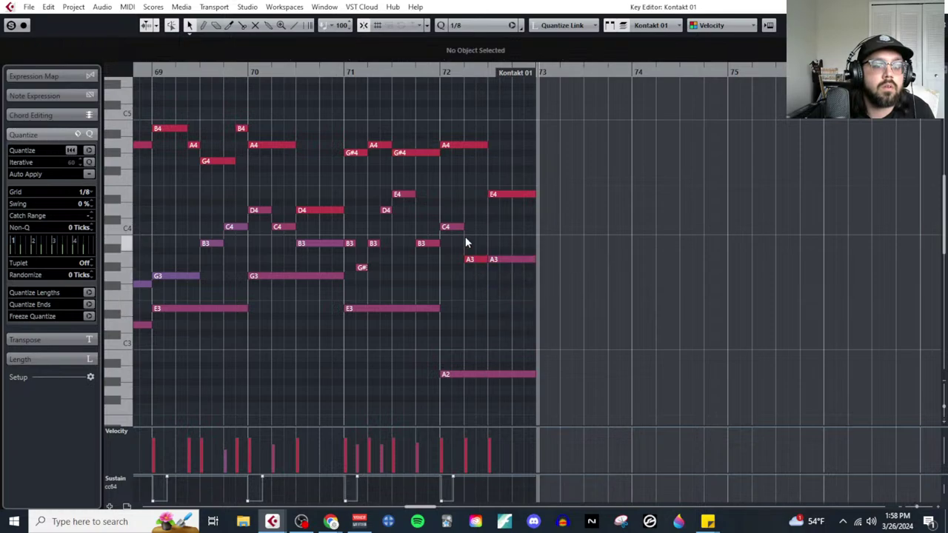
pyautogui.click(474, 259)
pyautogui.click(460, 376)
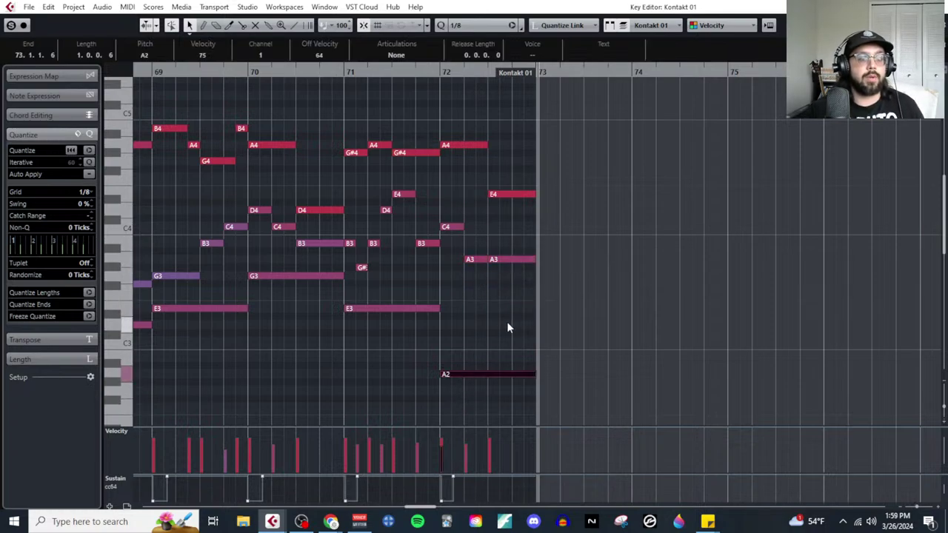
pyautogui.scroll(-3, 509, 320)
pyautogui.hotkey('ctrl', 'w')
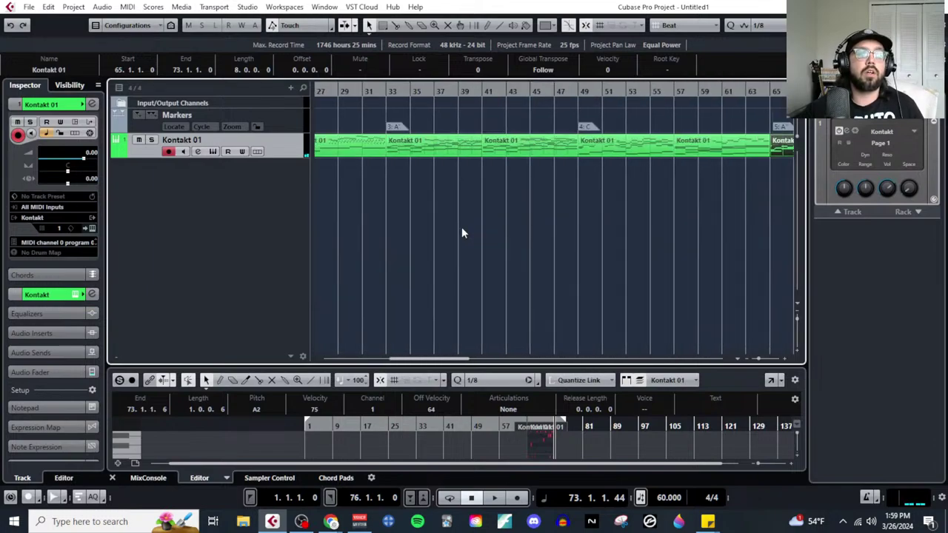
# Step: Zoom out to the whole Kontakt 01 arrangement, then bring up the Live Composing Process doc
pyautogui.press('g')
pyautogui.click(631, 190)
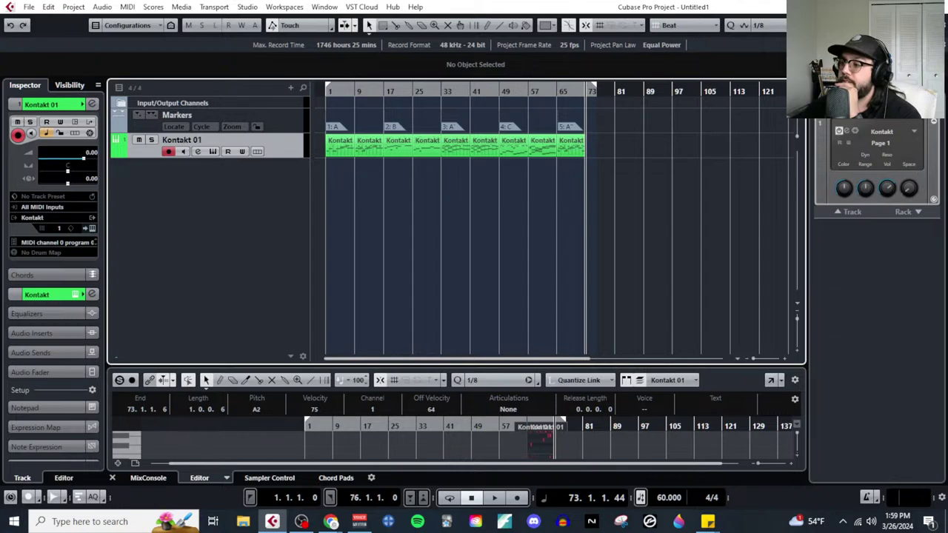
pyautogui.moveTo(331, 521)
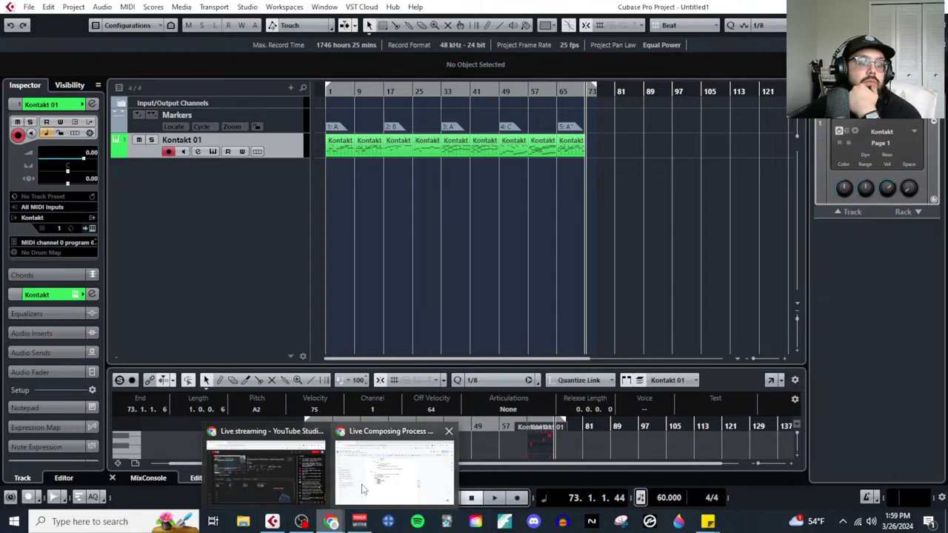
pyautogui.click(397, 462)
# Step: Read through the doc's workflow steps from Step 1, highlighting passages along the way
pyautogui.scroll(20, 412, 399)
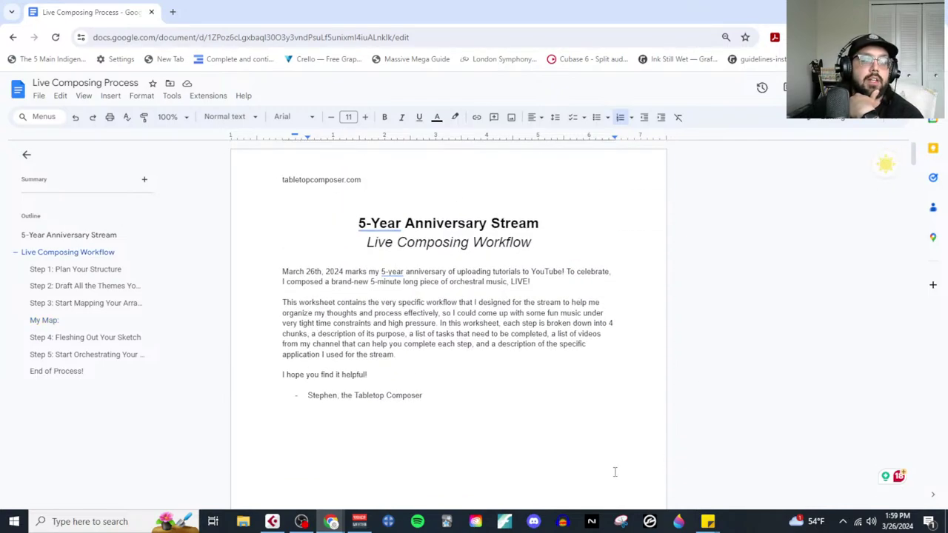
pyautogui.scroll(-7, 544, 424)
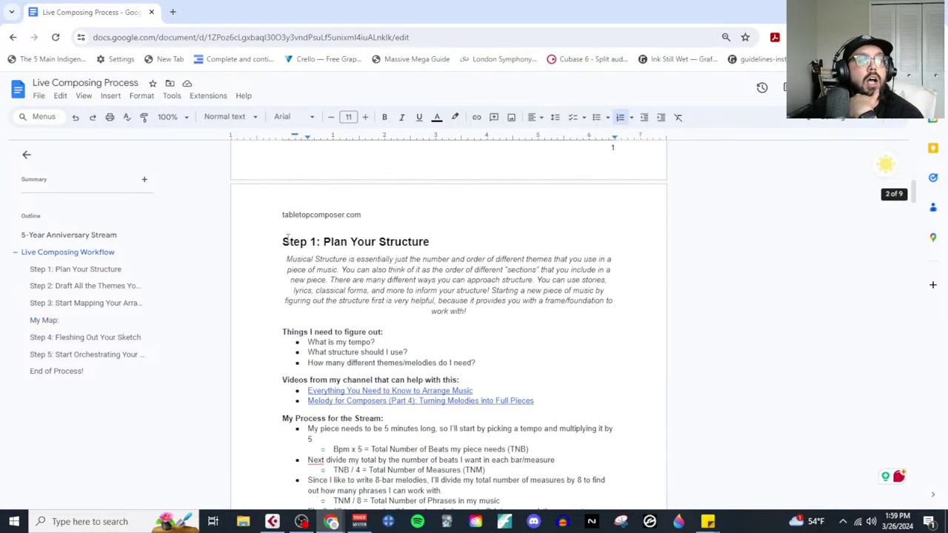
pyautogui.moveTo(287, 238); pyautogui.dragTo(568, 312)
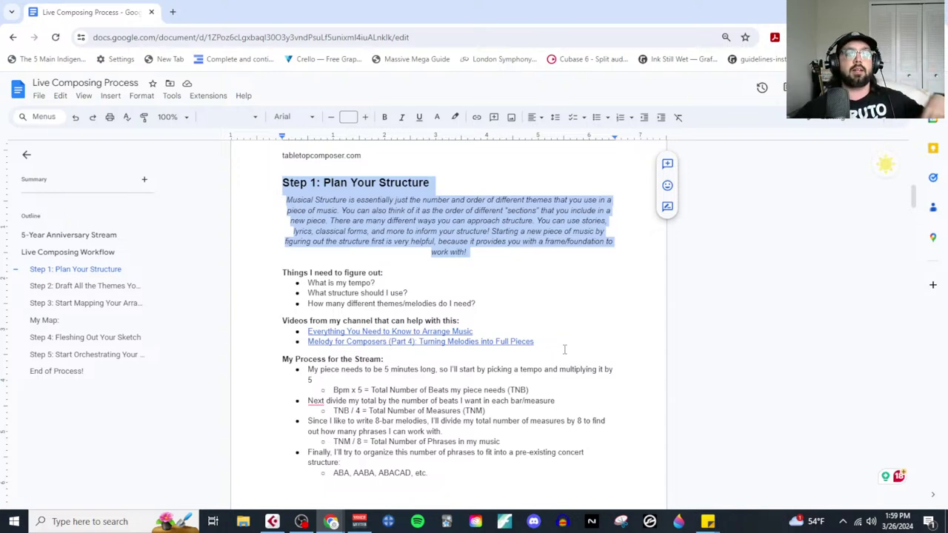
pyautogui.scroll(-5, 576, 388)
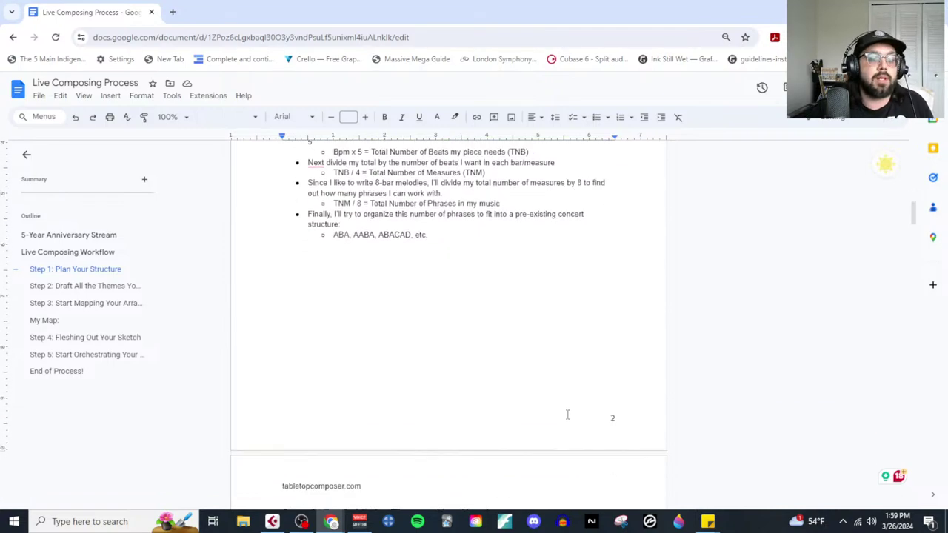
pyautogui.scroll(-2, 556, 397)
pyautogui.moveTo(275, 218); pyautogui.dragTo(519, 217)
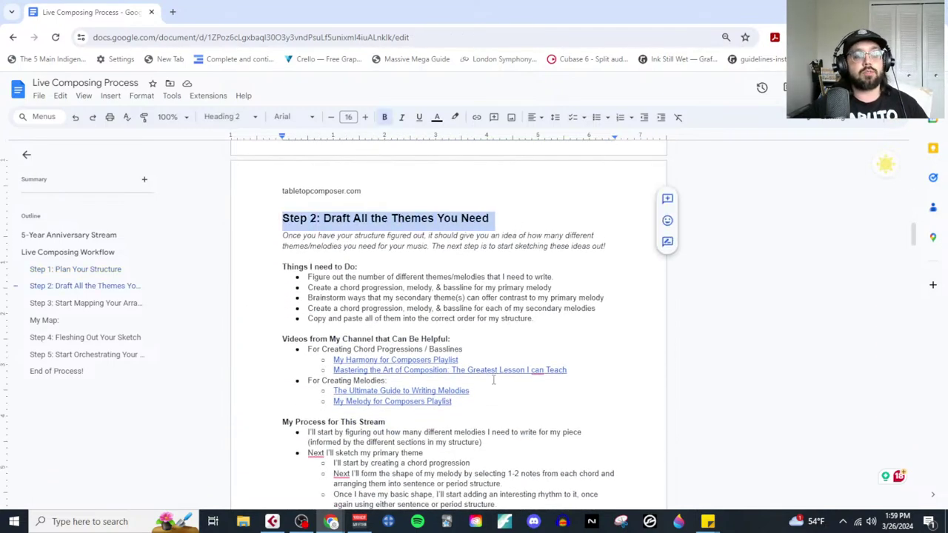
pyautogui.scroll(-7, 460, 400)
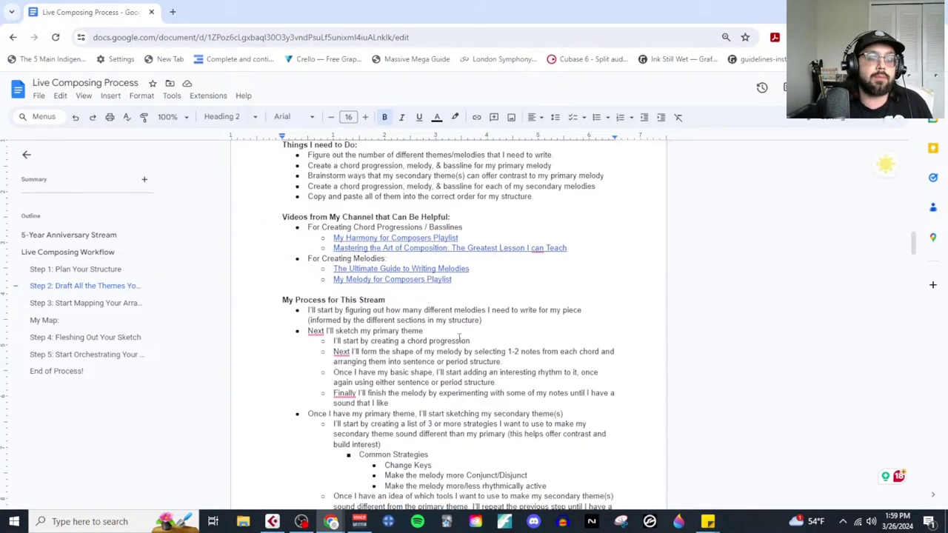
pyautogui.scroll(-1, 460, 352)
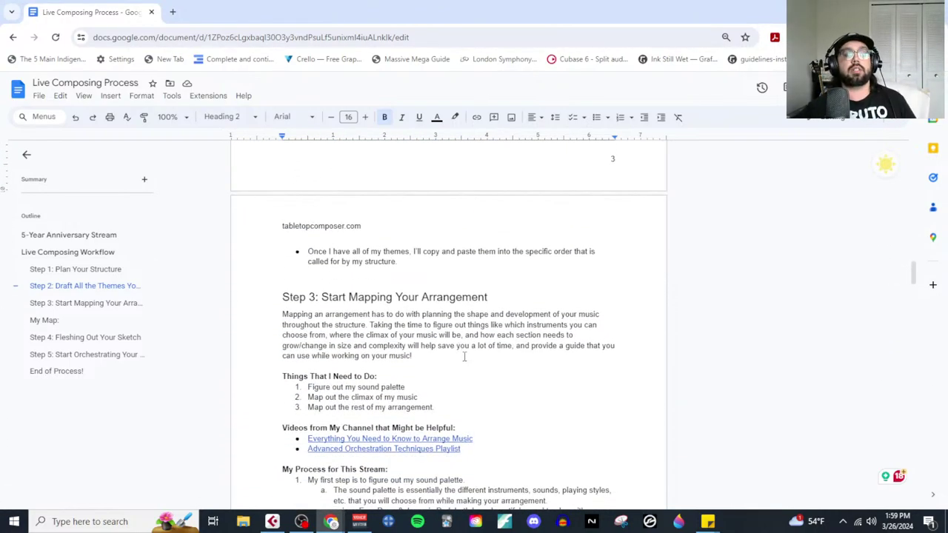
pyautogui.scroll(-4, 464, 356)
pyautogui.moveTo(277, 178); pyautogui.dragTo(543, 324)
# Step: Scroll down to the My Map section, then return to Cubase
pyautogui.scroll(-6, 539, 348)
pyautogui.scroll(-12, 539, 348)
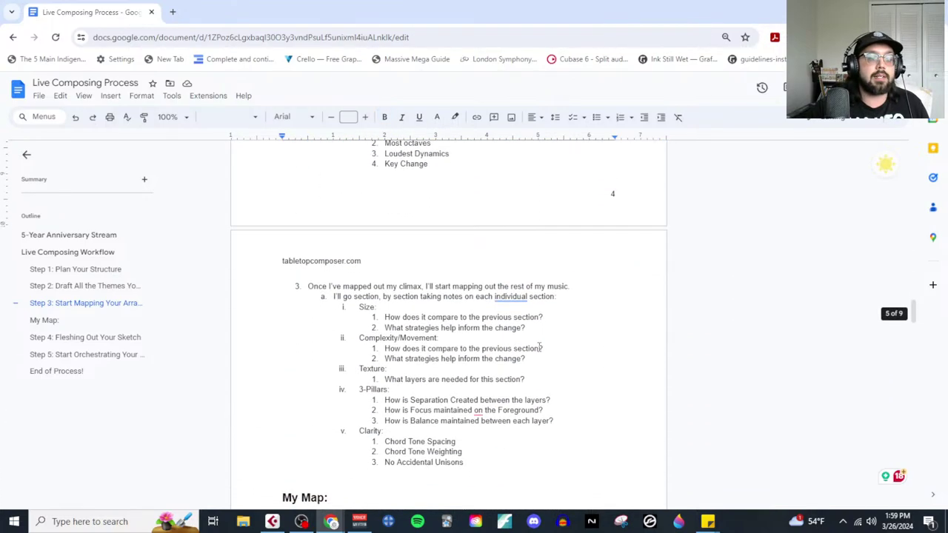
pyautogui.scroll(2, 489, 371)
pyautogui.scroll(-10, 489, 372)
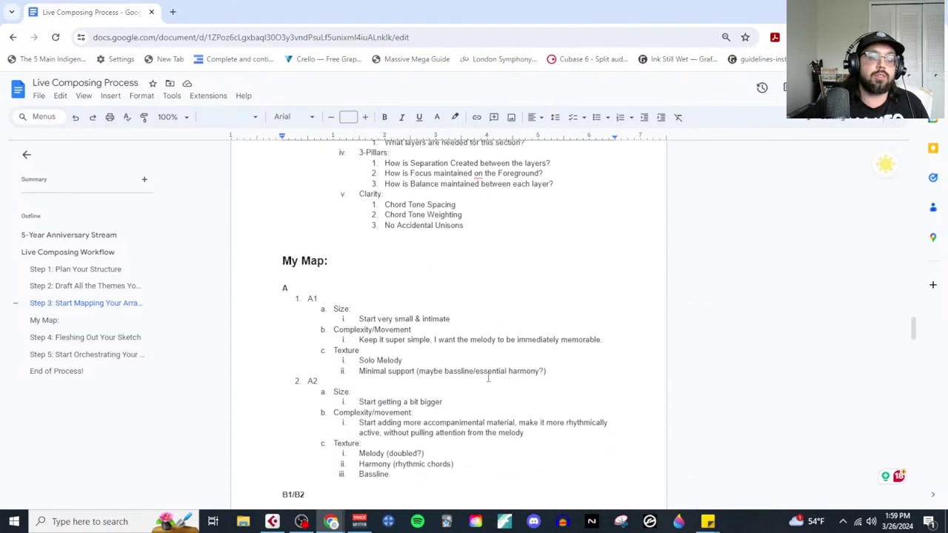
pyautogui.scroll(-5, 400, 400)
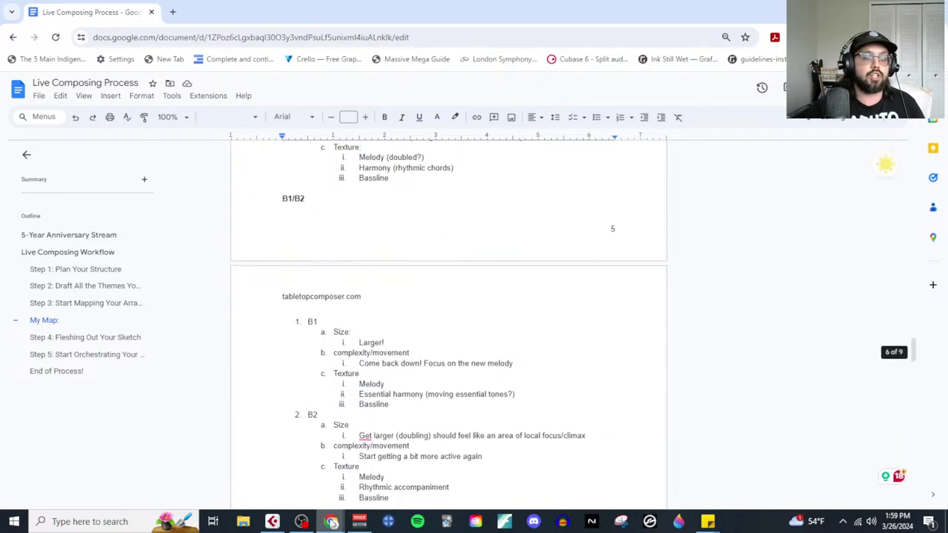
pyautogui.click(273, 522)
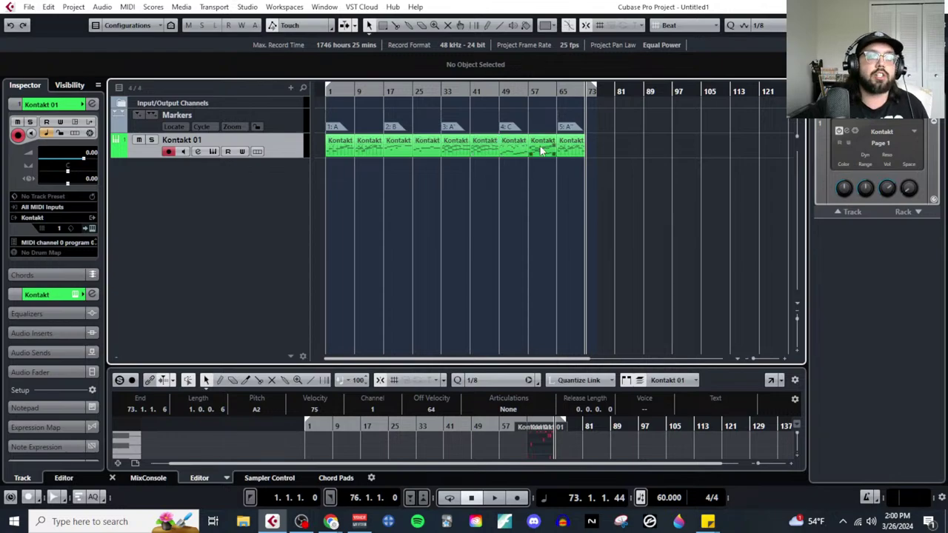
pyautogui.click(507, 151)
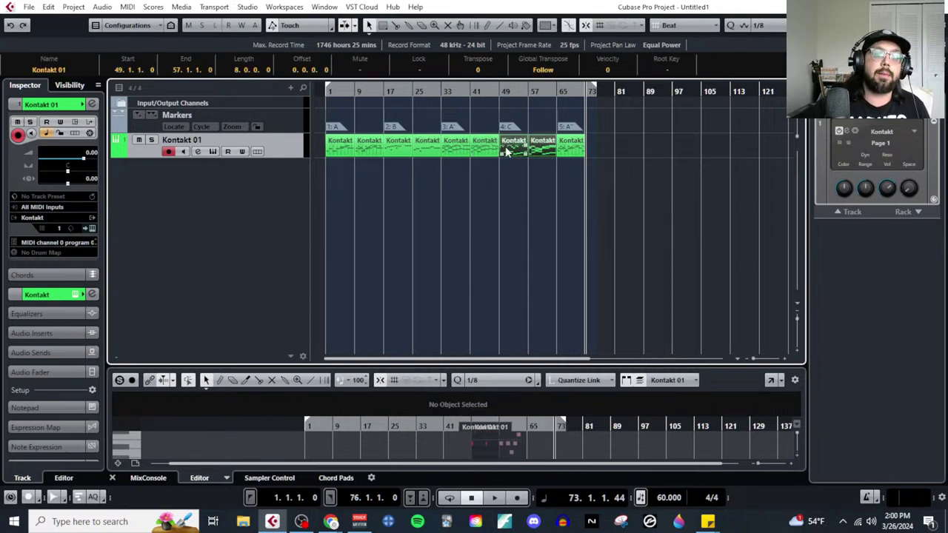
pyautogui.moveTo(334, 522)
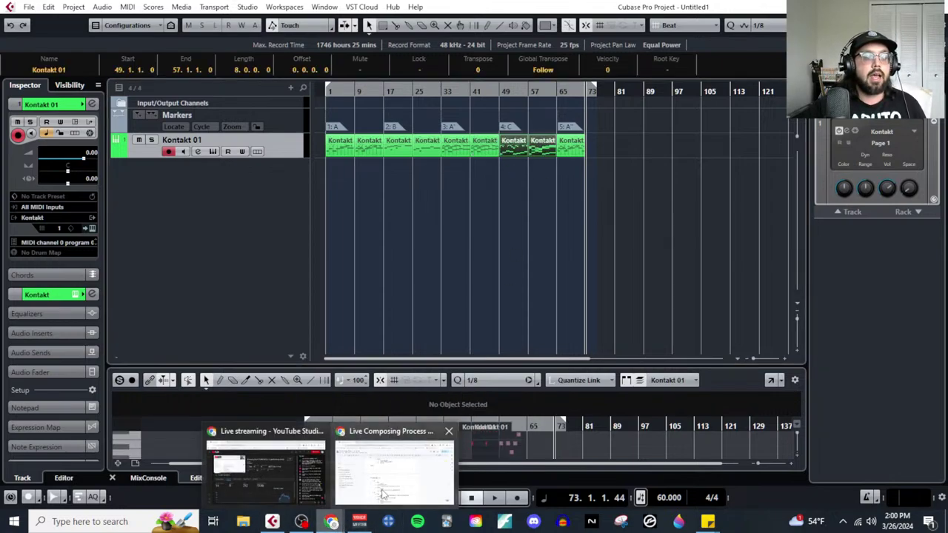
pyautogui.click(393, 474)
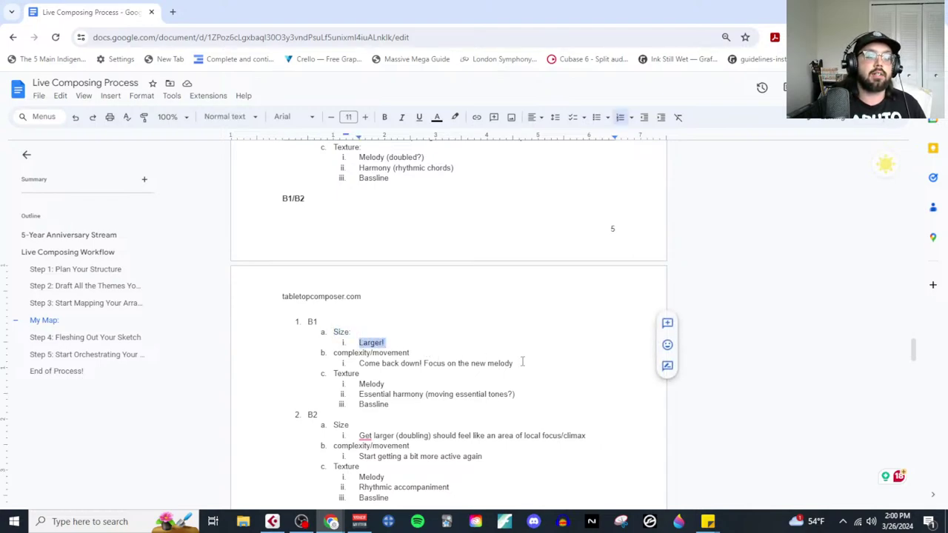
pyautogui.moveTo(522, 363); pyautogui.dragTo(379, 366)
pyautogui.moveTo(403, 405); pyautogui.dragTo(358, 384)
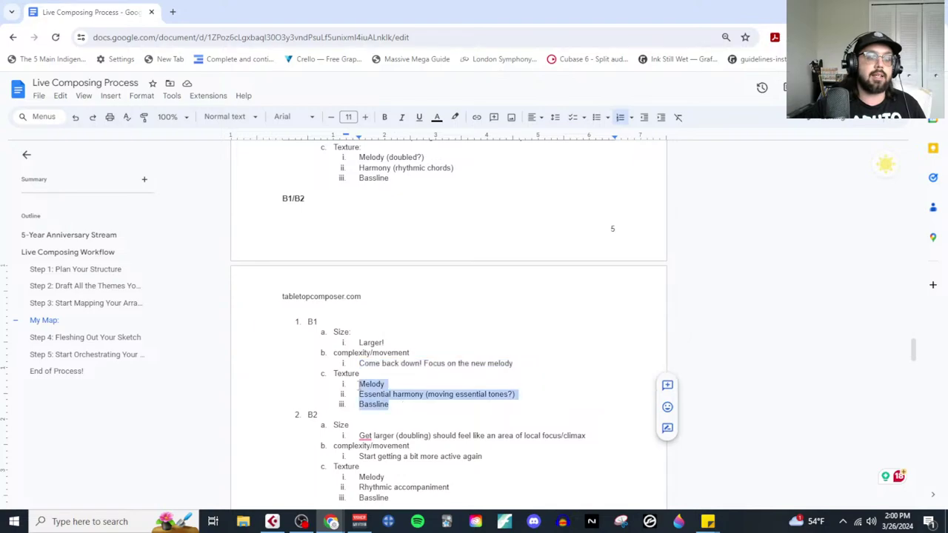
pyautogui.scroll(-15, 378, 399)
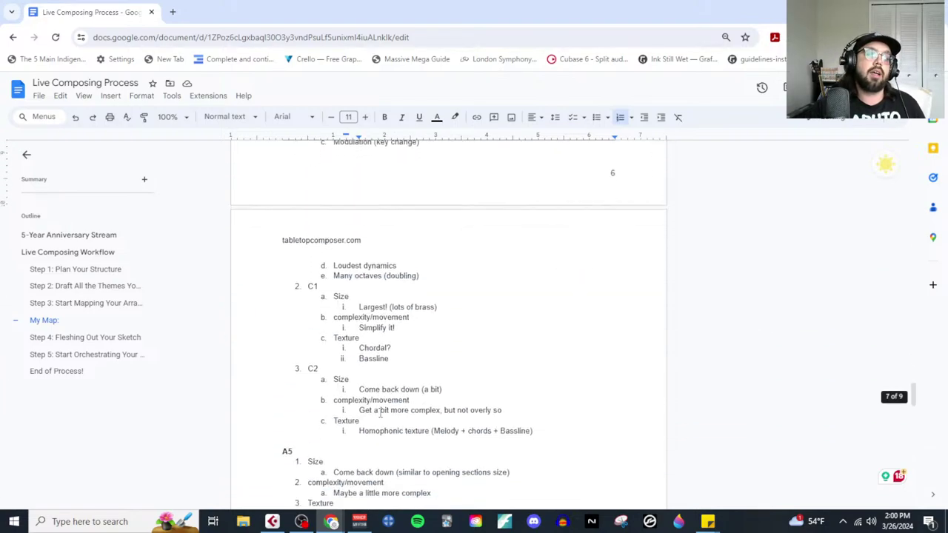
pyautogui.scroll(-7, 380, 413)
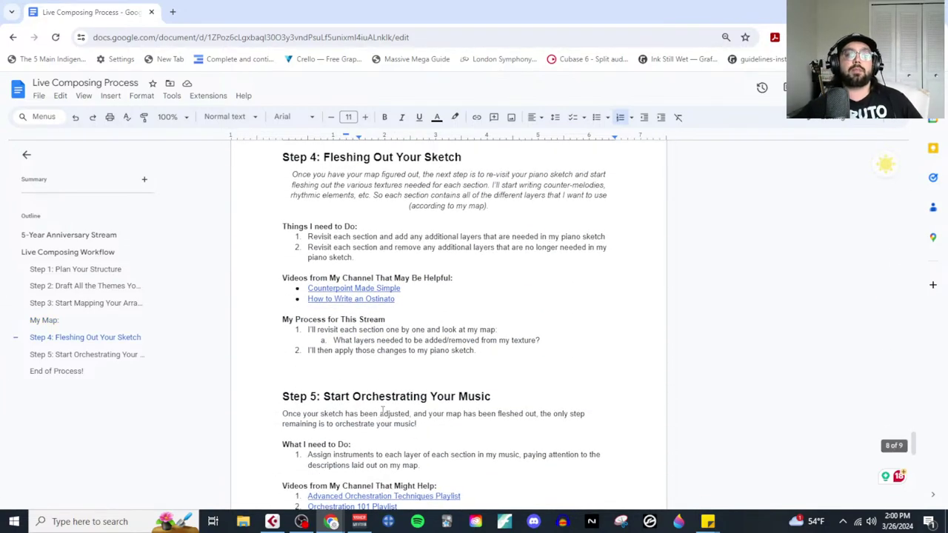
pyautogui.click(285, 523)
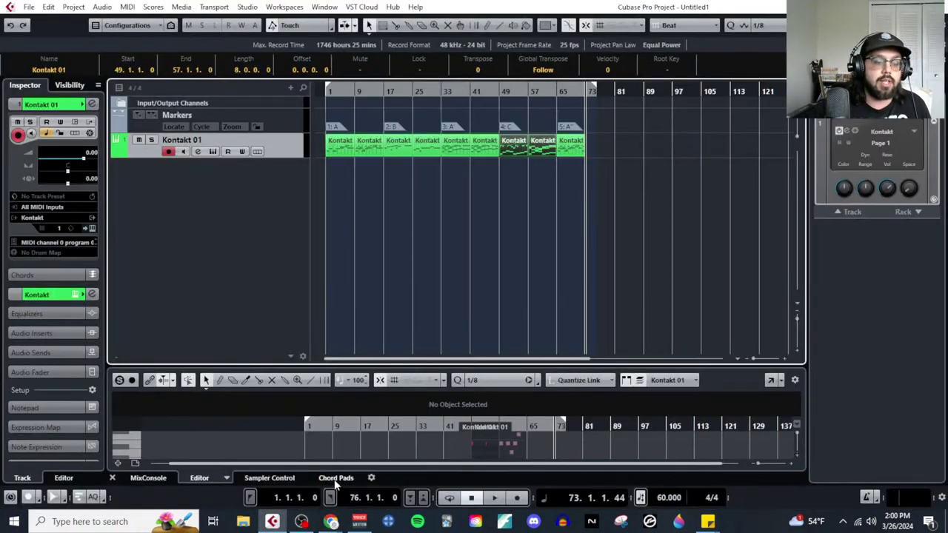
# Step: Rewind to bar 1 and open all Kontakt 01 parts together in the Key Editor
pyautogui.click(329, 98)
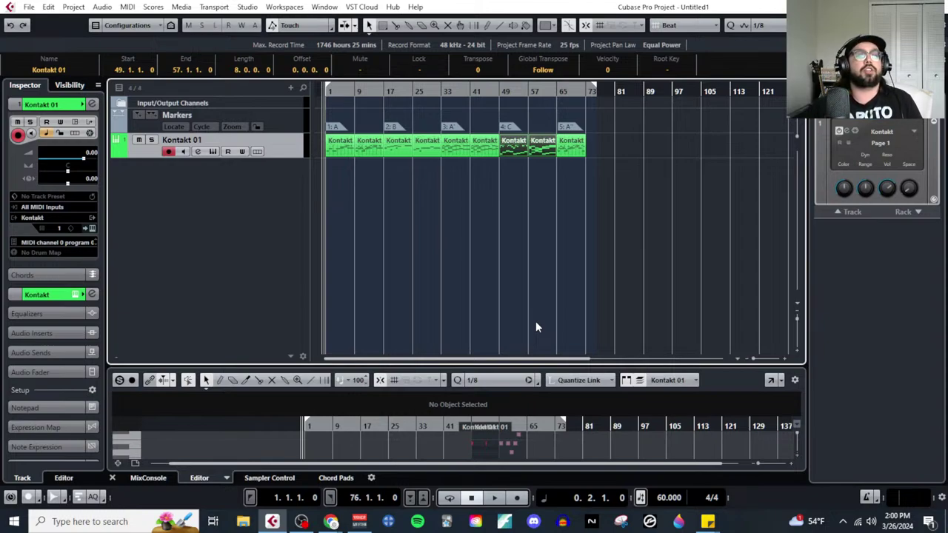
pyautogui.click(634, 143)
pyautogui.hotkey('ctrl', 'a')
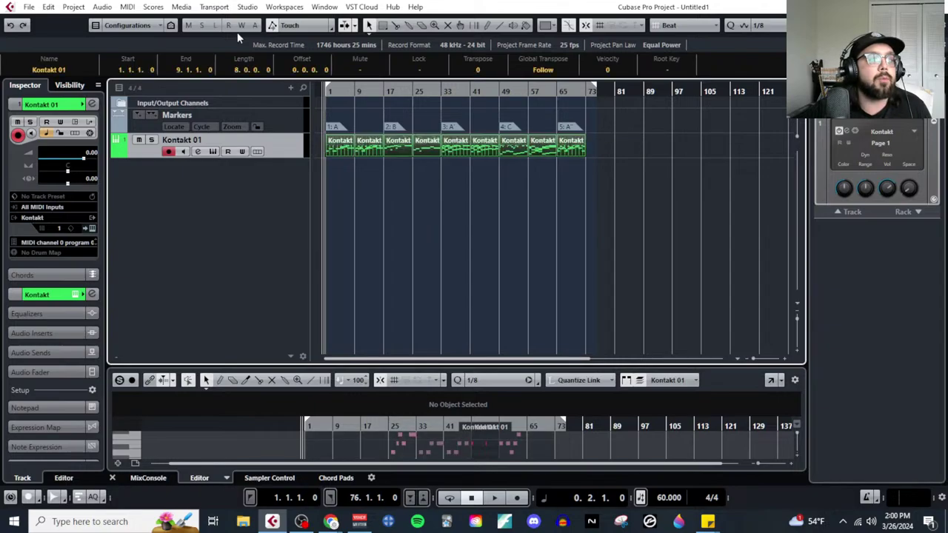
pyautogui.click(126, 7)
pyautogui.click(156, 22)
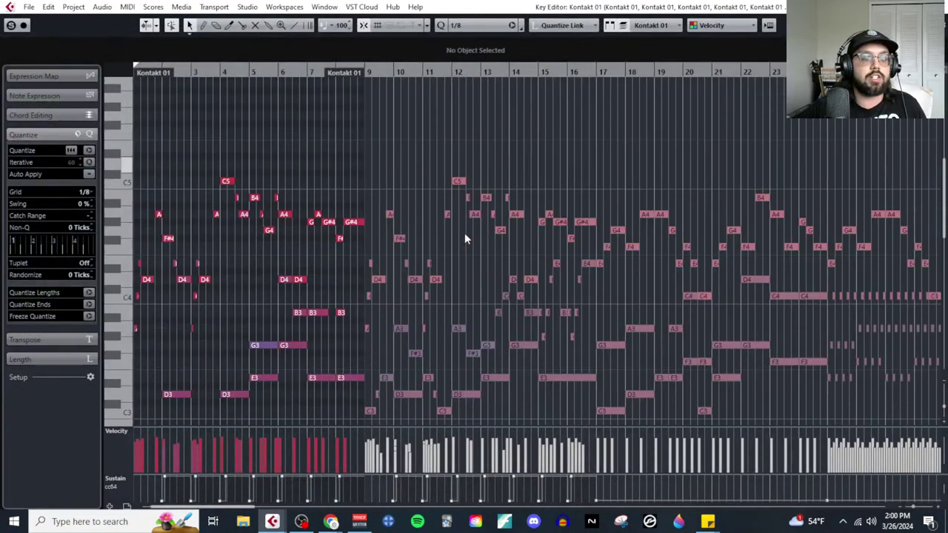
# Step: Open the project Notepad and clear out the old step notes
pyautogui.scroll(-5, 453, 296)
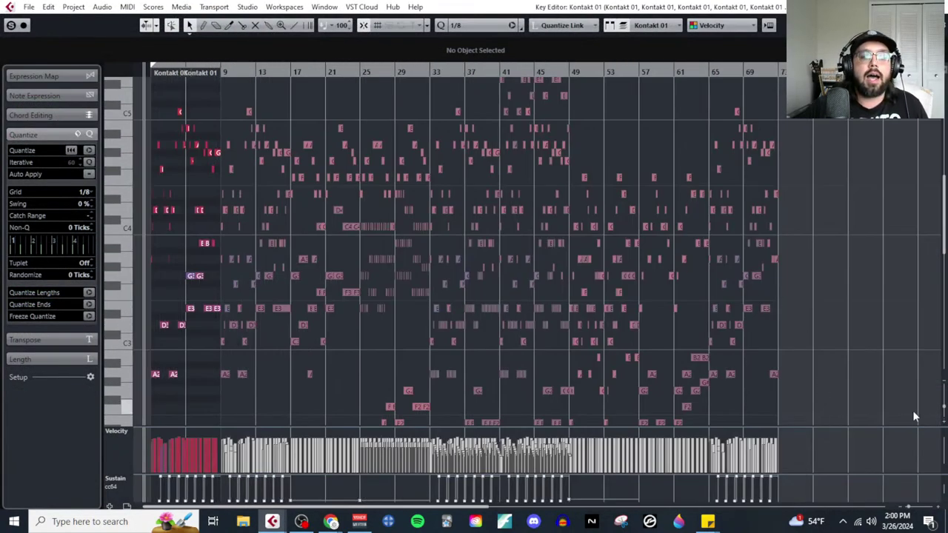
pyautogui.moveTo(945, 412); pyautogui.dragTo(945, 403)
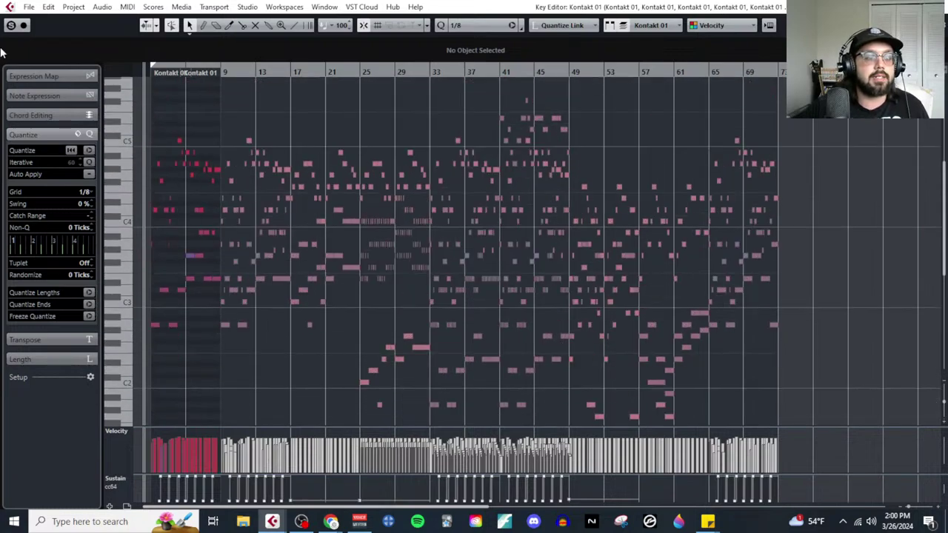
pyautogui.click(73, 6)
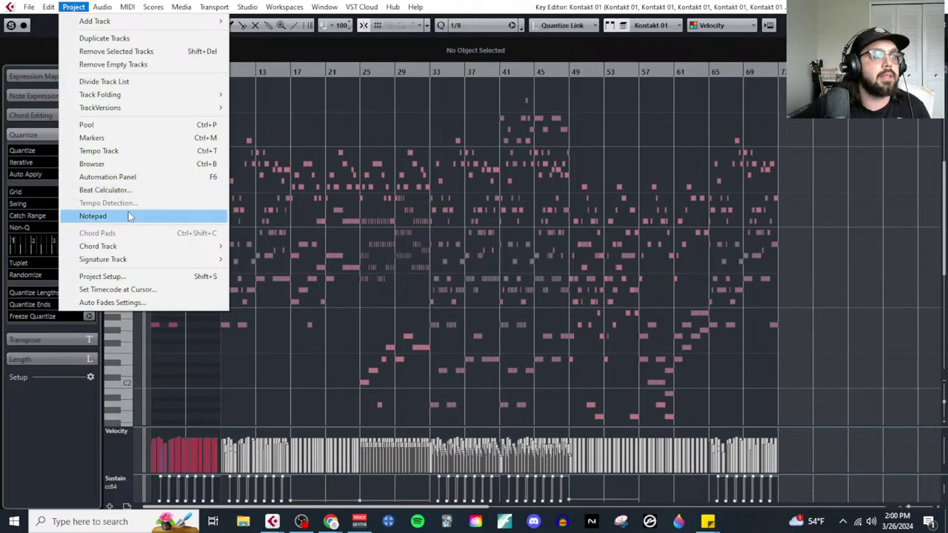
pyautogui.click(129, 211)
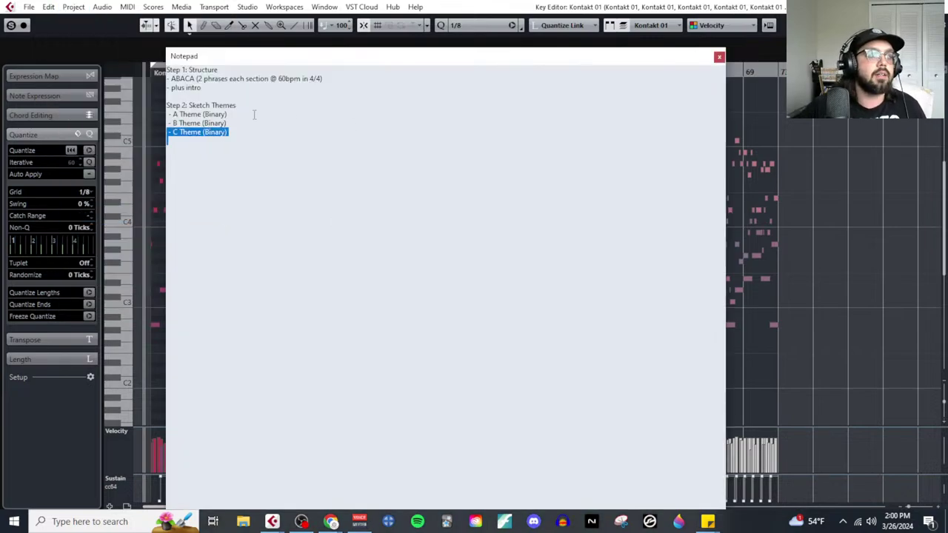
pyautogui.hotkey('ctrl', 'a')
pyautogui.press('Delete')
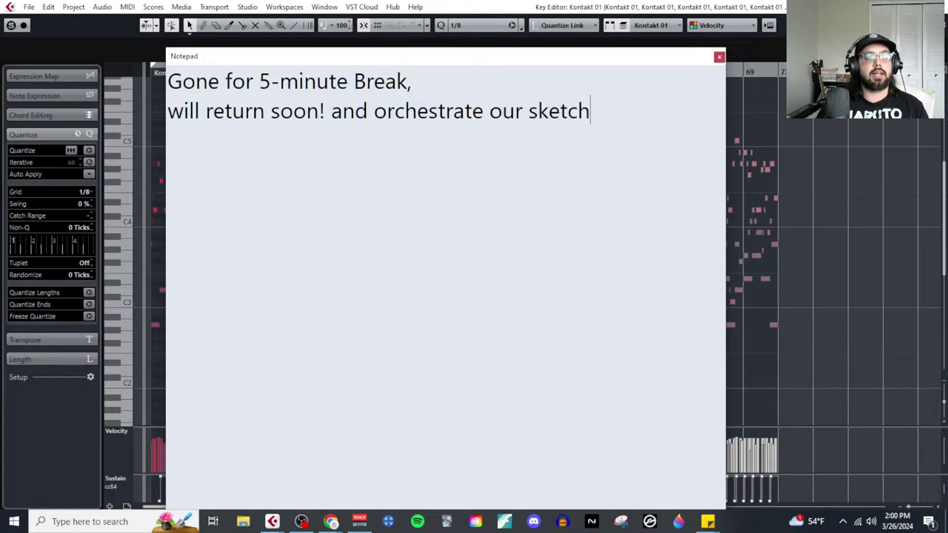
# Step: Shrink and centre the Notepad window showing the break message over the Key Editor
pyautogui.moveTo(635, 49); pyautogui.dragTo(628, 28)
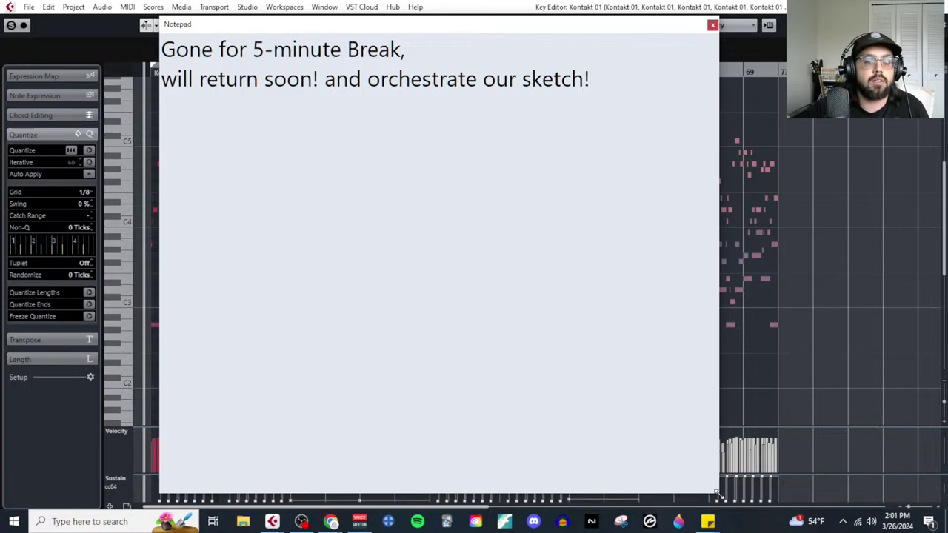
pyautogui.moveTo(717, 494); pyautogui.dragTo(610, 148)
pyautogui.moveTo(471, 27); pyautogui.dragTo(603, 171)
pyautogui.scroll(5, 147, 245)
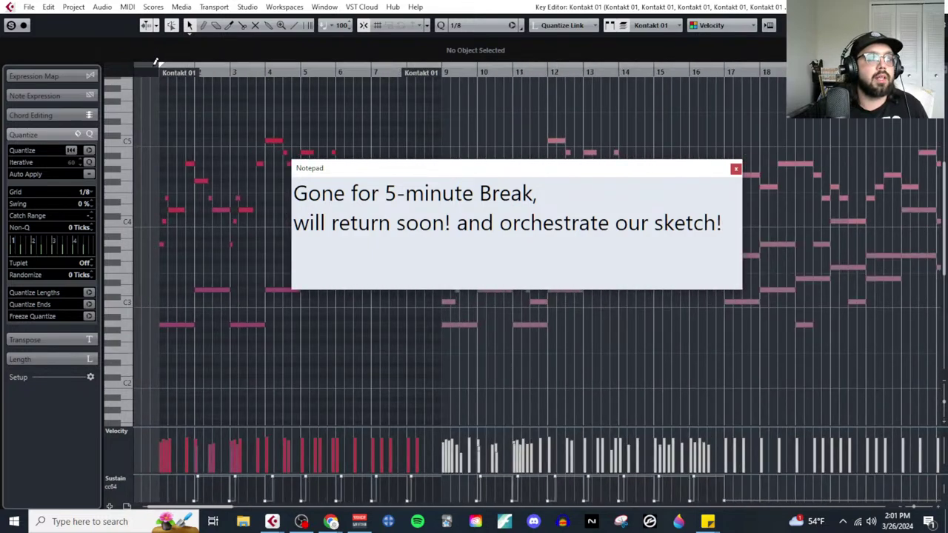
pyautogui.hscroll(-2, 178, 201)
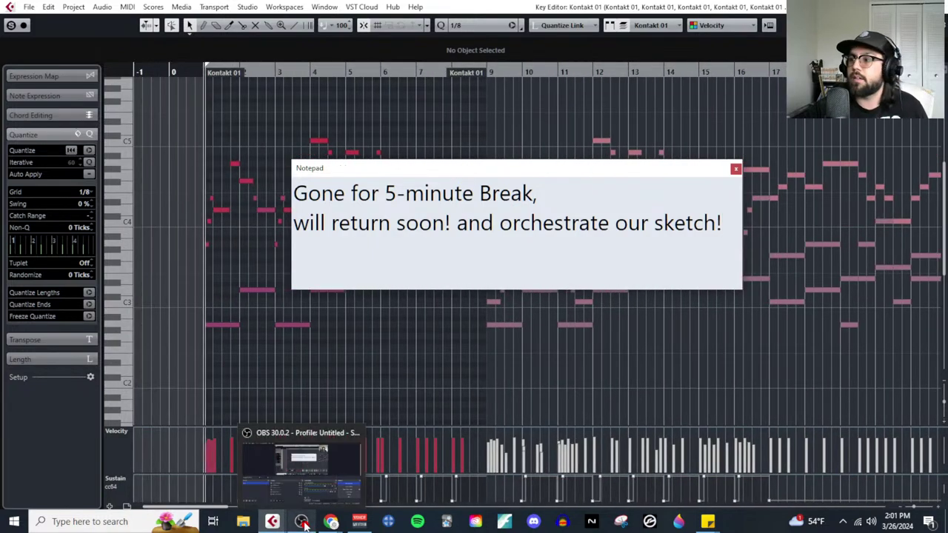
pyautogui.click(302, 523)
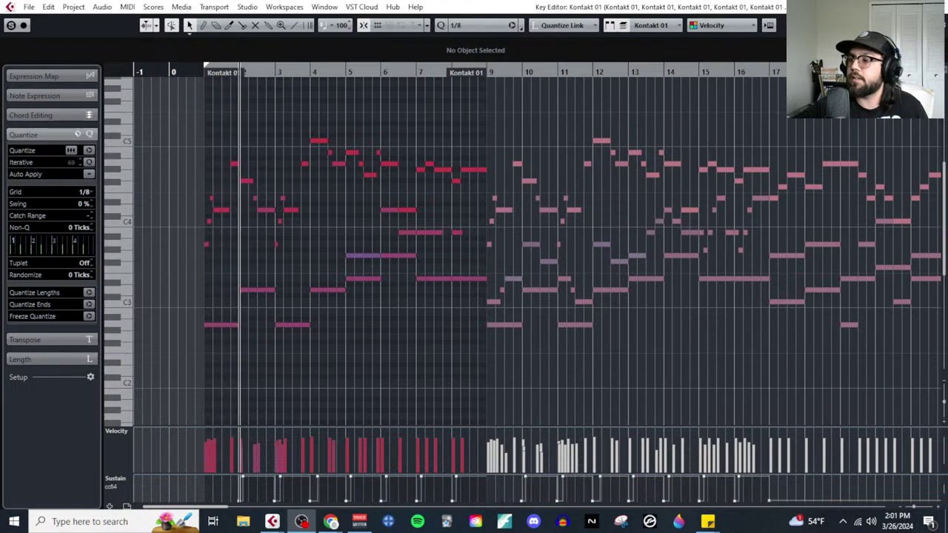
pyautogui.click(528, 204)
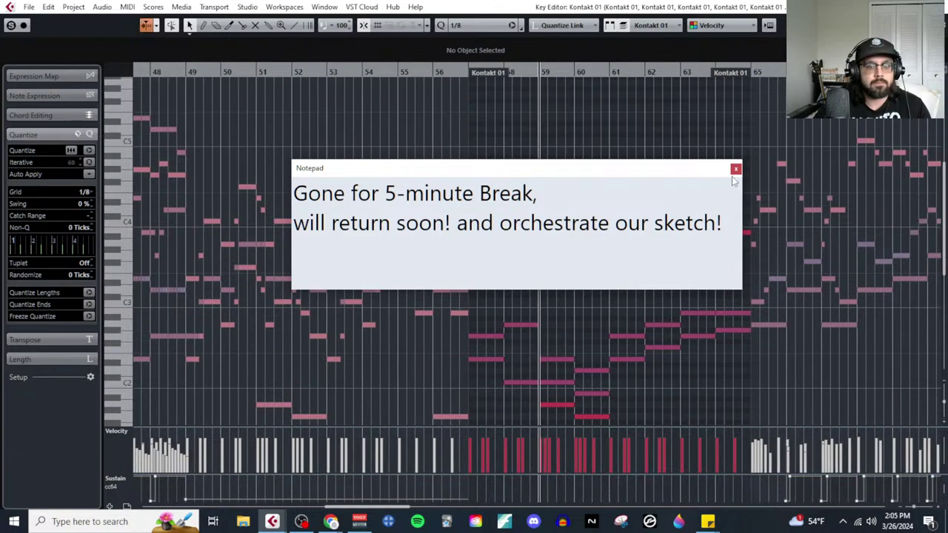
# Step: Play the Kontakt 01 progression through to bar 73, stop, and close the Key Editor
pyautogui.press('F2')
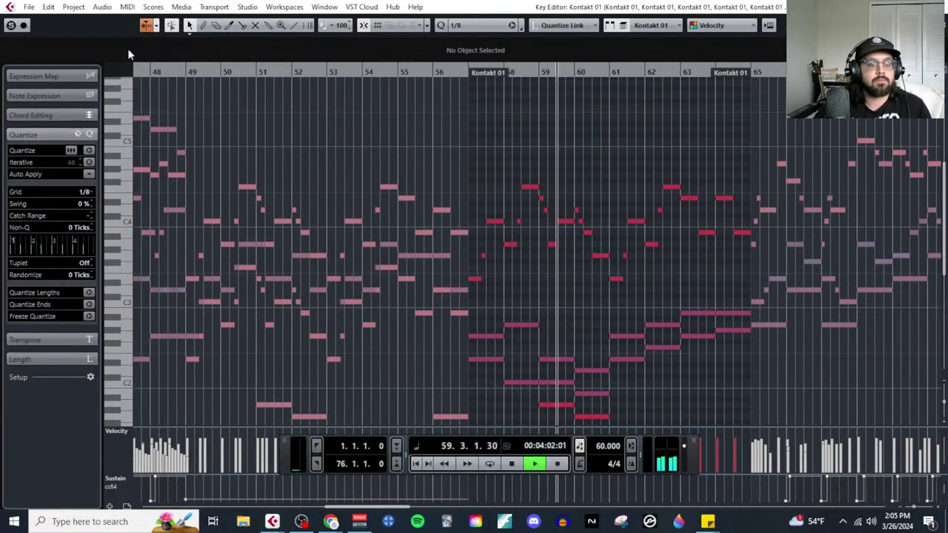
pyautogui.click(146, 25)
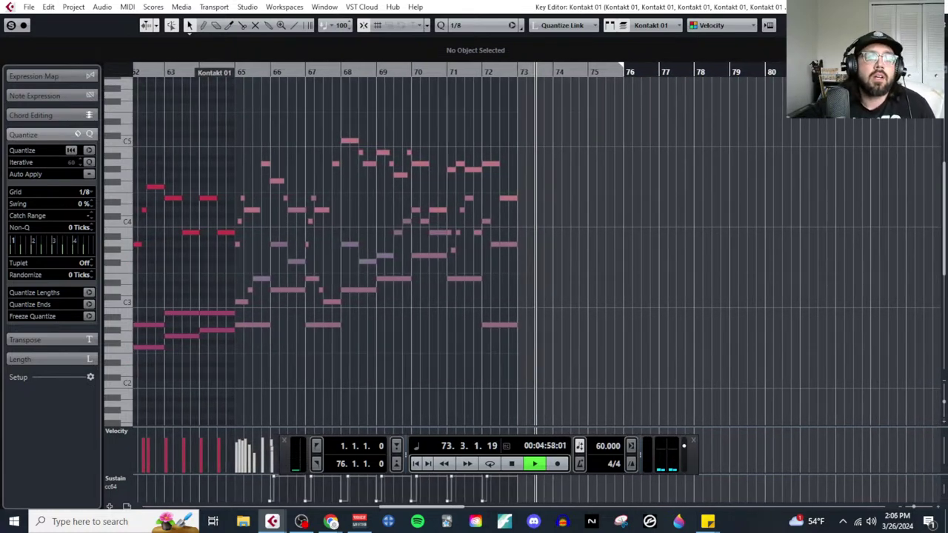
pyautogui.press('space')
pyautogui.press('h')
pyautogui.press('h')
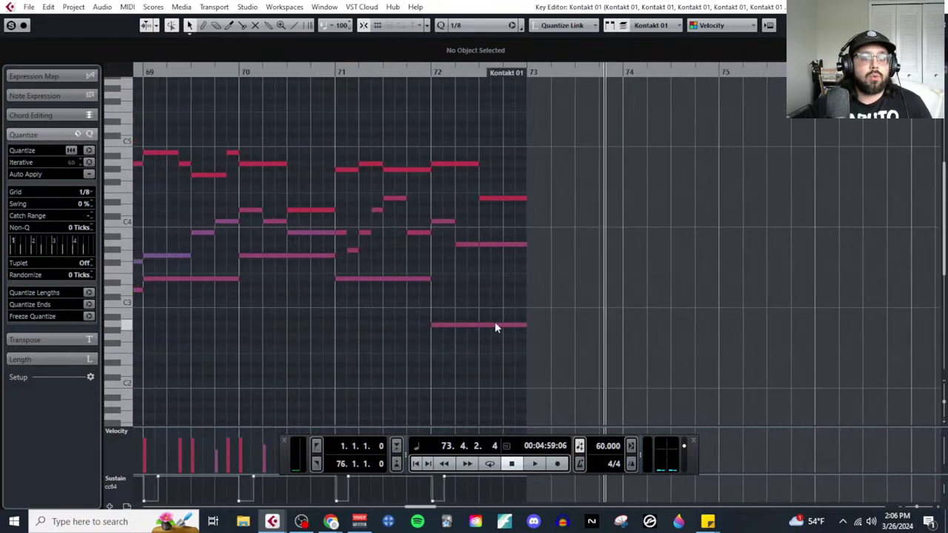
pyautogui.press('Return')
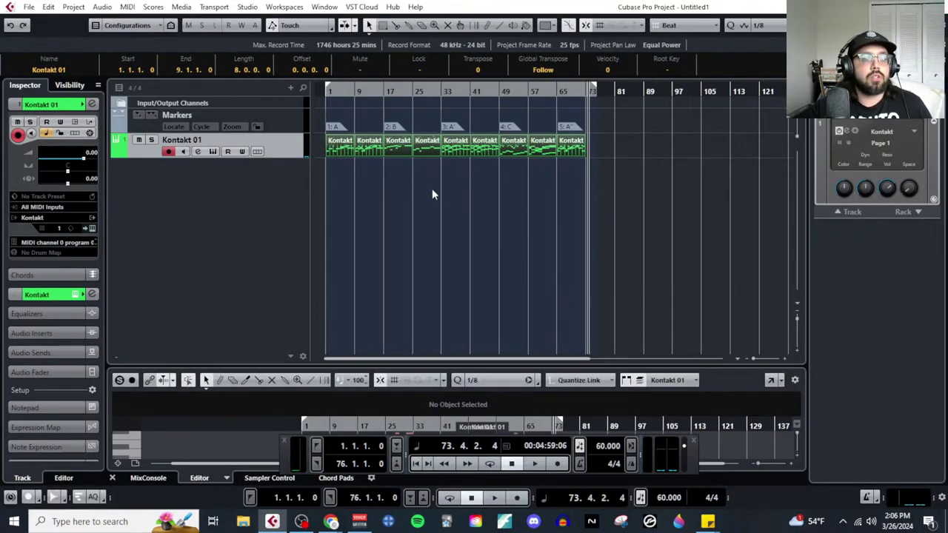
# Step: Open the bar 9 Kontakt 01 part and select the seven chord notes near bar 16
pyautogui.click(368, 148)
pyautogui.click(128, 7)
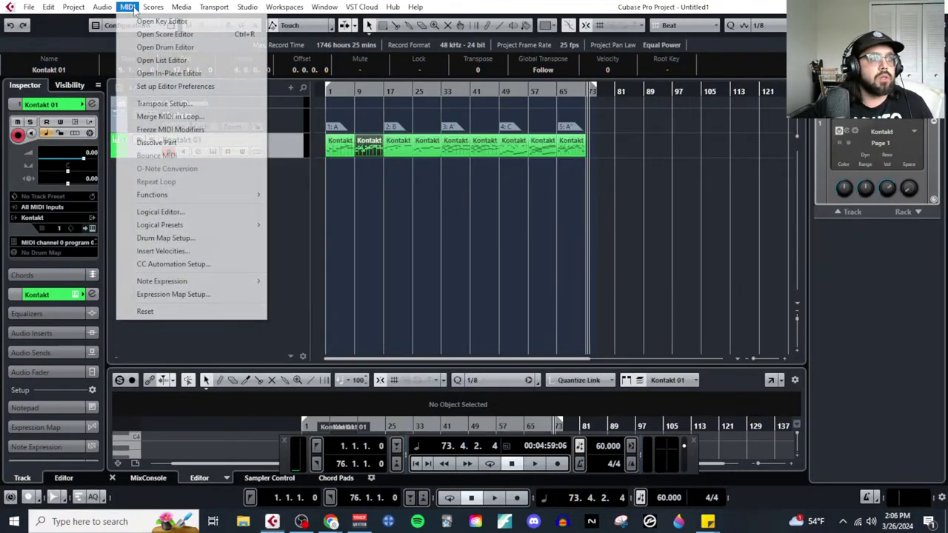
pyautogui.click(134, 22)
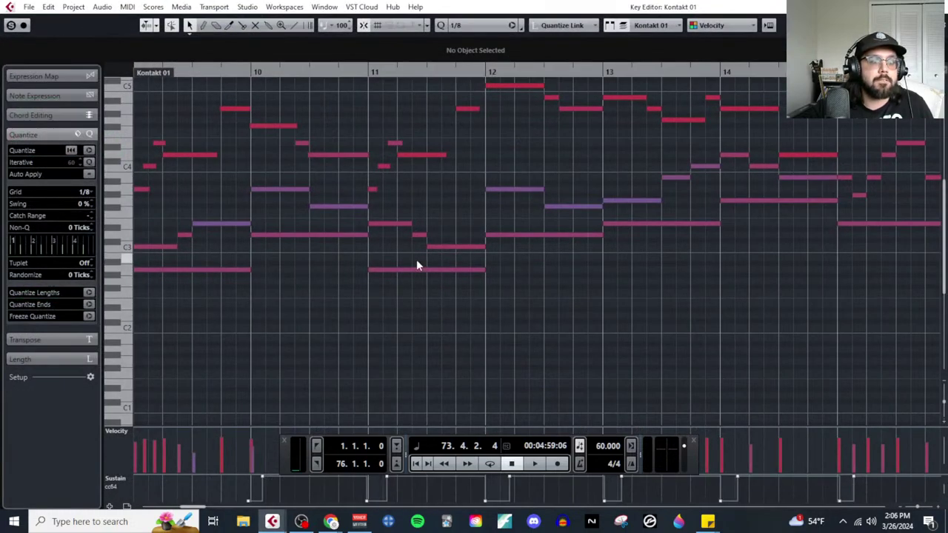
pyautogui.press('g')
pyautogui.moveTo(943, 404); pyautogui.dragTo(943, 396)
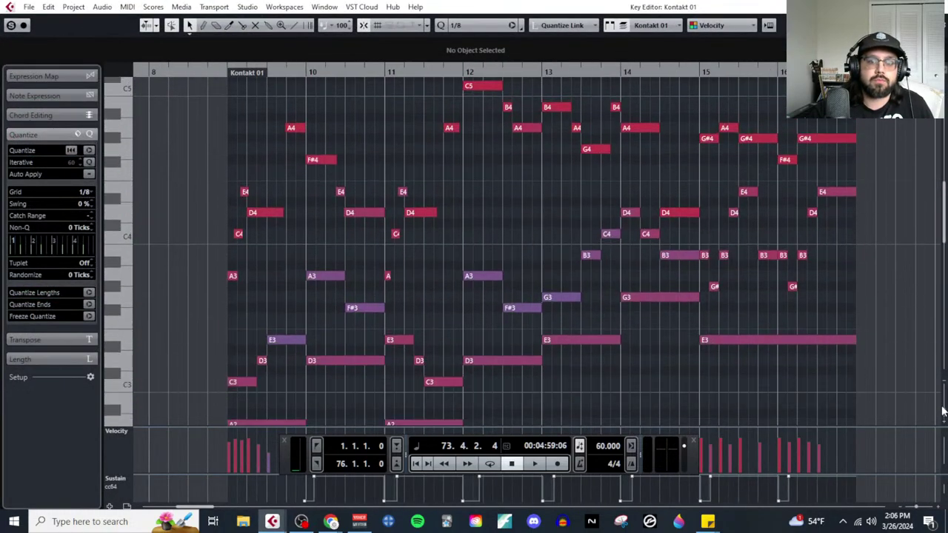
pyautogui.scroll(2, 820, 346)
pyautogui.moveTo(772, 126); pyautogui.dragTo(873, 281)
# Step: Lengthen the Kontakt 01 part to about bar 78 and reopen it in the Key Editor
pyautogui.press('Escape')
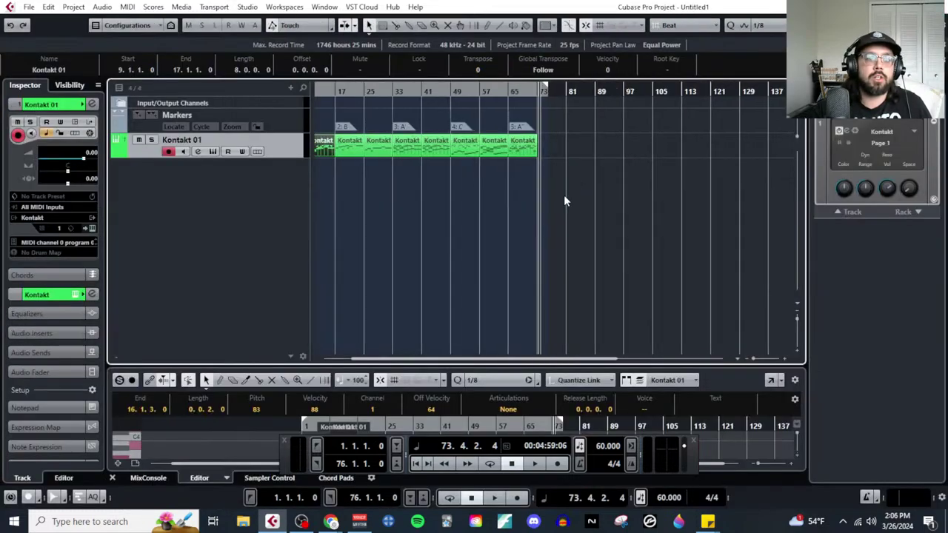
pyautogui.press('h')
pyautogui.press('h')
pyautogui.moveTo(583, 156); pyautogui.dragTo(658, 157)
pyautogui.click(127, 7)
pyautogui.click(159, 21)
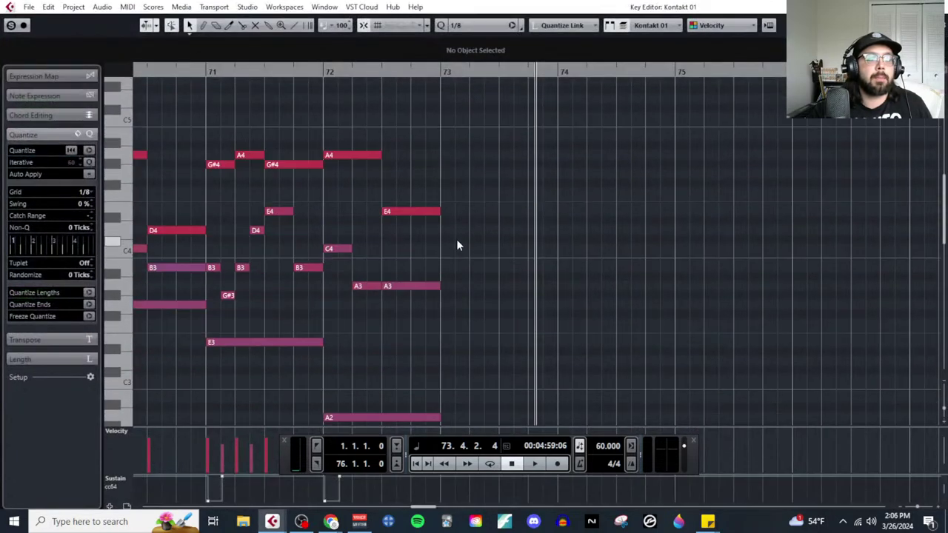
# Step: Replace bar 72's five notes with the pasted seven-note chord and audition it
pyautogui.moveTo(347, 157); pyautogui.dragTo(447, 342)
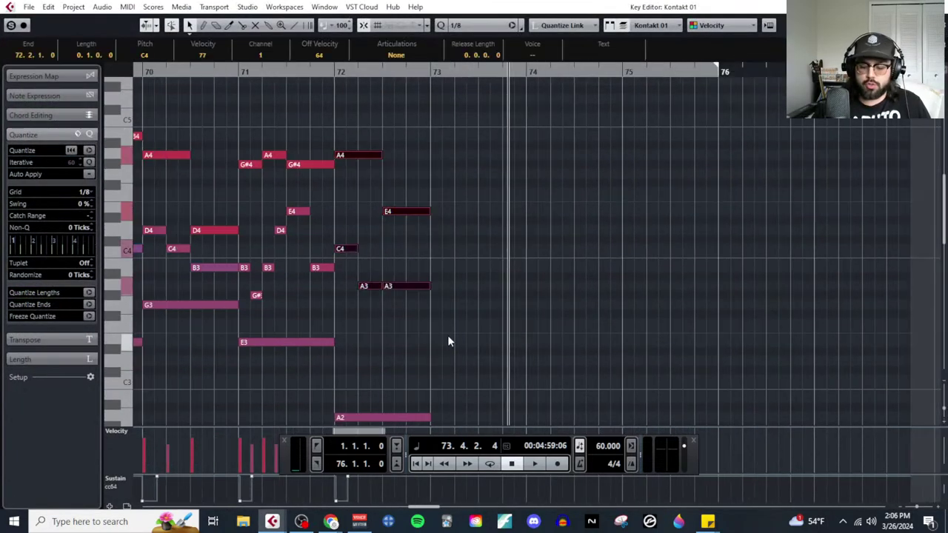
pyautogui.press('Delete')
pyautogui.click(331, 71)
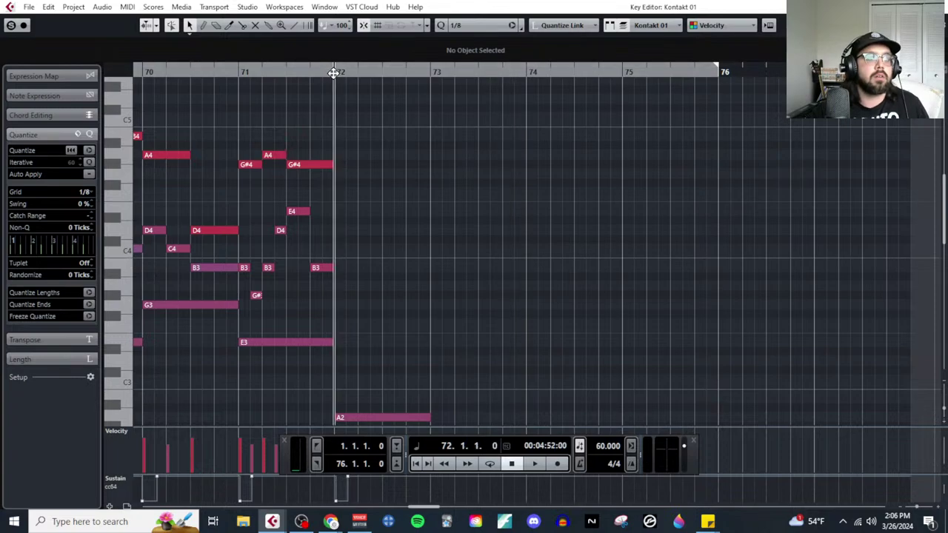
pyautogui.hotkey('ctrl', 'v')
pyautogui.click(237, 73)
pyautogui.press('space')
pyautogui.scroll(-2, 494, 184)
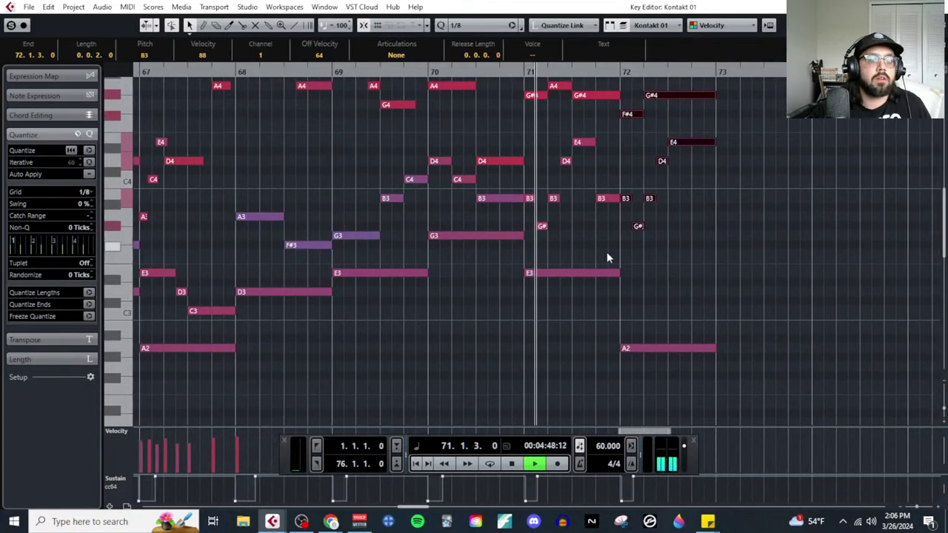
pyautogui.moveTo(626, 349); pyautogui.dragTo(628, 287)
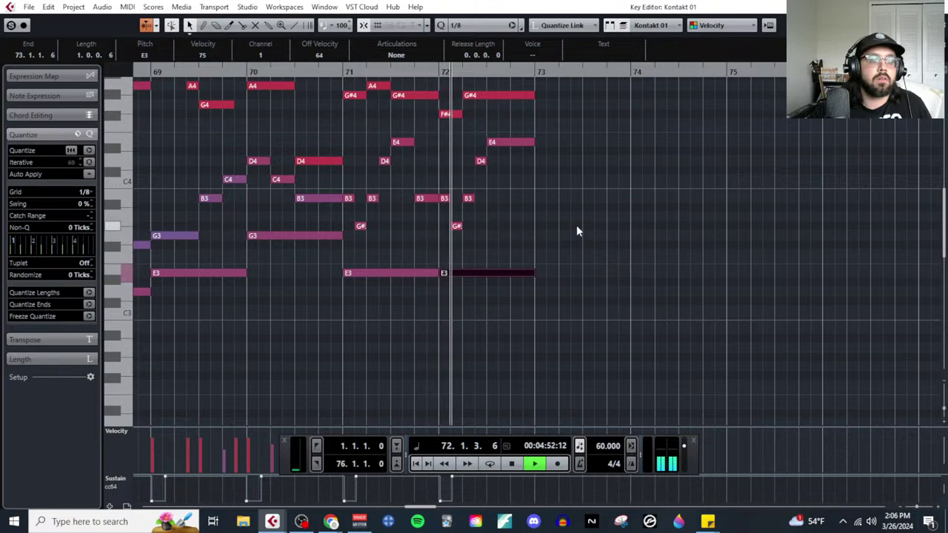
pyautogui.scroll(2, 574, 244)
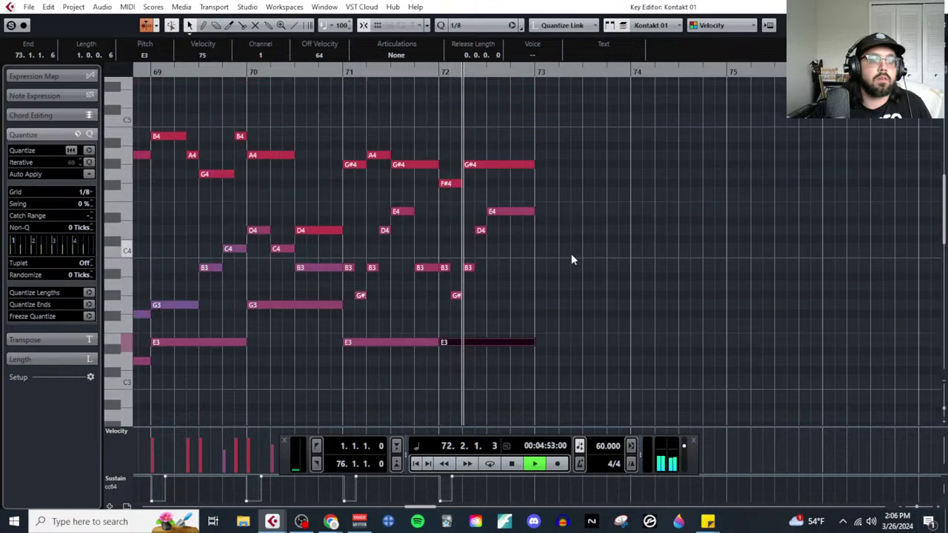
pyautogui.press('space')
# Step: Draw A4, E4 and A2 notes across bar 73, raise the A2 to A3, and audition
pyautogui.rightClick(543, 207)
pyautogui.click(561, 205)
pyautogui.moveTo(557, 155); pyautogui.dragTo(647, 155)
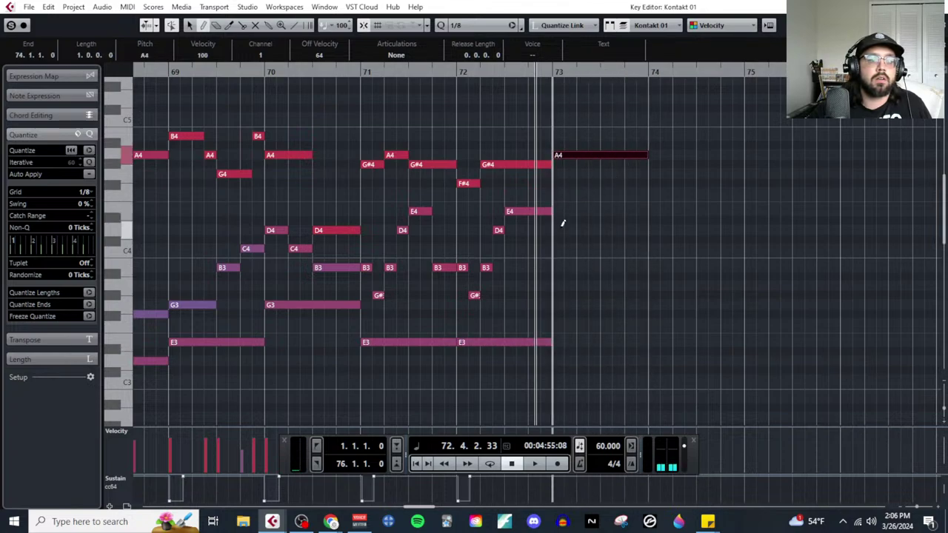
pyautogui.moveTo(559, 211); pyautogui.dragTo(648, 210)
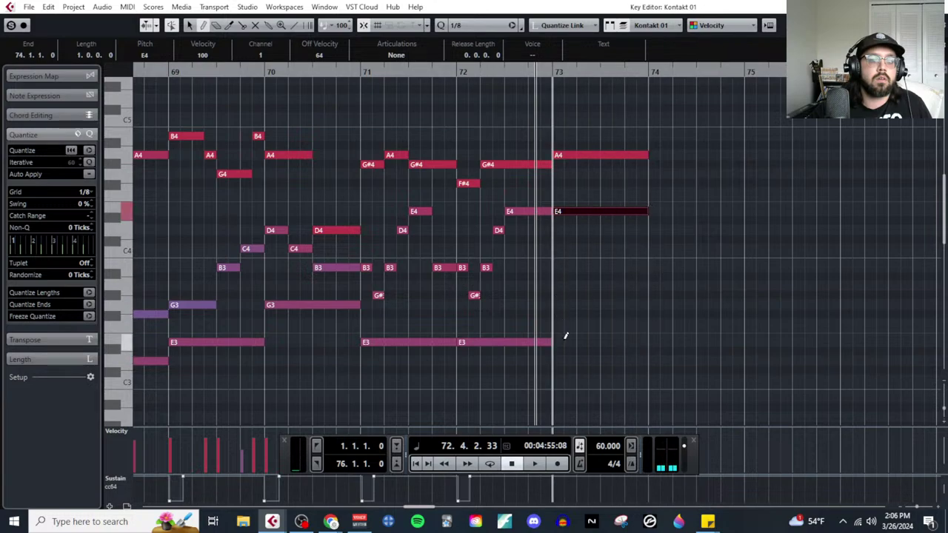
pyautogui.scroll(-3, 559, 382)
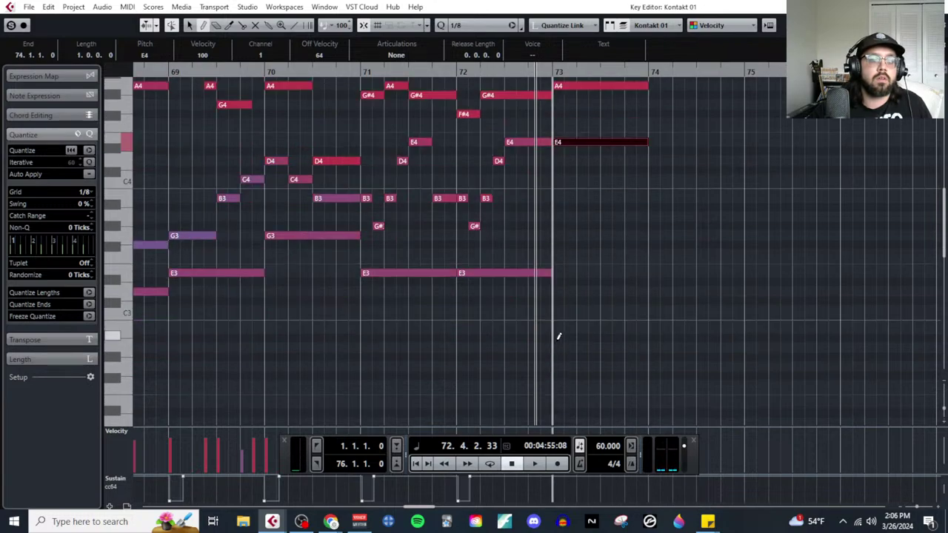
pyautogui.moveTo(558, 348); pyautogui.dragTo(666, 342)
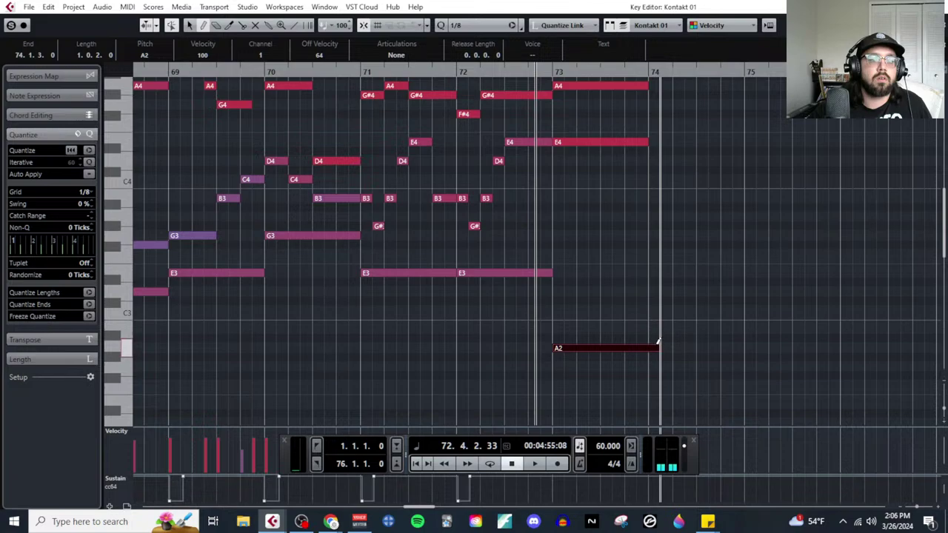
pyautogui.hotkey('shift', 'Up')
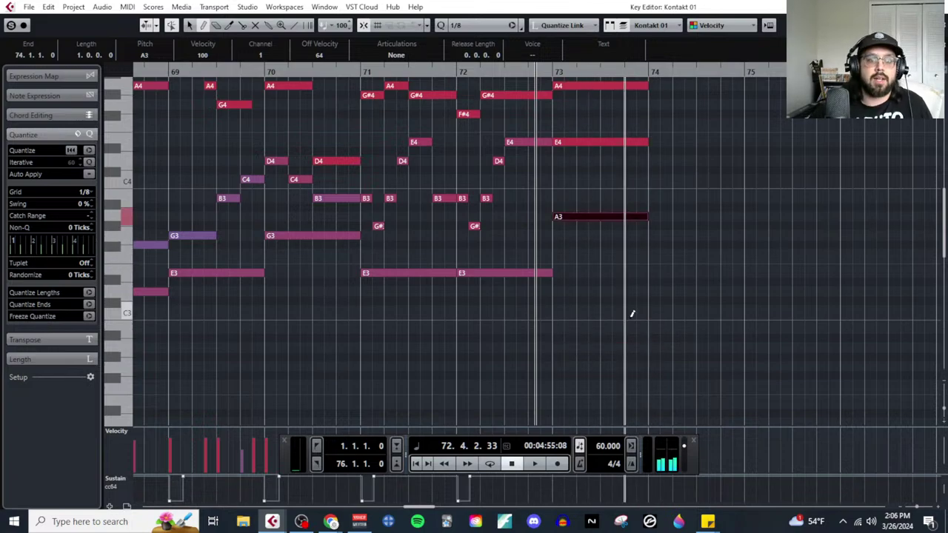
pyautogui.press('space')
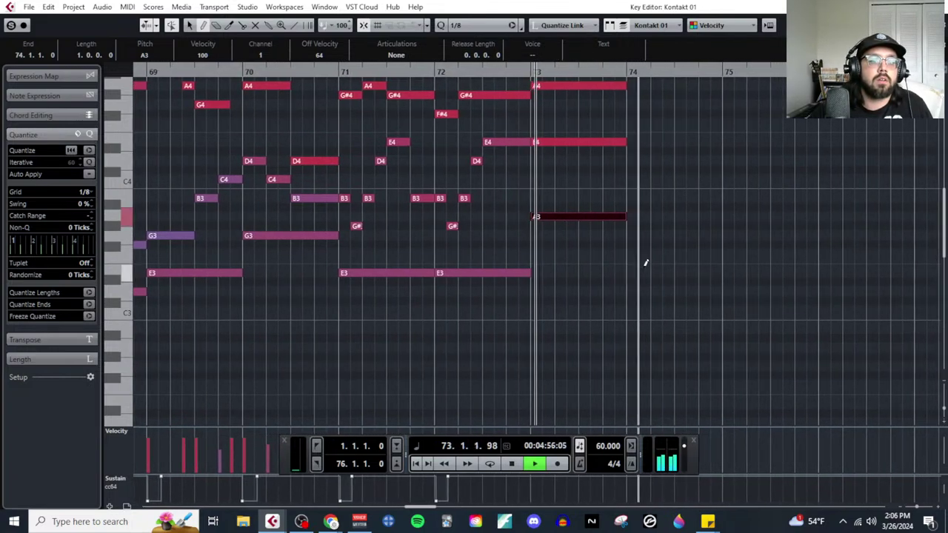
pyautogui.scroll(3, 580, 250)
pyautogui.press('space')
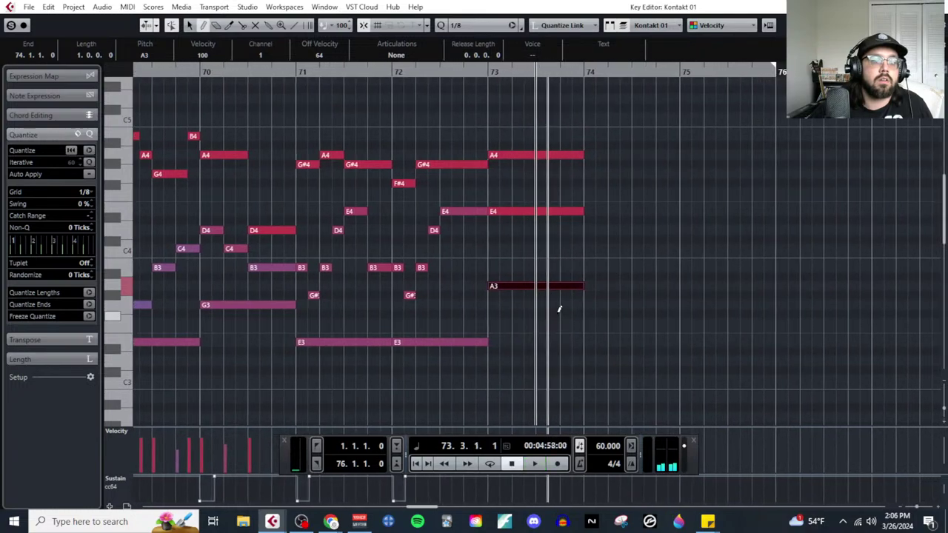
# Step: Lower the bar 73 E4 to C4, split A3 and drop its second half to A2, then play from bar 71
pyautogui.moveTo(516, 213); pyautogui.dragTo(515, 249)
pyautogui.rightClick(533, 272)
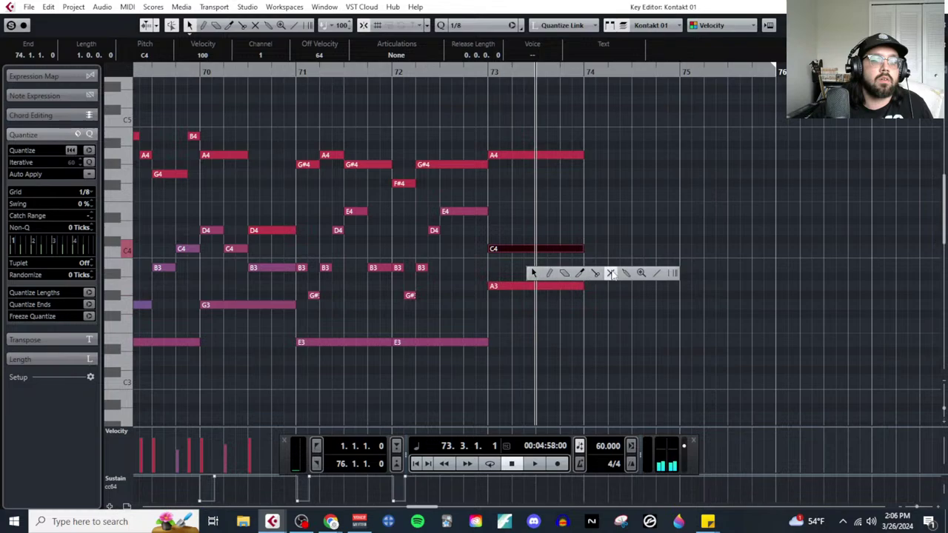
pyautogui.click(595, 272)
pyautogui.click(547, 287)
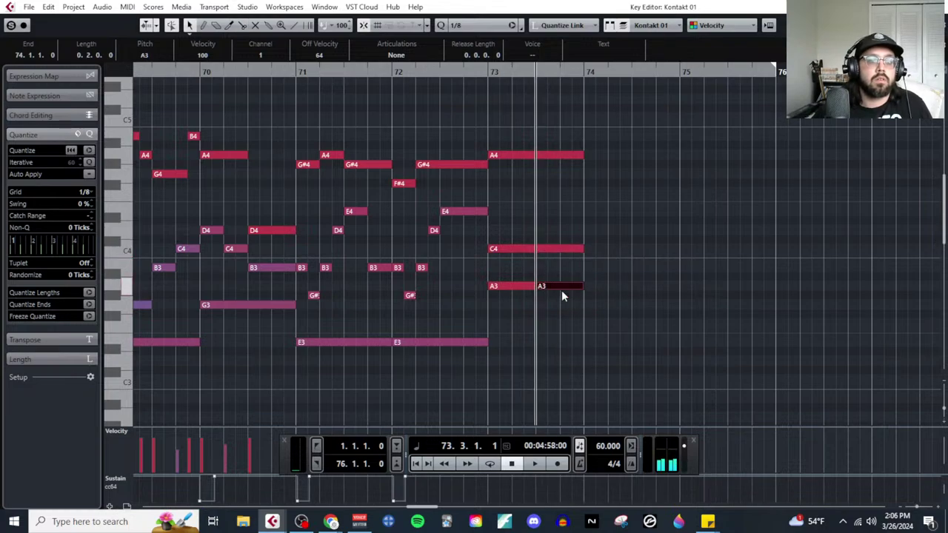
pyautogui.hotkey('shift', 'Down')
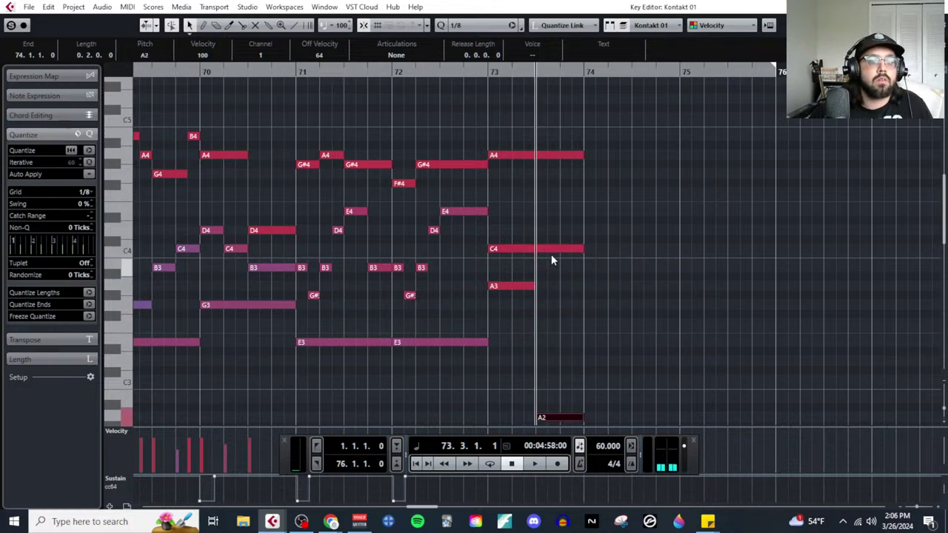
pyautogui.rightClick(551, 260)
pyautogui.click(611, 273)
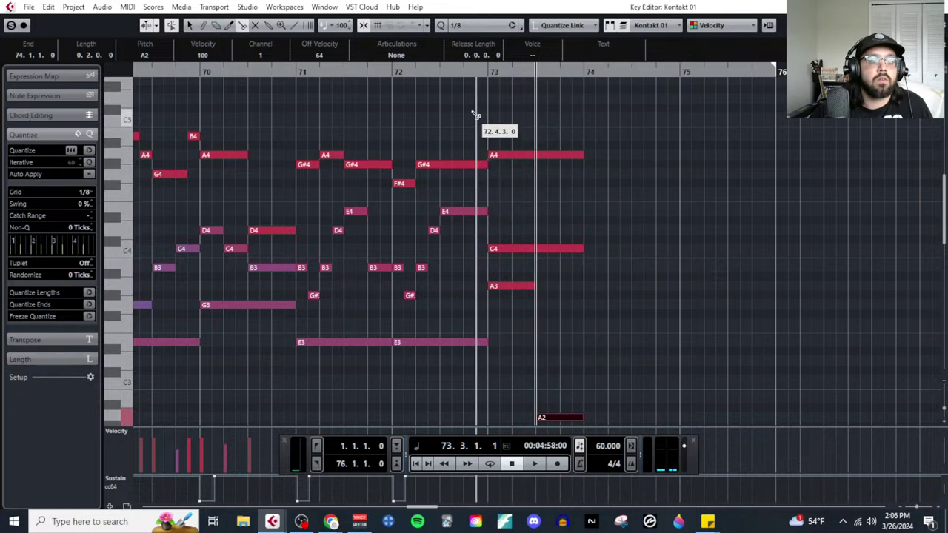
pyautogui.doubleClick(291, 74)
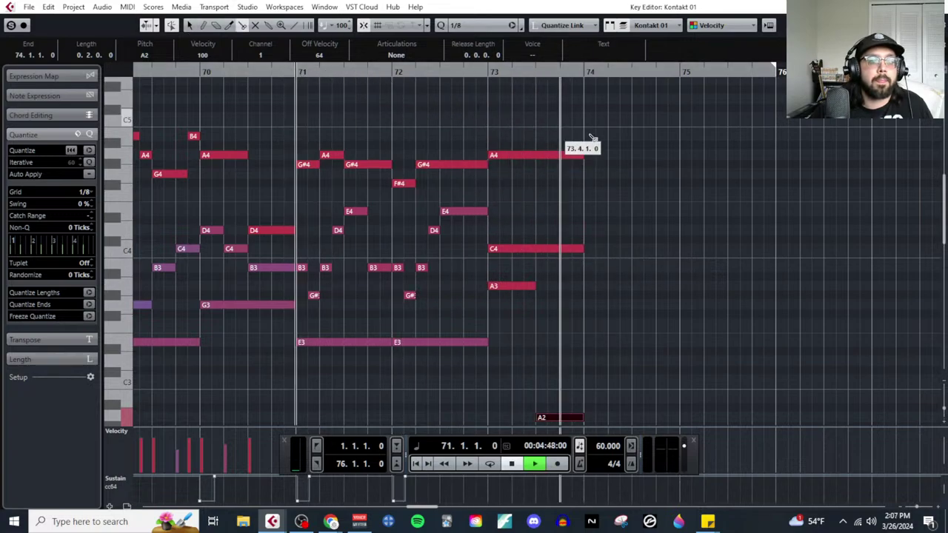
pyautogui.press('g')
pyautogui.scroll(-2, 797, 222)
pyautogui.scroll(2, 803, 260)
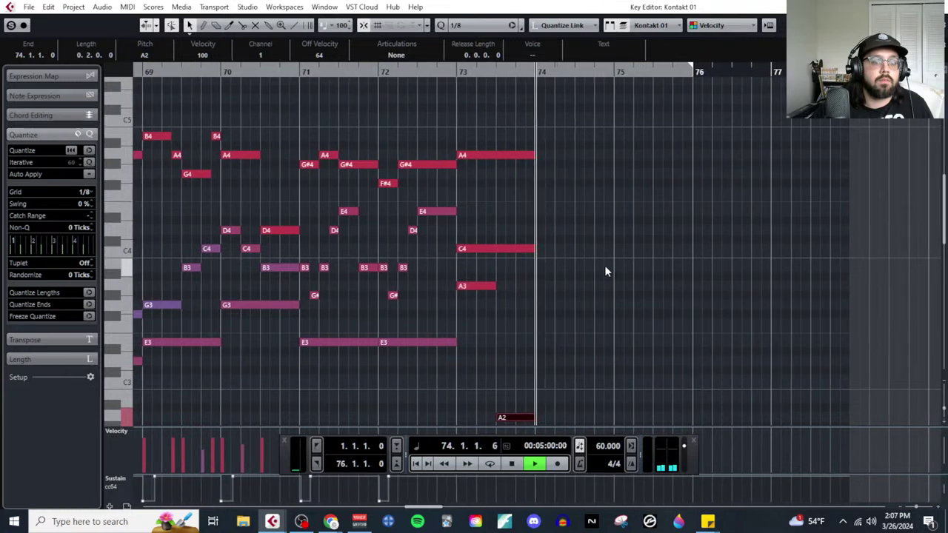
pyautogui.press('space')
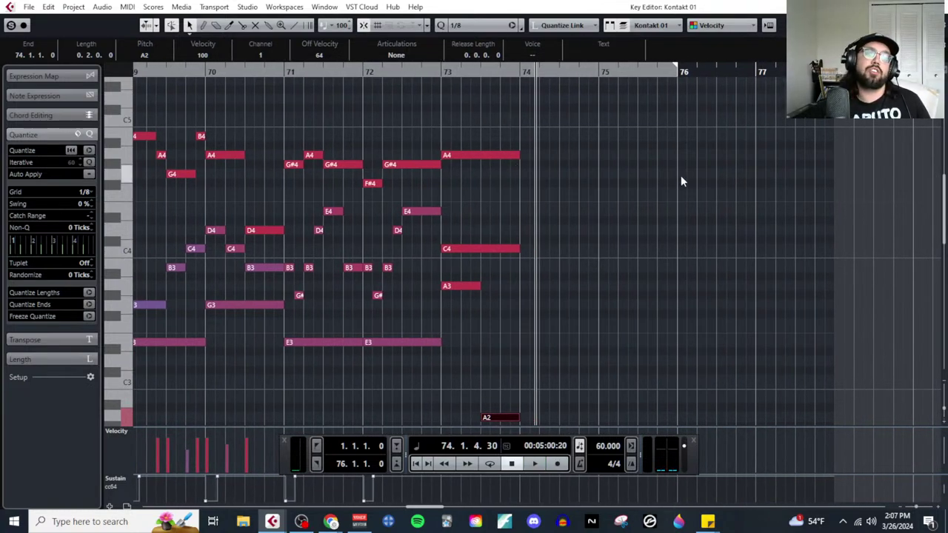
pyautogui.scroll(-5, 565, 281)
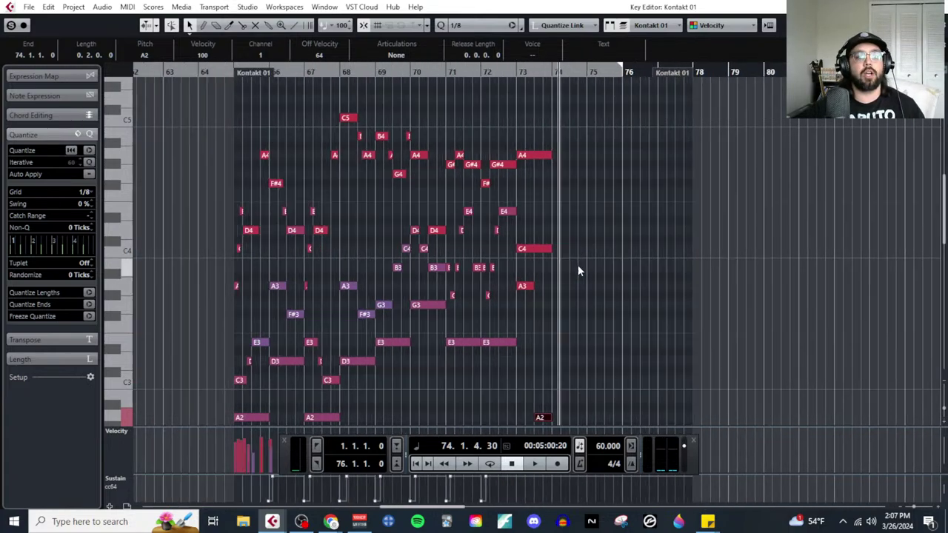
# Step: Close the Key Editor and clear the part selection in the Kontakt 01 project view
pyautogui.hotkey('ctrl', 'w')
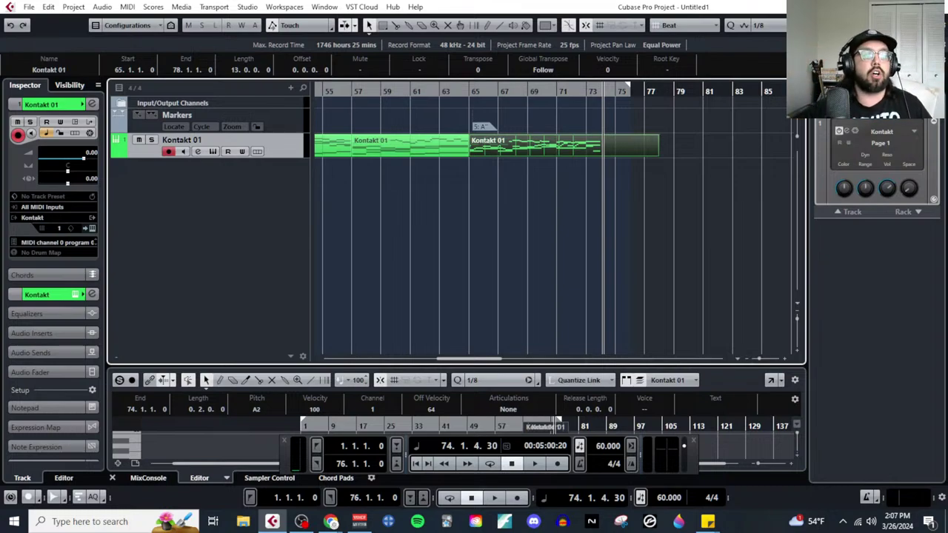
pyautogui.scroll(-5, 416, 241)
pyautogui.click(417, 242)
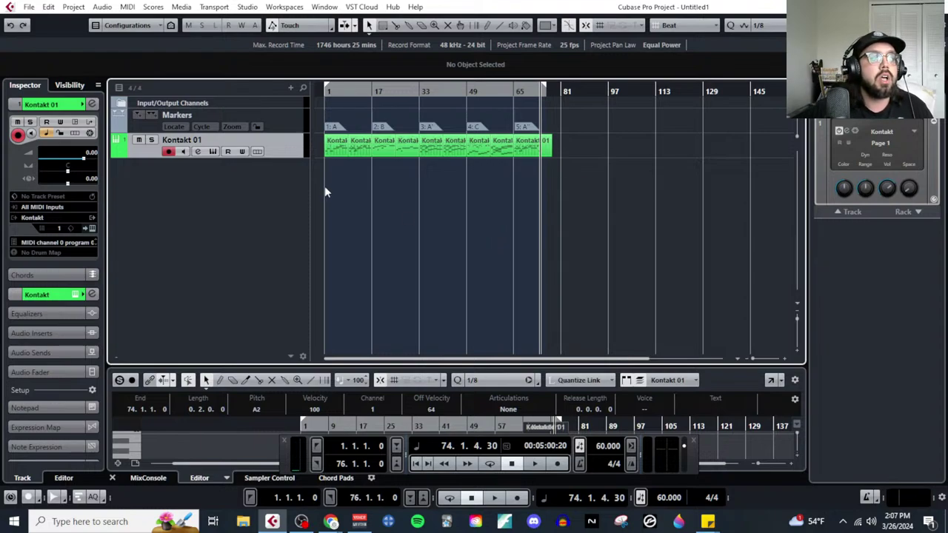
# Step: Duplicate the Kontakt 01 track and rename the original track to 'Melody'
pyautogui.rightClick(296, 152)
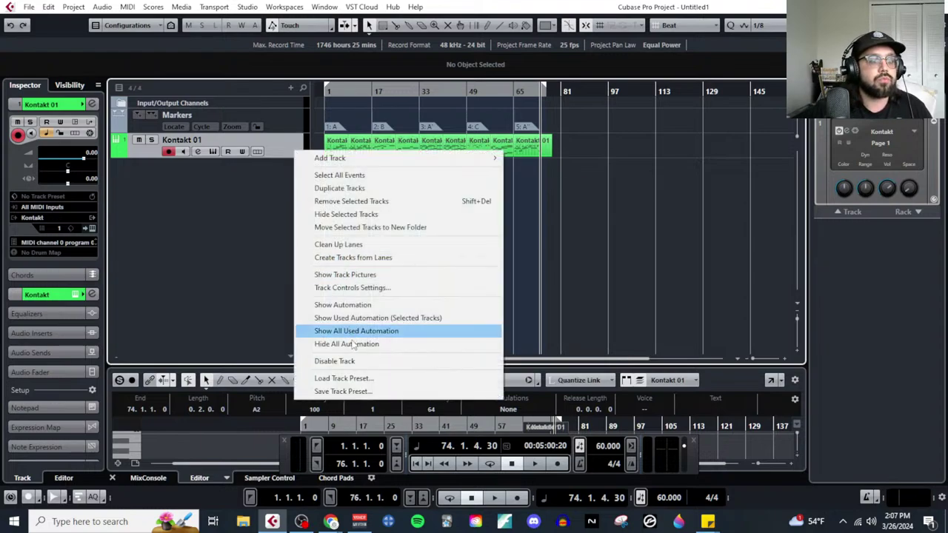
pyautogui.click(357, 191)
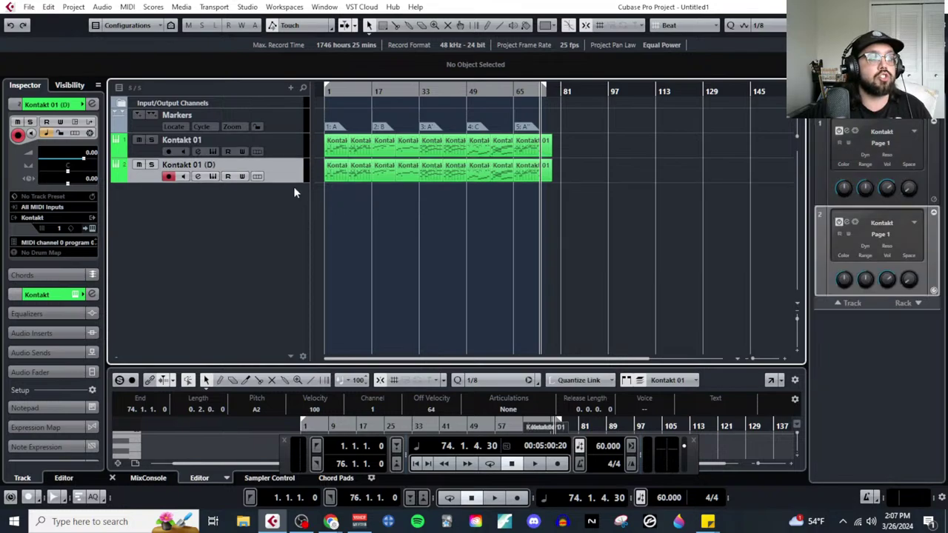
pyautogui.doubleClick(209, 139)
pyautogui.write('Melody')
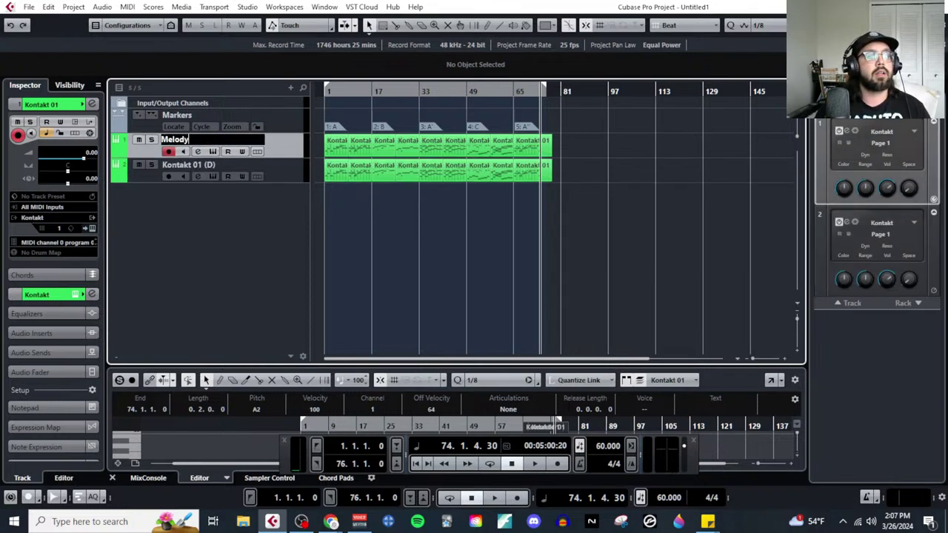
pyautogui.press('Return')
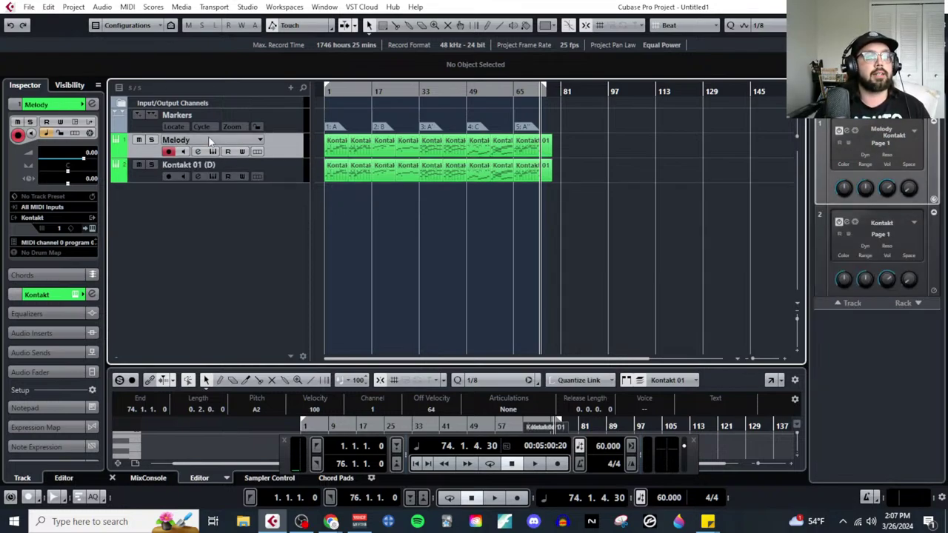
# Step: Switch to the Glue tool and open the Melody track's events in the Key Editor
pyautogui.rightClick(627, 152)
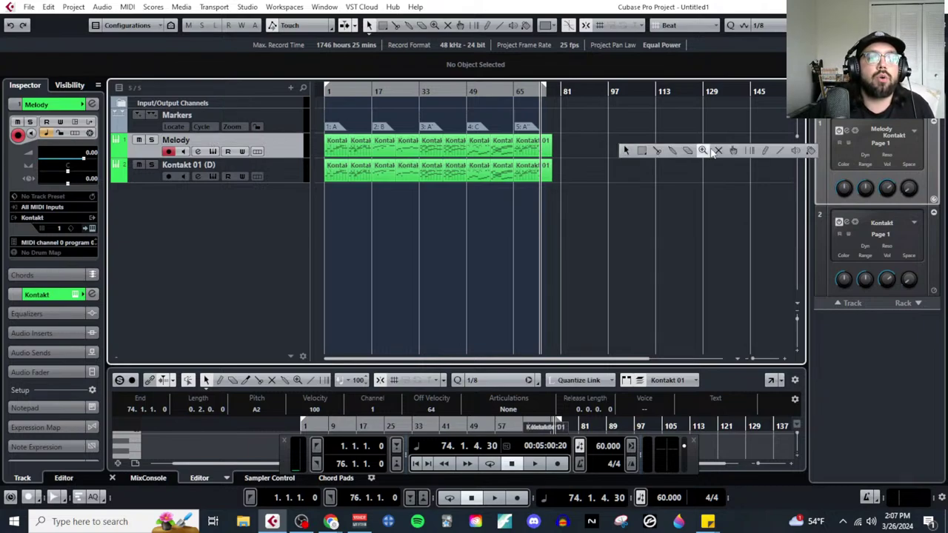
pyautogui.click(672, 152)
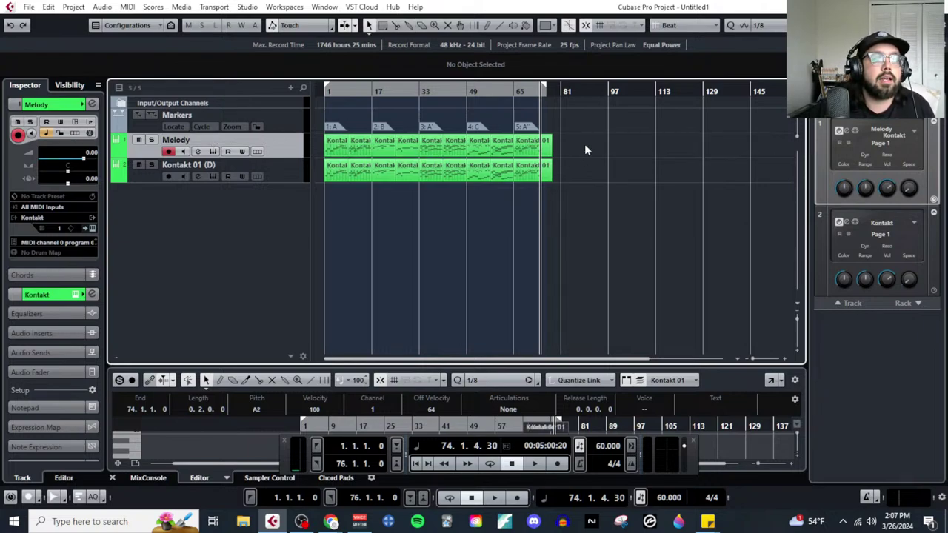
pyautogui.click(347, 150)
pyautogui.click(127, 7)
pyautogui.click(157, 22)
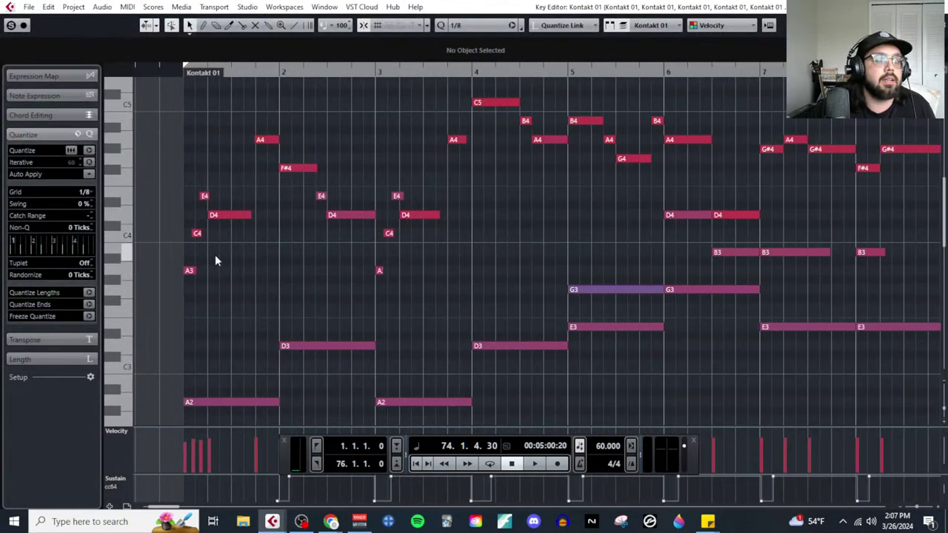
# Step: Delete the lower chord notes A2, D3 and E3 beneath the melody in the opening bars
pyautogui.scroll(-2, 215, 259)
pyautogui.moveTo(205, 262); pyautogui.dragTo(557, 389)
pyautogui.moveTo(568, 176); pyautogui.dragTo(822, 412)
pyautogui.scroll(4, 707, 299)
pyautogui.hscroll(-2, 685, 268)
pyautogui.scroll(-4, 748, 381)
pyautogui.hscroll(3, 717, 328)
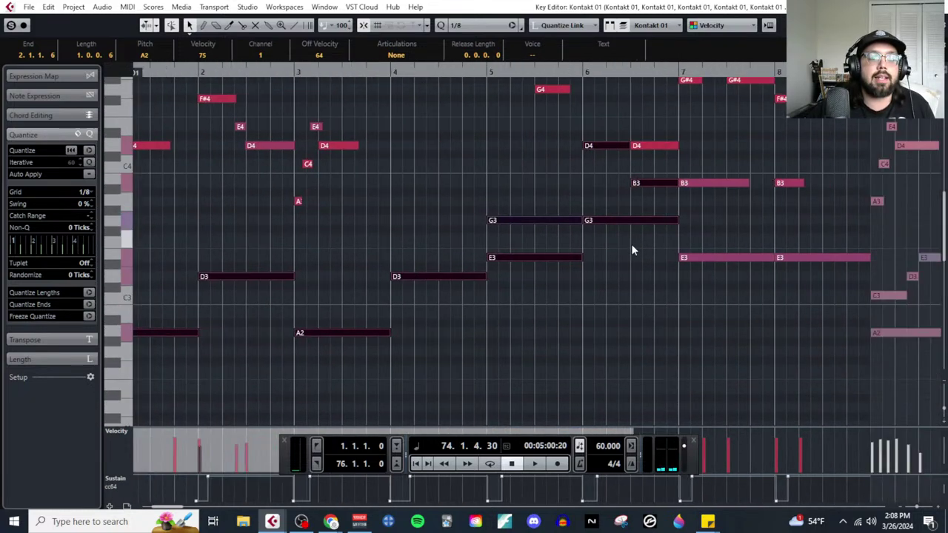
pyautogui.hscroll(5, 631, 250)
pyautogui.moveTo(559, 160); pyautogui.dragTo(664, 305)
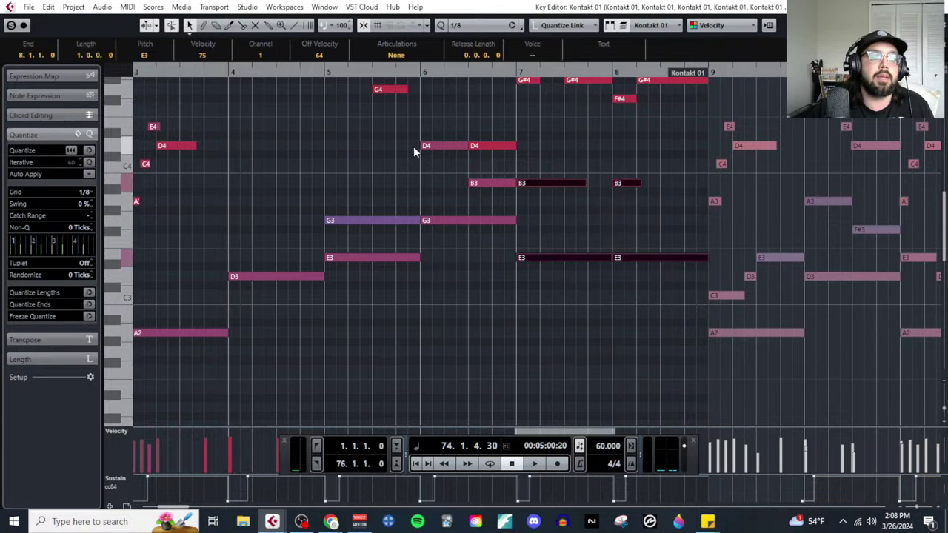
pyautogui.moveTo(414, 147); pyautogui.dragTo(459, 249)
pyautogui.moveTo(469, 176); pyautogui.dragTo(491, 214)
pyautogui.hscroll(-8, 376, 252)
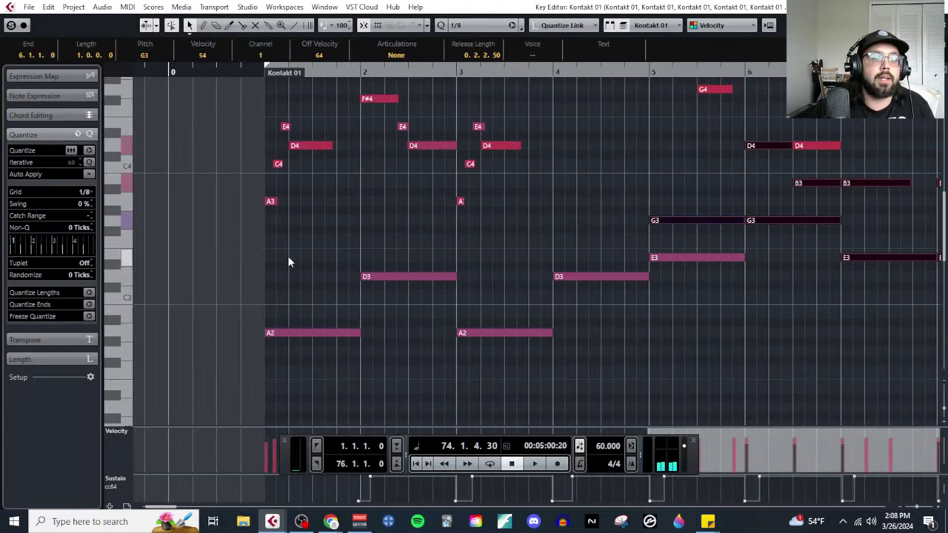
pyautogui.moveTo(289, 259); pyautogui.dragTo(702, 383)
pyautogui.press('Delete')
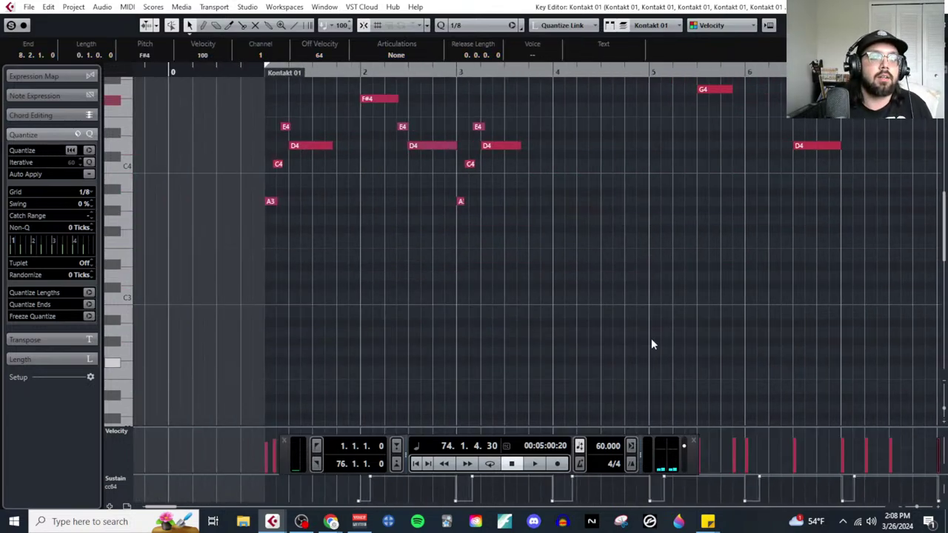
# Step: Delete the lower chord notes in bars 9–15, including the E4 and D4 near bar 15
pyautogui.hscroll(14, 628, 326)
pyautogui.scroll(2, 555, 300)
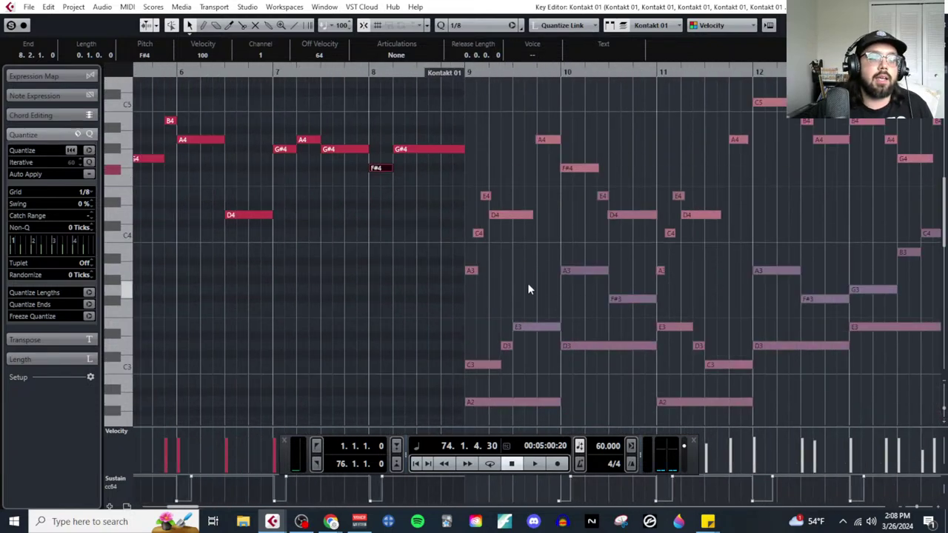
pyautogui.click(529, 290)
pyautogui.scroll(-2, 511, 297)
pyautogui.moveTo(472, 247); pyautogui.dragTo(733, 405)
pyautogui.moveTo(571, 175); pyautogui.dragTo(635, 267)
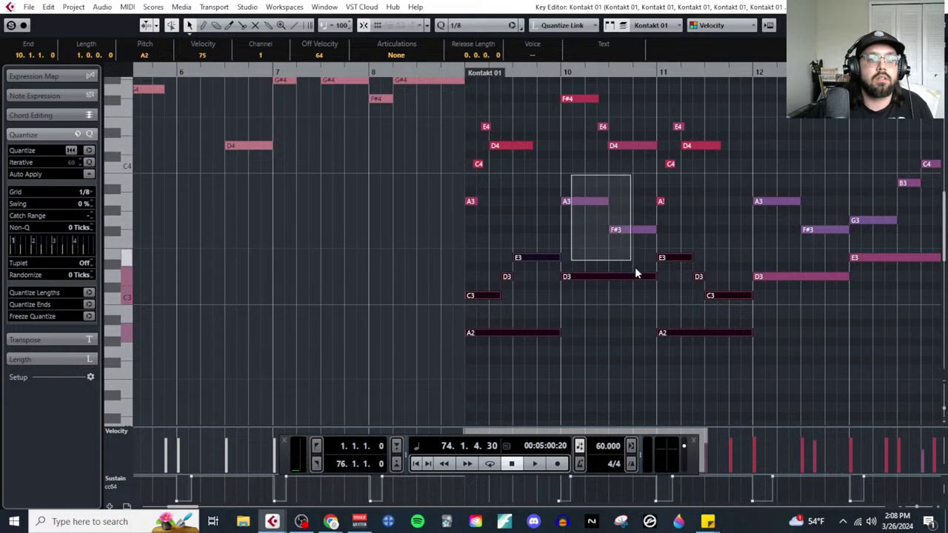
pyautogui.moveTo(748, 161); pyautogui.dragTo(871, 343)
pyautogui.hscroll(8, 737, 311)
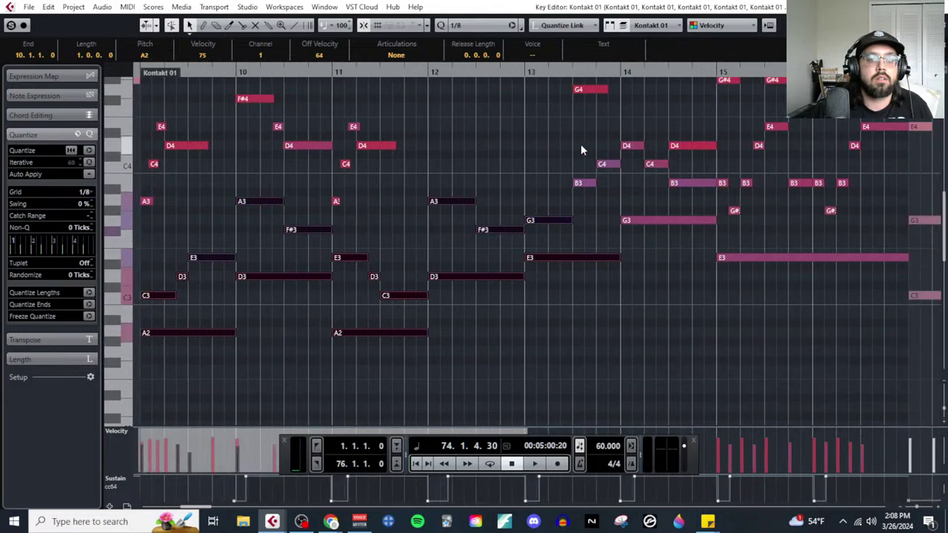
pyautogui.moveTo(581, 150); pyautogui.dragTo(667, 262)
pyautogui.scroll(3, 725, 300)
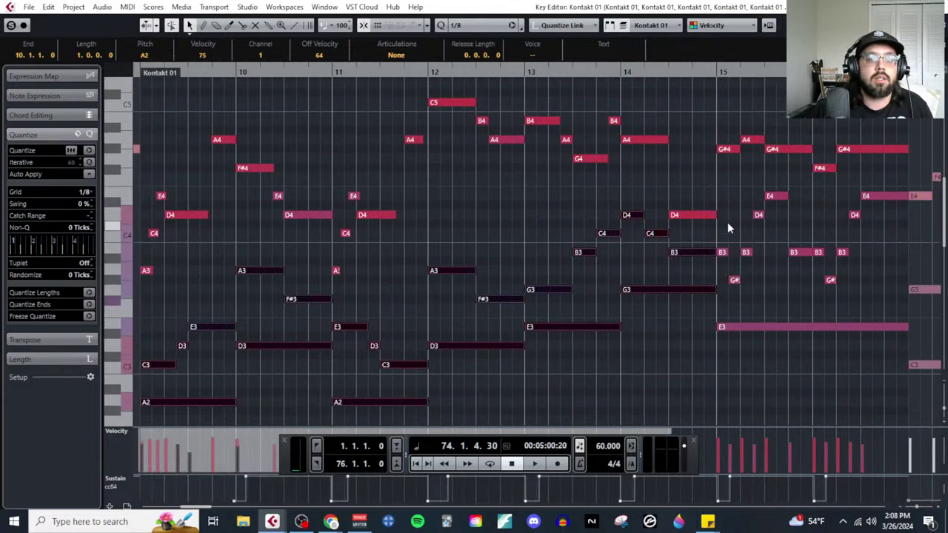
pyautogui.moveTo(726, 231); pyautogui.dragTo(865, 366)
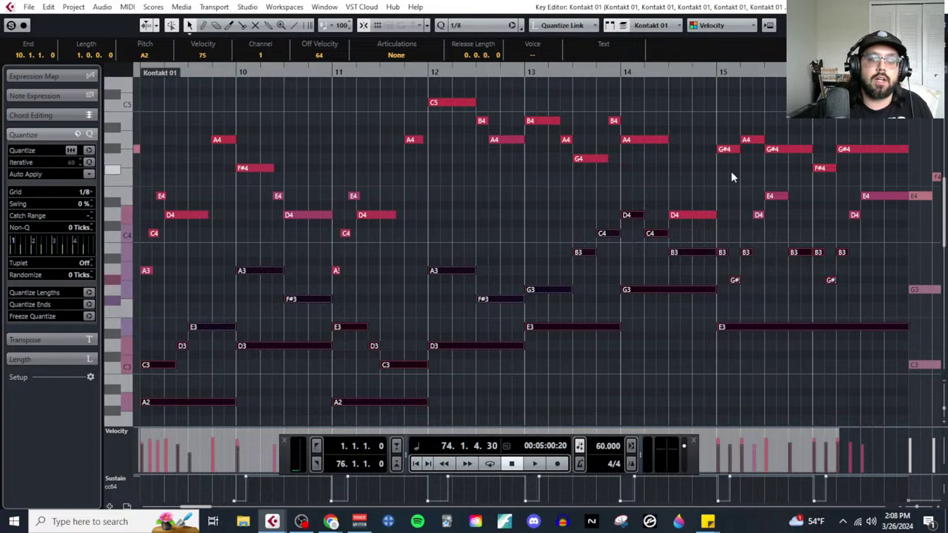
pyautogui.moveTo(733, 177); pyautogui.dragTo(874, 261)
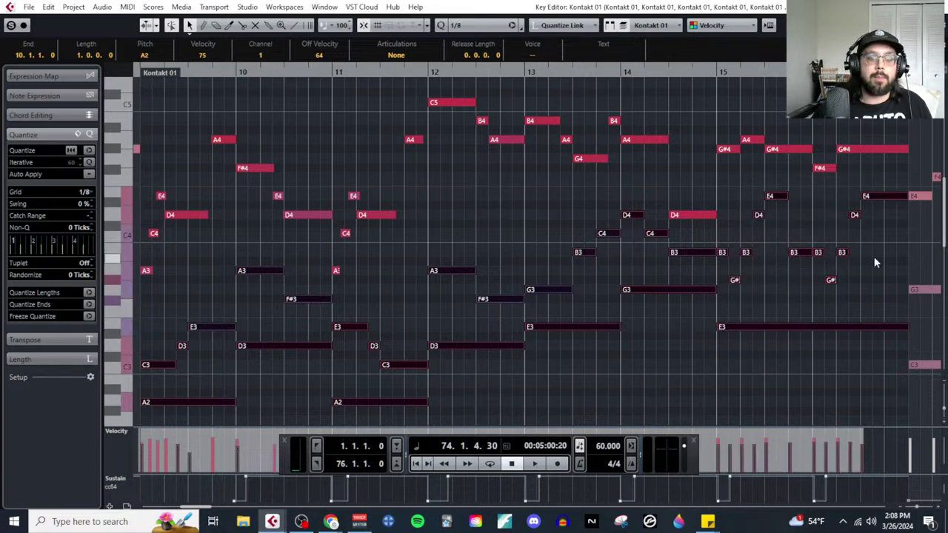
pyautogui.press('Delete')
# Step: Delete the G3, F3, E3, D4 and C4 notes in bars 20–24
pyautogui.hscroll(5, 732, 270)
pyautogui.scroll(-4, 580, 261)
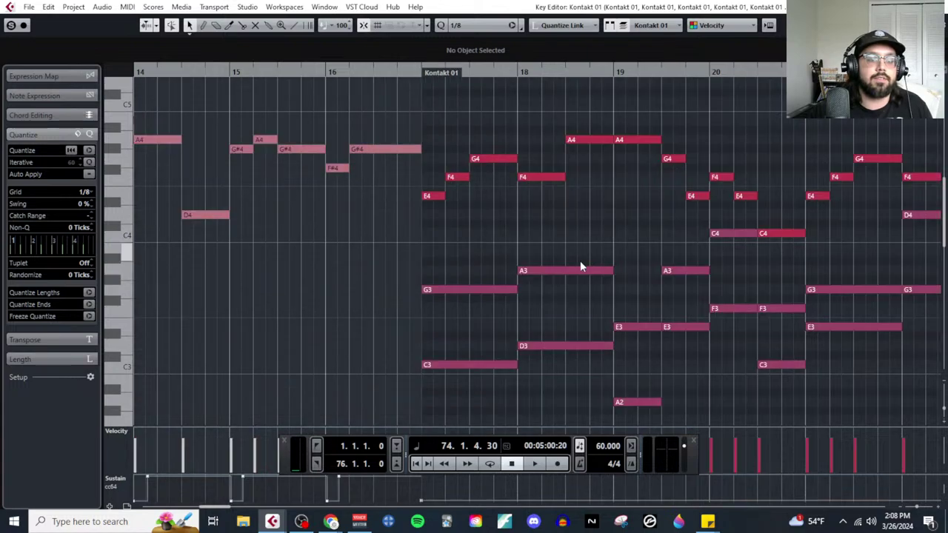
pyautogui.scroll(4, 560, 269)
pyautogui.scroll(-7, 563, 278)
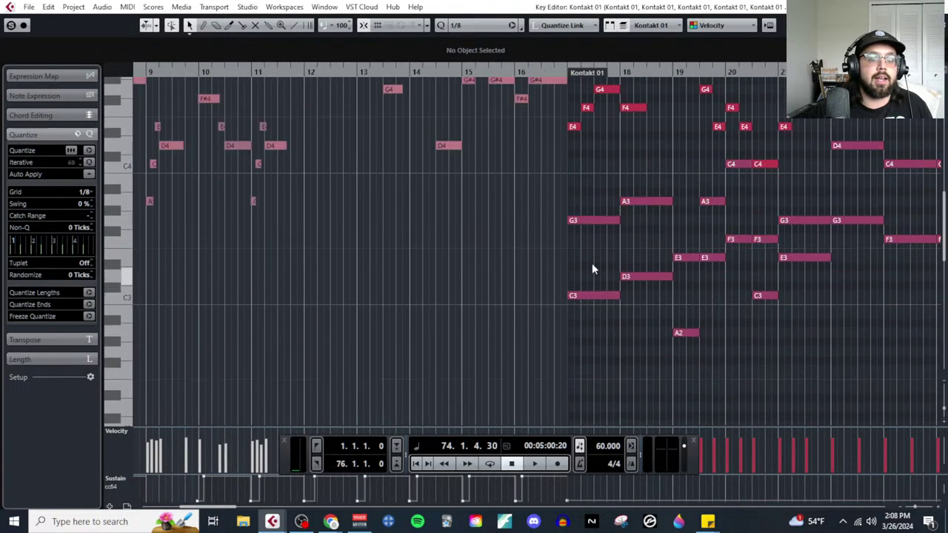
pyautogui.moveTo(635, 212); pyautogui.dragTo(773, 368)
pyautogui.moveTo(602, 194); pyautogui.dragTo(723, 326)
pyautogui.hscroll(6, 669, 264)
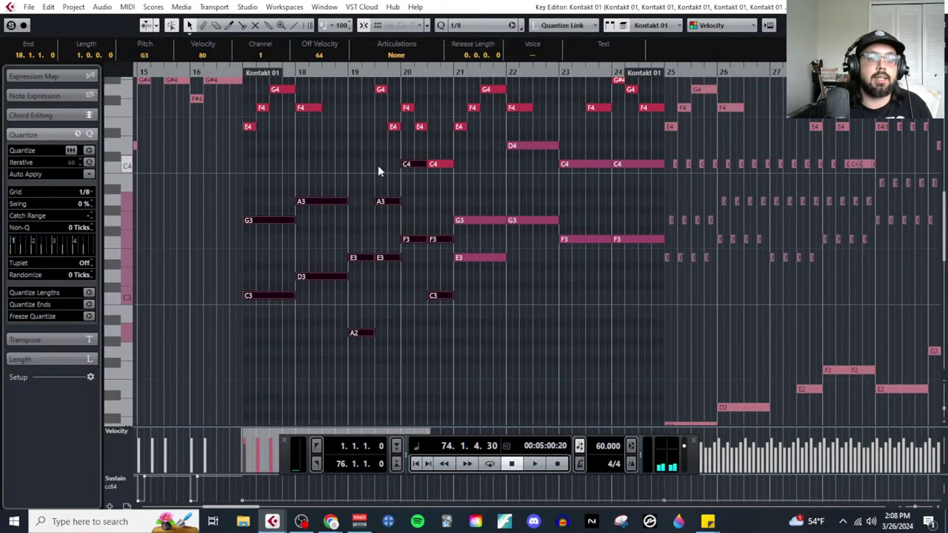
pyautogui.moveTo(473, 205); pyautogui.dragTo(627, 303)
pyautogui.moveTo(538, 137); pyautogui.dragTo(625, 193)
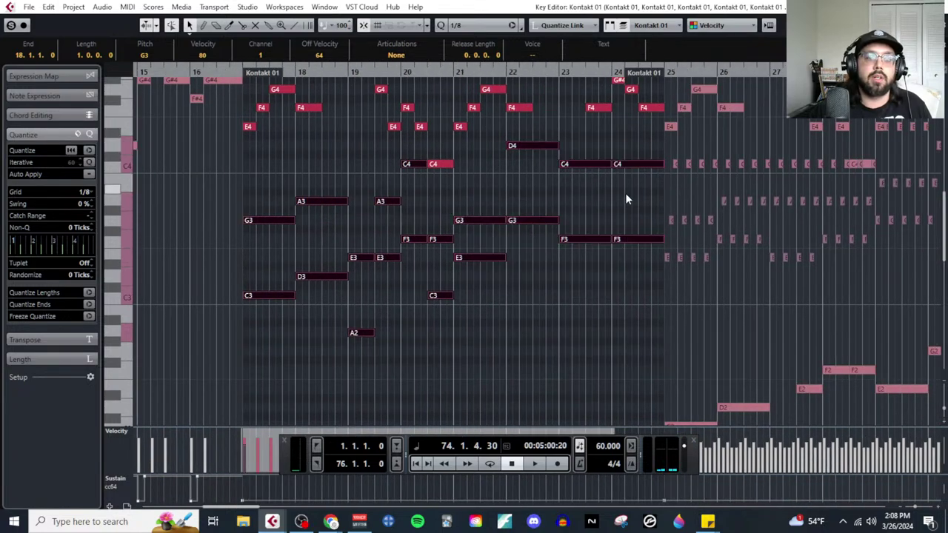
pyautogui.press('Delete')
# Step: Delete the lower chord notes in bars 25–32, keeping the top melody line
pyautogui.hscroll(8, 717, 318)
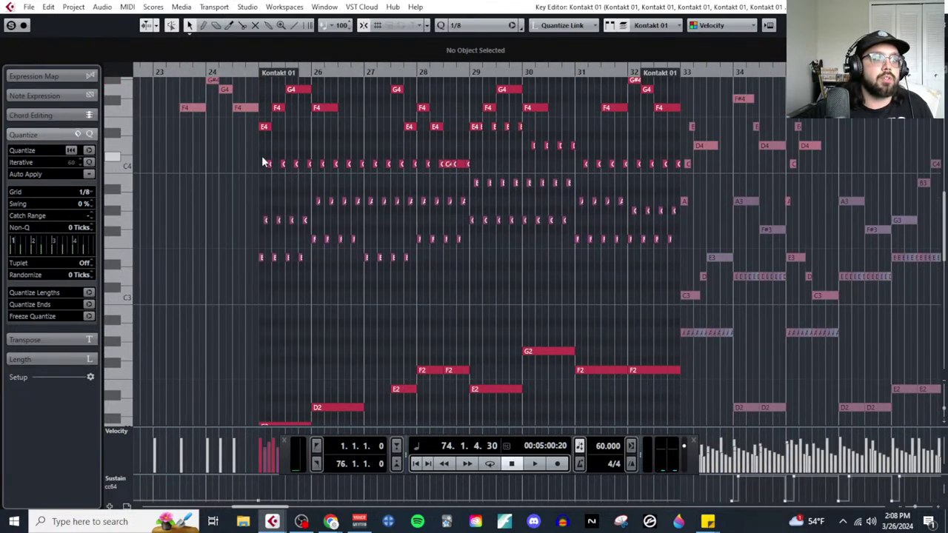
pyautogui.moveTo(263, 158); pyautogui.dragTo(438, 296)
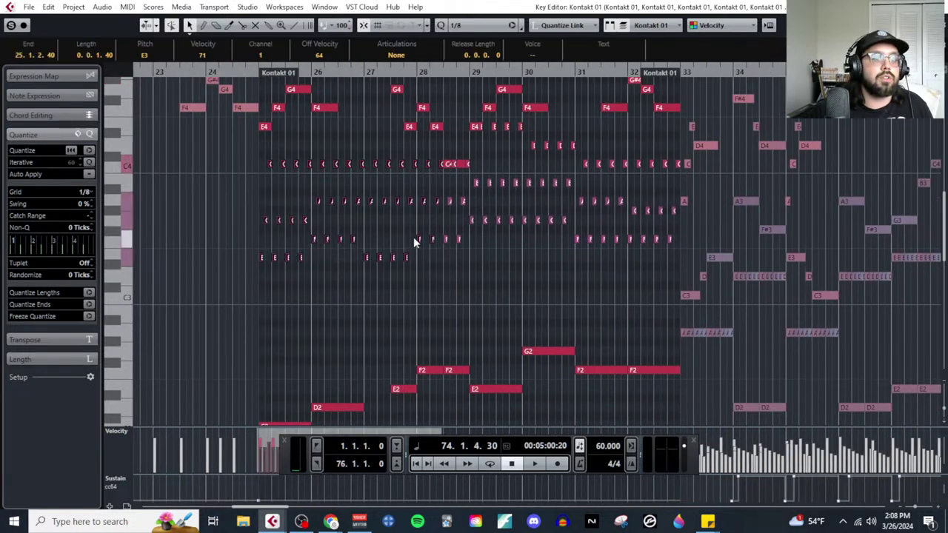
pyautogui.scroll(3, 415, 237)
pyautogui.click(561, 238)
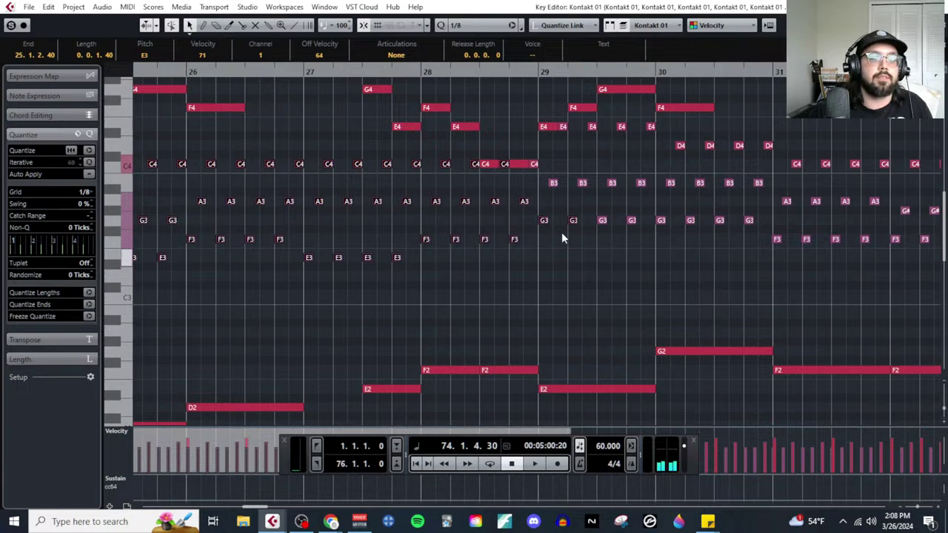
pyautogui.moveTo(560, 118); pyautogui.dragTo(800, 296)
pyautogui.moveTo(554, 169); pyautogui.dragTo(576, 215)
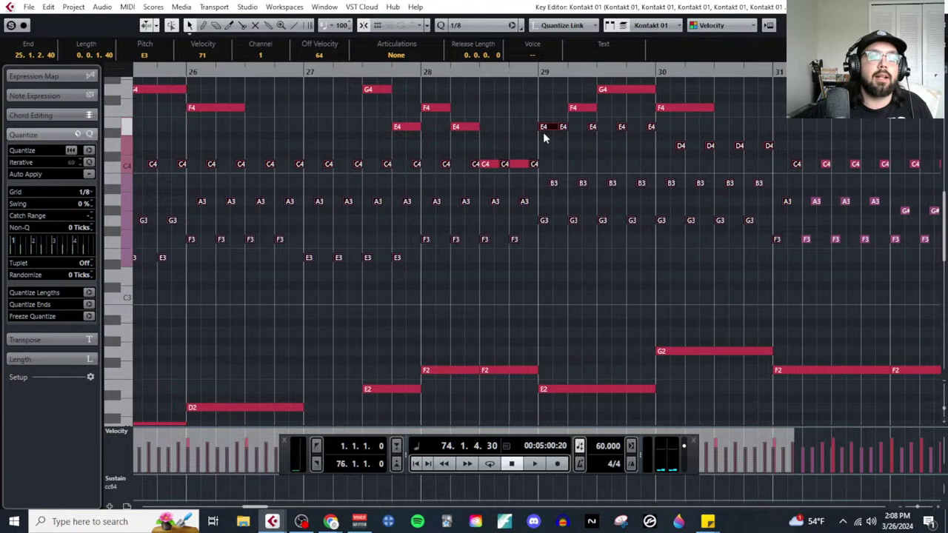
pyautogui.hscroll(5, 538, 205)
pyautogui.moveTo(454, 150); pyautogui.dragTo(676, 259)
pyautogui.press('Delete')
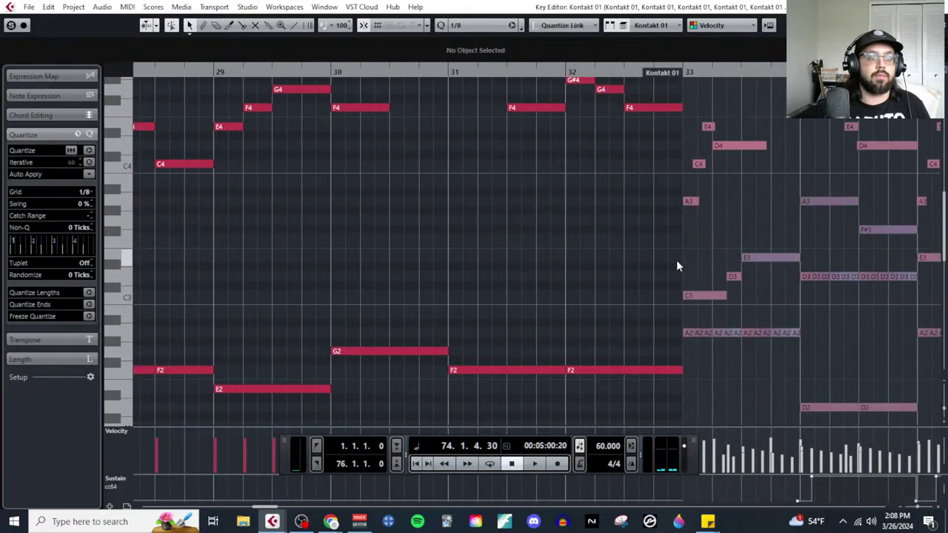
# Step: Select the bass notes below the melody in bars 24–32
pyautogui.scroll(-3, 424, 257)
pyautogui.hscroll(-4, 424, 258)
pyautogui.scroll(-3, 412, 277)
pyautogui.moveTo(318, 277); pyautogui.dragTo(772, 408)
# Step: Delete the selected bass notes in bars 24–32
pyautogui.press('Delete')
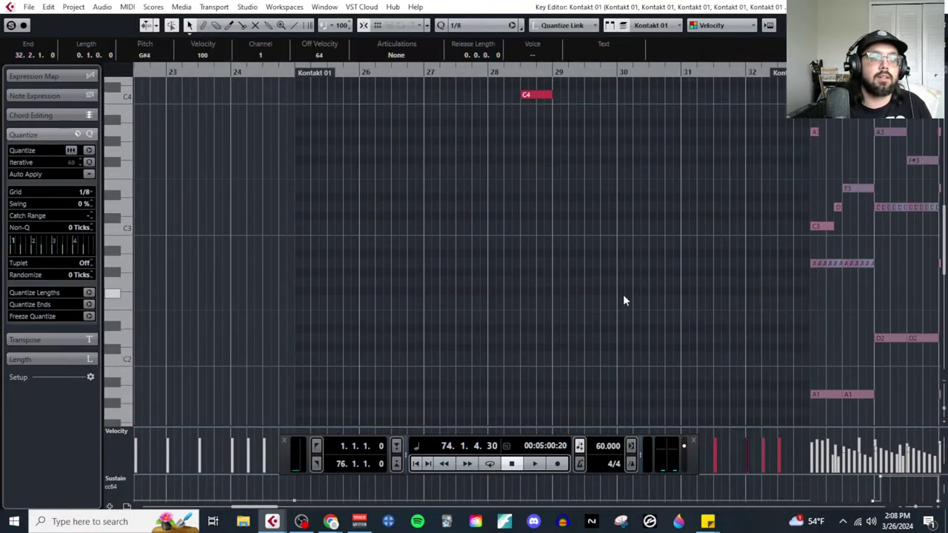
pyautogui.scroll(6, 615, 311)
pyautogui.hscroll(8, 582, 368)
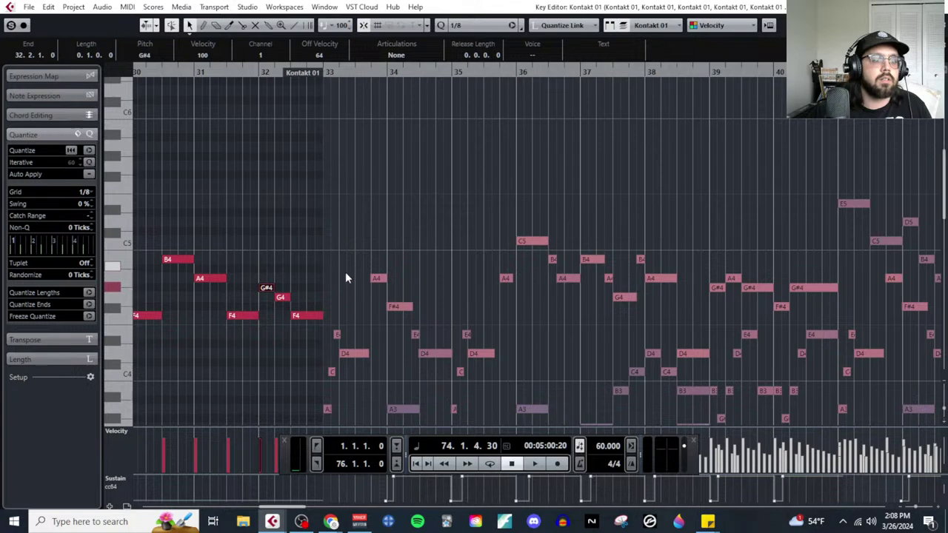
pyautogui.scroll(-6, 331, 220)
pyautogui.scroll(3, 331, 222)
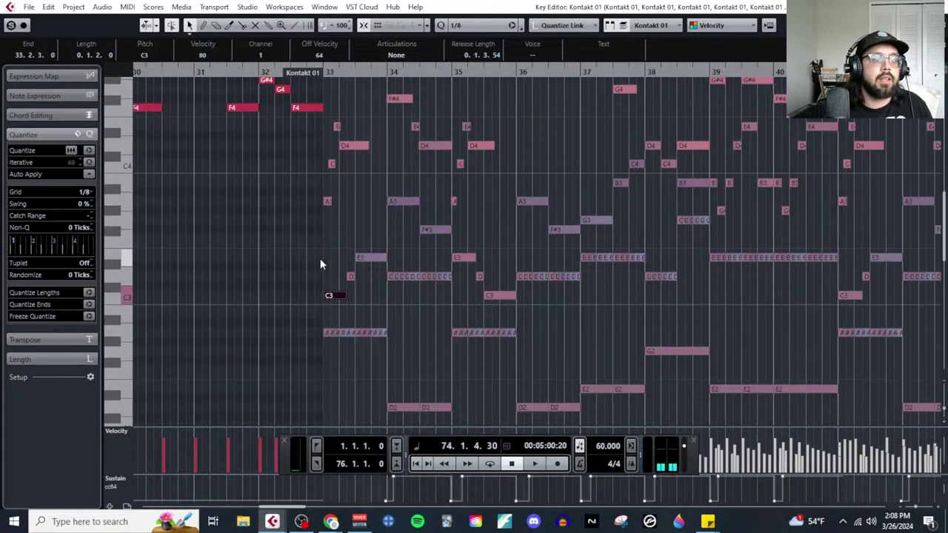
# Step: Delete the inner-voice notes in bars 33–38 and the G2, E2, D2 and A1 bass notes
pyautogui.moveTo(321, 261); pyautogui.dragTo(524, 367)
pyautogui.click(401, 202)
pyautogui.moveTo(368, 190); pyautogui.dragTo(448, 324)
pyautogui.moveTo(449, 245); pyautogui.dragTo(542, 352)
pyautogui.moveTo(408, 345); pyautogui.dragTo(329, 264)
pyautogui.moveTo(516, 189); pyautogui.dragTo(658, 276)
pyautogui.moveTo(613, 142); pyautogui.dragTo(829, 294)
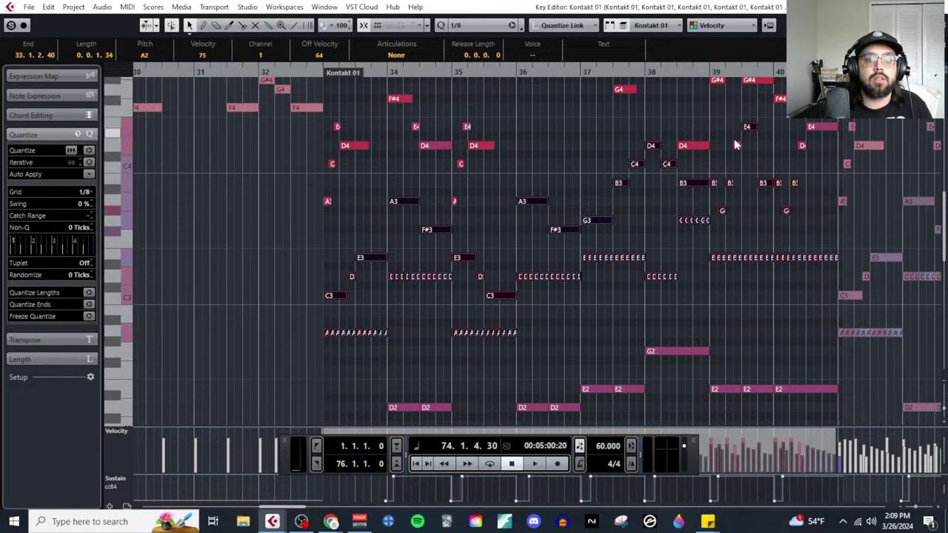
pyautogui.scroll(-5, 758, 198)
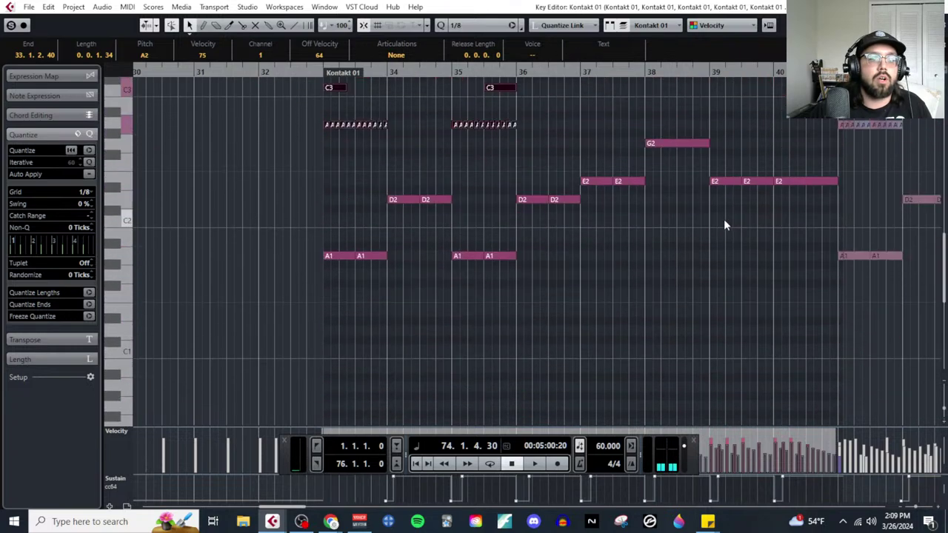
pyautogui.moveTo(316, 155); pyautogui.dragTo(711, 311)
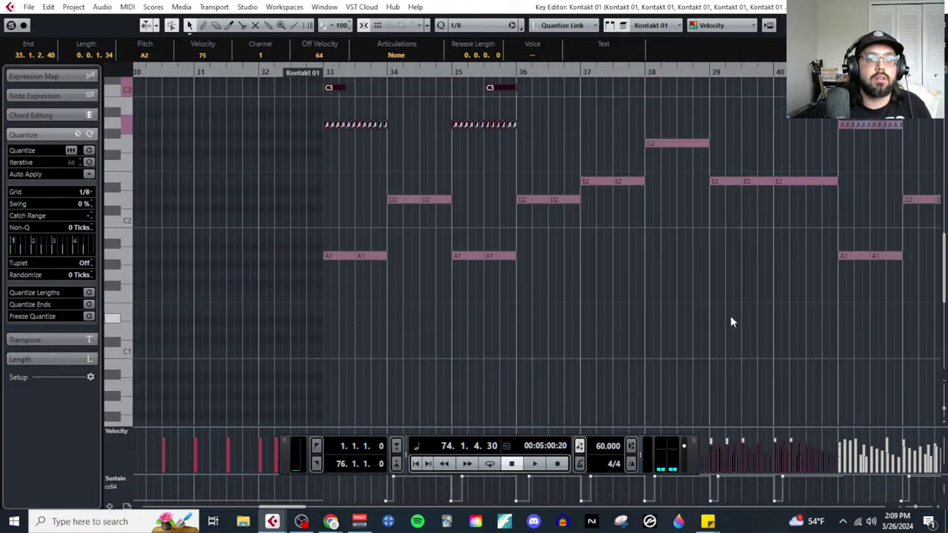
pyautogui.click(777, 184)
pyautogui.moveTo(379, 141); pyautogui.dragTo(608, 311)
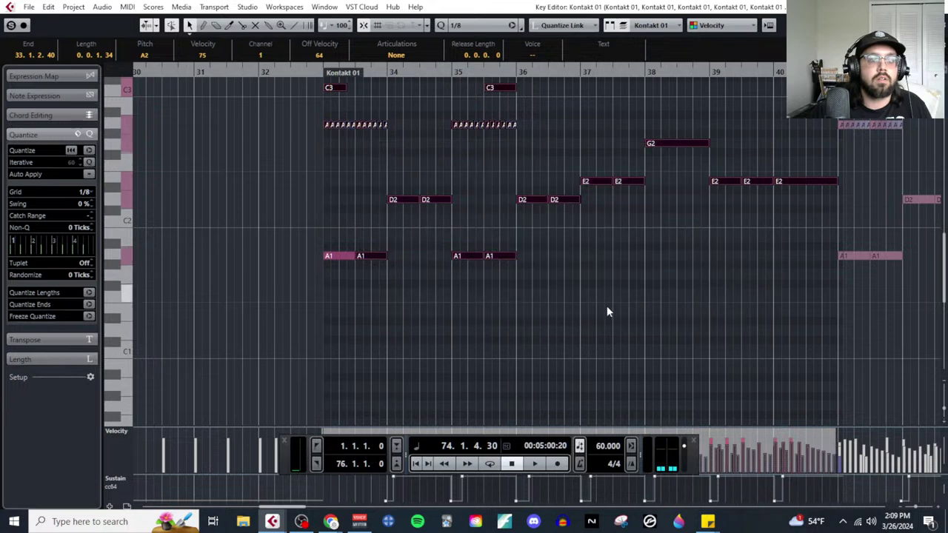
pyautogui.moveTo(527, 300); pyautogui.dragTo(338, 245)
pyautogui.press('Delete')
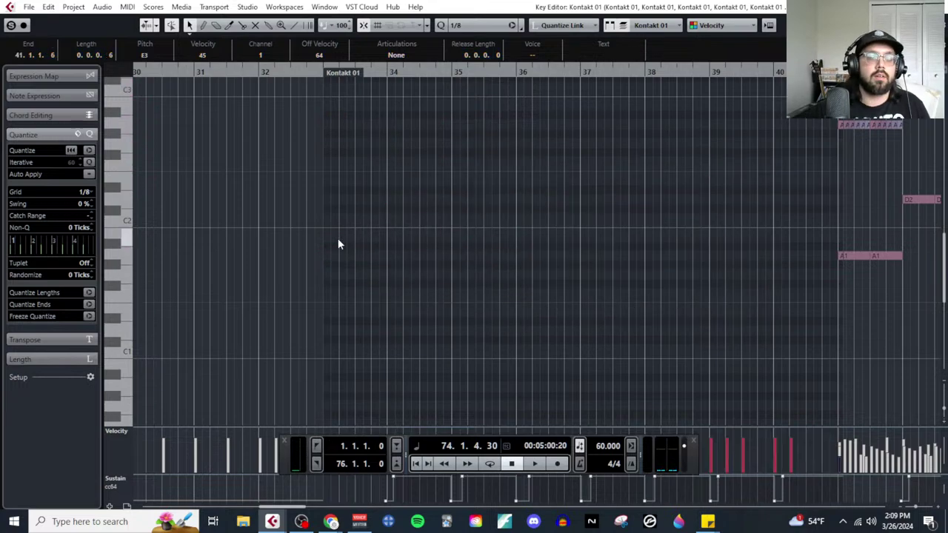
# Step: Select the high notes above the melody in bars 41–48, including the B4, A4 and C5 notes
pyautogui.scroll(8, 355, 251)
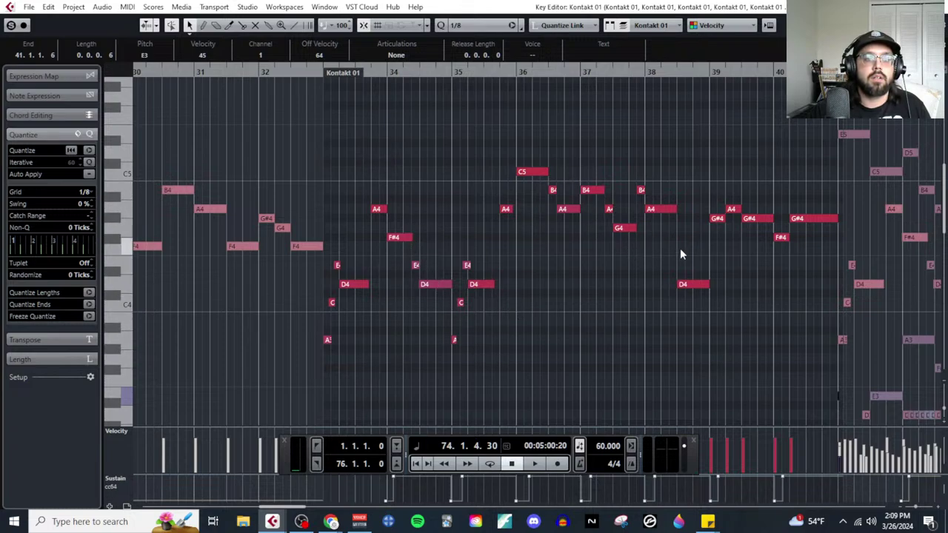
pyautogui.hscroll(10, 679, 267)
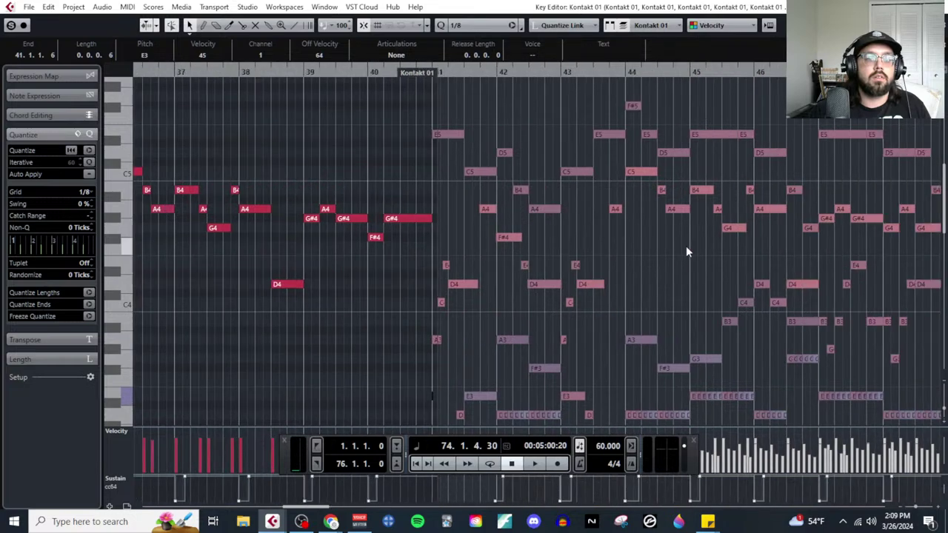
pyautogui.moveTo(443, 113); pyautogui.dragTo(519, 175)
pyautogui.keyDown('shift'); pyautogui.click(519, 191); pyautogui.keyUp('shift')
pyautogui.keyDown('shift'); pyautogui.click(544, 209); pyautogui.keyUp('shift')
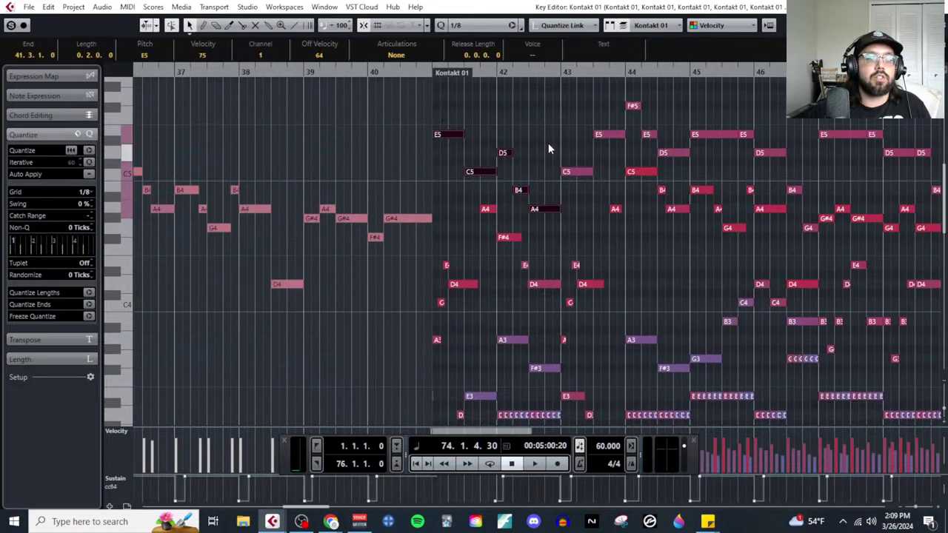
pyautogui.keyDown('shift'); pyautogui.click(577, 172); pyautogui.keyUp('shift')
pyautogui.moveTo(593, 97); pyautogui.dragTo(692, 163)
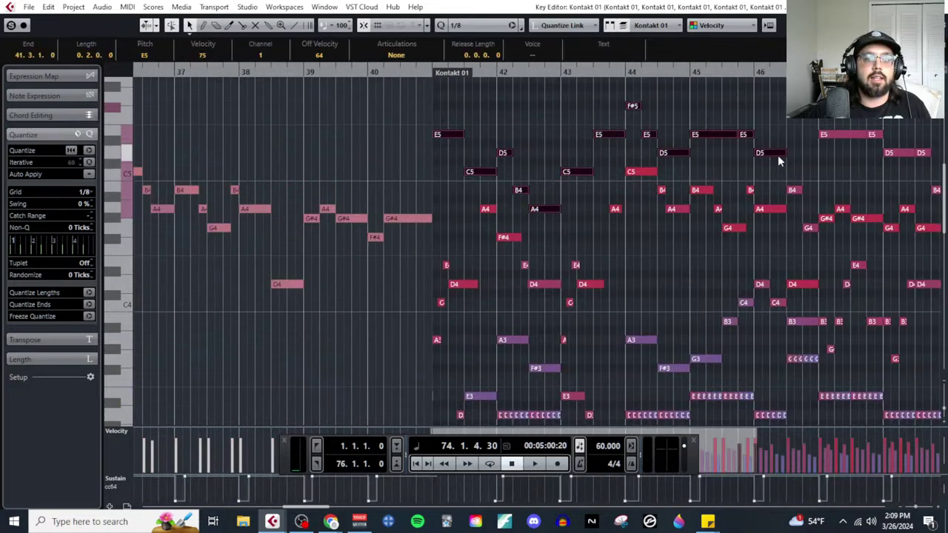
pyautogui.hscroll(5, 667, 122)
pyautogui.moveTo(575, 113); pyautogui.dragTo(694, 186)
pyautogui.keyDown('shift'); pyautogui.click(693, 190); pyautogui.keyUp('shift')
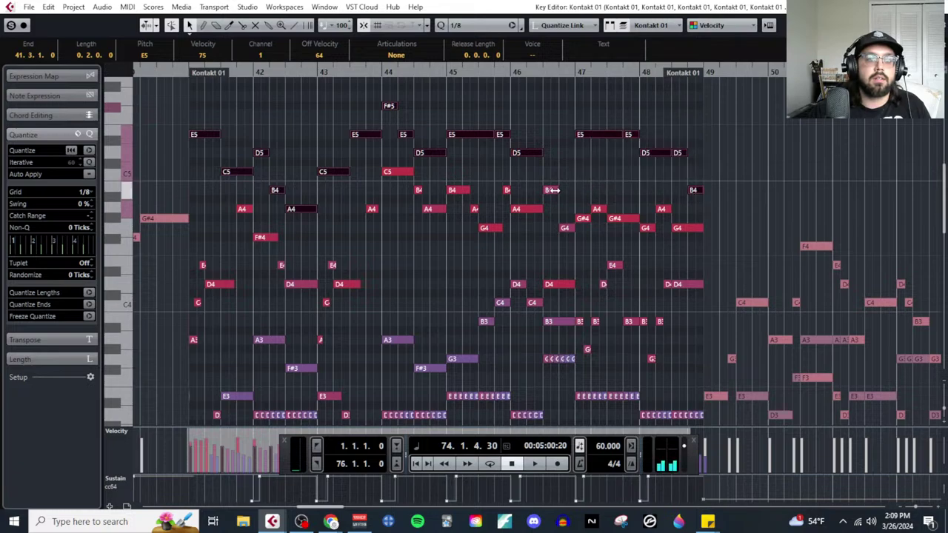
pyautogui.keyDown('shift'); pyautogui.click(550, 190); pyautogui.keyUp('shift')
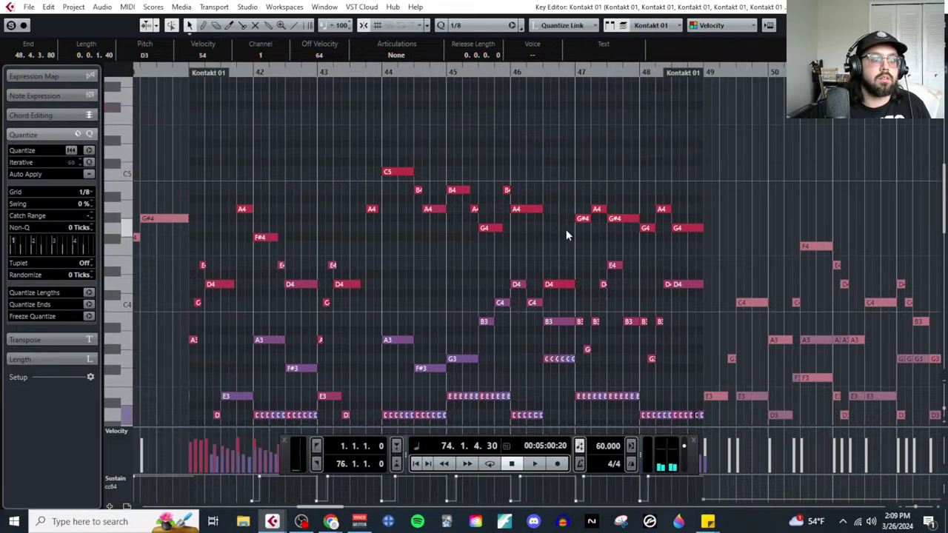